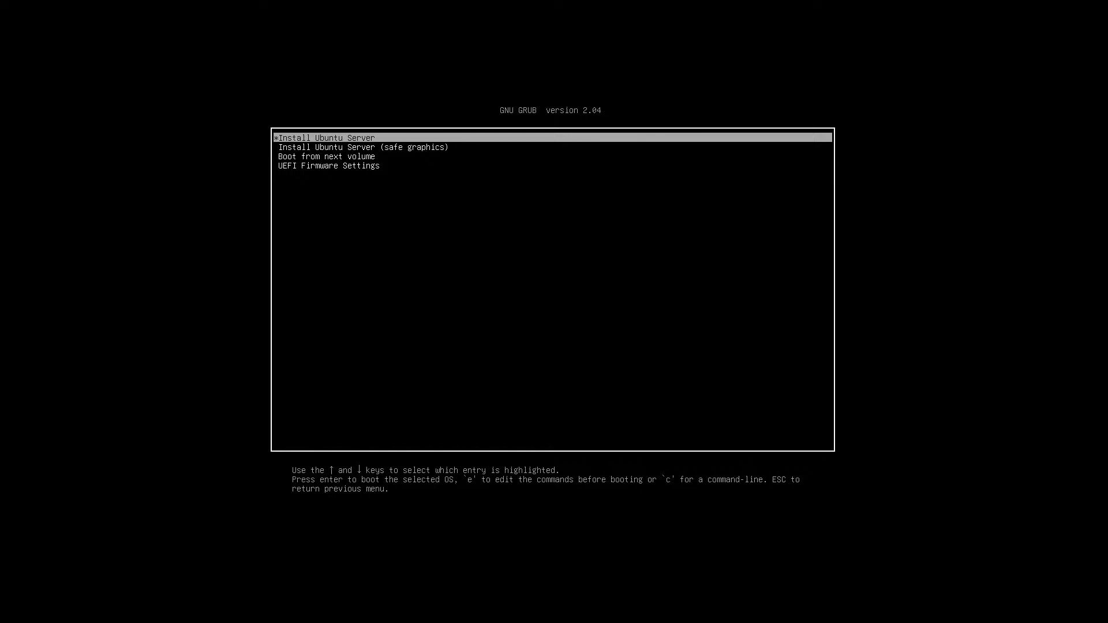
Review the GRUB boot entries, then boot the Install Ubuntu Server entry
{"action": "key", "text": "Down"}
{"action": "key", "text": "Down"}
{"action": "key", "text": "Down"}
{"action": "key", "text": "Up"}
{"action": "key", "text": "Up"}
{"action": "key", "text": "Up"}
{"action": "key", "text": "Down"}
{"action": "key", "text": "Down"}
{"action": "key", "text": "Down"}
{"action": "key", "text": "Up"}
{"action": "key", "text": "Up"}
{"action": "key", "text": "Up"}
{"action": "key", "text": "Down"}
{"action": "key", "text": "Down"}
{"action": "key", "text": "Up"}
{"action": "key", "text": "Up"}
{"action": "key", "text": "Down"}
{"action": "key", "text": "Up"}
{"action": "key", "text": "Return"}
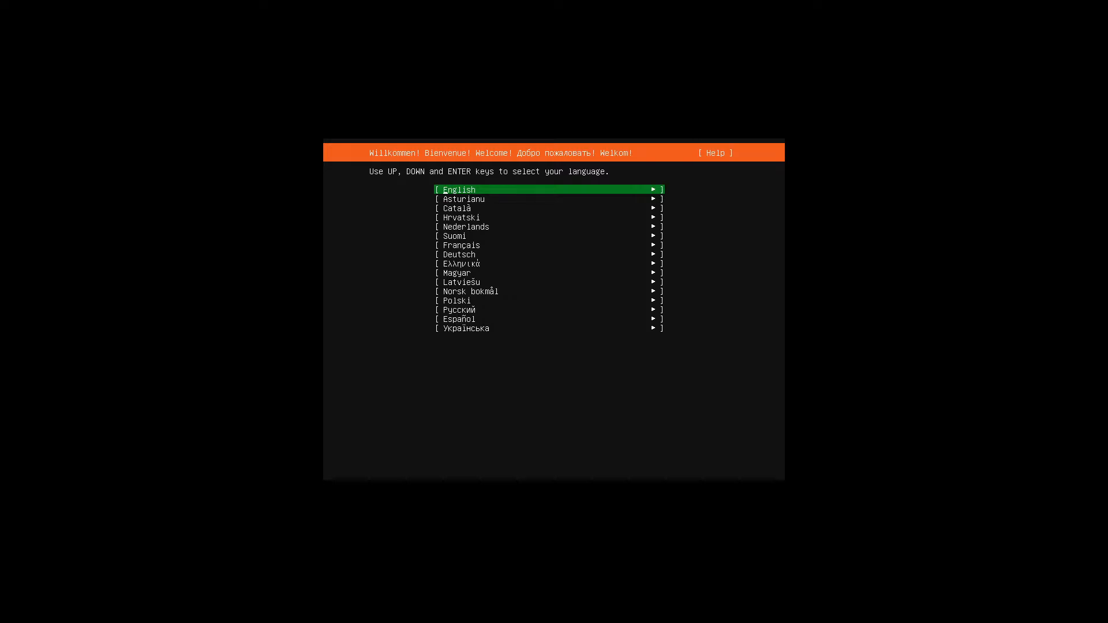
Browse the installer language list and select English
{"action": "key", "text": "Down"}
{"action": "key", "text": "Up"}
{"action": "key", "text": "Up"}
{"action": "key", "text": "Down"}
{"action": "key", "text": "Down"}
{"action": "key", "text": "Down"}
{"action": "key", "text": "Down"}
{"action": "key", "text": "Down"}
{"action": "key", "text": "Down"}
{"action": "key", "text": "Down"}
{"action": "key", "text": "Down"}
{"action": "key", "text": "Down"}
{"action": "key", "text": "Down"}
{"action": "key", "text": "Down"}
{"action": "key", "text": "Down"}
{"action": "key", "text": "Down"}
{"action": "key", "text": "Down"}
{"action": "key", "text": "Down"}
{"action": "key", "text": "Down"}
{"action": "key", "text": "Up"}
{"action": "key", "text": "Up"}
{"action": "key", "text": "Up"}
{"action": "key", "text": "Up"}
{"action": "key", "text": "Up"}
{"action": "key", "text": "Up"}
{"action": "key", "text": "Up"}
{"action": "key", "text": "Up"}
{"action": "key", "text": "Up"}
{"action": "key", "text": "Up"}
{"action": "key", "text": "Up"}
{"action": "key", "text": "Up"}
{"action": "key", "text": "Up"}
{"action": "key", "text": "Up"}
{"action": "key", "text": "Up"}
{"action": "key", "text": "Up"}
{"action": "key", "text": "Down"}
{"action": "key", "text": "Up"}
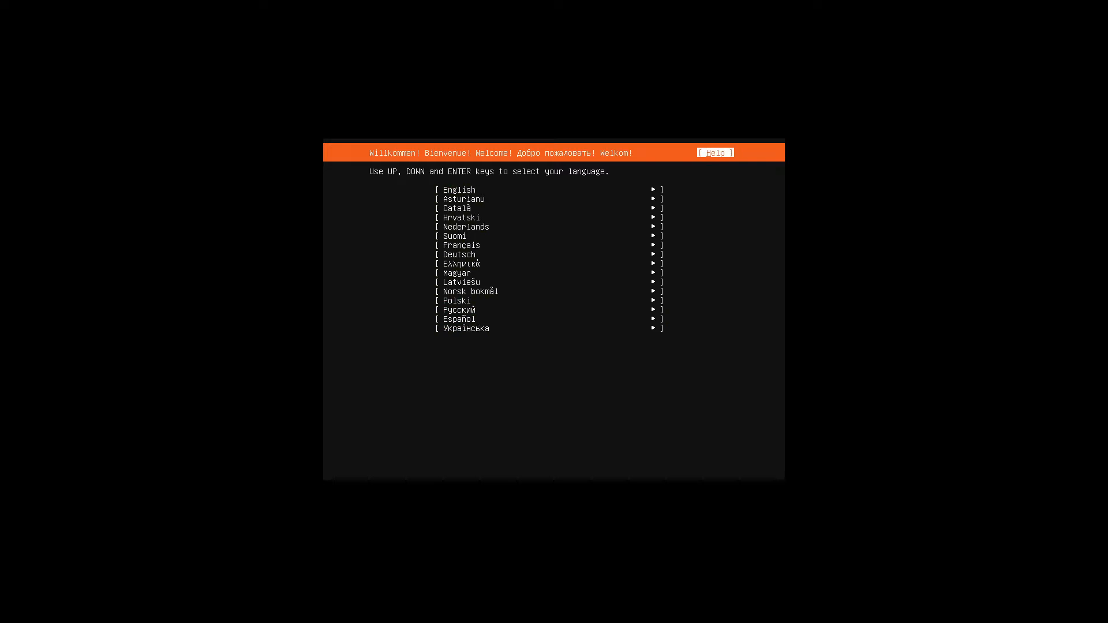
{"action": "key", "text": "Down"}
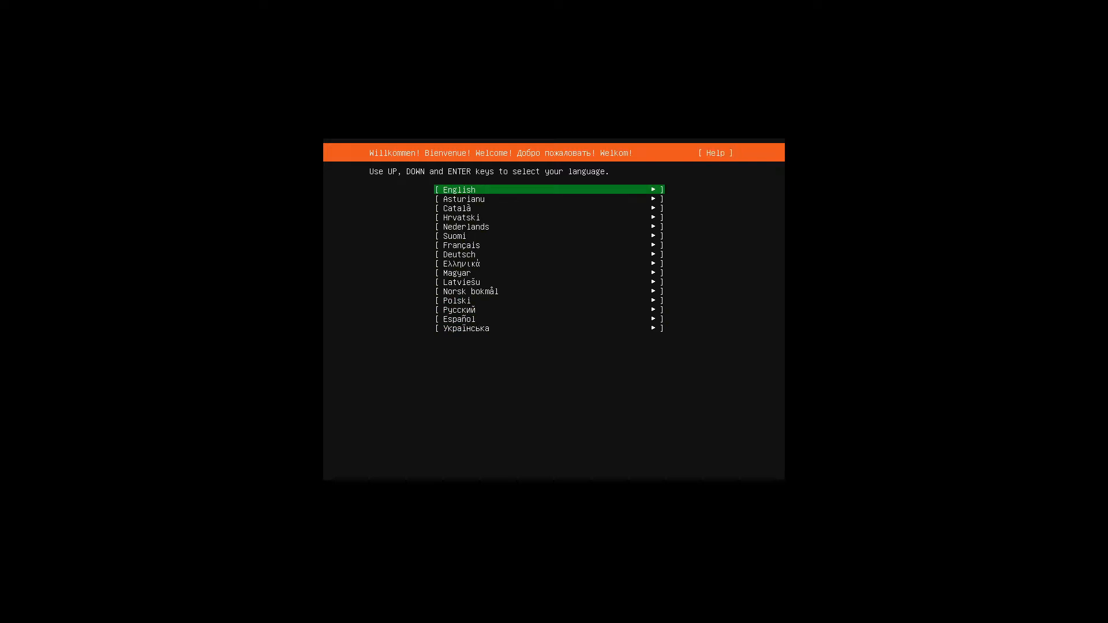
{"action": "key", "text": "Return"}
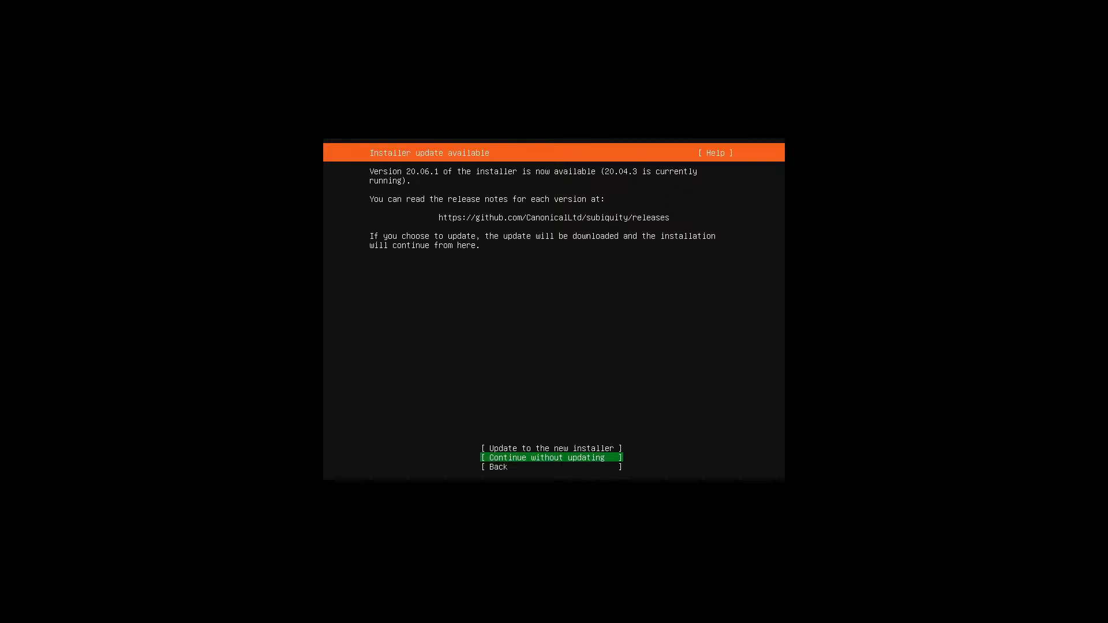
Choose 'Update to the new installer' and let the updated installer load
{"action": "key", "text": "Up"}
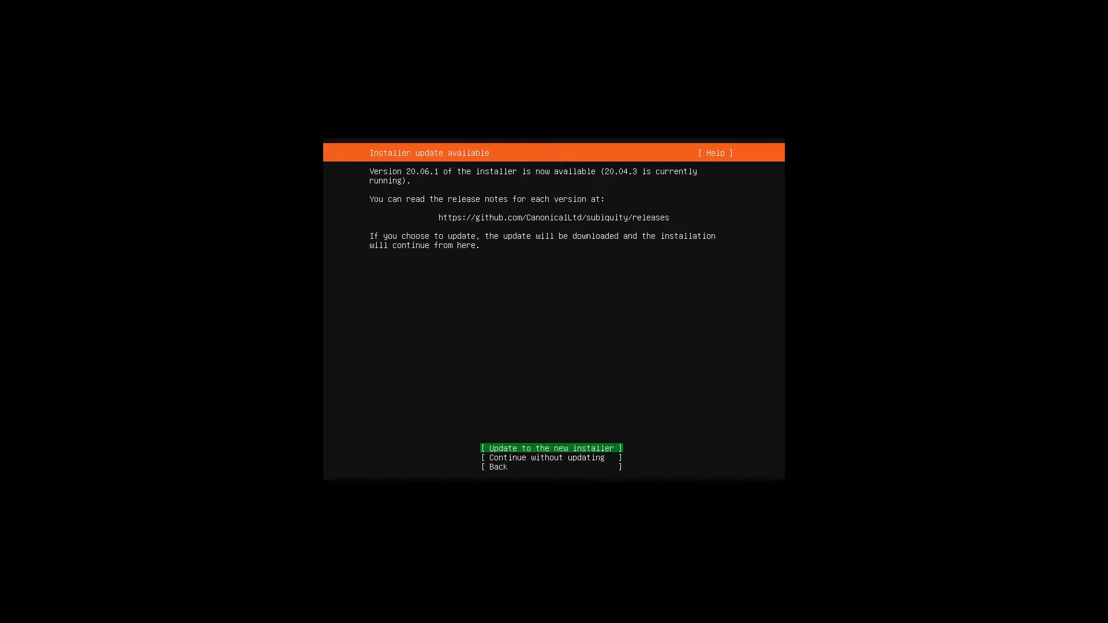
{"action": "key", "text": "Down"}
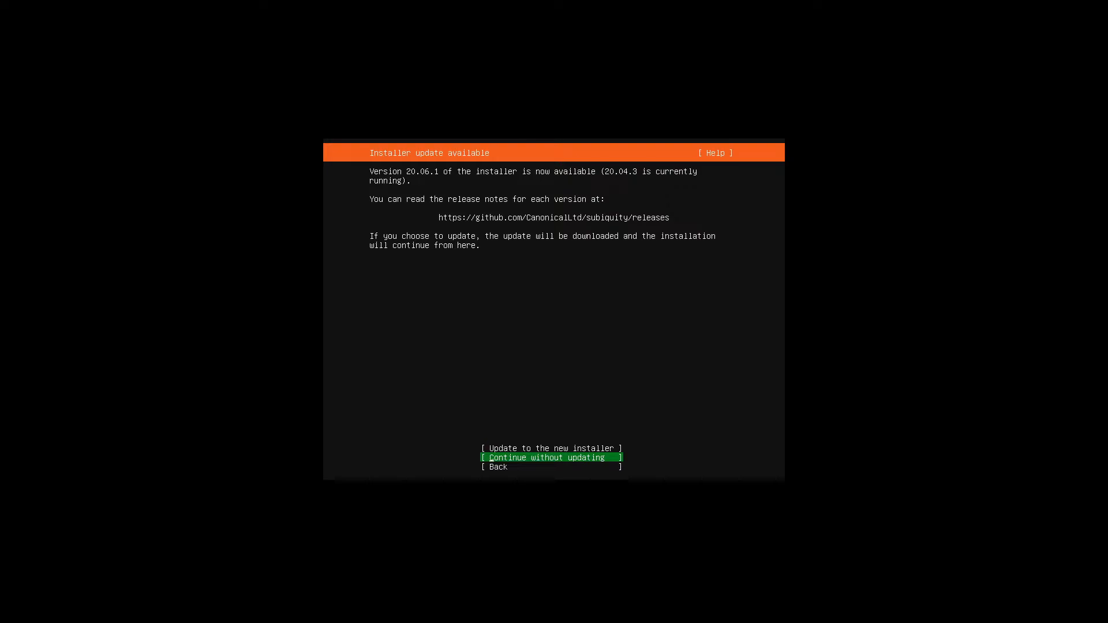
{"action": "key", "text": "Up"}
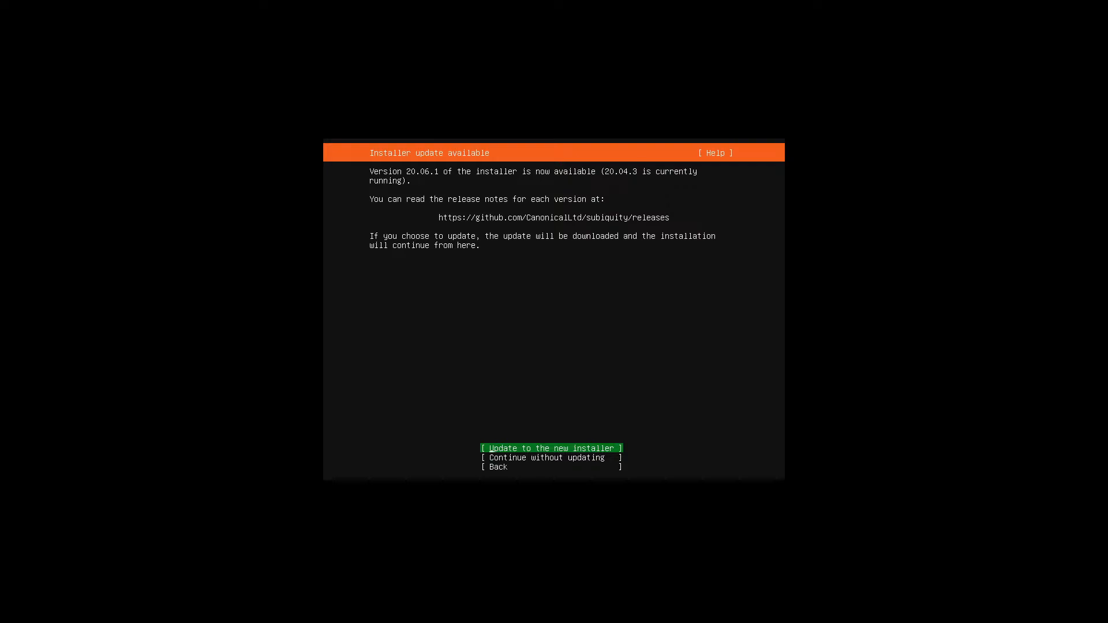
{"action": "key", "text": "Return"}
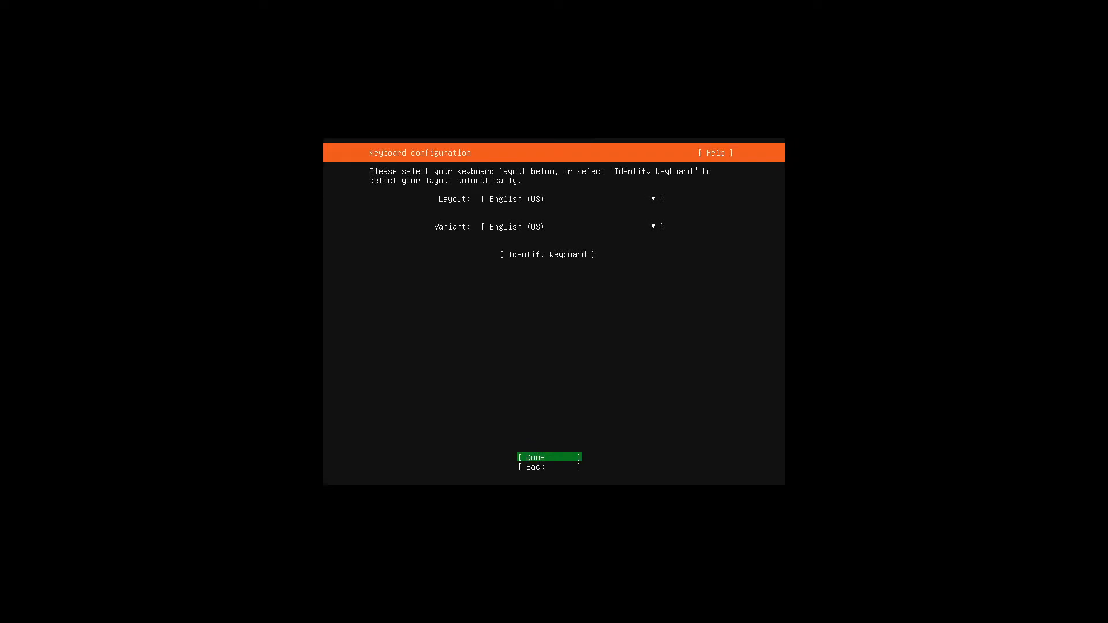
Keep layout and variant as English (US) and finish the keyboard screen
{"action": "key", "text": "Return"}
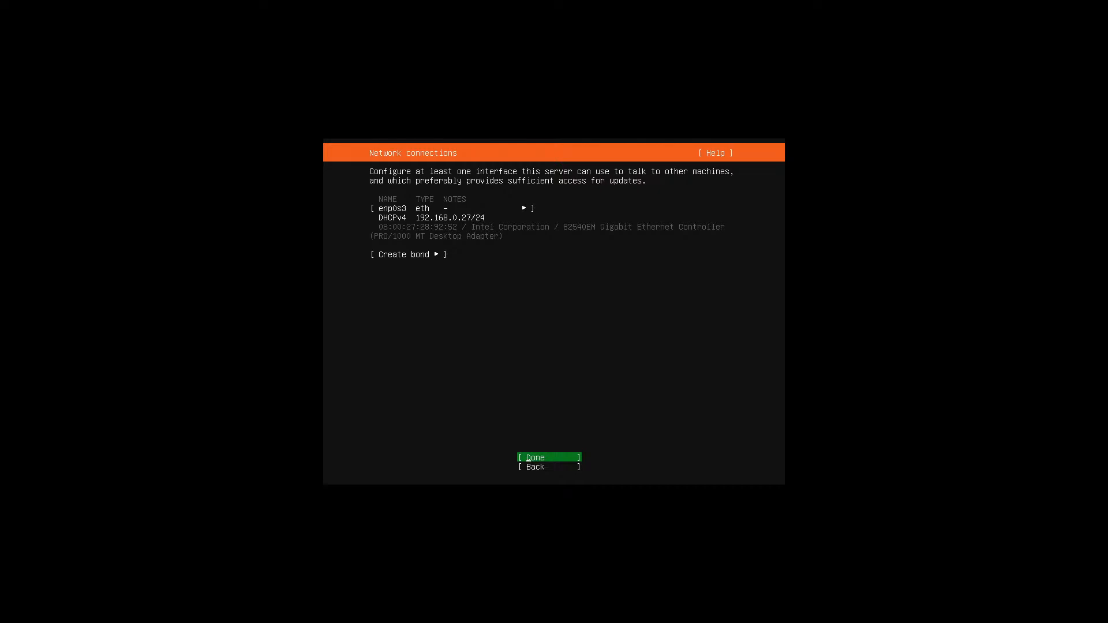
Accept DHCP networking on enp0s3, leave the proxy blank, and keep the default archive mirror
{"action": "key", "text": "Return"}
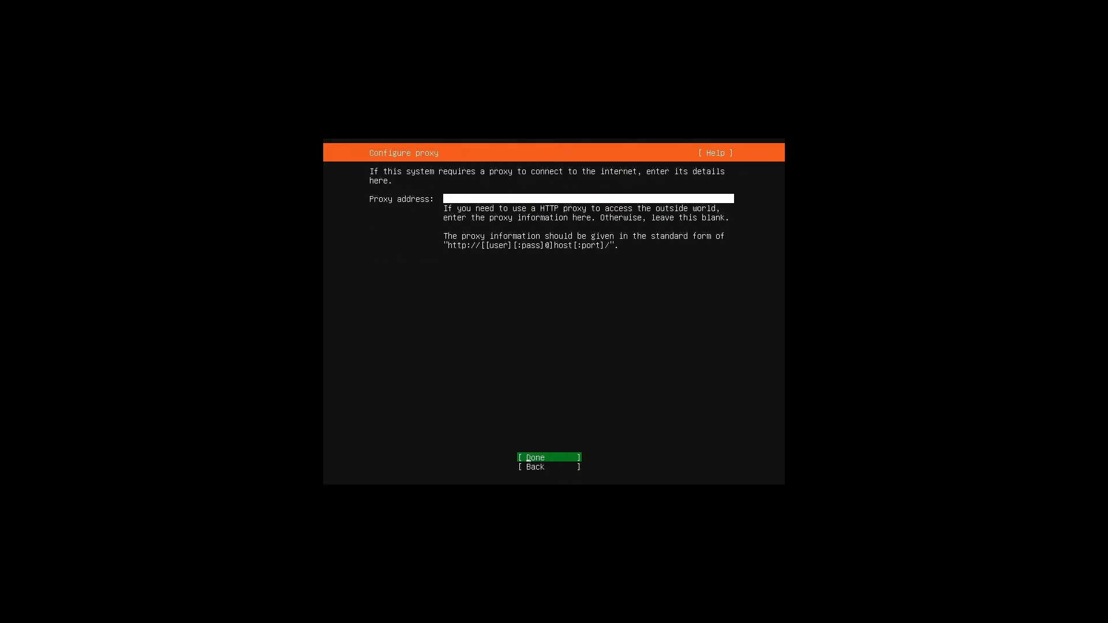
{"action": "key", "text": "Return"}
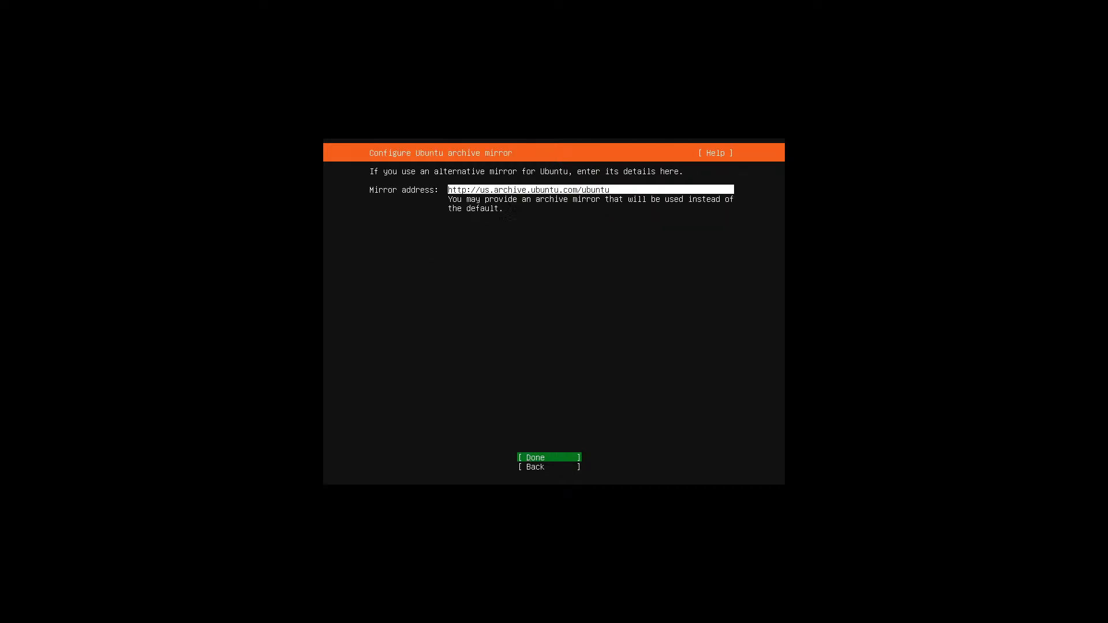
{"action": "key", "text": "Return"}
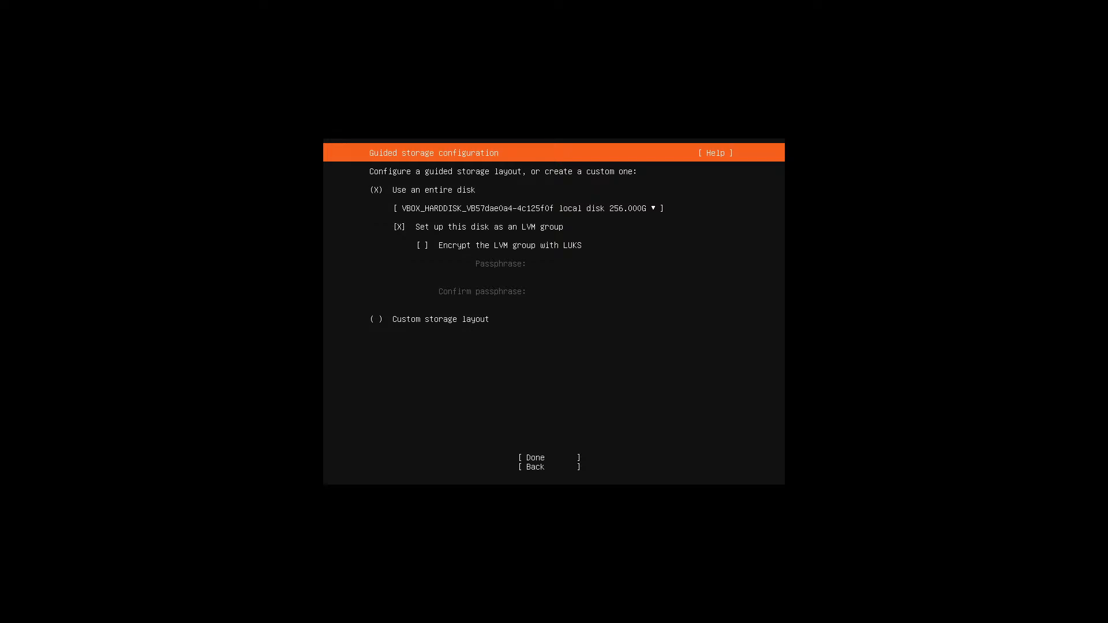
Confirm guided storage using the entire 256G disk as an LVM group
{"action": "key", "text": "Down"}
{"action": "key", "text": "Down"}
{"action": "key", "text": "Tab"}
{"action": "key", "text": "Return"}
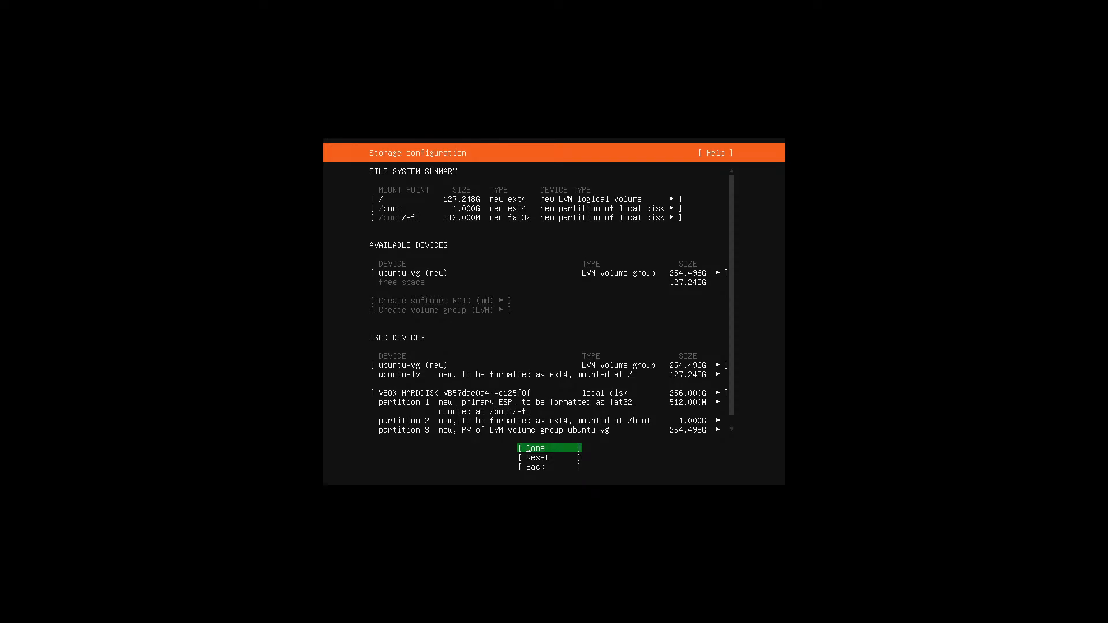
Go back to the guided storage options and re-accept the whole-disk LVM layout
{"action": "key", "text": "Down"}
{"action": "key", "text": "Down"}
{"action": "key", "text": "Return"}
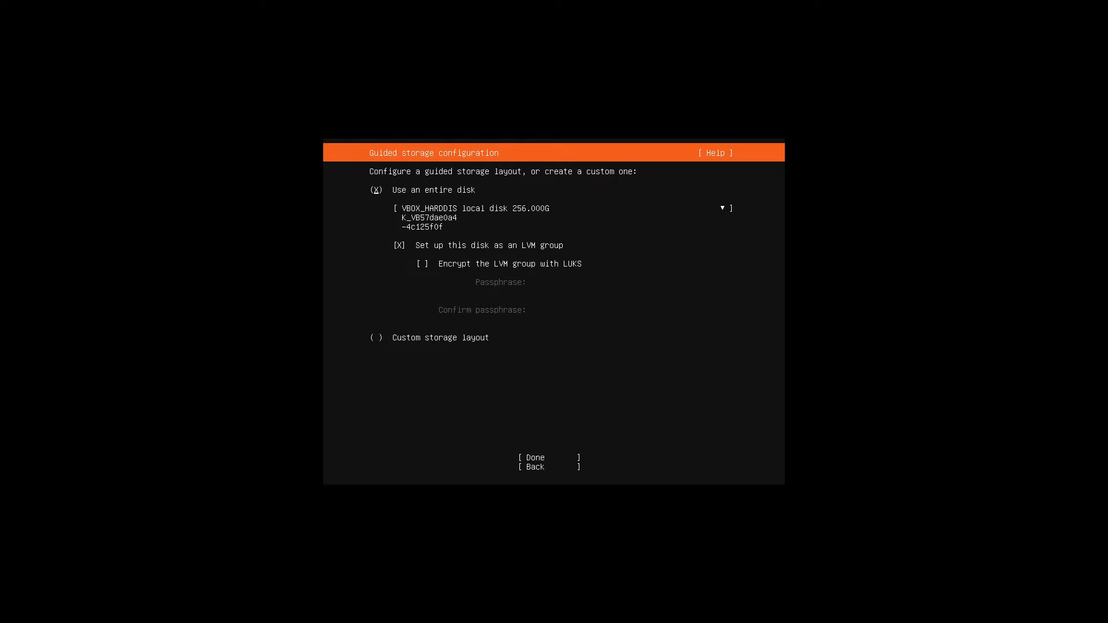
{"action": "key", "text": "Down"}
{"action": "key", "text": "Down"}
{"action": "key", "text": "Tab"}
{"action": "key", "text": "Return"}
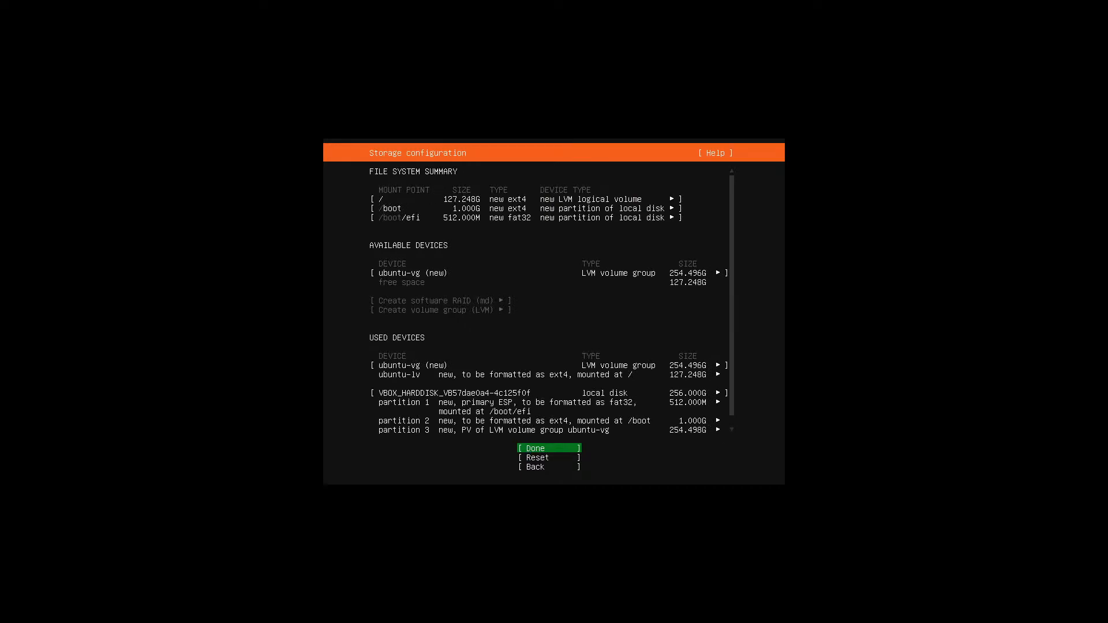
Review the partition summary, accept it, and choose Continue in the destructive-action warning
{"action": "key", "text": "Up"}
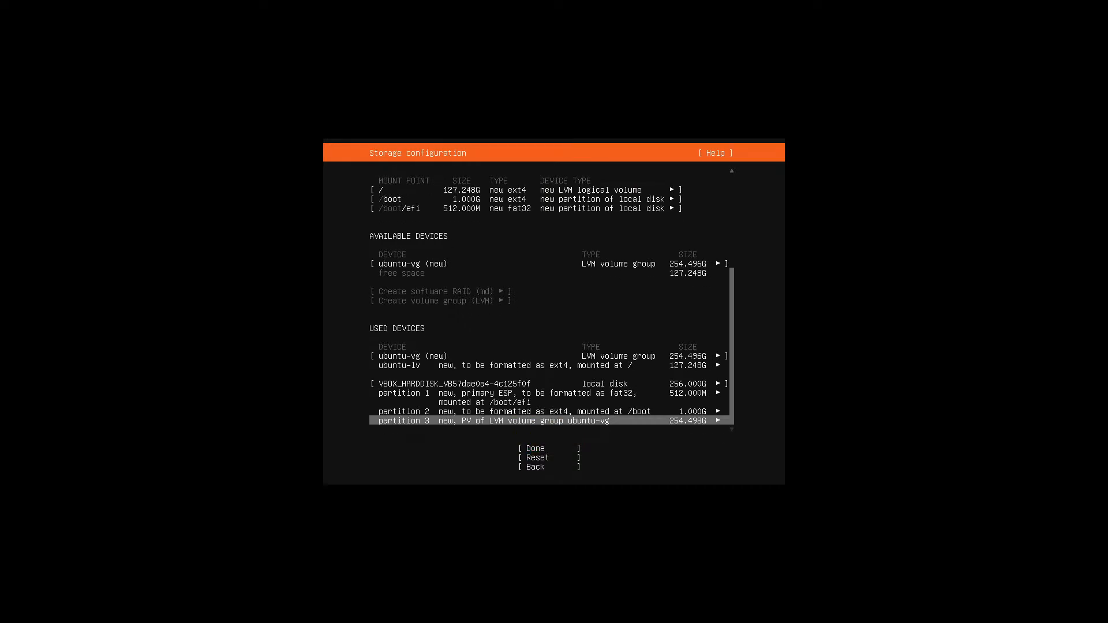
{"action": "key", "text": "Up"}
{"action": "key", "text": "Down"}
{"action": "key", "text": "Down"}
{"action": "key", "text": "Down"}
{"action": "key", "text": "Down"}
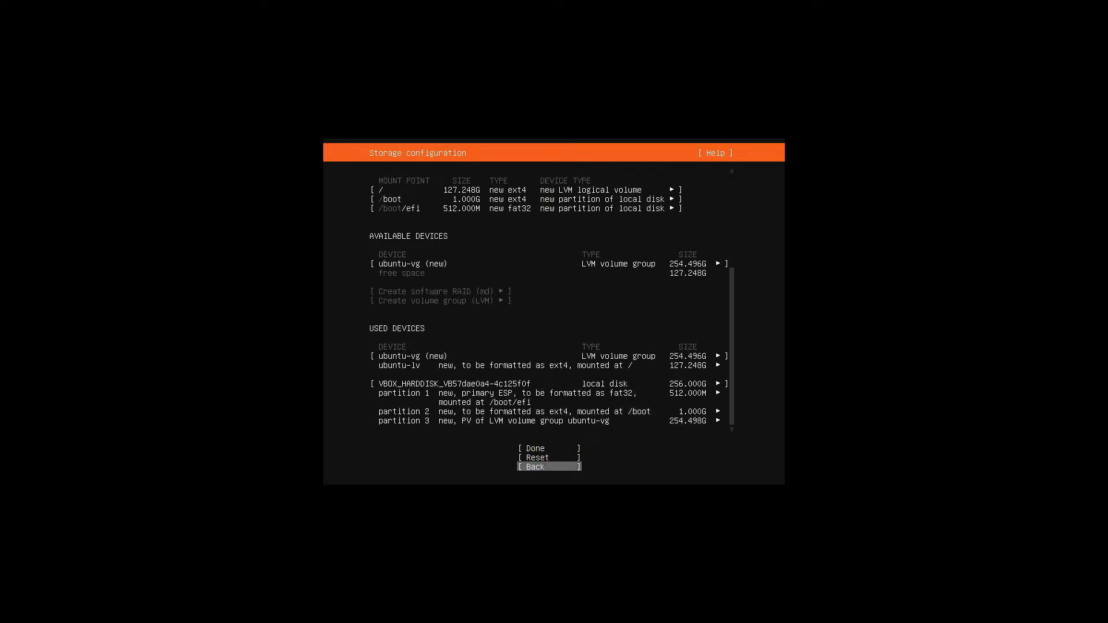
{"action": "key", "text": "Up"}
{"action": "key", "text": "Up"}
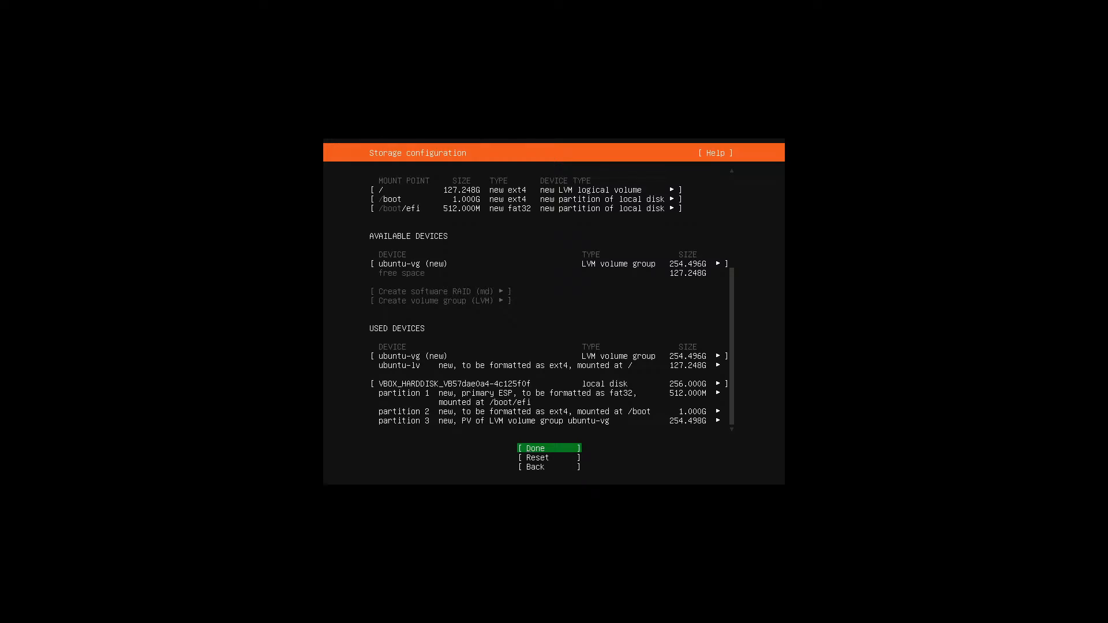
{"action": "key", "text": "Return"}
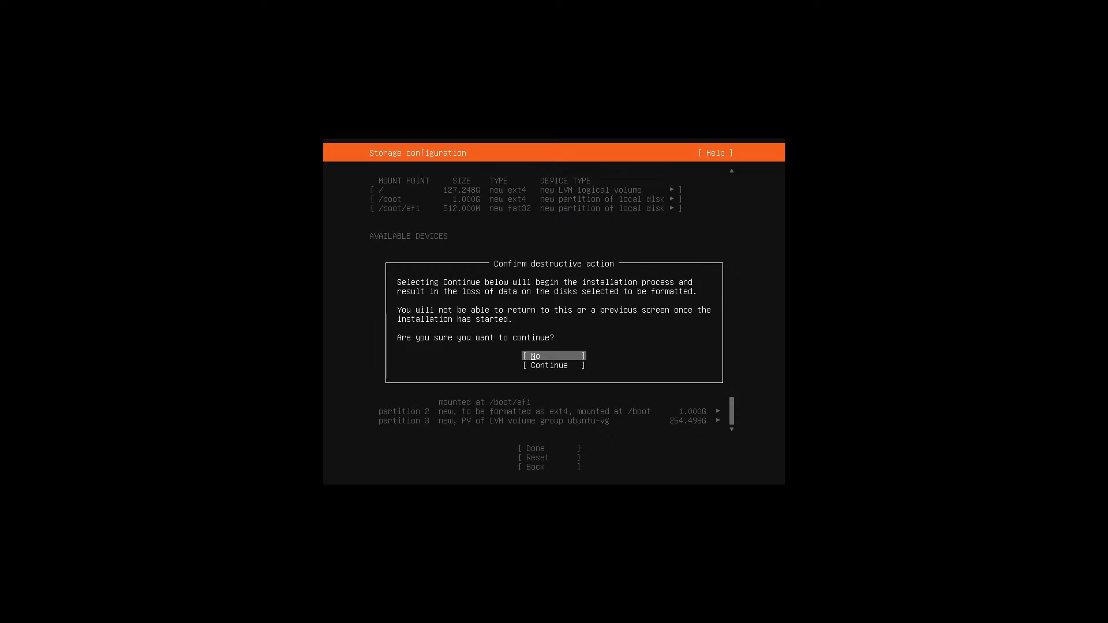
{"action": "key", "text": "Down"}
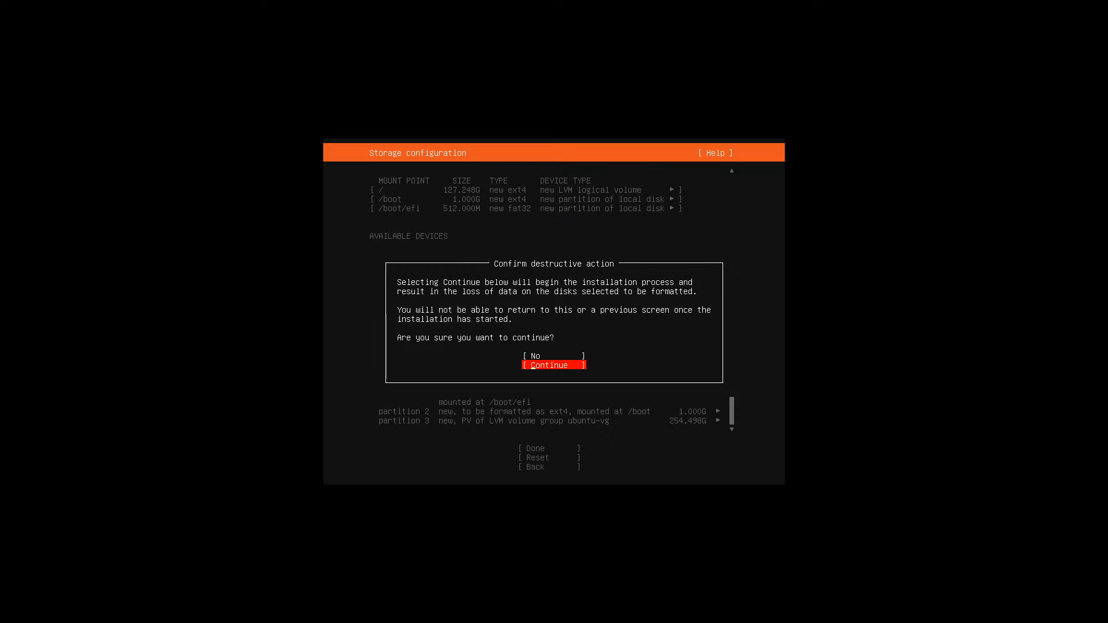
{"action": "key", "text": "Return"}
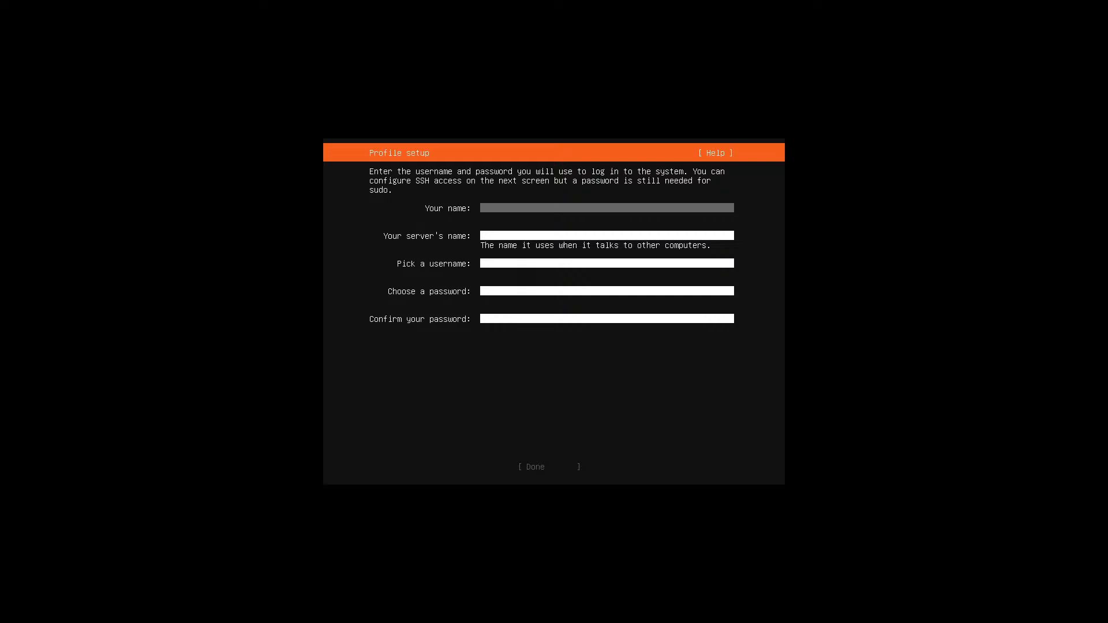
Enter your full name and set the server's name to 'culture'
{"action": "type", "text": "RIghteous Cu"}
{"action": "key", "text": "BackSpace"}
{"action": "key", "text": "BackSpace"}
{"action": "type", "text": "re"}
{"action": "key", "text": "Tab"}
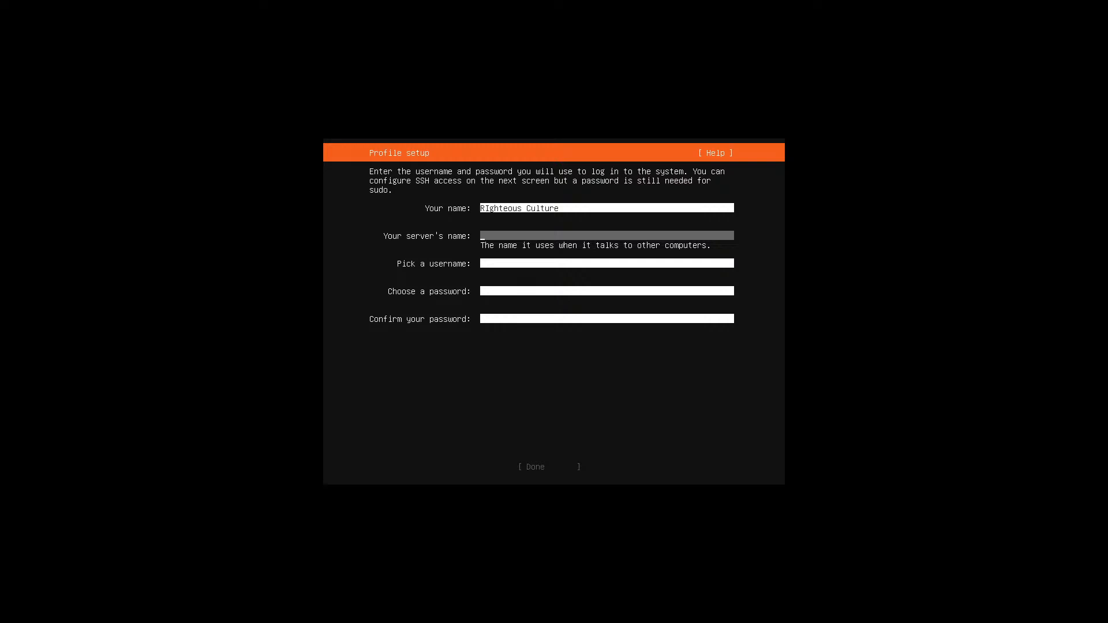
{"action": "type", "text": "culture"}
{"action": "key", "text": "Tab"}
Fill in a username and a matching password and confirmation, then submit the profile
{"action": "type", "text": "righ"}
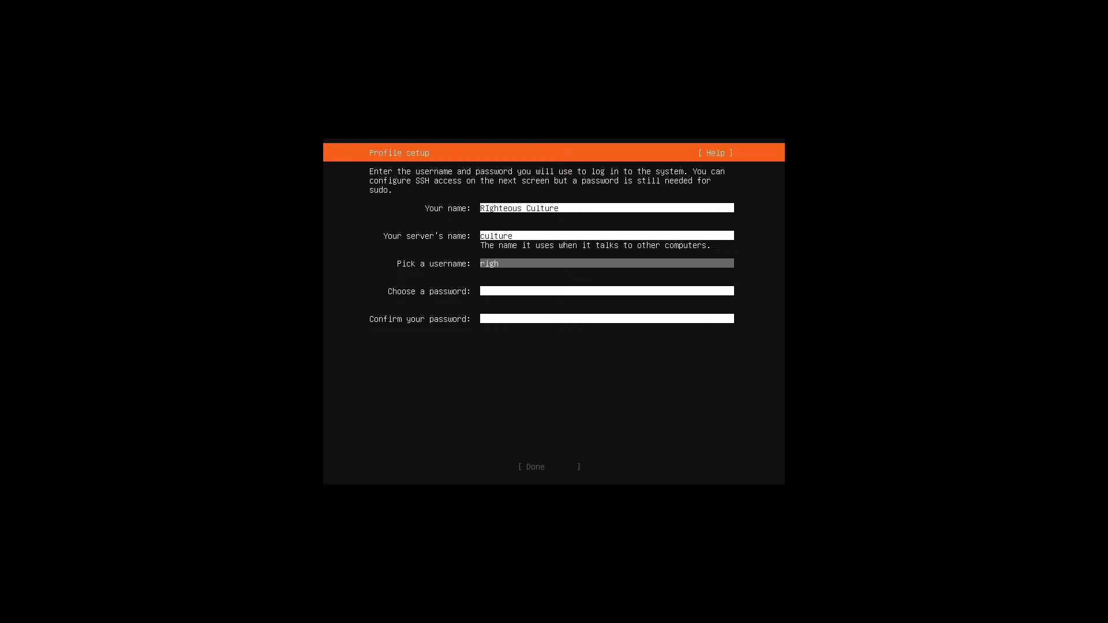
{"action": "type", "text": "teous"}
{"action": "key", "text": "Tab"}
{"action": "type", "text": "**"}
{"action": "key", "text": "BackSpace"}
{"action": "key", "text": "BackSpace"}
{"action": "type", "text": "********"}
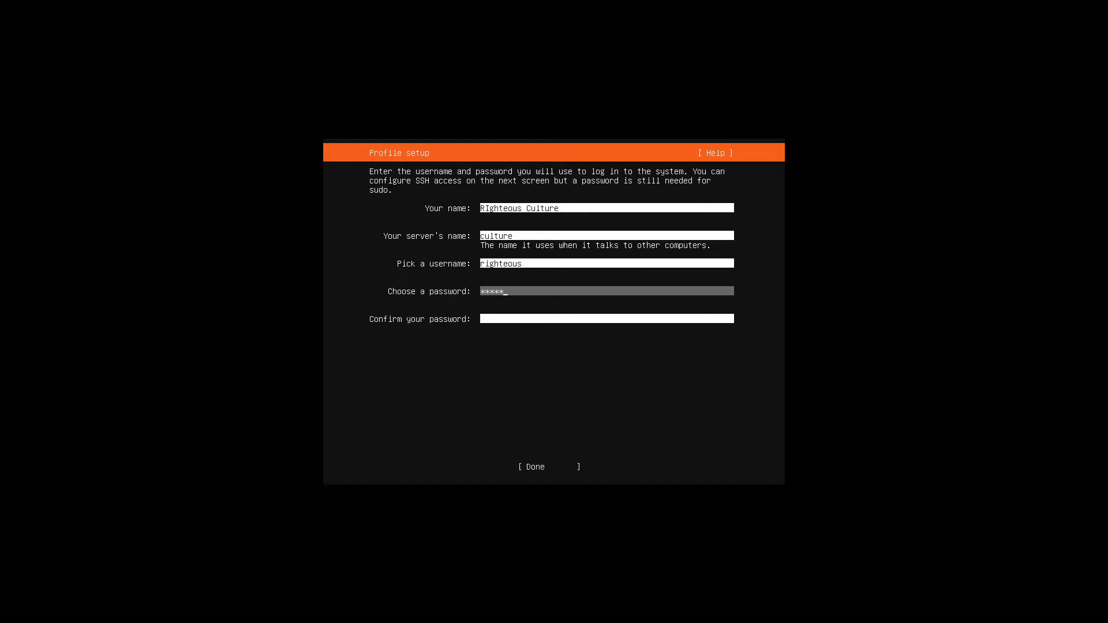
{"action": "key", "text": "Tab"}
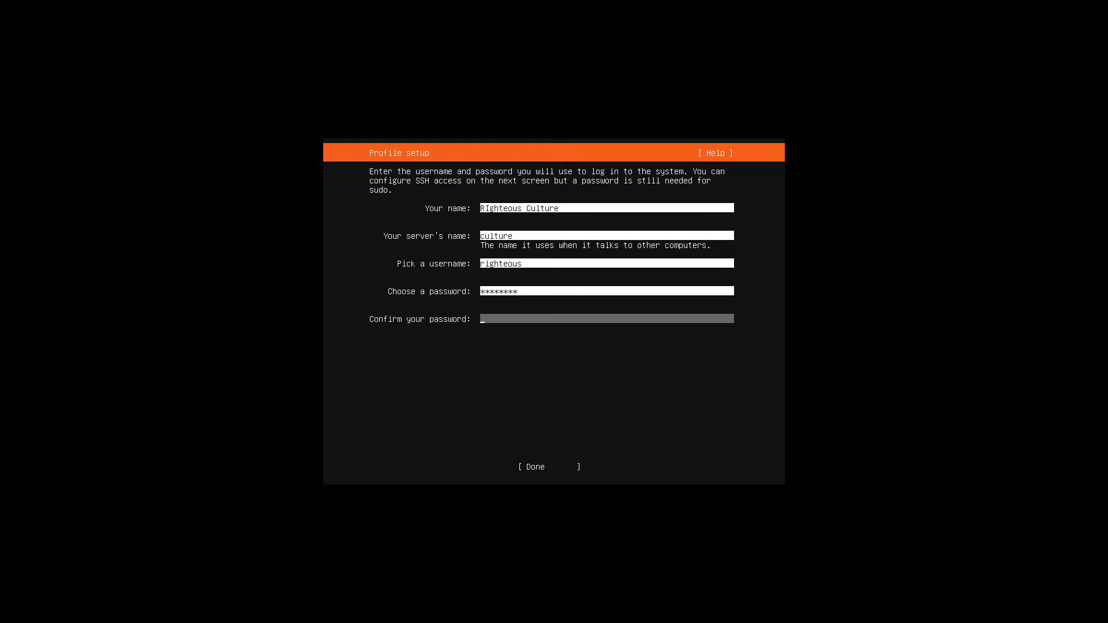
{"action": "type", "text": "********"}
{"action": "key", "text": "Tab"}
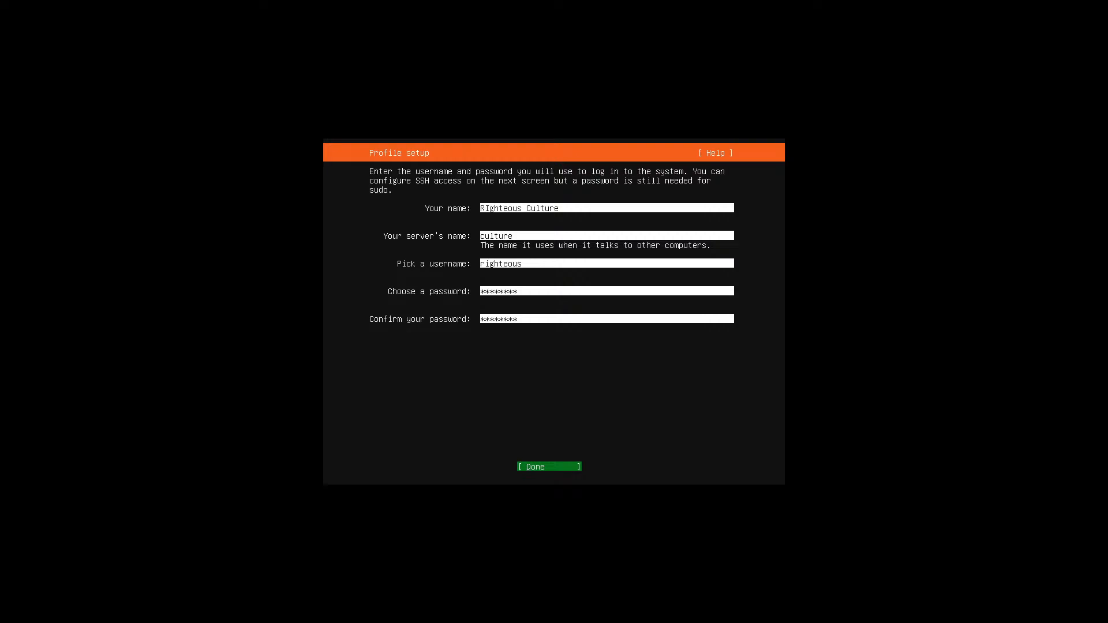
{"action": "key", "text": "Return"}
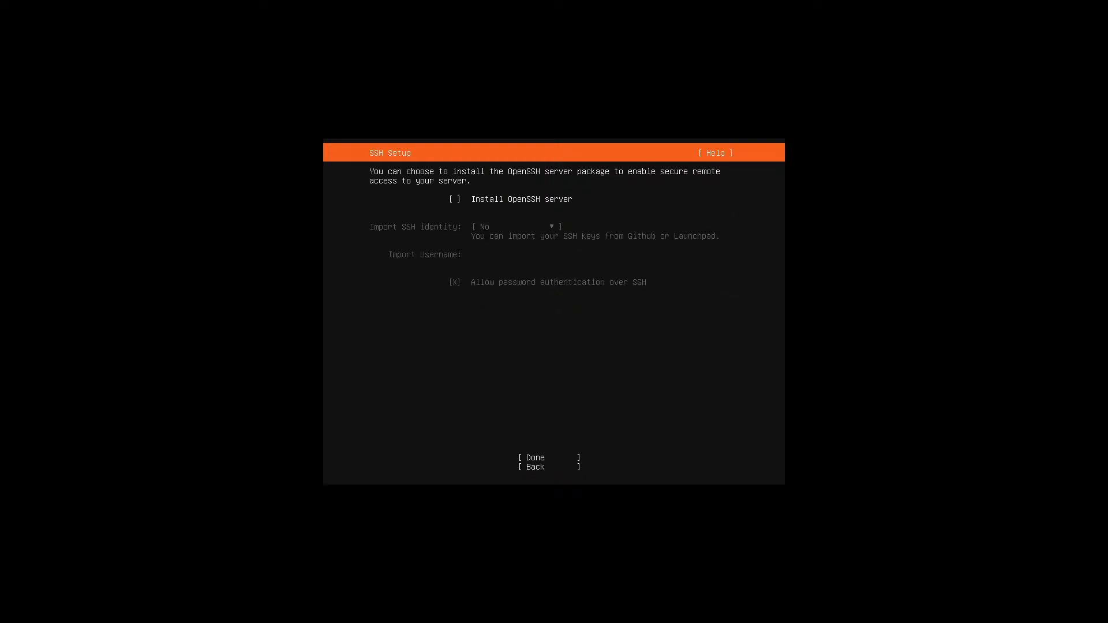
Enable Install OpenSSH server, leave all featured snaps unchecked, and start the installation
{"action": "key", "text": "space"}
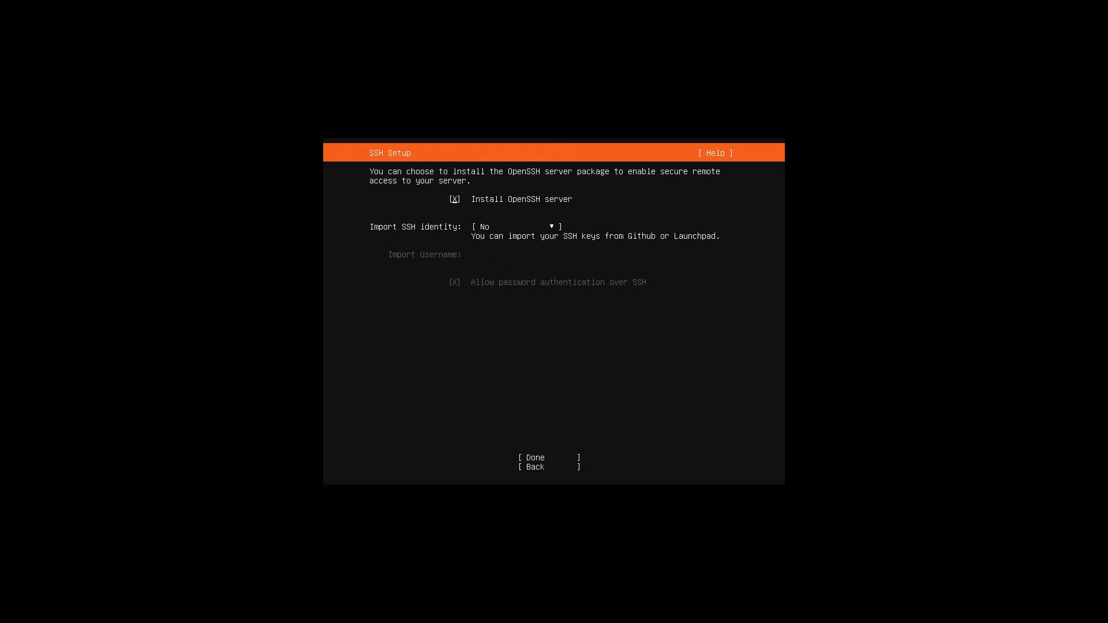
{"action": "key", "text": "Tab"}
{"action": "key", "text": "Tab"}
{"action": "key", "text": "Return"}
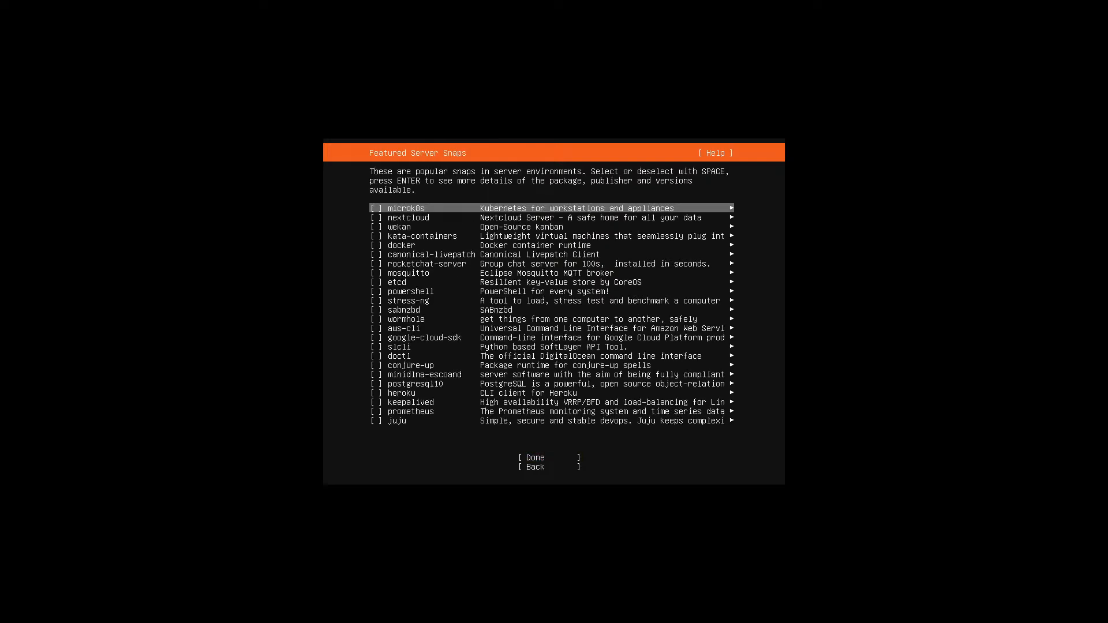
{"action": "key", "text": "Tab"}
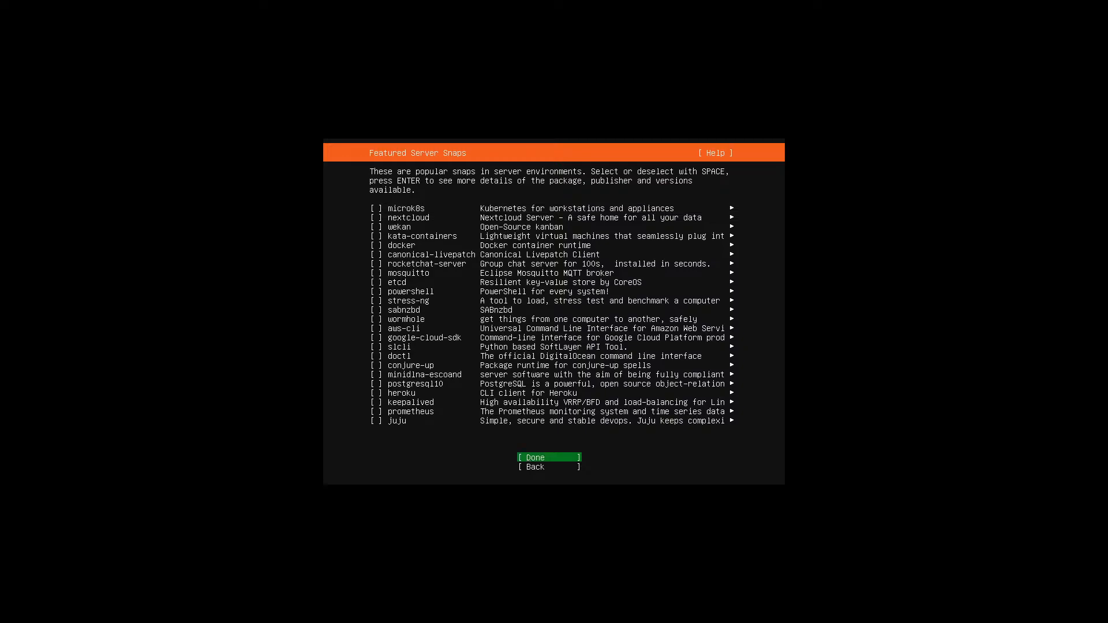
{"action": "key", "text": "Return"}
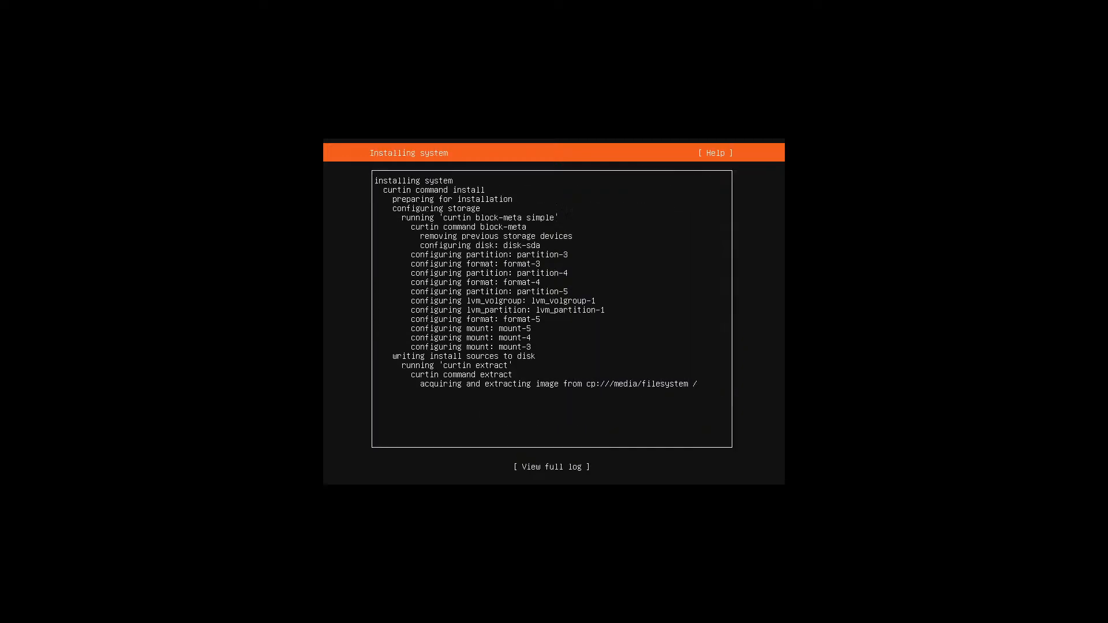
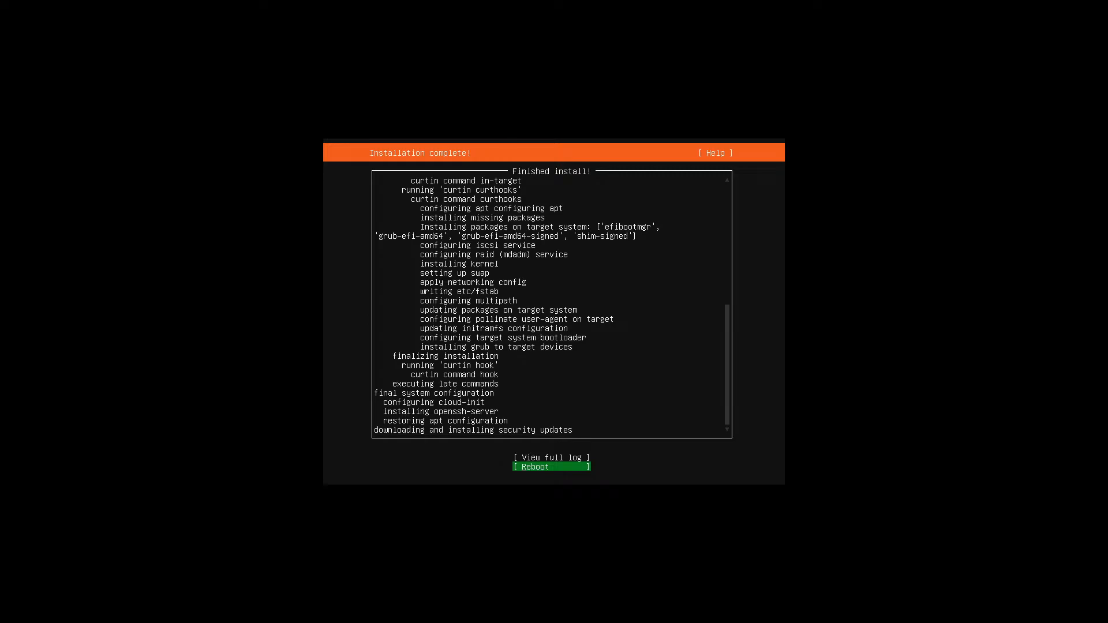
Choose Reboot on the Installation complete screen to restart the new server
{"action": "key", "text": "Up"}
{"action": "key", "text": "Down"}
{"action": "key", "text": "Return"}
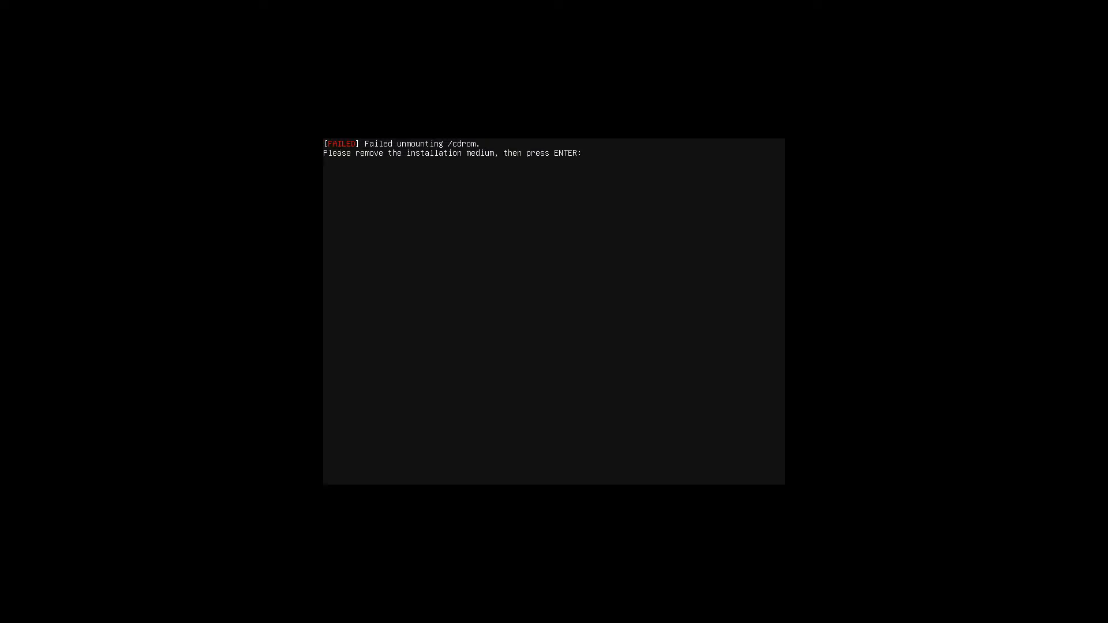
Confirm the installation medium is removed and let Ubuntu 20.04 boot to the login prompt
{"action": "key", "text": "Return"}
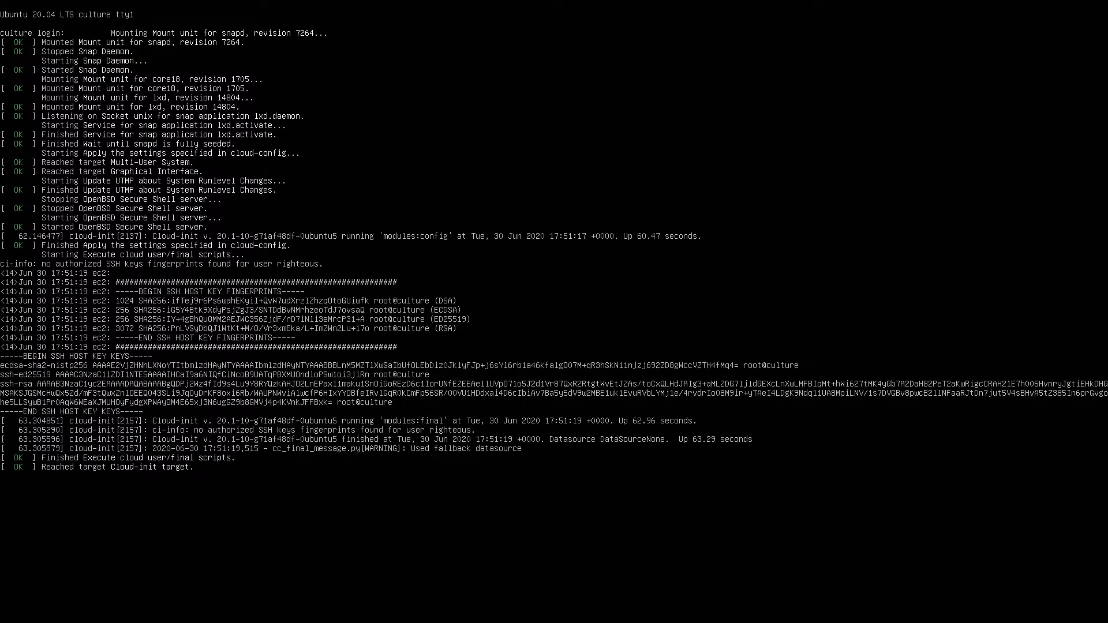
Log in at the tty with the new account's username and password, then run clear
{"action": "key", "text": "Return"}
{"action": "key", "text": "Return"}
{"action": "key", "text": "Return"}
{"action": "key", "text": "Return"}
{"action": "key", "text": "Return"}
{"action": "key", "text": "Return"}
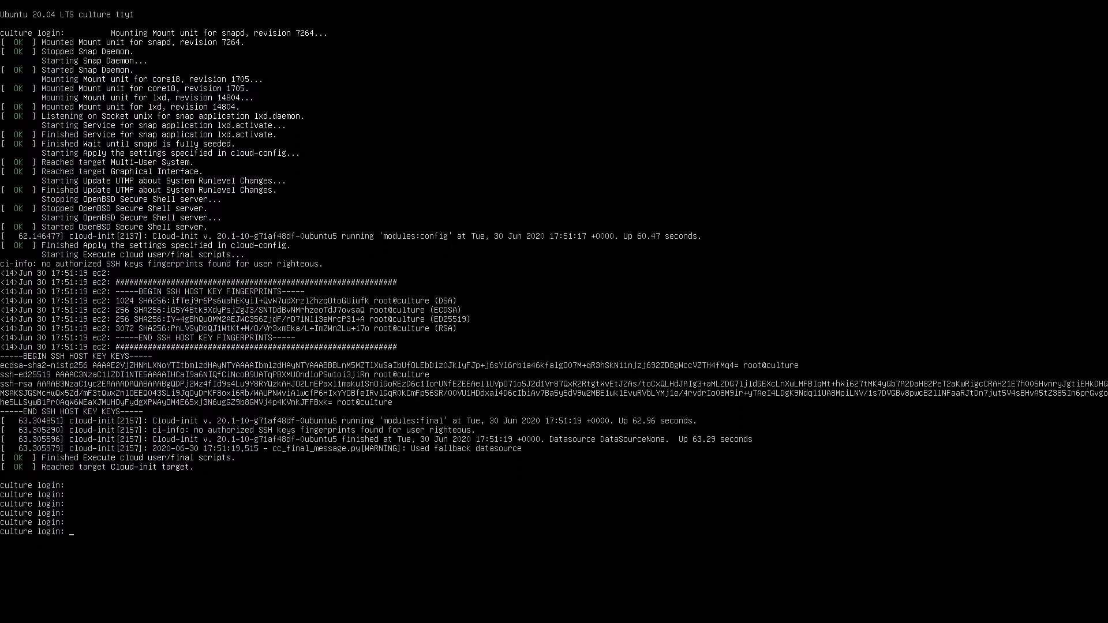
{"action": "type", "text": "clear"}
{"action": "key", "text": "ctrl+c"}
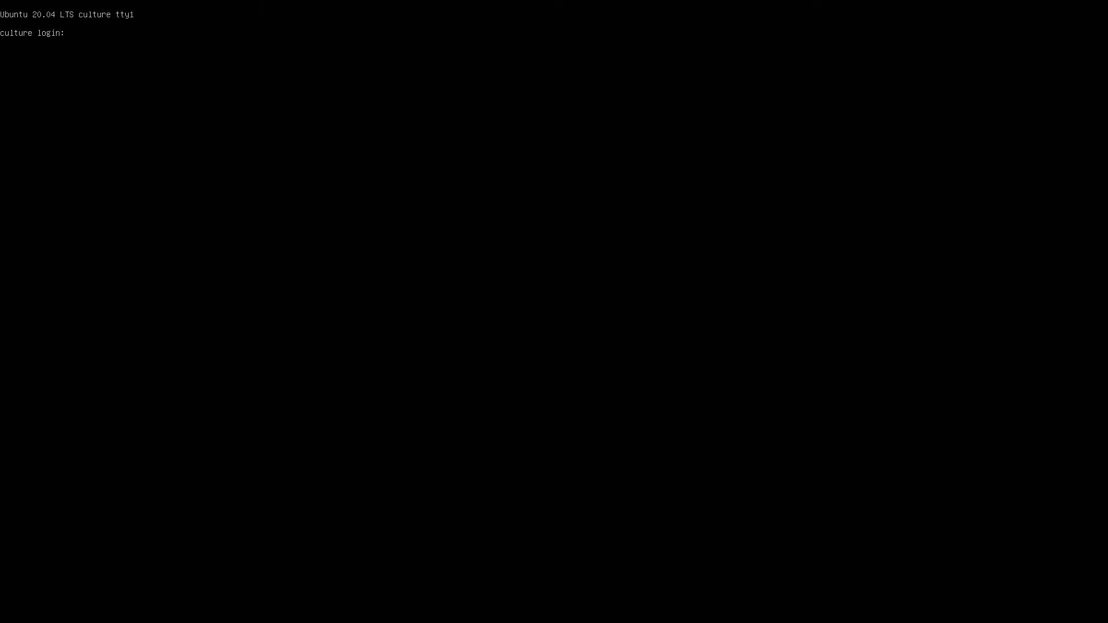
{"action": "key", "text": "BackSpace"}
{"action": "type", "text": "righteous"}
{"action": "key", "text": "Return"}
{"action": "key", "text": "Return"}
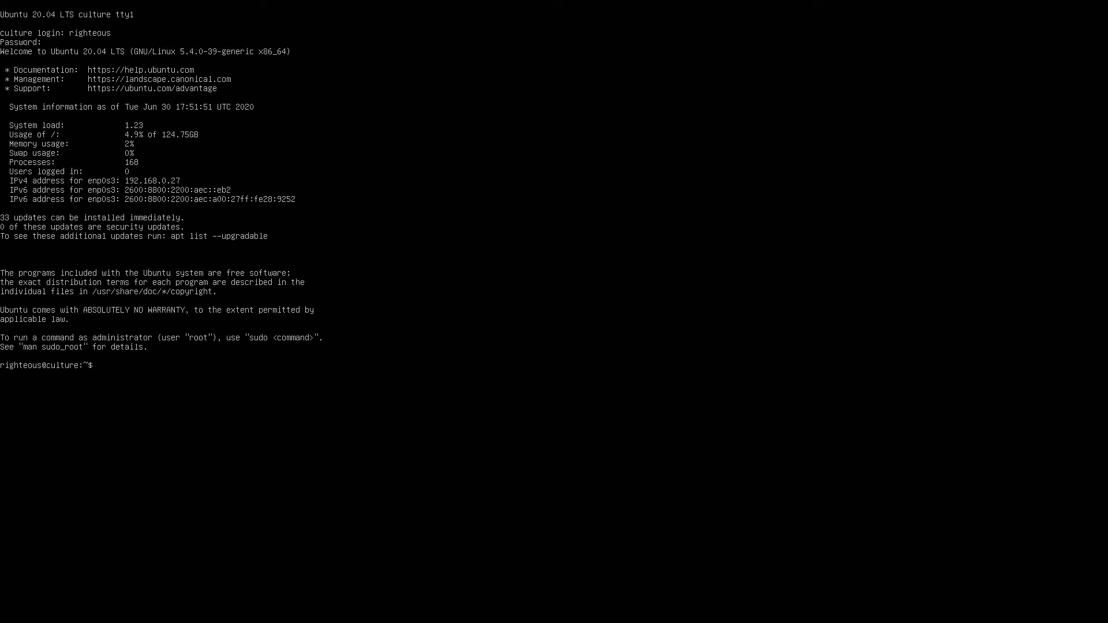
{"action": "type", "text": "clear"}
{"action": "key", "text": "Return"}
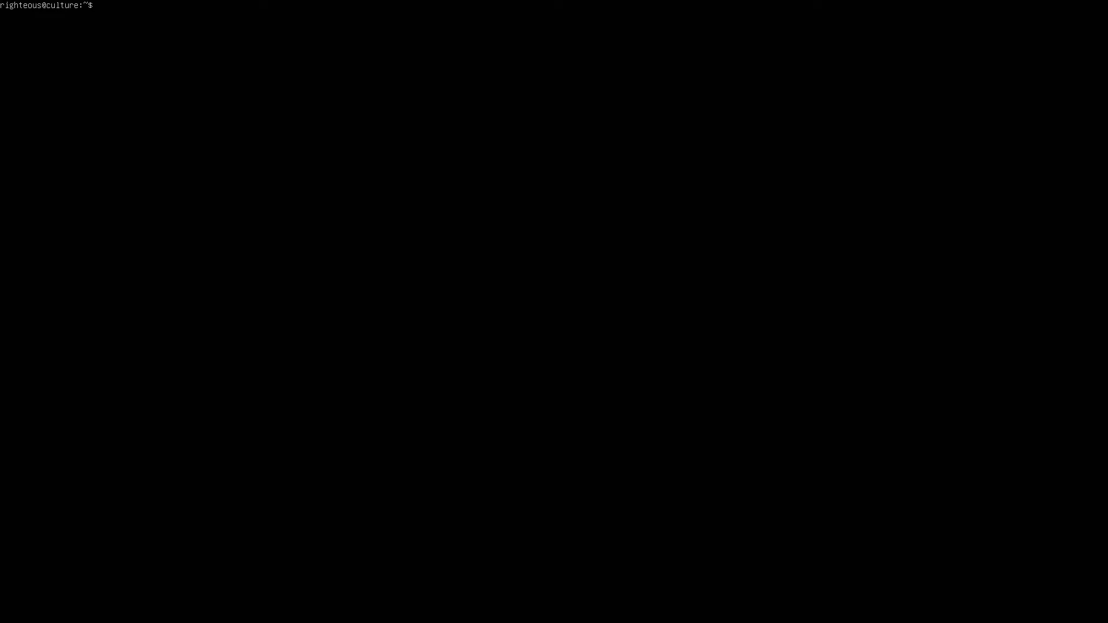
Install build-essential with sudo apt, entering the sudo password and accepting the install
{"action": "type", "text": "sudo ap"}
{"action": "type", "text": "t intall"}
{"action": "type", "text": "tal"}
{"action": "type", "text": "l build"}
{"action": "type", "text": "-ess"}
{"action": "type", "text": "enta"}
{"action": "key", "text": "BackSpace"}
{"action": "type", "text": "ial"}
{"action": "key", "text": "Return"}
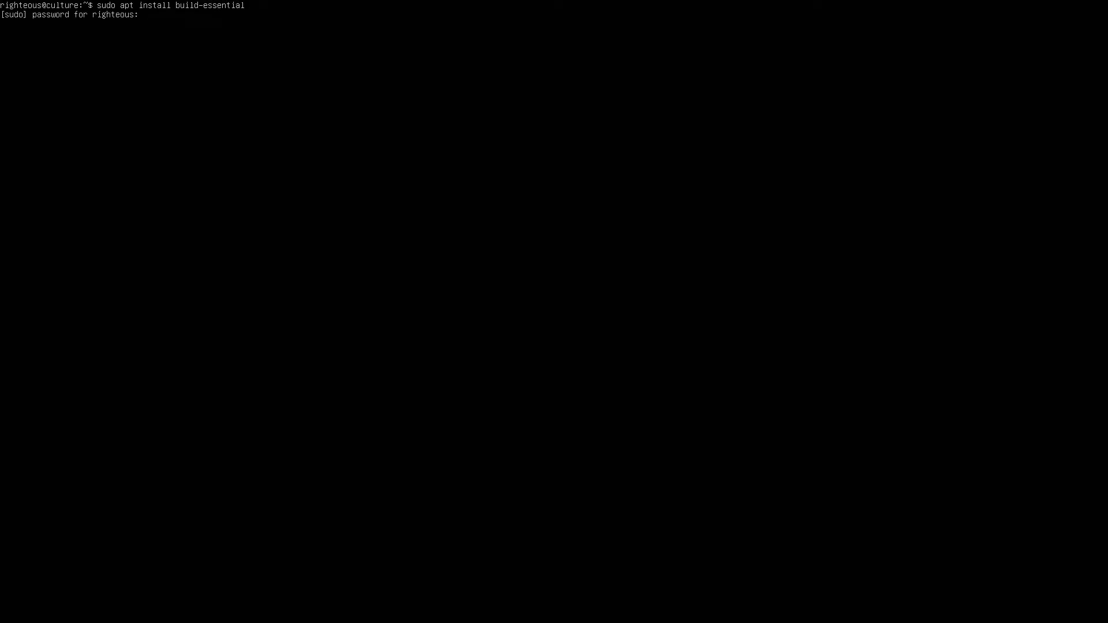
{"action": "key", "text": "Return"}
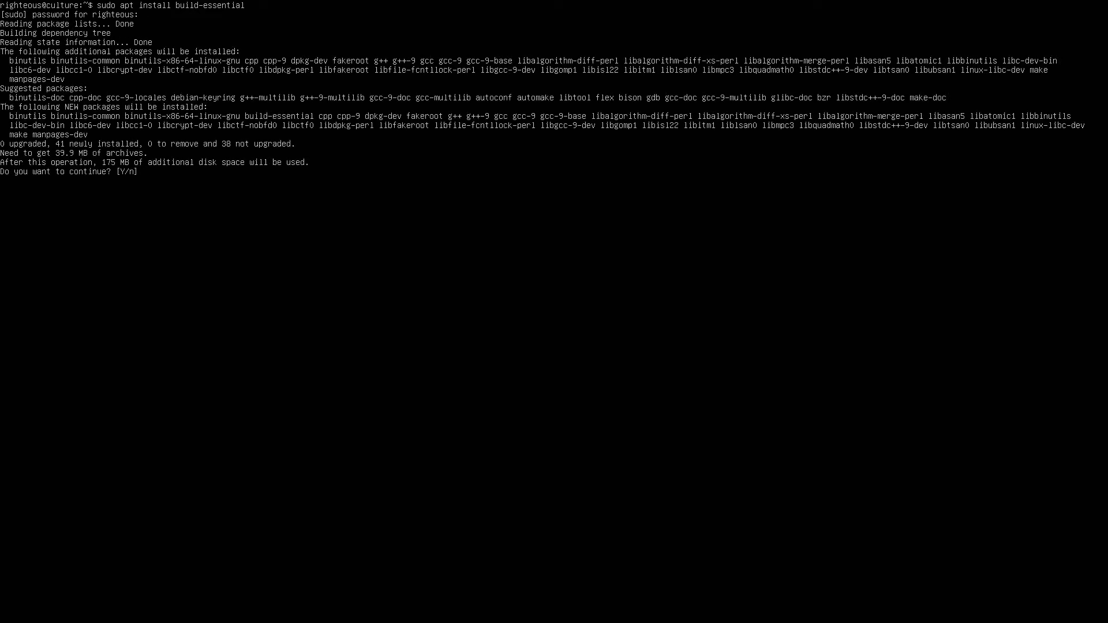
{"action": "key", "text": "Return"}
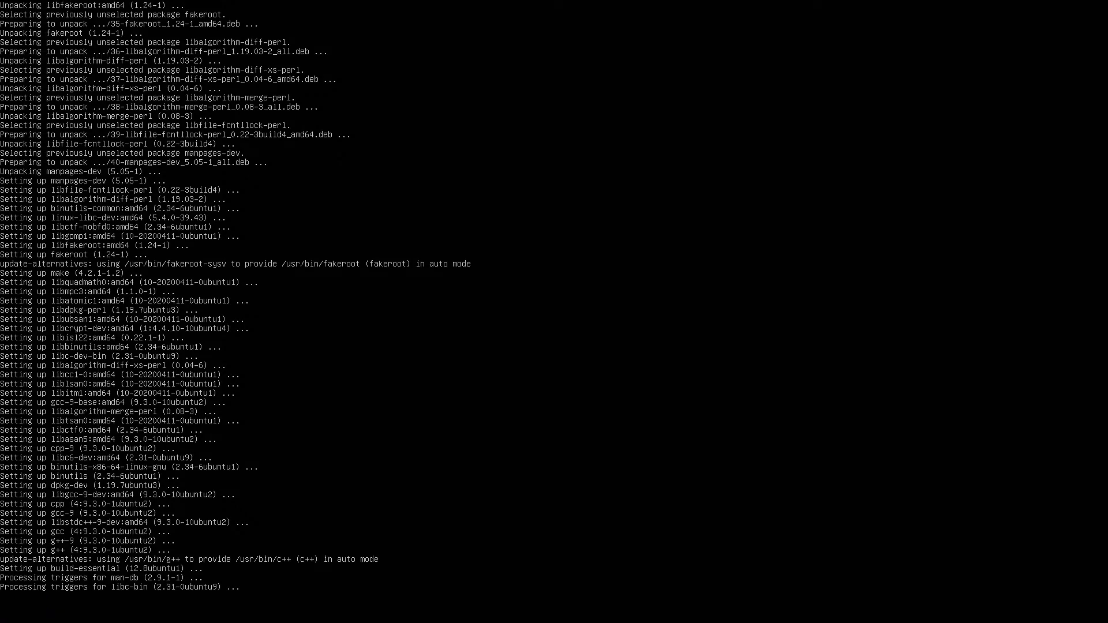
Clear the console and run 'sudo apt update && sudo apt upgrade -y'
{"action": "type", "text": "clear"}
{"action": "key", "text": "Return"}
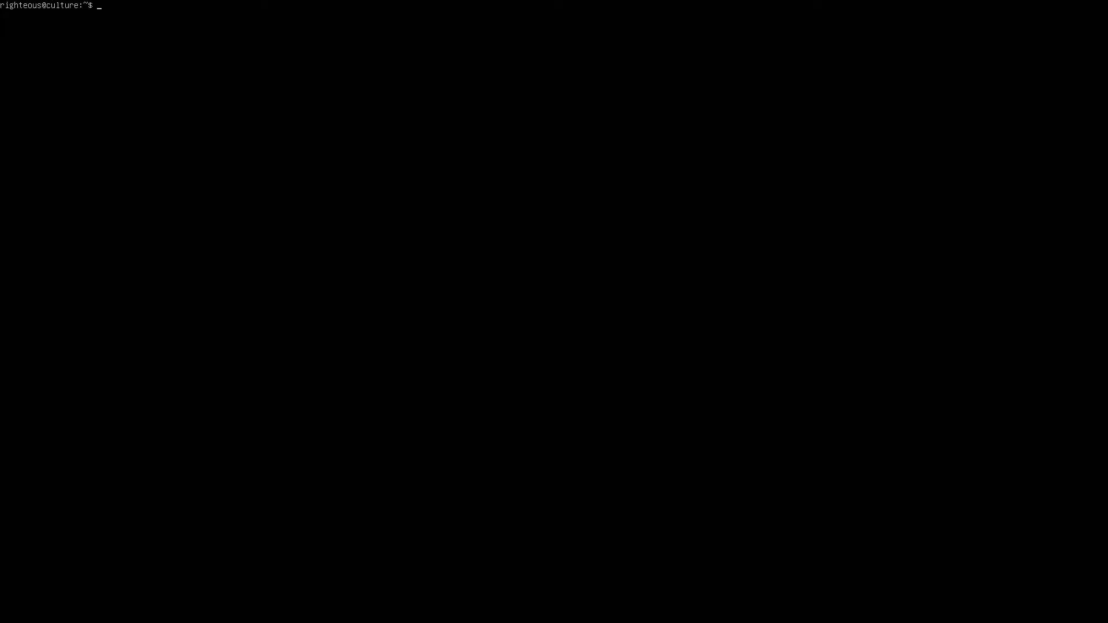
{"action": "type", "text": "sudo apt update && sudo apt upgrade -y"}
{"action": "key", "text": "Return"}
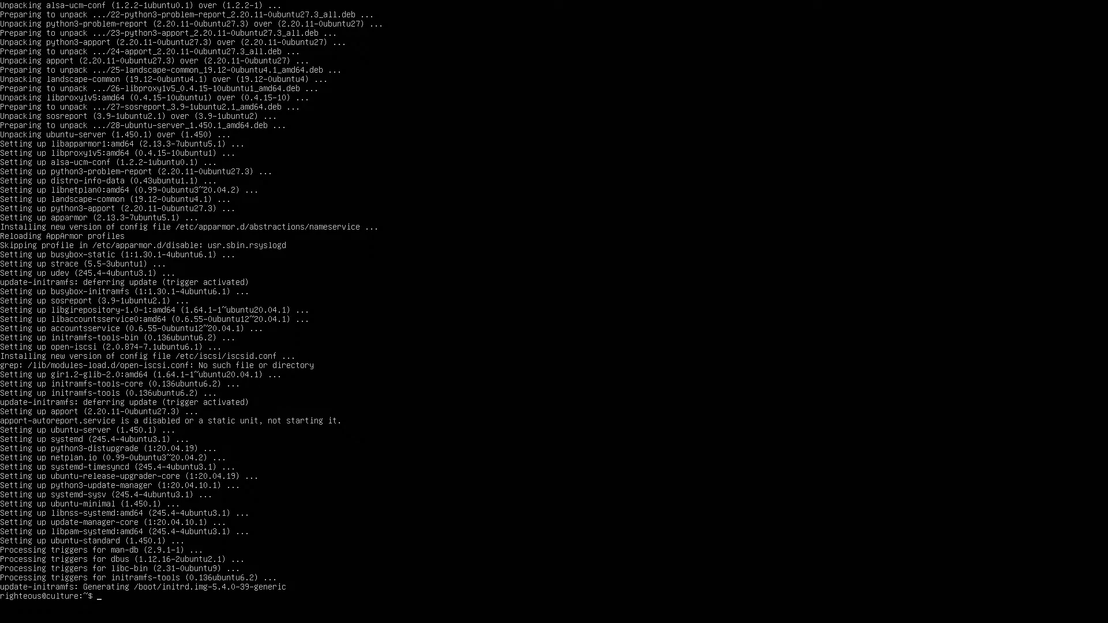
Clear the screen and run sudo apt install for the xfce4 desktop
{"action": "type", "text": "lear"}
{"action": "key", "text": "Return"}
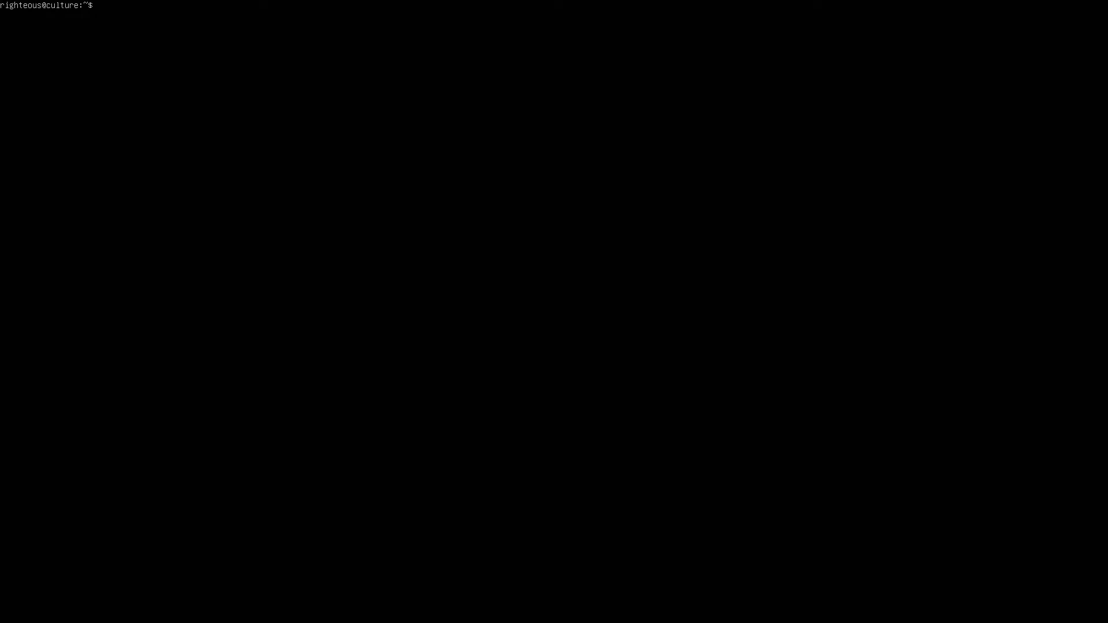
{"action": "type", "text": "sudo apt install xfce4"}
{"action": "key", "text": "Return"}
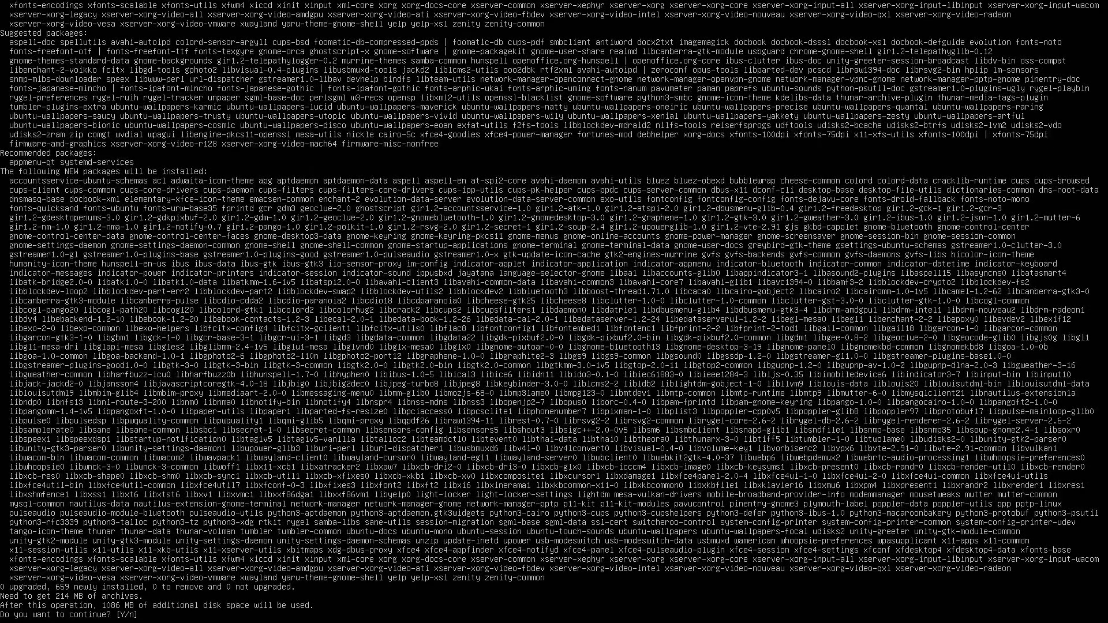
Accept the xfce4 package installation at apt's [Y/n] prompt
{"action": "key", "text": "Return"}
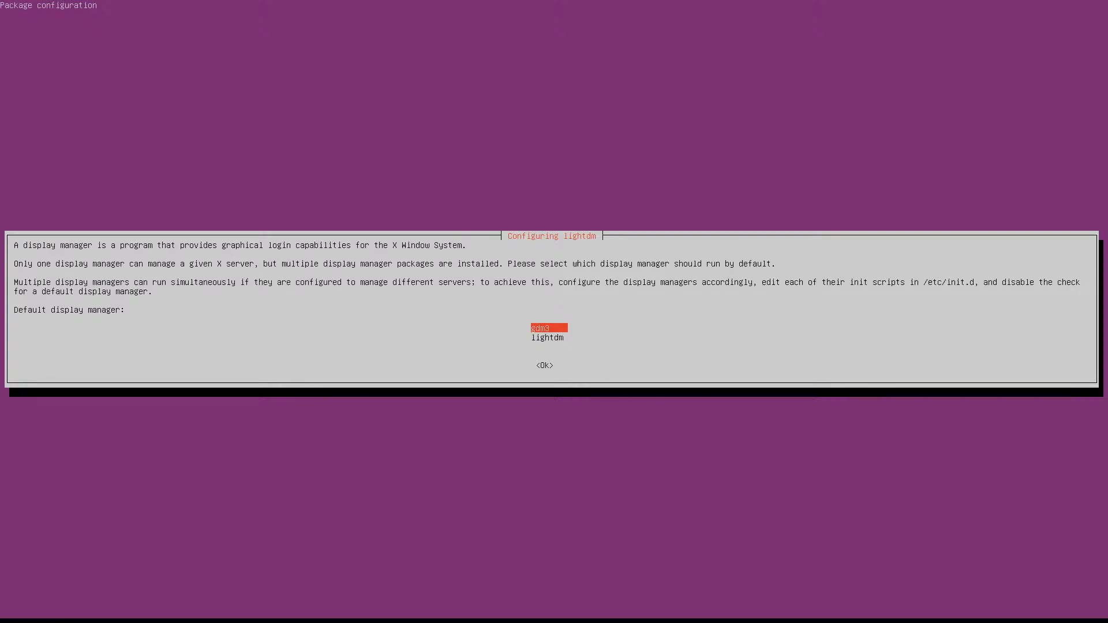
Select lightdm as the default display manager and confirm with Ok
{"action": "key", "text": "Down"}
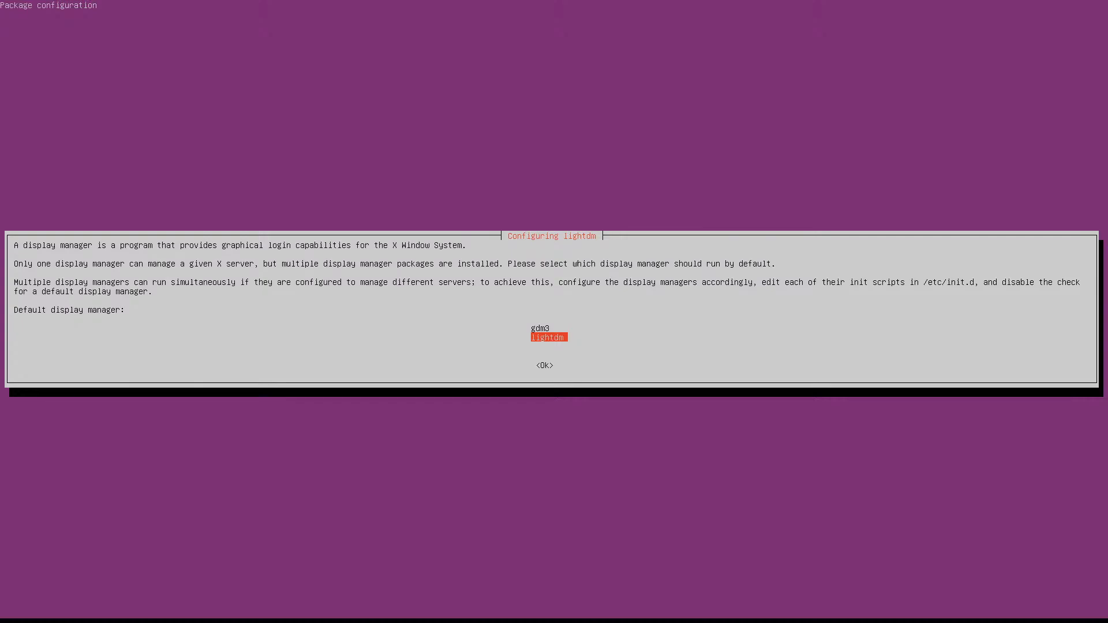
{"action": "key", "text": "Tab"}
{"action": "key", "text": "Return"}
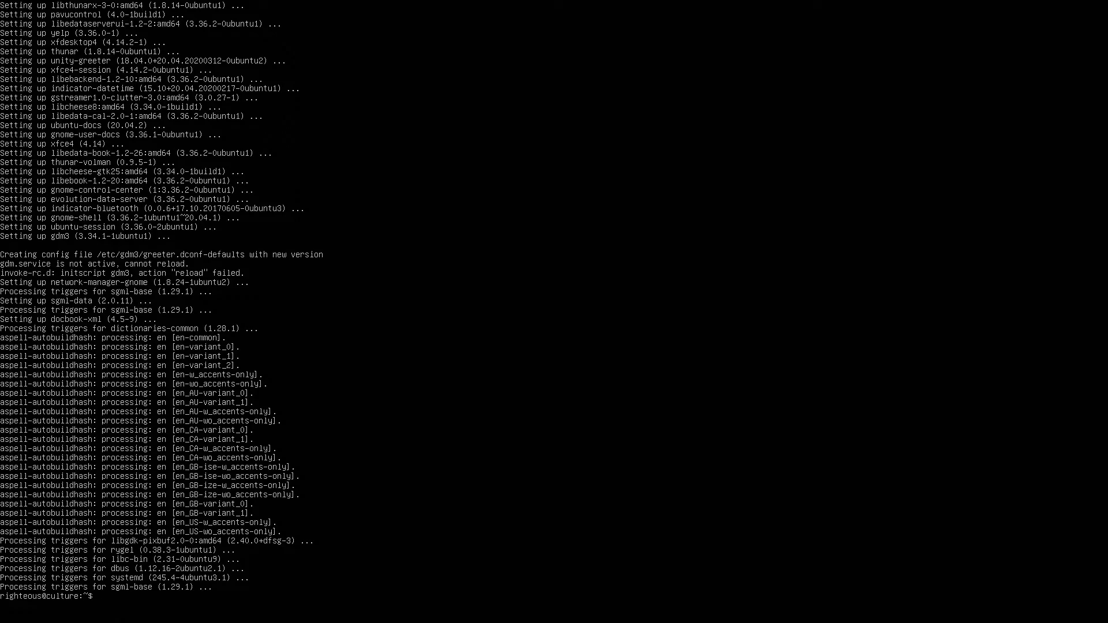
Clear the terminal and restart the machine with sudo reboot
{"action": "type", "text": "clear"}
{"action": "key", "text": "Return"}
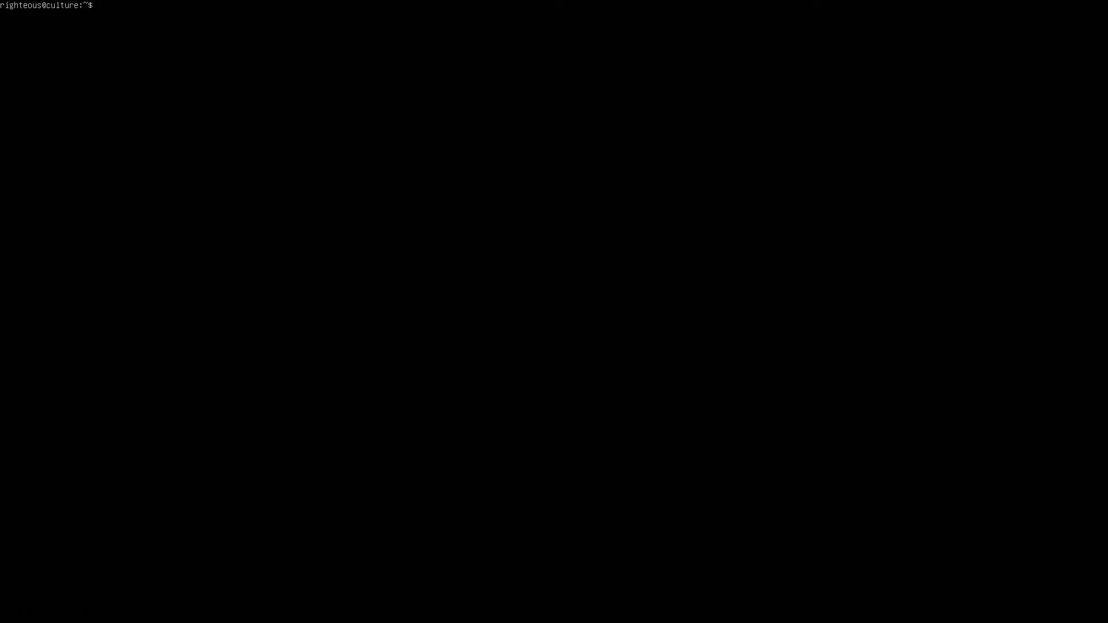
{"action": "type", "text": "sudo reboot"}
{"action": "key", "text": "Return"}
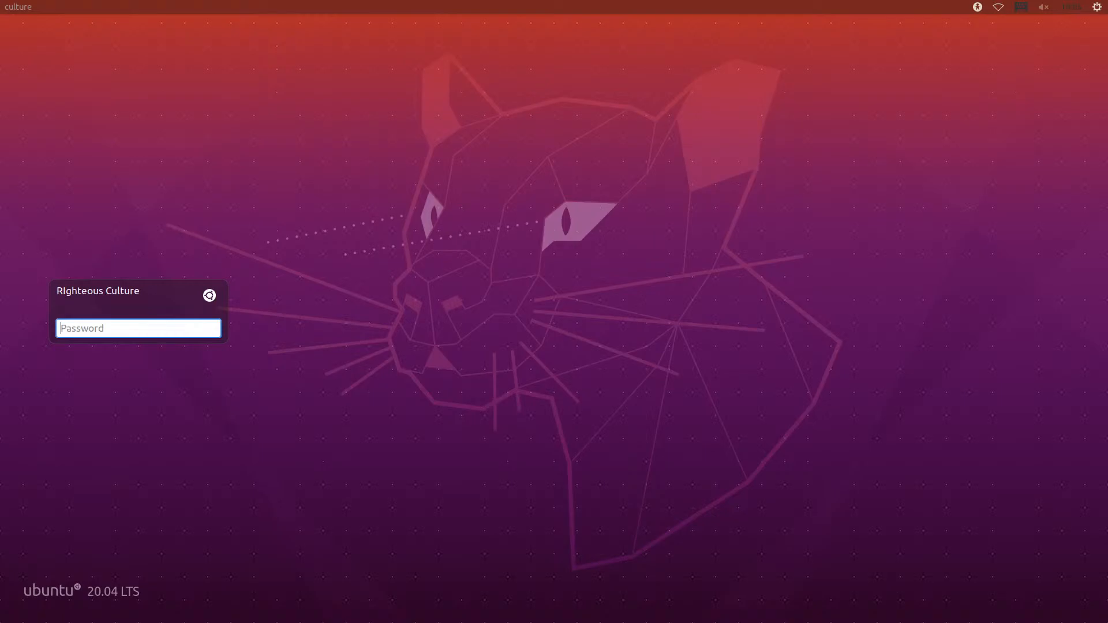
Enter the account password on the LightDM login screen and sign in
{"action": "type", "text": "•••••"}
{"action": "key", "text": "BackSpace"}
{"action": "key", "text": "BackSpace"}
{"action": "key", "text": "BackSpace"}
{"action": "key", "text": "BackSpace"}
{"action": "key", "text": "BackSpace"}
{"action": "type", "text": "••••••••"}
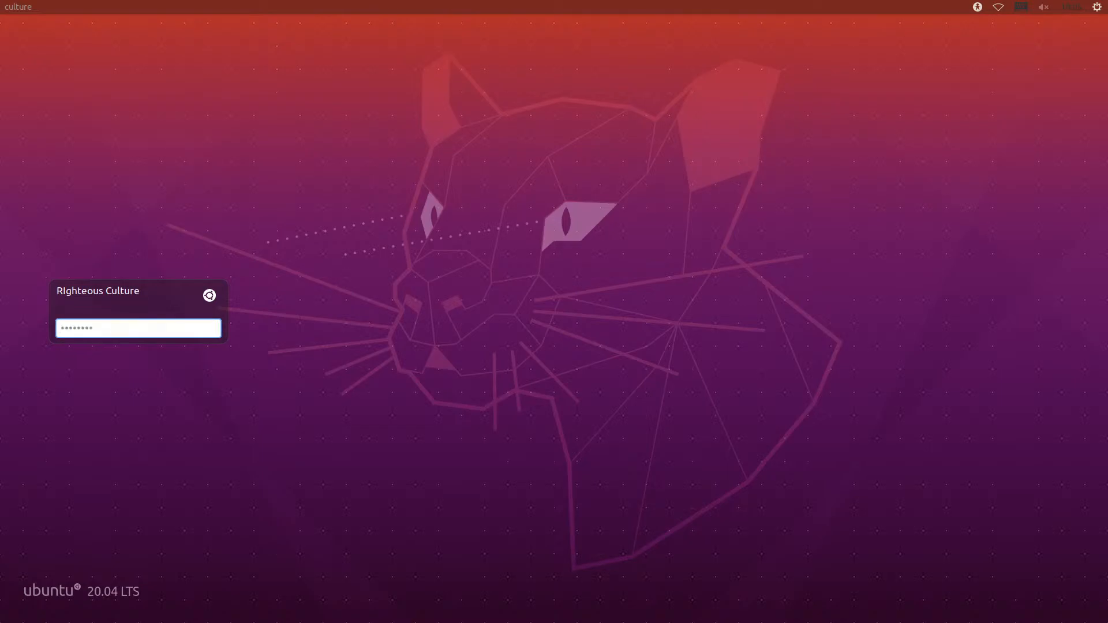
{"action": "key", "text": "Return"}
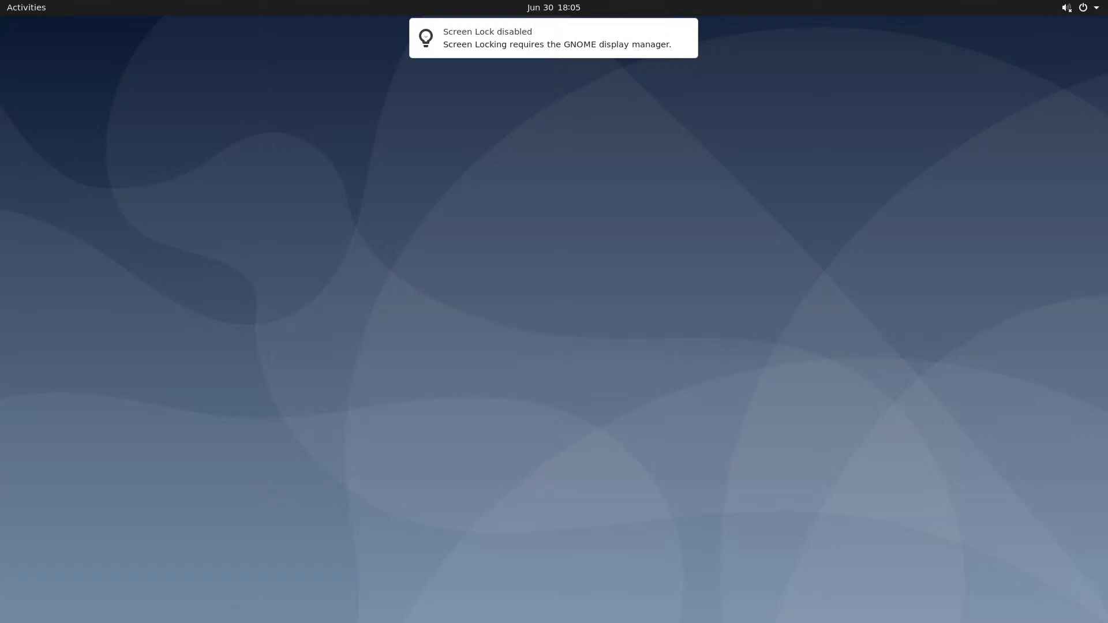
From Activities, show the full app grid listing Terminal, Vim and Htop
{"action": "left_click", "coordinate": [27, 10]}
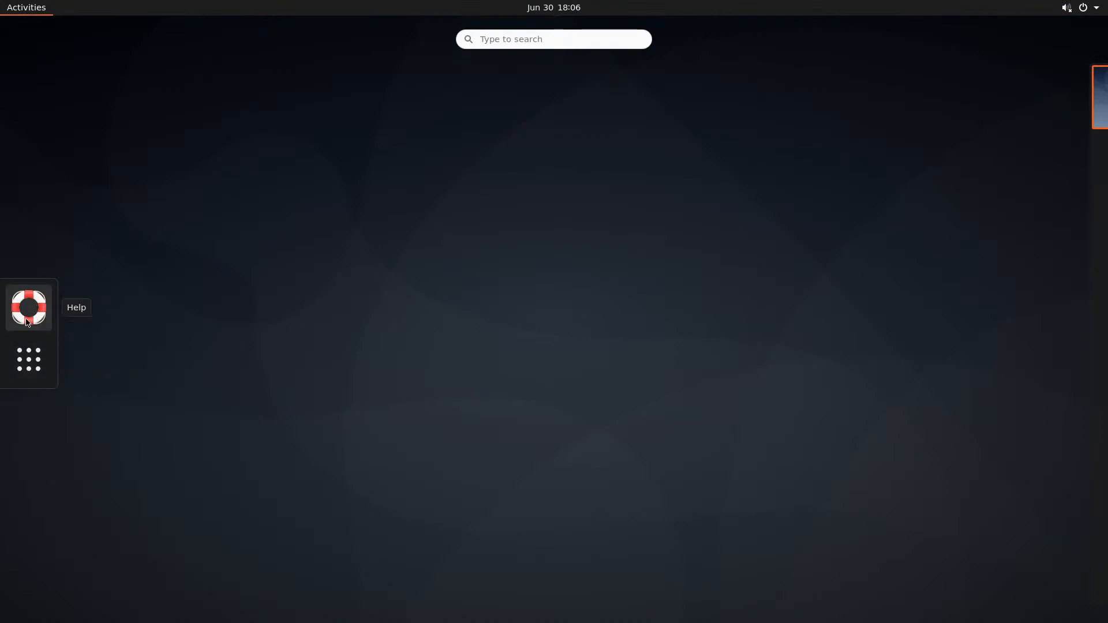
{"action": "left_click", "coordinate": [32, 362]}
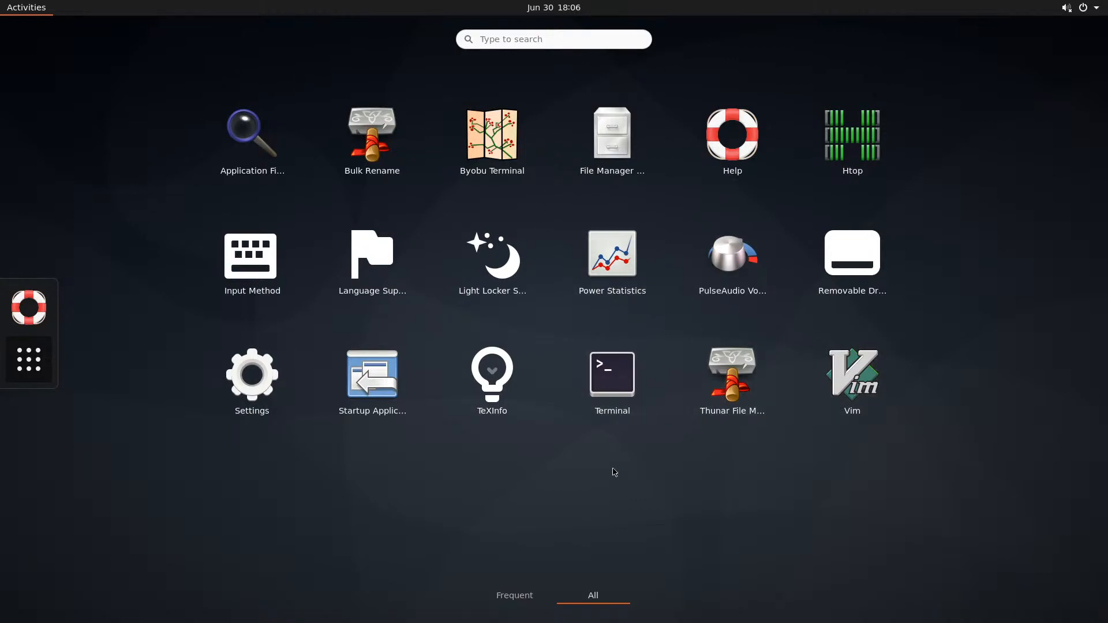
Review the Side Pane, Behavior, Advanced and Display pages of File Manager preferences, then close them
{"action": "left_click", "coordinate": [600, 148]}
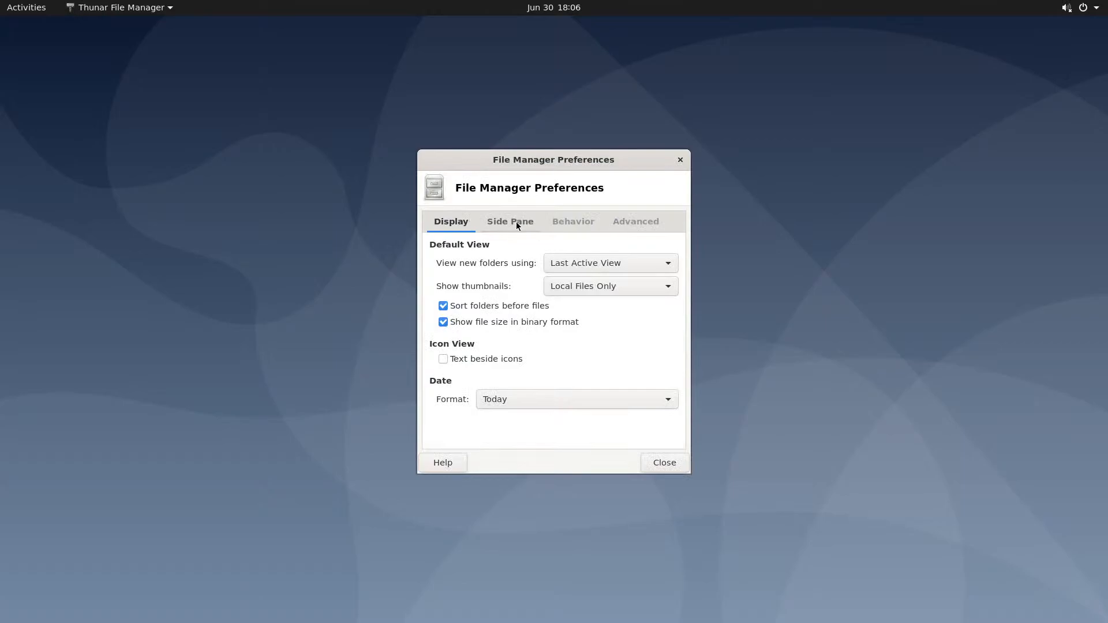
{"action": "left_click", "coordinate": [497, 223]}
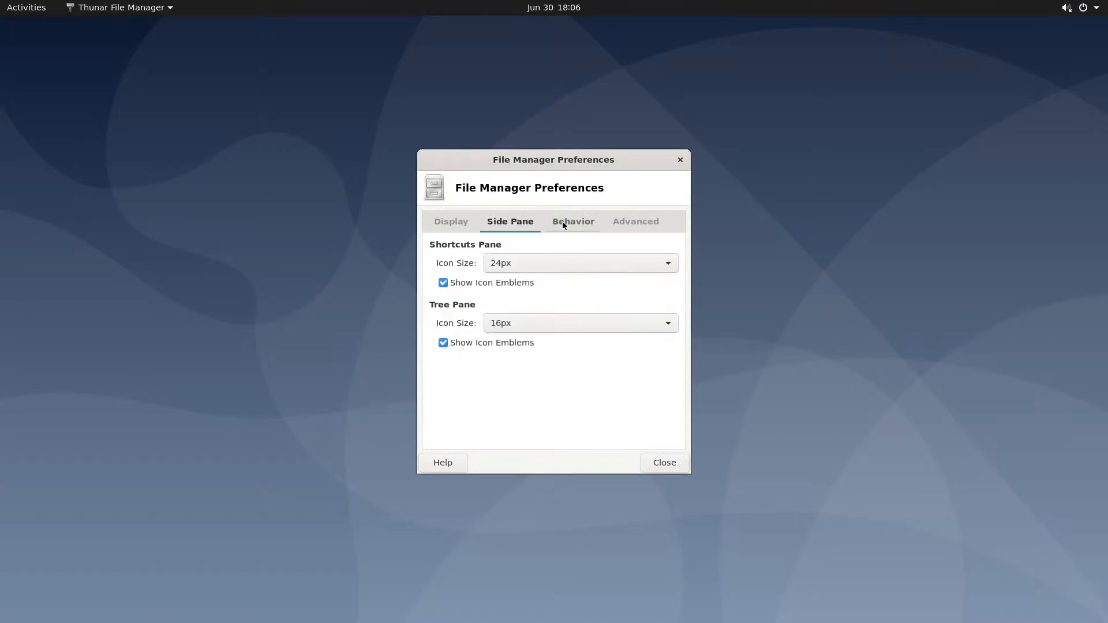
{"action": "left_click", "coordinate": [562, 224]}
{"action": "left_click", "coordinate": [622, 223]}
{"action": "left_click", "coordinate": [447, 225]}
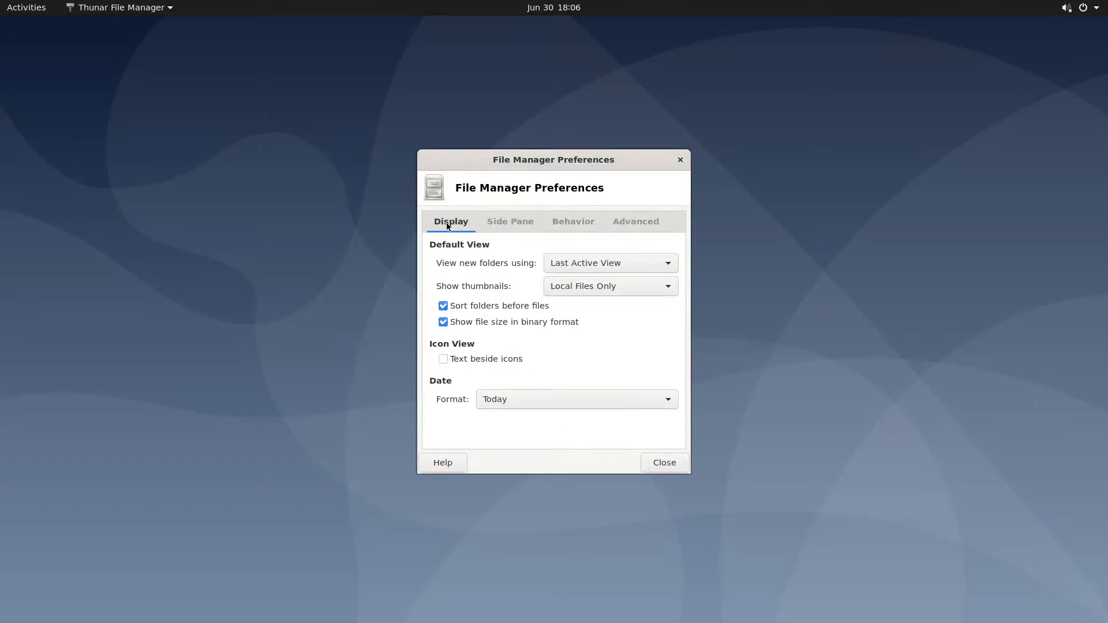
{"action": "left_click", "coordinate": [680, 159]}
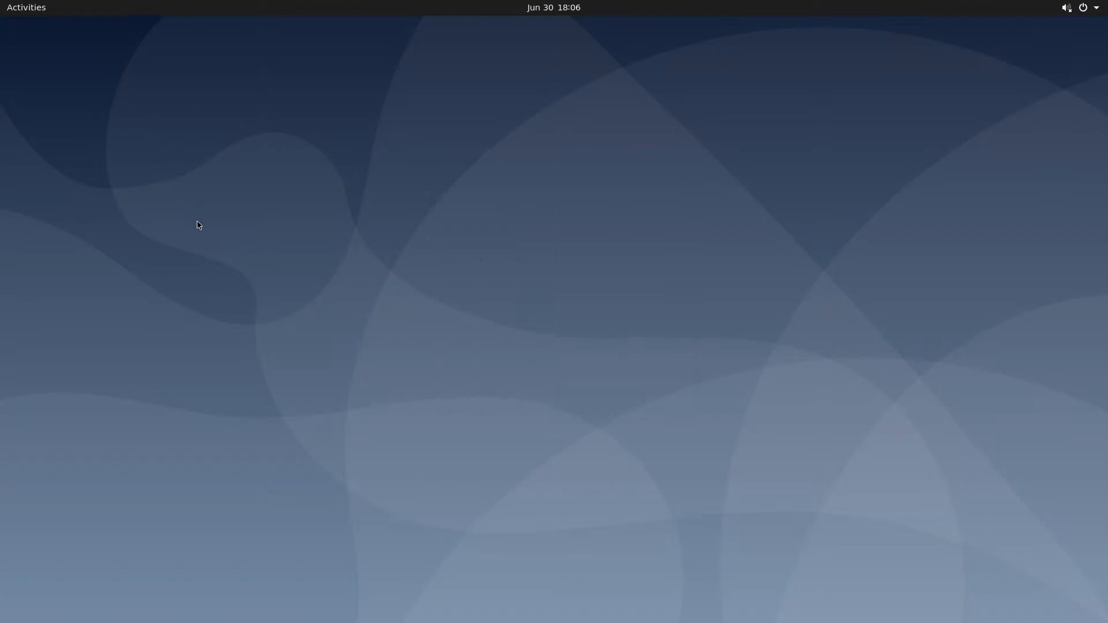
{"action": "left_click", "coordinate": [33, 11]}
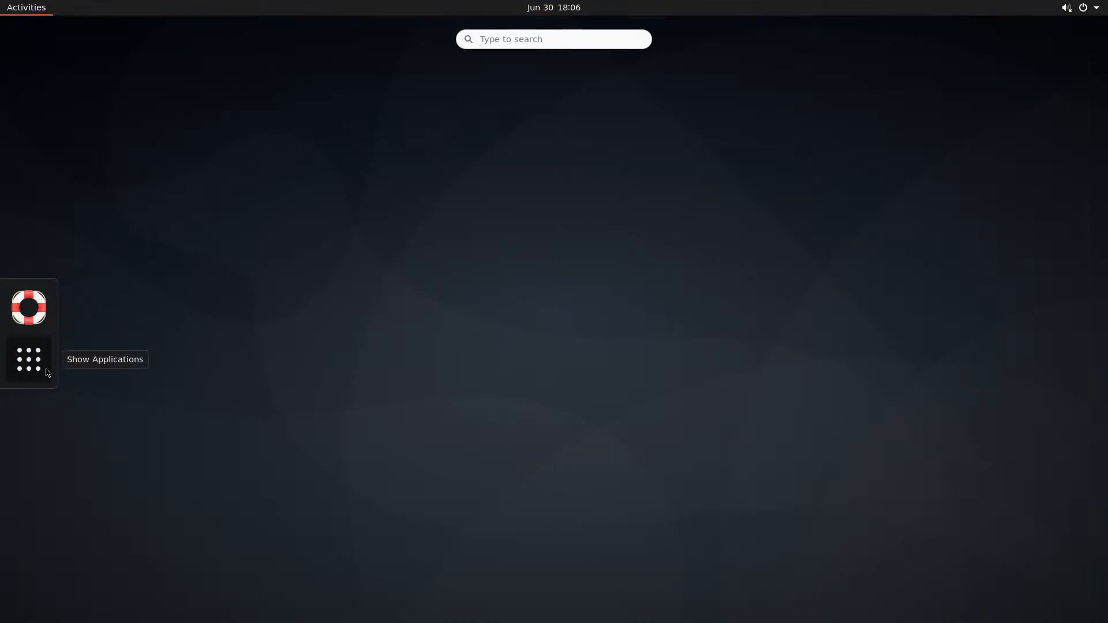
Launch Terminal from the app grid, close it, and return to the applications grid
{"action": "left_click", "coordinate": [24, 378]}
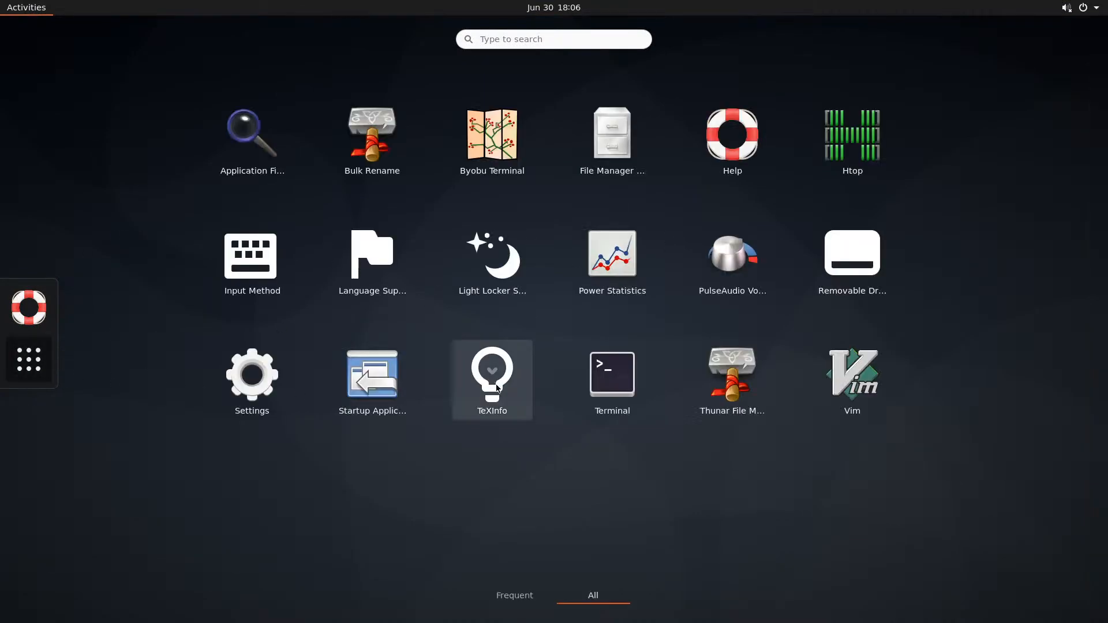
{"action": "left_click", "coordinate": [613, 378]}
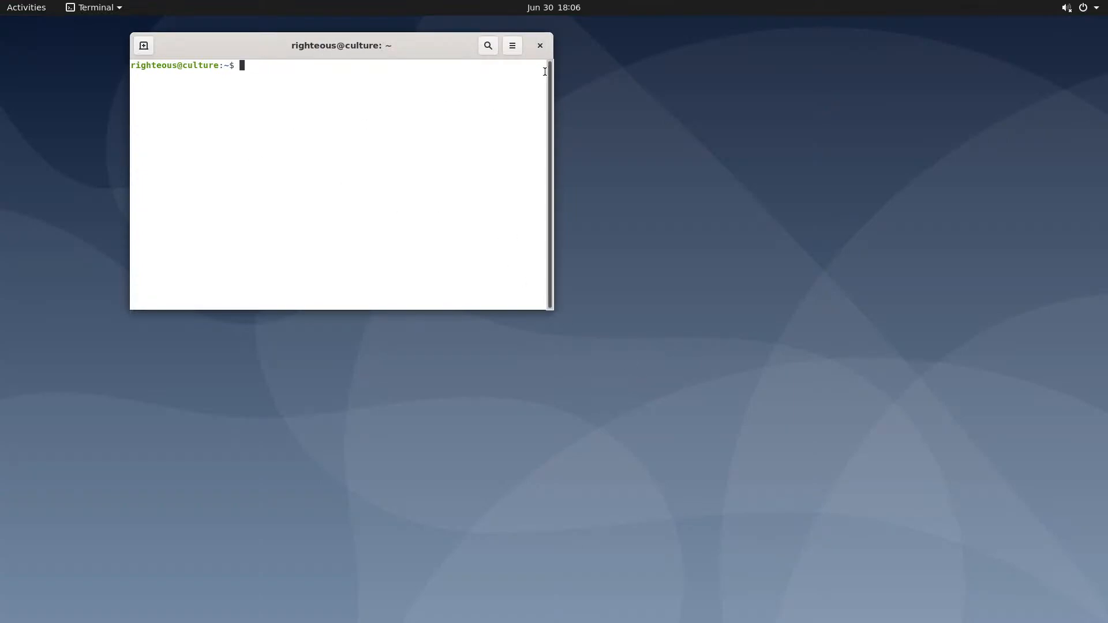
{"action": "left_click", "coordinate": [540, 46]}
{"action": "left_click", "coordinate": [30, 7]}
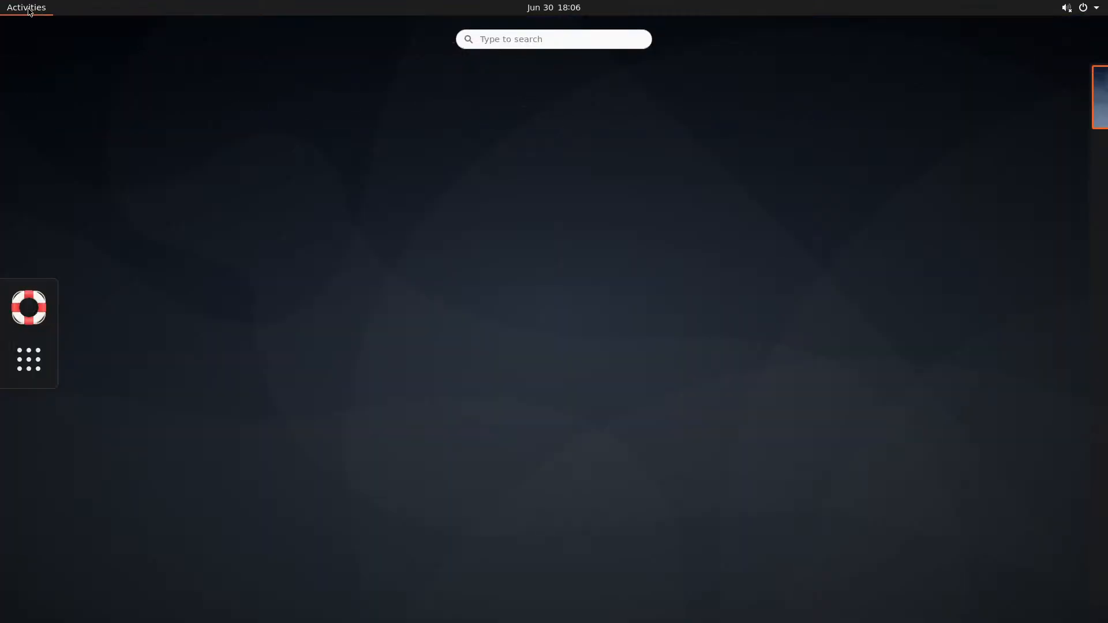
{"action": "left_click", "coordinate": [28, 360]}
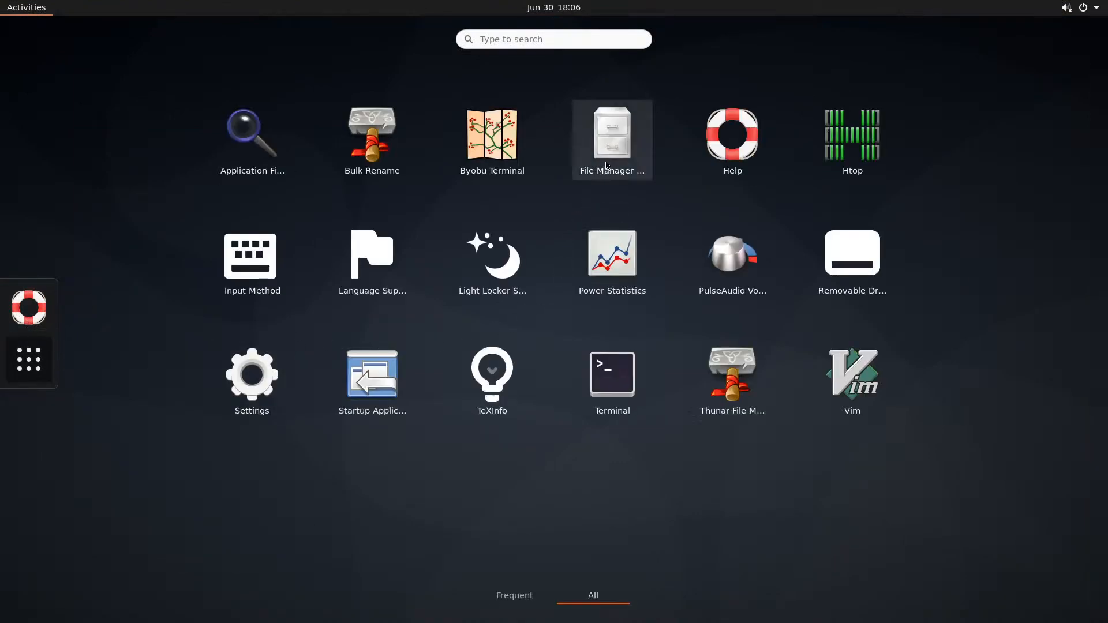
Open File Manager preferences and look through the Side Pane, Behavior, Advanced and Display tabs
{"action": "left_click", "coordinate": [607, 141]}
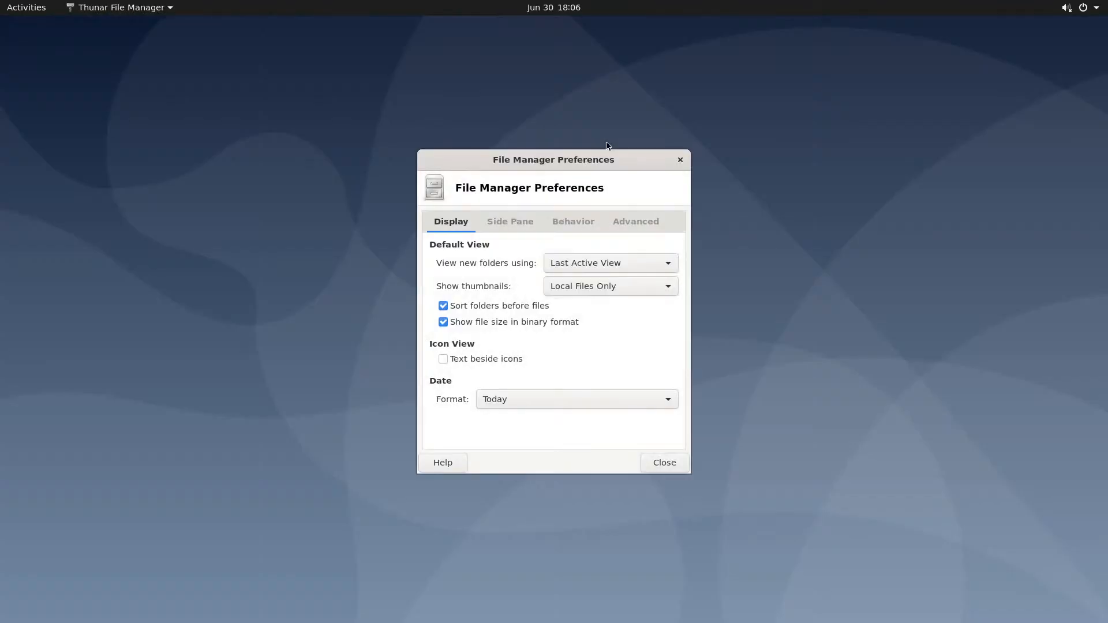
{"action": "left_click", "coordinate": [510, 223]}
{"action": "left_click", "coordinate": [566, 220]}
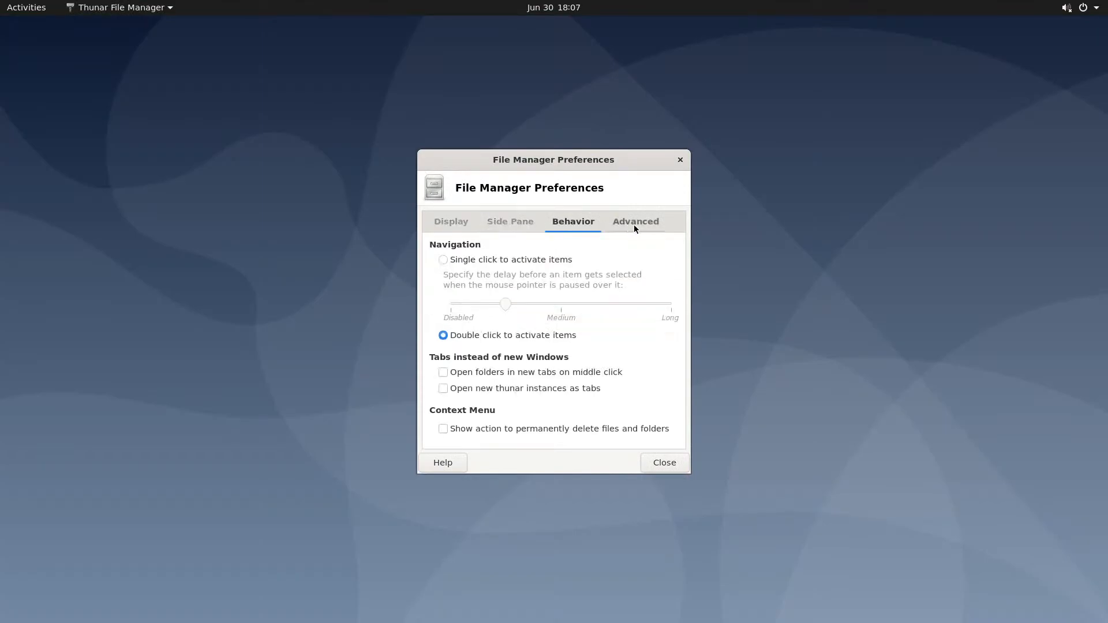
{"action": "left_click", "coordinate": [633, 225]}
{"action": "left_click", "coordinate": [457, 220]}
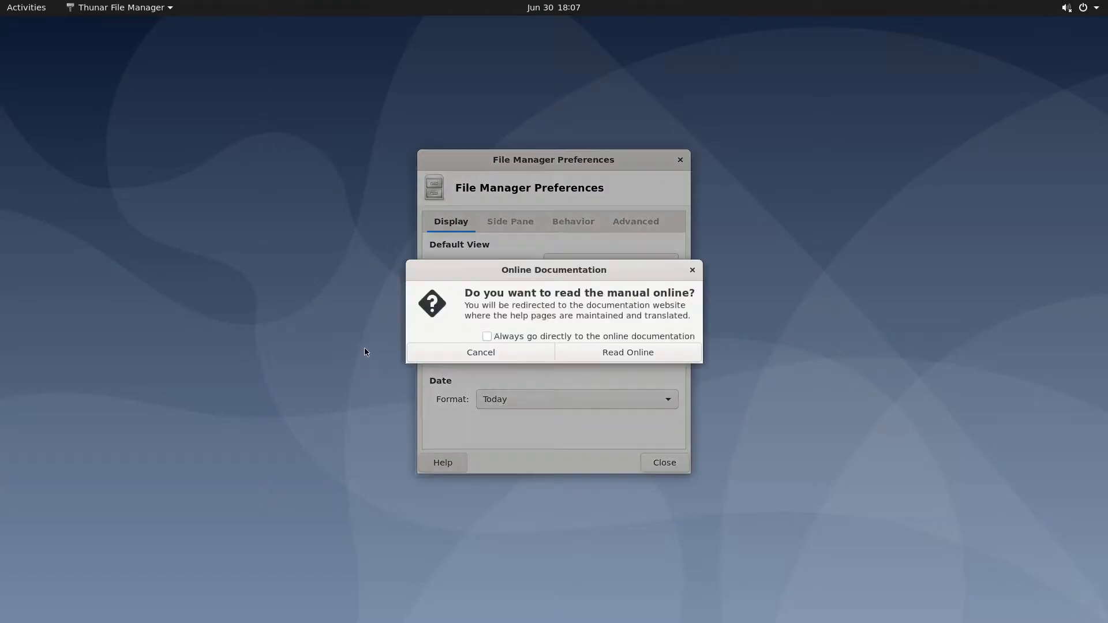
Try Help > Read Online, dismiss the browser launch error, and close the preferences
{"action": "left_click", "coordinate": [617, 358]}
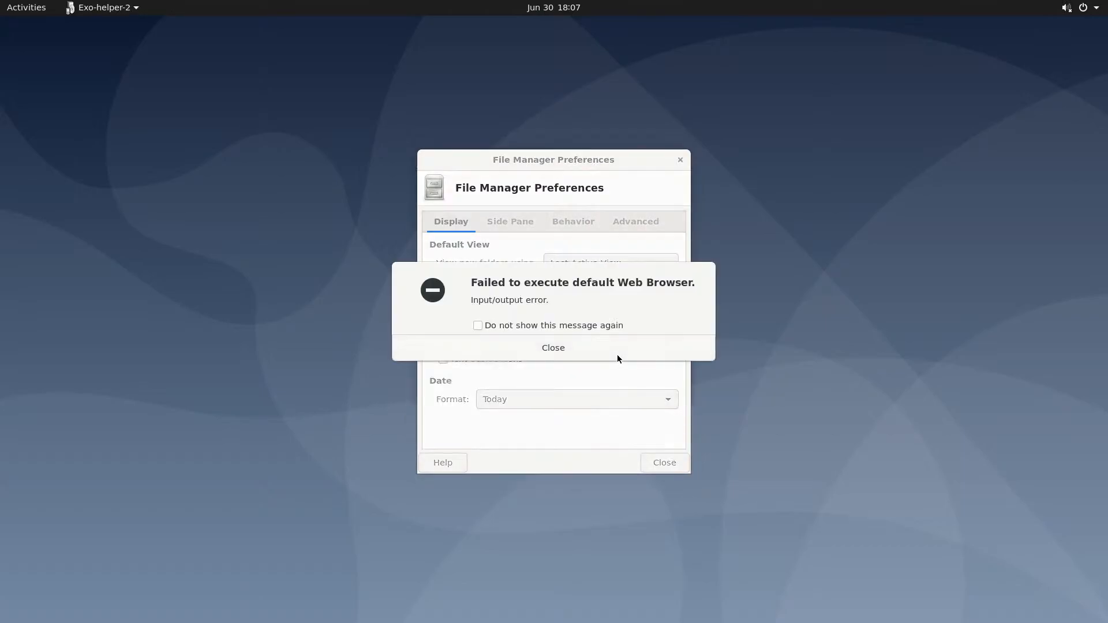
{"action": "left_click", "coordinate": [554, 348]}
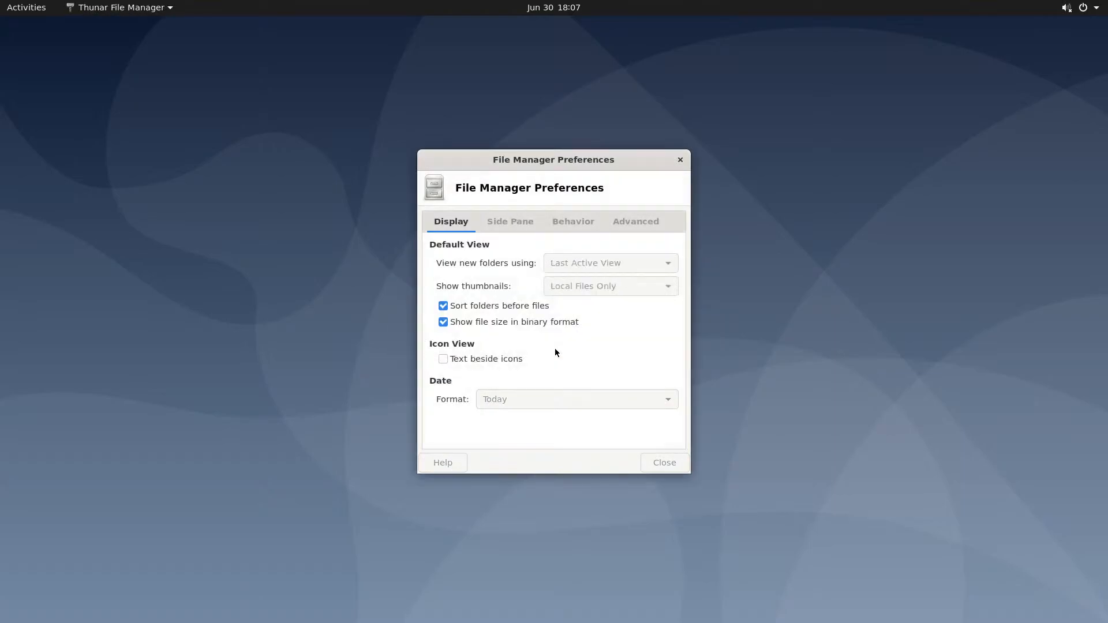
{"action": "left_click", "coordinate": [663, 464]}
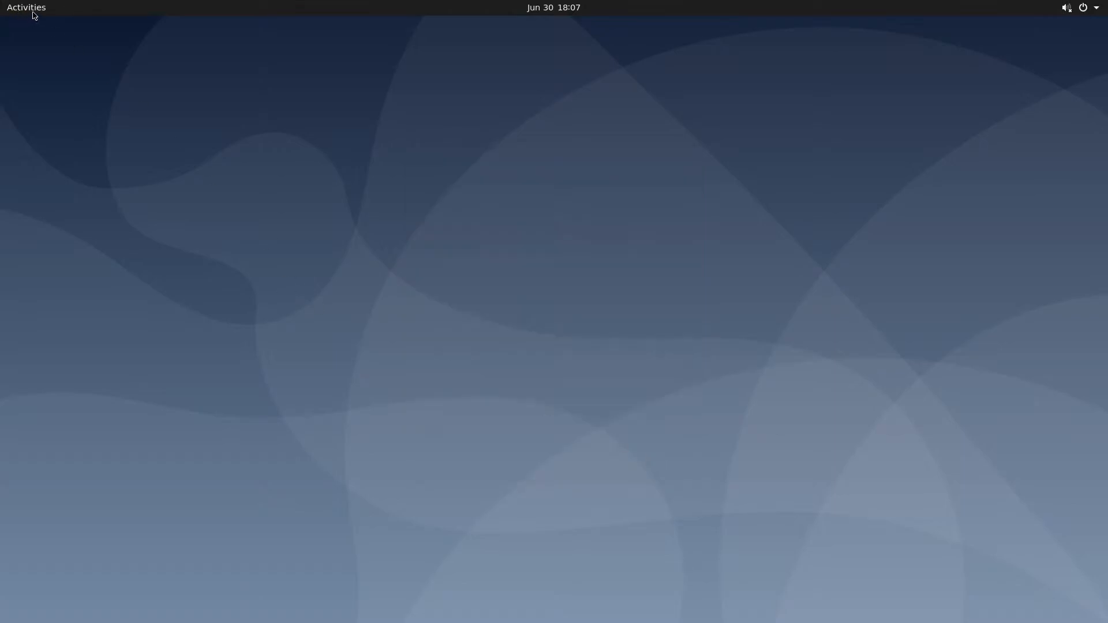
Launch Terminal from the applications grid and enlarge its text
{"action": "left_click", "coordinate": [35, 11]}
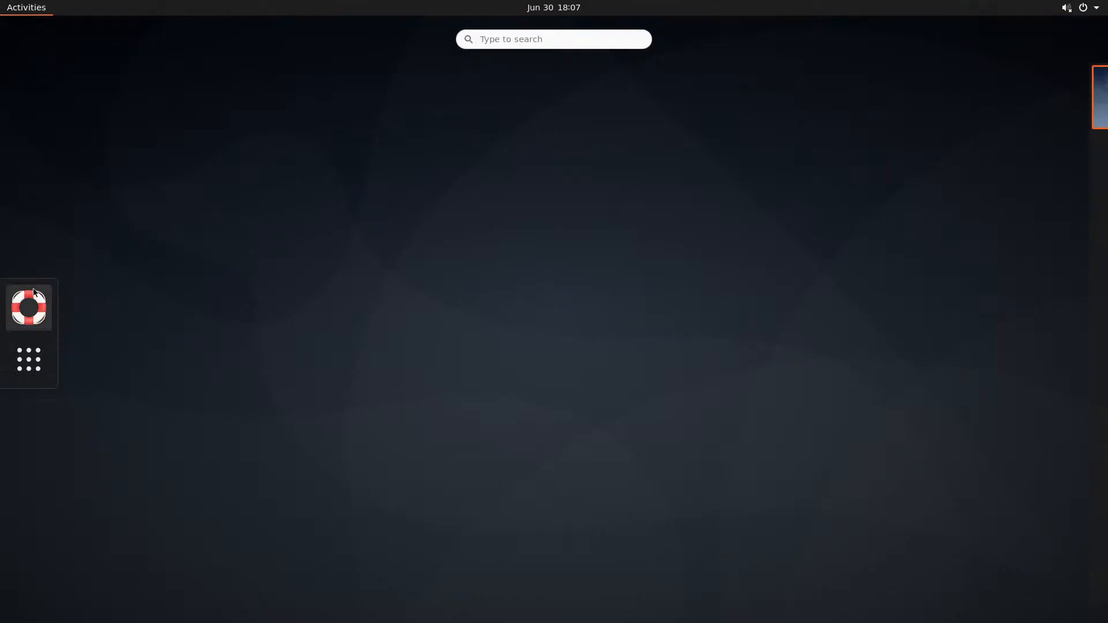
{"action": "left_click", "coordinate": [40, 356]}
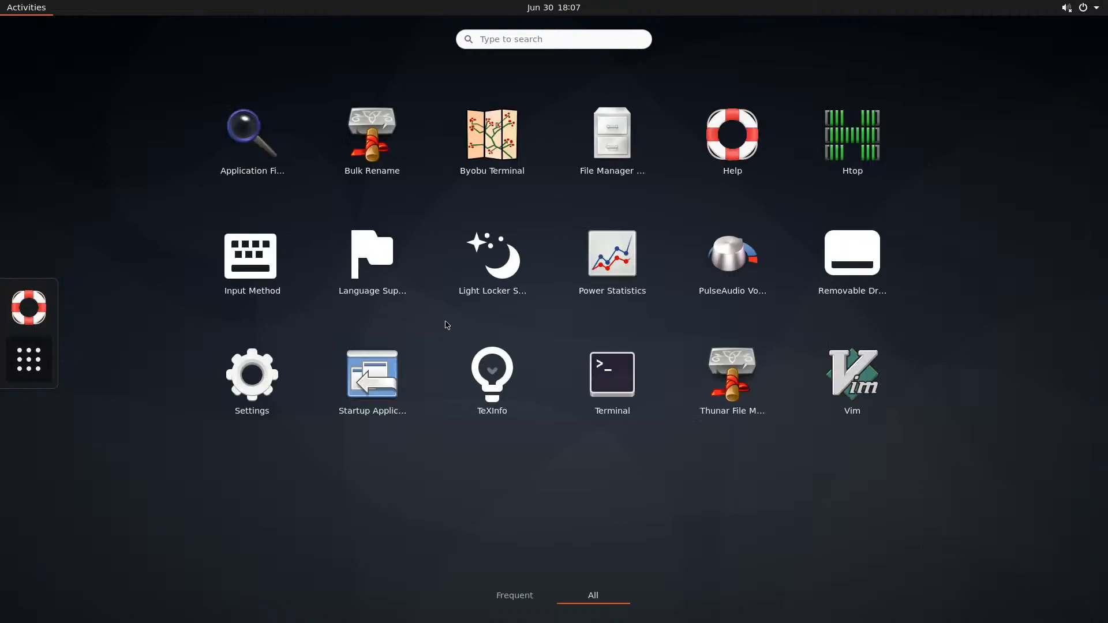
{"action": "left_click", "coordinate": [606, 375]}
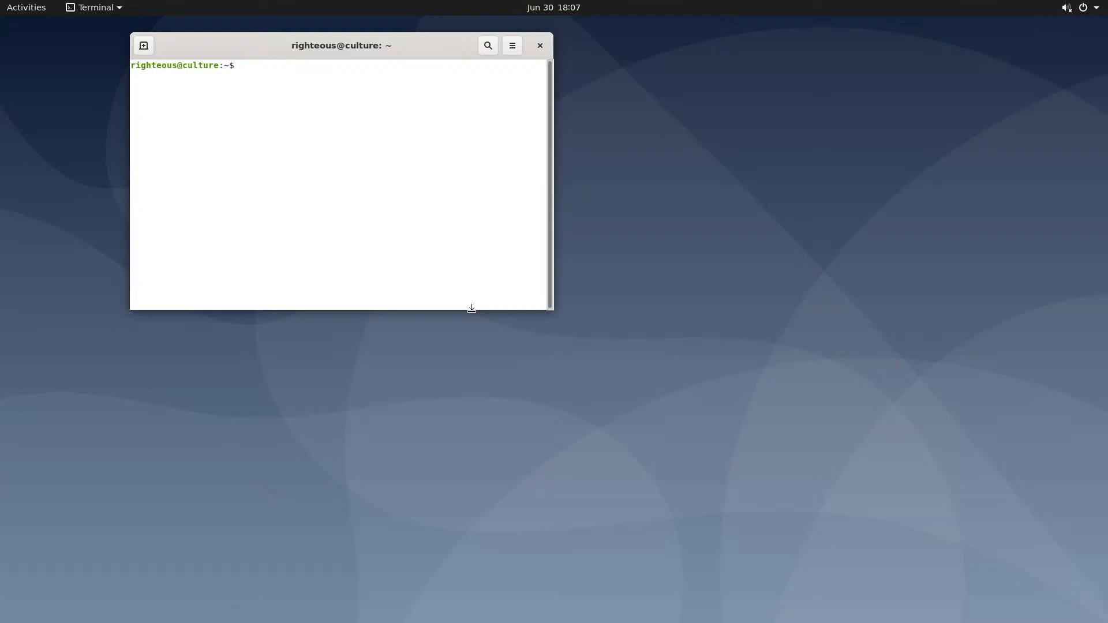
{"action": "key", "text": "ctrl+plus"}
{"action": "key", "text": "ctrl+plus"}
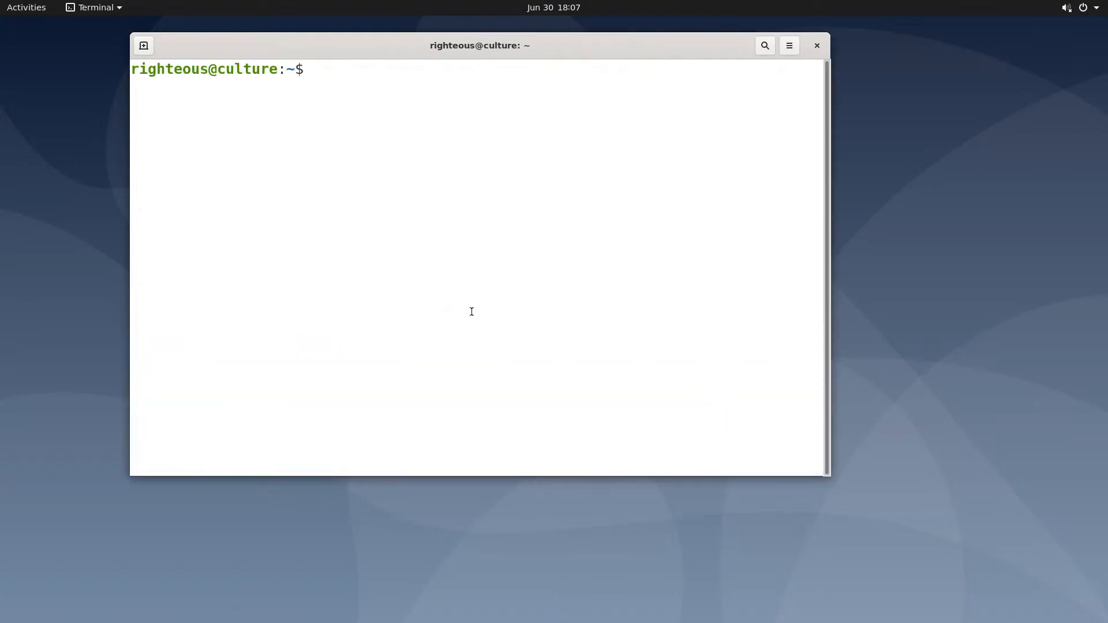
Run 'sudo apt install firefox' and enter the sudo password to reach the [Y/n] prompt
{"action": "type", "text": "sudo apt install fi"}
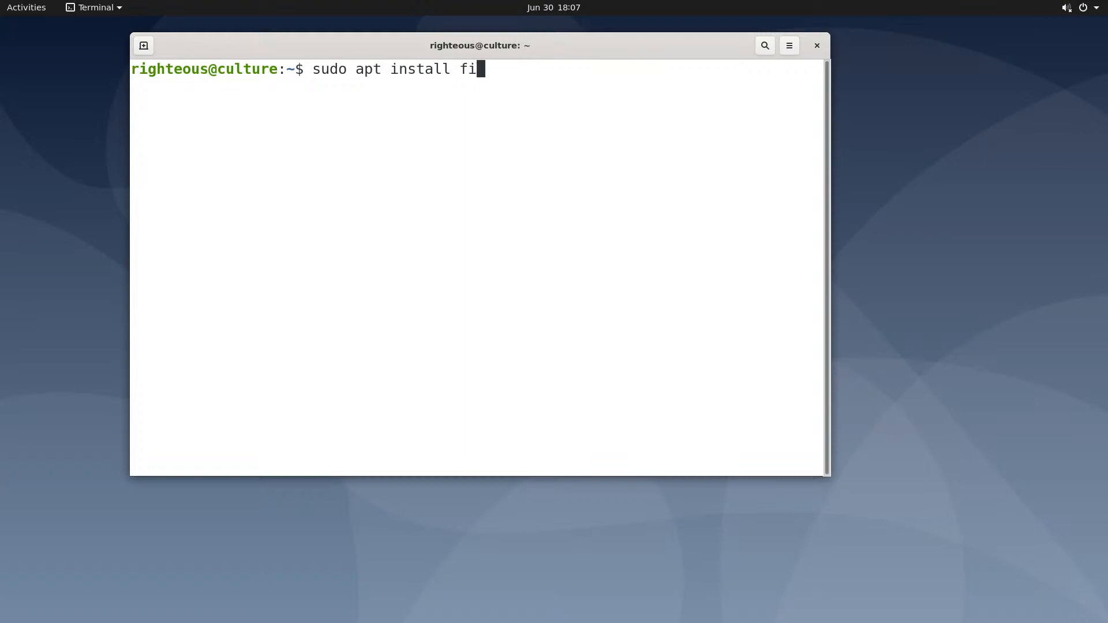
{"action": "type", "text": "refox"}
{"action": "key", "text": "Return"}
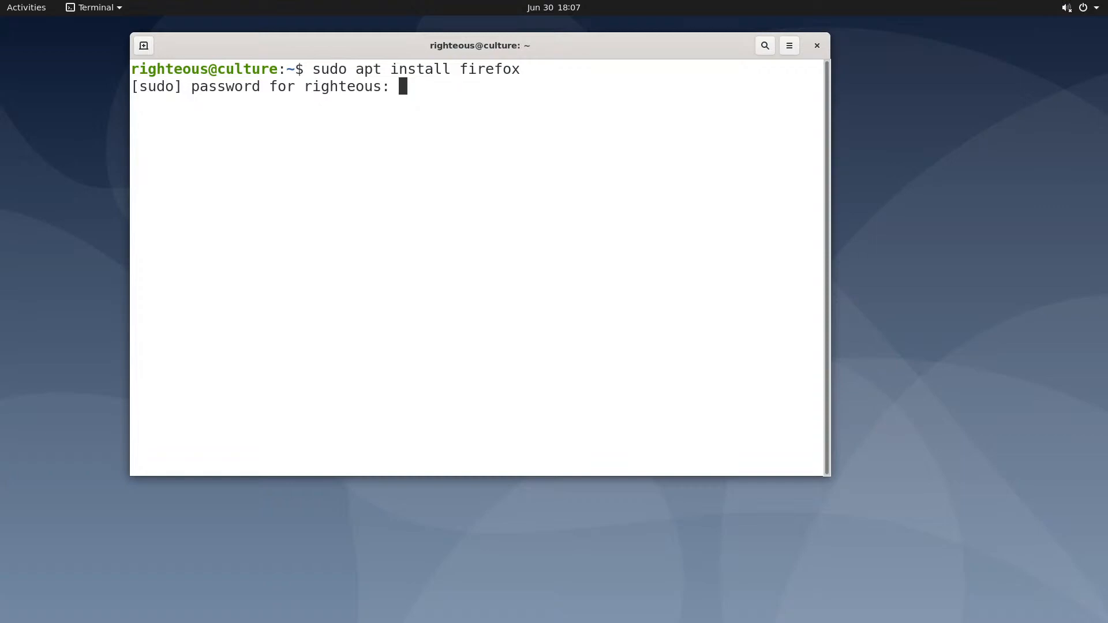
{"action": "key", "text": "Return"}
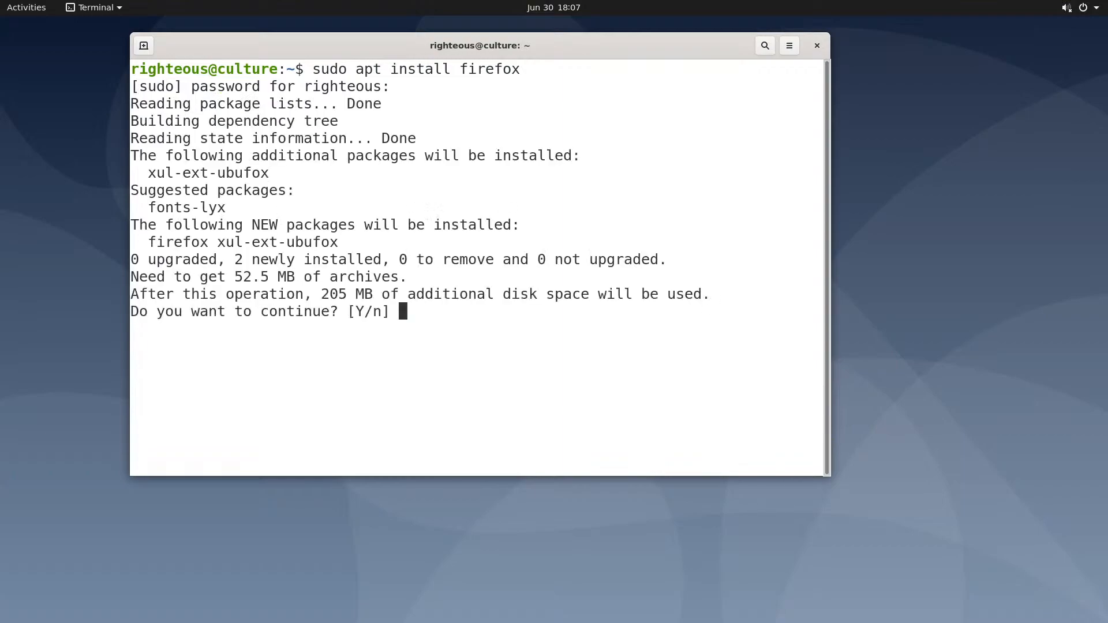
Accept the [Y/n] prompt so Firefox 77.0.1 and xul-ext-ubufox install
{"action": "key", "text": "Return"}
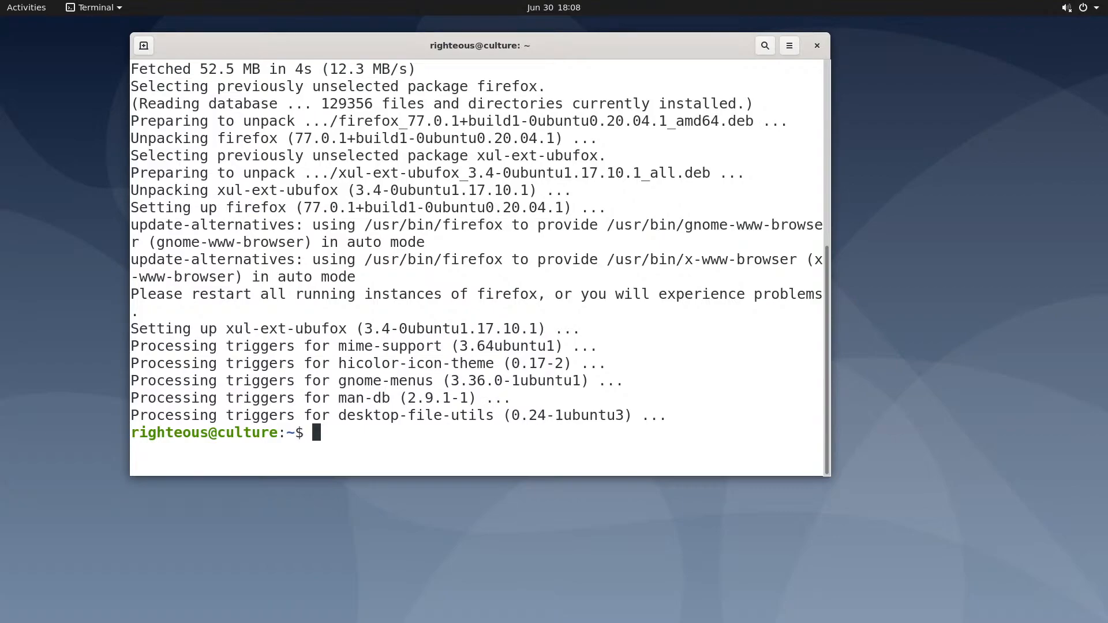
Bring up the full applications grid from Activities
{"action": "left_click", "coordinate": [25, 12]}
{"action": "left_click", "coordinate": [24, 13]}
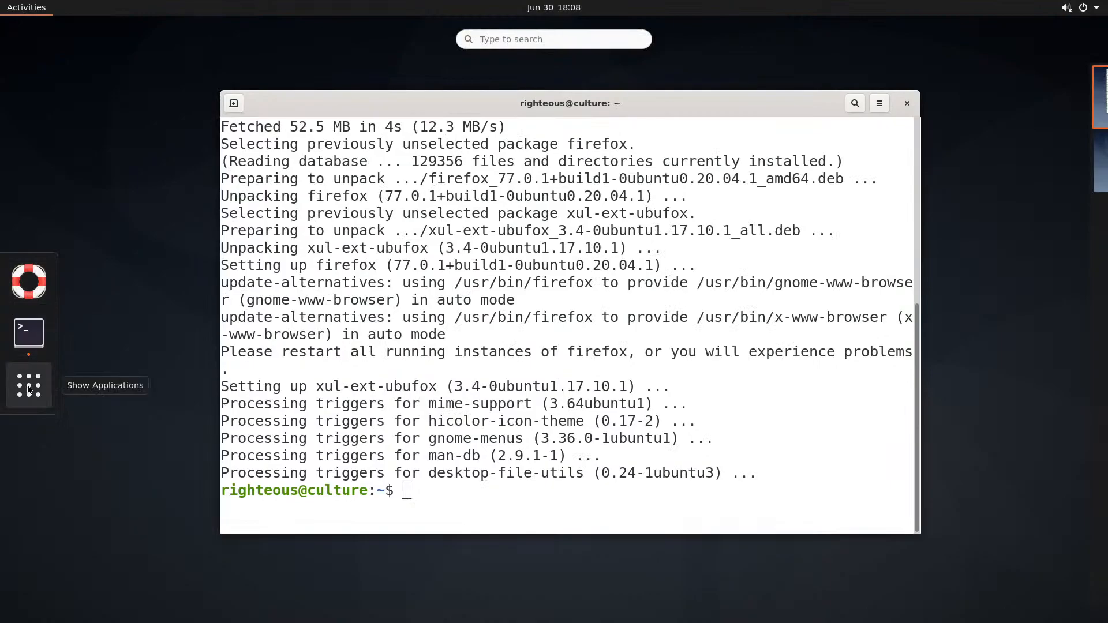
{"action": "left_click", "coordinate": [29, 391]}
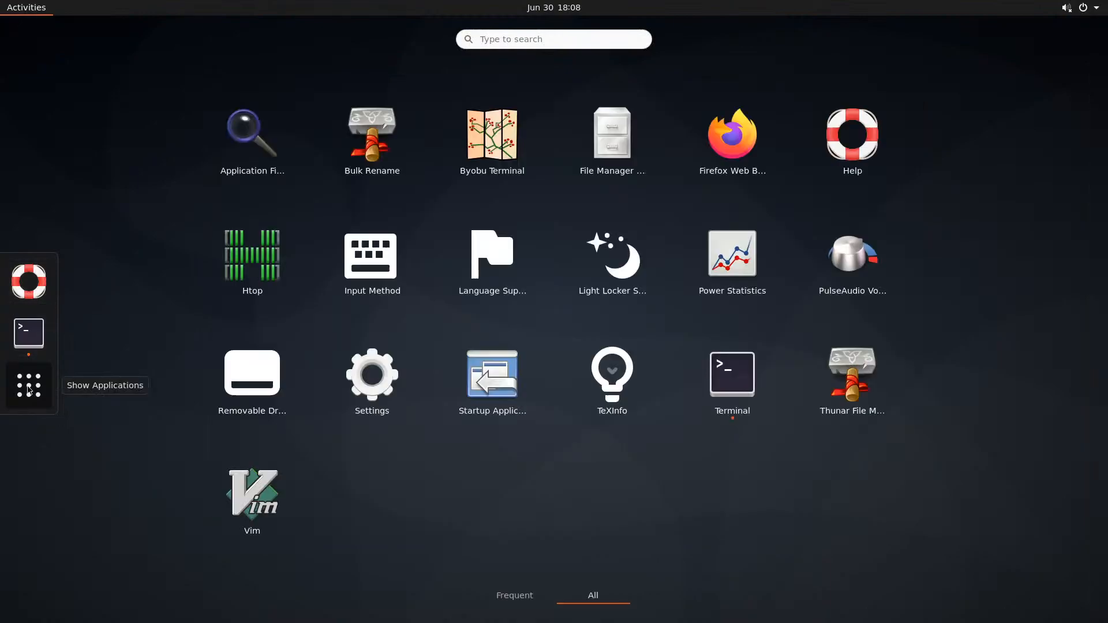
Pin Firefox and Terminal to the dash with Add to Favorites
{"action": "right_click", "coordinate": [753, 148]}
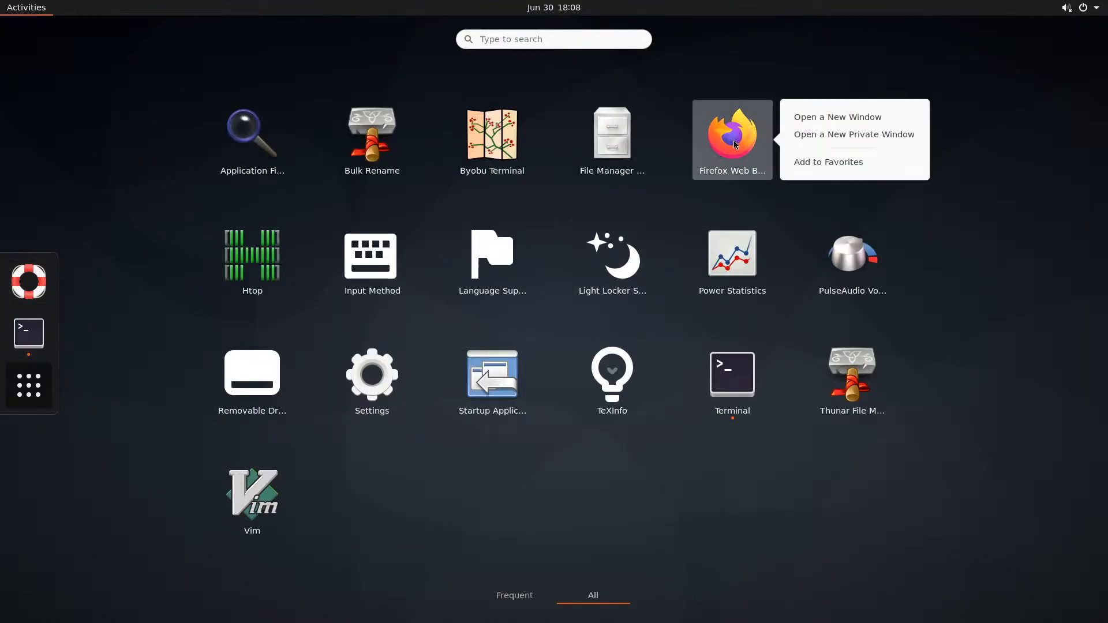
{"action": "left_click", "coordinate": [806, 164]}
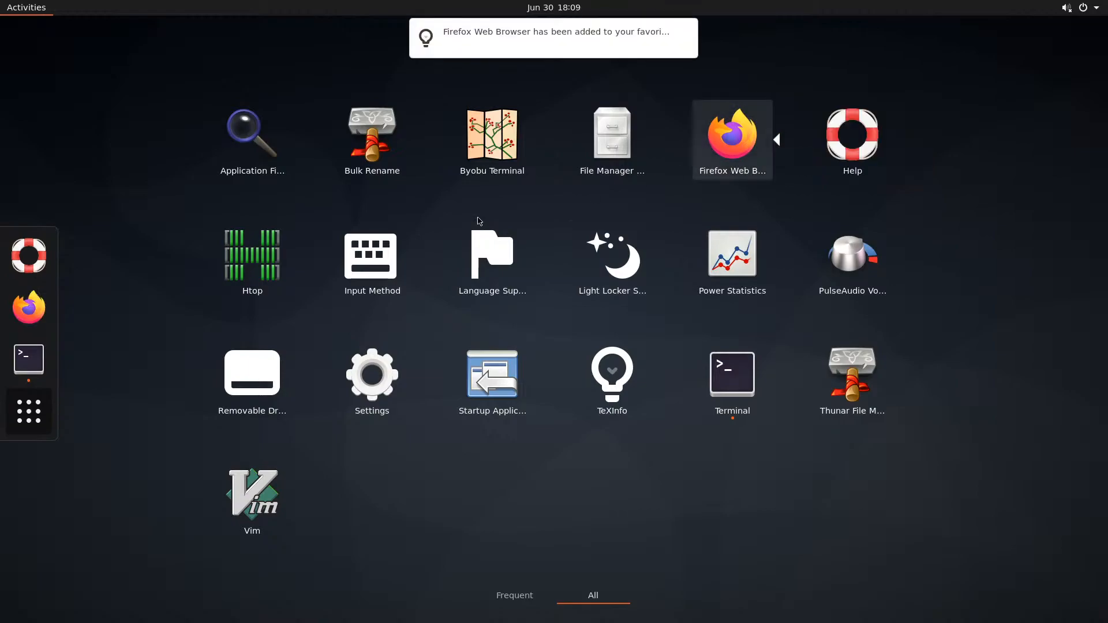
{"action": "right_click", "coordinate": [30, 366]}
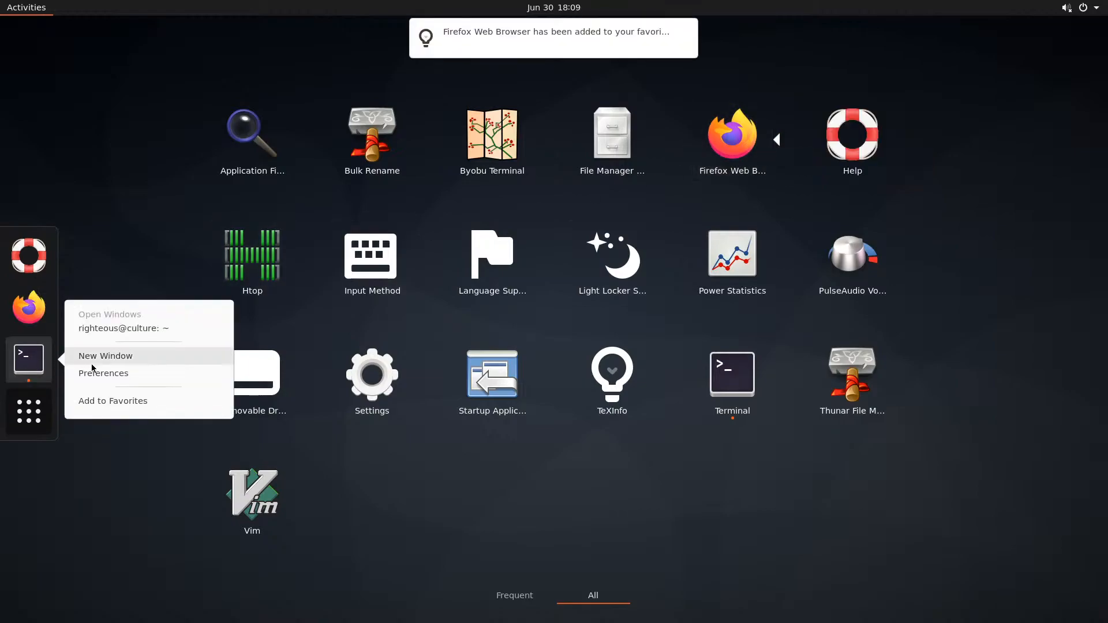
{"action": "left_click", "coordinate": [128, 402]}
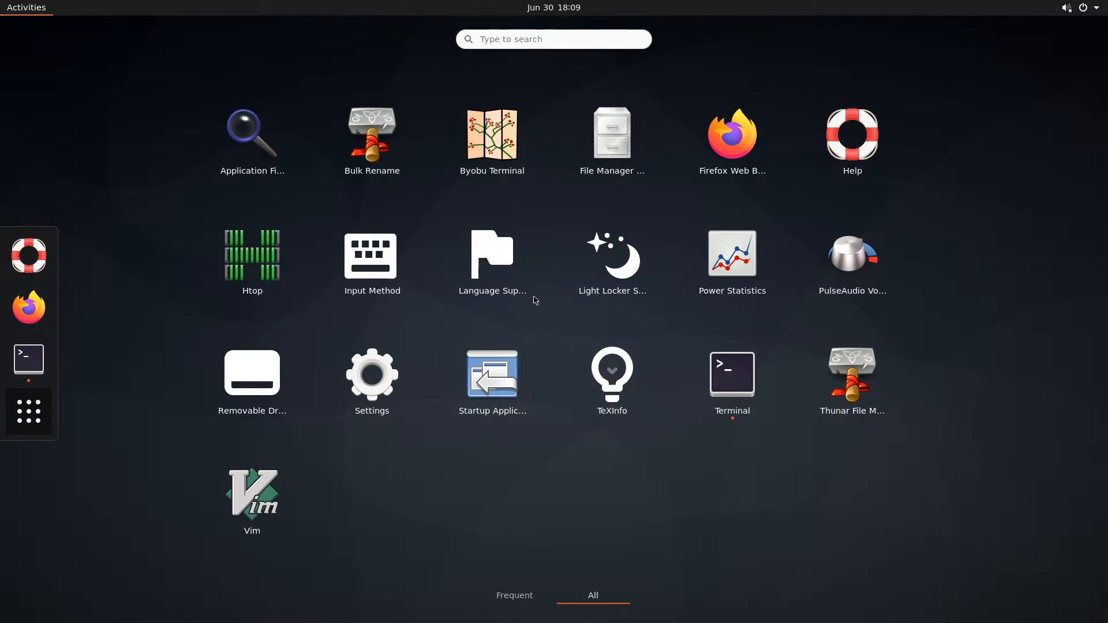
From Thunar preferences Help, open the online Xfce Docs for Thunar 4.14 in Firefox
{"action": "left_click", "coordinate": [615, 146]}
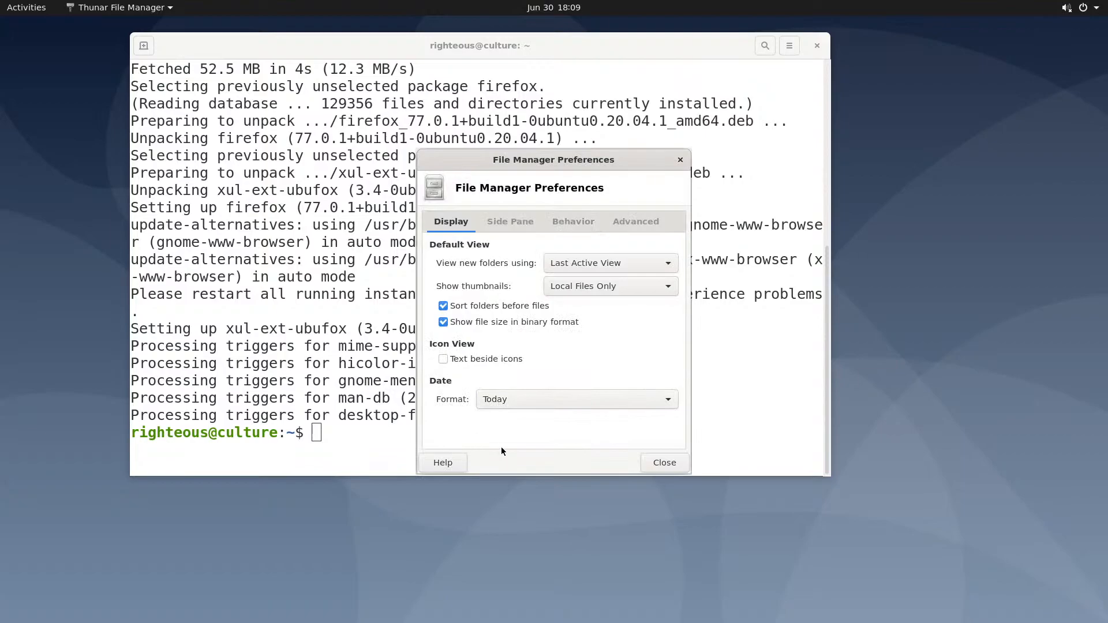
{"action": "left_click", "coordinate": [448, 462]}
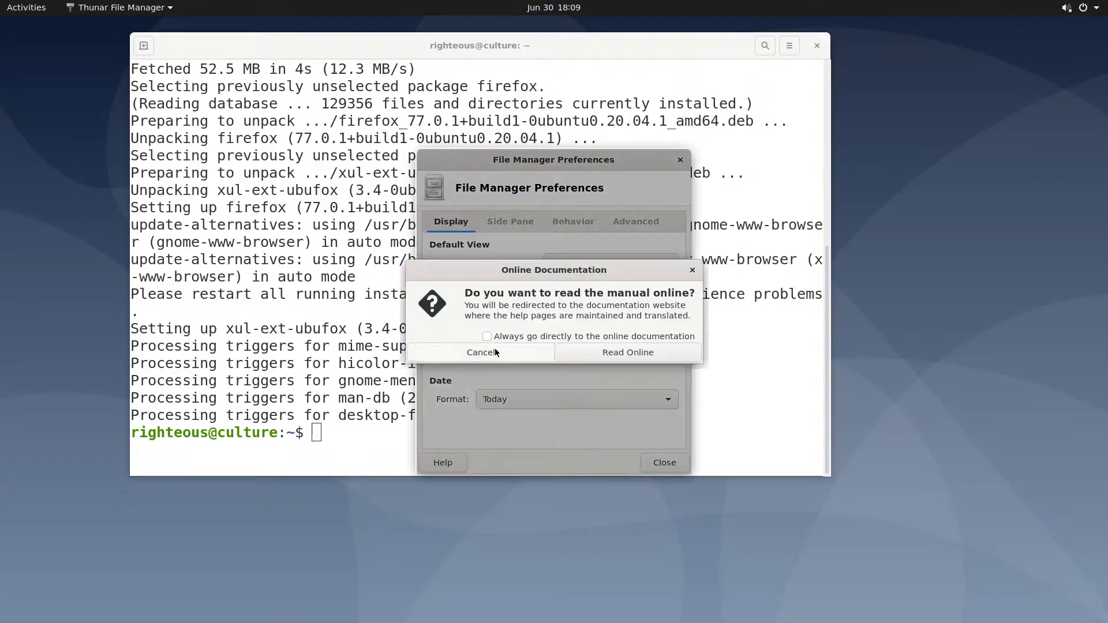
{"action": "left_click", "coordinate": [594, 353]}
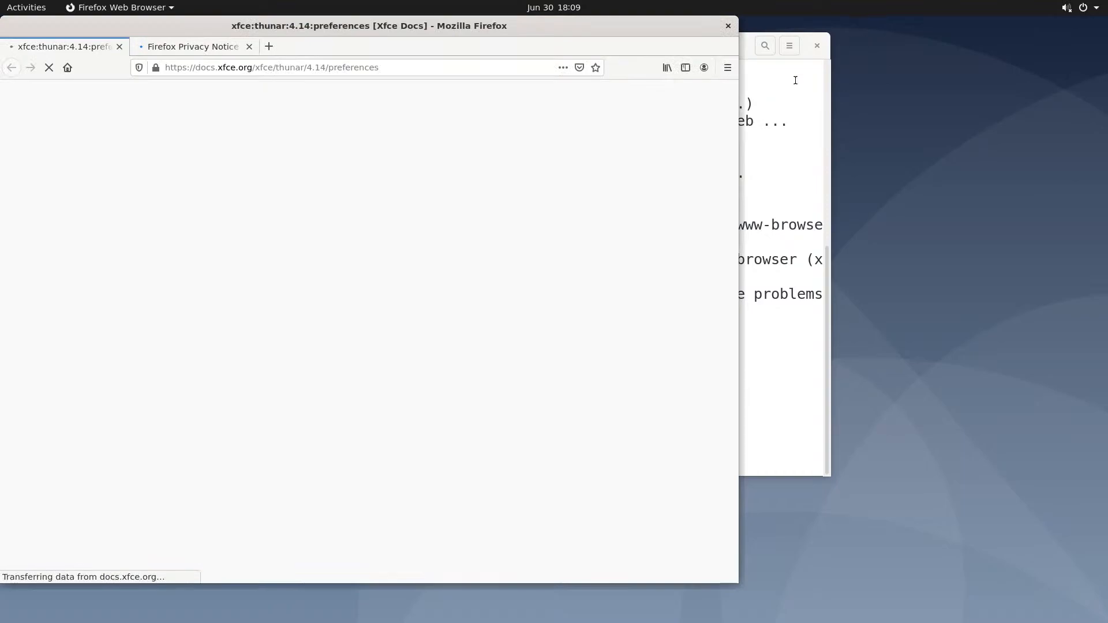
{"action": "left_click", "coordinate": [795, 81]}
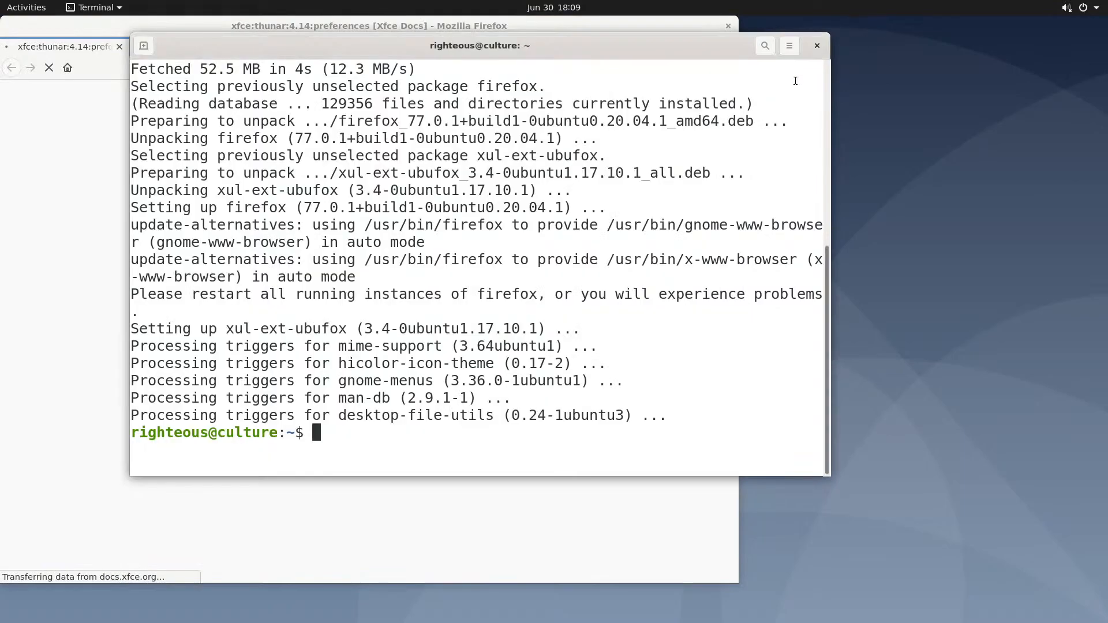
Close the terminal and scroll the Thunar docs down to the Side Pane Preferences section
{"action": "left_click", "coordinate": [816, 46]}
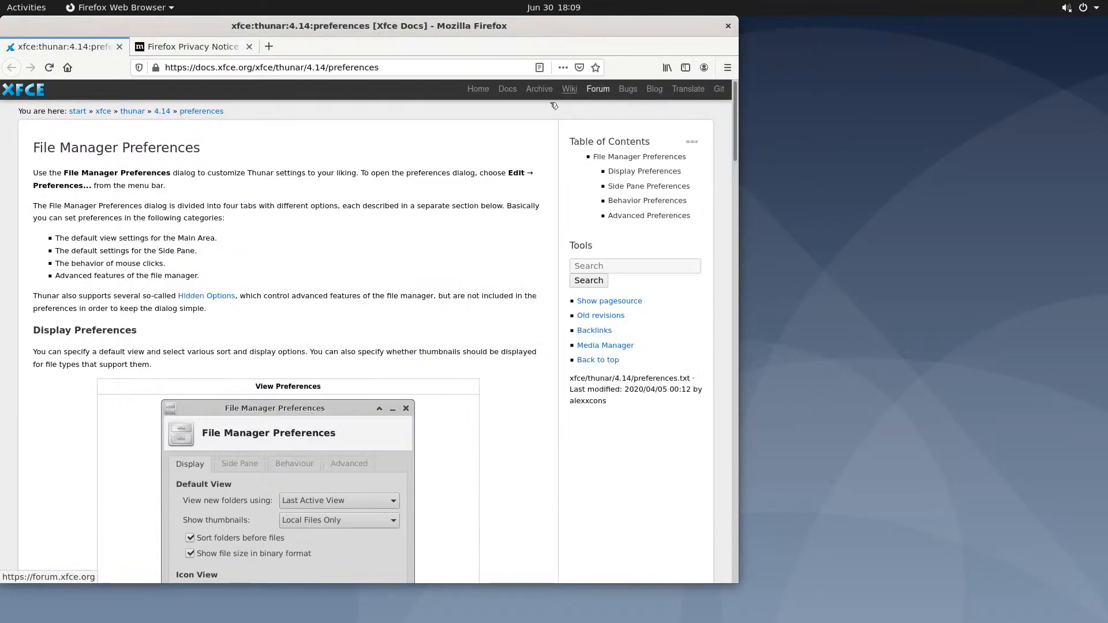
{"action": "scroll", "coordinate": [372, 241], "scroll_direction": "down", "scroll_amount": 3}
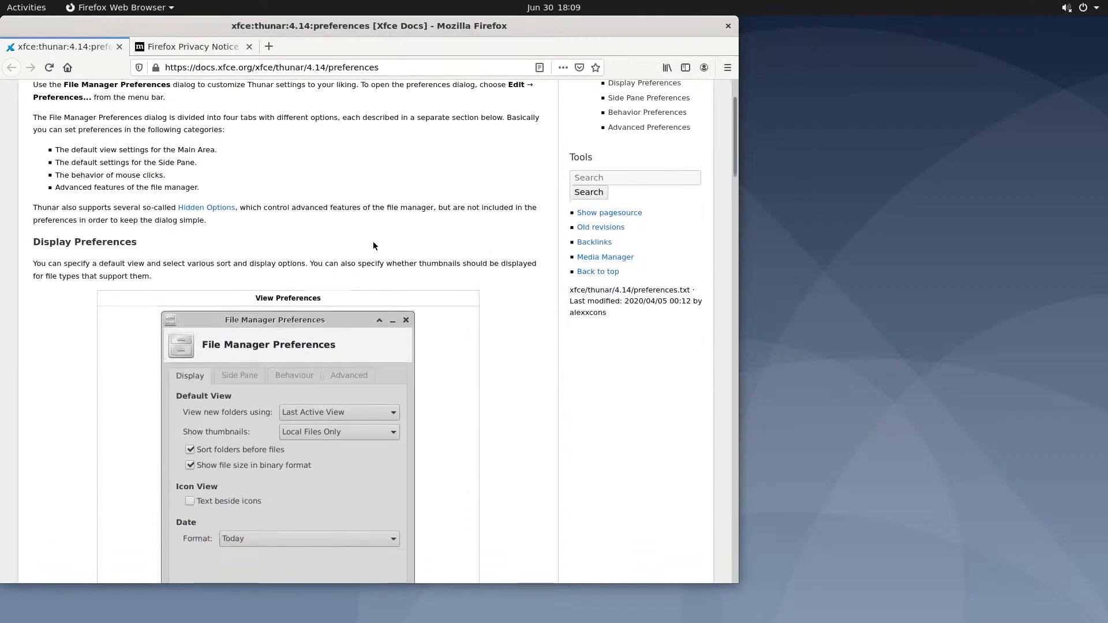
{"action": "scroll", "coordinate": [375, 245], "scroll_direction": "down", "scroll_amount": 18}
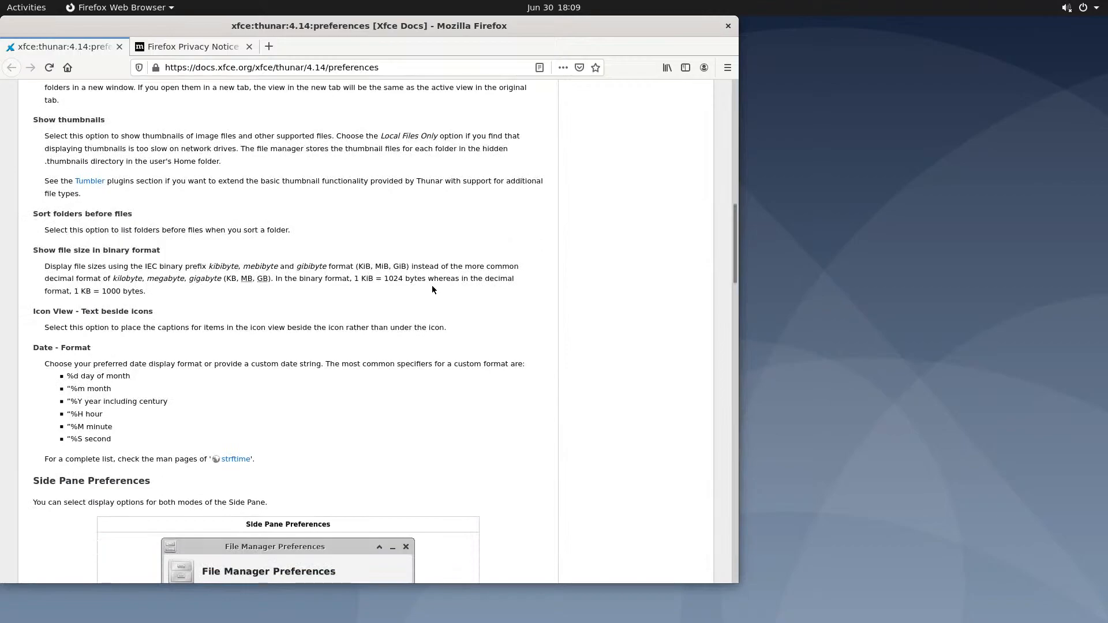
{"action": "scroll", "coordinate": [431, 296], "scroll_direction": "down", "scroll_amount": 4}
{"action": "scroll", "coordinate": [430, 300], "scroll_direction": "down", "scroll_amount": 14}
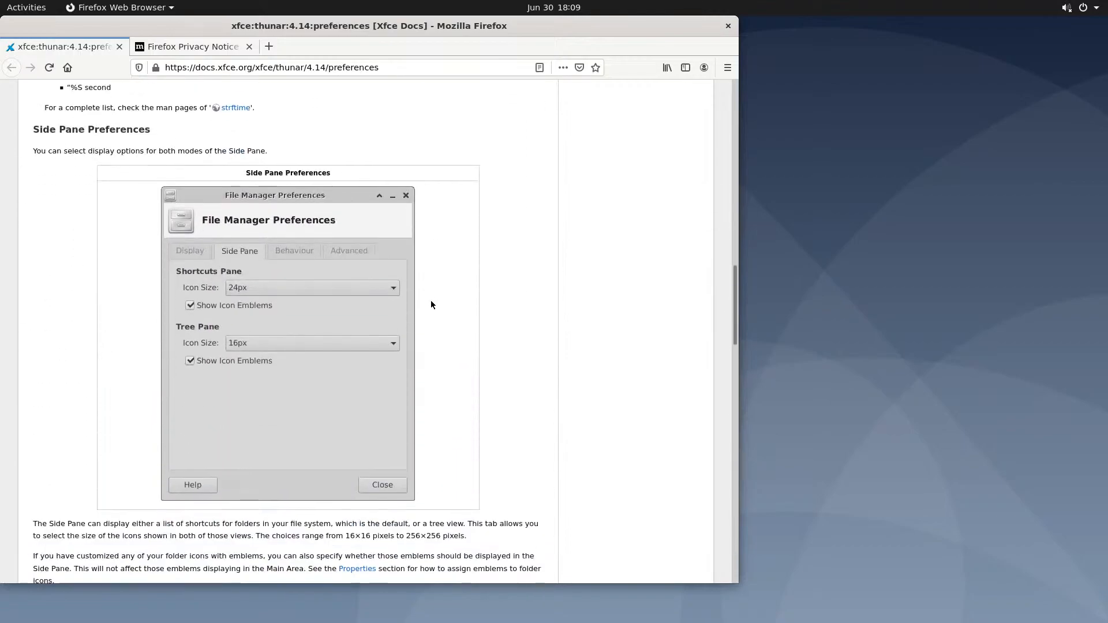
{"action": "scroll", "coordinate": [432, 304], "scroll_direction": "down", "scroll_amount": 6}
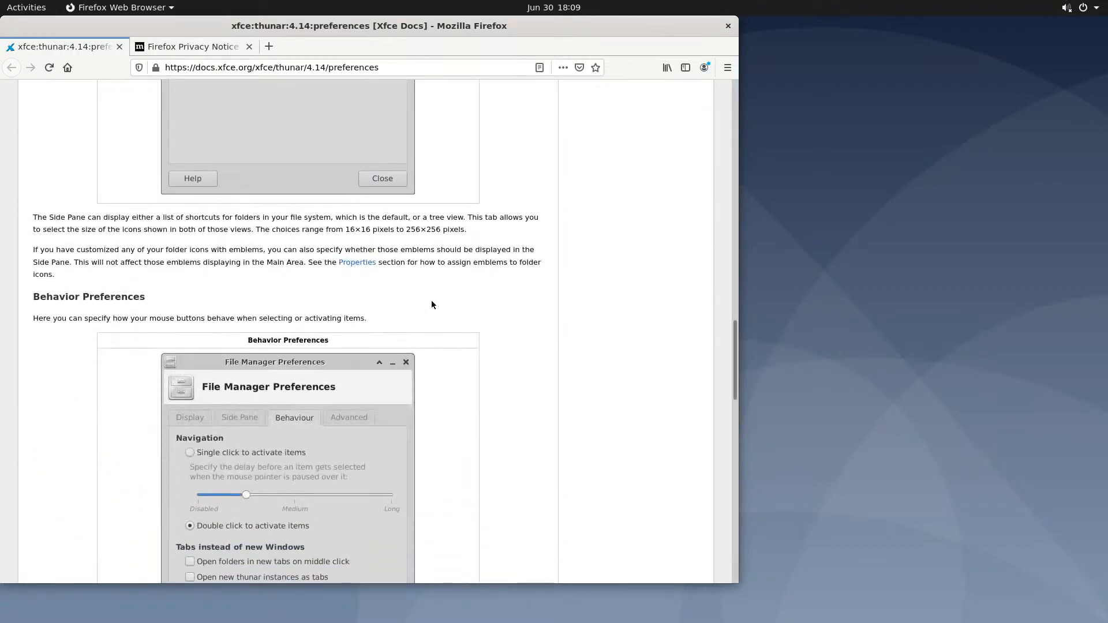
{"action": "scroll", "coordinate": [431, 300], "scroll_direction": "down", "scroll_amount": 5}
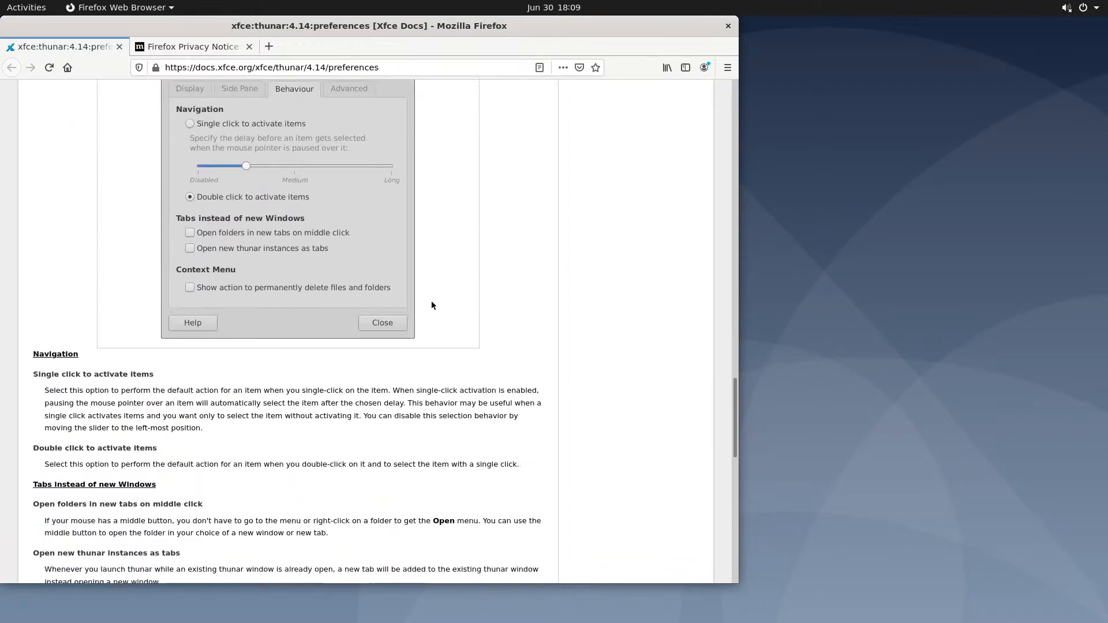
{"action": "scroll", "coordinate": [431, 303], "scroll_direction": "down", "scroll_amount": 12}
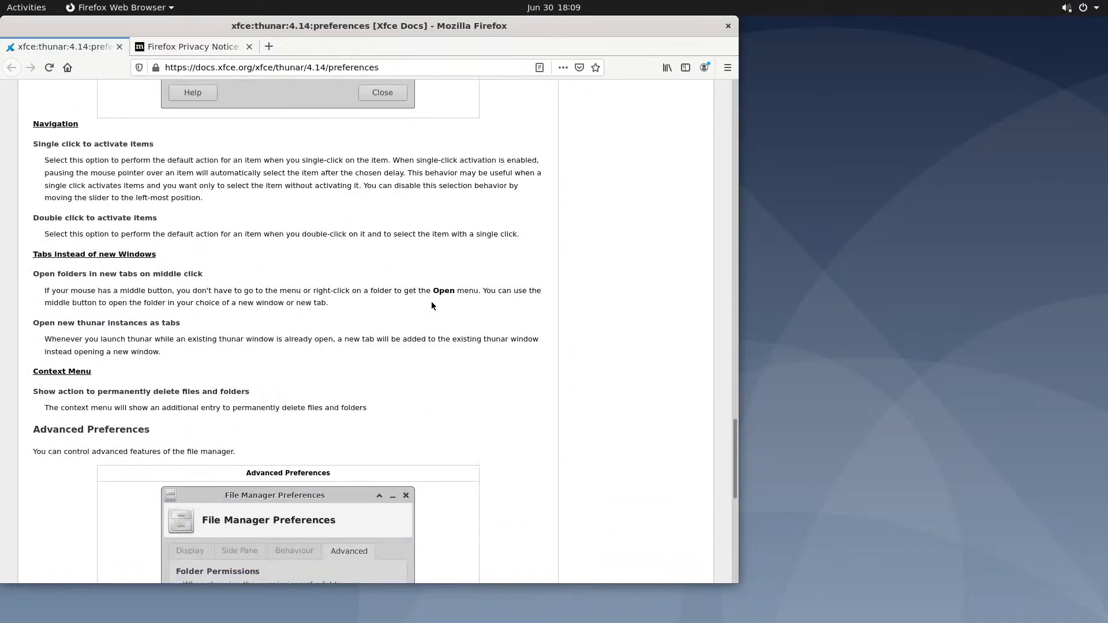
{"action": "scroll", "coordinate": [433, 306], "scroll_direction": "down", "scroll_amount": 4}
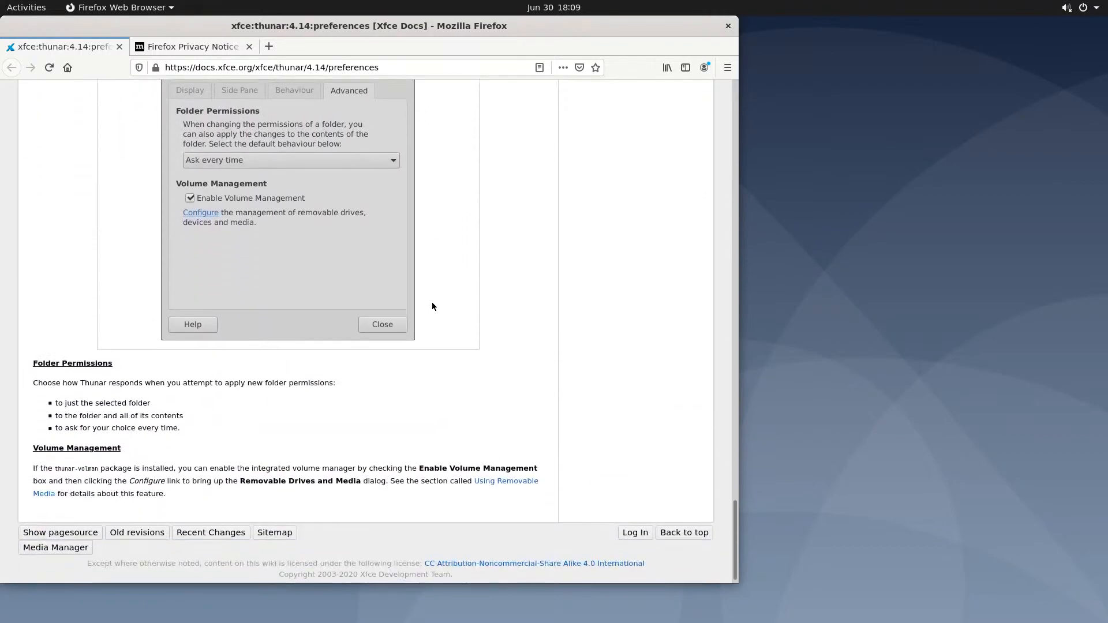
{"action": "scroll", "coordinate": [434, 303], "scroll_direction": "up", "scroll_amount": 20}
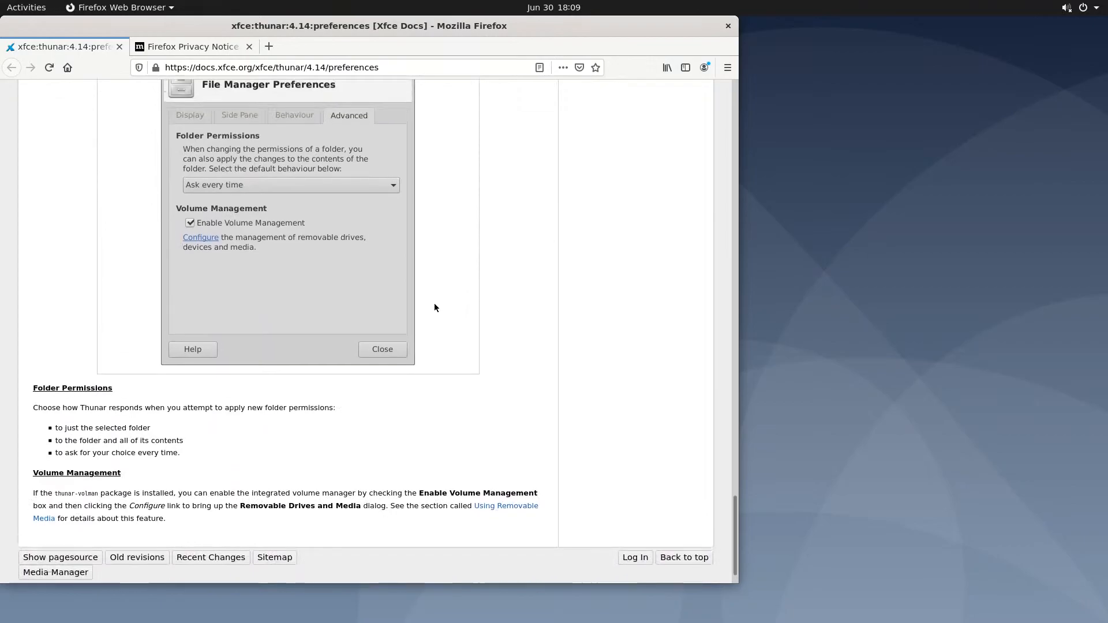
{"action": "scroll", "coordinate": [435, 308], "scroll_direction": "up", "scroll_amount": 20}
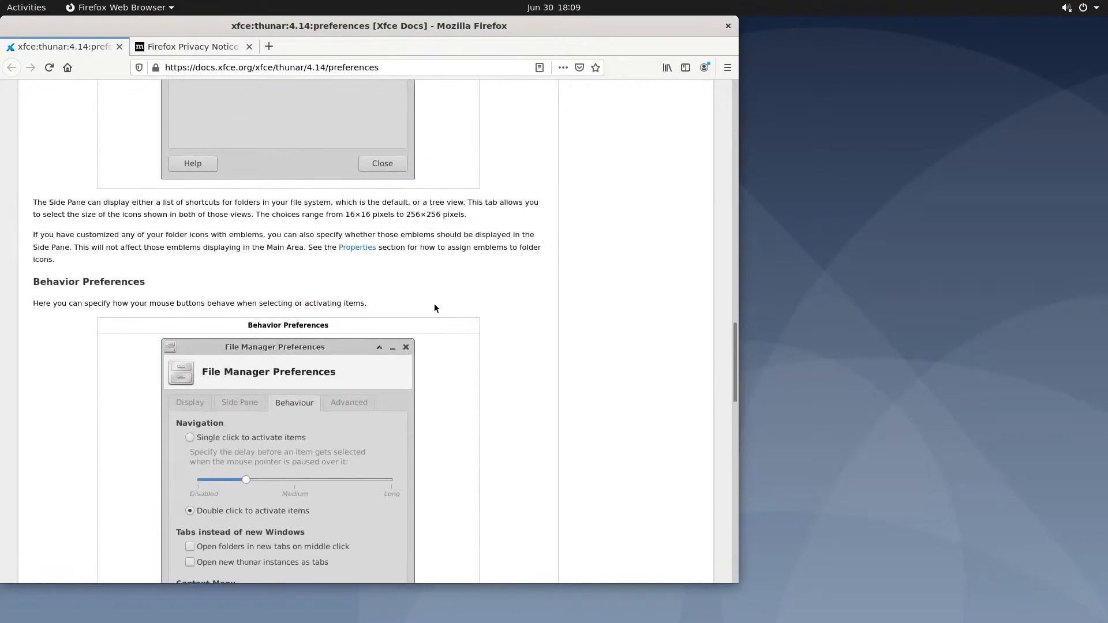
{"action": "scroll", "coordinate": [433, 307], "scroll_direction": "up", "scroll_amount": 1}
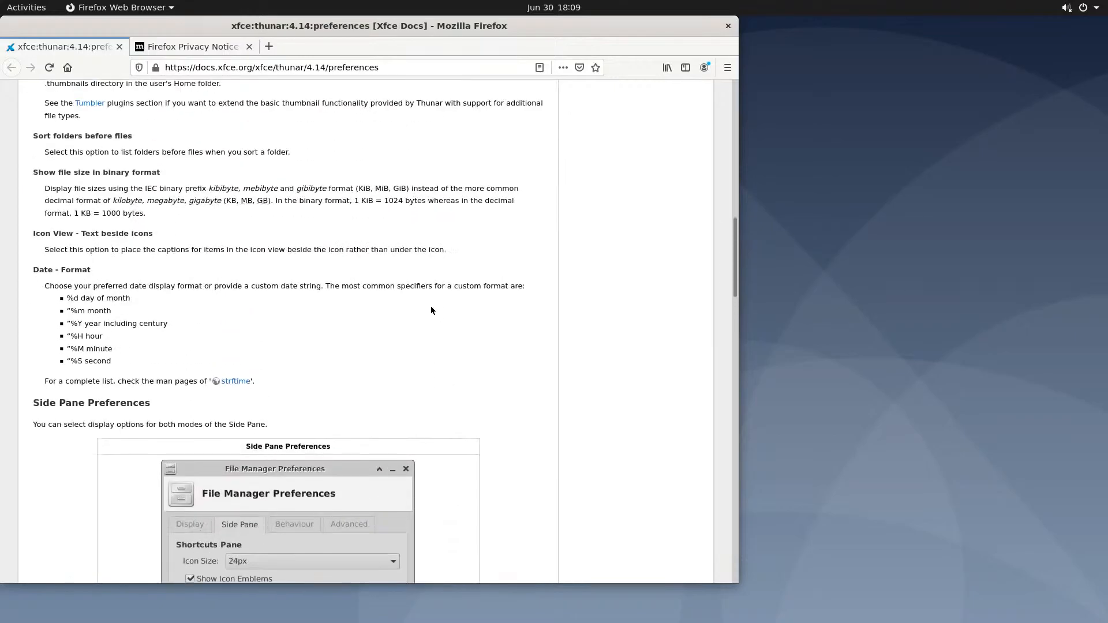
{"action": "scroll", "coordinate": [346, 358], "scroll_direction": "down", "scroll_amount": 3}
{"action": "scroll", "coordinate": [255, 417], "scroll_direction": "down", "scroll_amount": 2}
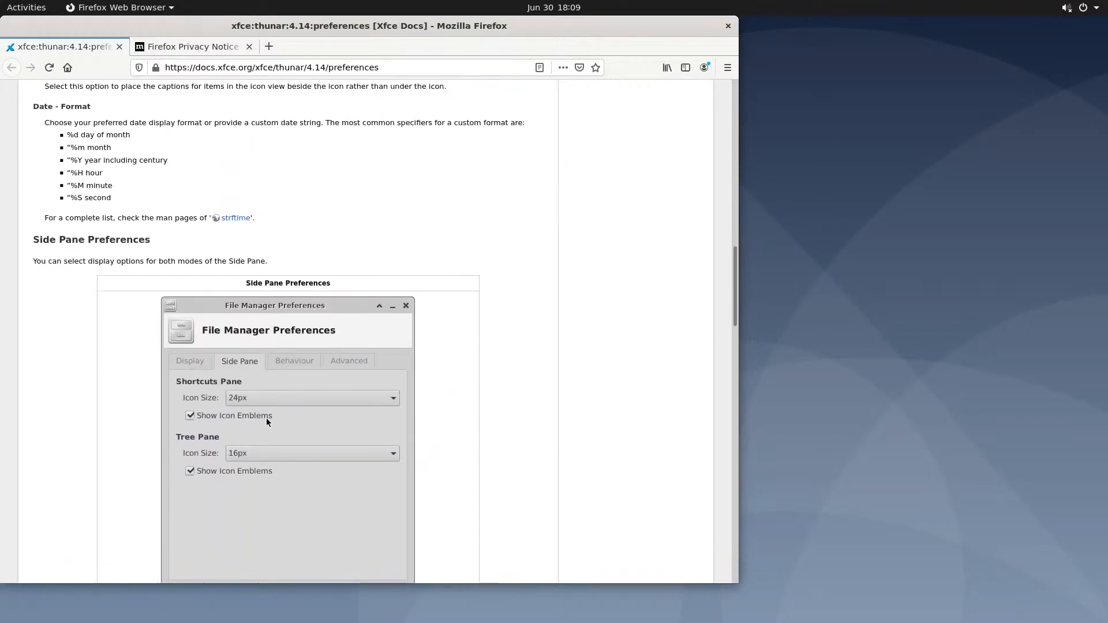
Move the Firefox window toward the screen centre
{"action": "left_click_drag", "start_coordinate": [529, 36], "coordinate": [752, 44]}
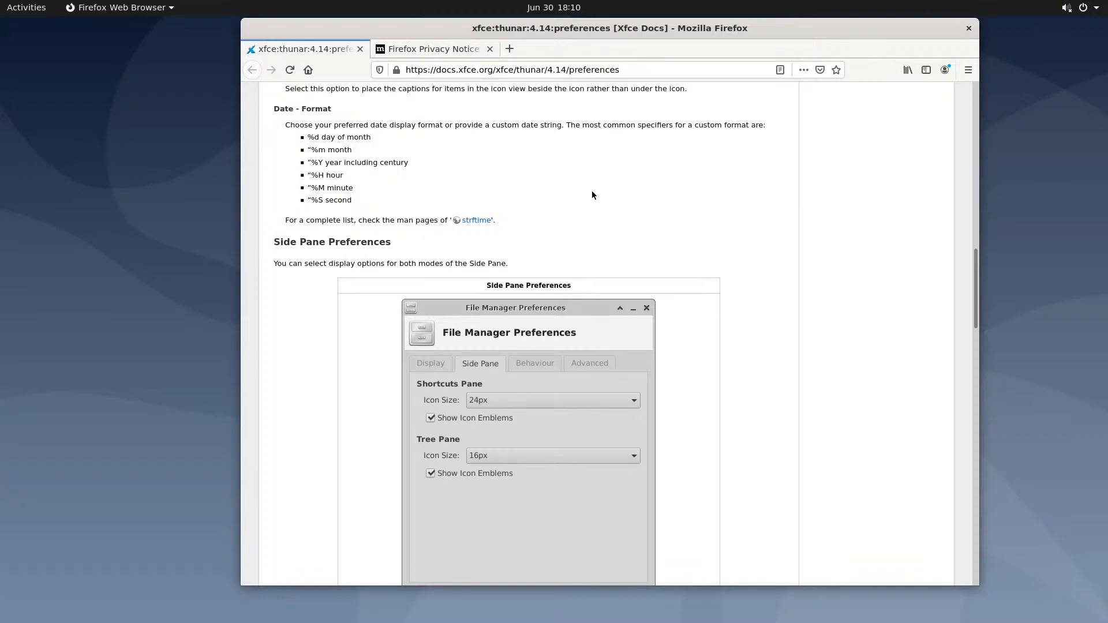
{"action": "scroll", "coordinate": [592, 195], "scroll_direction": "up", "scroll_amount": 3}
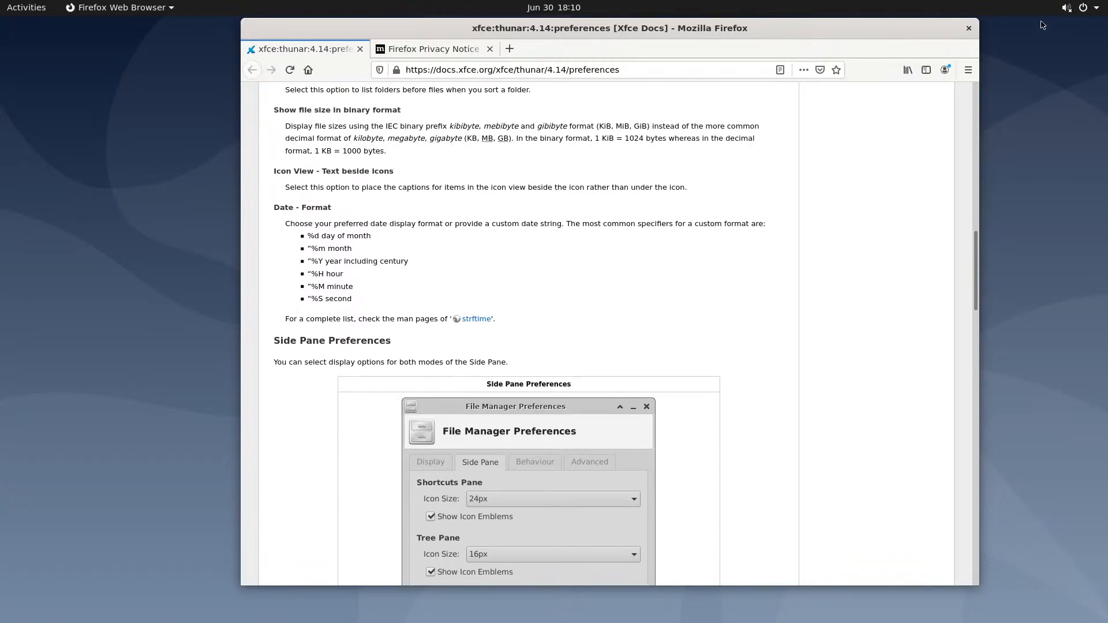
{"action": "left_click_drag", "start_coordinate": [933, 20], "coordinate": [928, 34]}
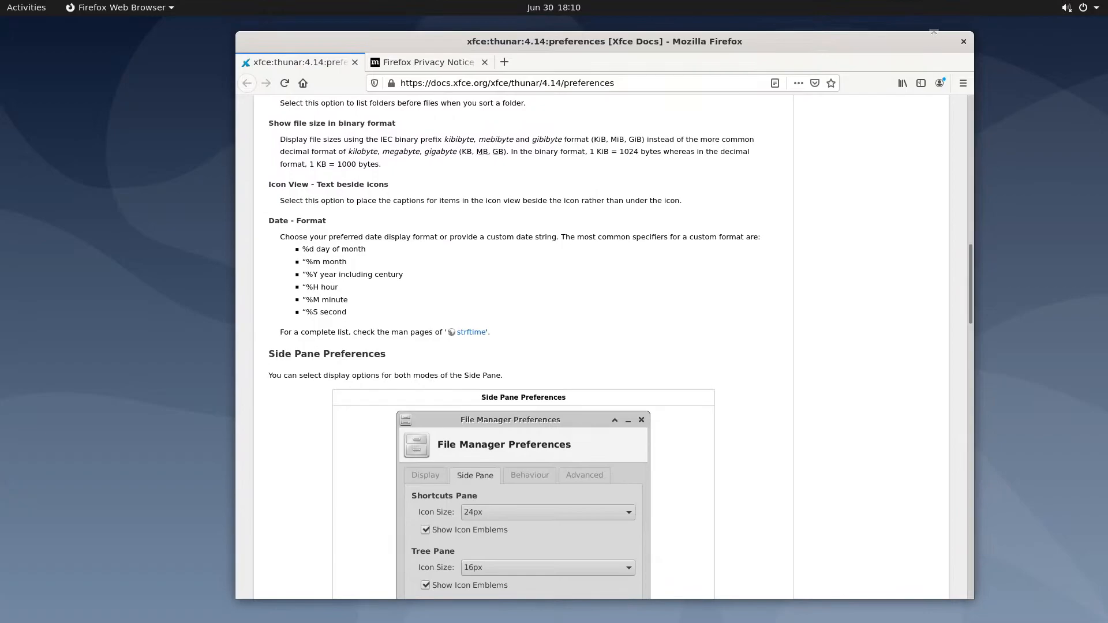
Open a new enlarged Terminal and run uname -r, showing kernel 5.4.0-39-generic
{"action": "left_click", "coordinate": [26, 7]}
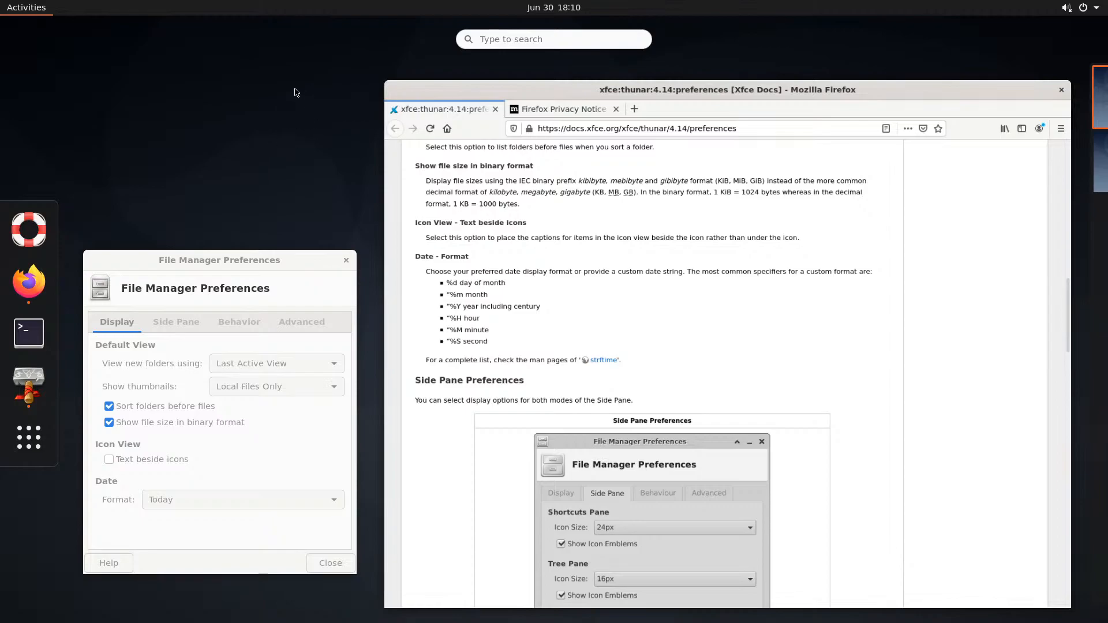
{"action": "left_click", "coordinate": [29, 332]}
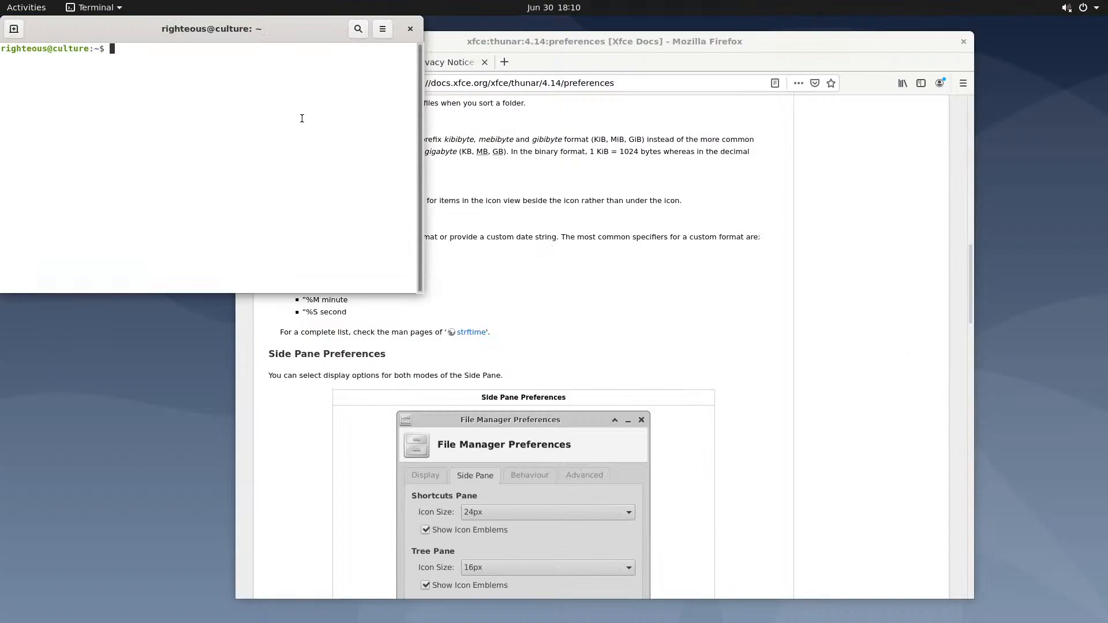
{"action": "key", "text": "ctrl+plus"}
{"action": "key", "text": "ctrl+plus"}
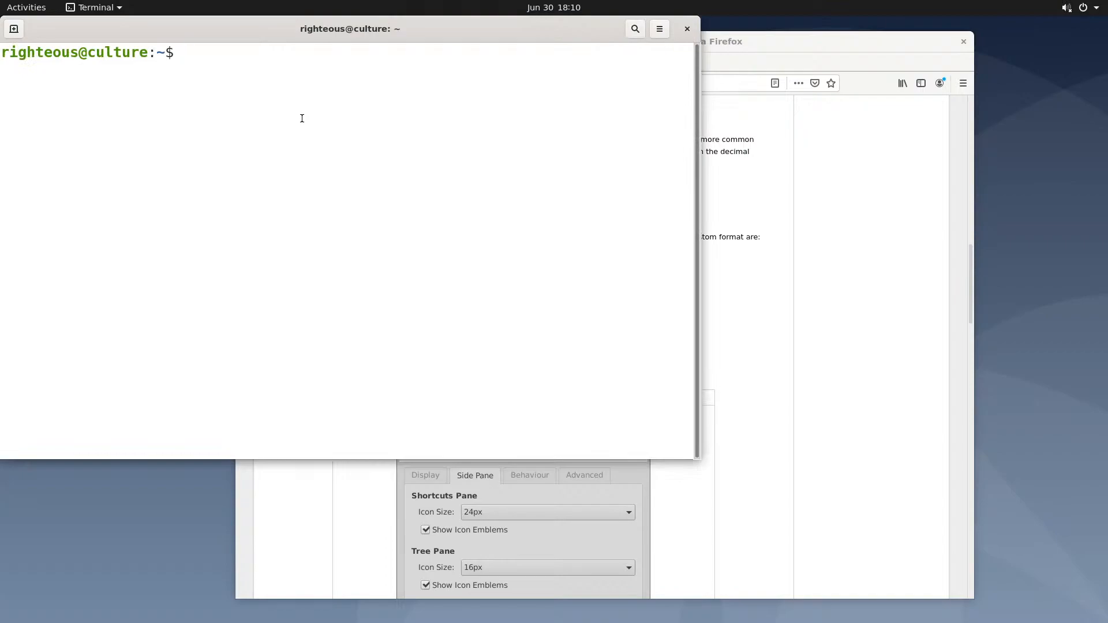
{"action": "type", "text": "uname -r"}
{"action": "key", "text": "Return"}
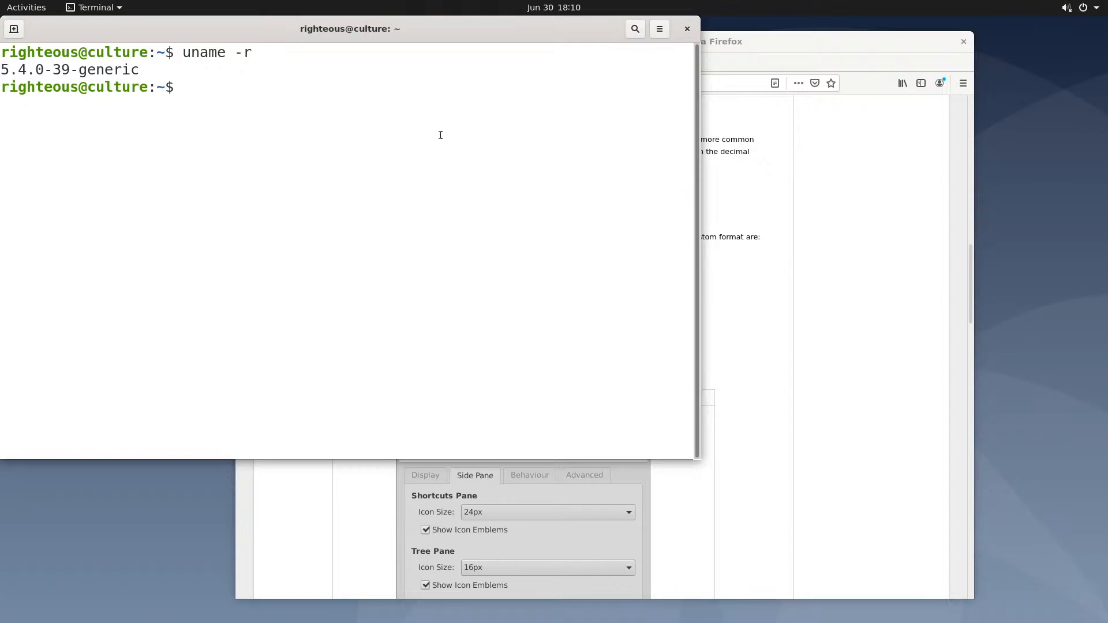
Run uname -a for full system info and move the terminal toward the screen centre
{"action": "key", "text": "Up"}
{"action": "key", "text": "BackSpace"}
{"action": "type", "text": "ame -a"}
{"action": "key", "text": "Return"}
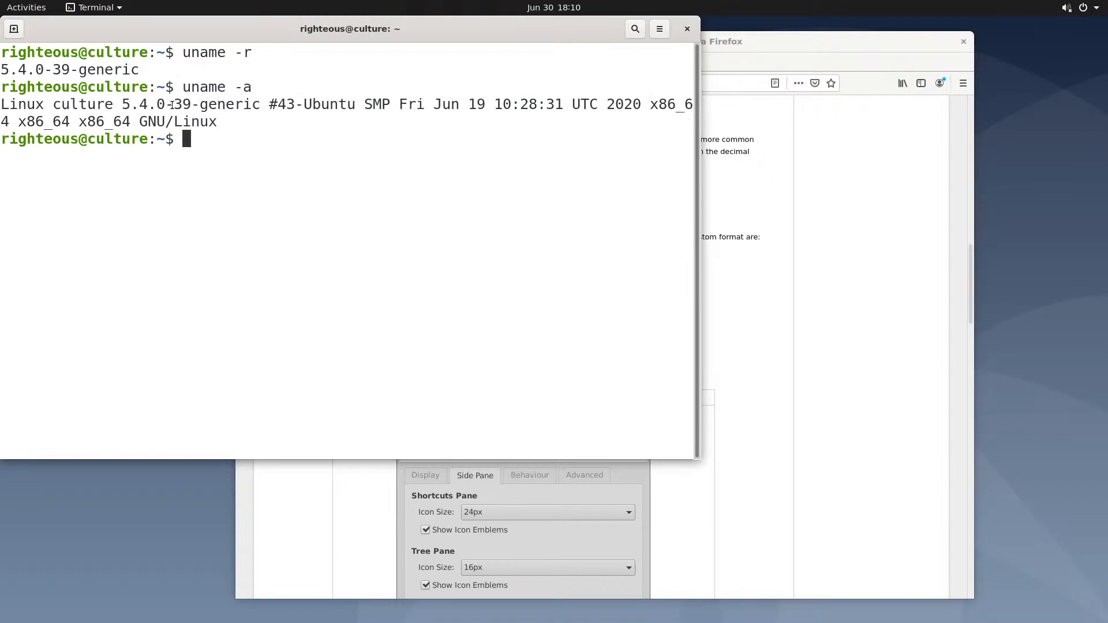
{"action": "left_click_drag", "start_coordinate": [279, 102], "coordinate": [380, 104]}
{"action": "left_click", "coordinate": [223, 125]}
{"action": "left_click_drag", "start_coordinate": [597, 32], "coordinate": [738, 58]}
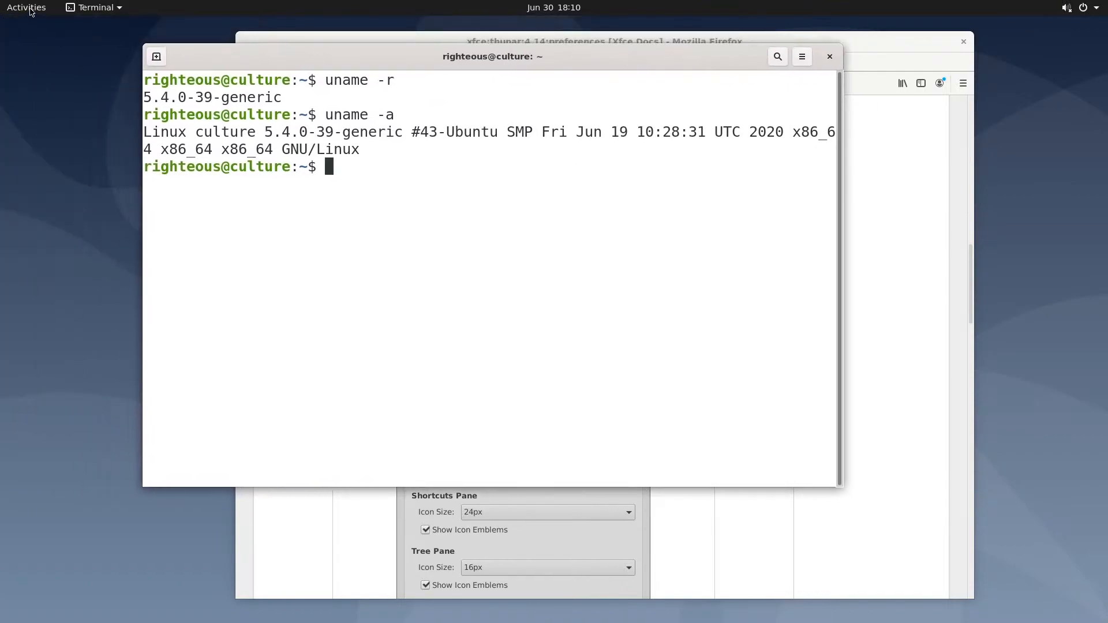
{"action": "right_click", "coordinate": [52, 82]}
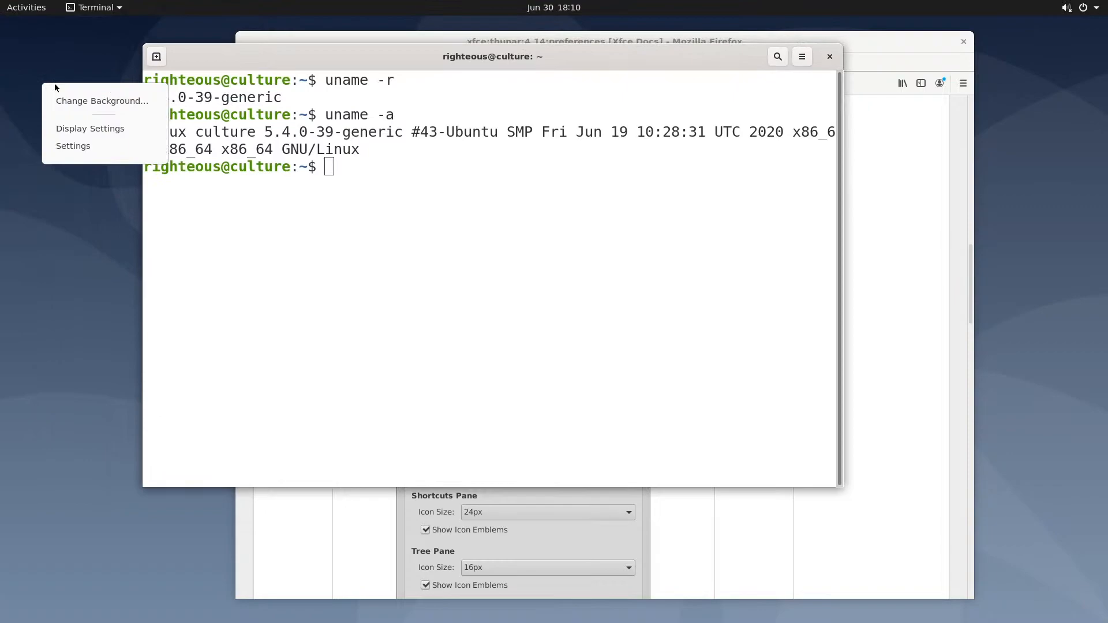
{"action": "left_click", "coordinate": [85, 128]}
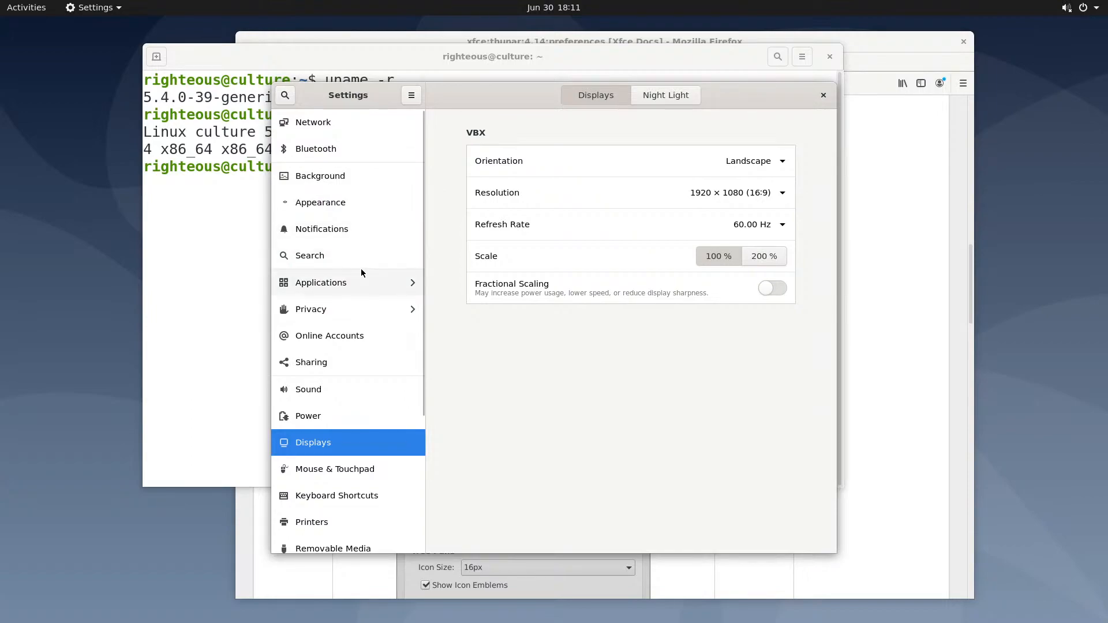
{"action": "left_click", "coordinate": [823, 95]}
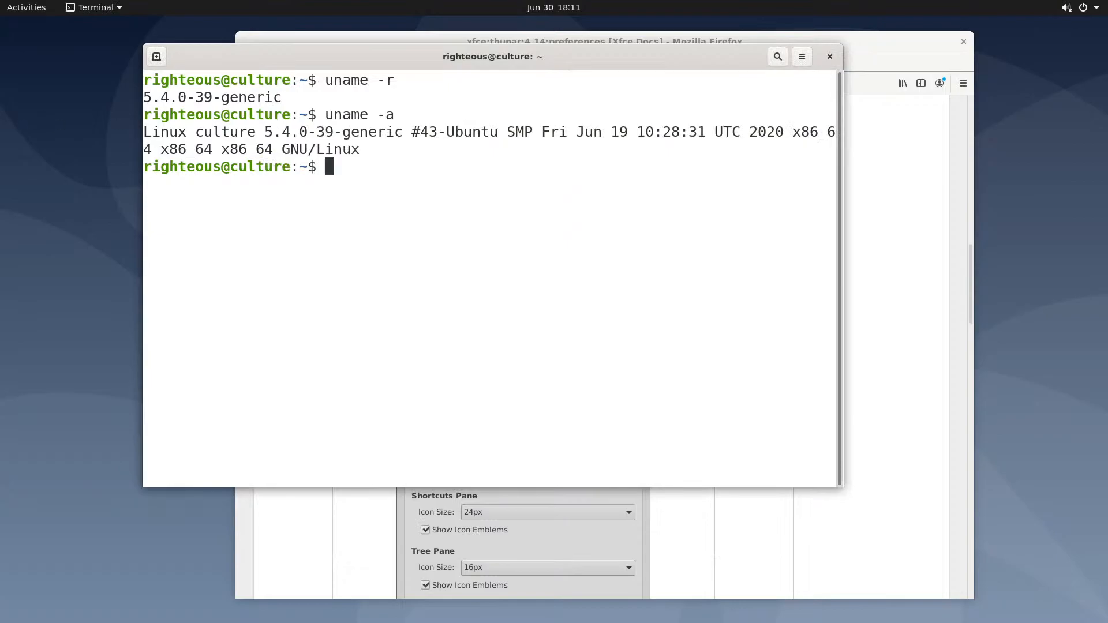
Bring Firefox forward, move its window up and left, and switch to the Privacy Notice tab
{"action": "left_click", "coordinate": [857, 179]}
{"action": "left_click", "coordinate": [622, 90]}
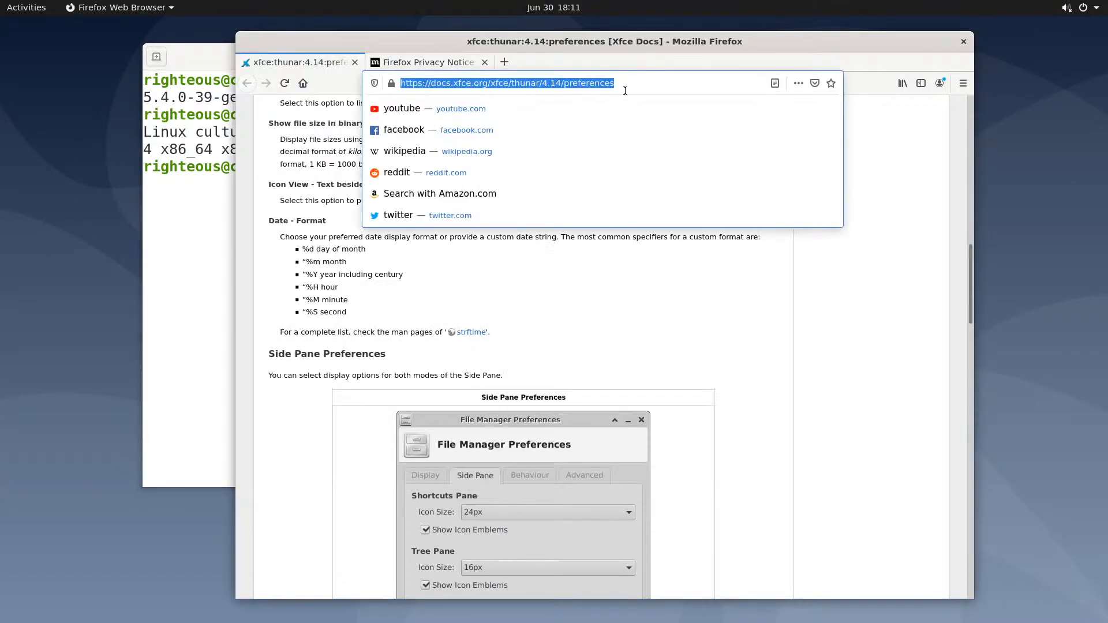
{"action": "left_click", "coordinate": [622, 264]}
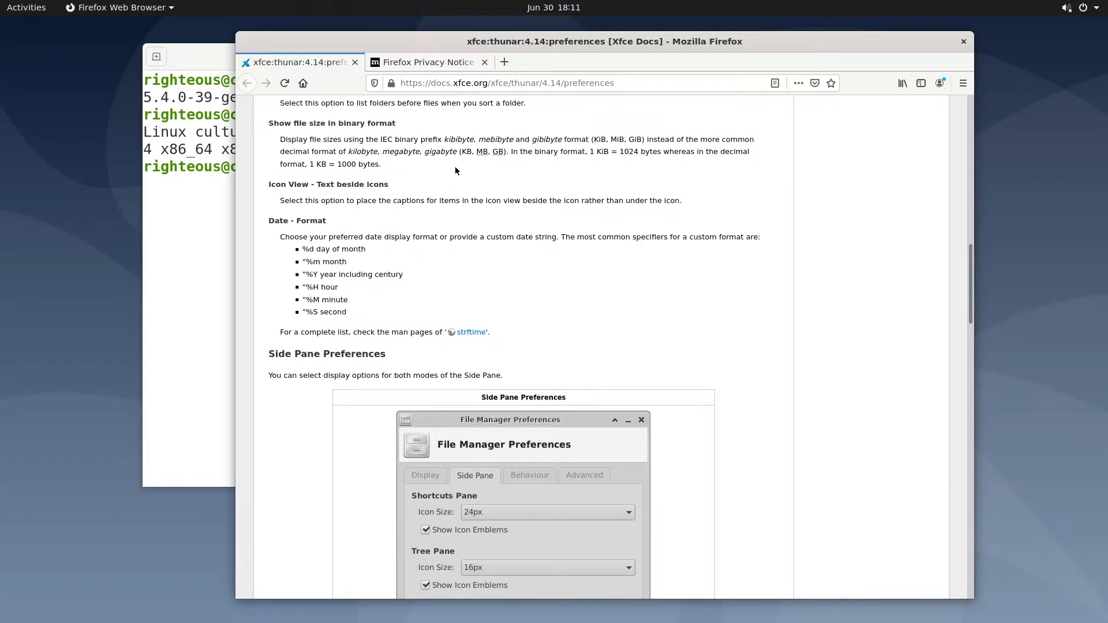
{"action": "left_click_drag", "start_coordinate": [538, 54], "coordinate": [496, 42]}
{"action": "left_click", "coordinate": [415, 51]}
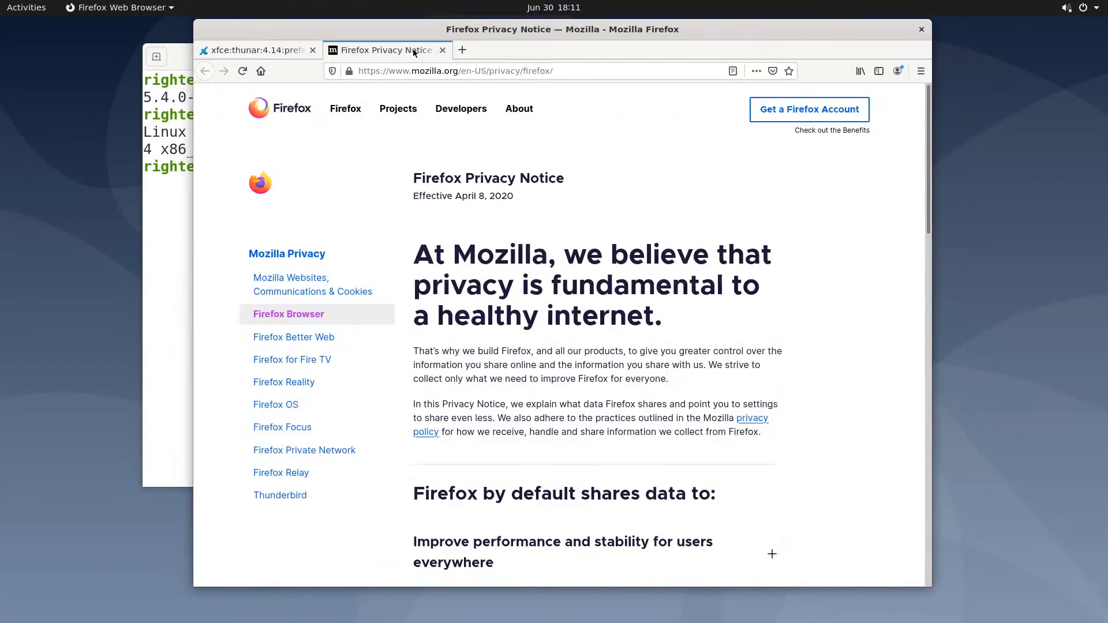
Search Google for 'xfce file manager' from the address bar suggestions
{"action": "left_click", "coordinate": [439, 72]}
{"action": "type", "text": "x"}
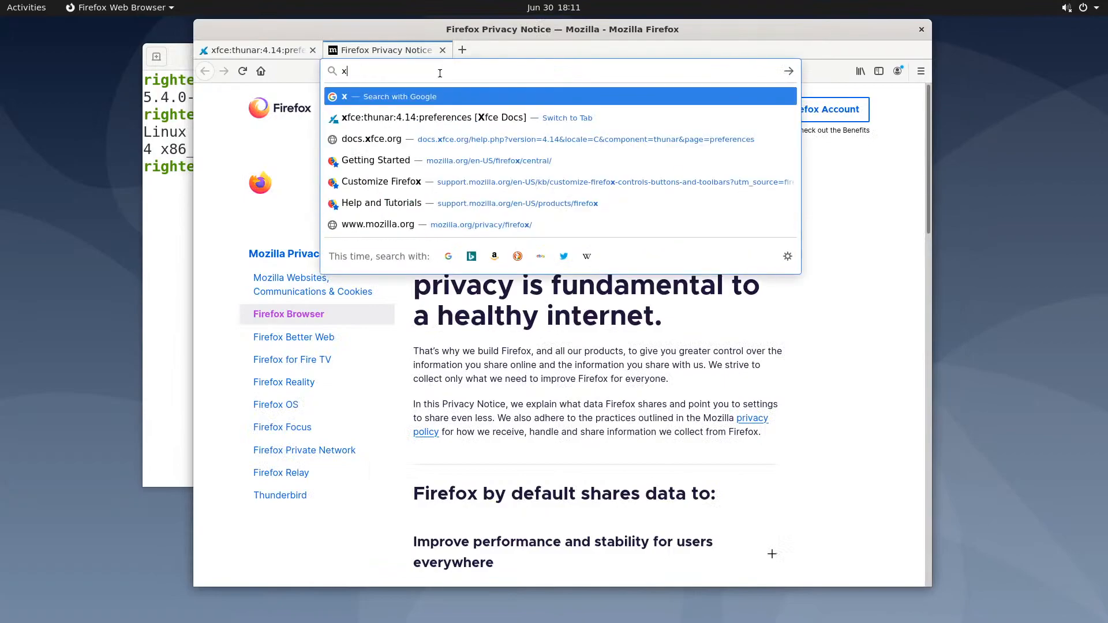
{"action": "type", "text": "fce file"}
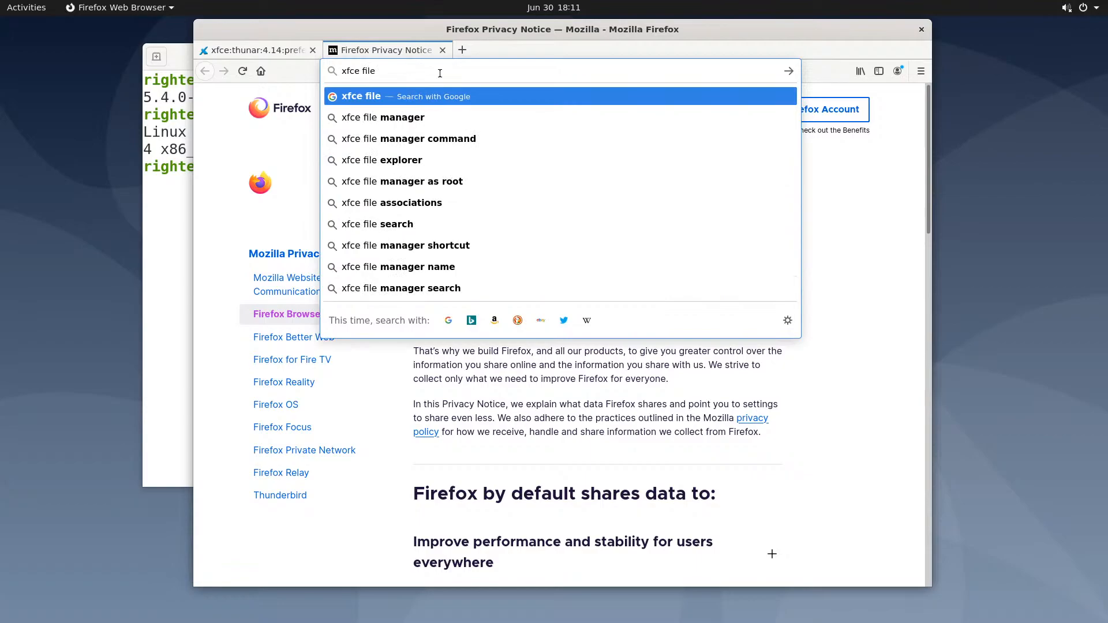
{"action": "key", "text": "Down"}
{"action": "type", "text": "ins"}
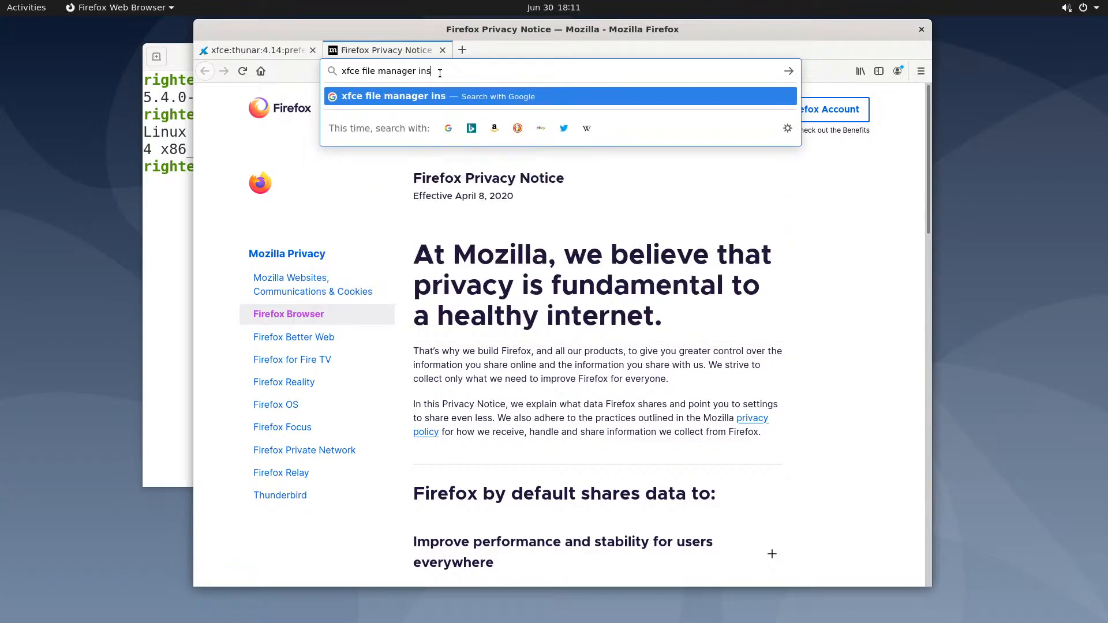
{"action": "type", "text": "taller"}
{"action": "key", "text": "BackSpace"}
{"action": "key", "text": "BackSpace"}
{"action": "key", "text": "BackSpace"}
{"action": "key", "text": "BackSpace"}
{"action": "key", "text": "BackSpace"}
{"action": "key", "text": "BackSpace"}
{"action": "key", "text": "BackSpace"}
{"action": "key", "text": "BackSpace"}
{"action": "key", "text": "BackSpace"}
{"action": "key", "text": "BackSpace"}
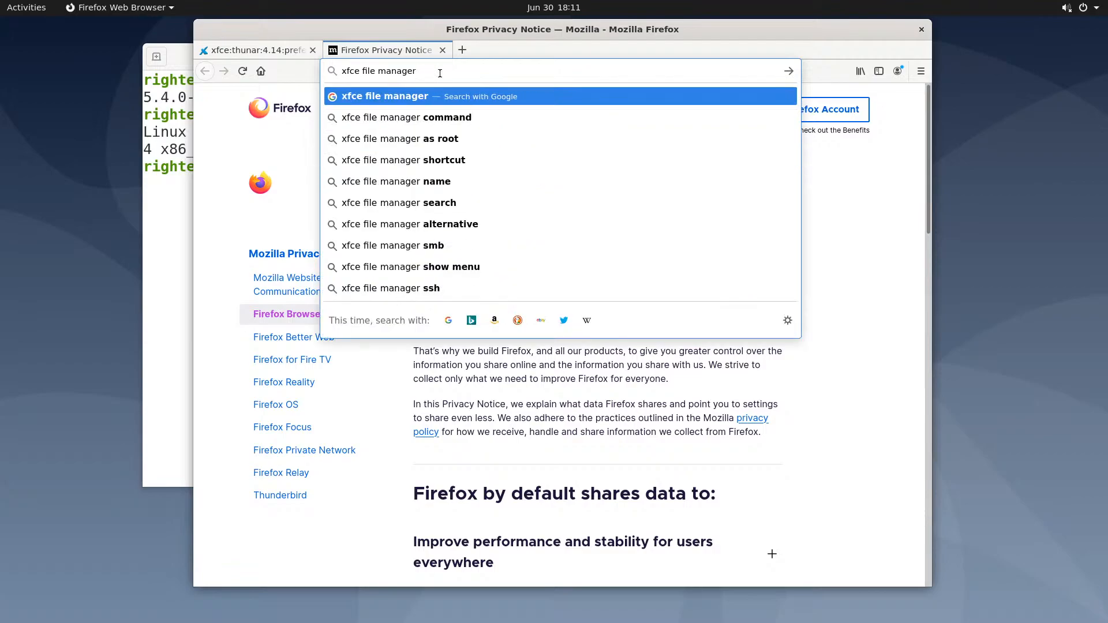
{"action": "key", "text": "BackSpace"}
{"action": "key", "text": "BackSpace"}
{"action": "key", "text": "BackSpace"}
{"action": "key", "text": "BackSpace"}
{"action": "key", "text": "BackSpace"}
{"action": "key", "text": "BackSpace"}
{"action": "key", "text": "BackSpace"}
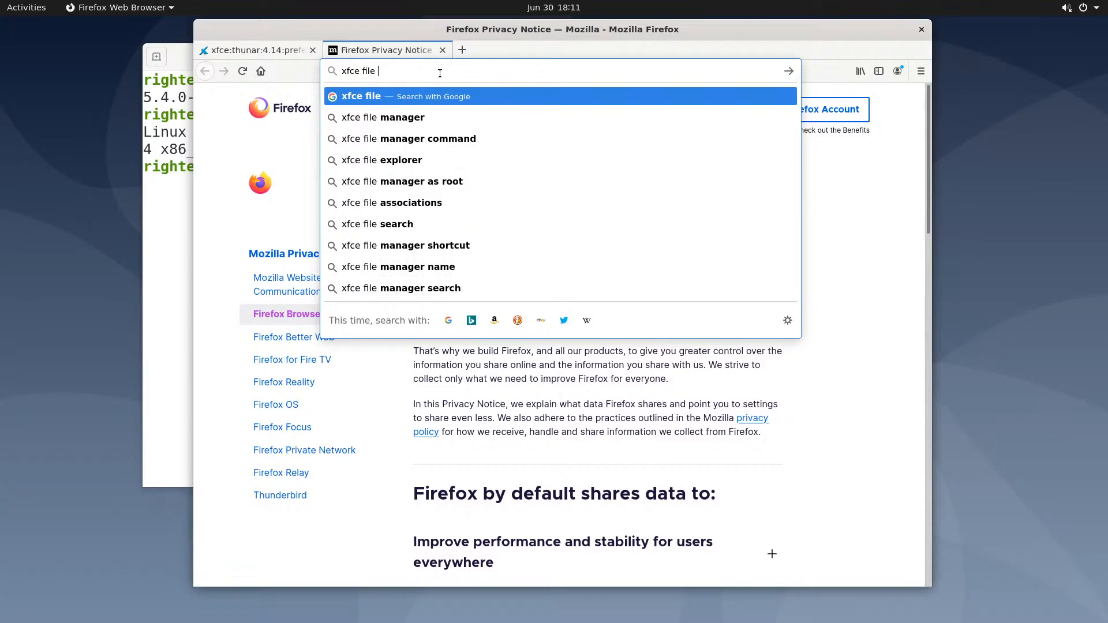
{"action": "key", "text": "Down"}
{"action": "key", "text": "Return"}
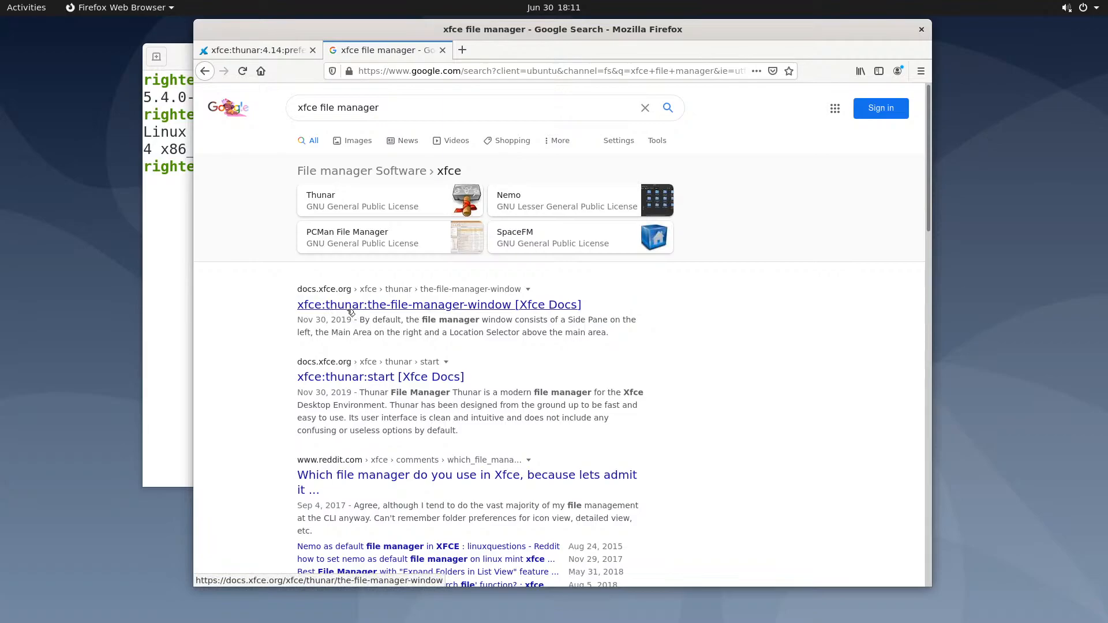
Open the 'xfce:thunar:the-file-manager-window' Xfce Docs result and scroll through to its Side Pane section
{"action": "left_click", "coordinate": [351, 309]}
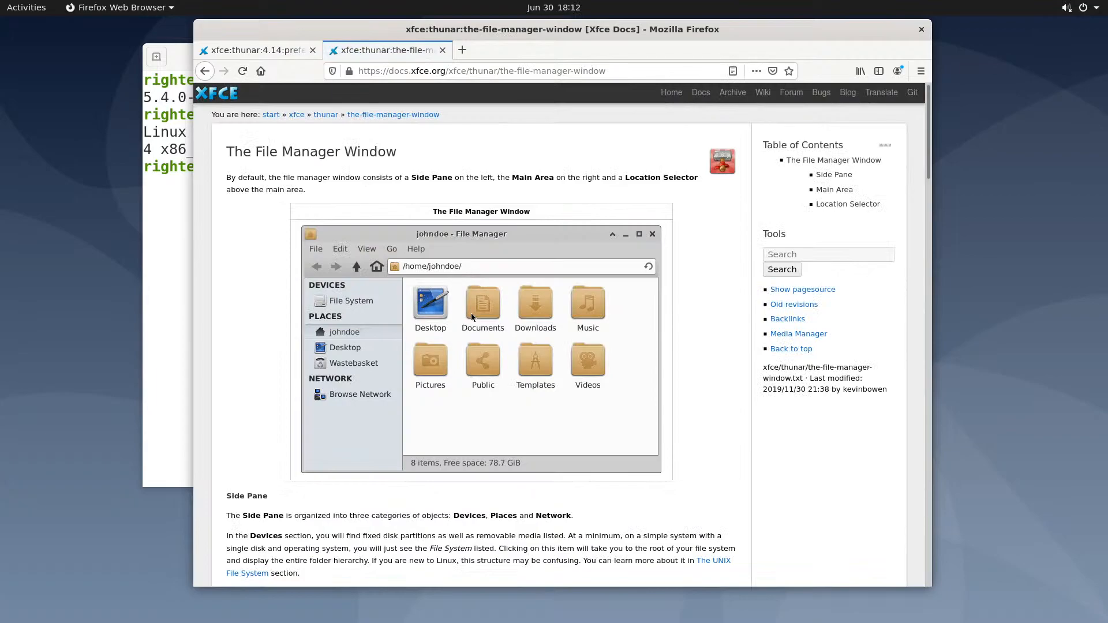
{"action": "scroll", "coordinate": [471, 314], "scroll_direction": "down", "scroll_amount": 5}
{"action": "scroll", "coordinate": [471, 322], "scroll_direction": "down", "scroll_amount": 3}
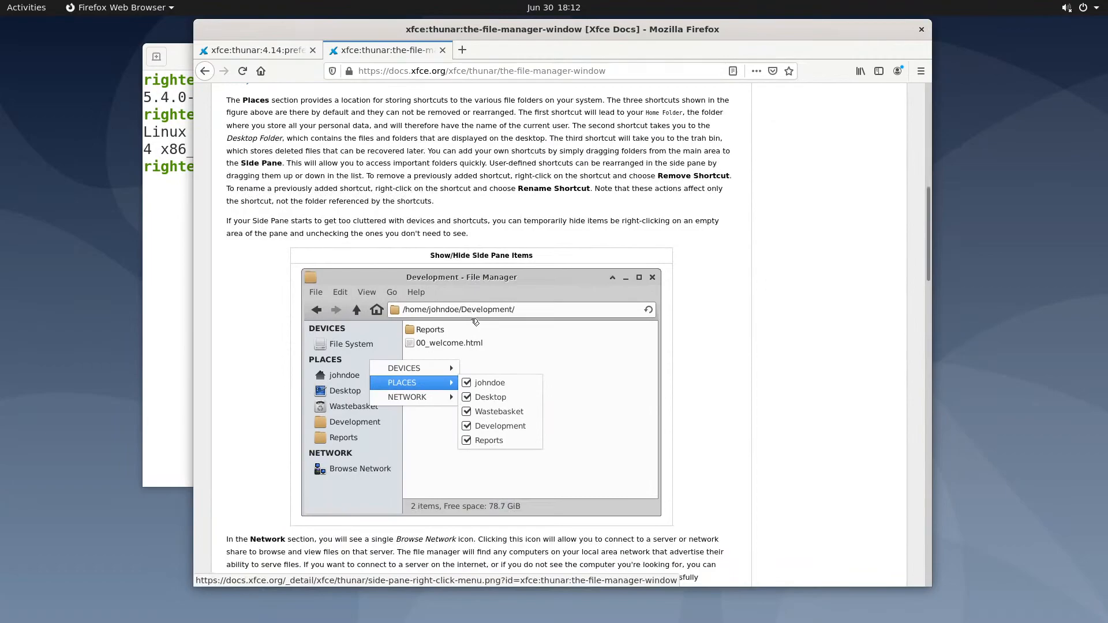
{"action": "scroll", "coordinate": [474, 321], "scroll_direction": "down", "scroll_amount": 2}
{"action": "scroll", "coordinate": [474, 322], "scroll_direction": "down", "scroll_amount": 4}
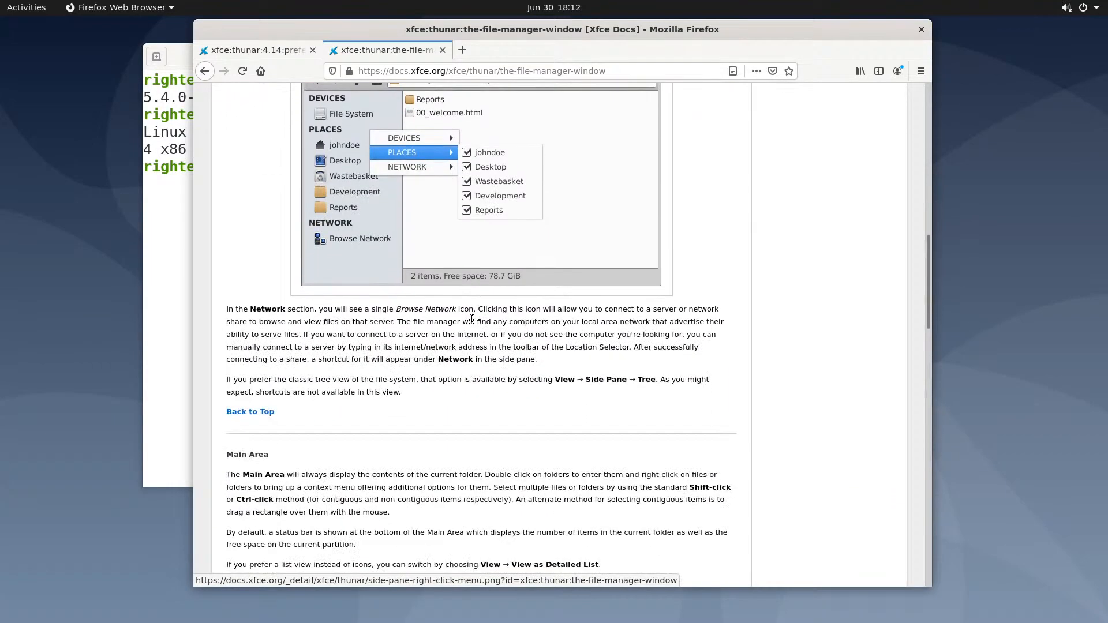
{"action": "scroll", "coordinate": [471, 322], "scroll_direction": "up", "scroll_amount": 7}
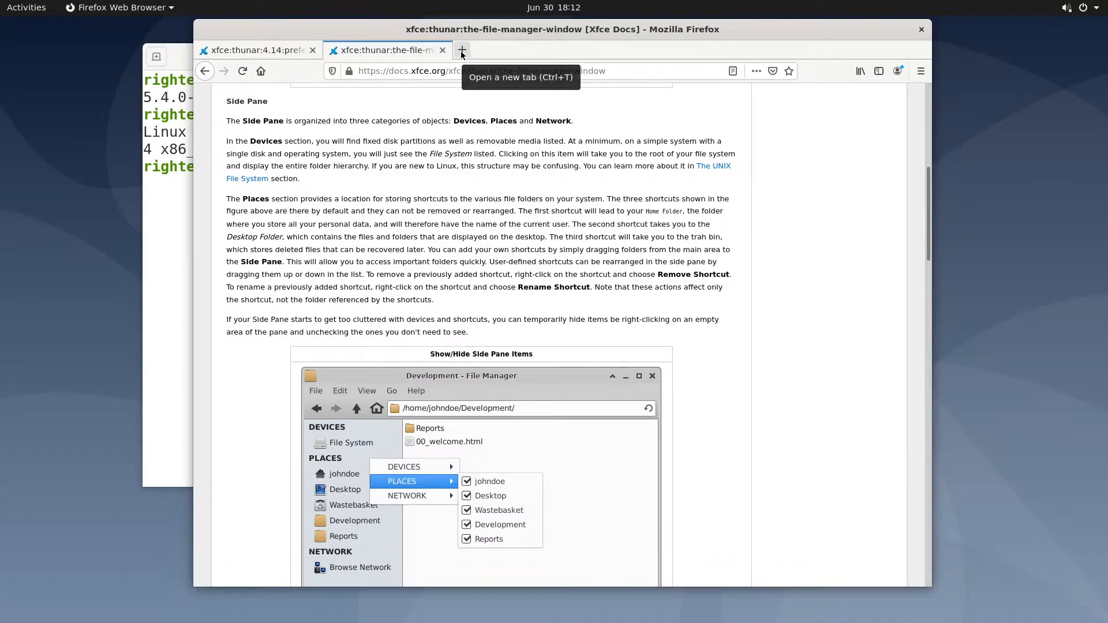
{"action": "scroll", "coordinate": [439, 235], "scroll_direction": "up", "scroll_amount": 5}
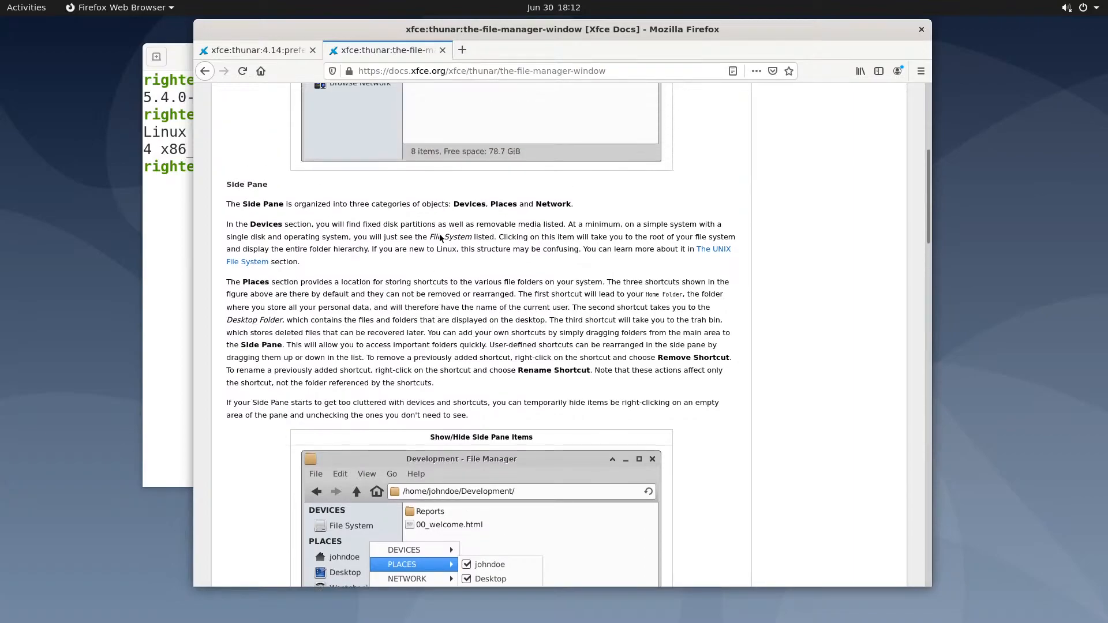
{"action": "scroll", "coordinate": [440, 235], "scroll_direction": "up", "scroll_amount": 4}
In a new tab, search Google for the suggested 'check gnome version ubuntu terminal' query
{"action": "left_click", "coordinate": [461, 49]}
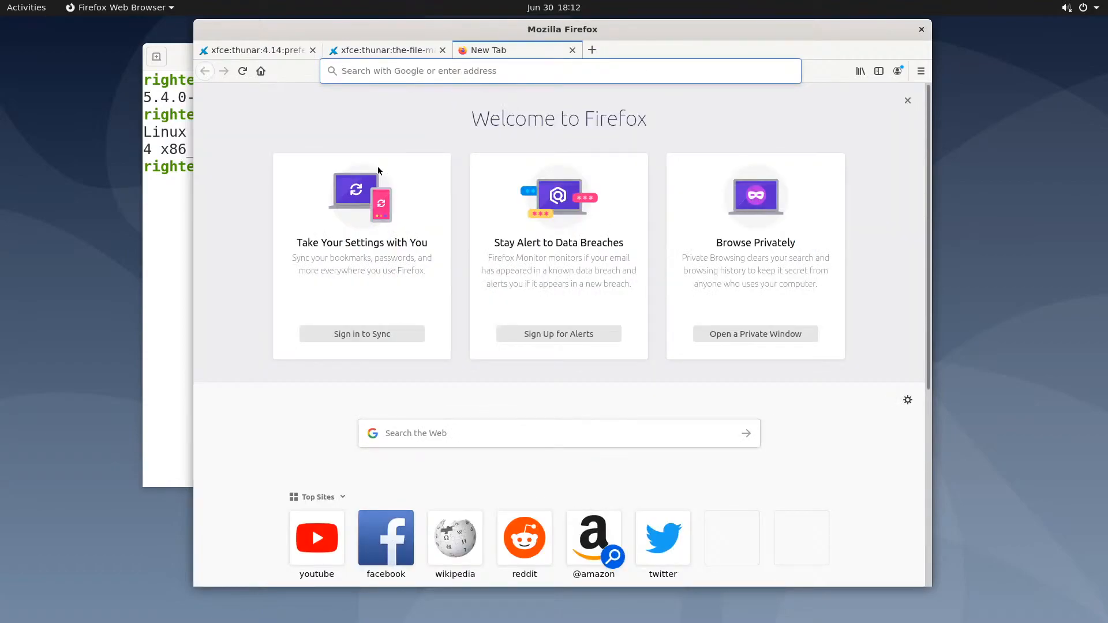
{"action": "left_click", "coordinate": [401, 72]}
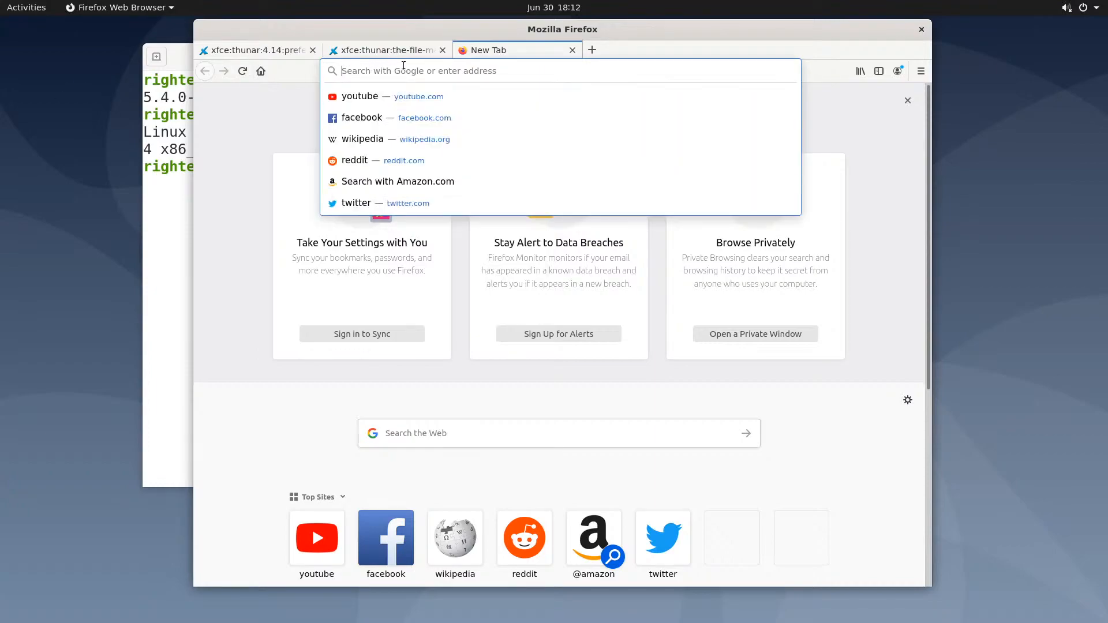
{"action": "type", "text": "che"}
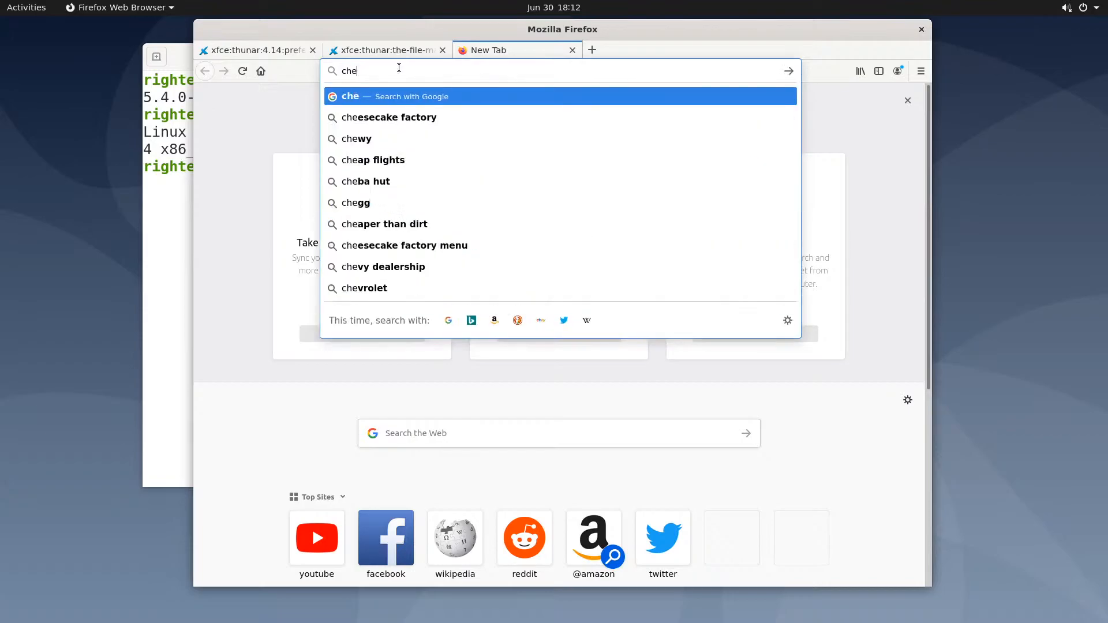
{"action": "type", "text": "ck gnome"}
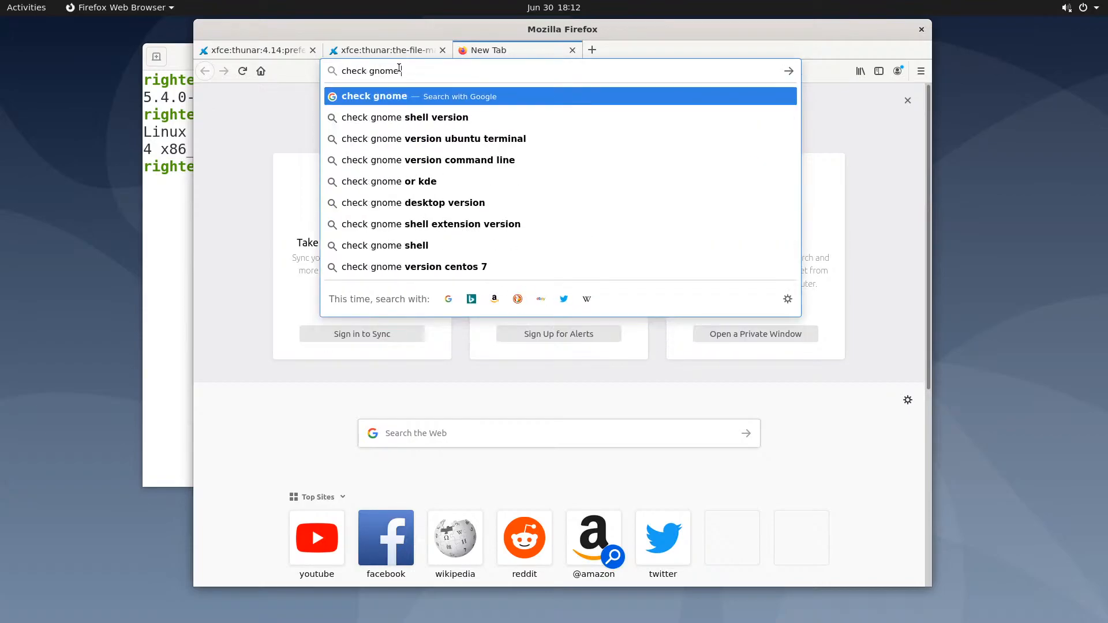
{"action": "type", "text": " ver"}
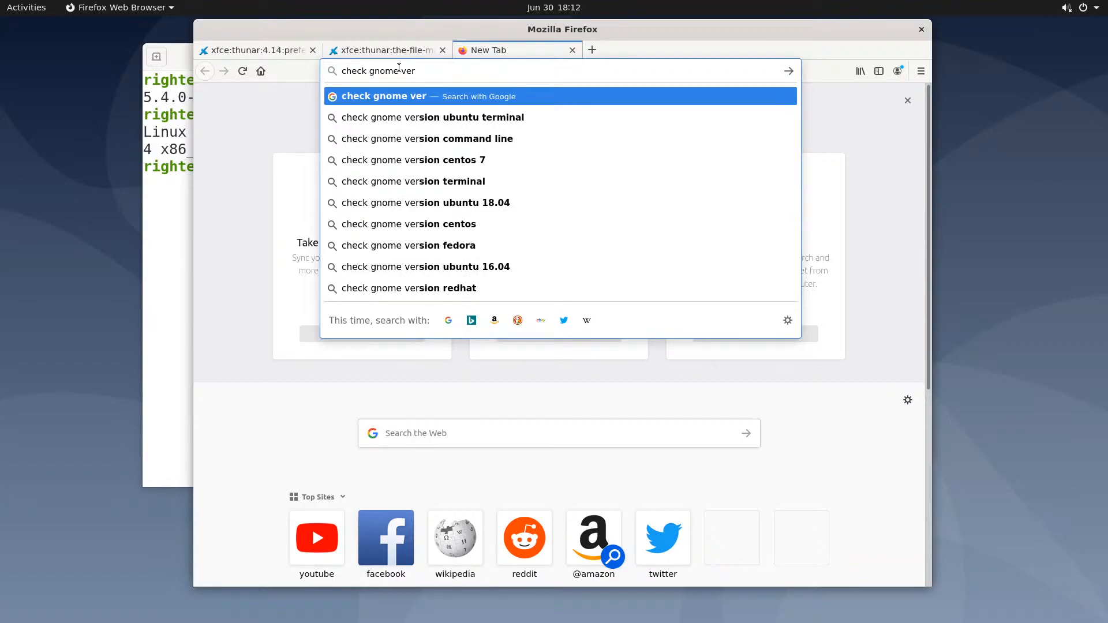
{"action": "key", "text": "Down"}
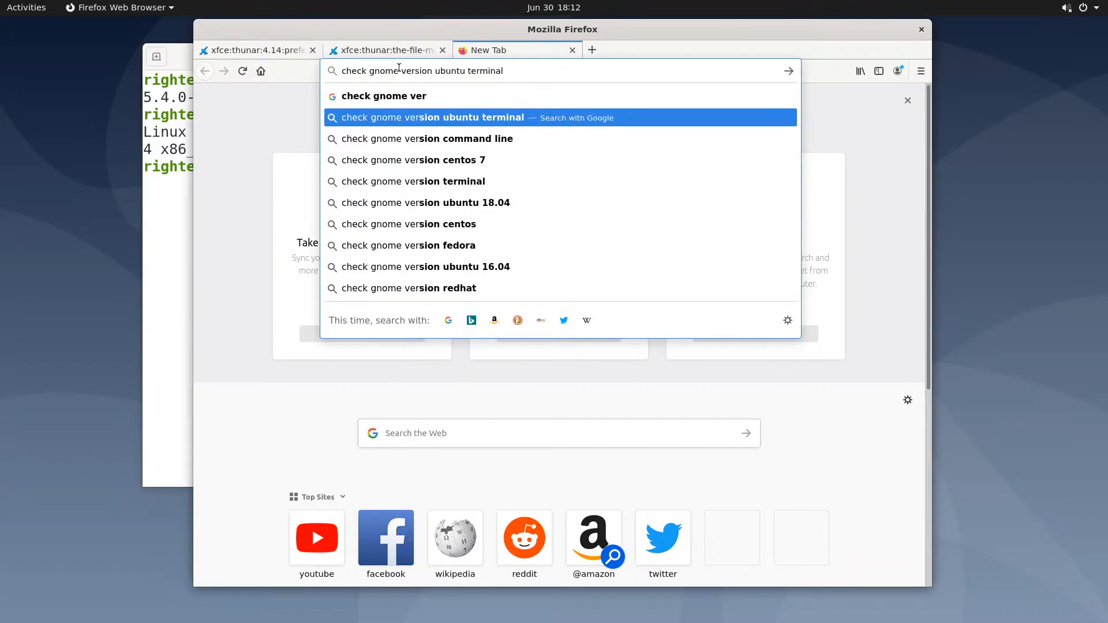
{"action": "key", "text": "Return"}
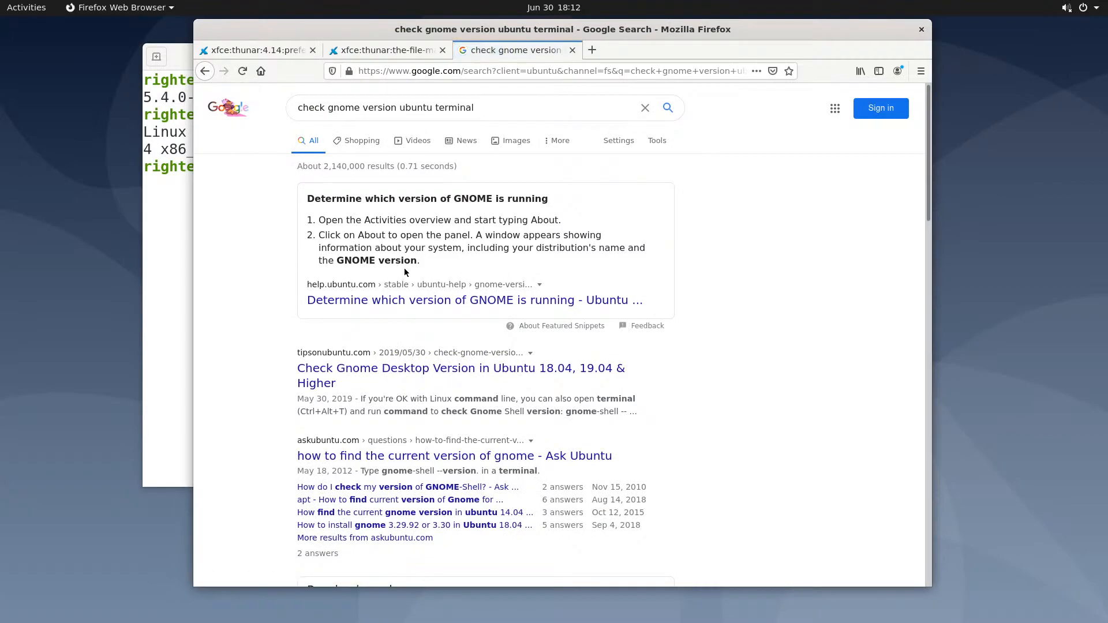
After checking the Ubuntu help result, search just 'check gnome version' and open the help.gnome.org page
{"action": "left_click", "coordinate": [436, 305]}
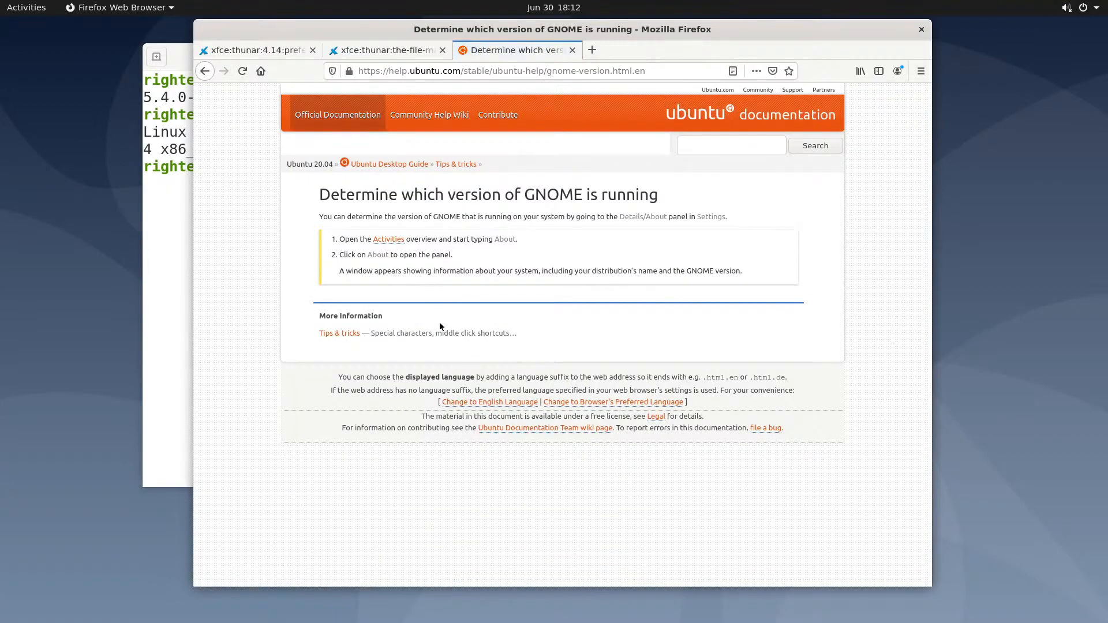
{"action": "left_click", "coordinate": [205, 71]}
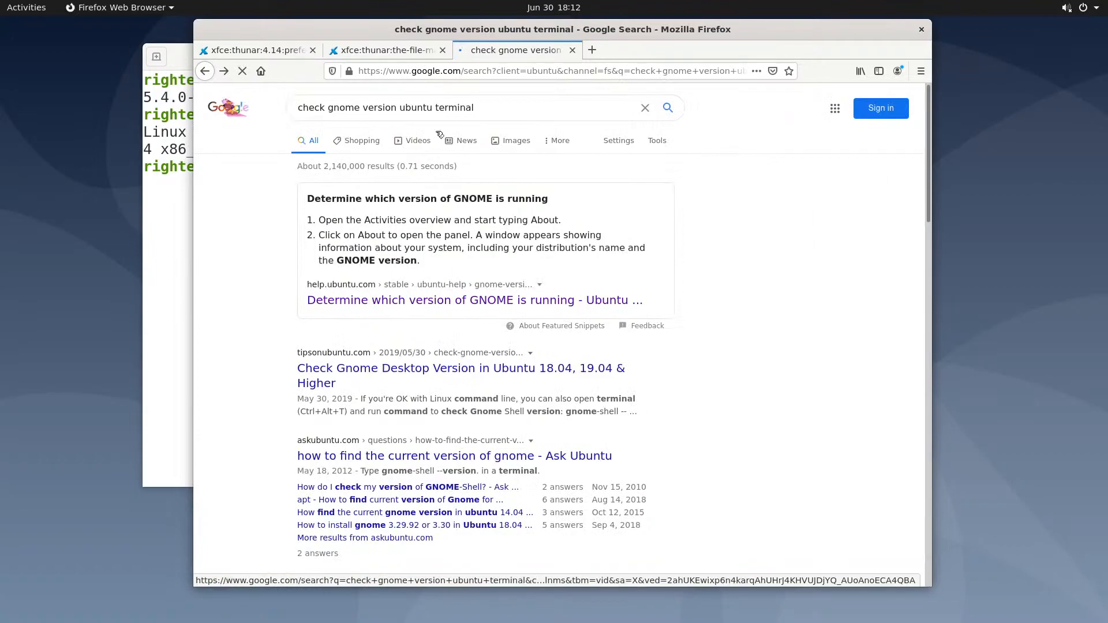
{"action": "left_click_drag", "start_coordinate": [486, 107], "coordinate": [394, 105]}
{"action": "key", "text": "BackSpace"}
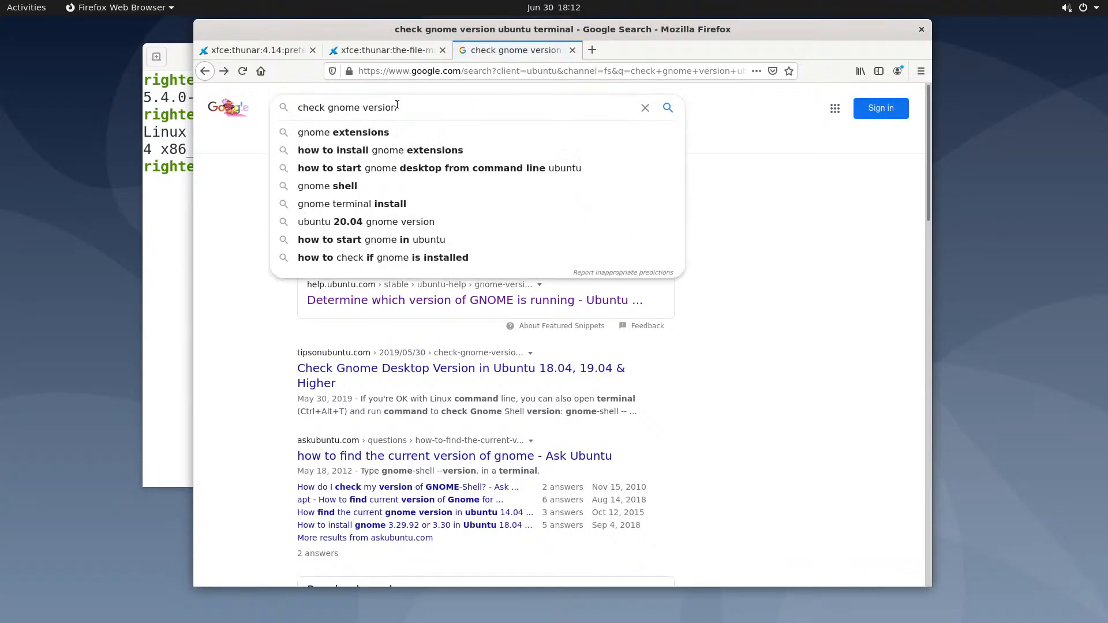
{"action": "key", "text": "Return"}
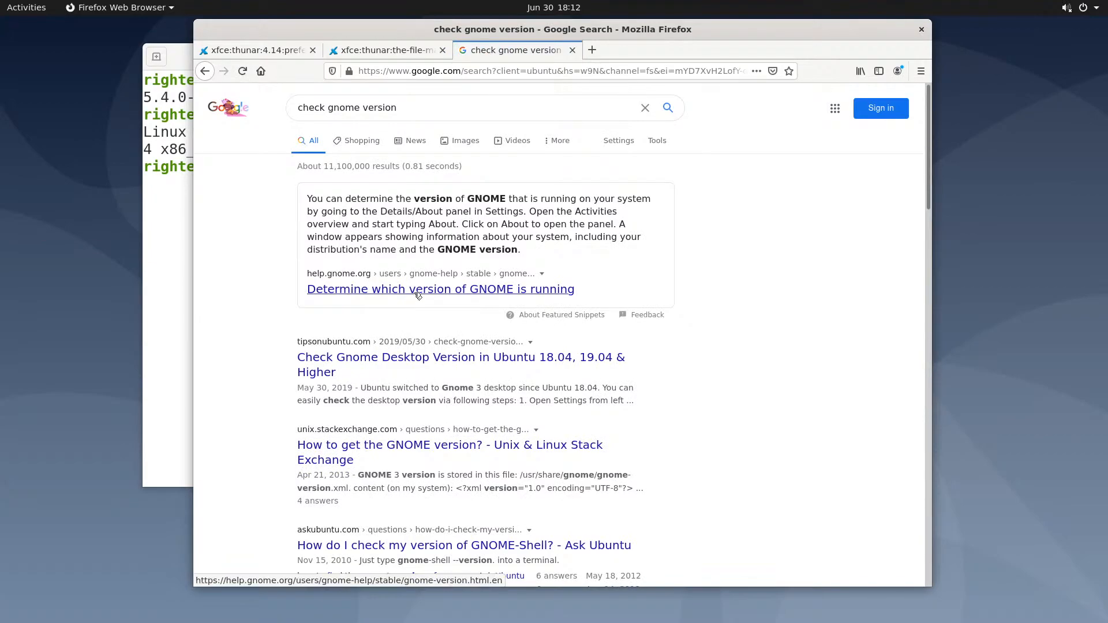
{"action": "left_click", "coordinate": [368, 292]}
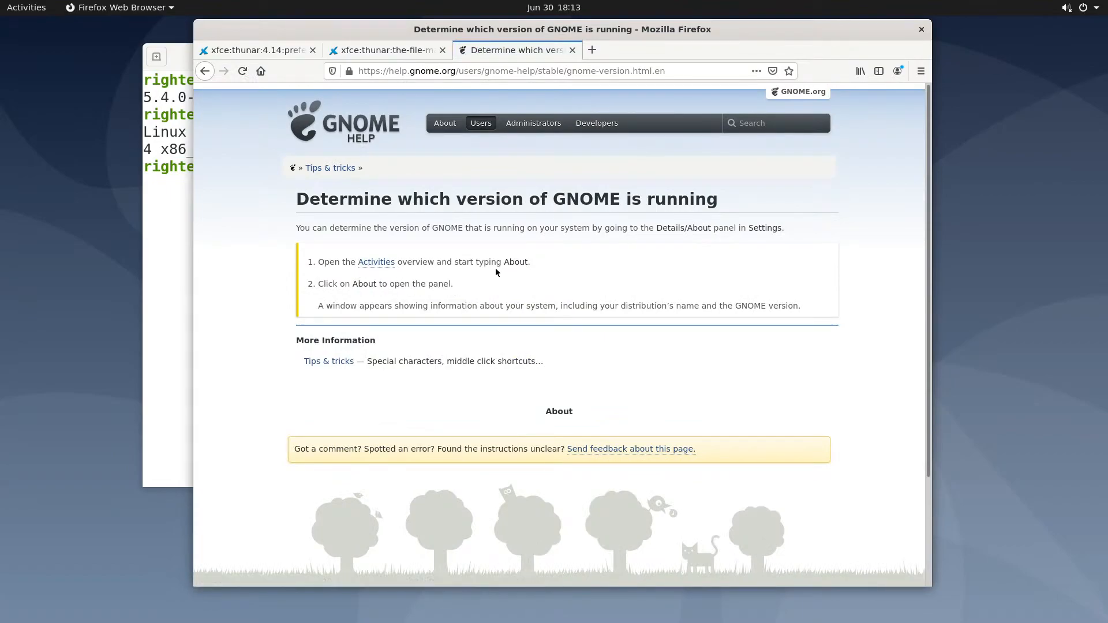
Glance at the Activities overview and terminal, then follow the help page's Activities link and return
{"action": "left_click", "coordinate": [25, 8]}
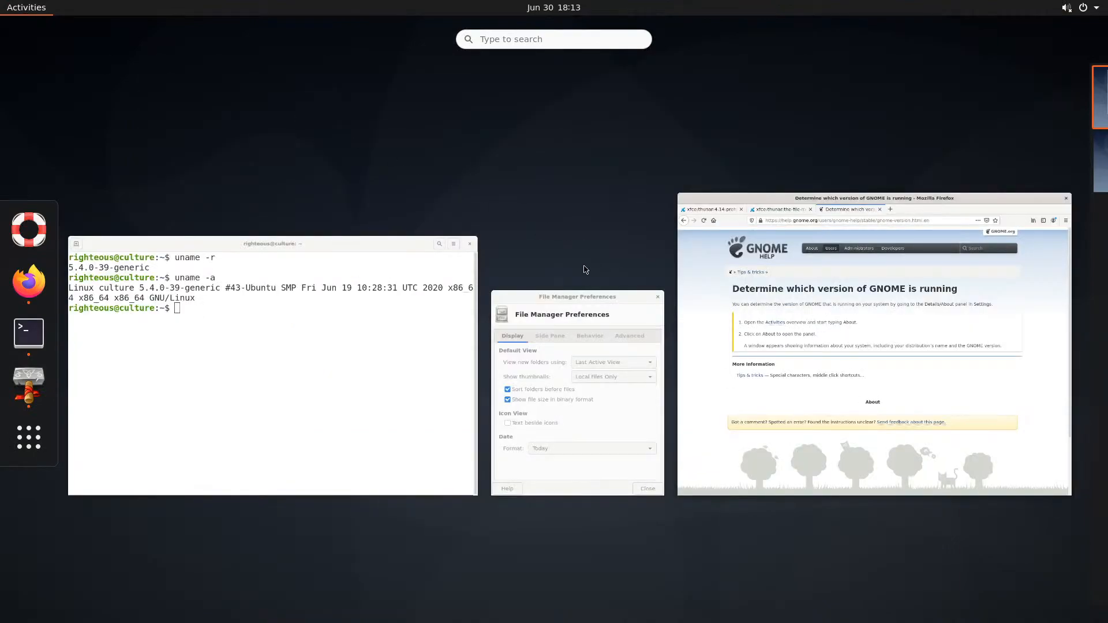
{"action": "left_click", "coordinate": [411, 324]}
{"action": "left_click", "coordinate": [863, 316]}
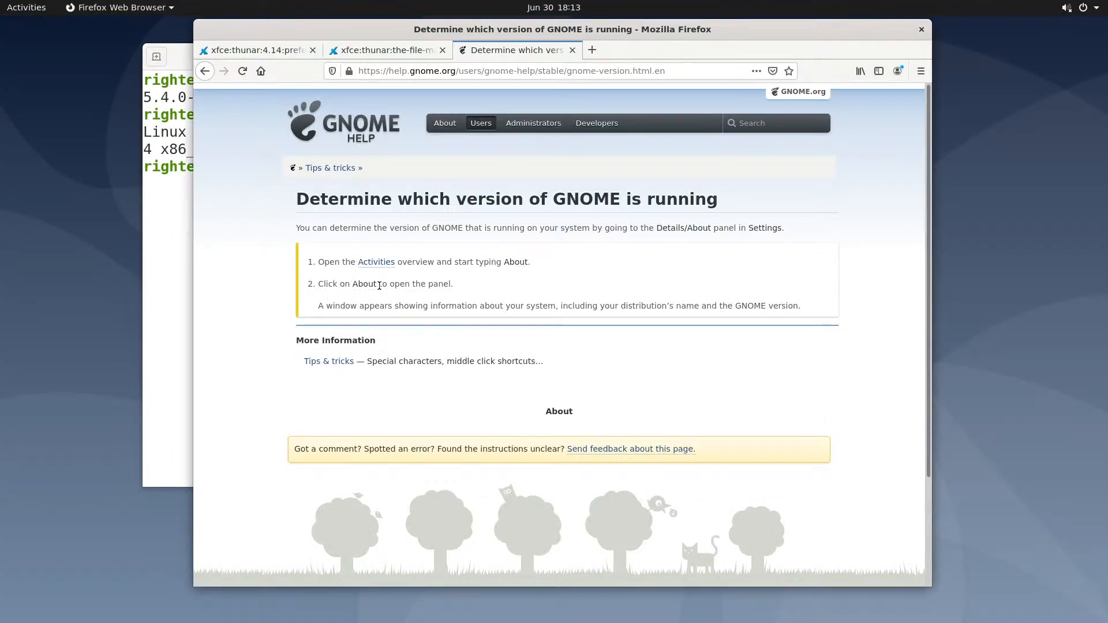
{"action": "left_click", "coordinate": [376, 263]}
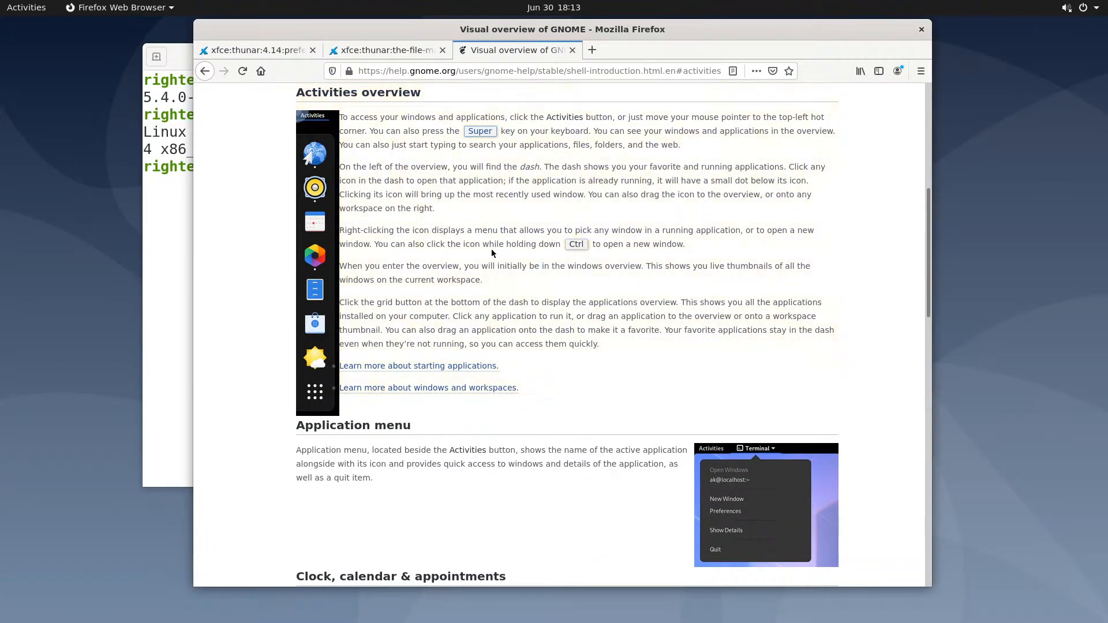
{"action": "scroll", "coordinate": [491, 249], "scroll_direction": "down", "scroll_amount": 6}
{"action": "left_click", "coordinate": [206, 72]}
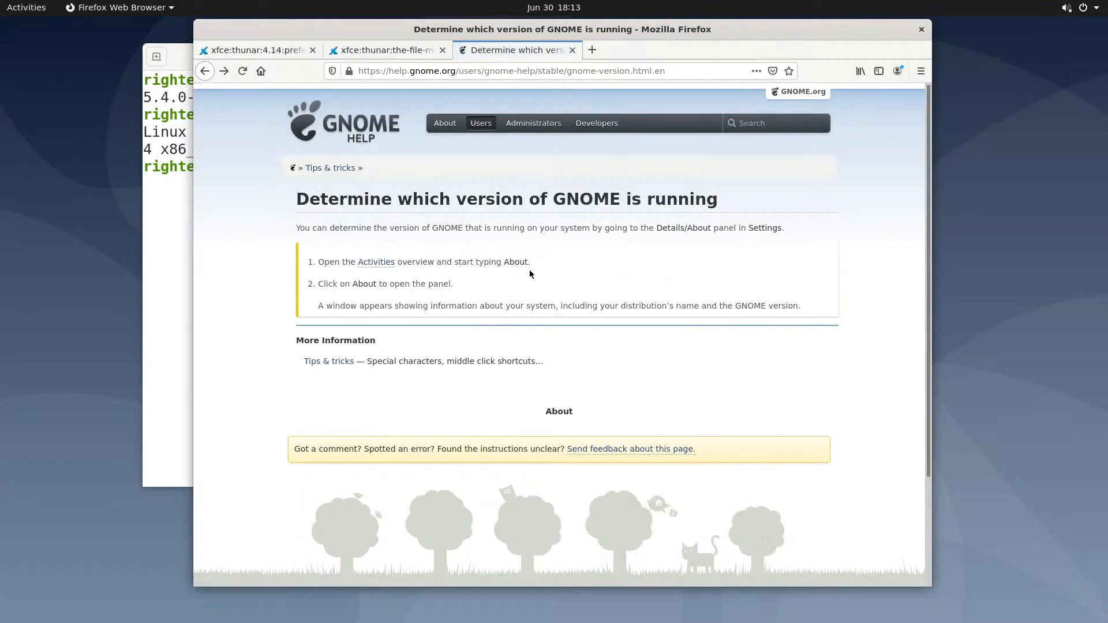
{"action": "scroll", "coordinate": [509, 271], "scroll_direction": "down", "scroll_amount": 1}
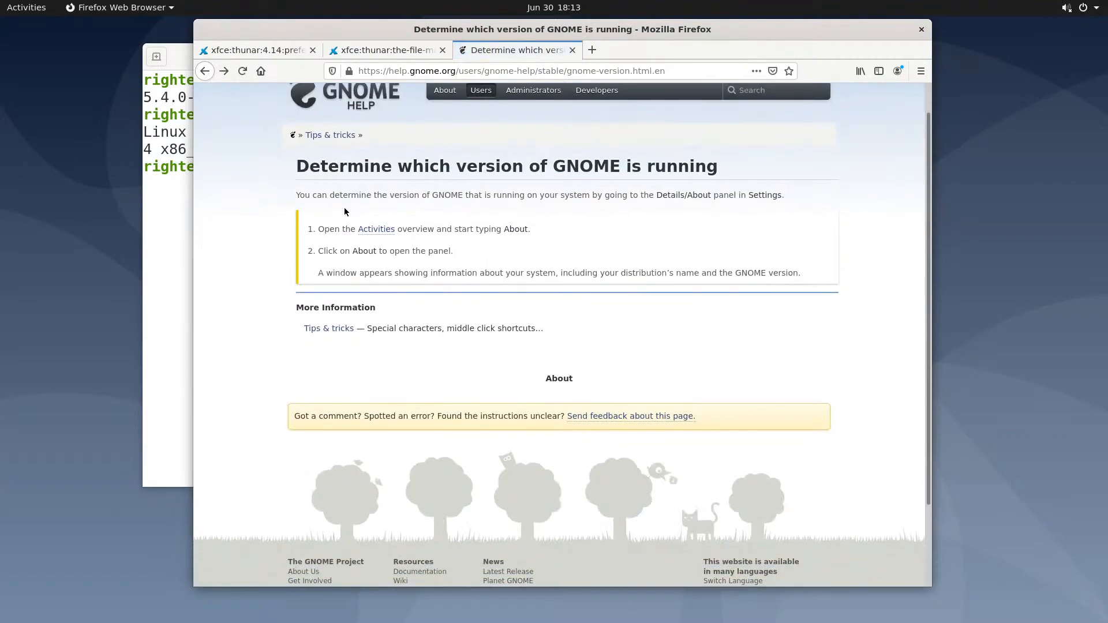
Search Google for 'how to check gnome version' and open the 'Determine which version of GNOME is running' article
{"action": "left_click", "coordinate": [205, 72]}
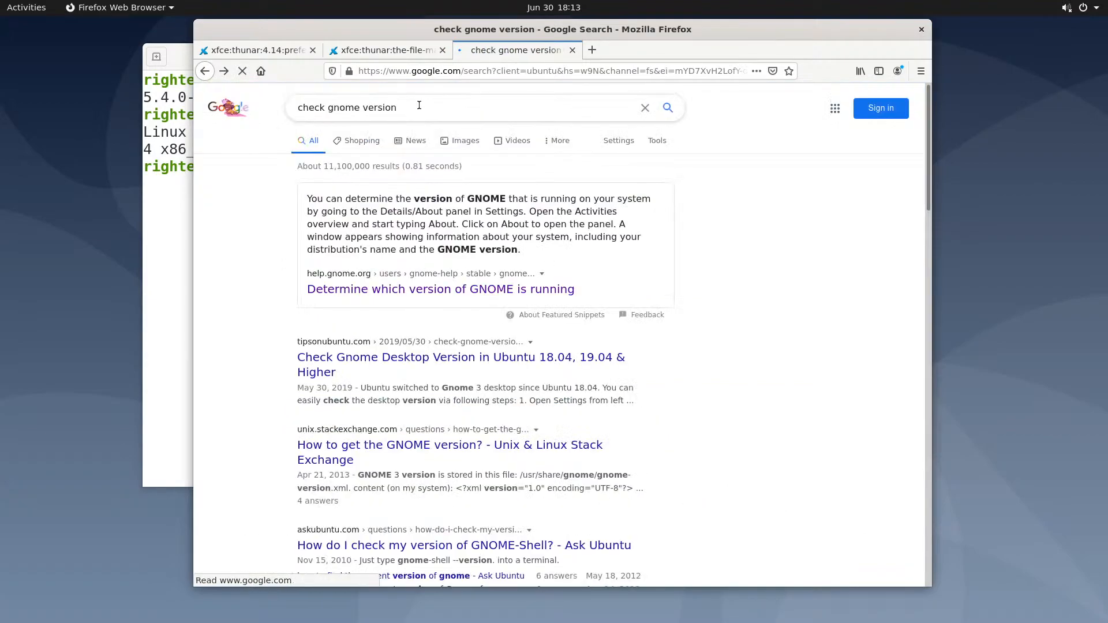
{"action": "type", "text": "t"}
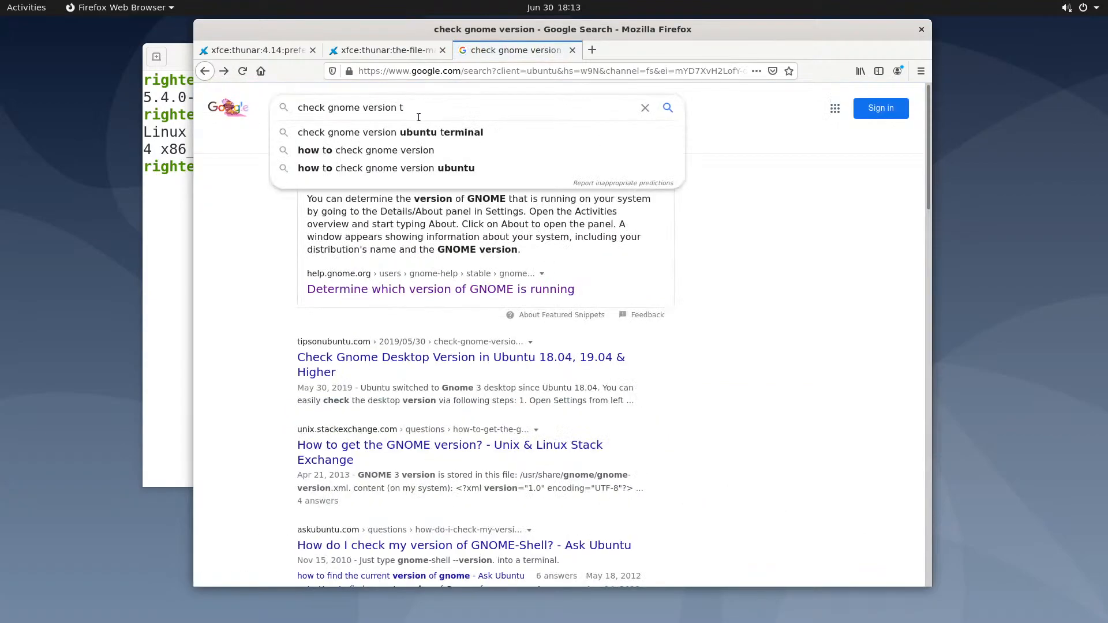
{"action": "left_click", "coordinate": [414, 151]}
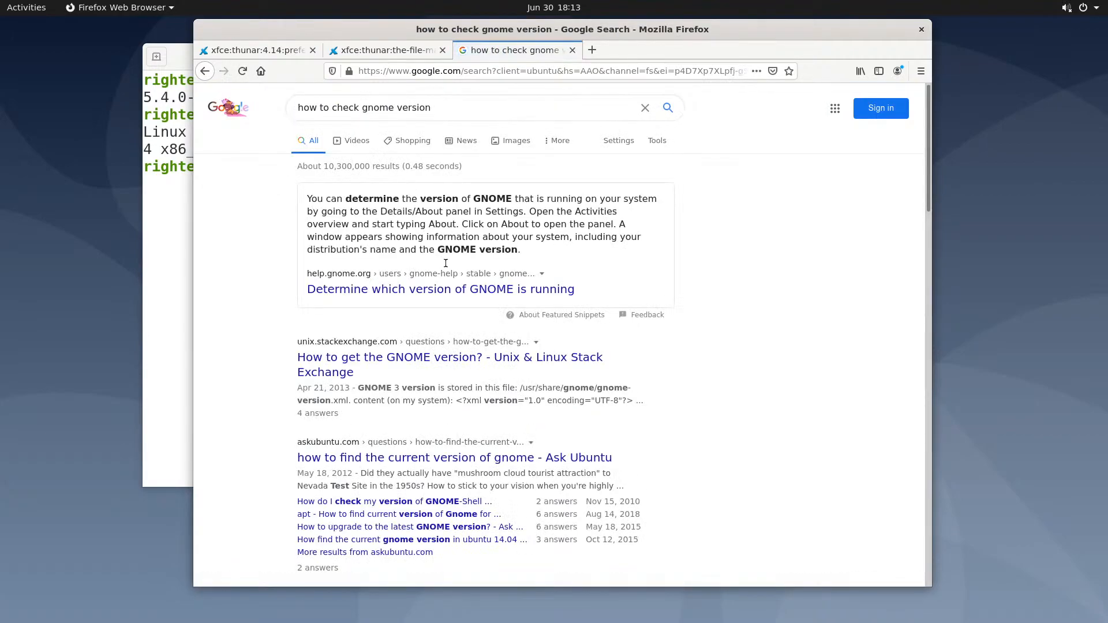
{"action": "scroll", "coordinate": [471, 259], "scroll_direction": "down", "scroll_amount": 1}
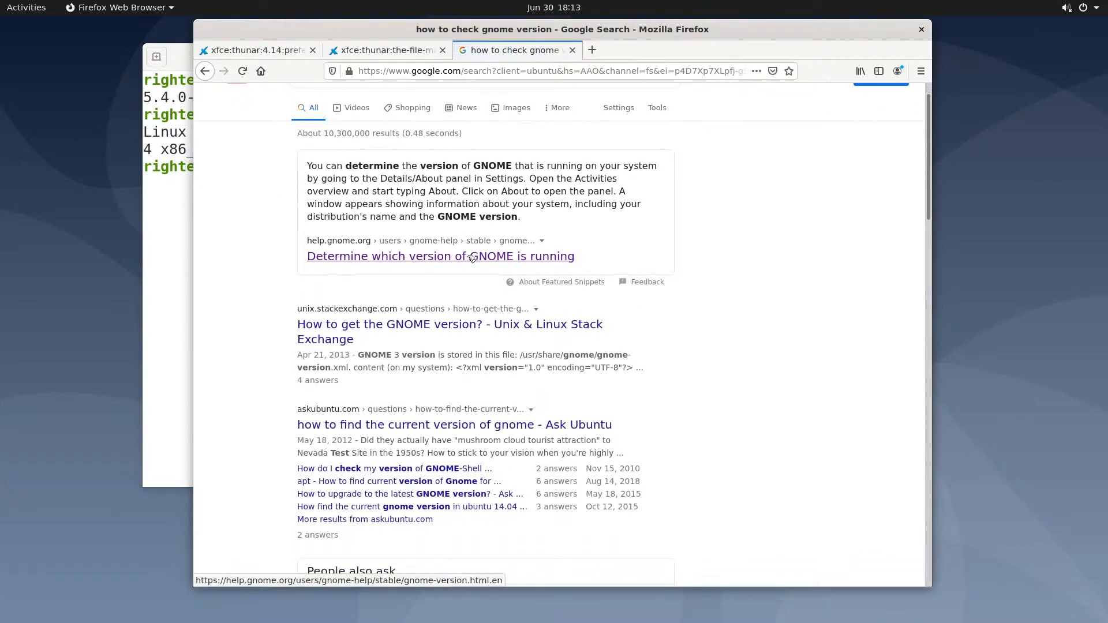
{"action": "left_click", "coordinate": [472, 259]}
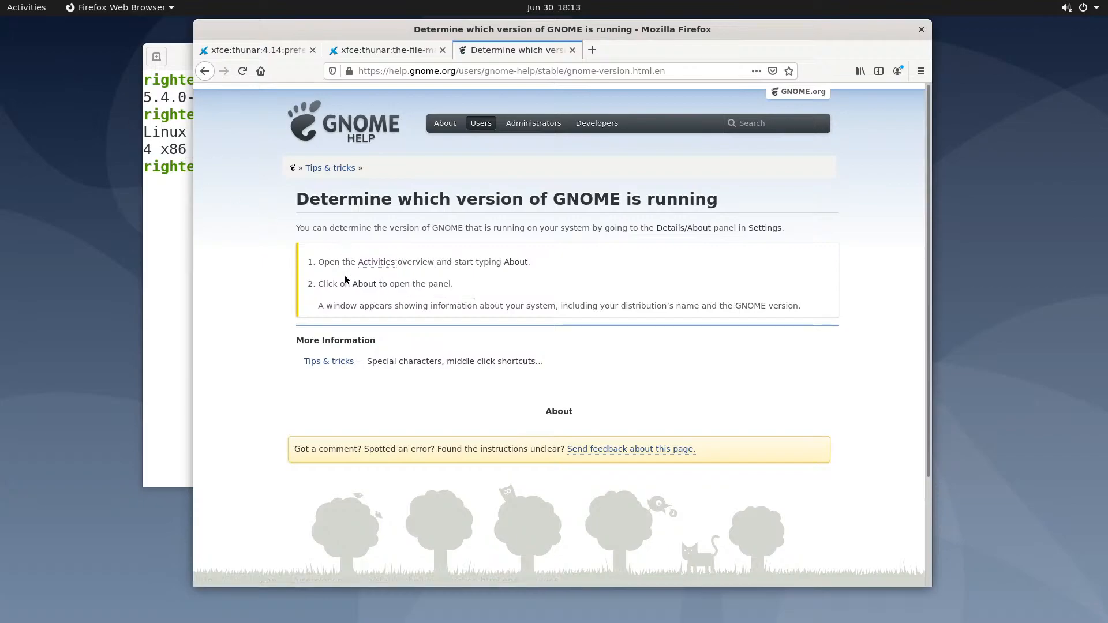
{"action": "left_click", "coordinate": [17, 9]}
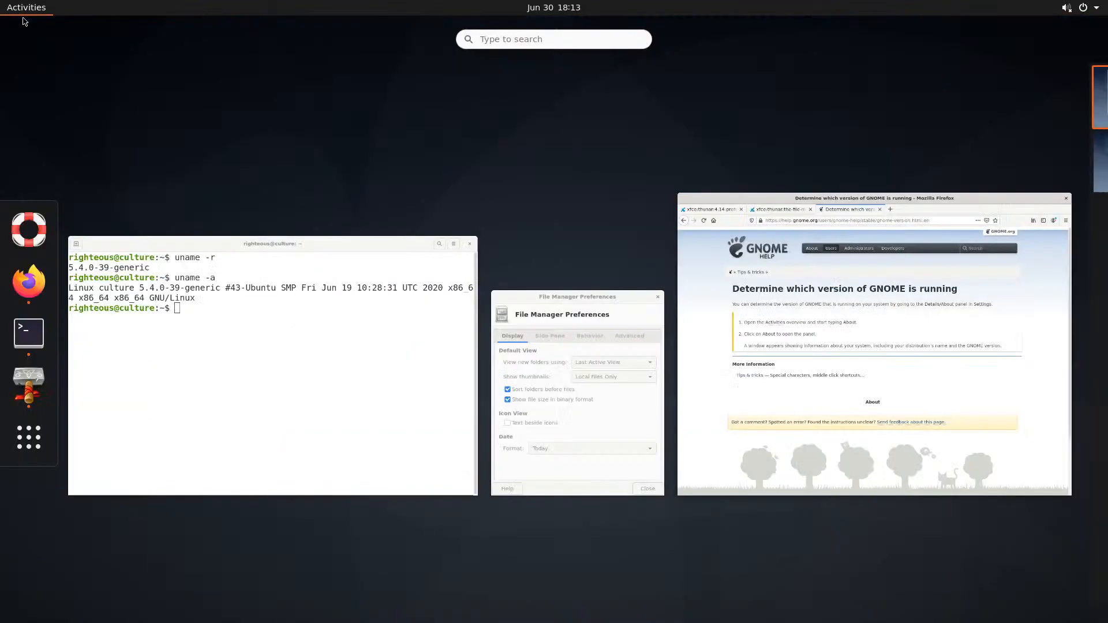
{"action": "type", "text": "out"}
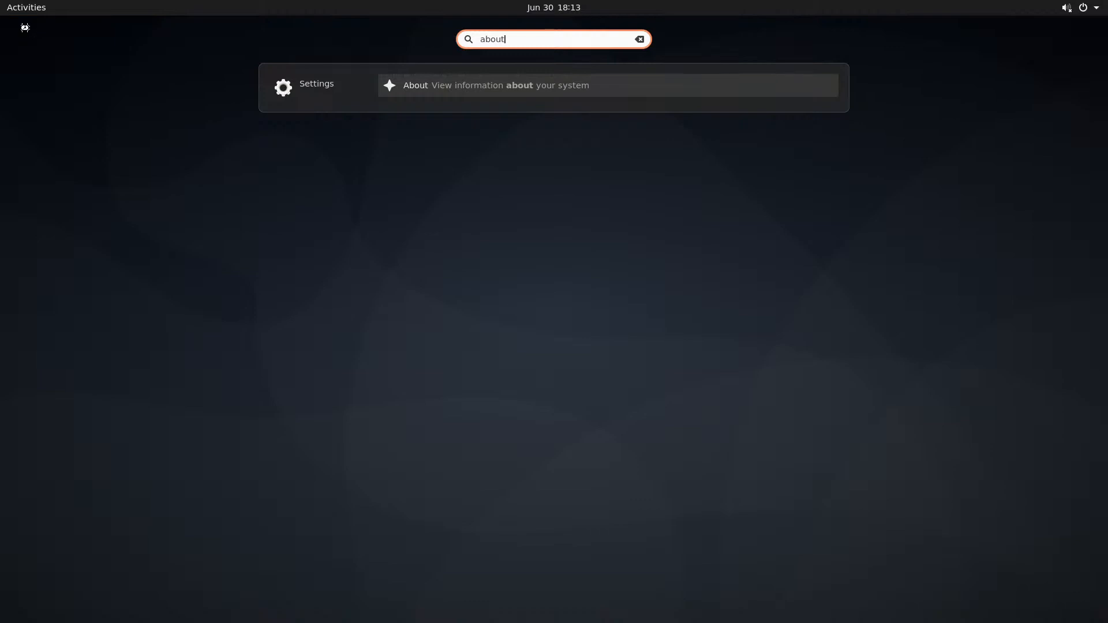
{"action": "key", "text": "Return"}
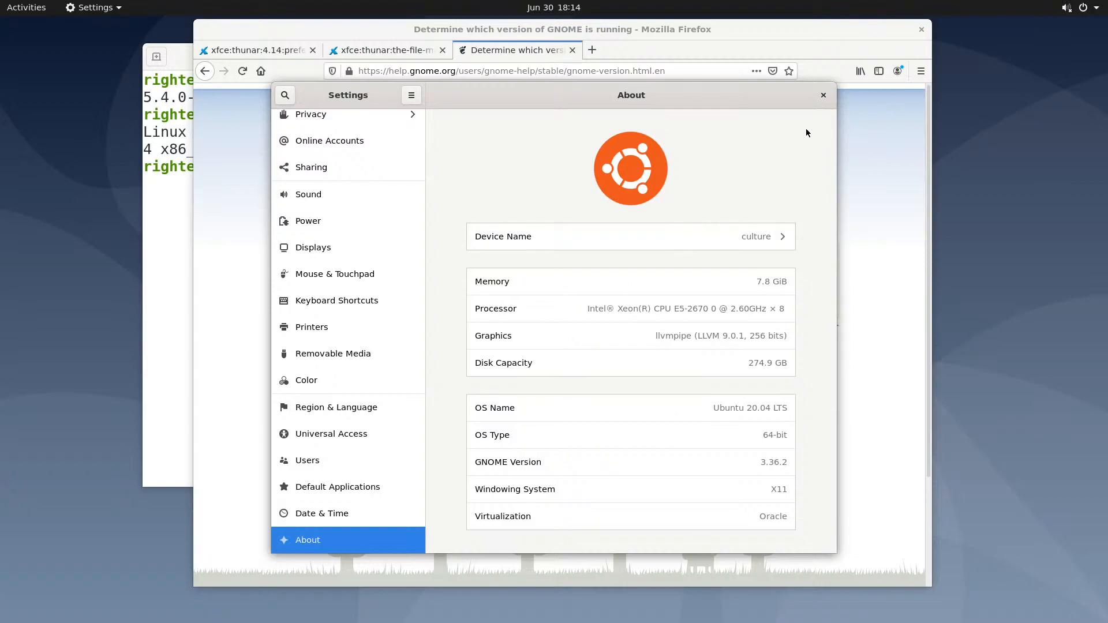
{"action": "left_click", "coordinate": [823, 96]}
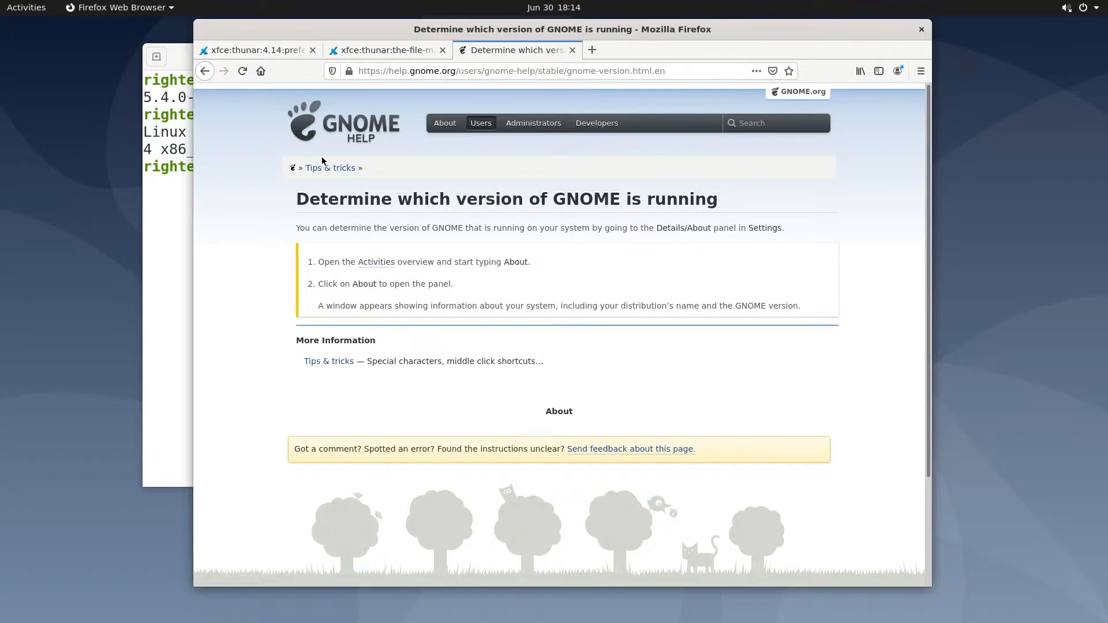
Wipe the terminal's uname output with 'clear', then raise the Firefox GNOME Help page again
{"action": "left_click", "coordinate": [176, 54]}
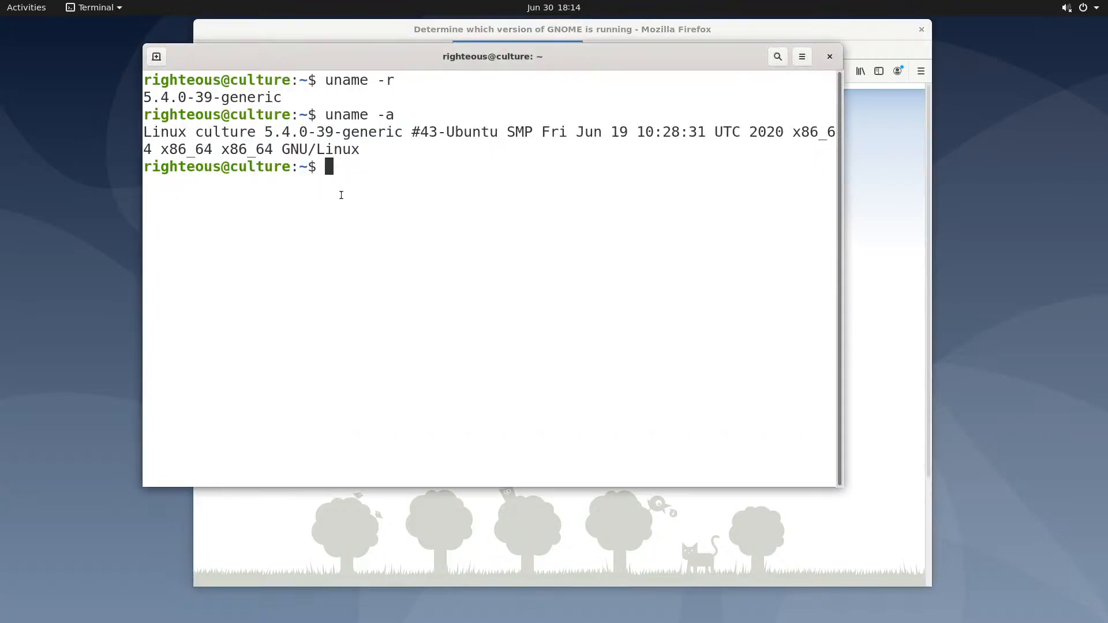
{"action": "type", "text": "clear"}
{"action": "key", "text": "Return"}
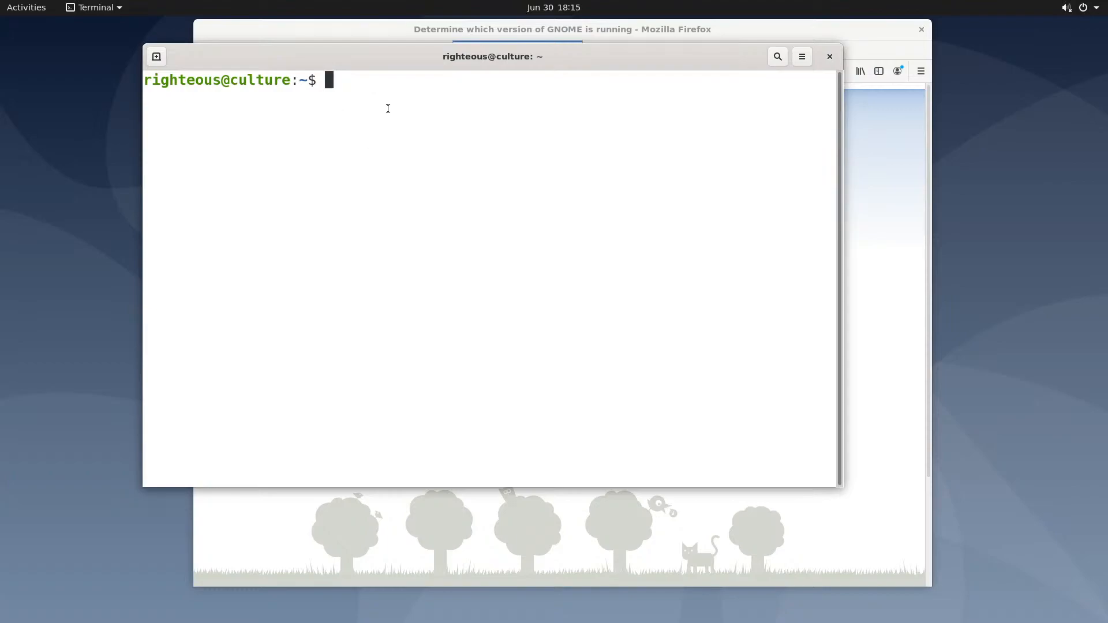
{"action": "left_click", "coordinate": [359, 32]}
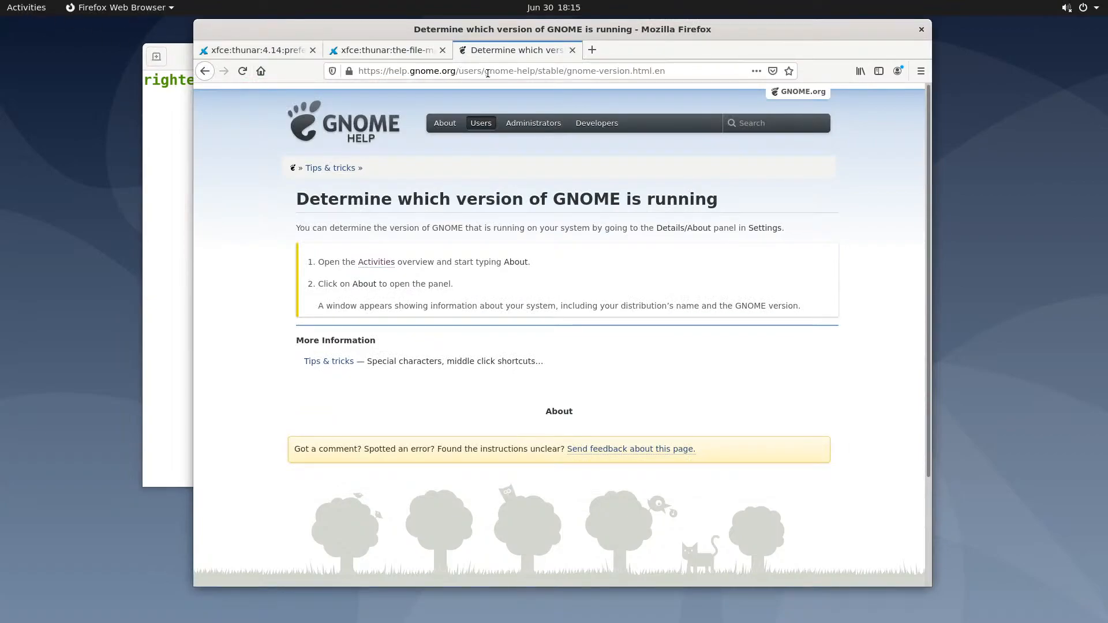
{"action": "left_click", "coordinate": [20, 10]}
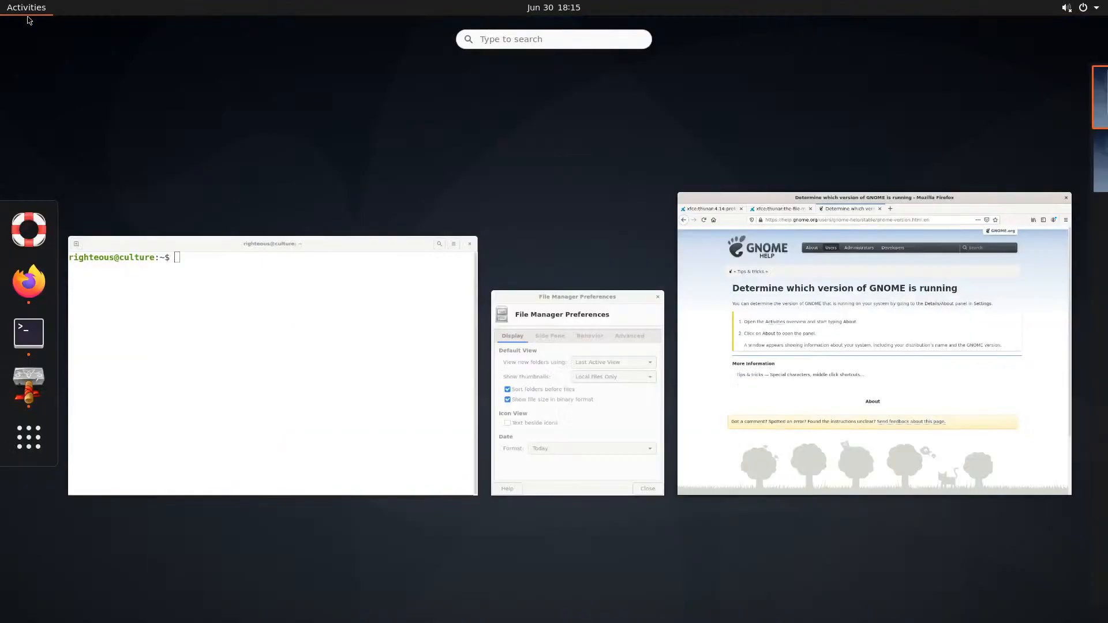
{"action": "left_click", "coordinate": [28, 436]}
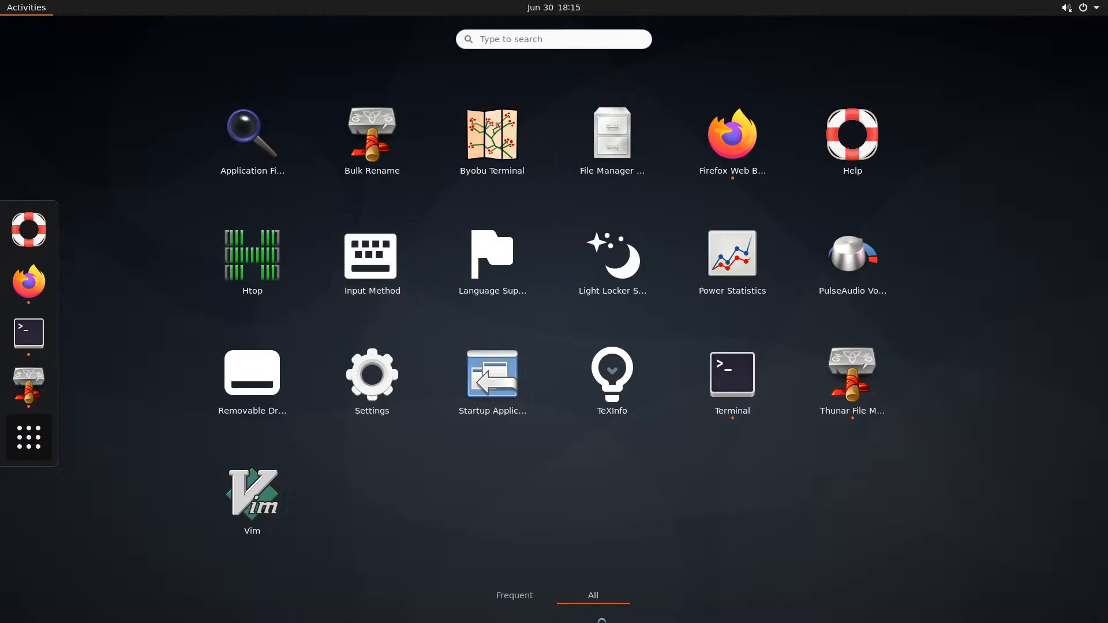
{"action": "left_click", "coordinate": [535, 600]}
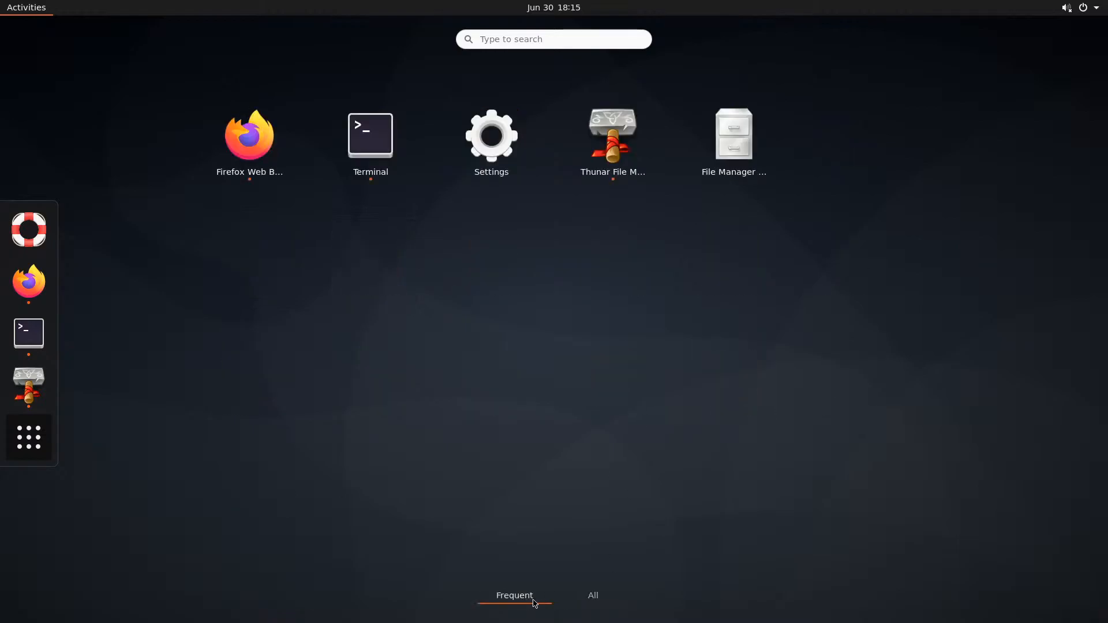
{"action": "left_click", "coordinate": [587, 601]}
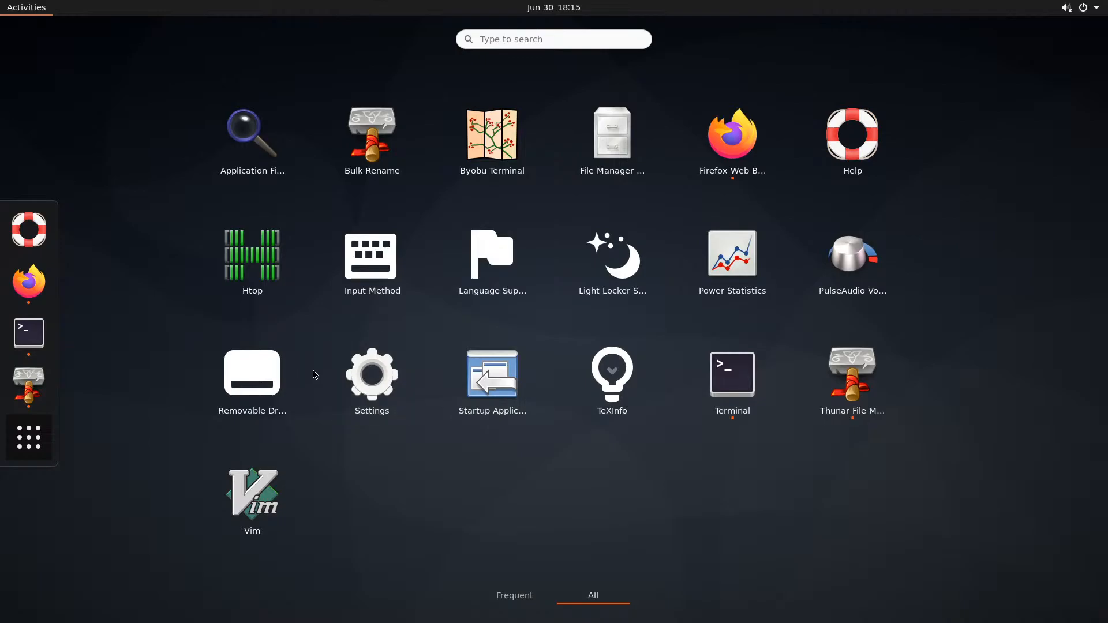
{"action": "left_click", "coordinate": [245, 372]}
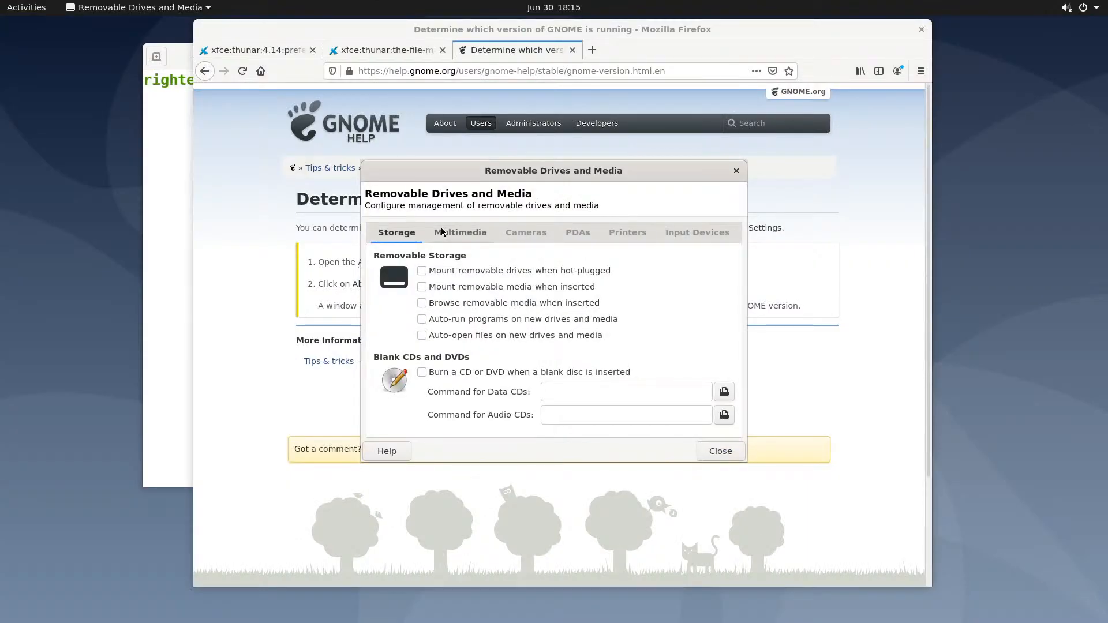
{"action": "left_click", "coordinate": [736, 171]}
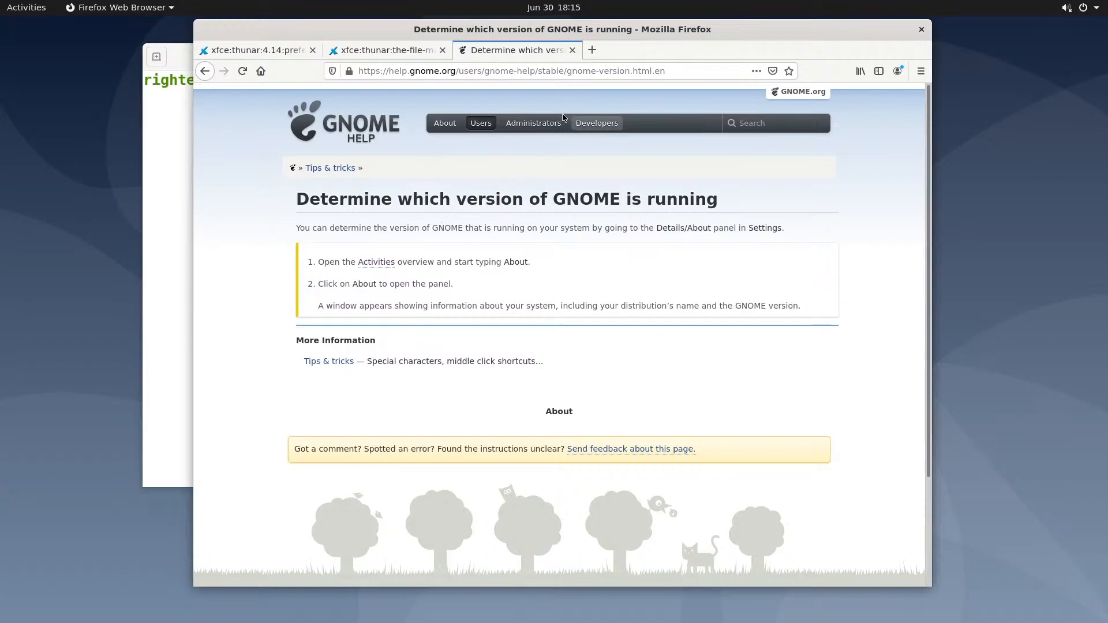
Search GNOME Help for 'package manager' and open the InterSystems ObjectScript Package Manager result
{"action": "left_click", "coordinate": [738, 123]}
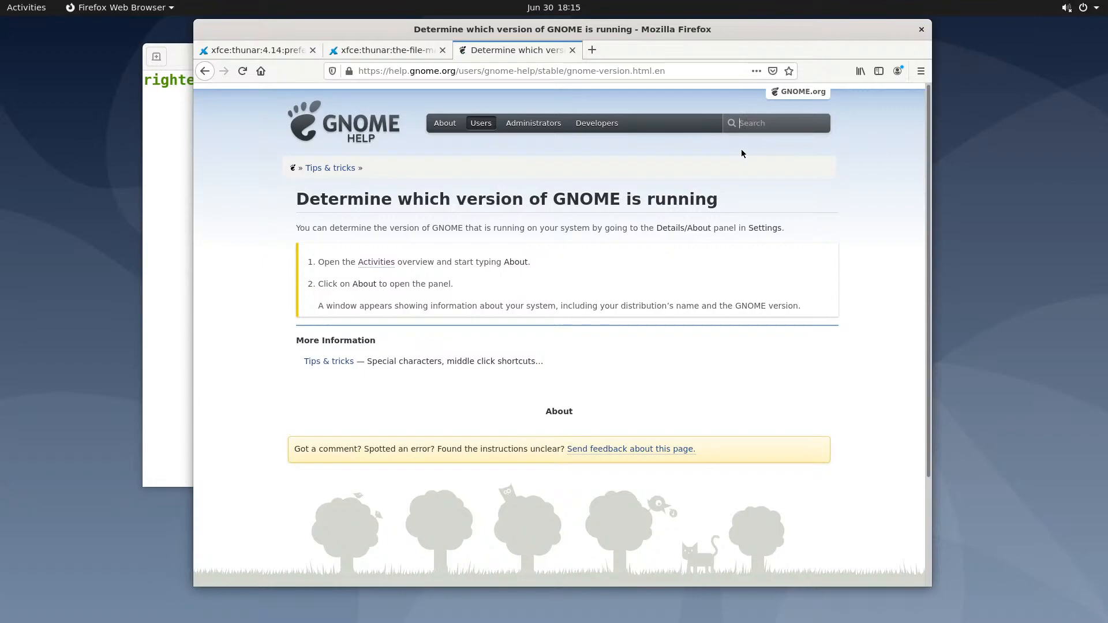
{"action": "type", "text": "package manager"}
{"action": "key", "text": "Return"}
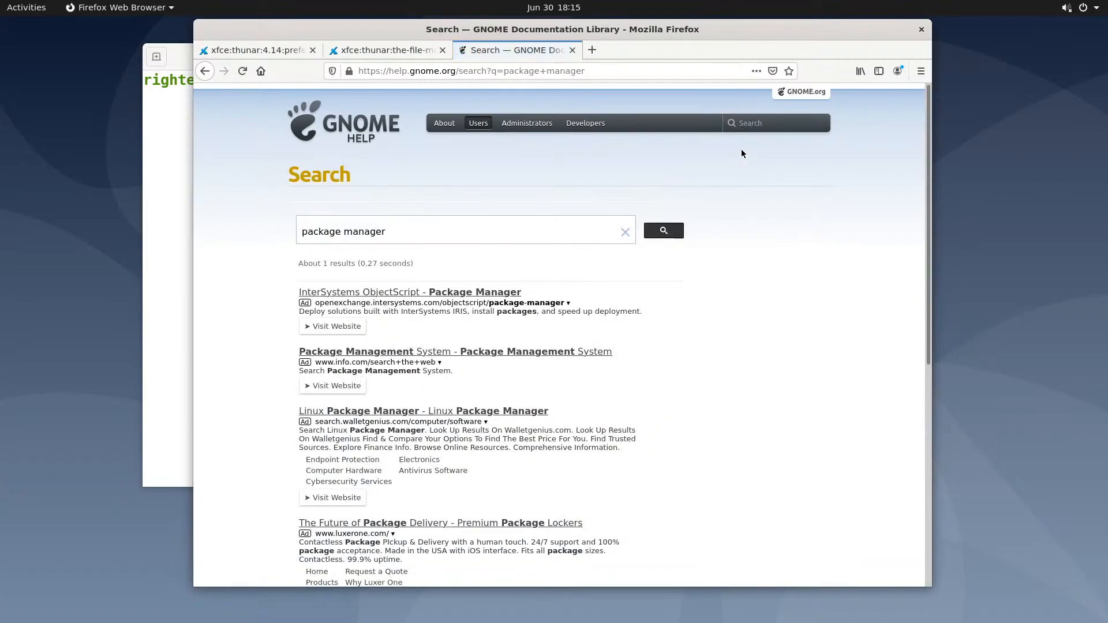
{"action": "left_click", "coordinate": [416, 296]}
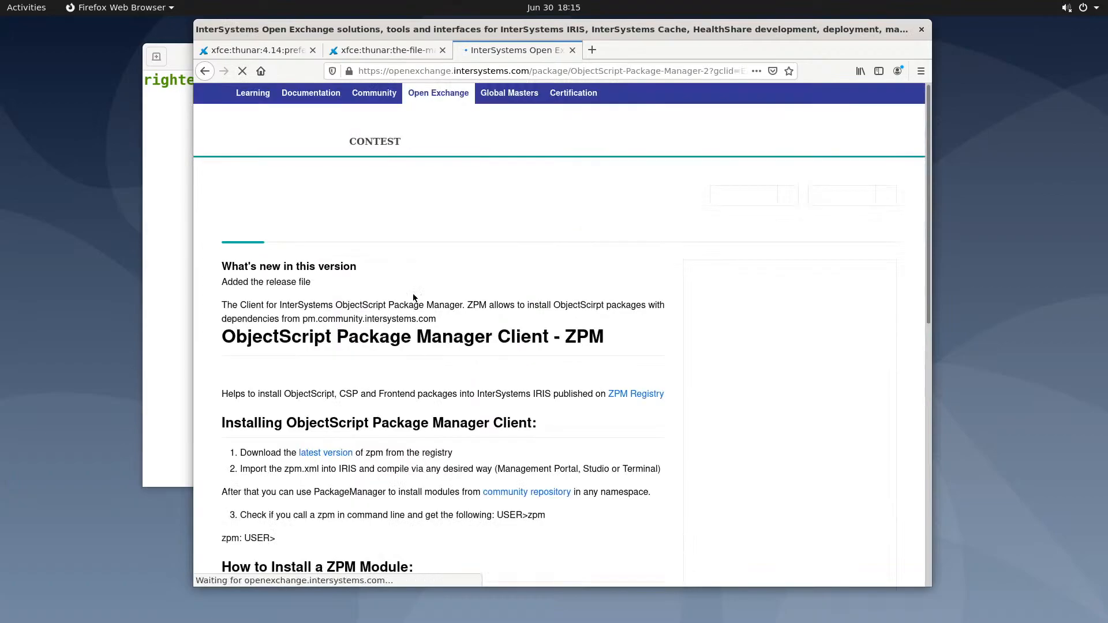
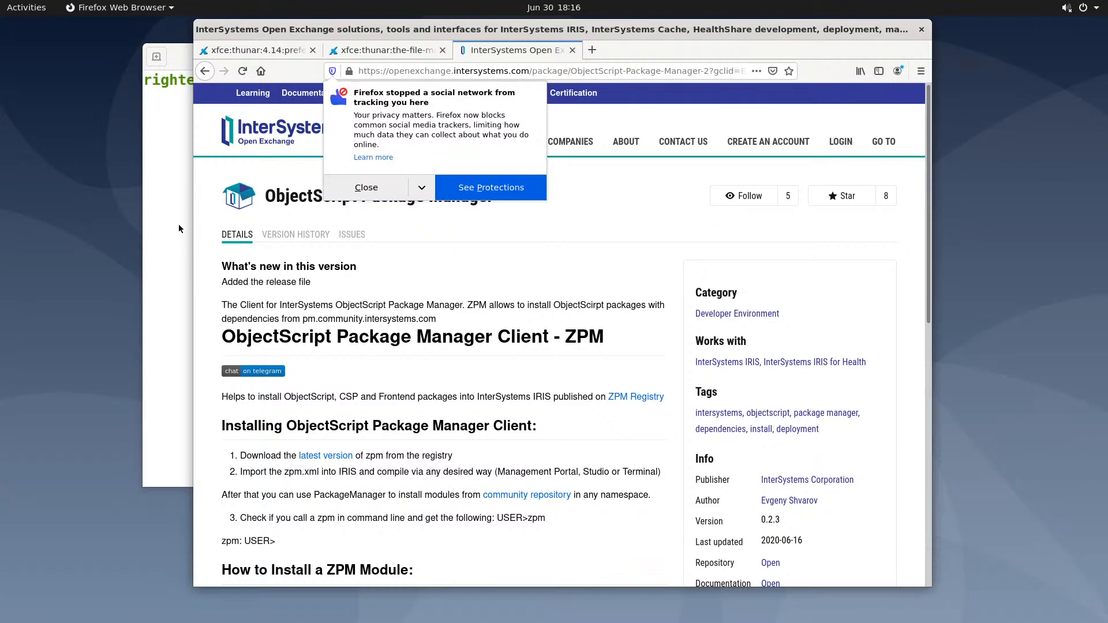
Search the GNOME Help site for 'tweak tools', which returns no results
{"action": "key", "text": "Escape"}
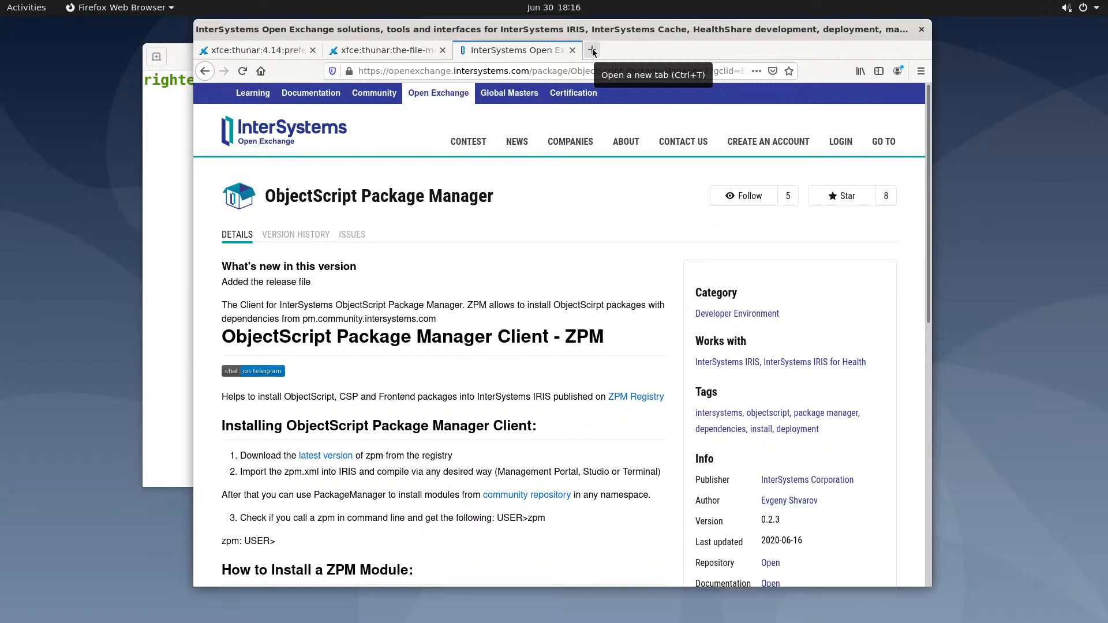
{"action": "left_click", "coordinate": [206, 71]}
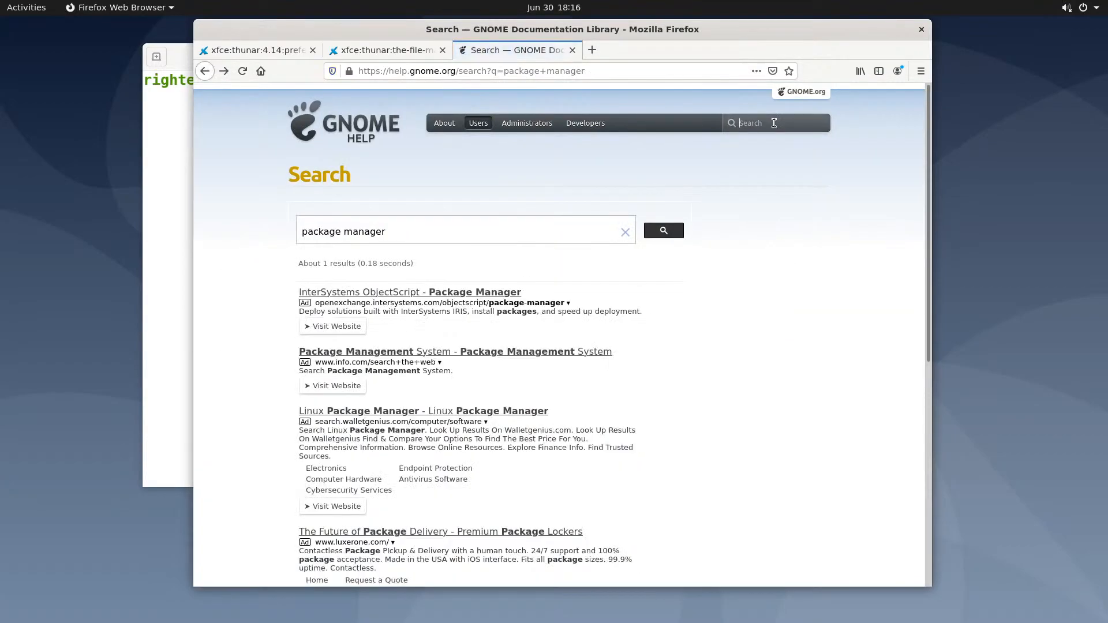
{"action": "left_click", "coordinate": [772, 123]}
{"action": "type", "text": "tweak tools"}
{"action": "key", "text": "Return"}
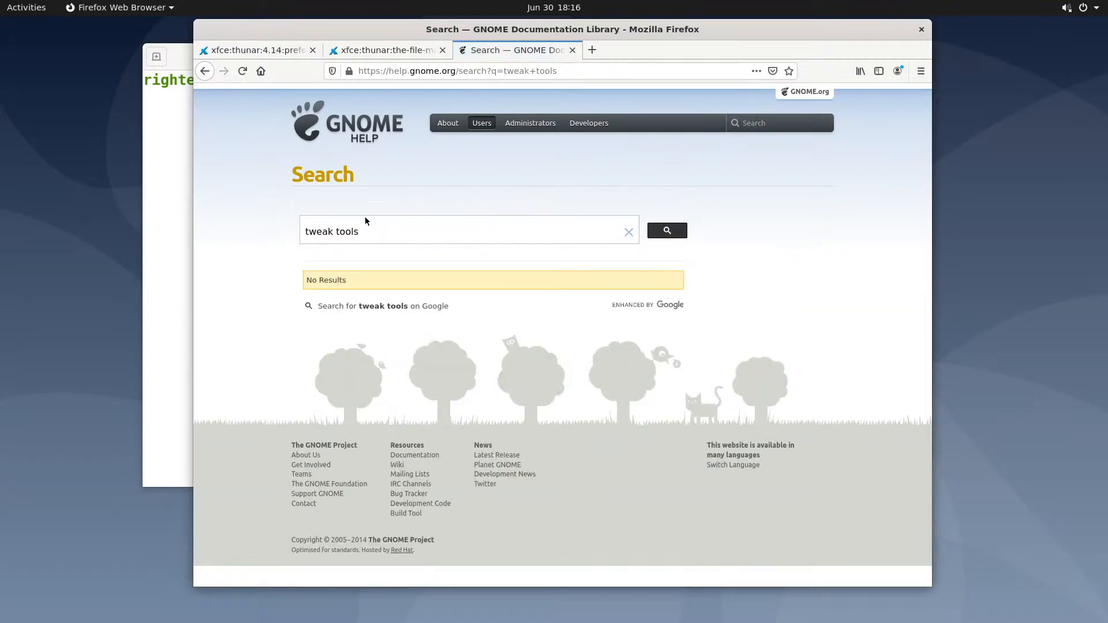
{"action": "left_click", "coordinate": [334, 232]}
{"action": "type", "text": "s"}
{"action": "key", "text": "BackSpace"}
Switch to the Xfce Thunar documentation tab and select its address bar
{"action": "left_click", "coordinate": [444, 71]}
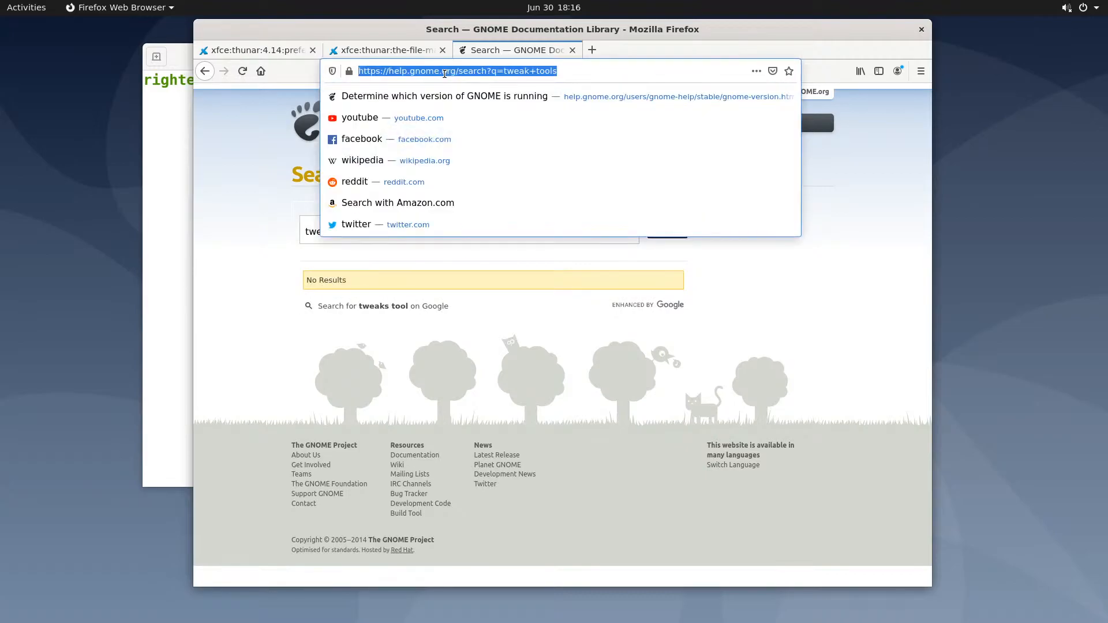
{"action": "left_click", "coordinate": [398, 50]}
{"action": "left_click", "coordinate": [414, 71]}
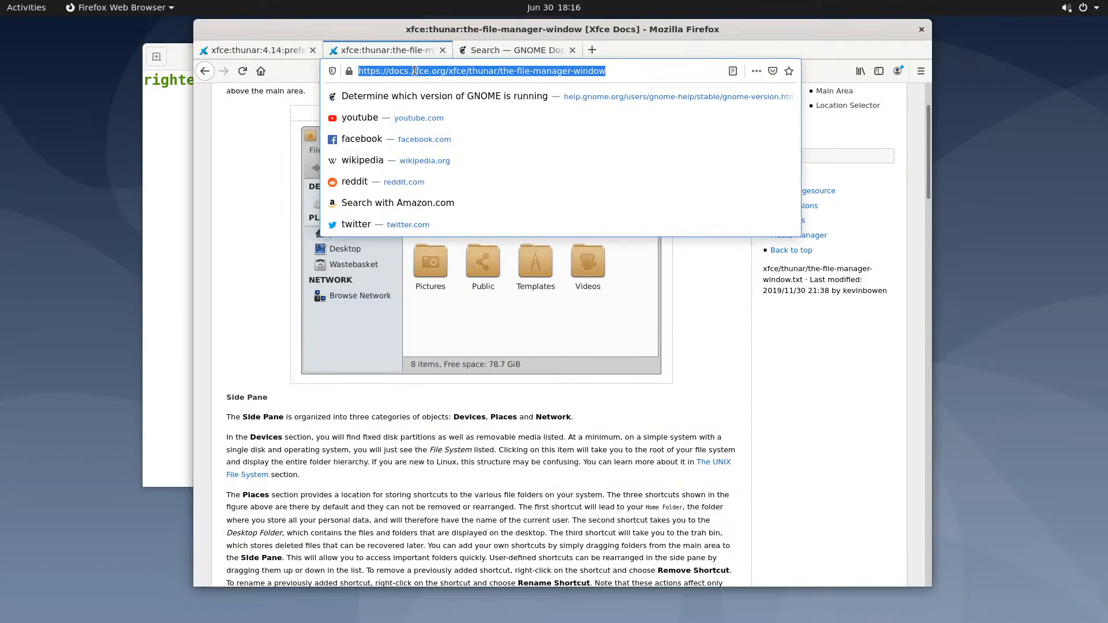
Google 'ubuntu tweak tool' and glance at the Ubuntu Tweak Launchpad page
{"action": "type", "text": "tweek"}
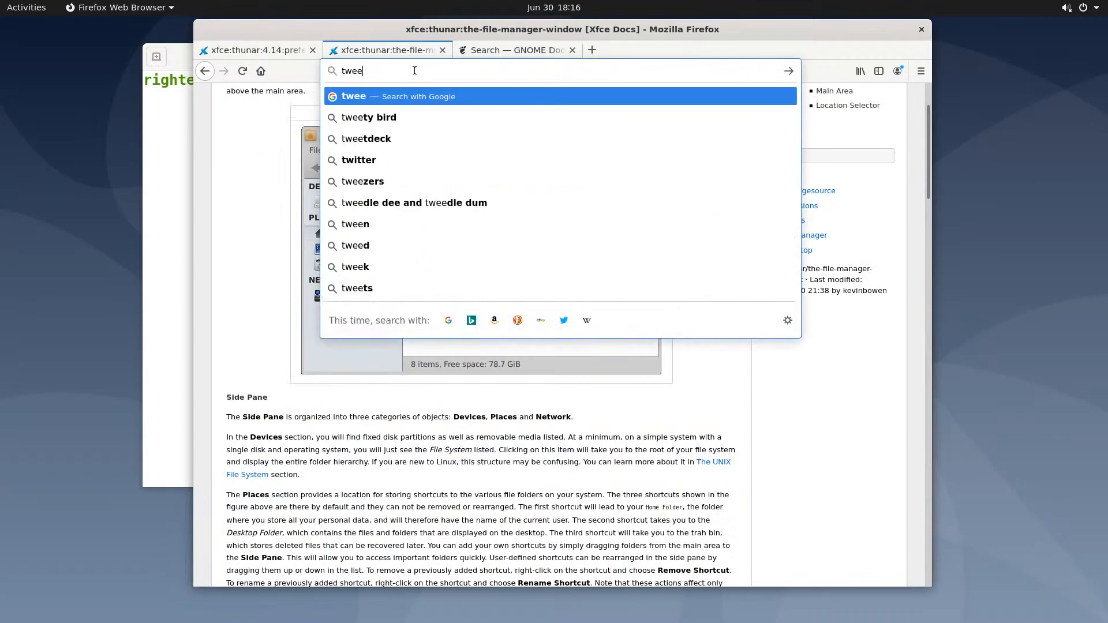
{"action": "key", "text": "BackSpace"}
{"action": "key", "text": "BackSpace"}
{"action": "type", "text": "aks"}
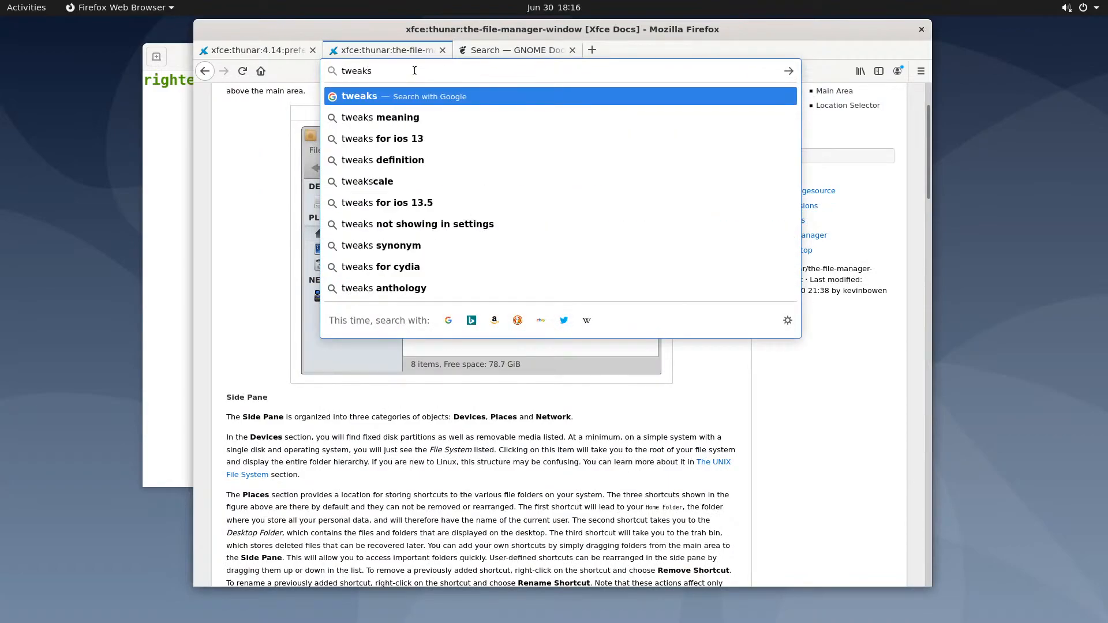
{"action": "type", "text": " tool"}
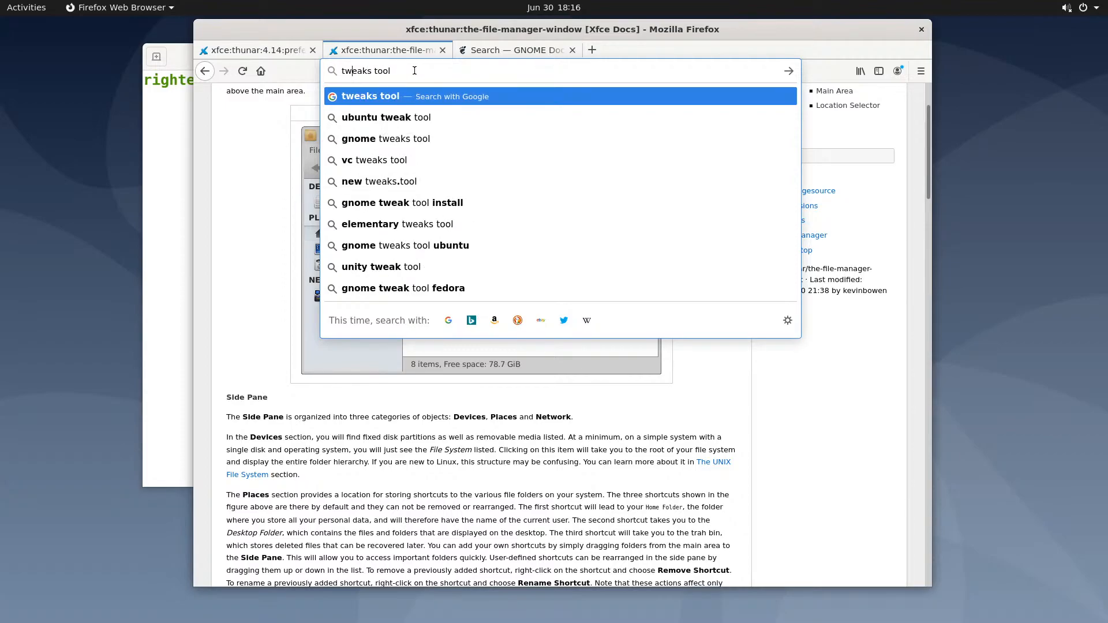
{"action": "key", "text": "Down"}
{"action": "key", "text": "Return"}
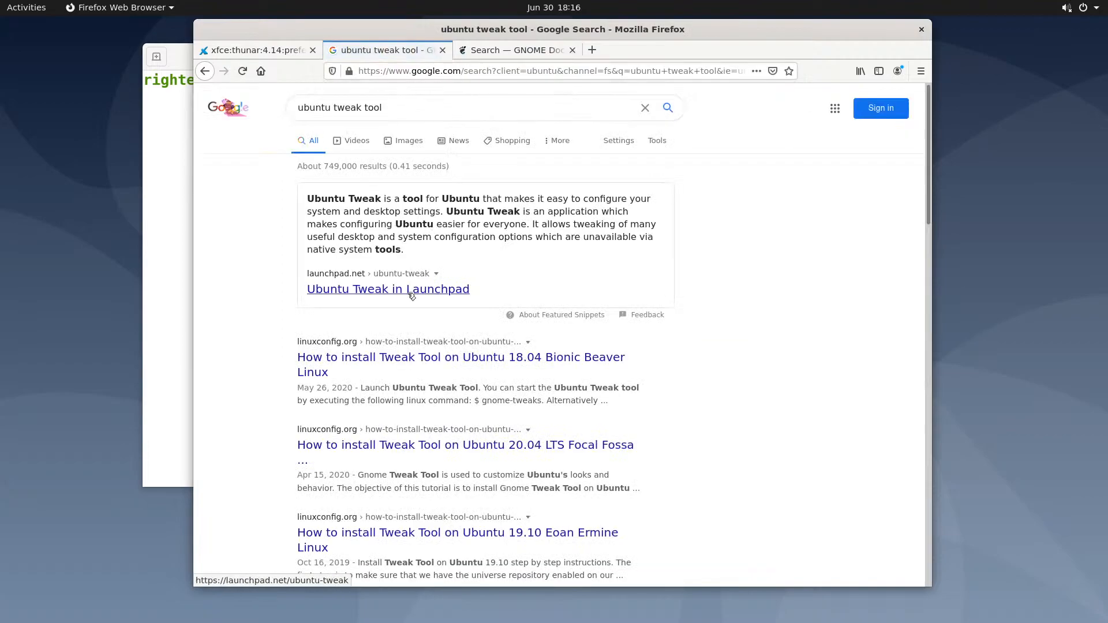
{"action": "left_click", "coordinate": [411, 290]}
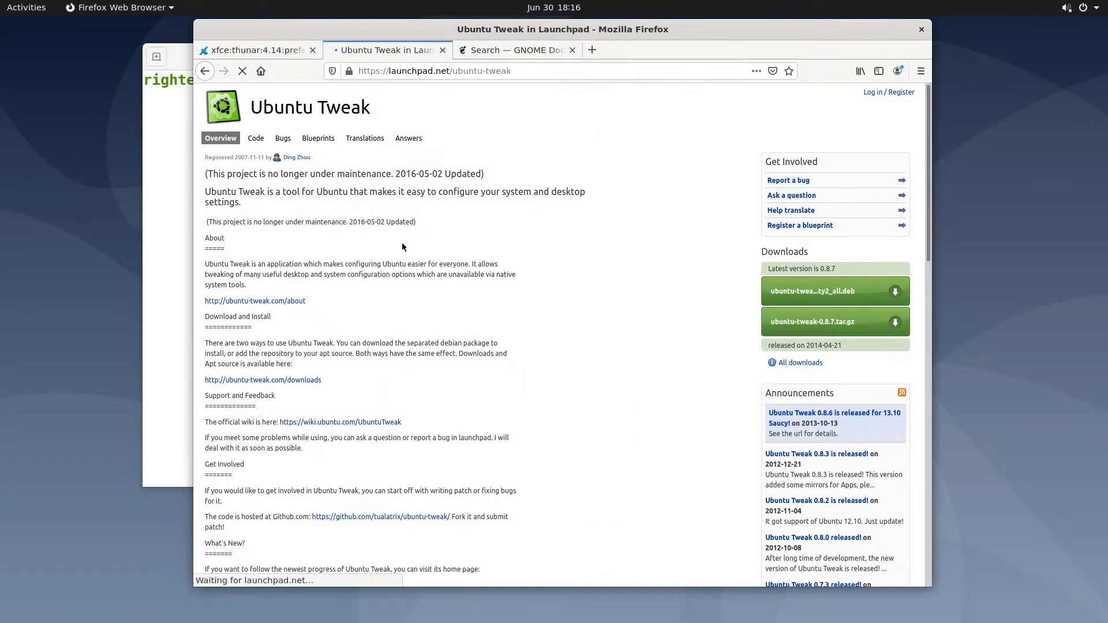
{"action": "scroll", "coordinate": [402, 247], "scroll_direction": "down", "scroll_amount": 3}
{"action": "scroll", "coordinate": [402, 252], "scroll_direction": "down", "scroll_amount": 3}
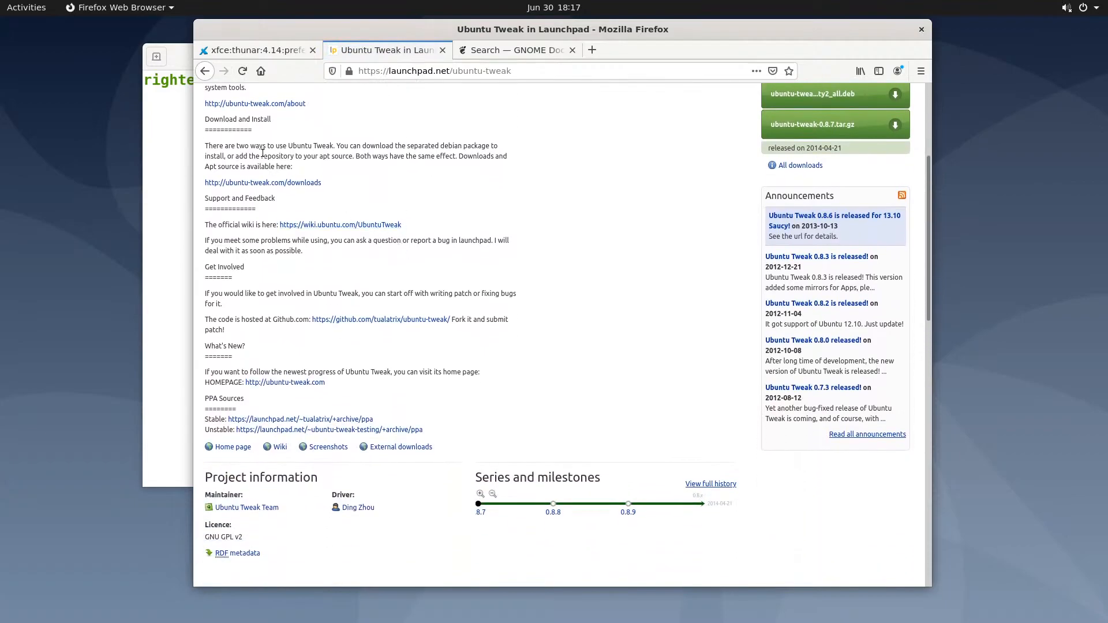
{"action": "left_click", "coordinate": [205, 71]}
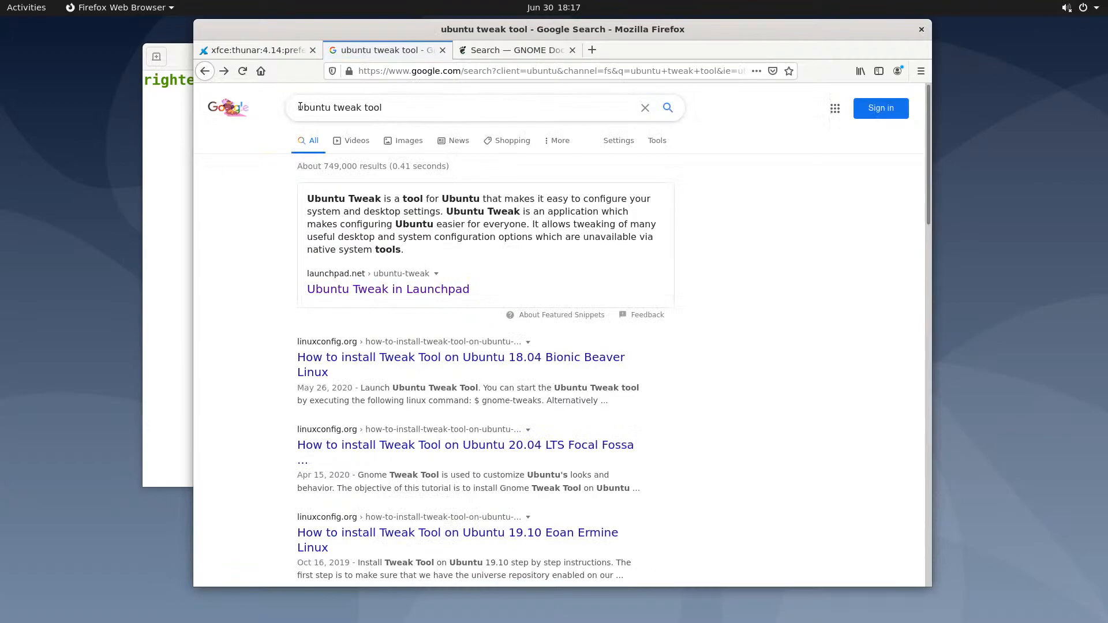
Refine the search to 'ubuntu install gnome tweak tool' and open the LinuxConfig Ubuntu 20.04 guide
{"action": "left_click", "coordinate": [333, 107]}
{"action": "type", "text": "install"}
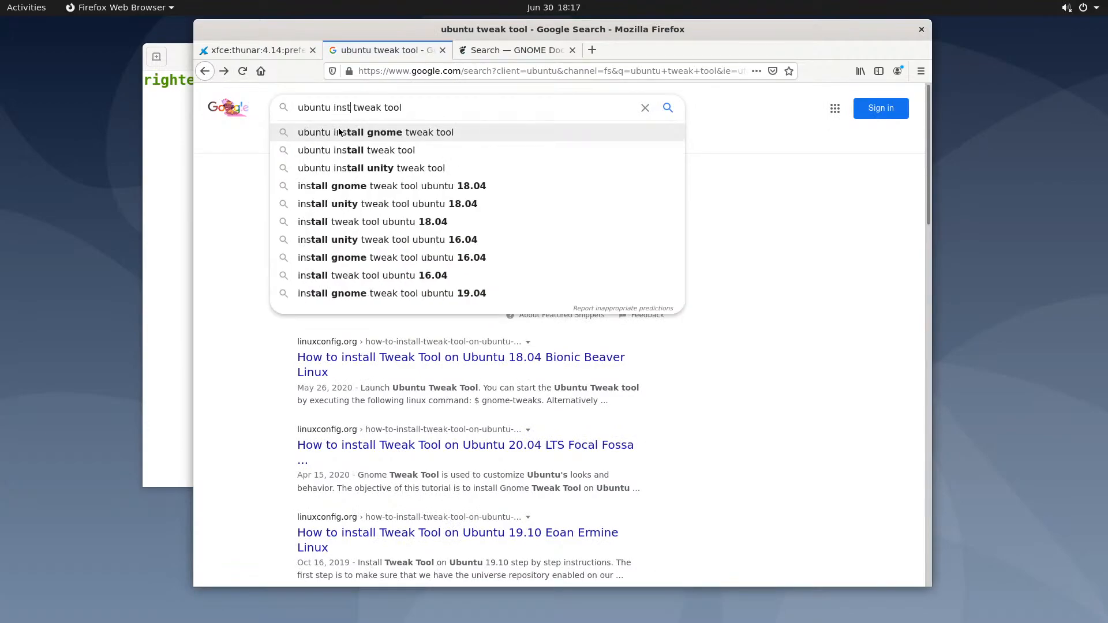
{"action": "left_click", "coordinate": [369, 151]}
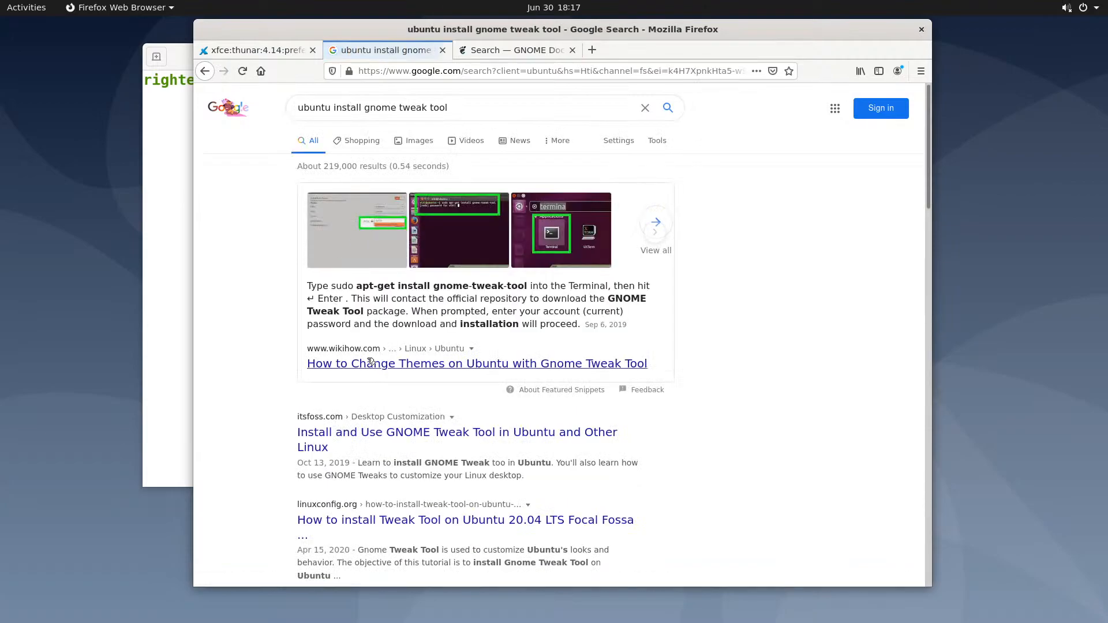
{"action": "scroll", "coordinate": [390, 365], "scroll_direction": "down", "scroll_amount": 2}
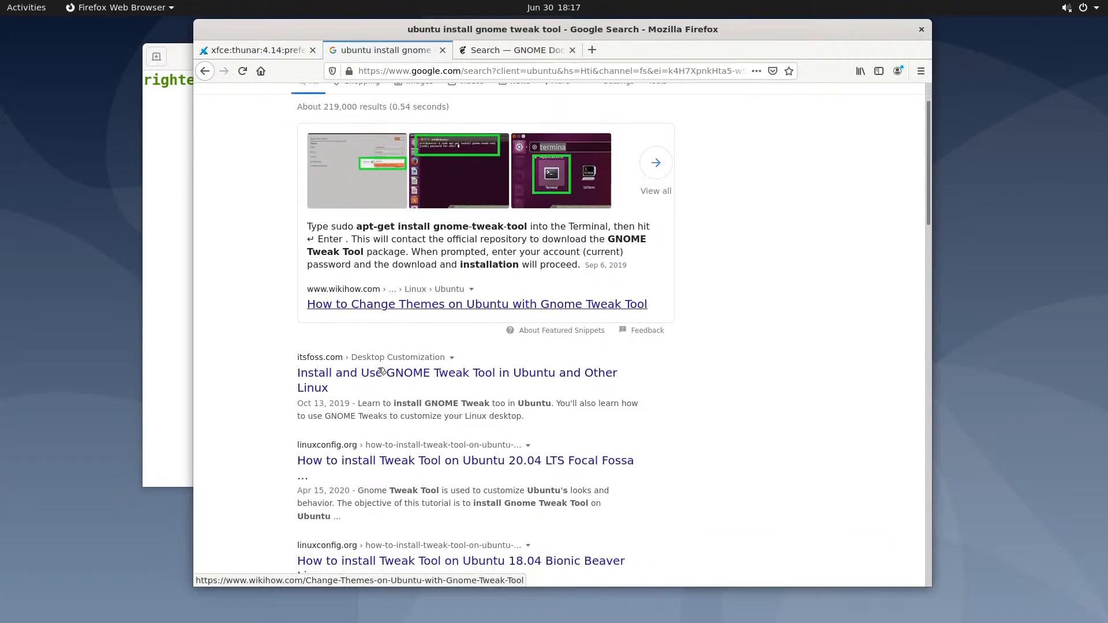
{"action": "scroll", "coordinate": [374, 375], "scroll_direction": "down", "scroll_amount": 2}
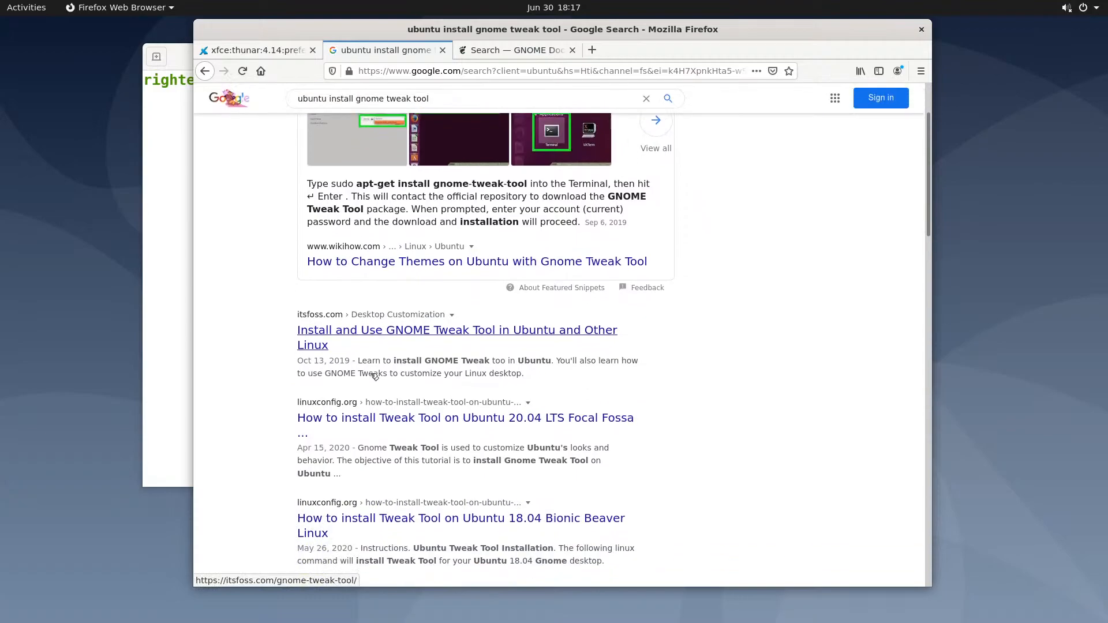
{"action": "left_click", "coordinate": [407, 397]}
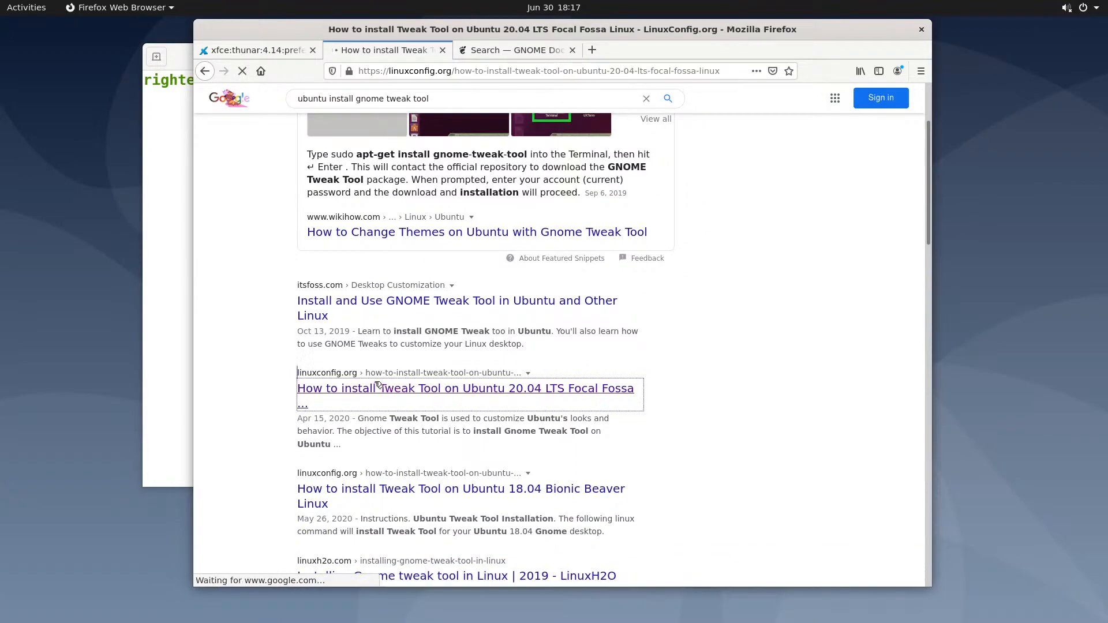
Copy the guide's Step 2 'sudo apt install gnome-tweak-tool' command over to the terminal
{"action": "scroll", "coordinate": [377, 353], "scroll_direction": "down", "scroll_amount": 6}
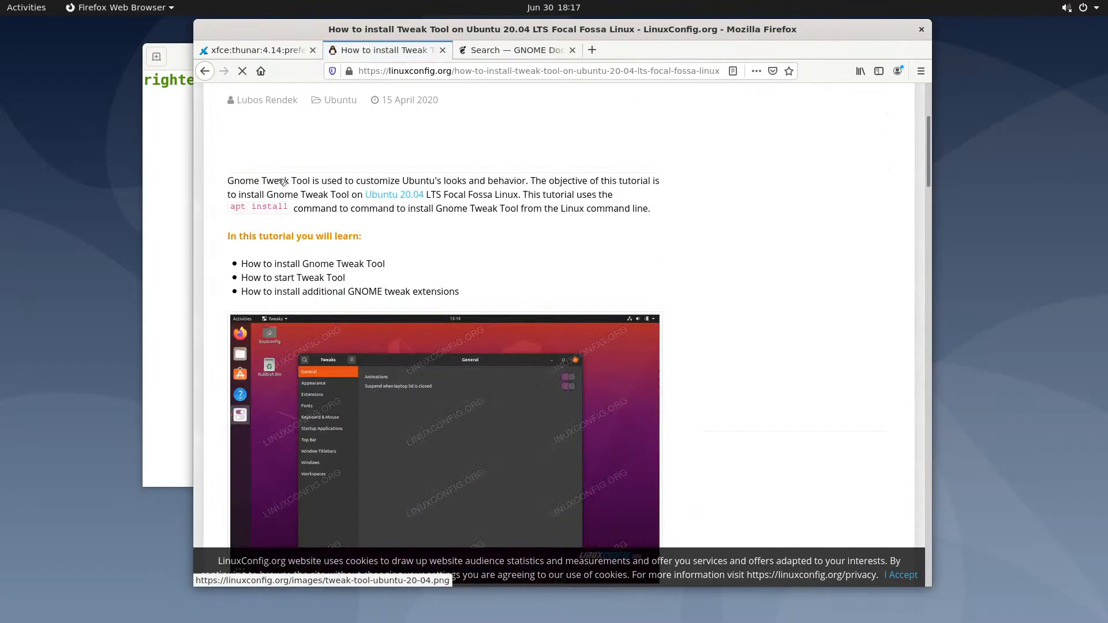
{"action": "scroll", "coordinate": [294, 225], "scroll_direction": "down", "scroll_amount": 12}
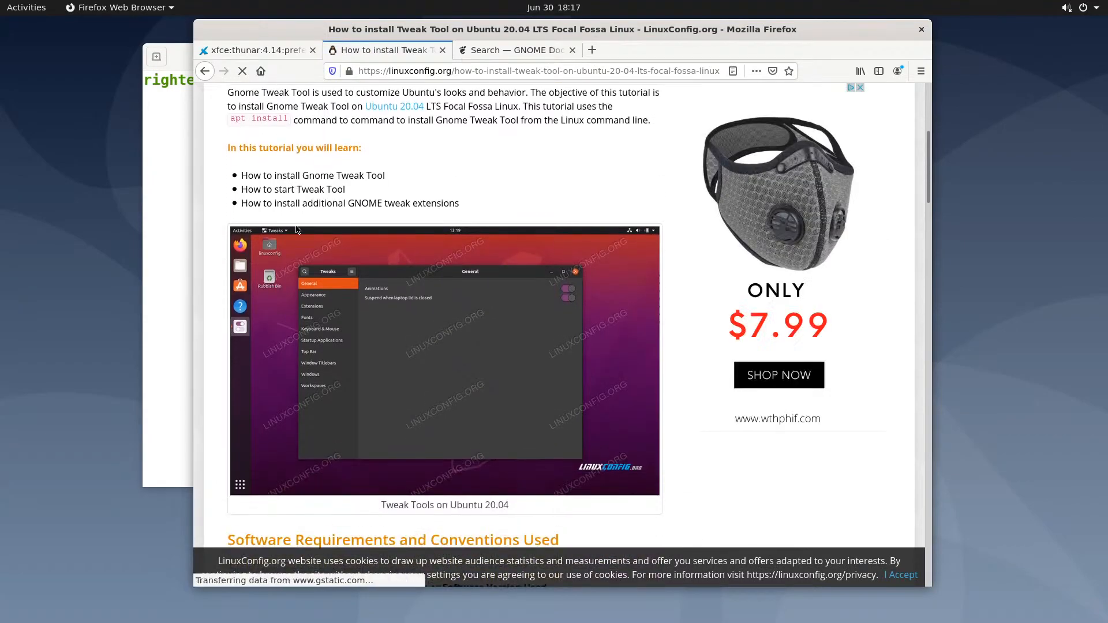
{"action": "scroll", "coordinate": [297, 232], "scroll_direction": "down", "scroll_amount": 4}
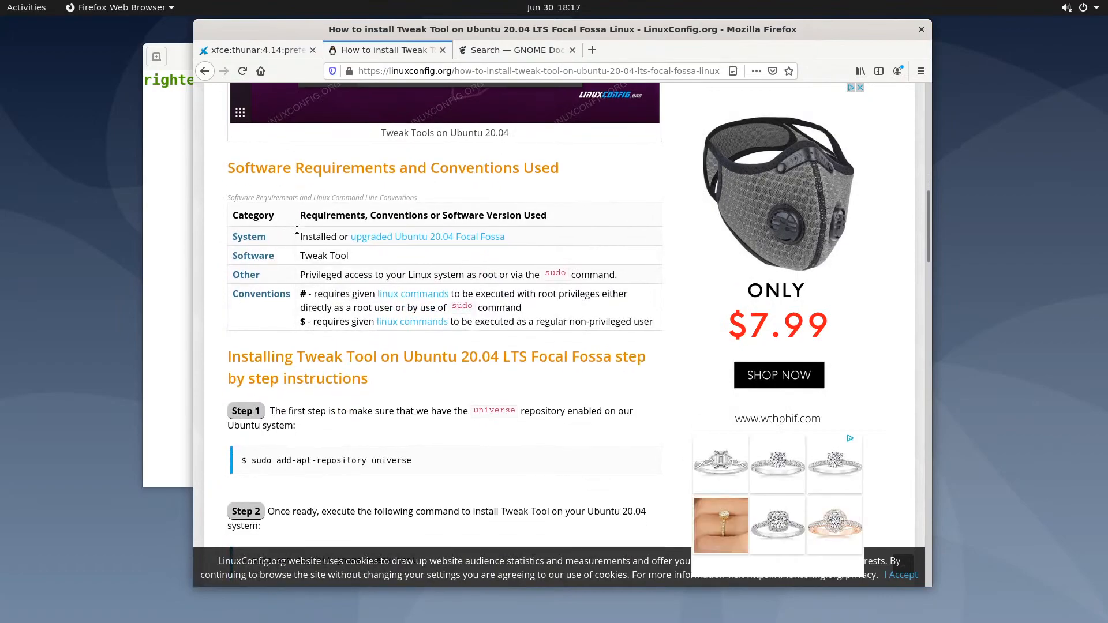
{"action": "scroll", "coordinate": [296, 232], "scroll_direction": "down", "scroll_amount": 3}
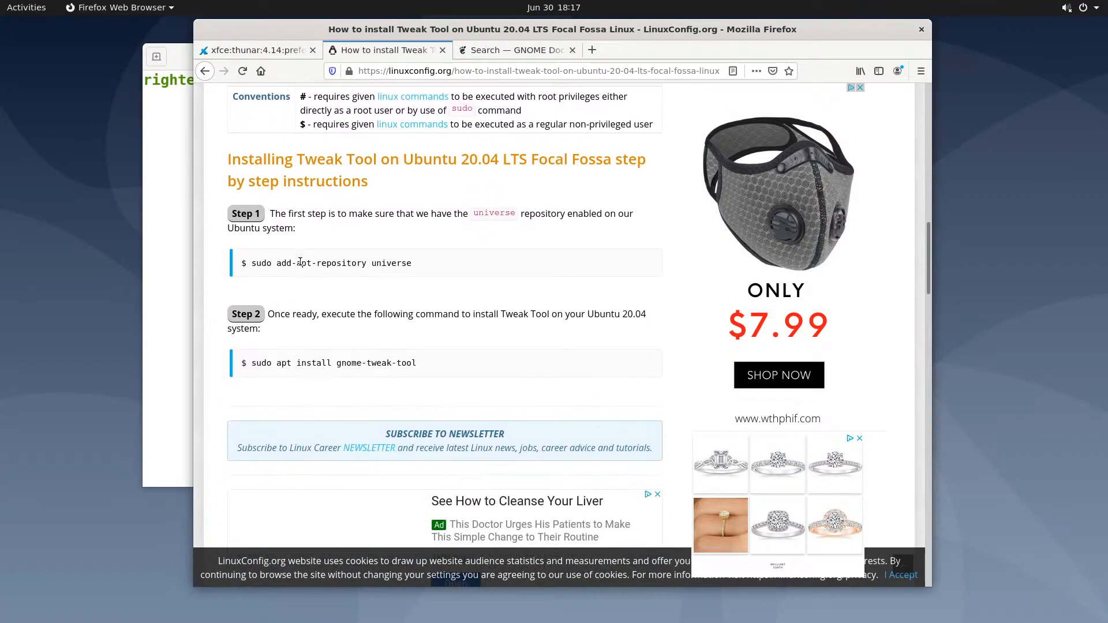
{"action": "left_click_drag", "start_coordinate": [274, 262], "coordinate": [391, 263]}
{"action": "left_click", "coordinate": [413, 266]}
{"action": "left_click_drag", "start_coordinate": [419, 367], "coordinate": [253, 361]}
{"action": "key", "text": "ctrl+c"}
{"action": "right_click", "coordinate": [297, 364]}
{"action": "left_click", "coordinate": [321, 375]}
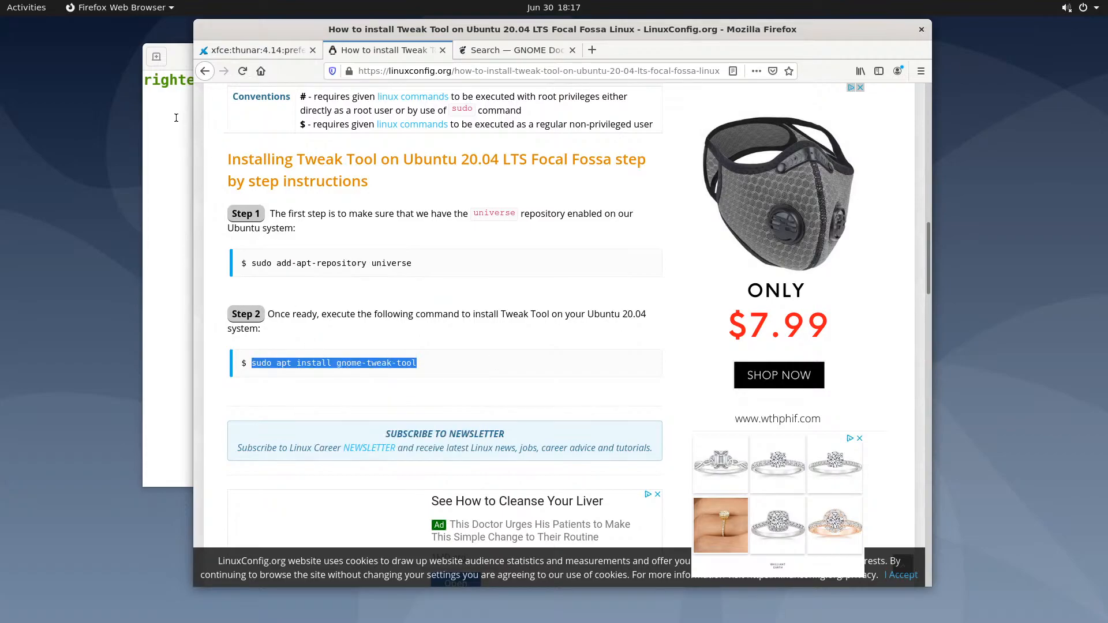
{"action": "left_click", "coordinate": [176, 117]}
{"action": "right_click", "coordinate": [348, 154]}
Paste and run 'sudo apt install gnome-tweak-tool', entering the password and confirming the packages
{"action": "left_click", "coordinate": [384, 196]}
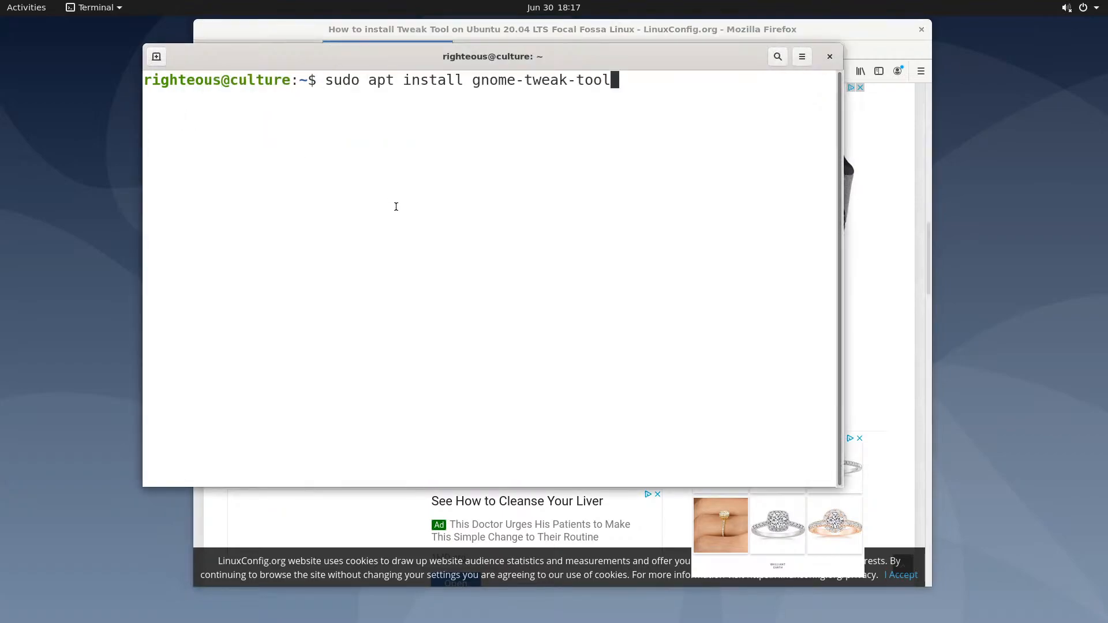
{"action": "key", "text": "Return"}
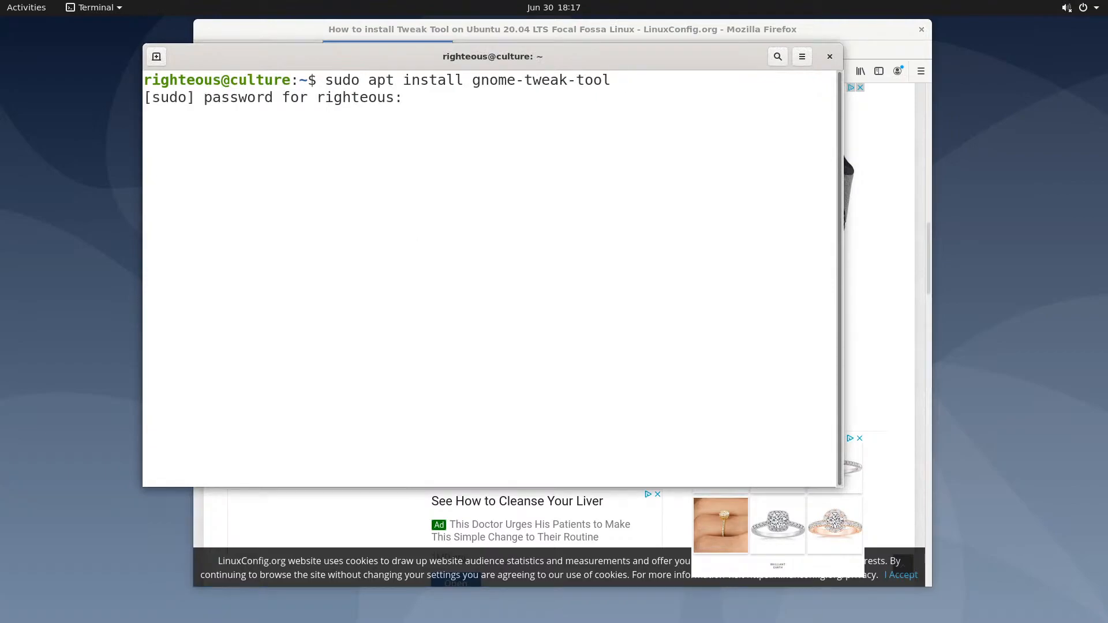
{"action": "key", "text": "Return"}
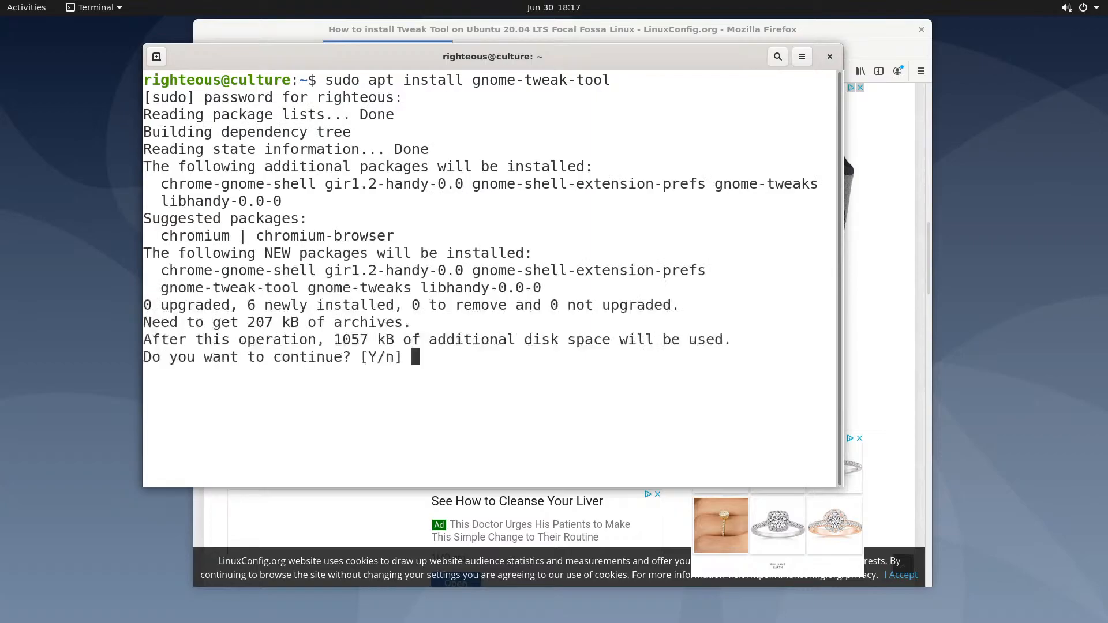
{"action": "key", "text": "Return"}
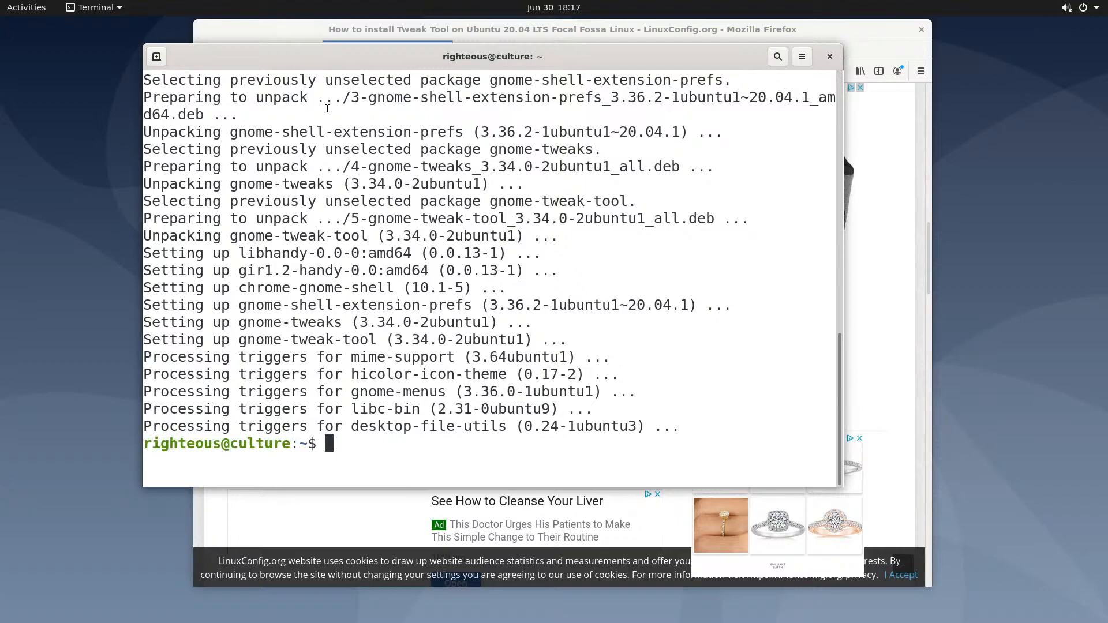
Launch GNOME Tweaks from the Activities application grid
{"action": "left_click", "coordinate": [19, 11]}
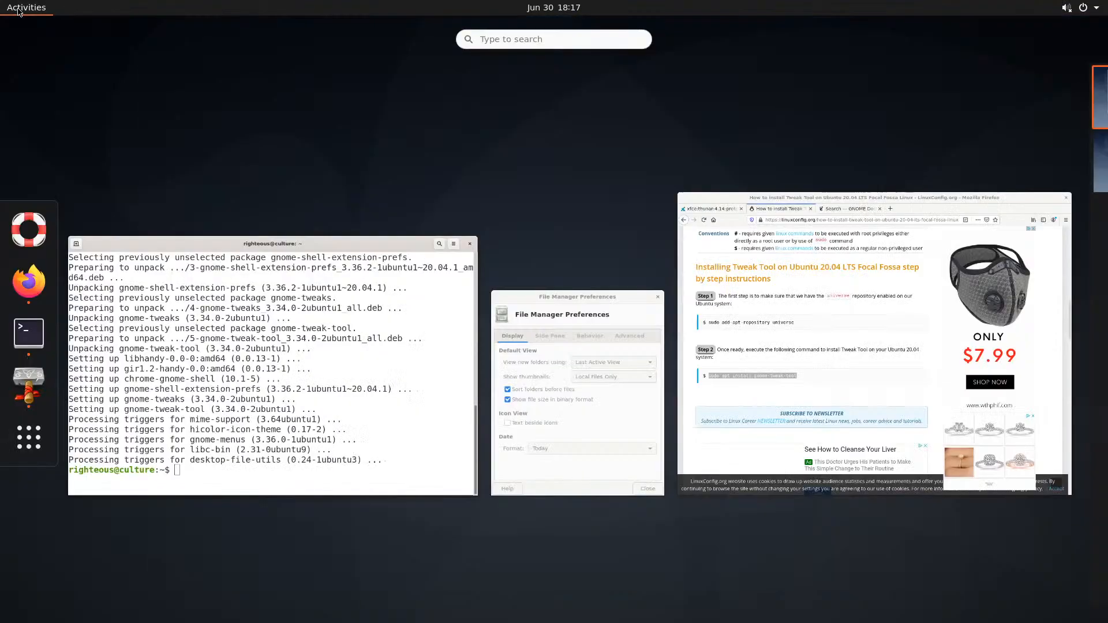
{"action": "left_click", "coordinate": [27, 443]}
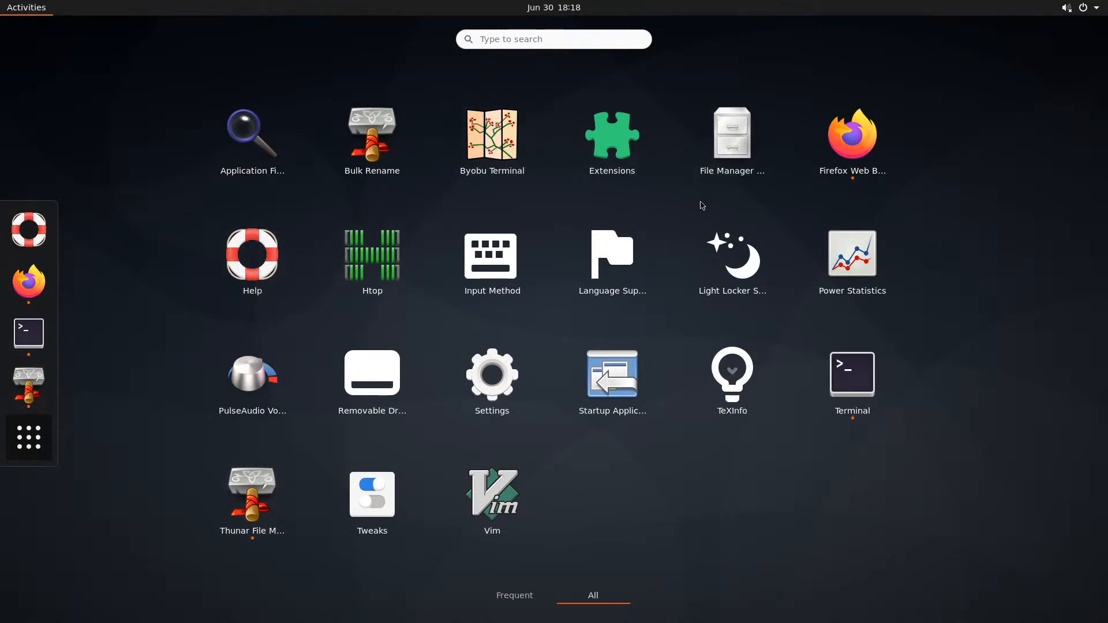
{"action": "left_click", "coordinate": [372, 500]}
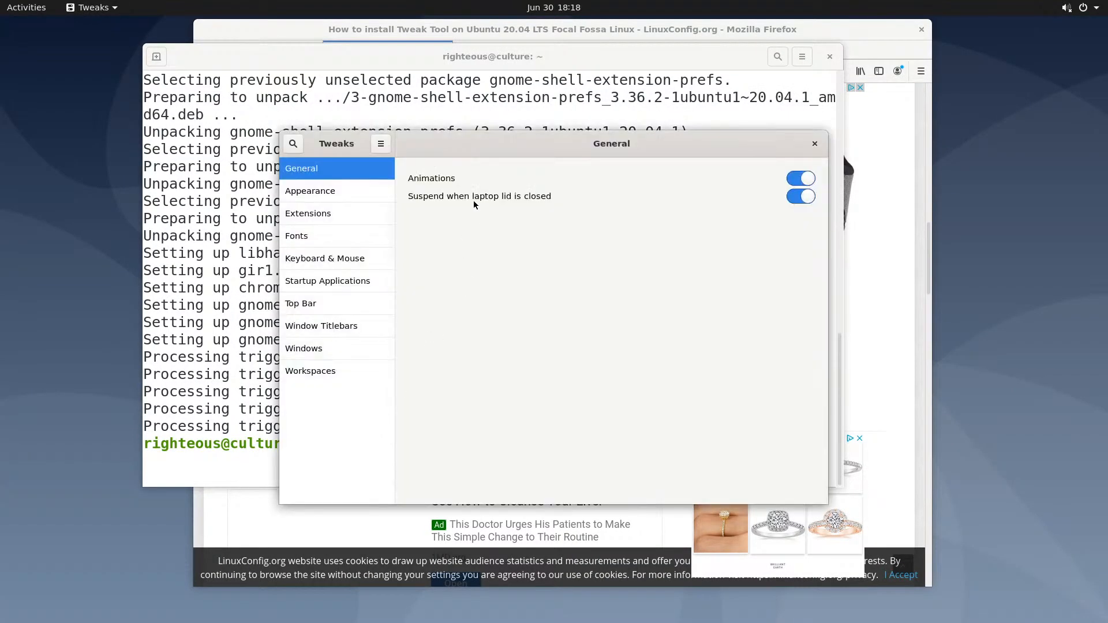
Browse the Appearance, Extensions and Fonts pages, then bring the Firefox tutorial forward
{"action": "left_click", "coordinate": [341, 193]}
{"action": "left_click", "coordinate": [324, 216]}
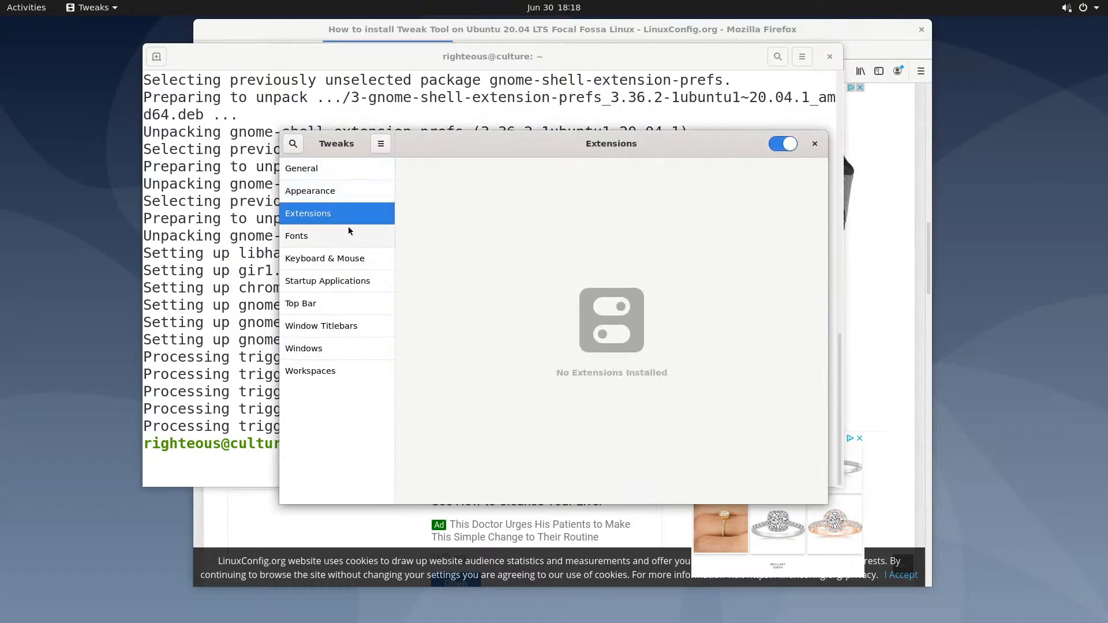
{"action": "left_click", "coordinate": [305, 192]}
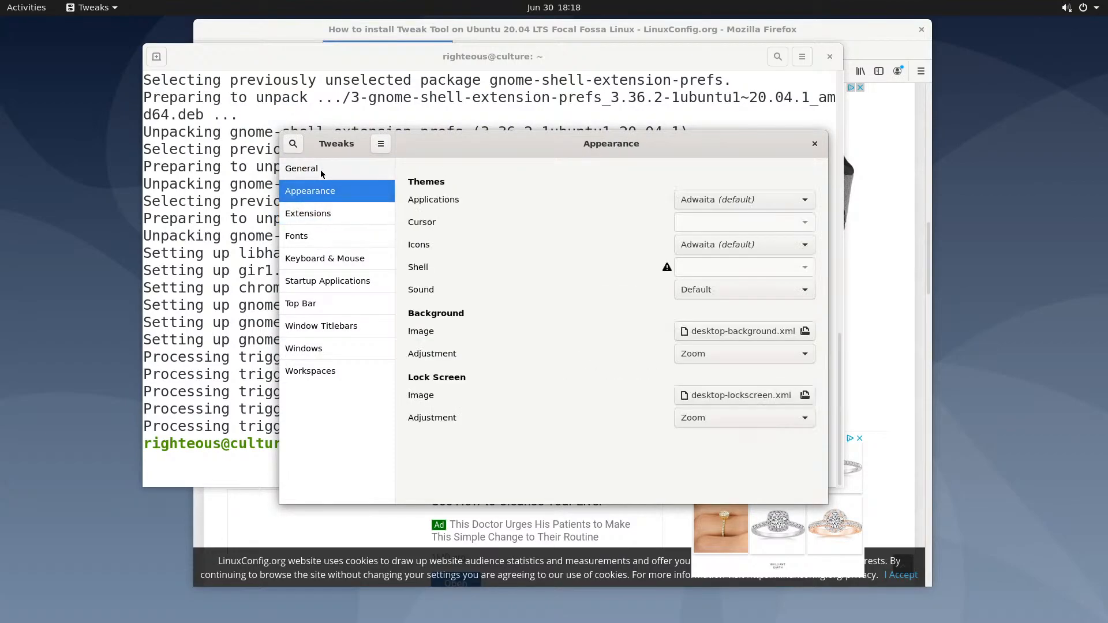
{"action": "left_click", "coordinate": [323, 171]}
{"action": "left_click", "coordinate": [318, 216]}
{"action": "left_click", "coordinate": [313, 236]}
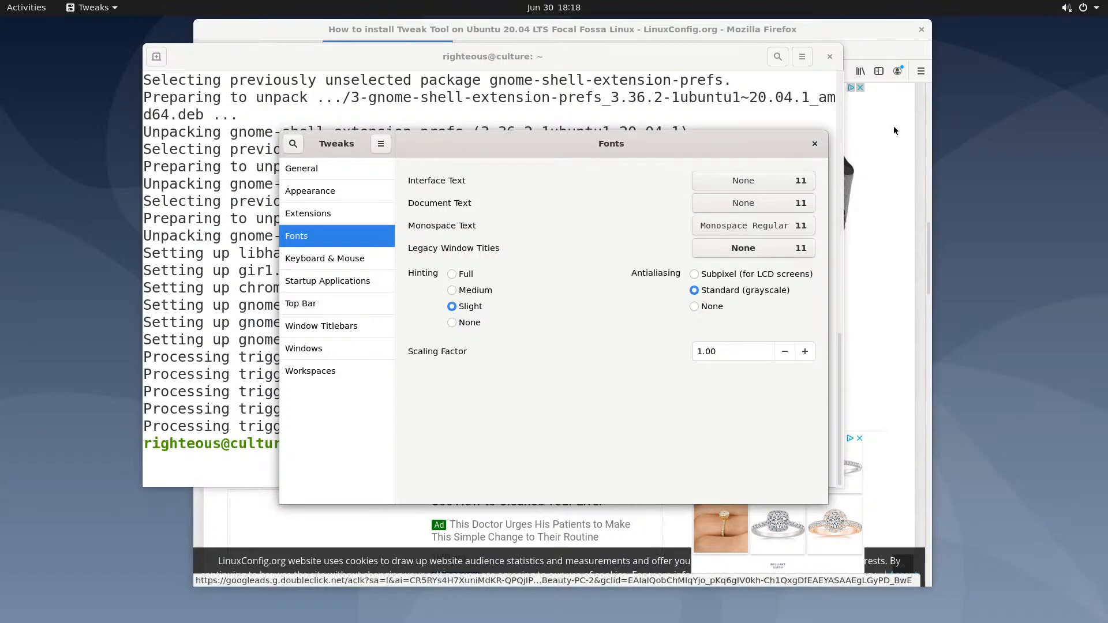
{"action": "left_click", "coordinate": [861, 39]}
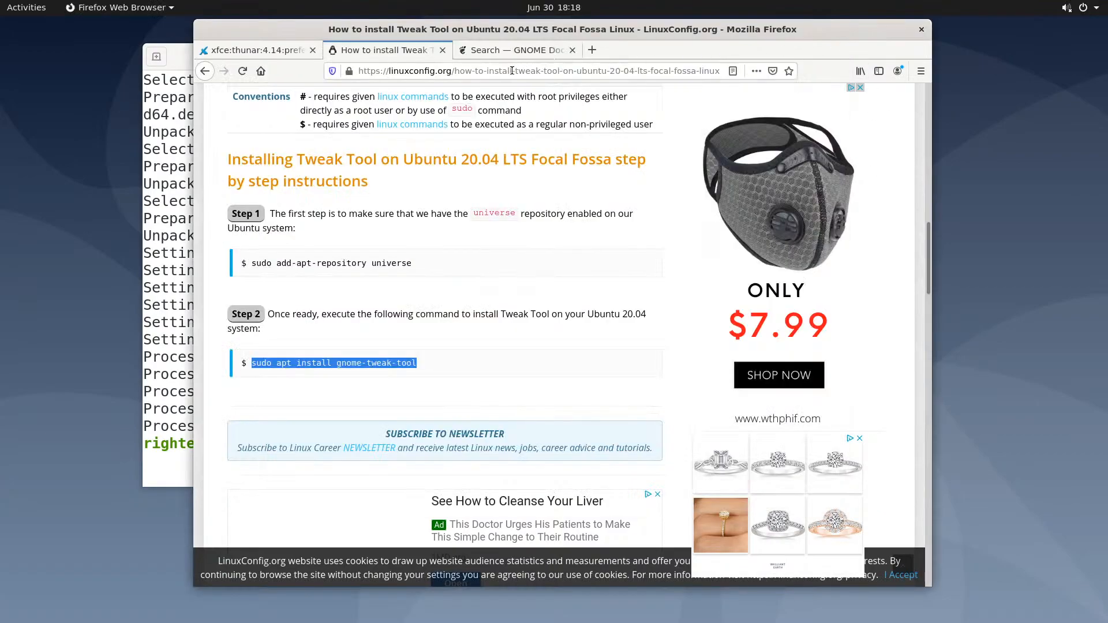
Open a new blank Firefox tab with its address field focused
{"action": "left_click", "coordinate": [507, 50]}
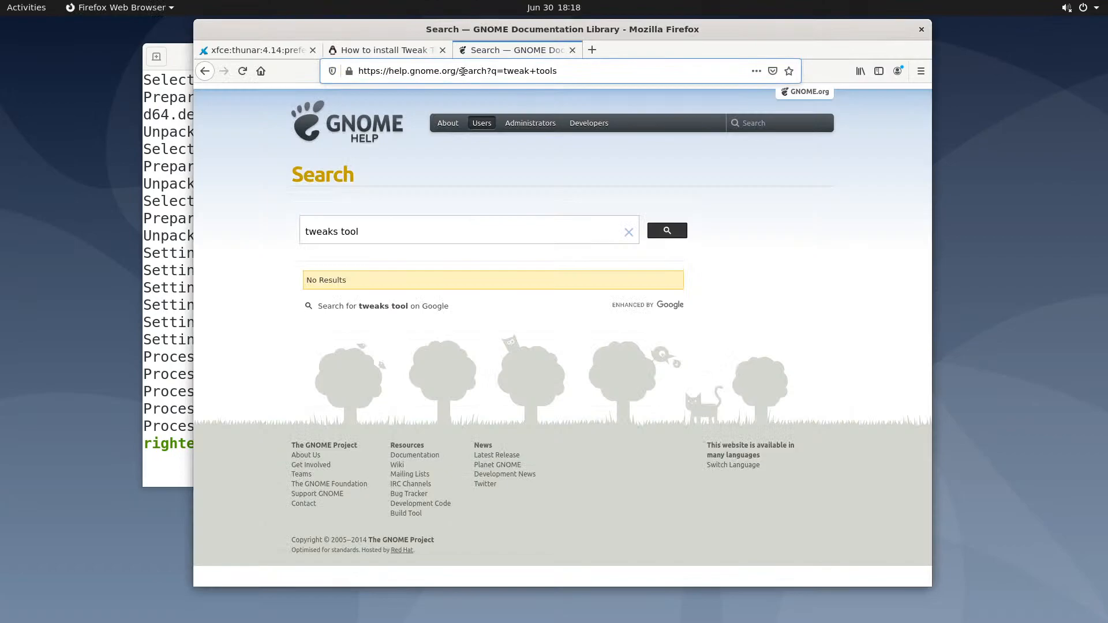
{"action": "left_click_drag", "start_coordinate": [460, 71], "coordinate": [557, 70]}
{"action": "left_click", "coordinate": [592, 50]}
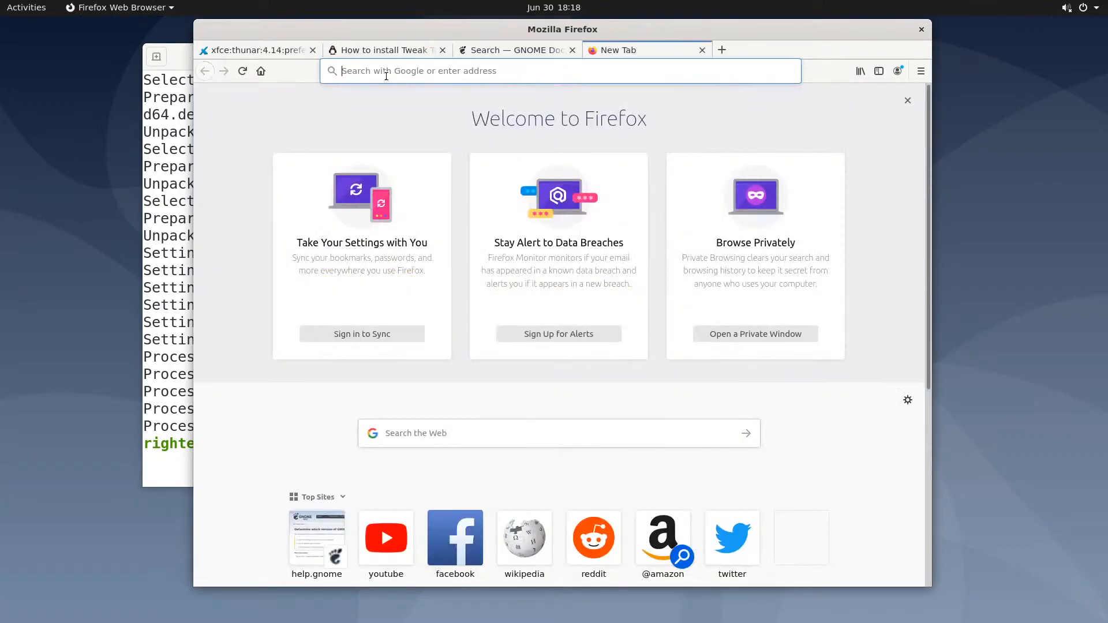
{"action": "left_click", "coordinate": [426, 66]}
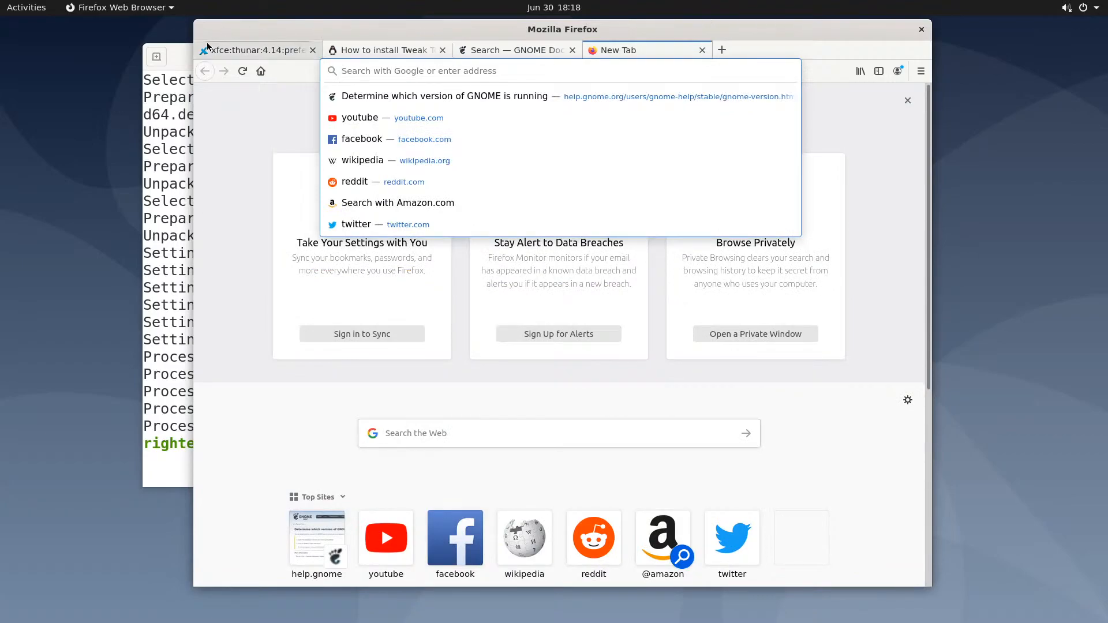
Turn on the Maximize and Minimize buttons under Tweaks' Window Titlebars, then close Tweaks
{"action": "left_click", "coordinate": [182, 58]}
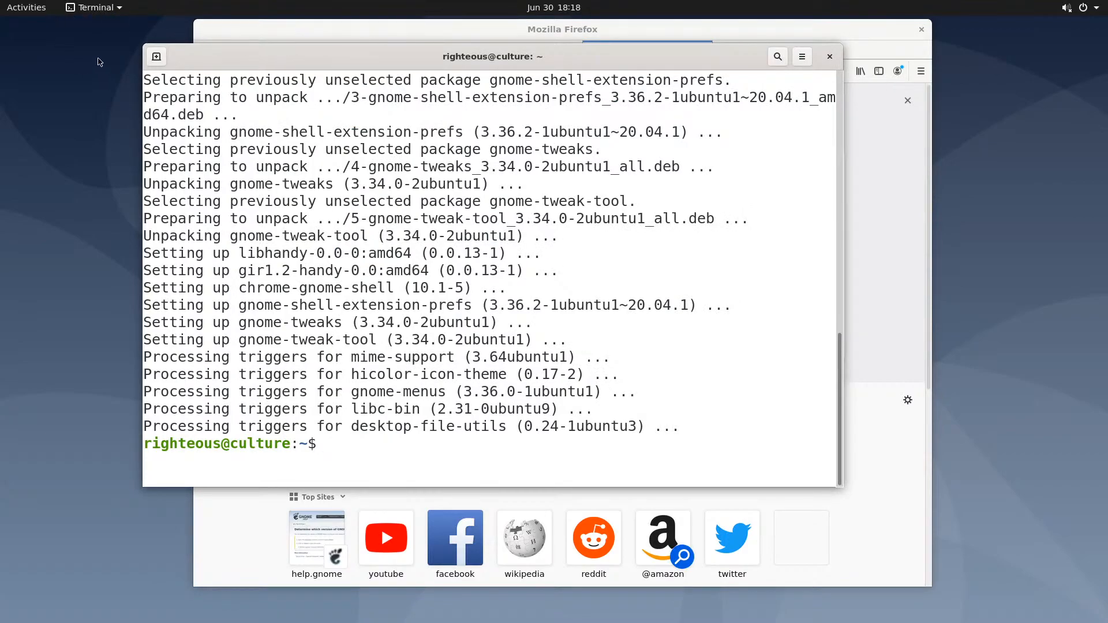
{"action": "left_click", "coordinate": [27, 7]}
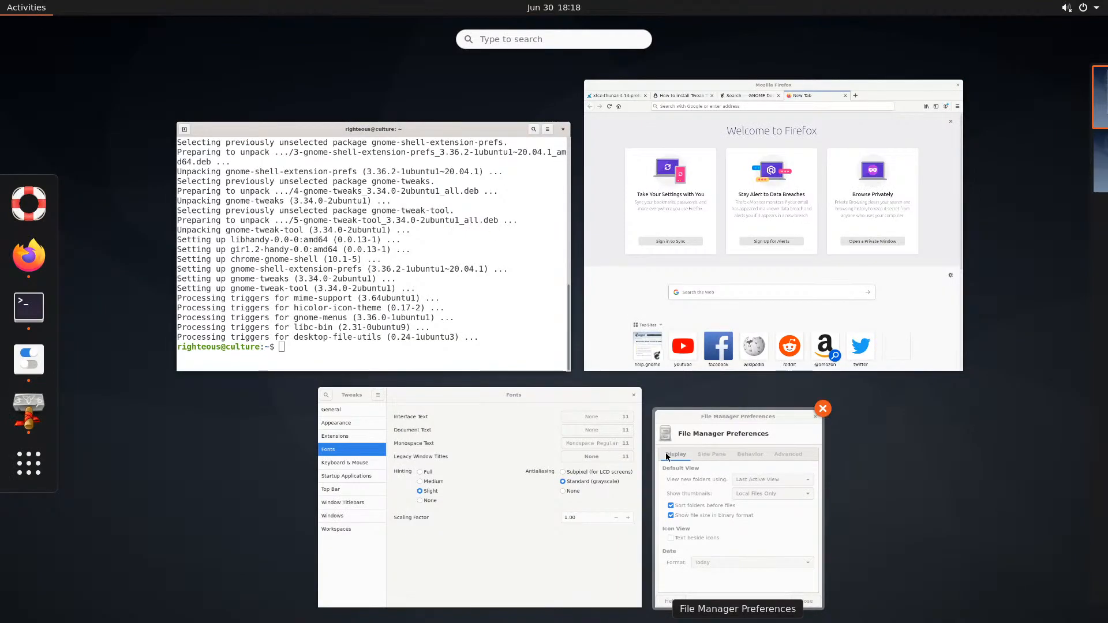
{"action": "left_click", "coordinate": [550, 436]}
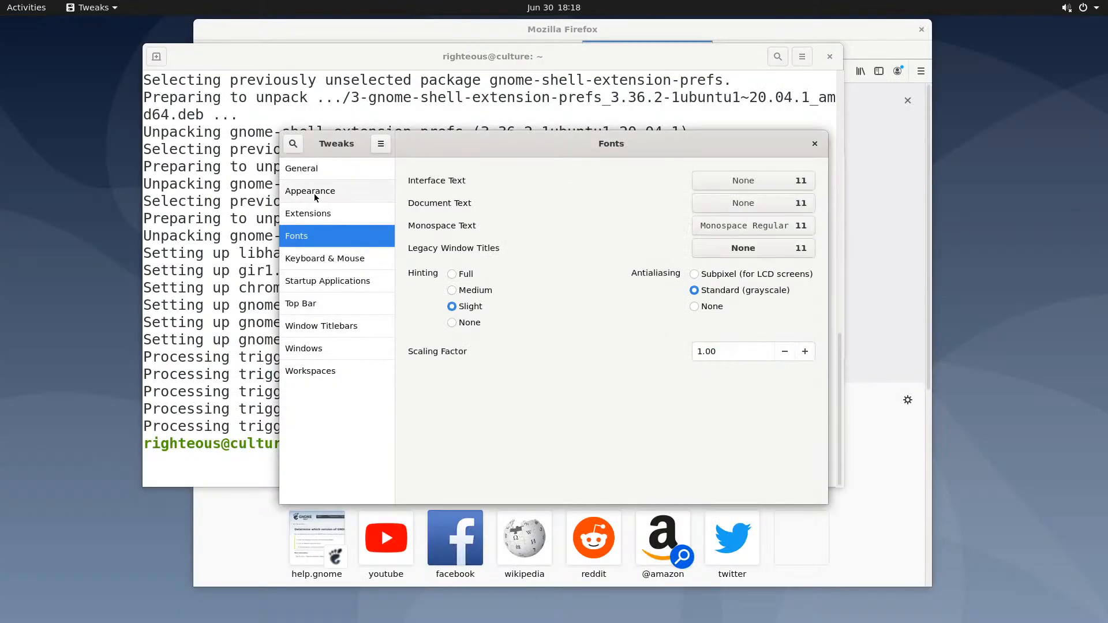
{"action": "left_click", "coordinate": [307, 326]}
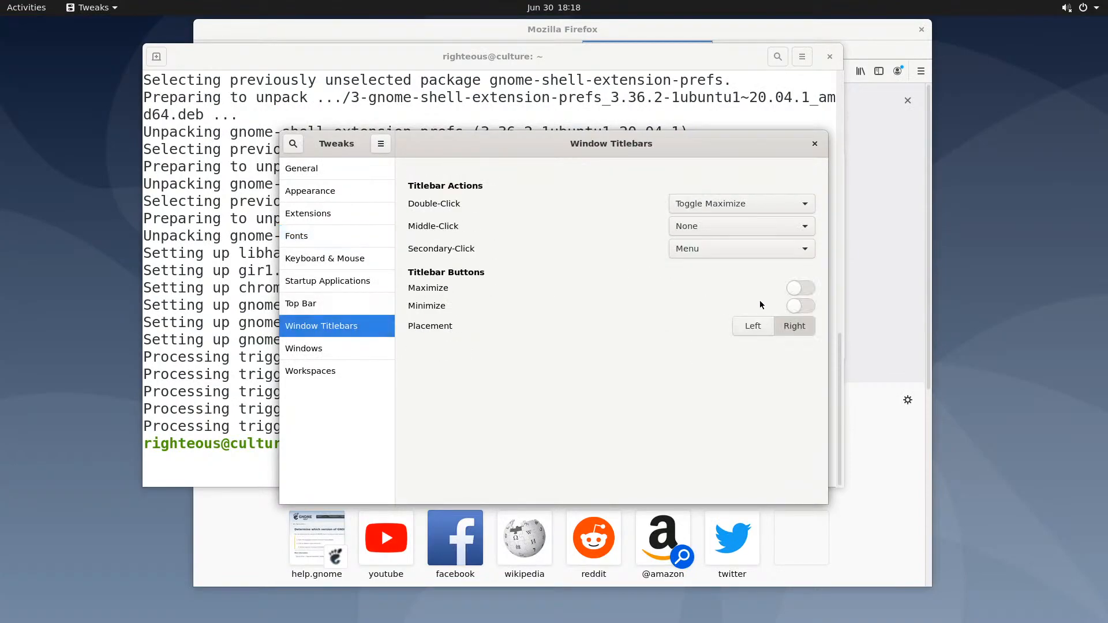
{"action": "left_click", "coordinate": [805, 291]}
{"action": "left_click", "coordinate": [802, 306]}
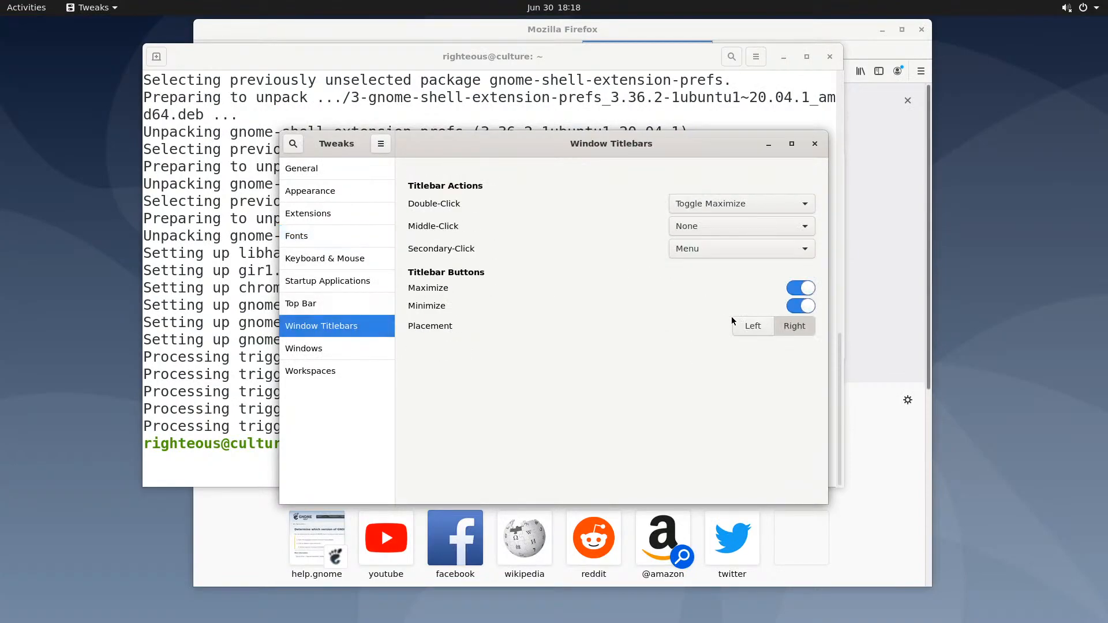
{"action": "left_click", "coordinate": [815, 144]}
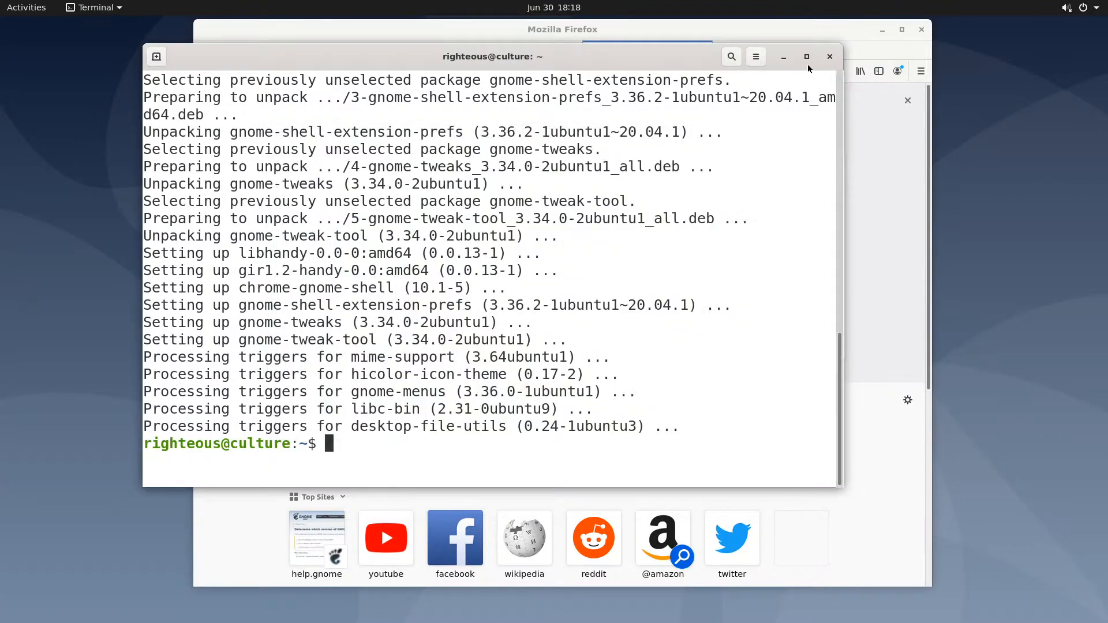
Minimise the terminal and Google 'dash to panel' from Firefox's new tab
{"action": "left_click", "coordinate": [784, 57]}
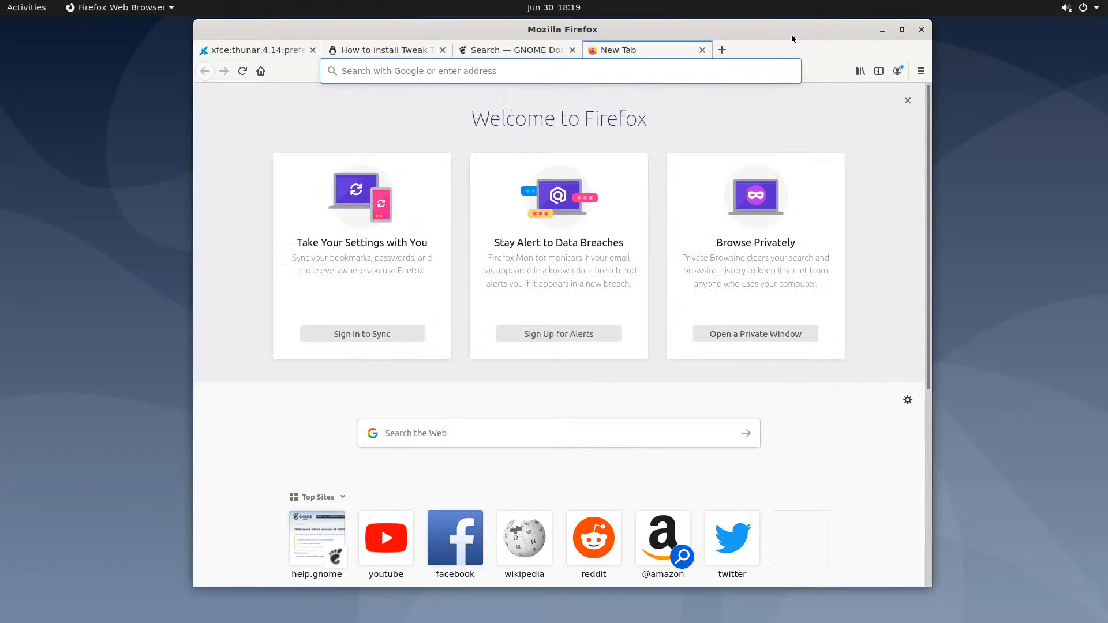
{"action": "left_click", "coordinate": [550, 77]}
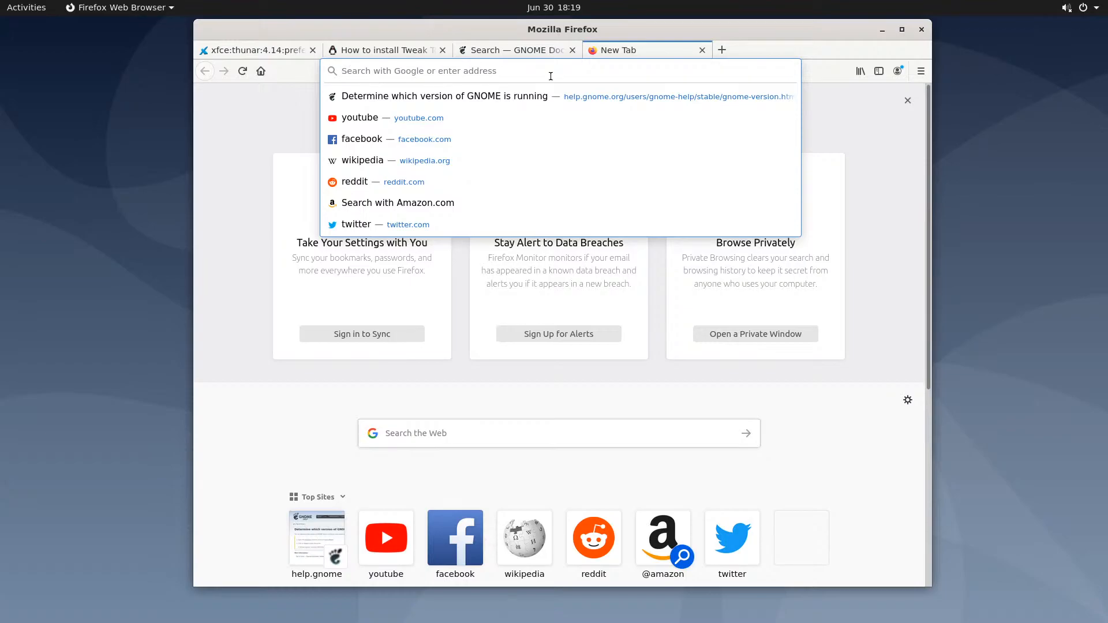
{"action": "type", "text": "dash to "}
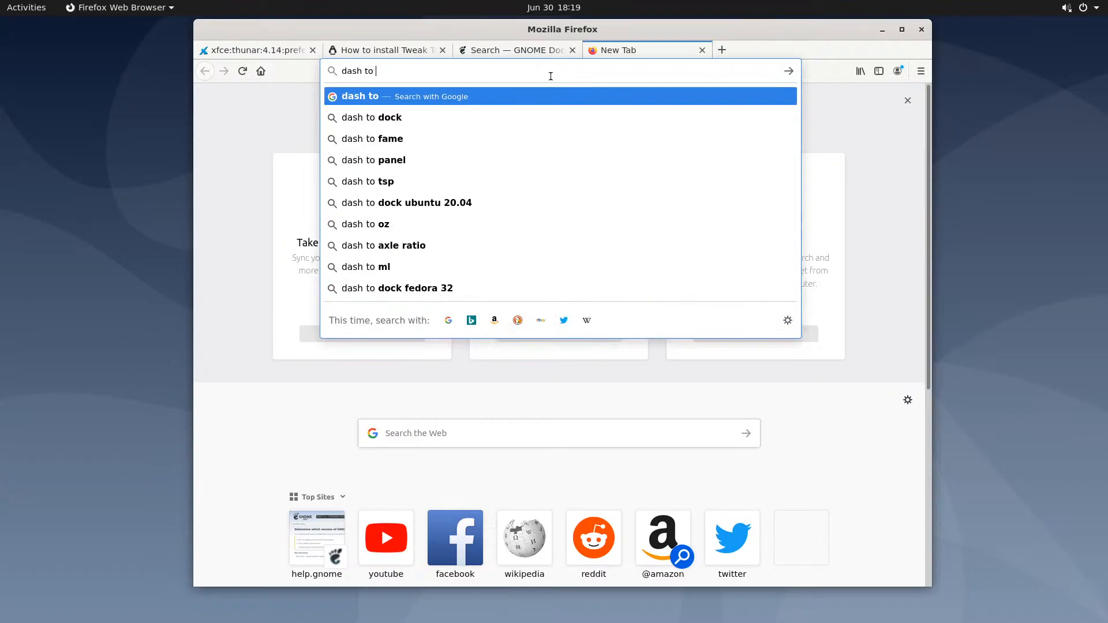
{"action": "type", "text": "panel"}
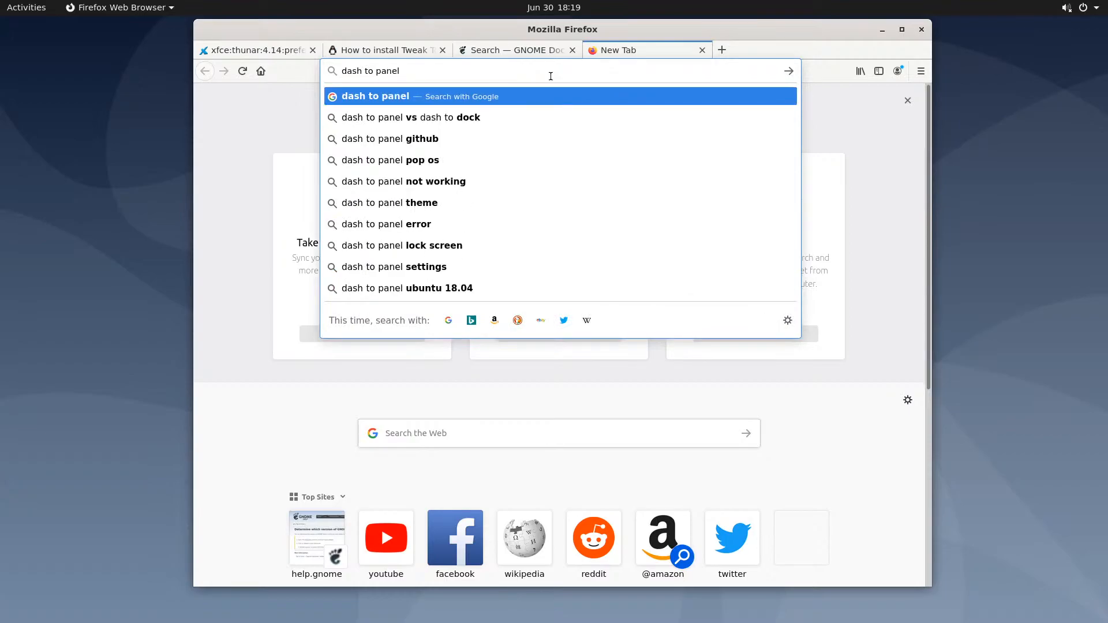
{"action": "key", "text": "Return"}
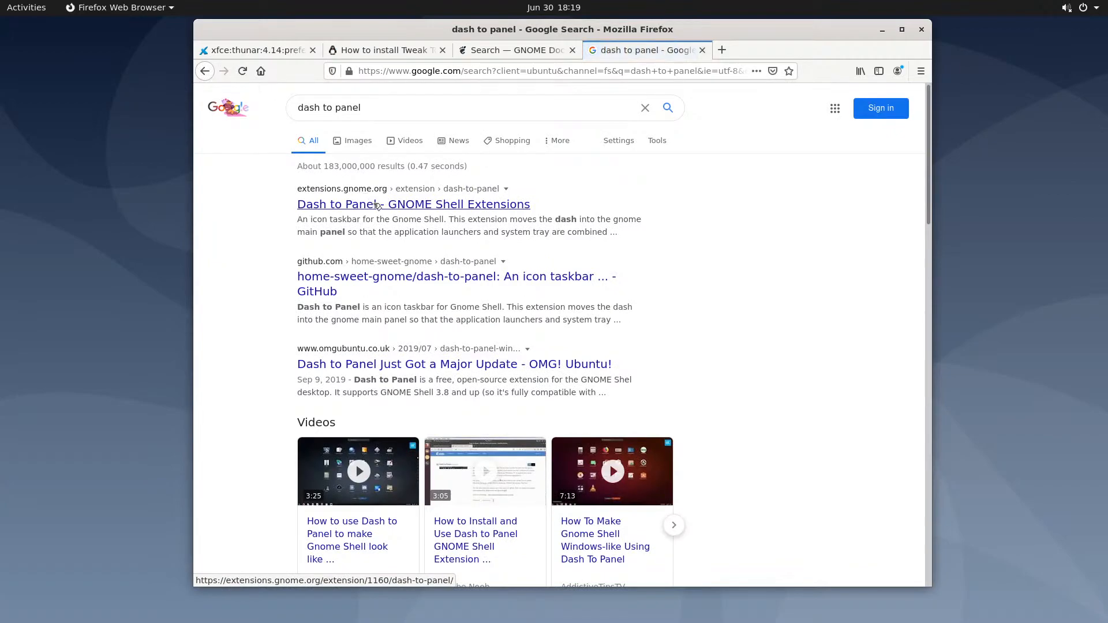
Open the extensions.gnome.org result and add the GNOME Shell integration add-on to Firefox
{"action": "left_click", "coordinate": [402, 207]}
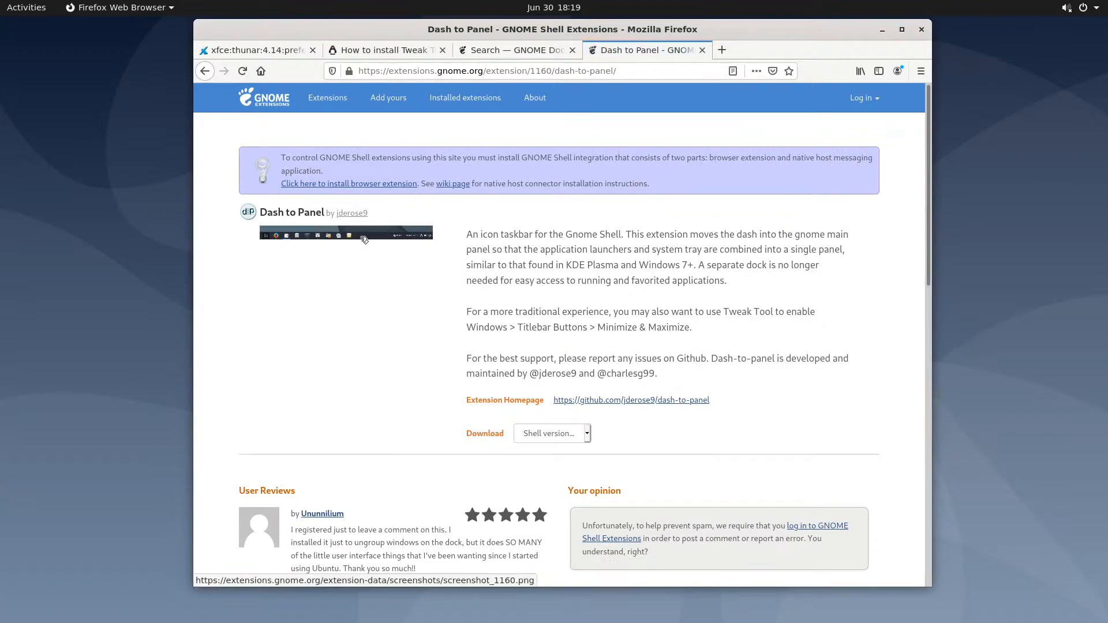
{"action": "left_click", "coordinate": [333, 185]}
{"action": "left_click", "coordinate": [522, 186]}
{"action": "left_click", "coordinate": [551, 205]}
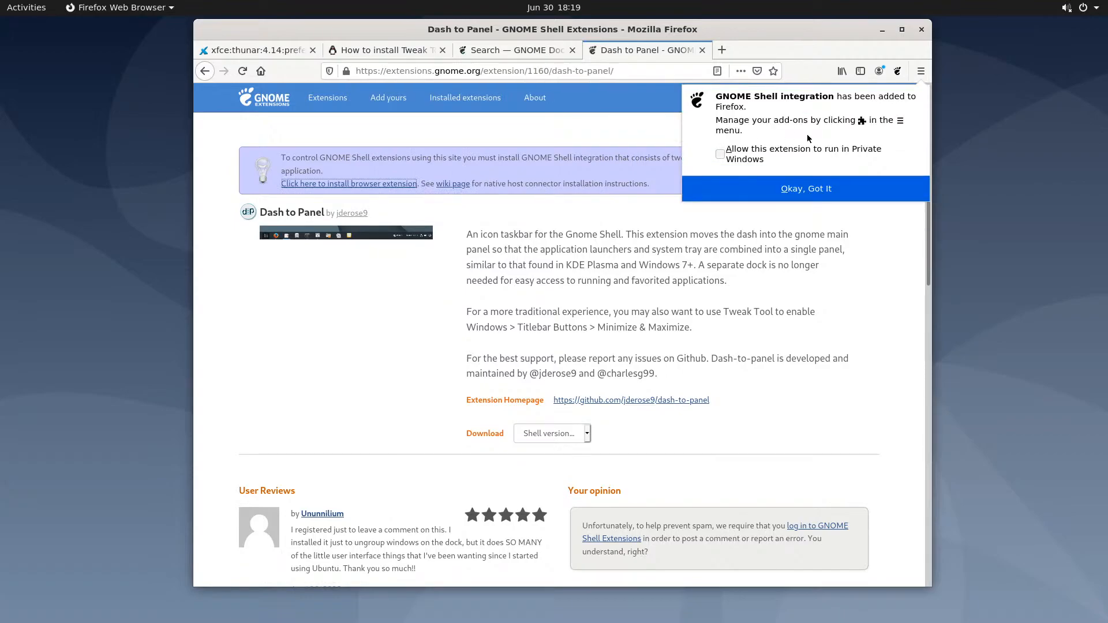
Search the extensions site for 'dash to panel' and open the Dash to Panel page
{"action": "left_click", "coordinate": [897, 72]}
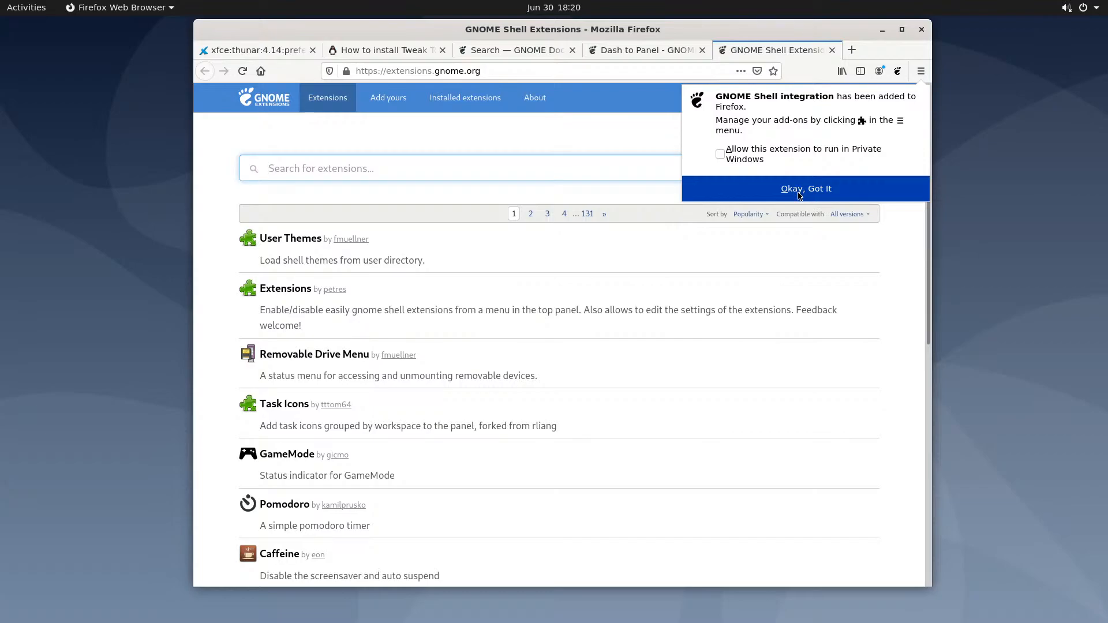
{"action": "left_click", "coordinate": [799, 194]}
{"action": "left_click", "coordinate": [361, 164]}
{"action": "type", "text": "dash to panel"}
{"action": "left_click", "coordinate": [306, 240]}
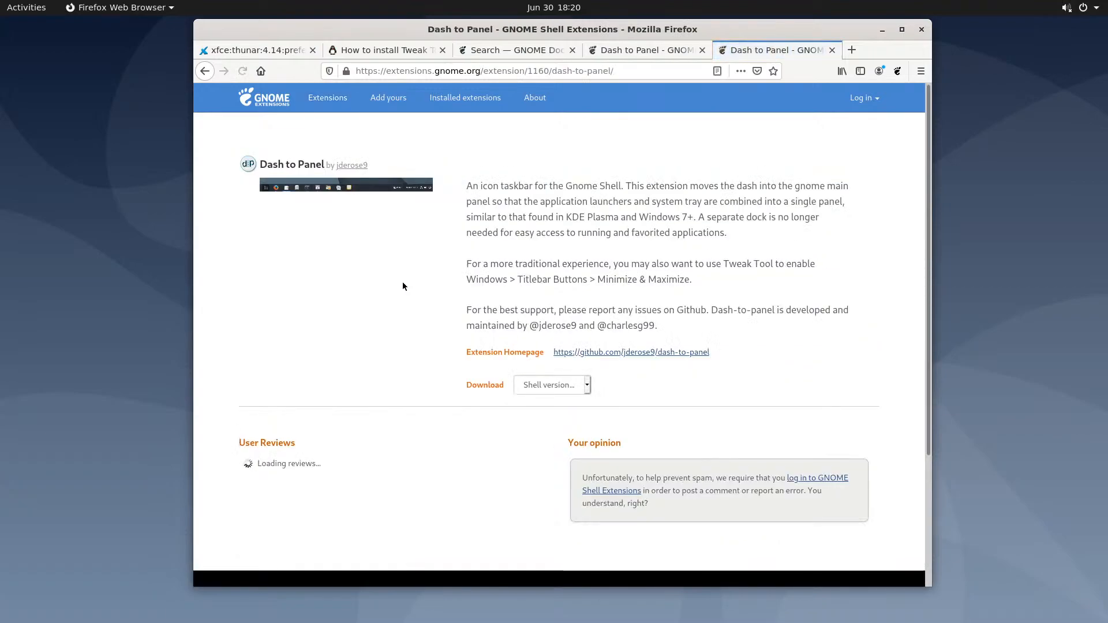
Switch Dash to Panel to ON and confirm the Install Extension dialog
{"action": "left_click", "coordinate": [838, 166]}
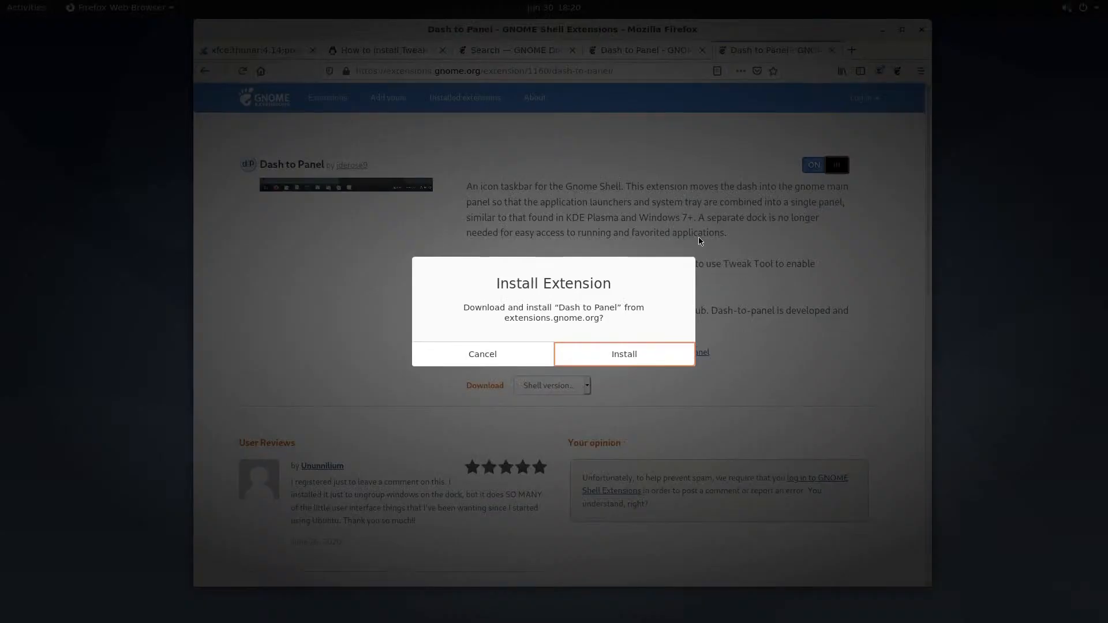
{"action": "left_click", "coordinate": [618, 354]}
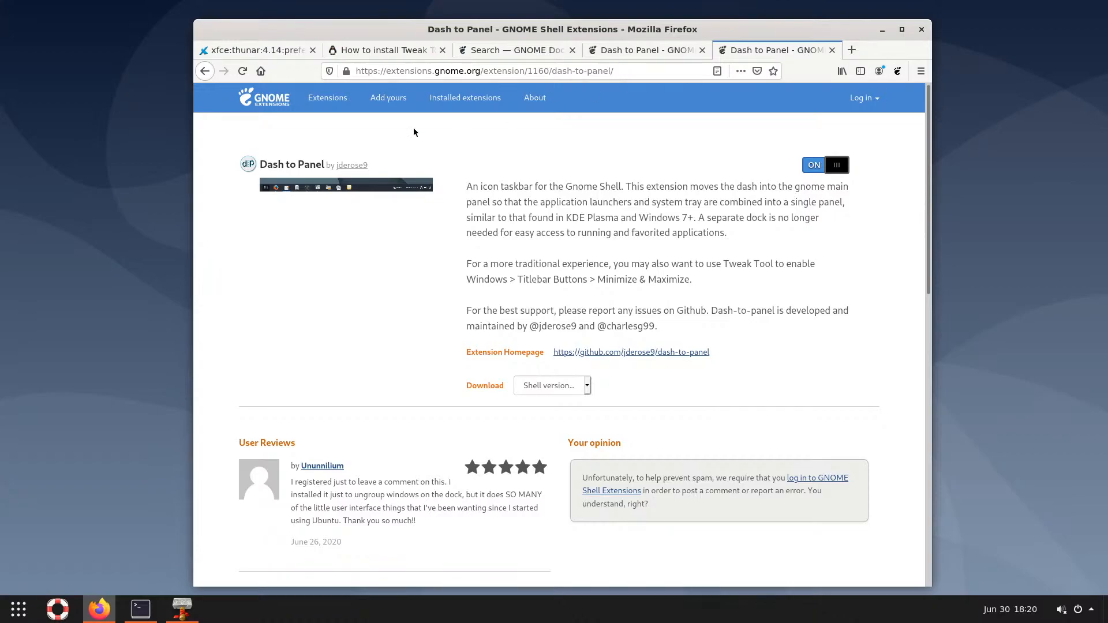
Search extensions for 'arc menu', open Arc Menu, switch it ON and confirm Install
{"action": "left_click", "coordinate": [326, 100]}
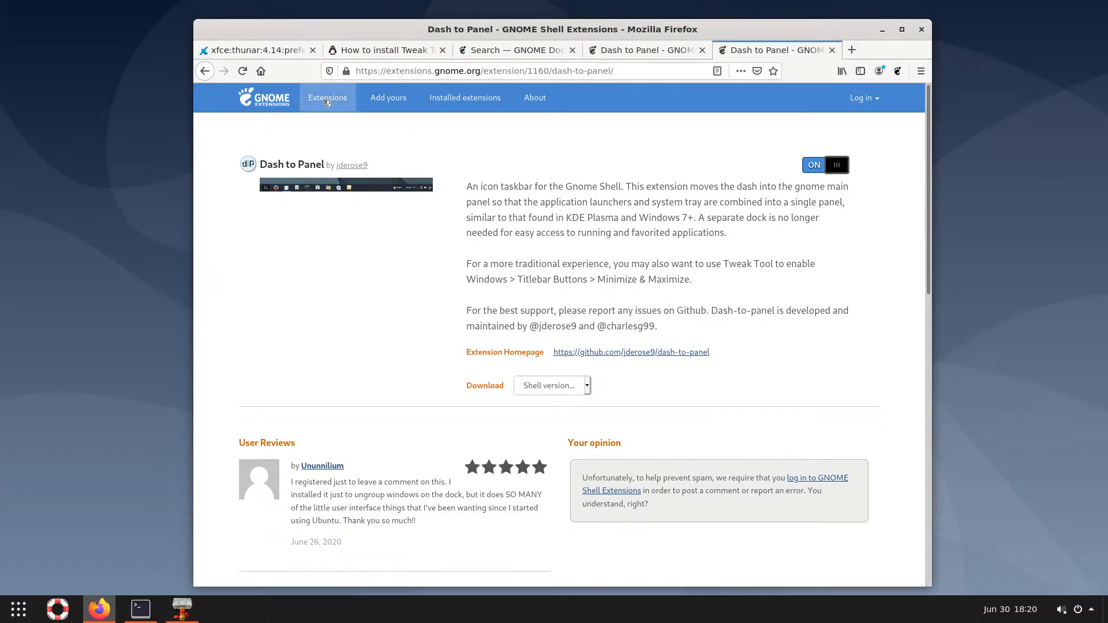
{"action": "left_click", "coordinate": [352, 168]}
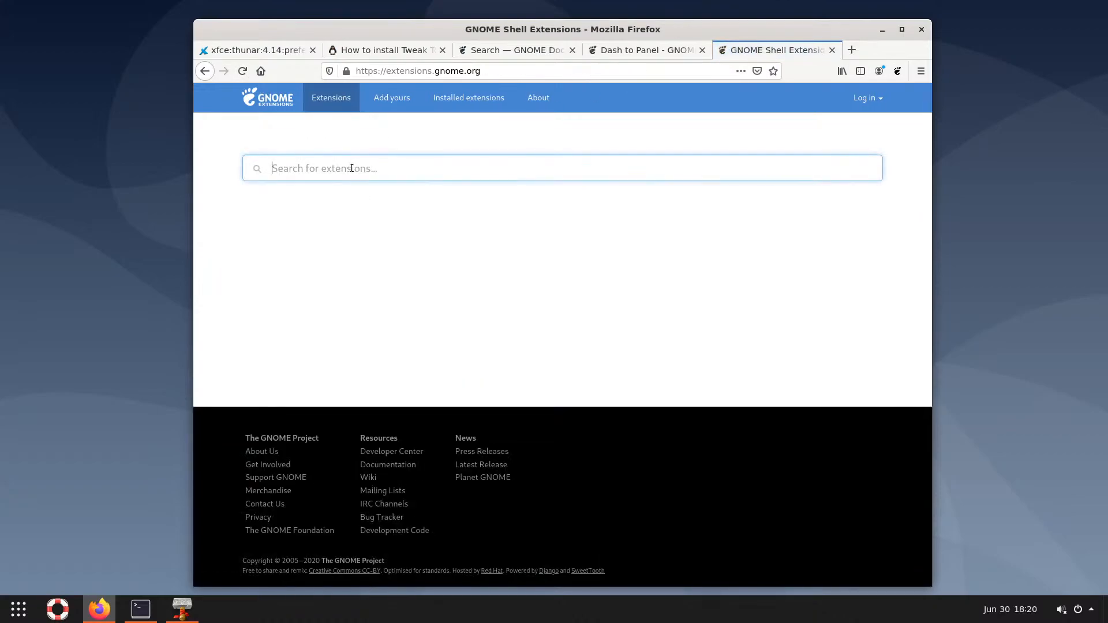
{"action": "type", "text": "ad"}
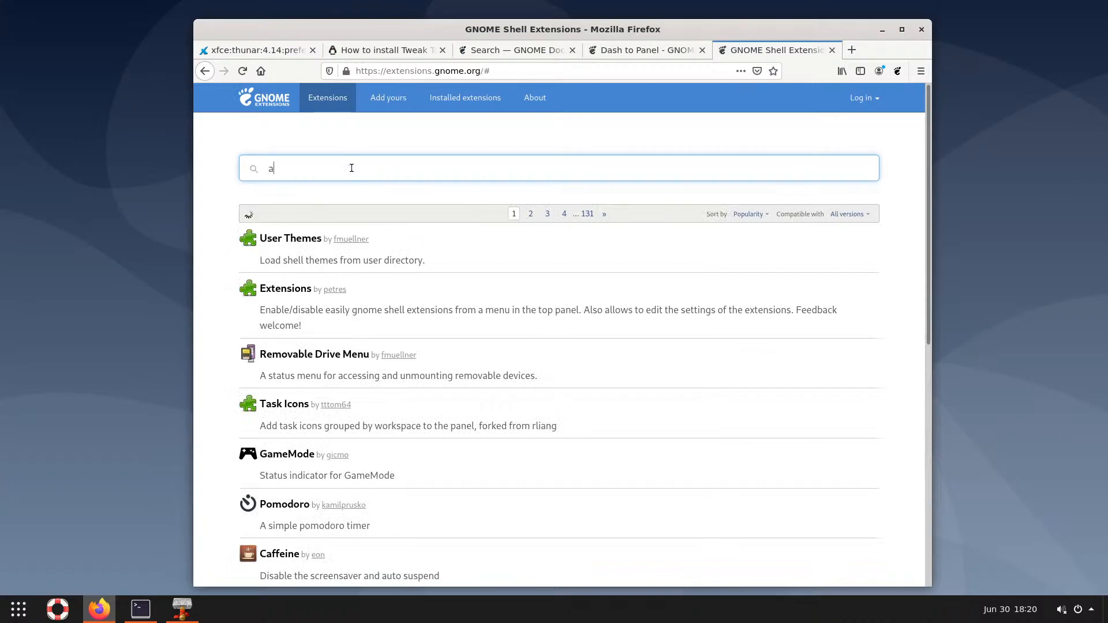
{"action": "key", "text": "BackSpace"}
{"action": "type", "text": "c menu"}
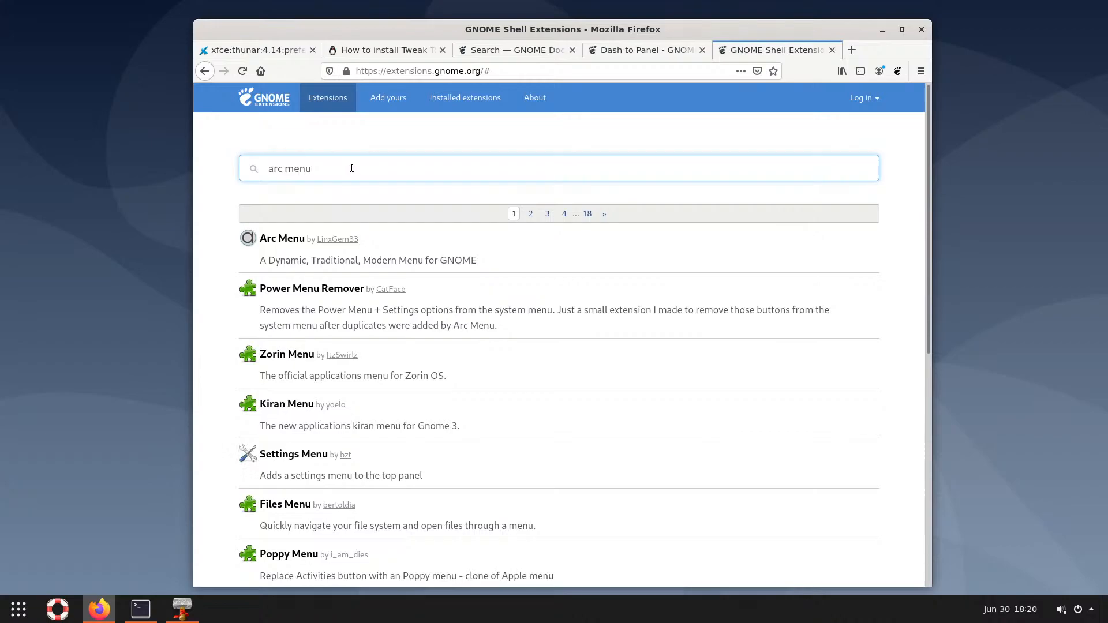
{"action": "left_click", "coordinate": [282, 238]}
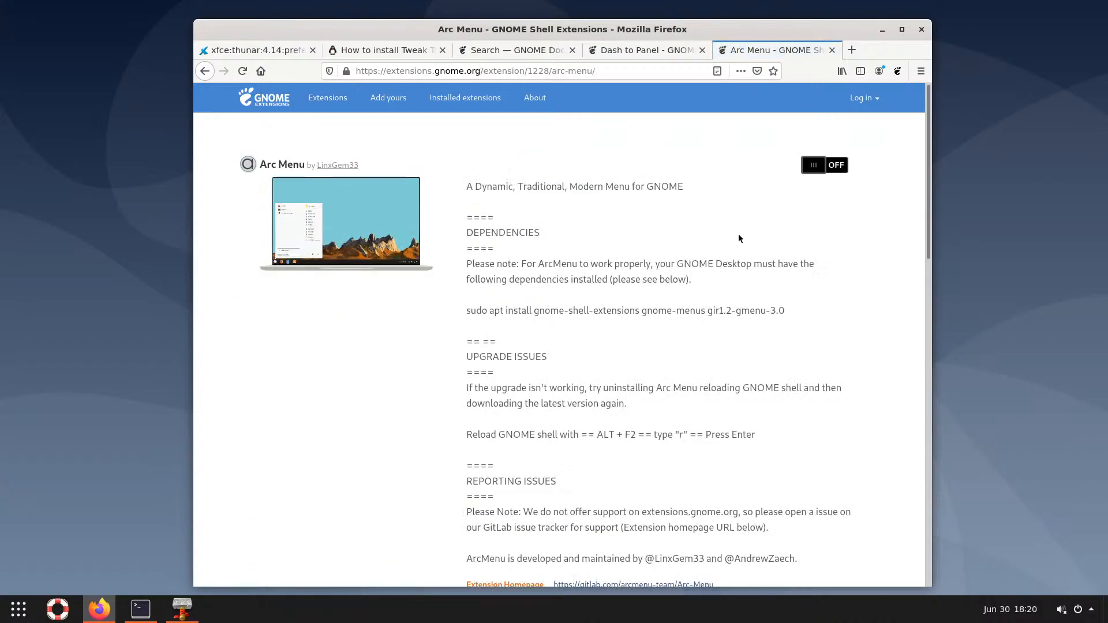
{"action": "left_click", "coordinate": [836, 166]}
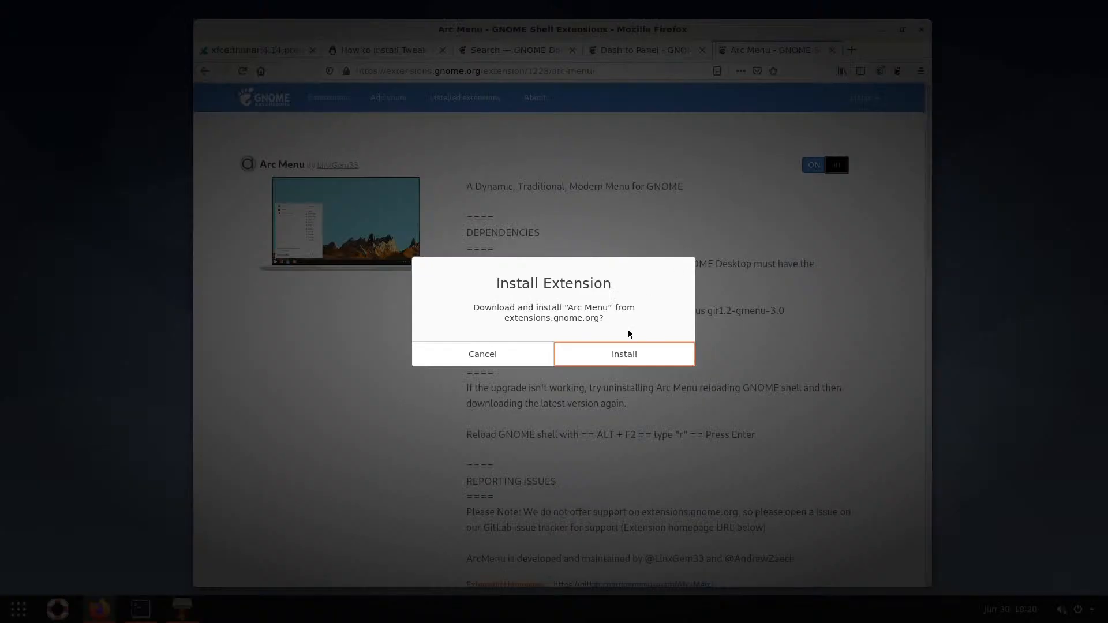
{"action": "left_click", "coordinate": [627, 355]}
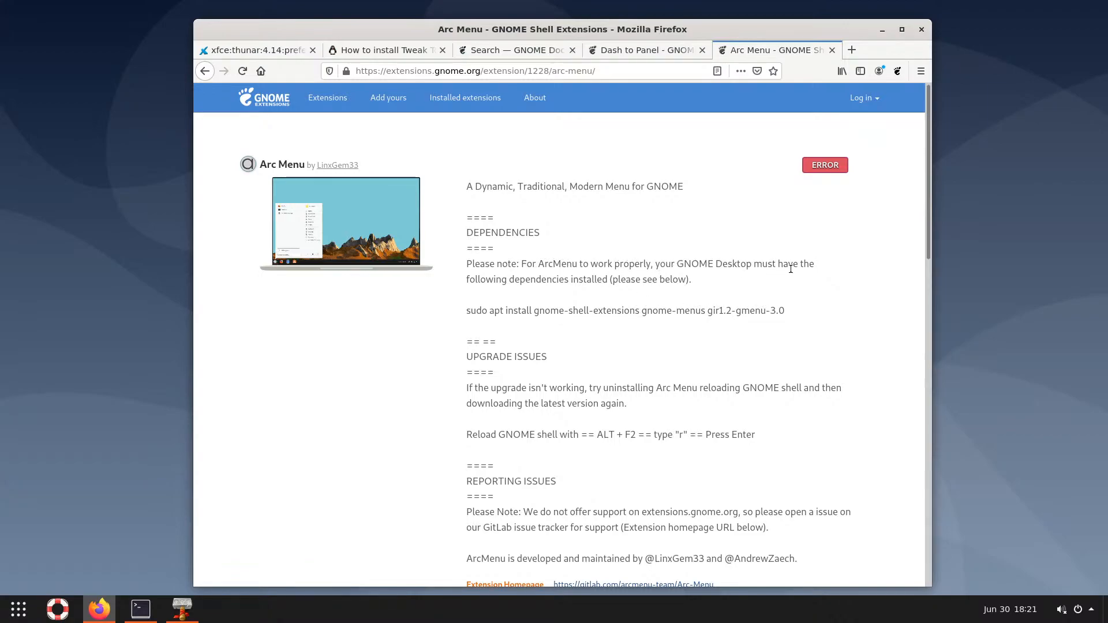
Copy the Arc Menu dependency 'sudo apt install' command from the extension page
{"action": "left_click_drag", "start_coordinate": [514, 279], "coordinate": [597, 279]}
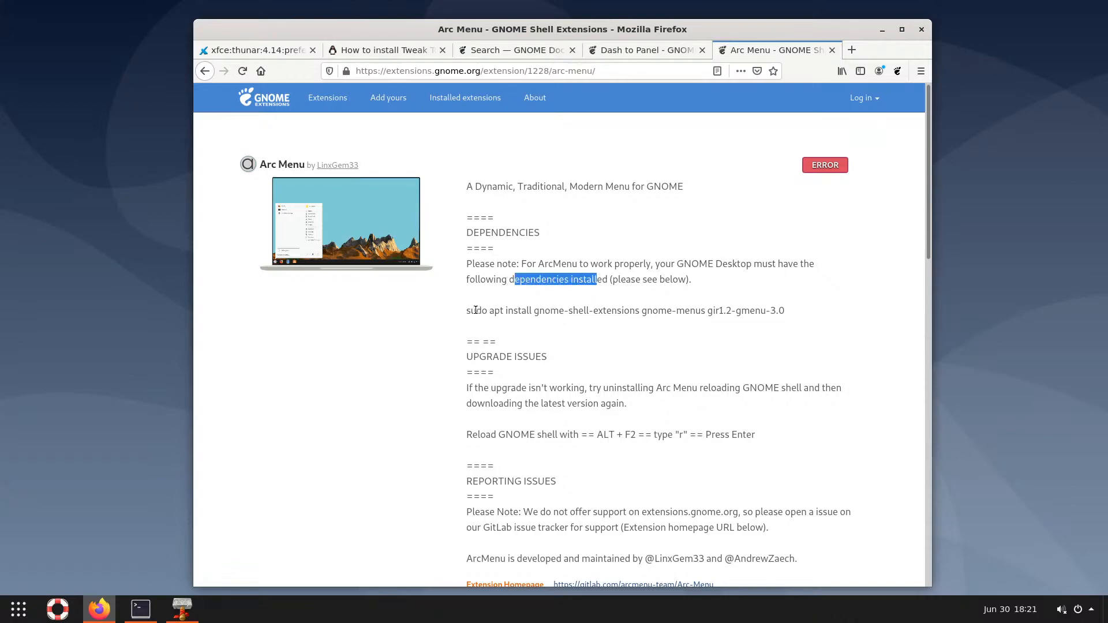
{"action": "left_click_drag", "start_coordinate": [467, 310], "coordinate": [799, 316]}
{"action": "key", "text": "ctrl+c"}
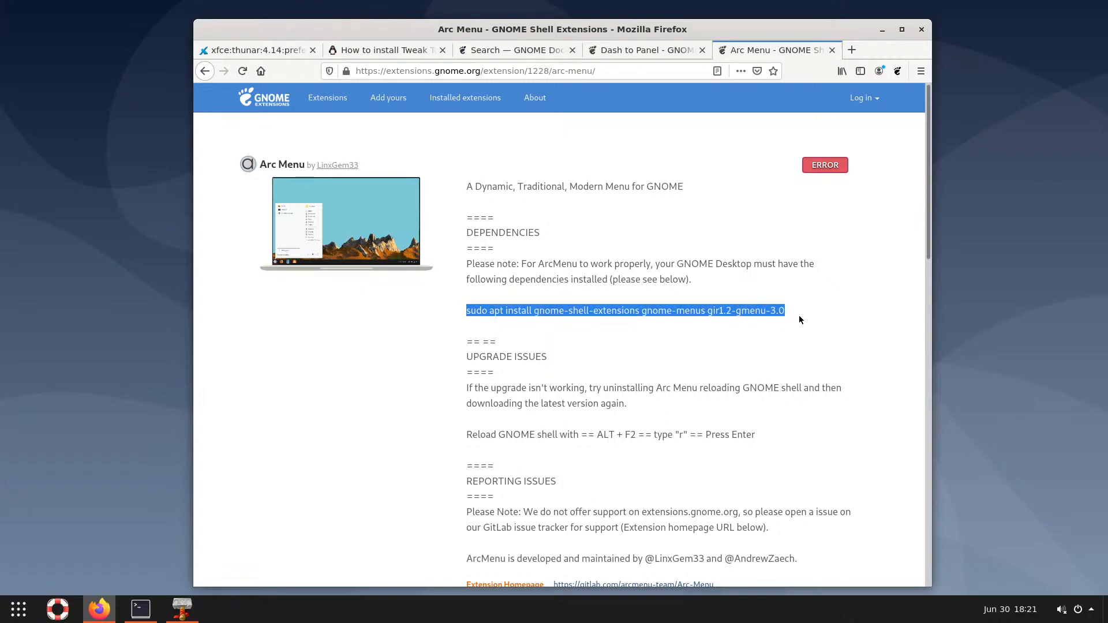
{"action": "right_click", "coordinate": [702, 313]}
{"action": "left_click", "coordinate": [722, 321]}
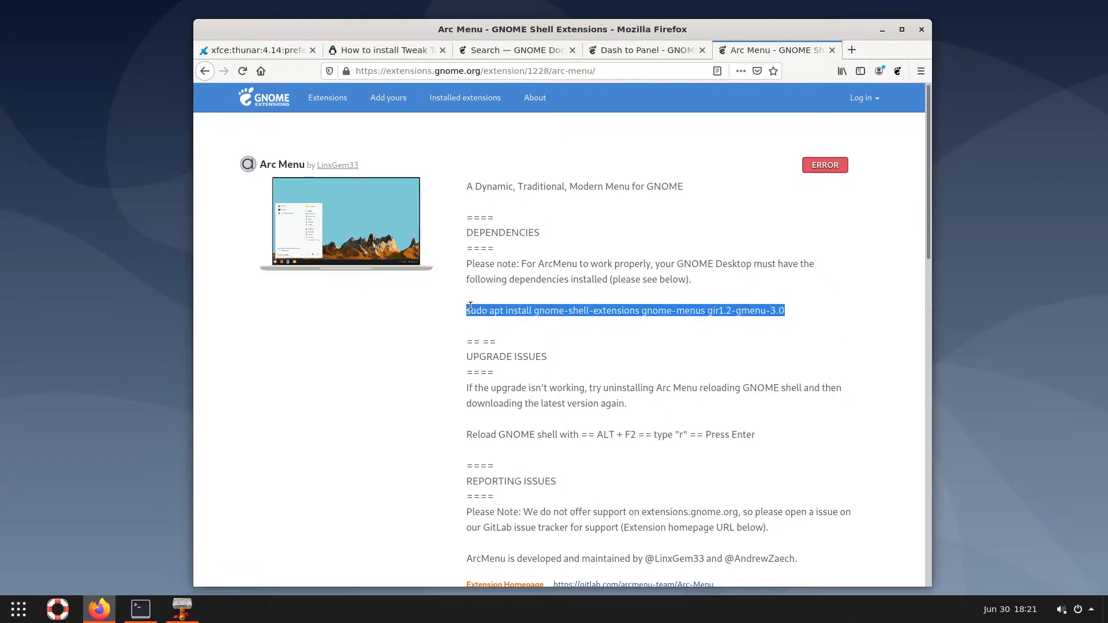
Install gnome-shell-extensions, gnome-menus and gir1.2-gmenu-3.0 in Terminal, then minimise it
{"action": "left_click", "coordinate": [141, 608]}
{"action": "right_click", "coordinate": [379, 445]}
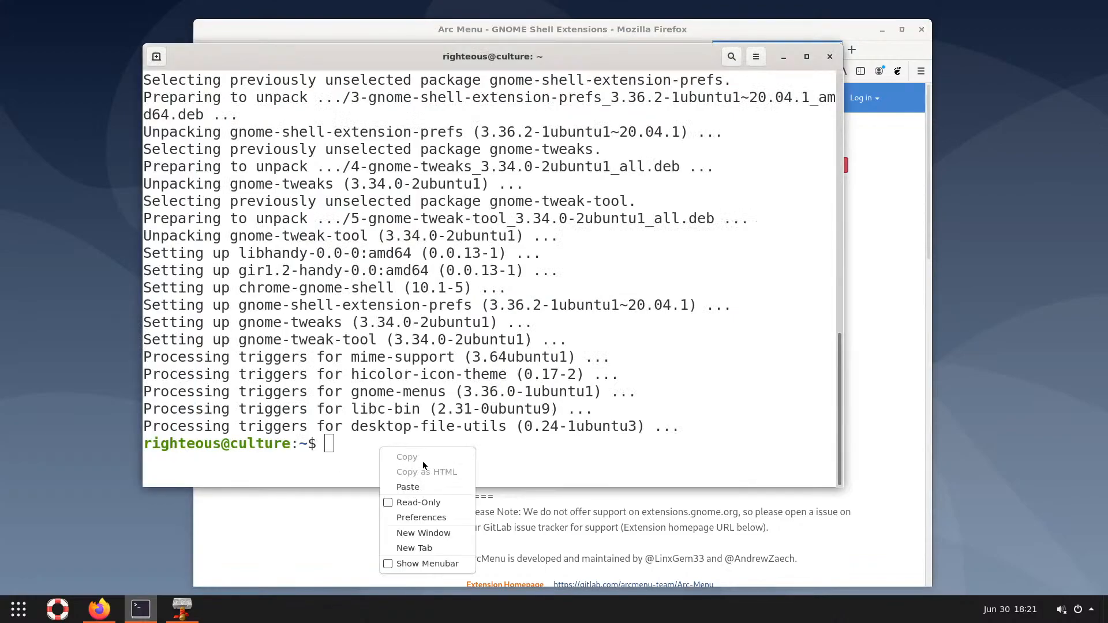
{"action": "left_click", "coordinate": [407, 487]}
{"action": "key", "text": "Return"}
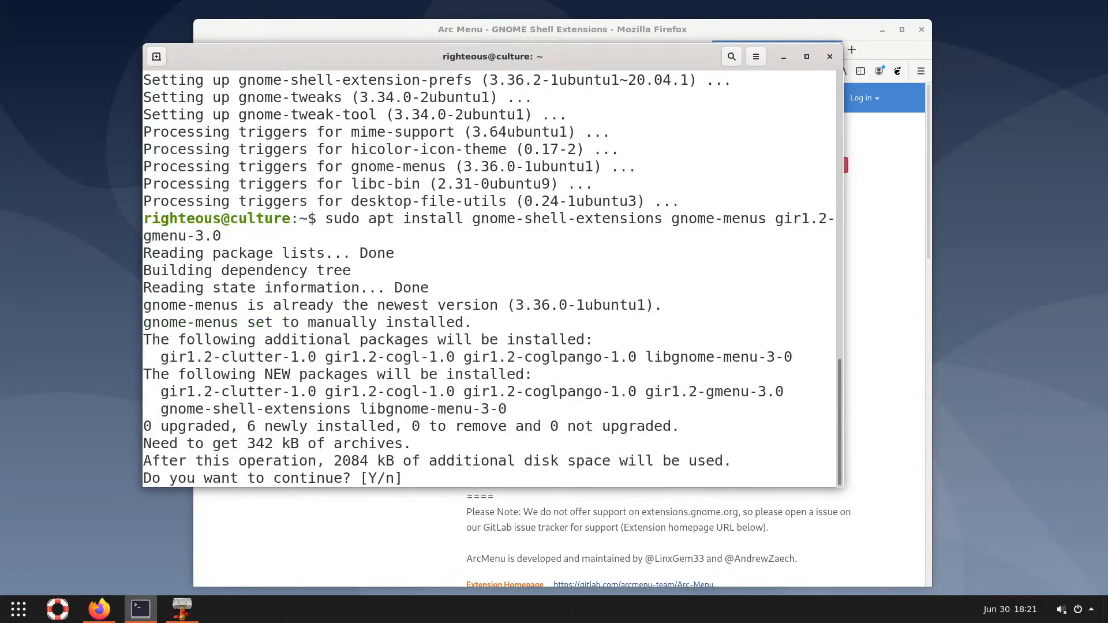
{"action": "type", "text": "e"}
{"action": "key", "text": "BackSpace"}
{"action": "key", "text": "Return"}
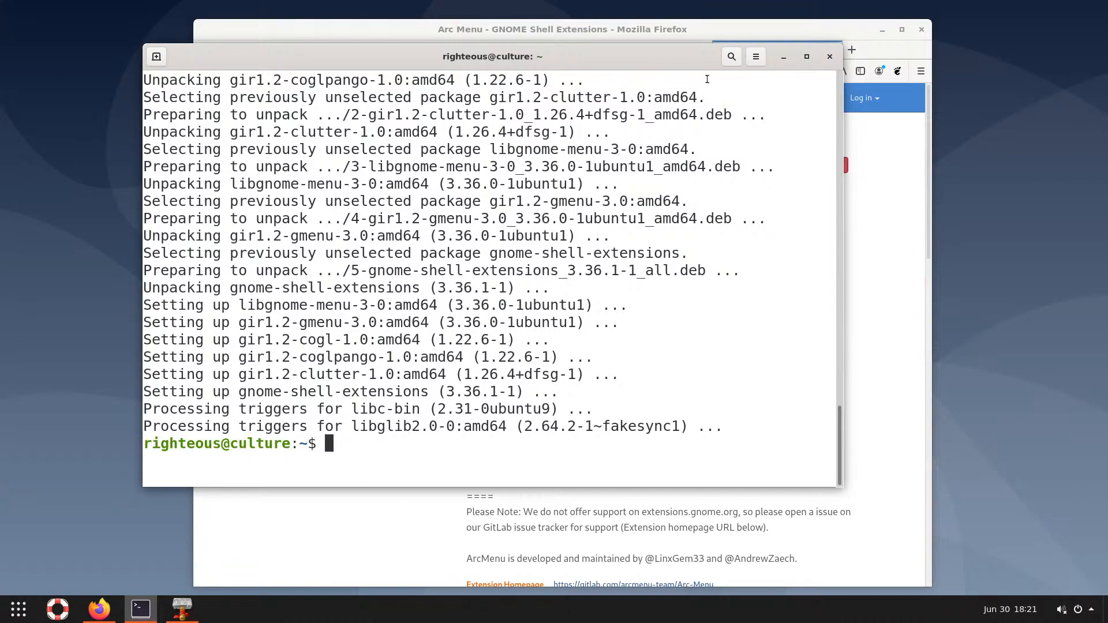
{"action": "left_click", "coordinate": [784, 57]}
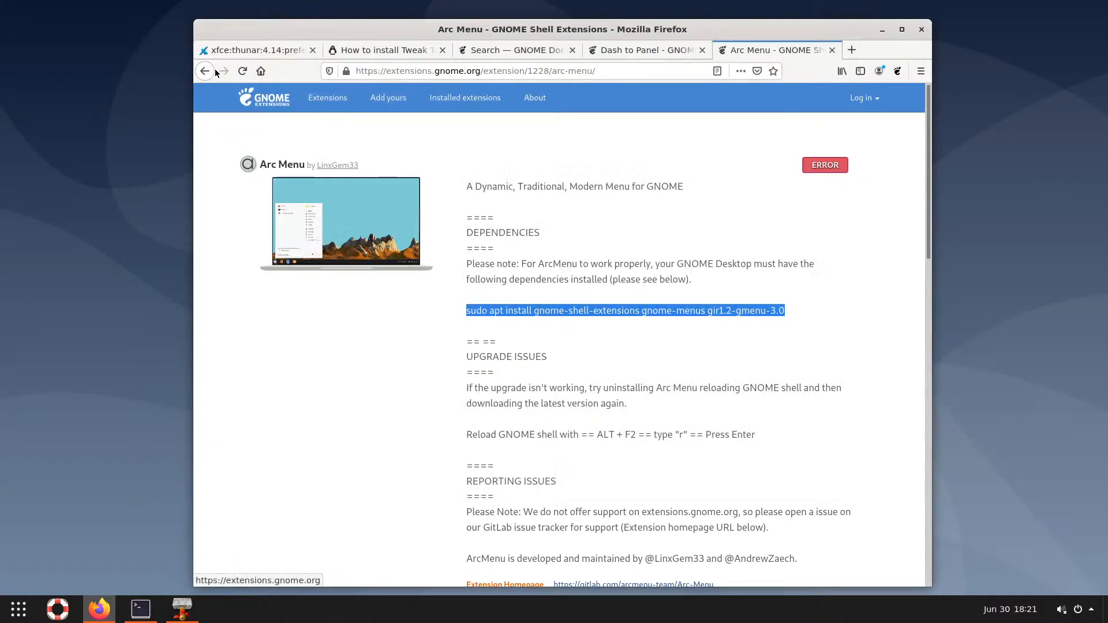
Open the Arc Menu extension page from the search results and view its preferences
{"action": "left_click", "coordinate": [207, 72]}
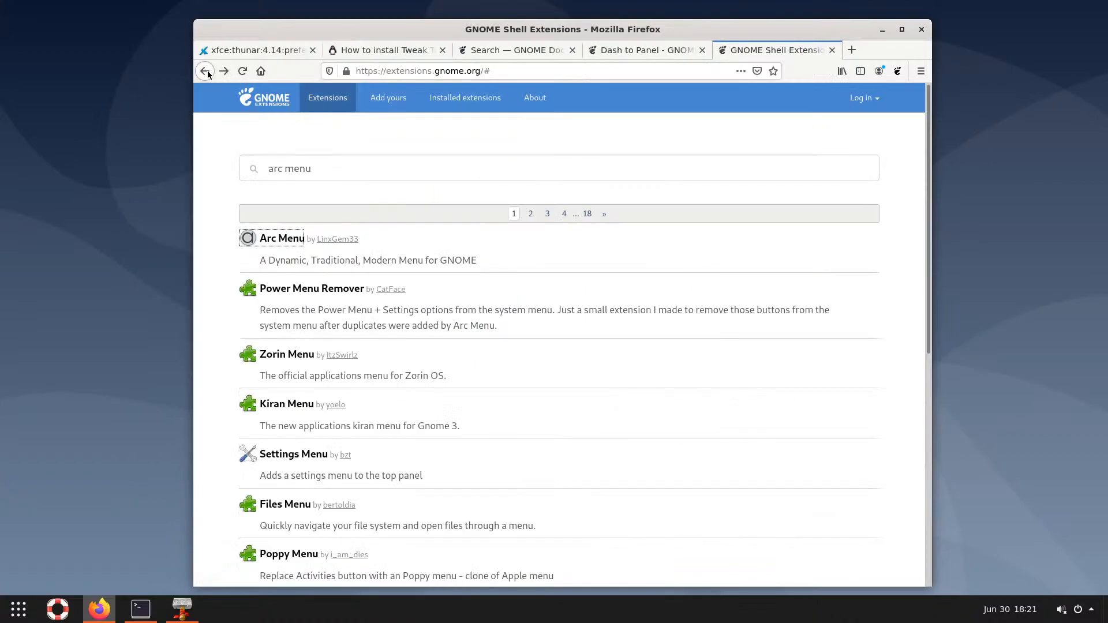
{"action": "left_click", "coordinate": [274, 244]}
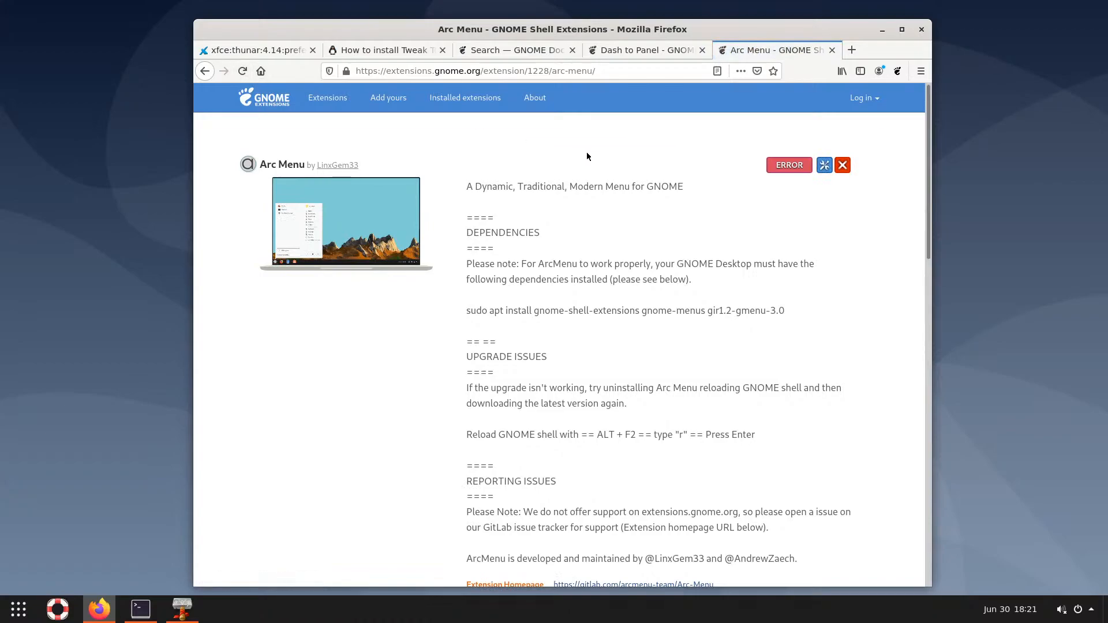
{"action": "left_click", "coordinate": [824, 166]}
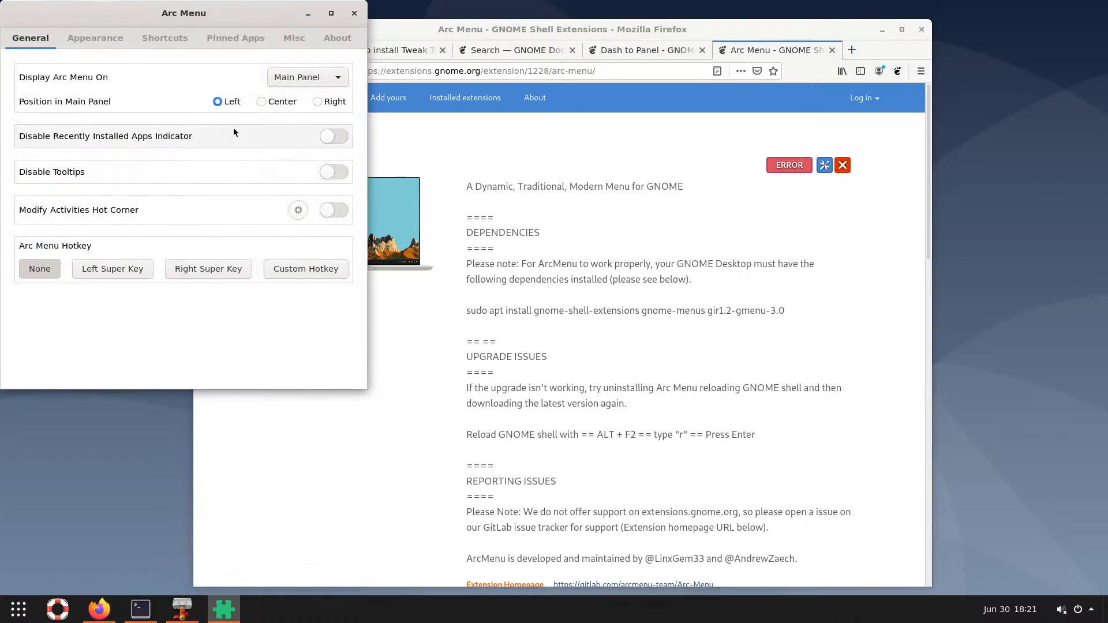
{"action": "left_click", "coordinate": [353, 13]}
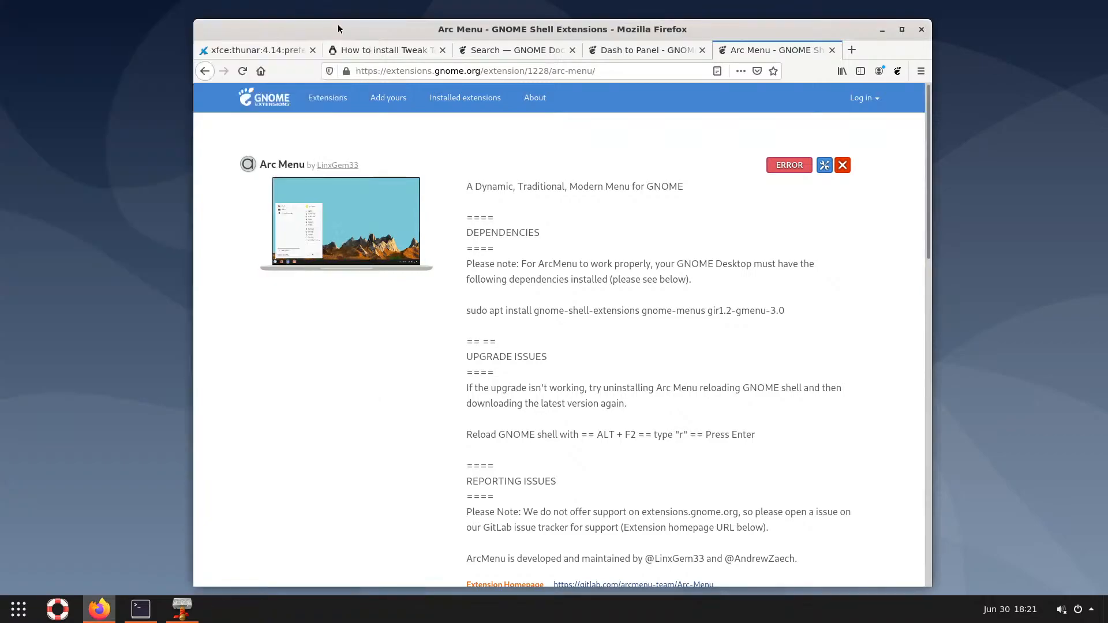
Reload the page, remove Arc Menu, switch it back on and confirm the install, then minimise Firefox
{"action": "left_click", "coordinate": [250, 71]}
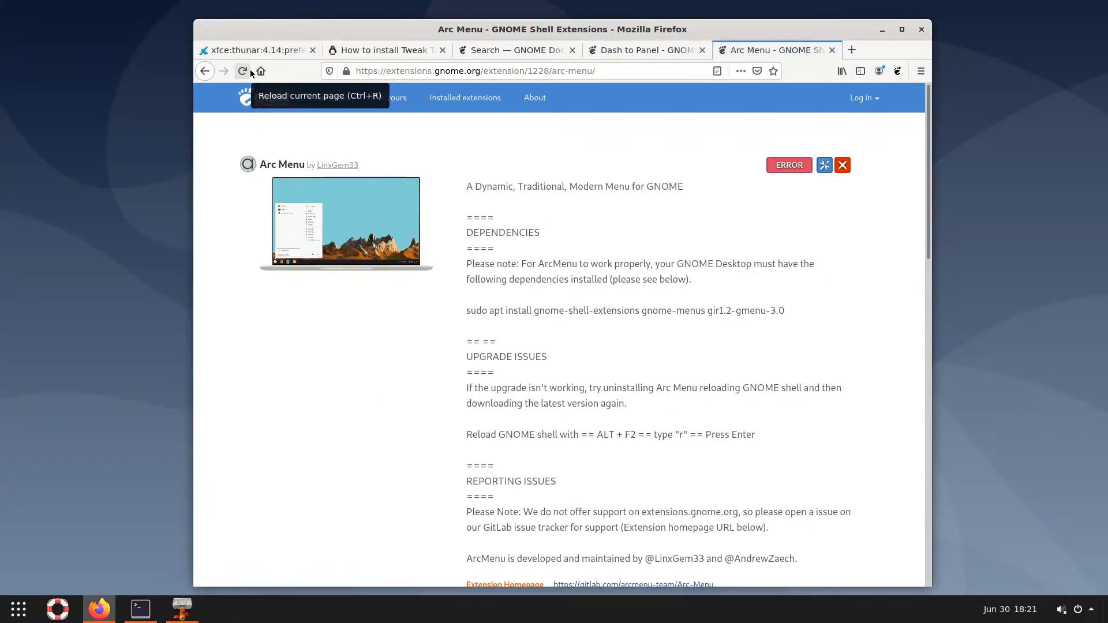
{"action": "left_click", "coordinate": [844, 168]}
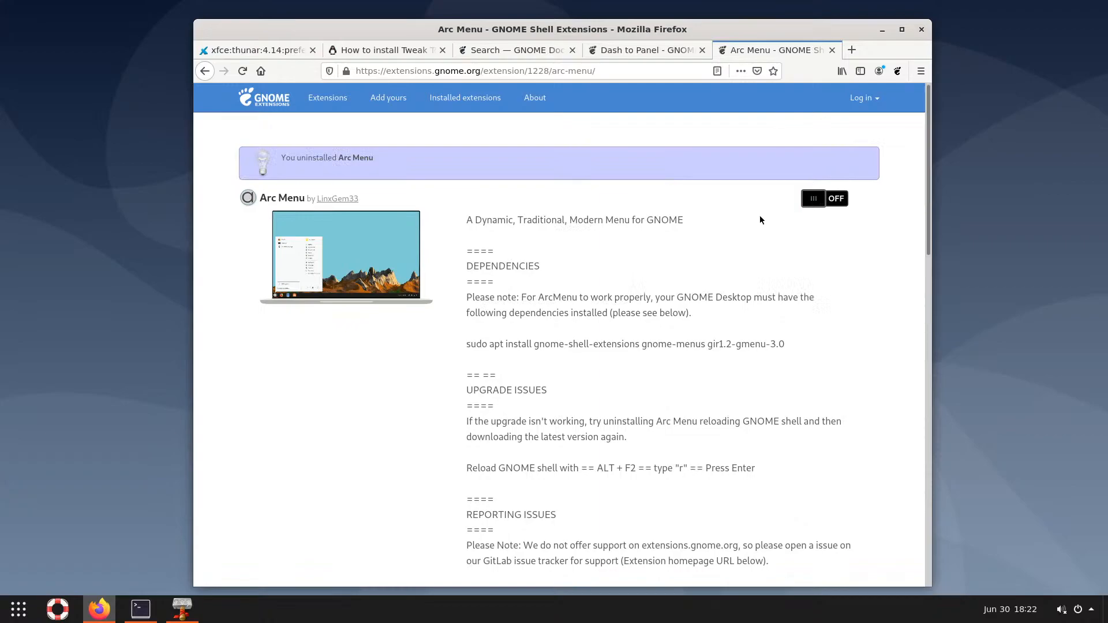
{"action": "left_click", "coordinate": [835, 208]}
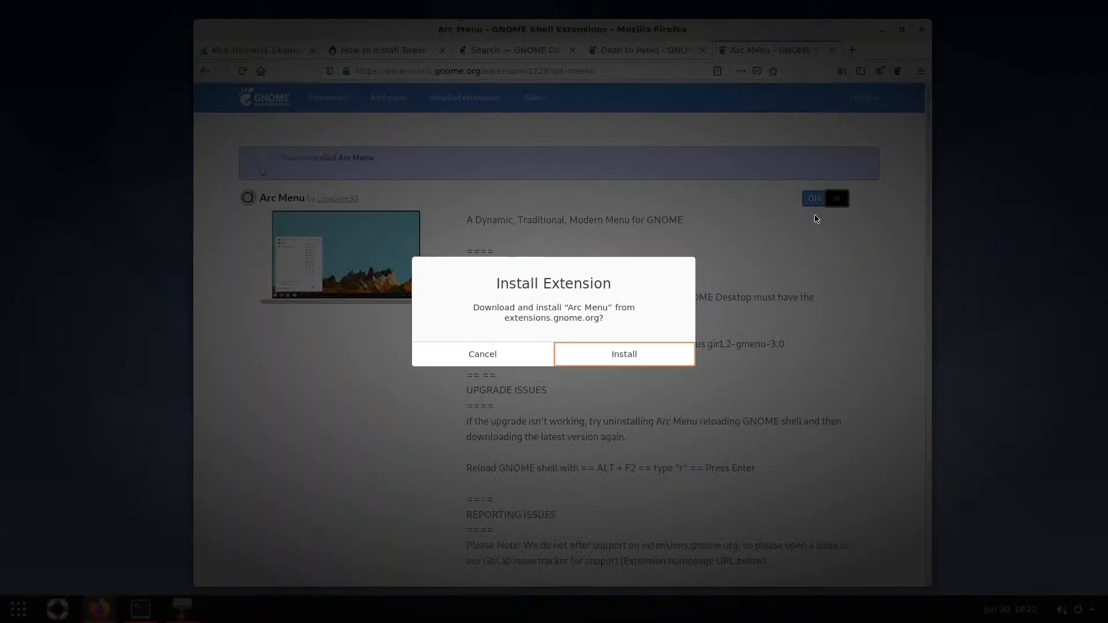
{"action": "left_click", "coordinate": [594, 352]}
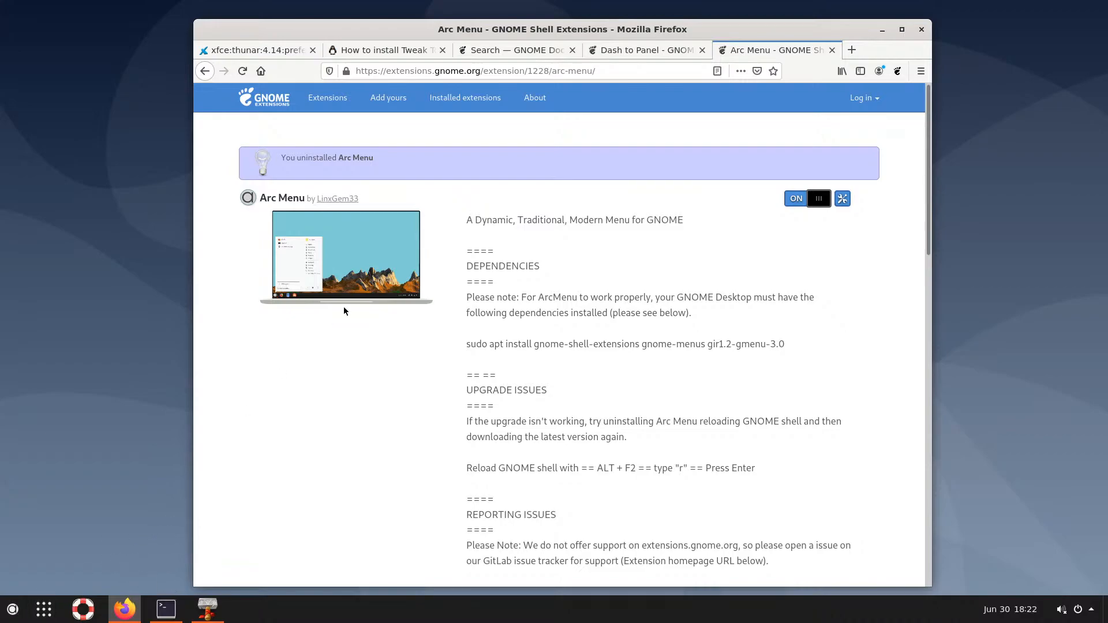
{"action": "left_click", "coordinate": [882, 29]}
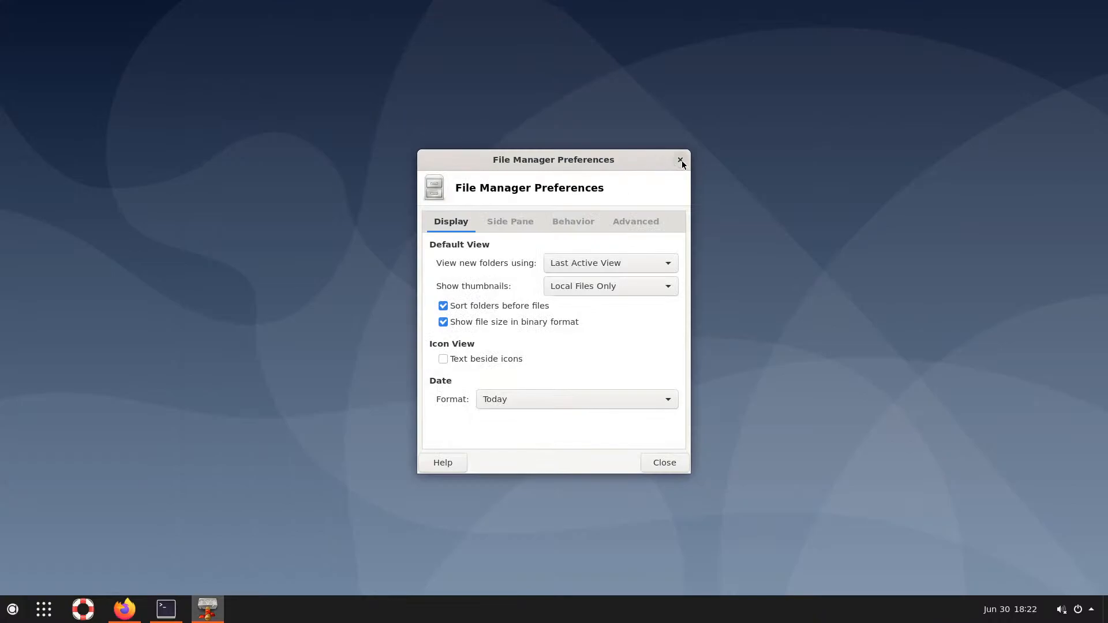
Close File Manager Preferences and launch Tweaks from the start menu
{"action": "left_click", "coordinate": [681, 161]}
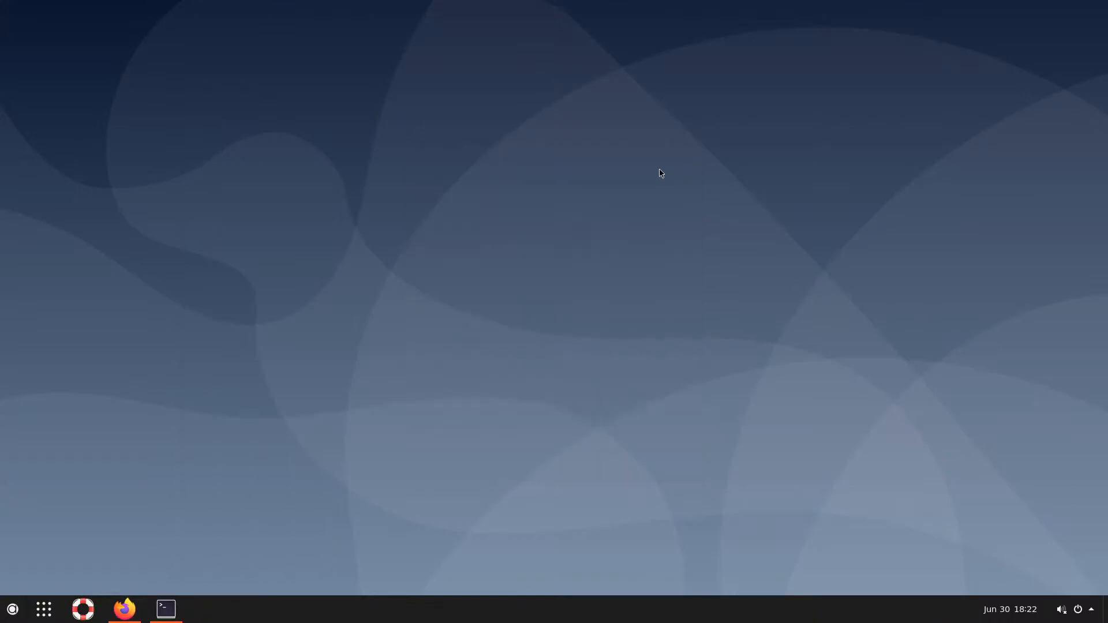
{"action": "left_click", "coordinate": [12, 609]}
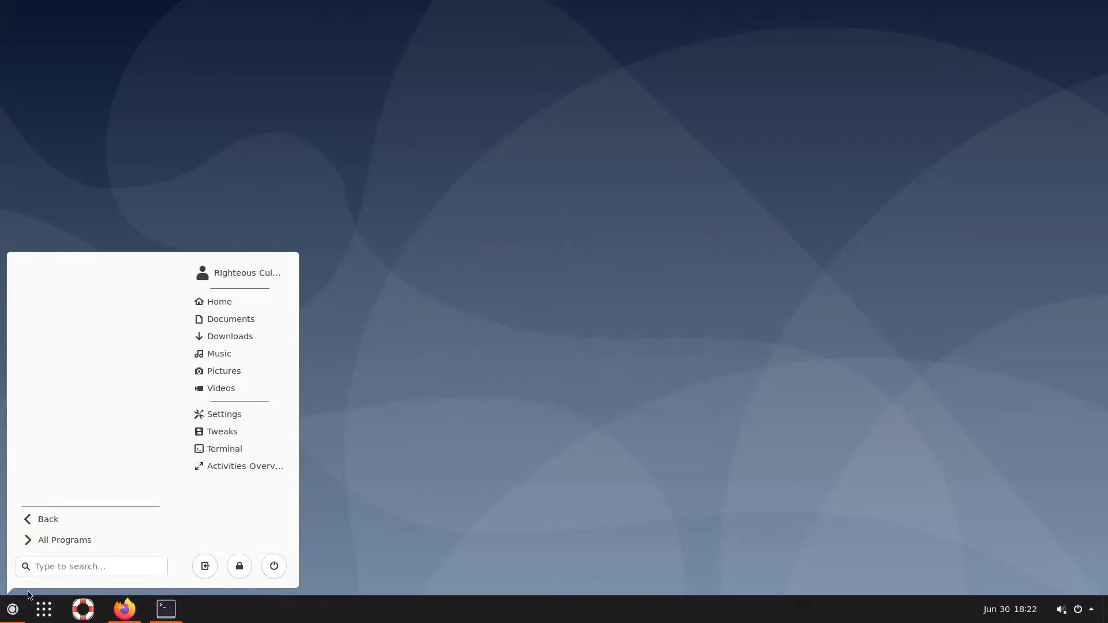
{"action": "right_click", "coordinate": [229, 437]}
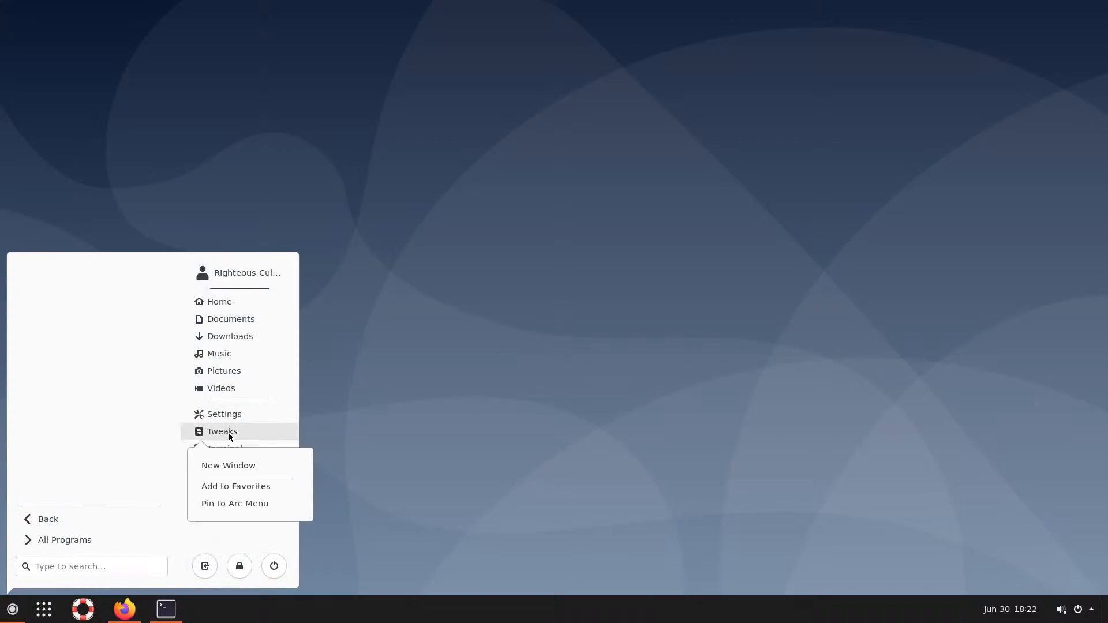
{"action": "left_click", "coordinate": [225, 435]}
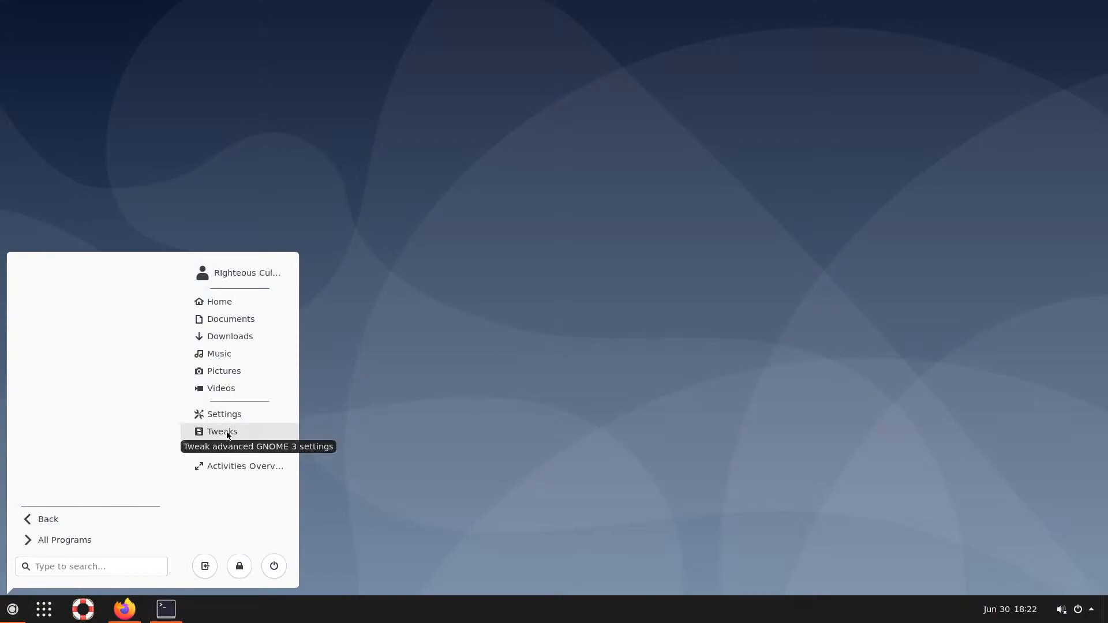
{"action": "left_click", "coordinate": [223, 432]}
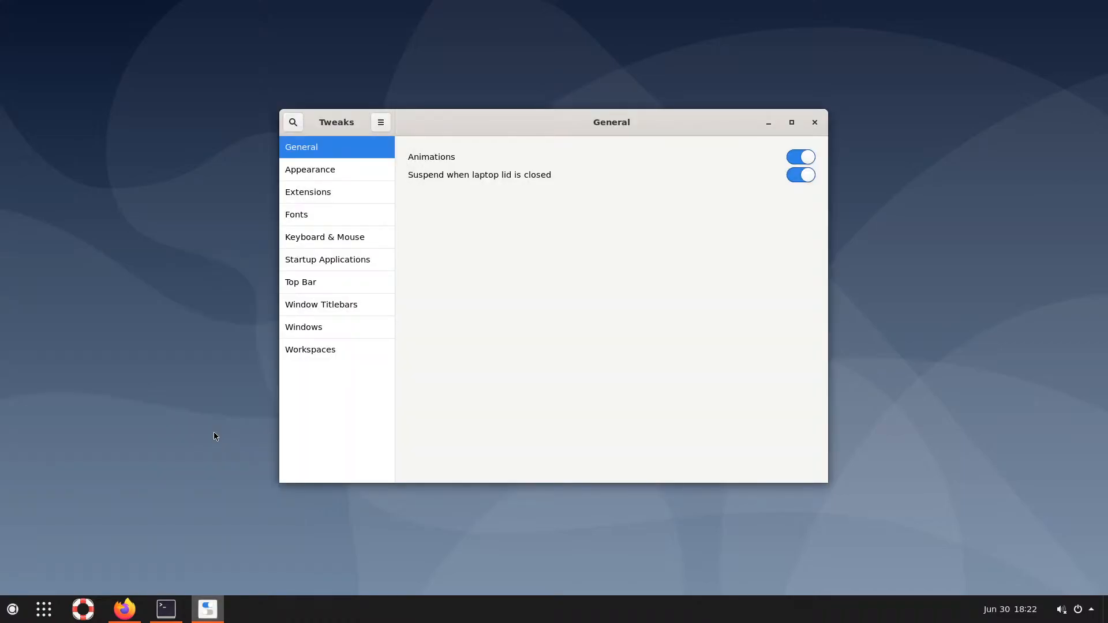
Open the Arc menu gear in Tweaks' Extensions list and centre its settings window
{"action": "left_click", "coordinate": [318, 170]}
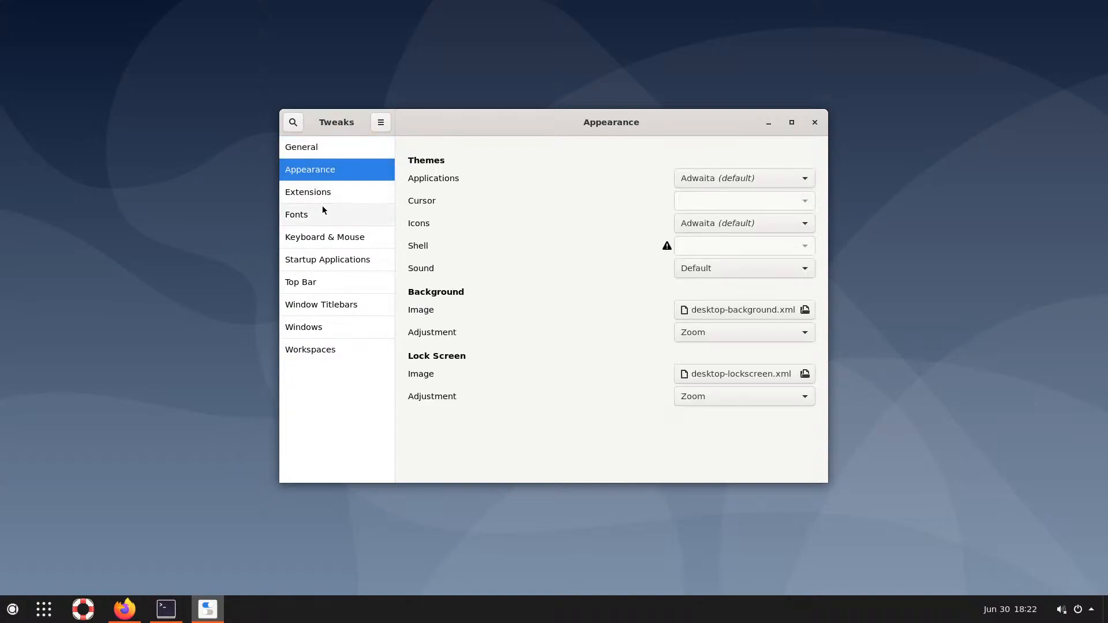
{"action": "left_click", "coordinate": [323, 195]}
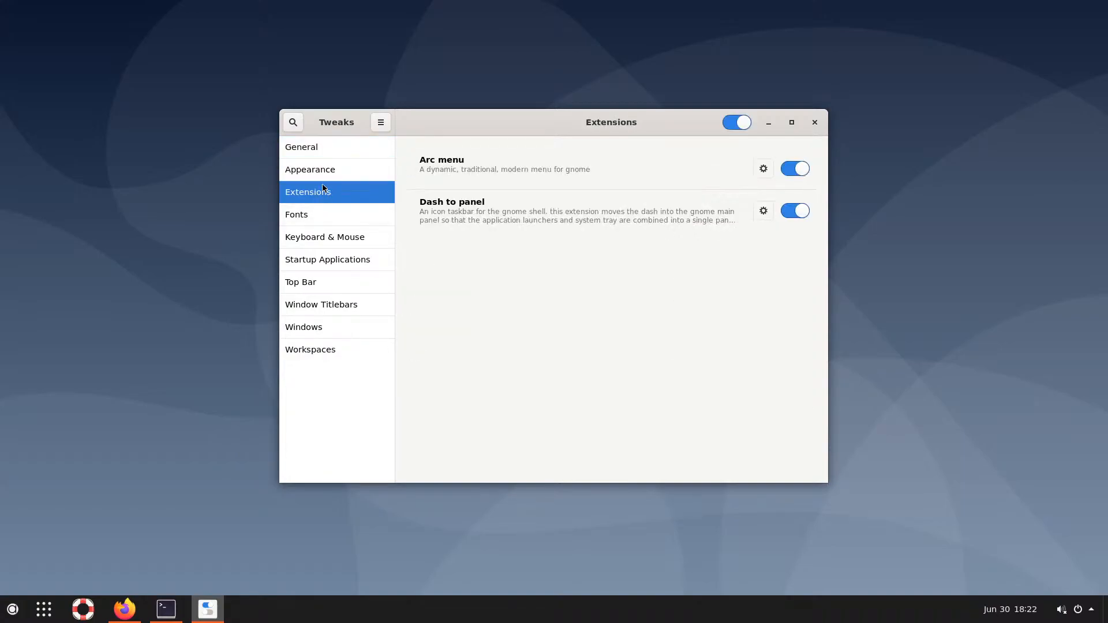
{"action": "left_click", "coordinate": [761, 170]}
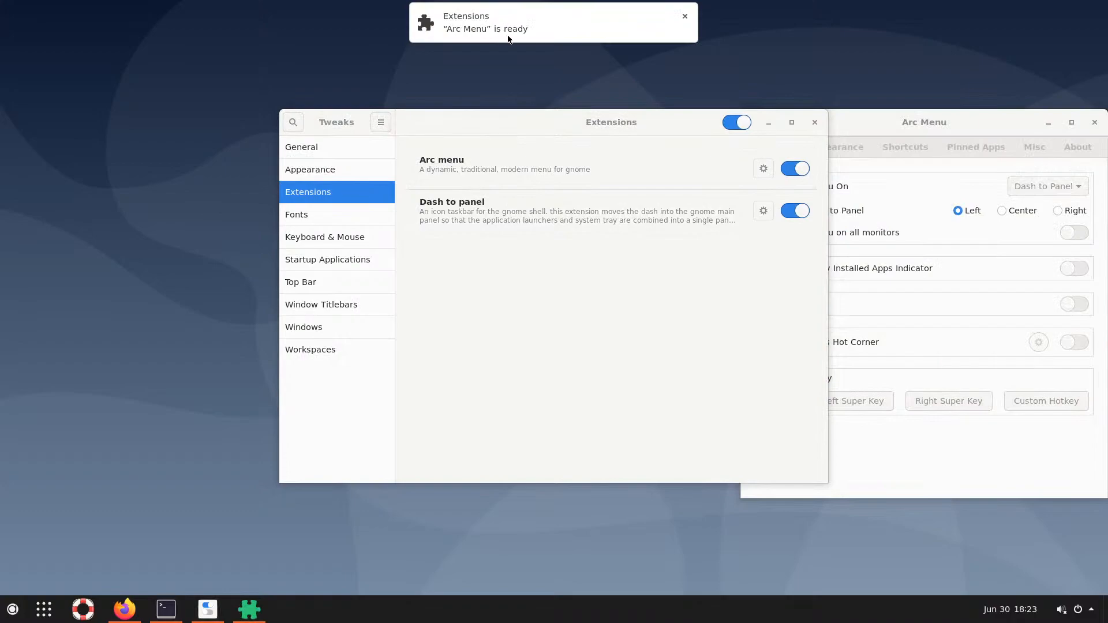
{"action": "left_click_drag", "start_coordinate": [860, 119], "coordinate": [521, 112]}
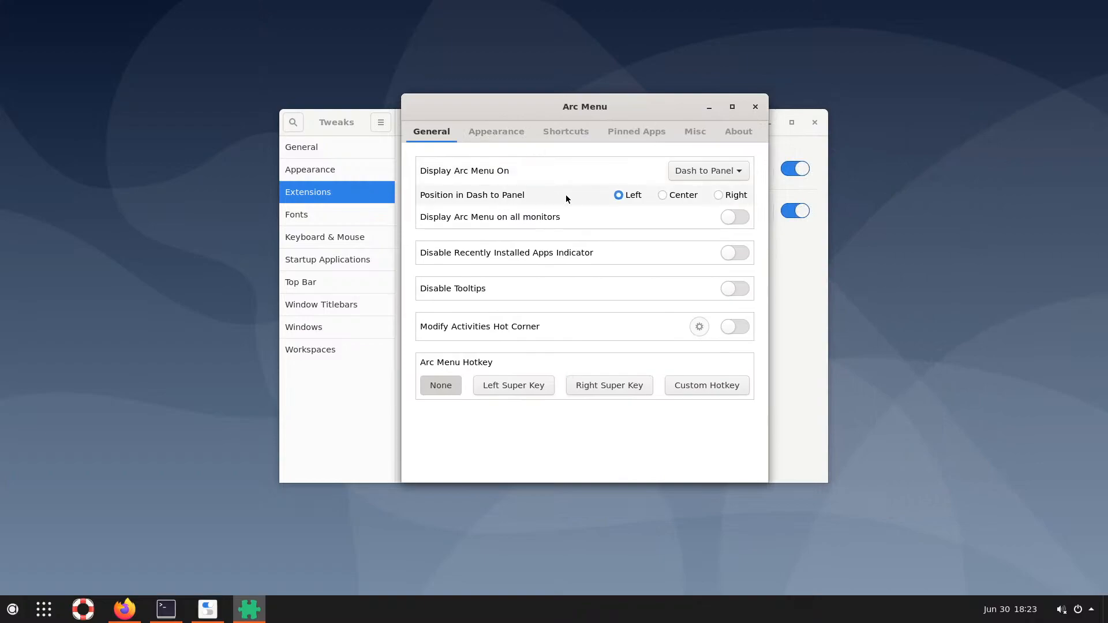
Set the Arc Menu icon to the Start Box design at 32 px
{"action": "left_click", "coordinate": [499, 130]}
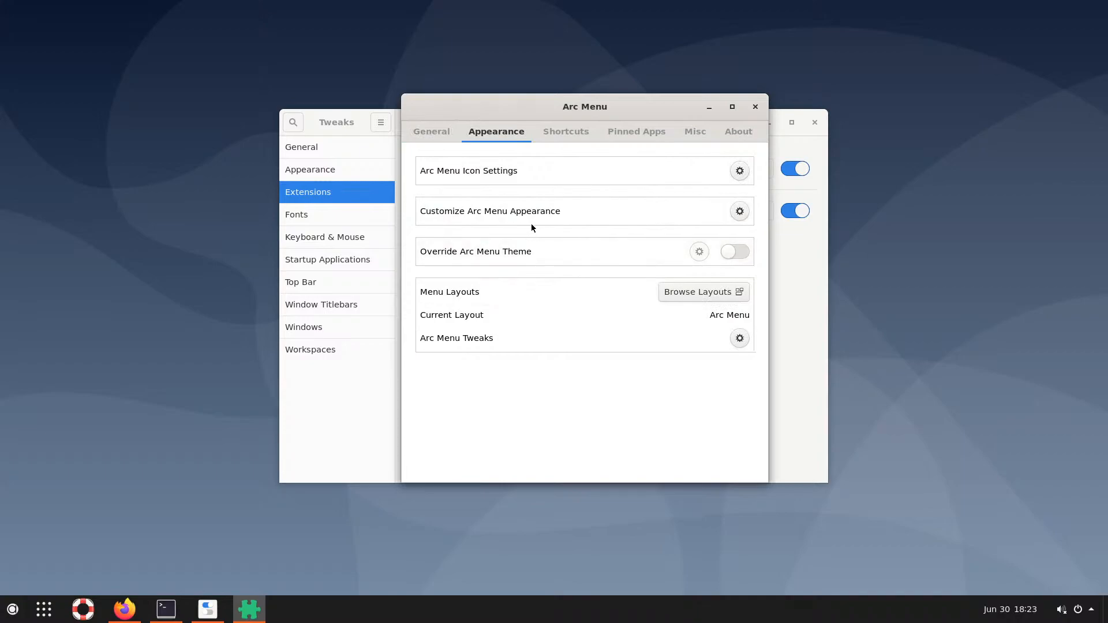
{"action": "left_click", "coordinate": [740, 171]}
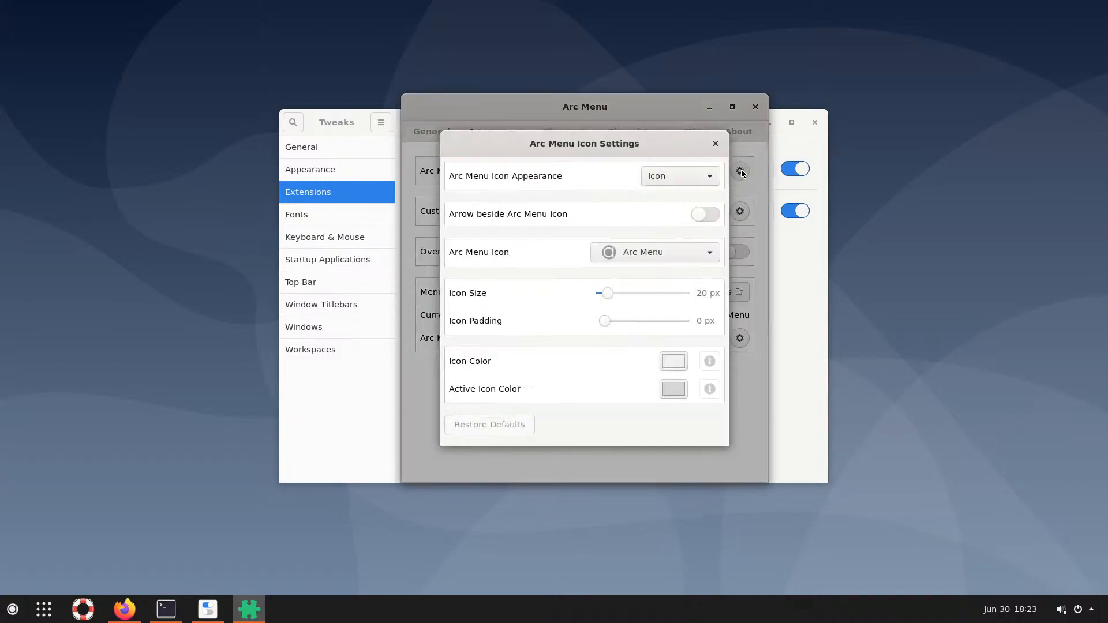
{"action": "left_click", "coordinate": [708, 251]}
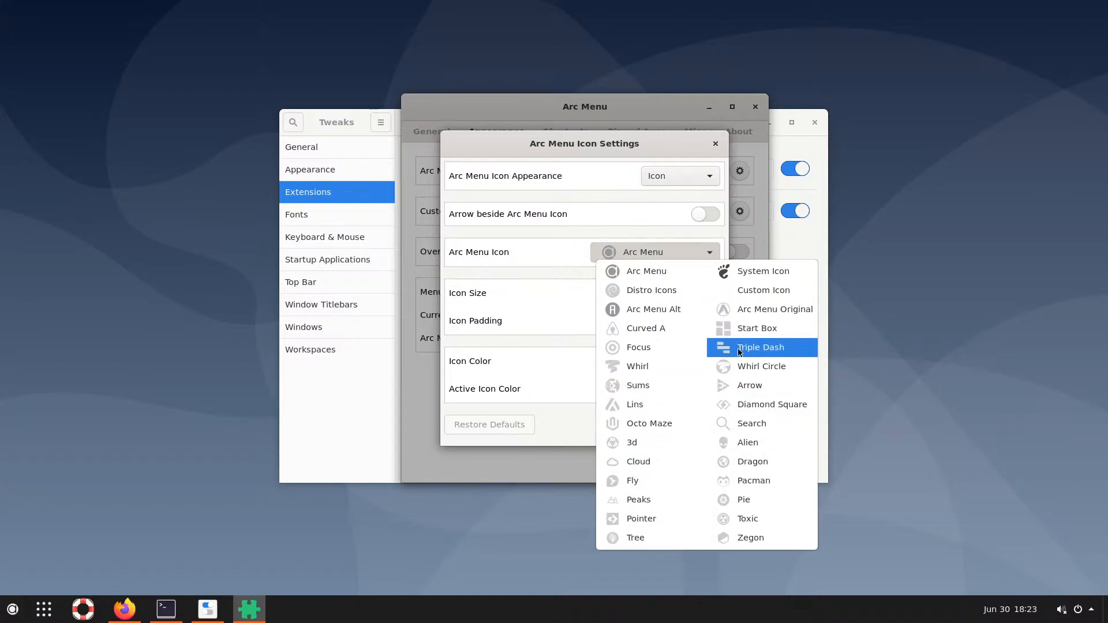
{"action": "left_click", "coordinate": [737, 329]}
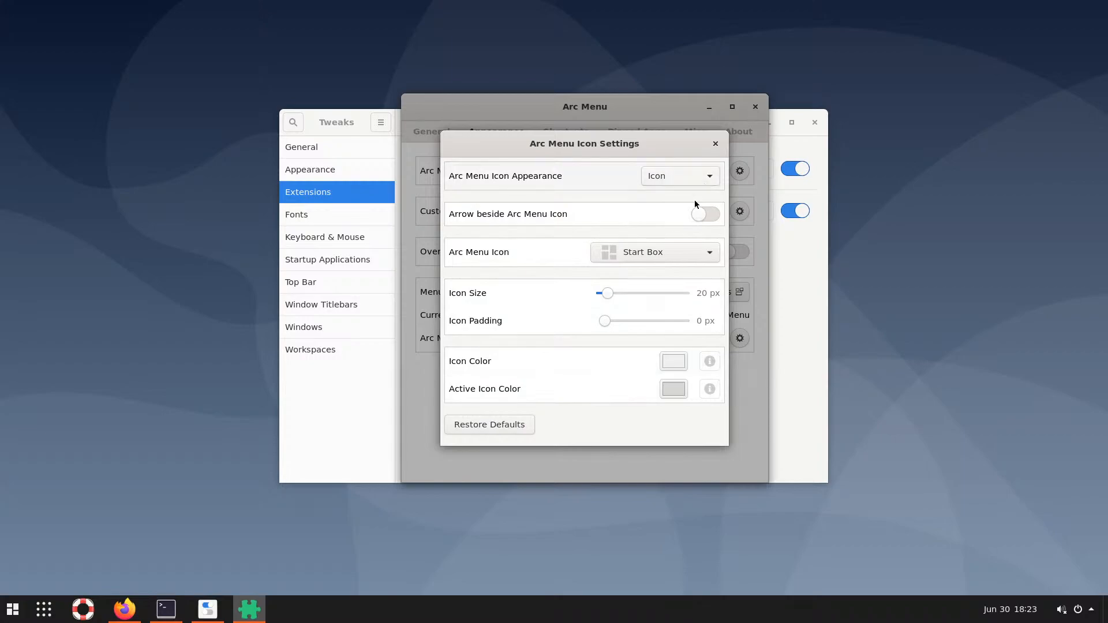
{"action": "left_click_drag", "start_coordinate": [609, 292], "coordinate": [685, 297]}
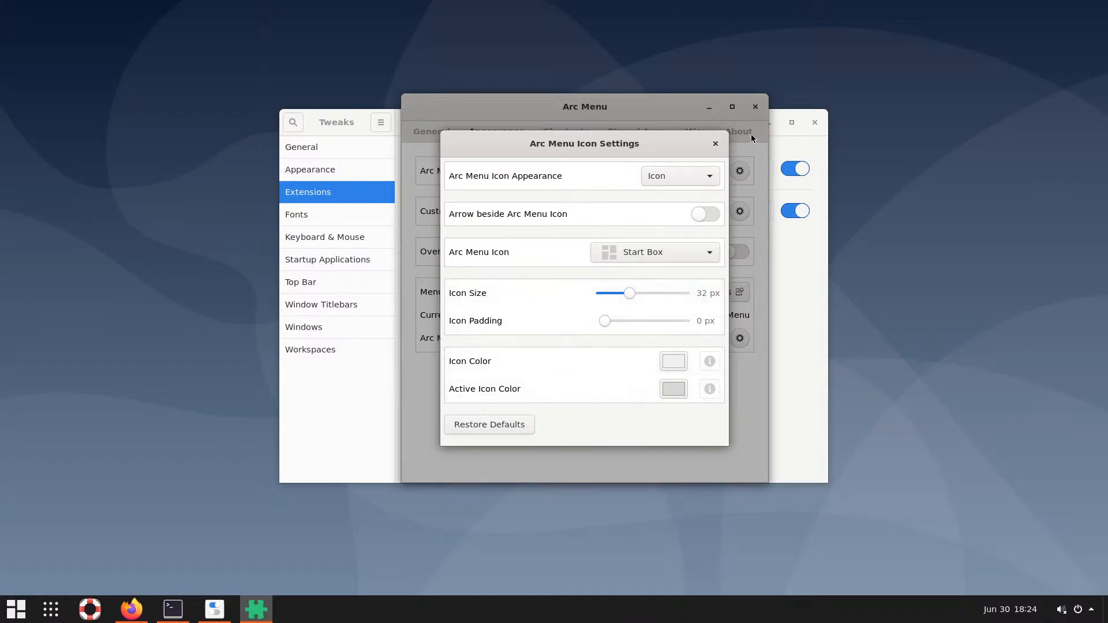
Close the icon settings, Arc Menu settings and Tweaks, then test the new start menu button
{"action": "left_click", "coordinate": [715, 144]}
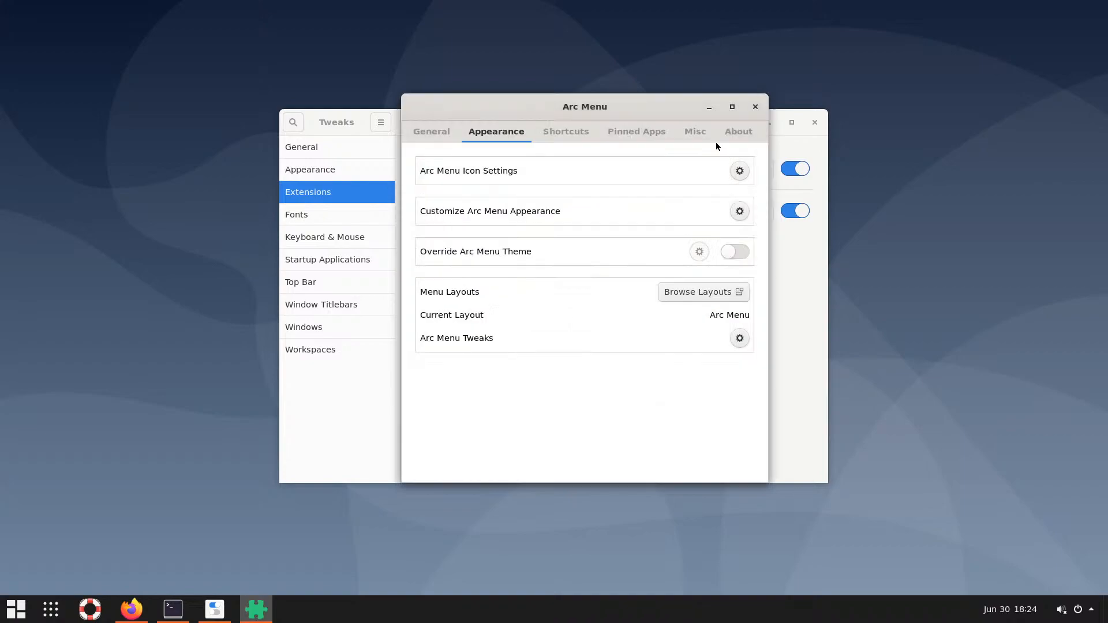
{"action": "left_click", "coordinate": [755, 106]}
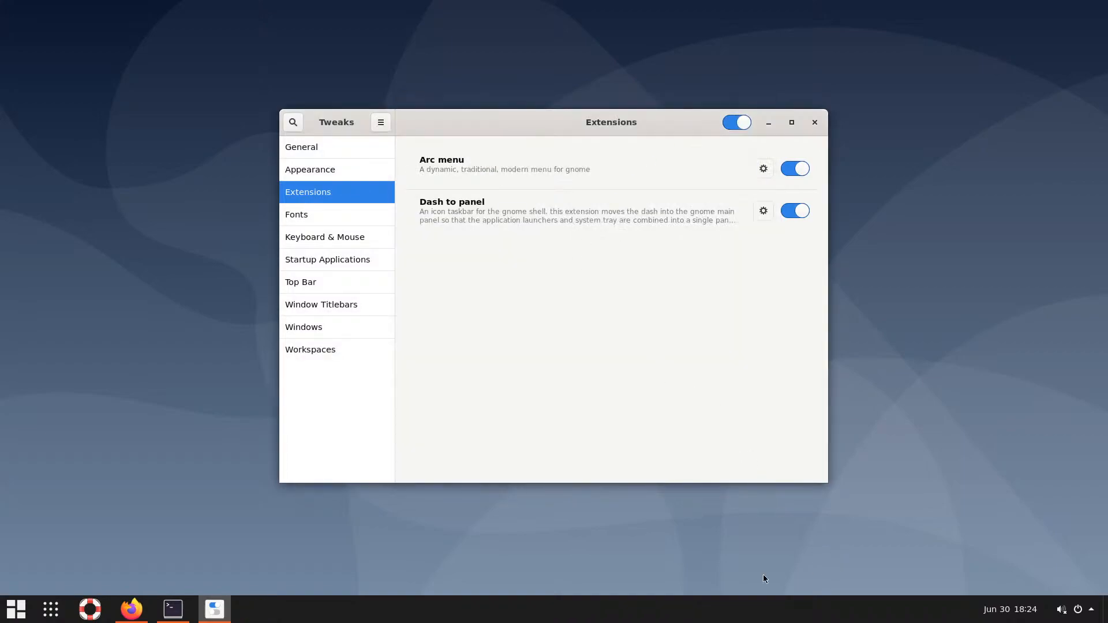
{"action": "left_click", "coordinate": [814, 123]}
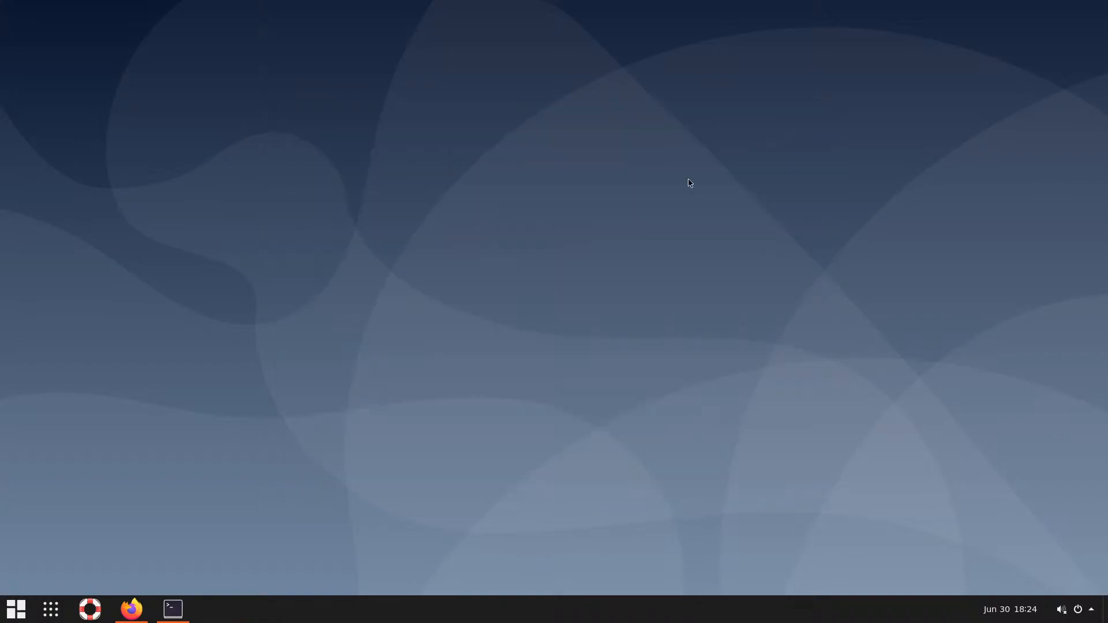
{"action": "left_click", "coordinate": [16, 611]}
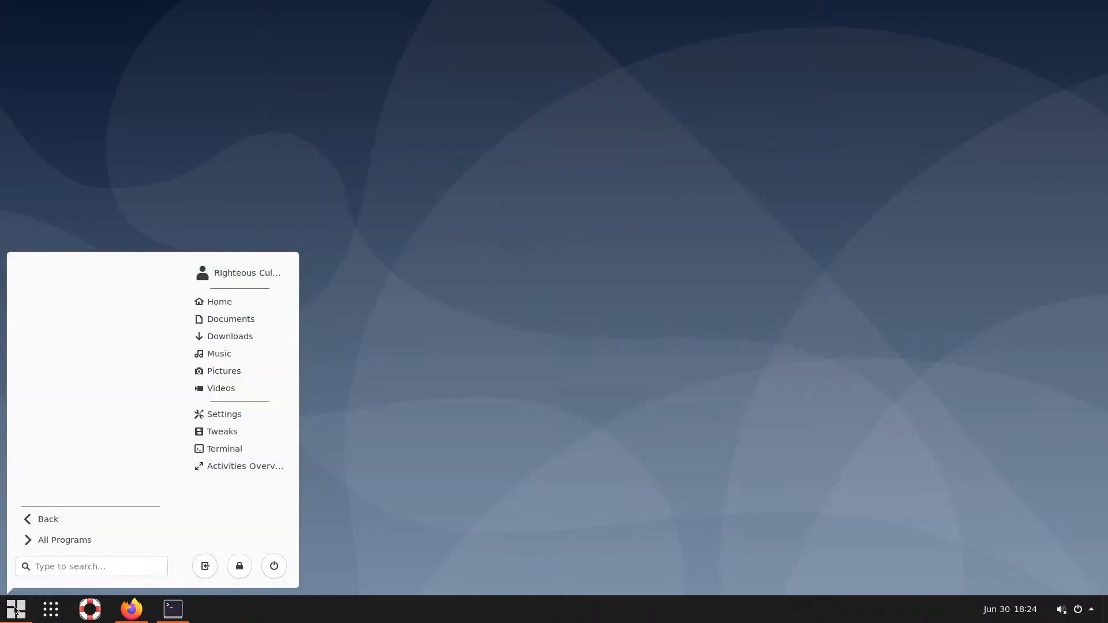
{"action": "left_click", "coordinate": [57, 614]}
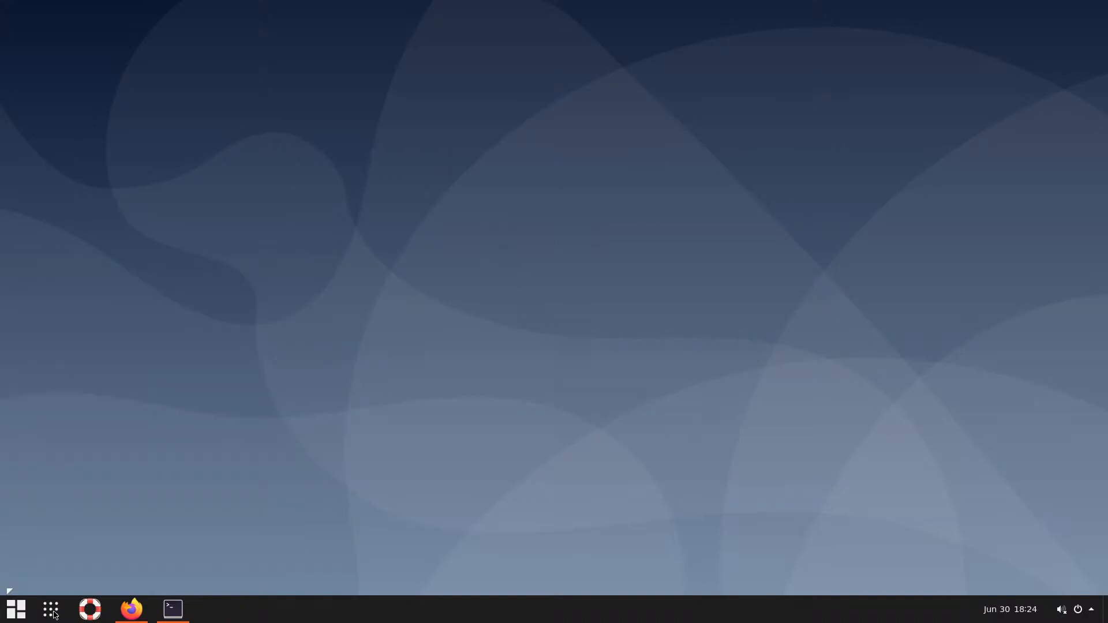
Bring up the Terminal window and minimise it to clear the desktop
{"action": "left_click", "coordinate": [175, 614]}
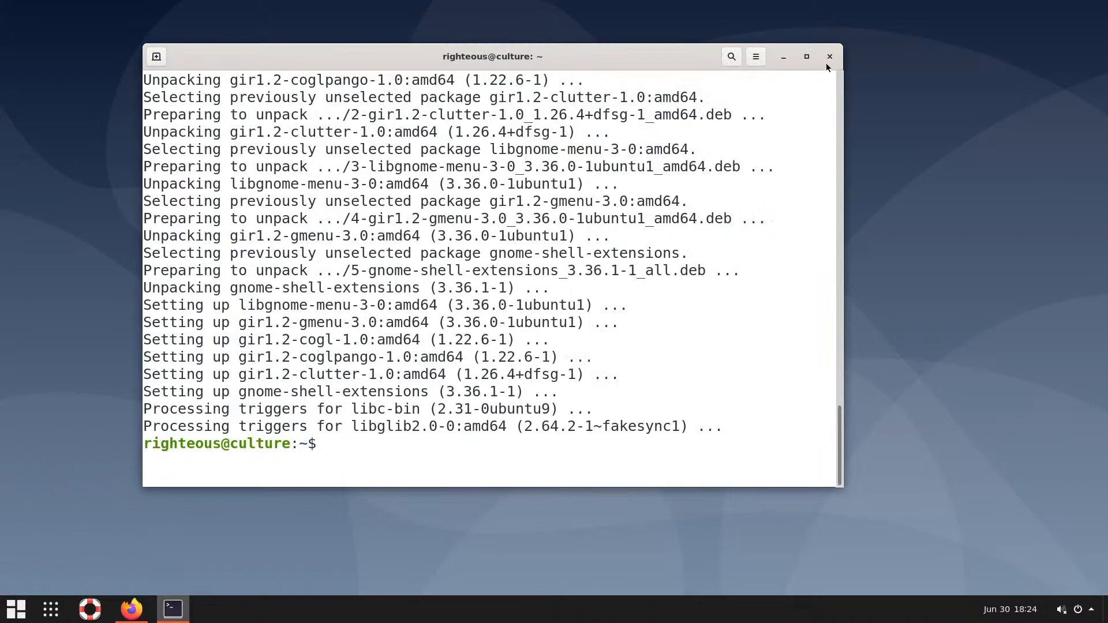
{"action": "left_click", "coordinate": [783, 56]}
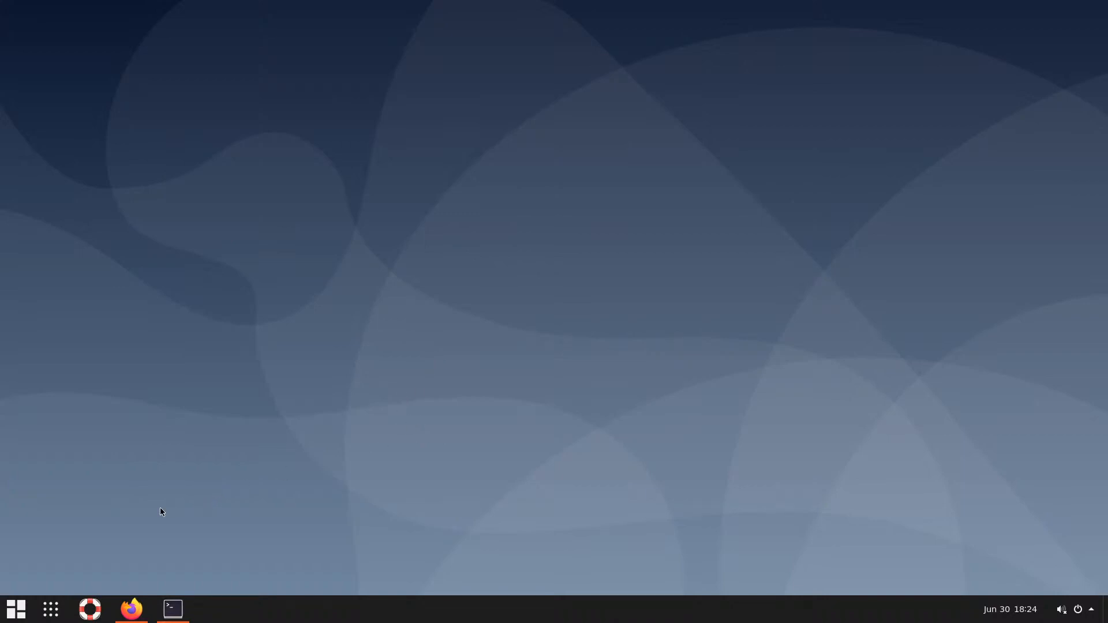
Restore Firefox and search Google for 'gnome-look'
{"action": "left_click", "coordinate": [130, 605]}
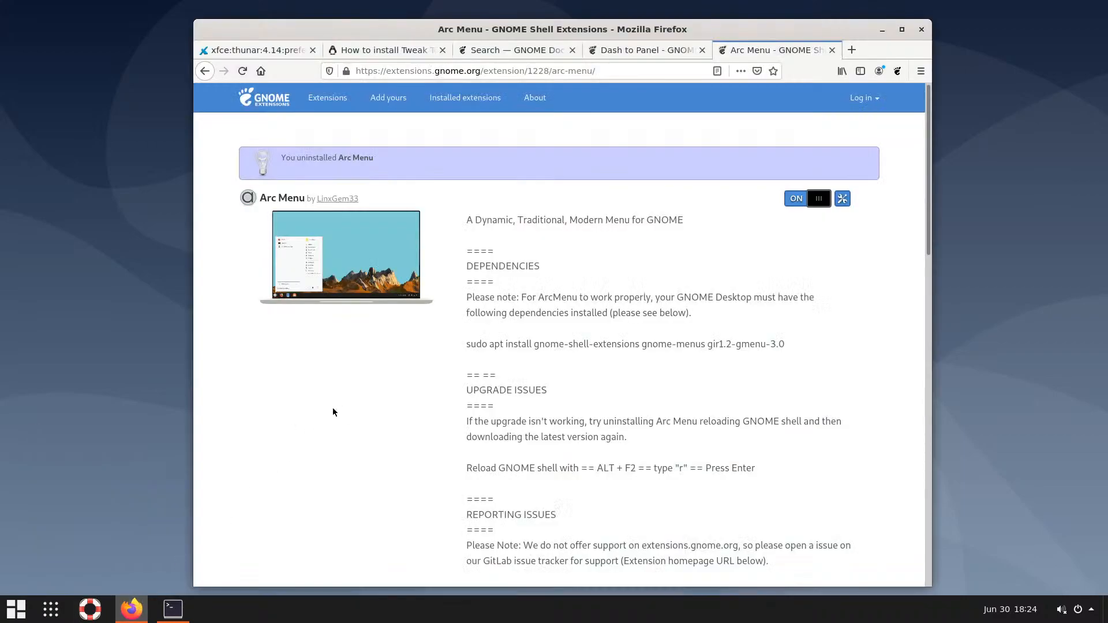
{"action": "left_click", "coordinate": [603, 71]}
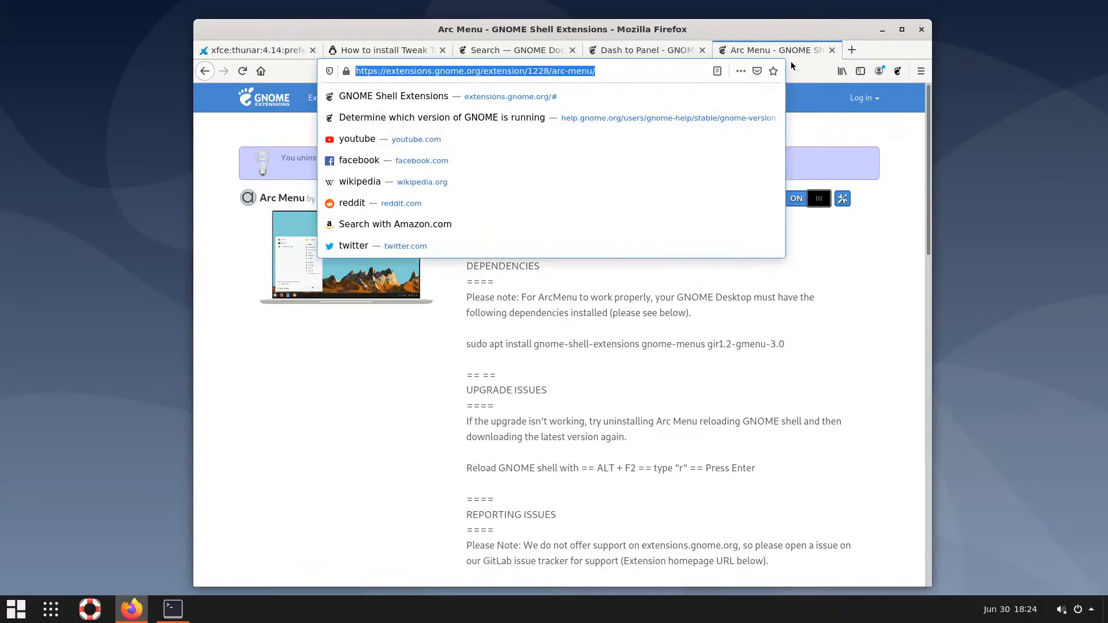
{"action": "left_click", "coordinate": [271, 51]}
{"action": "left_click", "coordinate": [434, 70]}
{"action": "type", "text": "gn"}
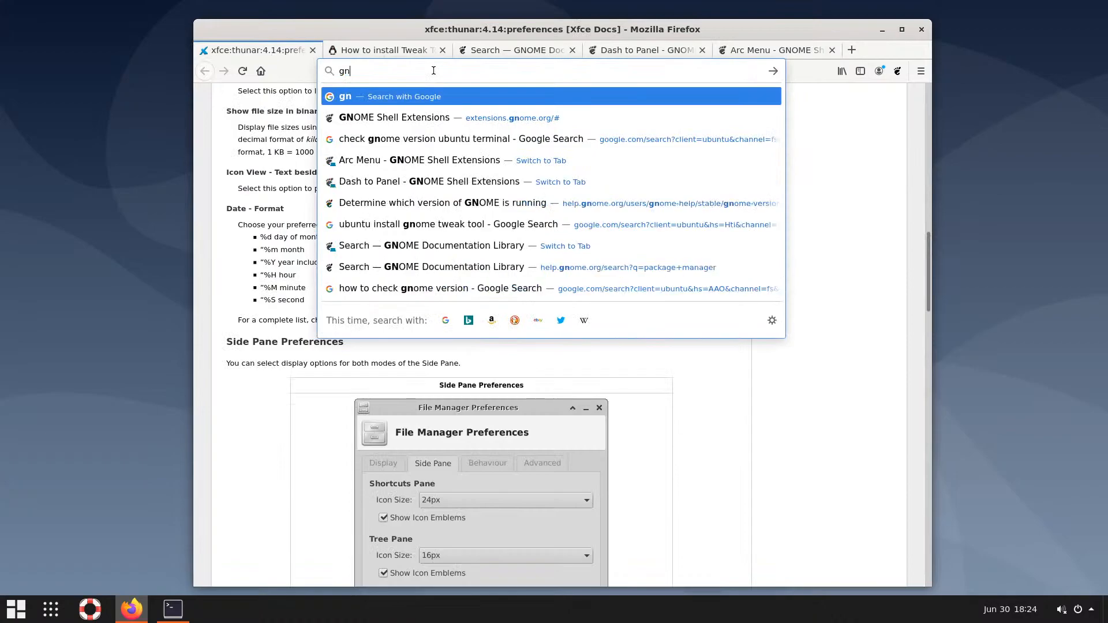
{"action": "type", "text": "ome loo"}
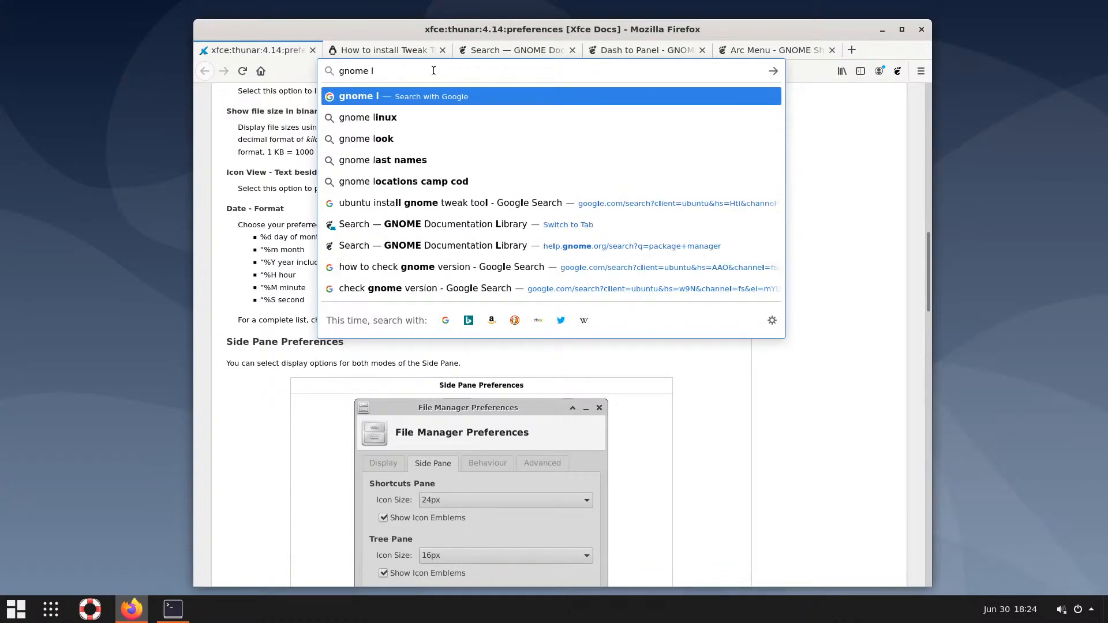
{"action": "key", "text": "BackSpace"}
{"action": "key", "text": "BackSpace"}
{"action": "key", "text": "BackSpace"}
{"action": "key", "text": "BackSpace"}
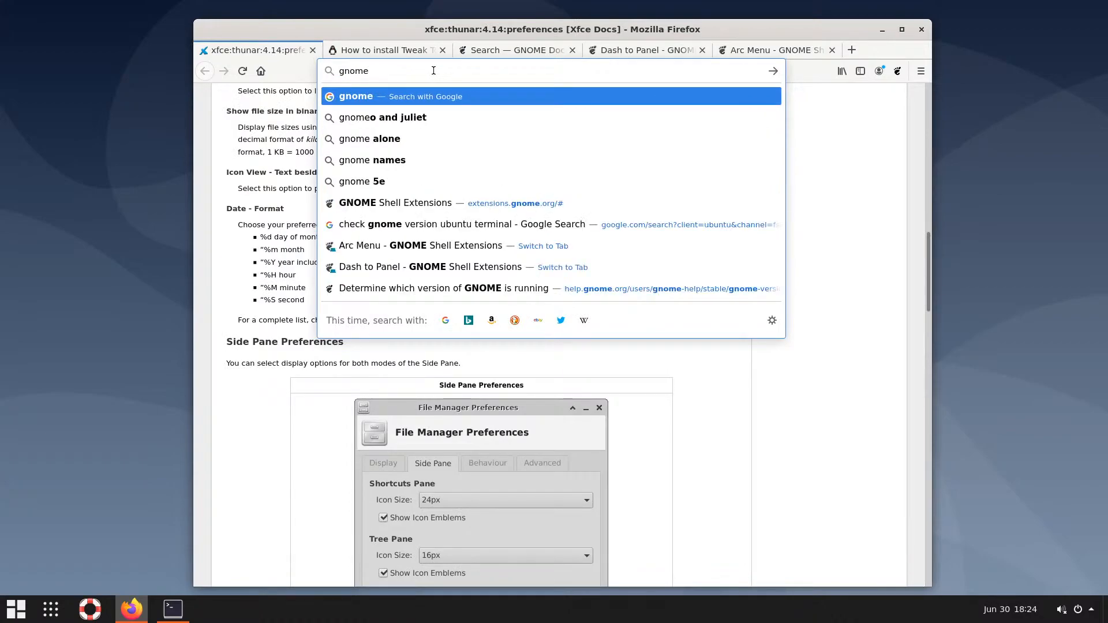
{"action": "type", "text": "-look"}
{"action": "key", "text": "Return"}
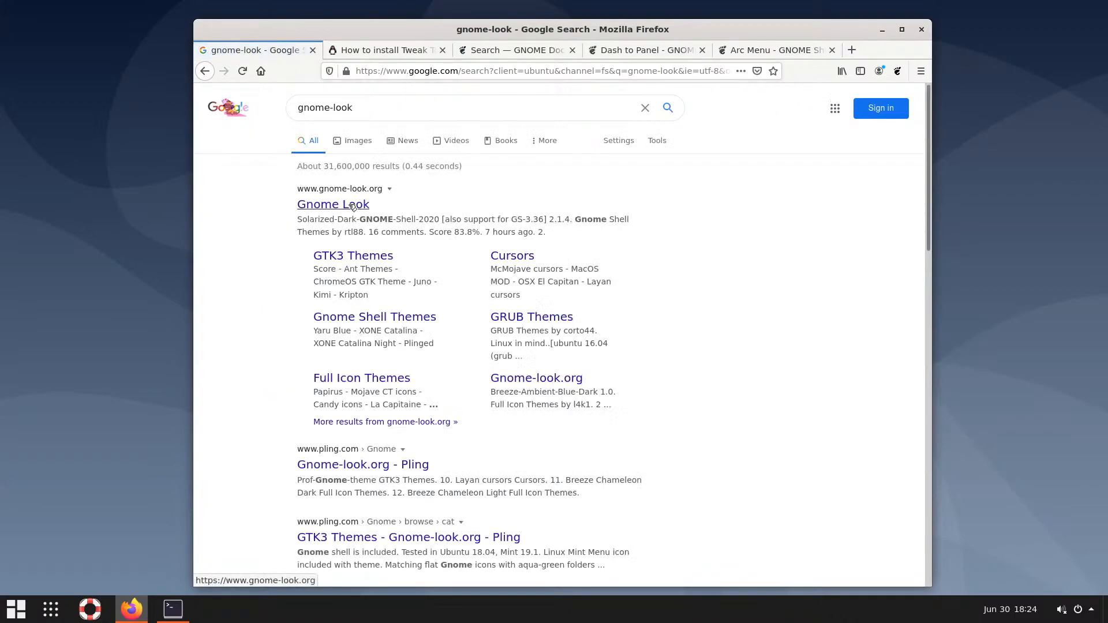
Visit Gnome Look, return, and refine the search to 'gnome-look.org arc collection'
{"action": "left_click", "coordinate": [353, 207]}
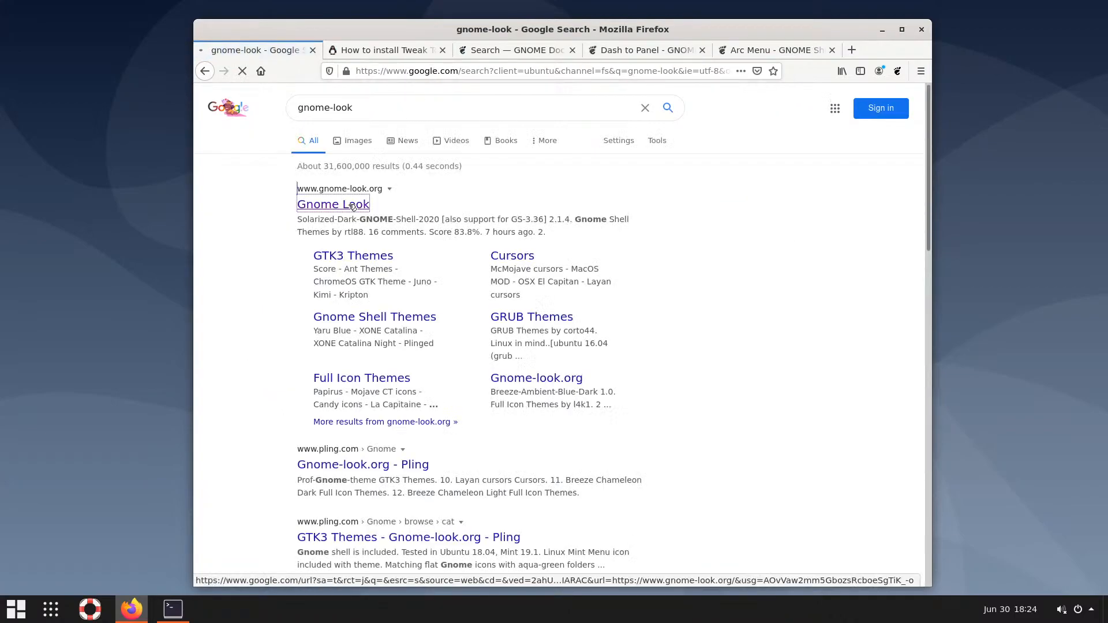
{"action": "left_click", "coordinate": [205, 72]}
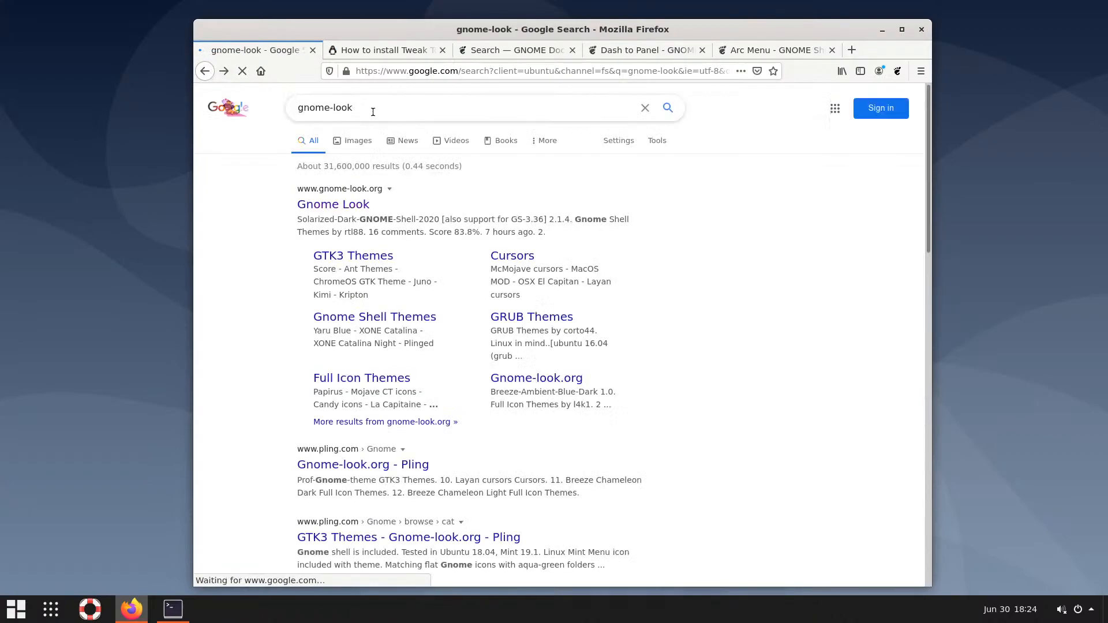
{"action": "left_click", "coordinate": [402, 116]}
{"action": "type", "text": ".org arc collection"}
{"action": "key", "text": "Return"}
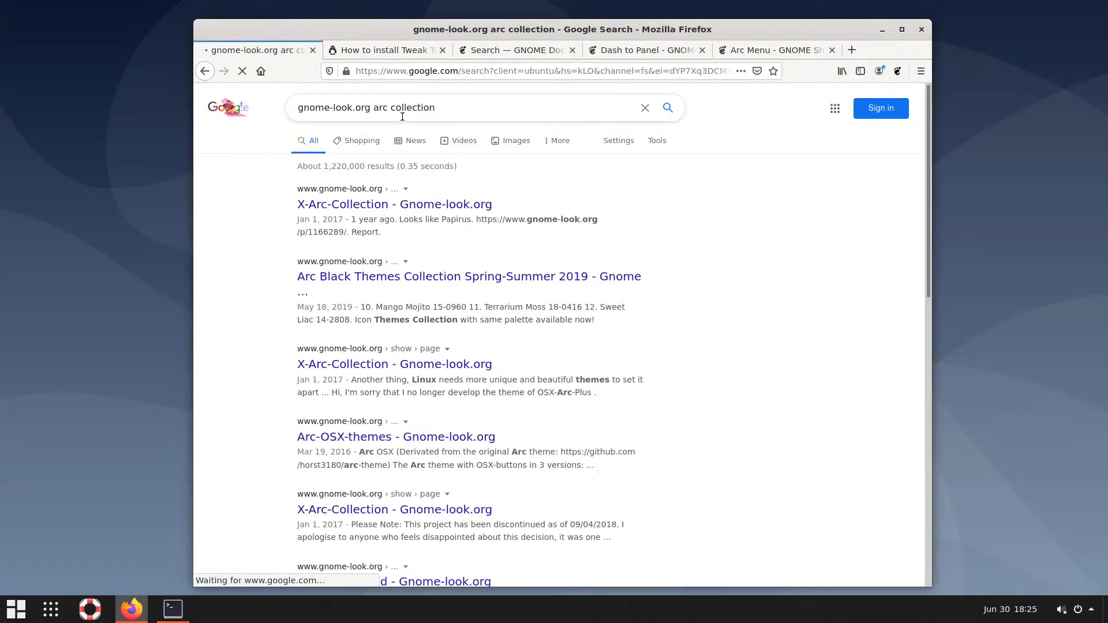
Open the X-Arc-Collection theme page and its GitLab source in a new tab
{"action": "left_click", "coordinate": [396, 208]}
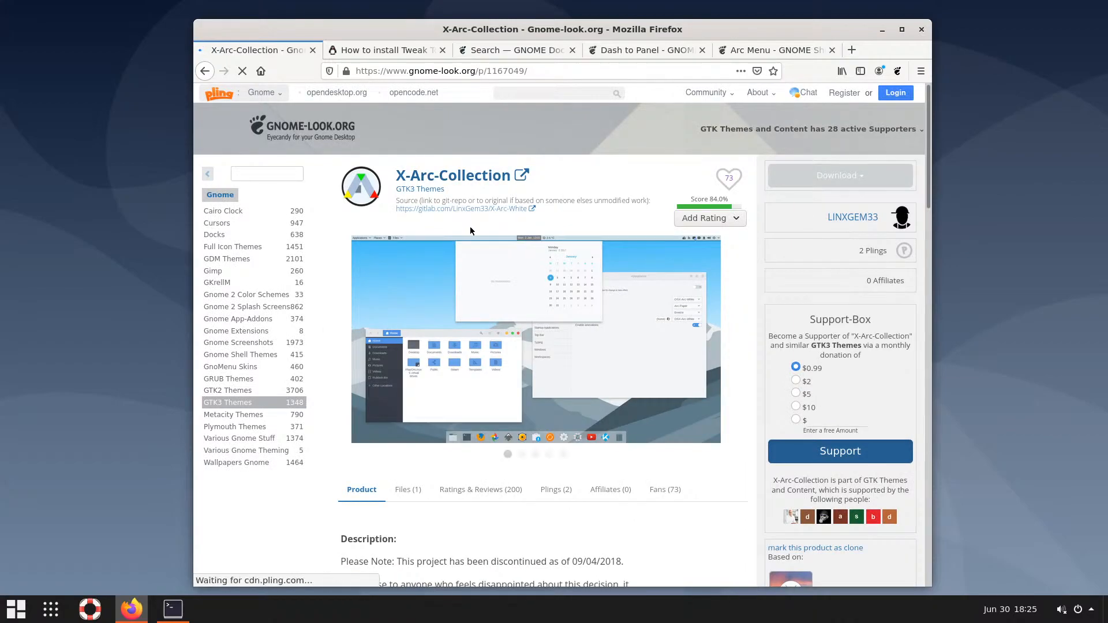
{"action": "scroll", "coordinate": [409, 395], "scroll_direction": "down", "scroll_amount": 2}
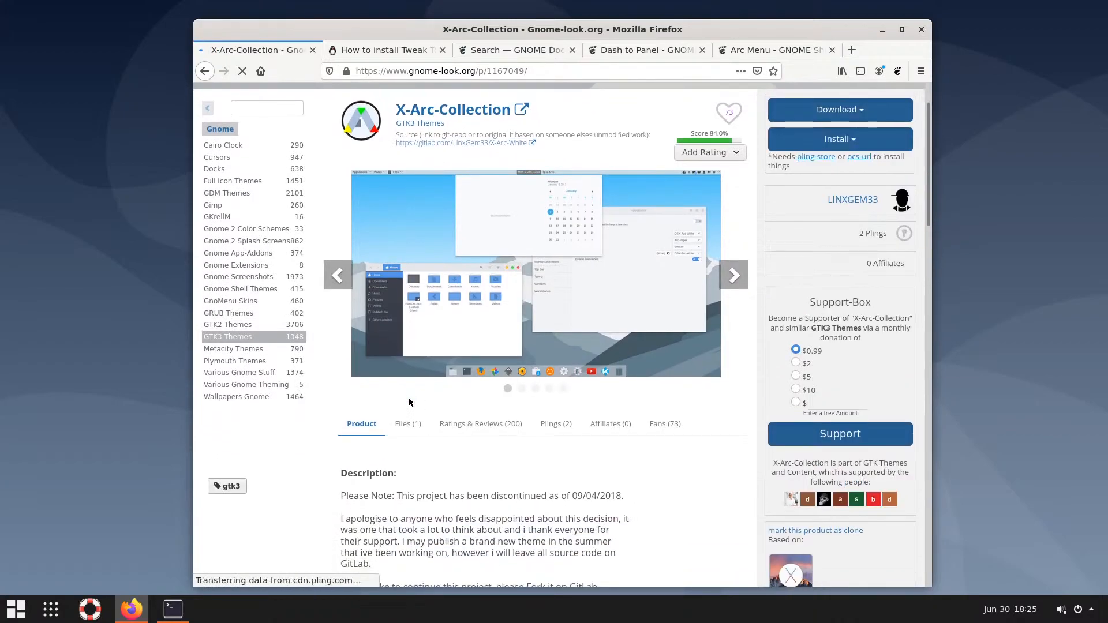
{"action": "scroll", "coordinate": [408, 397], "scroll_direction": "down", "scroll_amount": 2}
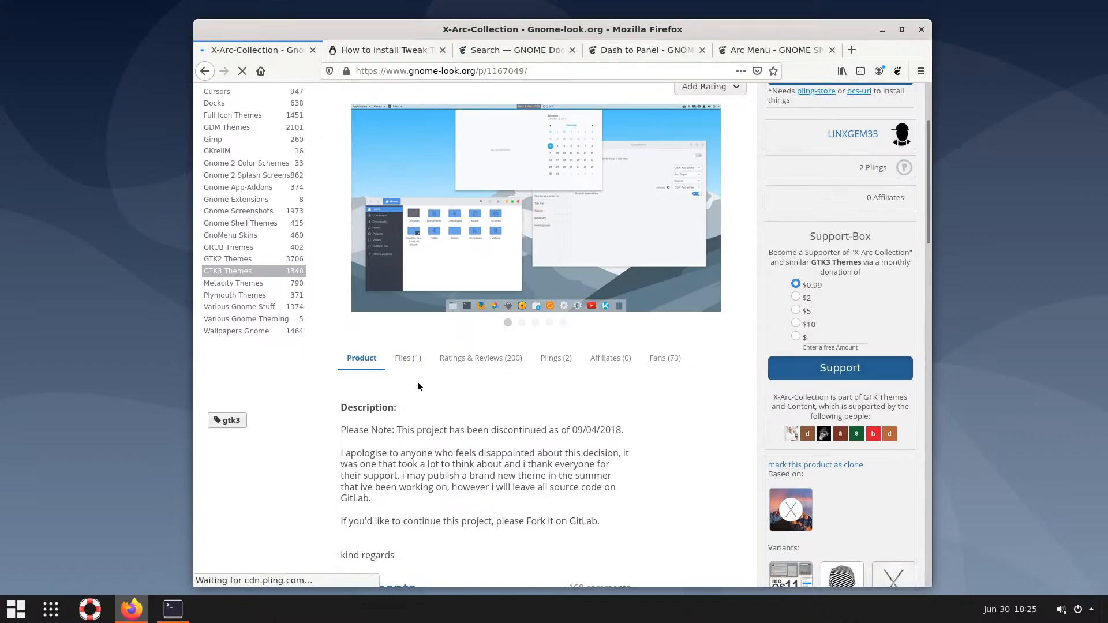
{"action": "scroll", "coordinate": [423, 365], "scroll_direction": "up", "scroll_amount": 4}
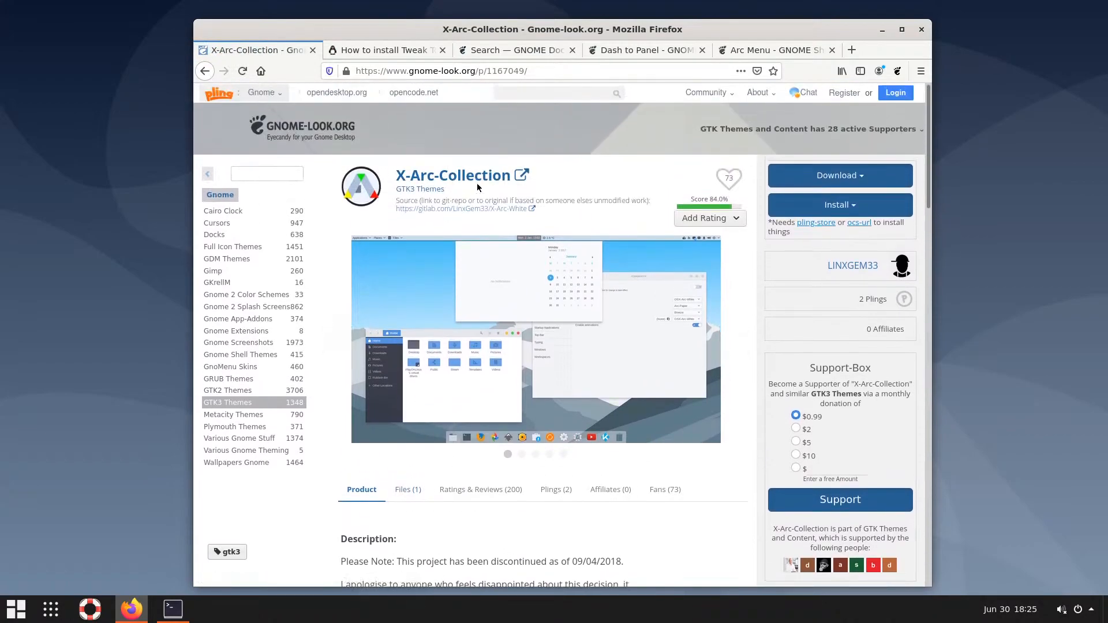
{"action": "scroll", "coordinate": [455, 250], "scroll_direction": "down", "scroll_amount": 3}
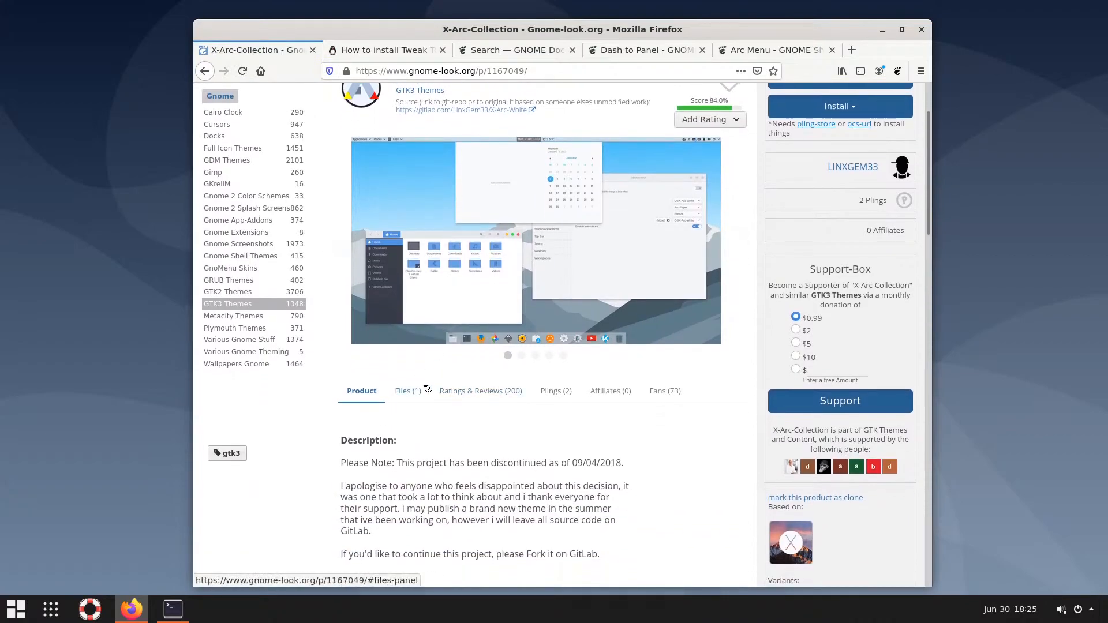
{"action": "scroll", "coordinate": [422, 385], "scroll_direction": "down", "scroll_amount": 5}
{"action": "scroll", "coordinate": [423, 387], "scroll_direction": "up", "scroll_amount": 4}
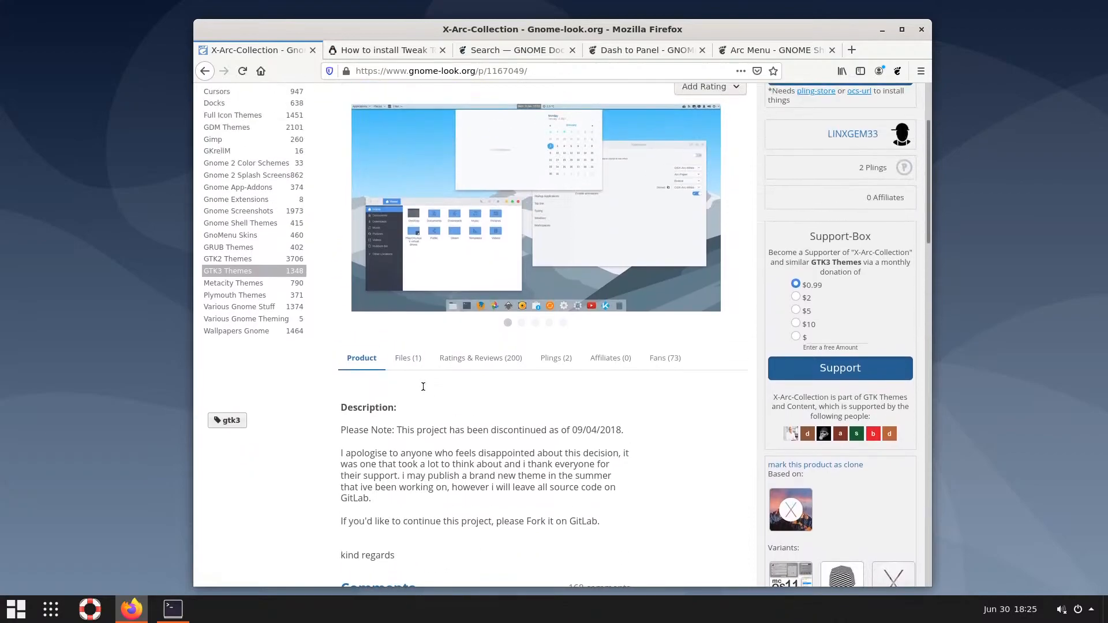
{"action": "scroll", "coordinate": [423, 386], "scroll_direction": "up", "scroll_amount": 4}
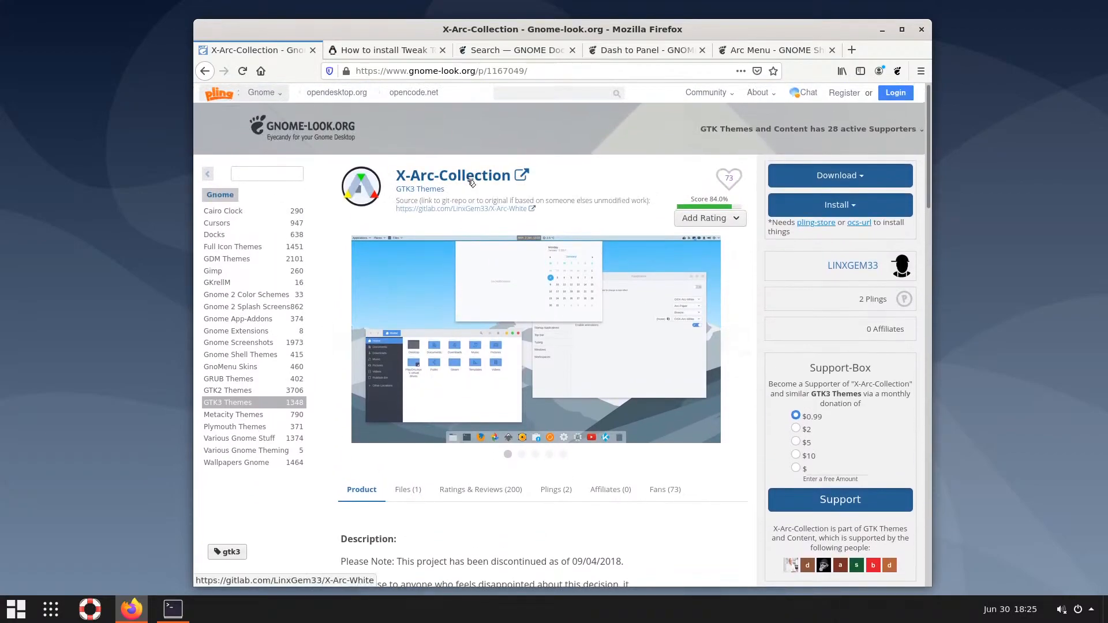
{"action": "left_click", "coordinate": [420, 209]}
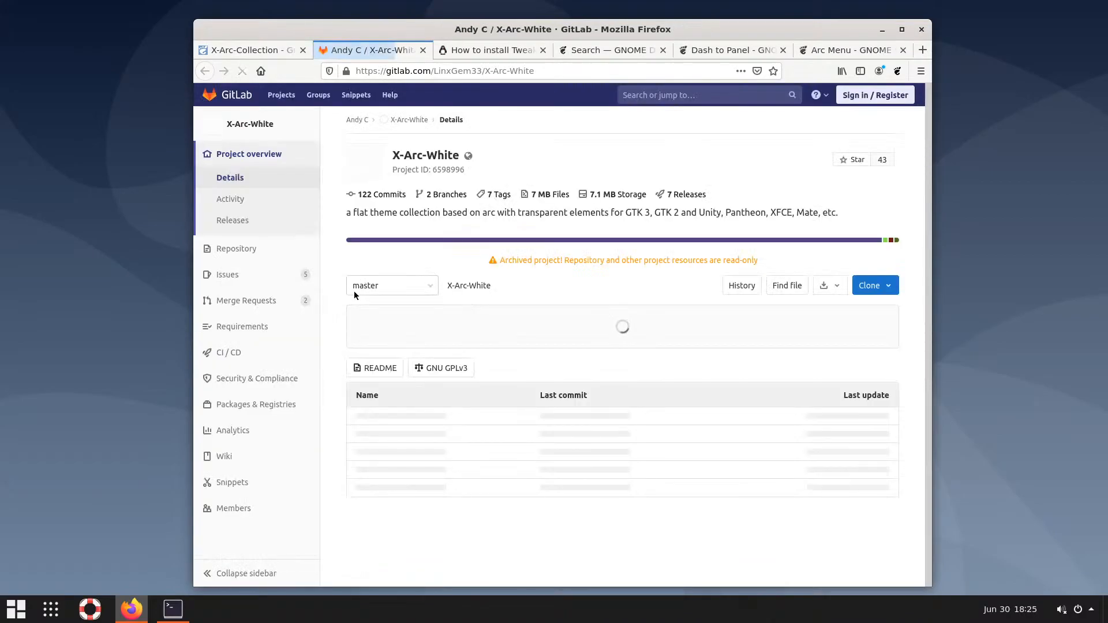
Show X-Arc-Collection's Files list with X-Arc-Collection-v1.4.9.zip, after browsing the X-Arc-White GitLab project
{"action": "left_click", "coordinate": [234, 52]}
{"action": "left_click", "coordinate": [413, 489]}
{"action": "scroll", "coordinate": [419, 475], "scroll_direction": "down", "scroll_amount": 3}
{"action": "scroll", "coordinate": [418, 474], "scroll_direction": "down", "scroll_amount": 1}
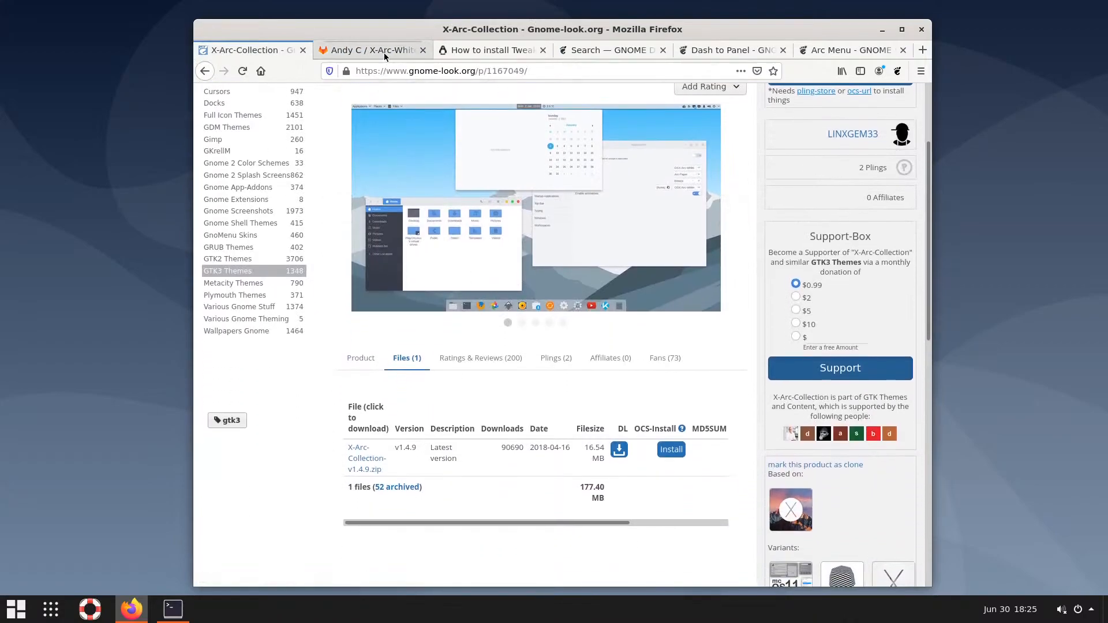
{"action": "left_click", "coordinate": [375, 51]}
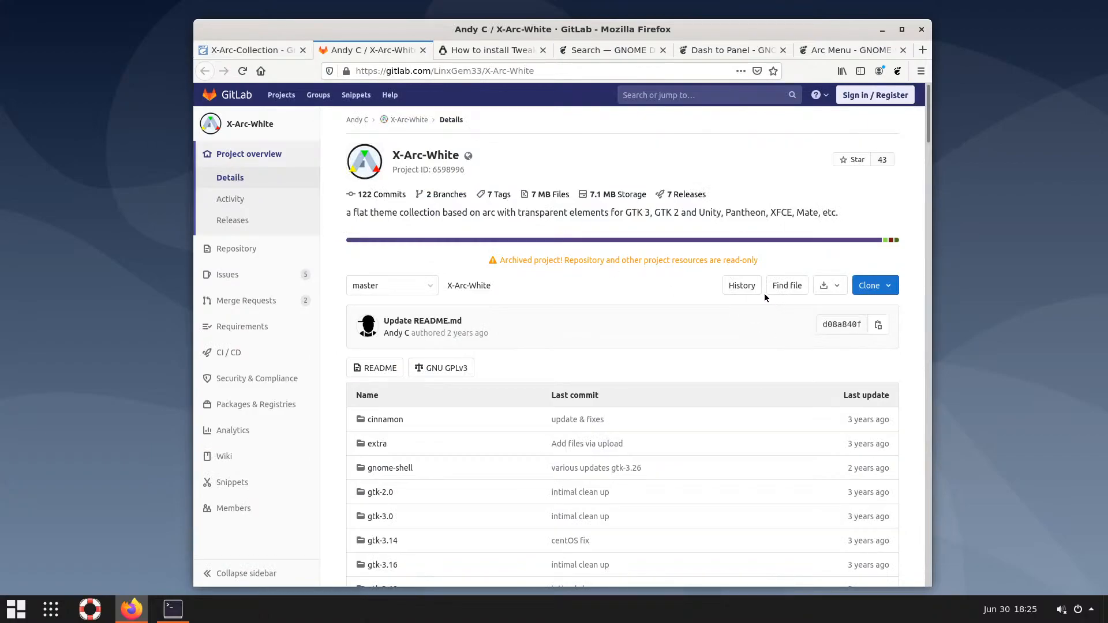
{"action": "scroll", "coordinate": [764, 293], "scroll_direction": "down", "scroll_amount": 1}
{"action": "scroll", "coordinate": [764, 293], "scroll_direction": "up", "scroll_amount": 1}
{"action": "scroll", "coordinate": [774, 324], "scroll_direction": "down", "scroll_amount": 4}
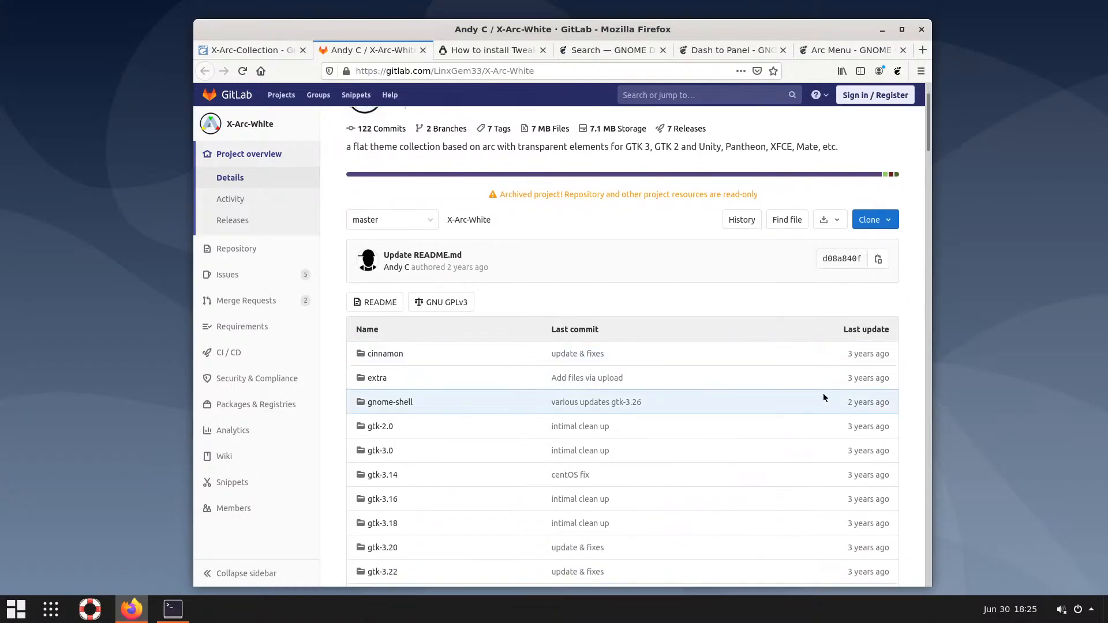
{"action": "scroll", "coordinate": [823, 402], "scroll_direction": "down", "scroll_amount": 8}
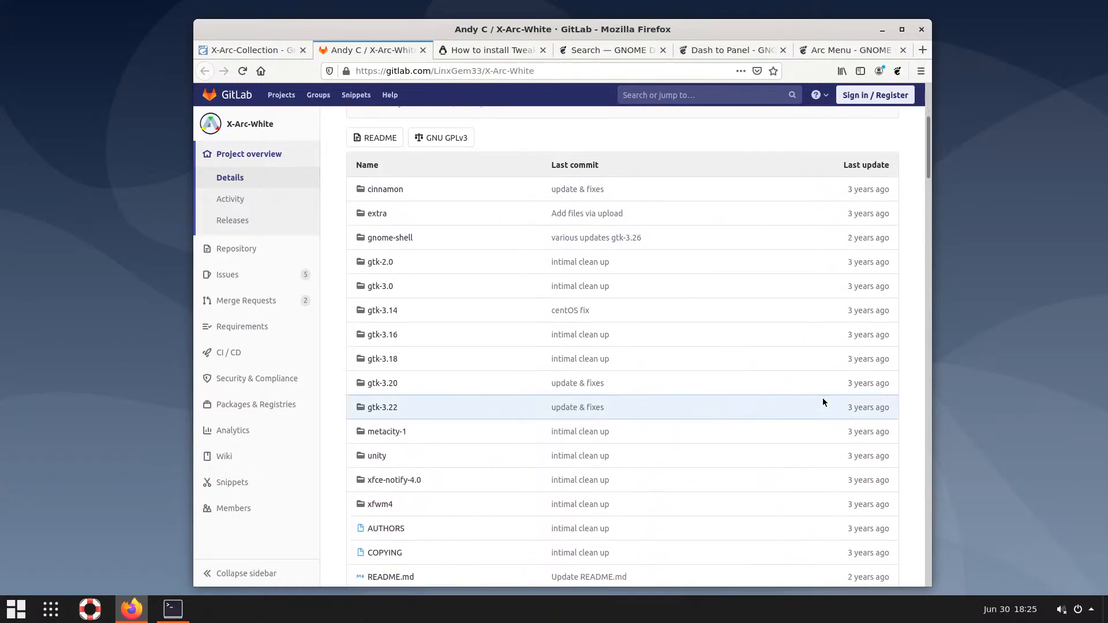
{"action": "scroll", "coordinate": [822, 397], "scroll_direction": "down", "scroll_amount": 2}
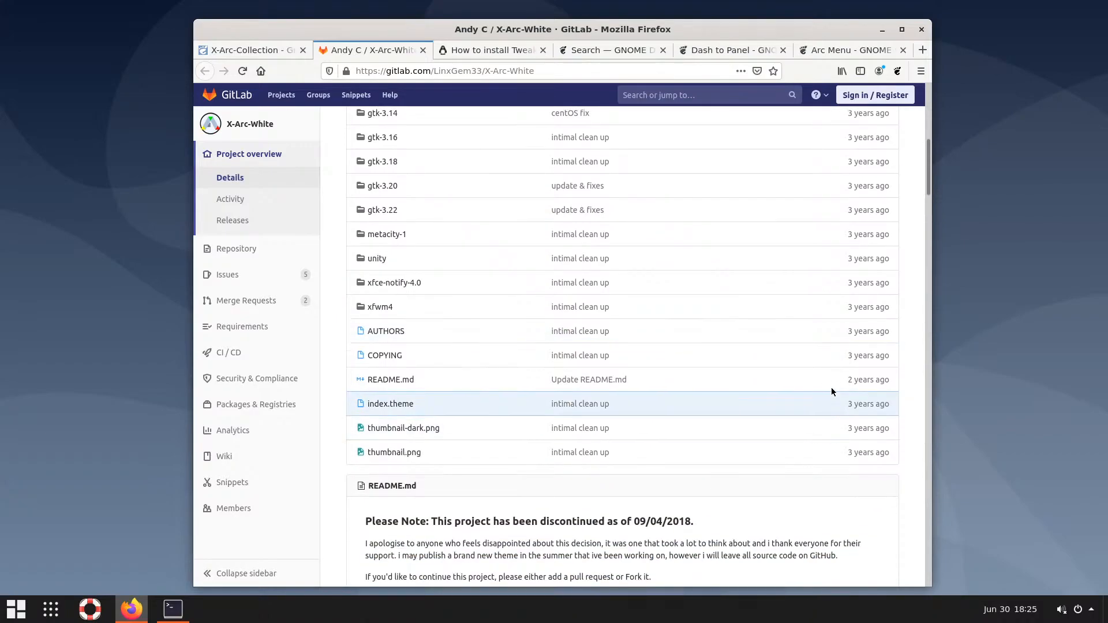
{"action": "scroll", "coordinate": [829, 379], "scroll_direction": "down", "scroll_amount": 2}
{"action": "scroll", "coordinate": [817, 369], "scroll_direction": "up", "scroll_amount": 2}
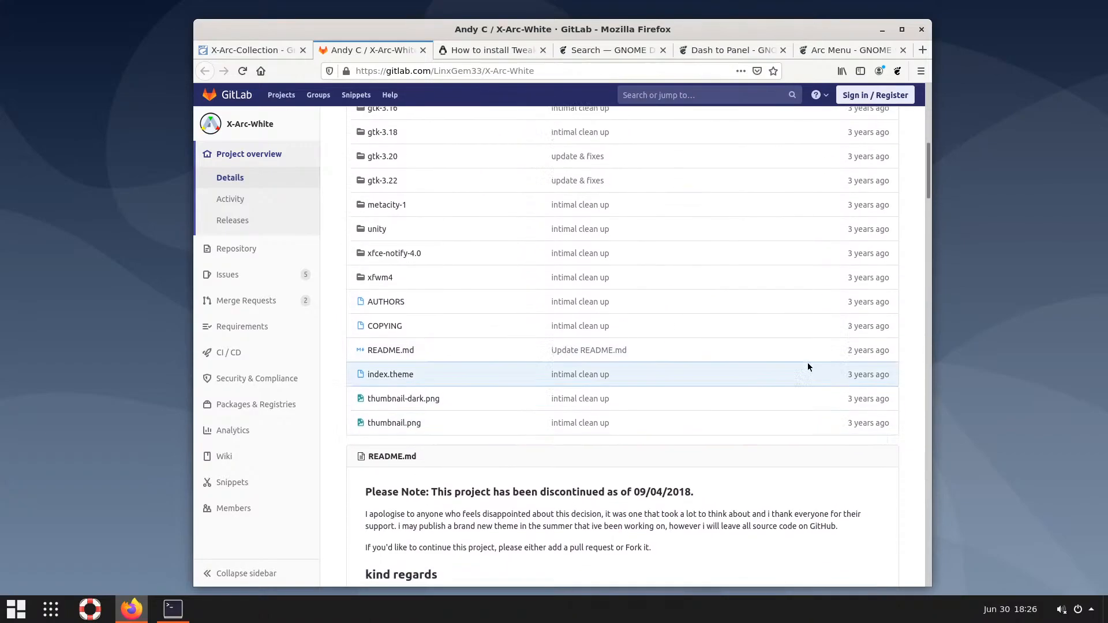
{"action": "left_click", "coordinate": [273, 50]}
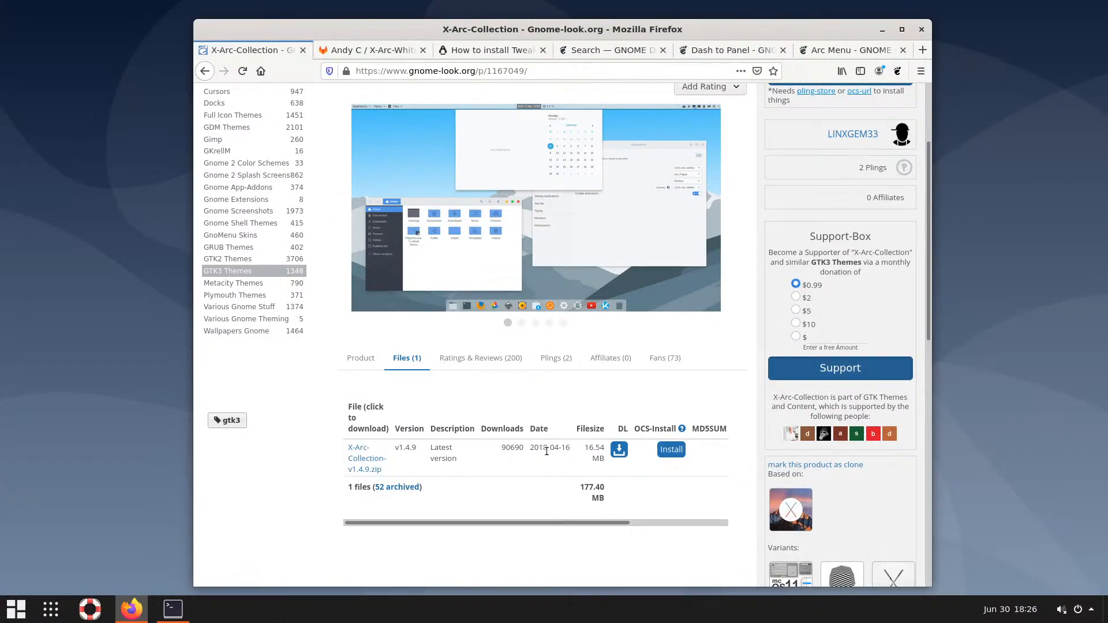
Save X-Arc-Collection-v1.4.9.zip (16.54 MB), then go back and select 'arc collection' in the query
{"action": "left_click", "coordinate": [619, 450]}
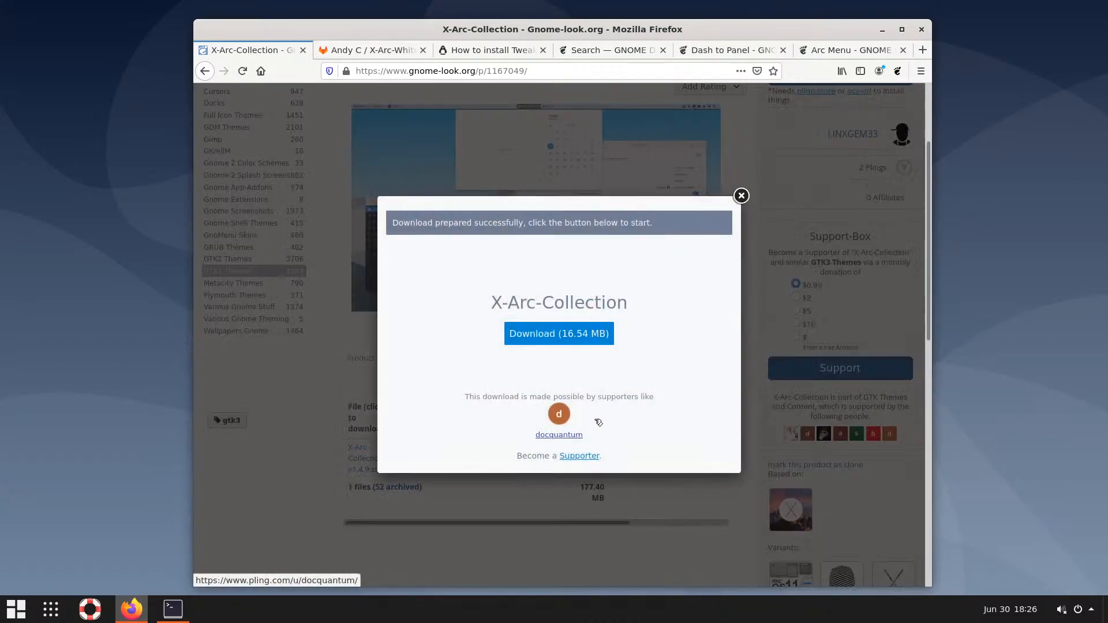
{"action": "left_click", "coordinate": [568, 338]}
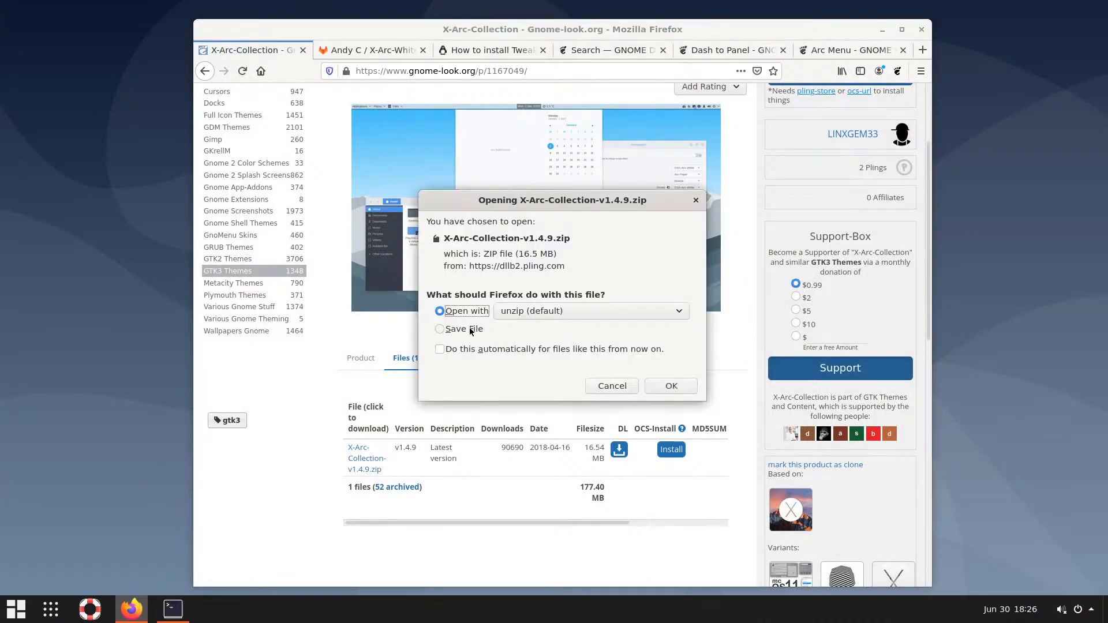
{"action": "left_click", "coordinate": [465, 330]}
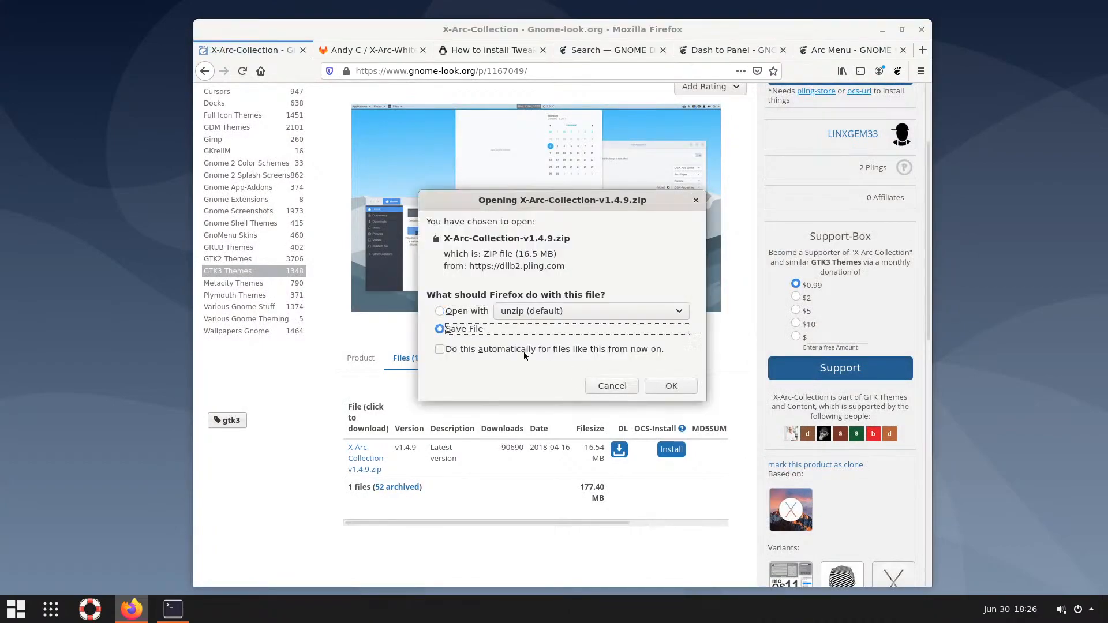
{"action": "left_click", "coordinate": [670, 386]}
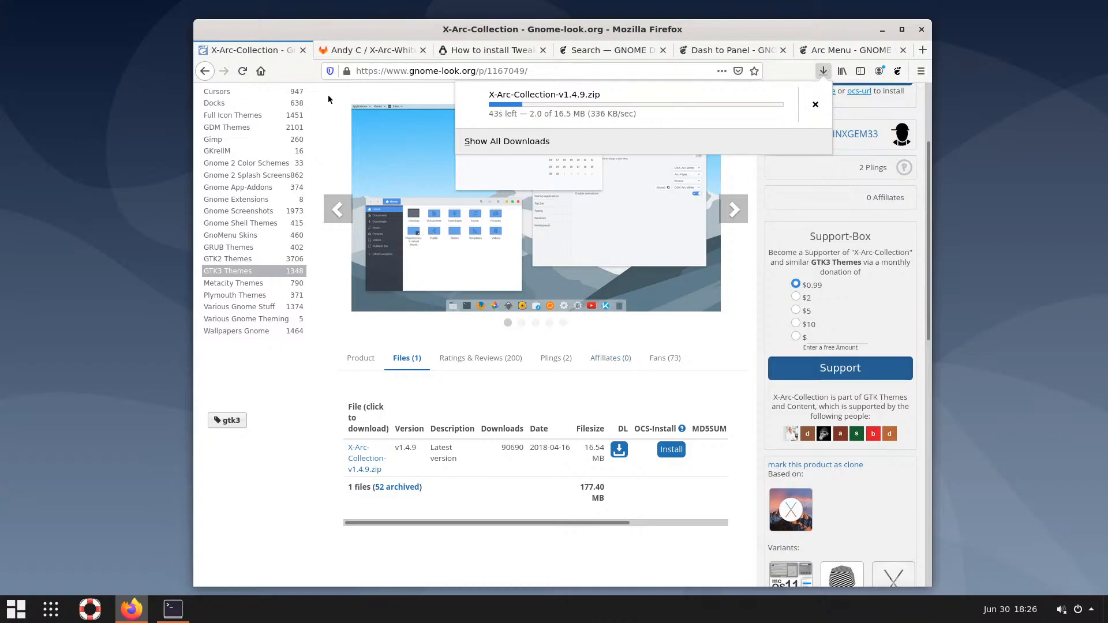
{"action": "left_click", "coordinate": [206, 71]}
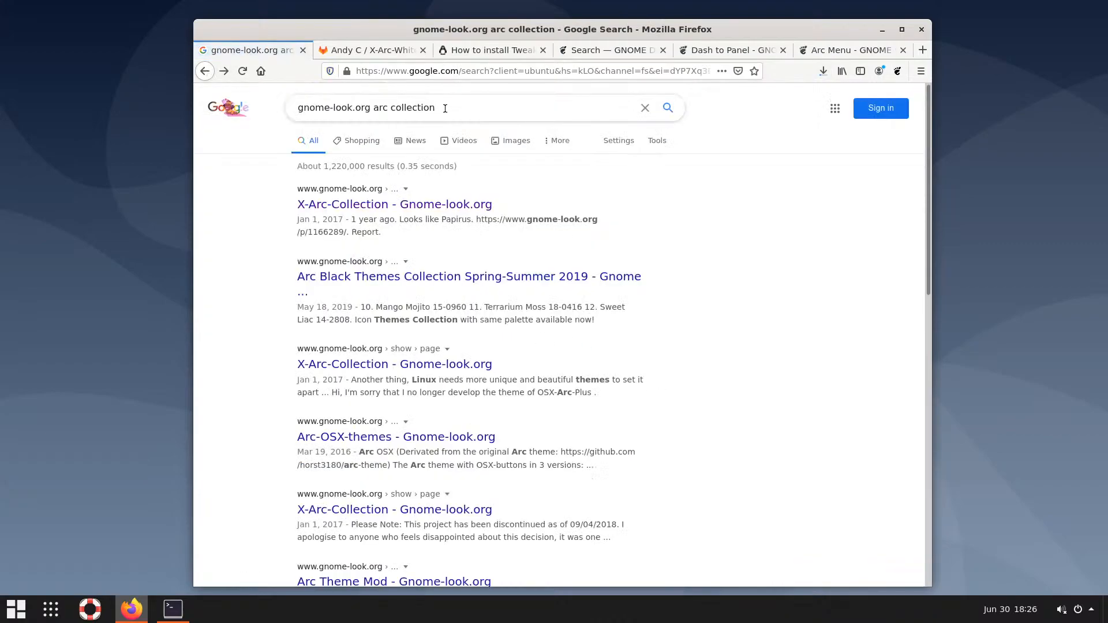
{"action": "left_click_drag", "start_coordinate": [435, 106], "coordinate": [372, 107]}
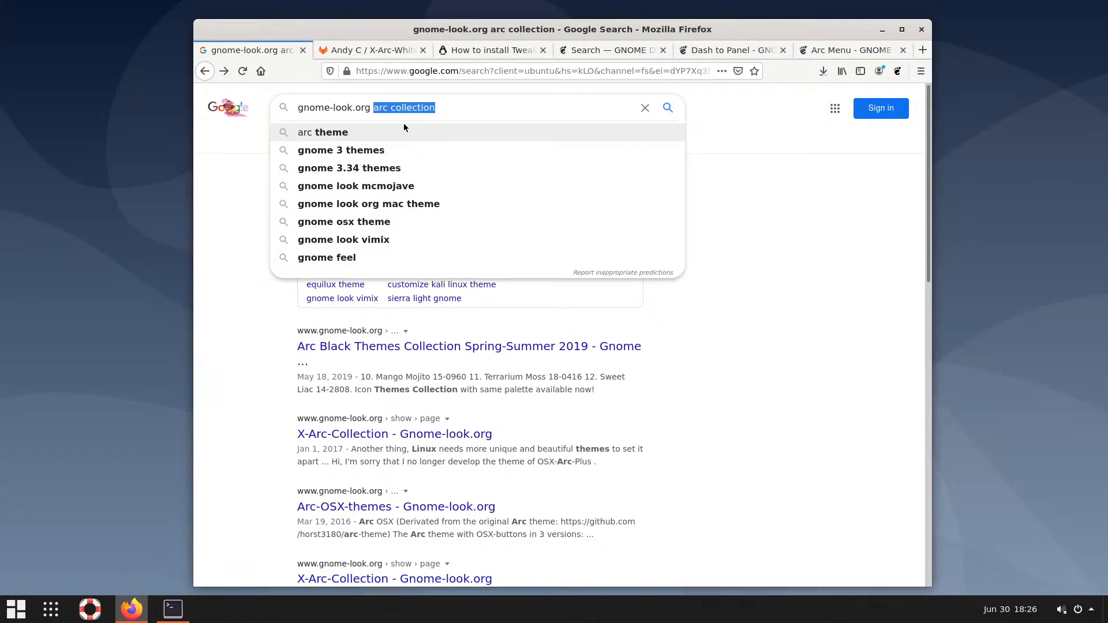
Search Google for 'gnome-look.org la capitaine icons' and open the La Capitaine gnome-look.org result
{"action": "type", "text": "la"}
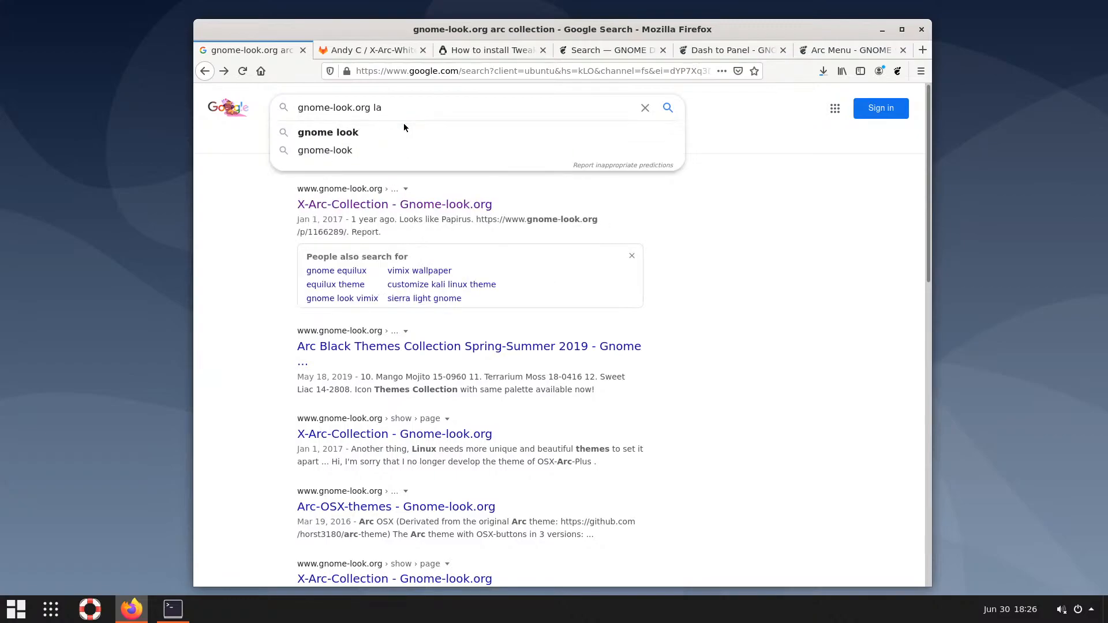
{"action": "type", "text": " cap"}
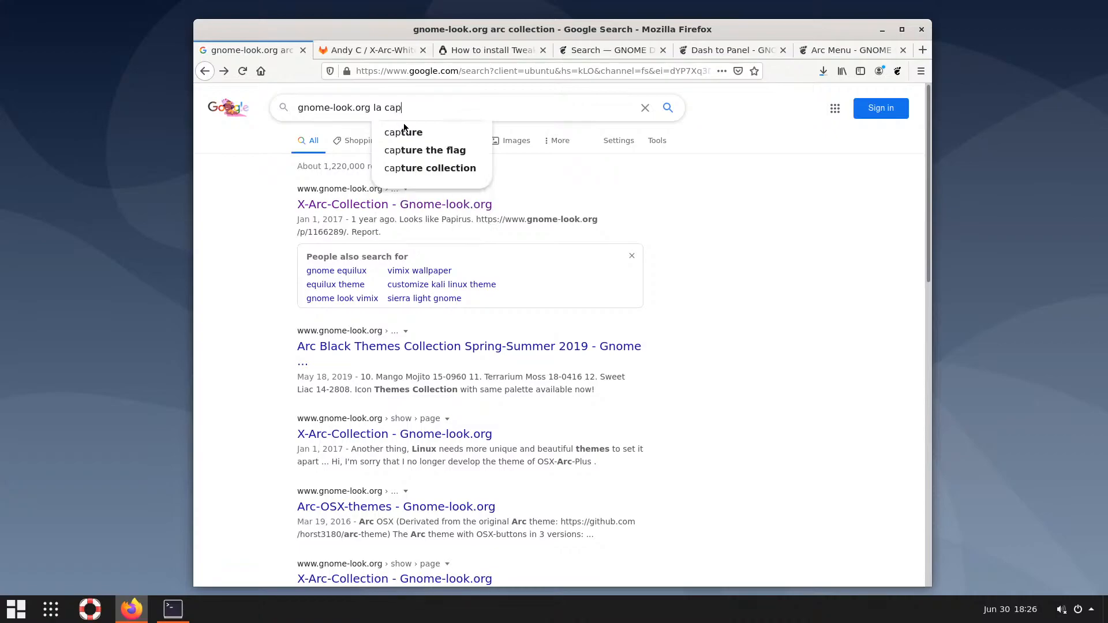
{"action": "type", "text": "itan"}
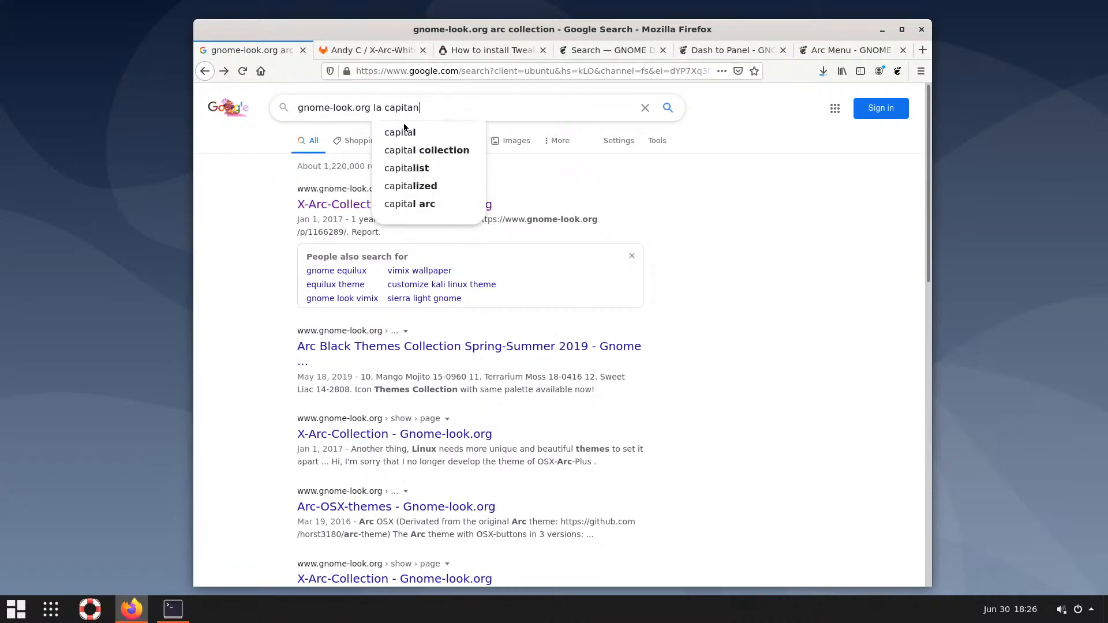
{"action": "key", "text": "BackSpace"}
{"action": "key", "text": "BackSpace"}
{"action": "key", "text": "BackSpace"}
{"action": "type", "text": "tain"}
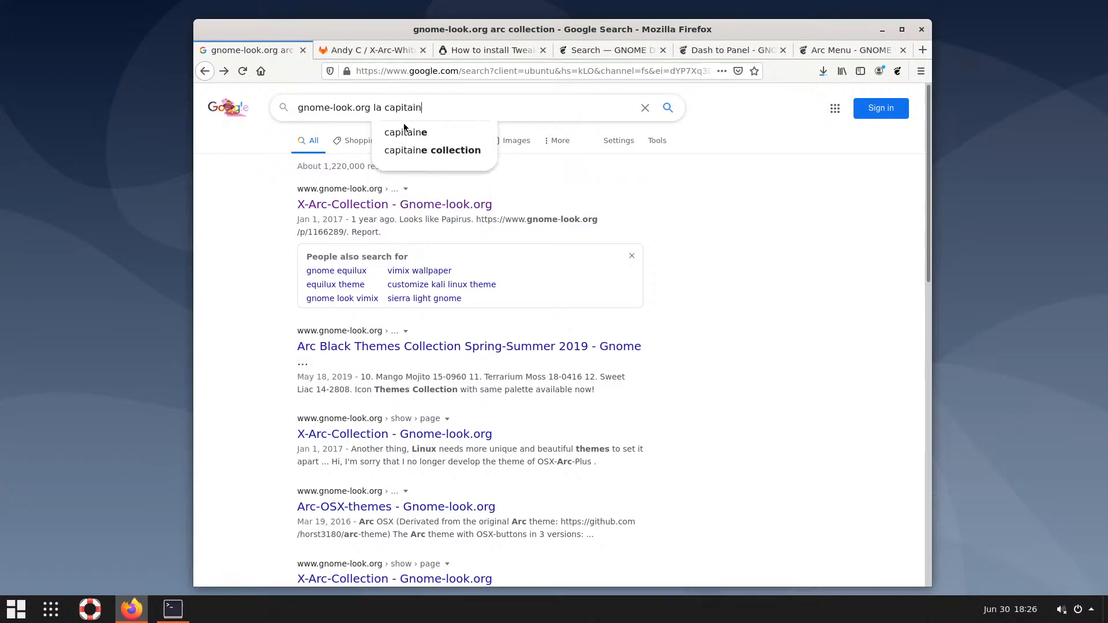
{"action": "type", "text": "e"}
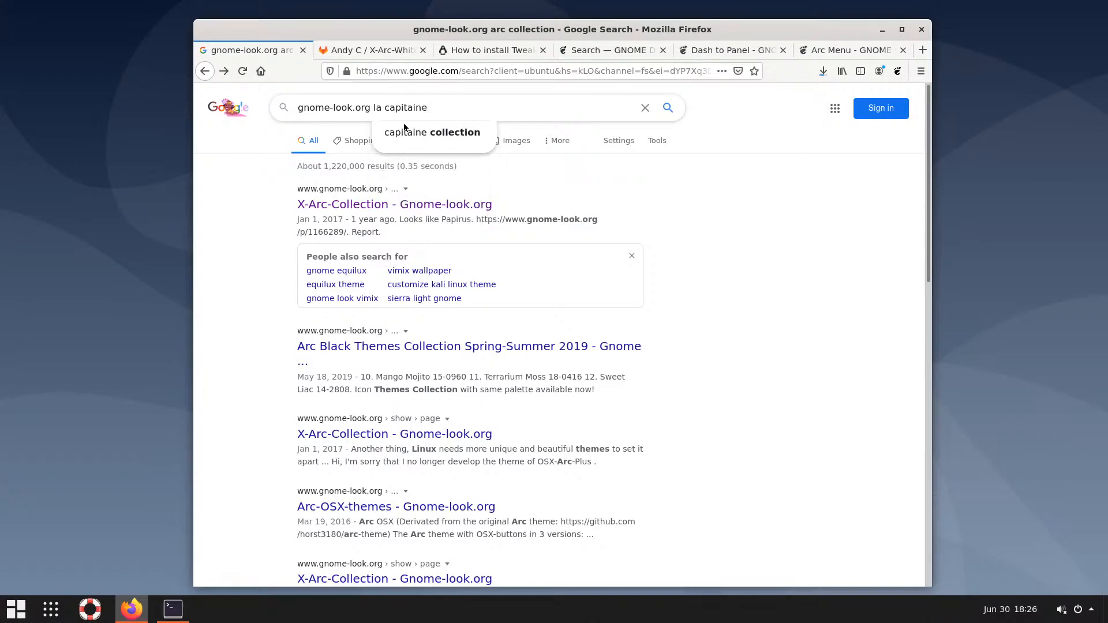
{"action": "key", "text": "Return"}
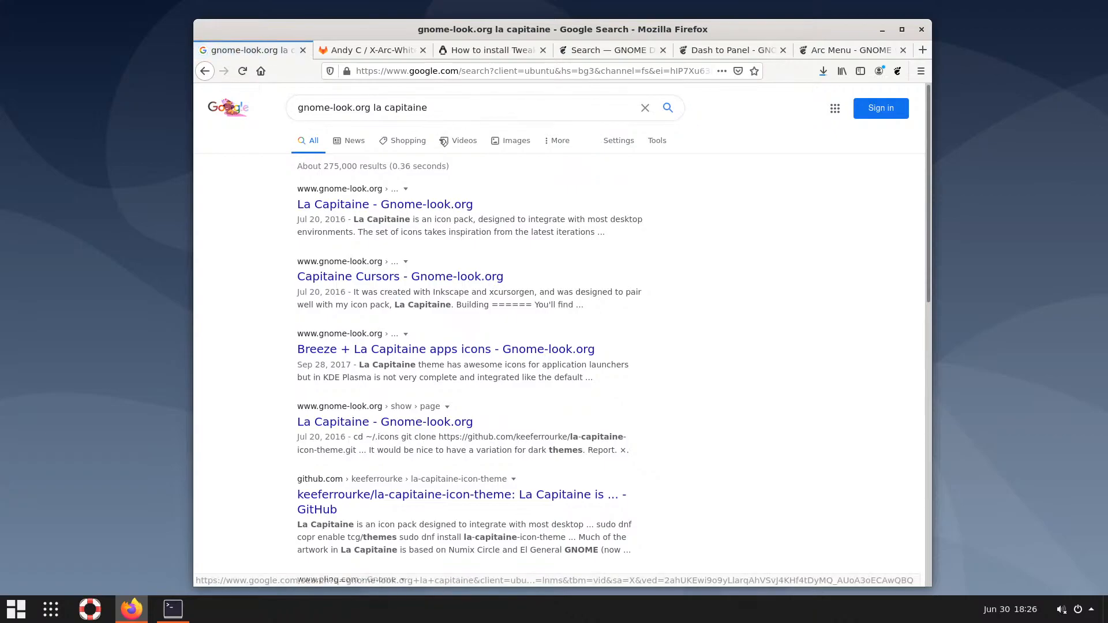
{"action": "left_click", "coordinate": [449, 108]}
{"action": "type", "text": "icon"}
{"action": "left_click", "coordinate": [452, 132]}
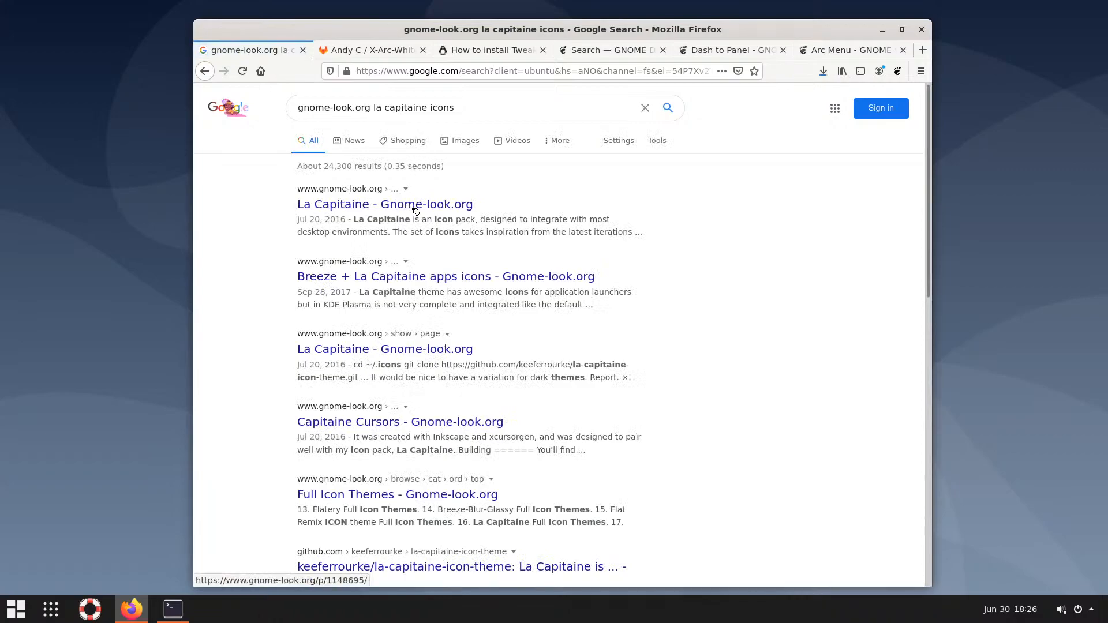
{"action": "left_click", "coordinate": [416, 212]}
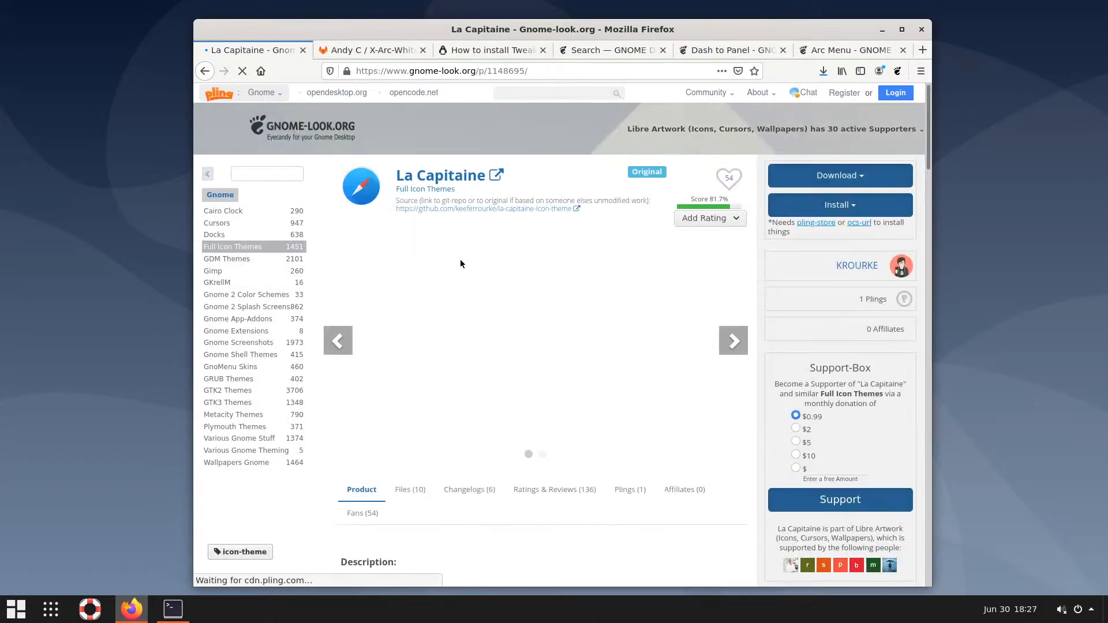
Look over the La Capitaine author's project page, then return to the La Capitaine page
{"action": "left_click", "coordinate": [448, 178]}
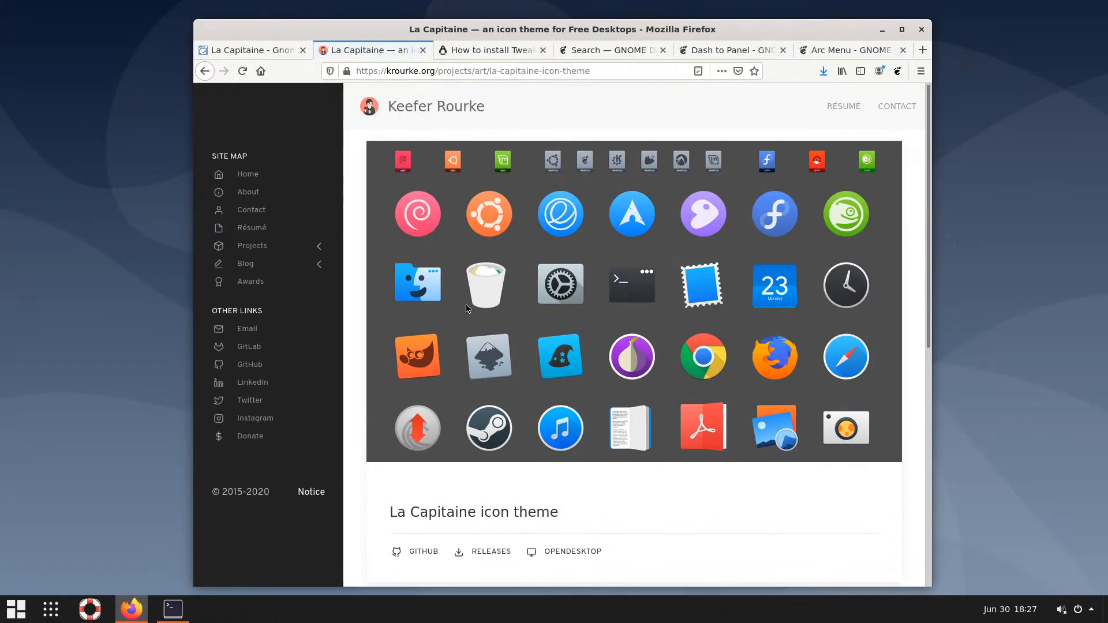
{"action": "scroll", "coordinate": [467, 299], "scroll_direction": "down", "scroll_amount": 3}
{"action": "scroll", "coordinate": [469, 300], "scroll_direction": "up", "scroll_amount": 3}
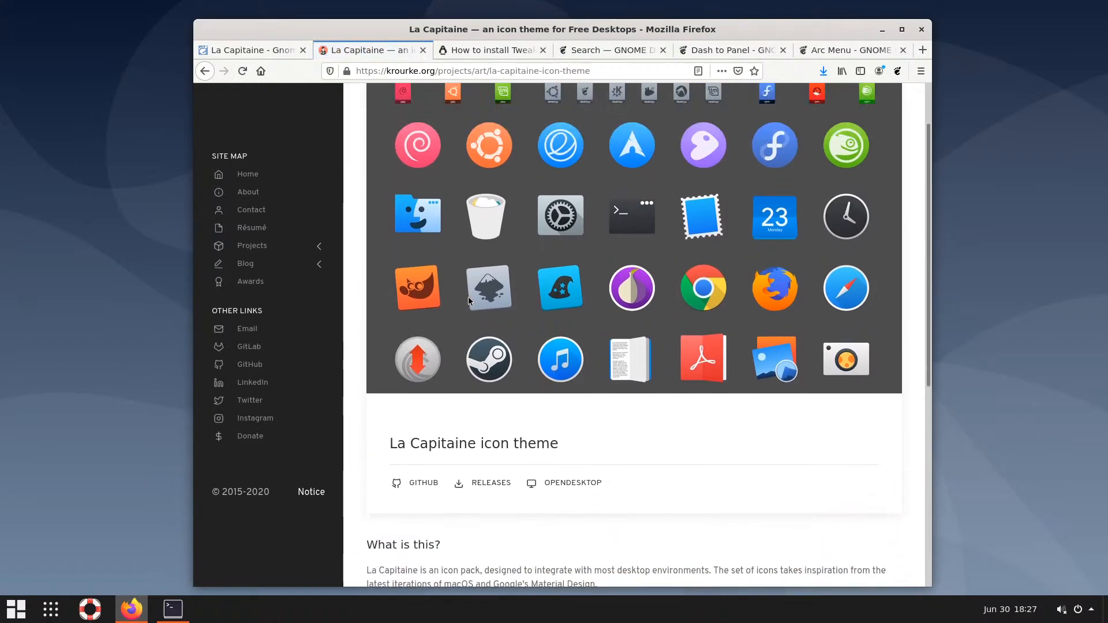
{"action": "scroll", "coordinate": [468, 300], "scroll_direction": "down", "scroll_amount": 3}
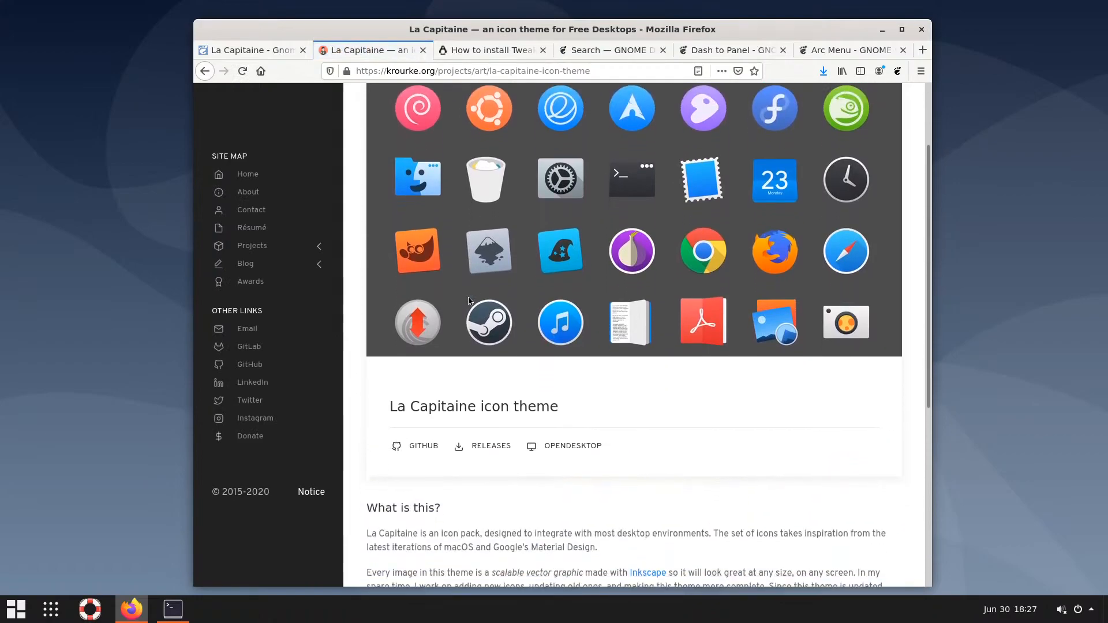
{"action": "scroll", "coordinate": [265, 169], "scroll_direction": "up", "scroll_amount": 1}
{"action": "left_click", "coordinate": [203, 71]}
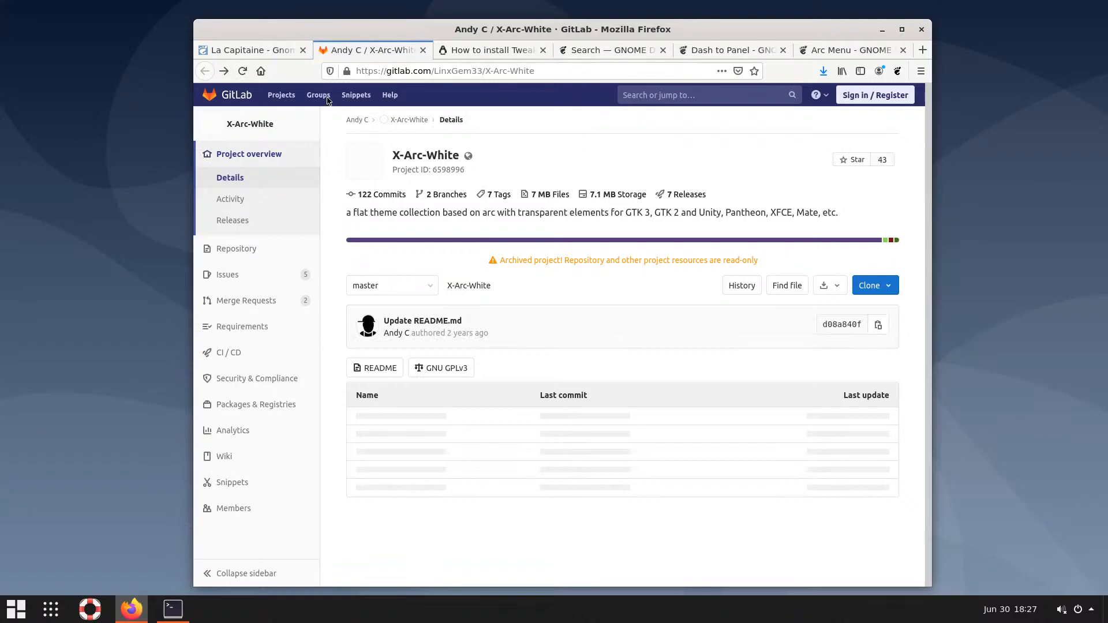
{"action": "left_click", "coordinate": [279, 51]}
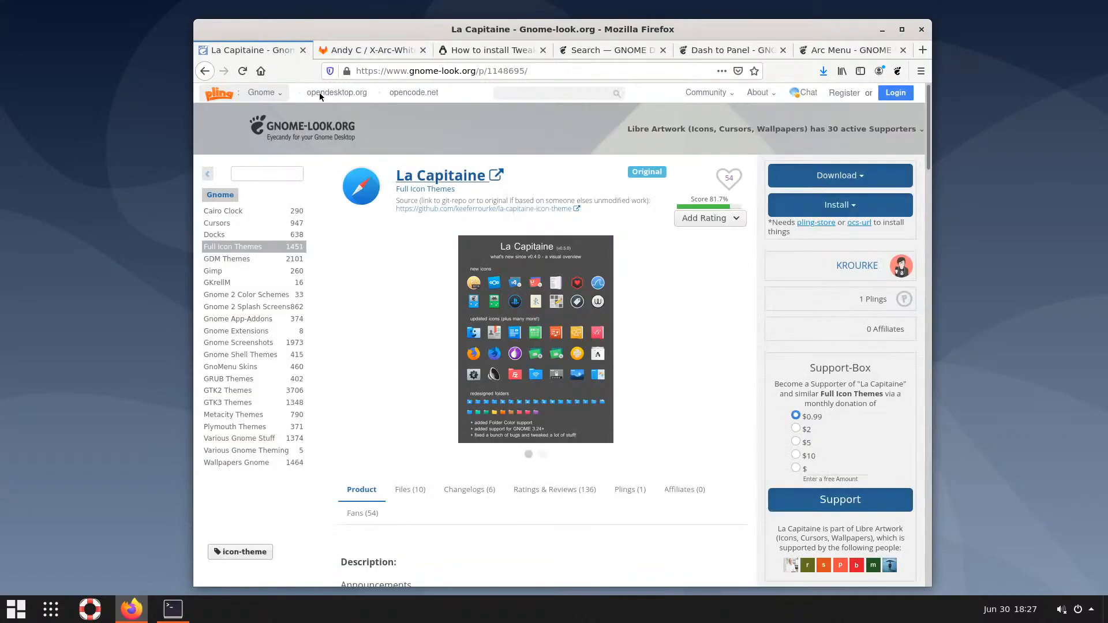
{"action": "scroll", "coordinate": [396, 465], "scroll_direction": "down", "scroll_amount": 1}
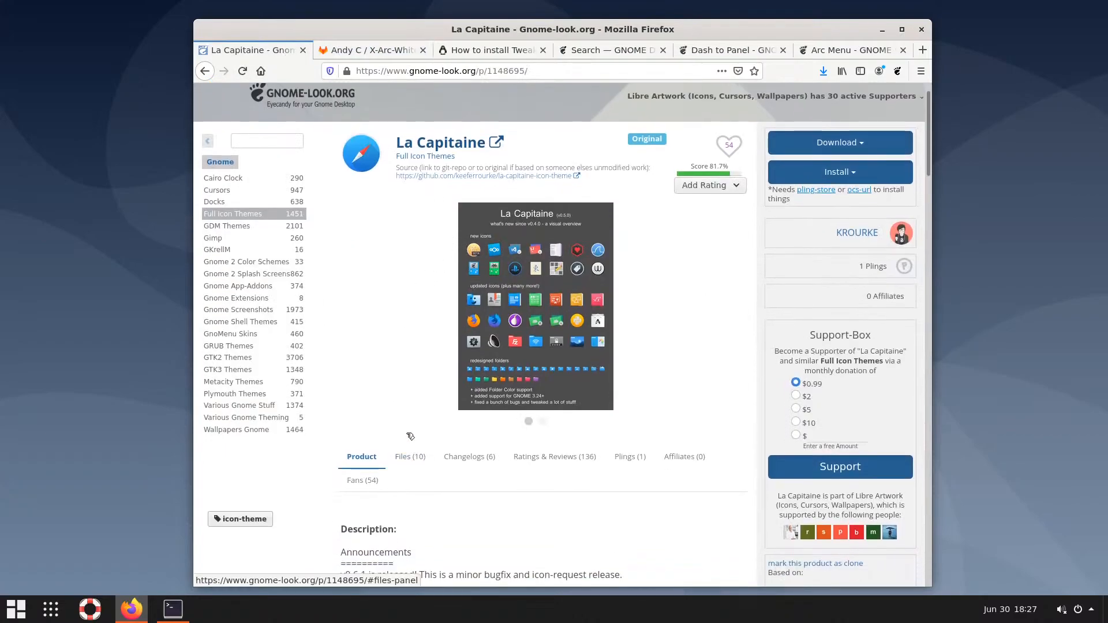
Save la-capitaine-icon-theme-0.6.1-20190217.tar.gz (3.52 MB) from the Files list
{"action": "left_click", "coordinate": [405, 458]}
{"action": "scroll", "coordinate": [400, 404], "scroll_direction": "down", "scroll_amount": 4}
{"action": "scroll", "coordinate": [399, 398], "scroll_direction": "down", "scroll_amount": 2}
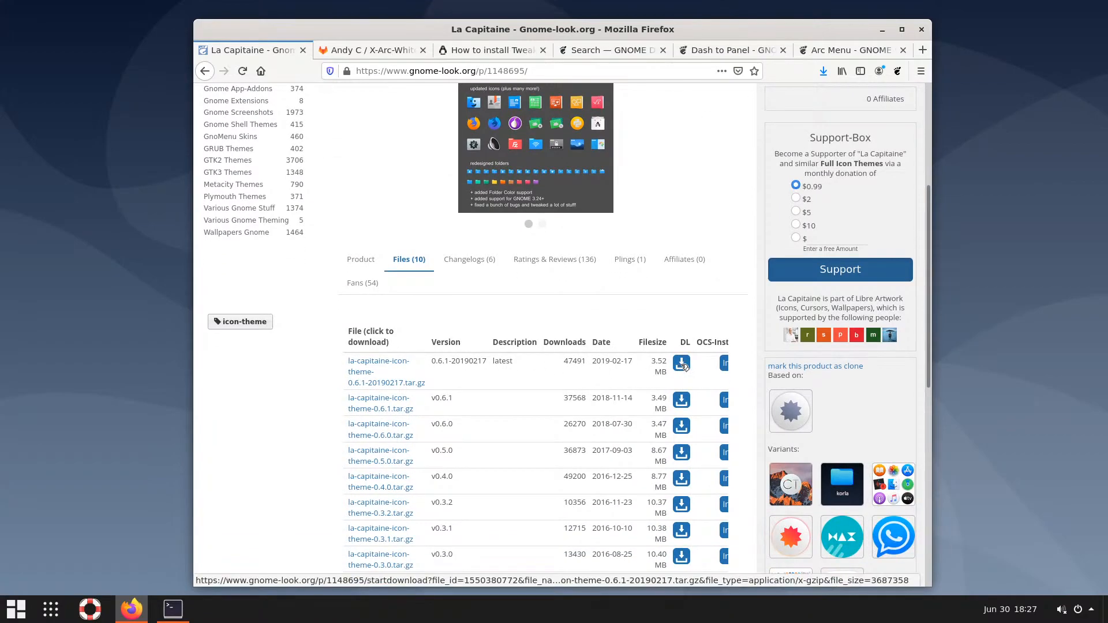
{"action": "left_click", "coordinate": [682, 364]}
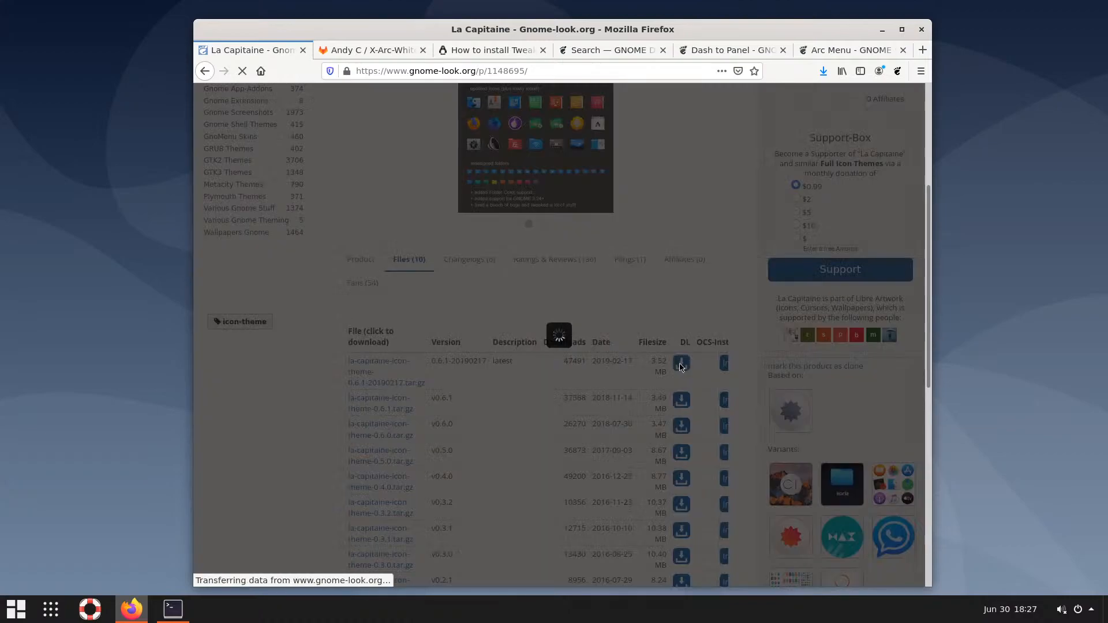
{"action": "left_click", "coordinate": [572, 334]}
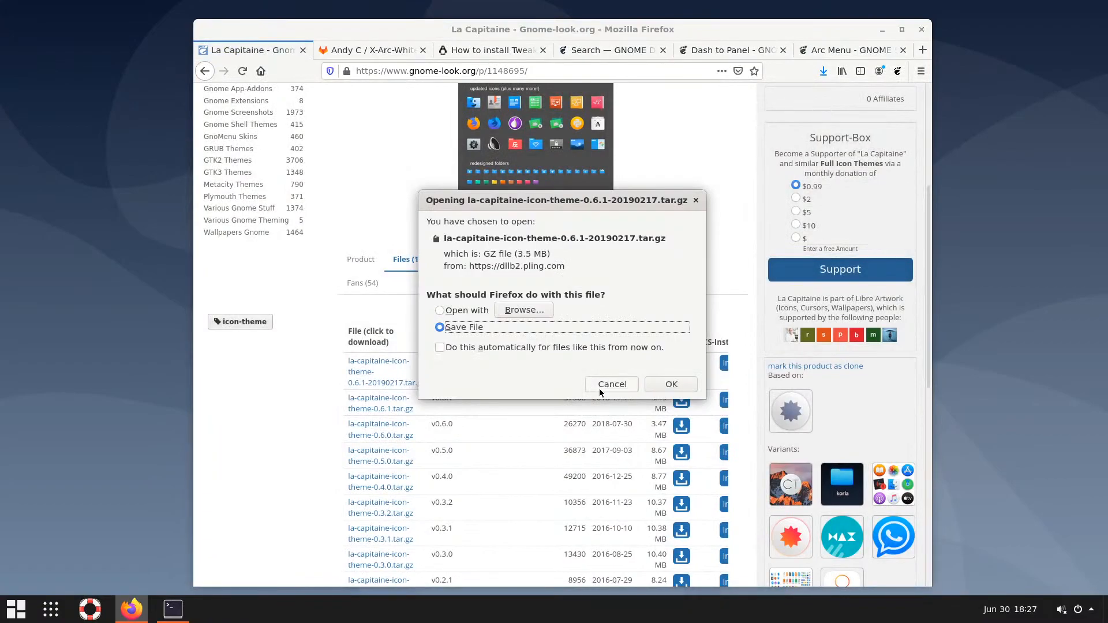
{"action": "left_click", "coordinate": [668, 384]}
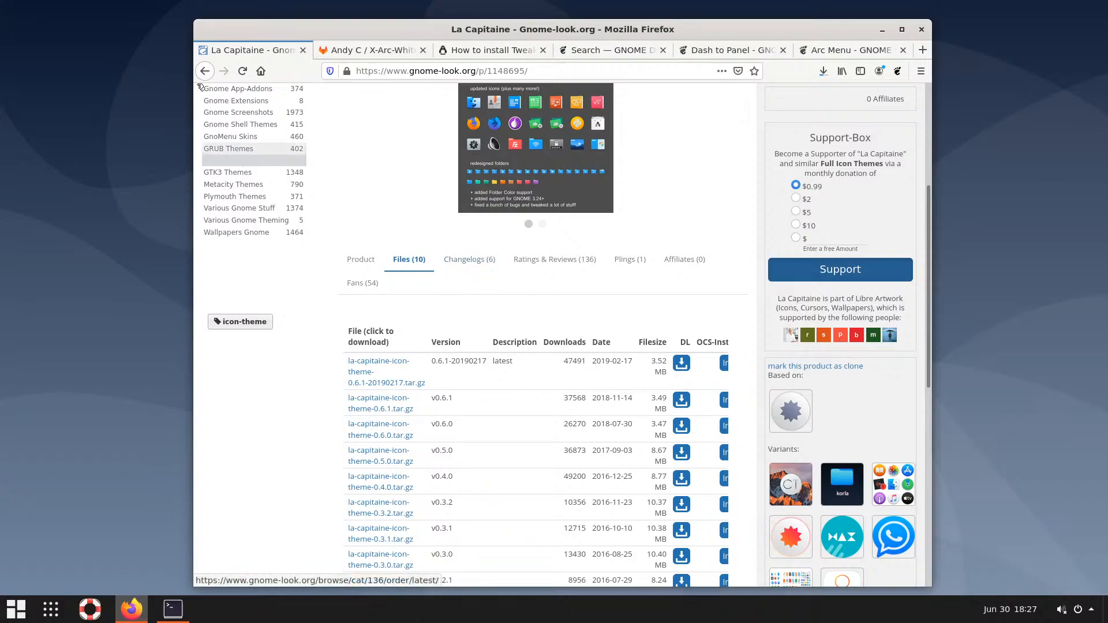
Search Google for 'gnome-look.org capitan cursors', dropping the initial 'el capitan' wording
{"action": "left_click", "coordinate": [204, 71]}
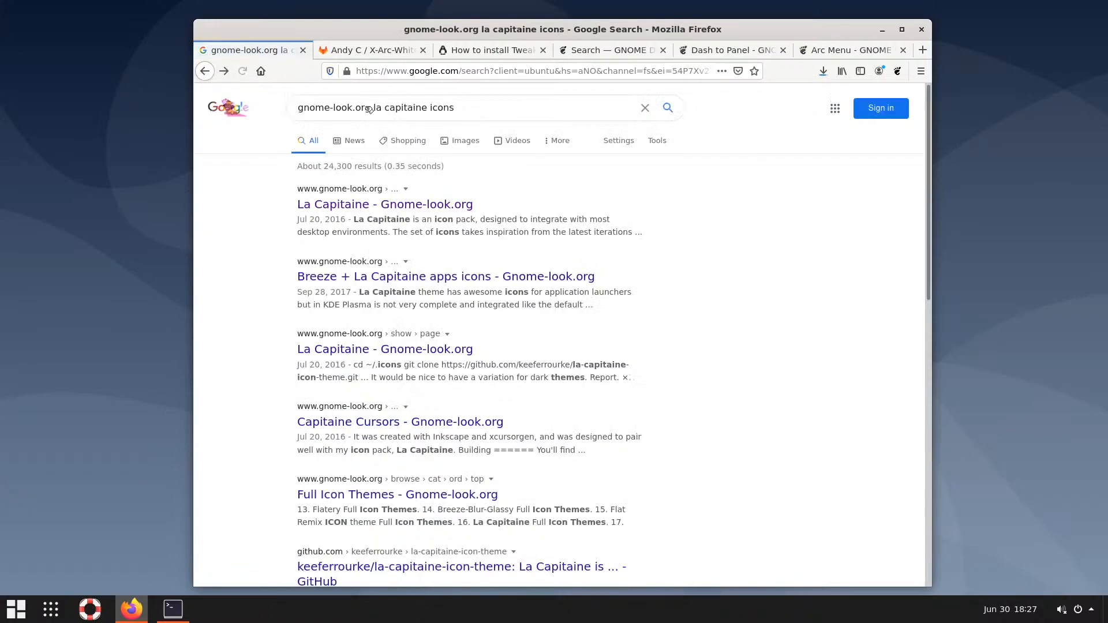
{"action": "left_click_drag", "start_coordinate": [455, 108], "coordinate": [375, 104]}
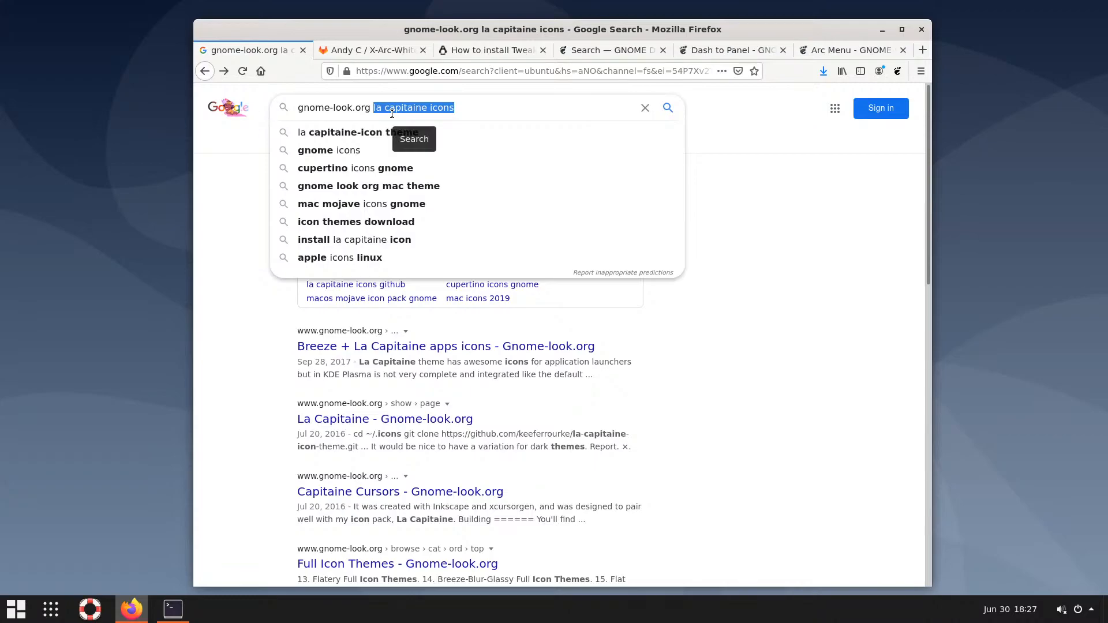
{"action": "type", "text": "el ca"}
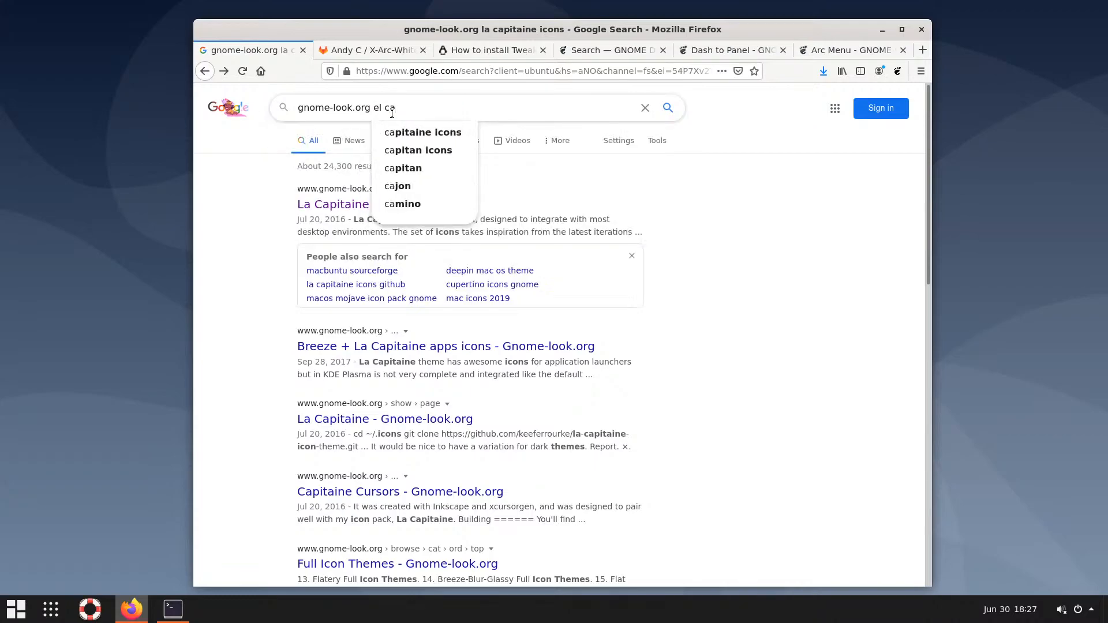
{"action": "type", "text": "pitan"}
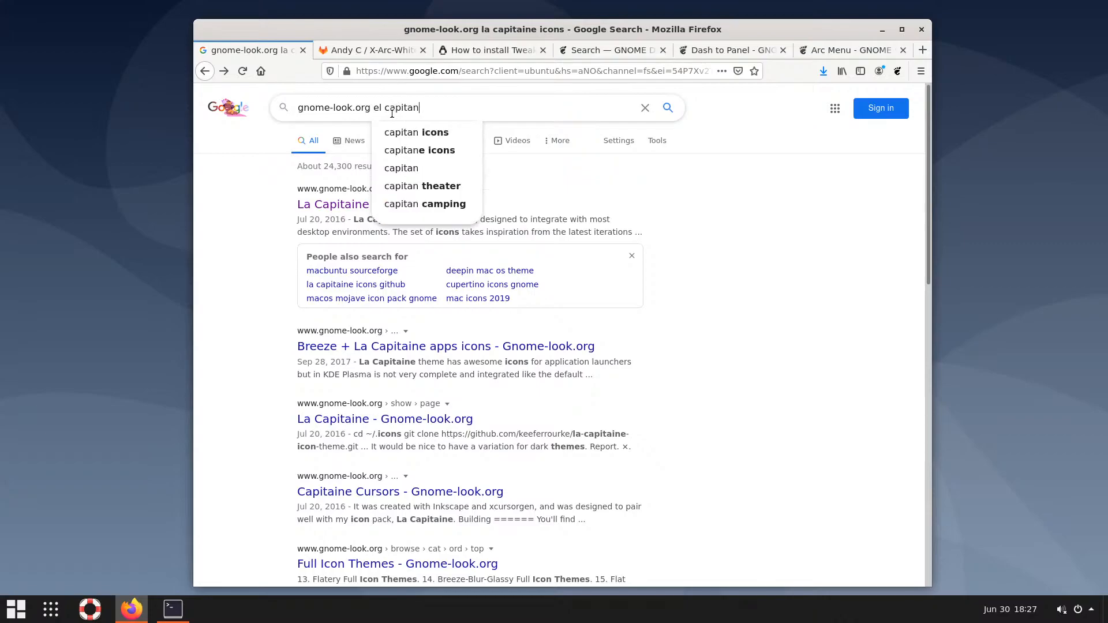
{"action": "type", "text": "e"}
{"action": "key", "text": "BackSpace"}
{"action": "key", "text": "BackSpace"}
{"action": "type", "text": "n cur"}
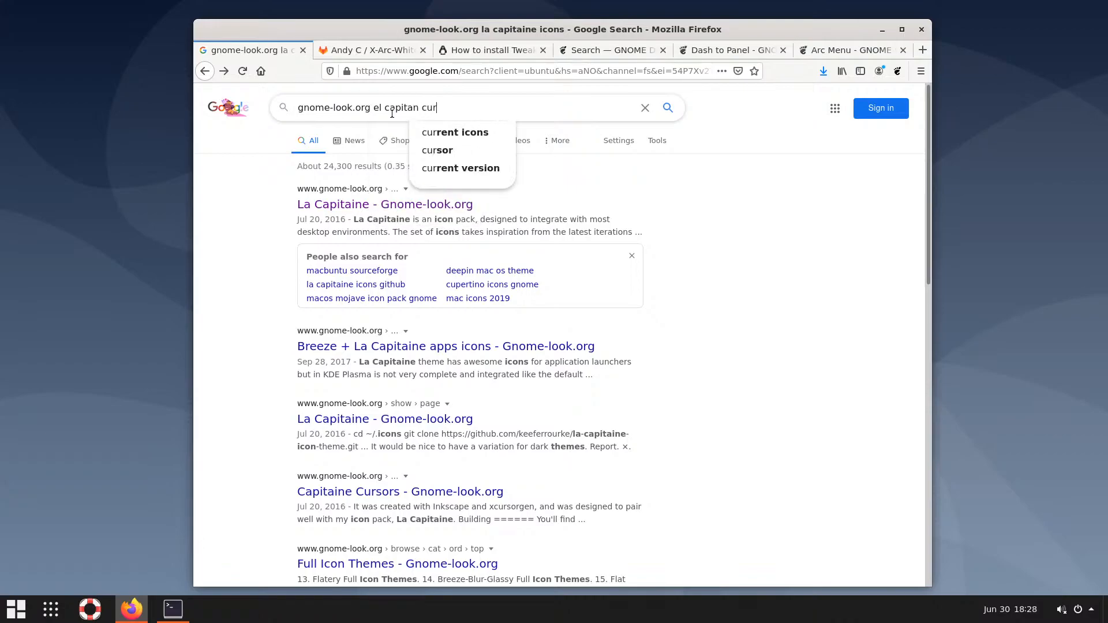
{"action": "type", "text": "sor"}
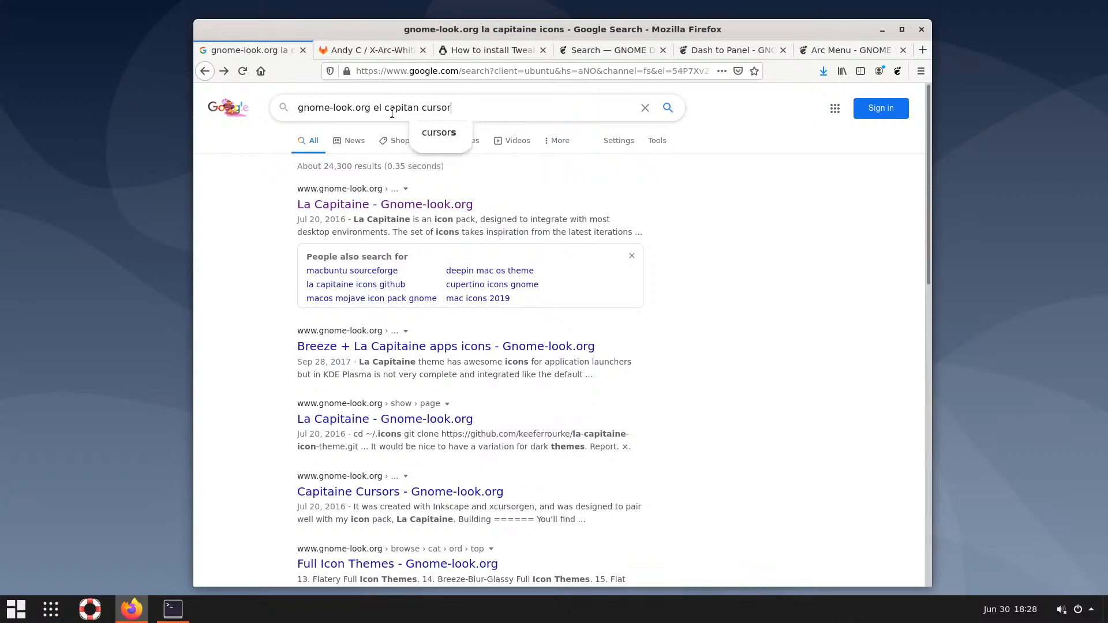
{"action": "type", "text": "s"}
{"action": "key", "text": "Return"}
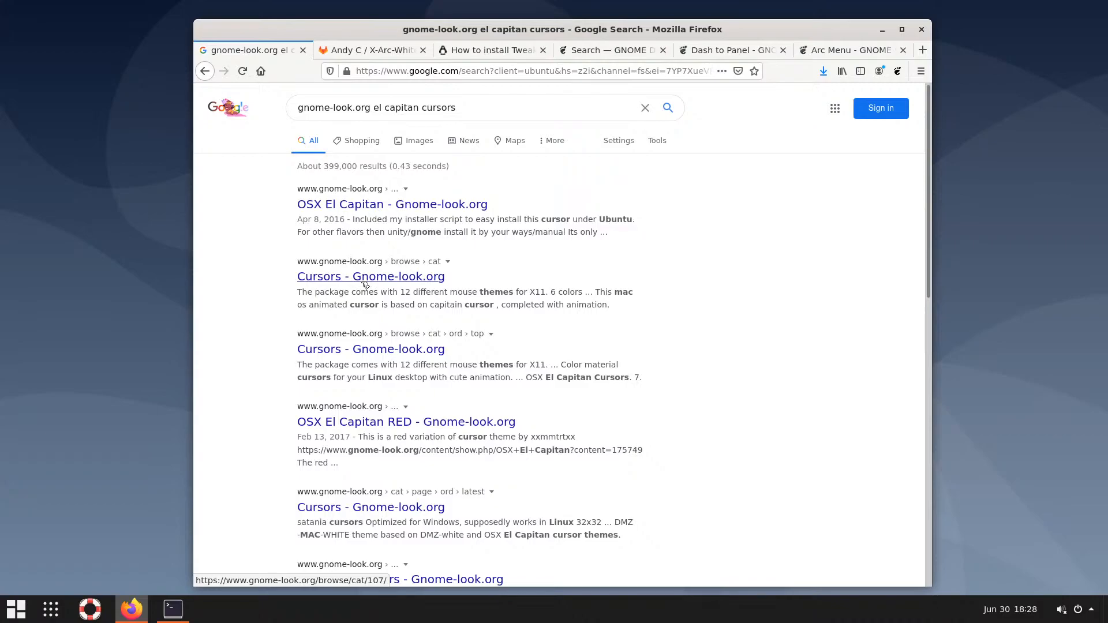
{"action": "left_click_drag", "start_coordinate": [386, 108], "coordinate": [373, 108]}
{"action": "key", "text": "BackSpace"}
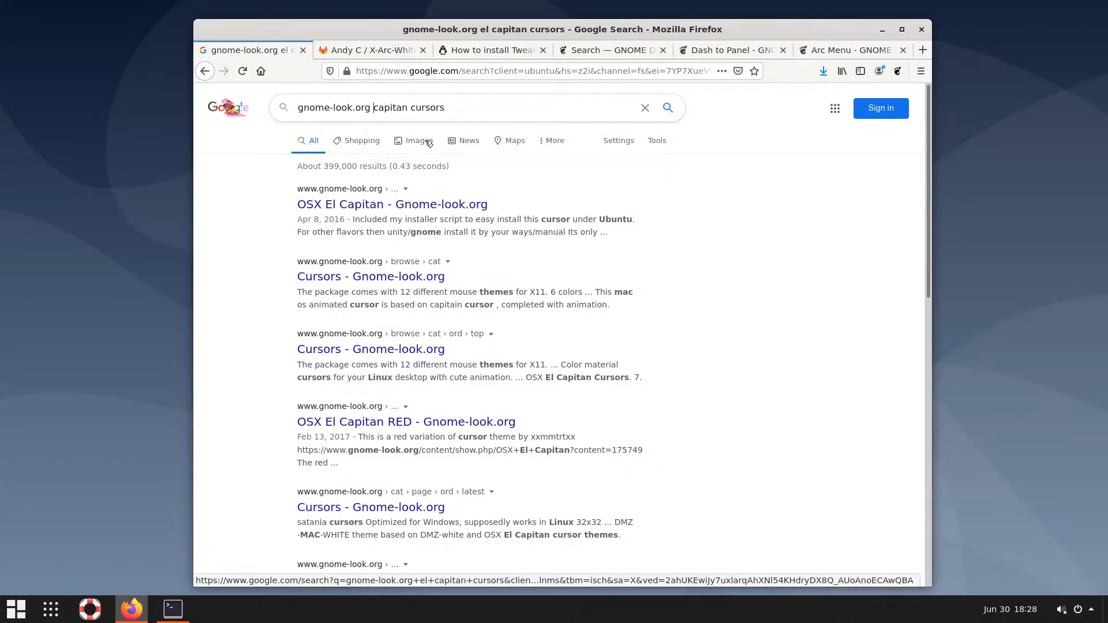
{"action": "key", "text": "Return"}
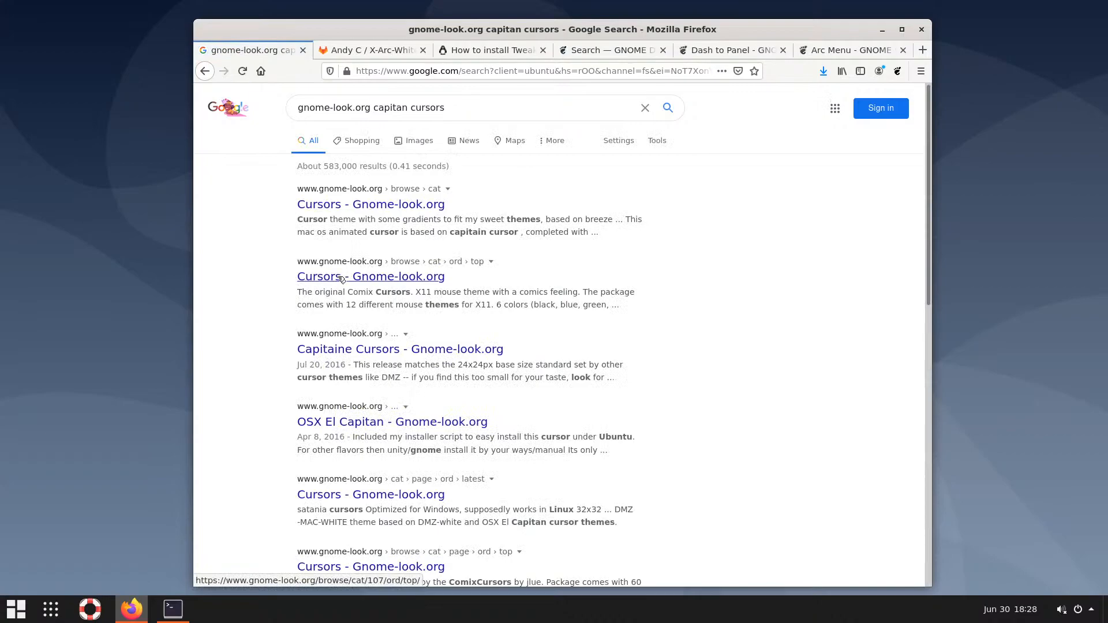
Open the gnome-look.org Cursors listing topped by Capitaine Cursors r4
{"action": "left_click", "coordinate": [355, 279]}
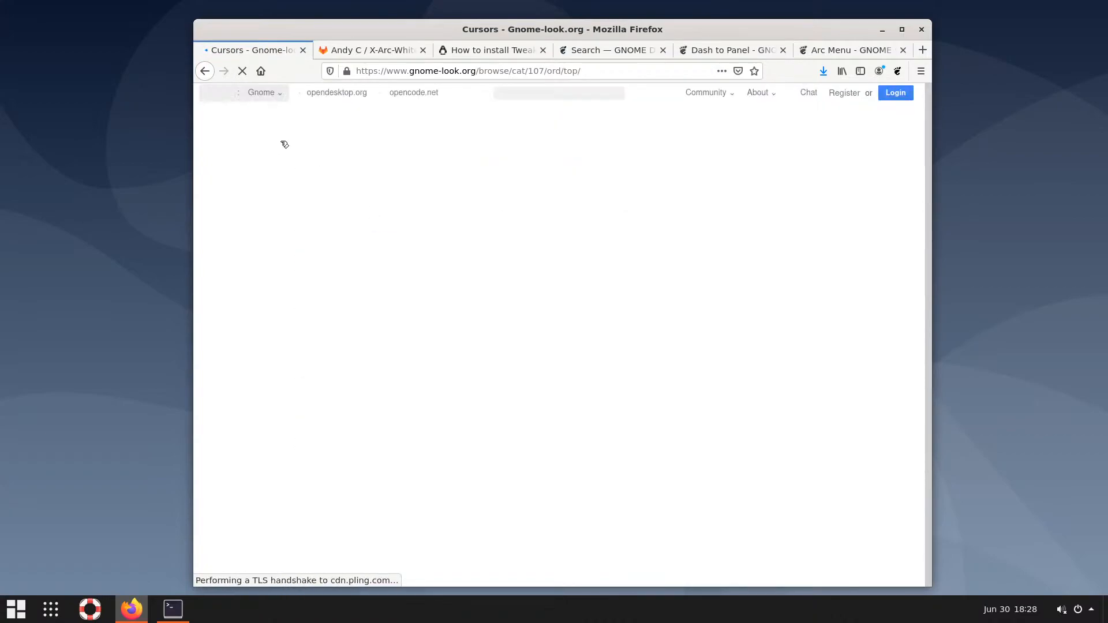
{"action": "left_click", "coordinate": [205, 71]}
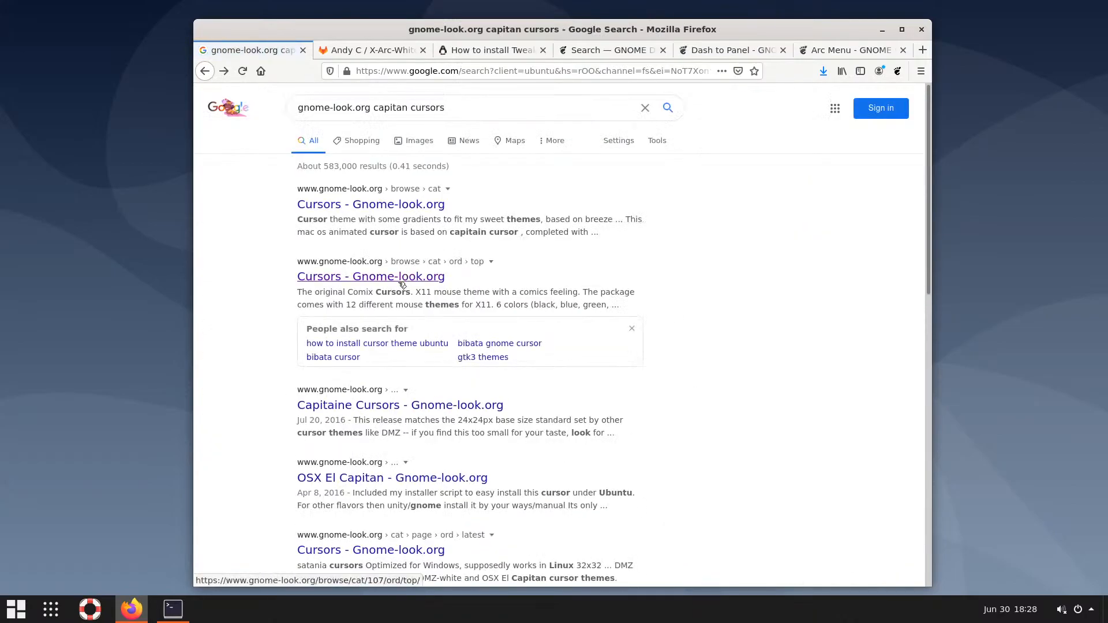
{"action": "left_click", "coordinate": [392, 211]}
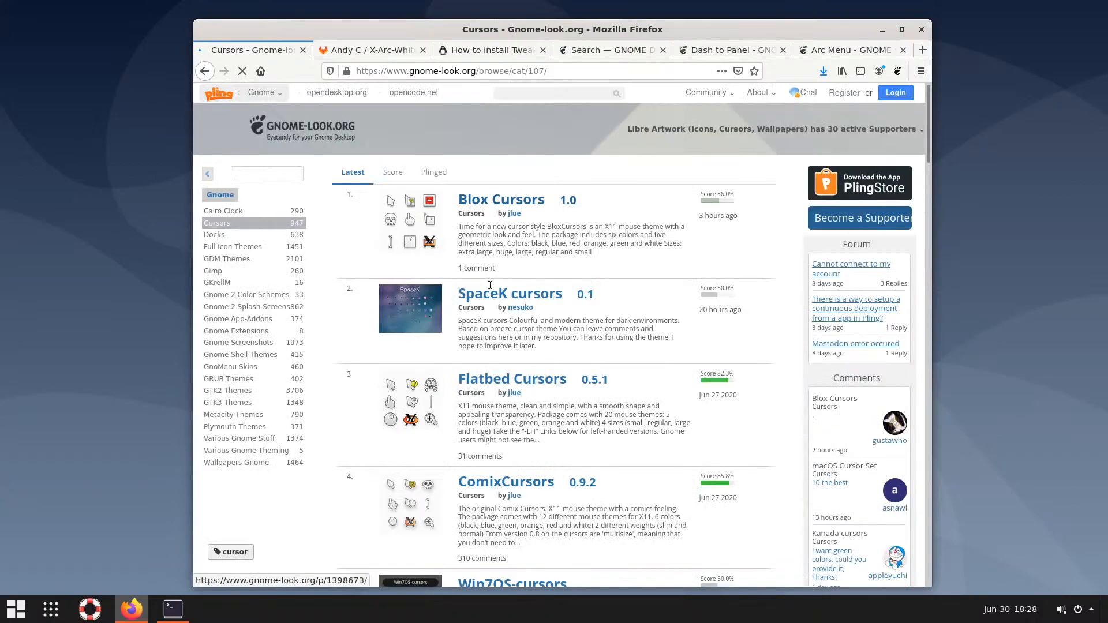
{"action": "scroll", "coordinate": [493, 312], "scroll_direction": "down", "scroll_amount": 5}
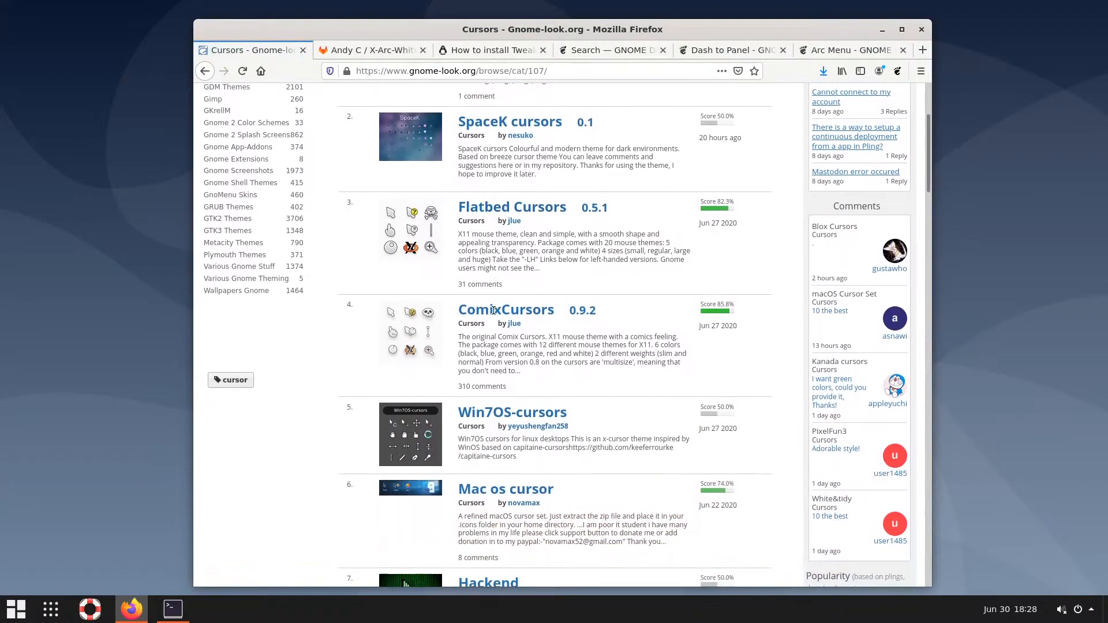
{"action": "scroll", "coordinate": [493, 312], "scroll_direction": "down", "scroll_amount": 9}
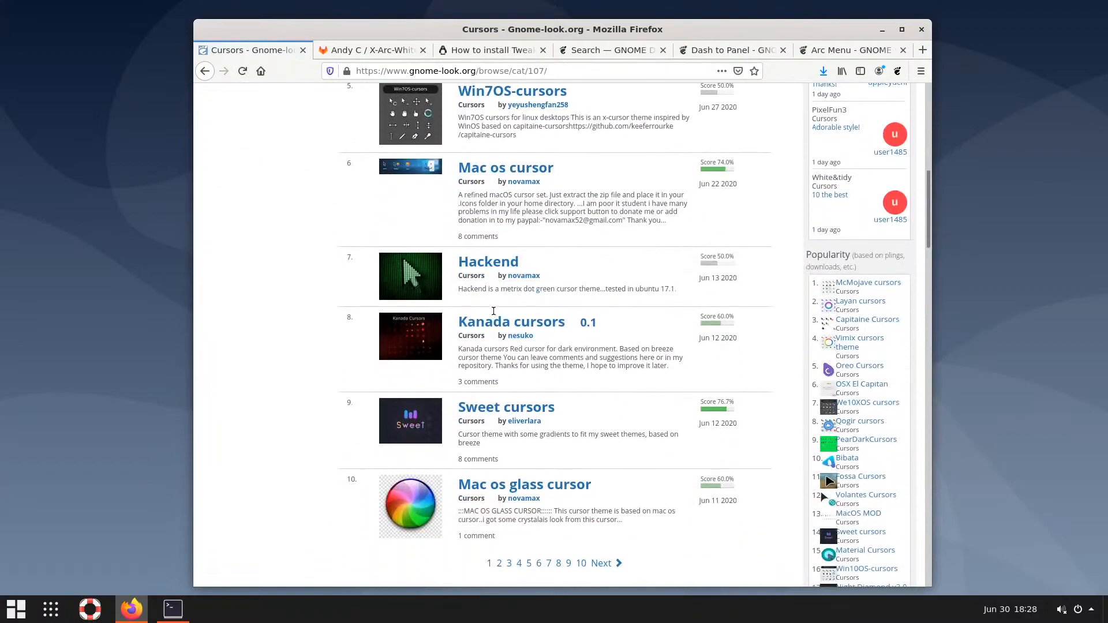
{"action": "scroll", "coordinate": [493, 314], "scroll_direction": "down", "scroll_amount": 2}
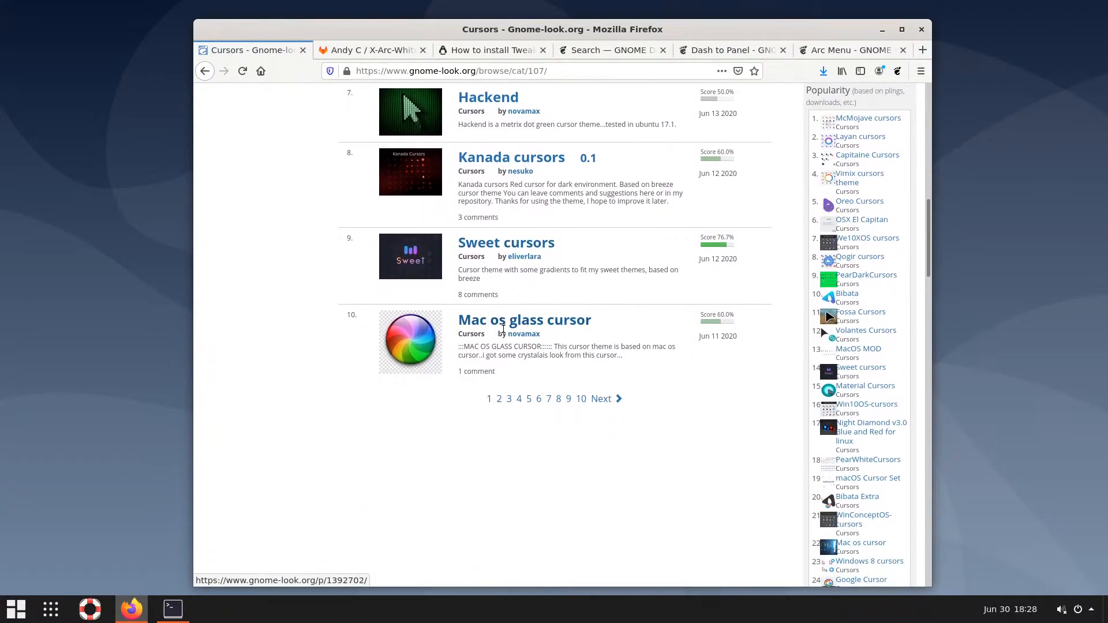
{"action": "left_click", "coordinate": [205, 71]}
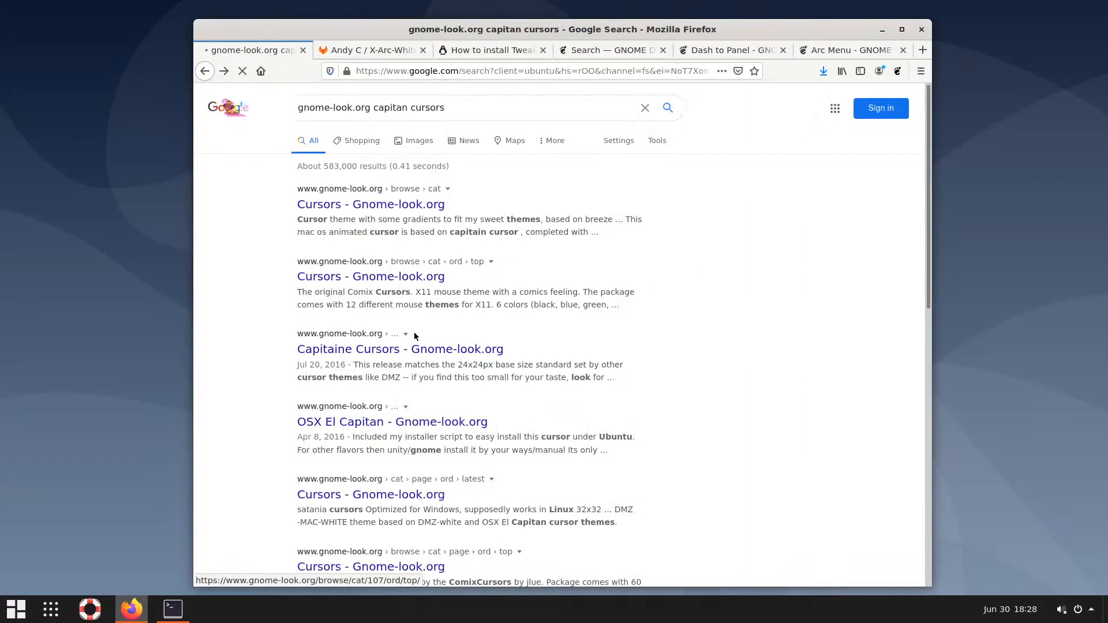
{"action": "left_click", "coordinate": [391, 349]}
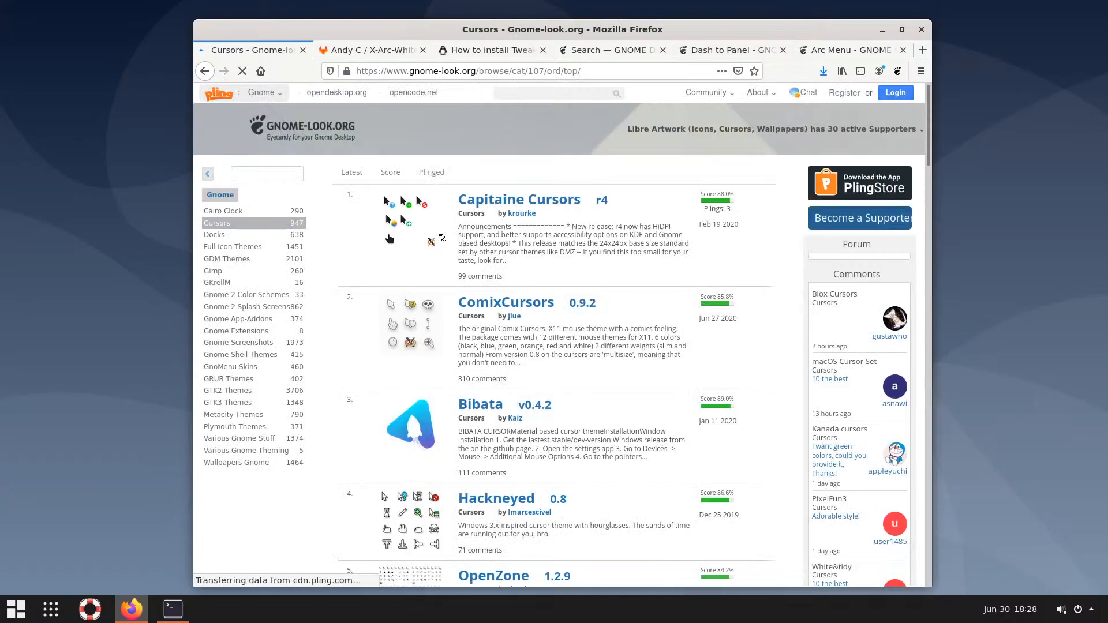
From the Capitaine Cursors Files list, download and save capitaine-cursors-light-r4.tar.gz (1.78 MB)
{"action": "left_click", "coordinate": [547, 203]}
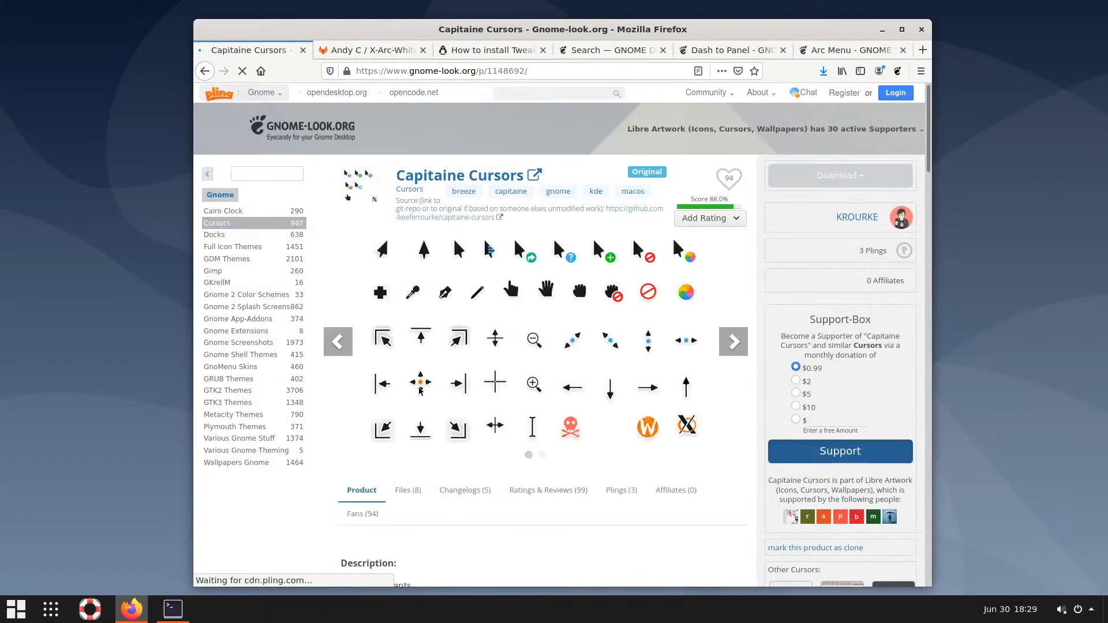
{"action": "scroll", "coordinate": [415, 404], "scroll_direction": "down", "scroll_amount": 1}
{"action": "left_click", "coordinate": [408, 424]}
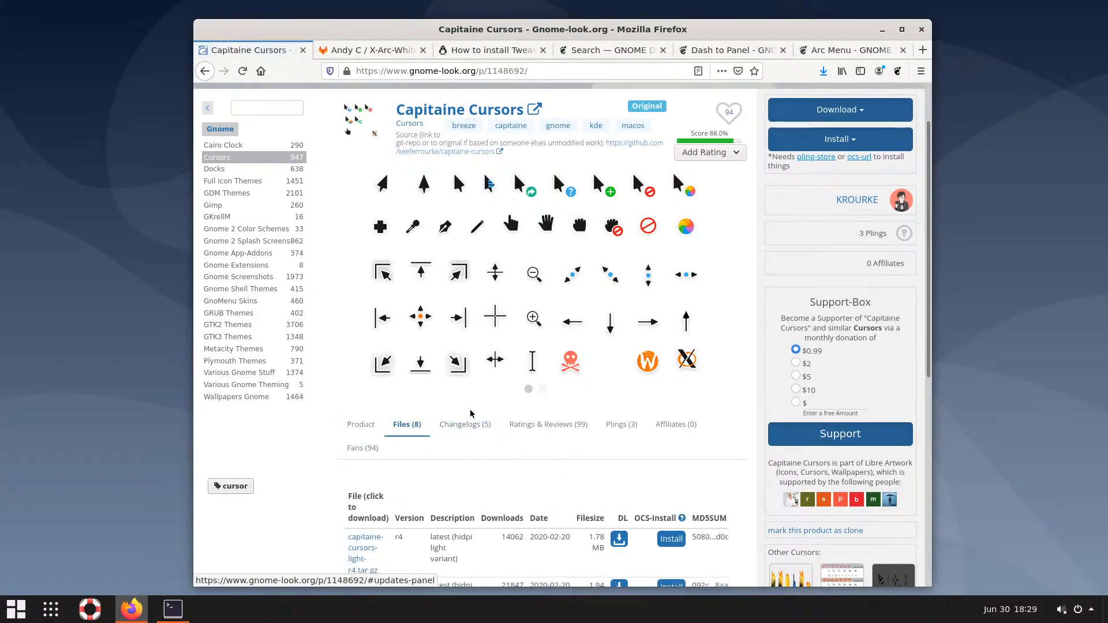
{"action": "scroll", "coordinate": [470, 414], "scroll_direction": "down", "scroll_amount": 3}
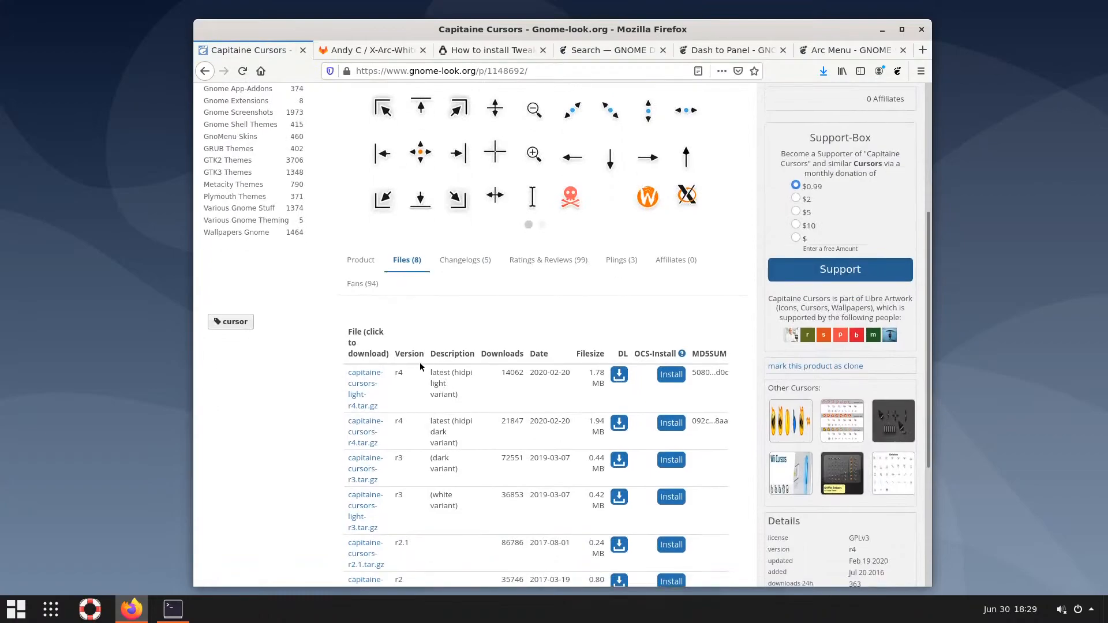
{"action": "left_click", "coordinate": [619, 376]}
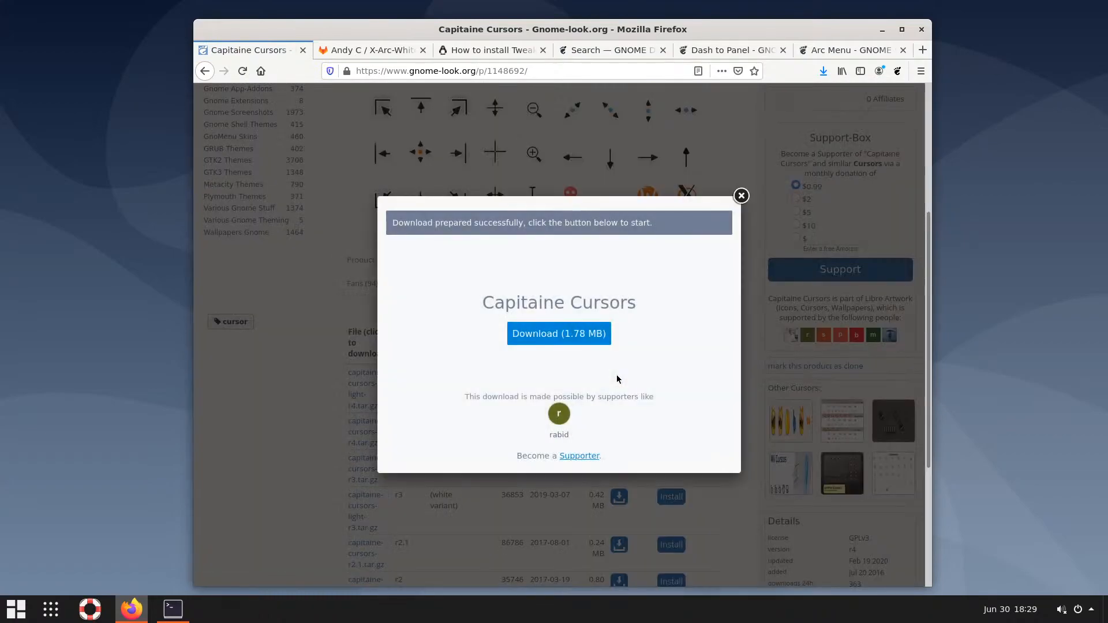
{"action": "left_click", "coordinate": [574, 336]}
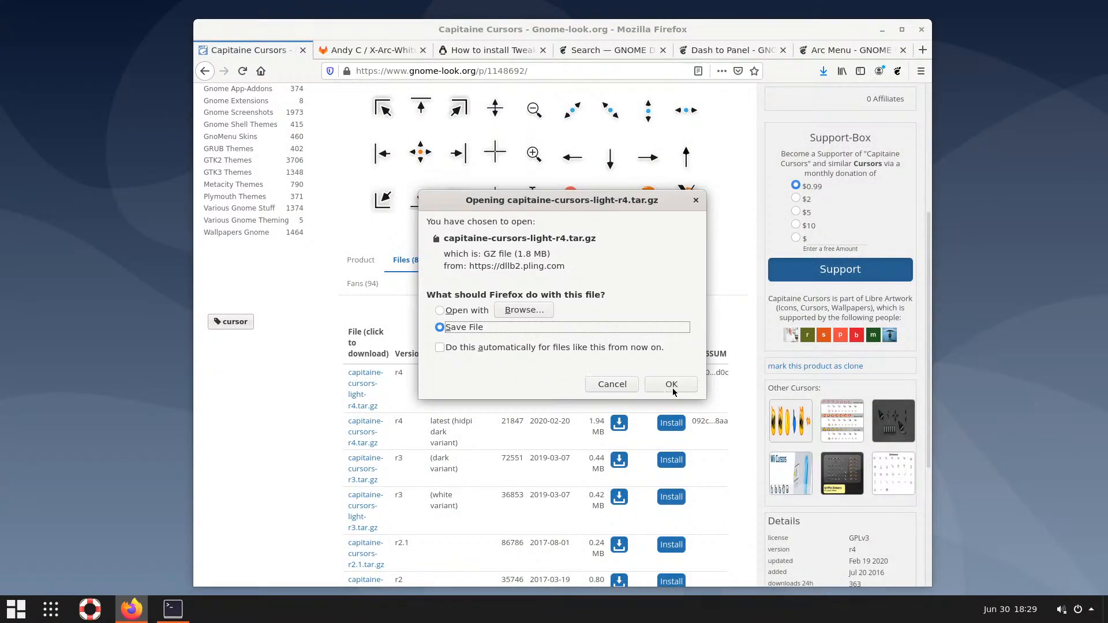
{"action": "left_click", "coordinate": [671, 385]}
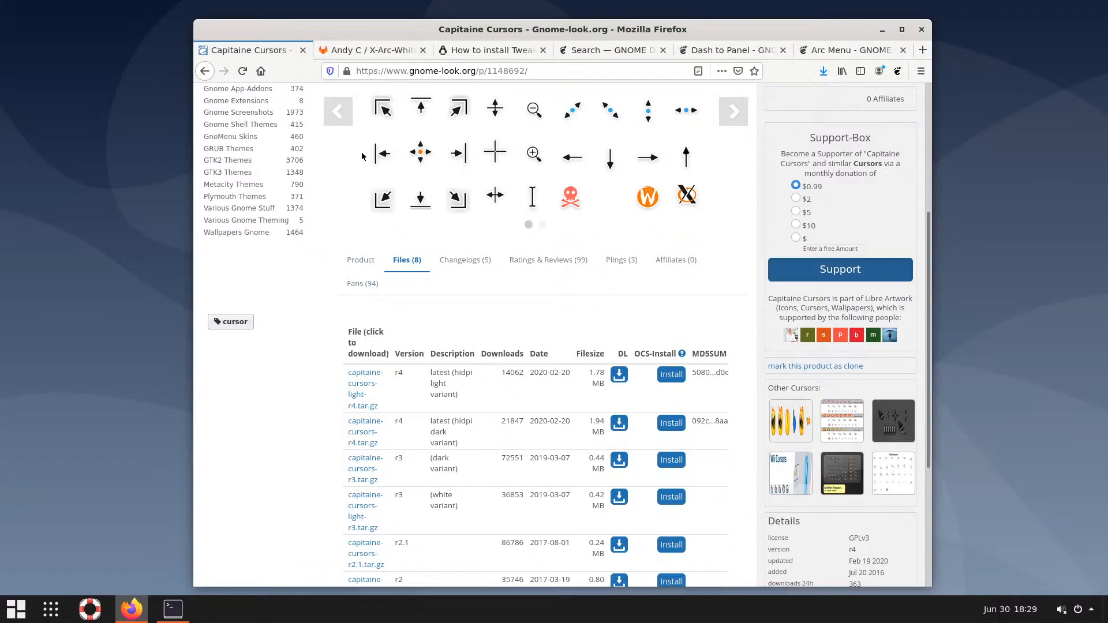
Search extensions.gnome.org for 'user themes', switch User Themes on and confirm installing it
{"action": "left_click", "coordinate": [825, 49]}
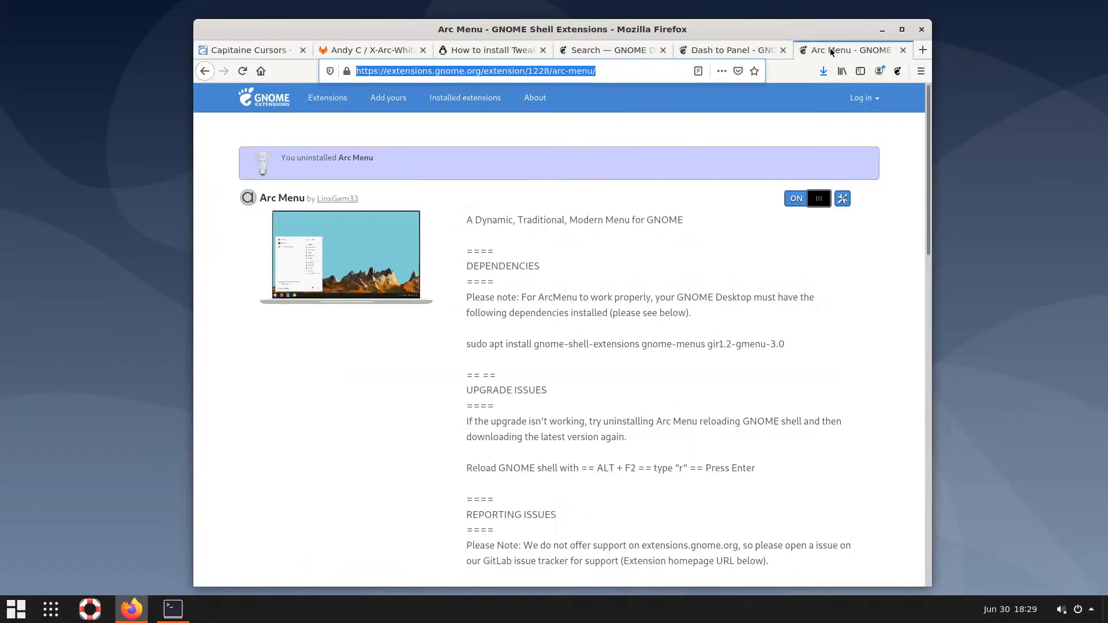
{"action": "left_click", "coordinate": [344, 98]}
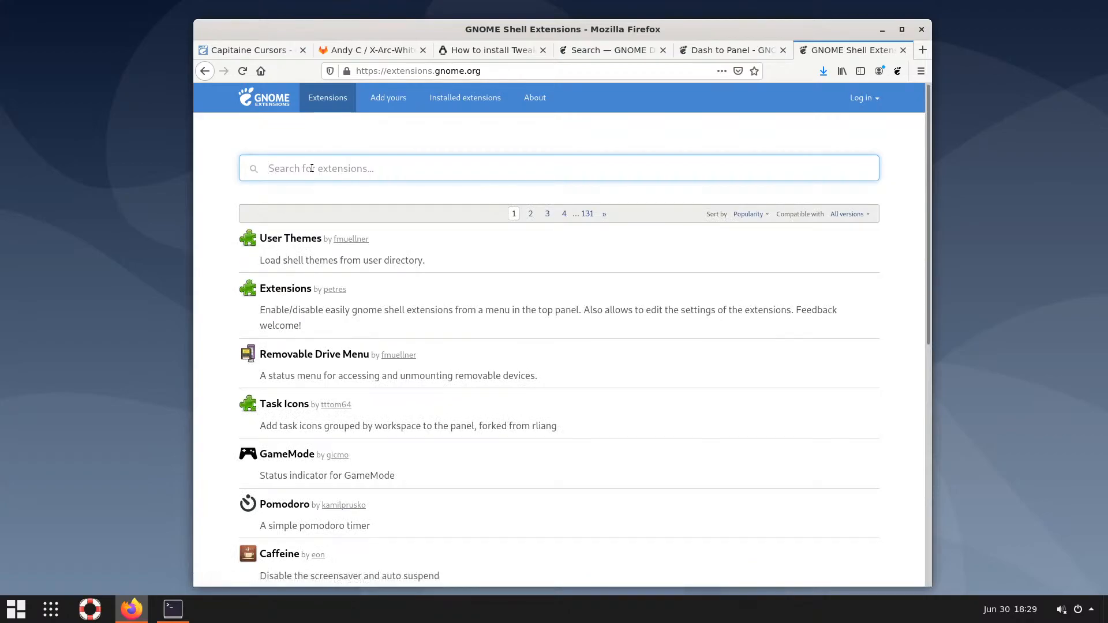
{"action": "type", "text": "user th"}
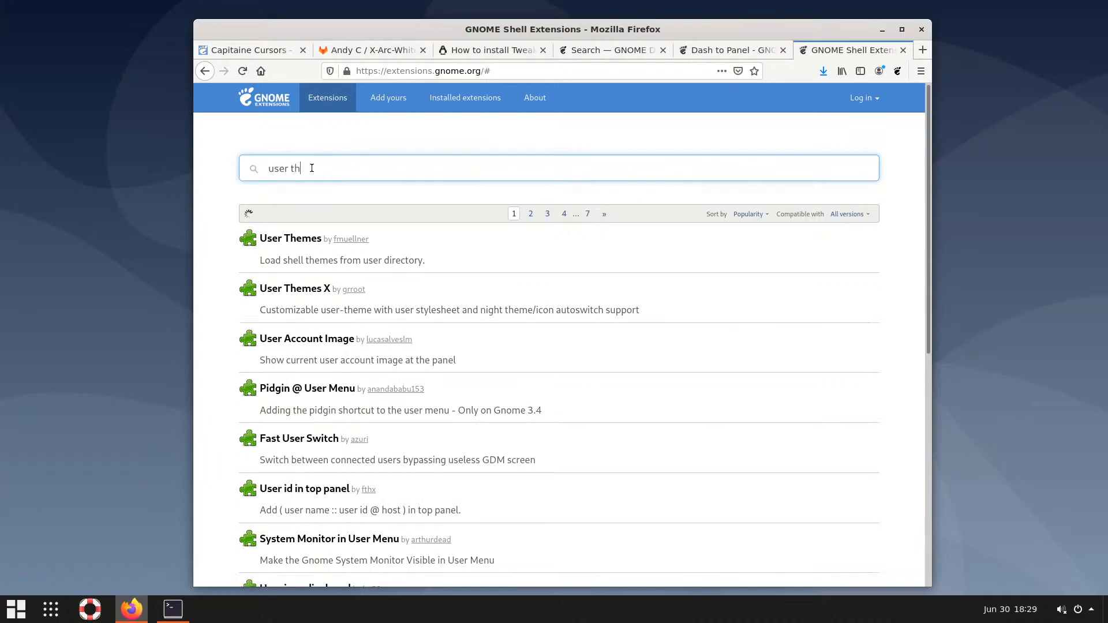
{"action": "type", "text": "emes"}
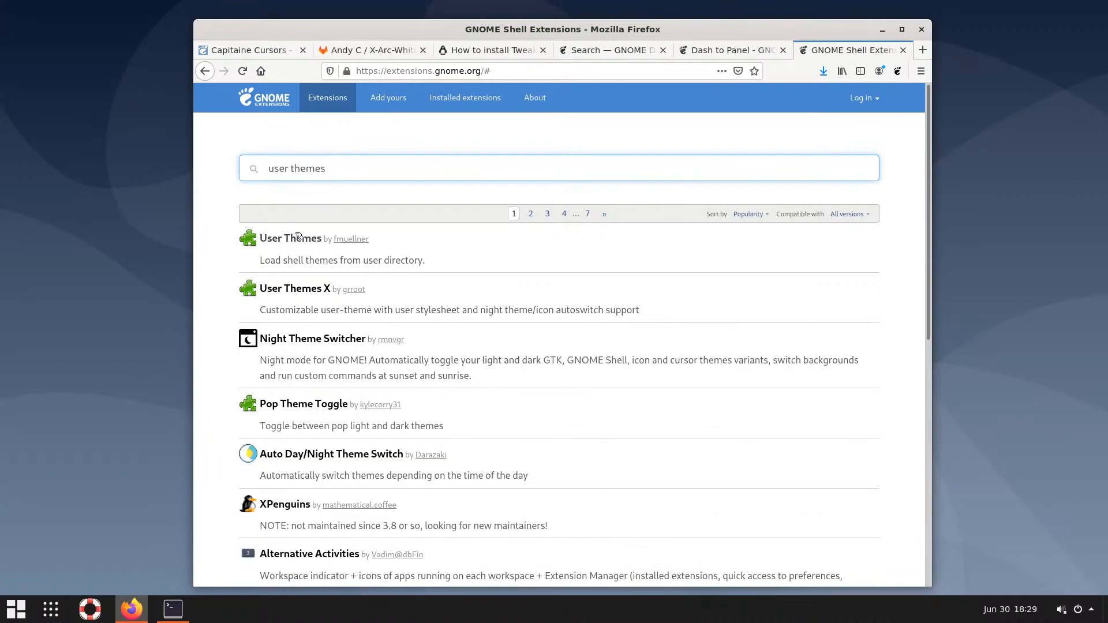
{"action": "left_click", "coordinate": [285, 239]}
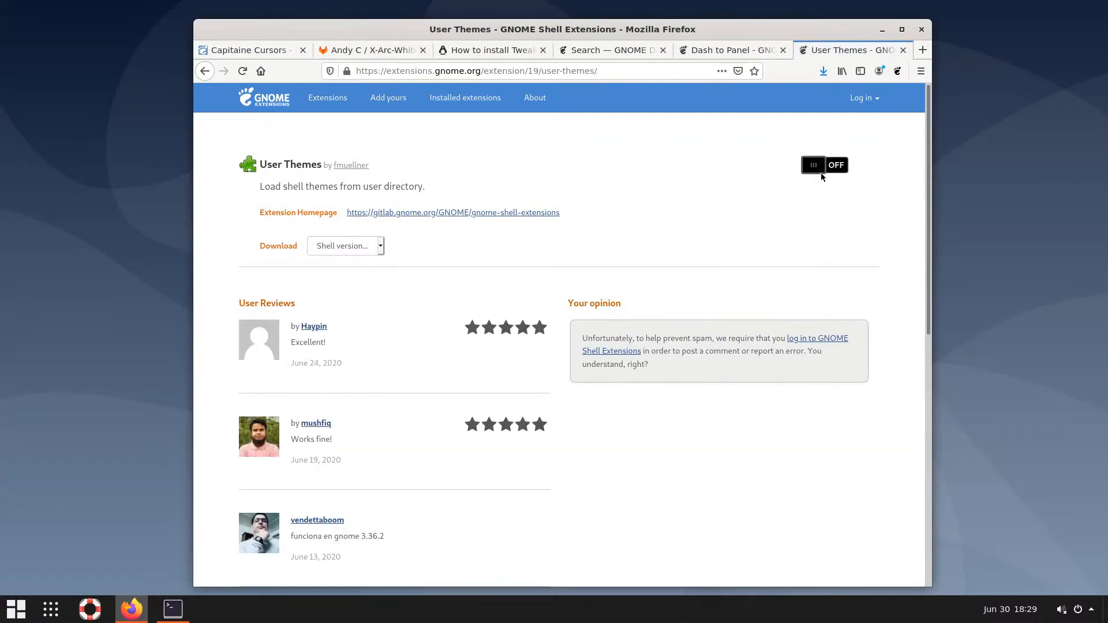
{"action": "left_click", "coordinate": [844, 167]}
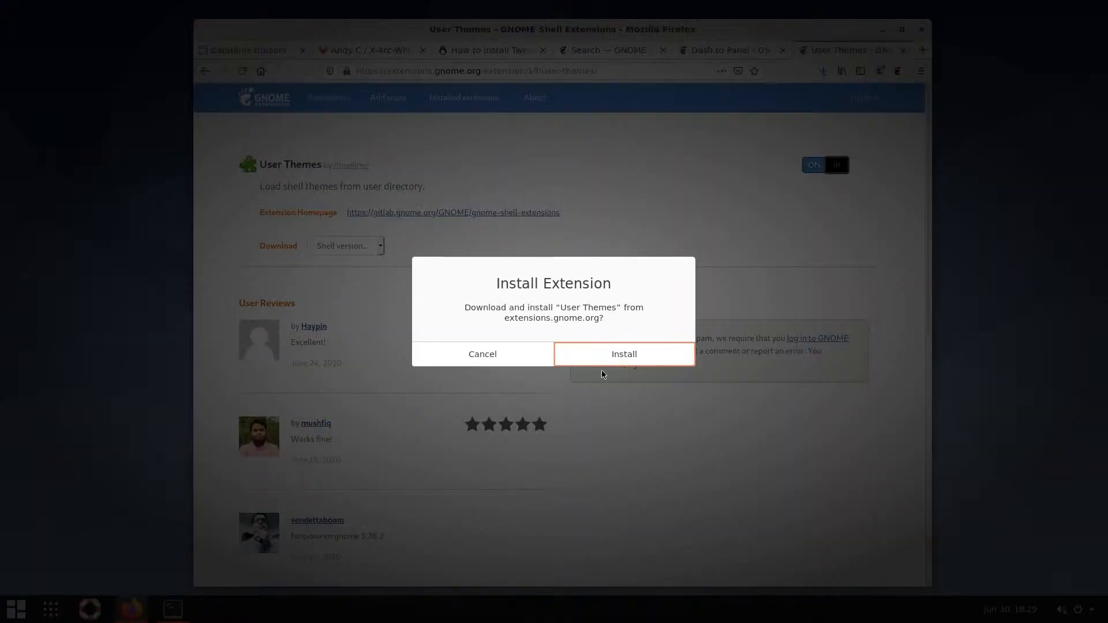
{"action": "left_click", "coordinate": [613, 353]}
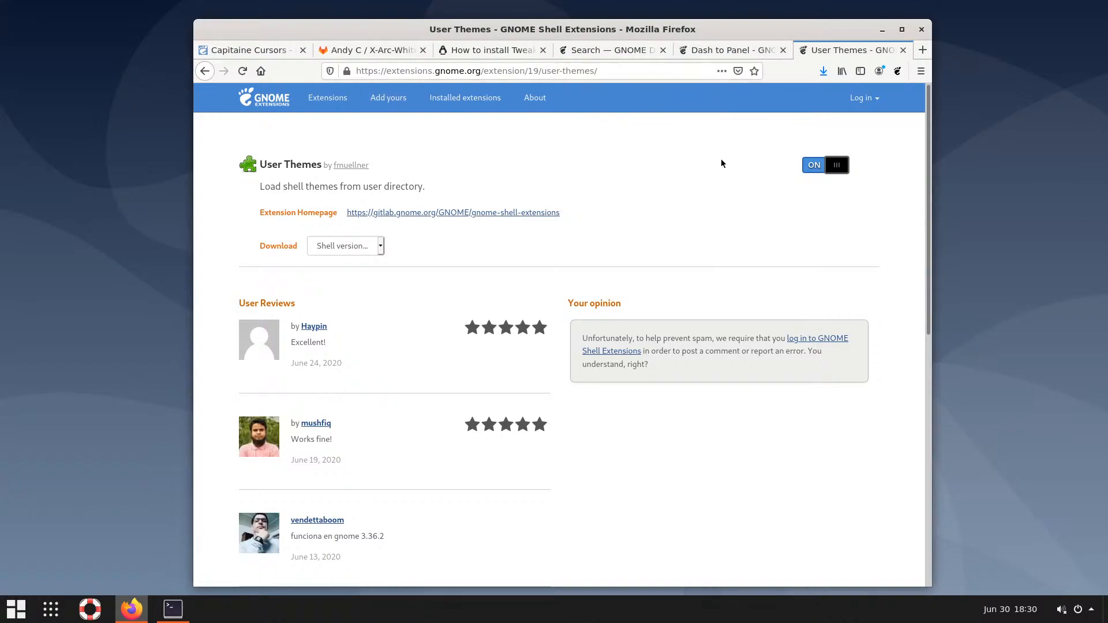
Return to the Dash to Panel tab and check the finished downloads list
{"action": "left_click", "coordinate": [705, 53]}
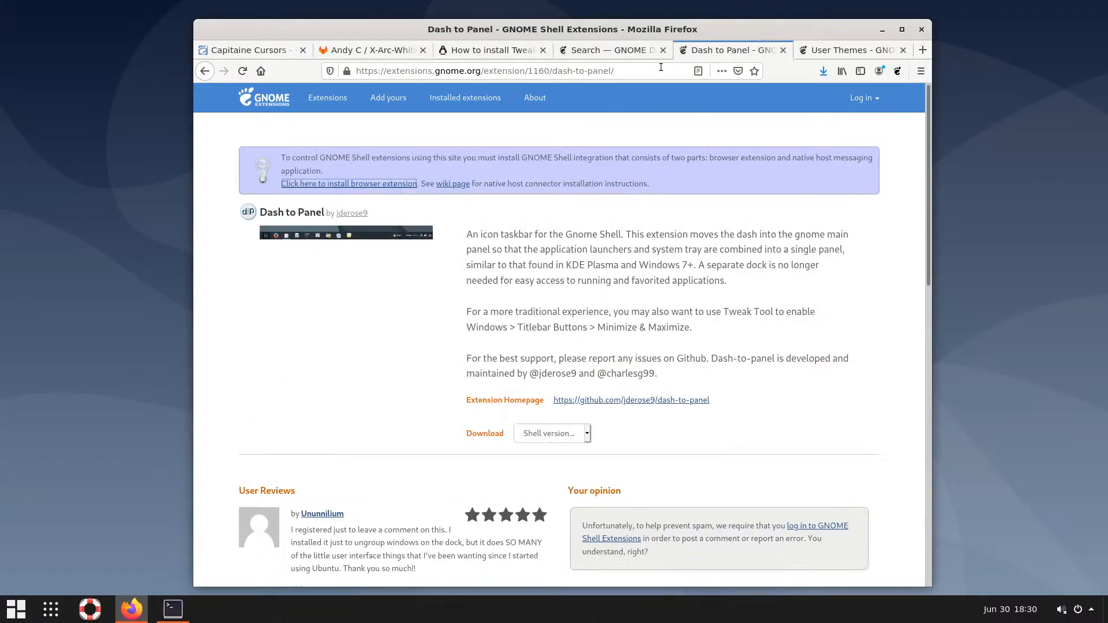
{"action": "left_click", "coordinate": [819, 72]}
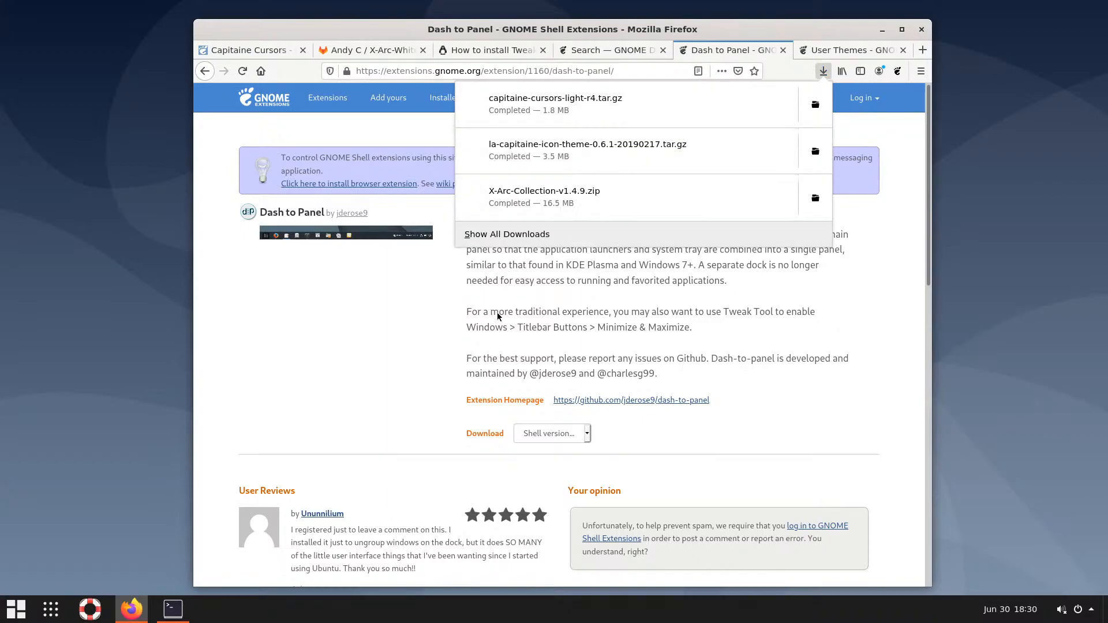
{"action": "left_click", "coordinate": [386, 363]}
Minimize Firefox, open and close the Arc Menu, then restore Firefox from the taskbar
{"action": "left_click", "coordinate": [882, 30]}
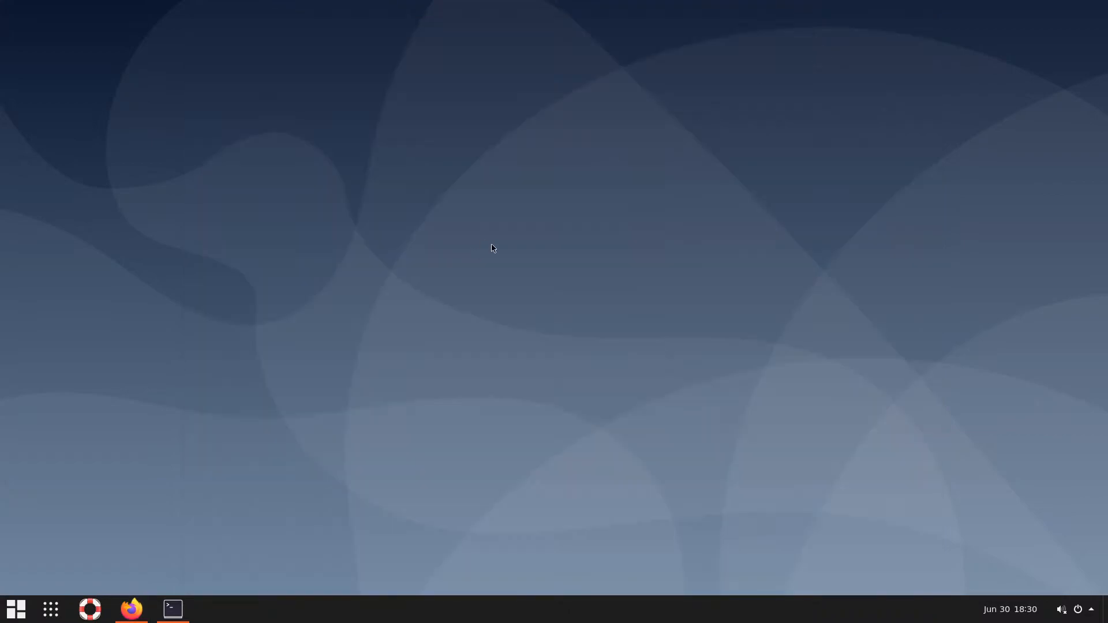
{"action": "left_click", "coordinate": [29, 607]}
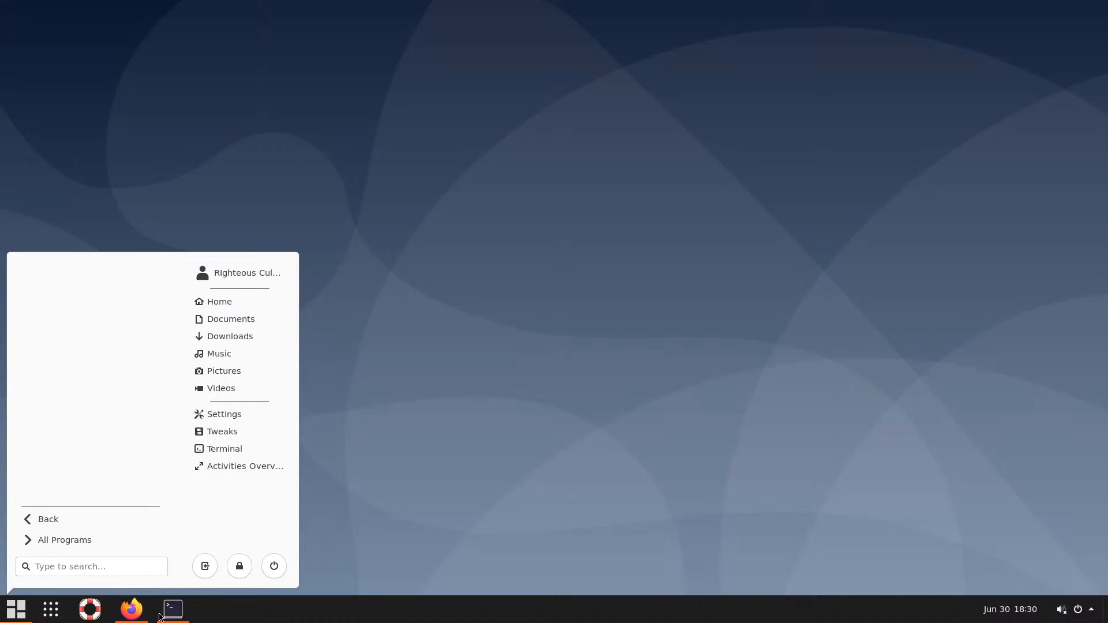
{"action": "left_click", "coordinate": [136, 610]}
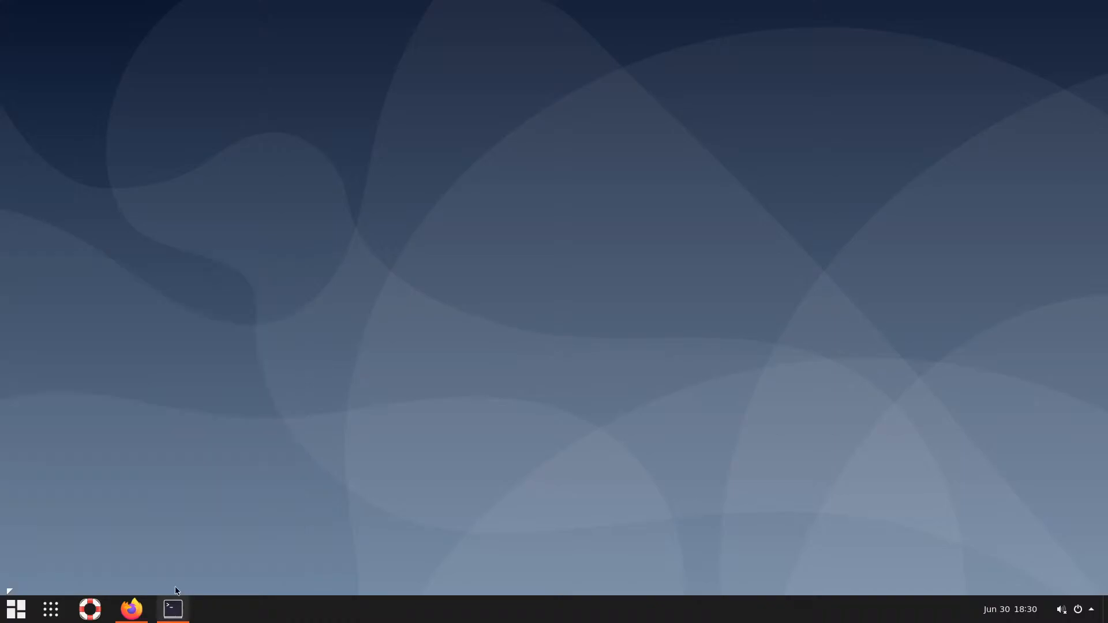
{"action": "left_click", "coordinate": [123, 616]}
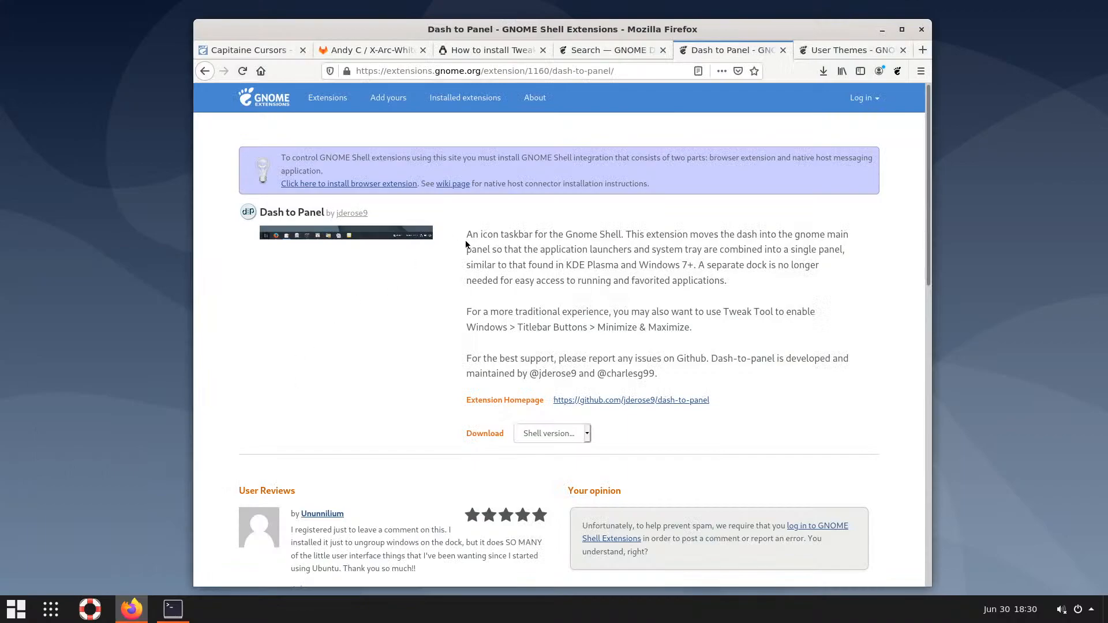
In a new tab, search Google for 'gnome file manager install'
{"action": "left_click", "coordinate": [922, 51]}
{"action": "type", "text": "gnome file"}
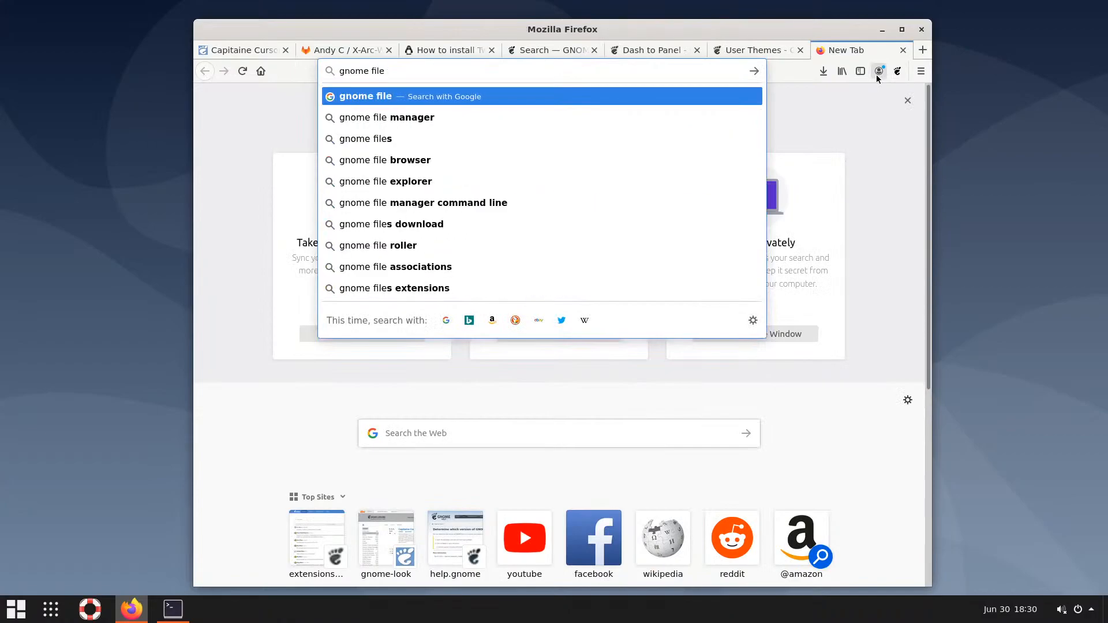
{"action": "key", "text": "Down"}
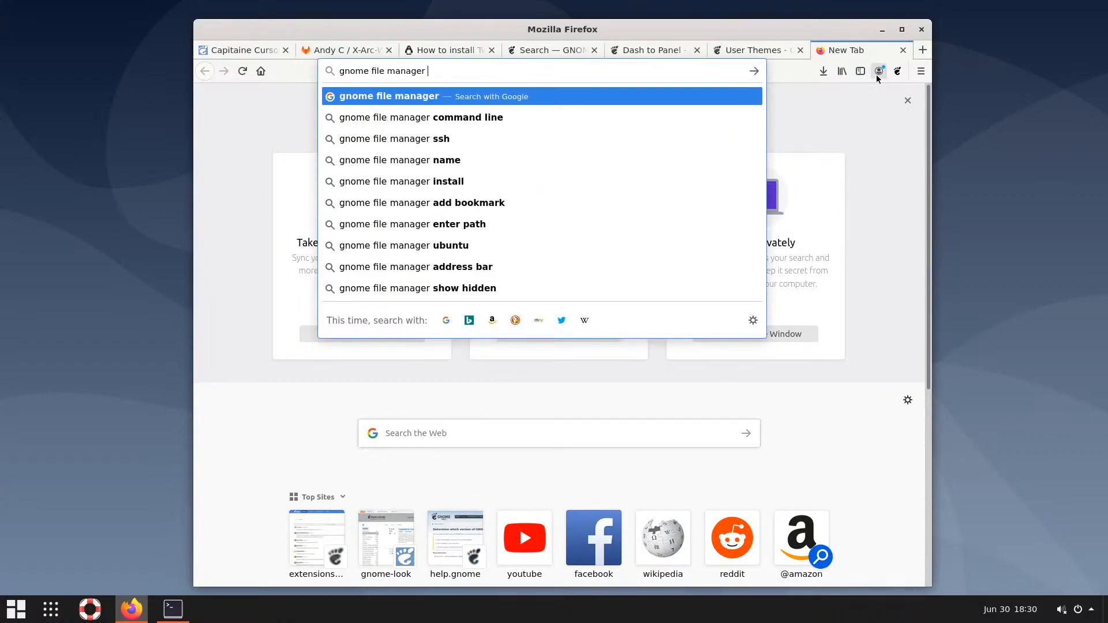
{"action": "type", "text": "in"}
{"action": "key", "text": "Down"}
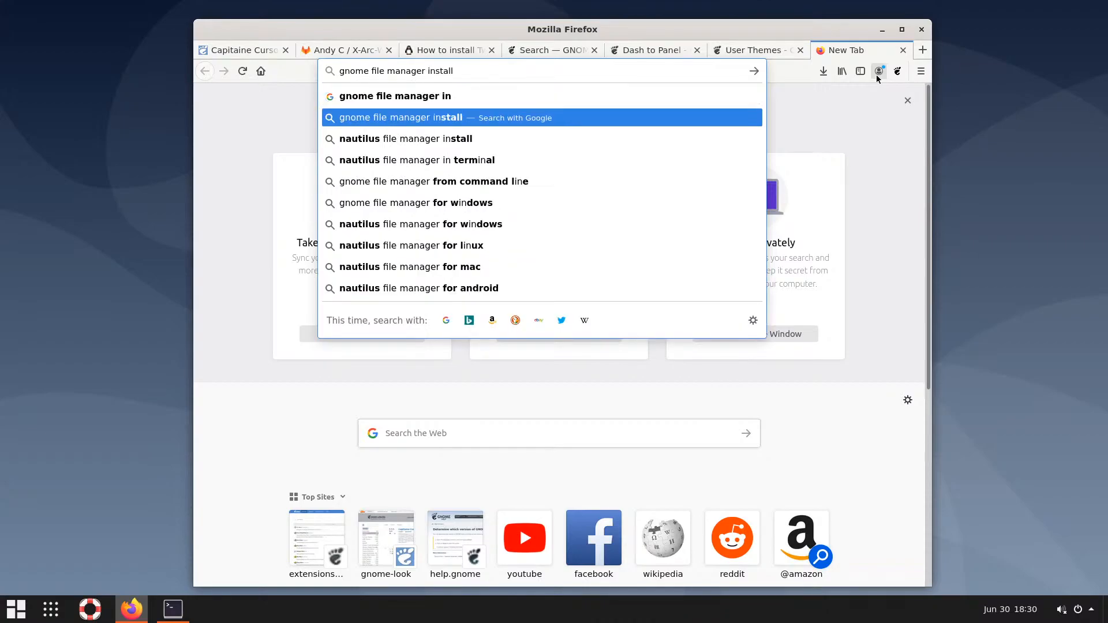
{"action": "key", "text": "Return"}
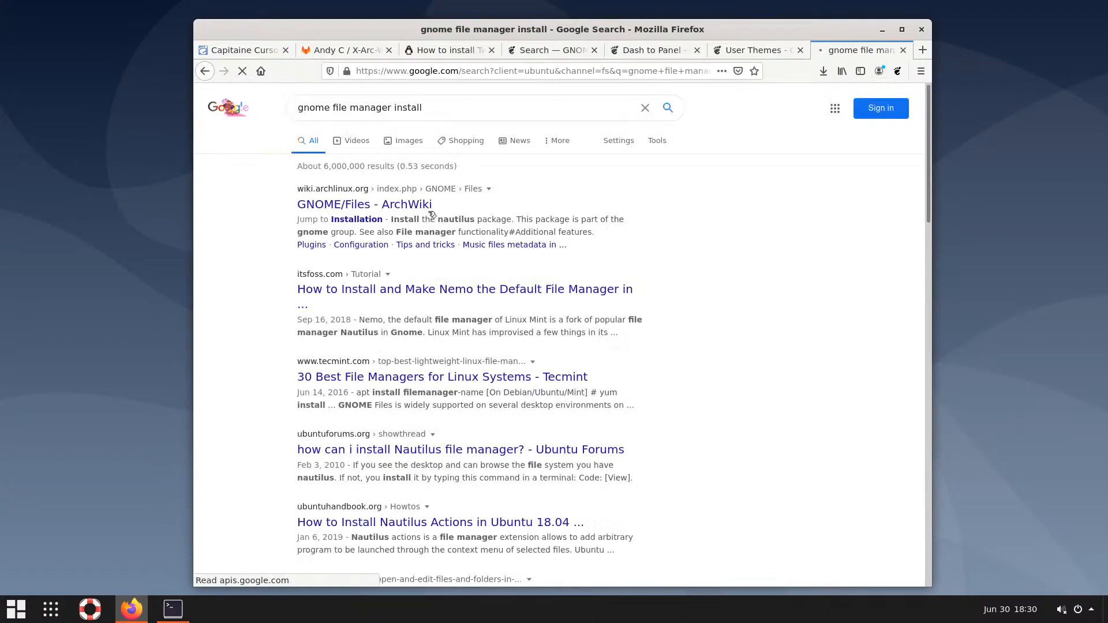
Read through the ArchWiki GNOME/Files article, then go back to the search results
{"action": "left_click", "coordinate": [410, 206]}
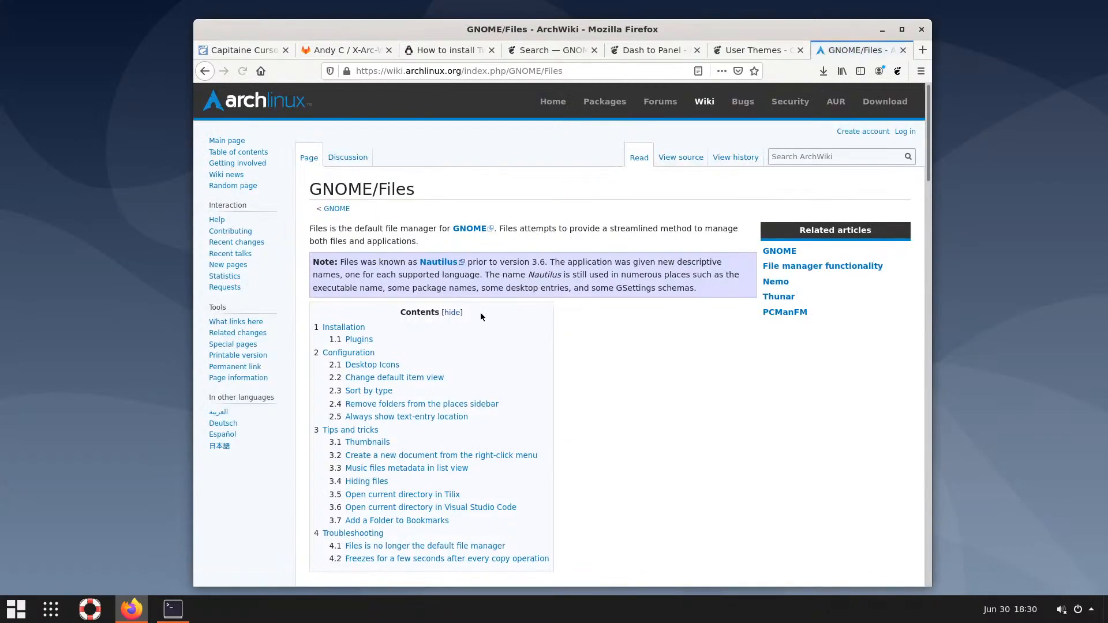
{"action": "scroll", "coordinate": [479, 310], "scroll_direction": "down", "scroll_amount": 8}
{"action": "scroll", "coordinate": [484, 318], "scroll_direction": "down", "scroll_amount": 7}
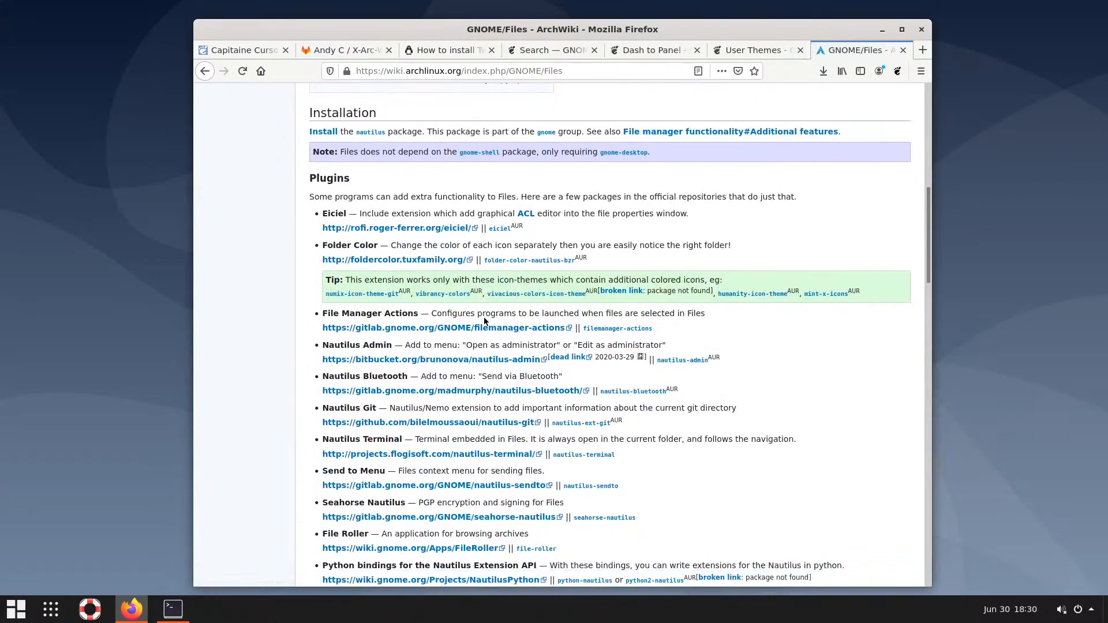
{"action": "scroll", "coordinate": [485, 323], "scroll_direction": "down", "scroll_amount": 2}
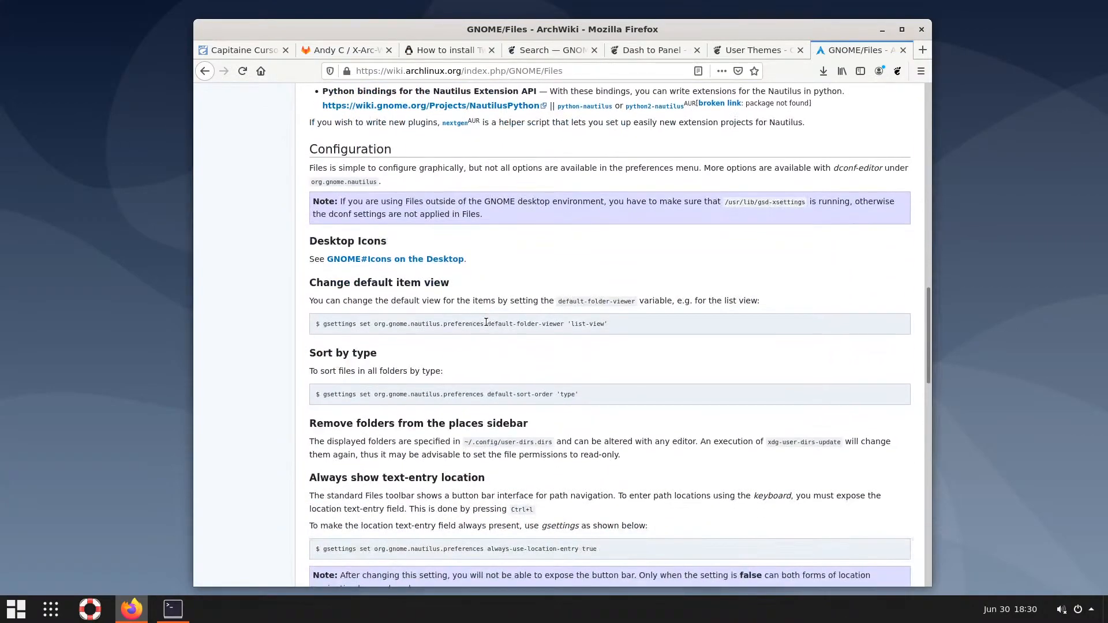
{"action": "scroll", "coordinate": [332, 327], "scroll_direction": "down", "scroll_amount": 6}
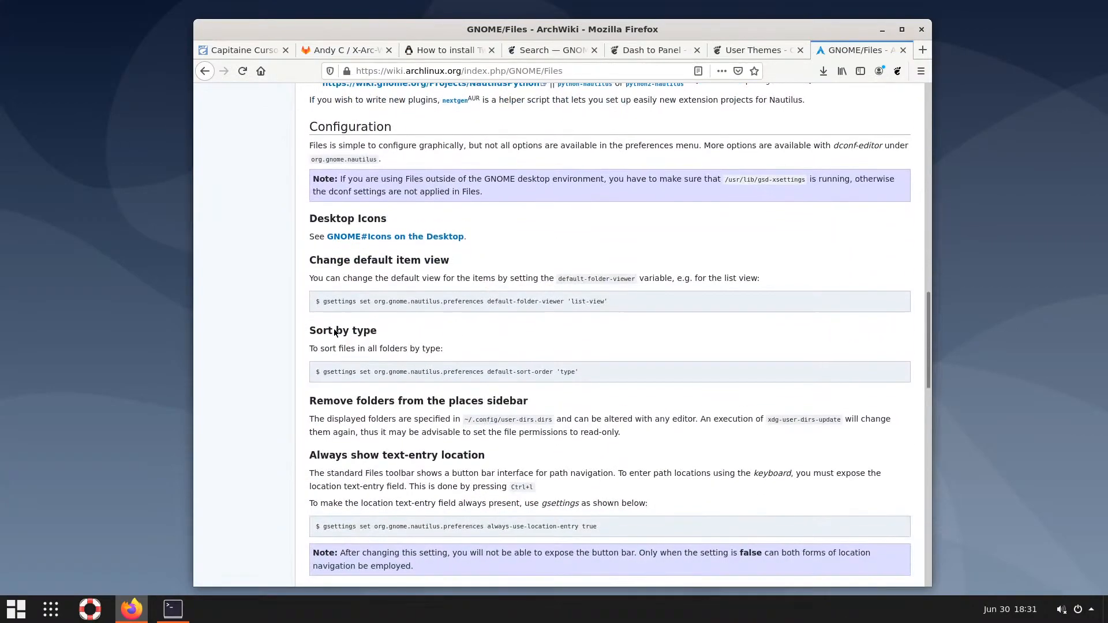
{"action": "scroll", "coordinate": [337, 331], "scroll_direction": "down", "scroll_amount": 4}
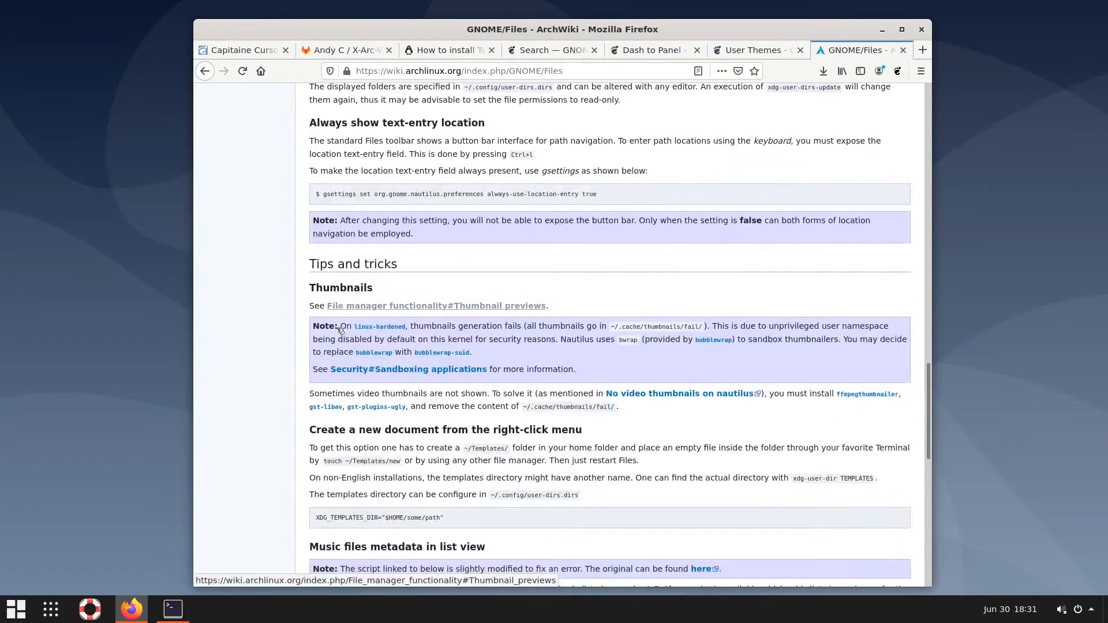
{"action": "scroll", "coordinate": [336, 330], "scroll_direction": "down", "scroll_amount": 4}
{"action": "scroll", "coordinate": [338, 328], "scroll_direction": "up", "scroll_amount": 12}
{"action": "scroll", "coordinate": [340, 325], "scroll_direction": "up", "scroll_amount": 20}
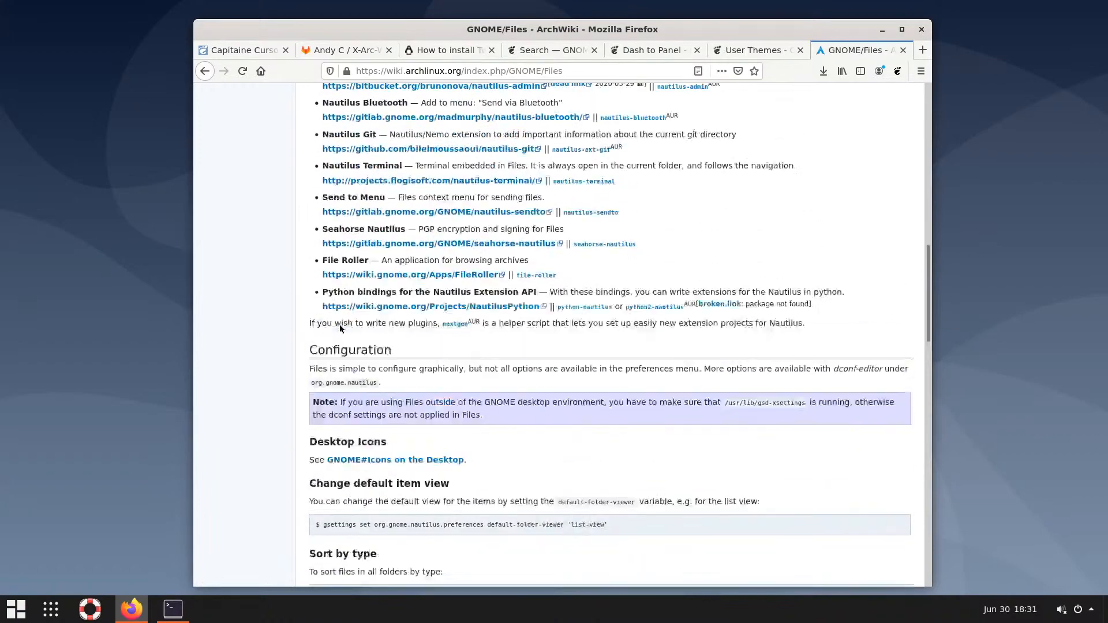
{"action": "scroll", "coordinate": [344, 329], "scroll_direction": "up", "scroll_amount": 3}
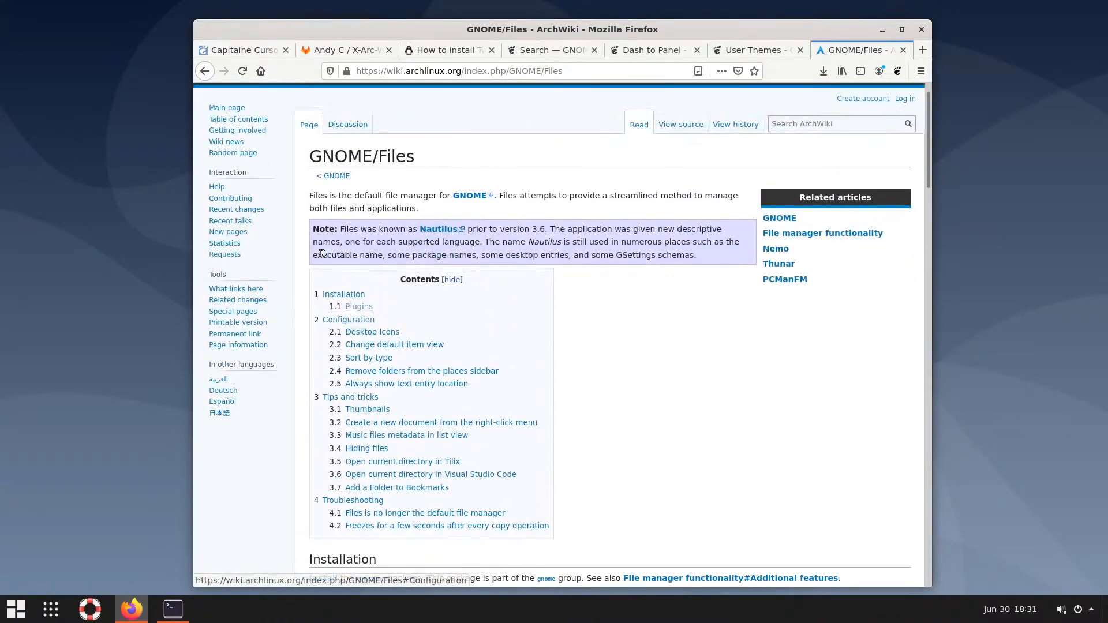
{"action": "left_click", "coordinate": [209, 77]}
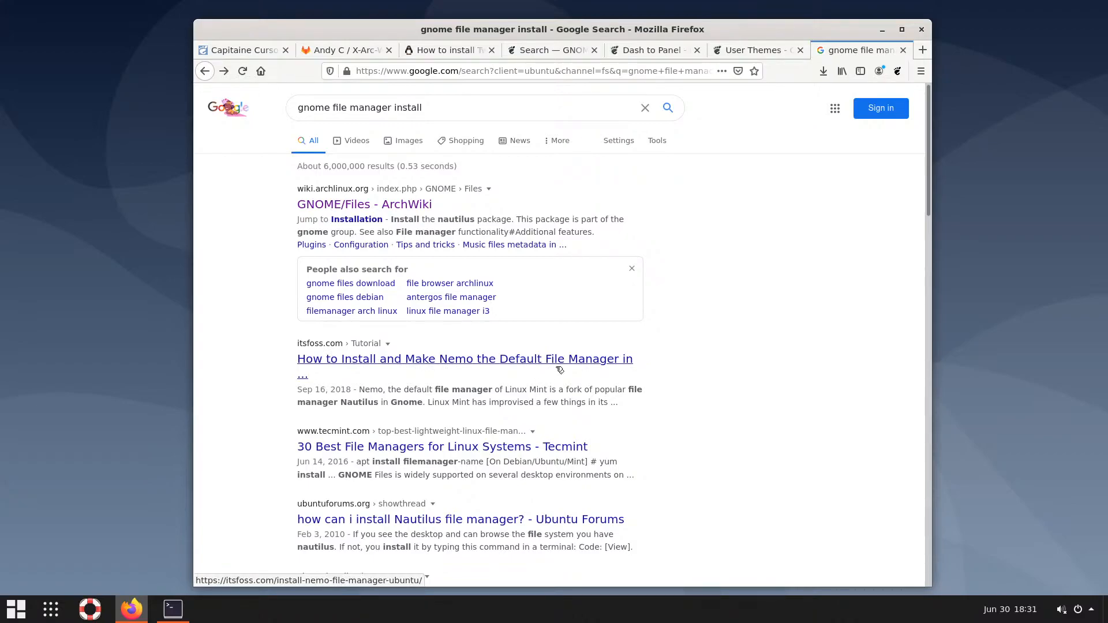
Scroll the results, then change the search to 'gnome default file manager'
{"action": "scroll", "coordinate": [559, 370], "scroll_direction": "down", "scroll_amount": 2}
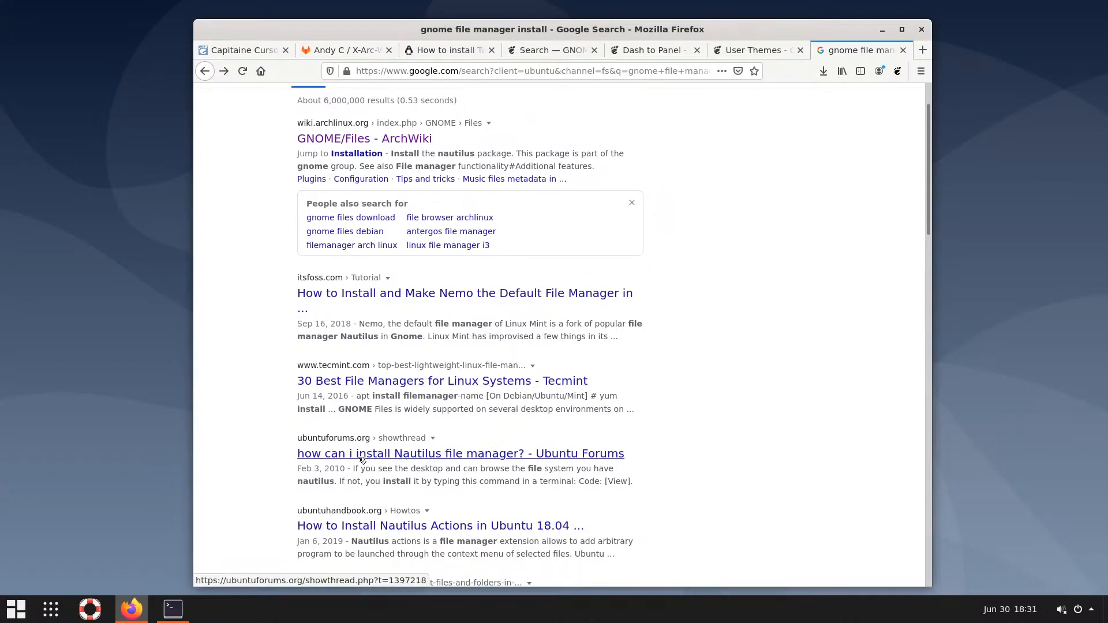
{"action": "scroll", "coordinate": [441, 459], "scroll_direction": "down", "scroll_amount": 2}
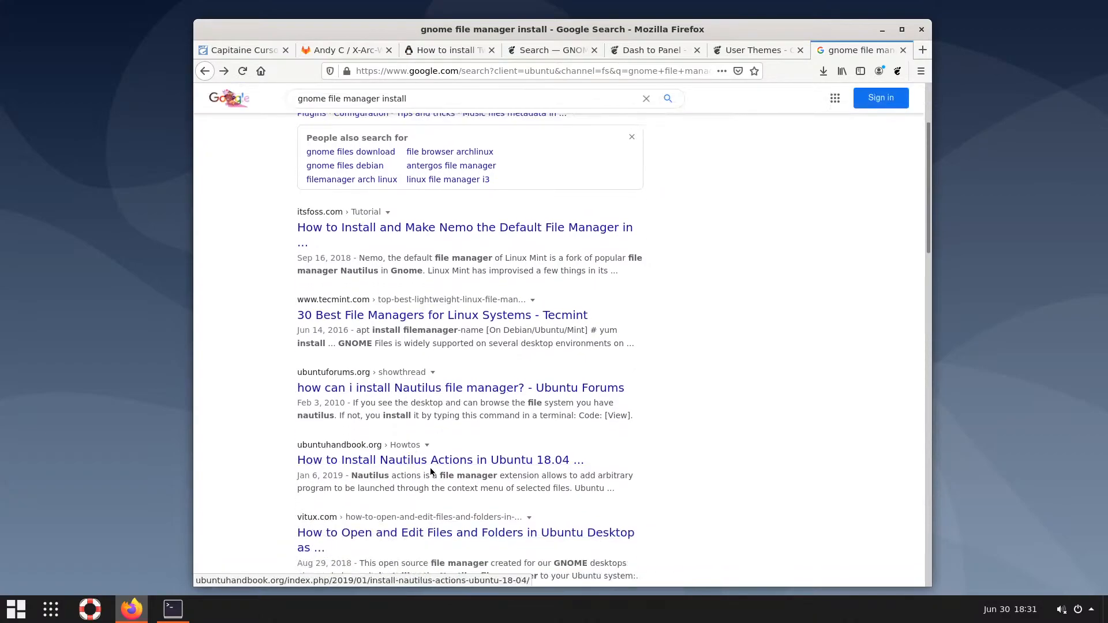
{"action": "scroll", "coordinate": [439, 464], "scroll_direction": "down", "scroll_amount": 2}
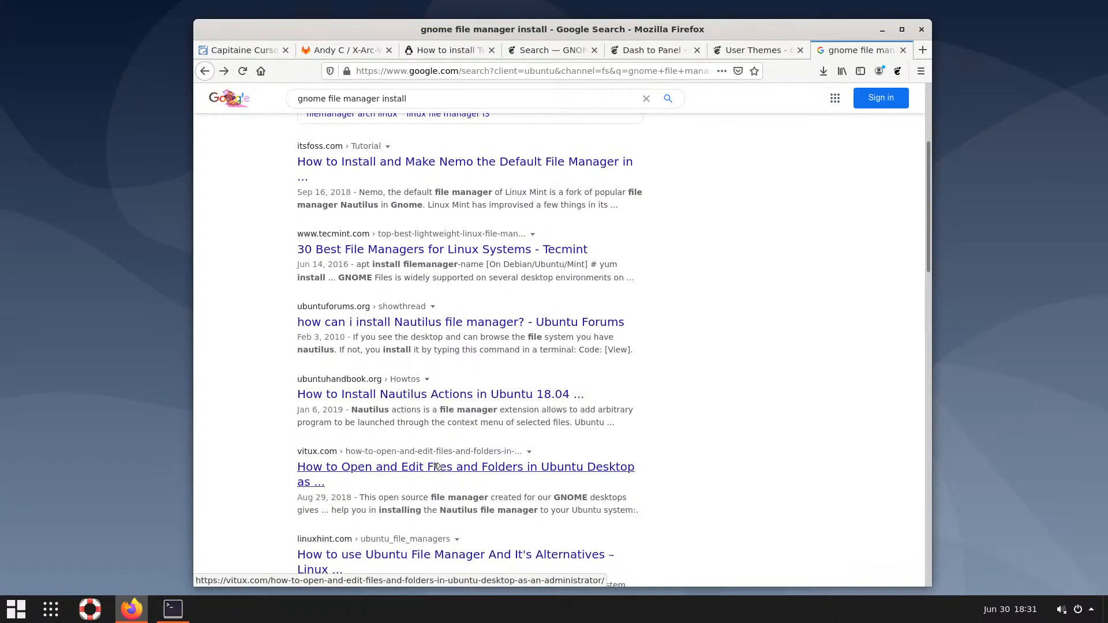
{"action": "scroll", "coordinate": [437, 468], "scroll_direction": "down", "scroll_amount": 2}
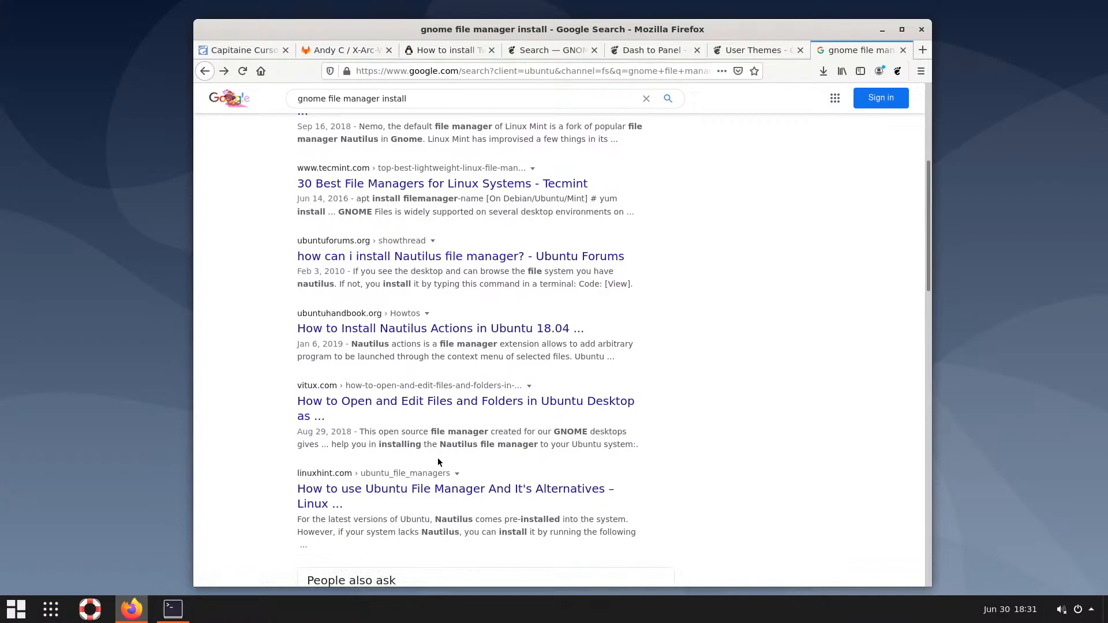
{"action": "scroll", "coordinate": [439, 461], "scroll_direction": "up", "scroll_amount": 8}
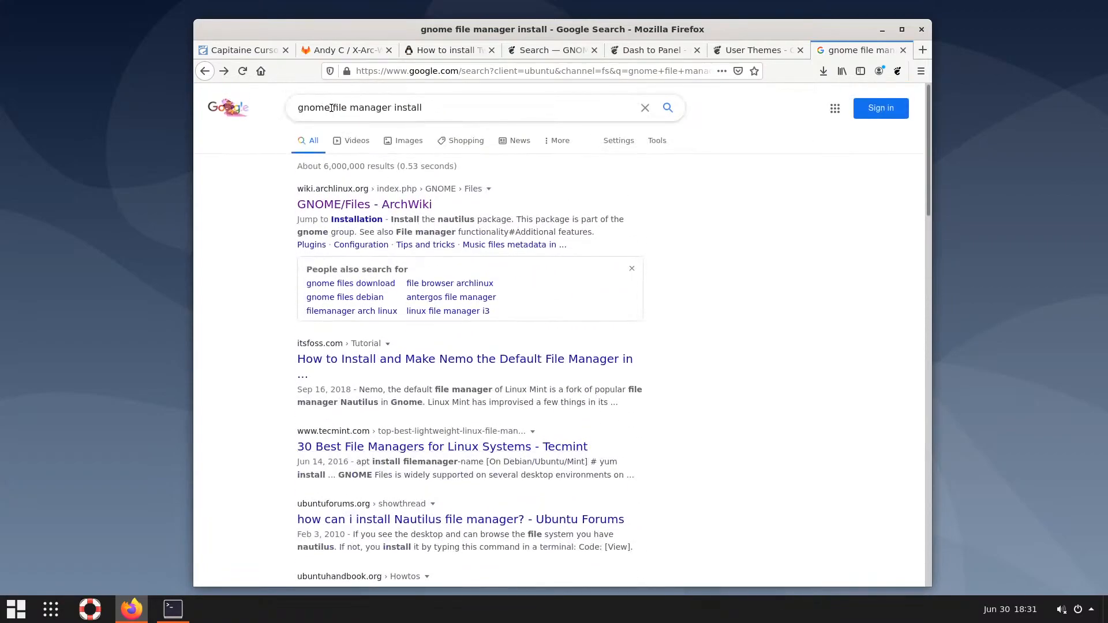
{"action": "double_click", "coordinate": [368, 108]}
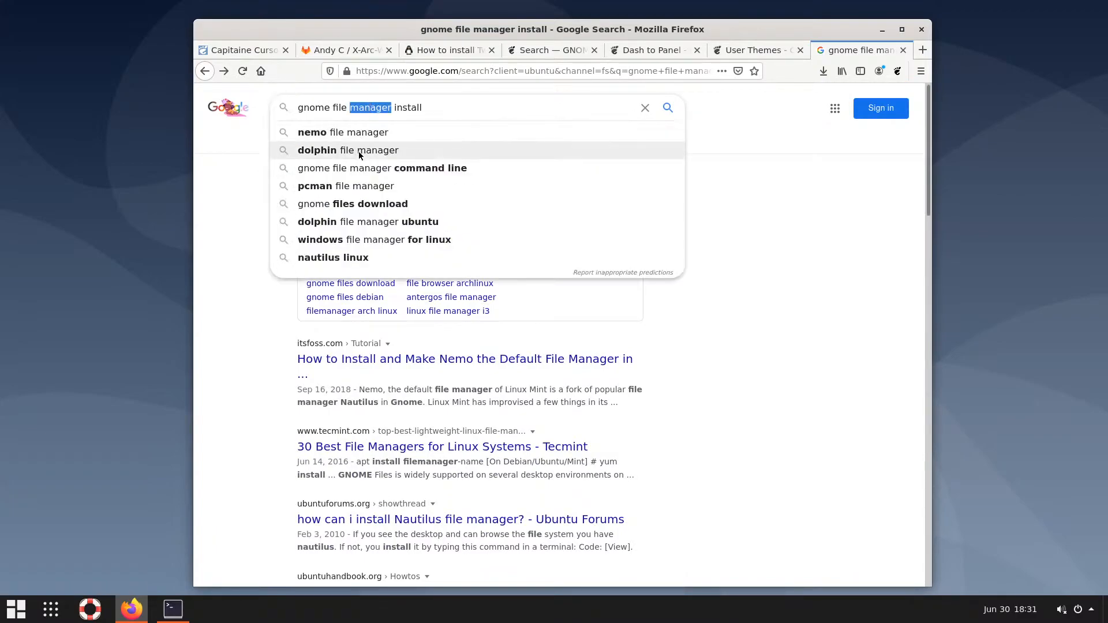
{"action": "type", "text": "system"}
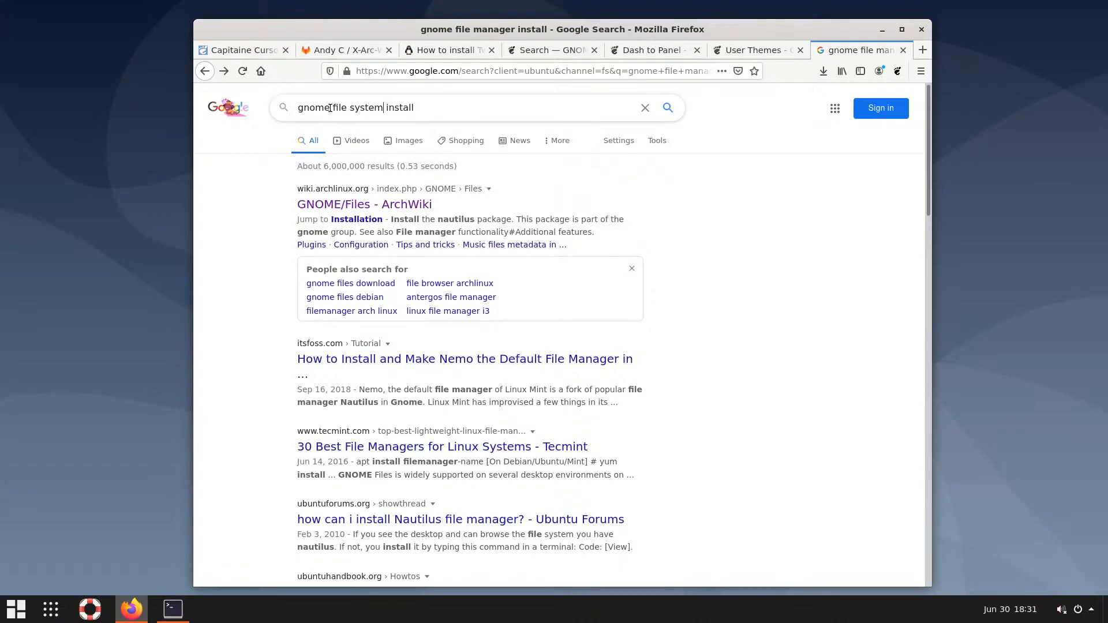
{"action": "type", "text": " defu"}
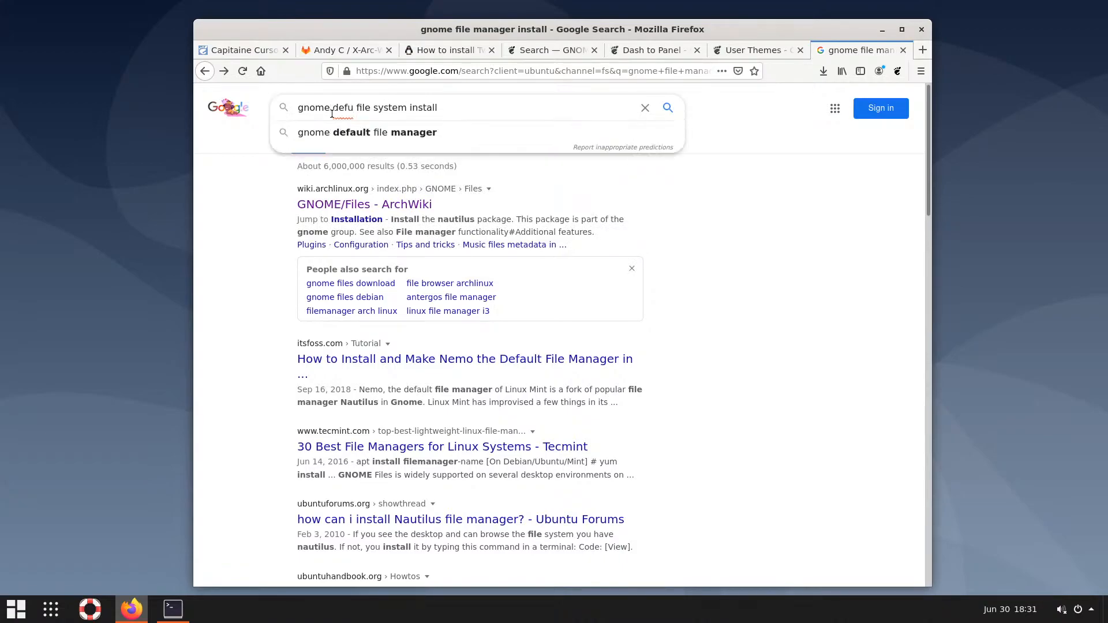
{"action": "left_click", "coordinate": [338, 134]}
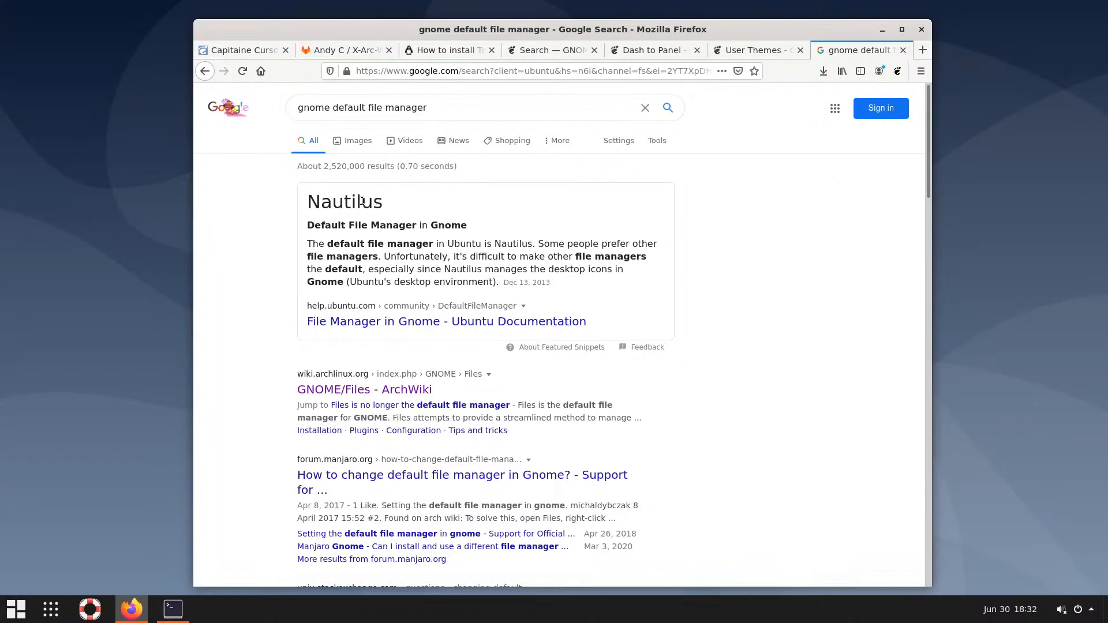
Note Nautilus in the answer, then search for 'install gnome default file manager'
{"action": "left_click_drag", "start_coordinate": [383, 202], "coordinate": [313, 198]}
{"action": "key", "text": "ctrl+c"}
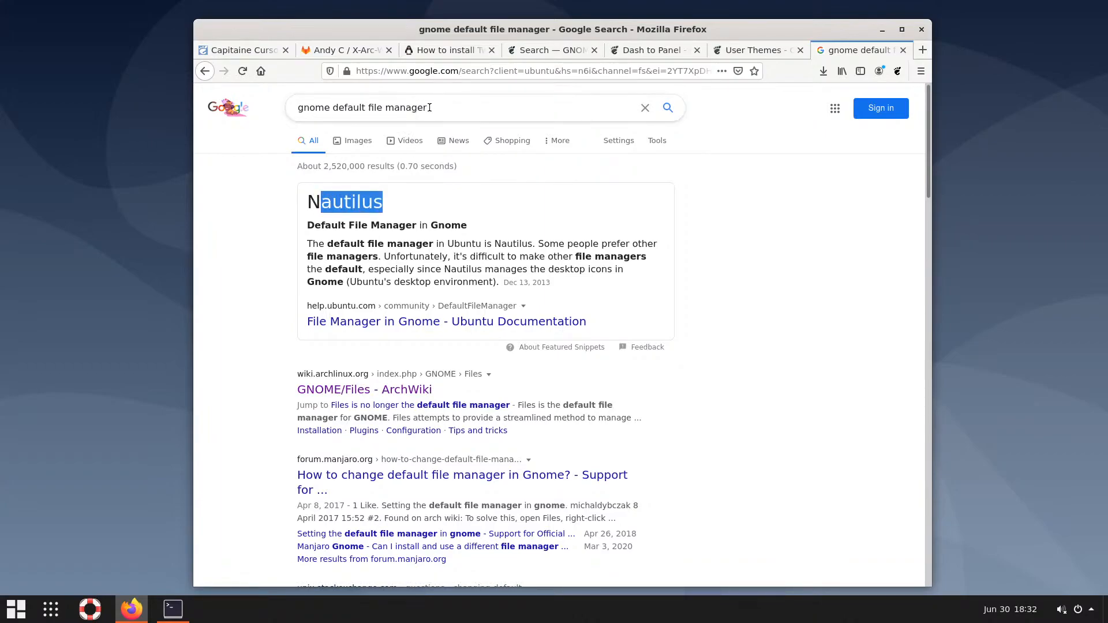
{"action": "left_click_drag", "start_coordinate": [435, 109], "coordinate": [341, 106]}
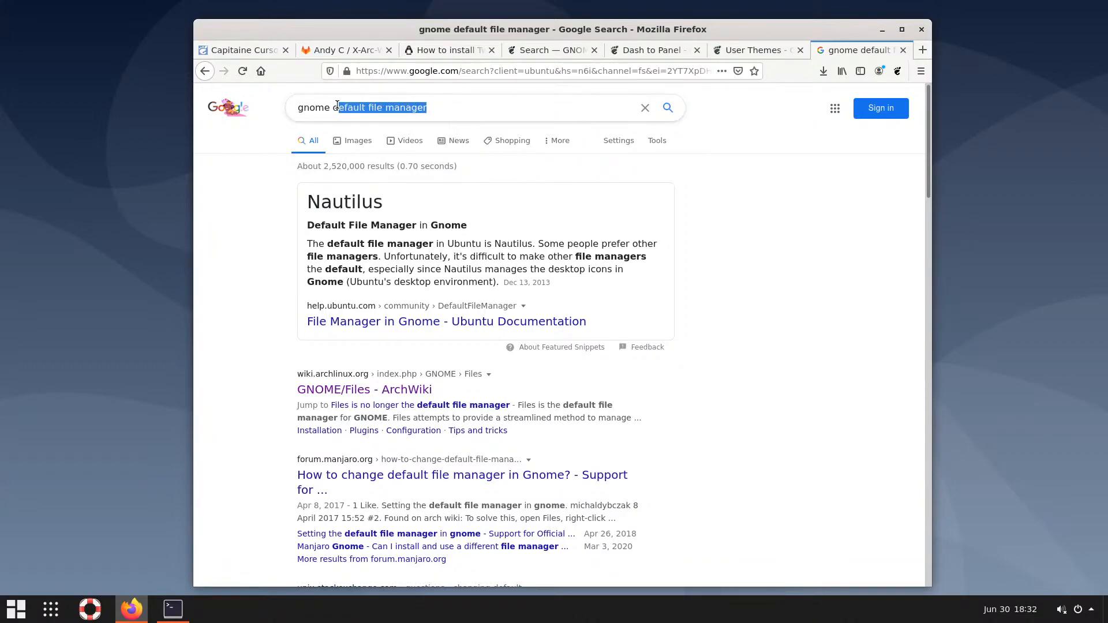
{"action": "left_click", "coordinate": [335, 106]}
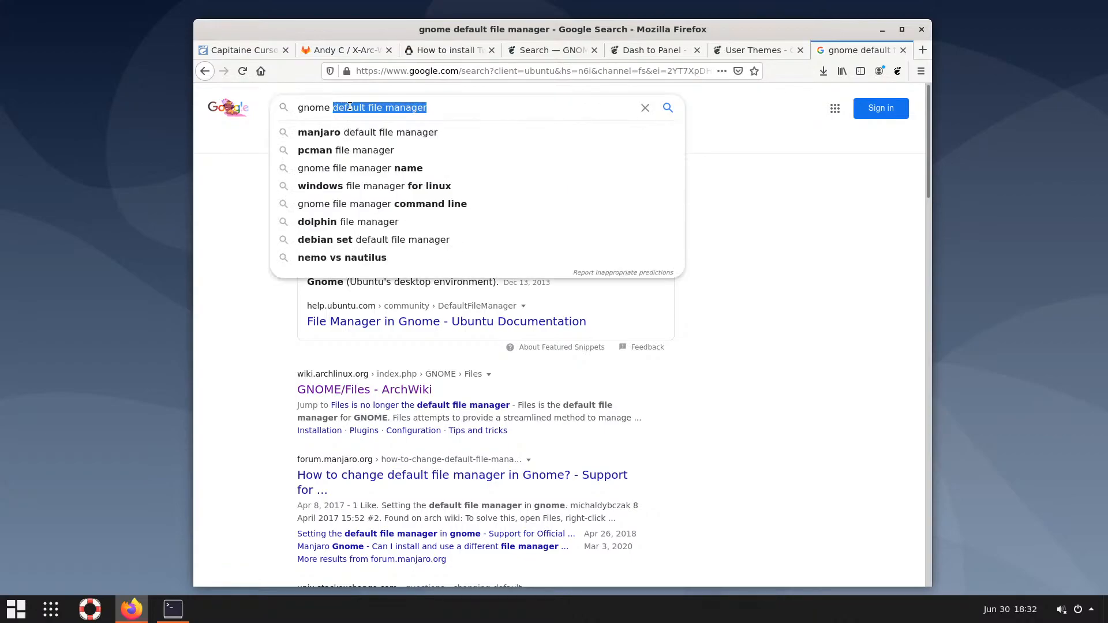
{"action": "double_click", "coordinate": [349, 107]}
{"action": "left_click", "coordinate": [300, 107]}
{"action": "type", "text": "install"}
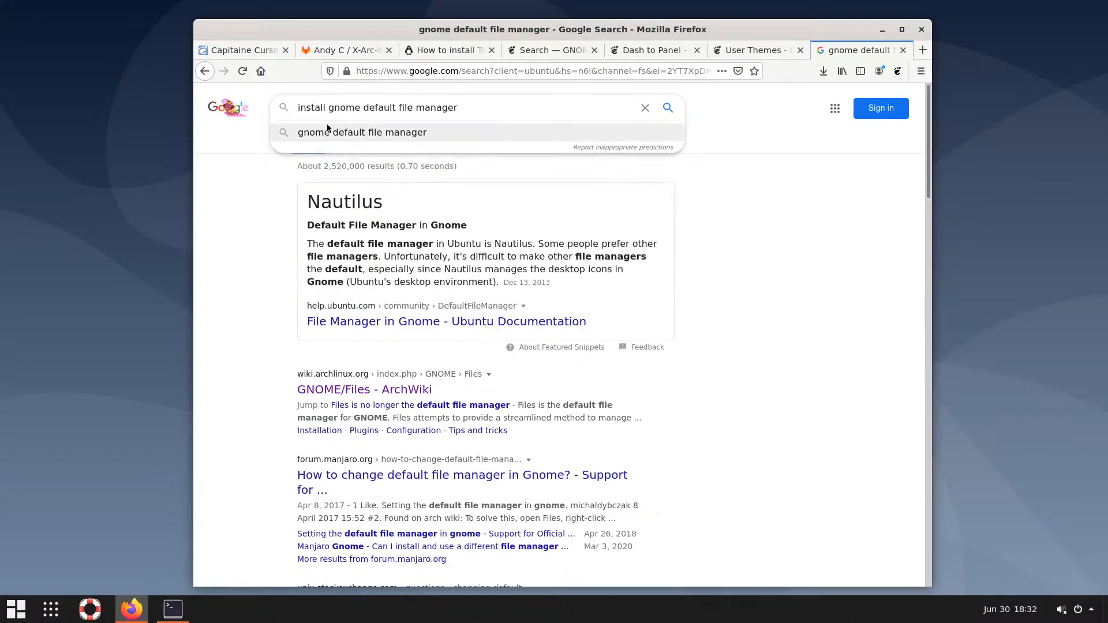
{"action": "key", "text": "Return"}
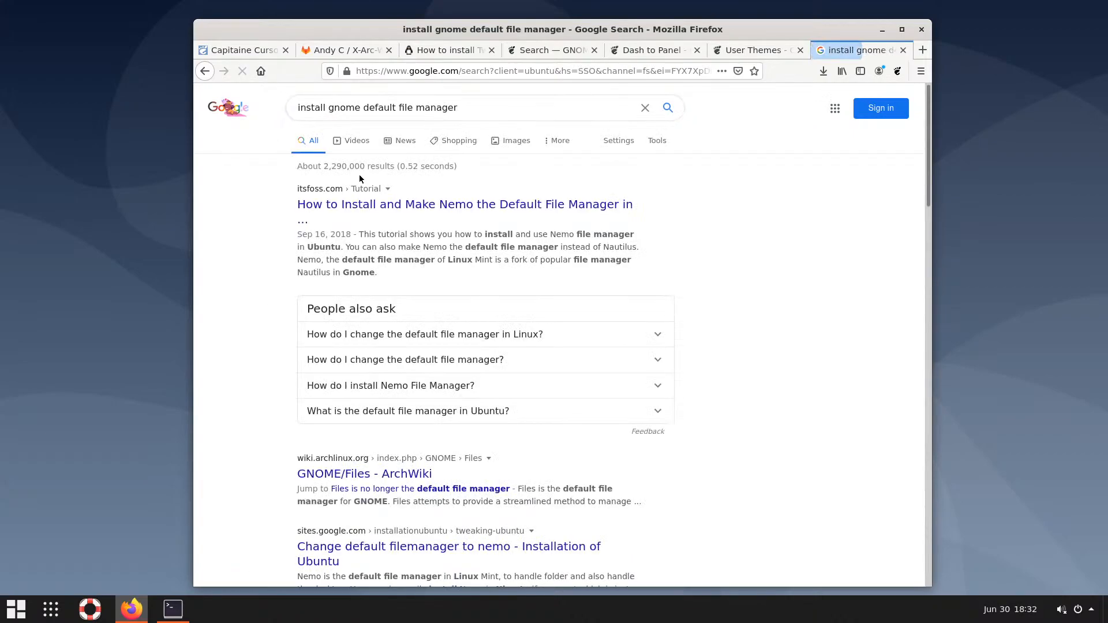
Open the It's FOSS Nemo guide, scroll to its install command, then bring Terminal forward
{"action": "left_click", "coordinate": [412, 212]}
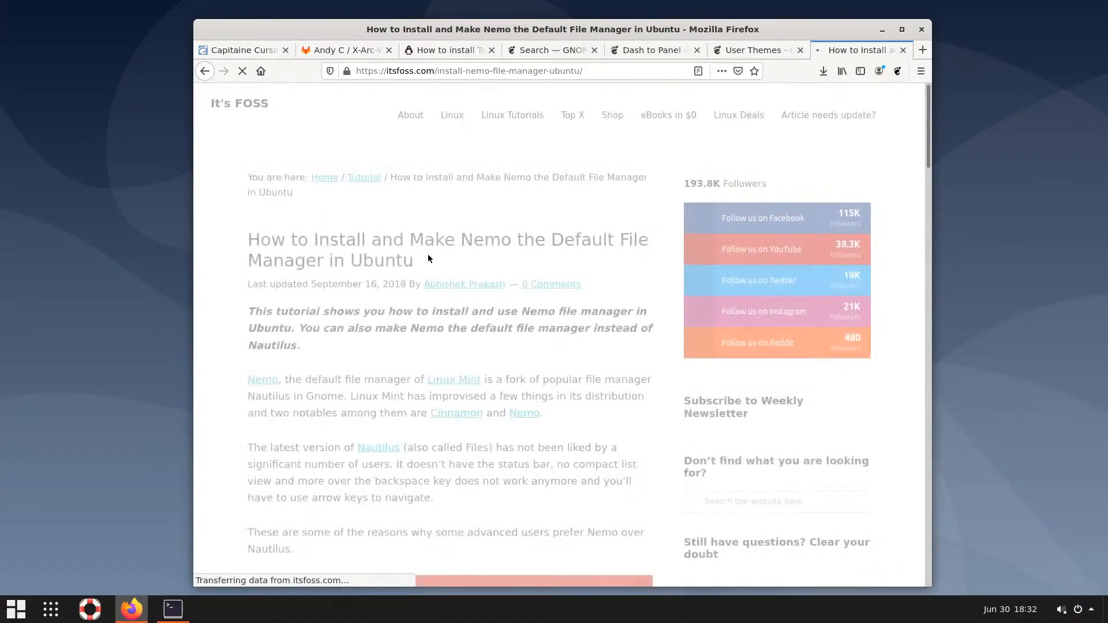
{"action": "scroll", "coordinate": [448, 282], "scroll_direction": "down", "scroll_amount": 5}
{"action": "scroll", "coordinate": [447, 284], "scroll_direction": "down", "scroll_amount": 3}
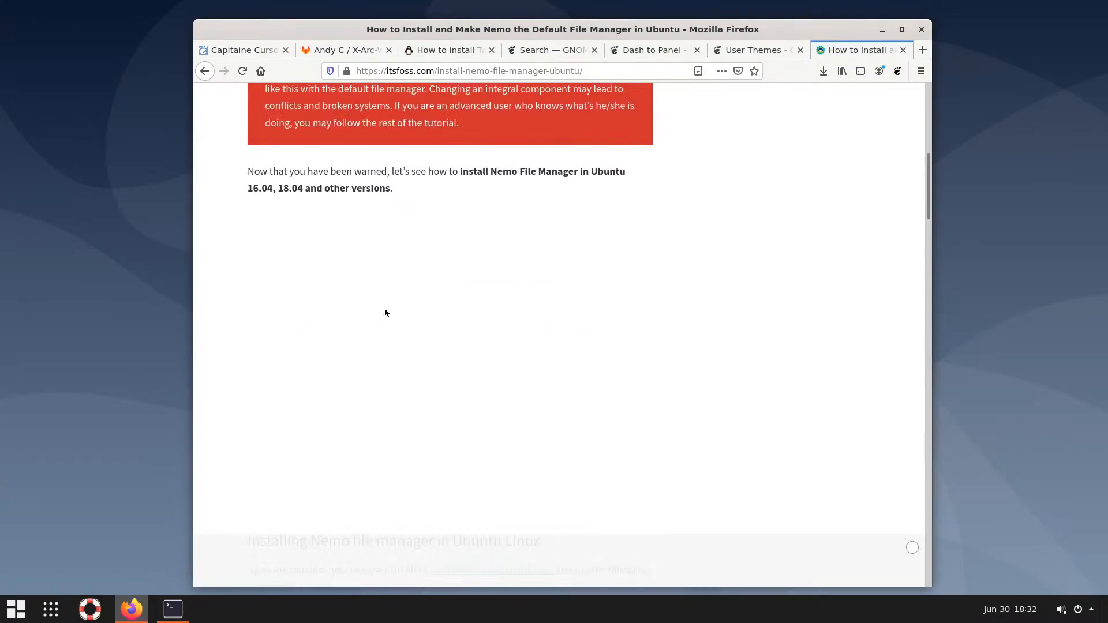
{"action": "scroll", "coordinate": [384, 311], "scroll_direction": "down", "scroll_amount": 5}
{"action": "scroll", "coordinate": [385, 310], "scroll_direction": "down", "scroll_amount": 6}
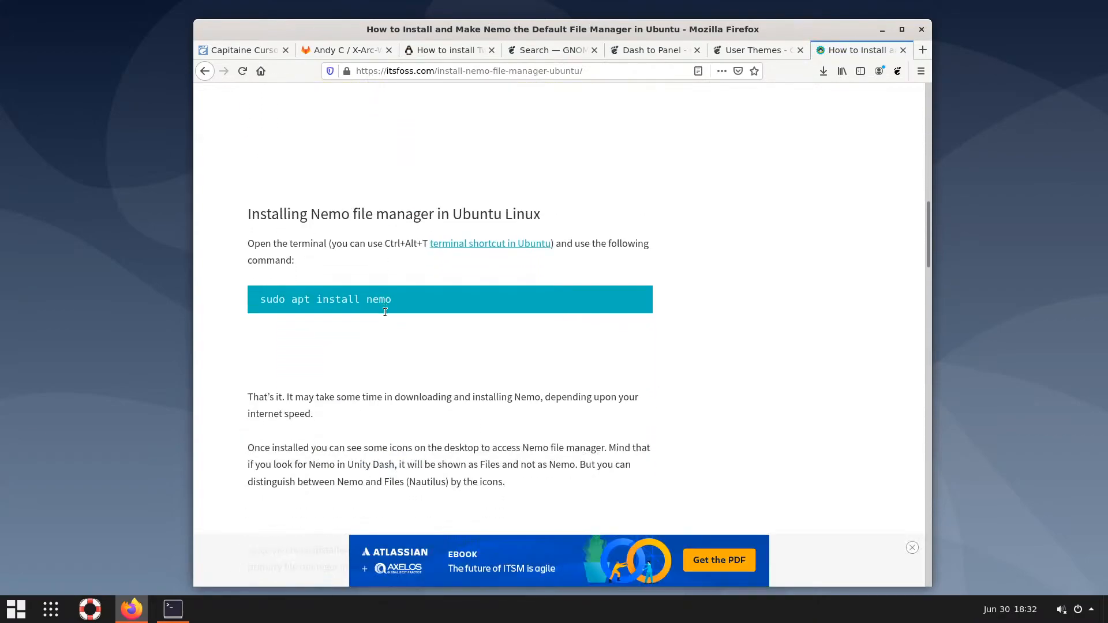
{"action": "scroll", "coordinate": [386, 316], "scroll_direction": "up", "scroll_amount": 2}
{"action": "scroll", "coordinate": [385, 315], "scroll_direction": "down", "scroll_amount": 1}
{"action": "scroll", "coordinate": [385, 316], "scroll_direction": "down", "scroll_amount": 2}
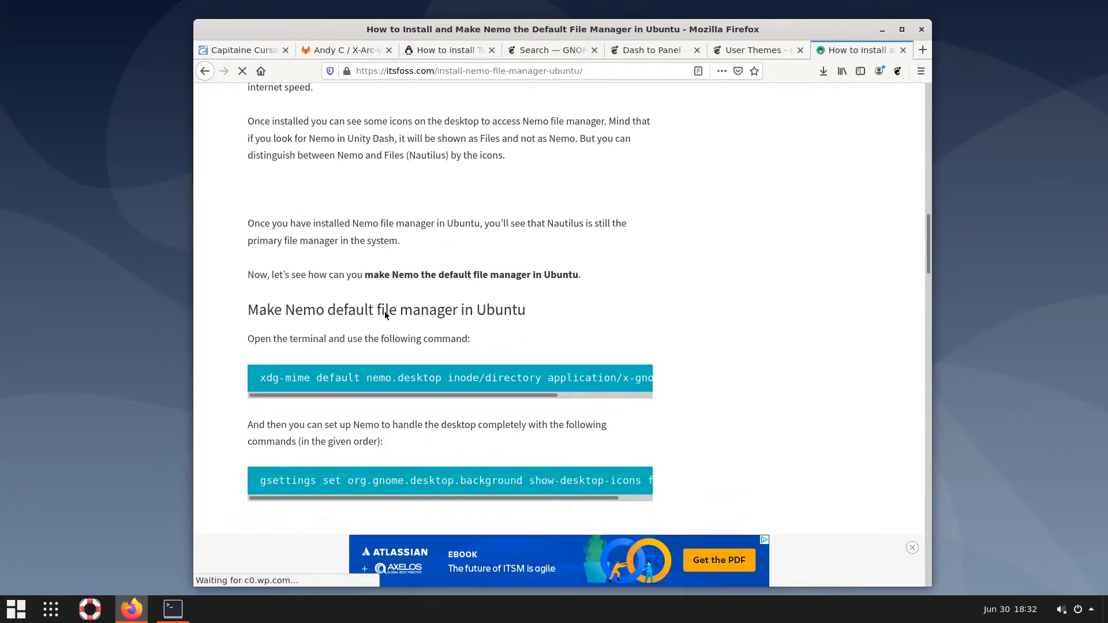
{"action": "left_click", "coordinate": [173, 609]}
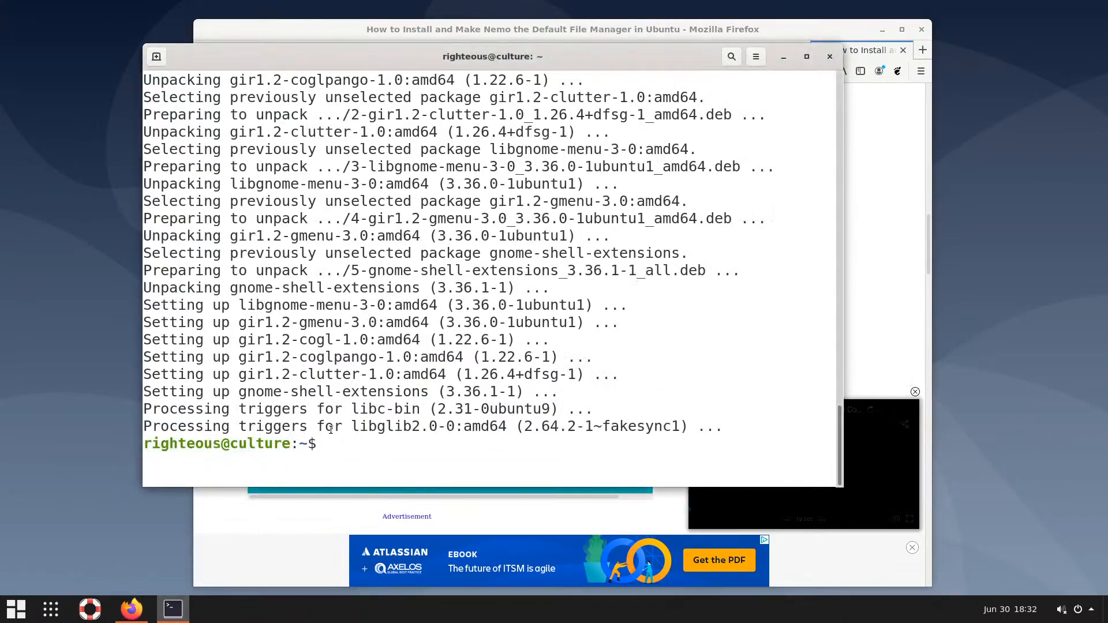
Clear the terminal, run 'sudo apt install nautilus' and confirm the packages, then minimize Firefox
{"action": "type", "text": "clear"}
{"action": "key", "text": "Return"}
{"action": "type", "text": "apt"}
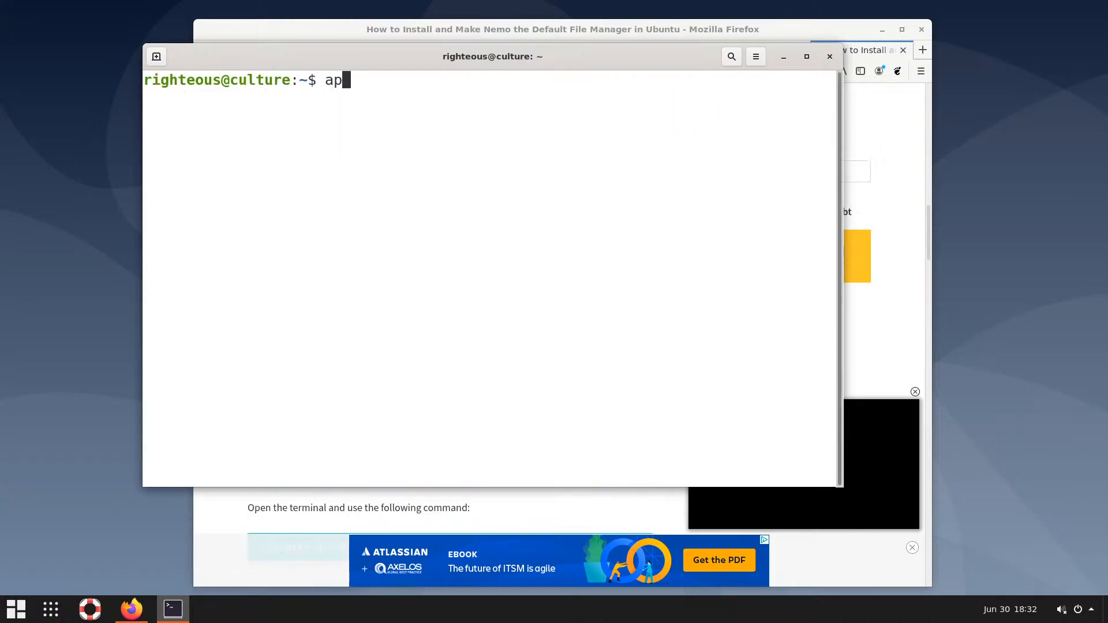
{"action": "key", "text": "BackSpace"}
{"action": "key", "text": "BackSpace"}
{"action": "key", "text": "BackSpace"}
{"action": "type", "text": "sudo apt install "}
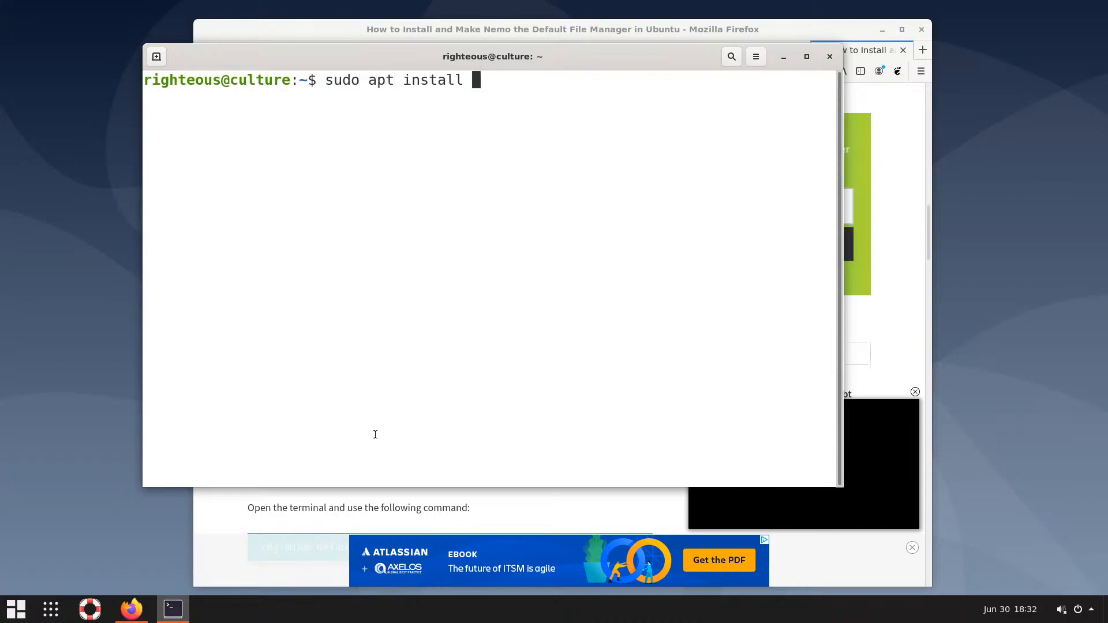
{"action": "type", "text": "n"}
{"action": "right_click", "coordinate": [475, 282]}
{"action": "left_click", "coordinate": [496, 318]}
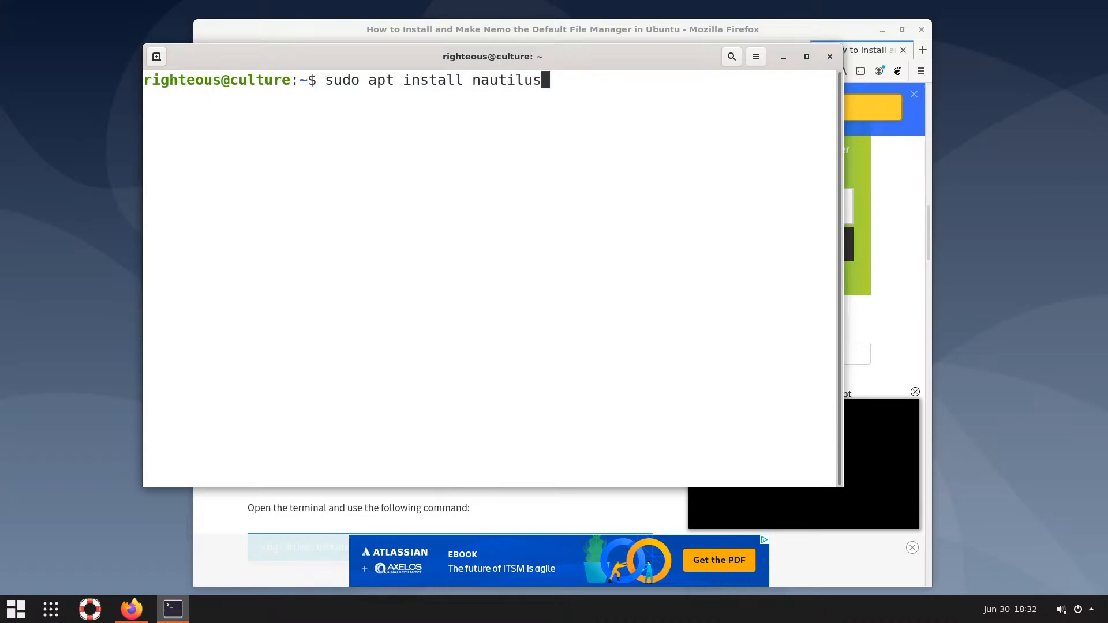
{"action": "key", "text": "Return"}
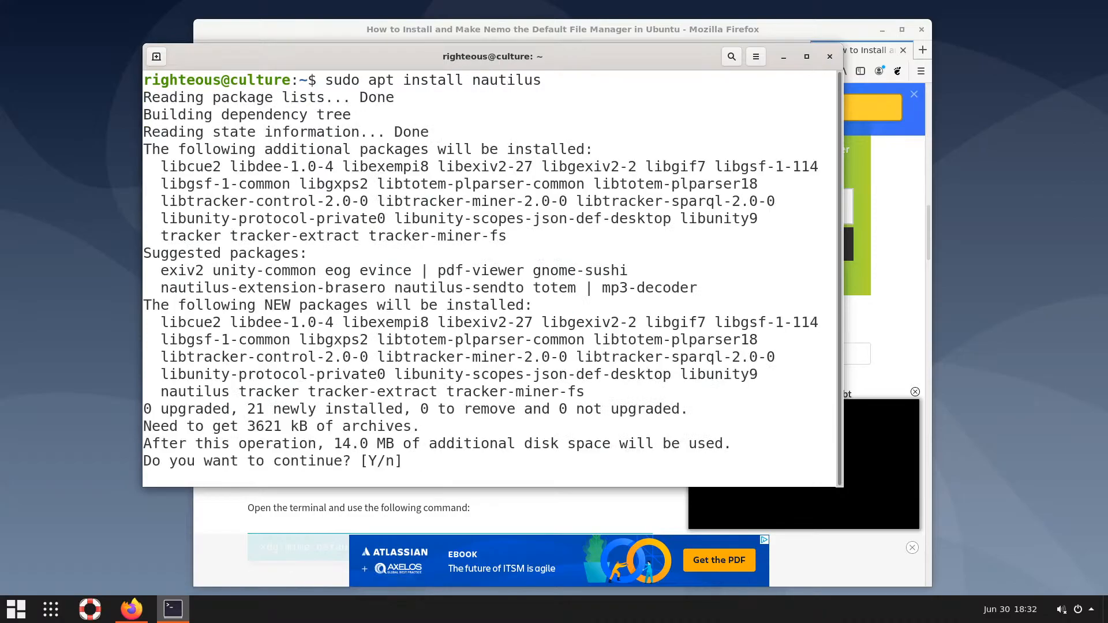
{"action": "key", "text": "Return"}
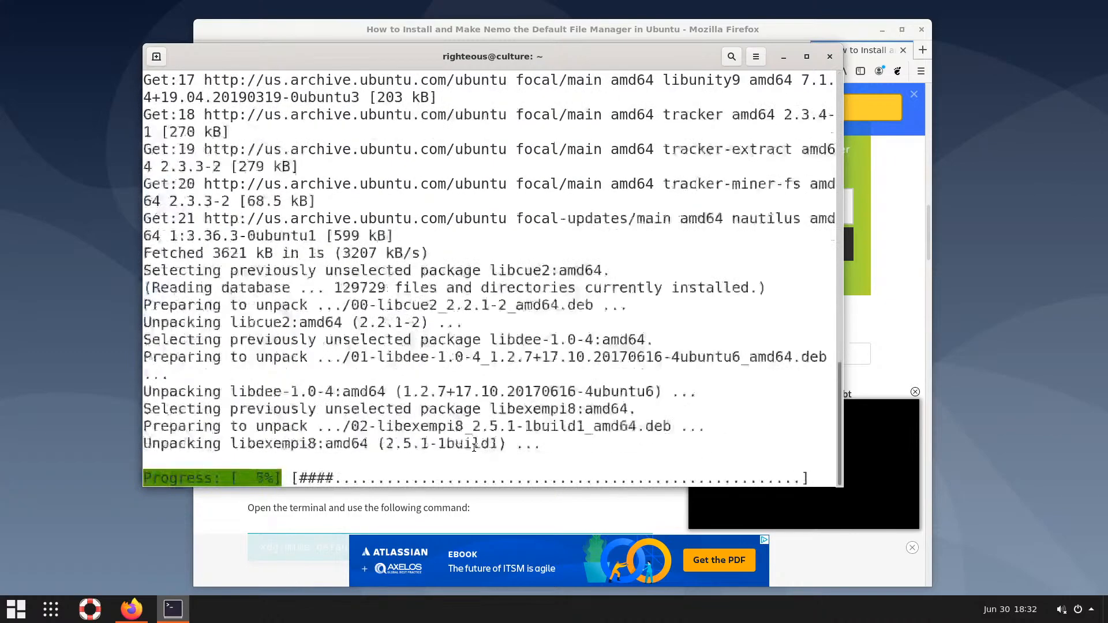
{"action": "left_click", "coordinate": [884, 32]}
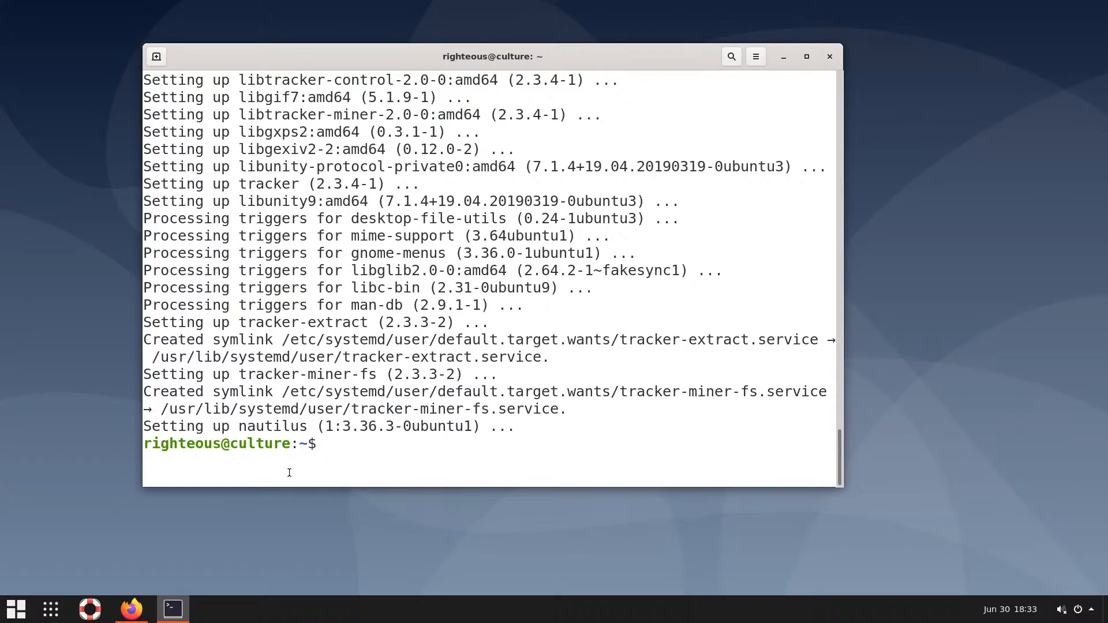
Open the Home folder from Arc Menu, position the Files window and minimize the terminal
{"action": "left_click", "coordinate": [20, 609]}
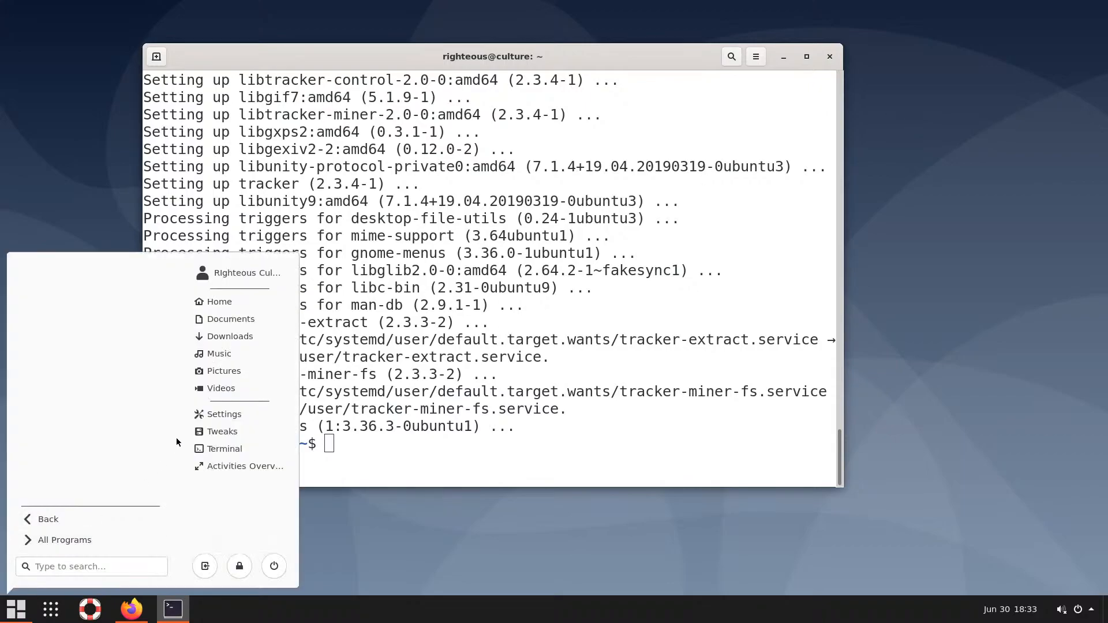
{"action": "left_click", "coordinate": [227, 302]}
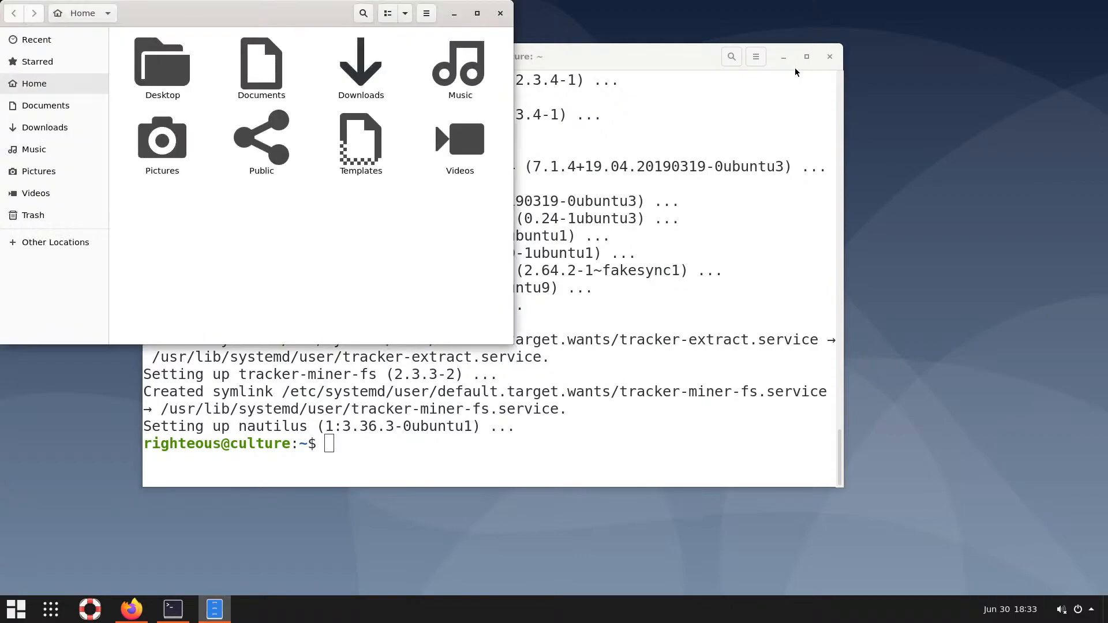
{"action": "left_click_drag", "start_coordinate": [282, 17], "coordinate": [473, 46]}
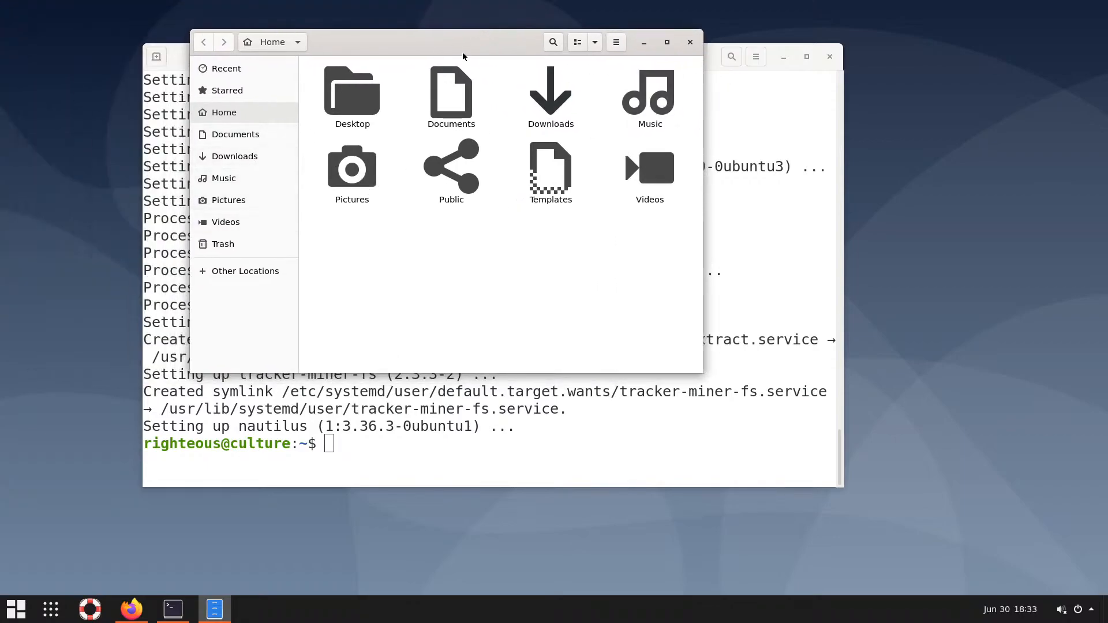
{"action": "left_click_drag", "start_coordinate": [462, 53], "coordinate": [487, 44]}
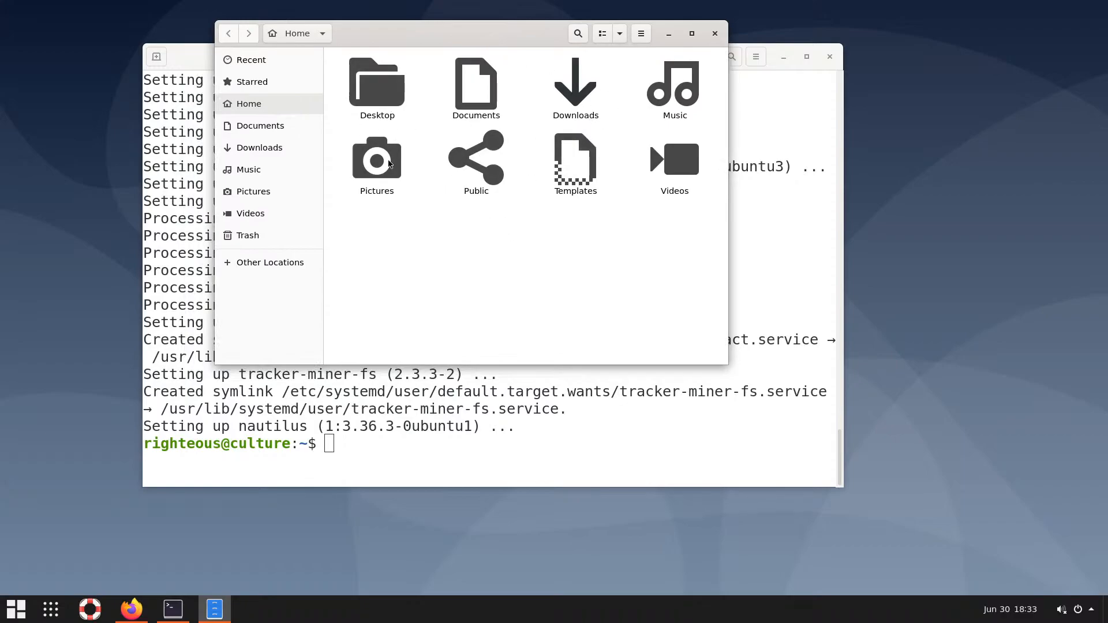
{"action": "left_click", "coordinate": [783, 57]}
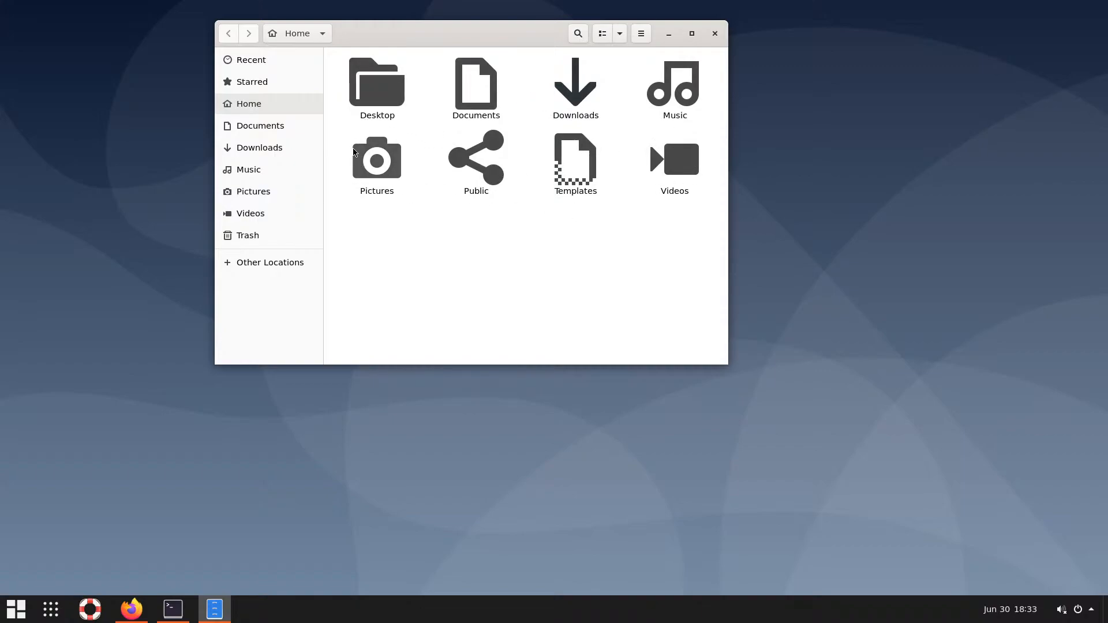
{"action": "left_click", "coordinate": [576, 168]}
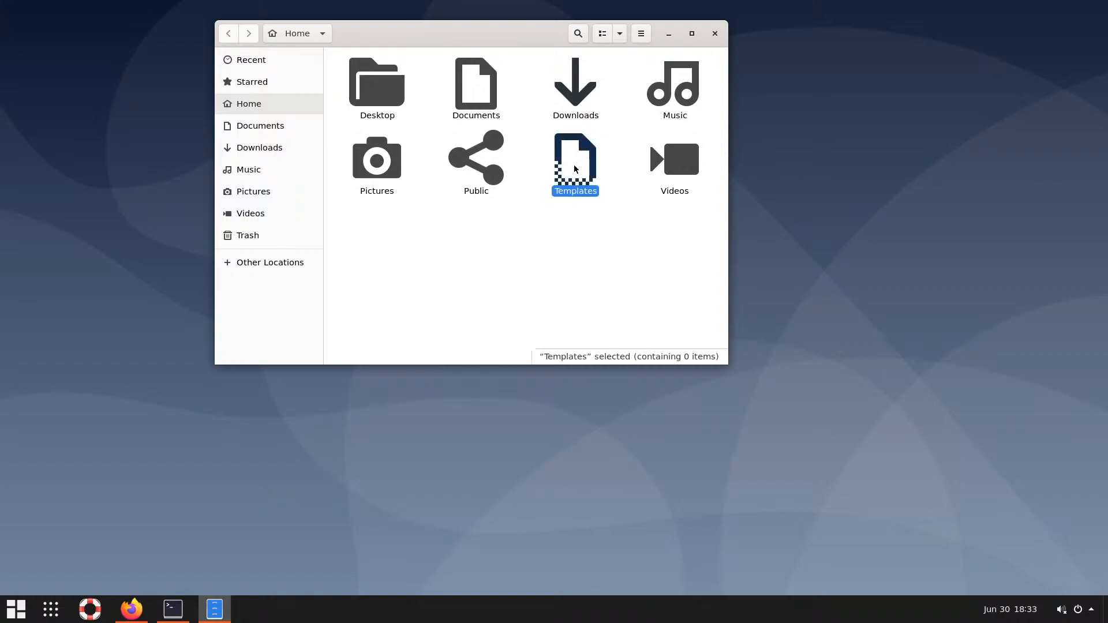
Create two new folders in Home named .themes and .icons
{"action": "right_click", "coordinate": [458, 238]}
{"action": "left_click", "coordinate": [500, 247]}
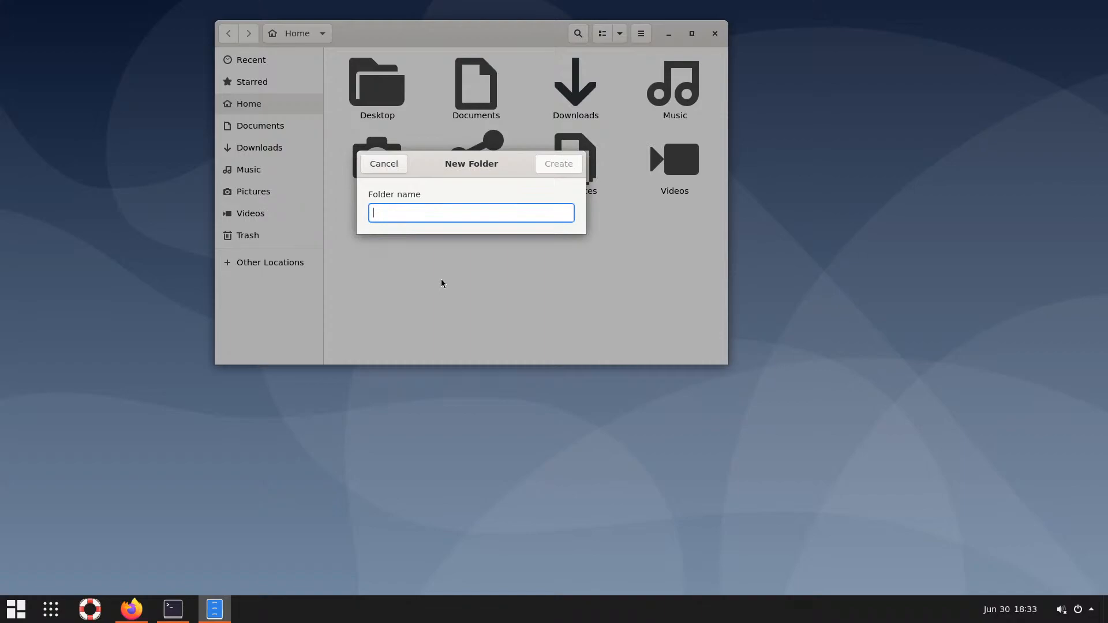
{"action": "type", "text": ".themes"}
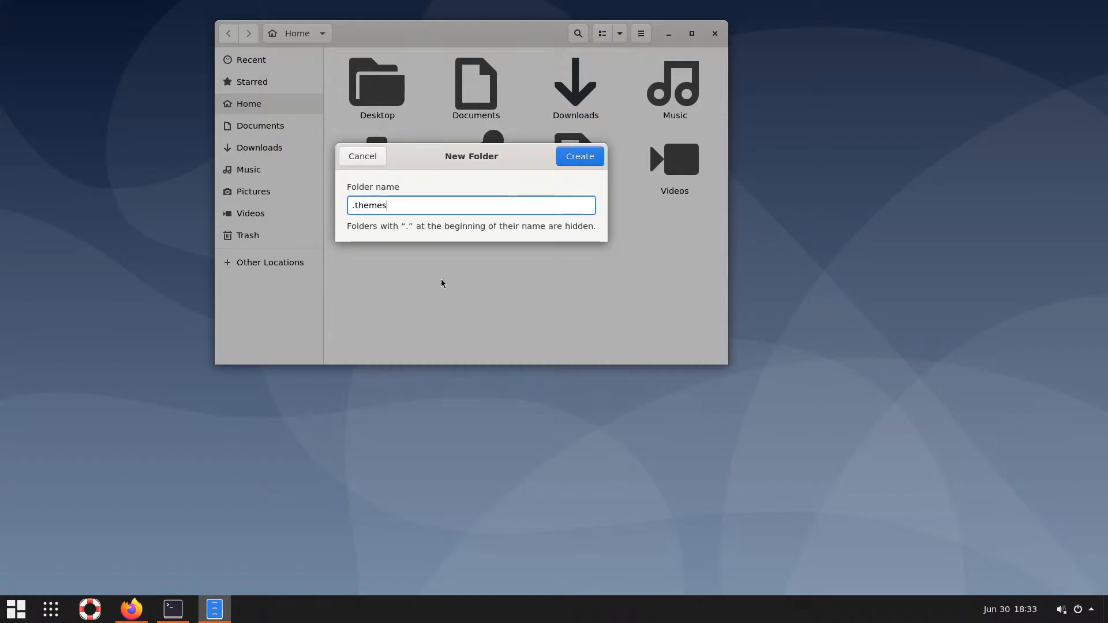
{"action": "key", "text": "Return"}
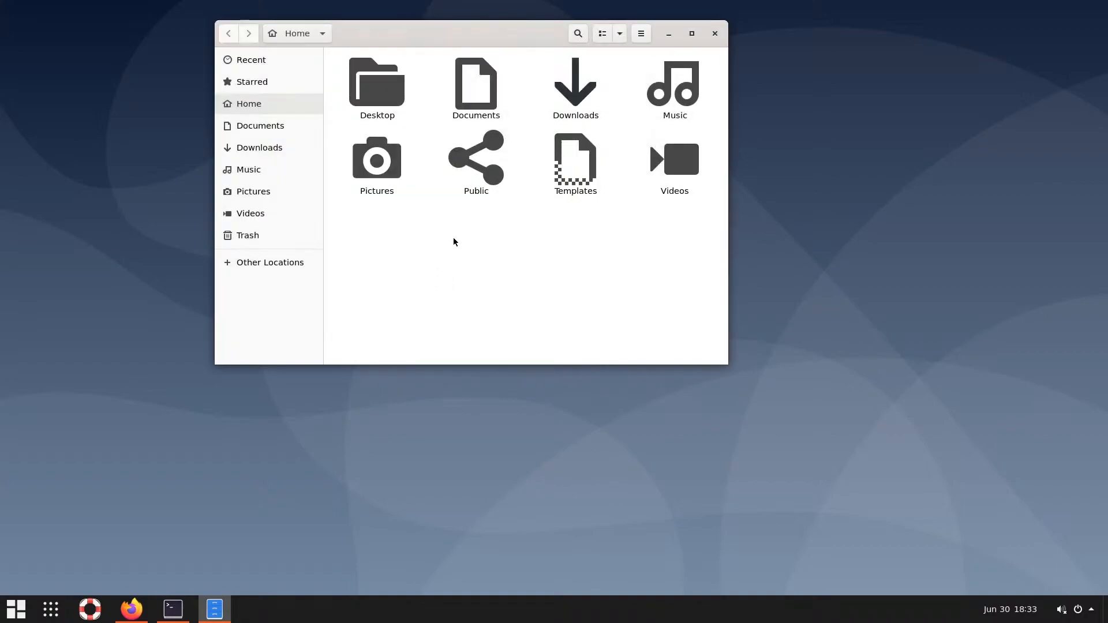
{"action": "right_click", "coordinate": [508, 247]}
{"action": "left_click", "coordinate": [536, 254]}
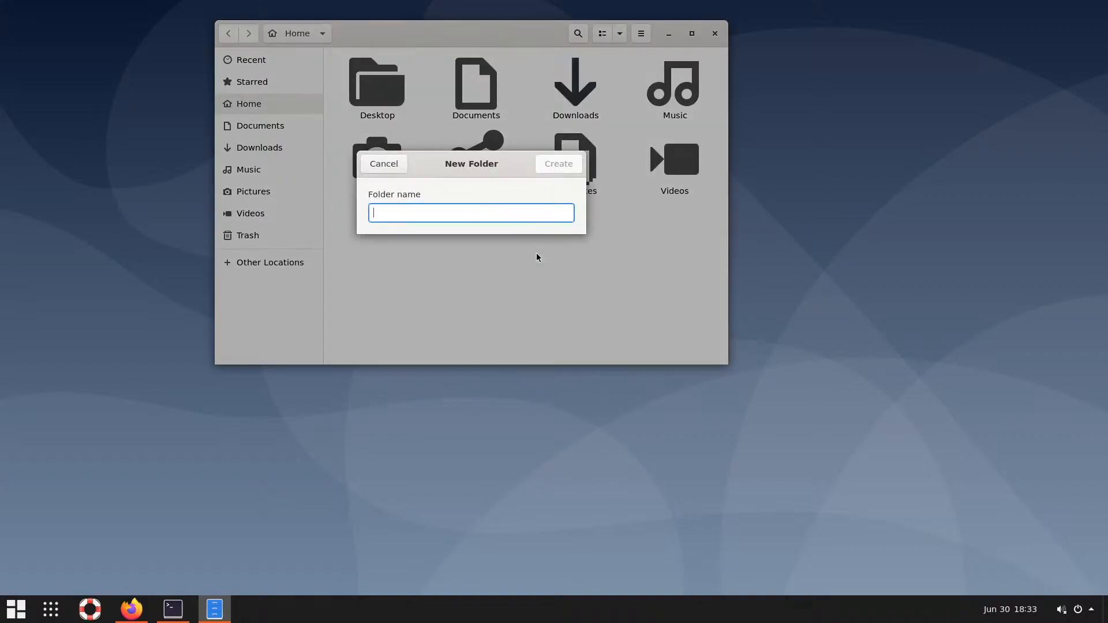
{"action": "type", "text": ".icons"}
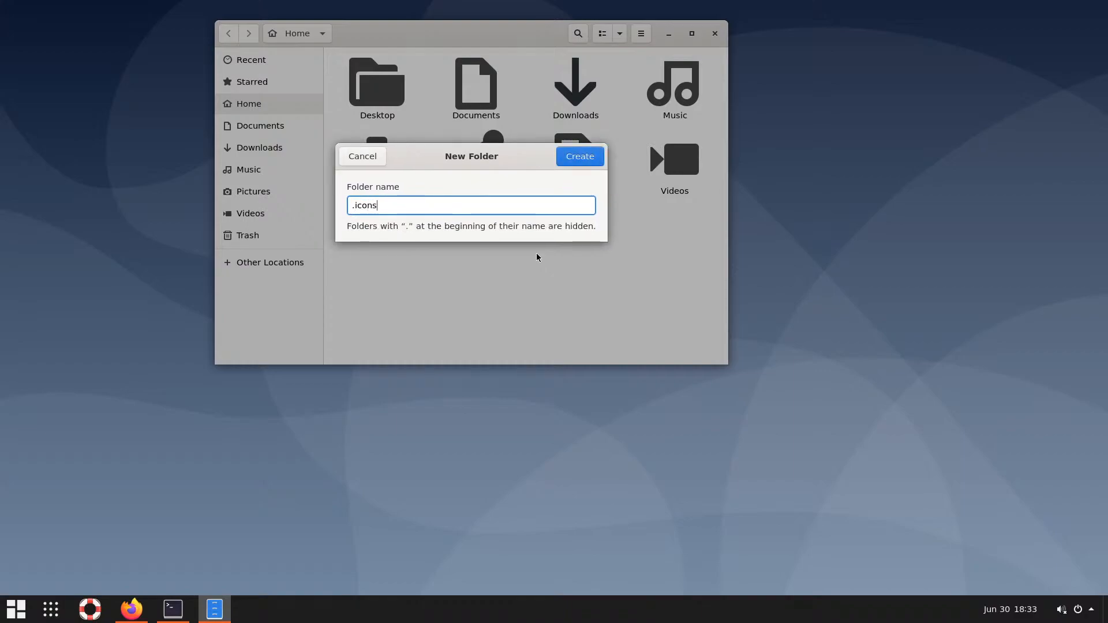
{"action": "key", "text": "Return"}
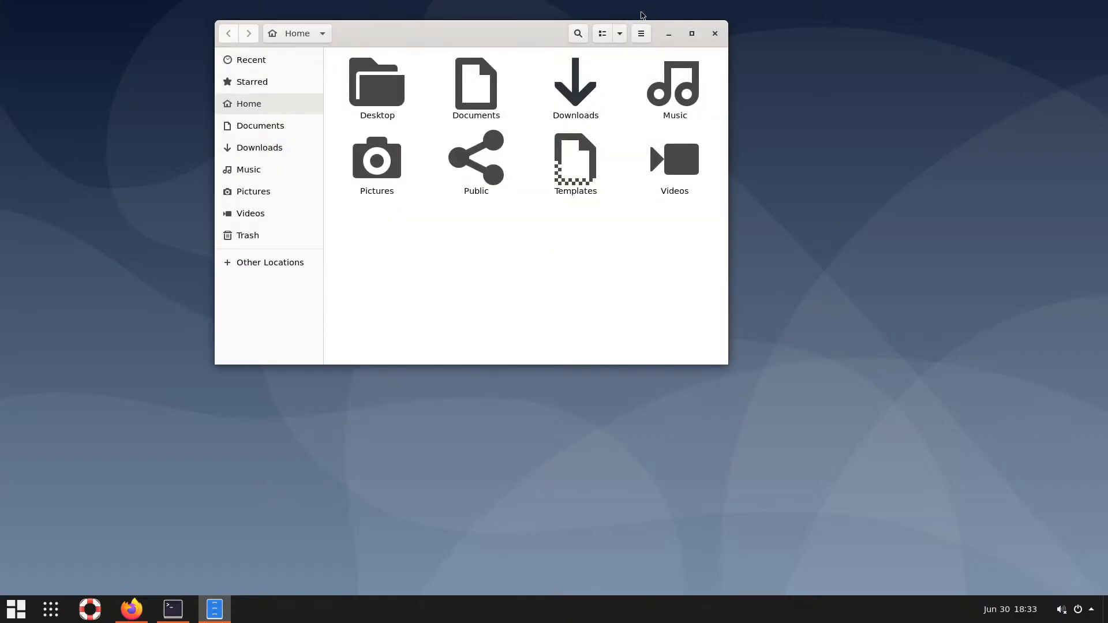
Turn on Show Hidden Files from the Files main menu and shift the window left
{"action": "left_click", "coordinate": [620, 34]}
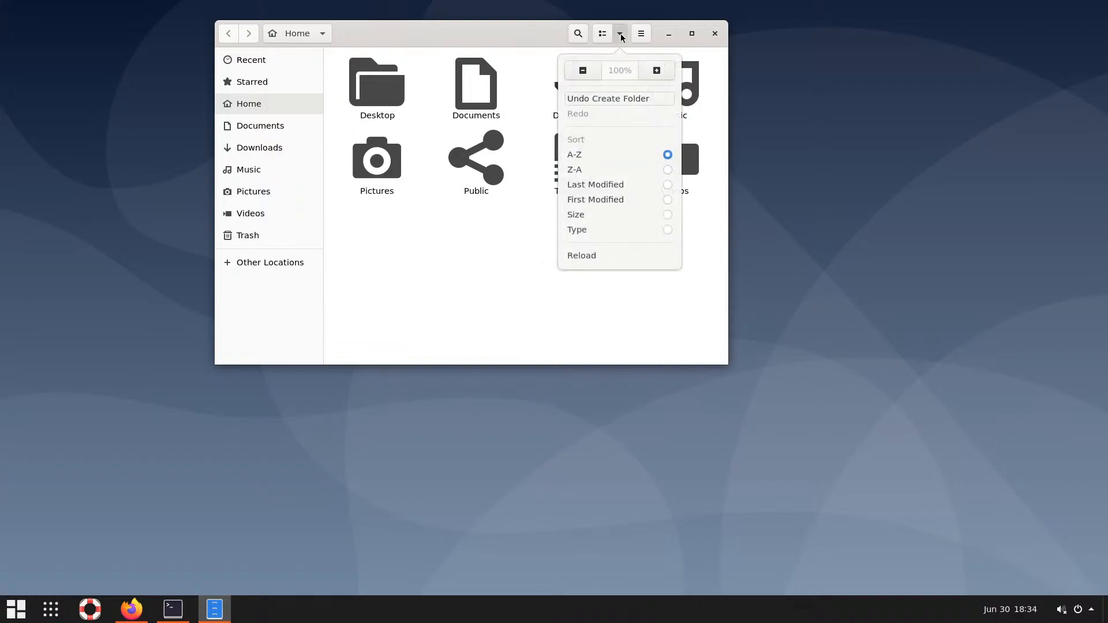
{"action": "left_click", "coordinate": [644, 38]}
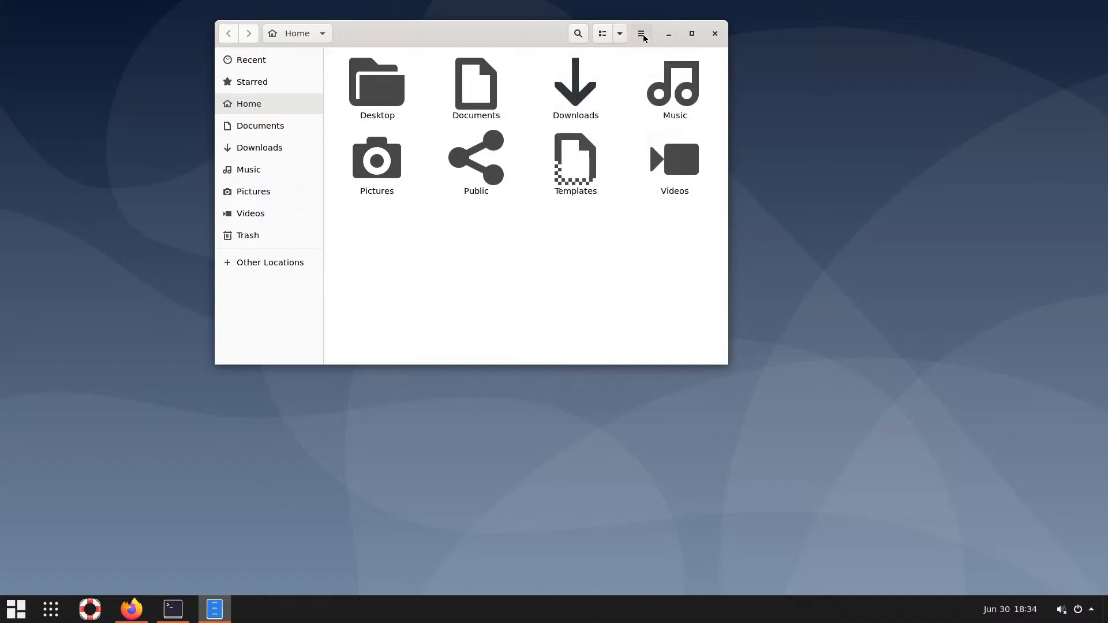
{"action": "left_click", "coordinate": [644, 37]}
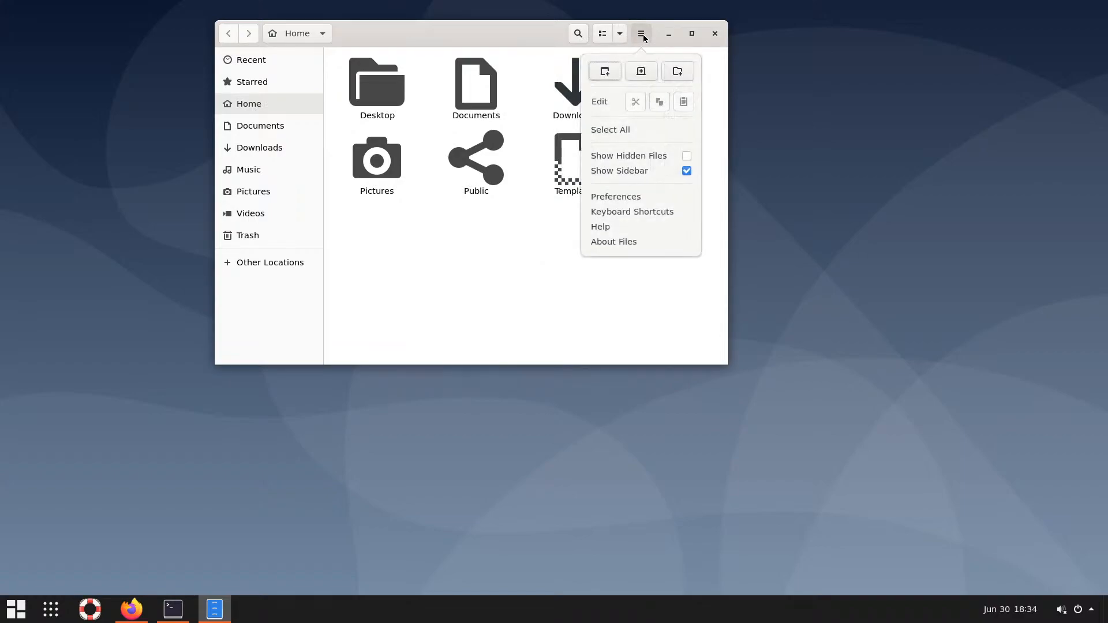
{"action": "left_click", "coordinate": [687, 156]}
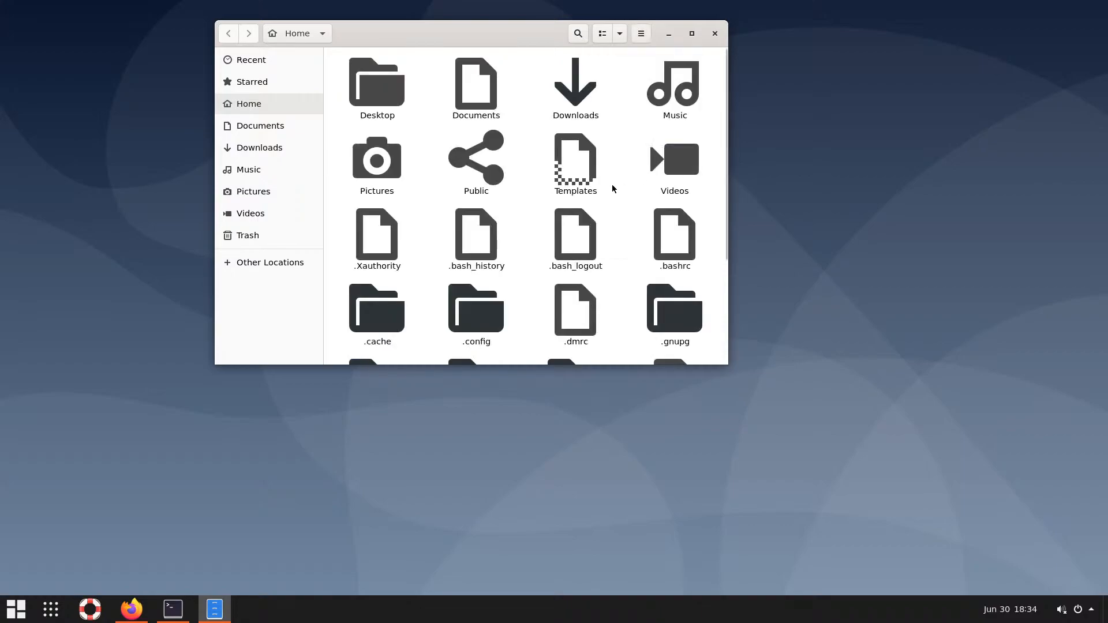
{"action": "left_click_drag", "start_coordinate": [493, 33], "coordinate": [384, 28]}
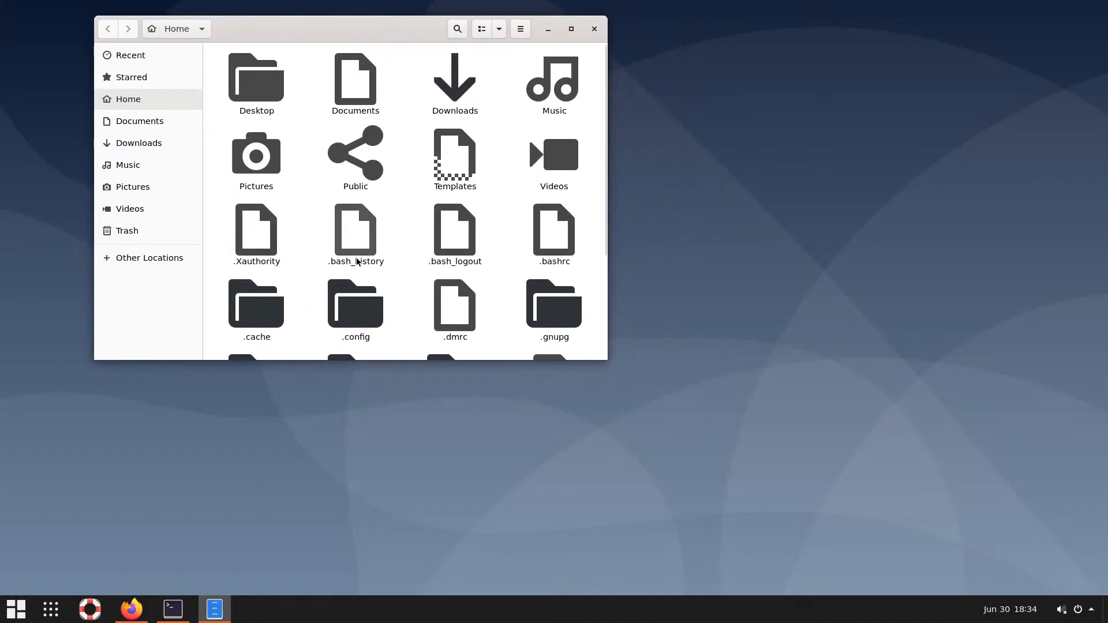
{"action": "right_click", "coordinate": [214, 609]}
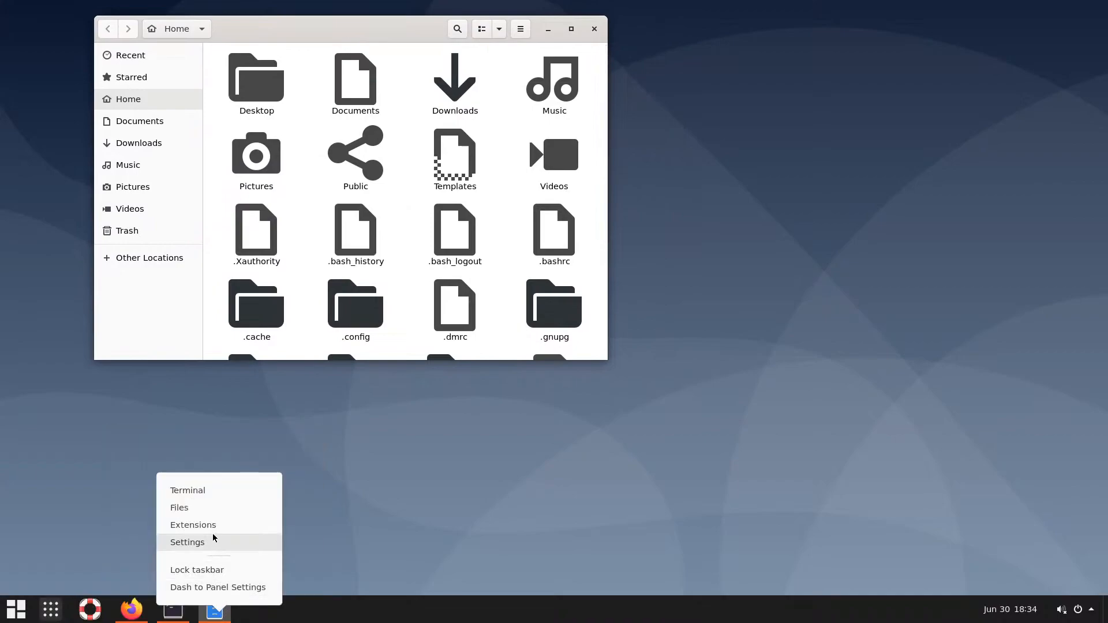
Open a second Files window and tile the two windows side by side
{"action": "left_click", "coordinate": [338, 611]}
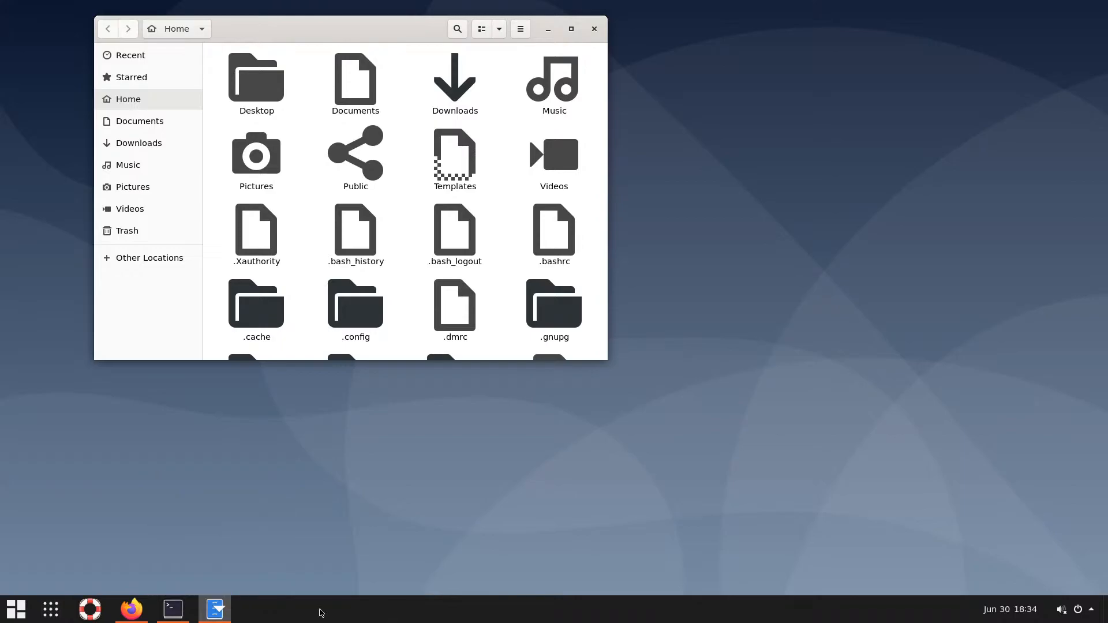
{"action": "right_click", "coordinate": [215, 609]}
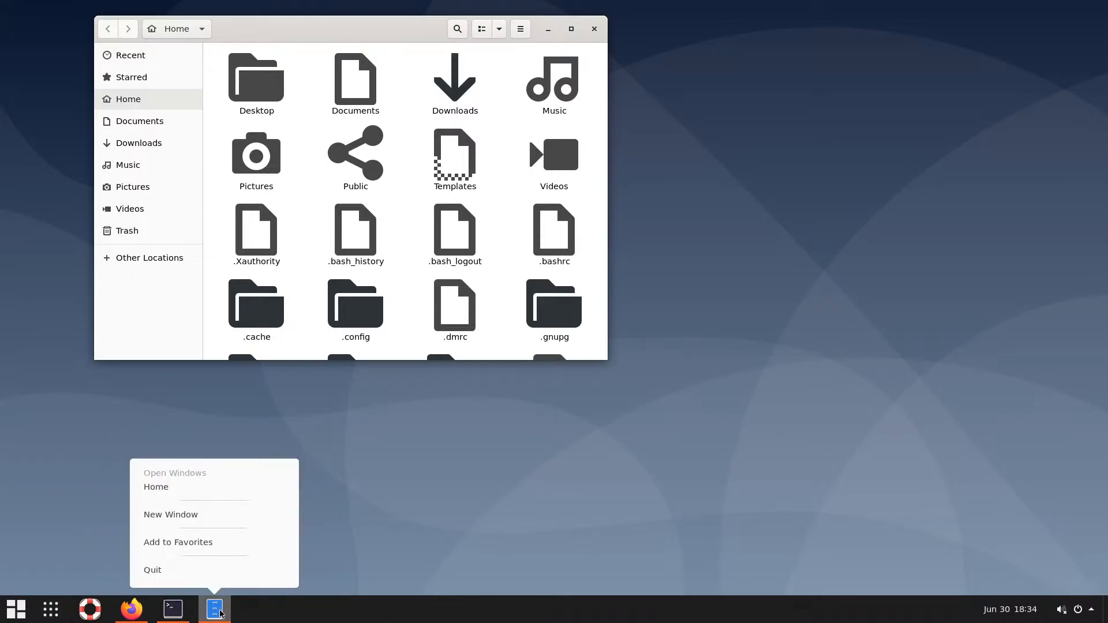
{"action": "left_click", "coordinate": [194, 514]}
{"action": "left_click_drag", "start_coordinate": [260, 3], "coordinate": [329, 48]}
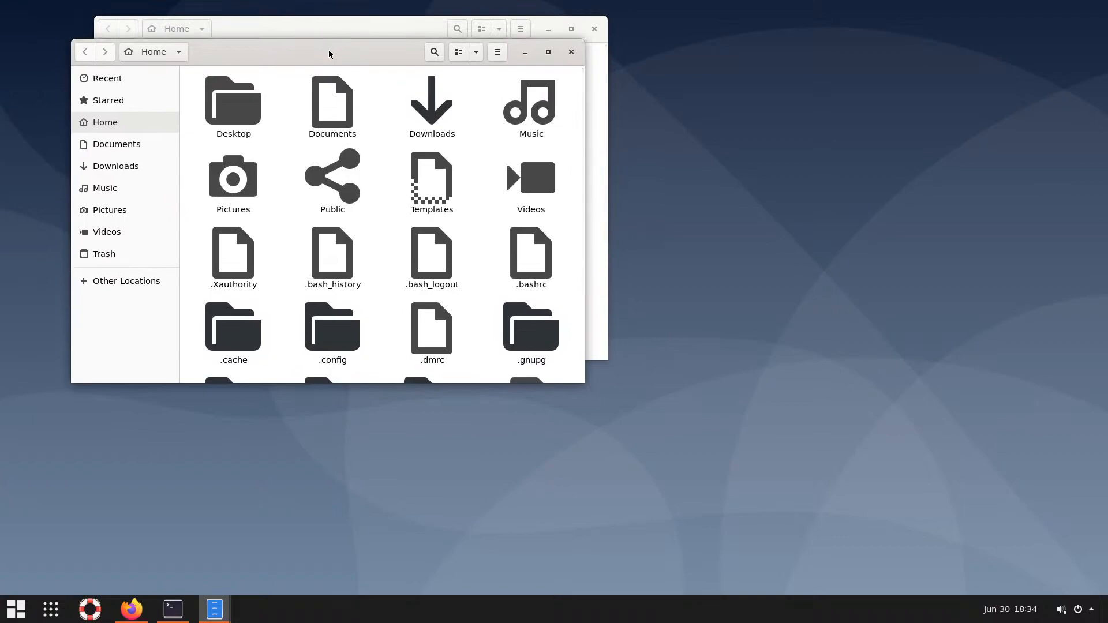
{"action": "key", "text": "Tab"}
{"action": "left_click_drag", "start_coordinate": [323, 56], "coordinate": [781, 66]}
{"action": "left_click_drag", "start_coordinate": [392, 32], "coordinate": [312, 65]}
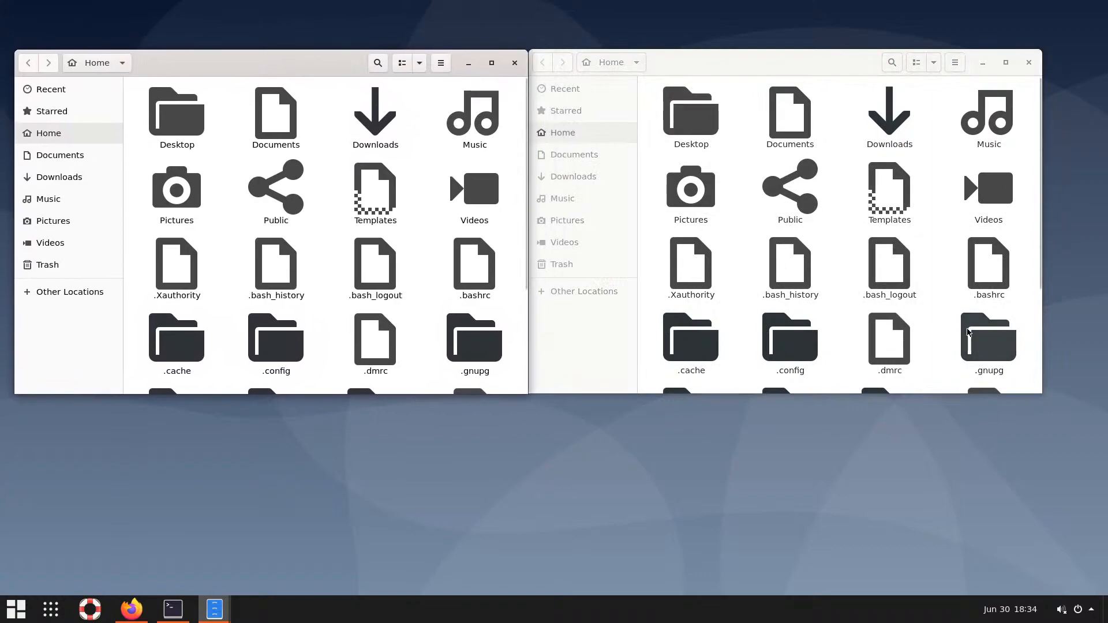
Show Downloads in the right window and the hidden .themes folder in the left
{"action": "left_click", "coordinate": [583, 160]}
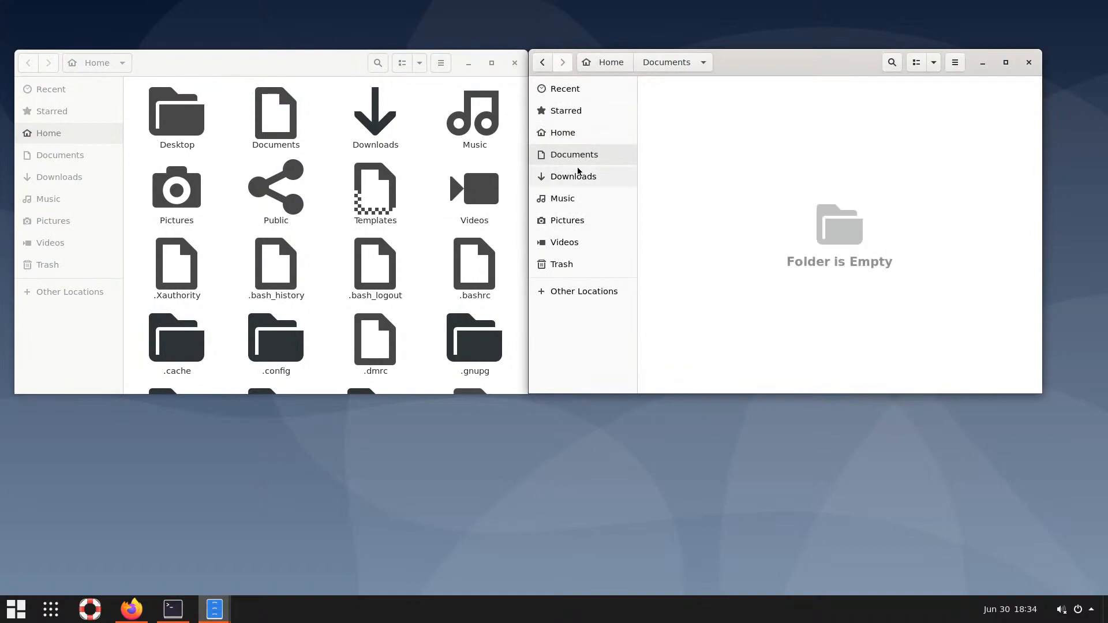
{"action": "left_click", "coordinate": [574, 176]}
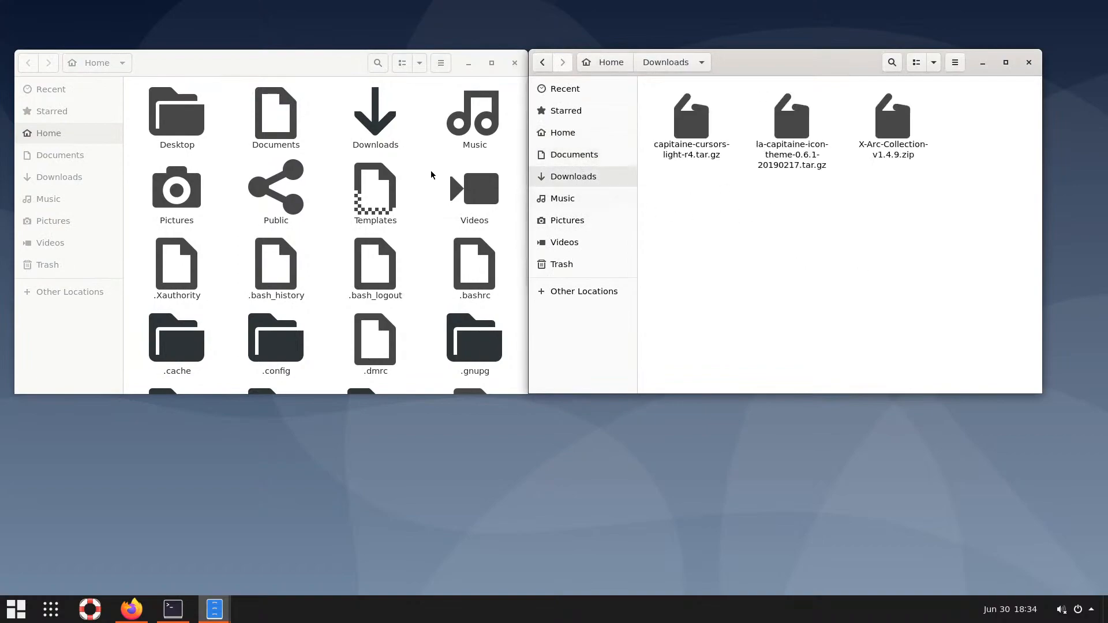
{"action": "left_click", "coordinate": [284, 69]}
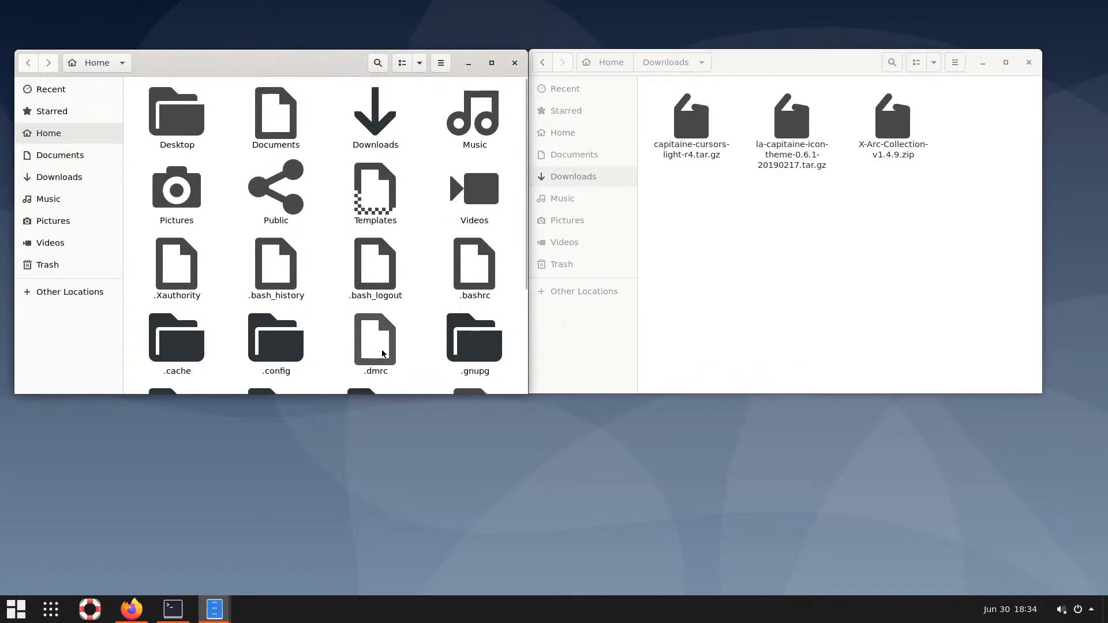
{"action": "left_click", "coordinate": [286, 346]}
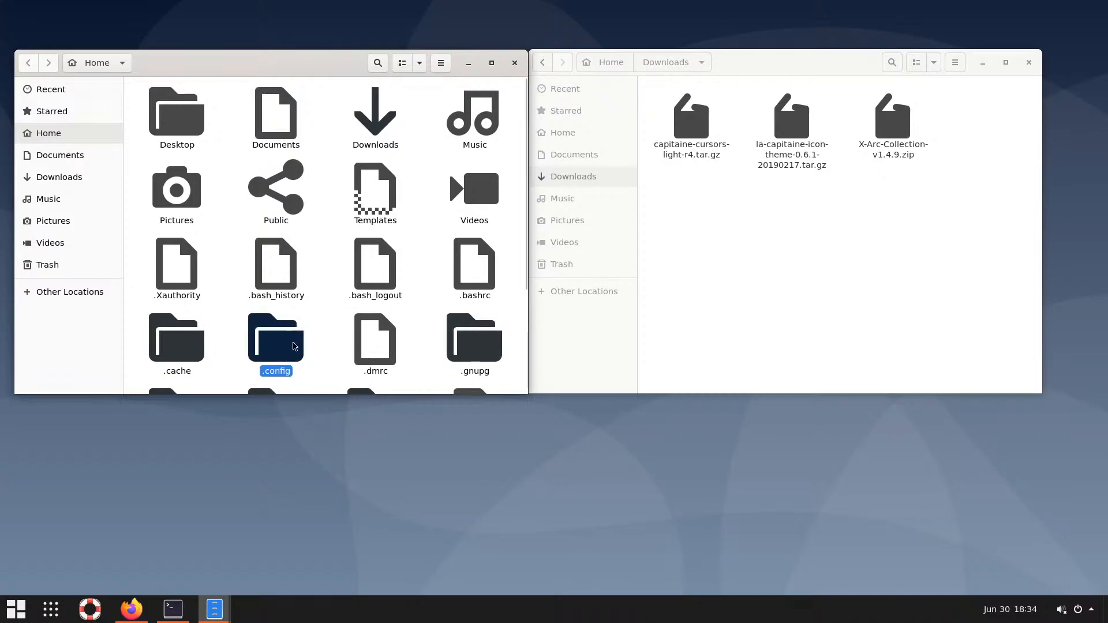
{"action": "scroll", "coordinate": [295, 345], "scroll_direction": "down", "scroll_amount": 3}
{"action": "scroll", "coordinate": [300, 344], "scroll_direction": "down", "scroll_amount": 3}
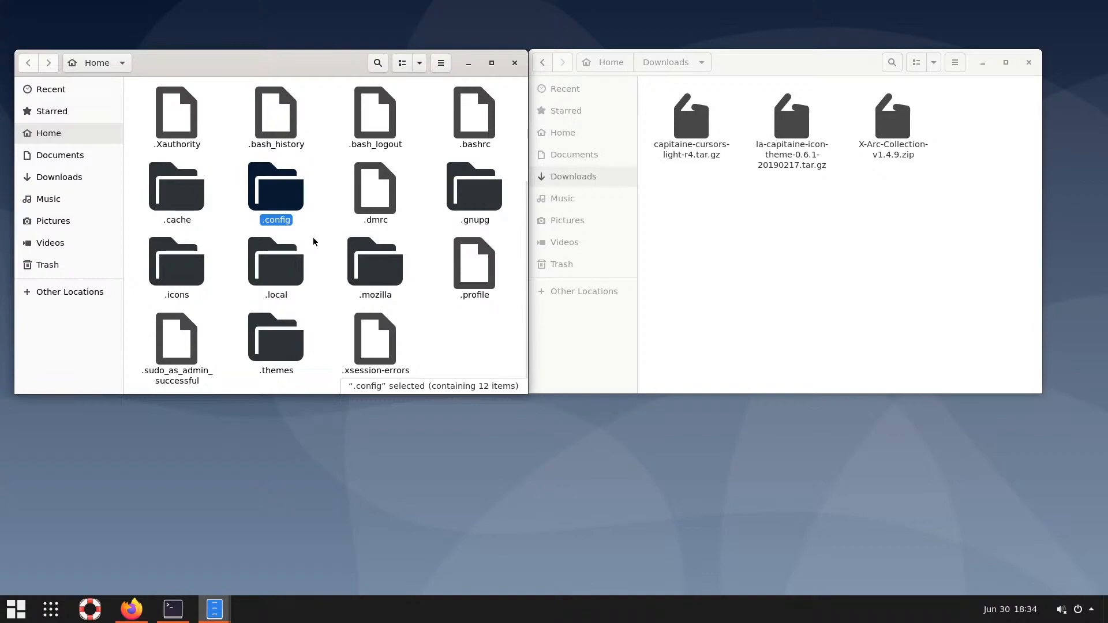
{"action": "double_click", "coordinate": [276, 340]}
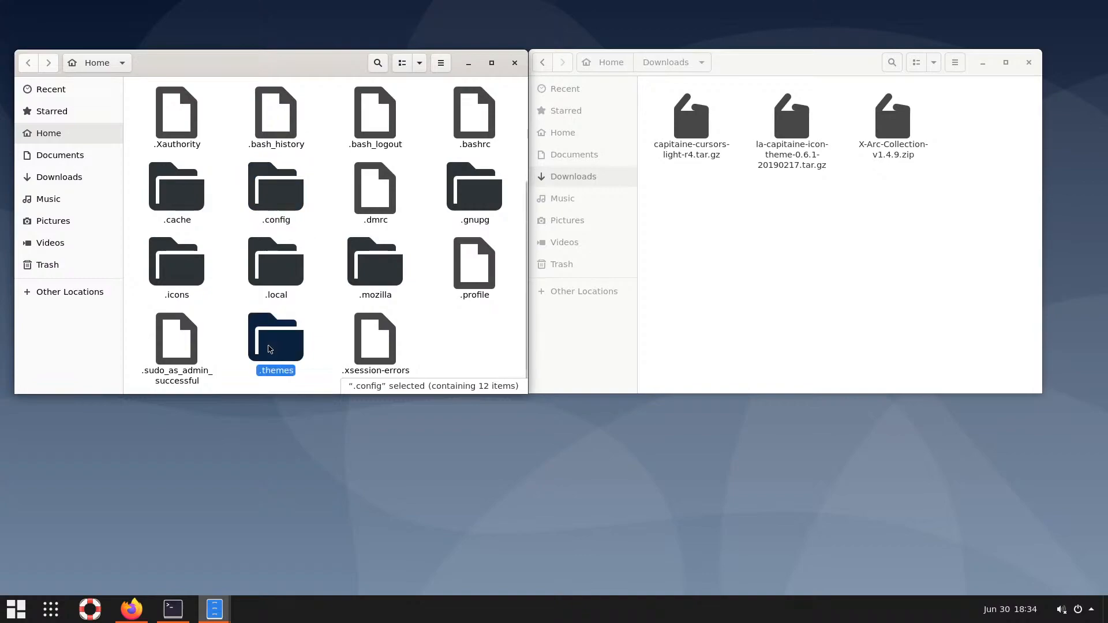
Extract X-Arc-Collection-v1.4.9.zip and select its four X-Arc theme folders for moving
{"action": "left_click", "coordinate": [822, 207]}
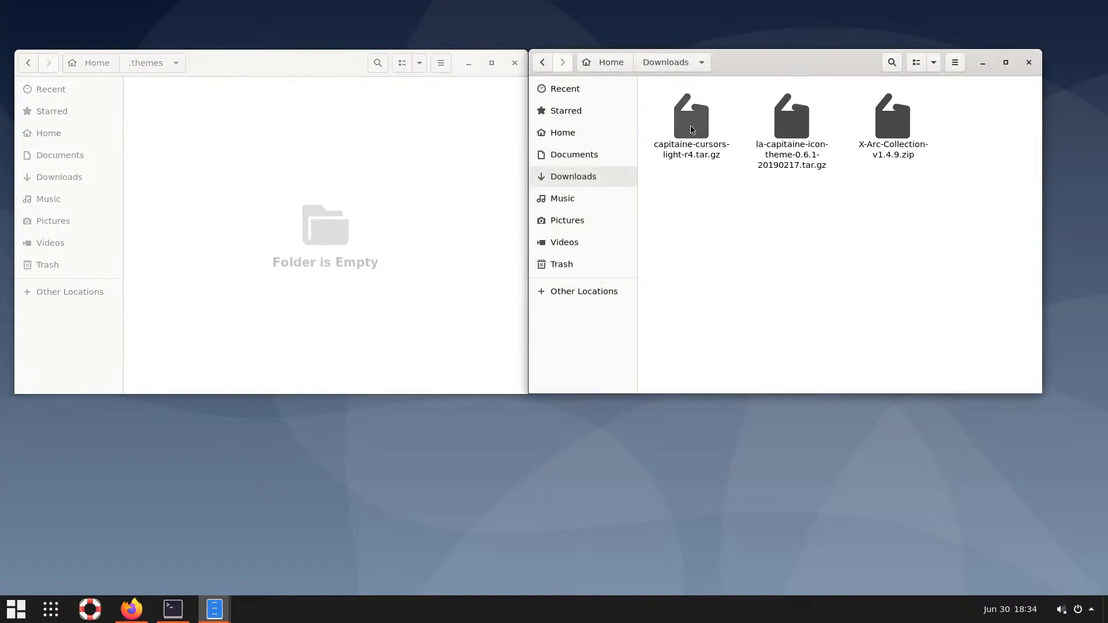
{"action": "left_click", "coordinate": [892, 127]}
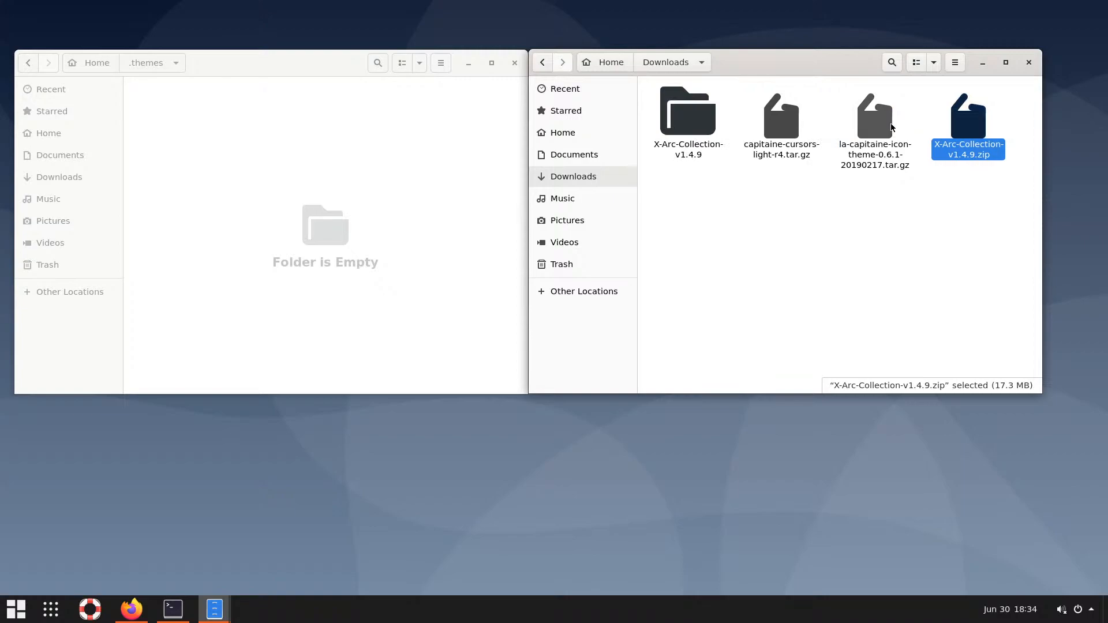
{"action": "double_click", "coordinate": [694, 142]}
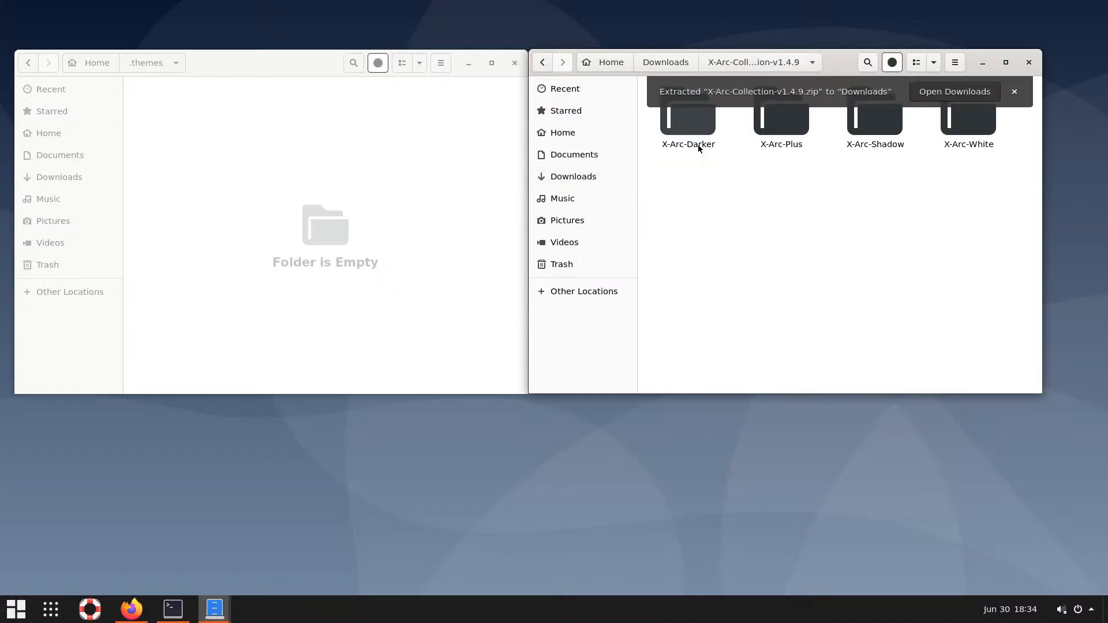
{"action": "left_click_drag", "start_coordinate": [983, 181], "coordinate": [371, 188]}
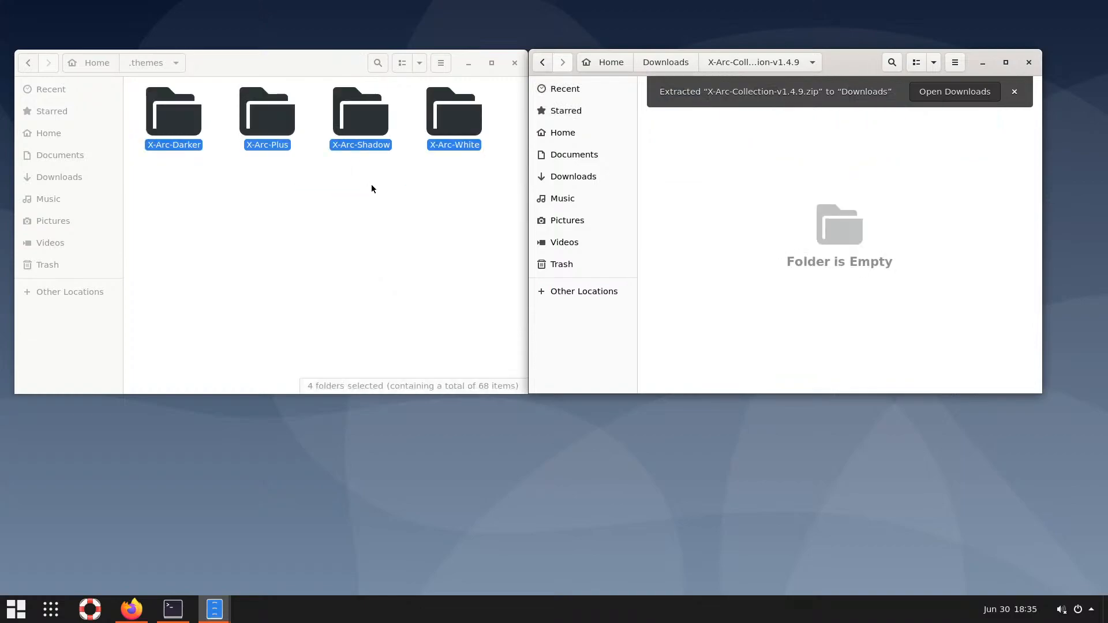
{"action": "left_click", "coordinate": [471, 218]}
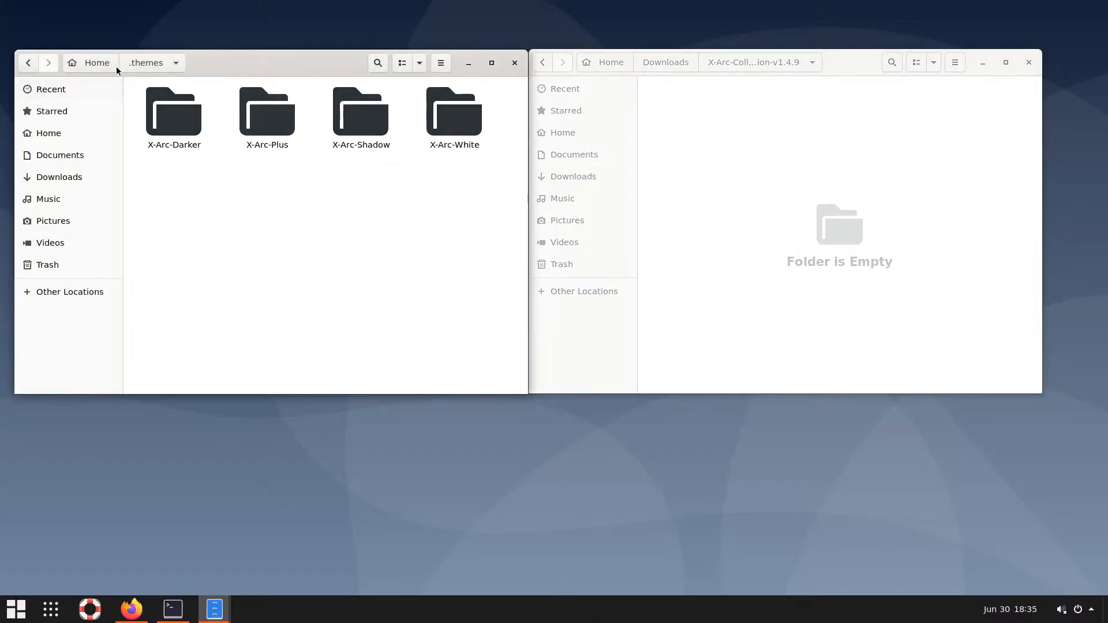
Extract the la-capitaine icon theme archive and move la-capitaine-icon-theme into the hidden .icons folder
{"action": "left_click", "coordinate": [97, 62]}
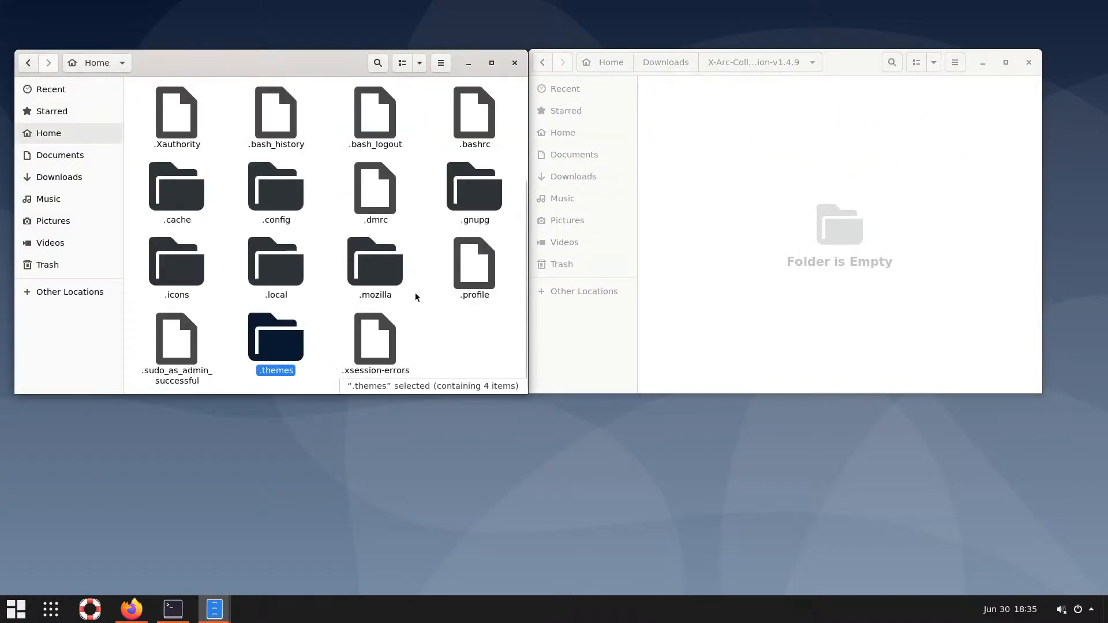
{"action": "double_click", "coordinate": [177, 263]}
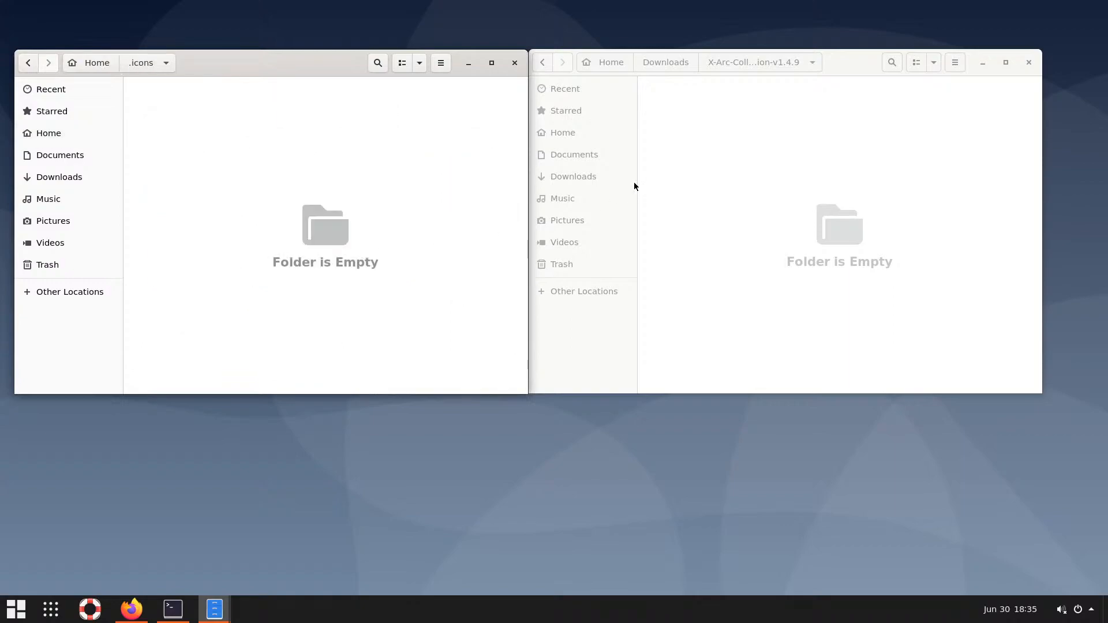
{"action": "left_click", "coordinate": [665, 61]}
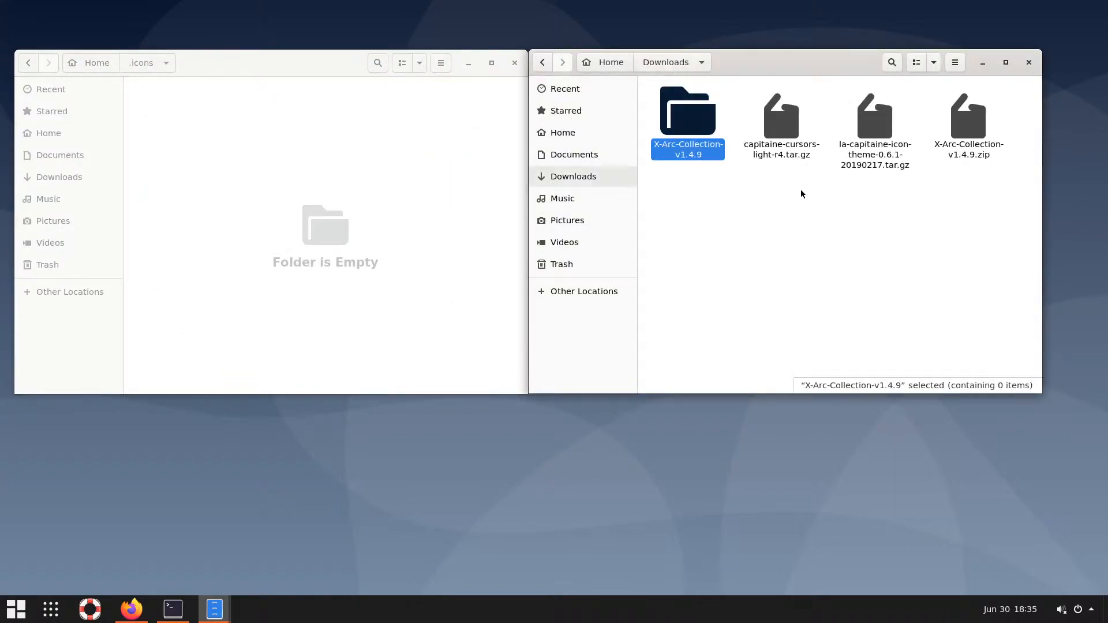
{"action": "double_click", "coordinate": [883, 130]}
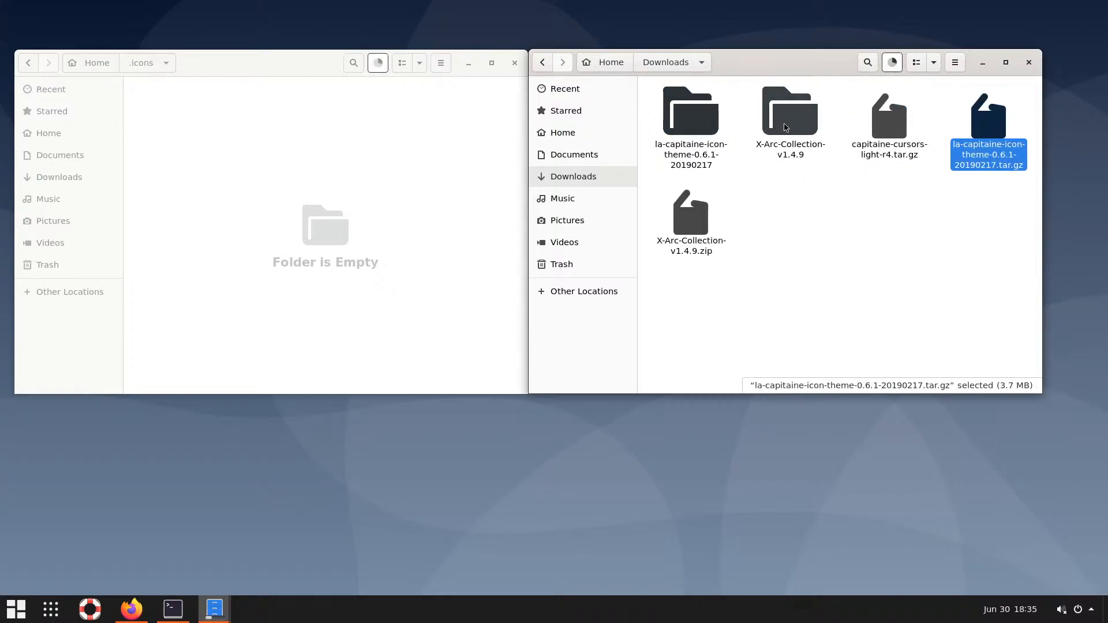
{"action": "left_click", "coordinate": [698, 120]}
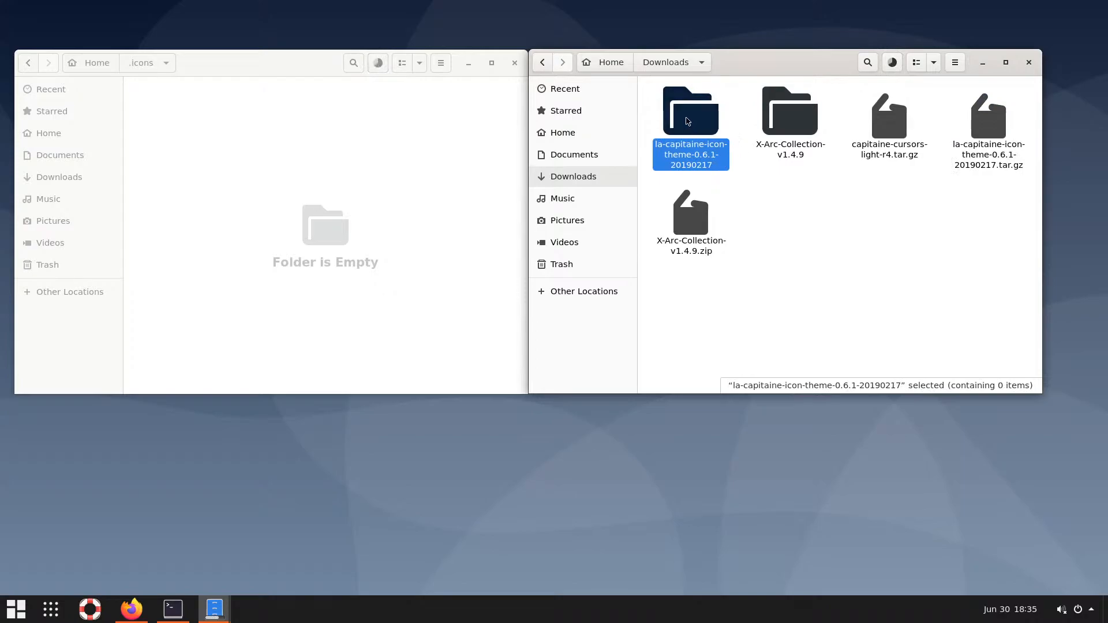
{"action": "double_click", "coordinate": [697, 119]}
{"action": "left_click_drag", "start_coordinate": [713, 123], "coordinate": [295, 183]}
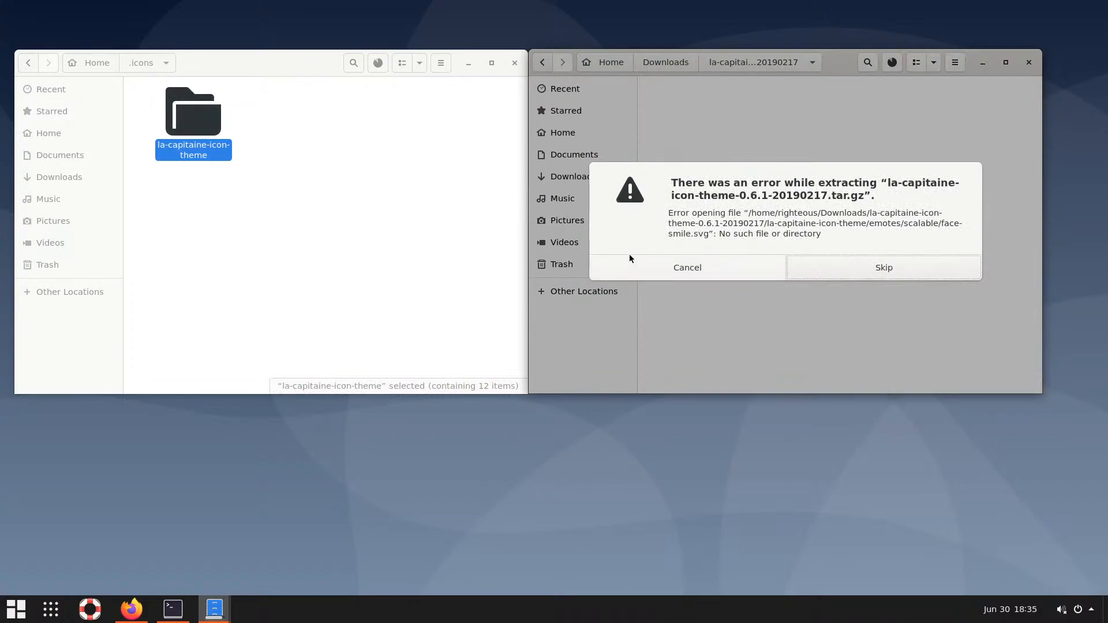
{"action": "left_click", "coordinate": [711, 265]}
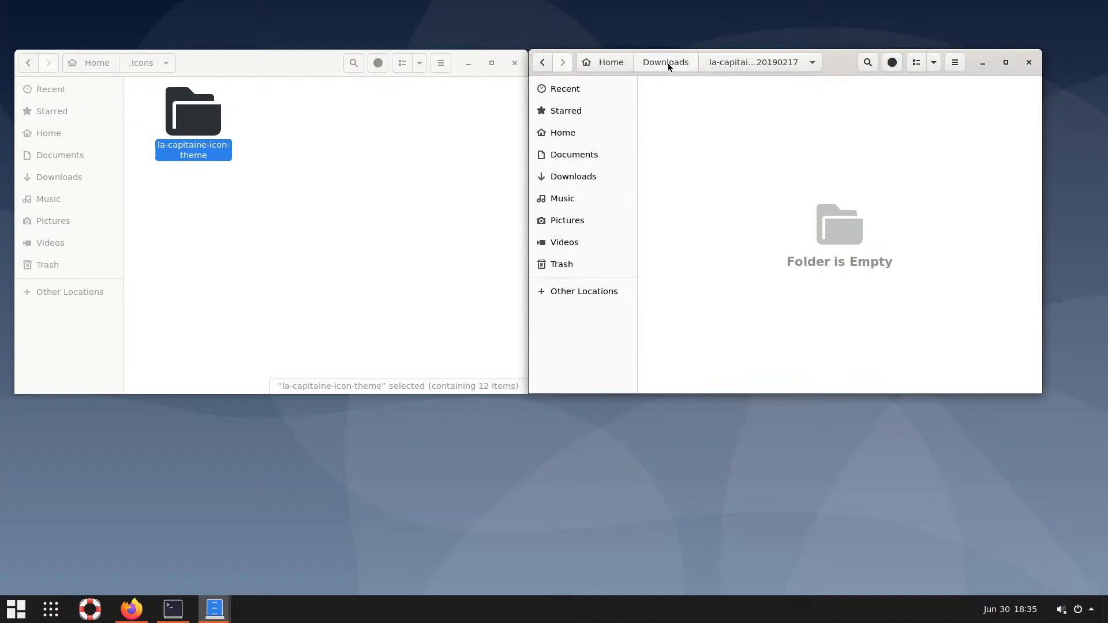
{"action": "double_click", "coordinate": [199, 122]}
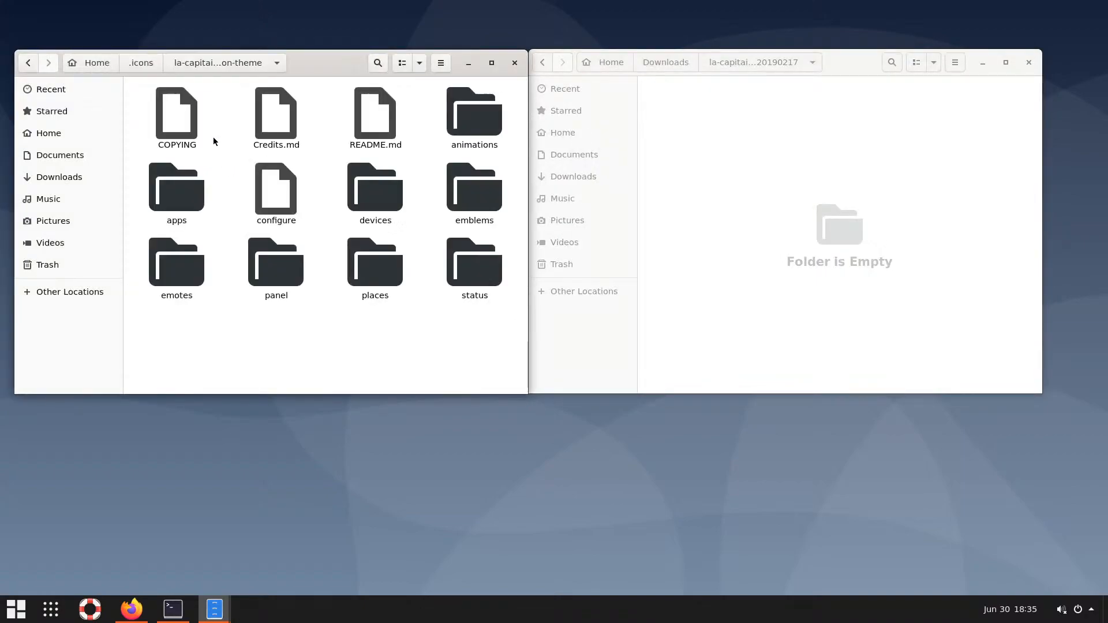
{"action": "left_click", "coordinate": [141, 62]}
Rename the la-capitaine-icon-theme folder in .icons to capitaine-icons
{"action": "key", "text": "F2"}
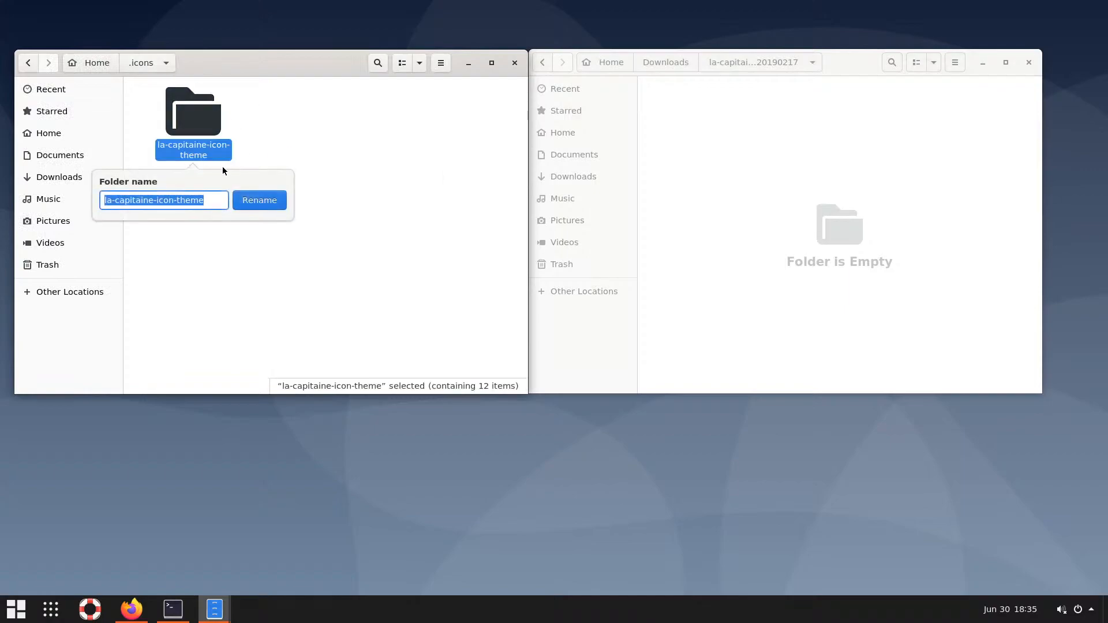
{"action": "left_click", "coordinate": [115, 199]}
{"action": "left_click_drag", "start_coordinate": [115, 199], "coordinate": [90, 199]}
{"action": "key", "text": "BackSpace"}
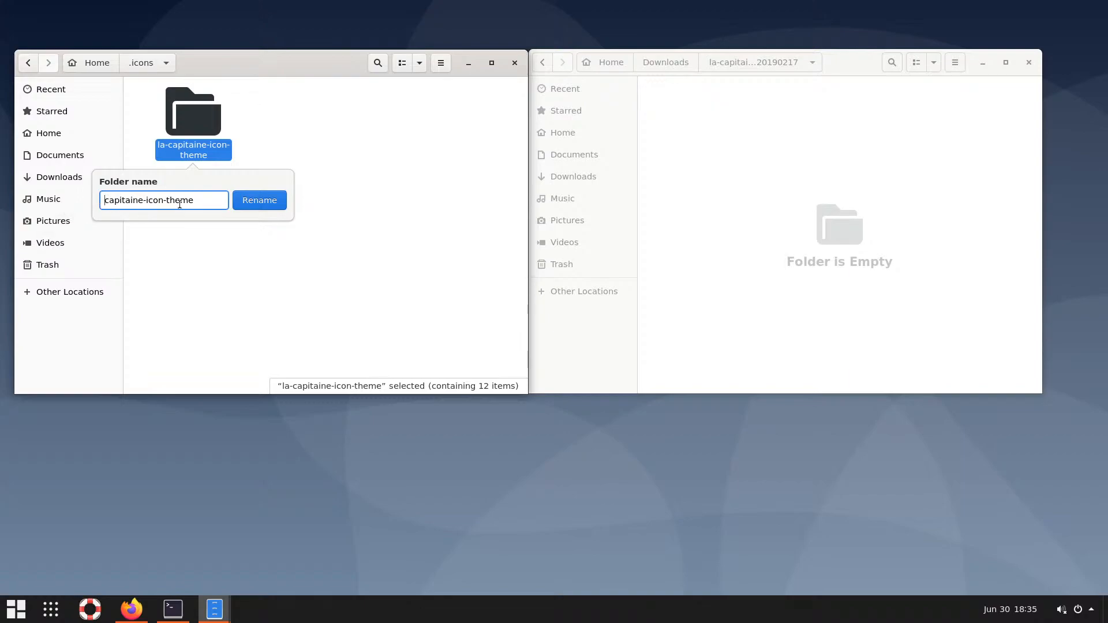
{"action": "left_click_drag", "start_coordinate": [195, 200], "coordinate": [168, 198]}
{"action": "key", "text": "BackSpace"}
{"action": "type", "text": "s"}
{"action": "left_click", "coordinate": [259, 201]}
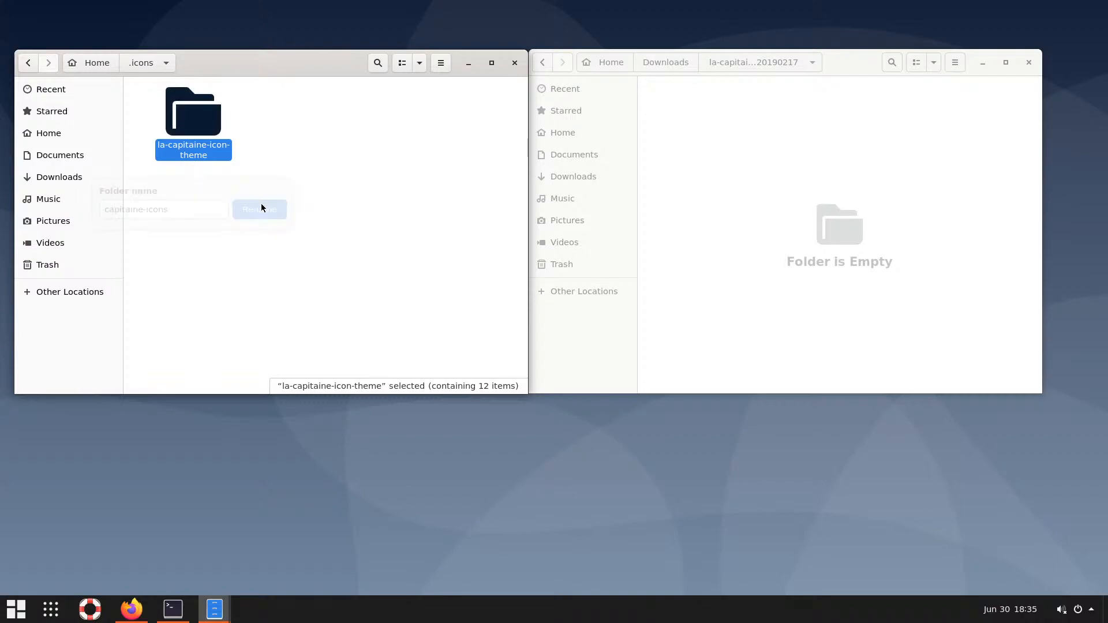
Return the second file window to the Downloads folder
{"action": "left_click", "coordinate": [346, 212]}
{"action": "left_click", "coordinate": [743, 141]}
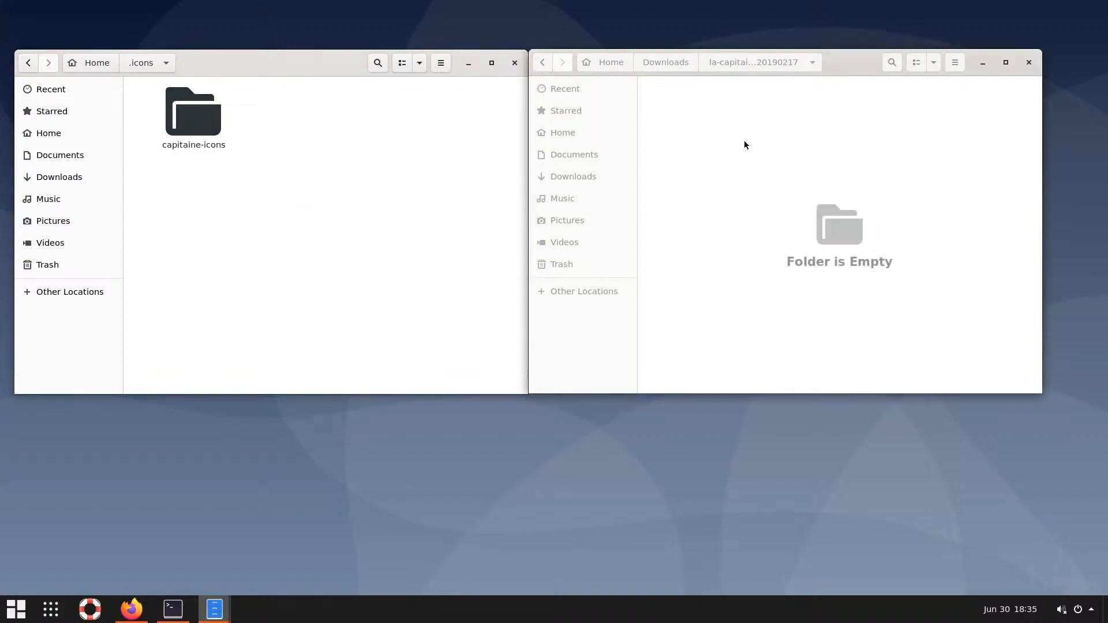
{"action": "left_click", "coordinate": [669, 64]}
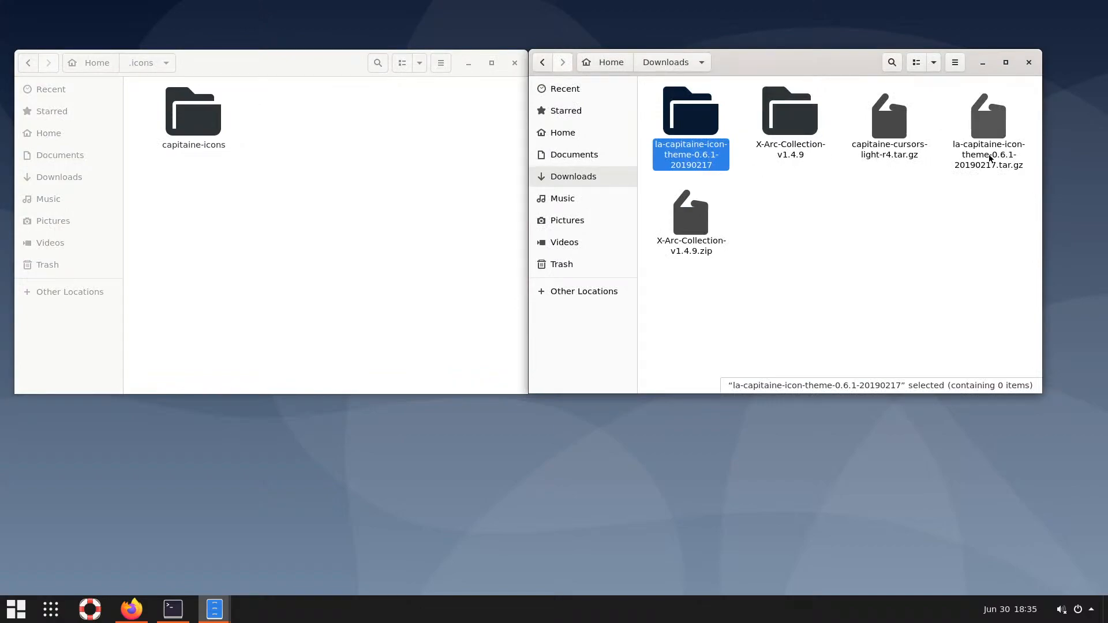
Extract capitaine-cursors-light-r4.tar.gz and move the capitaine-cursors-light folder into .icons
{"action": "left_click", "coordinate": [1004, 144]}
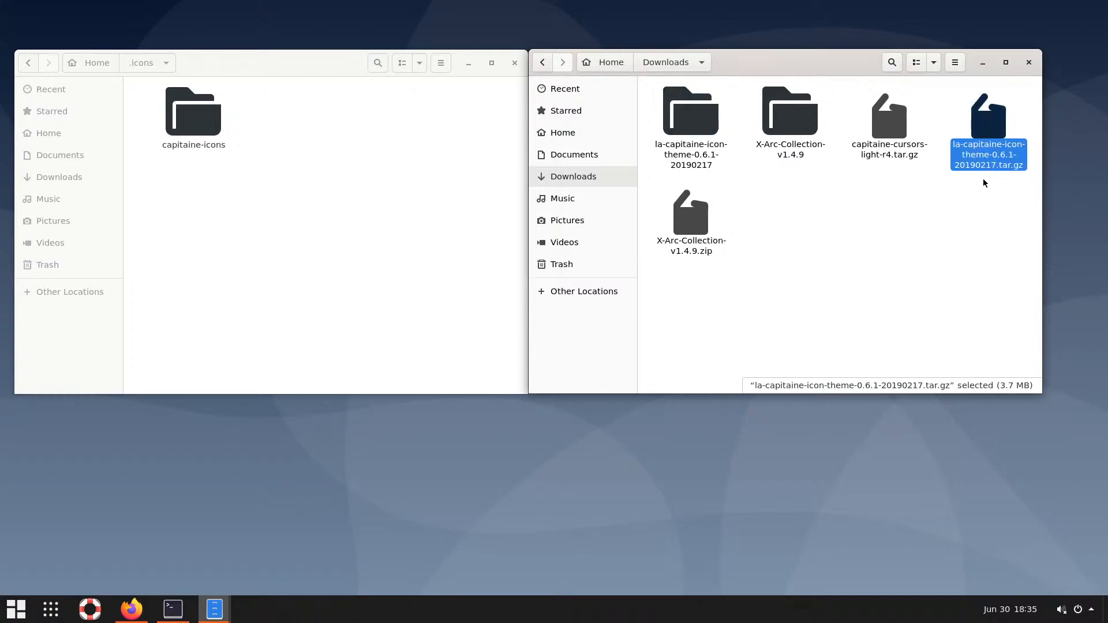
{"action": "left_click", "coordinate": [895, 129]}
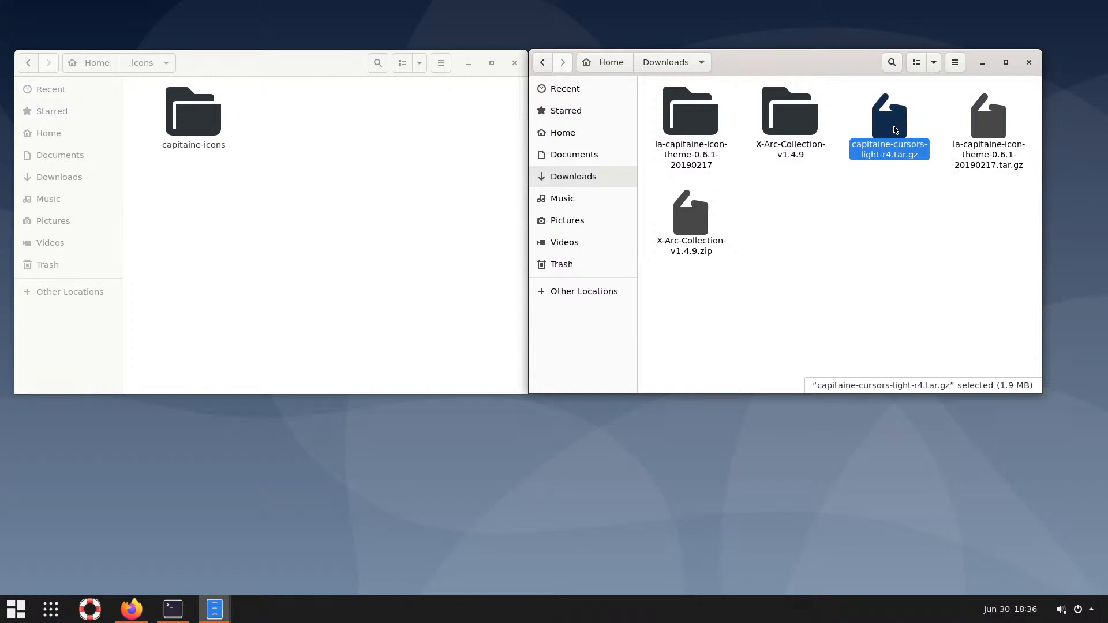
{"action": "double_click", "coordinate": [895, 130]}
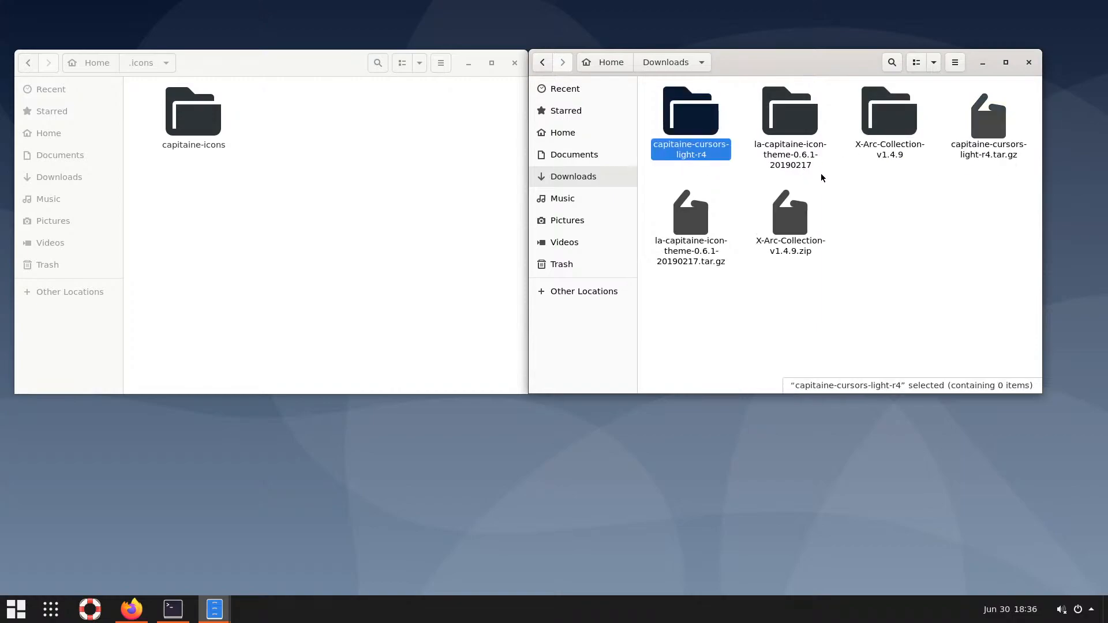
{"action": "double_click", "coordinate": [695, 118]}
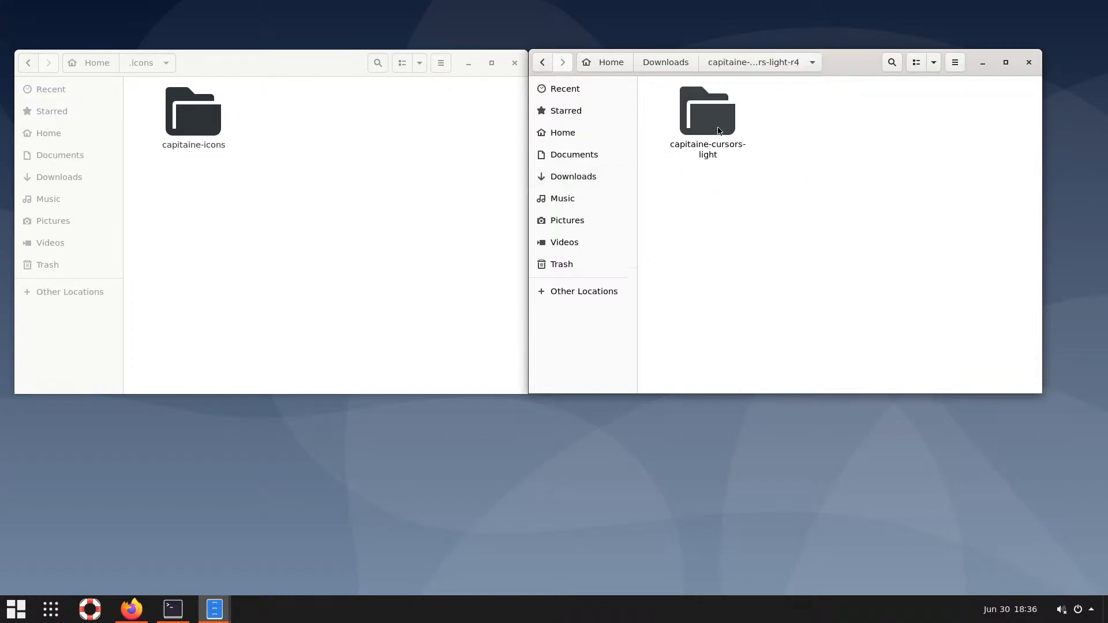
{"action": "left_click_drag", "start_coordinate": [717, 126], "coordinate": [448, 186]}
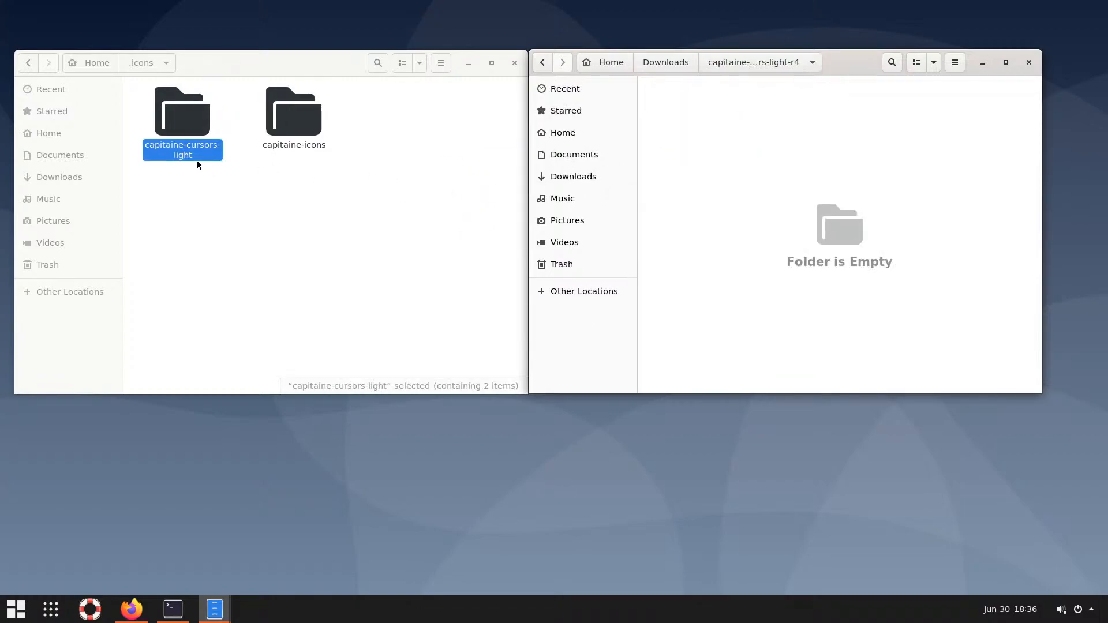
Rename capitaine-cursors-light in .icons to capitaine-cursors
{"action": "left_click", "coordinate": [196, 160]}
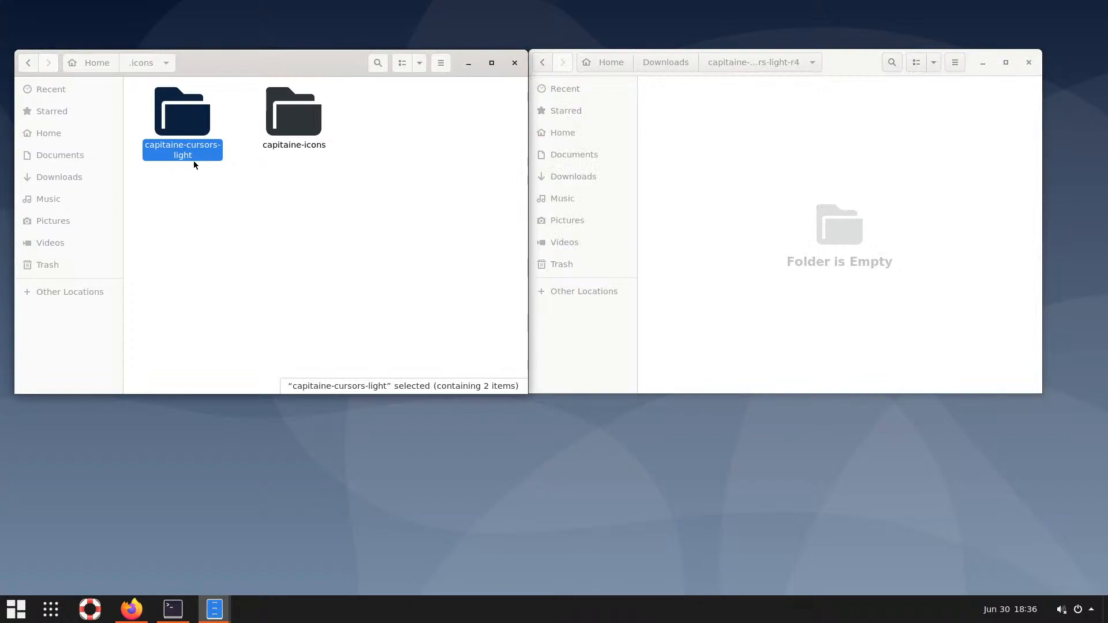
{"action": "key", "text": "F2"}
{"action": "left_click", "coordinate": [193, 206]}
{"action": "left_click_drag", "start_coordinate": [196, 204], "coordinate": [166, 200]}
{"action": "key", "text": "BackSpace"}
{"action": "left_click", "coordinate": [262, 206]}
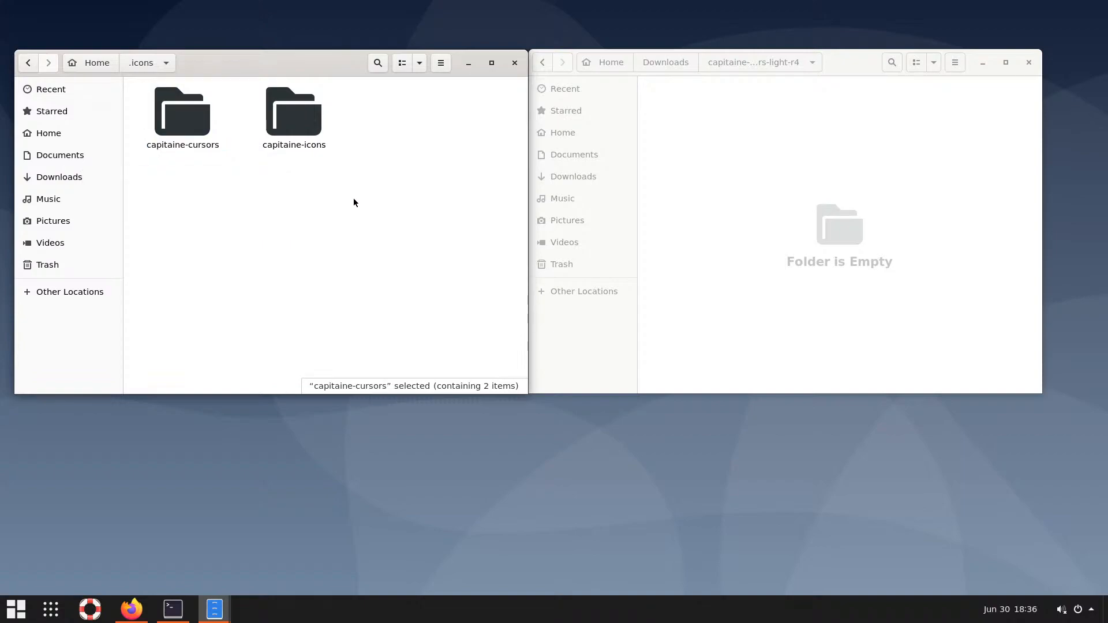
Close the extracted-folder window and the .icons file window
{"action": "left_click", "coordinate": [1028, 63]}
{"action": "left_click_drag", "start_coordinate": [321, 66], "coordinate": [550, 59]}
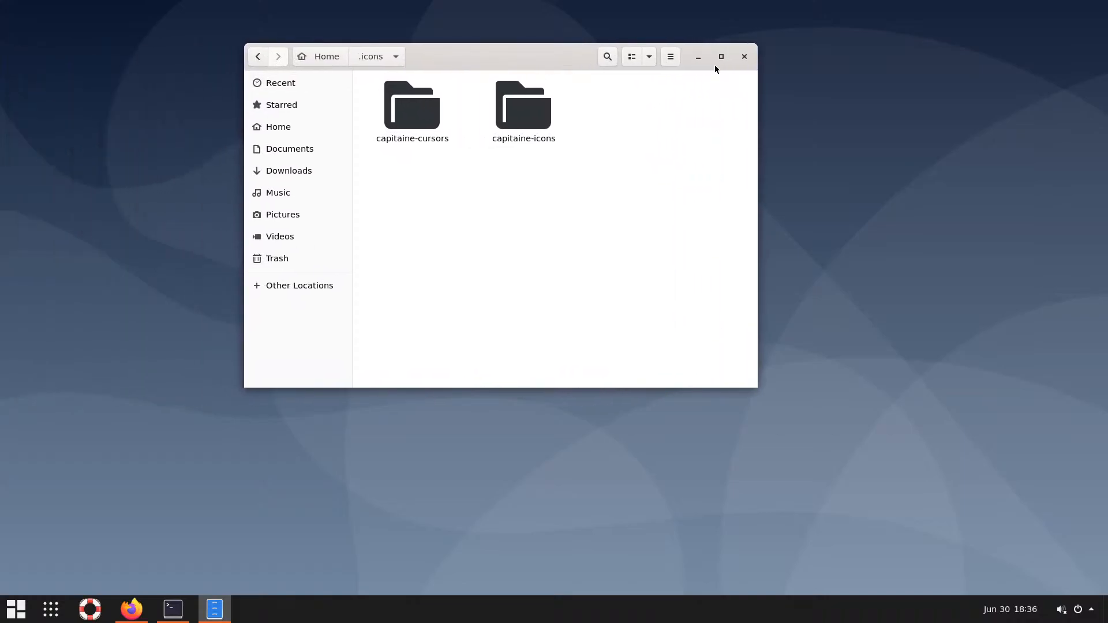
{"action": "left_click", "coordinate": [744, 57]}
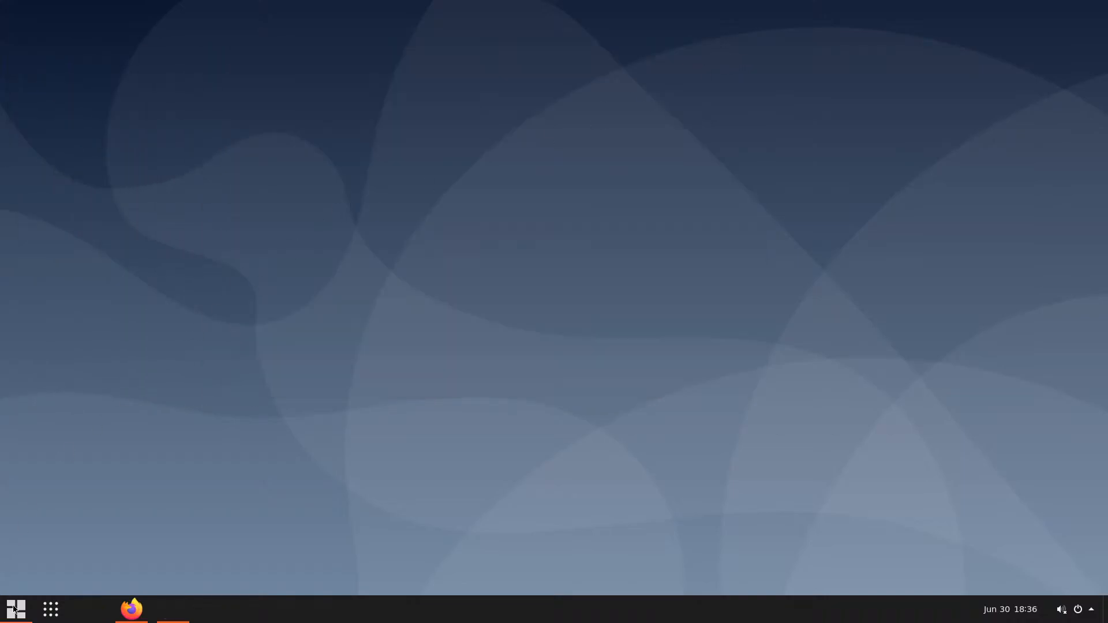
Launch Tweaks and set the Applications theme to X-Arc-Shadow under Appearance
{"action": "left_click", "coordinate": [14, 606]}
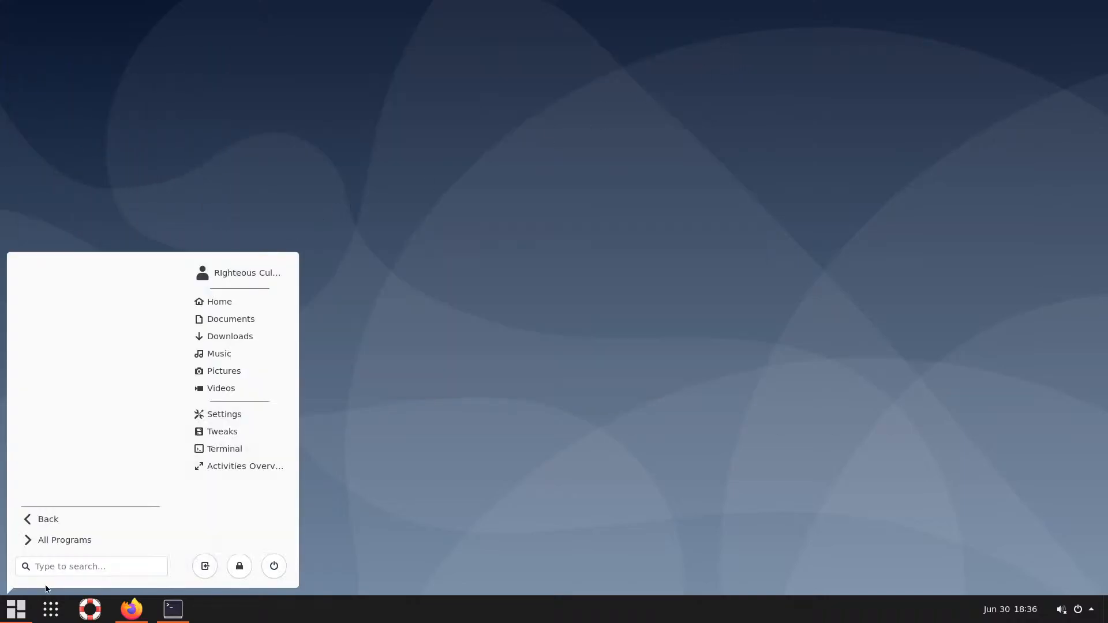
{"action": "left_click", "coordinate": [232, 431]}
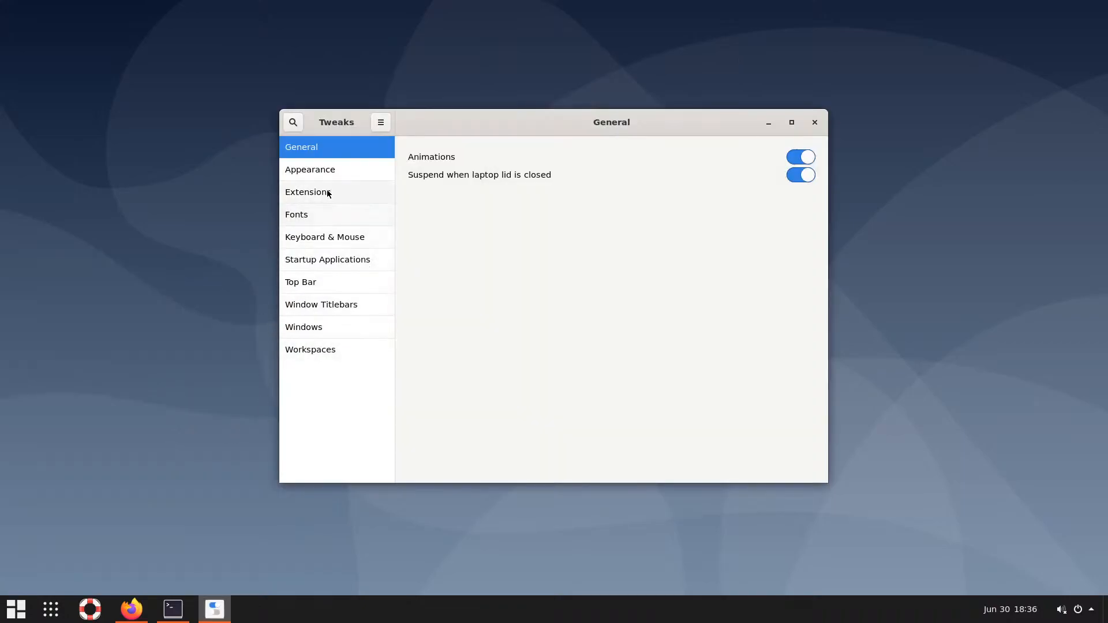
{"action": "left_click", "coordinate": [324, 173]}
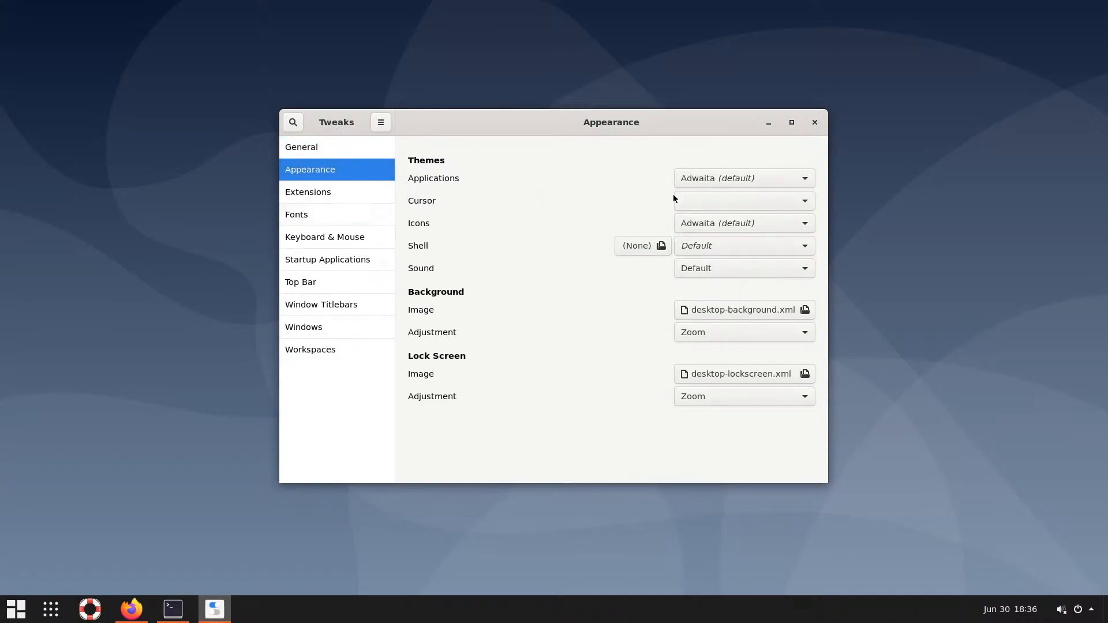
{"action": "left_click", "coordinate": [808, 180]}
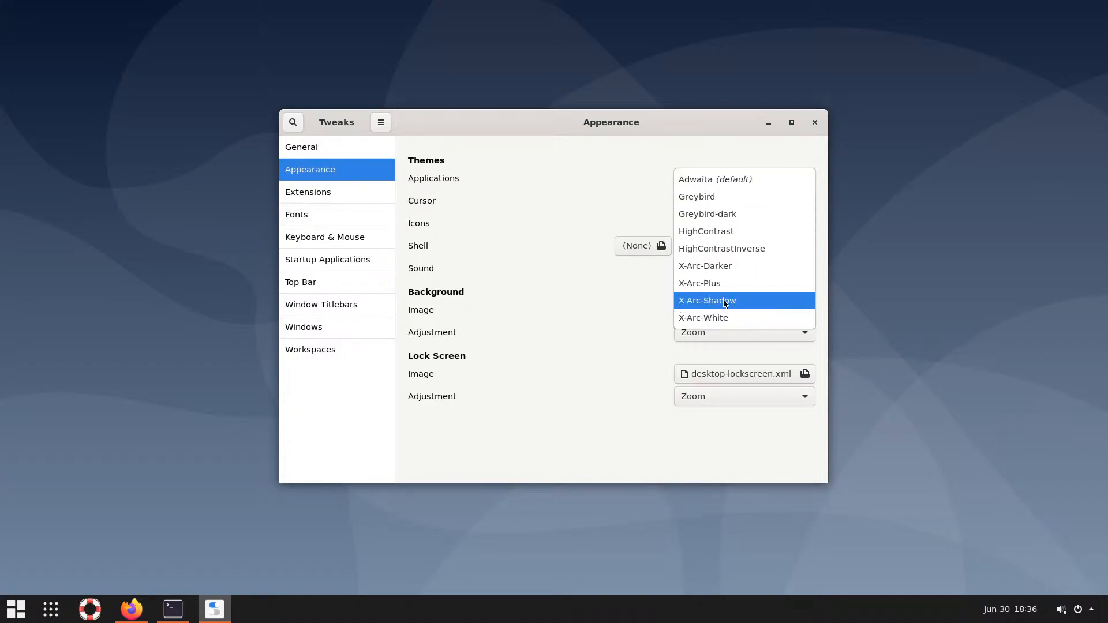
{"action": "key", "text": "Escape"}
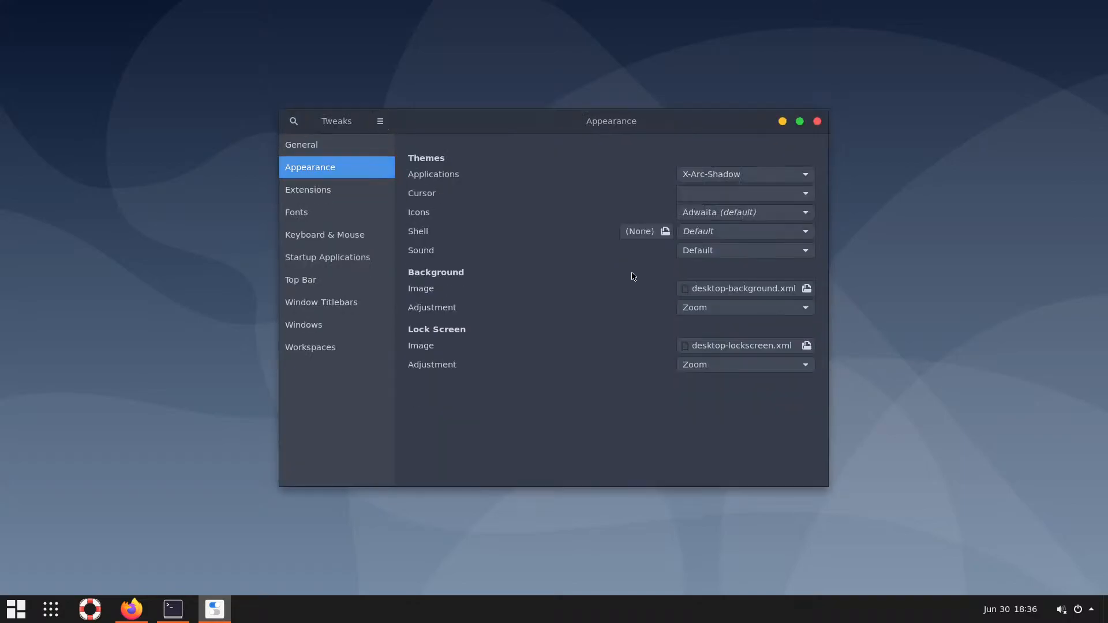
Set the Shell theme to X-Arc-Shadow and the Cursor theme to Capitaine-cursors
{"action": "left_click", "coordinate": [803, 252]}
{"action": "left_click", "coordinate": [807, 234]}
{"action": "left_click", "coordinate": [775, 232]}
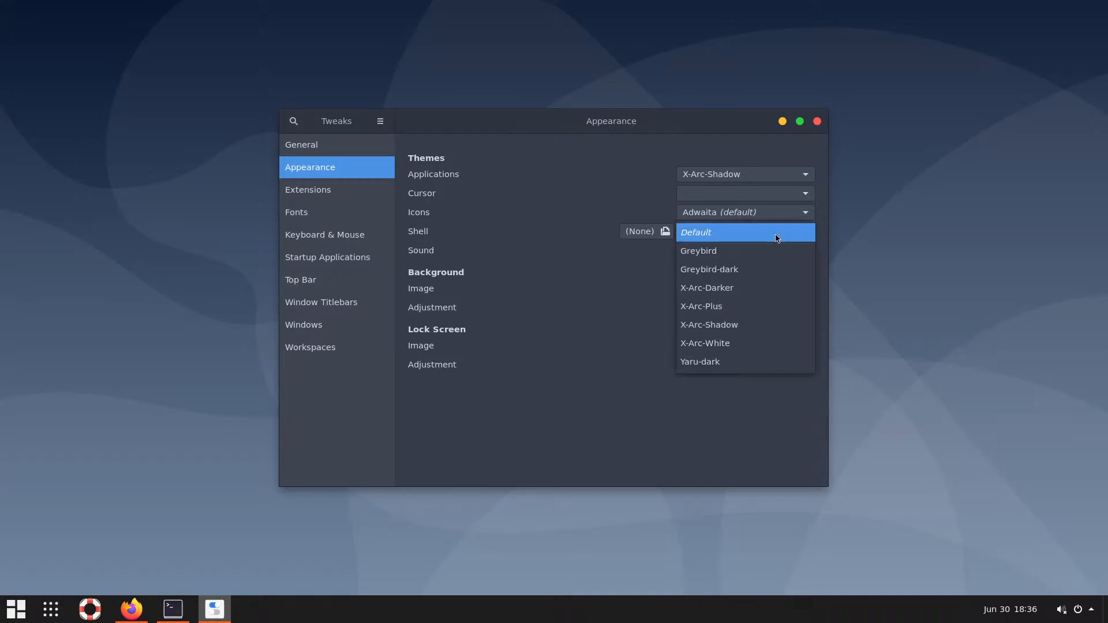
{"action": "left_click", "coordinate": [732, 327]}
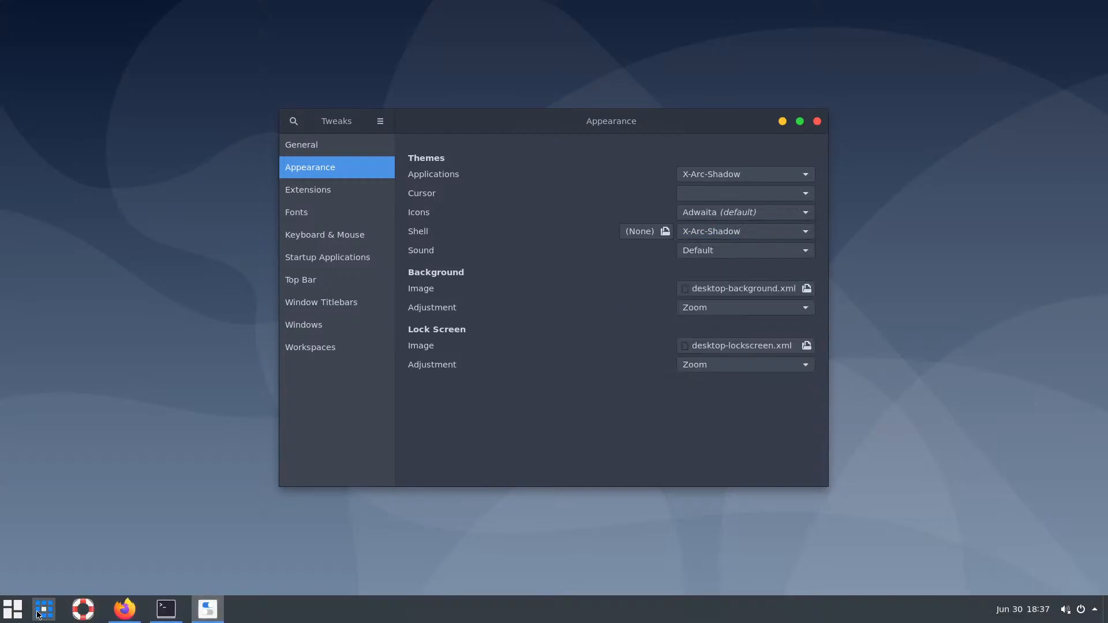
{"action": "left_click", "coordinate": [804, 194]}
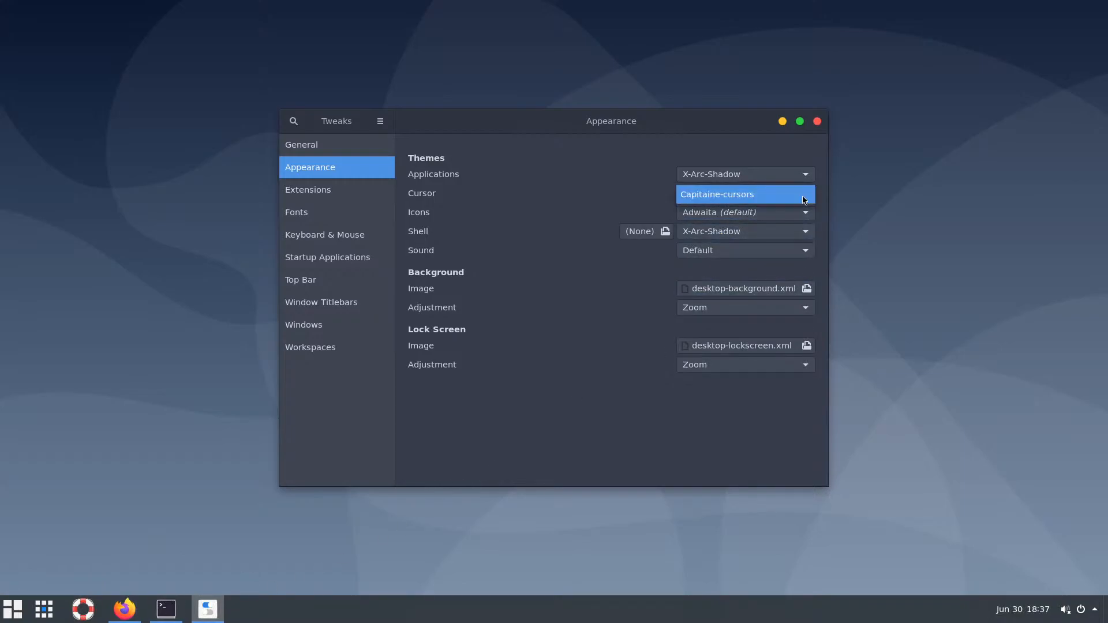
{"action": "left_click", "coordinate": [749, 195]}
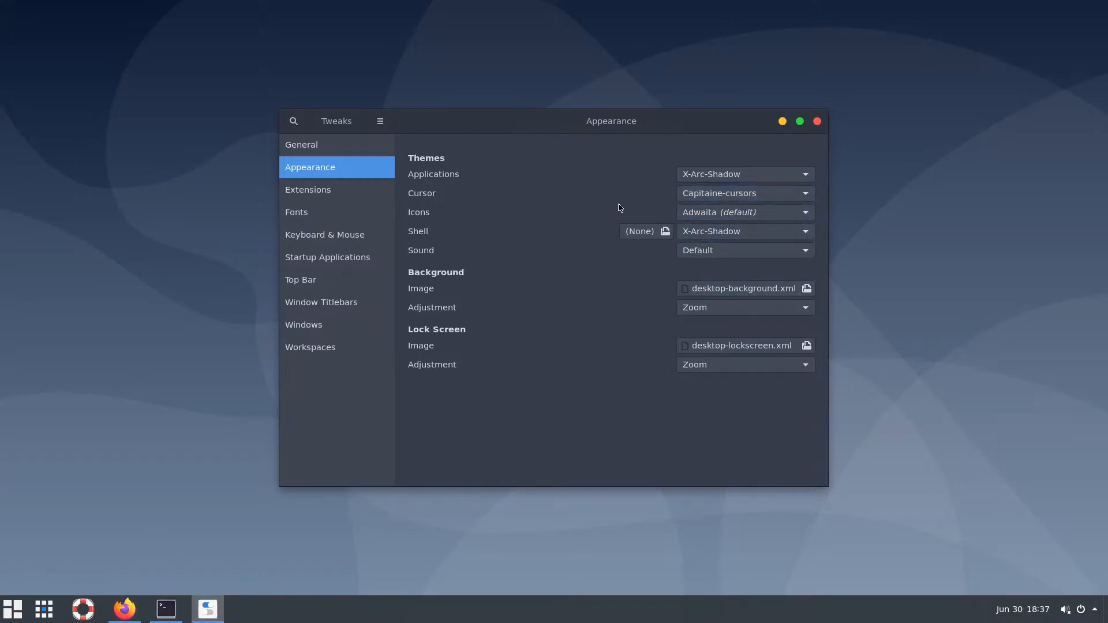
{"action": "left_click", "coordinate": [724, 214]}
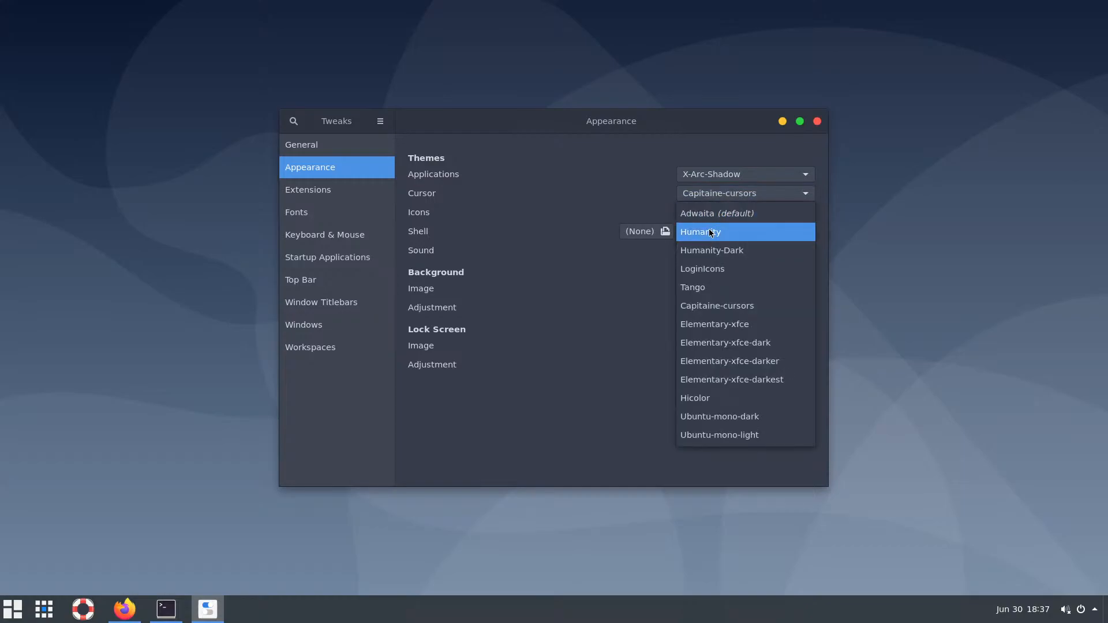
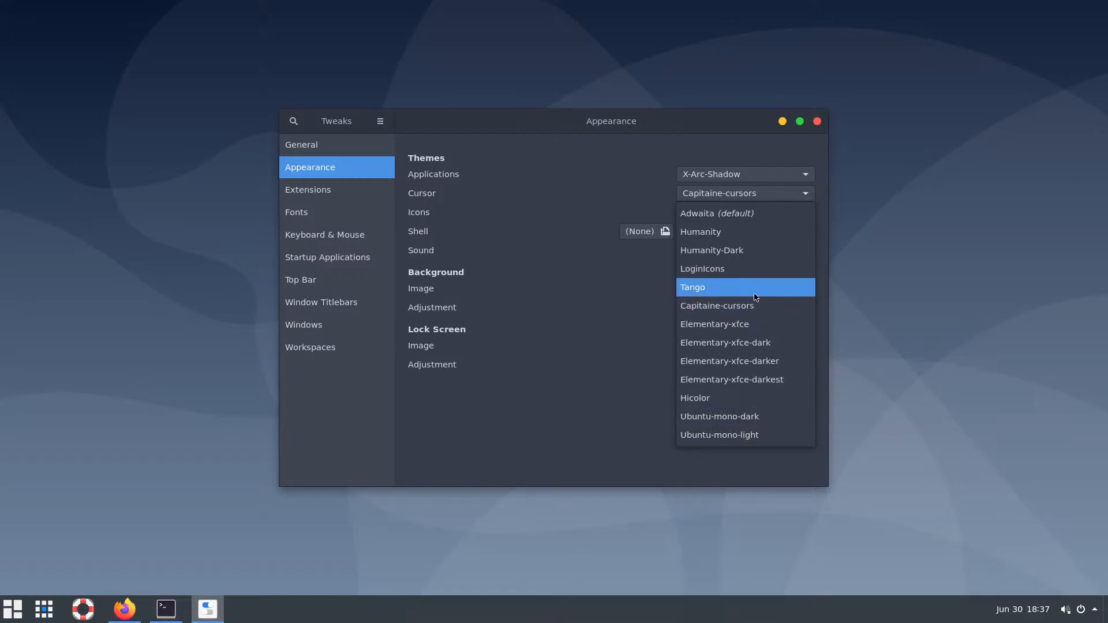
Set the Icons theme to Capitaine-cursors under Tweaks Appearance
{"action": "left_click", "coordinate": [723, 176]}
{"action": "left_click", "coordinate": [722, 176]}
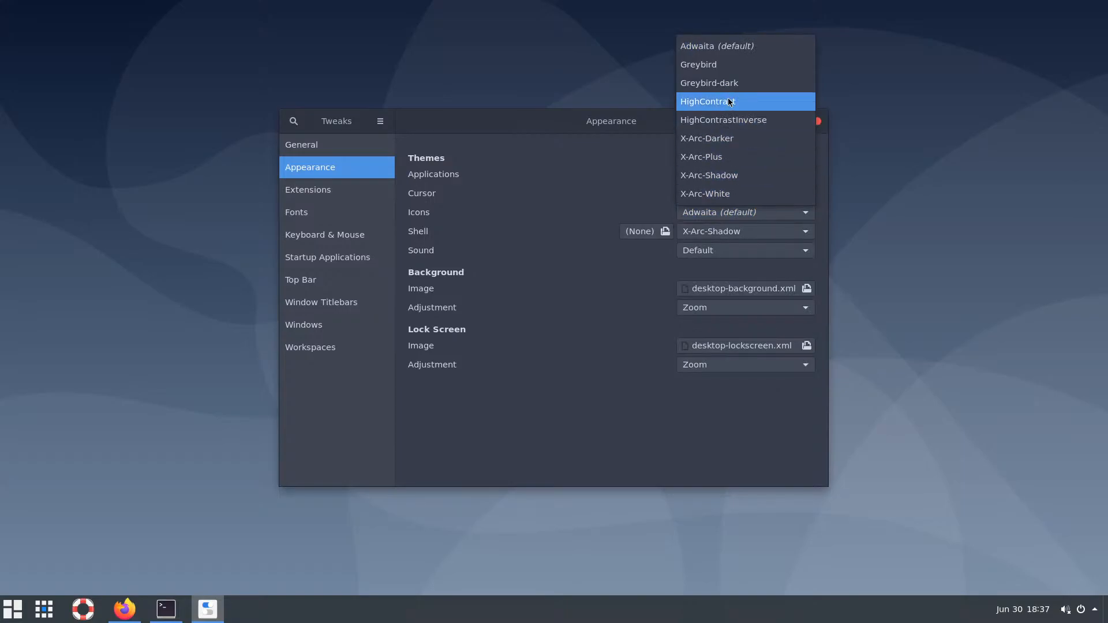
{"action": "left_click", "coordinate": [614, 358]}
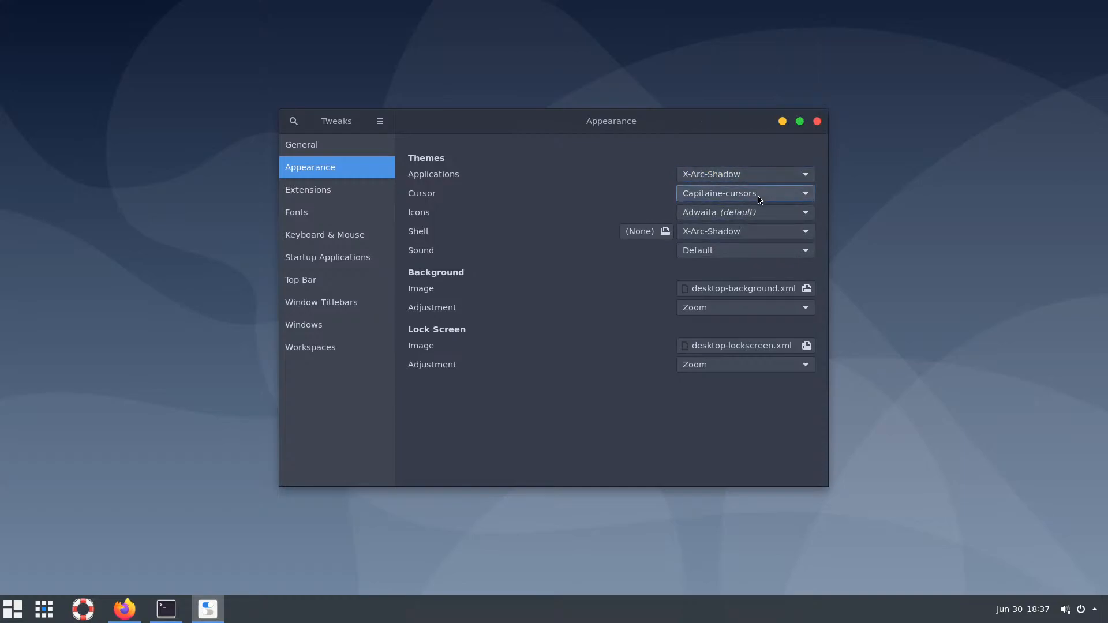
{"action": "left_click", "coordinate": [761, 215]}
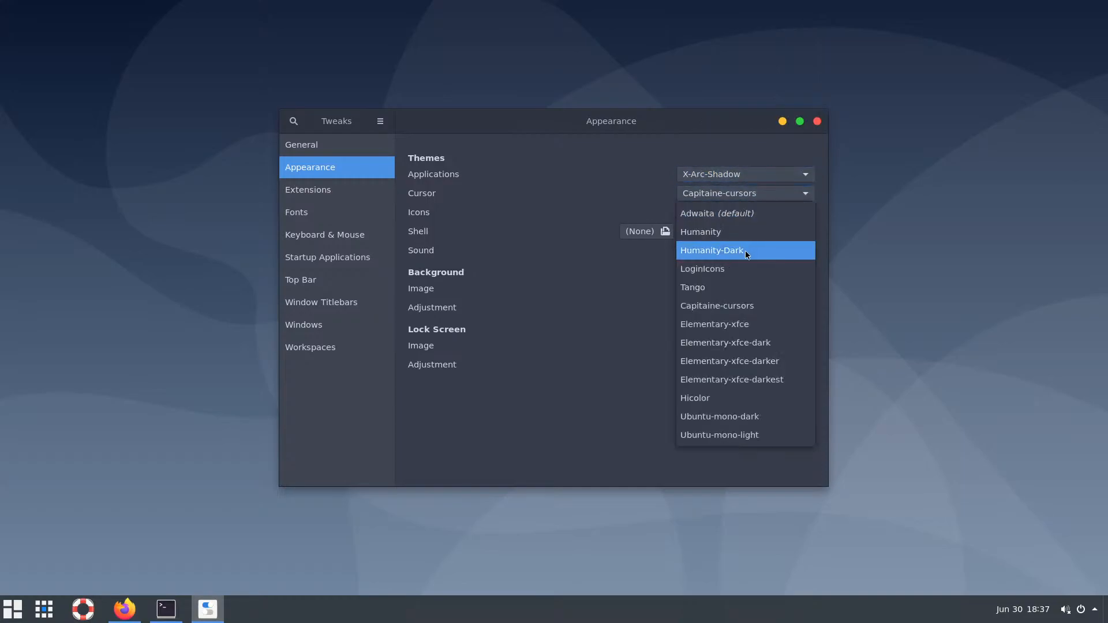
{"action": "left_click", "coordinate": [740, 213]}
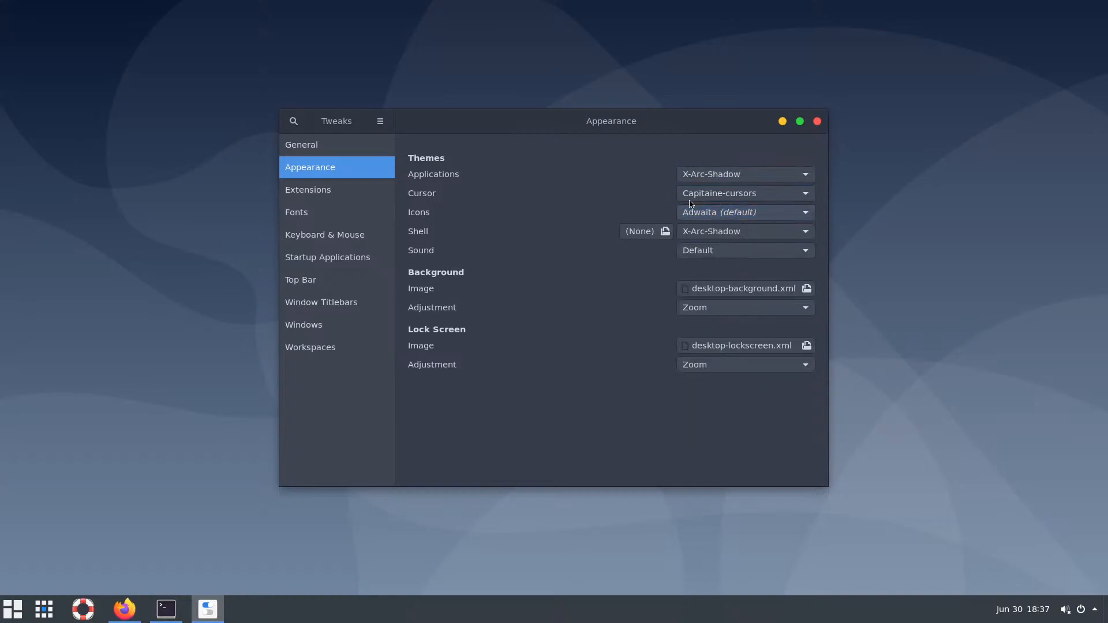
{"action": "left_click", "coordinate": [727, 218]}
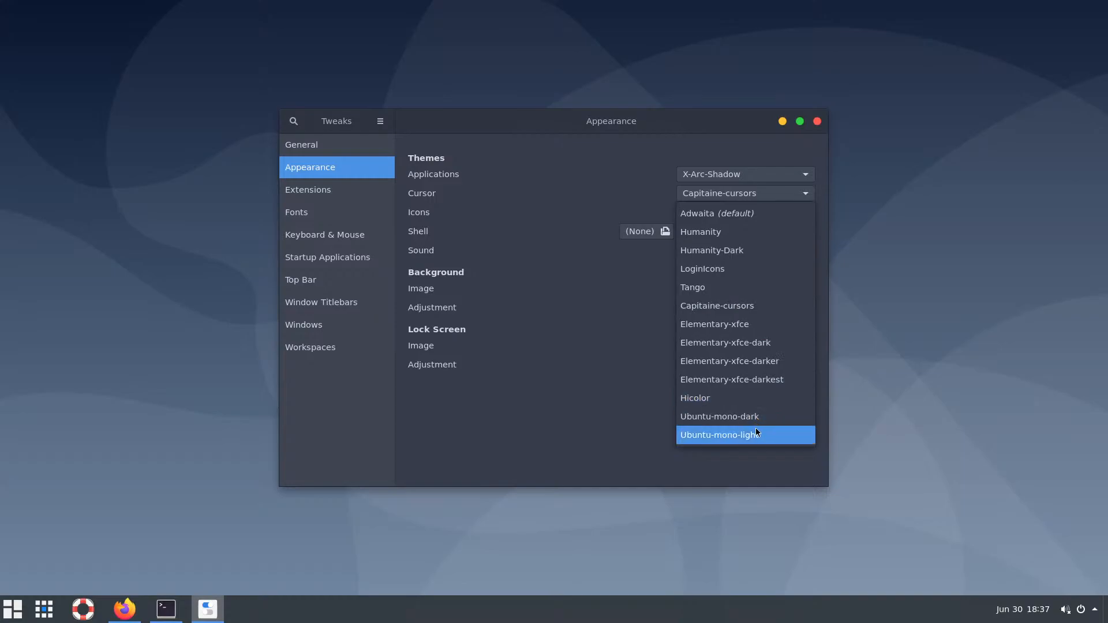
{"action": "left_click", "coordinate": [738, 306]}
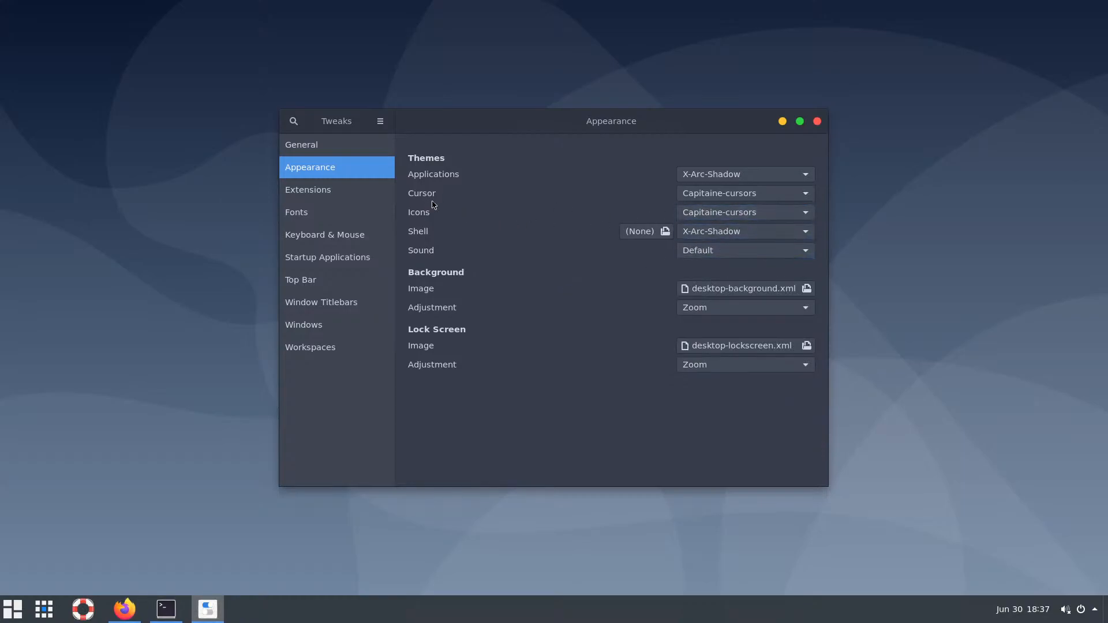
Recheck the cursor and icon theme choices, leaving both Capitaine-cursors, then close Tweaks
{"action": "left_click", "coordinate": [711, 213]}
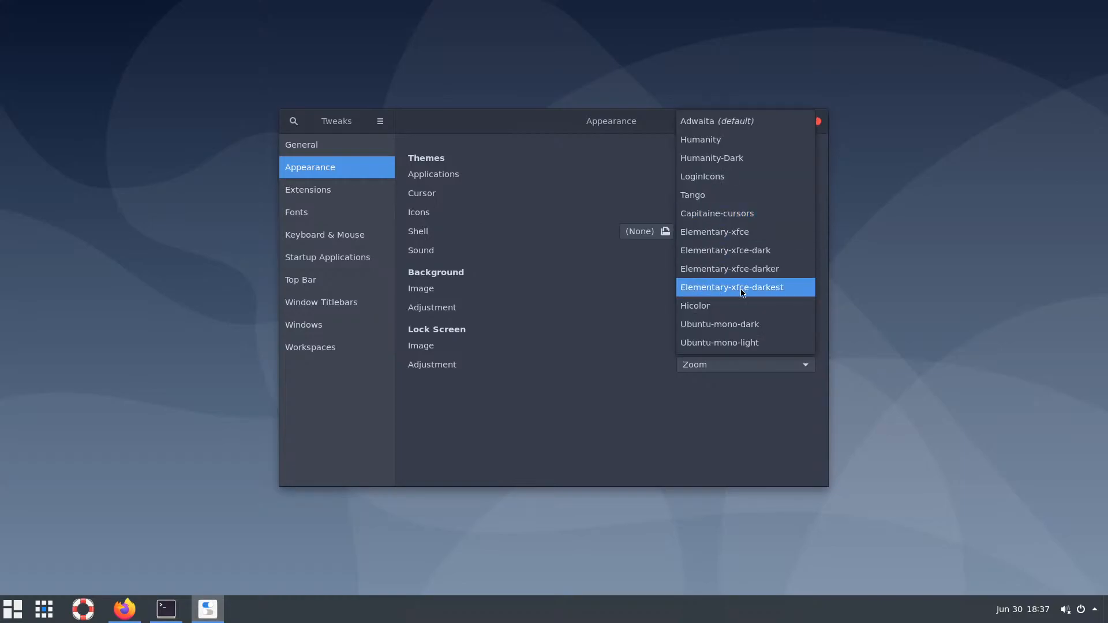
{"action": "left_click", "coordinate": [591, 303]}
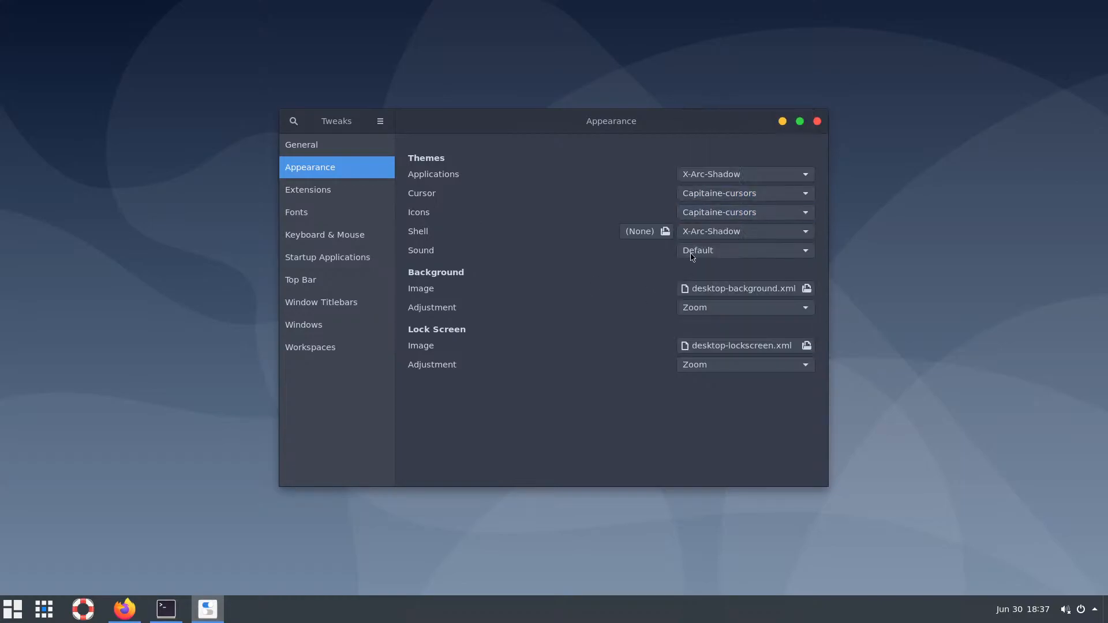
{"action": "left_click", "coordinate": [744, 195]}
{"action": "left_click", "coordinate": [743, 195]}
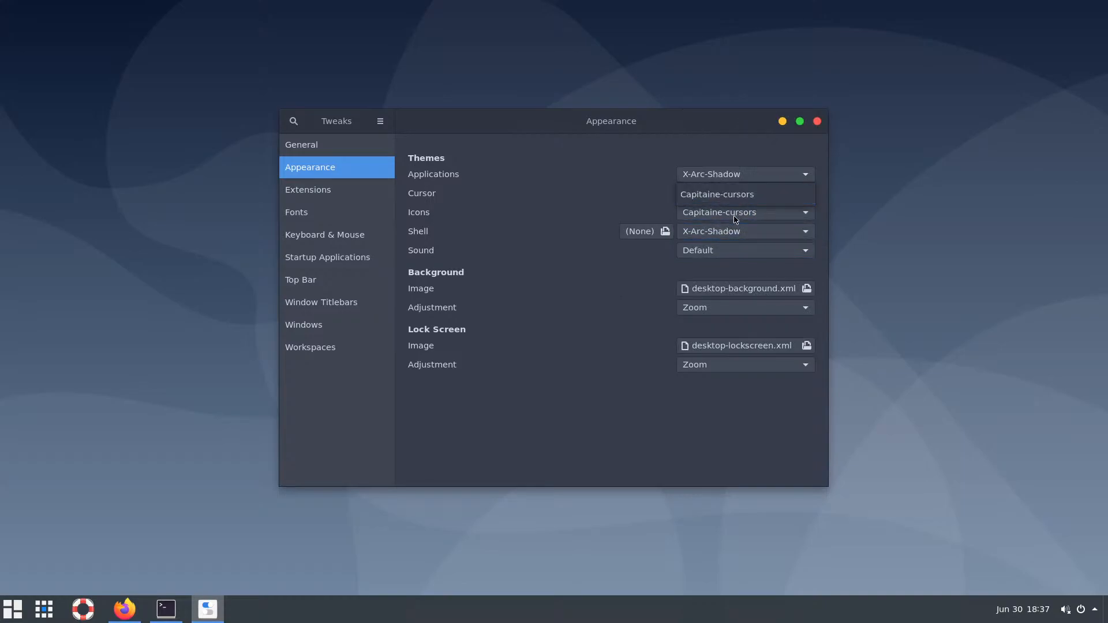
{"action": "left_click", "coordinate": [736, 213]}
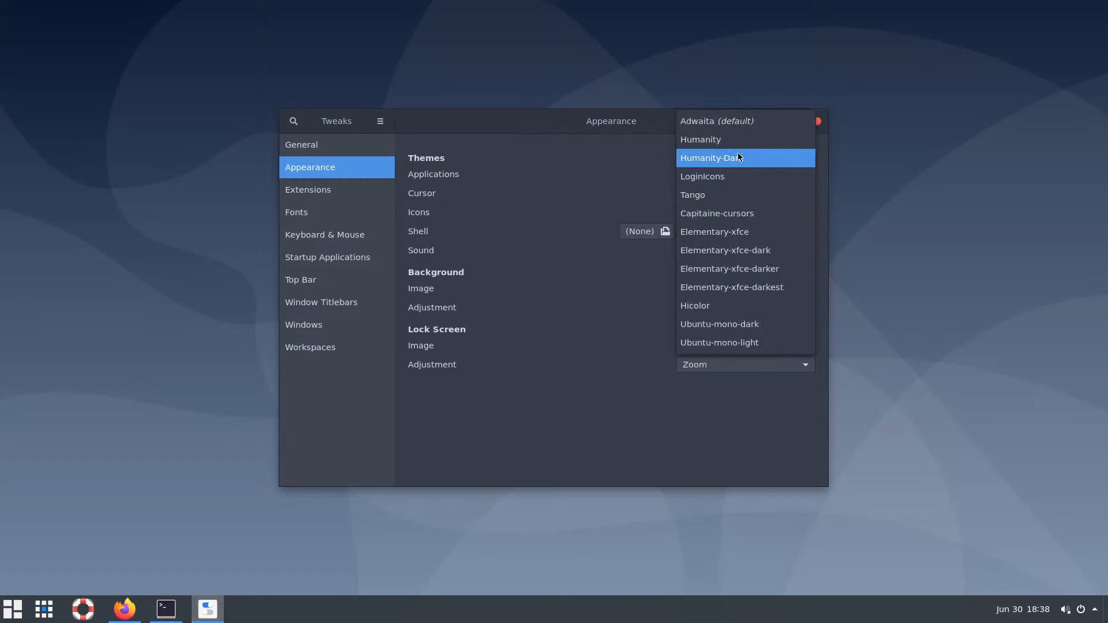
{"action": "left_click", "coordinate": [609, 369]}
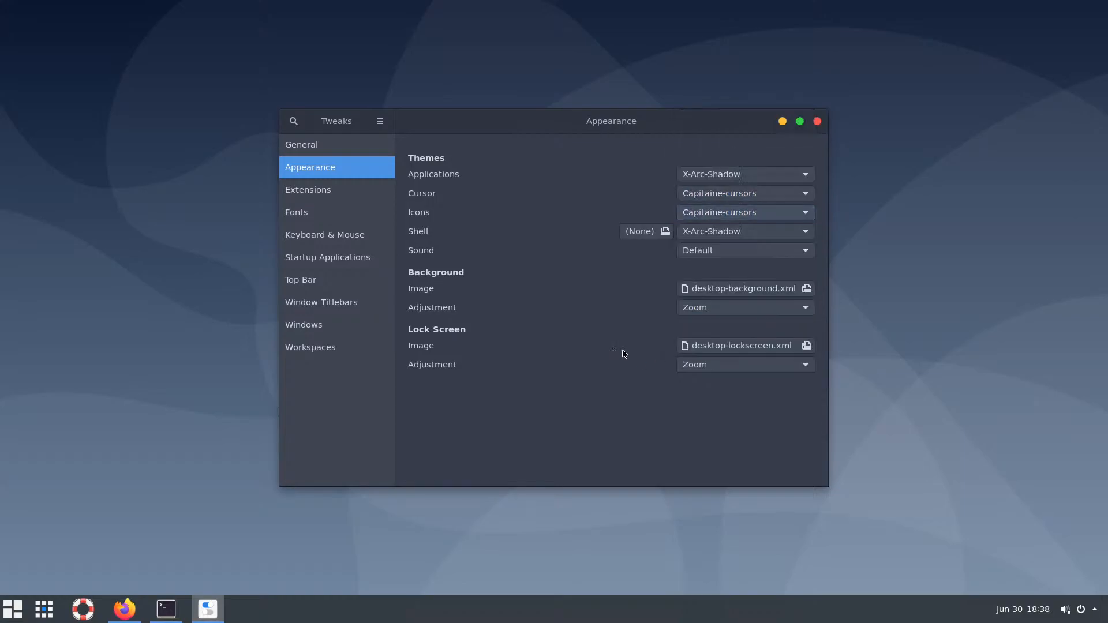
{"action": "left_click", "coordinate": [819, 123]}
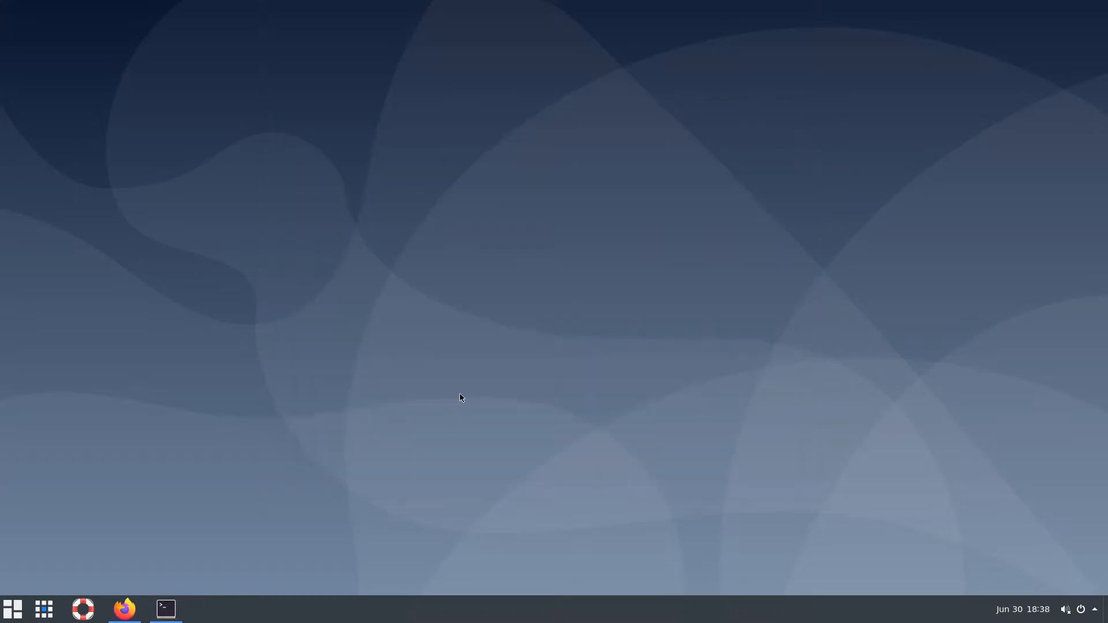
Relaunch Tweaks, confirm the Icons theme is still Capitaine-cursors, then close it
{"action": "left_click", "coordinate": [12, 609]}
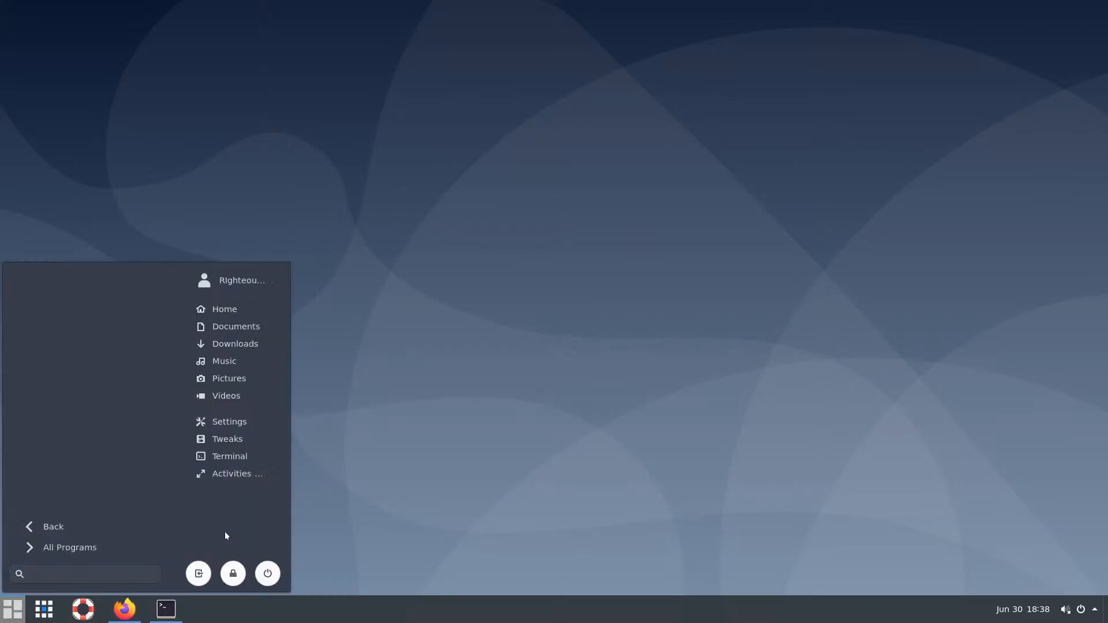
{"action": "left_click", "coordinate": [239, 445]}
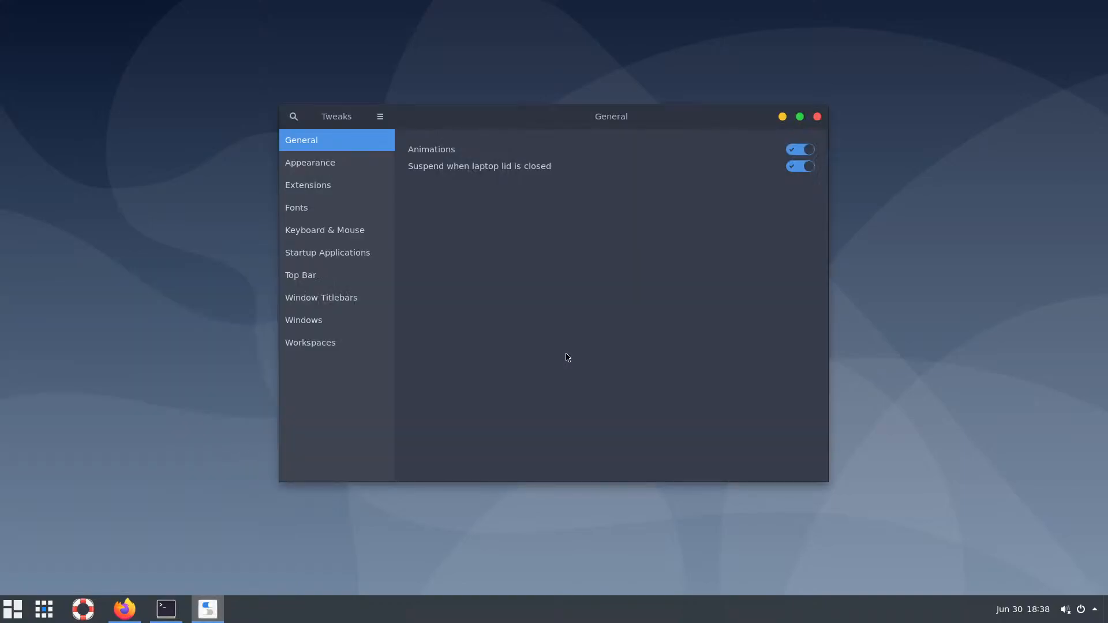
{"action": "left_click", "coordinate": [321, 167]}
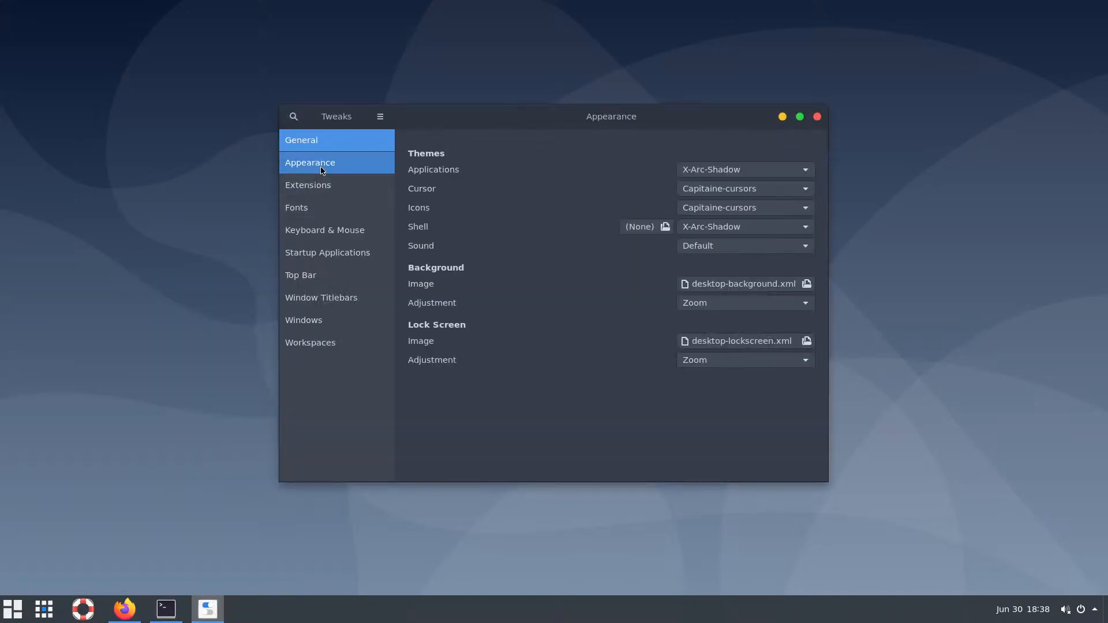
{"action": "left_click", "coordinate": [745, 209]}
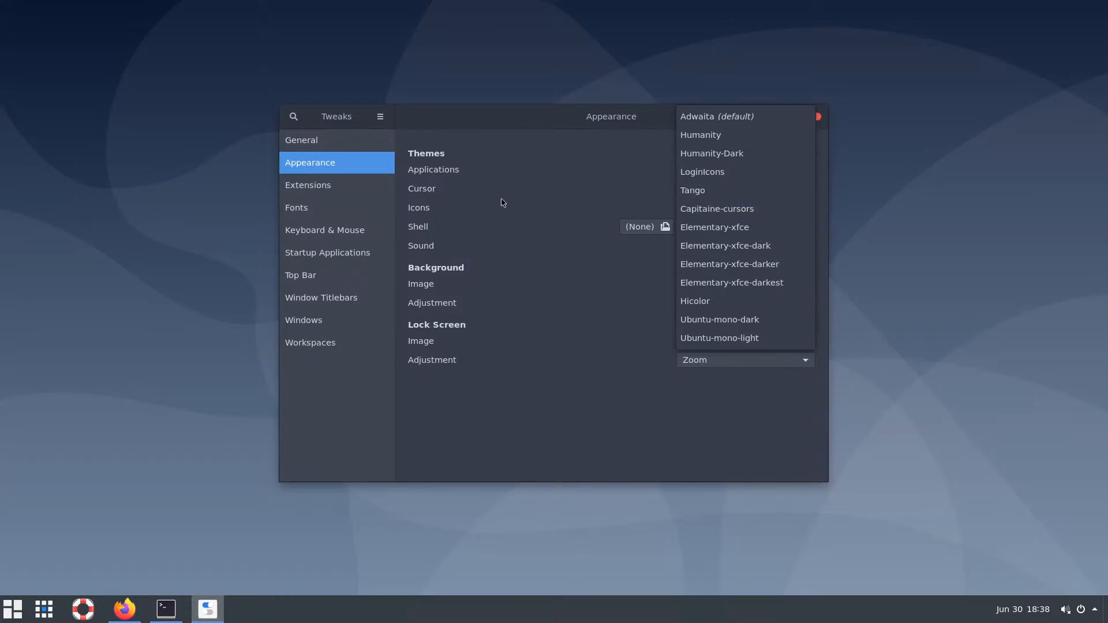
{"action": "left_click", "coordinate": [487, 218]}
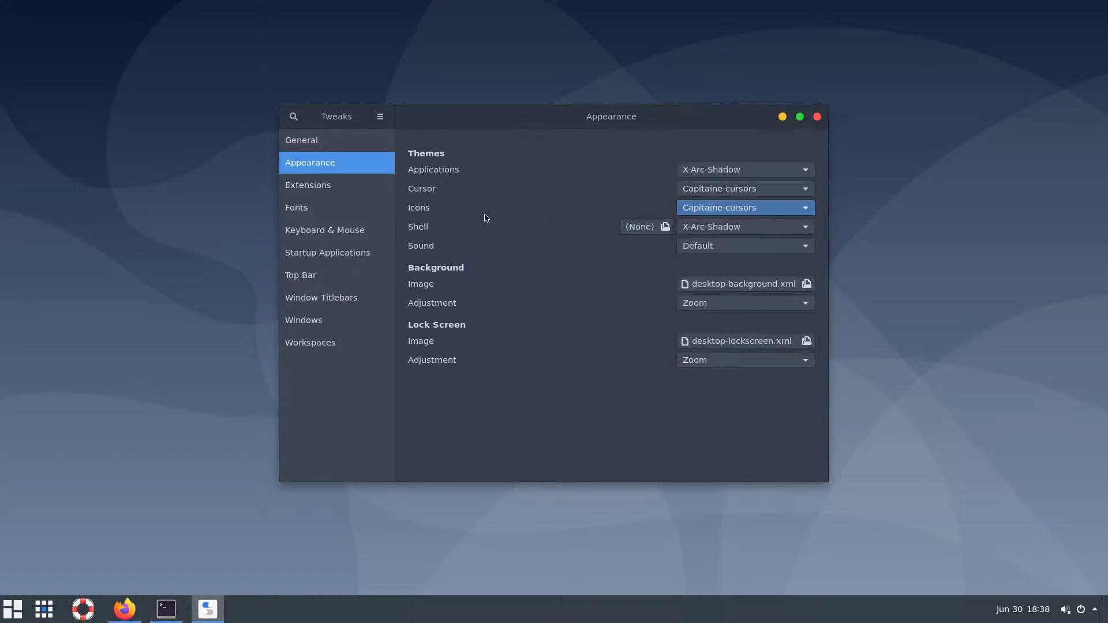
{"action": "left_click", "coordinate": [782, 213]}
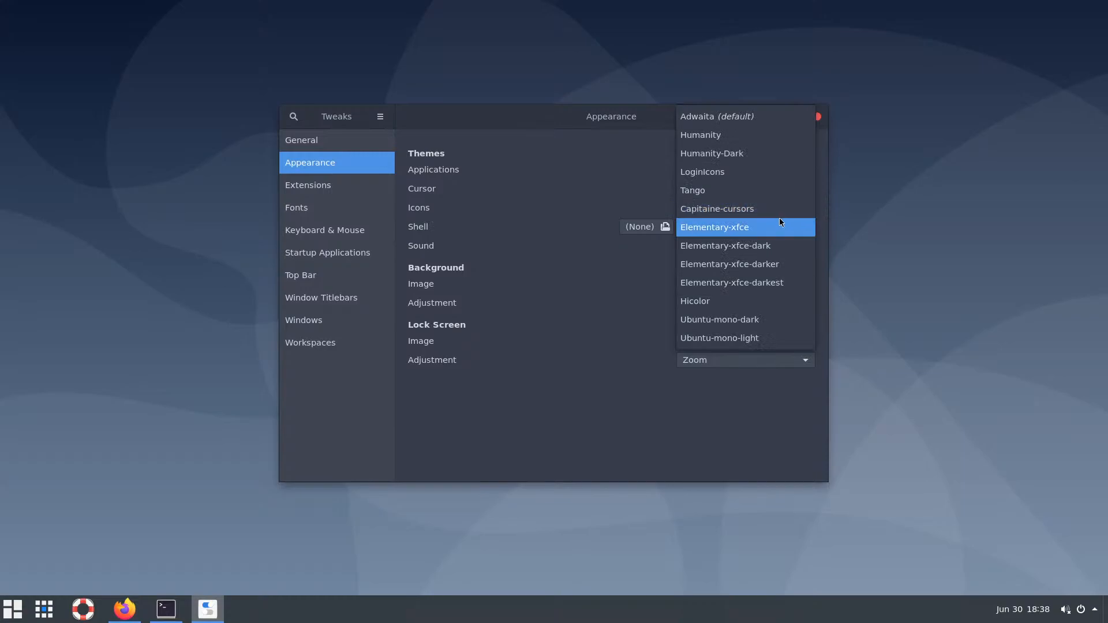
{"action": "left_click", "coordinate": [764, 207]}
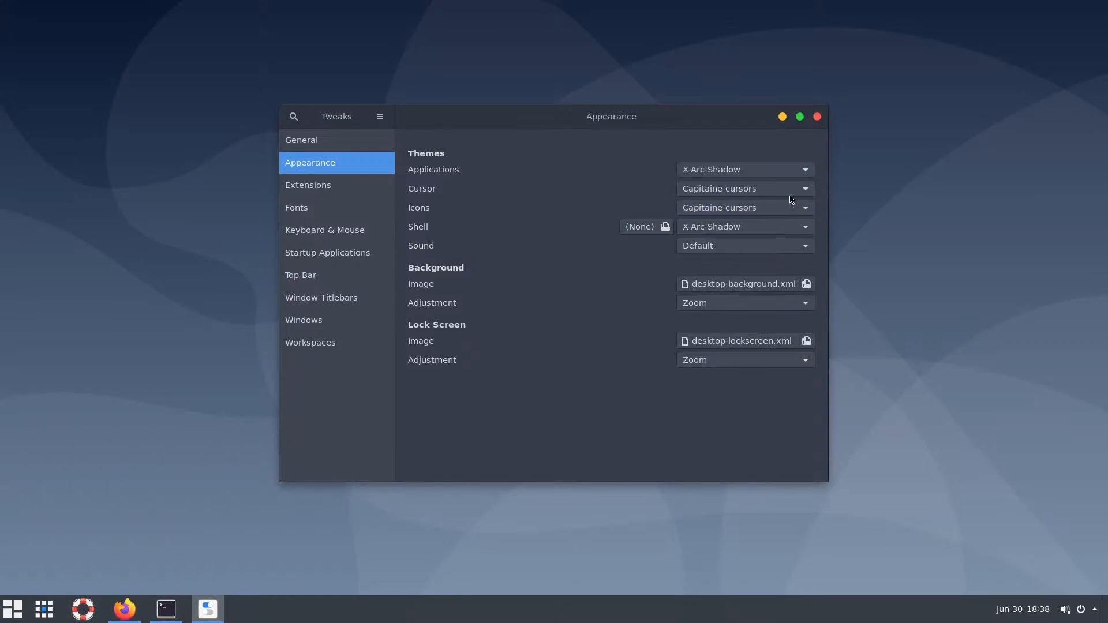
{"action": "left_click", "coordinate": [817, 117]}
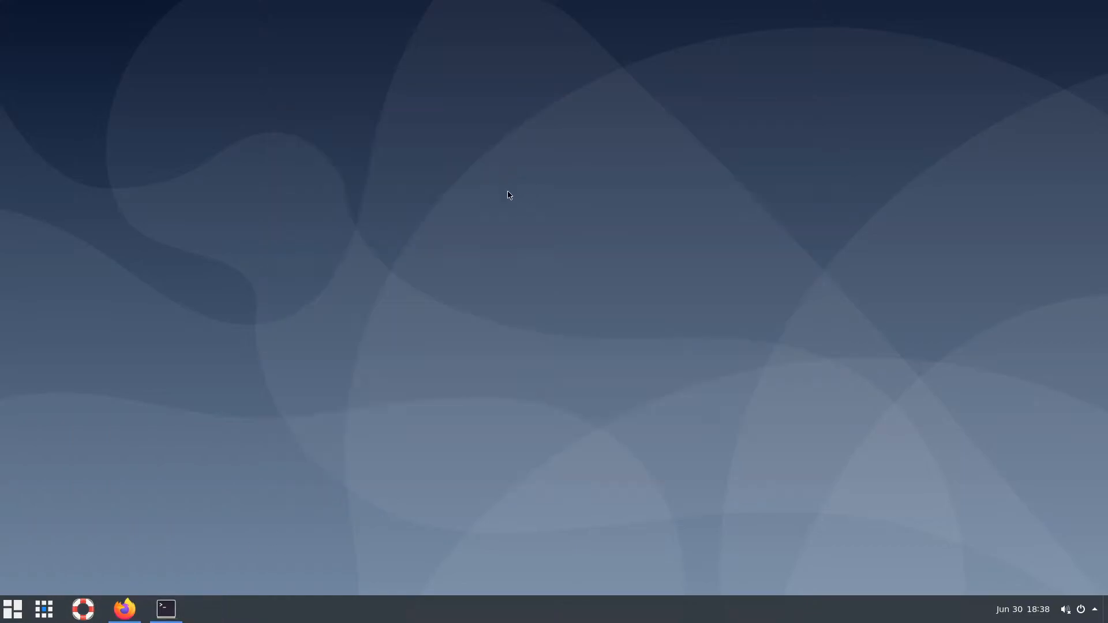
Launch Tweaks again from the applications menu
{"action": "right_click", "coordinate": [314, 604]}
{"action": "left_click", "coordinate": [48, 584]}
{"action": "left_click", "coordinate": [13, 608]}
{"action": "left_click", "coordinate": [244, 437]}
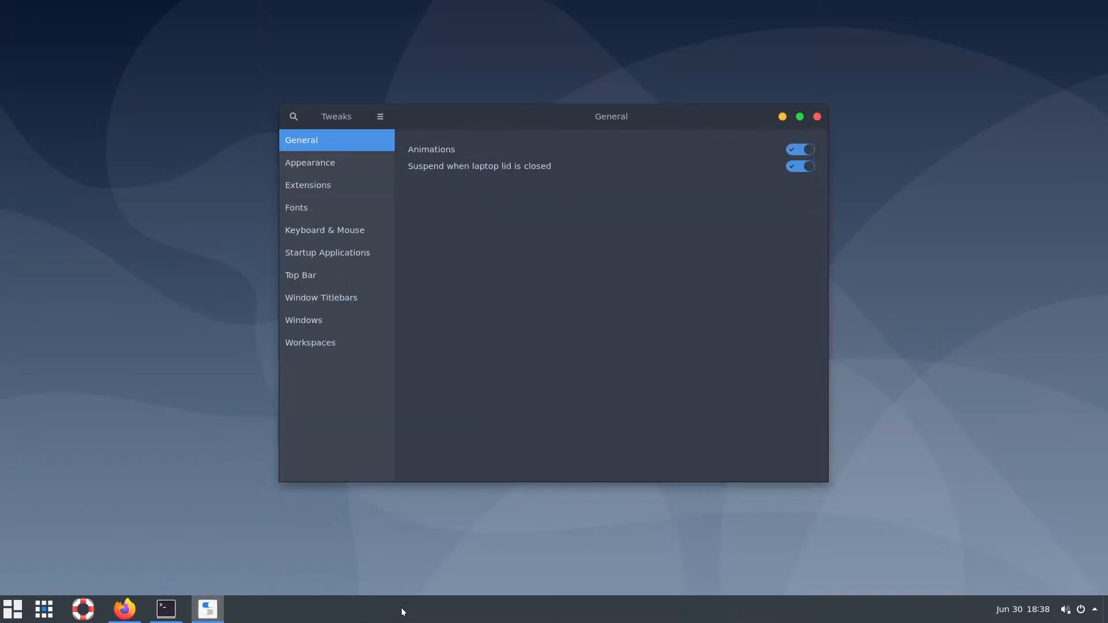
Open the Dash to Panel extension settings from the Extensions page and reposition the window
{"action": "left_click", "coordinate": [333, 192]}
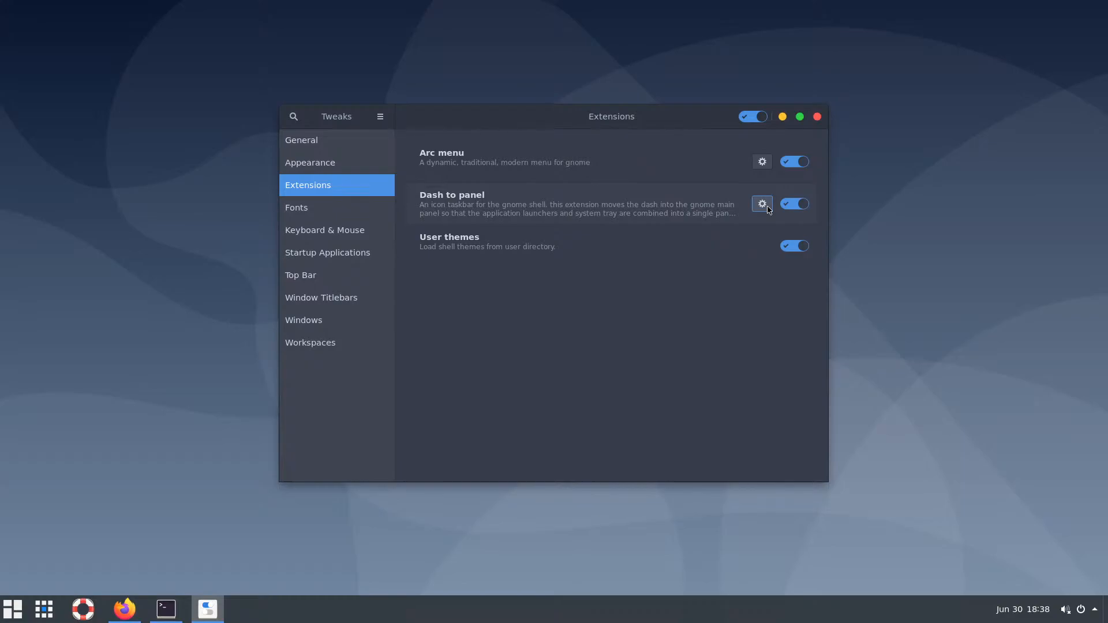
{"action": "left_click", "coordinate": [766, 211]}
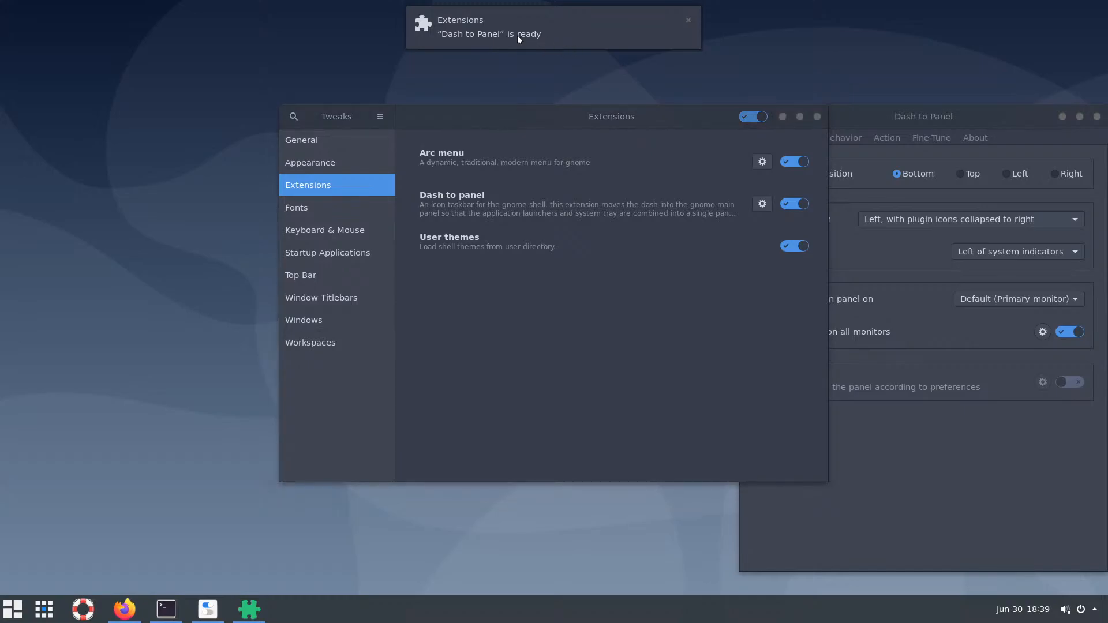
{"action": "left_click", "coordinate": [872, 123]}
{"action": "left_click_drag", "start_coordinate": [871, 117], "coordinate": [641, 72]}
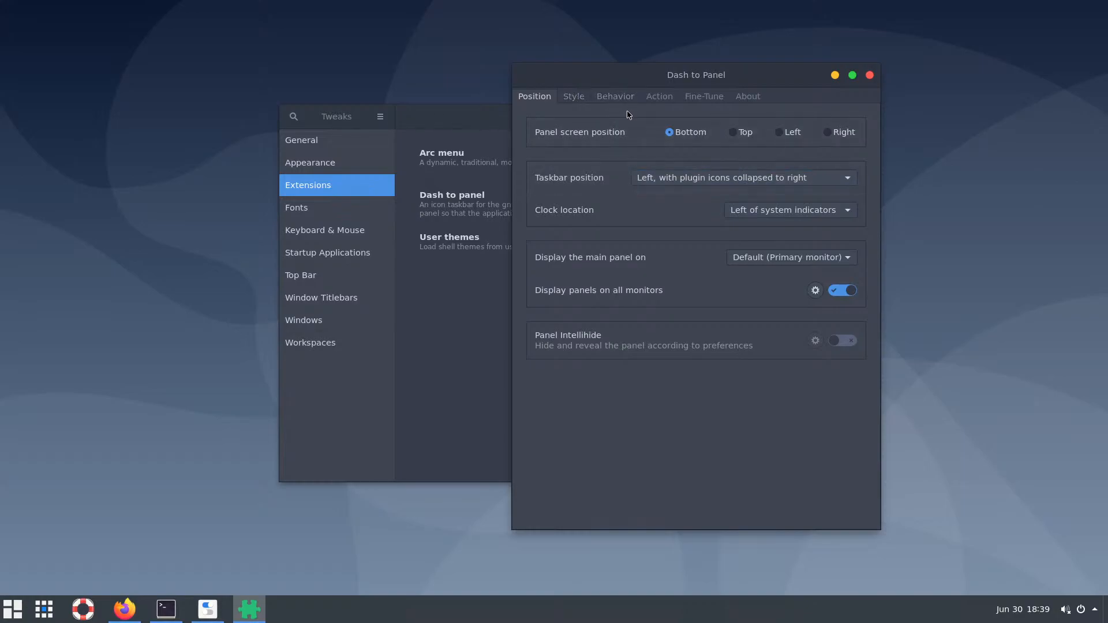
Enable the panel background opacity override at 40% in Style, leaving gradient off, then close
{"action": "left_click", "coordinate": [581, 99]}
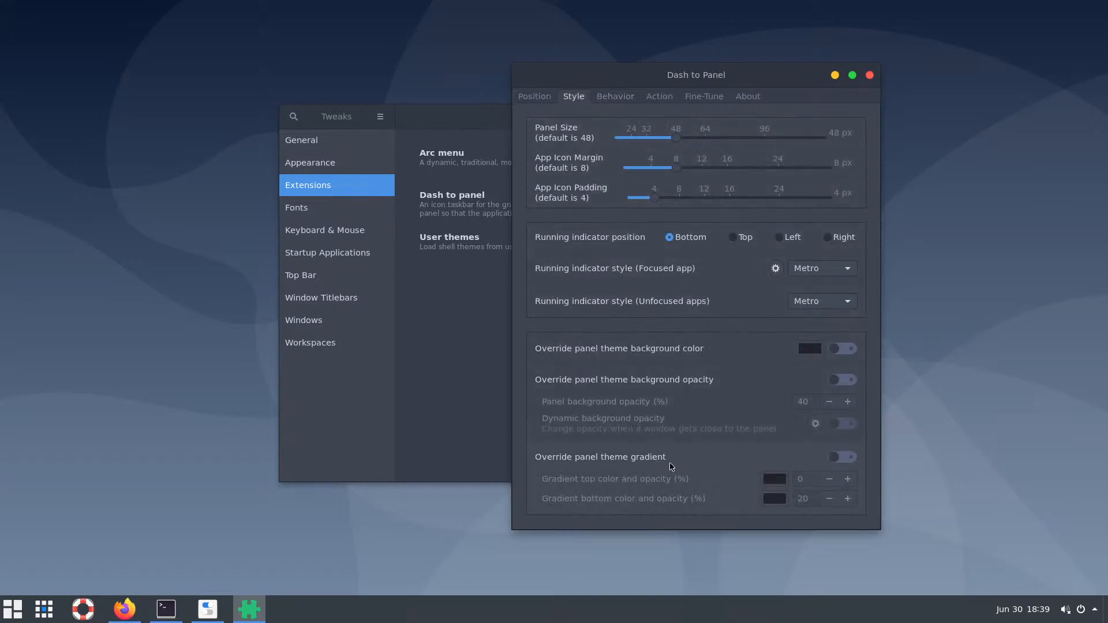
{"action": "left_click", "coordinate": [846, 460]}
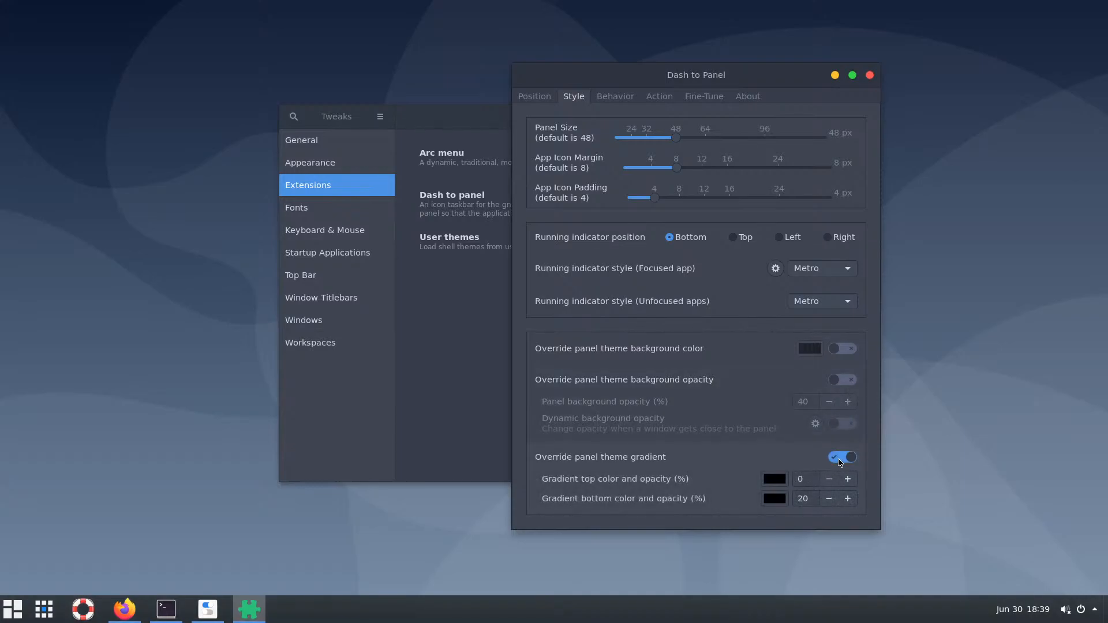
{"action": "left_click", "coordinate": [840, 462]}
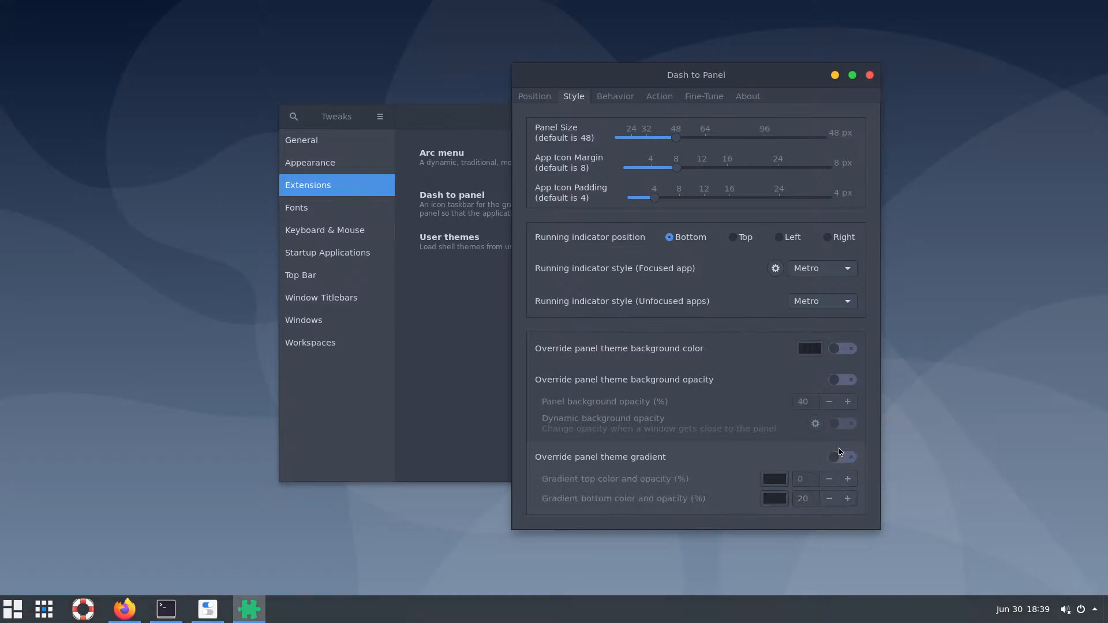
{"action": "left_click", "coordinate": [839, 384]}
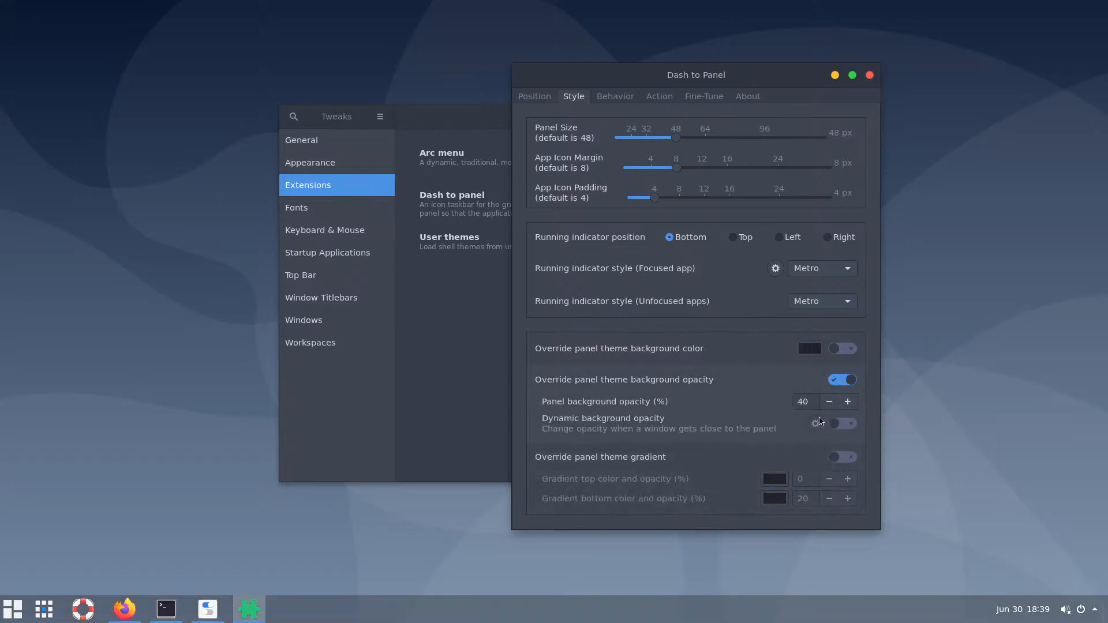
{"action": "left_click", "coordinate": [869, 75]}
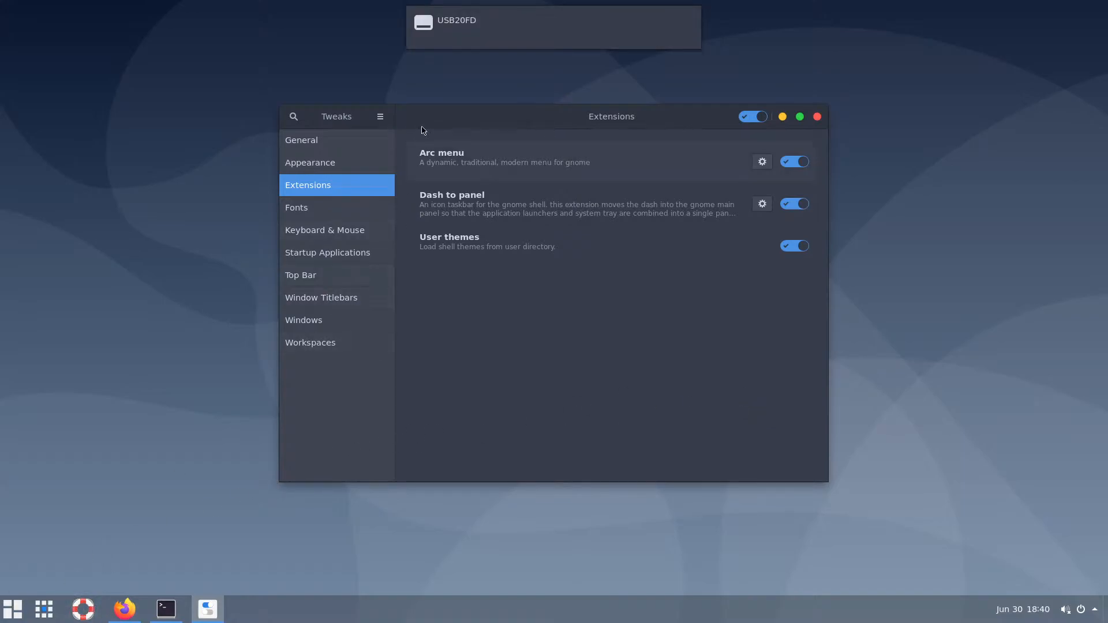
Open the tmp/themes folder on the USB20FD drive
{"action": "mouse_move", "coordinate": [452, 19]}
{"action": "left_click", "coordinate": [461, 54]}
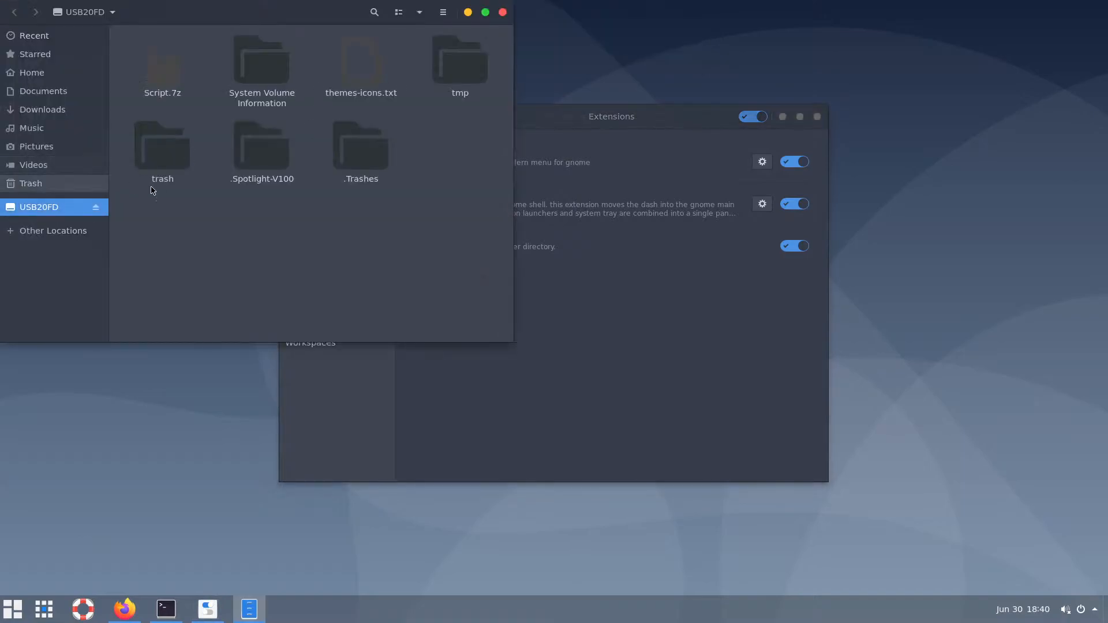
{"action": "double_click", "coordinate": [449, 75]}
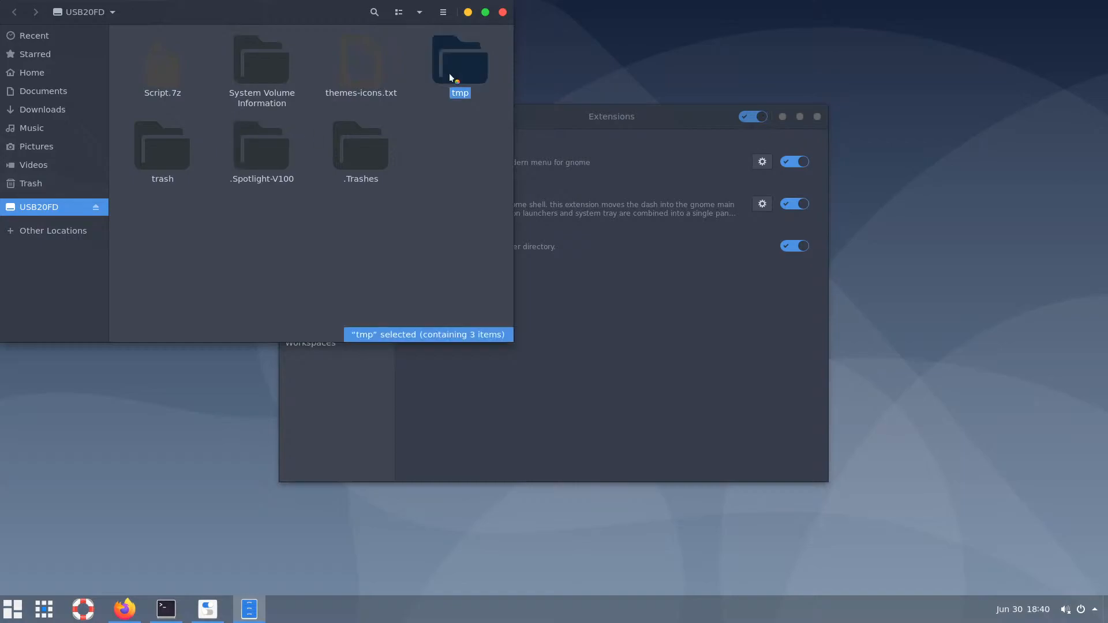
{"action": "double_click", "coordinate": [358, 74]}
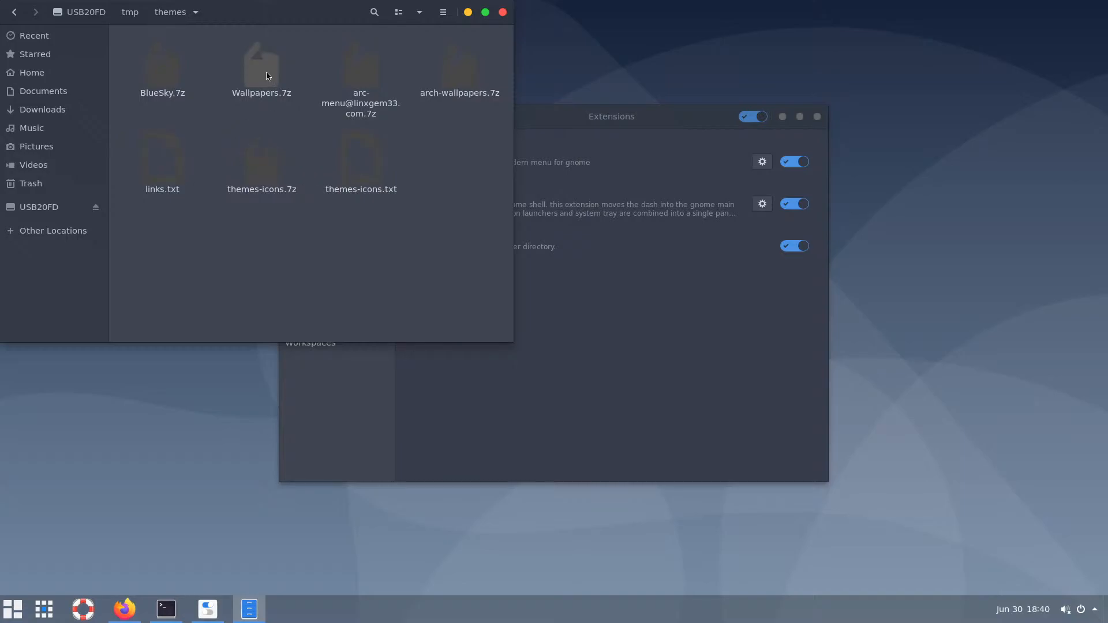
Move the extracted arch-wallpapers folder into Pictures and open it
{"action": "left_click", "coordinate": [463, 78]}
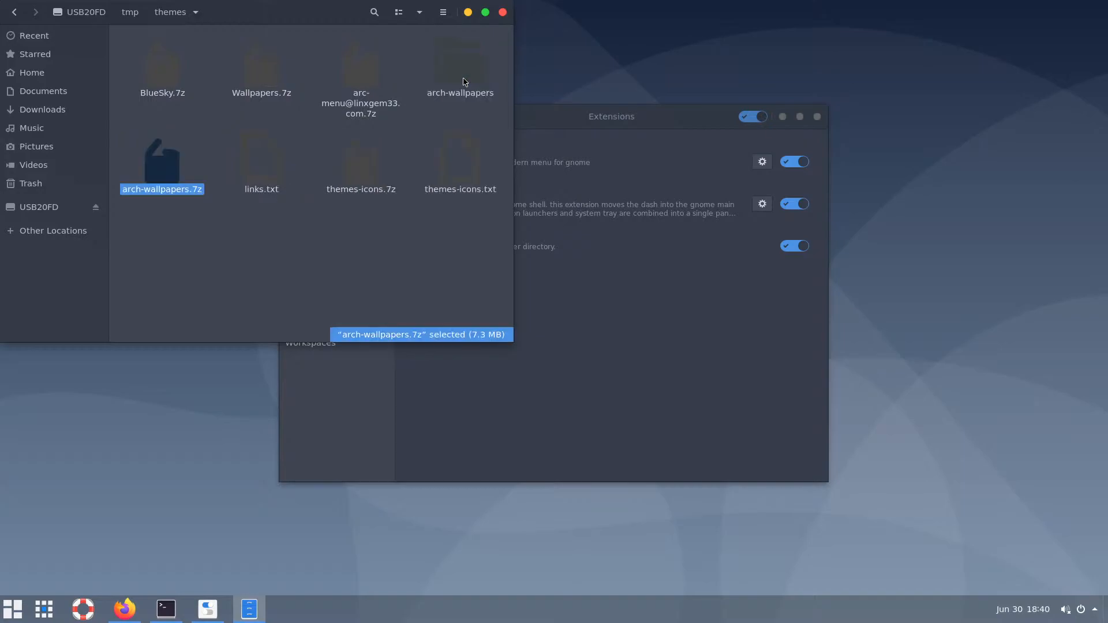
{"action": "left_click", "coordinate": [464, 80]}
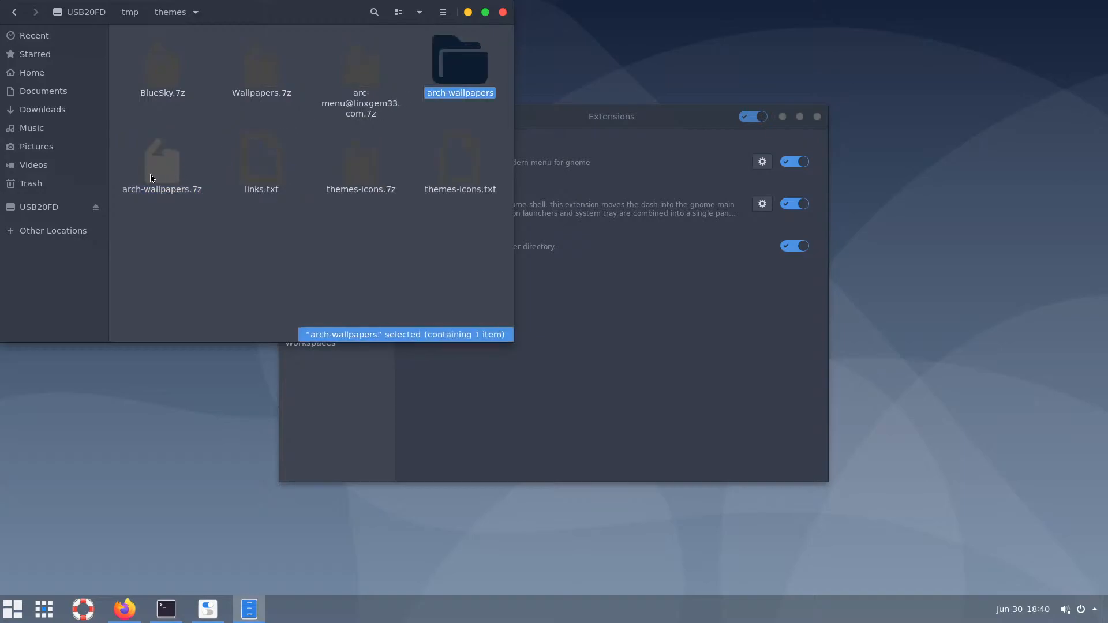
{"action": "left_click", "coordinate": [165, 182]}
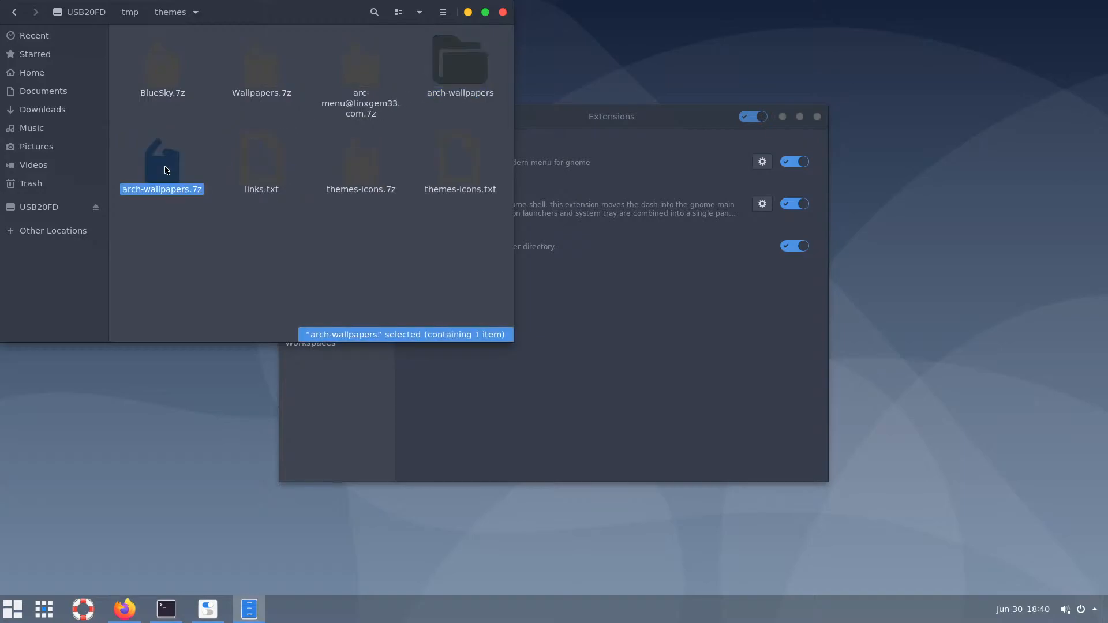
{"action": "left_click", "coordinate": [463, 69]}
{"action": "right_click", "coordinate": [463, 70]}
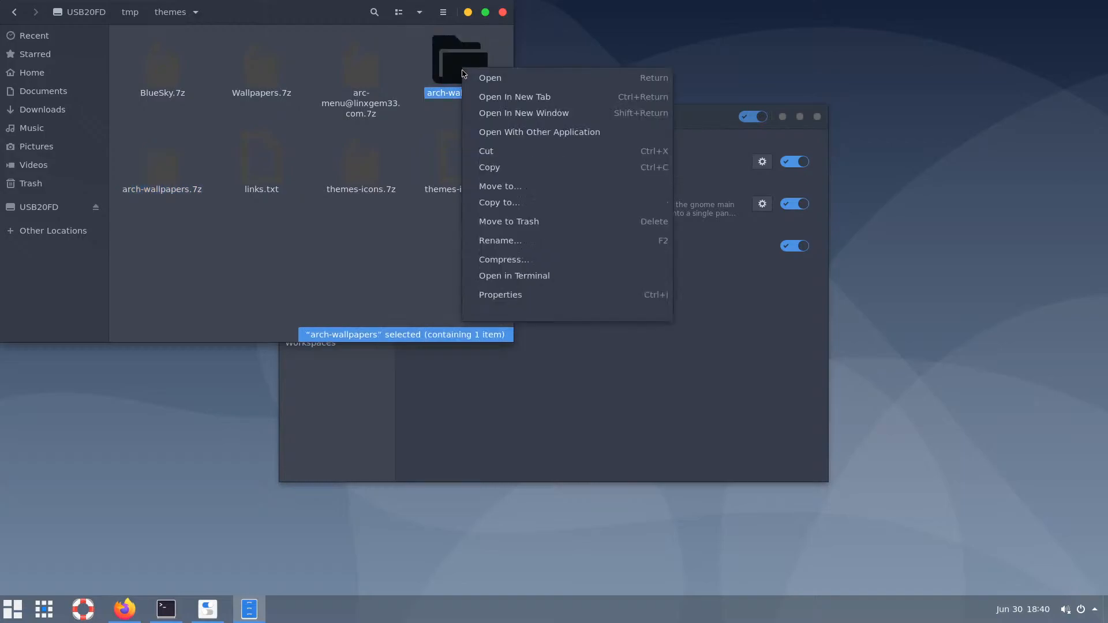
{"action": "left_click", "coordinate": [492, 153]}
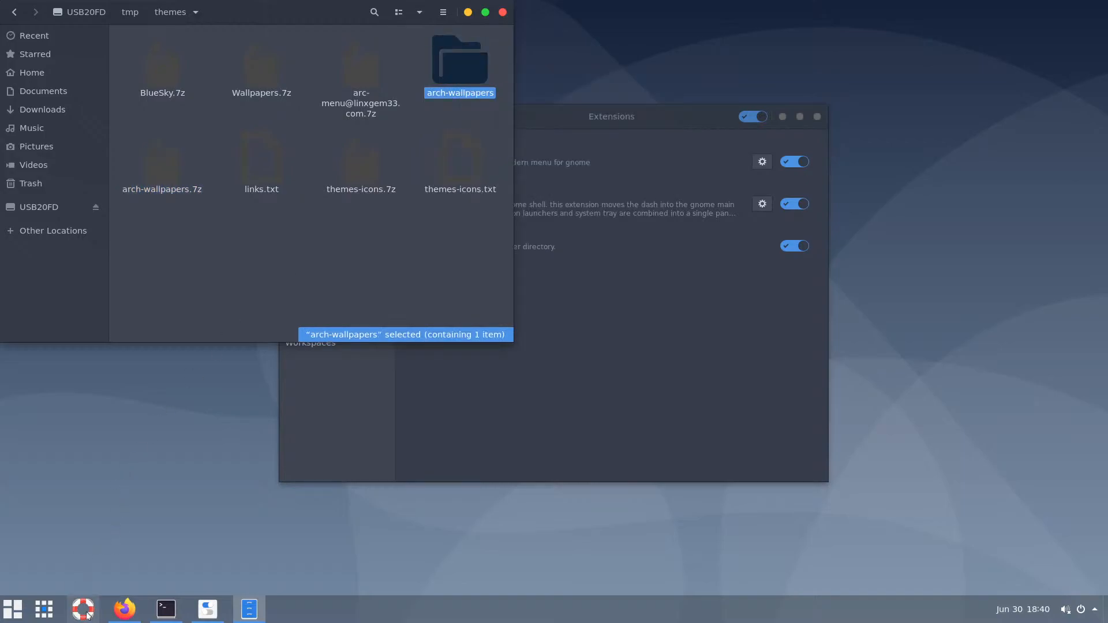
{"action": "left_click", "coordinate": [48, 147]}
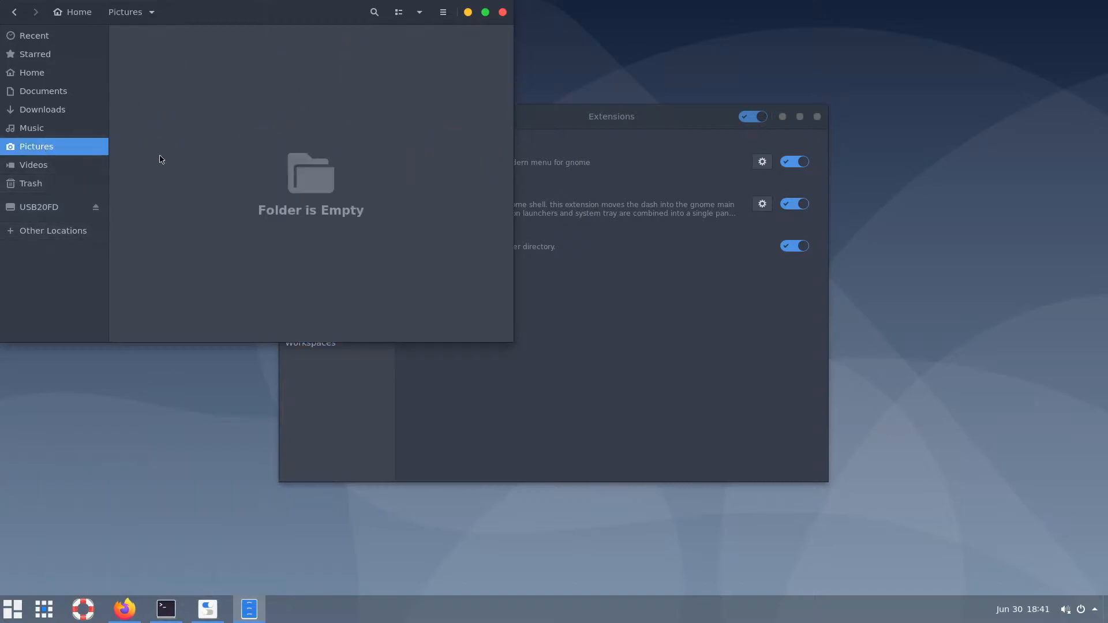
{"action": "right_click", "coordinate": [287, 123]}
{"action": "left_click", "coordinate": [318, 151]}
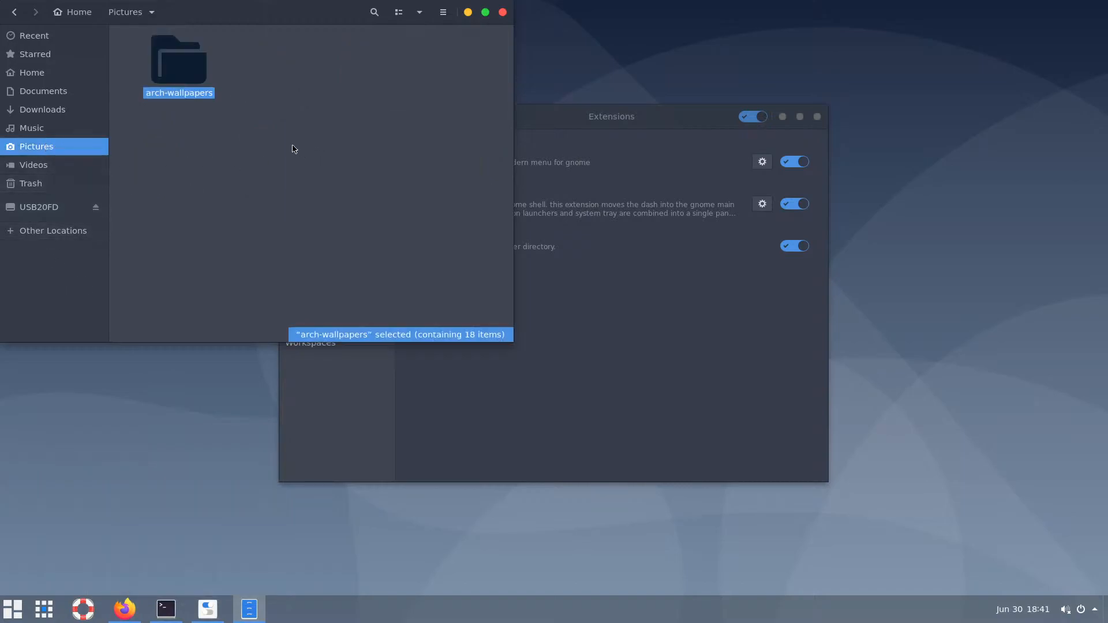
{"action": "double_click", "coordinate": [191, 70]}
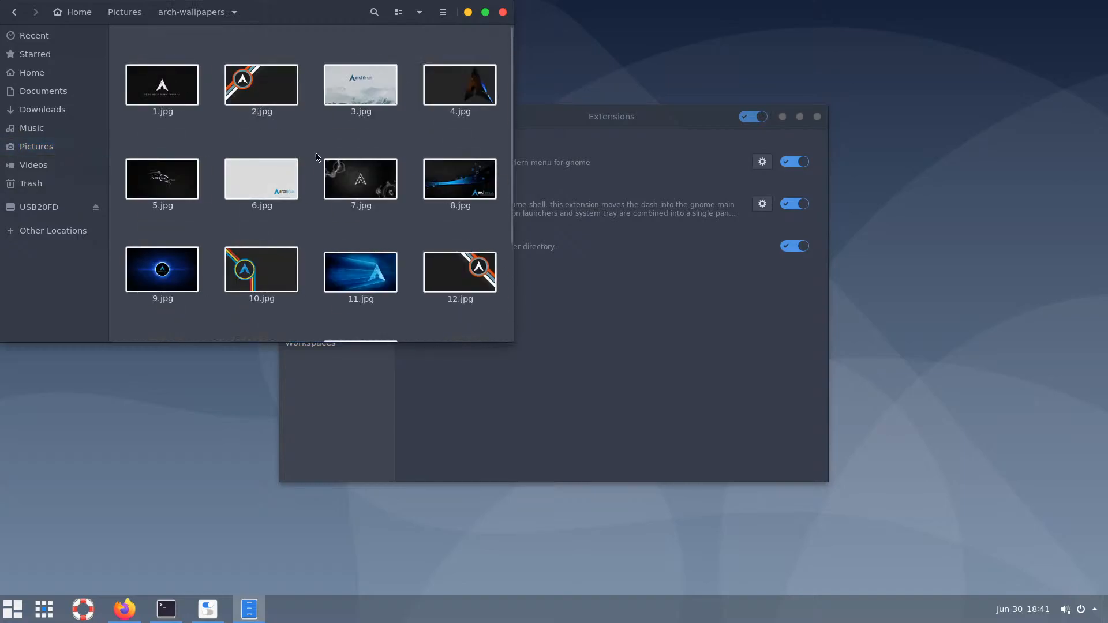
{"action": "mouse_move", "coordinate": [514, 148]}
{"action": "left_mouse_down"}
{"action": "mouse_move", "coordinate": [516, 251]}
{"action": "mouse_move", "coordinate": [508, 143]}
{"action": "left_mouse_up"}
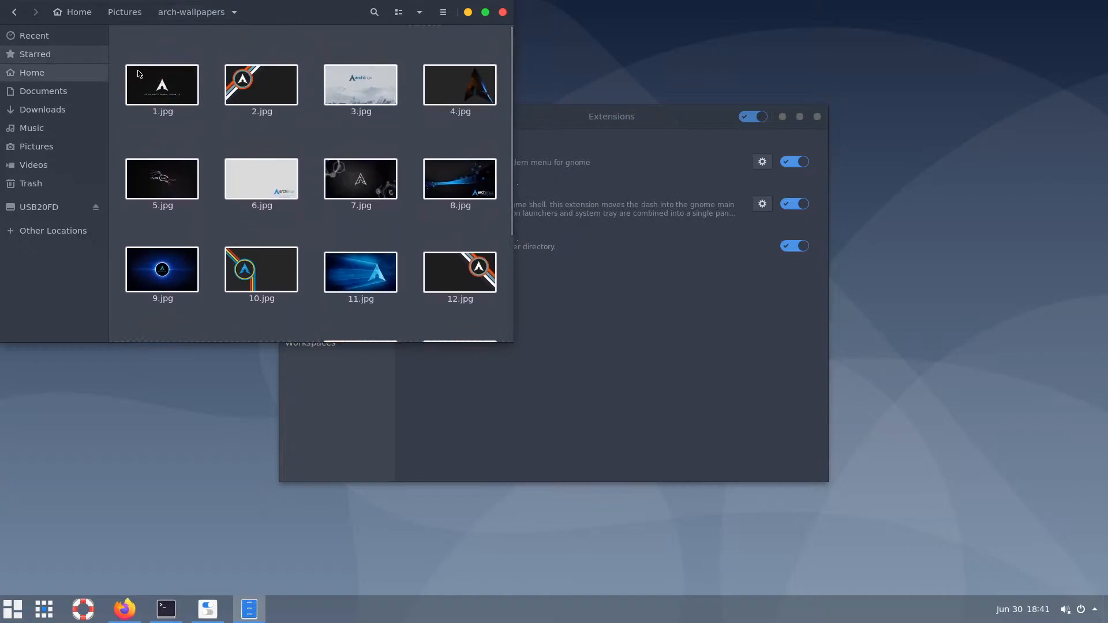
Return to the USB drive's tmp/themes folder
{"action": "left_click", "coordinate": [50, 207]}
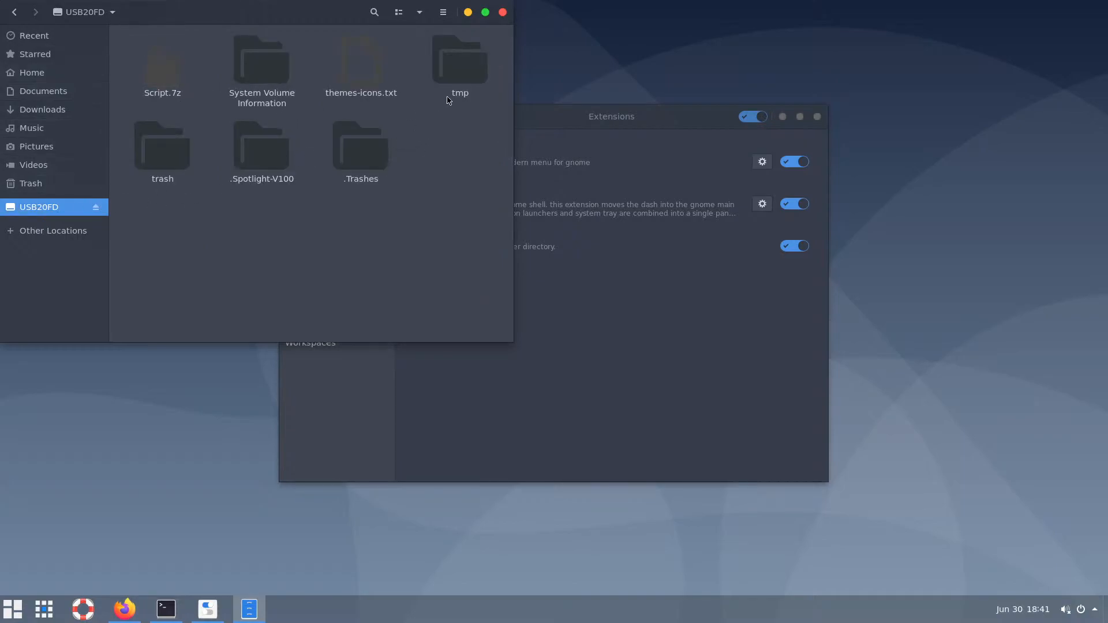
{"action": "double_click", "coordinate": [459, 72]}
{"action": "double_click", "coordinate": [364, 65]}
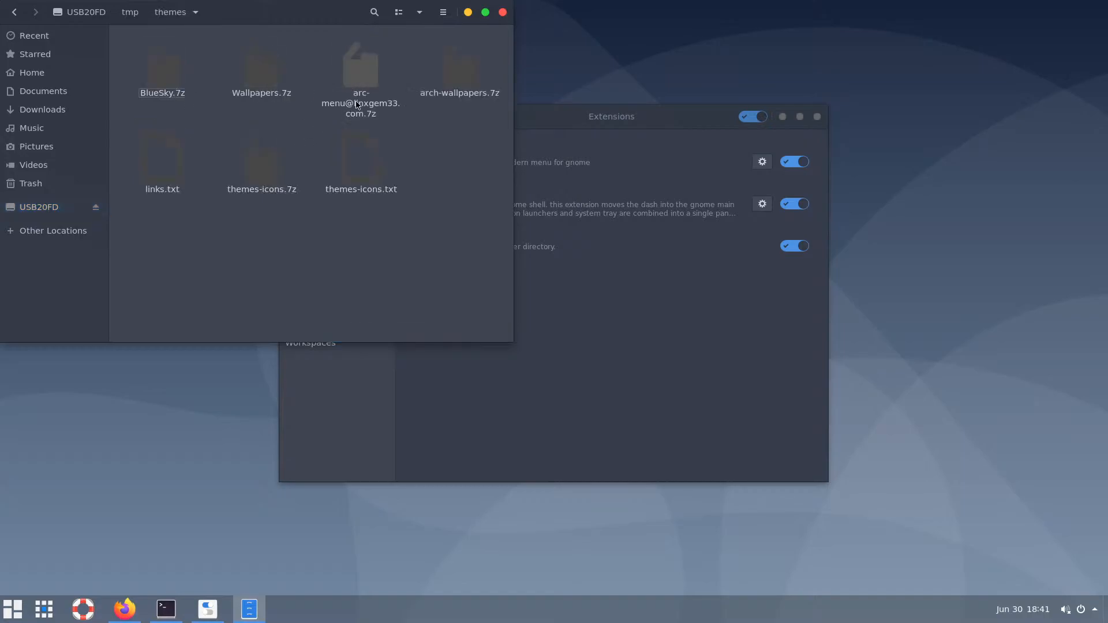
Extract Wallpapers.7z and cut-paste the Wallpapers folder into Pictures, dismissing the removal error
{"action": "double_click", "coordinate": [267, 78]}
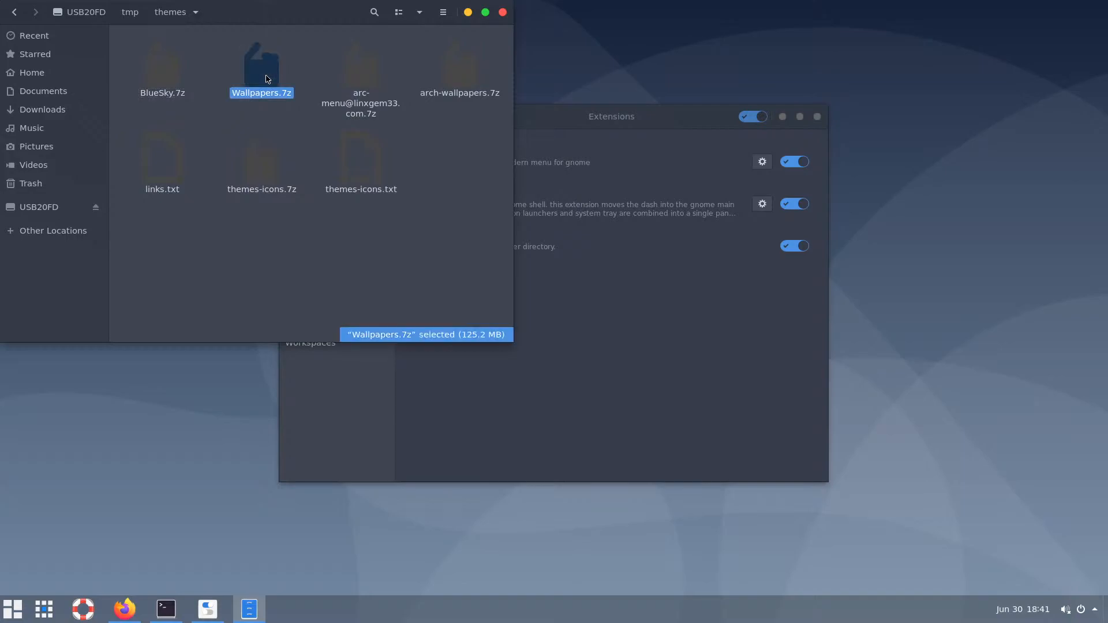
{"action": "right_click", "coordinate": [270, 78]}
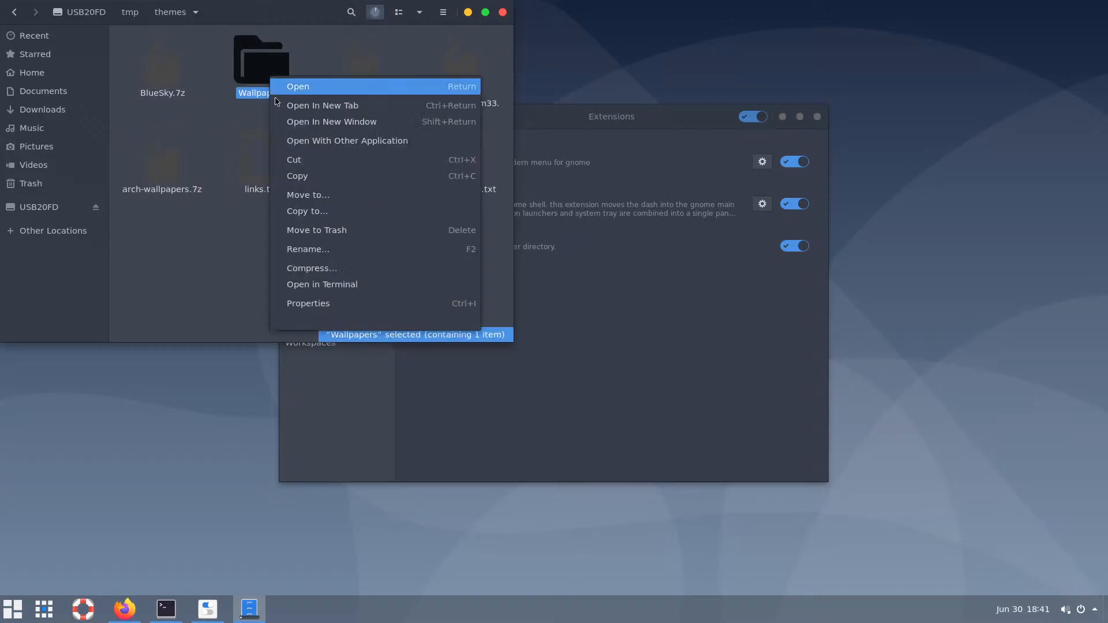
{"action": "left_click", "coordinate": [304, 166]}
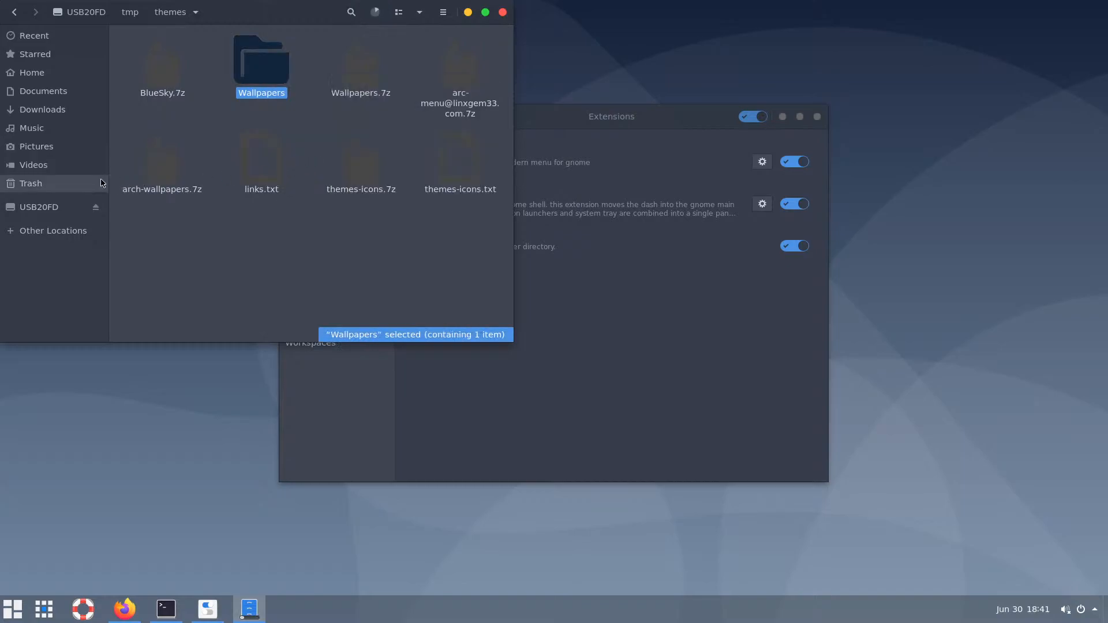
{"action": "left_click", "coordinate": [36, 147]}
{"action": "right_click", "coordinate": [319, 143]}
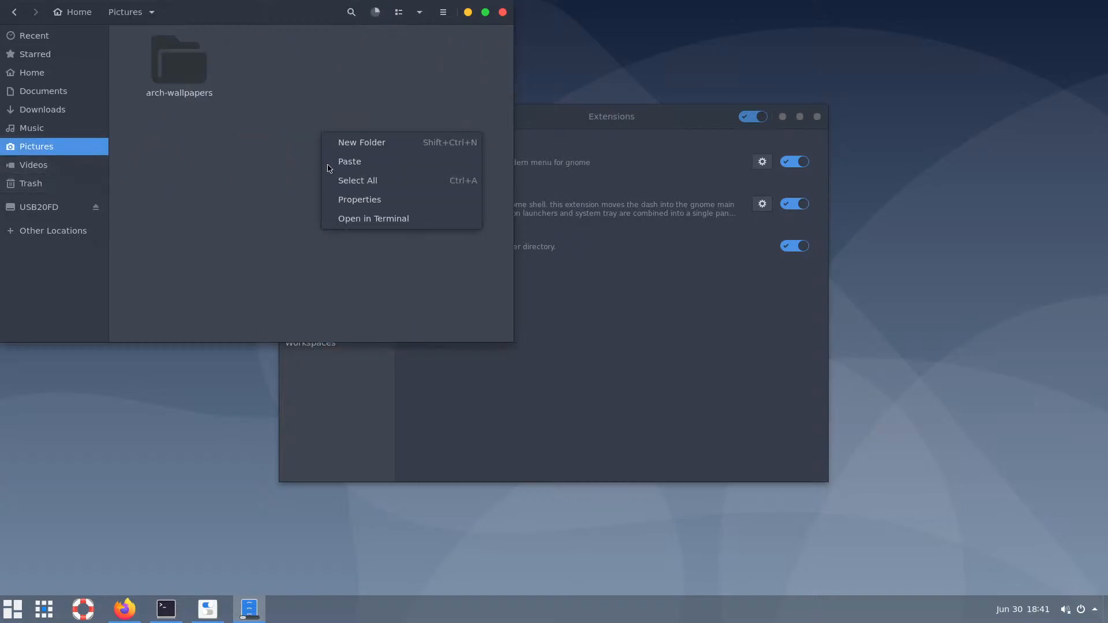
{"action": "left_click", "coordinate": [351, 165]}
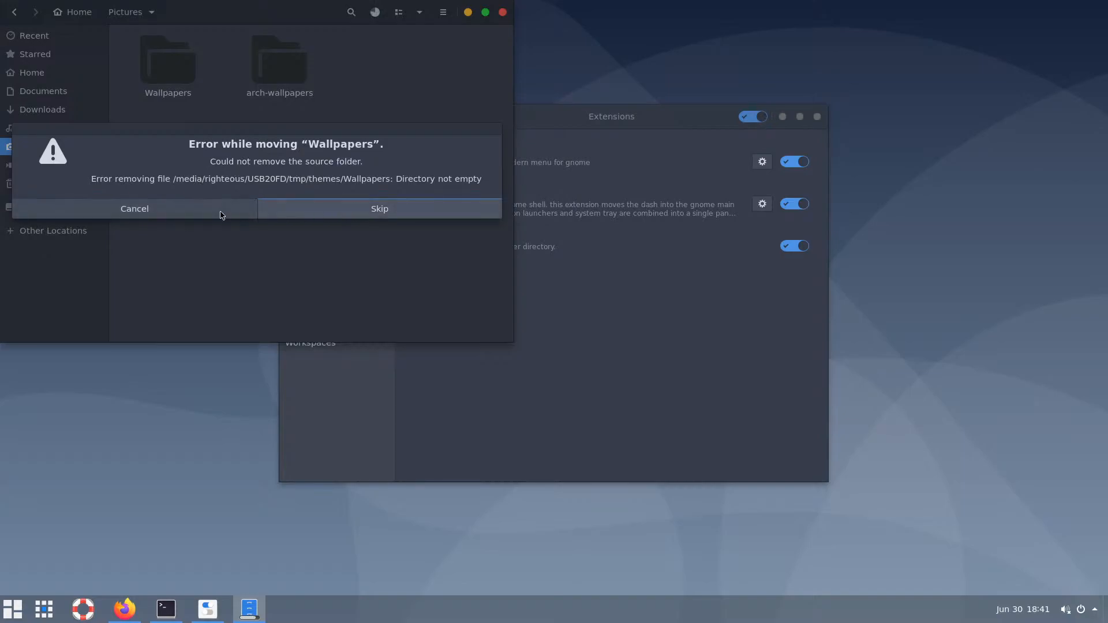
{"action": "left_click", "coordinate": [168, 214]}
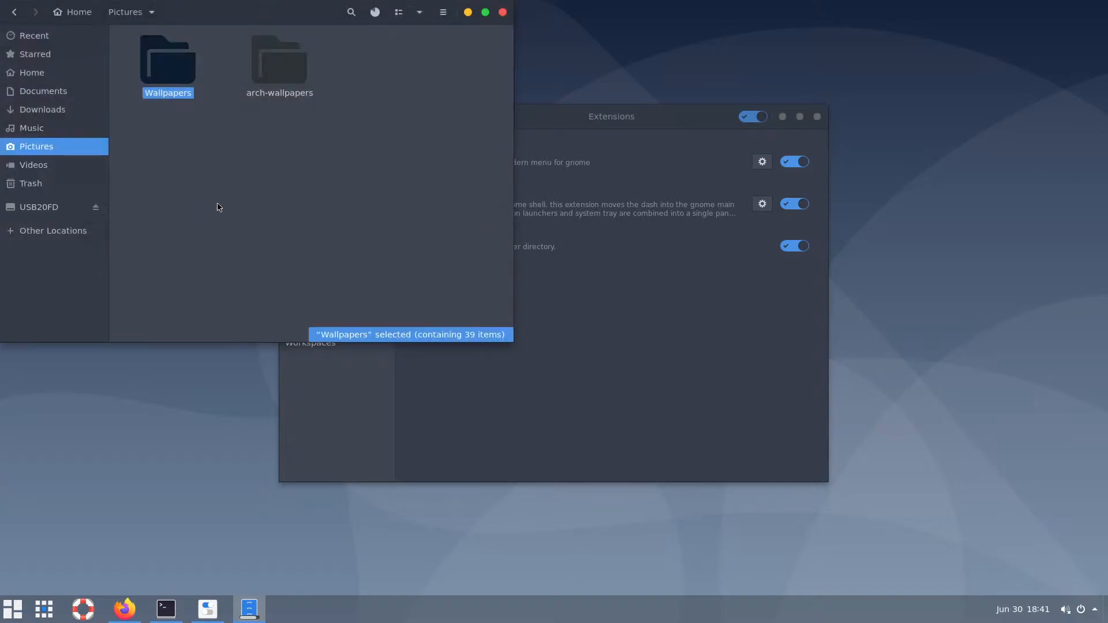
Browse the thumbnails in the Wallpapers and arch-wallpapers folders
{"action": "double_click", "coordinate": [184, 76]}
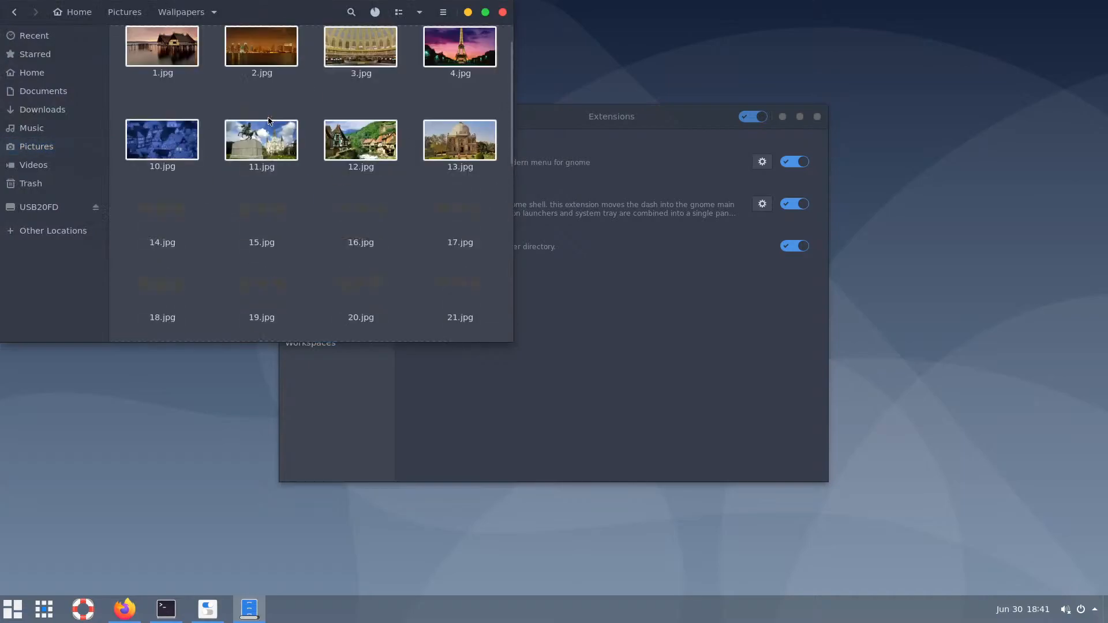
{"action": "scroll", "coordinate": [268, 121], "scroll_direction": "down", "scroll_amount": 6}
{"action": "scroll", "coordinate": [268, 121], "scroll_direction": "down", "scroll_amount": 2}
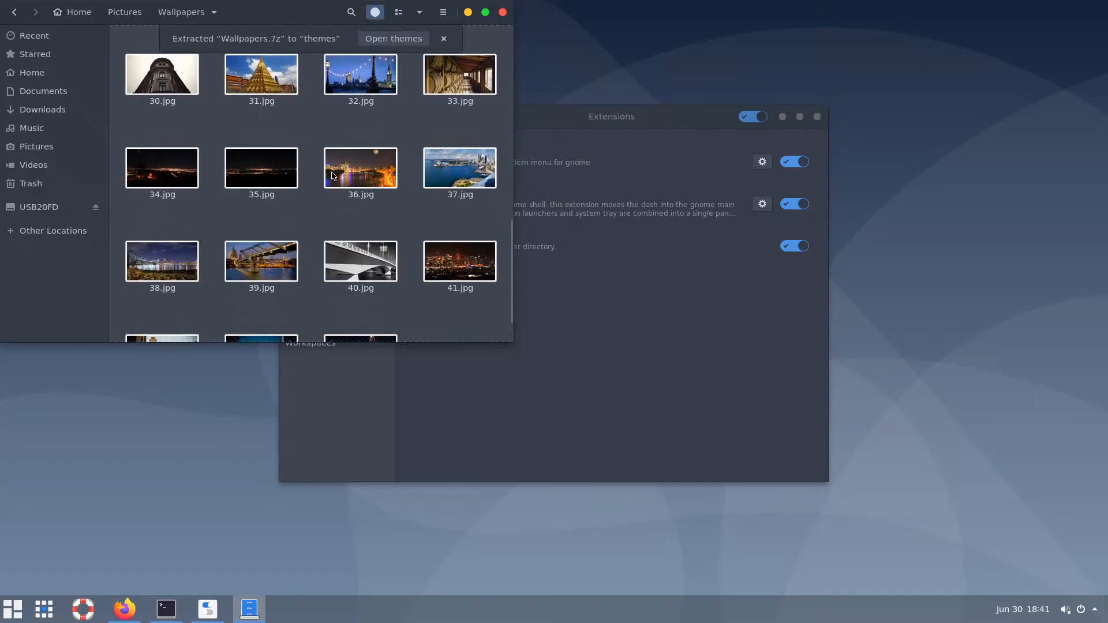
{"action": "left_click_drag", "start_coordinate": [513, 303], "coordinate": [540, 88]}
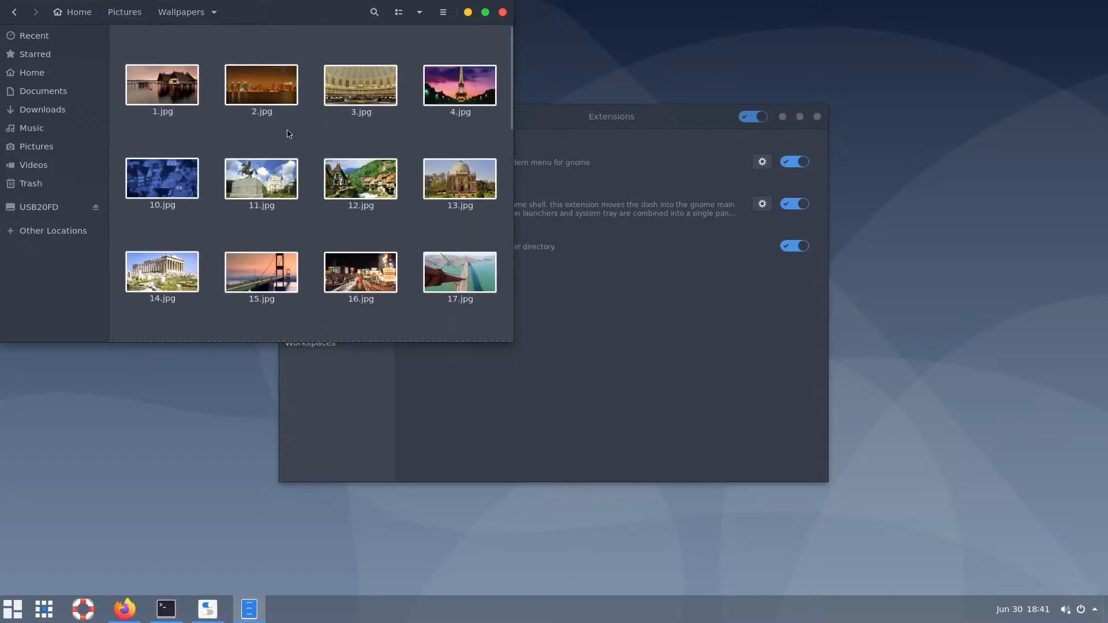
{"action": "left_click", "coordinate": [124, 12]}
{"action": "double_click", "coordinate": [267, 67]}
{"action": "scroll", "coordinate": [354, 143], "scroll_direction": "down", "scroll_amount": 2}
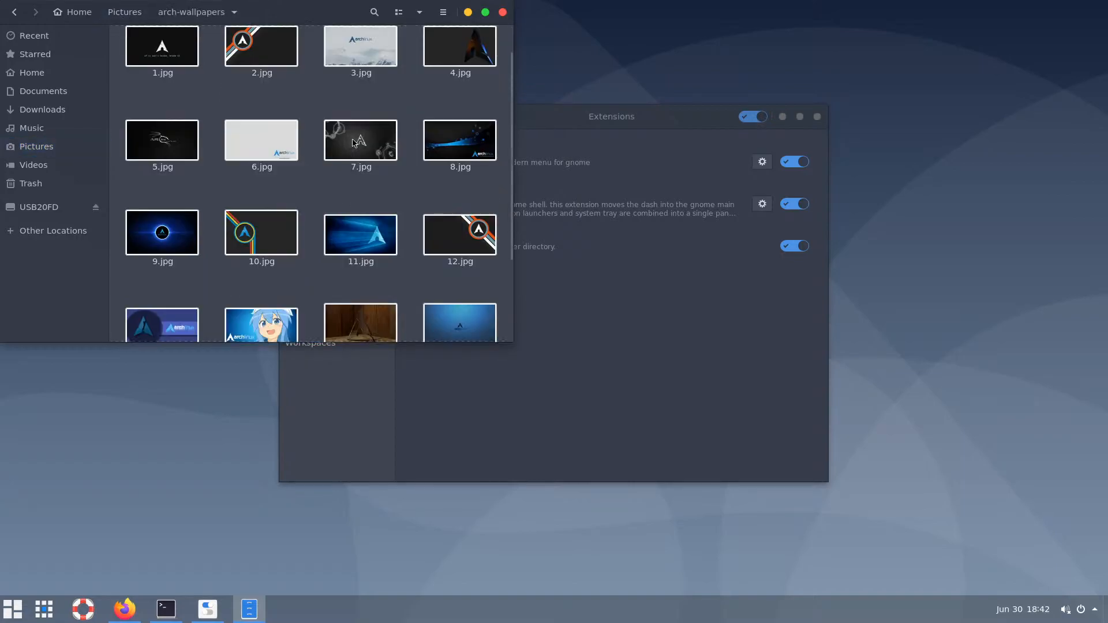
{"action": "scroll", "coordinate": [355, 142], "scroll_direction": "down", "scroll_amount": 3}
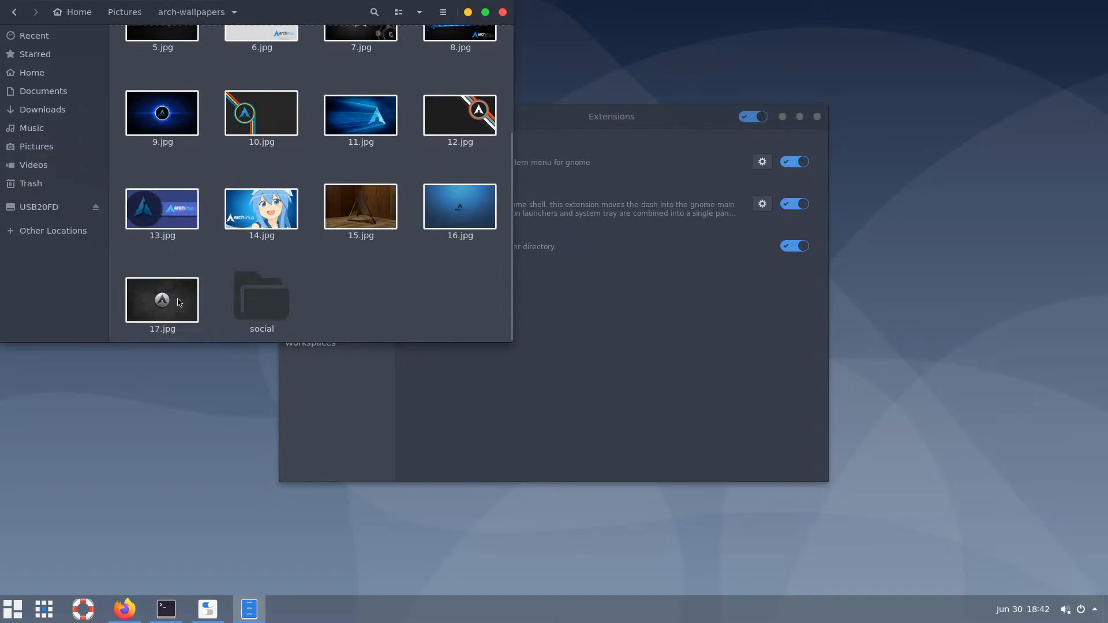
{"action": "scroll", "coordinate": [299, 215], "scroll_direction": "up", "scroll_amount": 5}
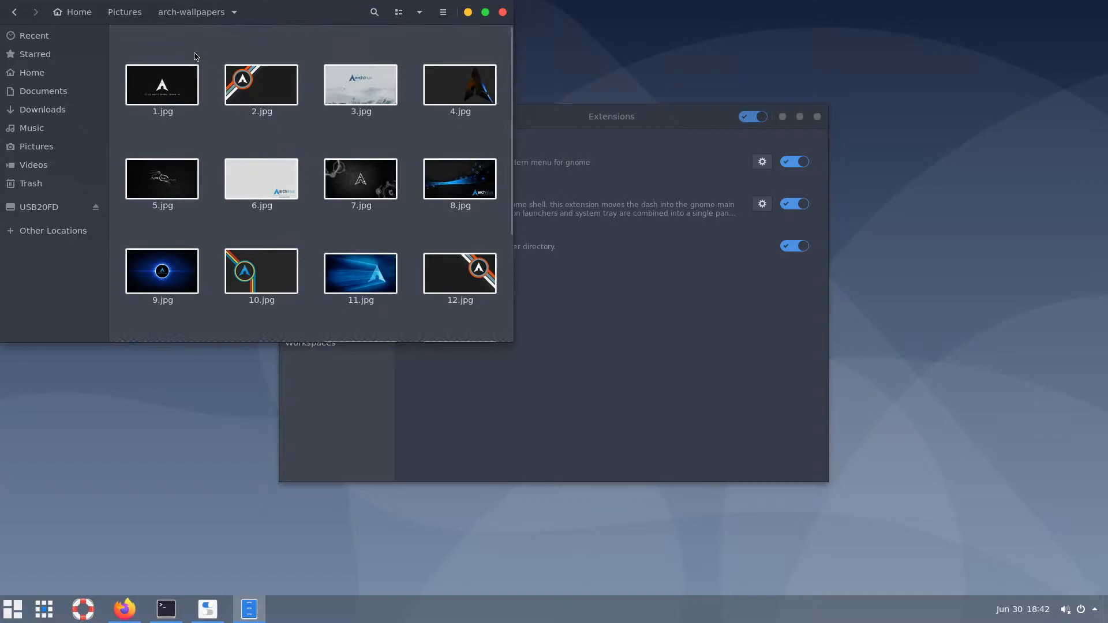
{"action": "left_click", "coordinate": [128, 18]}
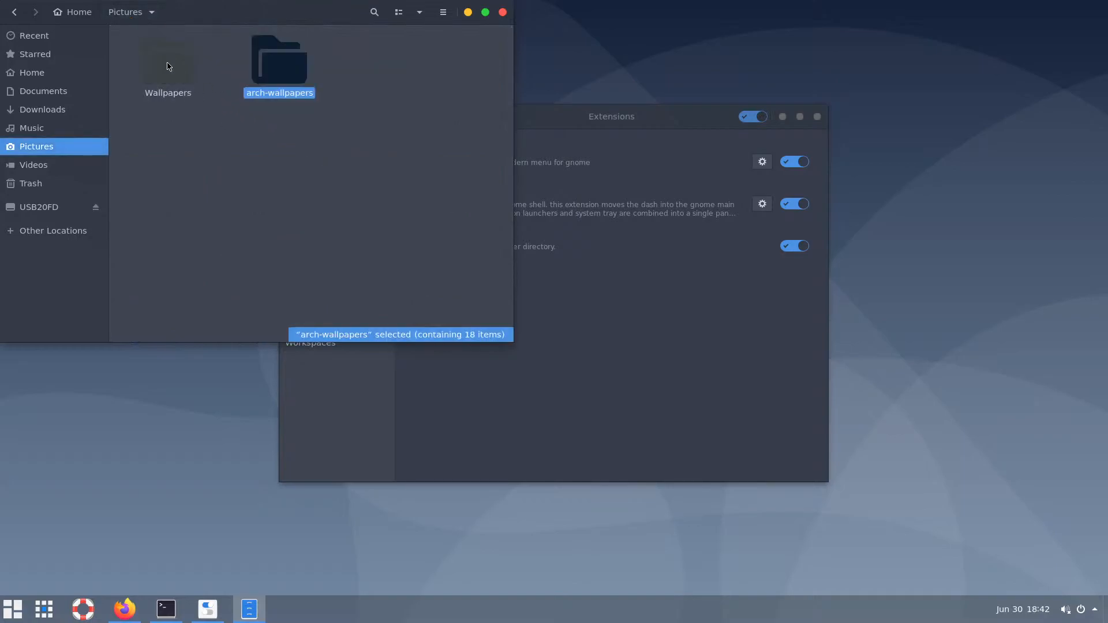
{"action": "double_click", "coordinate": [168, 65]}
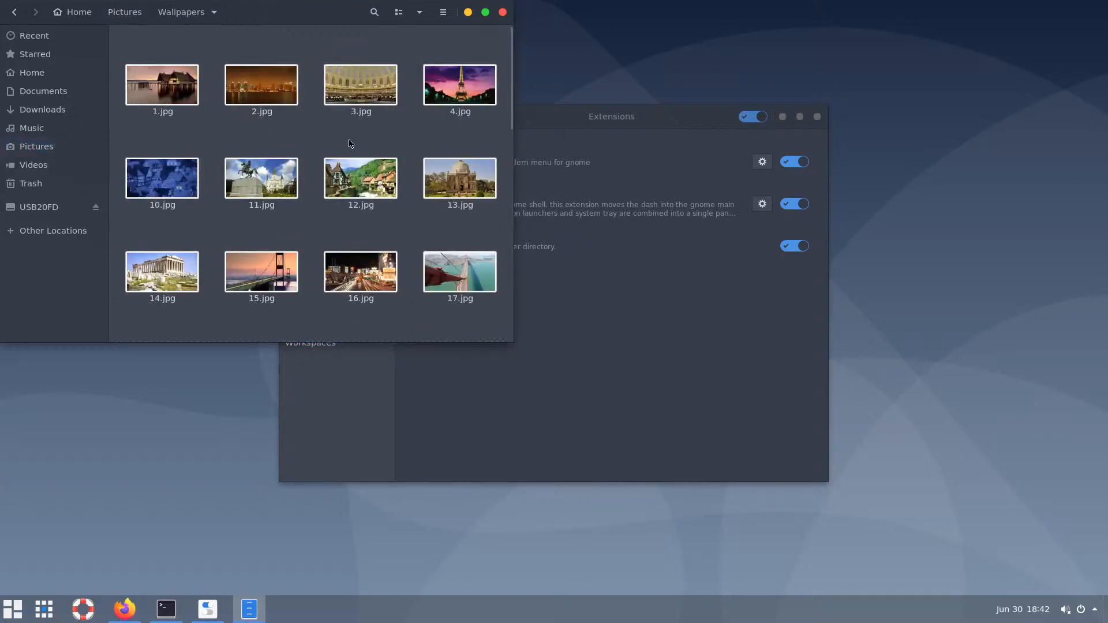
Select 37.jpg in Wallpapers after comparing 12.jpg and 43.jpg, then raise Tweaks
{"action": "left_click", "coordinate": [364, 172]}
{"action": "scroll", "coordinate": [364, 172], "scroll_direction": "down", "scroll_amount": 2}
{"action": "scroll", "coordinate": [364, 172], "scroll_direction": "down", "scroll_amount": 8}
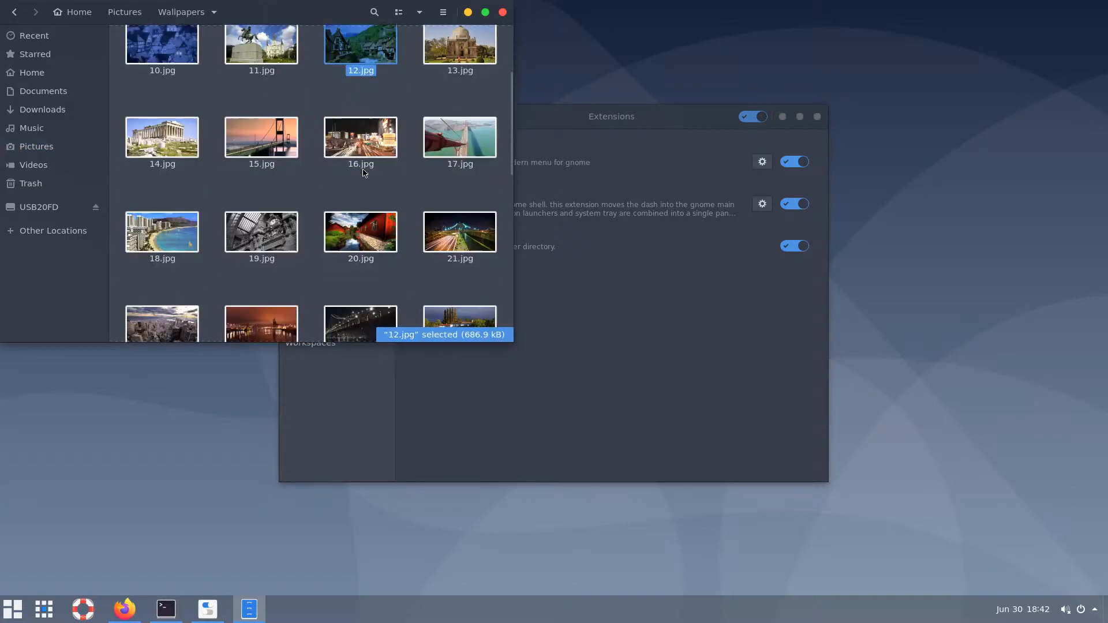
{"action": "scroll", "coordinate": [364, 174], "scroll_direction": "down", "scroll_amount": 1}
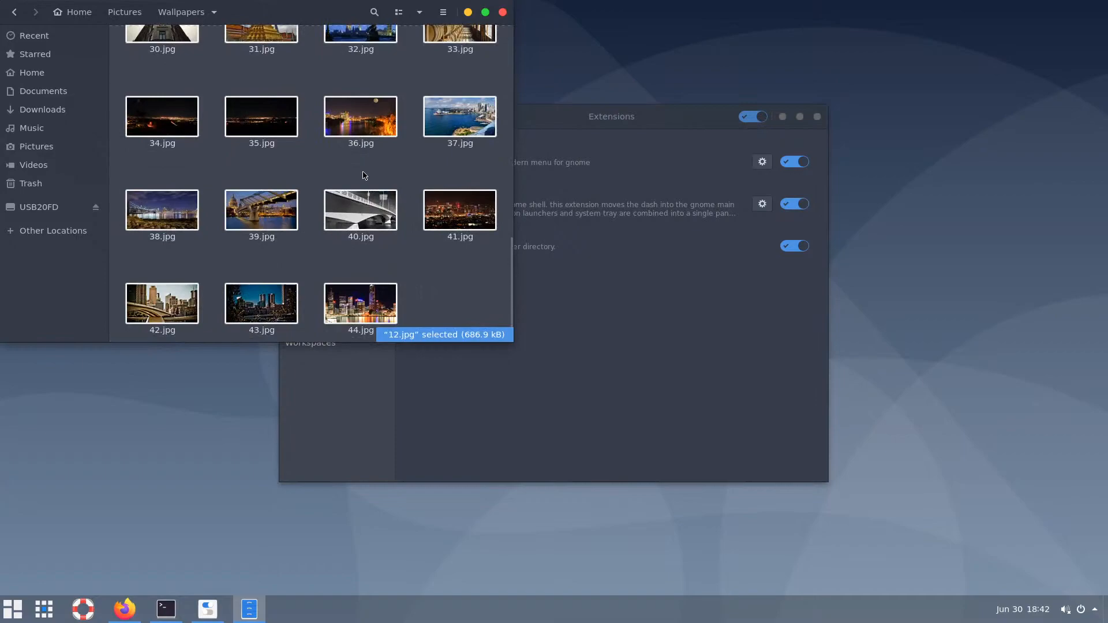
{"action": "left_click", "coordinate": [456, 124]}
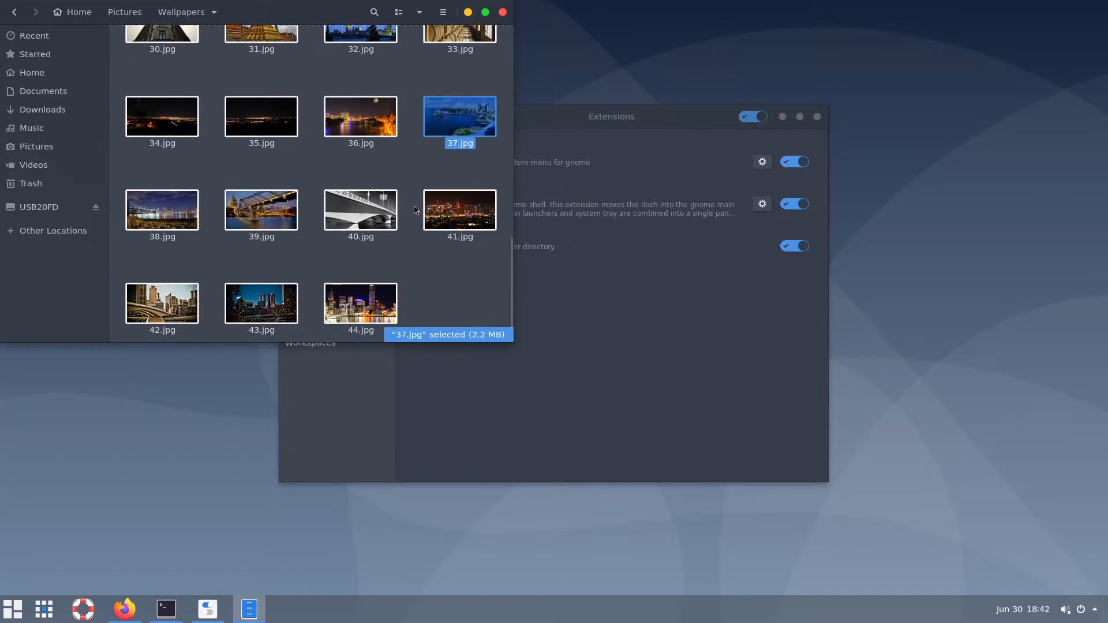
{"action": "left_click", "coordinate": [262, 301]}
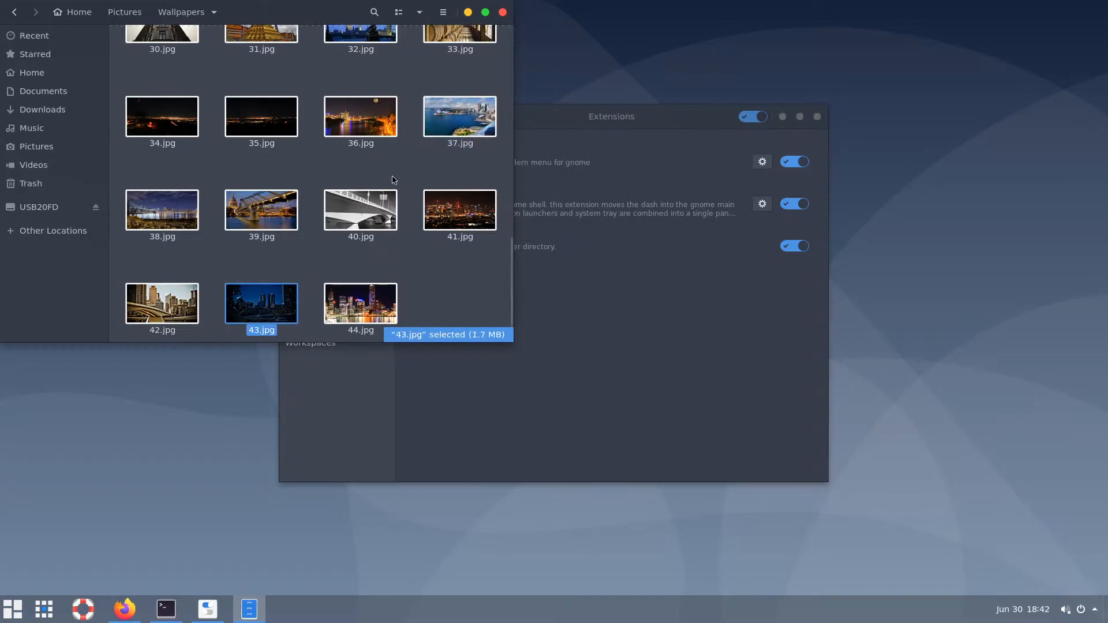
{"action": "left_click", "coordinate": [456, 131]}
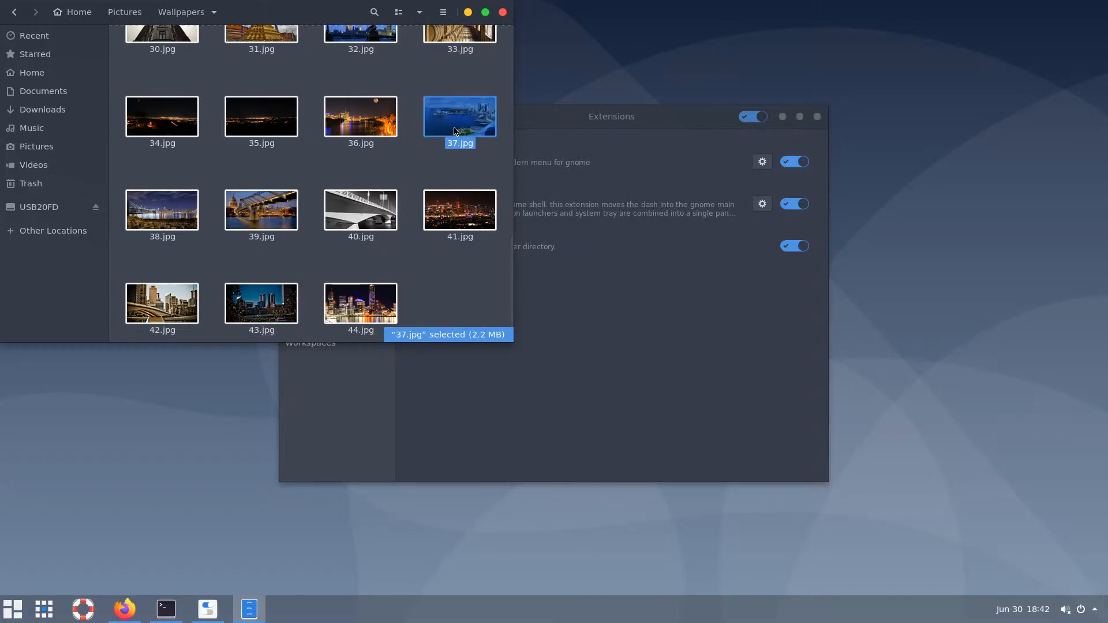
{"action": "left_click", "coordinate": [423, 438]}
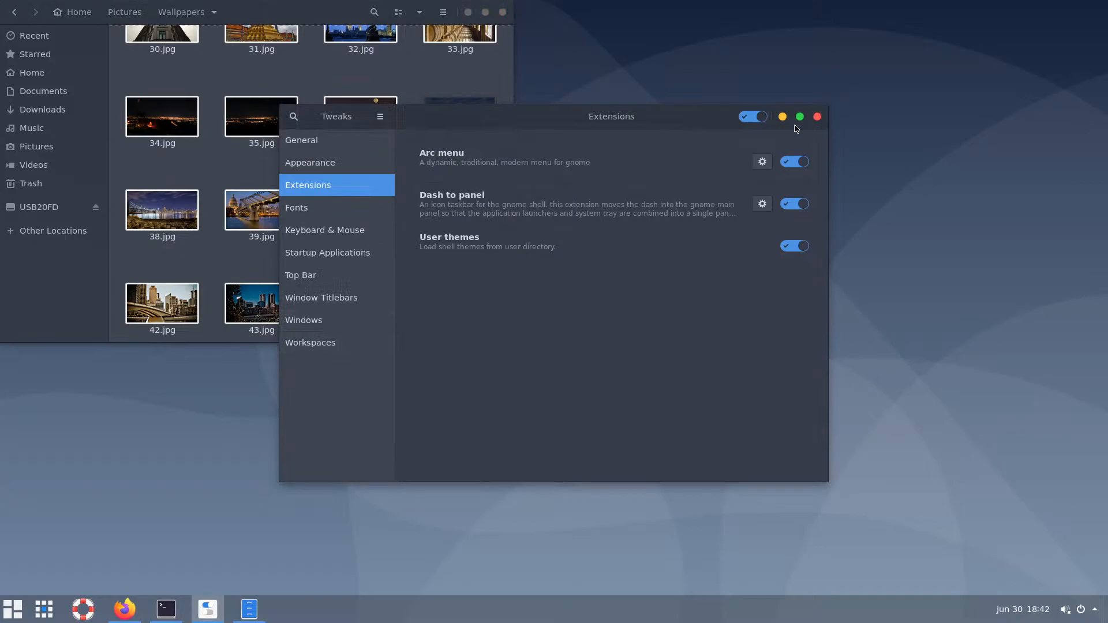
Minimize Files and Tweaks, then choose Change Background from the desktop menu
{"action": "left_click", "coordinate": [467, 13]}
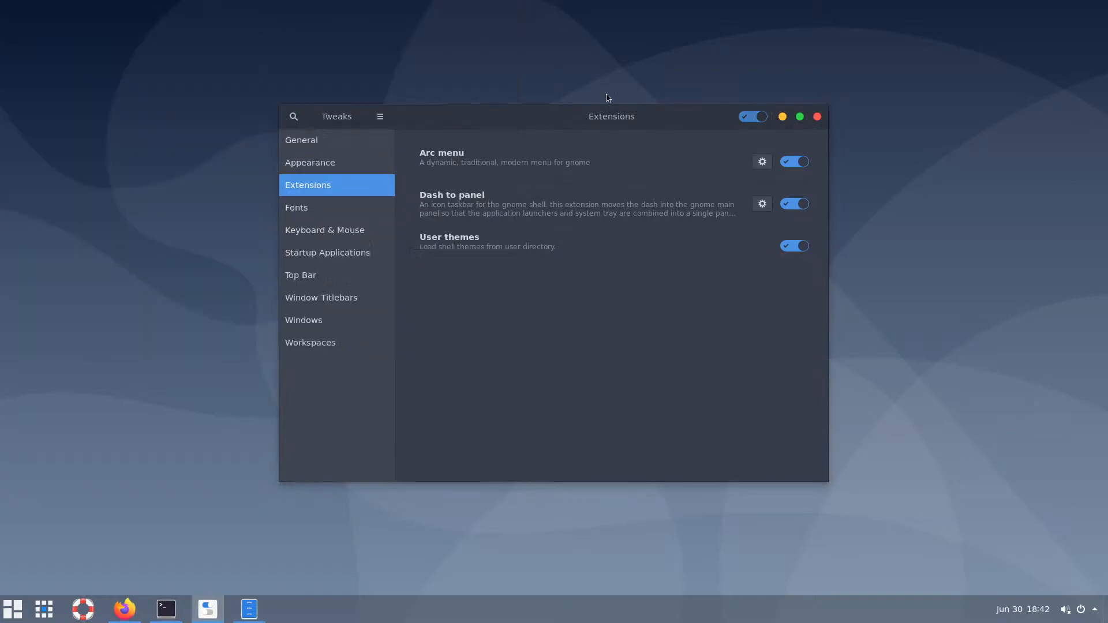
{"action": "left_click", "coordinate": [782, 118]}
{"action": "right_click", "coordinate": [494, 110]}
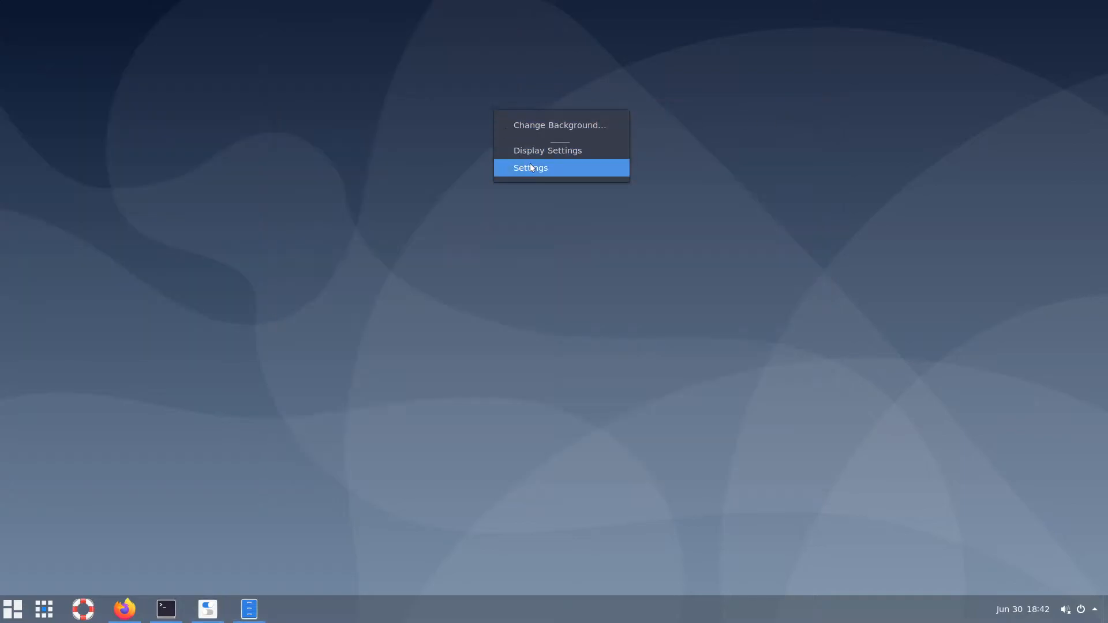
{"action": "left_click", "coordinate": [564, 123]}
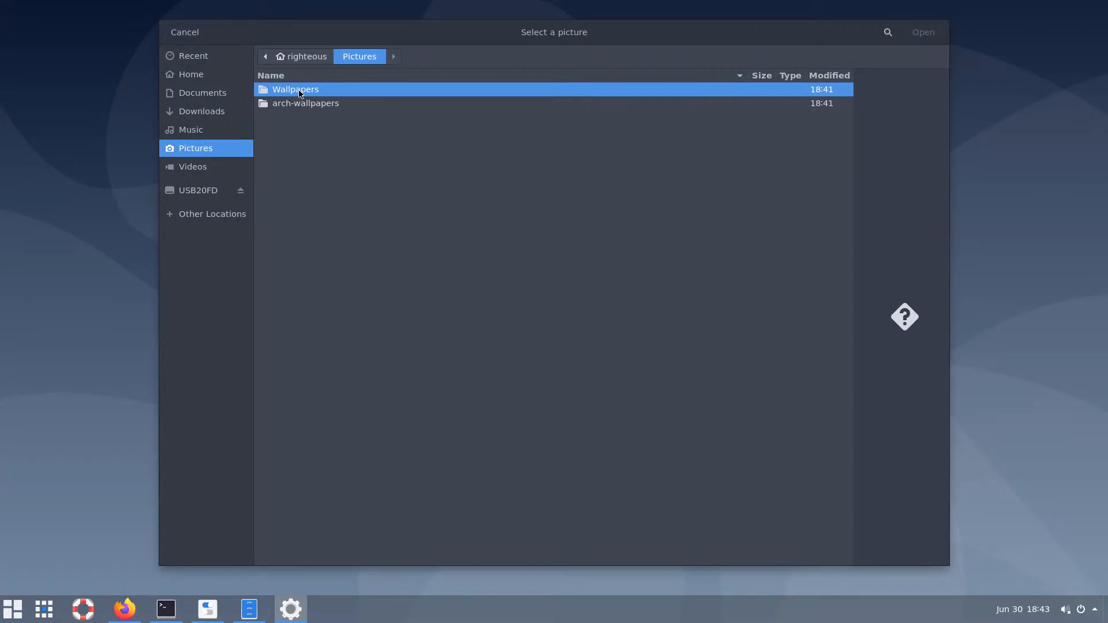
Add 37.jpg, the Sydney harbour picture, to the background choices
{"action": "key", "text": "Return"}
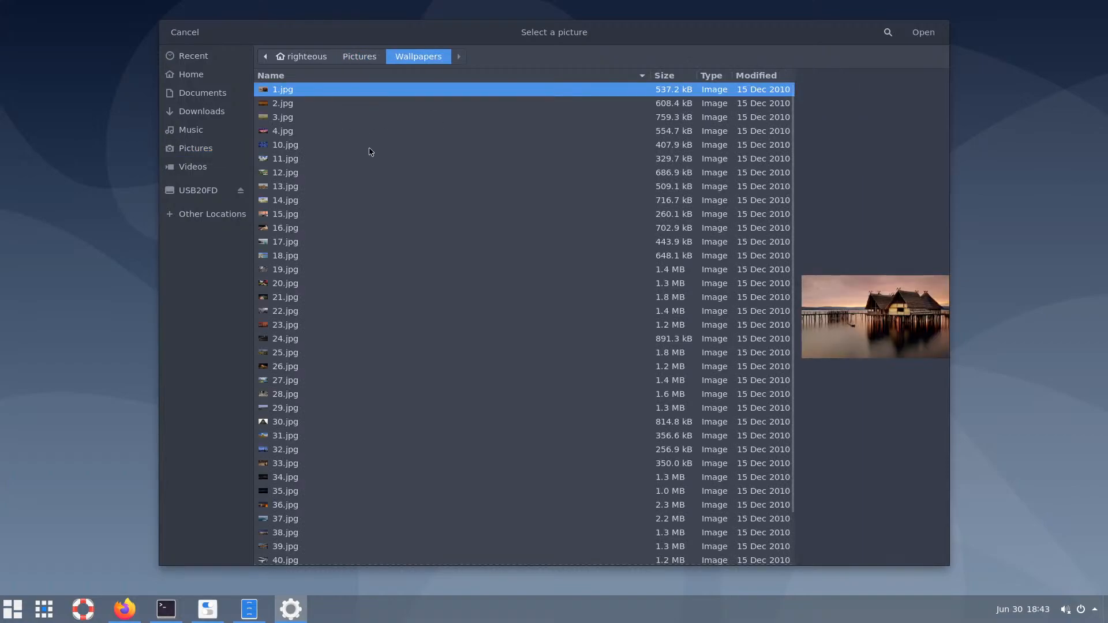
{"action": "left_click", "coordinate": [255, 616]}
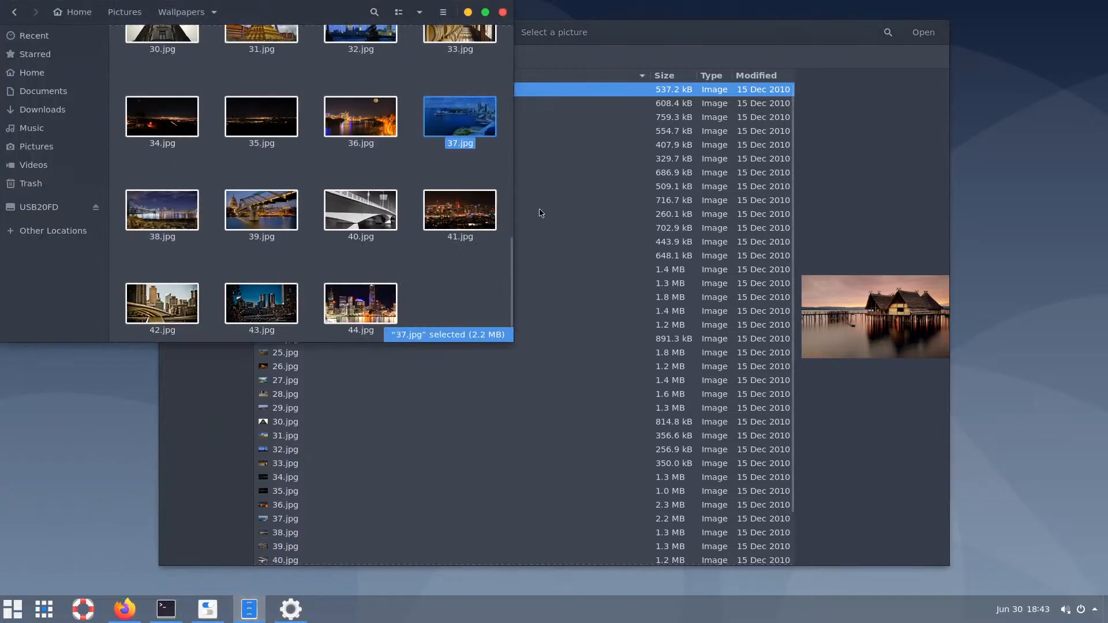
{"action": "left_click", "coordinate": [695, 37]}
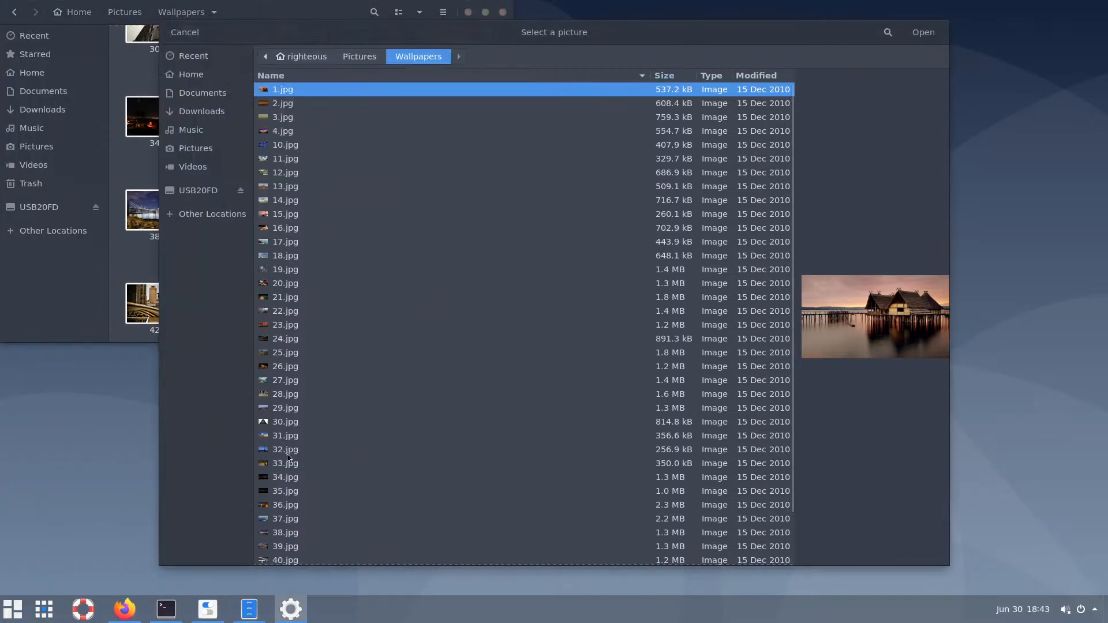
{"action": "left_click", "coordinate": [287, 521]}
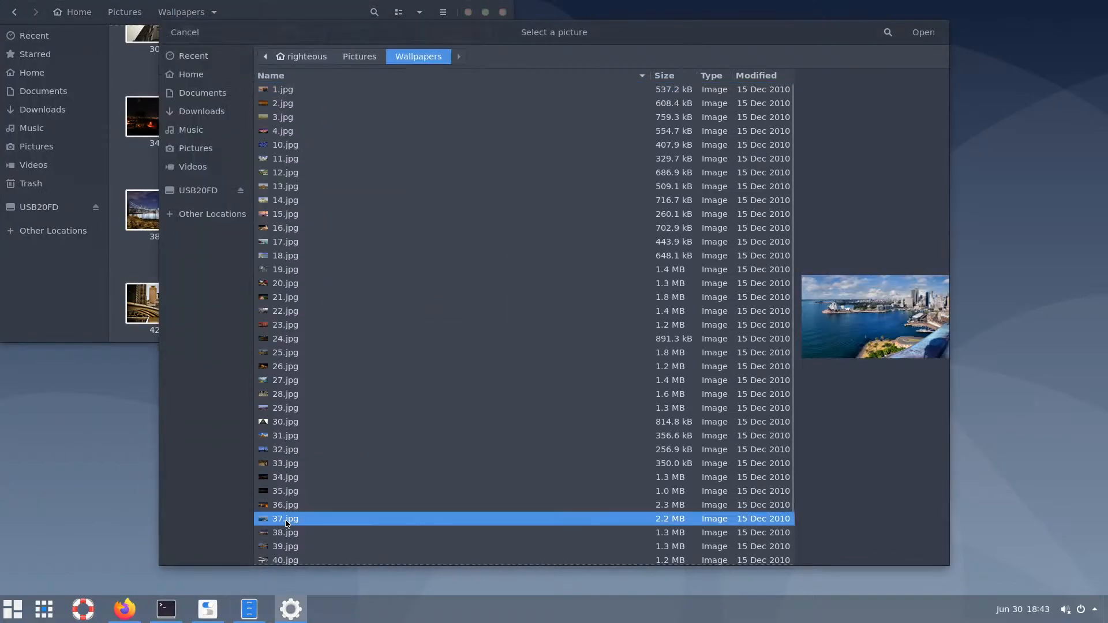
{"action": "left_click", "coordinate": [923, 32]}
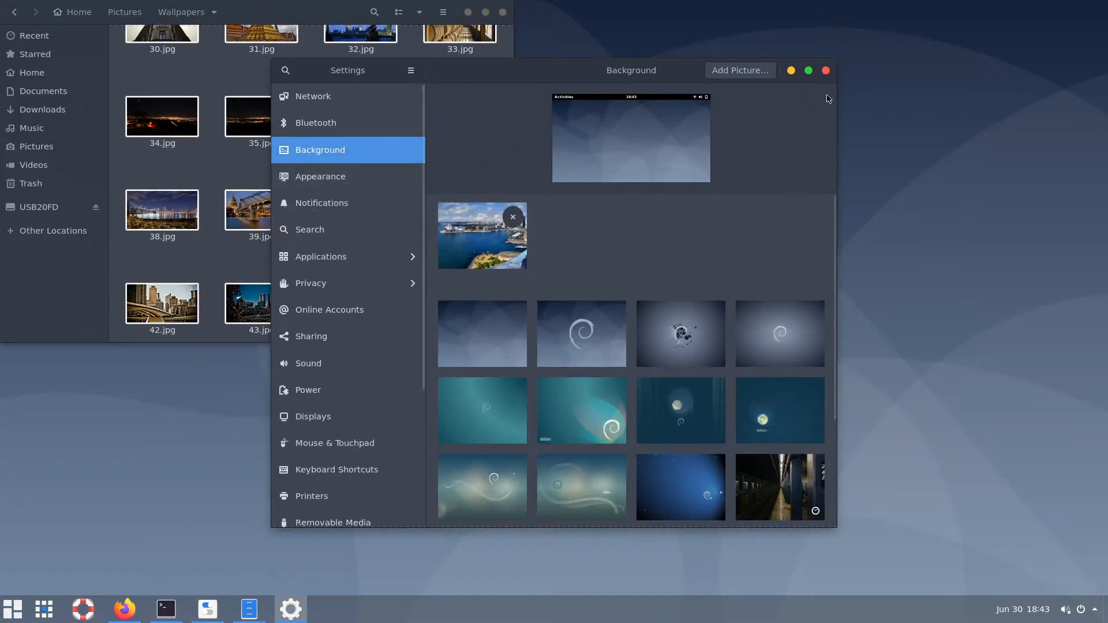
Add 43.jpg, the city skyline, and set it as the desktop wallpaper
{"action": "left_click", "coordinate": [739, 71]}
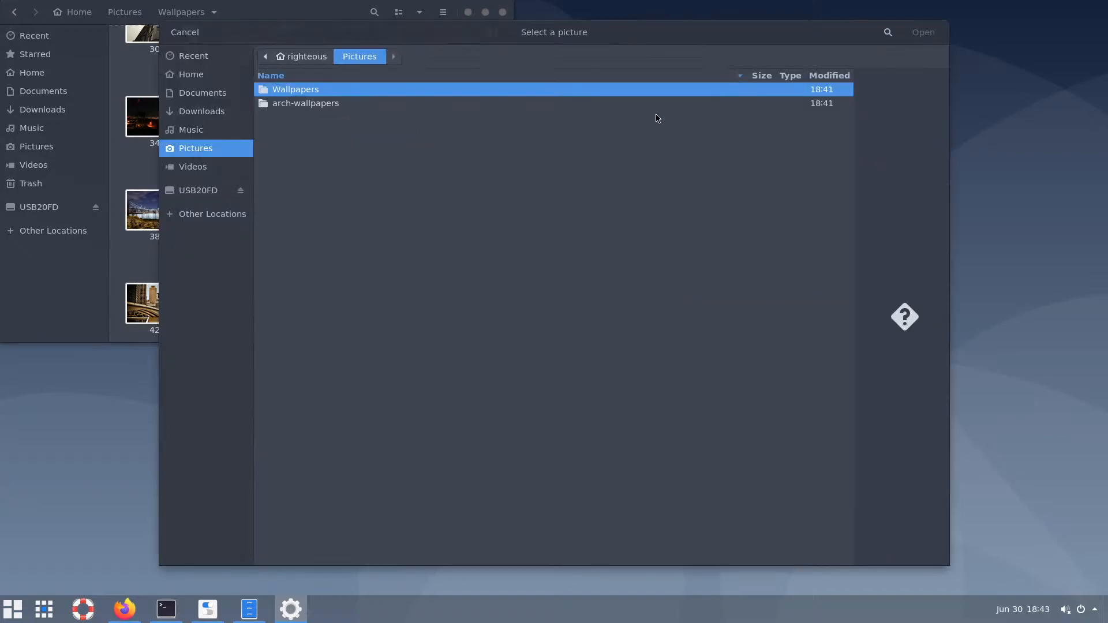
{"action": "double_click", "coordinate": [301, 93]}
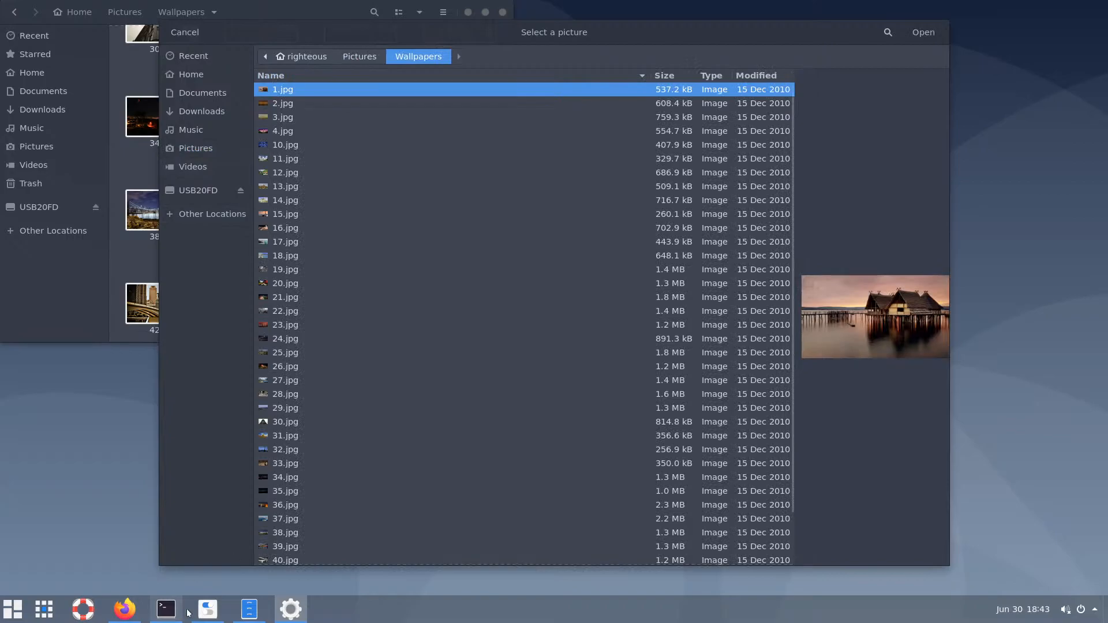
{"action": "mouse_move", "coordinate": [143, 611]}
{"action": "left_click", "coordinate": [249, 613]}
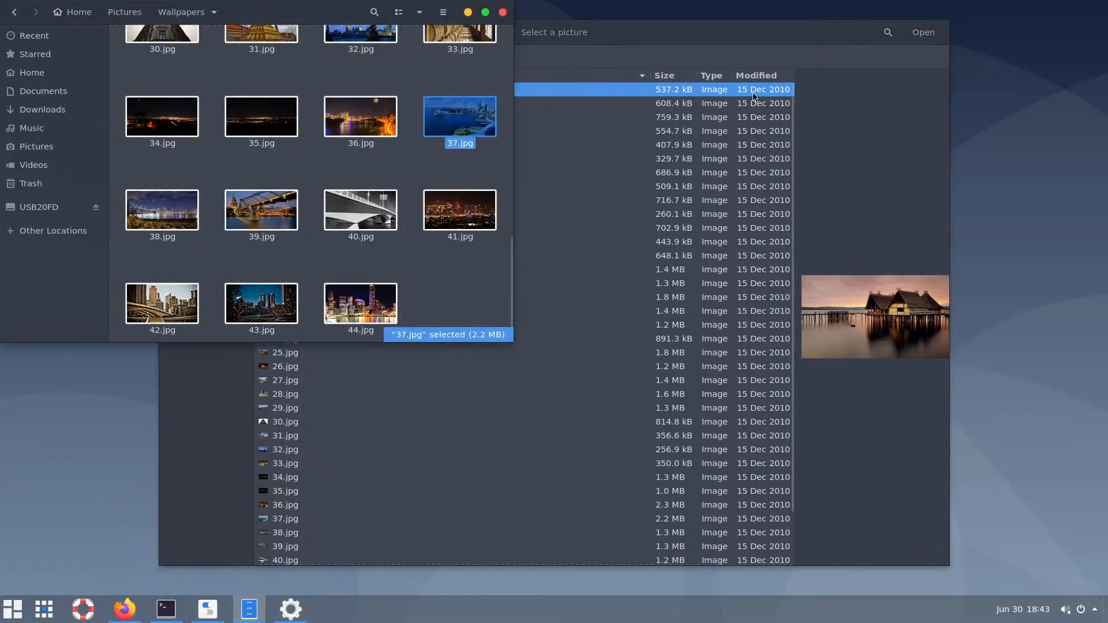
{"action": "left_click", "coordinate": [747, 30]}
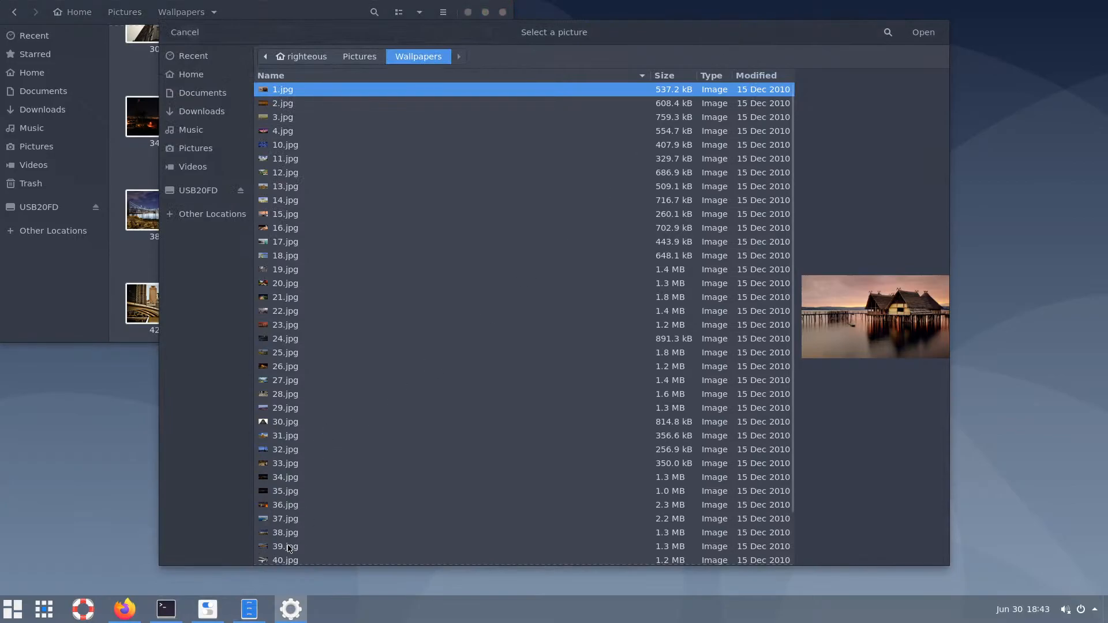
{"action": "left_click", "coordinate": [290, 546]}
{"action": "scroll", "coordinate": [291, 545], "scroll_direction": "down", "scroll_amount": 2}
{"action": "left_click", "coordinate": [308, 544]}
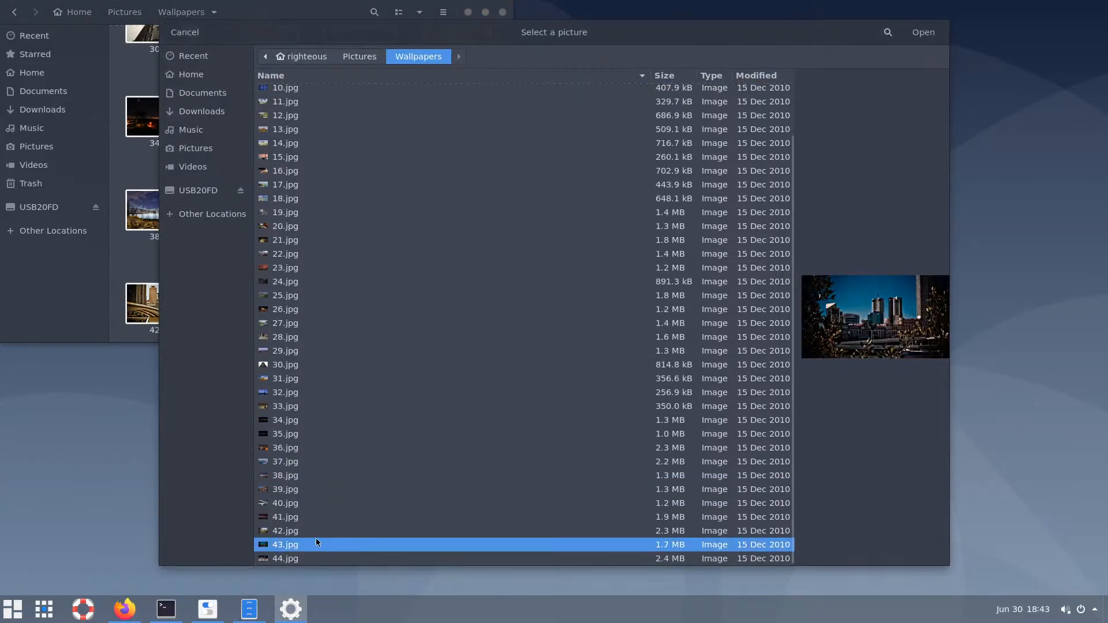
{"action": "left_click", "coordinate": [923, 34]}
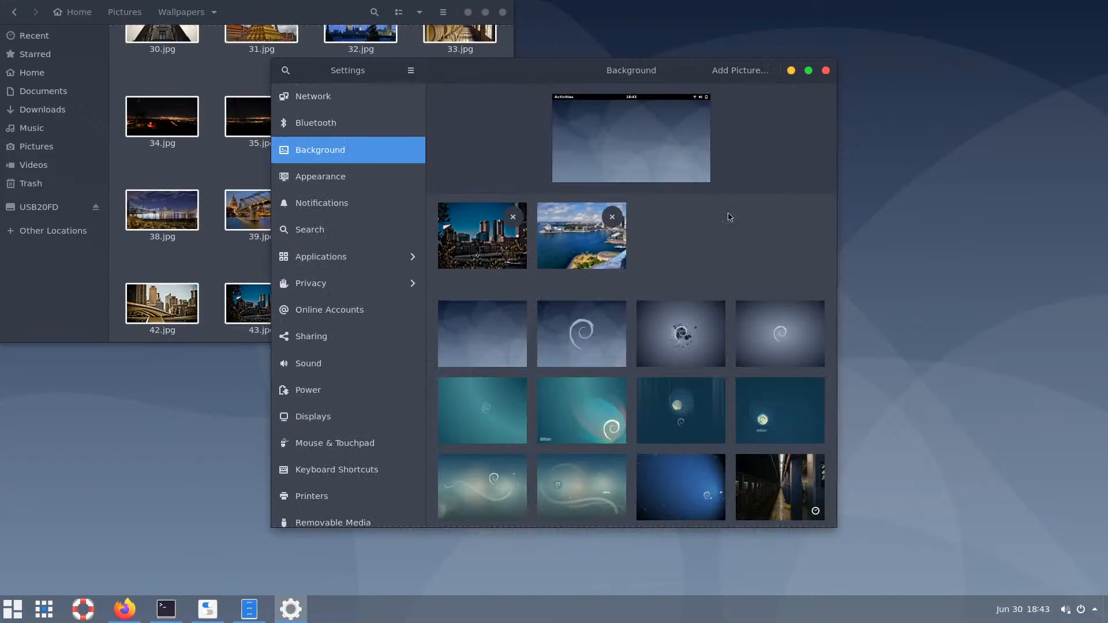
{"action": "left_click", "coordinate": [489, 253]}
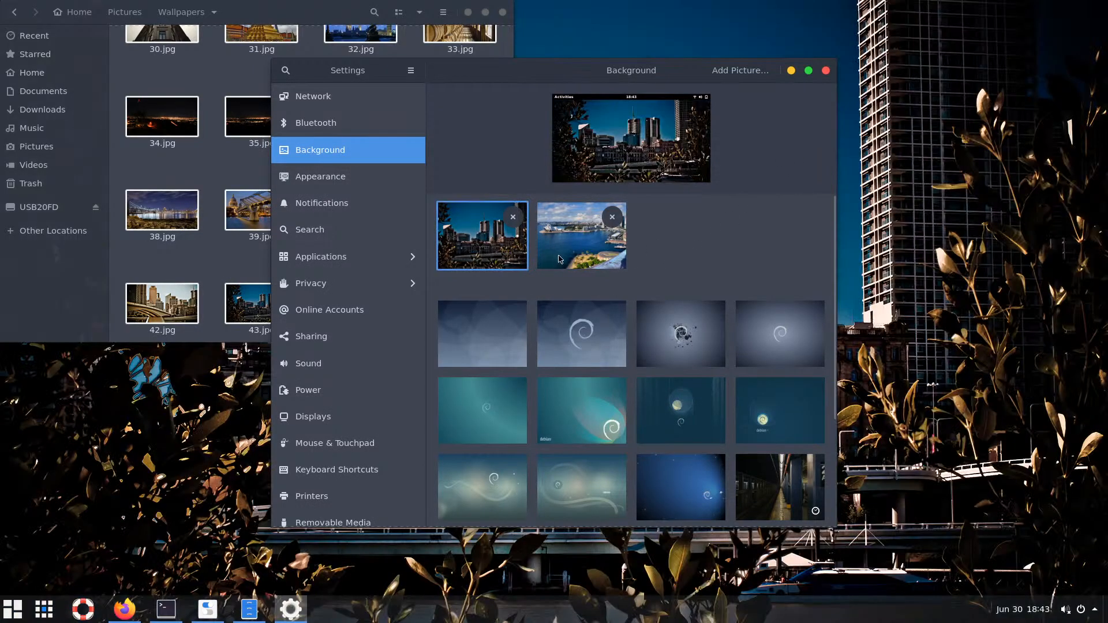
Switch the wallpaper to the Sydney harbour picture instead
{"action": "left_click", "coordinate": [790, 71]}
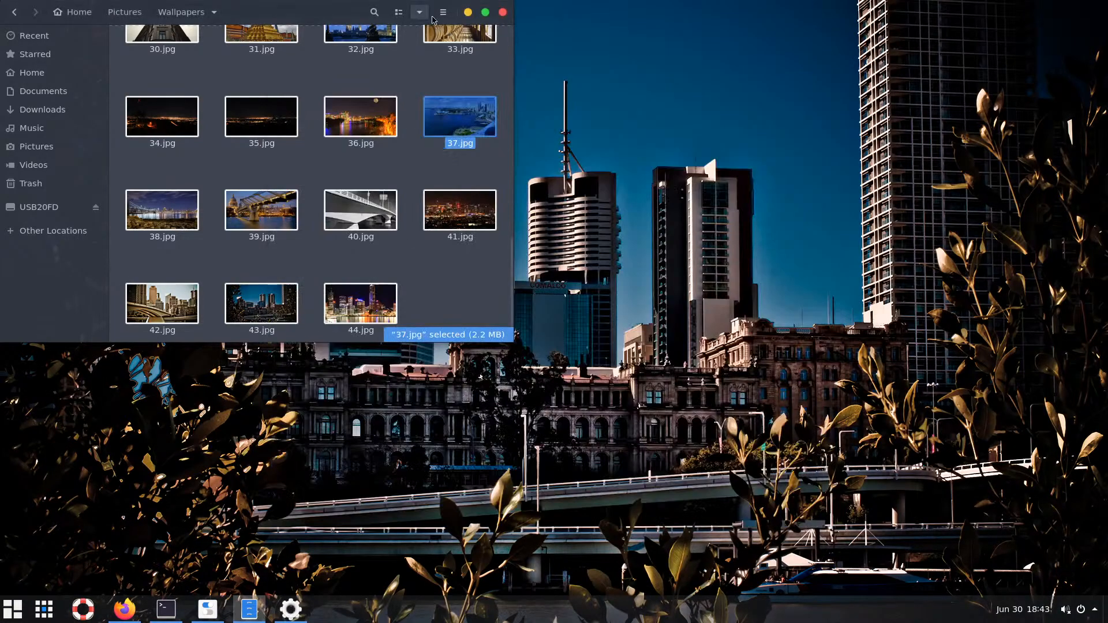
{"action": "left_click", "coordinate": [468, 14]}
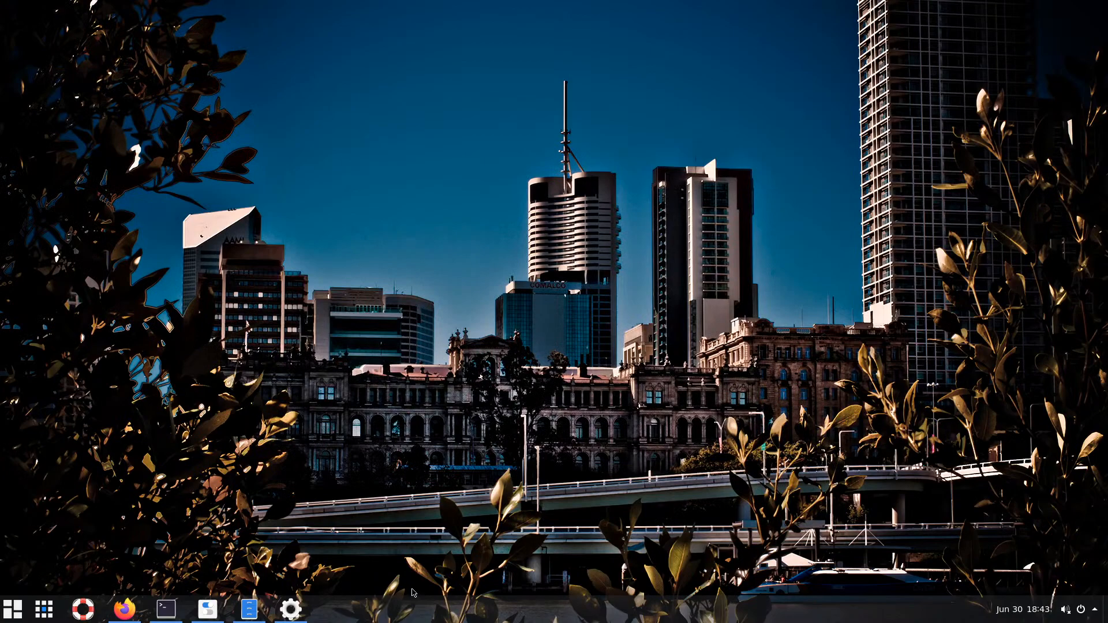
{"action": "mouse_move", "coordinate": [277, 619]}
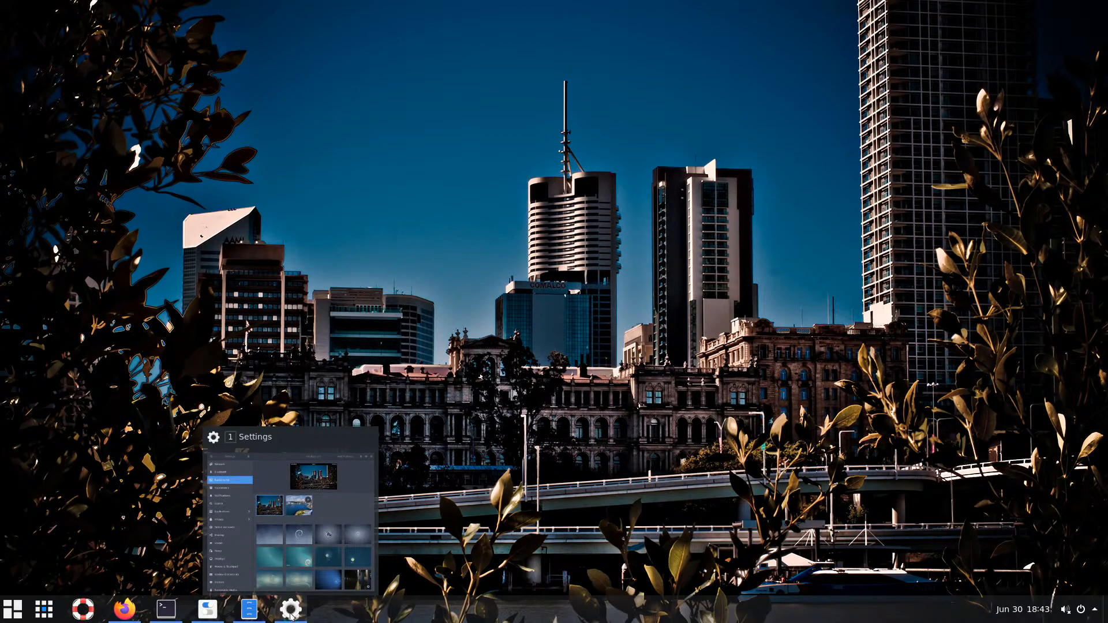
{"action": "left_click", "coordinate": [291, 615]}
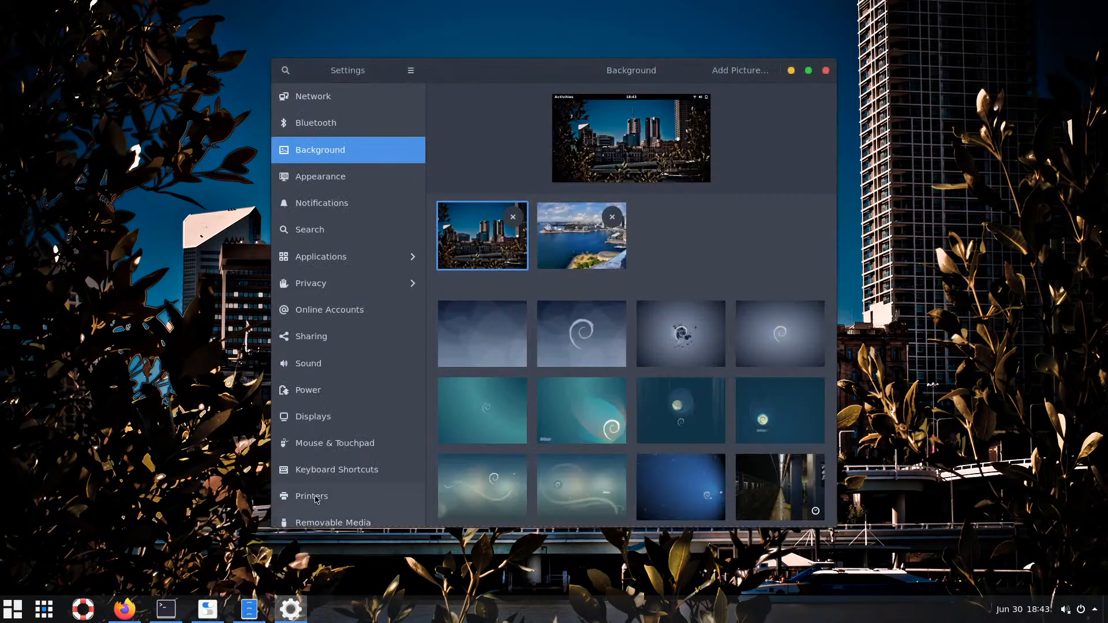
{"action": "left_click", "coordinate": [576, 241]}
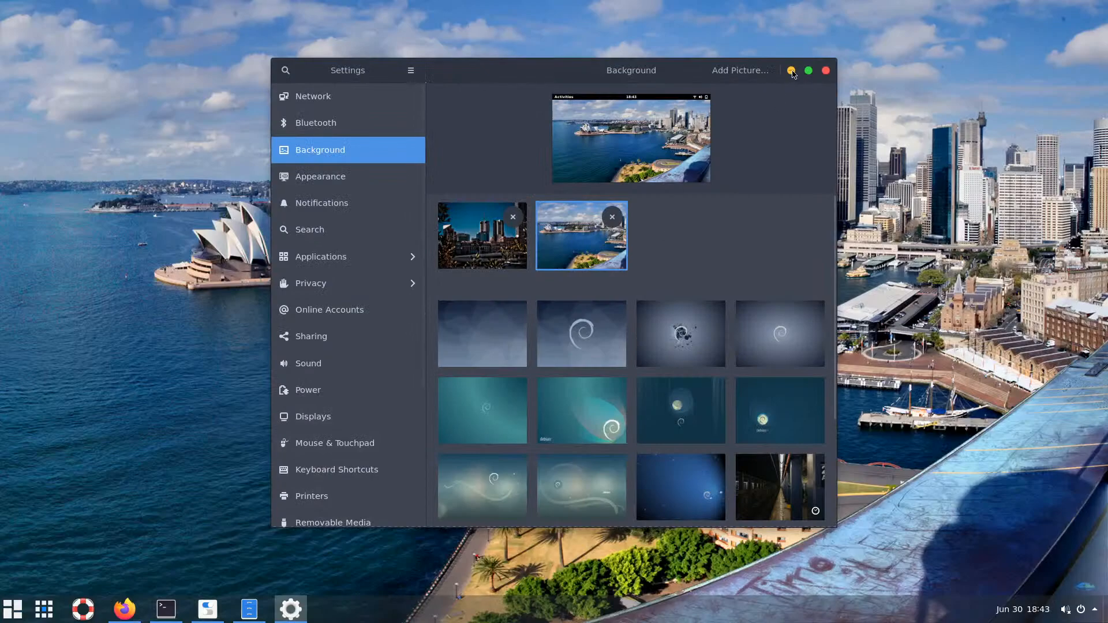
{"action": "left_click", "coordinate": [791, 71]}
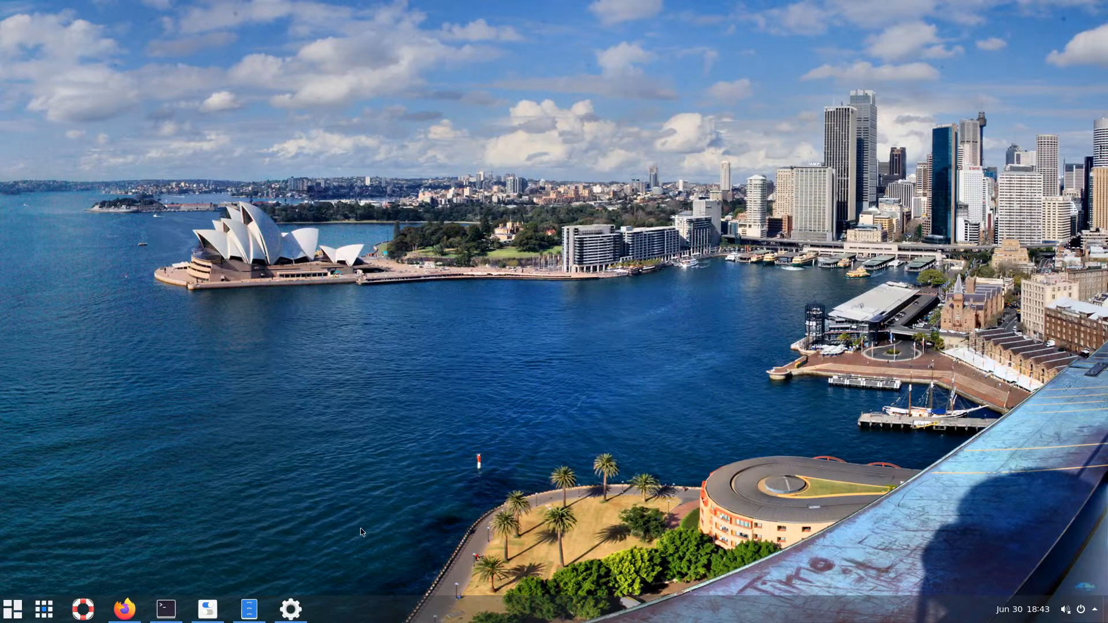
Locate 27.jpg in the Wallpapers folder and return to background settings
{"action": "mouse_move", "coordinate": [246, 613]}
{"action": "left_click", "coordinate": [246, 610]}
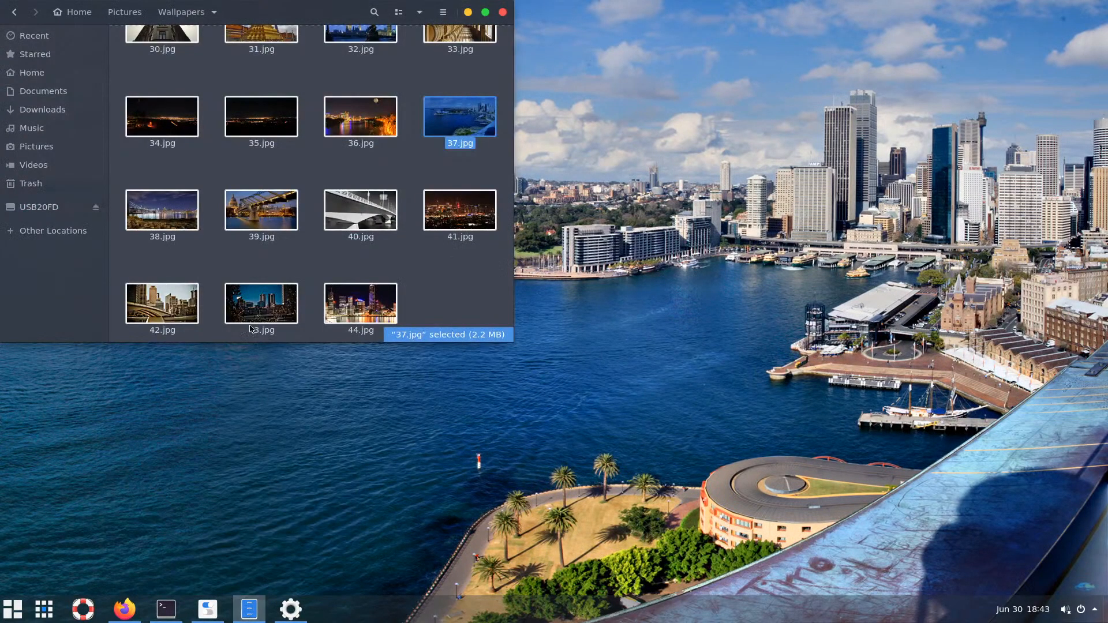
{"action": "scroll", "coordinate": [280, 224], "scroll_direction": "up", "scroll_amount": 3}
{"action": "scroll", "coordinate": [280, 224], "scroll_direction": "up", "scroll_amount": 5}
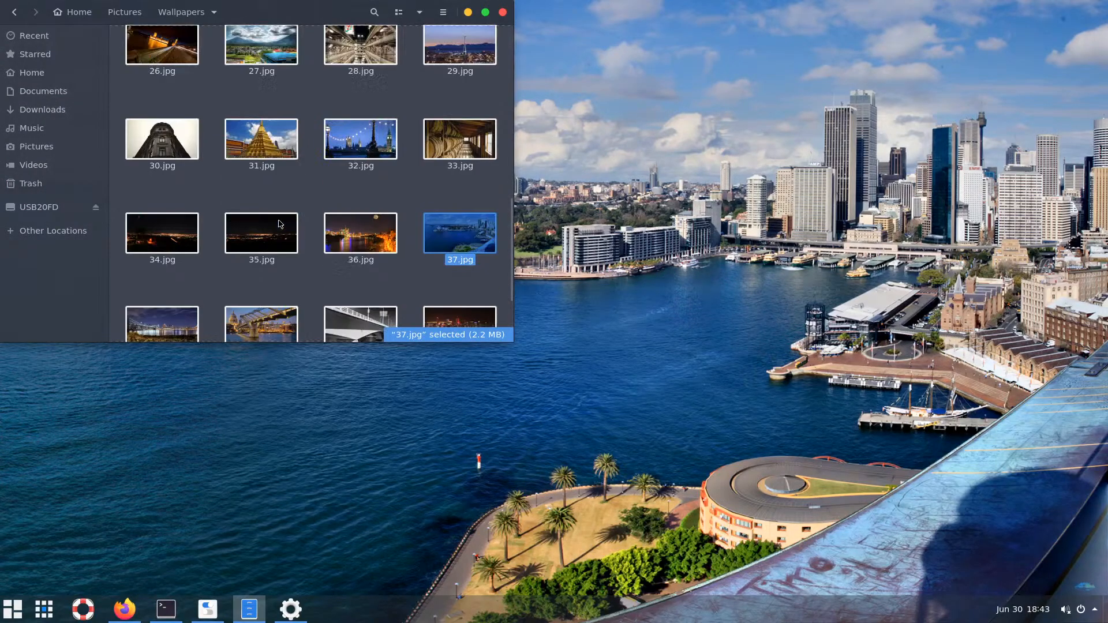
{"action": "left_click", "coordinate": [269, 195]}
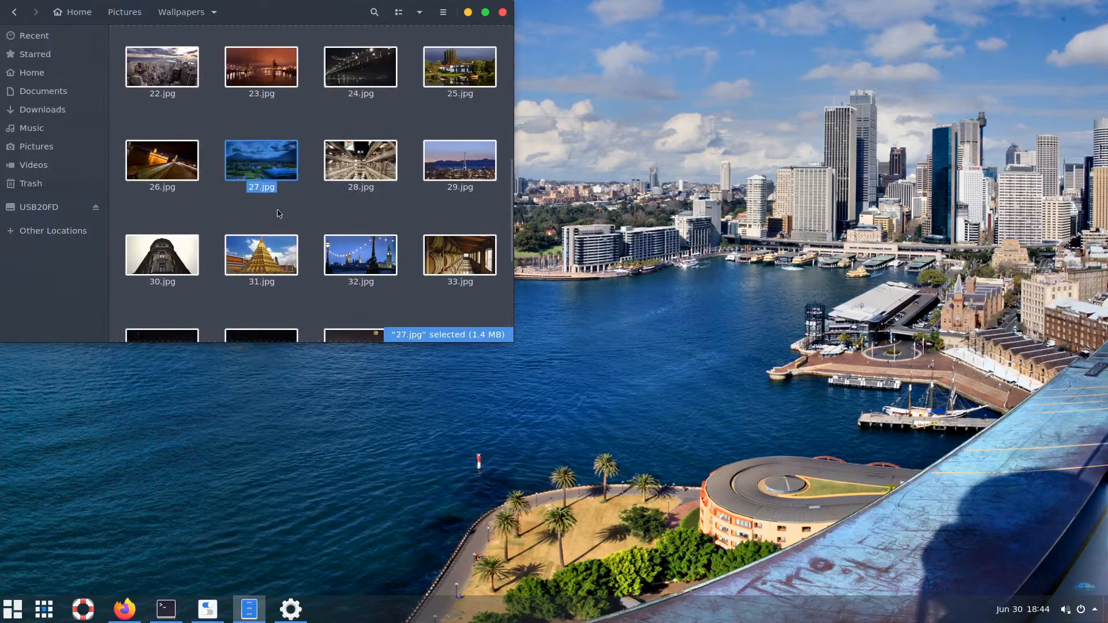
{"action": "left_click", "coordinate": [286, 615]}
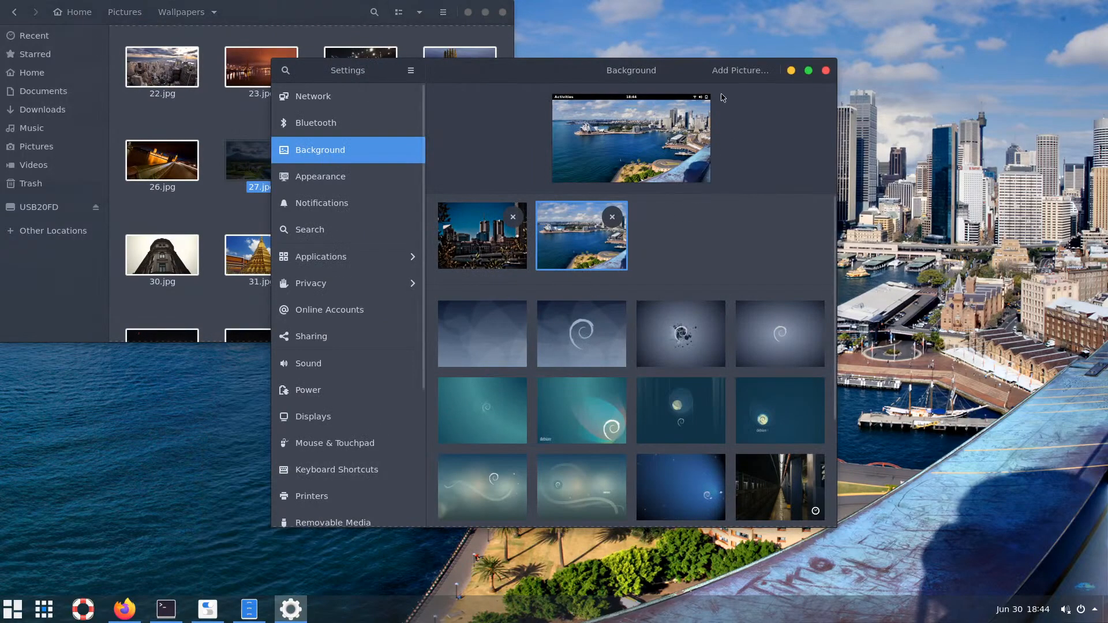
Add 27.jpg and make the mountain village the background, then minimize Settings and Files
{"action": "left_click", "coordinate": [740, 71]}
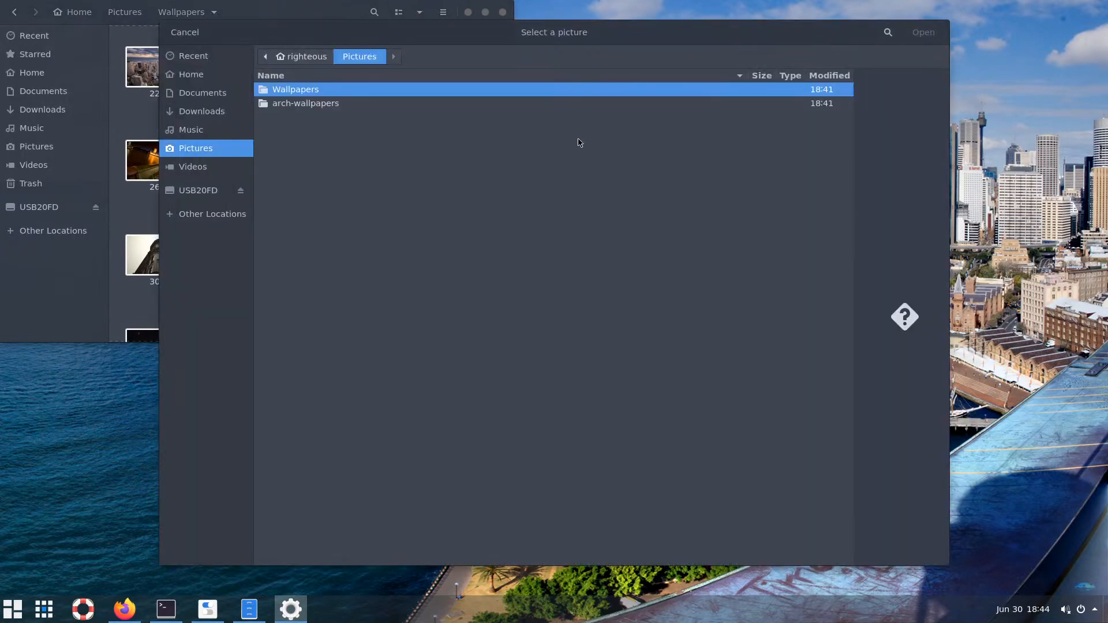
{"action": "double_click", "coordinate": [300, 95]}
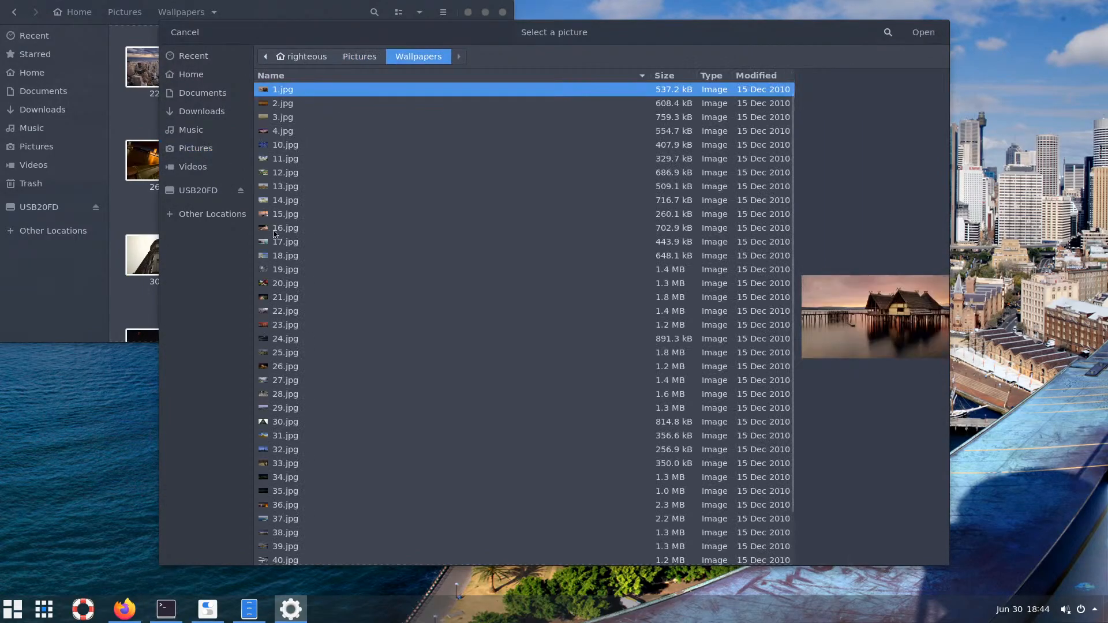
{"action": "left_click", "coordinate": [292, 382]}
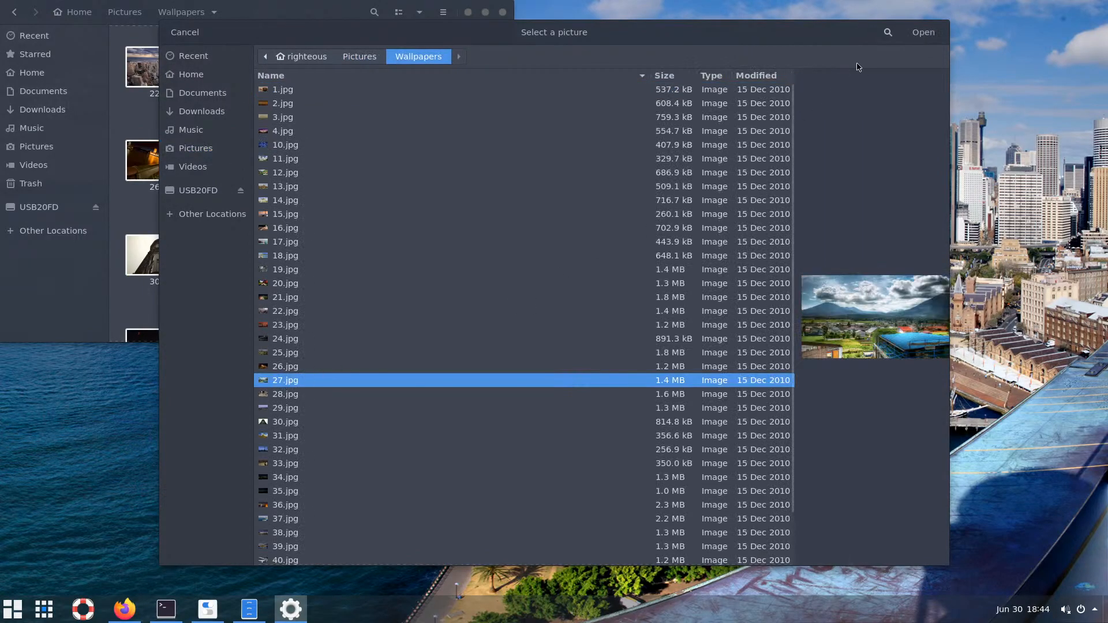
{"action": "left_click", "coordinate": [922, 32]}
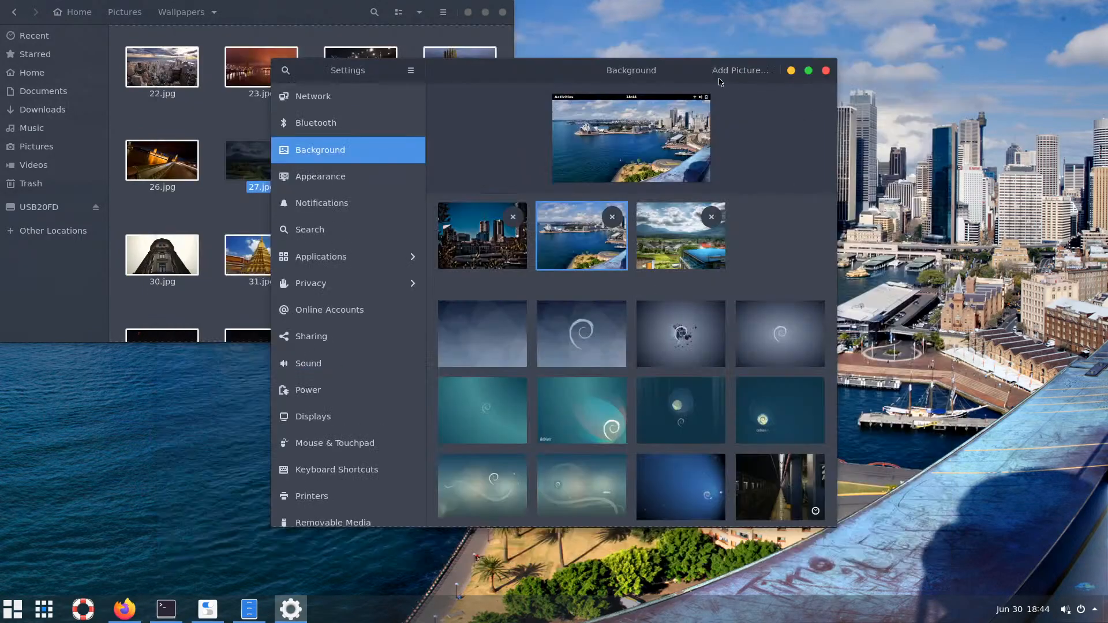
{"action": "left_click", "coordinate": [682, 246]}
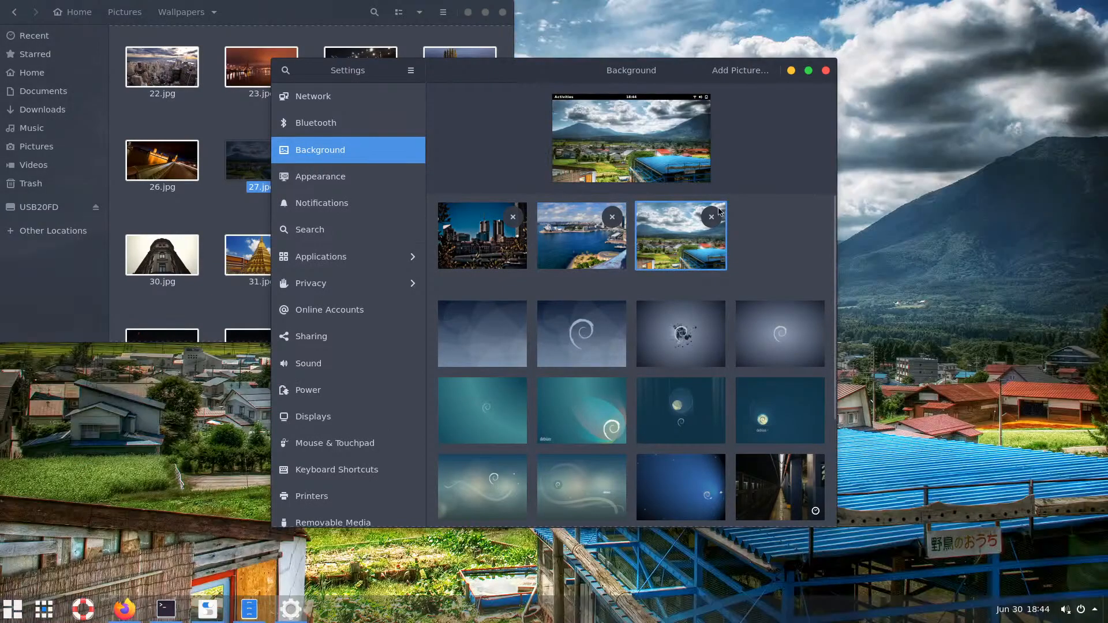
{"action": "left_click", "coordinate": [791, 69]}
{"action": "left_click", "coordinate": [468, 12]}
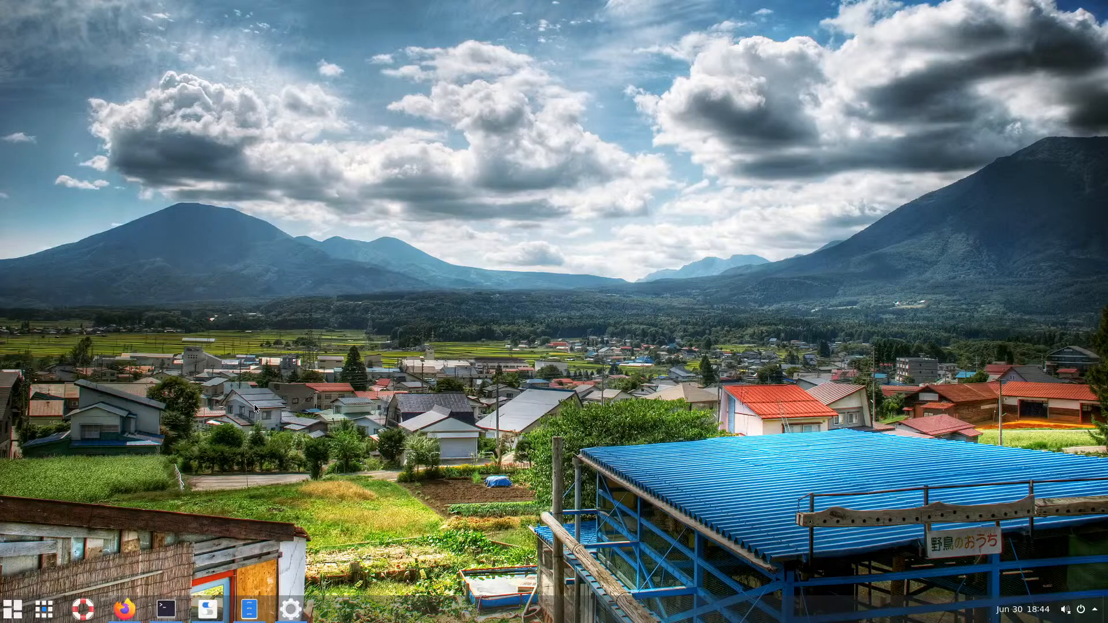
Open the Home folder in Files from the application menu and go to Downloads
{"action": "left_click", "coordinate": [12, 608]}
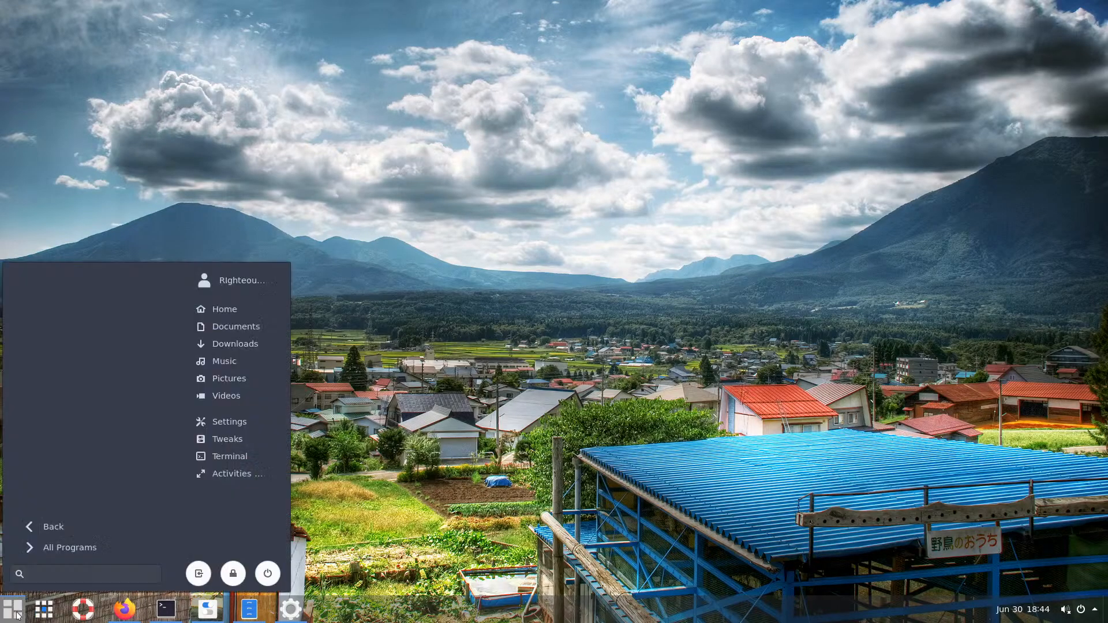
{"action": "left_click", "coordinate": [37, 525]}
{"action": "left_click", "coordinate": [47, 550]}
{"action": "left_click", "coordinate": [345, 538]}
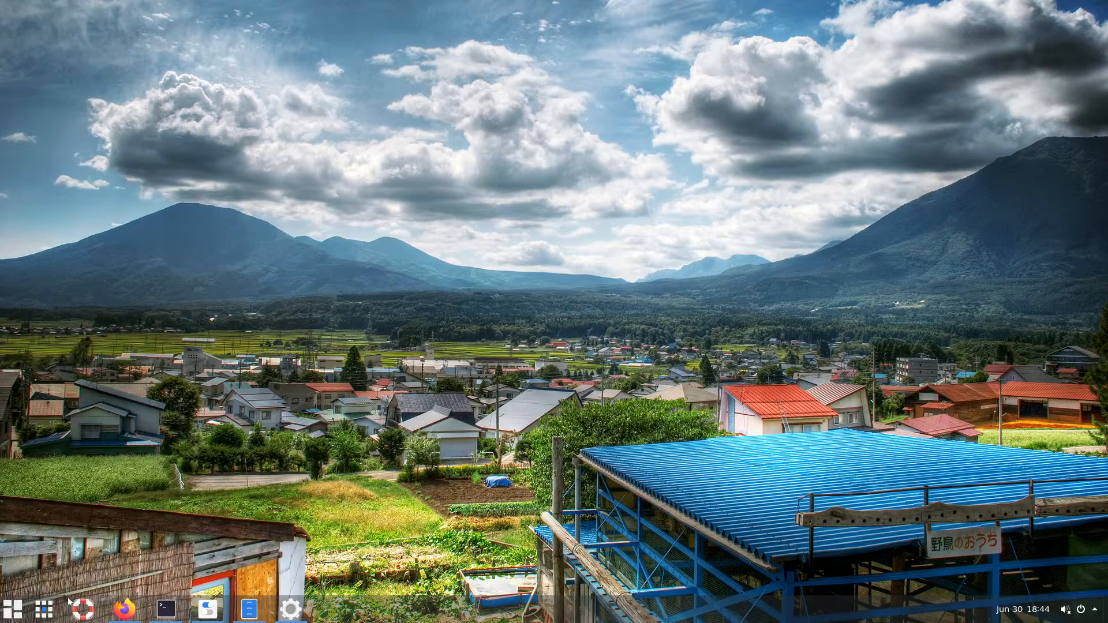
{"action": "left_click", "coordinate": [14, 615]}
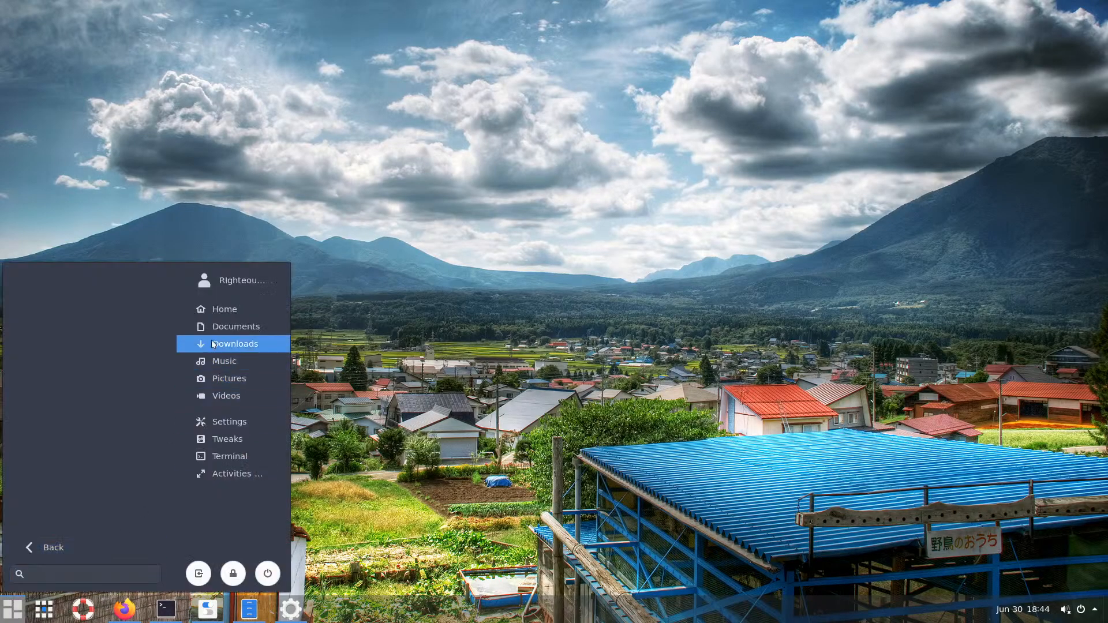
{"action": "left_click", "coordinate": [225, 309]}
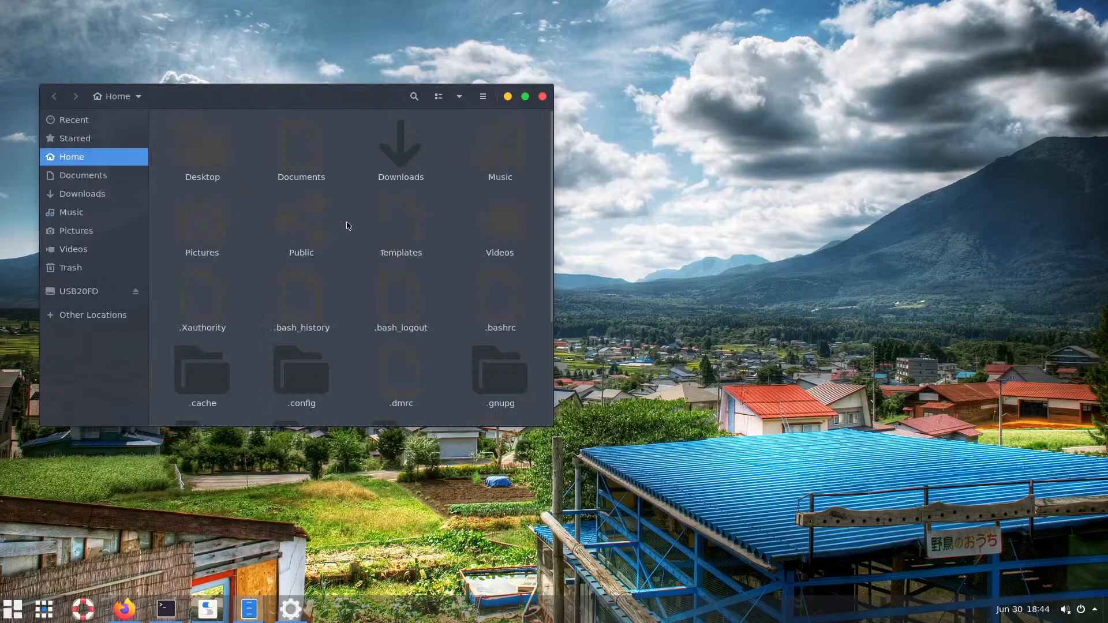
{"action": "scroll", "coordinate": [537, 299], "scroll_direction": "down", "scroll_amount": 5}
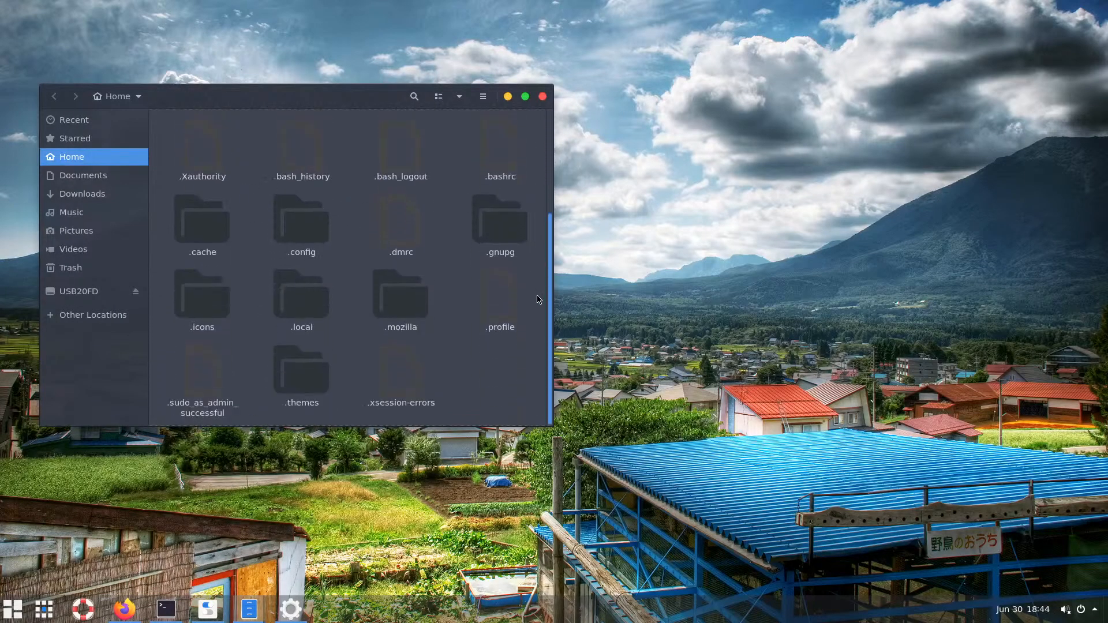
{"action": "left_click_drag", "start_coordinate": [544, 245], "coordinate": [564, 280]}
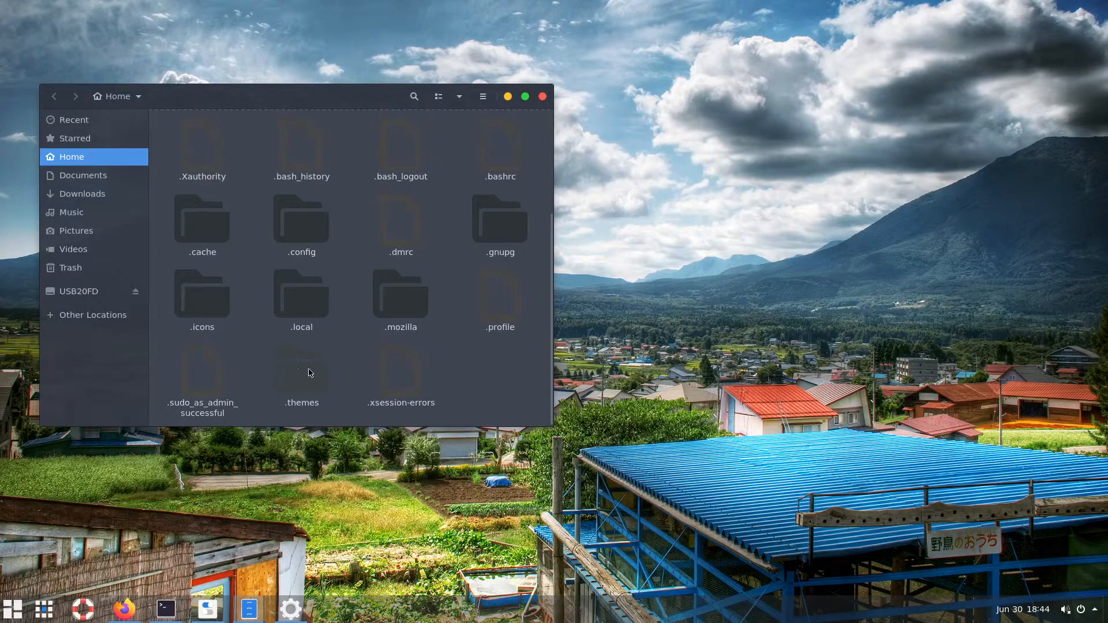
{"action": "left_click", "coordinate": [87, 194]}
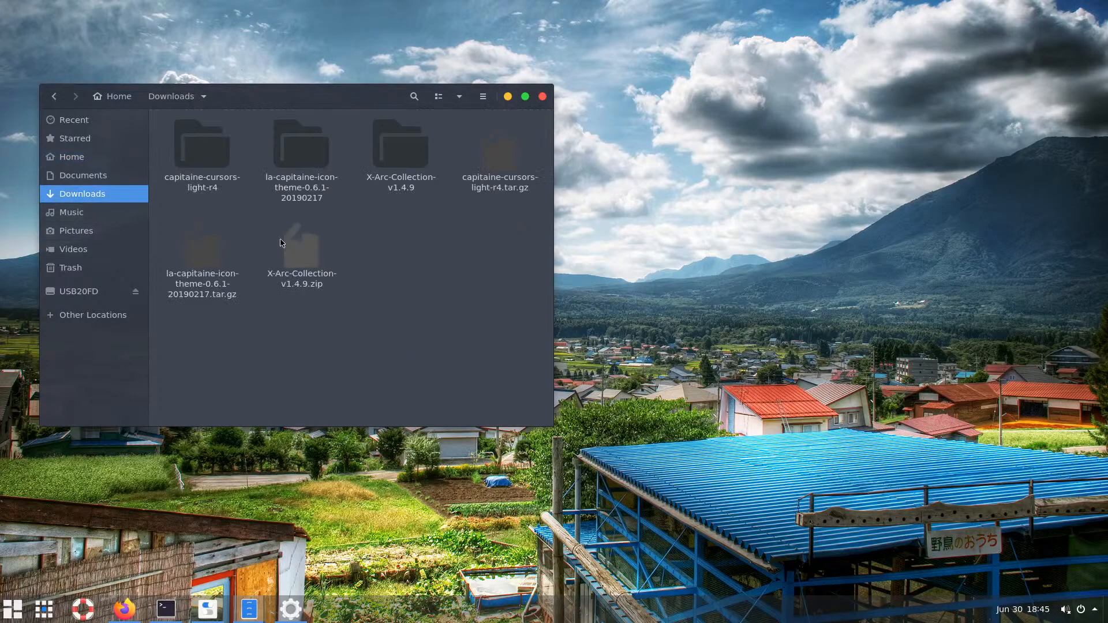
Check that X-Arc-Collection-v1.4.9, capitaine-cursors-light-r4 and la-capitaine-icon-theme folders are empty
{"action": "double_click", "coordinate": [400, 158]}
{"action": "left_click", "coordinate": [172, 98]}
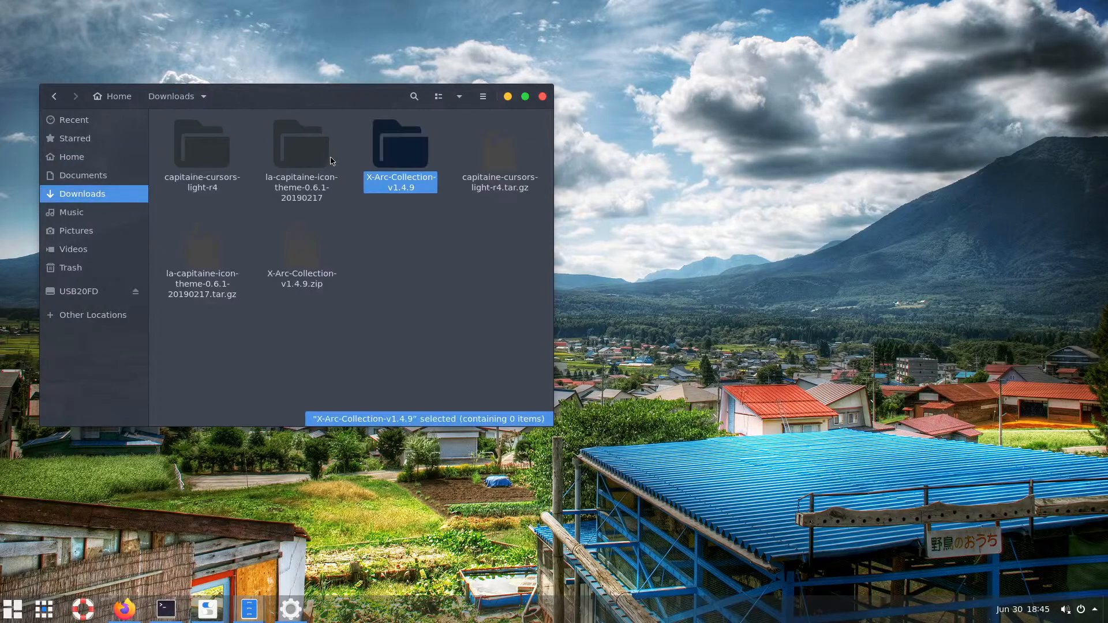
{"action": "double_click", "coordinate": [209, 160]}
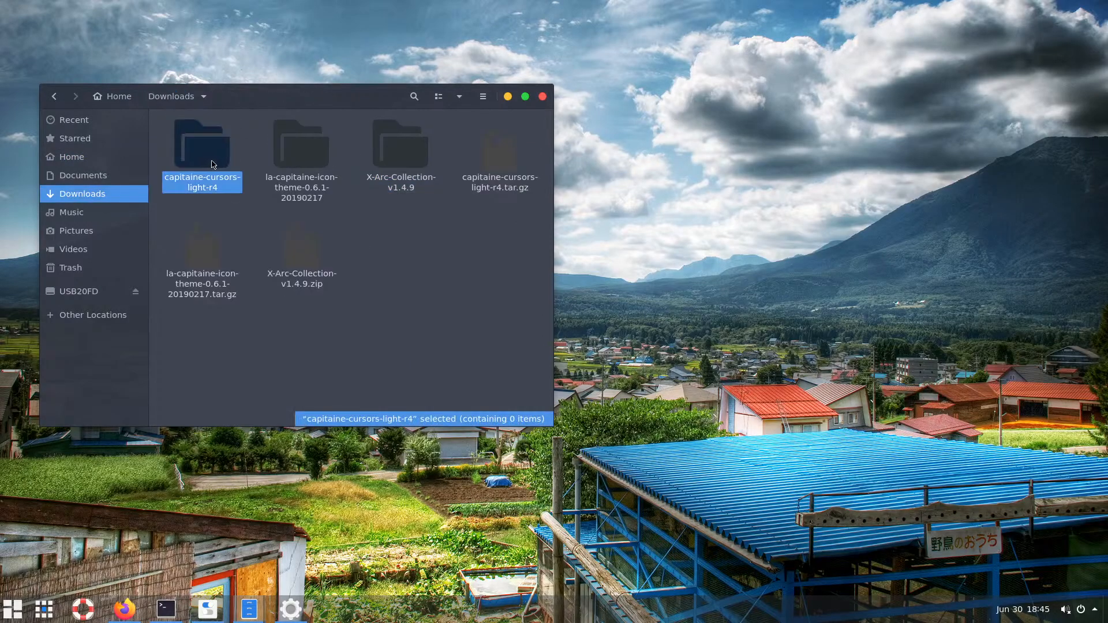
{"action": "left_click", "coordinate": [173, 98]}
{"action": "double_click", "coordinate": [291, 154]}
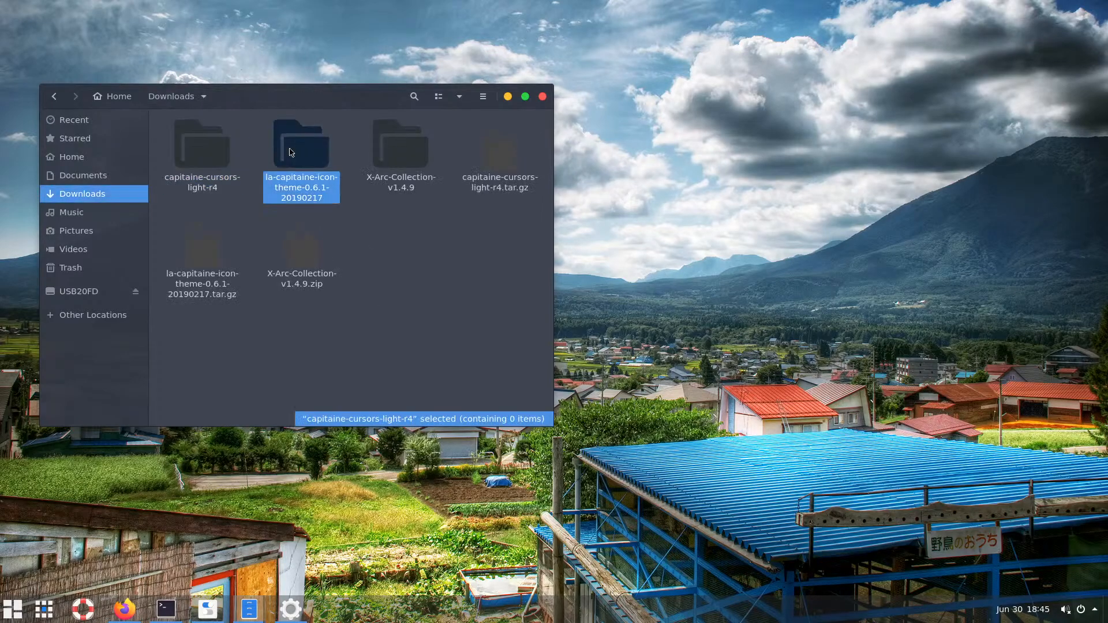
{"action": "left_click", "coordinate": [172, 97]}
Permanently delete the three folders with Shift+Delete, then select the three remaining archives
{"action": "left_click", "coordinate": [386, 163]}
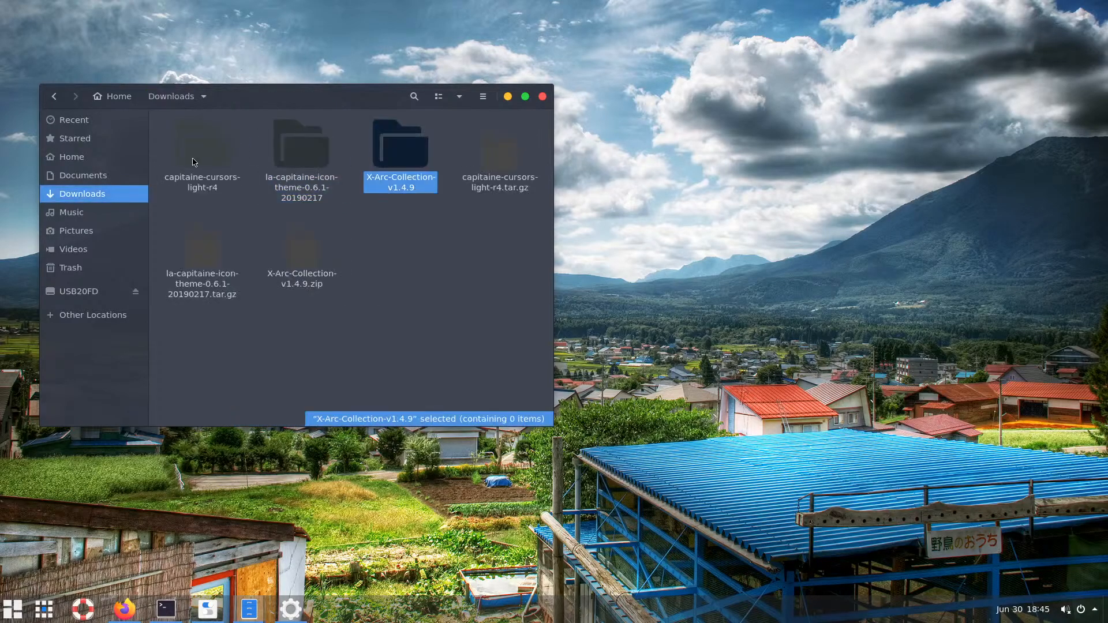
{"action": "left_click", "coordinate": [193, 161], "text": "shift"}
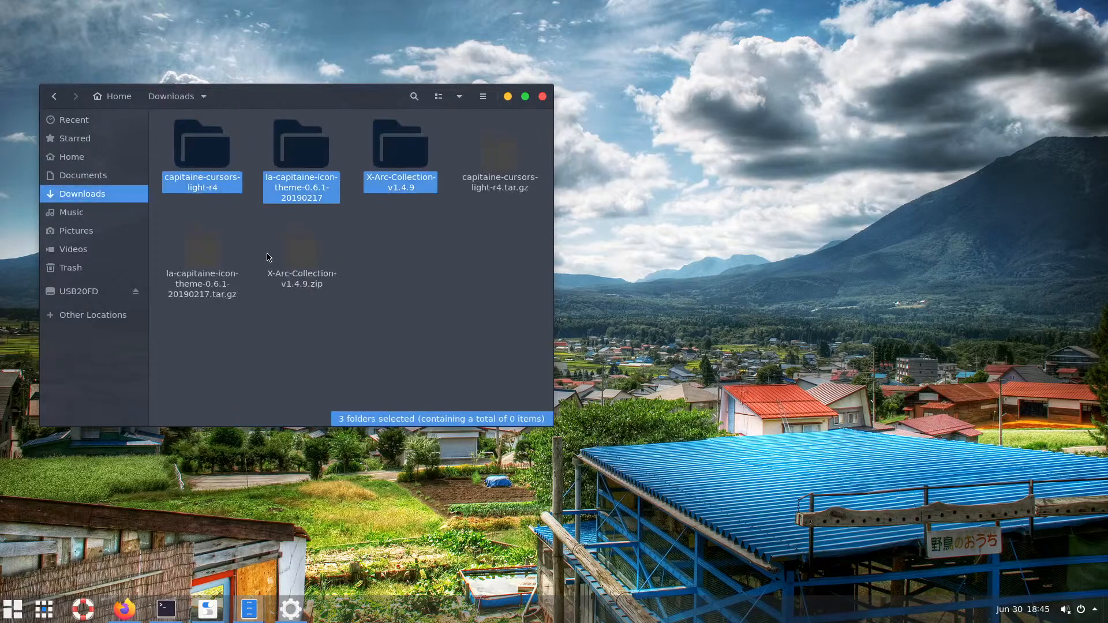
{"action": "key", "text": "shift+Delete"}
{"action": "left_click", "coordinate": [374, 289]}
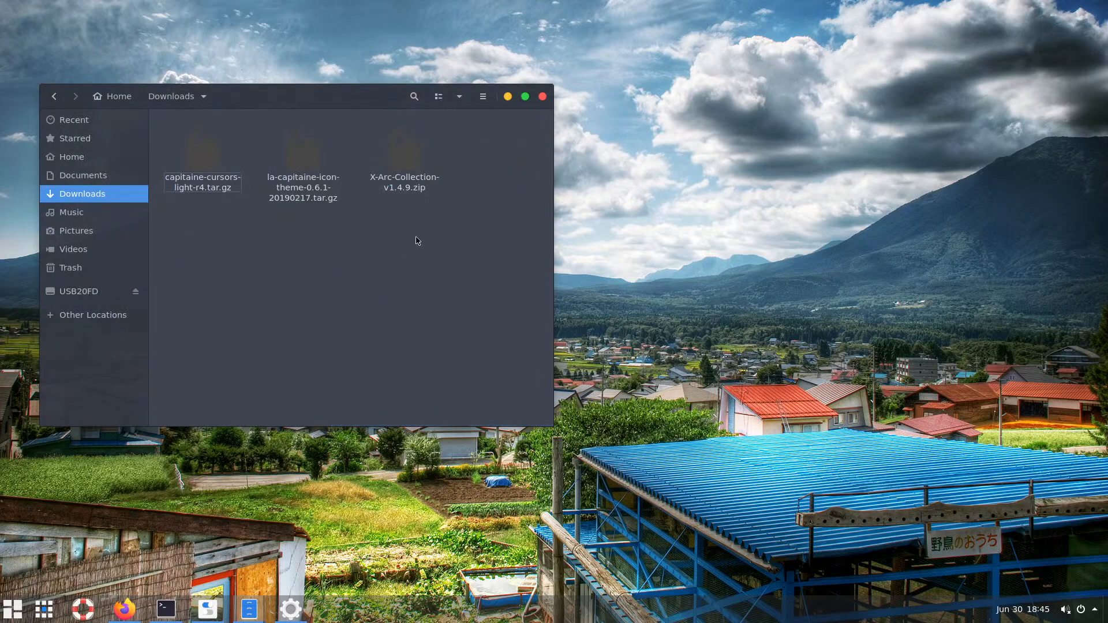
{"action": "left_click_drag", "start_coordinate": [459, 236], "coordinate": [205, 165]}
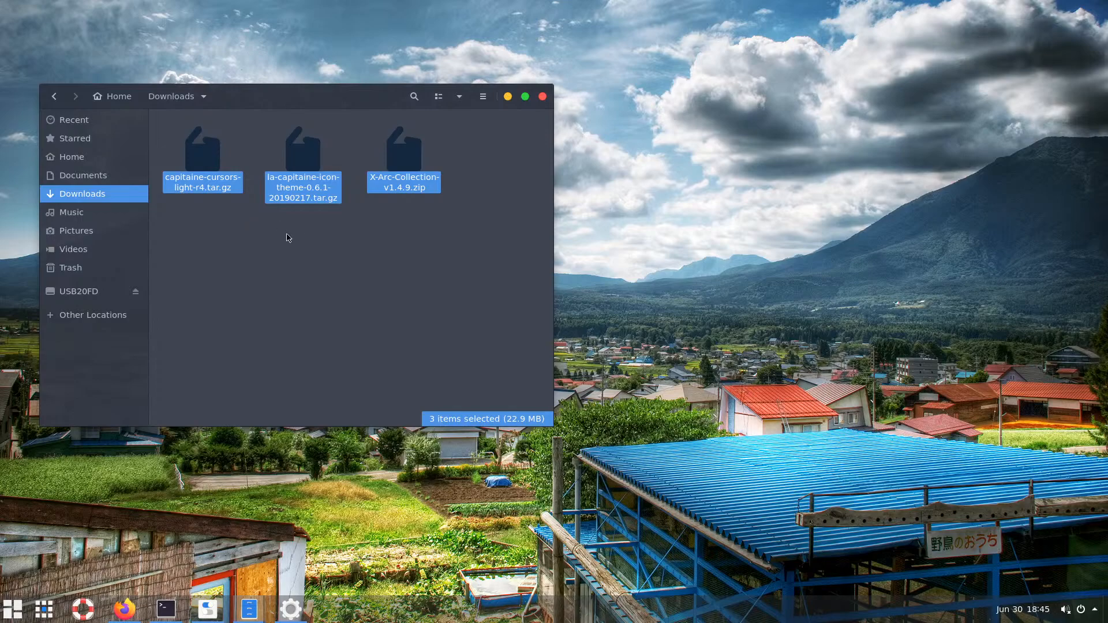
Create a themes-icons folder in Downloads and move the three archives into it
{"action": "right_click", "coordinate": [302, 162]}
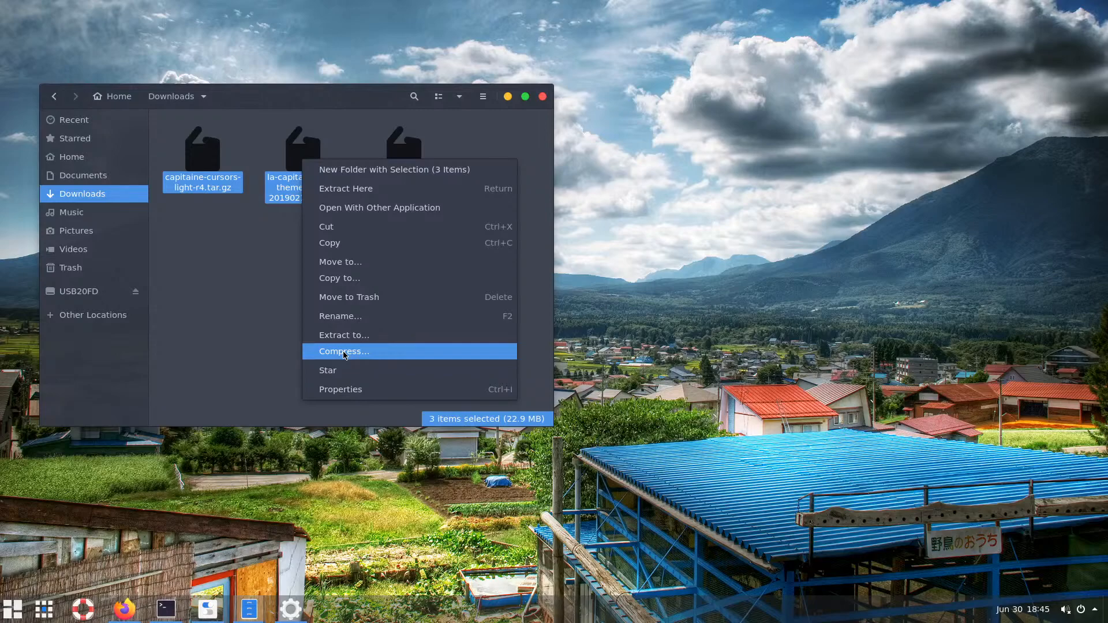
{"action": "left_click", "coordinate": [228, 304]}
{"action": "right_click", "coordinate": [246, 291]}
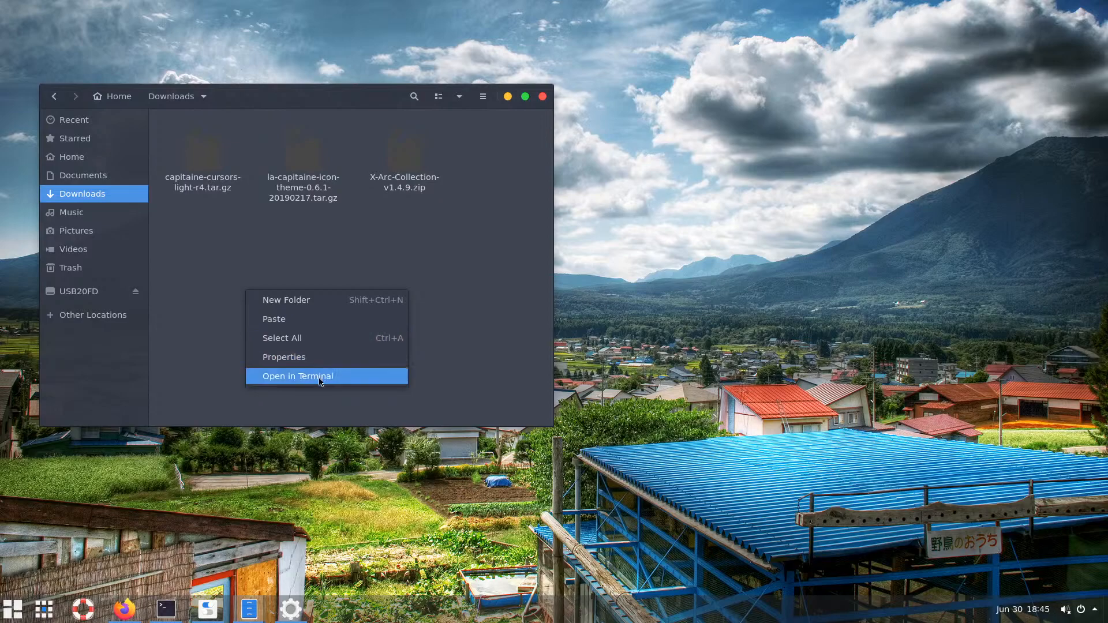
{"action": "left_click", "coordinate": [236, 260]}
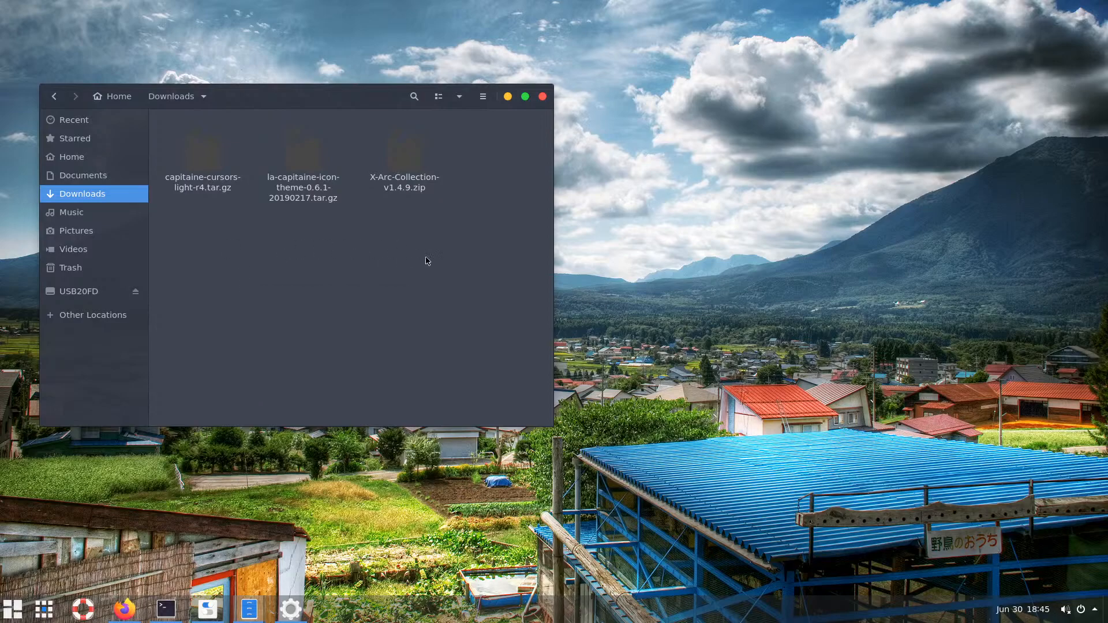
{"action": "right_click", "coordinate": [365, 276]}
{"action": "left_click", "coordinate": [409, 286]}
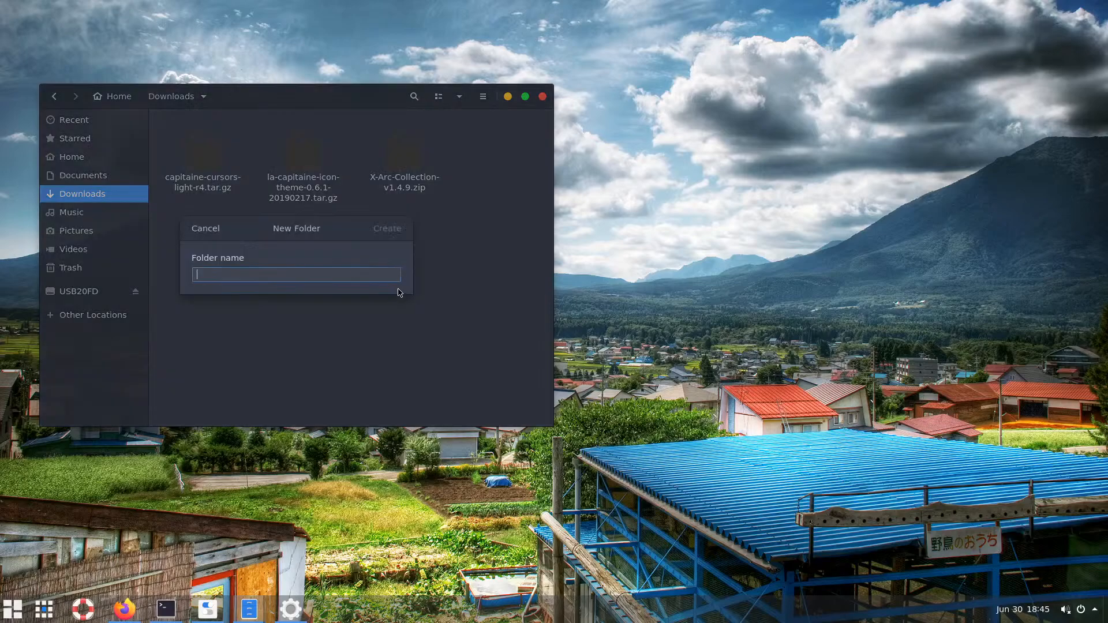
{"action": "type", "text": "th"}
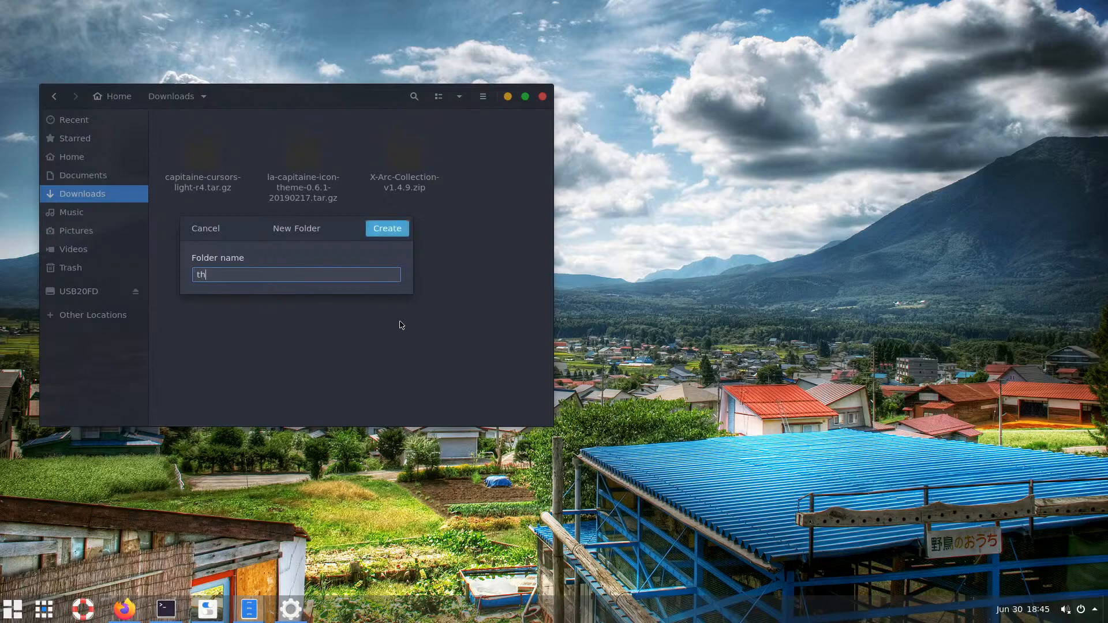
{"action": "type", "text": "iem"}
{"action": "key", "text": "Return"}
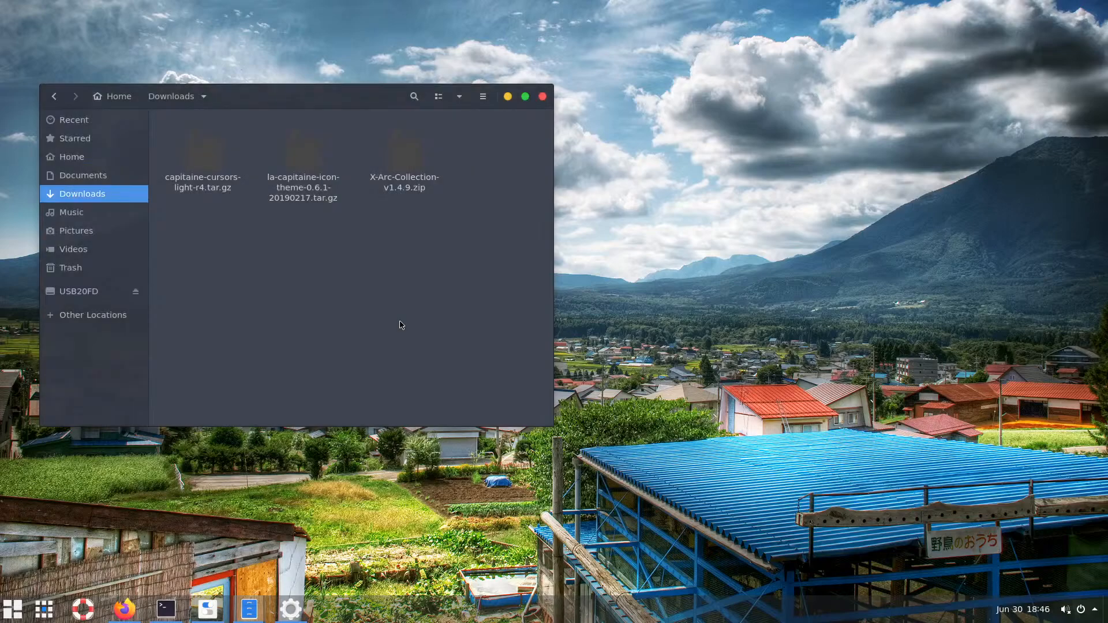
{"action": "left_click_drag", "start_coordinate": [463, 233], "coordinate": [202, 147]}
Compress the themes-icons folder into a themes-icons.zip archive
{"action": "right_click", "coordinate": [225, 156]}
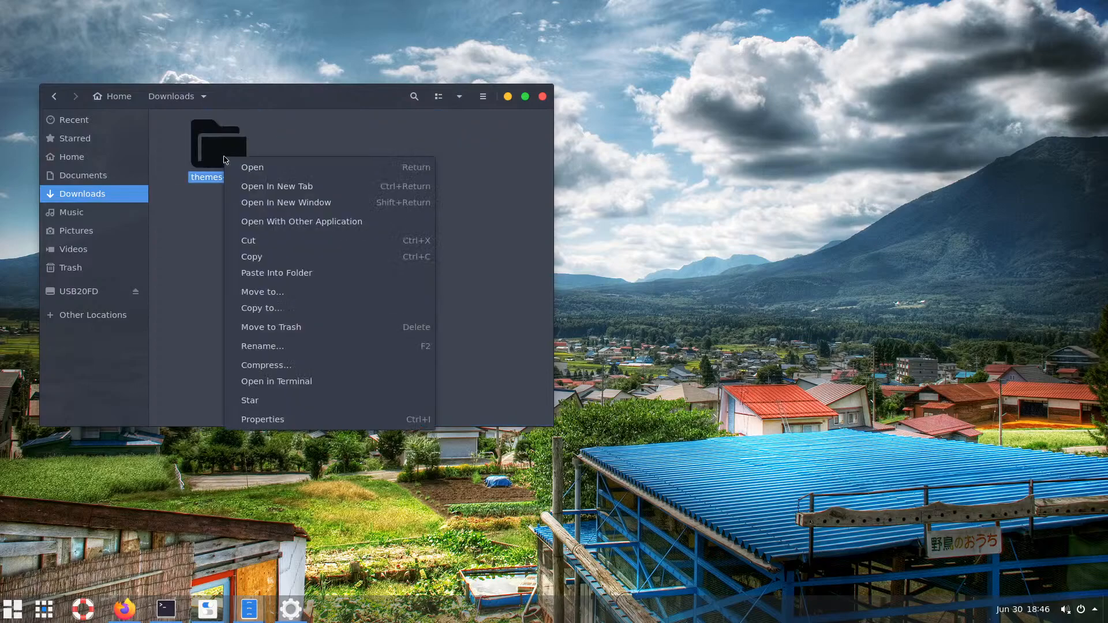
{"action": "left_click", "coordinate": [292, 370]}
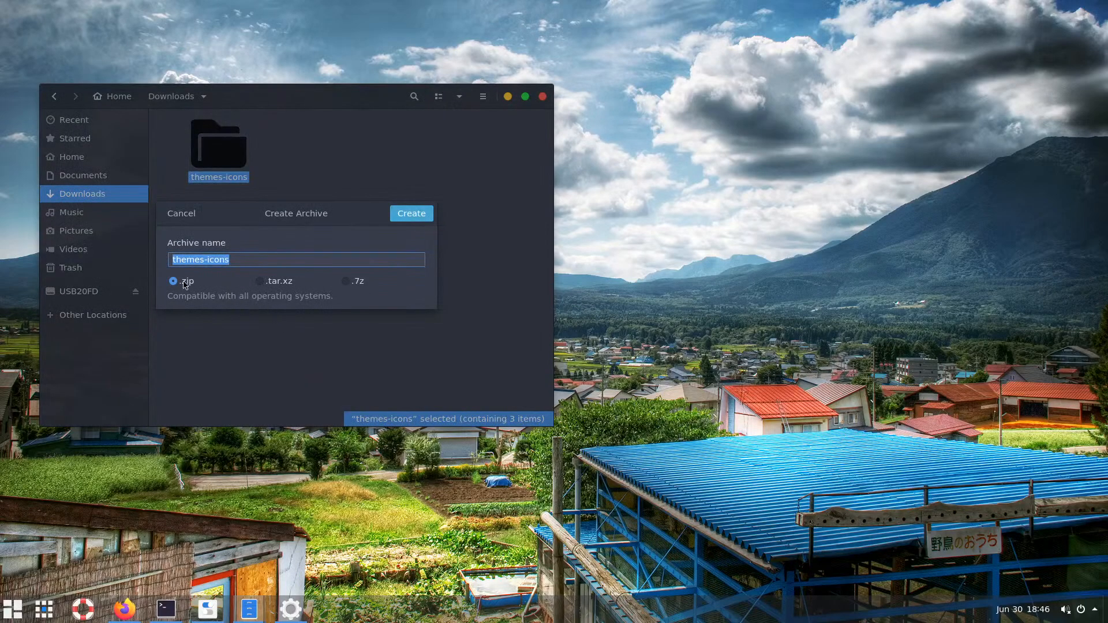
{"action": "left_click", "coordinate": [412, 214]}
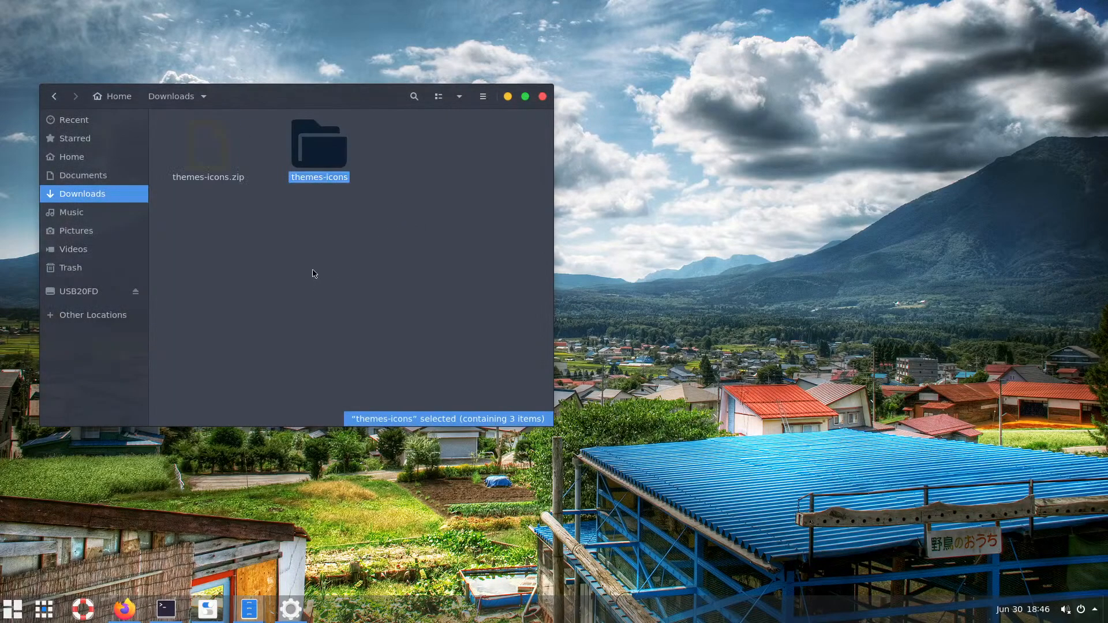
{"action": "left_click", "coordinate": [315, 274]}
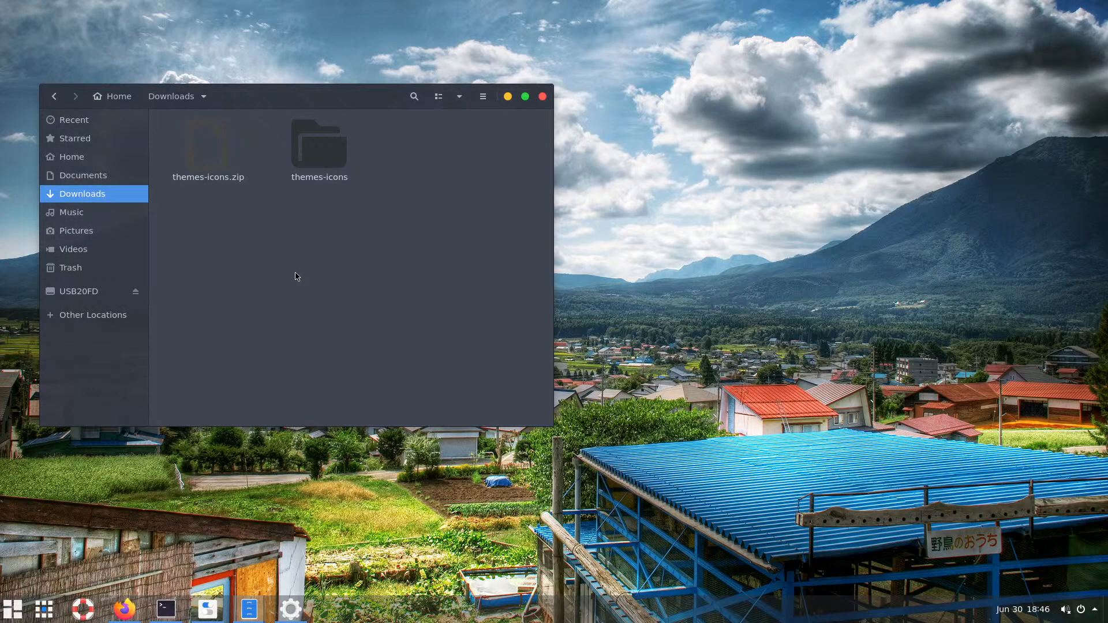
{"action": "right_click", "coordinate": [300, 243]}
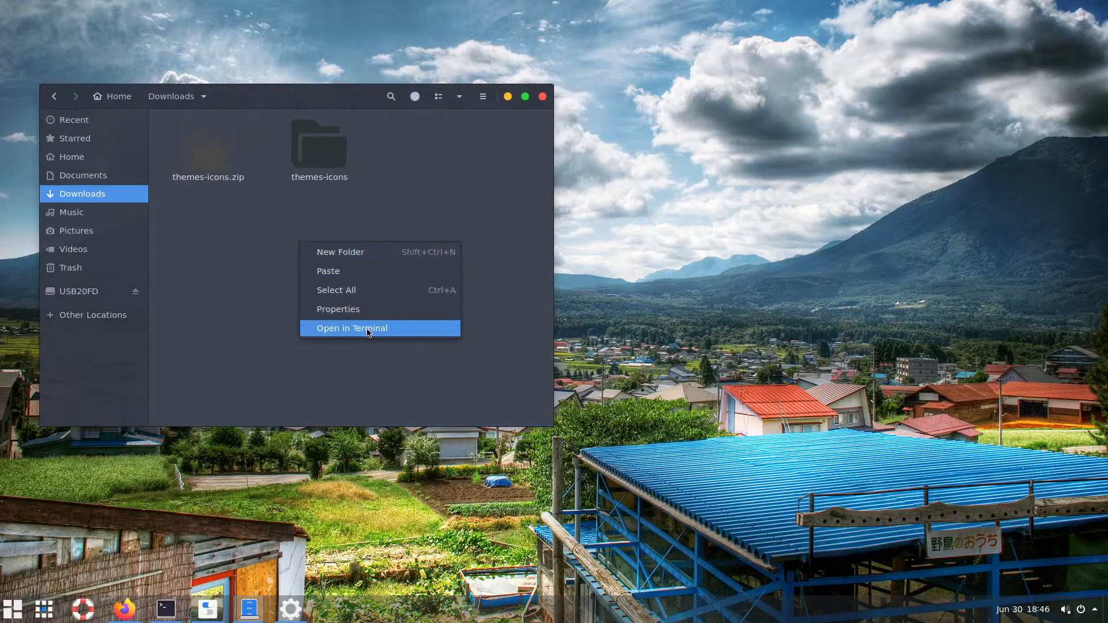
Open a terminal in Downloads and run 'touch checksum.txt' to create the empty file
{"action": "left_click", "coordinate": [264, 267]}
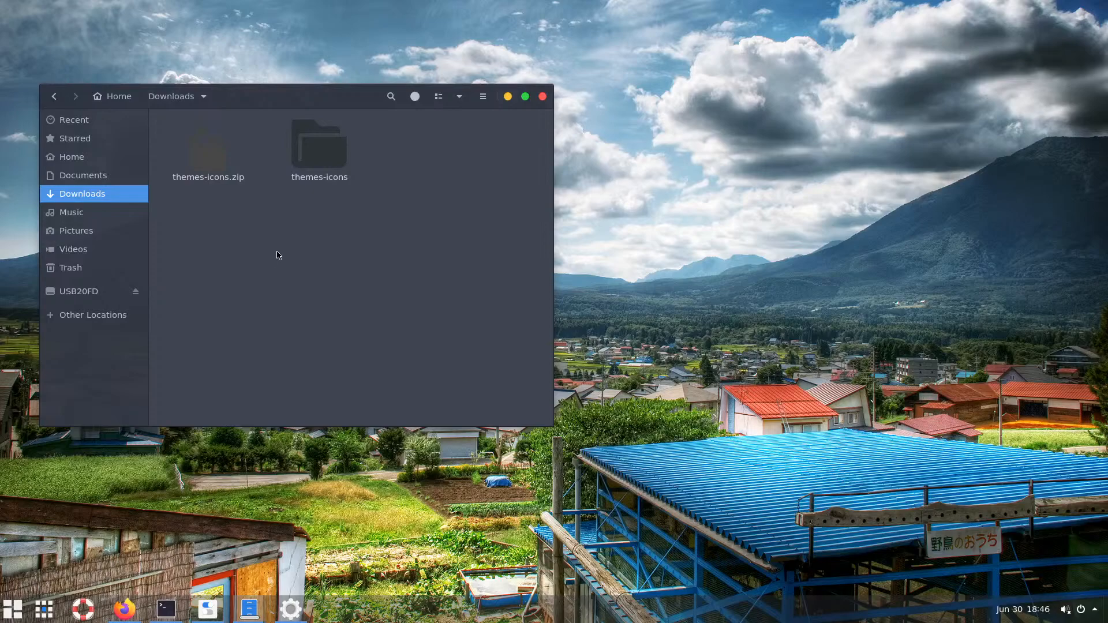
{"action": "right_click", "coordinate": [289, 245]}
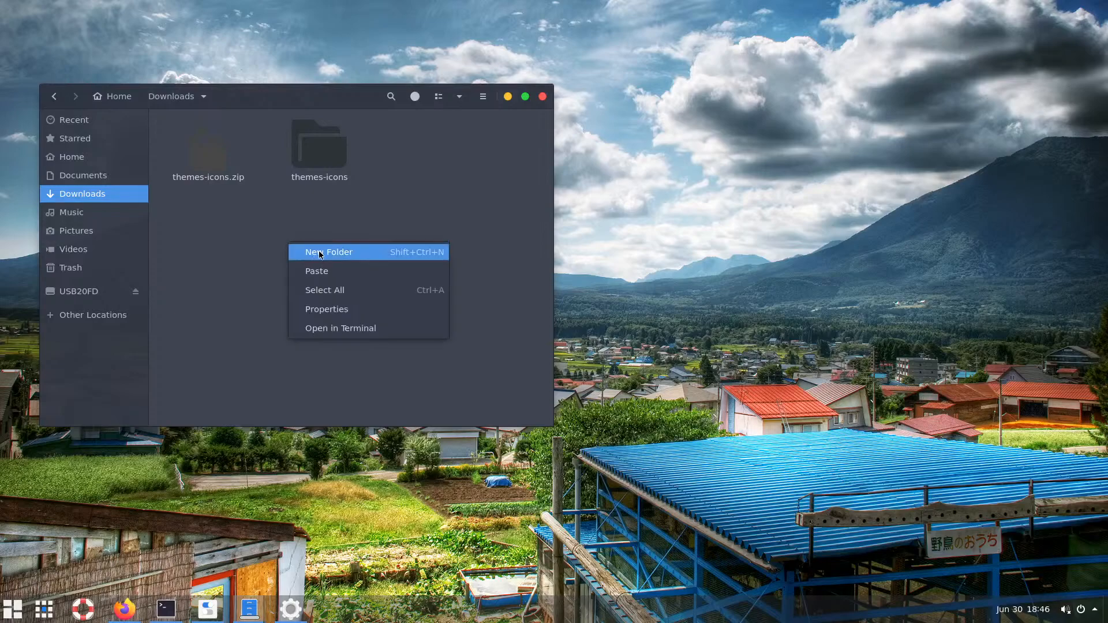
{"action": "left_click", "coordinate": [338, 335]}
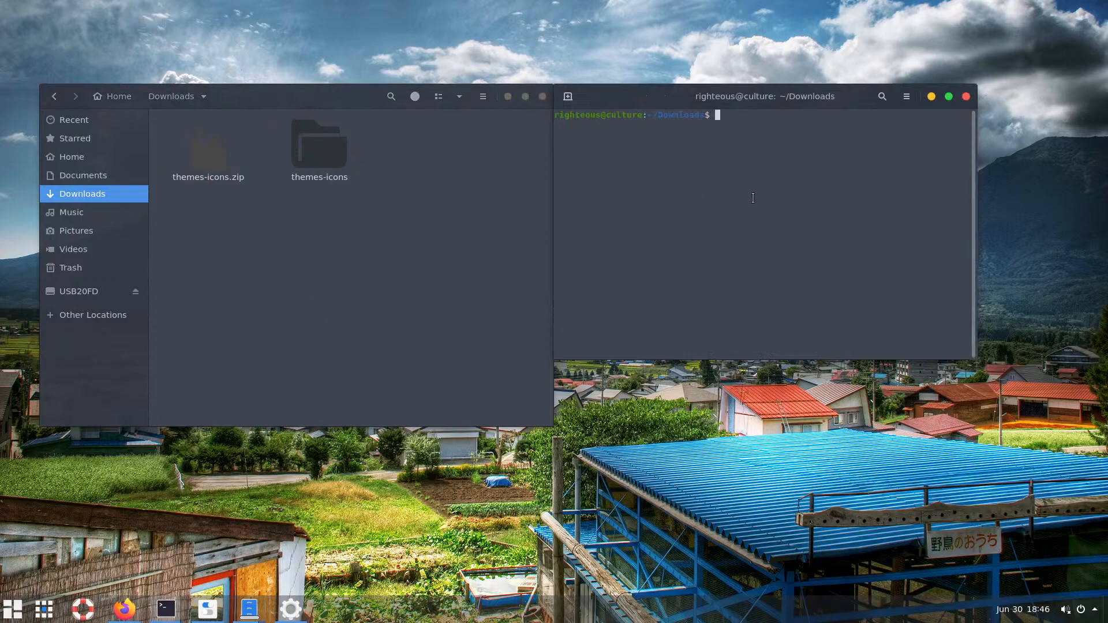
{"action": "type", "text": "touch checksum.txt"}
{"action": "key", "text": "Return"}
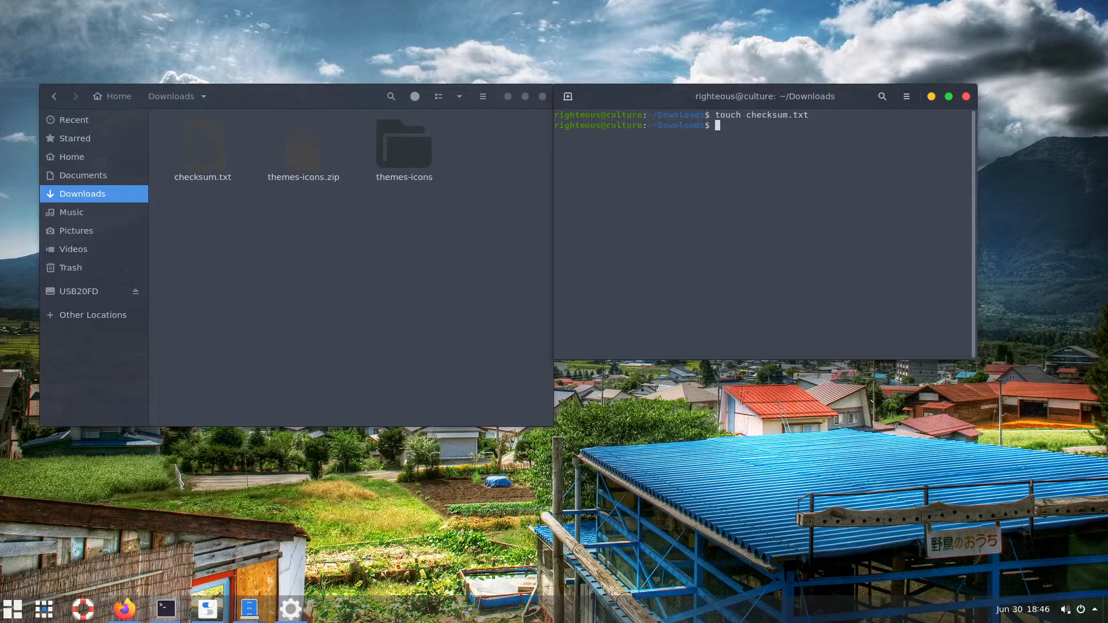
{"action": "left_click", "coordinate": [211, 171]}
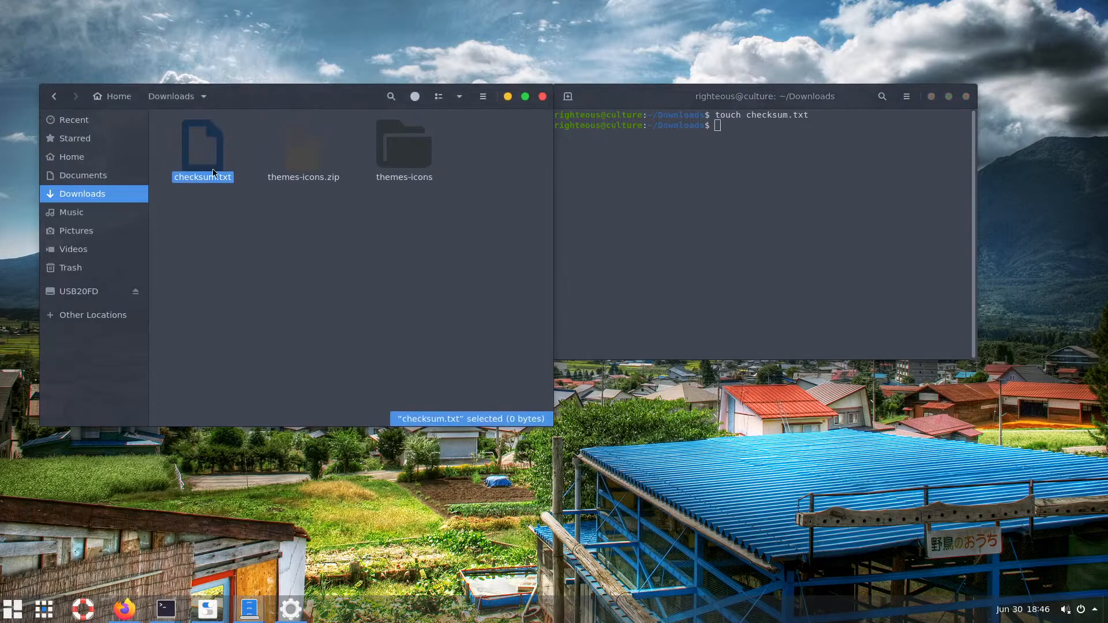
{"action": "left_click", "coordinate": [291, 215]}
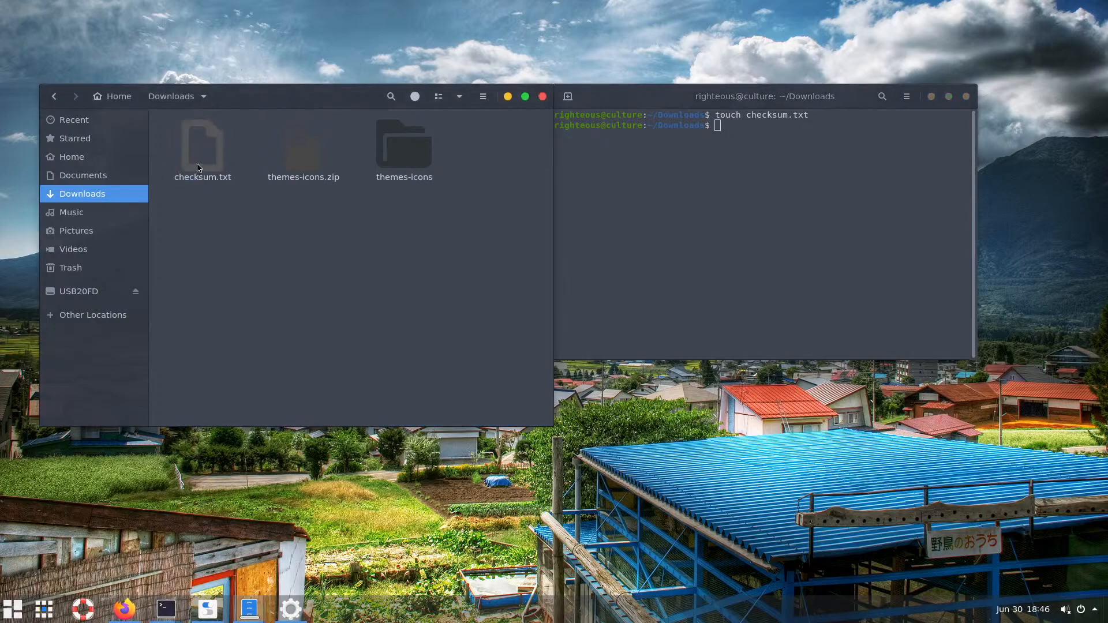
{"action": "left_click", "coordinate": [306, 167]}
{"action": "left_click", "coordinate": [717, 193]}
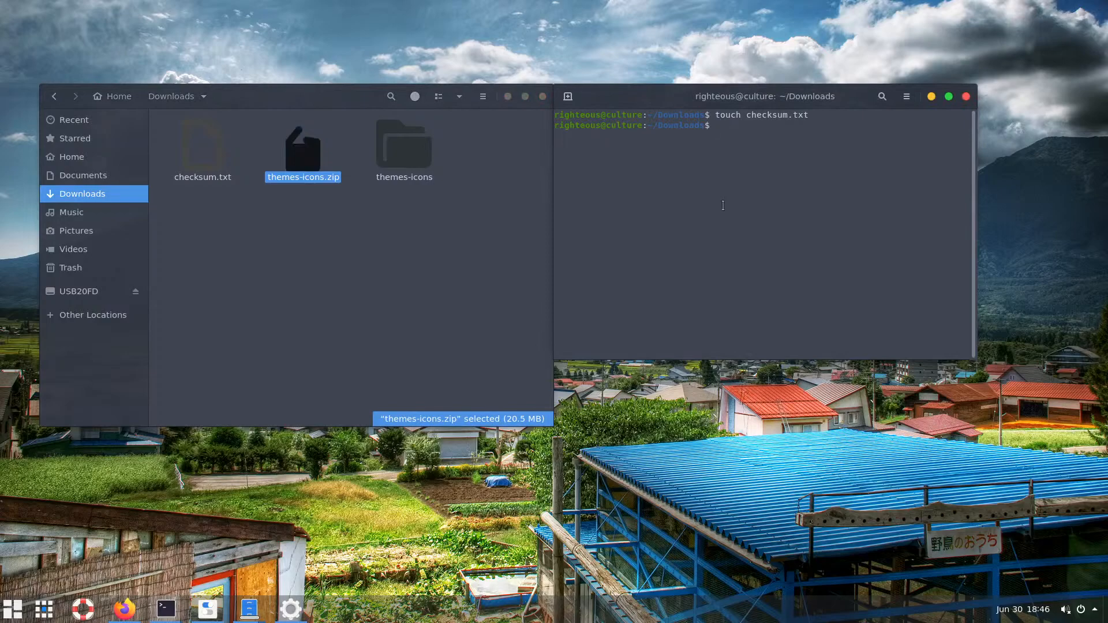
Run 'md5sum themes-icons.zip' and enlarge the terminal text
{"action": "type", "text": "md5sum th"}
{"action": "key", "text": "Tab"}
{"action": "type", "text": "."}
{"action": "key", "text": "Tab"}
{"action": "key", "text": "Return"}
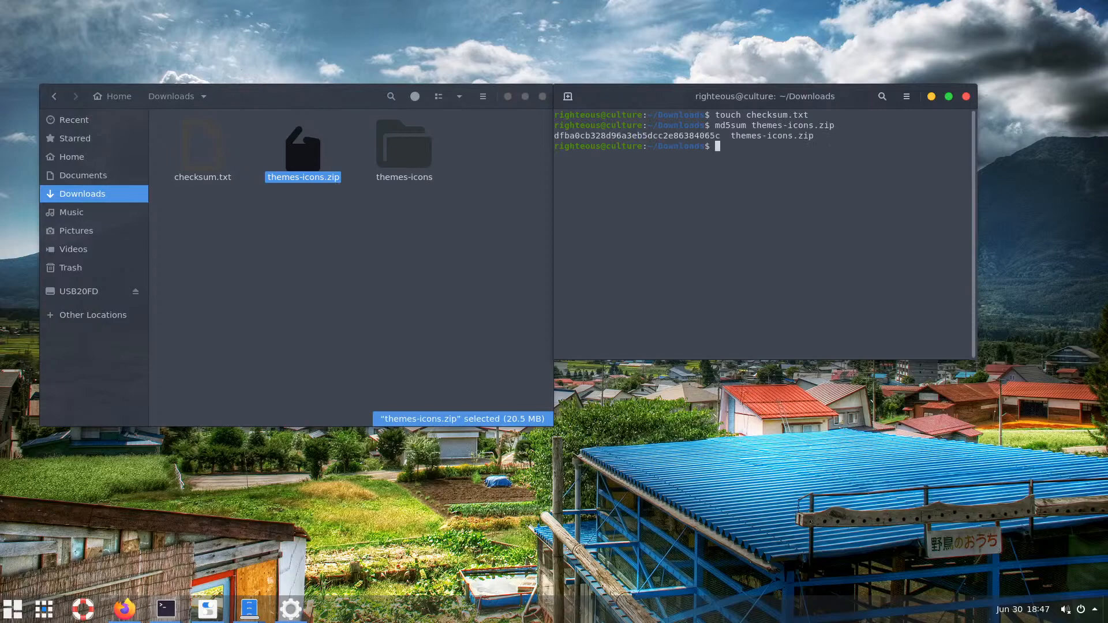
{"action": "key", "text": "ctrl+plus"}
{"action": "key", "text": "ctrl+plus"}
{"action": "key", "text": "ctrl+plus"}
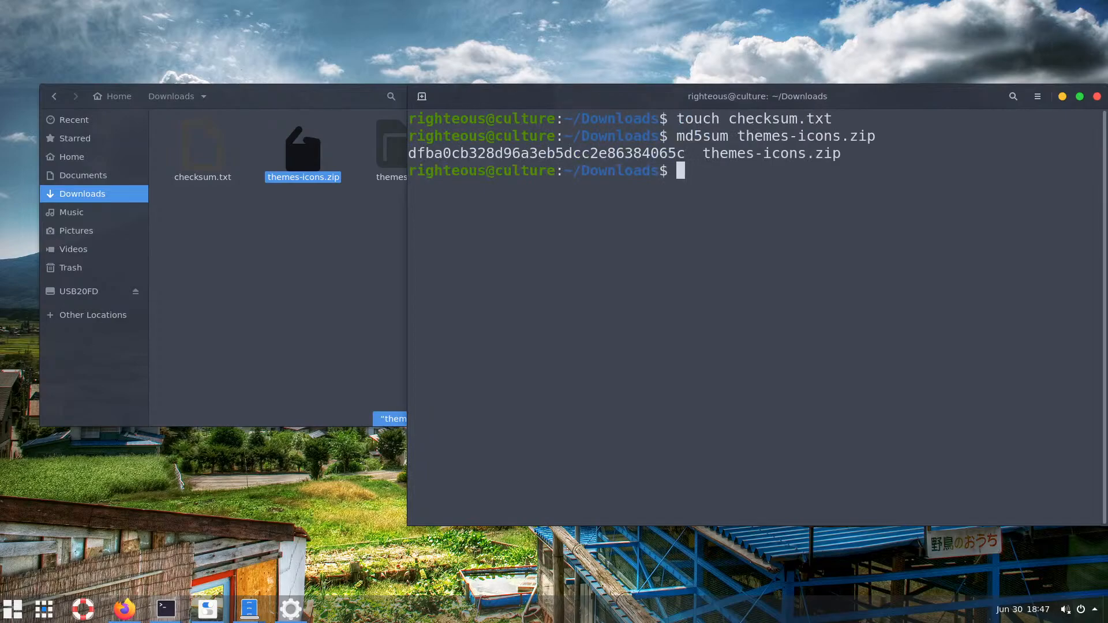
{"action": "left_click_drag", "start_coordinate": [741, 99], "coordinate": [704, 98]}
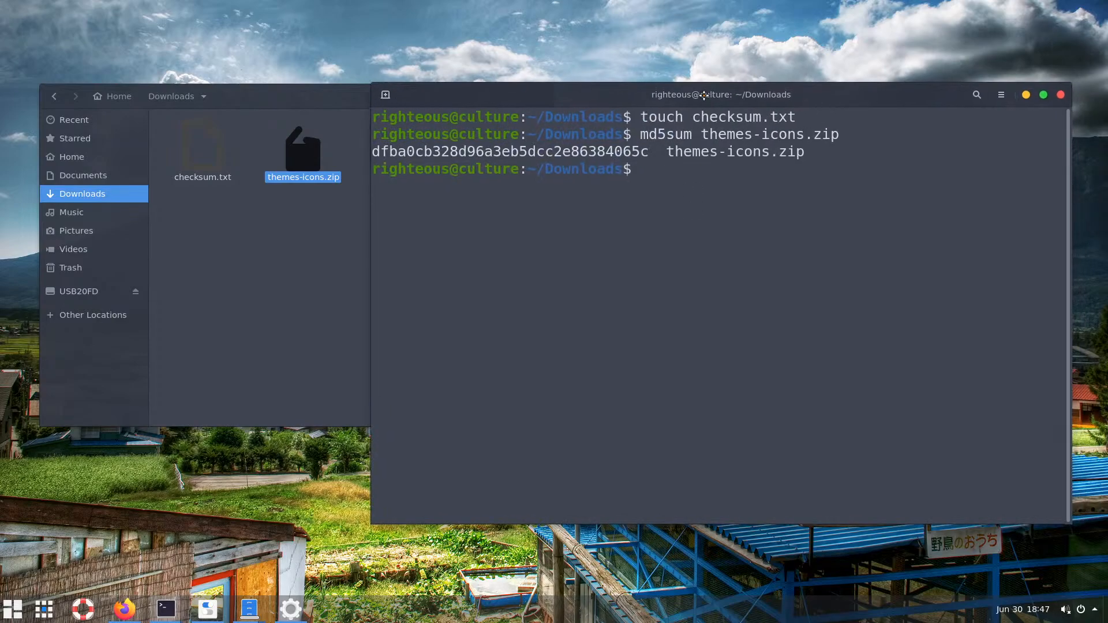
Copy the md5sum output line and select checksum.txt in Files
{"action": "left_click_drag", "start_coordinate": [648, 152], "coordinate": [387, 151]}
{"action": "left_click_drag", "start_coordinate": [806, 152], "coordinate": [371, 153]}
{"action": "right_click", "coordinate": [388, 147]}
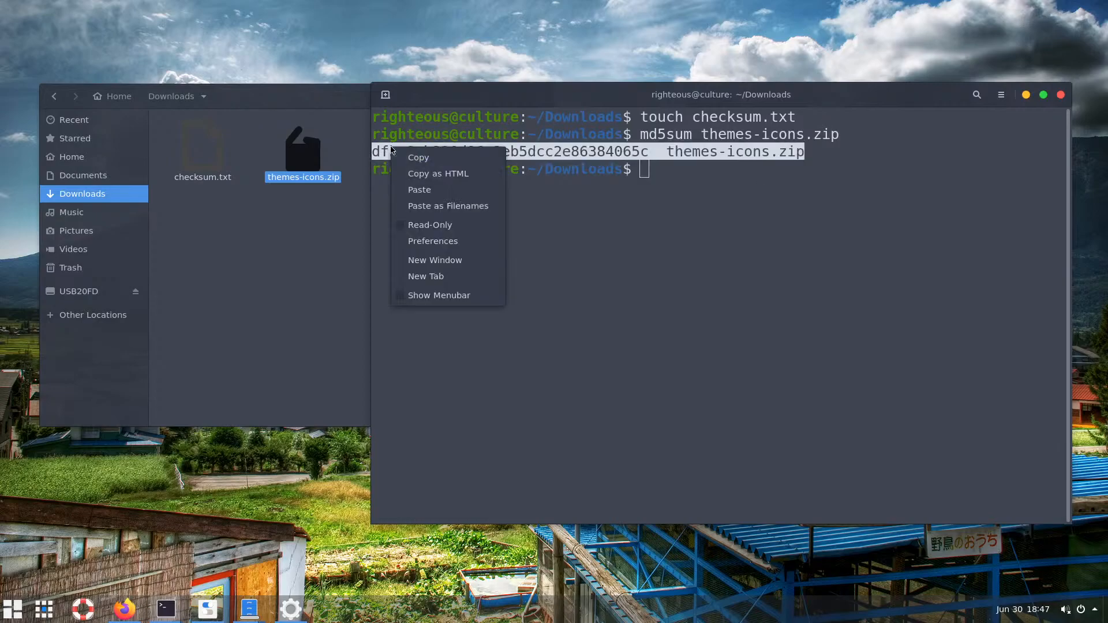
{"action": "left_click", "coordinate": [420, 159]}
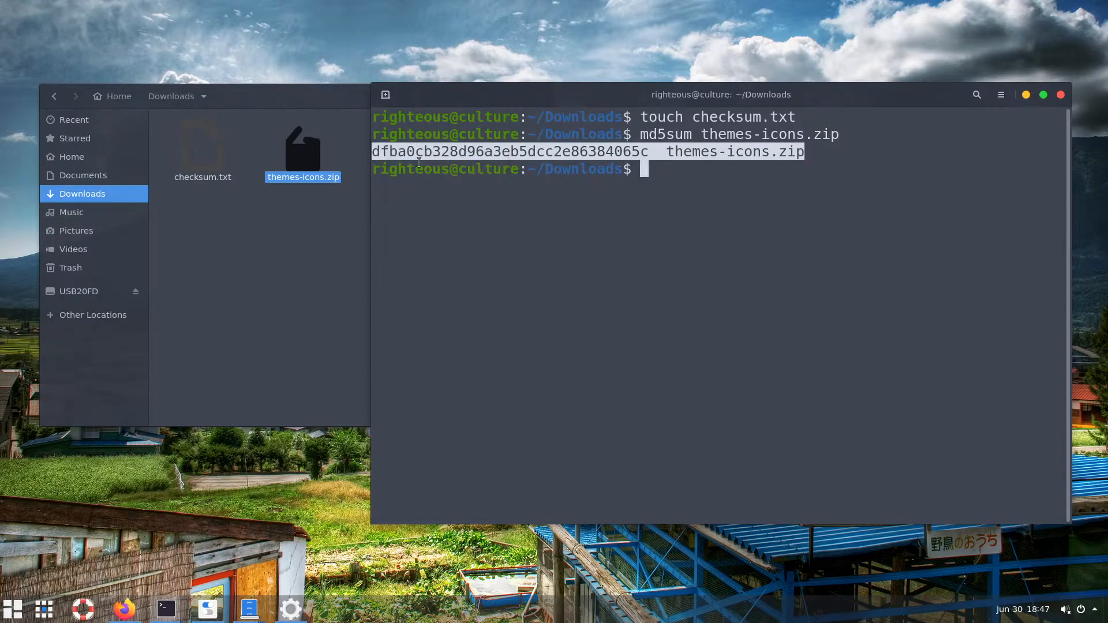
{"action": "left_click", "coordinate": [265, 213]}
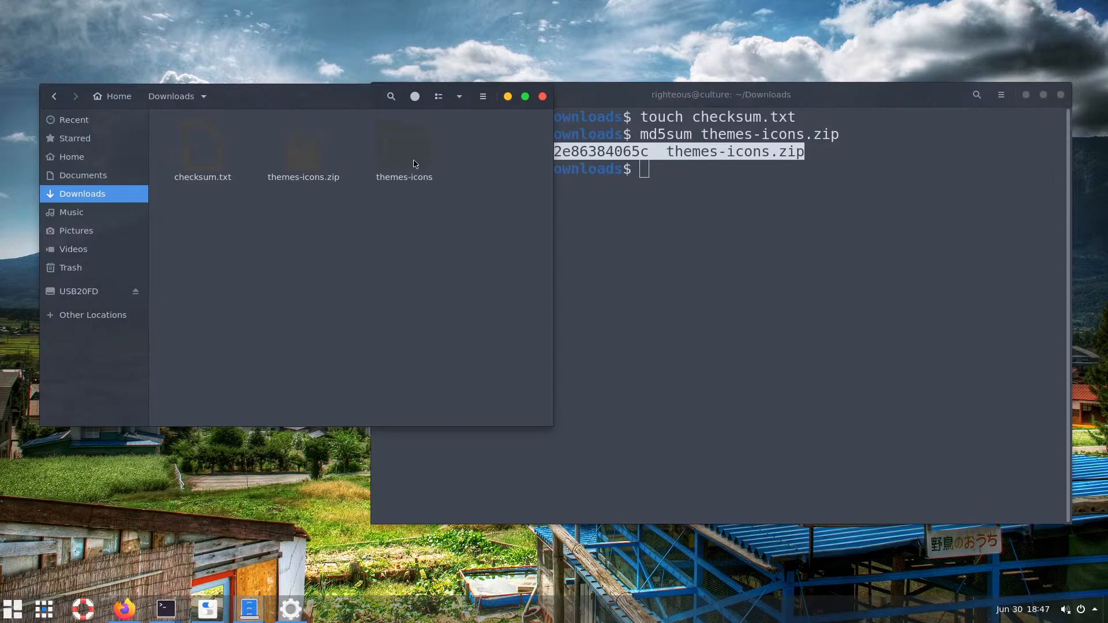
{"action": "left_click", "coordinate": [203, 161]}
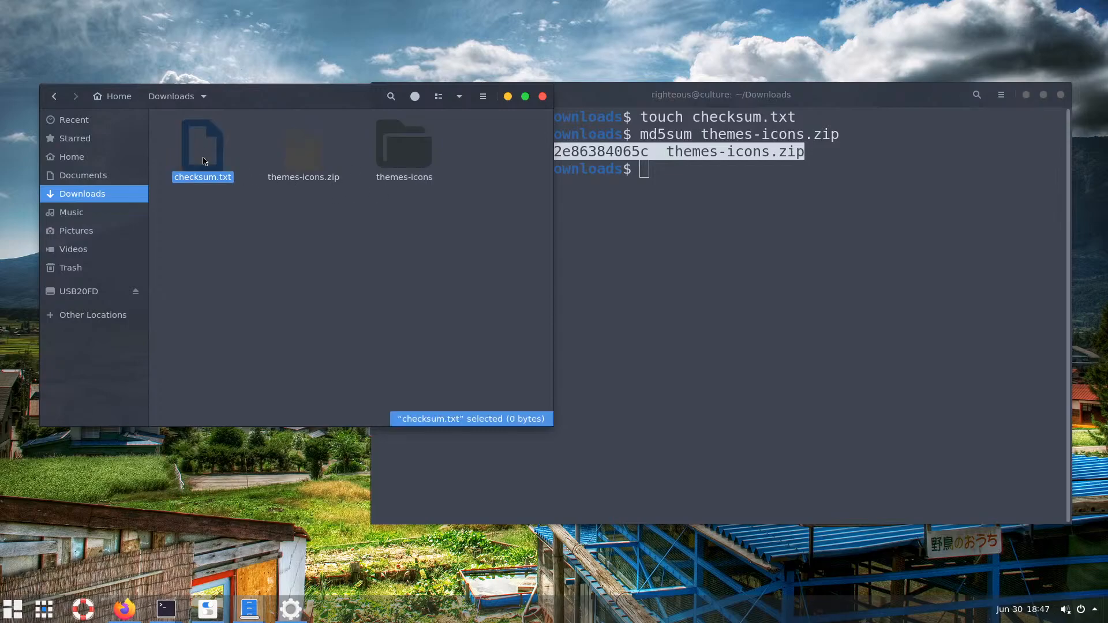
Paste the md5 hash line into checksum.txt in Vim and save with :wq
{"action": "double_click", "coordinate": [203, 161]}
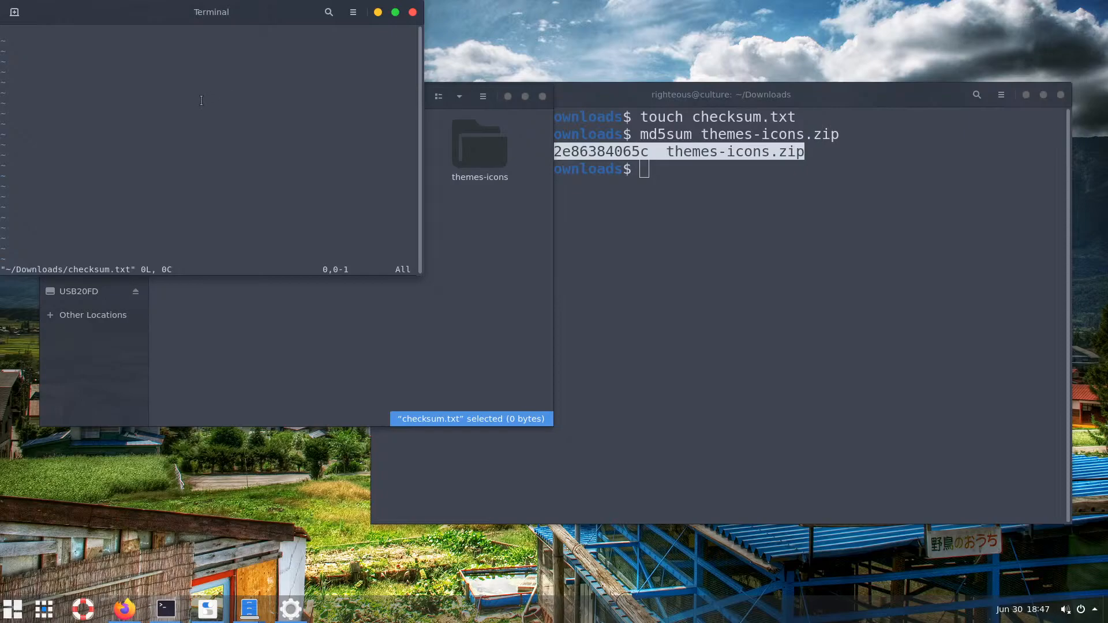
{"action": "key", "text": "i"}
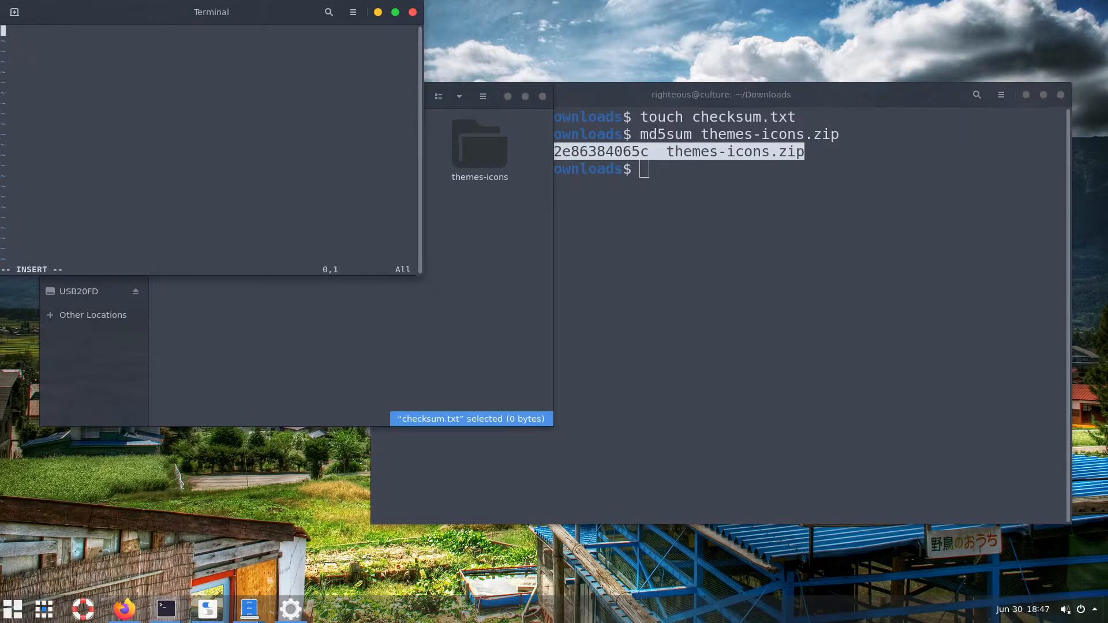
{"action": "right_click", "coordinate": [168, 74]}
{"action": "left_click", "coordinate": [197, 117]}
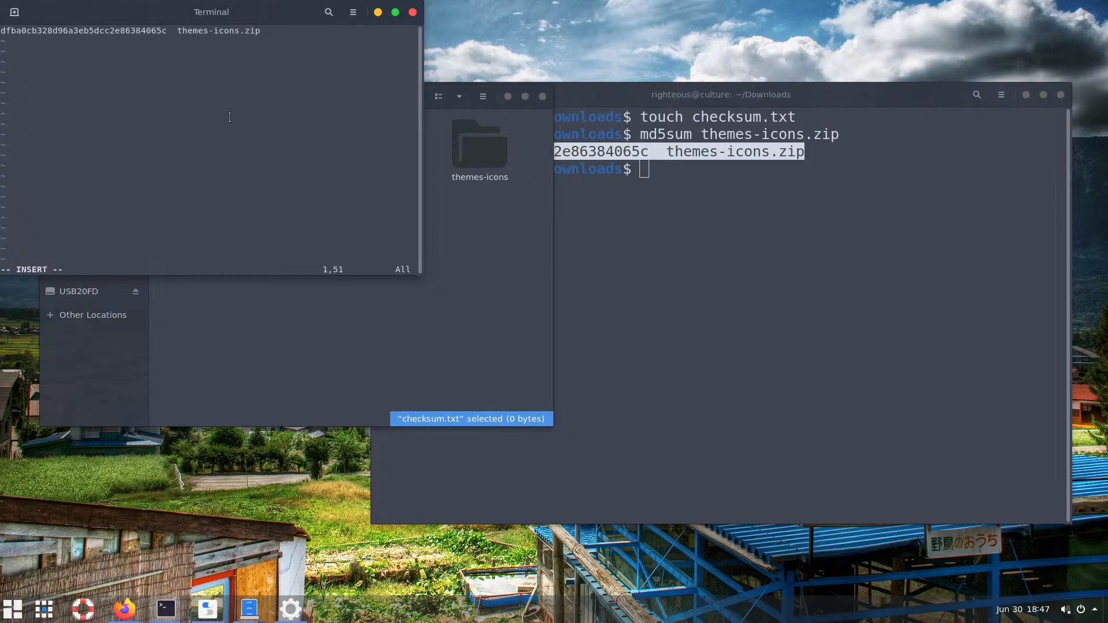
{"action": "key", "text": "Escape"}
{"action": "type", "text": ":q"}
{"action": "key", "text": "BackSpace"}
{"action": "type", "text": "wq!"}
{"action": "key", "text": "Return"}
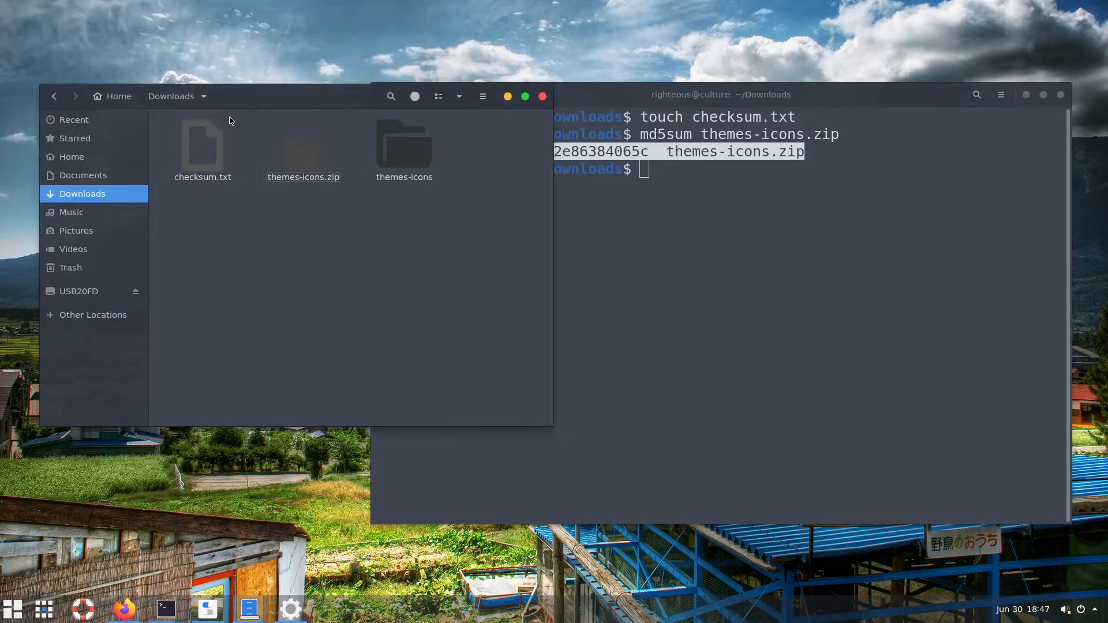
Run 'sha256sum themes-icons.zip' in the terminal
{"action": "left_click", "coordinate": [682, 208]}
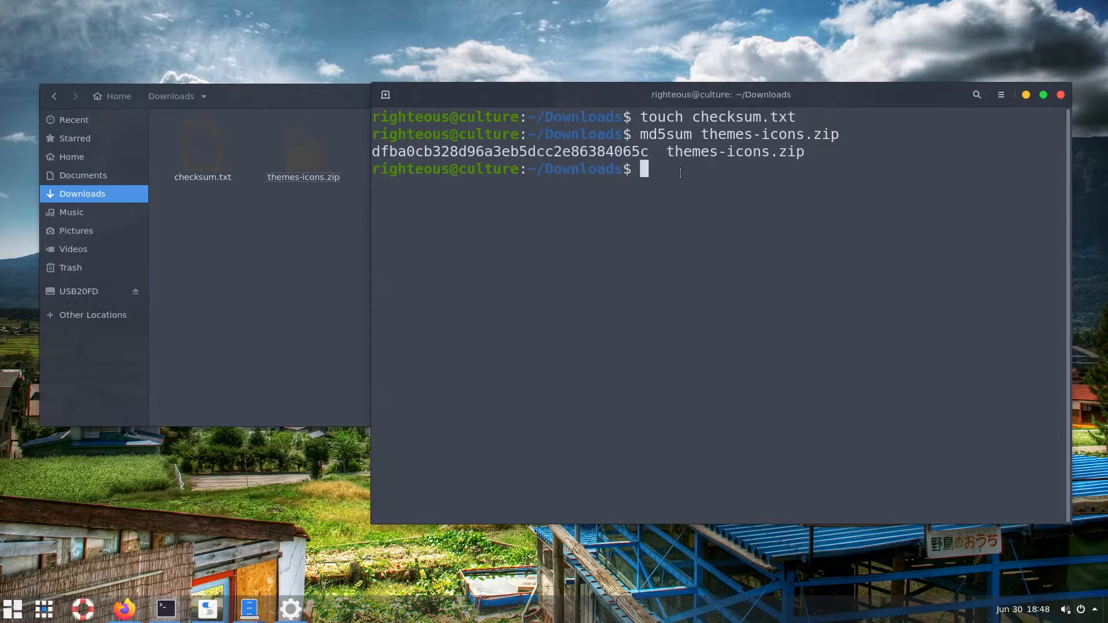
{"action": "type", "text": "m"}
{"action": "key", "text": "BackSpace"}
{"action": "type", "text": "sha256sum th"}
{"action": "key", "text": "Tab"}
{"action": "type", "text": "."}
{"action": "key", "text": "Tab"}
{"action": "key", "text": "Return"}
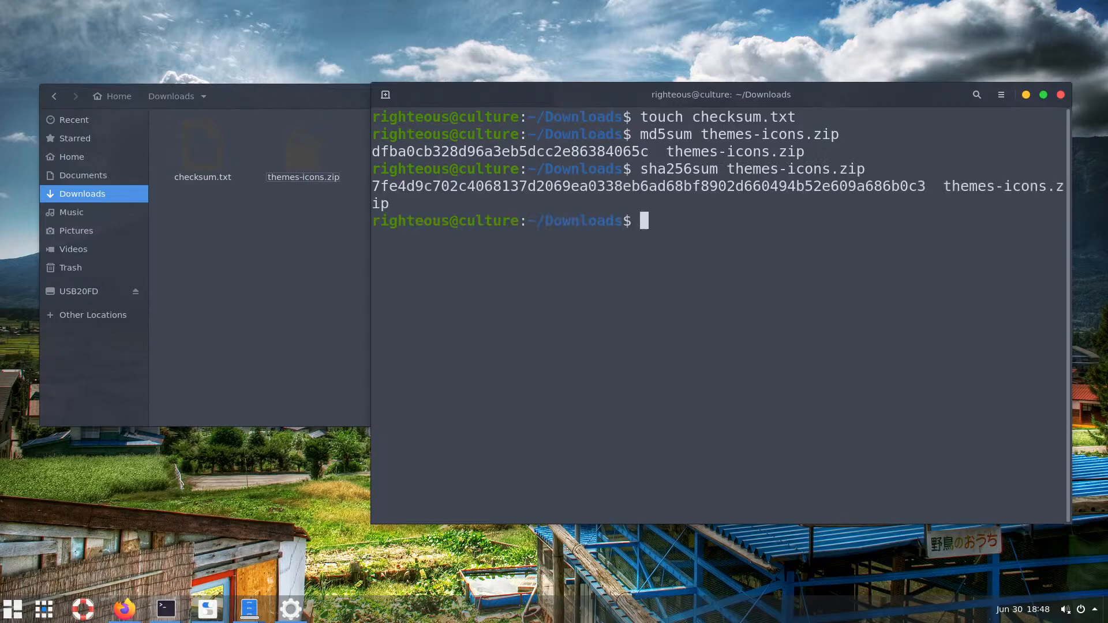
Copy the sha256sum output line
{"action": "triple_click", "coordinate": [385, 202]}
{"action": "right_click", "coordinate": [388, 191]}
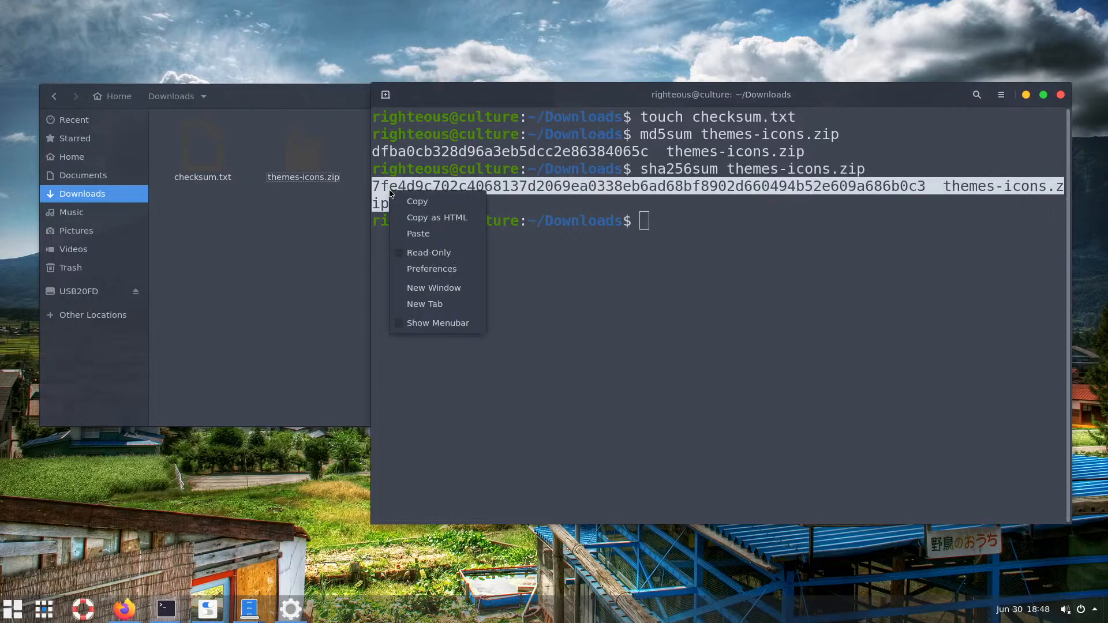
{"action": "left_click", "coordinate": [414, 205]}
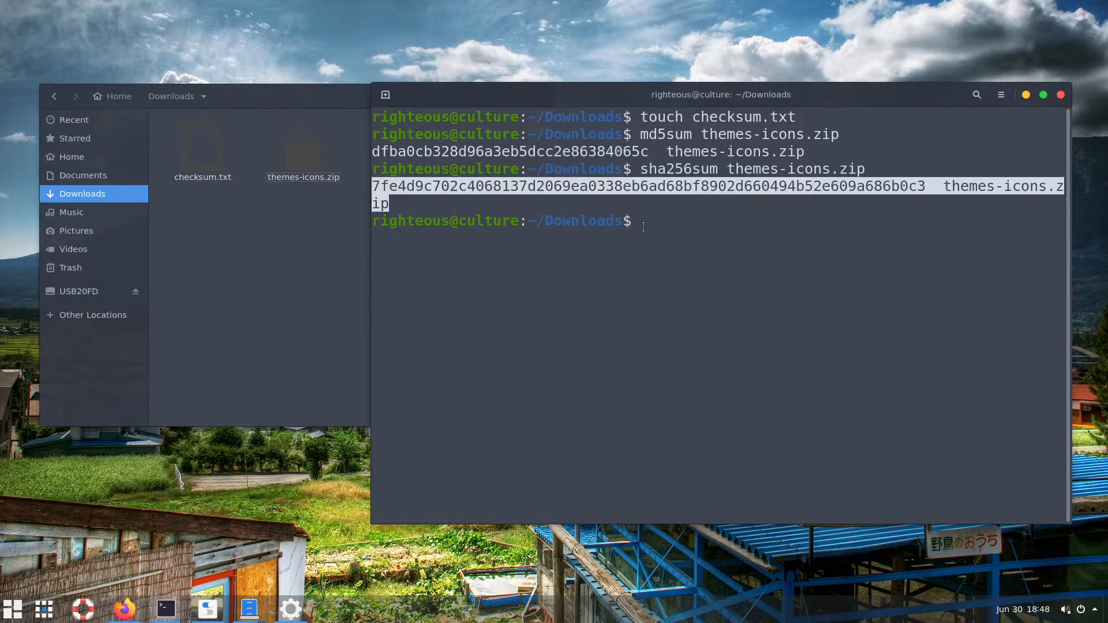
{"action": "left_click", "coordinate": [663, 293]}
Open checksum.txt in nano
{"action": "type", "text": "nano"}
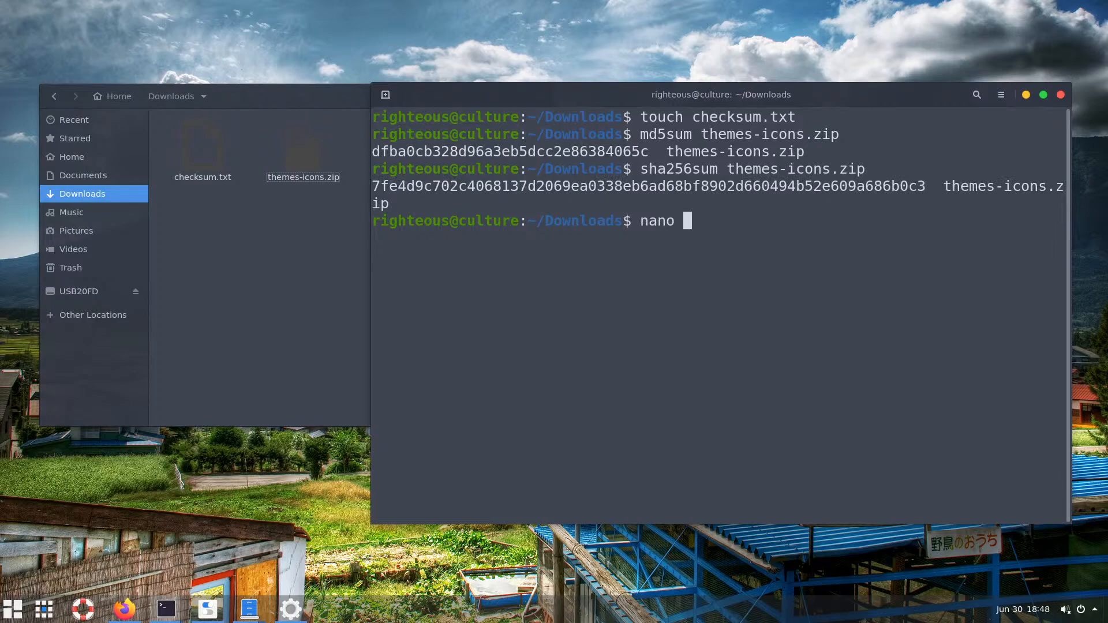
{"action": "key", "text": "Return"}
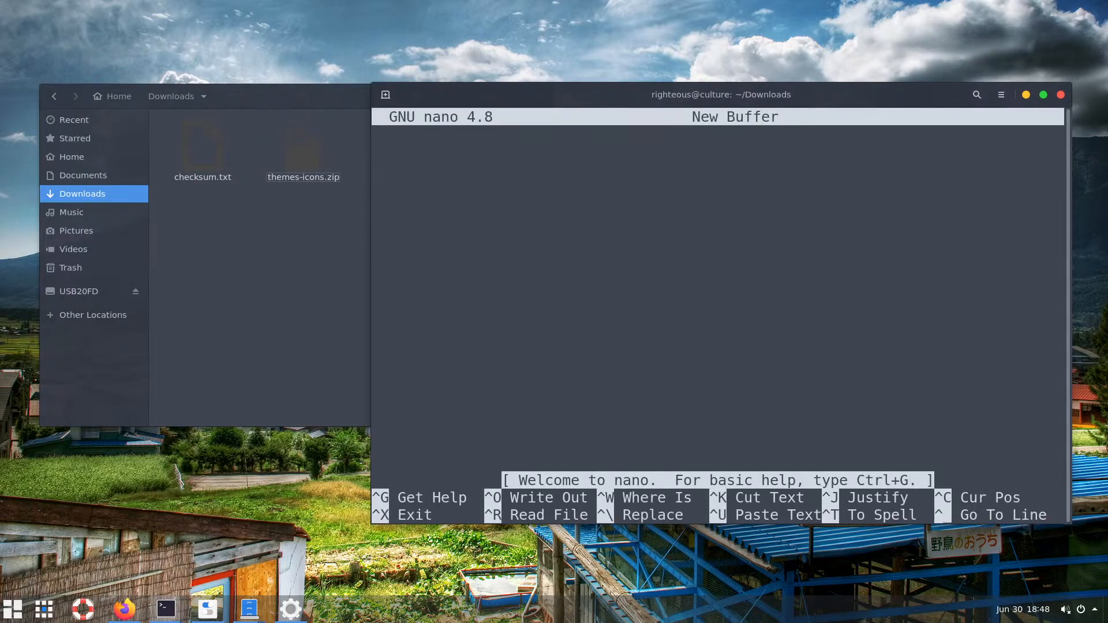
{"action": "key", "text": "ctrl+x"}
{"action": "type", "text": "nano "}
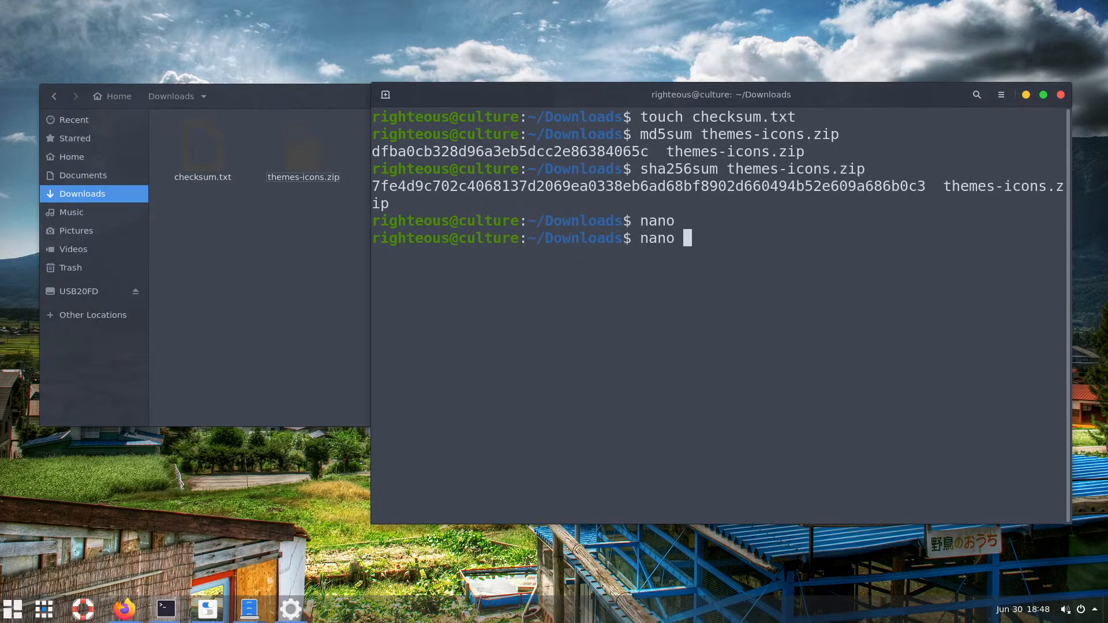
{"action": "type", "text": "checksum.txt"}
{"action": "key", "text": "Return"}
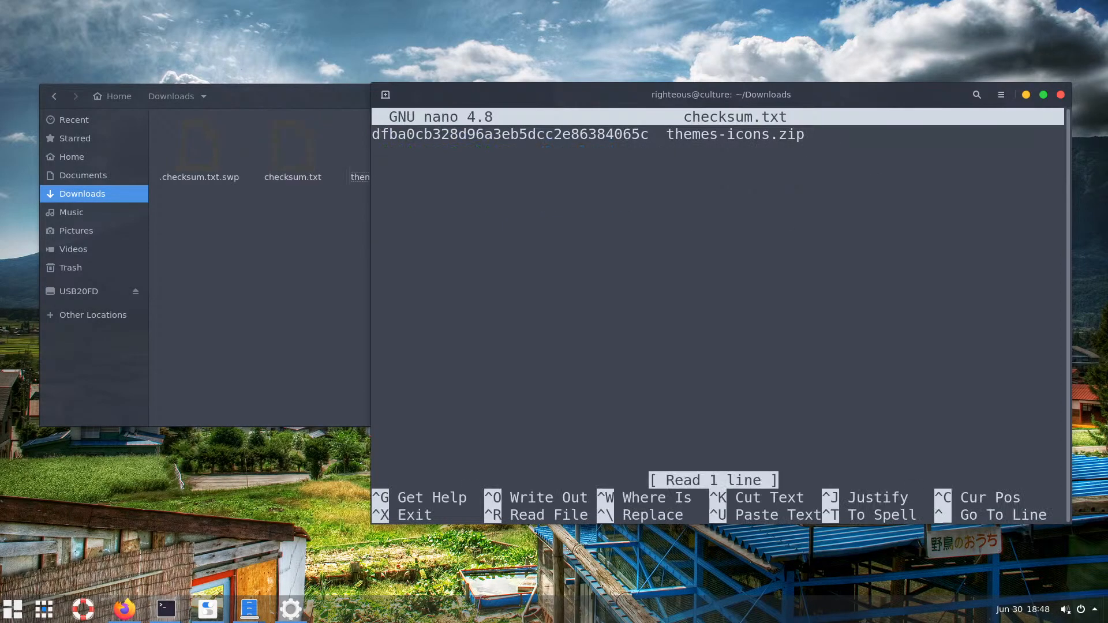
Add draft labels: an md5 label before the hash and a sha256 label on line 2
{"action": "key", "text": "Down"}
{"action": "key", "text": "Up"}
{"action": "key", "text": "Left"}
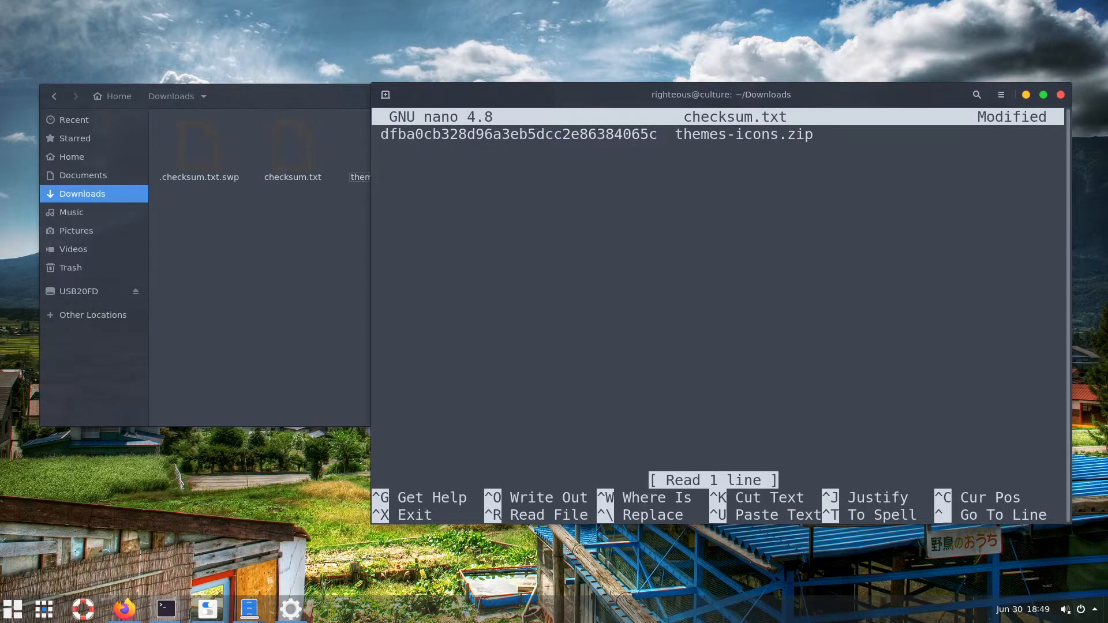
{"action": "type", "text": "md "}
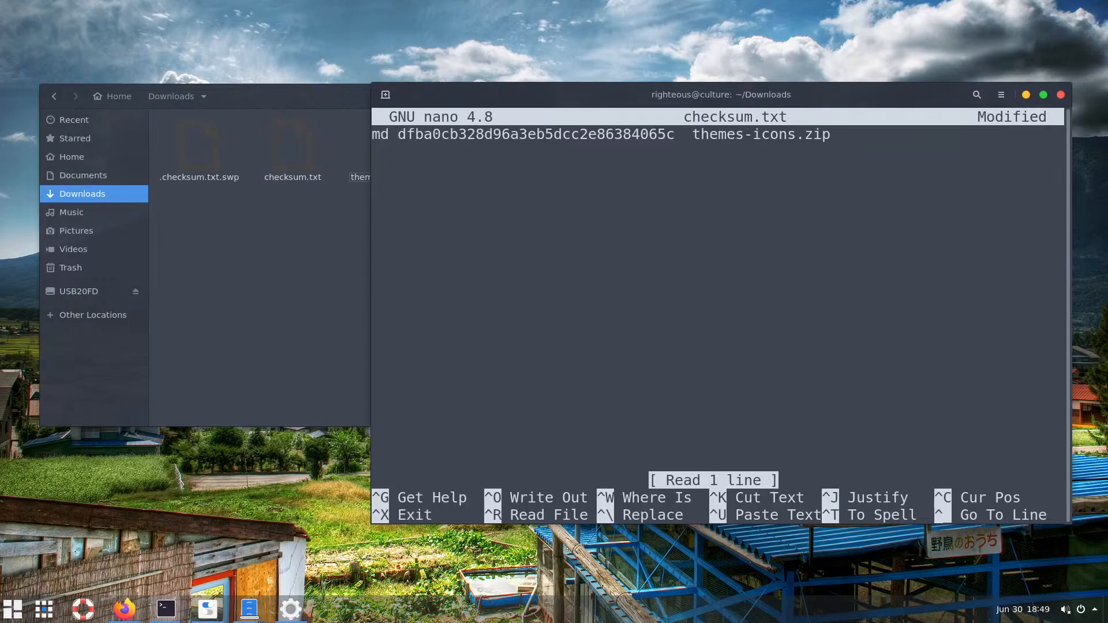
{"action": "type", "text": "5"}
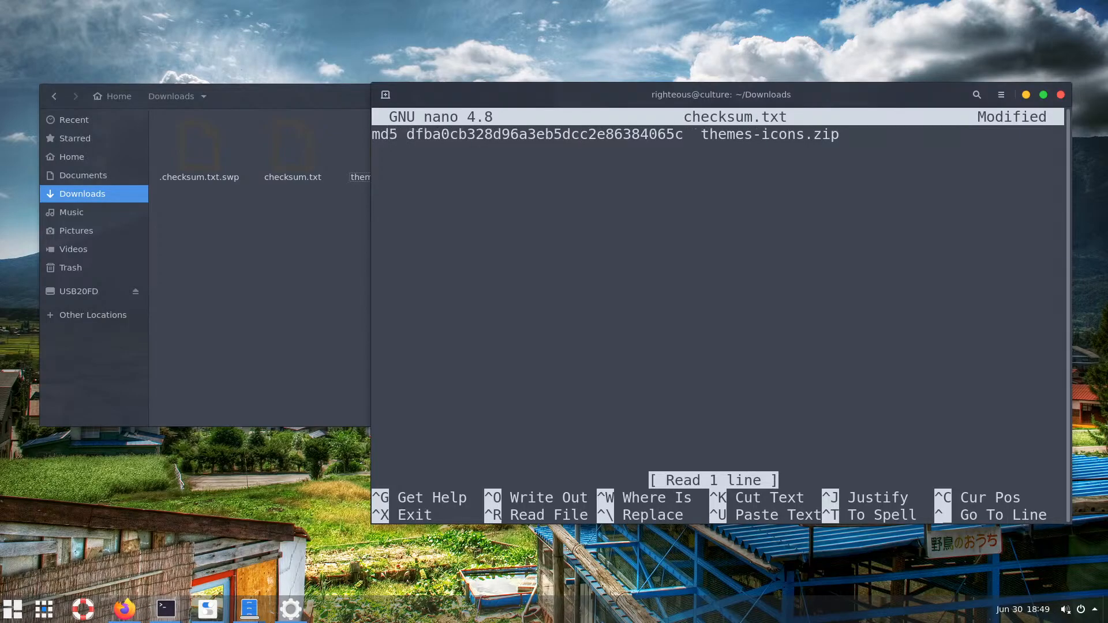
{"action": "type", "text": "-che"}
{"action": "type", "text": "ck"}
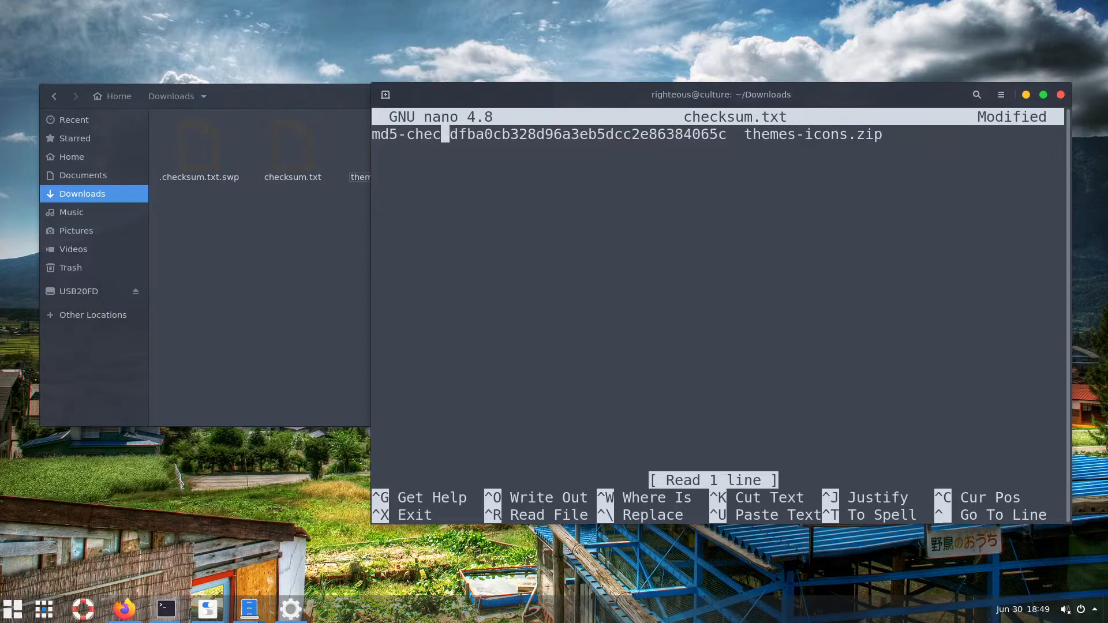
{"action": "type", "text": "sum"}
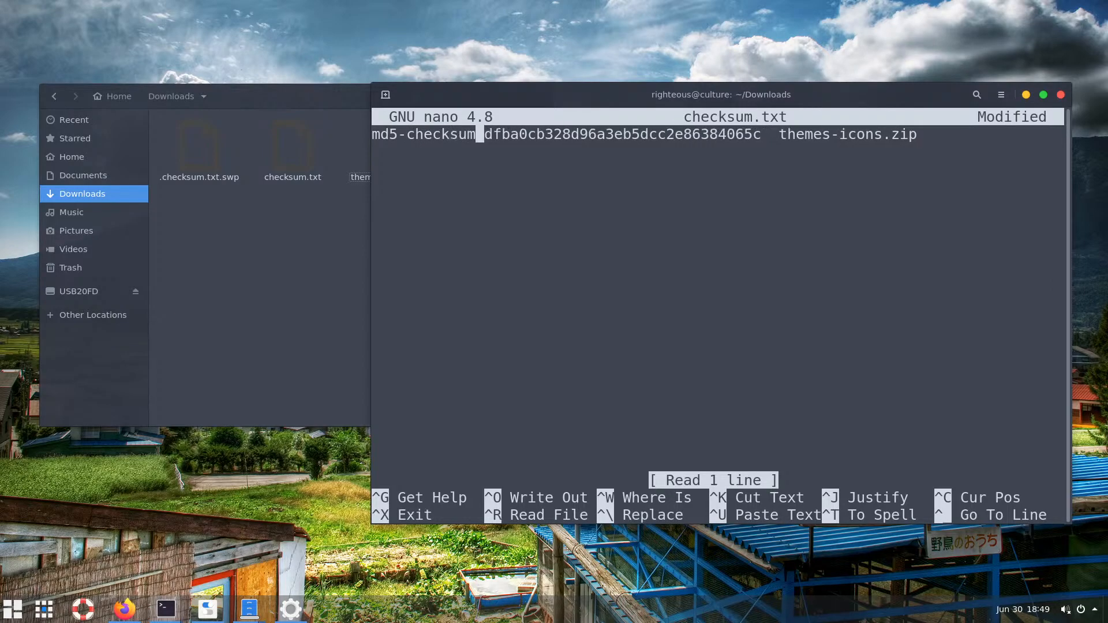
{"action": "key", "text": "Down"}
{"action": "type", "text": "sha256"}
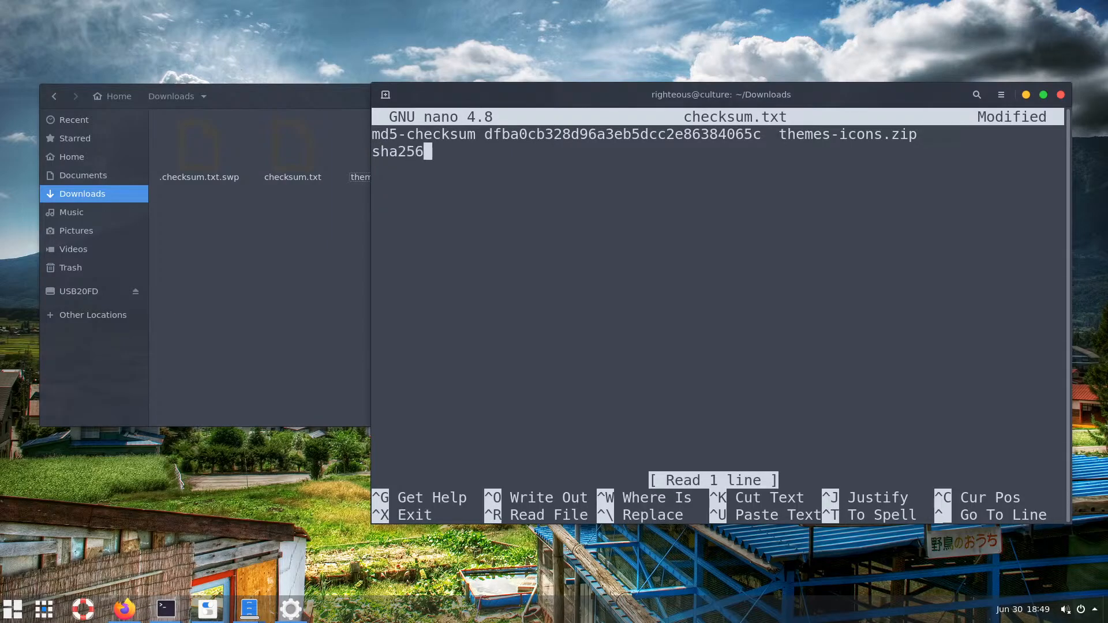
{"action": "type", "text": "-chec"}
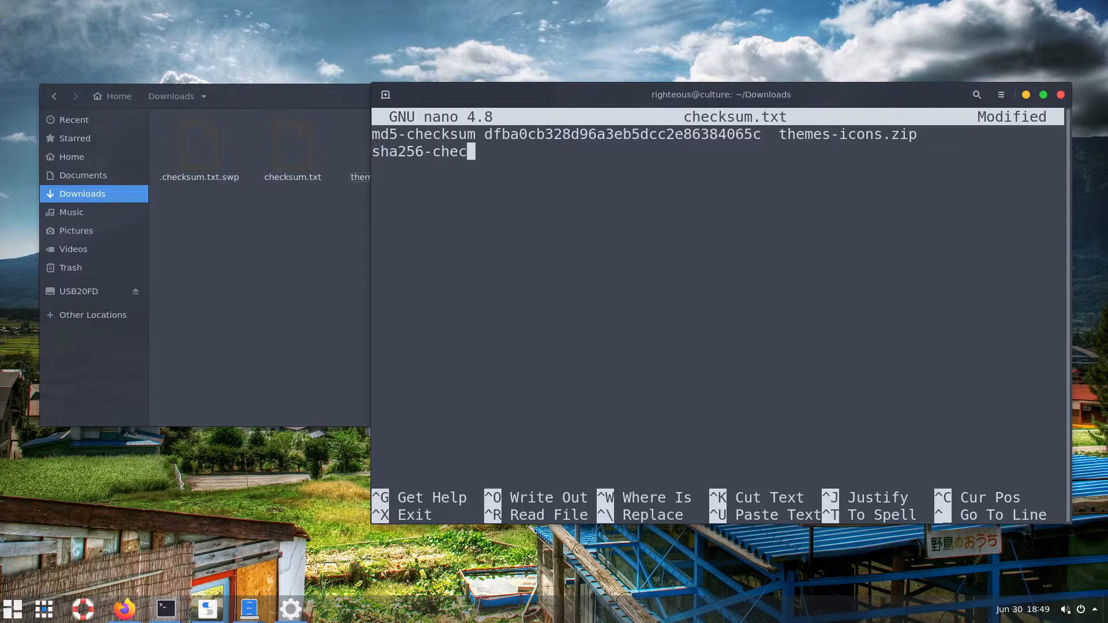
{"action": "type", "text": "k"}
{"action": "key", "text": "Left"}
{"action": "key", "text": "Left"}
{"action": "key", "text": "Left"}
{"action": "key", "text": "Left"}
{"action": "key", "text": "Left"}
{"action": "key", "text": "Left"}
{"action": "type", "text": "sum"}
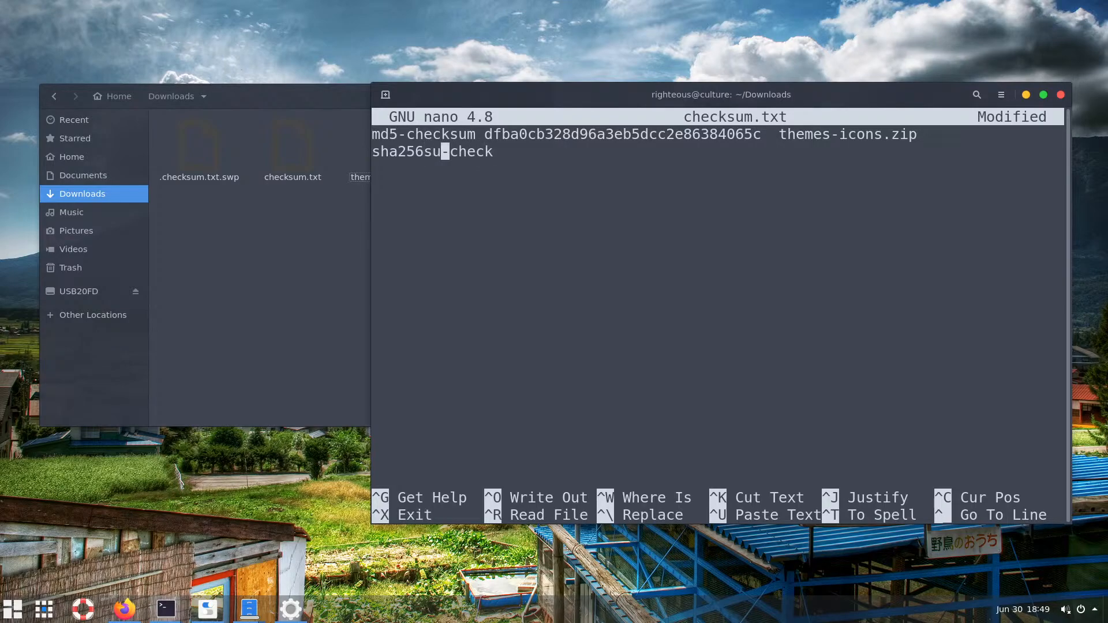
{"action": "key", "text": "Up"}
{"action": "key", "text": "Right"}
{"action": "key", "text": "Right"}
{"action": "key", "text": "Right"}
{"action": "key", "text": "BackSpace"}
{"action": "key", "text": "BackSpace"}
{"action": "key", "text": "Left"}
{"action": "key", "text": "Left"}
{"action": "key", "text": "Left"}
{"action": "key", "text": "Left"}
{"action": "key", "text": "Left"}
{"action": "key", "text": "Left"}
{"action": "key", "text": "Left"}
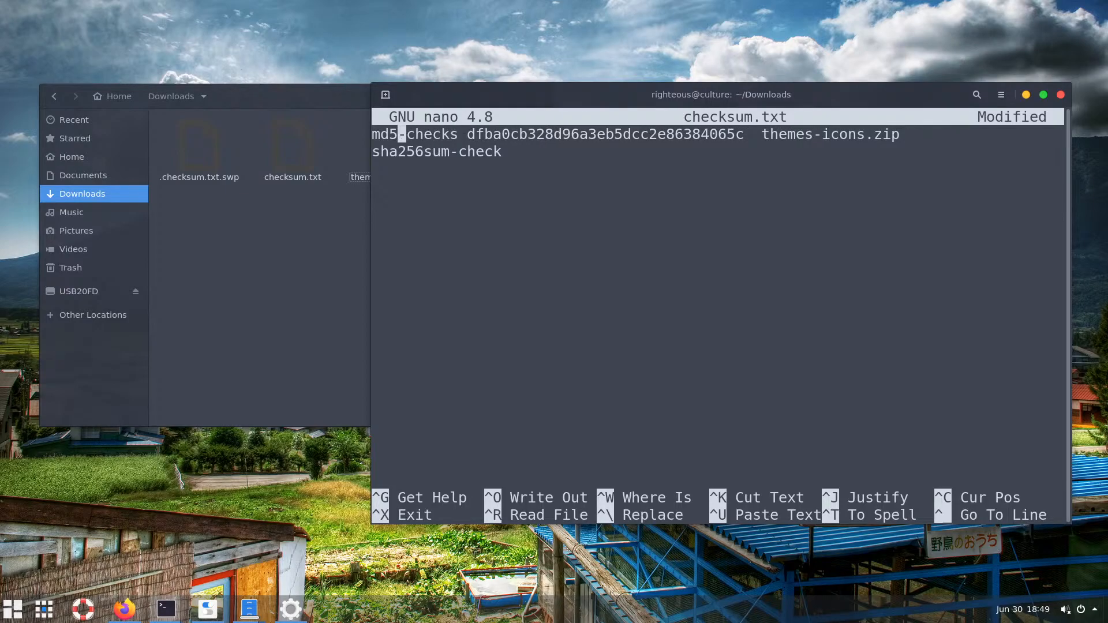
{"action": "type", "text": "sum"}
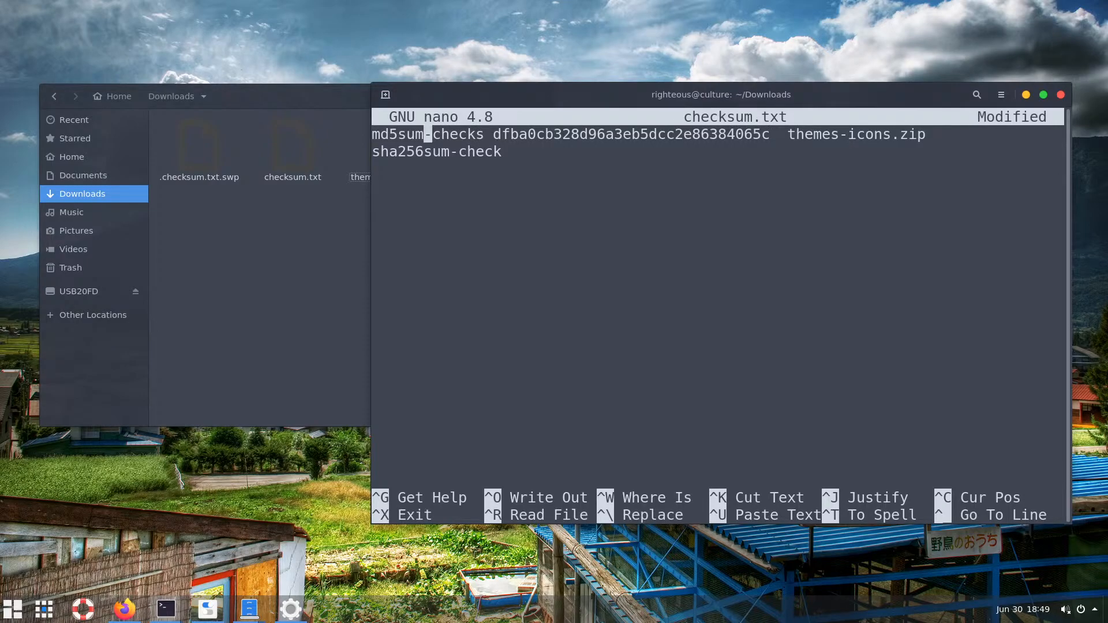
Paste the copied sha256 hash after the sha256 label
{"action": "key", "text": "Down"}
{"action": "key", "text": "Right"}
{"action": "key", "text": "Right"}
{"action": "key", "text": "Right"}
{"action": "key", "text": "Right"}
{"action": "key", "text": "Right"}
{"action": "key", "text": "Down"}
{"action": "key", "text": "Left"}
{"action": "right_click", "coordinate": [568, 209]}
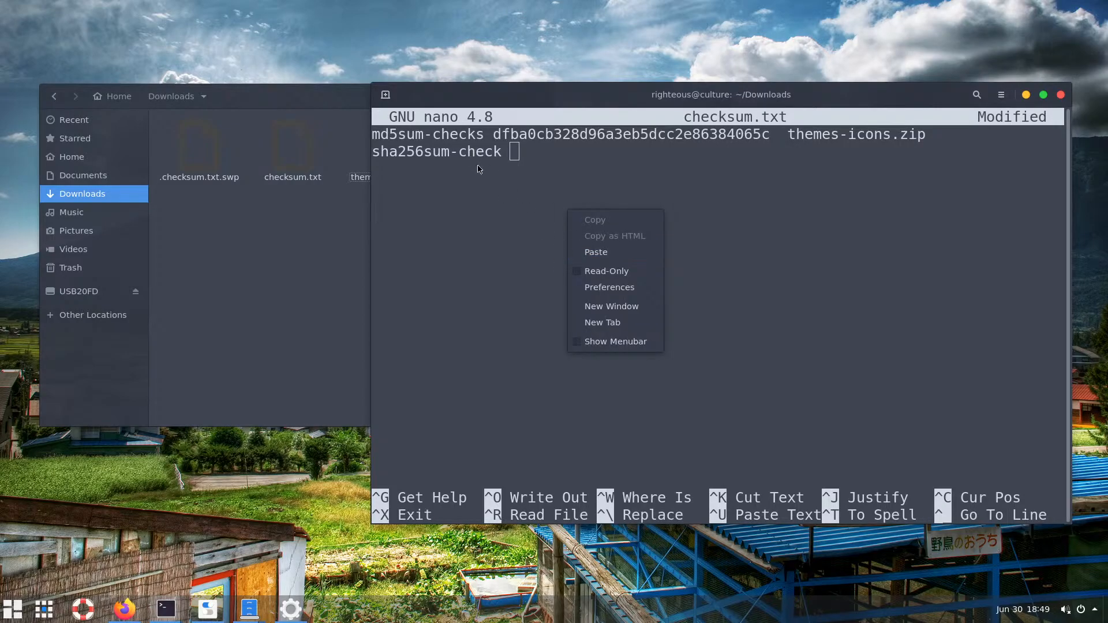
{"action": "left_click", "coordinate": [589, 252]}
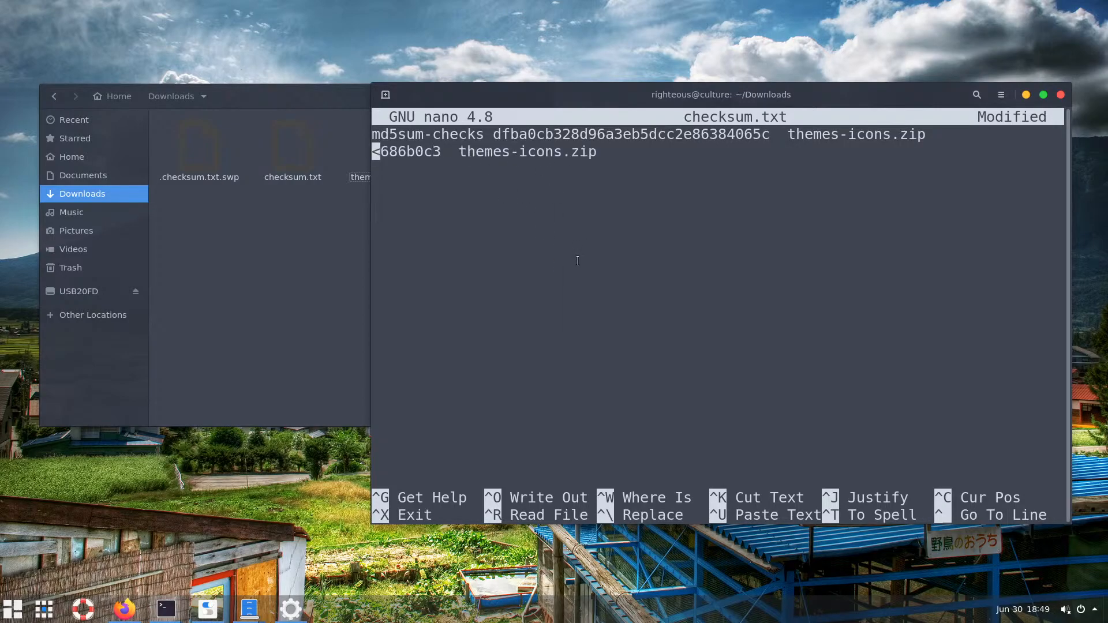
Relabel the first line as 'Check md5sum:'
{"action": "key", "text": "Home"}
{"action": "key", "text": "Left"}
{"action": "key", "text": "Left"}
{"action": "key", "text": "Left"}
{"action": "key", "text": "Left"}
{"action": "key", "text": "Left"}
{"action": "key", "text": "Left"}
{"action": "key", "text": "Left"}
{"action": "key", "text": "Left"}
{"action": "key", "text": "Left"}
{"action": "key", "text": "Left"}
{"action": "key", "text": "Left"}
{"action": "key", "text": "Left"}
{"action": "key", "text": "Left"}
{"action": "key", "text": "Left"}
{"action": "key", "text": "Left"}
{"action": "key", "text": "Left"}
{"action": "key", "text": "Left"}
{"action": "key", "text": "Left"}
{"action": "key", "text": "Left"}
{"action": "key", "text": "Left"}
{"action": "key", "text": "Left"}
{"action": "key", "text": "Left"}
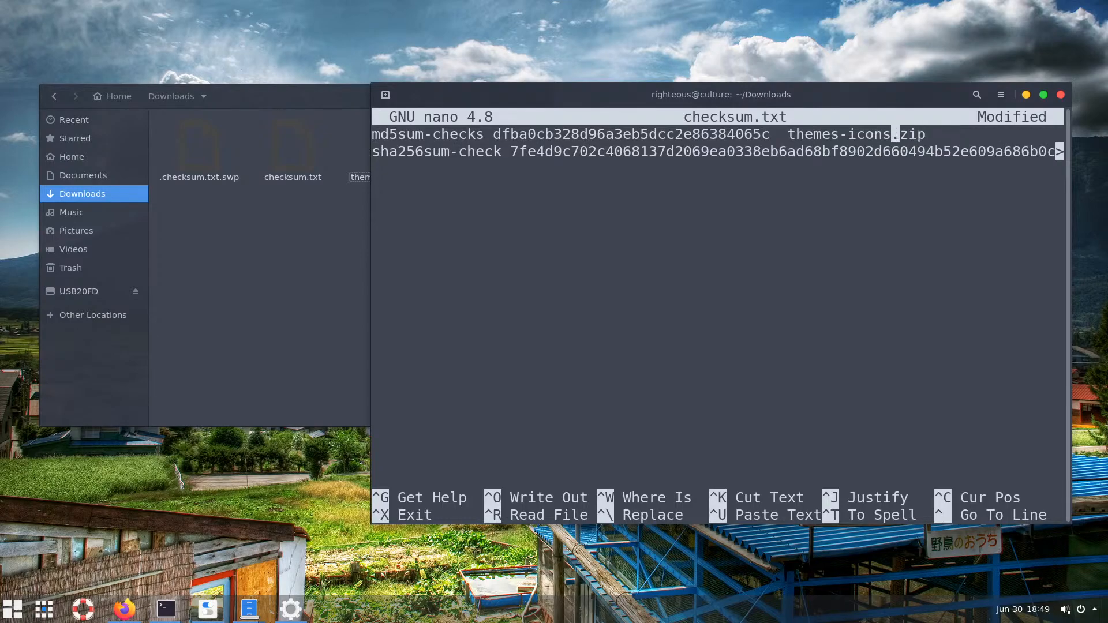
{"action": "key", "text": "Left"}
{"action": "key", "text": "Left"}
{"action": "key", "text": "Left"}
{"action": "key", "text": "Left"}
{"action": "key", "text": "Left"}
{"action": "key", "text": "Left"}
{"action": "key", "text": "BackSpace"}
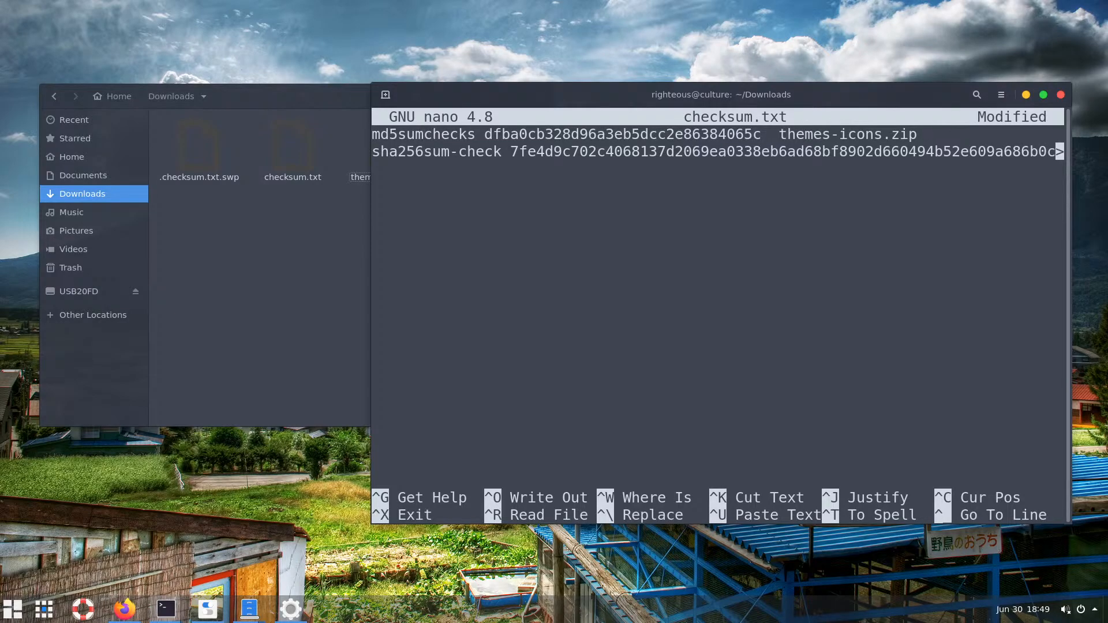
{"action": "key", "text": "Delete"}
{"action": "key", "text": "Delete"}
{"action": "key", "text": "Delete"}
{"action": "key", "text": "Delete"}
{"action": "key", "text": "Delete"}
{"action": "key", "text": "Delete"}
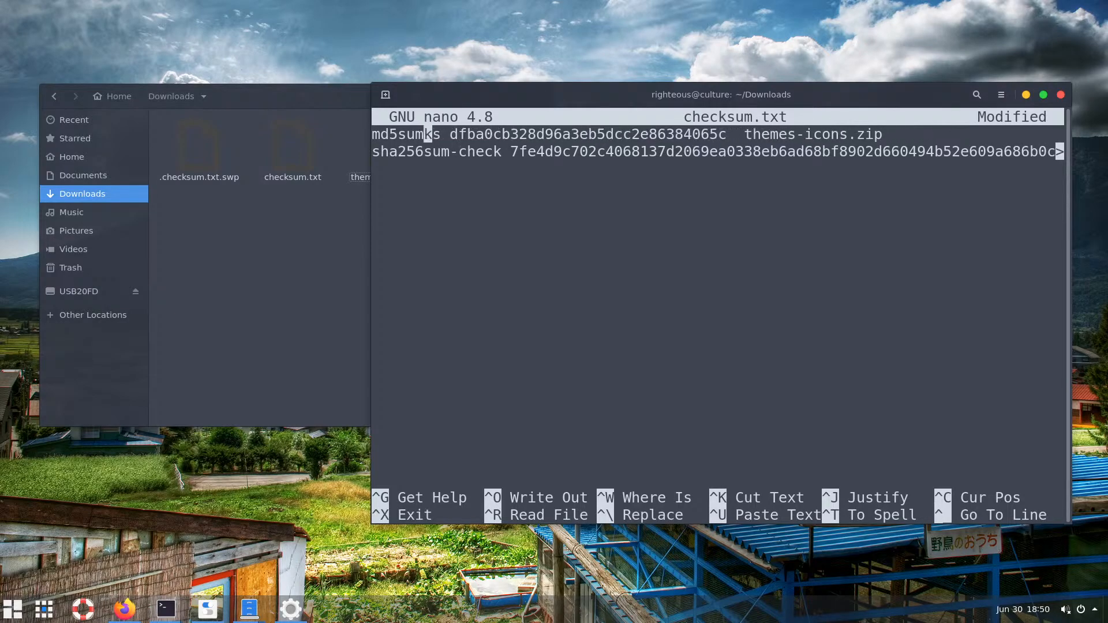
{"action": "type", "text": ":"}
{"action": "key", "text": "Left"}
{"action": "key", "text": "Left"}
{"action": "key", "text": "Left"}
{"action": "key", "text": "Left"}
{"action": "key", "text": "Left"}
{"action": "key", "text": "Left"}
{"action": "key", "text": "Left"}
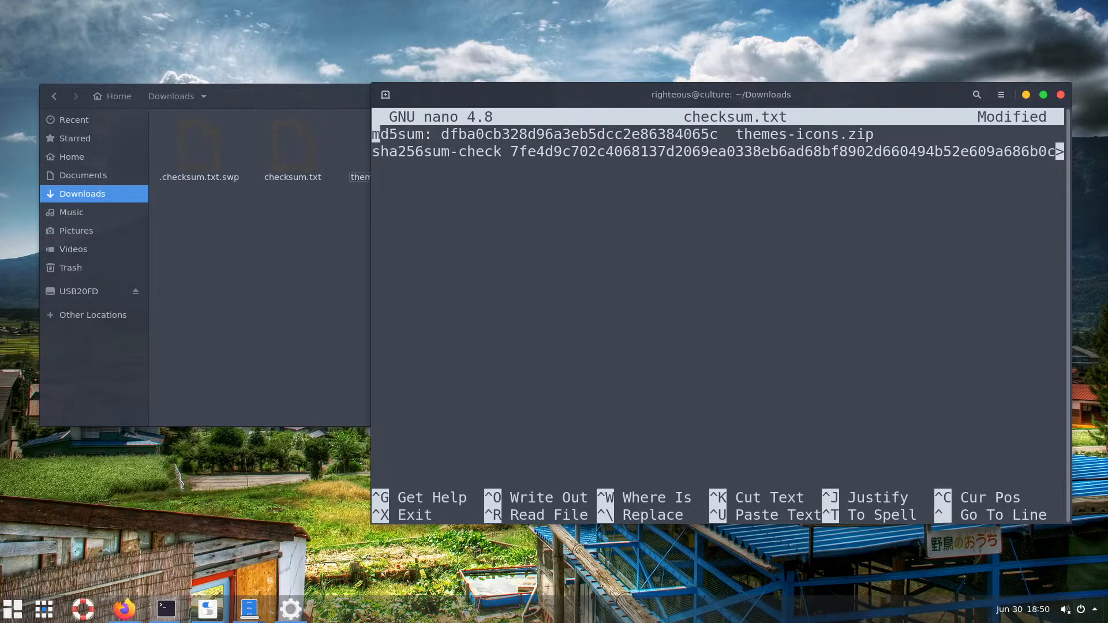
{"action": "type", "text": "Ch"}
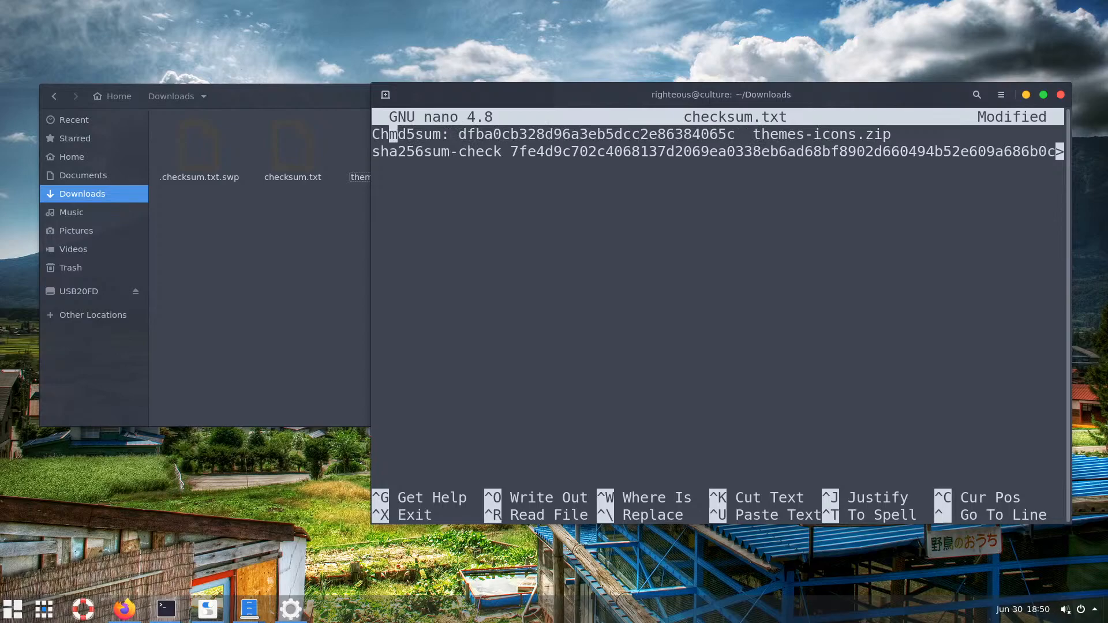
{"action": "type", "text": "ce"}
{"action": "key", "text": "BackSpace"}
{"action": "key", "text": "BackSpace"}
{"action": "type", "text": "eck"}
Relabel the second line as 'Check sha256sum:' and save checksum.txt
{"action": "key", "text": "Down"}
{"action": "key", "text": "Right"}
{"action": "key", "text": "Right"}
{"action": "key", "text": "Right"}
{"action": "key", "text": "Delete"}
{"action": "key", "text": "Delete"}
{"action": "key", "text": "Delete"}
{"action": "key", "text": "Delete"}
{"action": "key", "text": "Delete"}
{"action": "key", "text": "Delete"}
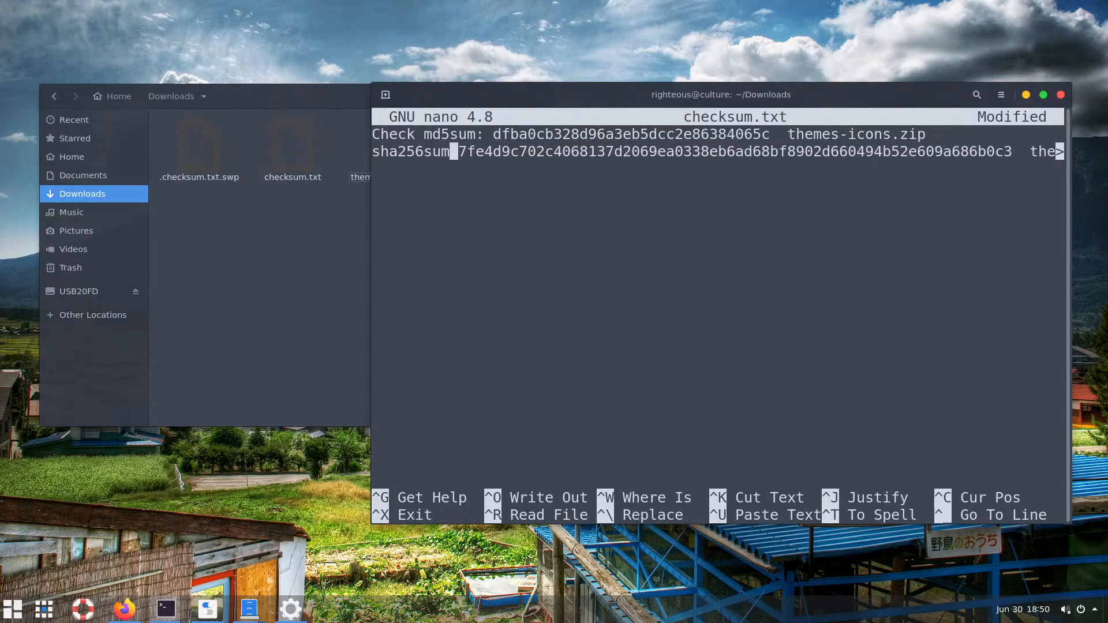
{"action": "type", "text": ":"}
{"action": "key", "text": "Left"}
{"action": "key", "text": "Left"}
{"action": "key", "text": "Left"}
{"action": "key", "text": "Left"}
{"action": "key", "text": "Left"}
{"action": "key", "text": "Left"}
{"action": "key", "text": "Left"}
{"action": "key", "text": "Left"}
{"action": "key", "text": "Left"}
{"action": "key", "text": "Left"}
{"action": "type", "text": "Ce"}
{"action": "key", "text": "BackSpace"}
{"action": "type", "text": "hec"}
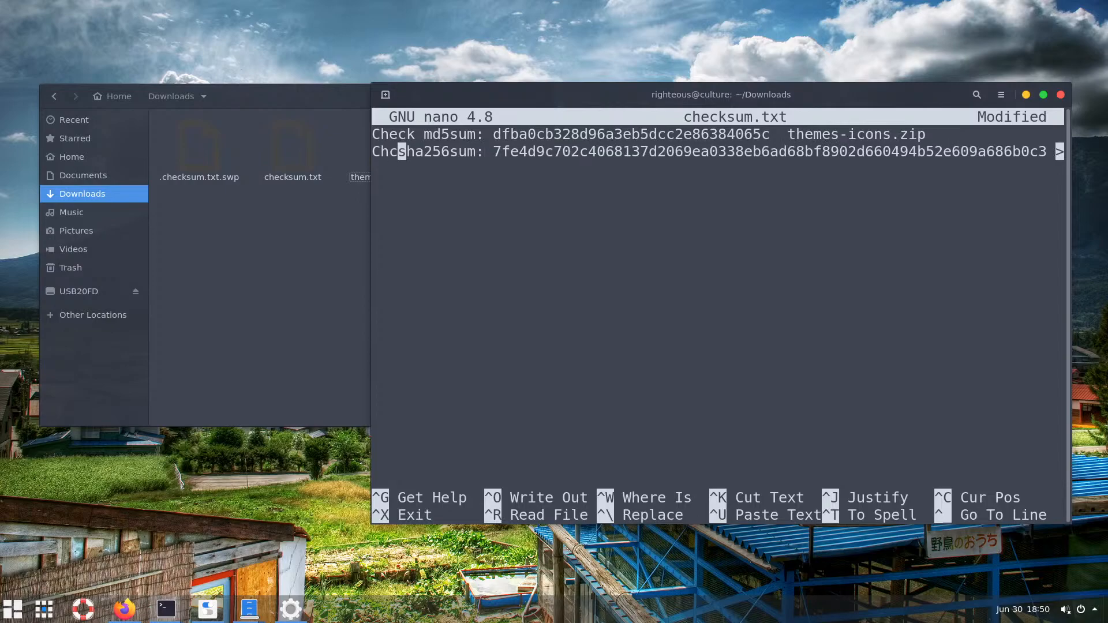
{"action": "type", "text": "k"}
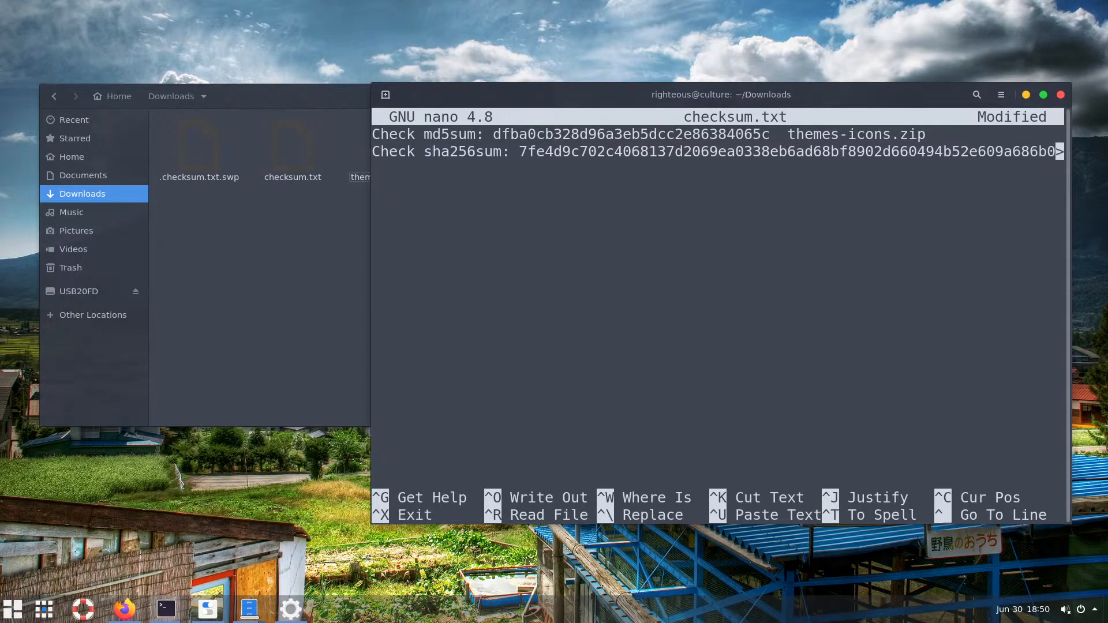
{"action": "key", "text": "ctrl+o"}
{"action": "key", "text": "Return"}
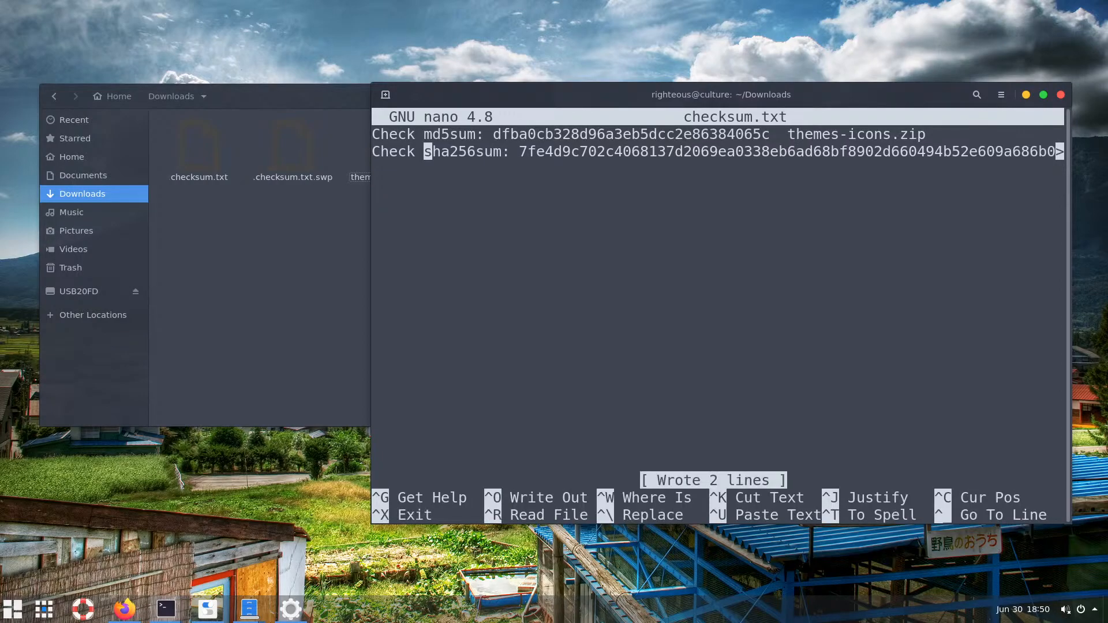
{"action": "key", "text": "ctrl+x"}
Print checksum.txt with cat in the terminal, using enlarged text
{"action": "left_click", "coordinate": [299, 232]}
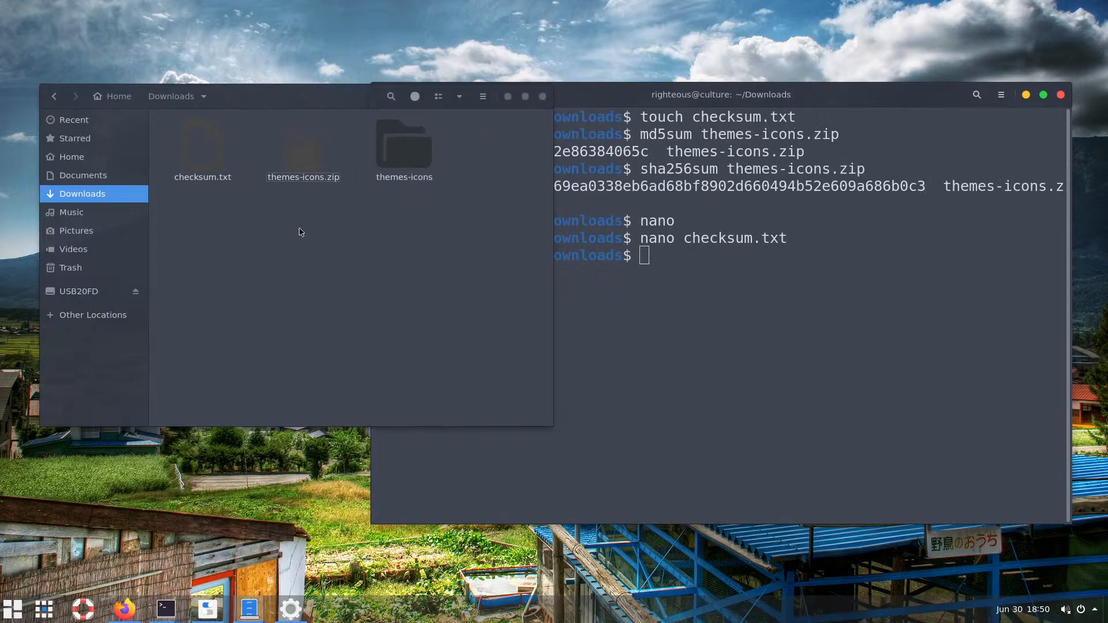
{"action": "left_click", "coordinate": [712, 279]}
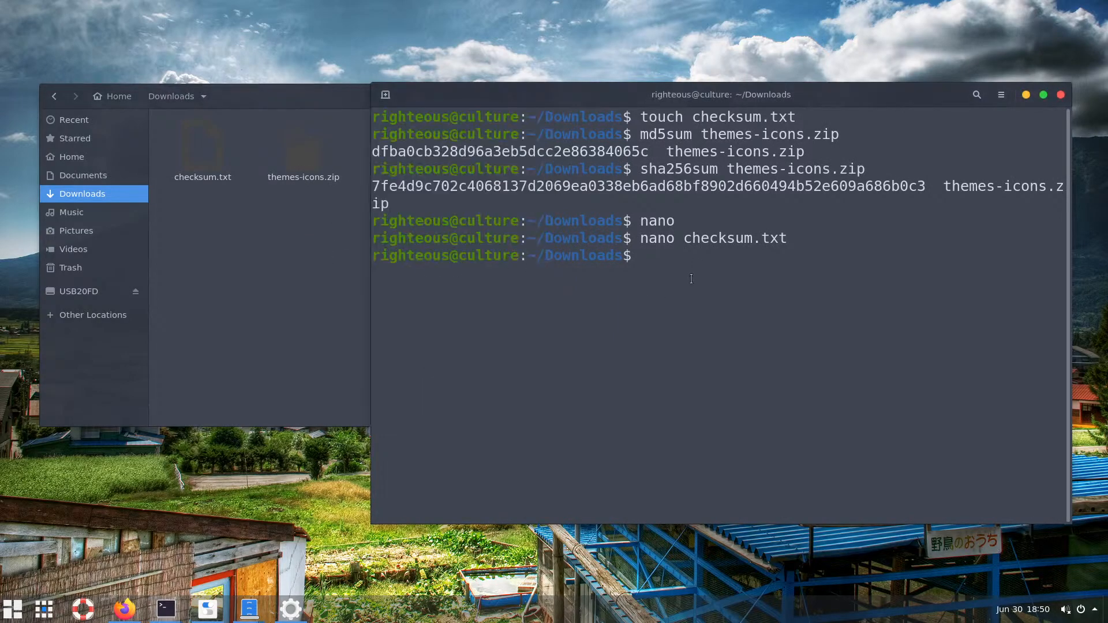
{"action": "type", "text": "cat"}
{"action": "type", "text": "ch"}
{"action": "key", "text": "Tab"}
{"action": "key", "text": "Return"}
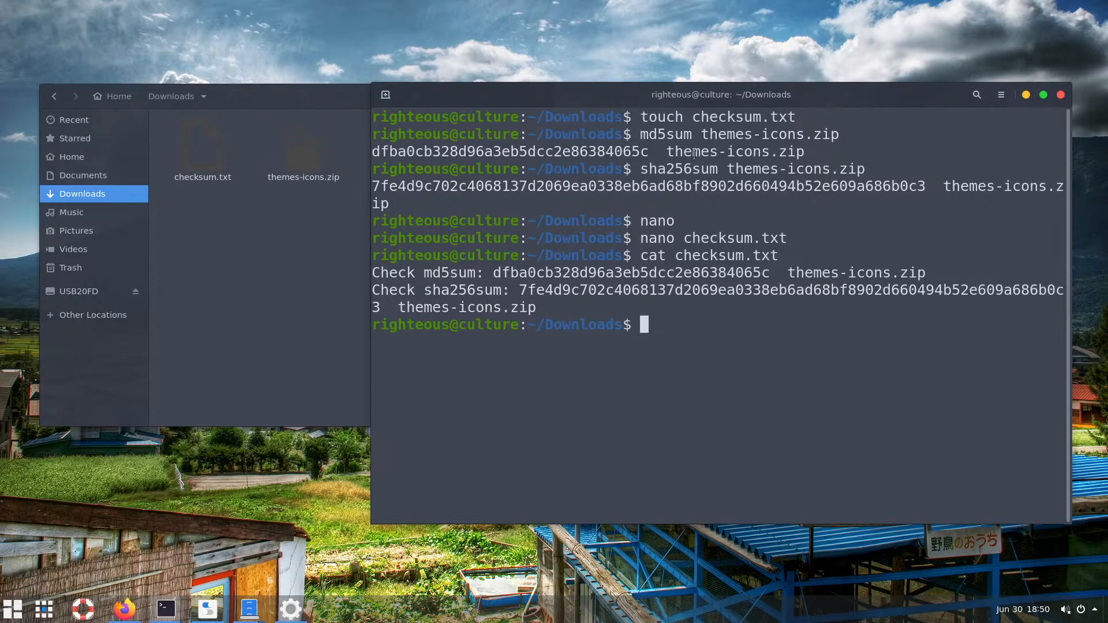
{"action": "key", "text": "ctrl+plus"}
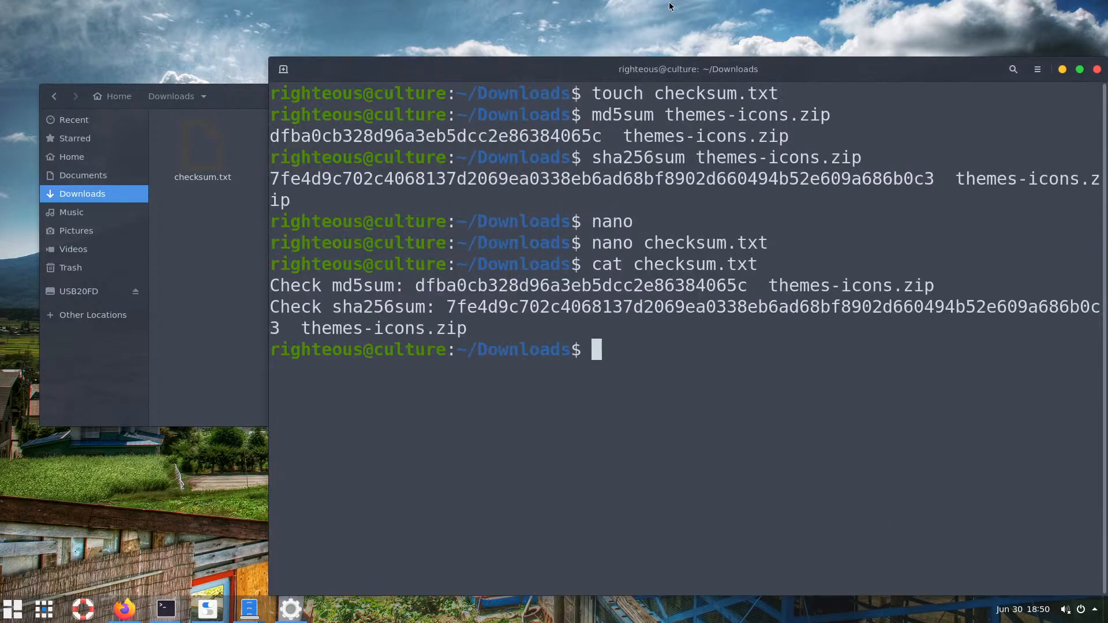
{"action": "left_click_drag", "start_coordinate": [678, 68], "coordinate": [553, 25]}
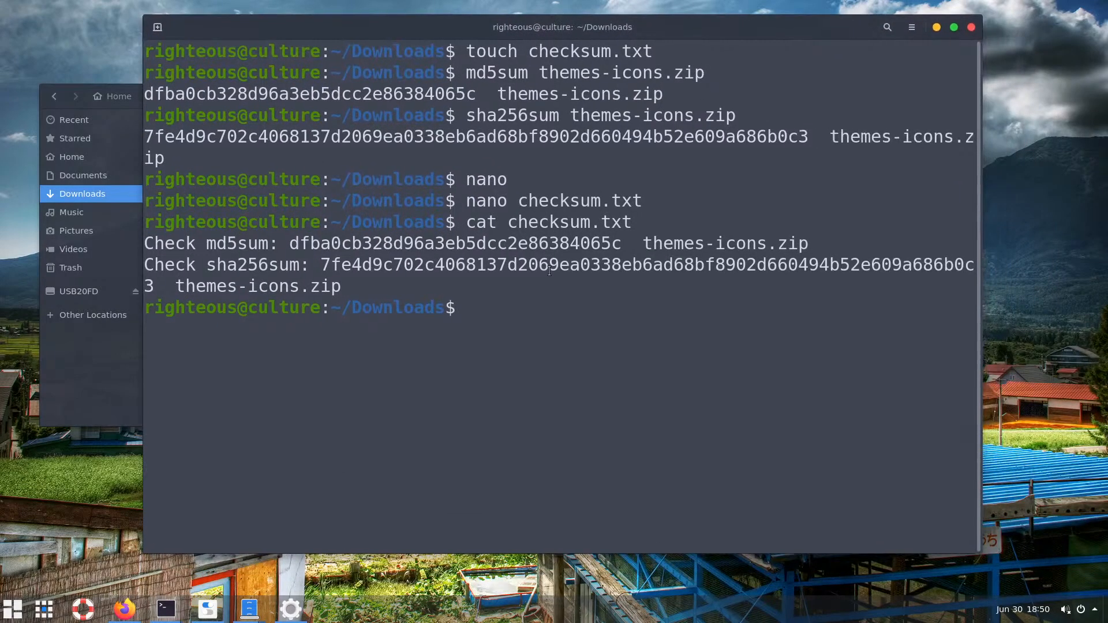
{"action": "key", "text": "Up"}
{"action": "key", "text": "Return"}
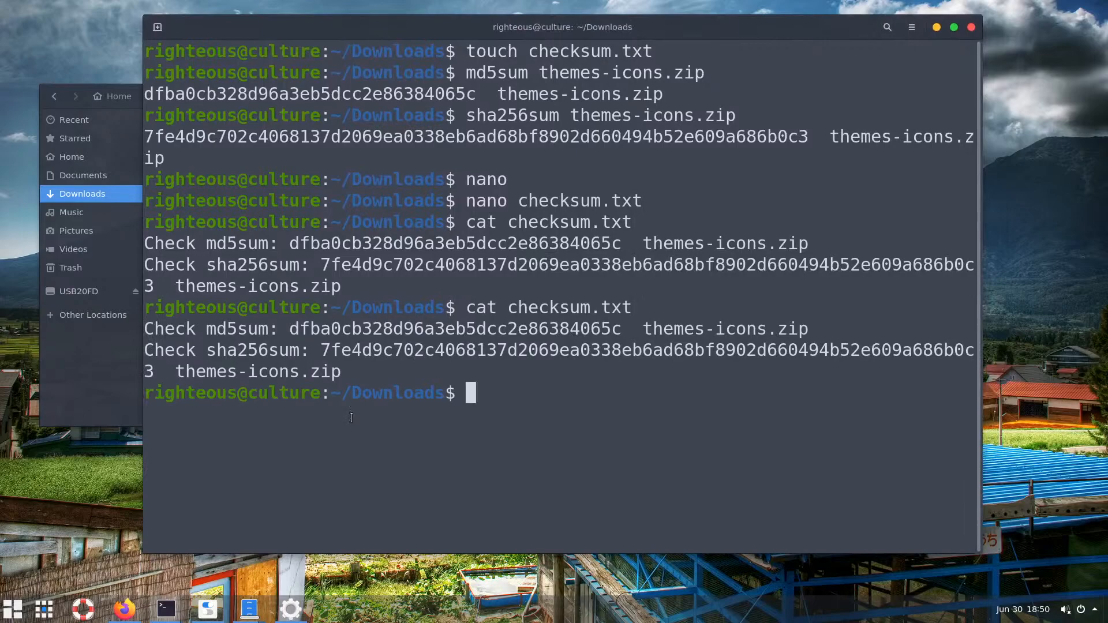
Widen the terminal, check the sha256 hash, then minimize the terminal
{"action": "left_click_drag", "start_coordinate": [987, 222], "coordinate": [1020, 221]}
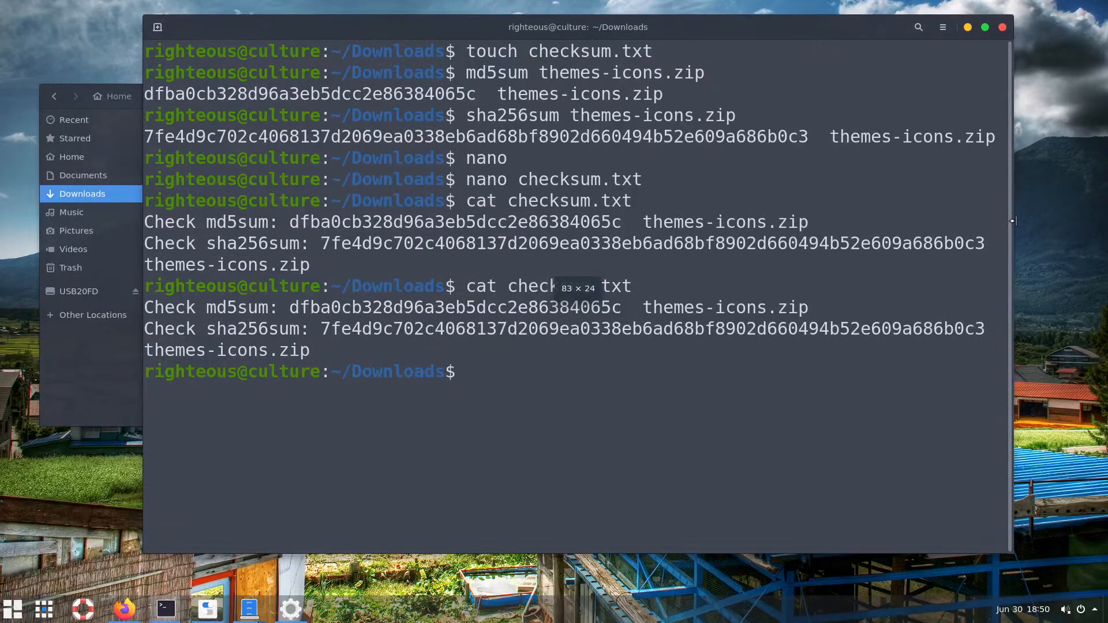
{"action": "left_click_drag", "start_coordinate": [329, 329], "coordinate": [985, 330]}
{"action": "left_click", "coordinate": [950, 349]}
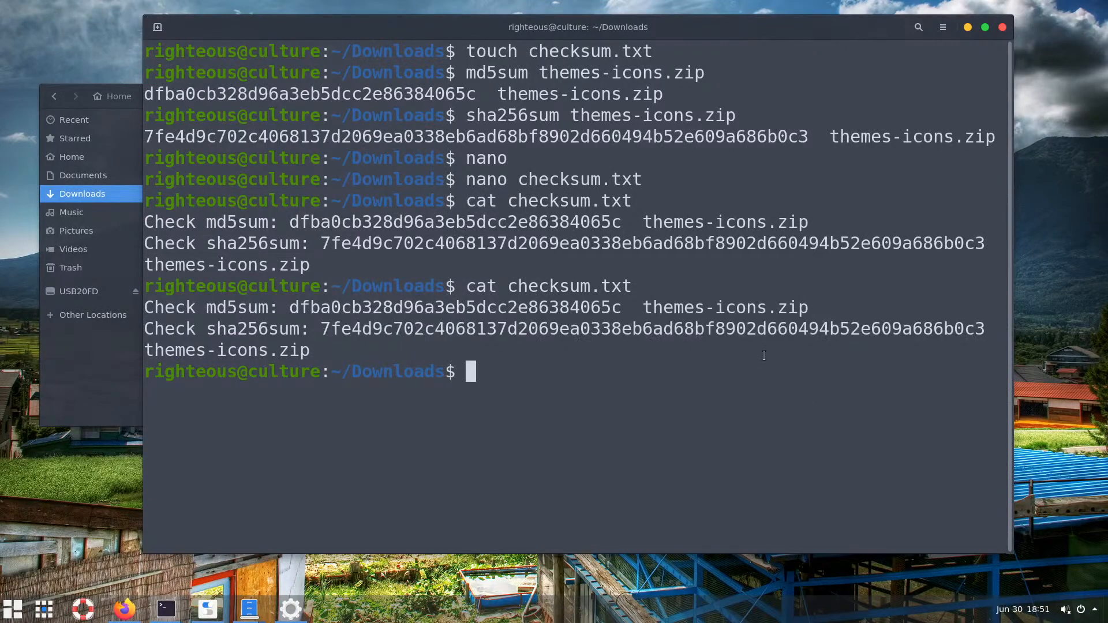
{"action": "left_click", "coordinate": [968, 29]}
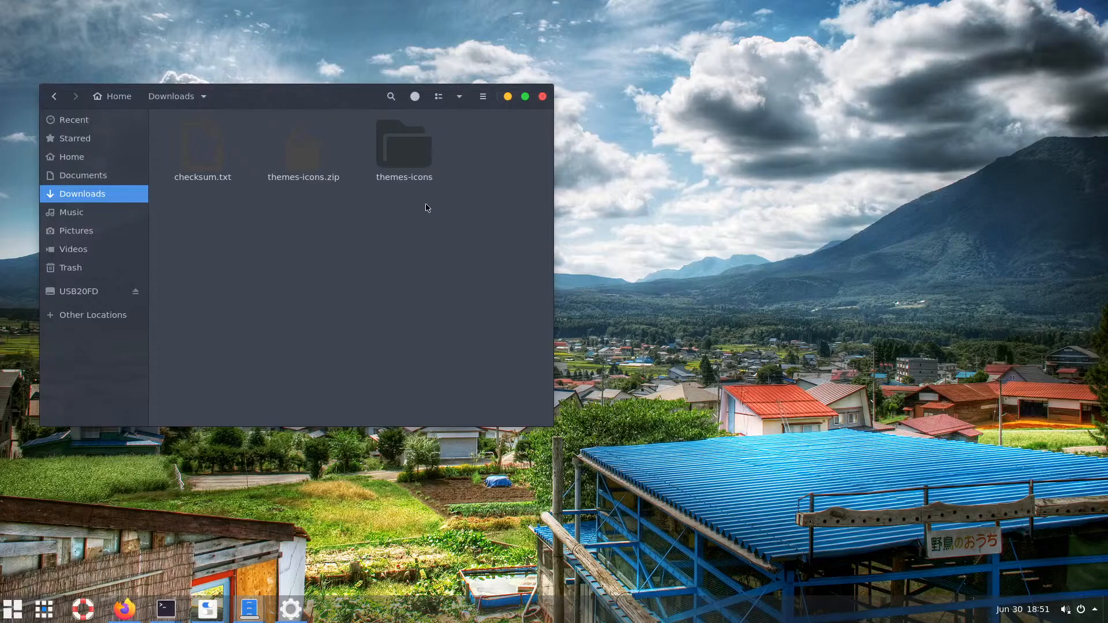
Select checksum.txt beside themes-icons.zip, open it to review both hash lines, then close it
{"action": "left_click", "coordinate": [311, 159]}
{"action": "left_click", "coordinate": [370, 215]}
{"action": "left_click_drag", "start_coordinate": [350, 213], "coordinate": [283, 169]}
{"action": "left_click", "coordinate": [305, 202]}
{"action": "left_click_drag", "start_coordinate": [322, 217], "coordinate": [215, 167]}
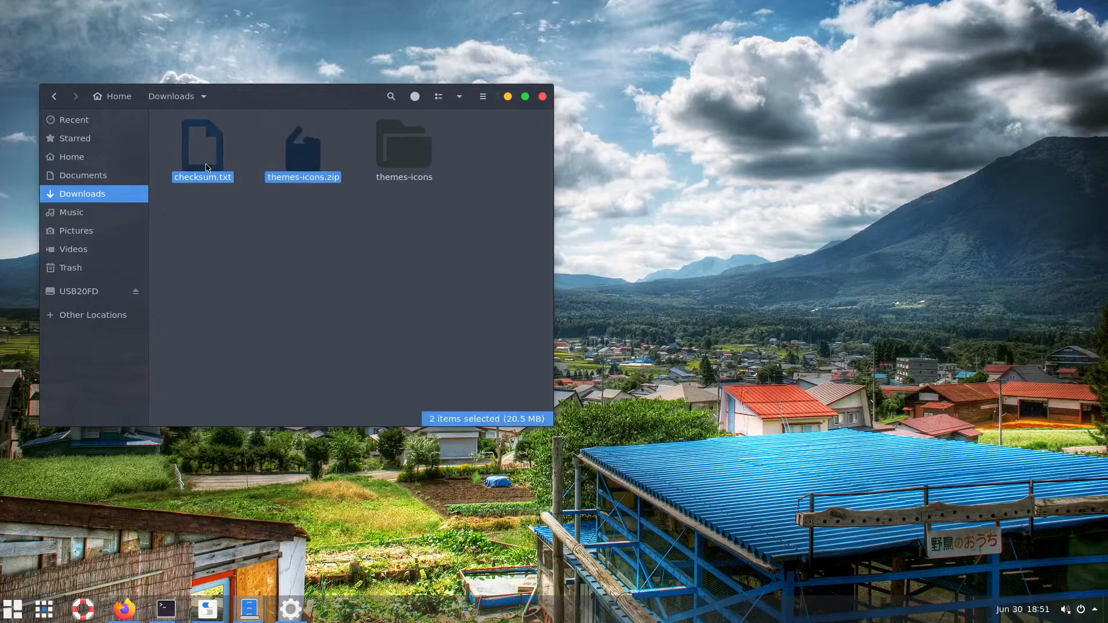
{"action": "left_click", "coordinate": [211, 164]}
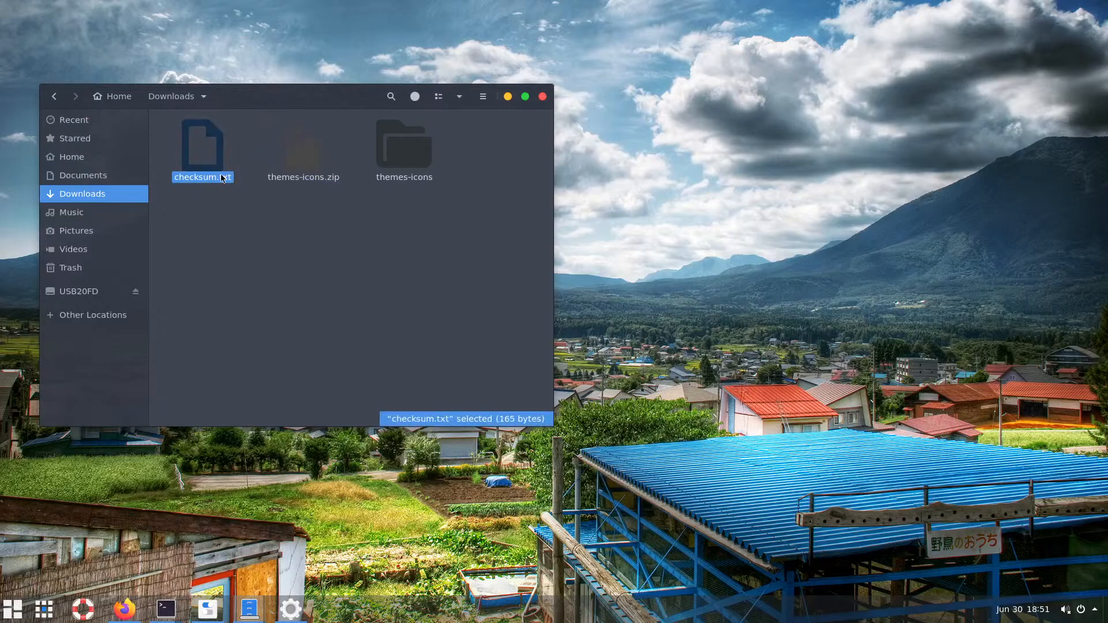
{"action": "double_click", "coordinate": [211, 162]}
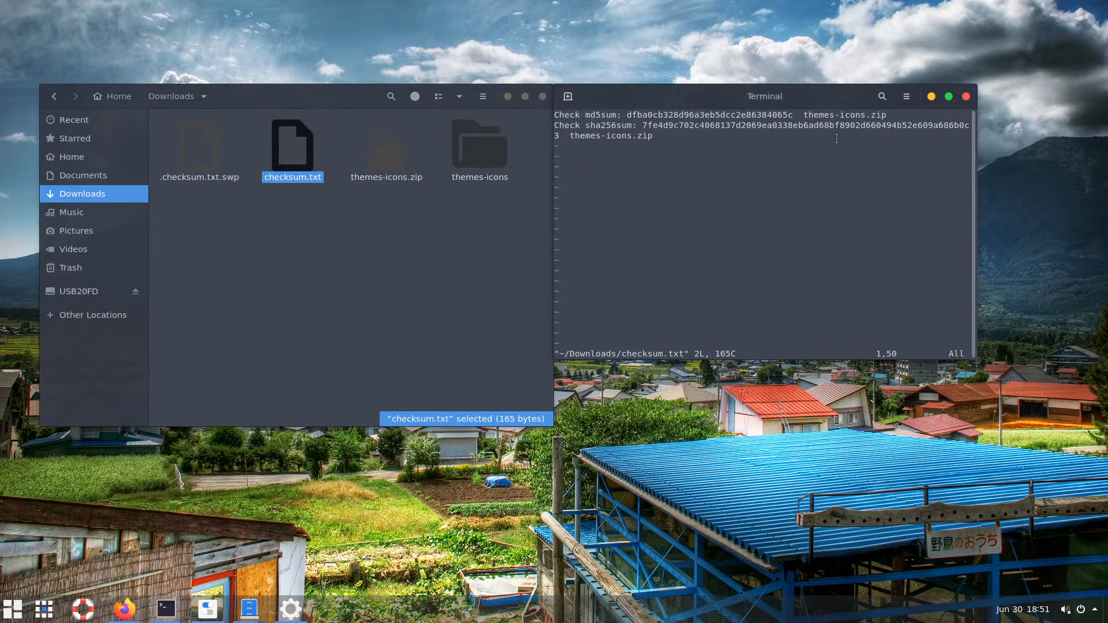
{"action": "left_click", "coordinate": [966, 99]}
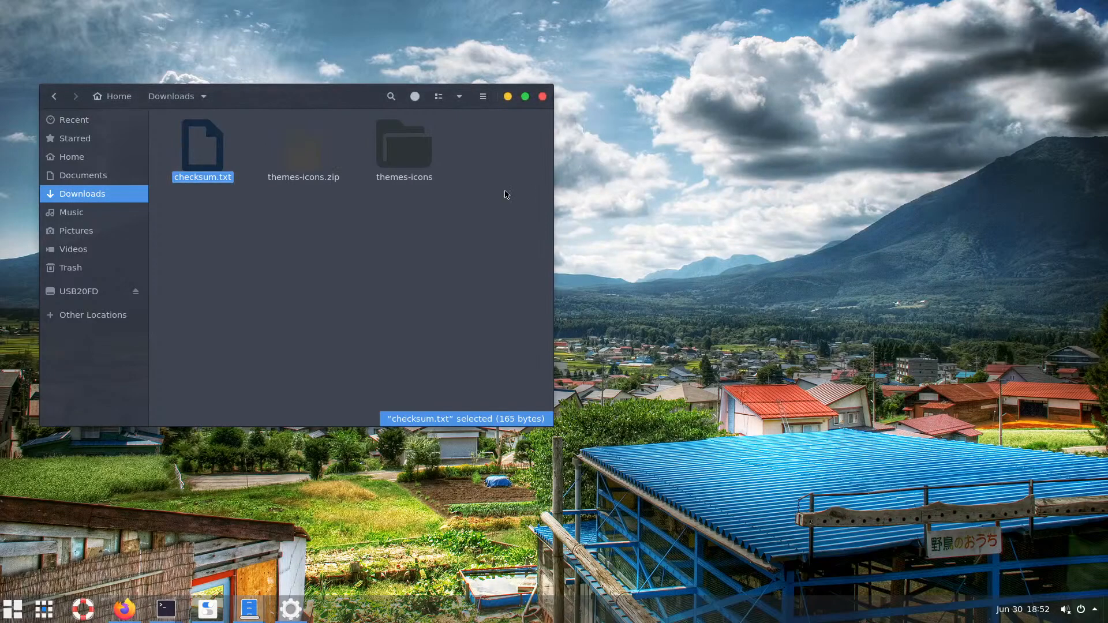
Close the Downloads window, the Wallpapers folder and the checksum terminal
{"action": "left_click", "coordinate": [543, 97]}
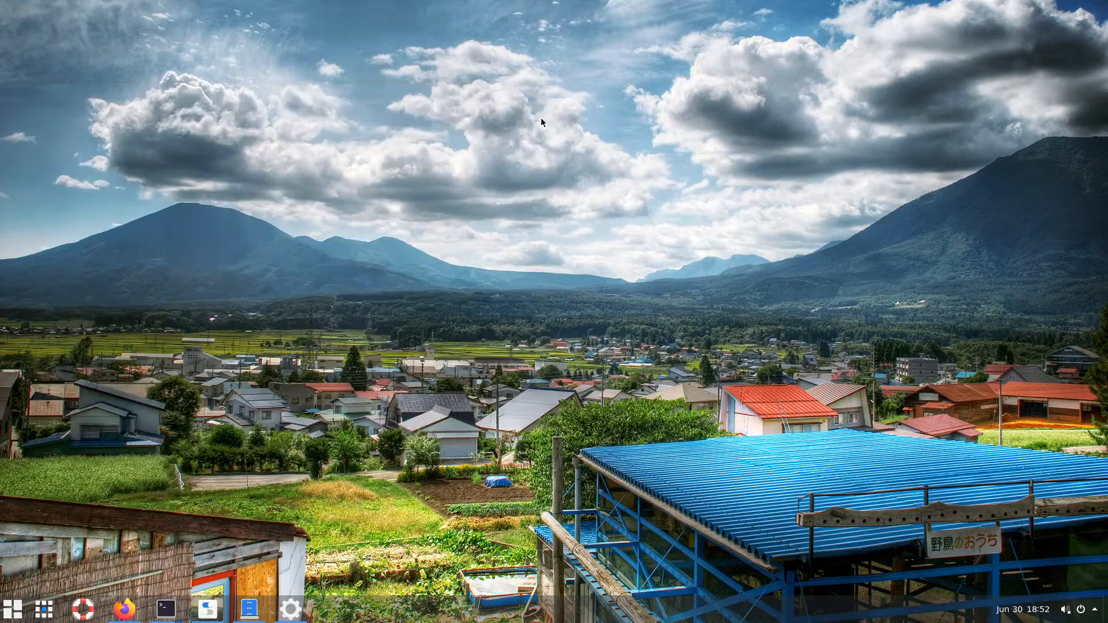
{"action": "right_click", "coordinate": [432, 233]}
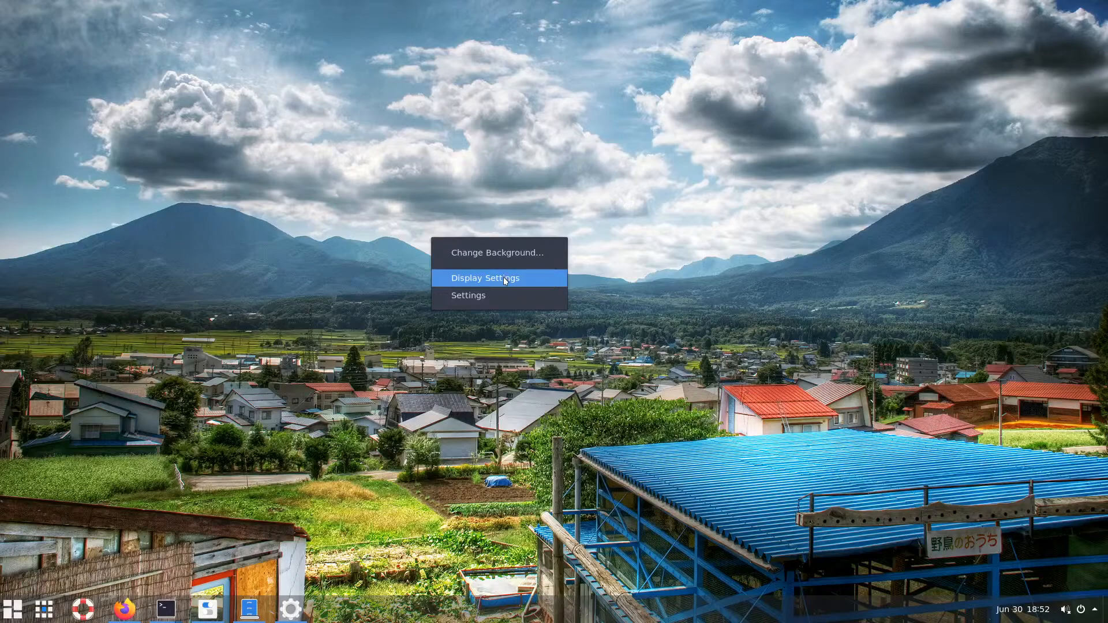
{"action": "left_click", "coordinate": [383, 297]}
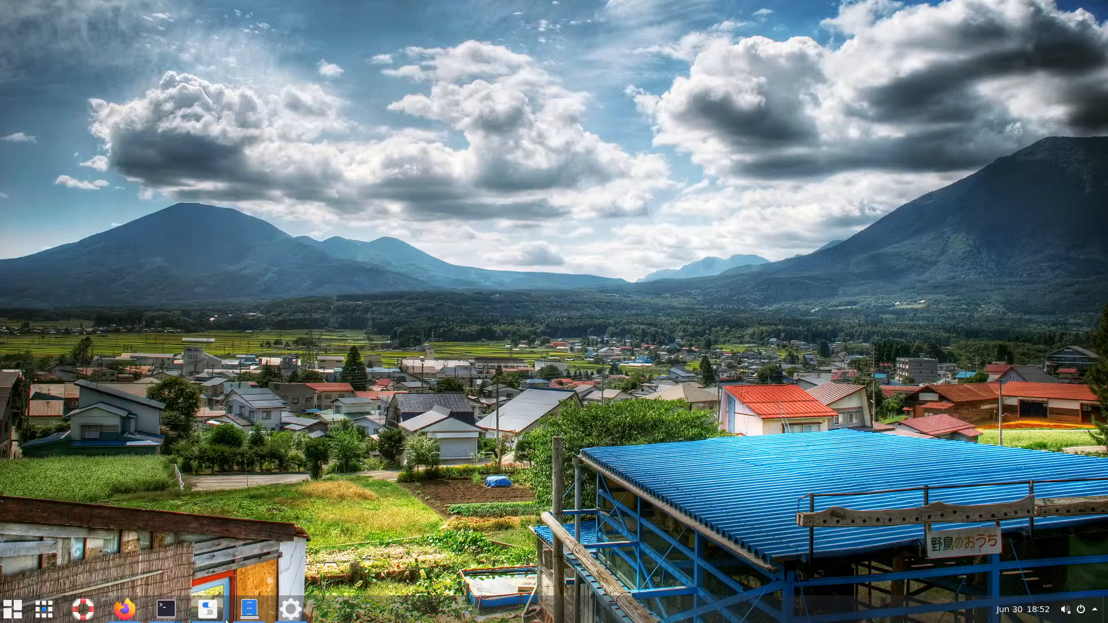
{"action": "left_click", "coordinate": [247, 615]}
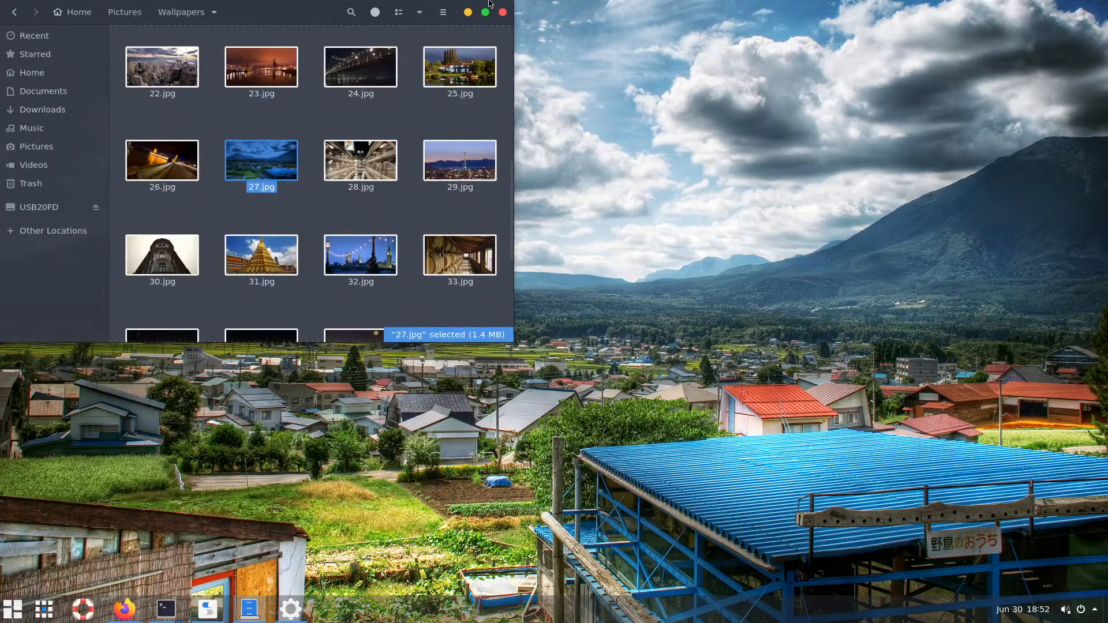
{"action": "left_click", "coordinate": [504, 13]}
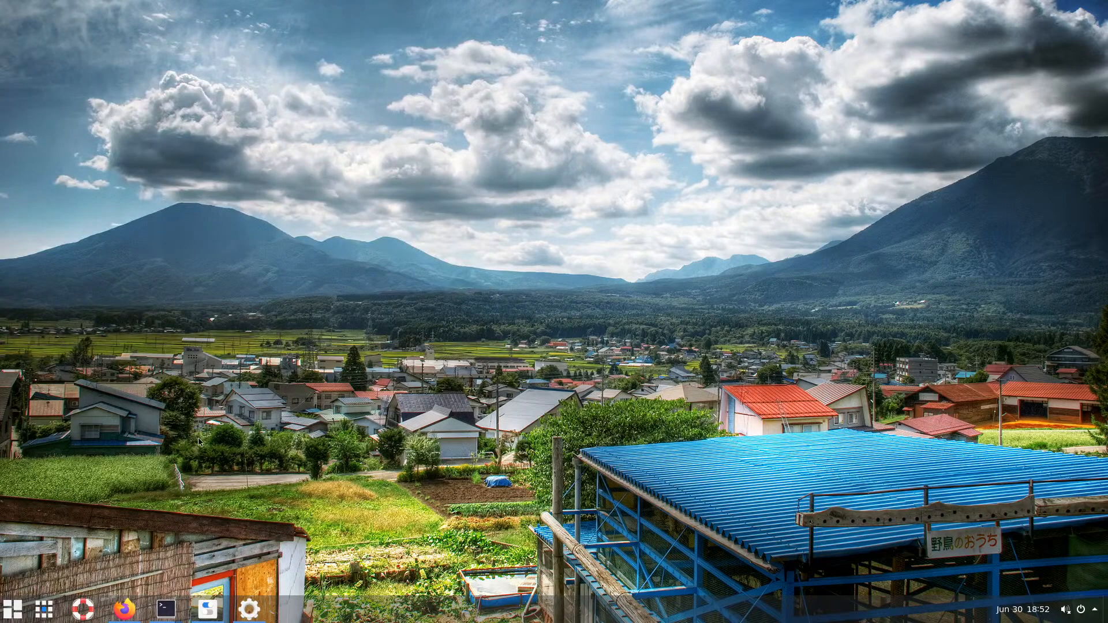
{"action": "left_click", "coordinate": [165, 608]}
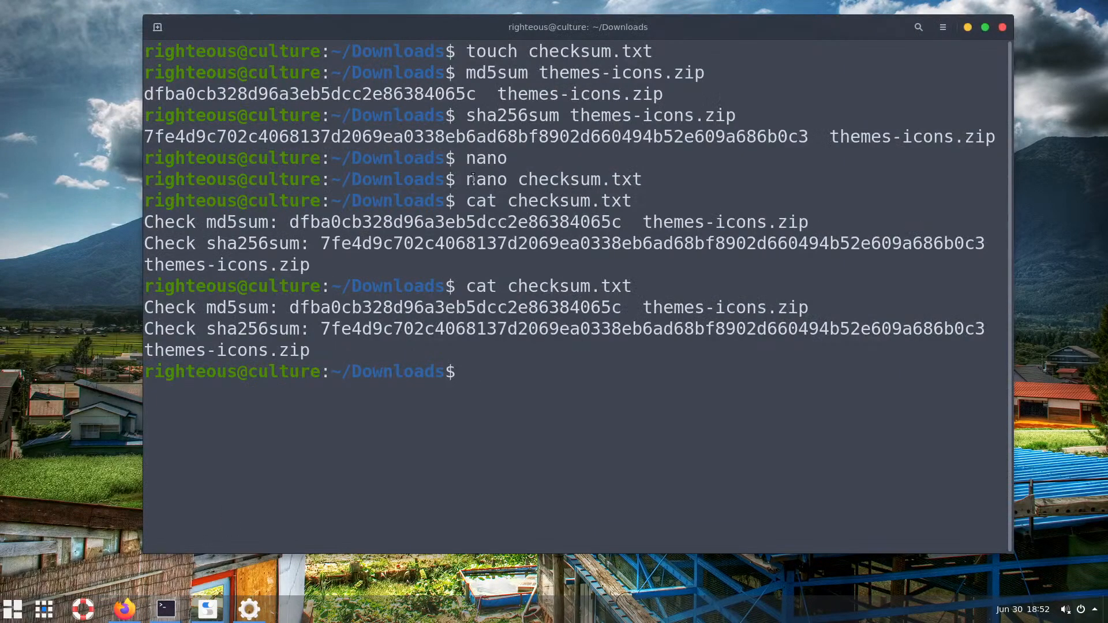
{"action": "left_click", "coordinate": [1002, 27]}
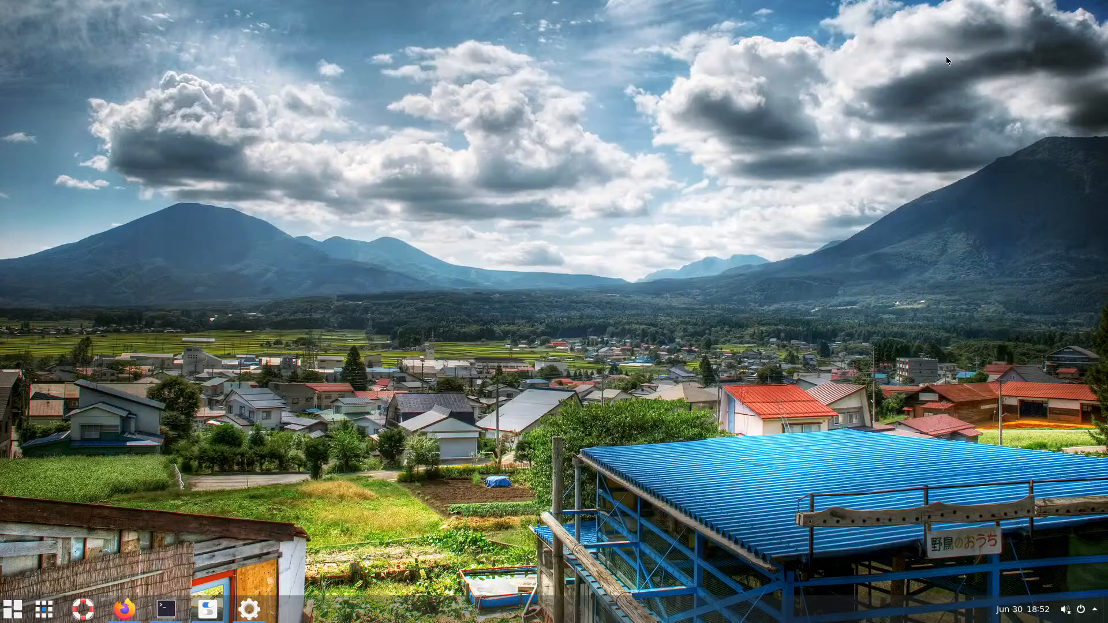
Close Tweaks, Settings, the install-output terminal and Firefox with its seven tabs
{"action": "left_click", "coordinate": [248, 609]}
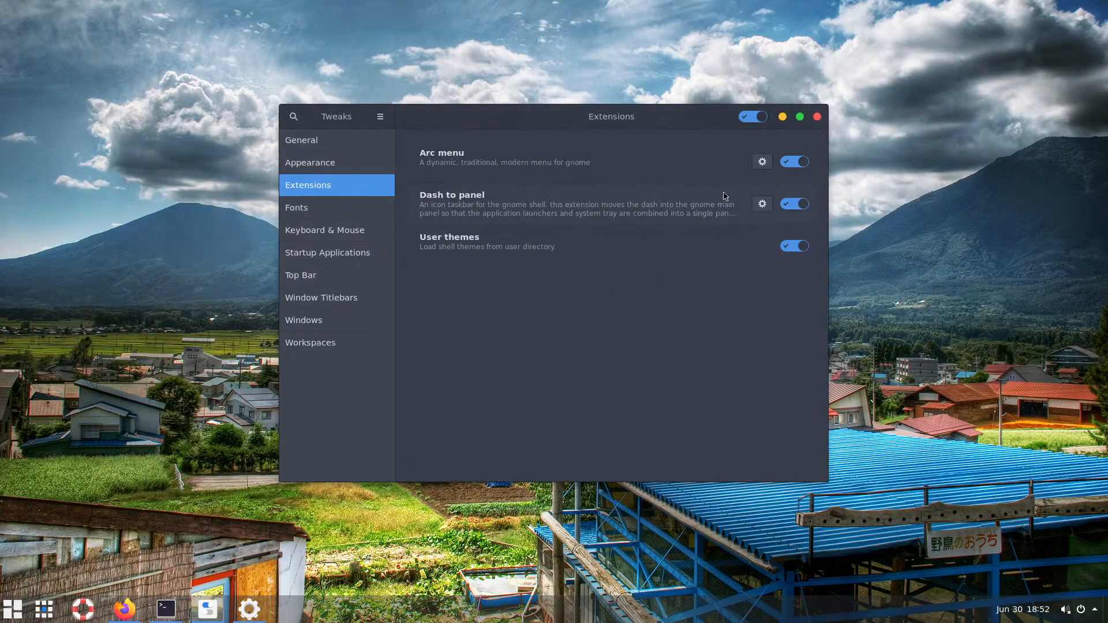
{"action": "left_click", "coordinate": [817, 116]}
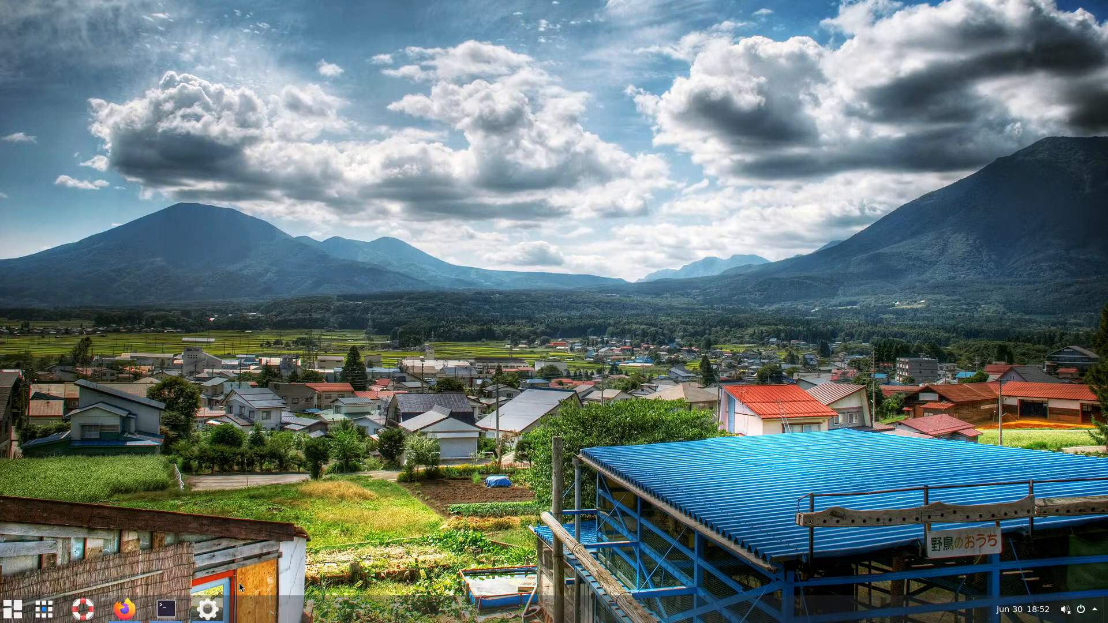
{"action": "left_click", "coordinate": [222, 606]}
{"action": "left_click", "coordinate": [826, 70]}
{"action": "left_click", "coordinate": [166, 609]}
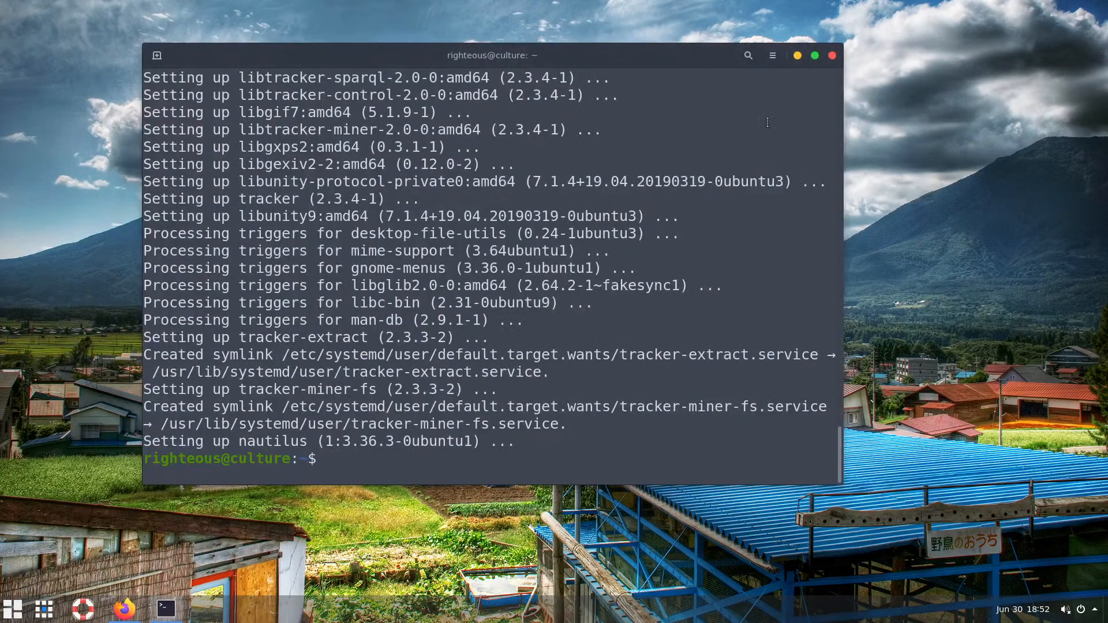
{"action": "left_click", "coordinate": [831, 56]}
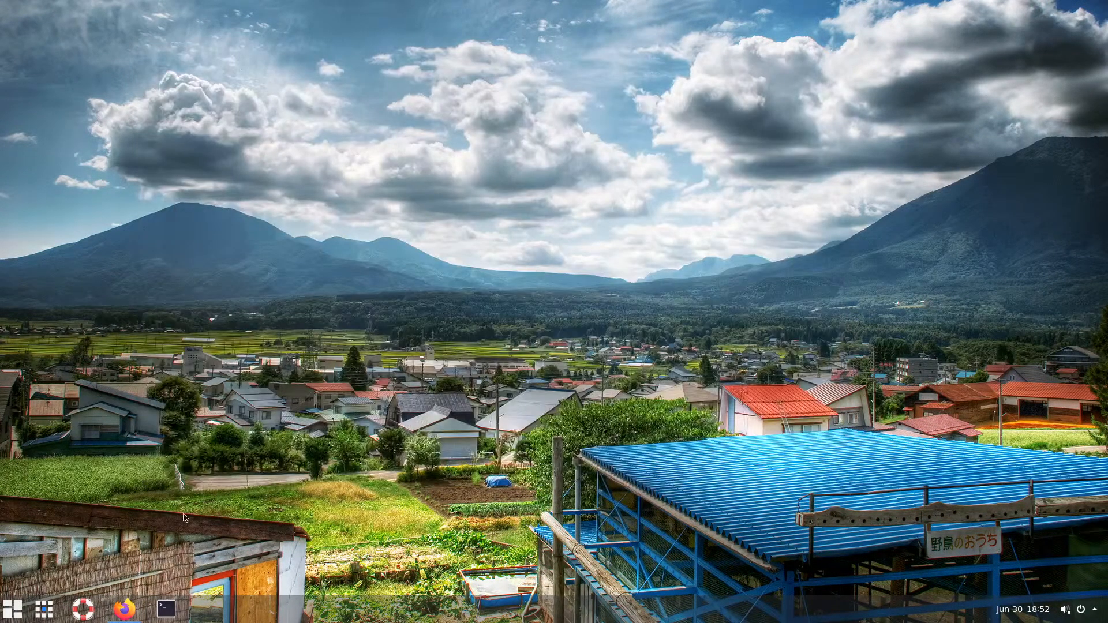
{"action": "left_click", "coordinate": [124, 609]}
{"action": "left_click", "coordinate": [924, 29]}
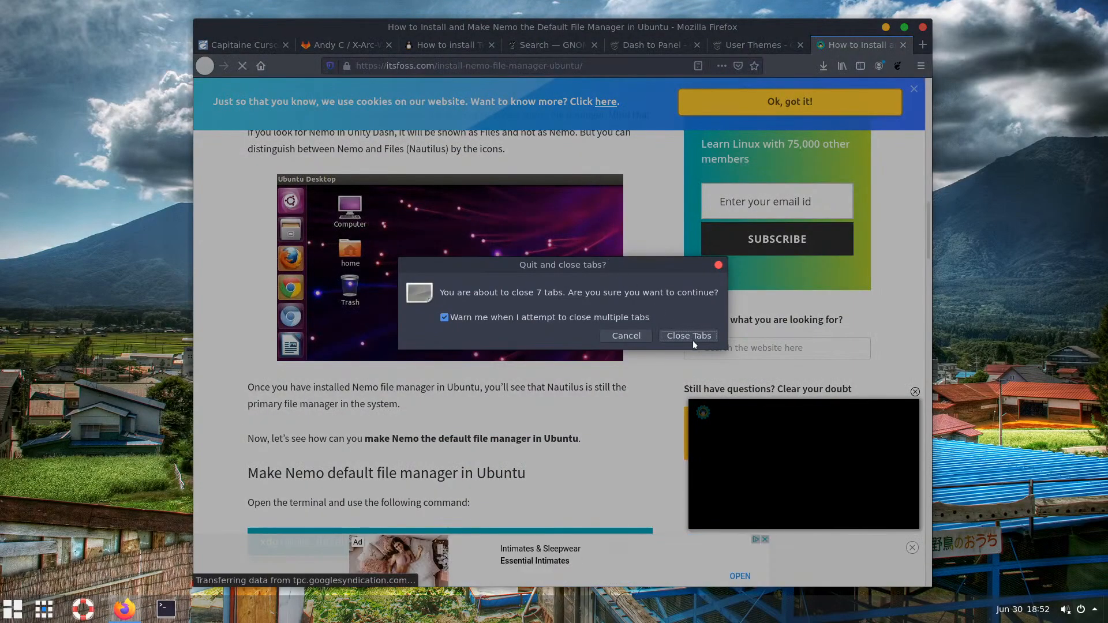
{"action": "left_click", "coordinate": [692, 339]}
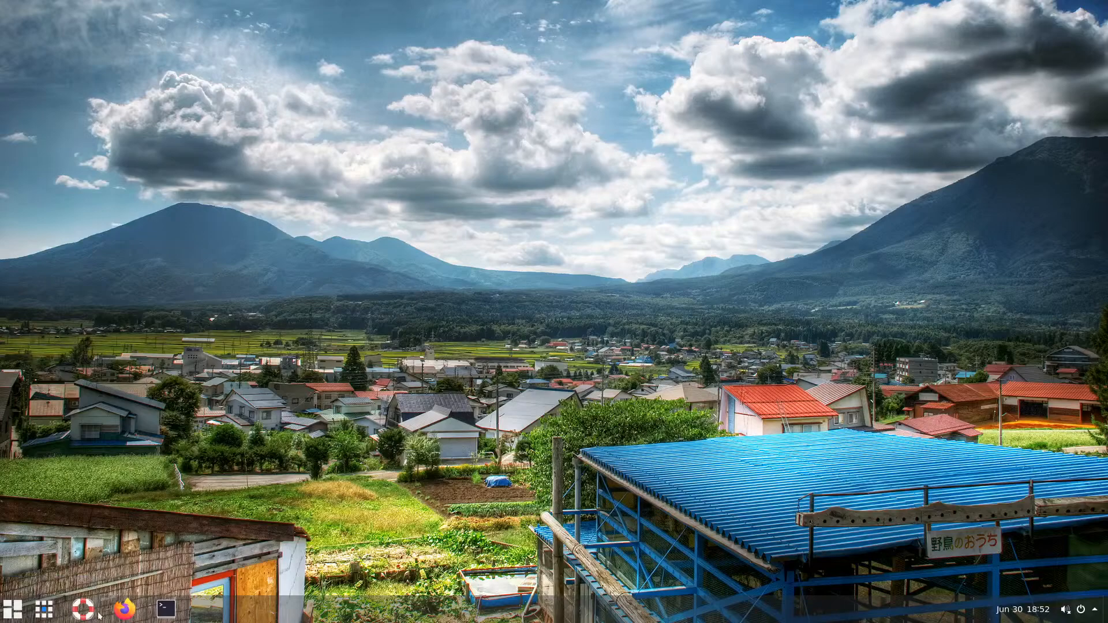
{"action": "left_click", "coordinate": [43, 610]}
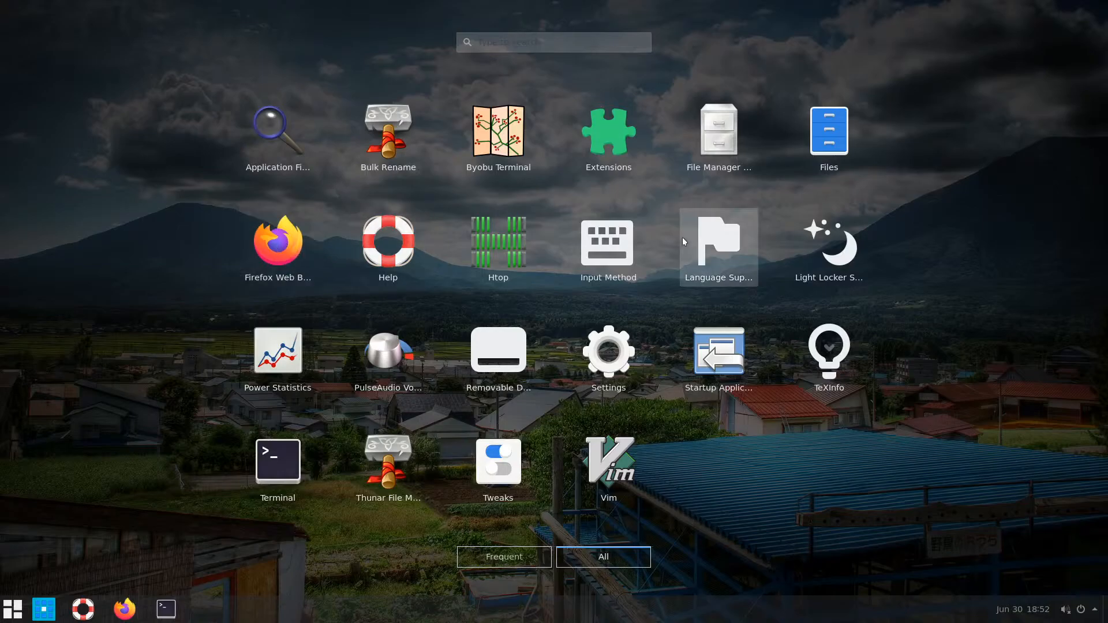
{"action": "left_click", "coordinate": [728, 145]}
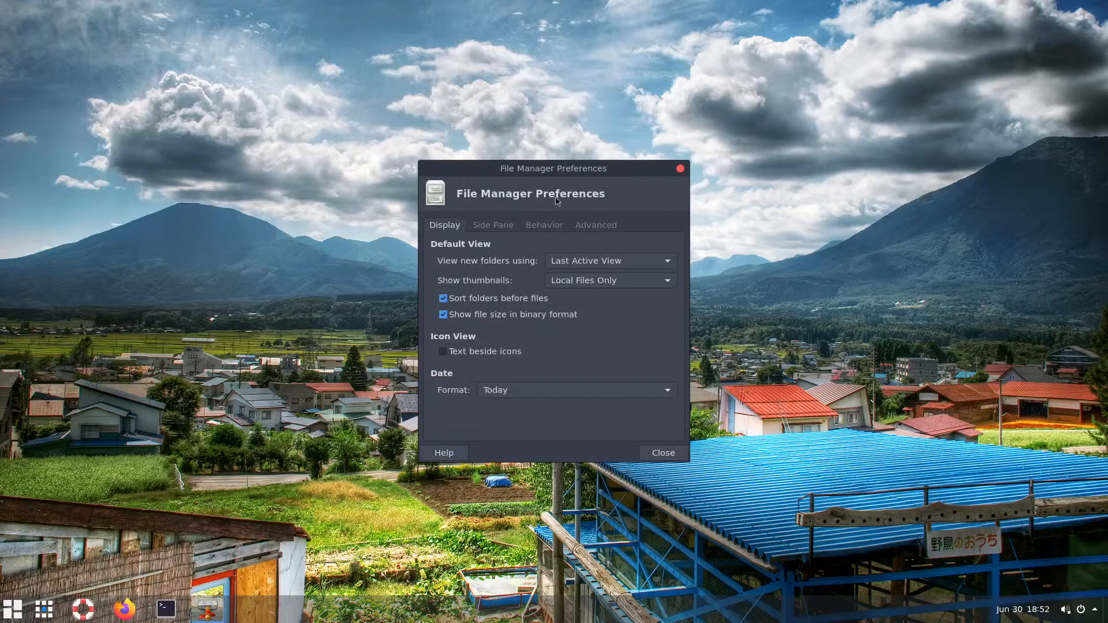
{"action": "left_click", "coordinate": [680, 169]}
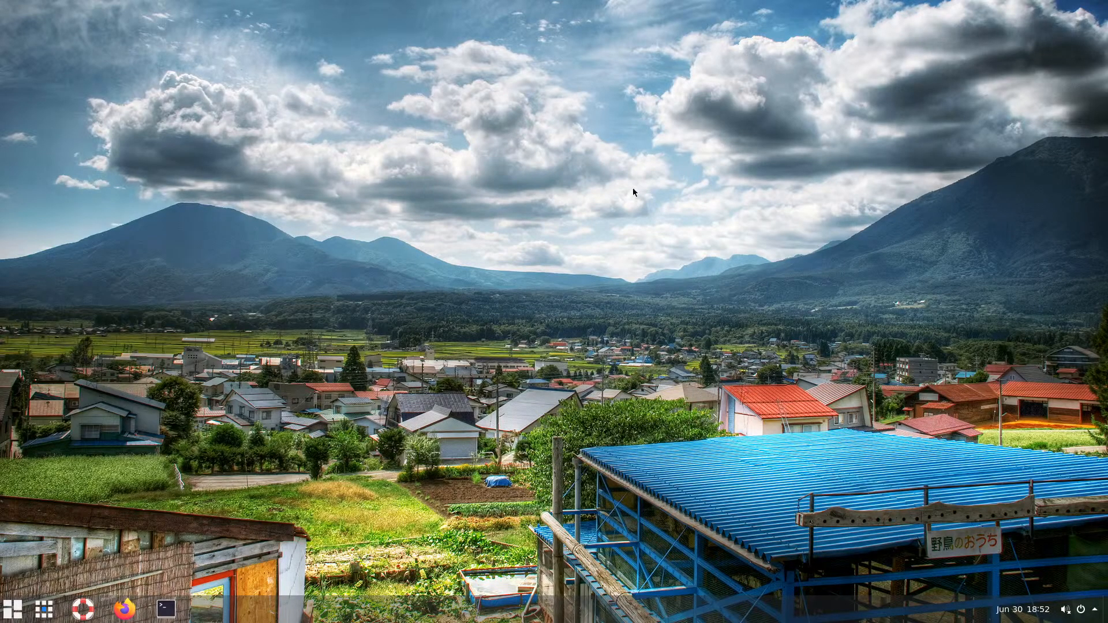
{"action": "left_click", "coordinate": [13, 609]}
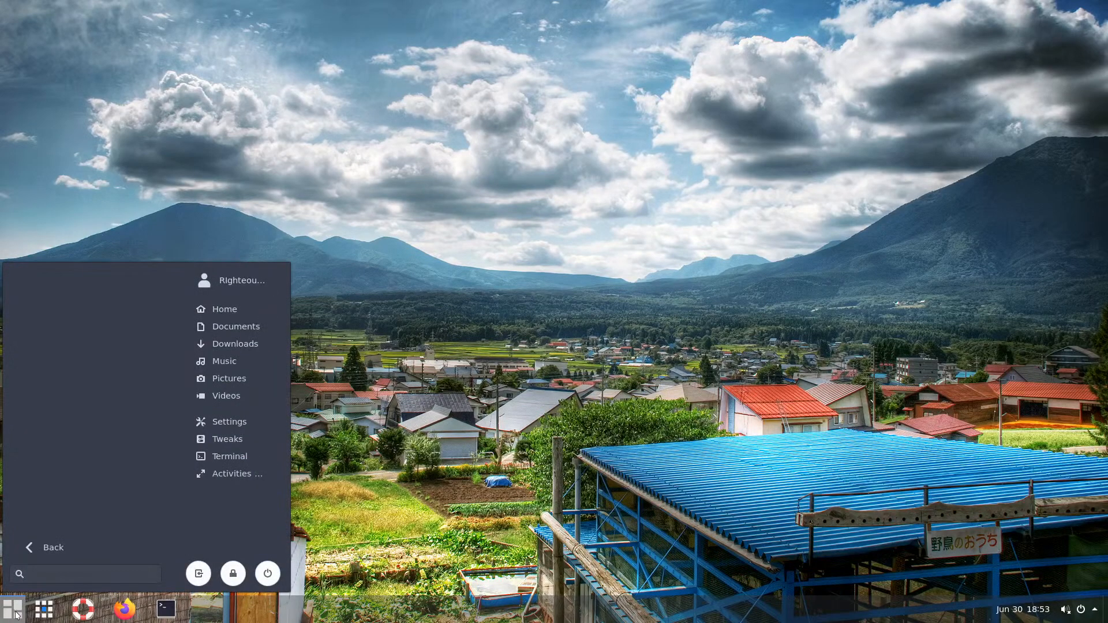
{"action": "left_click", "coordinate": [374, 543]}
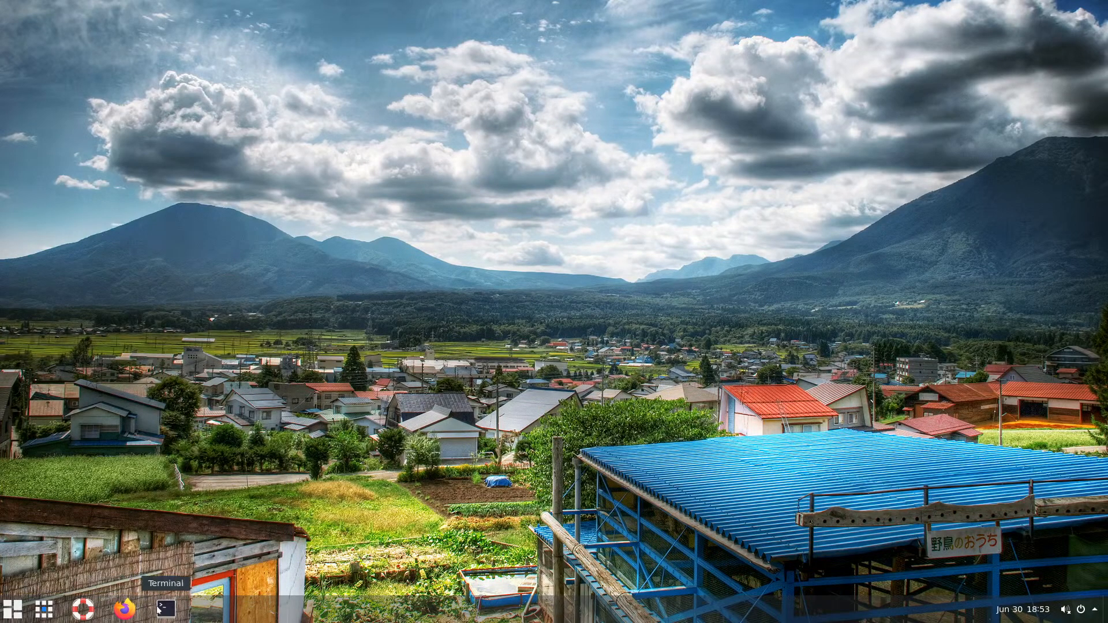
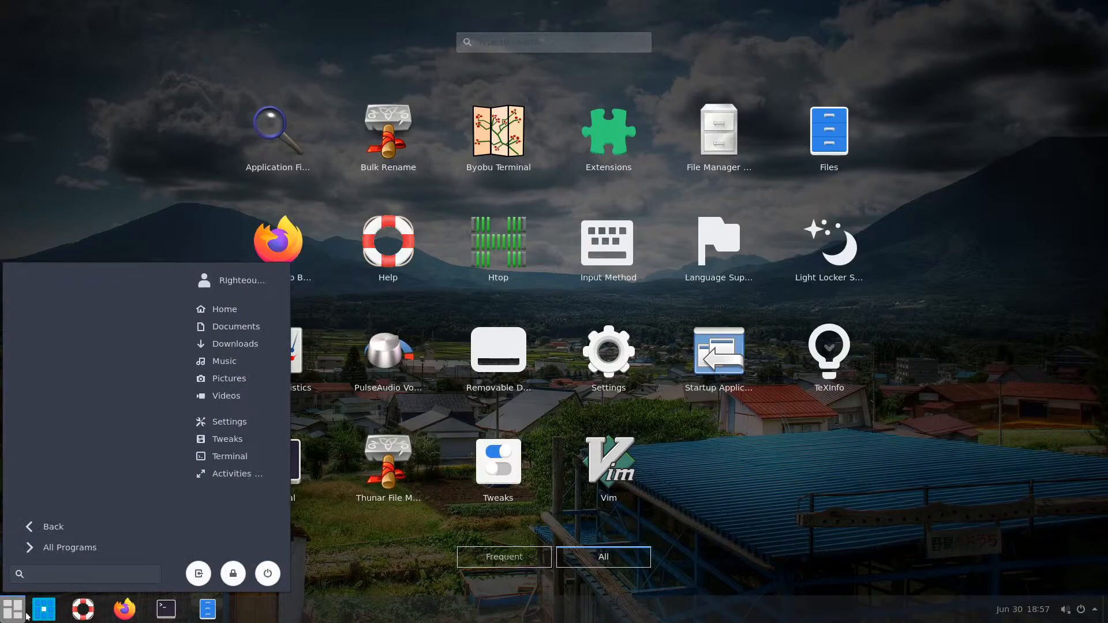
Dismiss the applications grid and launch GNOME Tweaks from the start menu
{"action": "left_click", "coordinate": [15, 613]}
{"action": "left_click", "coordinate": [45, 614]}
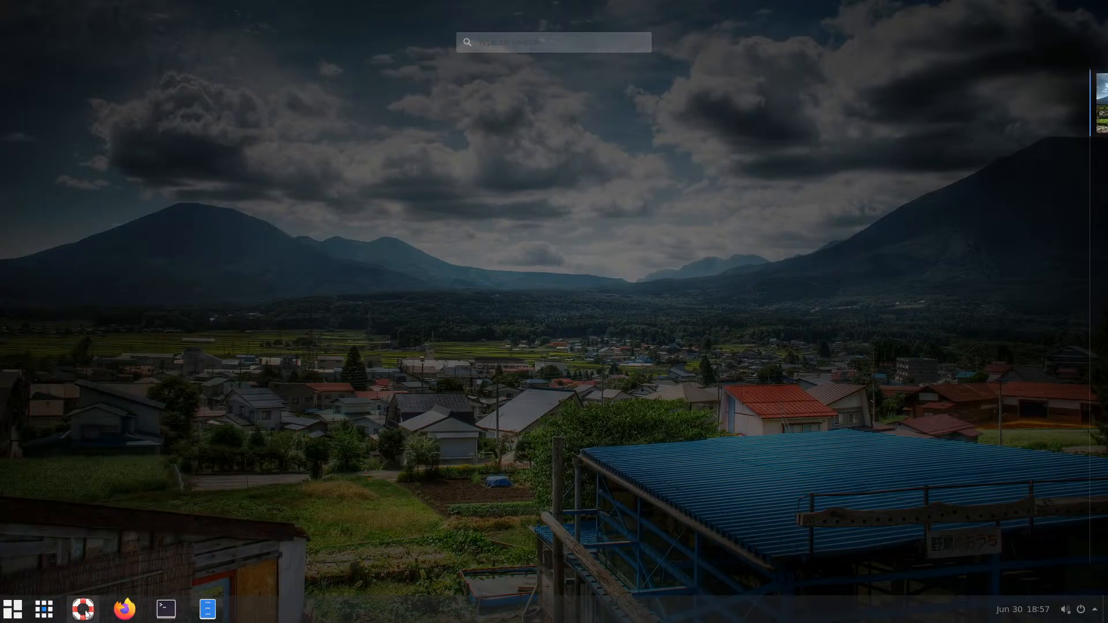
{"action": "left_click", "coordinate": [10, 613]}
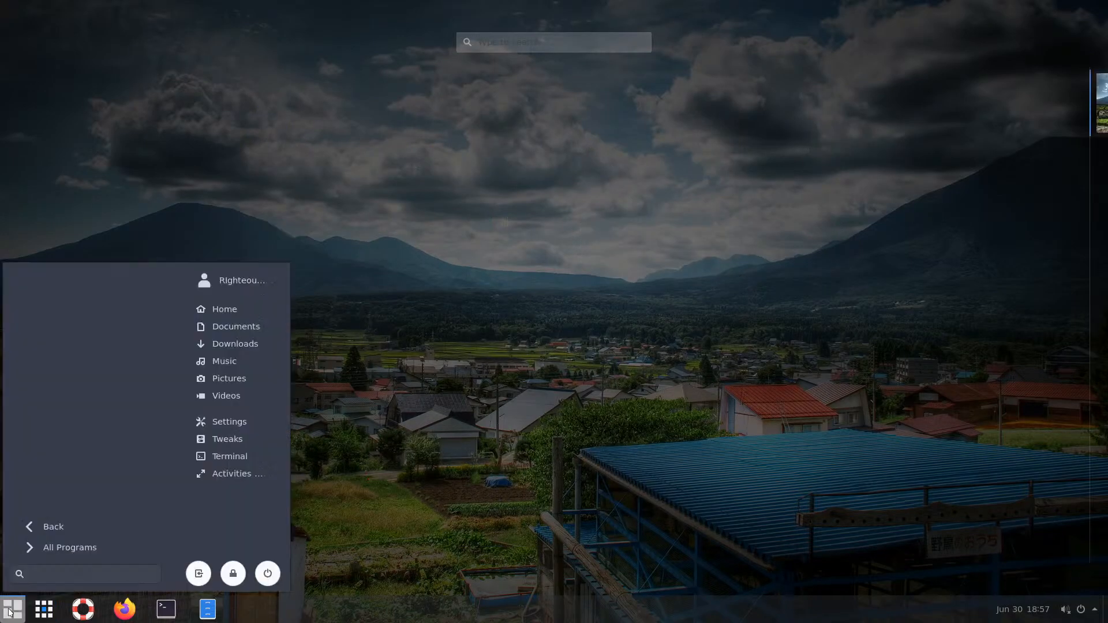
{"action": "left_click", "coordinate": [245, 440]}
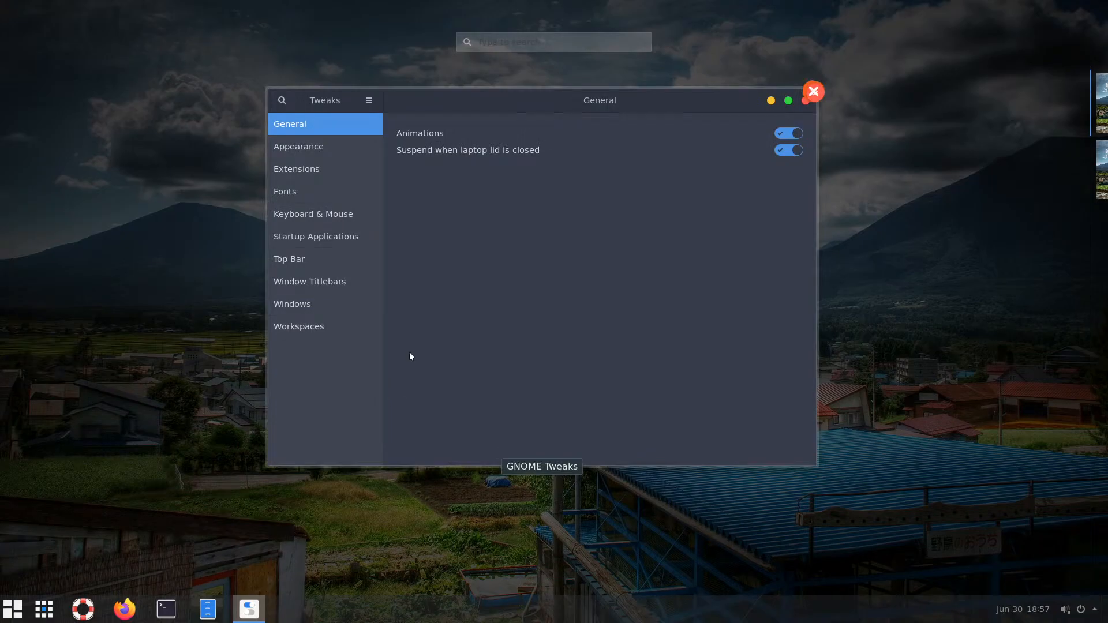
On Tweaks' Appearance page, keep Capitaine-cursors as the cursor theme and leave Icons unchanged
{"action": "left_click", "coordinate": [306, 168]}
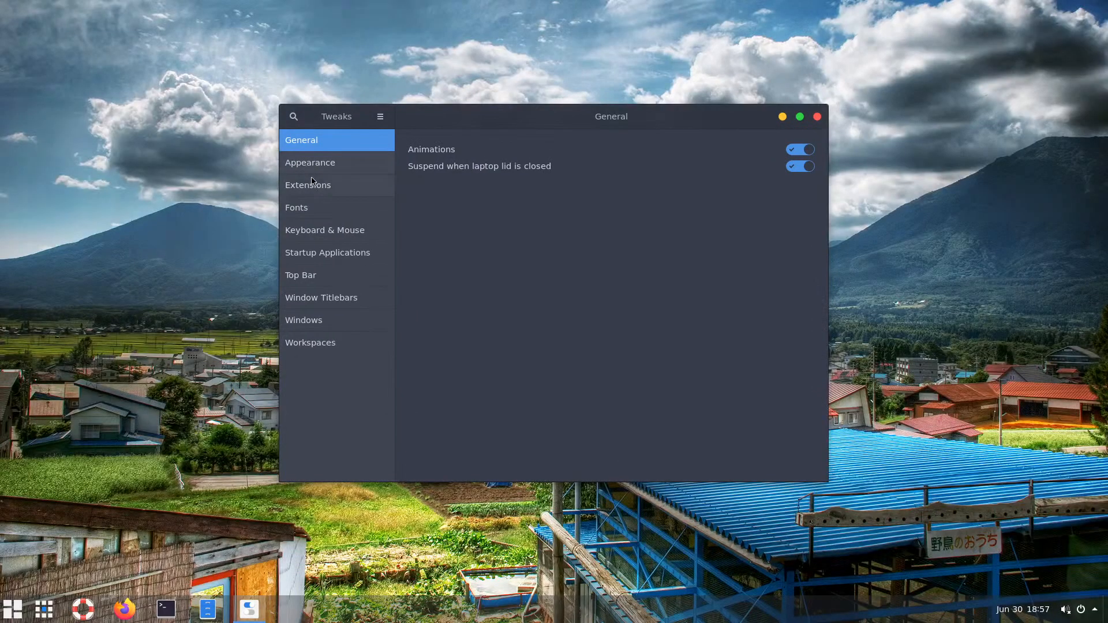
{"action": "left_click", "coordinate": [321, 167]}
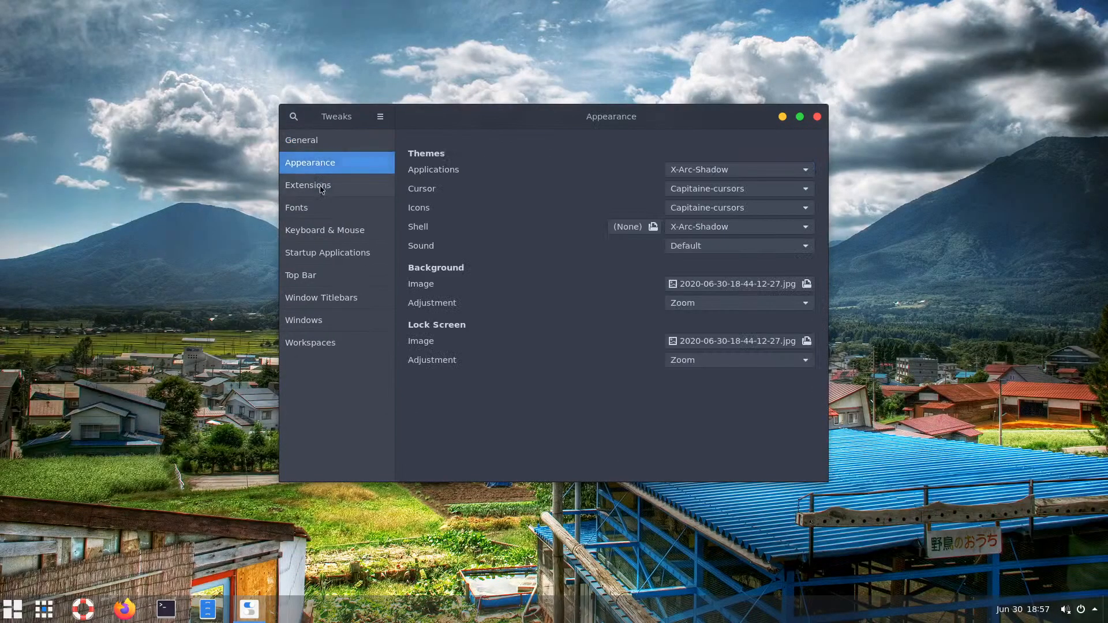
{"action": "left_click", "coordinate": [321, 188]}
{"action": "left_click", "coordinate": [320, 166]}
{"action": "left_click", "coordinate": [696, 194]}
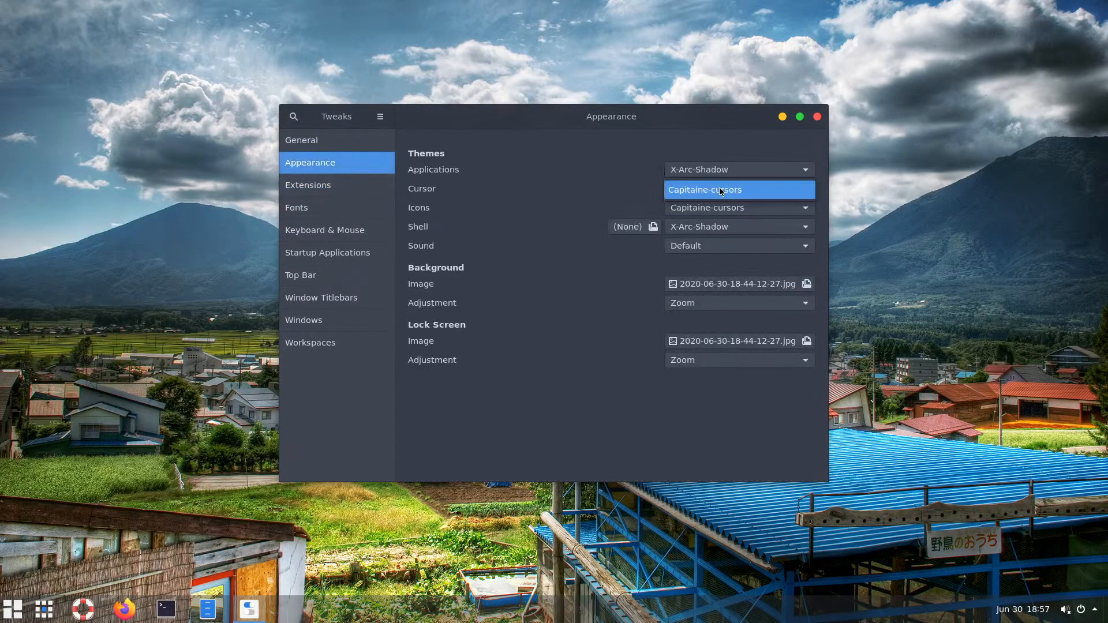
{"action": "left_click", "coordinate": [720, 191]}
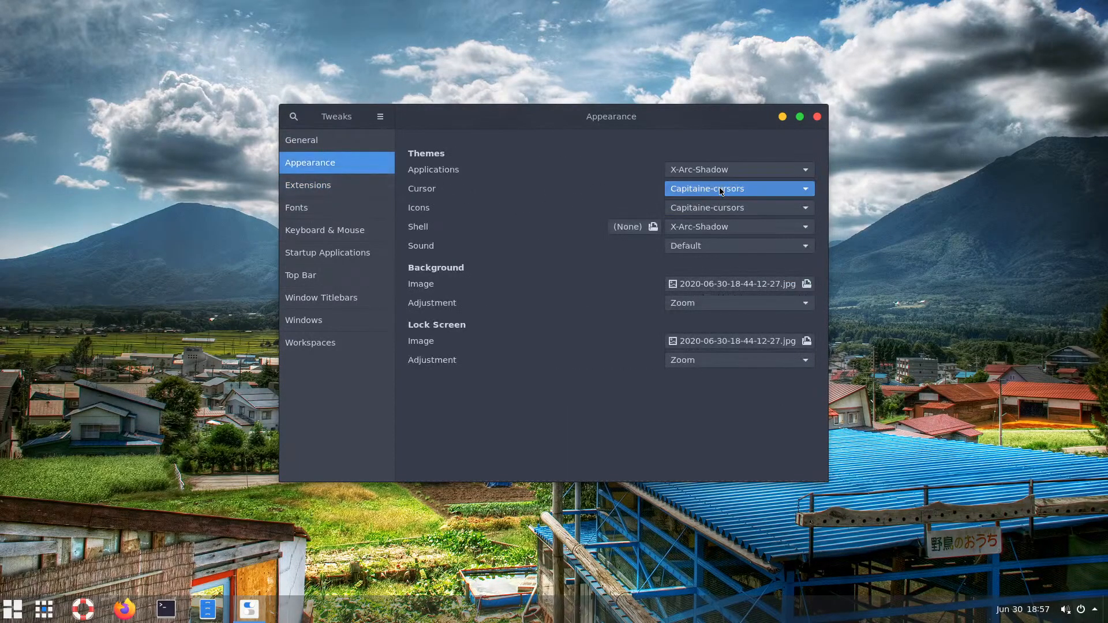
{"action": "left_click", "coordinate": [761, 209]}
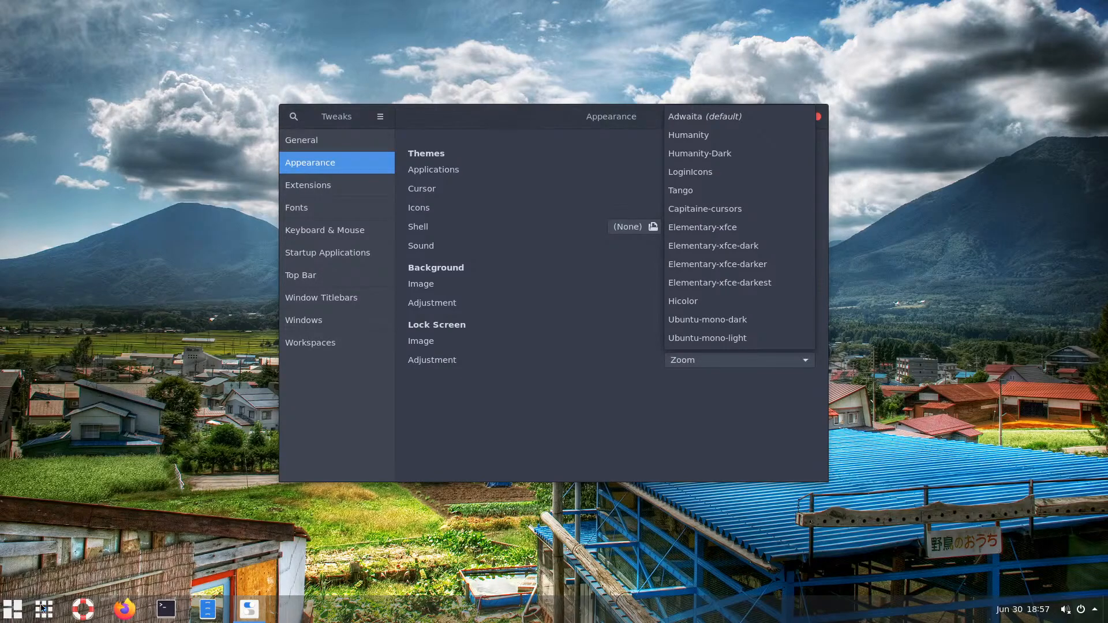
{"action": "key", "text": "Escape"}
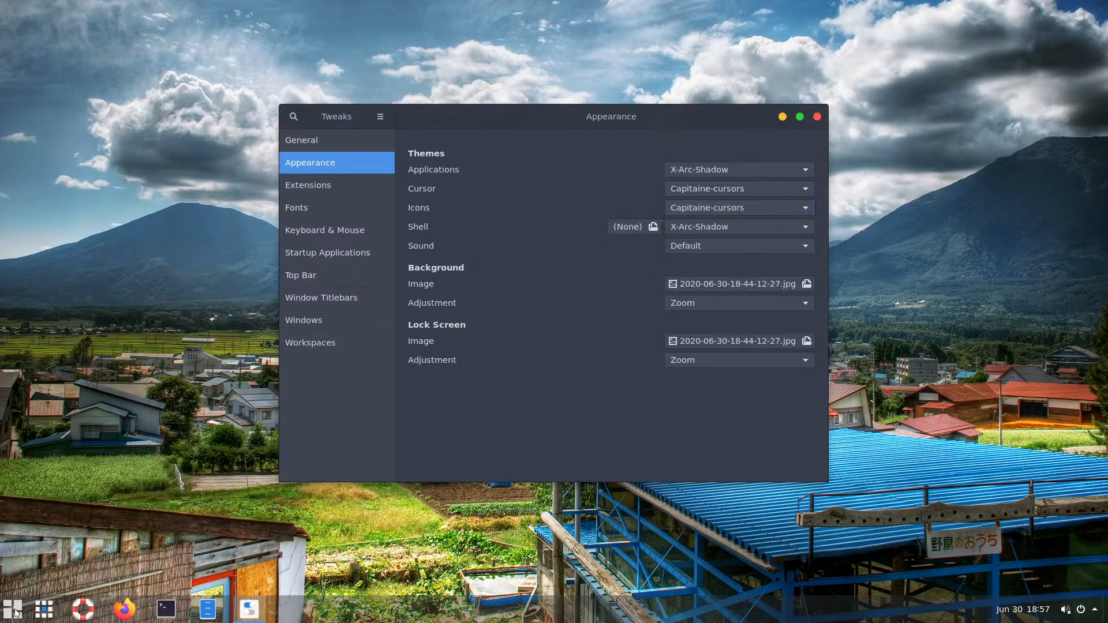
{"action": "left_click", "coordinate": [15, 613]}
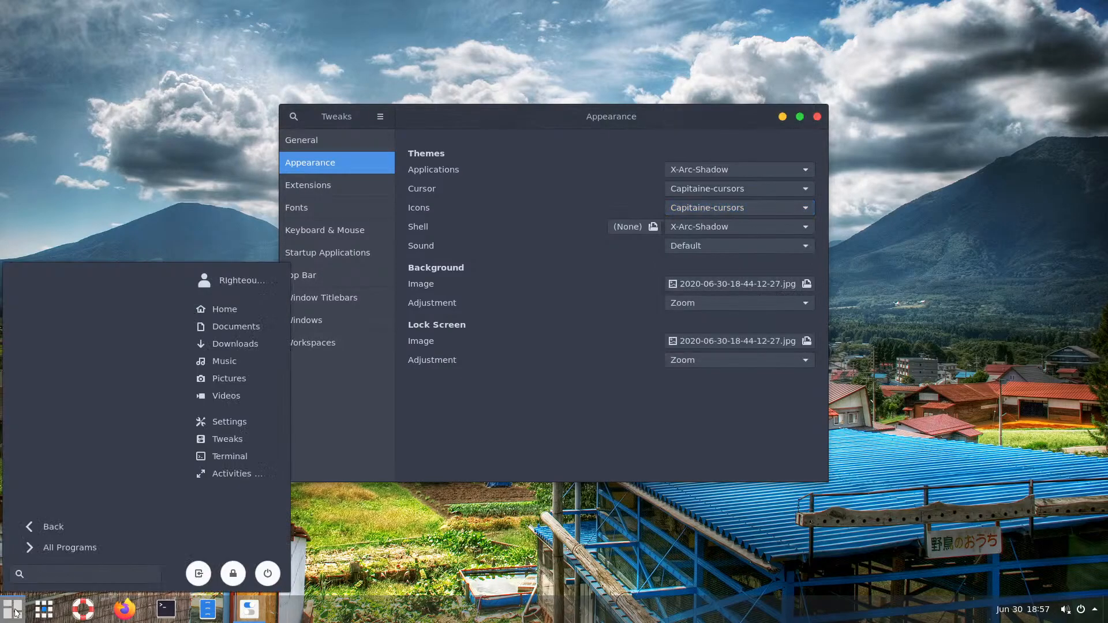
Permanently delete the capitaine-icons folder from ~/.icons, then go to Downloads
{"action": "left_click", "coordinate": [226, 310]}
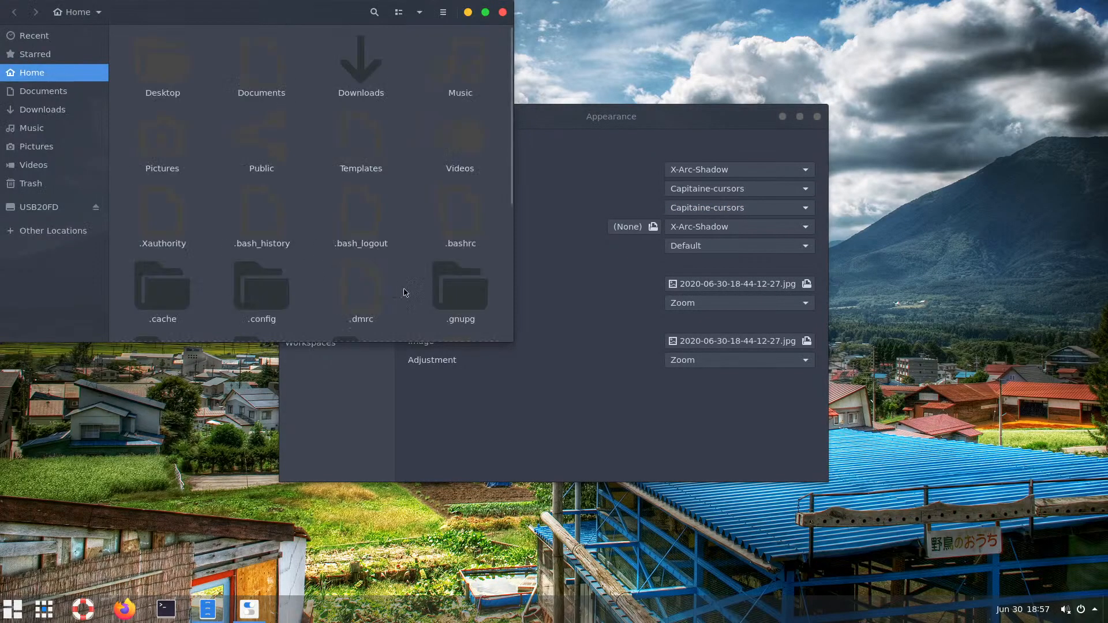
{"action": "left_click", "coordinate": [261, 292]}
{"action": "scroll", "coordinate": [283, 293], "scroll_direction": "down", "scroll_amount": 1}
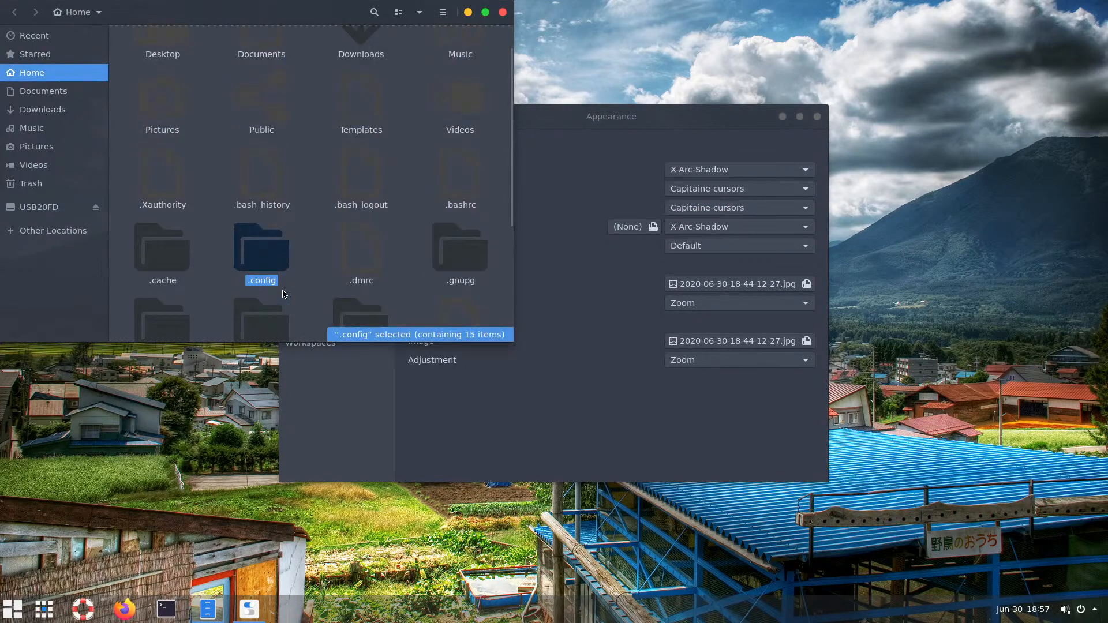
{"action": "scroll", "coordinate": [282, 293], "scroll_direction": "down", "scroll_amount": 5}
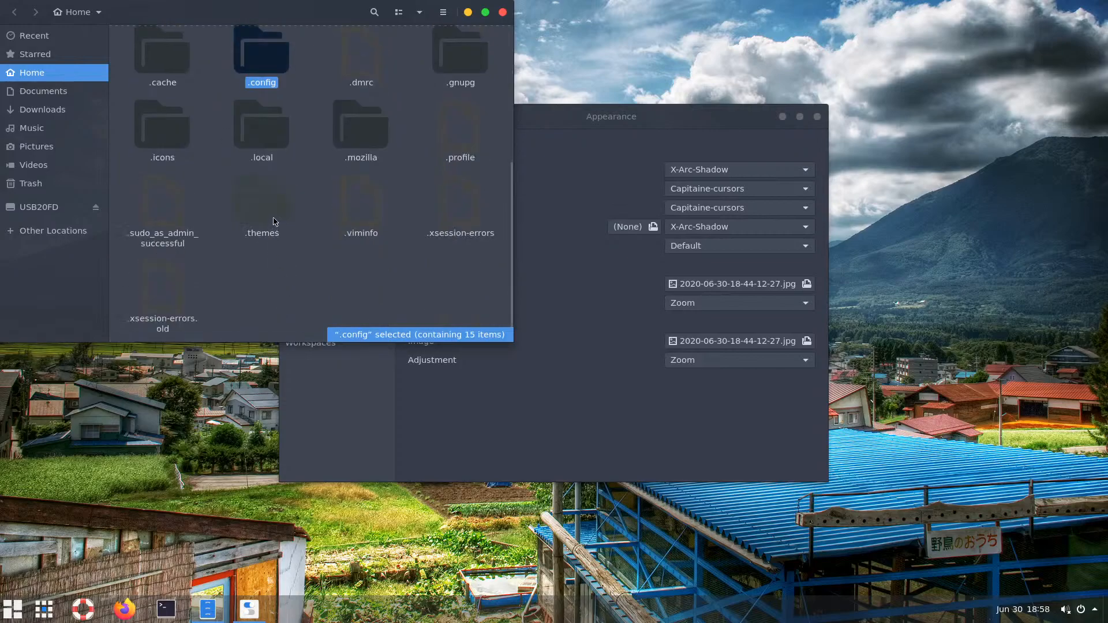
{"action": "double_click", "coordinate": [182, 160]}
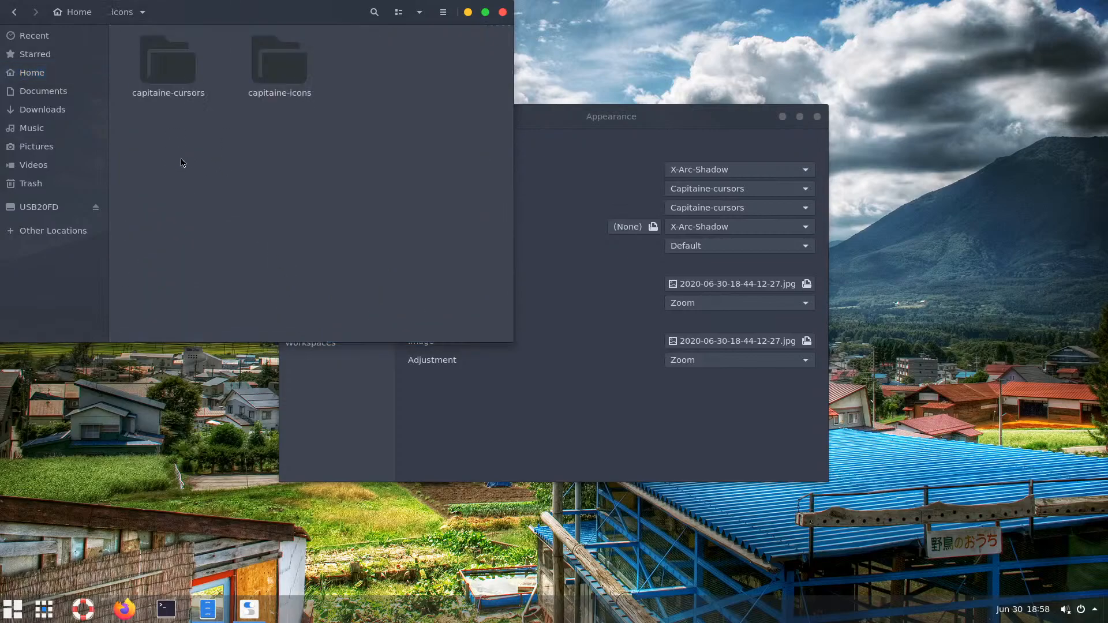
{"action": "left_click", "coordinate": [286, 93]}
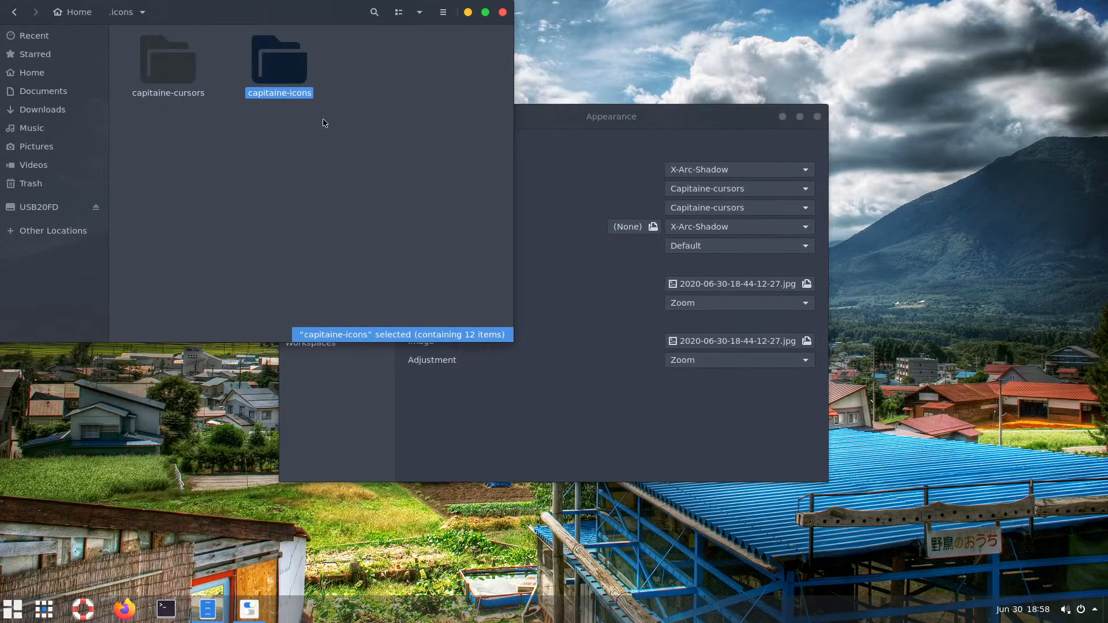
{"action": "left_click_drag", "start_coordinate": [357, 142], "coordinate": [259, 69]}
{"action": "key", "text": "shift+Delete"}
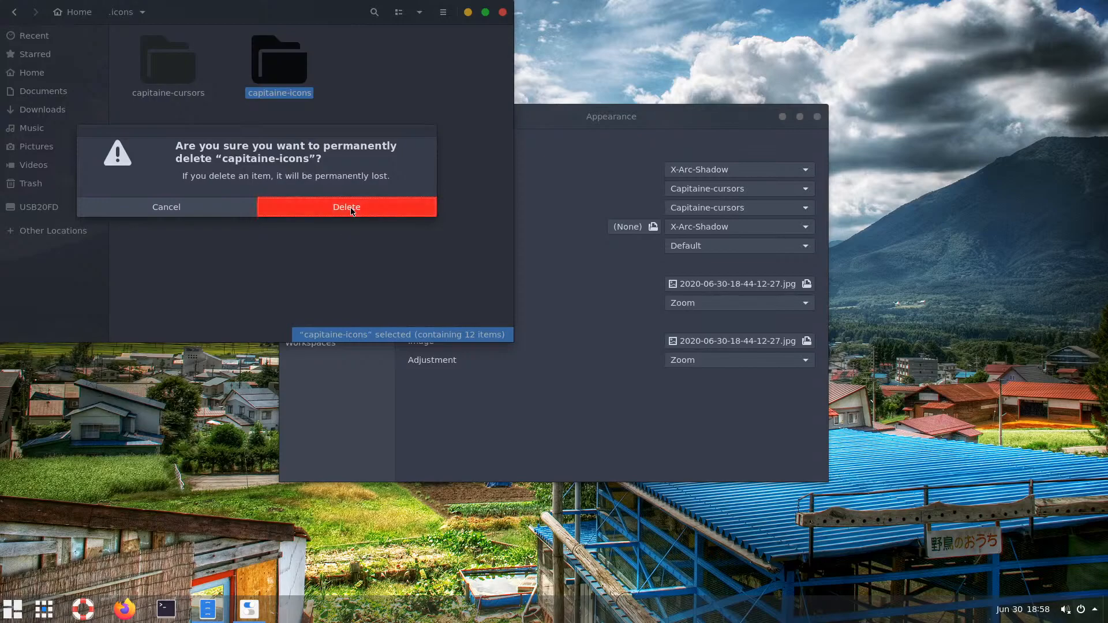
{"action": "left_click", "coordinate": [351, 211]}
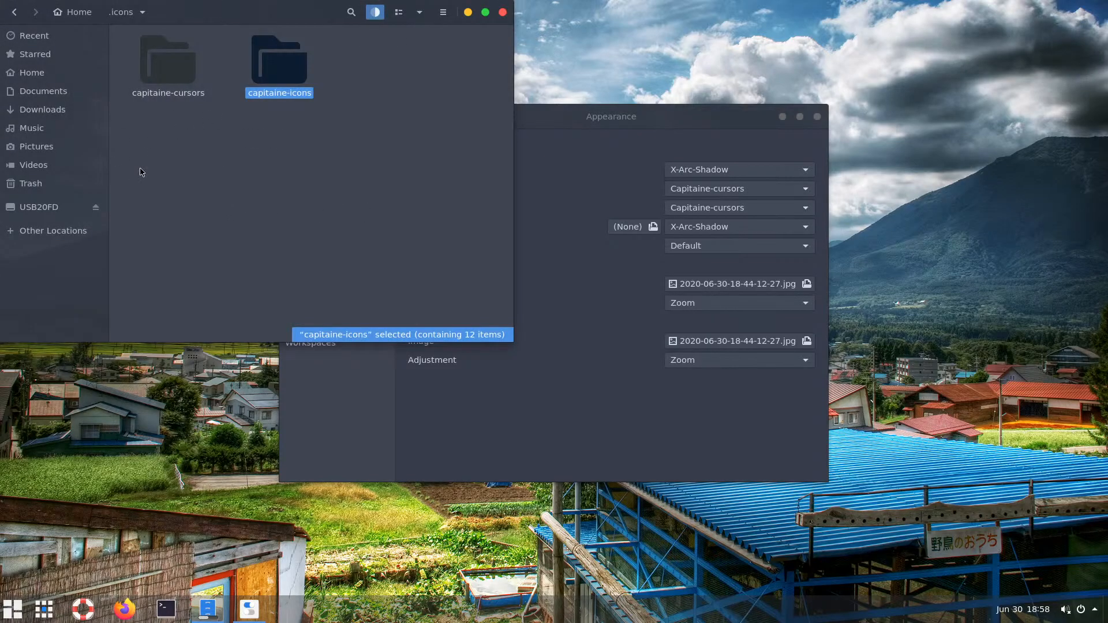
{"action": "left_click", "coordinate": [43, 110]}
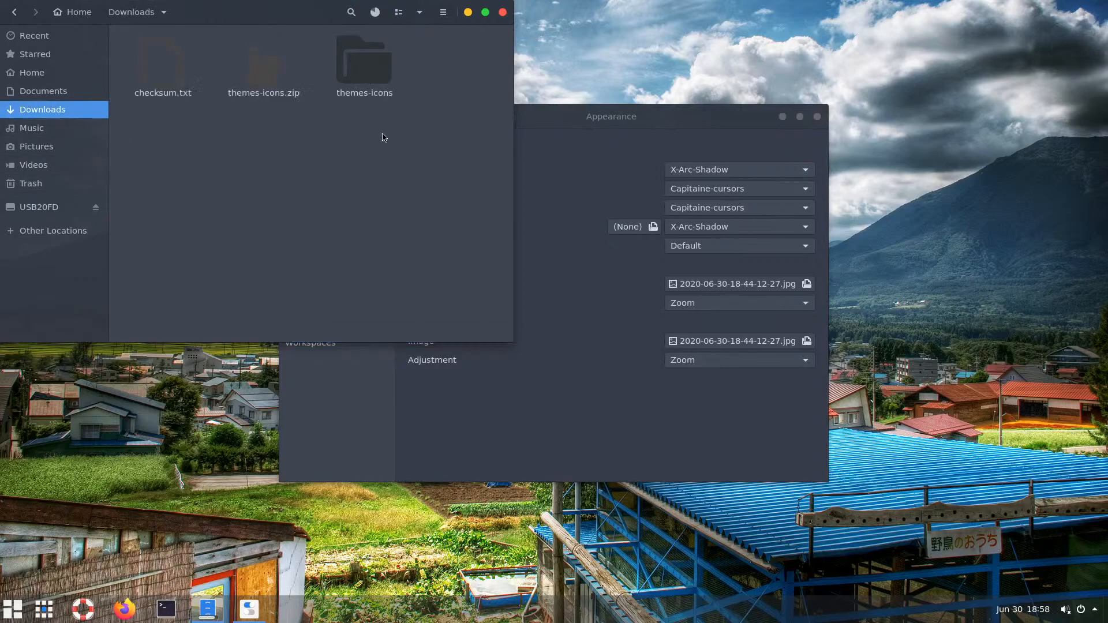
Extract the la-capitaine icon theme archive inside the themes-icons folder
{"action": "left_click", "coordinate": [359, 78]}
{"action": "double_click", "coordinate": [360, 78]}
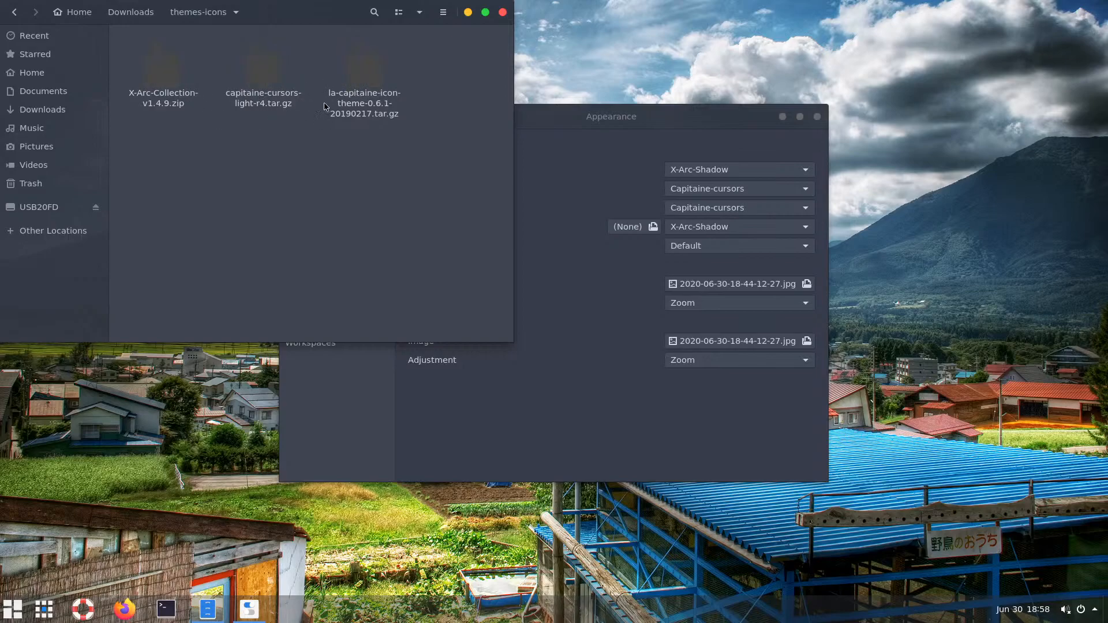
{"action": "double_click", "coordinate": [362, 81]}
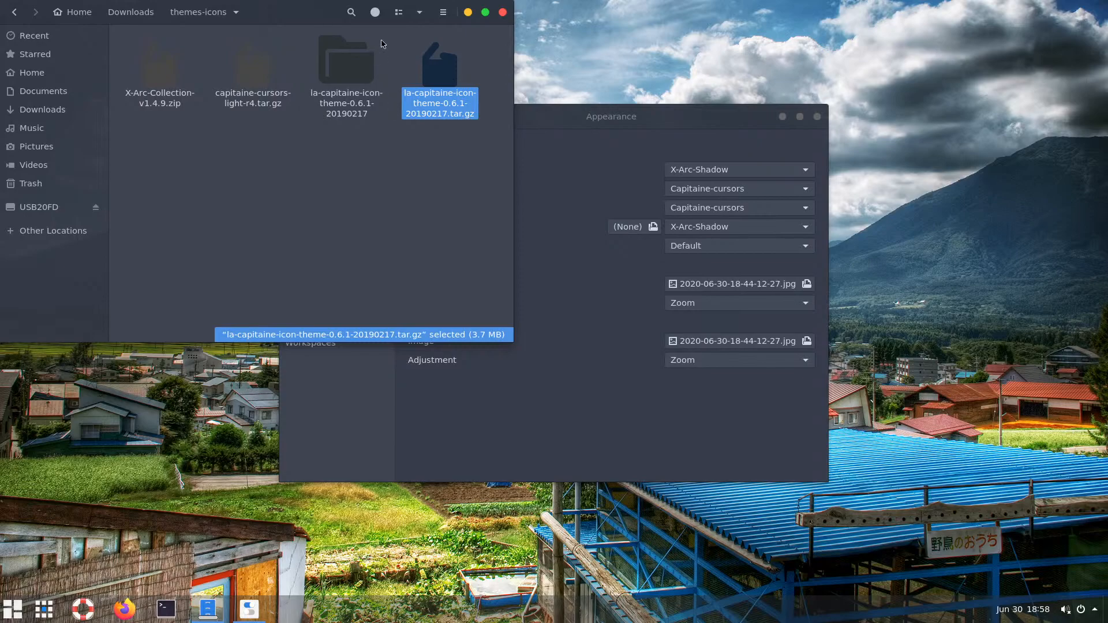
{"action": "left_click", "coordinate": [375, 12]}
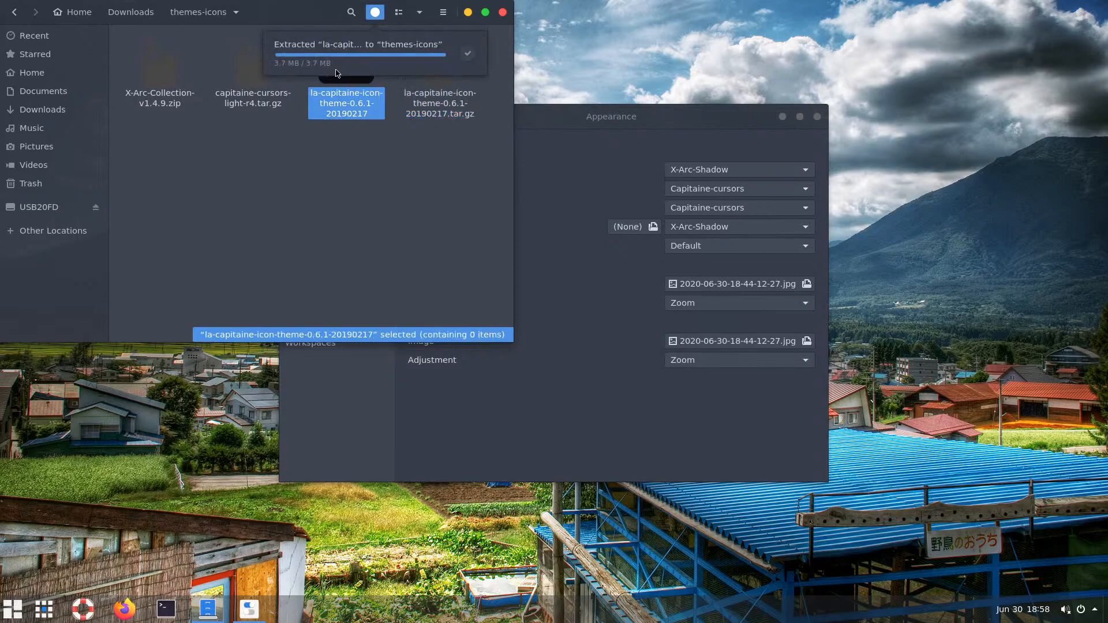
{"action": "left_click", "coordinate": [364, 177]}
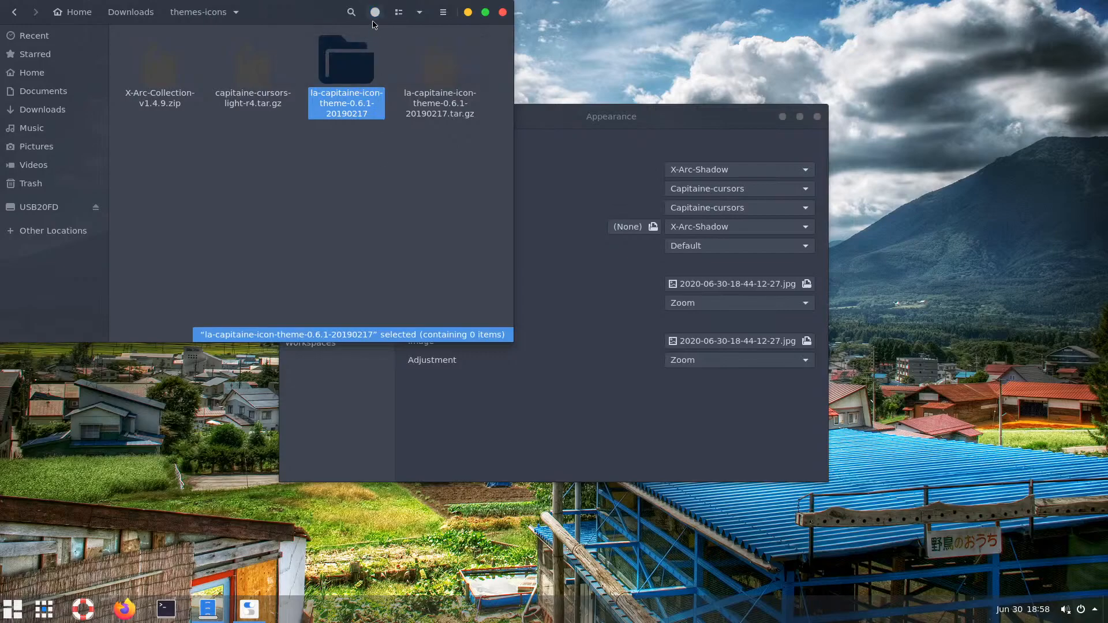
{"action": "left_click", "coordinate": [361, 196]}
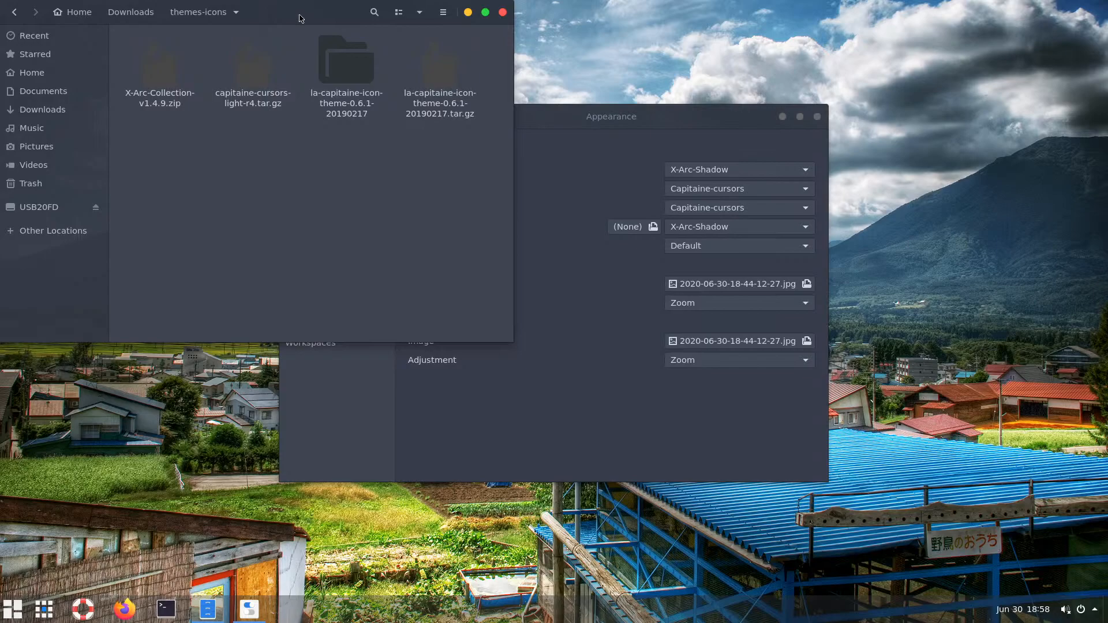
{"action": "left_click_drag", "start_coordinate": [299, 19], "coordinate": [501, 41]}
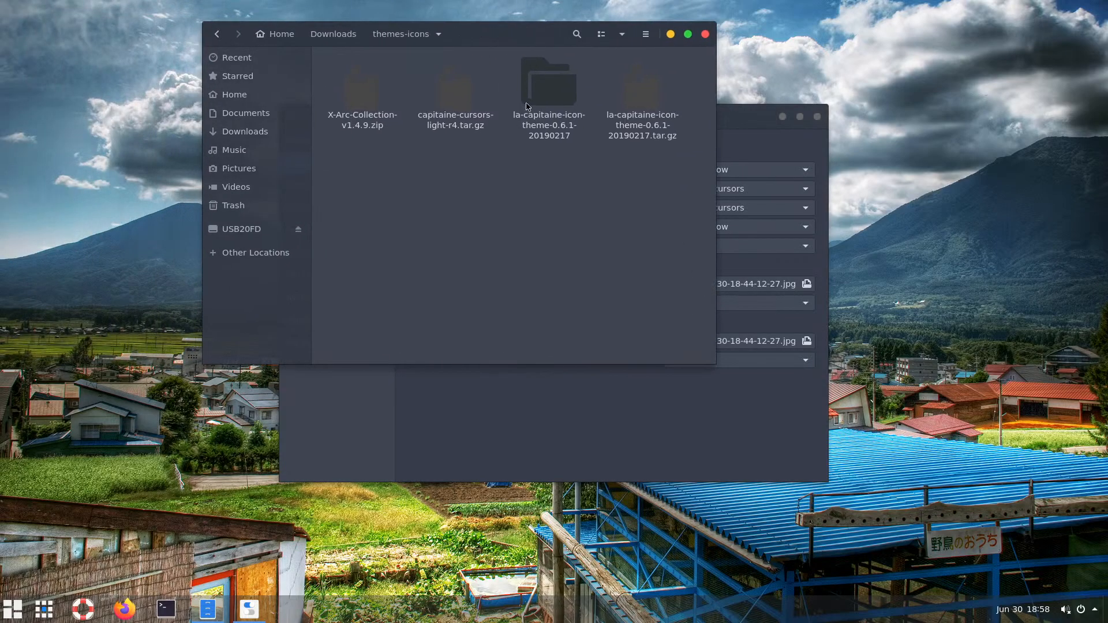
Copy the la-capitaine-icon-theme folder from la-capitaine-icon-theme-0.6.1-20190217
{"action": "double_click", "coordinate": [551, 88]}
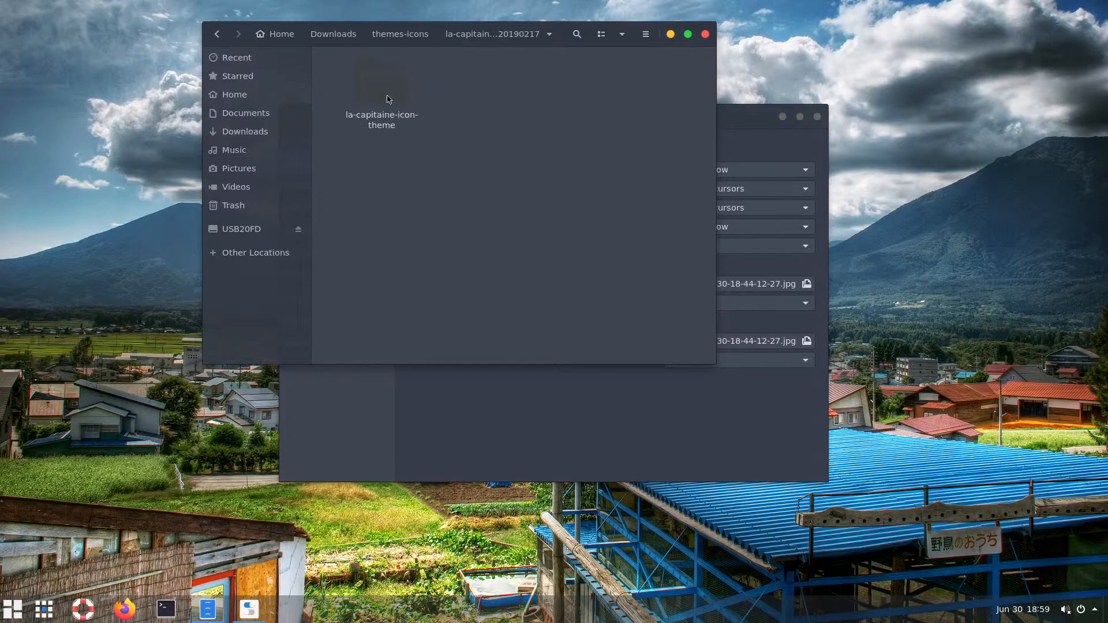
{"action": "left_click", "coordinate": [386, 99]}
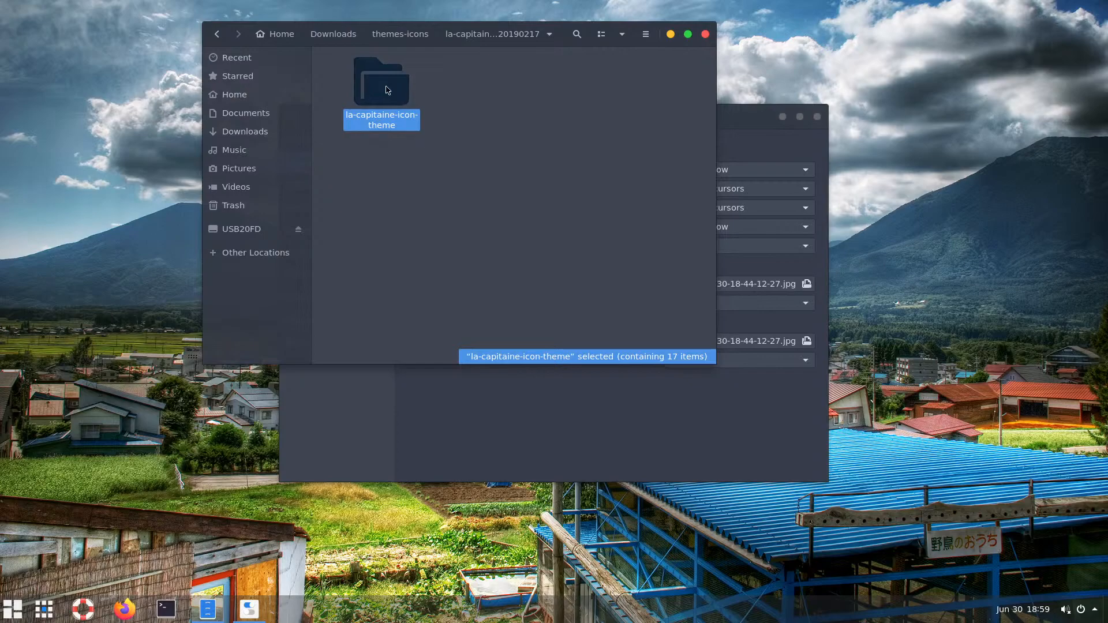
{"action": "right_click", "coordinate": [395, 97]}
{"action": "left_click", "coordinate": [425, 187]}
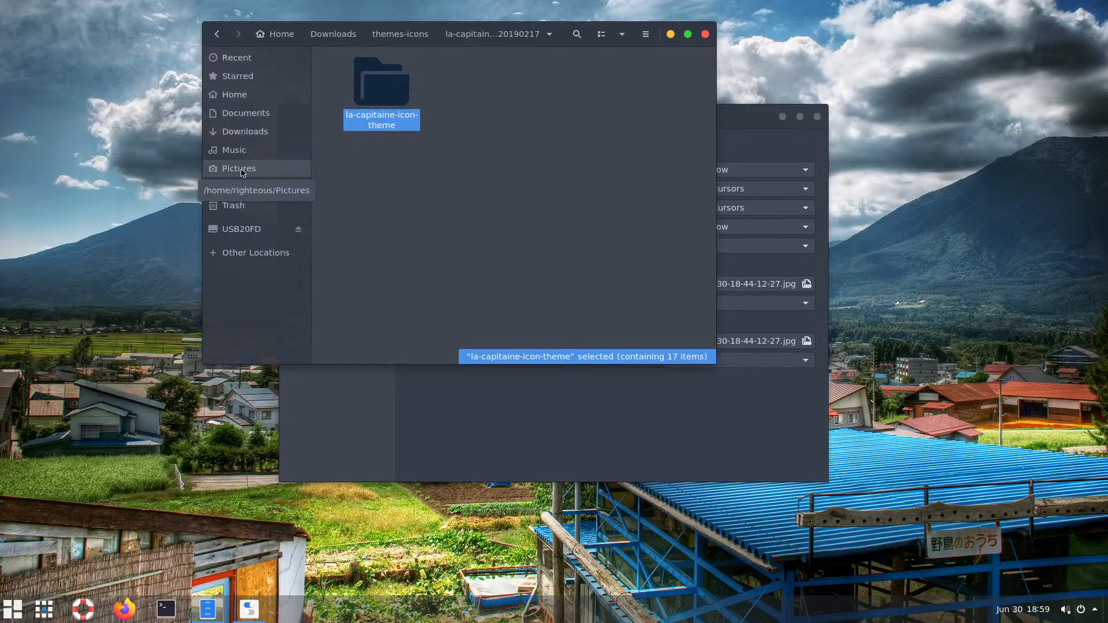
Paste the copied la-capitaine-icon-theme folder into ~/.icons
{"action": "left_click", "coordinate": [241, 94]}
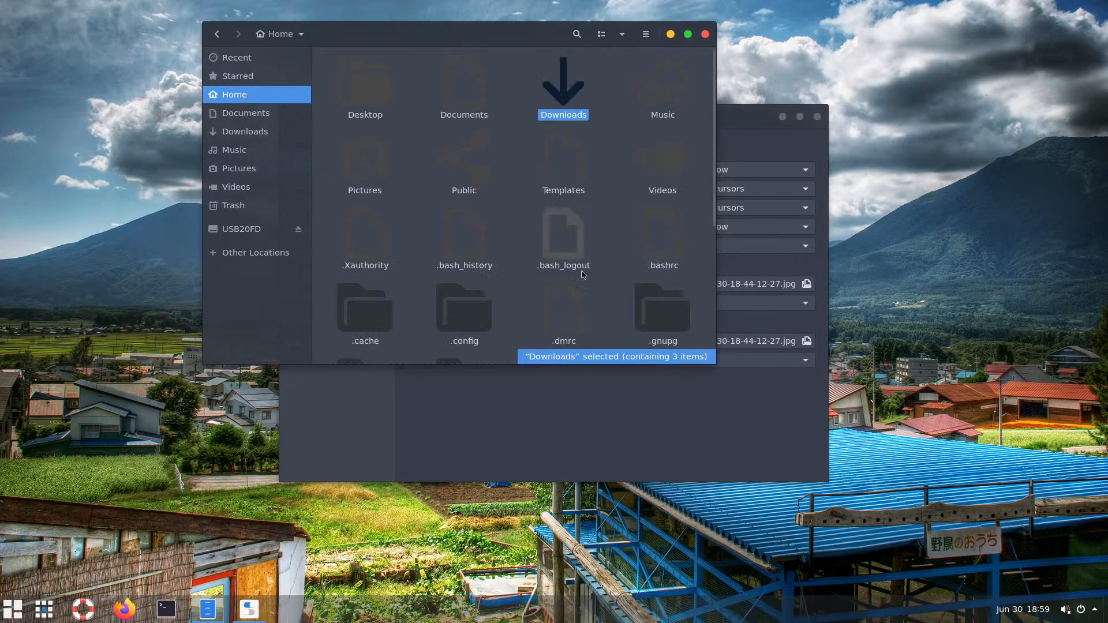
{"action": "left_click", "coordinate": [649, 311]}
{"action": "scroll", "coordinate": [639, 311], "scroll_direction": "down", "scroll_amount": 2}
{"action": "scroll", "coordinate": [577, 319], "scroll_direction": "down", "scroll_amount": 2}
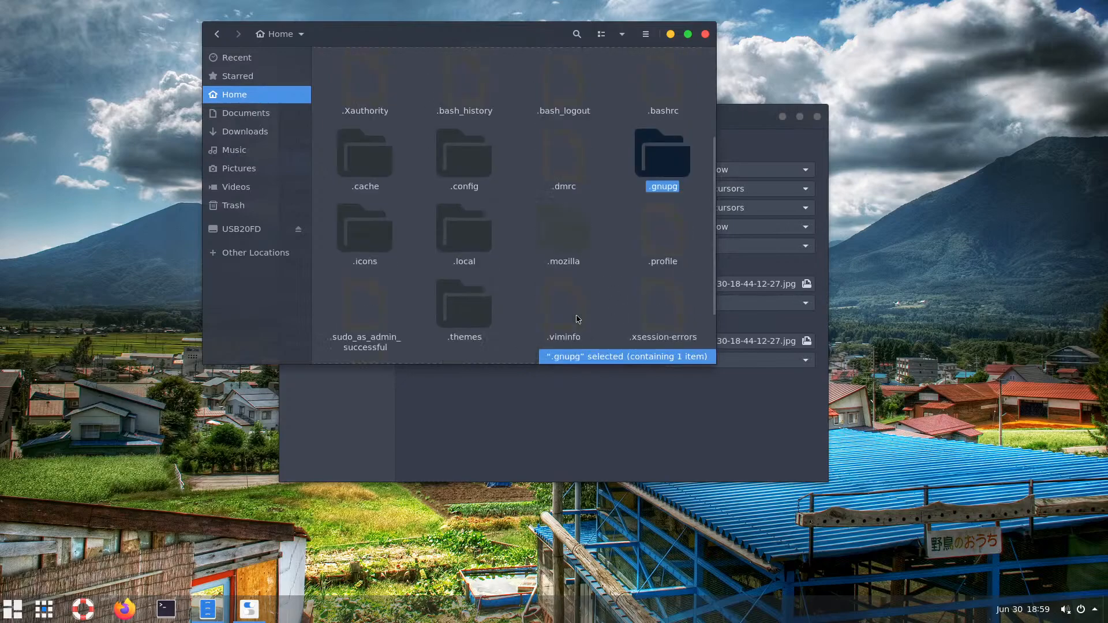
{"action": "double_click", "coordinate": [361, 235]}
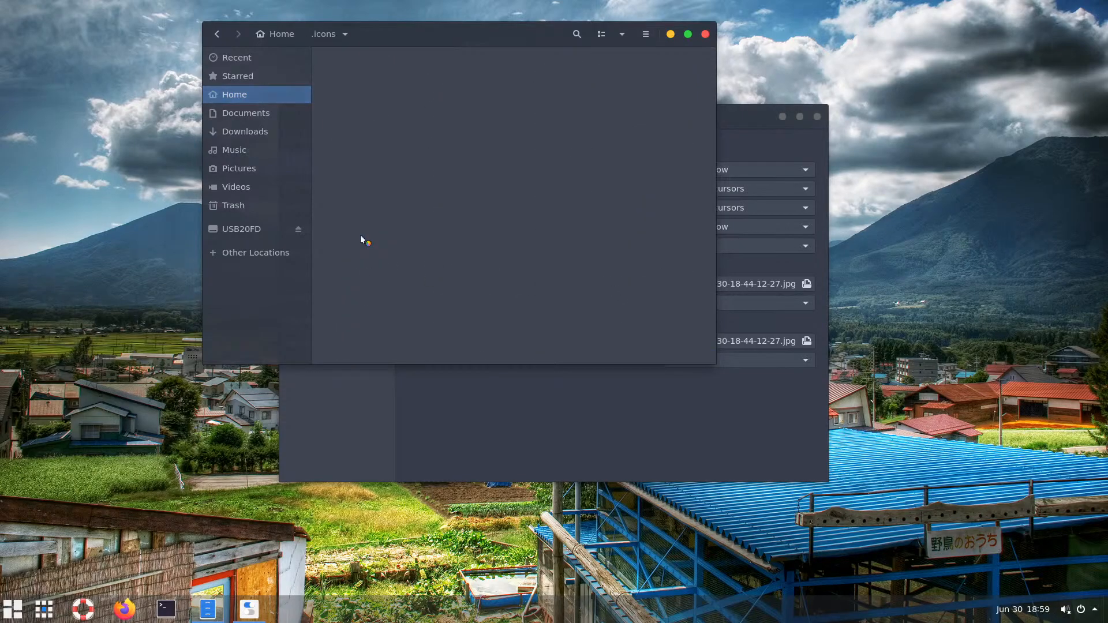
{"action": "right_click", "coordinate": [481, 131]}
{"action": "left_click", "coordinate": [512, 163]}
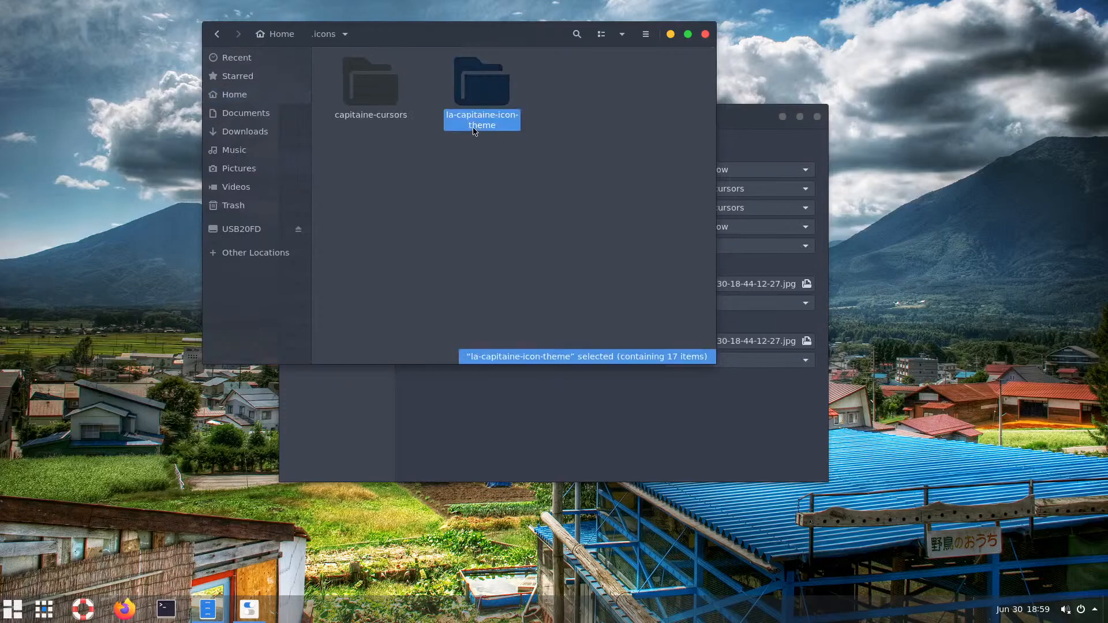
Rename the pasted folder to capitaine-icons
{"action": "key", "text": "F2"}
{"action": "left_click", "coordinate": [496, 169]}
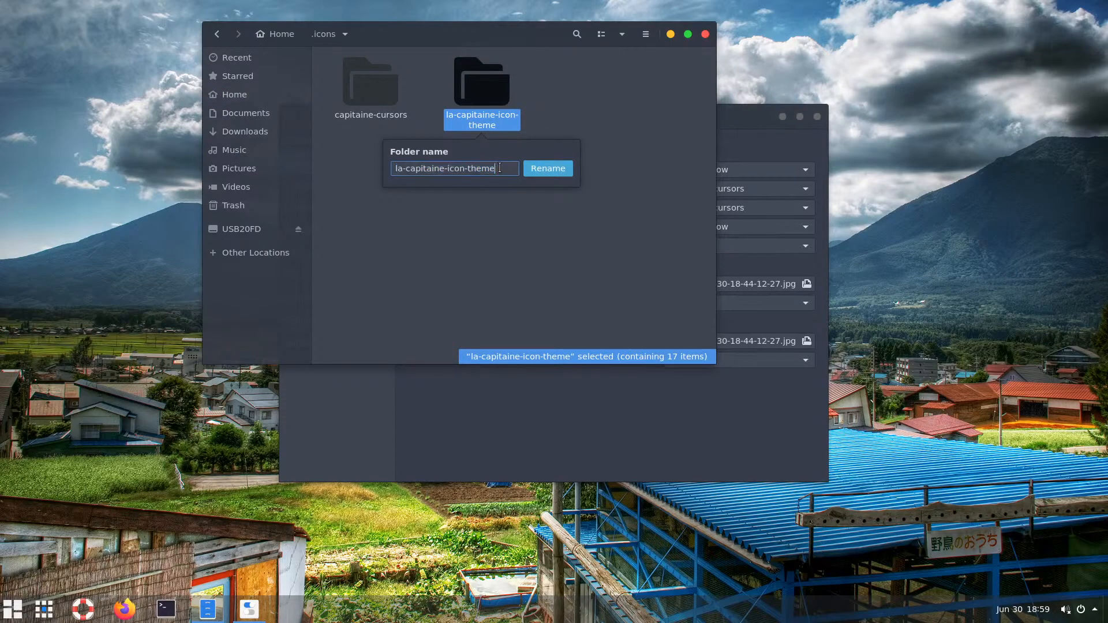
{"action": "left_click_drag", "start_coordinate": [495, 169], "coordinate": [467, 166]}
{"action": "type", "text": "s"}
{"action": "left_click_drag", "start_coordinate": [407, 169], "coordinate": [387, 168]}
{"action": "key", "text": "BackSpace"}
{"action": "left_click", "coordinate": [548, 169]}
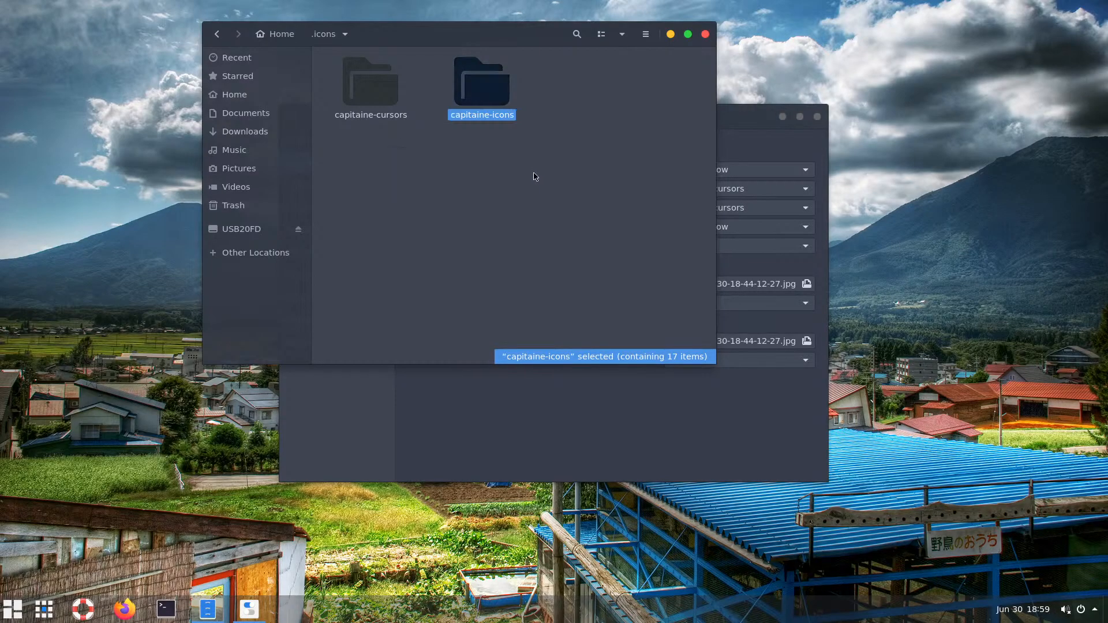
{"action": "left_click", "coordinate": [534, 179]}
{"action": "left_click", "coordinate": [768, 120]}
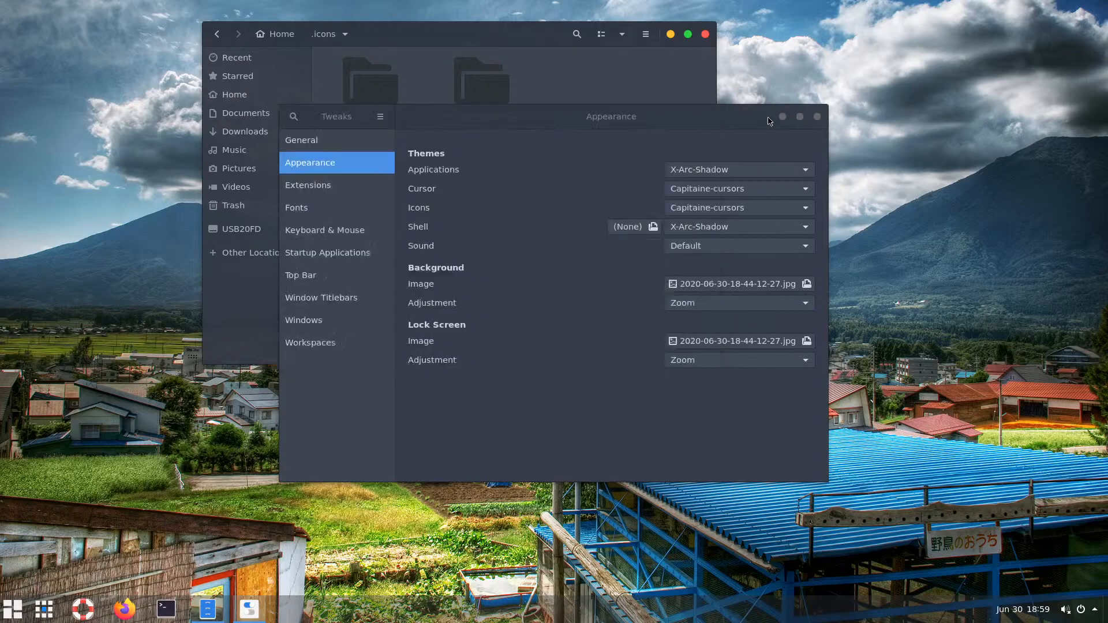
Relaunch Tweaks, set the Appearance icon theme to Capitaine-icons, and close Tweaks
{"action": "left_click", "coordinate": [817, 117]}
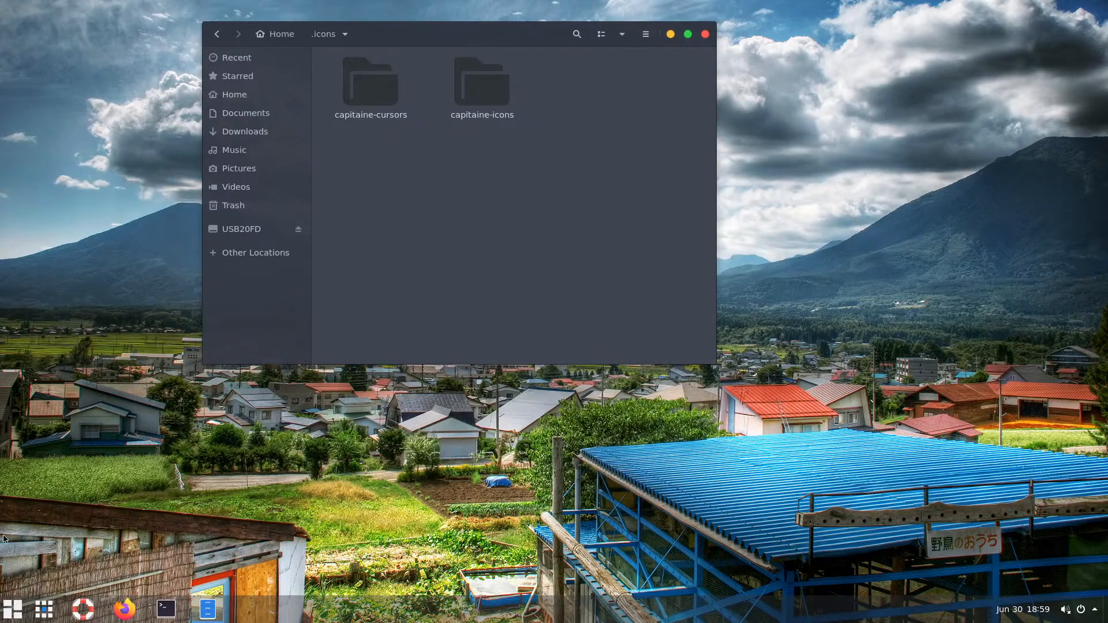
{"action": "left_click", "coordinate": [12, 608]}
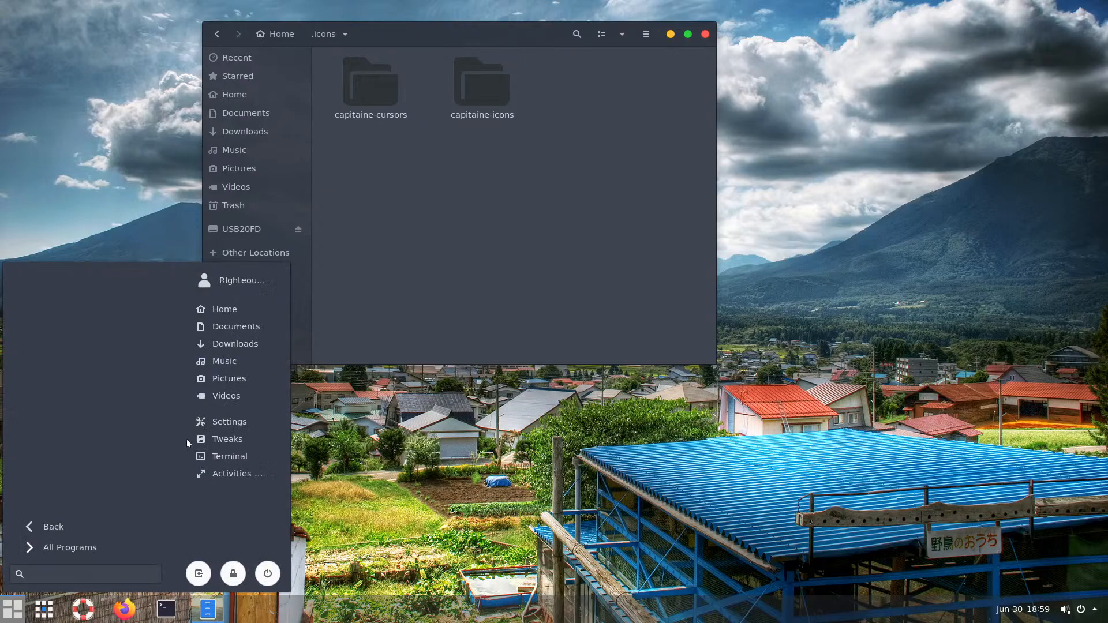
{"action": "left_click", "coordinate": [239, 442]}
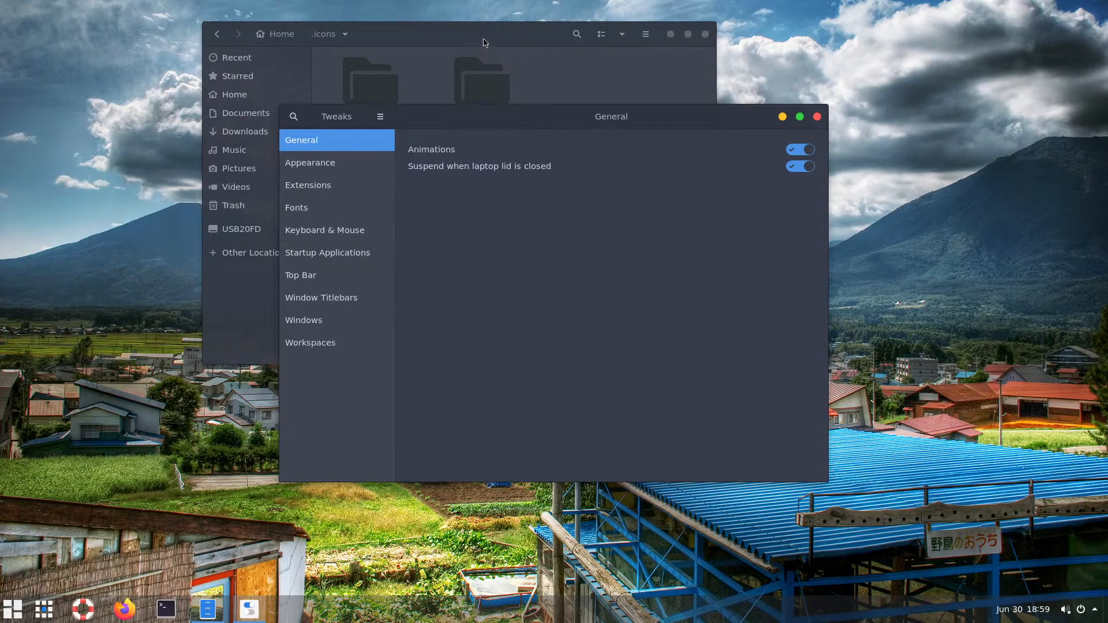
{"action": "left_click_drag", "start_coordinate": [483, 42], "coordinate": [379, 47]}
{"action": "left_click_drag", "start_coordinate": [690, 116], "coordinate": [814, 142]}
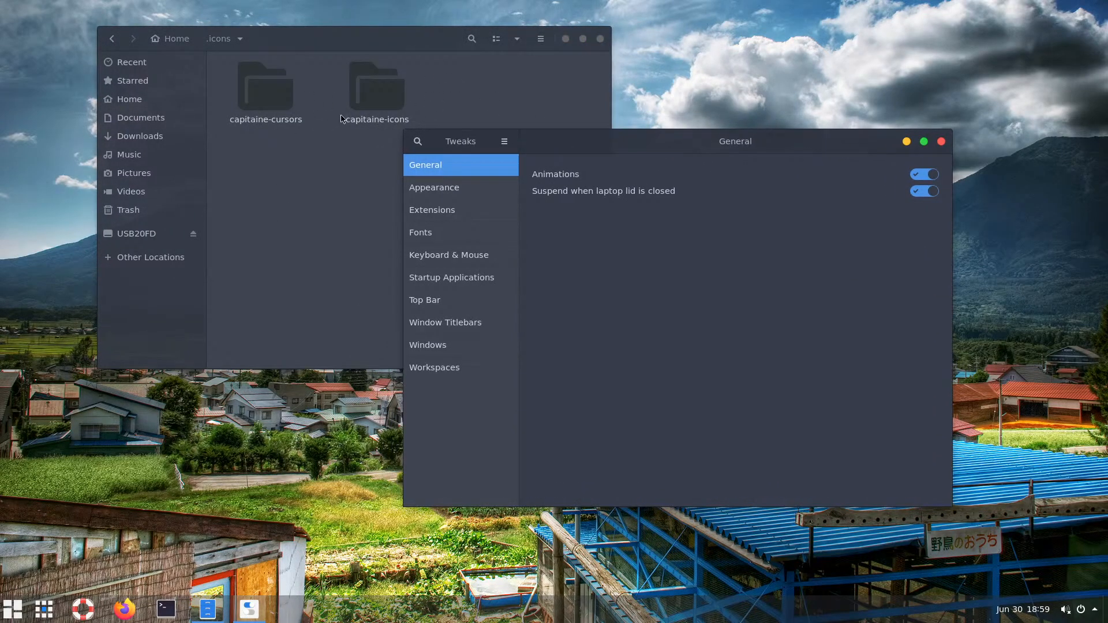
{"action": "left_click", "coordinate": [443, 192]}
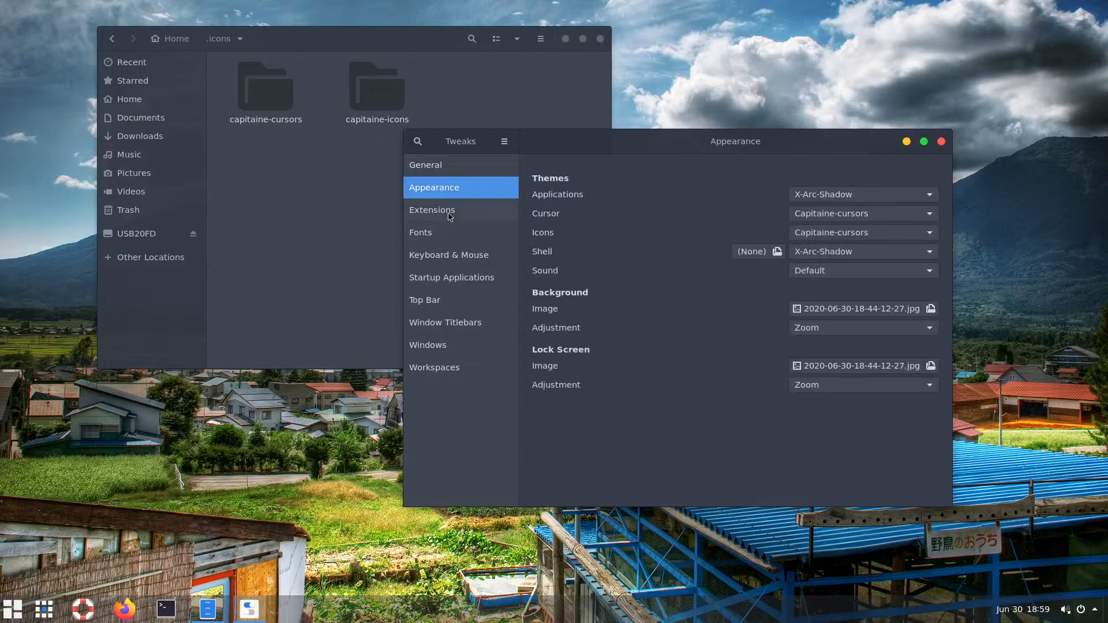
{"action": "left_click", "coordinate": [913, 234]}
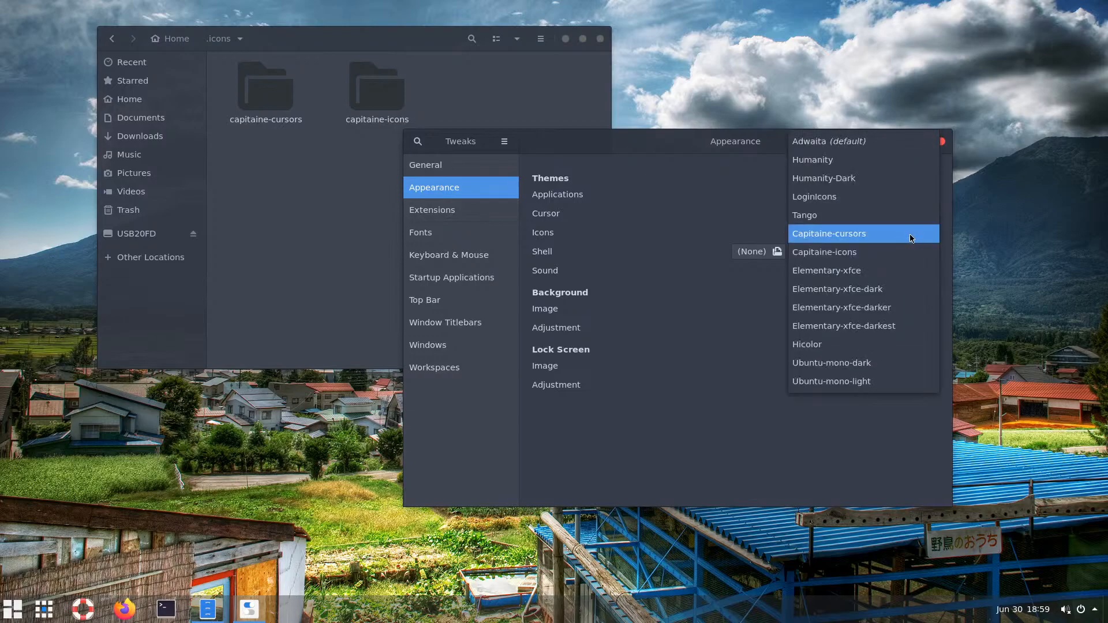
{"action": "left_click", "coordinate": [838, 255]}
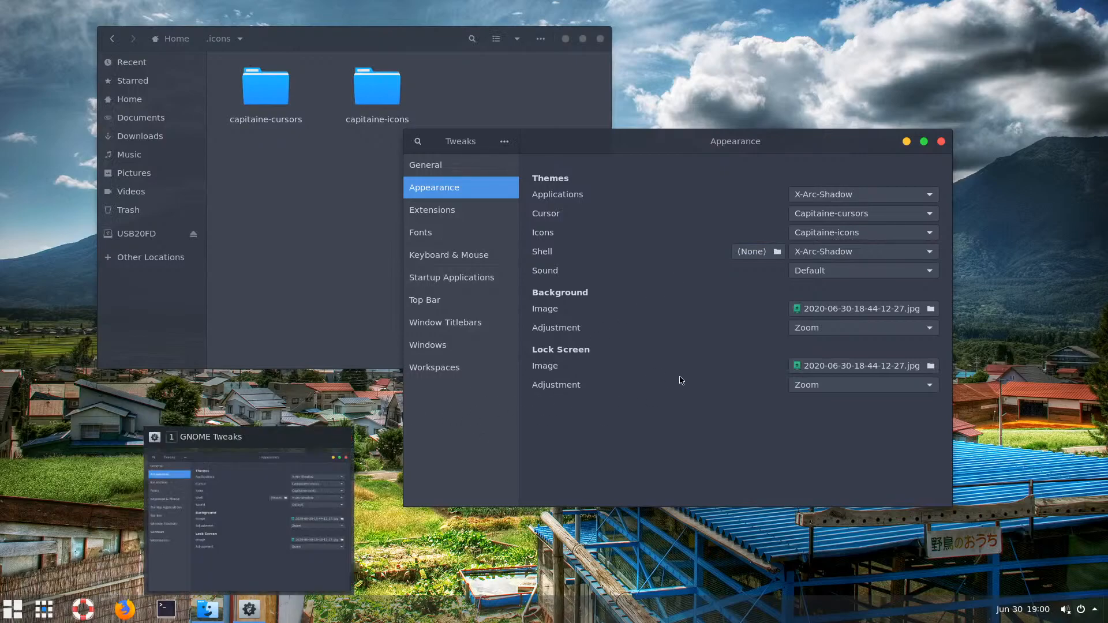
{"action": "left_click", "coordinate": [941, 142]}
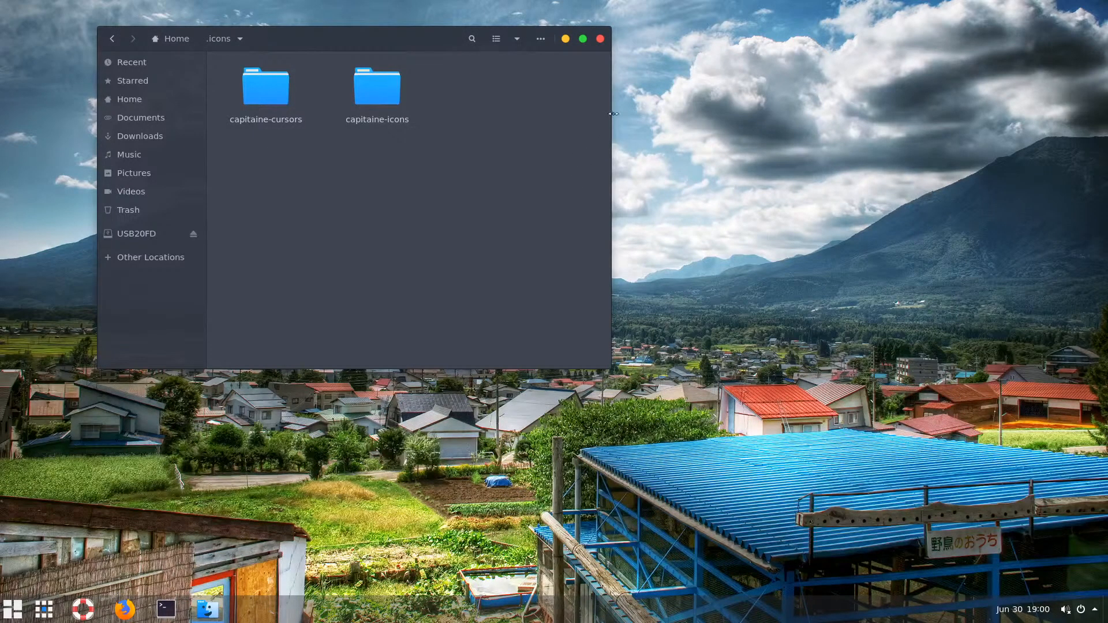
Close Files and reopen it on Home to see the Capitaine icons applied
{"action": "left_click", "coordinate": [600, 39]}
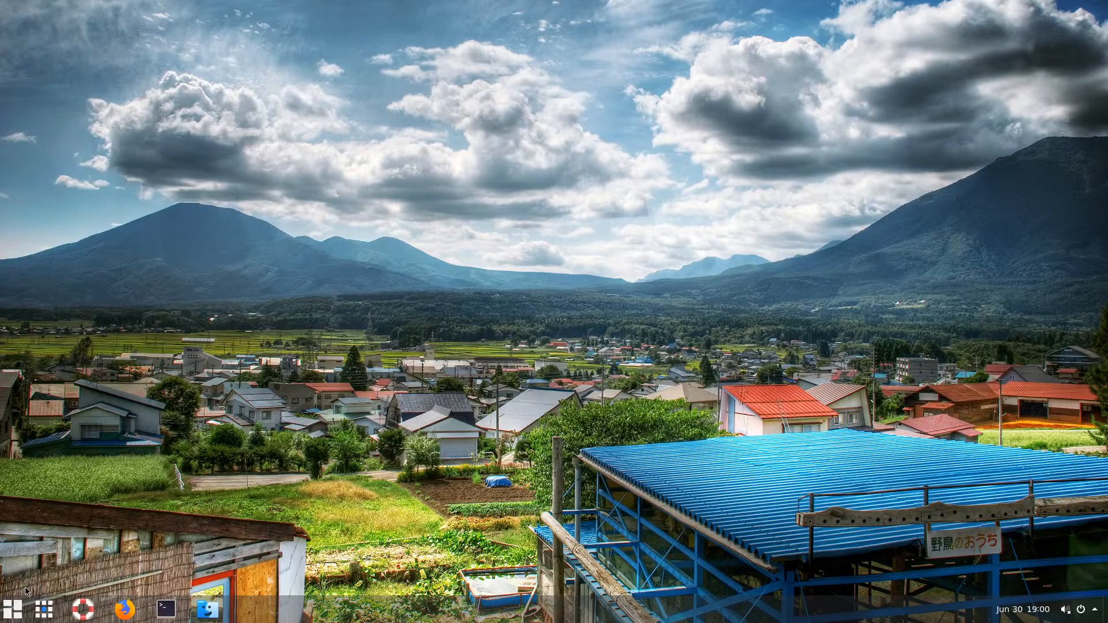
{"action": "left_click", "coordinate": [11, 612]}
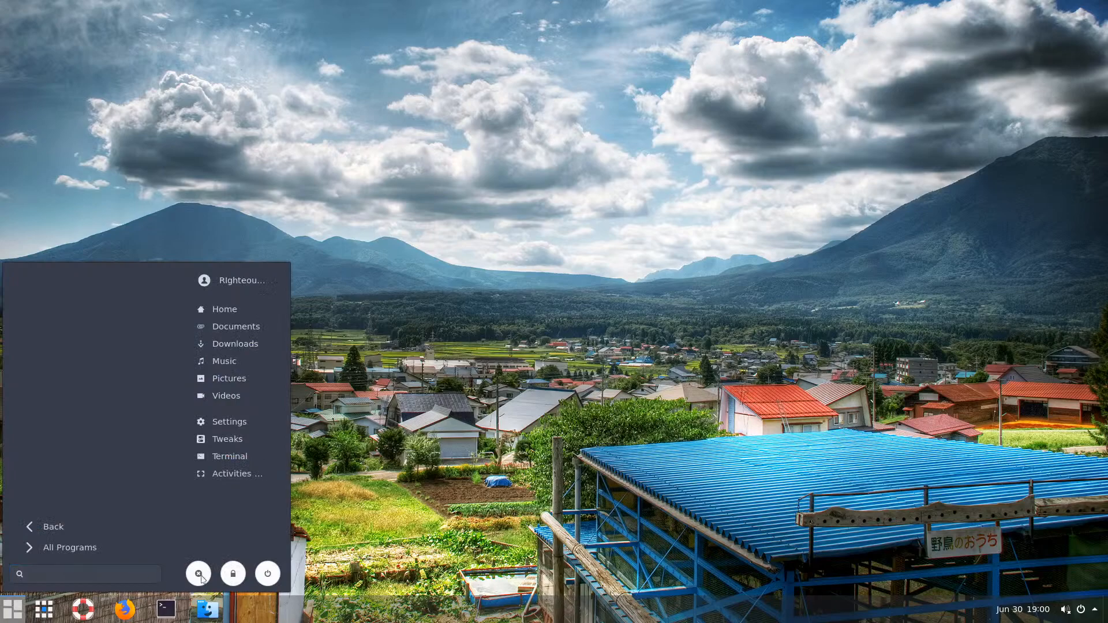
{"action": "left_click", "coordinate": [356, 527]}
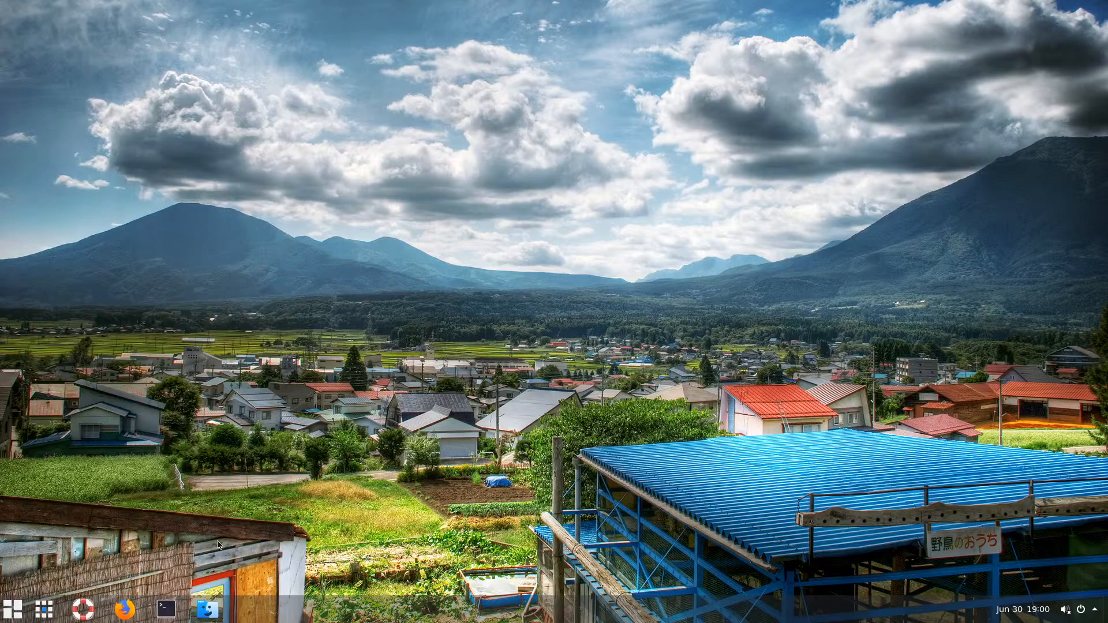
{"action": "left_click", "coordinate": [13, 609]}
{"action": "left_click", "coordinate": [40, 527]}
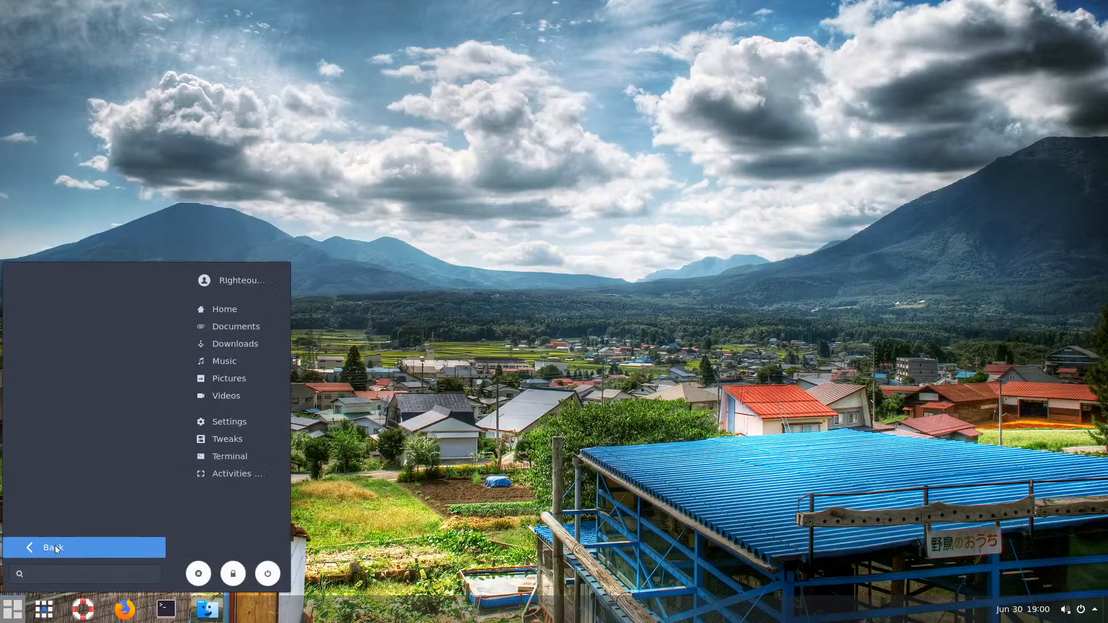
{"action": "left_click", "coordinate": [54, 545]}
{"action": "left_click", "coordinate": [199, 609]}
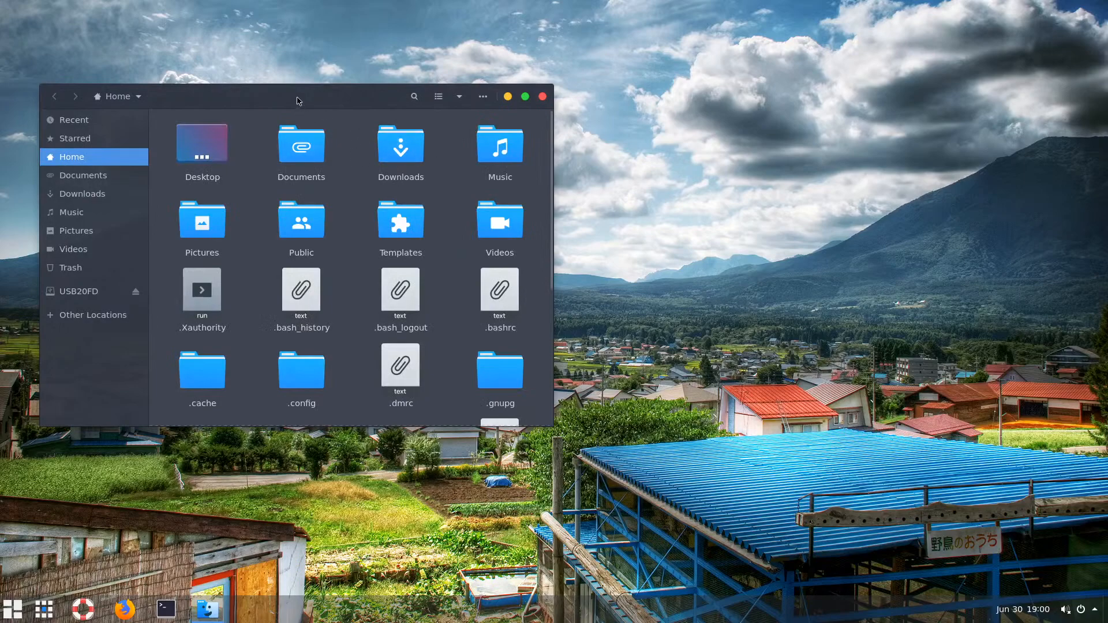
{"action": "left_click_drag", "start_coordinate": [298, 102], "coordinate": [442, 106]}
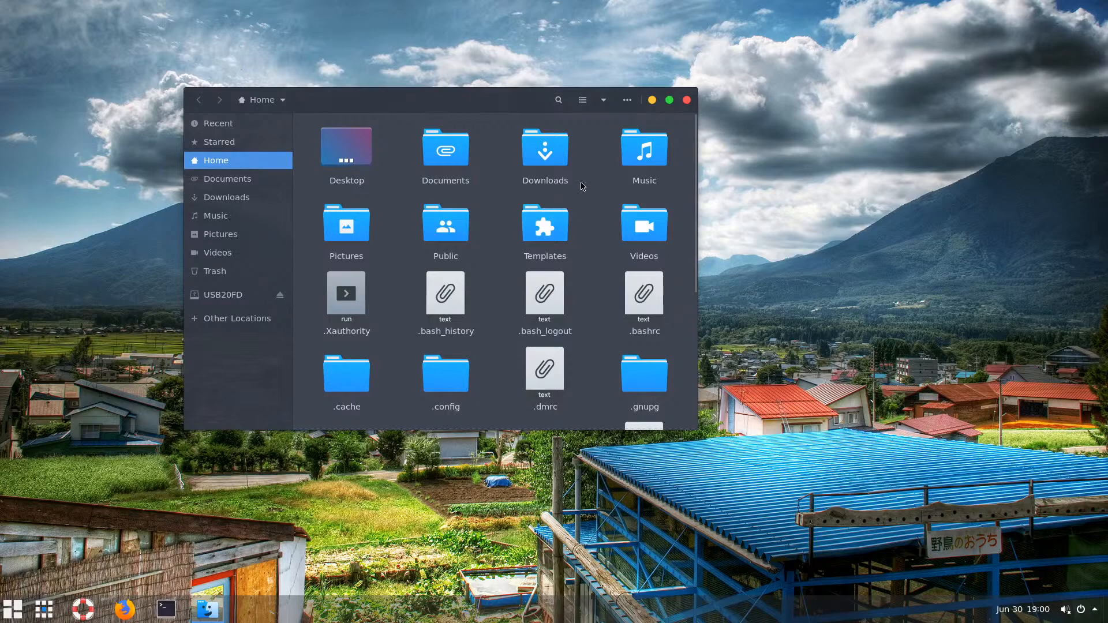
{"action": "left_click", "coordinate": [627, 100]}
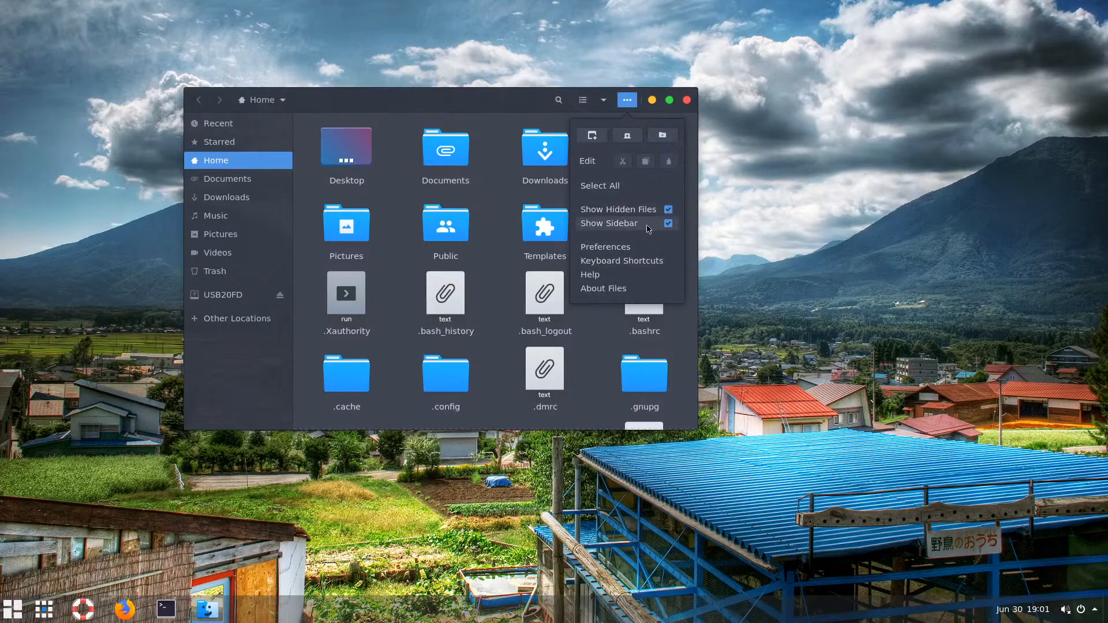
{"action": "left_click", "coordinate": [475, 106]}
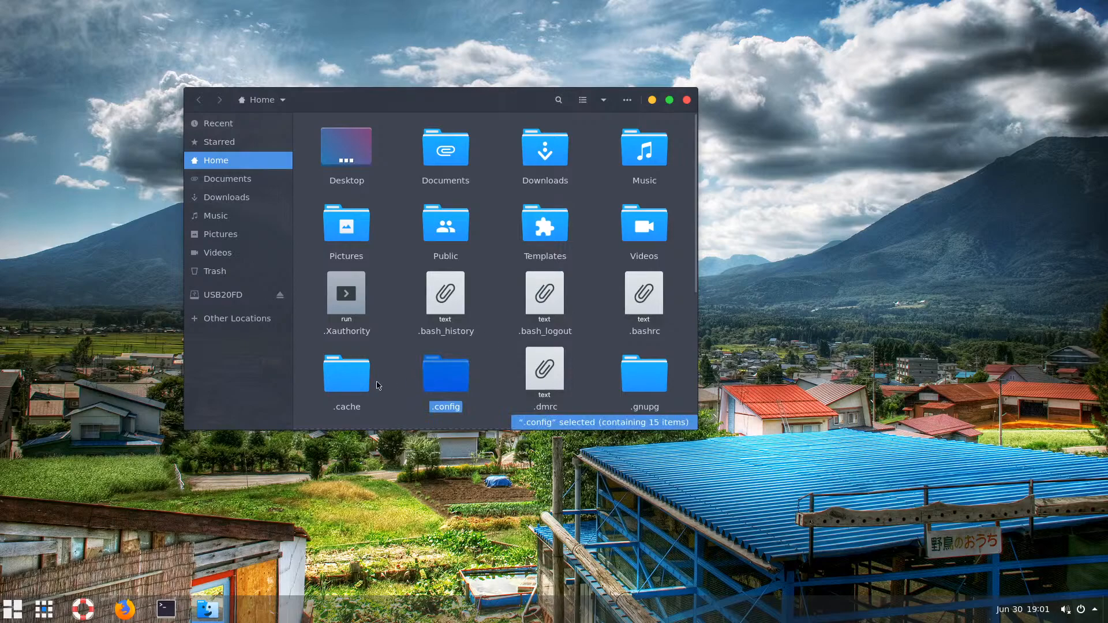
{"action": "left_click", "coordinate": [314, 395]}
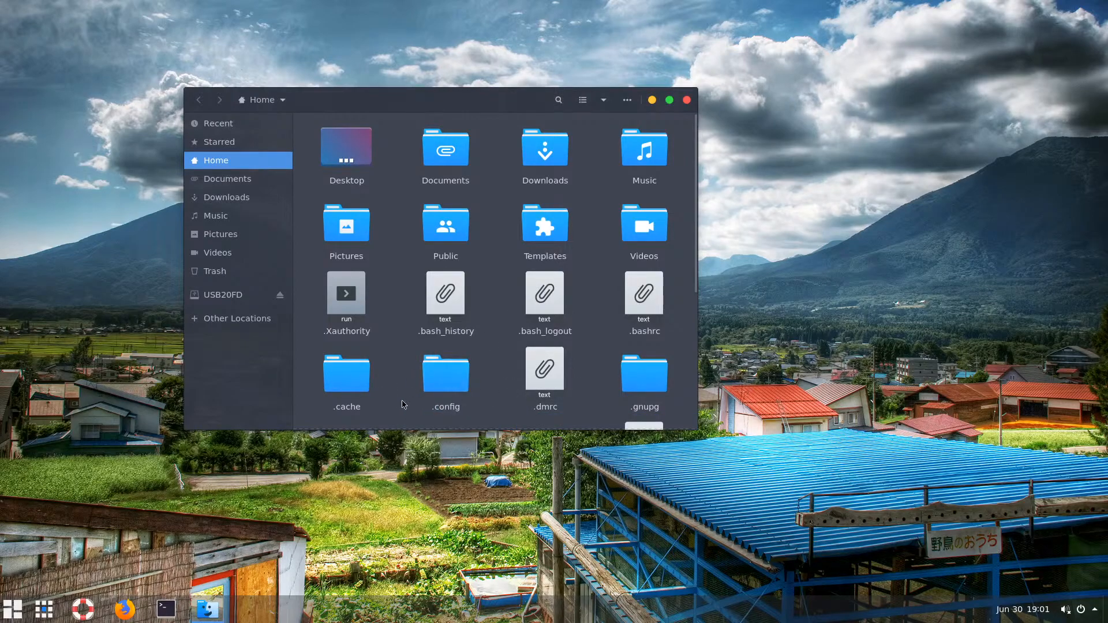
{"action": "scroll", "coordinate": [695, 259], "scroll_direction": "down", "scroll_amount": 5}
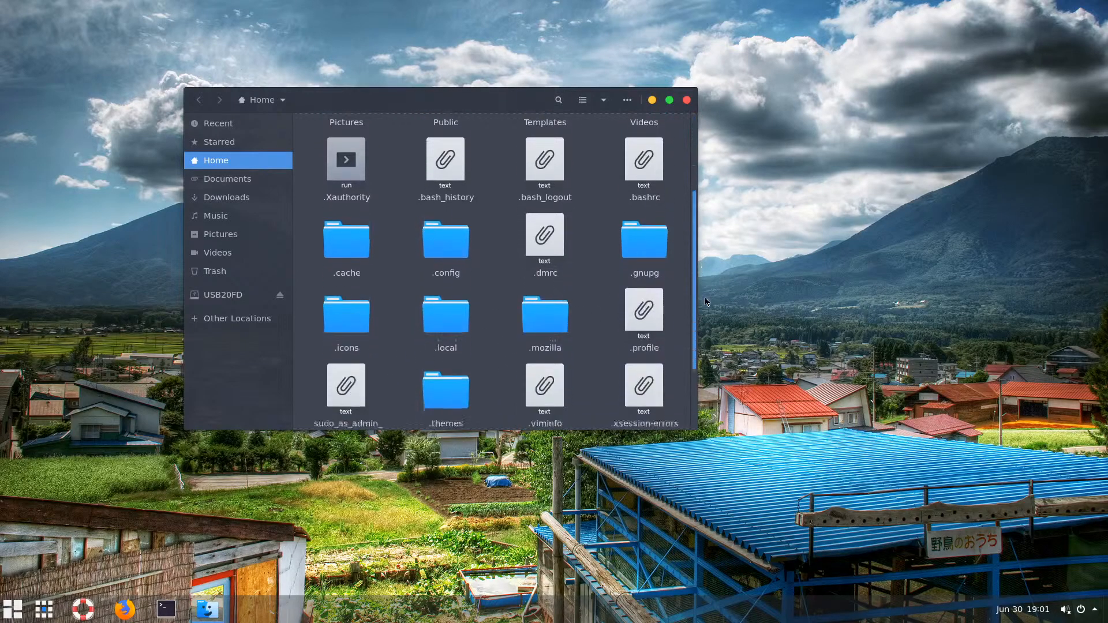
{"action": "double_click", "coordinate": [449, 271]}
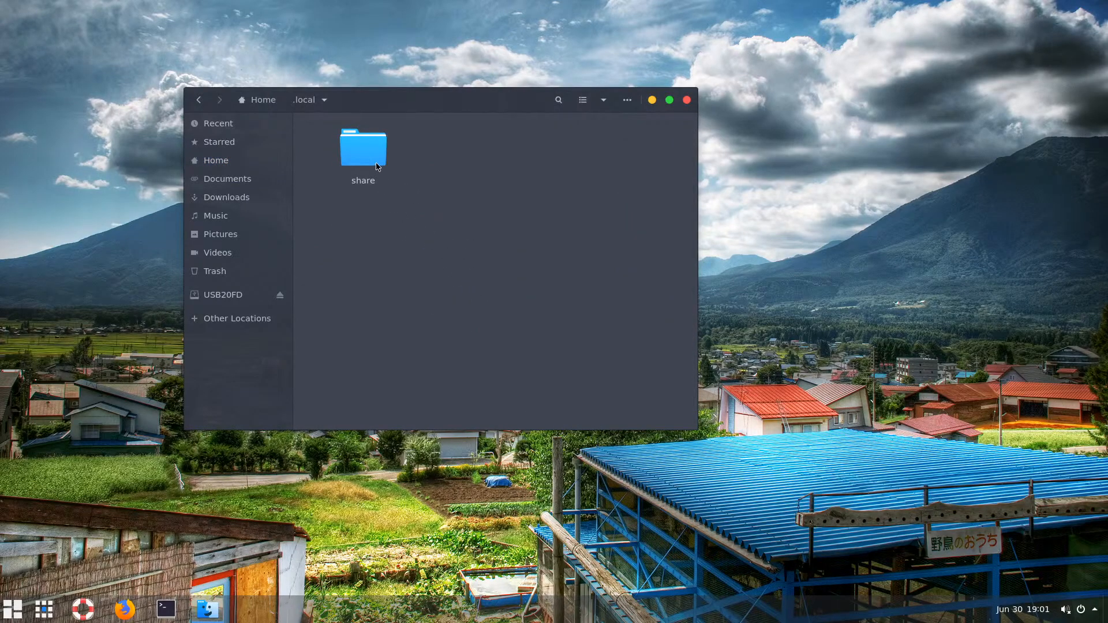
{"action": "right_click", "coordinate": [372, 212]}
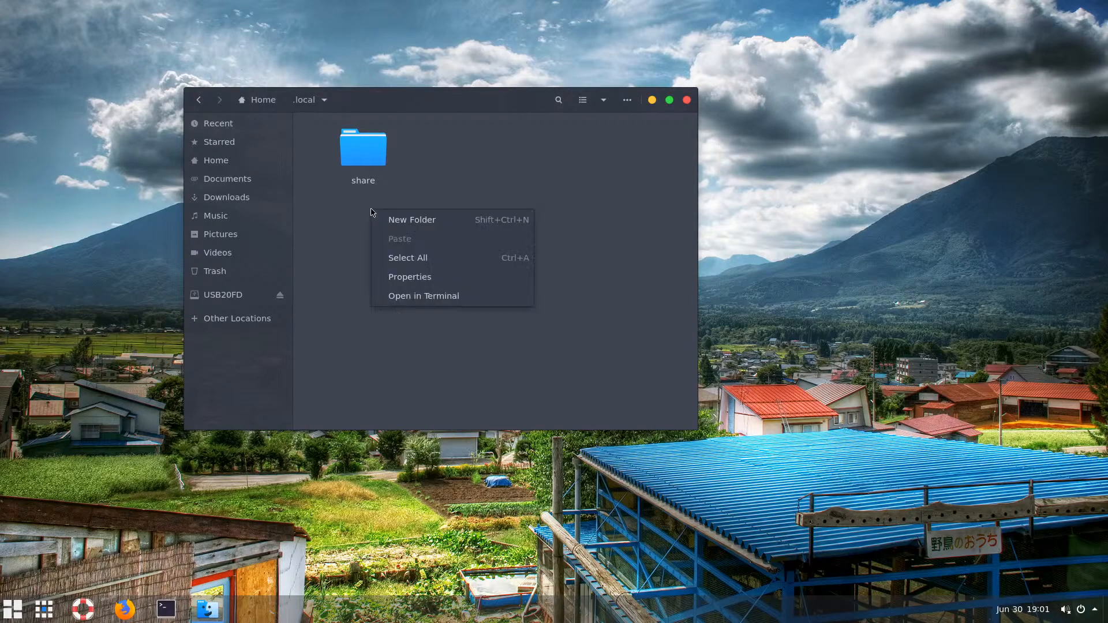
{"action": "left_click", "coordinate": [268, 100]}
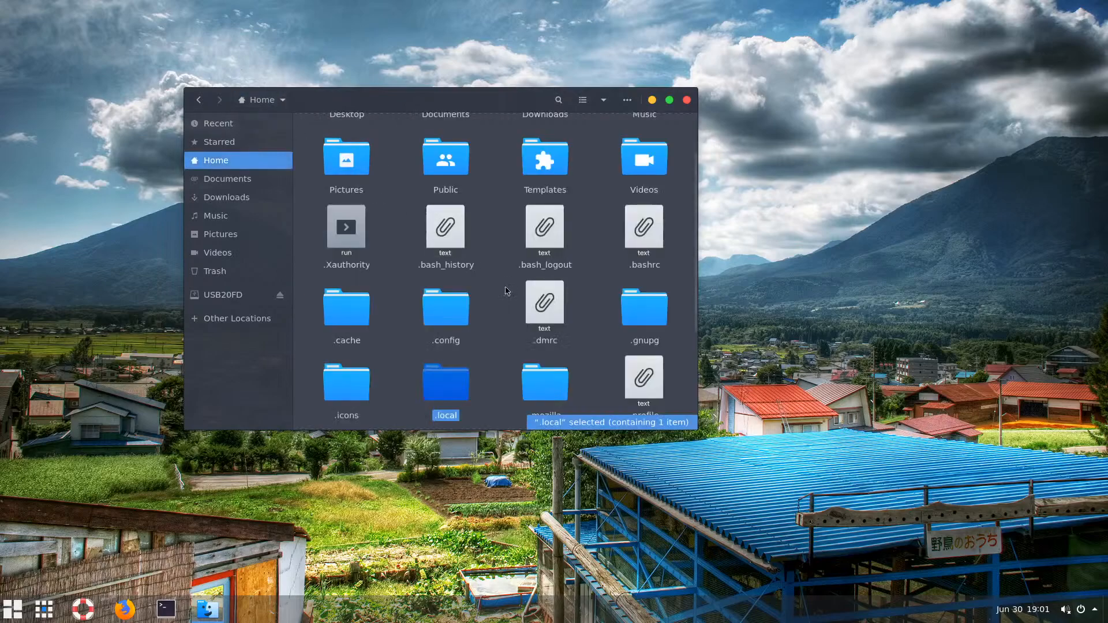
{"action": "left_click", "coordinate": [697, 299]}
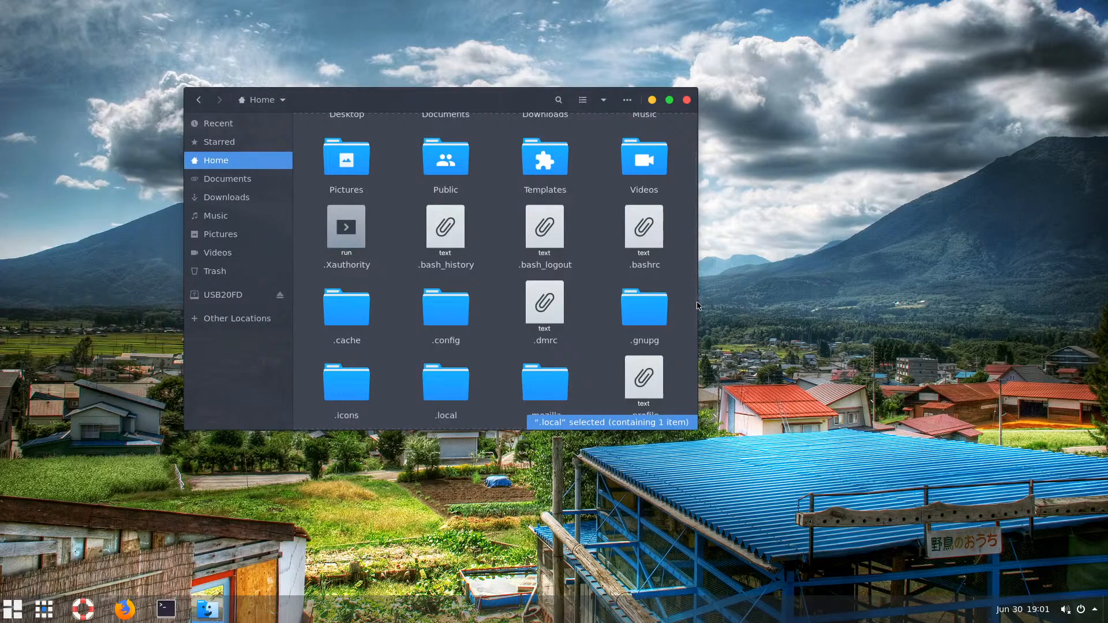
{"action": "right_click", "coordinate": [315, 346]}
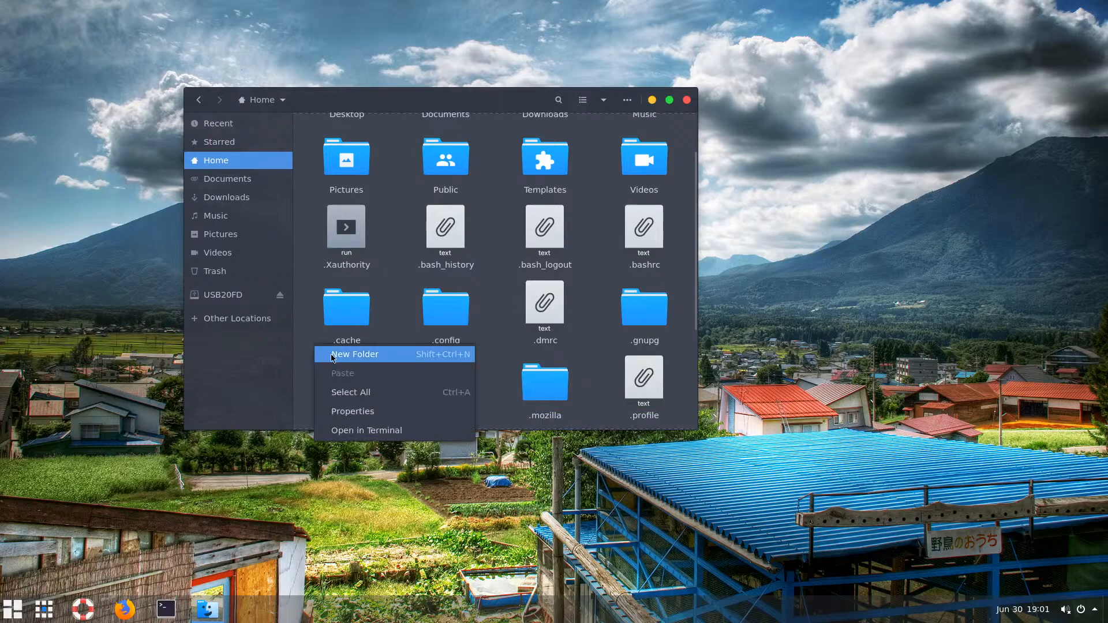
Create a hidden .bin folder in Home and open a terminal inside it
{"action": "left_click", "coordinate": [379, 354]}
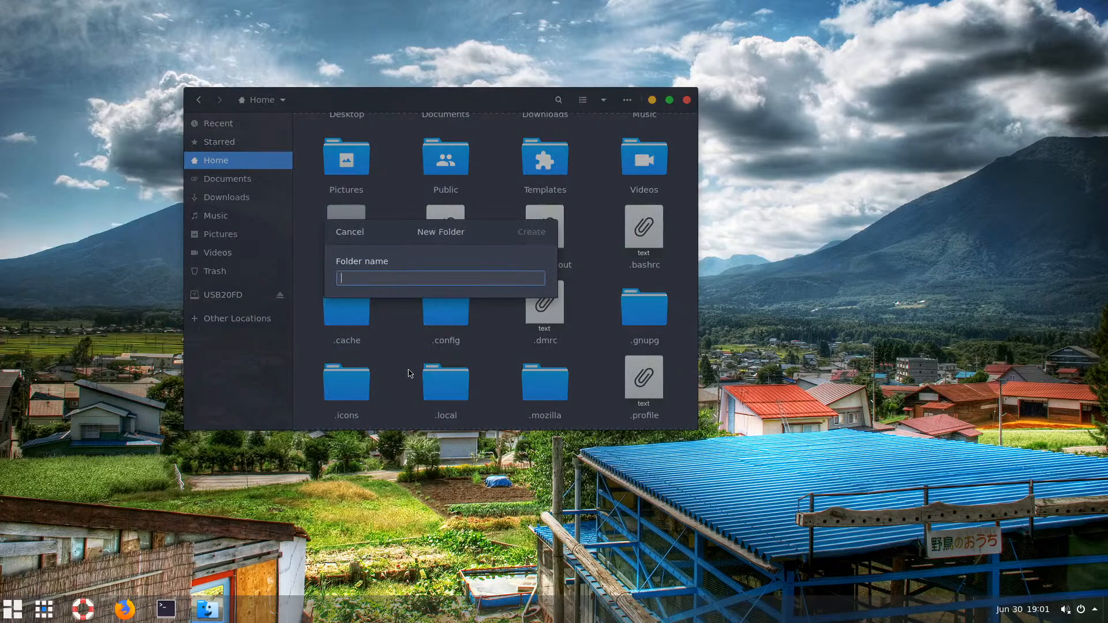
{"action": "type", "text": ".bin"}
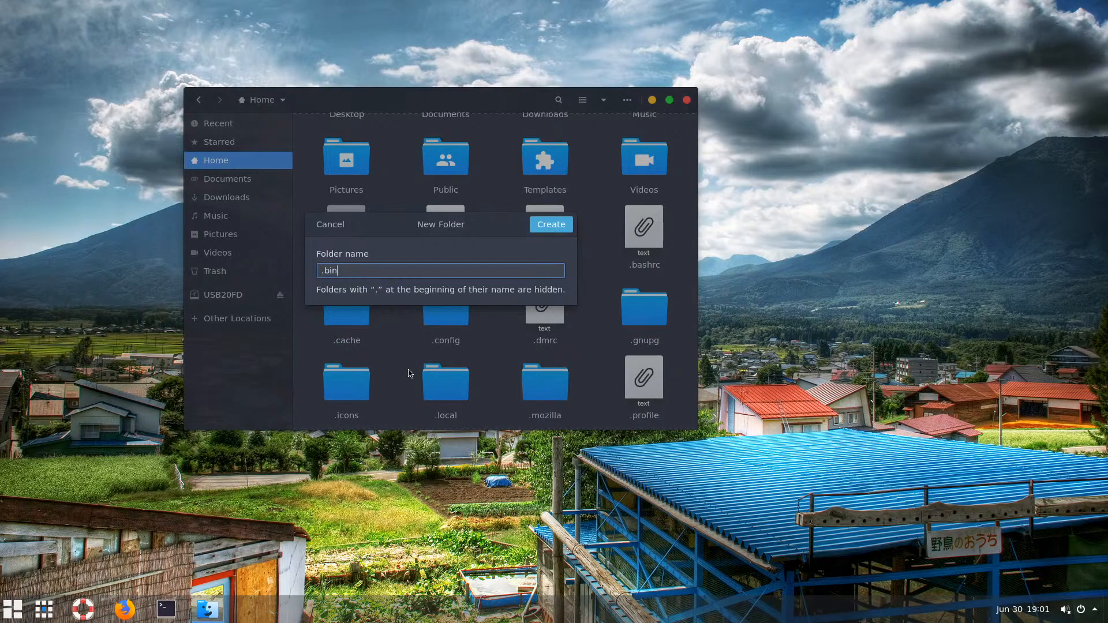
{"action": "key", "text": "Return"}
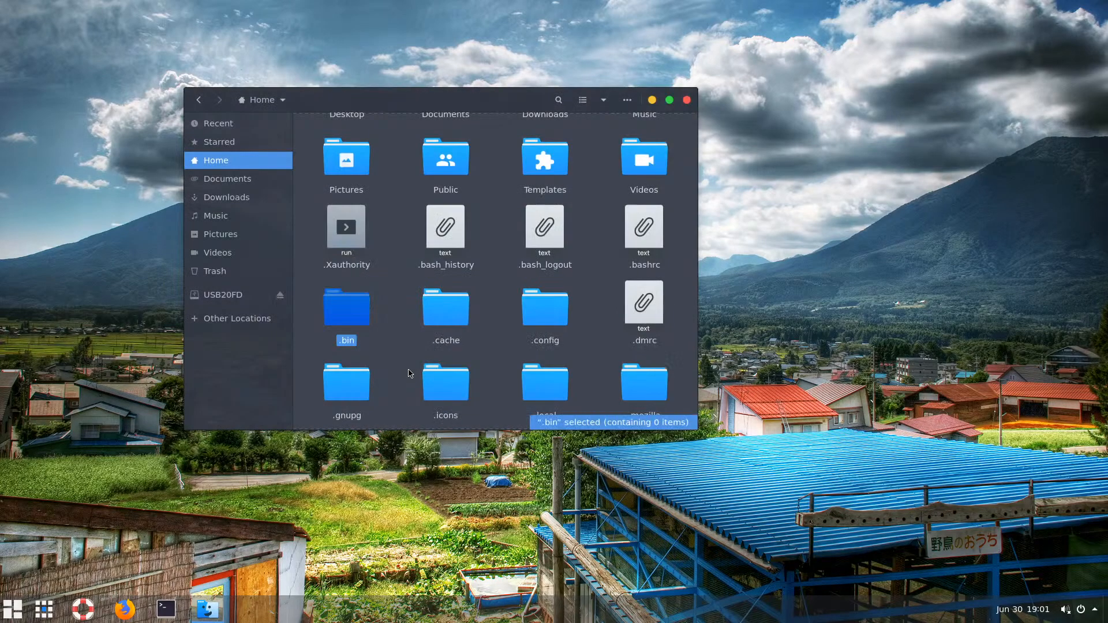
{"action": "double_click", "coordinate": [348, 314]}
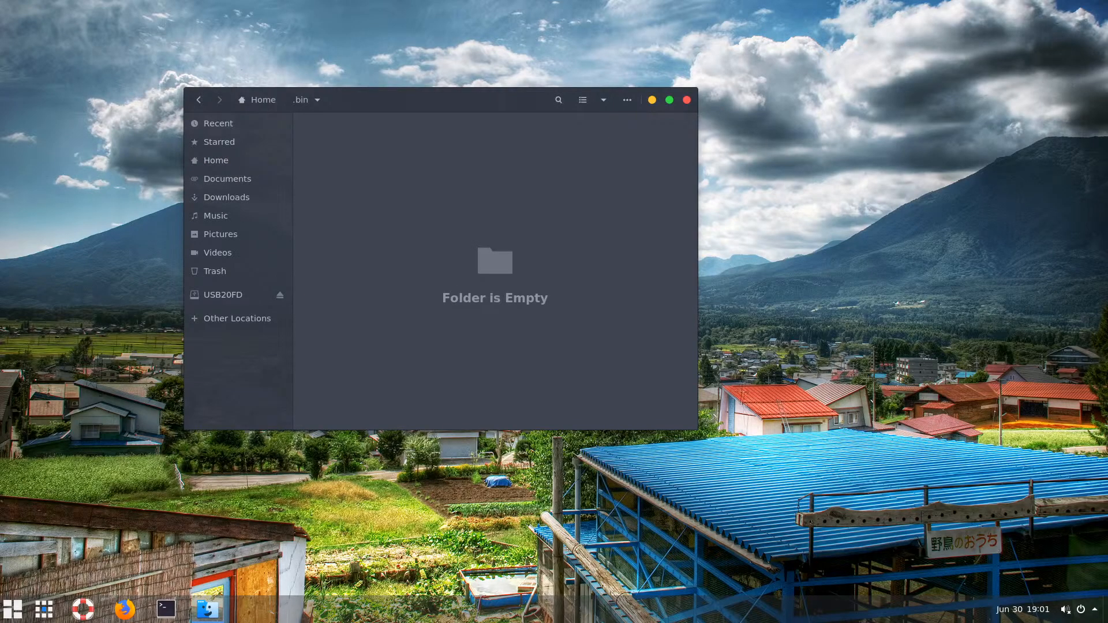
{"action": "right_click", "coordinate": [359, 209]}
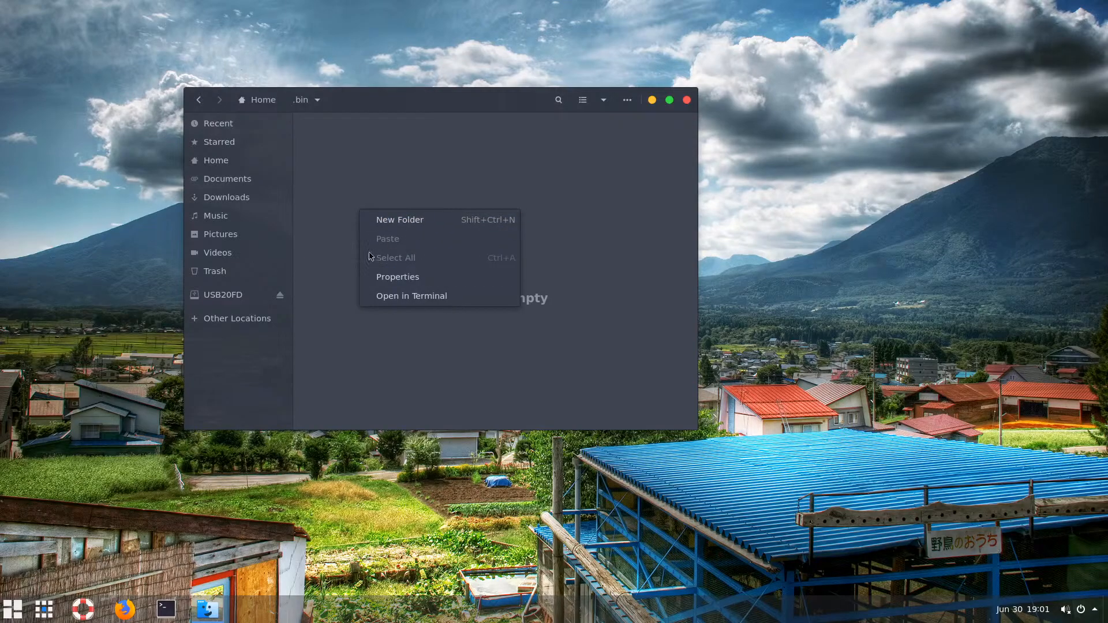
{"action": "left_click", "coordinate": [354, 232]}
{"action": "right_click", "coordinate": [370, 212]}
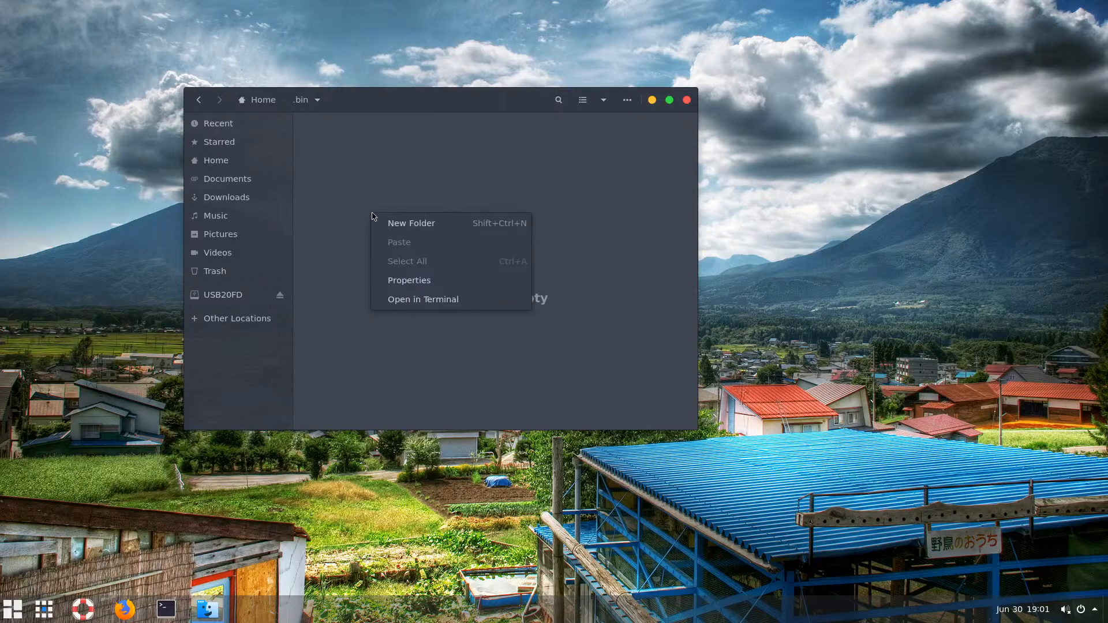
{"action": "left_click", "coordinate": [416, 306]}
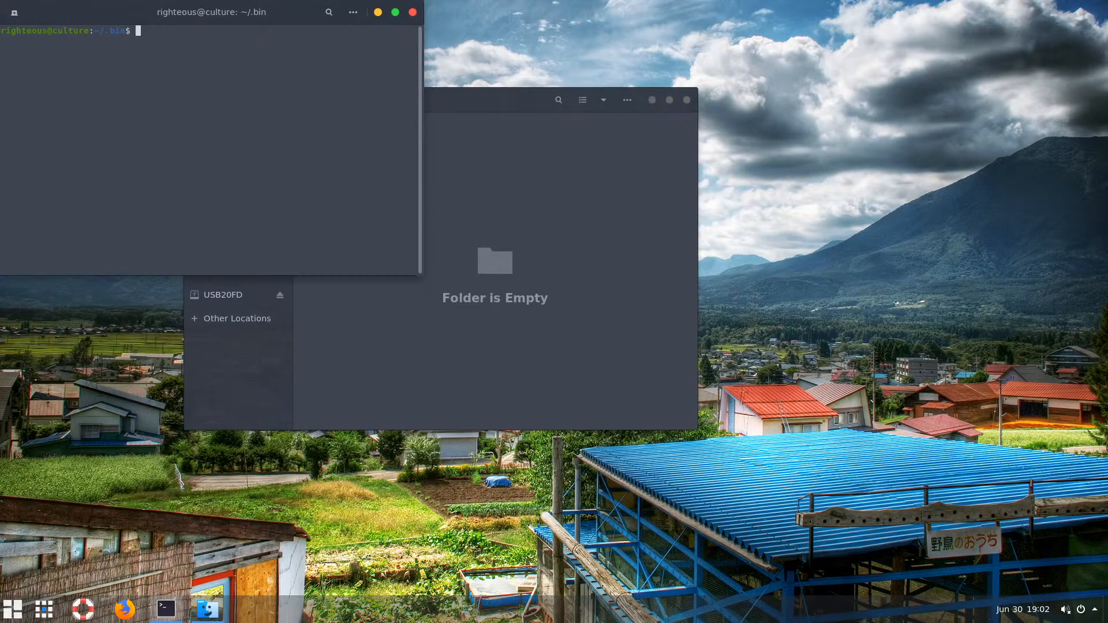
Run 'touch apps' and 'chmod +x apps', then check the new apps file in Files
{"action": "type", "text": "touch apps"}
{"action": "key", "text": "Return"}
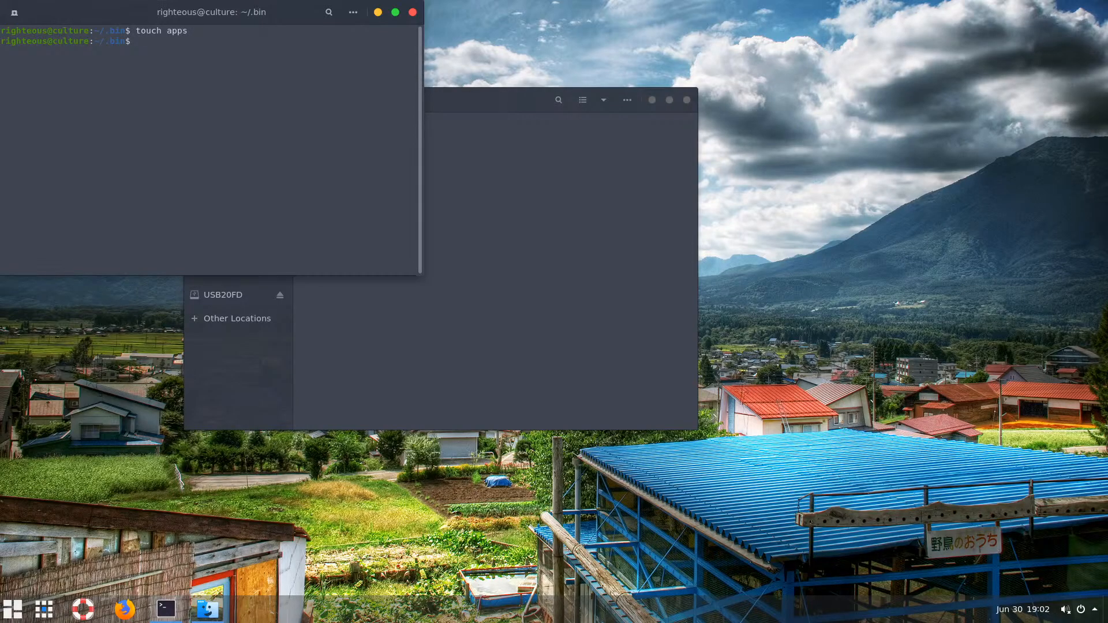
{"action": "type", "text": "chmod +x apps"}
{"action": "key", "text": "Return"}
{"action": "left_click", "coordinate": [525, 318]}
{"action": "left_click", "coordinate": [366, 150]}
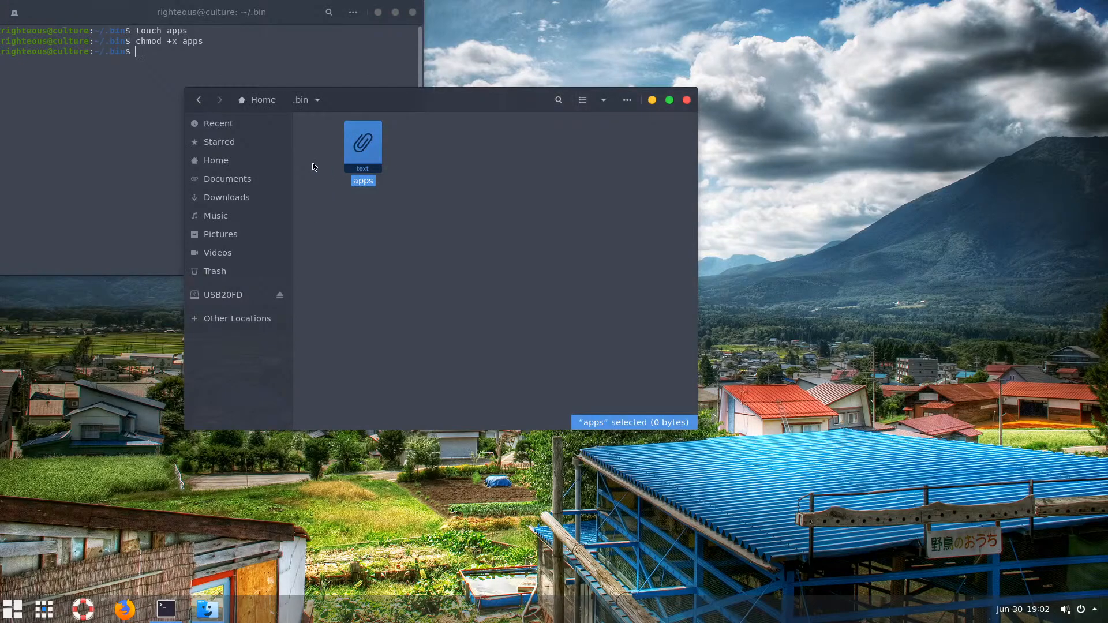
{"action": "left_click", "coordinate": [144, 122]}
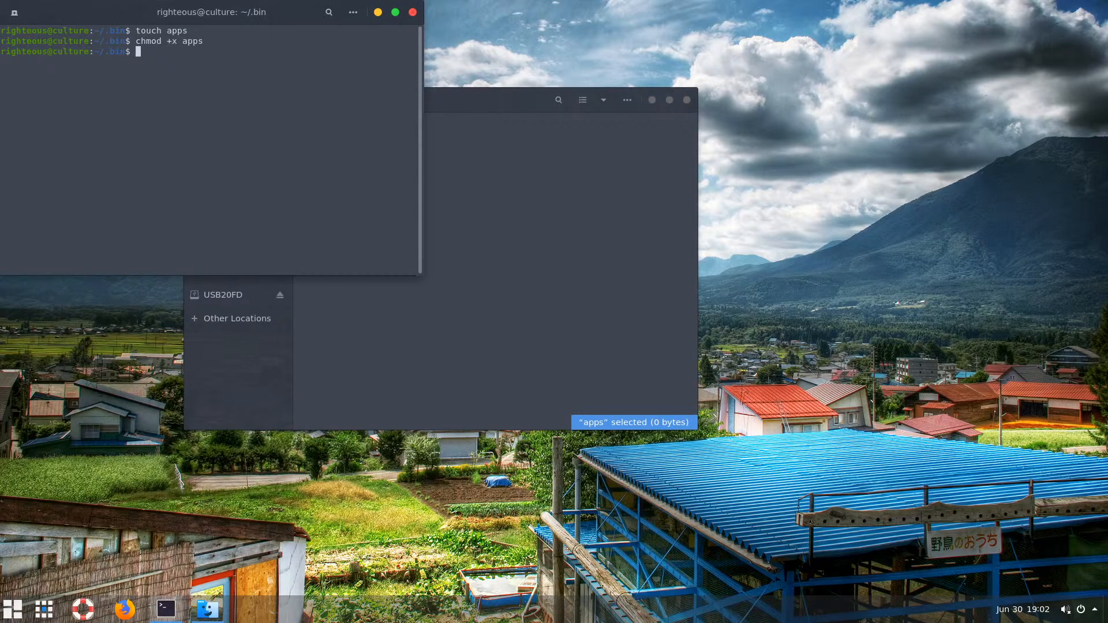
{"action": "left_click", "coordinate": [477, 161]}
Stop showing hidden files in Home, launch Firefox, and minimize the terminal
{"action": "left_click", "coordinate": [267, 102]}
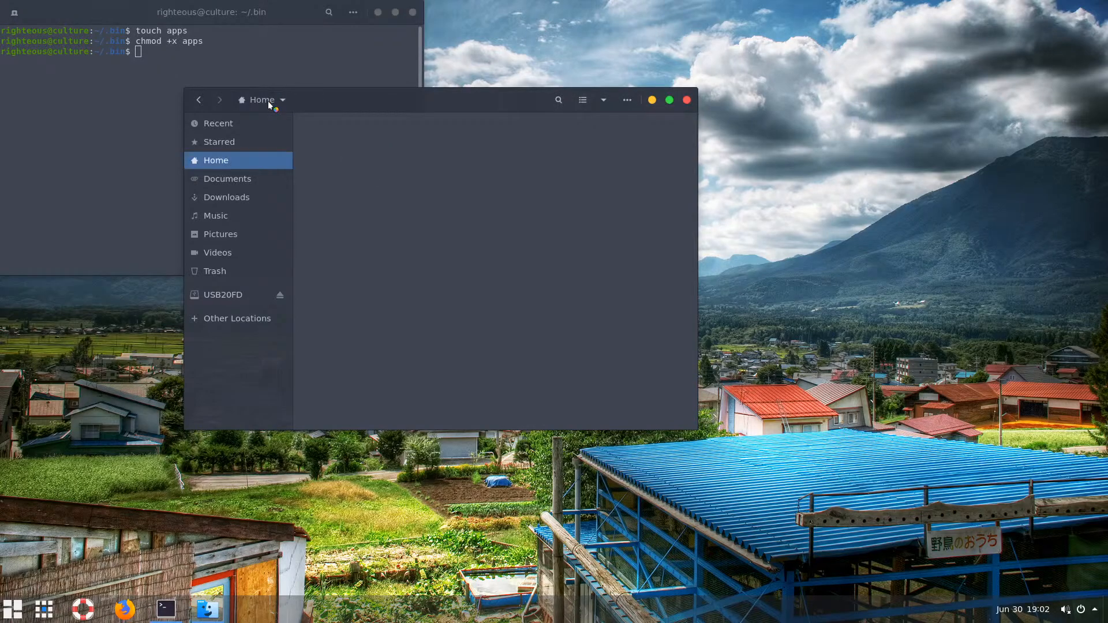
{"action": "left_click", "coordinate": [627, 100]}
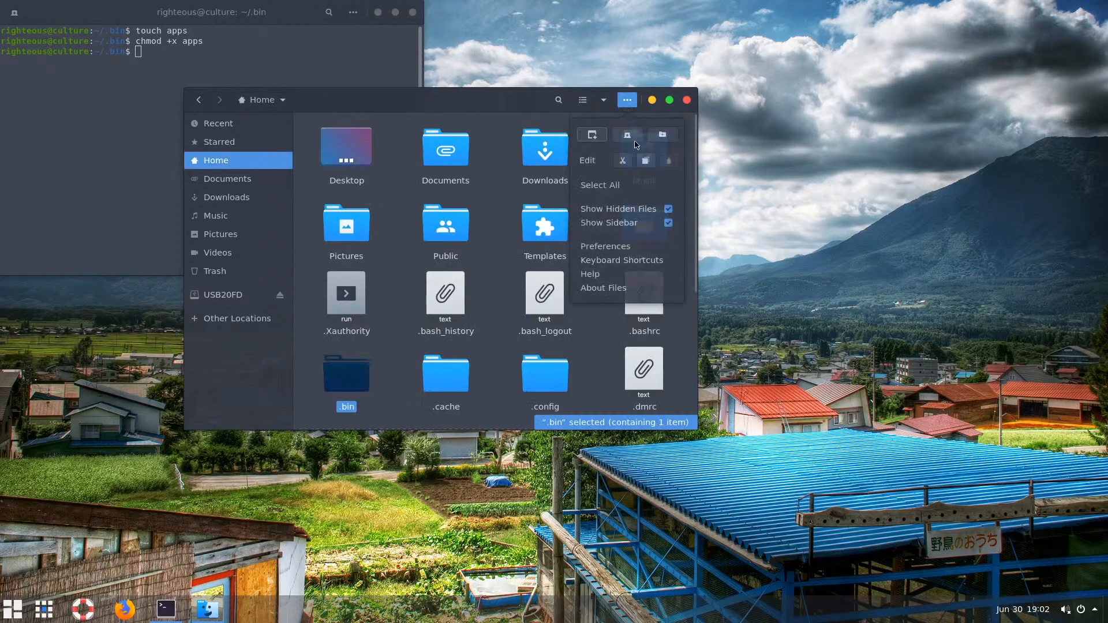
{"action": "left_click", "coordinate": [633, 210]}
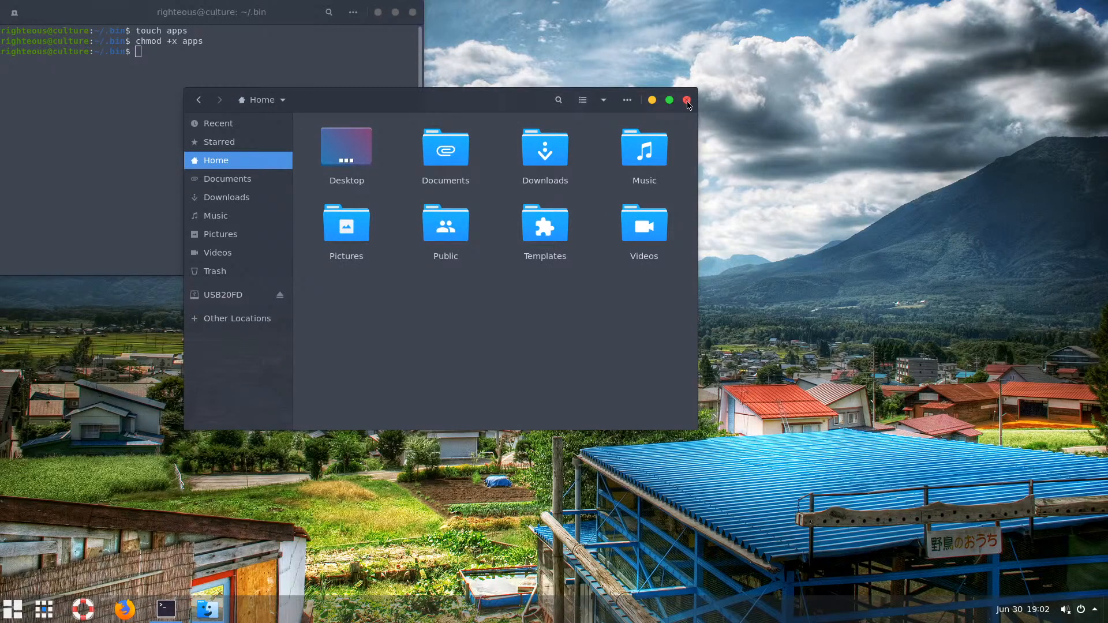
{"action": "left_click_drag", "start_coordinate": [687, 102], "coordinate": [826, 133]}
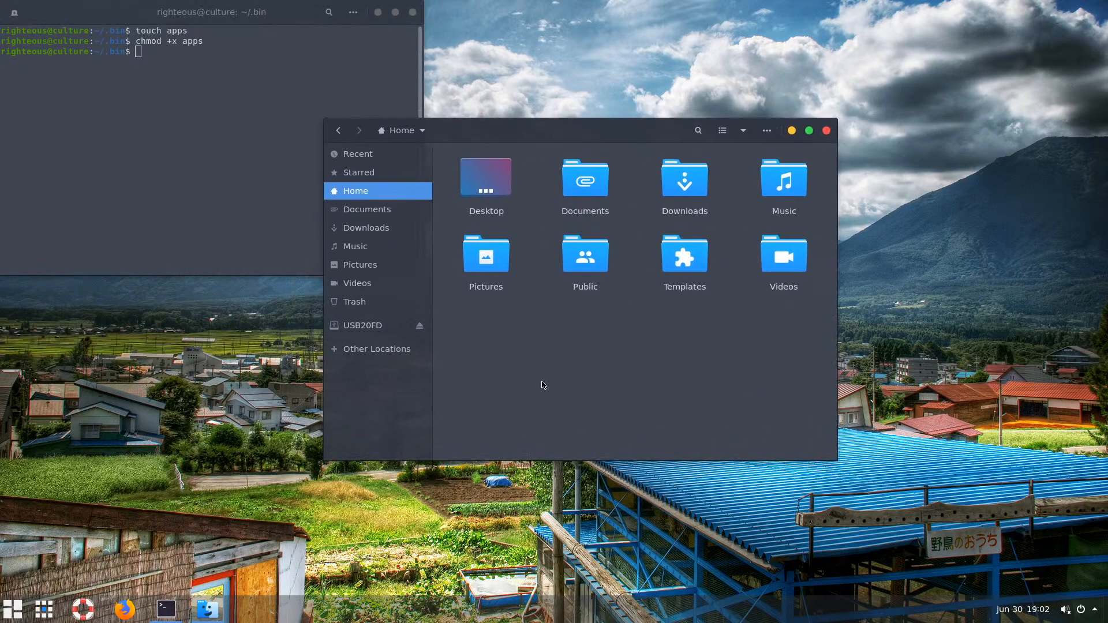
{"action": "mouse_move", "coordinate": [202, 615]}
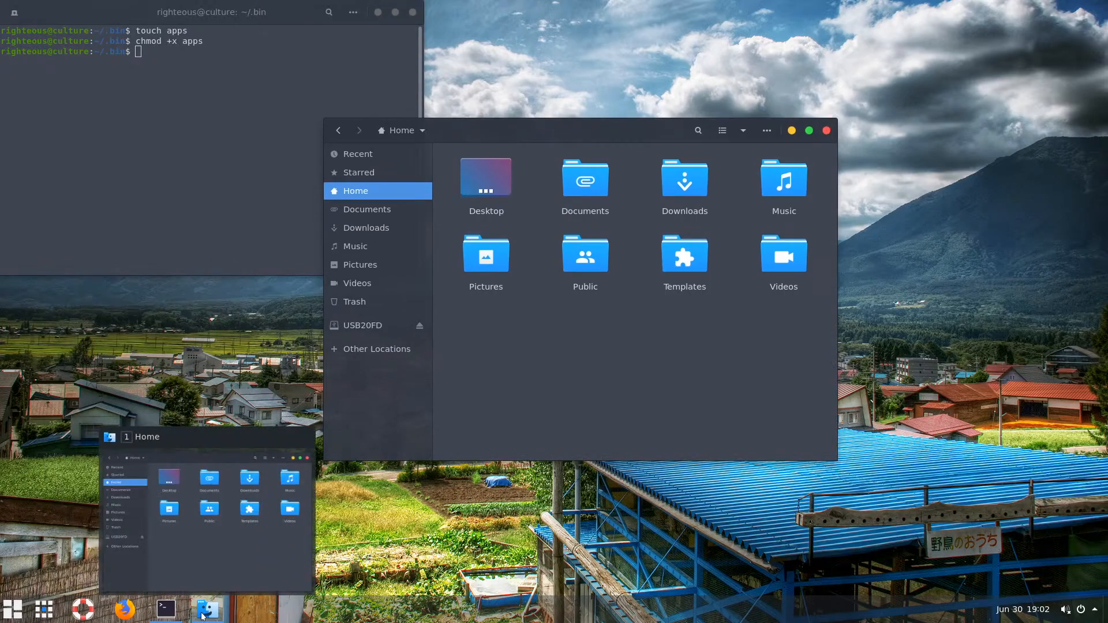
{"action": "left_click", "coordinate": [125, 613]}
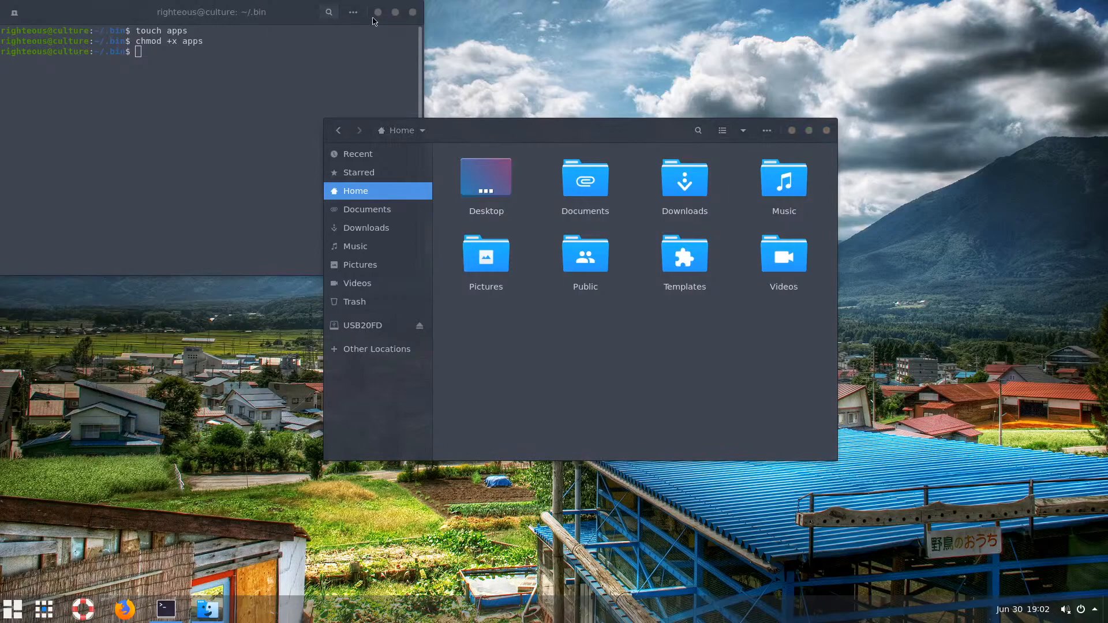
{"action": "left_click", "coordinate": [378, 13]}
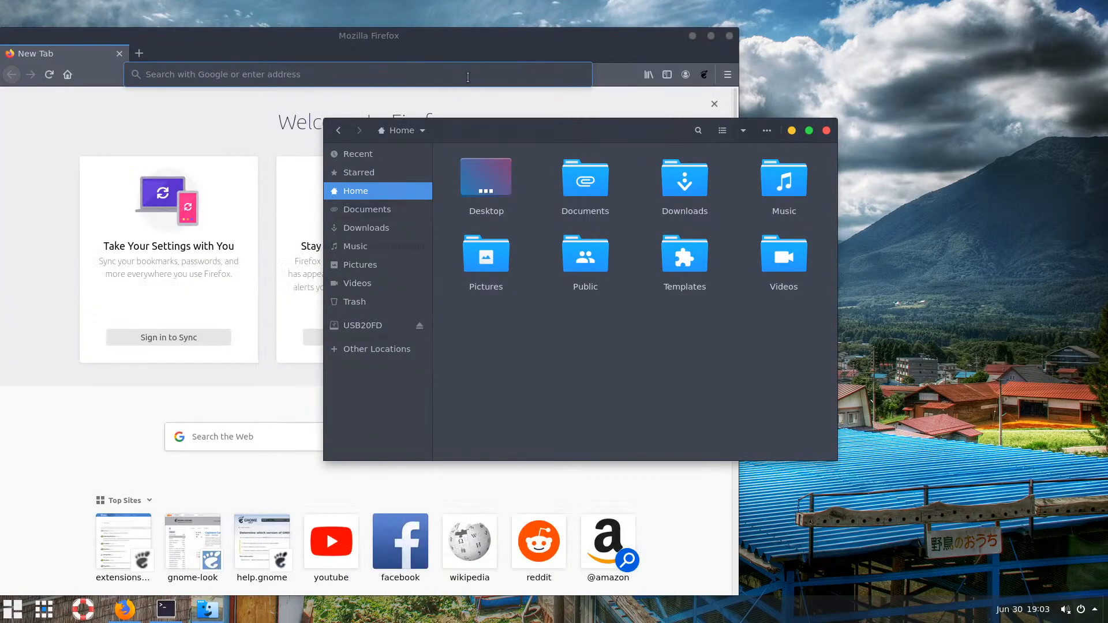
Minimize Files and restore Firefox's previous browsing session tabs
{"action": "left_click_drag", "start_coordinate": [552, 127], "coordinate": [532, 119]}
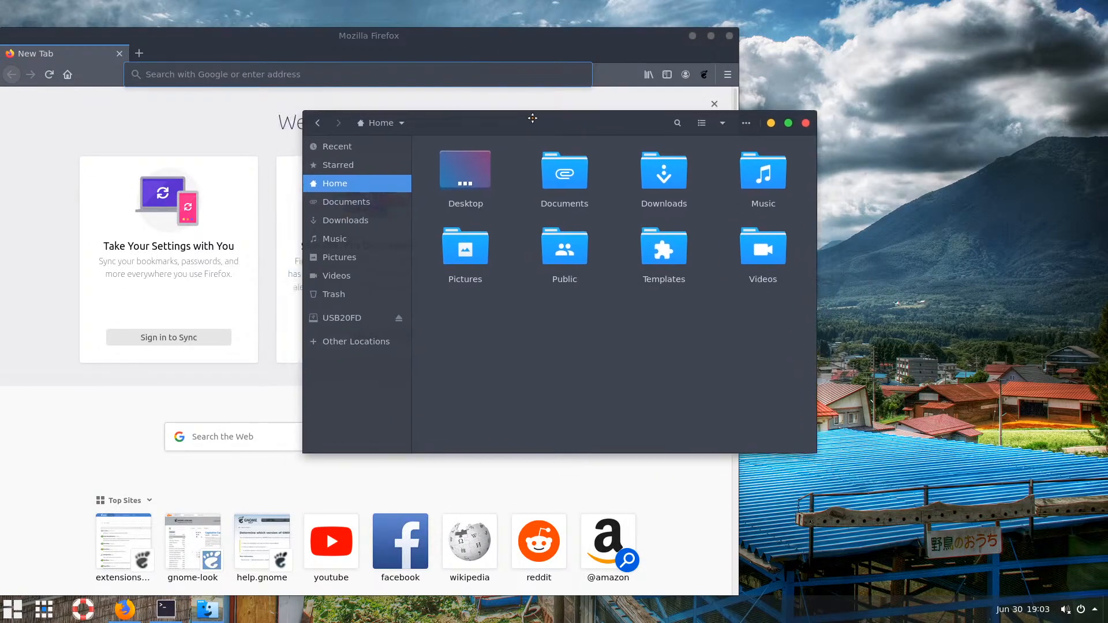
{"action": "left_click", "coordinate": [788, 123]}
{"action": "left_click", "coordinate": [1079, 12]}
{"action": "left_click", "coordinate": [771, 123]}
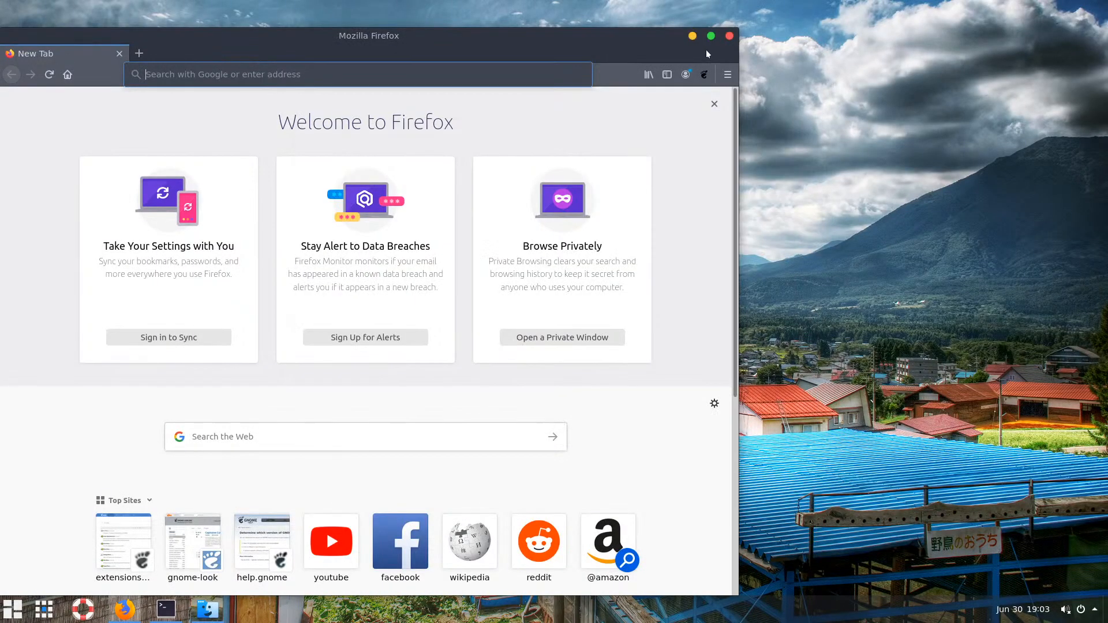
{"action": "left_click_drag", "start_coordinate": [653, 40], "coordinate": [794, 25]}
{"action": "left_click", "coordinate": [869, 60]}
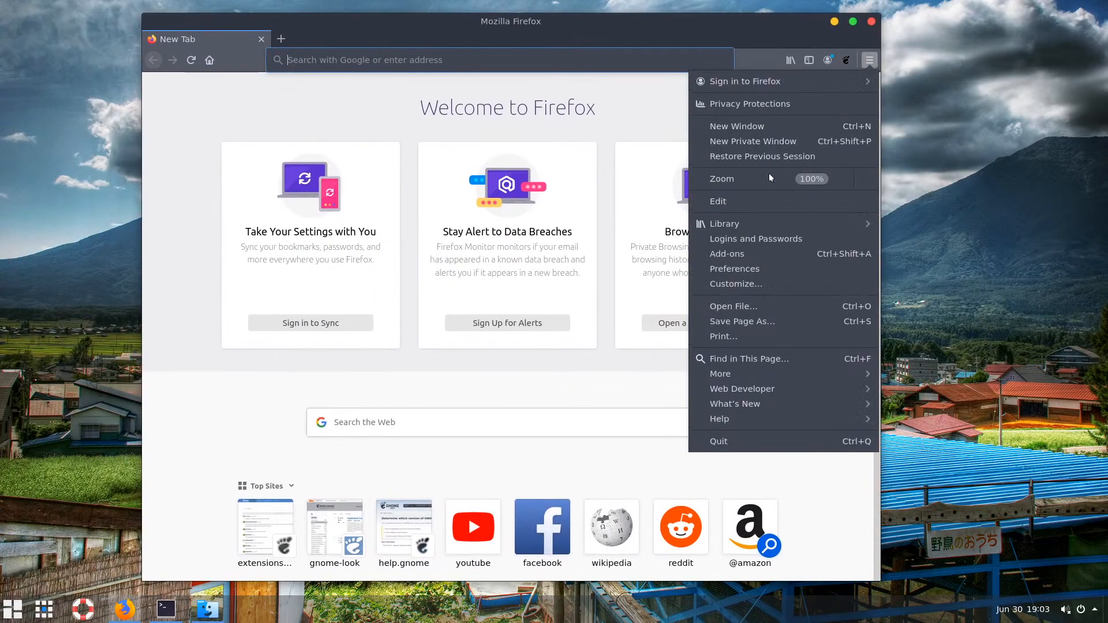
{"action": "left_click", "coordinate": [777, 157]}
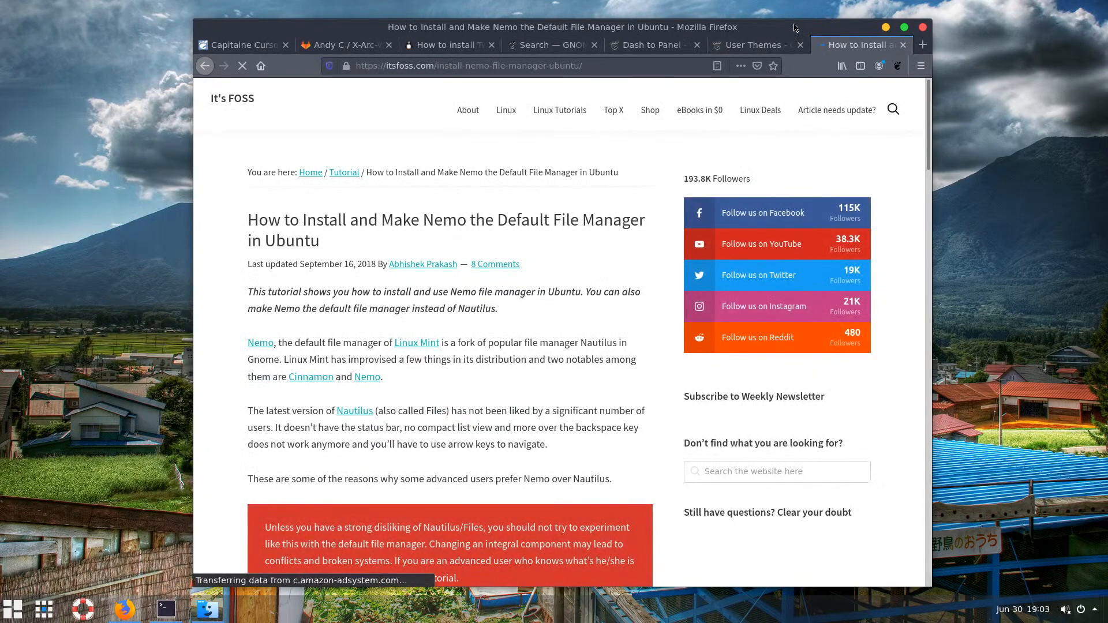
{"action": "left_click_drag", "start_coordinate": [794, 24], "coordinate": [731, 27]}
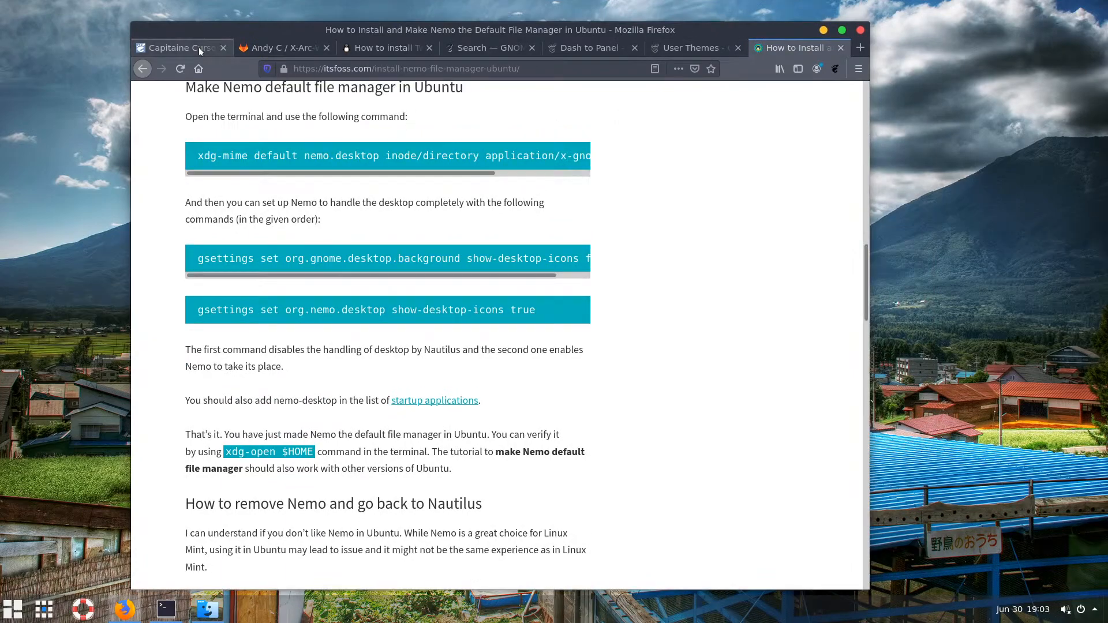
Close the Nemo tutorial, GNOME Help search, Tweak Tool guide and X-Arc-White GitLab tabs
{"action": "left_click", "coordinate": [840, 48]}
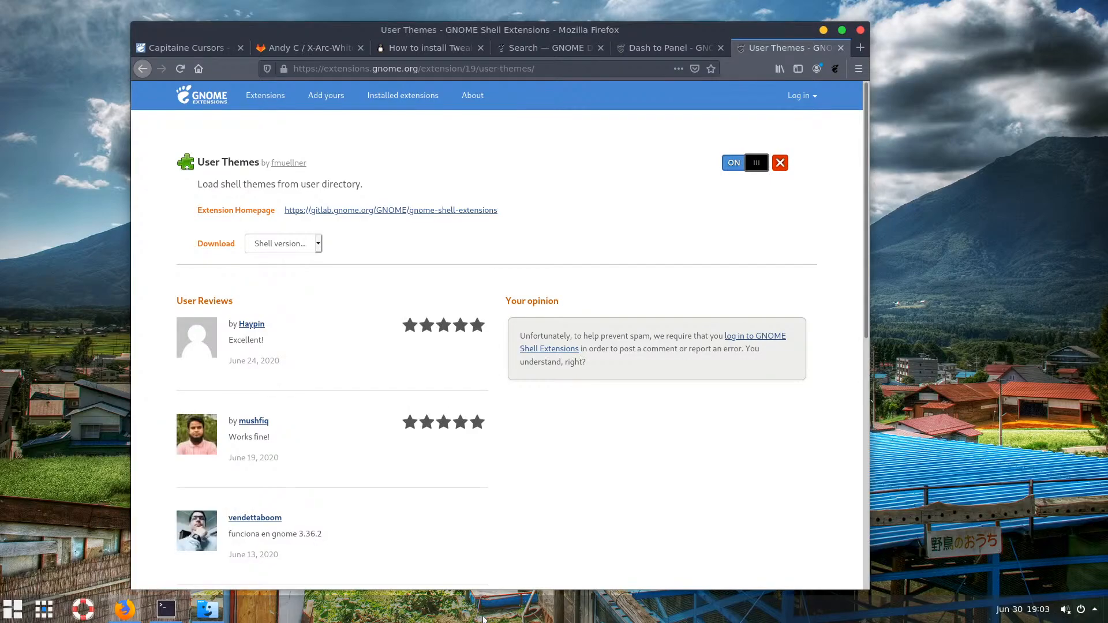
{"action": "left_click", "coordinate": [663, 48]}
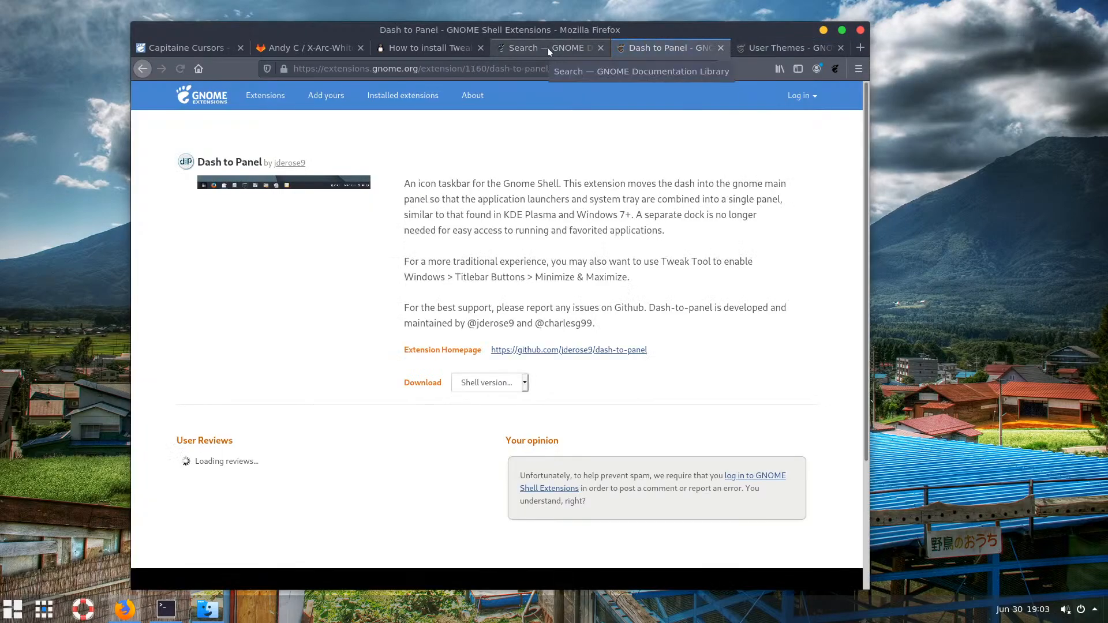
{"action": "left_click", "coordinate": [548, 47]}
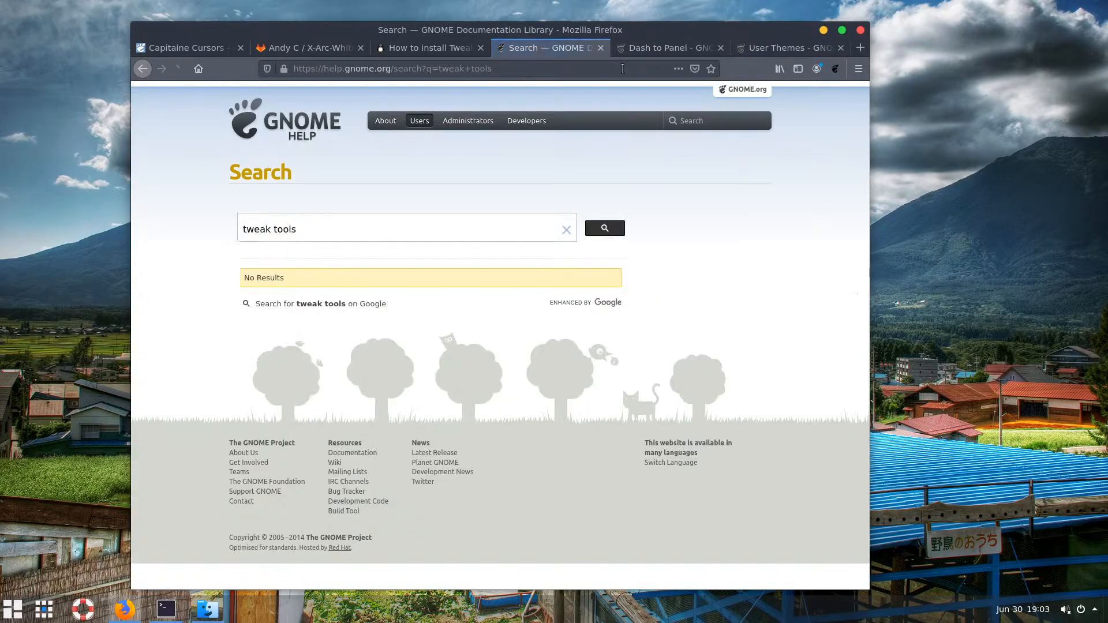
{"action": "left_click", "coordinate": [600, 48]}
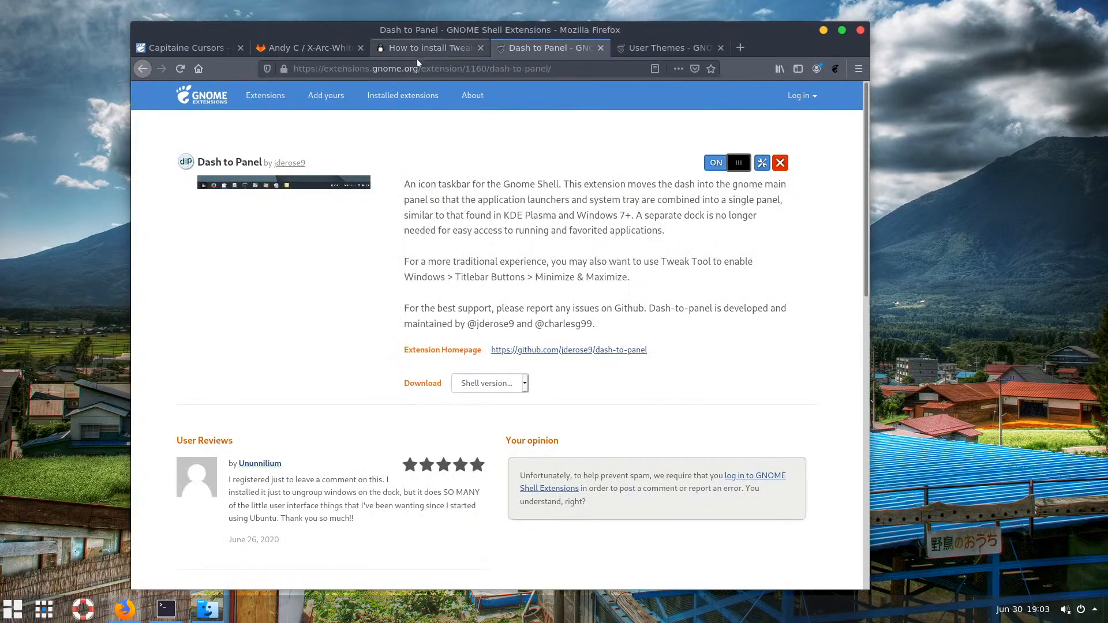
{"action": "left_click", "coordinate": [470, 48]}
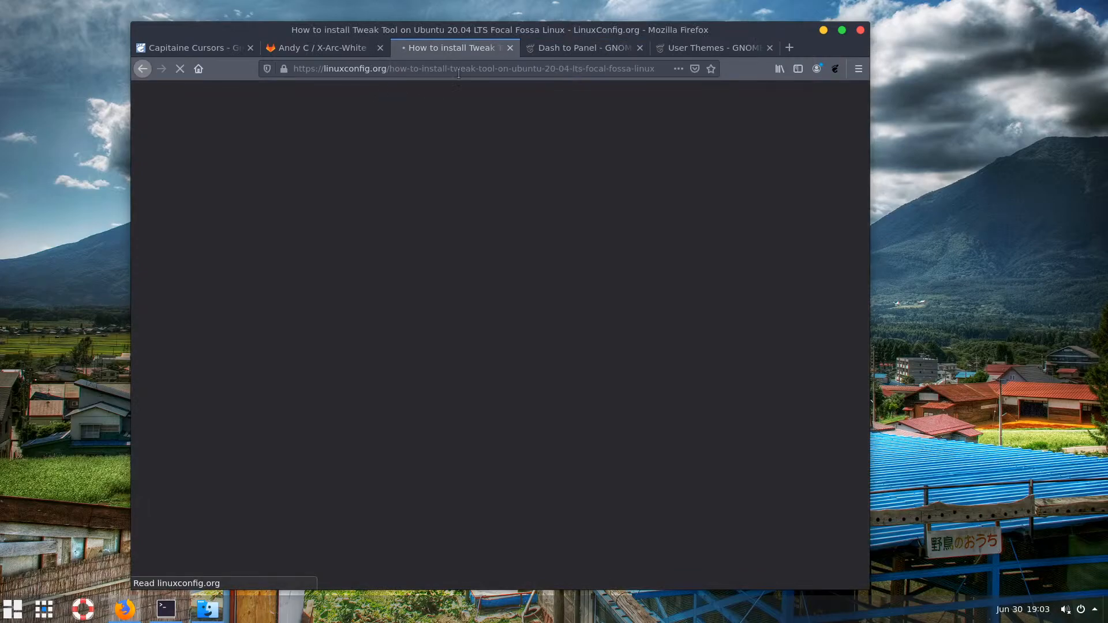
{"action": "left_click", "coordinate": [511, 50]}
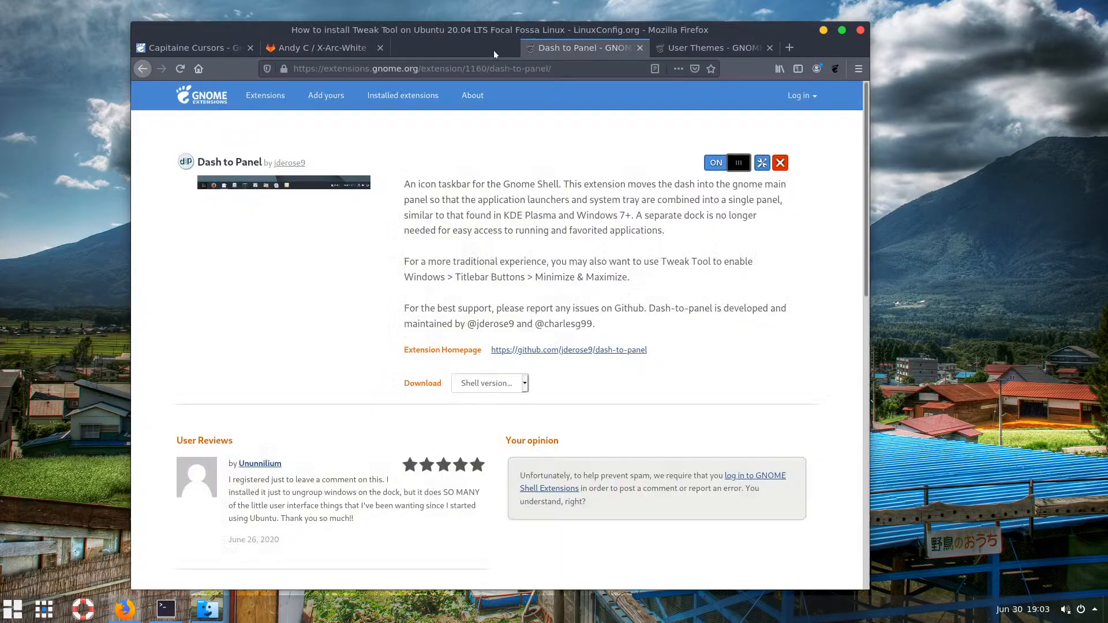
{"action": "left_click", "coordinate": [337, 50]}
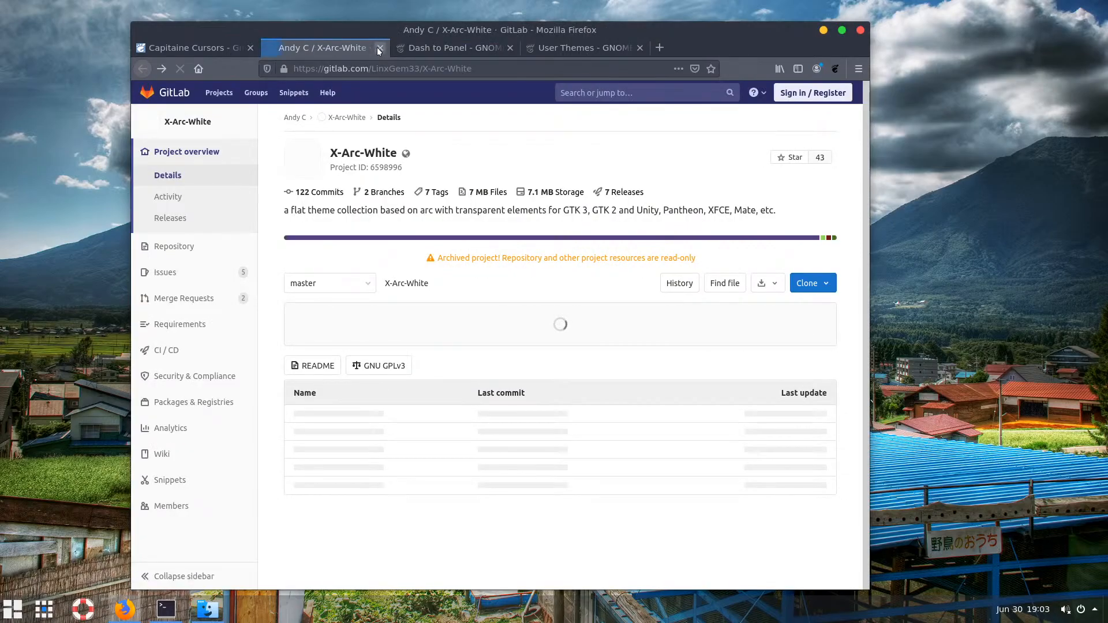
{"action": "left_click", "coordinate": [379, 48]}
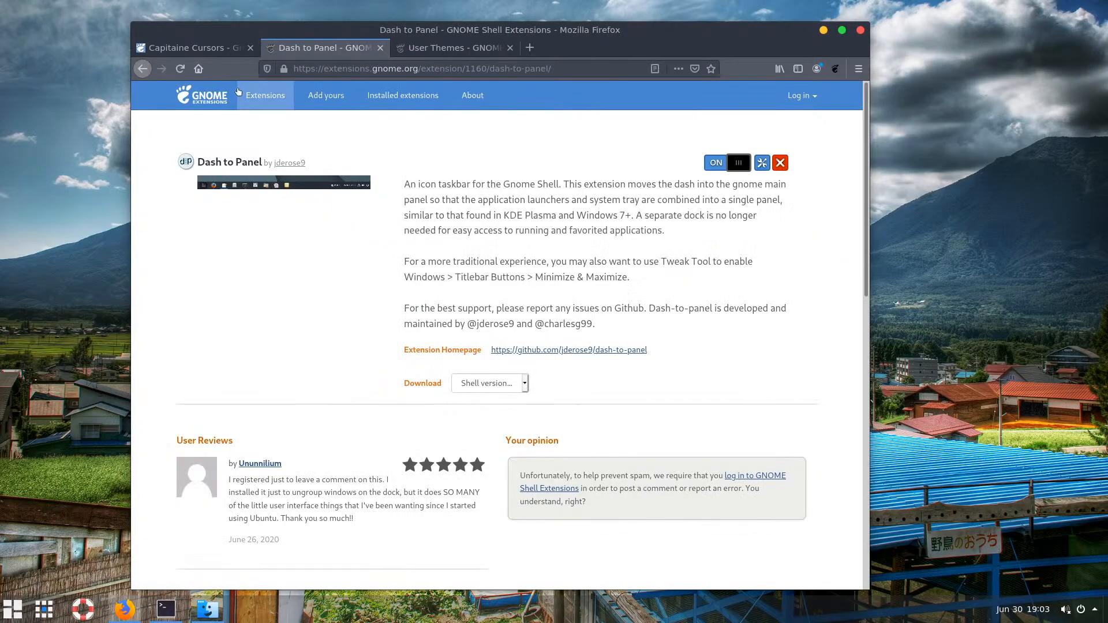
Close the Capitaine Cursors and Dash to Panel tabs and select the address bar URL
{"action": "left_click", "coordinate": [199, 49]}
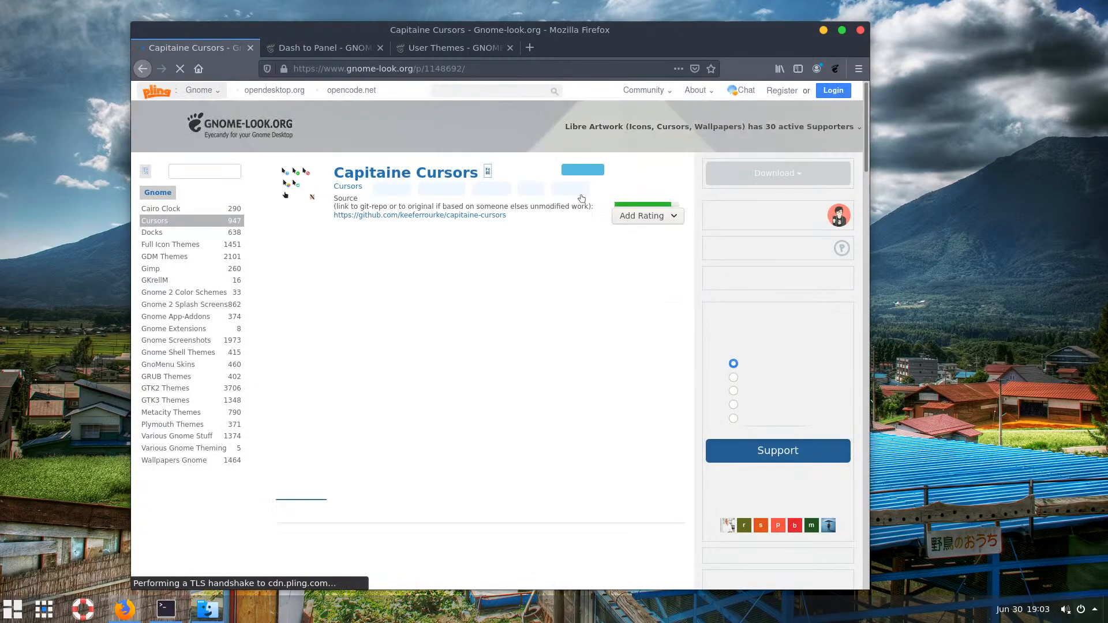
{"action": "scroll", "coordinate": [450, 169], "scroll_direction": "down", "scroll_amount": 4}
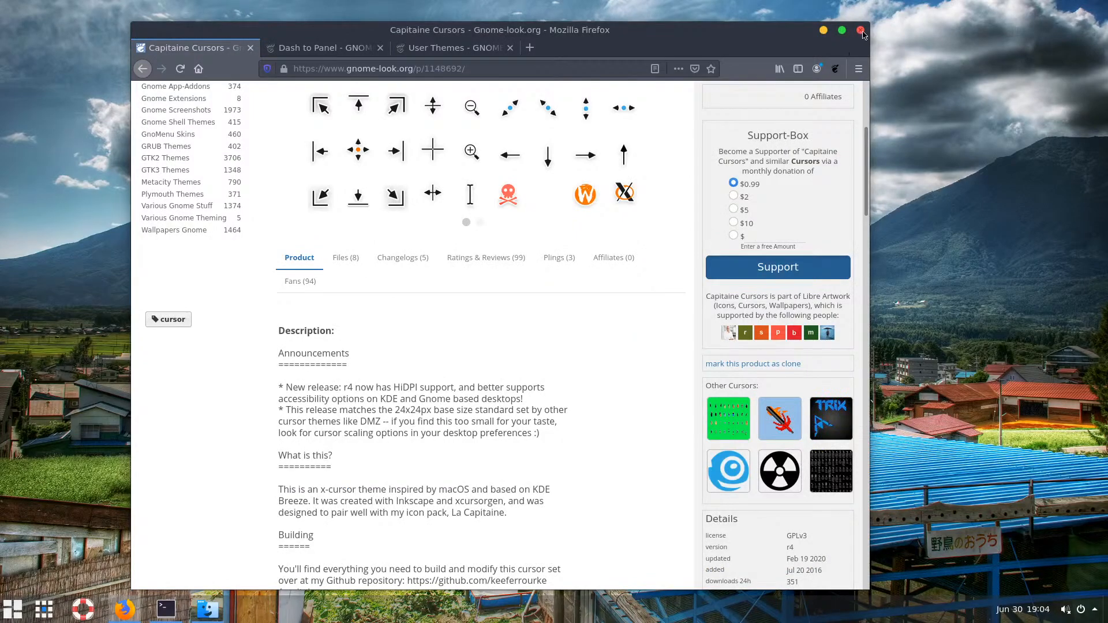
{"action": "left_click", "coordinate": [251, 48]}
{"action": "left_click", "coordinate": [251, 48]}
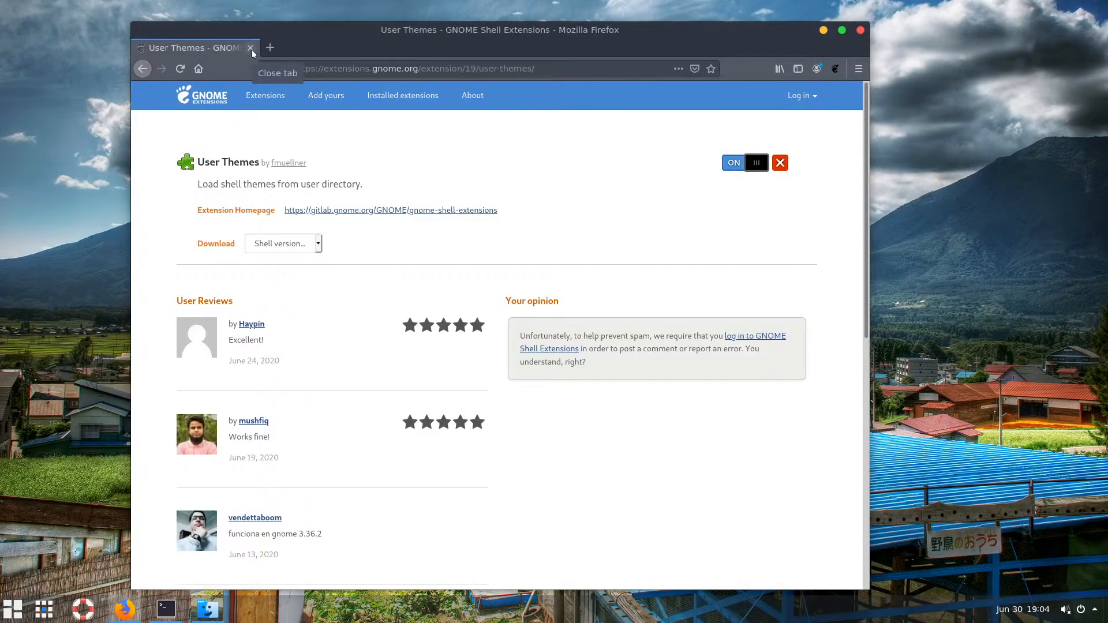
{"action": "left_click", "coordinate": [392, 74]}
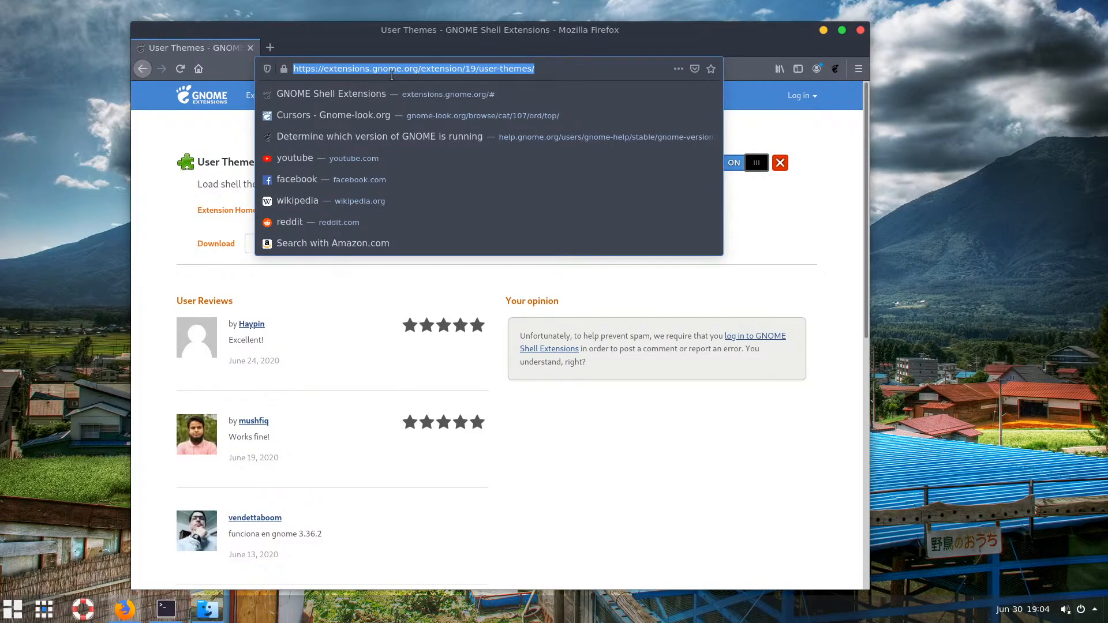
Search Google for 'bitnami lamp stack'
{"action": "type", "text": "lam"}
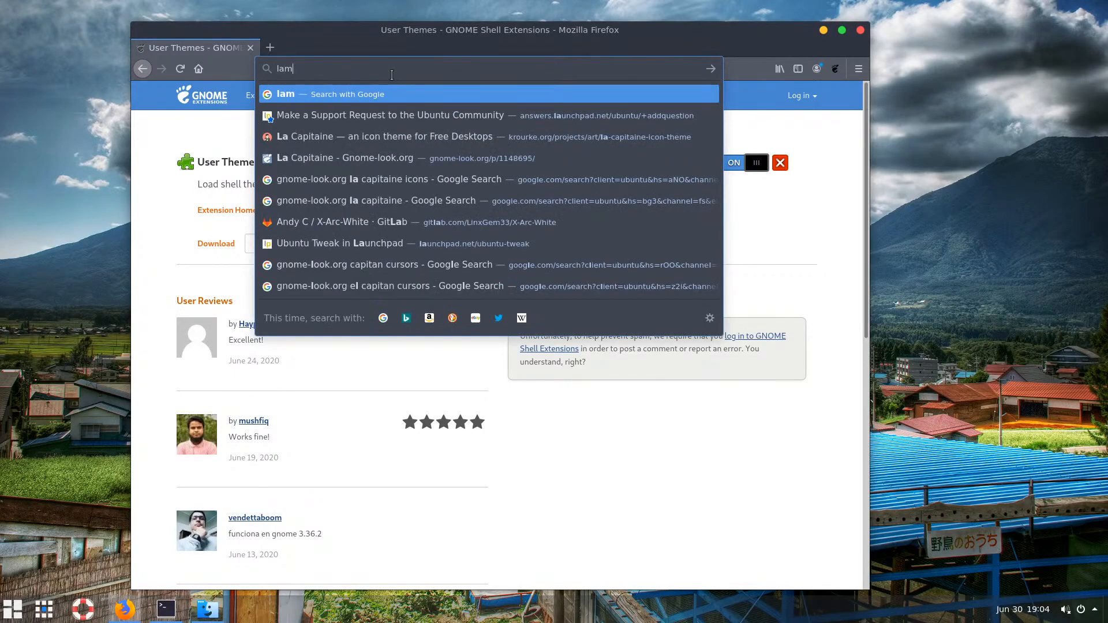
{"action": "type", "text": "pstack"}
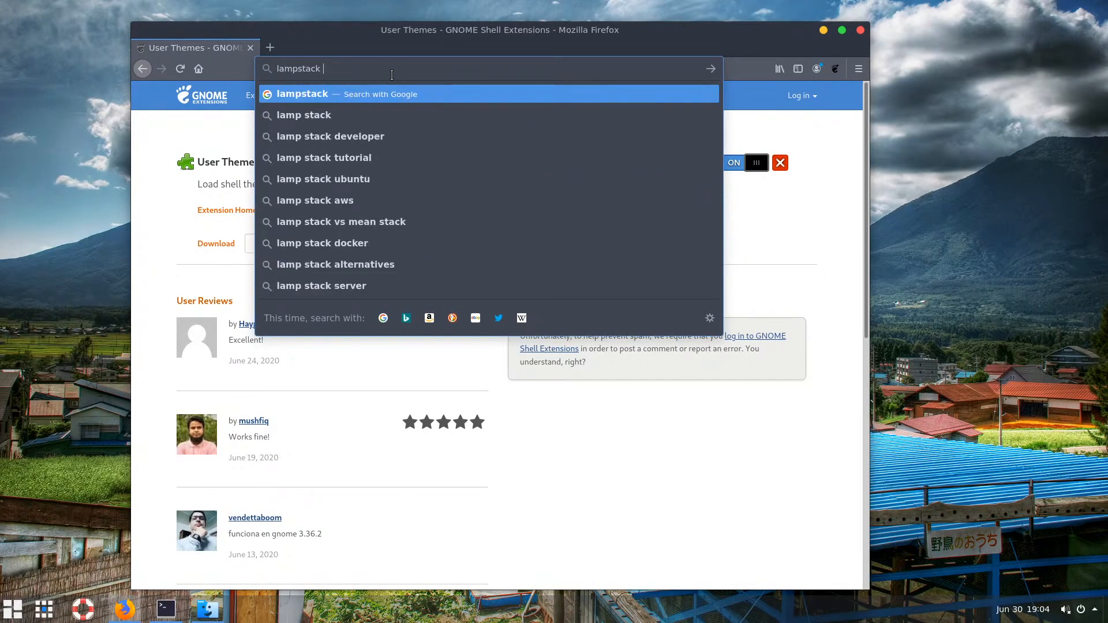
{"action": "type", "text": " bintn"}
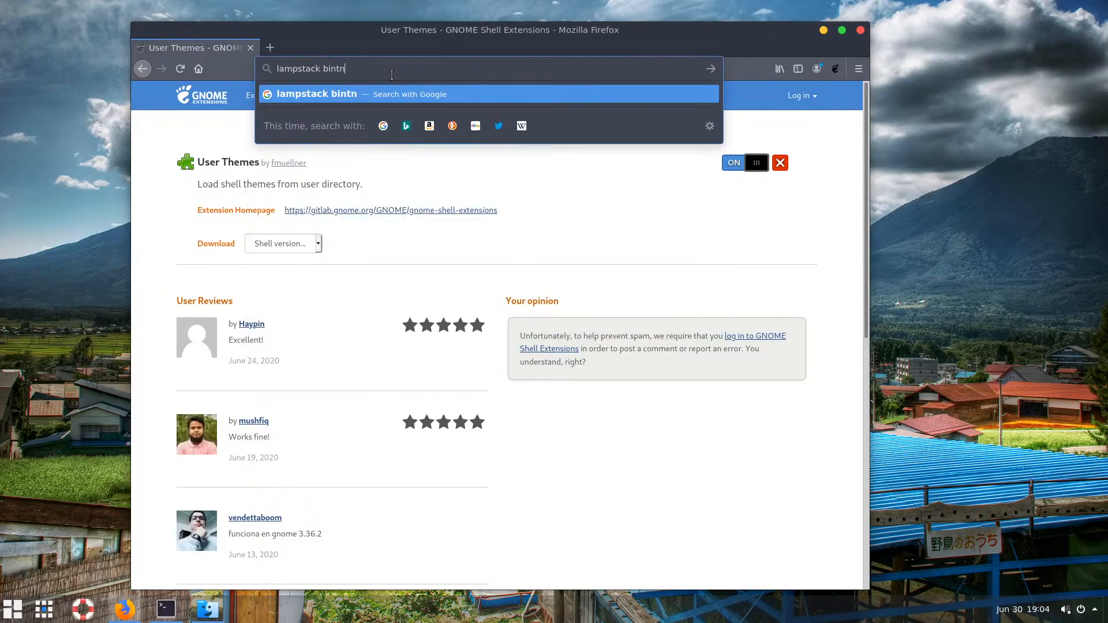
{"action": "key", "text": "BackSpace"}
{"action": "key", "text": "BackSpace"}
{"action": "key", "text": "BackSpace"}
{"action": "type", "text": "tnami"}
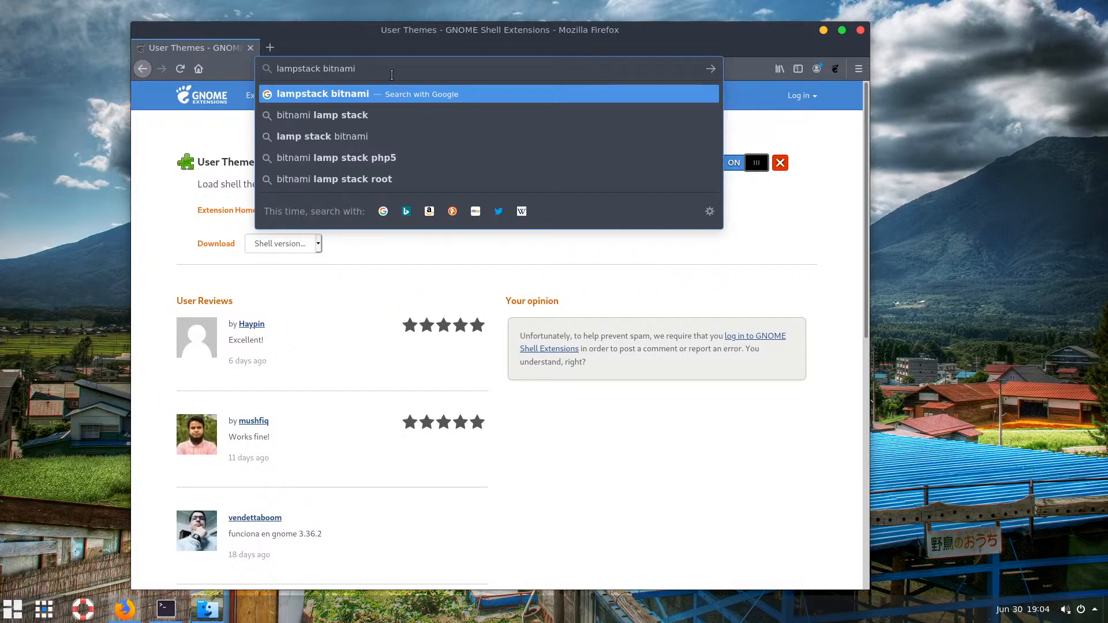
{"action": "key", "text": "Down"}
{"action": "key", "text": "Return"}
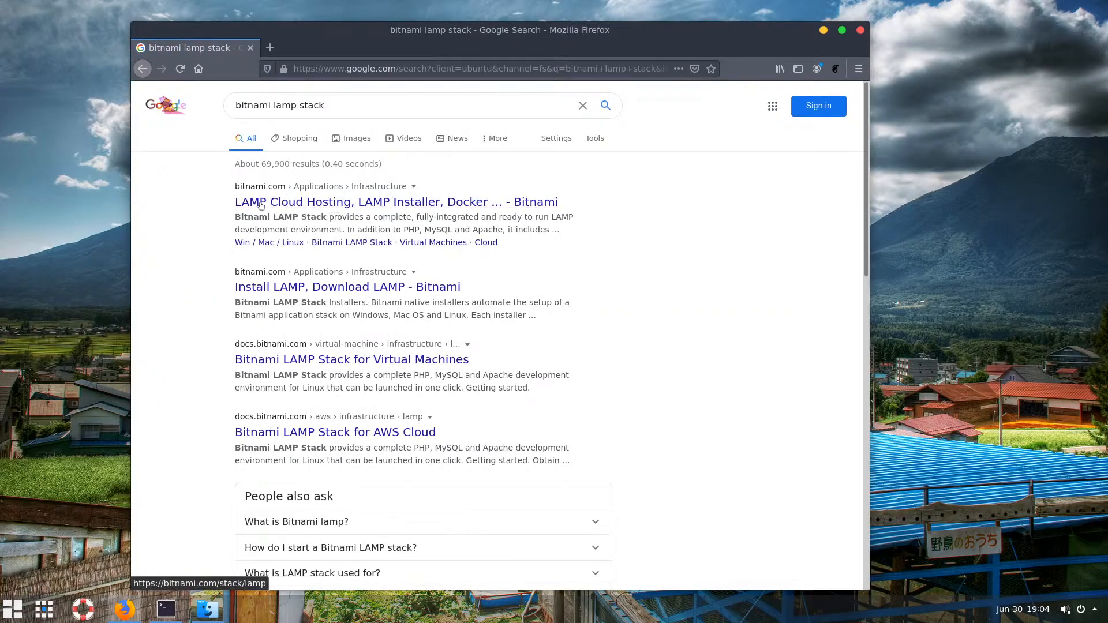
Open the Bitnami LAMP stack page and scroll to the Win/Mac/Linux installers
{"action": "left_click", "coordinate": [338, 207]}
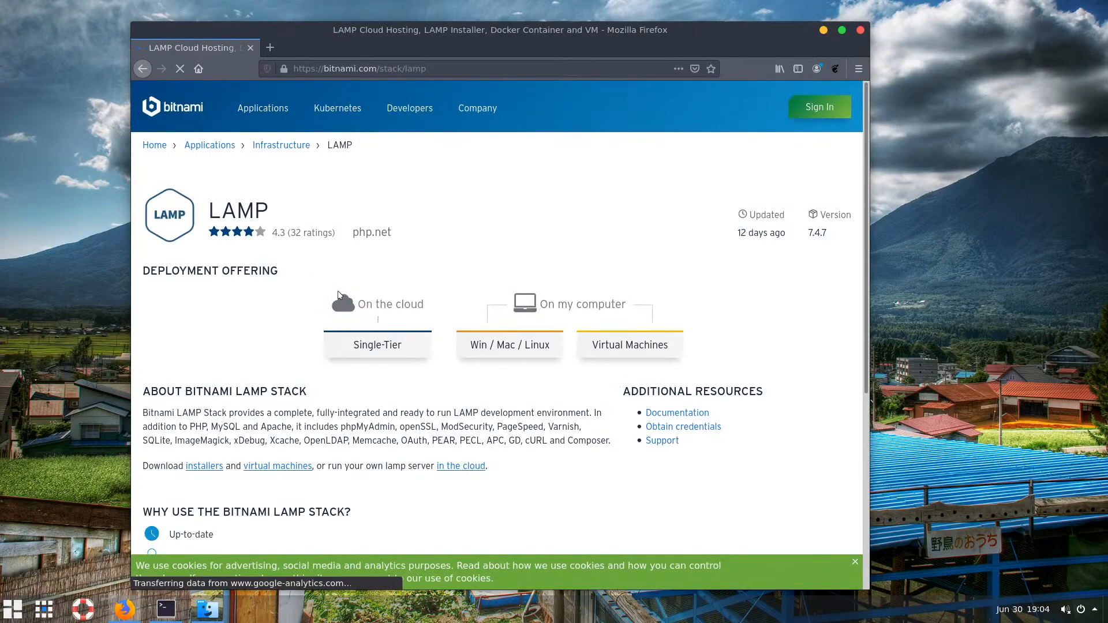
{"action": "scroll", "coordinate": [502, 323], "scroll_direction": "down", "scroll_amount": 2}
{"action": "left_click", "coordinate": [497, 279]}
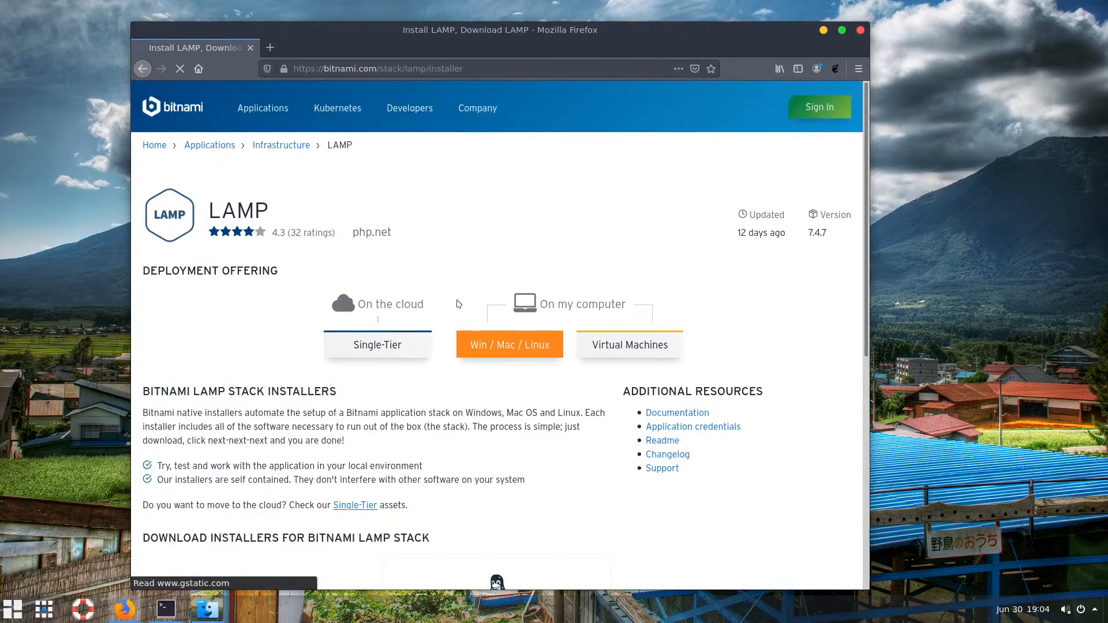
{"action": "scroll", "coordinate": [528, 355], "scroll_direction": "down", "scroll_amount": 6}
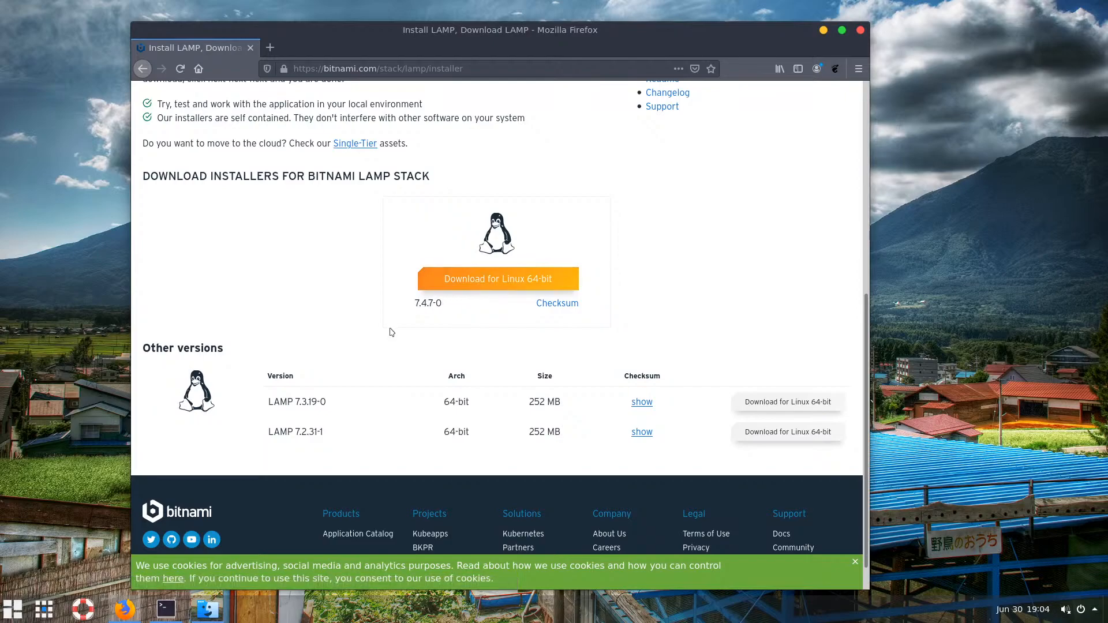
Download the Linux 64-bit 7.4.7-0 LAMP installer without signing in, and confirm it finished
{"action": "left_click", "coordinate": [488, 282]}
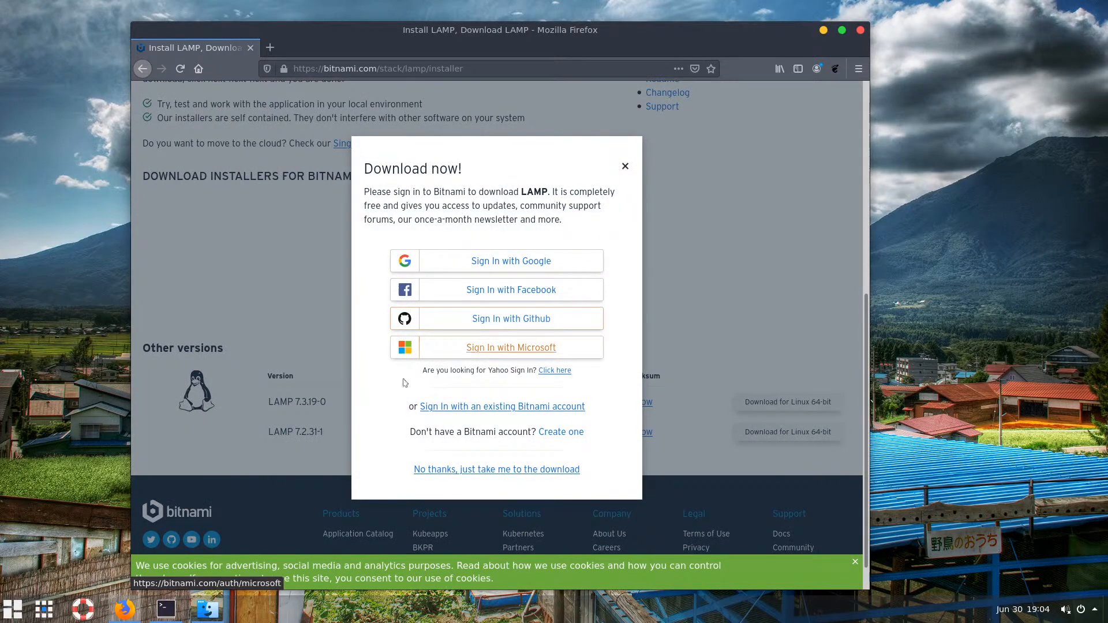
{"action": "left_click", "coordinate": [487, 470]}
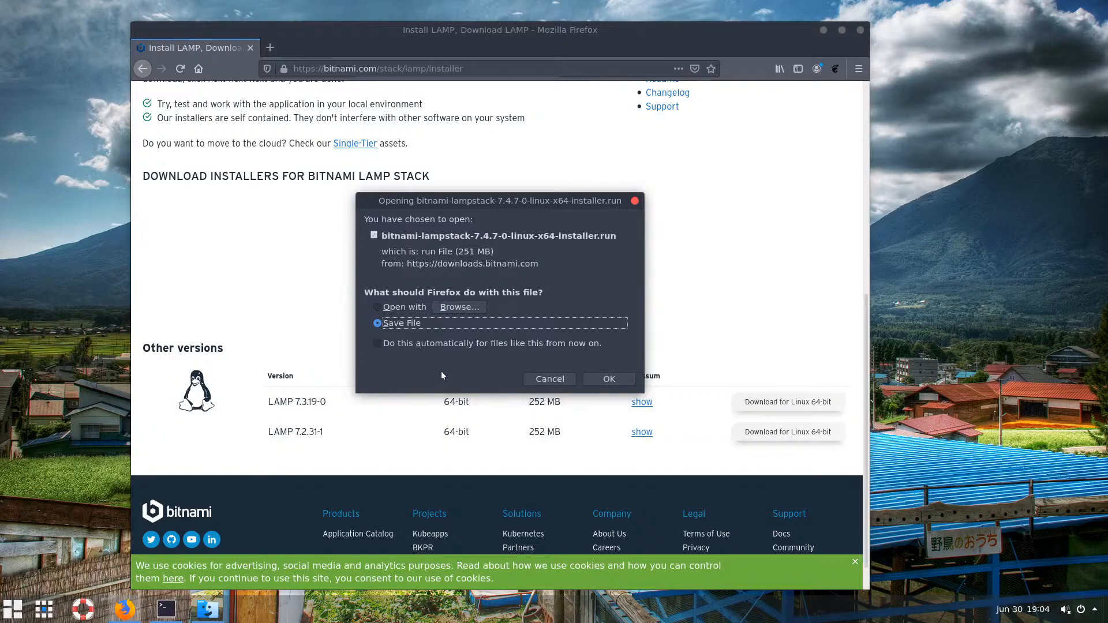
{"action": "left_click", "coordinate": [609, 379]}
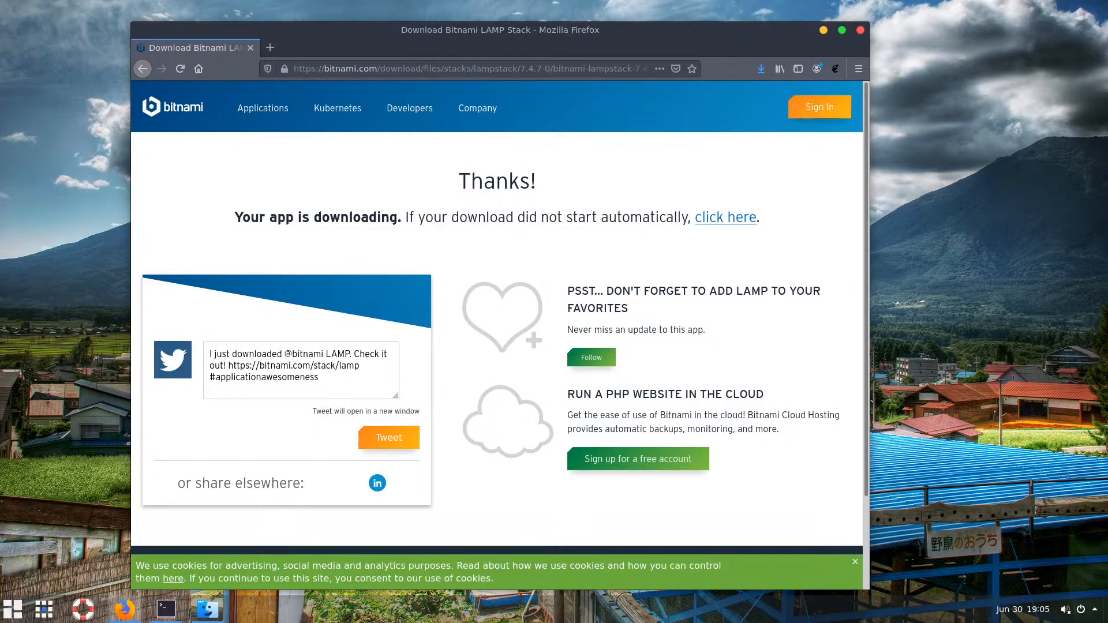
{"action": "left_click", "coordinate": [761, 69]}
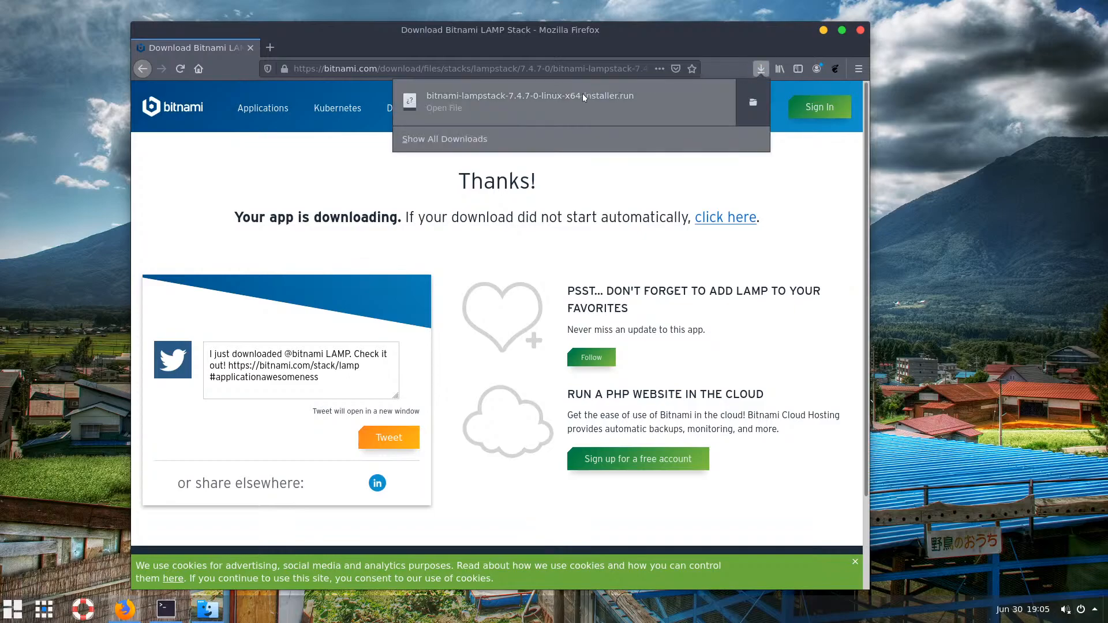
{"action": "left_click", "coordinate": [748, 40]}
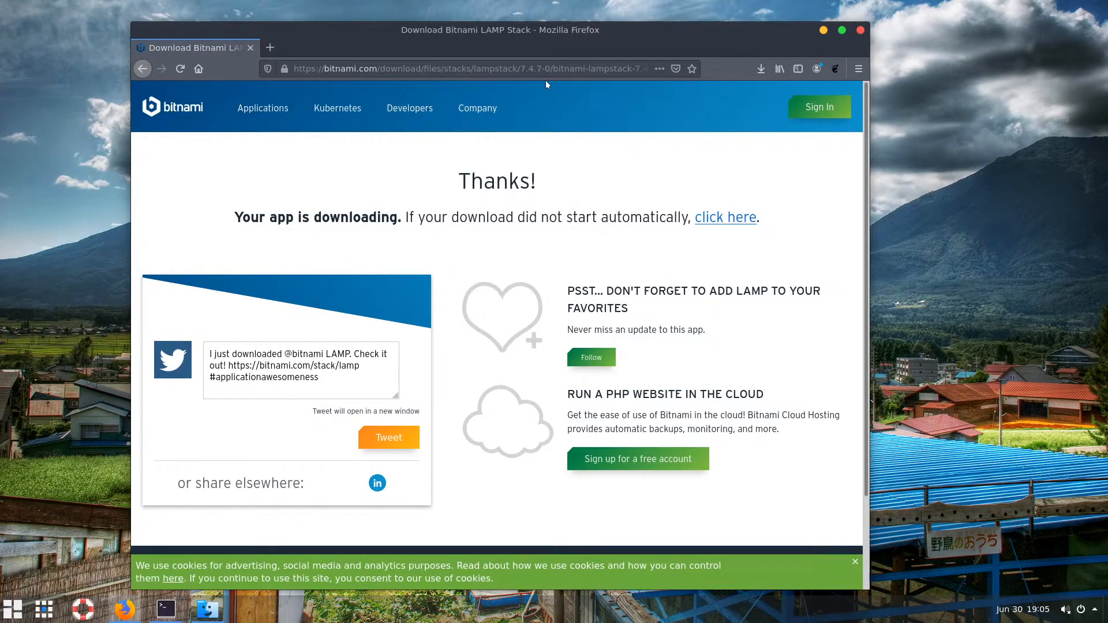
{"action": "left_click", "coordinate": [761, 69]}
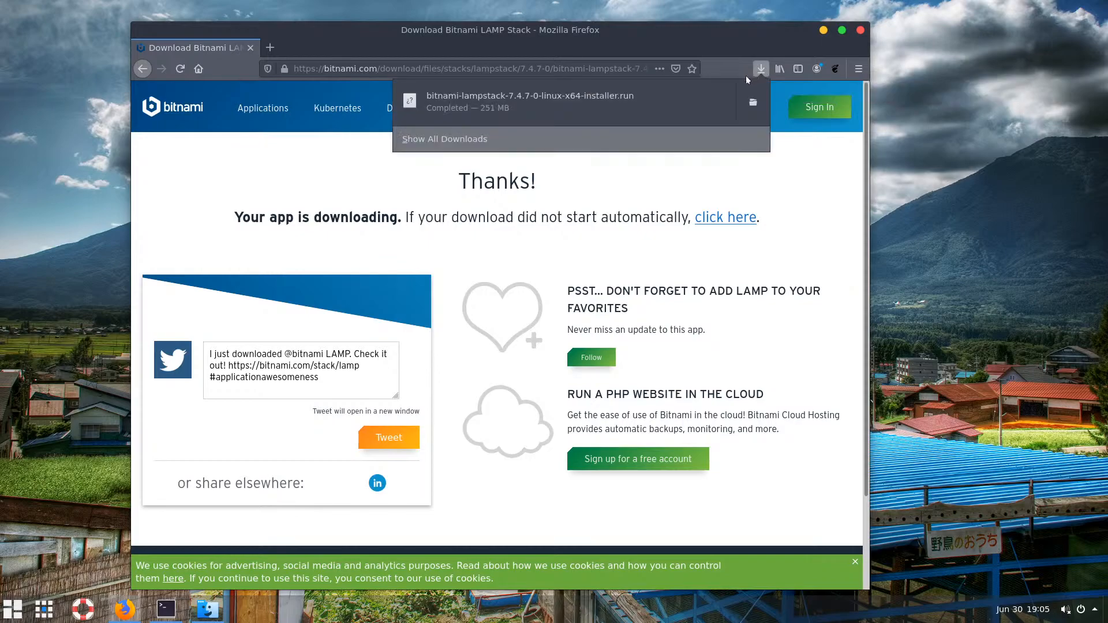
In the Downloads folder, allow the Bitnami installer file to execute as a program
{"action": "left_click", "coordinate": [755, 103]}
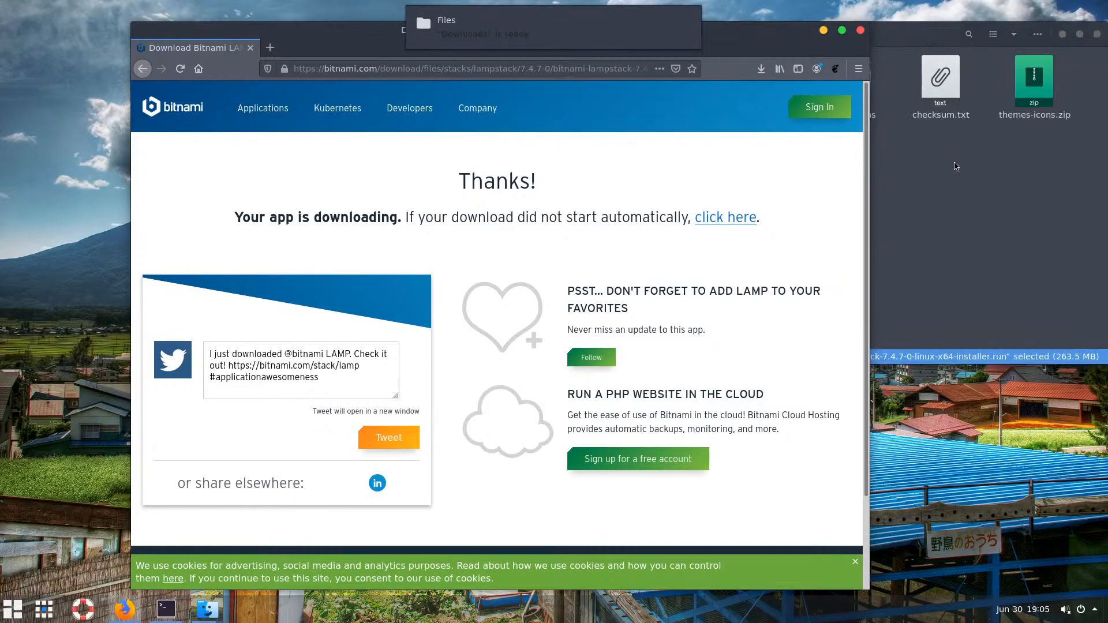
{"action": "left_click_drag", "start_coordinate": [904, 34], "coordinate": [543, 117]}
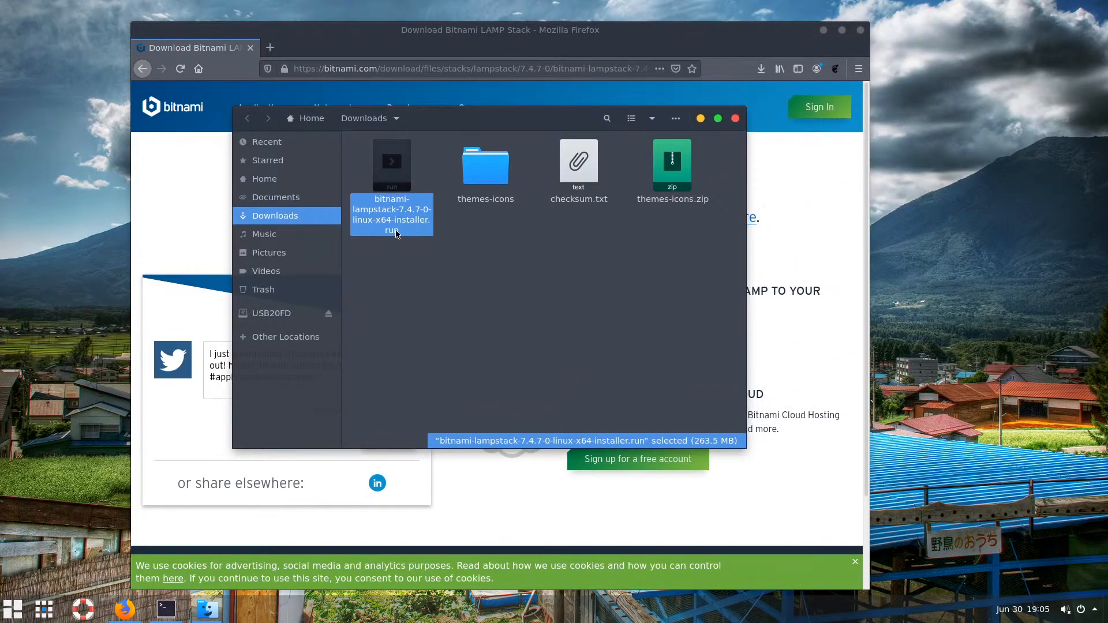
{"action": "right_click", "coordinate": [398, 183]}
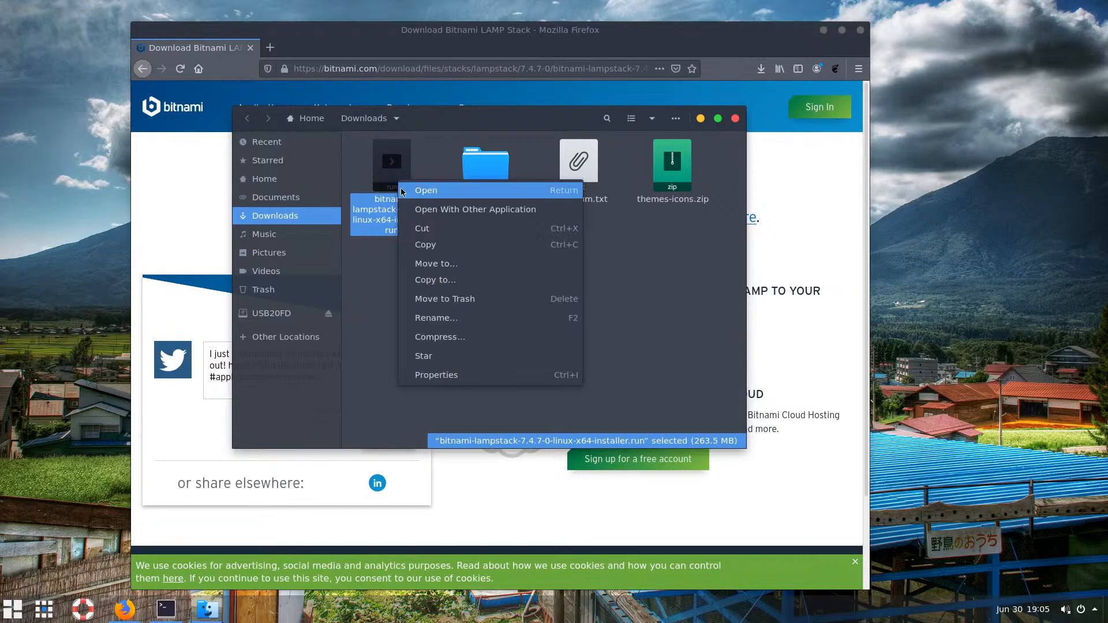
{"action": "left_click", "coordinate": [444, 373]}
{"action": "left_click", "coordinate": [531, 192]}
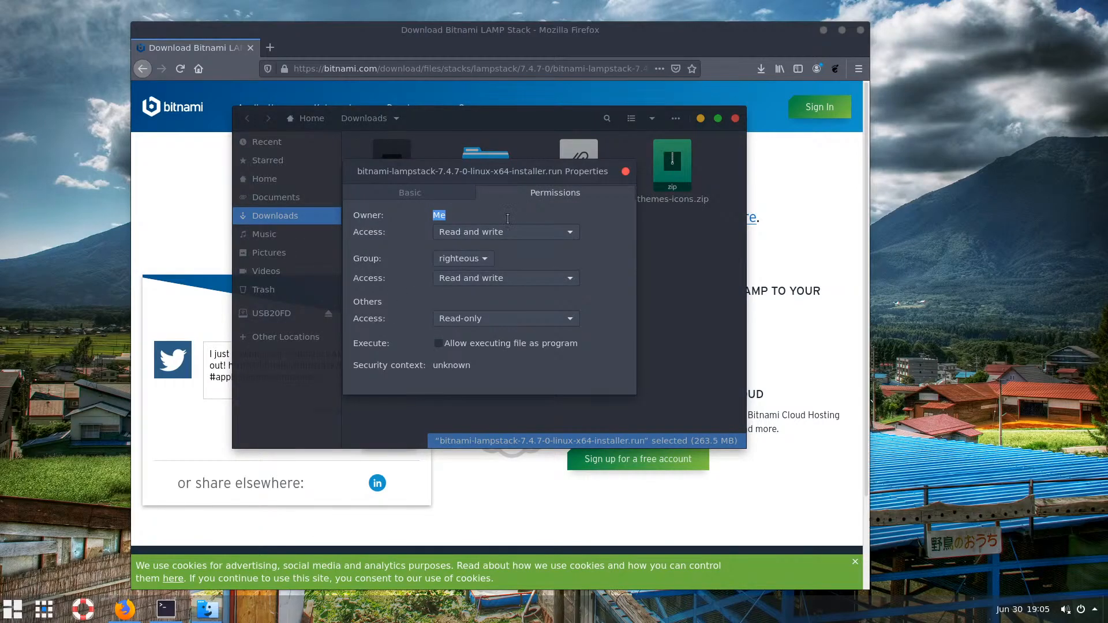
{"action": "left_click", "coordinate": [438, 343]}
{"action": "left_click", "coordinate": [625, 171]}
Minimize the browser, select the installer file, and minimize the file manager
{"action": "left_click", "coordinate": [823, 30]}
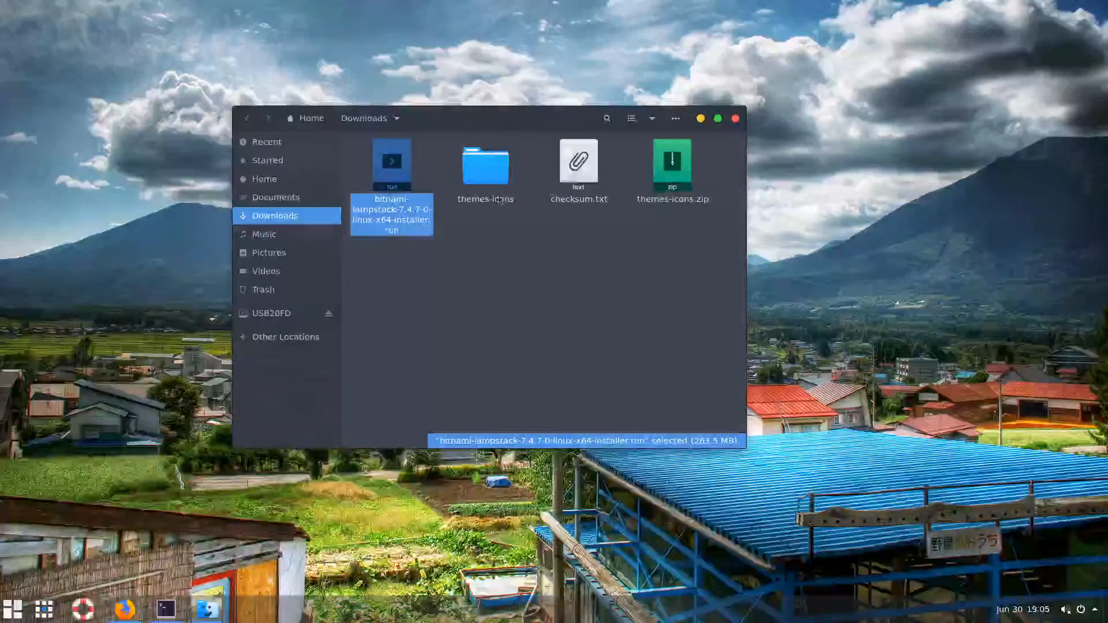
{"action": "left_click", "coordinate": [460, 249]}
{"action": "left_click", "coordinate": [398, 173]}
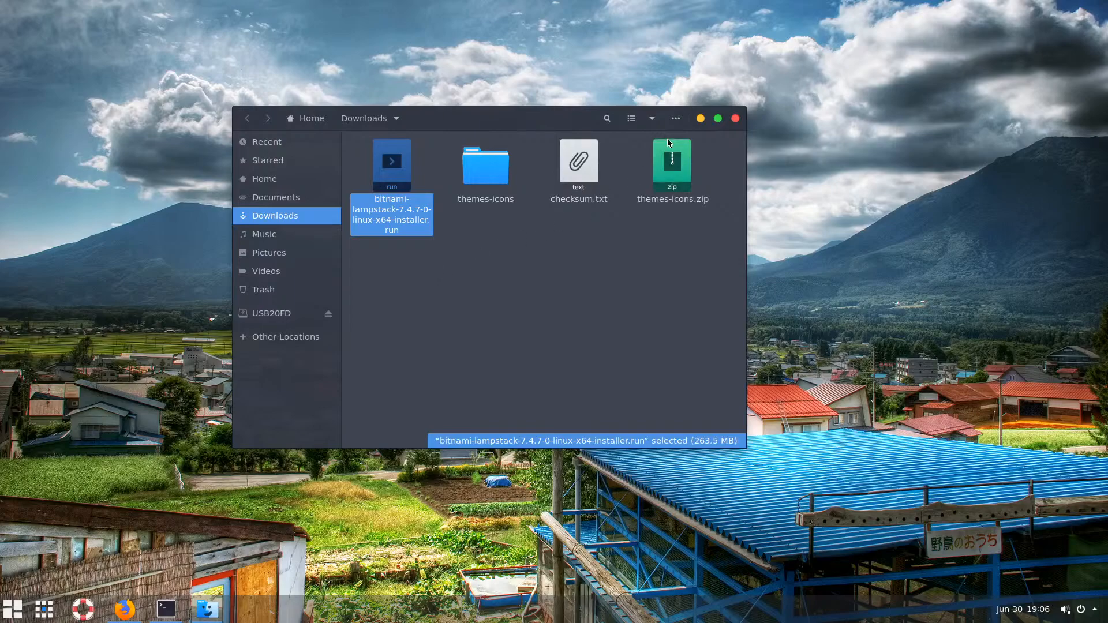
{"action": "left_click", "coordinate": [698, 120]}
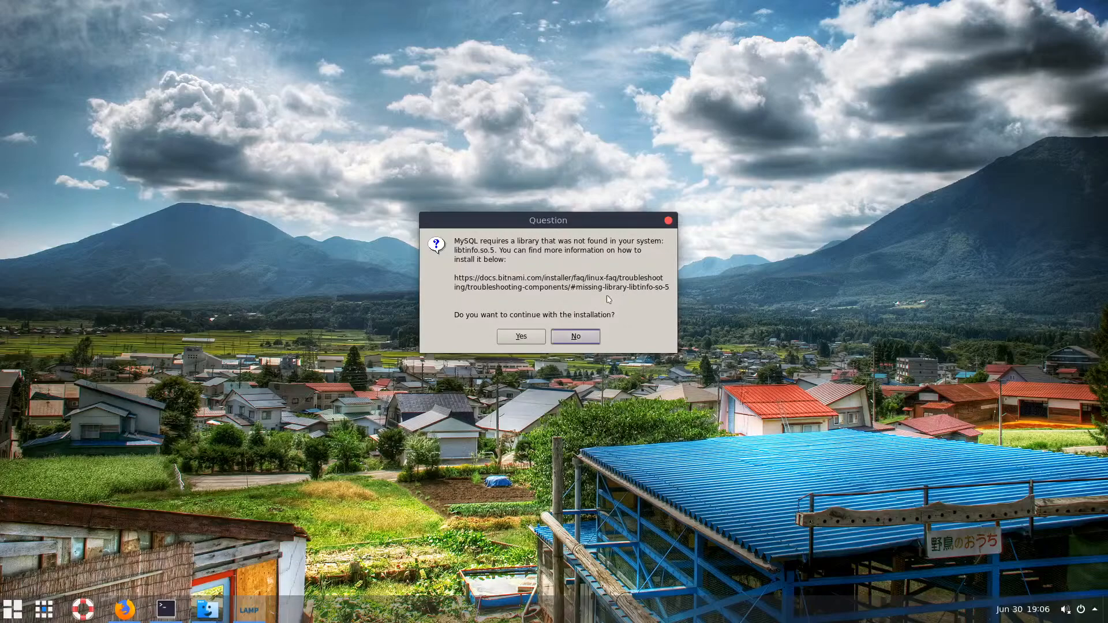
Bring Firefox back to the front and select its address bar
{"action": "left_click", "coordinate": [129, 612]}
{"action": "left_click", "coordinate": [410, 64]}
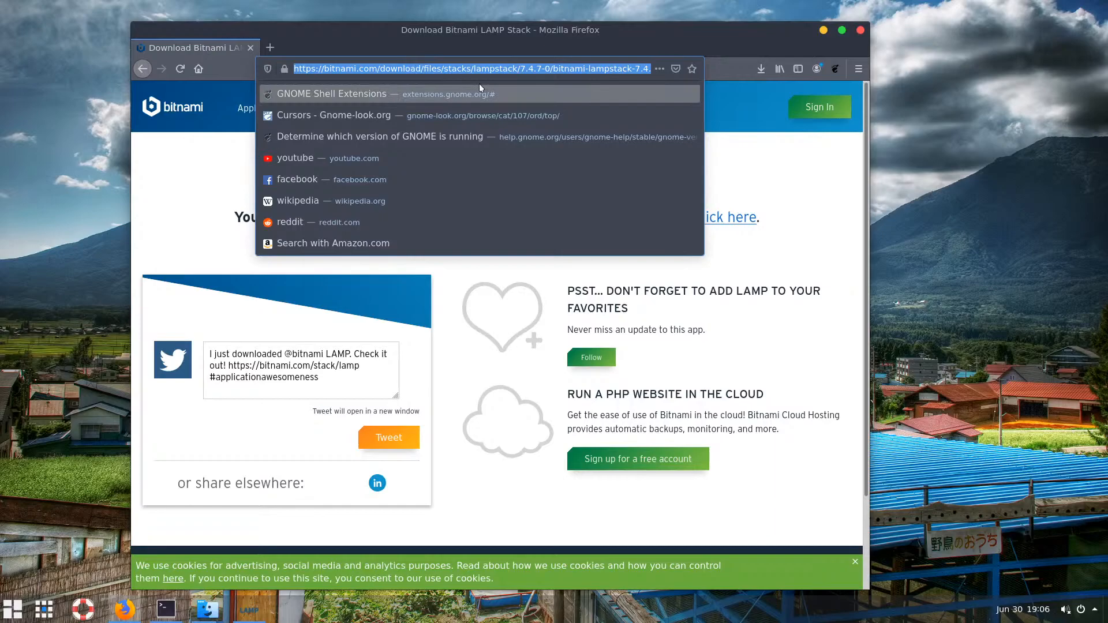
Search Google for 'ubuntu ncurses5 install' and open the nixCraft ncurses article
{"action": "type", "text": "ubun"}
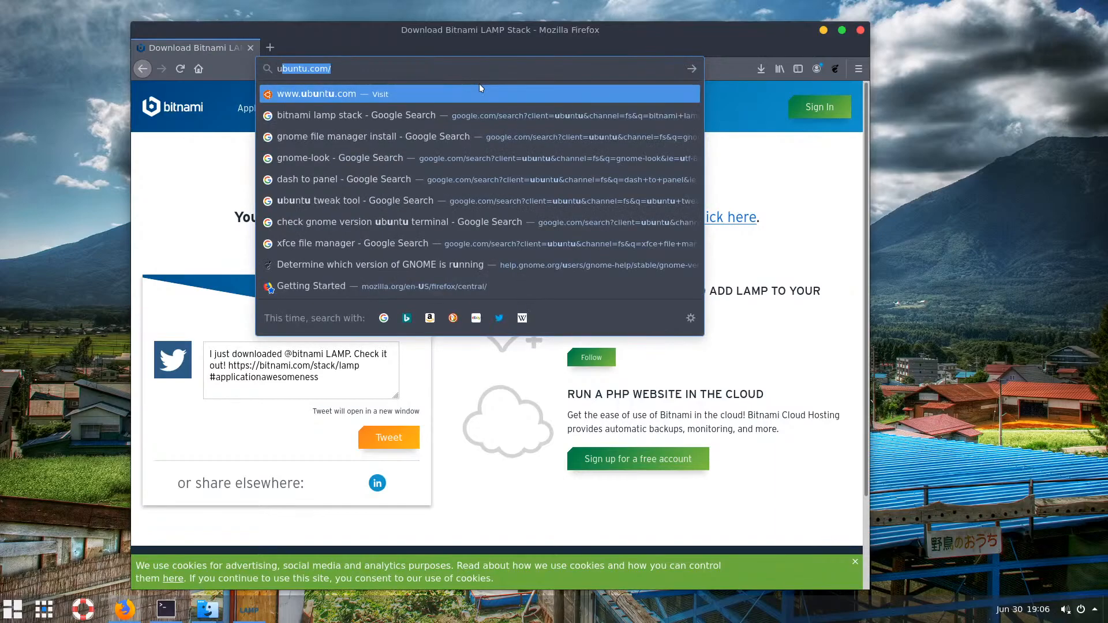
{"action": "type", "text": "tu "}
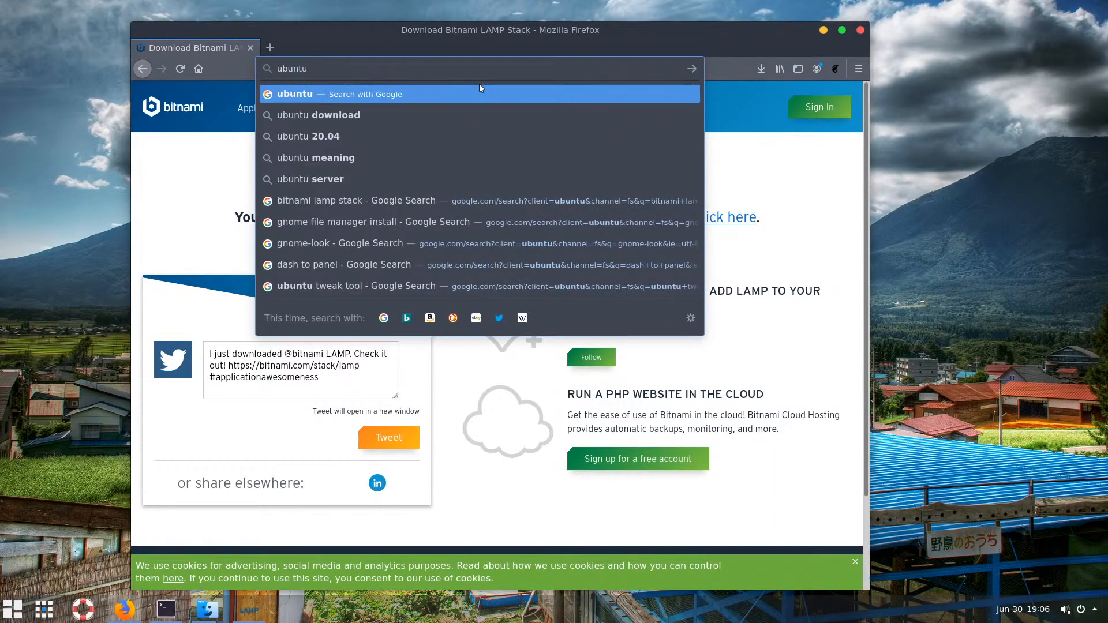
{"action": "type", "text": "nc"}
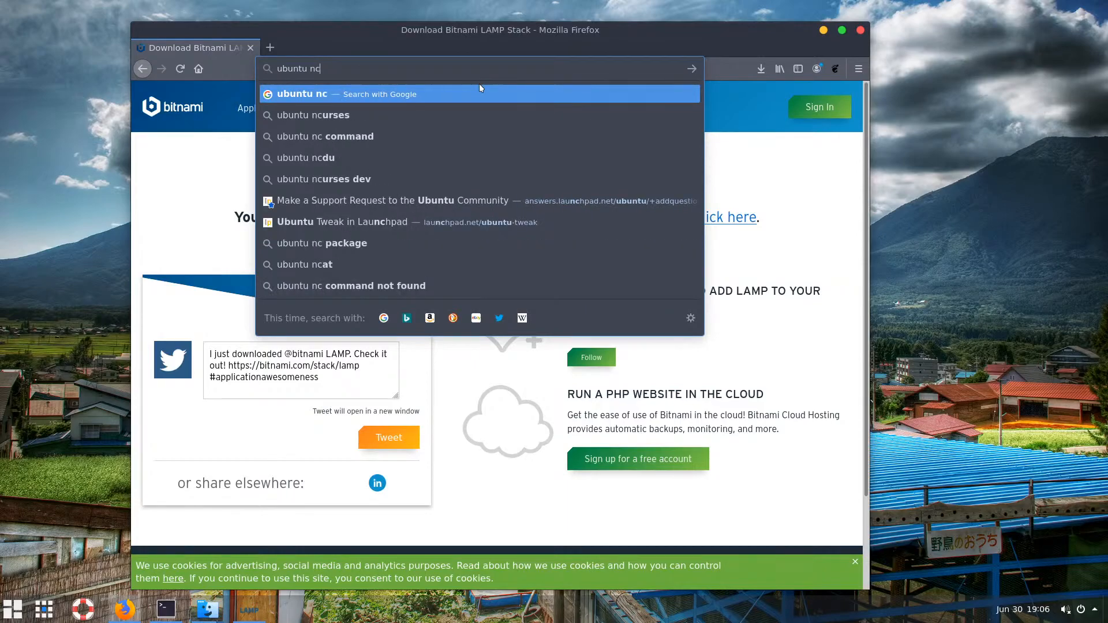
{"action": "key", "text": "Down"}
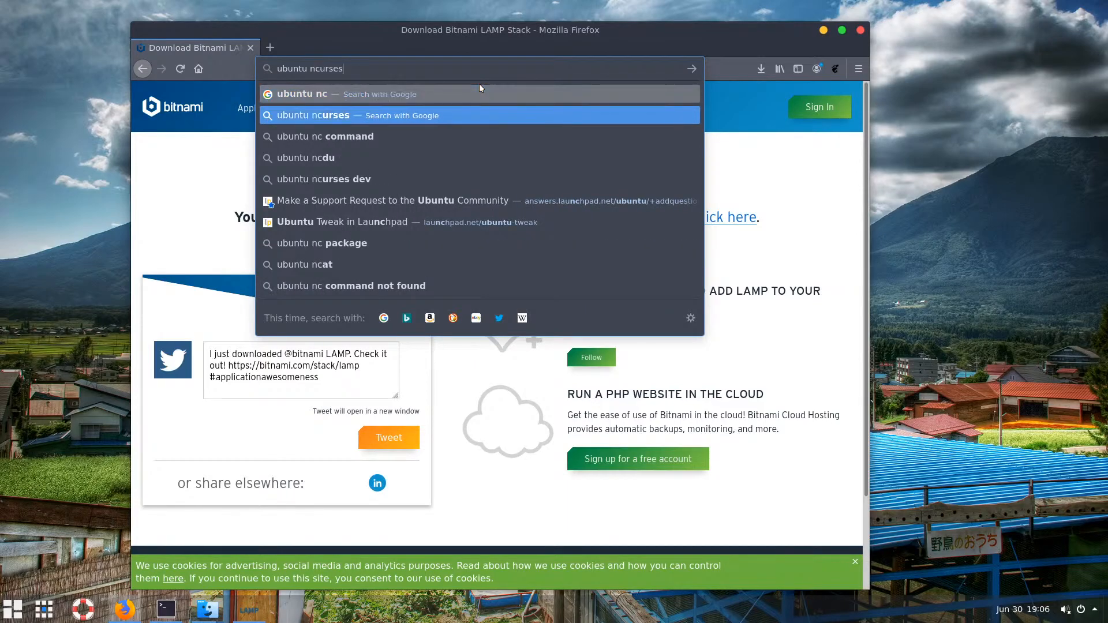
{"action": "type", "text": "5 install"}
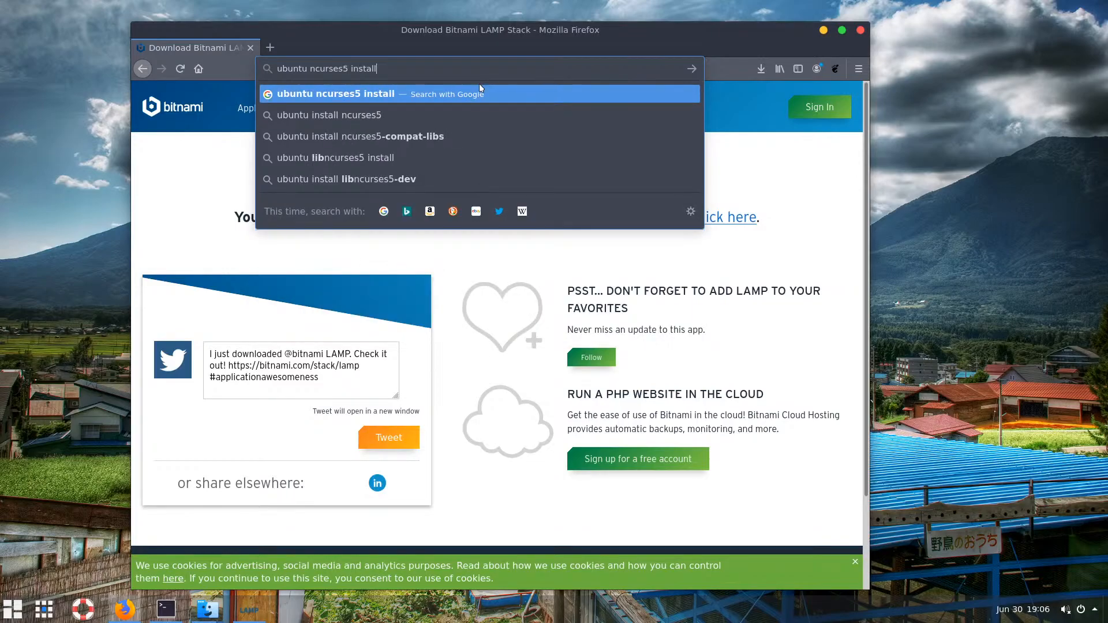
{"action": "left_click", "coordinate": [345, 118]}
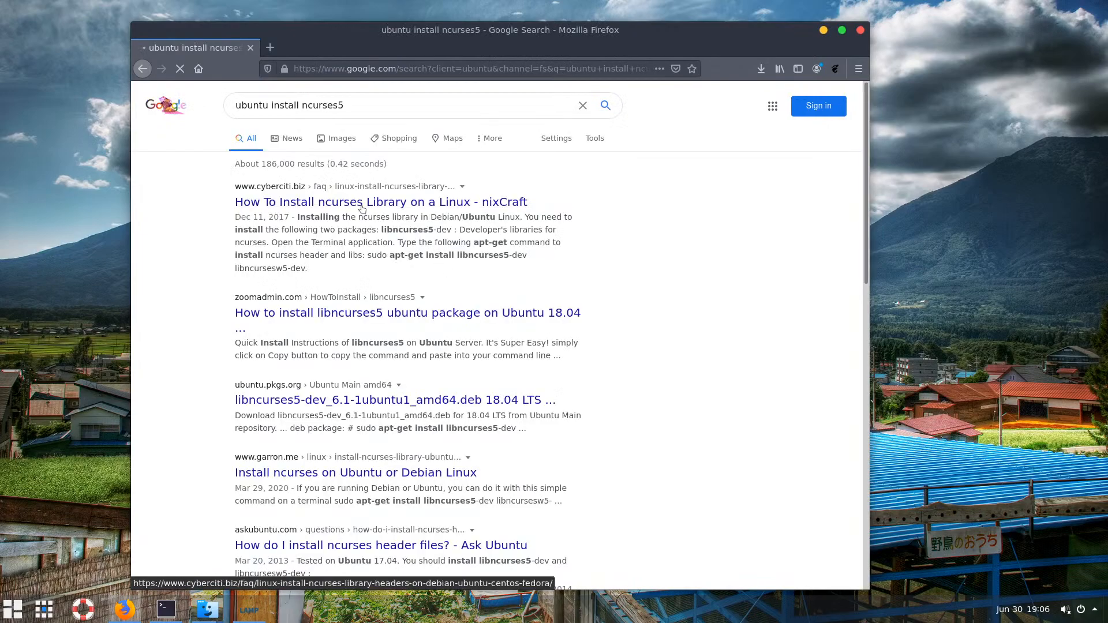
{"action": "left_click", "coordinate": [362, 208]}
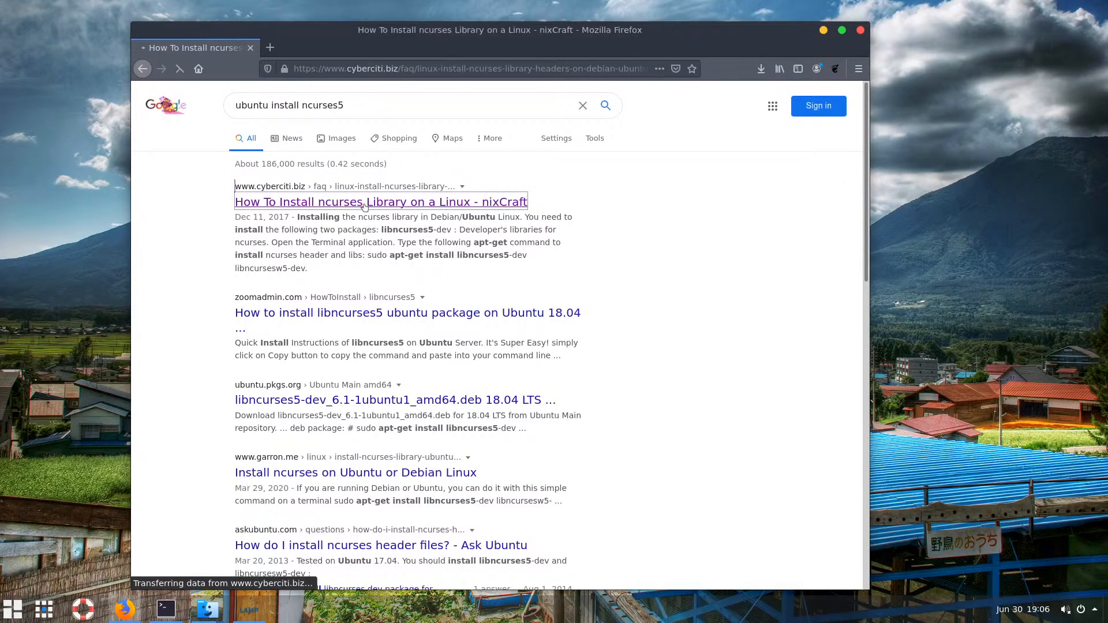
Copy the article's apt-get ncurses install command and minimize Firefox
{"action": "scroll", "coordinate": [355, 301], "scroll_direction": "down", "scroll_amount": 5}
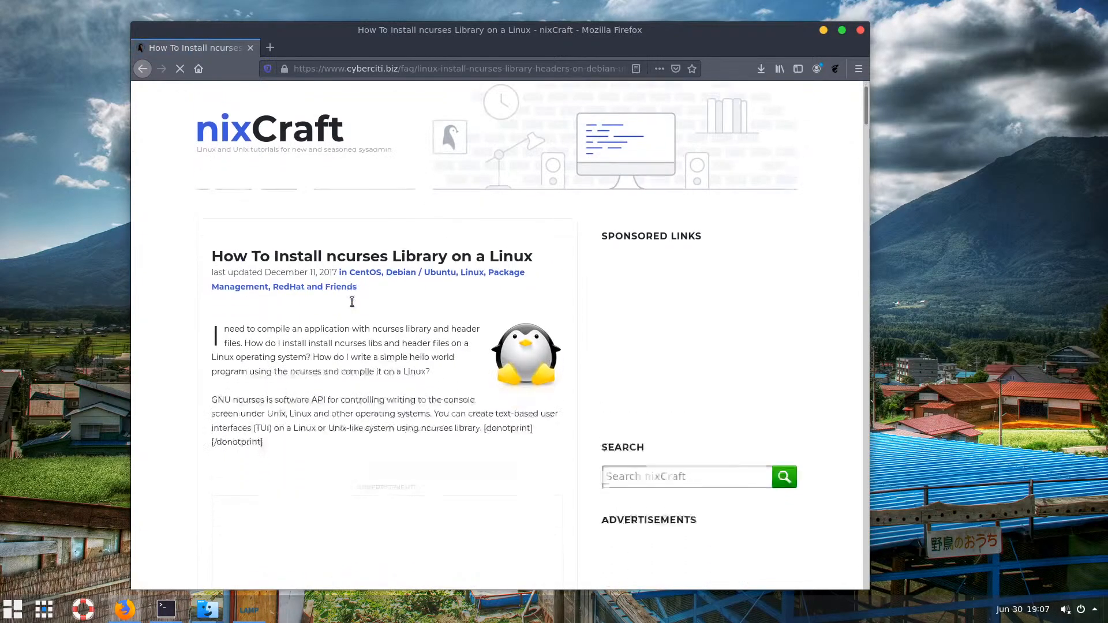
{"action": "scroll", "coordinate": [356, 301], "scroll_direction": "down", "scroll_amount": 10}
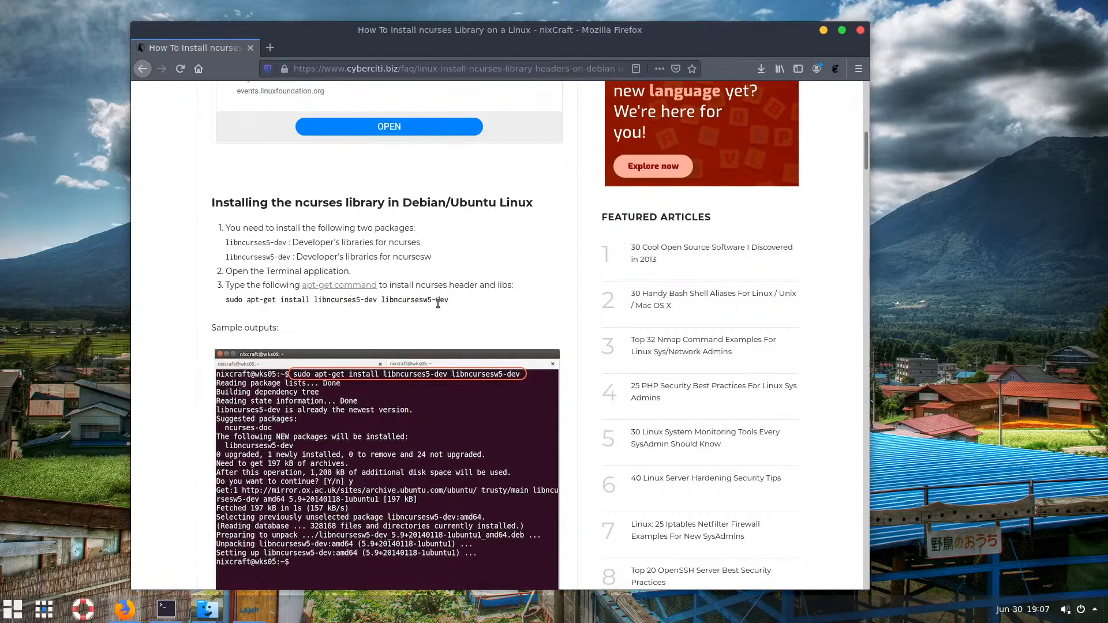
{"action": "scroll", "coordinate": [452, 306], "scroll_direction": "down", "scroll_amount": 5}
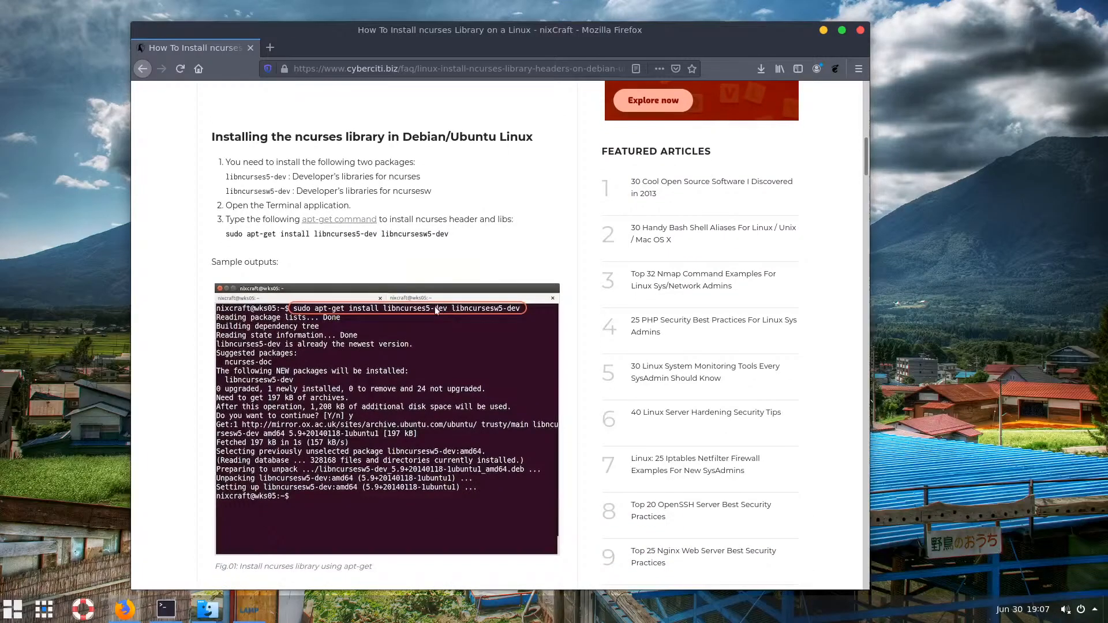
{"action": "scroll", "coordinate": [423, 319], "scroll_direction": "down", "scroll_amount": 5}
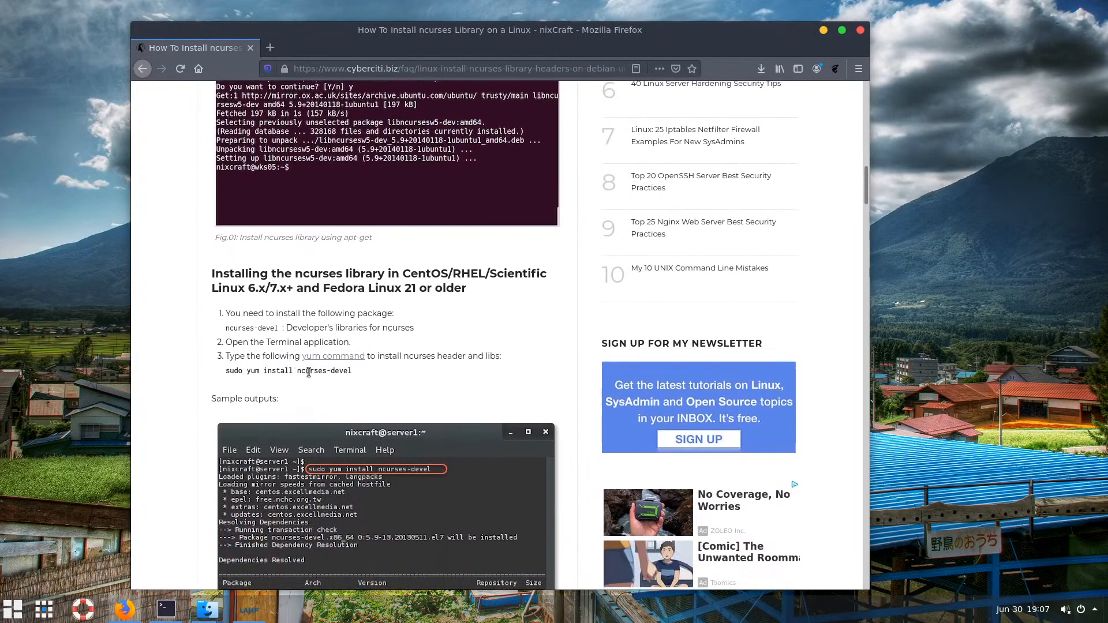
{"action": "scroll", "coordinate": [309, 369], "scroll_direction": "down", "scroll_amount": 2}
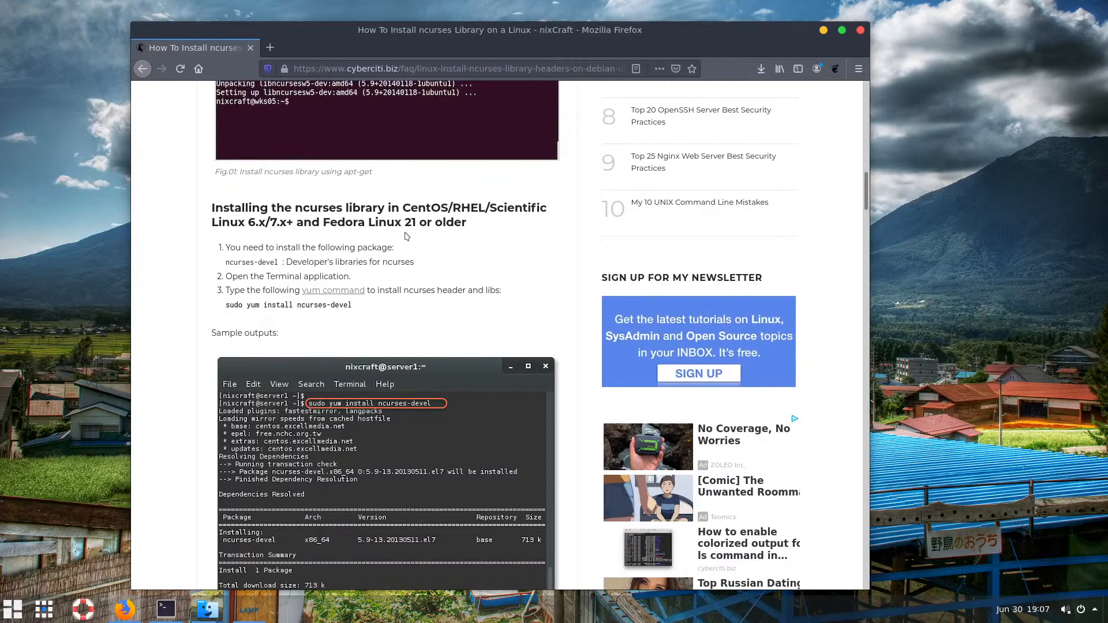
{"action": "scroll", "coordinate": [352, 259], "scroll_direction": "up", "scroll_amount": 5}
{"action": "scroll", "coordinate": [354, 264], "scroll_direction": "up", "scroll_amount": 3}
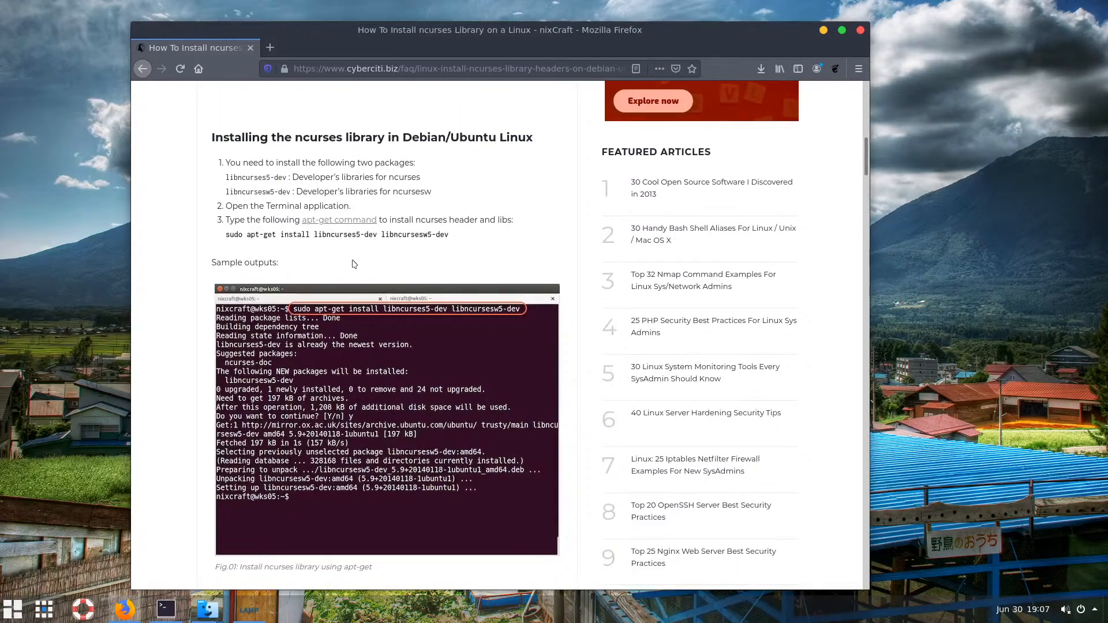
{"action": "left_click_drag", "start_coordinate": [230, 300], "coordinate": [452, 308]}
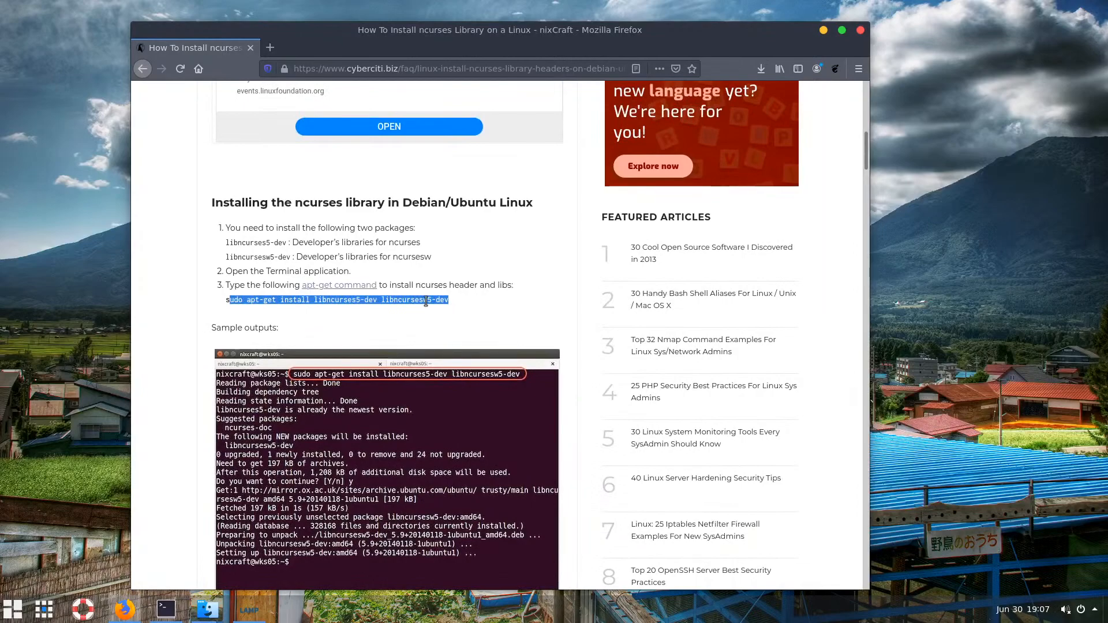
{"action": "right_click", "coordinate": [451, 308]}
{"action": "left_click", "coordinate": [453, 311]}
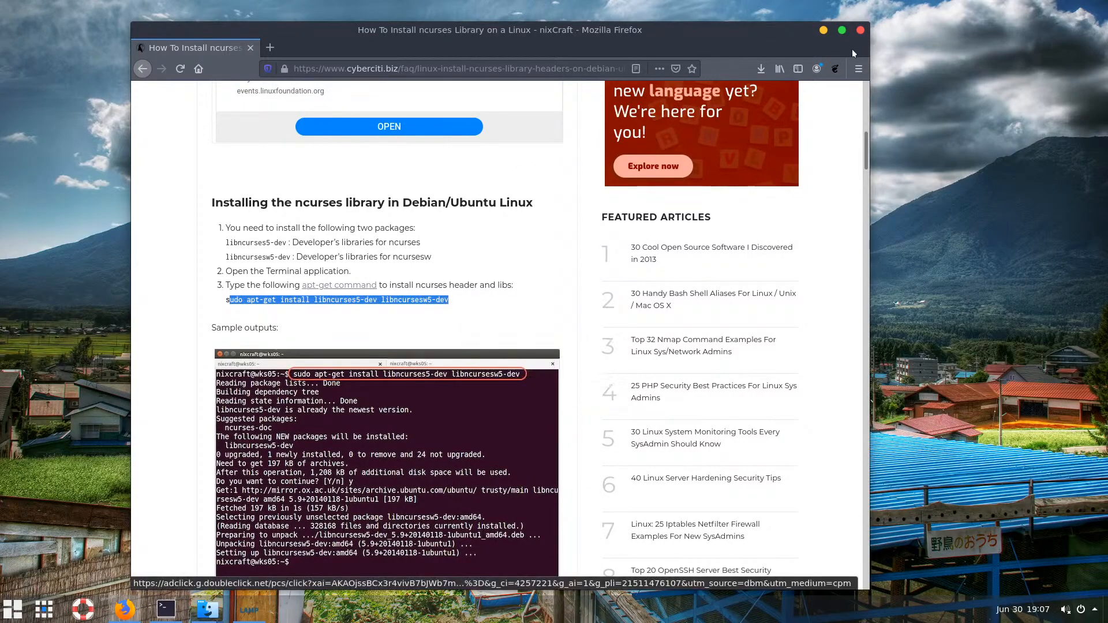
{"action": "left_click", "coordinate": [823, 30]}
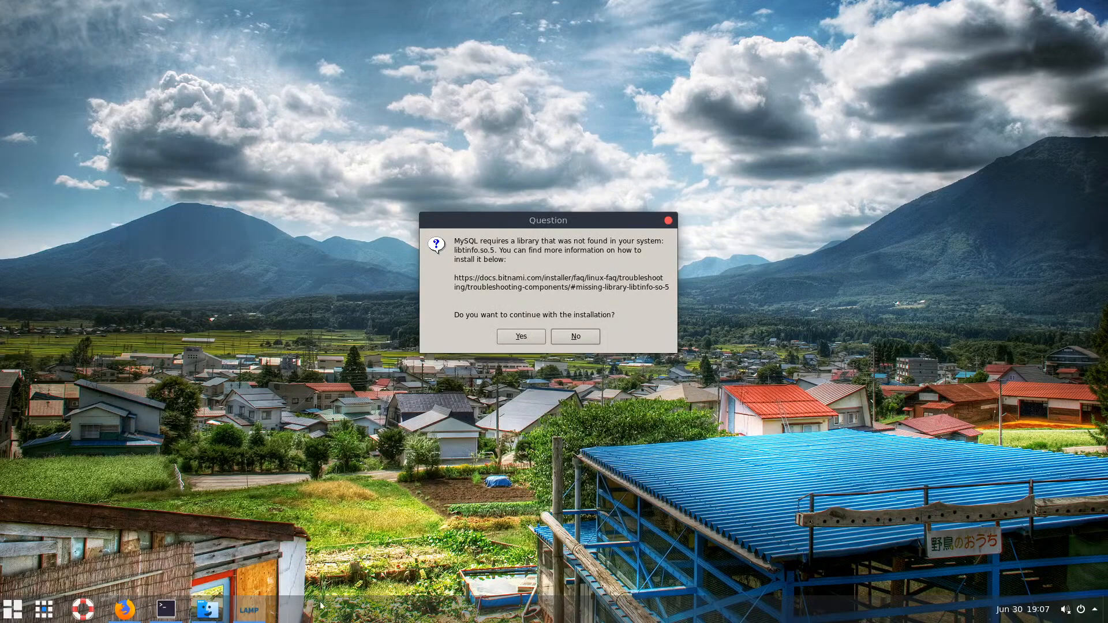
Bring the terminal forward, clear its screen, and enlarge its text
{"action": "left_click", "coordinate": [166, 608]}
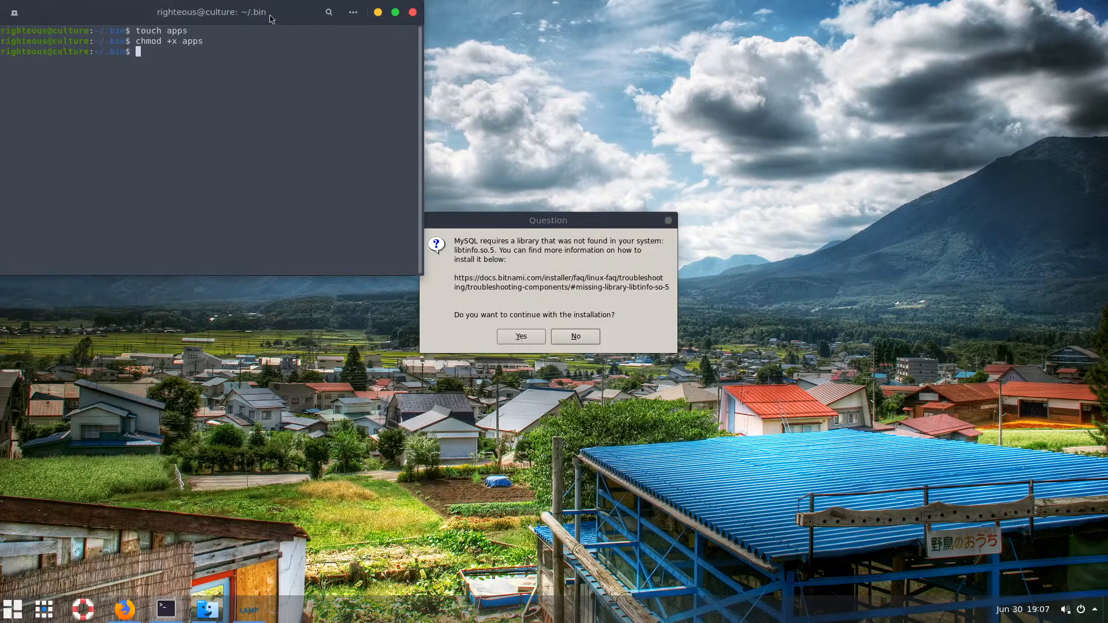
{"action": "left_click_drag", "start_coordinate": [270, 19], "coordinate": [390, 63]}
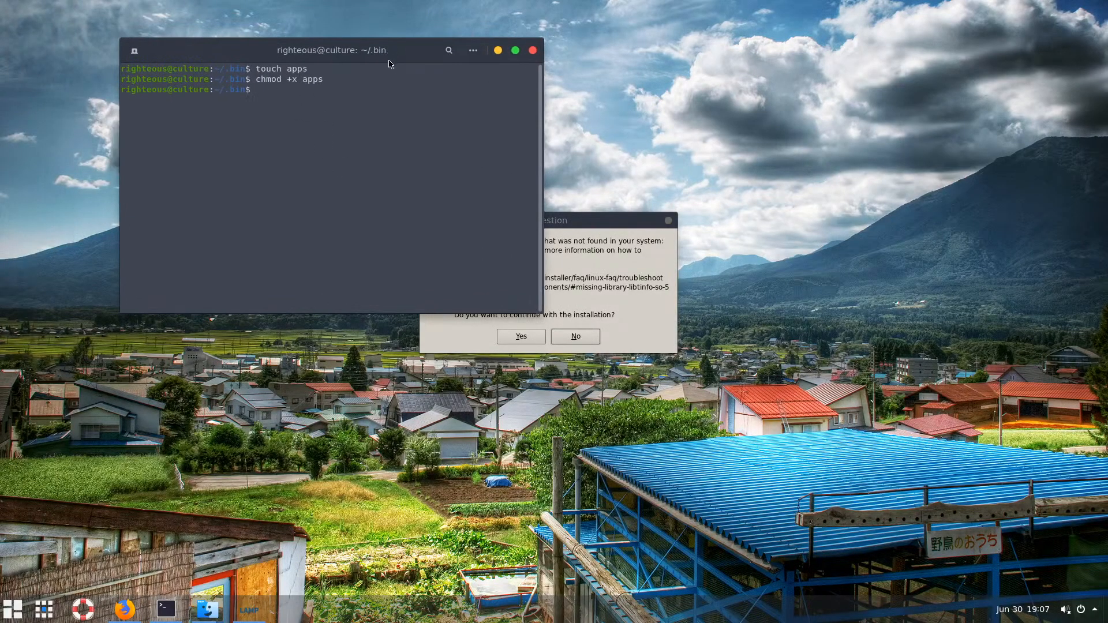
{"action": "type", "text": "lcear"}
{"action": "key", "text": "BackSpace"}
{"action": "key", "text": "BackSpace"}
{"action": "key", "text": "BackSpace"}
{"action": "key", "text": "BackSpace"}
{"action": "key", "text": "BackSpace"}
{"action": "type", "text": "clear"}
{"action": "key", "text": "Return"}
{"action": "key", "text": "ctrl+plus"}
{"action": "key", "text": "ctrl+plus"}
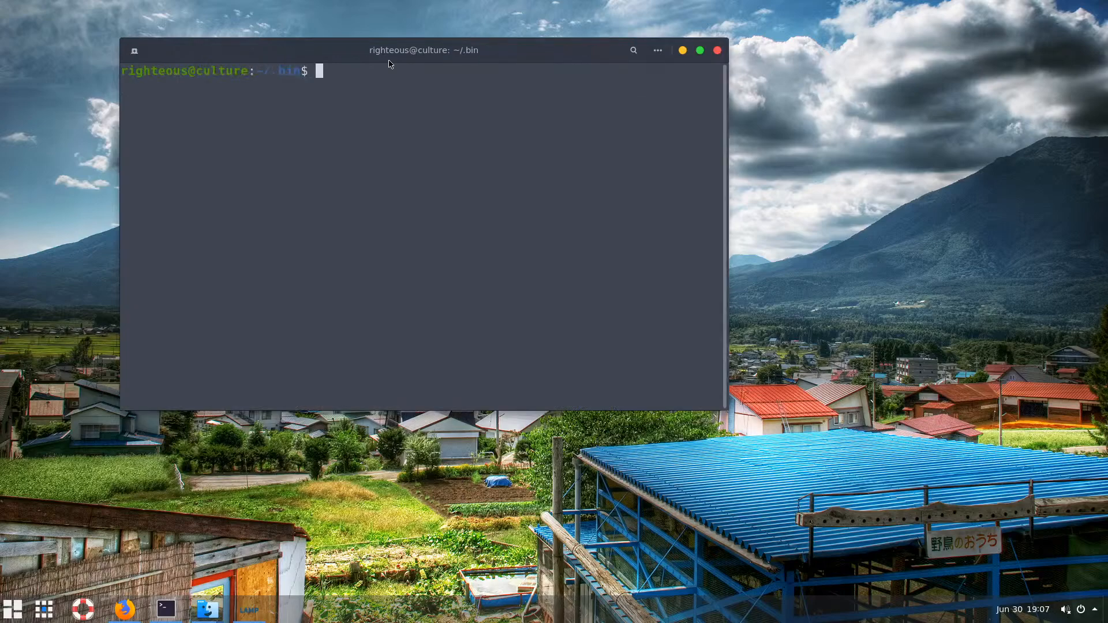
Paste and run the copied ncurses install command, then prefix the recalled command with 's' for sudo
{"action": "right_click", "coordinate": [431, 111]}
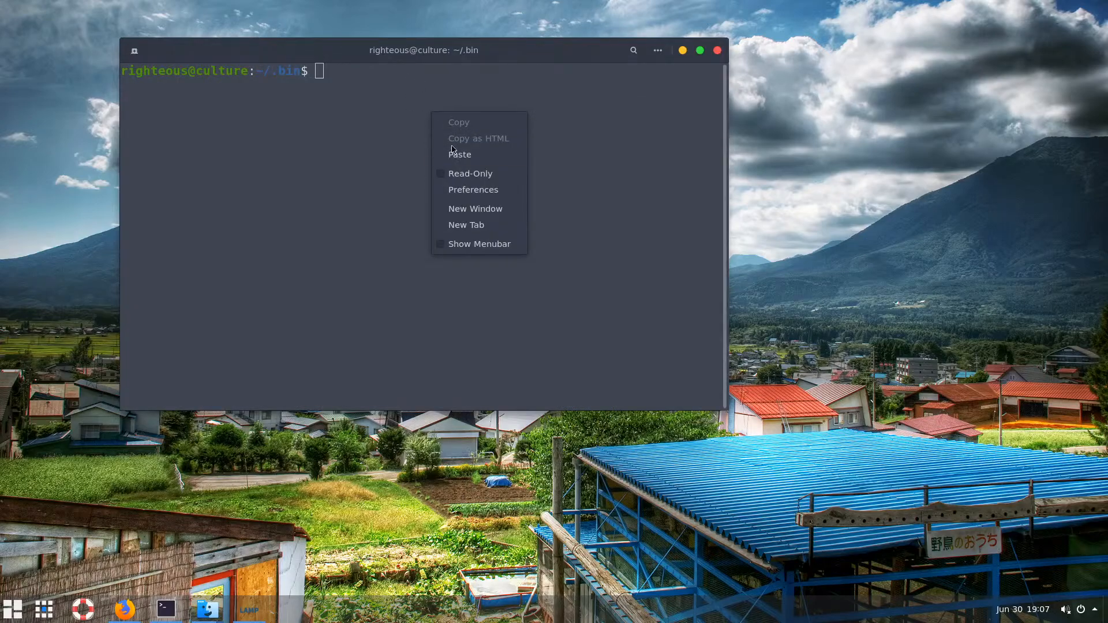
{"action": "left_click", "coordinate": [453, 151]}
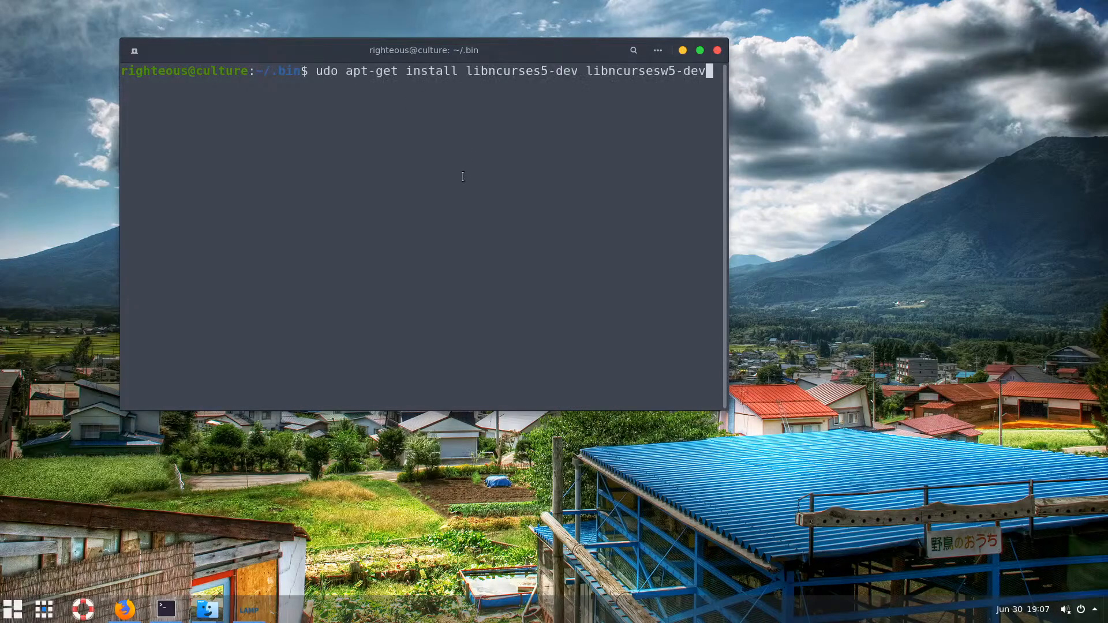
{"action": "key", "text": "Return"}
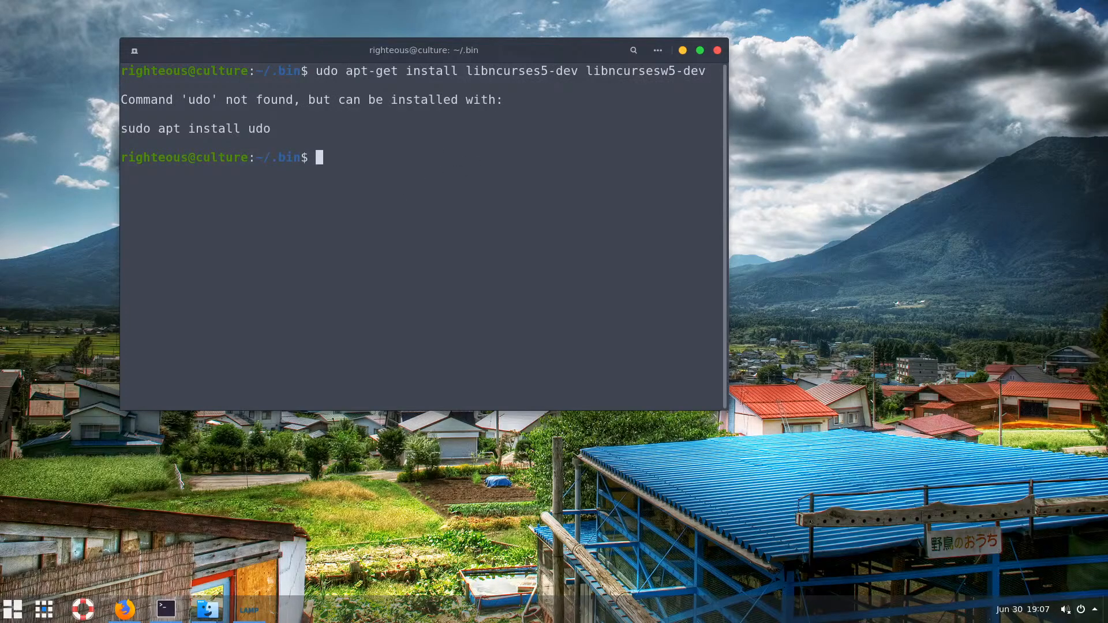
{"action": "key", "text": "Up"}
{"action": "key", "text": "Home"}
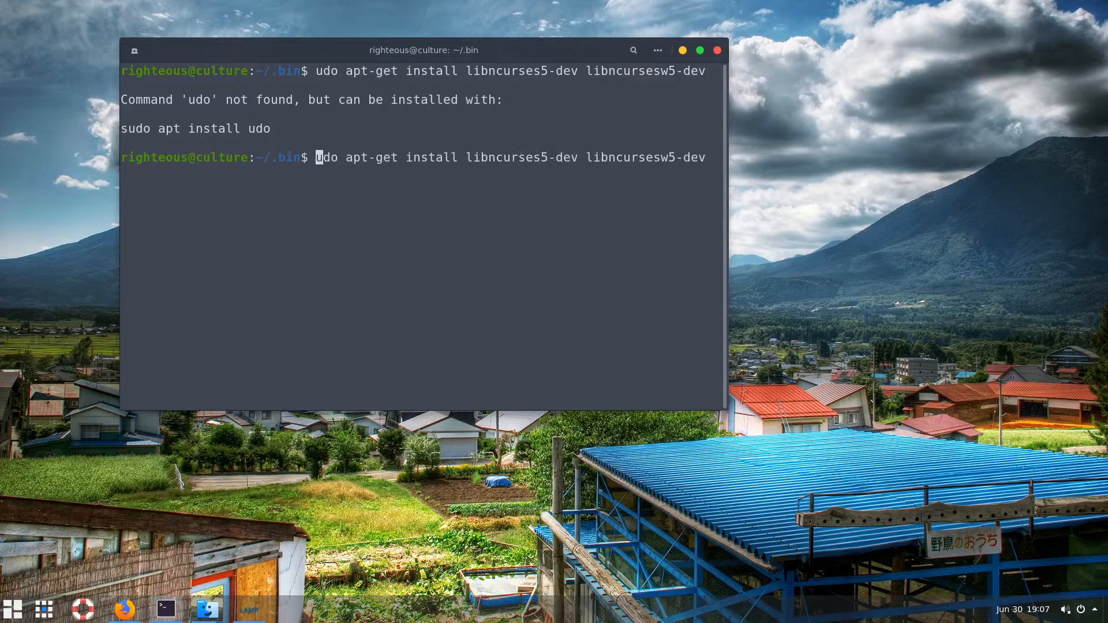
{"action": "type", "text": "s"}
{"action": "key", "text": "Down"}
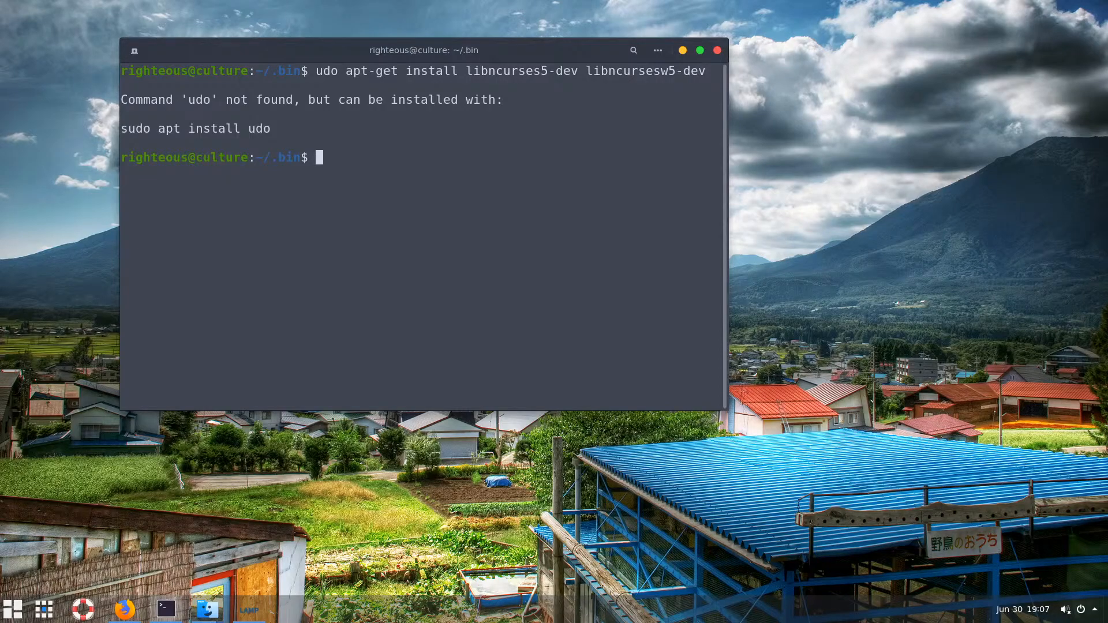
Run the sudo install with the account password, confirm the three ncurses packages, and minimize the terminal
{"action": "type", "text": "cler"}
{"action": "key", "text": "BackSpace"}
{"action": "type", "text": "ar"}
{"action": "key", "text": "Return"}
{"action": "key", "text": "Up"}
{"action": "key", "text": "Up"}
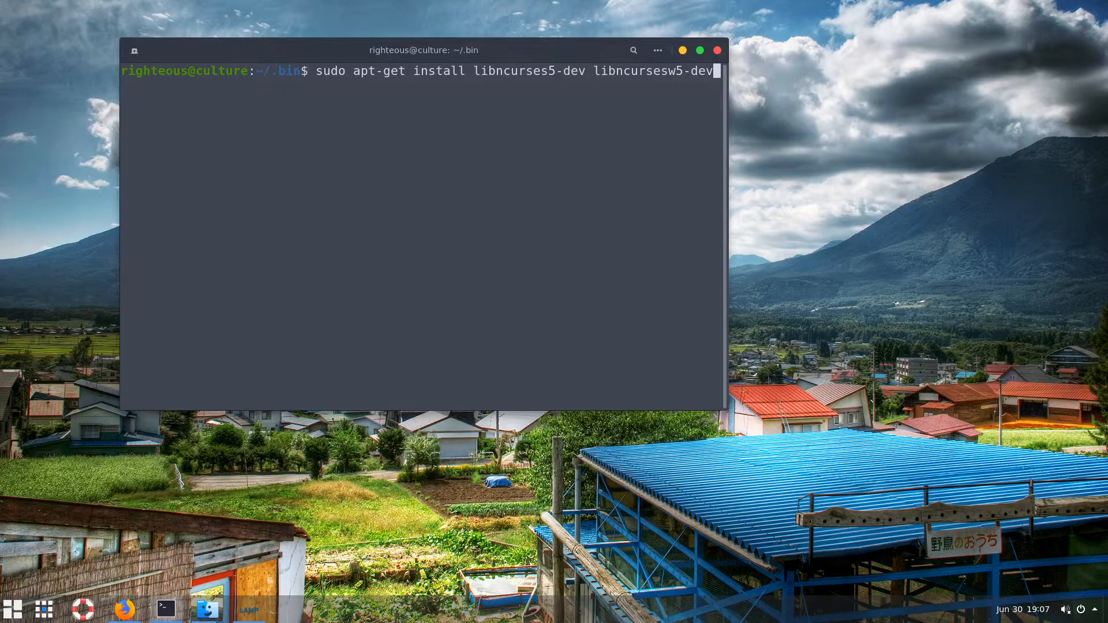
{"action": "key", "text": "Return"}
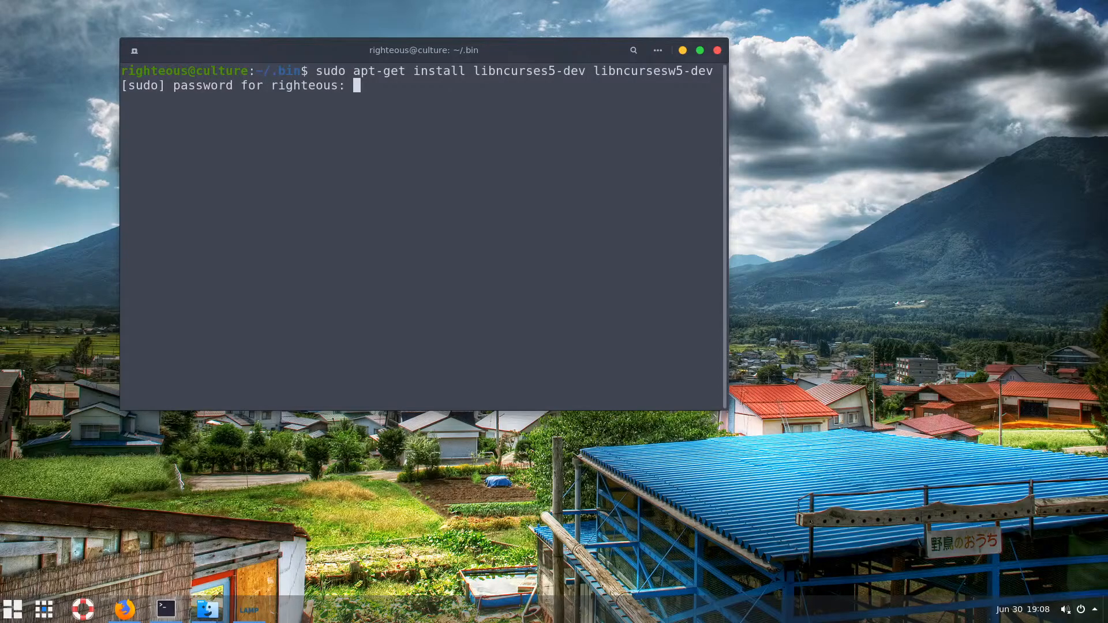
{"action": "key", "text": "Return"}
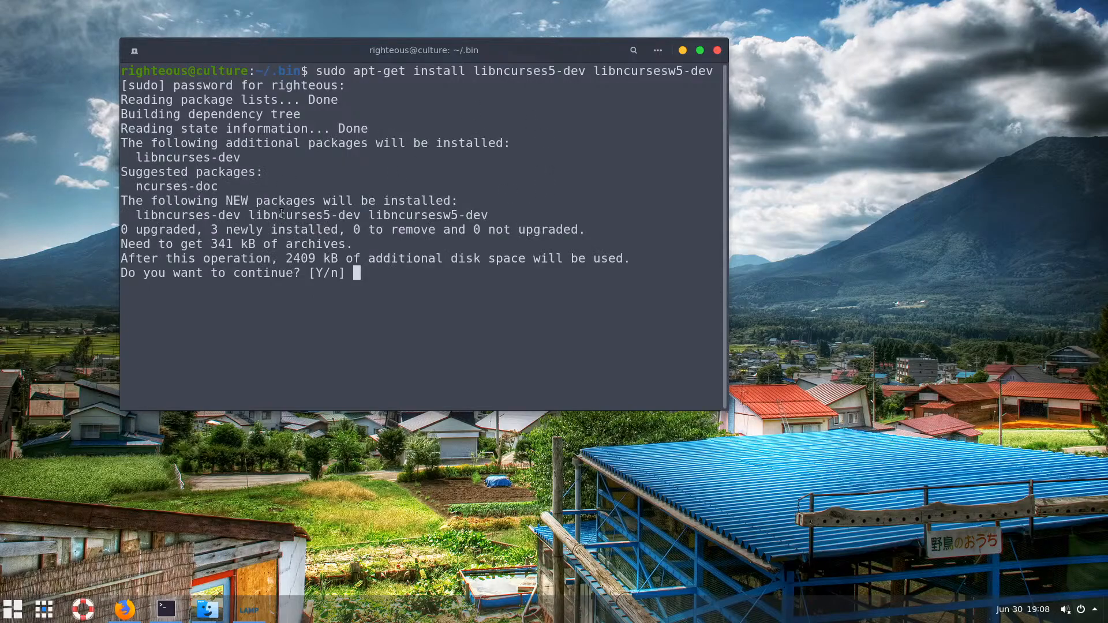
{"action": "left_click_drag", "start_coordinate": [281, 215], "coordinate": [331, 215]}
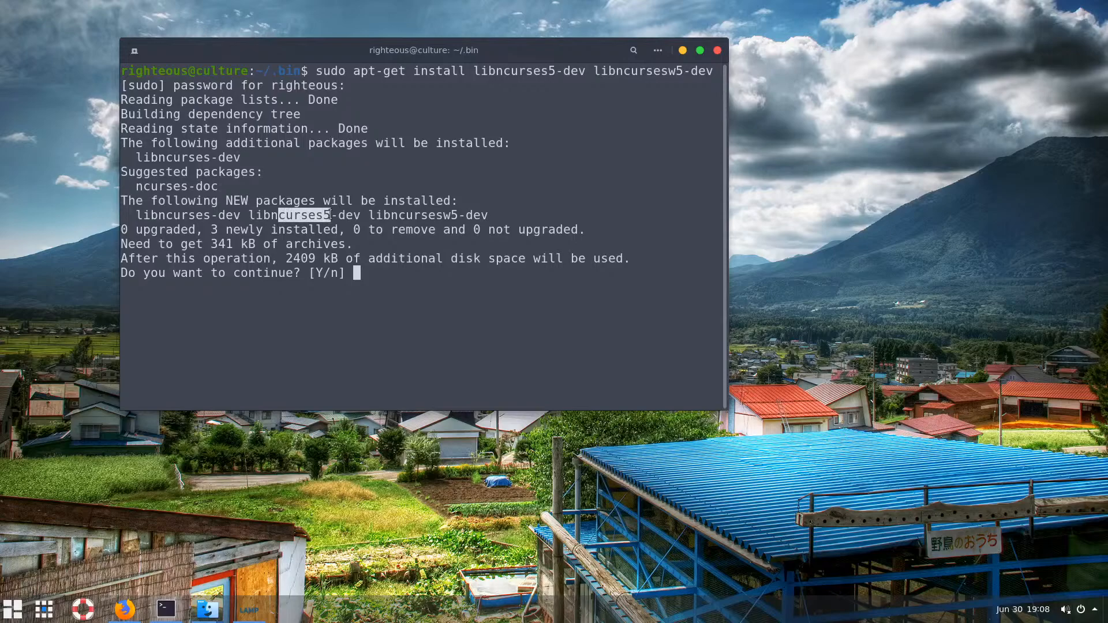
{"action": "left_click", "coordinate": [391, 290]}
{"action": "key", "text": "Return"}
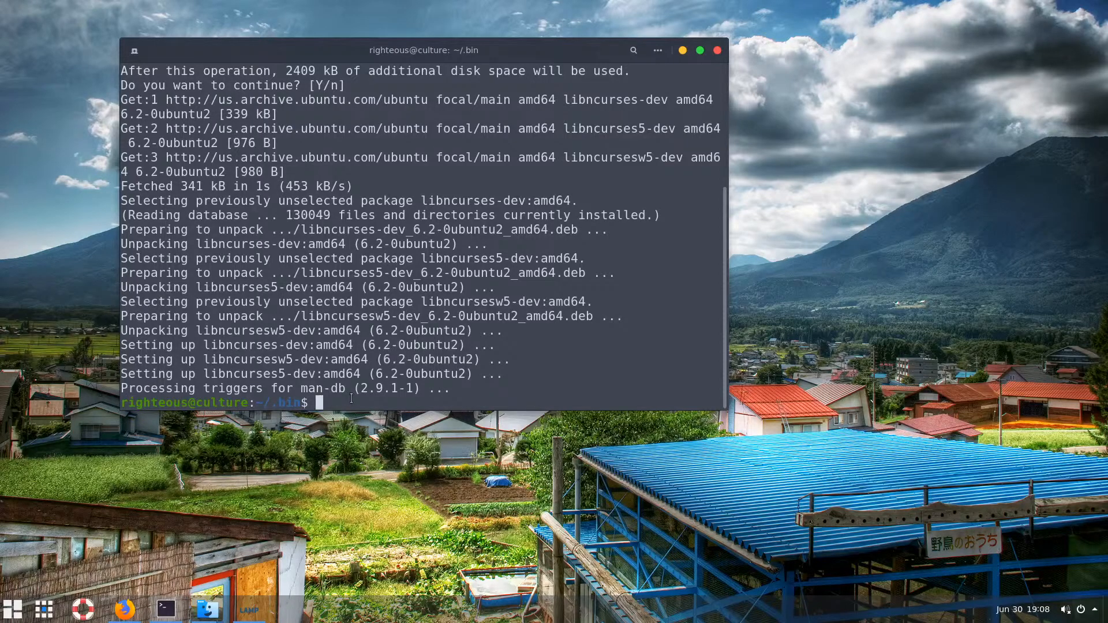
{"action": "left_click", "coordinate": [682, 50]}
Decline the installer's libtinfo.so.5 question, then open Downloads in Files and minimize it
{"action": "left_click", "coordinate": [566, 339]}
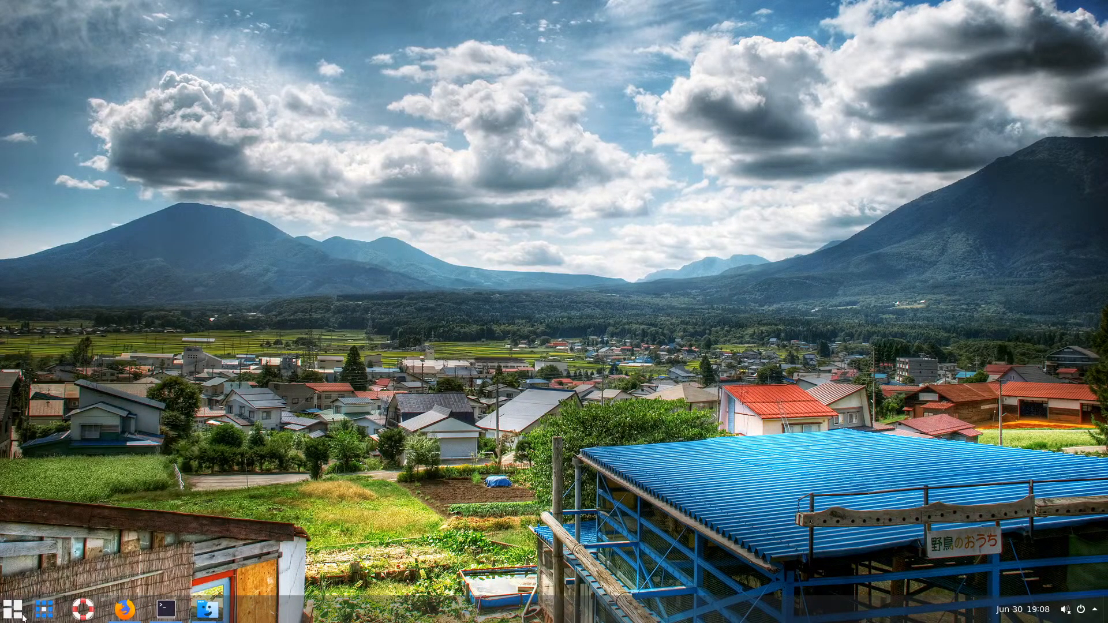
{"action": "mouse_move", "coordinate": [119, 618]}
{"action": "left_click", "coordinate": [207, 609]}
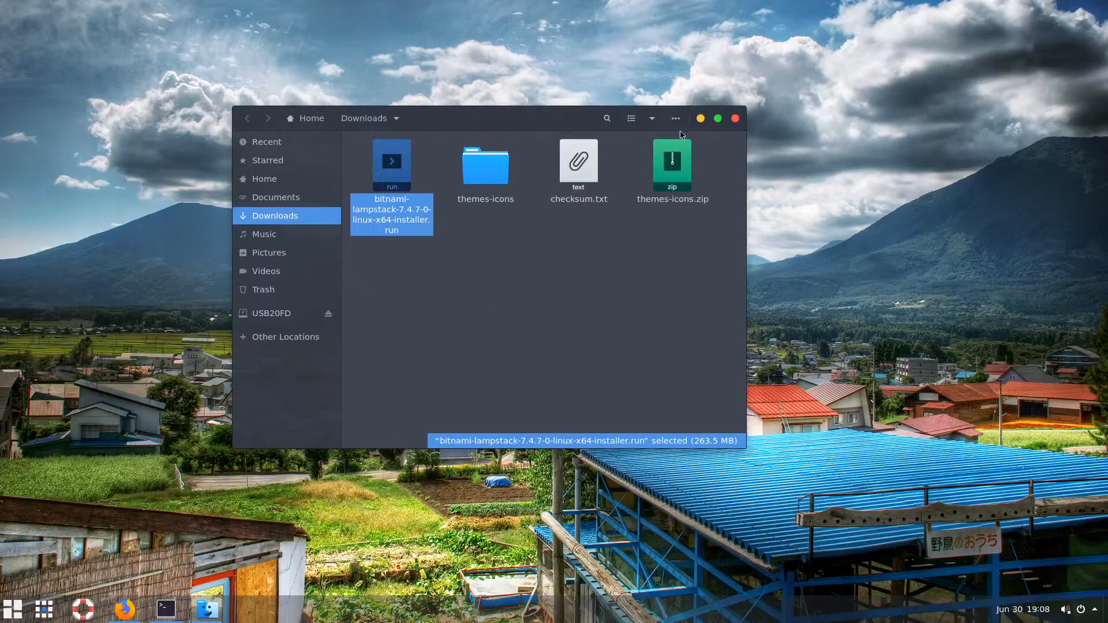
{"action": "left_click", "coordinate": [700, 119]}
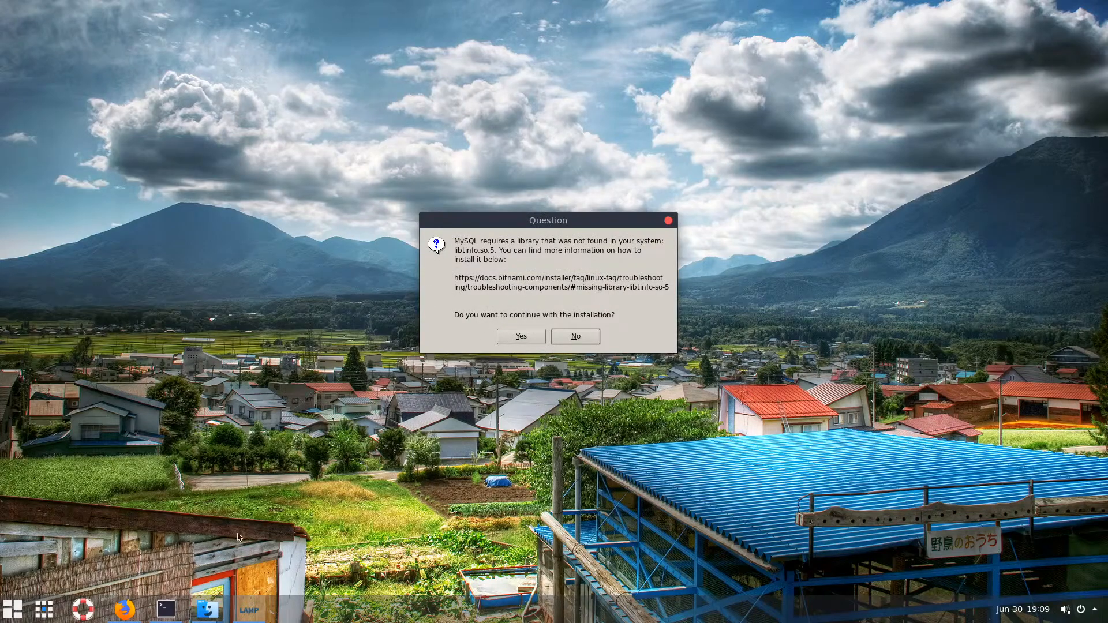
Switch through the taskbar windows back to Firefox on the nixCraft article
{"action": "mouse_move", "coordinate": [209, 611]}
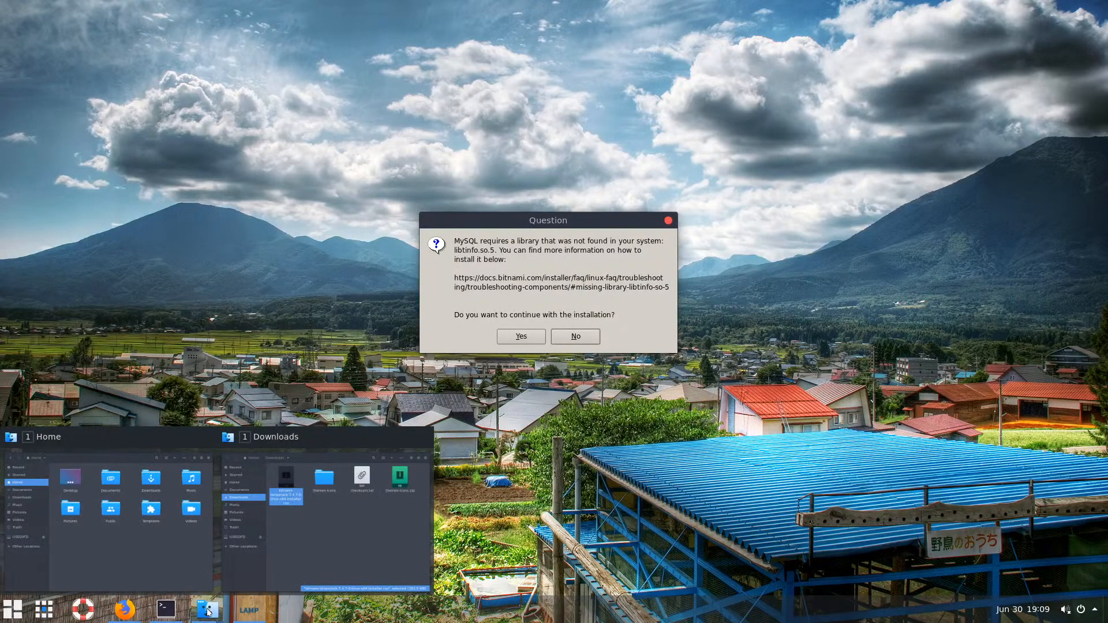
{"action": "left_click", "coordinate": [209, 612]}
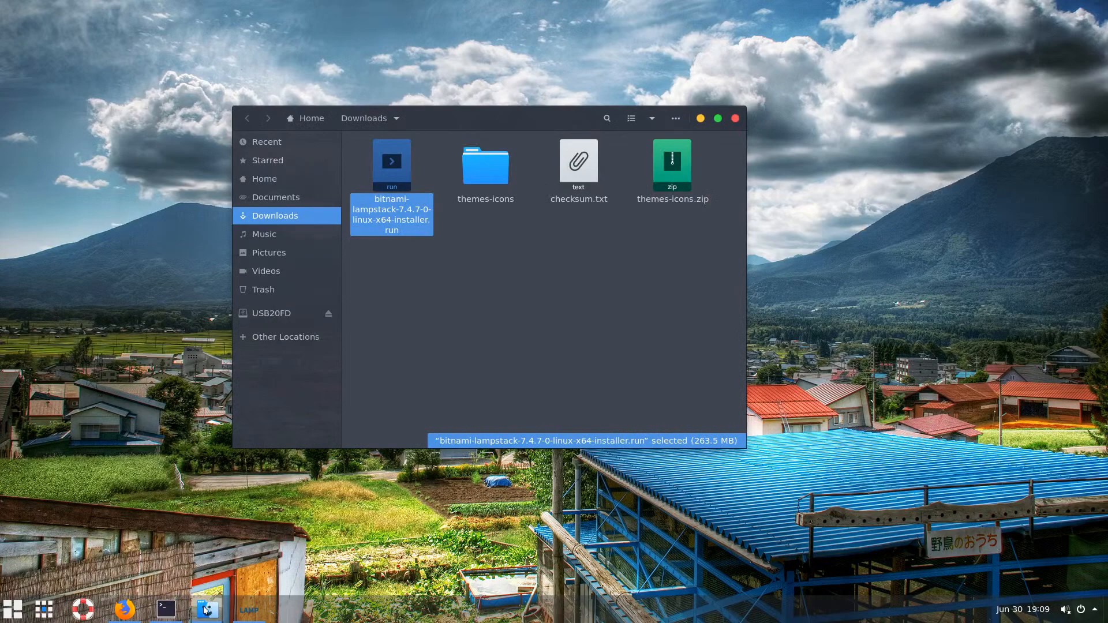
{"action": "left_click", "coordinate": [205, 610]}
{"action": "left_click", "coordinate": [127, 612]}
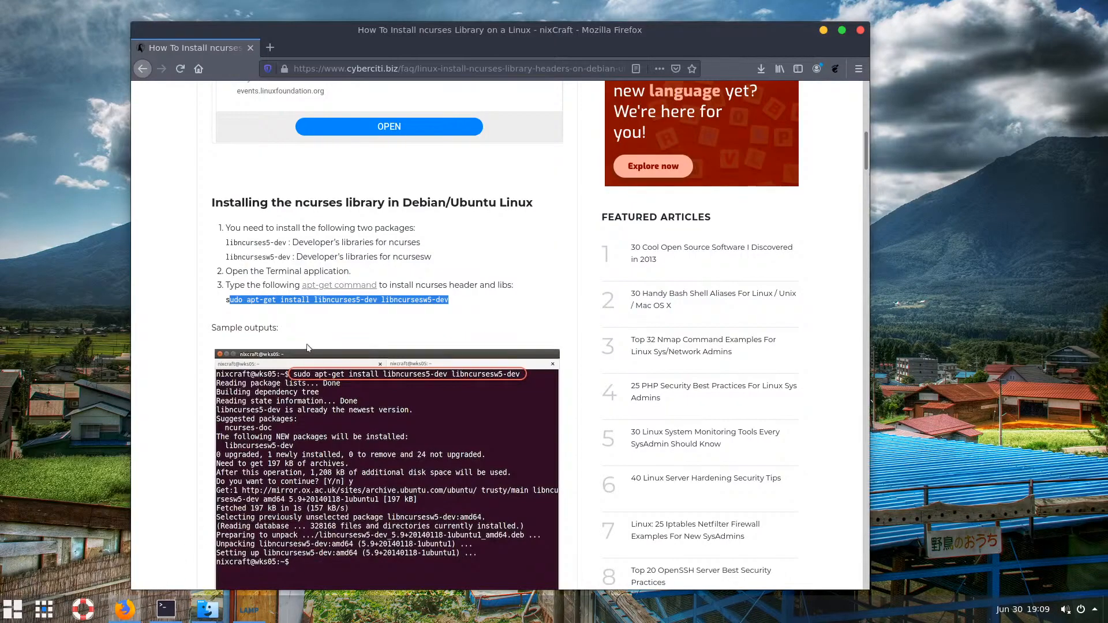
Deselect the copied command and scroll through the nixCraft ncurses article
{"action": "left_click", "coordinate": [191, 372]}
{"action": "scroll", "coordinate": [194, 373], "scroll_direction": "down", "scroll_amount": 5}
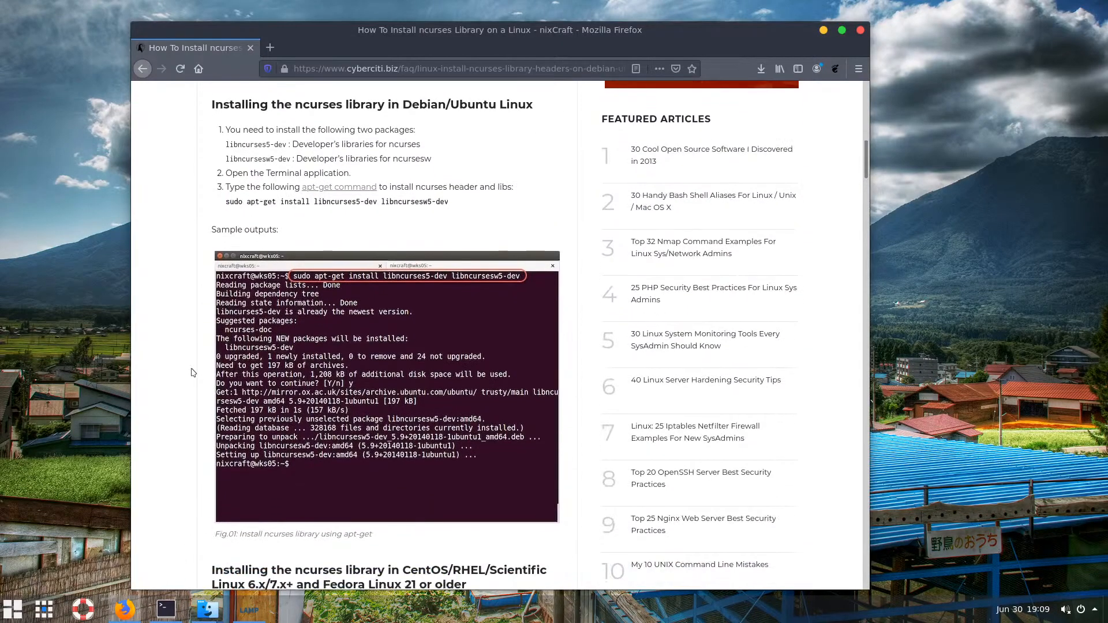
{"action": "scroll", "coordinate": [194, 372], "scroll_direction": "down", "scroll_amount": 4}
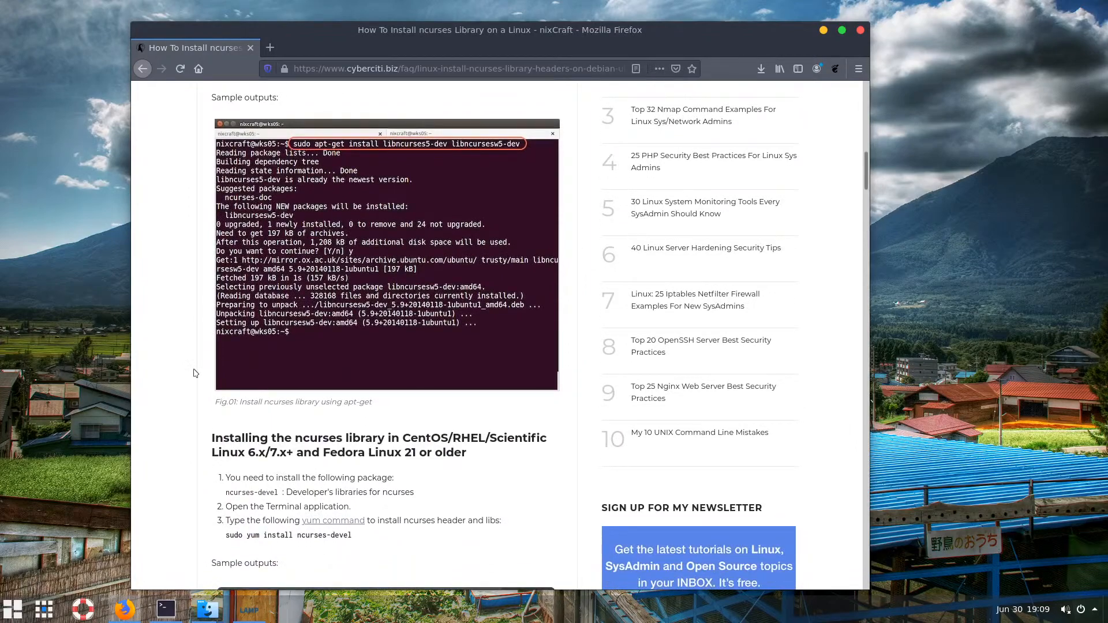
{"action": "scroll", "coordinate": [197, 374], "scroll_direction": "down", "scroll_amount": 1}
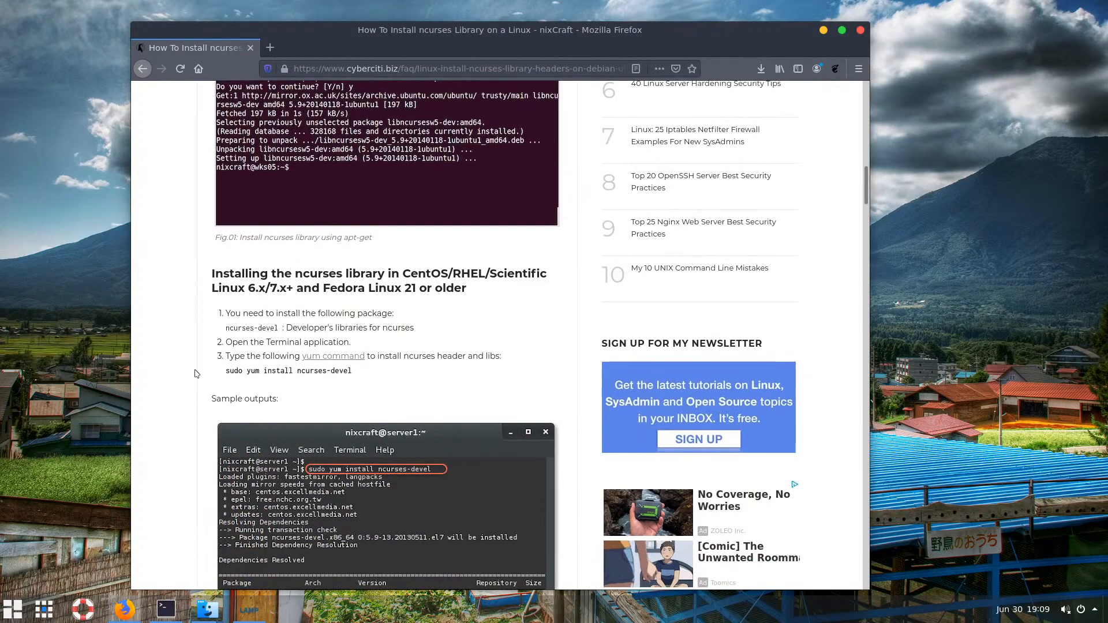
{"action": "scroll", "coordinate": [197, 373], "scroll_direction": "up", "scroll_amount": 3}
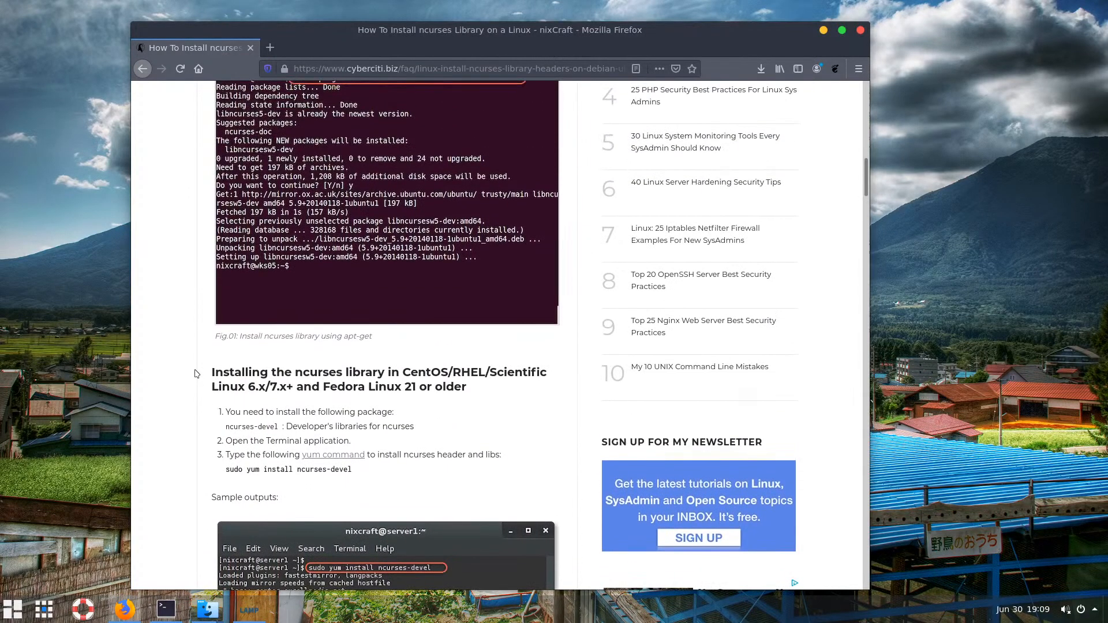
Check the installer's missing-library question, then return to Firefox and go back to the search results
{"action": "mouse_move", "coordinate": [209, 615]}
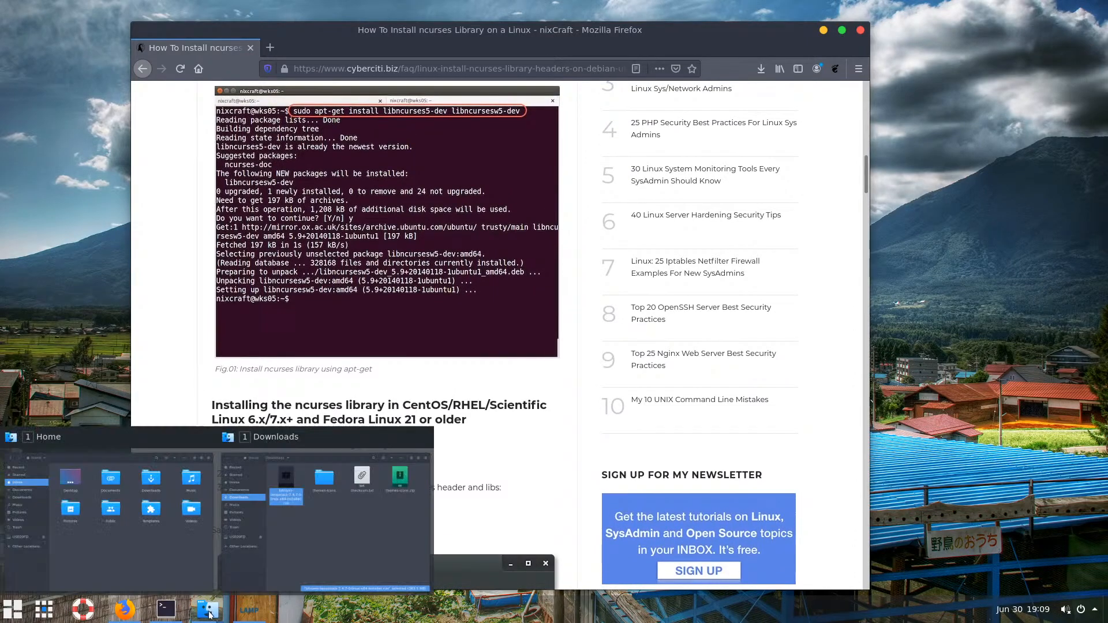
{"action": "left_click", "coordinate": [247, 613]}
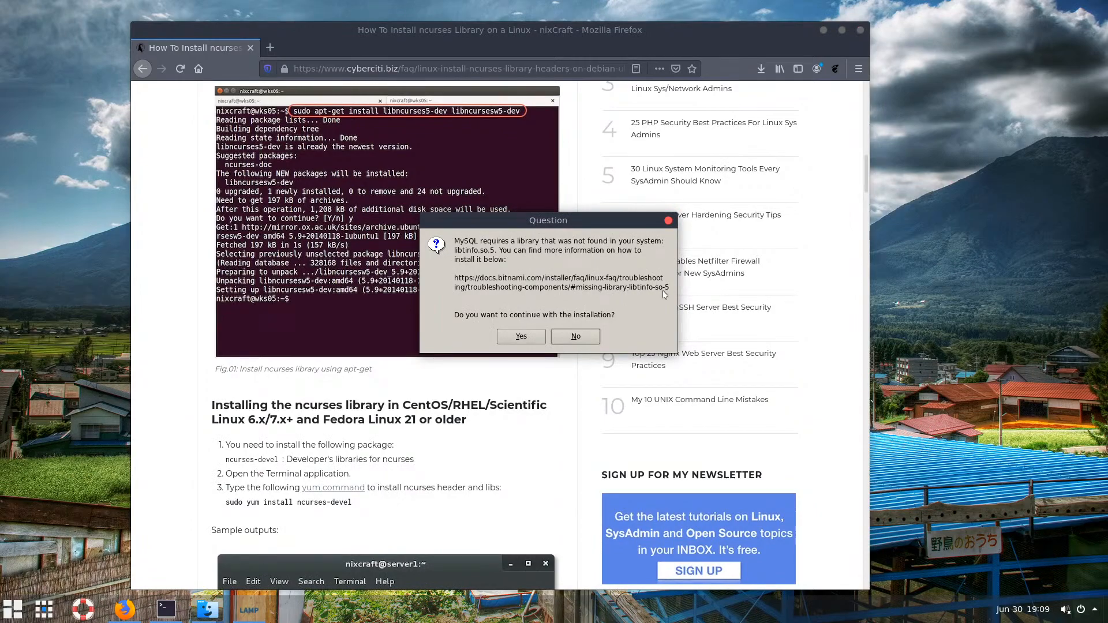
{"action": "left_click", "coordinate": [162, 287]}
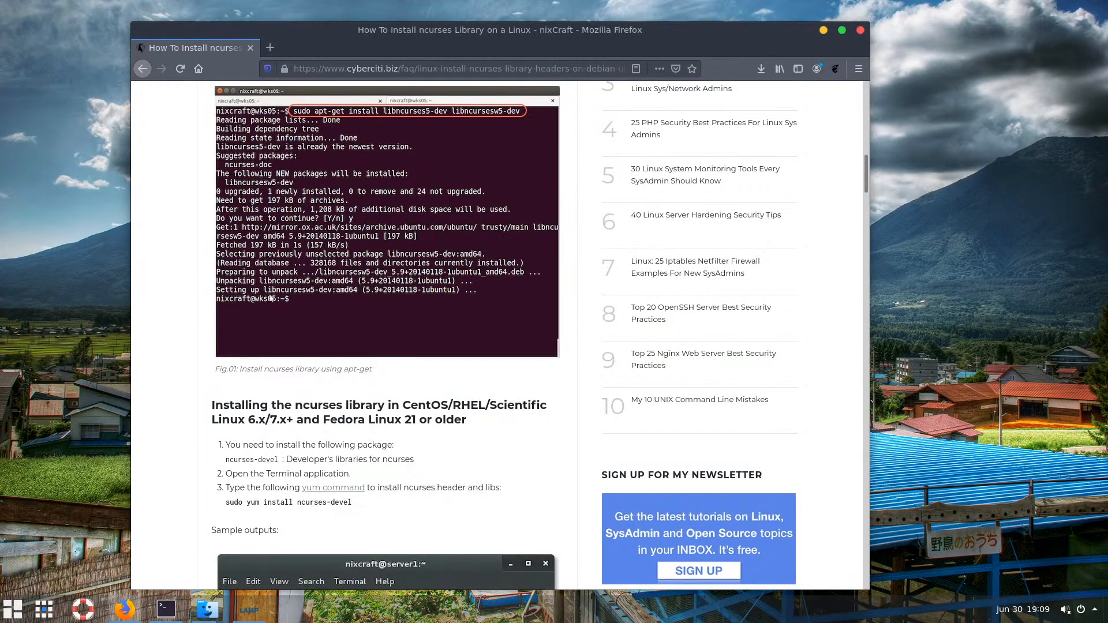
{"action": "scroll", "coordinate": [338, 326], "scroll_direction": "up", "scroll_amount": 5}
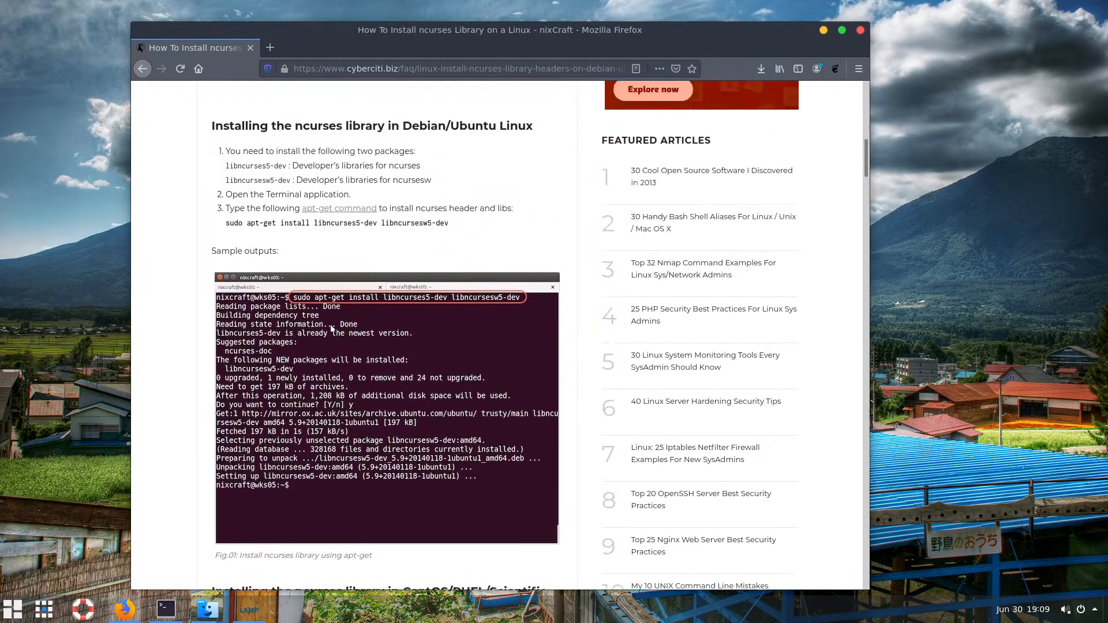
{"action": "scroll", "coordinate": [332, 328], "scroll_direction": "up", "scroll_amount": 7}
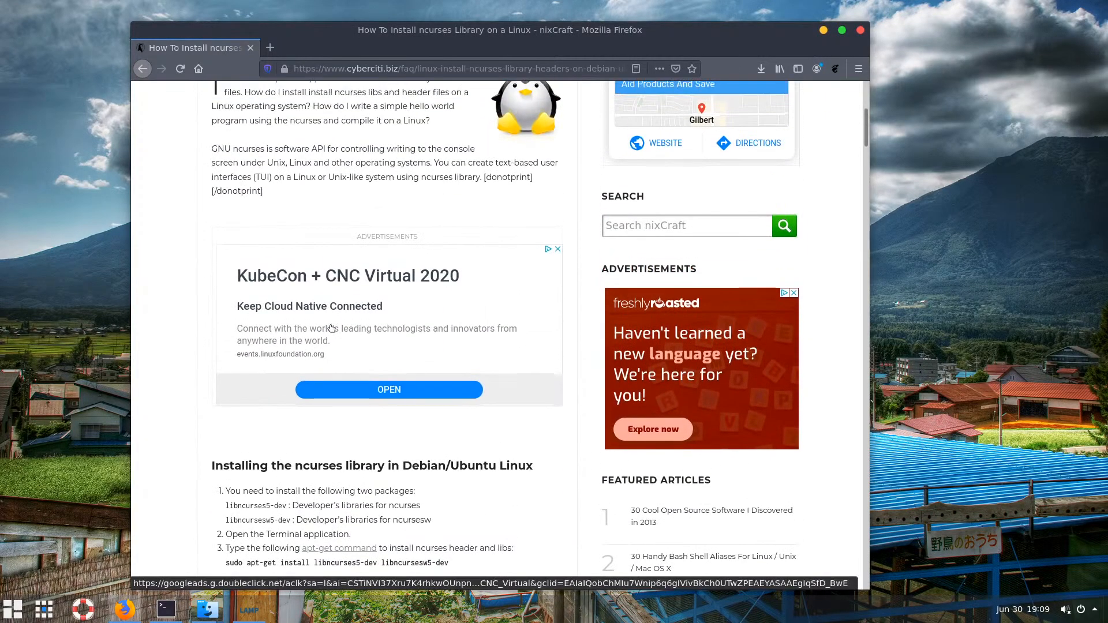
{"action": "scroll", "coordinate": [331, 328], "scroll_direction": "up", "scroll_amount": 4}
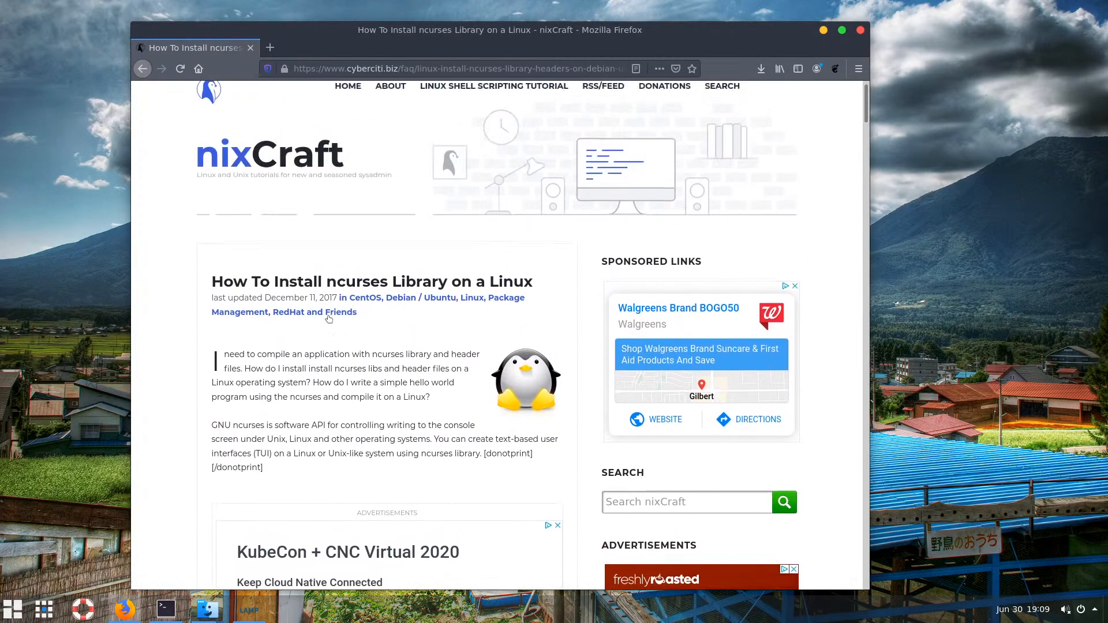
{"action": "left_click", "coordinate": [142, 68]}
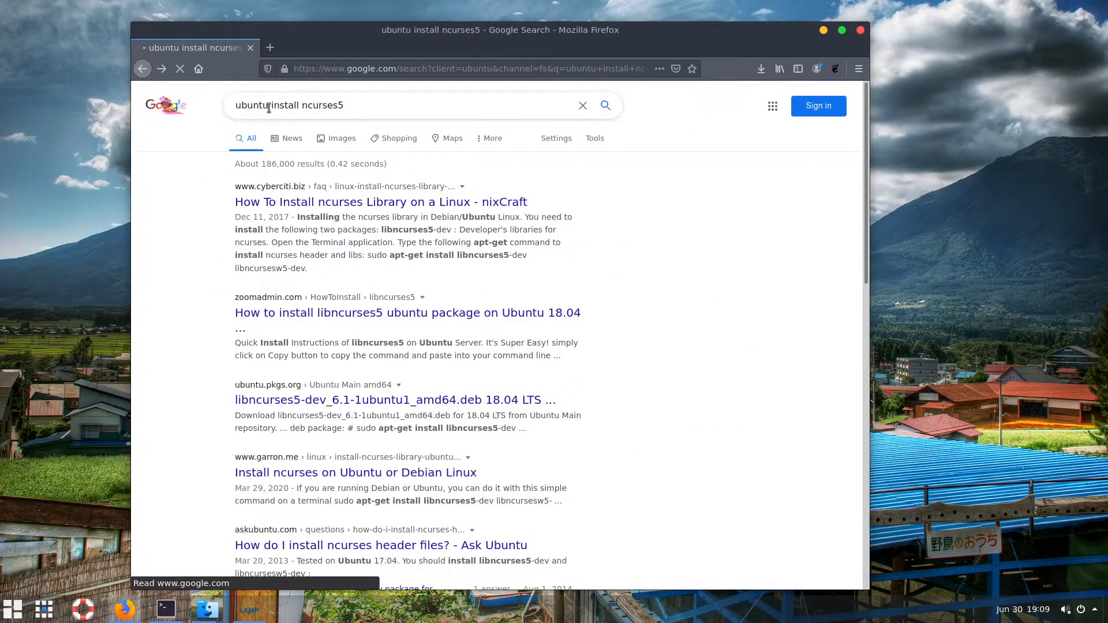
Replace 'ncurses5' with 'libtinfo.so.5' and search for 'ubuntu install libtinfo.so.5'
{"action": "left_click", "coordinate": [364, 103]}
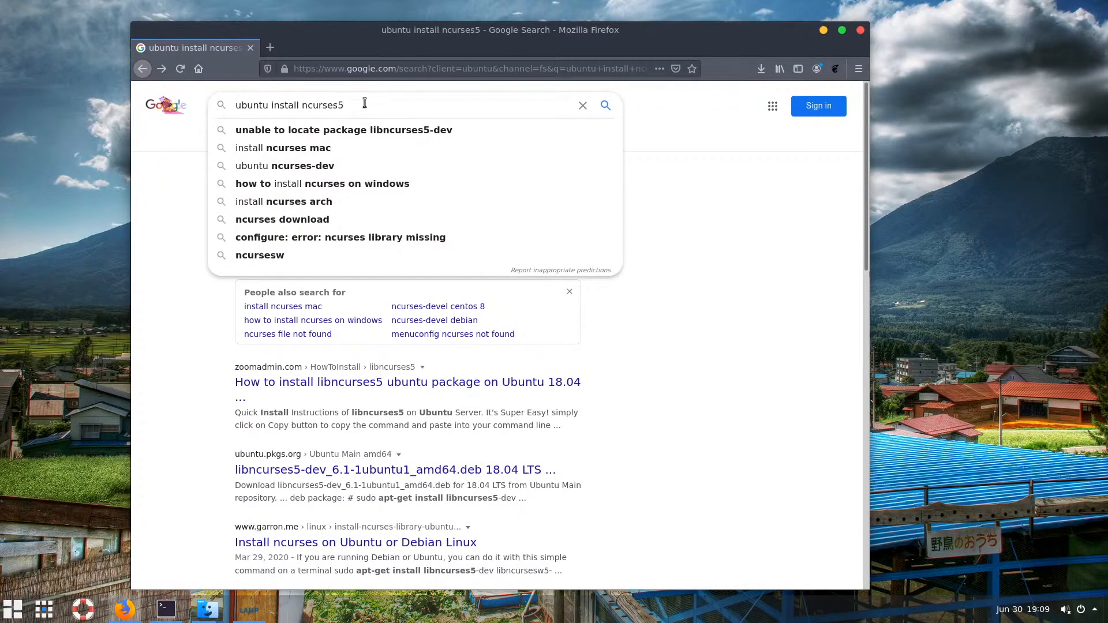
{"action": "double_click", "coordinate": [256, 104]}
{"action": "left_click_drag", "start_coordinate": [358, 106], "coordinate": [303, 105]}
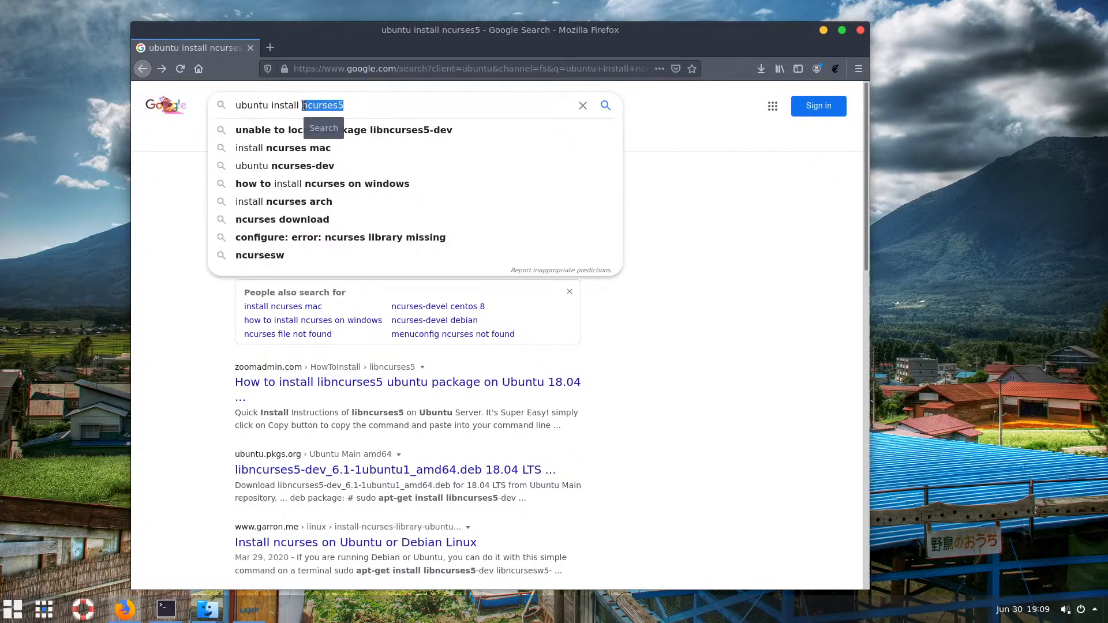
{"action": "type", "text": "libcin"}
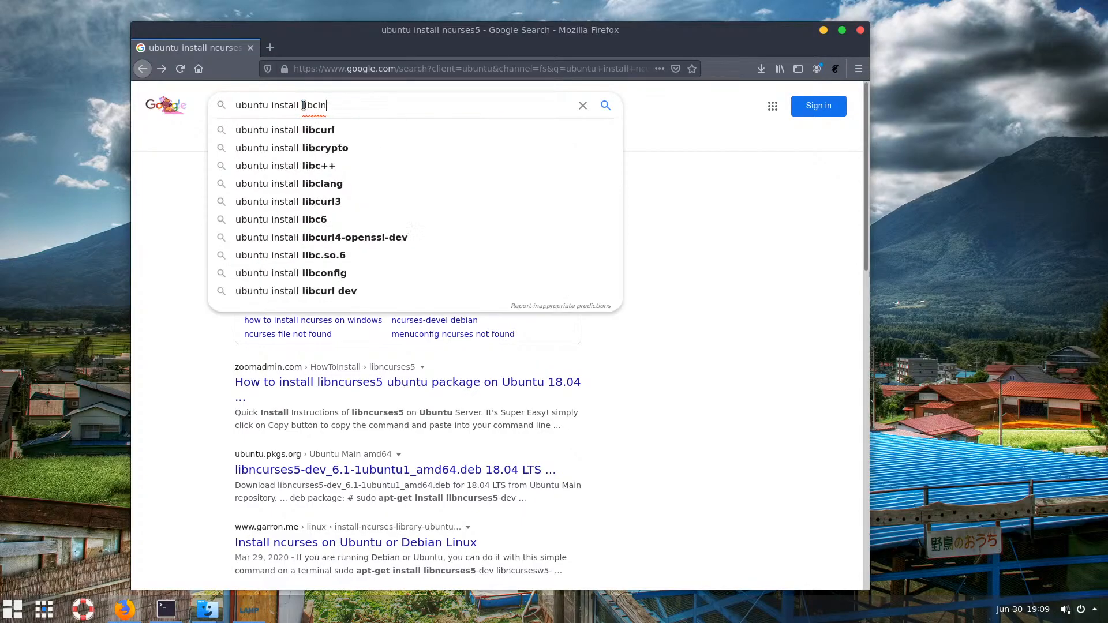
{"action": "type", "text": "fo"}
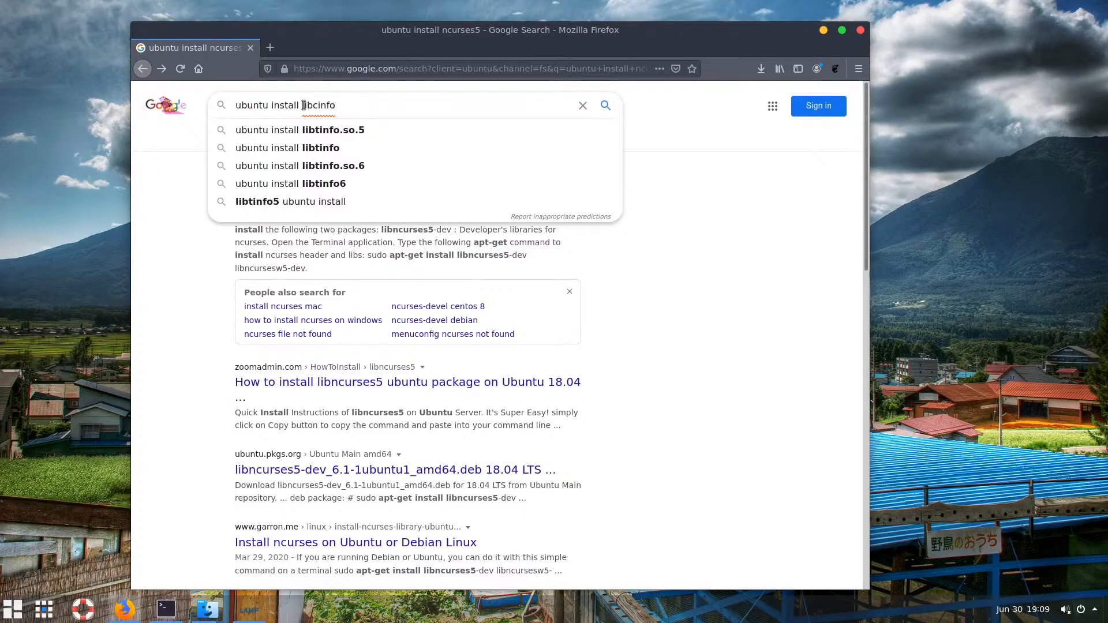
{"action": "key", "text": "Down"}
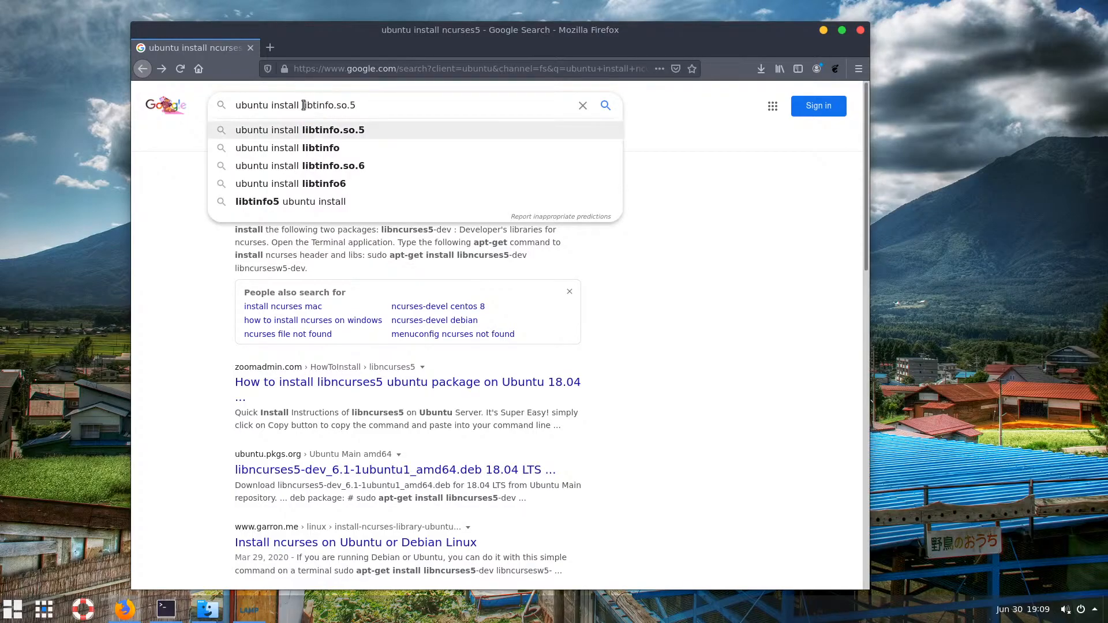
{"action": "key", "text": "Return"}
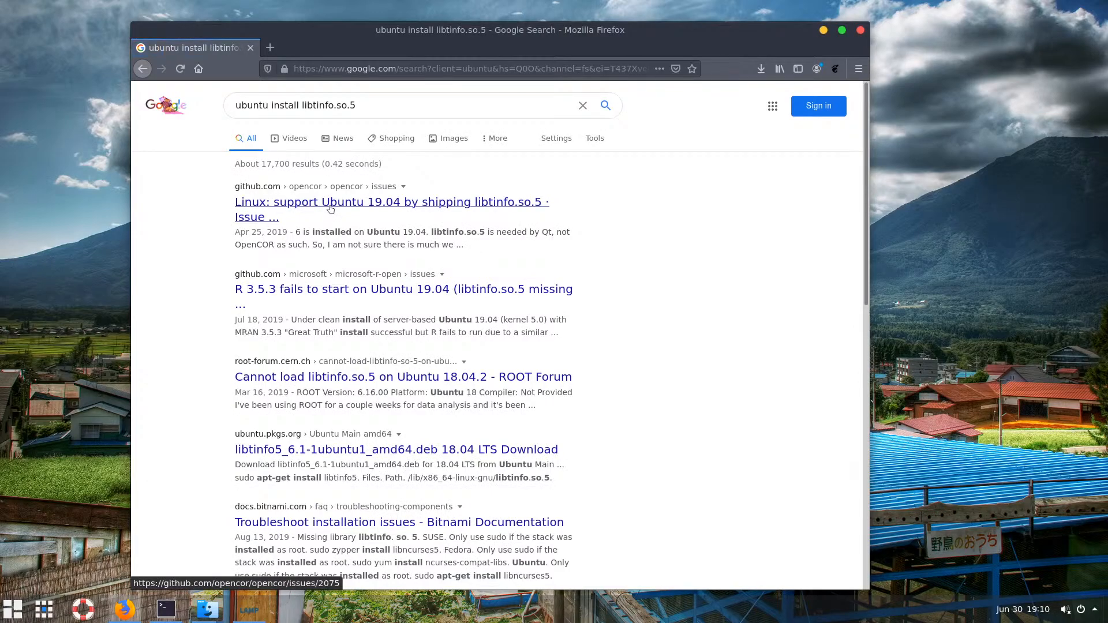
Read the GitHub issue about shipping libtinfo.so.5, then return to the search results
{"action": "left_click", "coordinate": [333, 210]}
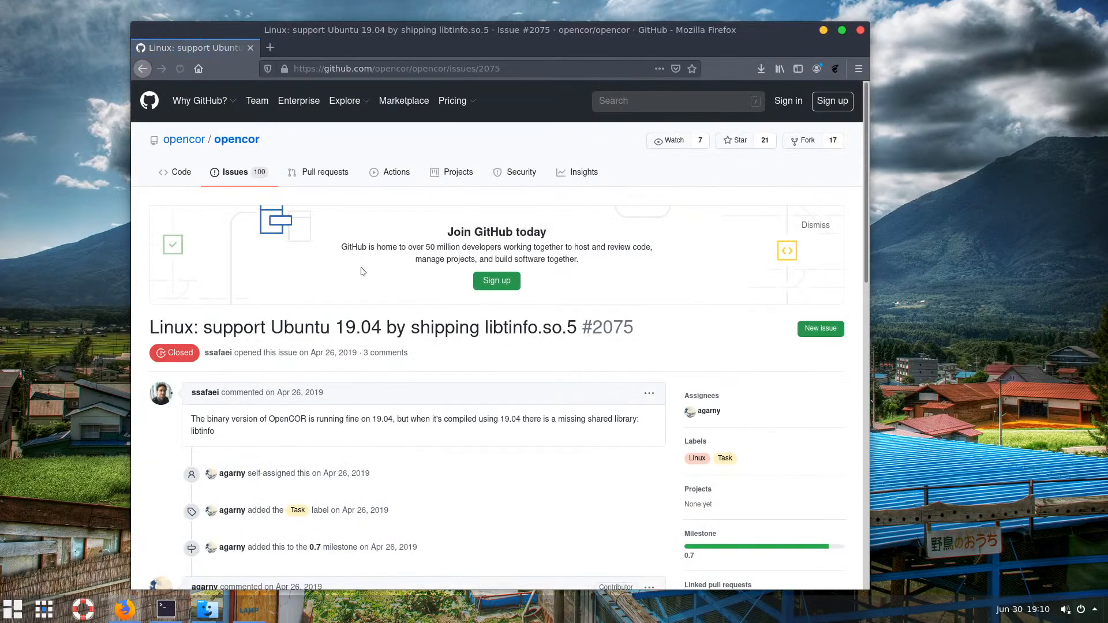
{"action": "scroll", "coordinate": [362, 272], "scroll_direction": "down", "scroll_amount": 4}
{"action": "scroll", "coordinate": [362, 272], "scroll_direction": "down", "scroll_amount": 8}
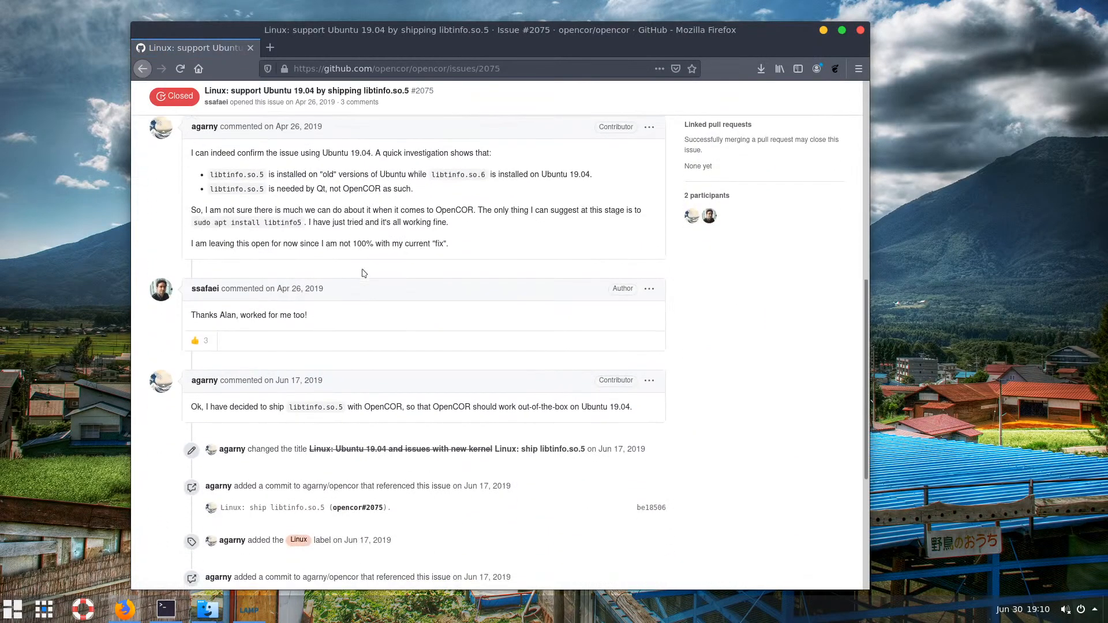
{"action": "scroll", "coordinate": [364, 272], "scroll_direction": "down", "scroll_amount": 2}
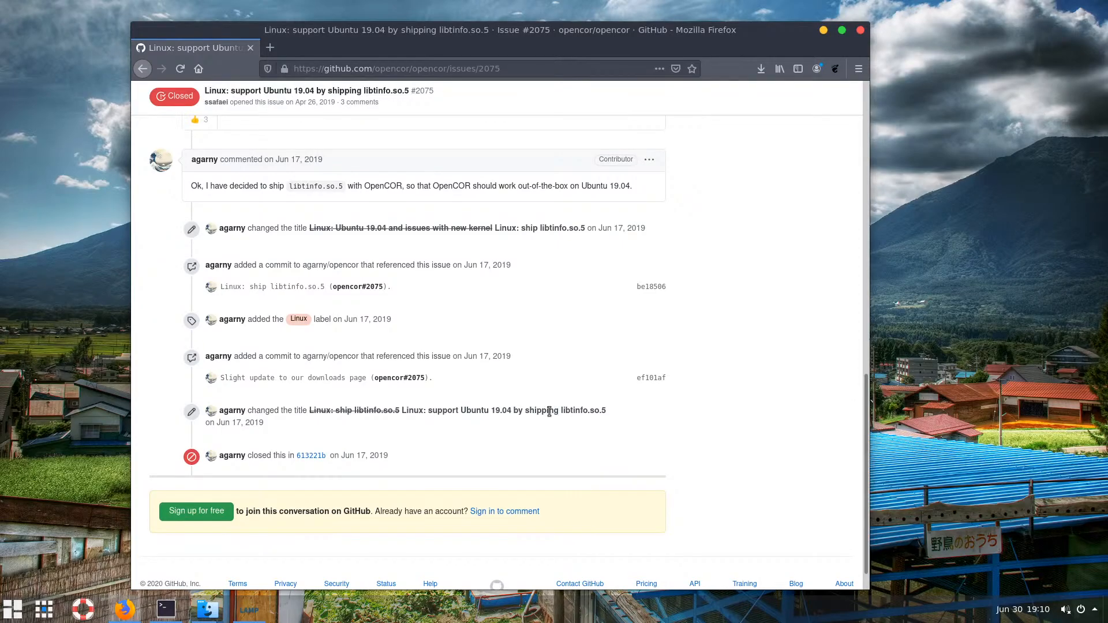
{"action": "left_click_drag", "start_coordinate": [605, 410], "coordinate": [561, 409]}
{"action": "left_click", "coordinate": [142, 70]}
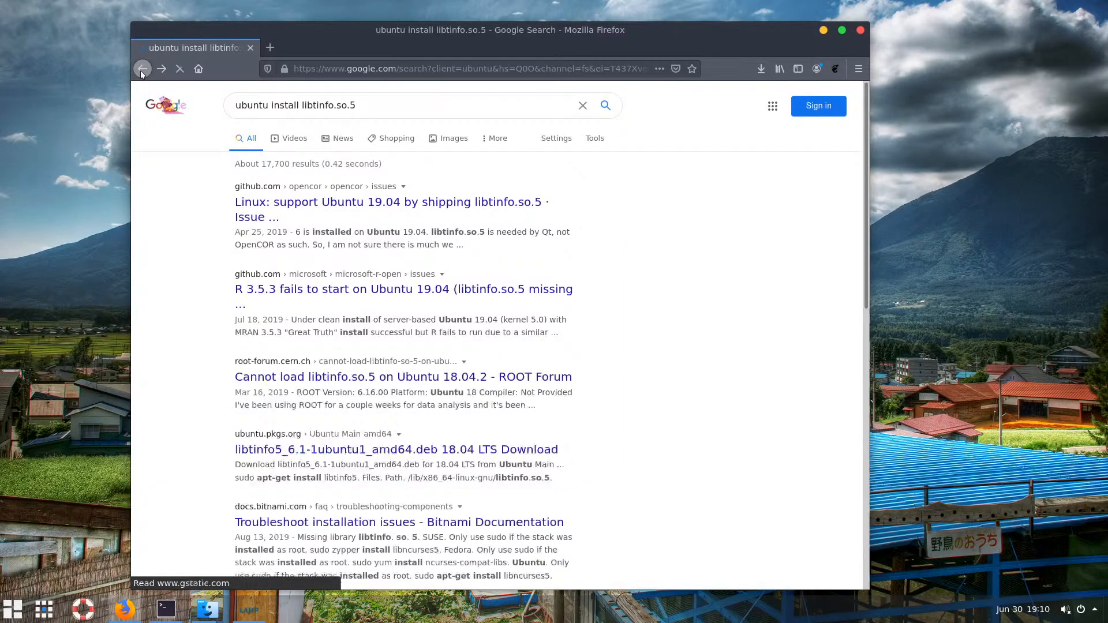
Open GitHub issue #102 on R 3.5.3 missing libtinfo.so.5 and read its symlink workaround and comments
{"action": "left_click", "coordinate": [349, 294]}
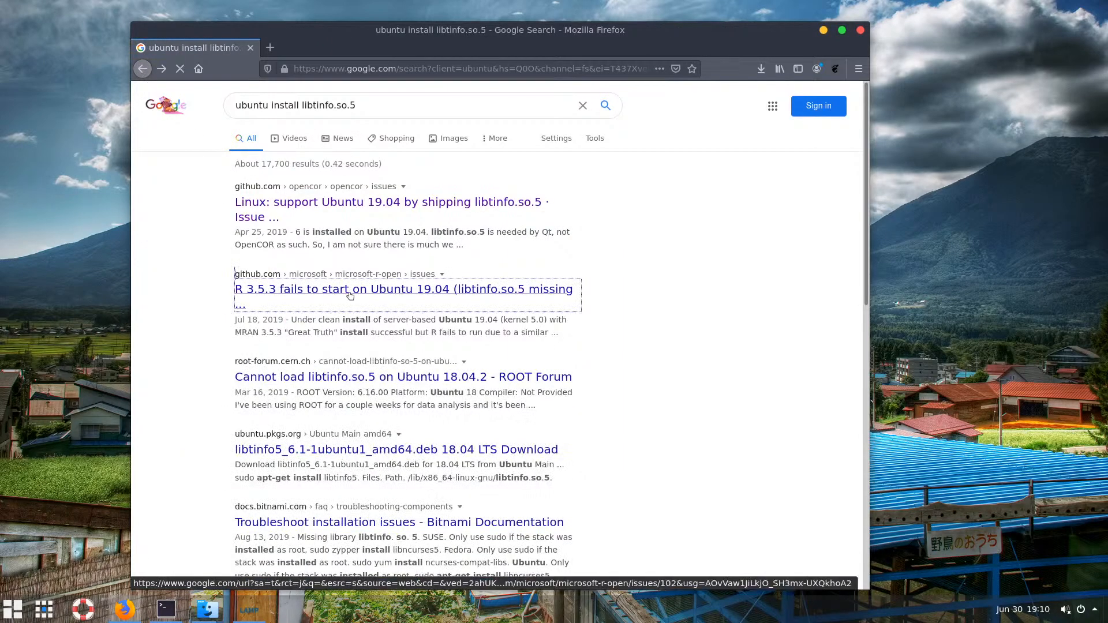
{"action": "scroll", "coordinate": [350, 296], "scroll_direction": "down", "scroll_amount": 5}
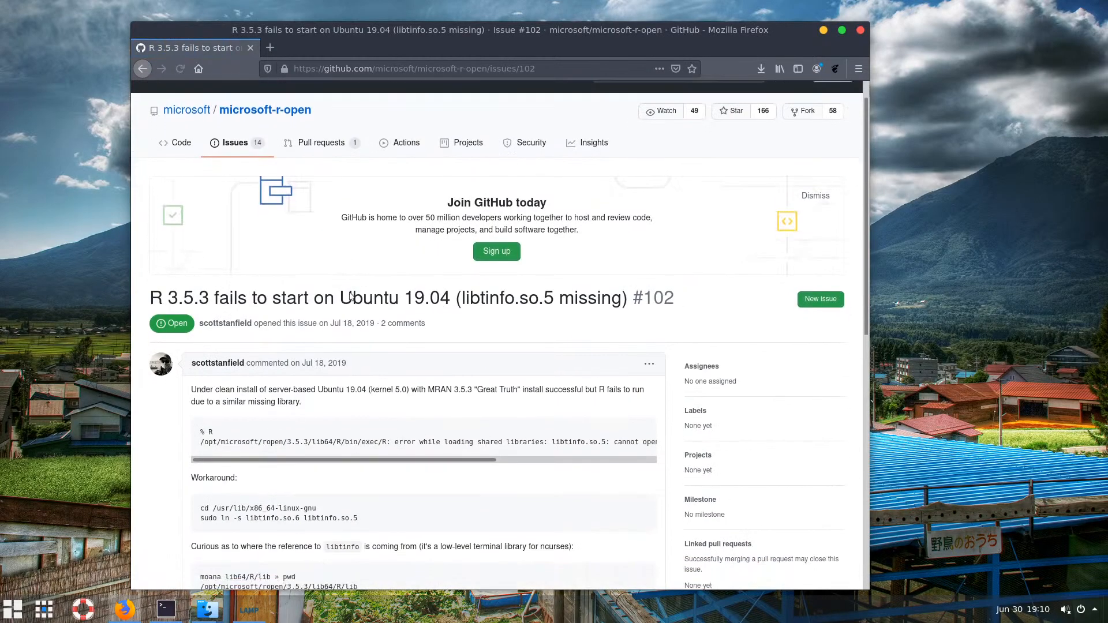
{"action": "scroll", "coordinate": [350, 296], "scroll_direction": "down", "scroll_amount": 1}
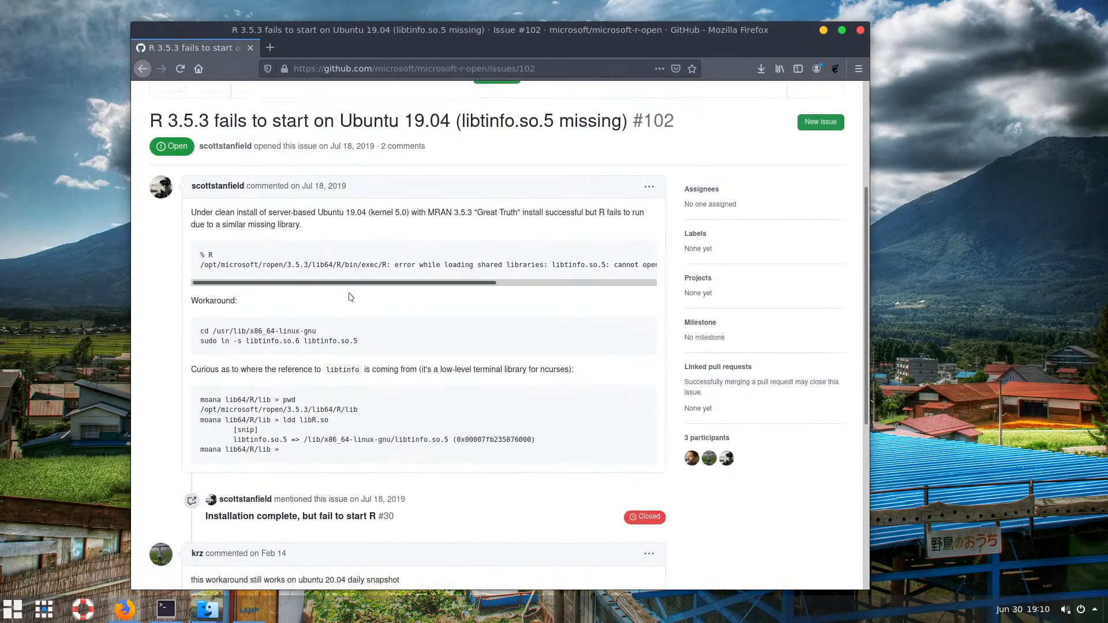
{"action": "scroll", "coordinate": [327, 311], "scroll_direction": "down", "scroll_amount": 6}
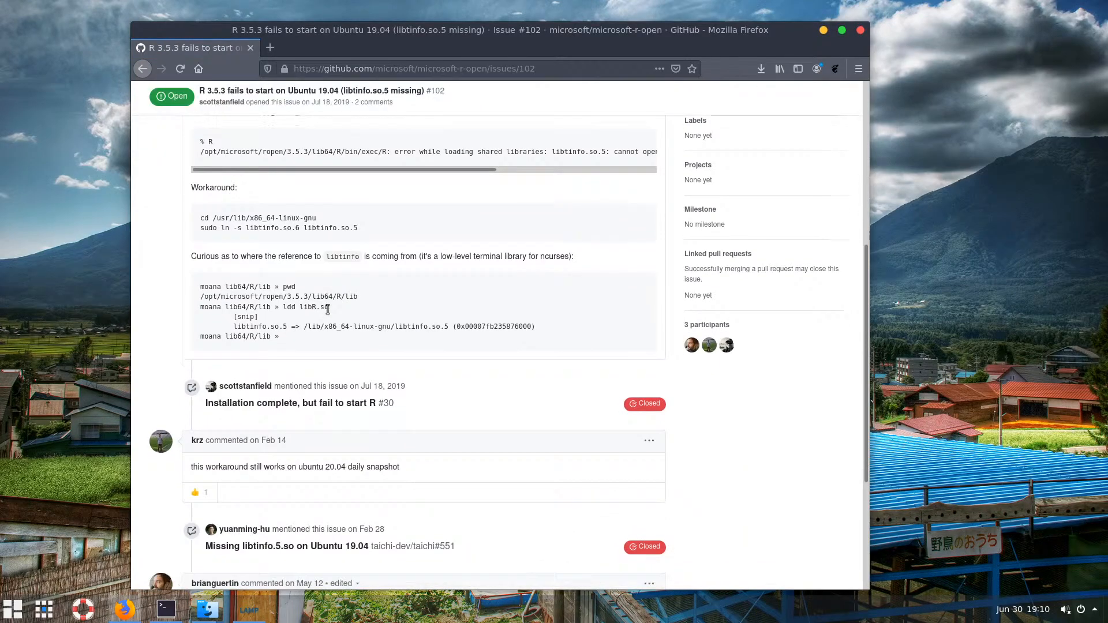
{"action": "scroll", "coordinate": [330, 313], "scroll_direction": "down", "scroll_amount": 2}
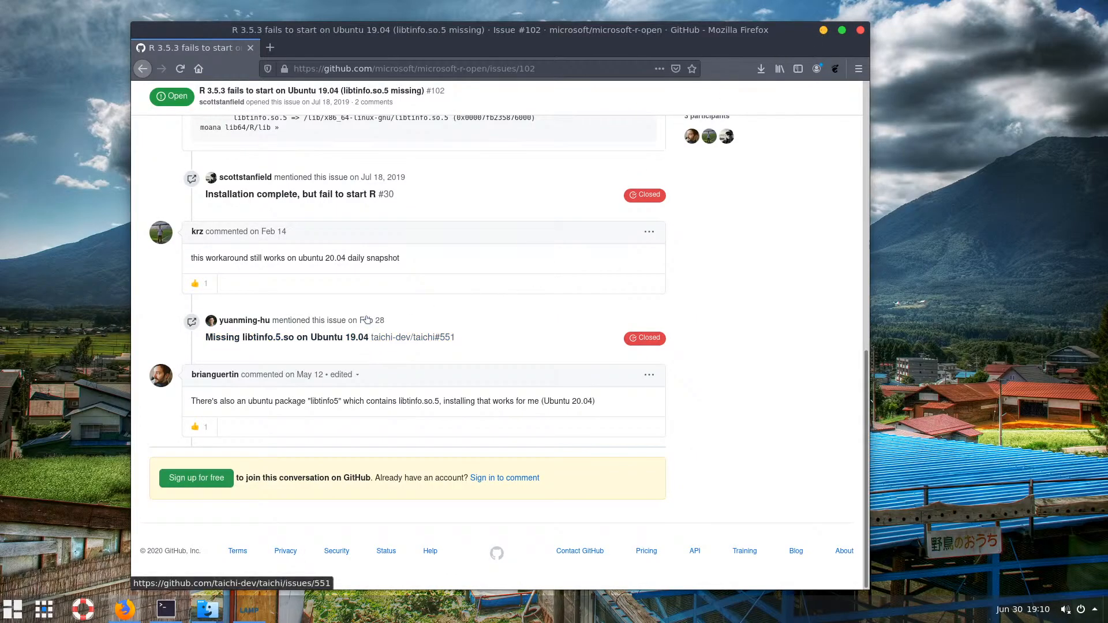
{"action": "scroll", "coordinate": [304, 294], "scroll_direction": "up", "scroll_amount": 2}
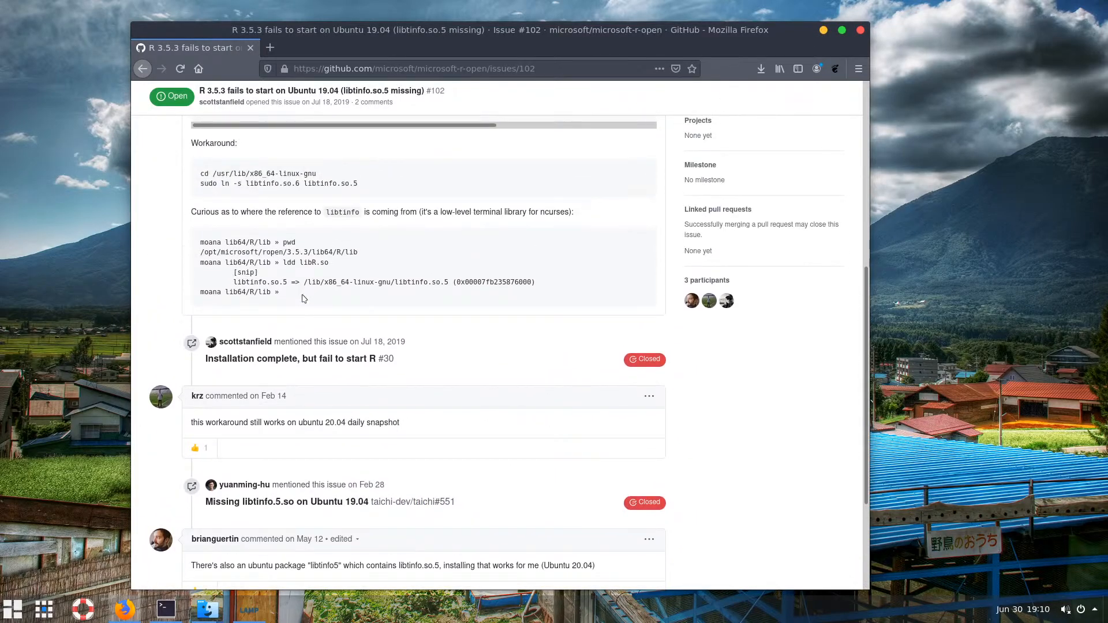
{"action": "scroll", "coordinate": [304, 298], "scroll_direction": "up", "scroll_amount": 2}
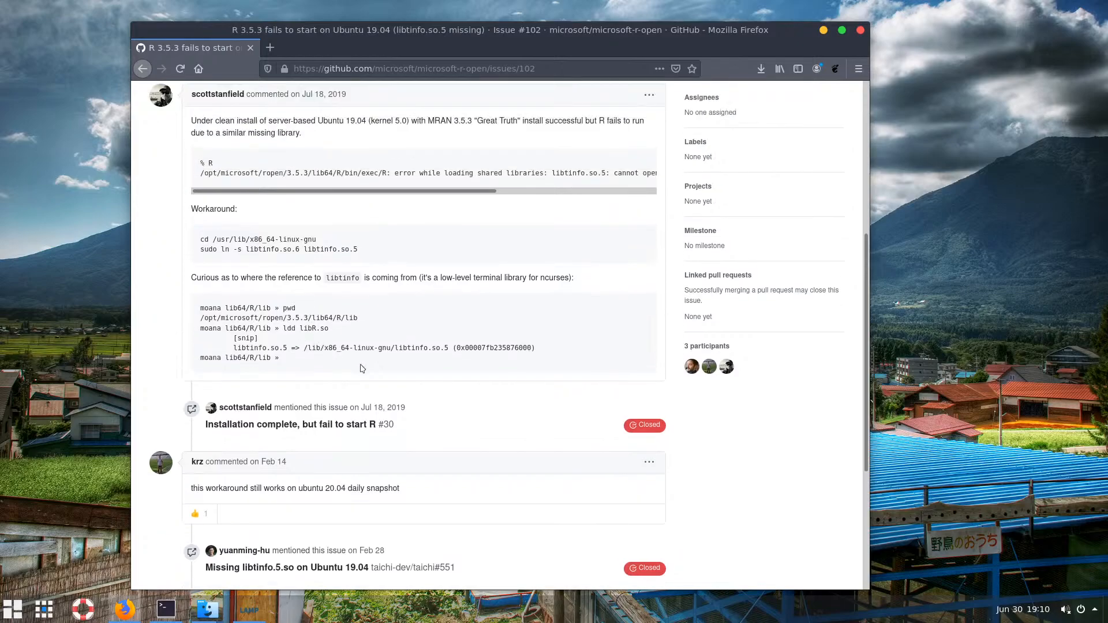
{"action": "scroll", "coordinate": [242, 242], "scroll_direction": "up", "scroll_amount": 3}
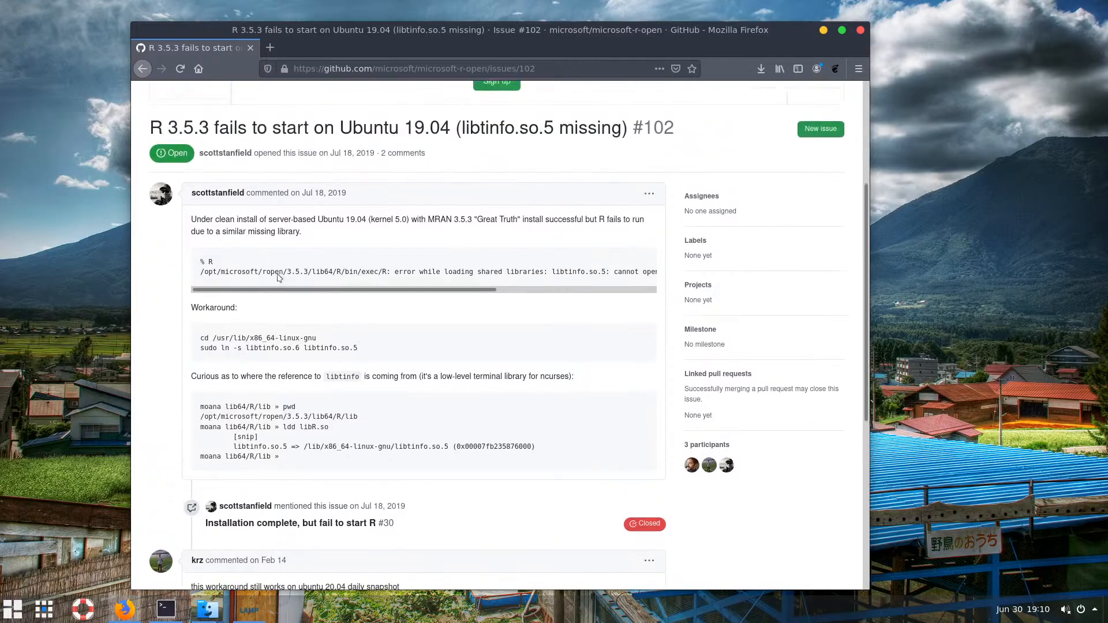
Drop 'ubuntu' from the query, search 'install libtinfo.so.5', and scroll down to the LinuxQuestions.org result
{"action": "left_click", "coordinate": [143, 68]}
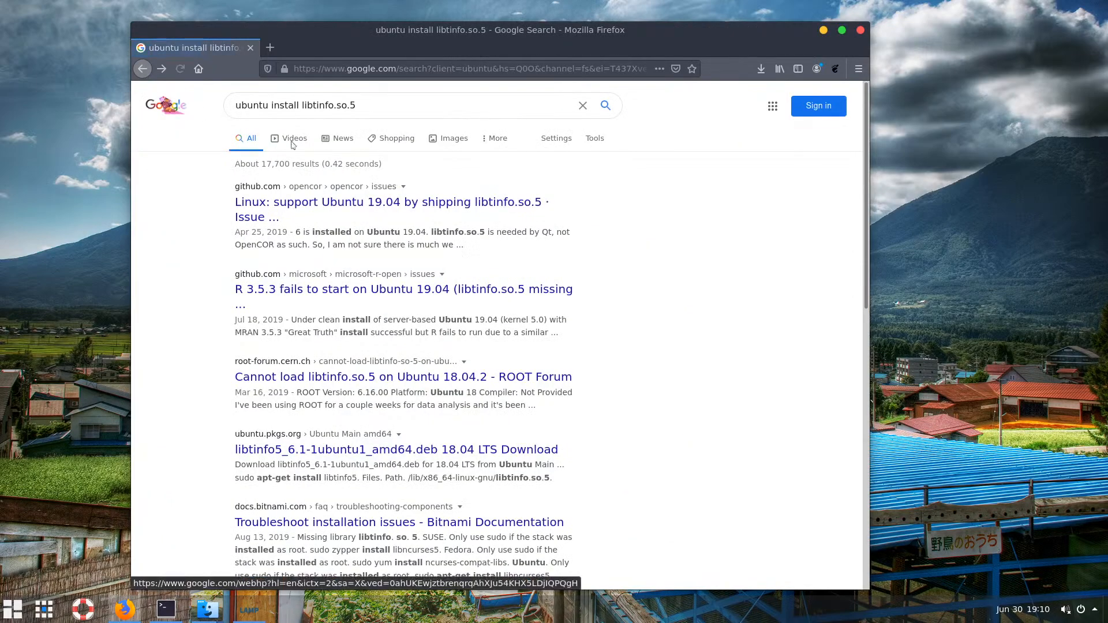
{"action": "double_click", "coordinate": [251, 104]}
{"action": "key", "text": "BackSpace"}
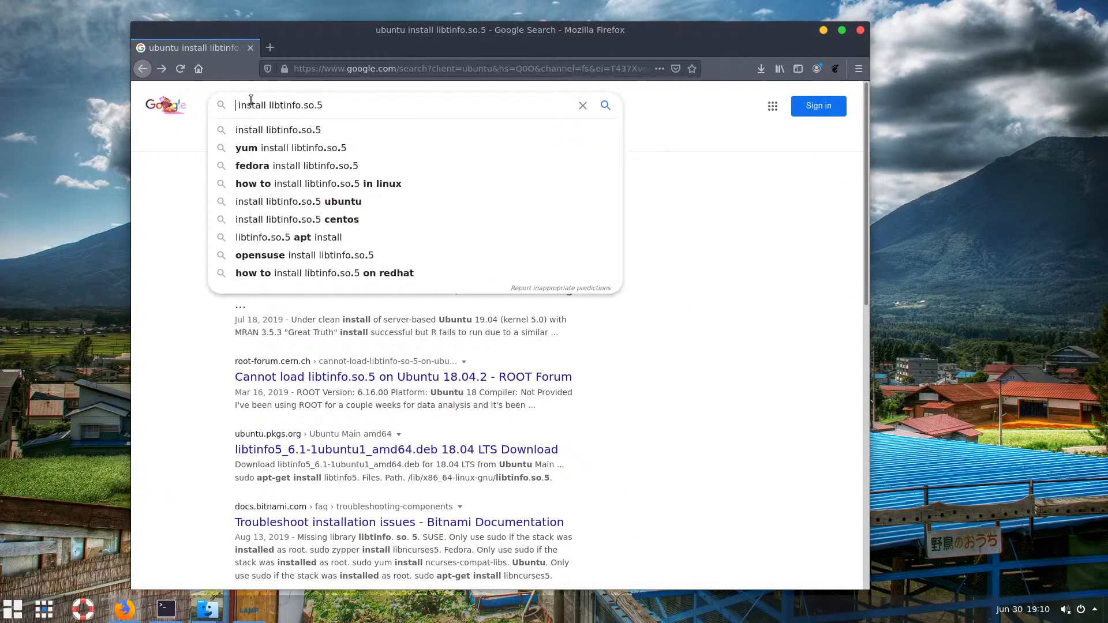
{"action": "key", "text": "Delete"}
{"action": "key", "text": "Return"}
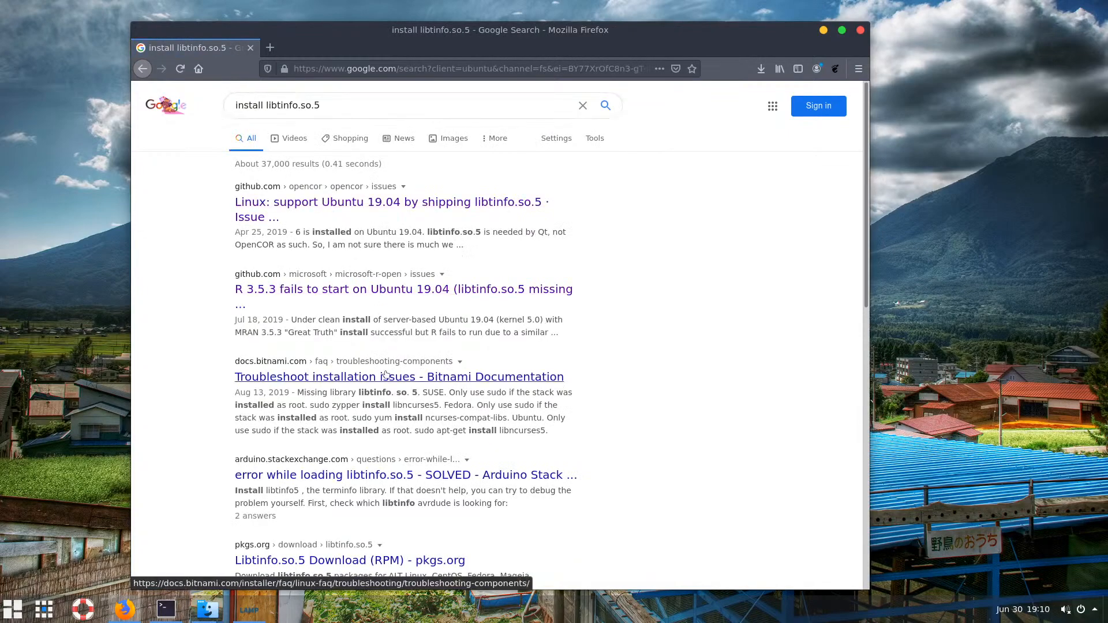
{"action": "scroll", "coordinate": [397, 388], "scroll_direction": "down", "scroll_amount": 5}
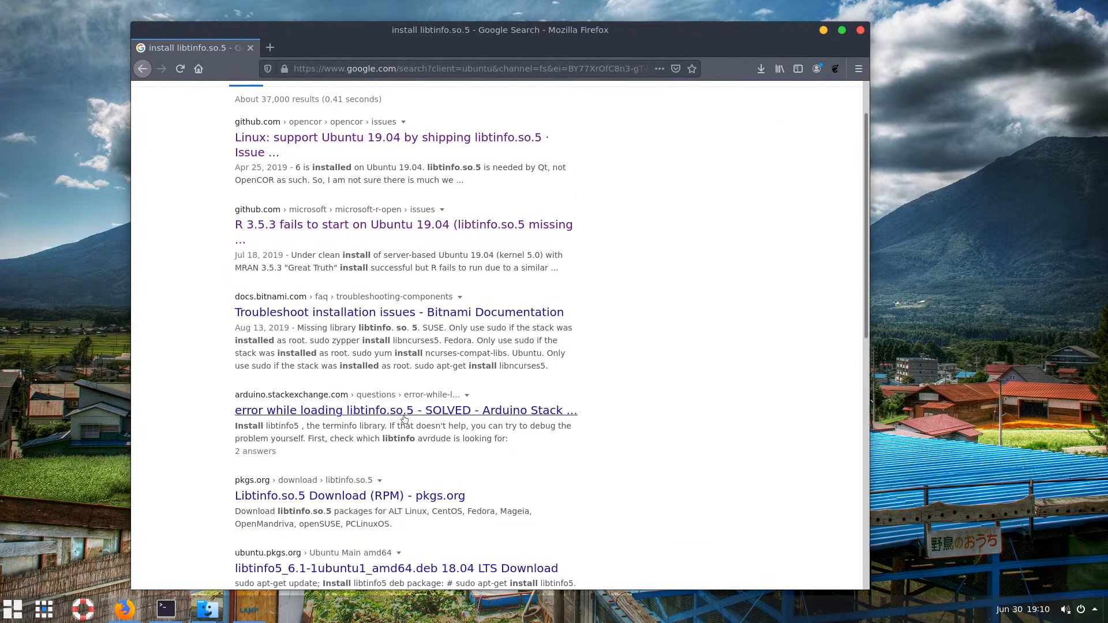
{"action": "scroll", "coordinate": [407, 424], "scroll_direction": "down", "scroll_amount": 2}
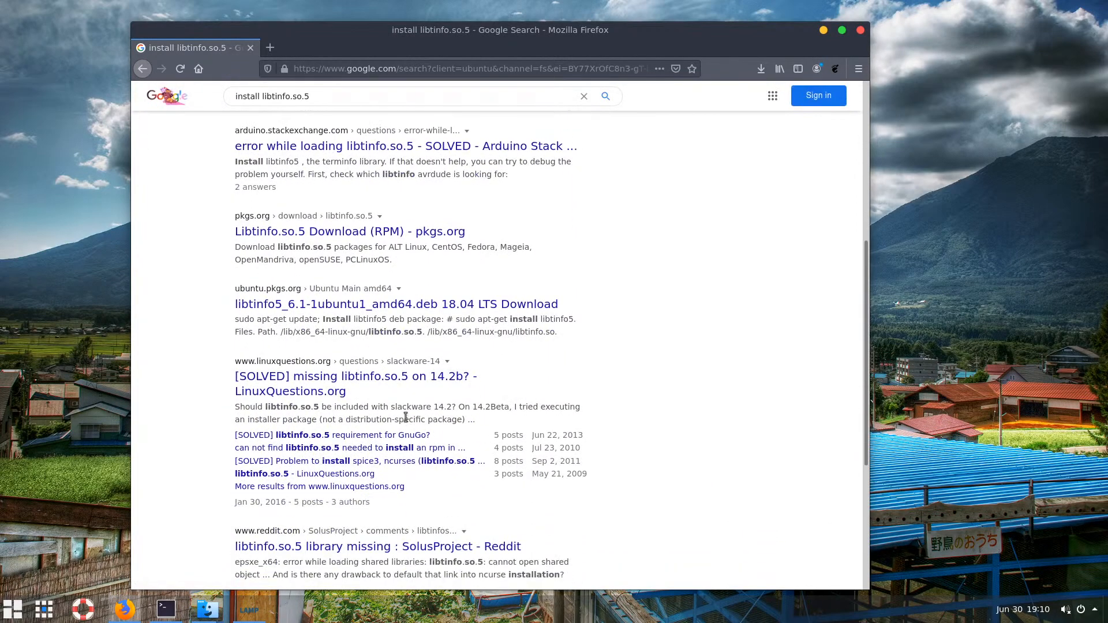
{"action": "scroll", "coordinate": [405, 416], "scroll_direction": "down", "scroll_amount": 2}
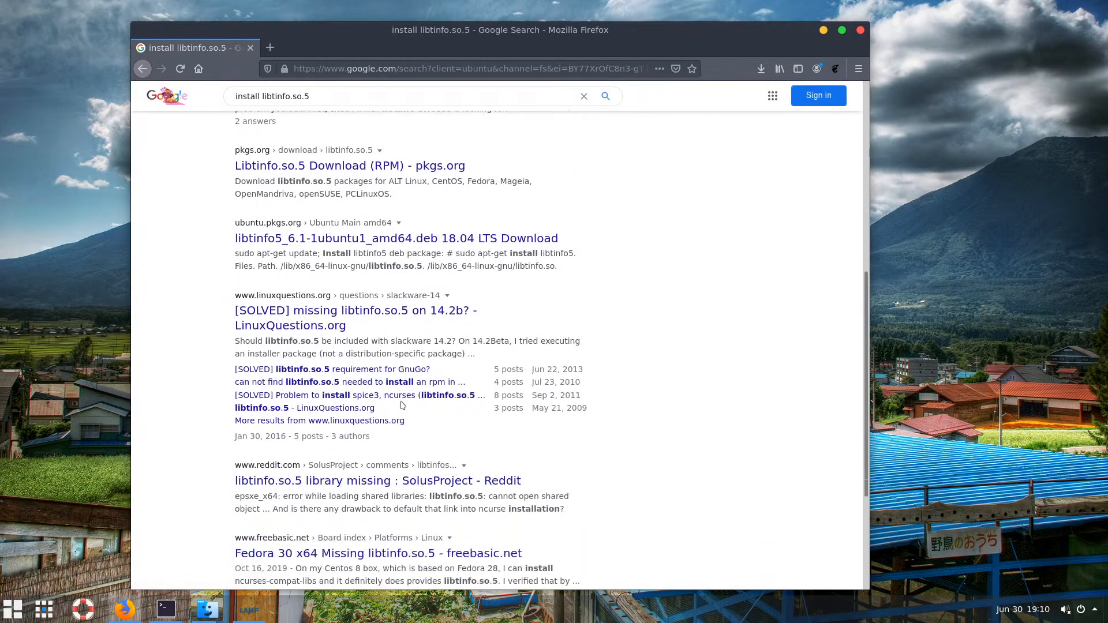
Open the '[SOLVED] libtinfo.so.5 requirement for GnuGo?' thread and scroll down to post #4
{"action": "left_click", "coordinate": [390, 371]}
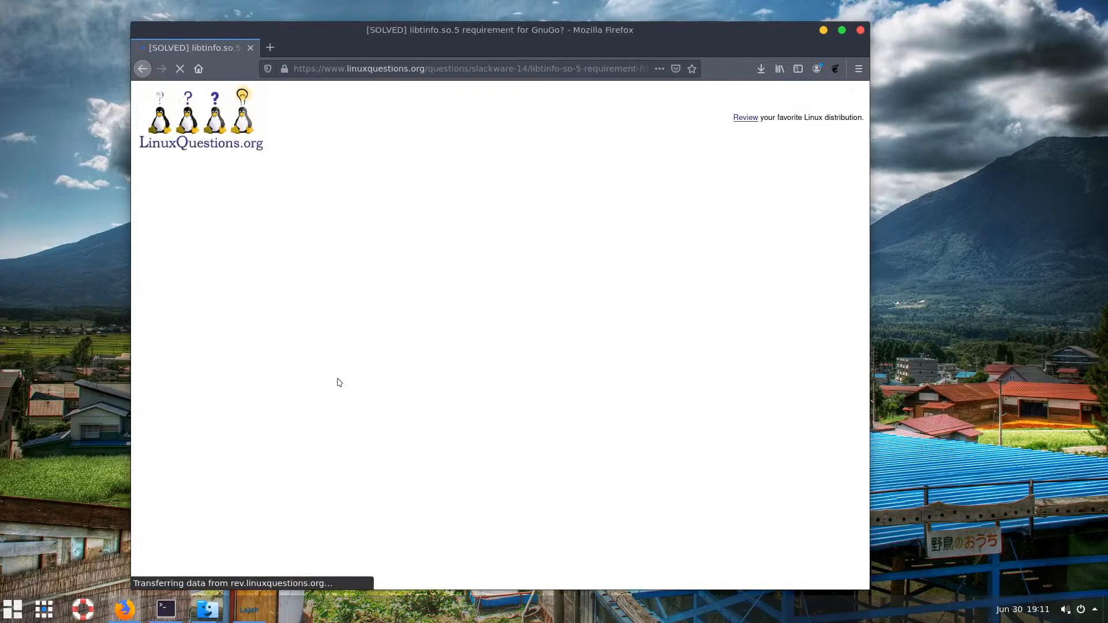
{"action": "scroll", "coordinate": [359, 381], "scroll_direction": "down", "scroll_amount": 2}
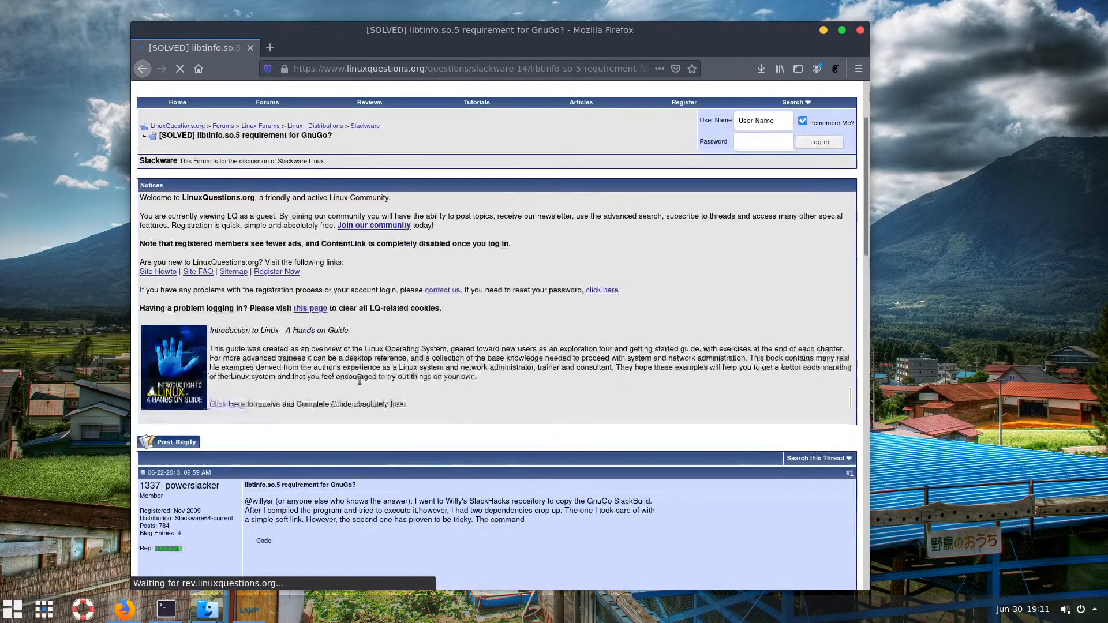
{"action": "scroll", "coordinate": [359, 381], "scroll_direction": "down", "scroll_amount": 5}
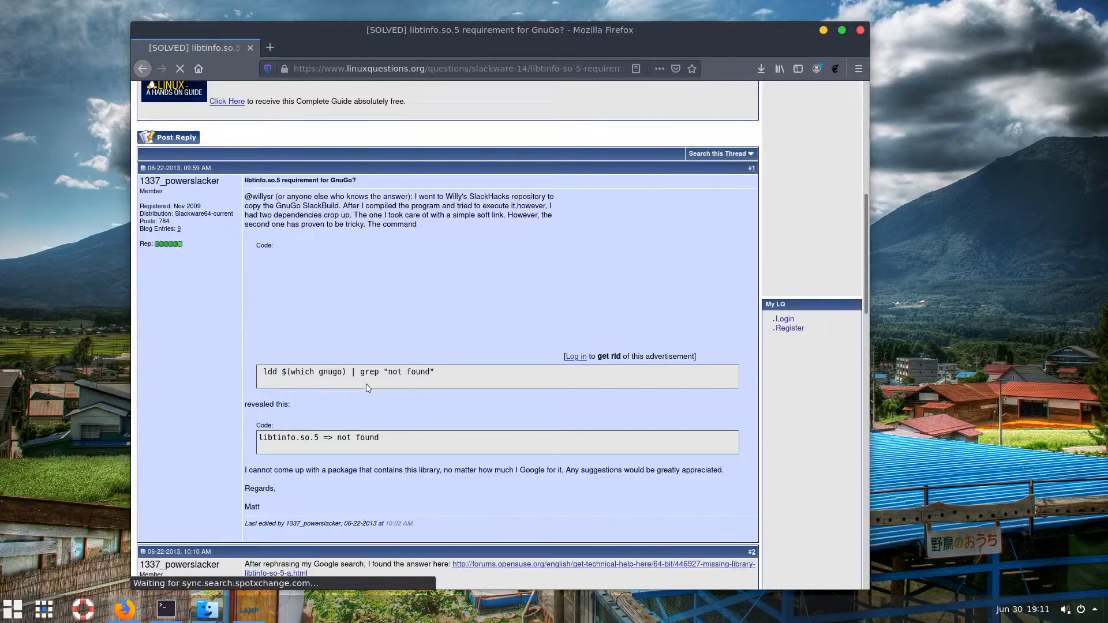
{"action": "scroll", "coordinate": [369, 390], "scroll_direction": "down", "scroll_amount": 3}
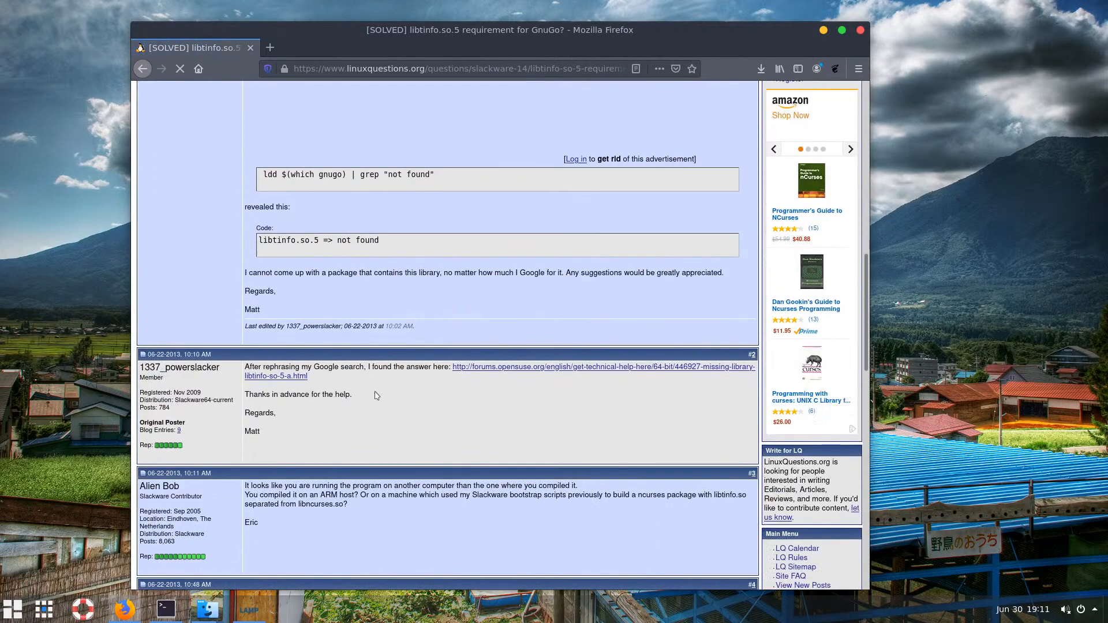
{"action": "scroll", "coordinate": [377, 395], "scroll_direction": "down", "scroll_amount": 4}
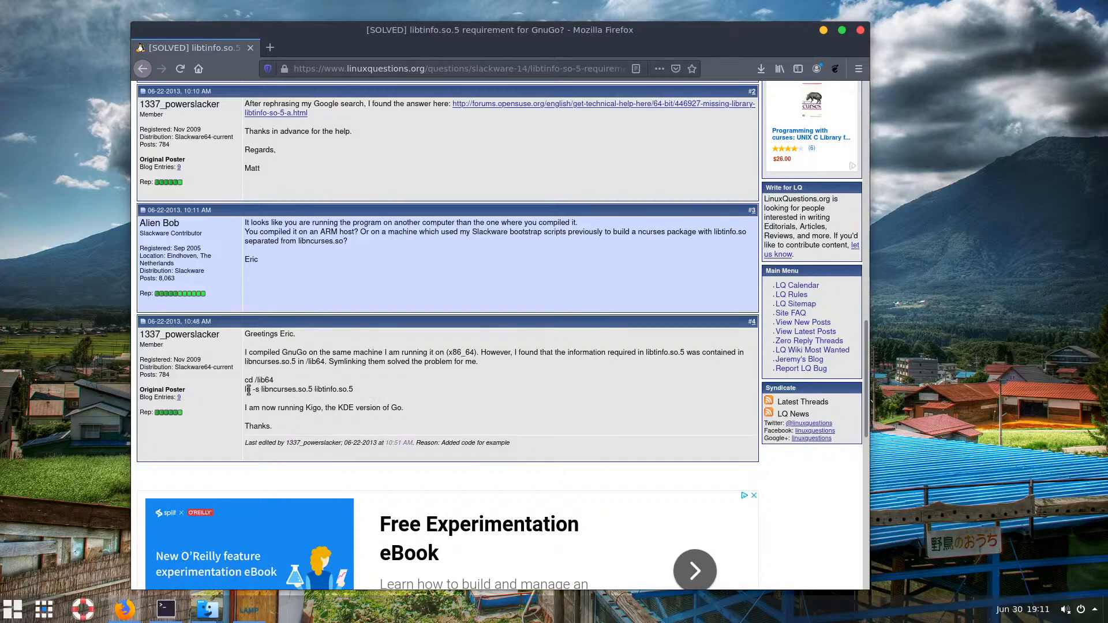
Highlight the ln -s libncurses.so.5 libtinfo.so.5 command line in the reply
{"action": "left_click_drag", "start_coordinate": [316, 389], "coordinate": [247, 388]}
{"action": "left_click", "coordinate": [306, 398]}
{"action": "left_click_drag", "start_coordinate": [313, 388], "coordinate": [249, 390]}
{"action": "key", "text": "ctrl+c"}
{"action": "left_click", "coordinate": [274, 390]}
{"action": "left_click_drag", "start_coordinate": [353, 389], "coordinate": [244, 390]}
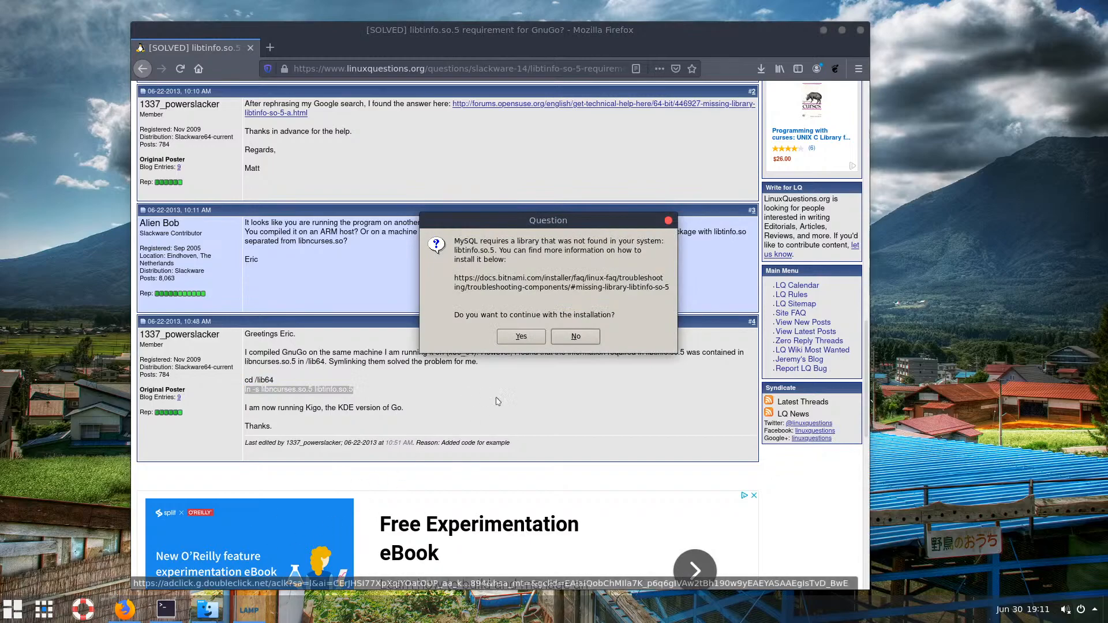
Place the terminal beside the forum page and copy the libncurses.so.5 file name from the post
{"action": "left_click", "coordinate": [166, 609]}
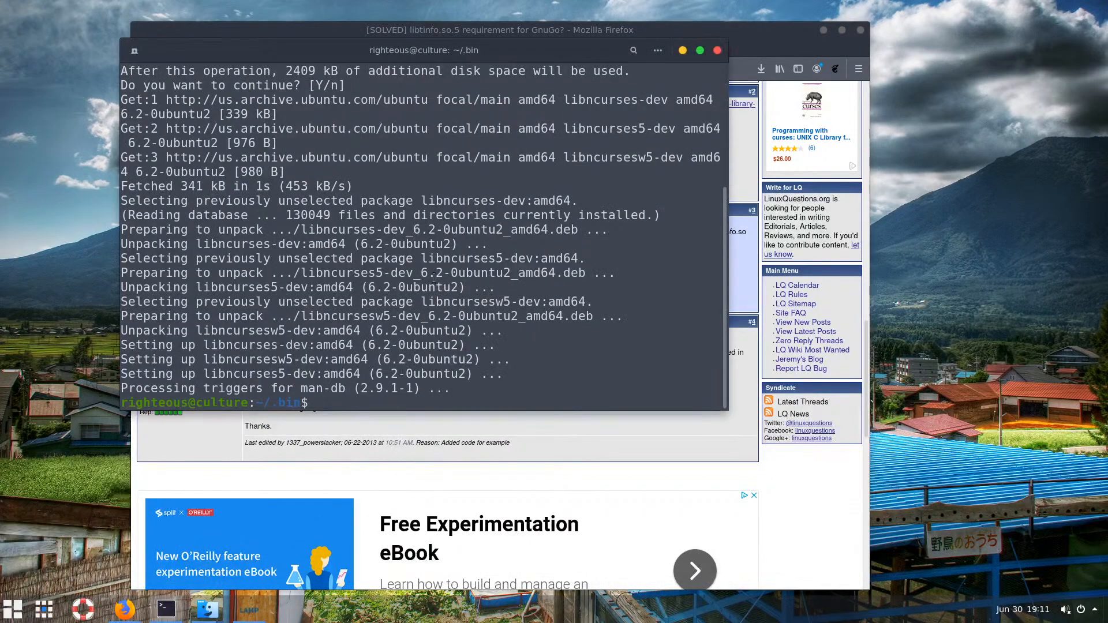
{"action": "left_click_drag", "start_coordinate": [458, 53], "coordinate": [759, 53]}
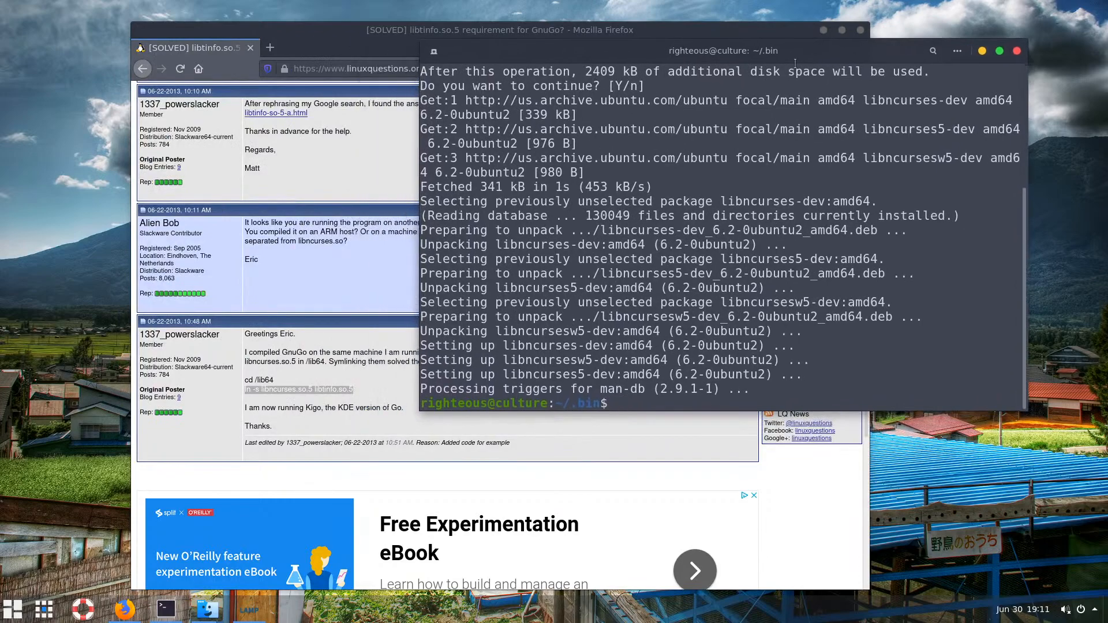
{"action": "left_click", "coordinate": [316, 367]}
{"action": "left_click_drag", "start_coordinate": [312, 389], "coordinate": [262, 389]}
{"action": "right_click", "coordinate": [283, 391]}
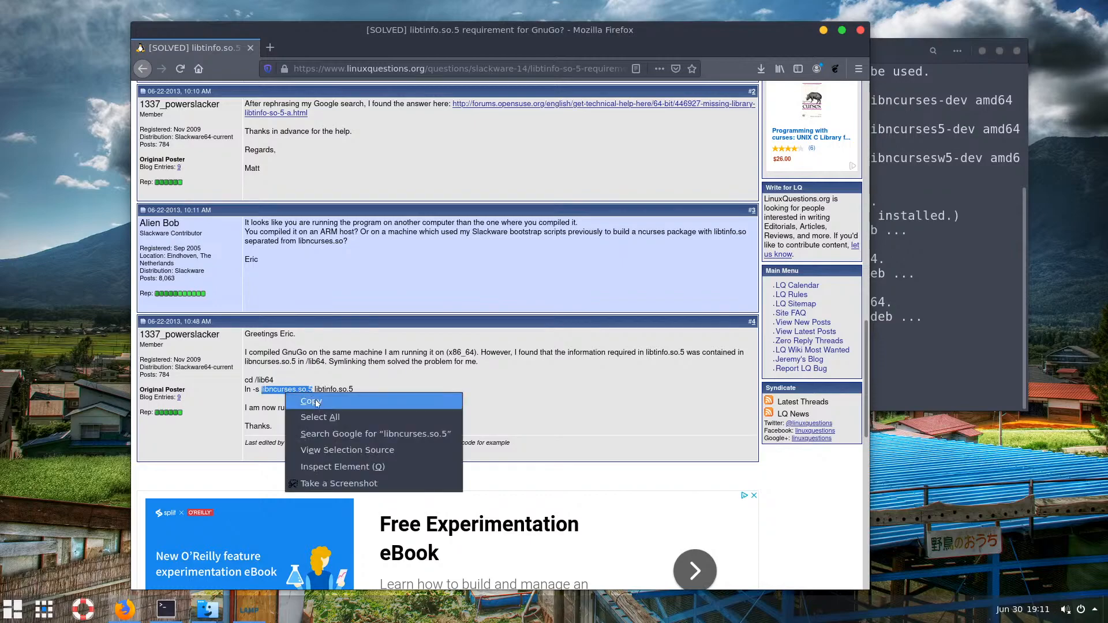
{"action": "left_click", "coordinate": [303, 403]}
{"action": "left_click", "coordinate": [939, 362]}
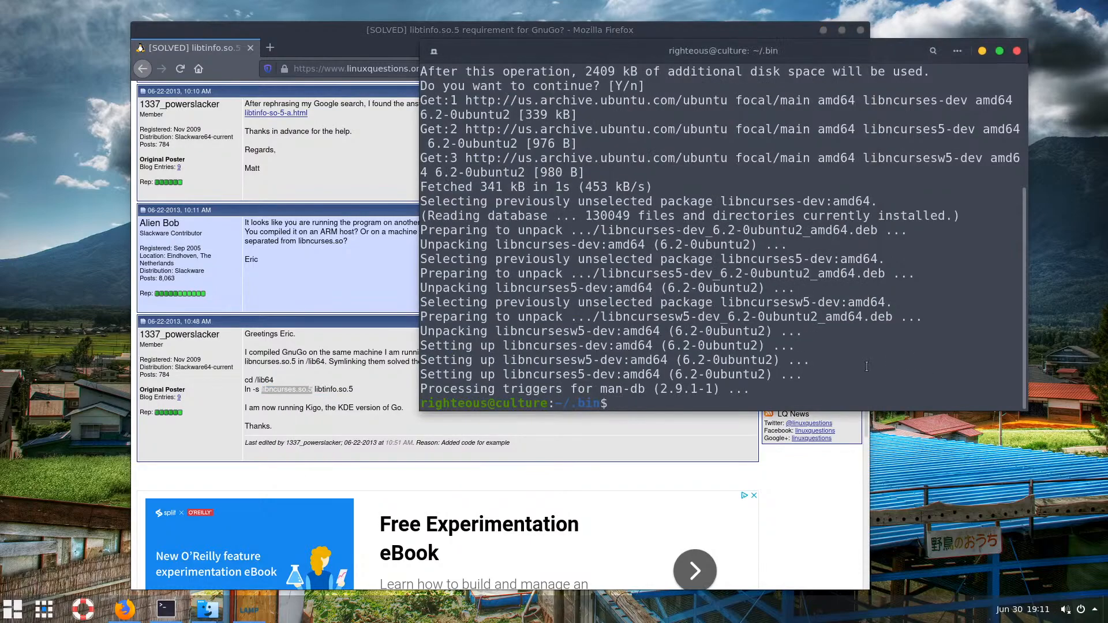
Clear the terminal and enter find / -name with the pasted libncurses.so.5 name, adding quotes
{"action": "type", "text": "clear"}
{"action": "key", "text": "Return"}
{"action": "type", "text": "find"}
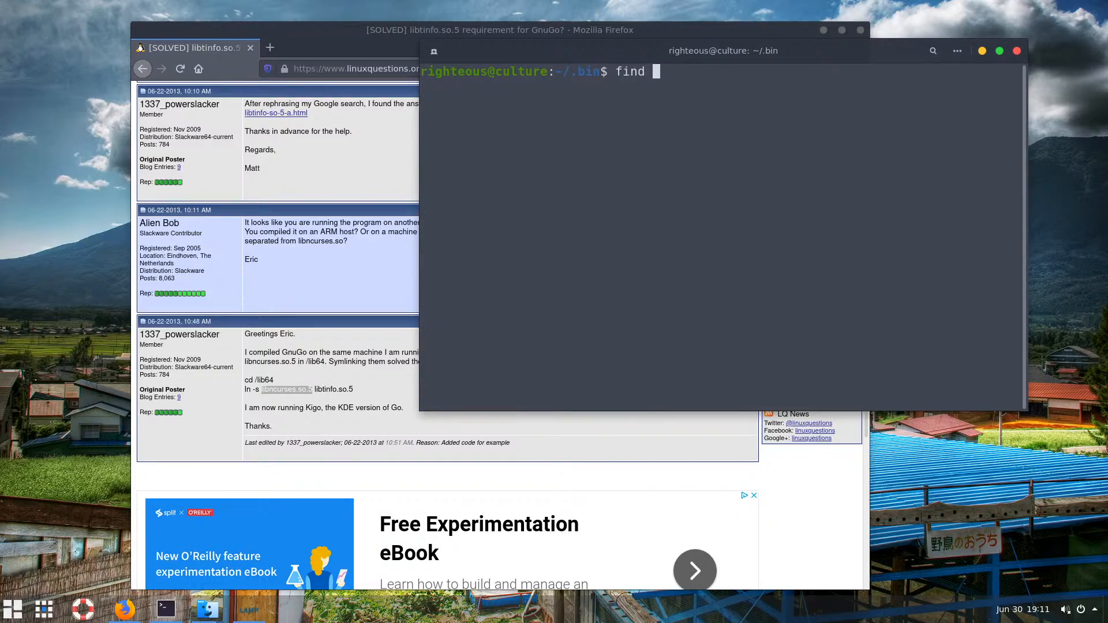
{"action": "type", "text": " / -name"}
{"action": "right_click", "coordinate": [817, 280]}
{"action": "left_click", "coordinate": [835, 311]}
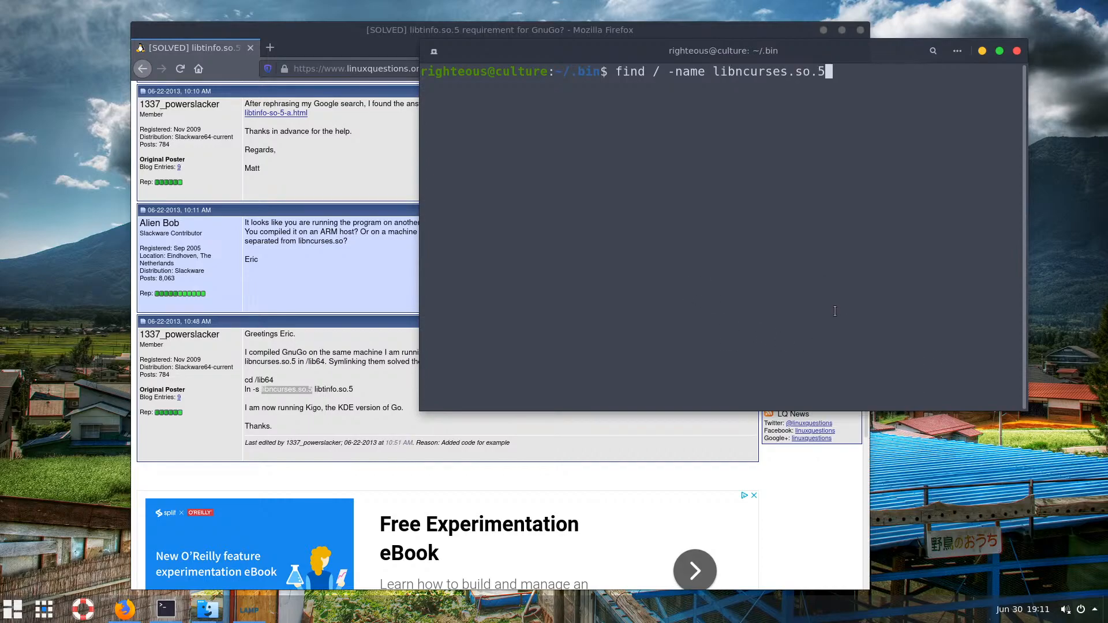
{"action": "type", "text": "\""}
{"action": "key", "text": "Left"}
{"action": "key", "text": "Left"}
{"action": "key", "text": "Left"}
{"action": "key", "text": "Left"}
{"action": "key", "text": "Left"}
{"action": "key", "text": "Left"}
{"action": "key", "text": "Left"}
{"action": "key", "text": "Left"}
{"action": "key", "text": "Left"}
{"action": "key", "text": "Left"}
{"action": "key", "text": "Left"}
{"action": "key", "text": "Left"}
{"action": "key", "text": "Left"}
{"action": "key", "text": "Left"}
{"action": "key", "text": "Left"}
{"action": "key", "text": "Left"}
Run find / -name "libncurses.so.5" and review its output, spotting the /snap/core18/1705 match amid permission errors
{"action": "type", "text": "\""}
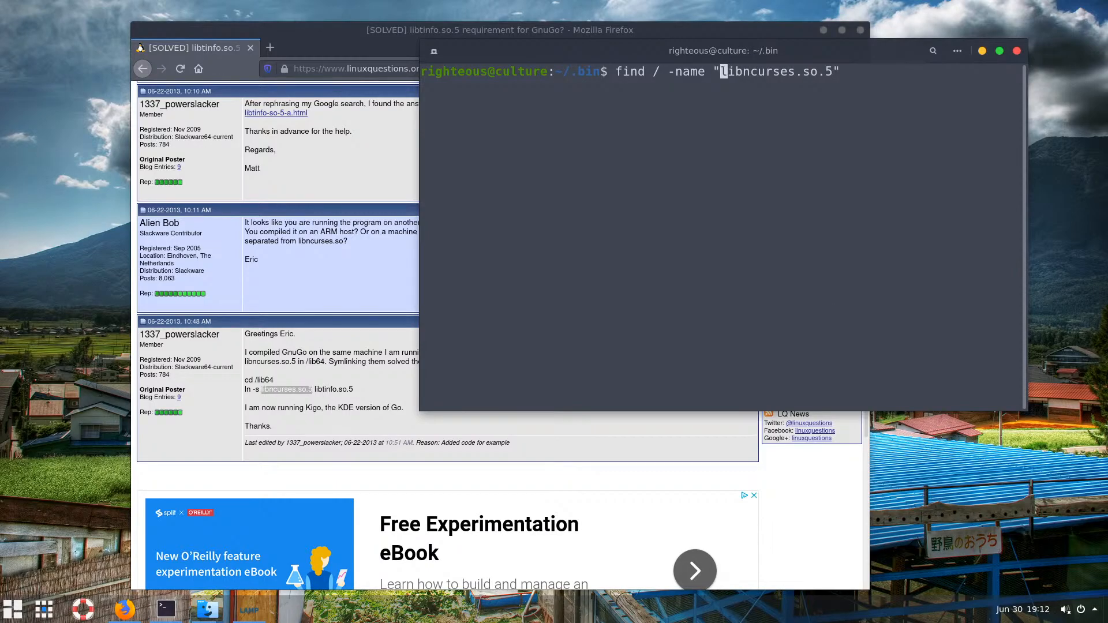
{"action": "key", "text": "Return"}
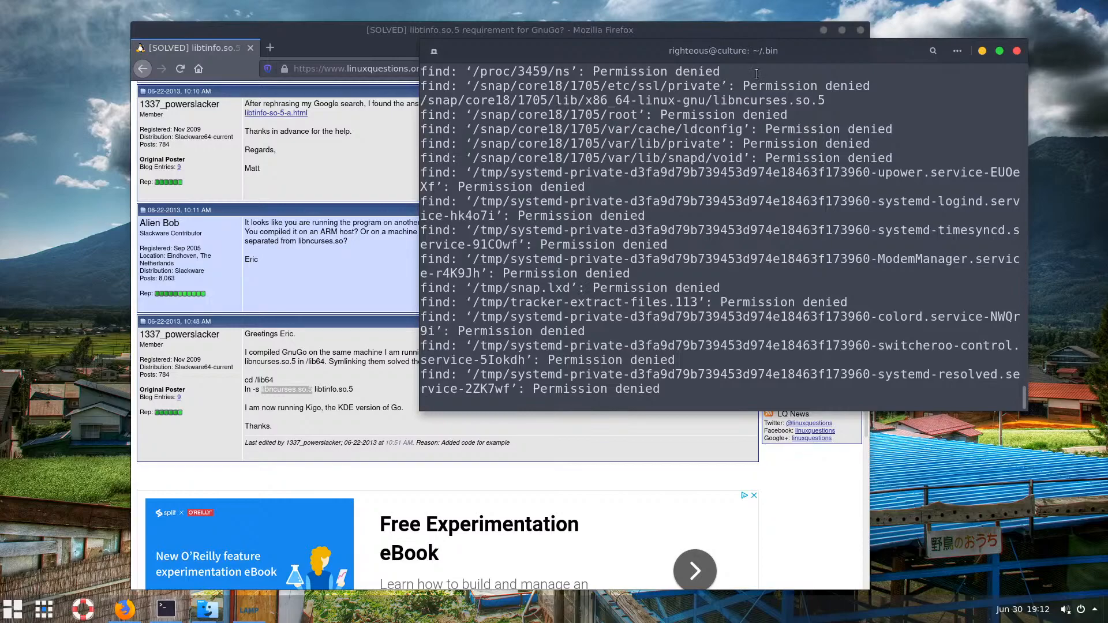
{"action": "scroll", "coordinate": [758, 124], "scroll_direction": "up", "scroll_amount": 15}
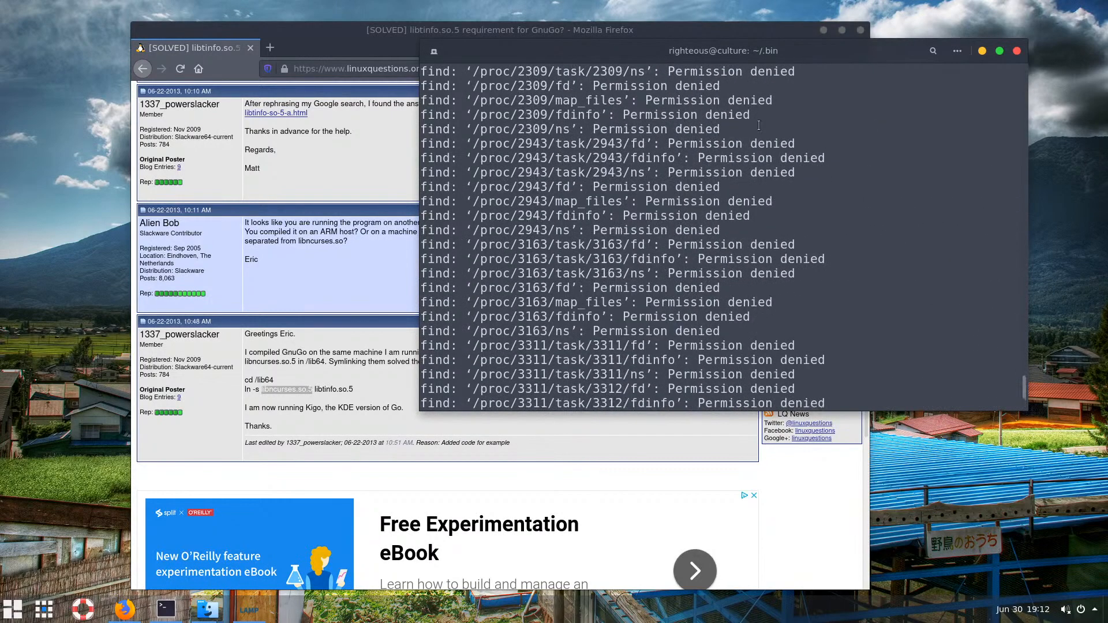
{"action": "scroll", "coordinate": [758, 125], "scroll_direction": "up", "scroll_amount": 6}
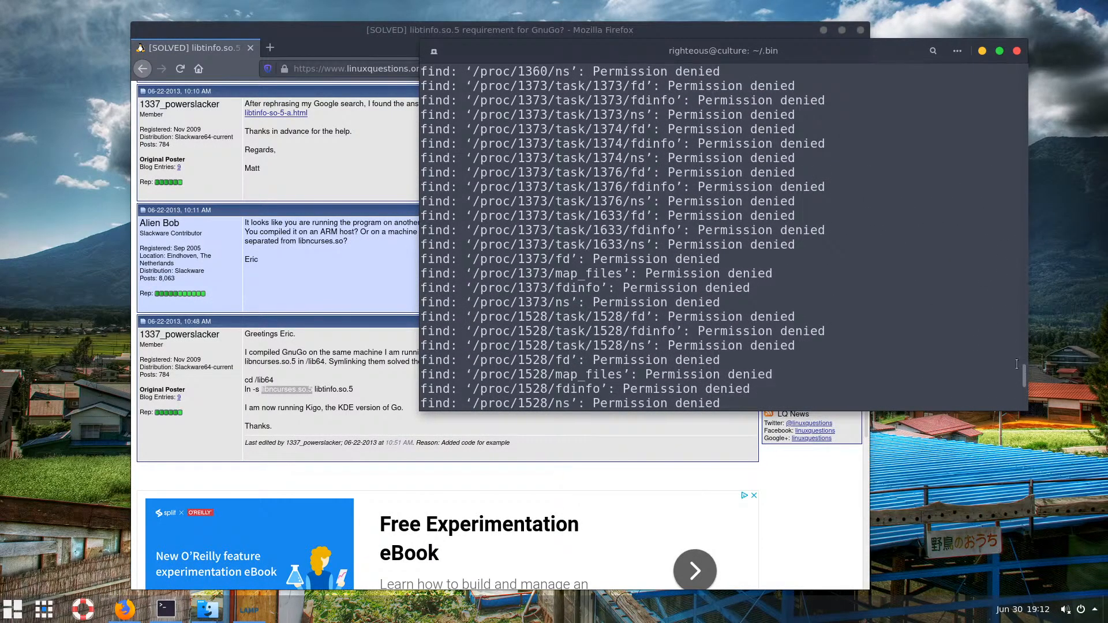
{"action": "left_click_drag", "start_coordinate": [1025, 382], "coordinate": [1030, 74]}
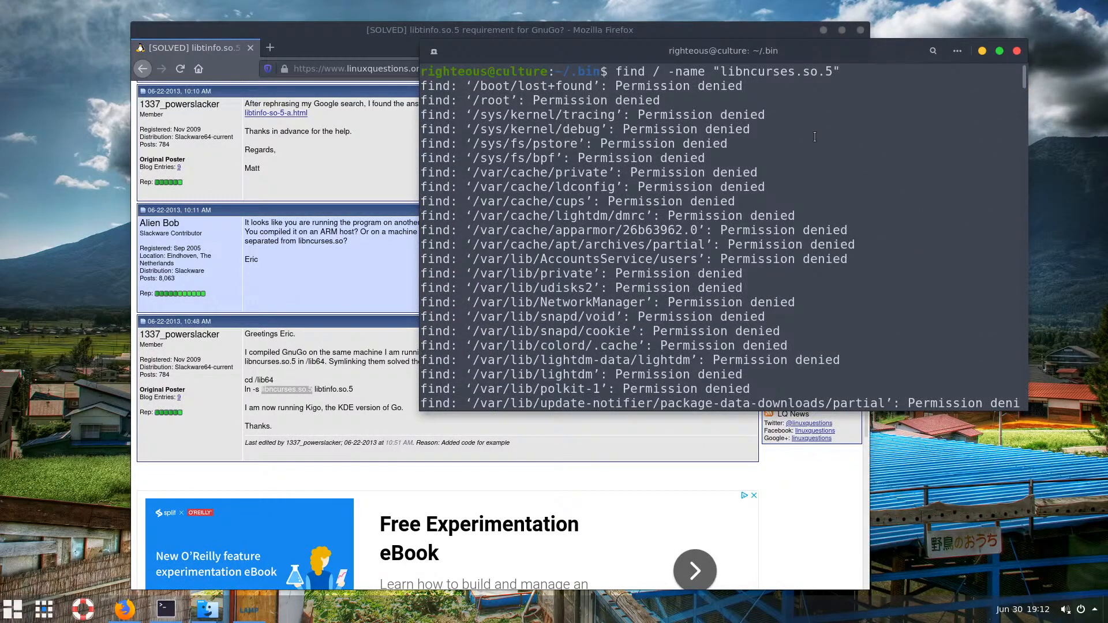
{"action": "key", "text": "Up"}
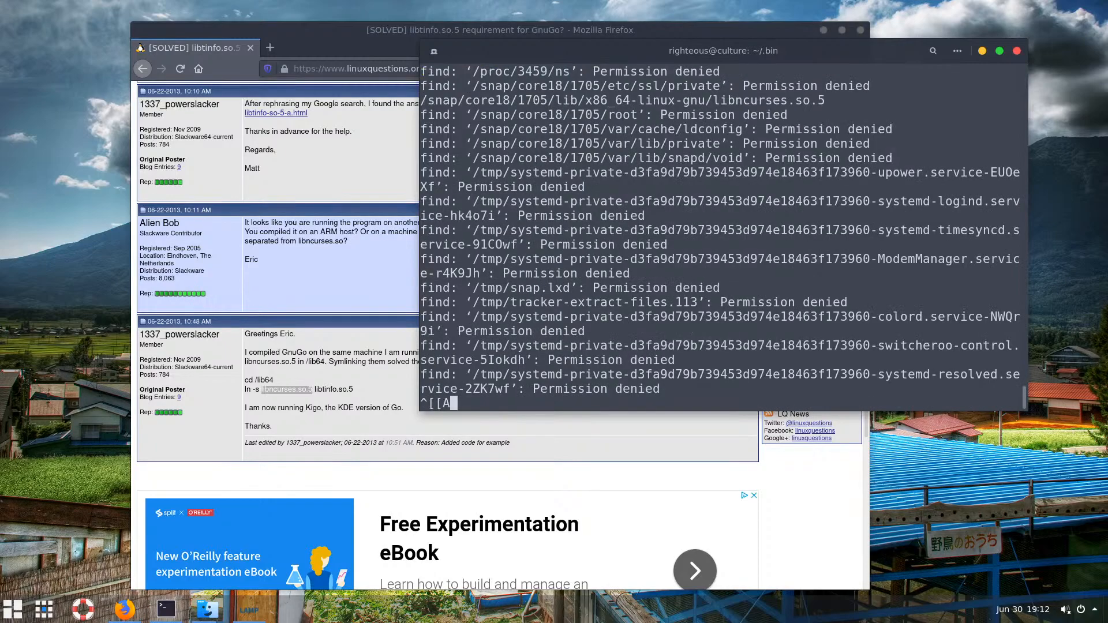
{"action": "key", "text": "Up"}
{"action": "key", "text": "Down"}
{"action": "key", "text": "Down"}
{"action": "key", "text": "Down"}
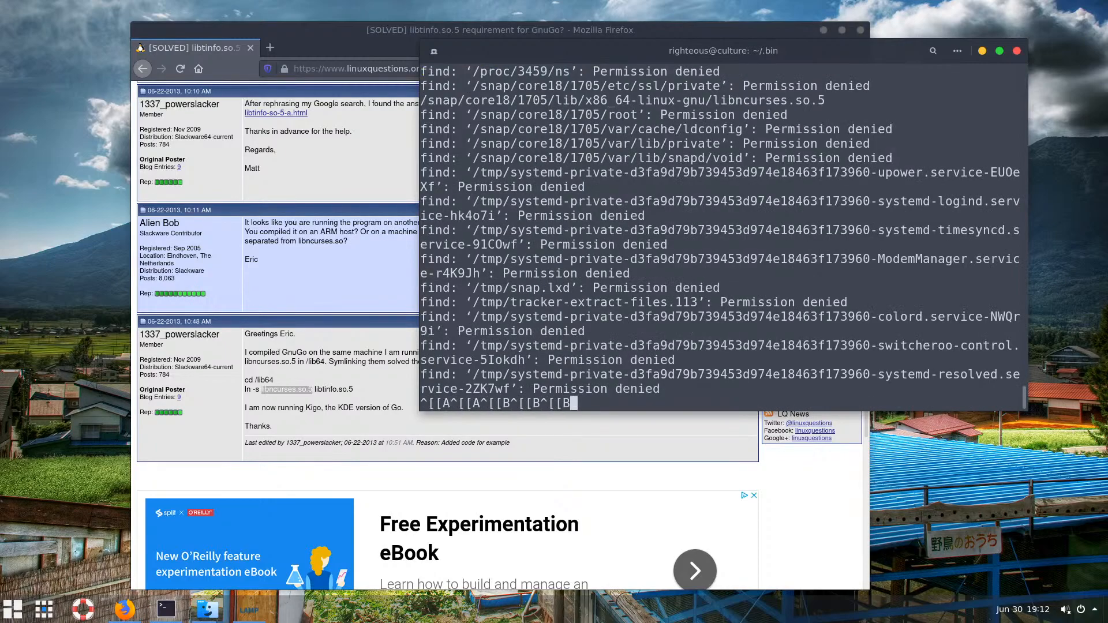
{"action": "key", "text": "Escape"}
{"action": "key", "text": "BackSpace"}
{"action": "key", "text": "BackSpace"}
{"action": "key", "text": "BackSpace"}
{"action": "key", "text": "BackSpace"}
{"action": "key", "text": "BackSpace"}
{"action": "key", "text": "BackSpace"}
{"action": "key", "text": "BackSpace"}
{"action": "key", "text": "BackSpace"}
{"action": "key", "text": "BackSpace"}
{"action": "key", "text": "BackSpace"}
{"action": "key", "text": "BackSpace"}
{"action": "key", "text": "BackSpace"}
{"action": "key", "text": "BackSpace"}
{"action": "key", "text": "BackSpace"}
{"action": "key", "text": "BackSpace"}
{"action": "key", "text": "BackSpace"}
Stop the search and rerun it as sudo find / -name "libncurses.so.5"
{"action": "key", "text": "ctrl+c"}
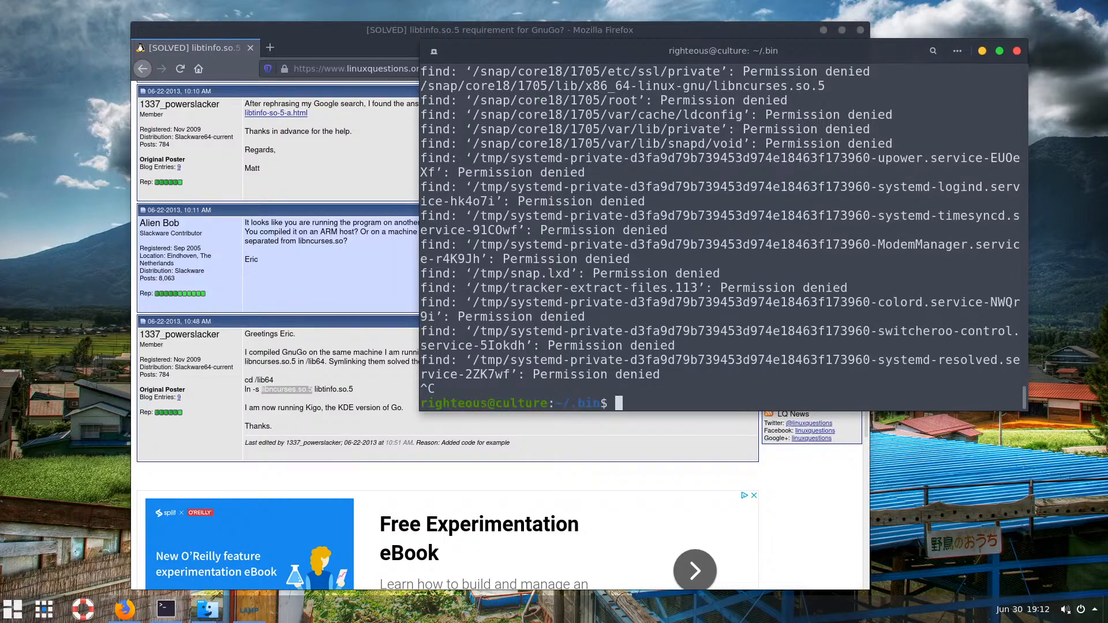
{"action": "key", "text": "Up"}
{"action": "key", "text": "Left"}
{"action": "key", "text": "Left"}
{"action": "key", "text": "Left"}
{"action": "key", "text": "Left"}
{"action": "key", "text": "Left"}
{"action": "key", "text": "Left"}
{"action": "key", "text": "Left"}
{"action": "key", "text": "Left"}
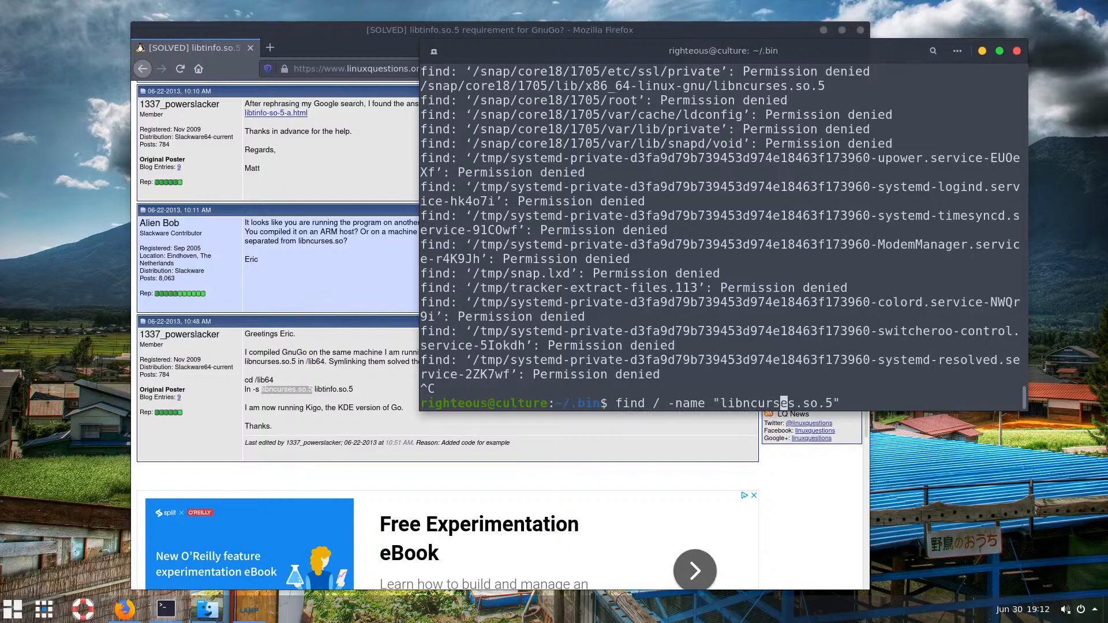
{"action": "key", "text": "Left"}
{"action": "key", "text": "Left"}
{"action": "key", "text": "Left"}
{"action": "key", "text": "Left"}
{"action": "key", "text": "Left"}
{"action": "key", "text": "Left"}
{"action": "key", "text": "Left"}
{"action": "key", "text": "Left"}
{"action": "key", "text": "Left"}
{"action": "key", "text": "Left"}
{"action": "key", "text": "Left"}
{"action": "key", "text": "Left"}
{"action": "key", "text": "Left"}
{"action": "key", "text": "Left"}
{"action": "key", "text": "Left"}
{"action": "key", "text": "Left"}
{"action": "key", "text": "Left"}
{"action": "key", "text": "Left"}
{"action": "key", "text": "Left"}
{"action": "key", "text": "Left"}
{"action": "type", "text": "sud"}
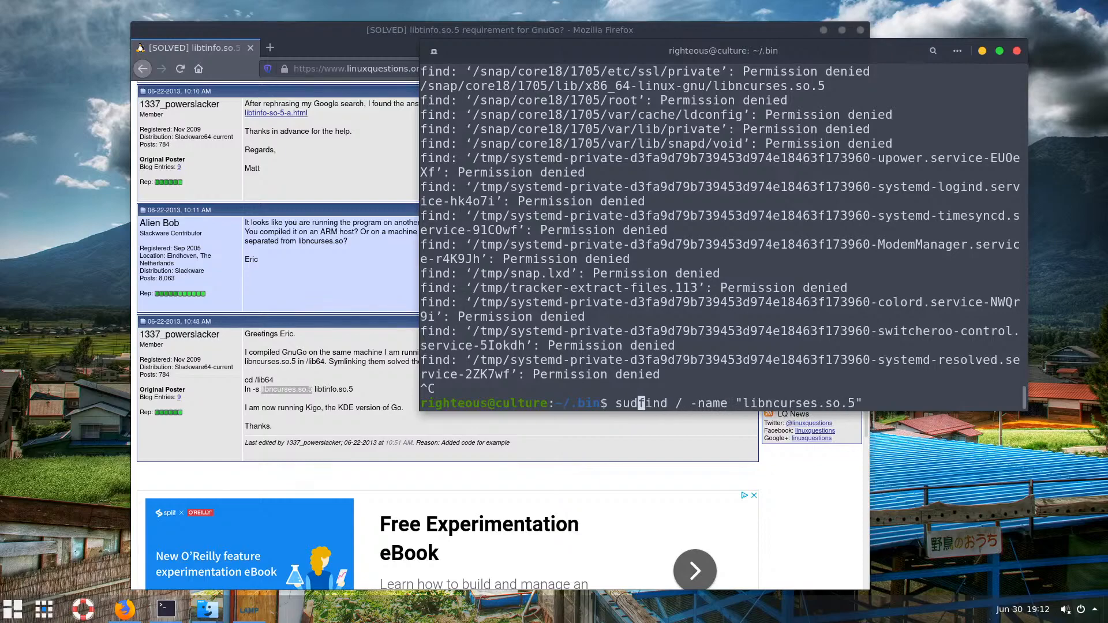
{"action": "type", "text": "o"}
{"action": "key", "text": "Return"}
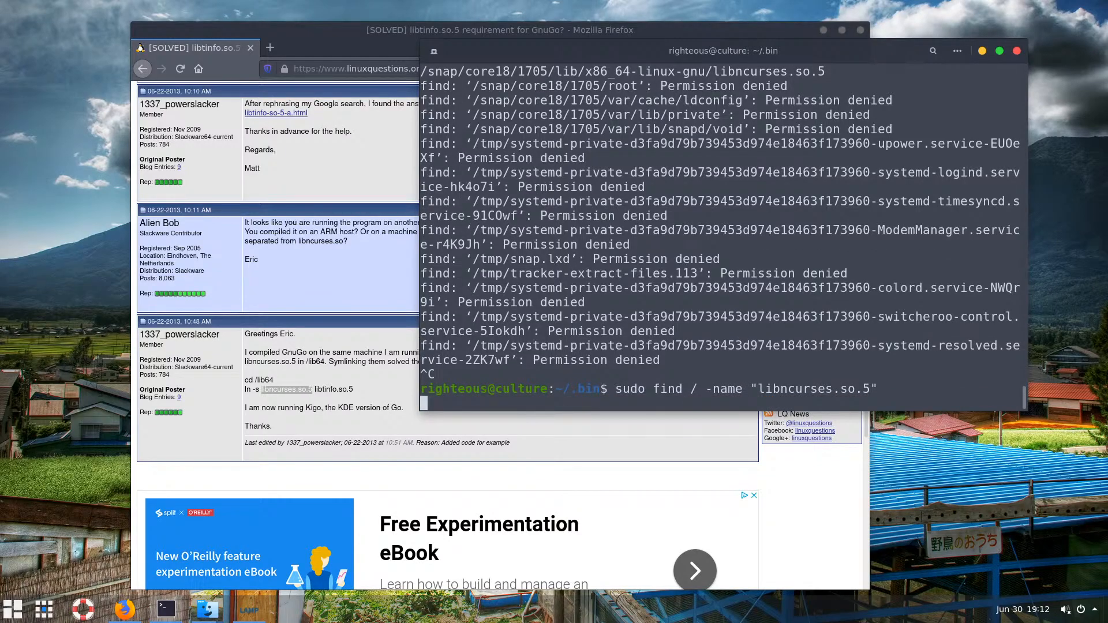
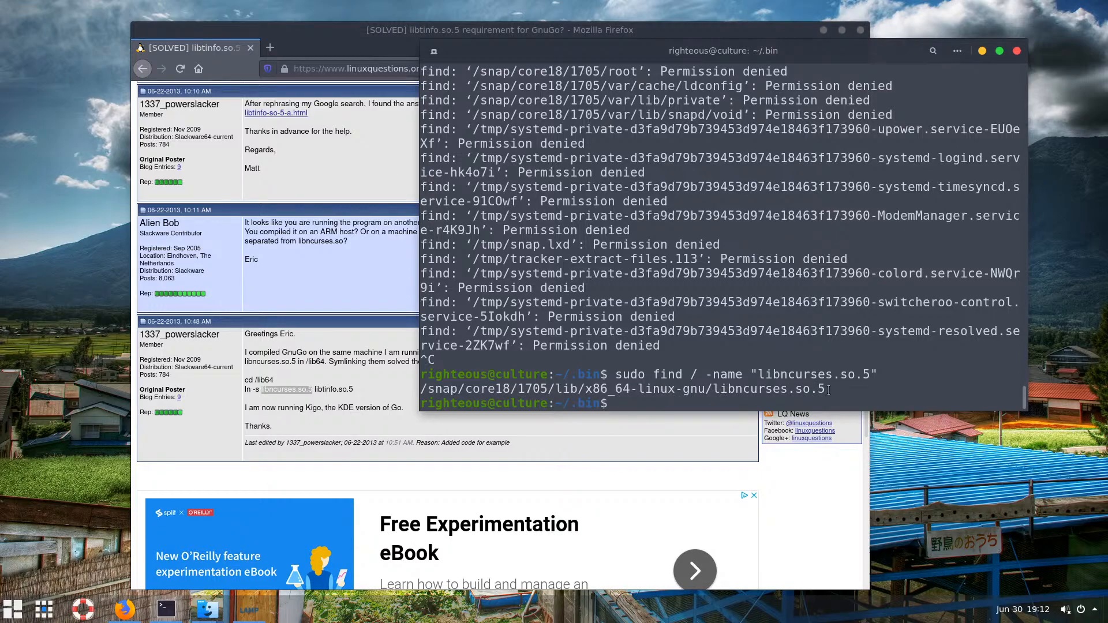
Copy the /snap/core18/1705 library folder path from the find results
{"action": "left_click_drag", "start_coordinate": [828, 386], "coordinate": [421, 390]}
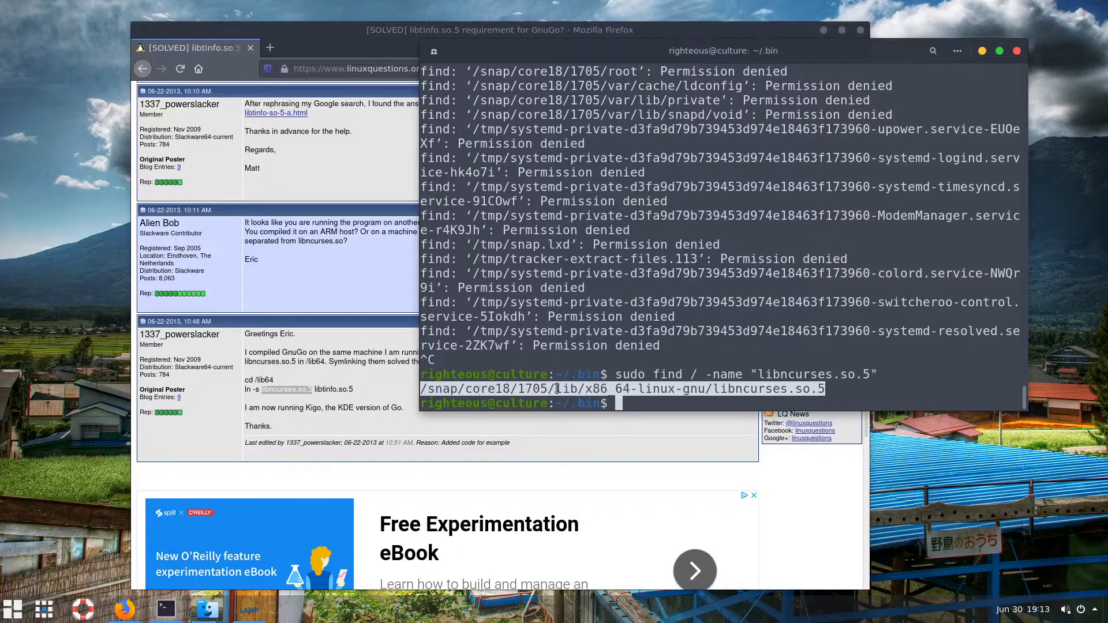
{"action": "left_click", "coordinate": [697, 397]}
{"action": "left_click_drag", "start_coordinate": [714, 389], "coordinate": [417, 388]}
{"action": "right_click", "coordinate": [456, 391]}
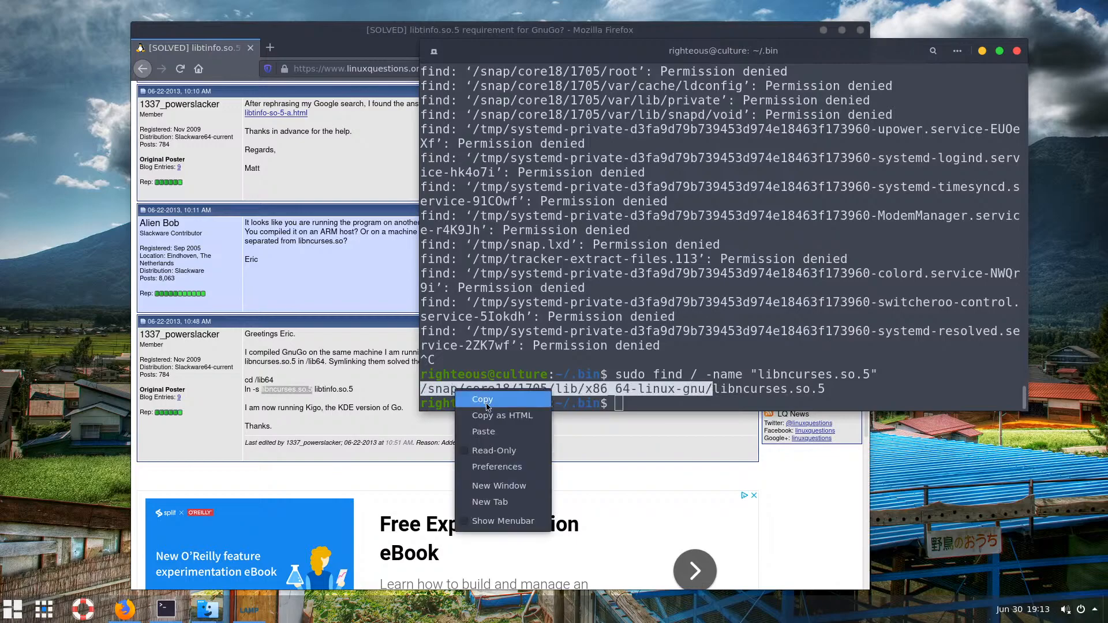
{"action": "left_click", "coordinate": [488, 403]}
{"action": "left_click", "coordinate": [695, 399]}
Change into the copied snap library folder and list its files
{"action": "type", "text": "cd"}
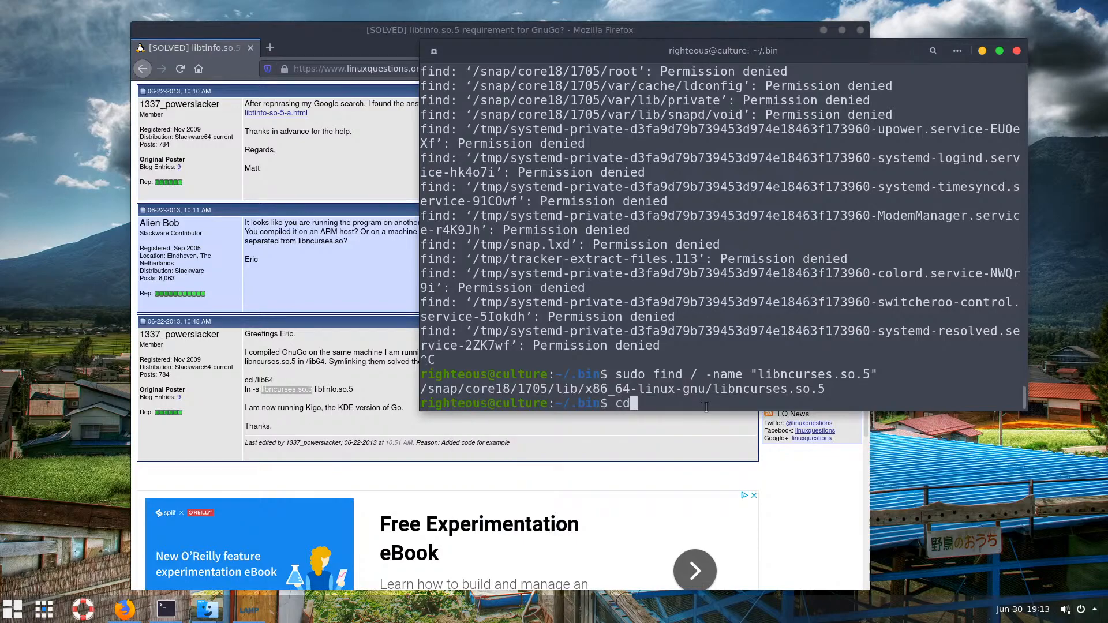
{"action": "right_click", "coordinate": [749, 400]}
{"action": "left_click", "coordinate": [785, 441]}
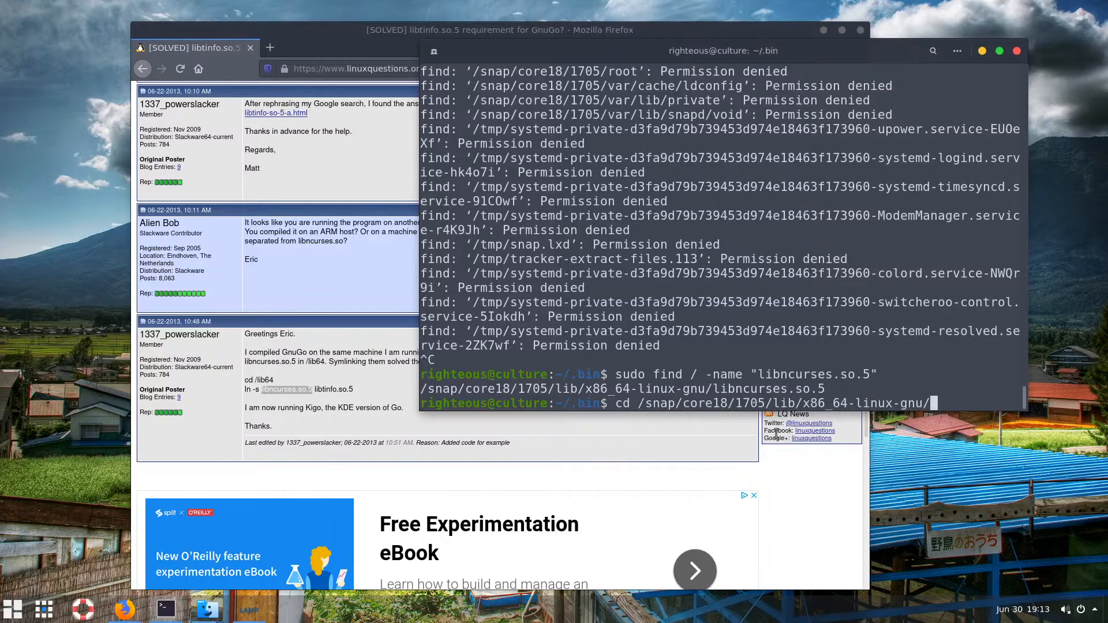
{"action": "key", "text": "BackSpace"}
{"action": "key", "text": "Return"}
{"action": "type", "text": "ls"}
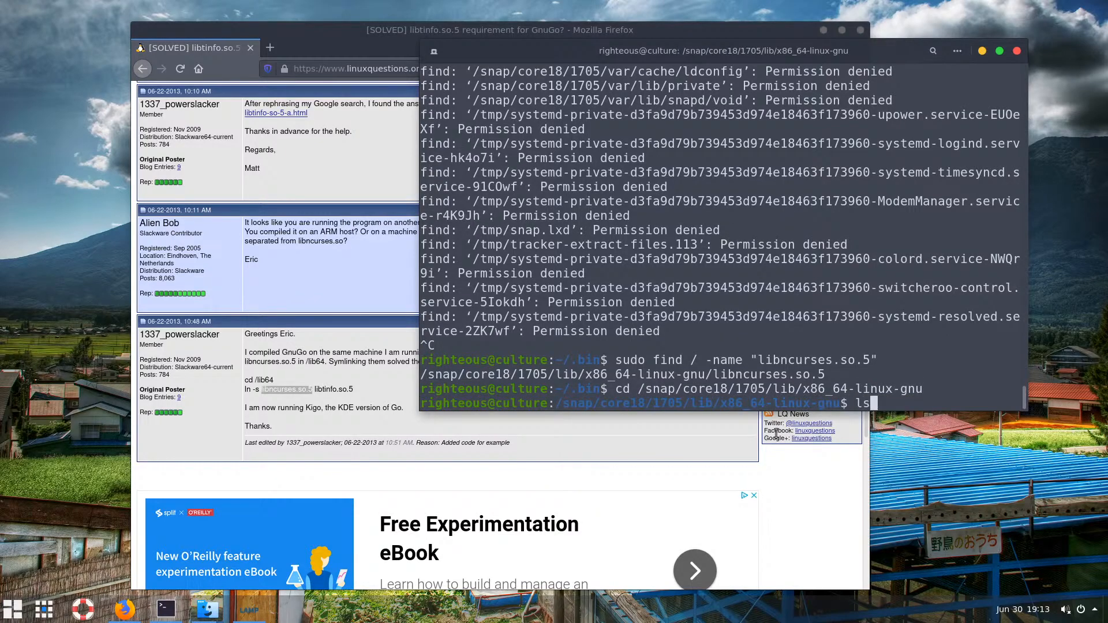
{"action": "key", "text": "Return"}
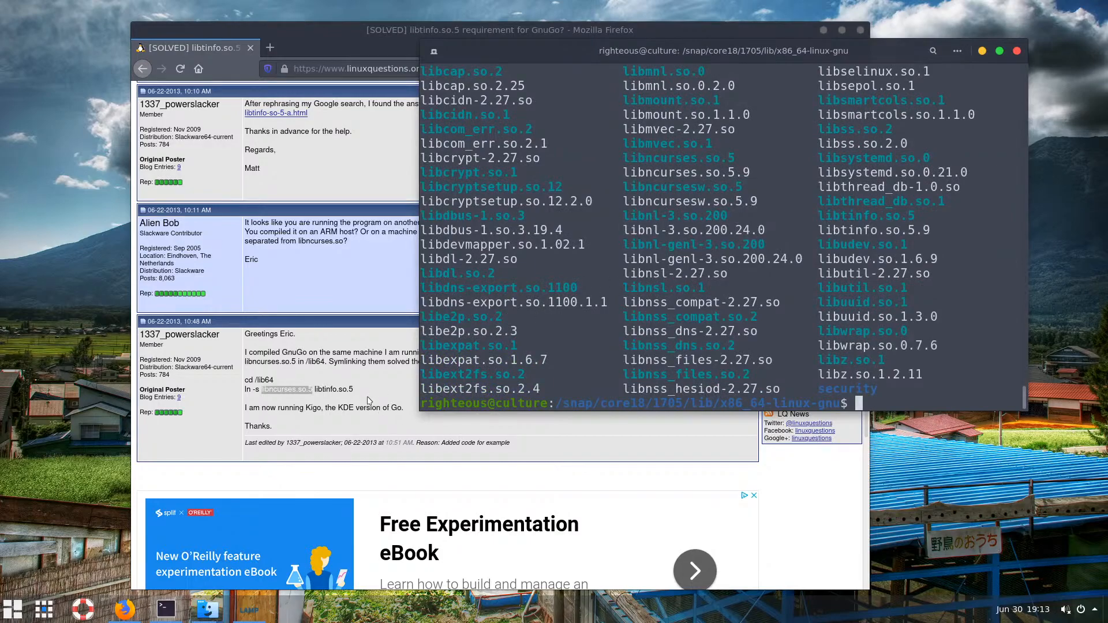
Check the forum's ln -s line, then change into /lib64 and list its contents
{"action": "left_click_drag", "start_coordinate": [353, 390], "coordinate": [248, 390]}
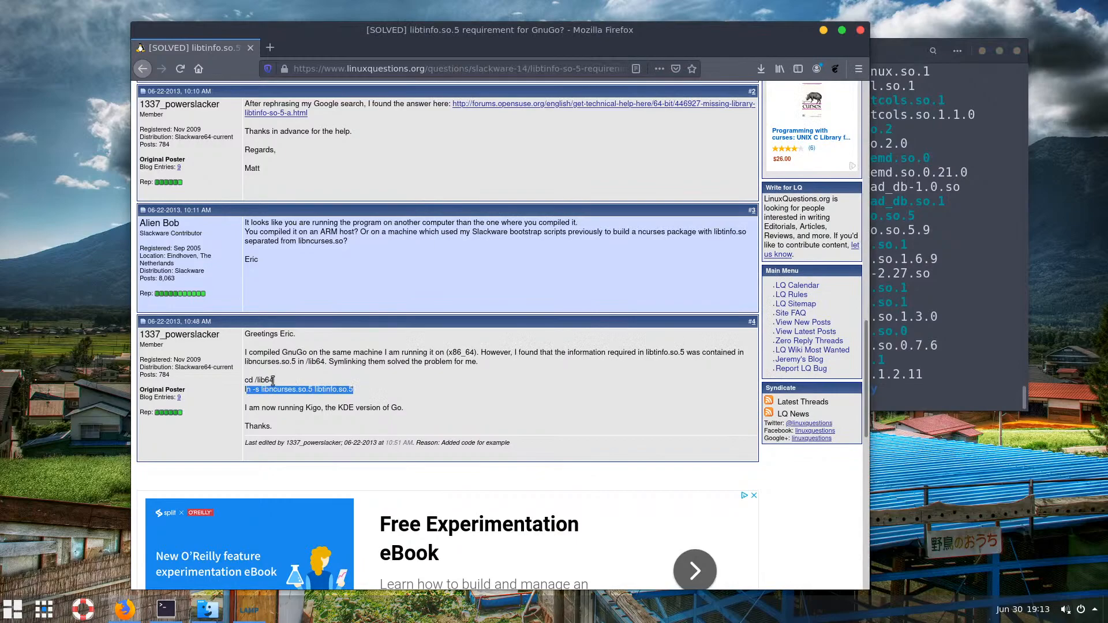
{"action": "left_click", "coordinate": [962, 384]}
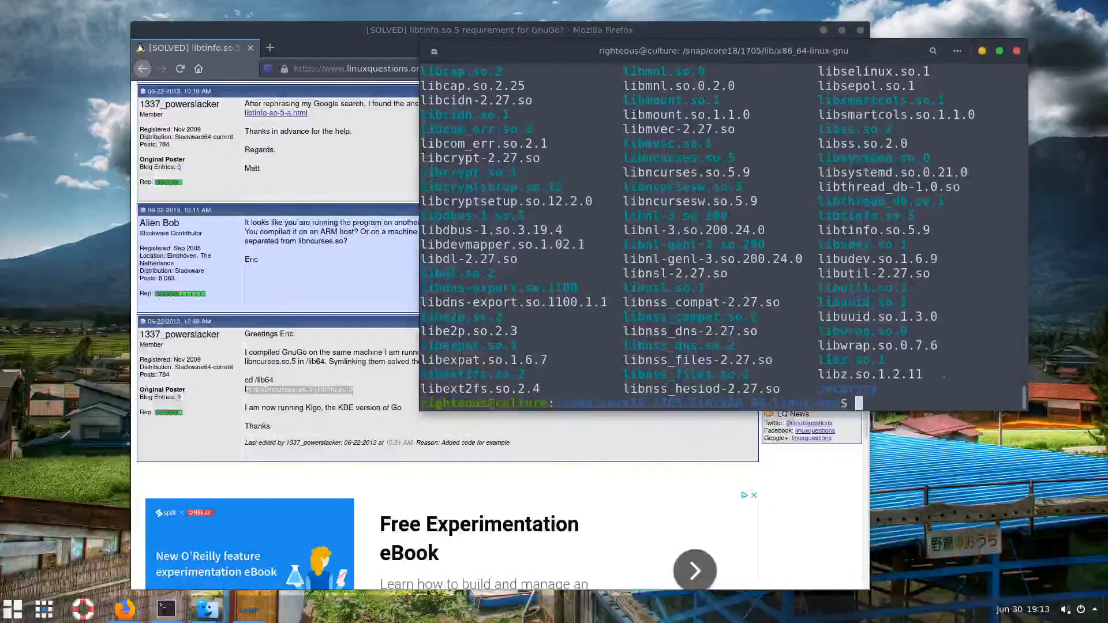
{"action": "type", "text": "cd "}
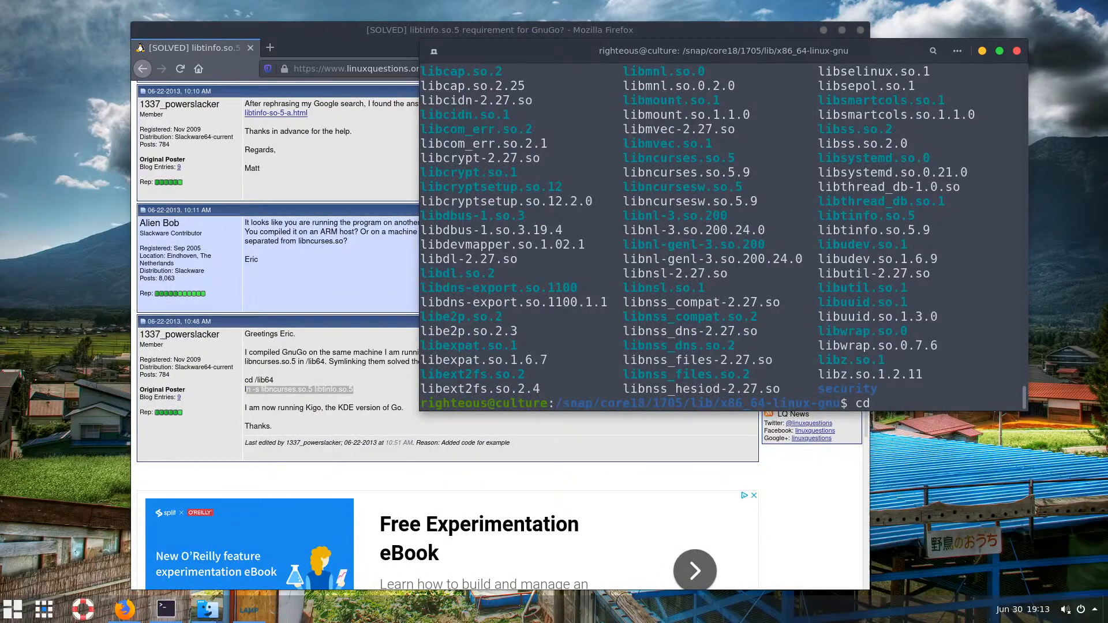
{"action": "type", "text": "/lib64"}
{"action": "key", "text": "Return"}
{"action": "type", "text": "ls"}
{"action": "key", "text": "Return"}
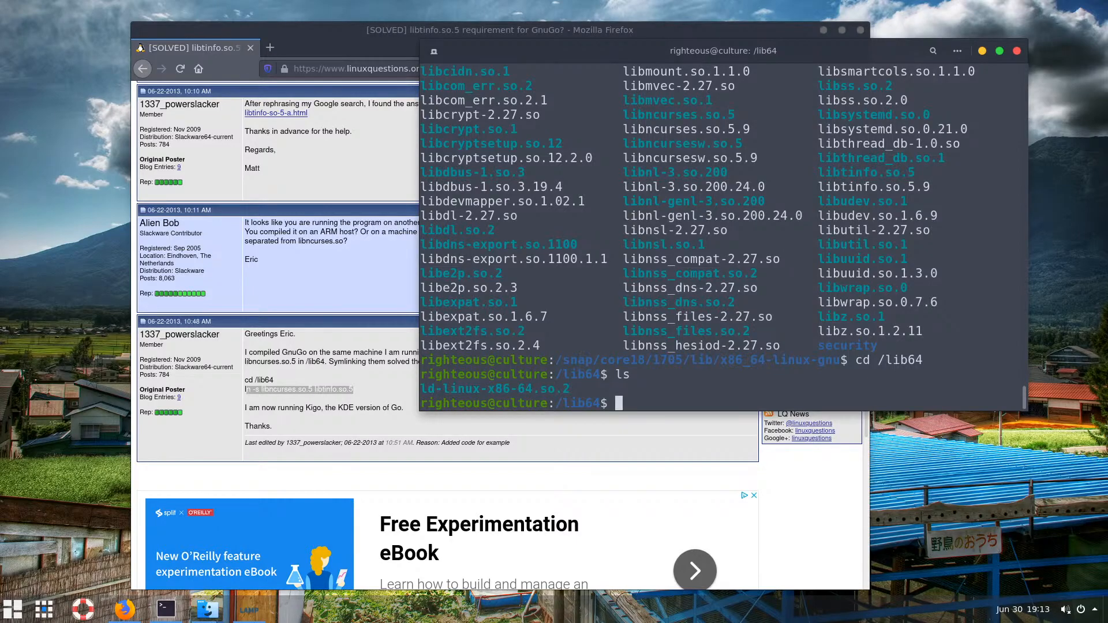
List the root directory, then recall the cd command back to /snap/core18/1705/lib/x86_64-linux-gnu
{"action": "type", "text": "ls /"}
{"action": "key", "text": "Return"}
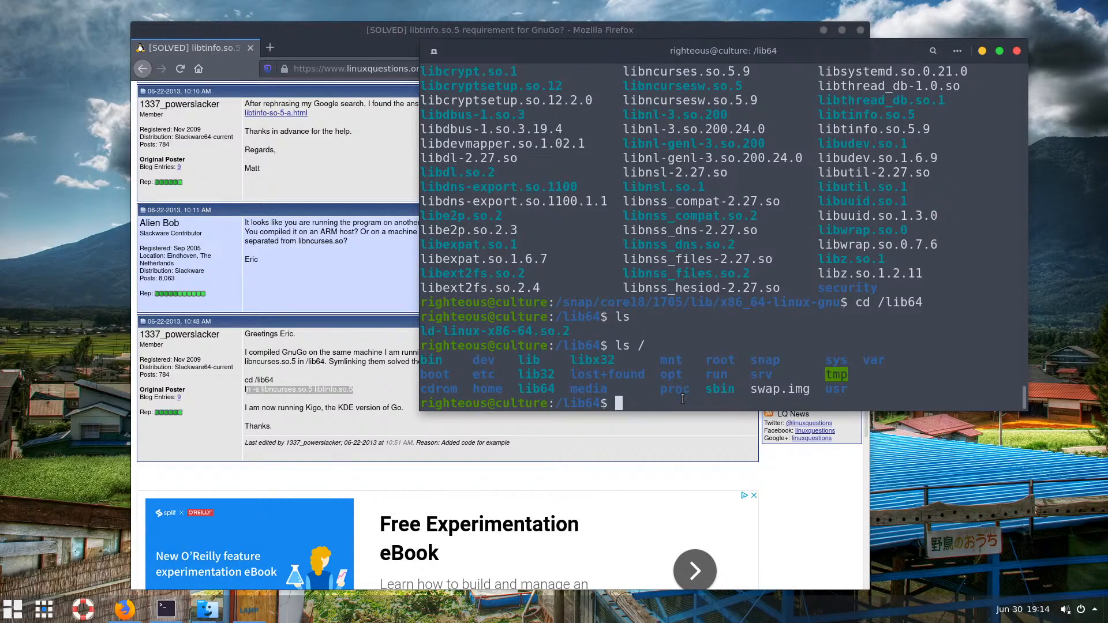
{"action": "key", "text": "Up"}
{"action": "key", "text": "Up"}
{"action": "key", "text": "Up"}
{"action": "key", "text": "Down"}
{"action": "key", "text": "Up"}
{"action": "key", "text": "Up"}
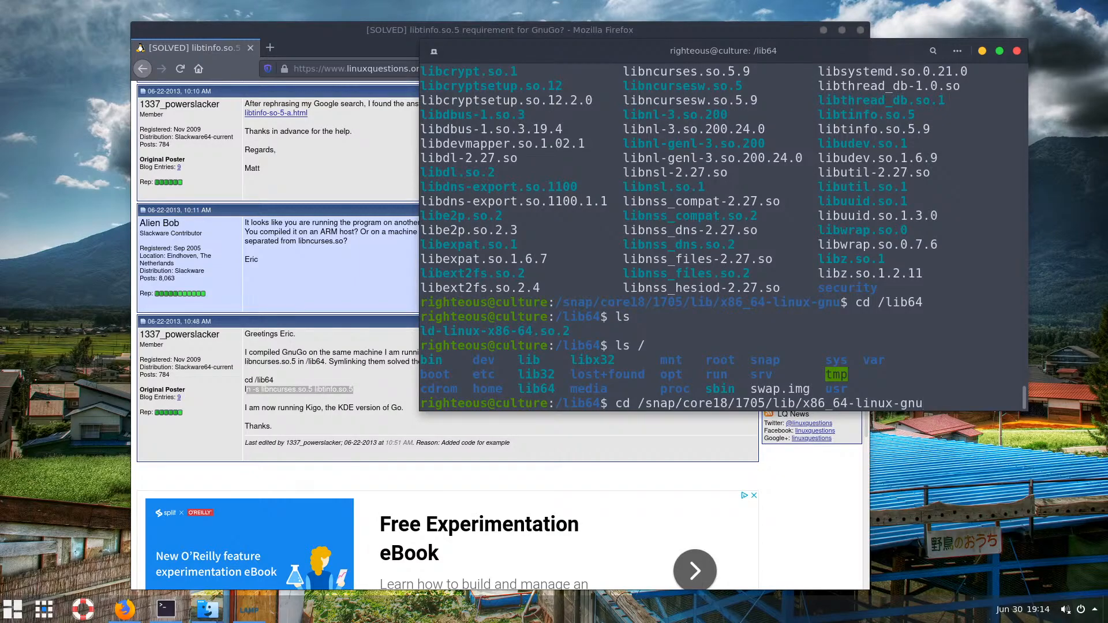
{"action": "key", "text": "Return"}
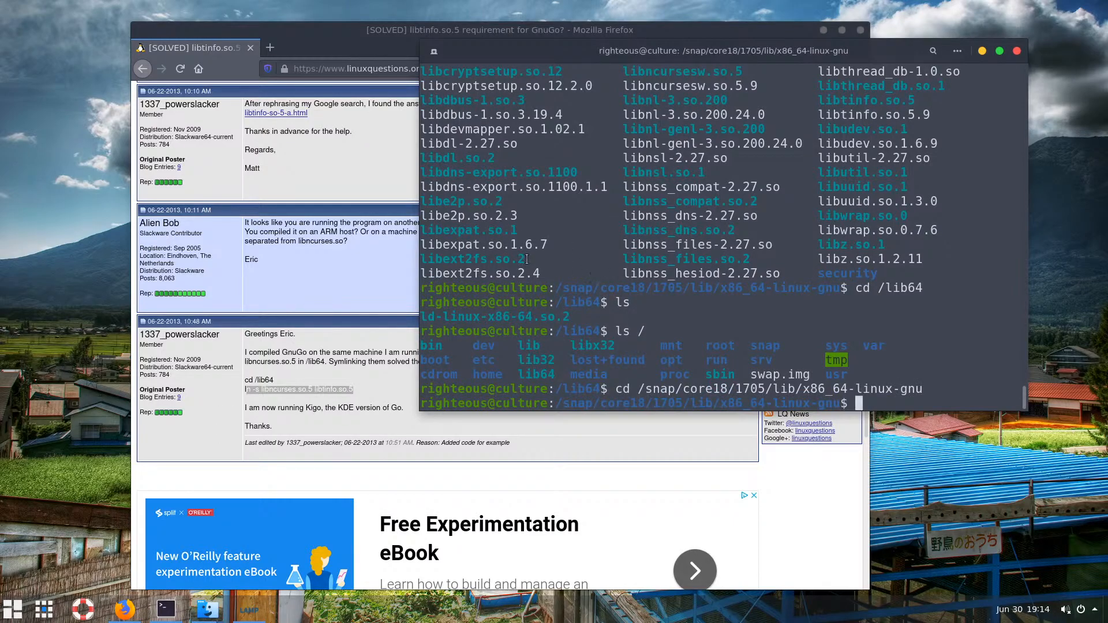
{"action": "scroll", "coordinate": [577, 289], "scroll_direction": "up", "scroll_amount": 1}
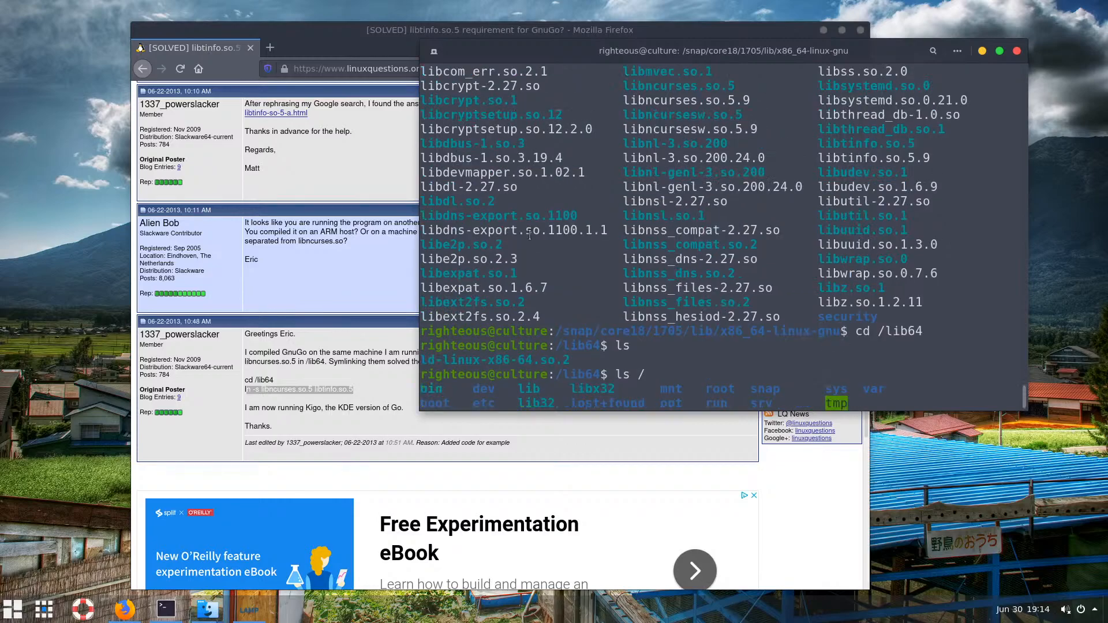
{"action": "scroll", "coordinate": [623, 346], "scroll_direction": "down", "scroll_amount": 1}
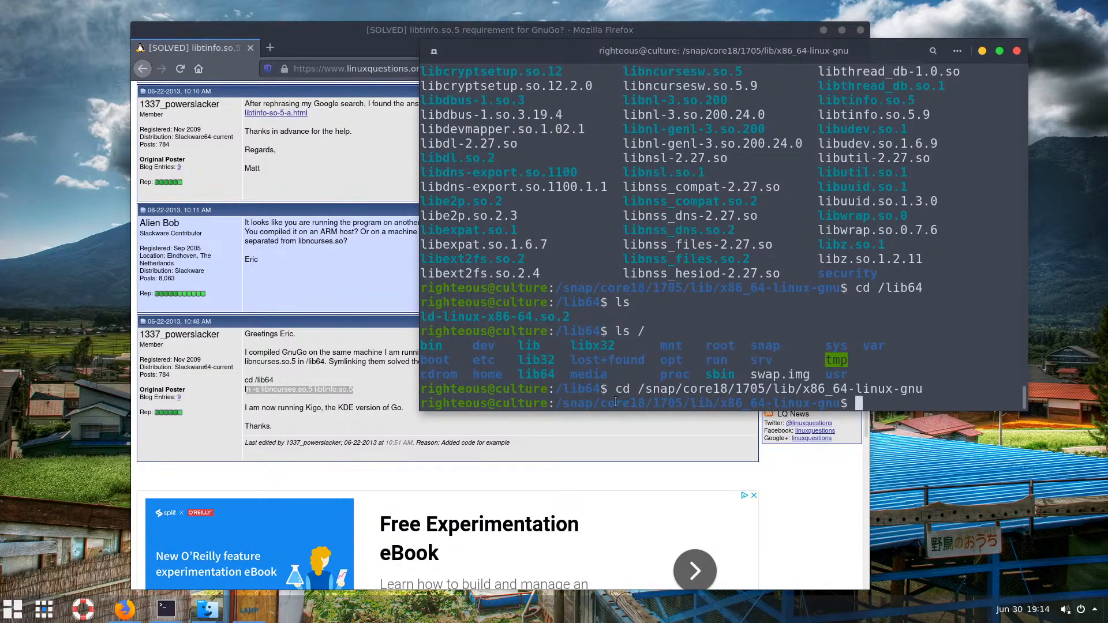
{"action": "left_click_drag", "start_coordinate": [558, 403], "coordinate": [849, 402]}
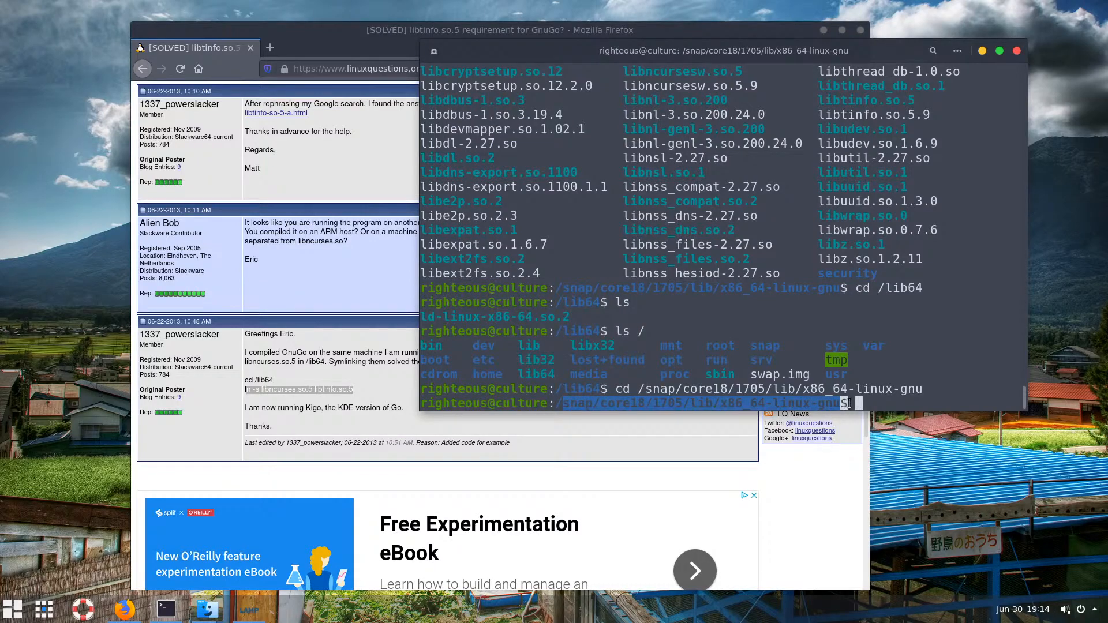
{"action": "left_click", "coordinate": [881, 402]}
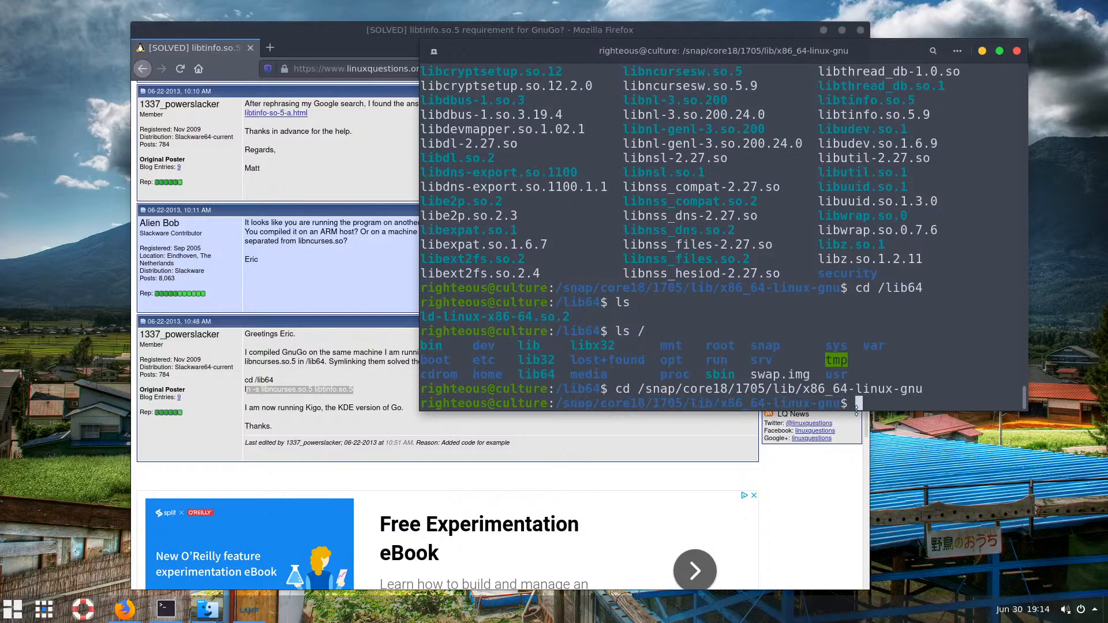
List the contents of /usr/lib with ls /usr/lib/
{"action": "type", "text": "/"}
{"action": "key", "text": "BackSpace"}
{"action": "type", "text": "ls /"}
{"action": "type", "text": "usr/lib/li"}
{"action": "key", "text": "BackSpace"}
{"action": "key", "text": "BackSpace"}
{"action": "key", "text": "Return"}
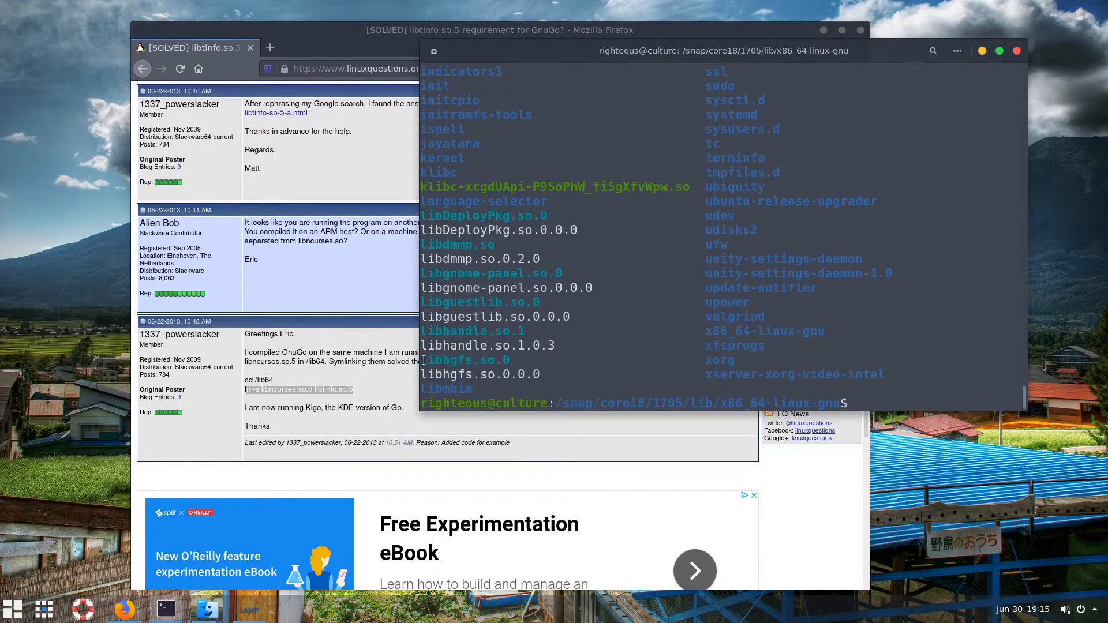
Inspect the /usr/lib listing, marking the libhgfs.so, libdmmp.so and libhandle.so.1 entries
{"action": "left_click_drag", "start_coordinate": [423, 360], "coordinate": [501, 361]}
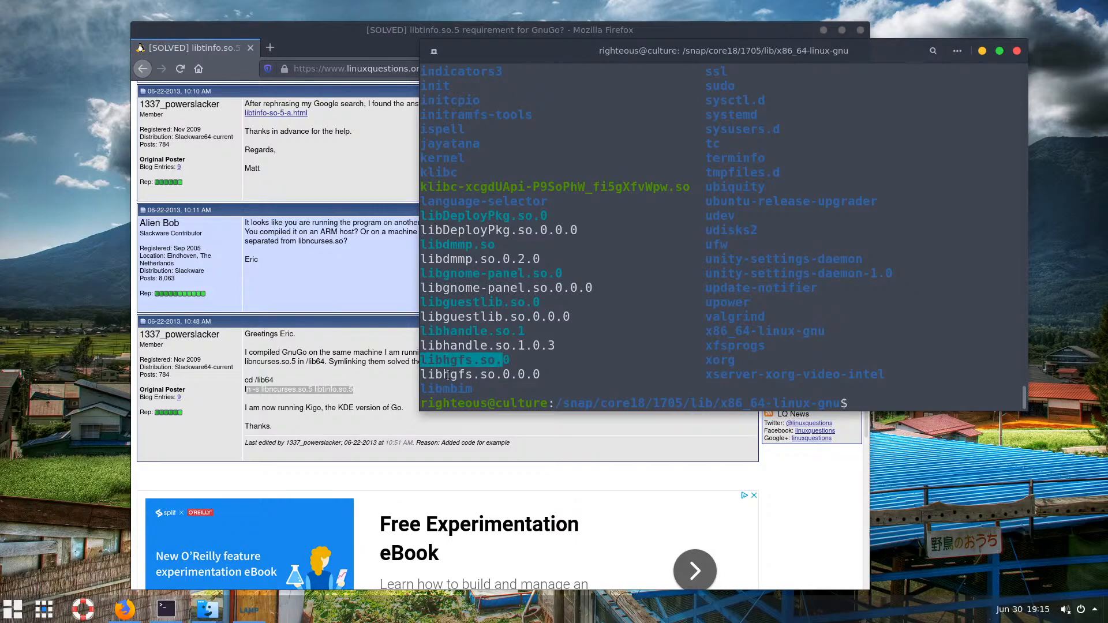
{"action": "left_click_drag", "start_coordinate": [427, 374], "coordinate": [480, 374]}
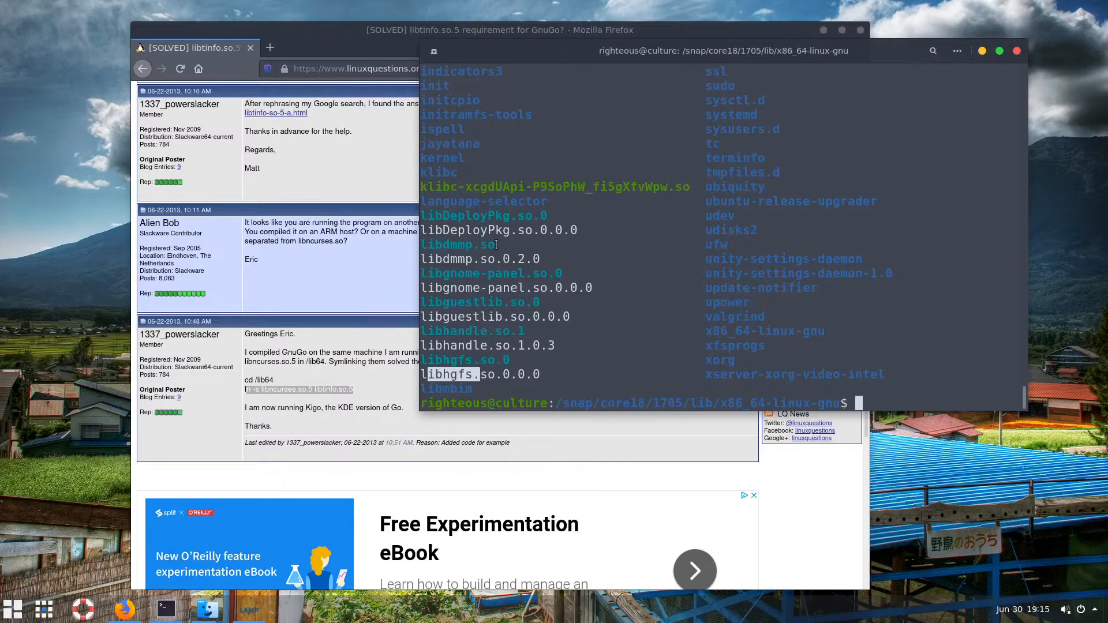
{"action": "left_click_drag", "start_coordinate": [496, 245], "coordinate": [415, 247]}
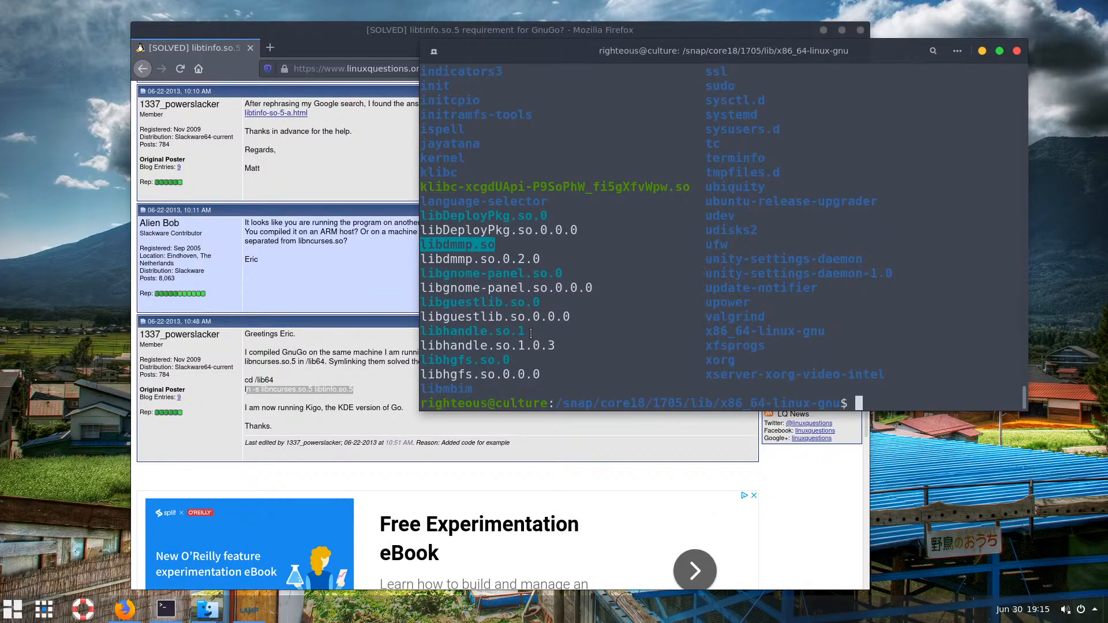
{"action": "left_click_drag", "start_coordinate": [530, 331], "coordinate": [428, 334]}
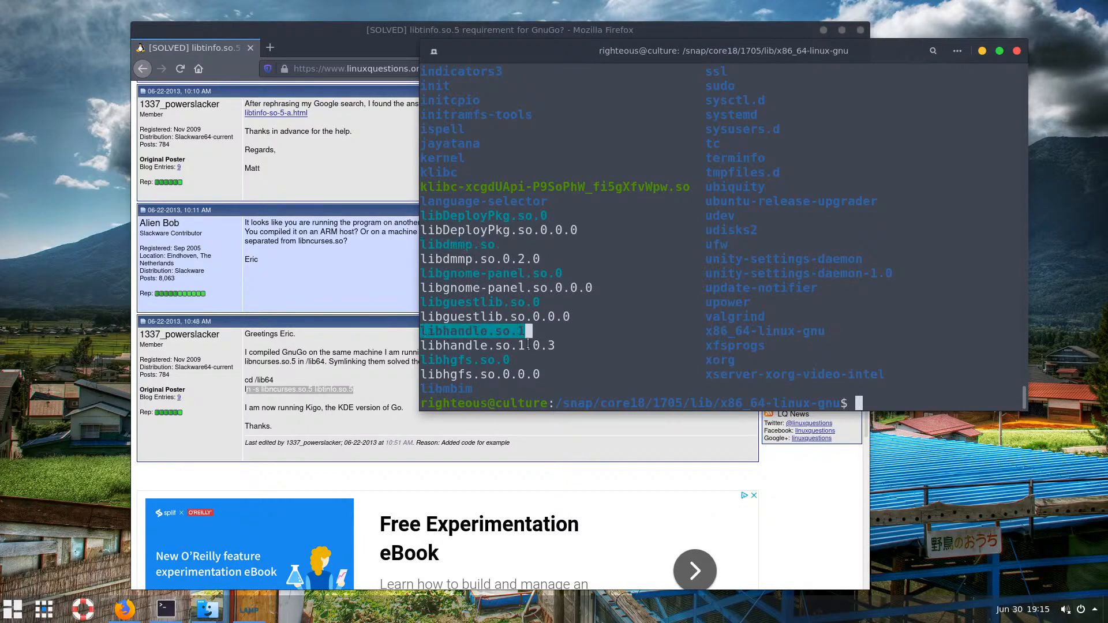
{"action": "left_click_drag", "start_coordinate": [527, 344], "coordinate": [427, 346]}
{"action": "left_click", "coordinate": [489, 376]}
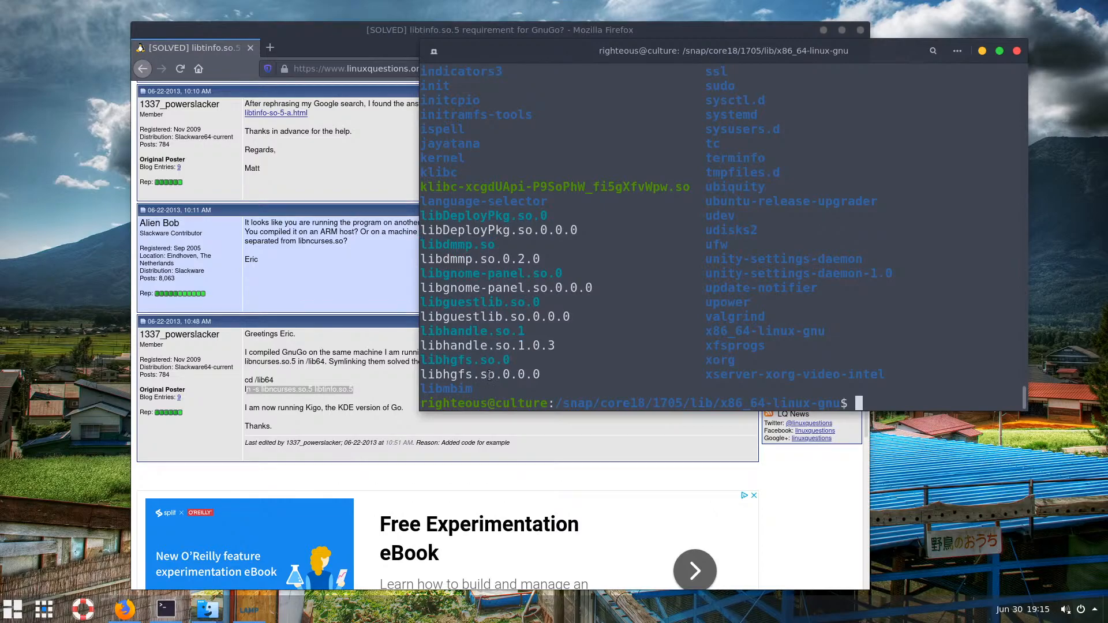
{"action": "left_click_drag", "start_coordinate": [495, 375], "coordinate": [420, 376]}
{"action": "scroll", "coordinate": [617, 342], "scroll_direction": "up", "scroll_amount": 1}
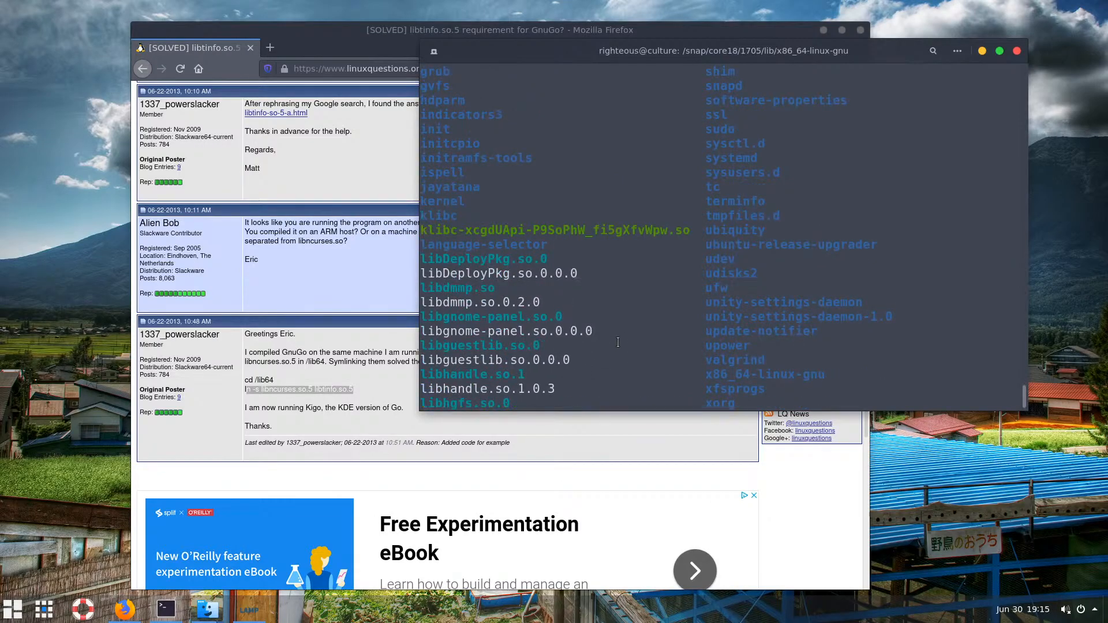
{"action": "scroll", "coordinate": [672, 323], "scroll_direction": "up", "scroll_amount": 8}
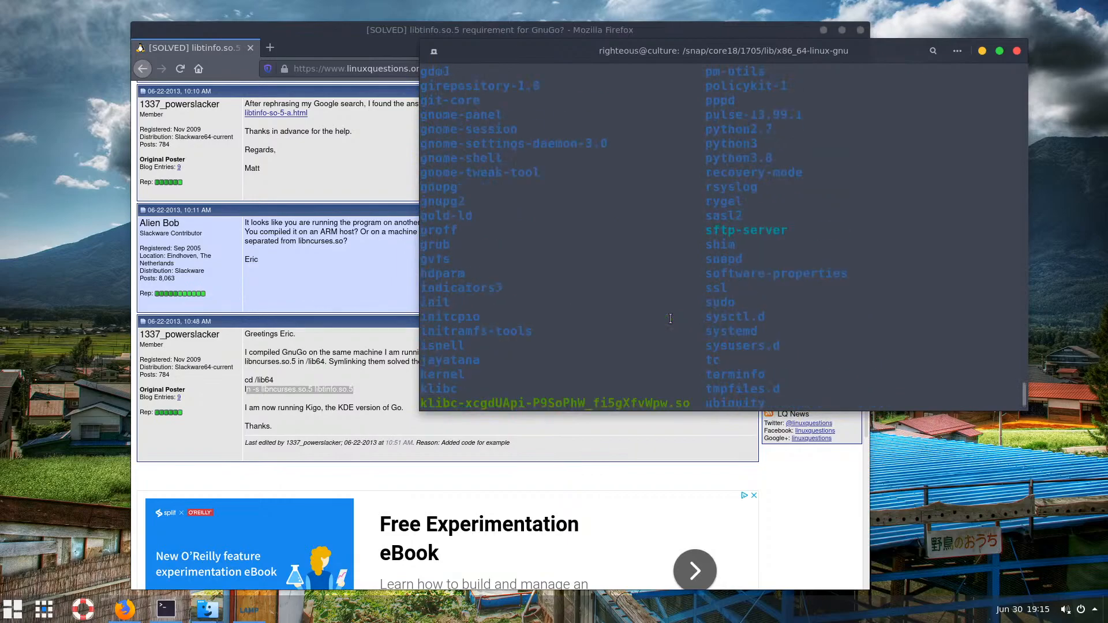
{"action": "scroll", "coordinate": [670, 319], "scroll_direction": "up", "scroll_amount": 1}
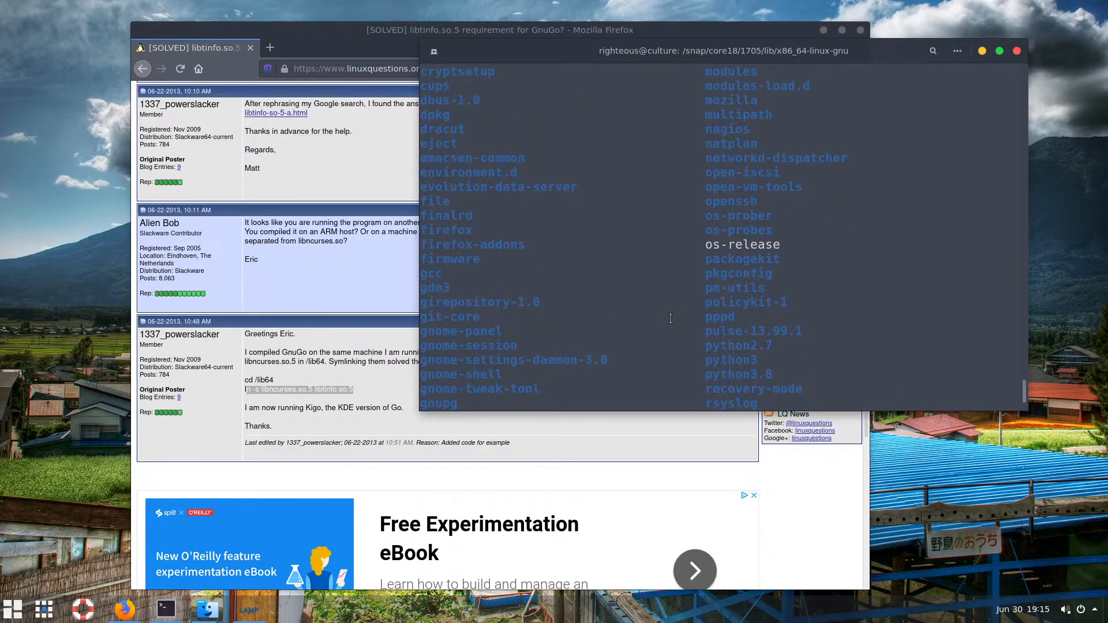
{"action": "scroll", "coordinate": [670, 319], "scroll_direction": "down", "scroll_amount": 7}
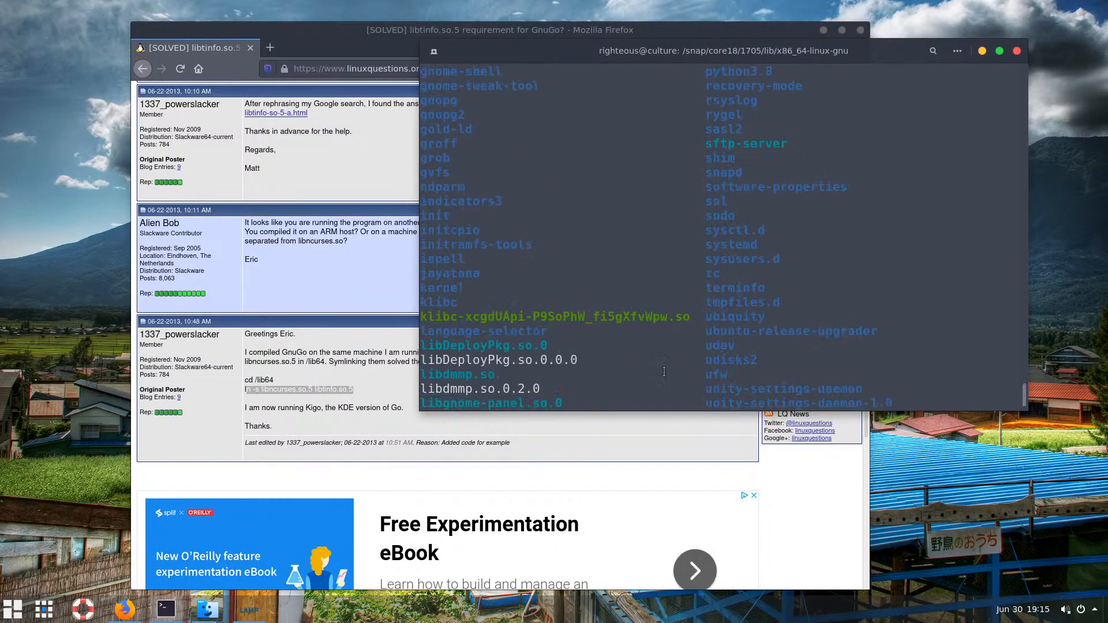
{"action": "scroll", "coordinate": [663, 371], "scroll_direction": "down", "scroll_amount": 3}
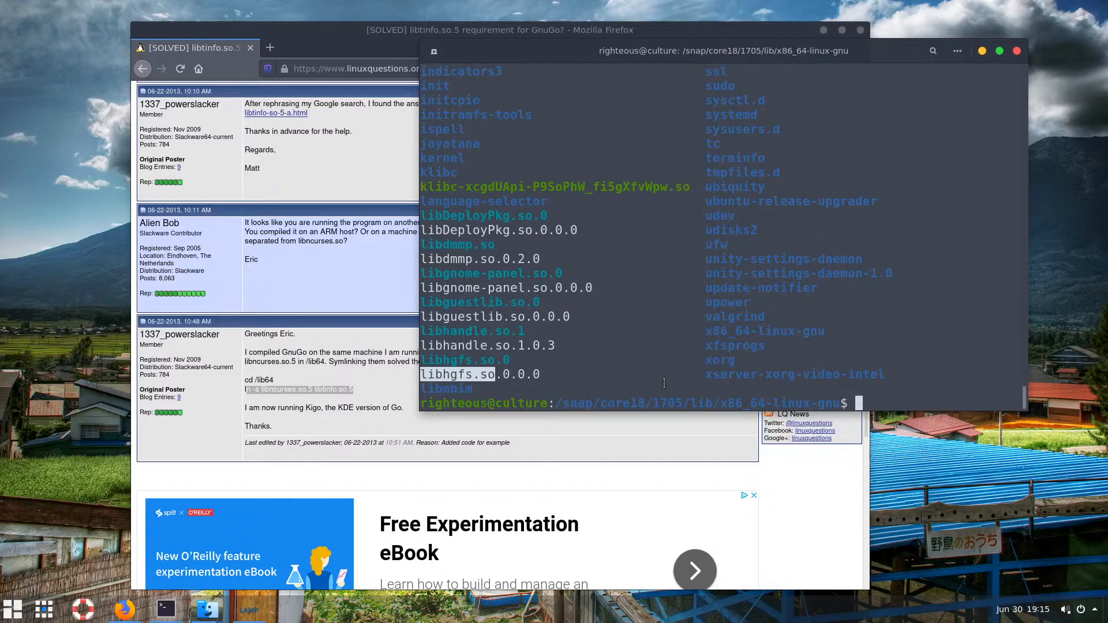
Edit the recalled listing command to cd into /usr/lib
{"action": "key", "text": "Up"}
{"action": "key", "text": "Left"}
{"action": "key", "text": "Left"}
{"action": "key", "text": "Left"}
{"action": "key", "text": "Left"}
{"action": "key", "text": "Left"}
{"action": "key", "text": "Left"}
{"action": "key", "text": "Left"}
{"action": "key", "text": "Left"}
{"action": "key", "text": "Left"}
{"action": "key", "text": "Left"}
{"action": "key", "text": "Left"}
{"action": "key", "text": "Left"}
{"action": "key", "text": "Right"}
{"action": "key", "text": "Right"}
{"action": "key", "text": "BackSpace"}
{"action": "key", "text": "BackSpace"}
{"action": "type", "text": "cd"}
{"action": "key", "text": "Return"}
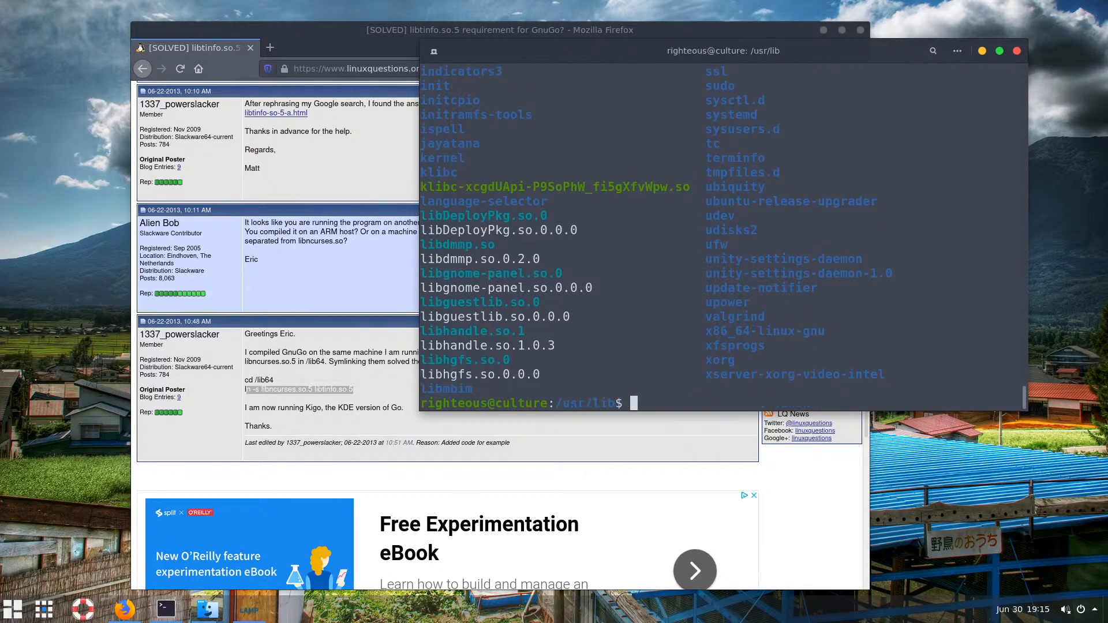
Draft a sudo ls -l lib command at the /usr/lib prompt
{"action": "type", "text": "ls li"}
{"action": "key", "text": "BackSpace"}
{"action": "key", "text": "BackSpace"}
{"action": "type", "text": "-l lib"}
{"action": "key", "text": "BackSpace"}
{"action": "key", "text": "BackSpace"}
{"action": "key", "text": "BackSpace"}
{"action": "key", "text": "BackSpace"}
{"action": "key", "text": "BackSpace"}
{"action": "key", "text": "BackSpace"}
{"action": "key", "text": "BackSpace"}
{"action": "key", "text": "BackSpace"}
{"action": "key", "text": "BackSpace"}
{"action": "type", "text": "sudo ls -a"}
{"action": "key", "text": "BackSpace"}
{"action": "type", "text": "l lib"}
Inspect the listing for libhandle.so and libgnome-panel, then raise the Downloads file manager
{"action": "scroll", "coordinate": [606, 286], "scroll_direction": "up", "scroll_amount": 7}
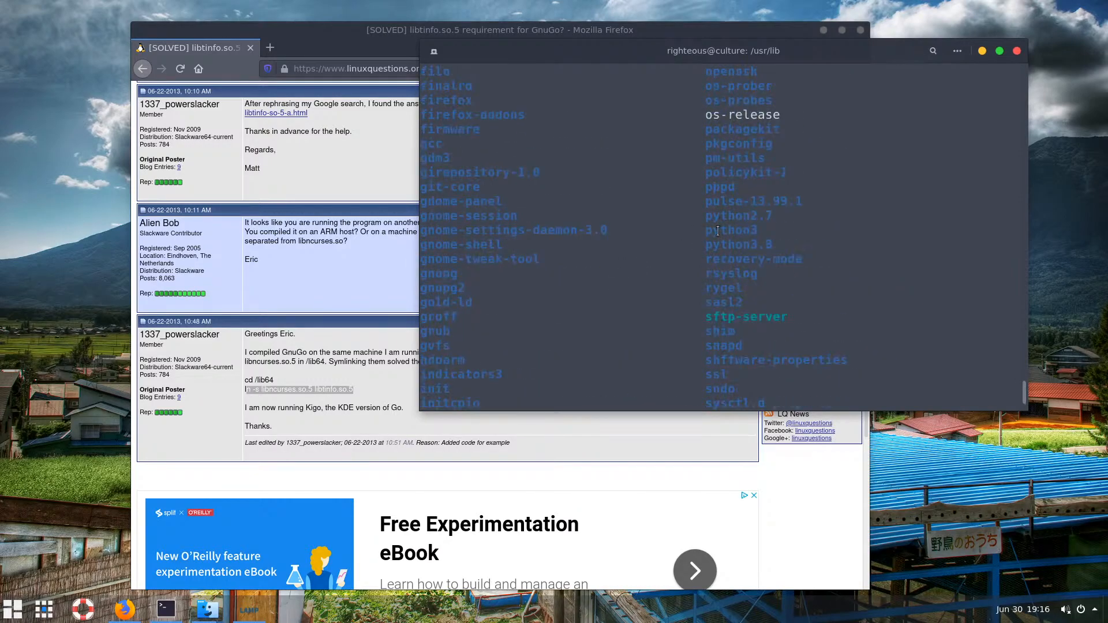
{"action": "scroll", "coordinate": [725, 324], "scroll_direction": "down", "scroll_amount": 7}
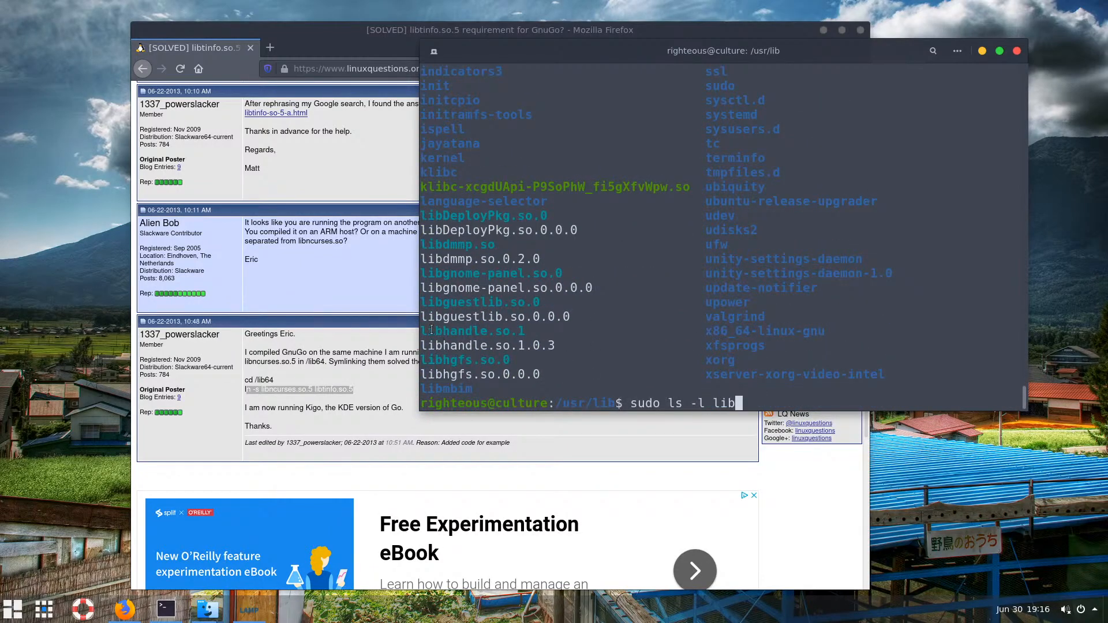
{"action": "left_click_drag", "start_coordinate": [421, 332], "coordinate": [514, 330]}
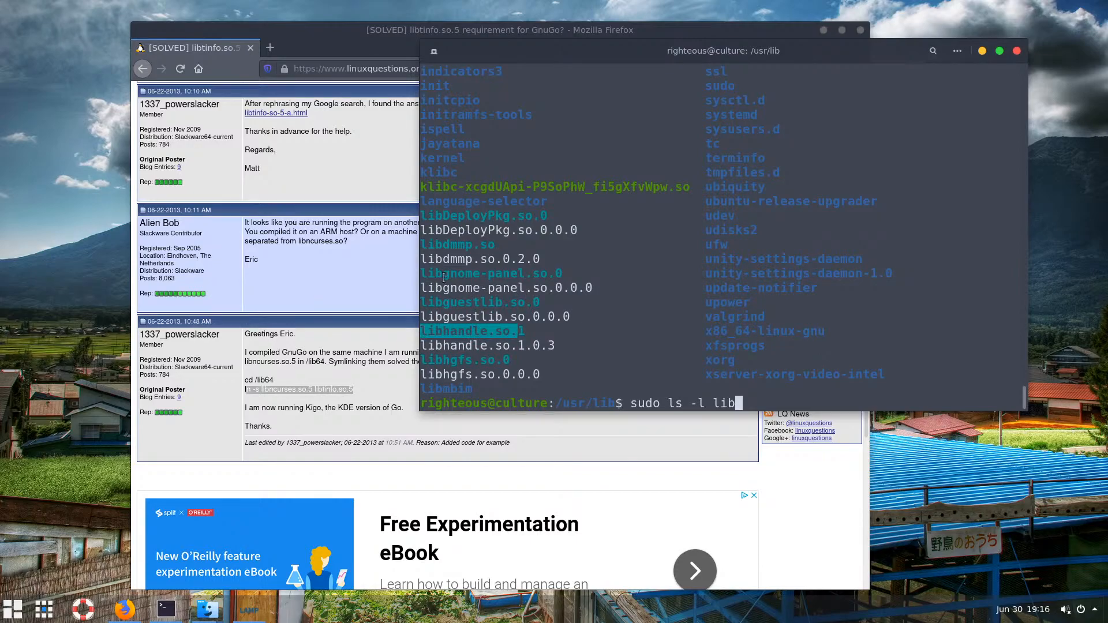
{"action": "left_click_drag", "start_coordinate": [422, 276], "coordinate": [526, 277]}
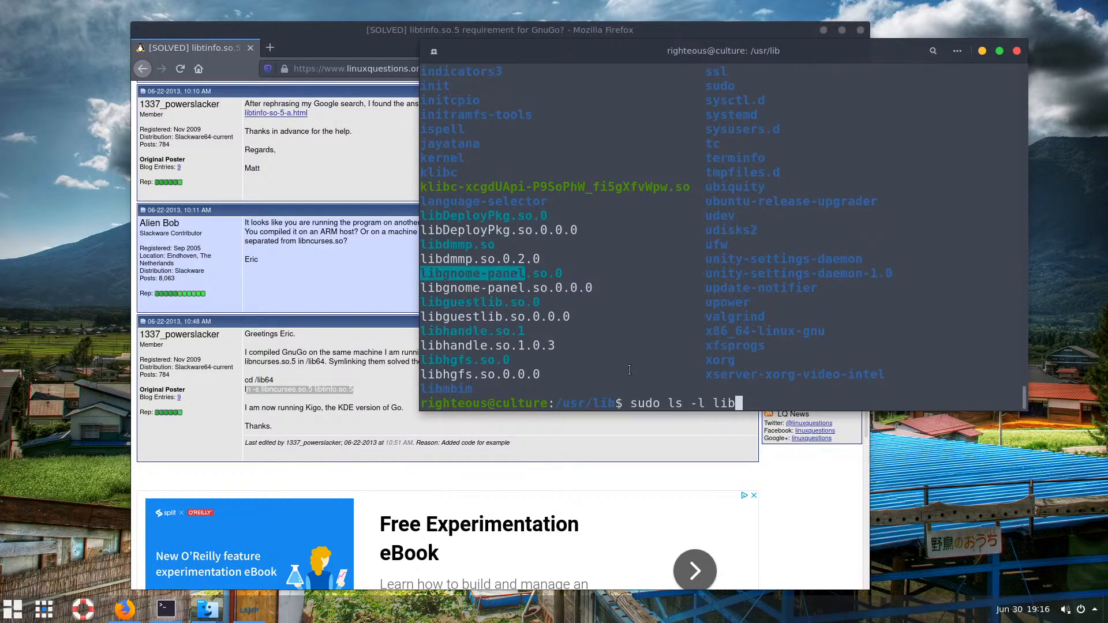
{"action": "left_click", "coordinate": [778, 399]}
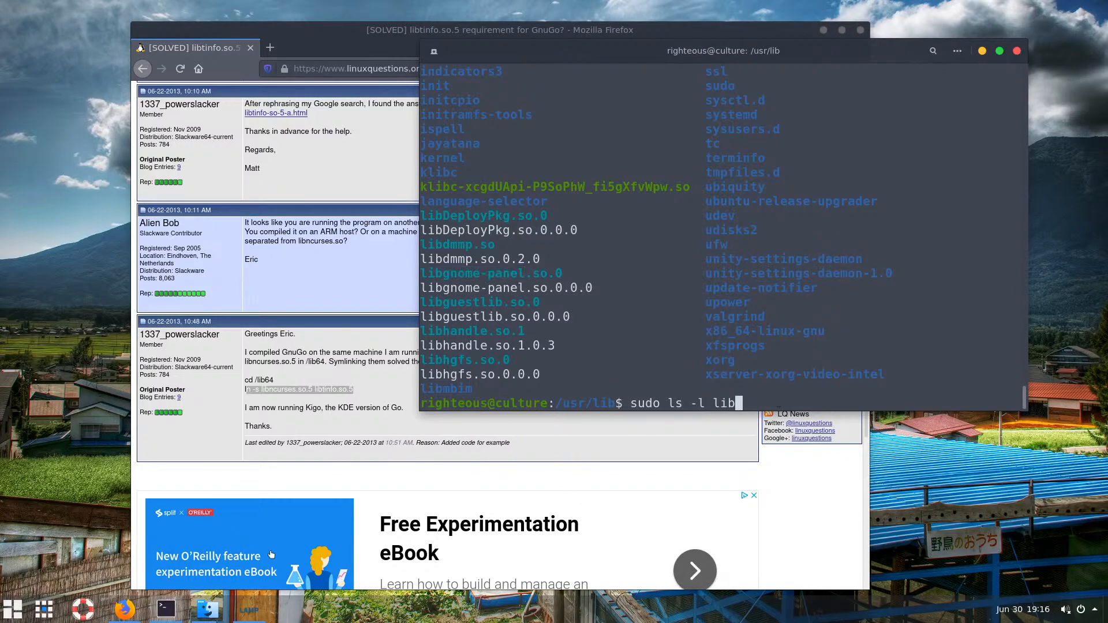
{"action": "mouse_move", "coordinate": [202, 610]}
{"action": "left_click", "coordinate": [299, 530]}
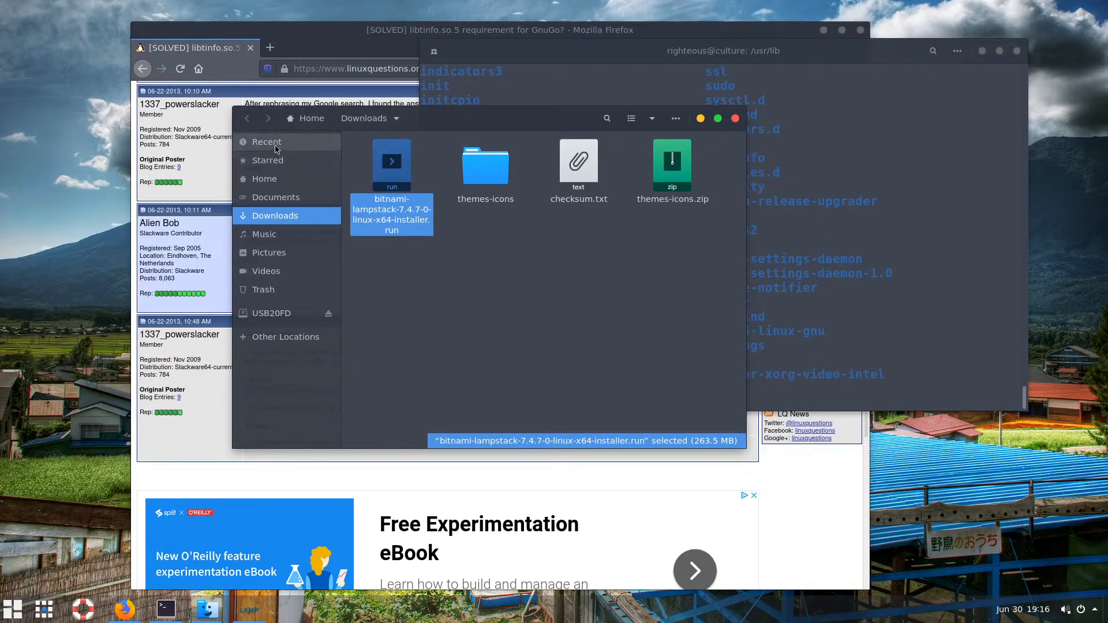
Navigate from Home to the root folder and open its lib folder
{"action": "left_click", "coordinate": [305, 120]}
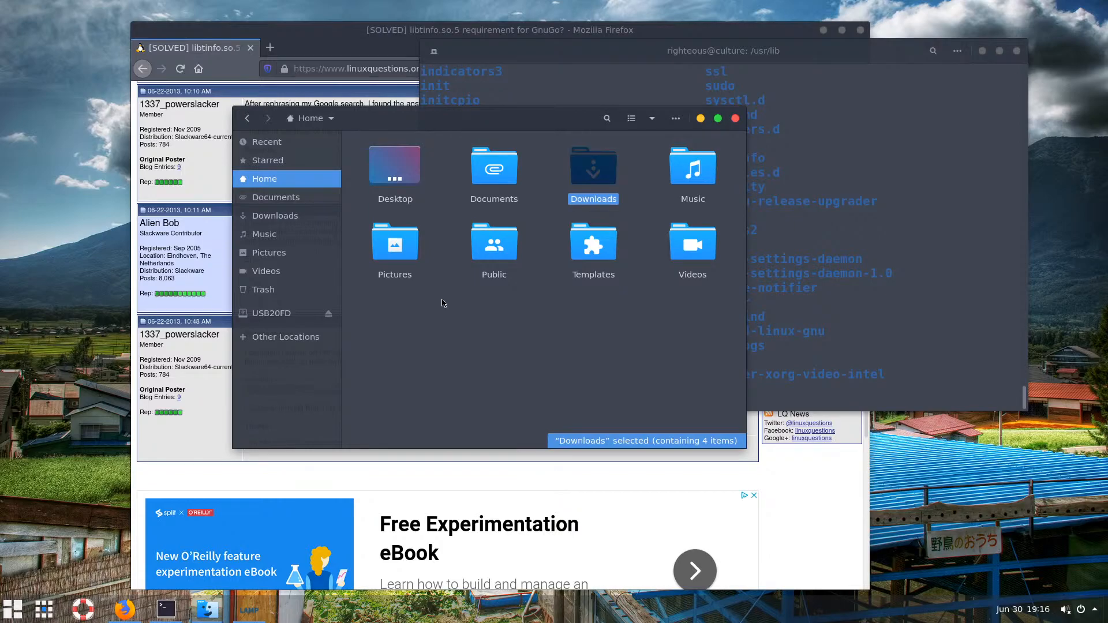
{"action": "key", "text": "ctrl+l"}
{"action": "type", "text": "/"}
{"action": "key", "text": "Return"}
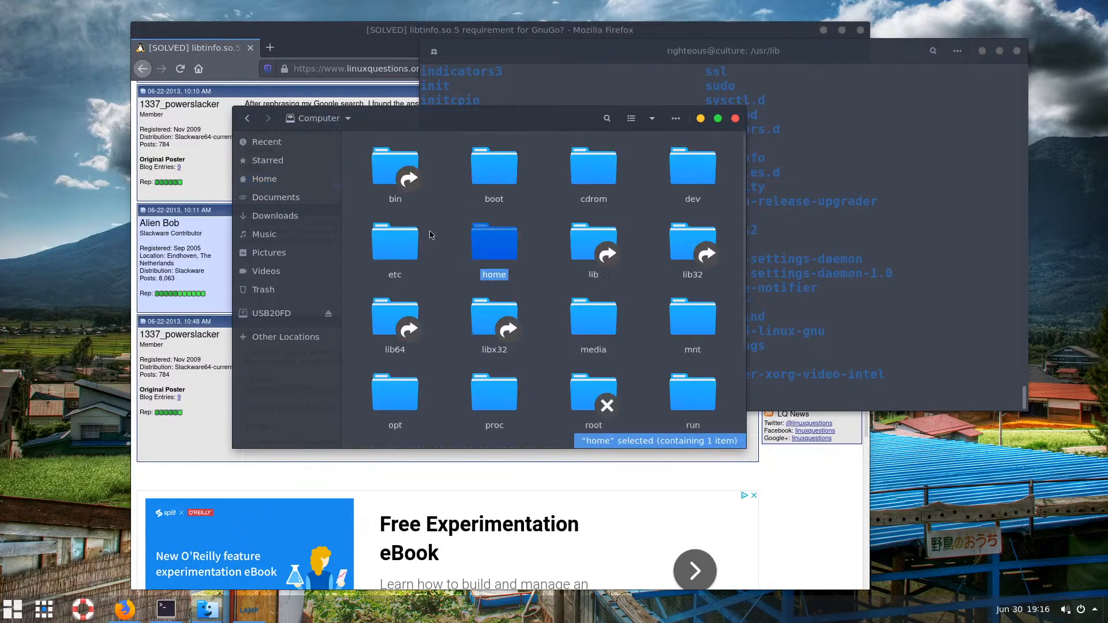
{"action": "double_click", "coordinate": [582, 265]}
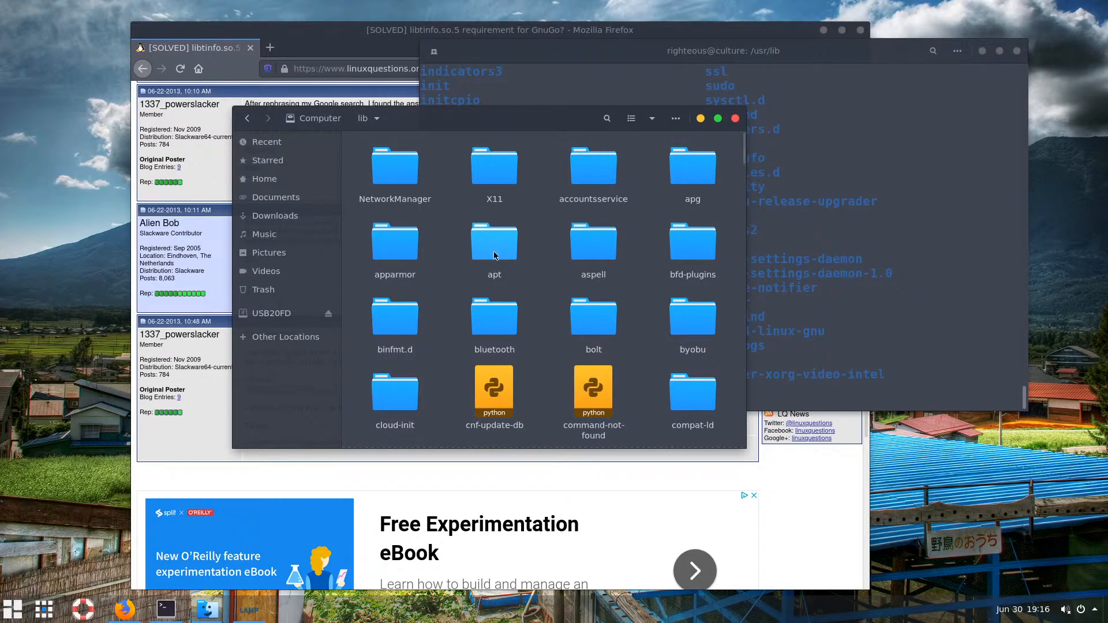
{"action": "left_click", "coordinate": [496, 257]}
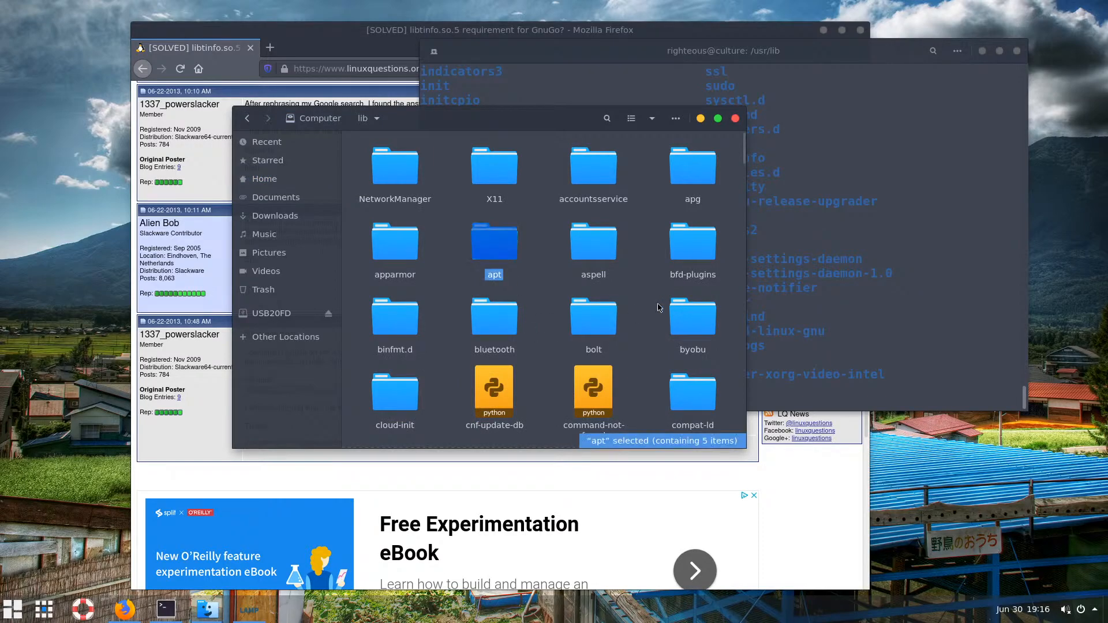
{"action": "mouse_move", "coordinate": [744, 157]}
{"action": "left_mouse_down"}
{"action": "mouse_move", "coordinate": [757, 442]}
{"action": "mouse_move", "coordinate": [739, 148]}
{"action": "left_mouse_up"}
Return Firefox to the earlier Google search results
{"action": "left_click", "coordinate": [420, 490]}
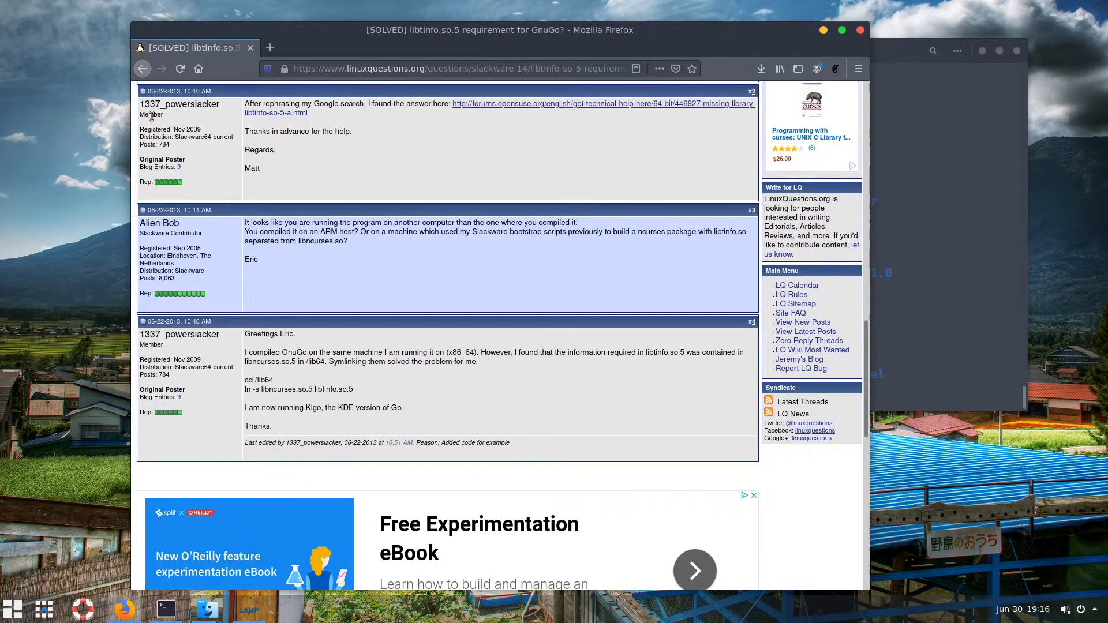
{"action": "left_click", "coordinate": [143, 70]}
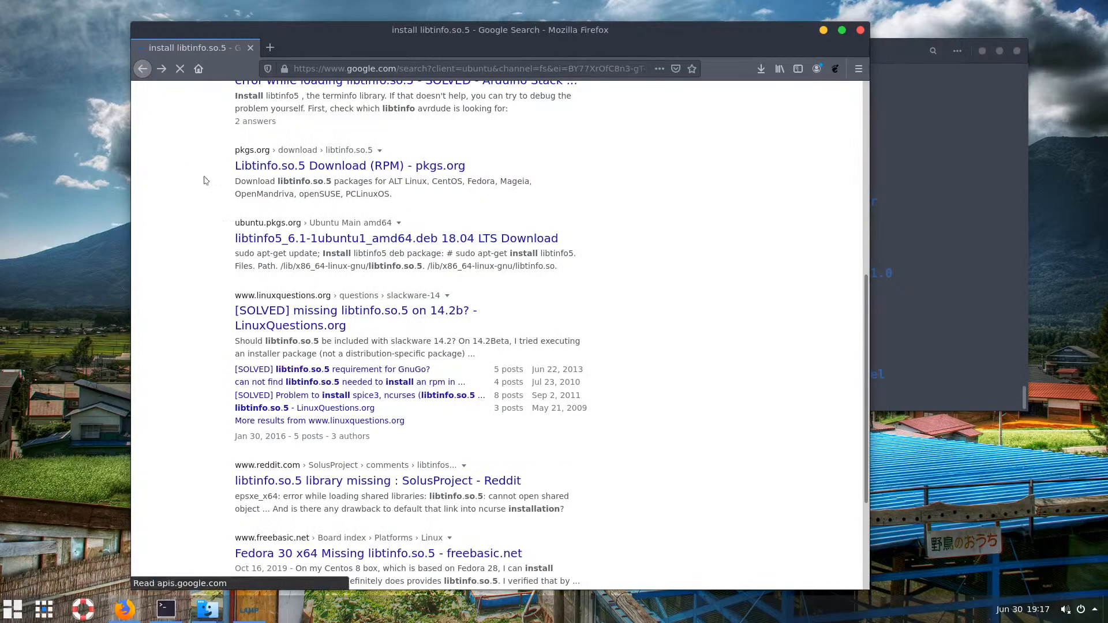
{"action": "scroll", "coordinate": [321, 245], "scroll_direction": "up", "scroll_amount": 1}
{"action": "scroll", "coordinate": [321, 245], "scroll_direction": "up", "scroll_amount": 6}
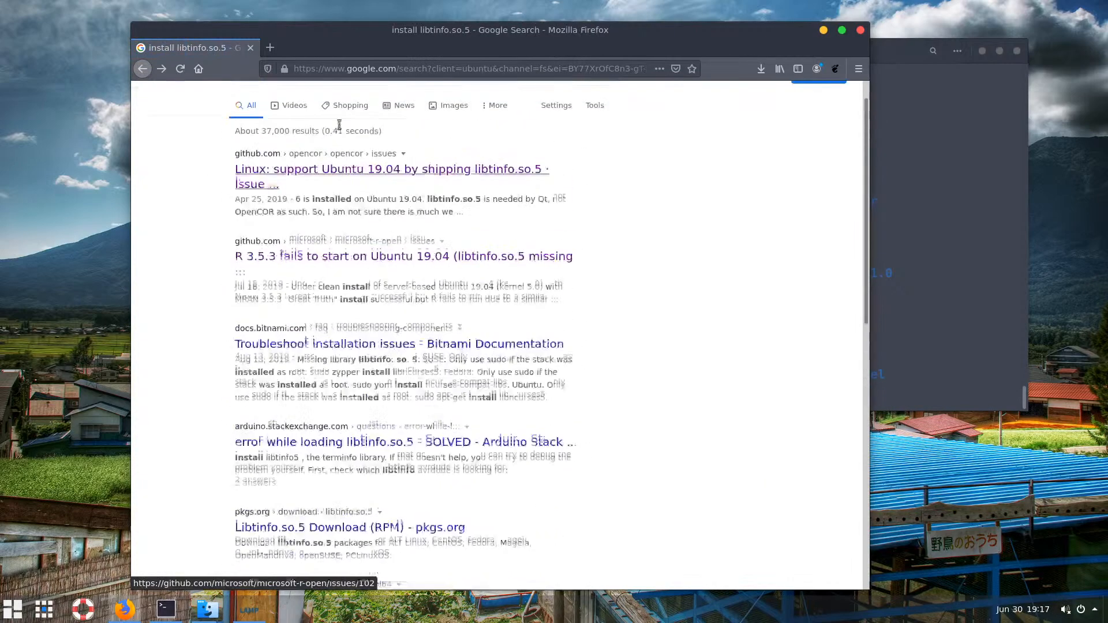
Search 'install libtinfo.so.5 github' and open GitHub issue #1012 on libtinfo.so.5
{"action": "left_click", "coordinate": [352, 105]}
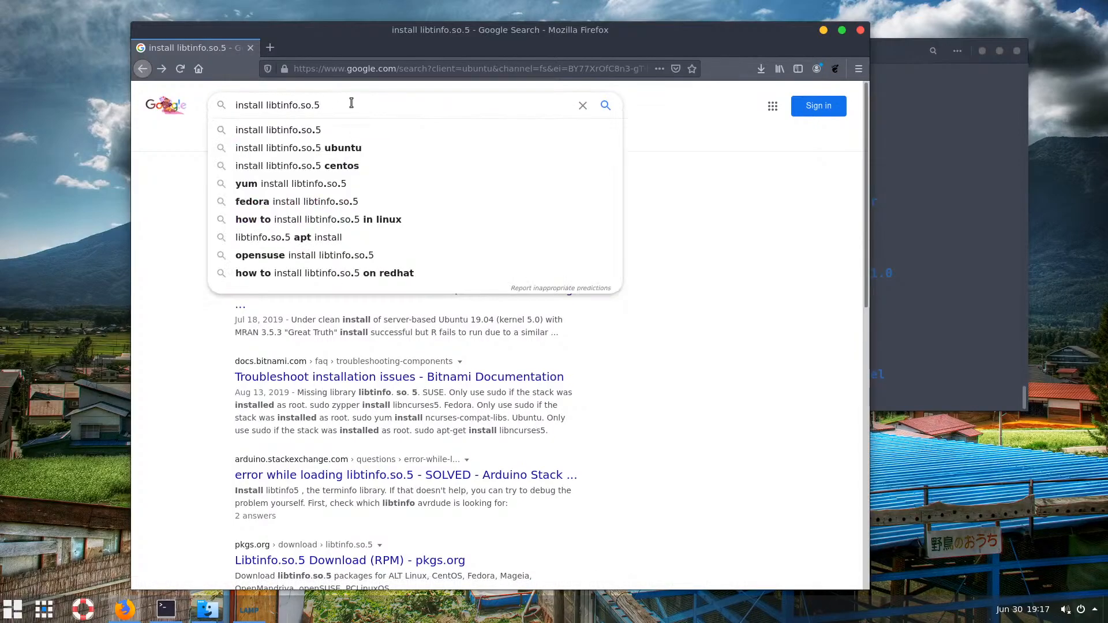
{"action": "type", "text": "de"}
{"action": "key", "text": "BackSpace"}
{"action": "key", "text": "BackSpace"}
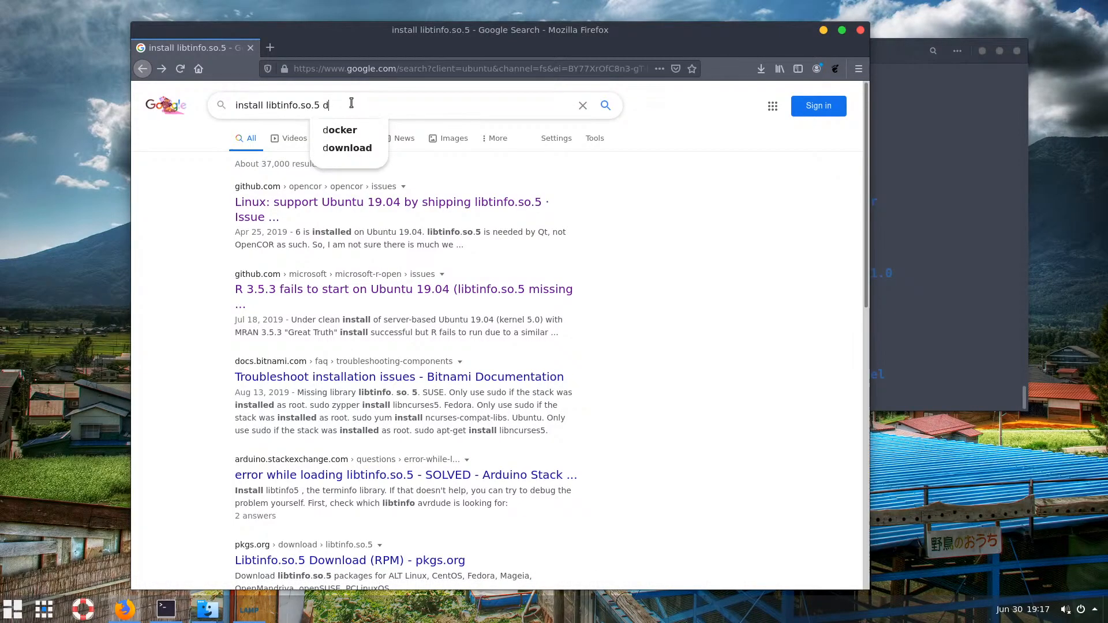
{"action": "type", "text": "git"}
{"action": "key", "text": "Down"}
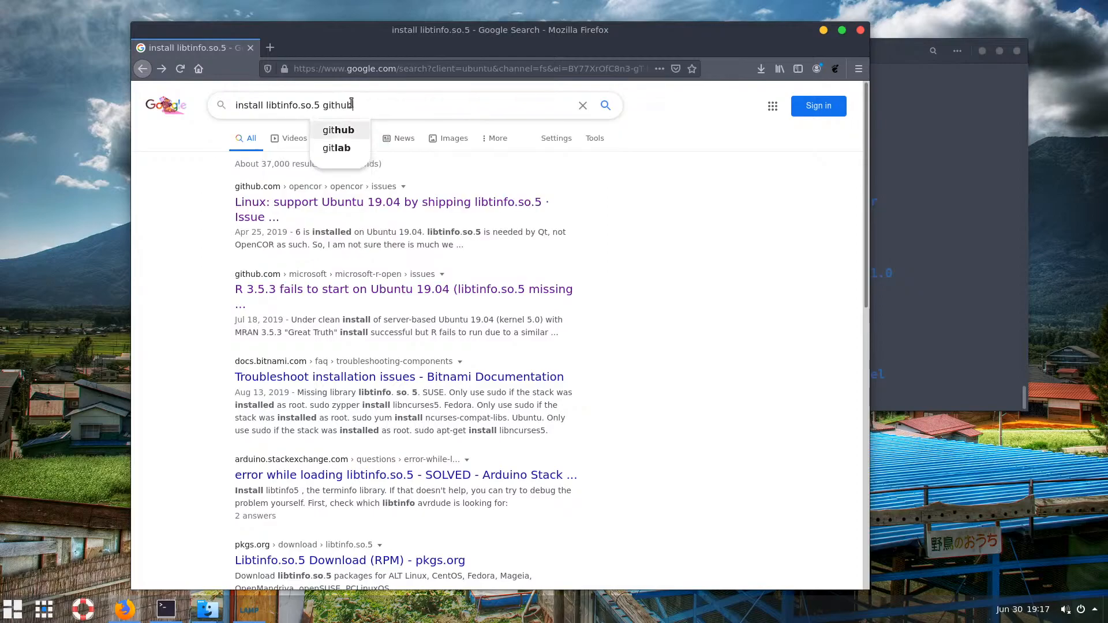
{"action": "key", "text": "Return"}
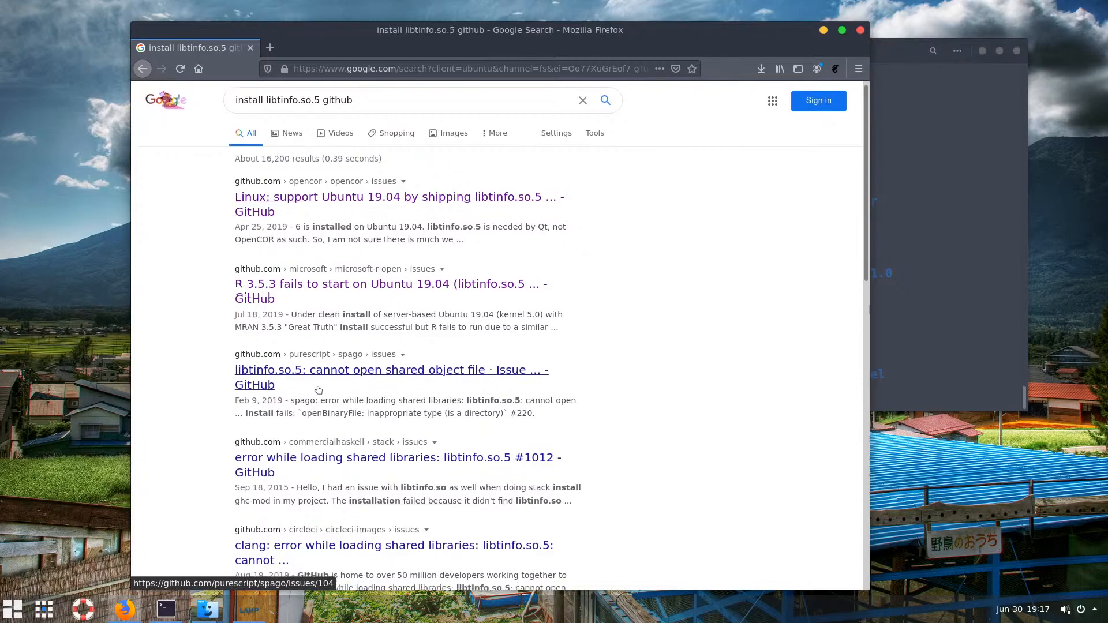
{"action": "scroll", "coordinate": [312, 404], "scroll_direction": "down", "scroll_amount": 1}
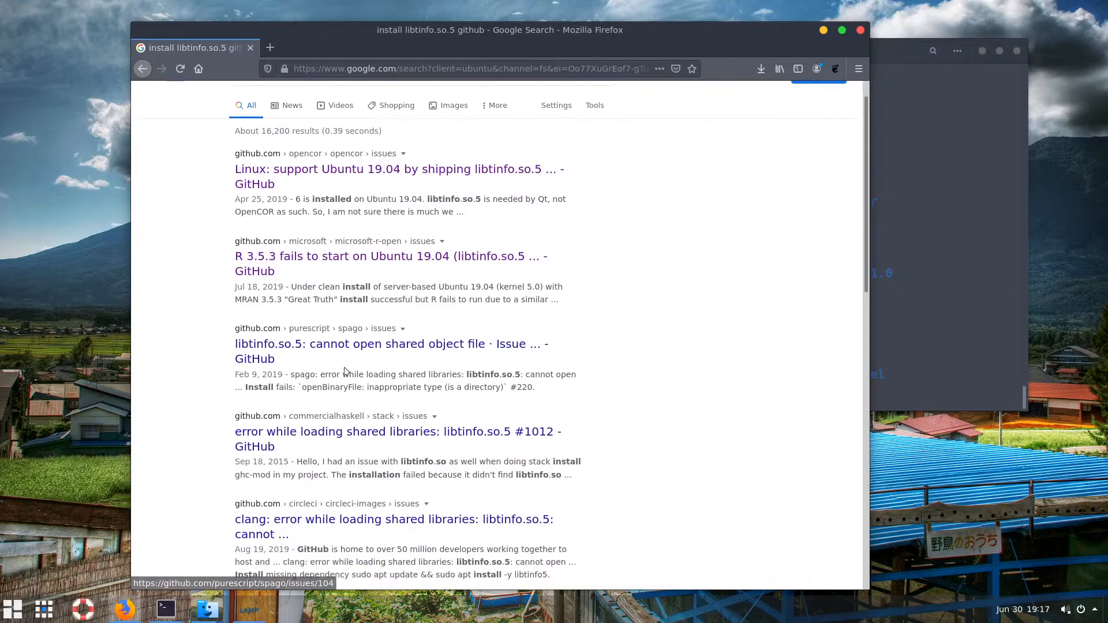
{"action": "left_click", "coordinate": [396, 436]}
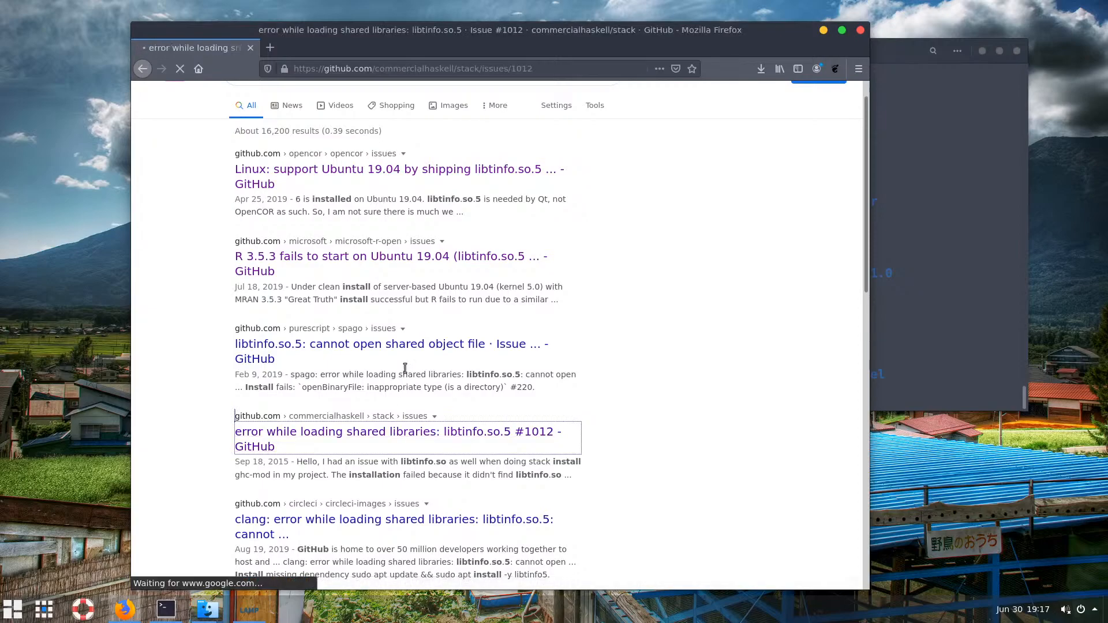
Scroll to the sudo ln -s comment and select libtinfo.so for copying
{"action": "scroll", "coordinate": [394, 360], "scroll_direction": "down", "scroll_amount": 15}
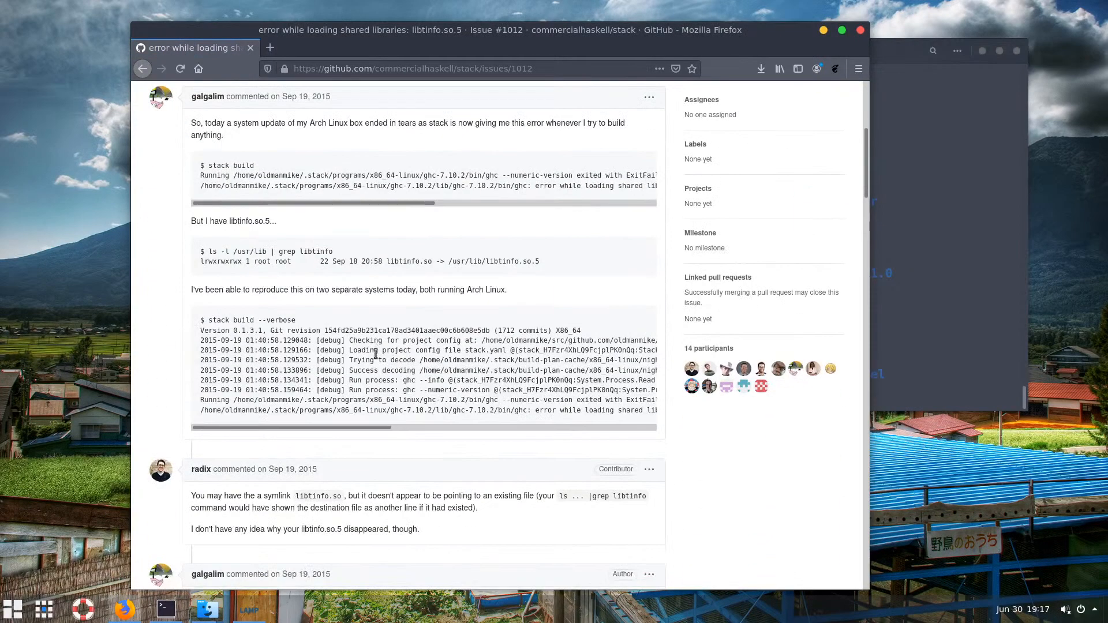
{"action": "scroll", "coordinate": [376, 359], "scroll_direction": "down", "scroll_amount": 5}
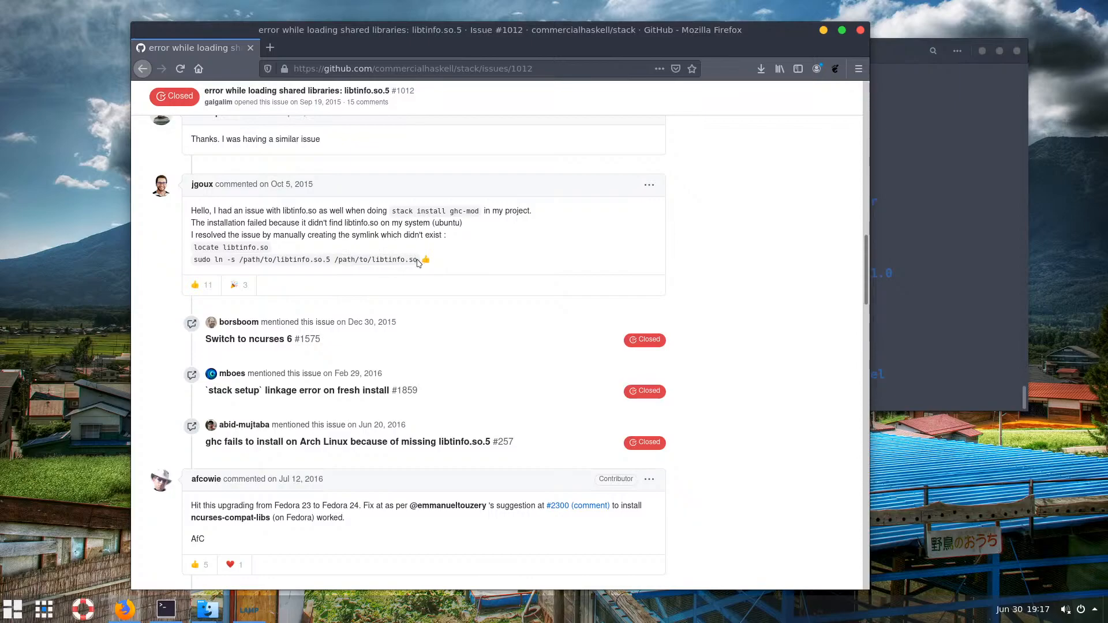
{"action": "left_click_drag", "start_coordinate": [419, 263], "coordinate": [367, 261]}
{"action": "left_click", "coordinate": [407, 264]}
{"action": "left_click_drag", "start_coordinate": [418, 263], "coordinate": [375, 264]}
{"action": "right_click", "coordinate": [380, 261]}
Copy libtinfo.so and run a system-wide find for it in the terminal
{"action": "left_click", "coordinate": [433, 373]}
{"action": "left_click", "coordinate": [949, 343]}
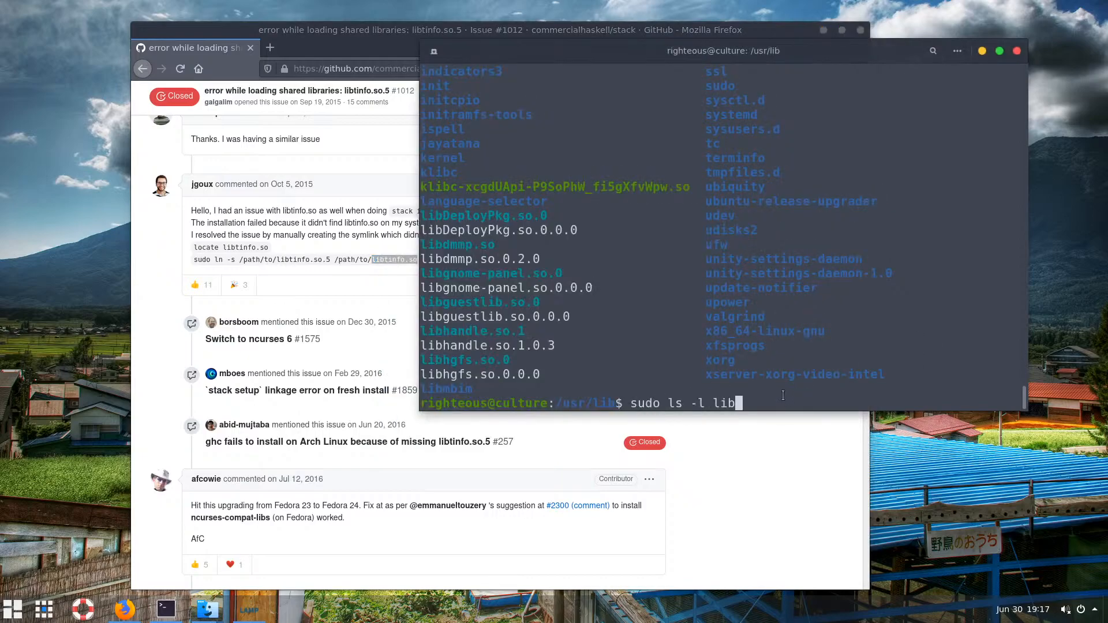
{"action": "key", "text": "Up"}
{"action": "key", "text": "Up"}
{"action": "key", "text": "Up"}
{"action": "key", "text": "Up"}
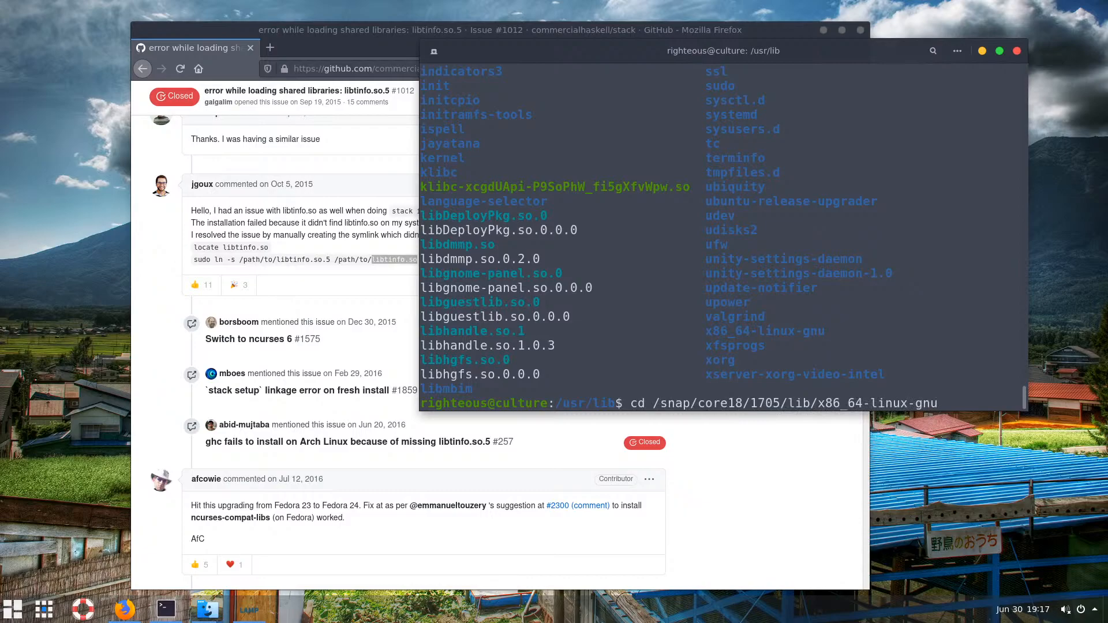
{"action": "key", "text": "Up"}
{"action": "key", "text": "Up"}
{"action": "key", "text": "Down"}
{"action": "key", "text": "Down"}
{"action": "key", "text": "Down"}
{"action": "key", "text": "Down"}
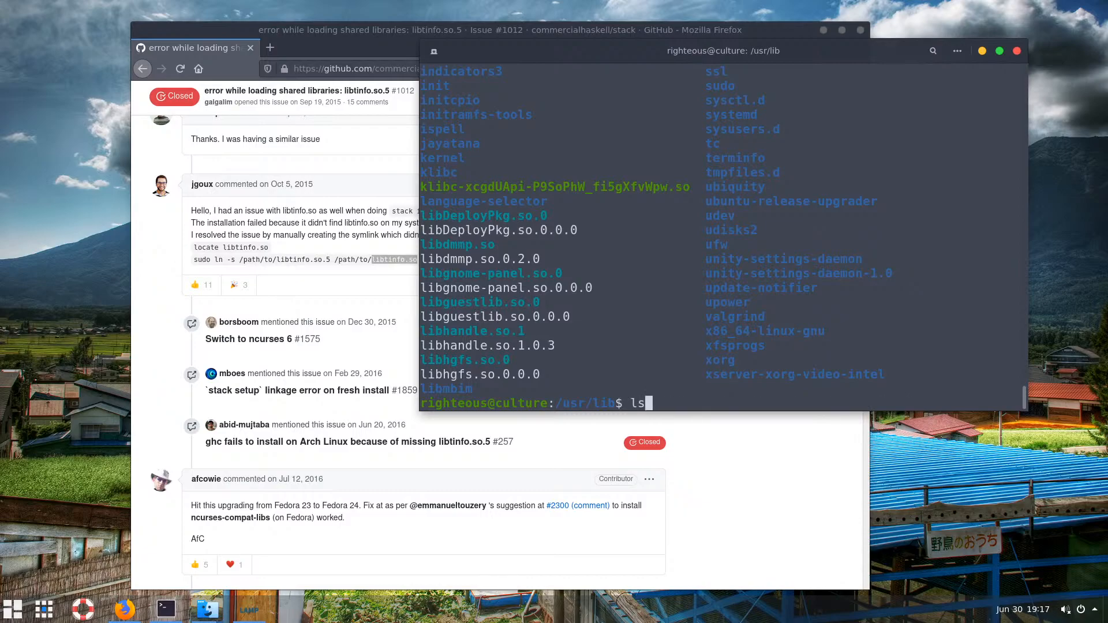
{"action": "key", "text": "Up"}
{"action": "key", "text": "Up"}
{"action": "key", "text": "Down"}
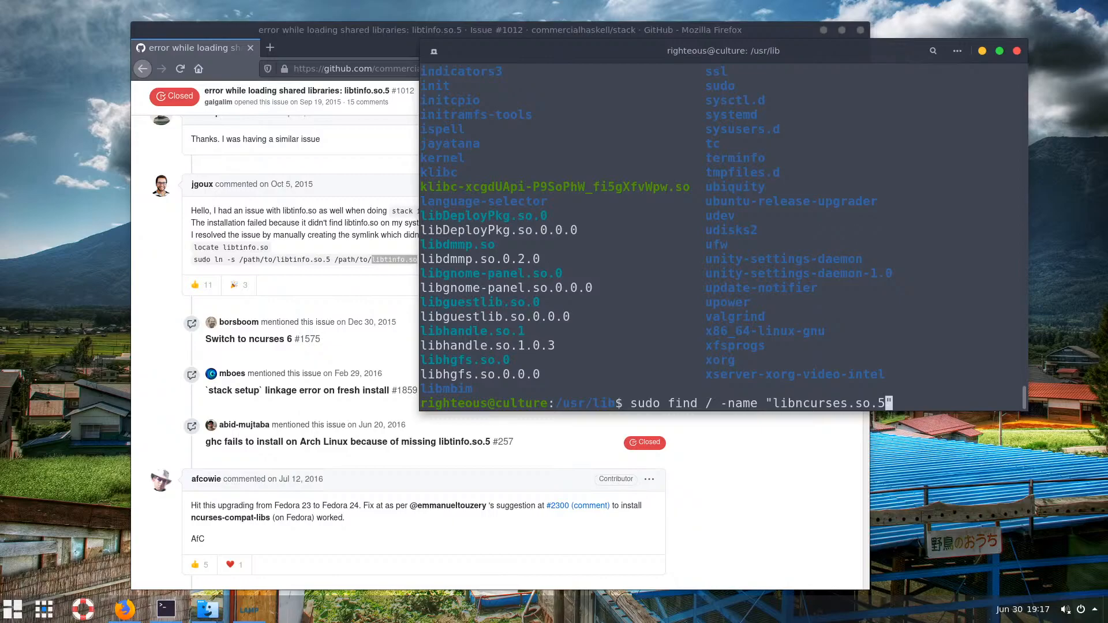
{"action": "key", "text": "Left"}
{"action": "key", "text": "BackSpace"}
{"action": "key", "text": "BackSpace"}
{"action": "key", "text": "BackSpace"}
{"action": "key", "text": "BackSpace"}
{"action": "key", "text": "BackSpace"}
{"action": "key", "text": "BackSpace"}
{"action": "key", "text": "BackSpace"}
{"action": "key", "text": "BackSpace"}
{"action": "key", "text": "BackSpace"}
{"action": "key", "text": "BackSpace"}
{"action": "key", "text": "BackSpace"}
{"action": "key", "text": "BackSpace"}
{"action": "key", "text": "BackSpace"}
{"action": "key", "text": "BackSpace"}
{"action": "key", "text": "BackSpace"}
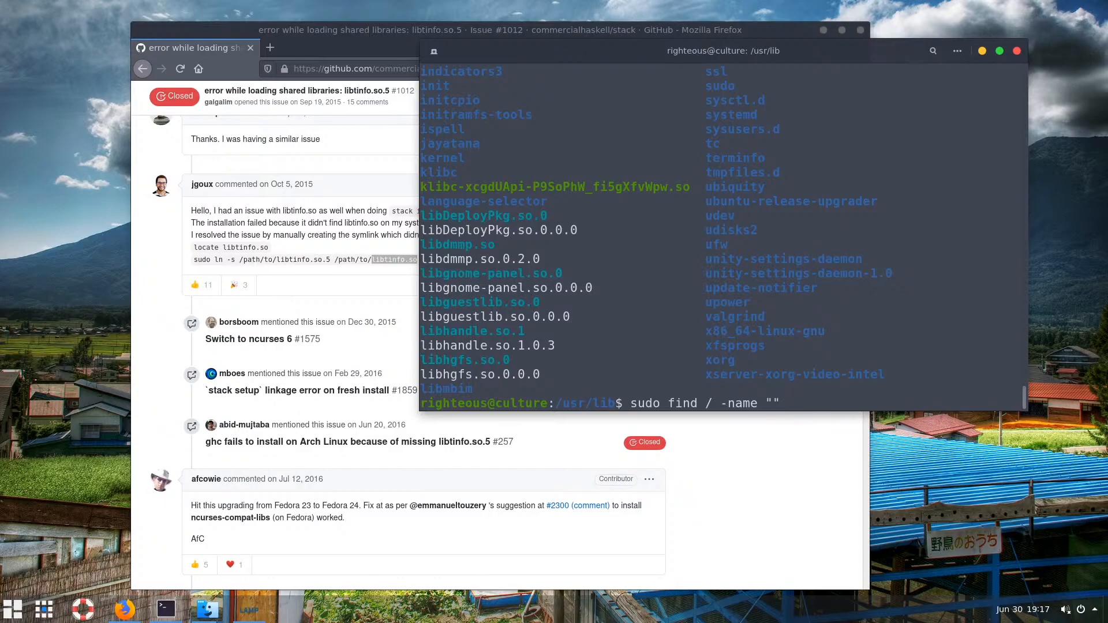
{"action": "key", "text": "ctrl+shift+v"}
{"action": "key", "text": "Return"}
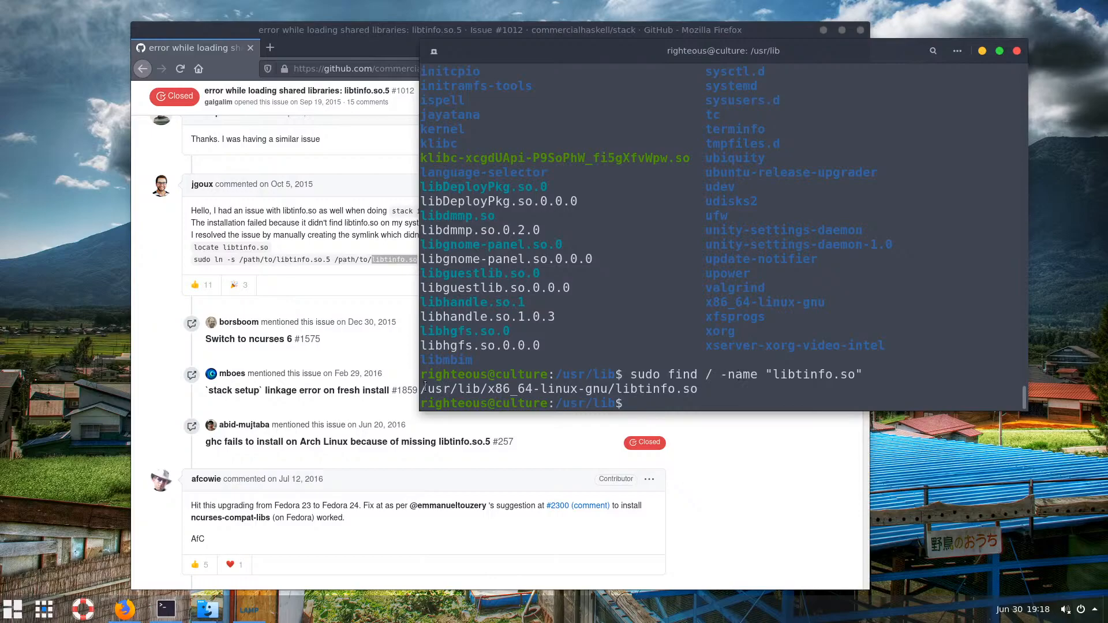
Note the /usr/lib/x86_64-linux-gnu result, then rerun the find for libncurses.so.5
{"action": "left_click_drag", "start_coordinate": [487, 388], "coordinate": [604, 391]}
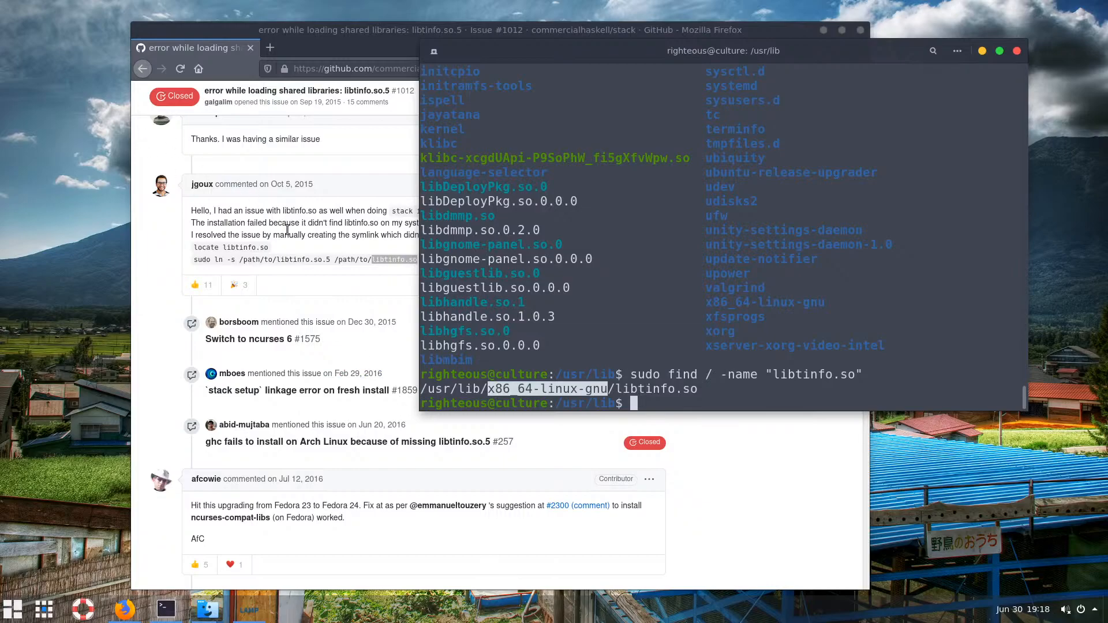
{"action": "left_click", "coordinate": [711, 396]}
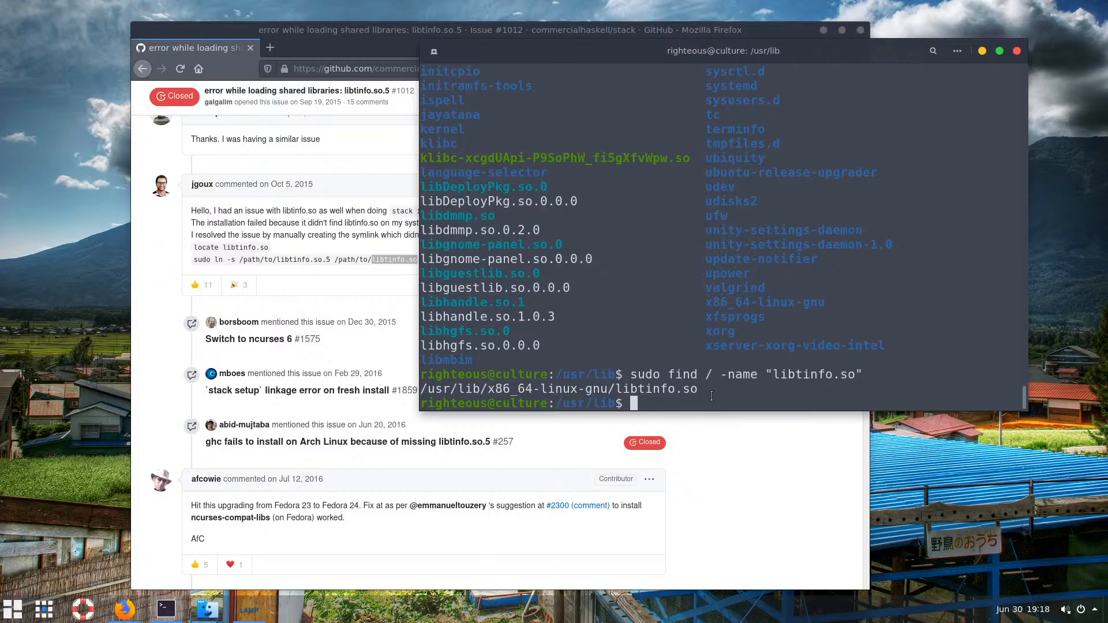
{"action": "key", "text": "Up"}
{"action": "key", "text": "Up"}
{"action": "key", "text": "Up"}
{"action": "key", "text": "Up"}
{"action": "key", "text": "Up"}
{"action": "key", "text": "Up"}
{"action": "key", "text": "Down"}
{"action": "key", "text": "Up"}
{"action": "key", "text": "Up"}
{"action": "key", "text": "Up"}
{"action": "key", "text": "Up"}
{"action": "key", "text": "Up"}
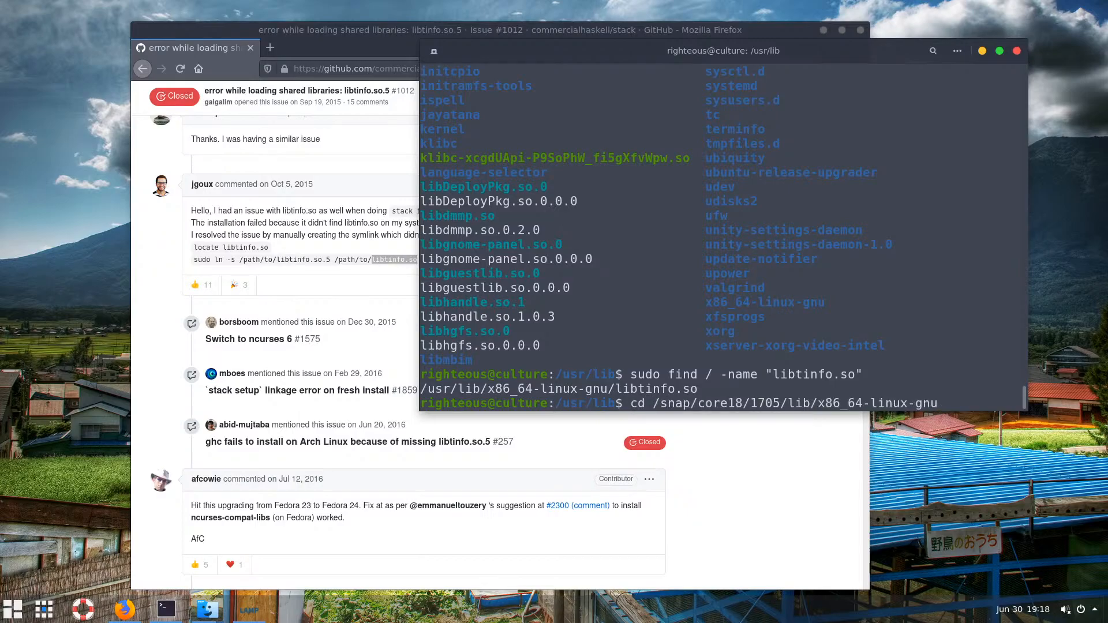
{"action": "key", "text": "Up"}
{"action": "key", "text": "Left"}
{"action": "key", "text": "Left"}
{"action": "key", "text": "Left"}
{"action": "key", "text": "Left"}
{"action": "key", "text": "Left"}
{"action": "key", "text": "Left"}
{"action": "key", "text": "Left"}
{"action": "key", "text": "Left"}
{"action": "key", "text": "Left"}
{"action": "key", "text": "Left"}
{"action": "key", "text": "Left"}
{"action": "key", "text": "Left"}
{"action": "key", "text": "Left"}
{"action": "key", "text": "Left"}
{"action": "key", "text": "Left"}
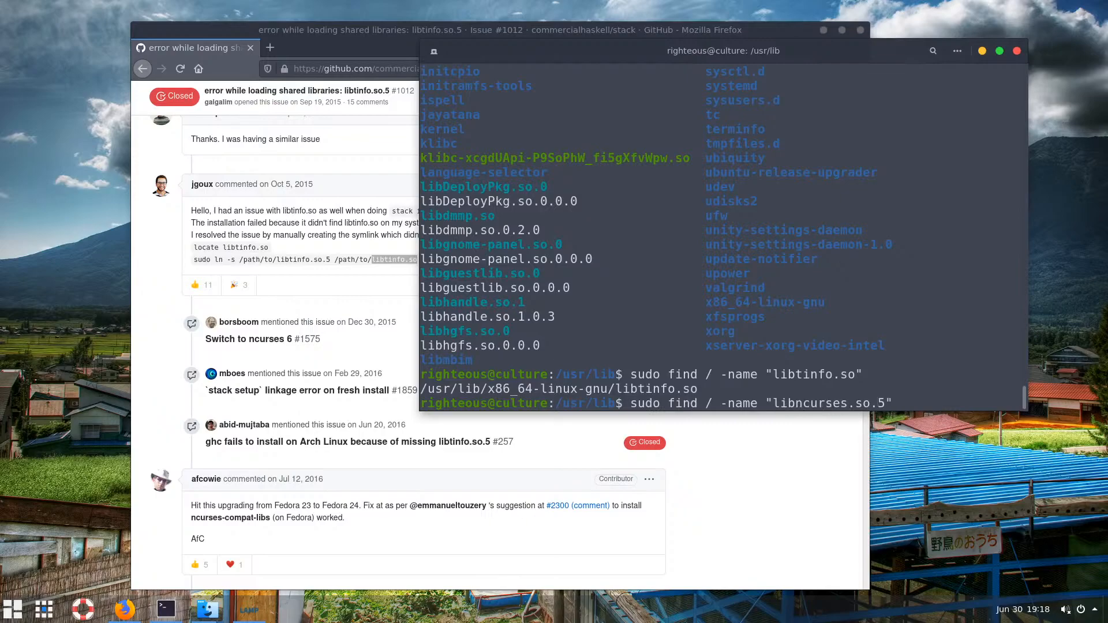
{"action": "key", "text": "Return"}
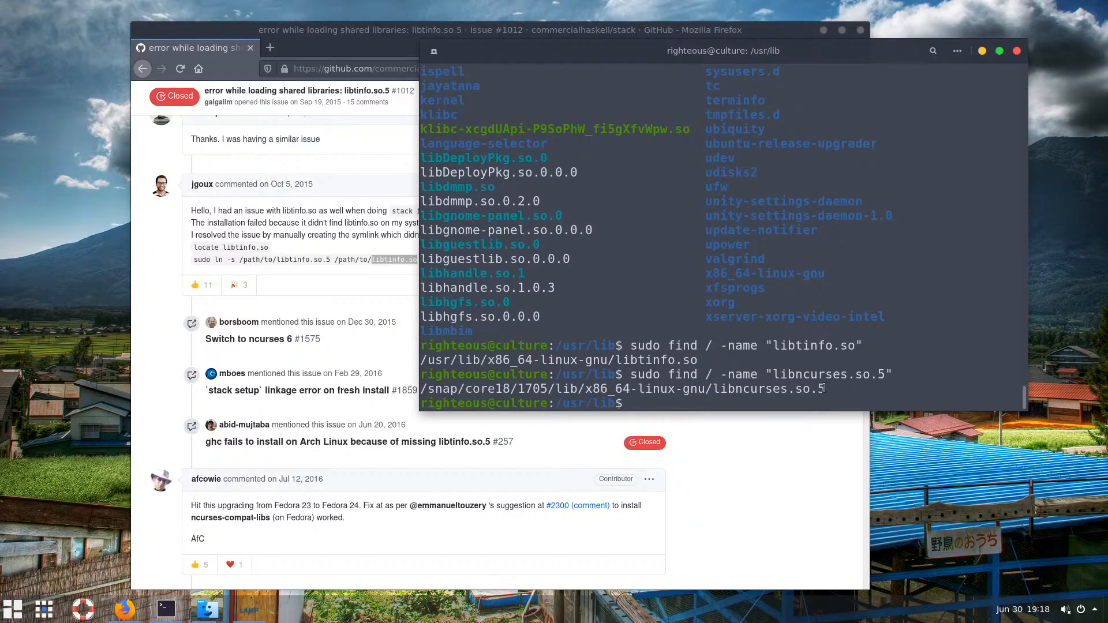
Copy the libncurses.so.5 path and draft a sudo command pasting it twice
{"action": "left_click_drag", "start_coordinate": [825, 389], "coordinate": [420, 390]}
{"action": "right_click", "coordinate": [439, 390]}
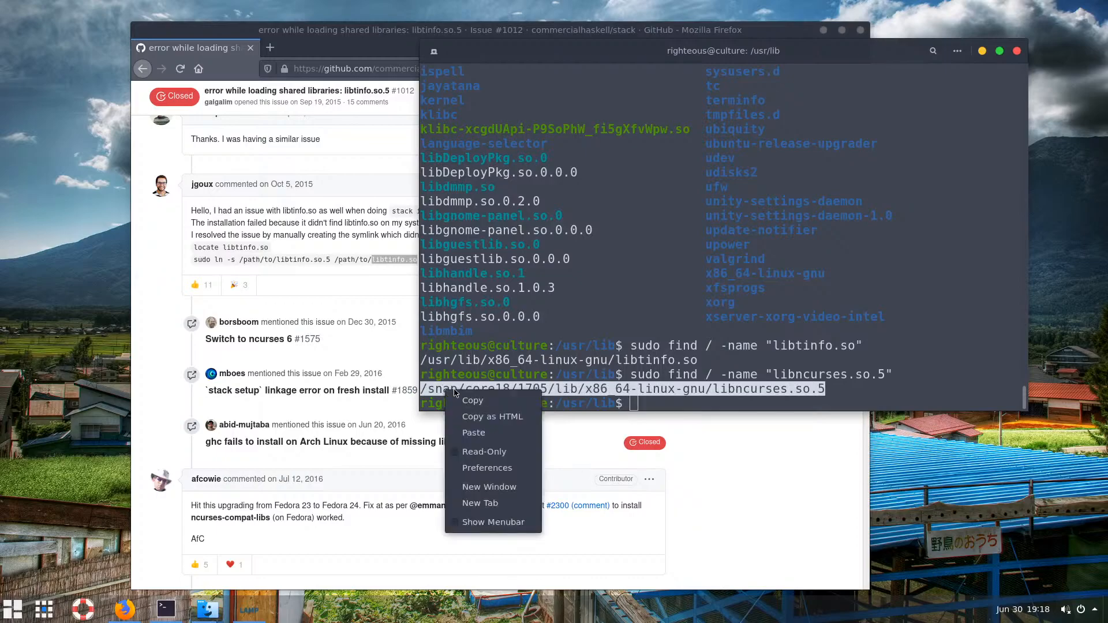
{"action": "left_click", "coordinate": [470, 403]}
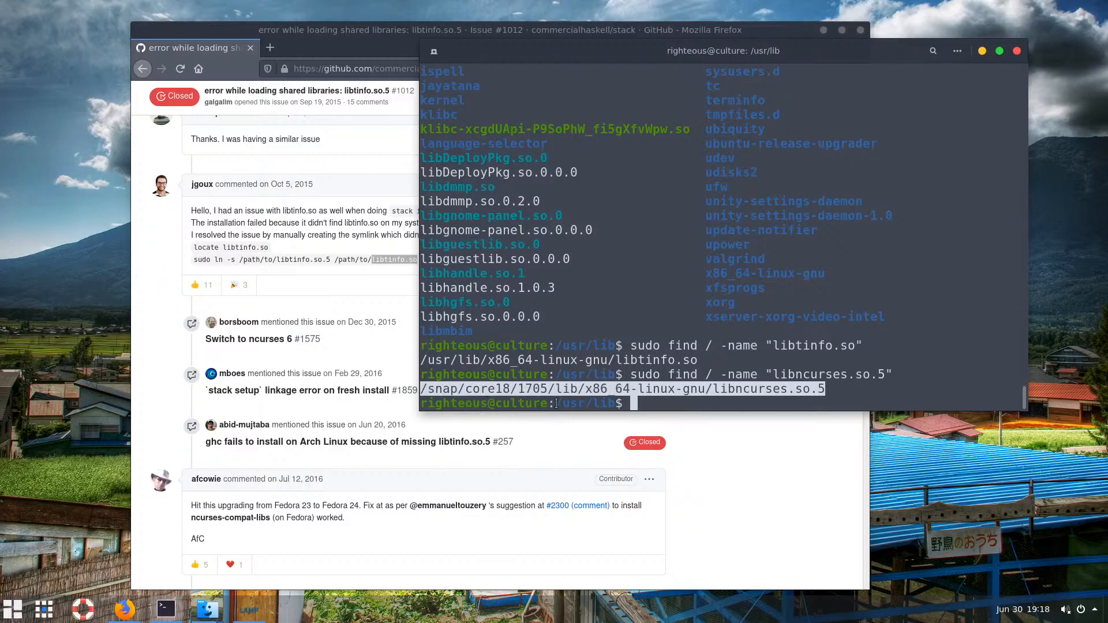
{"action": "left_click", "coordinate": [671, 401]}
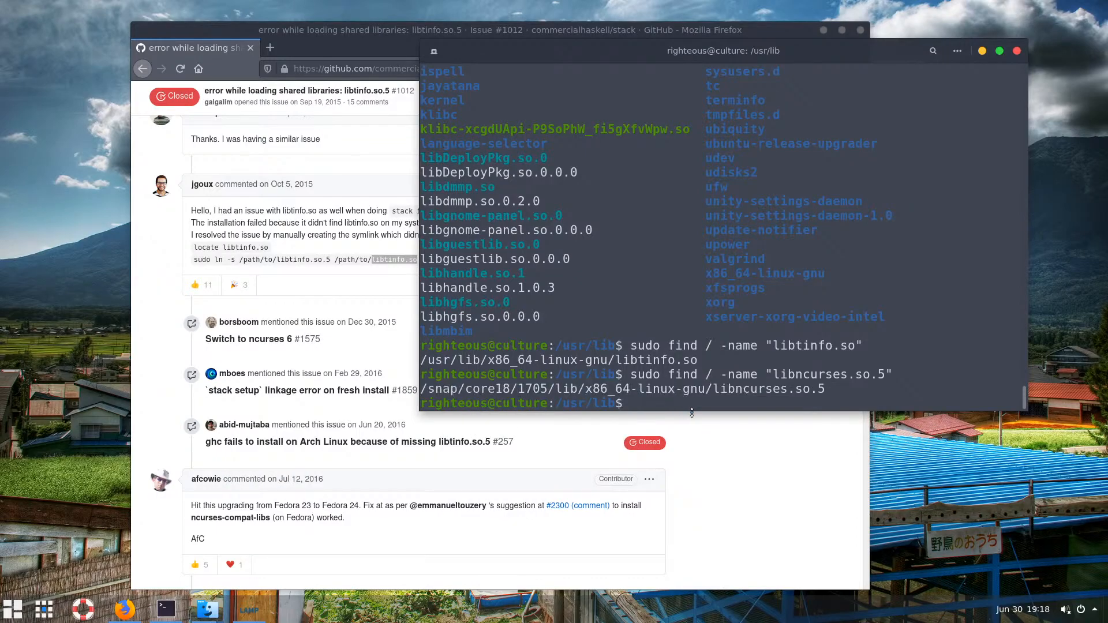
{"action": "type", "text": "sudo"}
{"action": "right_click", "coordinate": [698, 404]}
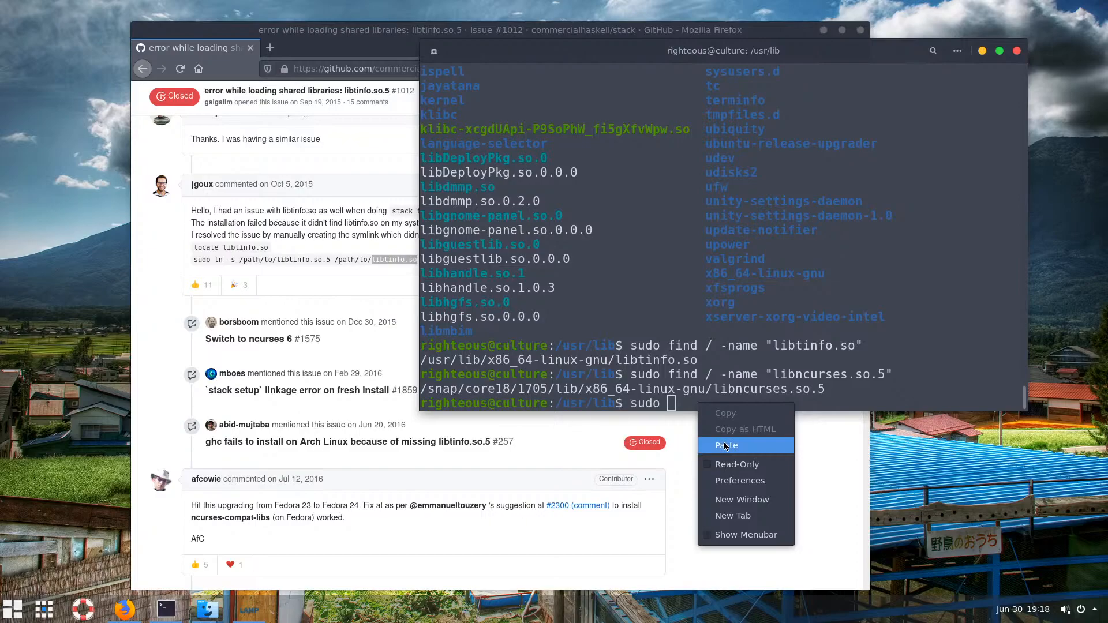
{"action": "left_click", "coordinate": [725, 446]}
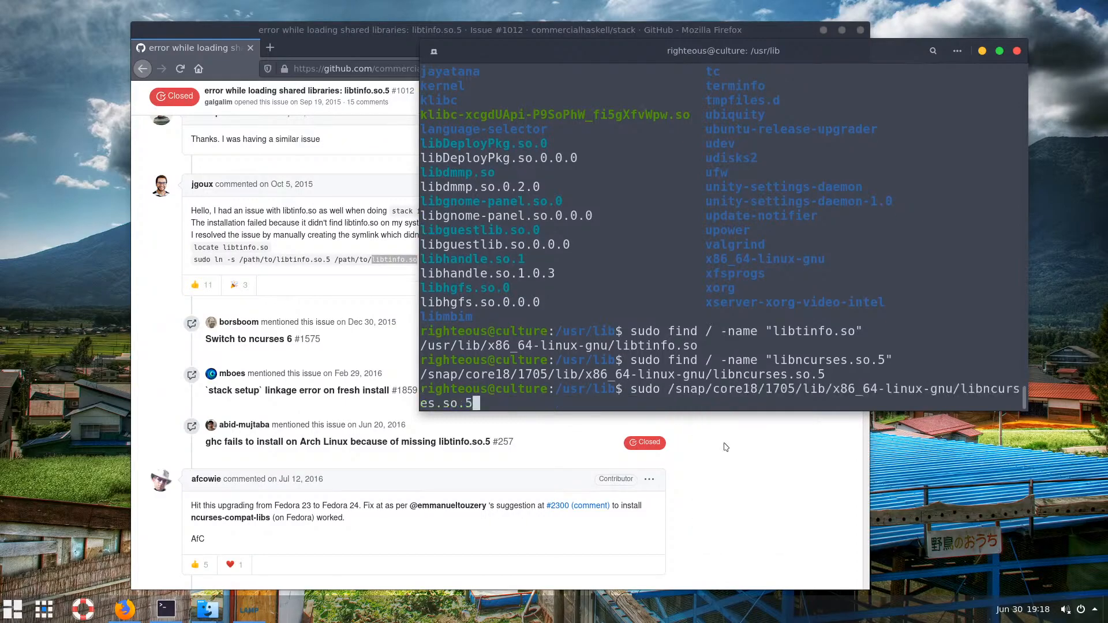
{"action": "right_click", "coordinate": [642, 404]}
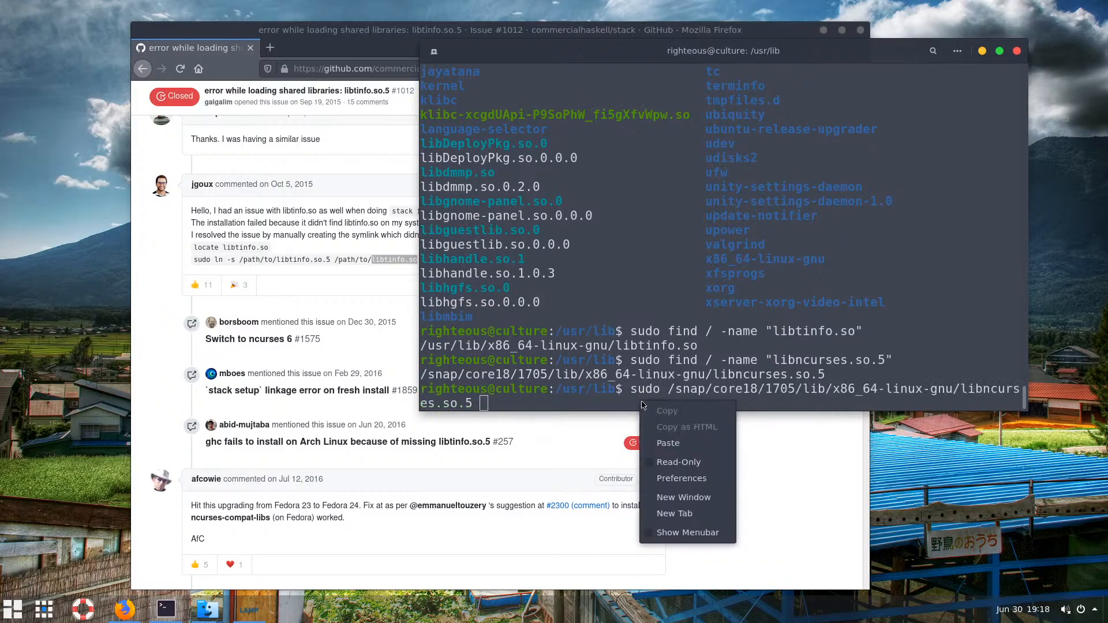
{"action": "left_click", "coordinate": [674, 443]}
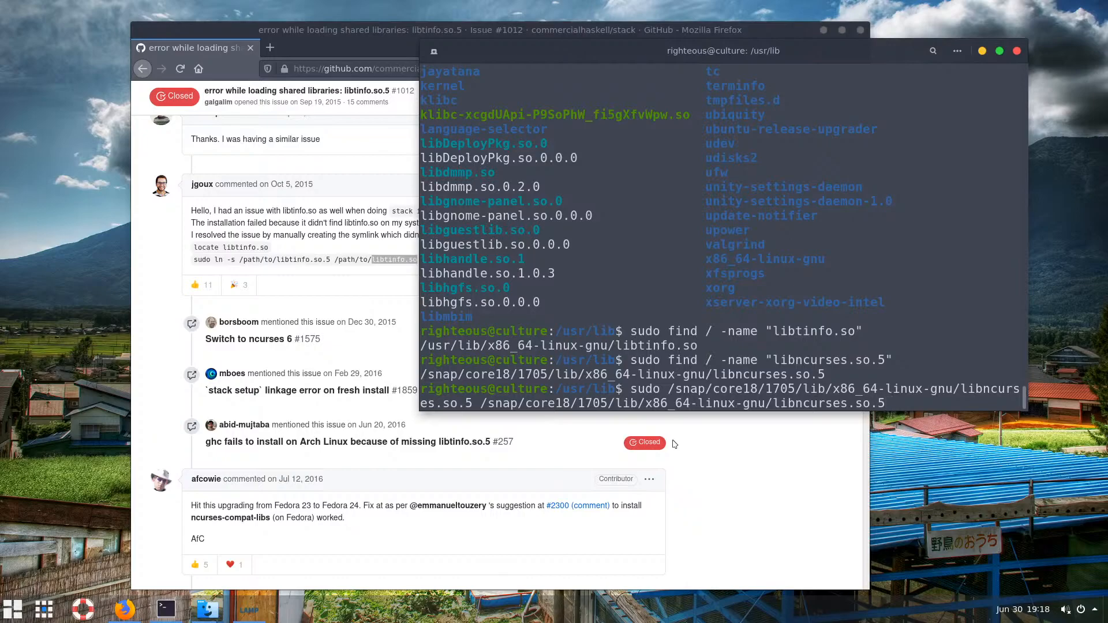
Move through the drafted command, then go back to Firefox's Google results
{"action": "key", "text": "Left"}
{"action": "key", "text": "Left"}
{"action": "key", "text": "Left"}
{"action": "key", "text": "Left"}
{"action": "key", "text": "Left"}
{"action": "key", "text": "Left"}
{"action": "key", "text": "Left"}
{"action": "key", "text": "Left"}
{"action": "key", "text": "Left"}
{"action": "key", "text": "Left"}
{"action": "key", "text": "Left"}
{"action": "key", "text": "Left"}
{"action": "key", "text": "Left"}
{"action": "key", "text": "Left"}
{"action": "key", "text": "Left"}
{"action": "key", "text": "Left"}
{"action": "key", "text": "Left"}
{"action": "key", "text": "Left"}
{"action": "key", "text": "Left"}
{"action": "key", "text": "Left"}
{"action": "key", "text": "Left"}
{"action": "key", "text": "Left"}
{"action": "key", "text": "Left"}
{"action": "key", "text": "Left"}
{"action": "key", "text": "Left"}
{"action": "key", "text": "Left"}
{"action": "key", "text": "Left"}
{"action": "key", "text": "Left"}
{"action": "key", "text": "Left"}
{"action": "key", "text": "Left"}
{"action": "key", "text": "Left"}
{"action": "key", "text": "Left"}
{"action": "key", "text": "Left"}
{"action": "key", "text": "Left"}
{"action": "key", "text": "Left"}
{"action": "key", "text": "Left"}
{"action": "key", "text": "Left"}
{"action": "key", "text": "Left"}
{"action": "key", "text": "Right"}
{"action": "key", "text": "Right"}
{"action": "key", "text": "Right"}
{"action": "key", "text": "Right"}
{"action": "key", "text": "Right"}
{"action": "key", "text": "Right"}
{"action": "key", "text": "Right"}
{"action": "key", "text": "Right"}
{"action": "key", "text": "Right"}
{"action": "key", "text": "Right"}
{"action": "key", "text": "Right"}
{"action": "key", "text": "Right"}
{"action": "key", "text": "Right"}
{"action": "key", "text": "Right"}
{"action": "key", "text": "Right"}
{"action": "key", "text": "Right"}
{"action": "key", "text": "Right"}
{"action": "key", "text": "Right"}
{"action": "key", "text": "Right"}
{"action": "key", "text": "Right"}
{"action": "key", "text": "Right"}
{"action": "key", "text": "Right"}
{"action": "key", "text": "Right"}
{"action": "key", "text": "Left"}
{"action": "key", "text": "Left"}
{"action": "key", "text": "Left"}
{"action": "key", "text": "Left"}
{"action": "key", "text": "alt+Tab"}
{"action": "key", "text": "alt+Left"}
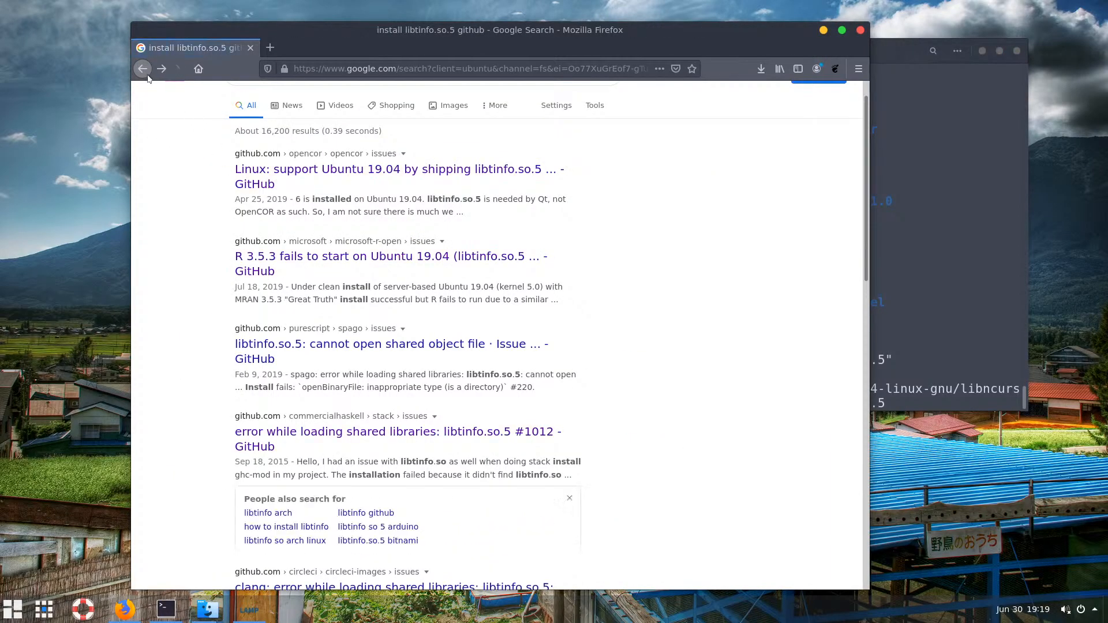
Return to the 'install libtinfo.so.5' results and open the LinuxQuestions GnuGo thread
{"action": "key", "text": "alt+Left"}
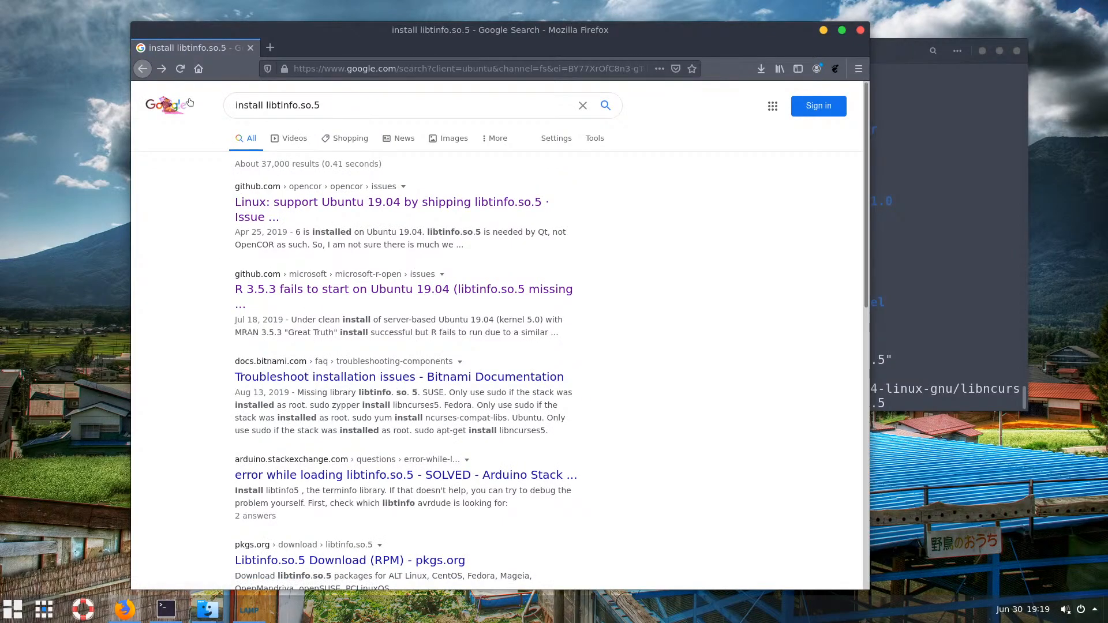
{"action": "left_click", "coordinate": [144, 71]}
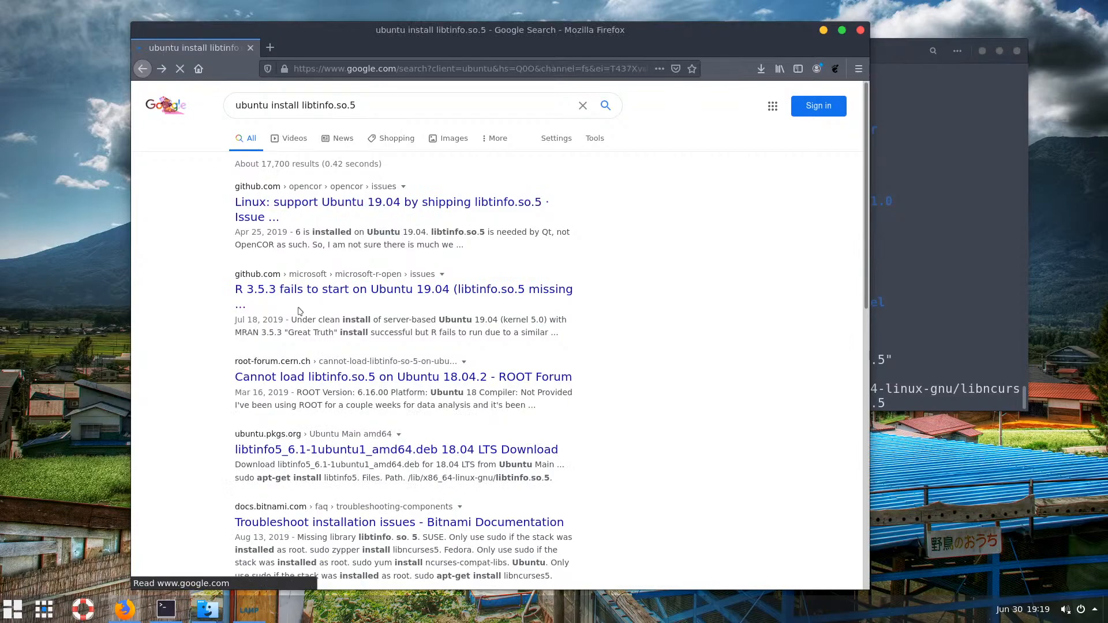
{"action": "left_click", "coordinate": [161, 70]}
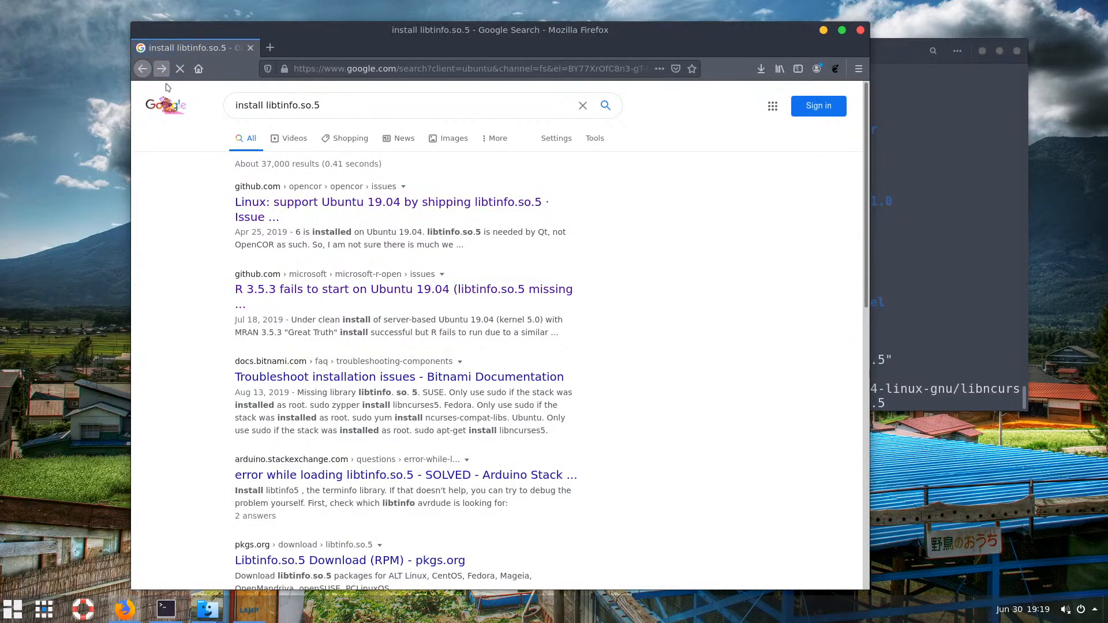
{"action": "scroll", "coordinate": [310, 224], "scroll_direction": "down", "scroll_amount": 6}
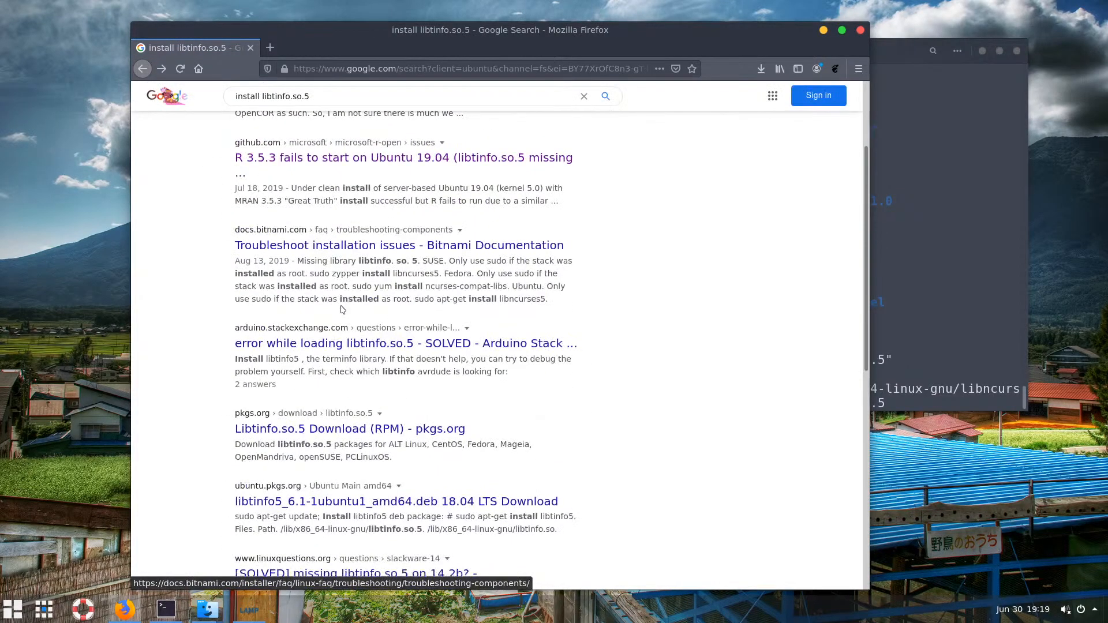
{"action": "scroll", "coordinate": [311, 242], "scroll_direction": "down", "scroll_amount": 3}
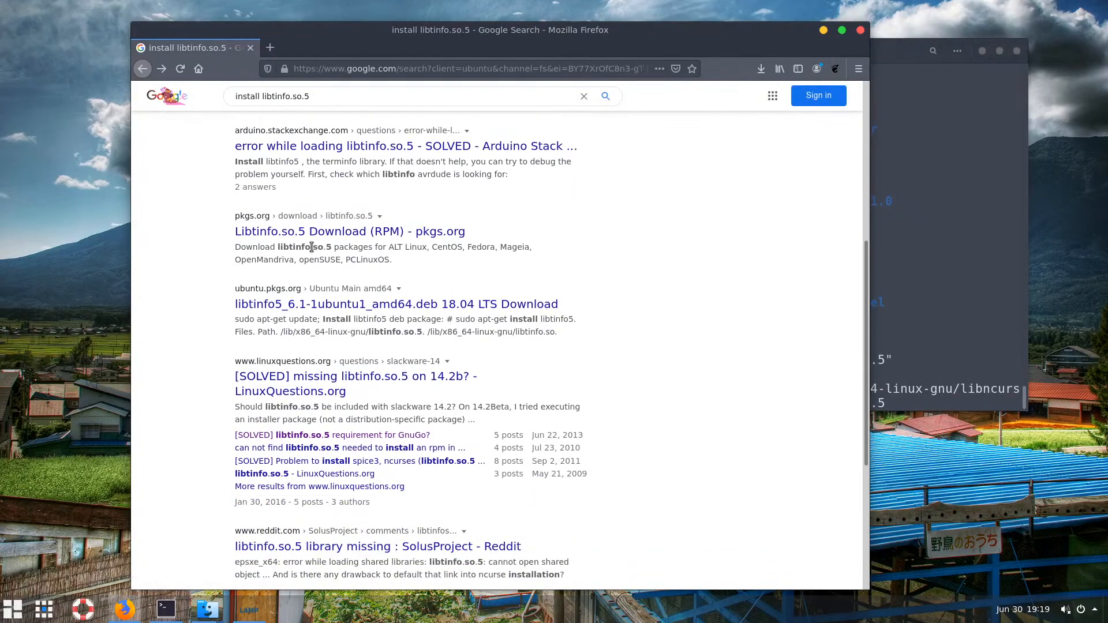
{"action": "left_click", "coordinate": [347, 438]}
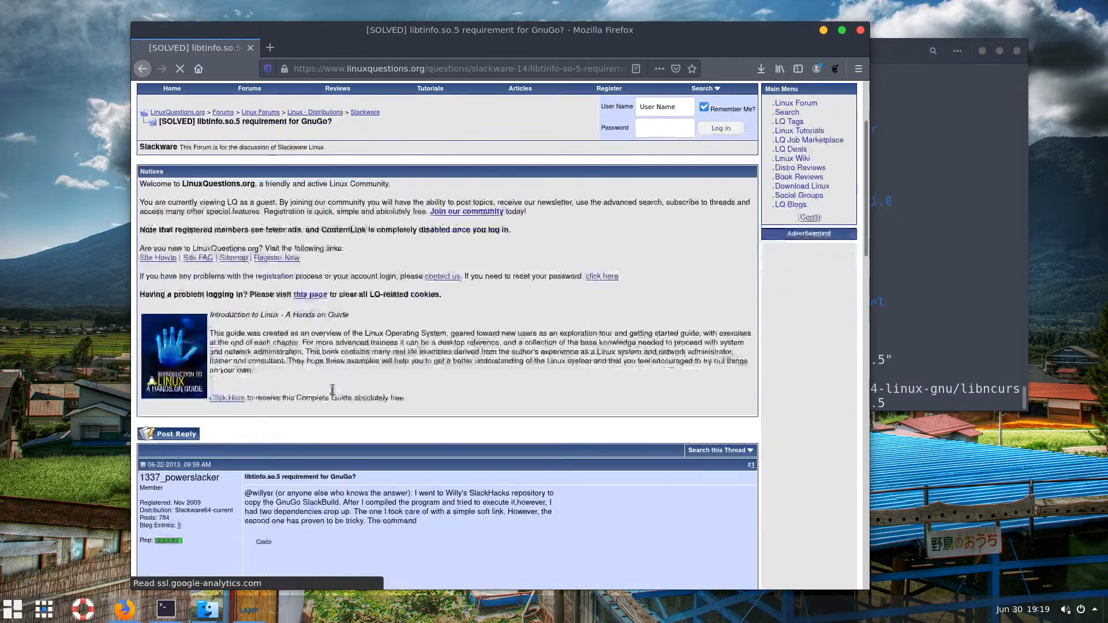
Scroll to post #4 and select libtinfo.so.5 in its ln -s command
{"action": "scroll", "coordinate": [332, 389], "scroll_direction": "down", "scroll_amount": 10}
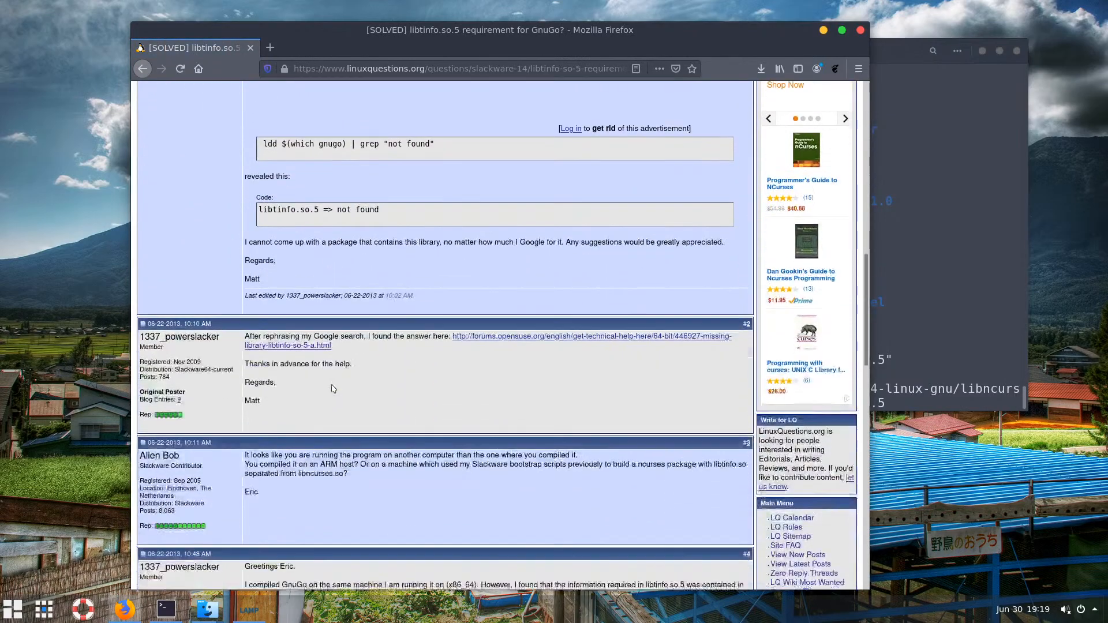
{"action": "scroll", "coordinate": [323, 372], "scroll_direction": "down", "scroll_amount": 3}
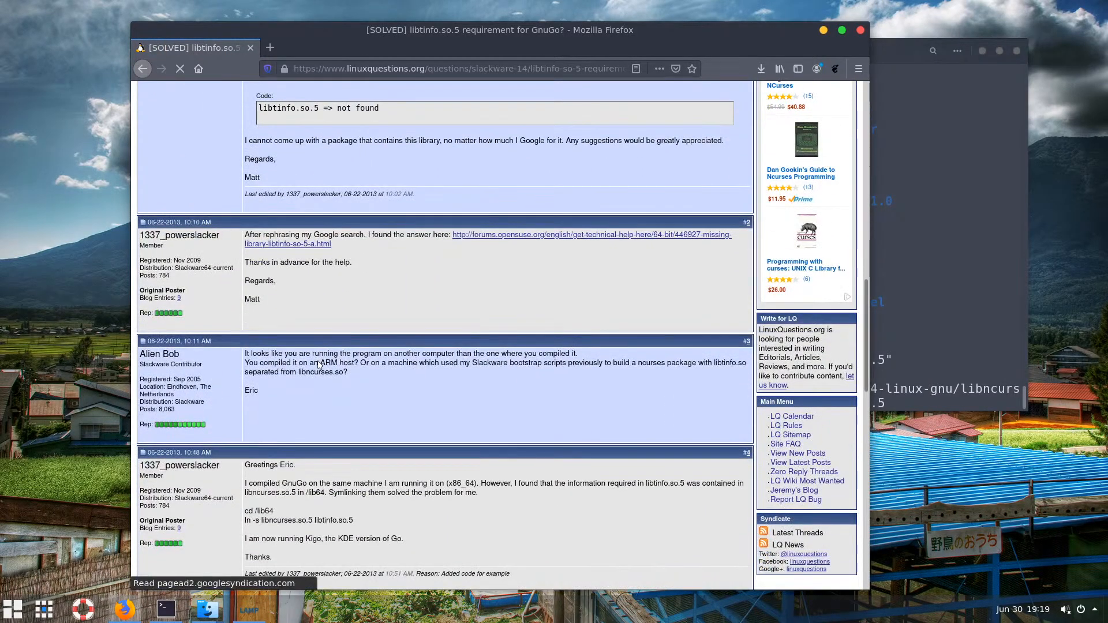
{"action": "scroll", "coordinate": [318, 364], "scroll_direction": "down", "scroll_amount": 5}
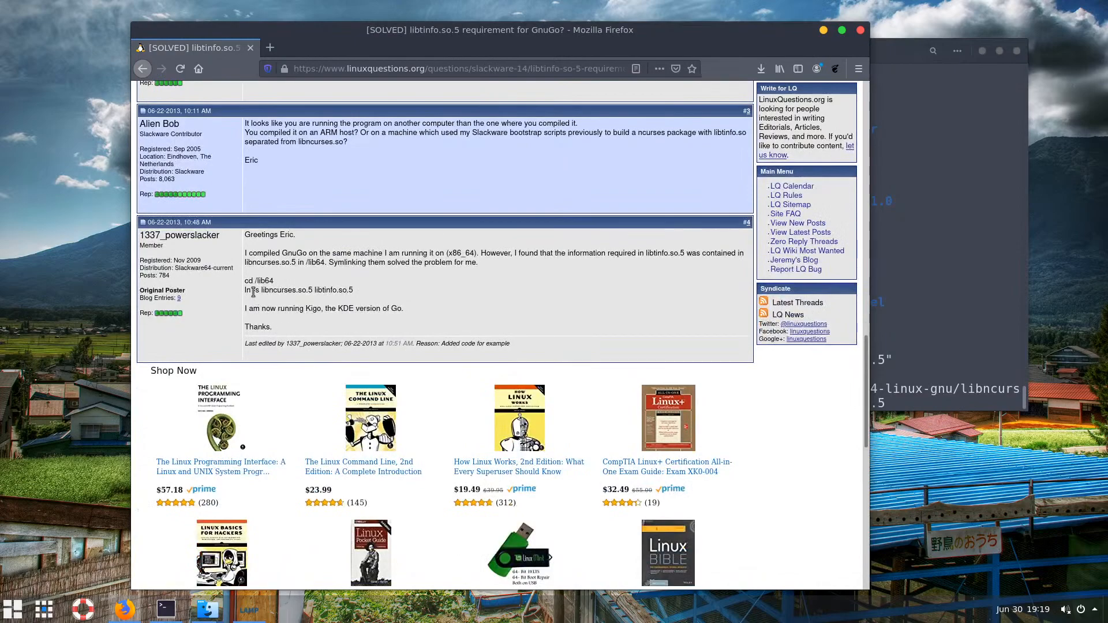
{"action": "left_click_drag", "start_coordinate": [316, 290], "coordinate": [251, 291]}
{"action": "left_click", "coordinate": [289, 300]}
{"action": "left_click_drag", "start_coordinate": [359, 291], "coordinate": [314, 291]}
In the terminal draft, change the first library name from libncurses.so.5 to libtinfo.so.5
{"action": "left_click", "coordinate": [823, 29]}
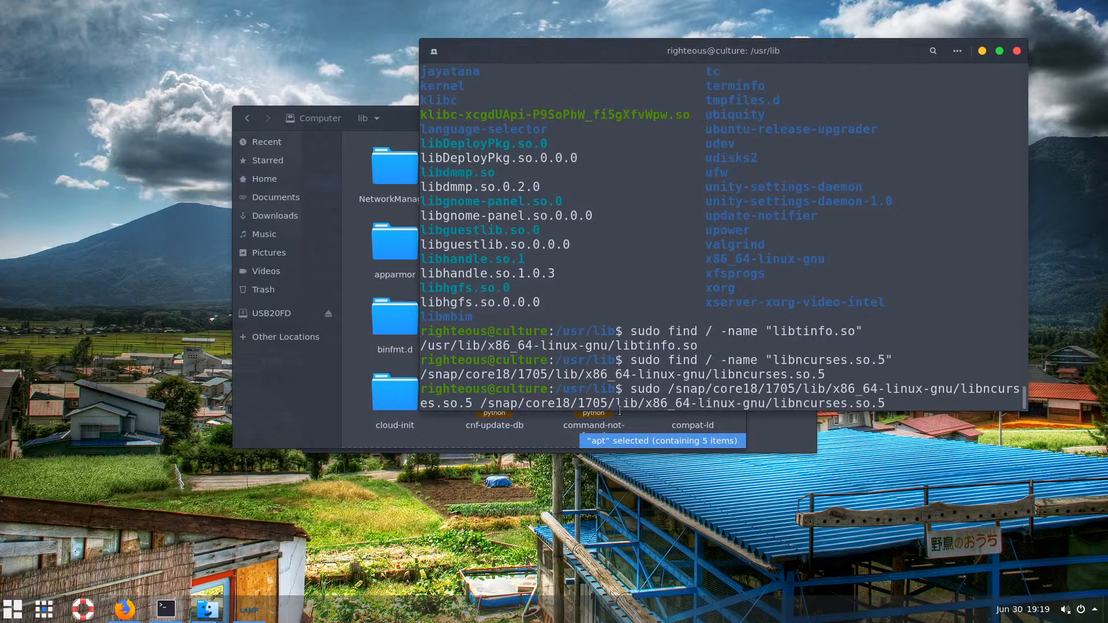
{"action": "left_click", "coordinate": [244, 616]}
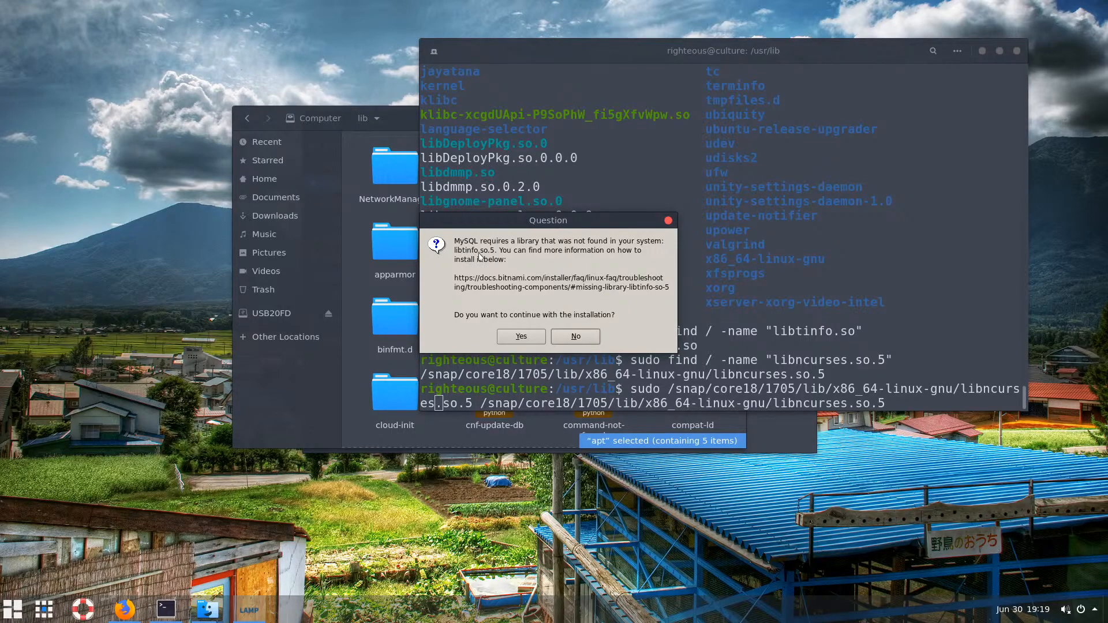
{"action": "left_click", "coordinate": [807, 396]}
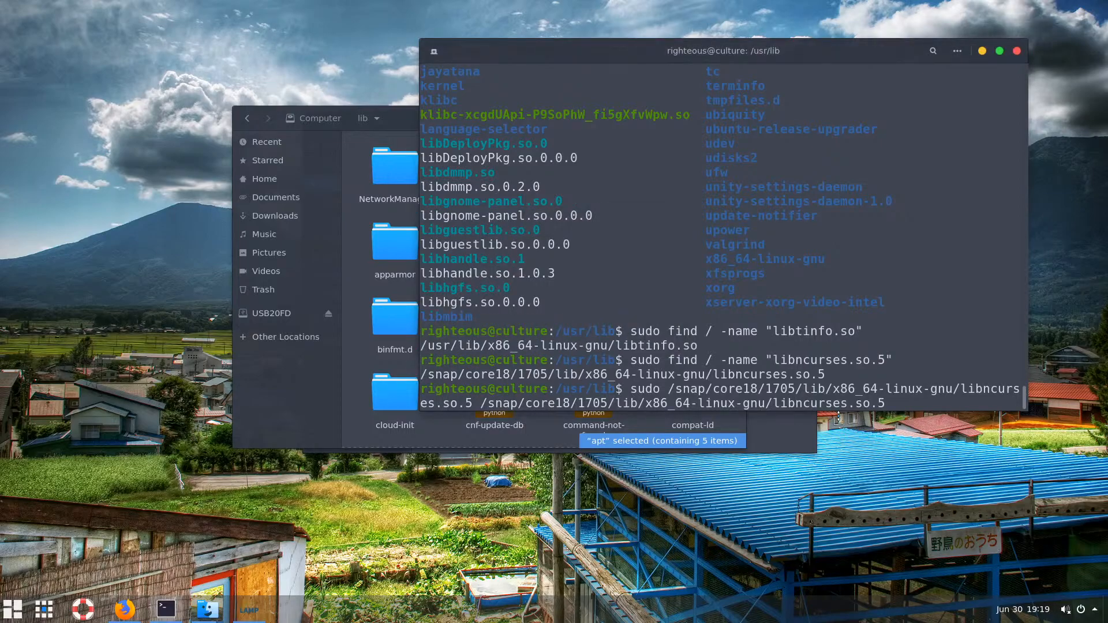
{"action": "key", "text": "Left"}
{"action": "key", "text": "Left"}
{"action": "key", "text": "Left"}
{"action": "key", "text": "Left"}
{"action": "key", "text": "Left"}
{"action": "key", "text": "Left"}
{"action": "key", "text": "Left"}
{"action": "key", "text": "Left"}
{"action": "key", "text": "Left"}
{"action": "key", "text": "Left"}
{"action": "key", "text": "Left"}
{"action": "key", "text": "Left"}
{"action": "key", "text": "Left"}
{"action": "key", "text": "Left"}
{"action": "key", "text": "Left"}
{"action": "key", "text": "Left"}
{"action": "key", "text": "Left"}
{"action": "key", "text": "Left"}
{"action": "key", "text": "Left"}
{"action": "key", "text": "Left"}
{"action": "key", "text": "BackSpace"}
{"action": "key", "text": "BackSpace"}
{"action": "key", "text": "BackSpace"}
{"action": "key", "text": "BackSpace"}
{"action": "key", "text": "BackSpace"}
{"action": "key", "text": "BackSpace"}
{"action": "key", "text": "BackSpace"}
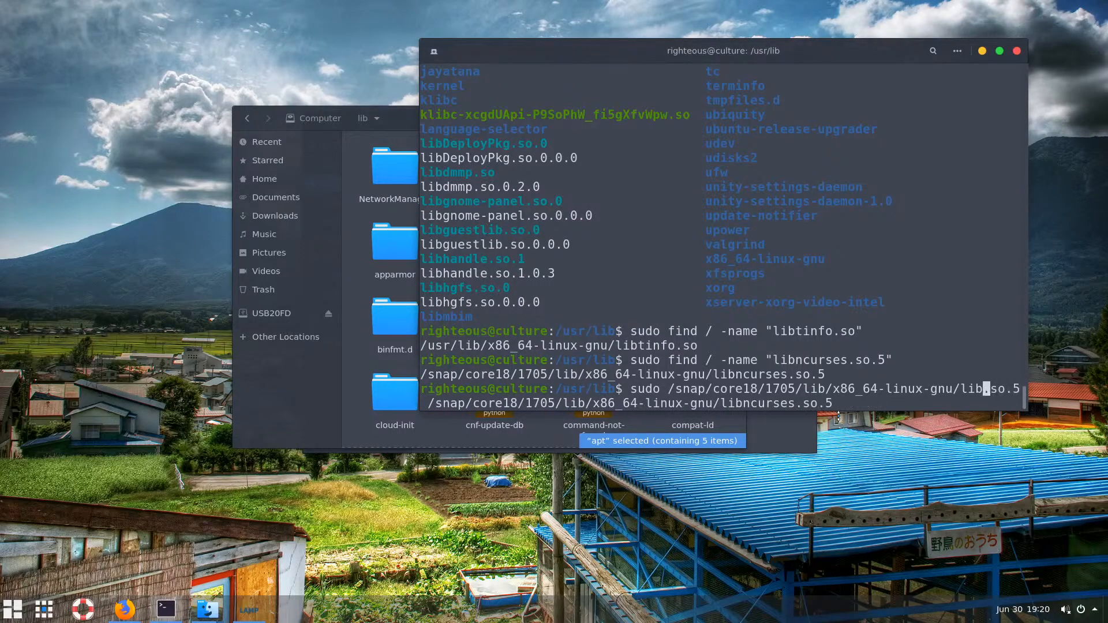
{"action": "type", "text": "t"}
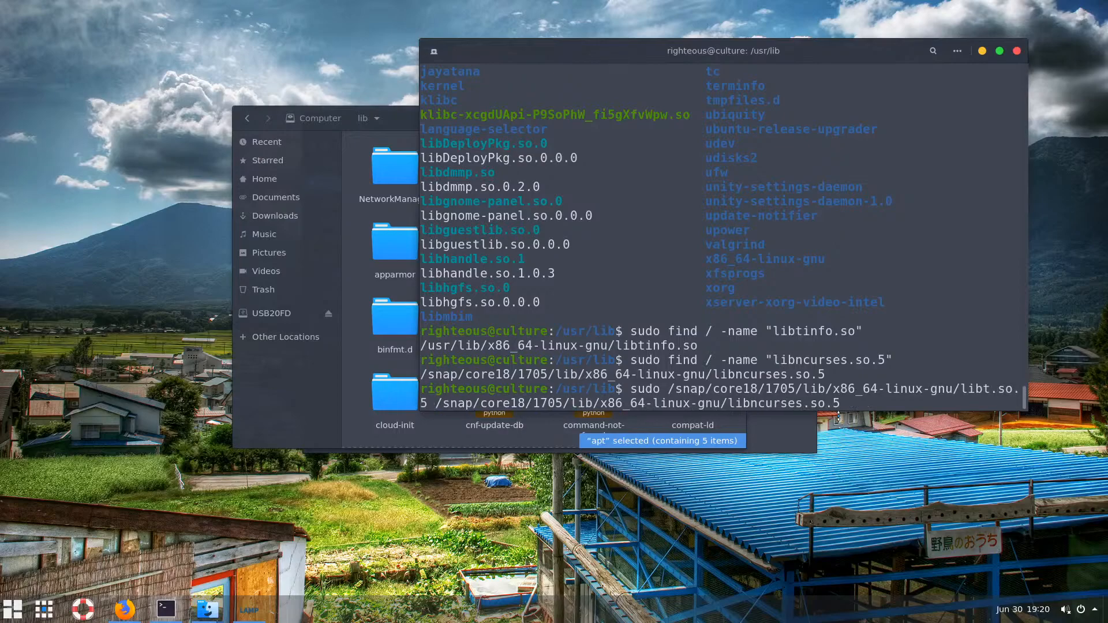
{"action": "type", "text": "info"}
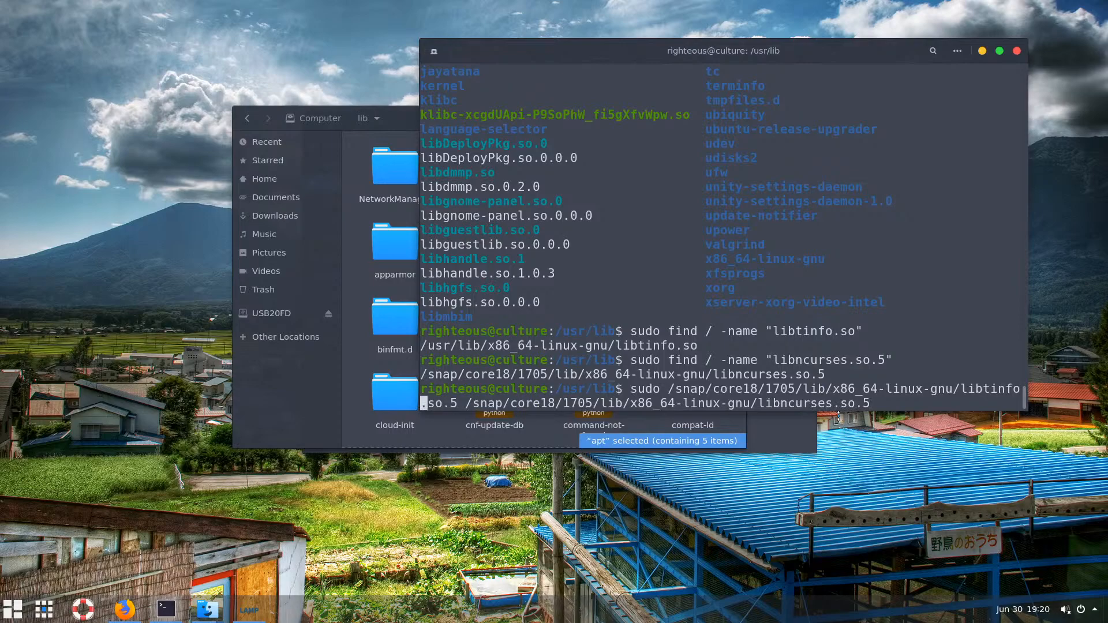
Replace sudo at the start of the drafted command with ln -s
{"action": "key", "text": "Left"}
{"action": "key", "text": "Left"}
{"action": "key", "text": "Left"}
{"action": "key", "text": "Left"}
{"action": "key", "text": "Left"}
{"action": "key", "text": "Left"}
{"action": "key", "text": "Left"}
{"action": "key", "text": "Left"}
{"action": "key", "text": "Left"}
{"action": "key", "text": "Left"}
{"action": "key", "text": "Left"}
{"action": "key", "text": "Left"}
{"action": "key", "text": "Left"}
{"action": "key", "text": "Left"}
{"action": "key", "text": "Left"}
{"action": "key", "text": "Left"}
{"action": "key", "text": "Left"}
{"action": "key", "text": "Left"}
{"action": "key", "text": "Left"}
{"action": "key", "text": "Left"}
{"action": "key", "text": "Left"}
{"action": "key", "text": "Left"}
{"action": "key", "text": "Left"}
{"action": "key", "text": "Left"}
{"action": "key", "text": "Left"}
{"action": "key", "text": "BackSpace"}
{"action": "key", "text": "BackSpace"}
{"action": "key", "text": "BackSpace"}
{"action": "key", "text": "BackSpace"}
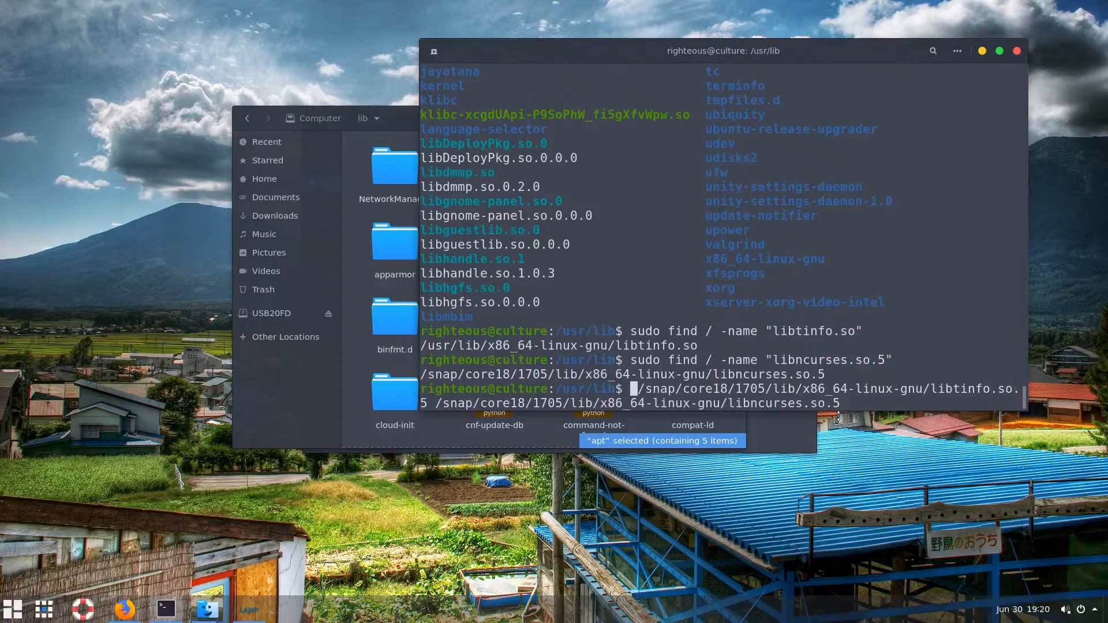
{"action": "type", "text": "ln -s"}
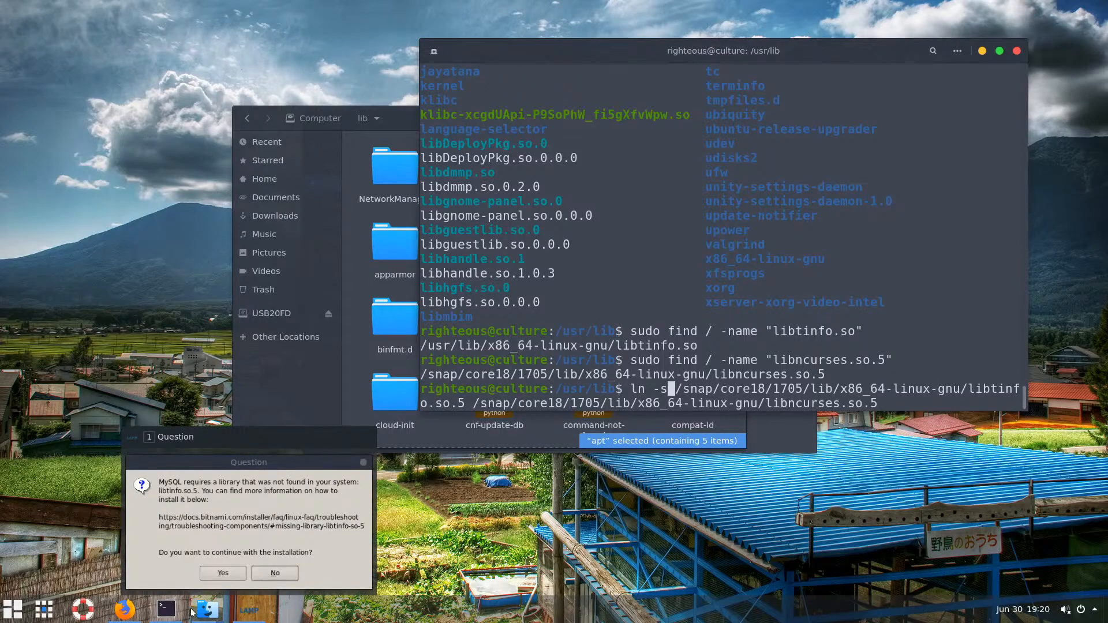
{"action": "left_click", "coordinate": [119, 612]}
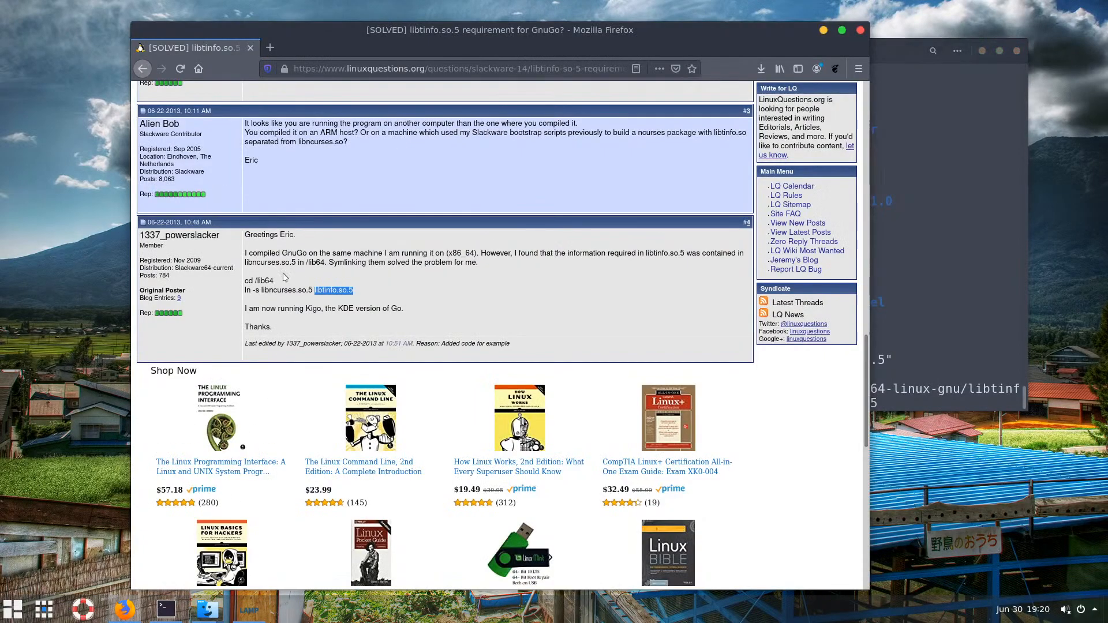
Run the ln -s command, then recall it and copy libncurses from the second path
{"action": "left_click", "coordinate": [949, 290]}
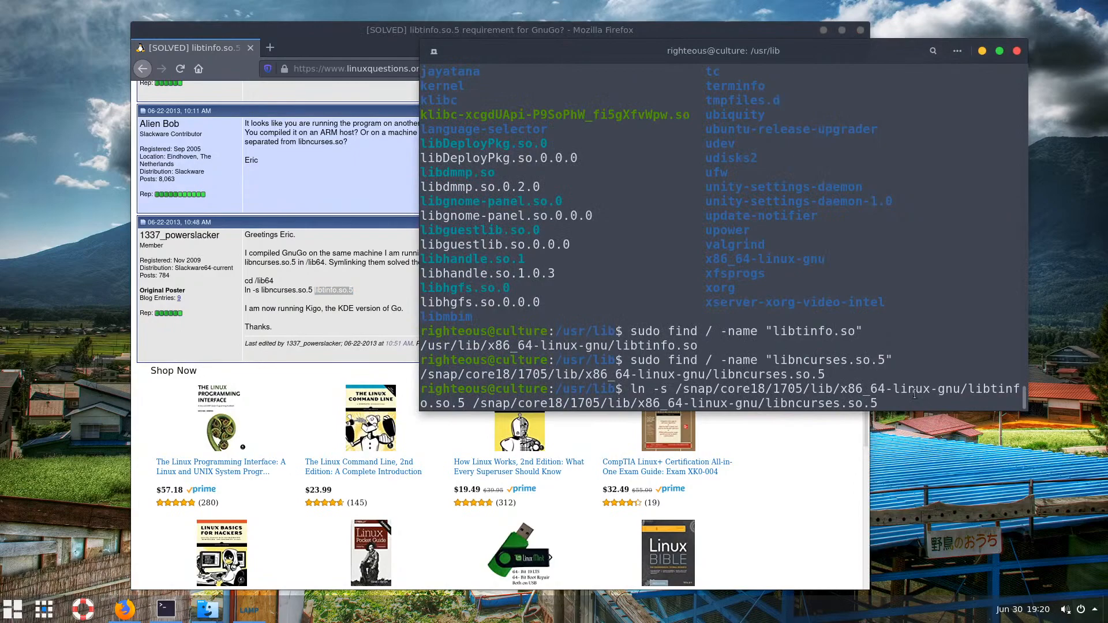
{"action": "key", "text": "Return"}
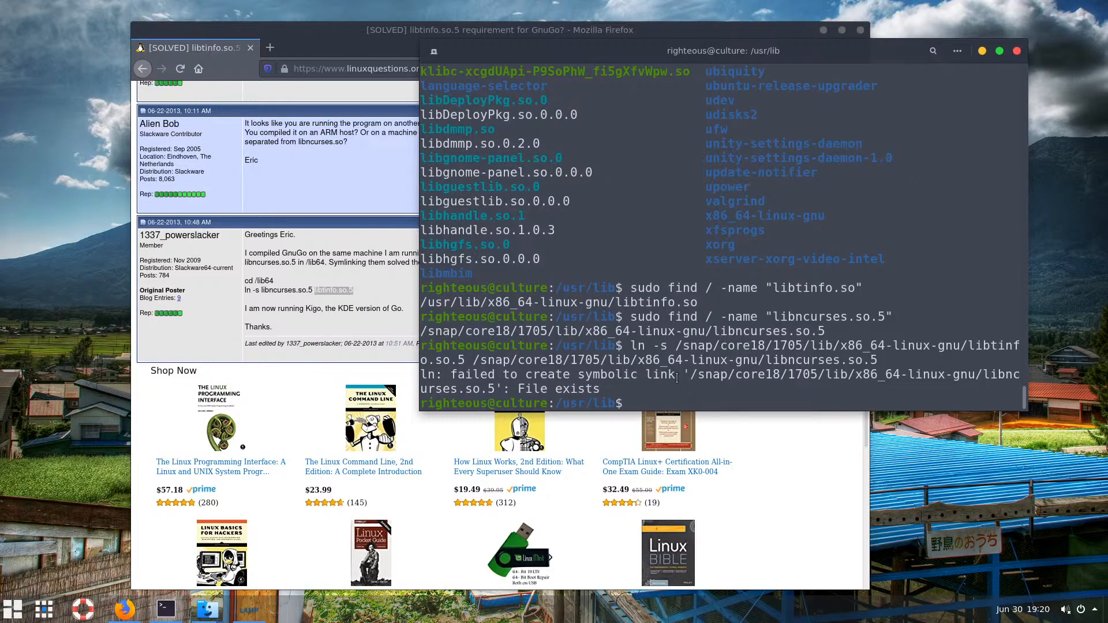
{"action": "key", "text": "Up"}
{"action": "key", "text": "Up"}
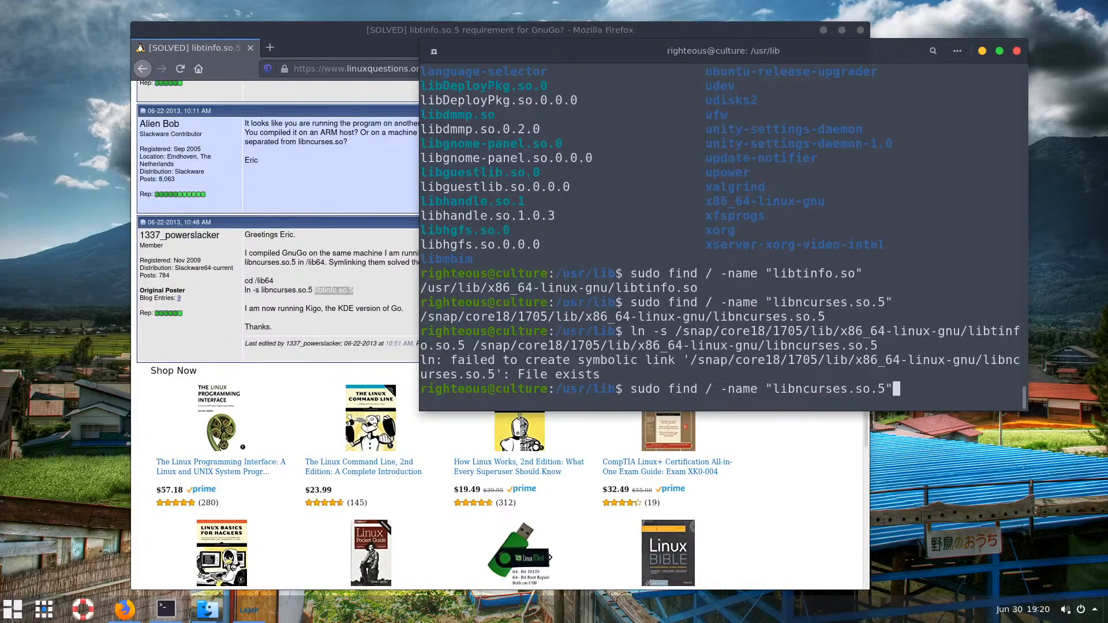
{"action": "key", "text": "Down"}
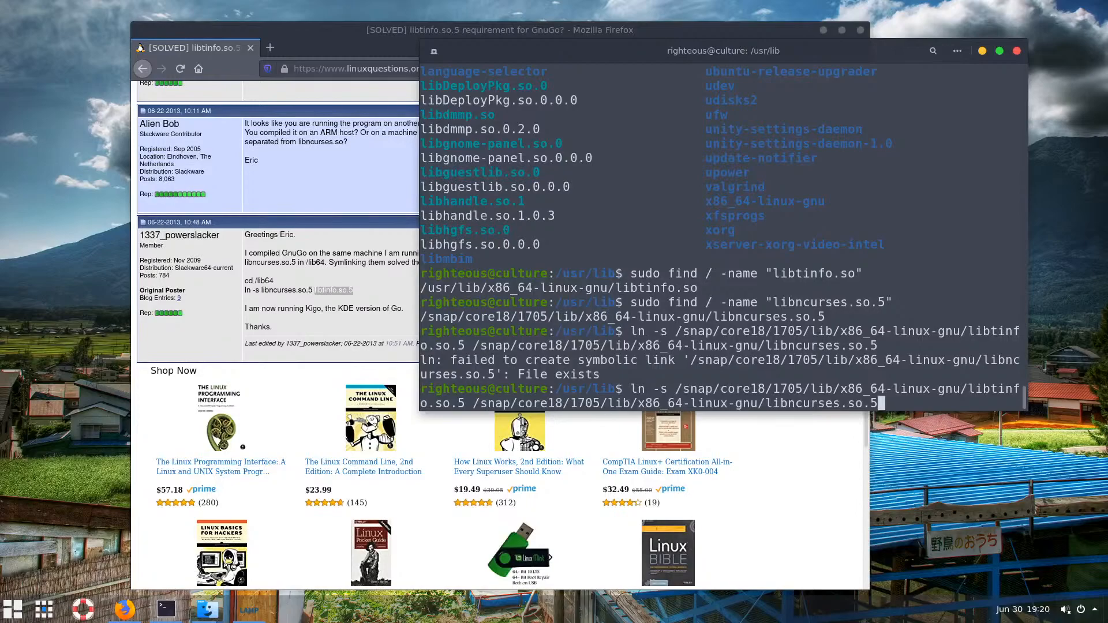
{"action": "key", "text": "Left"}
{"action": "key", "text": "Left"}
{"action": "key", "text": "Left"}
{"action": "key", "text": "Left"}
{"action": "key", "text": "Left"}
{"action": "left_click_drag", "start_coordinate": [847, 403], "coordinate": [766, 403]}
{"action": "right_click", "coordinate": [769, 402]}
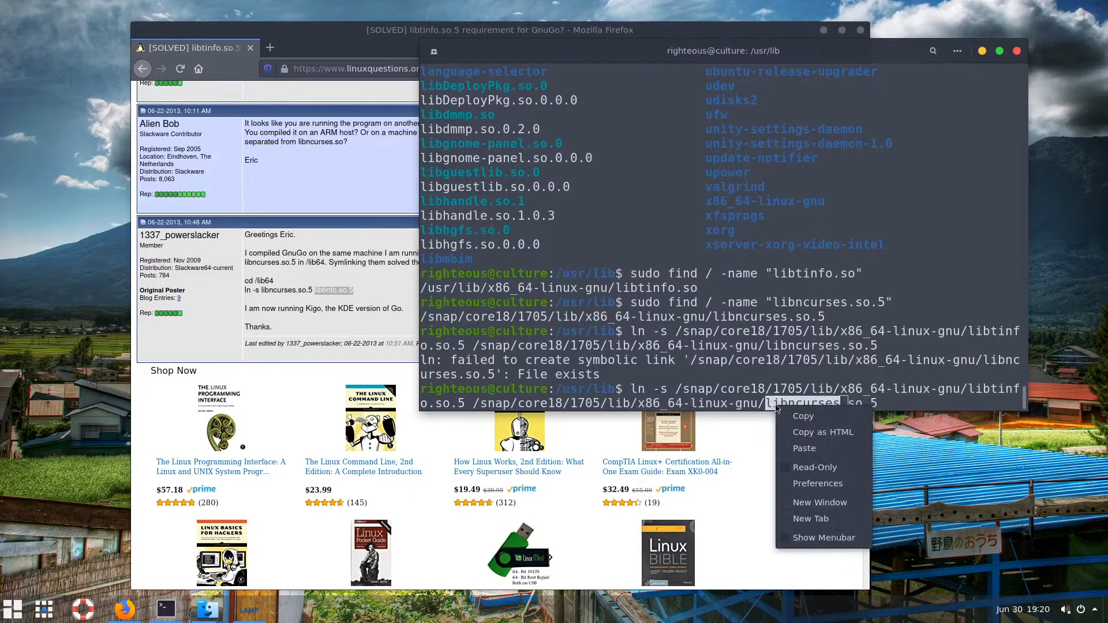
{"action": "left_click", "coordinate": [797, 420]}
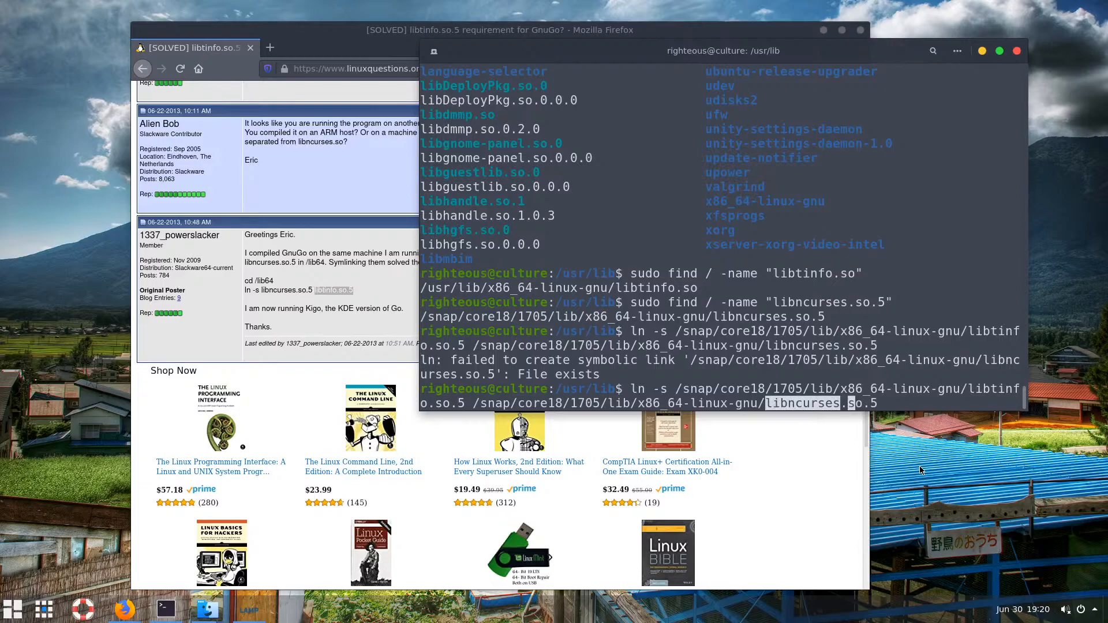
Swap the names so libncurses.so.5 links to libtinfo.so.5, and run it
{"action": "key", "text": "Left"}
{"action": "key", "text": "Left"}
{"action": "key", "text": "Left"}
{"action": "key", "text": "Left"}
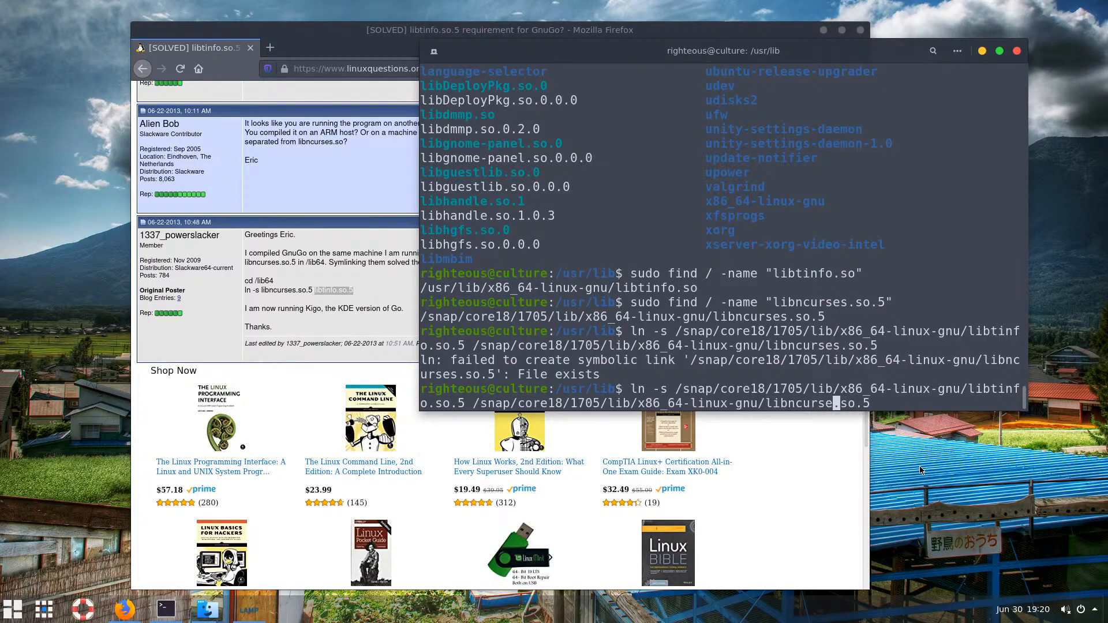
{"action": "key", "text": "BackSpace"}
{"action": "key", "text": "BackSpace"}
{"action": "key", "text": "BackSpace"}
{"action": "key", "text": "BackSpace"}
{"action": "key", "text": "BackSpace"}
{"action": "key", "text": "BackSpace"}
{"action": "key", "text": "BackSpace"}
{"action": "type", "text": "to"}
{"action": "key", "text": "BackSpace"}
{"action": "type", "text": "info"}
{"action": "key", "text": "Left"}
{"action": "key", "text": "Left"}
{"action": "key", "text": "Left"}
{"action": "key", "text": "Left"}
{"action": "key", "text": "Left"}
{"action": "key", "text": "Left"}
{"action": "key", "text": "Left"}
{"action": "key", "text": "Left"}
{"action": "key", "text": "Left"}
{"action": "key", "text": "Left"}
{"action": "key", "text": "Left"}
{"action": "key", "text": "Left"}
{"action": "key", "text": "Left"}
{"action": "key", "text": "Left"}
{"action": "key", "text": "Left"}
{"action": "key", "text": "Left"}
{"action": "key", "text": "Left"}
{"action": "key", "text": "Left"}
{"action": "key", "text": "Left"}
{"action": "key", "text": "Left"}
{"action": "key", "text": "Left"}
{"action": "key", "text": "Left"}
{"action": "key", "text": "Left"}
{"action": "key", "text": "BackSpace"}
{"action": "key", "text": "BackSpace"}
{"action": "key", "text": "BackSpace"}
{"action": "key", "text": "BackSpace"}
{"action": "key", "text": "BackSpace"}
{"action": "key", "text": "BackSpace"}
{"action": "key", "text": "BackSpace"}
{"action": "key", "text": "BackSpace"}
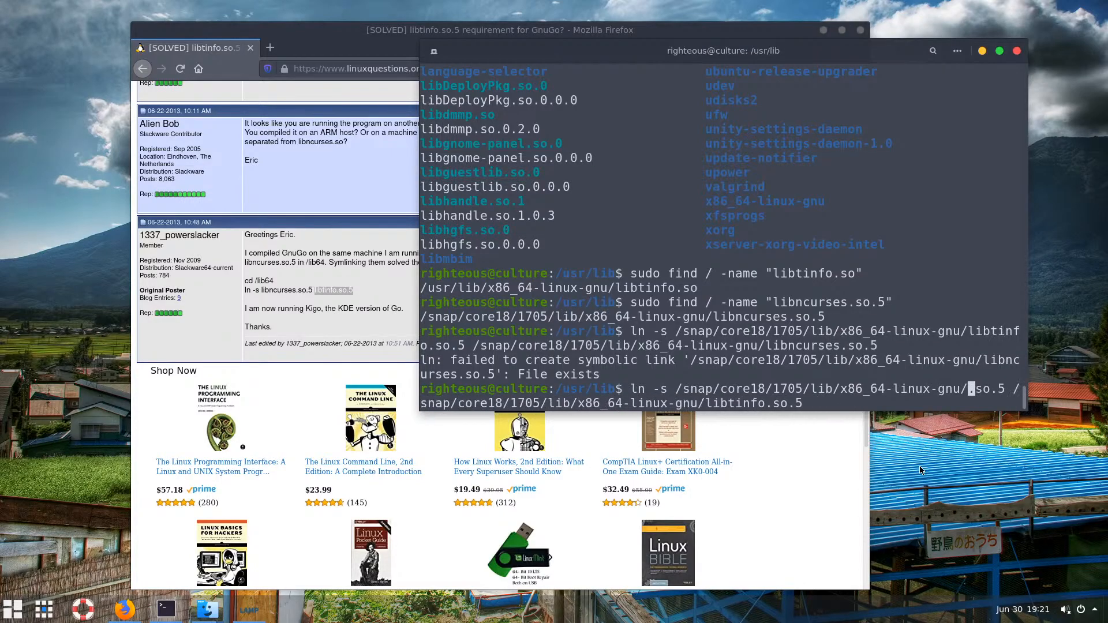
{"action": "type", "text": "libncurses"}
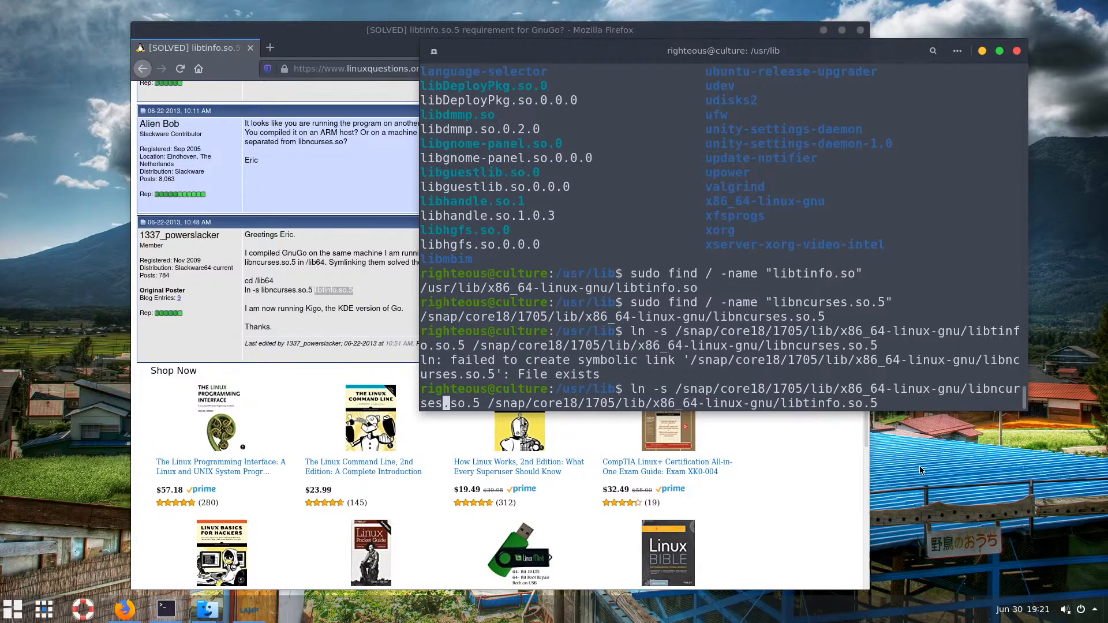
{"action": "key", "text": "Return"}
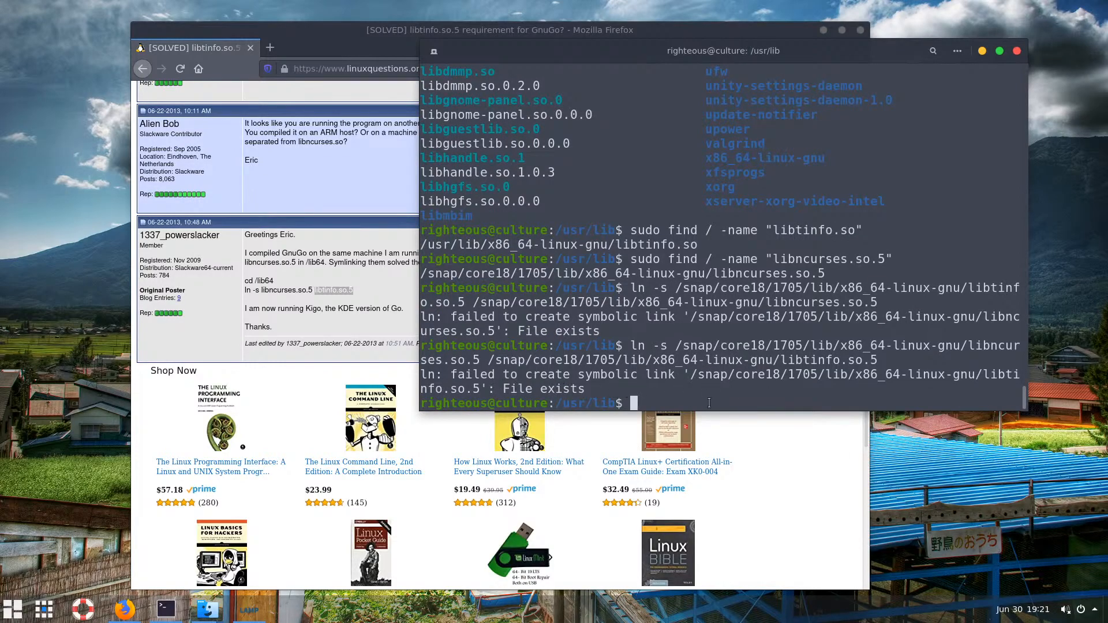
Turn the earlier libncurses.so.5 find command into a system-wide search for libtinfo.so.5
{"action": "key", "text": "Up"}
{"action": "key", "text": "Up"}
{"action": "key", "text": "Up"}
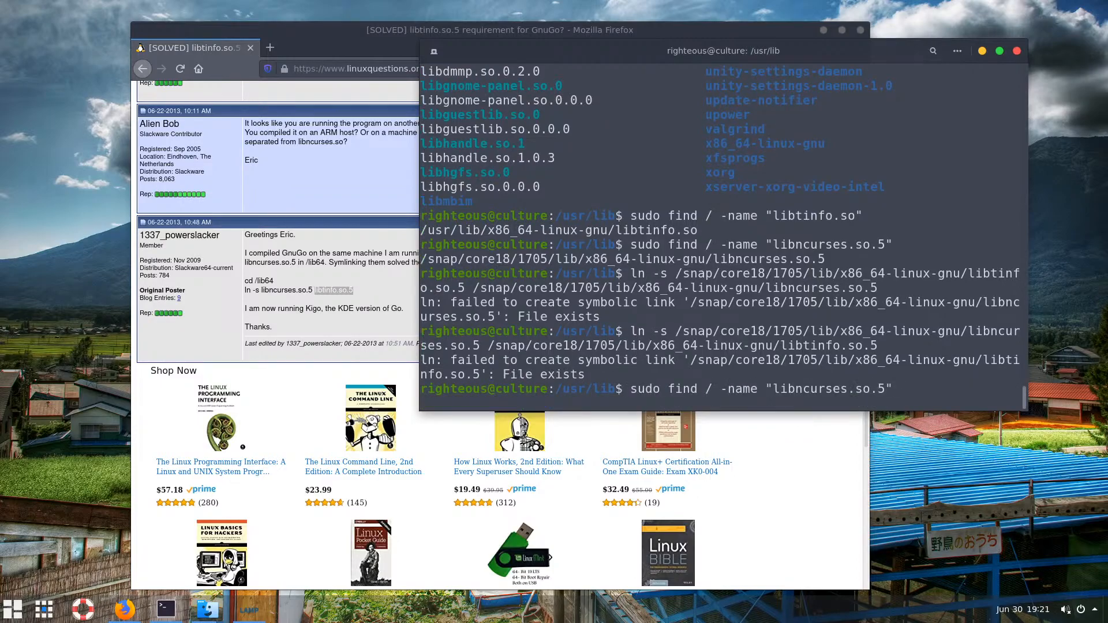
{"action": "key", "text": "Left"}
{"action": "key", "text": "Left"}
{"action": "key", "text": "Left"}
{"action": "key", "text": "Left"}
{"action": "key", "text": "Left"}
{"action": "key", "text": "Left"}
{"action": "key", "text": "BackSpace"}
{"action": "key", "text": "BackSpace"}
{"action": "key", "text": "BackSpace"}
{"action": "key", "text": "BackSpace"}
{"action": "key", "text": "BackSpace"}
{"action": "key", "text": "BackSpace"}
{"action": "key", "text": "BackSpace"}
{"action": "type", "text": "tinfo"}
{"action": "key", "text": "Return"}
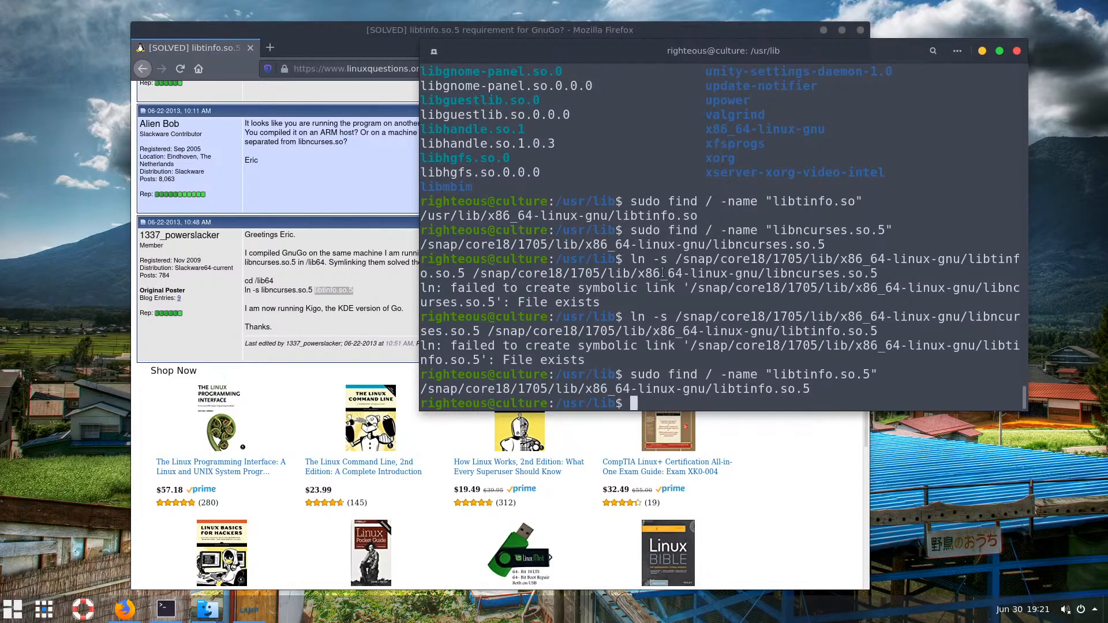
Review both File exists errors and the libtinfo.so.5 path found under /snap/core18/1705, then return to the installer question
{"action": "left_click_drag", "start_coordinate": [518, 302], "coordinate": [584, 302]}
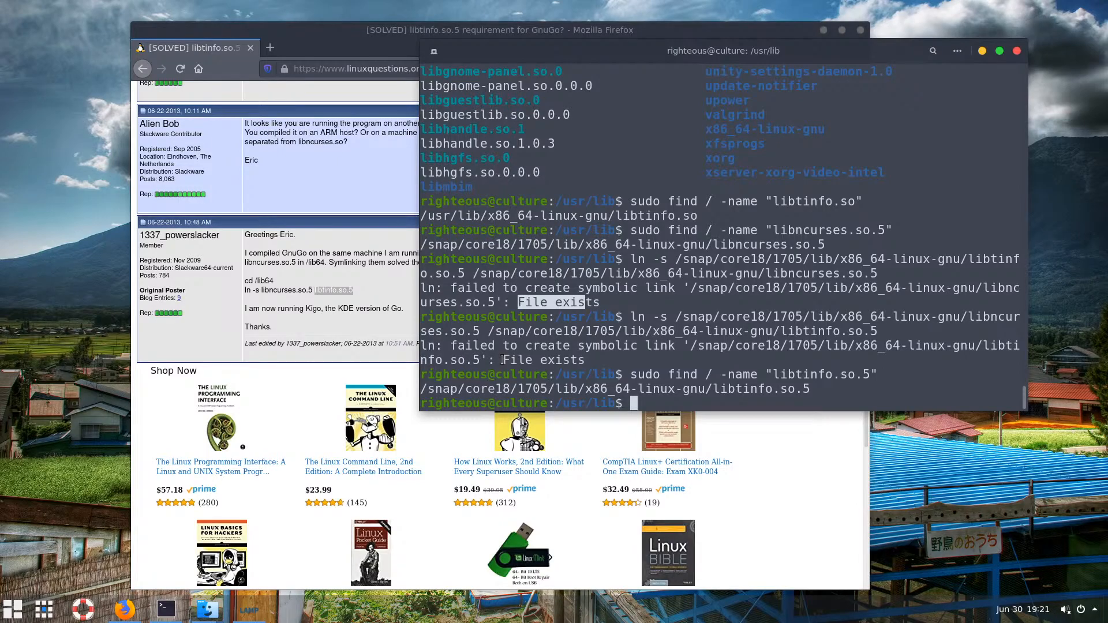
{"action": "left_click_drag", "start_coordinate": [501, 359], "coordinate": [597, 359]}
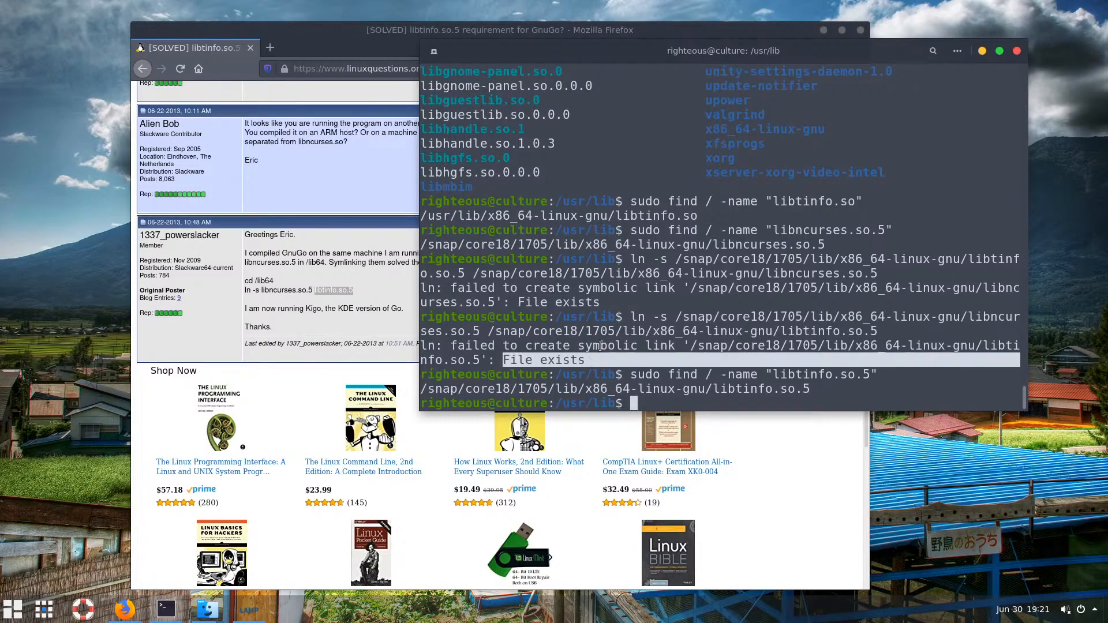
{"action": "left_click", "coordinate": [645, 338]}
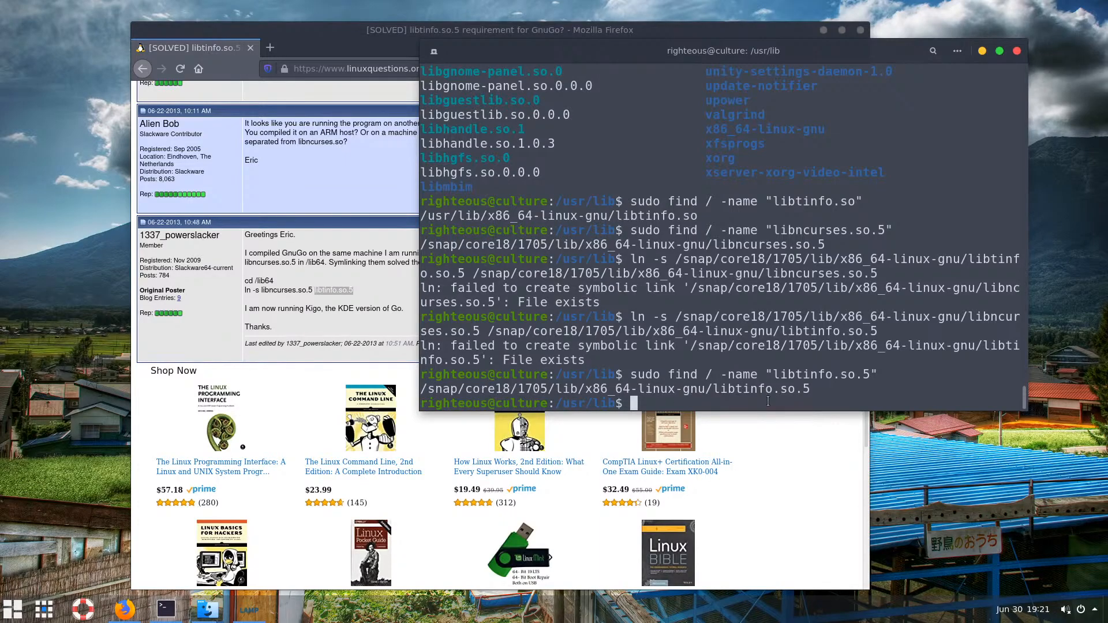
{"action": "left_click_drag", "start_coordinate": [814, 392], "coordinate": [423, 390]}
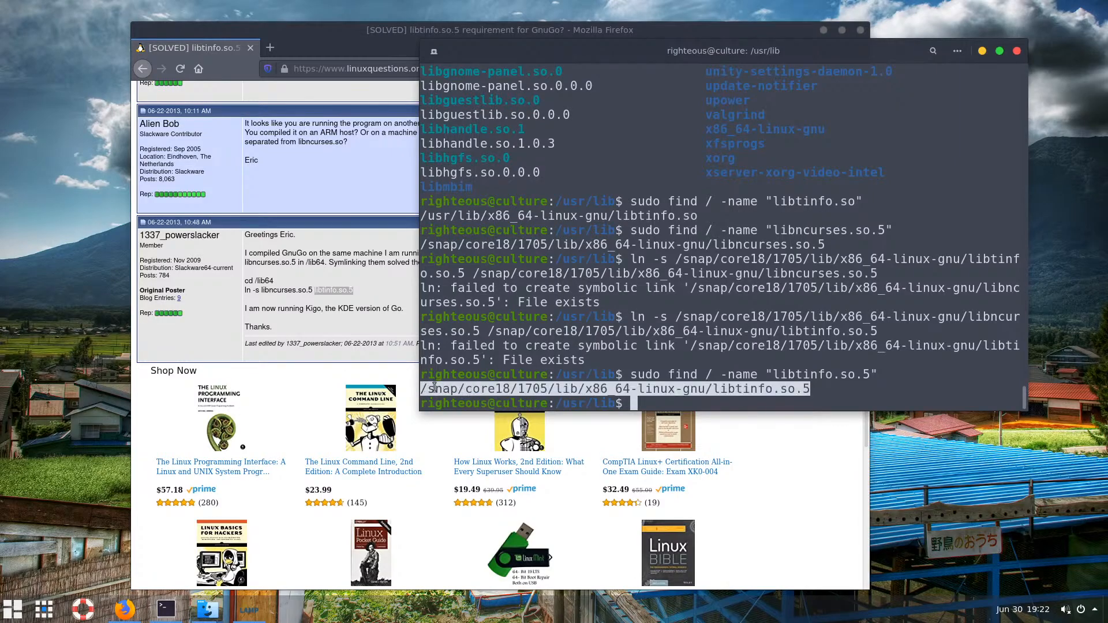
{"action": "left_click", "coordinate": [678, 405]}
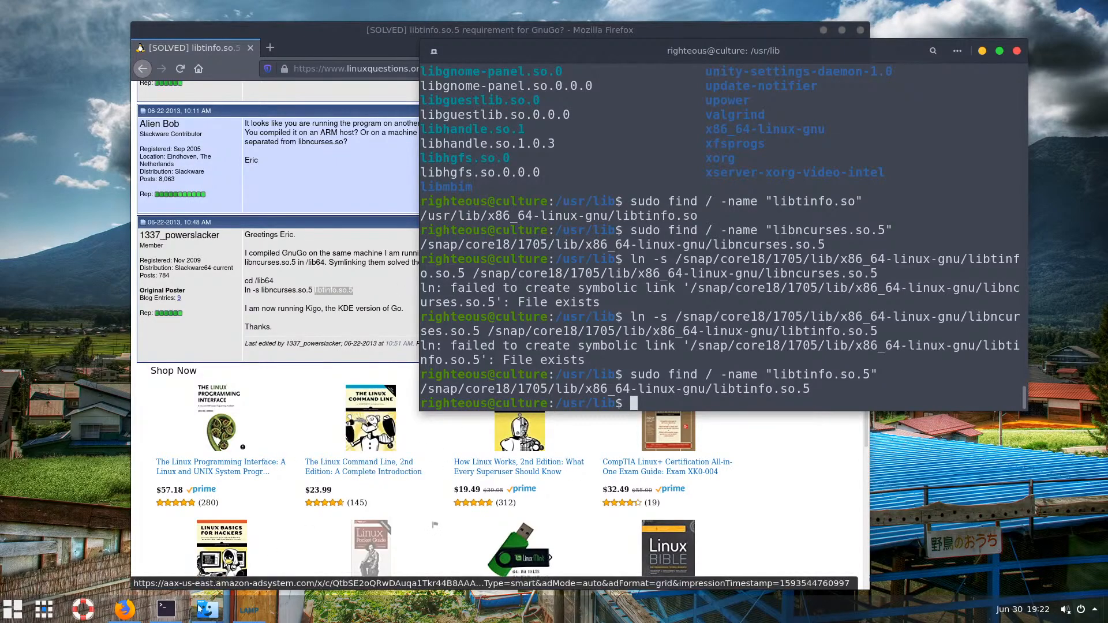
{"action": "left_click", "coordinate": [246, 613]}
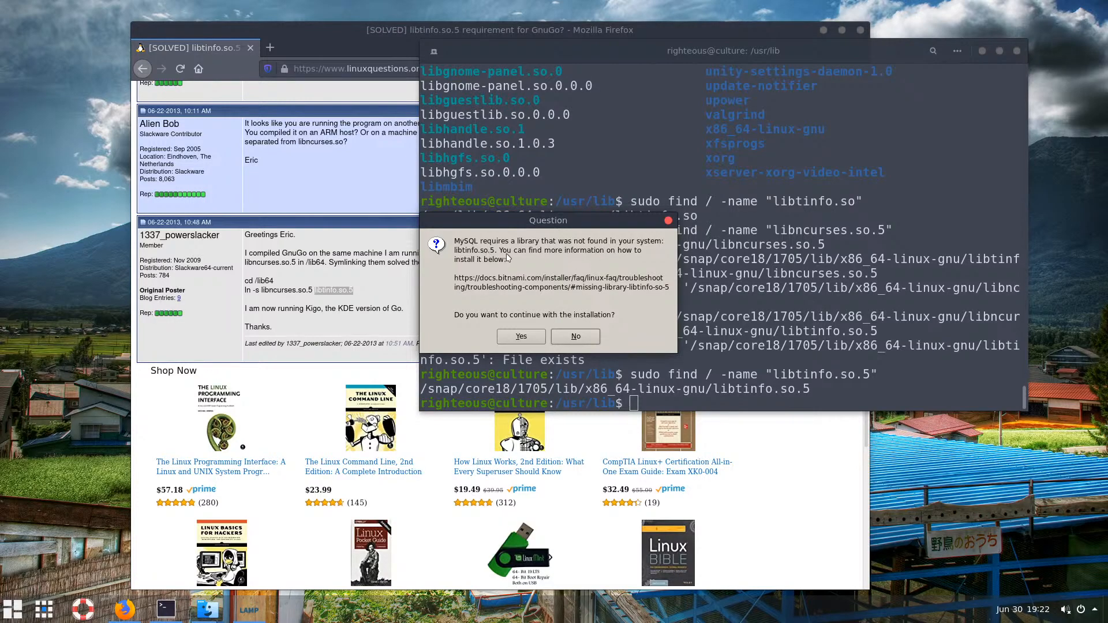
Decline the MySQL question and close Firefox, Terminal and both Files windows
{"action": "left_click", "coordinate": [564, 338]}
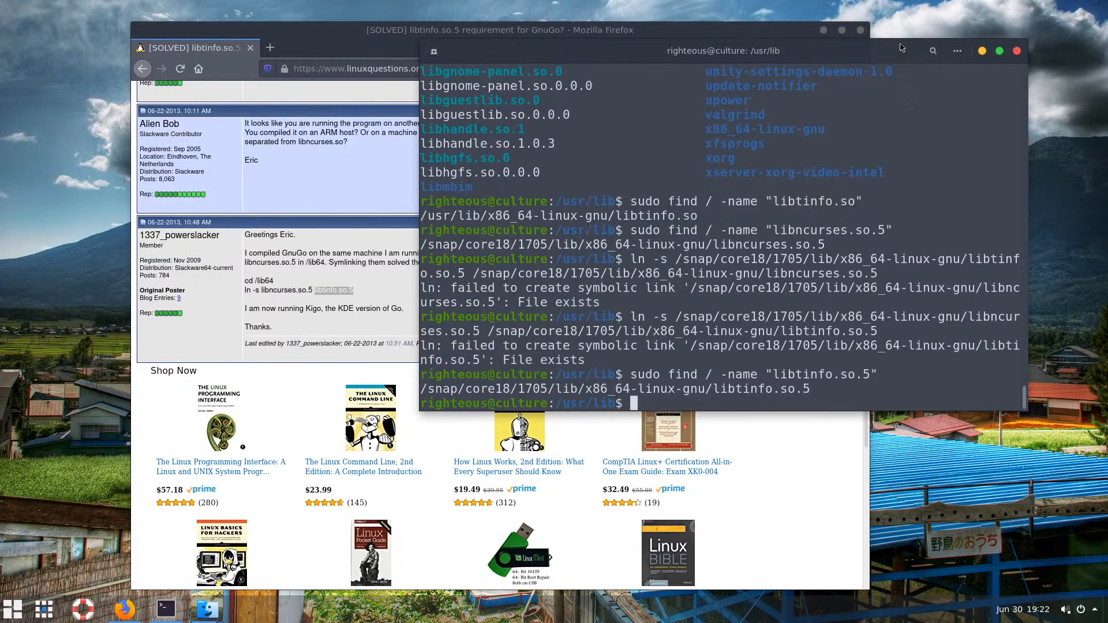
{"action": "left_click", "coordinate": [860, 30]}
{"action": "left_click", "coordinate": [1016, 51]}
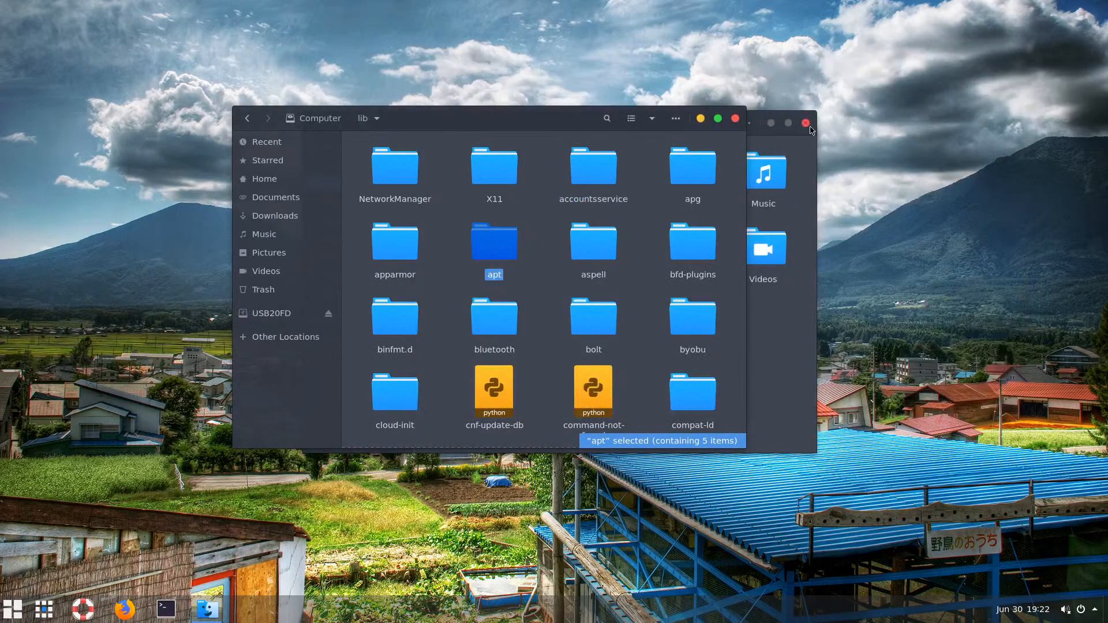
{"action": "left_click", "coordinate": [806, 122]}
{"action": "left_click", "coordinate": [735, 118]}
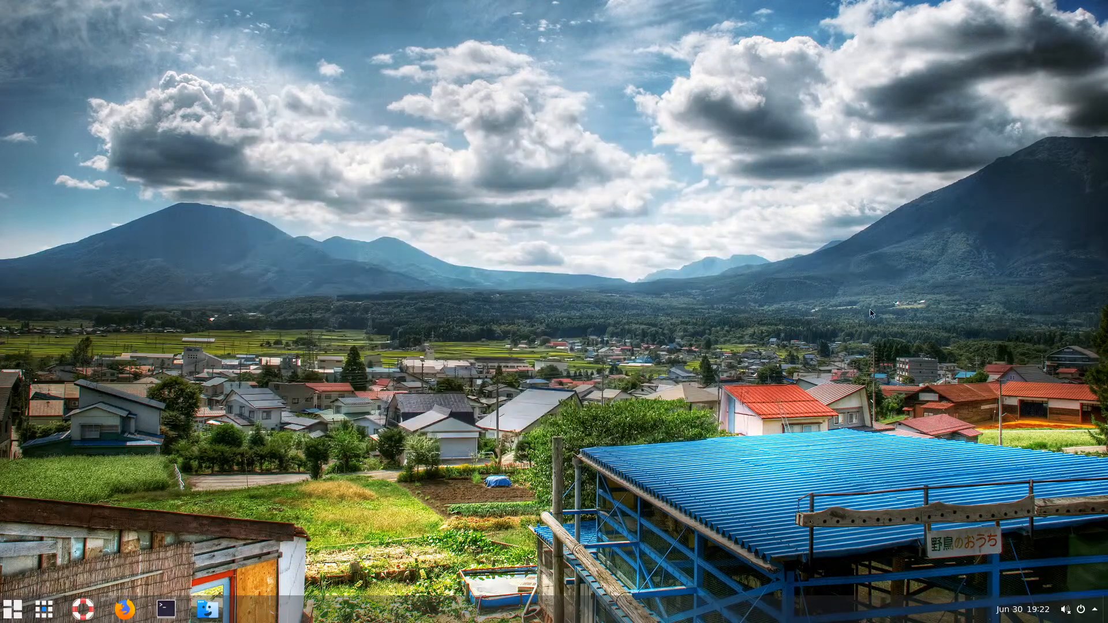
Choose Power Off from the system menu's Power Off / Log Out options
{"action": "left_click", "coordinate": [1078, 610]}
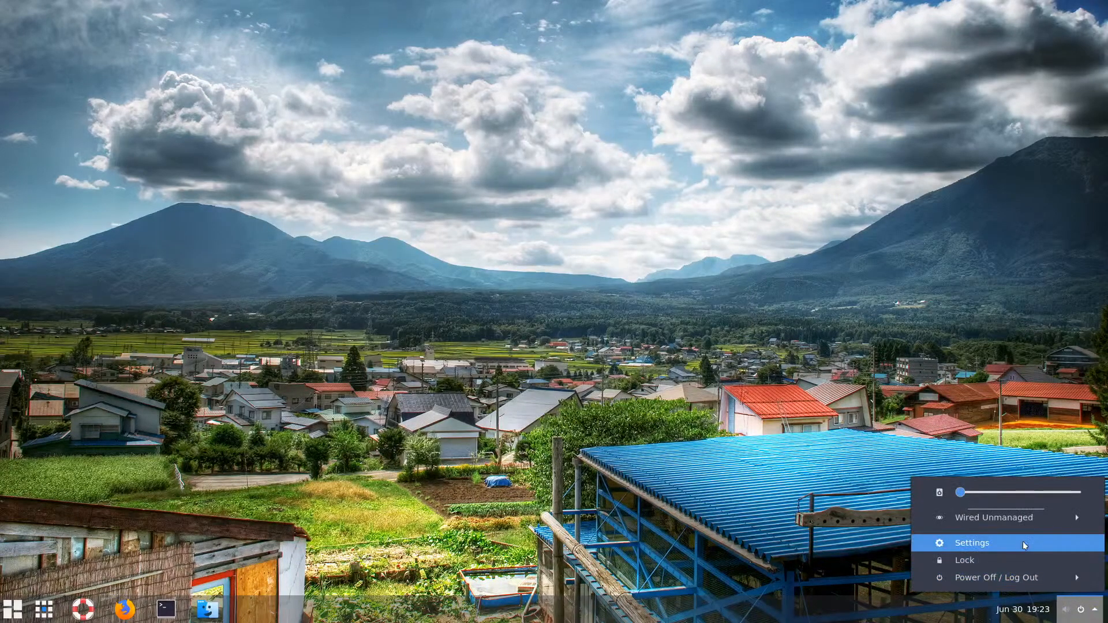
{"action": "left_click", "coordinate": [1034, 577]}
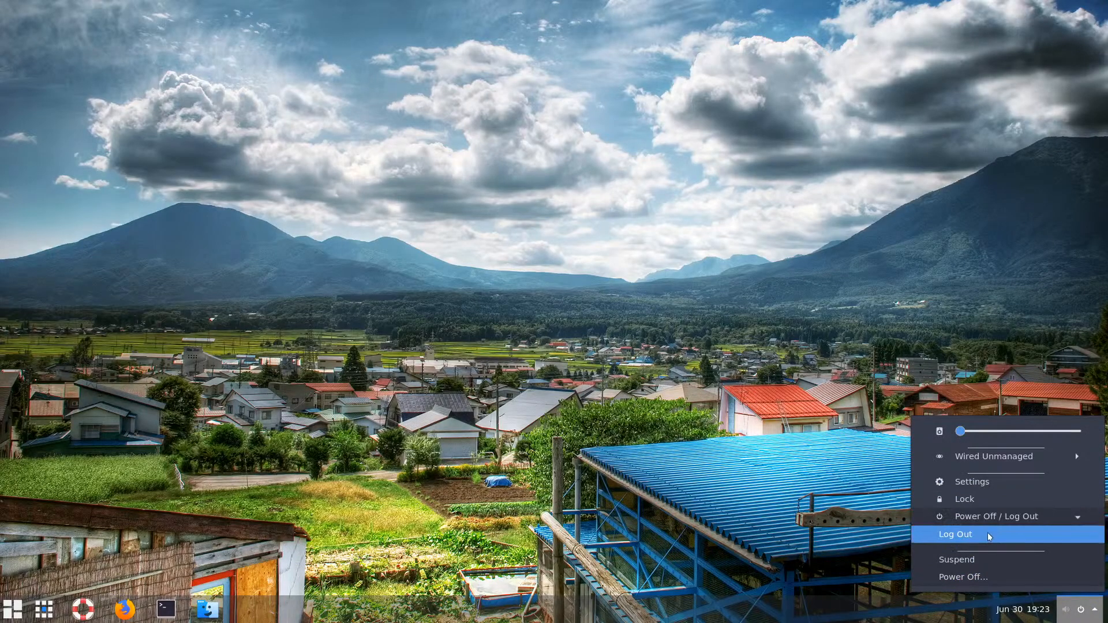
{"action": "left_click", "coordinate": [985, 517]}
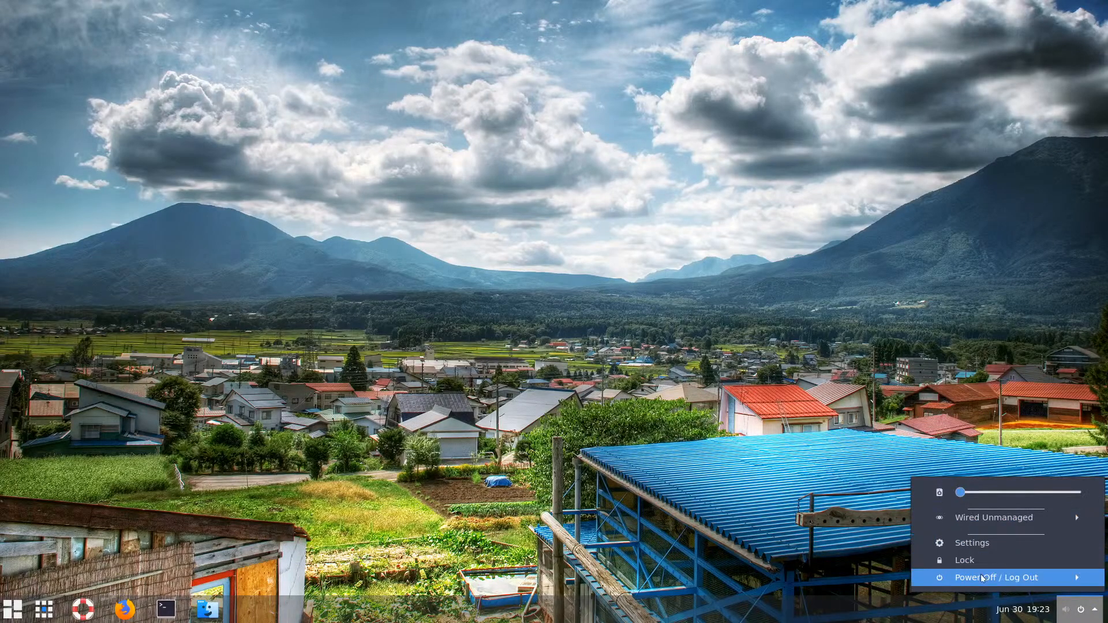
{"action": "left_click", "coordinate": [1007, 577]}
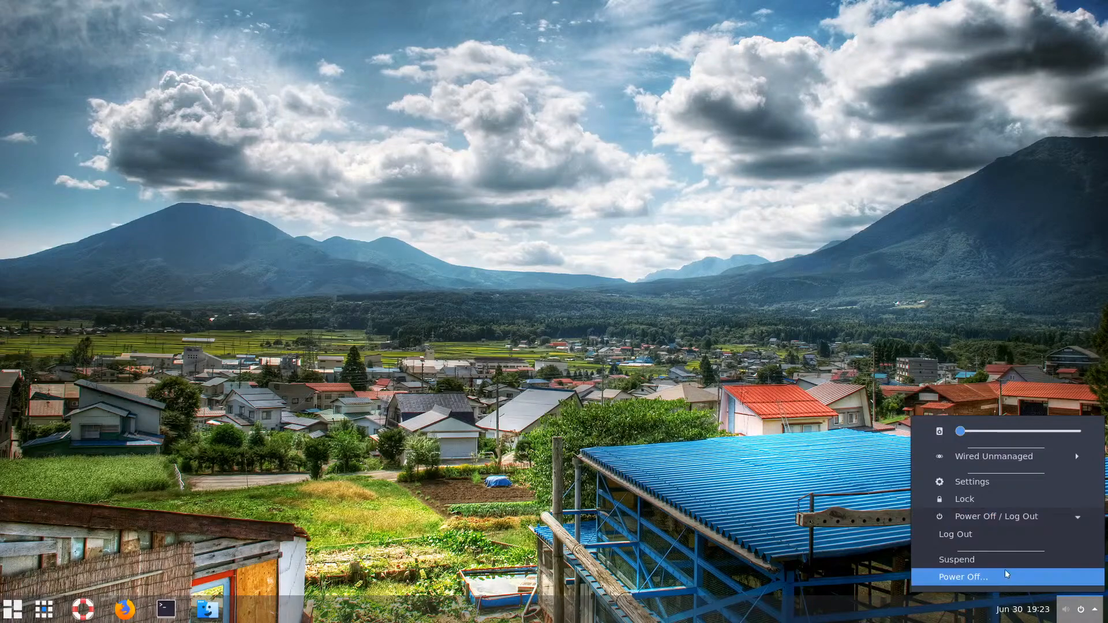
{"action": "left_click", "coordinate": [988, 576]}
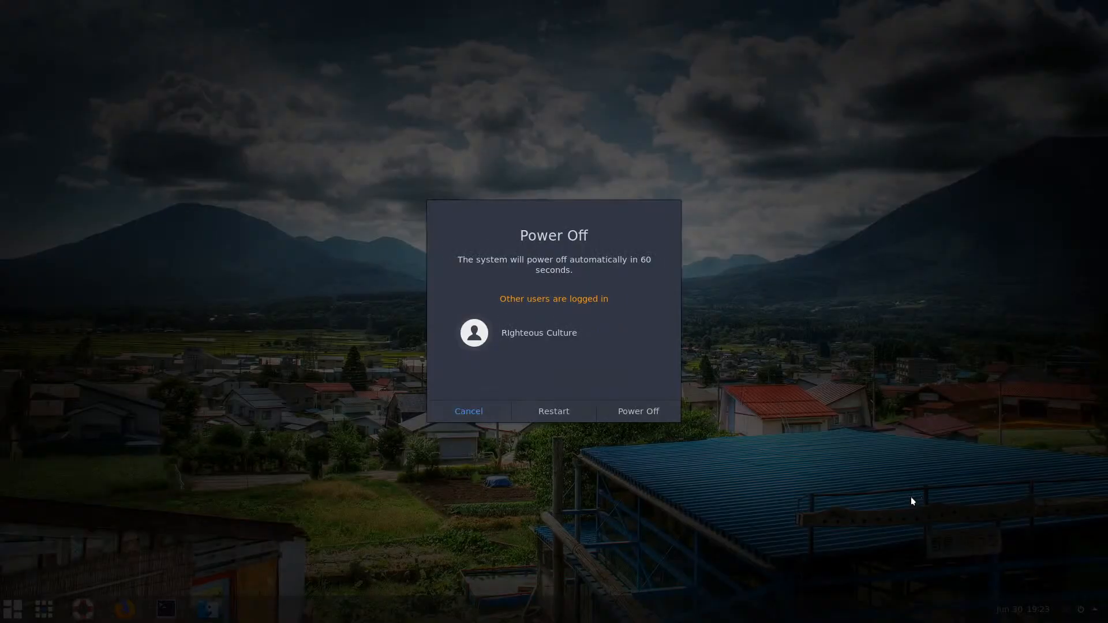
Restart the computer and log back in with the account password
{"action": "left_click", "coordinate": [560, 409]}
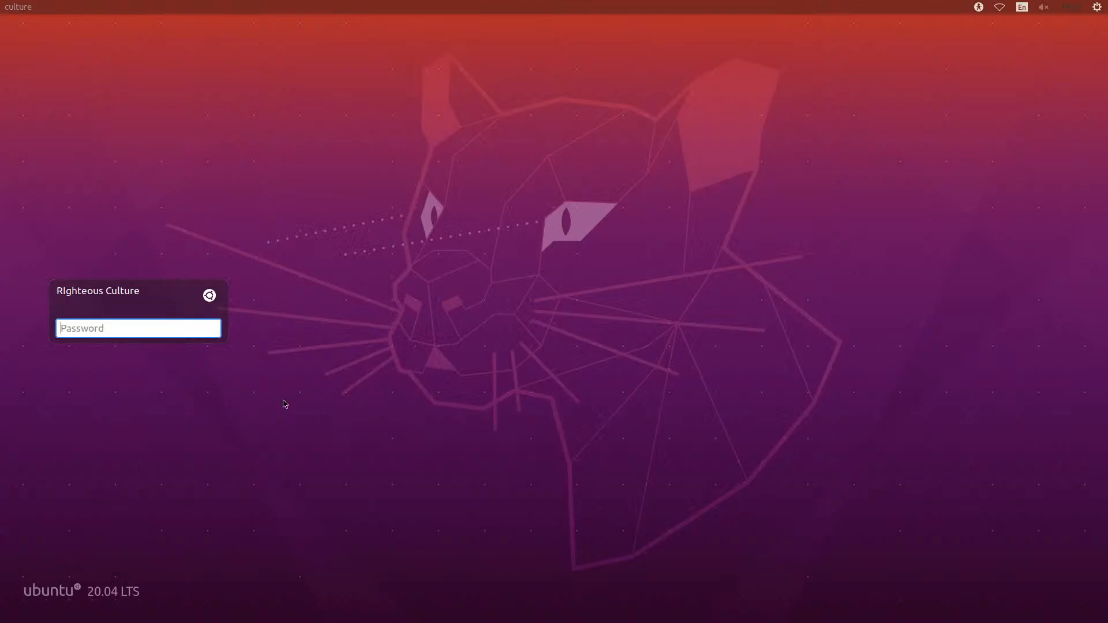
{"action": "type", "text": "••••••••"}
{"action": "key", "text": "Return"}
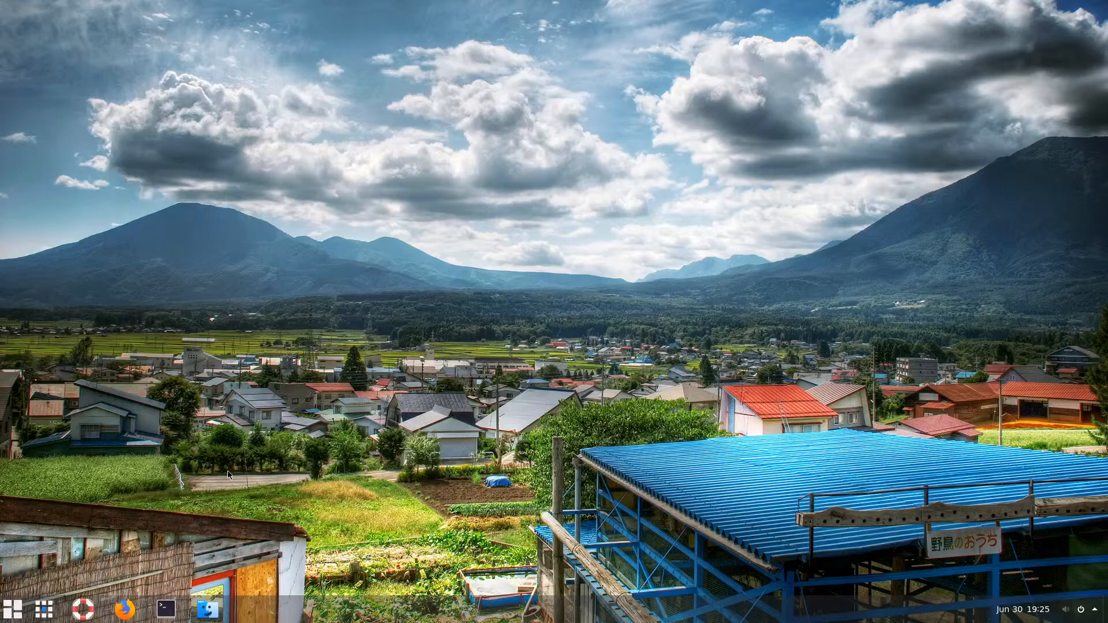
Relaunch the bitnami-lampstack installer from Downloads, minimize Files, and open a new Firefox window
{"action": "left_click", "coordinate": [208, 608]}
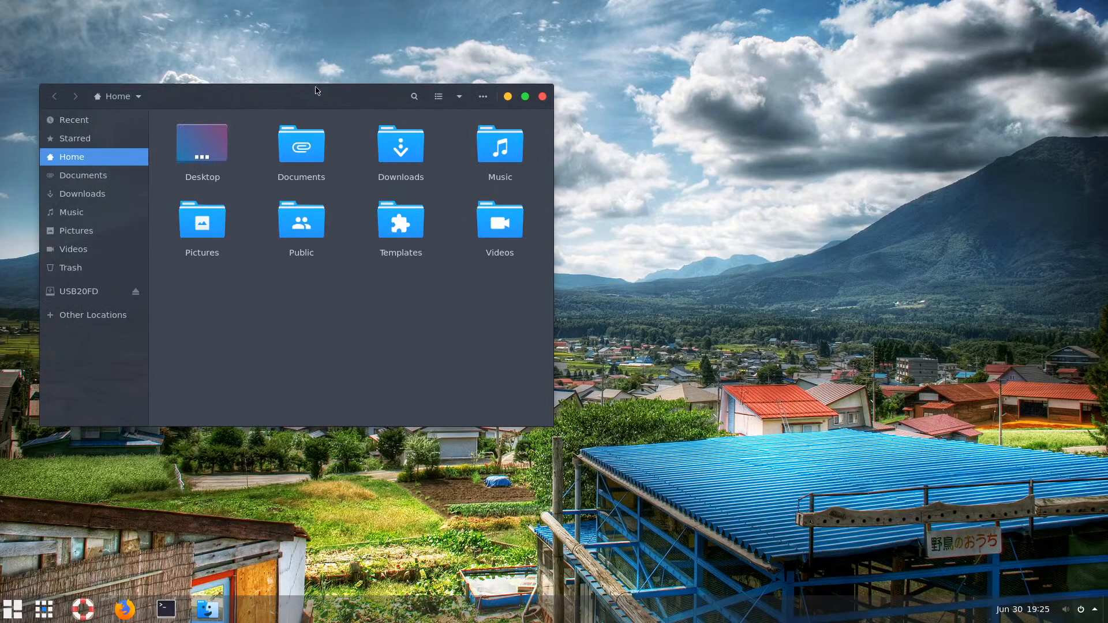
{"action": "left_click_drag", "start_coordinate": [317, 90], "coordinate": [606, 144]}
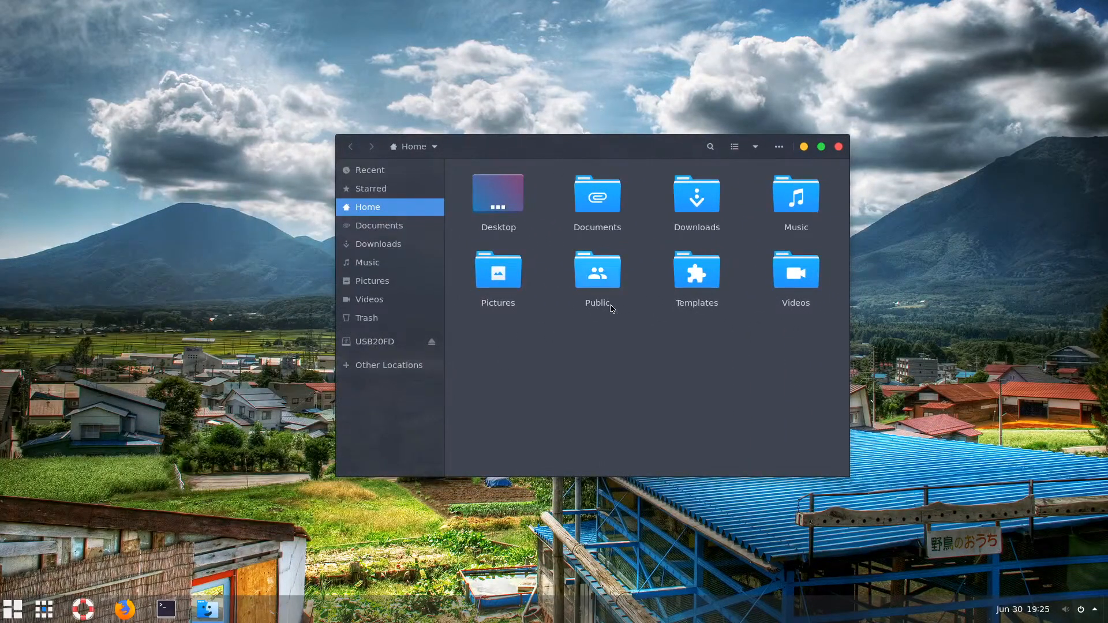
{"action": "double_click", "coordinate": [702, 218]}
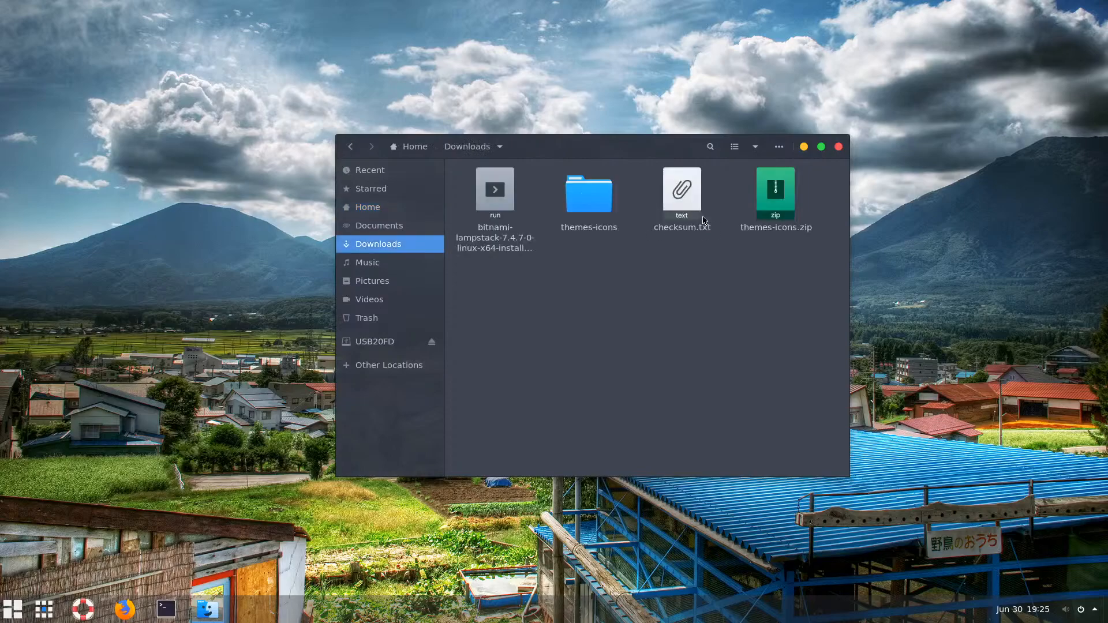
{"action": "left_click", "coordinate": [603, 209]}
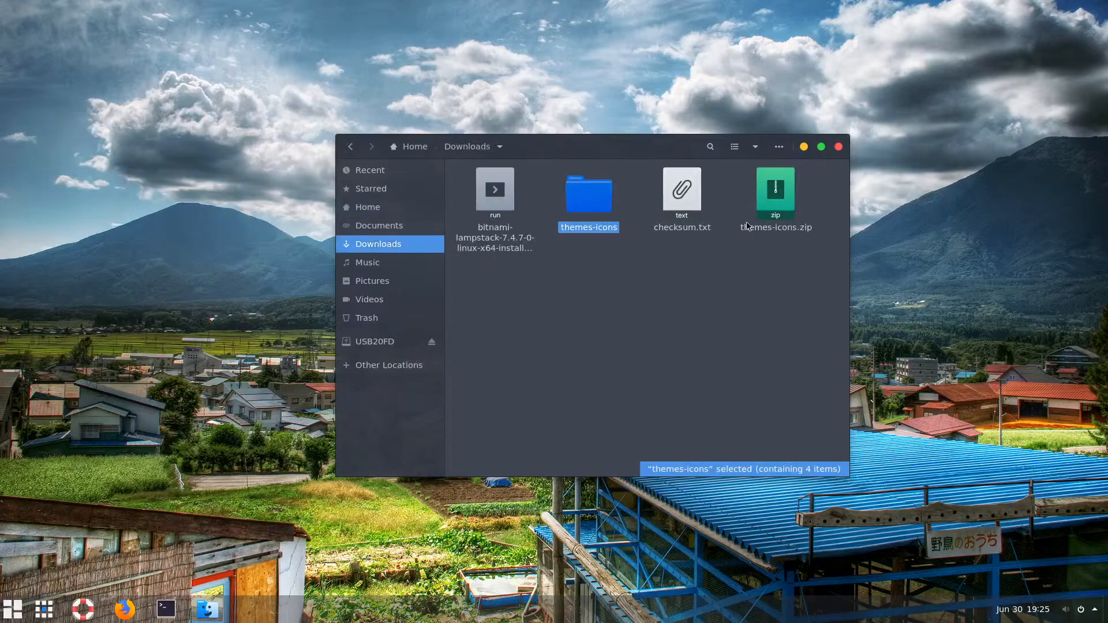
{"action": "left_click", "coordinate": [496, 196]}
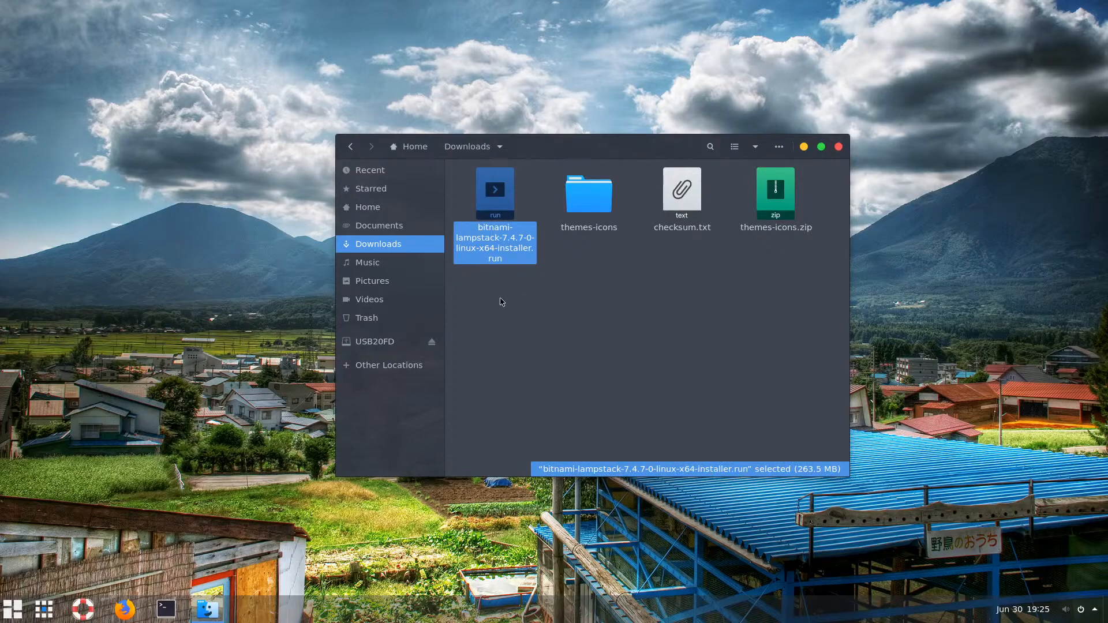
{"action": "left_click", "coordinate": [804, 147]}
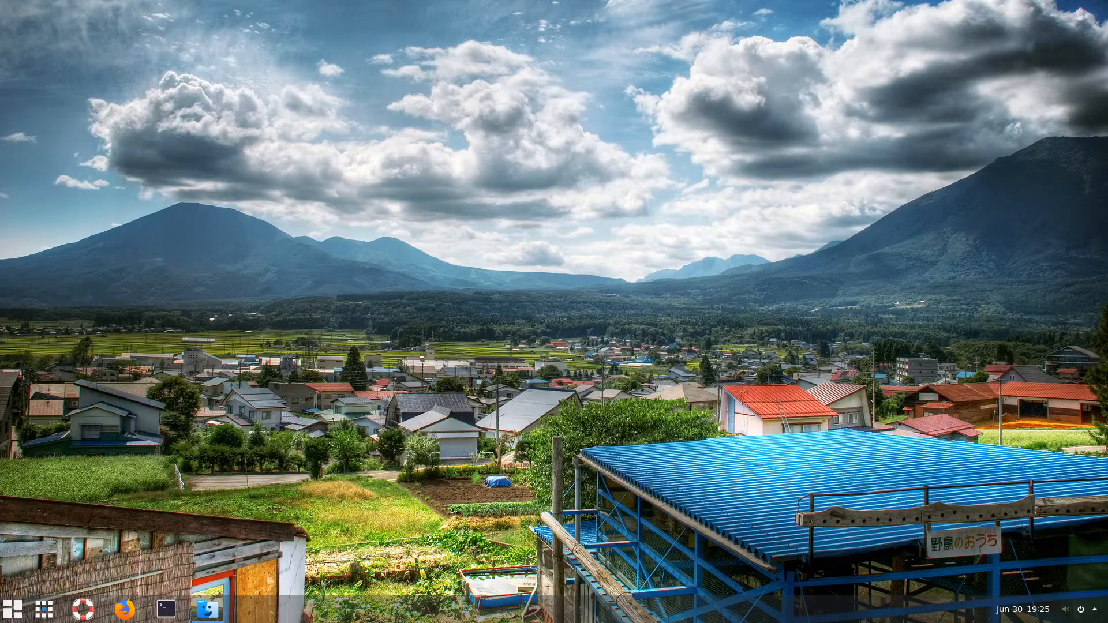
{"action": "left_click", "coordinate": [125, 609]}
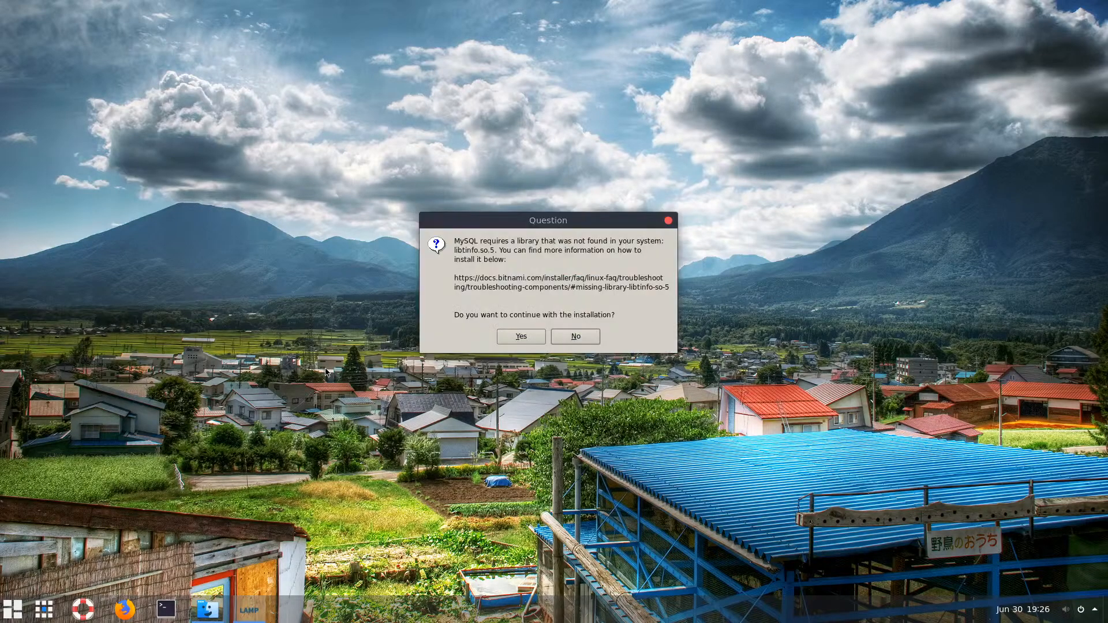
{"action": "left_click", "coordinate": [124, 609]}
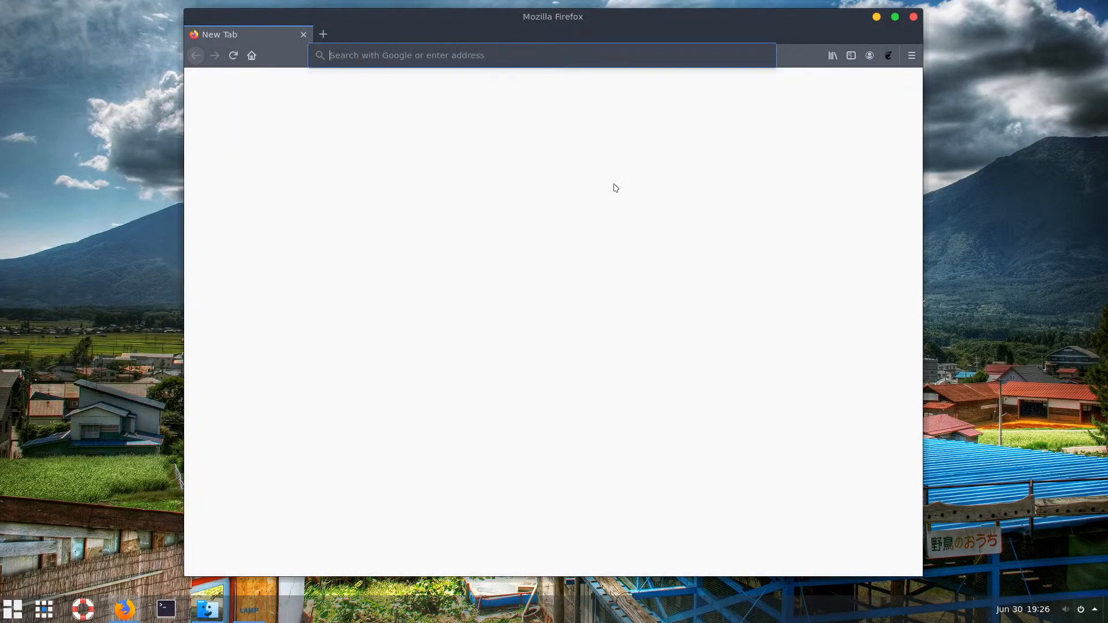
Restore the previous Firefox session and return to the earlier Google search results
{"action": "left_click", "coordinate": [911, 55]}
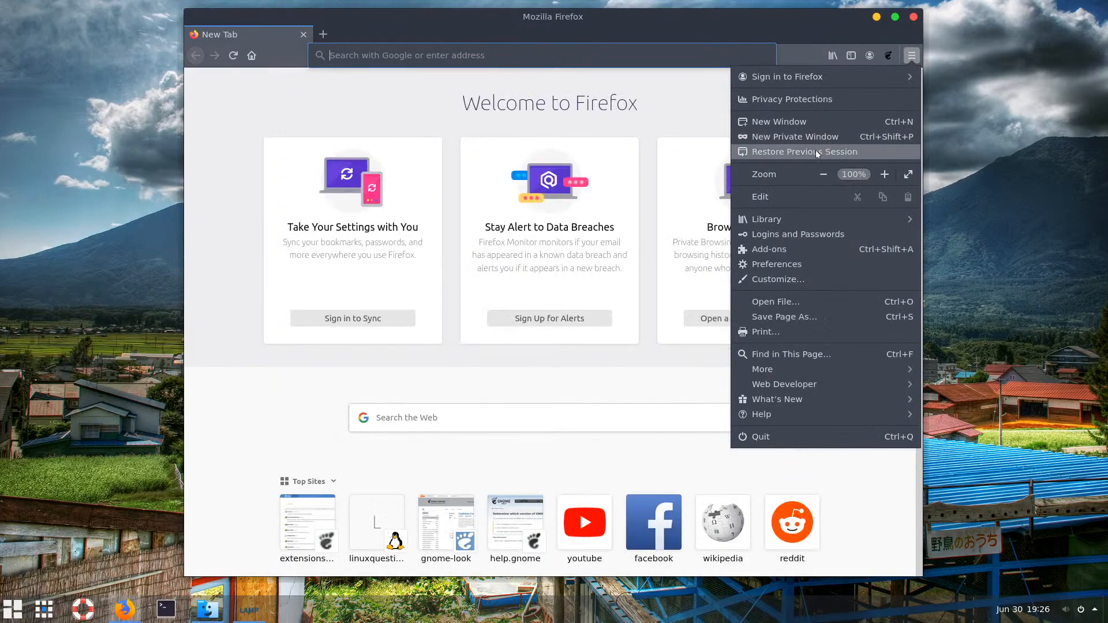
{"action": "left_click", "coordinate": [815, 151]}
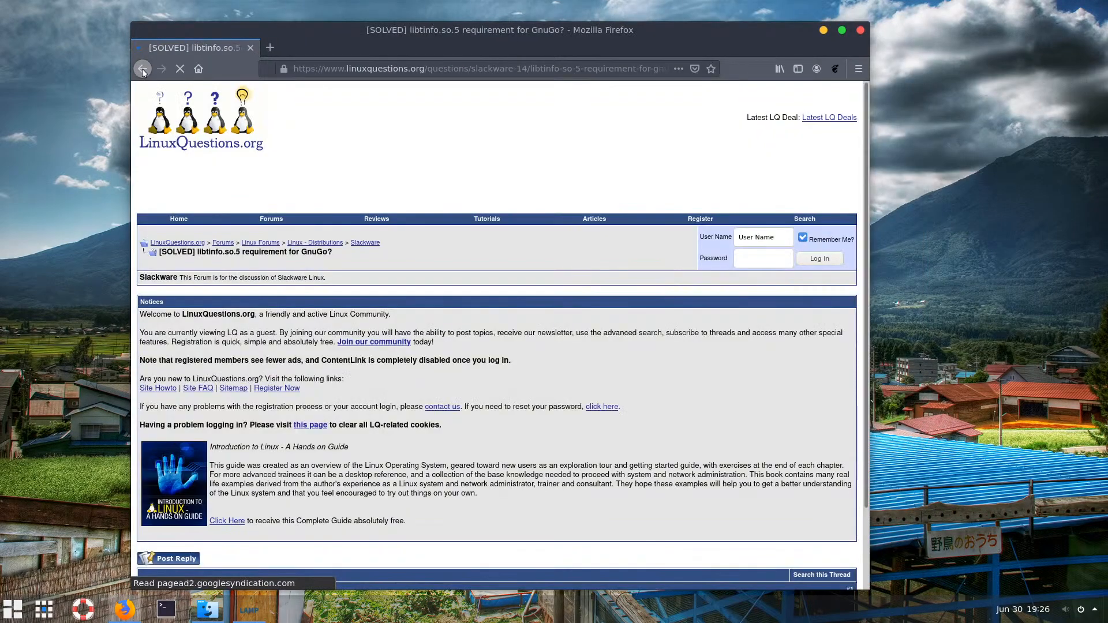
{"action": "left_click", "coordinate": [143, 70]}
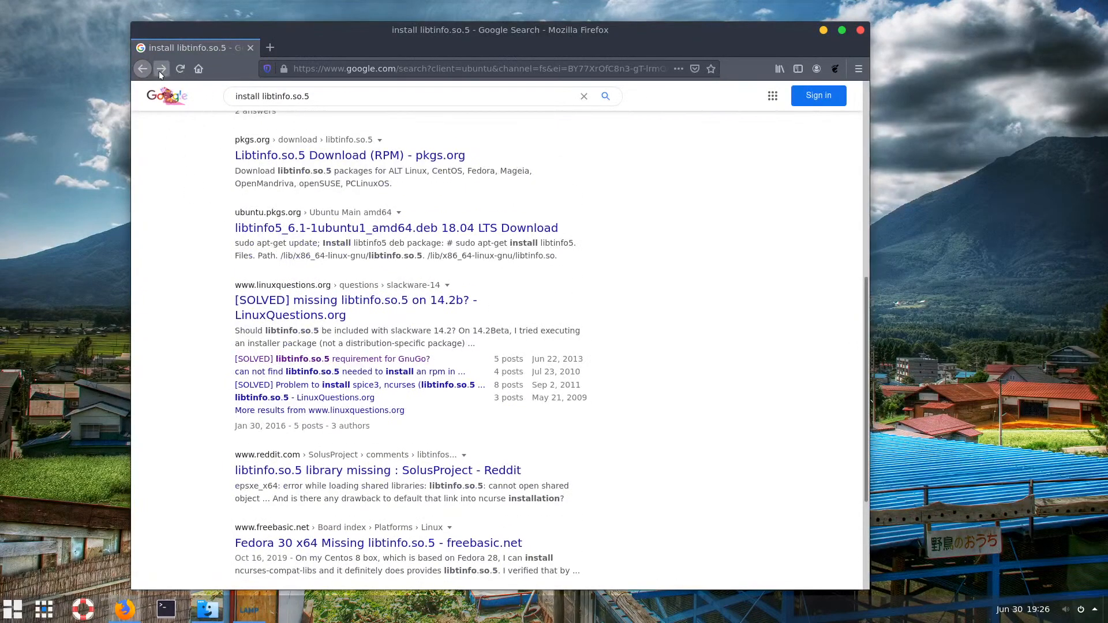
{"action": "left_click", "coordinate": [162, 68]}
{"action": "left_click", "coordinate": [142, 69]}
{"action": "scroll", "coordinate": [330, 173], "scroll_direction": "up", "scroll_amount": 6}
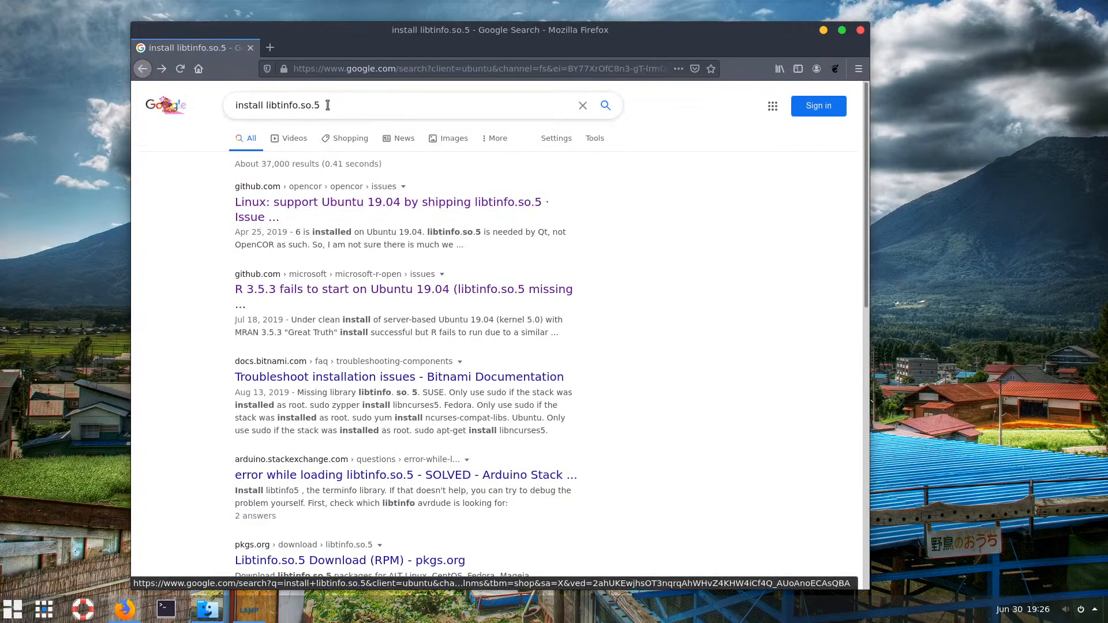
Change the query to 'github libtinfo.so.5' and run the search
{"action": "double_click", "coordinate": [252, 105]}
{"action": "type", "text": "git"}
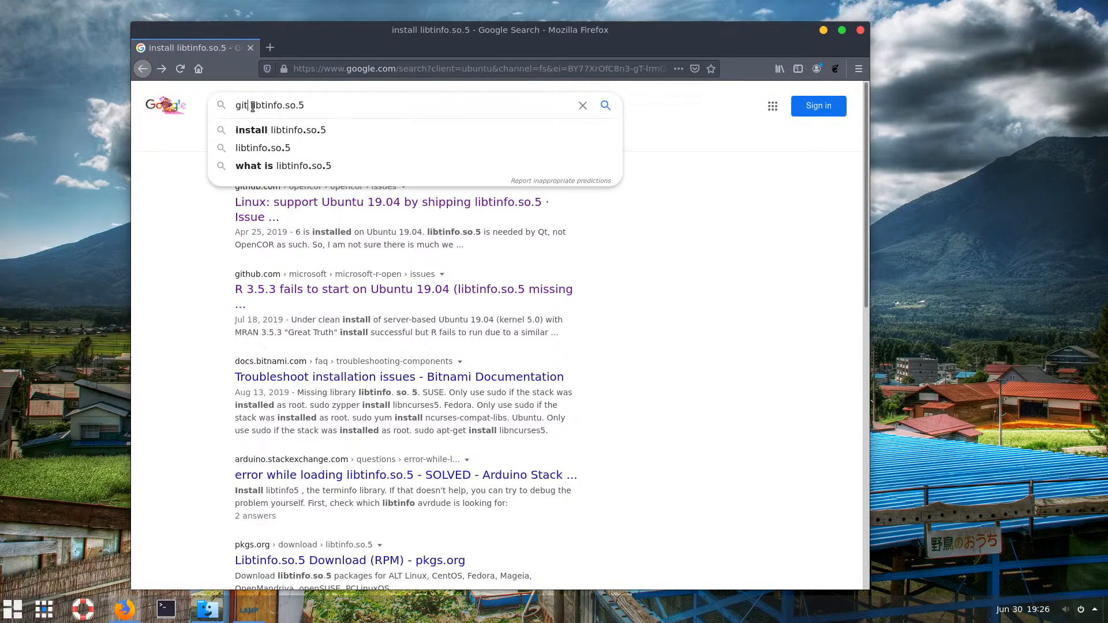
{"action": "type", "text": "hub"}
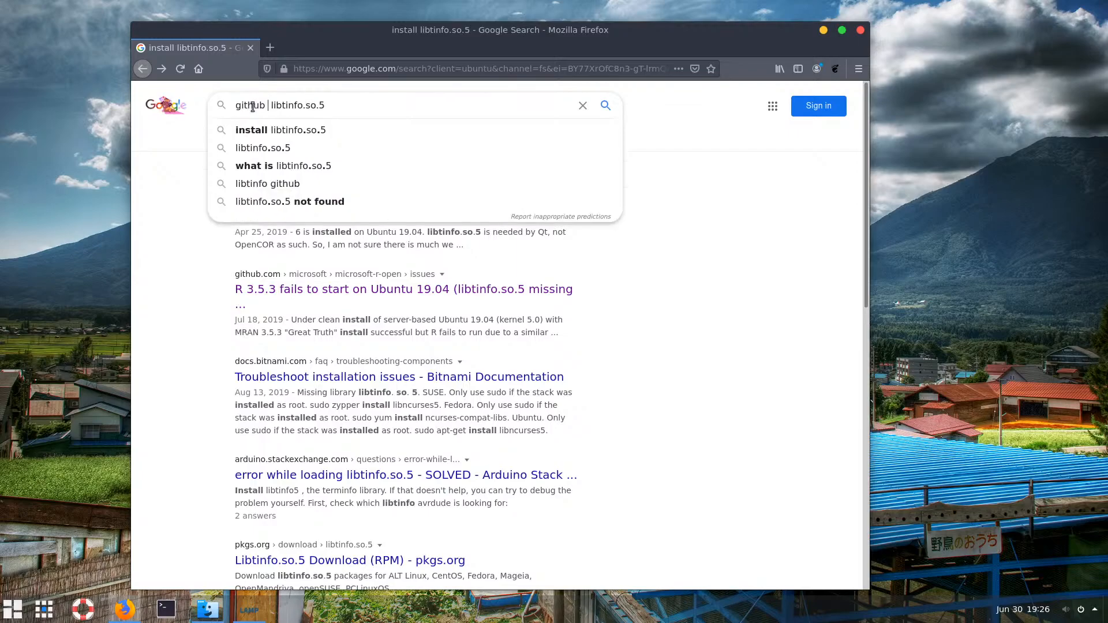
{"action": "key", "text": "Delete"}
{"action": "left_click", "coordinate": [353, 109]}
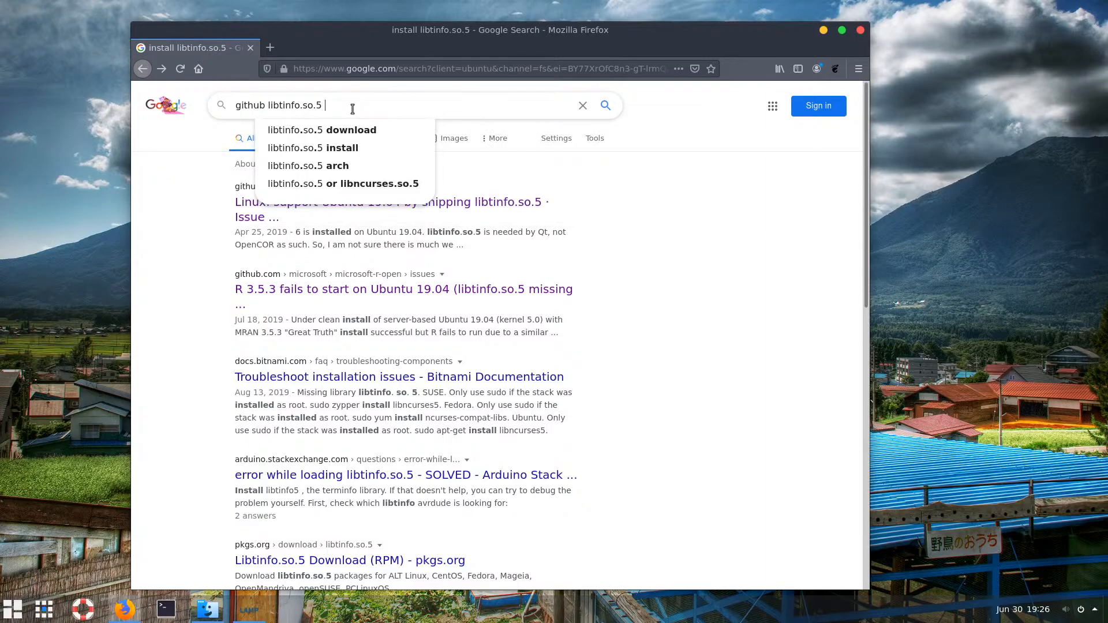
{"action": "key", "text": "Return"}
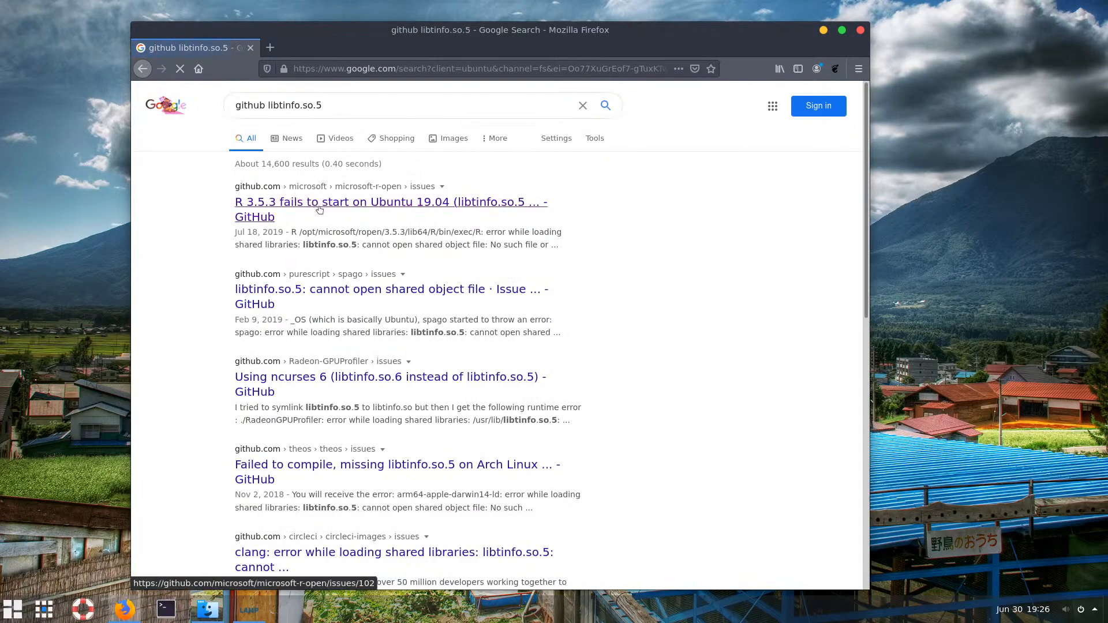
Read the R 3.5.3 Ubuntu 19.04 issue and its sudo ln -s workaround
{"action": "left_click", "coordinate": [341, 210]}
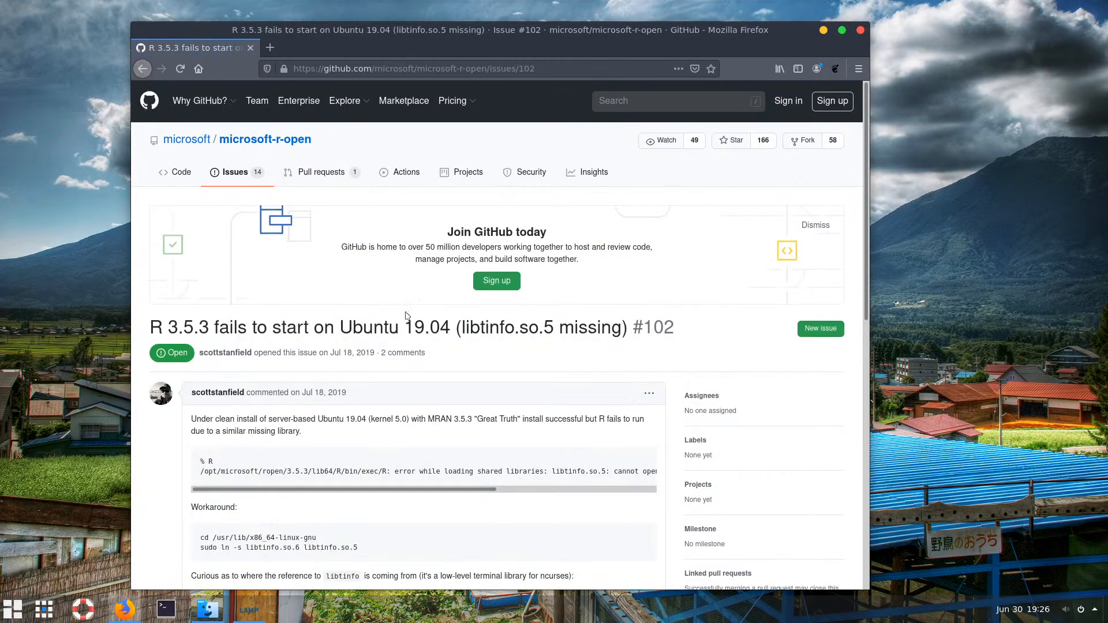
{"action": "scroll", "coordinate": [405, 316], "scroll_direction": "down", "scroll_amount": 5}
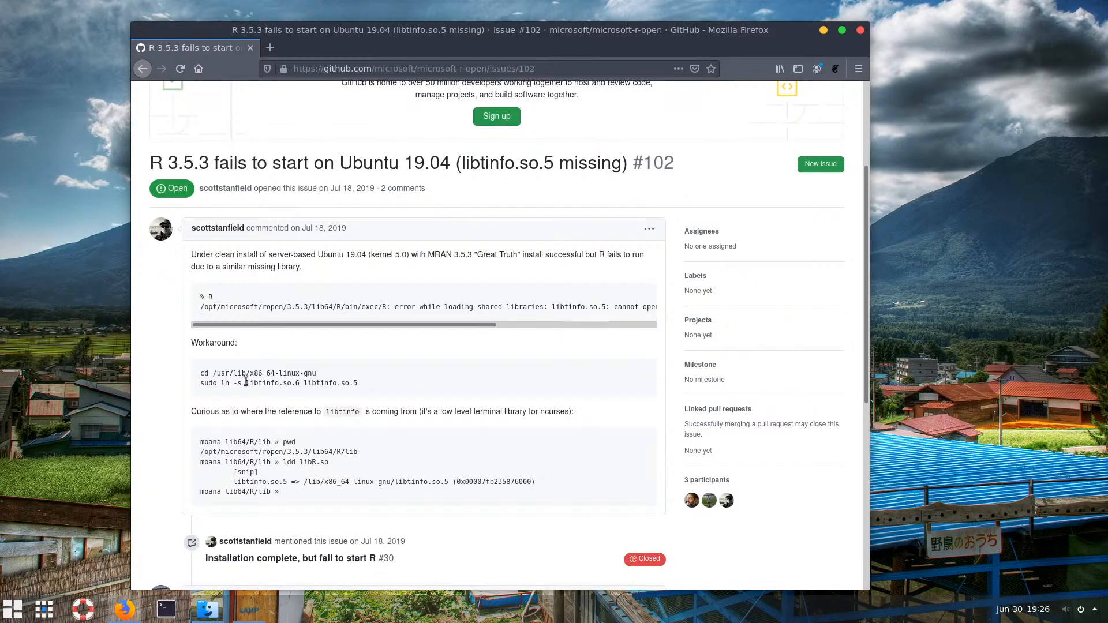
{"action": "left_click_drag", "start_coordinate": [362, 385], "coordinate": [199, 385]}
{"action": "scroll", "coordinate": [271, 382], "scroll_direction": "down", "scroll_amount": 5}
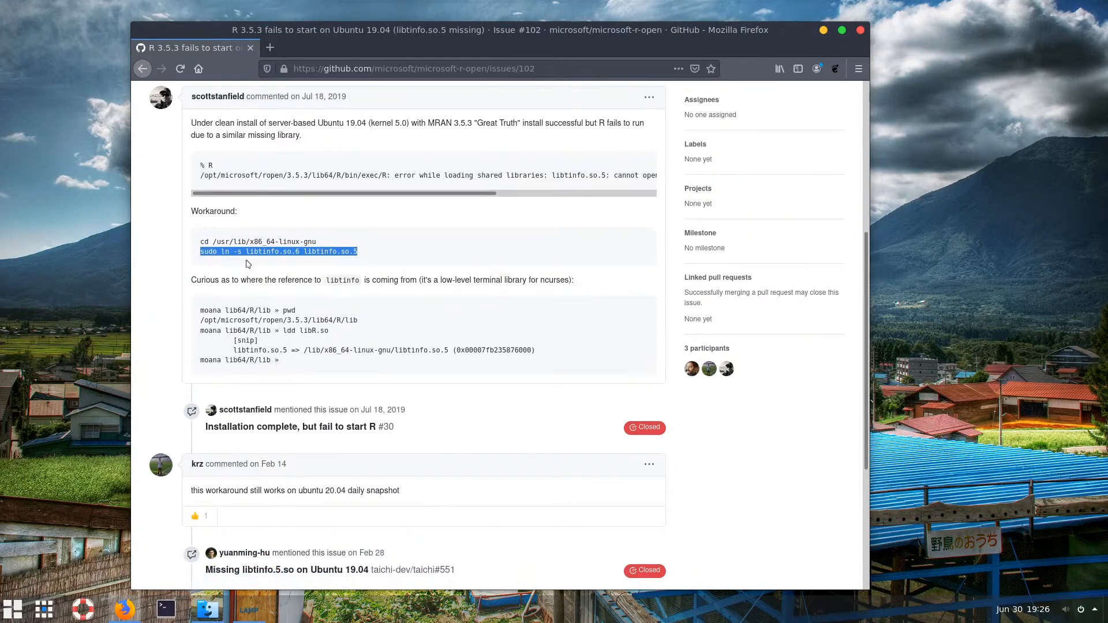
{"action": "left_click", "coordinate": [141, 68]}
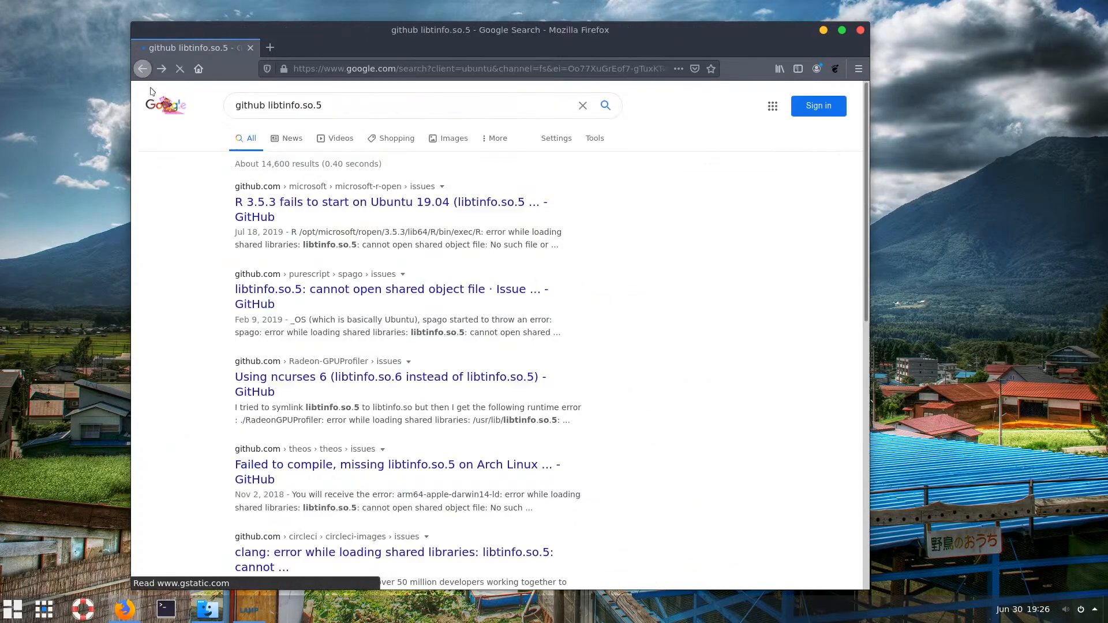
Check the Arch Linux compile failure and Using ncurses 6 issues, noting the /usr/lib/ path
{"action": "scroll", "coordinate": [355, 348], "scroll_direction": "down", "scroll_amount": 3}
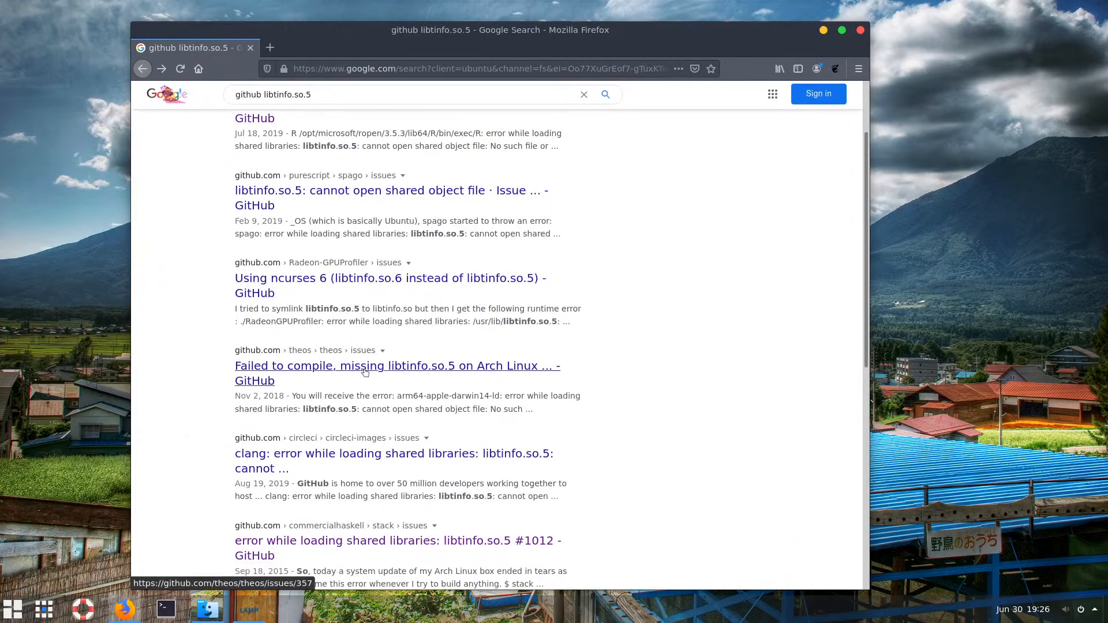
{"action": "scroll", "coordinate": [363, 369], "scroll_direction": "down", "scroll_amount": 3}
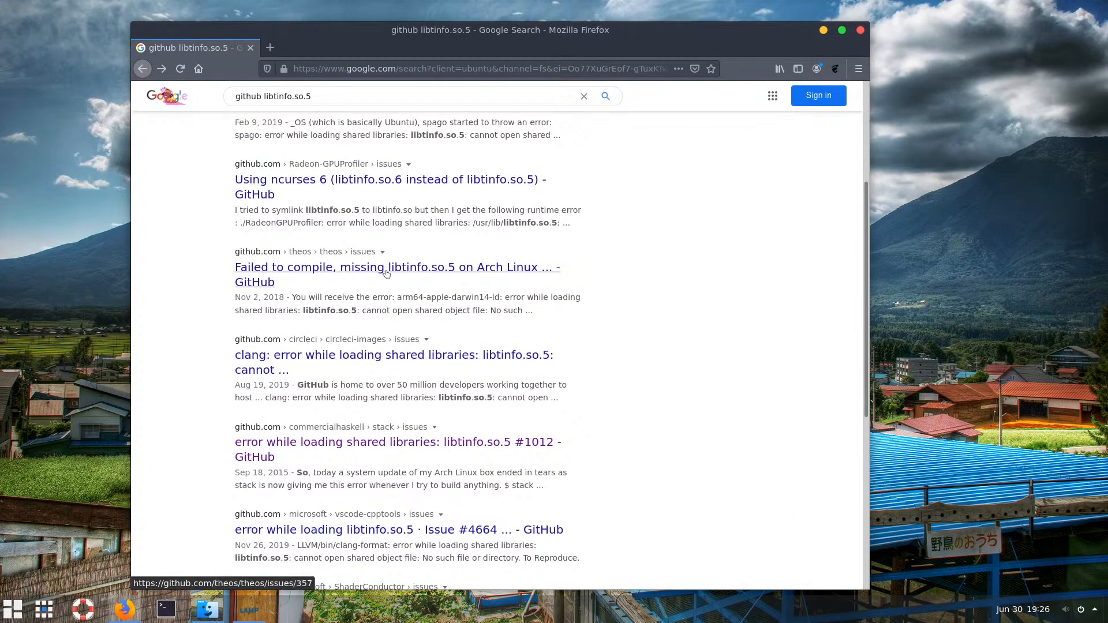
{"action": "left_click", "coordinate": [386, 274]}
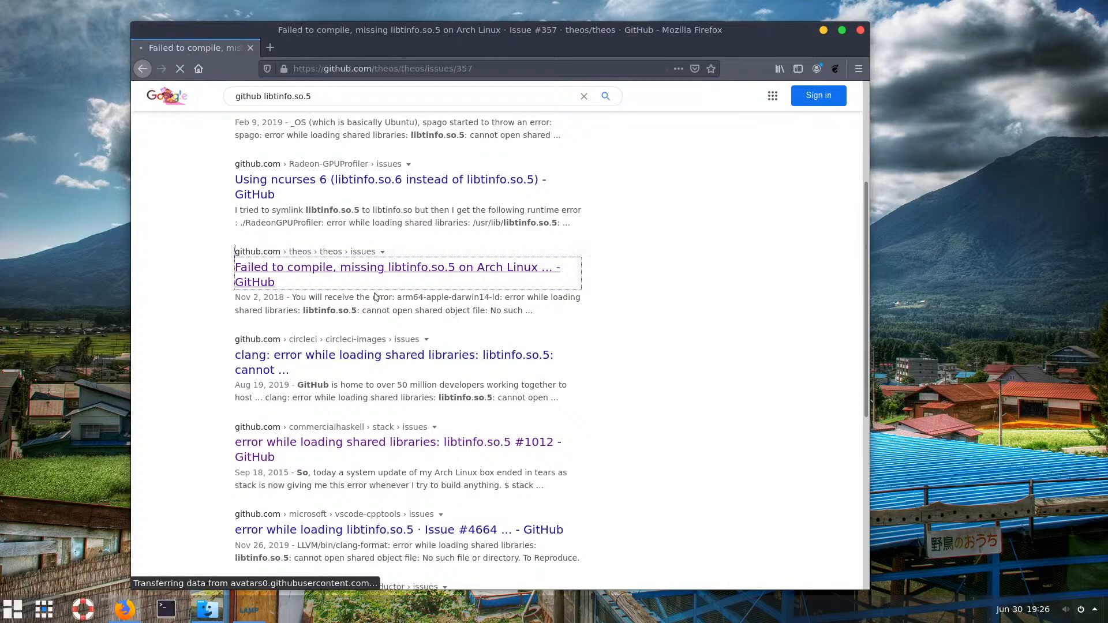
{"action": "left_click", "coordinate": [143, 74]}
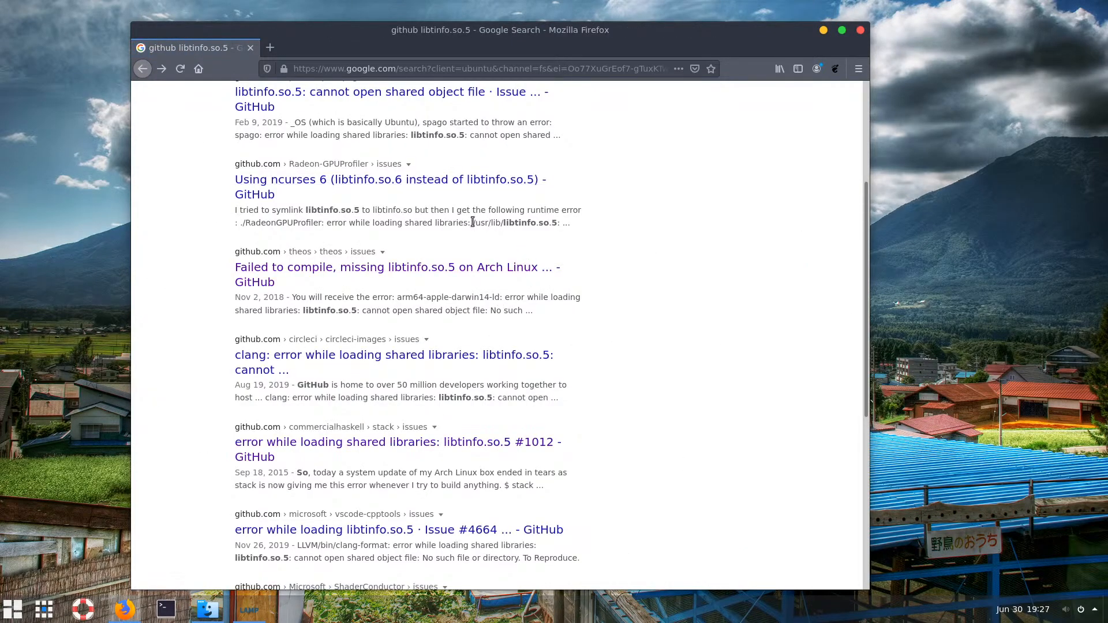
{"action": "left_click_drag", "start_coordinate": [473, 223], "coordinate": [503, 222]}
{"action": "left_click", "coordinate": [417, 190]}
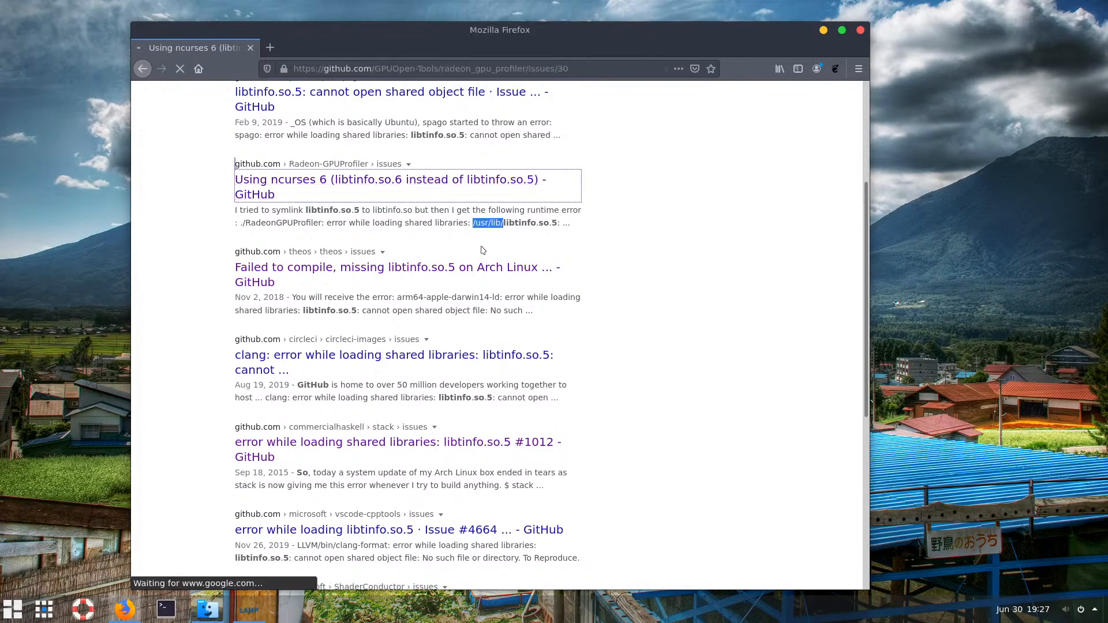
{"action": "scroll", "coordinate": [422, 327], "scroll_direction": "down", "scroll_amount": 1}
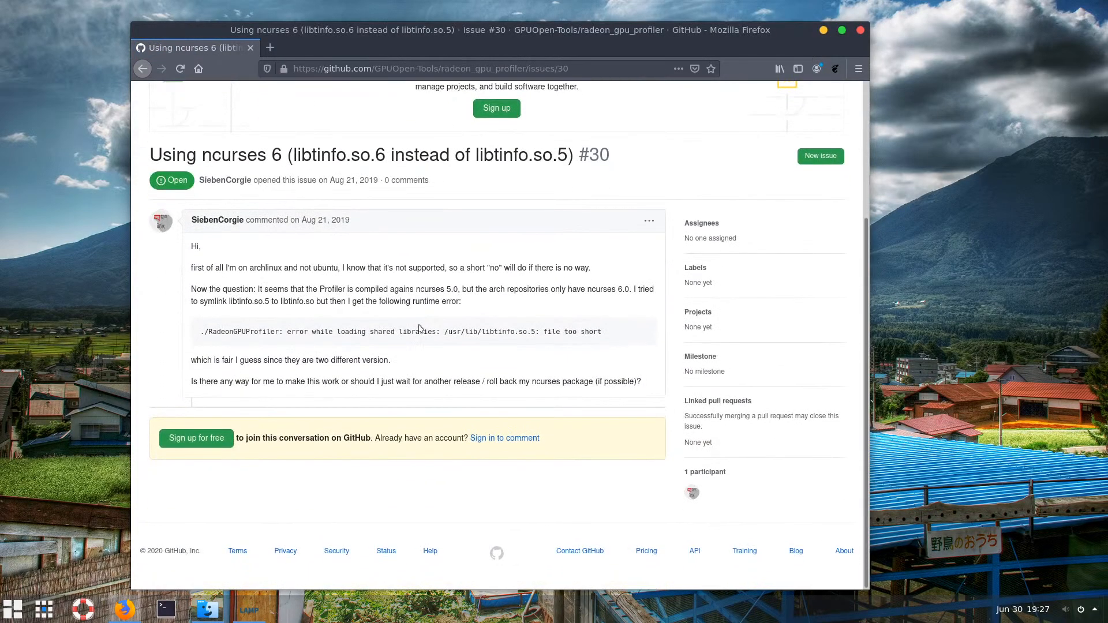
{"action": "scroll", "coordinate": [390, 336], "scroll_direction": "up", "scroll_amount": 1}
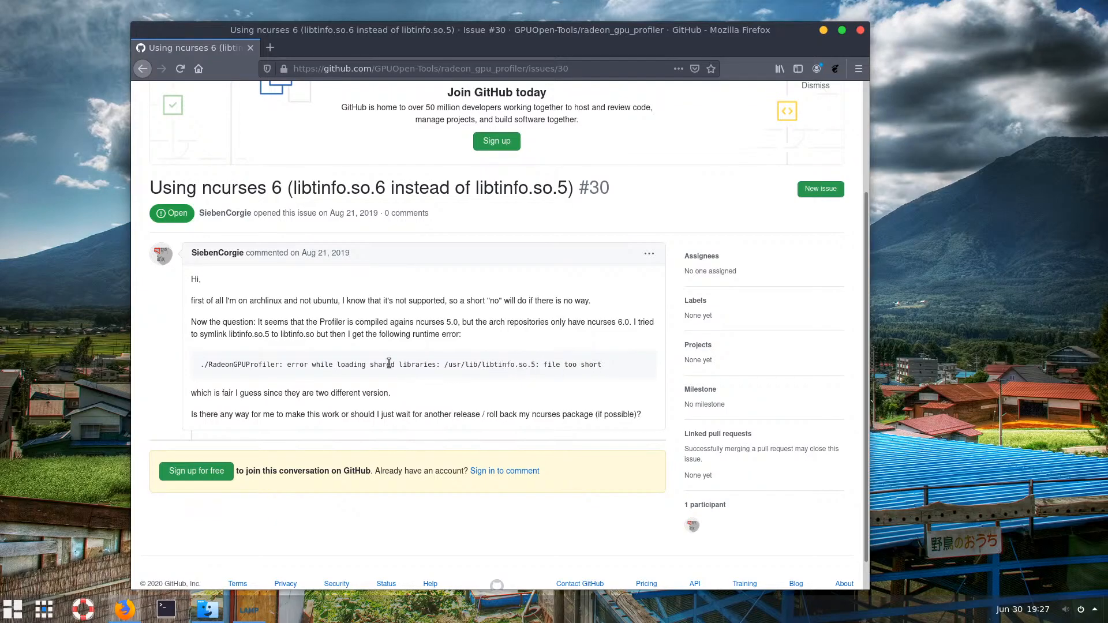
{"action": "scroll", "coordinate": [290, 249], "scroll_direction": "up", "scroll_amount": 2}
{"action": "scroll", "coordinate": [290, 250], "scroll_direction": "up", "scroll_amount": 1}
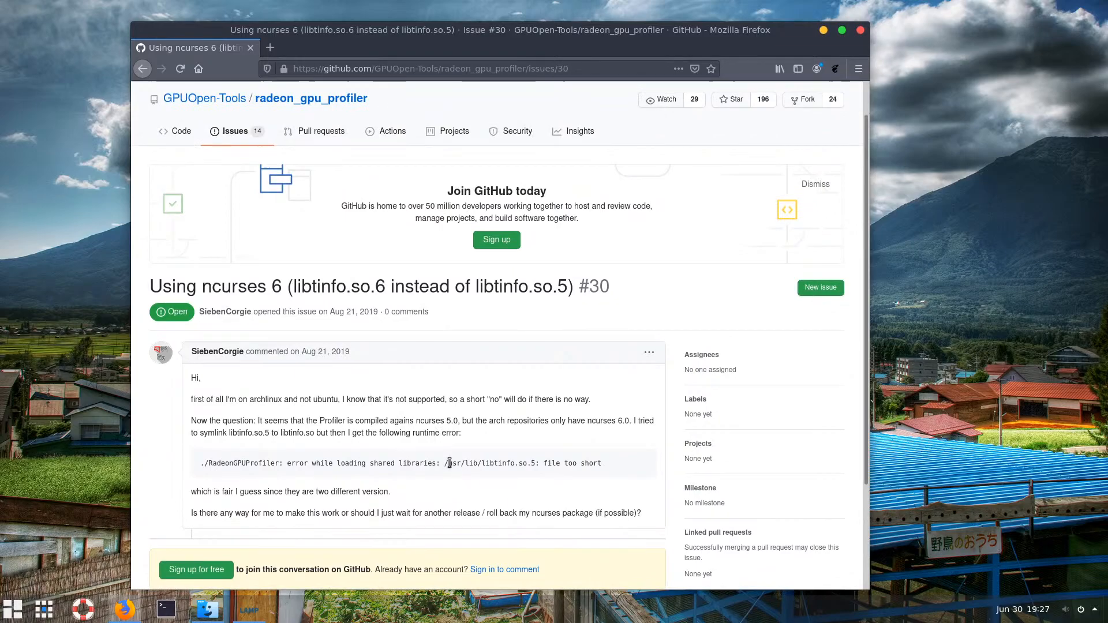
{"action": "left_click_drag", "start_coordinate": [448, 463], "coordinate": [482, 462]}
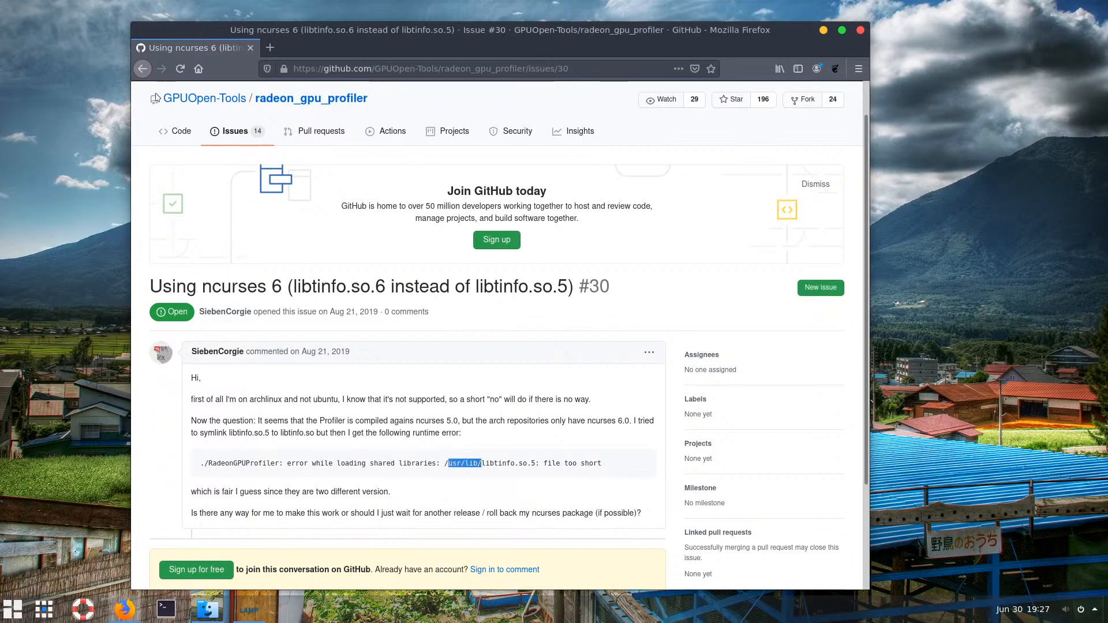
{"action": "left_click", "coordinate": [142, 69]}
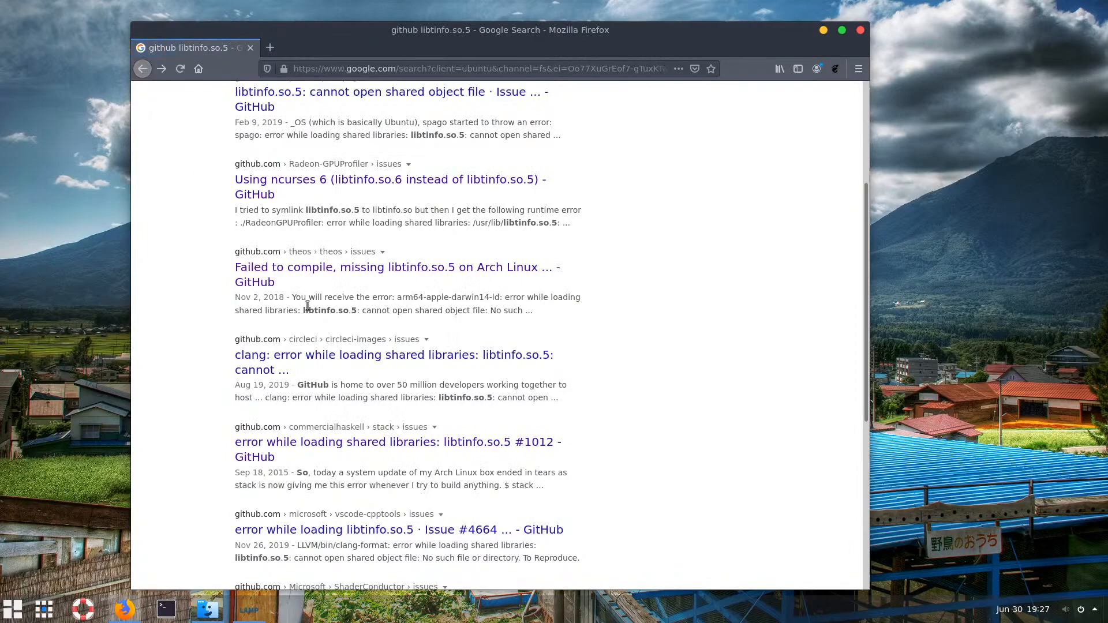
Read through the 'error while loading libtinfo.so.5' GitHub issue
{"action": "scroll", "coordinate": [312, 320], "scroll_direction": "up", "scroll_amount": 3}
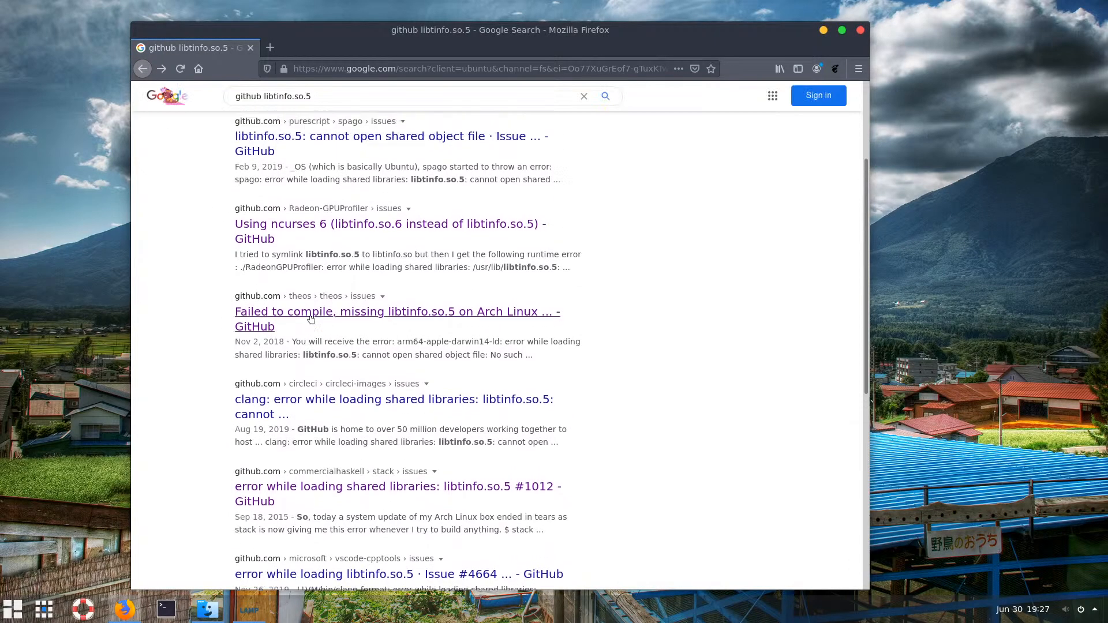
{"action": "scroll", "coordinate": [314, 321], "scroll_direction": "down", "scroll_amount": 4}
{"action": "scroll", "coordinate": [313, 321], "scroll_direction": "down", "scroll_amount": 2}
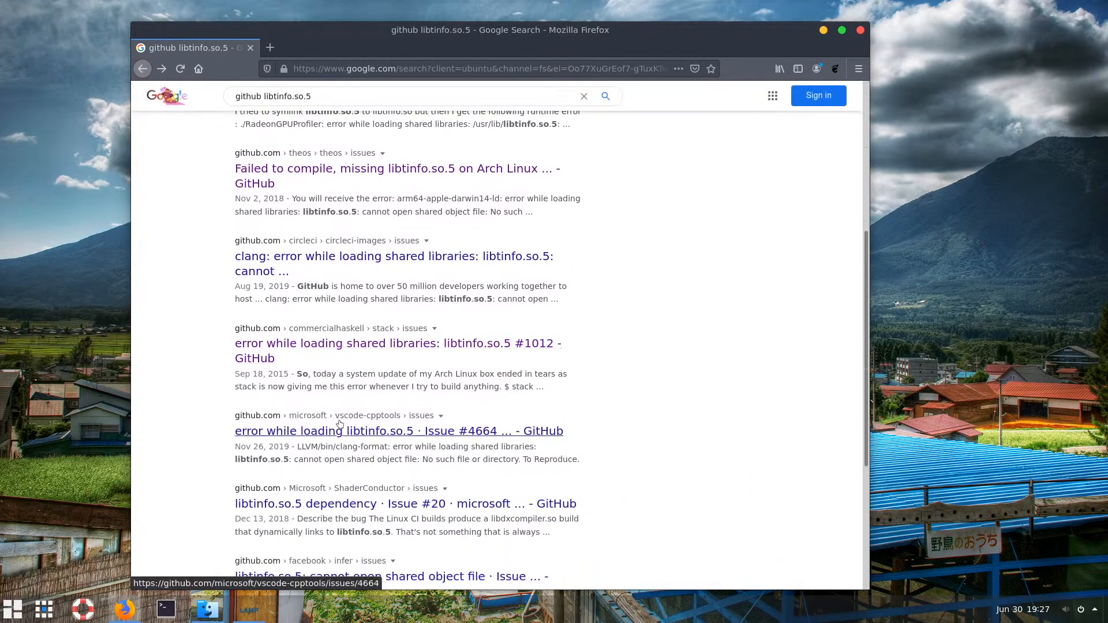
{"action": "scroll", "coordinate": [354, 421], "scroll_direction": "down", "scroll_amount": 1}
{"action": "scroll", "coordinate": [359, 425], "scroll_direction": "down", "scroll_amount": 1}
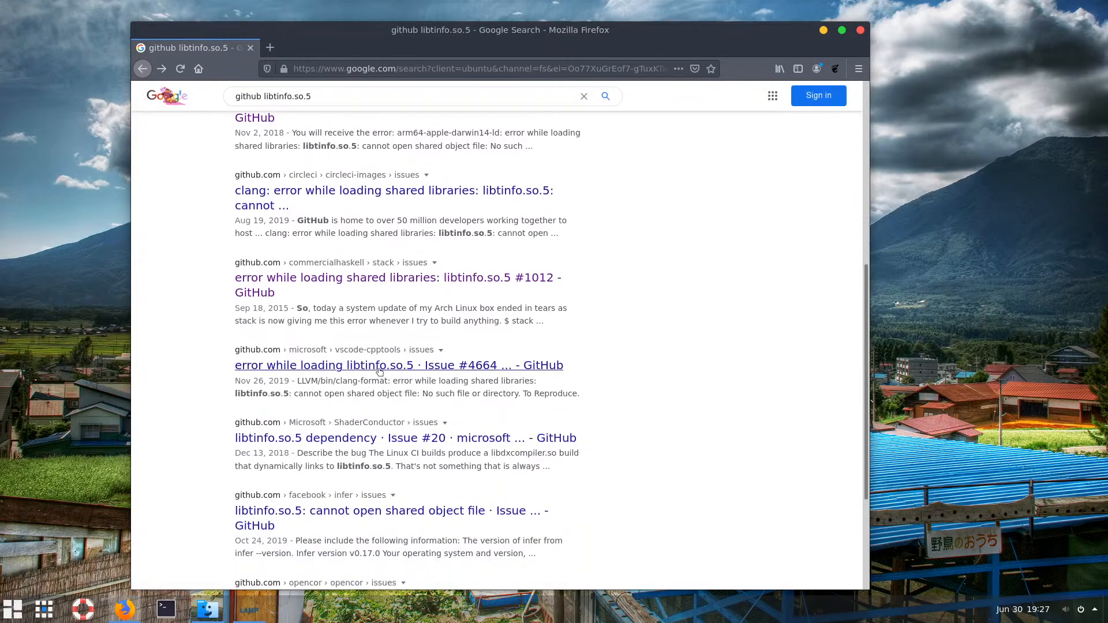
{"action": "left_click", "coordinate": [385, 366]}
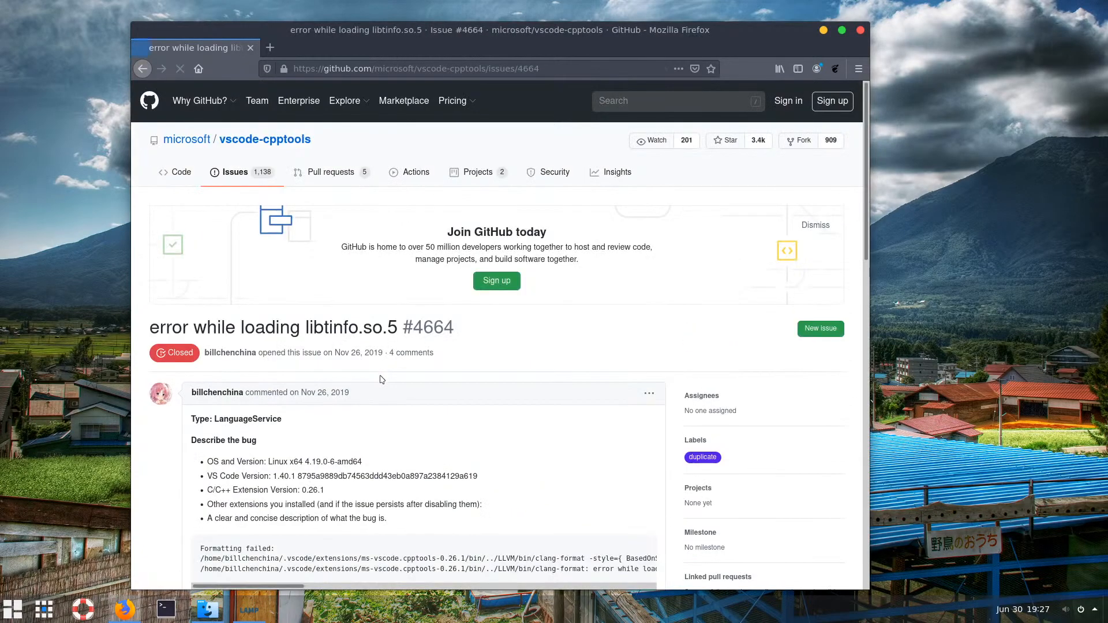
{"action": "scroll", "coordinate": [407, 404], "scroll_direction": "down", "scroll_amount": 3}
{"action": "scroll", "coordinate": [404, 406], "scroll_direction": "down", "scroll_amount": 8}
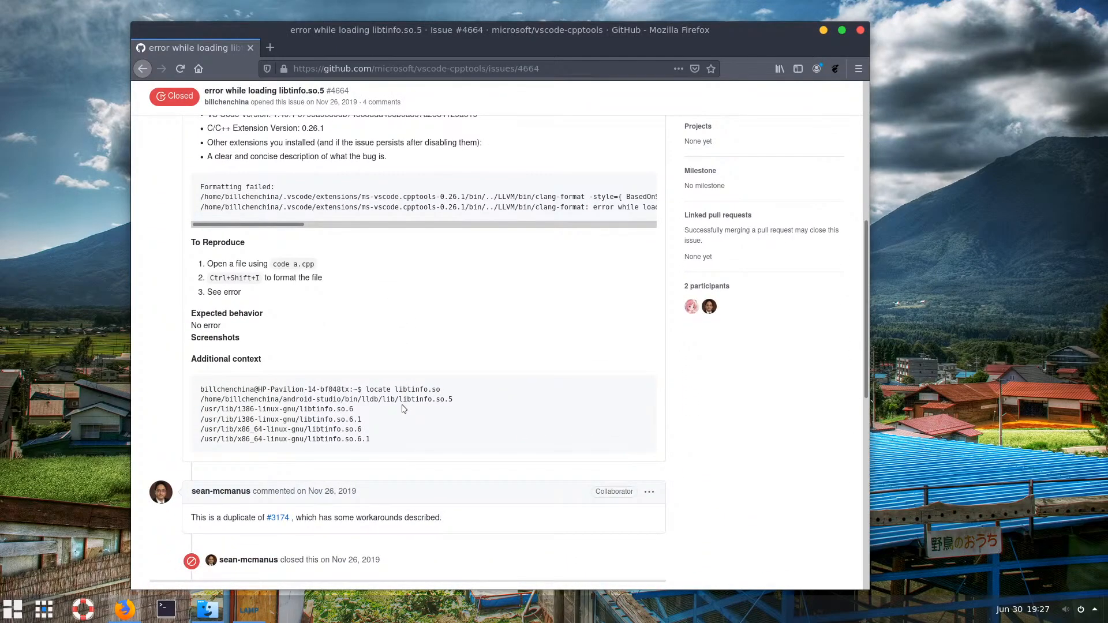
{"action": "scroll", "coordinate": [403, 409], "scroll_direction": "down", "scroll_amount": 10}
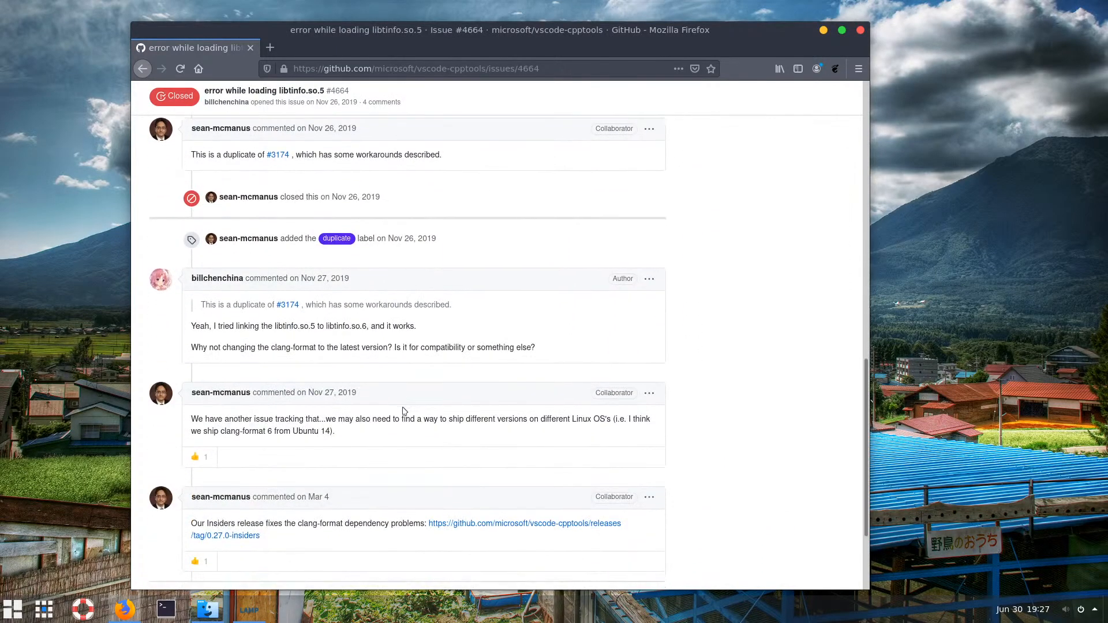
{"action": "scroll", "coordinate": [403, 411], "scroll_direction": "down", "scroll_amount": 4}
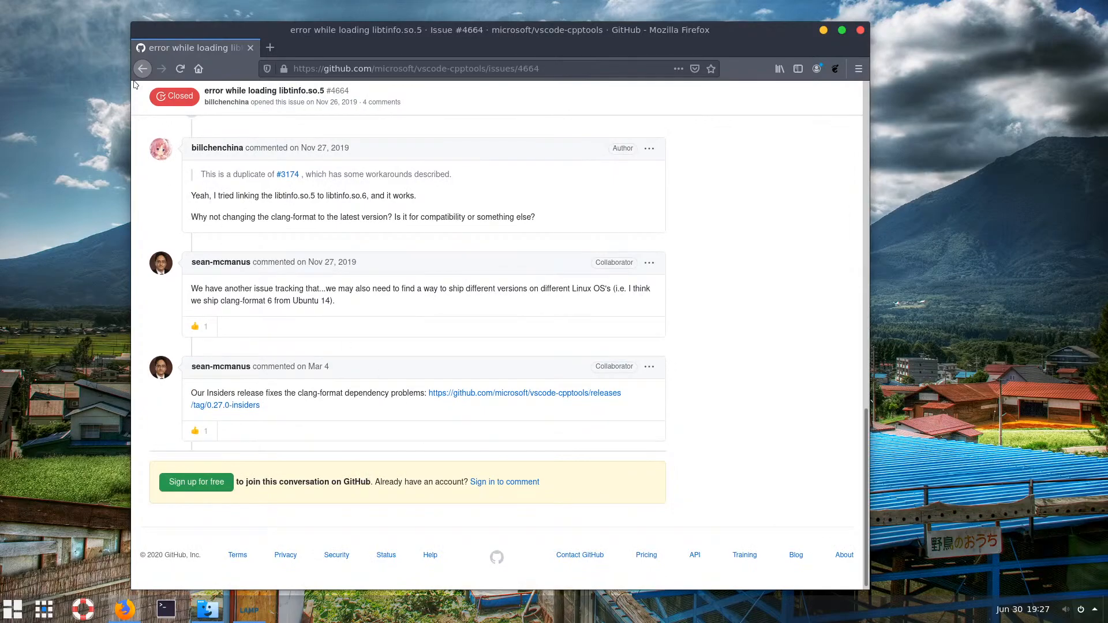
{"action": "left_click", "coordinate": [143, 68]}
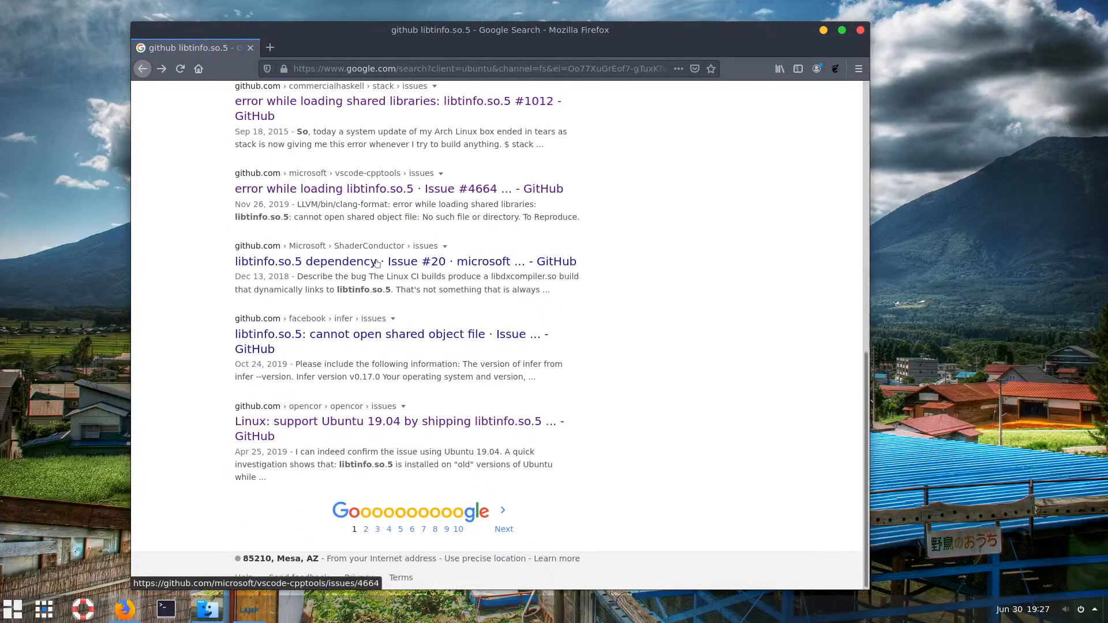
Skim the 'cannot open shared object file' issue and open a new Terminal window
{"action": "left_click", "coordinate": [347, 341]}
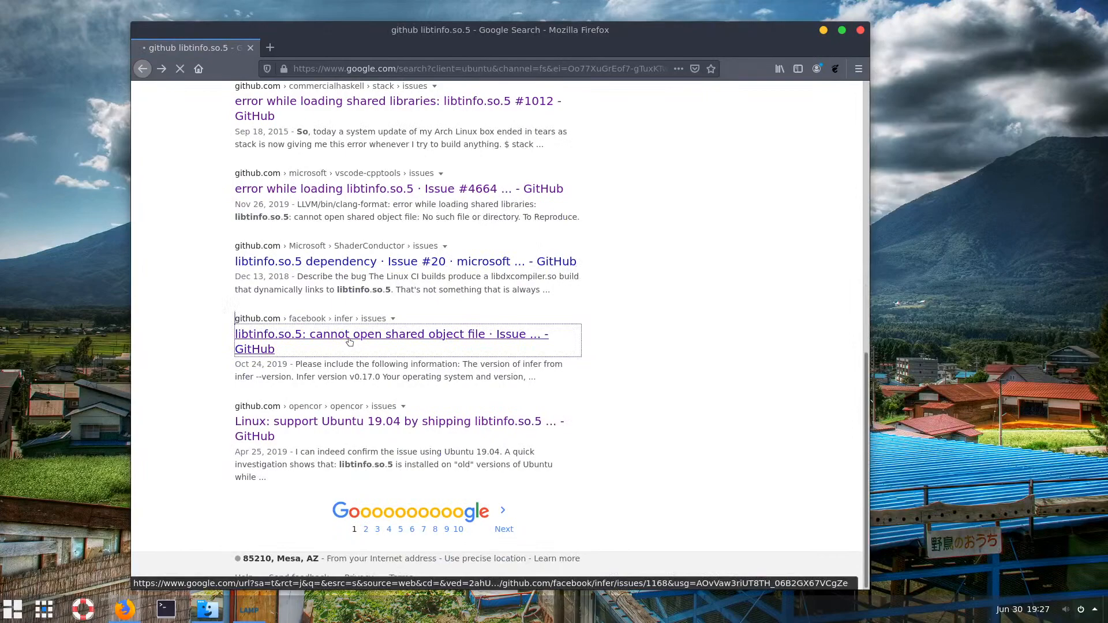
{"action": "scroll", "coordinate": [355, 338], "scroll_direction": "down", "scroll_amount": 10}
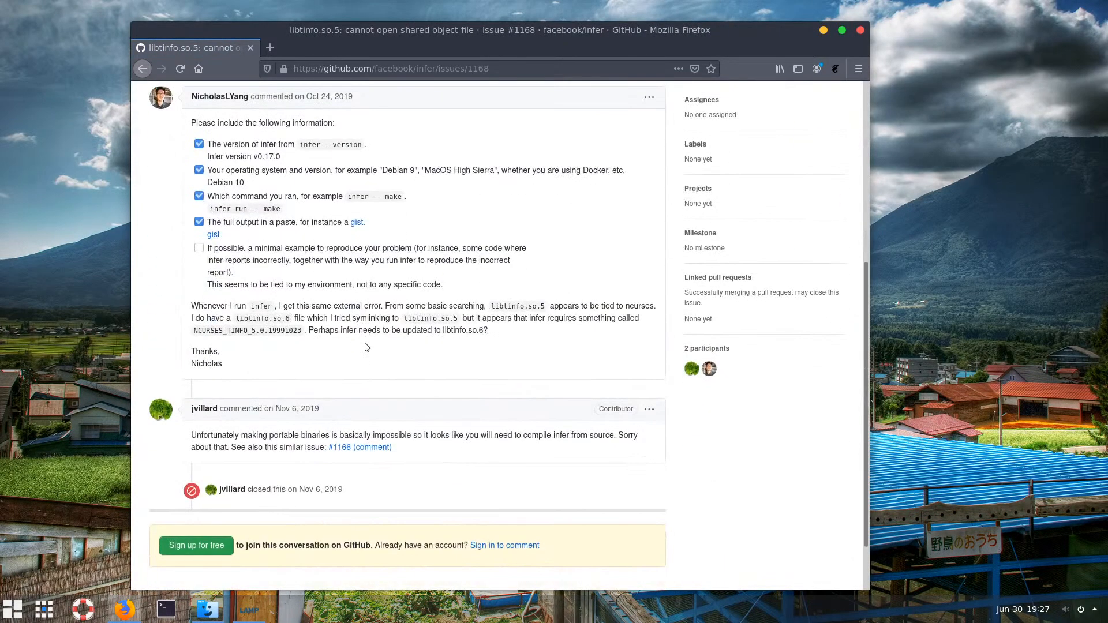
{"action": "scroll", "coordinate": [368, 338], "scroll_direction": "up", "scroll_amount": 3}
{"action": "scroll", "coordinate": [368, 338], "scroll_direction": "up", "scroll_amount": 8}
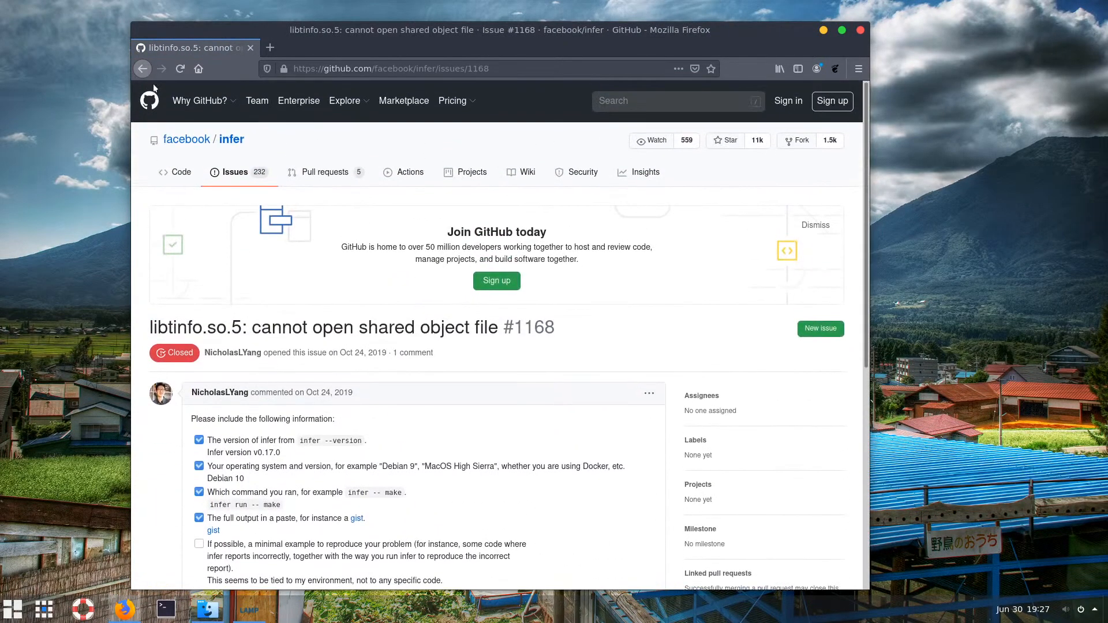
{"action": "left_click", "coordinate": [143, 69]}
{"action": "scroll", "coordinate": [375, 447], "scroll_direction": "down", "scroll_amount": 1}
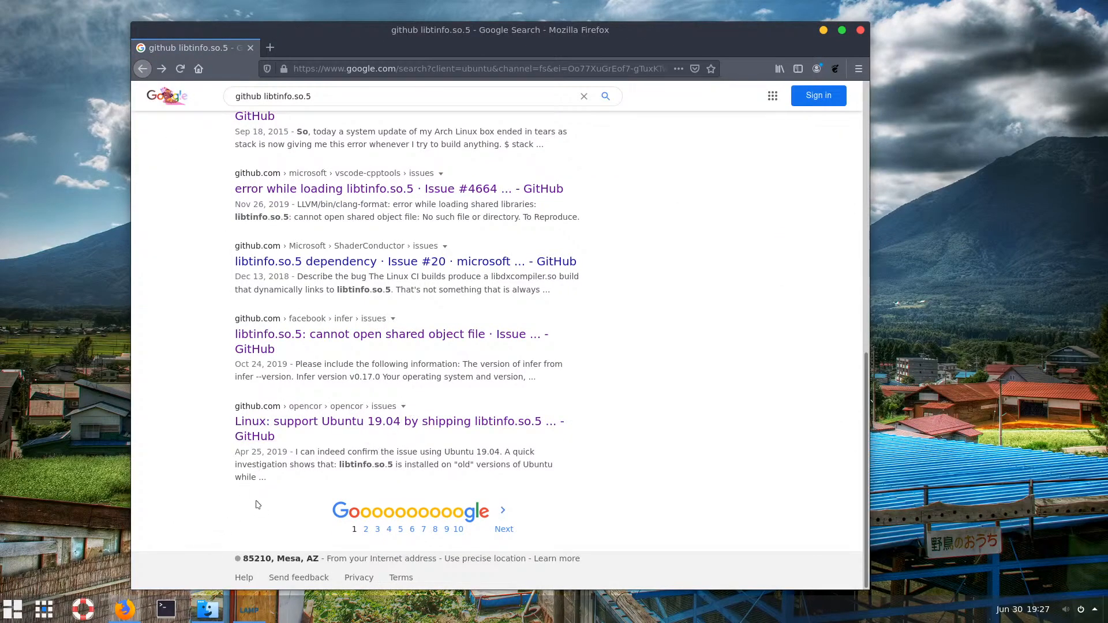
{"action": "mouse_move", "coordinate": [207, 608]}
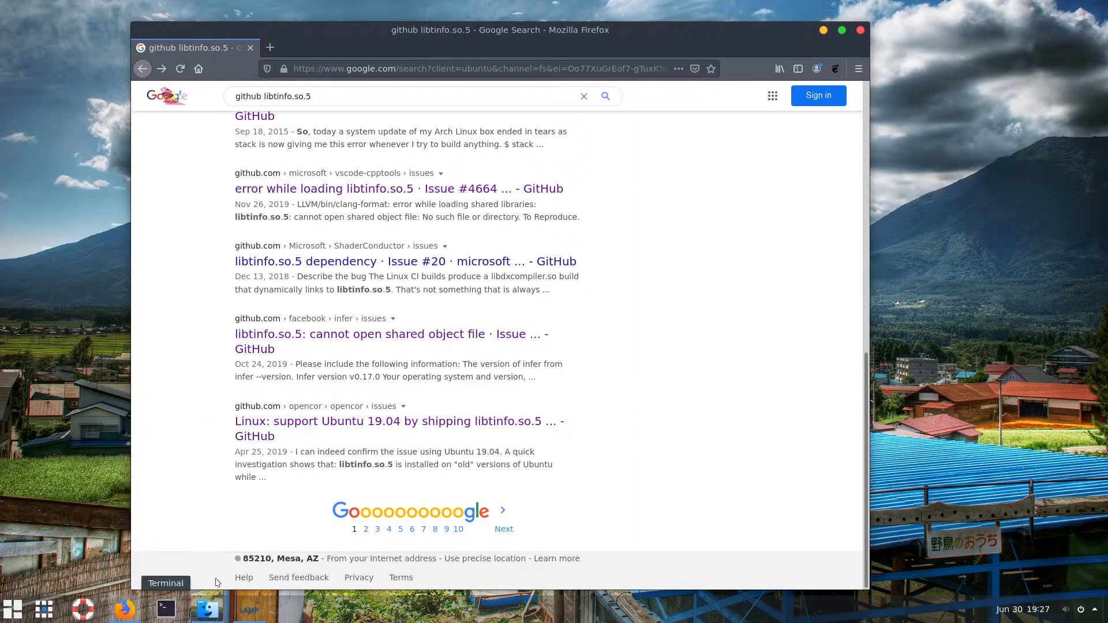
{"action": "left_click", "coordinate": [165, 611]}
Center the new terminal window and enlarge its text
{"action": "left_click", "coordinate": [823, 30]}
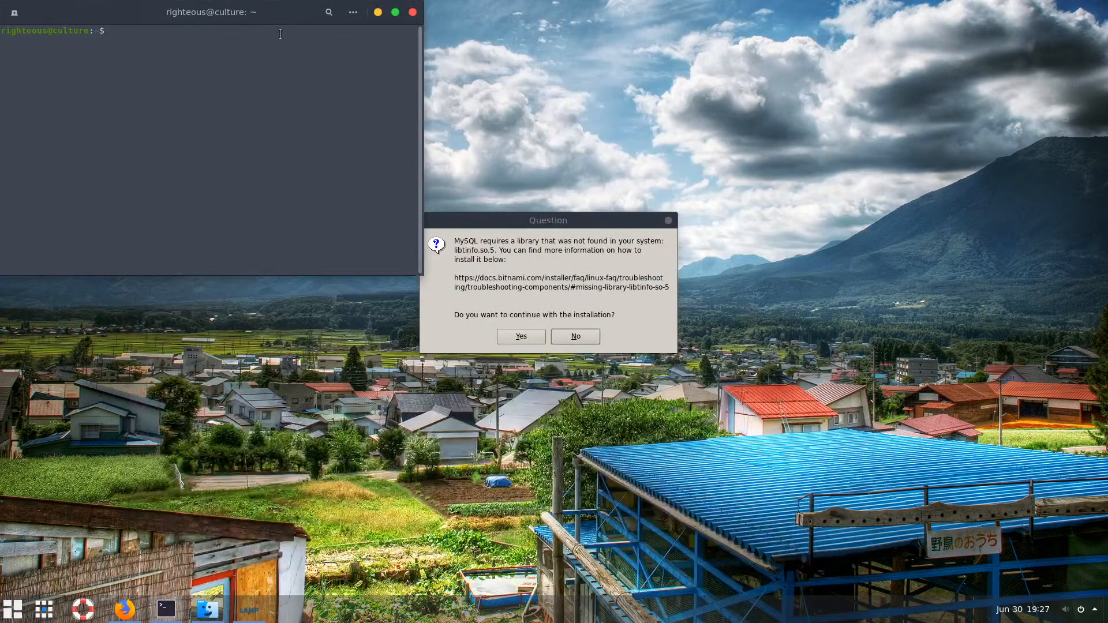
{"action": "left_click_drag", "start_coordinate": [285, 13], "coordinate": [597, 125]}
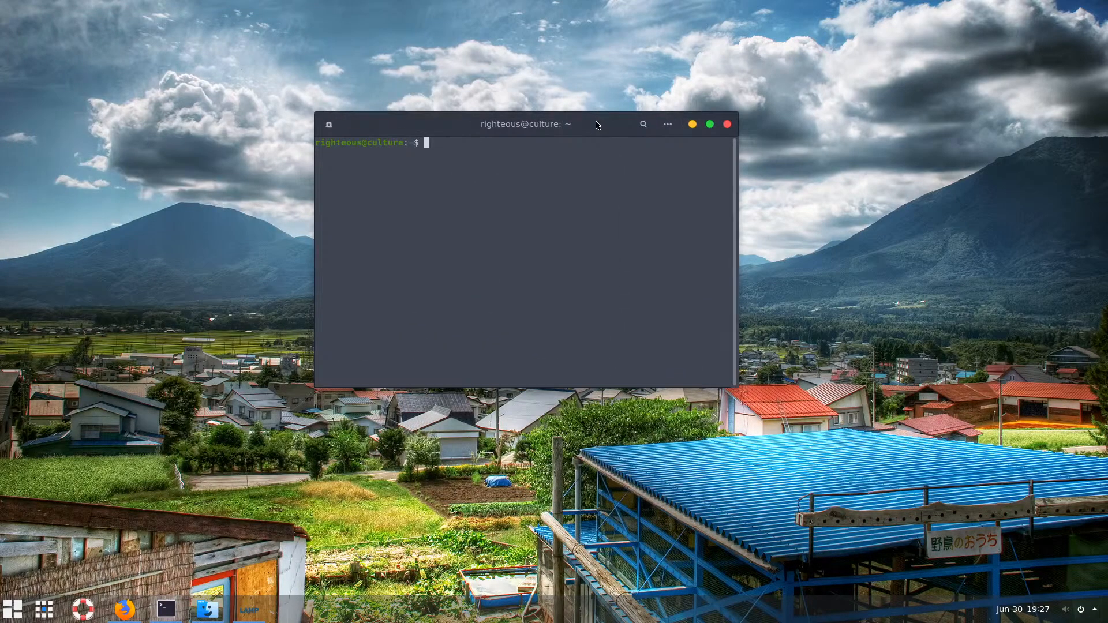
{"action": "key", "text": "ctrl+plus"}
{"action": "key", "text": "ctrl+plus"}
{"action": "key", "text": "ctrl+plus"}
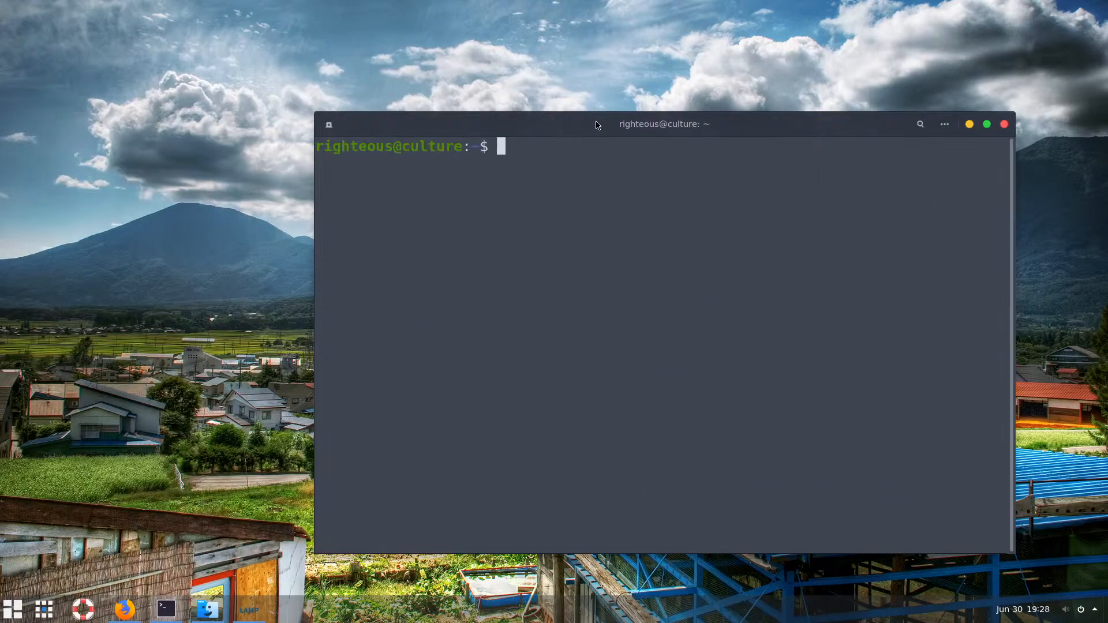
{"action": "left_click_drag", "start_coordinate": [664, 118], "coordinate": [498, 73]}
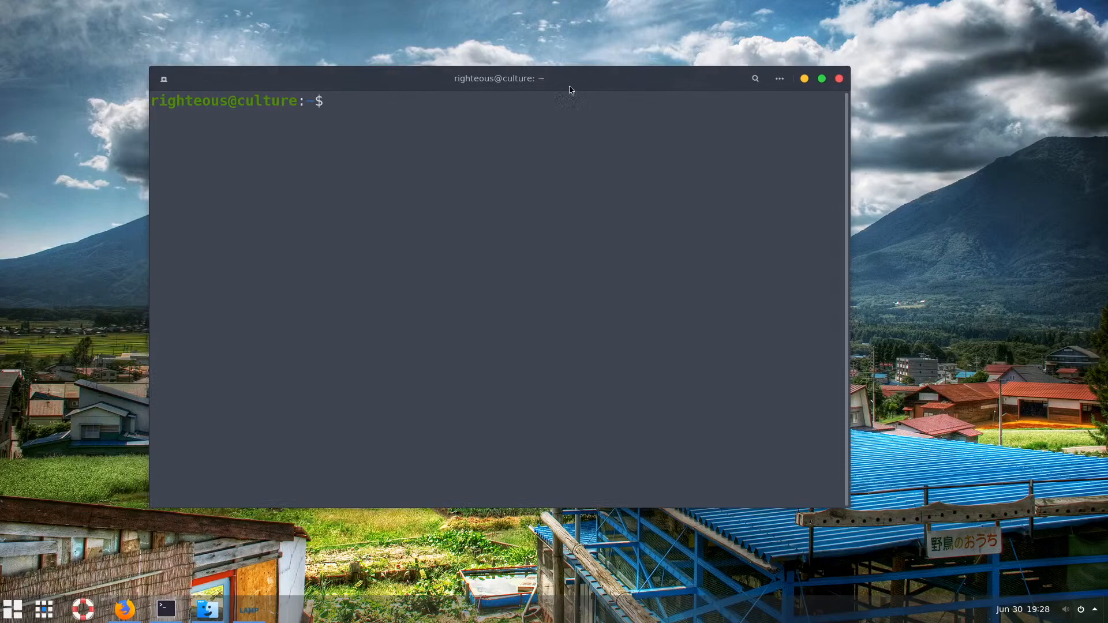
Edit a recalled ln -s command to use /usr/lib/libtinfo.so.5 and run it with sudo
{"action": "type", "text": "ln -s /snap/core18/1705/lib/x86_64-linux-gnu/libncurses.so.5 /snap/core18/1705/lib/x86_64-linux-gnu/libtinfo.so.5"}
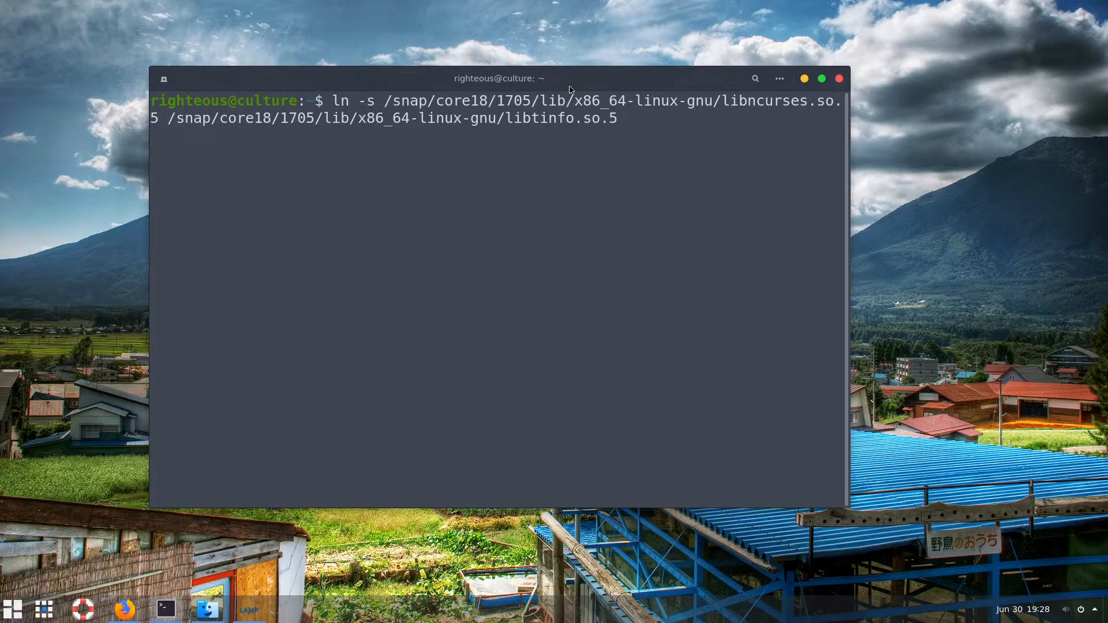
{"action": "key", "text": "Up"}
{"action": "key", "text": "Left"}
{"action": "key", "text": "Left"}
{"action": "key", "text": "Left"}
{"action": "key", "text": "Left"}
{"action": "key", "text": "Left"}
{"action": "key", "text": "Left"}
{"action": "key", "text": "Left"}
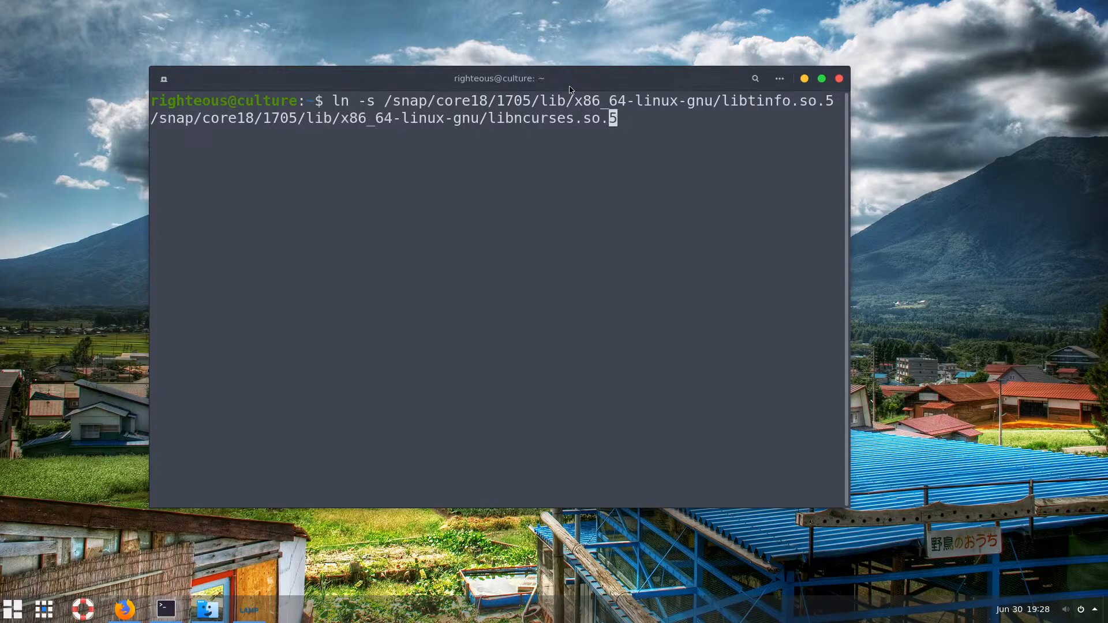
{"action": "key", "text": "Left"}
{"action": "key", "text": "Left"}
{"action": "key", "text": "Left"}
{"action": "key", "text": "Left"}
{"action": "key", "text": "Left"}
{"action": "key", "text": "Left"}
{"action": "key", "text": "Left"}
{"action": "key", "text": "Left"}
{"action": "key", "text": "Left"}
{"action": "key", "text": "Left"}
{"action": "key", "text": "Left"}
{"action": "key", "text": "Left"}
{"action": "key", "text": "Left"}
{"action": "key", "text": "Left"}
{"action": "key", "text": "Left"}
{"action": "key", "text": "Left"}
{"action": "key", "text": "Left"}
{"action": "key", "text": "Left"}
{"action": "key", "text": "Left"}
{"action": "key", "text": "Left"}
{"action": "key", "text": "Left"}
{"action": "key", "text": "Left"}
{"action": "key", "text": "Left"}
{"action": "key", "text": "Left"}
{"action": "key", "text": "Left"}
{"action": "key", "text": "Left"}
{"action": "key", "text": "Left"}
{"action": "key", "text": "Left"}
{"action": "key", "text": "Left"}
{"action": "key", "text": "Left"}
{"action": "key", "text": "Left"}
{"action": "key", "text": "Left"}
{"action": "key", "text": "Left"}
{"action": "key", "text": "Left"}
{"action": "key", "text": "Left"}
{"action": "key", "text": "Left"}
{"action": "key", "text": "Left"}
{"action": "key", "text": "Left"}
{"action": "key", "text": "Left"}
{"action": "key", "text": "Left"}
{"action": "key", "text": "Right"}
{"action": "key", "text": "Right"}
{"action": "key", "text": "Right"}
{"action": "key", "text": "Right"}
{"action": "key", "text": "Right"}
{"action": "key", "text": "Left"}
{"action": "key", "text": "Left"}
{"action": "key", "text": "Left"}
{"action": "key", "text": "Left"}
{"action": "key", "text": "Left"}
{"action": "key", "text": "Left"}
{"action": "key", "text": "Left"}
{"action": "key", "text": "Left"}
{"action": "key", "text": "Left"}
{"action": "key", "text": "Left"}
{"action": "key", "text": "Left"}
{"action": "key", "text": "Left"}
{"action": "key", "text": "Left"}
{"action": "key", "text": "Left"}
{"action": "key", "text": "BackSpace"}
{"action": "key", "text": "BackSpace"}
{"action": "key", "text": "BackSpace"}
{"action": "key", "text": "BackSpace"}
{"action": "key", "text": "BackSpace"}
{"action": "key", "text": "BackSpace"}
{"action": "key", "text": "BackSpace"}
{"action": "key", "text": "BackSpace"}
{"action": "key", "text": "BackSpace"}
{"action": "key", "text": "BackSpace"}
{"action": "key", "text": "BackSpace"}
{"action": "key", "text": "BackSpace"}
{"action": "key", "text": "BackSpace"}
{"action": "key", "text": "BackSpace"}
{"action": "key", "text": "BackSpace"}
{"action": "key", "text": "BackSpace"}
{"action": "key", "text": "BackSpace"}
{"action": "key", "text": "BackSpace"}
{"action": "key", "text": "BackSpace"}
{"action": "key", "text": "BackSpace"}
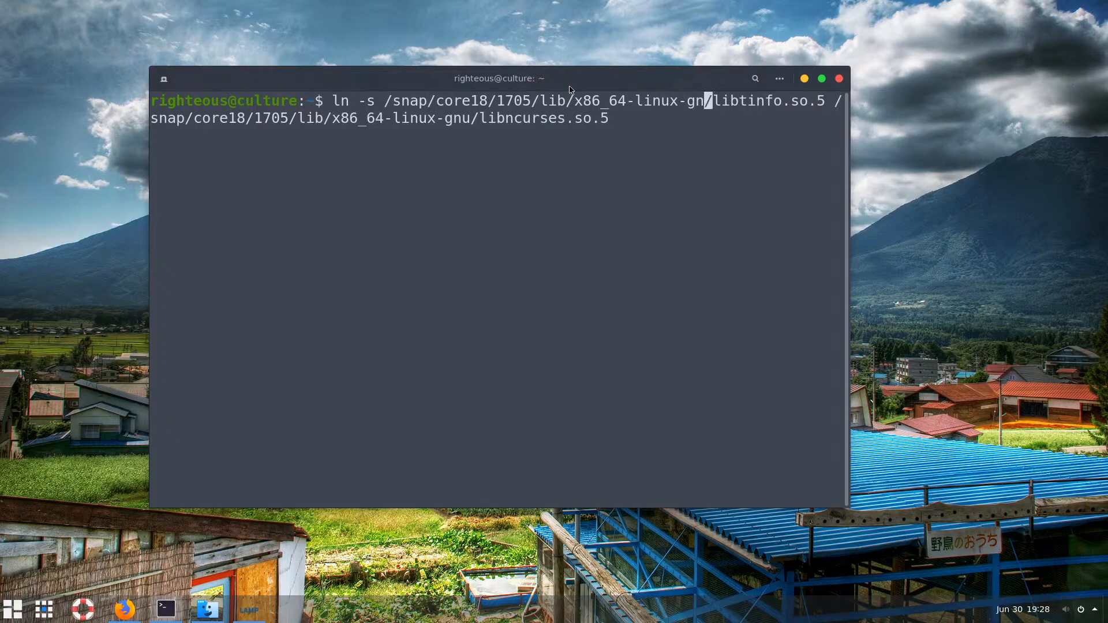
{"action": "key", "text": "BackSpace"}
{"action": "key", "text": "BackSpace"}
{"action": "key", "text": "BackSpace"}
{"action": "key", "text": "BackSpace"}
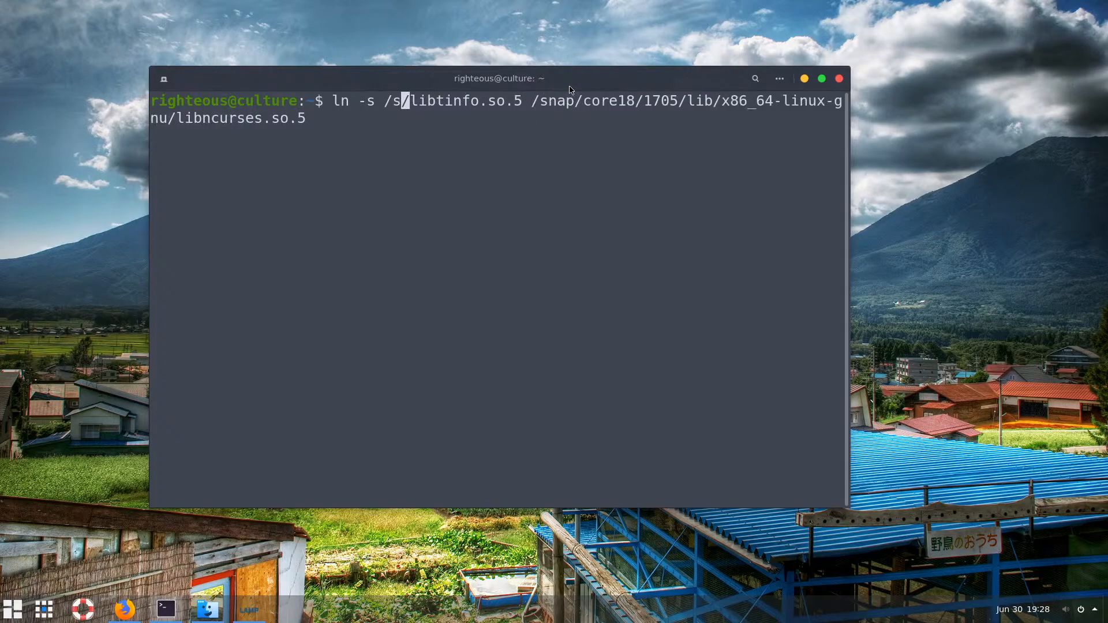
{"action": "type", "text": "user"}
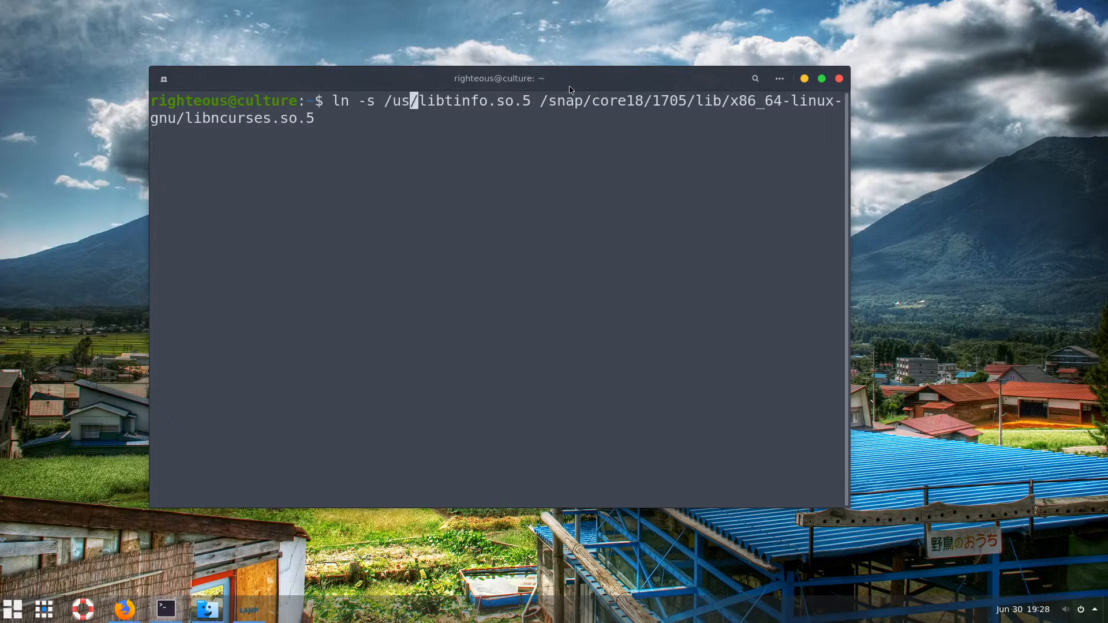
{"action": "key", "text": "BackSpace"}
{"action": "key", "text": "BackSpace"}
{"action": "type", "text": "r"}
{"action": "type", "text": "/l"}
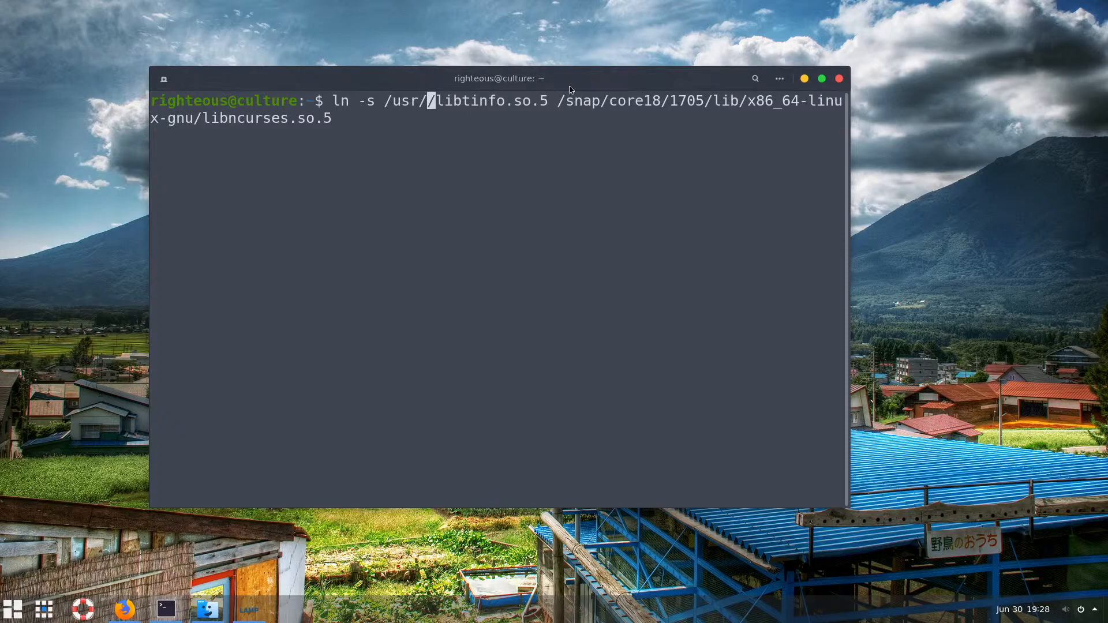
{"action": "type", "text": "ib"}
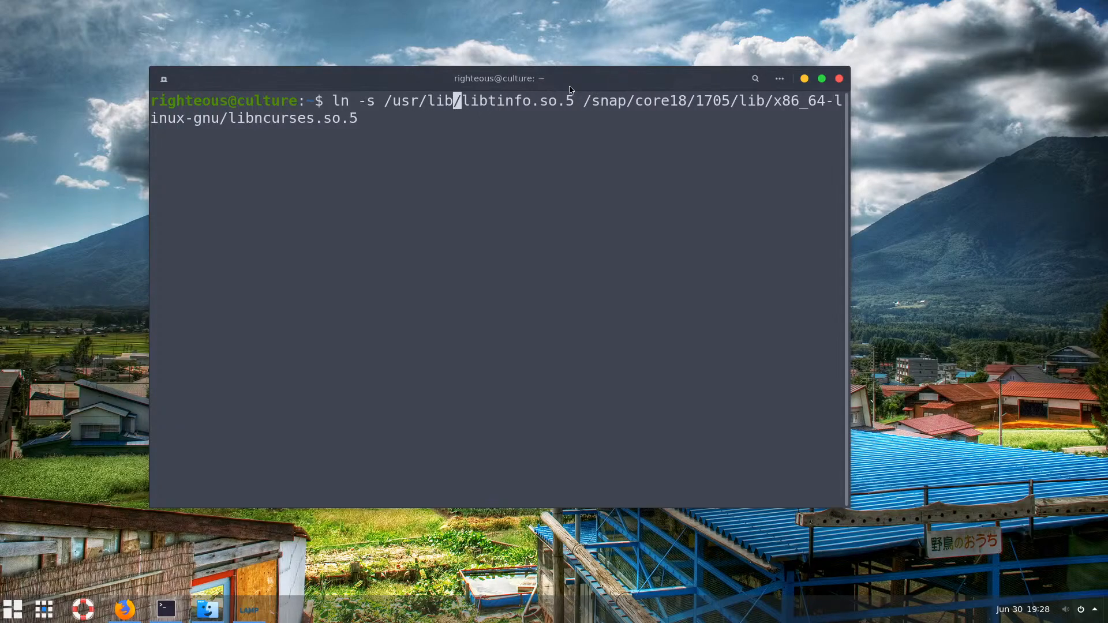
{"action": "key", "text": "Left"}
{"action": "key", "text": "Left"}
{"action": "key", "text": "Left"}
{"action": "key", "text": "Left"}
{"action": "key", "text": "Left"}
{"action": "key", "text": "Left"}
{"action": "key", "text": "Left"}
{"action": "key", "text": "Left"}
{"action": "key", "text": "Left"}
{"action": "key", "text": "Left"}
{"action": "key", "text": "Left"}
{"action": "key", "text": "Left"}
{"action": "key", "text": "Left"}
{"action": "key", "text": "Left"}
{"action": "type", "text": "sudo"}
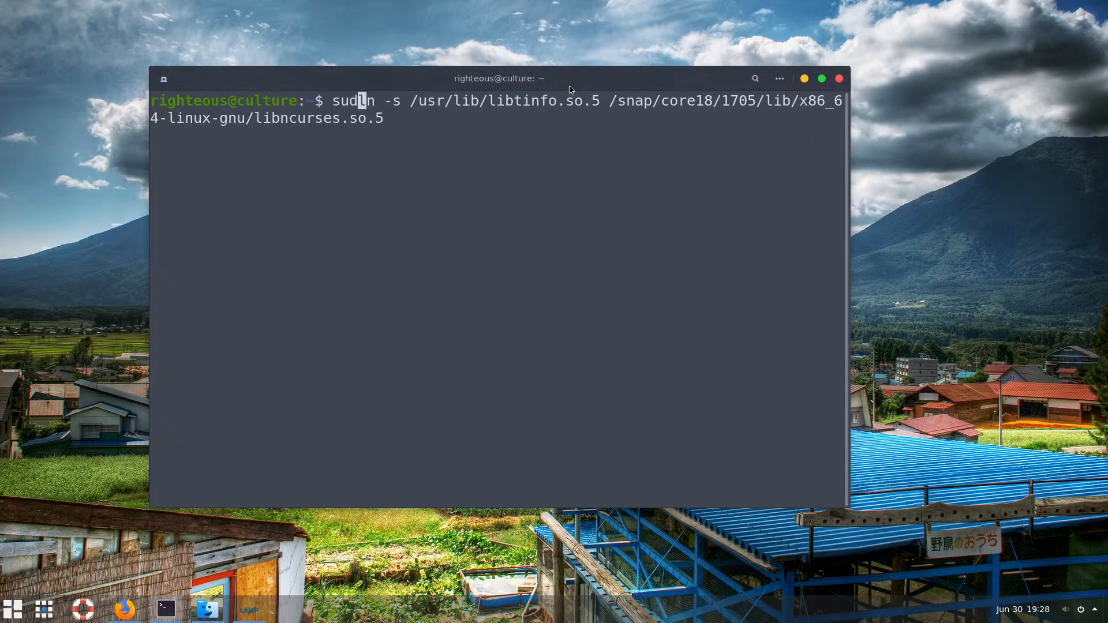
{"action": "key", "text": "Return"}
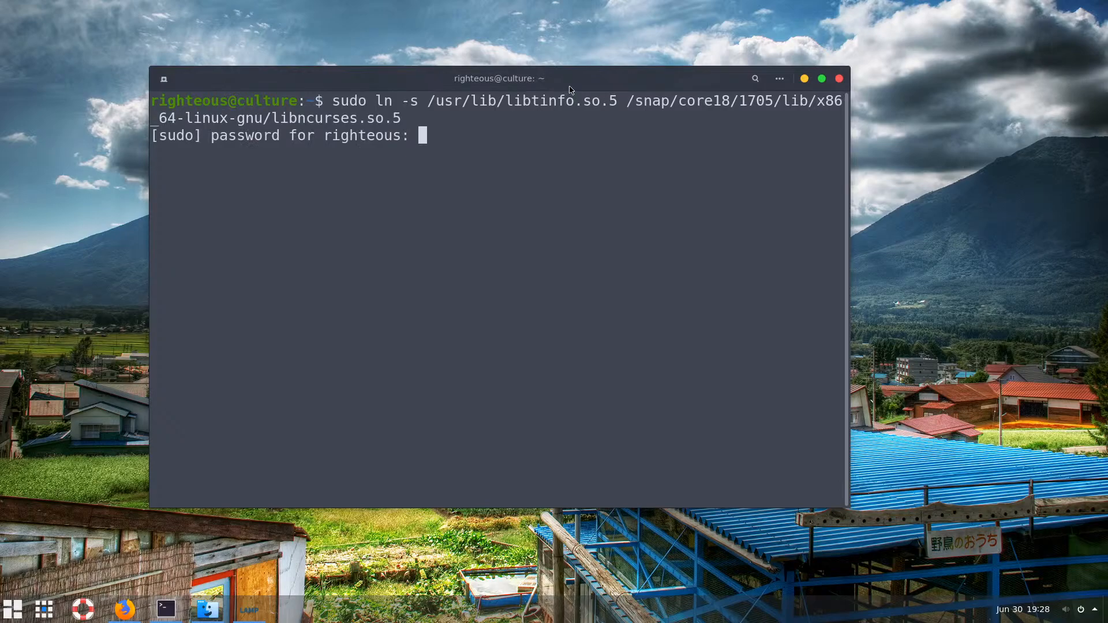
{"action": "key", "text": "Return"}
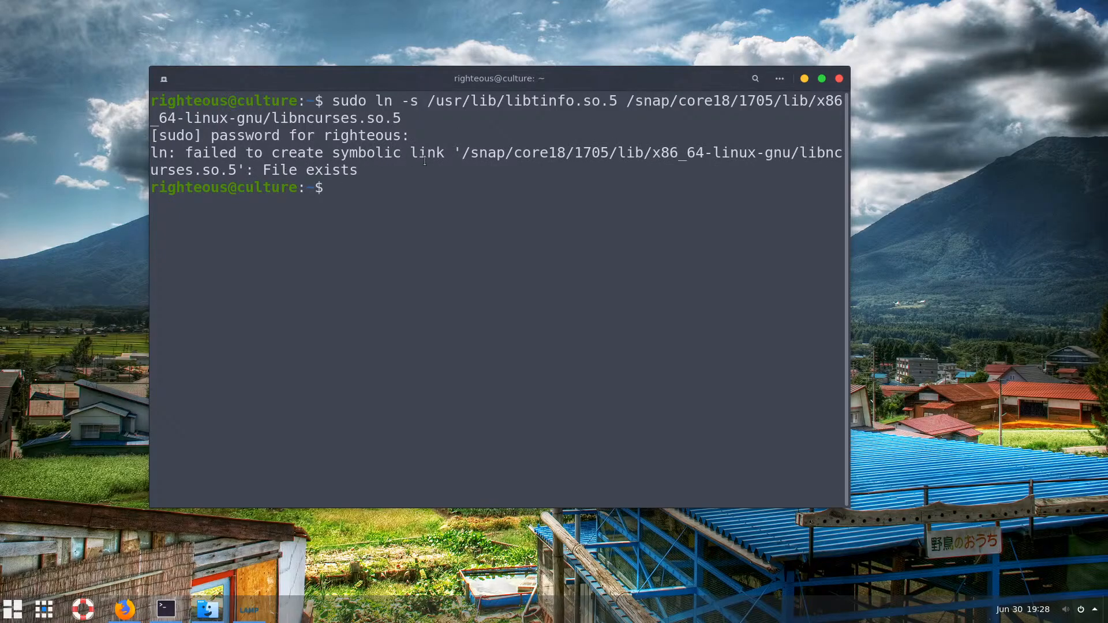
Retarget the libncurses-to-libtinfo link to /usr/lib/libtinfo.so.5 and run it without sudo
{"action": "key", "text": "Up"}
{"action": "key", "text": "Up"}
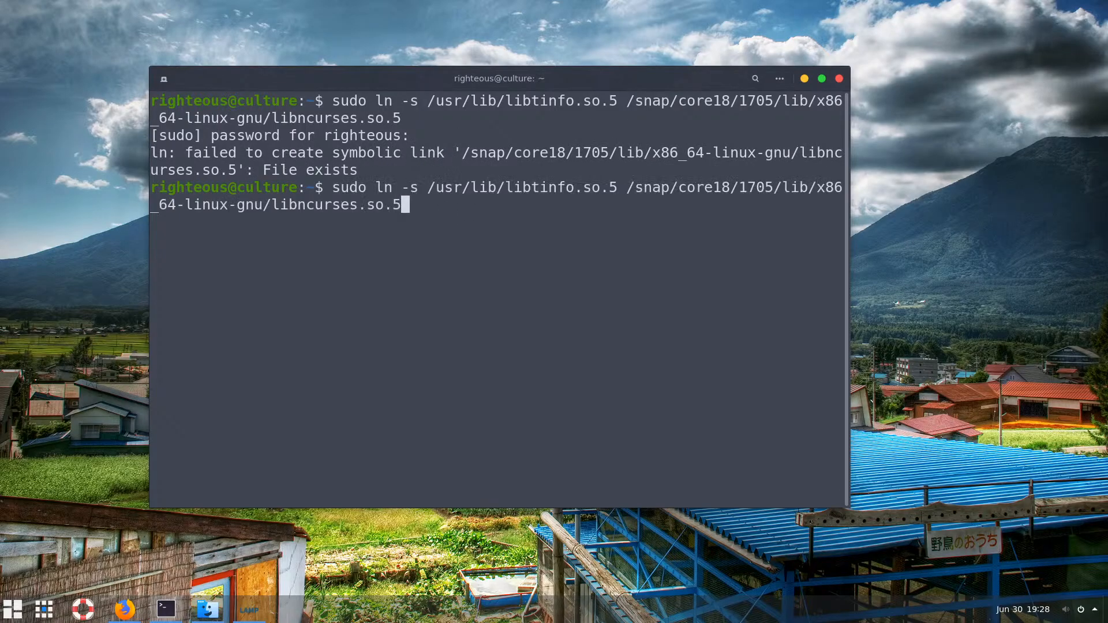
{"action": "key", "text": "Up"}
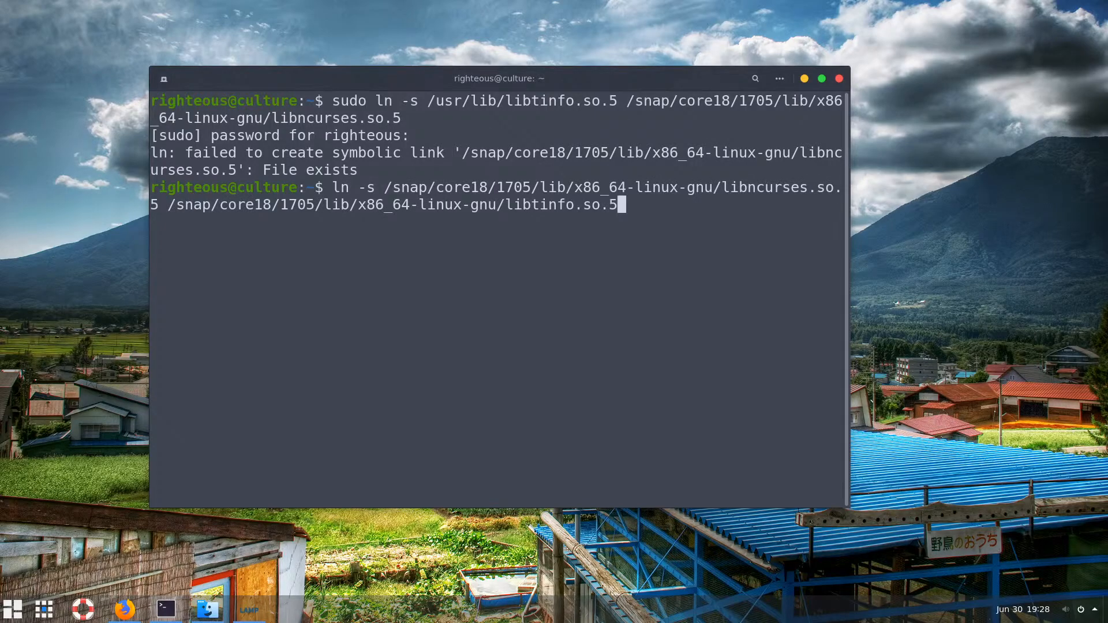
{"action": "key", "text": "Left"}
{"action": "key", "text": "Left"}
{"action": "key", "text": "Left"}
{"action": "key", "text": "Left"}
{"action": "key", "text": "Left"}
{"action": "key", "text": "Left"}
{"action": "key", "text": "Left"}
{"action": "key", "text": "Left"}
{"action": "key", "text": "Left"}
{"action": "key", "text": "Left"}
{"action": "key", "text": "Left"}
{"action": "key", "text": "Left"}
{"action": "key", "text": "Left"}
{"action": "key", "text": "Left"}
{"action": "key", "text": "Left"}
{"action": "key", "text": "Left"}
{"action": "key", "text": "Left"}
{"action": "key", "text": "Left"}
{"action": "key", "text": "Left"}
{"action": "key", "text": "Left"}
{"action": "key", "text": "Right"}
{"action": "key", "text": "Right"}
{"action": "key", "text": "Right"}
{"action": "key", "text": "Right"}
{"action": "key", "text": "Right"}
{"action": "key", "text": "Right"}
{"action": "key", "text": "Right"}
{"action": "key", "text": "Right"}
{"action": "key", "text": "Right"}
{"action": "key", "text": "Right"}
{"action": "key", "text": "BackSpace"}
{"action": "key", "text": "BackSpace"}
{"action": "key", "text": "BackSpace"}
{"action": "key", "text": "BackSpace"}
{"action": "key", "text": "BackSpace"}
{"action": "key", "text": "BackSpace"}
{"action": "key", "text": "BackSpace"}
{"action": "key", "text": "BackSpace"}
{"action": "key", "text": "BackSpace"}
{"action": "key", "text": "BackSpace"}
{"action": "key", "text": "BackSpace"}
{"action": "key", "text": "BackSpace"}
{"action": "key", "text": "BackSpace"}
{"action": "key", "text": "BackSpace"}
{"action": "key", "text": "BackSpace"}
{"action": "key", "text": "BackSpace"}
{"action": "key", "text": "BackSpace"}
{"action": "key", "text": "BackSpace"}
{"action": "key", "text": "BackSpace"}
{"action": "key", "text": "BackSpace"}
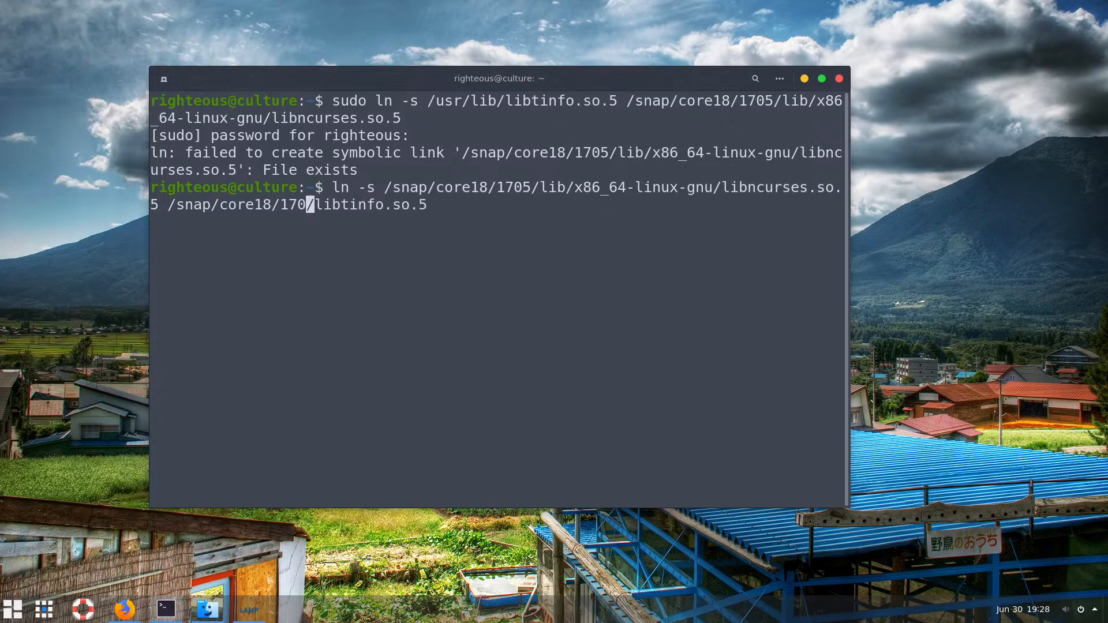
{"action": "key", "text": "BackSpace"}
{"action": "key", "text": "BackSpace"}
{"action": "key", "text": "BackSpace"}
{"action": "key", "text": "BackSpace"}
{"action": "key", "text": "BackSpace"}
{"action": "key", "text": "BackSpace"}
{"action": "key", "text": "BackSpace"}
{"action": "key", "text": "BackSpace"}
{"action": "key", "text": "BackSpace"}
{"action": "key", "text": "BackSpace"}
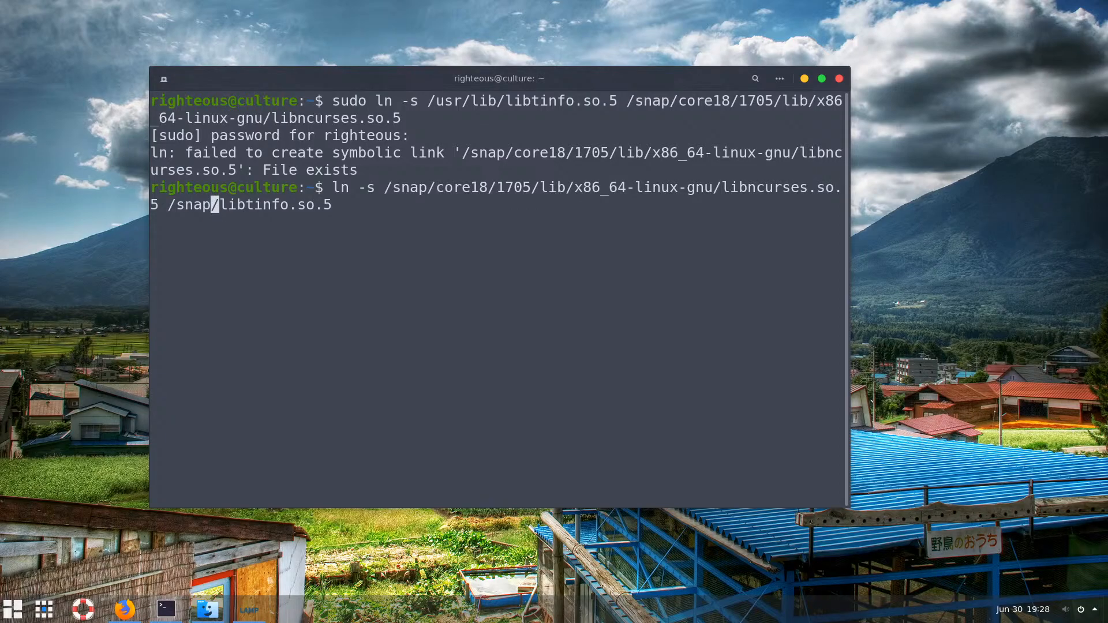
{"action": "key", "text": "BackSpace"}
{"action": "key", "text": "BackSpace"}
{"action": "key", "text": "BackSpace"}
{"action": "key", "text": "BackSpace"}
{"action": "type", "text": "us"}
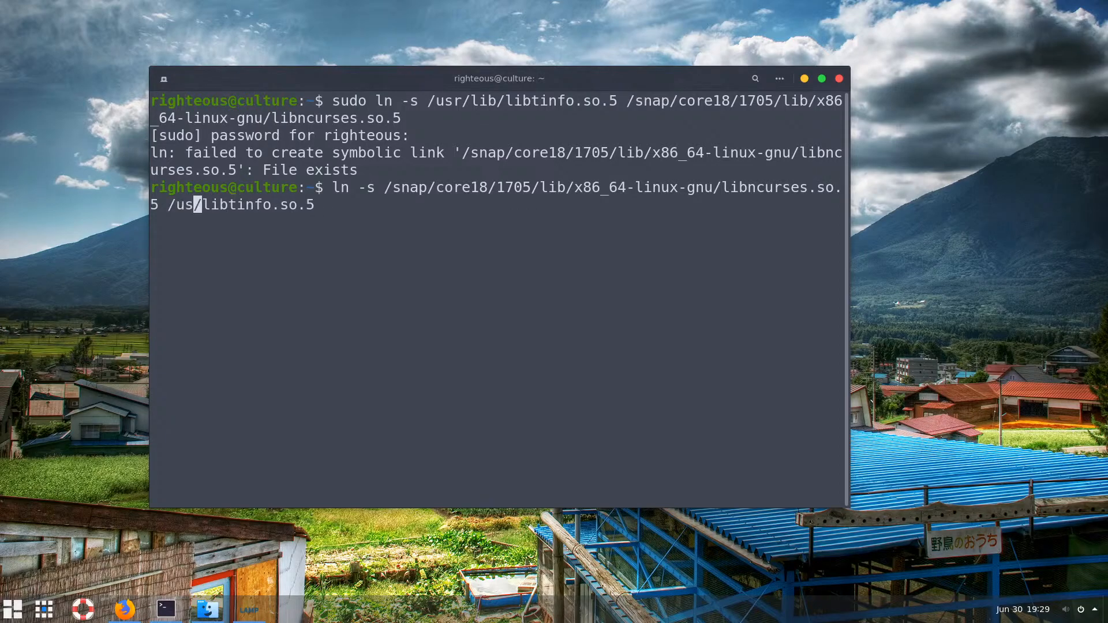
{"action": "type", "text": "r"}
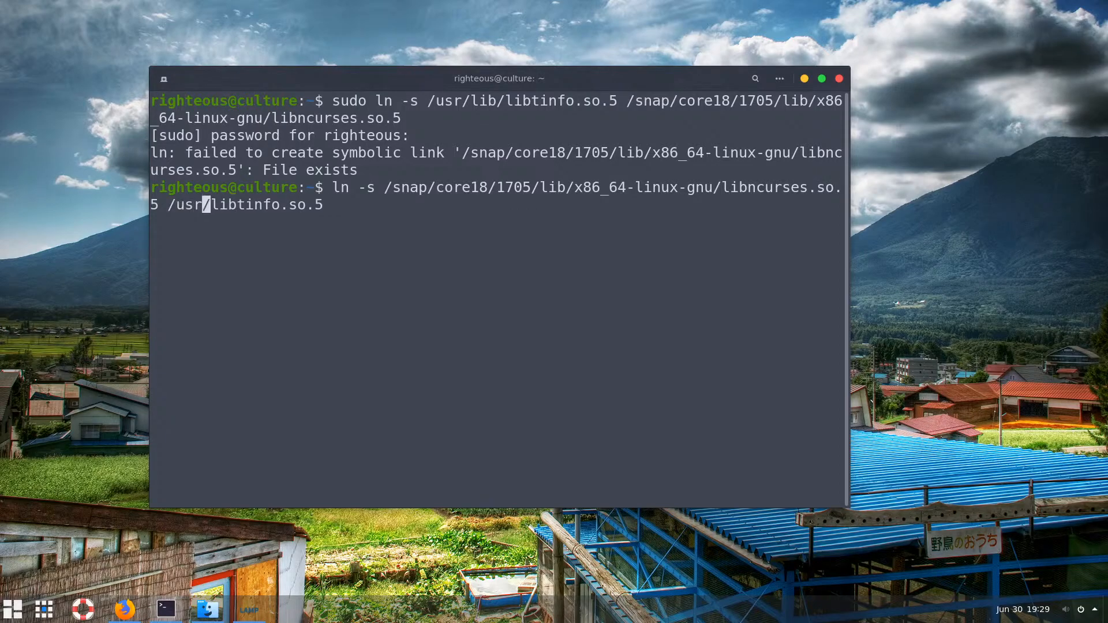
{"action": "type", "text": "/lib"}
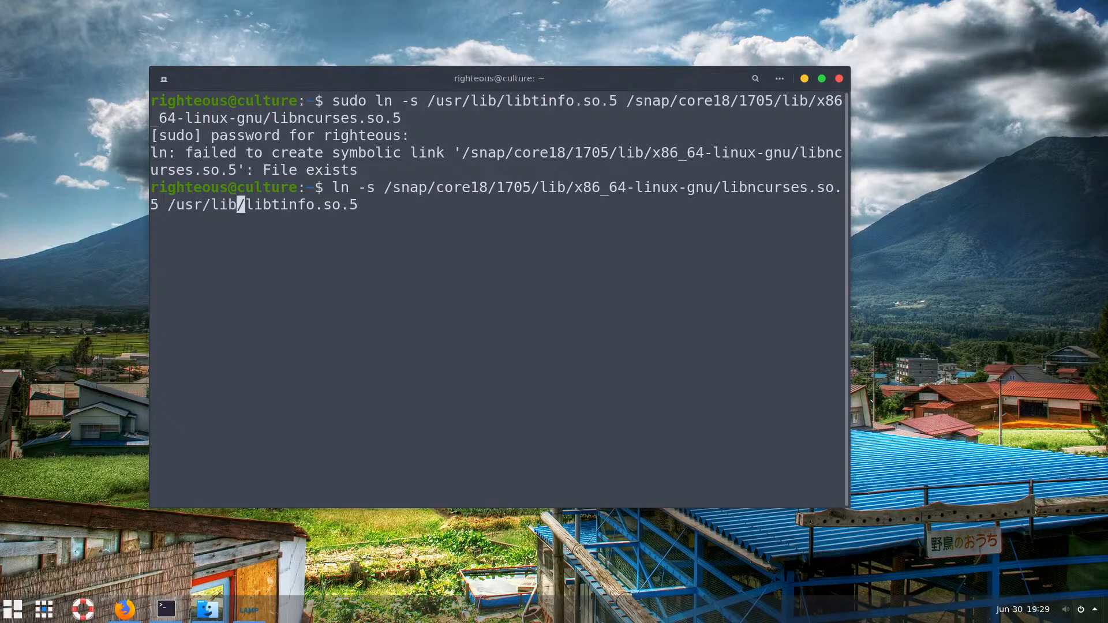
{"action": "key", "text": "Return"}
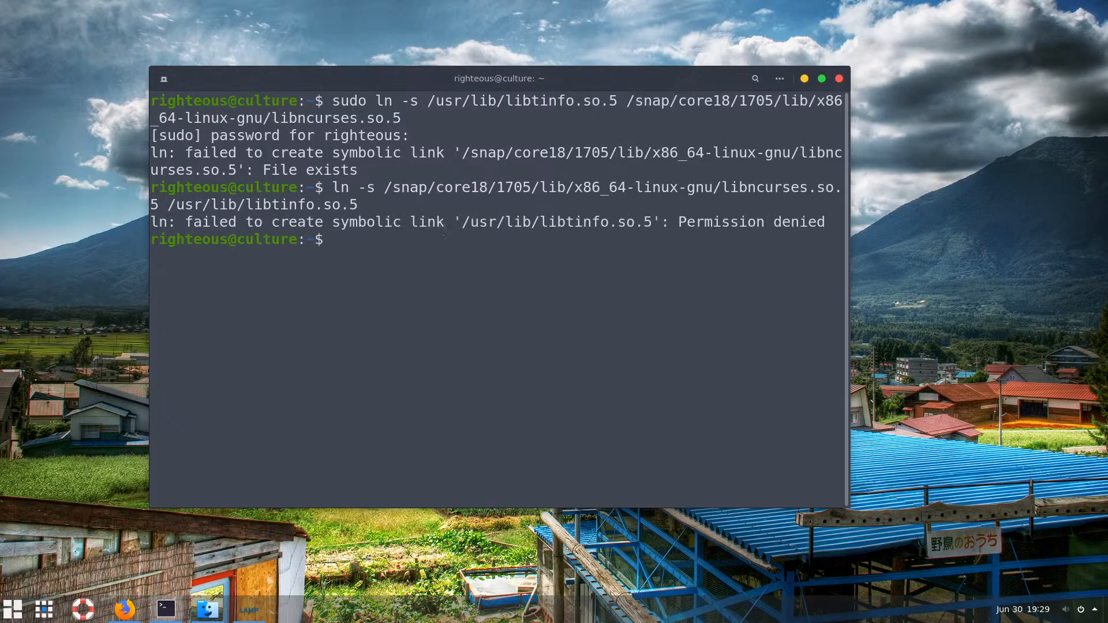
Rerun that link command with sudo to create /usr/lib/libtinfo.so.5
{"action": "key", "text": "Up"}
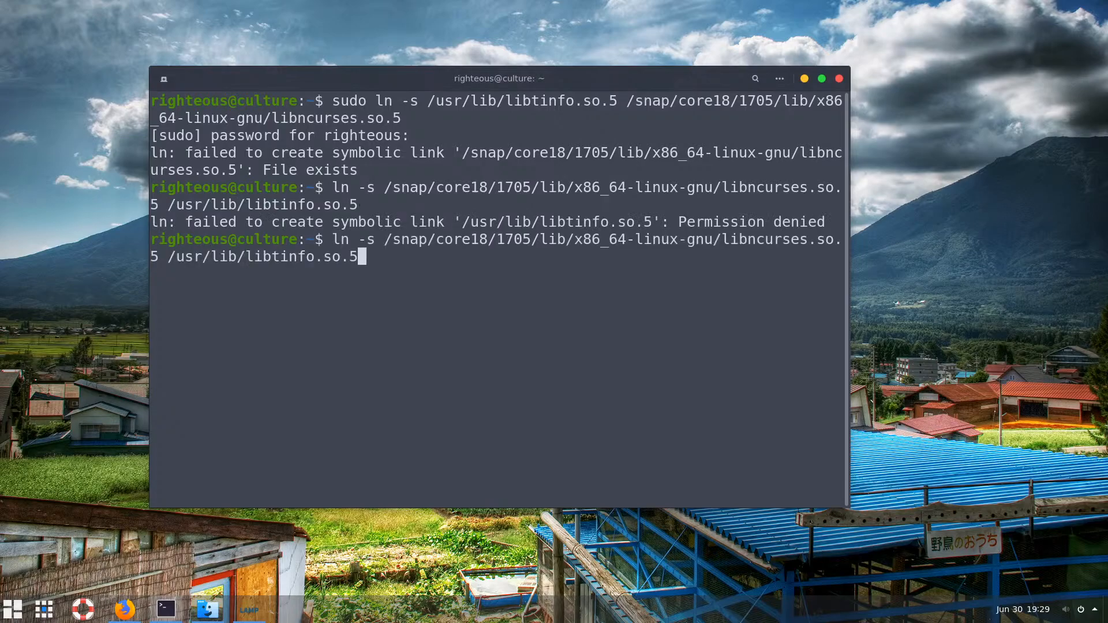
{"action": "key", "text": "Home"}
{"action": "type", "text": "sudo"}
{"action": "key", "text": "Return"}
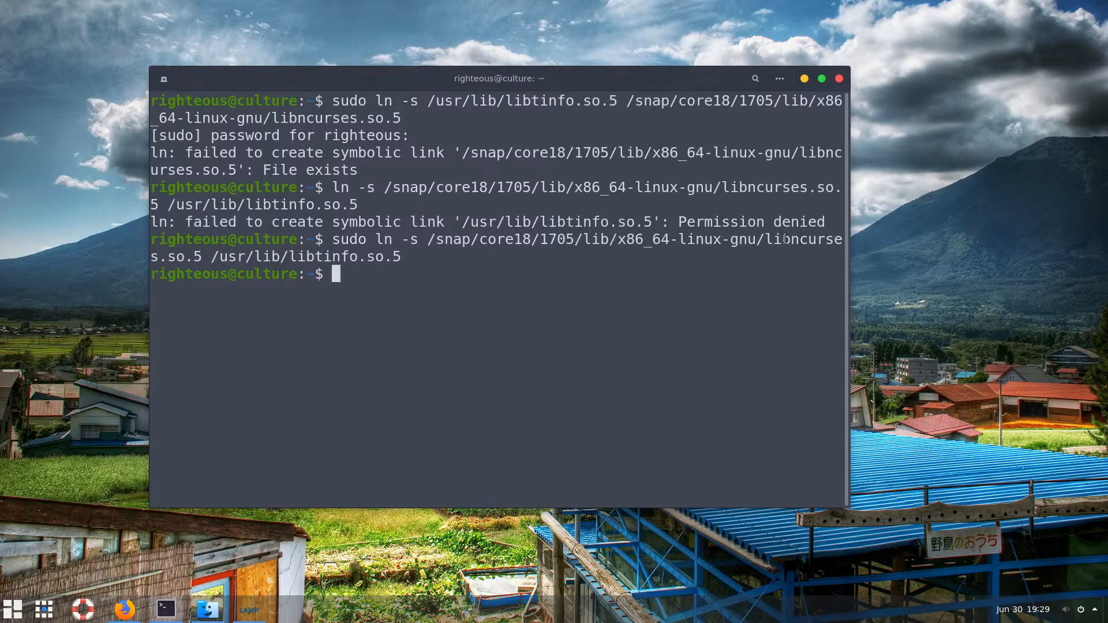
Answer No to the Bitnami installer's question about continuing without libtinfo.so.5
{"action": "left_click_drag", "start_coordinate": [765, 239], "coordinate": [842, 240]}
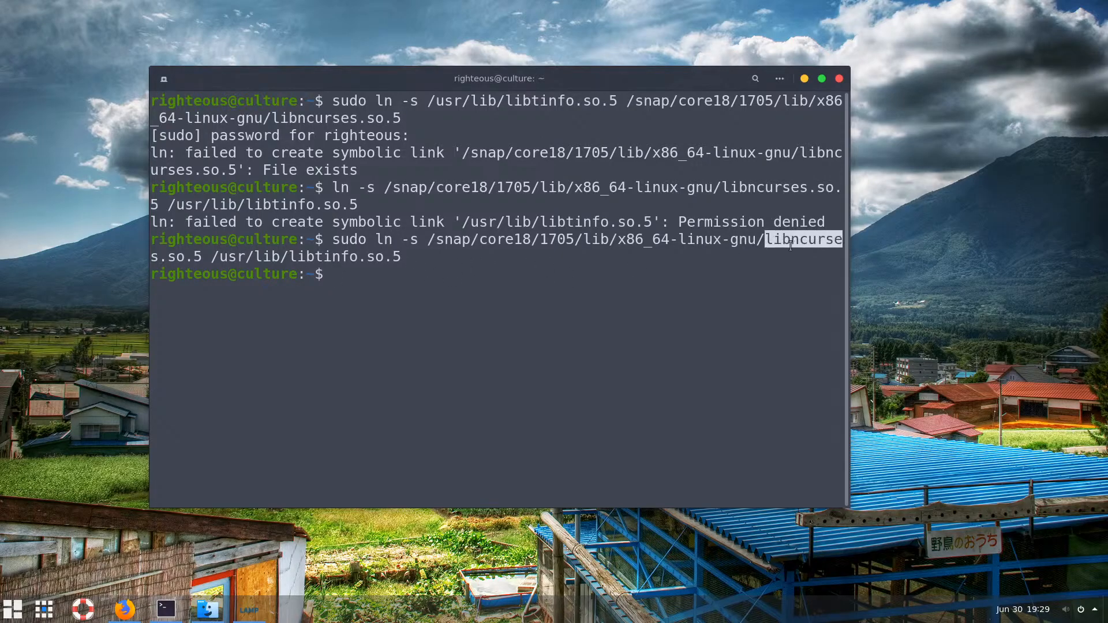
{"action": "left_click", "coordinate": [247, 608]}
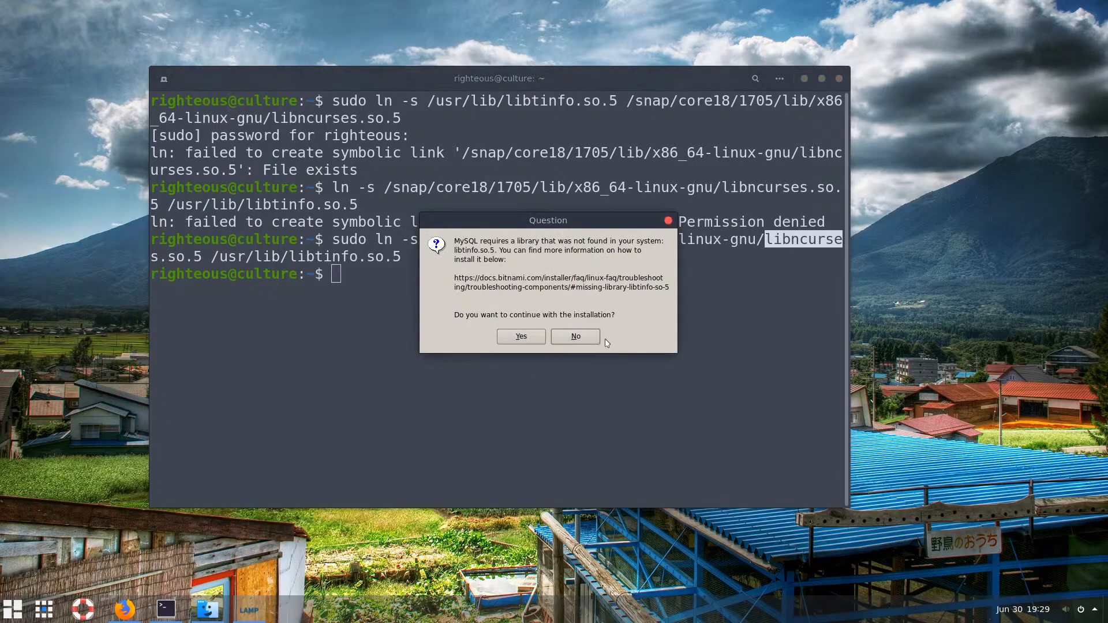
{"action": "left_click", "coordinate": [587, 341]}
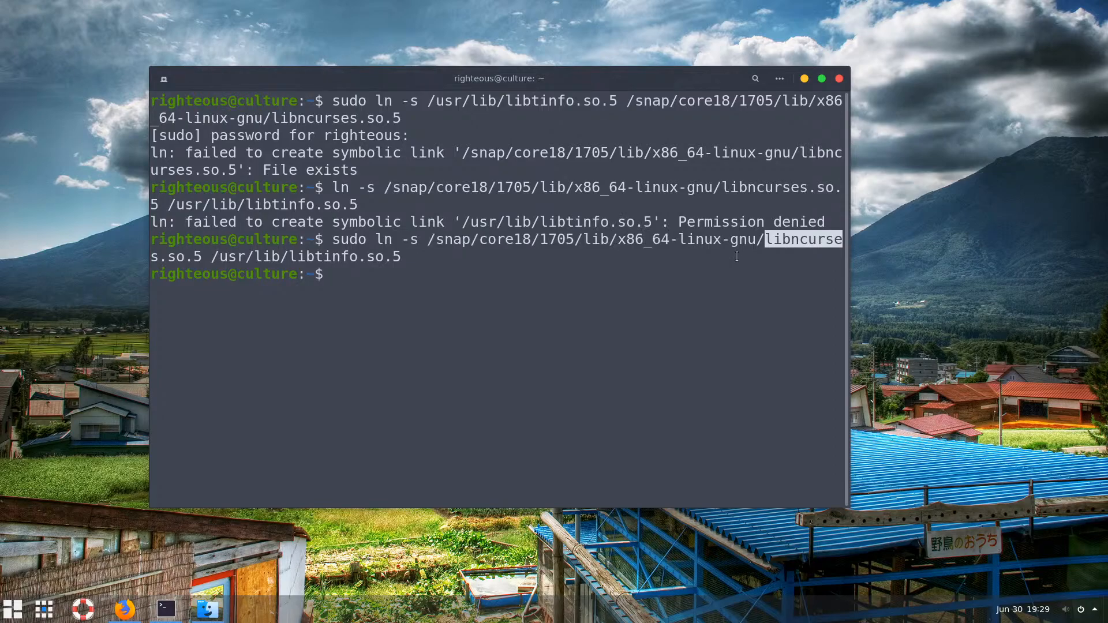
Minimize the terminal and the Downloads folder window, leaving the desktop clear
{"action": "left_click", "coordinate": [803, 79]}
{"action": "mouse_move", "coordinate": [167, 609]}
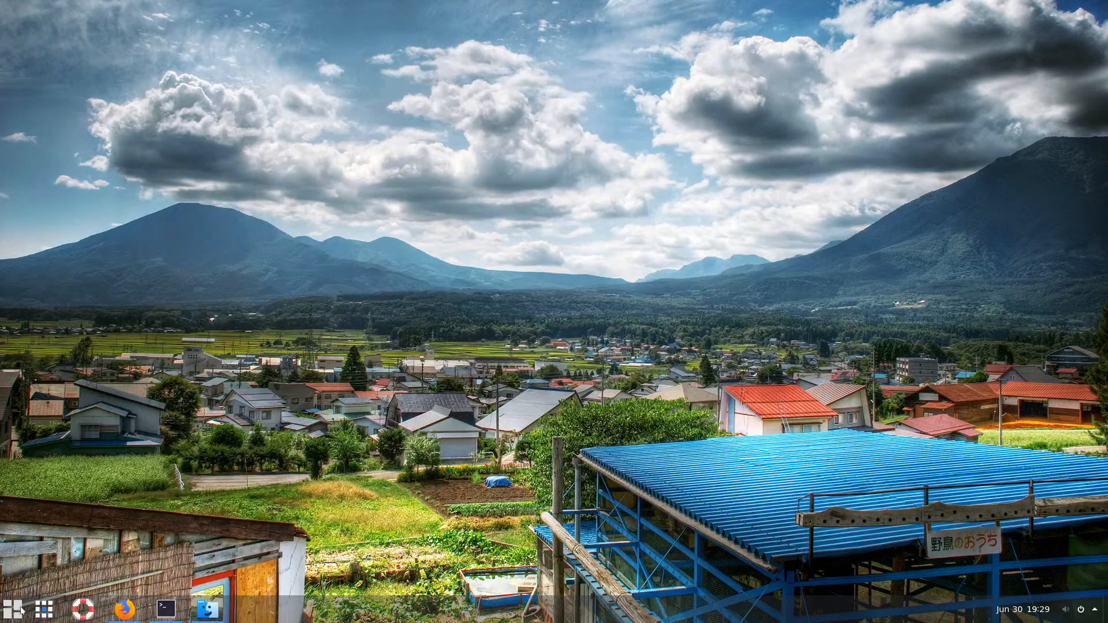
{"action": "left_click", "coordinate": [208, 609]}
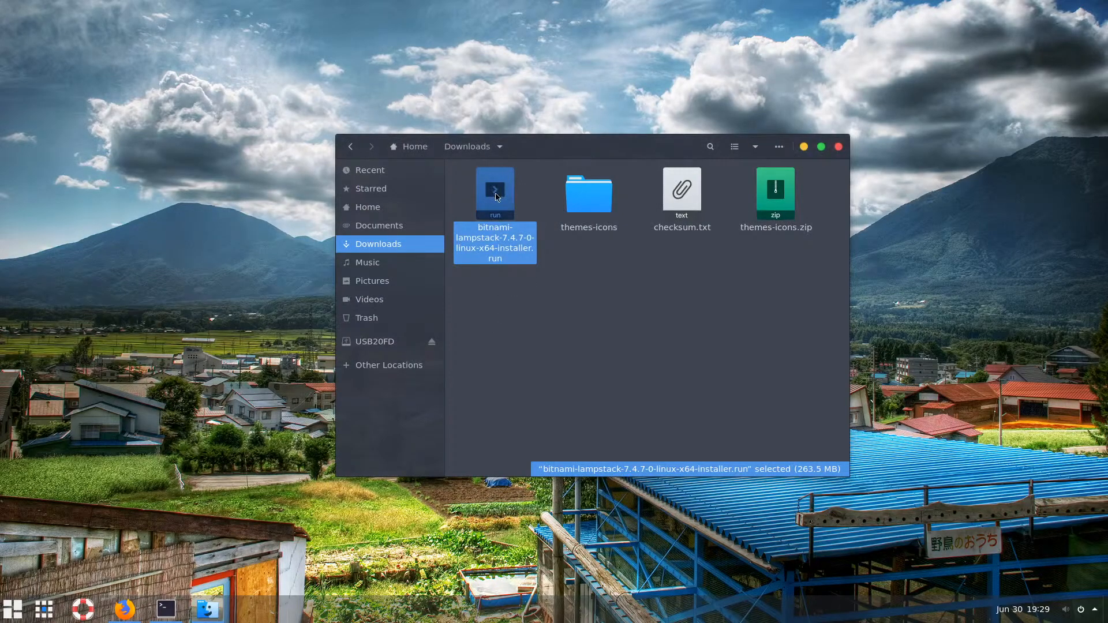
{"action": "left_click", "coordinate": [803, 147]}
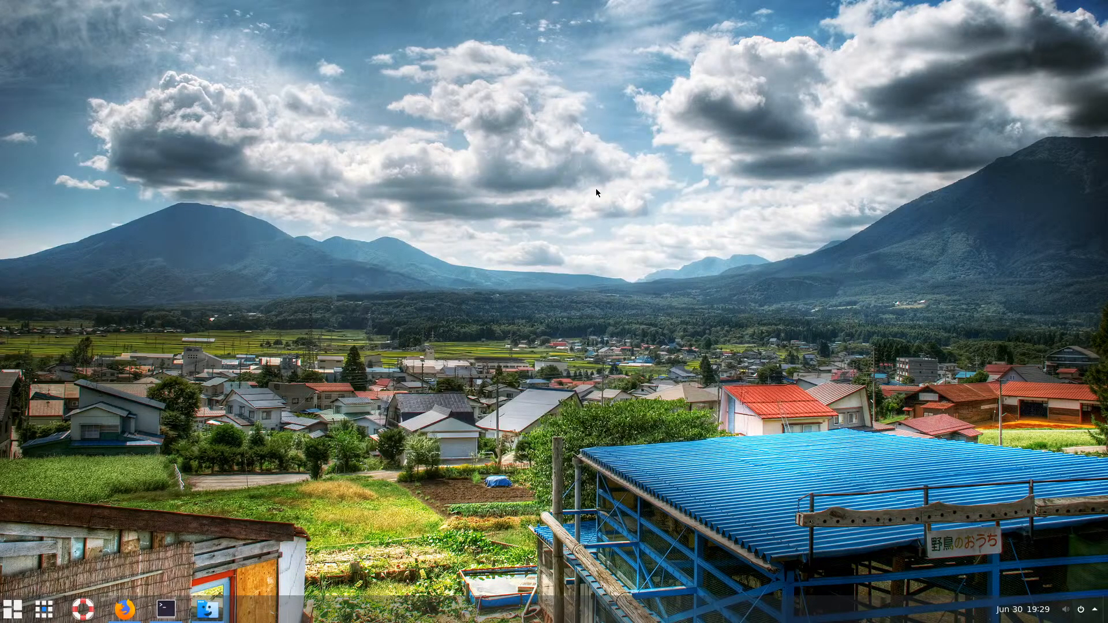
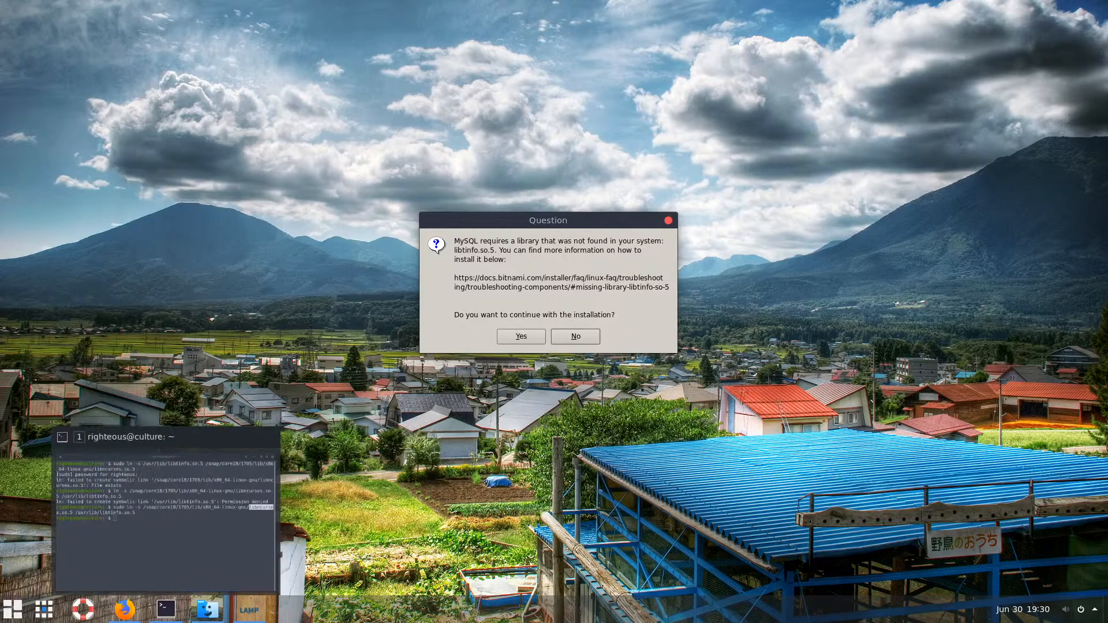
Replace the Google query with the Bitnami FAQ address docs.bitnami.com/installer/faq/linux-faq
{"action": "left_click", "coordinate": [124, 609]}
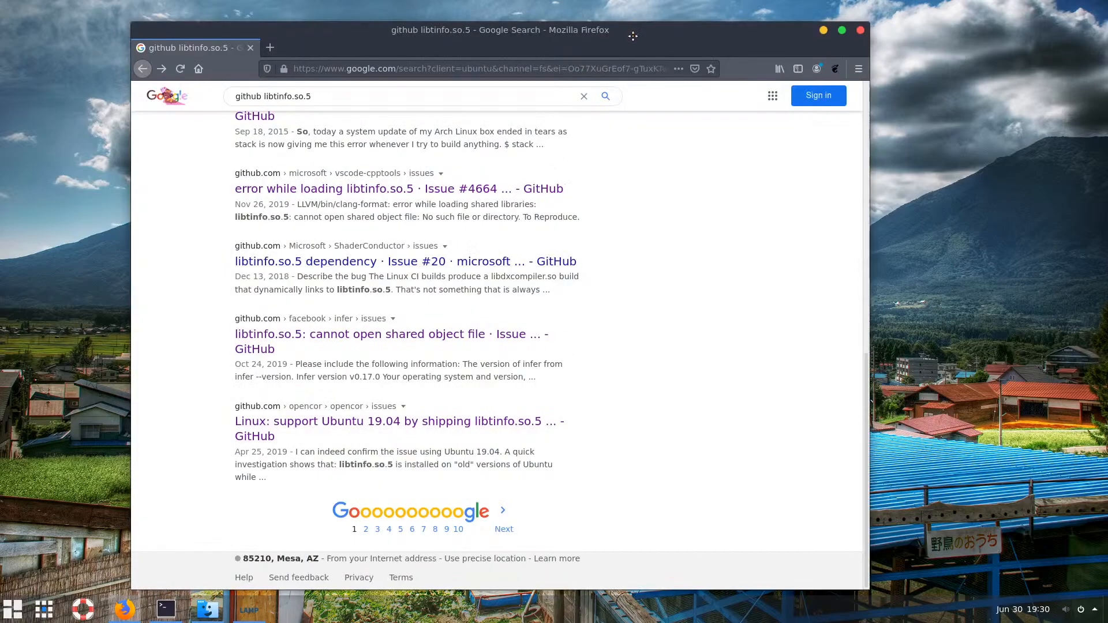
{"action": "left_click_drag", "start_coordinate": [633, 31], "coordinate": [778, 368]}
{"action": "left_click", "coordinate": [559, 420]}
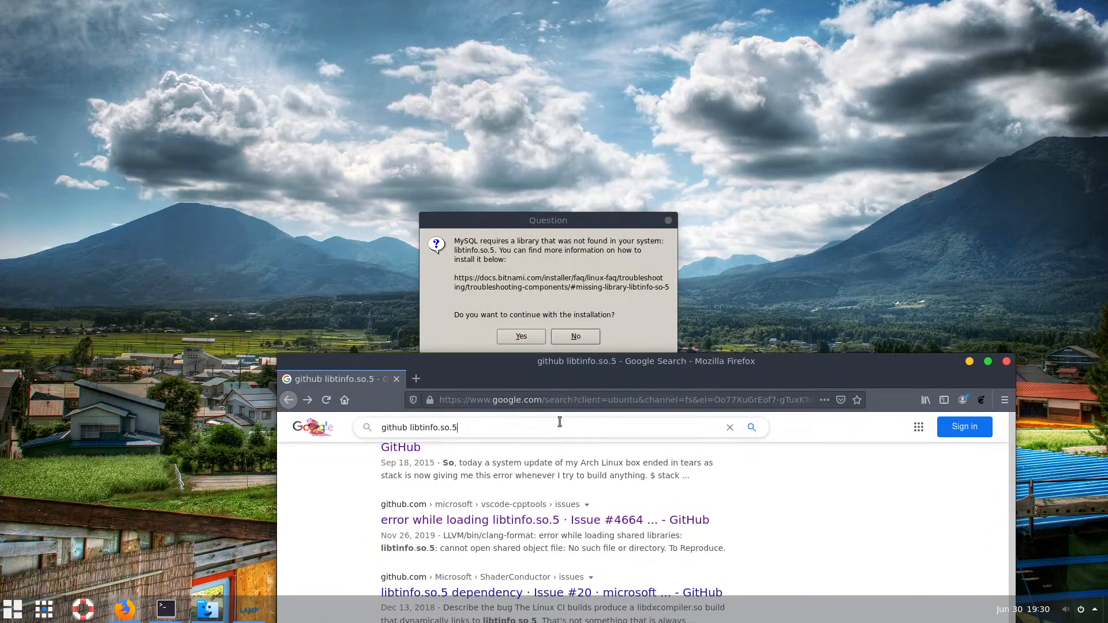
{"action": "key", "text": "ctrl+a"}
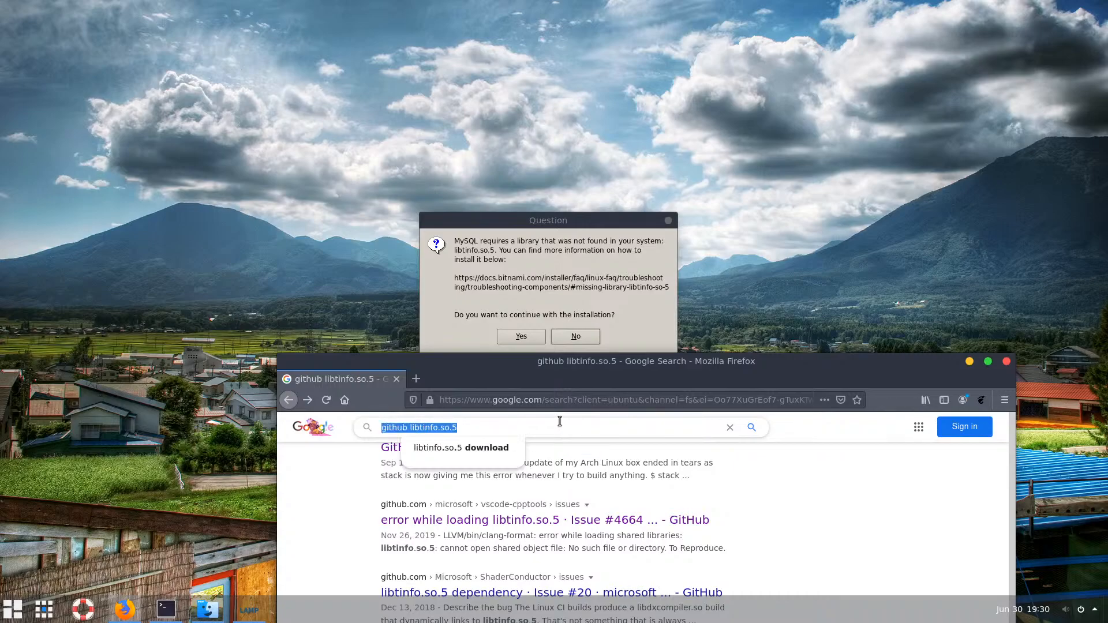
{"action": "type", "text": "docs."}
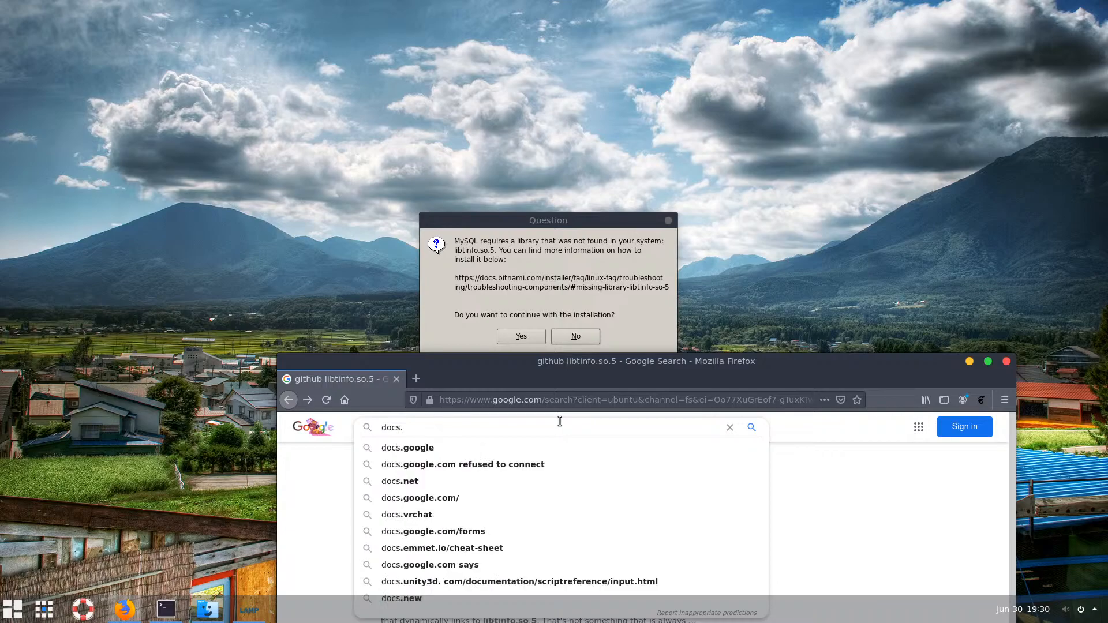
{"action": "type", "text": "bin"}
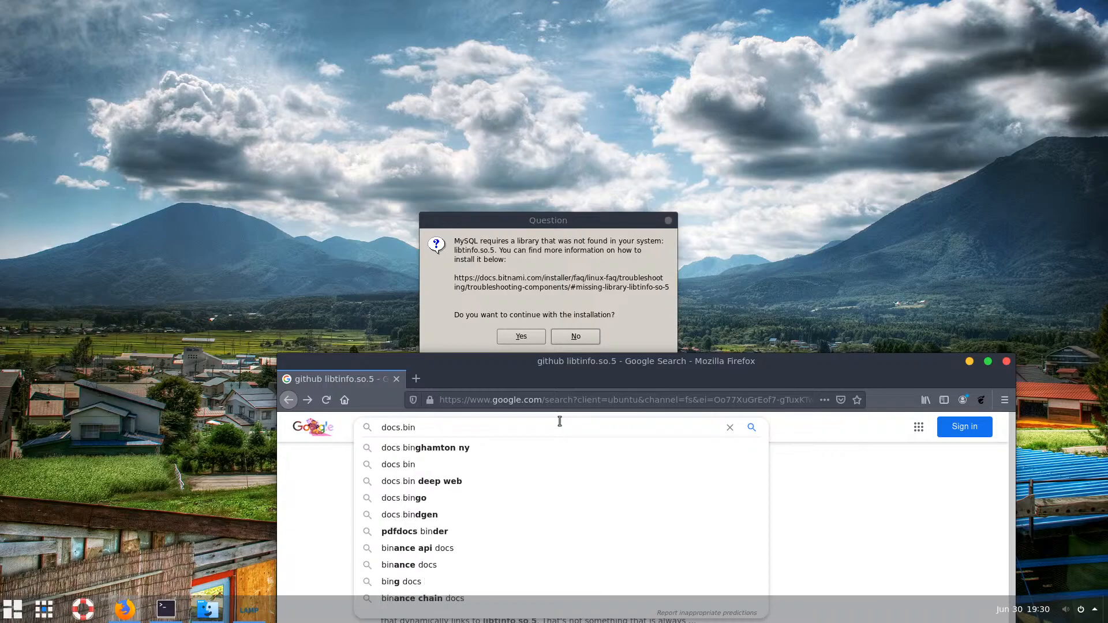
{"action": "key", "text": "BackSpace"}
{"action": "type", "text": "tnami"}
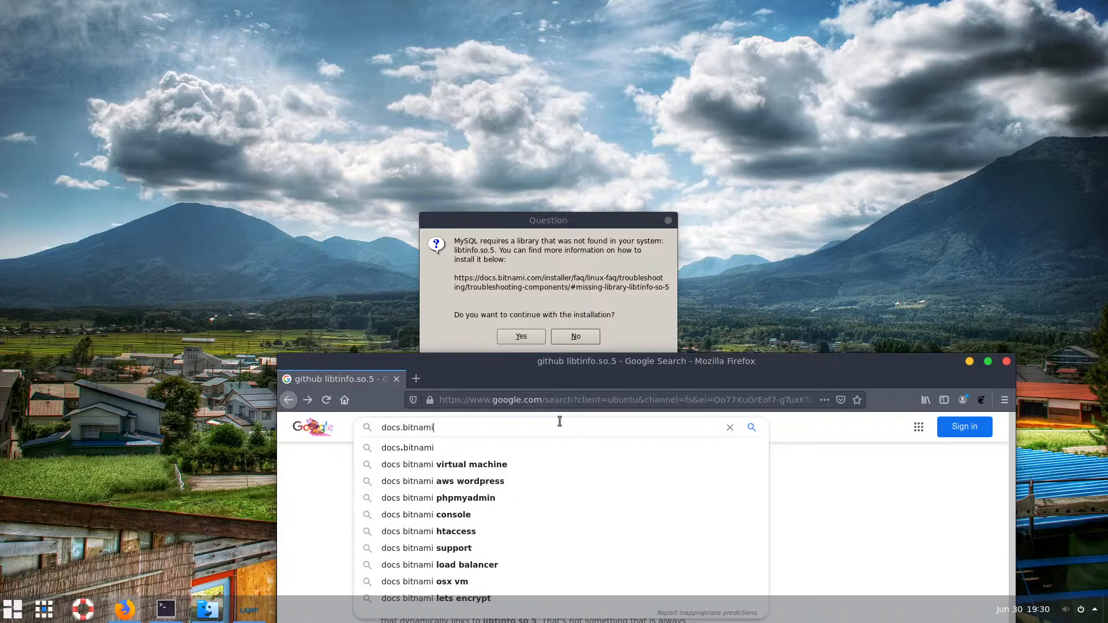
{"action": "type", "text": ".com"}
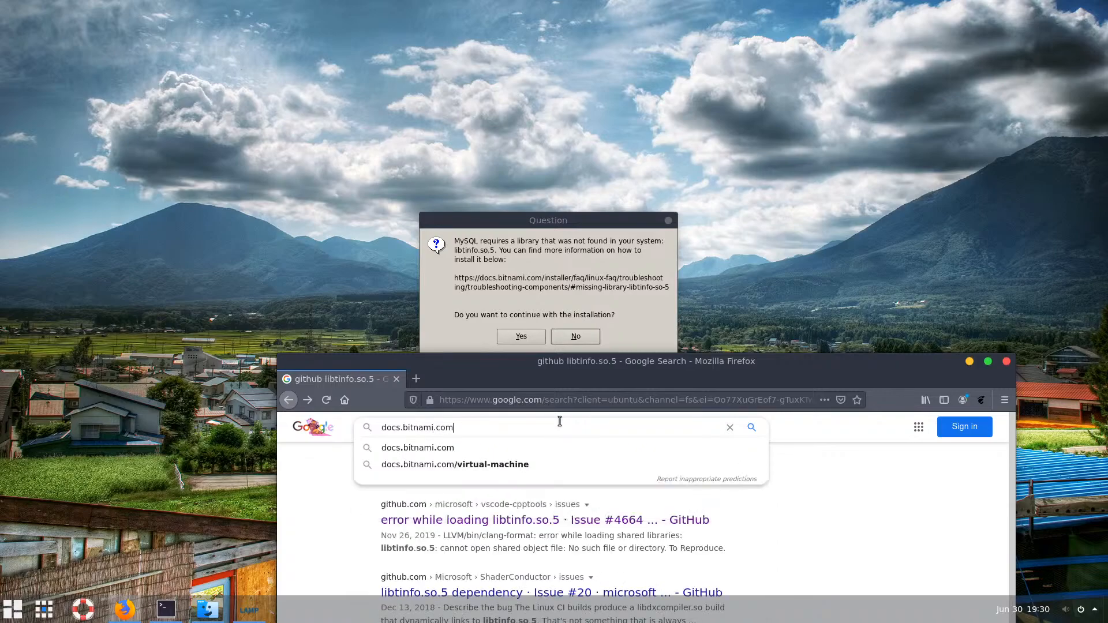
{"action": "type", "text": "/installer/f"}
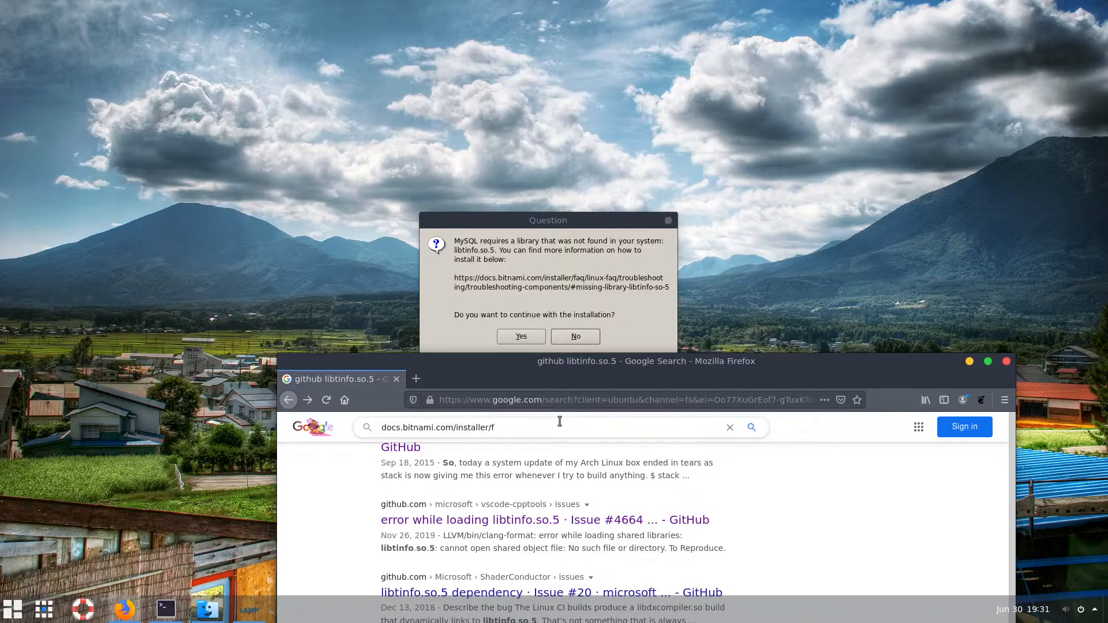
{"action": "type", "text": "aq/linu"}
{"action": "type", "text": "x-faq/"}
Add 'missing library libtinfo.so.5' to the query and run the search
{"action": "type", "text": "mis"}
{"action": "key", "text": "BackSpace"}
{"action": "type", "text": "ssing"}
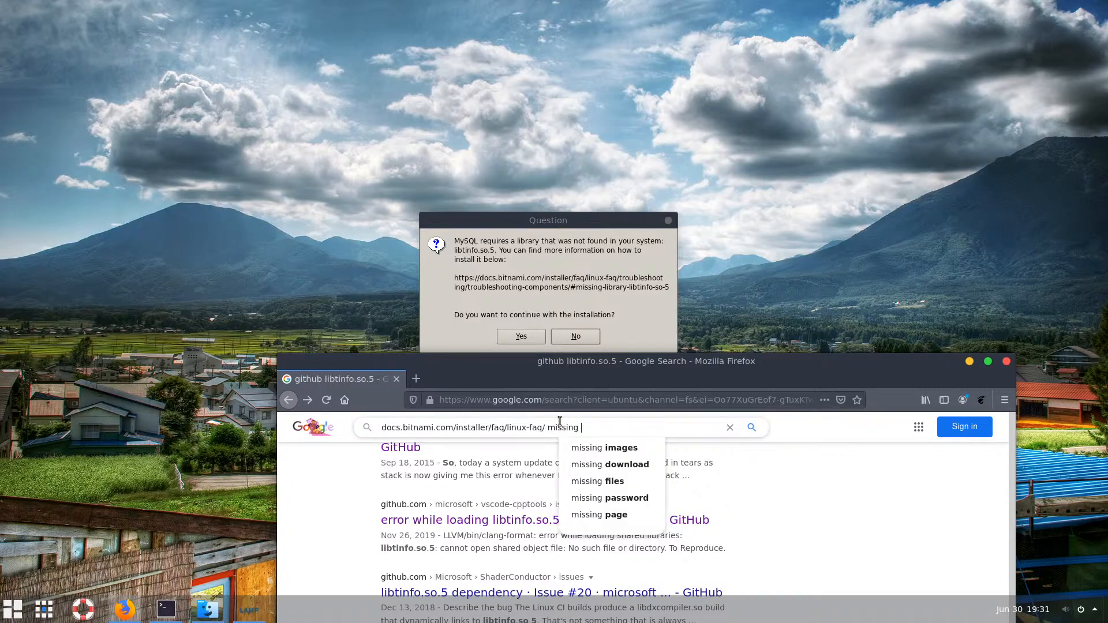
{"action": "key", "text": "Escape"}
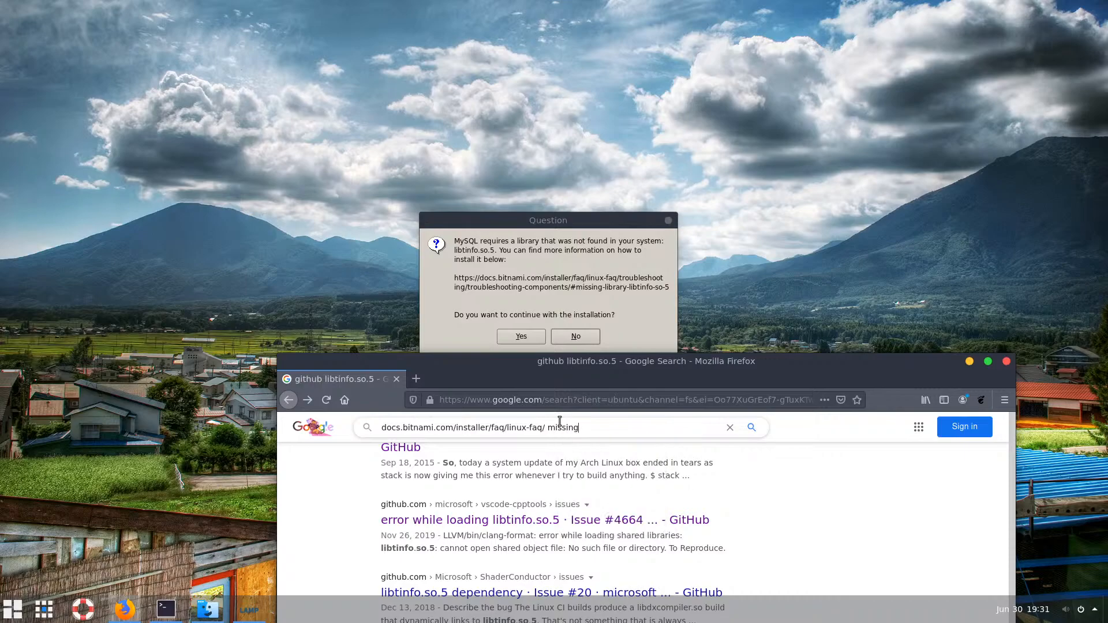
{"action": "type", "text": "li"}
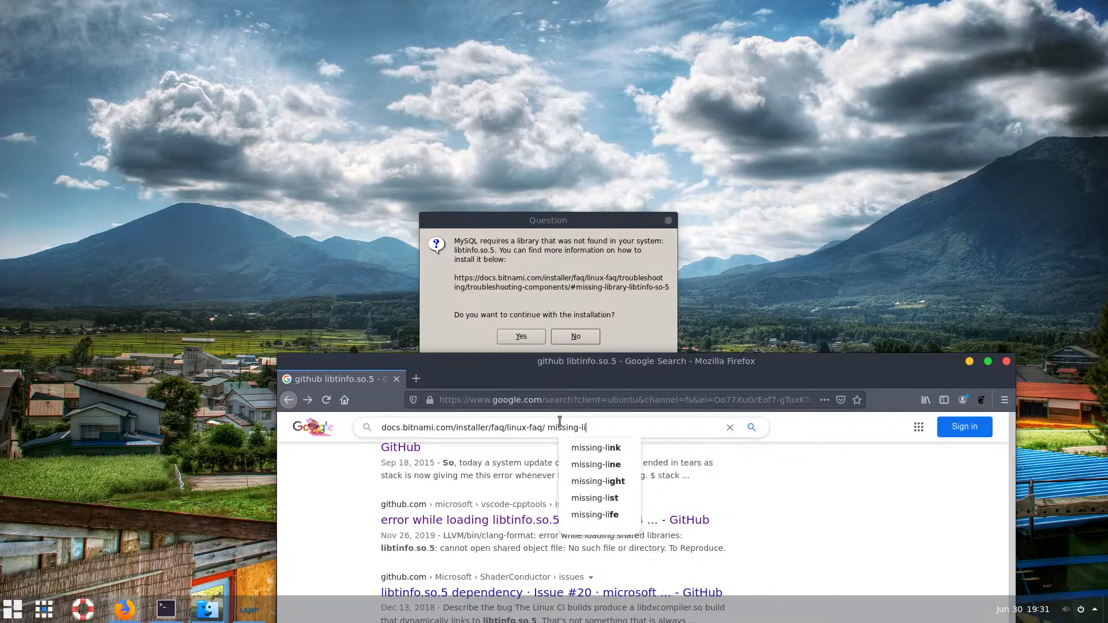
{"action": "type", "text": "bra"}
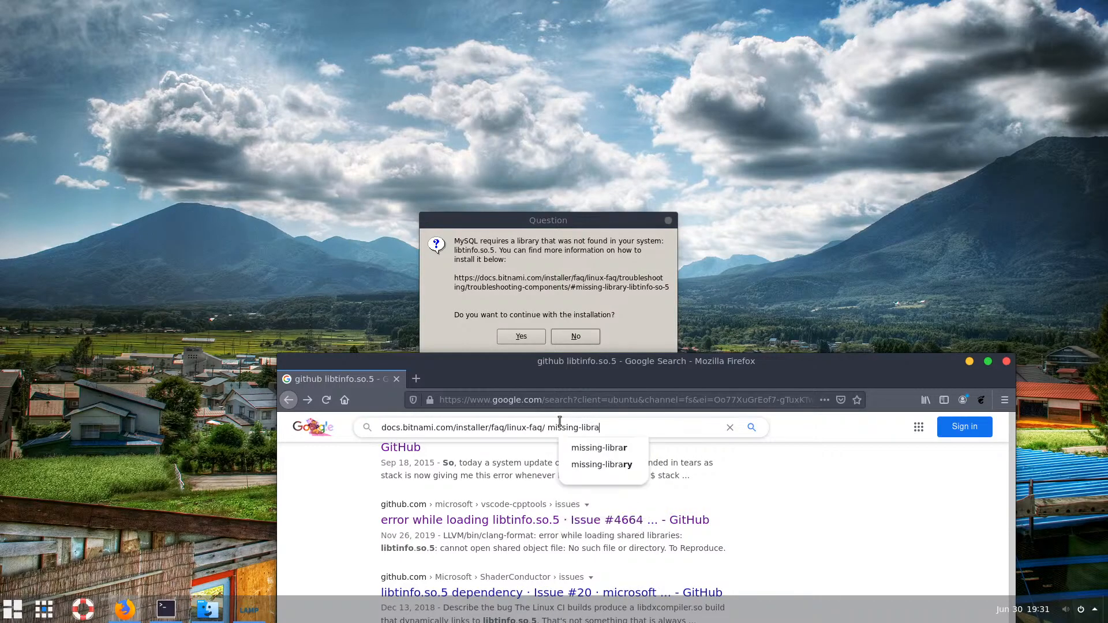
{"action": "type", "text": "ry "}
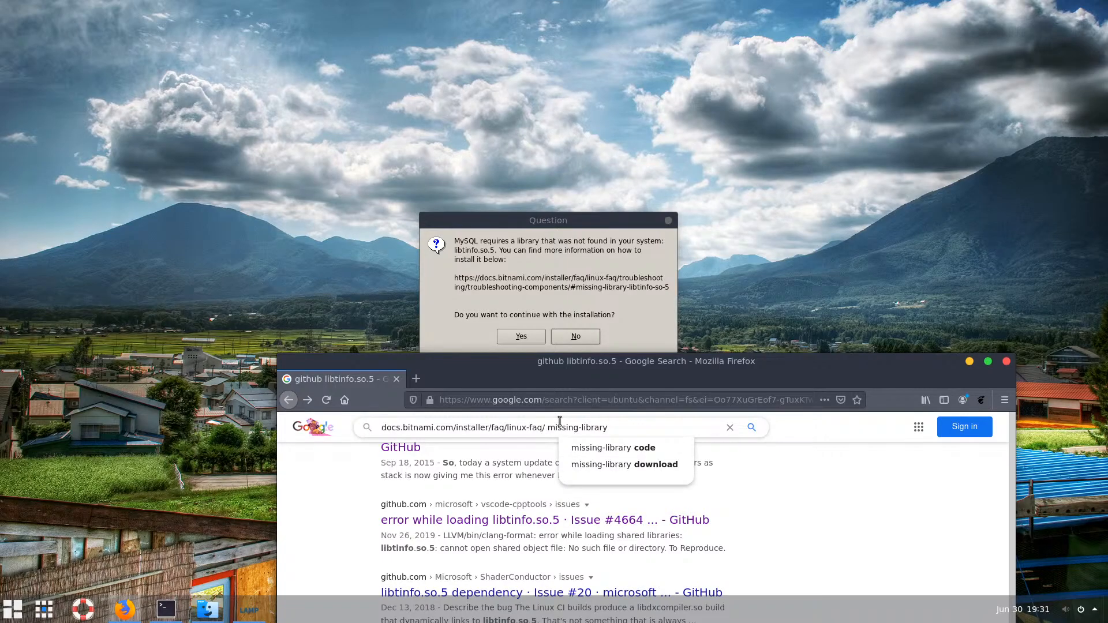
{"action": "type", "text": "infot"}
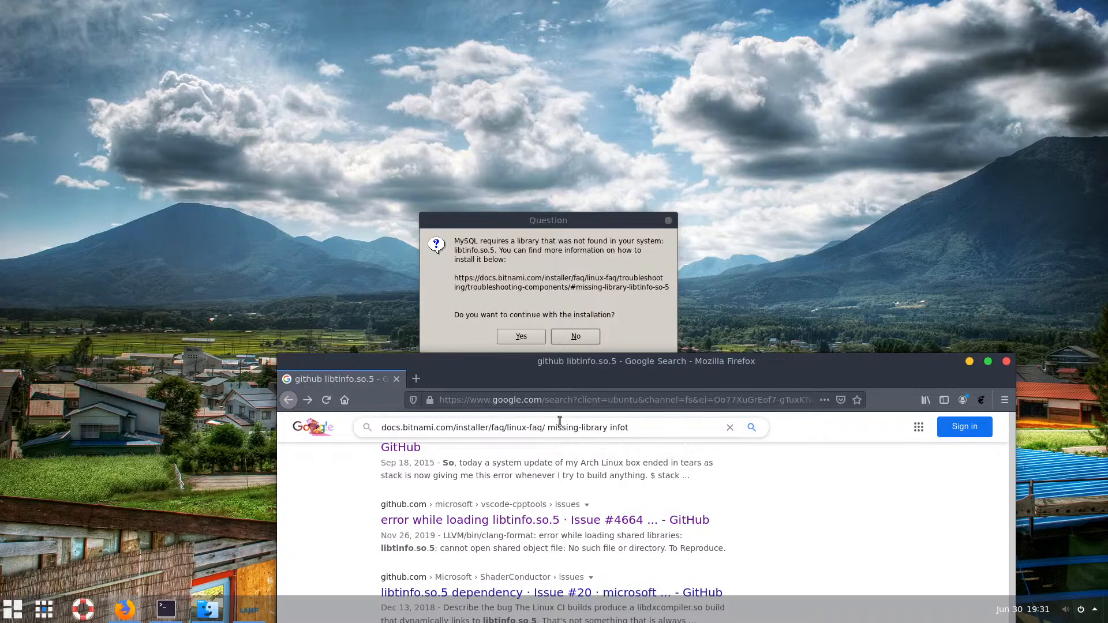
{"action": "key", "text": "BackSpace"}
{"action": "key", "text": "BackSpace"}
{"action": "key", "text": "BackSpace"}
{"action": "key", "text": "BackSpace"}
{"action": "key", "text": "BackSpace"}
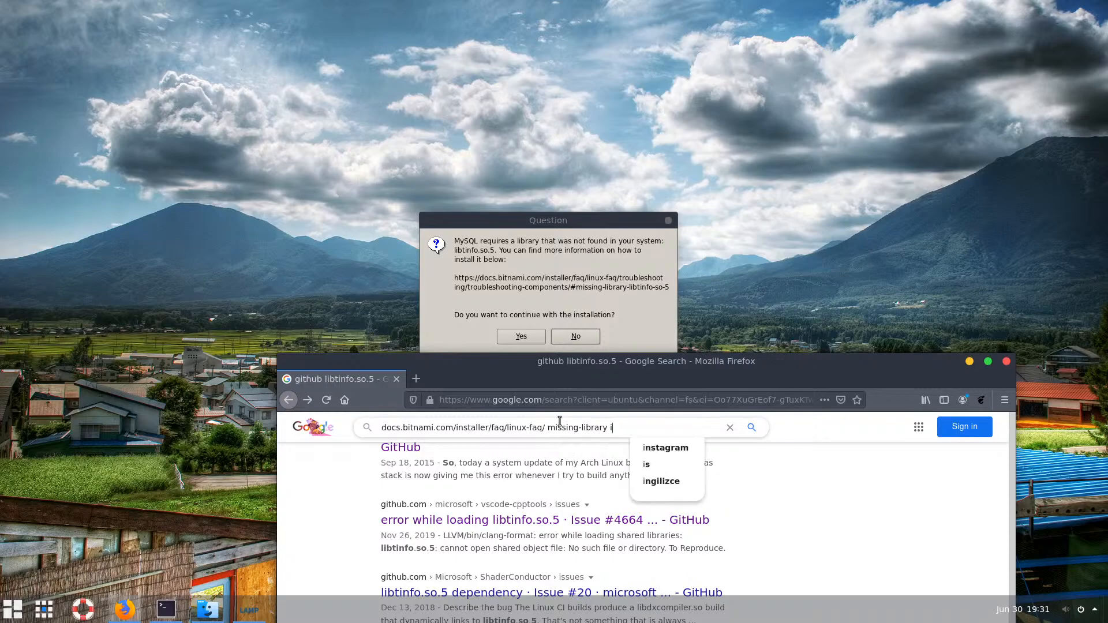
{"action": "type", "text": "li"}
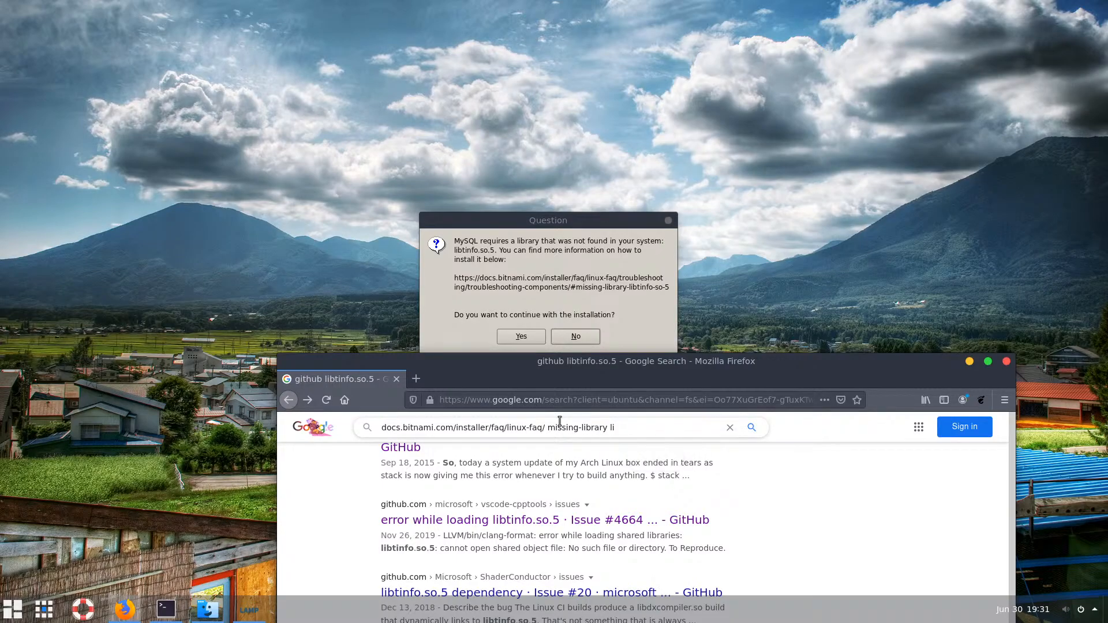
{"action": "type", "text": "brary libtinfo.so.5"}
{"action": "key", "text": "Return"}
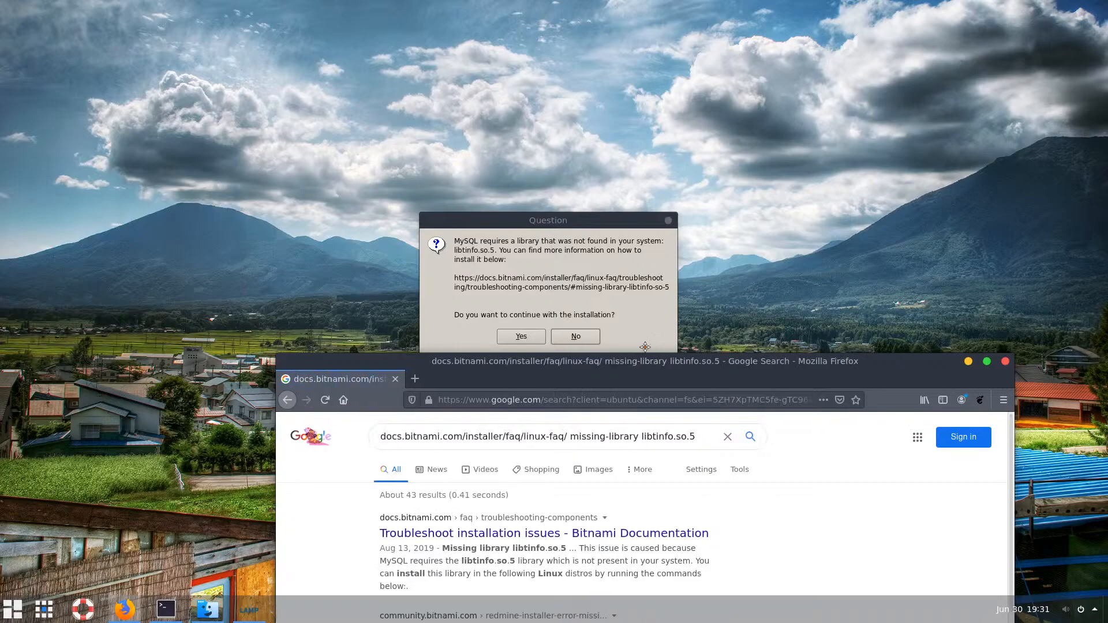
{"action": "left_click_drag", "start_coordinate": [644, 347], "coordinate": [564, 56]}
Open Bitnami's Troubleshoot Installation Issues result and copy its Ubuntu command 'sudo apt-get install libncurses5'
{"action": "left_click", "coordinate": [394, 245]}
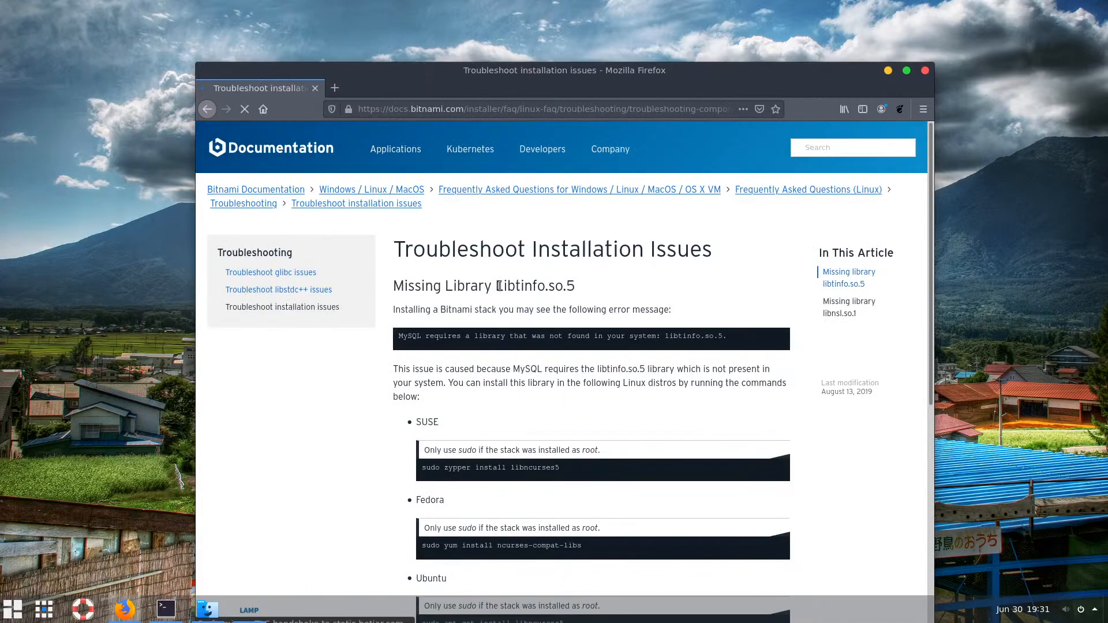
{"action": "scroll", "coordinate": [523, 293], "scroll_direction": "down", "scroll_amount": 3}
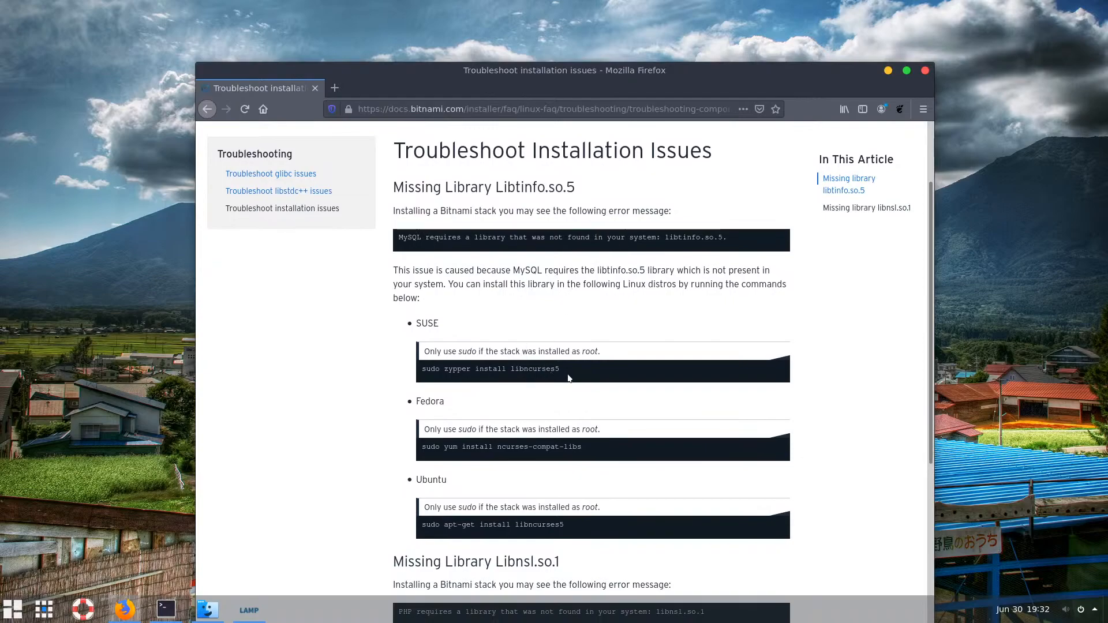
{"action": "left_click_drag", "start_coordinate": [557, 369], "coordinate": [426, 370]}
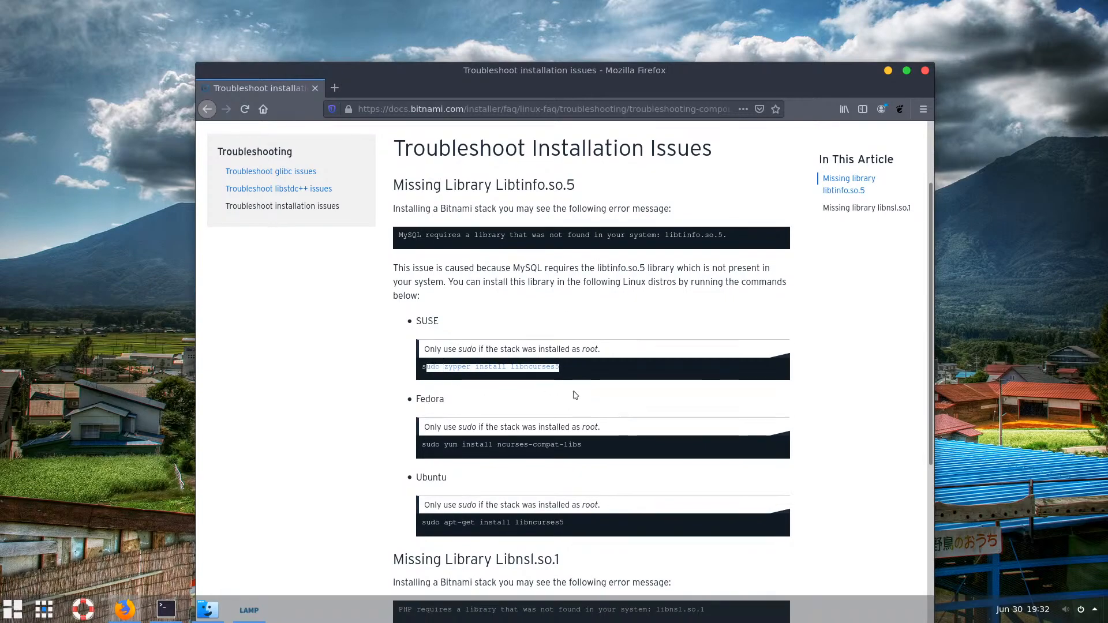
{"action": "scroll", "coordinate": [575, 395], "scroll_direction": "down", "scroll_amount": 2}
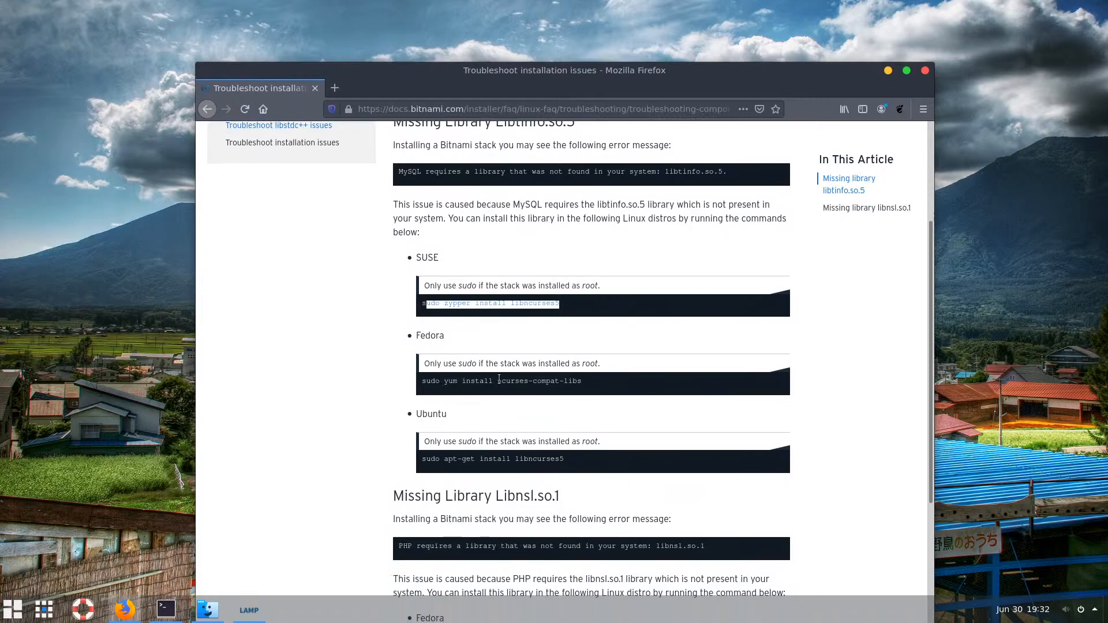
{"action": "scroll", "coordinate": [555, 387], "scroll_direction": "down", "scroll_amount": 1}
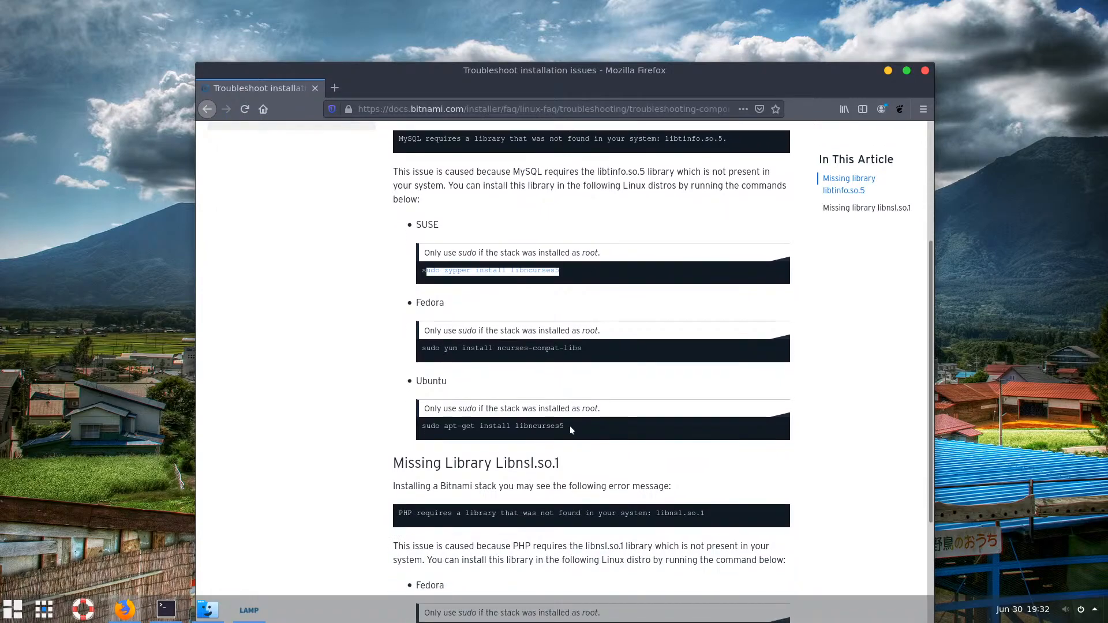
{"action": "left_click_drag", "start_coordinate": [570, 427], "coordinate": [422, 427]}
{"action": "right_click", "coordinate": [448, 428]}
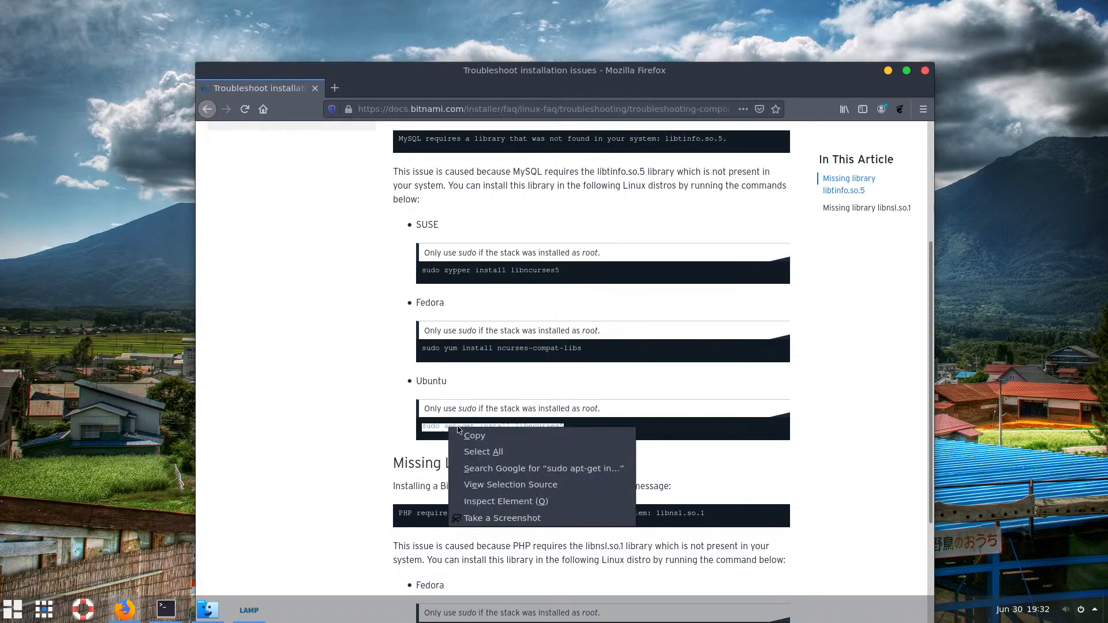
{"action": "left_click", "coordinate": [475, 436]}
{"action": "scroll", "coordinate": [506, 456], "scroll_direction": "down", "scroll_amount": 3}
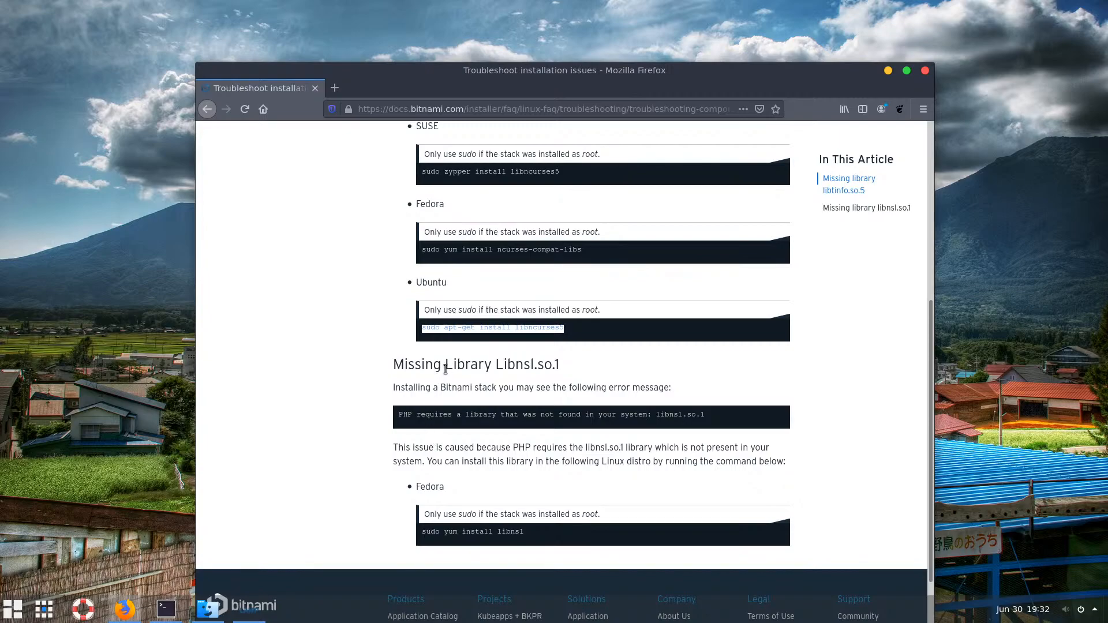
Paste and run 'sudo apt-get install libncurses5' in the terminal, confirming the libncurses5 and libtinfo5 install
{"action": "left_click", "coordinate": [166, 608]}
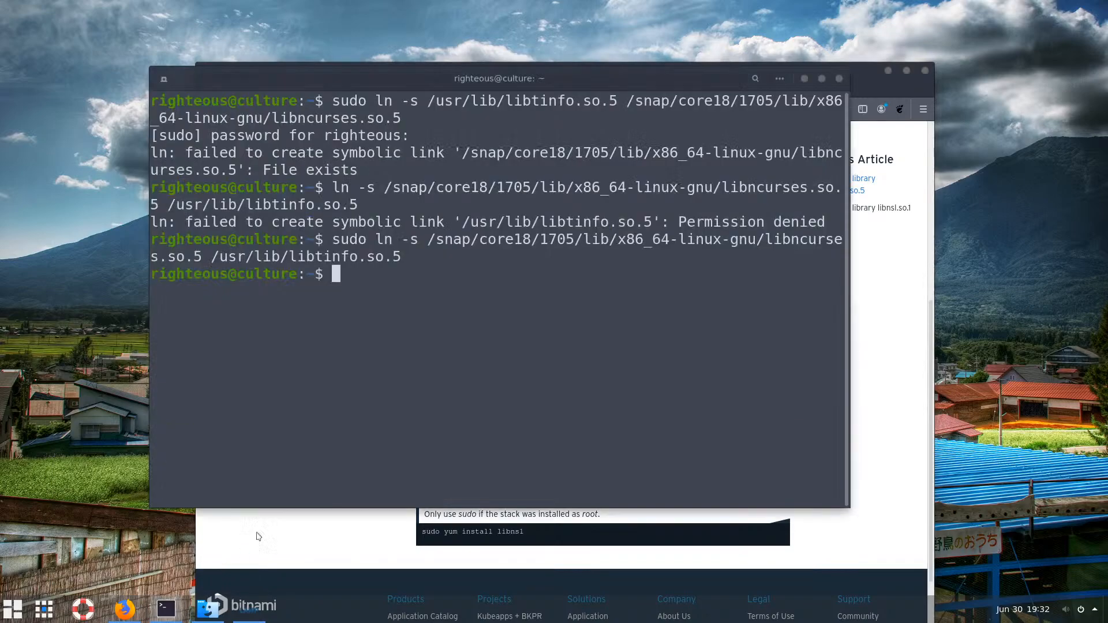
{"action": "right_click", "coordinate": [358, 306]}
{"action": "left_click", "coordinate": [386, 355]}
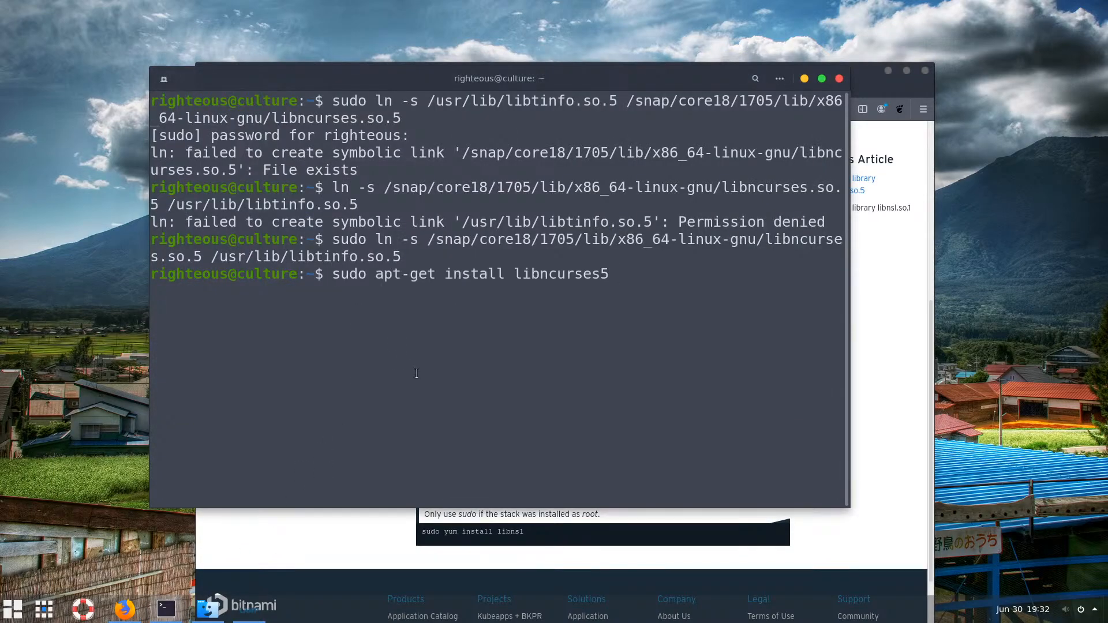
{"action": "key", "text": "Return"}
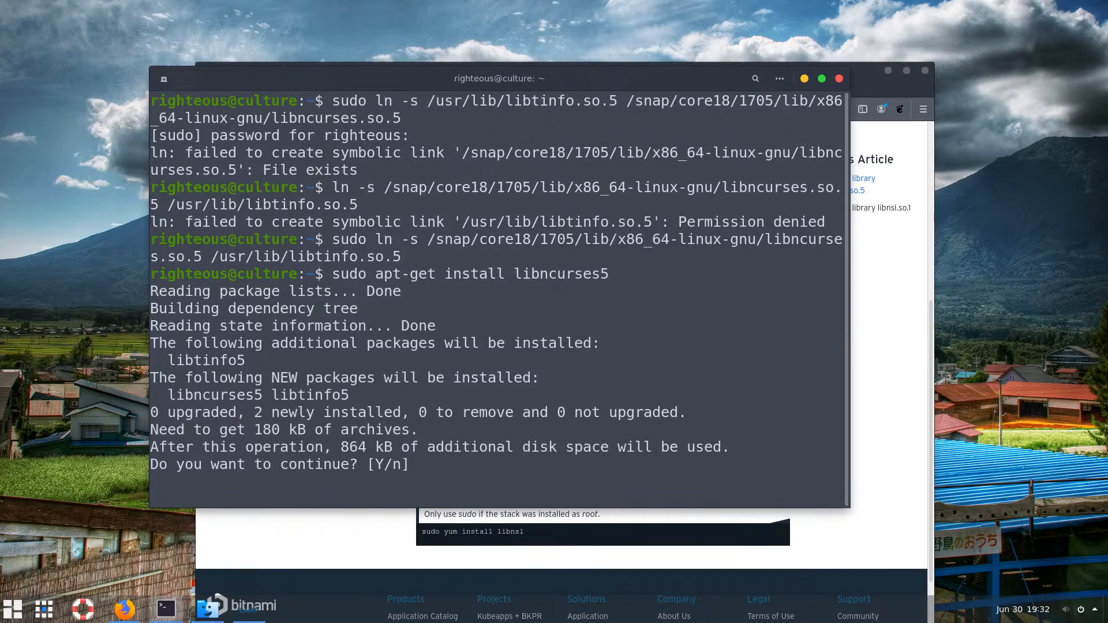
{"action": "key", "text": "Return"}
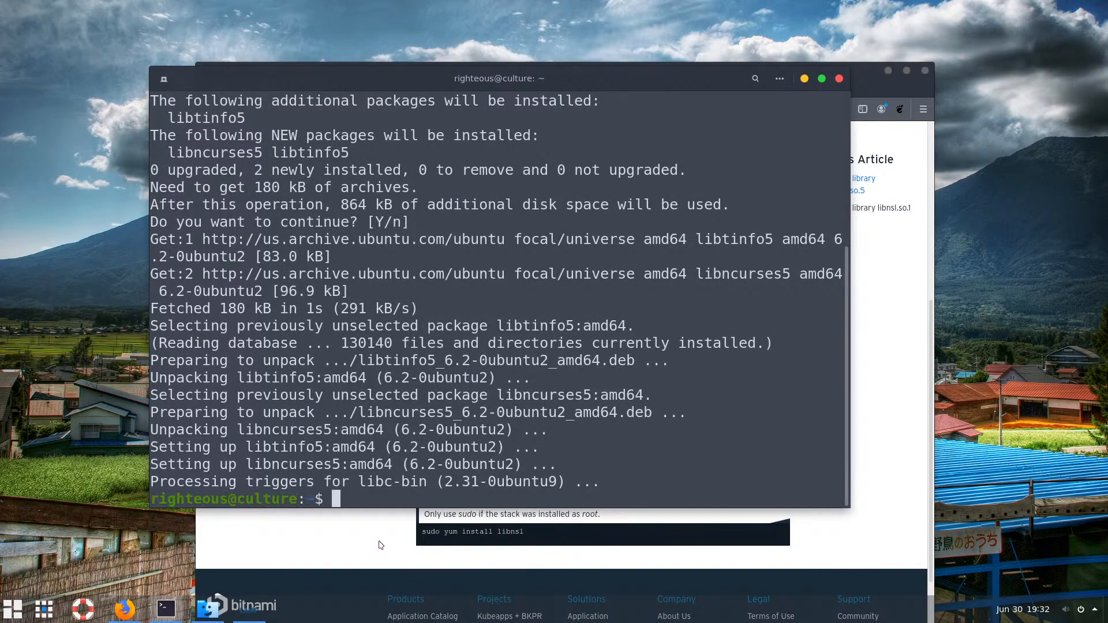
{"action": "left_click", "coordinate": [380, 544]}
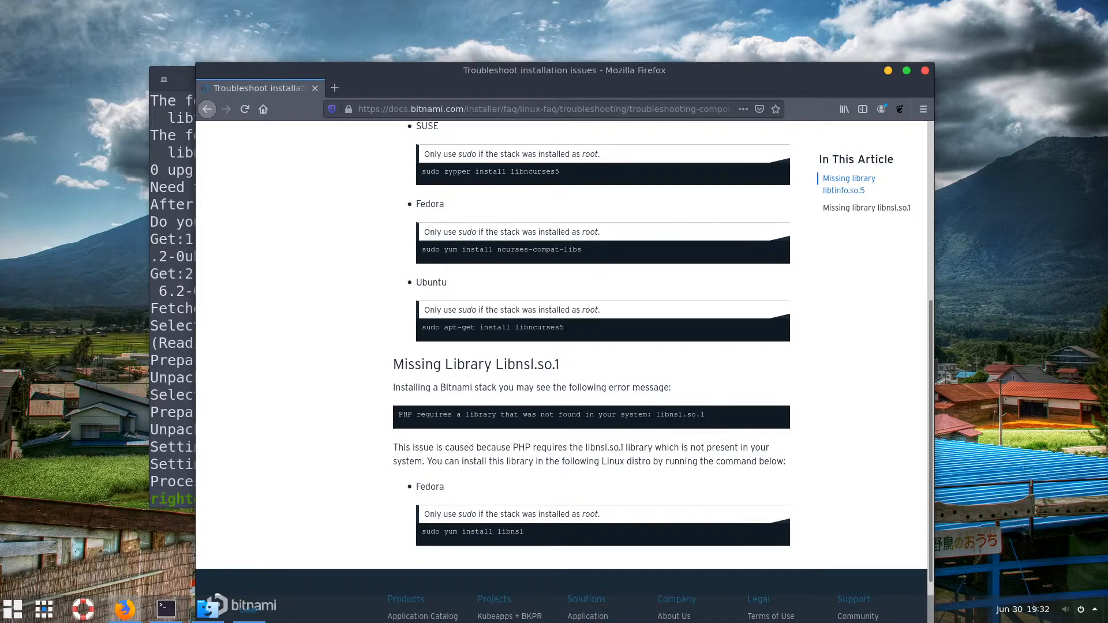
{"action": "left_click", "coordinate": [183, 83]}
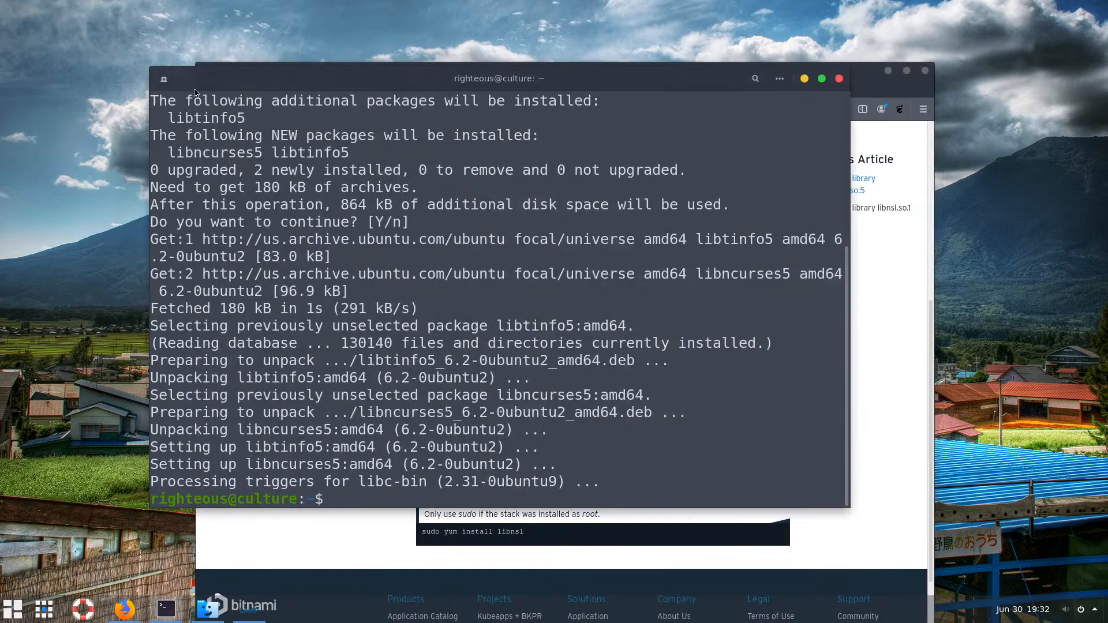
{"action": "left_click", "coordinate": [341, 538]}
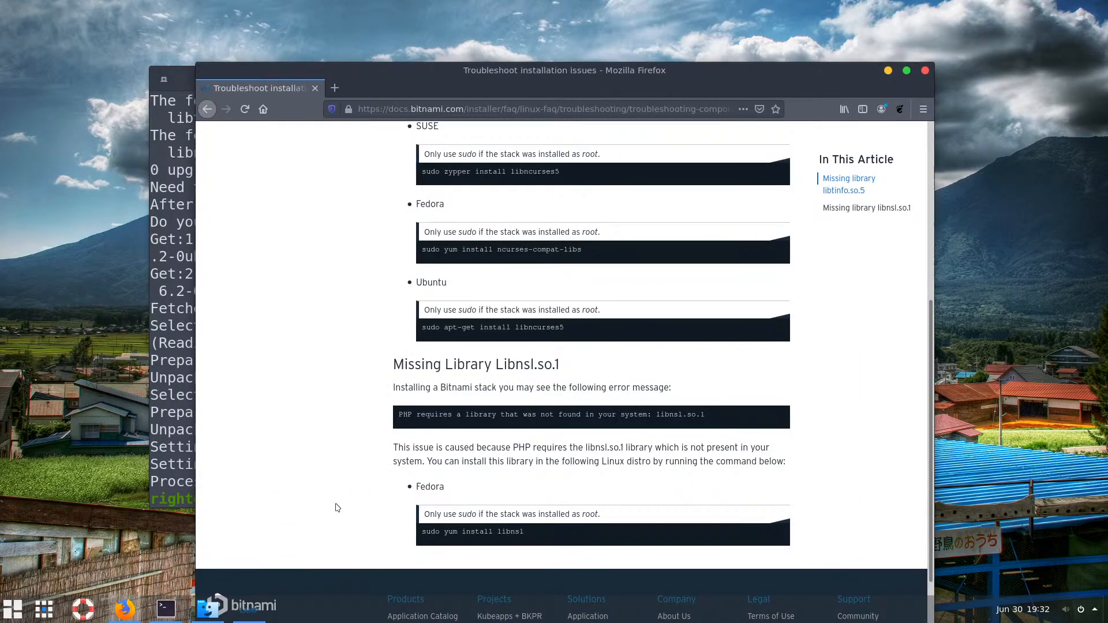
Minimize Firefox and the terminal, then decline continuing the installer without libtinfo.so.5
{"action": "left_click", "coordinate": [248, 610]}
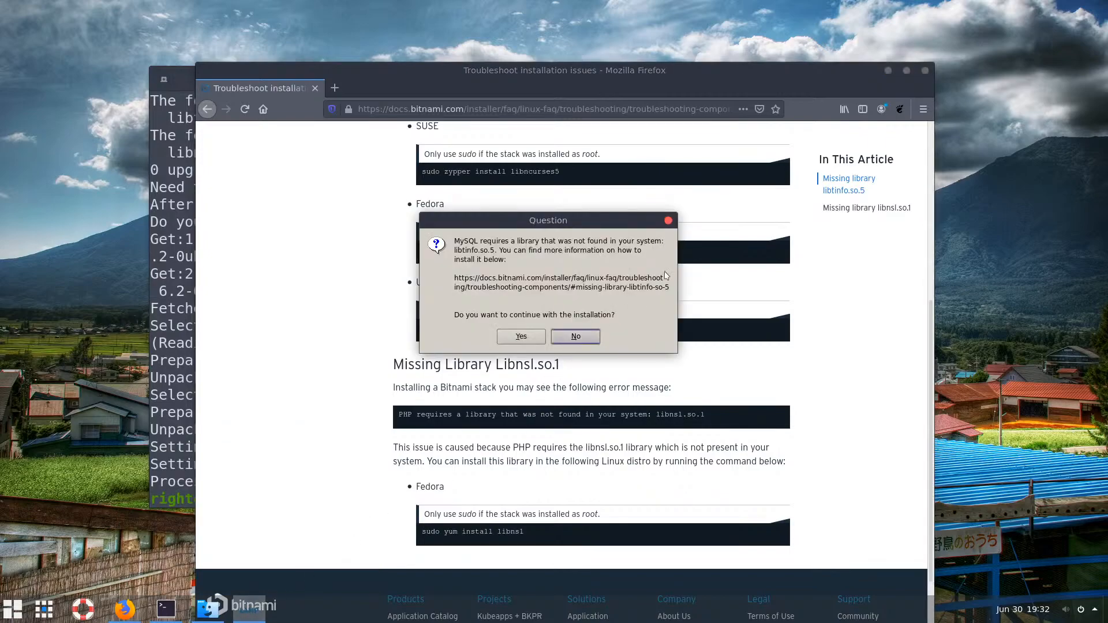
{"action": "left_click", "coordinate": [887, 71]}
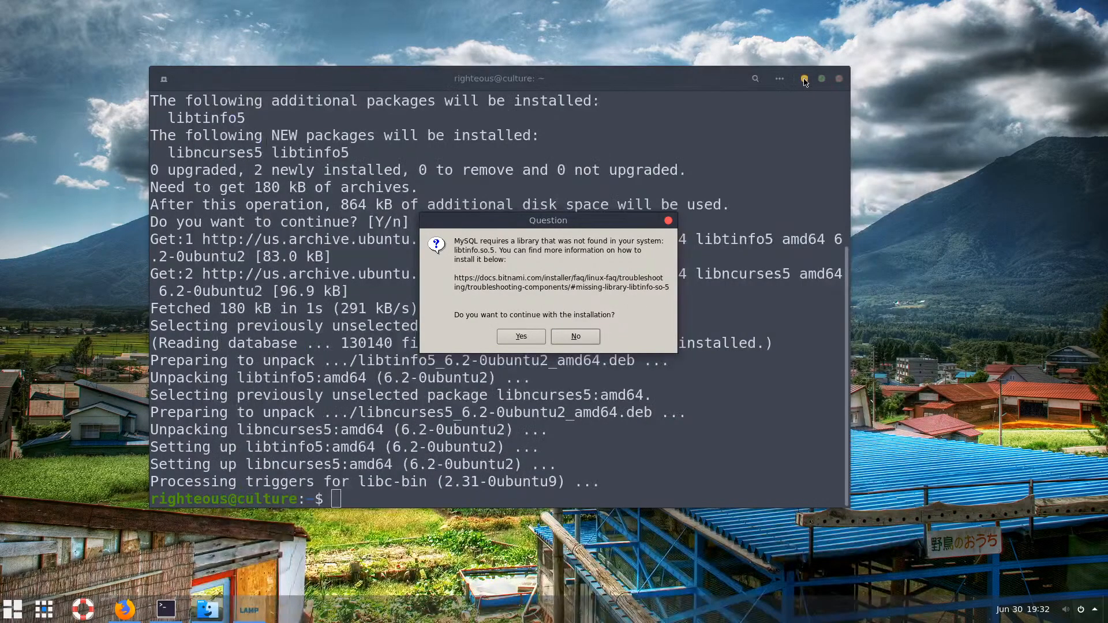
{"action": "left_click", "coordinate": [807, 82]}
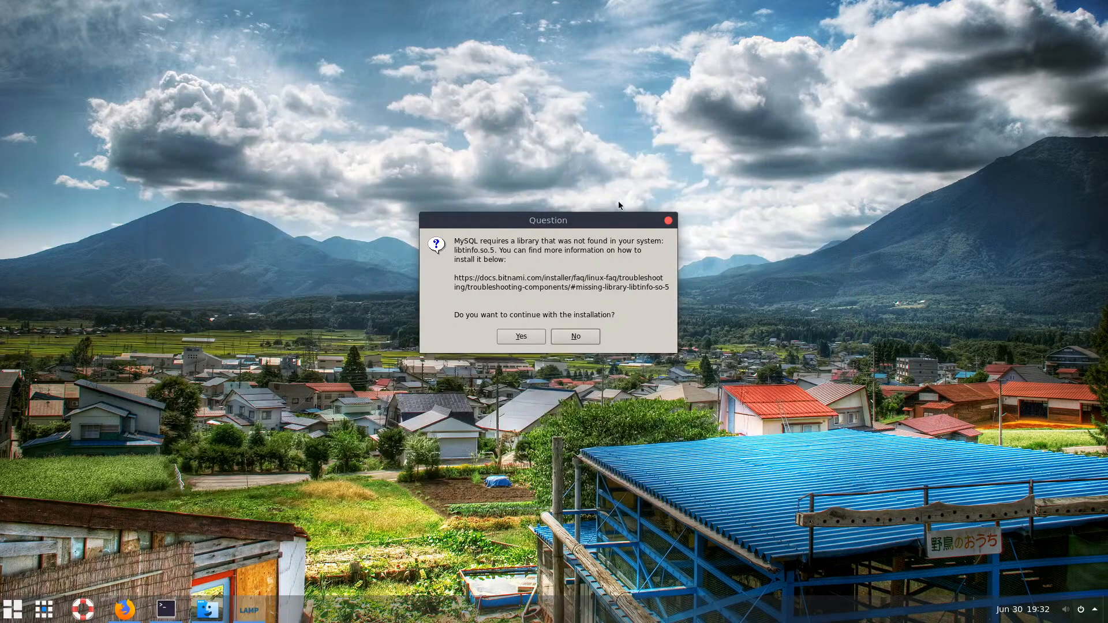
{"action": "left_click", "coordinate": [577, 339]}
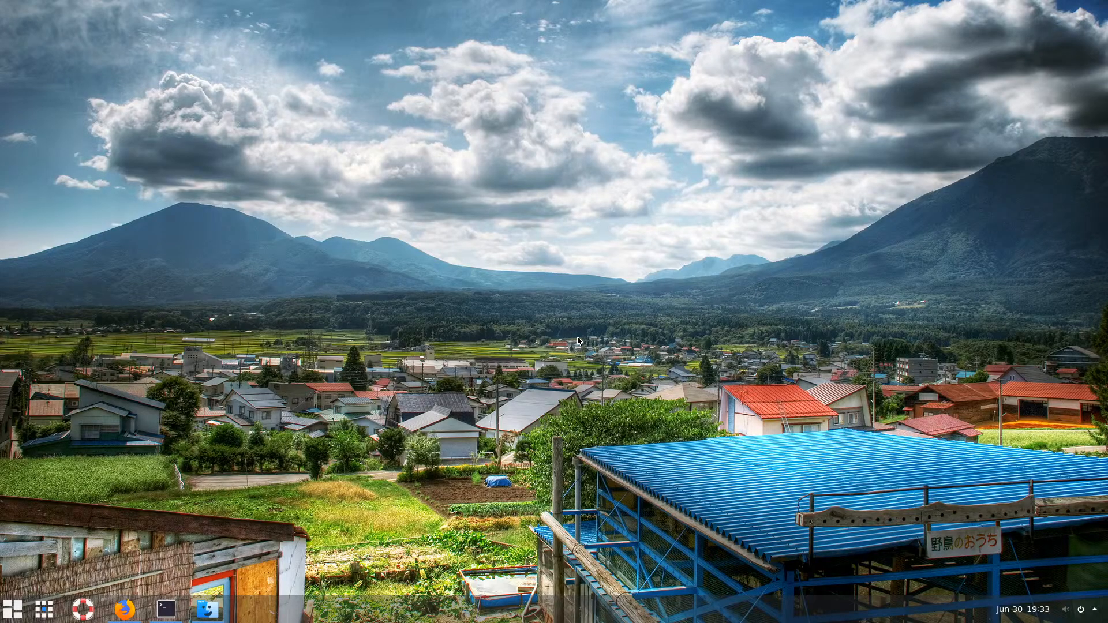
Select the bitnami LAMP .run installer in Downloads, then minimize the Files window
{"action": "left_click", "coordinate": [204, 614]}
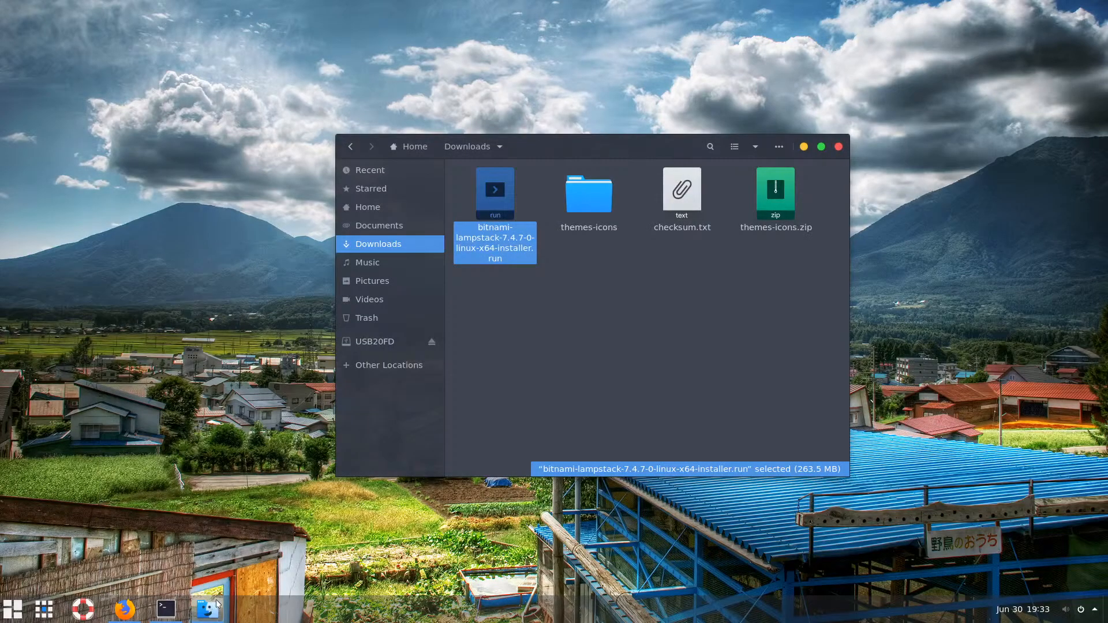
{"action": "left_click", "coordinate": [521, 306]}
{"action": "left_click", "coordinate": [495, 197]}
{"action": "left_click", "coordinate": [601, 307]}
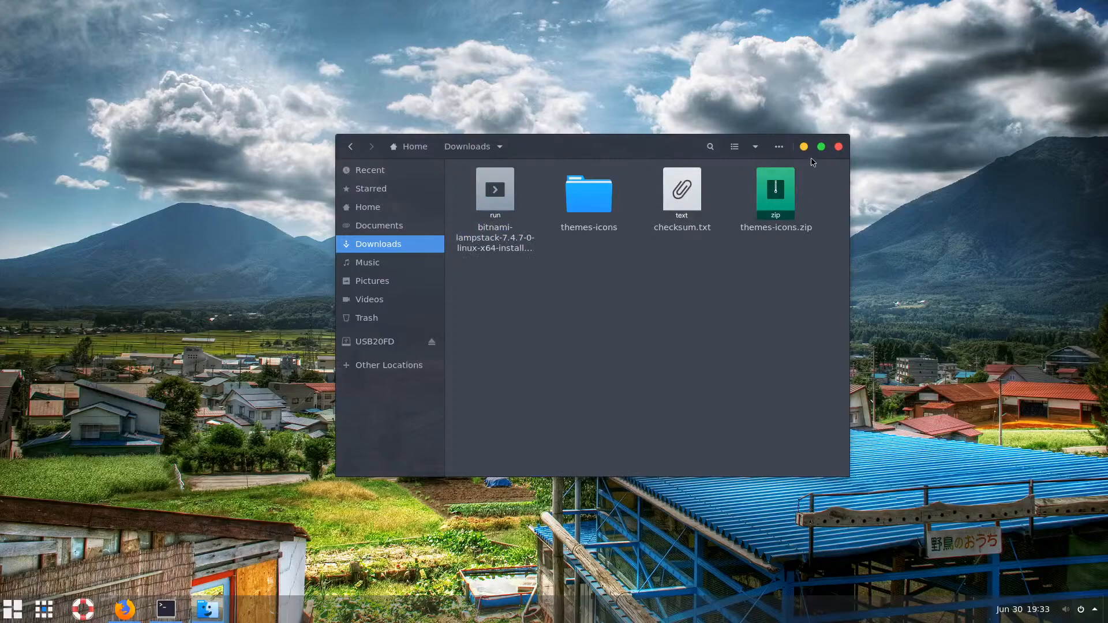
{"action": "left_click", "coordinate": [493, 203]}
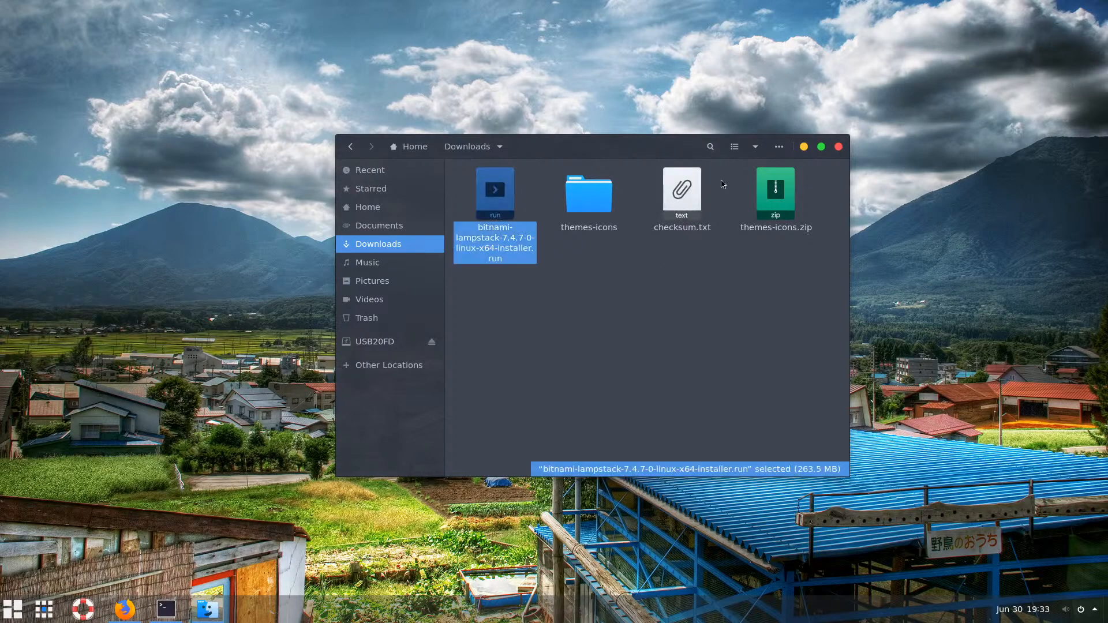
{"action": "left_click", "coordinate": [804, 148]}
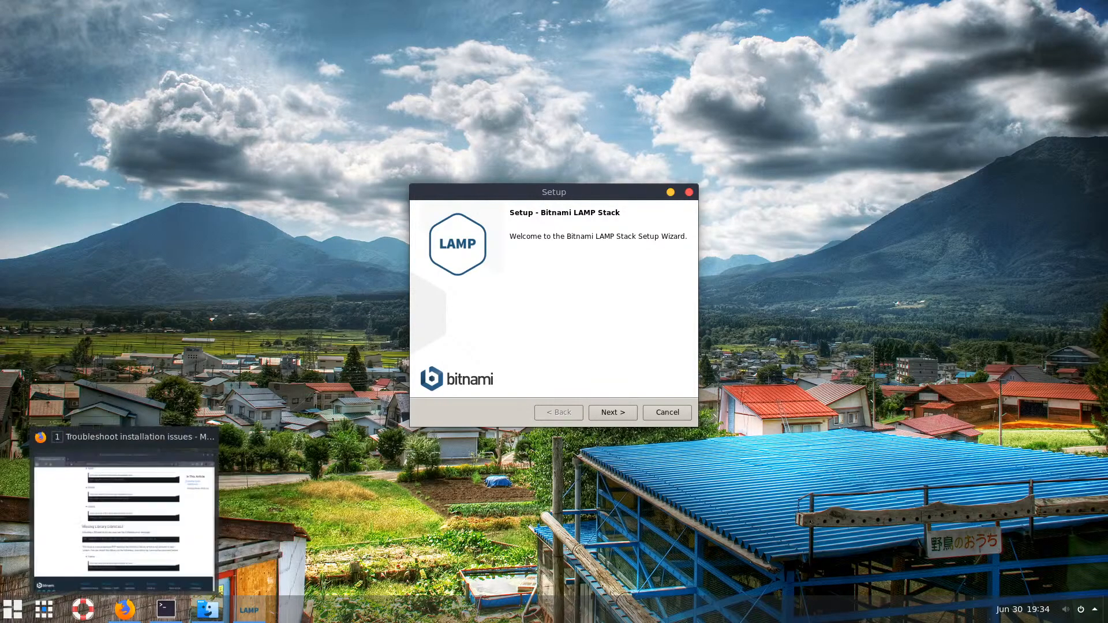
Raise the Bitnami troubleshooting page, select its web address, then bring Downloads back up
{"action": "left_click", "coordinate": [124, 609]}
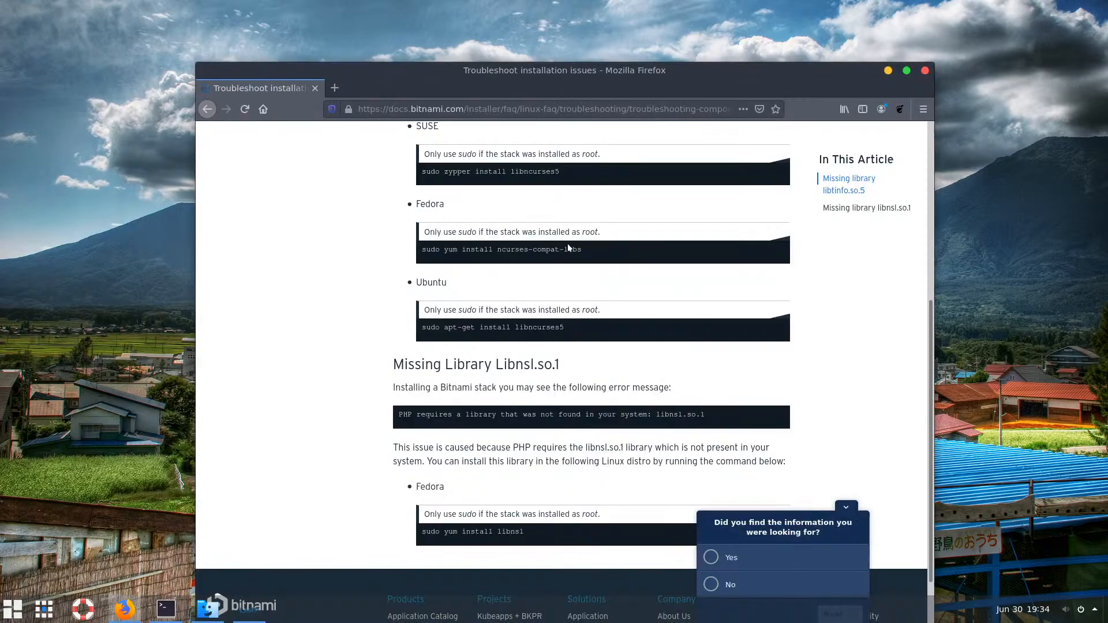
{"action": "left_click", "coordinate": [626, 108]}
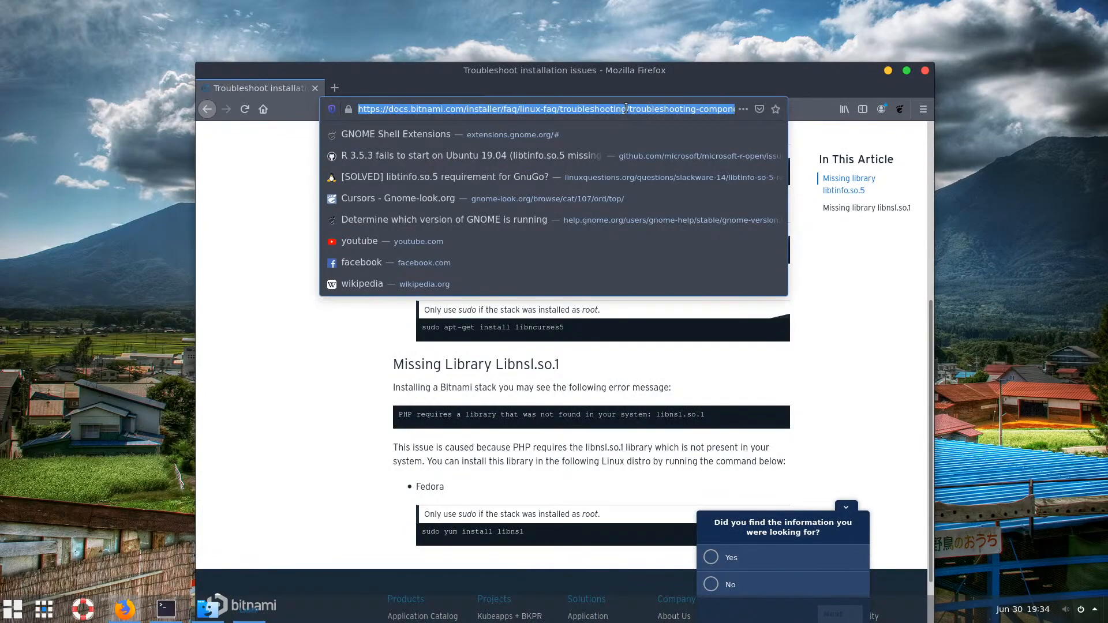
{"action": "left_click", "coordinate": [301, 363]}
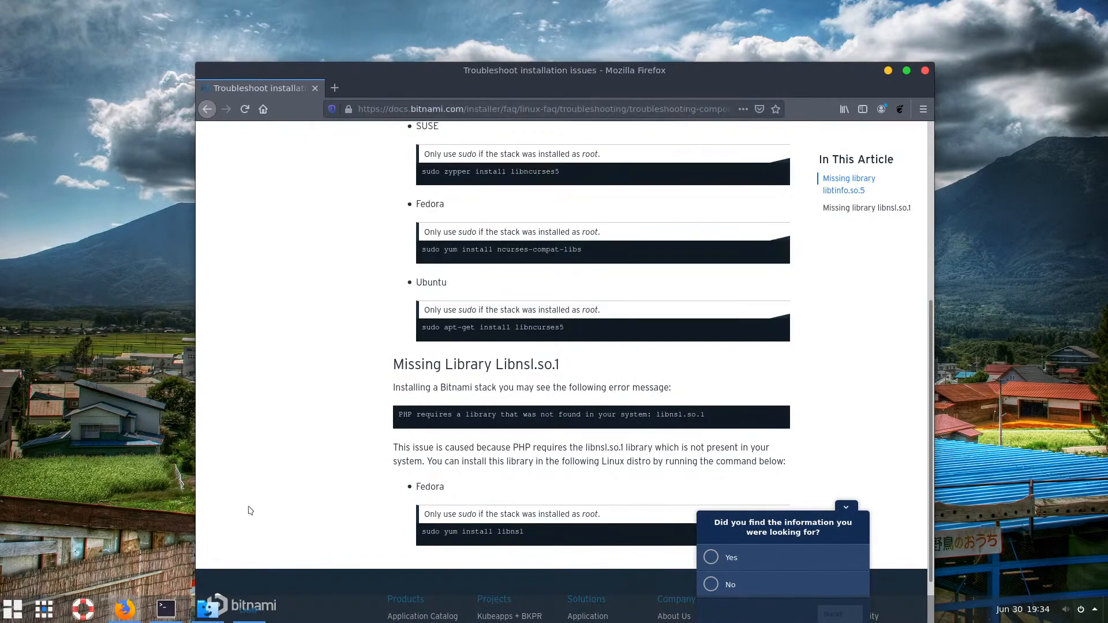
{"action": "left_click", "coordinate": [203, 608]}
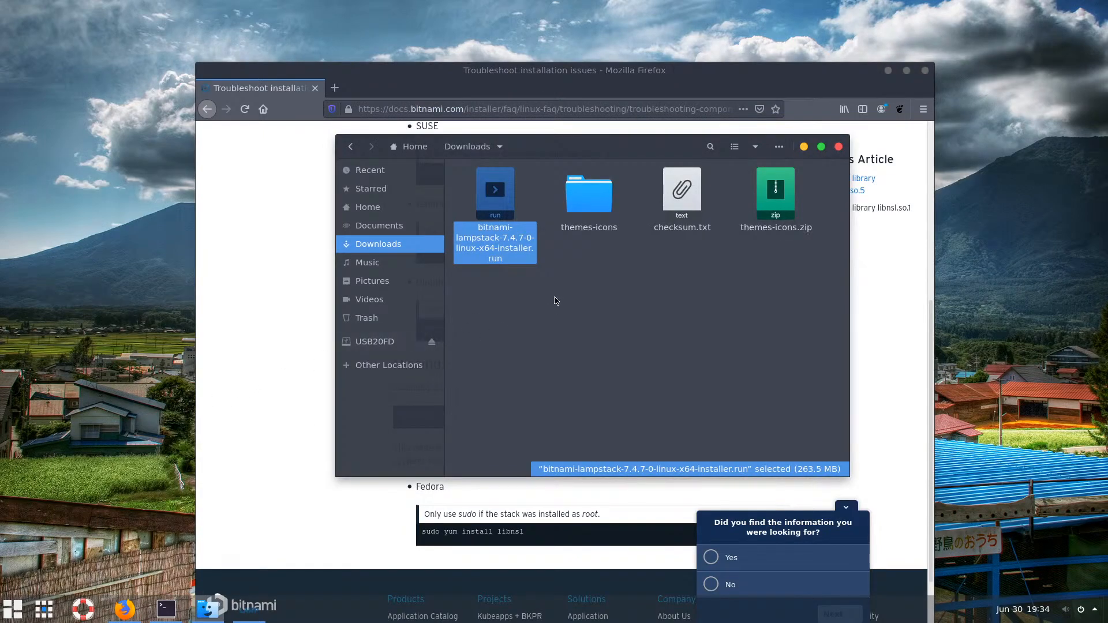
Open the empty Documents folder, start a new folder there but cancel it
{"action": "left_click", "coordinate": [639, 273]}
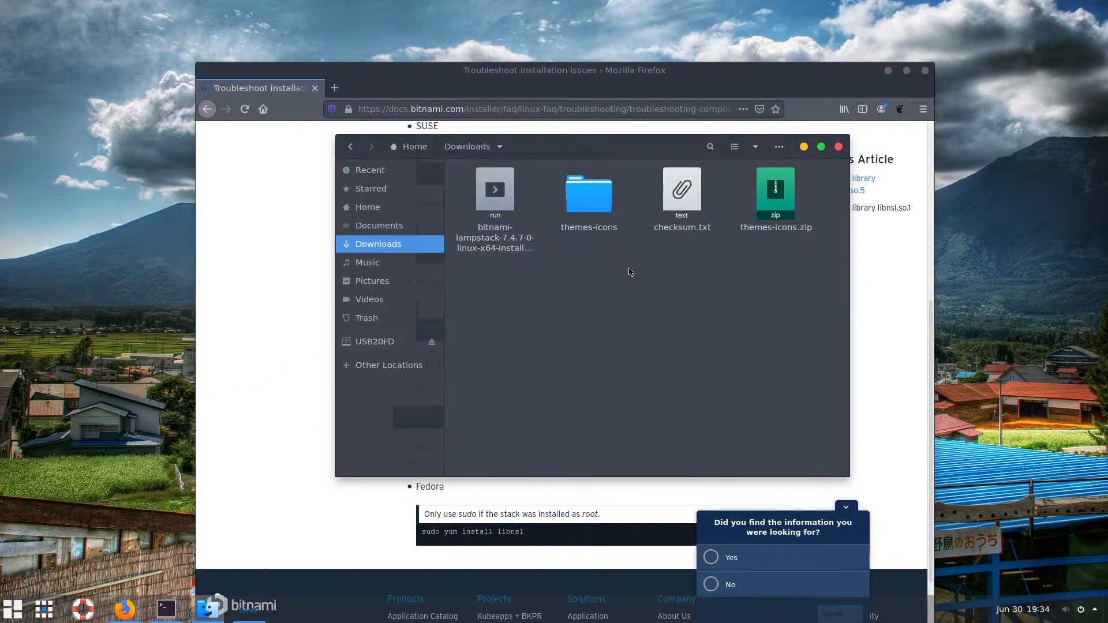
{"action": "right_click", "coordinate": [630, 272]}
{"action": "left_click", "coordinate": [568, 293]}
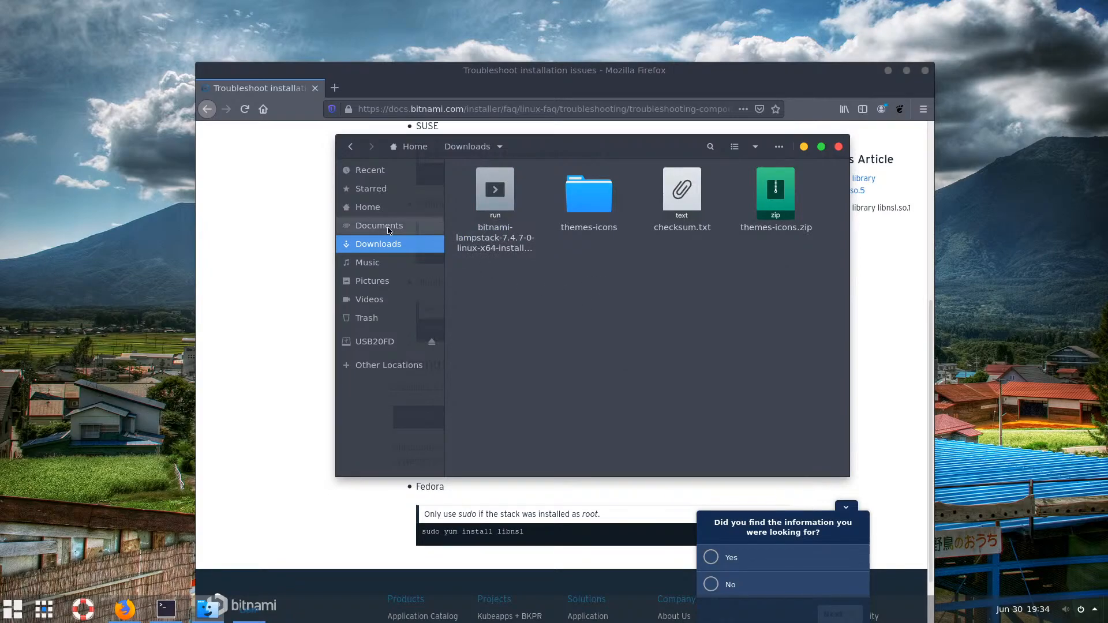
{"action": "left_click", "coordinate": [388, 230]}
{"action": "right_click", "coordinate": [554, 232]}
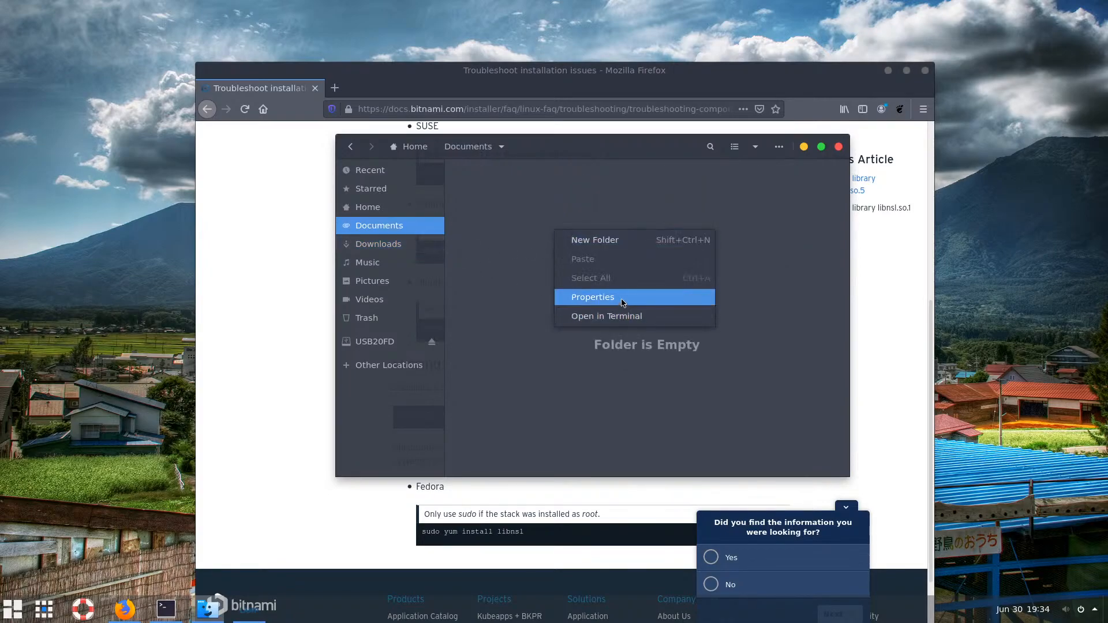
{"action": "left_click", "coordinate": [533, 259]}
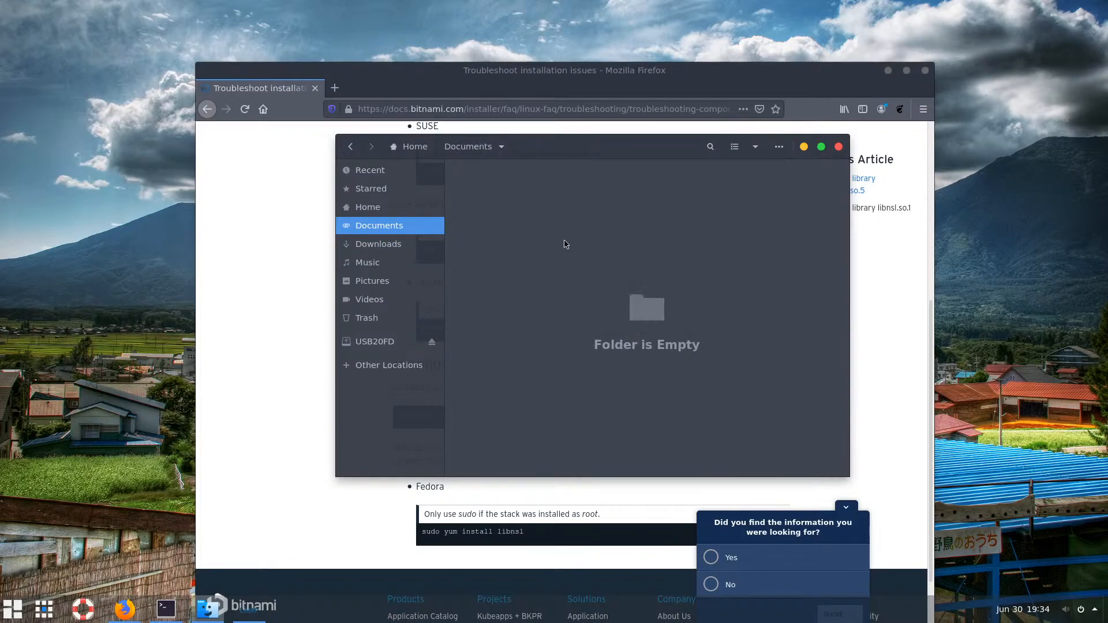
{"action": "right_click", "coordinate": [575, 211]}
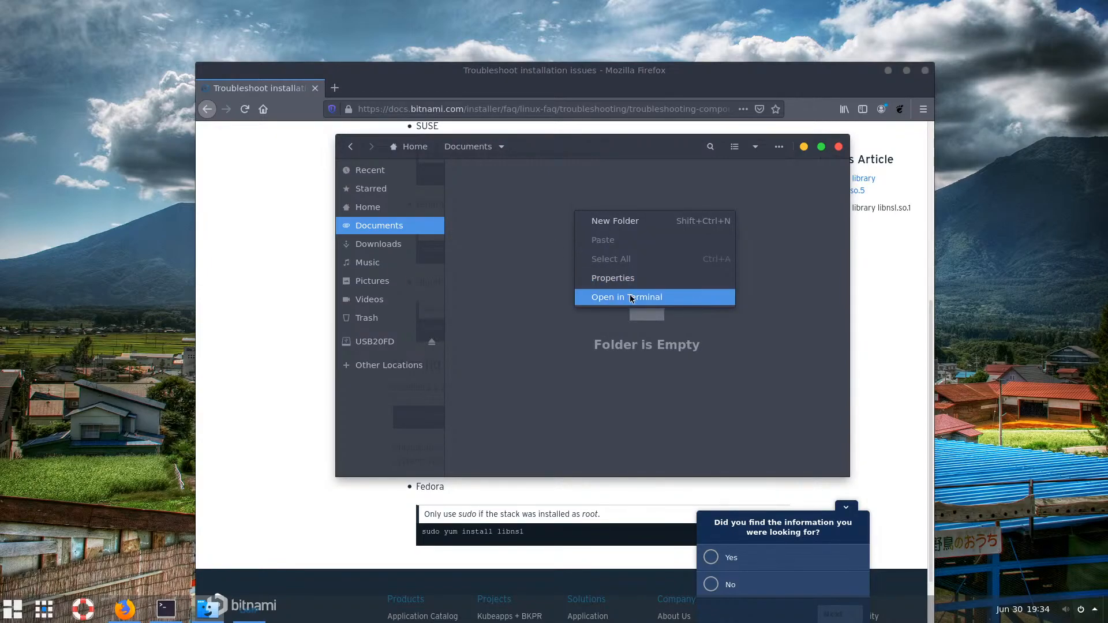
{"action": "left_click", "coordinate": [620, 226]}
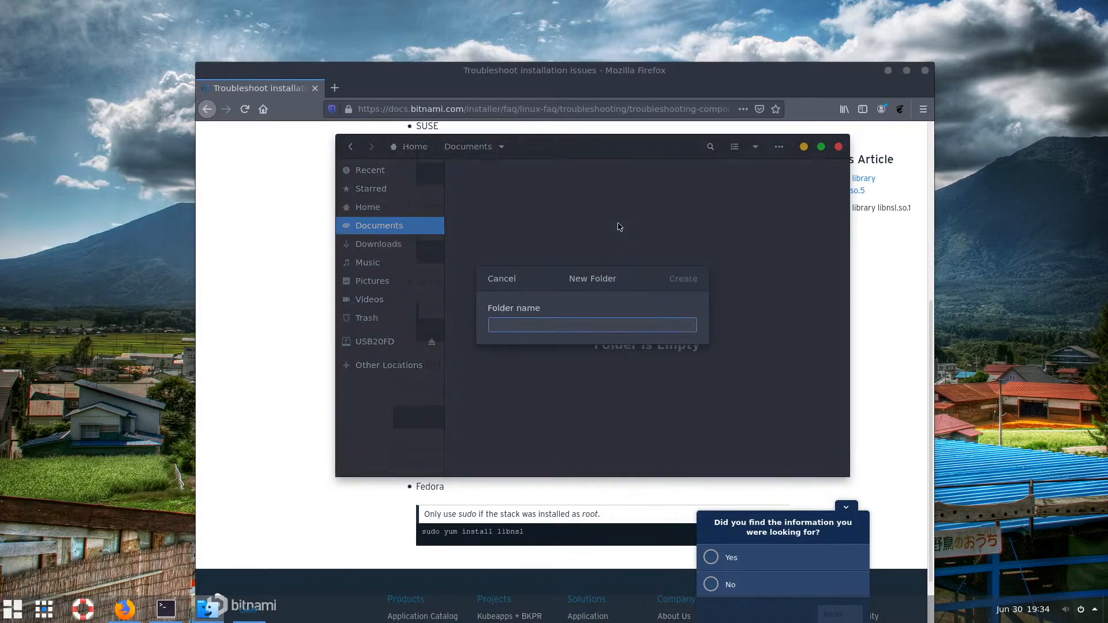
{"action": "left_click", "coordinate": [510, 282]}
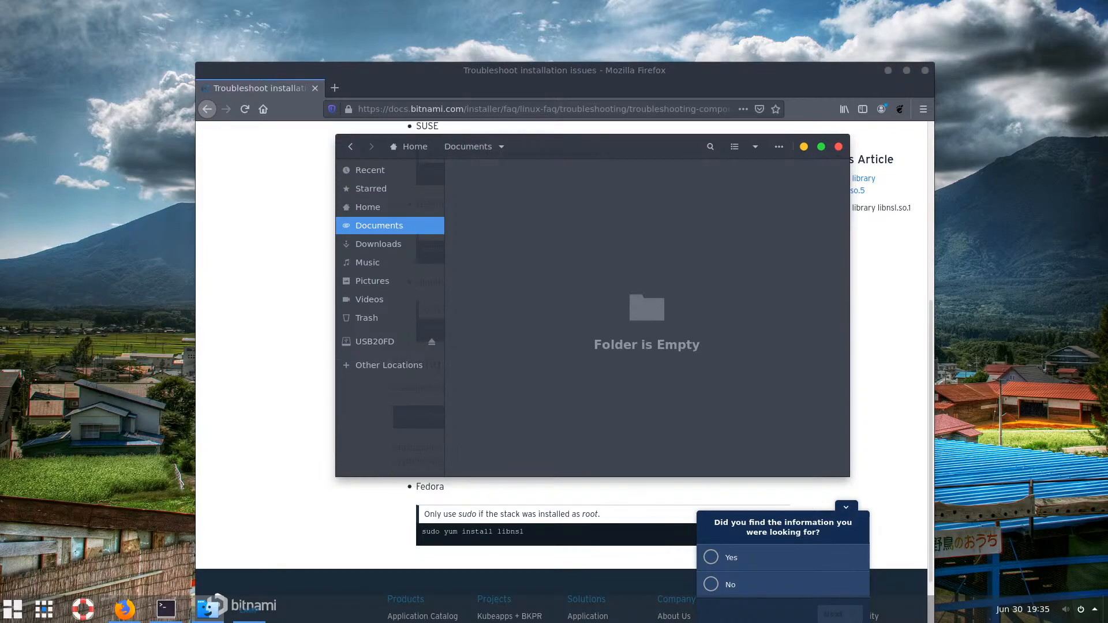
{"action": "left_click", "coordinate": [166, 608]}
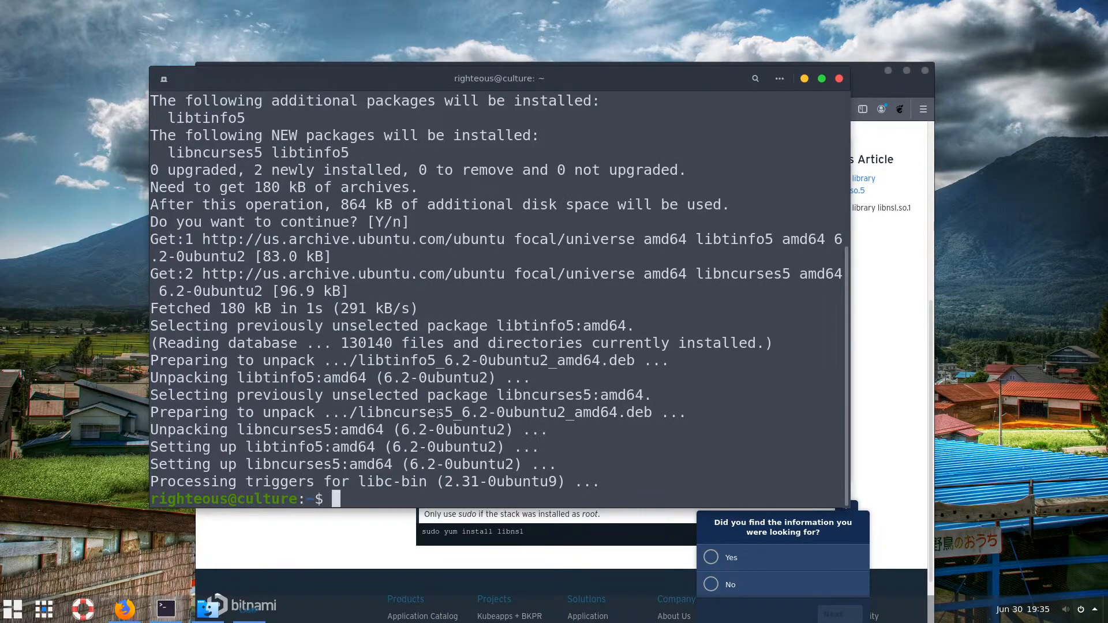
Type an echo note 'link to libtinfo.so.5 help:' followed by the pasted troubleshooting URL
{"action": "type", "text": "echo \"link "}
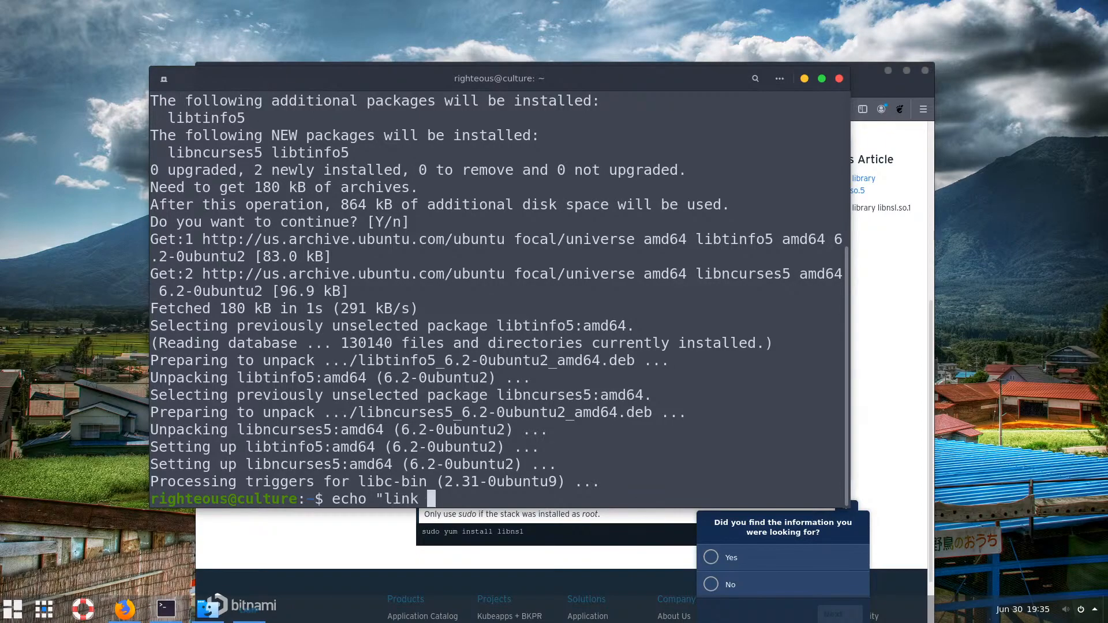
{"action": "type", "text": "libi"}
{"action": "key", "text": "BackSpace"}
{"action": "type", "text": "t"}
{"action": "key", "text": "BackSpace"}
{"action": "key", "text": "BackSpace"}
{"action": "key", "text": "BackSpace"}
{"action": "key", "text": "BackSpace"}
{"action": "key", "text": "BackSpace"}
{"action": "type", "text": "to libtinfo.so.5"}
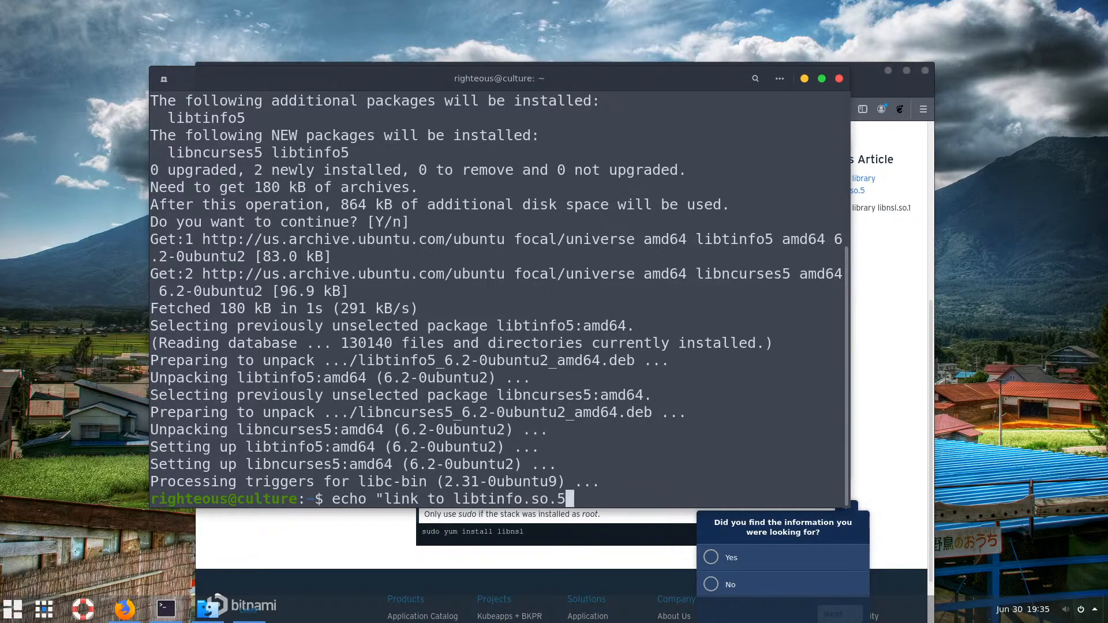
{"action": "type", "text": " helo"}
{"action": "key", "text": "BackSpace"}
{"action": "type", "text": "p:"}
{"action": "type", "text": "https://docs.bitnami.com/installer/faq/linux-faq/troubleshooting/troubleshooting-components/"}
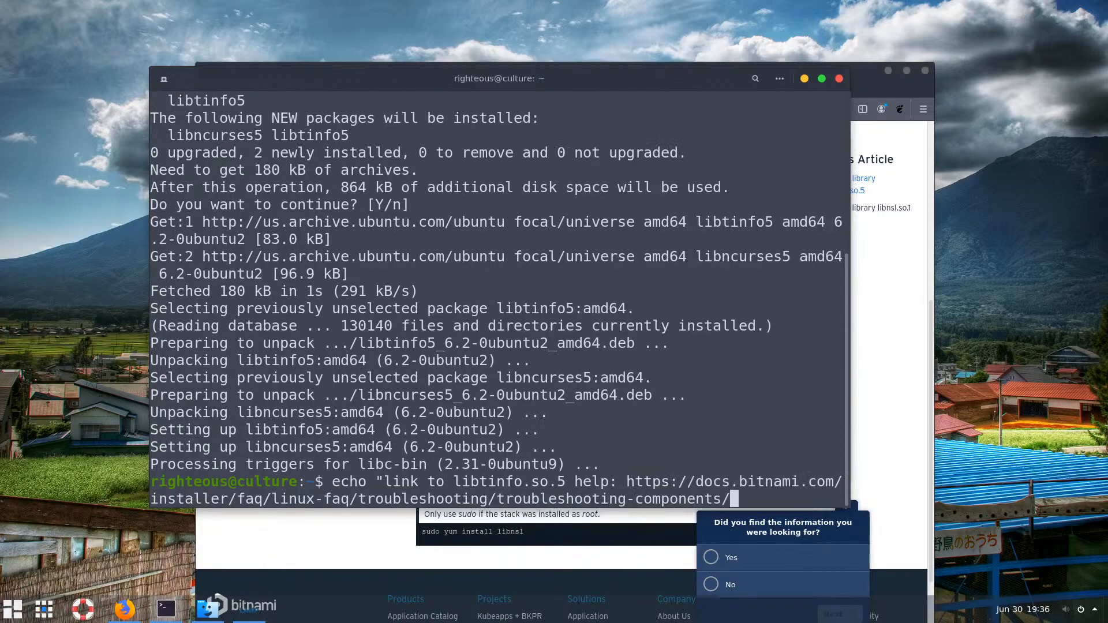
Redirect the echo note into ~/Documents/temp.txt and run the command
{"action": "type", "text": "\" >"}
{"action": "type", "text": "~/Doc"}
{"action": "key", "text": "Tab"}
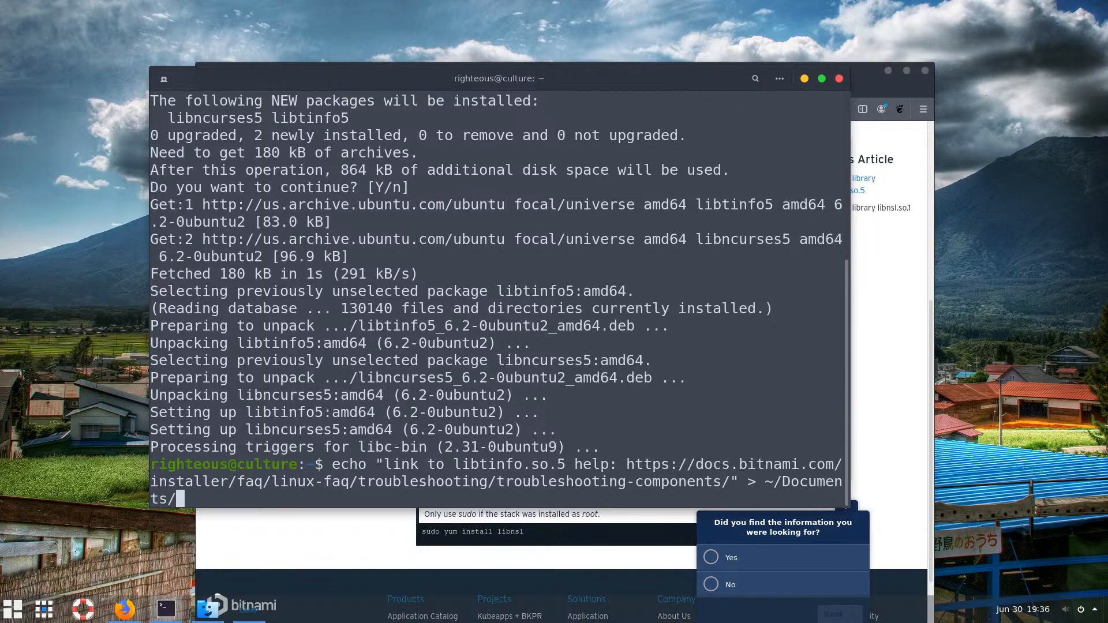
{"action": "type", "text": "he"}
{"action": "key", "text": "BackSpace"}
{"action": "key", "text": "BackSpace"}
{"action": "type", "text": "temp.txt"}
{"action": "key", "text": "Return"}
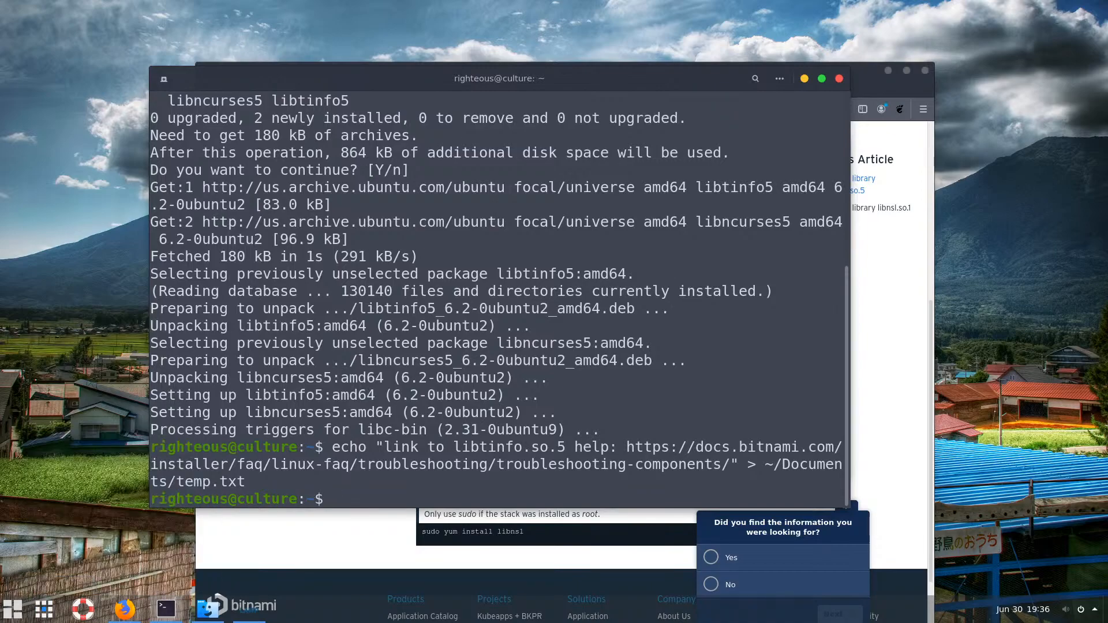
Check the new temp.txt in Documents, then minimize Files and the terminal
{"action": "left_click", "coordinate": [292, 434]}
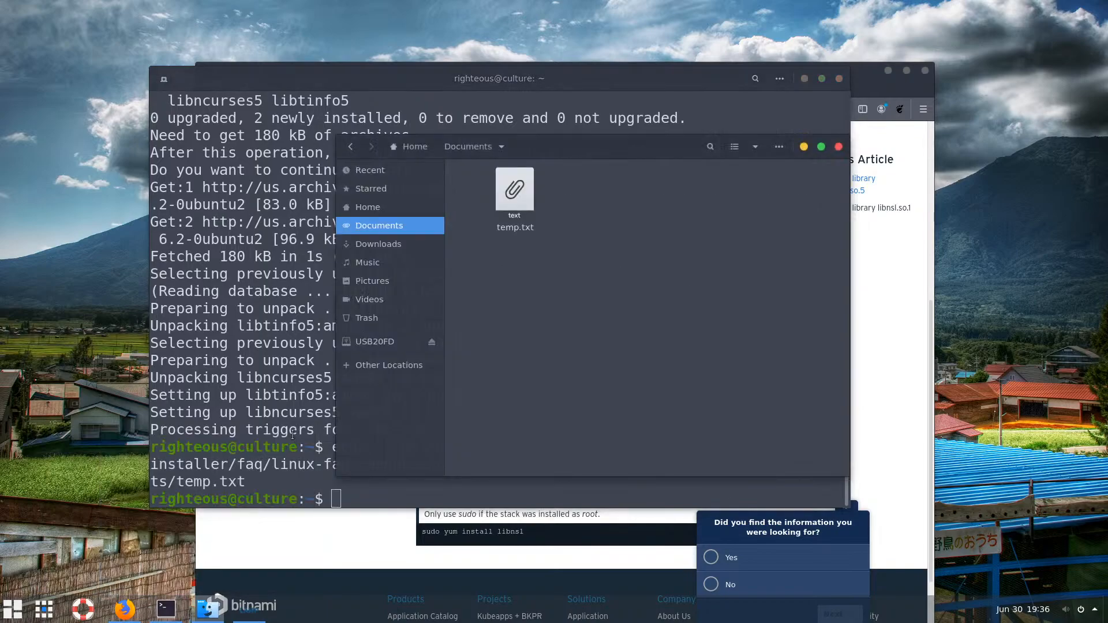
{"action": "left_click", "coordinate": [521, 192]}
{"action": "key", "text": "ctrl+alt+t"}
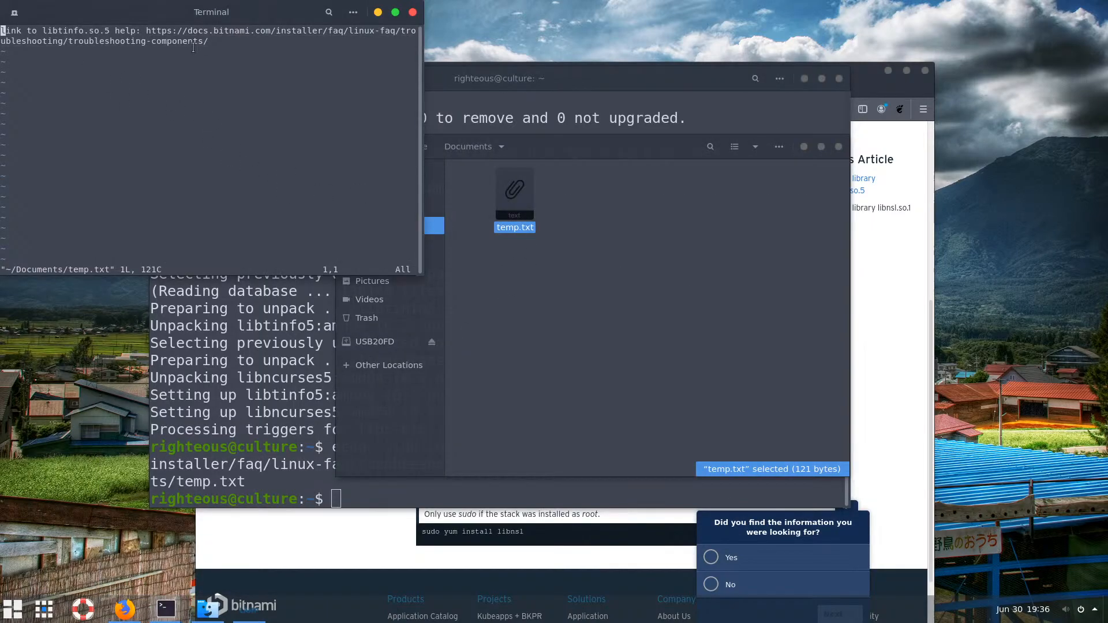
{"action": "left_click", "coordinate": [413, 13]}
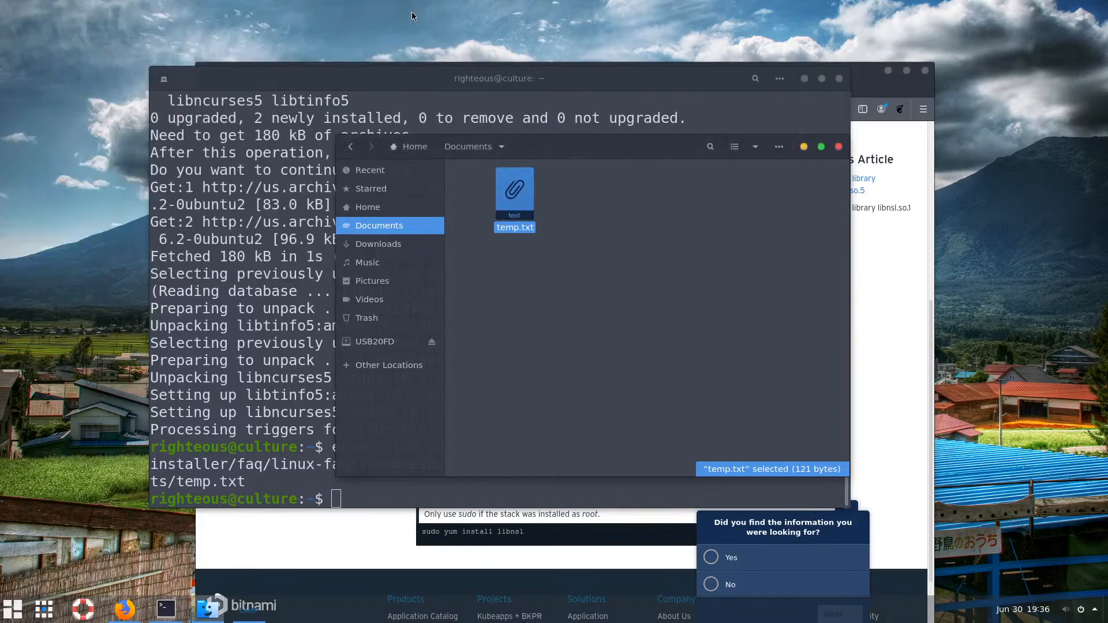
{"action": "left_click", "coordinate": [693, 332]}
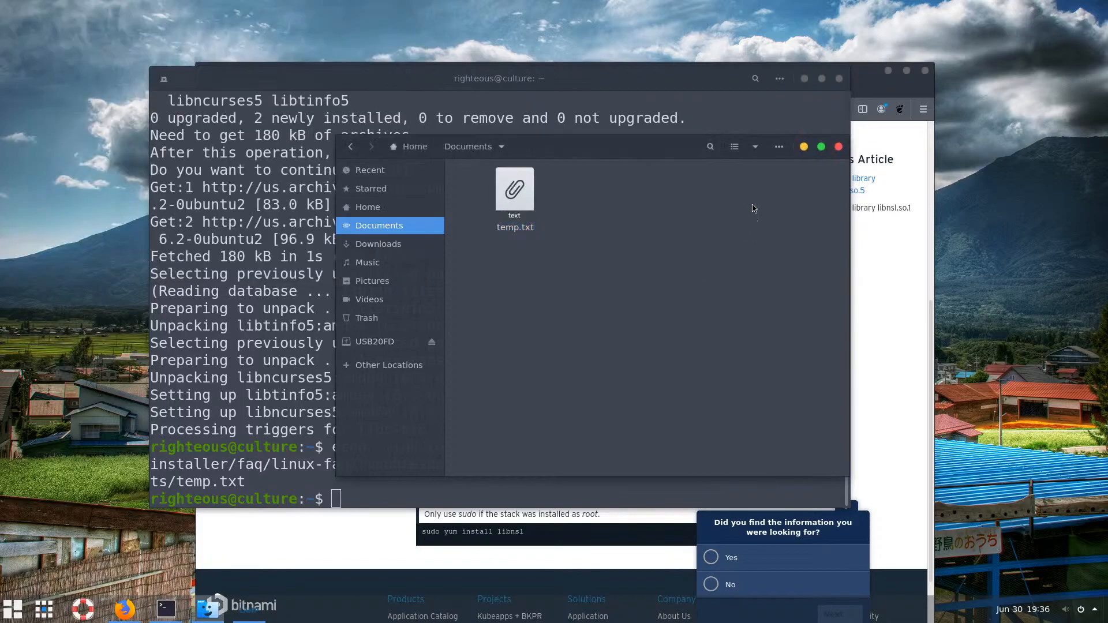
{"action": "left_click", "coordinate": [802, 147]}
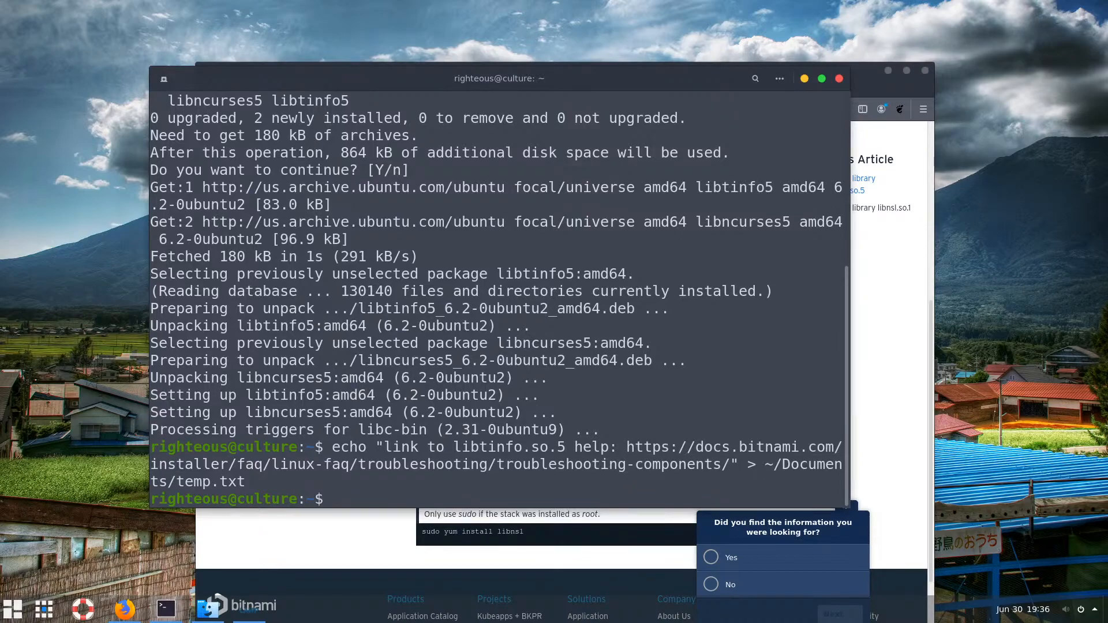
{"action": "left_click", "coordinate": [804, 78]}
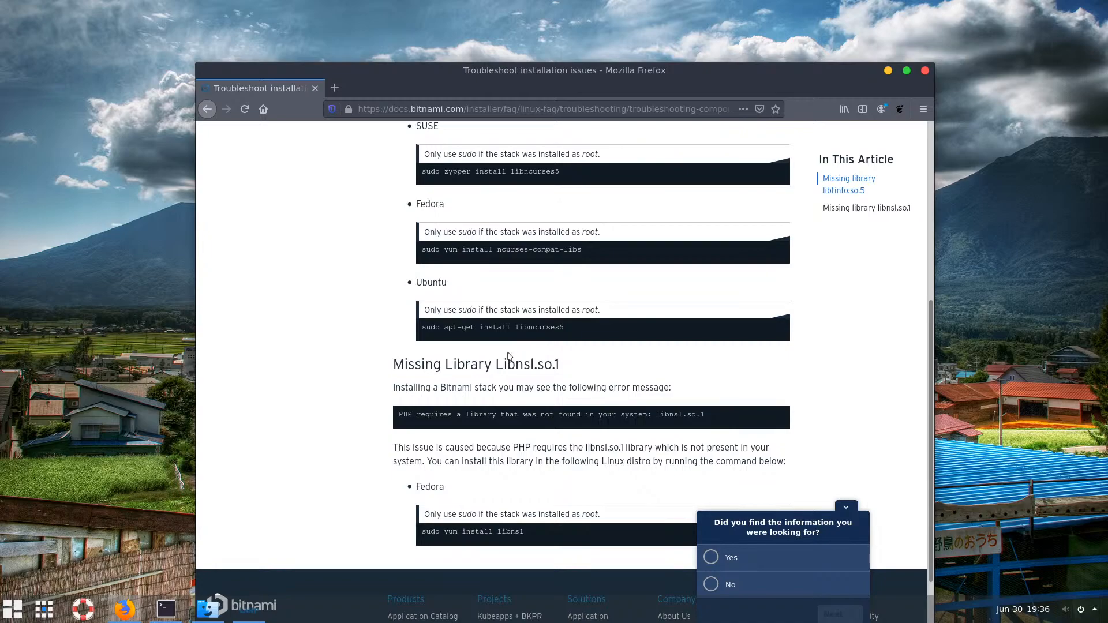
Copy 'sudo apt-get install libncurses5' from the Bitnami troubleshooting page
{"action": "scroll", "coordinate": [547, 398], "scroll_direction": "up", "scroll_amount": 2}
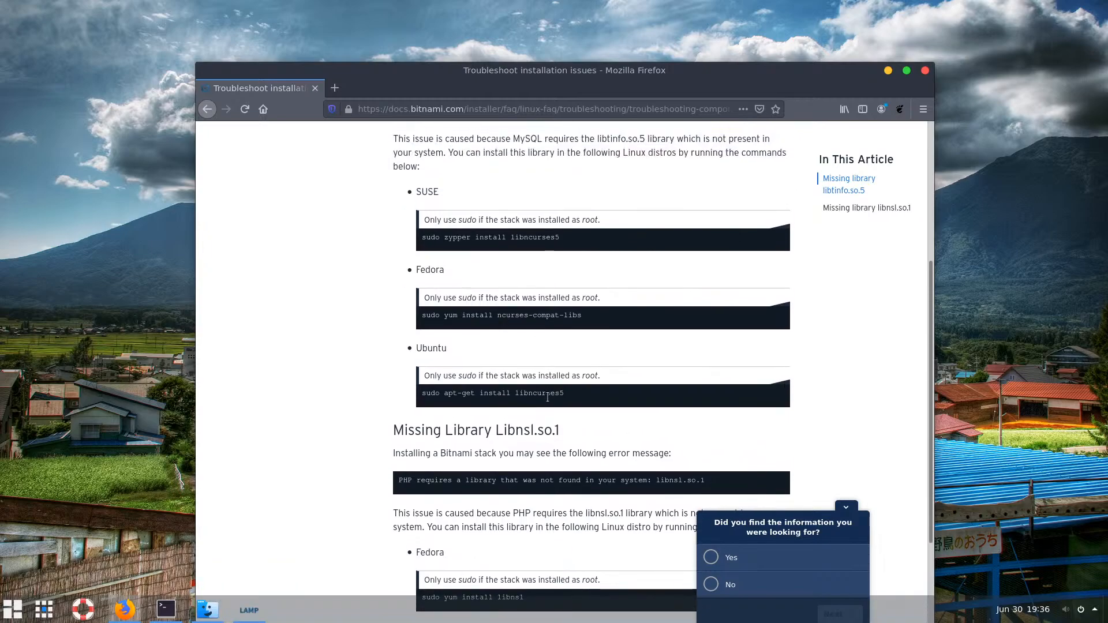
{"action": "left_click_drag", "start_coordinate": [567, 395], "coordinate": [422, 395]}
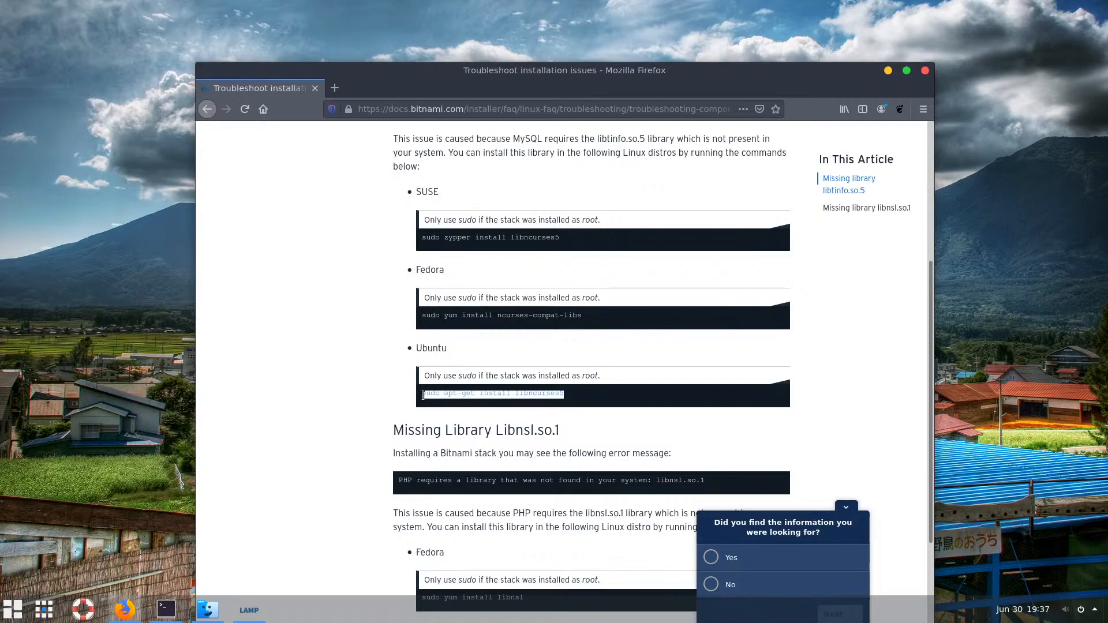
{"action": "right_click", "coordinate": [461, 396]}
{"action": "left_click", "coordinate": [488, 403]}
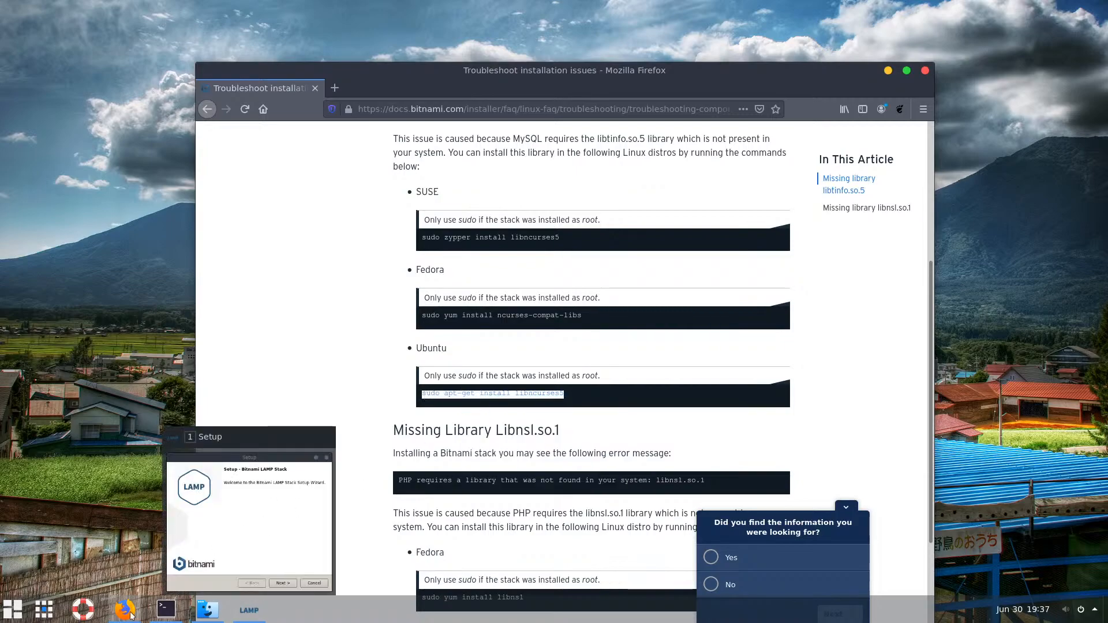
Open temp.txt from the Documents folder in Vim
{"action": "mouse_move", "coordinate": [126, 615]}
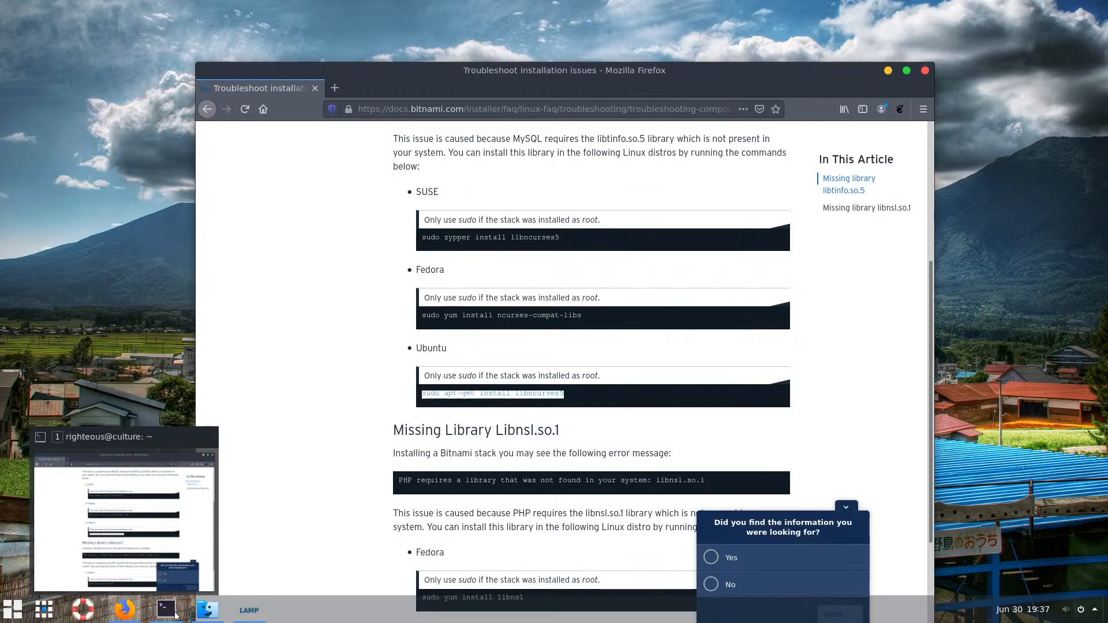
{"action": "left_click", "coordinate": [203, 616]}
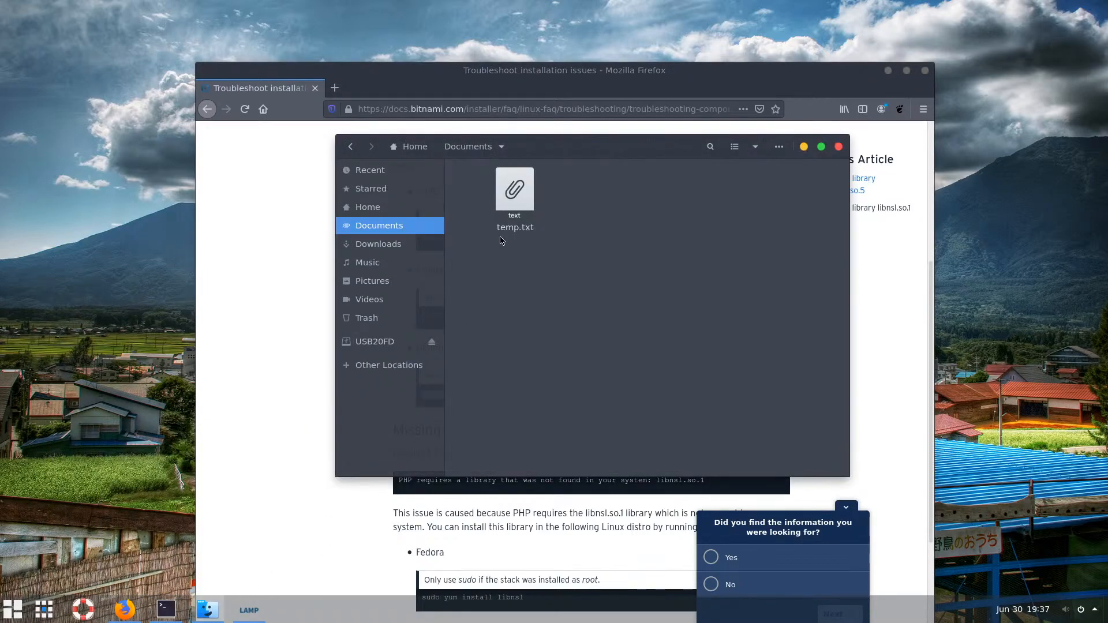
{"action": "right_click", "coordinate": [510, 205]}
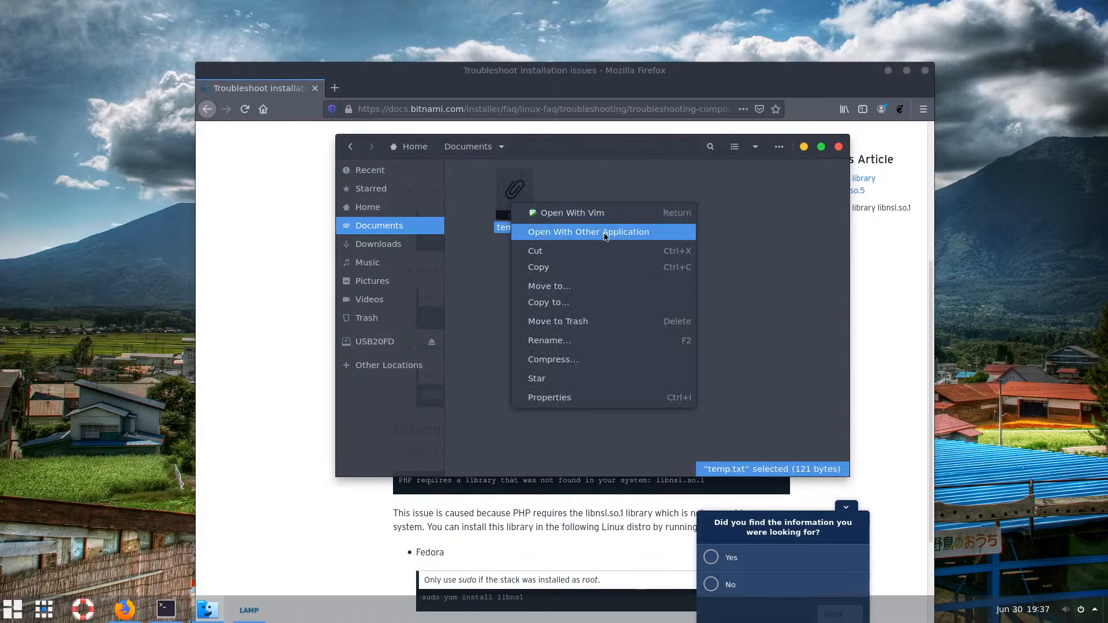
{"action": "left_click", "coordinate": [490, 252]}
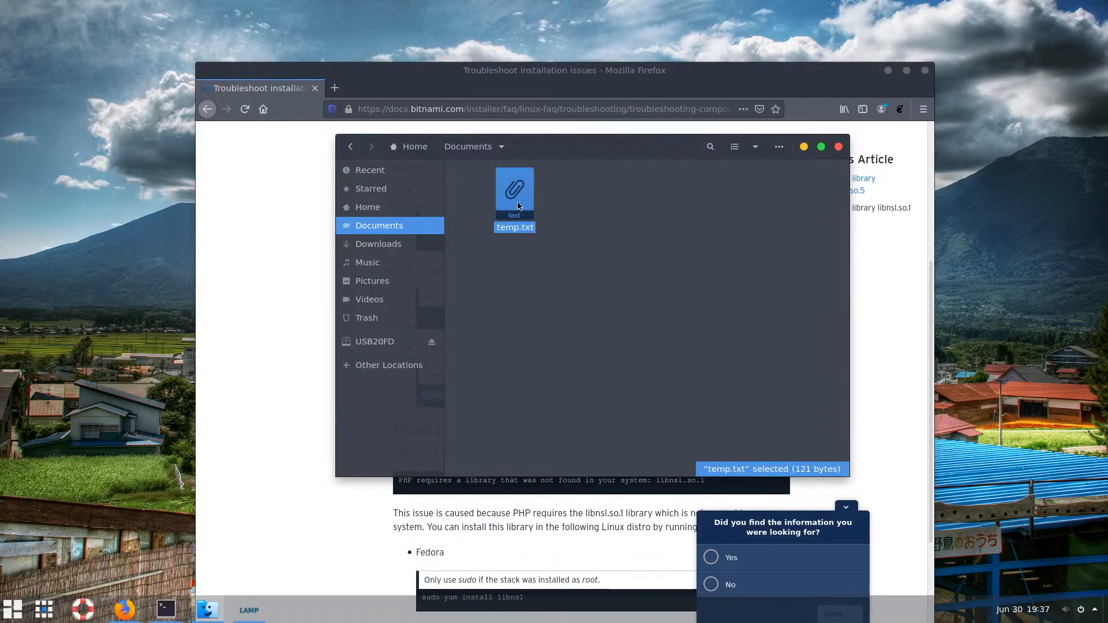
{"action": "double_click", "coordinate": [517, 206]}
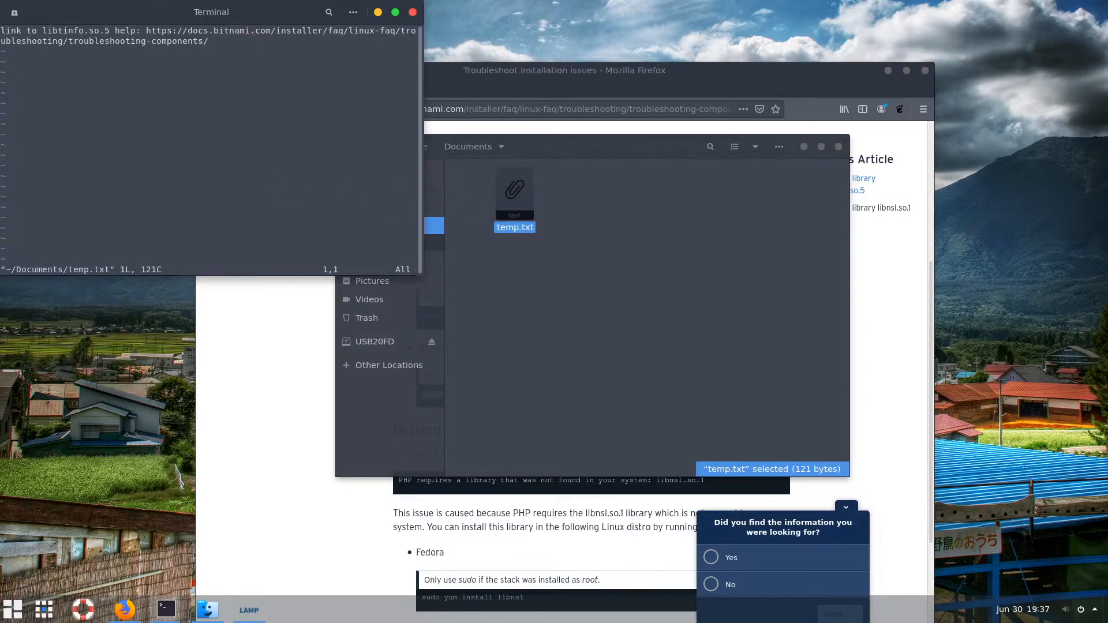
Paste the install command on line 1 above the help link and save with :wq
{"action": "key", "text": "i"}
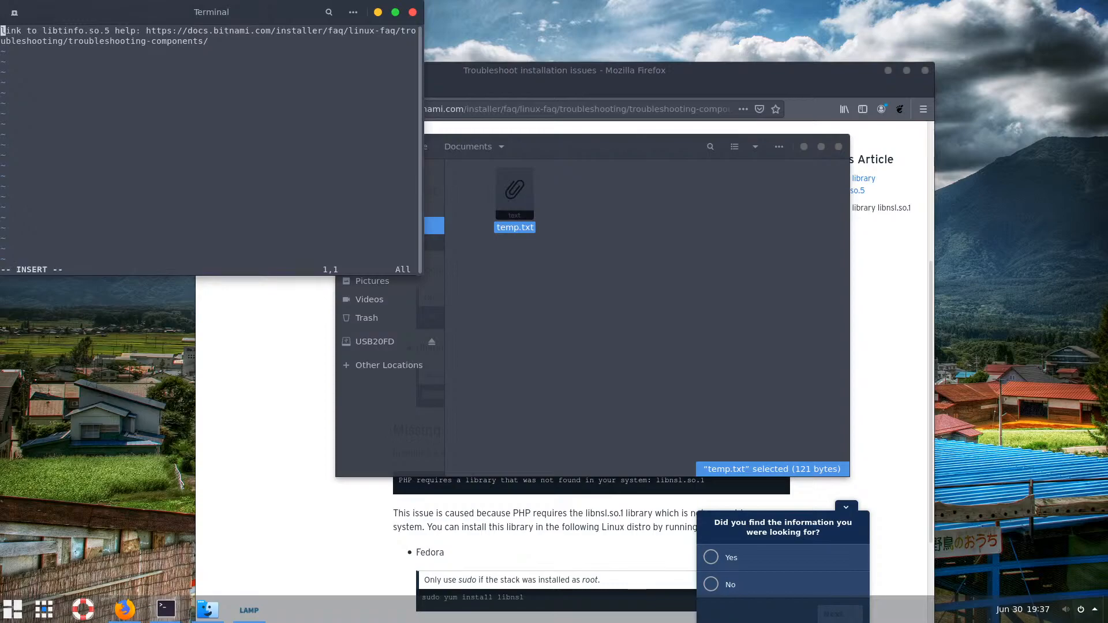
{"action": "key", "text": "Return"}
{"action": "key", "text": "Return"}
{"action": "key", "text": "Up"}
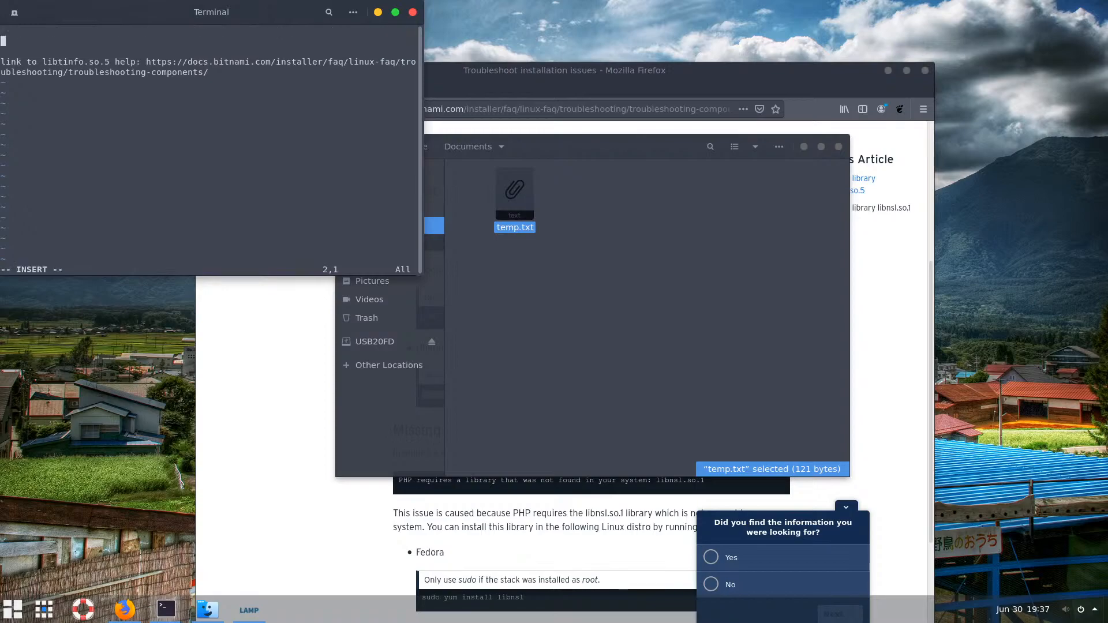
{"action": "key", "text": "Up"}
{"action": "right_click", "coordinate": [138, 130]}
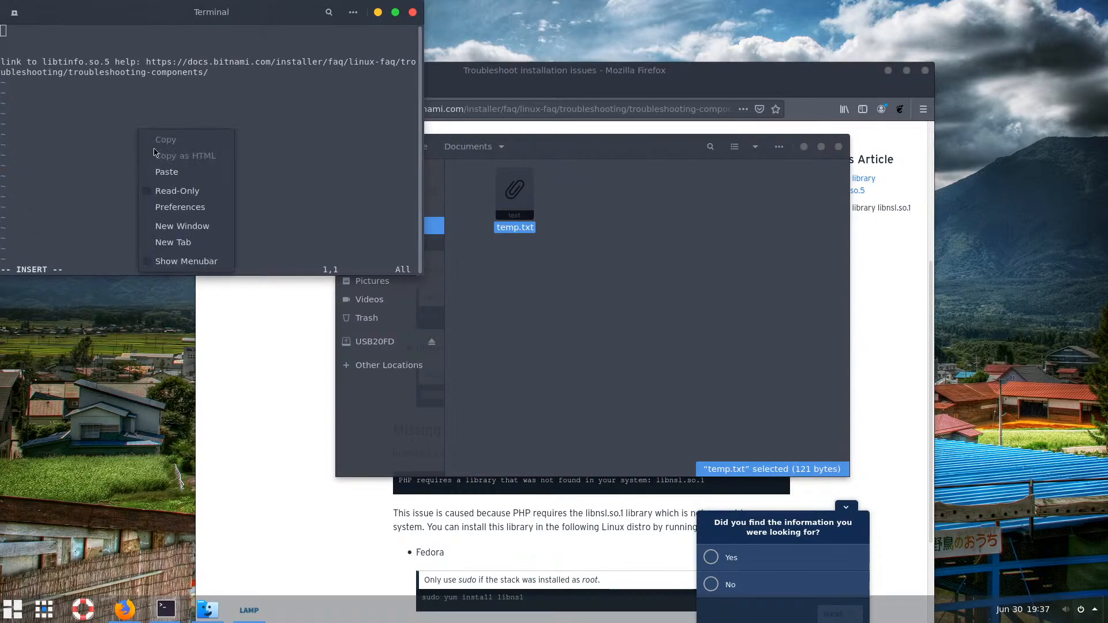
{"action": "left_click", "coordinate": [169, 171]}
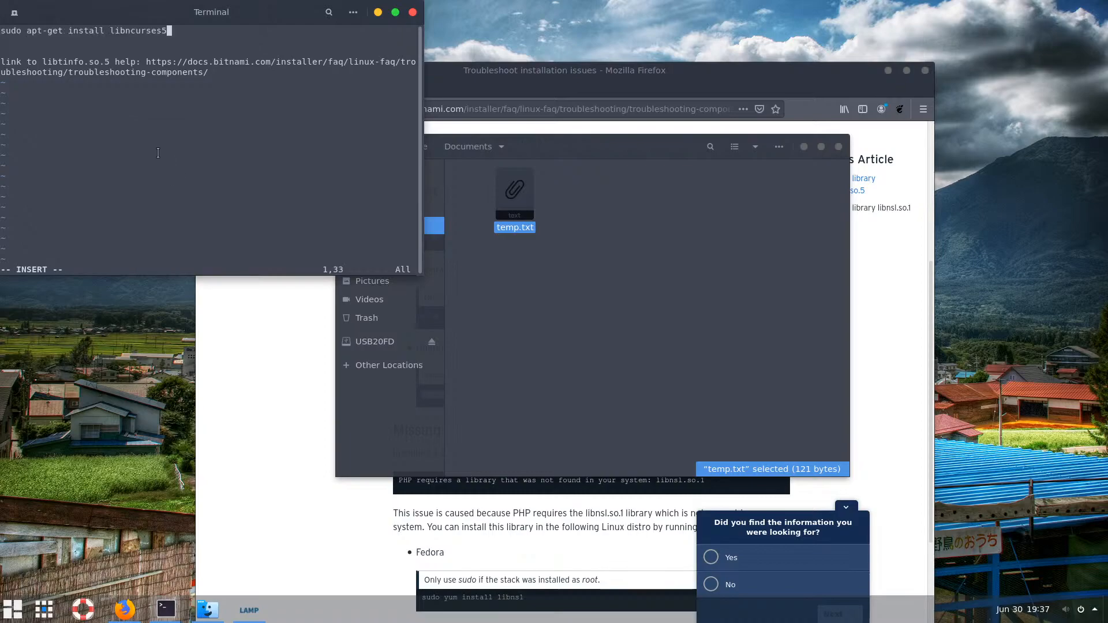
{"action": "key", "text": "Escape"}
{"action": "type", "text": ":wq!"}
{"action": "key", "text": "Return"}
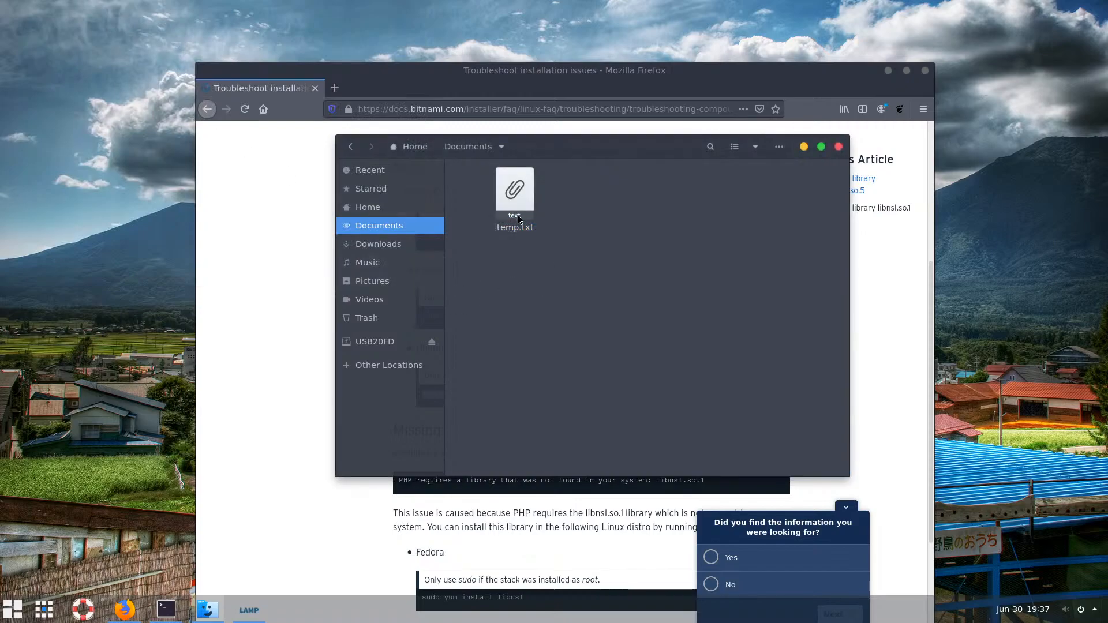
Minimize Files and bring the LAMP Stack Setup wizard back to the front
{"action": "left_click", "coordinate": [575, 250]}
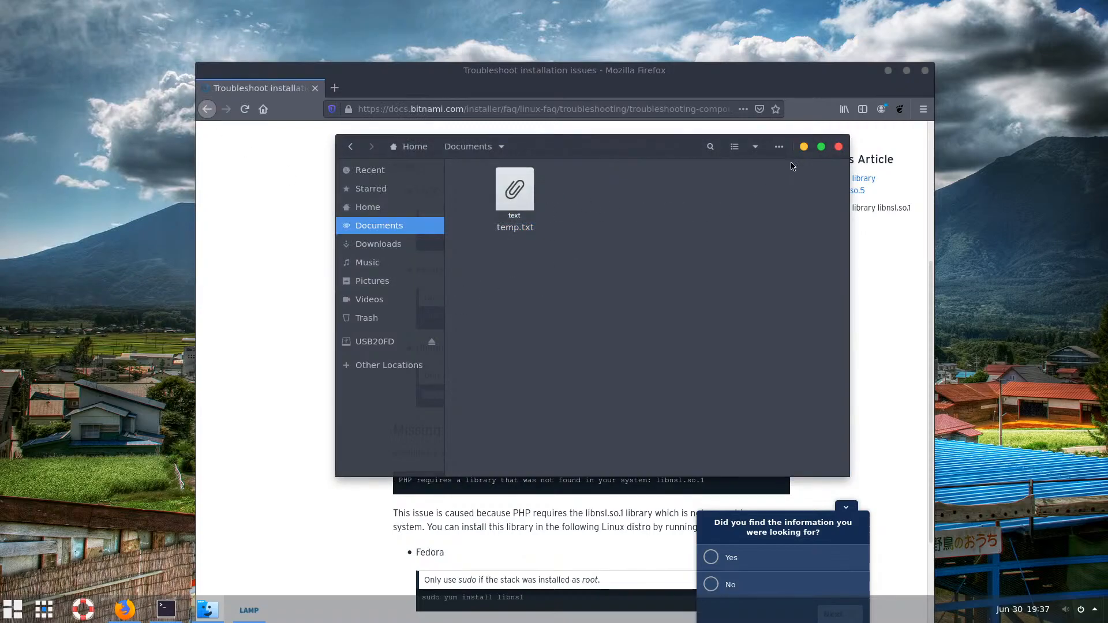
{"action": "left_click", "coordinate": [804, 148]}
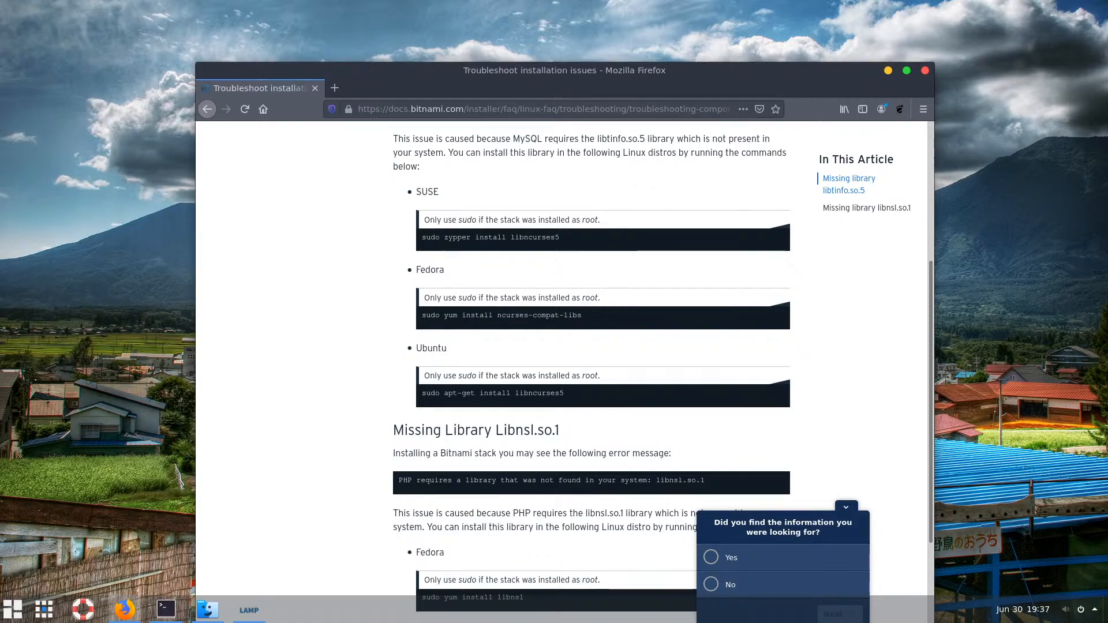
{"action": "left_click_drag", "start_coordinate": [564, 394], "coordinate": [383, 393]}
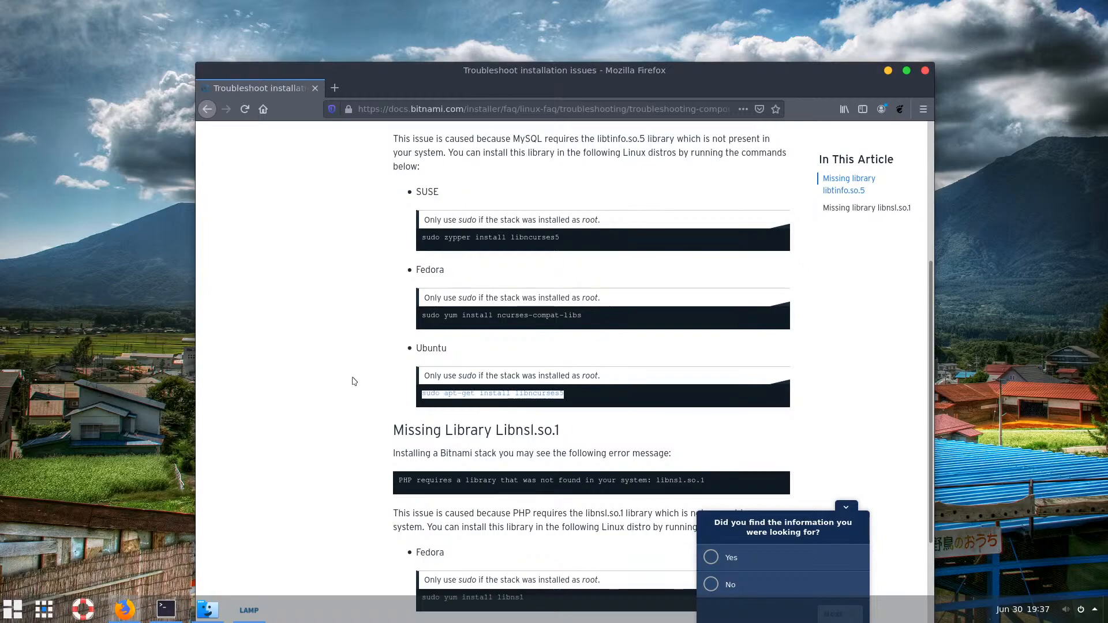
{"action": "left_click", "coordinate": [345, 377]}
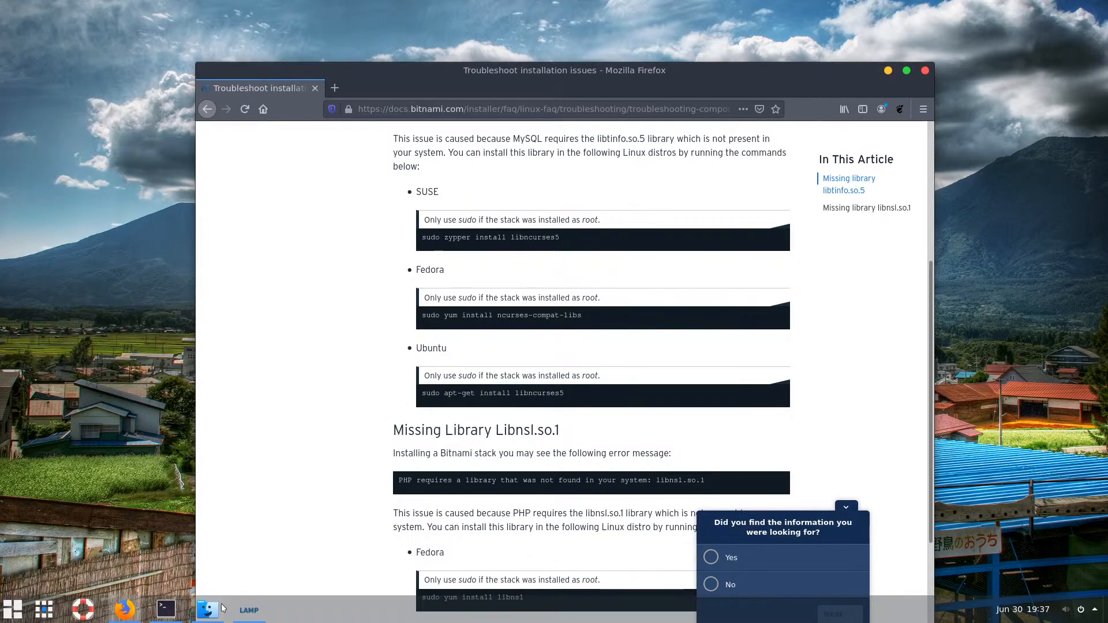
{"action": "left_click", "coordinate": [248, 610]}
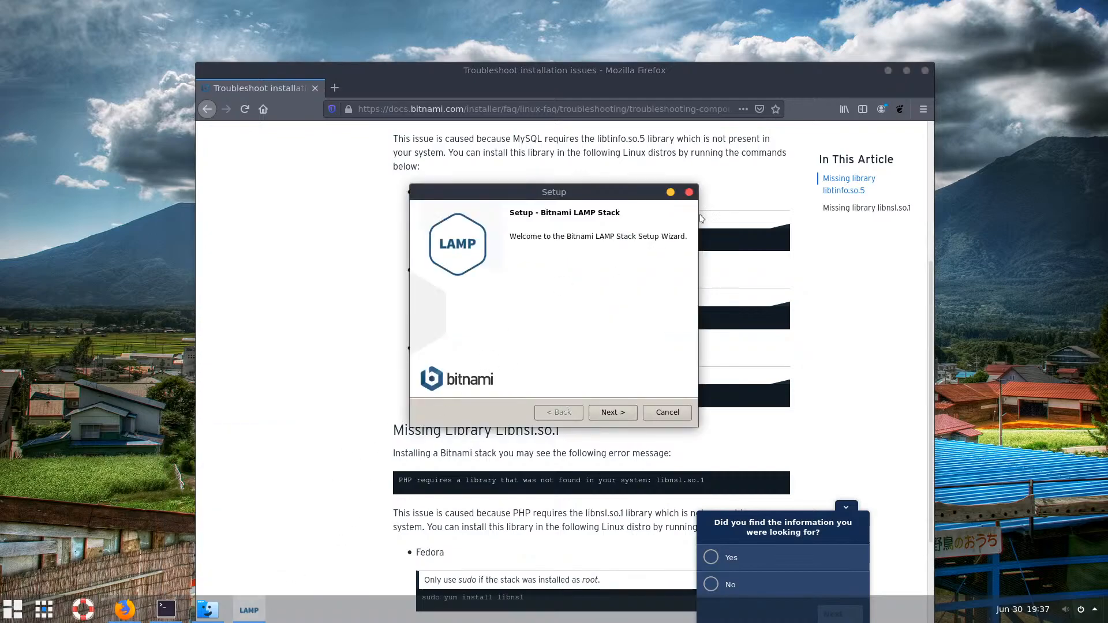
Minimize Firefox so only the Bitnami LAMP Stack Setup welcome page shows
{"action": "left_click", "coordinate": [888, 70]}
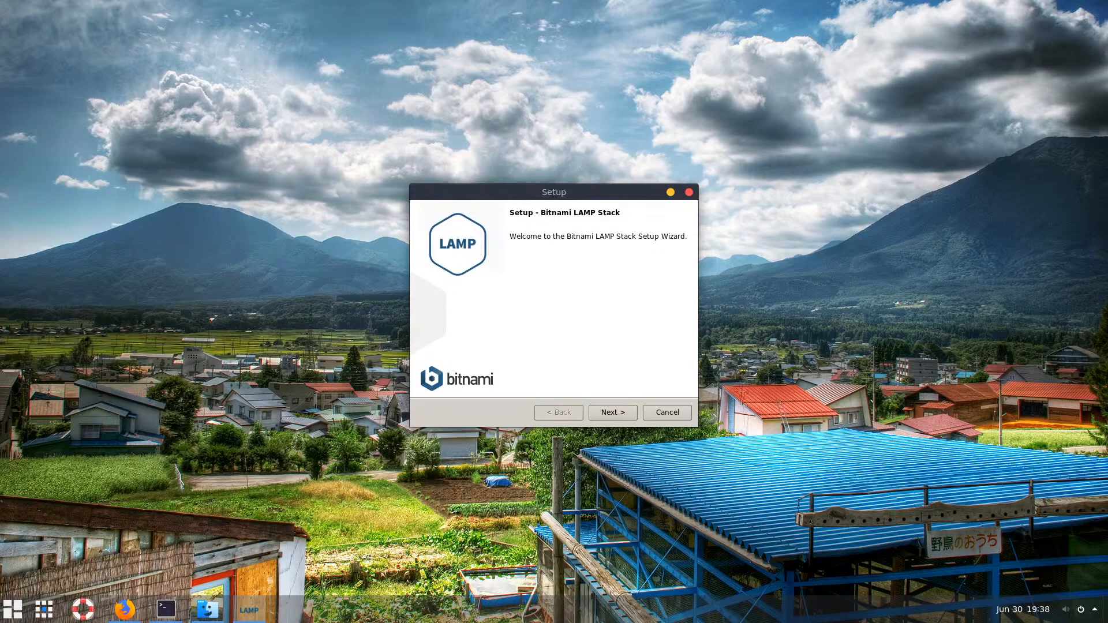
Bring the terminal forward, browse shell history, and run clear to empty the screen
{"action": "left_click", "coordinate": [166, 609]}
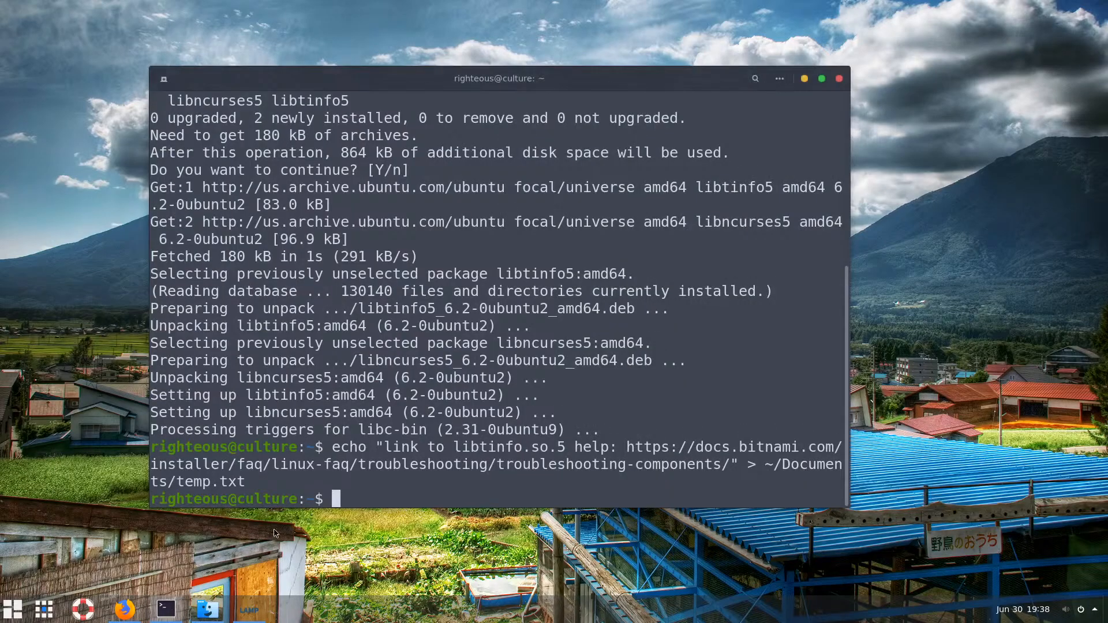
{"action": "key", "text": "Up"}
{"action": "key", "text": "Up"}
{"action": "key", "text": "Up"}
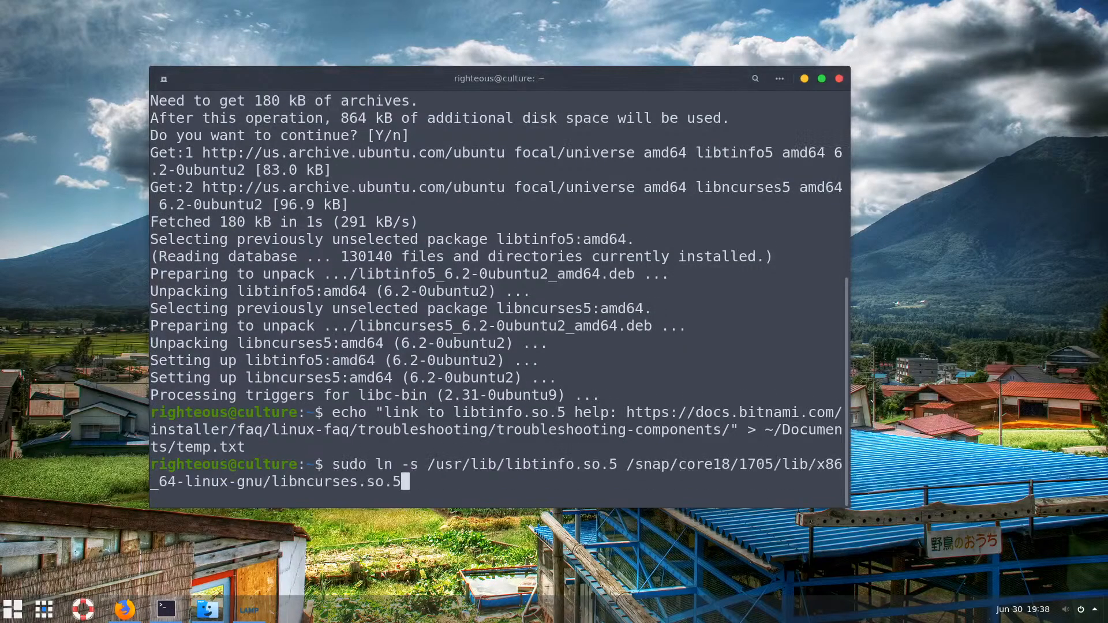
{"action": "key", "text": "Down"}
{"action": "key", "text": "Down"}
{"action": "key", "text": "Down"}
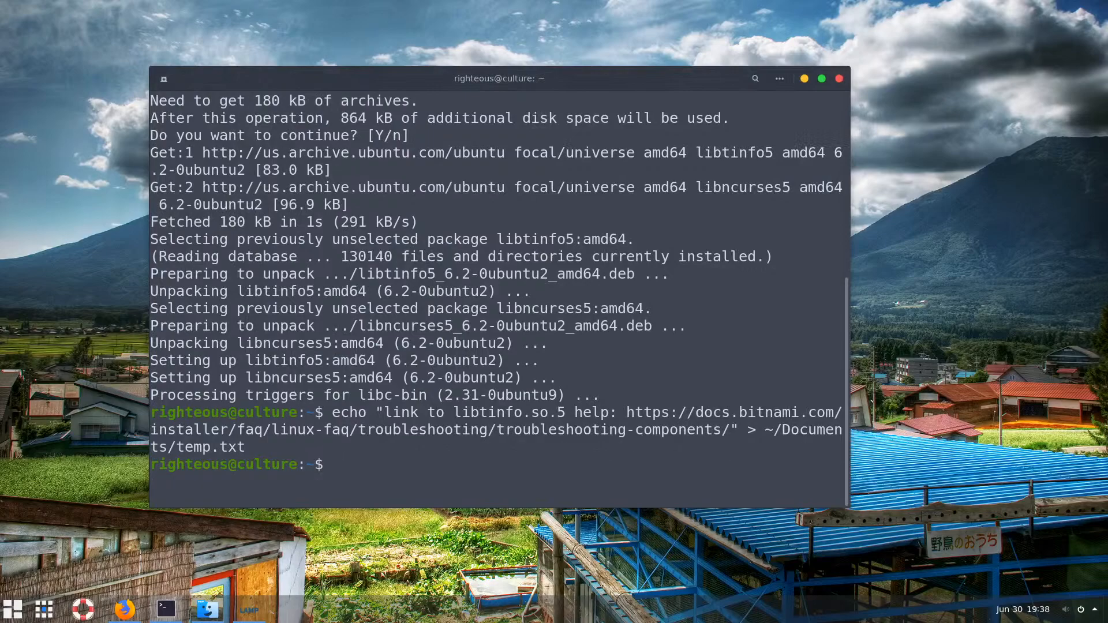
{"action": "type", "text": "clear"}
{"action": "key", "text": "Return"}
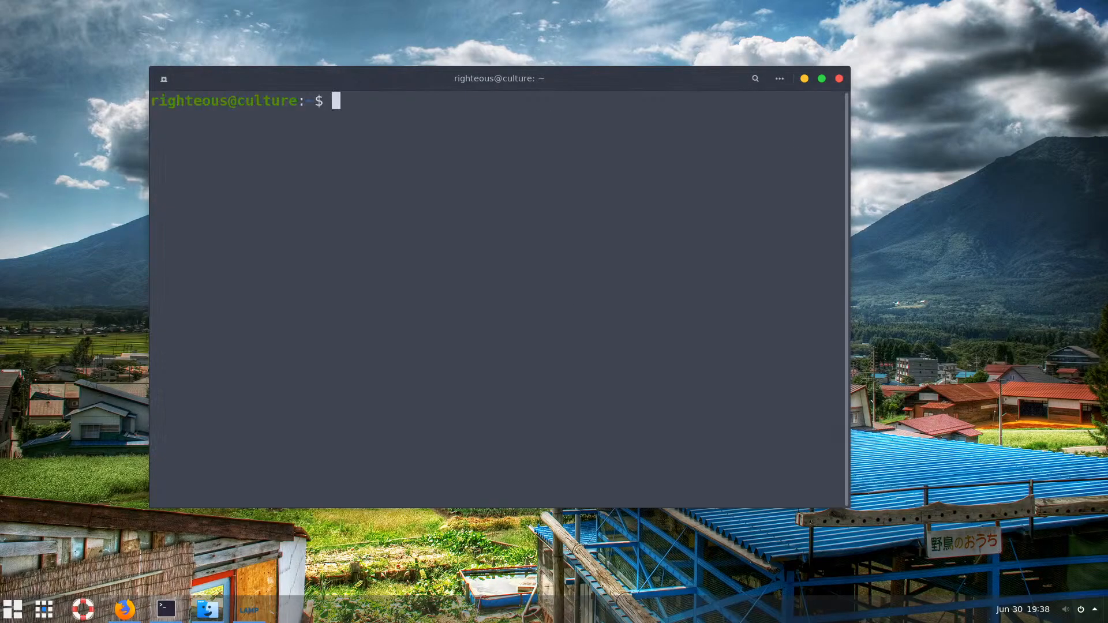
{"action": "key", "text": "Up"}
{"action": "key", "text": "Up"}
{"action": "key", "text": "Up"}
{"action": "key", "text": "Up"}
{"action": "key", "text": "Up"}
{"action": "key", "text": "Up"}
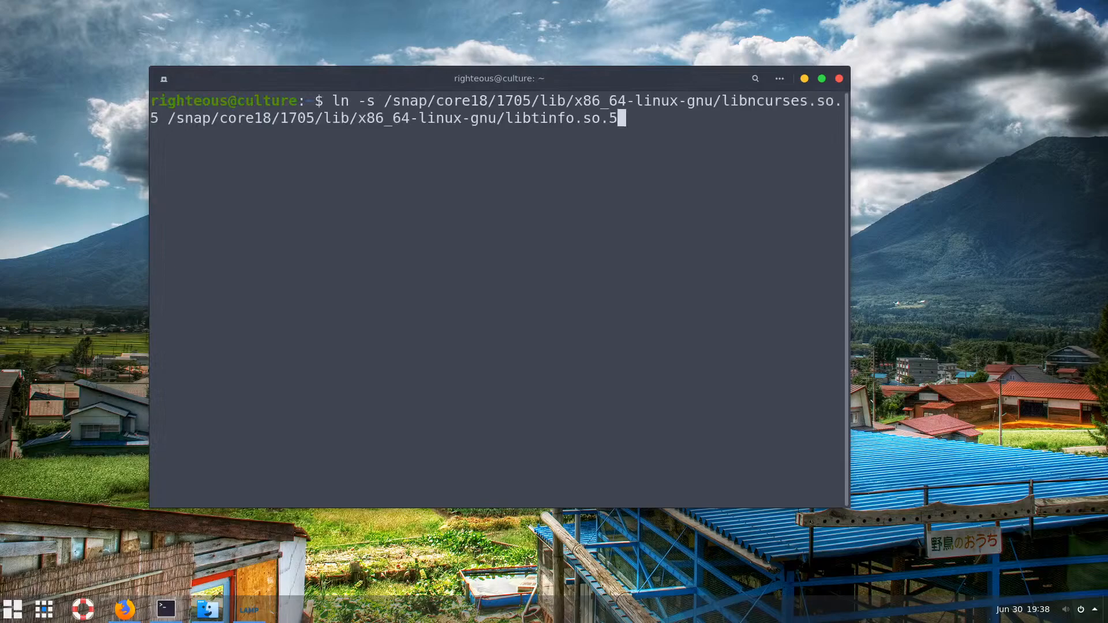
{"action": "key", "text": "Up"}
{"action": "key", "text": "Up"}
{"action": "key", "text": "Up"}
{"action": "key", "text": "Up"}
{"action": "key", "text": "Up"}
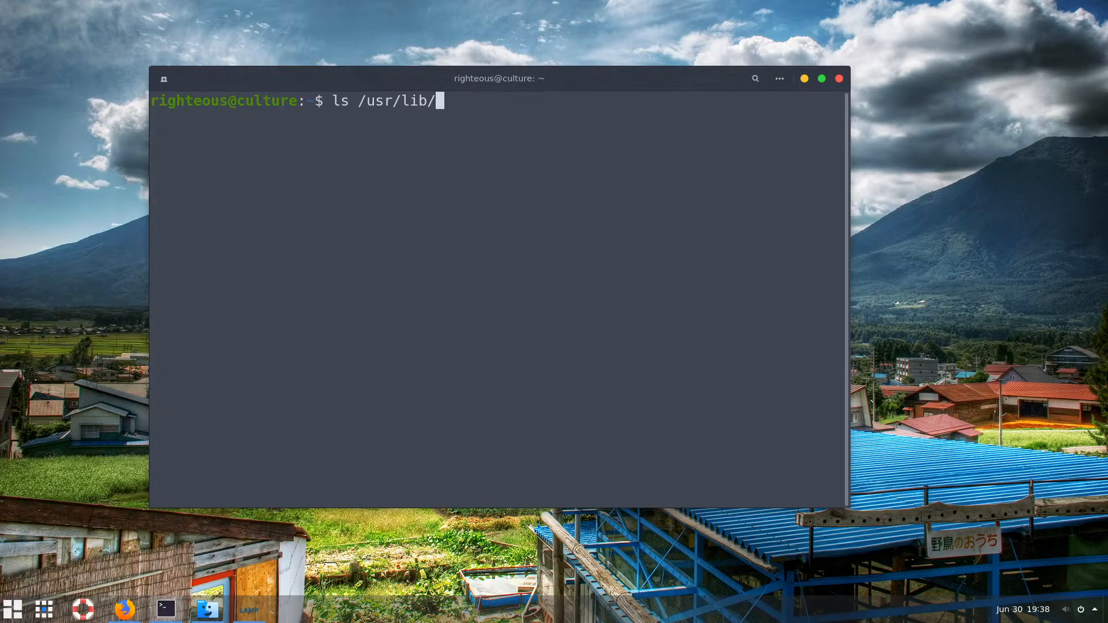
{"action": "key", "text": "Up"}
{"action": "key", "text": "Up"}
{"action": "key", "text": "Up"}
{"action": "key", "text": "Up"}
{"action": "key", "text": "Up"}
{"action": "key", "text": "Up"}
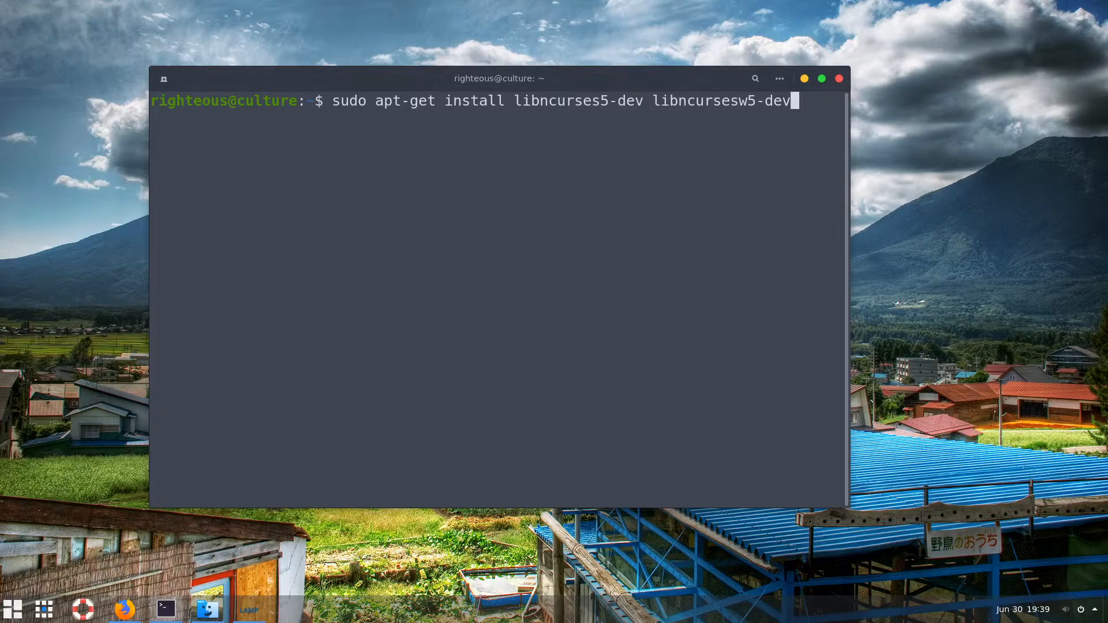
{"action": "key", "text": "Up"}
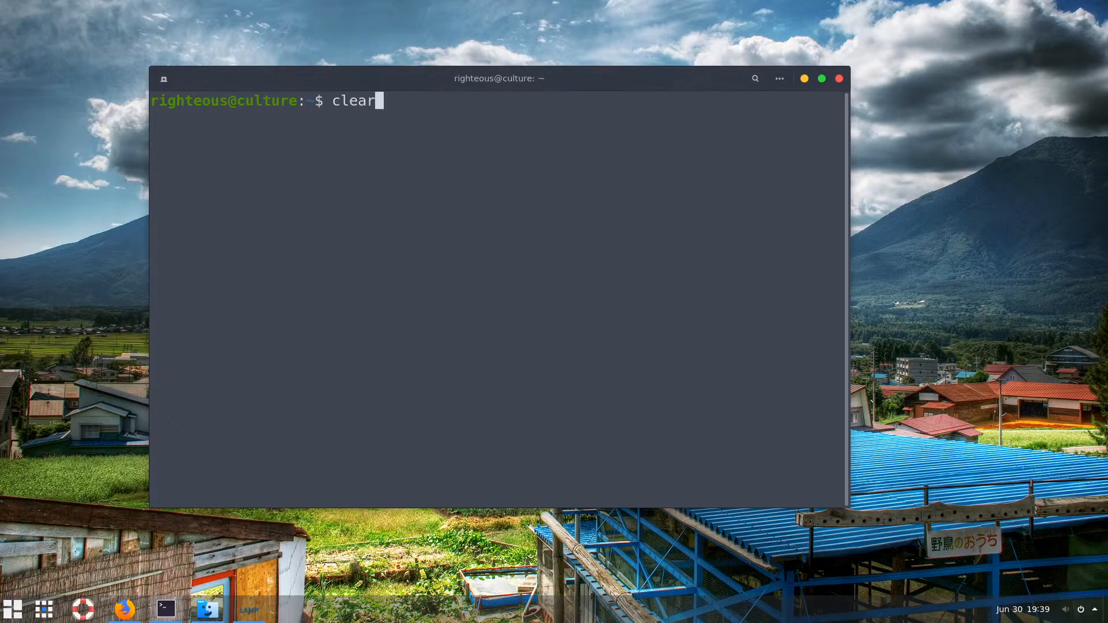
{"action": "key", "text": "Return"}
Maximize, restore, then minimize the terminal to reveal the setup wizard
{"action": "left_click", "coordinate": [821, 79]}
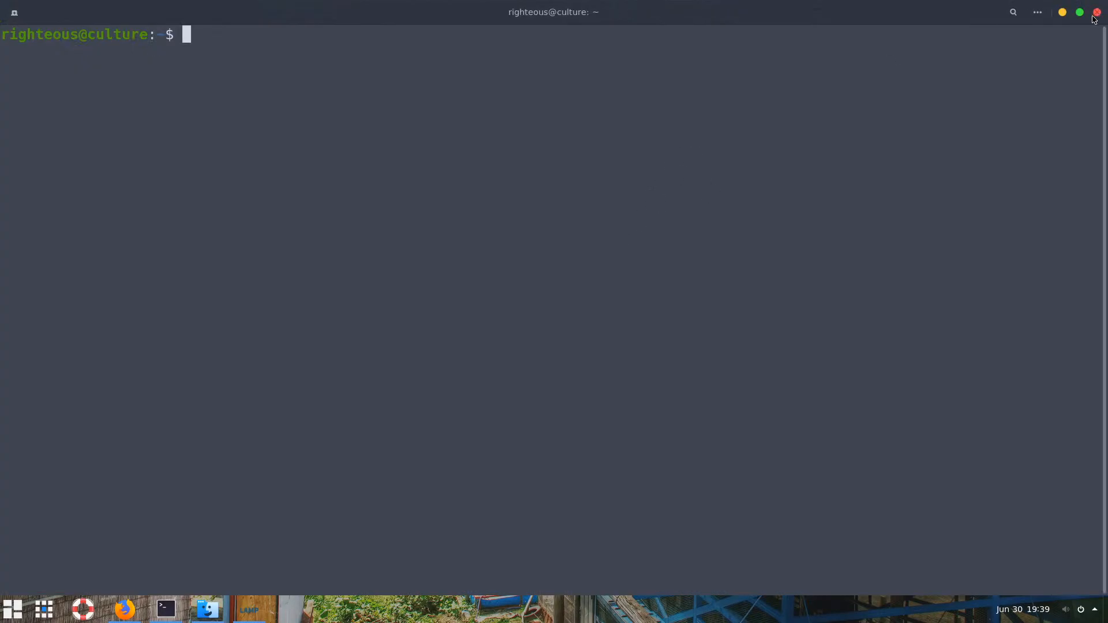
{"action": "left_click", "coordinate": [1079, 12]}
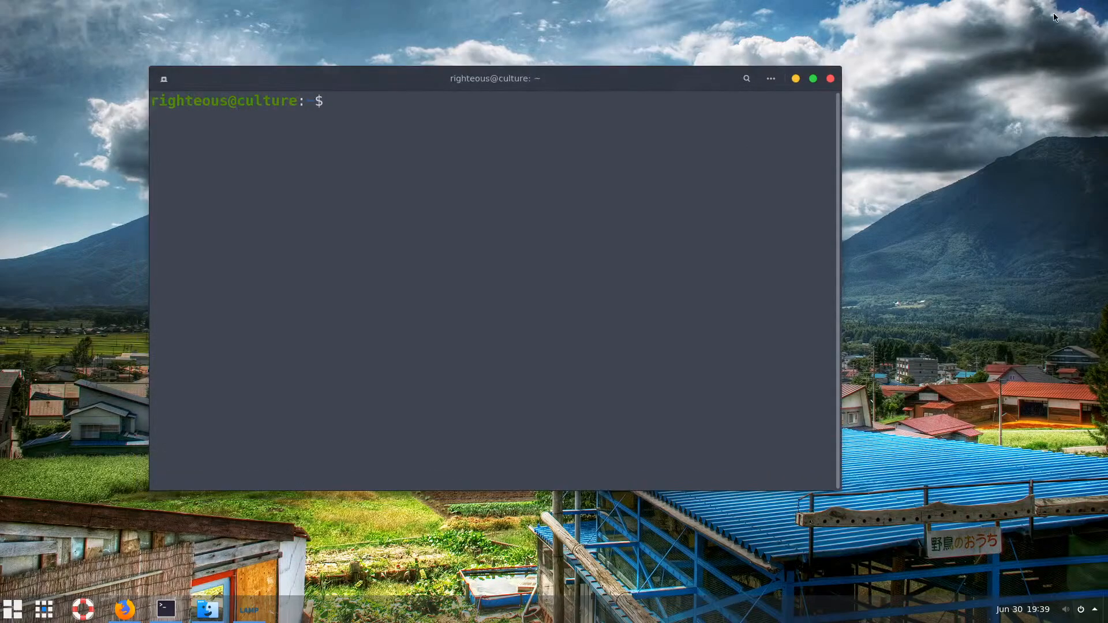
{"action": "left_click", "coordinate": [795, 78]}
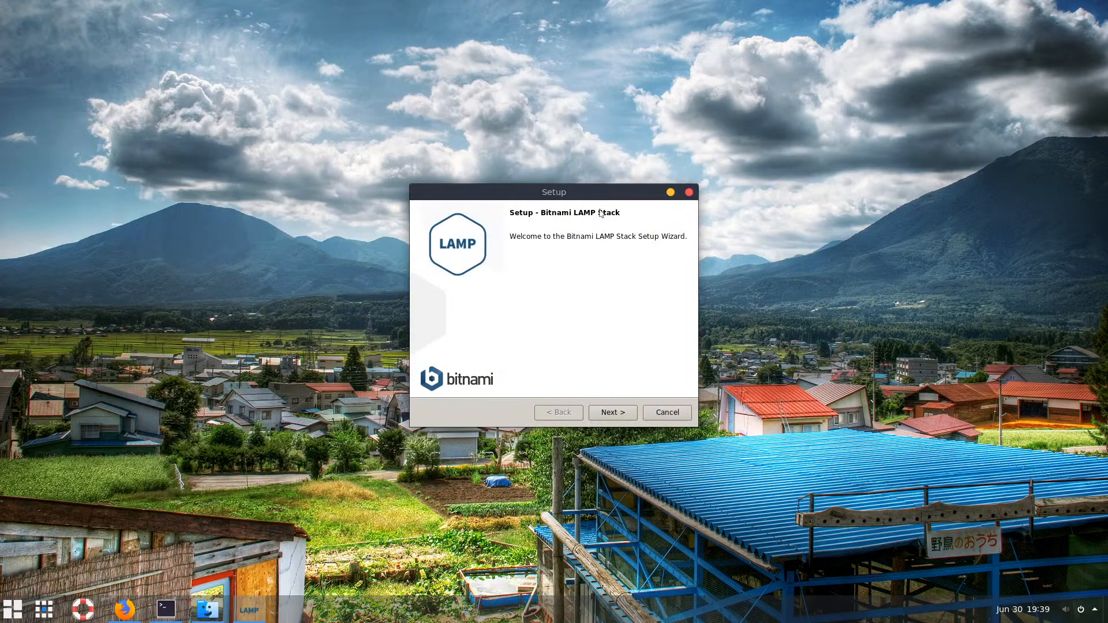
Advance the wizard to Select Components and bring the terminal back in front
{"action": "left_click", "coordinate": [600, 411]}
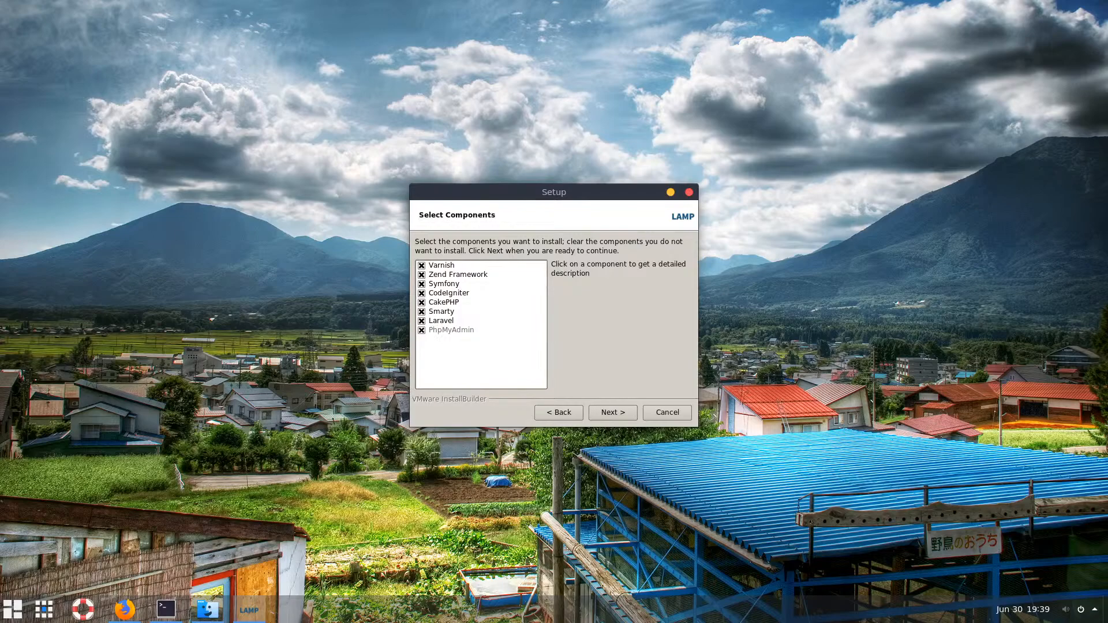
{"action": "mouse_move", "coordinate": [207, 609]}
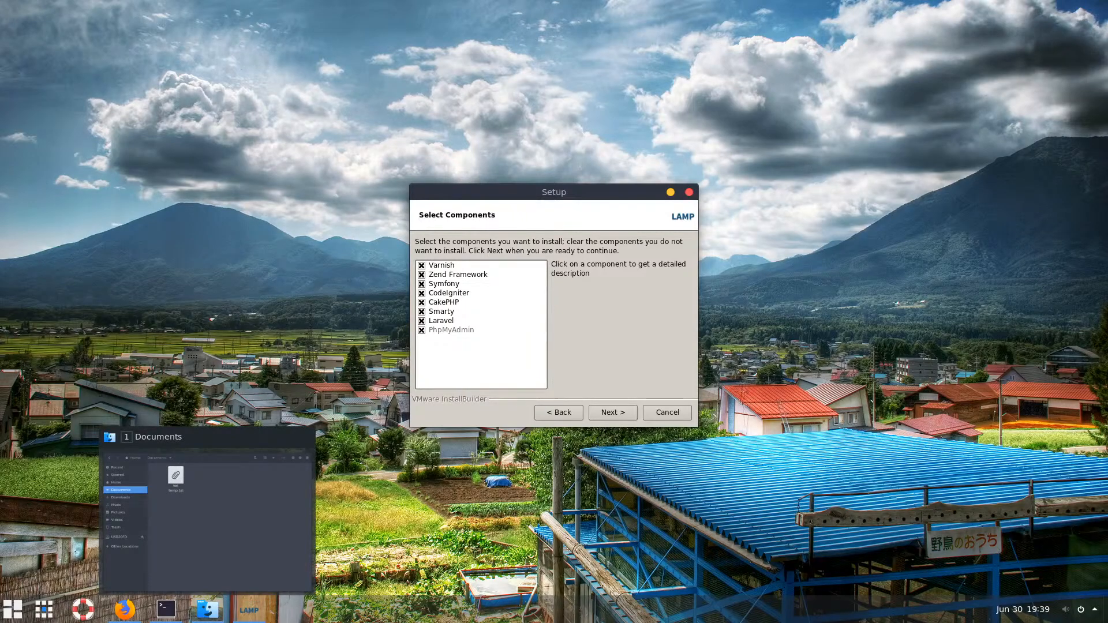
{"action": "left_click", "coordinate": [165, 608]}
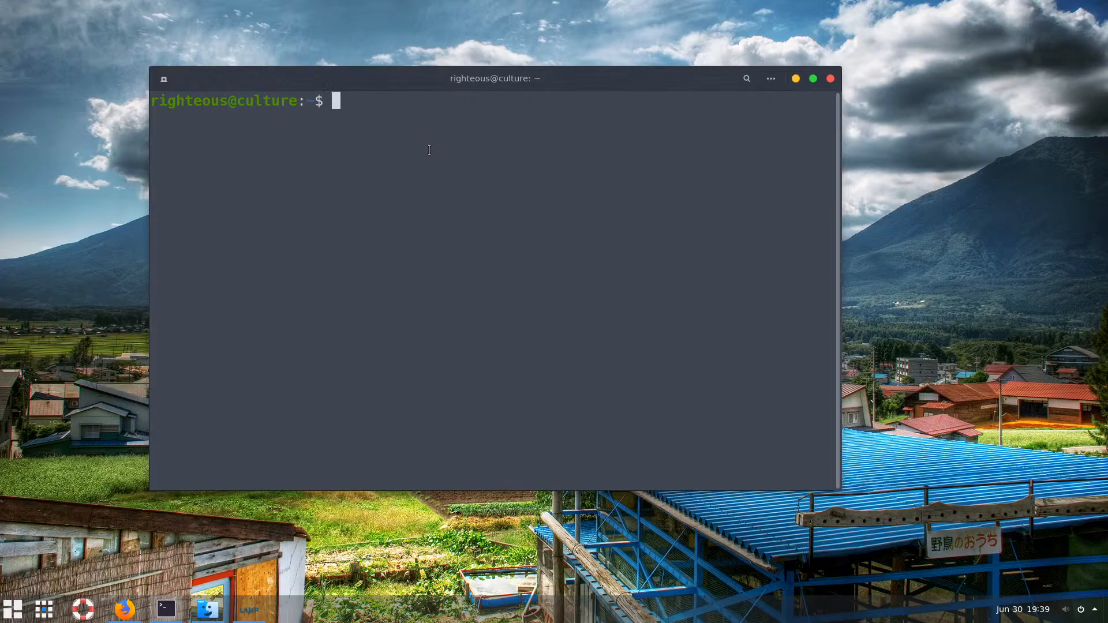
List the home directory contents with ls
{"action": "type", "text": "ls"}
{"action": "key", "text": "Return"}
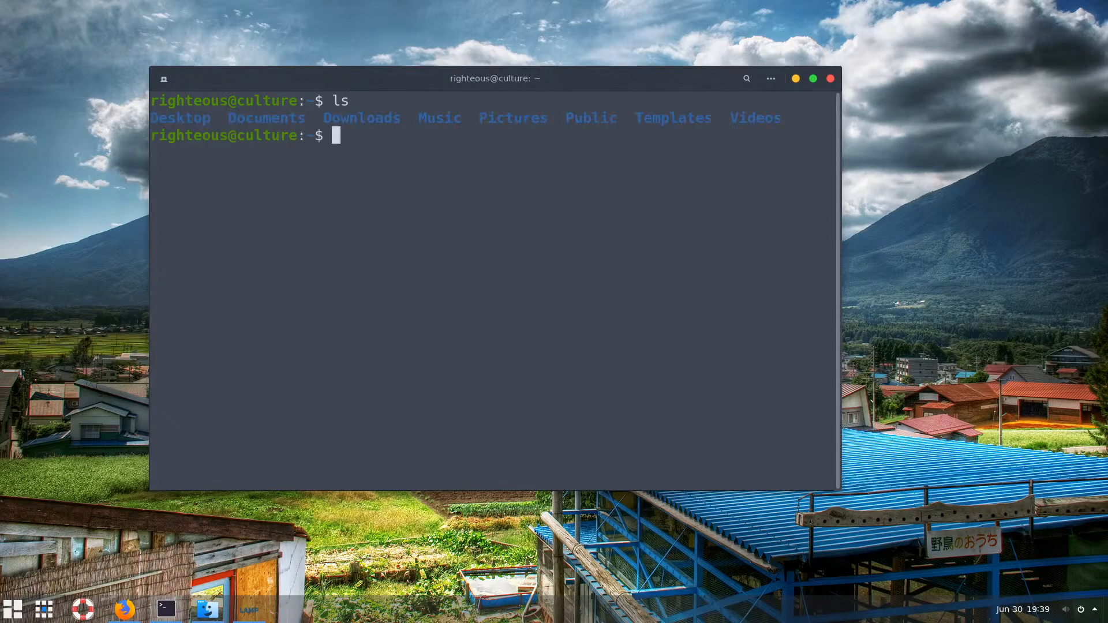
{"action": "left_click_drag", "start_coordinate": [152, 118], "coordinate": [785, 114]}
{"action": "left_click", "coordinate": [784, 116]}
Create the hidden folder with mkdir .apps after correcting typos
{"action": "type", "text": "c"}
{"action": "key", "text": "BackSpace"}
{"action": "type", "text": "mkdir ."}
{"action": "key", "text": "BackSpace"}
{"action": "type", "text": "Apps"}
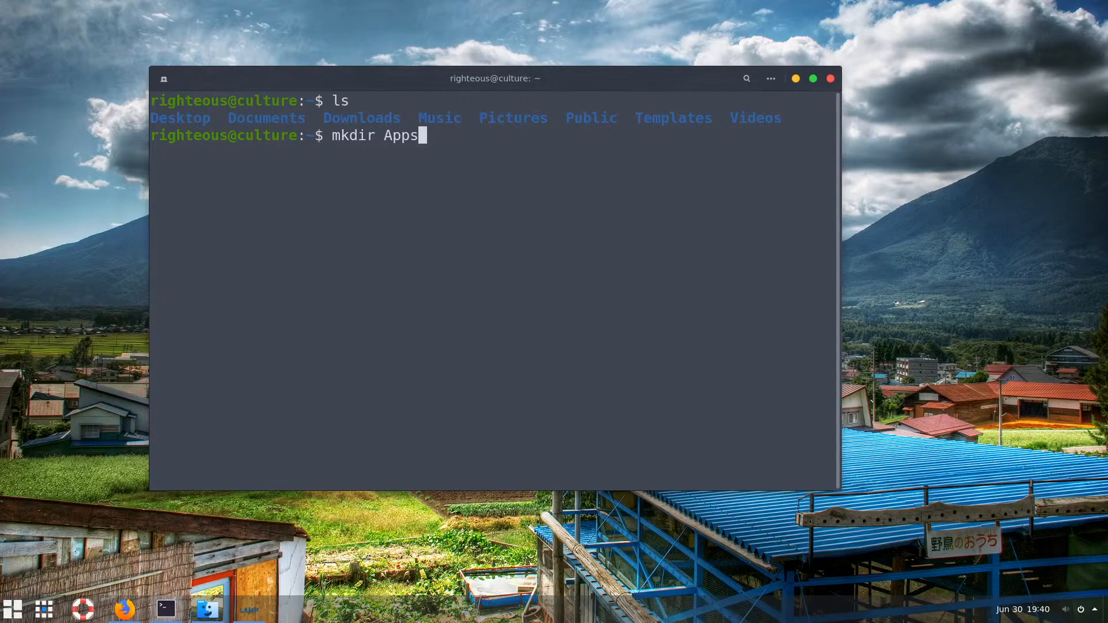
{"action": "key", "text": "BackSpace"}
{"action": "key", "text": "BackSpace"}
{"action": "key", "text": "BackSpace"}
{"action": "key", "text": "BackSpace"}
{"action": "type", "text": ".apps"}
{"action": "key", "text": "Return"}
Change into .apps and confirm its path with pwd
{"action": "type", "text": "c"}
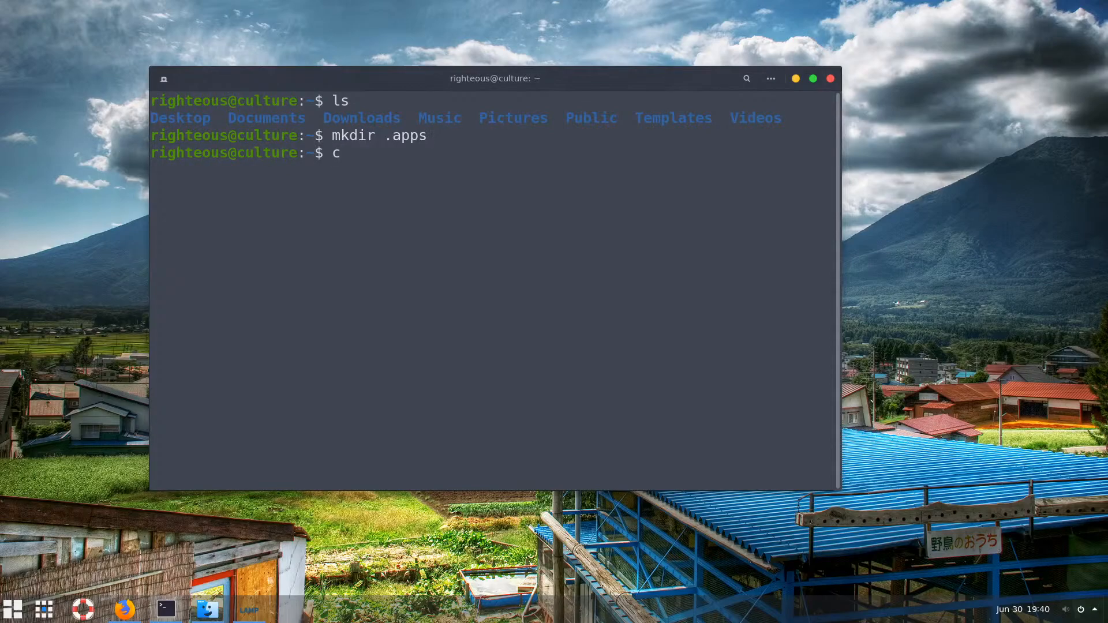
{"action": "type", "text": "d .a"}
{"action": "key", "text": "Tab"}
{"action": "key", "text": "Return"}
{"action": "type", "text": "p"}
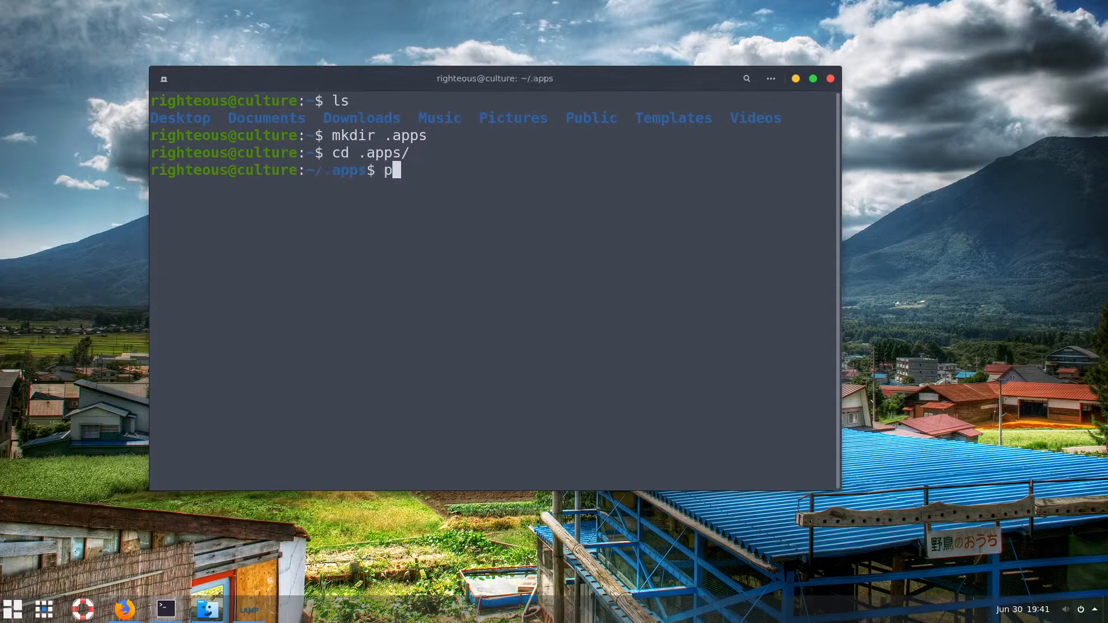
{"action": "type", "text": "wd"}
{"action": "key", "text": "Return"}
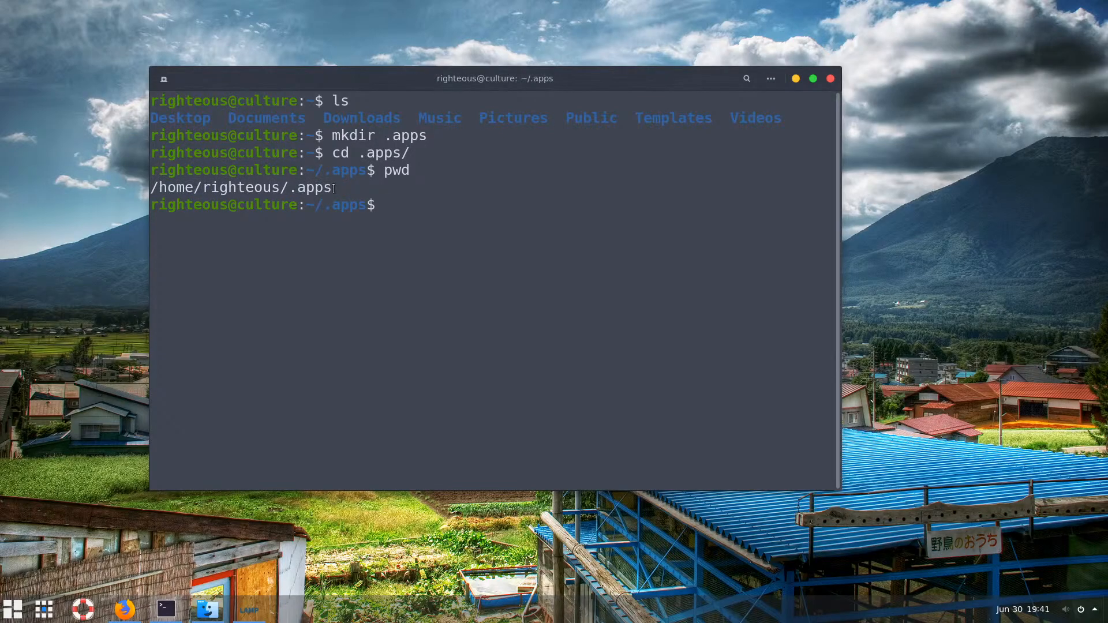
{"action": "left_click_drag", "start_coordinate": [324, 191], "coordinate": [150, 193]}
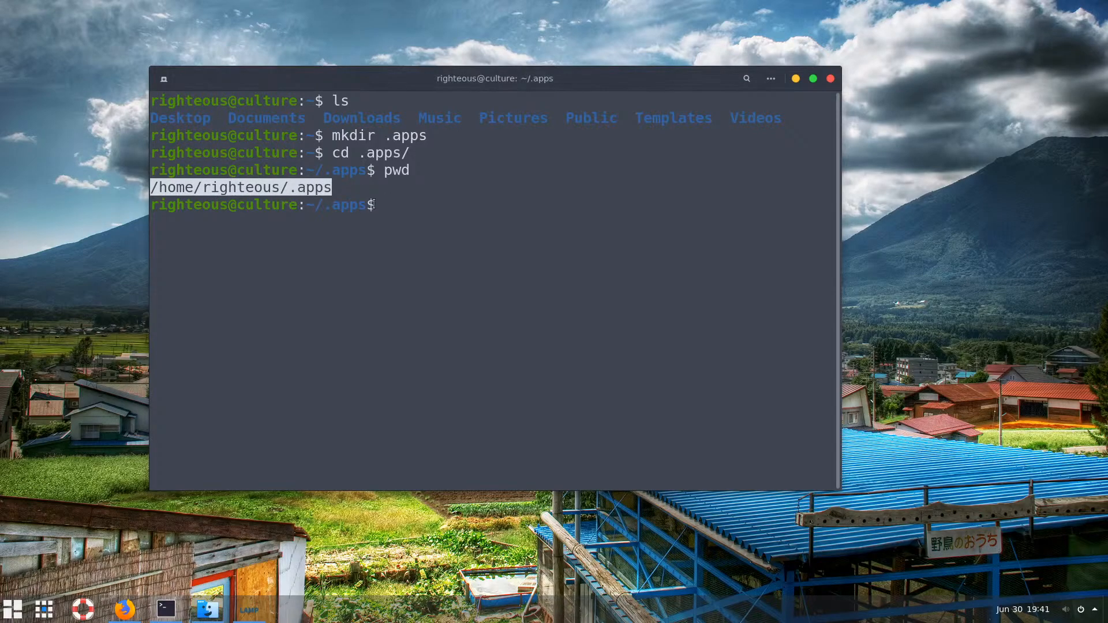
{"action": "left_click_drag", "start_coordinate": [202, 187], "coordinate": [288, 187]}
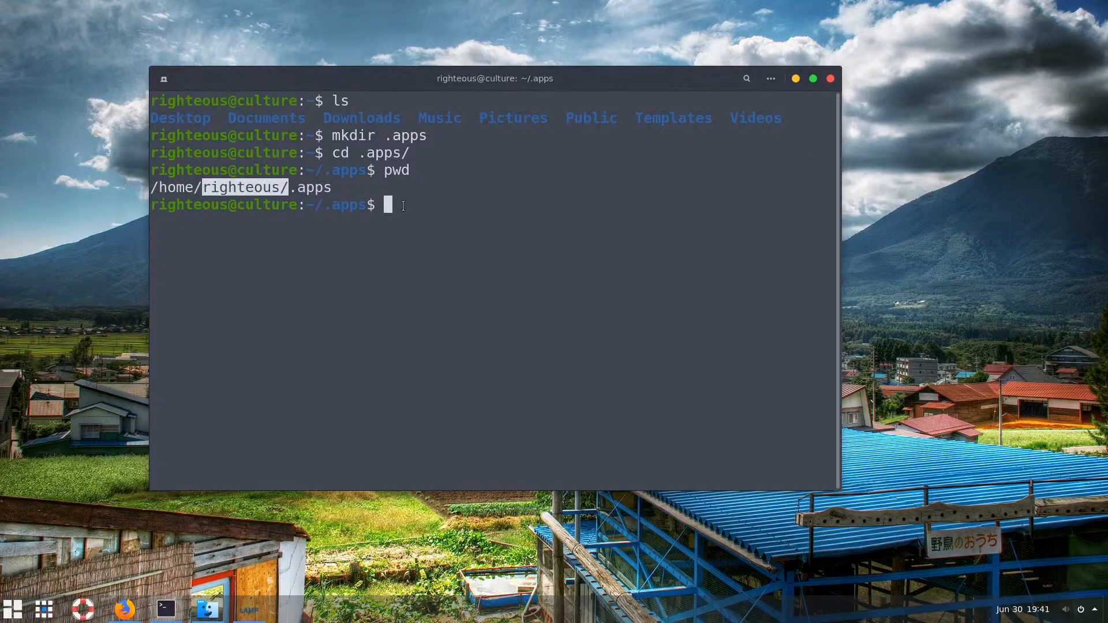
{"action": "left_click", "coordinate": [403, 206]}
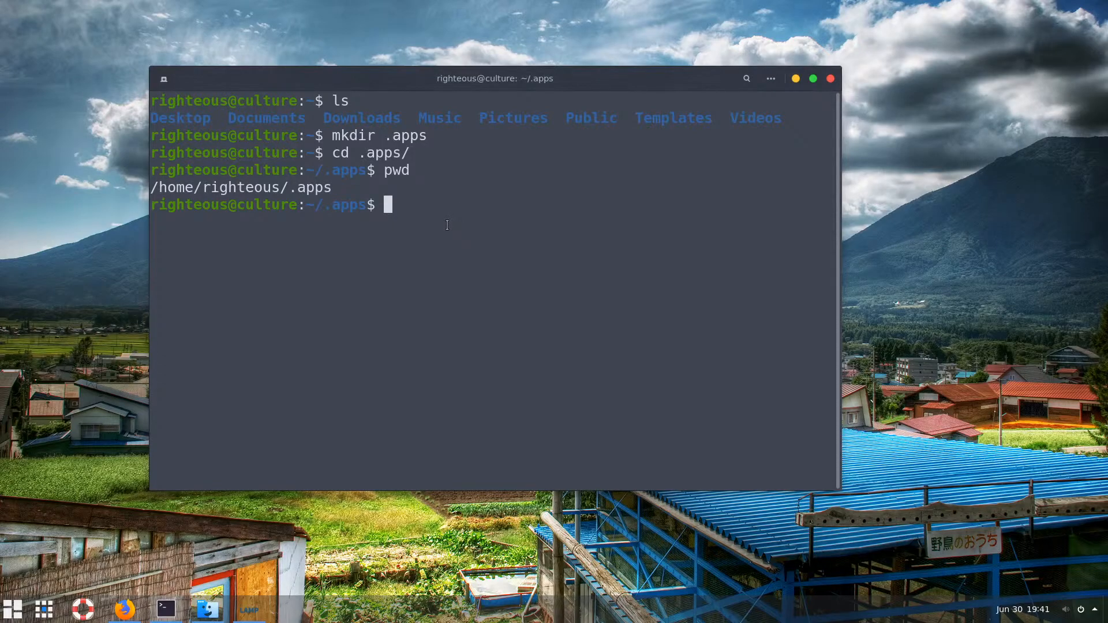
Run sudo mkdir /opt/apps to create the apps folder as administrator
{"action": "type", "text": "mkdir /opt/"}
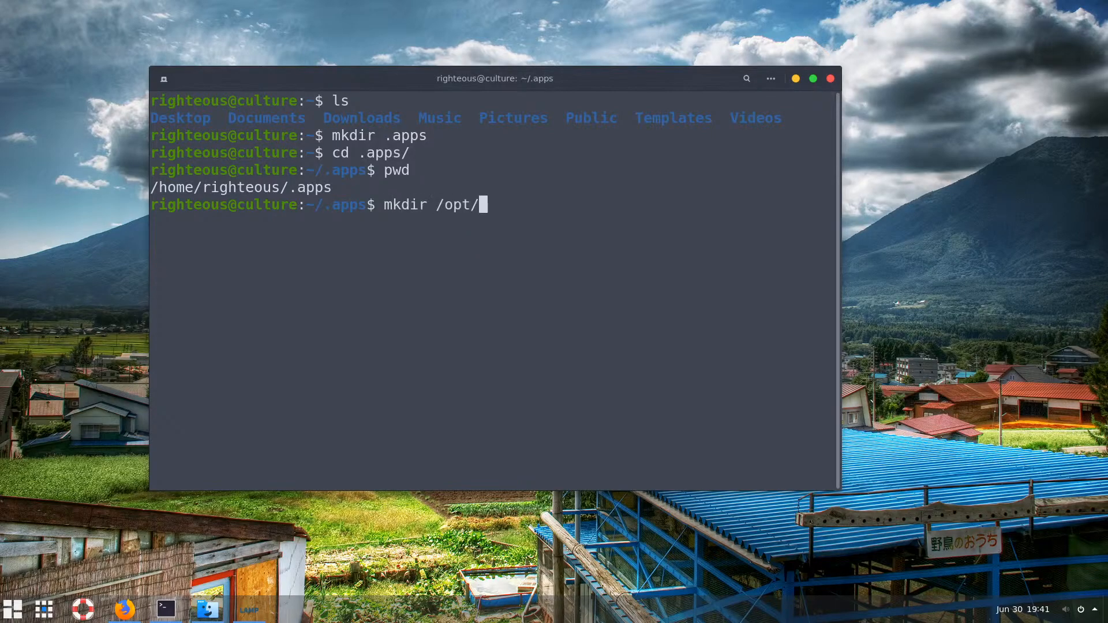
{"action": "type", "text": "apps"}
{"action": "key", "text": "Left"}
{"action": "key", "text": "Left"}
{"action": "key", "text": "Left"}
{"action": "key", "text": "Left"}
{"action": "key", "text": "Left"}
{"action": "key", "text": "Left"}
{"action": "key", "text": "Left"}
{"action": "key", "text": "Left"}
{"action": "key", "text": "Left"}
{"action": "key", "text": "Left"}
{"action": "key", "text": "Left"}
{"action": "key", "text": "Left"}
{"action": "key", "text": "Left"}
{"action": "key", "text": "Left"}
{"action": "key", "text": "Left"}
{"action": "type", "text": "sudo"}
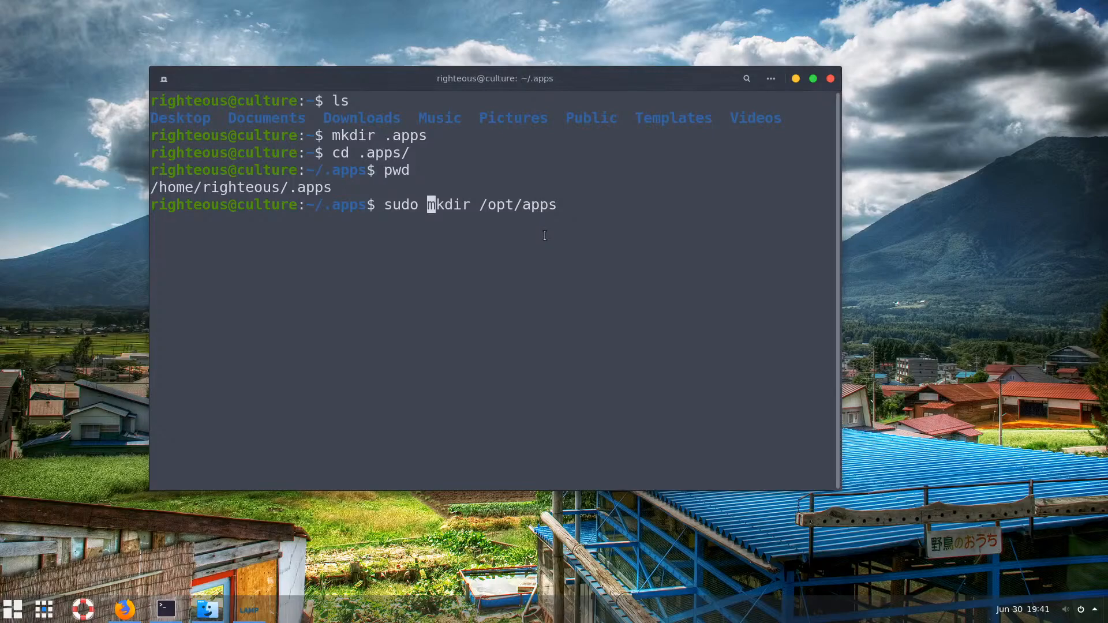
{"action": "key", "text": "Return"}
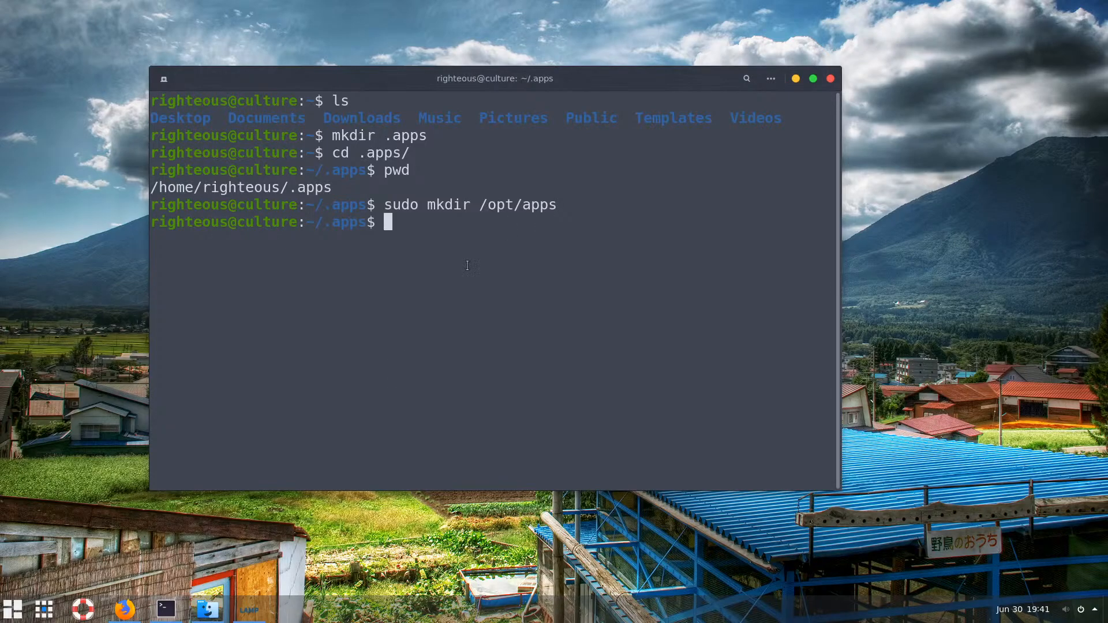
Open the file manager and go to the /opt folder via Ctrl+L
{"action": "left_click", "coordinate": [203, 610]}
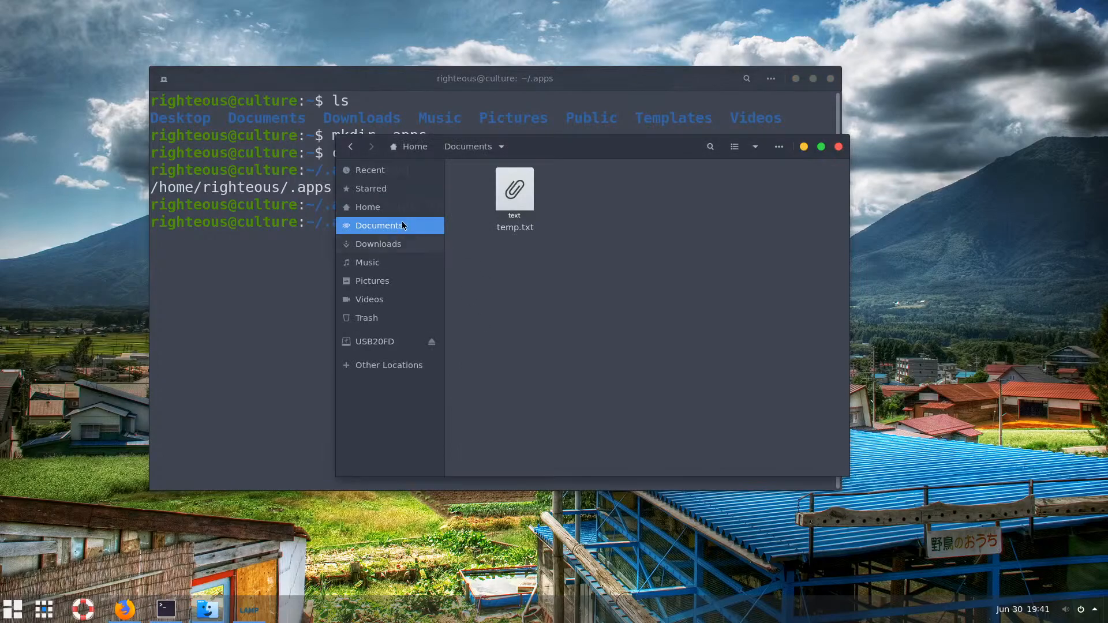
{"action": "left_click", "coordinate": [374, 207]}
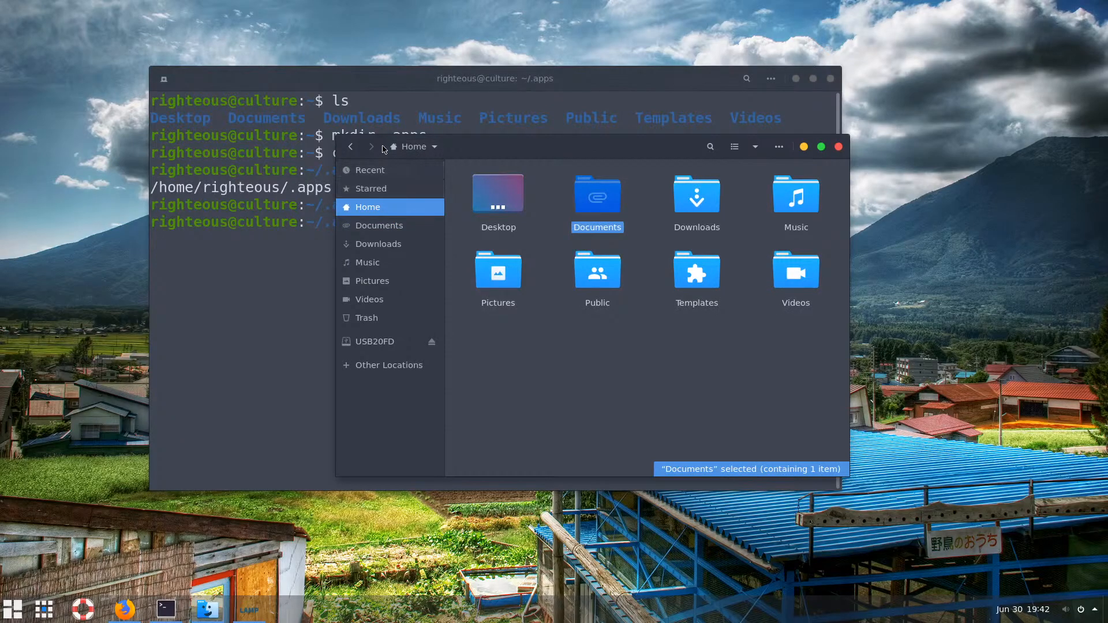
{"action": "left_click", "coordinate": [432, 148]}
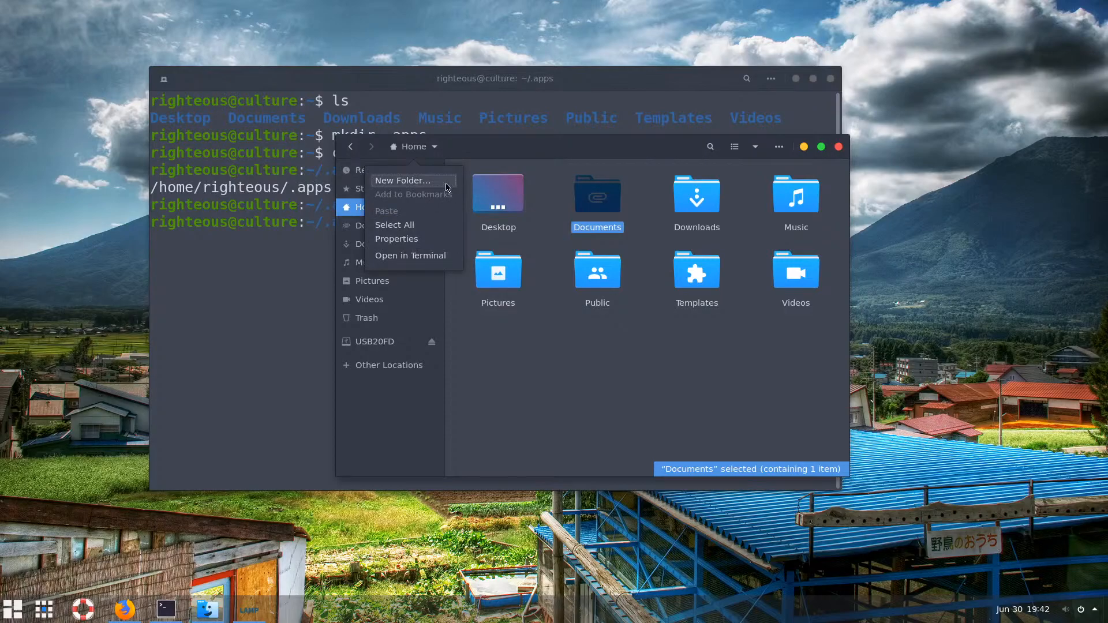
{"action": "left_click", "coordinate": [488, 151]}
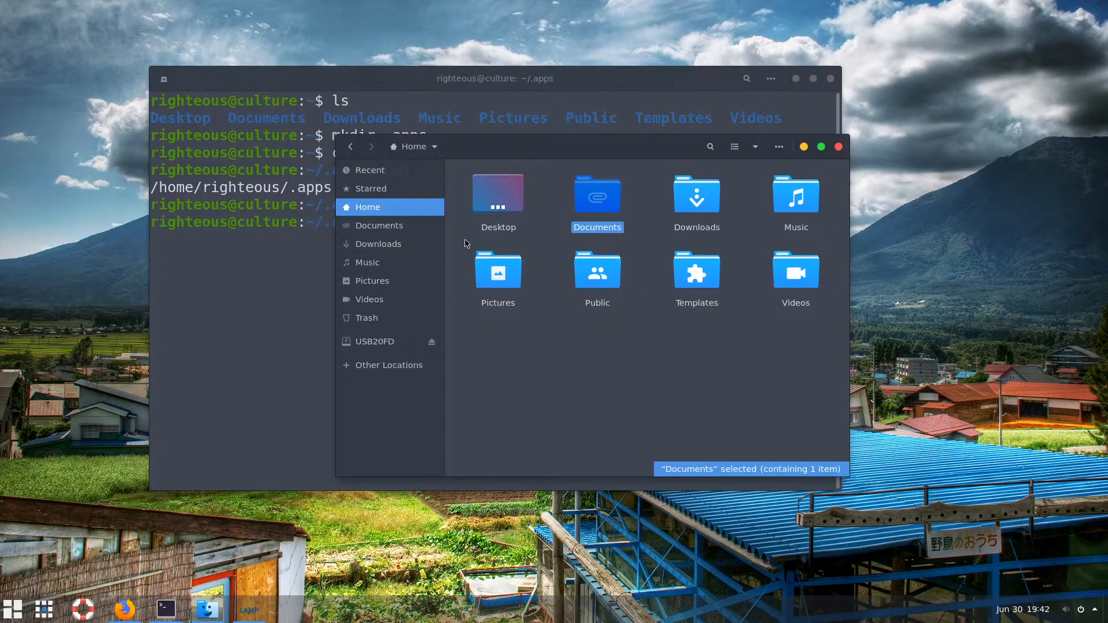
{"action": "key", "text": "ctrl+l"}
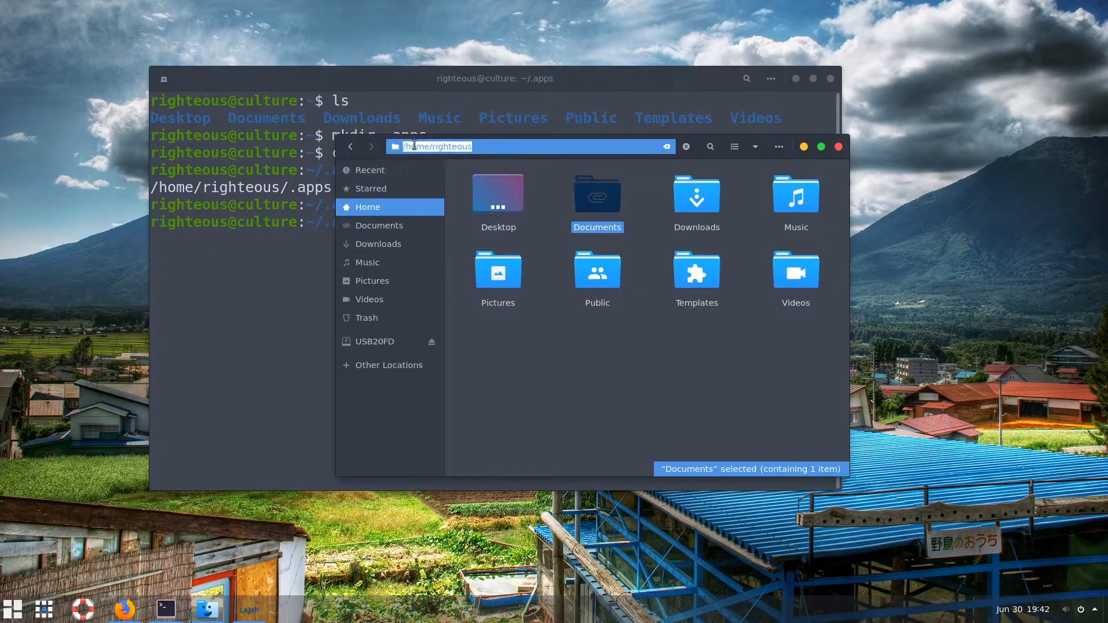
{"action": "left_click_drag", "start_coordinate": [408, 148], "coordinate": [497, 148]}
{"action": "key", "text": "BackSpace"}
{"action": "key", "text": "BackSpace"}
{"action": "type", "text": "opt/"}
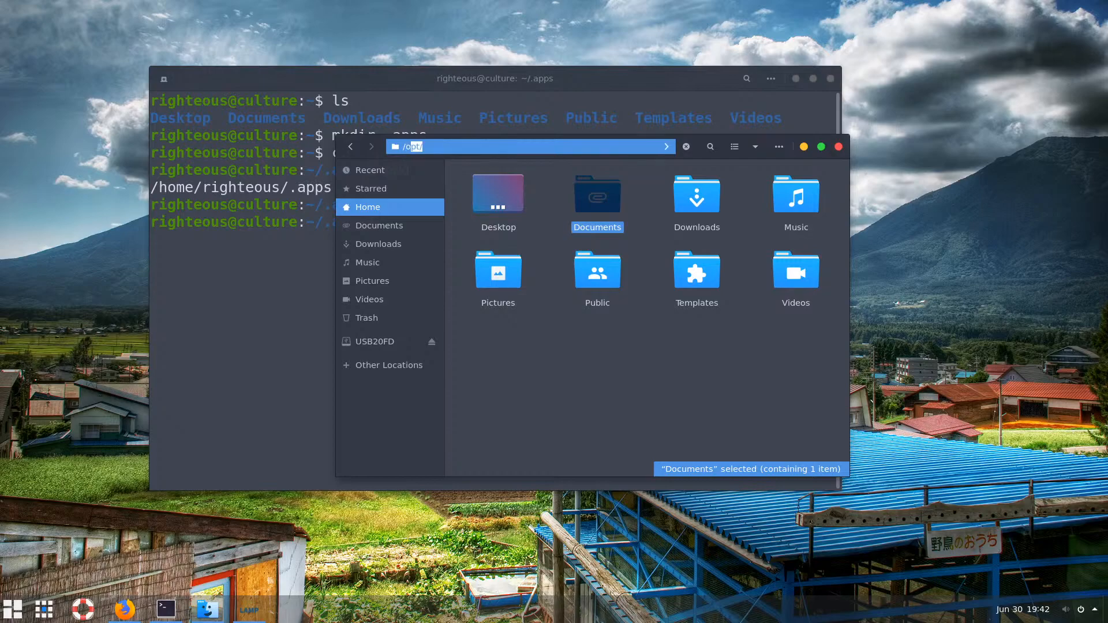
{"action": "key", "text": "Return"}
Open the new apps folder to check it is empty, then return to /opt
{"action": "double_click", "coordinate": [514, 193]}
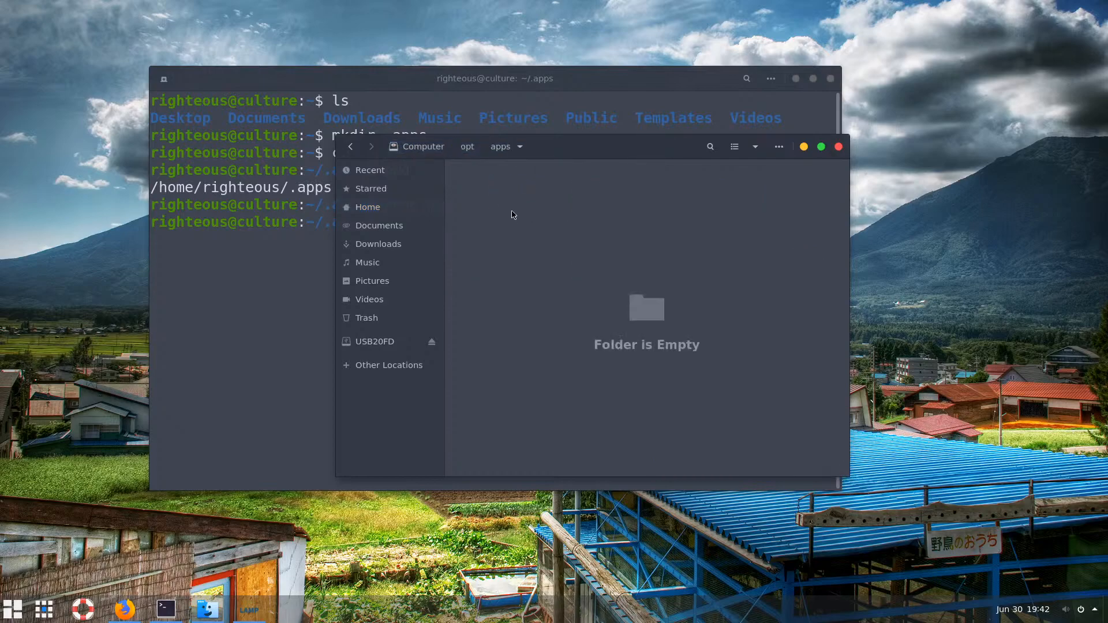
{"action": "right_click", "coordinate": [514, 214]}
{"action": "left_click", "coordinate": [499, 245]}
{"action": "left_click", "coordinate": [471, 145]}
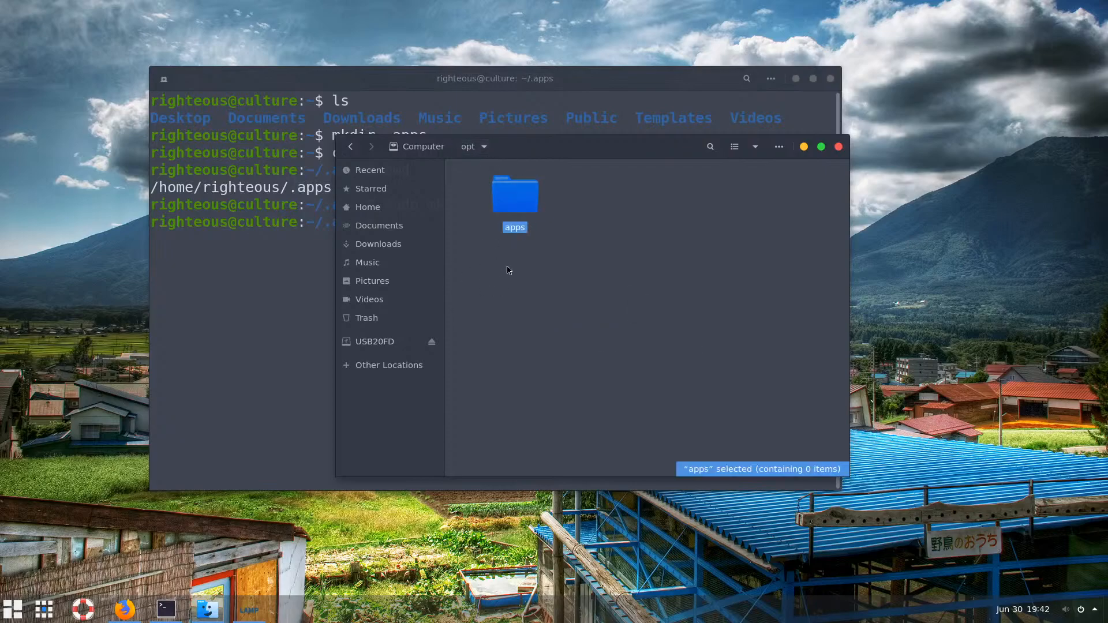
{"action": "left_click", "coordinate": [521, 283]}
{"action": "right_click", "coordinate": [536, 281]}
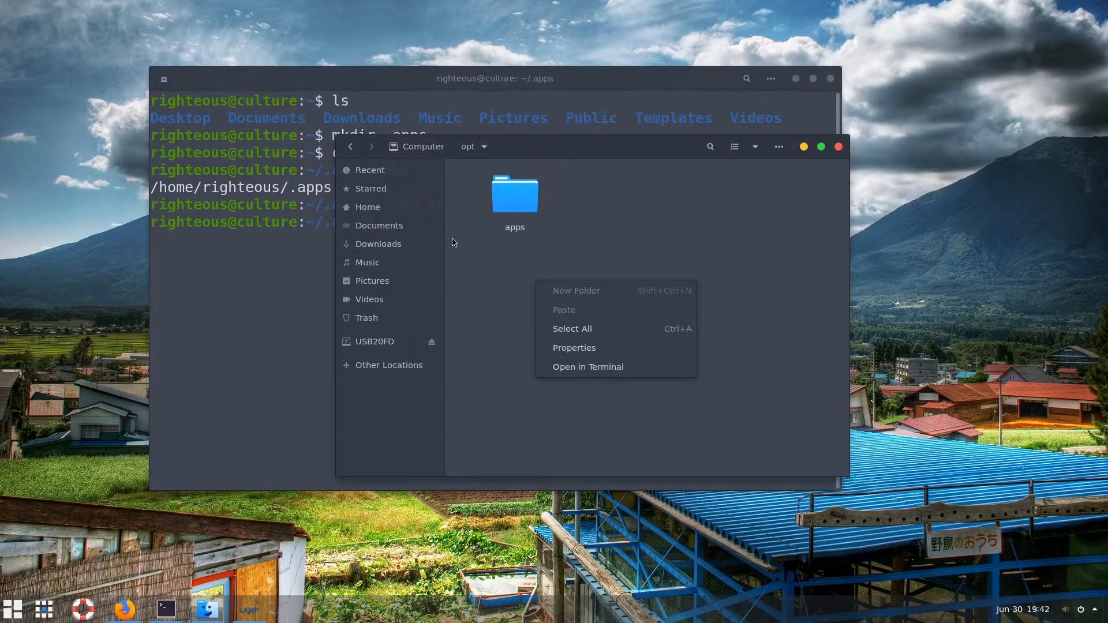
{"action": "left_click", "coordinate": [426, 281]}
Arrange the file manager and terminal windows side by side with apps selected
{"action": "left_click_drag", "start_coordinate": [527, 155], "coordinate": [681, 237]}
{"action": "left_click", "coordinate": [396, 248]}
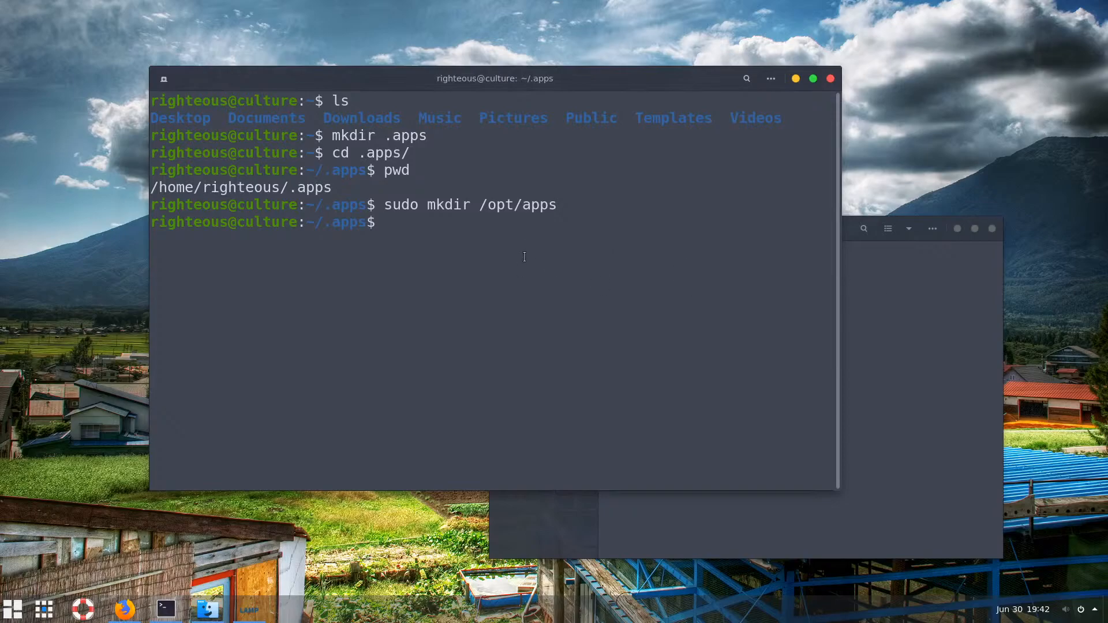
{"action": "left_click_drag", "start_coordinate": [605, 93], "coordinate": [505, 57]}
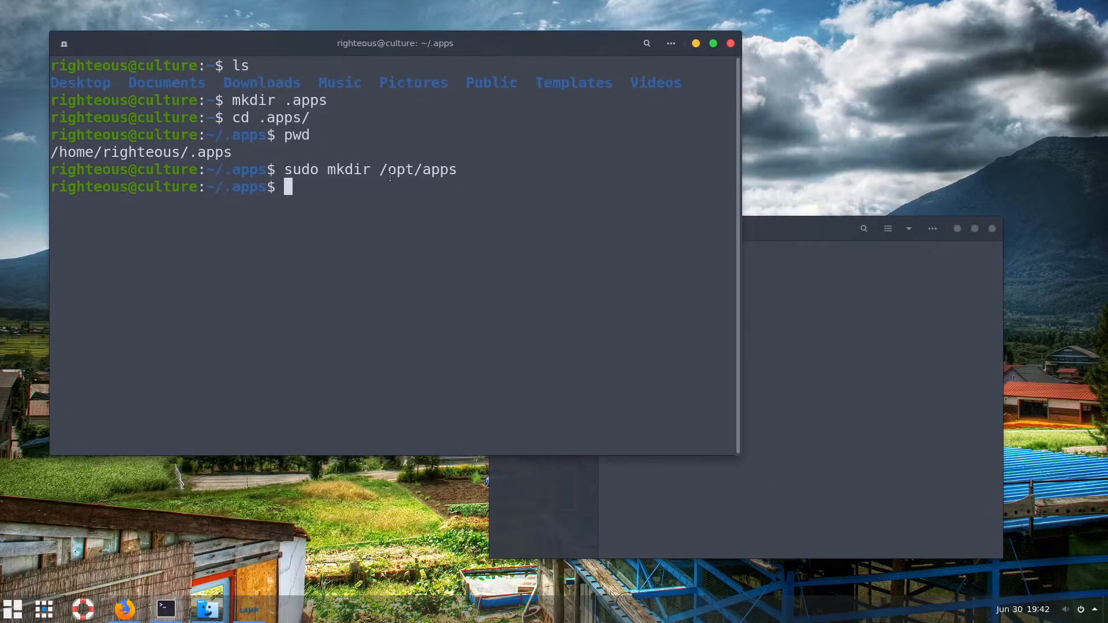
{"action": "left_click", "coordinate": [823, 388]}
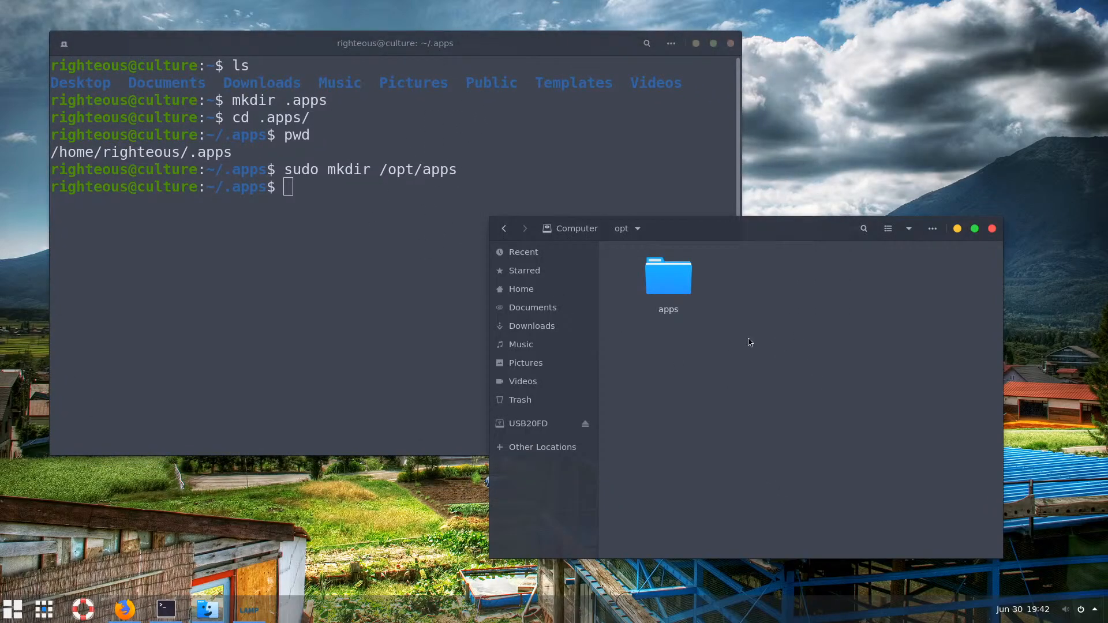
{"action": "left_click", "coordinate": [669, 283]}
{"action": "left_click", "coordinate": [456, 265]}
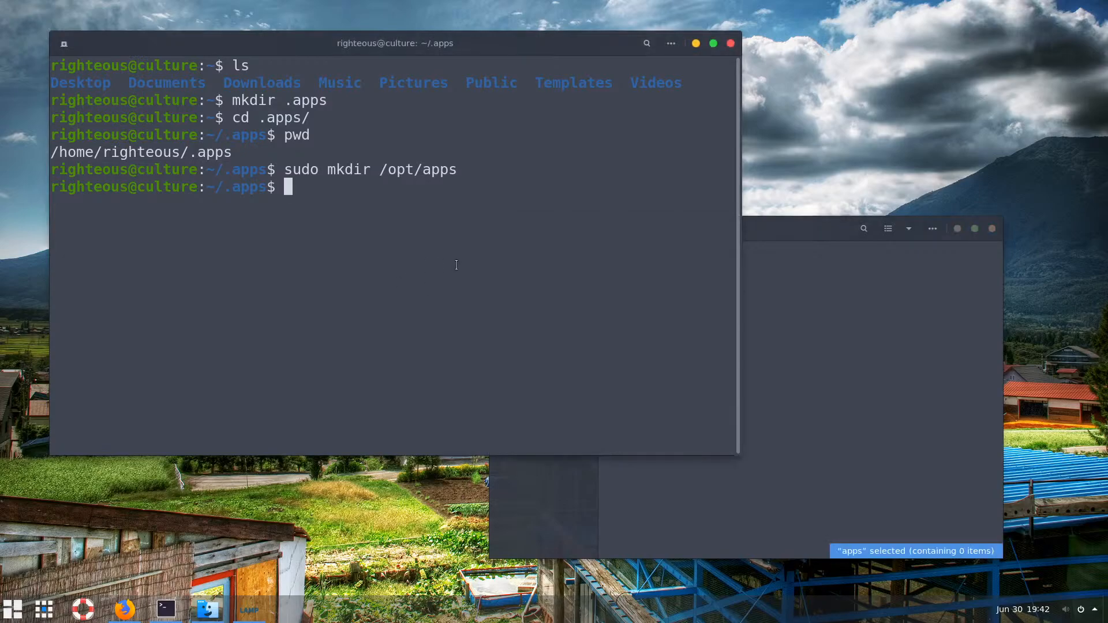
Return the terminal to home with cd ~, clear it, and start typing sudo chown
{"action": "type", "text": "cd ~"}
{"action": "key", "text": "Return"}
{"action": "type", "text": "clear"}
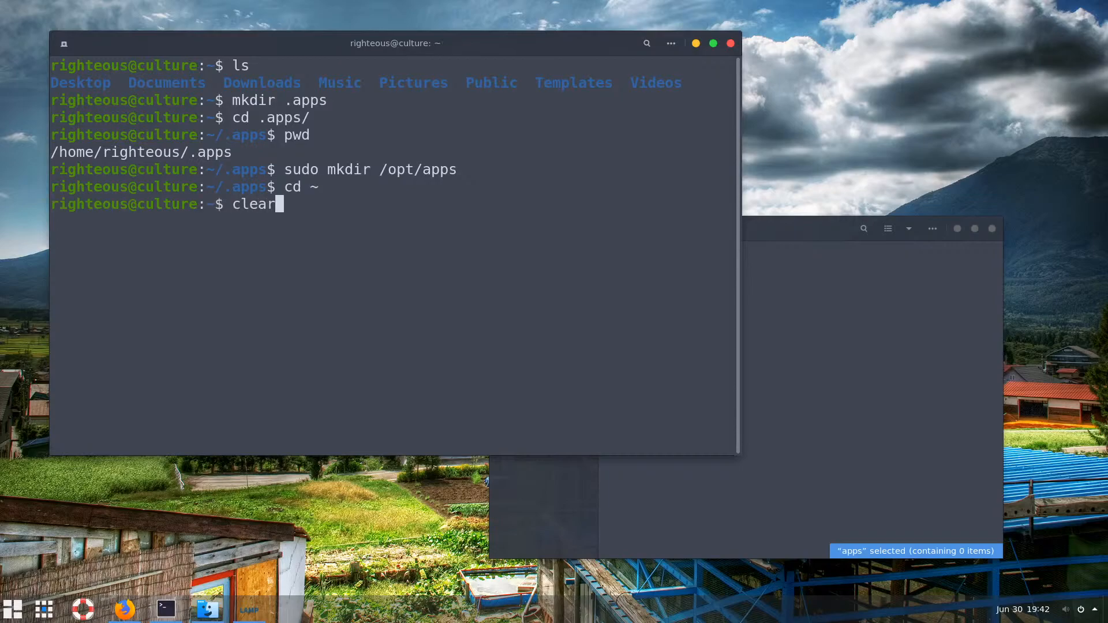
{"action": "key", "text": "Return"}
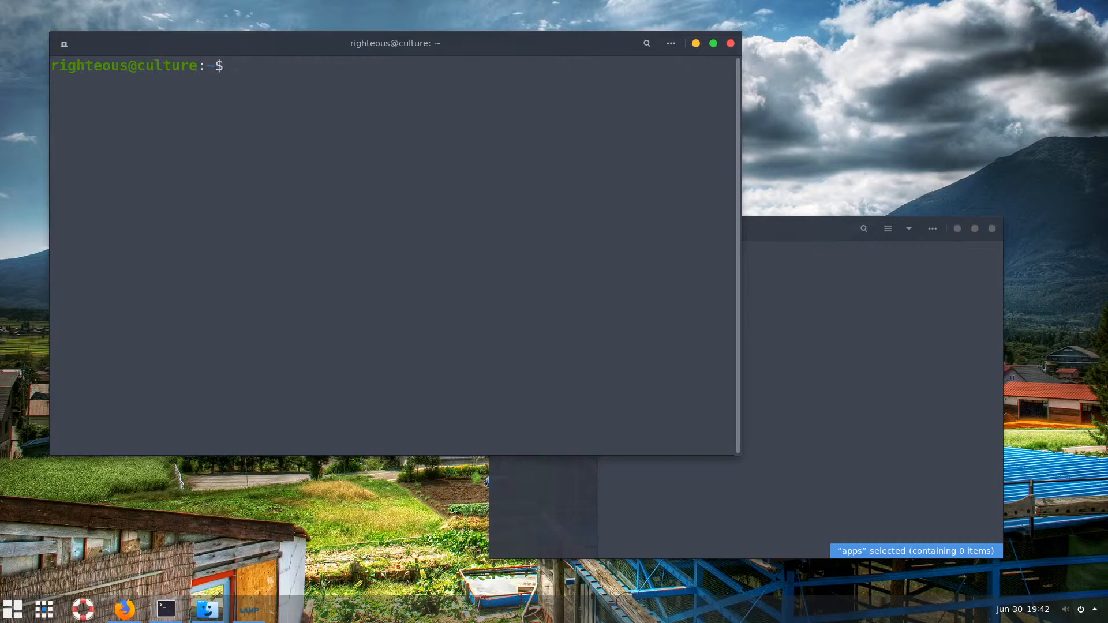
{"action": "type", "text": "sudo chown"}
Finish and run sudo chown giving the current user ownership of /opt/apps/
{"action": "type", "text": "ri"}
{"action": "key", "text": "Tab"}
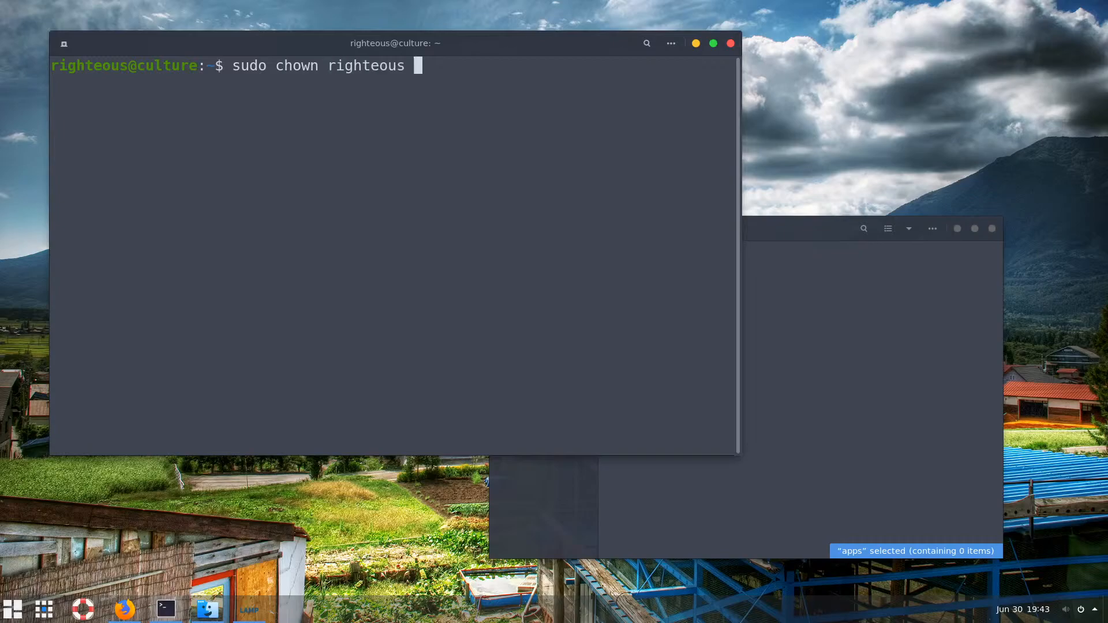
{"action": "type", "text": "/o"}
{"action": "key", "text": "Tab"}
{"action": "type", "text": "a"}
{"action": "key", "text": "Tab"}
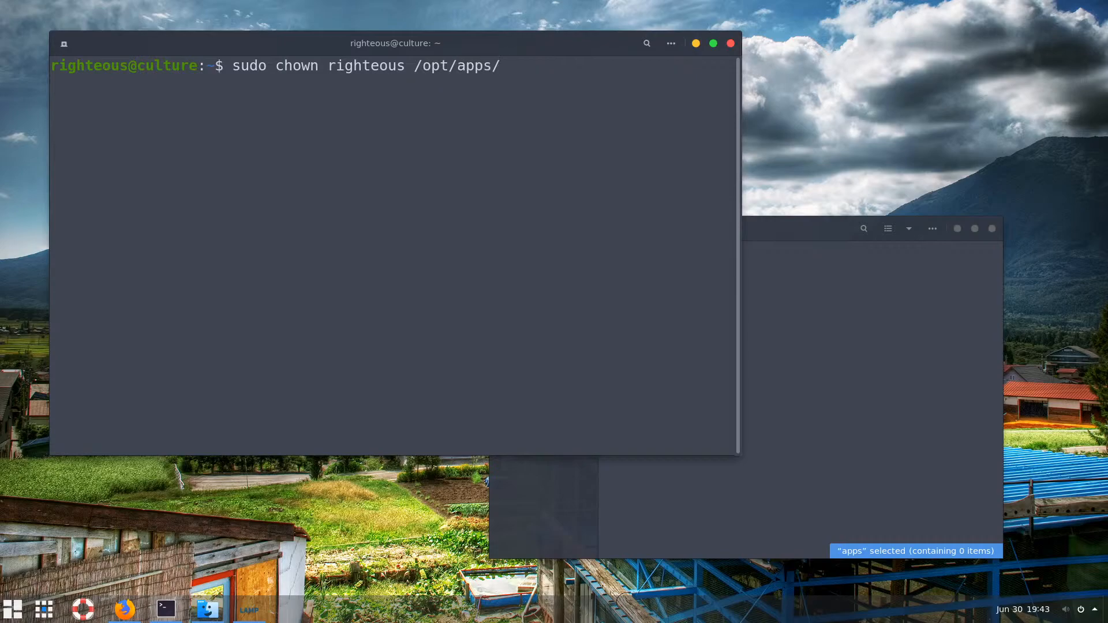
{"action": "key", "text": "Return"}
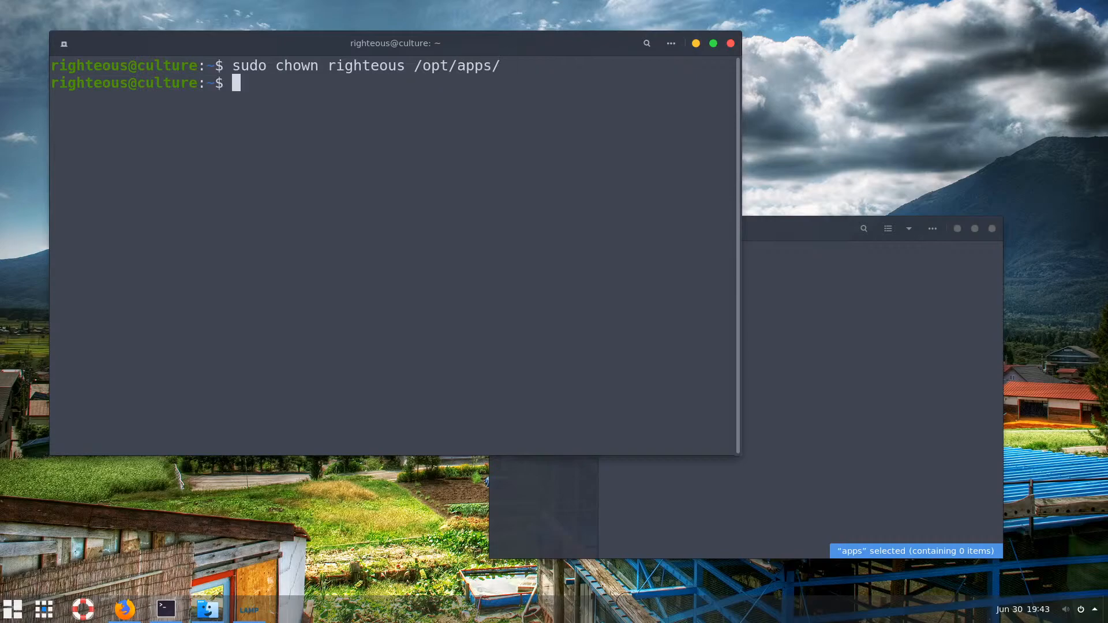
Open the apps folder in the file manager to check it
{"action": "left_click", "coordinate": [818, 391]}
{"action": "double_click", "coordinate": [673, 280]}
{"action": "right_click", "coordinate": [683, 297]}
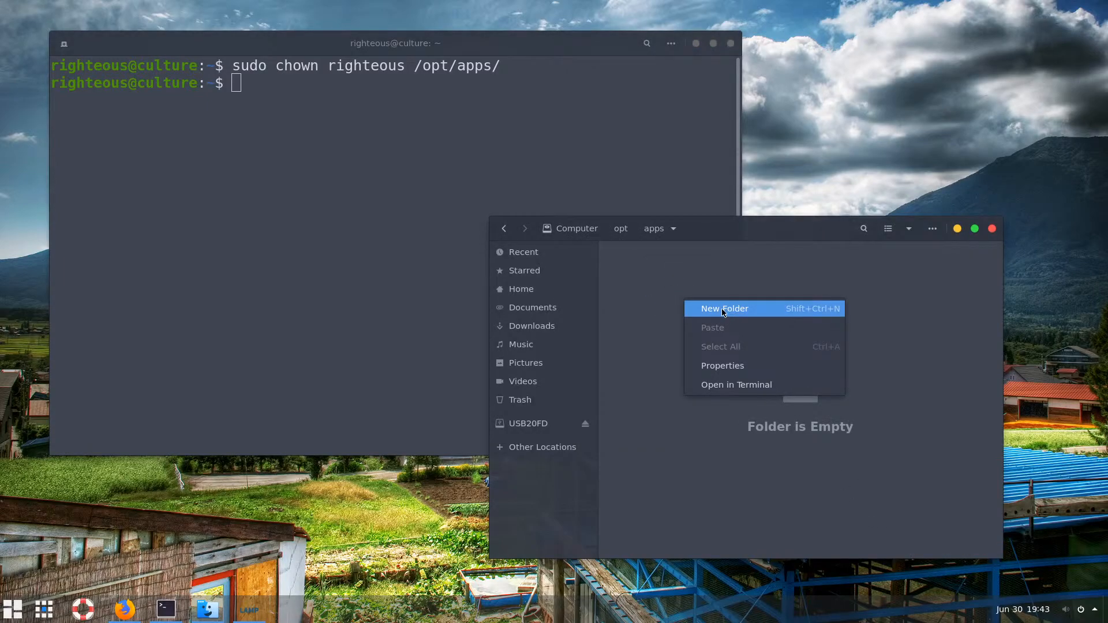
{"action": "left_click", "coordinate": [629, 288]}
{"action": "left_click", "coordinate": [356, 201]}
{"action": "left_click", "coordinate": [917, 390]}
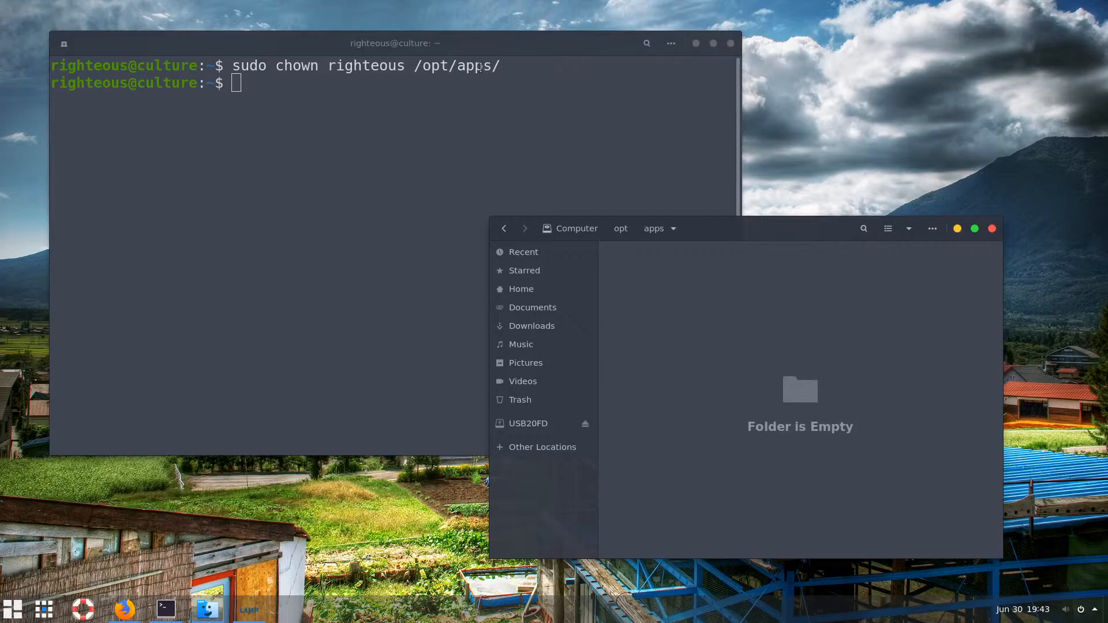
Copy the /opt/apps/ path from the terminal and return Files to the opt folder
{"action": "left_click_drag", "start_coordinate": [499, 65], "coordinate": [413, 65]}
{"action": "right_click", "coordinate": [448, 69]}
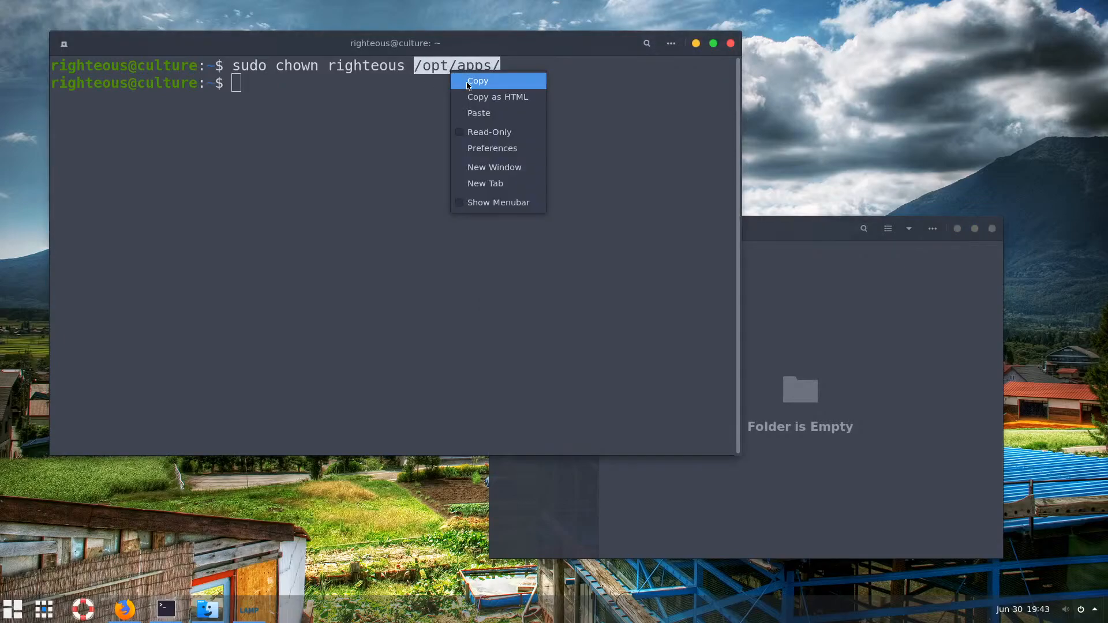
{"action": "left_click", "coordinate": [469, 85]}
{"action": "left_click", "coordinate": [786, 317]}
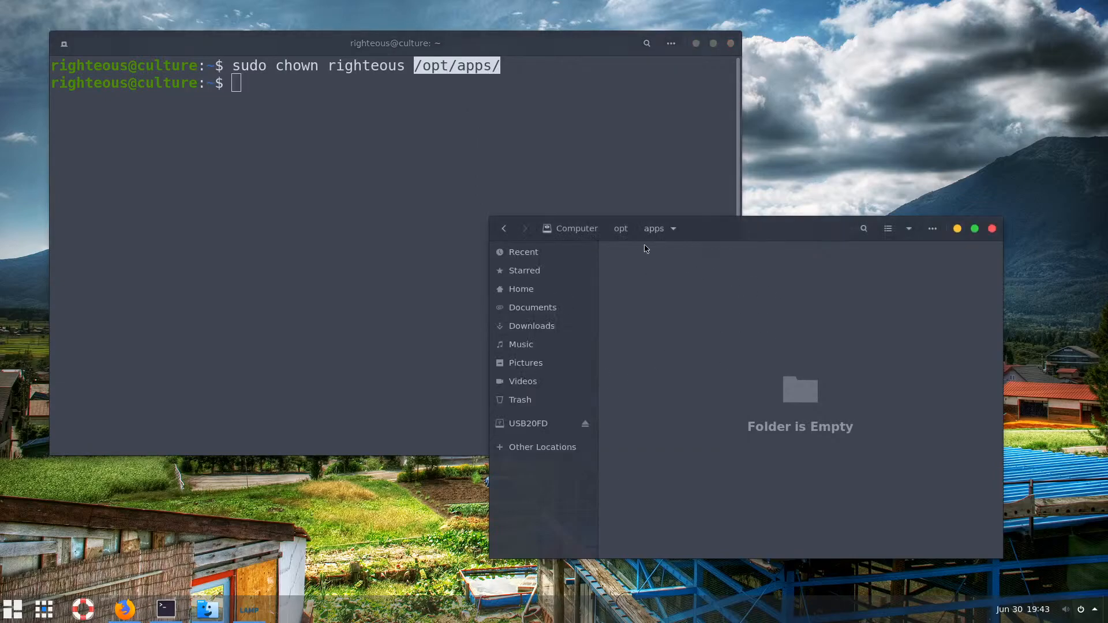
{"action": "left_click", "coordinate": [620, 229]}
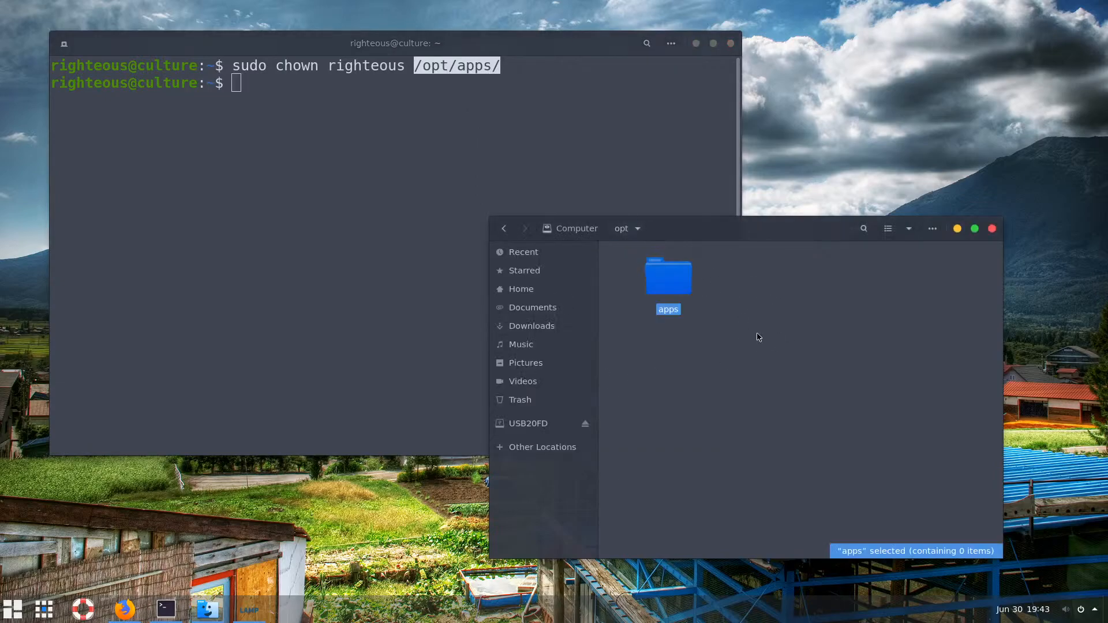
{"action": "left_click", "coordinate": [738, 307]}
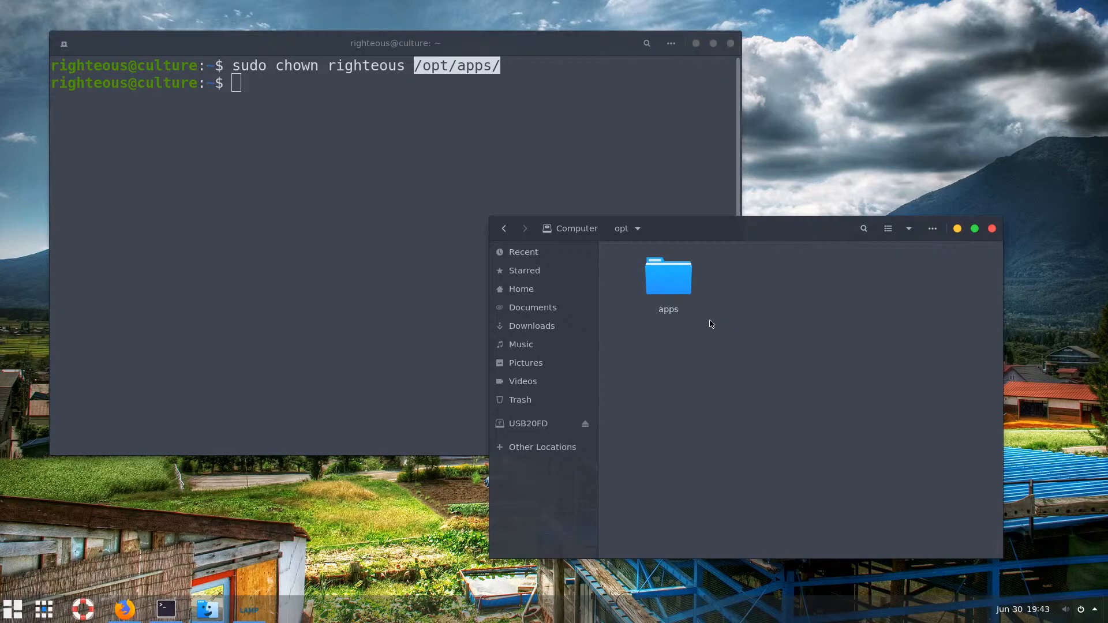
Bring the LAMP setup wizard forward and minimize the terminal and file manager
{"action": "left_click", "coordinate": [264, 599]}
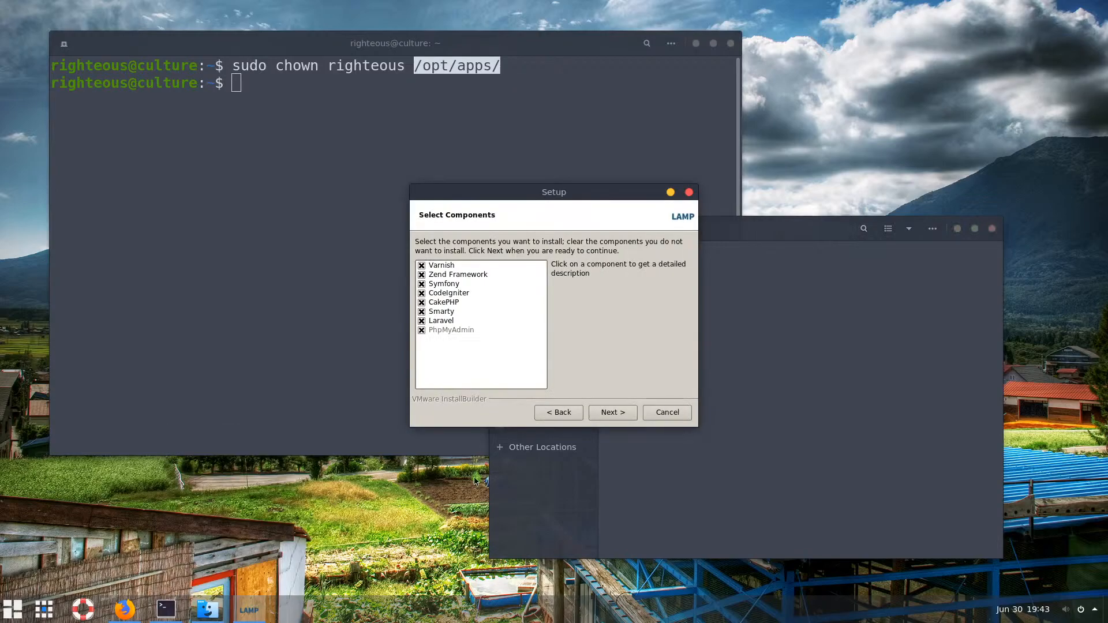
{"action": "left_click", "coordinate": [695, 44]}
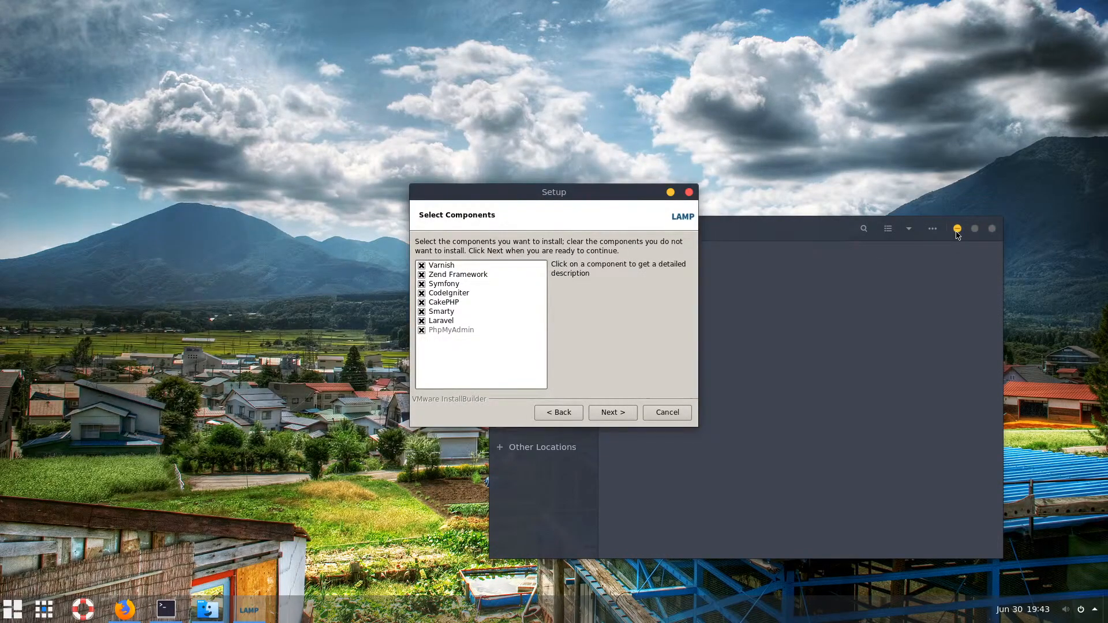
{"action": "left_click", "coordinate": [956, 229]}
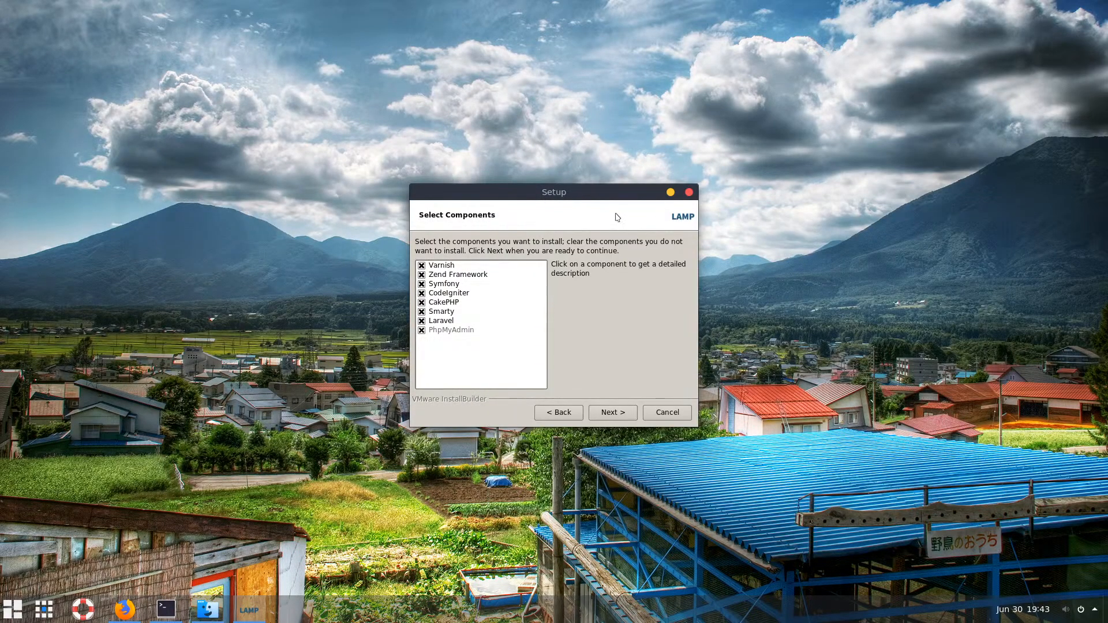
Move on to the Installation folder page and select the home folder prefix of the path
{"action": "left_click", "coordinate": [612, 413]}
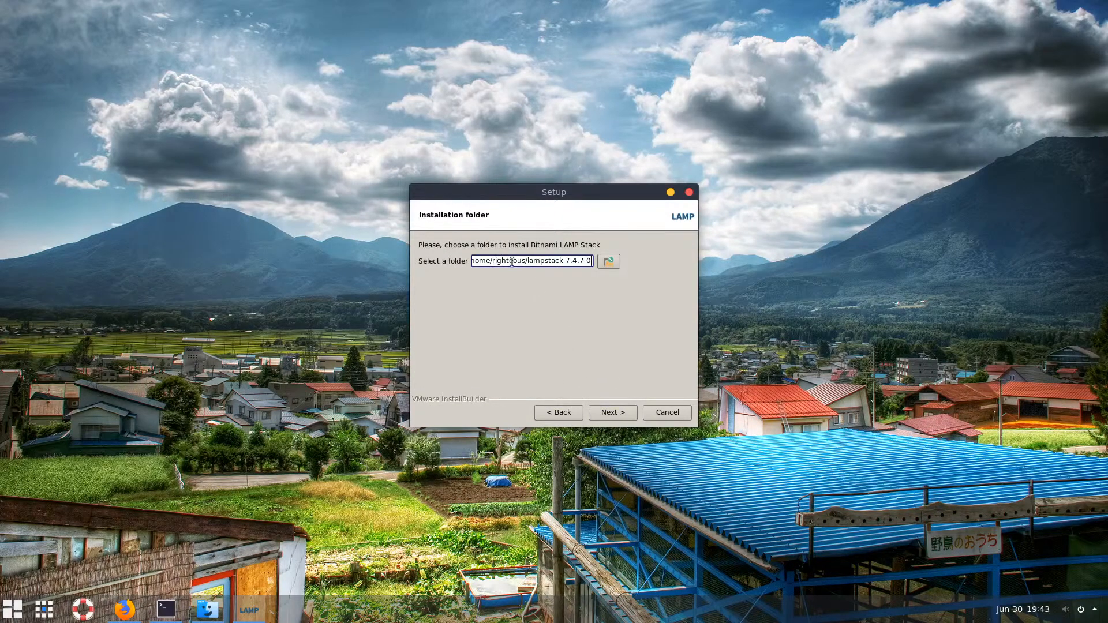
{"action": "triple_click", "coordinate": [511, 263]}
{"action": "left_click", "coordinate": [506, 262]}
{"action": "left_click_drag", "start_coordinate": [531, 260], "coordinate": [463, 259]}
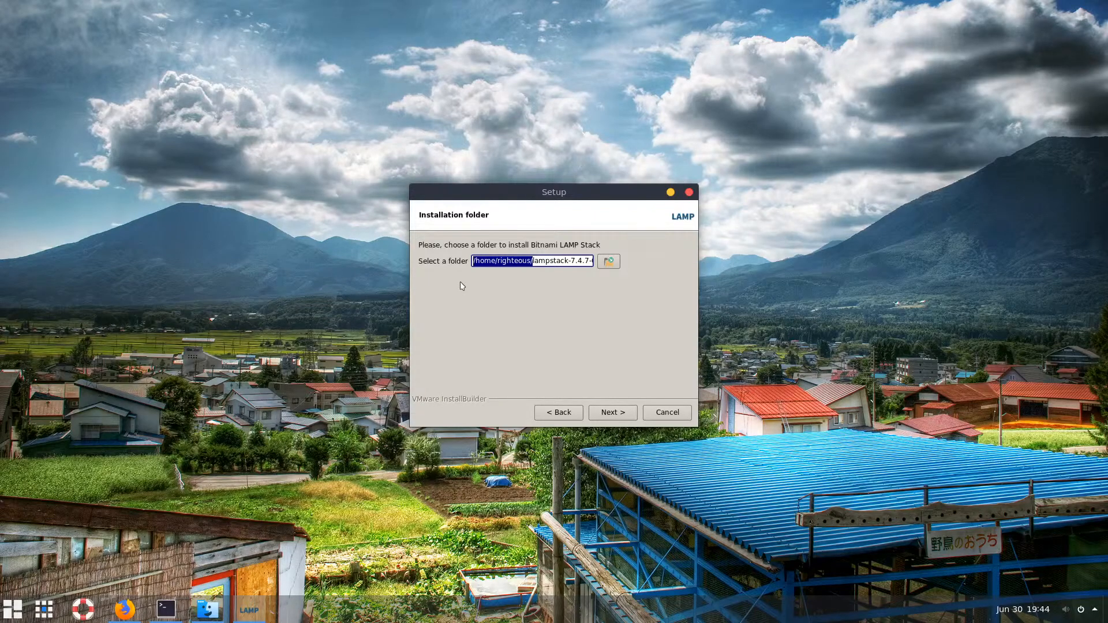
Paste /opt/apps/ over the home prefix and delete the 7.4.7-0 version suffix
{"action": "left_click", "coordinate": [532, 261]}
{"action": "left_click_drag", "start_coordinate": [532, 260], "coordinate": [457, 261]}
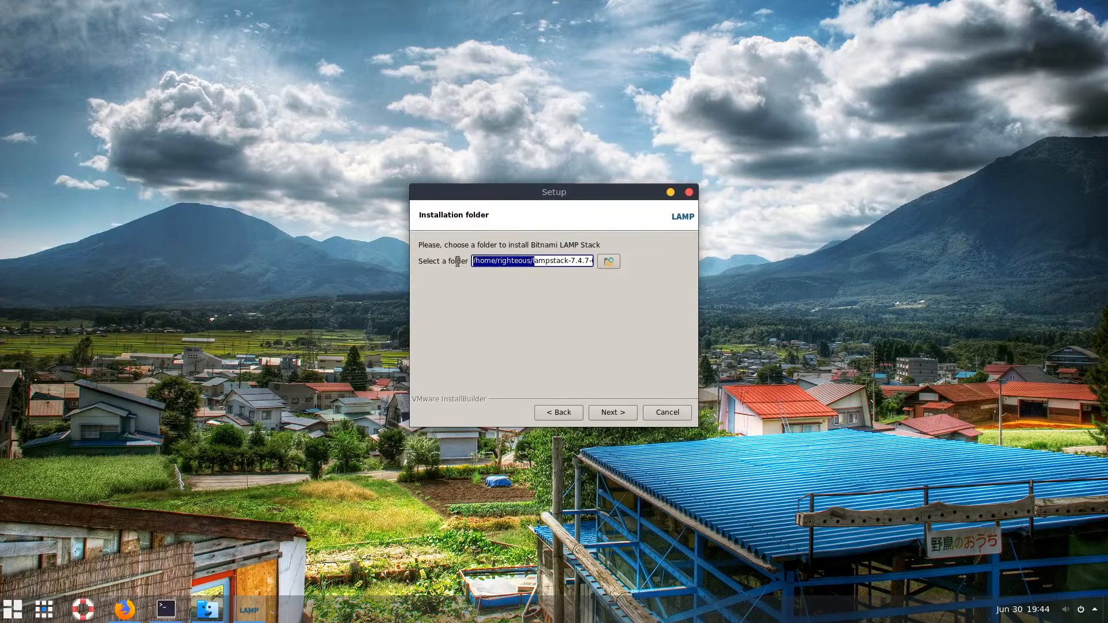
{"action": "right_click", "coordinate": [497, 260]}
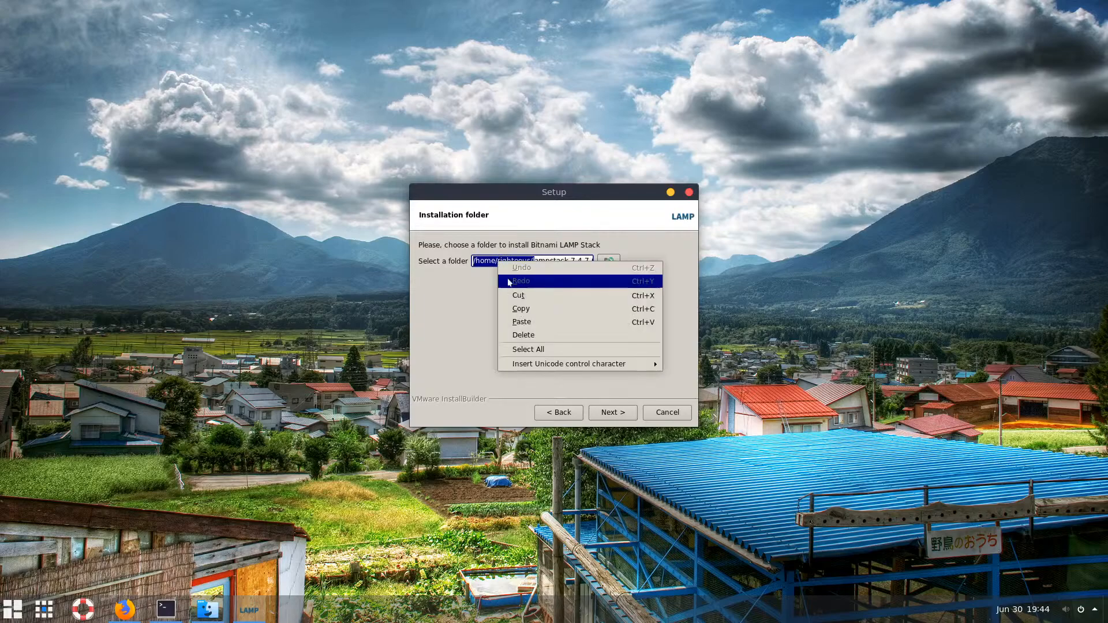
{"action": "left_click", "coordinate": [535, 327]}
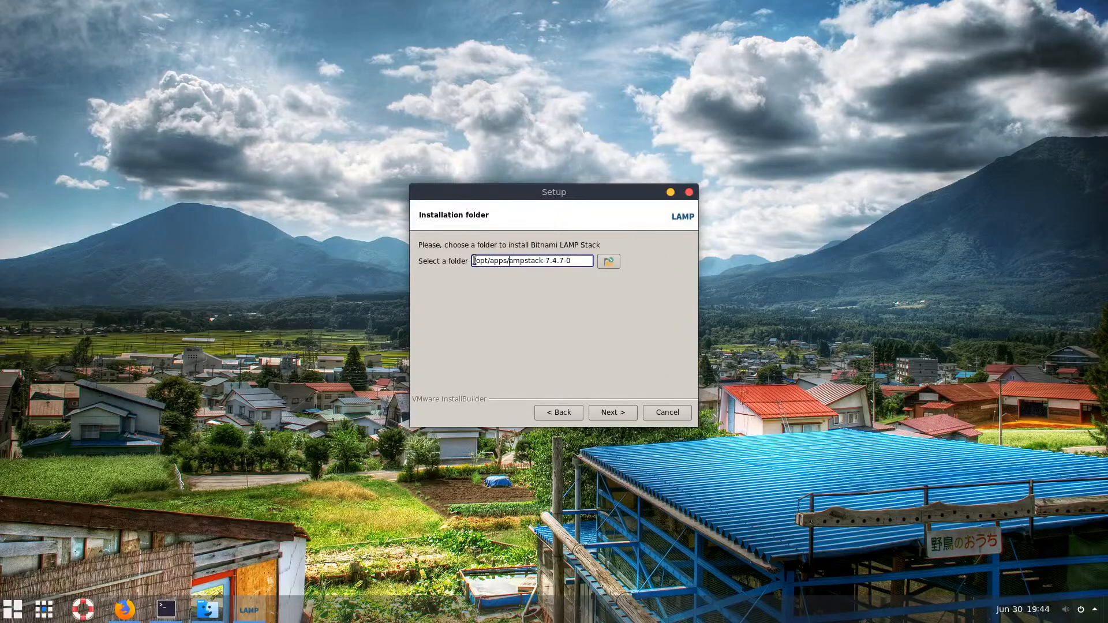
{"action": "mouse_move", "coordinate": [474, 261]}
{"action": "left_mouse_down"}
{"action": "mouse_move", "coordinate": [517, 261]}
{"action": "mouse_move", "coordinate": [494, 261]}
{"action": "left_mouse_up"}
{"action": "left_click_drag", "start_coordinate": [574, 261], "coordinate": [546, 261]}
{"action": "key", "text": "BackSpace"}
{"action": "key", "text": "BackSpace"}
{"action": "type", "text": "l"}
Undo the edits and paste again, correcting the folder to /opt/apps/lampstack
{"action": "left_click_drag", "start_coordinate": [548, 260], "coordinate": [427, 260]}
{"action": "key", "text": "BackSpace"}
{"action": "key", "text": "ctrl+z"}
{"action": "key", "text": "ctrl+z"}
{"action": "key", "text": "ctrl+z"}
{"action": "key", "text": "ctrl+z"}
{"action": "key", "text": "ctrl+z"}
{"action": "left_click_drag", "start_coordinate": [531, 261], "coordinate": [433, 264]}
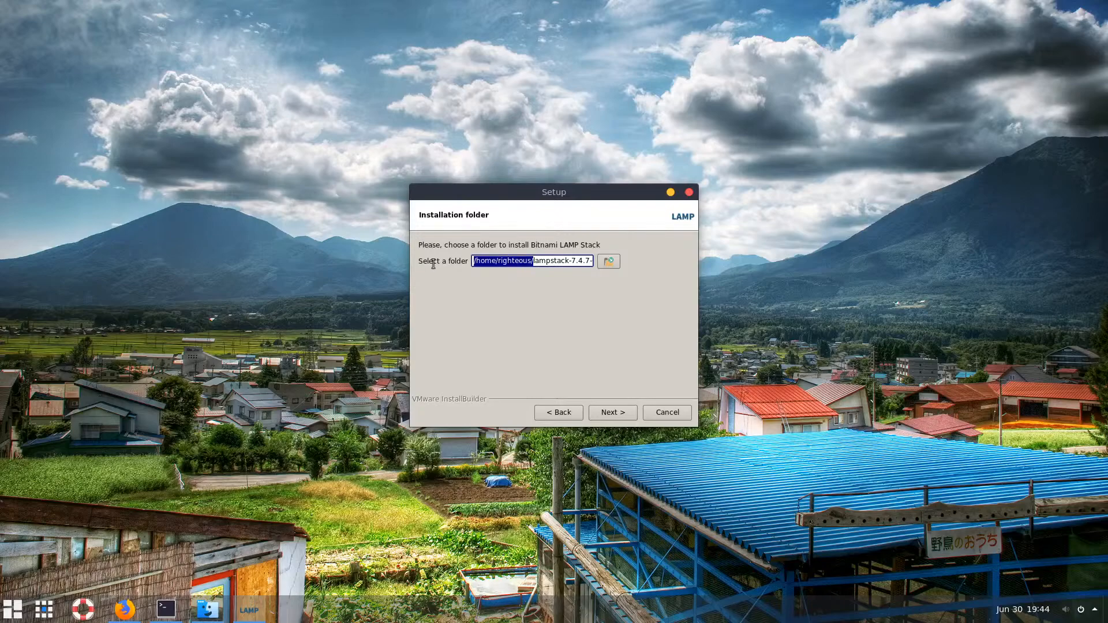
{"action": "left_click", "coordinate": [530, 260]}
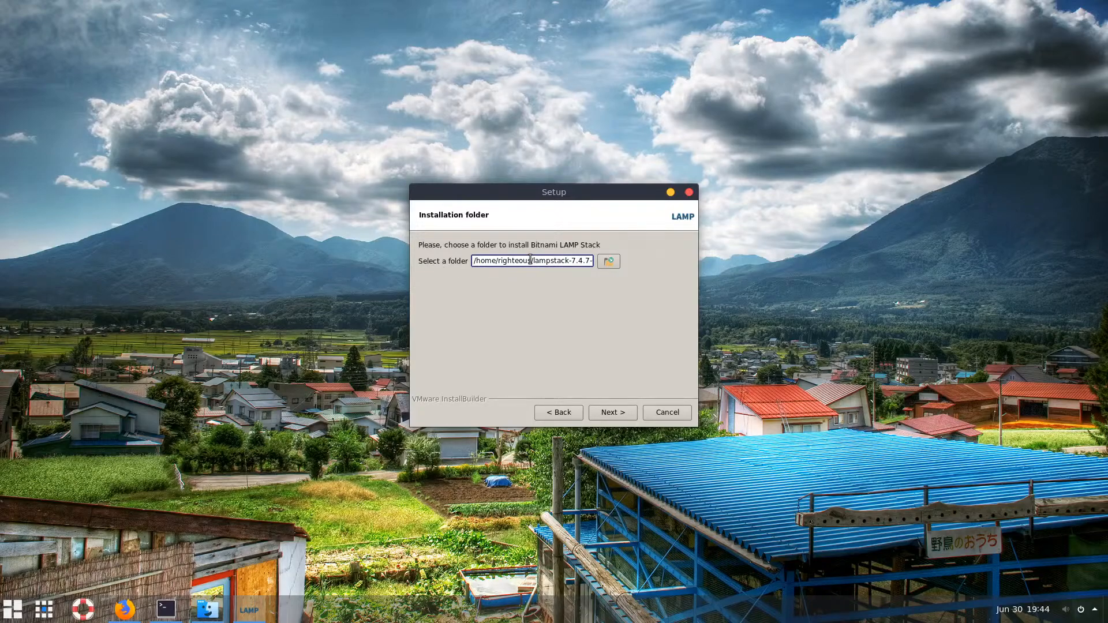
{"action": "left_click_drag", "start_coordinate": [531, 260], "coordinate": [436, 265]}
{"action": "key", "text": "ctrl+v"}
{"action": "key", "text": "BackSpace"}
{"action": "key", "text": "BackSpace"}
{"action": "key", "text": "BackSpace"}
{"action": "key", "text": "BackSpace"}
{"action": "key", "text": "BackSpace"}
{"action": "key", "text": "BackSpace"}
{"action": "key", "text": "BackSpace"}
{"action": "key", "text": "BackSpace"}
{"action": "key", "text": "BackSpace"}
{"action": "key", "text": "BackSpace"}
{"action": "key", "text": "BackSpace"}
{"action": "key", "text": "BackSpace"}
{"action": "left_click_drag", "start_coordinate": [548, 261], "coordinate": [444, 258]}
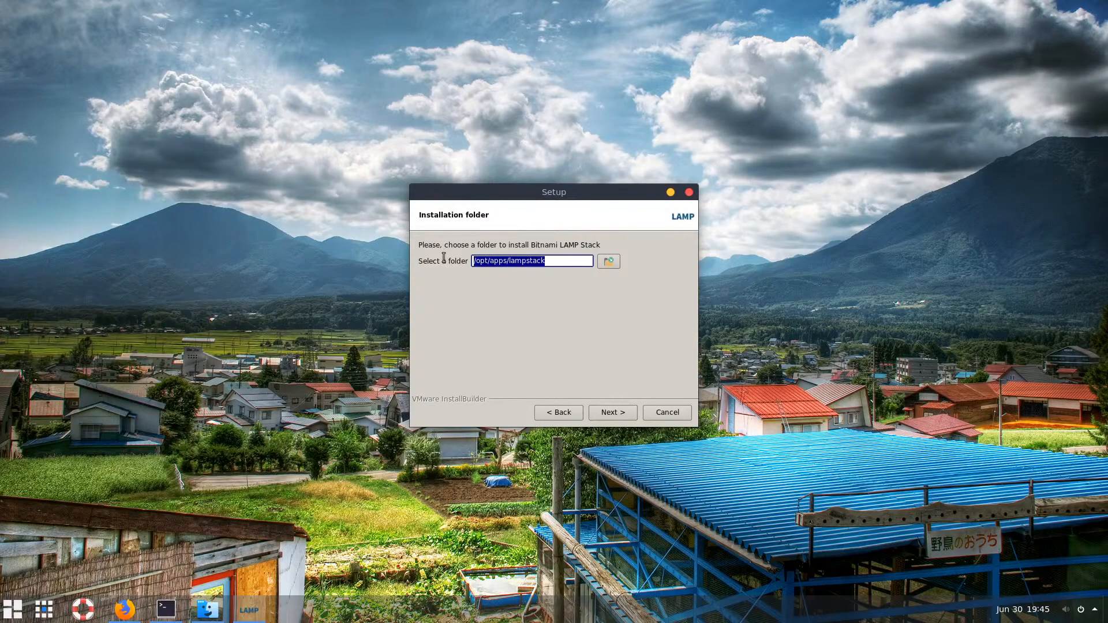
{"action": "left_click", "coordinate": [497, 263]}
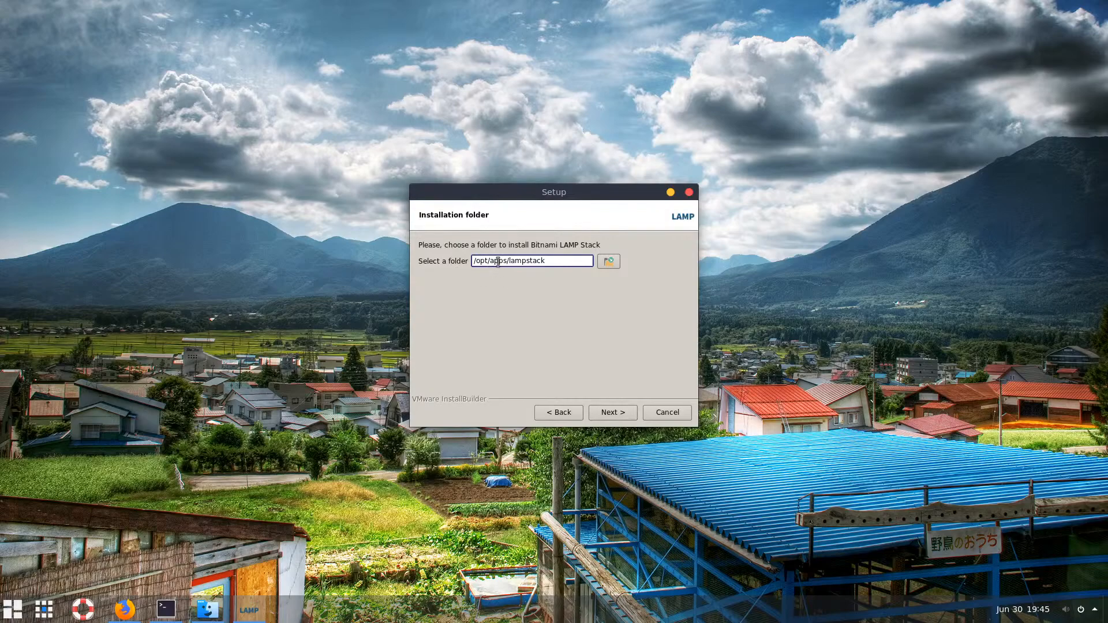
{"action": "left_click_drag", "start_coordinate": [547, 260], "coordinate": [512, 261]}
Confirm the install folder and enter the MySQL root password twice
{"action": "left_click", "coordinate": [549, 261]}
{"action": "left_click", "coordinate": [620, 412]}
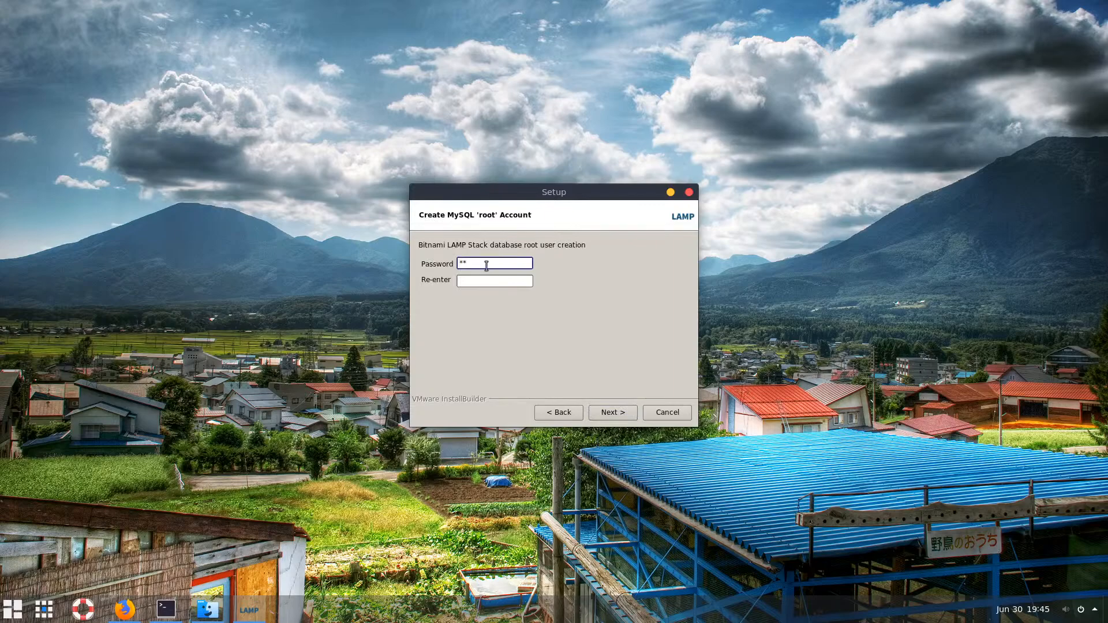
{"action": "type", "text": "******"}
{"action": "left_click", "coordinate": [485, 283]}
{"action": "type", "text": "******"}
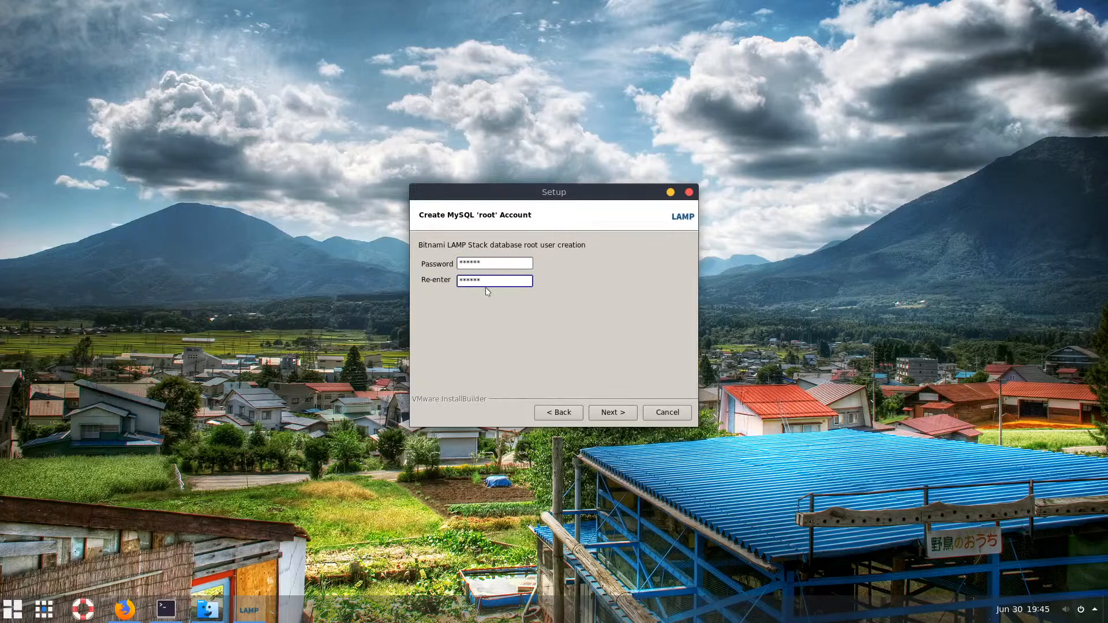
{"action": "left_click", "coordinate": [610, 414]}
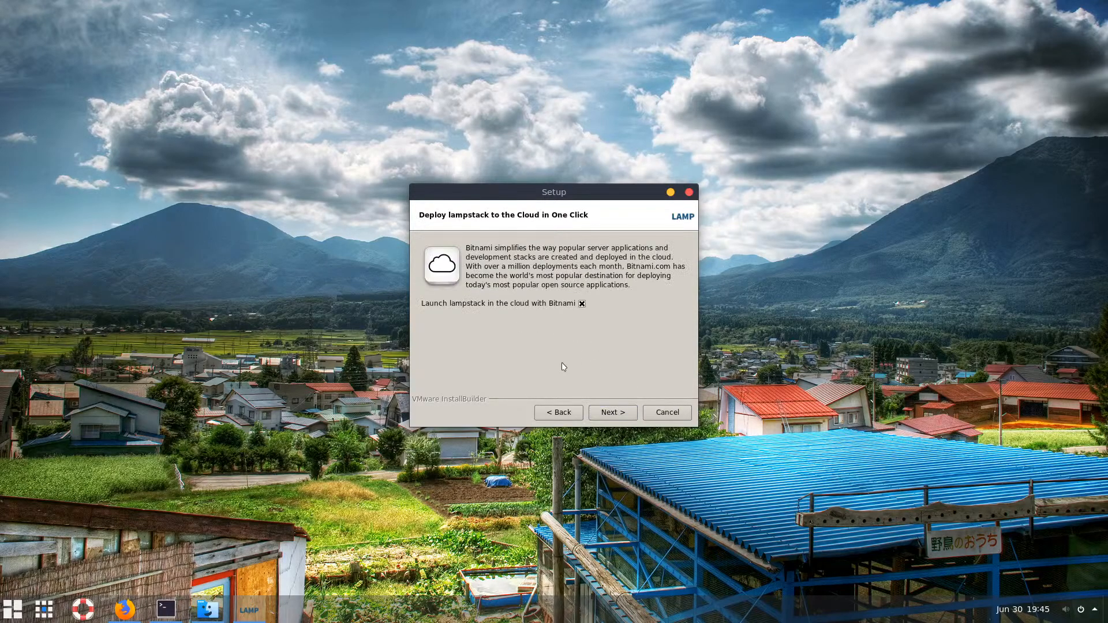
Uncheck 'Launch lampstack in the cloud' and start the installation
{"action": "left_click", "coordinate": [583, 306]}
{"action": "left_click", "coordinate": [612, 413]}
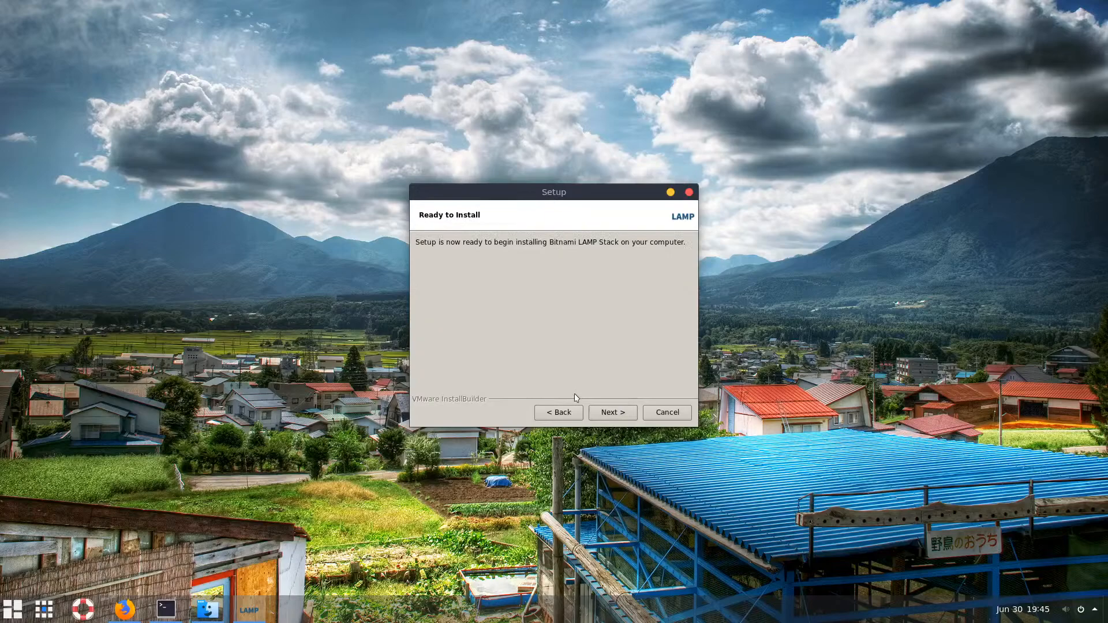
{"action": "left_click", "coordinate": [610, 413]}
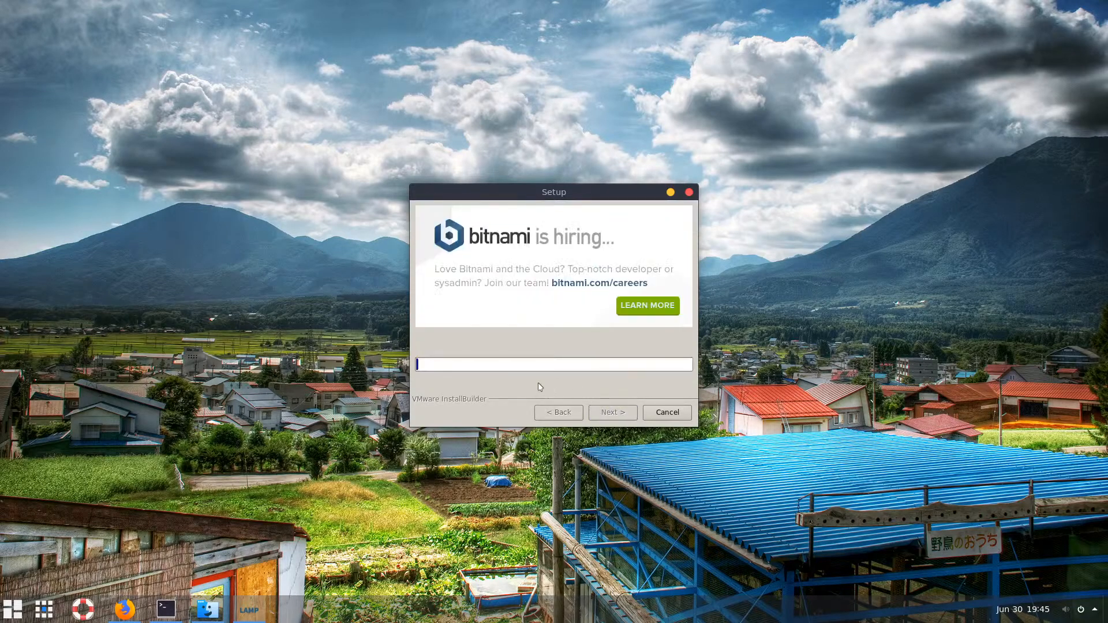
Open /opt/apps in Files, refresh the /opt view, and compare against the installer's progress
{"action": "left_click", "coordinate": [208, 608]}
{"action": "double_click", "coordinate": [669, 286]}
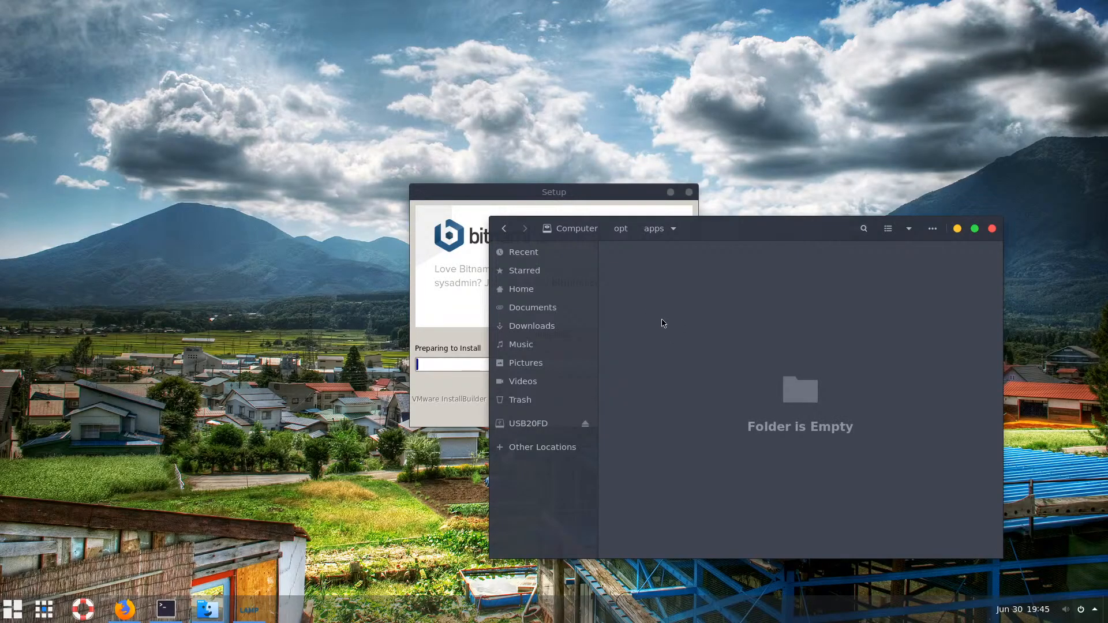
{"action": "left_click", "coordinate": [621, 230]}
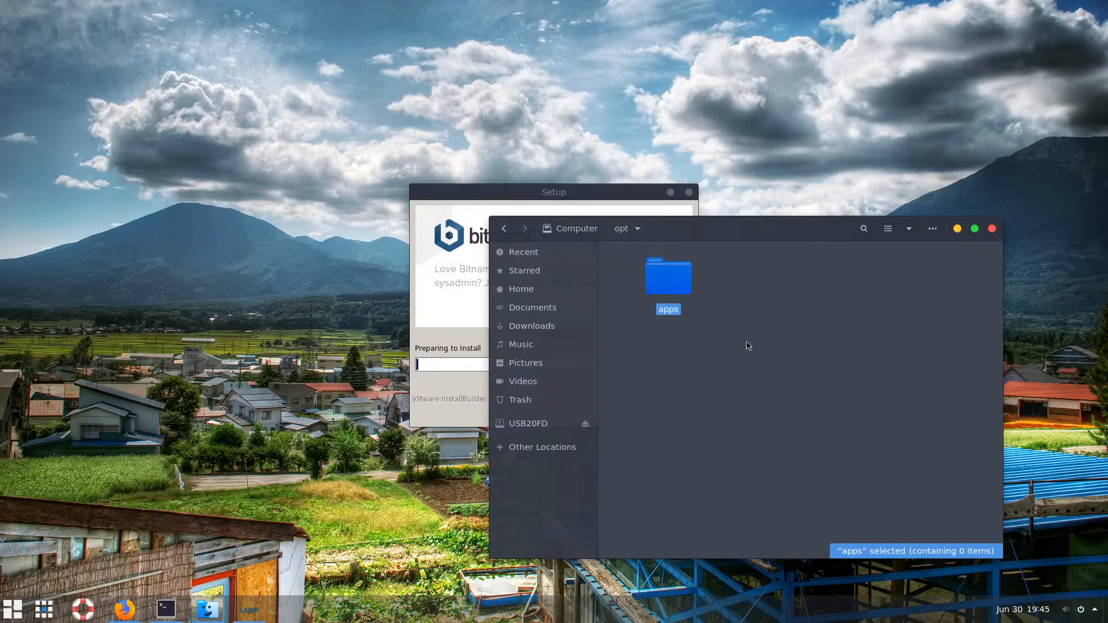
{"action": "key", "text": "F5"}
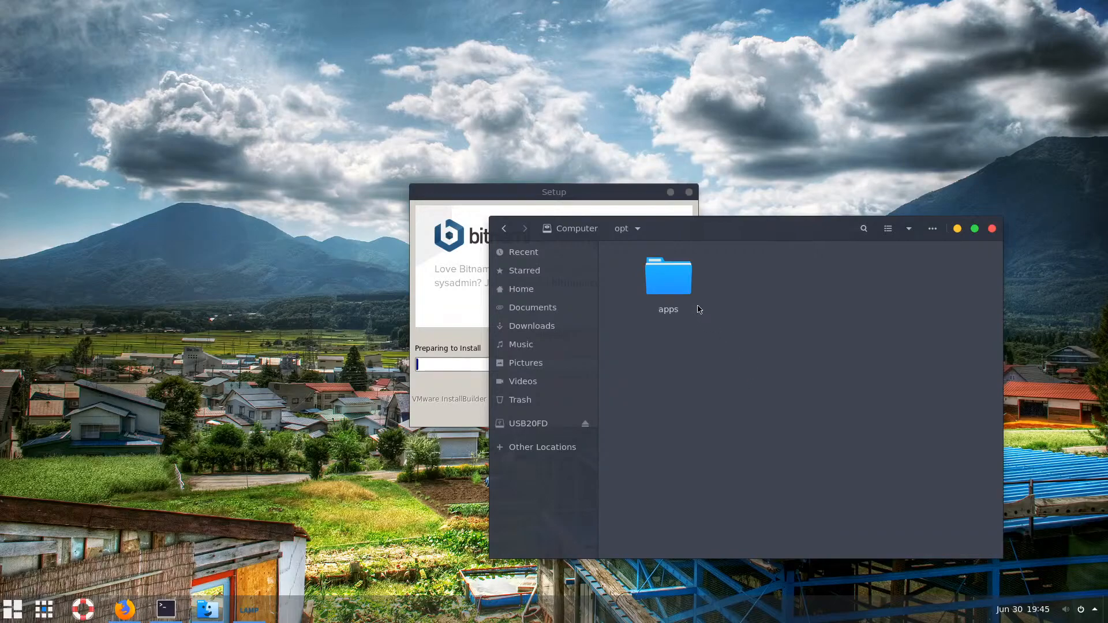
{"action": "double_click", "coordinate": [675, 286]}
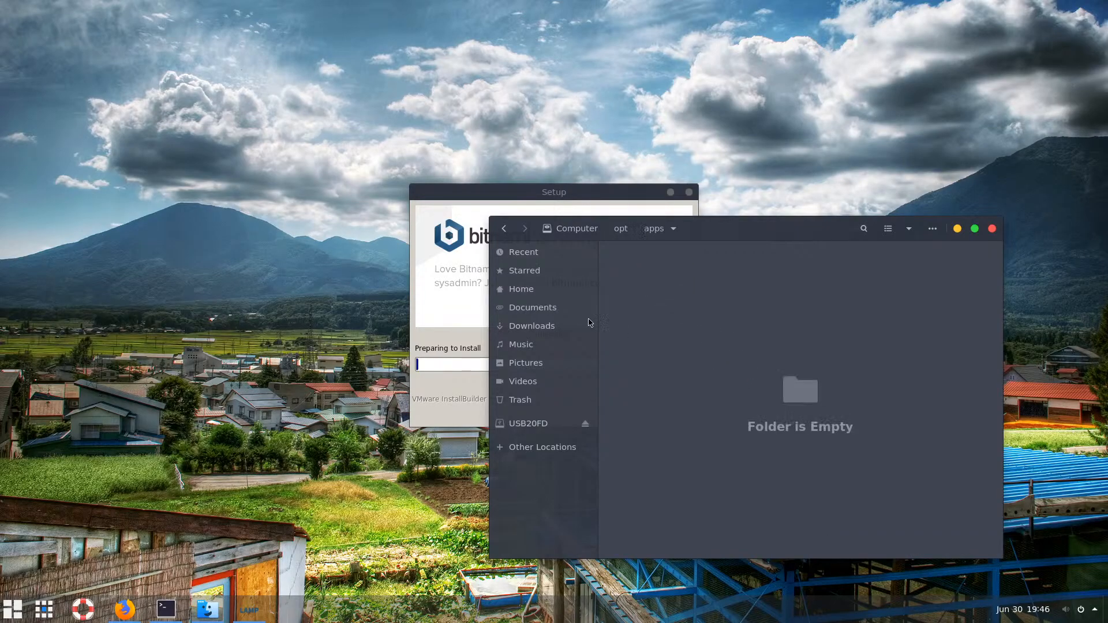
{"action": "left_click", "coordinate": [474, 194]}
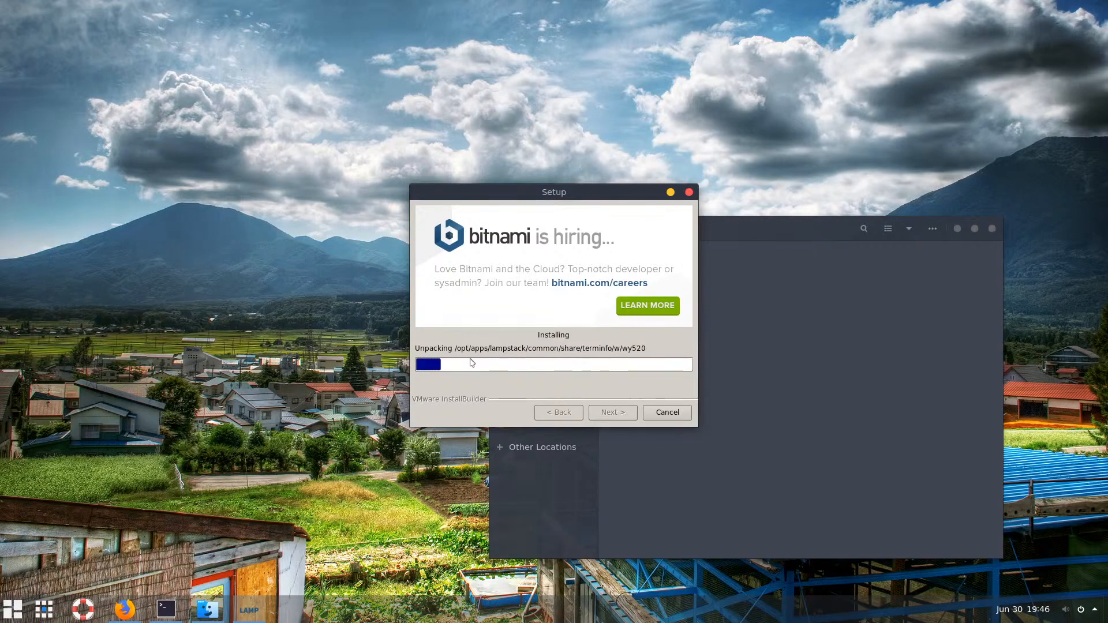
Confirm the new lampstack folder appears inside apps, then minimize Files
{"action": "left_click", "coordinate": [845, 351]}
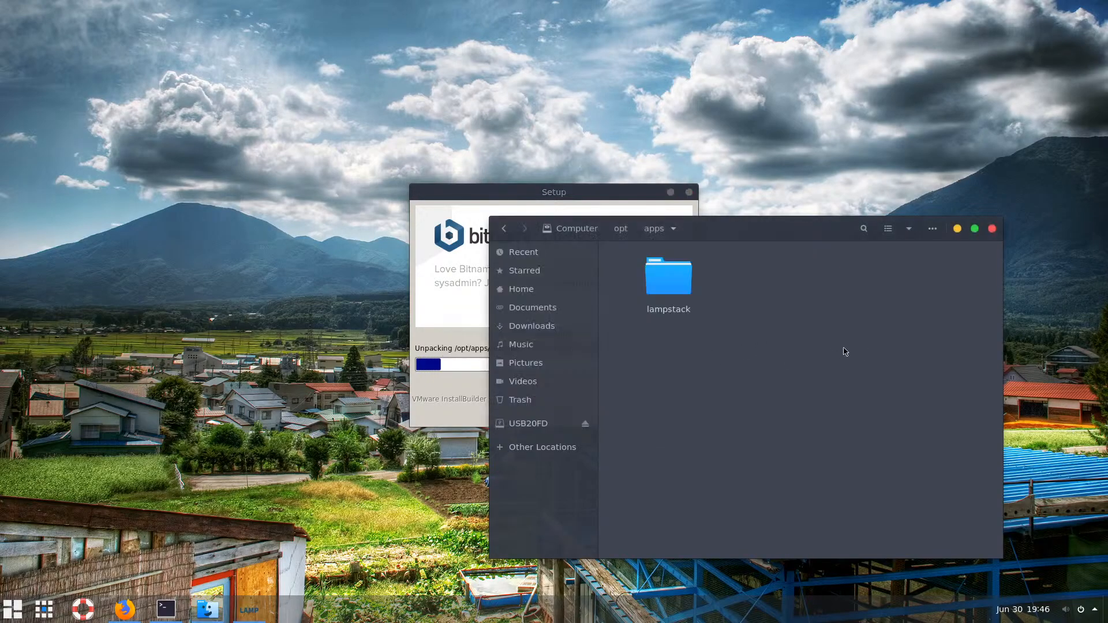
{"action": "left_click", "coordinate": [676, 279]}
{"action": "left_click", "coordinate": [755, 339]}
{"action": "left_click", "coordinate": [486, 199]}
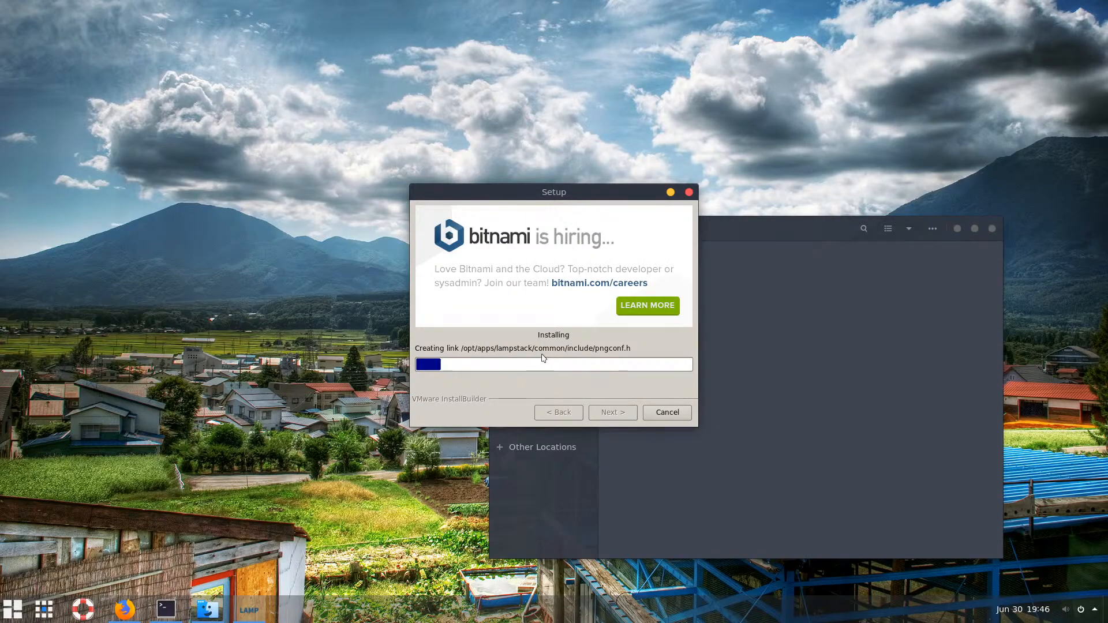
{"action": "left_click", "coordinate": [793, 329]}
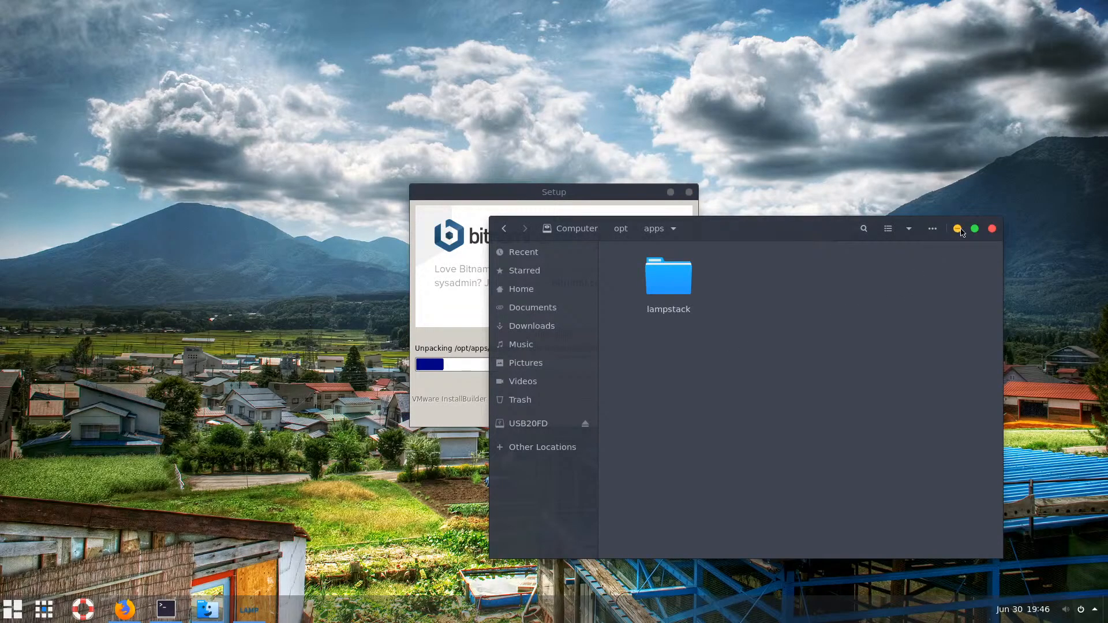
{"action": "left_click", "coordinate": [958, 229]}
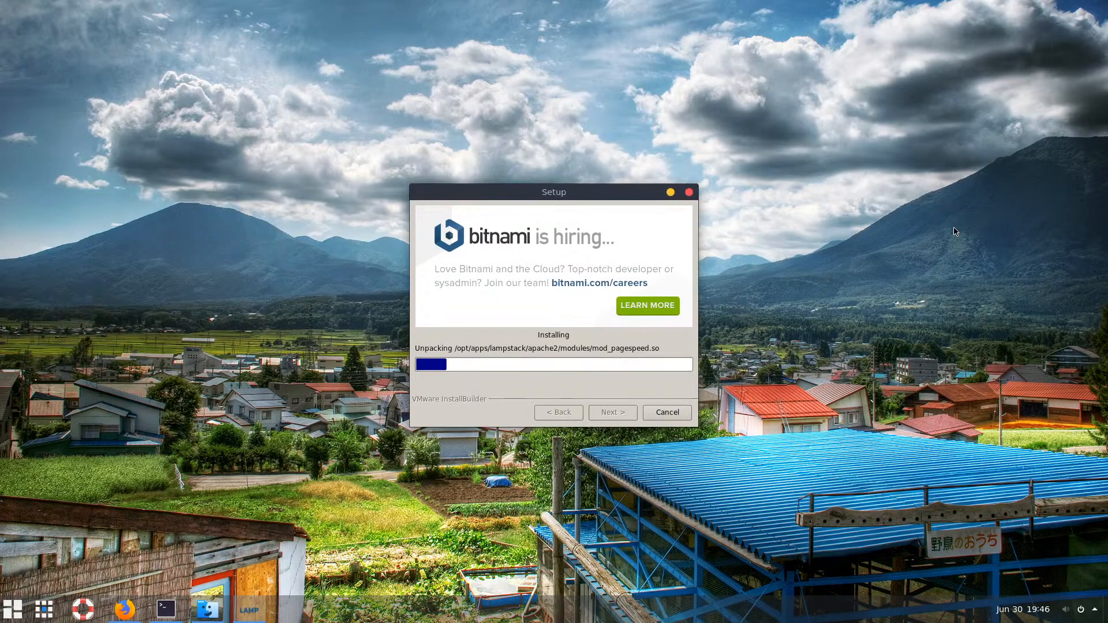
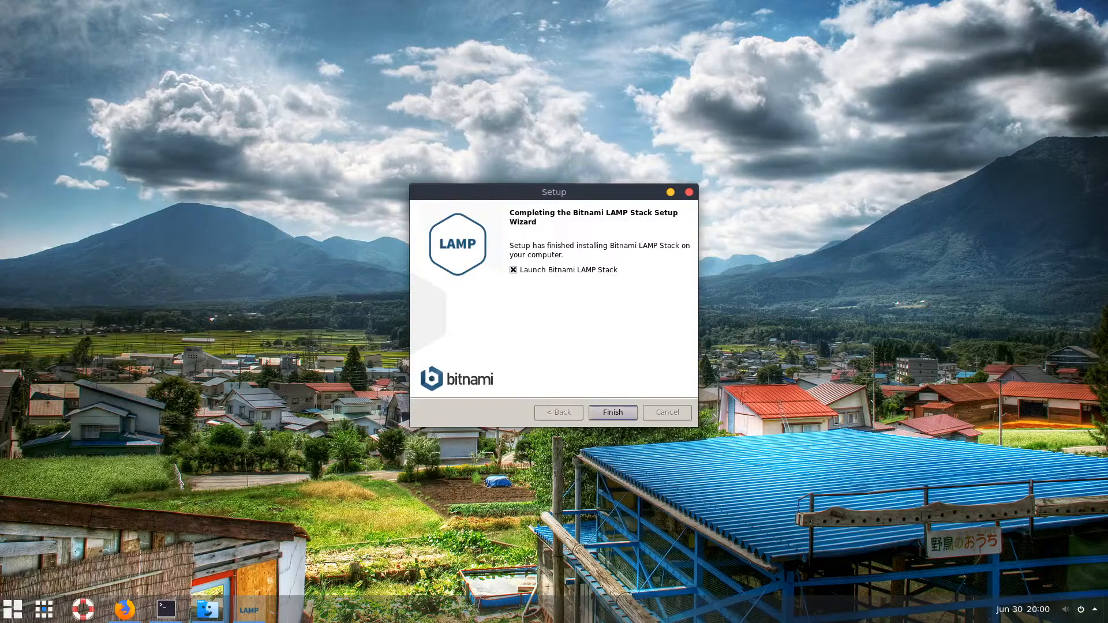
Finish the LAMP Stack 7.4.7 setup wizard with 'Launch Bitnami LAMP Stack' left checked
{"action": "left_click", "coordinate": [612, 412]}
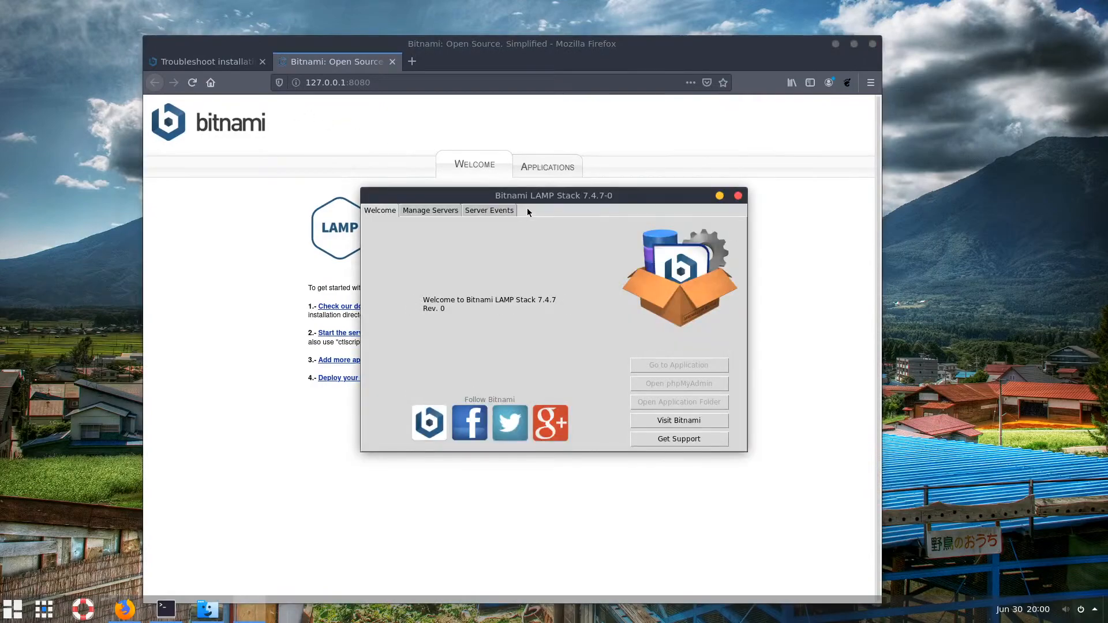
Check the welcome page tabs and Applications link, then select the /opt/apps/lampstack path
{"action": "left_click", "coordinate": [215, 61]}
{"action": "left_click", "coordinate": [321, 61]}
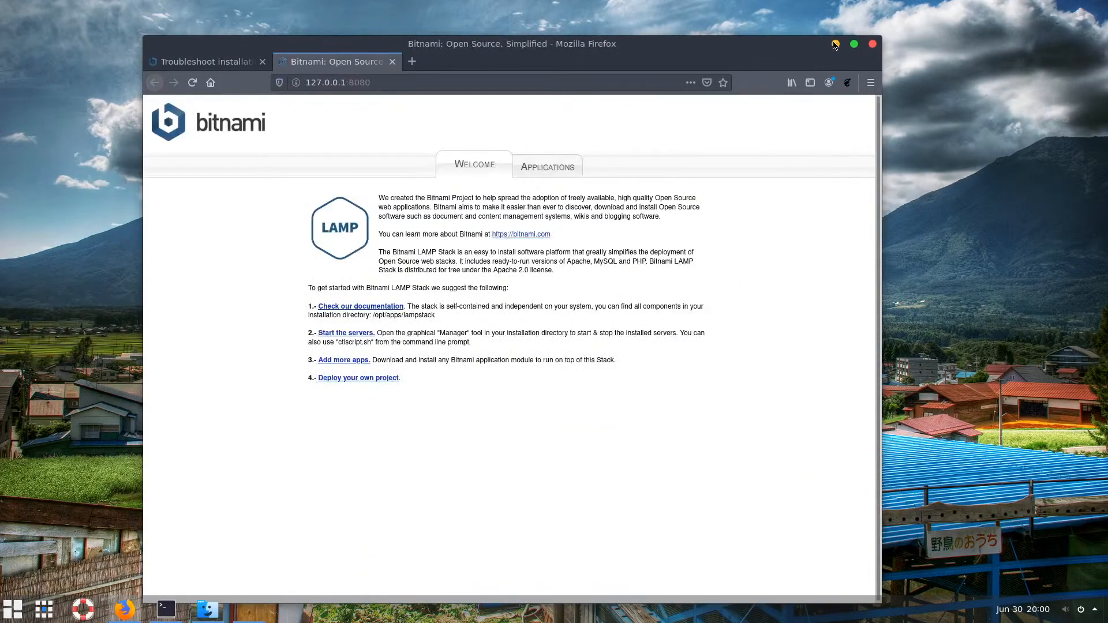
{"action": "left_click", "coordinate": [515, 166]}
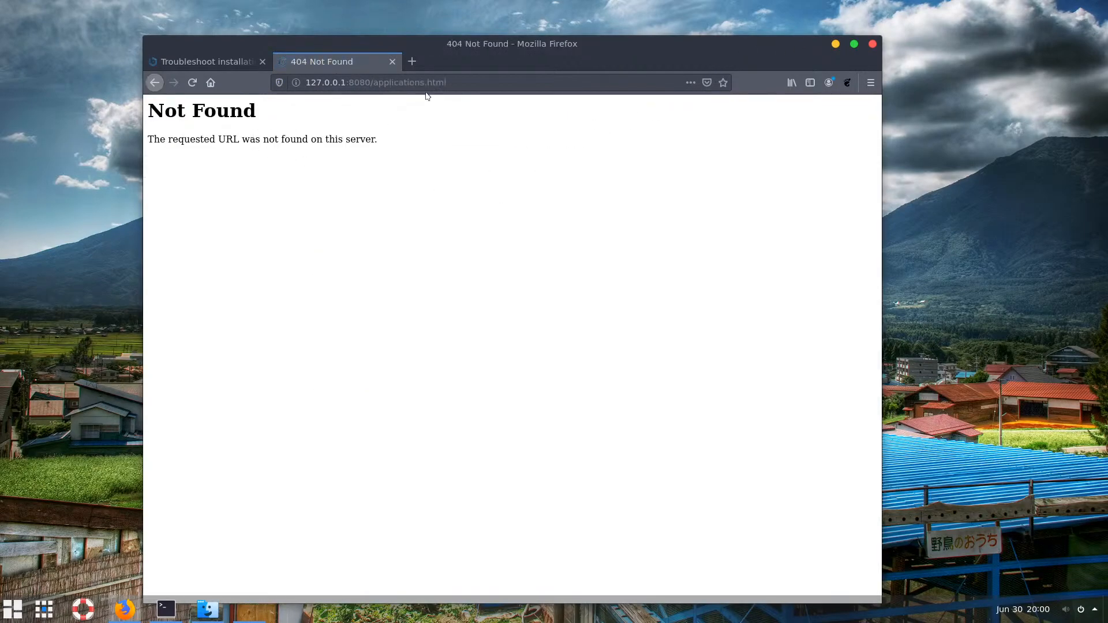
{"action": "left_click", "coordinate": [154, 82]}
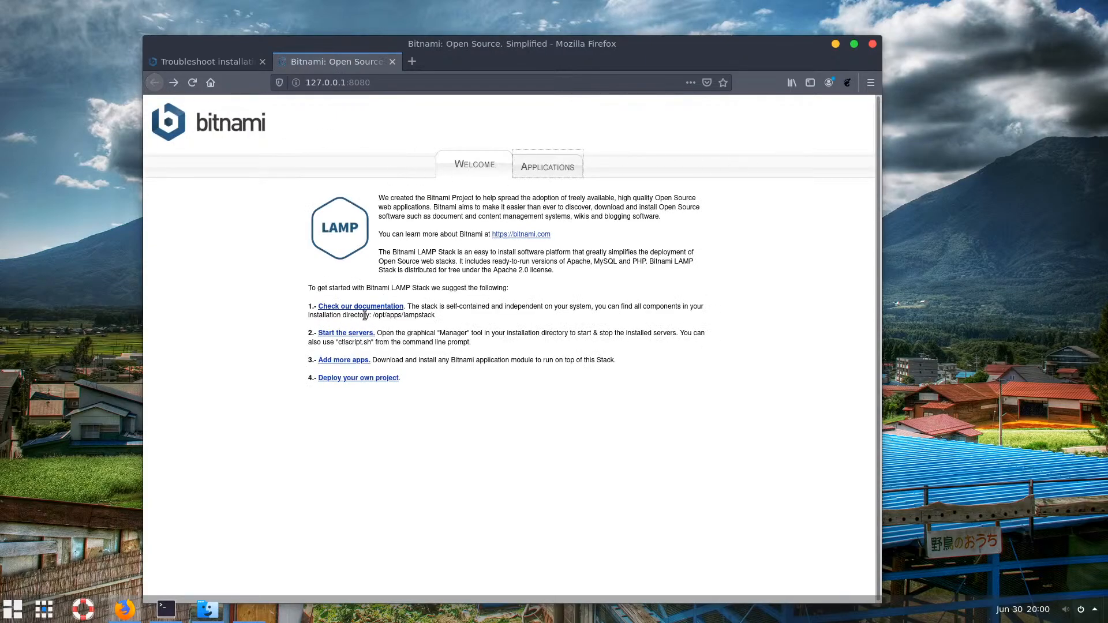
{"action": "left_click_drag", "start_coordinate": [373, 315], "coordinate": [444, 319]}
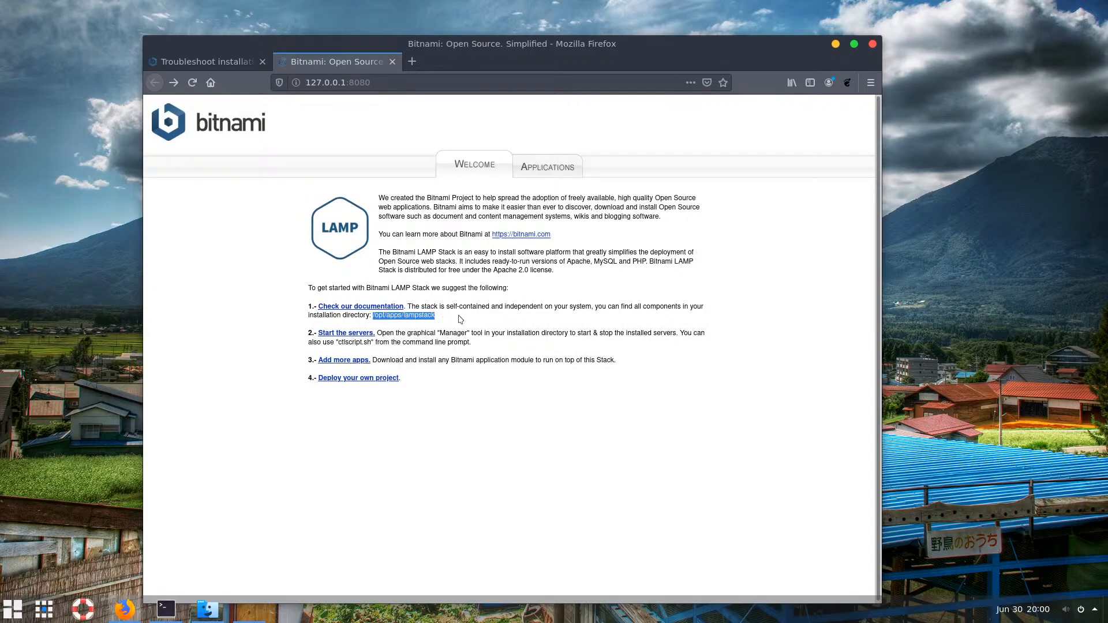
Show the Manage Servers list and browse the /opt/apps/lampstack folder in Files
{"action": "left_click", "coordinate": [835, 44]}
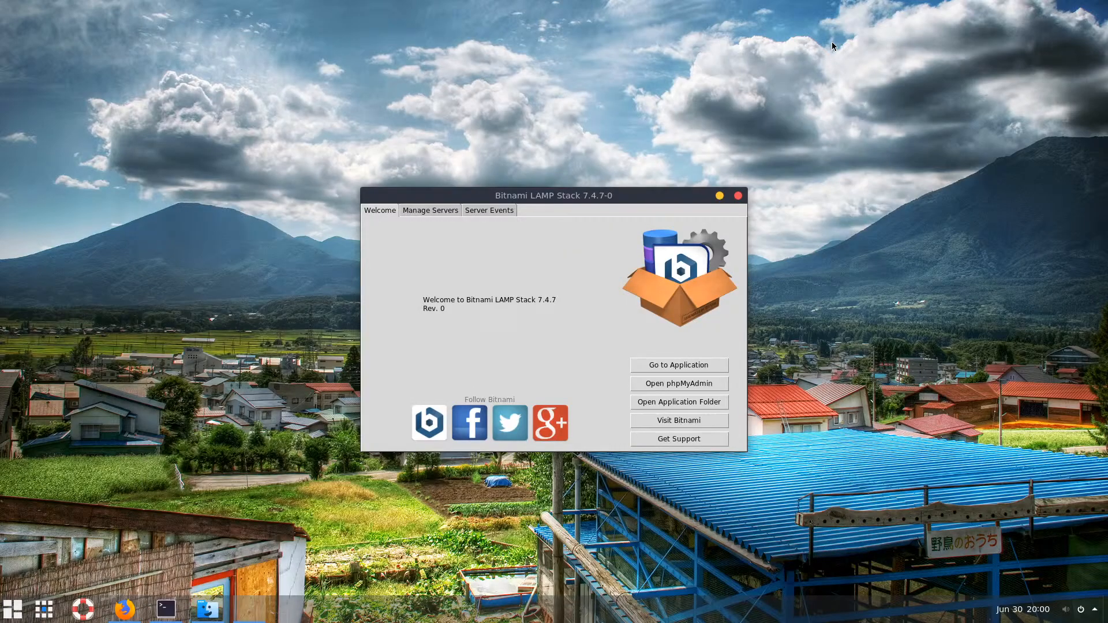
{"action": "left_click", "coordinate": [429, 212]}
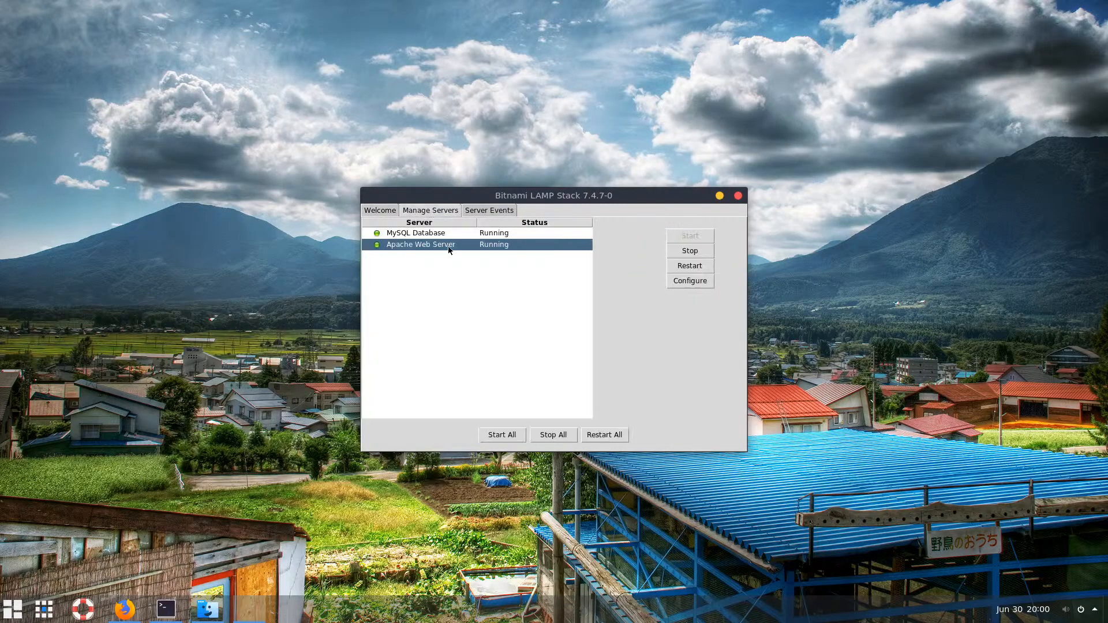
{"action": "left_click", "coordinate": [213, 615]}
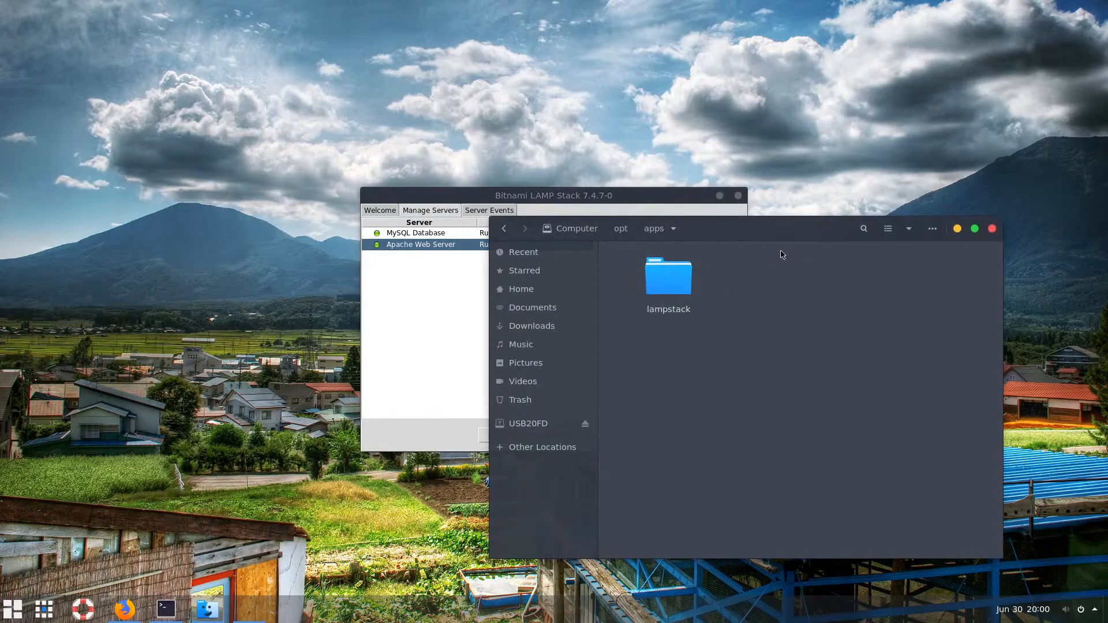
{"action": "left_click_drag", "start_coordinate": [785, 233], "coordinate": [677, 218]}
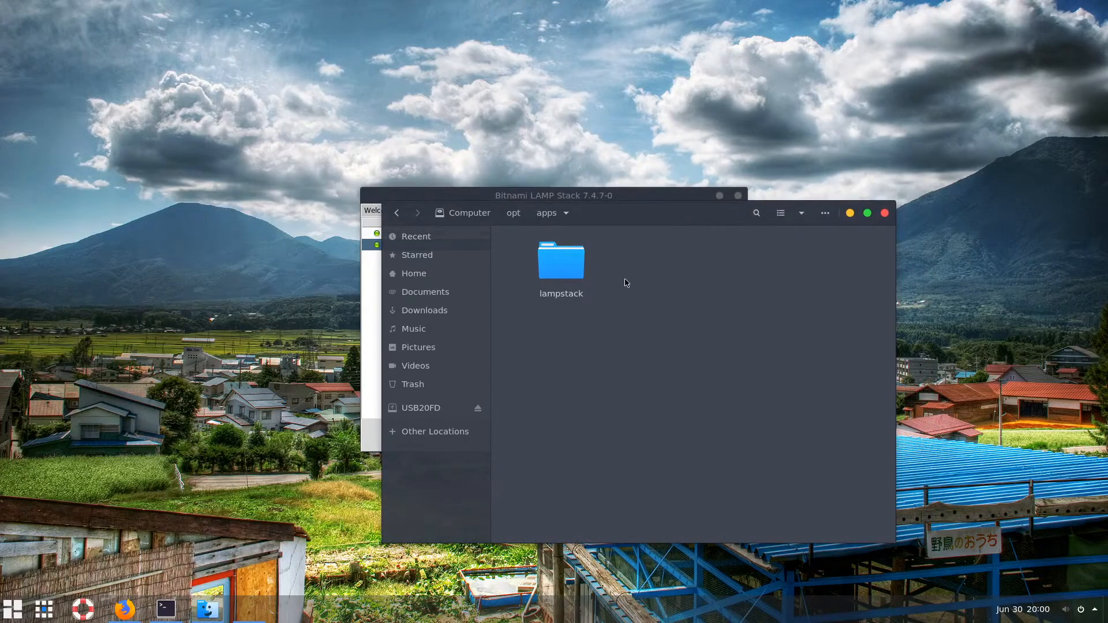
{"action": "double_click", "coordinate": [560, 262]}
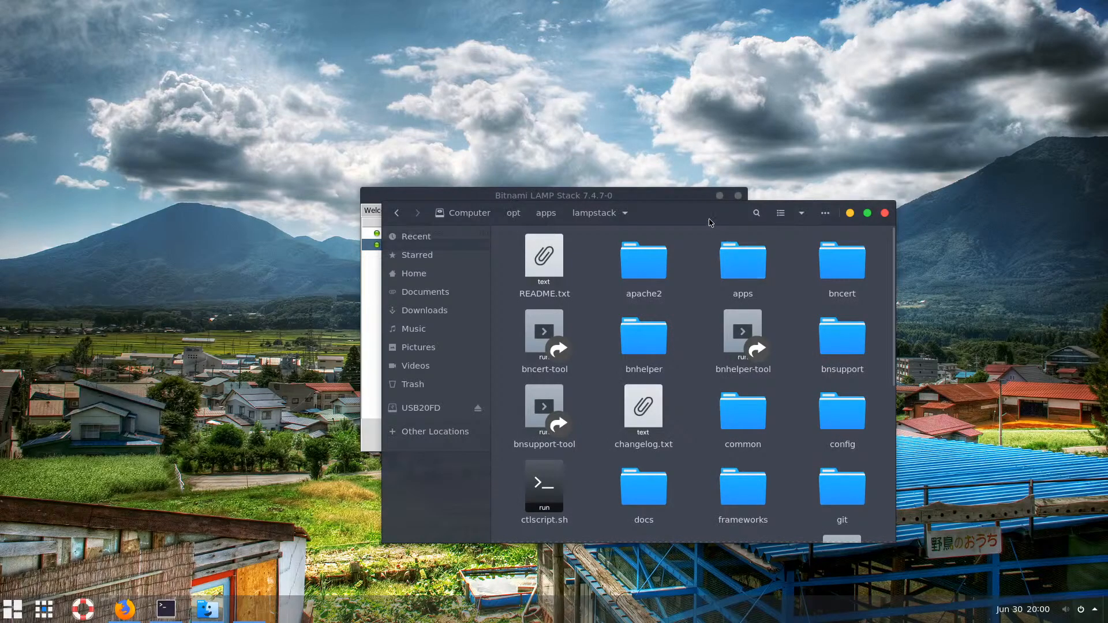
{"action": "left_click_drag", "start_coordinate": [708, 218], "coordinate": [762, 151]}
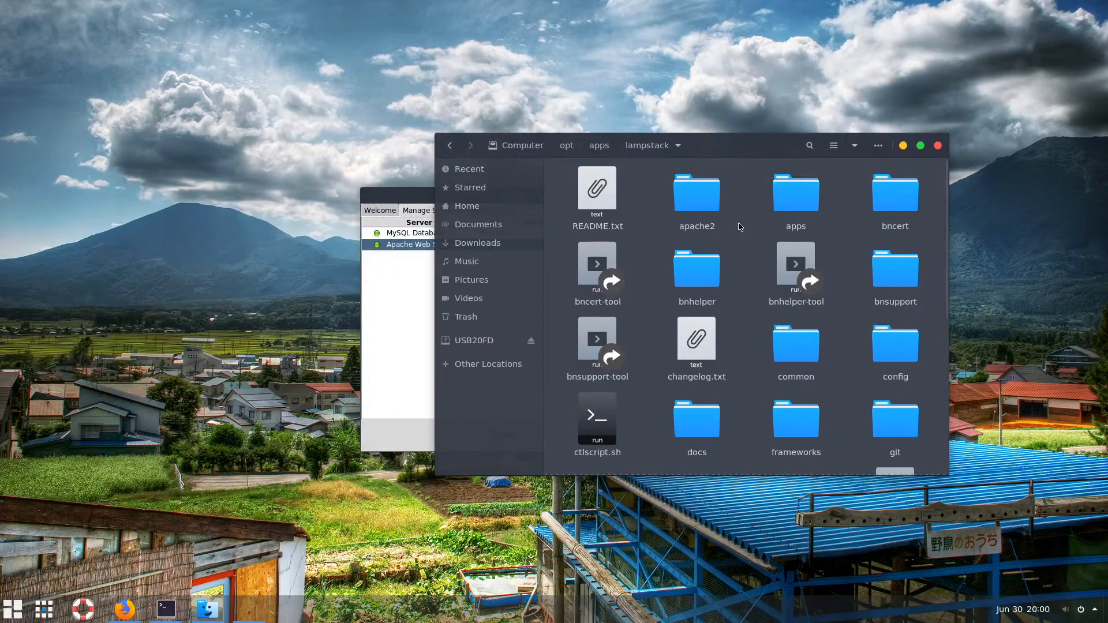
{"action": "left_click", "coordinate": [600, 147]}
{"action": "left_click", "coordinate": [688, 242]}
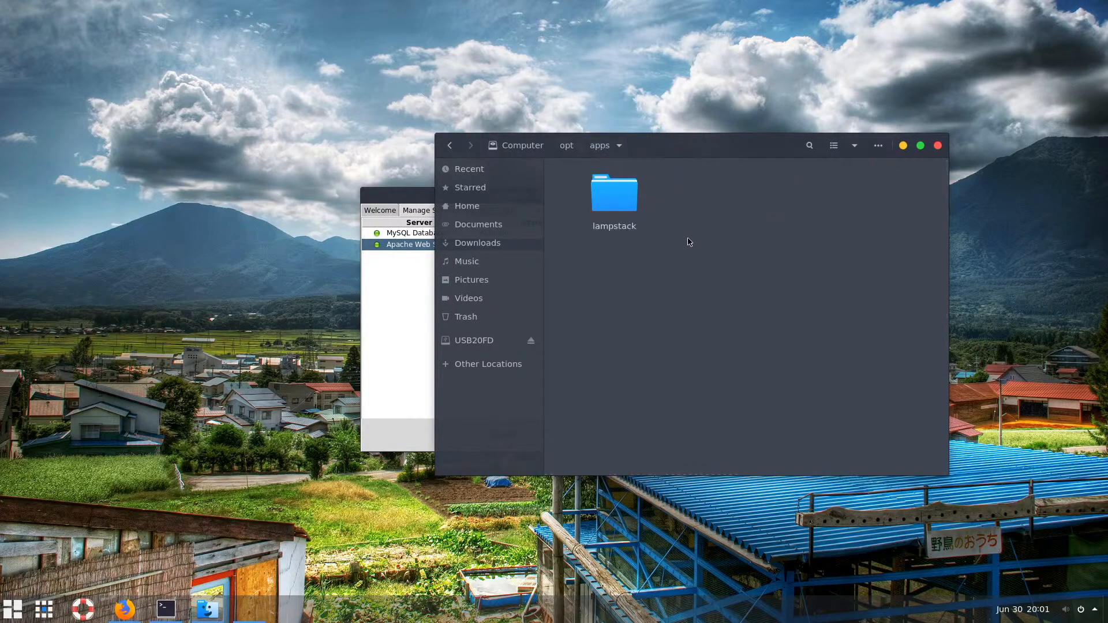
{"action": "left_click_drag", "start_coordinate": [704, 151], "coordinate": [704, 176]}
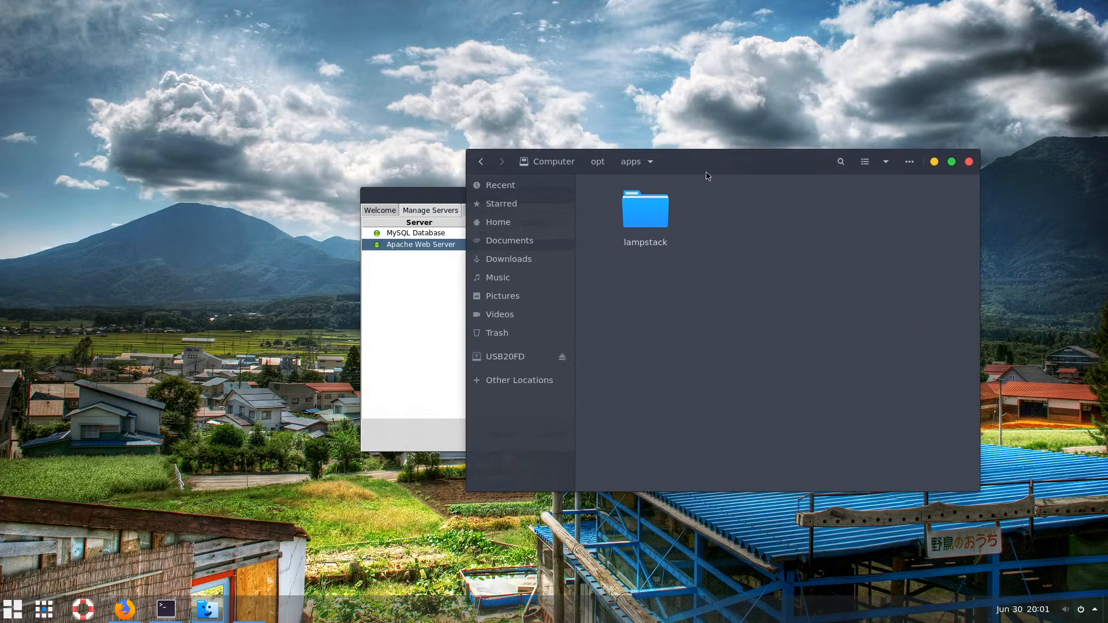
Stop all servers (MySQL and Apache) and minimize the LAMP Stack manager
{"action": "left_click", "coordinate": [450, 198]}
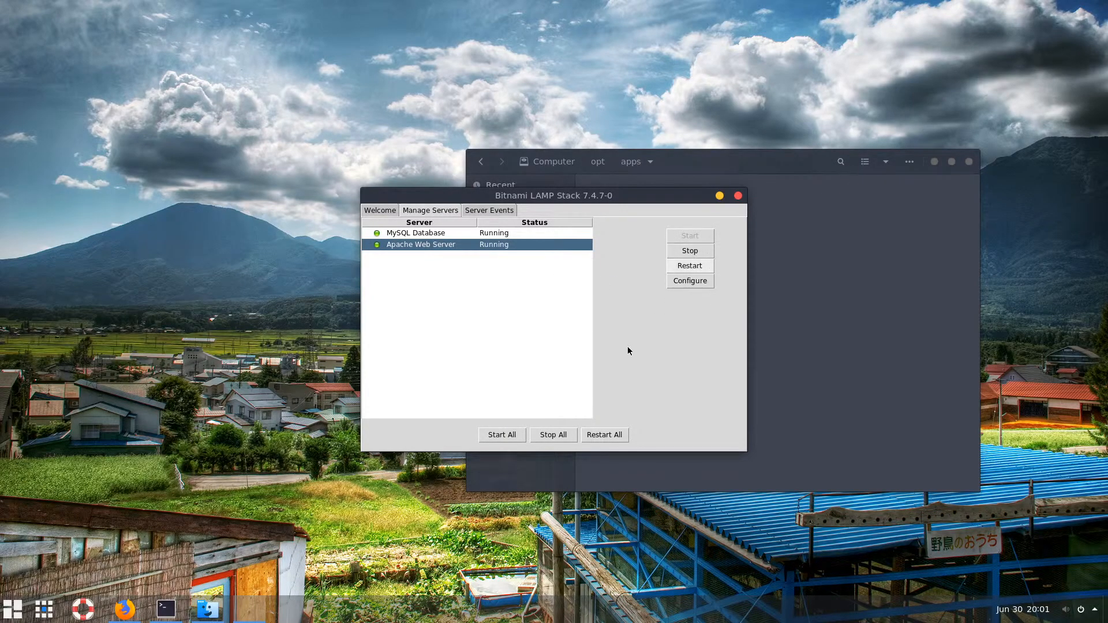
{"action": "left_click", "coordinate": [550, 437]}
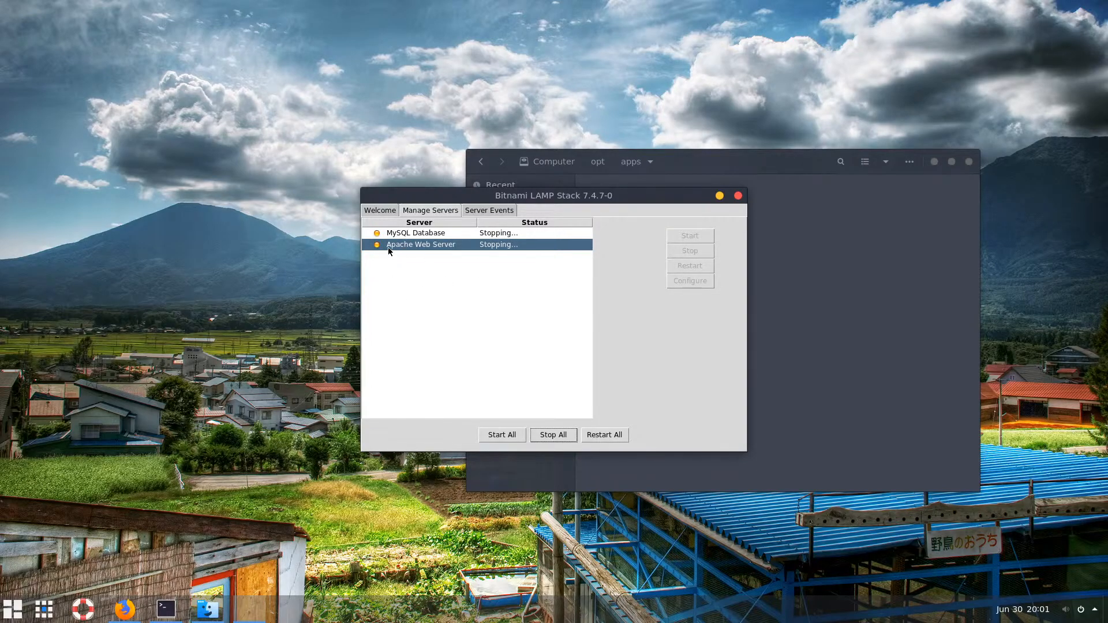
{"action": "left_click", "coordinate": [719, 197]}
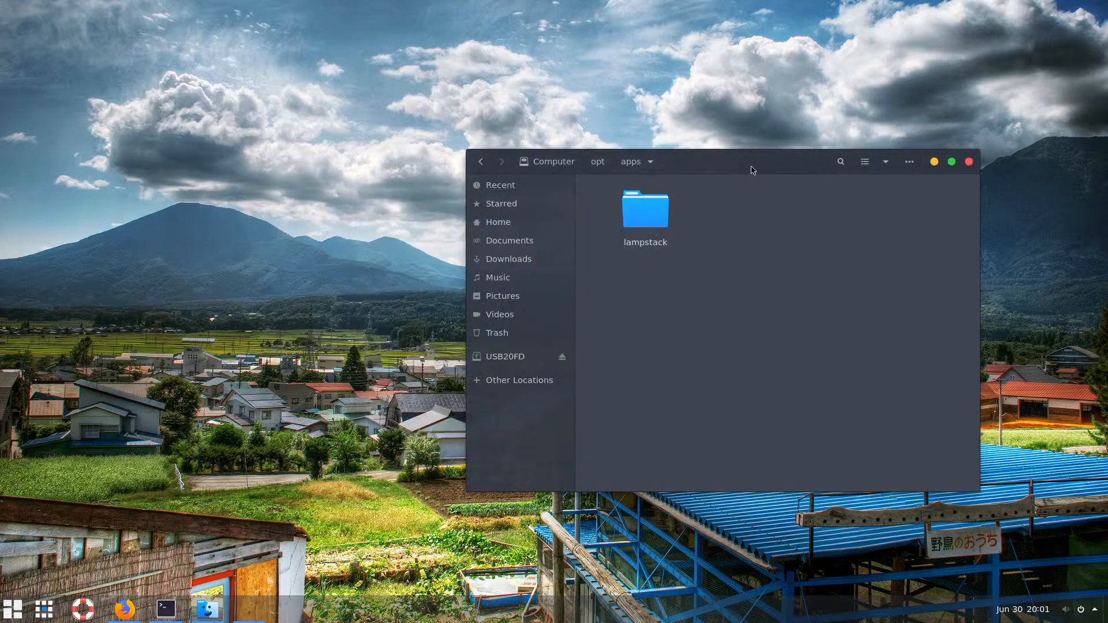
Show hidden files in Home and open the .bin folder containing the apps file
{"action": "left_click_drag", "start_coordinate": [751, 168], "coordinate": [629, 145]}
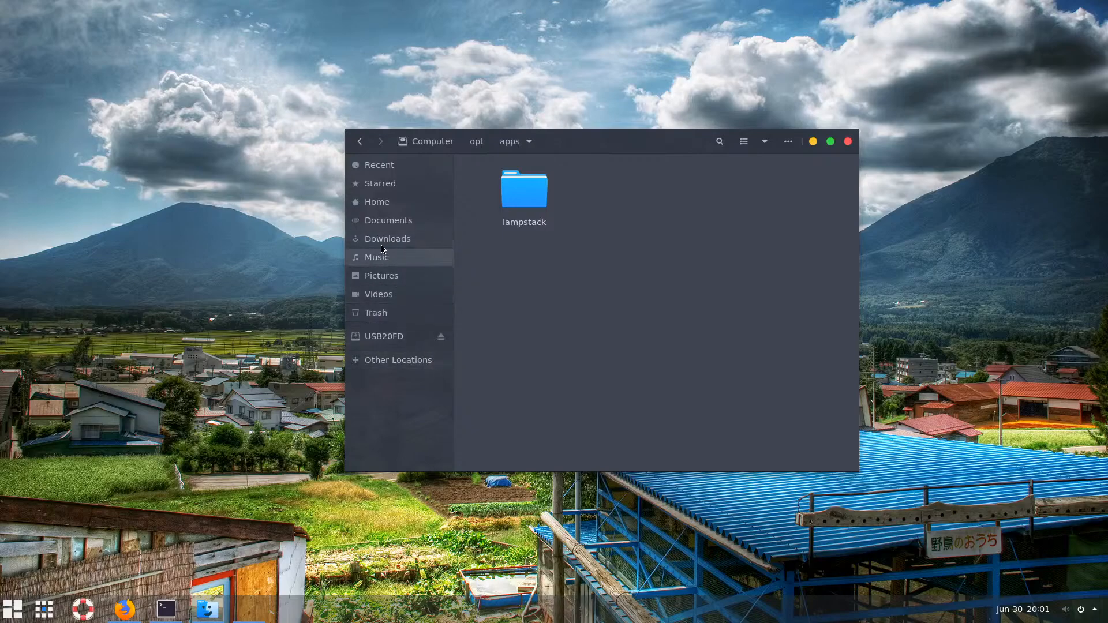
{"action": "left_click", "coordinate": [377, 204]}
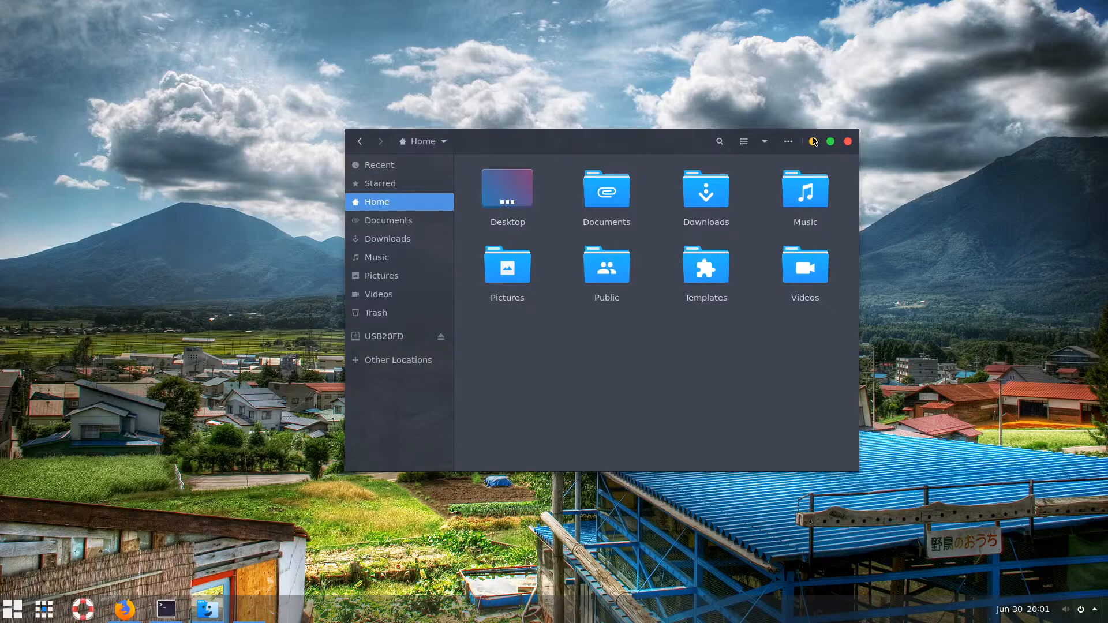
{"action": "left_click", "coordinate": [787, 141]}
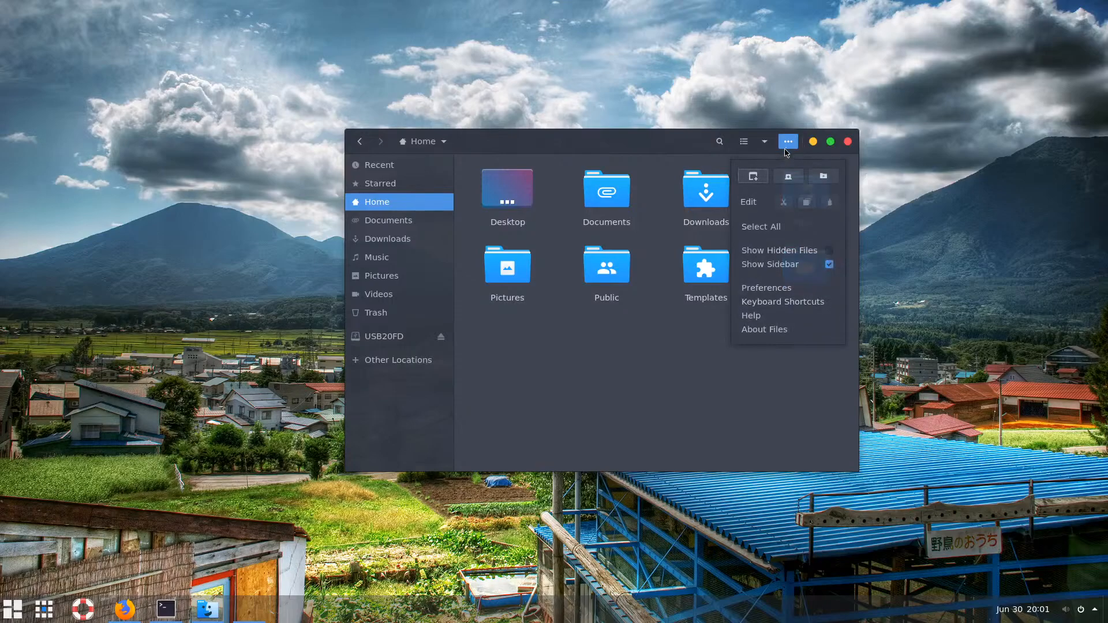
{"action": "left_click", "coordinate": [831, 251]}
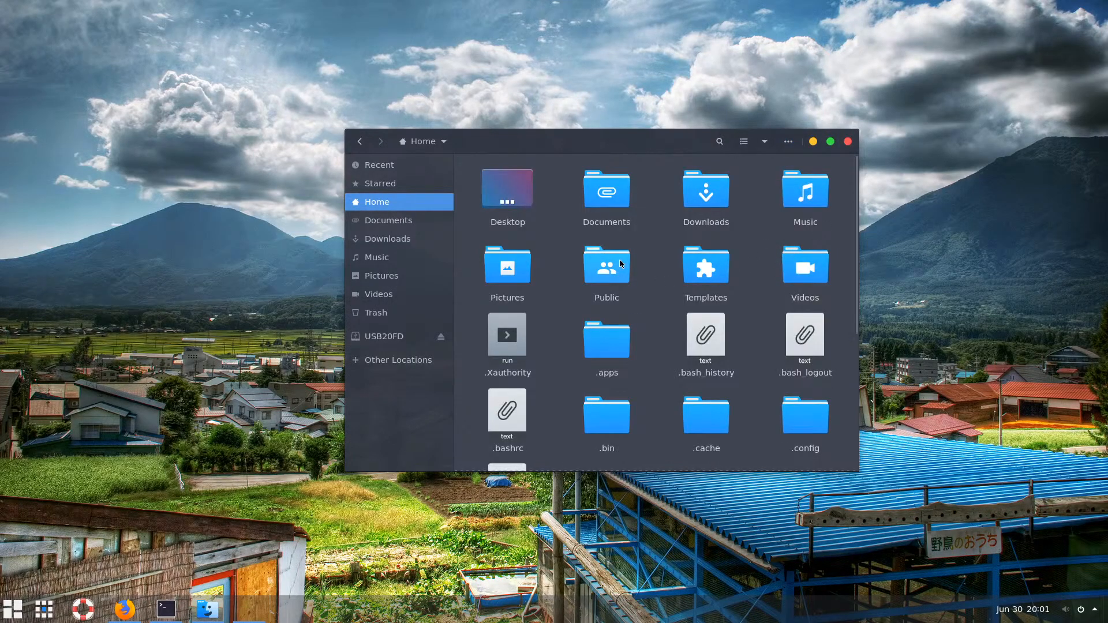
{"action": "left_click", "coordinate": [613, 424]}
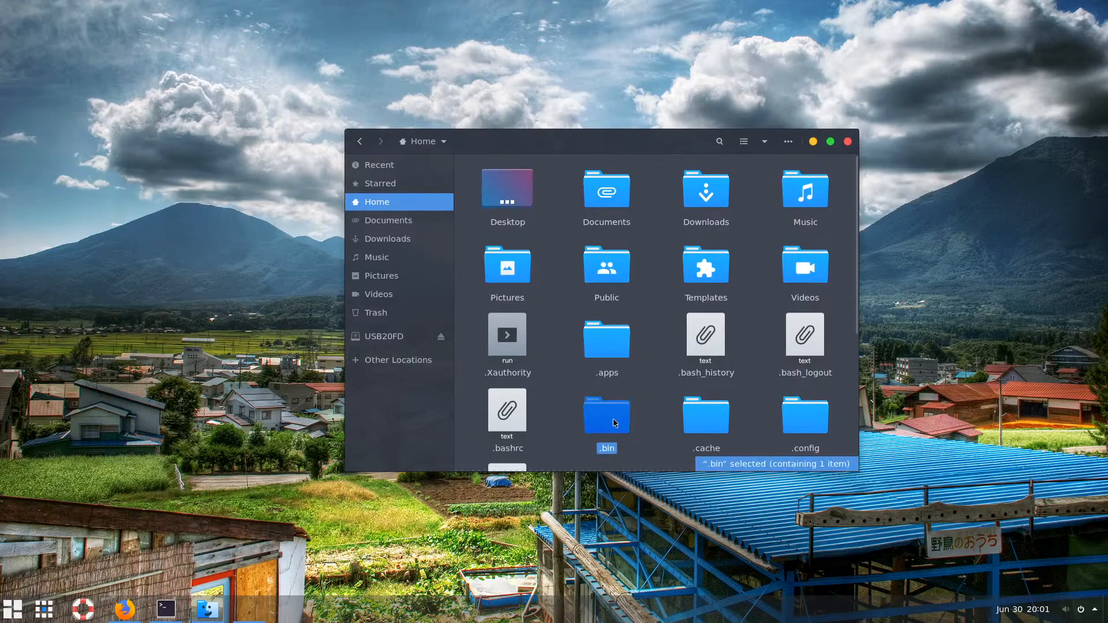
{"action": "double_click", "coordinate": [611, 424]}
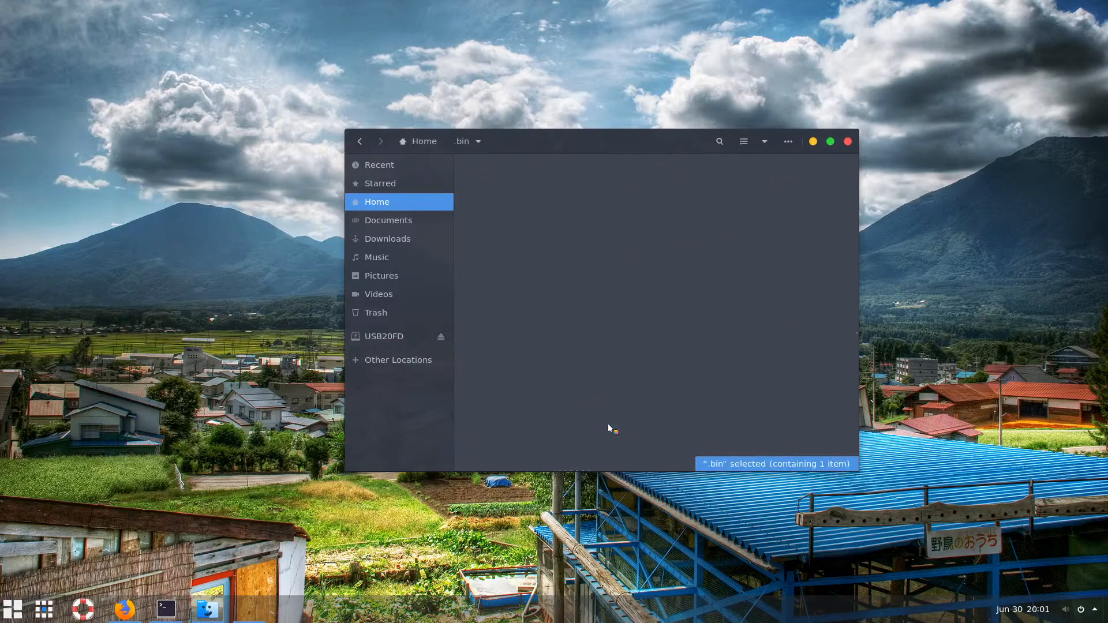
{"action": "left_click", "coordinate": [531, 195]}
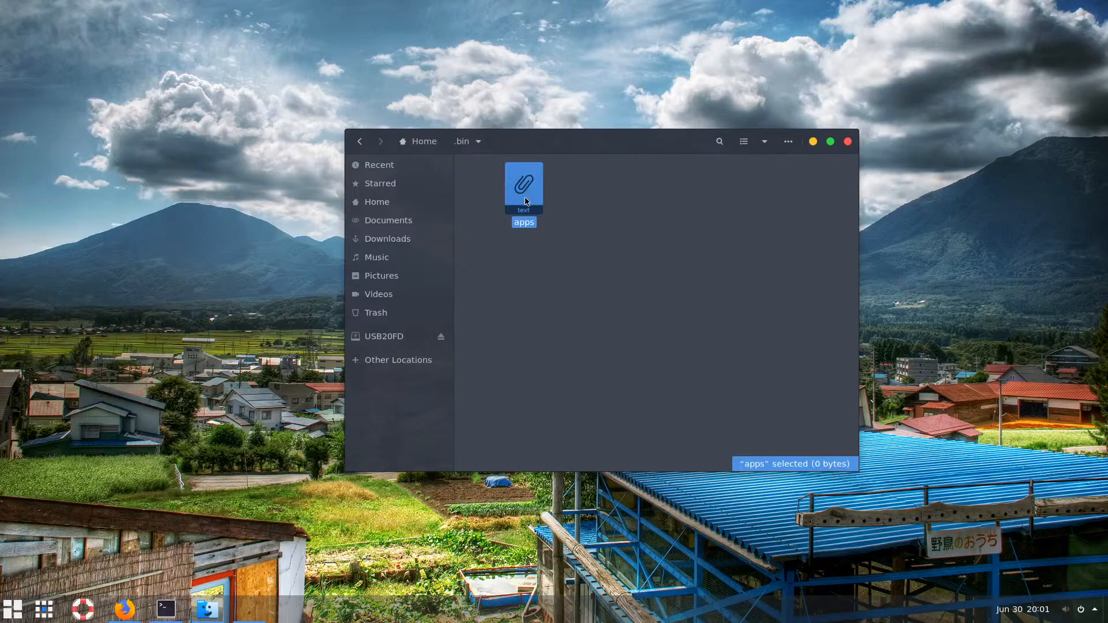
{"action": "left_click", "coordinate": [584, 223]}
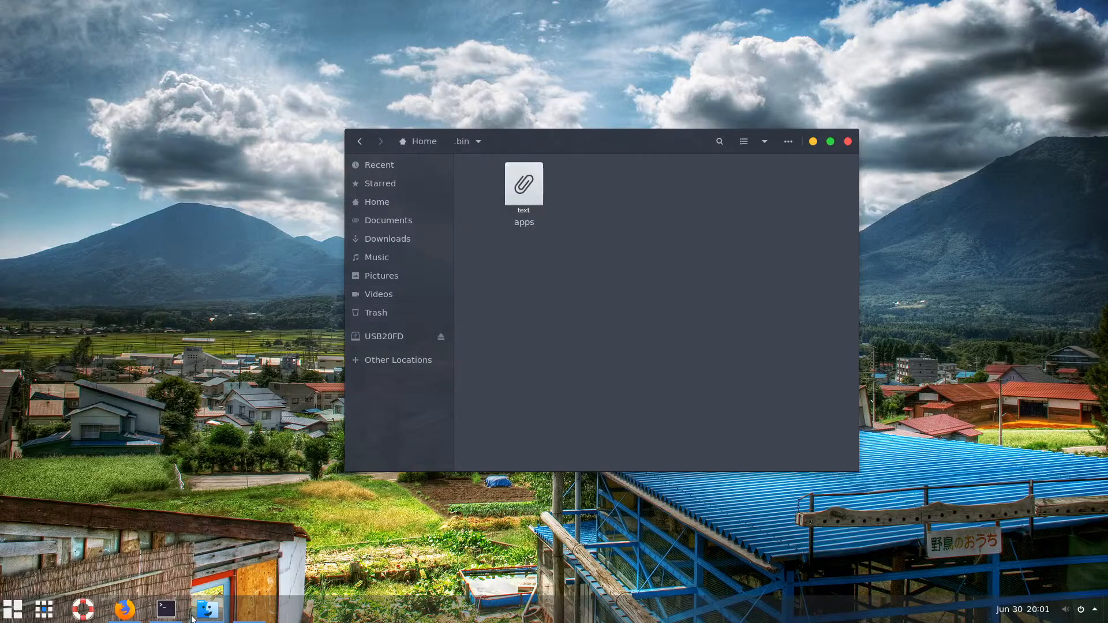
Clear the terminal and open ~/.bin/apps in nano
{"action": "left_click", "coordinate": [168, 611]}
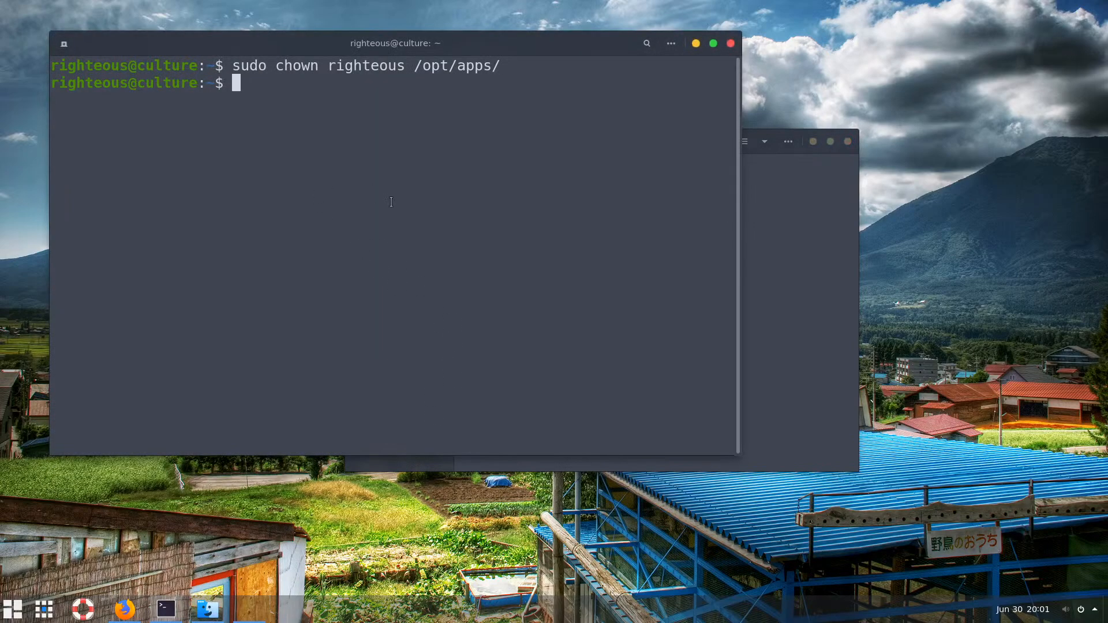
{"action": "type", "text": "clear"}
{"action": "key", "text": "Return"}
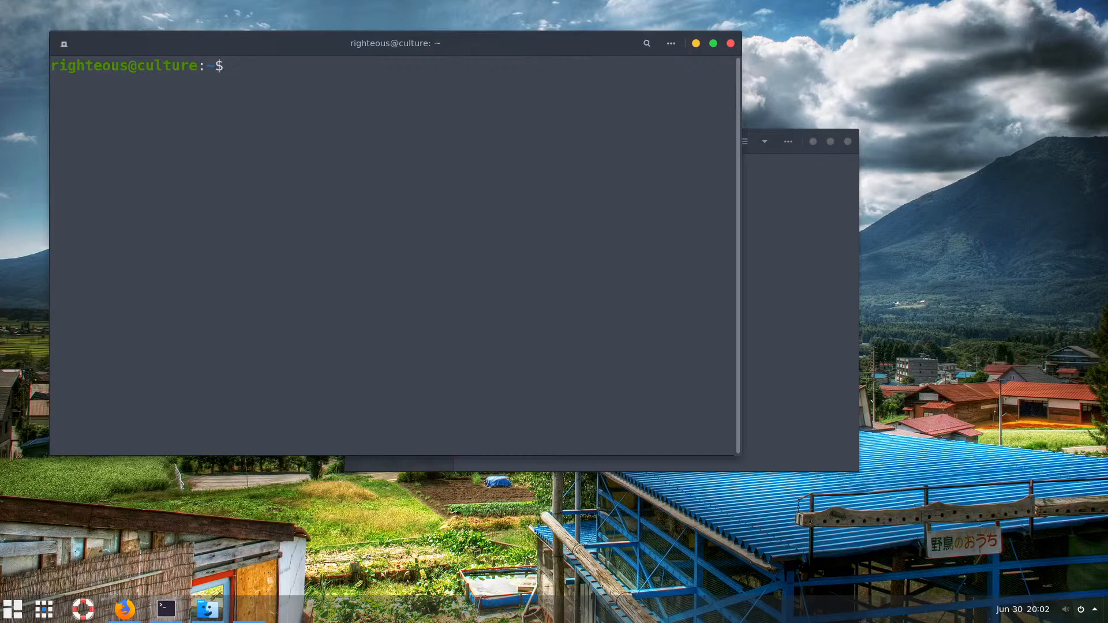
{"action": "type", "text": "nano ~/.bin/"}
{"action": "key", "text": "Tab"}
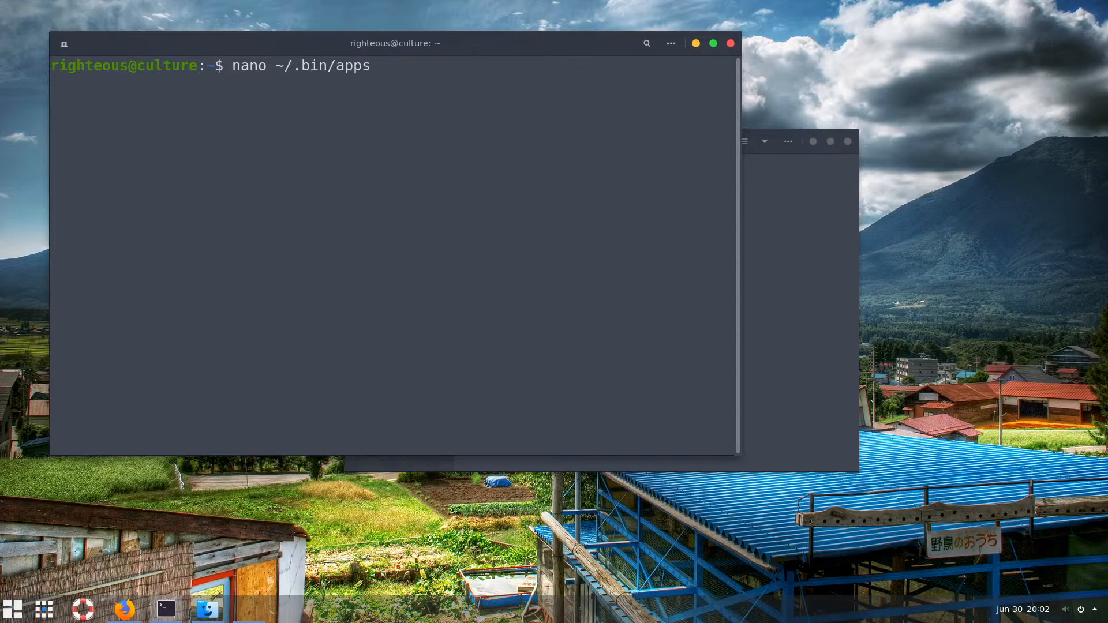
{"action": "type", "text": ".sh"}
{"action": "key", "text": "BackSpace"}
{"action": "key", "text": "BackSpace"}
{"action": "key", "text": "BackSpace"}
{"action": "key", "text": "Return"}
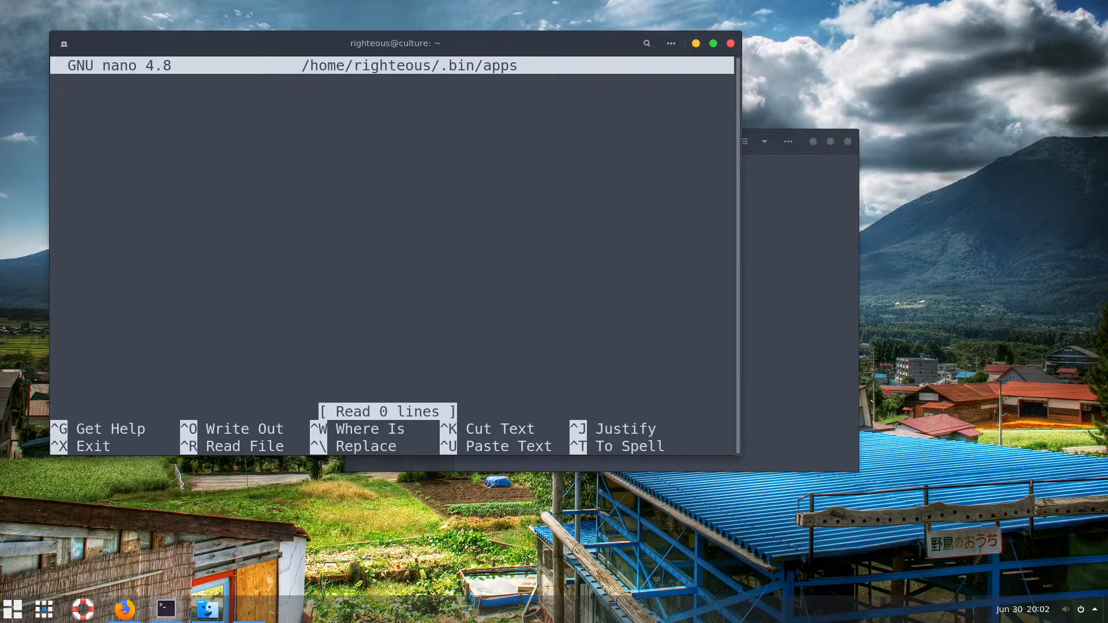
Paste /opt/apps/lampstack into the file and delete it, twice, leaving the buffer empty
{"action": "right_click", "coordinate": [168, 127]}
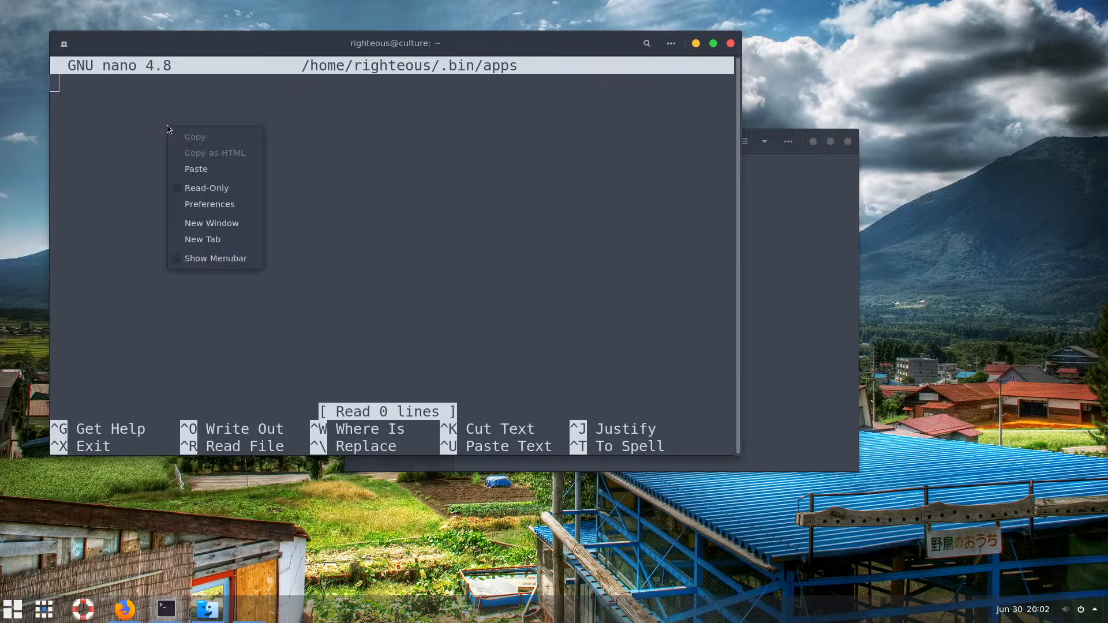
{"action": "left_click", "coordinate": [193, 167]}
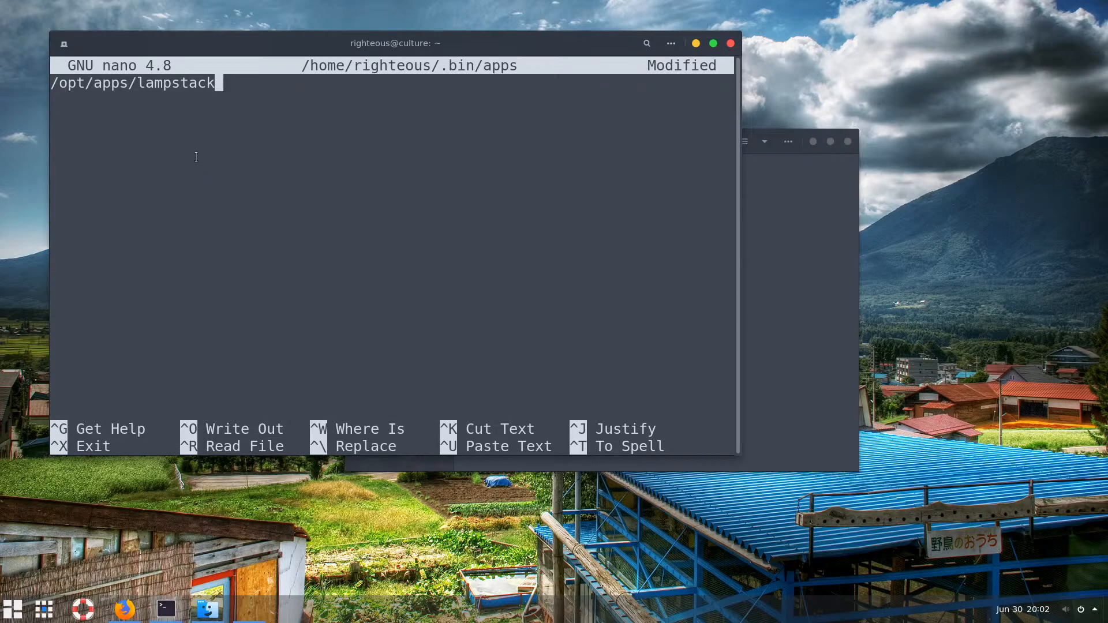
{"action": "key", "text": "BackSpace"}
{"action": "key", "text": "BackSpace"}
{"action": "key", "text": "BackSpace"}
{"action": "key", "text": "BackSpace"}
{"action": "key", "text": "BackSpace"}
{"action": "key", "text": "BackSpace"}
{"action": "key", "text": "BackSpace"}
{"action": "key", "text": "BackSpace"}
{"action": "key", "text": "BackSpace"}
{"action": "key", "text": "BackSpace"}
{"action": "key", "text": "BackSpace"}
{"action": "key", "text": "BackSpace"}
{"action": "key", "text": "BackSpace"}
{"action": "key", "text": "BackSpace"}
{"action": "key", "text": "BackSpace"}
{"action": "key", "text": "BackSpace"}
{"action": "key", "text": "BackSpace"}
{"action": "key", "text": "BackSpace"}
{"action": "key", "text": "BackSpace"}
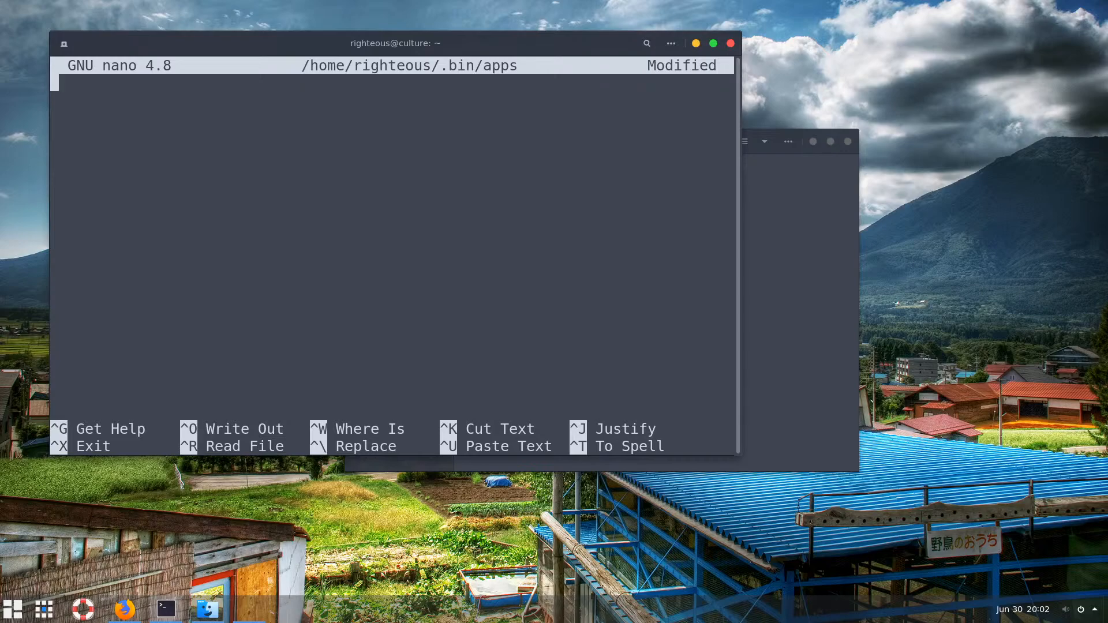
{"action": "right_click", "coordinate": [225, 148]}
{"action": "left_click", "coordinate": [257, 191]}
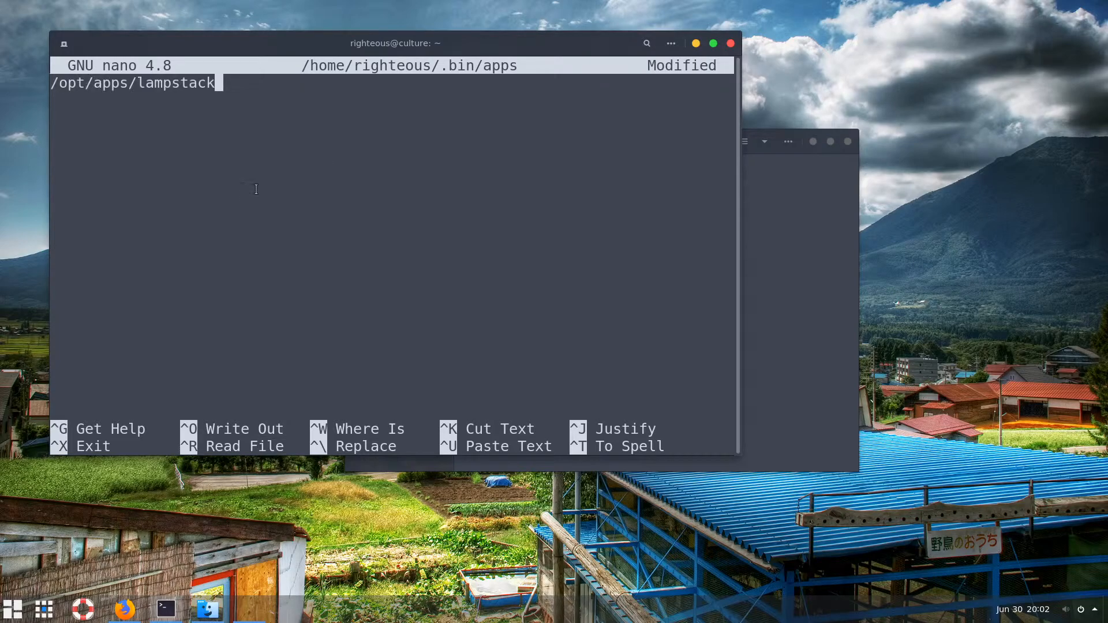
{"action": "key", "text": "BackSpace"}
{"action": "key", "text": "BackSpace"}
{"action": "key", "text": "BackSpace"}
{"action": "key", "text": "BackSpace"}
{"action": "key", "text": "BackSpace"}
{"action": "key", "text": "BackSpace"}
{"action": "key", "text": "BackSpace"}
{"action": "key", "text": "BackSpace"}
{"action": "key", "text": "BackSpace"}
{"action": "key", "text": "BackSpace"}
{"action": "key", "text": "BackSpace"}
{"action": "key", "text": "BackSpace"}
{"action": "key", "text": "BackSpace"}
{"action": "key", "text": "BackSpace"}
{"action": "key", "text": "BackSpace"}
{"action": "key", "text": "BackSpace"}
{"action": "key", "text": "BackSpace"}
{"action": "key", "text": "BackSpace"}
{"action": "key", "text": "BackSpace"}
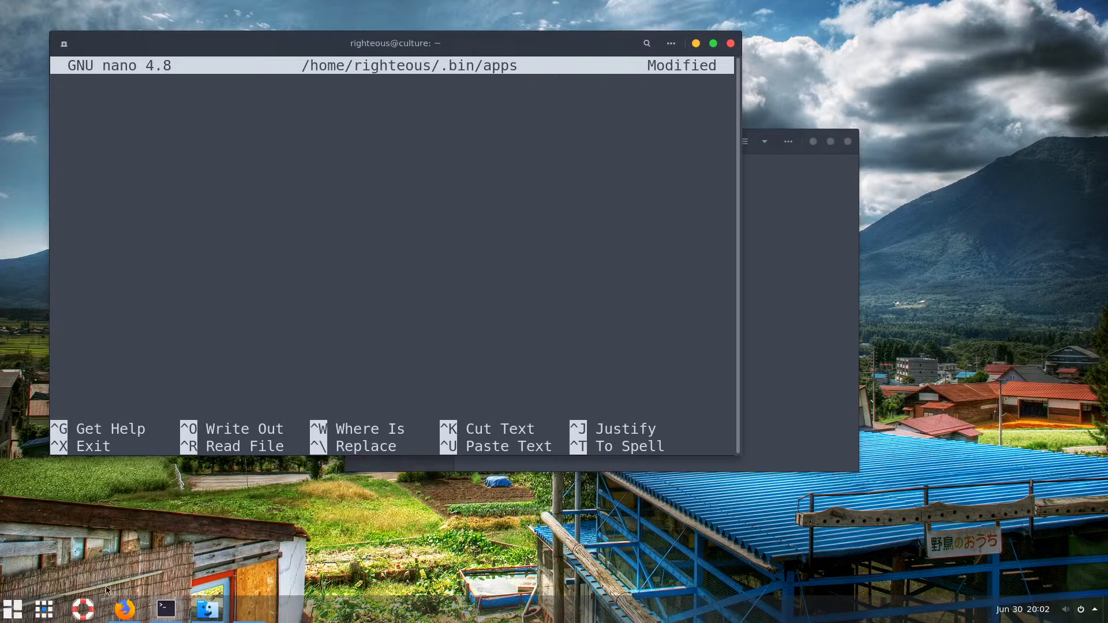
Safely eject the USB20FD drive from the sidebar of the .bin folder window
{"action": "left_click", "coordinate": [14, 610]}
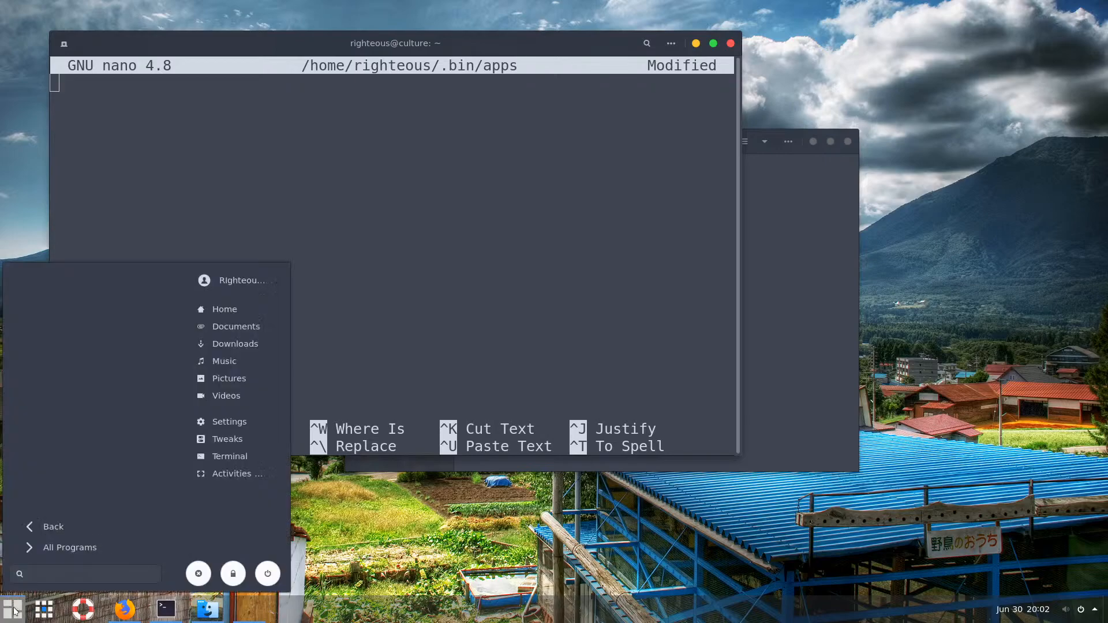
{"action": "left_click", "coordinate": [209, 611]}
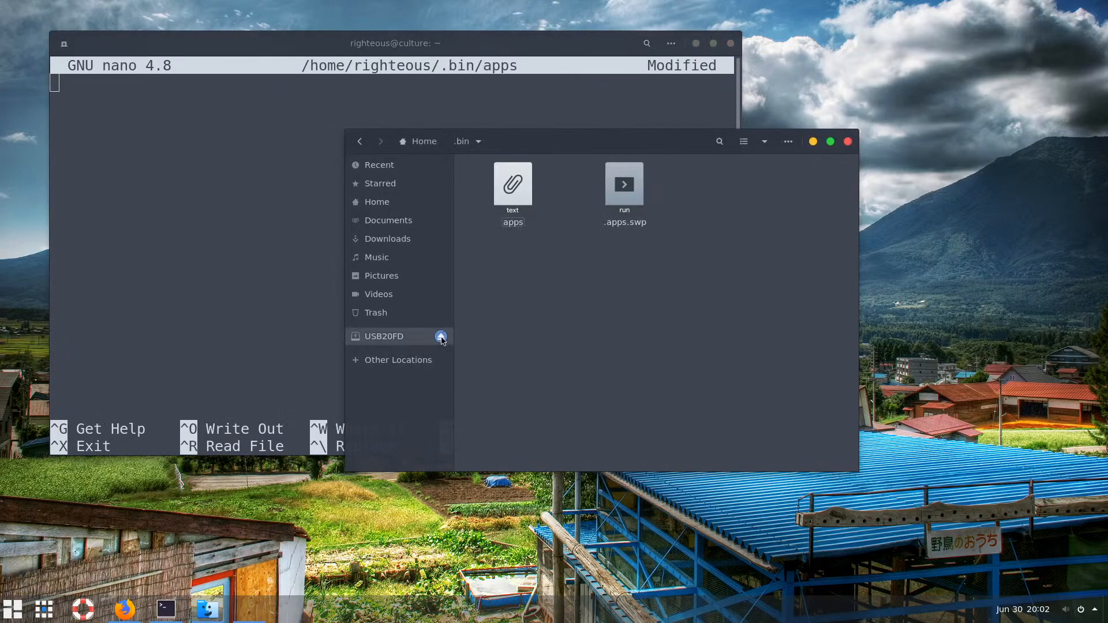
{"action": "left_click", "coordinate": [440, 337]}
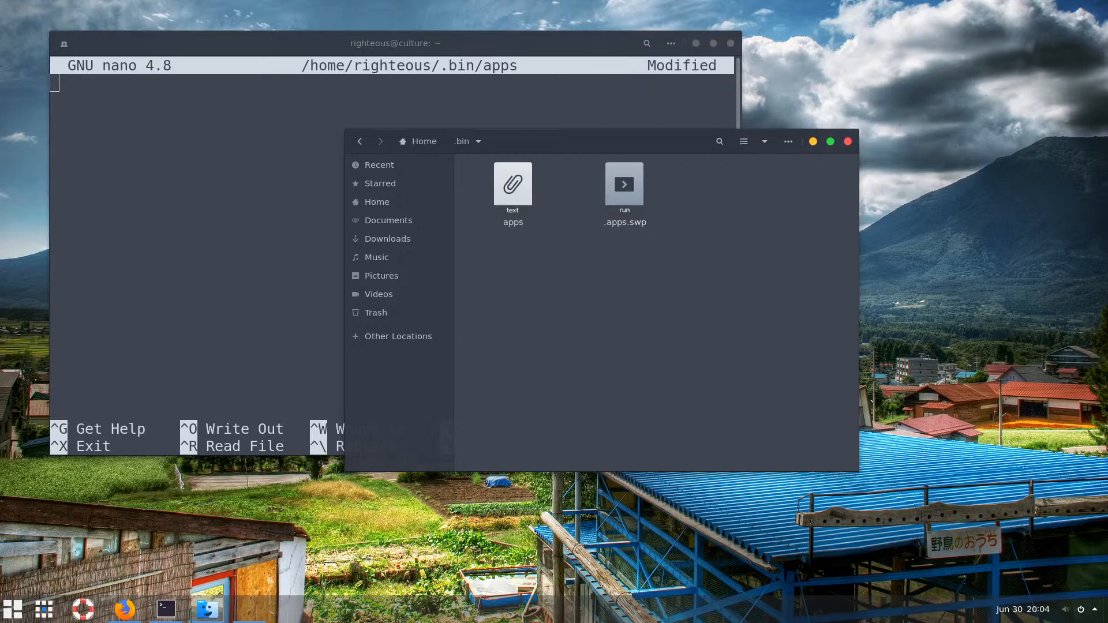
Open the reinserted USB20FD drive in Files from its notification
{"action": "left_click", "coordinate": [146, 305]}
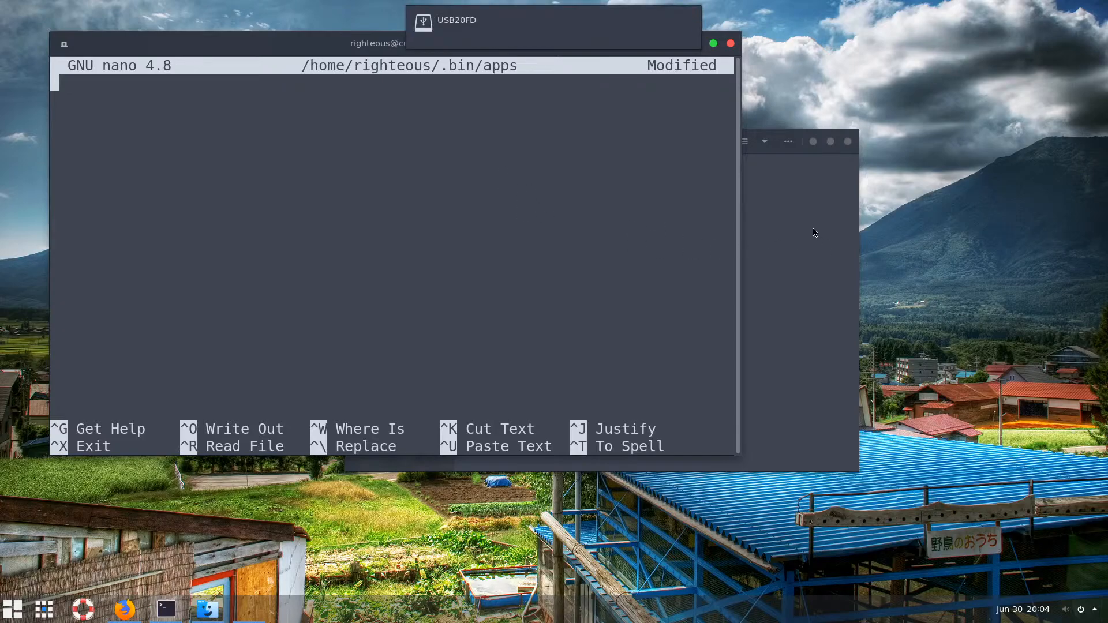
{"action": "mouse_move", "coordinate": [438, 25]}
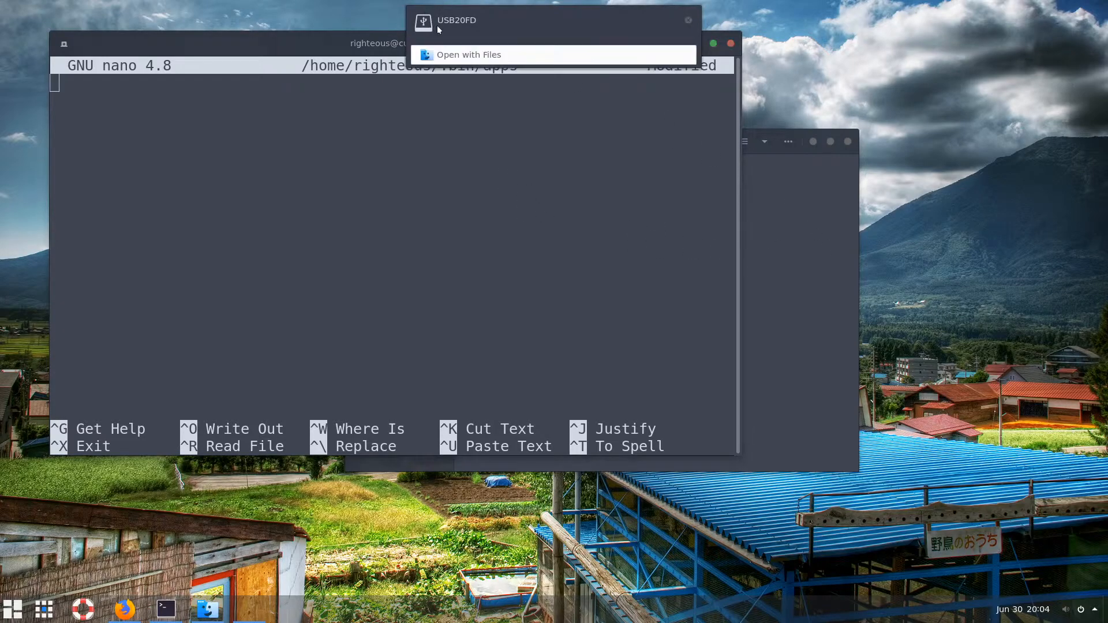
{"action": "left_click", "coordinate": [458, 53]}
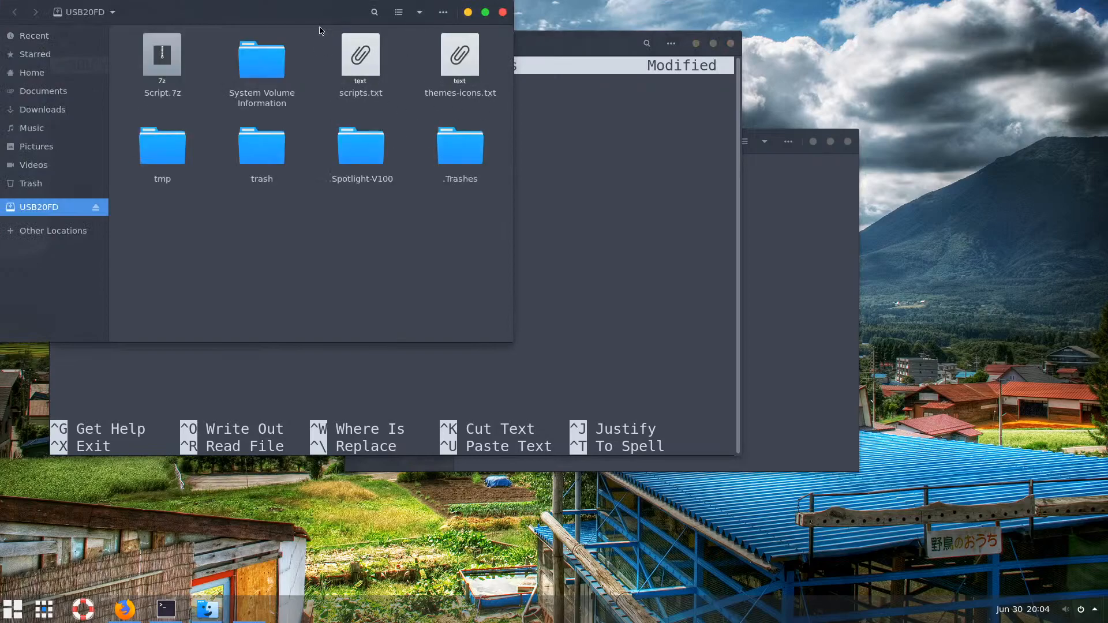
{"action": "left_click_drag", "start_coordinate": [317, 19], "coordinate": [712, 40]}
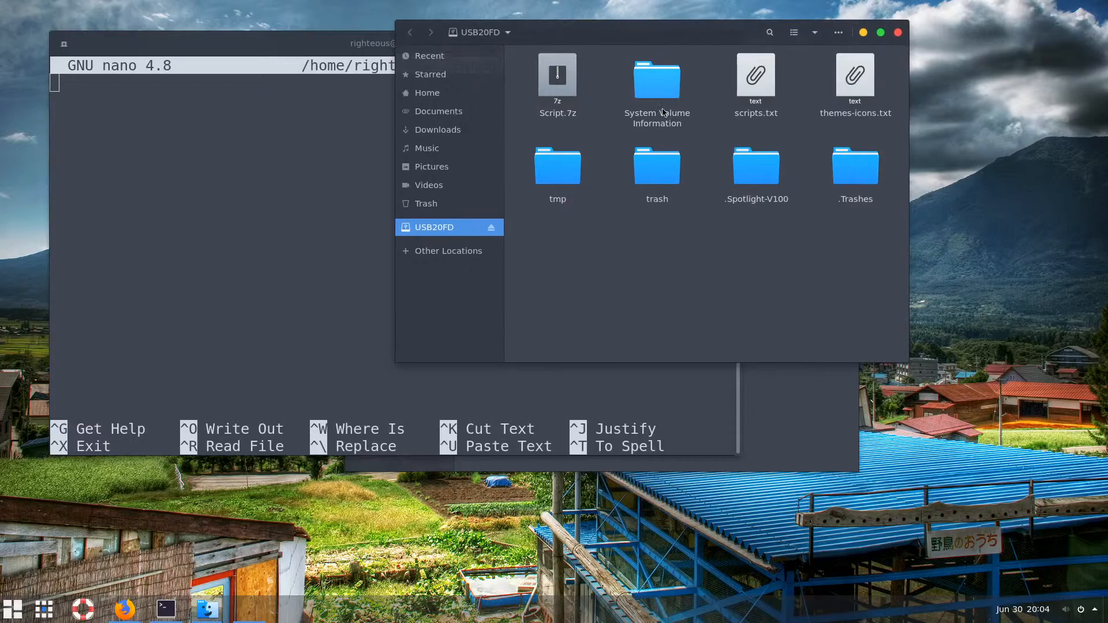
Read scripts.txt on the drive, close the viewer, and minimize the drive window
{"action": "left_click", "coordinate": [756, 79]}
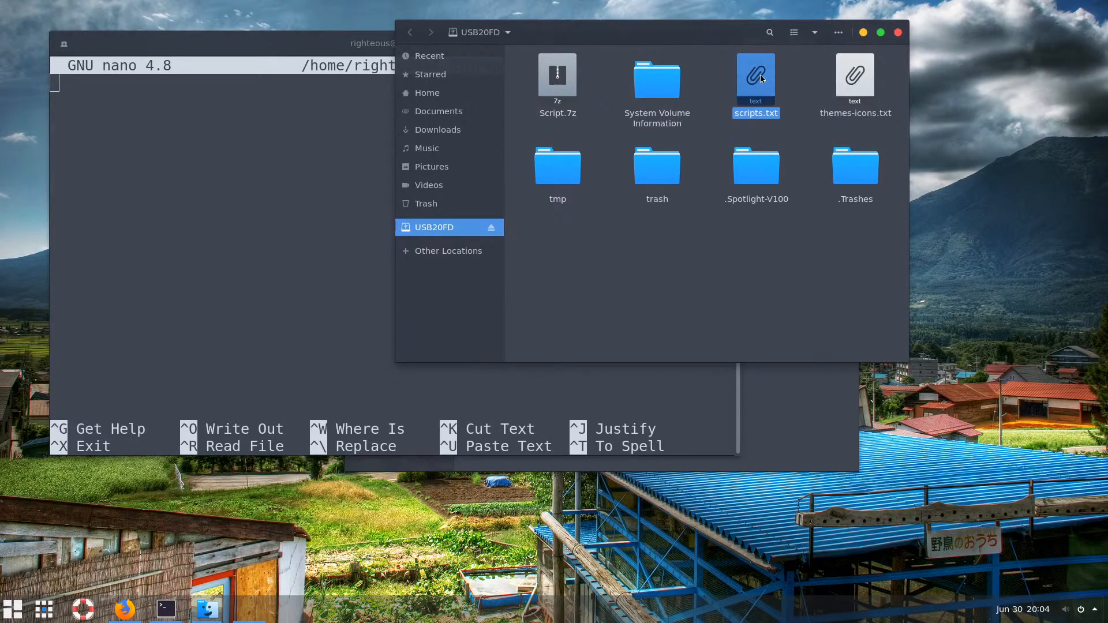
{"action": "double_click", "coordinate": [757, 79]}
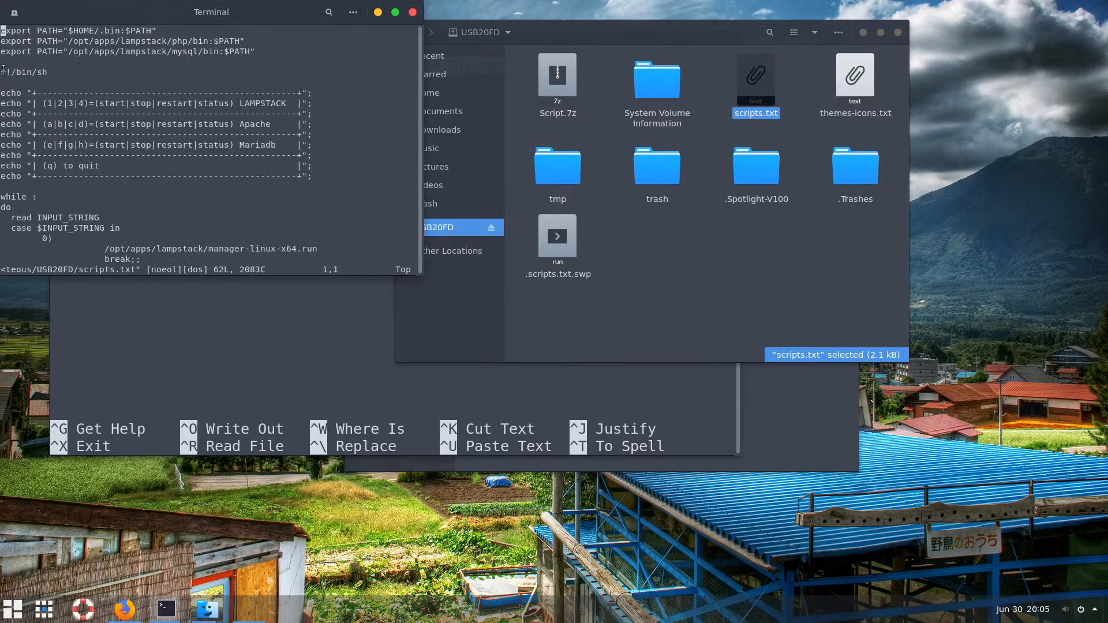
{"action": "left_click_drag", "start_coordinate": [3, 70], "coordinate": [313, 240]}
{"action": "scroll", "coordinate": [313, 240], "scroll_direction": "down", "scroll_amount": 2}
{"action": "left_click", "coordinate": [413, 14]}
{"action": "left_click", "coordinate": [718, 231]}
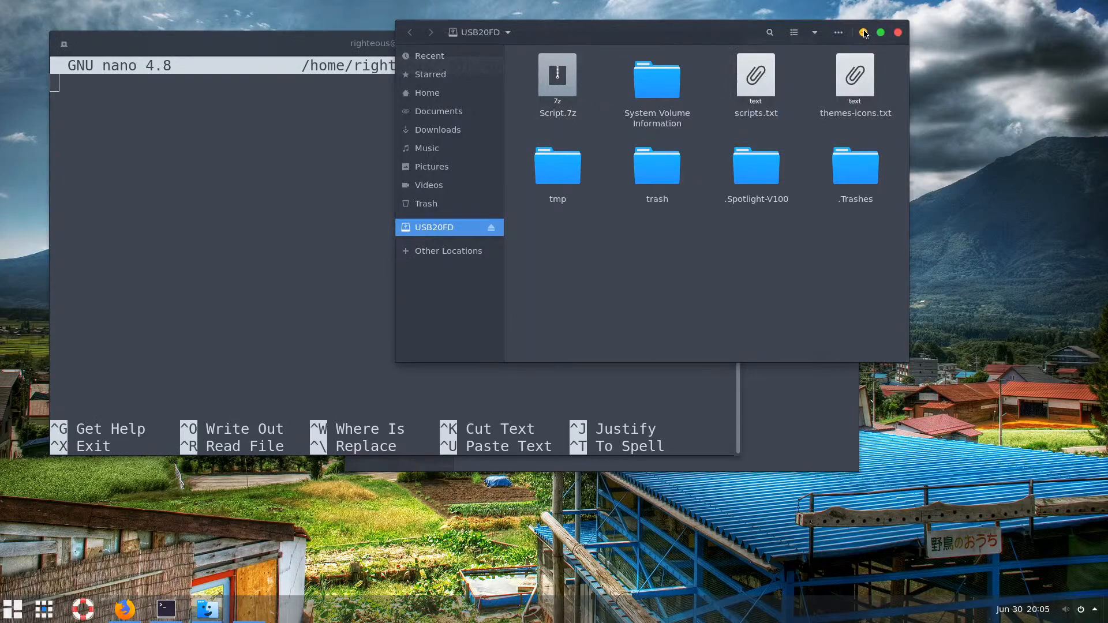
{"action": "left_click", "coordinate": [864, 34]}
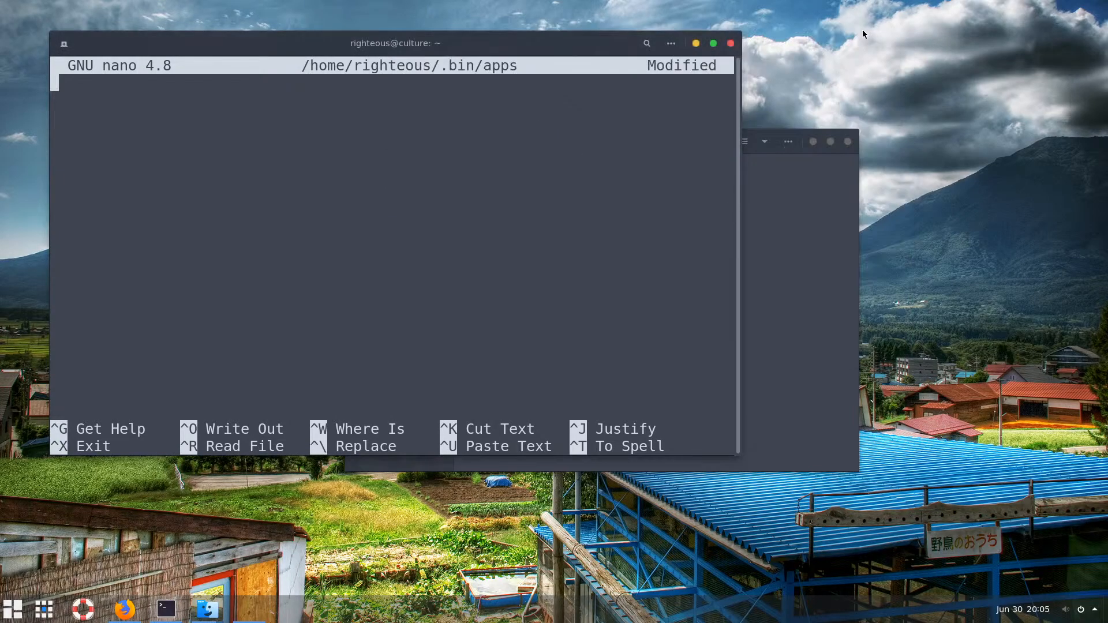
Search 'vscode download' in a new Firefox tab and open the Visual Studio Code download page
{"action": "left_click", "coordinate": [696, 44]}
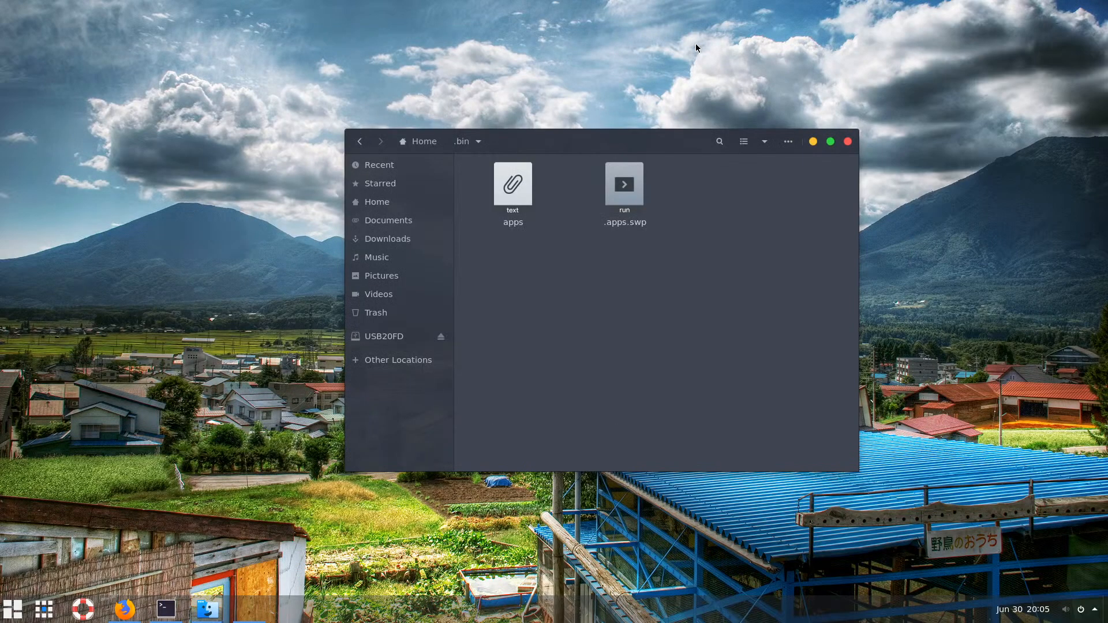
{"action": "left_click", "coordinate": [124, 609]}
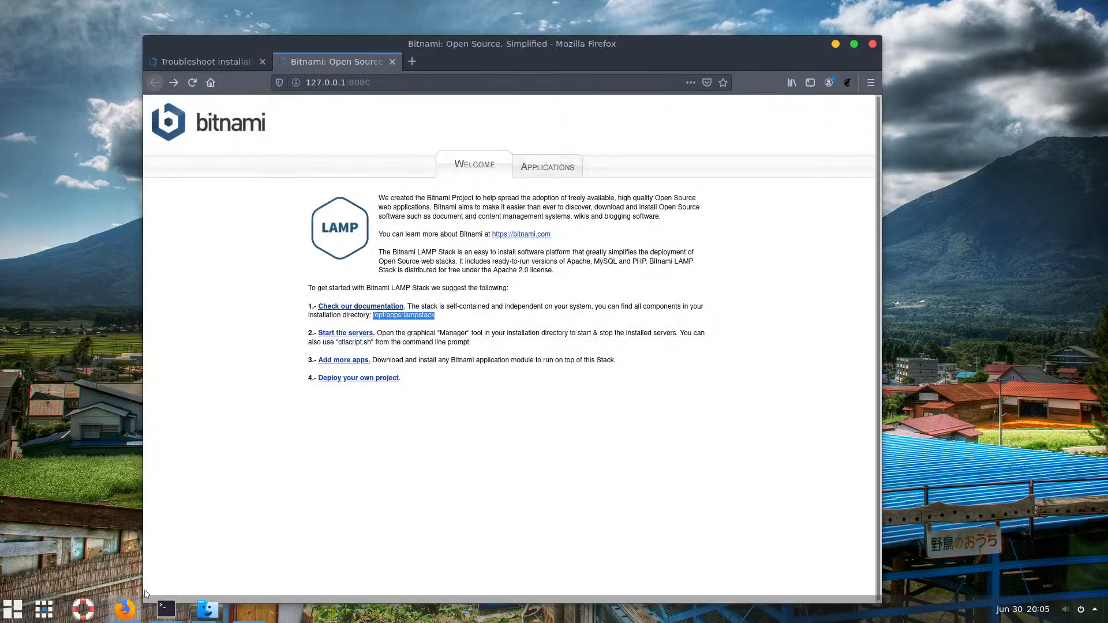
{"action": "left_click", "coordinate": [410, 82]}
{"action": "left_click", "coordinate": [413, 62]}
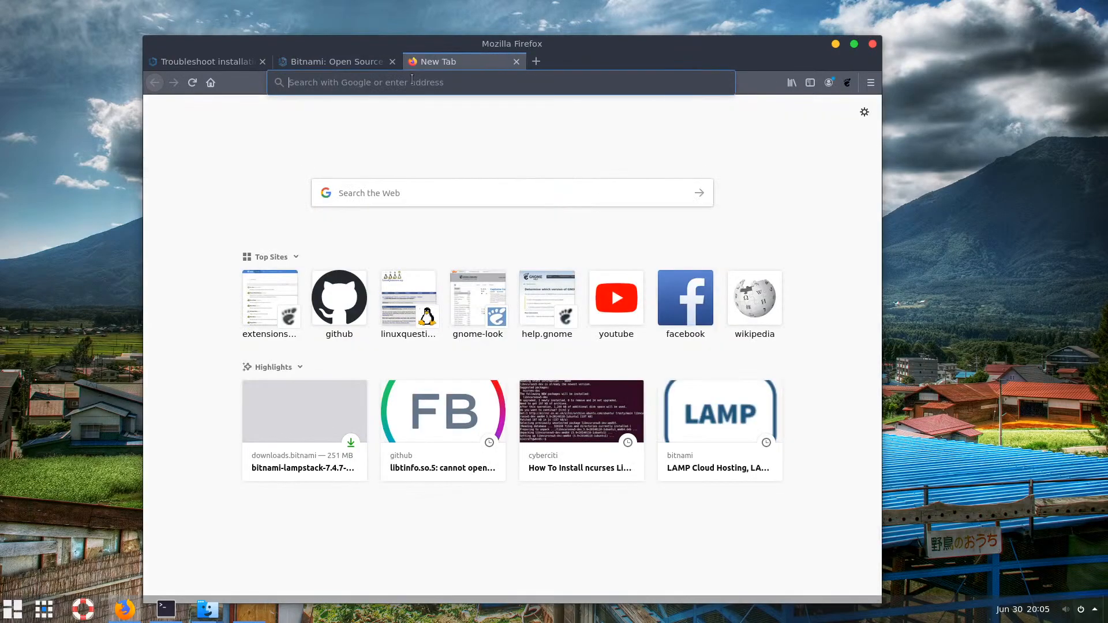
{"action": "type", "text": "vscode"}
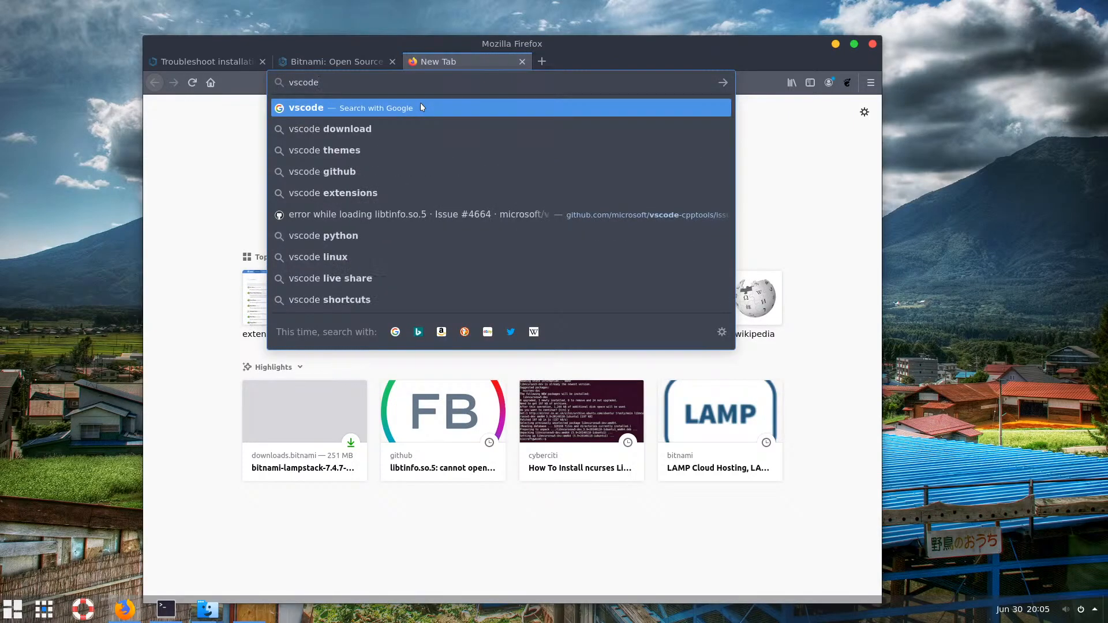
{"action": "key", "text": "Down"}
{"action": "key", "text": "Return"}
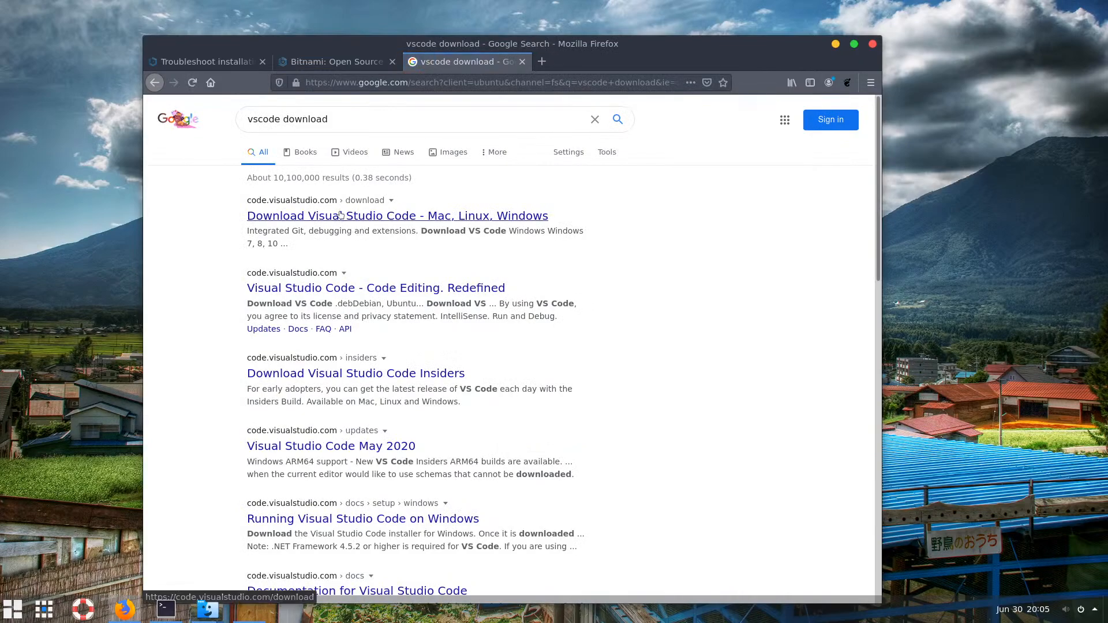
{"action": "left_click", "coordinate": [341, 217]}
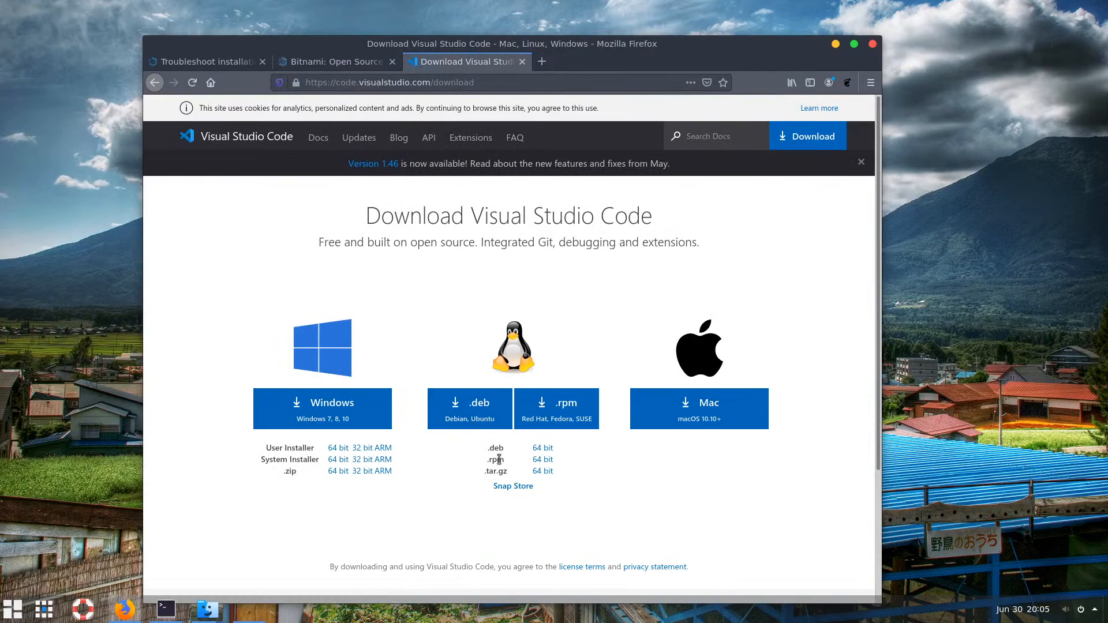
Download the VS Code .deb package and show it in the Downloads folder
{"action": "left_click", "coordinate": [498, 421]}
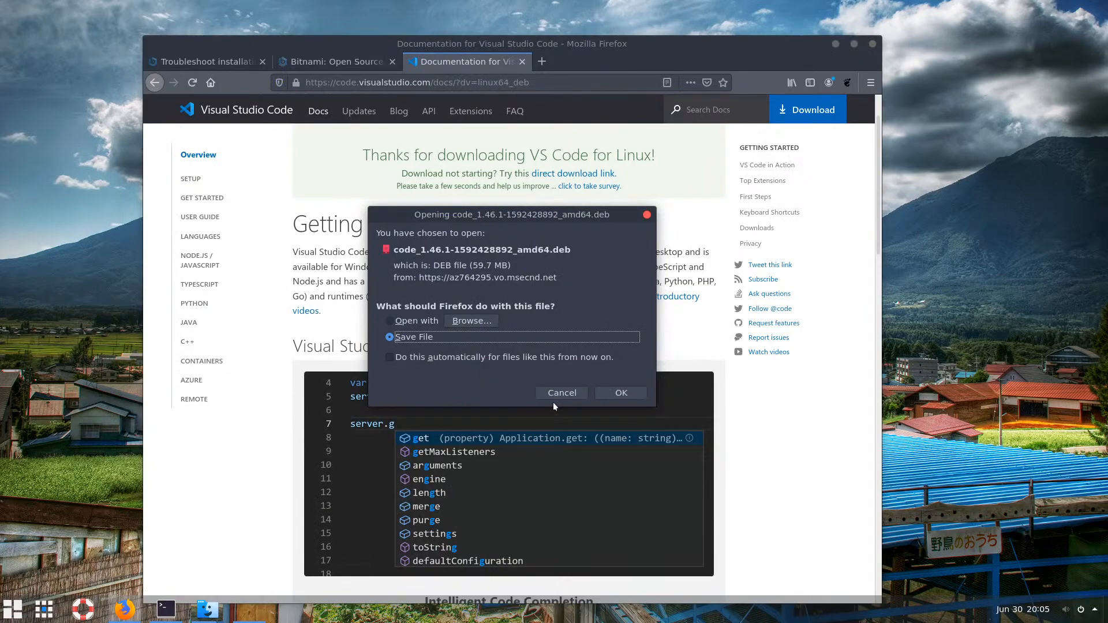
{"action": "left_click", "coordinate": [625, 395]}
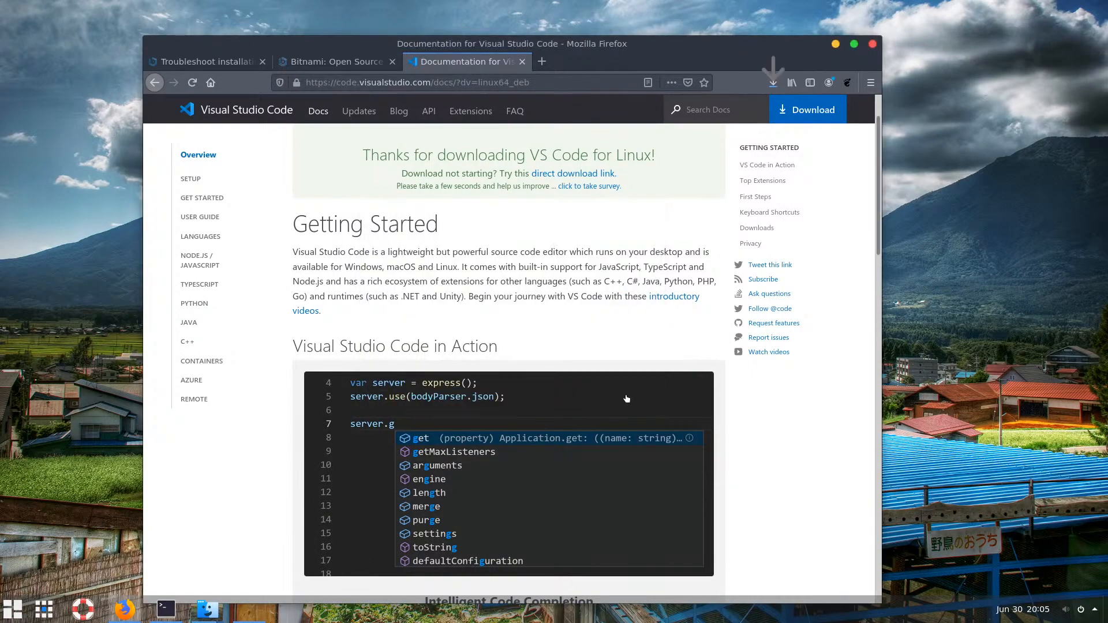
{"action": "left_click", "coordinate": [773, 82]}
{"action": "left_click", "coordinate": [764, 117]}
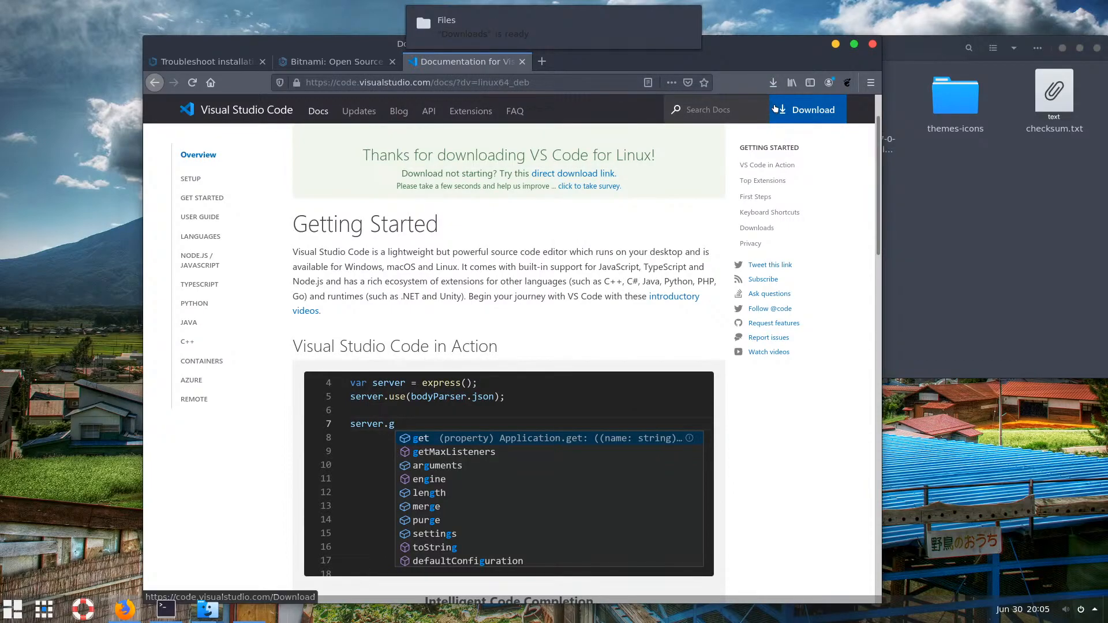
{"action": "left_click", "coordinate": [833, 46]}
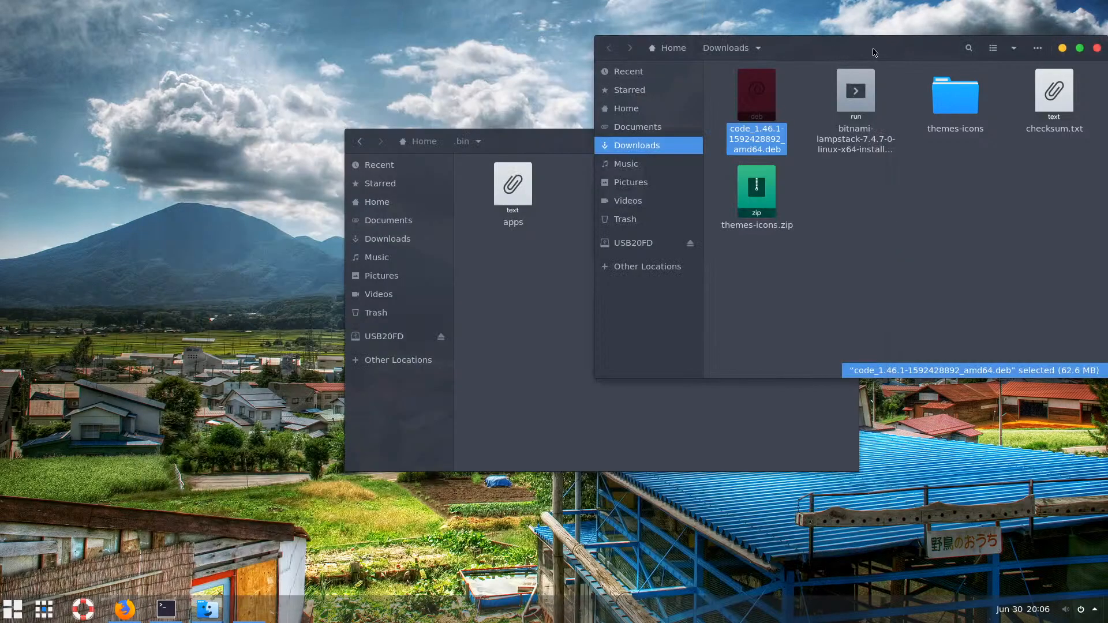
Open a terminal in ~/Downloads from Files, enlarge its text with Ctrl++, and position it
{"action": "left_click_drag", "start_coordinate": [873, 50], "coordinate": [494, 49]}
{"action": "left_click", "coordinate": [813, 141]}
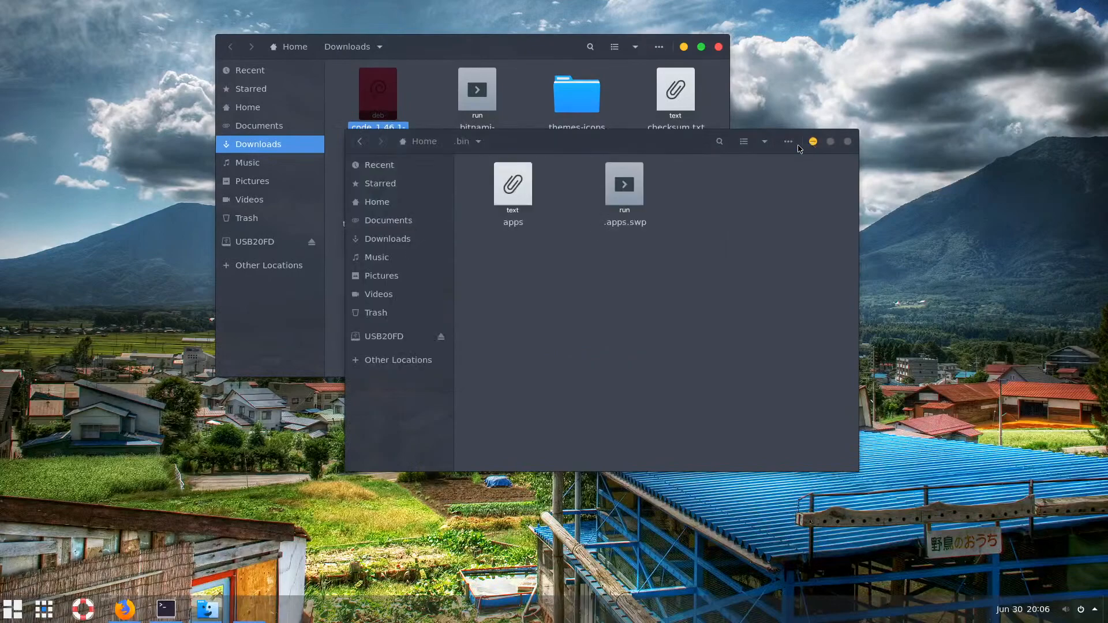
{"action": "left_click", "coordinate": [501, 167]}
{"action": "left_click", "coordinate": [382, 107]}
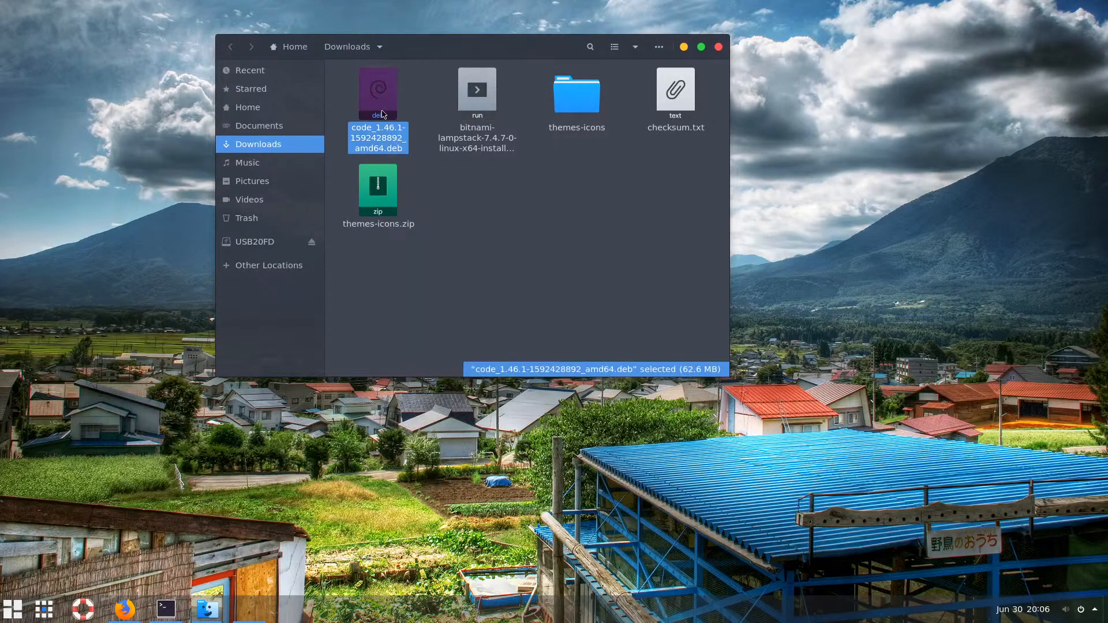
{"action": "left_click", "coordinate": [511, 227]}
{"action": "right_click", "coordinate": [511, 226]}
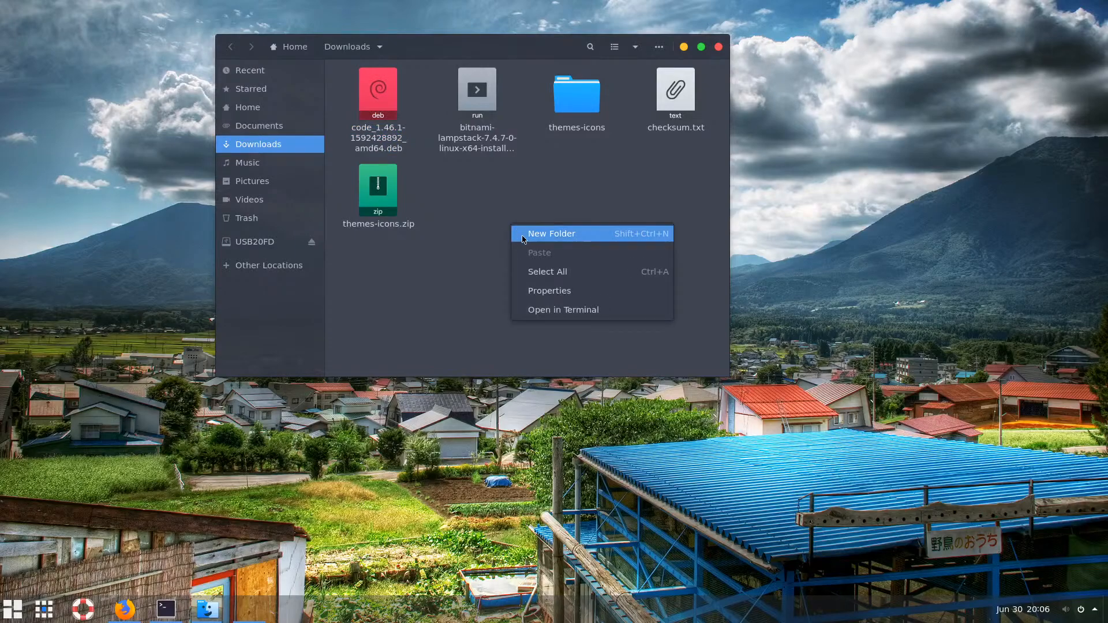
{"action": "left_click", "coordinate": [580, 312]}
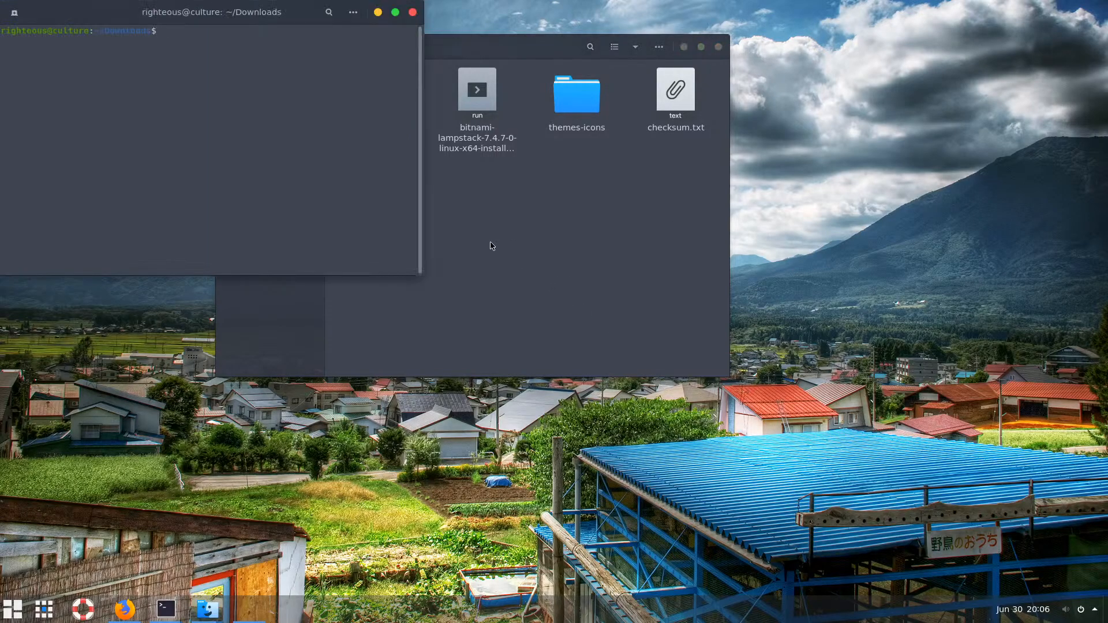
{"action": "left_click_drag", "start_coordinate": [307, 14], "coordinate": [626, 244]}
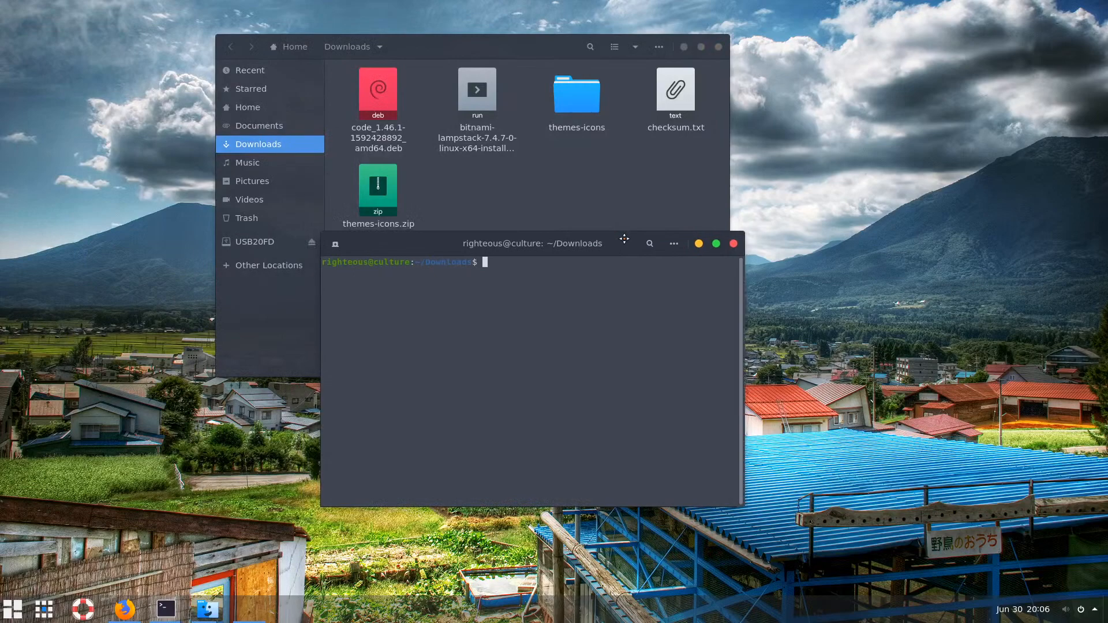
{"action": "key", "text": "ctrl+plus"}
{"action": "key", "text": "ctrl+plus"}
{"action": "key", "text": "ctrl+plus"}
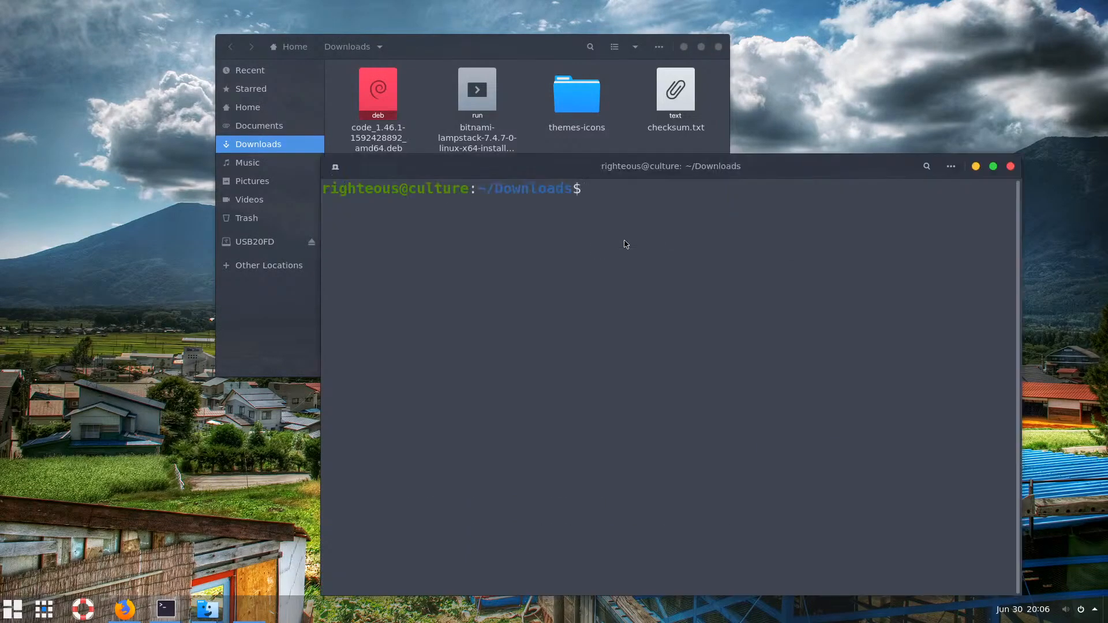
{"action": "left_click_drag", "start_coordinate": [774, 169], "coordinate": [626, 181]}
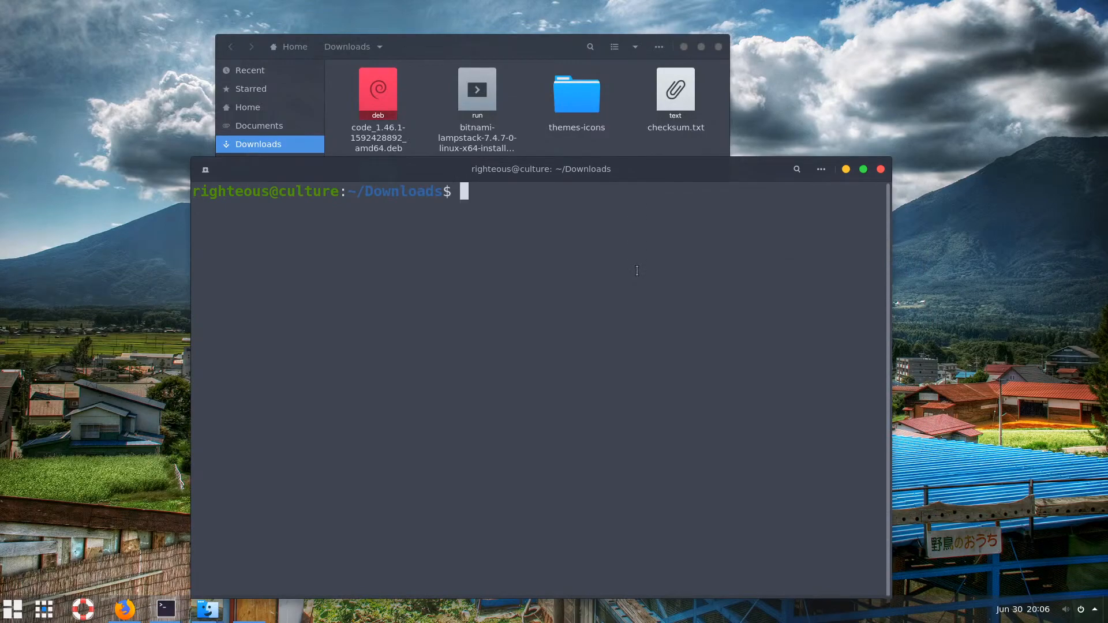
{"action": "type", "text": "sudo dp"}
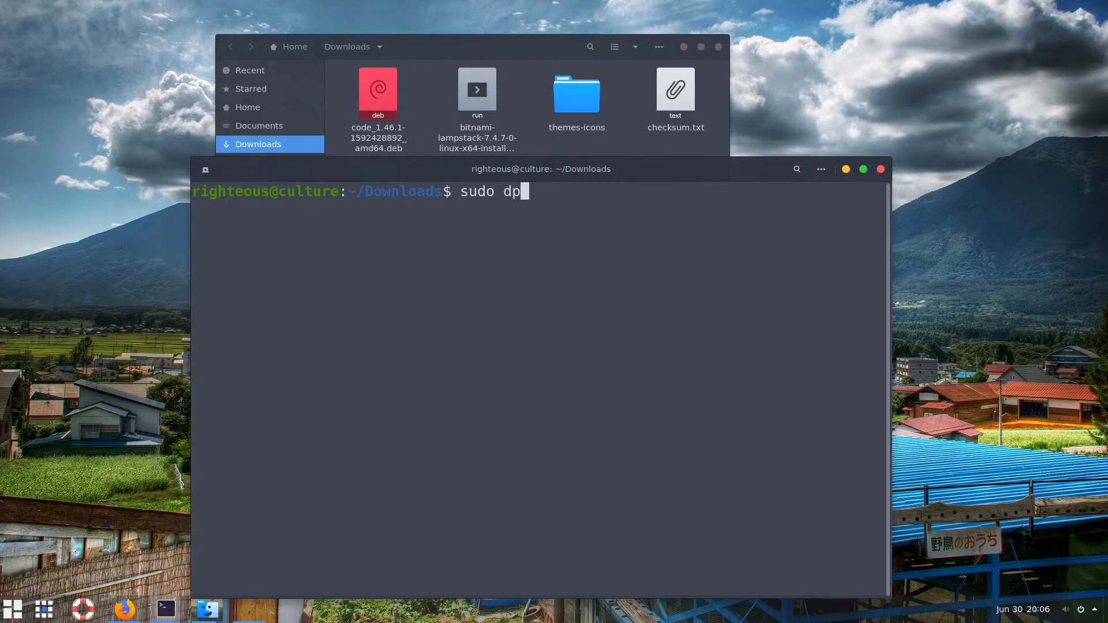
{"action": "type", "text": "kg -i cod"}
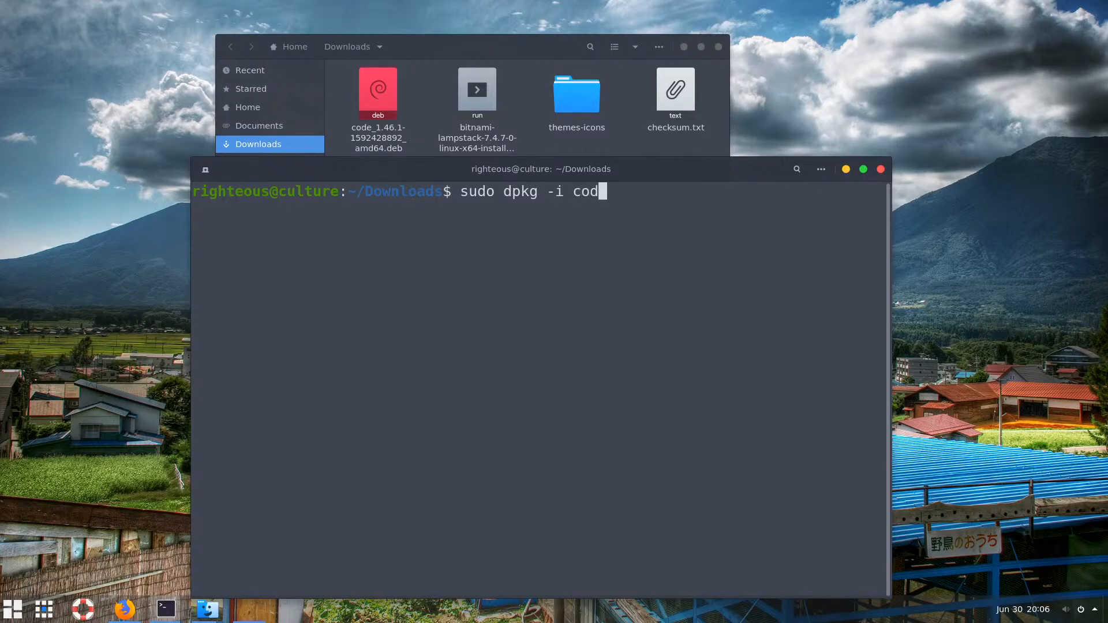
{"action": "key", "text": "Tab"}
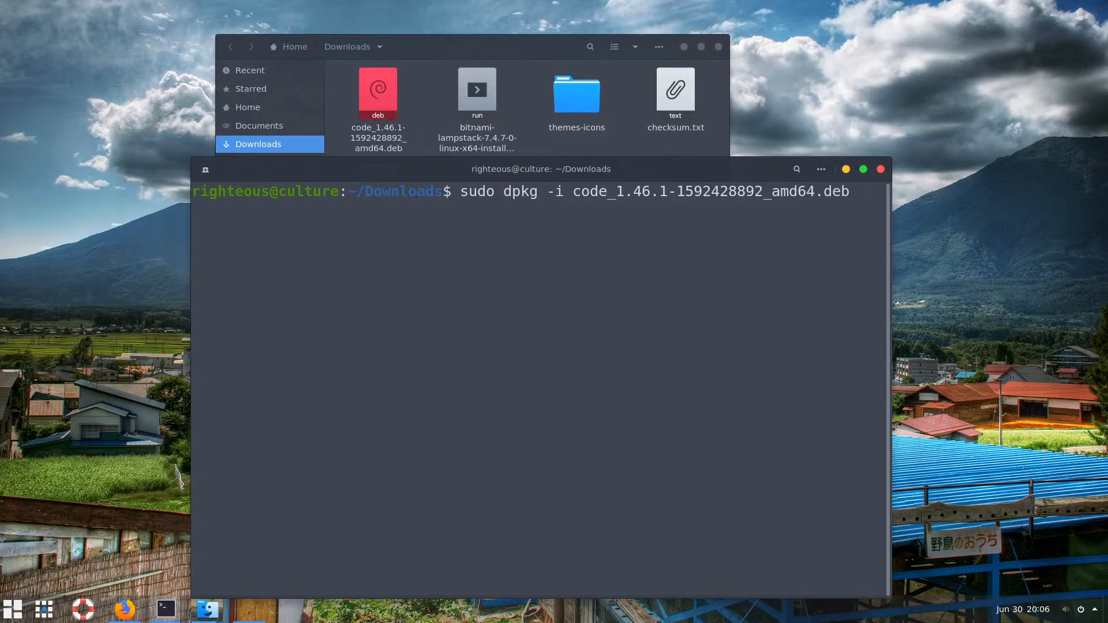
{"action": "key", "text": "Return"}
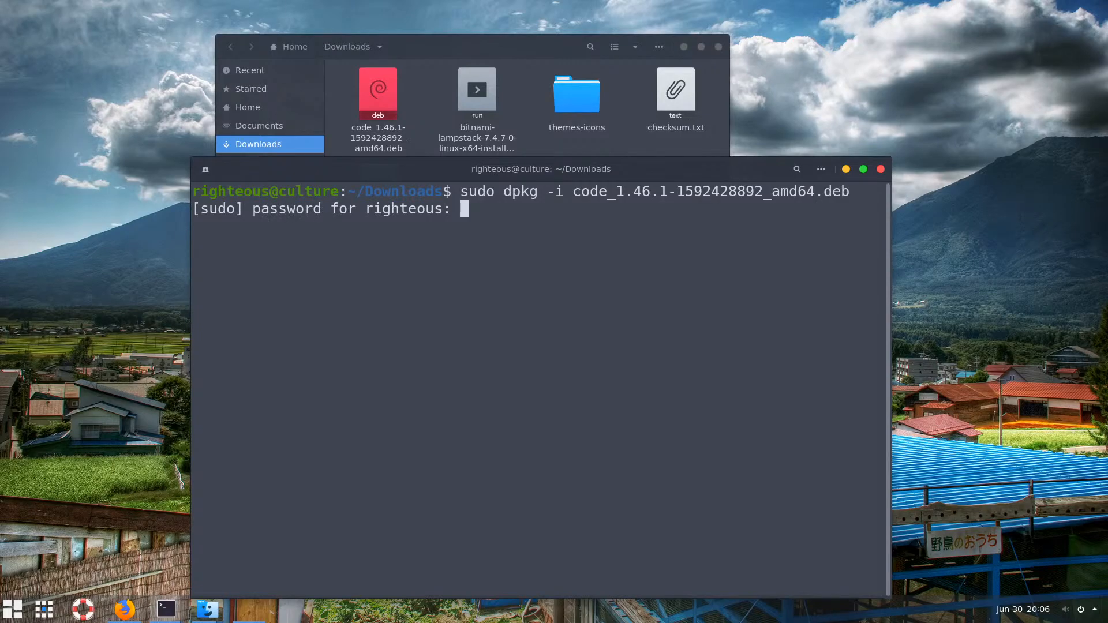
{"action": "key", "text": "Return"}
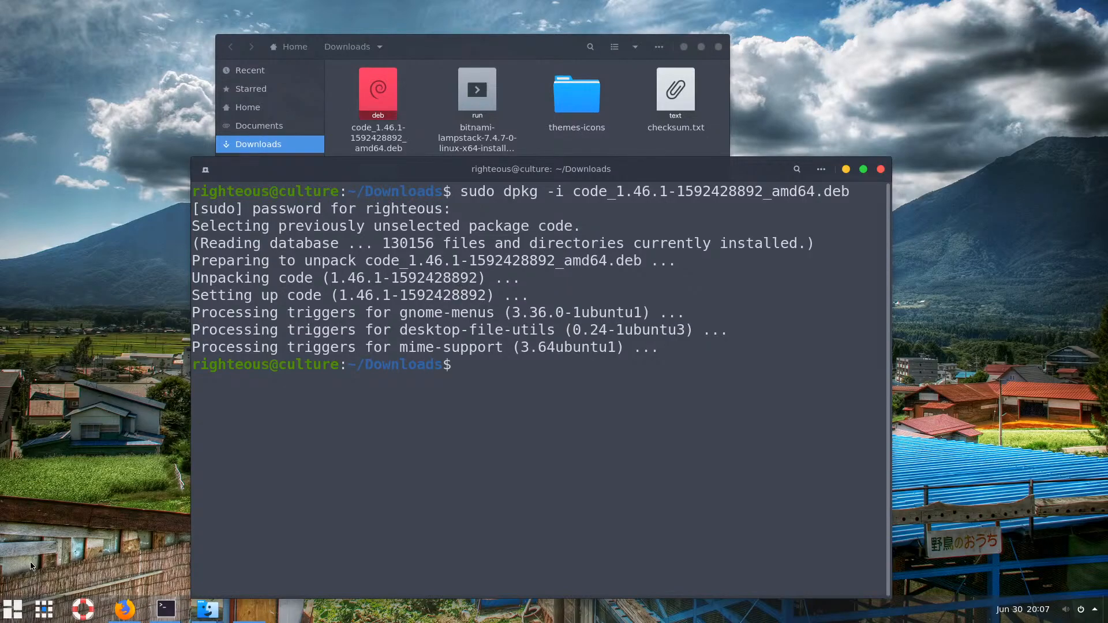
Find Visual Studio Code by searching 'vs', add it to favourites, and launch it from the taskbar
{"action": "left_click", "coordinate": [12, 608]}
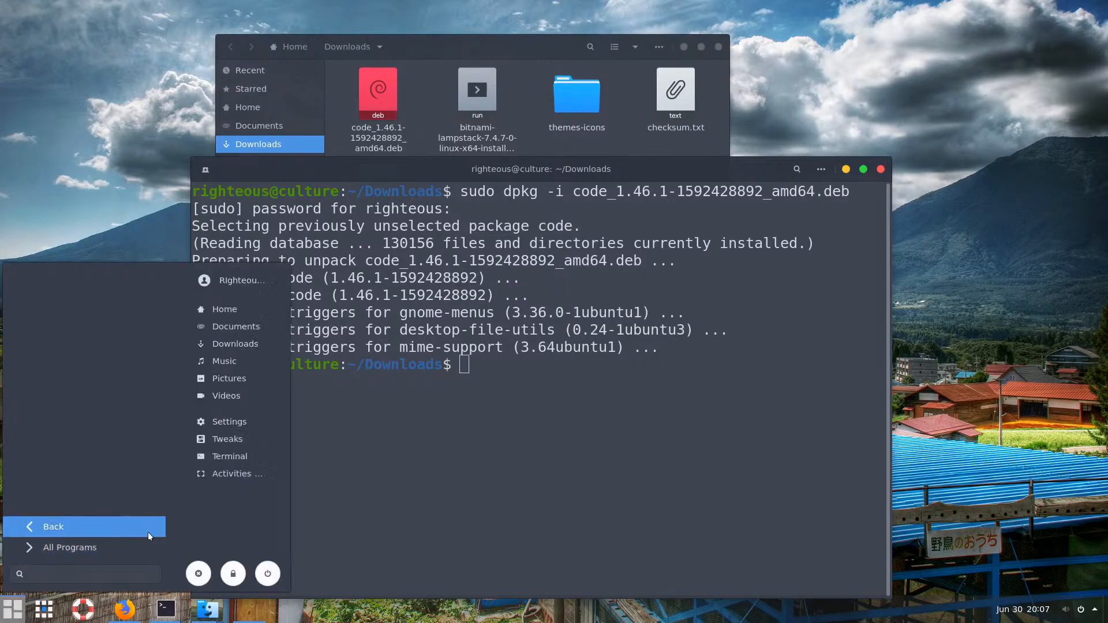
{"action": "left_click", "coordinate": [60, 568]}
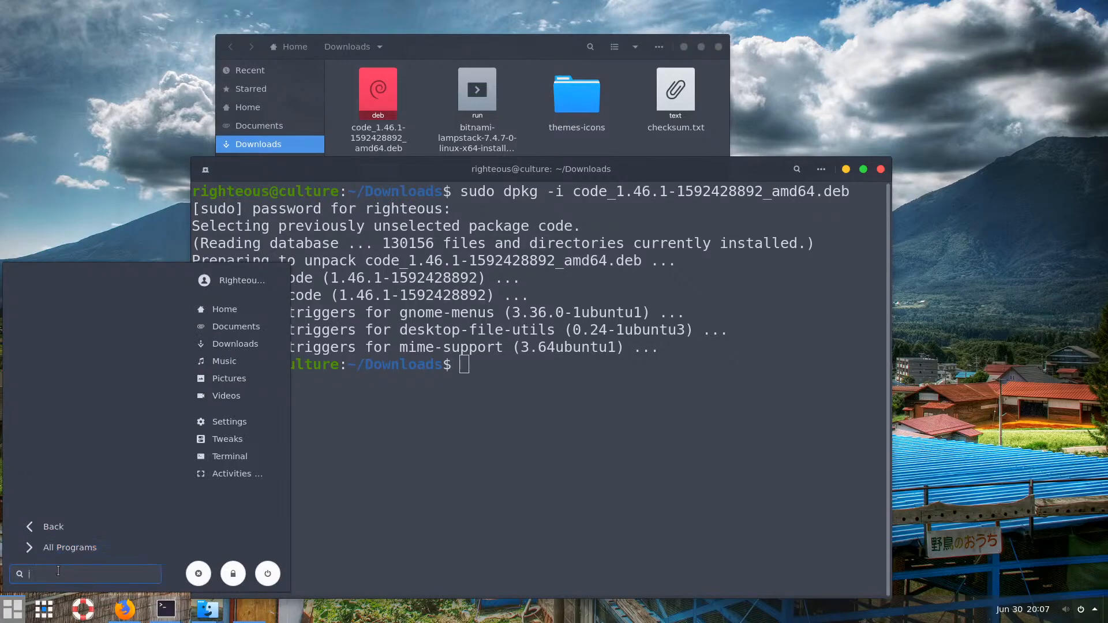
{"action": "type", "text": "vs"}
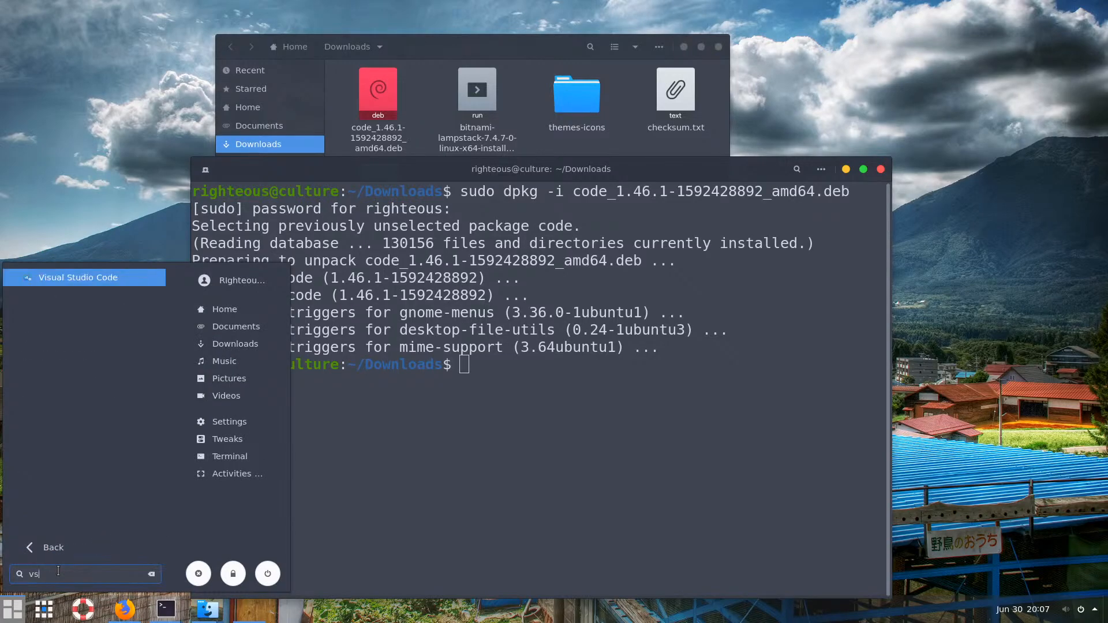
{"action": "right_click", "coordinate": [58, 276]}
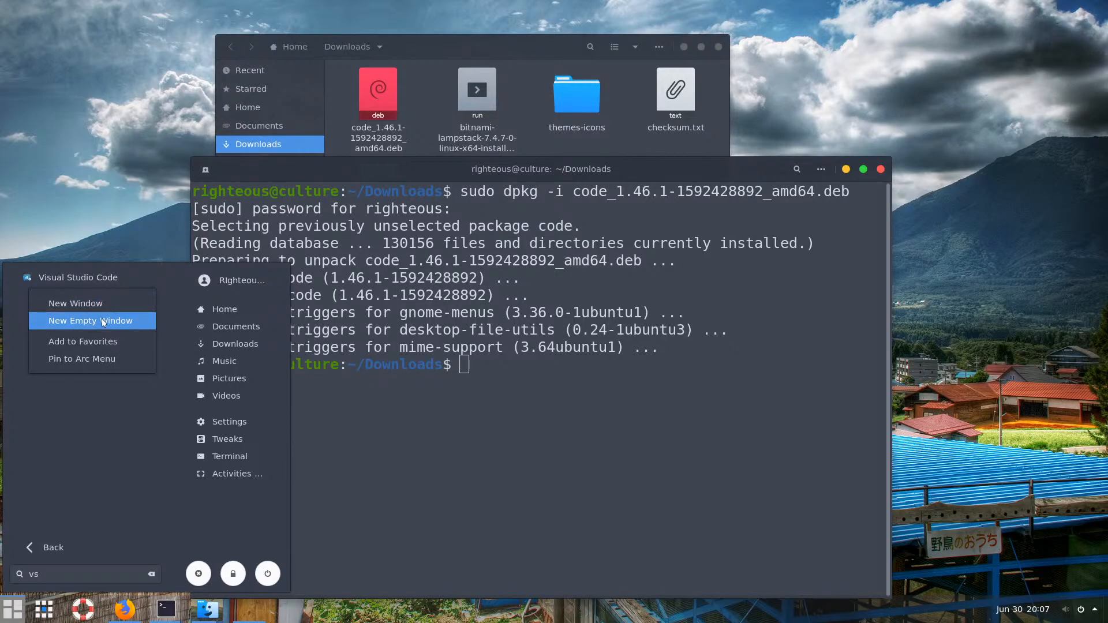
{"action": "left_click", "coordinate": [103, 341]}
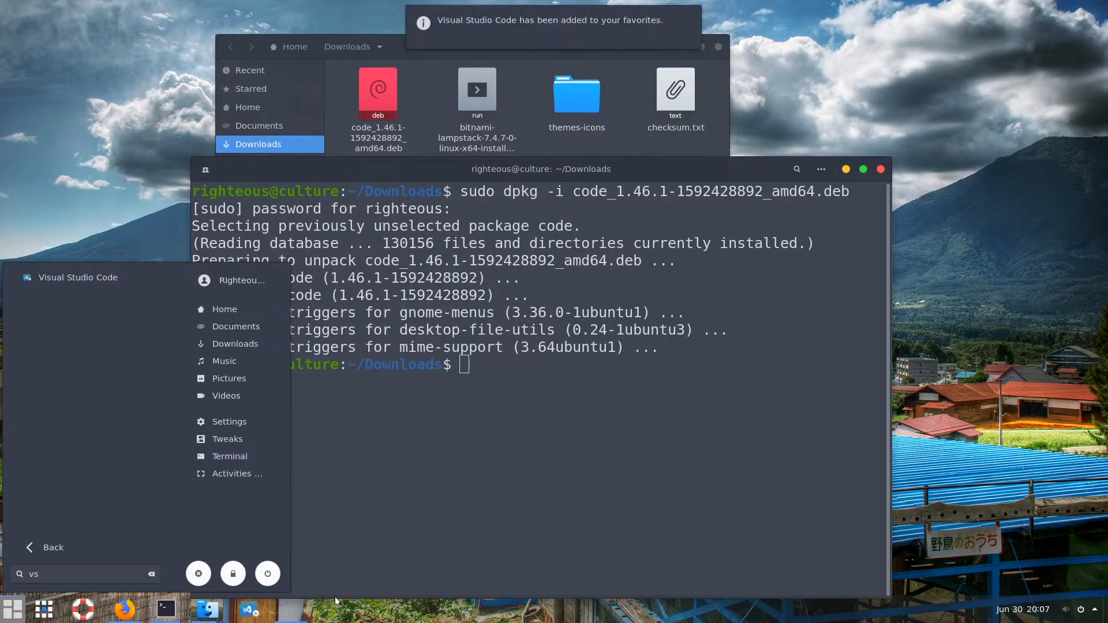
{"action": "left_click", "coordinate": [419, 502]}
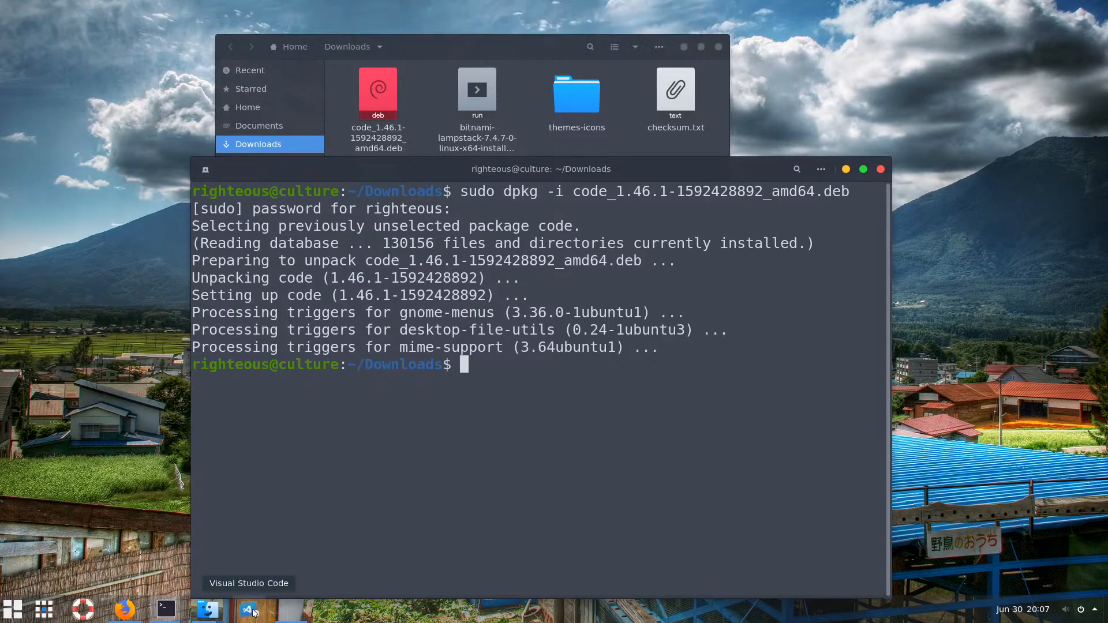
{"action": "left_click", "coordinate": [254, 612]}
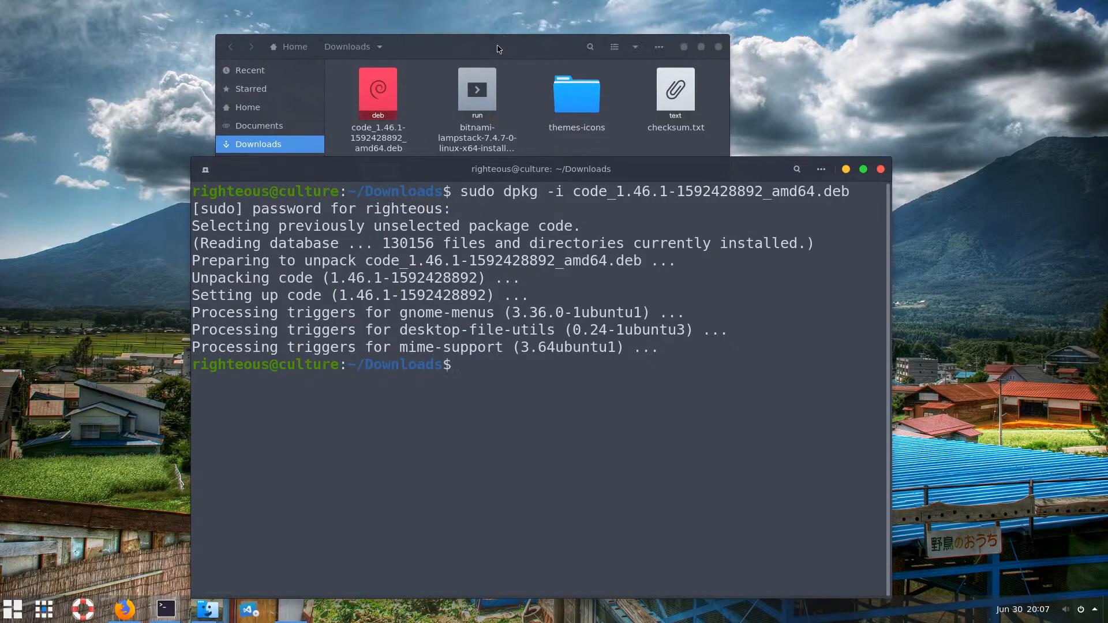
Snap the VS Code window to the right half and create an empty Untitled-1 file
{"action": "left_click", "coordinate": [499, 49]}
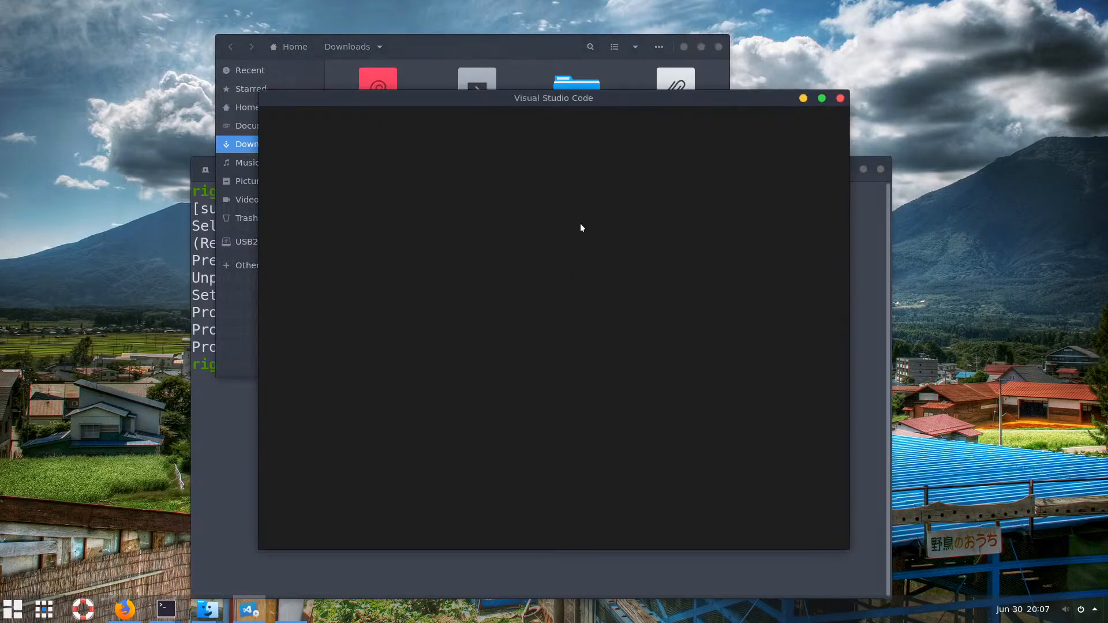
{"action": "left_click_drag", "start_coordinate": [679, 101], "coordinate": [1103, 106]}
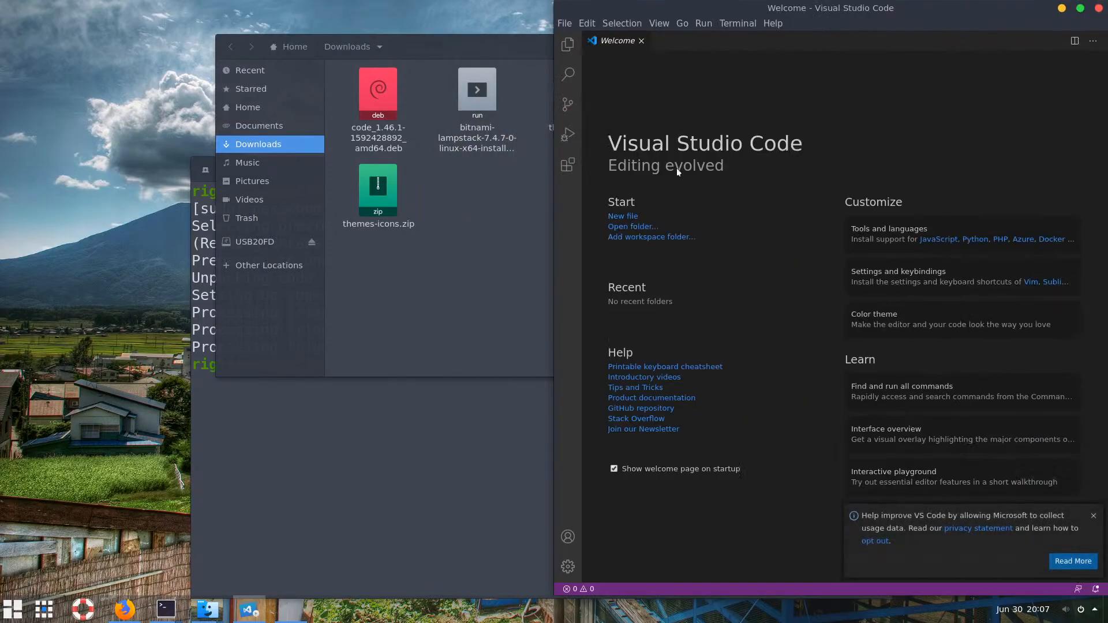
{"action": "left_click", "coordinate": [568, 44]}
{"action": "left_click", "coordinate": [568, 45]}
{"action": "key", "text": "ctrl+shift+n"}
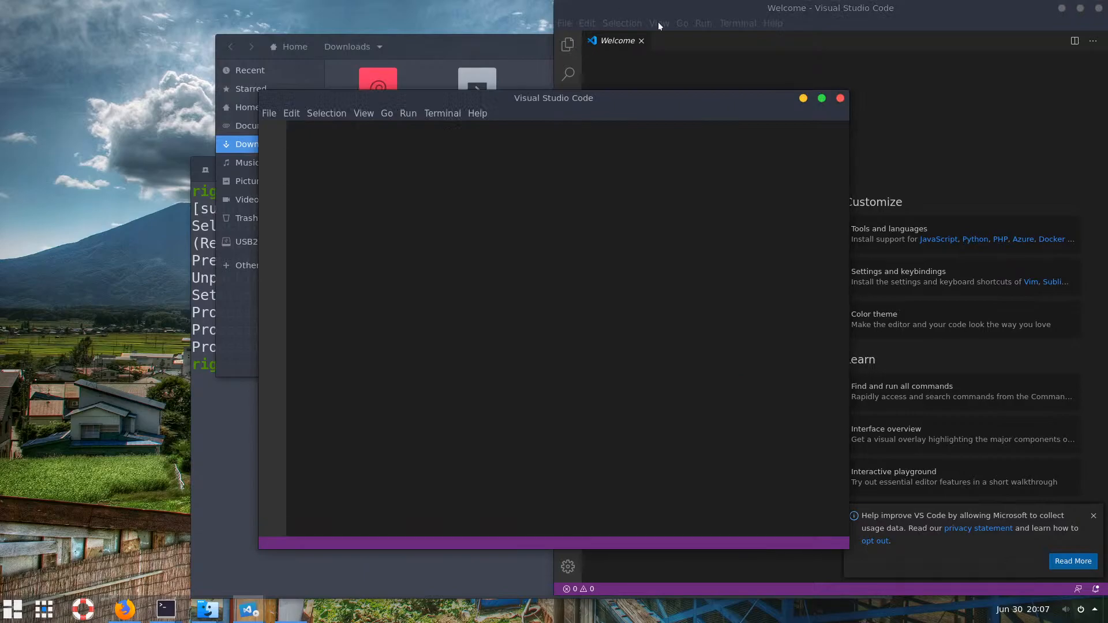
{"action": "left_click", "coordinate": [840, 98]}
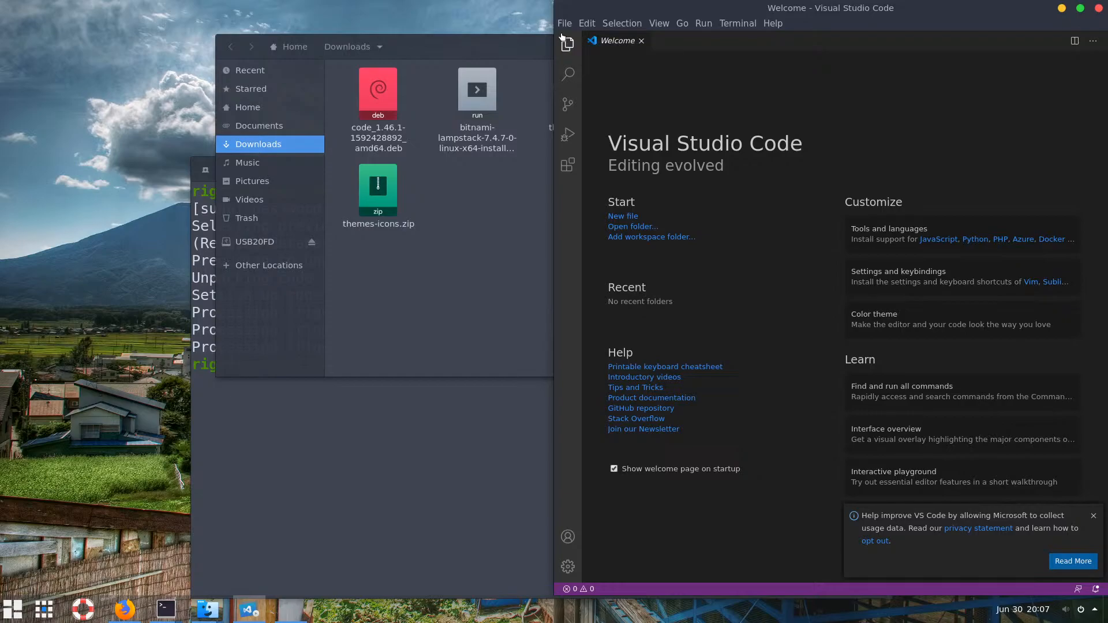
{"action": "key", "text": "ctrl+n"}
{"action": "left_click", "coordinate": [506, 224]}
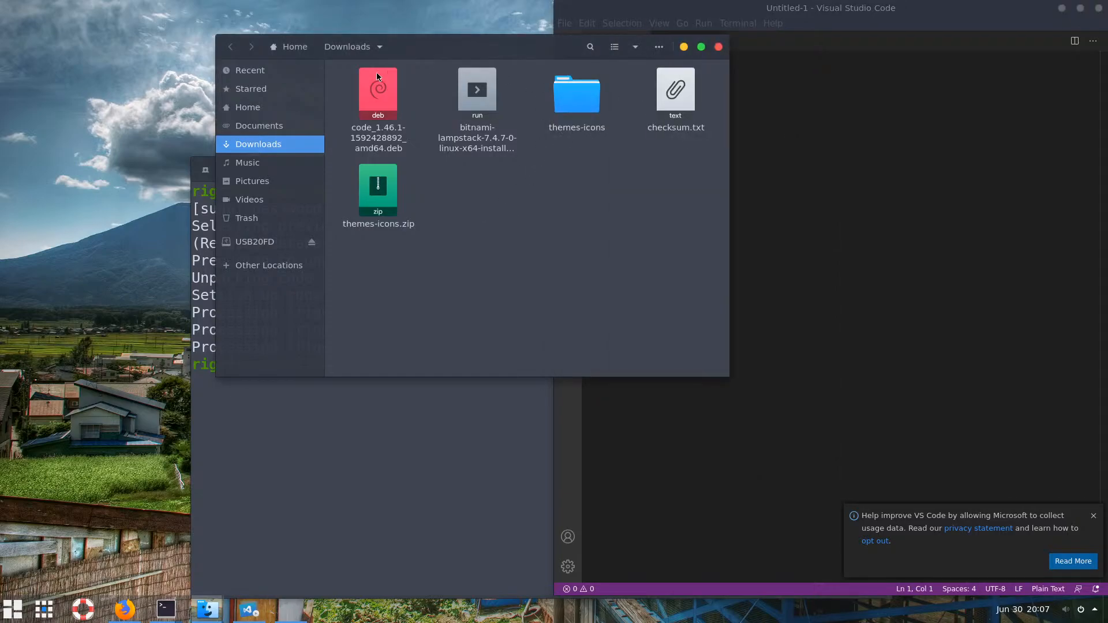
Open scripts.txt from the USB20FD drive in VS Code and browse Files to ~/.bin
{"action": "left_click", "coordinate": [262, 241]}
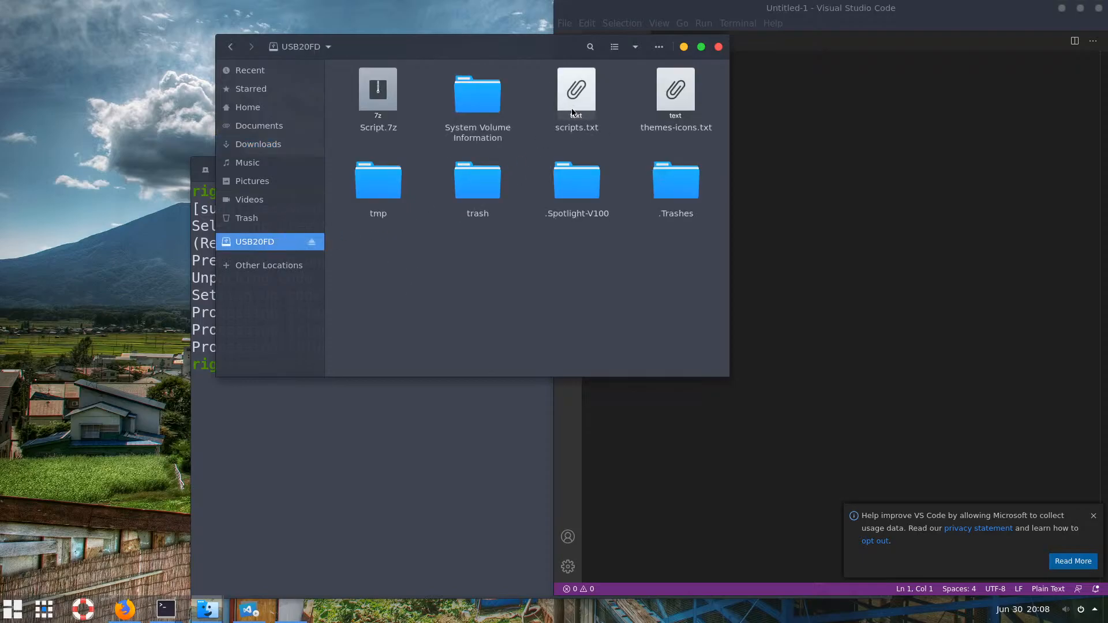
{"action": "left_click_drag", "start_coordinate": [577, 95], "coordinate": [814, 236]}
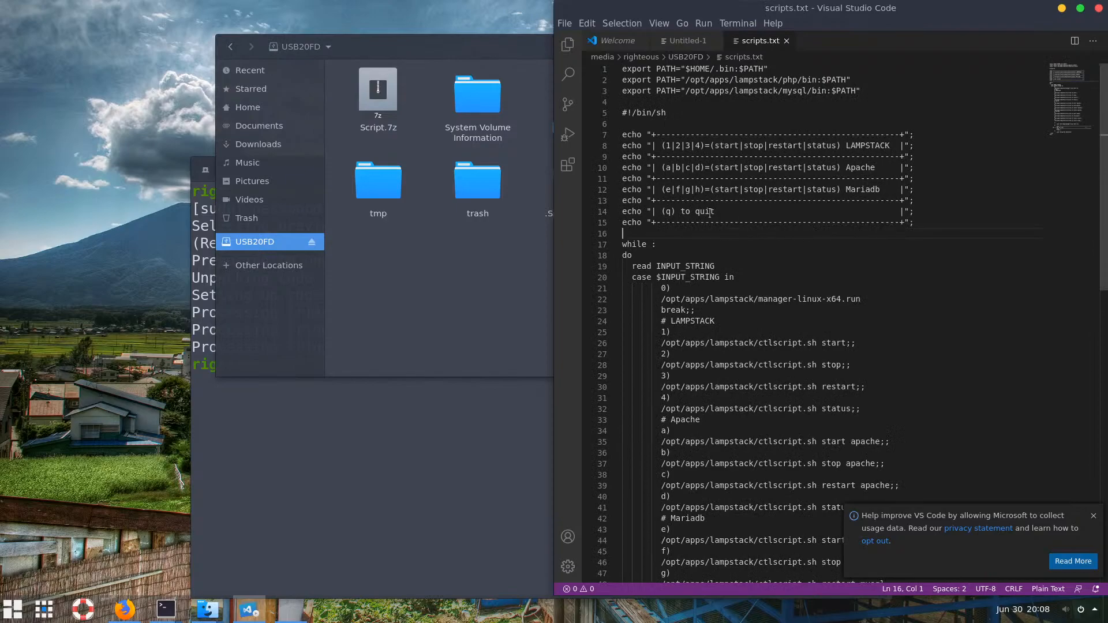
{"action": "left_click", "coordinate": [413, 223]}
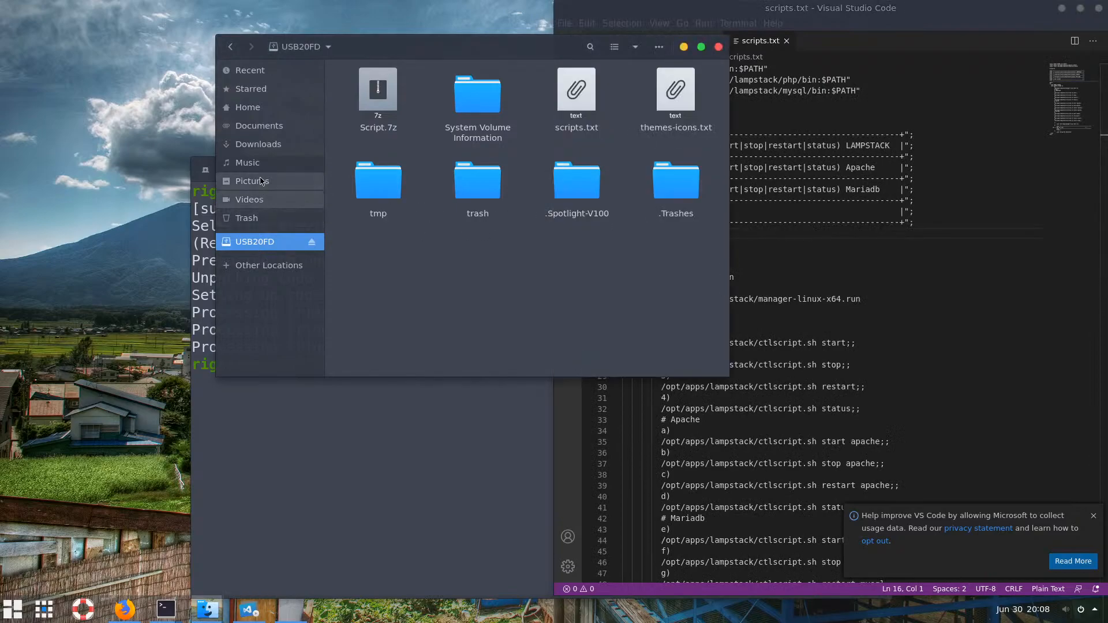
{"action": "left_click", "coordinate": [248, 107]}
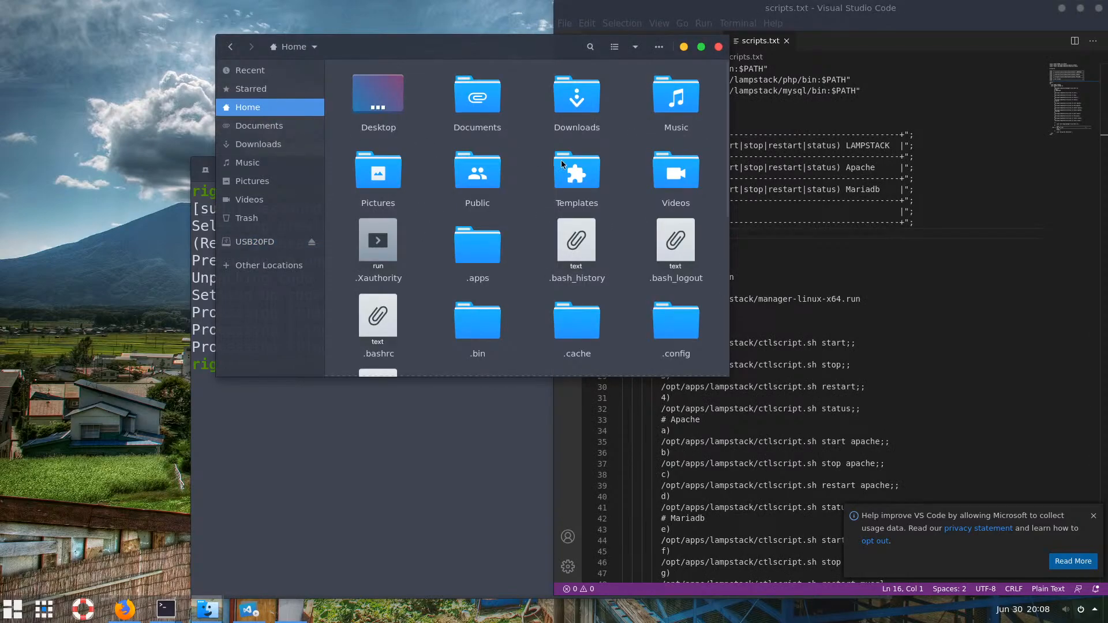
{"action": "double_click", "coordinate": [477, 320]}
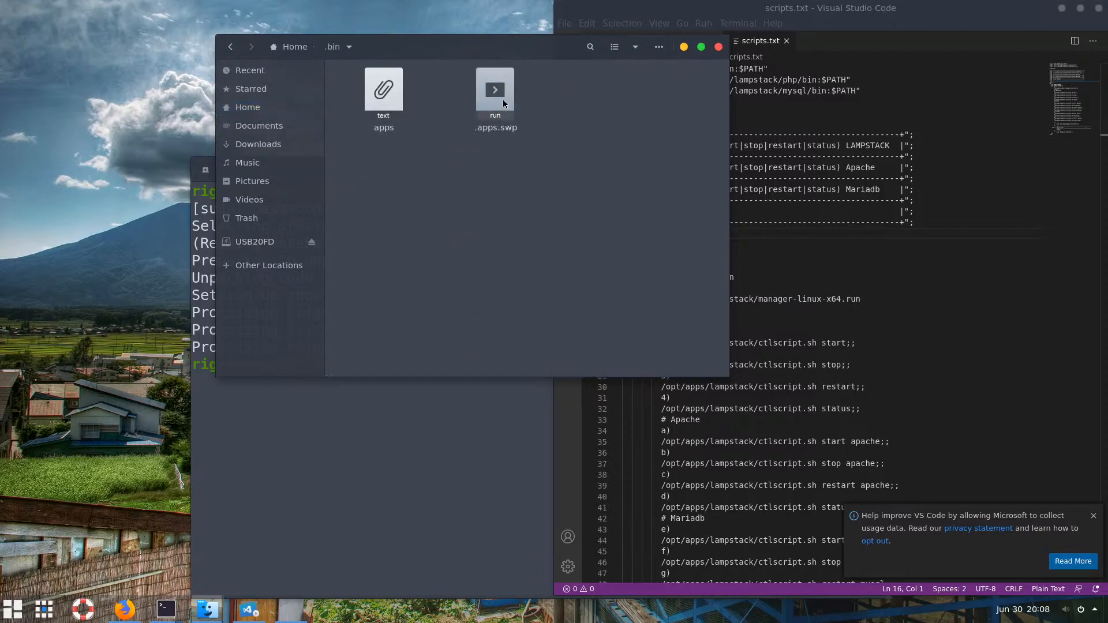
{"action": "left_click", "coordinate": [503, 99]}
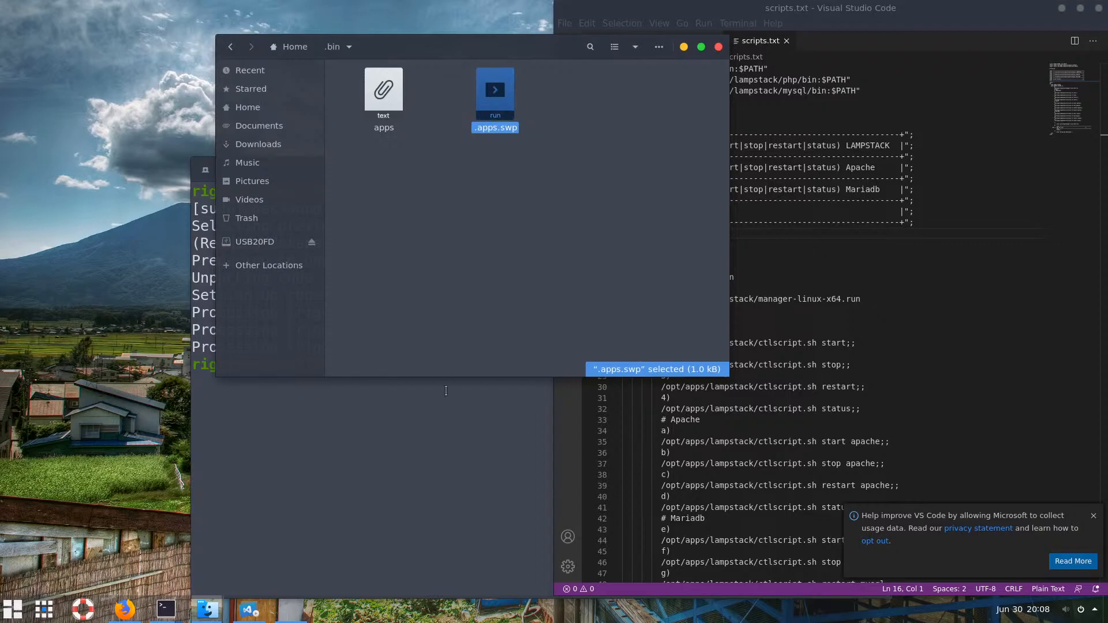
Keep the nano terminal open and exit nano on the apps file, answering N at the save prompt
{"action": "mouse_move", "coordinate": [165, 609]}
{"action": "left_click", "coordinate": [351, 496]}
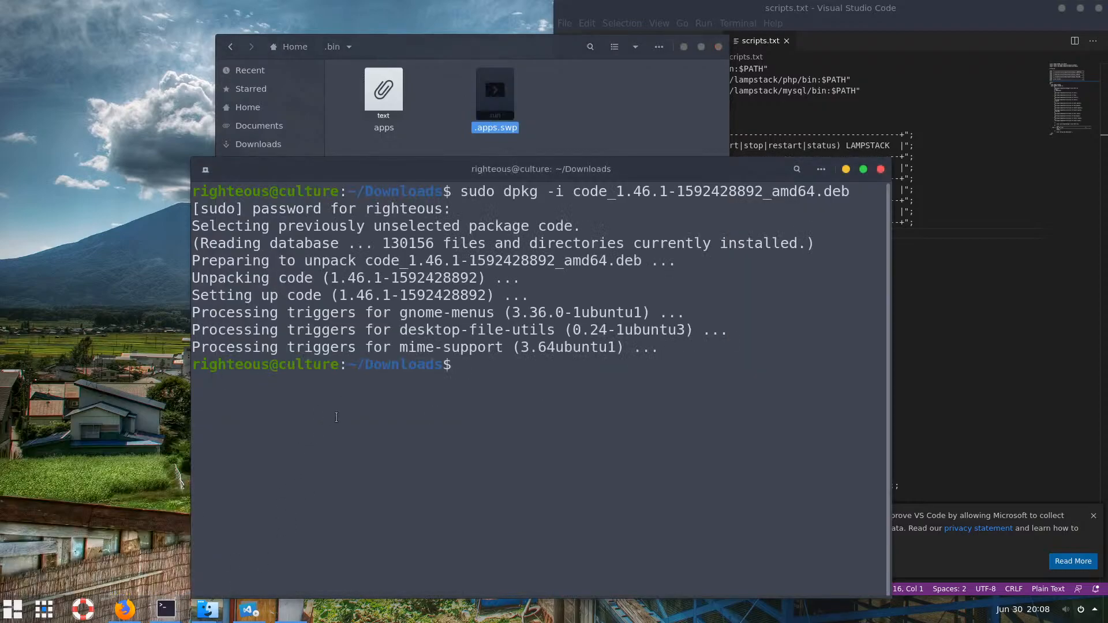
{"action": "left_click", "coordinate": [124, 536]}
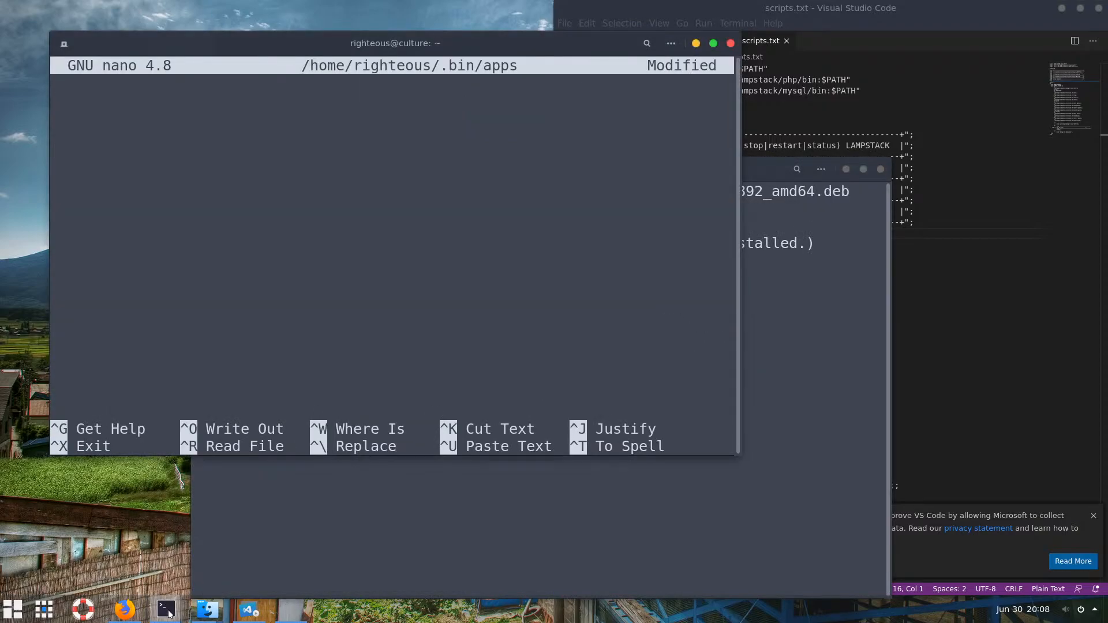
{"action": "left_click", "coordinate": [167, 610]}
{"action": "mouse_move", "coordinate": [253, 612]}
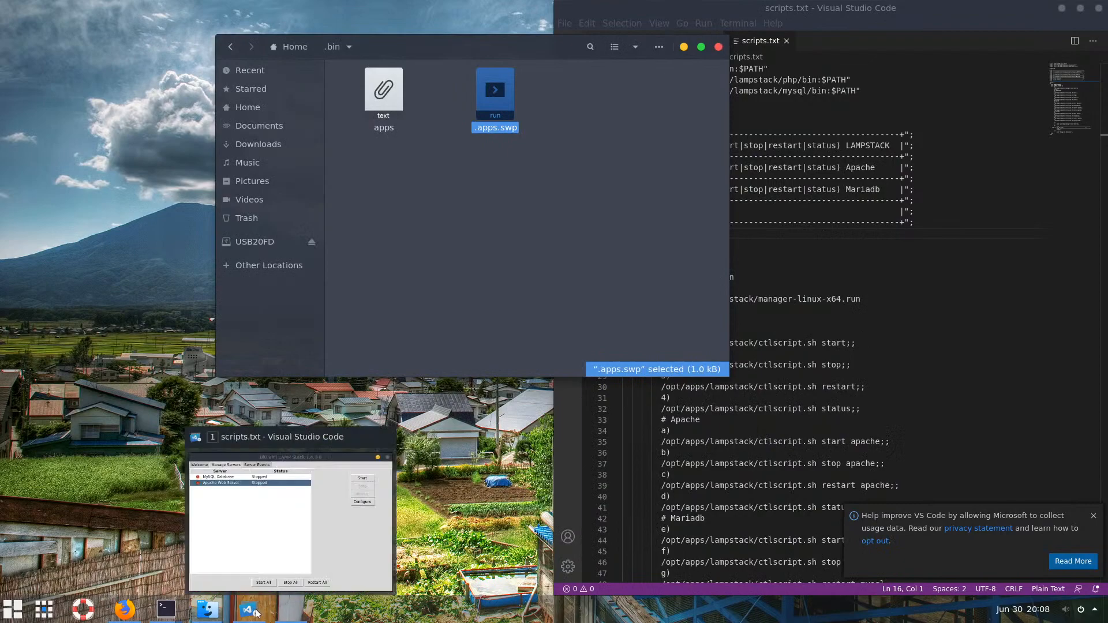
{"action": "mouse_move", "coordinate": [166, 608]}
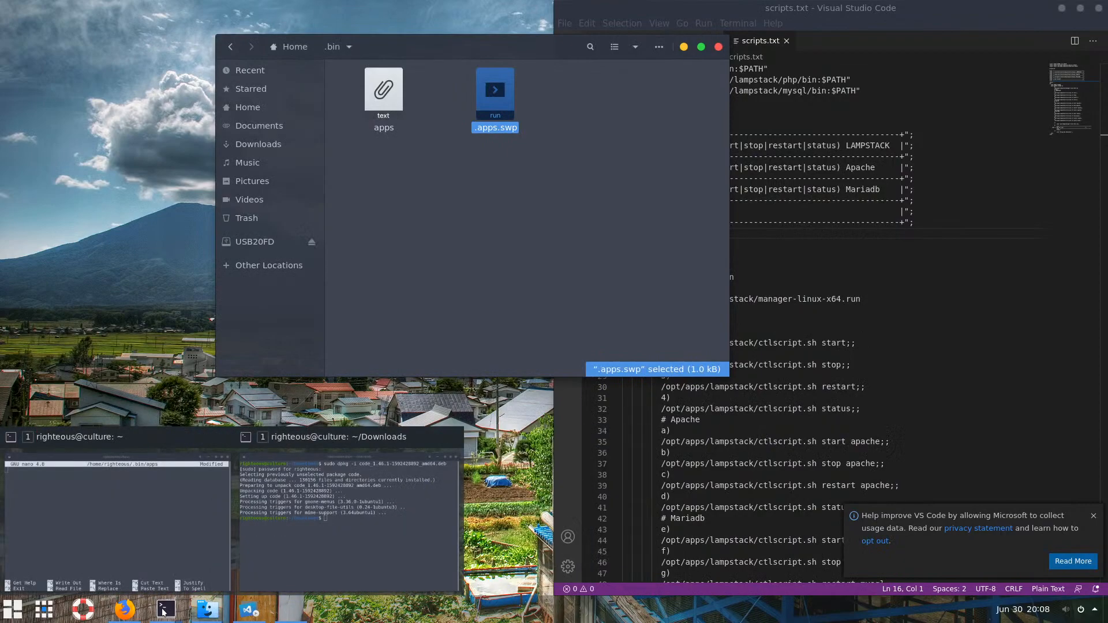
{"action": "left_click", "coordinate": [148, 548]}
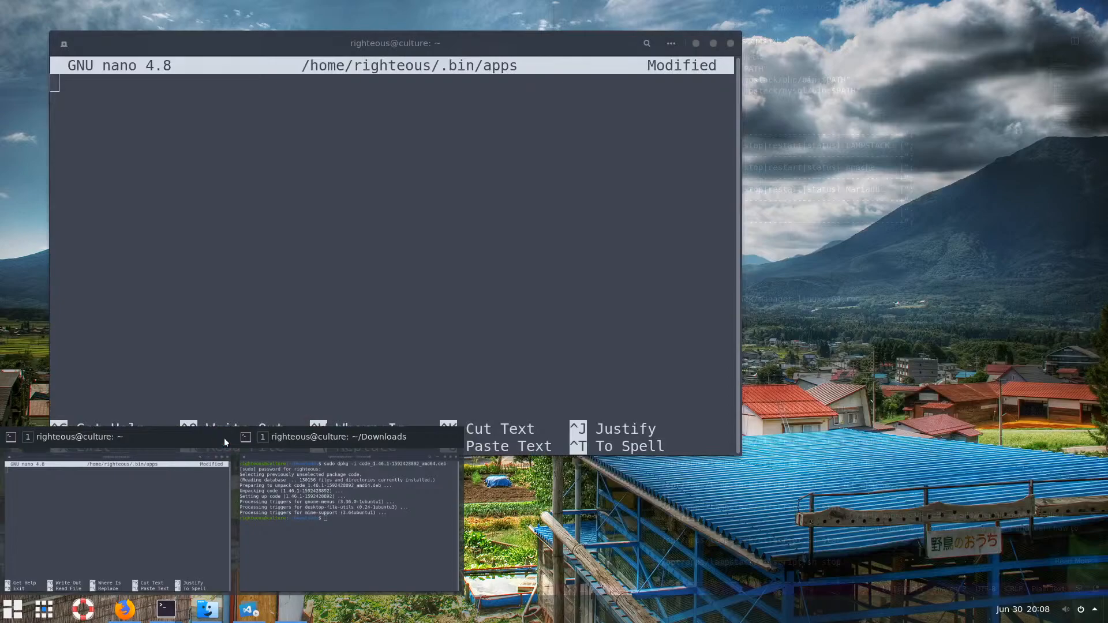
{"action": "left_click", "coordinate": [227, 456]}
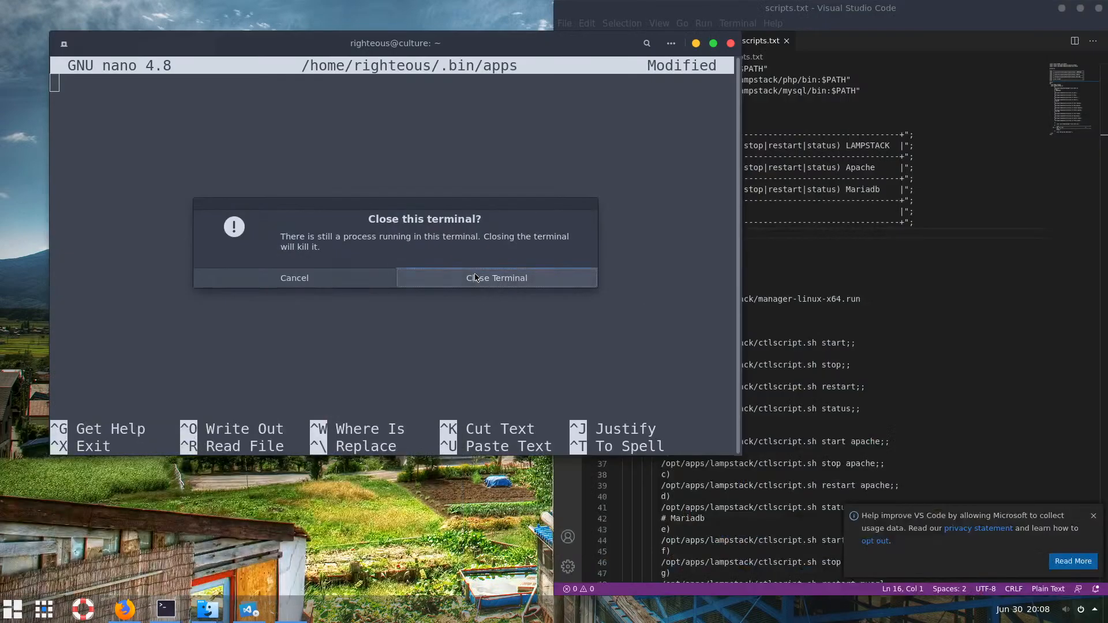
{"action": "left_click", "coordinate": [327, 278]}
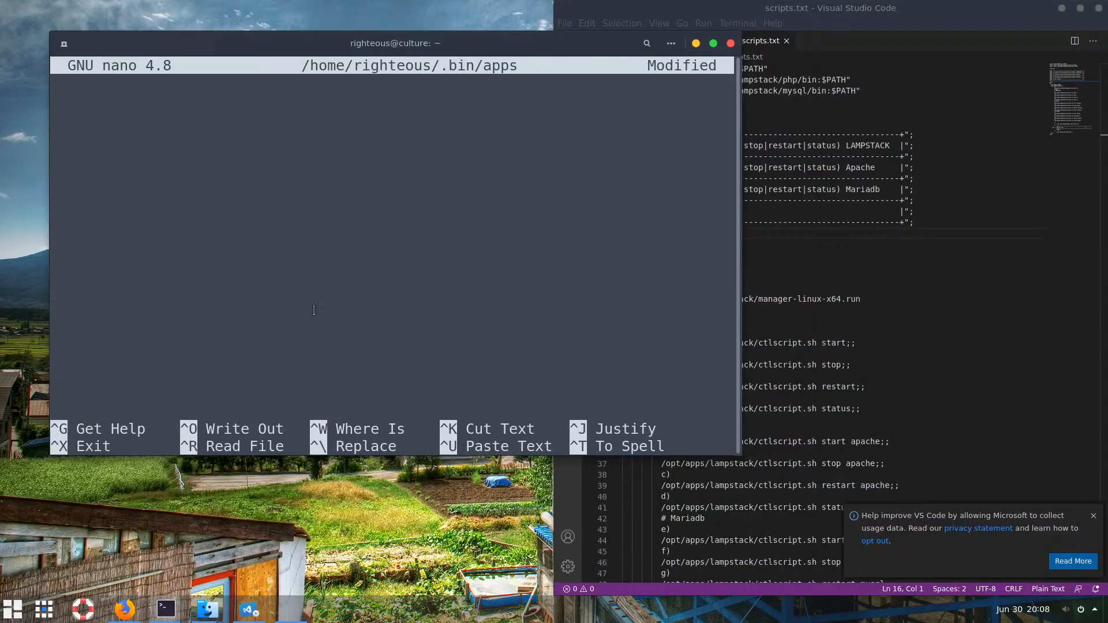
{"action": "key", "text": "ctrl+x"}
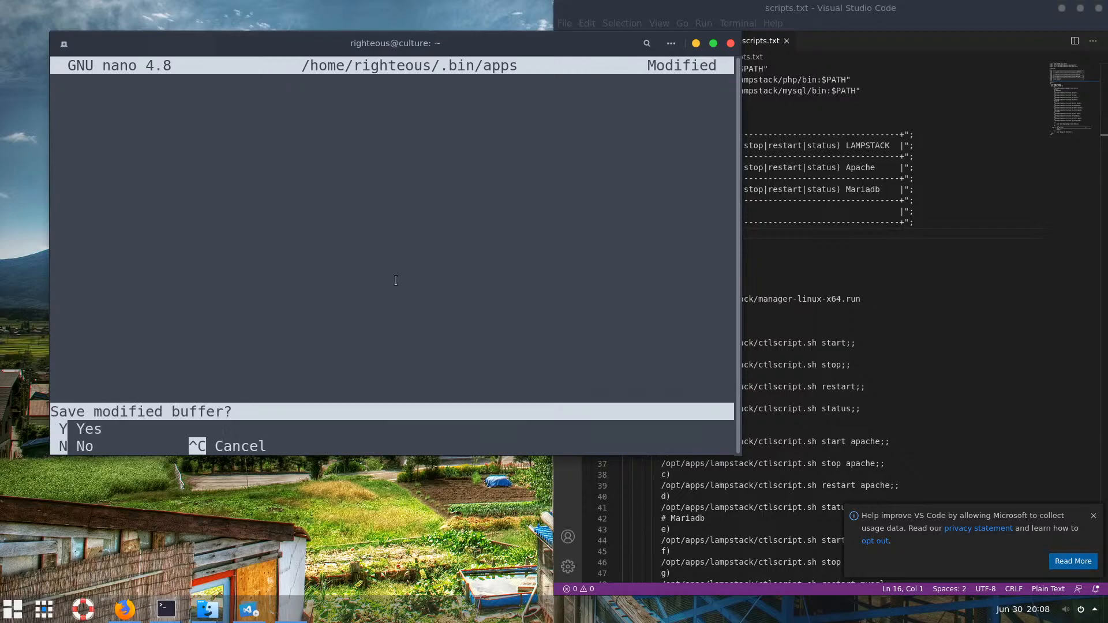
{"action": "key", "text": "n"}
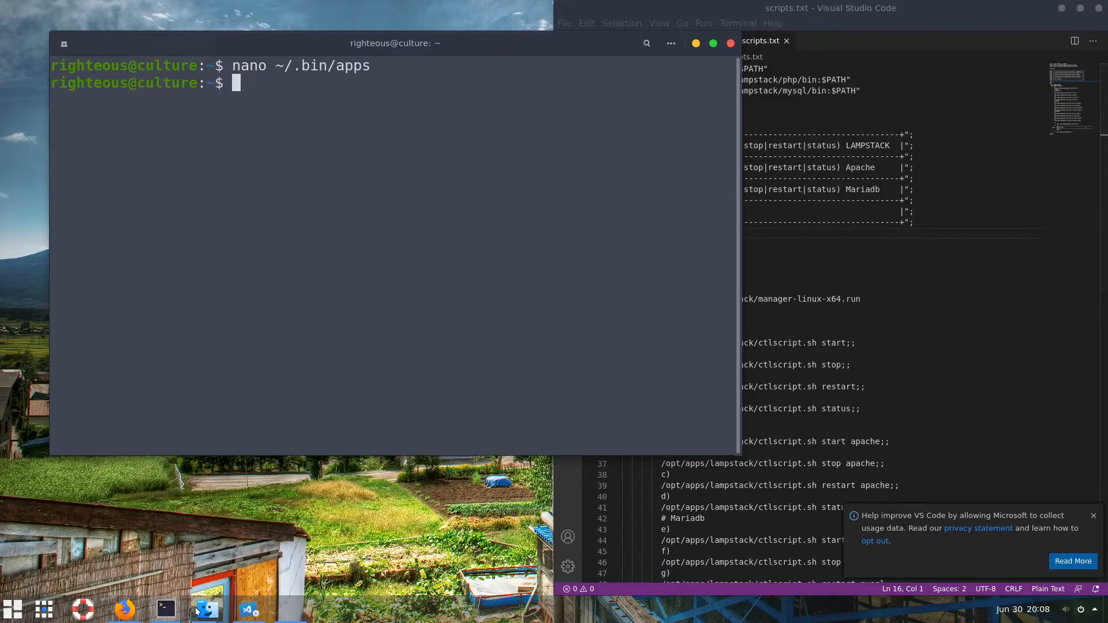
{"action": "left_click", "coordinate": [214, 611]}
Close the duplicate .bin window and open the apps file in VS Code
{"action": "left_click", "coordinate": [718, 46]}
{"action": "left_click", "coordinate": [735, 44]}
{"action": "left_click", "coordinate": [209, 610]}
{"action": "left_click", "coordinate": [276, 550]}
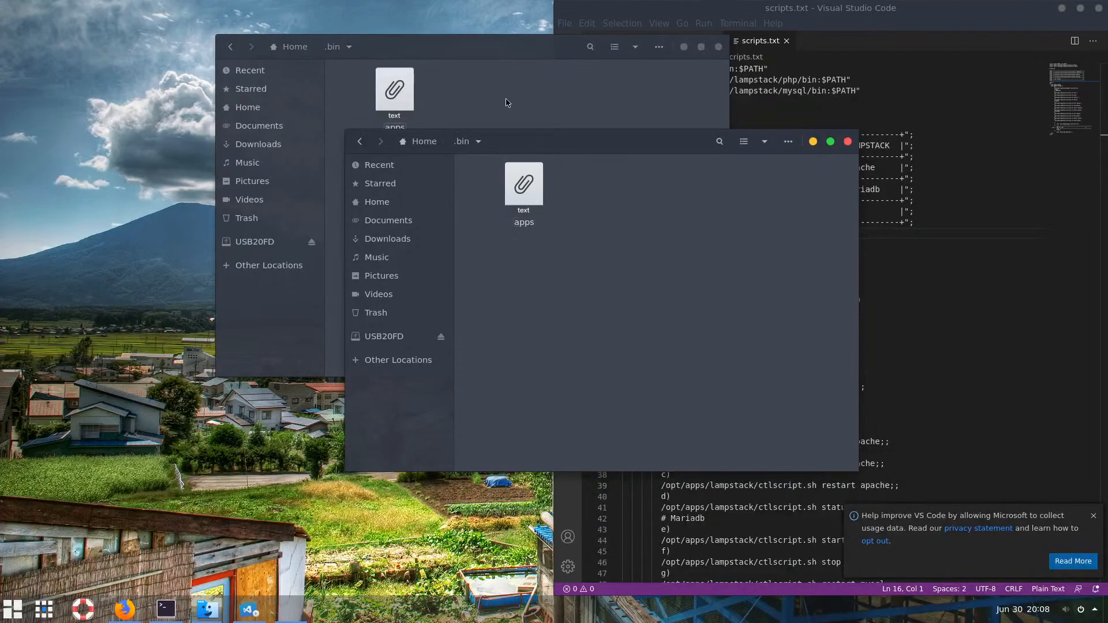
{"action": "left_click_drag", "start_coordinate": [564, 141], "coordinate": [419, 209]}
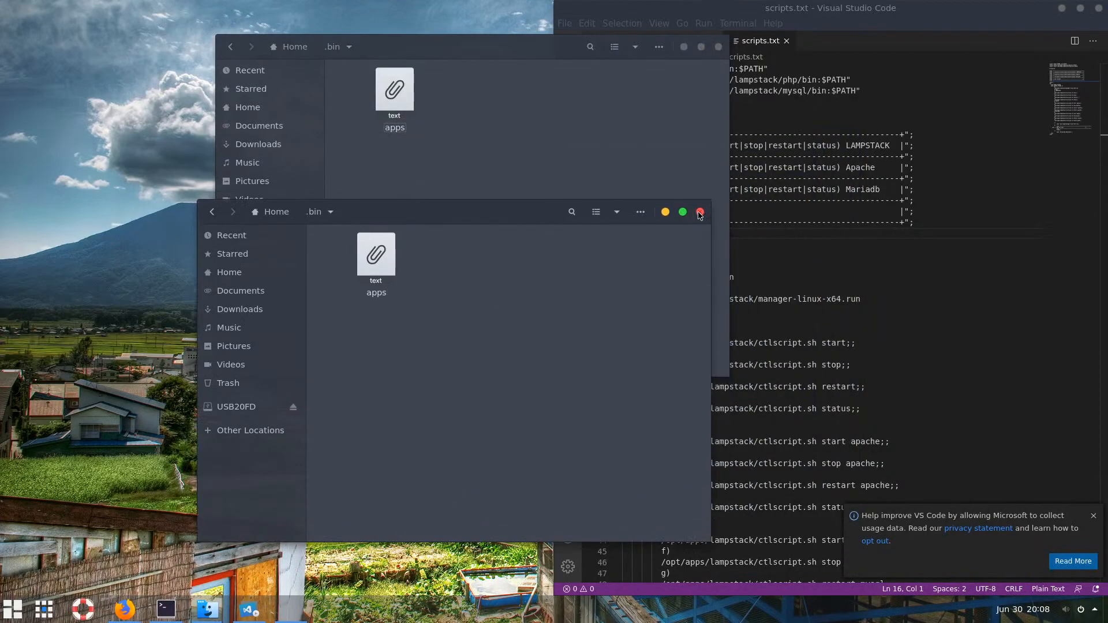
{"action": "left_click", "coordinate": [699, 212]}
{"action": "left_click_drag", "start_coordinate": [505, 51], "coordinate": [312, 67]}
{"action": "left_click_drag", "start_coordinate": [210, 115], "coordinate": [810, 196]}
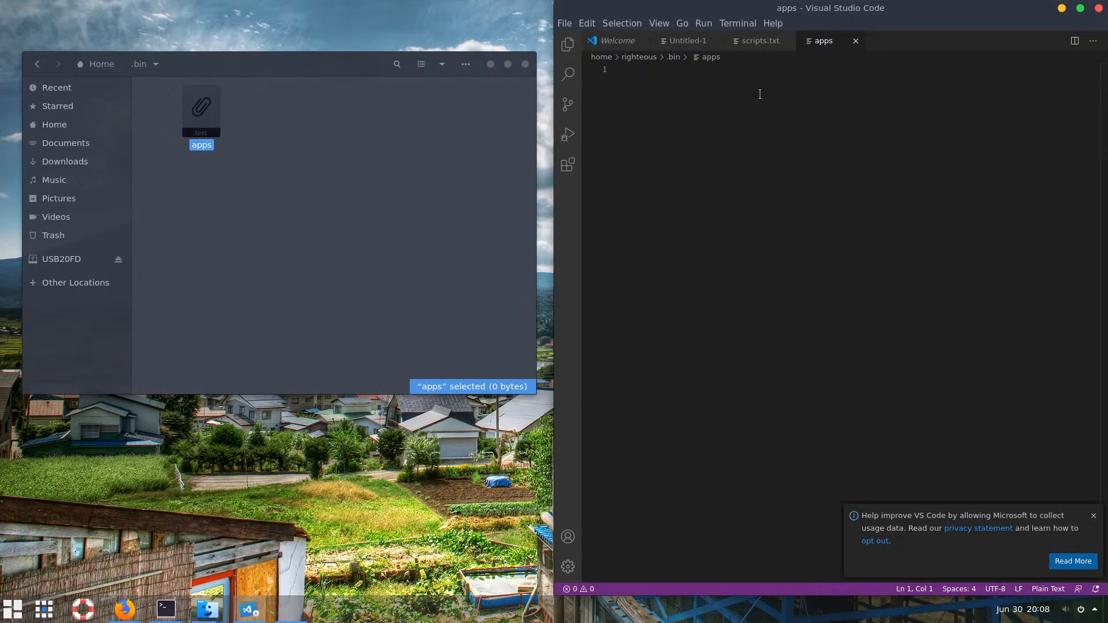
Paste the menu script from scripts.txt into apps and save it as a run script
{"action": "left_click", "coordinate": [758, 40]}
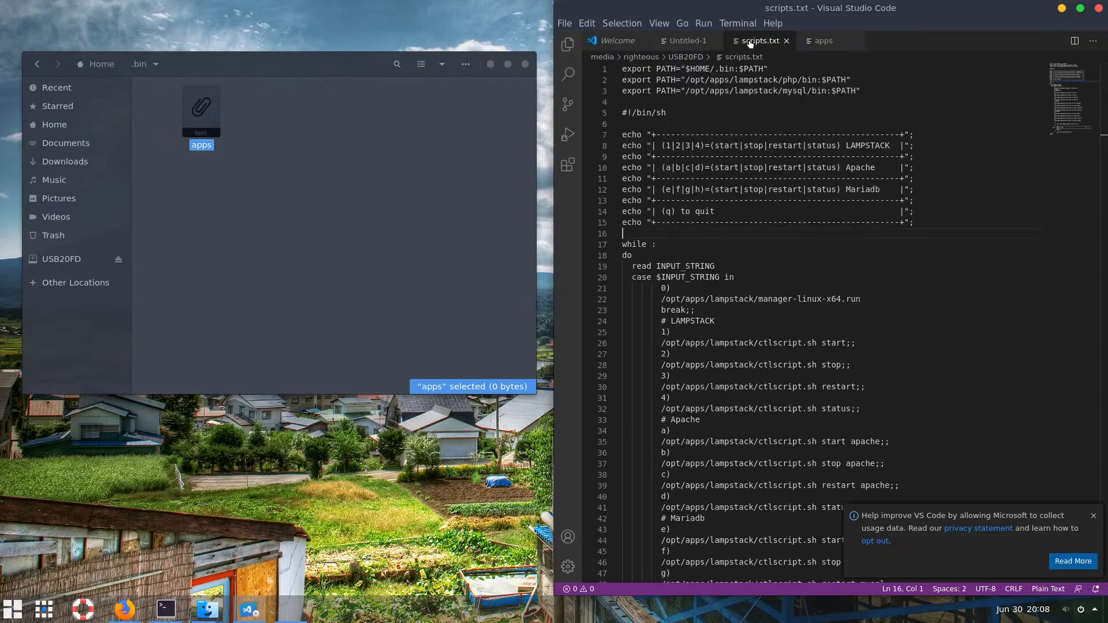
{"action": "left_click_drag", "start_coordinate": [625, 111], "coordinate": [642, 571]}
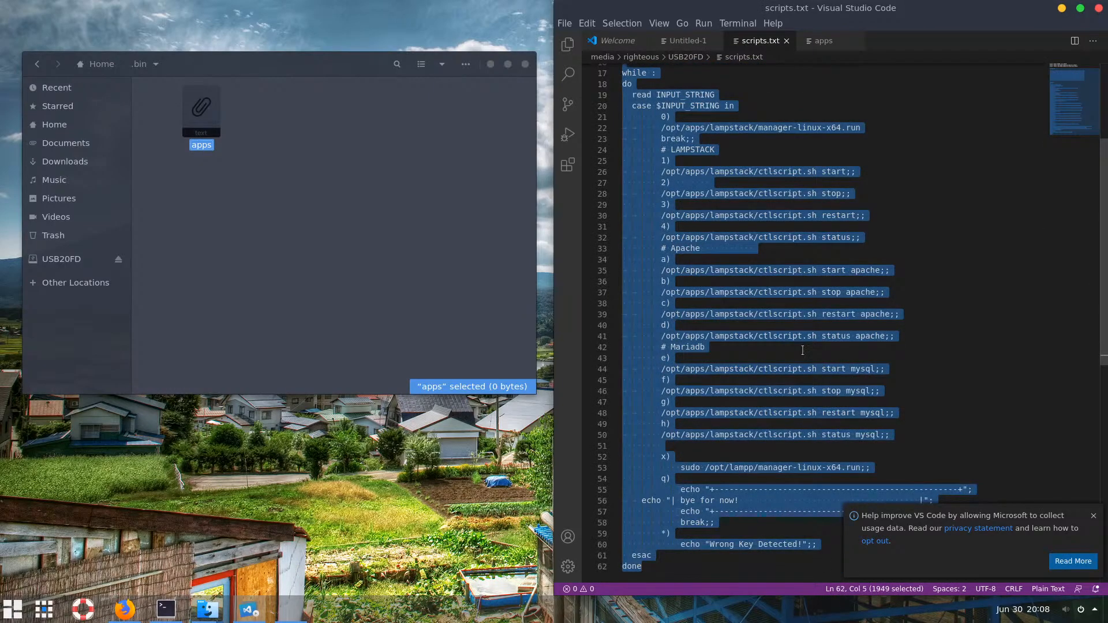
{"action": "left_click", "coordinate": [824, 40]}
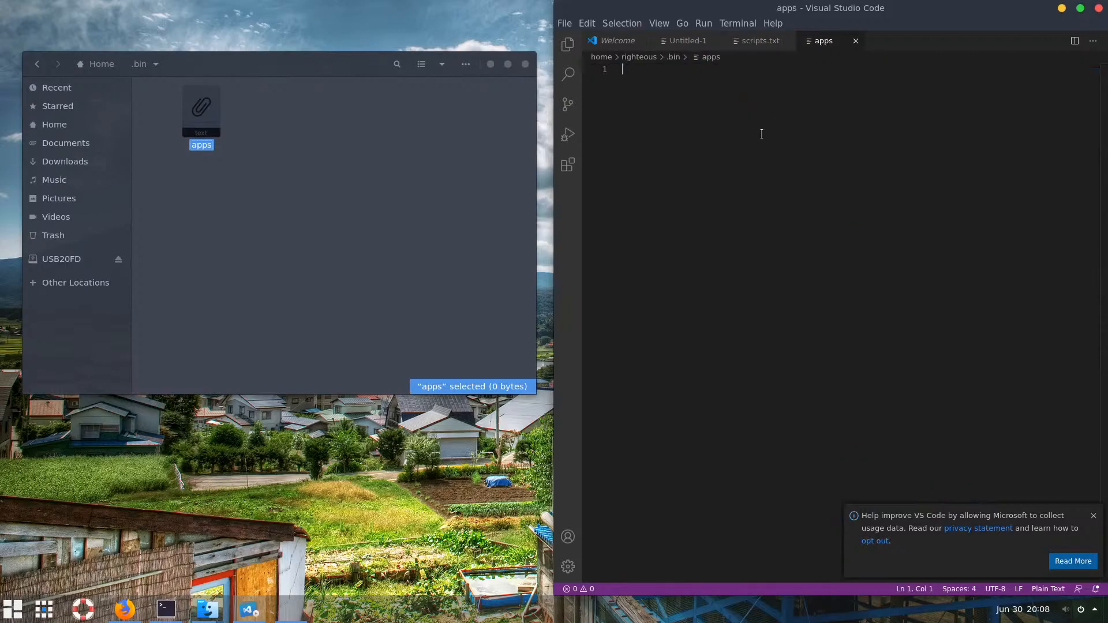
{"action": "key", "text": "ctrl+v"}
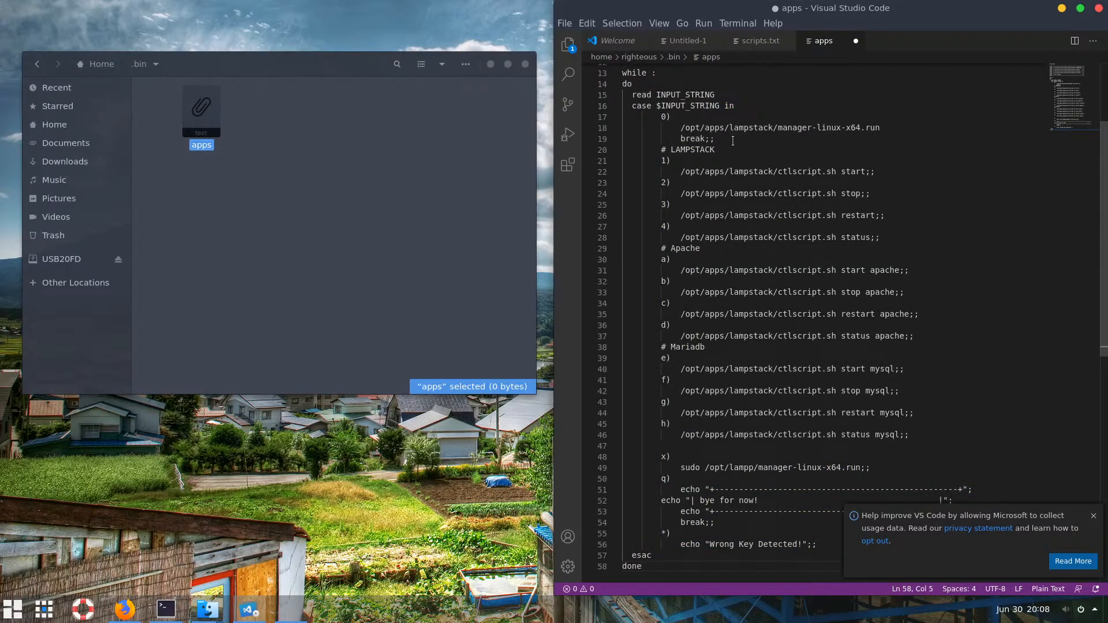
{"action": "scroll", "coordinate": [726, 139], "scroll_direction": "up", "scroll_amount": 4}
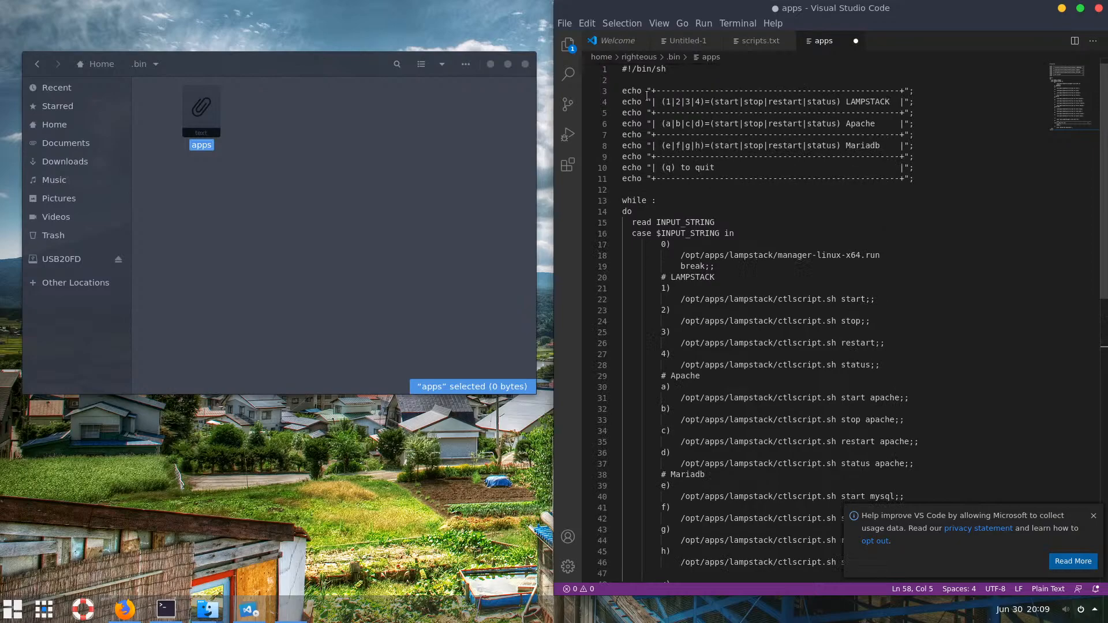
{"action": "left_click_drag", "start_coordinate": [921, 178], "coordinate": [621, 91]}
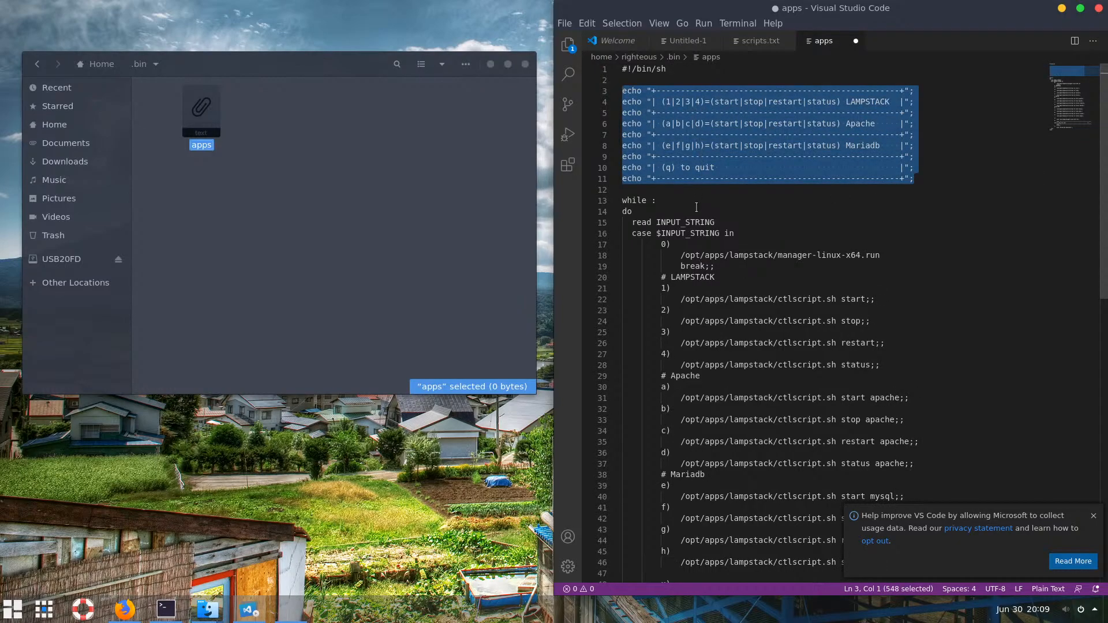
{"action": "left_click", "coordinate": [748, 255]}
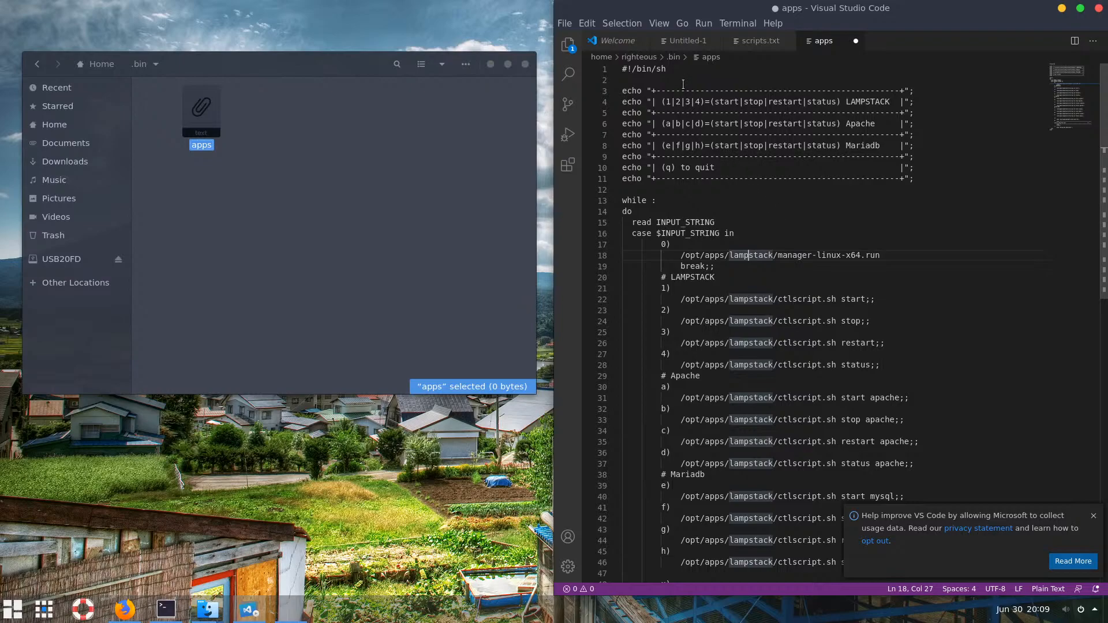
{"action": "key", "text": "ctrl+s"}
{"action": "left_click", "coordinate": [258, 270]}
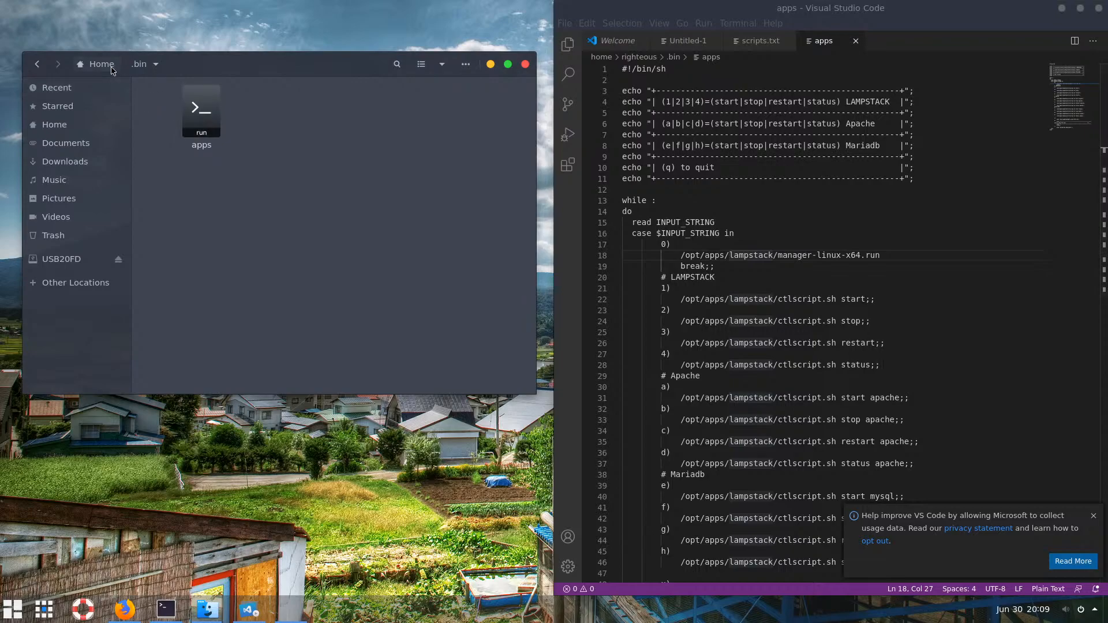
Select the three export PATH lines in scripts.txt
{"action": "left_click", "coordinate": [761, 41]}
{"action": "key", "text": "ctrl+a"}
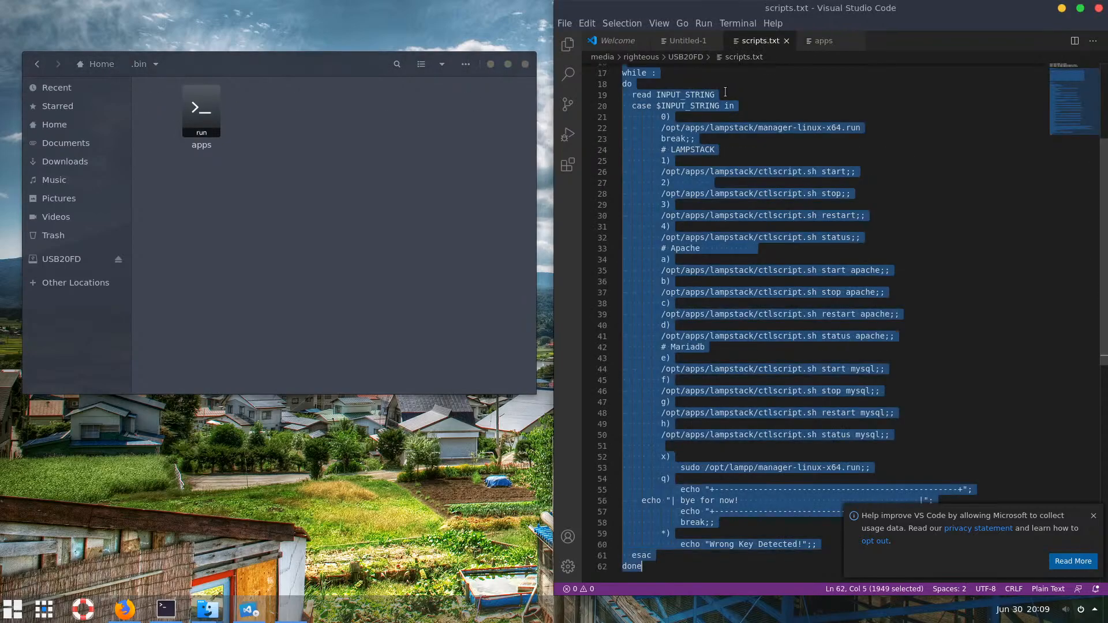
{"action": "scroll", "coordinate": [754, 86], "scroll_direction": "up", "scroll_amount": 3}
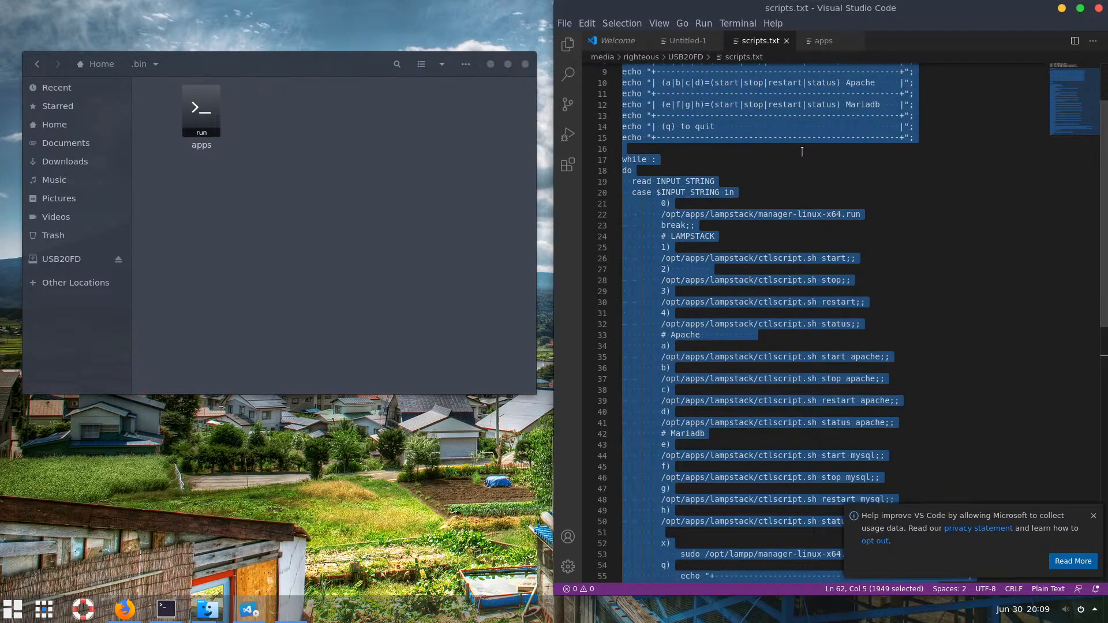
{"action": "left_click", "coordinate": [683, 41]}
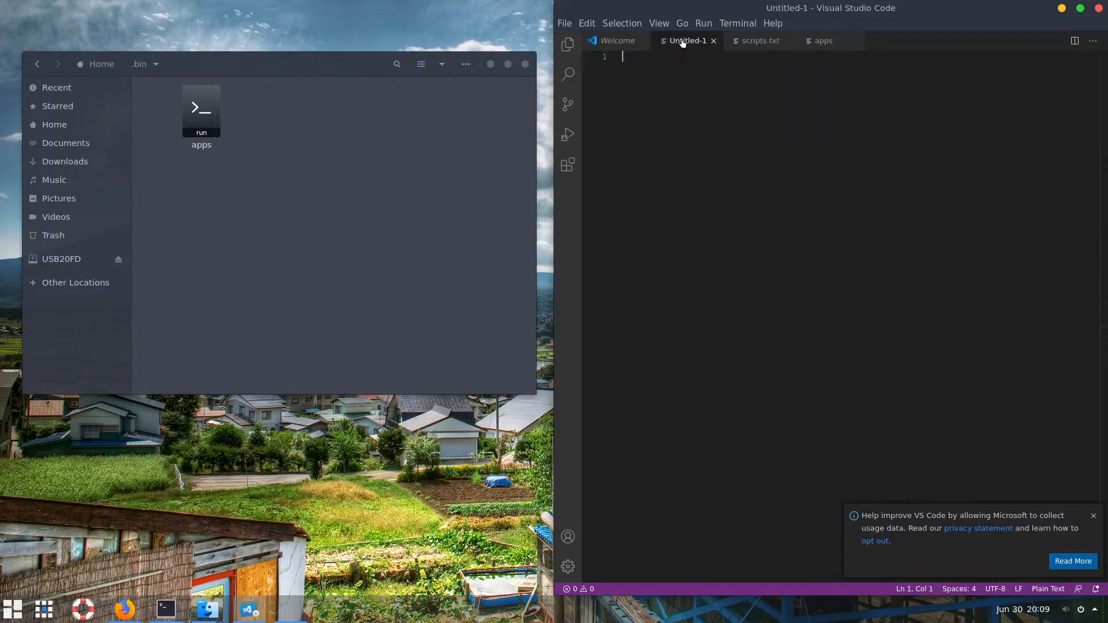
{"action": "left_click", "coordinate": [766, 44]}
{"action": "scroll", "coordinate": [751, 145], "scroll_direction": "up", "scroll_amount": 3}
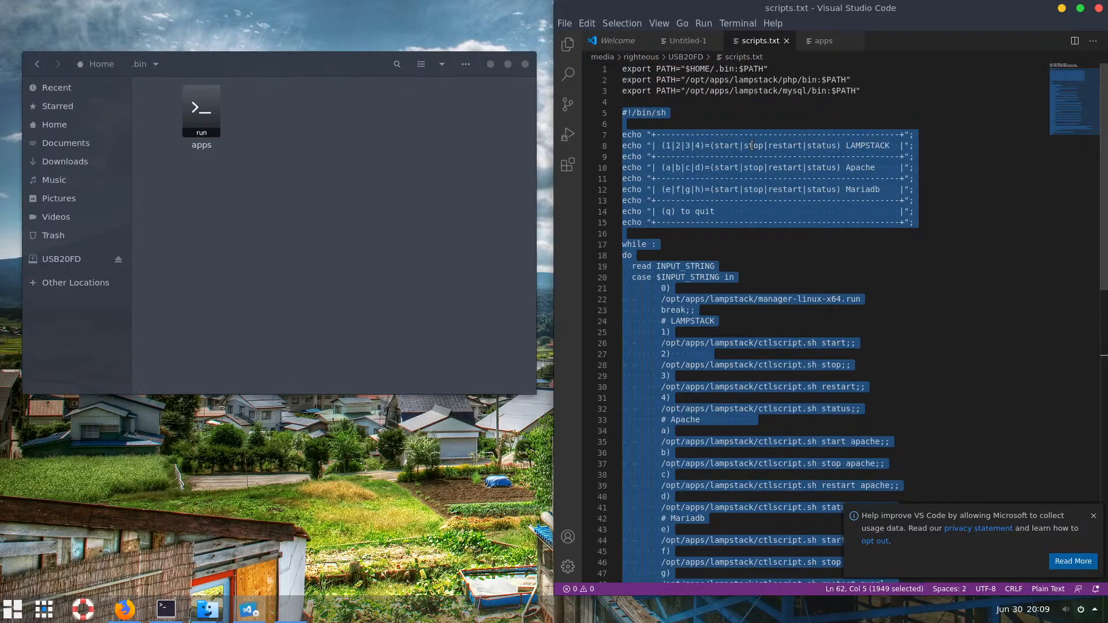
{"action": "left_click_drag", "start_coordinate": [871, 87], "coordinate": [616, 68]}
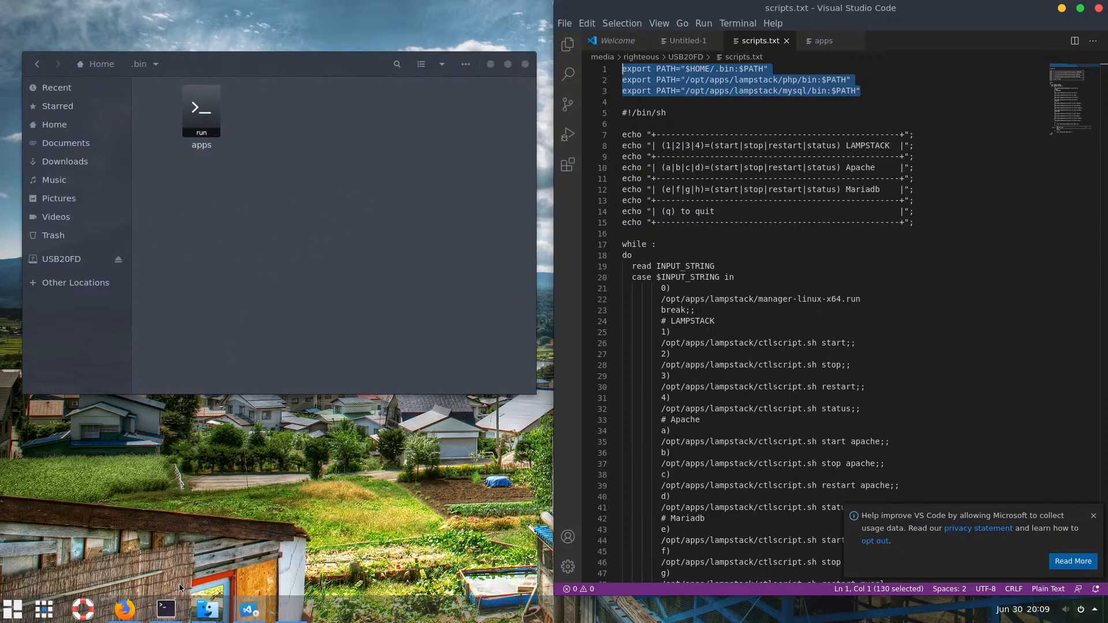
Go to the home folder in Files and open .bashrc in VS Code
{"action": "mouse_move", "coordinate": [171, 605]}
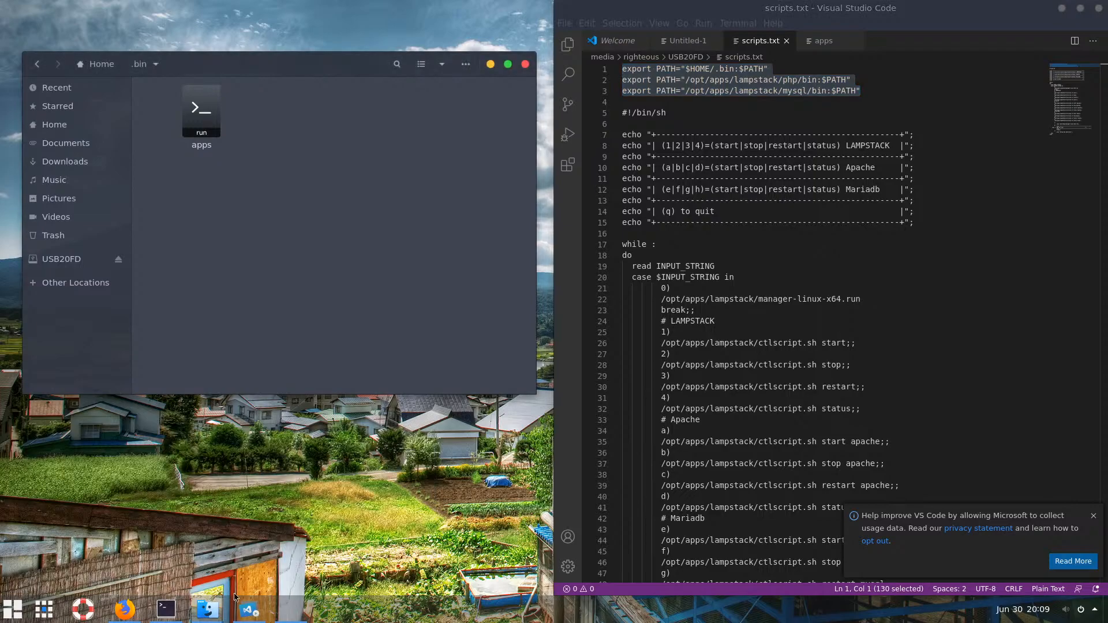
{"action": "left_click", "coordinate": [203, 603]}
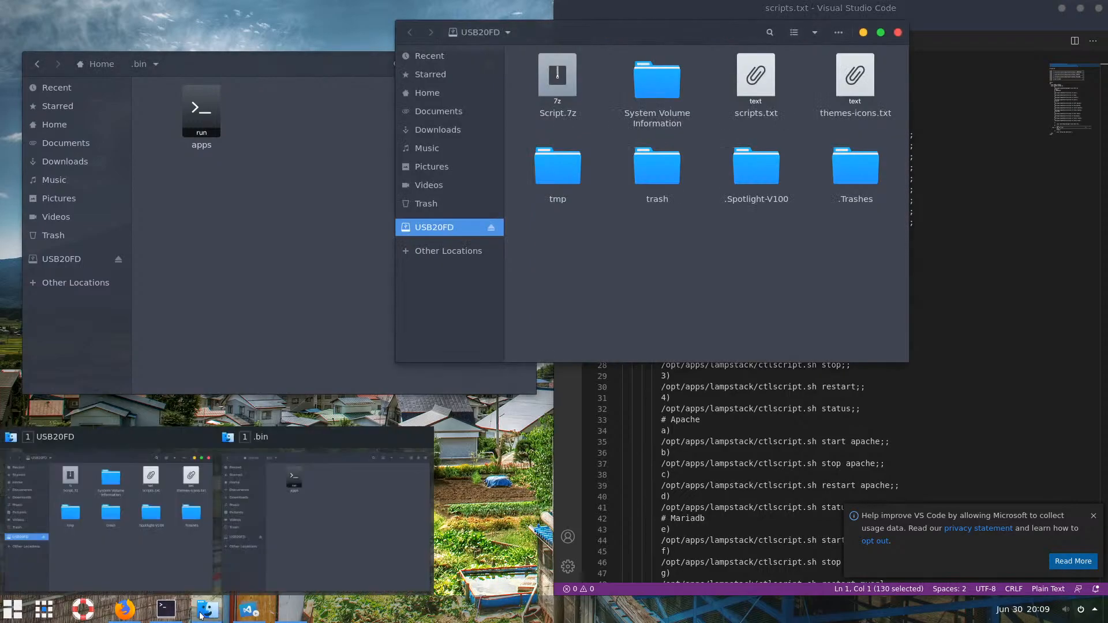
{"action": "left_click", "coordinate": [204, 612]}
{"action": "left_click", "coordinate": [204, 613]}
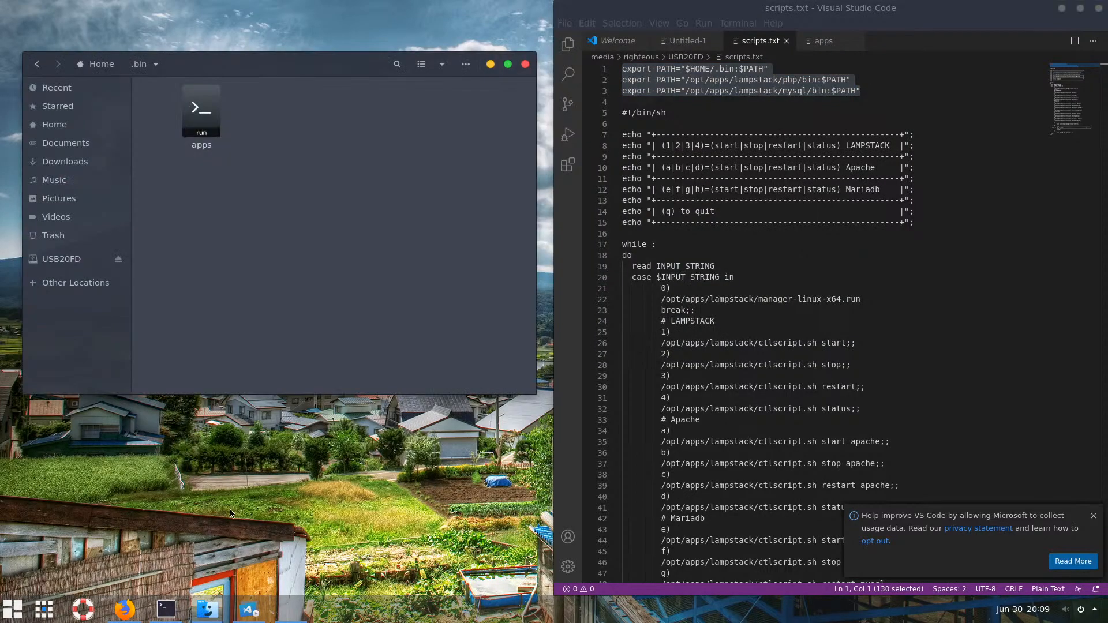
{"action": "left_click", "coordinate": [67, 125]}
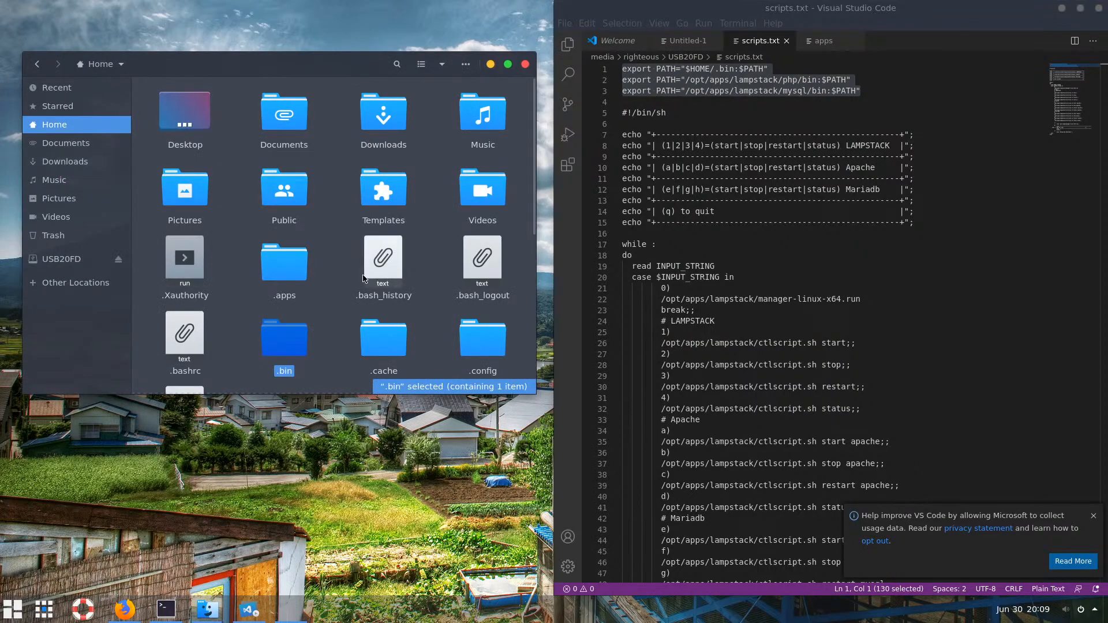
{"action": "left_click", "coordinate": [380, 264]}
{"action": "left_click", "coordinate": [483, 261]}
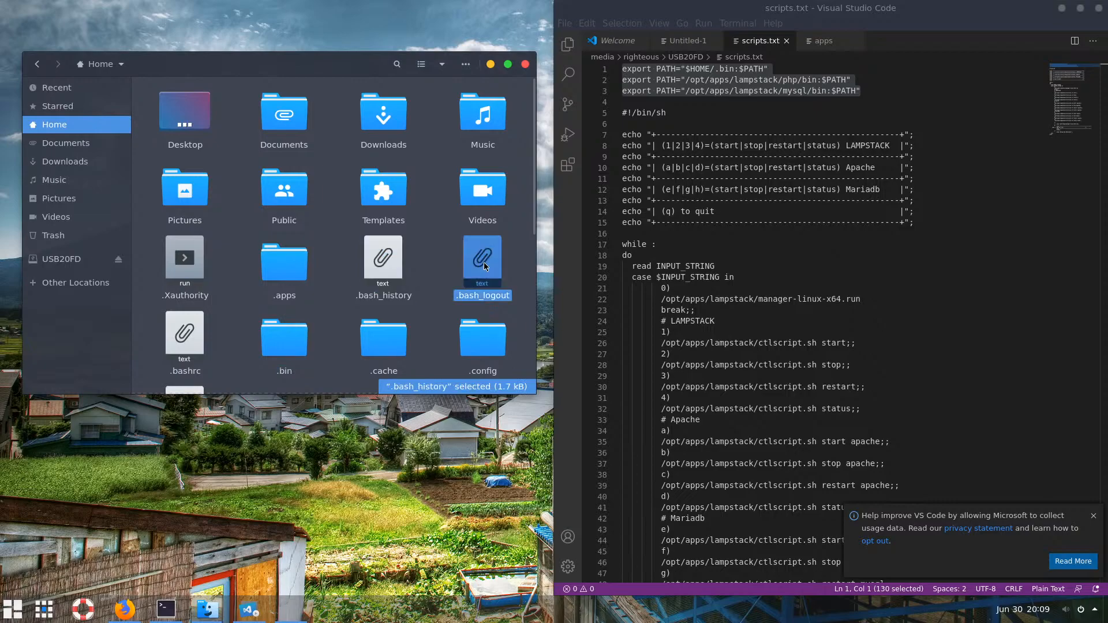
{"action": "left_click", "coordinate": [193, 340]}
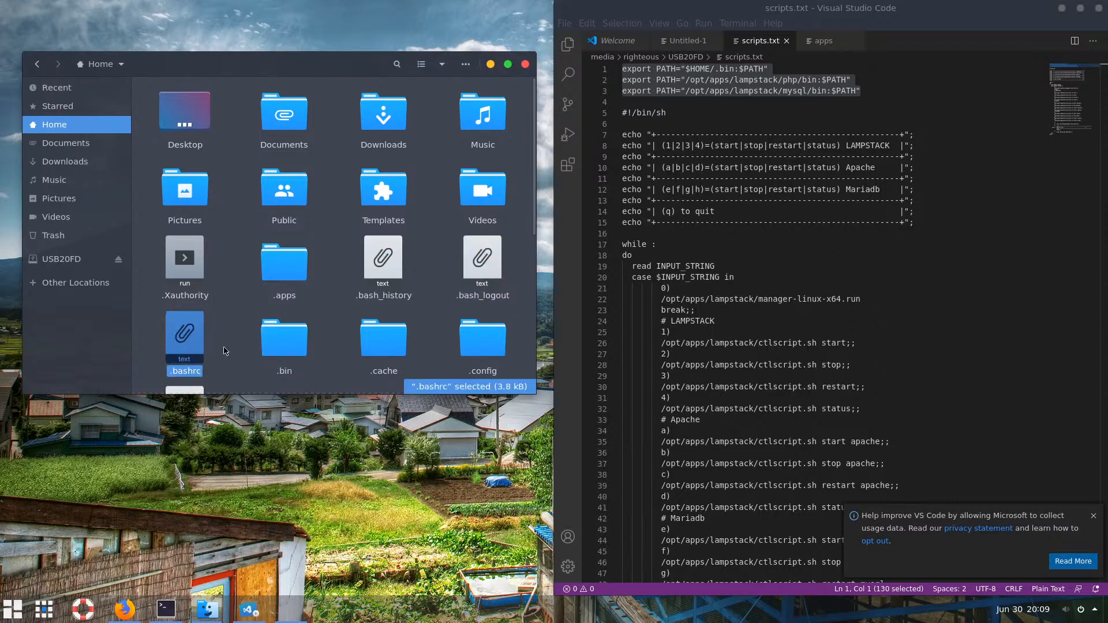
{"action": "left_click_drag", "start_coordinate": [192, 342], "coordinate": [858, 266]}
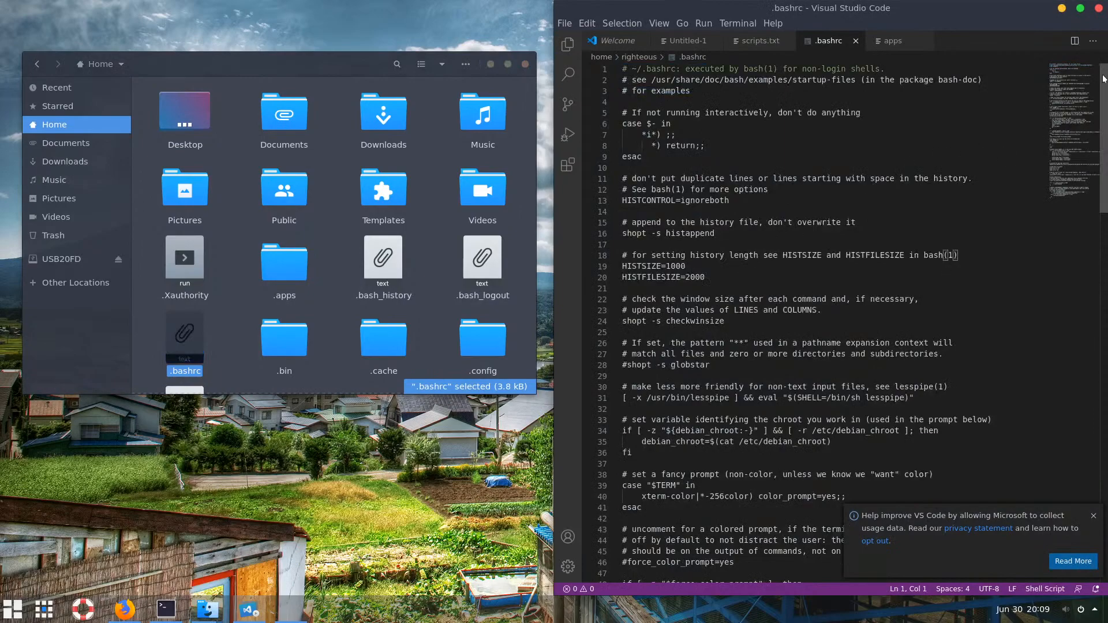
Append a '# Added by me!' comment to .bashrc followed by the three export PATH lines
{"action": "left_click_drag", "start_coordinate": [1065, 71], "coordinate": [1070, 187]}
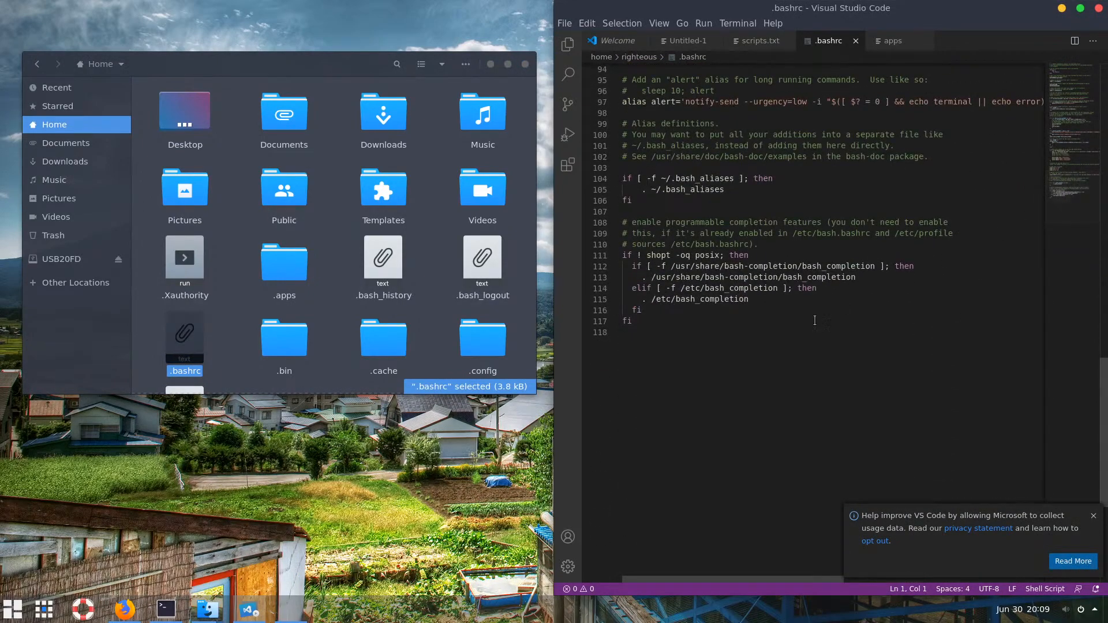
{"action": "left_click", "coordinate": [657, 356]}
{"action": "key", "text": "Return"}
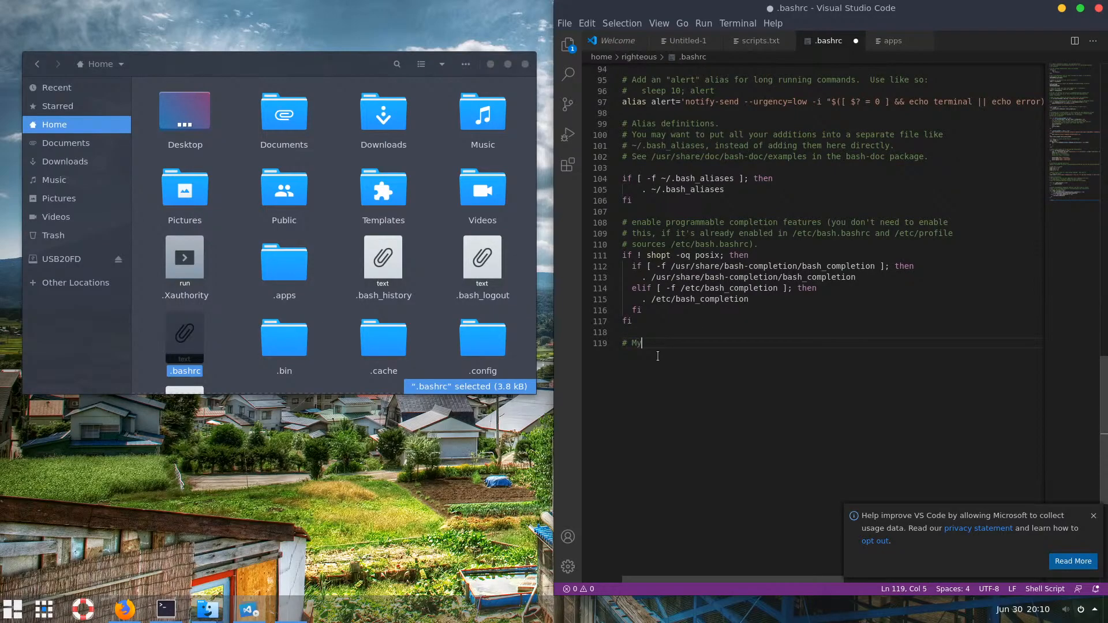
{"action": "type", "text": "# My custo"}
{"action": "key", "text": "BackSpace"}
{"action": "key", "text": "BackSpace"}
{"action": "key", "text": "BackSpace"}
{"action": "type", "text": "by me!"}
{"action": "key", "text": "Return"}
{"action": "type", "text": "export PATH=\"$HOME/.bin:$PATH\" export PATH=\"/opt/apps/lampstack/php/bin:$PATH\" export PATH=\"/opt/apps/lampstack/mysql/bin:$PATH\""}
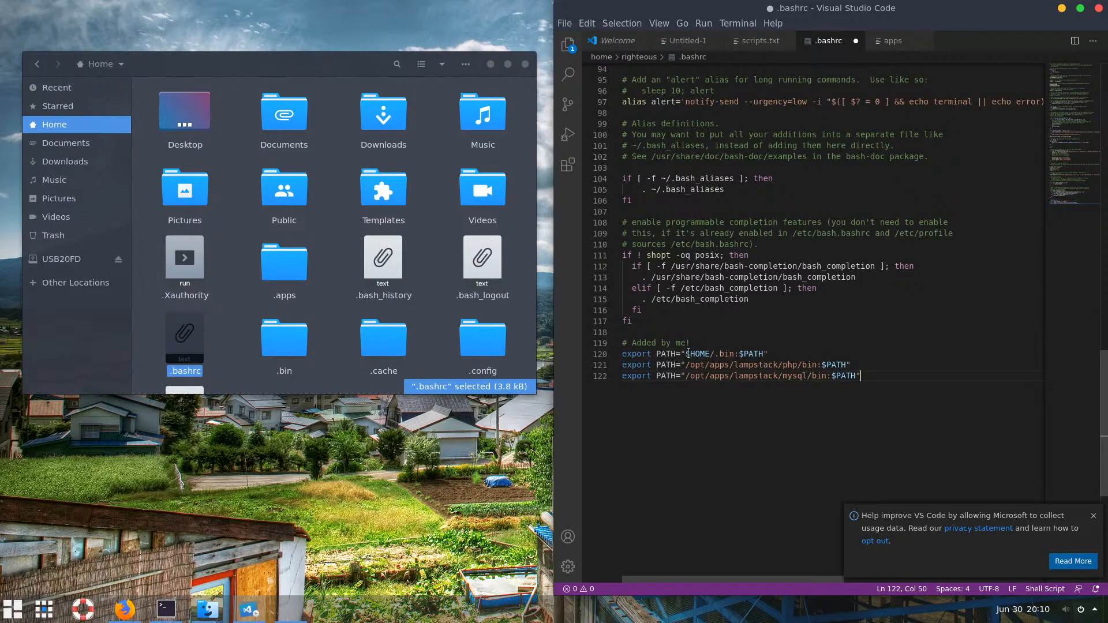
Check that the $HOME/.bin path matches the .bin folder holding apps
{"action": "left_click_drag", "start_coordinate": [690, 354], "coordinate": [710, 351]}
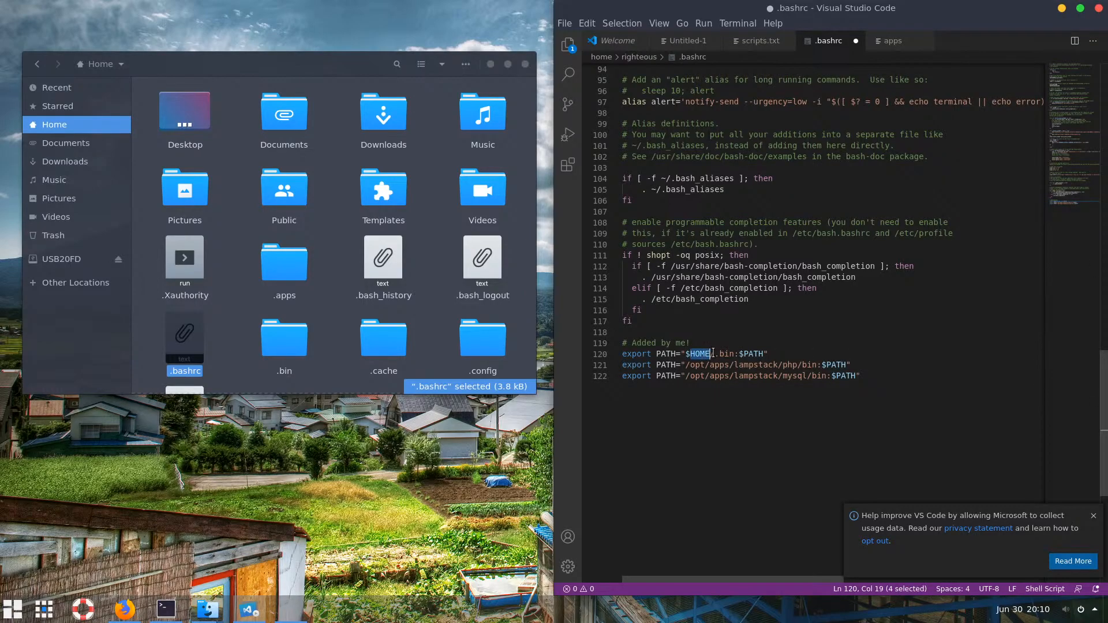
{"action": "left_click", "coordinate": [714, 353]}
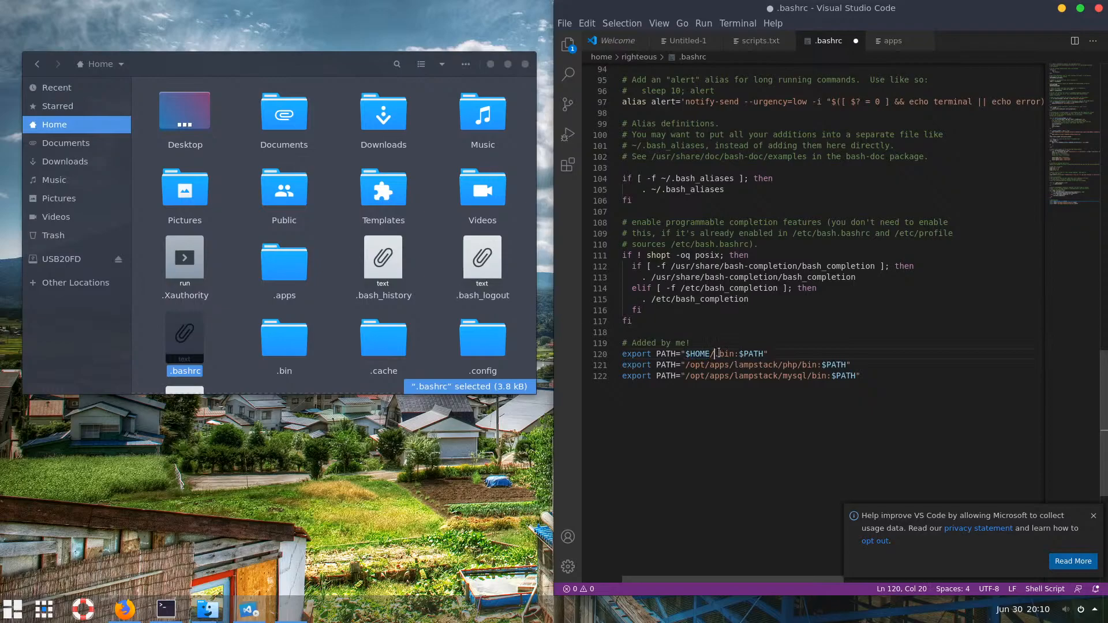
{"action": "left_click_drag", "start_coordinate": [719, 353], "coordinate": [738, 354]}
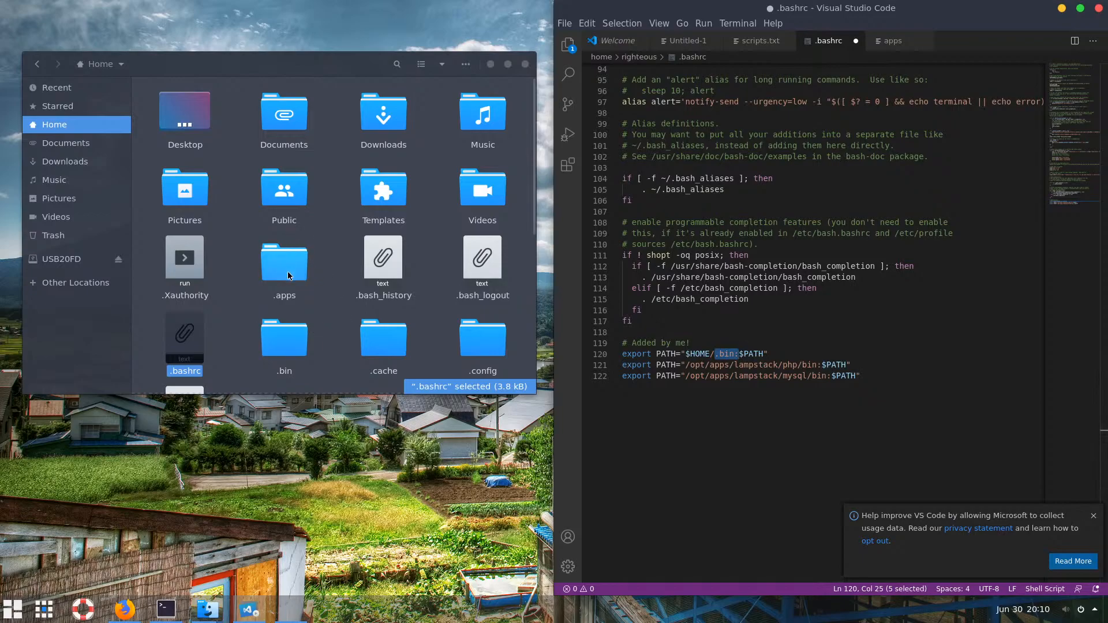
{"action": "double_click", "coordinate": [288, 345]}
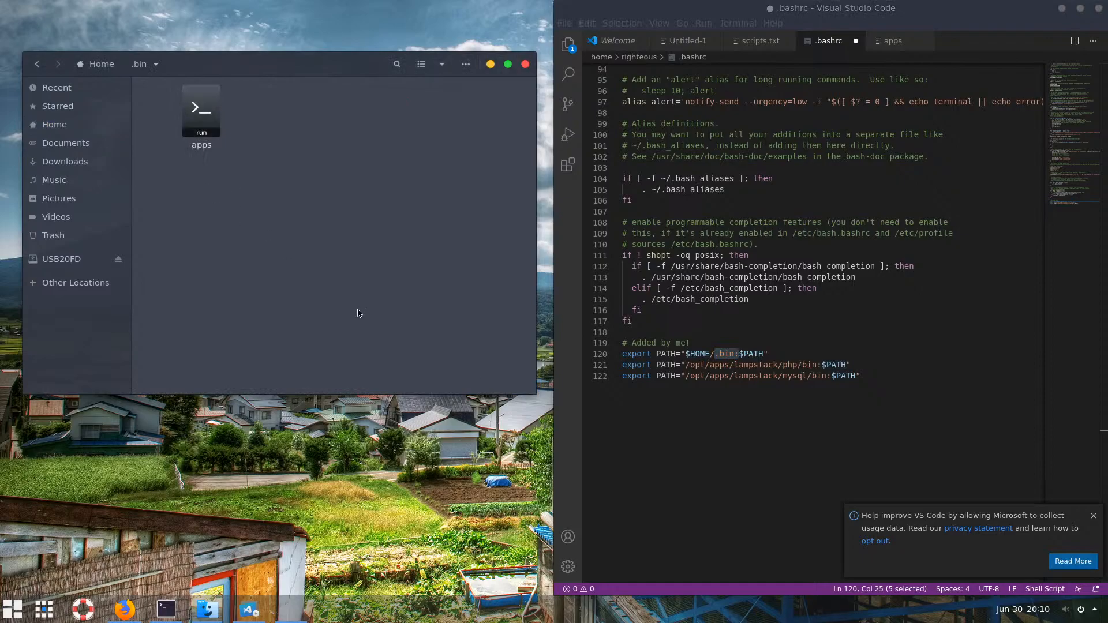
Check the lampstack php/bin and mysql/bin paths, then save .bashrc
{"action": "left_click", "coordinate": [749, 412]}
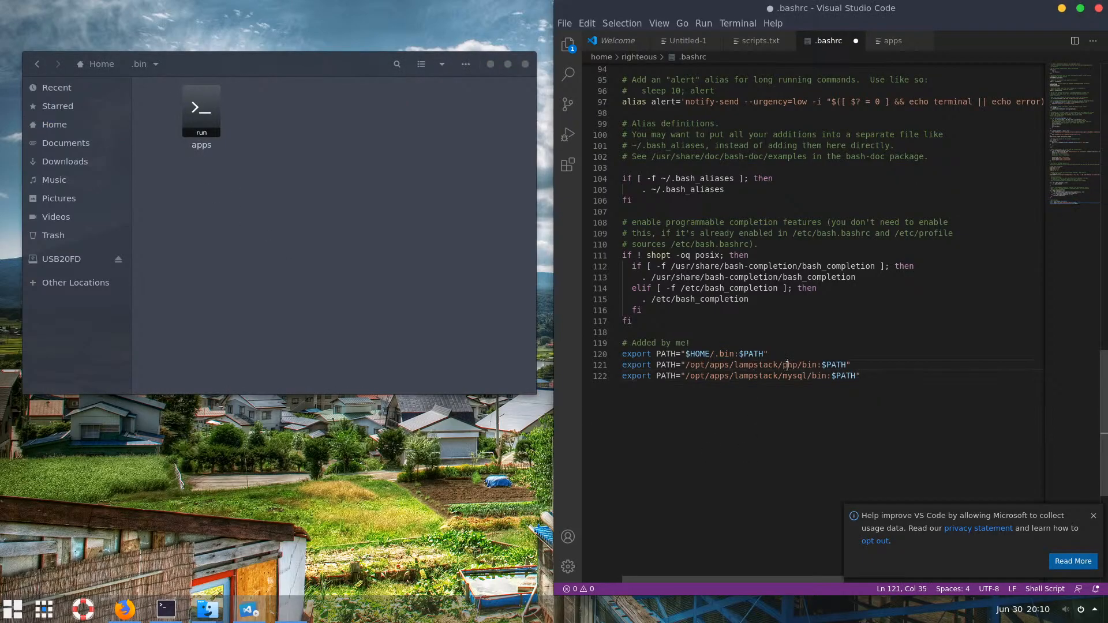
{"action": "left_click_drag", "start_coordinate": [786, 366], "coordinate": [795, 365]}
{"action": "left_click", "coordinate": [782, 365]}
{"action": "left_click_drag", "start_coordinate": [817, 365], "coordinate": [752, 364]}
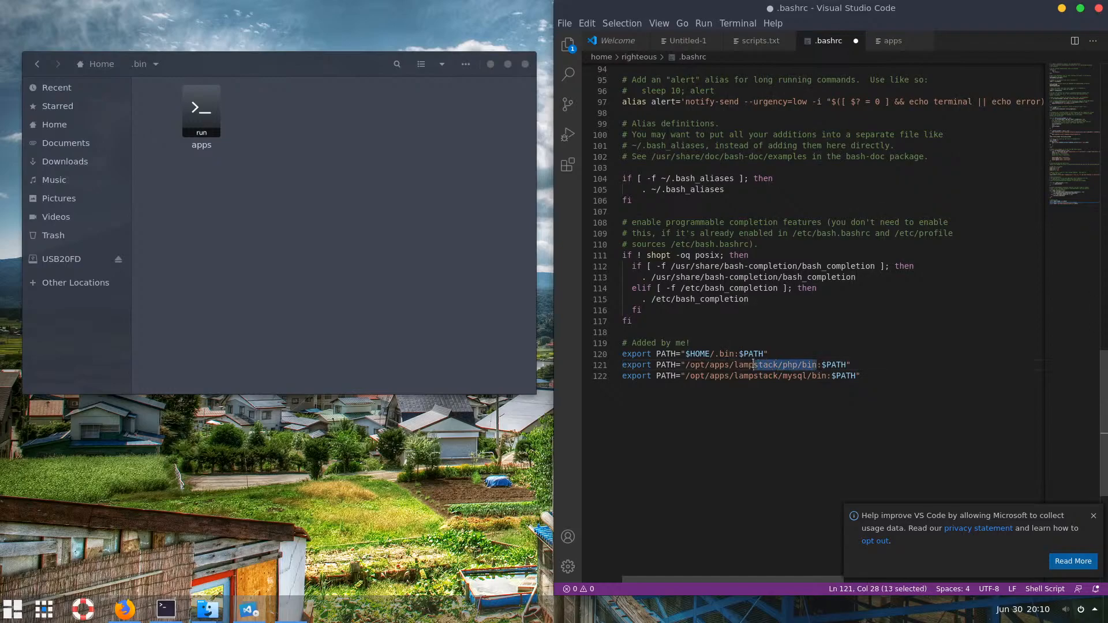
{"action": "left_click", "coordinate": [792, 376]}
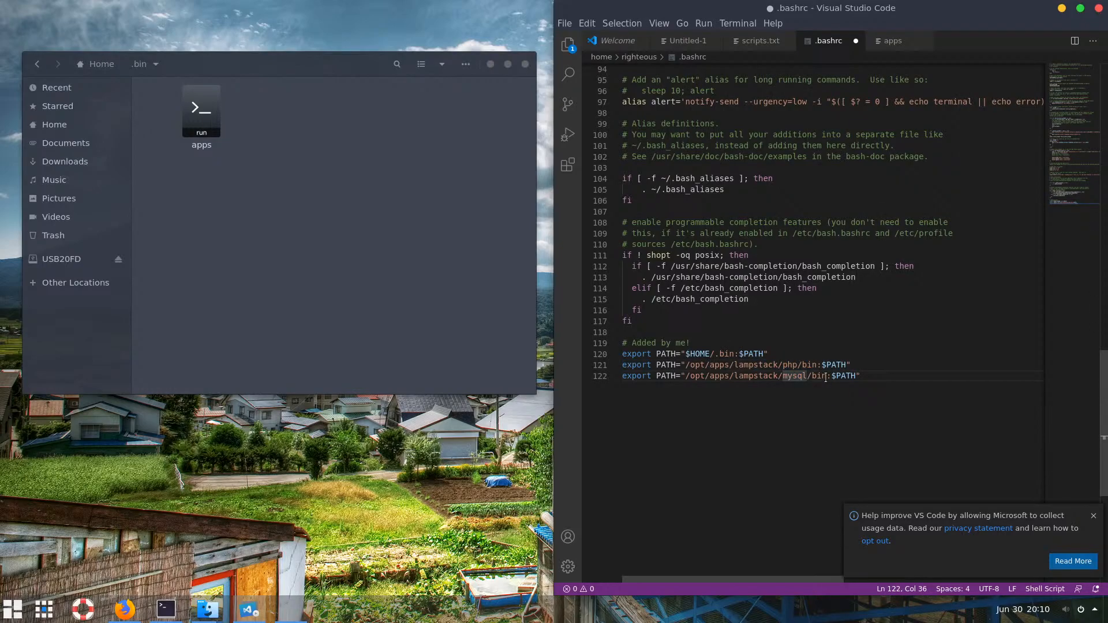
{"action": "left_click_drag", "start_coordinate": [828, 376], "coordinate": [783, 376]}
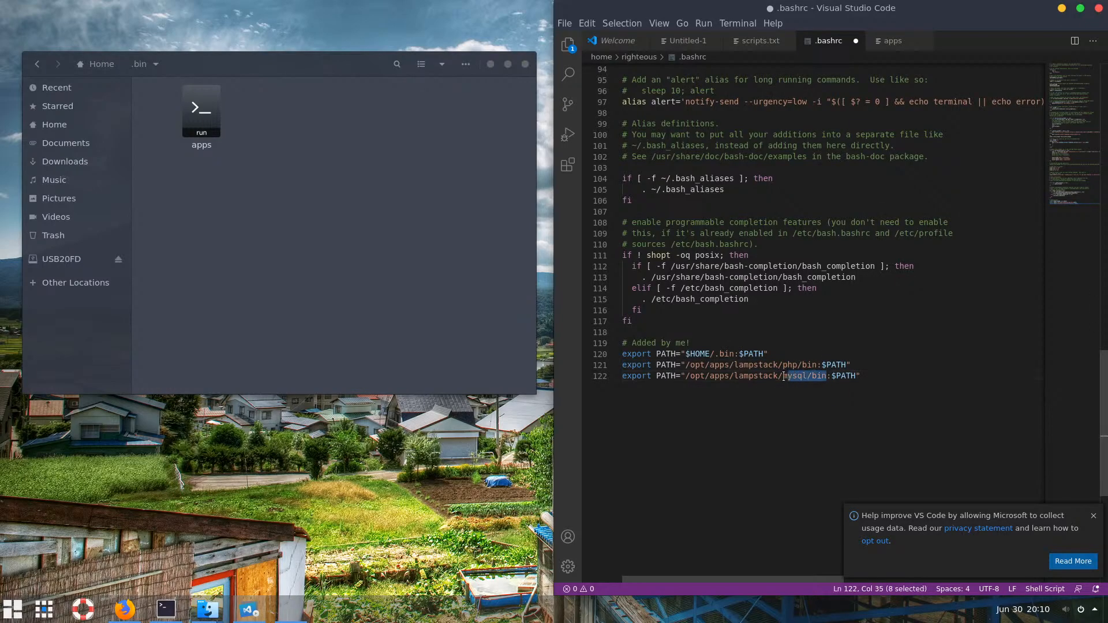
{"action": "left_click", "coordinate": [716, 392]}
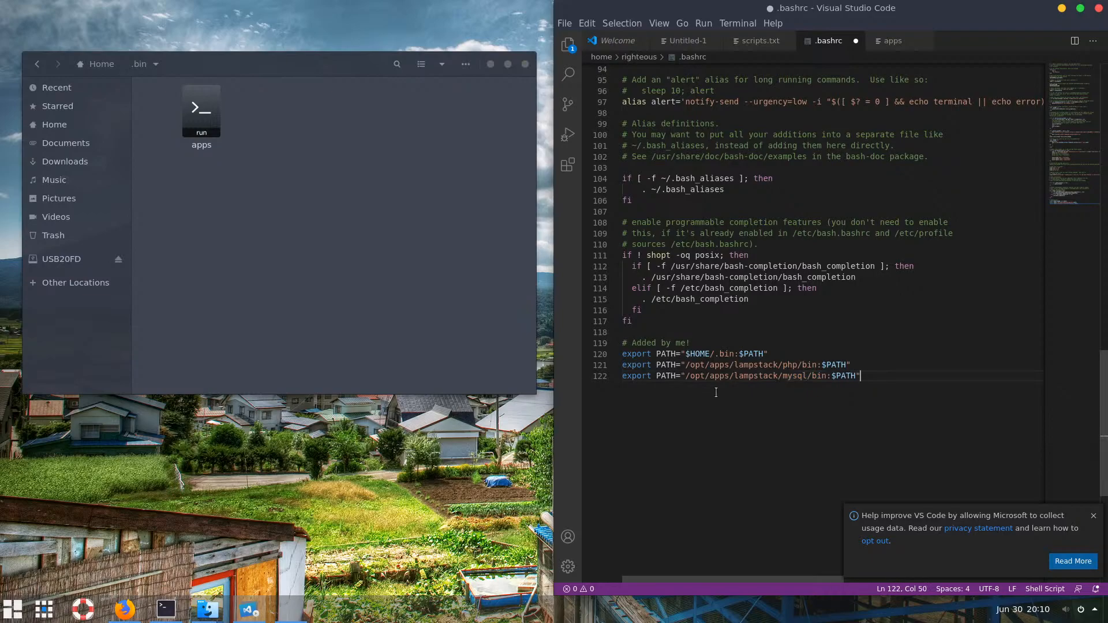
{"action": "key", "text": "ctrl+s"}
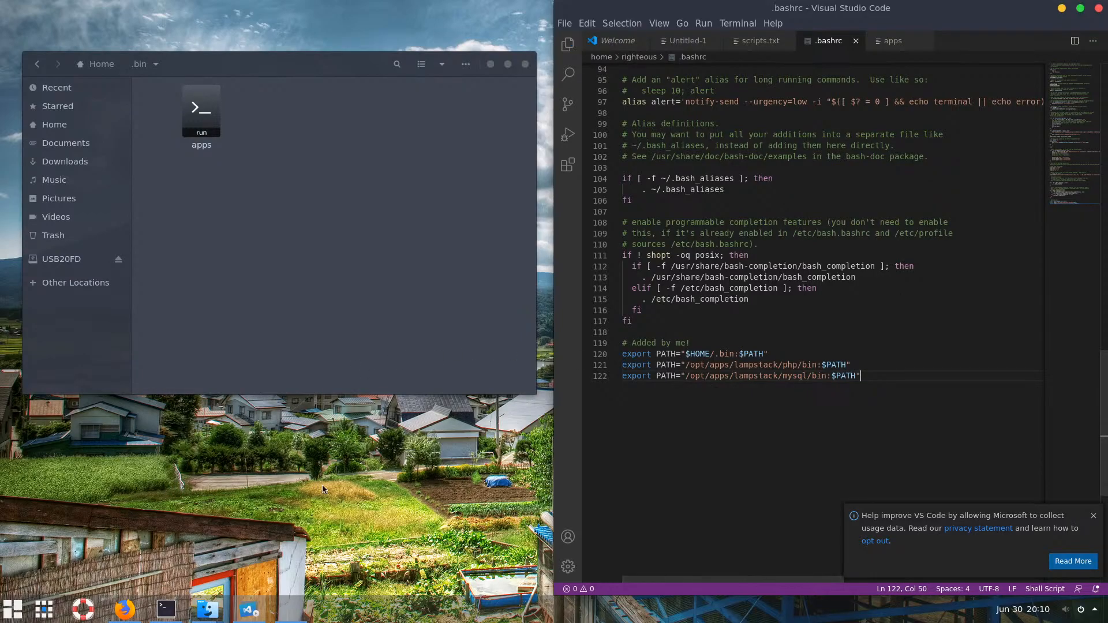
{"action": "left_click", "coordinate": [163, 612]}
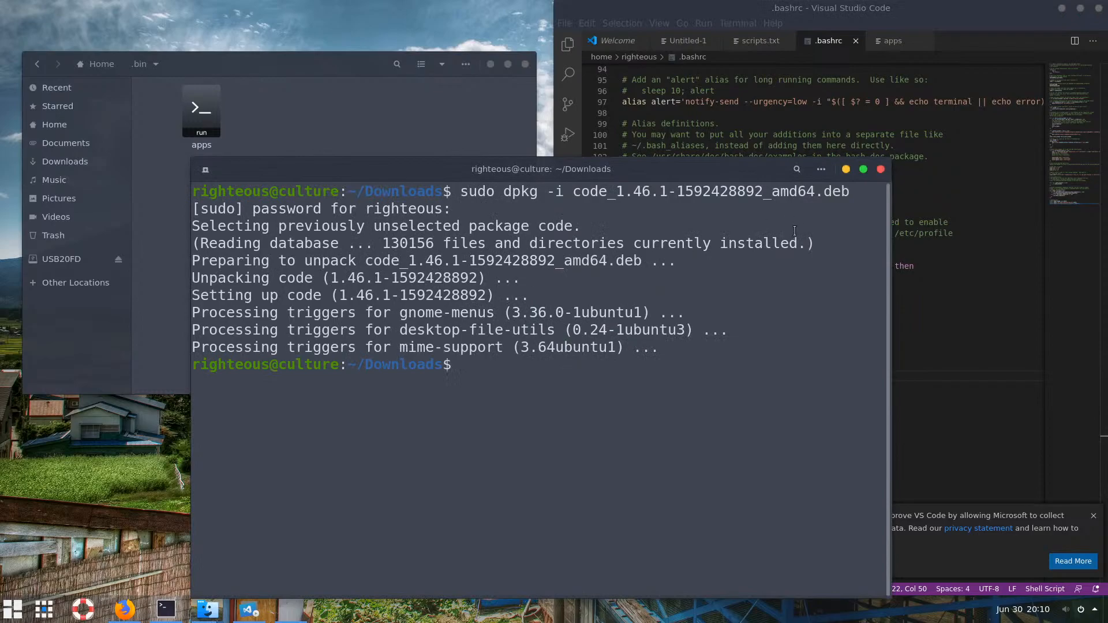
In a fresh, zoomed-in terminal, confirm 'which apps' returns ~/.bin/apps
{"action": "left_click", "coordinate": [881, 170]}
{"action": "left_click", "coordinate": [166, 610]}
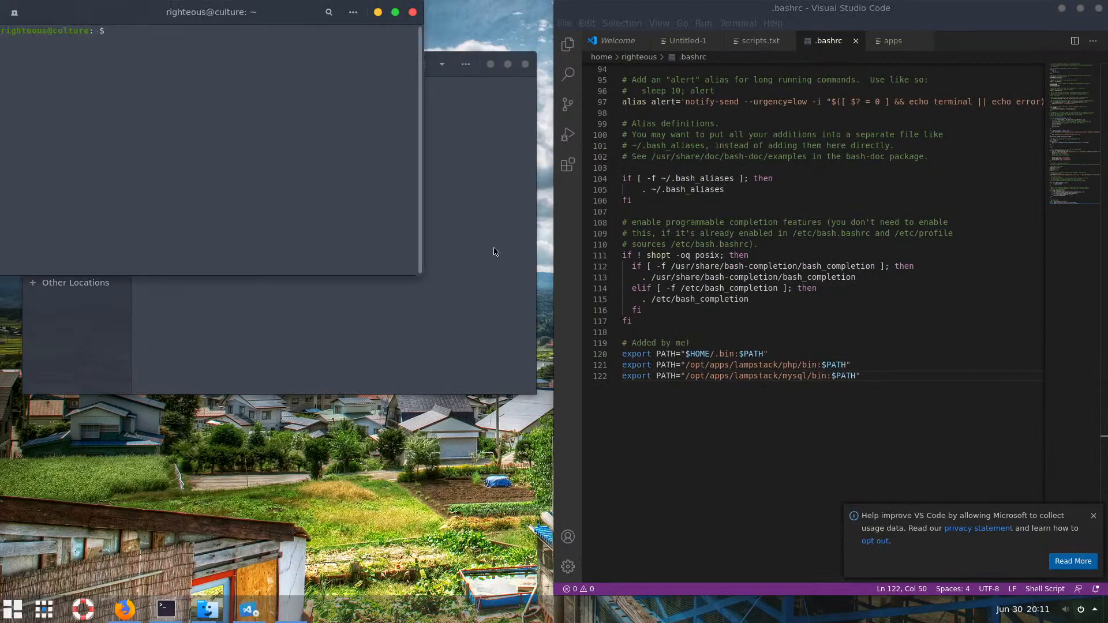
{"action": "left_click", "coordinate": [525, 64]}
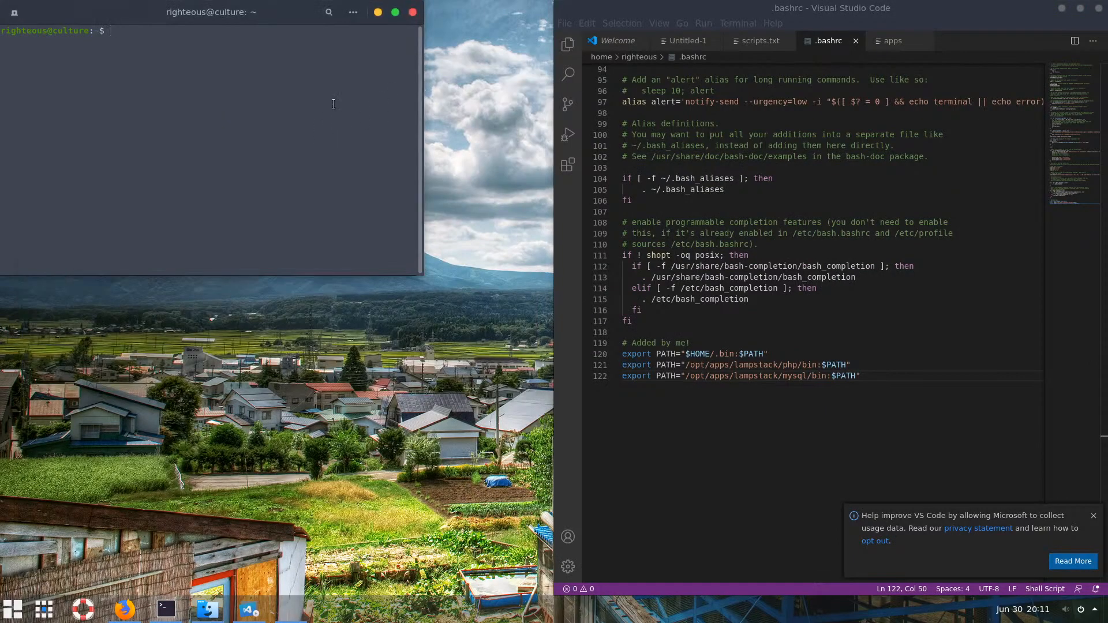
{"action": "key", "text": "ctrl+plus"}
{"action": "key", "text": "ctrl+plus"}
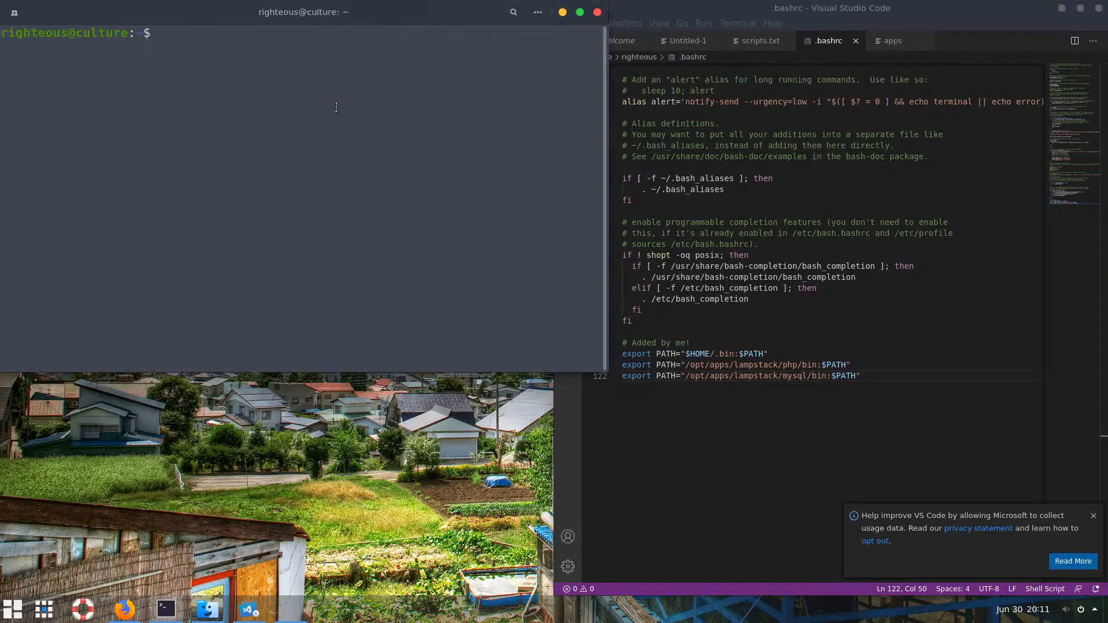
{"action": "left_click_drag", "start_coordinate": [404, 14], "coordinate": [429, 73]}
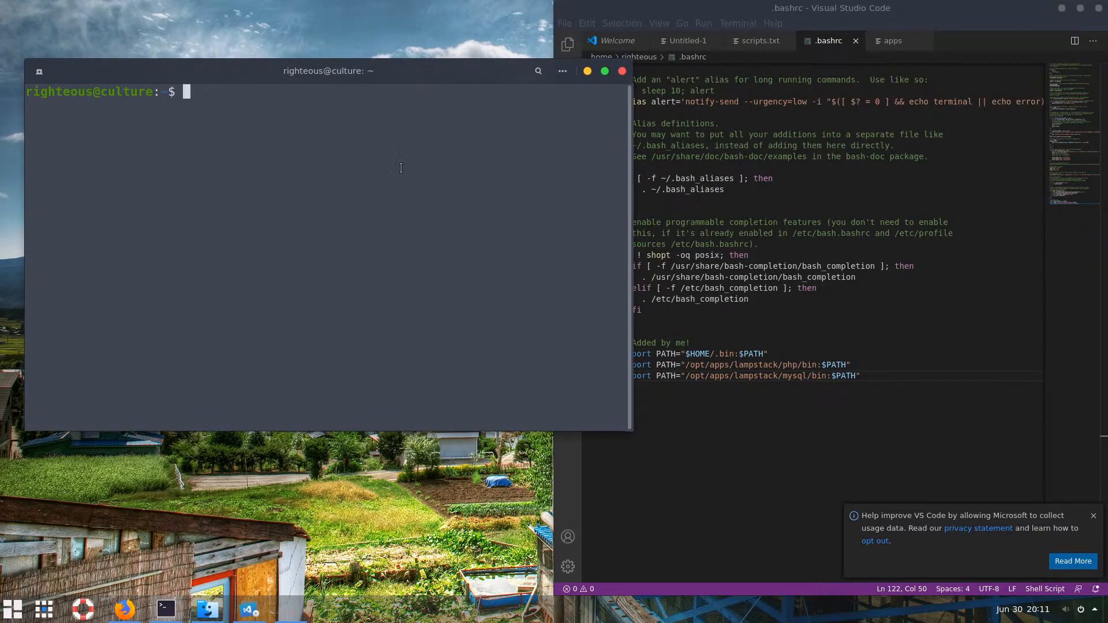
{"action": "type", "text": "which apps"}
{"action": "key", "text": "Return"}
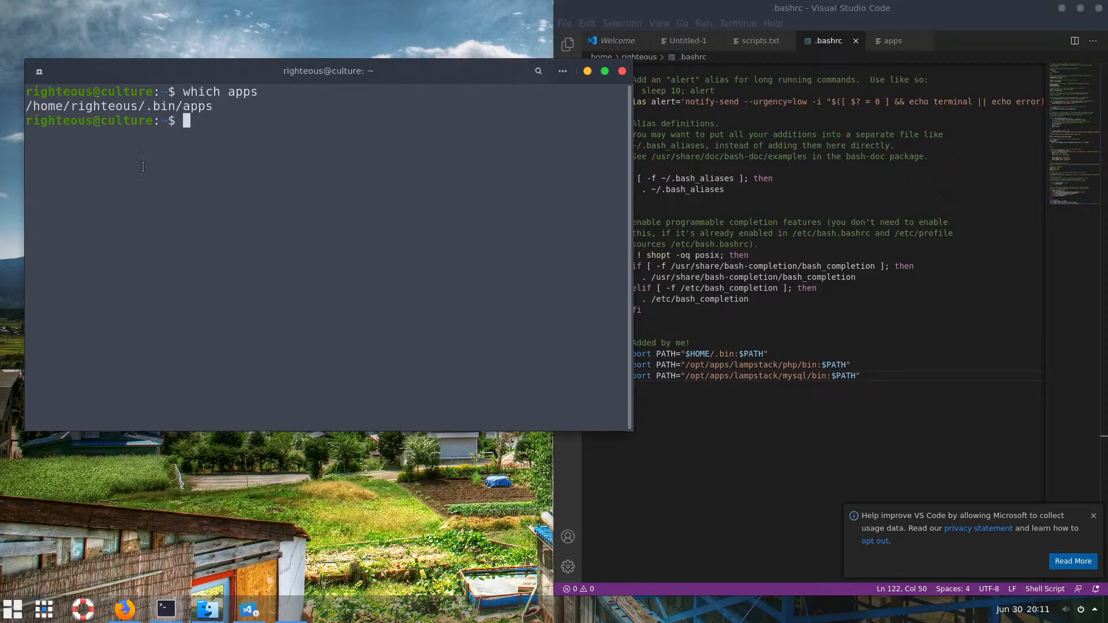
{"action": "left_click_drag", "start_coordinate": [213, 104], "coordinate": [123, 108]}
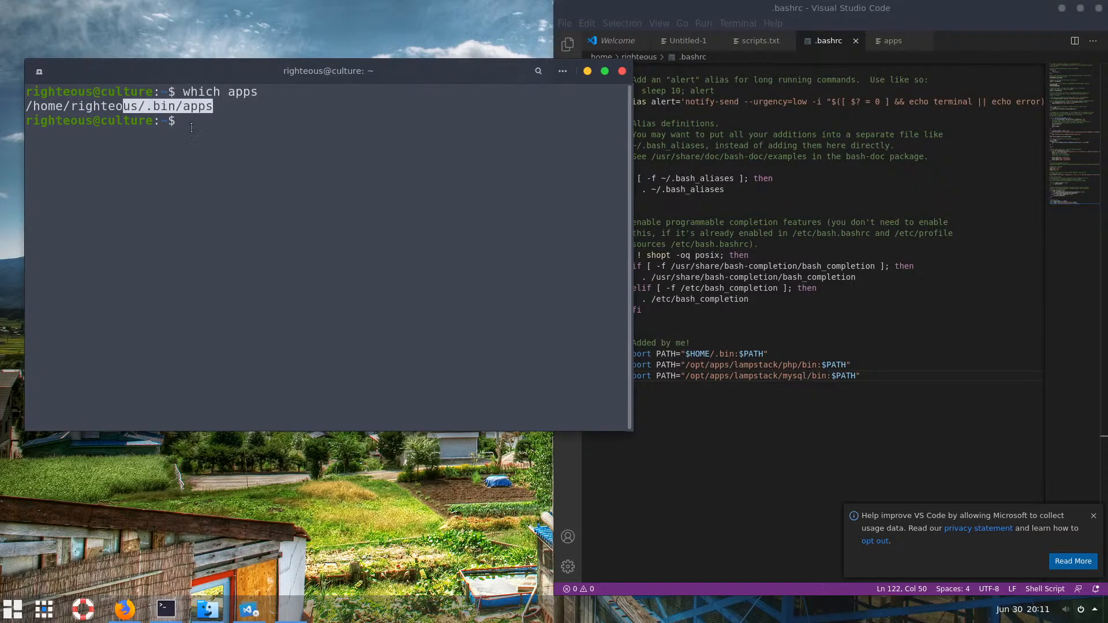
{"action": "left_click", "coordinate": [229, 135]}
Run apps and choose option 4, showing Apache and MySQL are not running
{"action": "type", "text": "apps"}
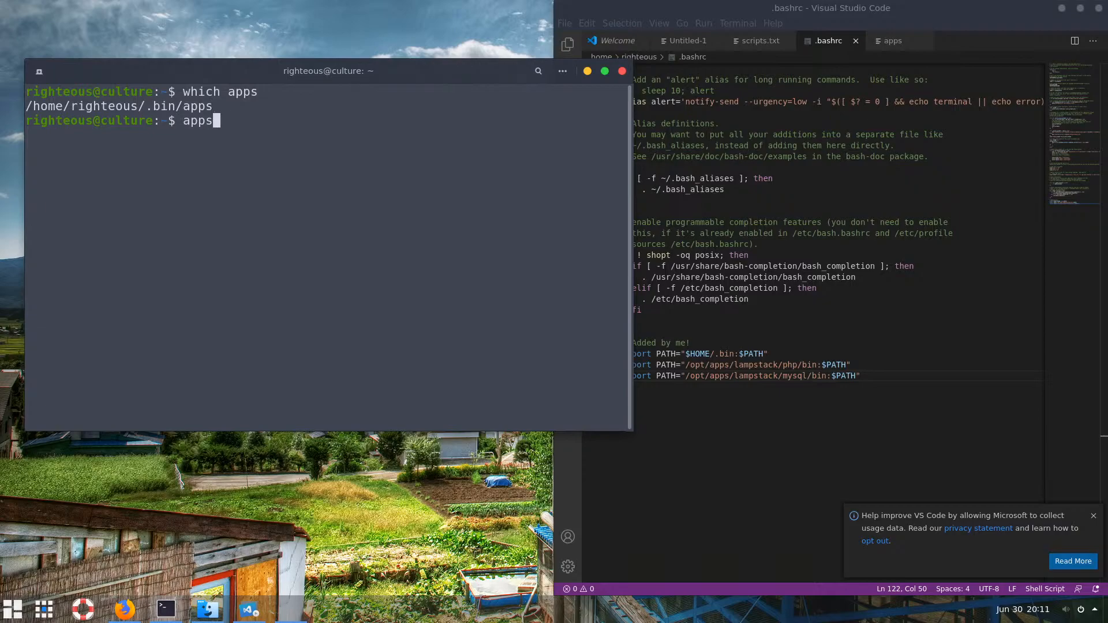
{"action": "key", "text": "Return"}
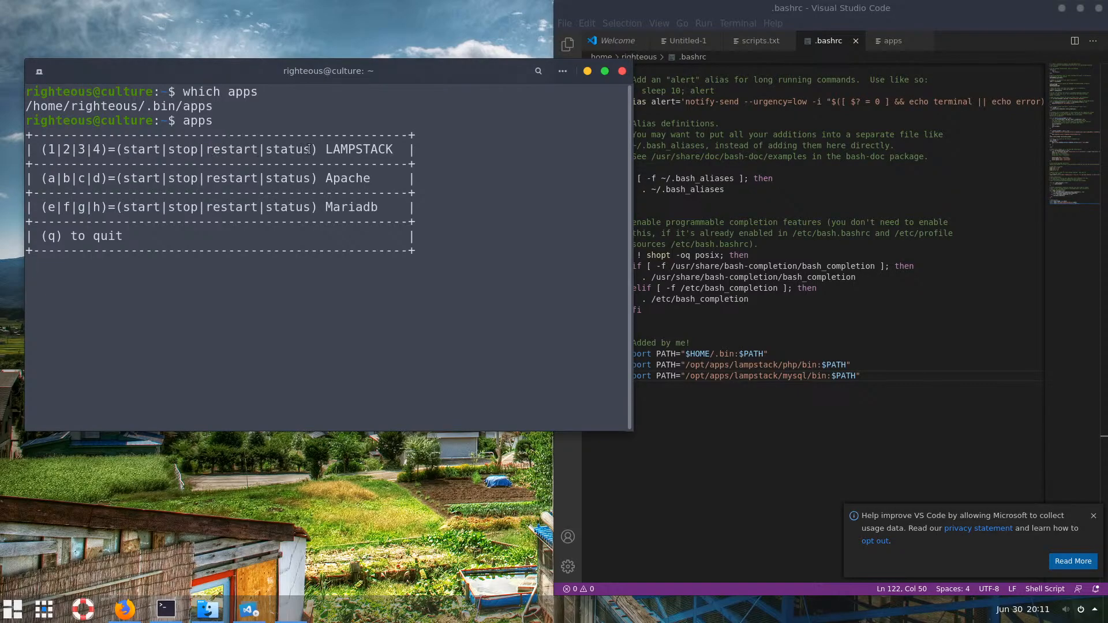
{"action": "double_click", "coordinate": [288, 149]}
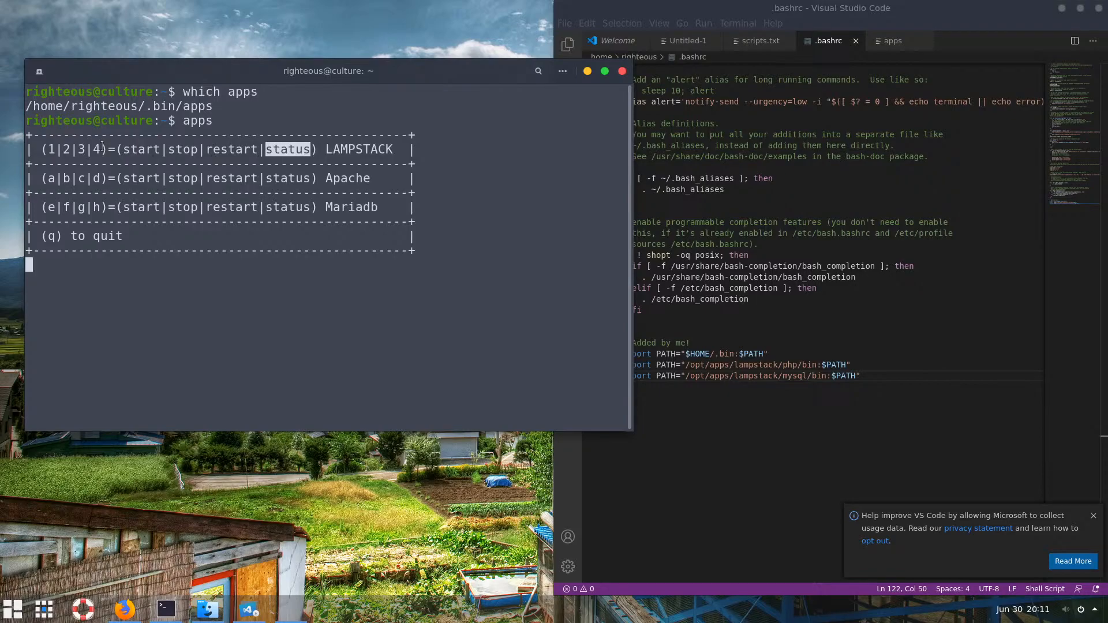
{"action": "left_click_drag", "start_coordinate": [101, 147], "coordinate": [95, 148]}
{"action": "left_click", "coordinate": [172, 277]}
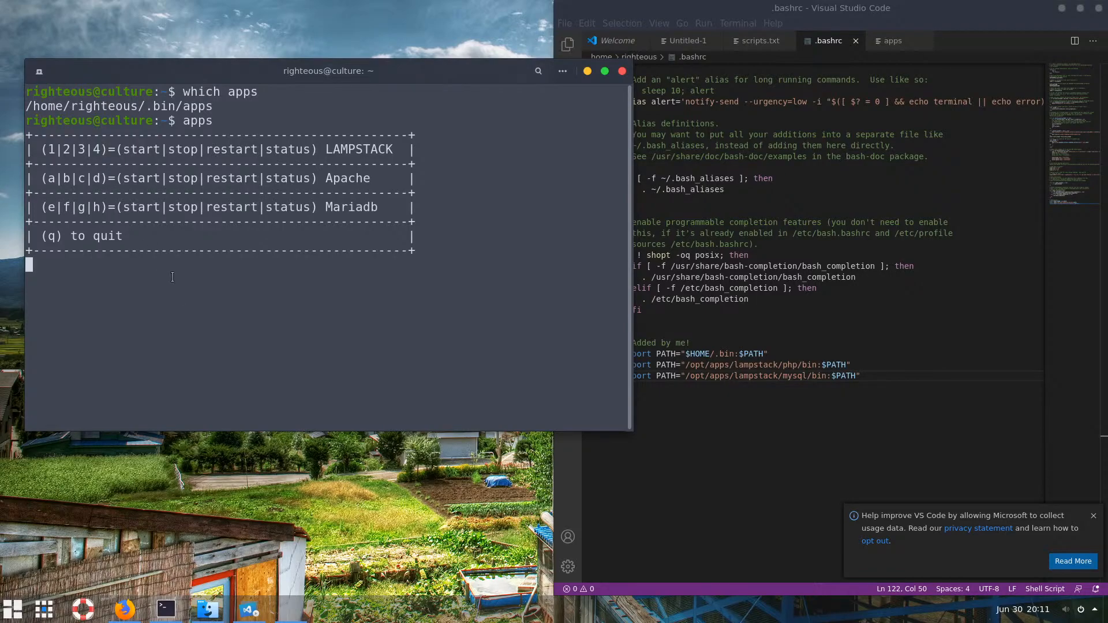
{"action": "type", "text": "4"}
{"action": "key", "text": "Return"}
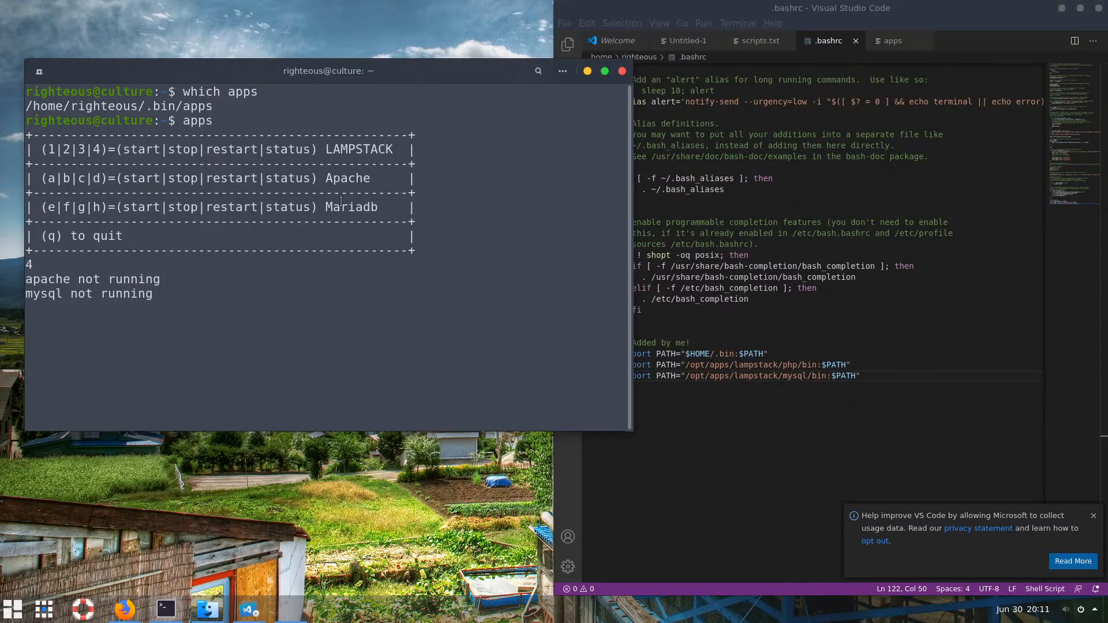
Start the whole LAMP stack with option 1: MySQL on port 3306, httpd on 8080
{"action": "left_click_drag", "start_coordinate": [363, 206], "coordinate": [332, 206]}
{"action": "left_click", "coordinate": [192, 298]}
{"action": "left_click_drag", "start_coordinate": [47, 178], "coordinate": [99, 179]}
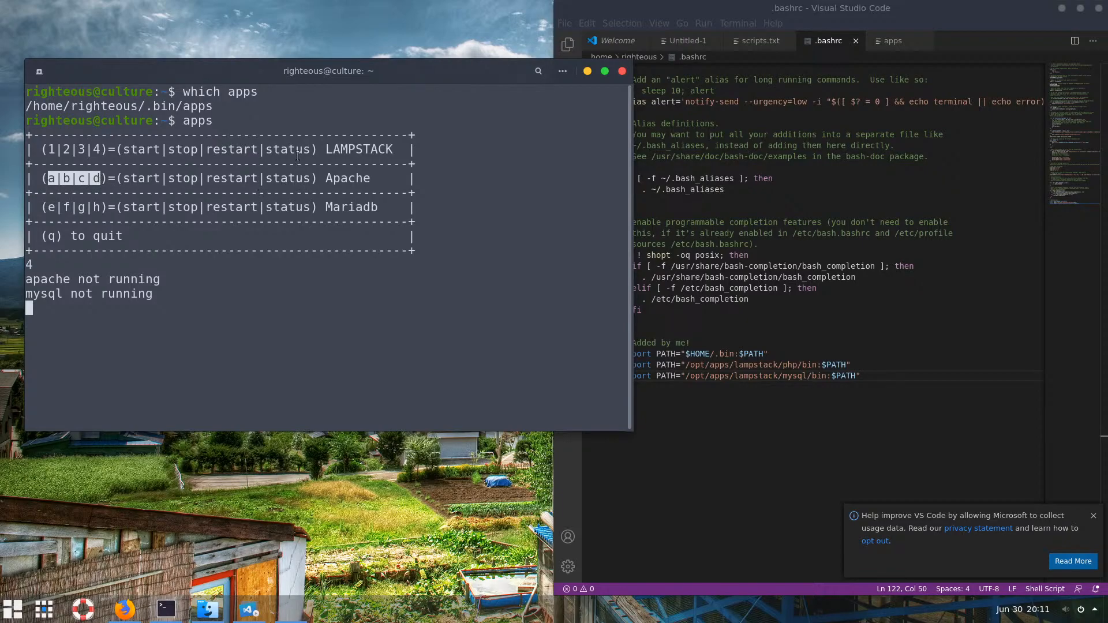
{"action": "left_click", "coordinate": [157, 149]}
{"action": "left_click_drag", "start_coordinate": [157, 149], "coordinate": [118, 147]}
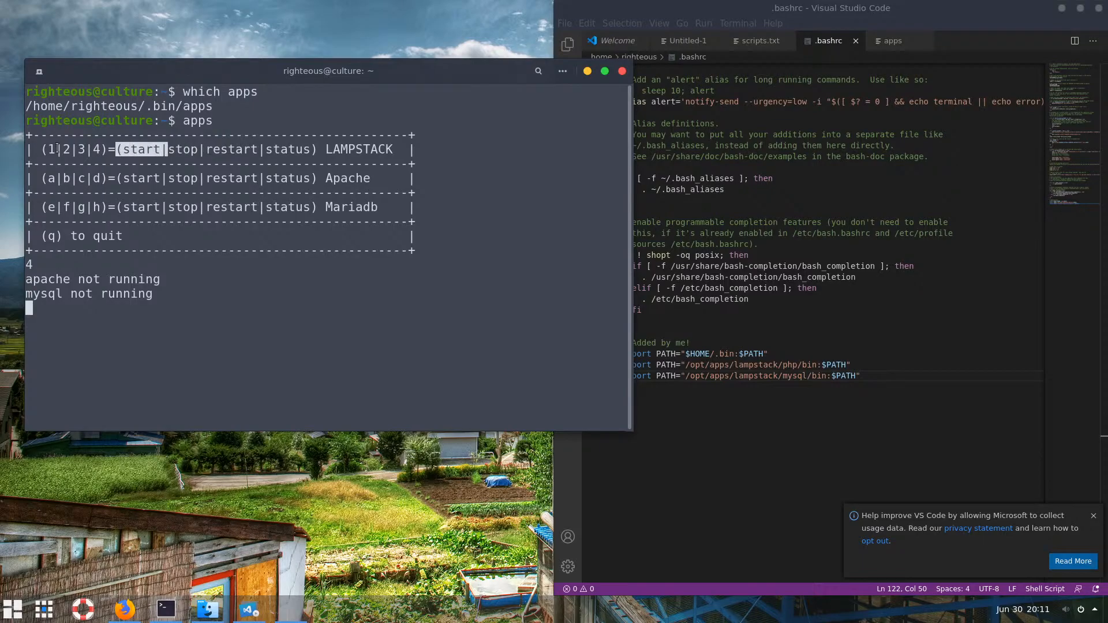
{"action": "left_click", "coordinate": [125, 321]}
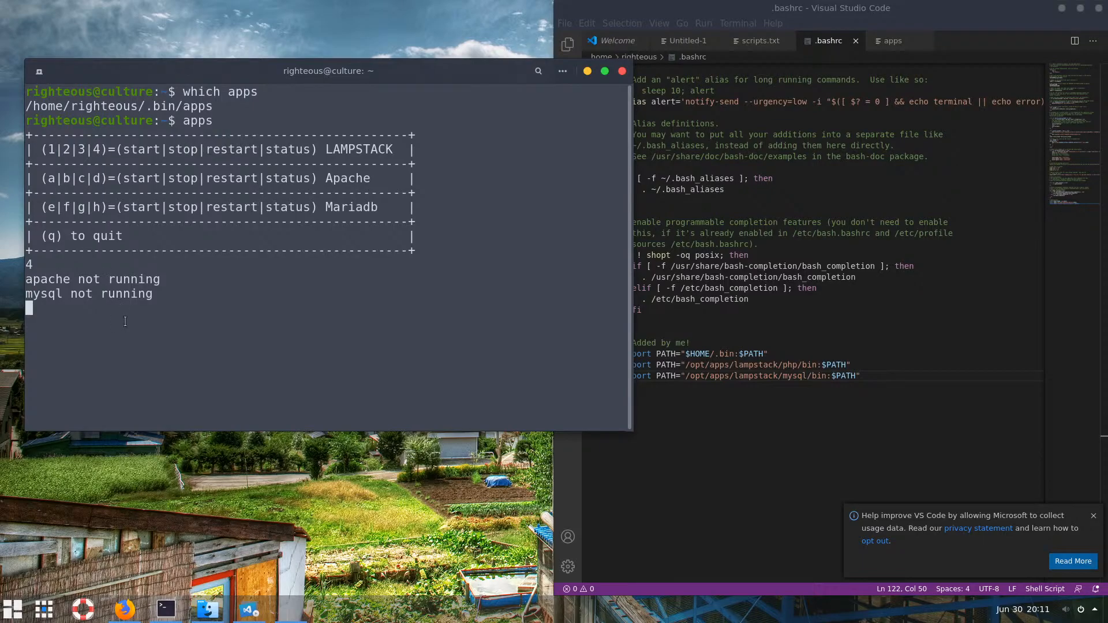
{"action": "type", "text": "1"}
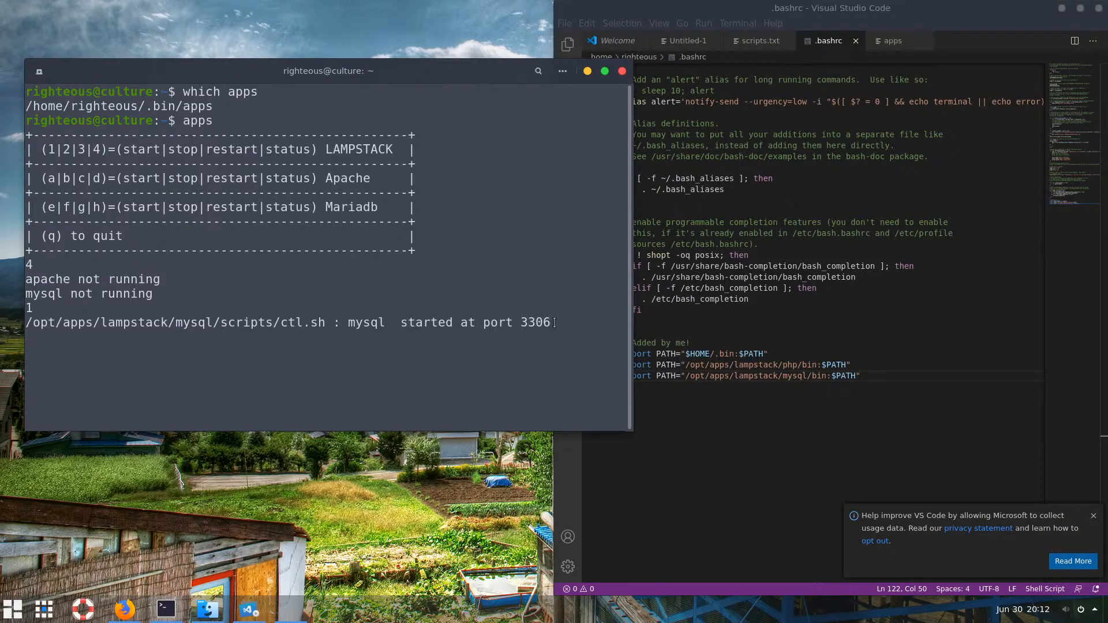
{"action": "left_click_drag", "start_coordinate": [555, 322], "coordinate": [521, 322]}
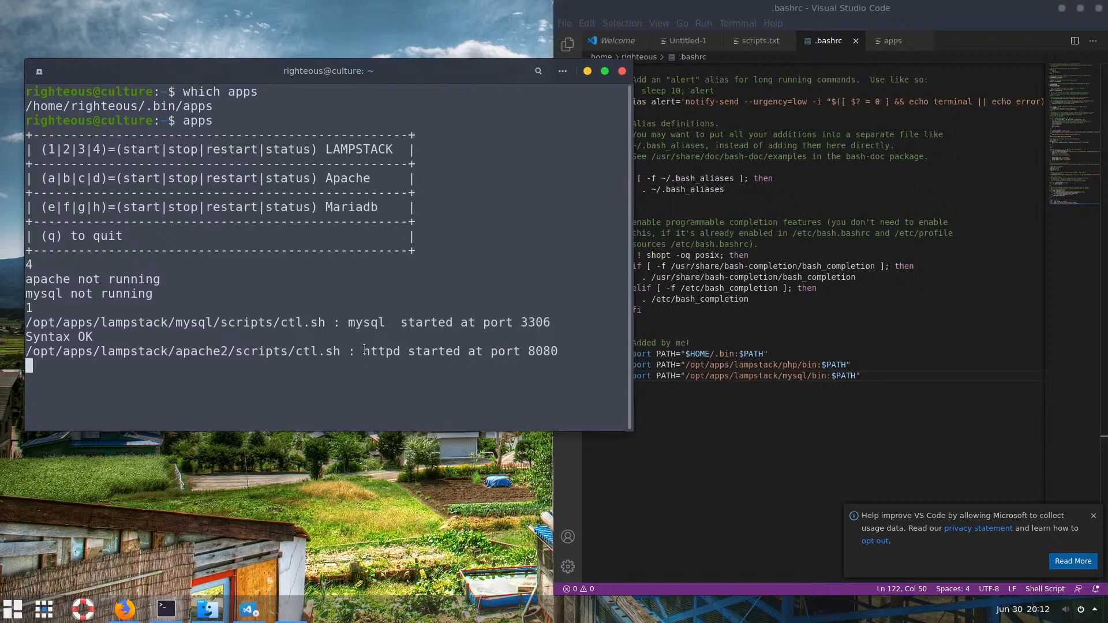
{"action": "left_click_drag", "start_coordinate": [559, 351], "coordinate": [528, 353]}
{"action": "left_click", "coordinate": [435, 358]}
{"action": "left_click_drag", "start_coordinate": [128, 233], "coordinate": [48, 155]}
{"action": "left_click", "coordinate": [135, 228]}
{"action": "type", "text": "0"}
Find the stack manager launch path on line 18 of the apps script
{"action": "left_click", "coordinate": [817, 266]}
{"action": "scroll", "coordinate": [819, 139], "scroll_direction": "up", "scroll_amount": 3}
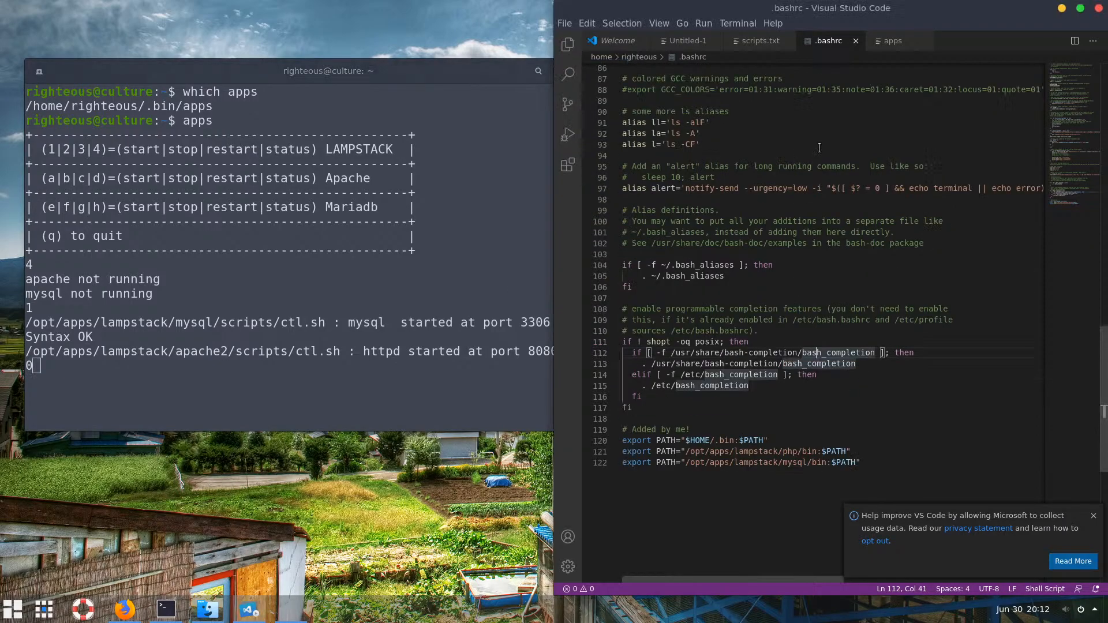
{"action": "left_click", "coordinate": [889, 41]}
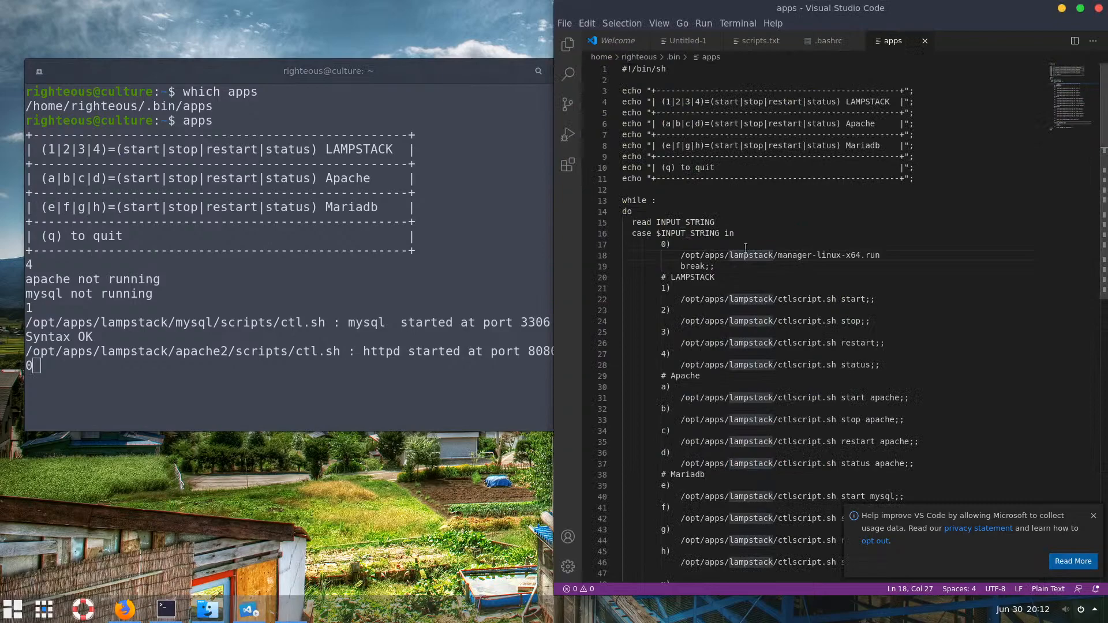
{"action": "left_click_drag", "start_coordinate": [680, 255], "coordinate": [883, 254]}
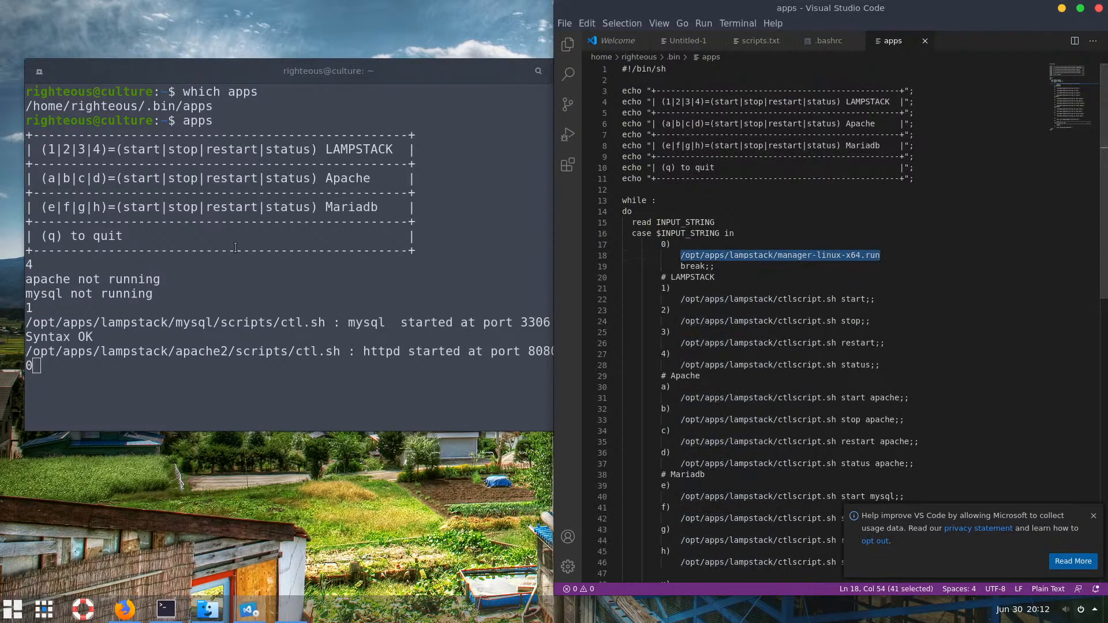
Launch the Bitnami manager with option 0, check Manage Servers, and close it
{"action": "left_click", "coordinate": [219, 389]}
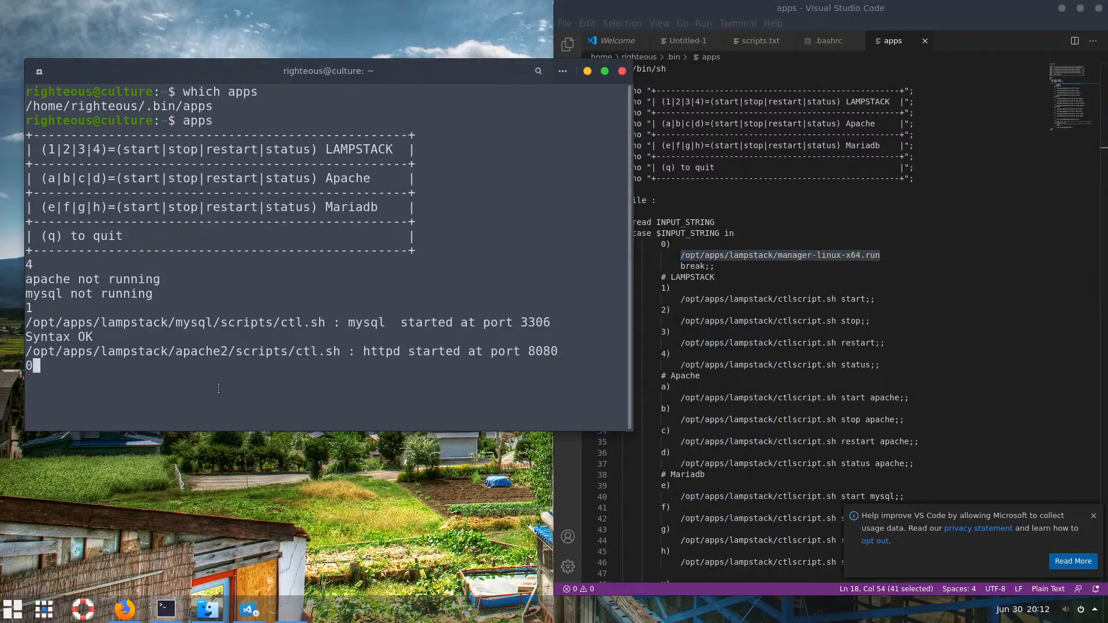
{"action": "type", "text": "0"}
{"action": "key", "text": "Return"}
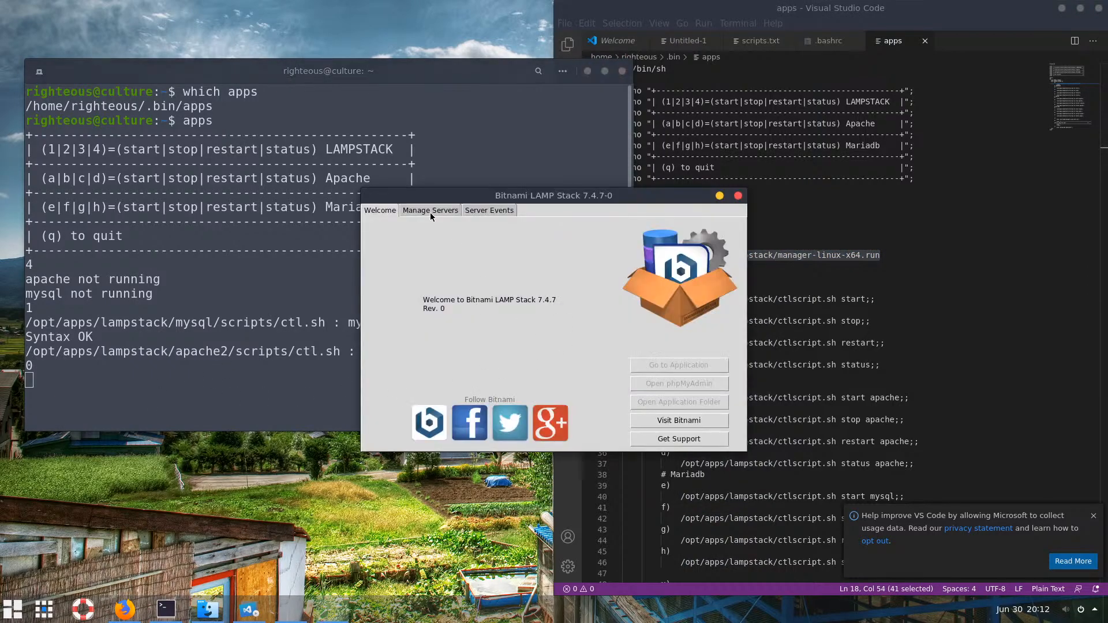
{"action": "left_click", "coordinate": [430, 210]}
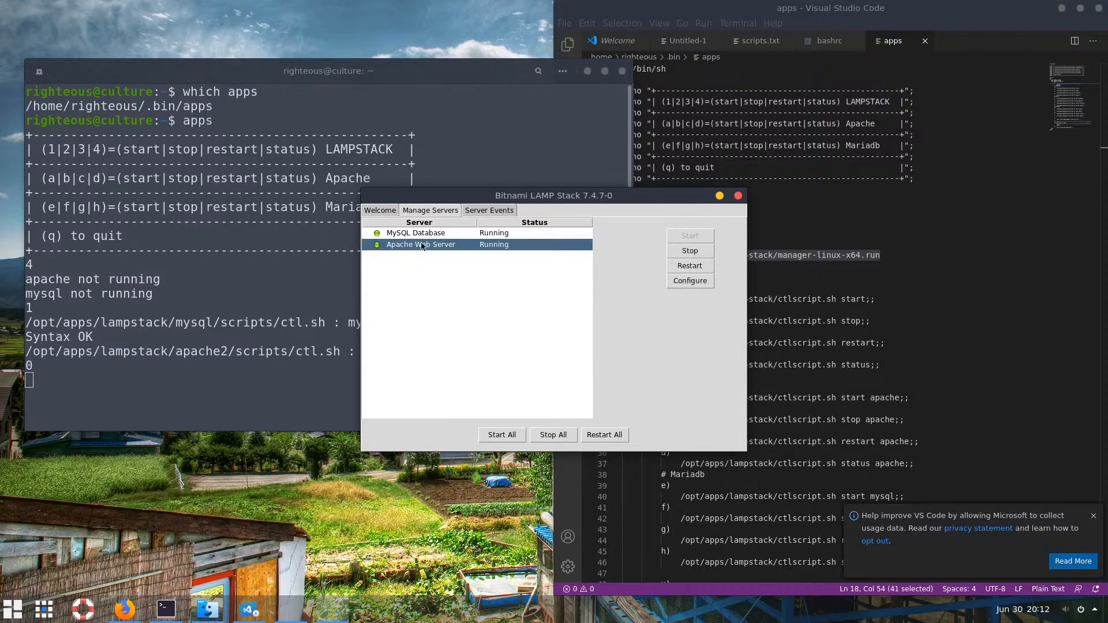
{"action": "left_click", "coordinate": [381, 213]}
{"action": "left_click", "coordinate": [436, 211]}
{"action": "left_click", "coordinate": [738, 196]}
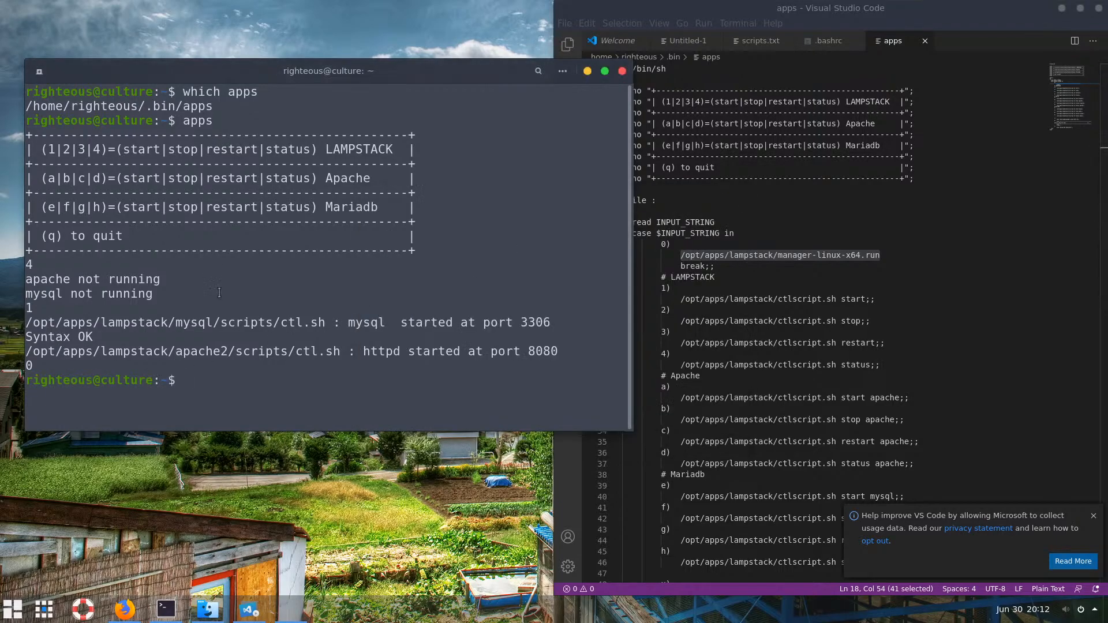
Rerun apps and quit it with q, printing 'bye for now!'
{"action": "type", "text": "apps"}
{"action": "key", "text": "Return"}
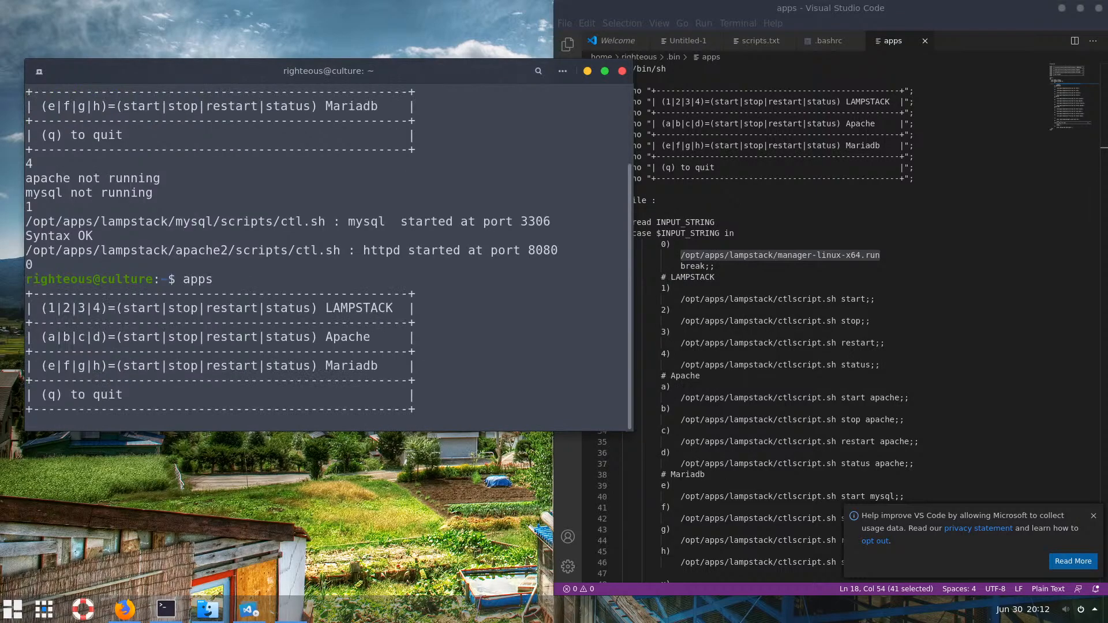
{"action": "type", "text": "q"}
{"action": "key", "text": "Return"}
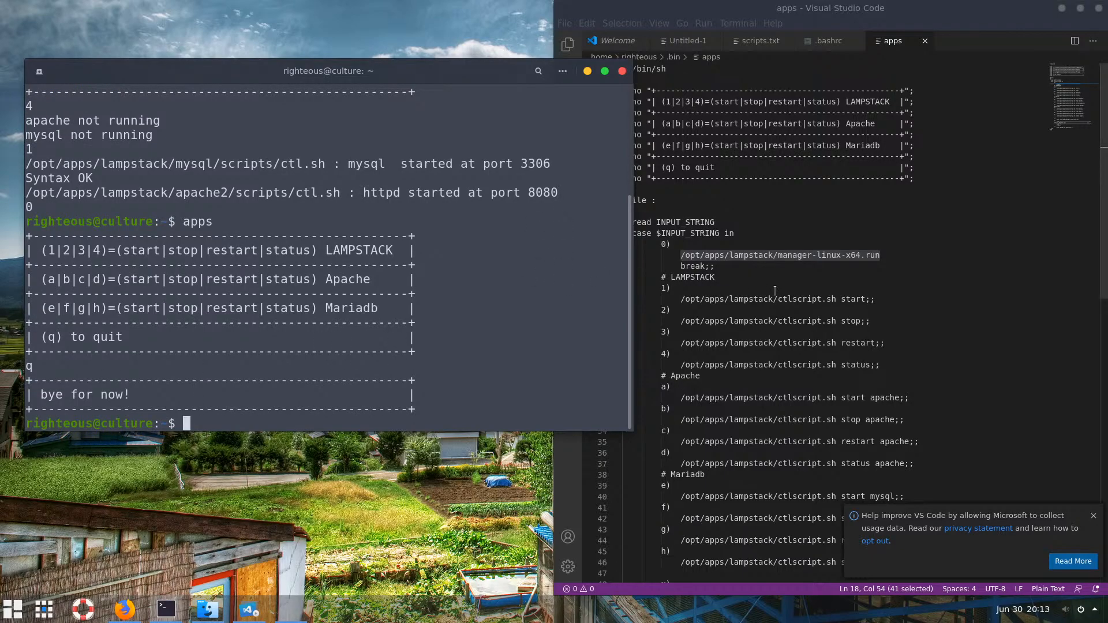
Review the menu lines 5–10 of the apps script
{"action": "left_click", "coordinate": [758, 288]}
{"action": "scroll", "coordinate": [758, 288], "scroll_direction": "down", "scroll_amount": 3}
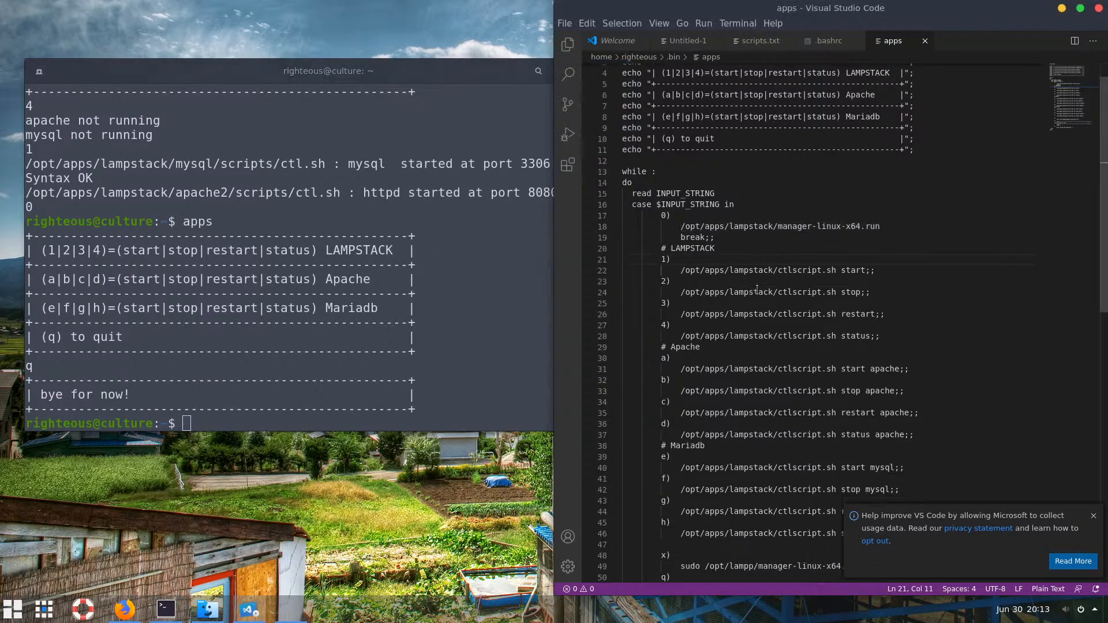
{"action": "scroll", "coordinate": [769, 346], "scroll_direction": "down", "scroll_amount": 3}
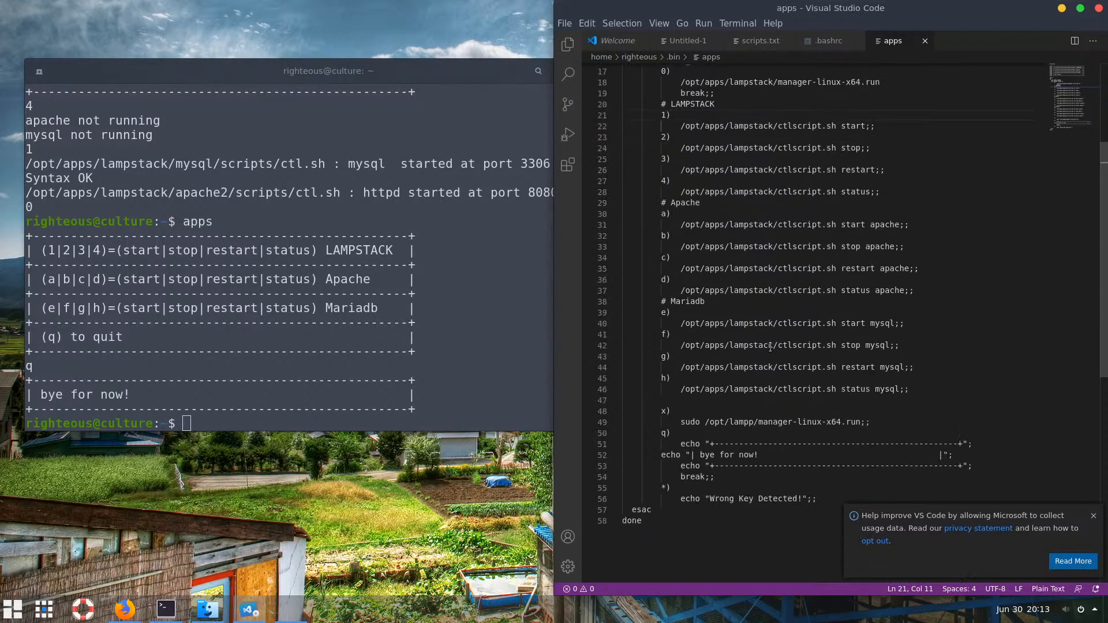
{"action": "scroll", "coordinate": [770, 347], "scroll_direction": "up", "scroll_amount": 6}
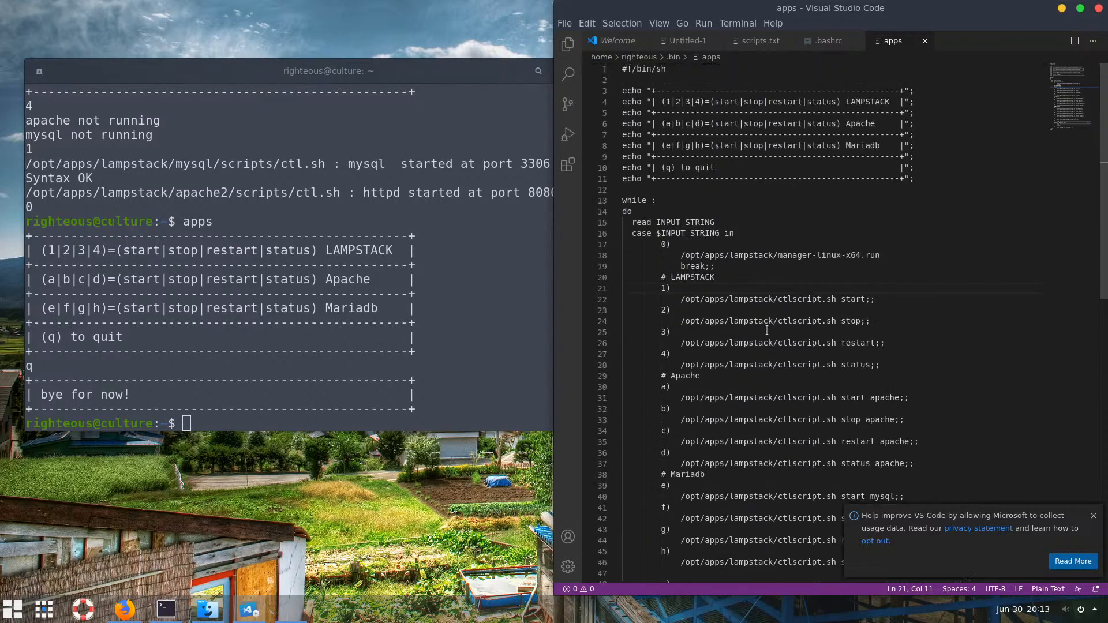
{"action": "left_click_drag", "start_coordinate": [739, 167], "coordinate": [616, 102]}
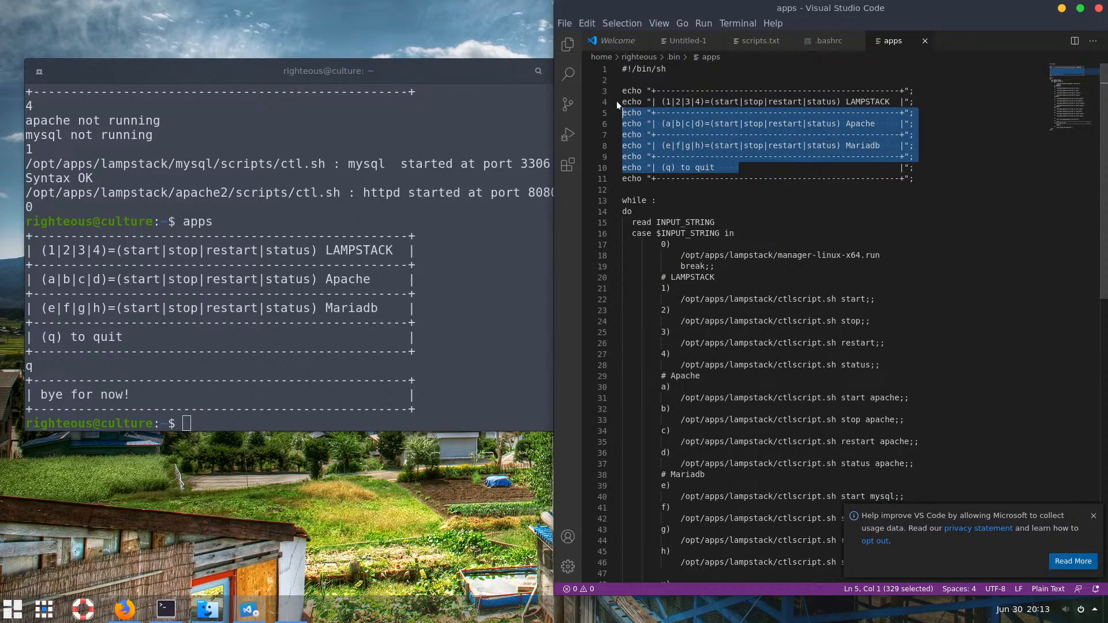
{"action": "left_click", "coordinate": [695, 123]}
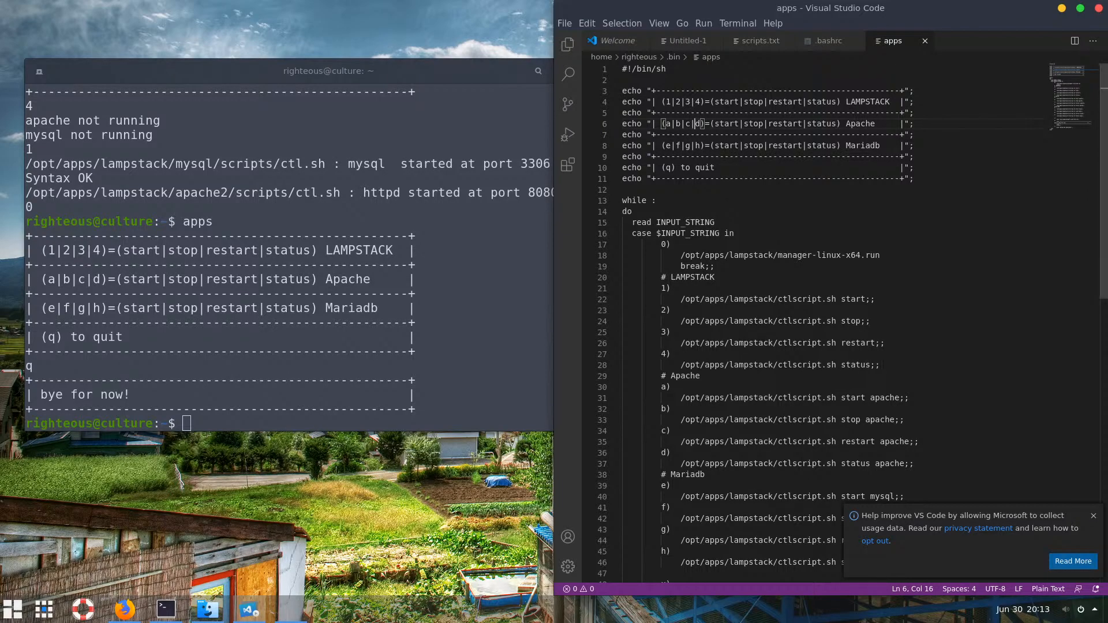
{"action": "left_click", "coordinate": [411, 279]}
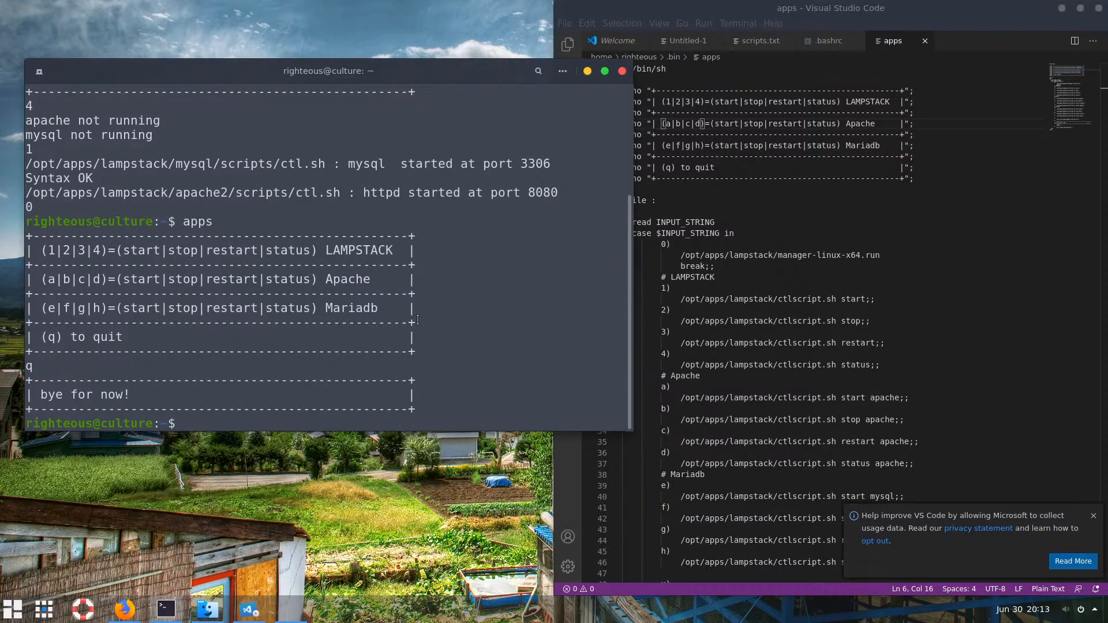
Confirm php resolves to /opt/apps/lampstack/php/bin/php and reports version PHP 7.4.7
{"action": "type", "text": "clear"}
{"action": "key", "text": "Return"}
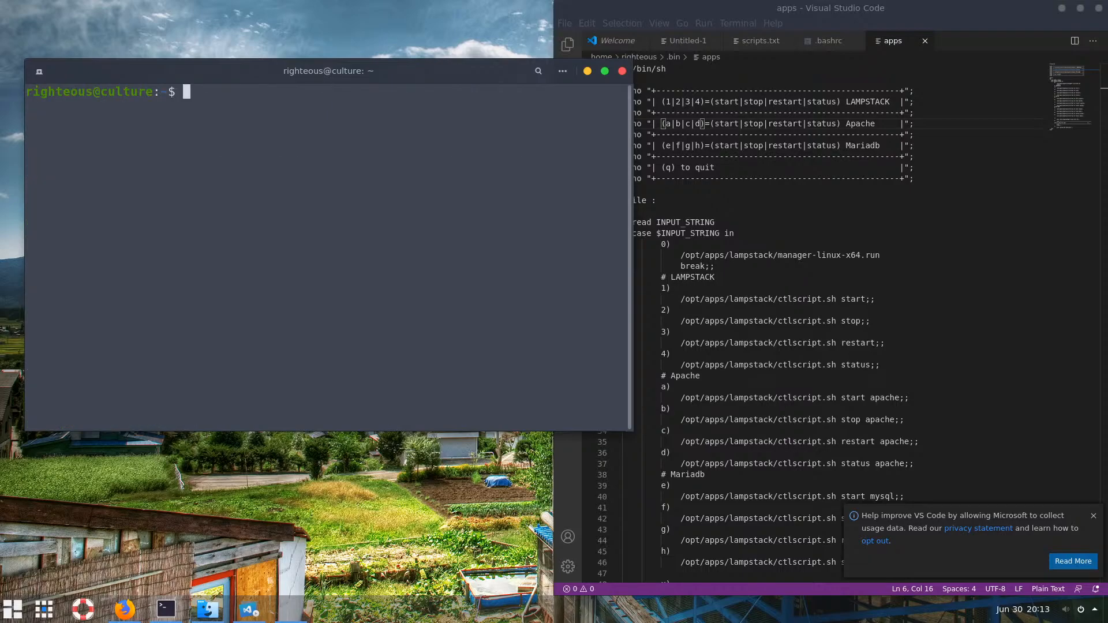
{"action": "type", "text": "which php"}
{"action": "key", "text": "Return"}
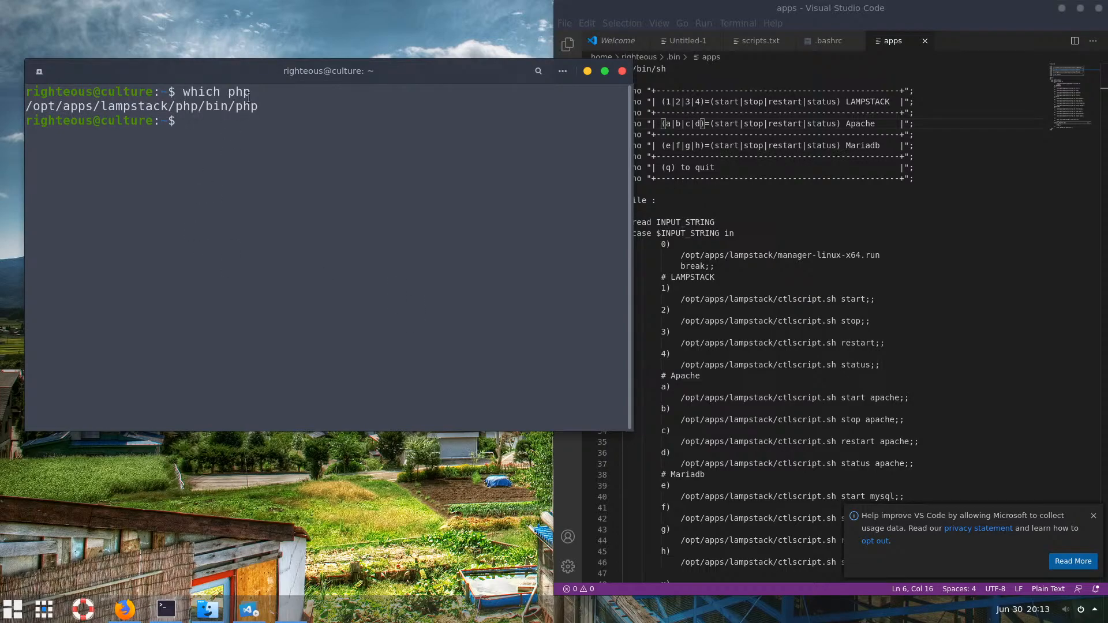
{"action": "type", "text": "php -v"}
{"action": "key", "text": "Return"}
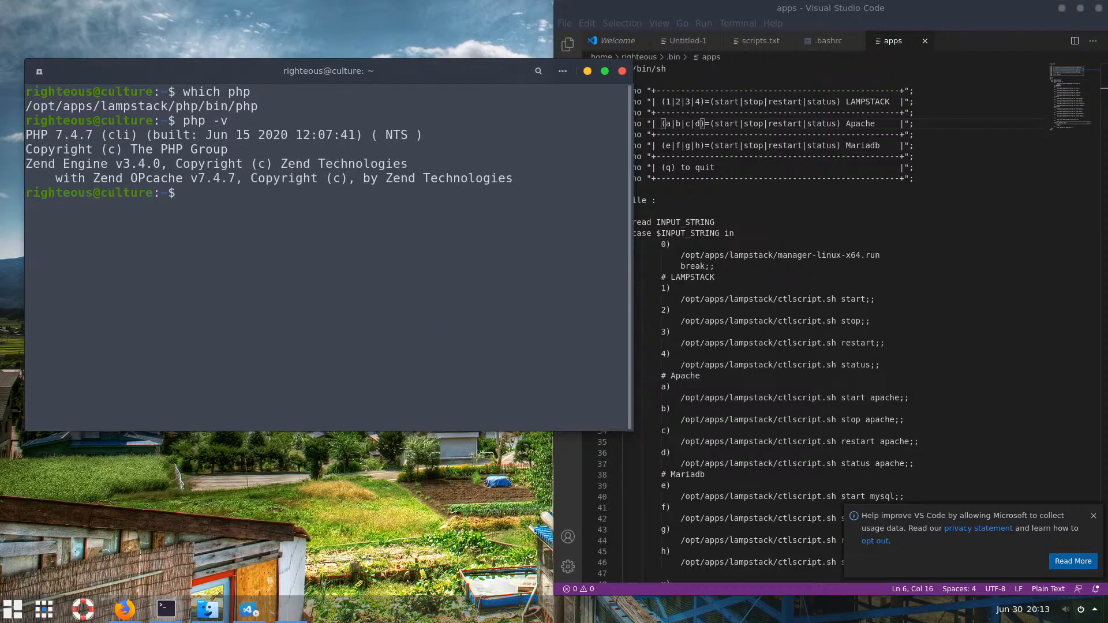
{"action": "left_click_drag", "start_coordinate": [93, 134], "coordinate": [16, 135]}
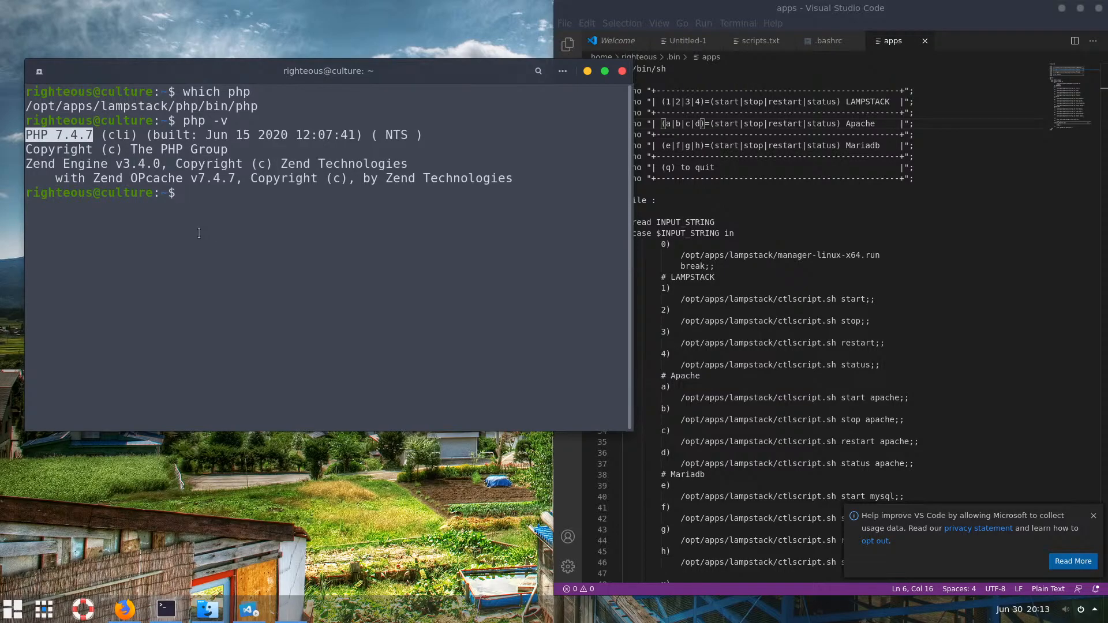
{"action": "left_click", "coordinate": [90, 128]}
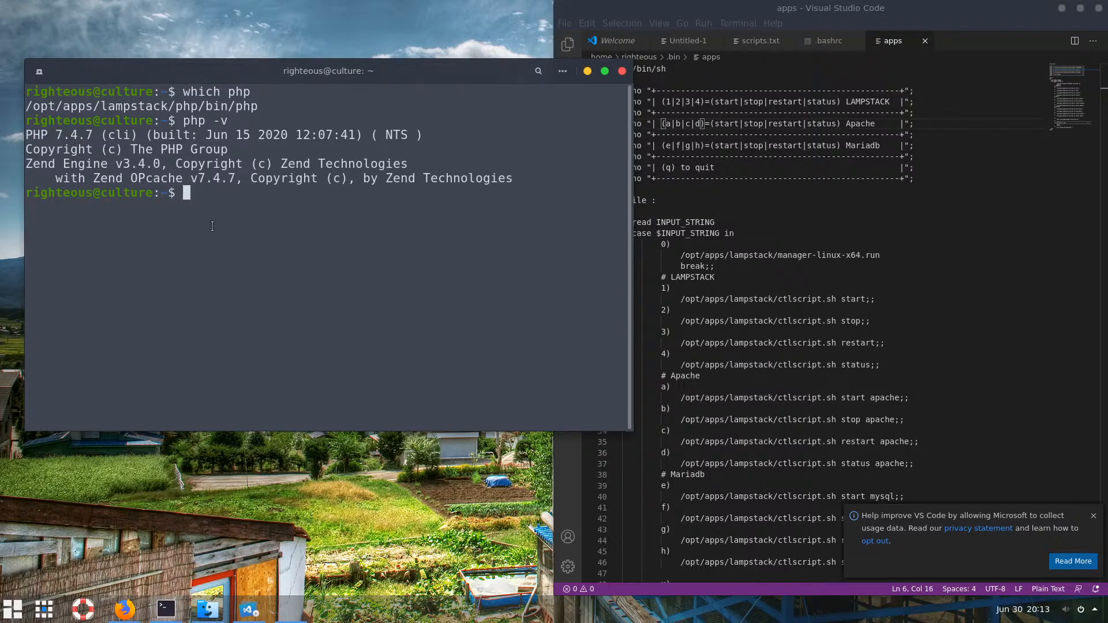
Run composer to confirm Composer 1.10.7 works and scroll to the end of its command list
{"action": "type", "text": "composer"}
{"action": "key", "text": "Return"}
{"action": "scroll", "coordinate": [123, 278], "scroll_direction": "up", "scroll_amount": 20}
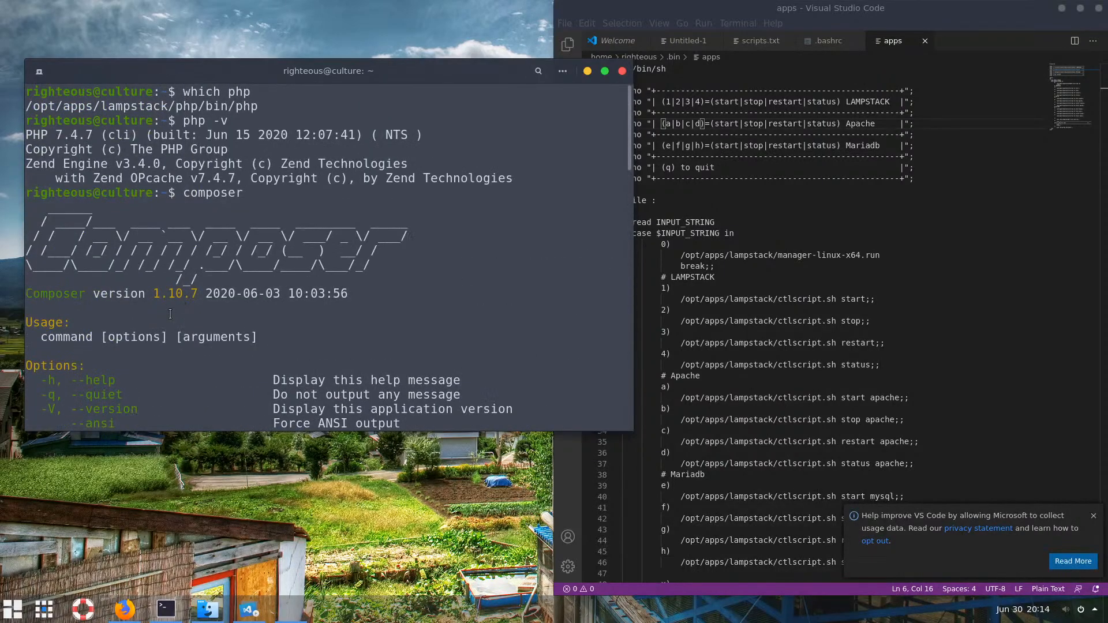
{"action": "scroll", "coordinate": [205, 301], "scroll_direction": "down", "scroll_amount": 2}
{"action": "scroll", "coordinate": [205, 301], "scroll_direction": "down", "scroll_amount": 15}
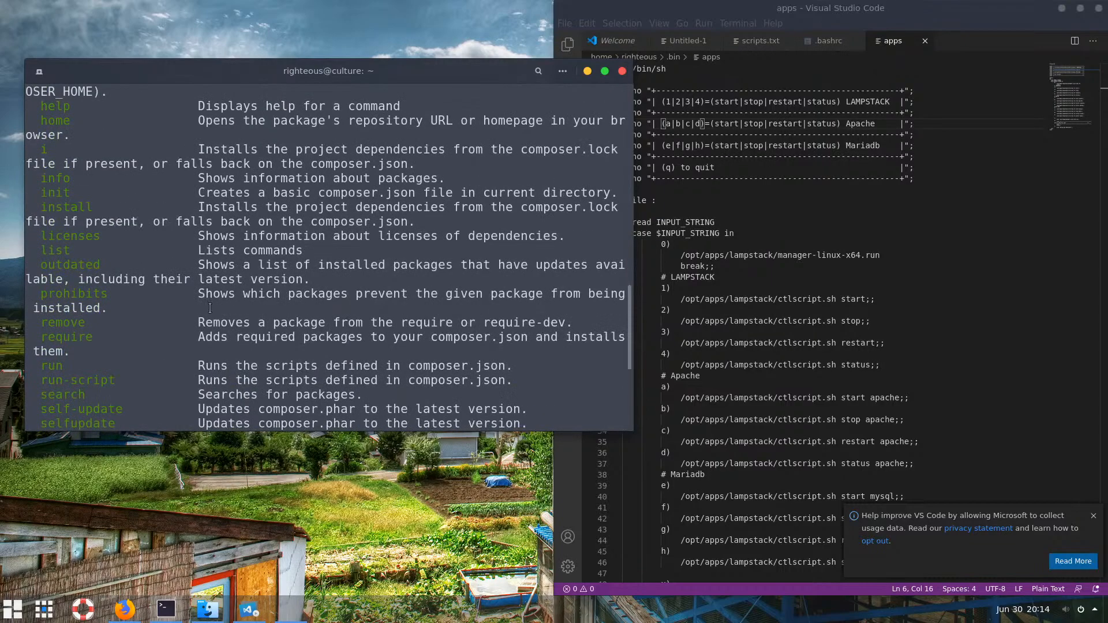
{"action": "scroll", "coordinate": [302, 313], "scroll_direction": "down", "scroll_amount": 1}
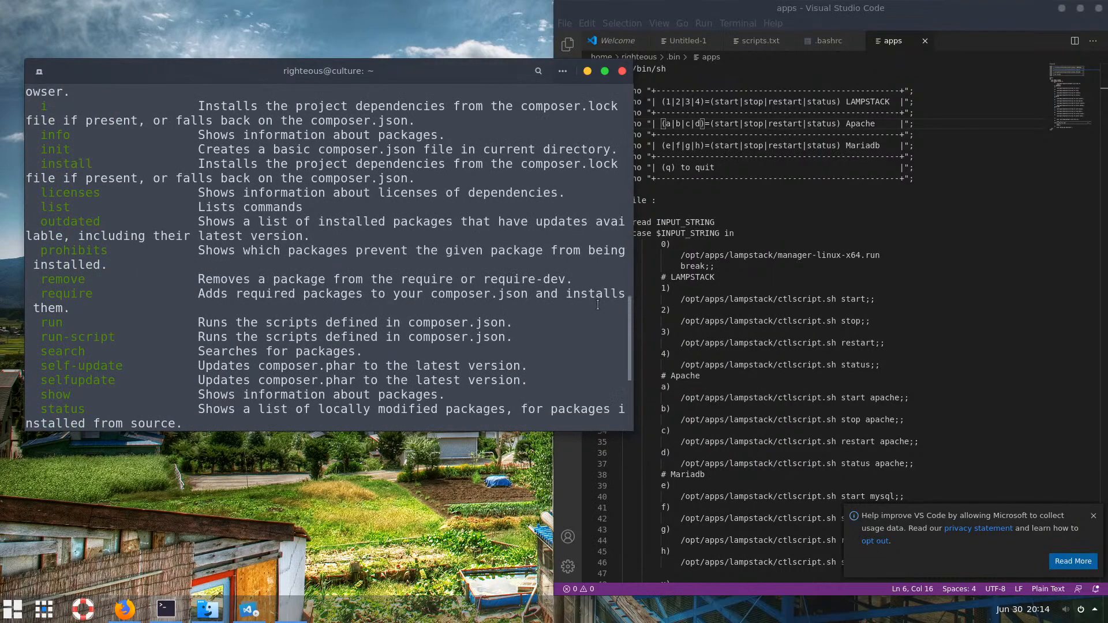
{"action": "left_click_drag", "start_coordinate": [631, 337], "coordinate": [637, 400]}
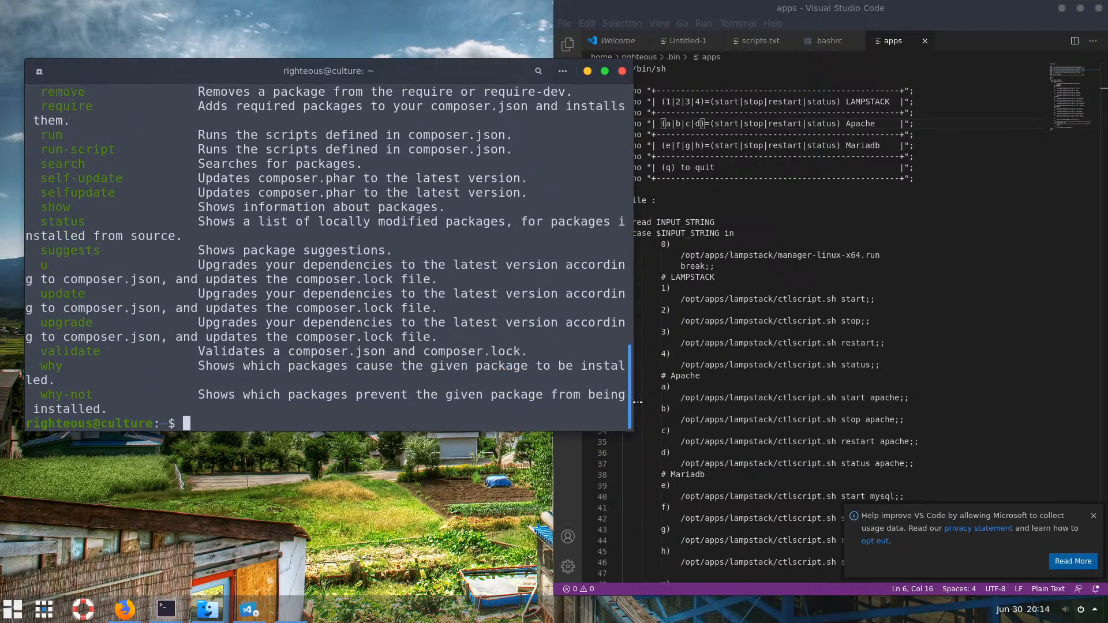
{"action": "mouse_move", "coordinate": [206, 615]}
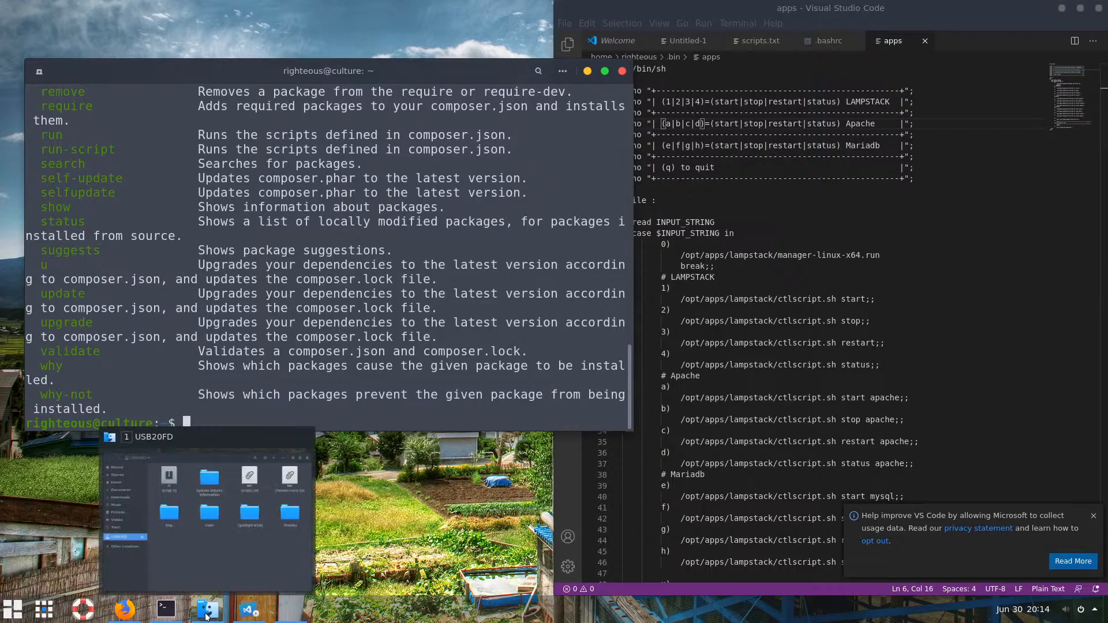
In Files, navigate to /opt/apps/lampstack and move the window to the upper left
{"action": "left_click", "coordinate": [206, 496]}
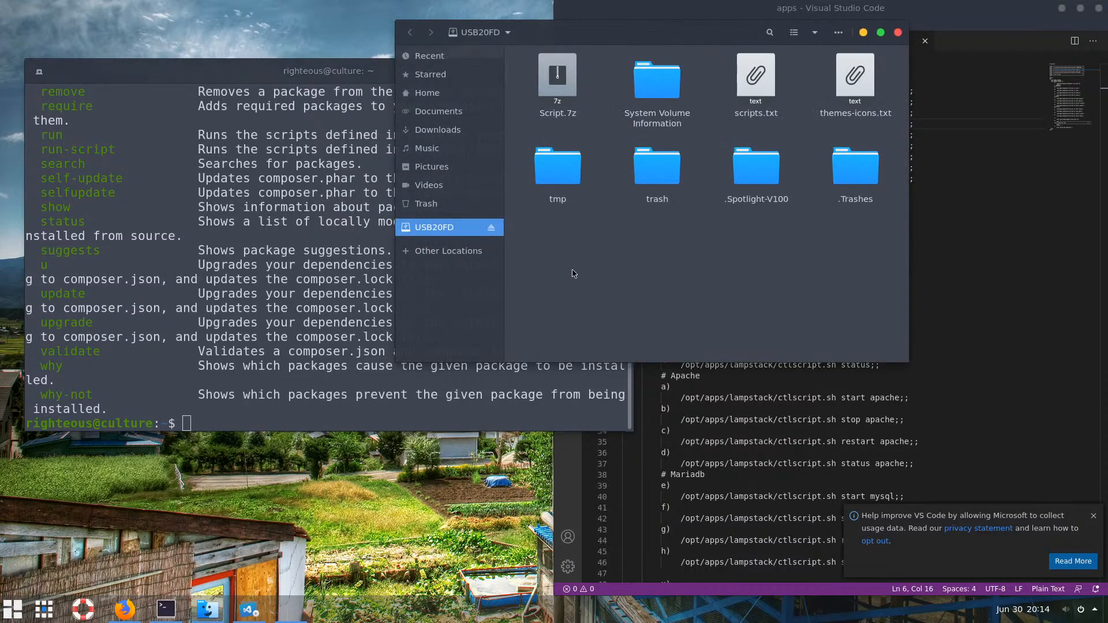
{"action": "key", "text": "ctrl+l"}
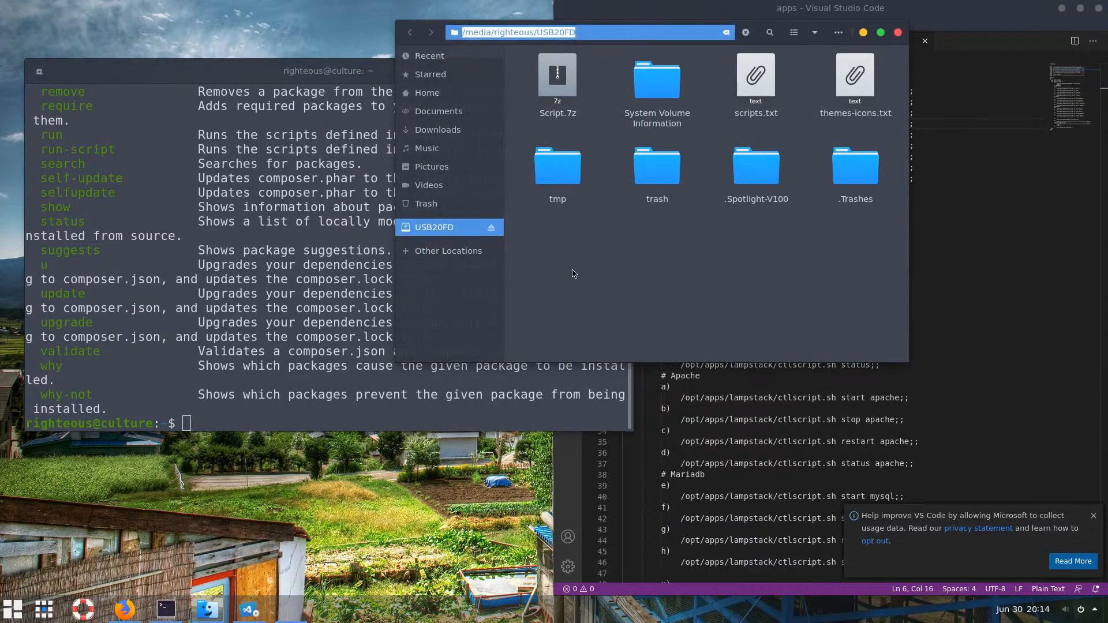
{"action": "type", "text": "/opt/"}
{"action": "key", "text": "Return"}
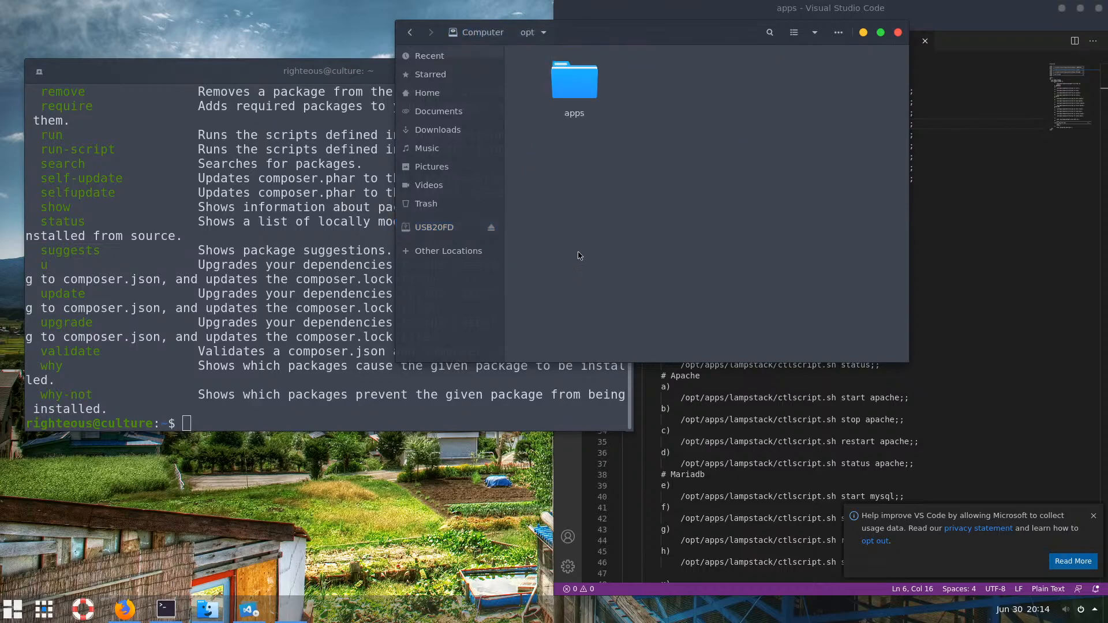
{"action": "double_click", "coordinate": [577, 101]}
{"action": "double_click", "coordinate": [572, 107]}
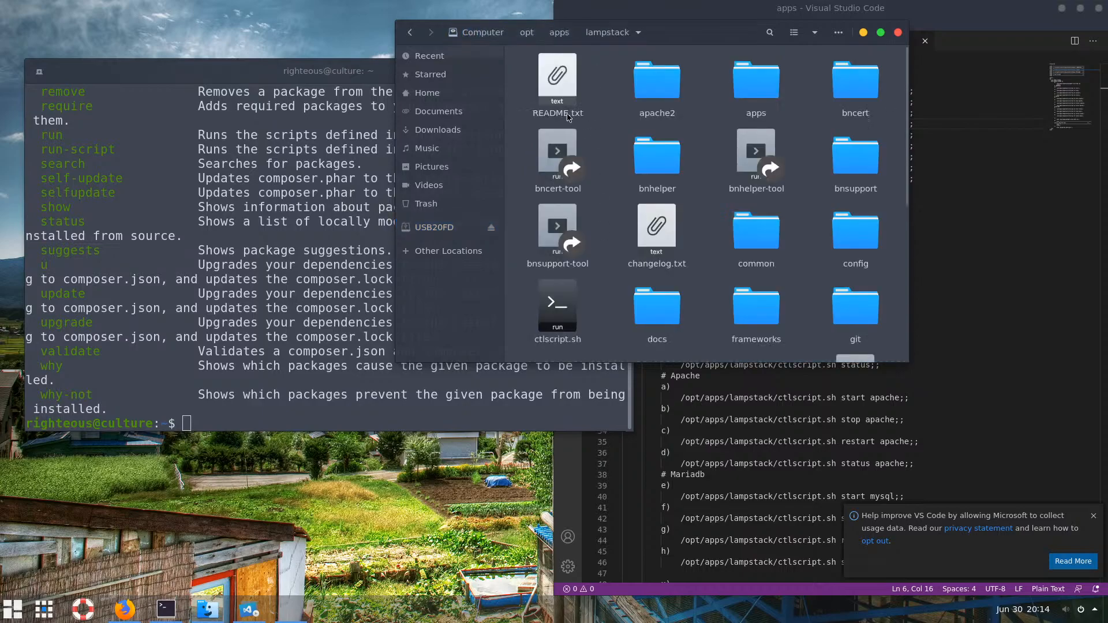
{"action": "left_click_drag", "start_coordinate": [698, 41], "coordinate": [319, 34]}
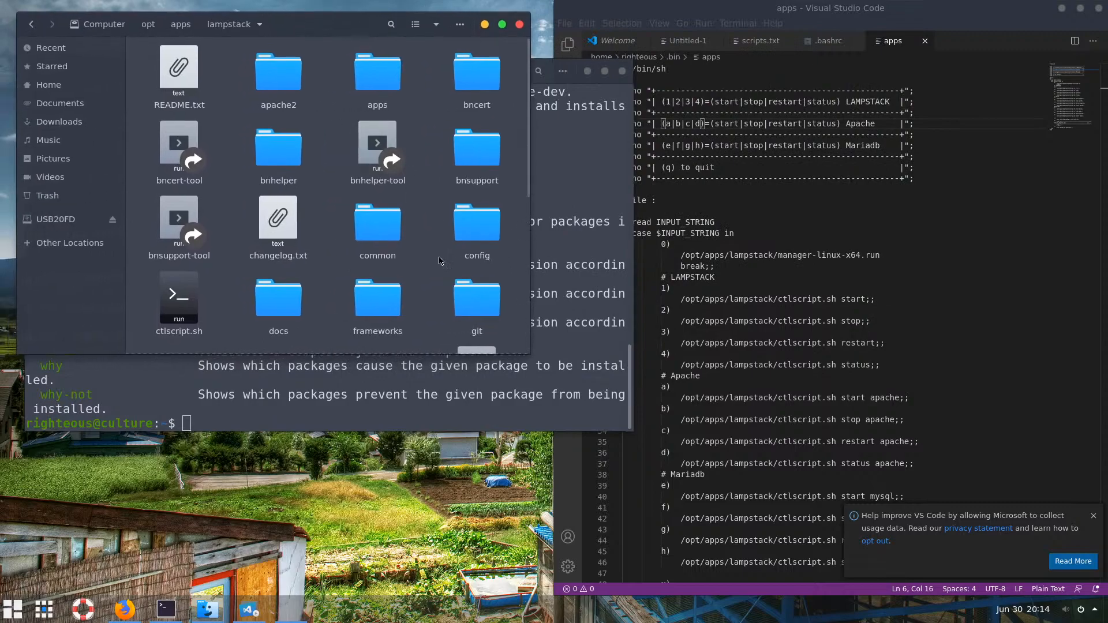
Show php/bin holding php, composer and composer.phar, then return to the lampstack folder
{"action": "left_click", "coordinate": [276, 80]}
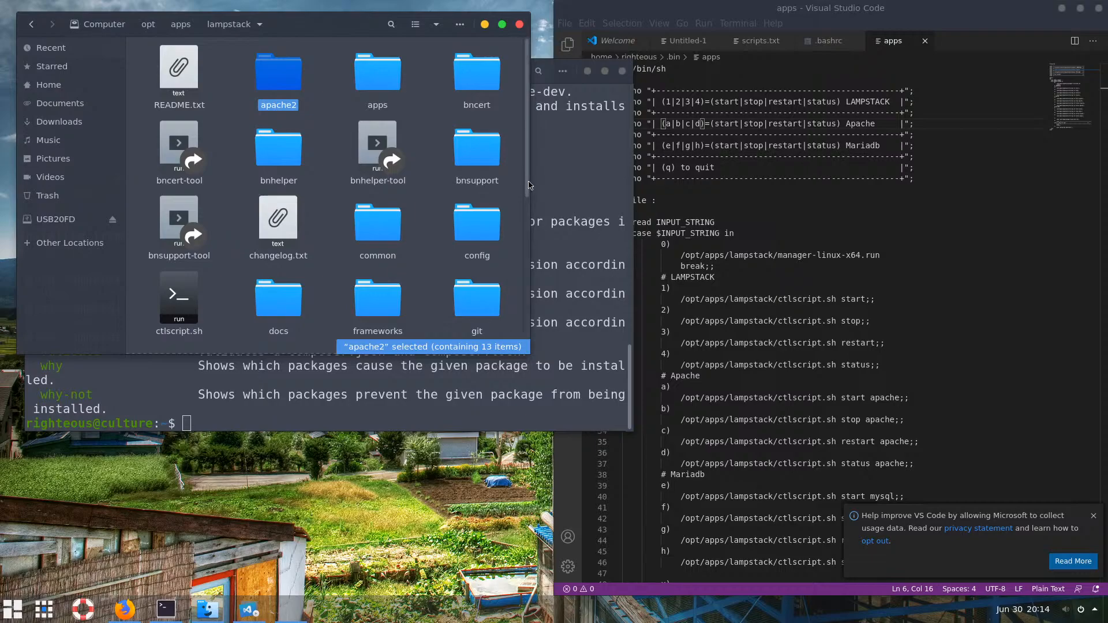
{"action": "left_click_drag", "start_coordinate": [526, 197], "coordinate": [543, 338]}
{"action": "double_click", "coordinate": [275, 168]}
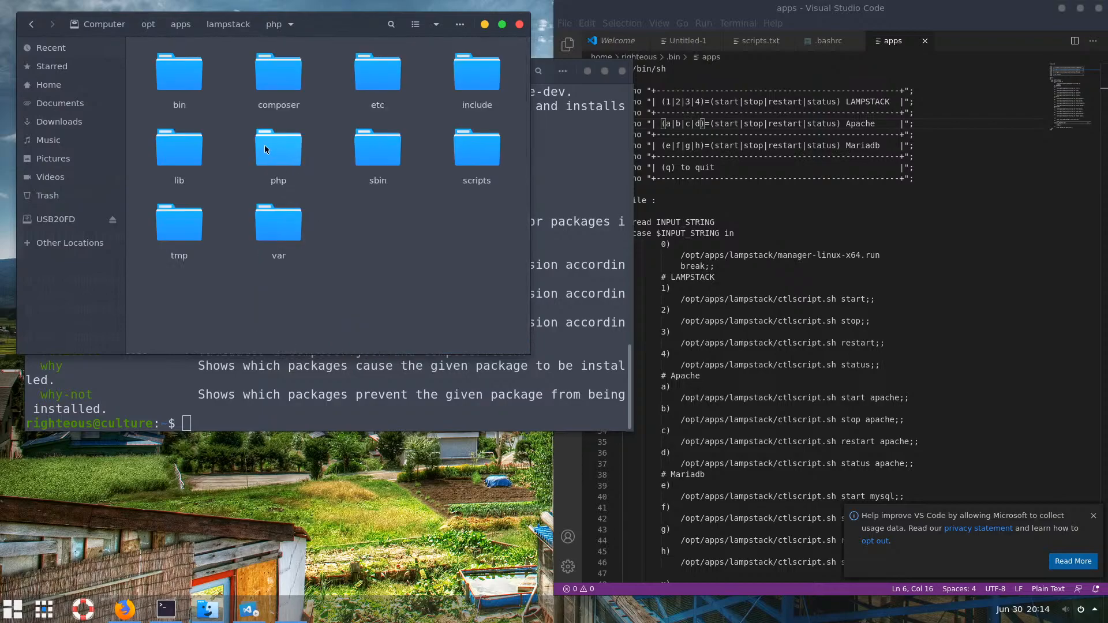
{"action": "double_click", "coordinate": [183, 83]}
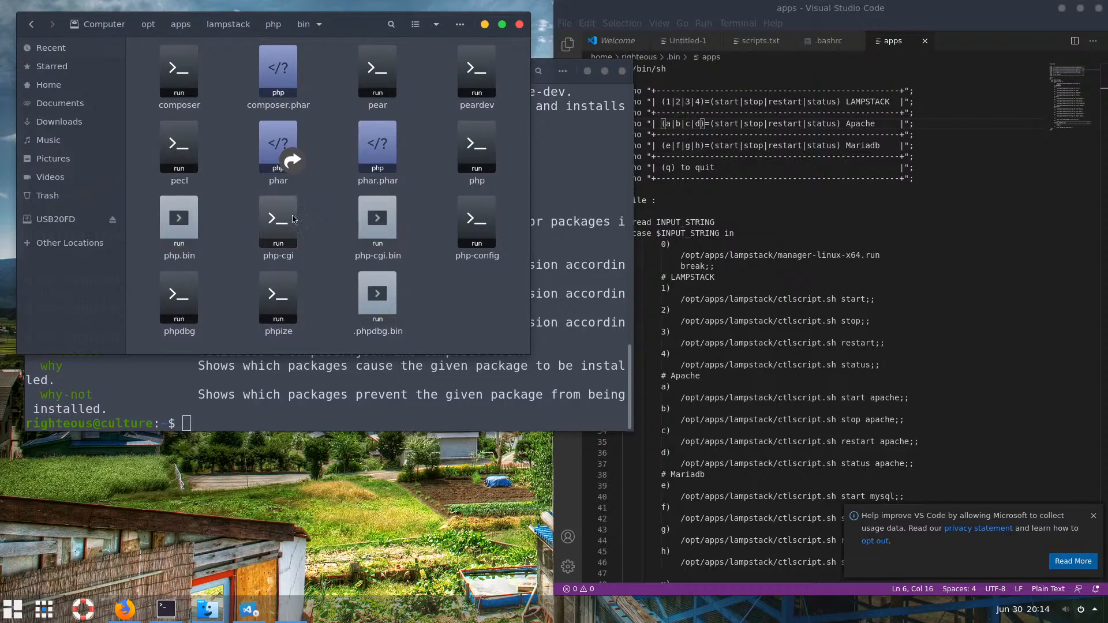
{"action": "left_click", "coordinate": [265, 27]}
{"action": "left_click", "coordinate": [229, 25]}
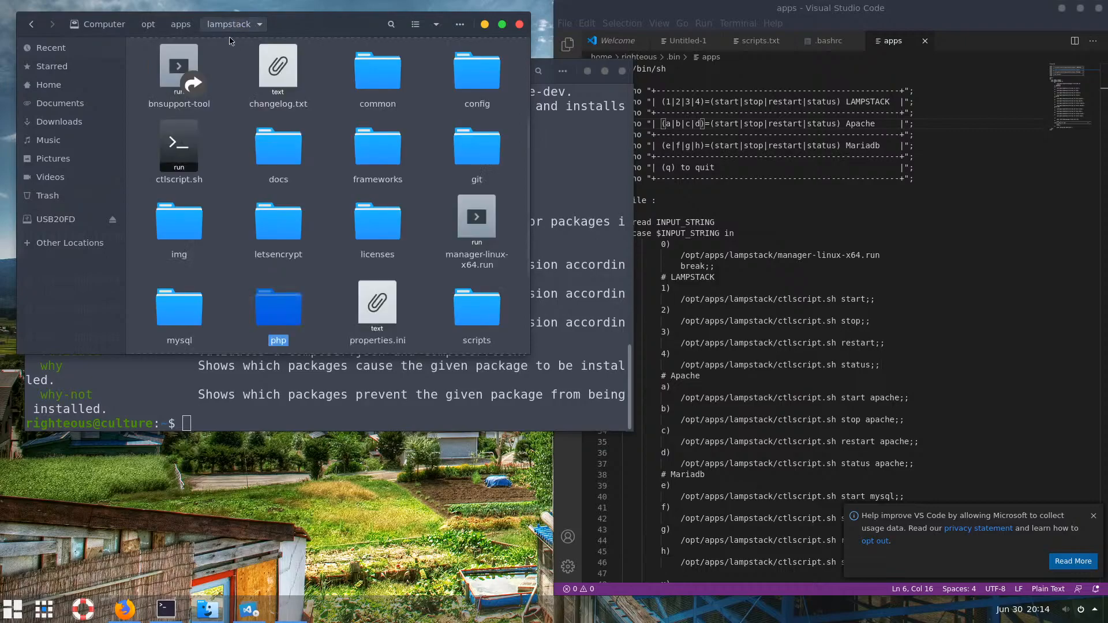
{"action": "left_click", "coordinate": [218, 407]}
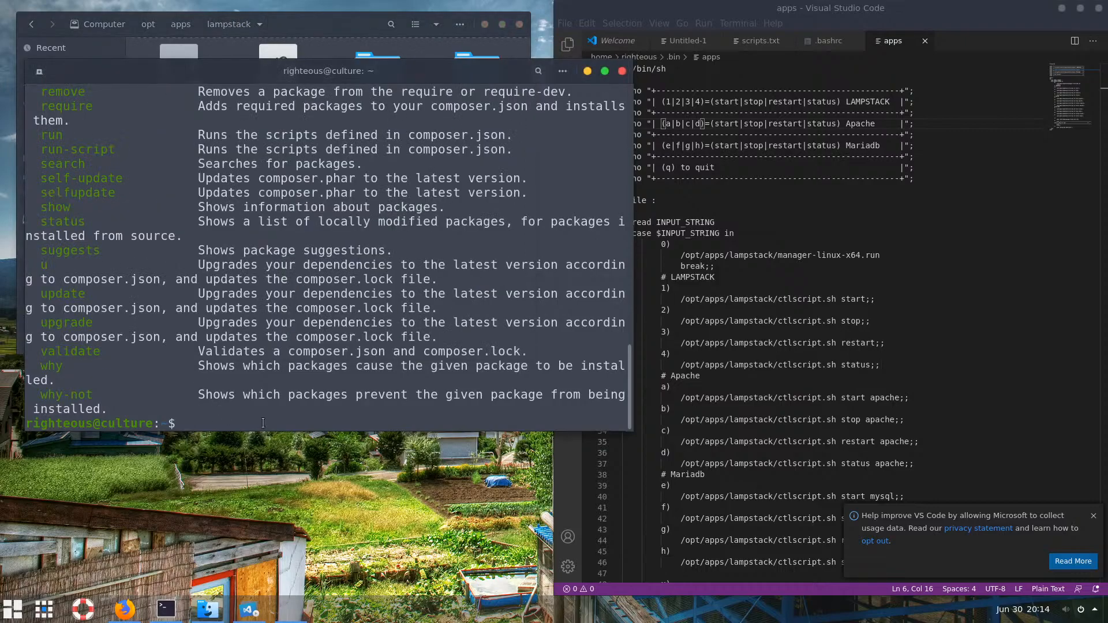
Clear the terminal and check that mysql resolves to /opt/apps/lampstack/mysql/bin/mysql
{"action": "type", "text": "clear"}
{"action": "key", "text": "Return"}
{"action": "type", "text": "w"}
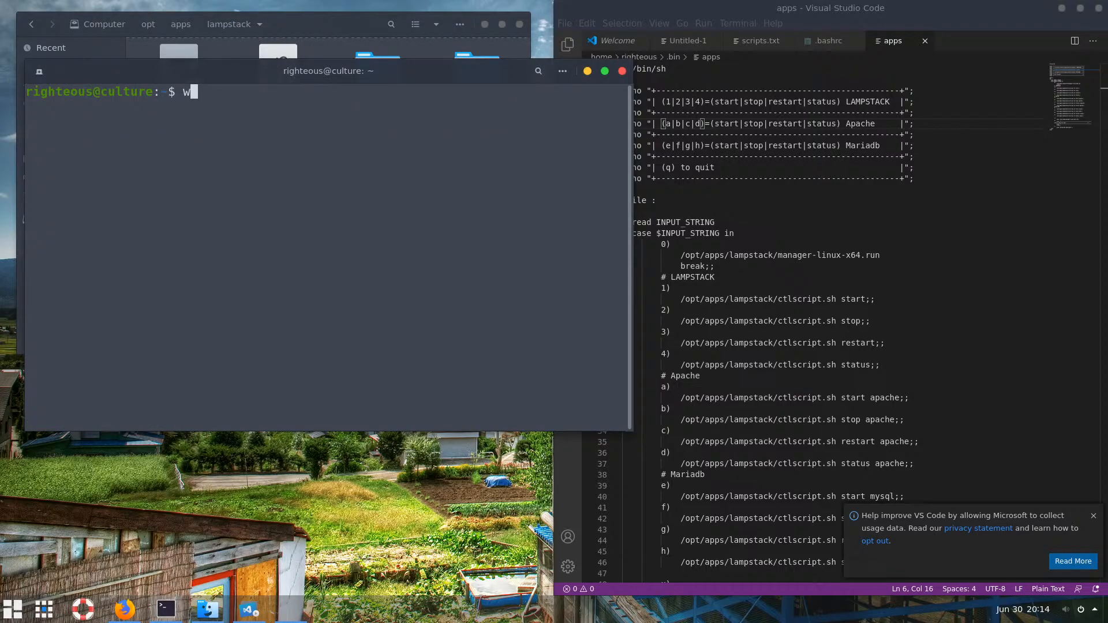
{"action": "type", "text": "hich mysql"}
{"action": "key", "text": "Return"}
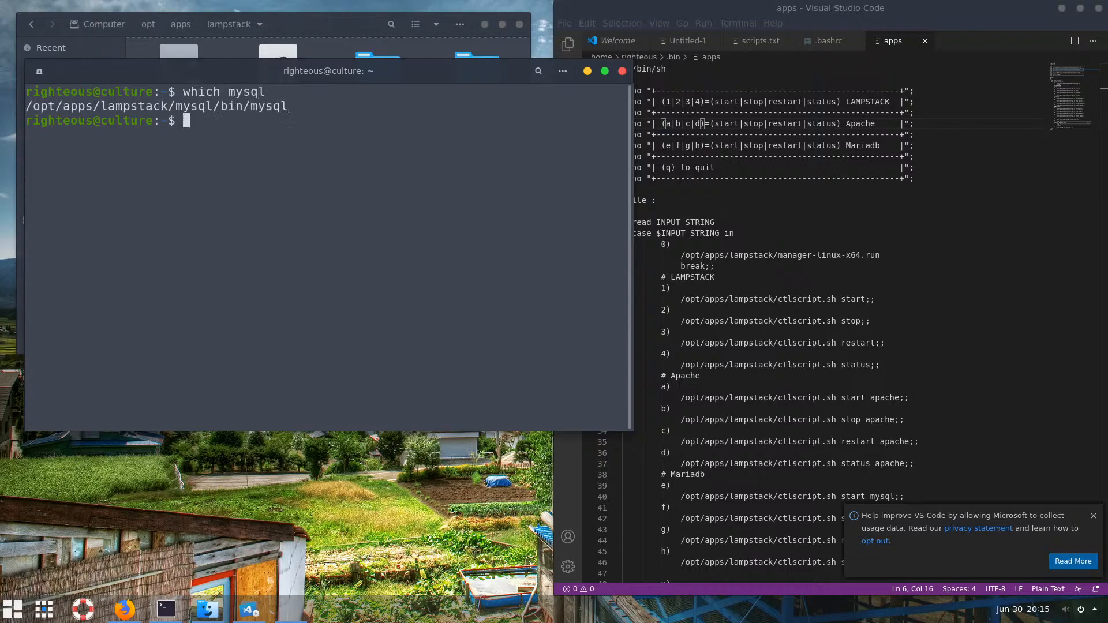
In VS Code's .bashrc, review the three PATH export lines for lampstack's php and mysql folders
{"action": "left_click", "coordinate": [318, 26]}
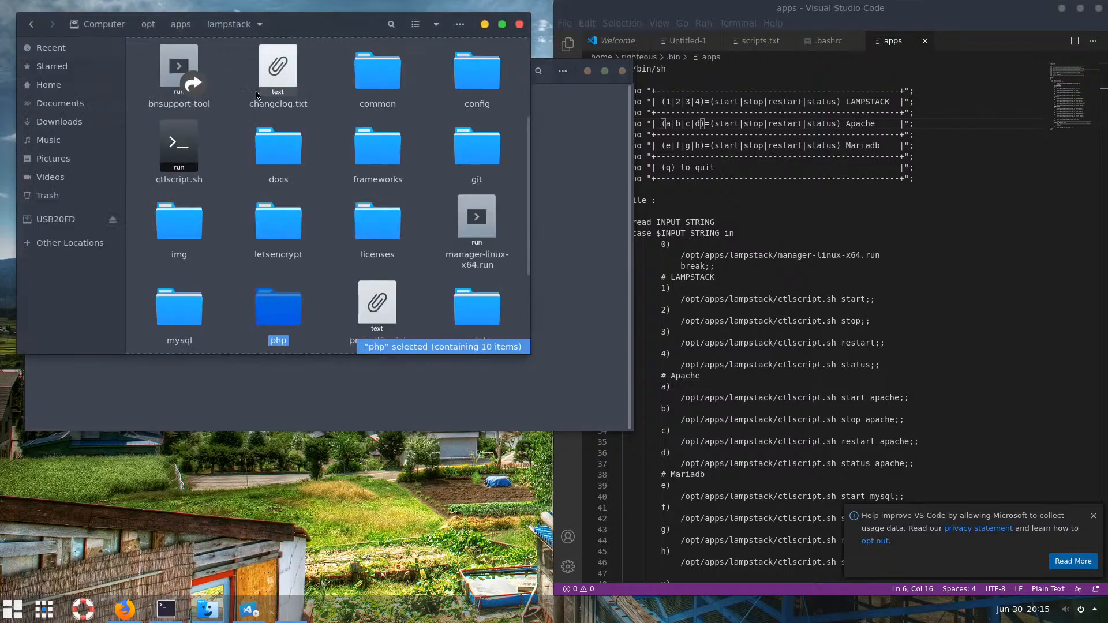
{"action": "left_click", "coordinate": [874, 168]}
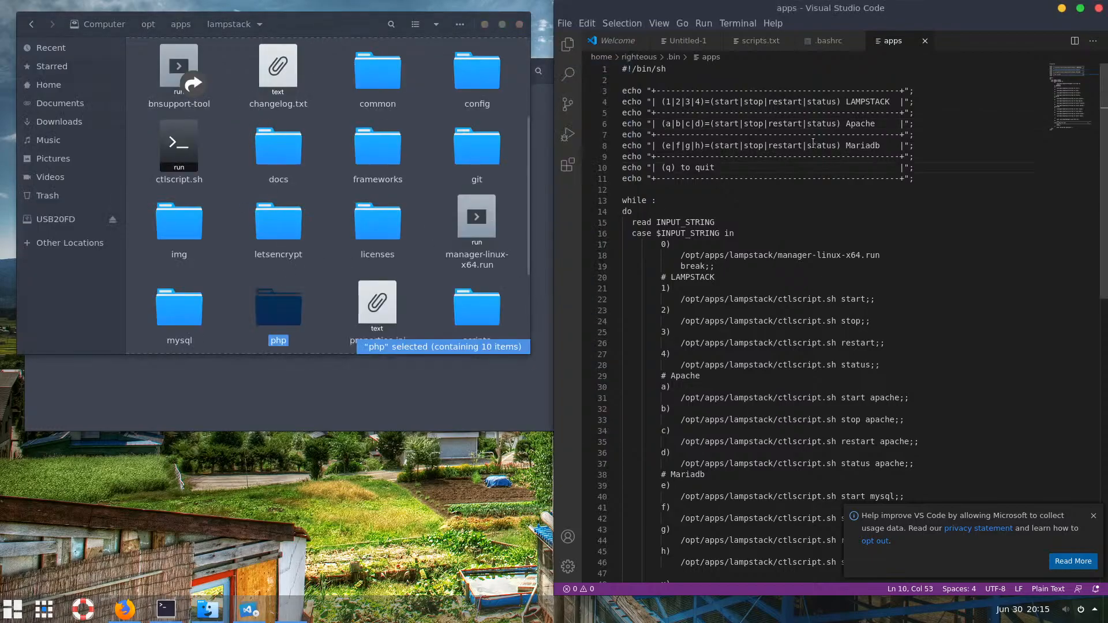
{"action": "left_click", "coordinate": [827, 41]}
{"action": "left_click_drag", "start_coordinate": [867, 461], "coordinate": [623, 441]}
{"action": "left_click", "coordinate": [666, 442]}
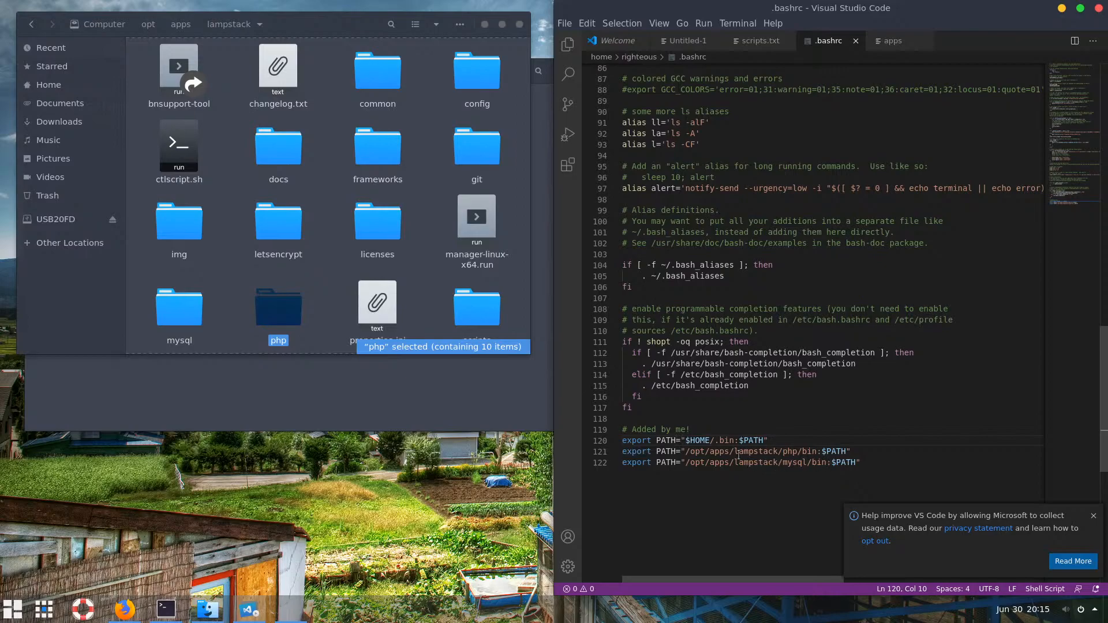
{"action": "left_click_drag", "start_coordinate": [689, 462], "coordinate": [732, 465]}
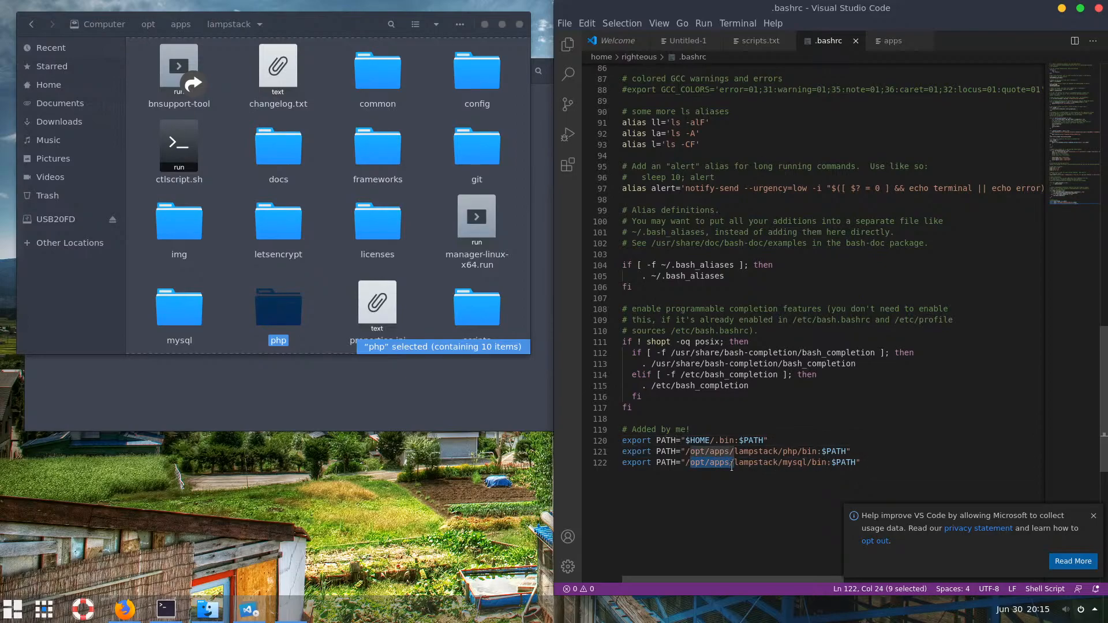
{"action": "left_click", "coordinate": [695, 452]}
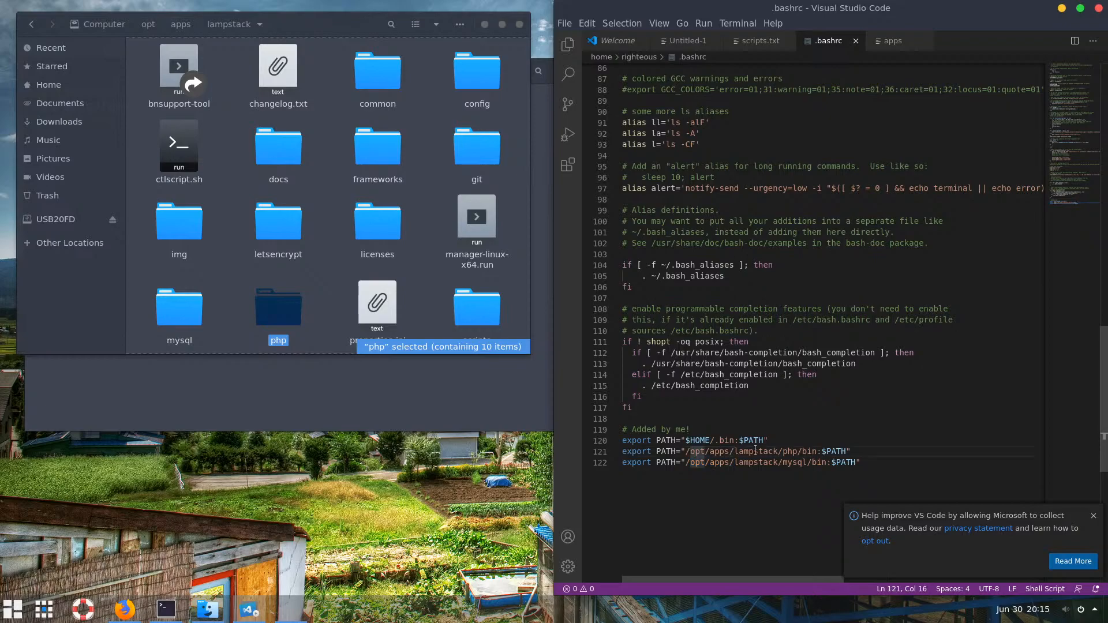
{"action": "left_click_drag", "start_coordinate": [750, 452], "coordinate": [691, 451]}
{"action": "left_click", "coordinate": [715, 462]}
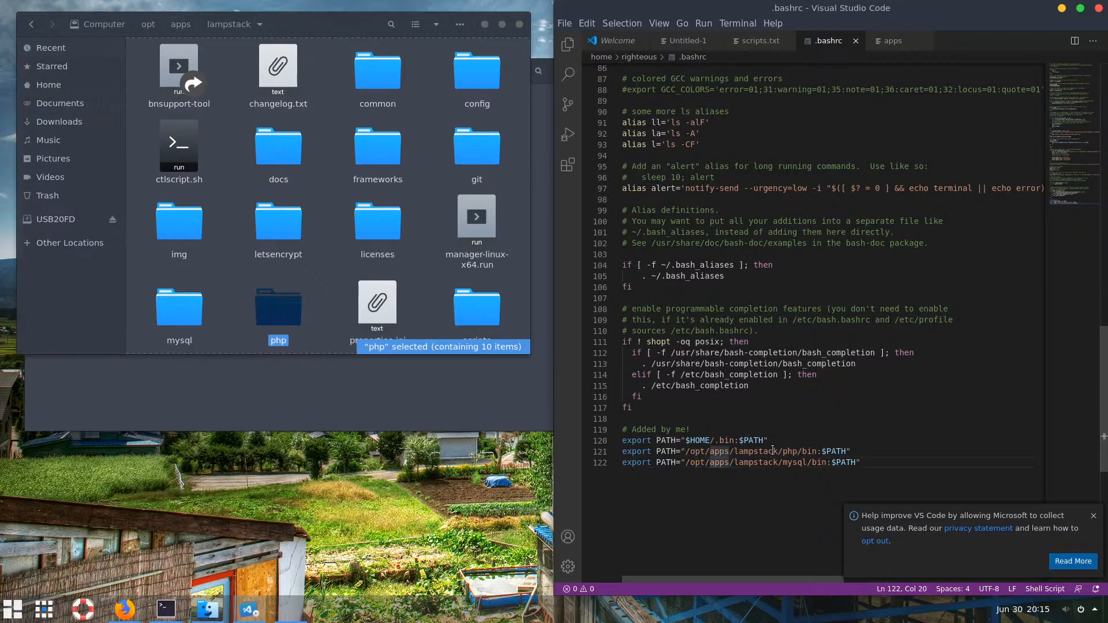
{"action": "left_click", "coordinate": [773, 451]}
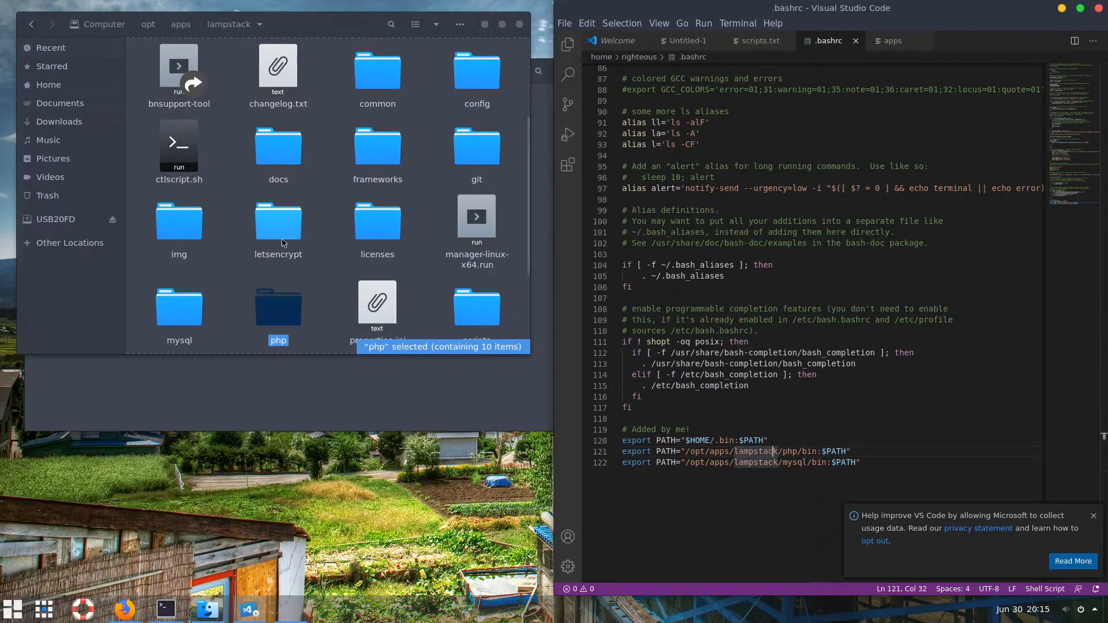
Highlight the mysql path output line in the terminal to show the lampstack location
{"action": "left_click", "coordinate": [293, 382]}
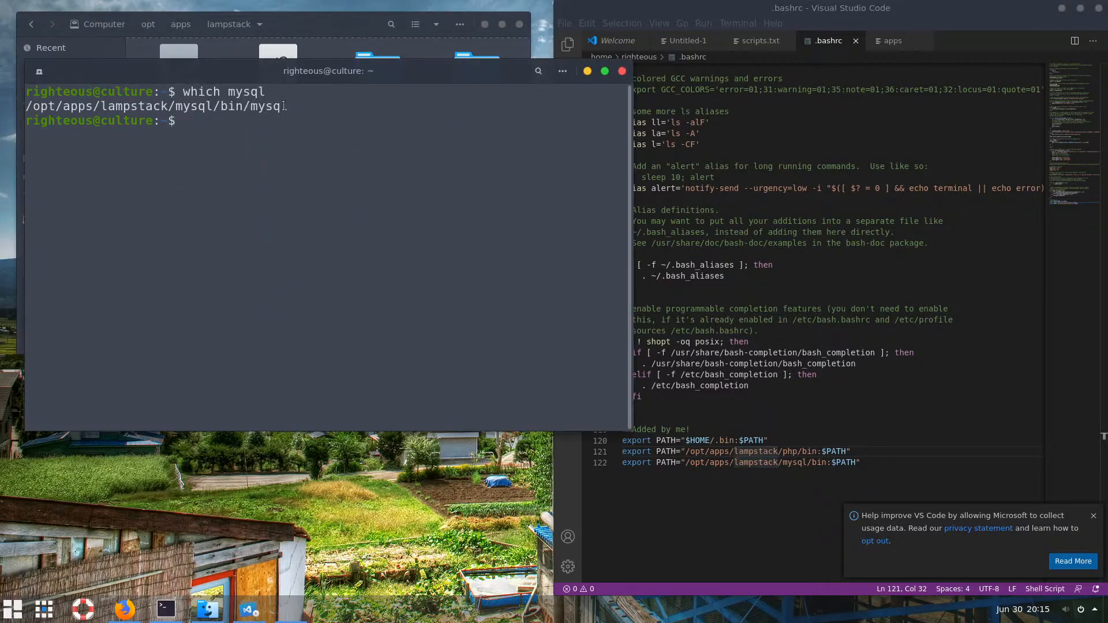
{"action": "mouse_move", "coordinate": [288, 107]}
{"action": "left_mouse_down"}
{"action": "mouse_move", "coordinate": [184, 92]}
{"action": "mouse_move", "coordinate": [296, 114]}
{"action": "left_mouse_up"}
{"action": "left_click", "coordinate": [281, 123]}
{"action": "left_click_drag", "start_coordinate": [291, 108], "coordinate": [27, 103]}
{"action": "left_click", "coordinate": [181, 124]}
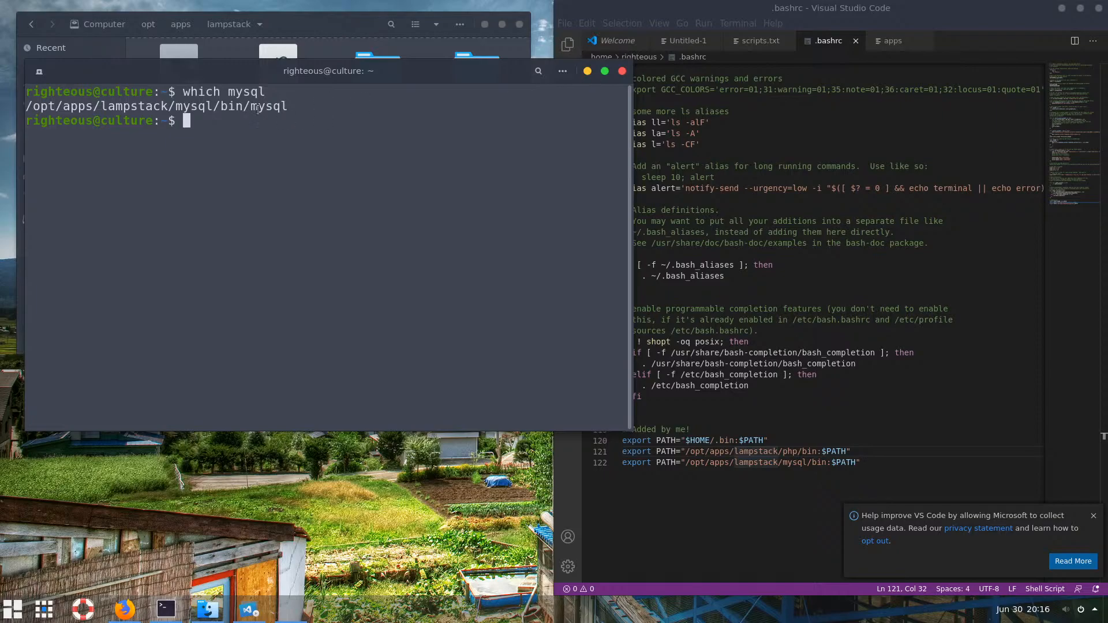
Highlight 'lampstack' in the mysql path and view the PATH lines in scripts.txt
{"action": "left_click_drag", "start_coordinate": [101, 106], "coordinate": [168, 106]}
{"action": "left_click", "coordinate": [730, 221]}
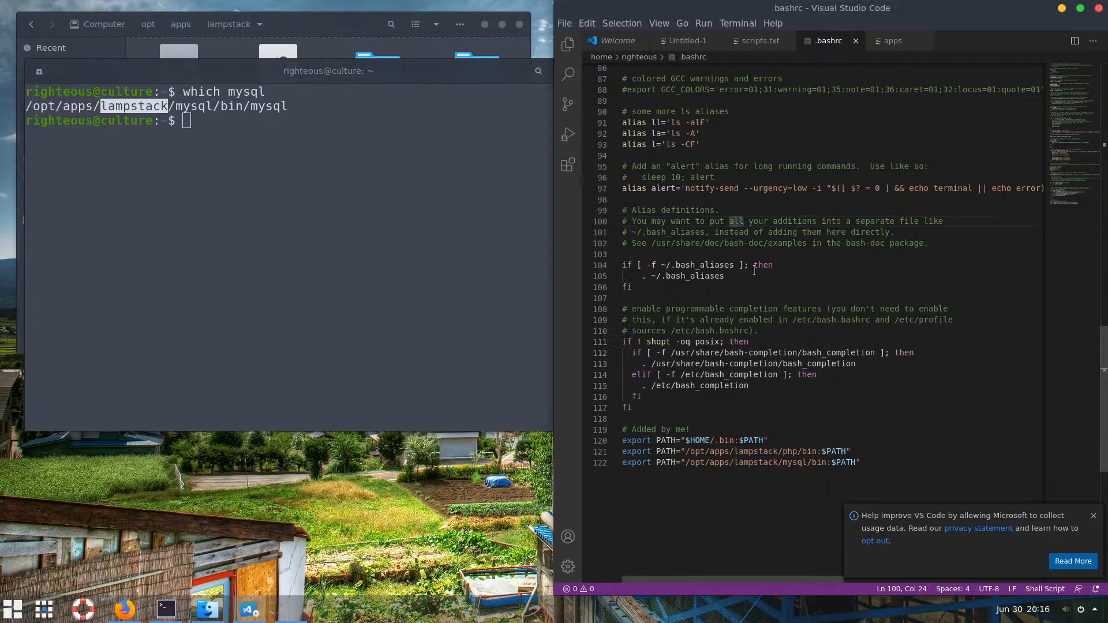
{"action": "left_click", "coordinate": [760, 41]}
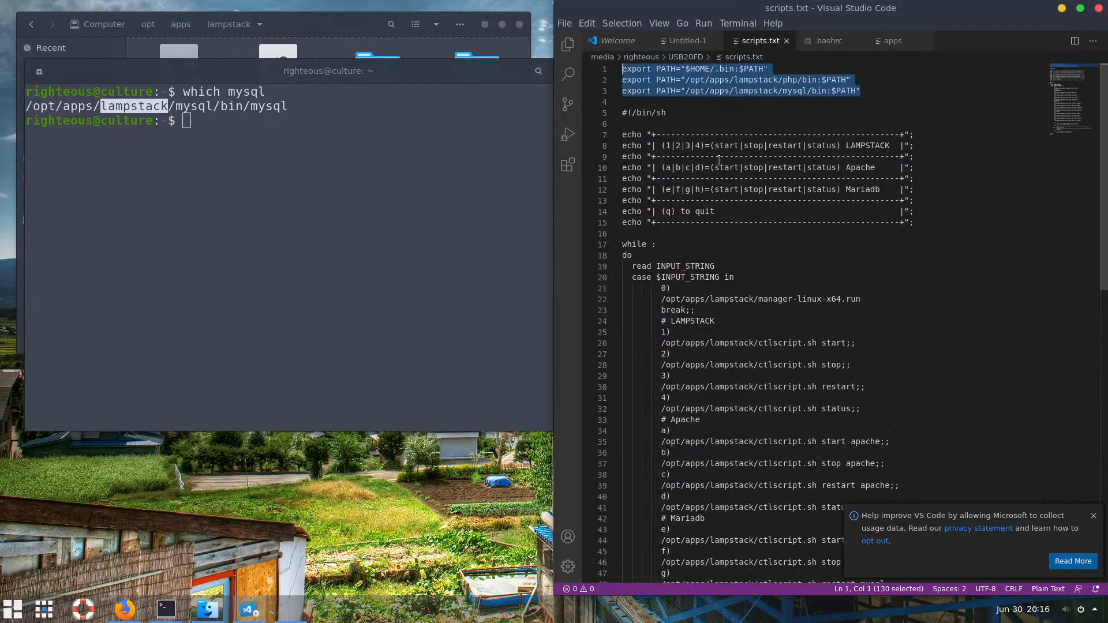
{"action": "left_click", "coordinate": [725, 212]}
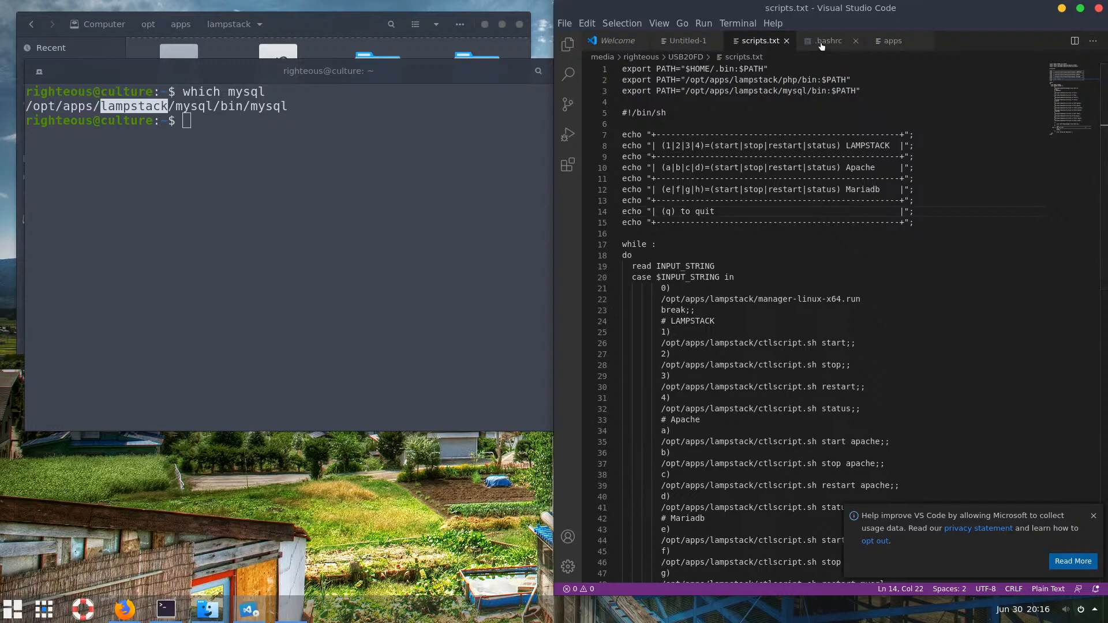
Review the three export PATH lines in .bashrc, then bring the terminal back
{"action": "left_click", "coordinate": [841, 46]}
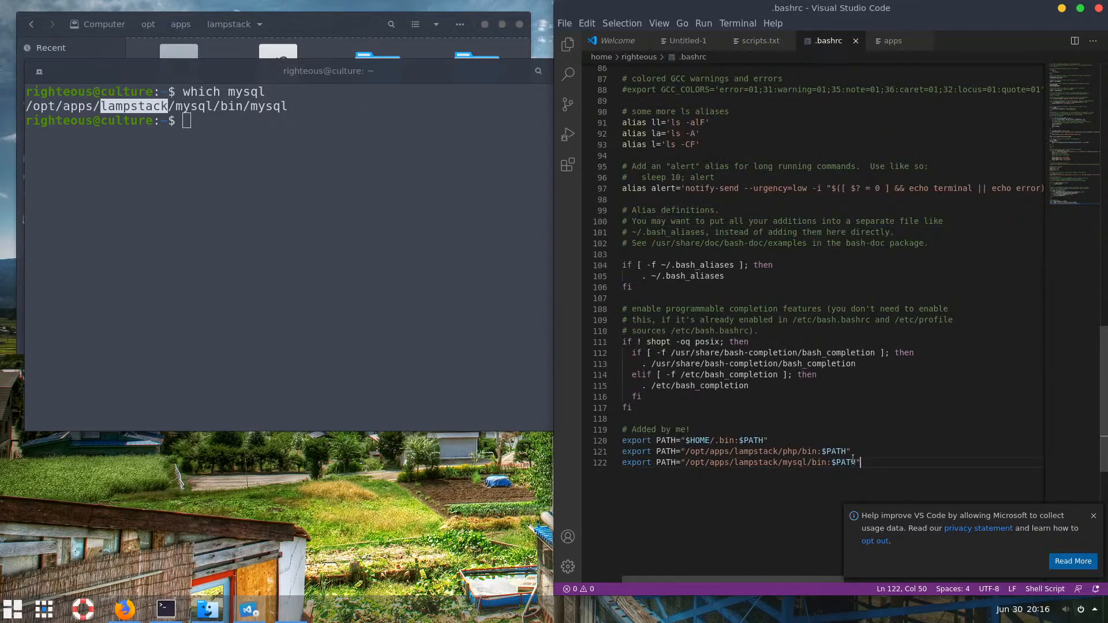
{"action": "left_click_drag", "start_coordinate": [858, 462], "coordinate": [616, 441]}
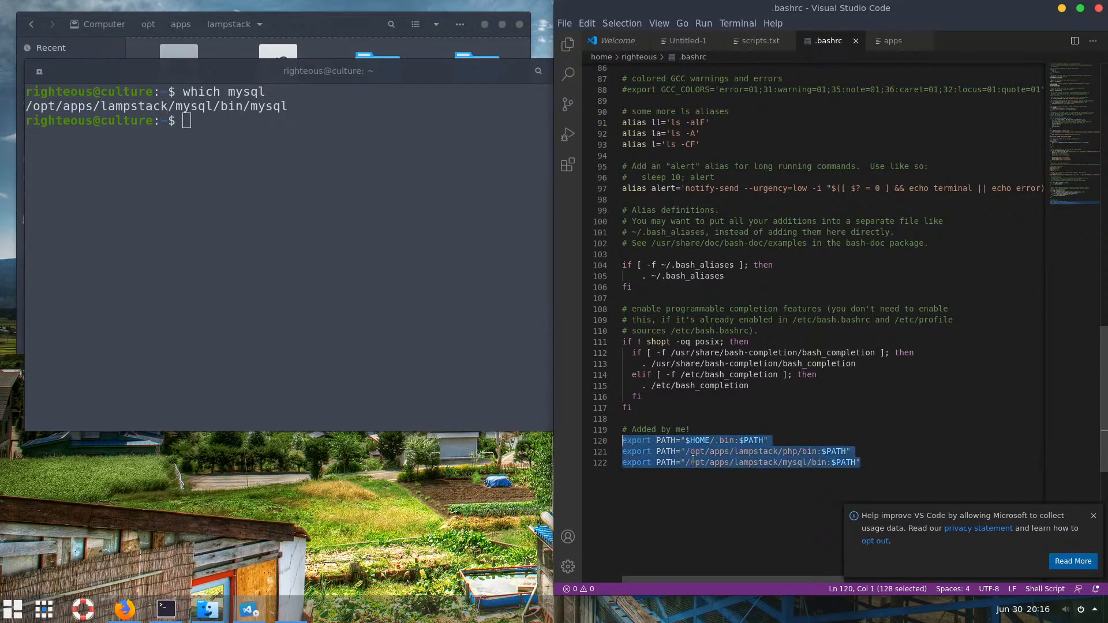
{"action": "left_click", "coordinate": [720, 452]}
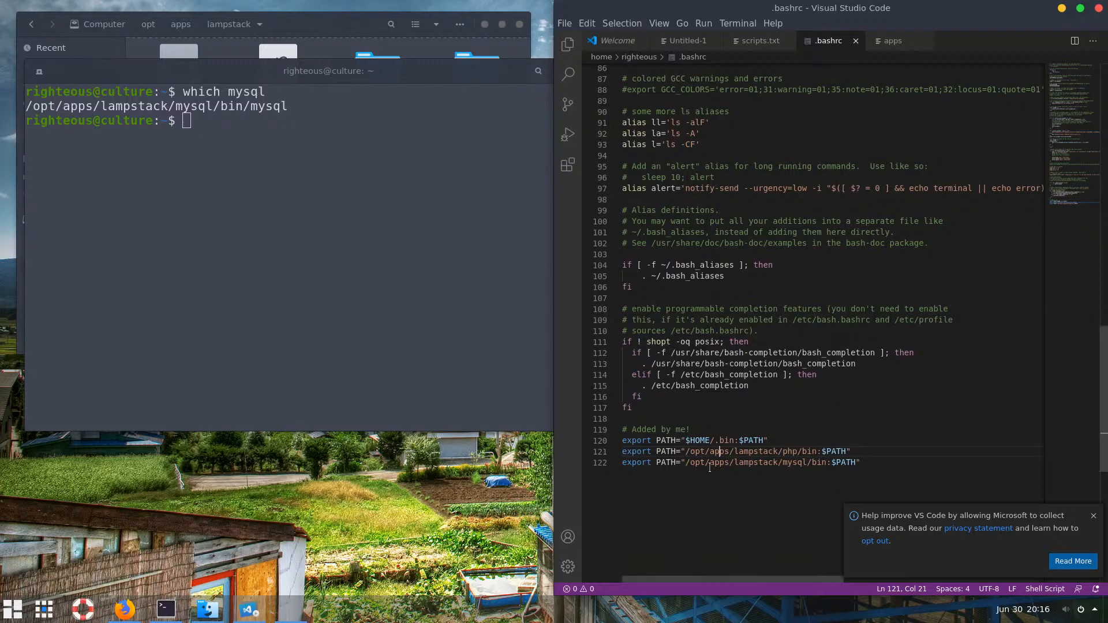
{"action": "left_click", "coordinate": [476, 335]}
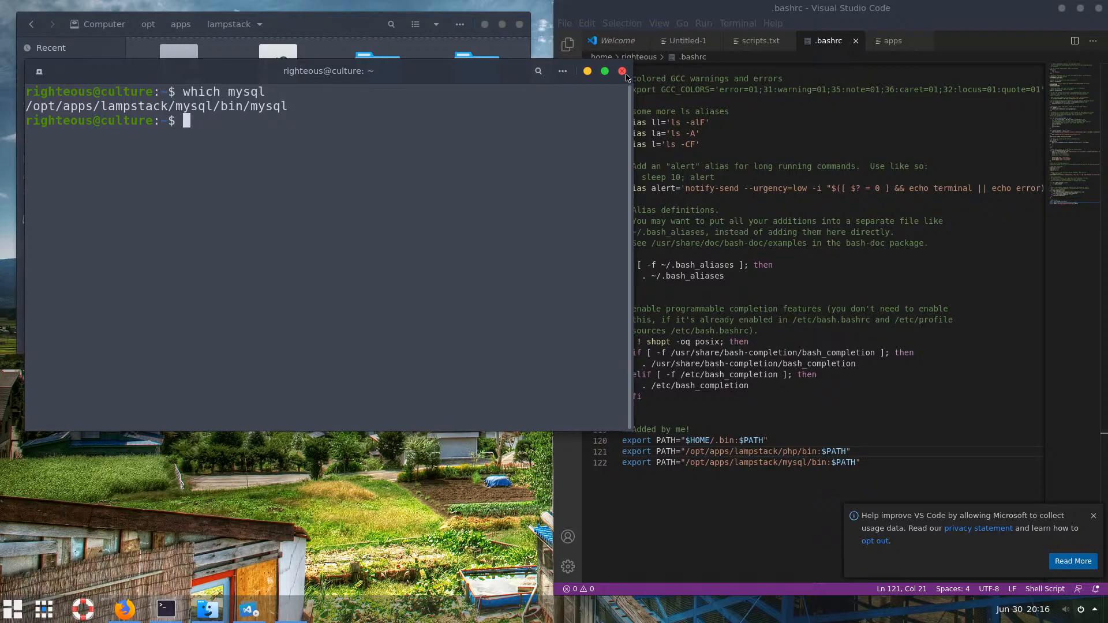
{"action": "left_click", "coordinate": [325, 24]}
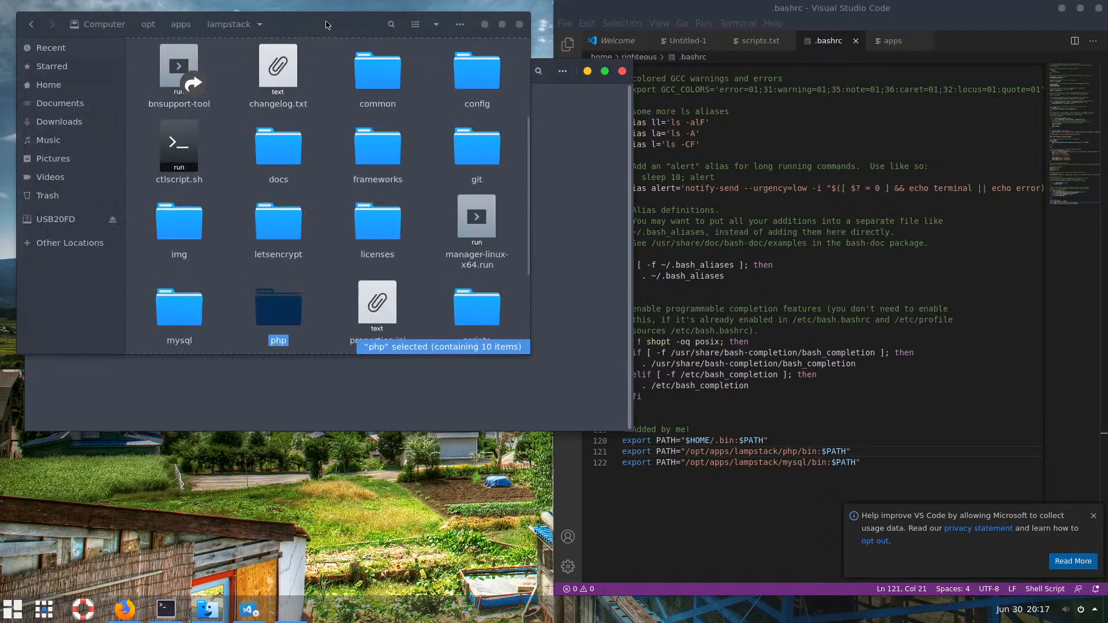
{"action": "left_click", "coordinate": [740, 134]}
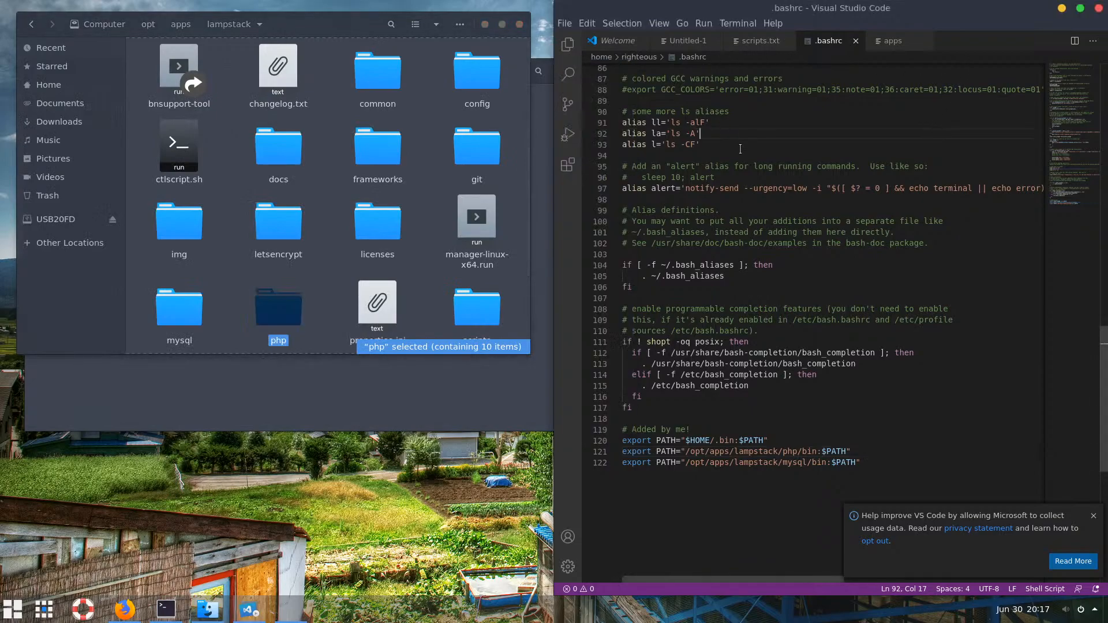
{"action": "left_click_drag", "start_coordinate": [650, 410], "coordinate": [671, 177]}
{"action": "left_click", "coordinate": [681, 429]}
{"action": "scroll", "coordinate": [635, 421], "scroll_direction": "up", "scroll_amount": 20}
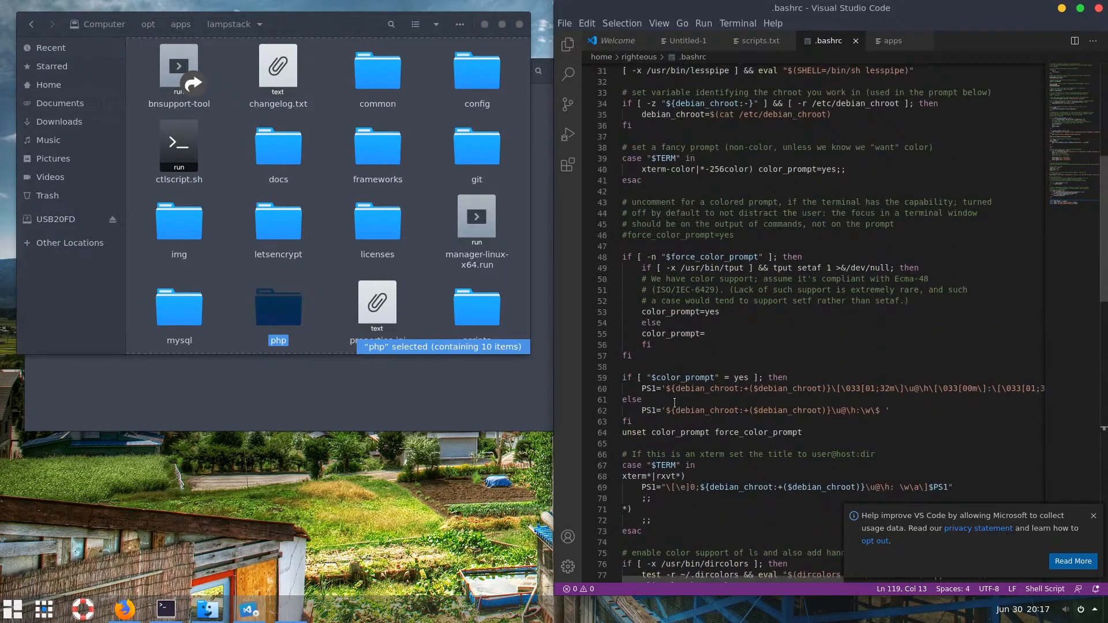
{"action": "scroll", "coordinate": [674, 403], "scroll_direction": "up", "scroll_amount": 2}
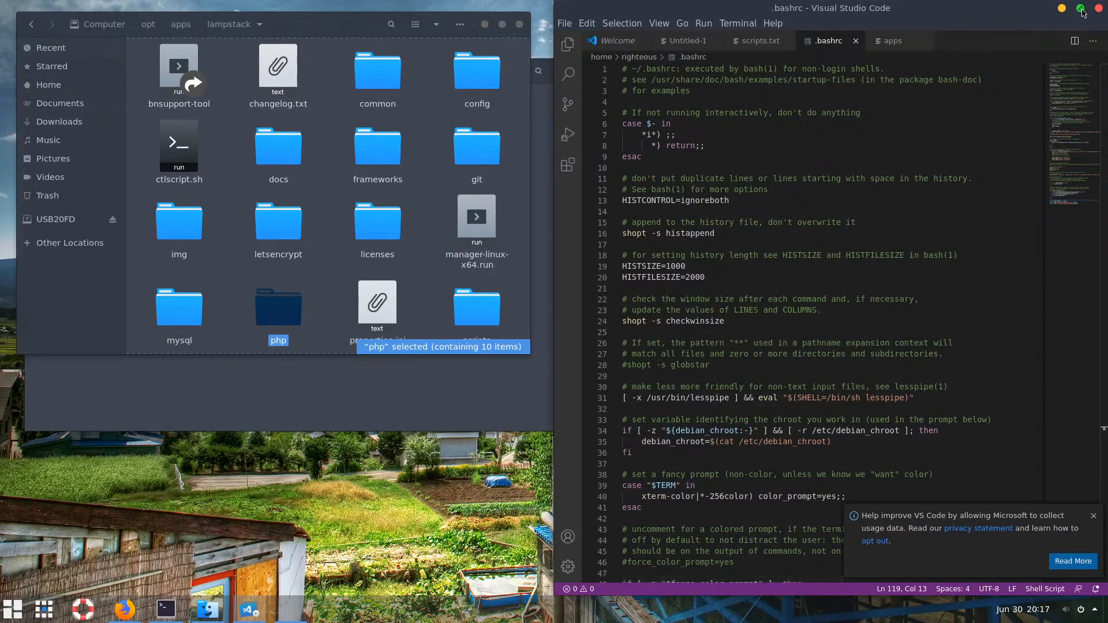
{"action": "left_click", "coordinate": [289, 230]}
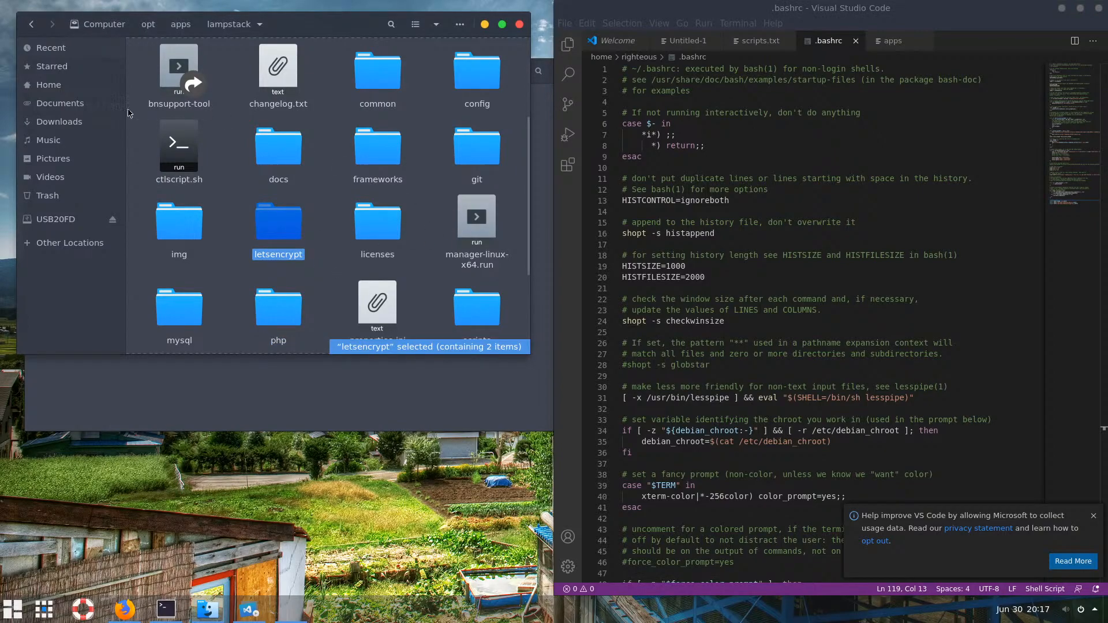
Open a second Files window on the Home folder showing hidden files like .bash_history
{"action": "right_click", "coordinate": [208, 609]}
{"action": "left_click", "coordinate": [189, 530]}
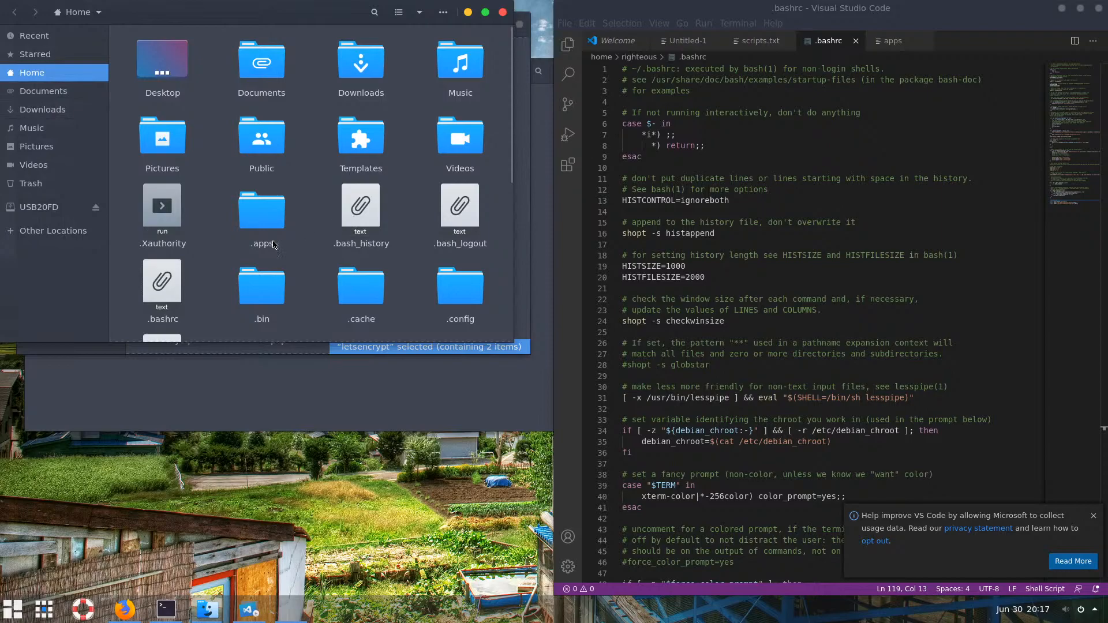
{"action": "left_click", "coordinate": [364, 229]}
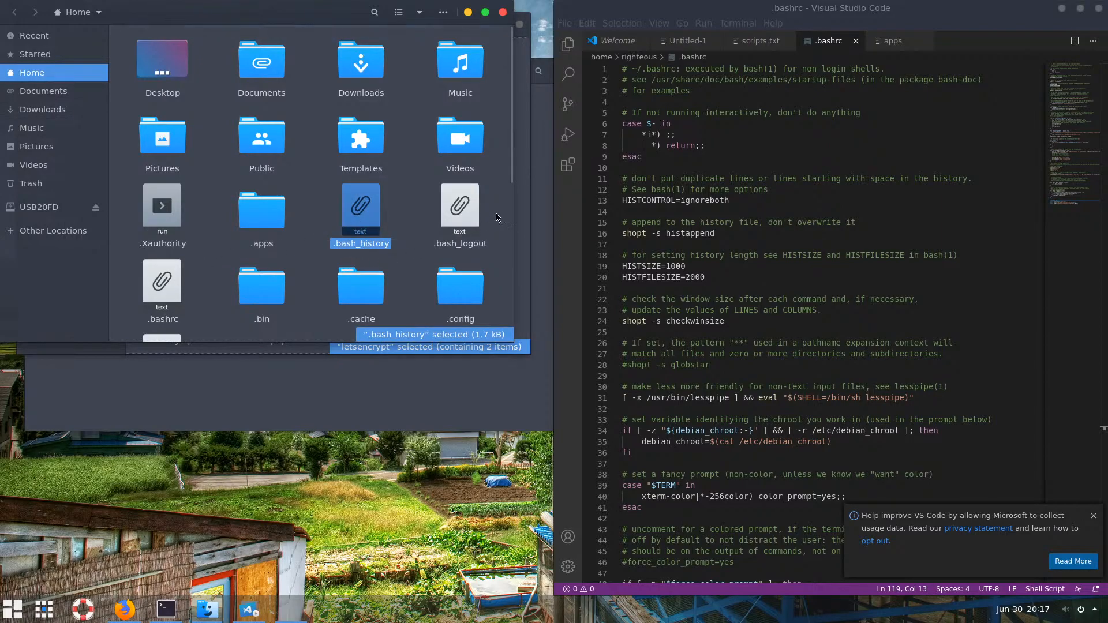
{"action": "left_click_drag", "start_coordinate": [513, 180], "coordinate": [506, 305]}
Open .profile in VS Code, look it over and close it
{"action": "left_click", "coordinate": [364, 196]}
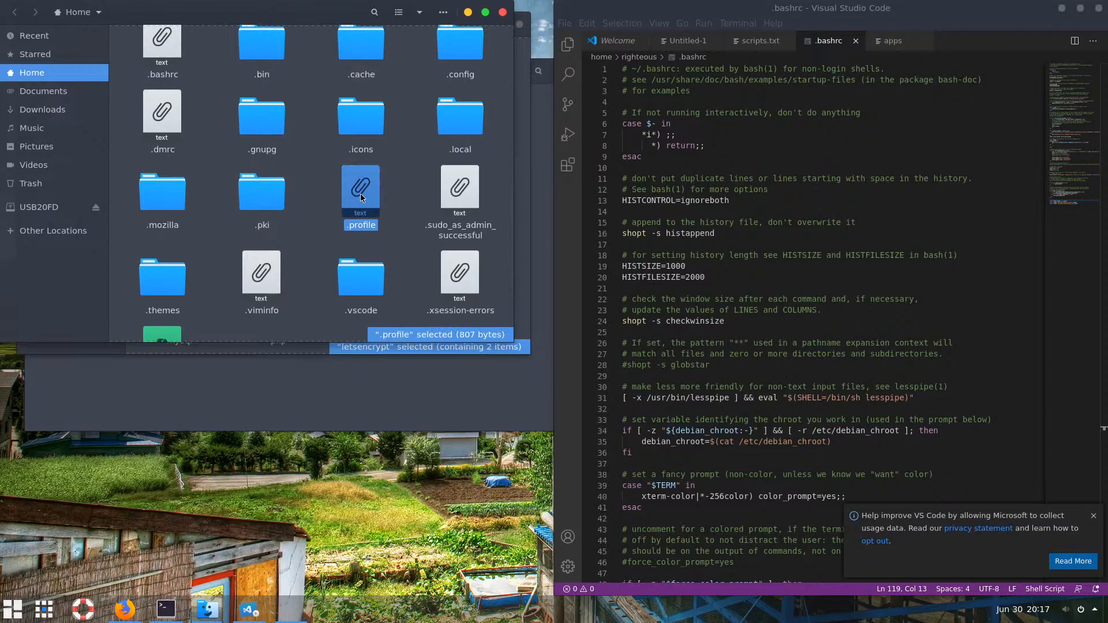
{"action": "double_click", "coordinate": [361, 196]}
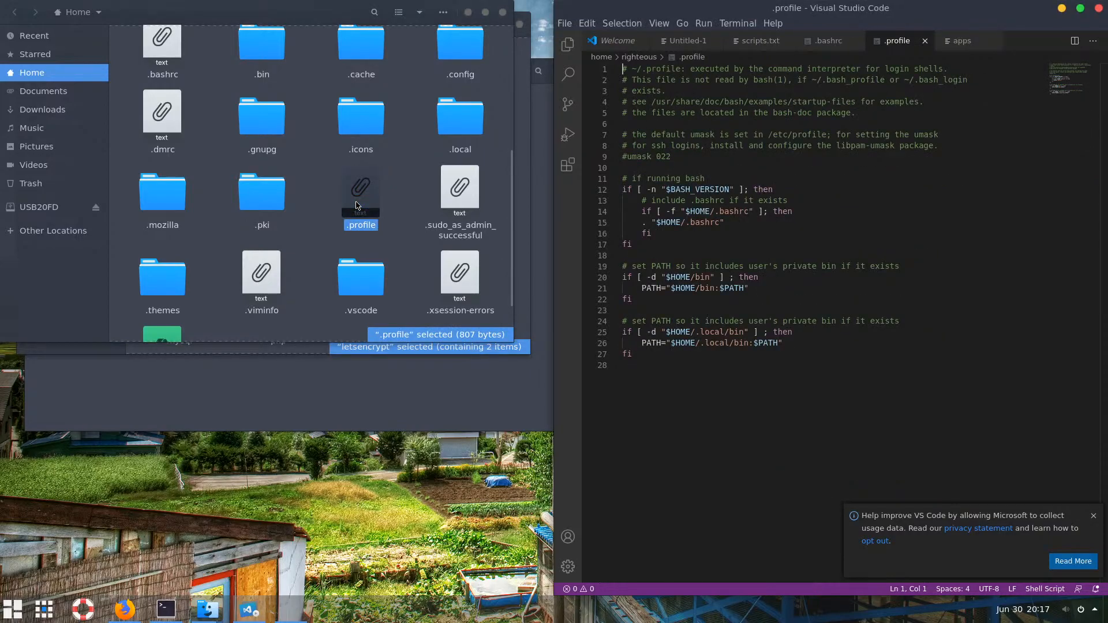
{"action": "left_click", "coordinate": [637, 370]}
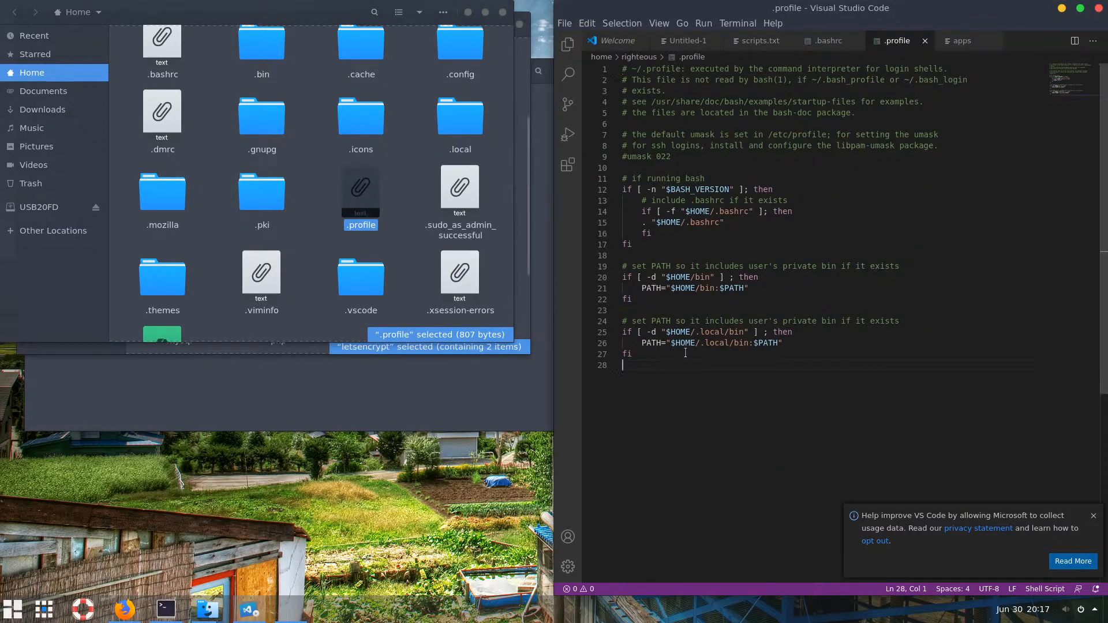
{"action": "left_click", "coordinate": [924, 42]}
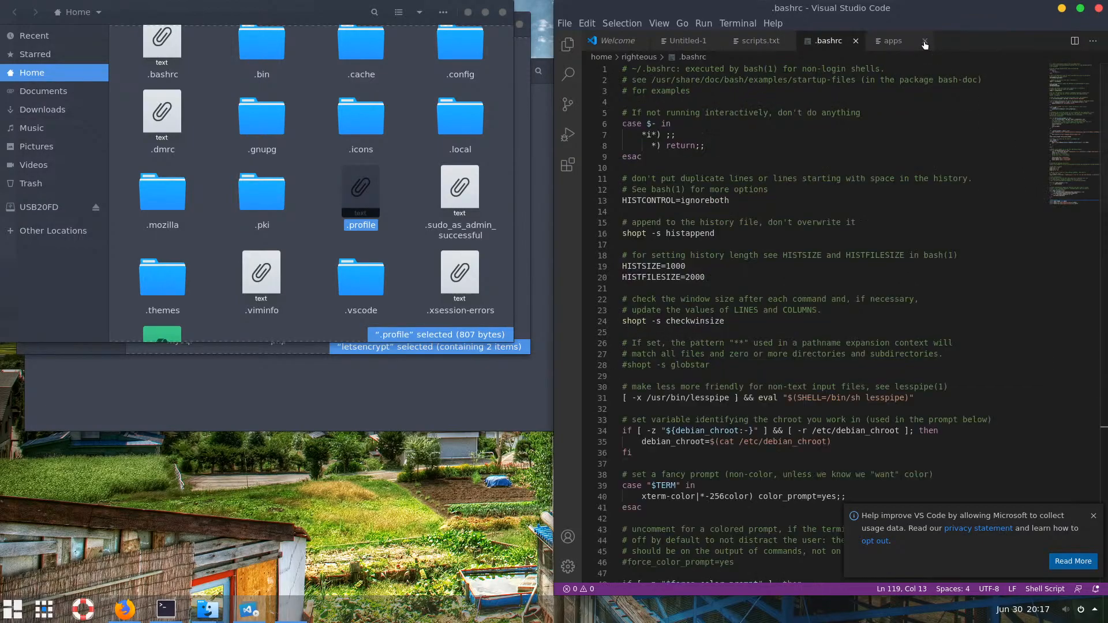
Minimise VS Code, close the terminal, hide hidden files and close the Home window
{"action": "left_click", "coordinate": [1061, 10]}
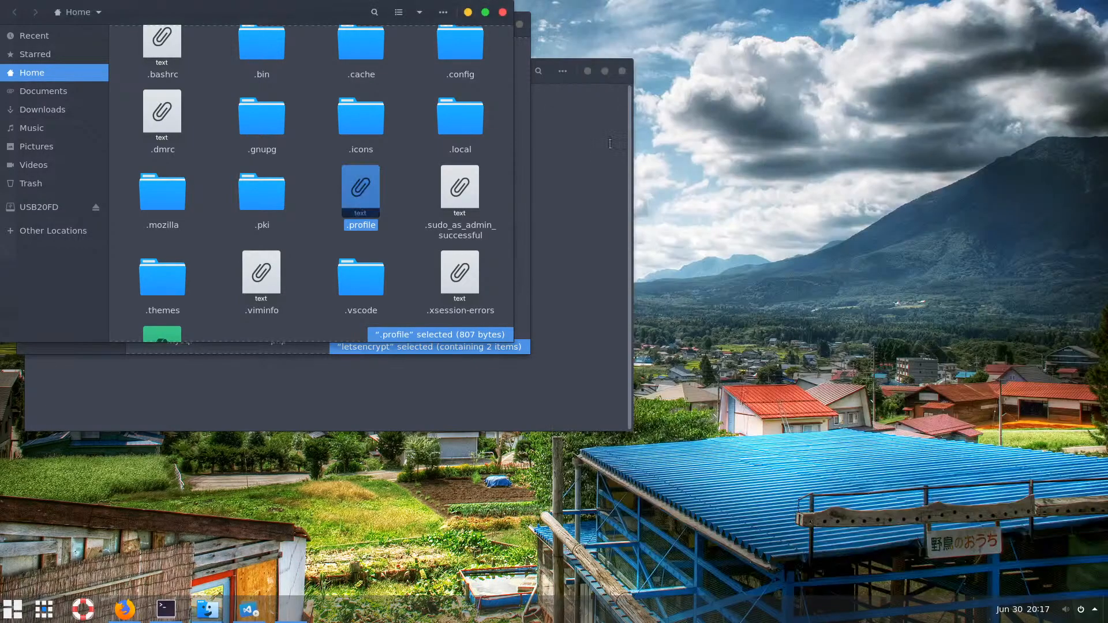
{"action": "left_click", "coordinate": [604, 201]}
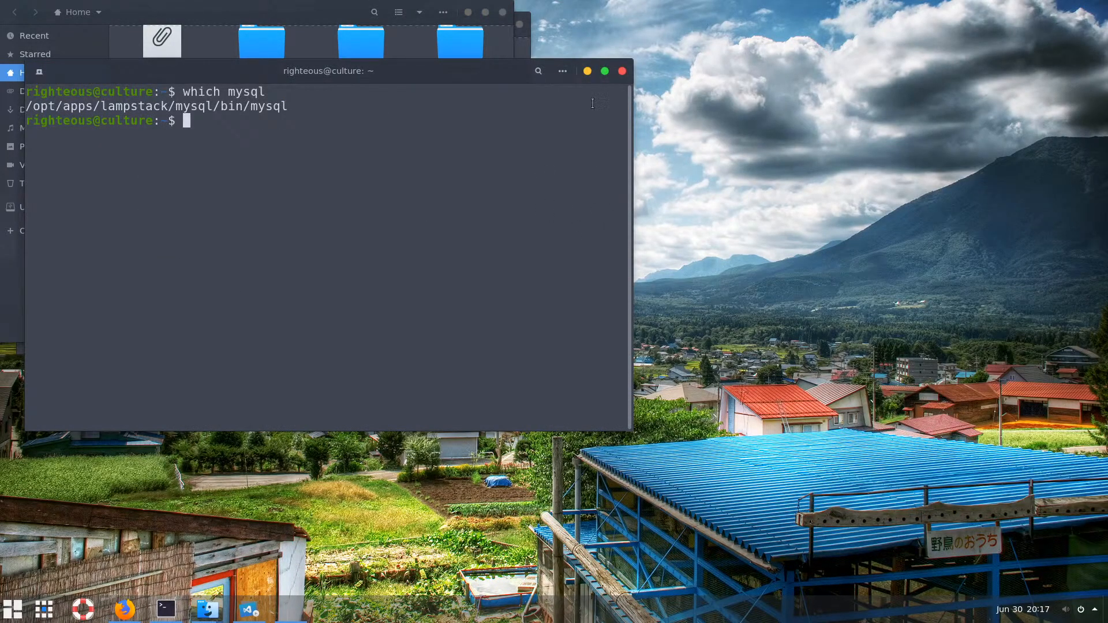
{"action": "left_click", "coordinate": [621, 74]}
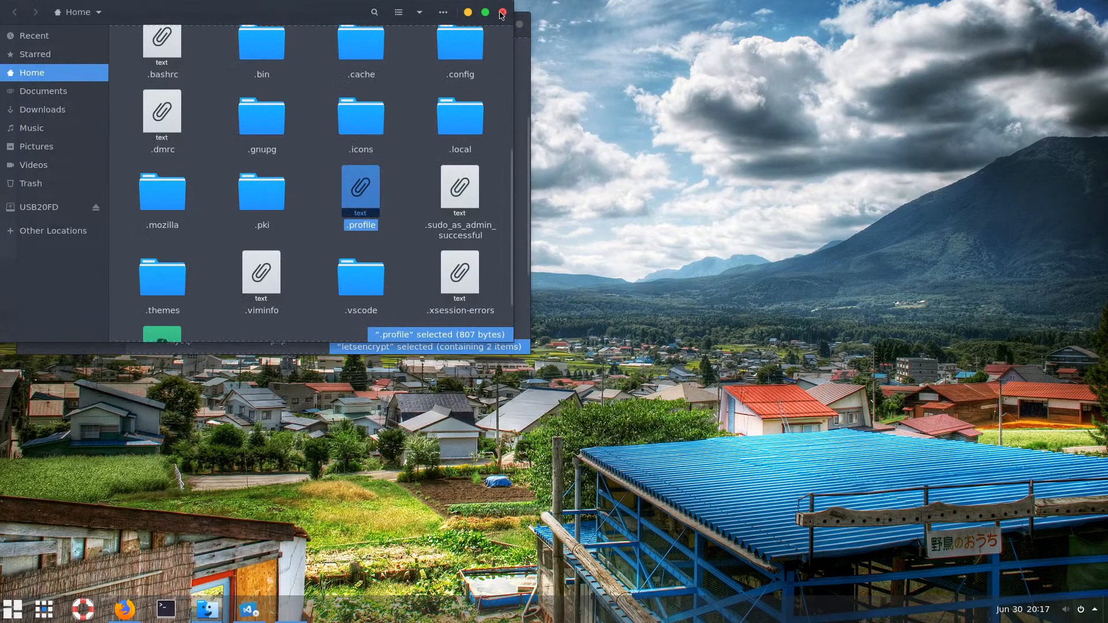
{"action": "left_click", "coordinate": [442, 13]}
{"action": "left_click", "coordinate": [483, 122]}
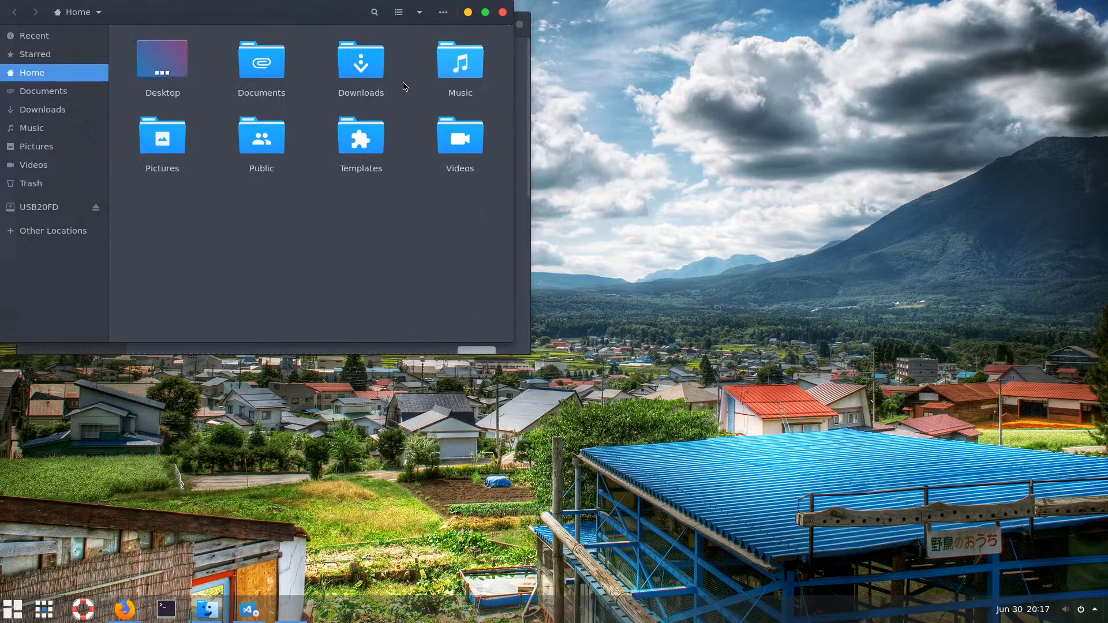
{"action": "left_click", "coordinate": [503, 17]}
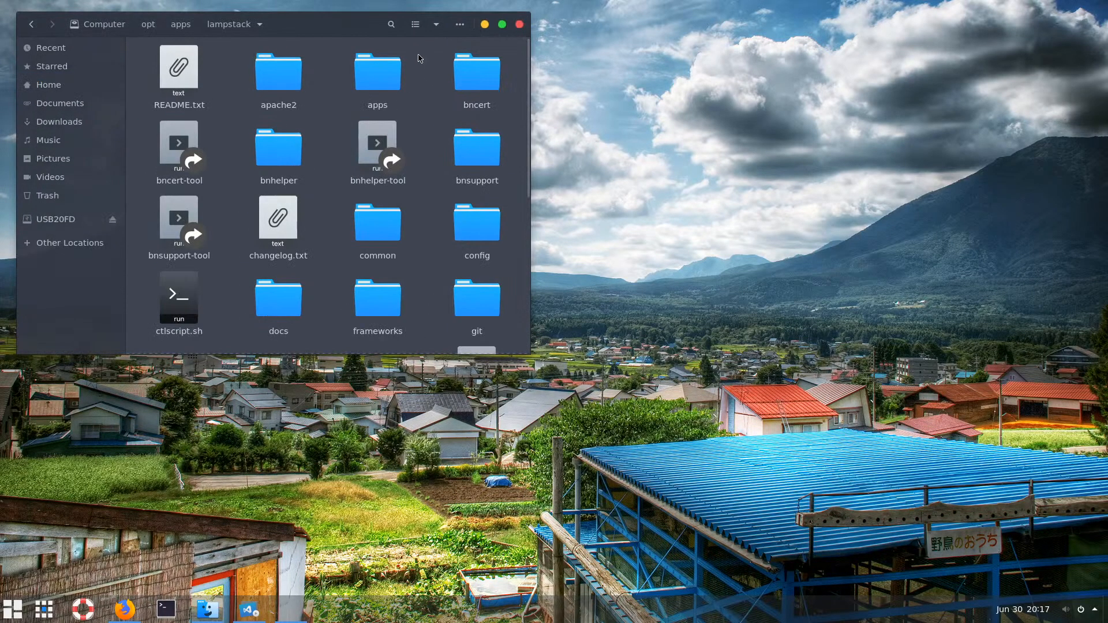
{"action": "left_click_drag", "start_coordinate": [359, 28], "coordinate": [502, 72]}
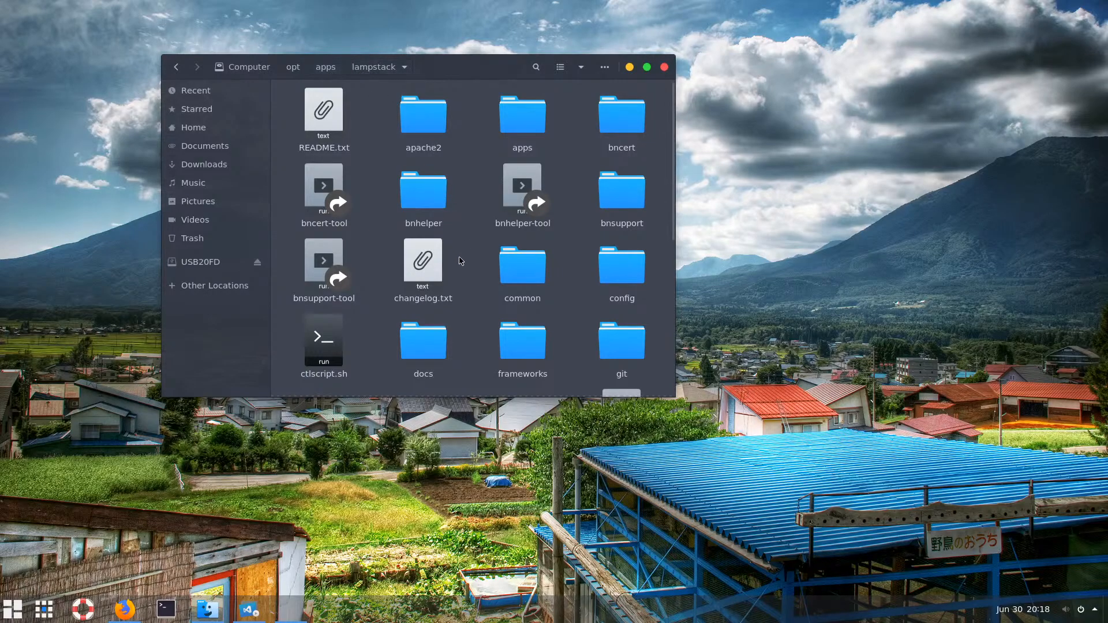
Browse lampstack's apache2/htdocs folder, then go up to the apps folder
{"action": "double_click", "coordinate": [433, 157]}
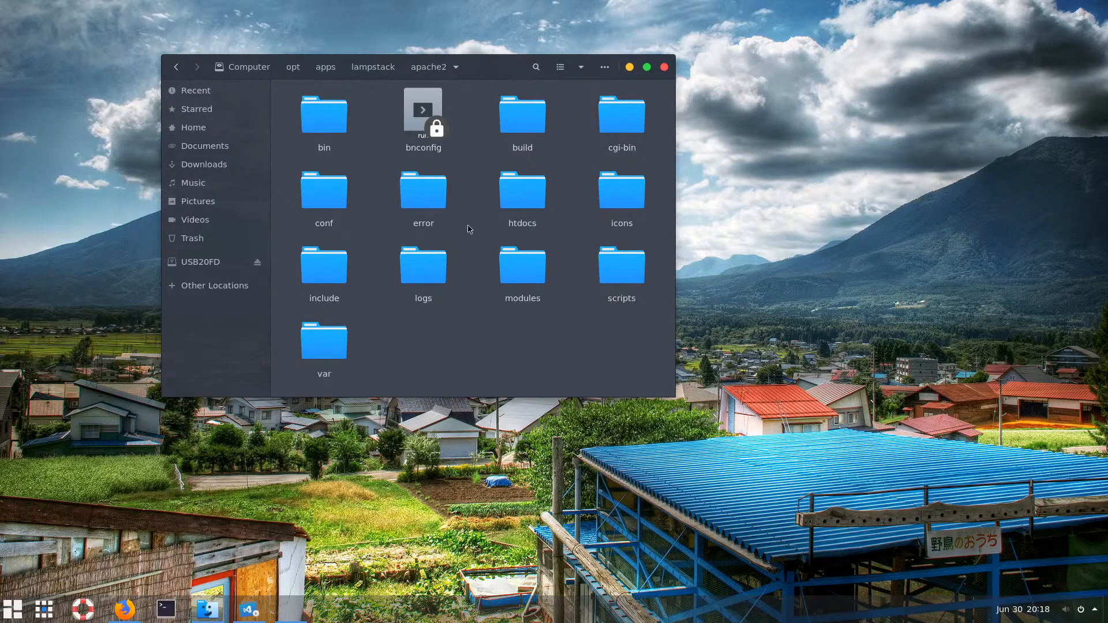
{"action": "double_click", "coordinate": [526, 196]}
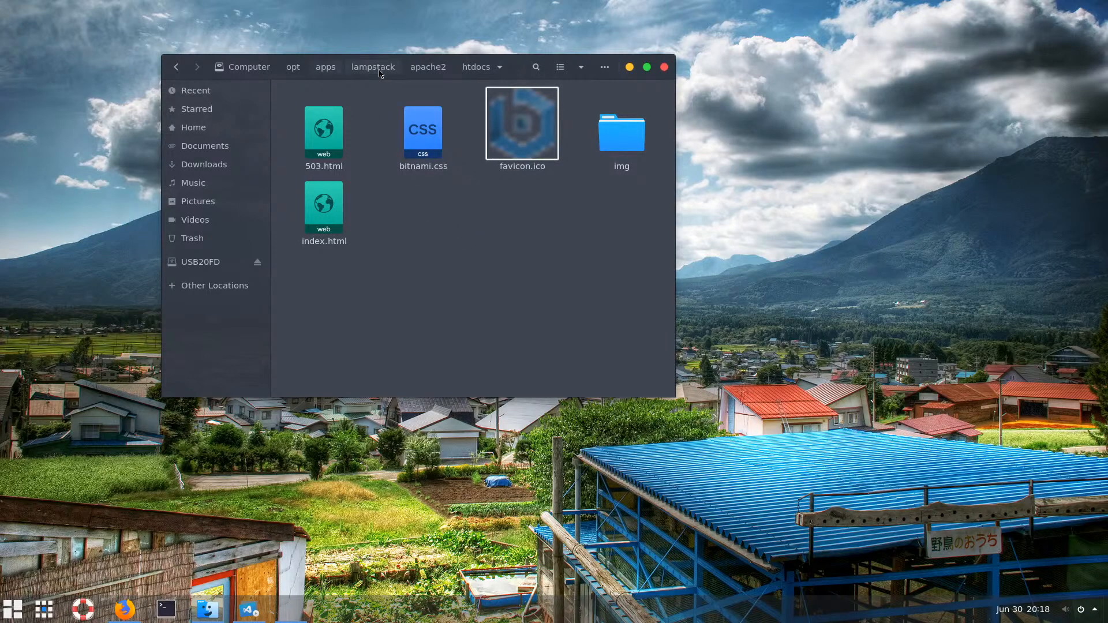
{"action": "left_click", "coordinate": [324, 68]}
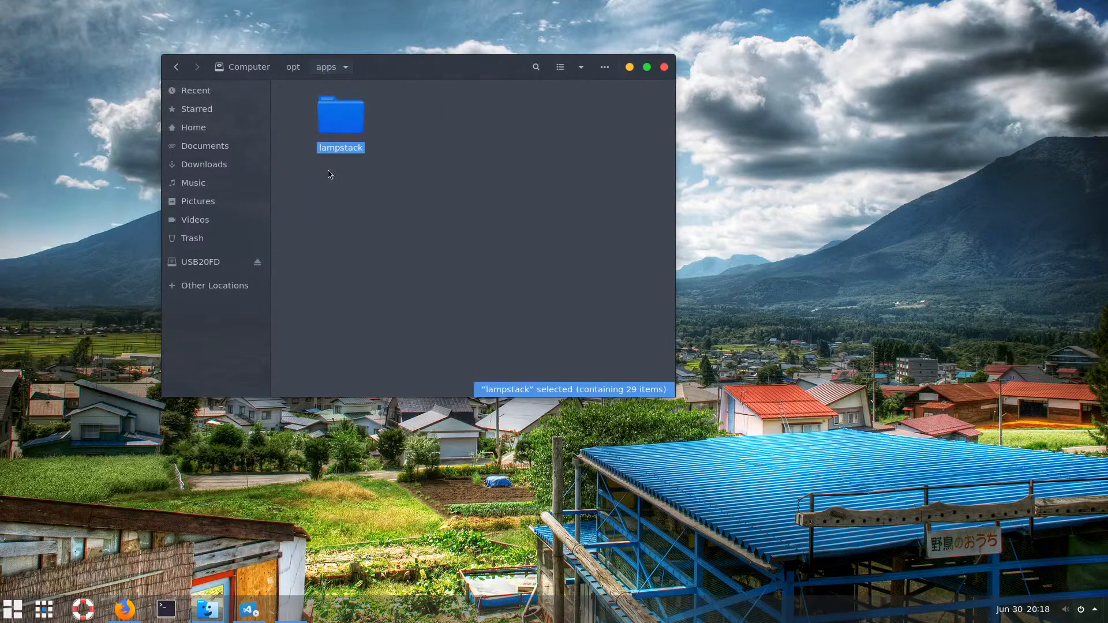
{"action": "left_click", "coordinate": [343, 209]}
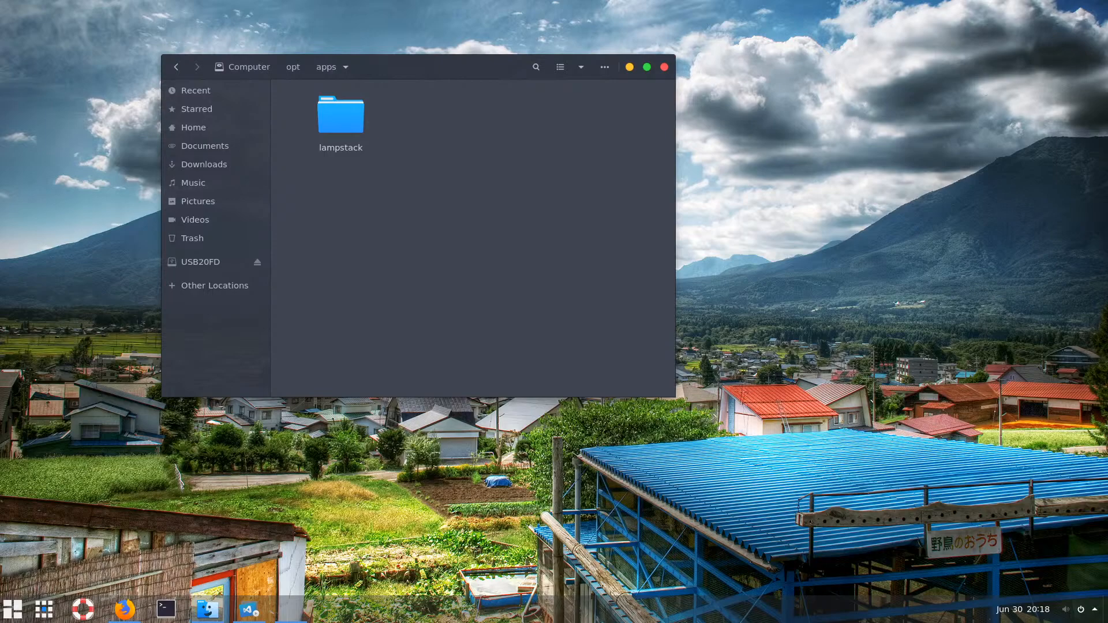
Look into lampstack/apps, then navigate from /opt back to /opt/apps/lampstack
{"action": "double_click", "coordinate": [353, 120]}
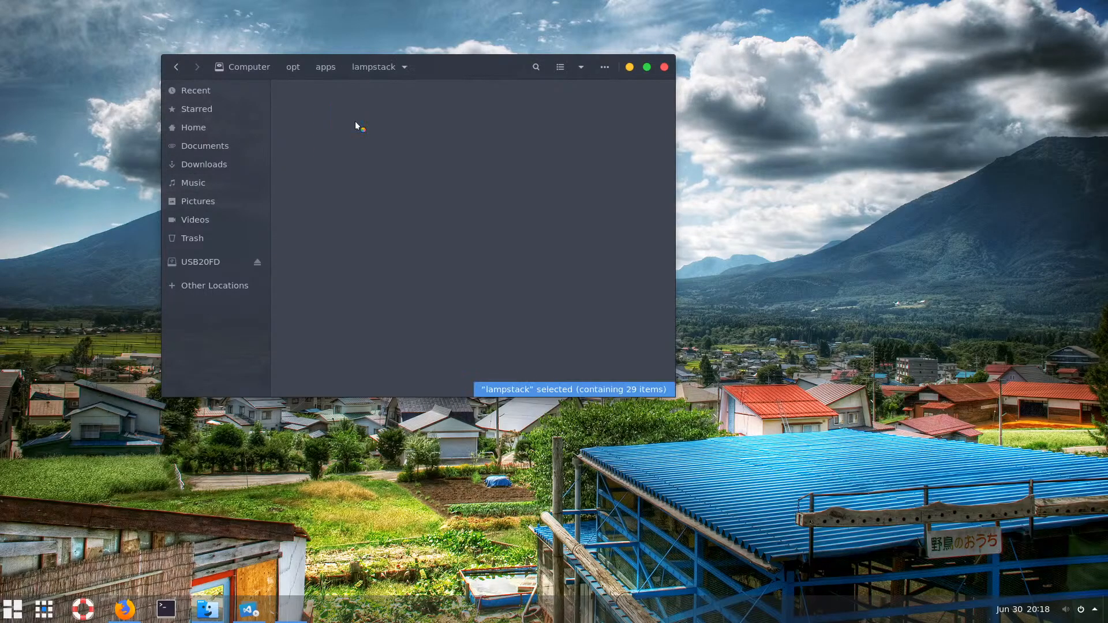
{"action": "double_click", "coordinate": [511, 122]}
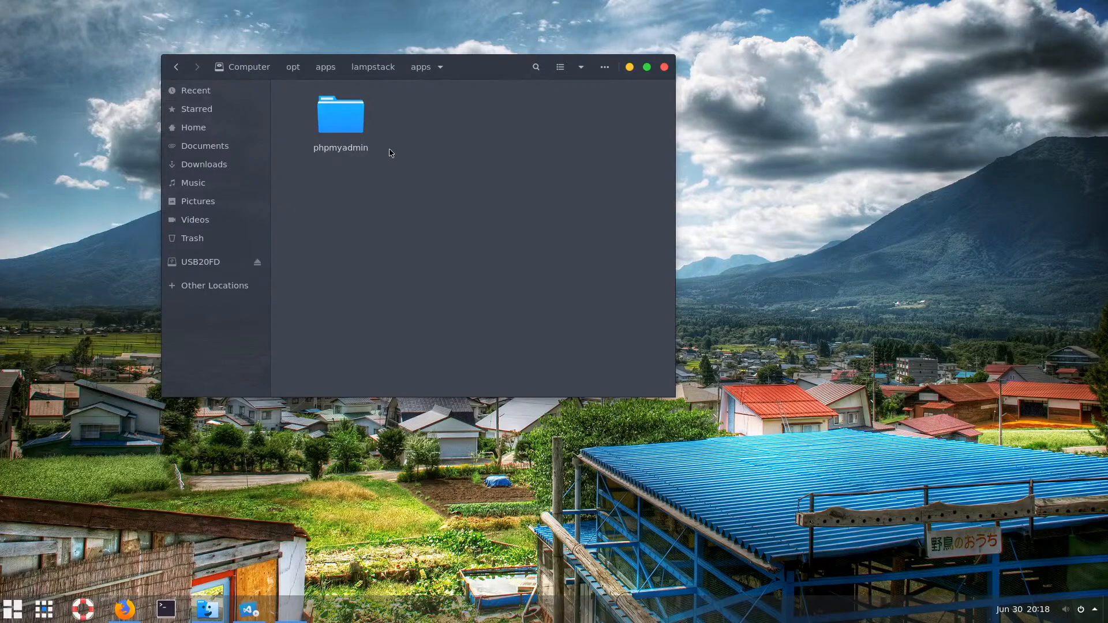
{"action": "left_click", "coordinate": [326, 70]}
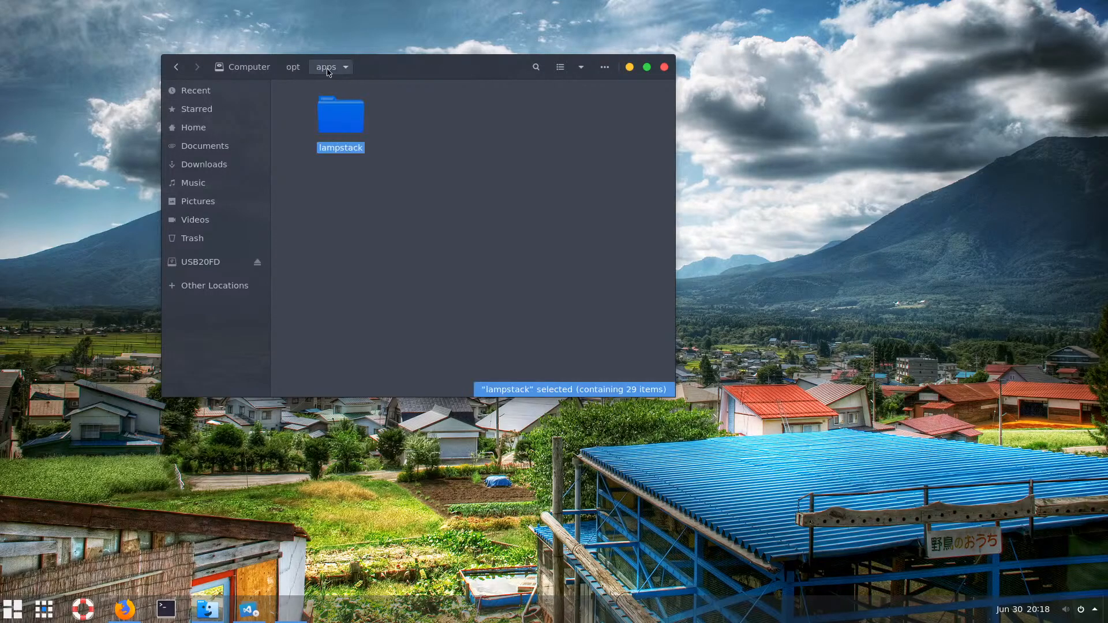
{"action": "left_click", "coordinate": [294, 68]}
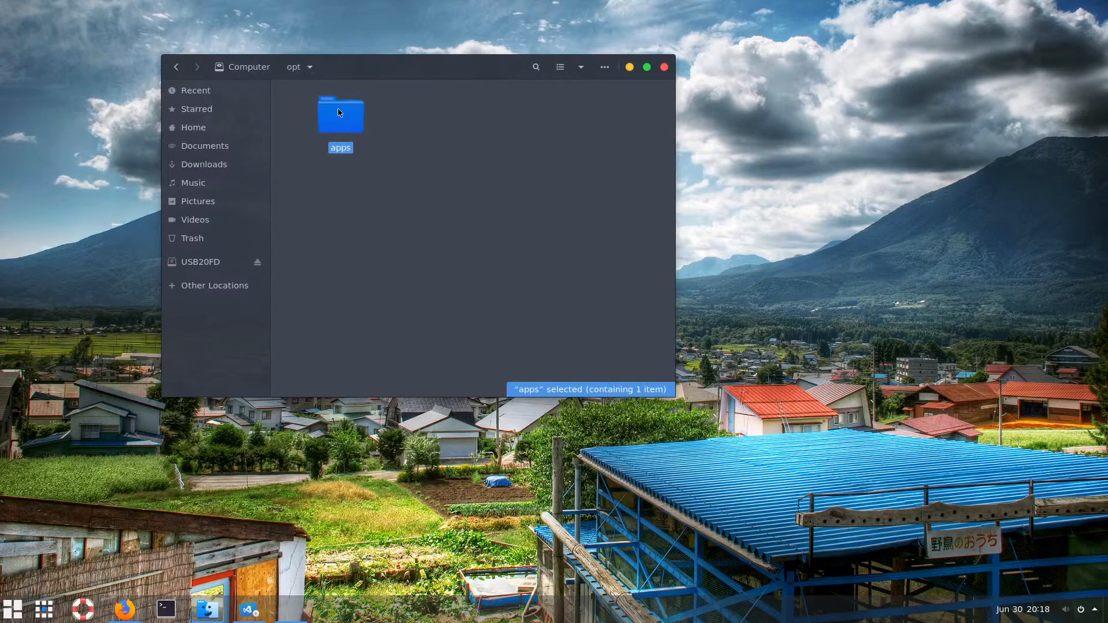
{"action": "double_click", "coordinate": [340, 118]}
{"action": "double_click", "coordinate": [340, 118]}
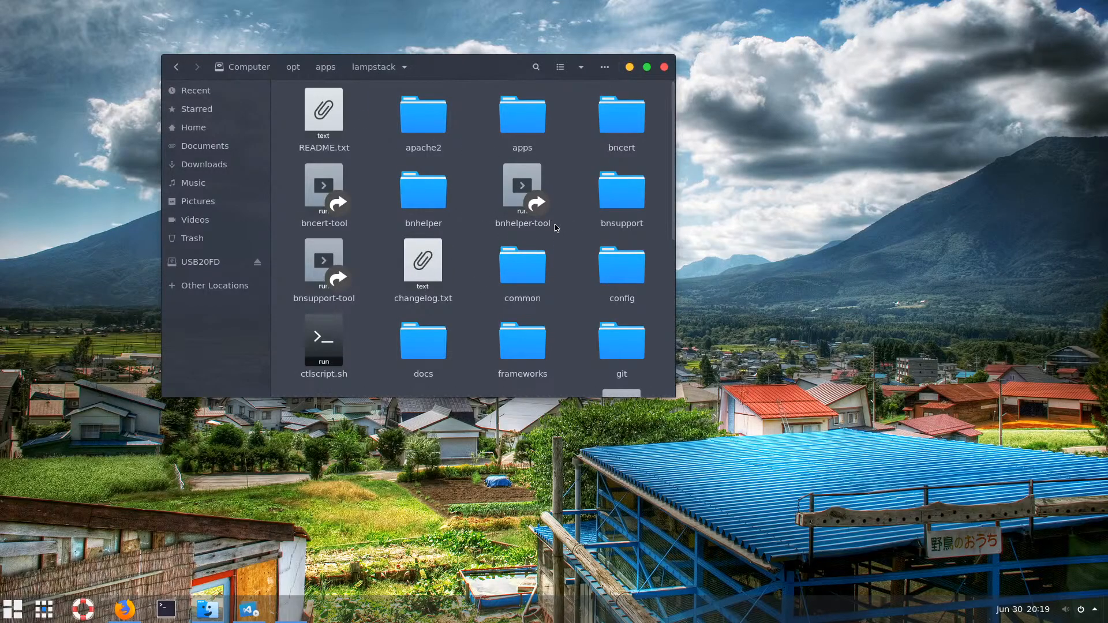
Browse the frameworks folder and codeigniter's htdocs, then return to frameworks
{"action": "double_click", "coordinate": [525, 338]}
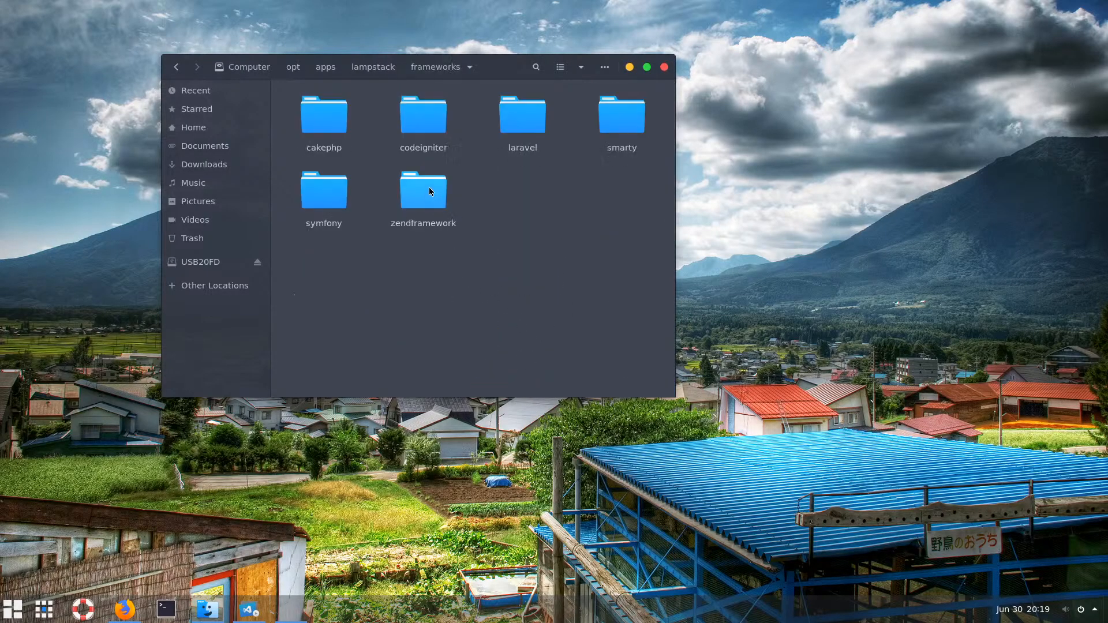
{"action": "left_click", "coordinate": [430, 122]}
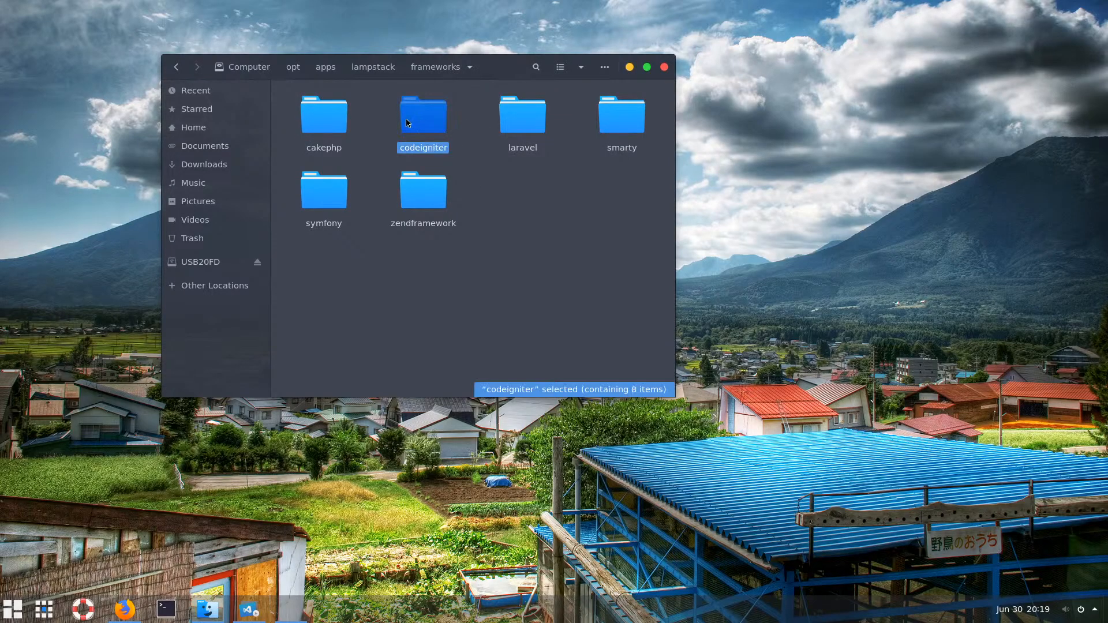
{"action": "double_click", "coordinate": [409, 121]}
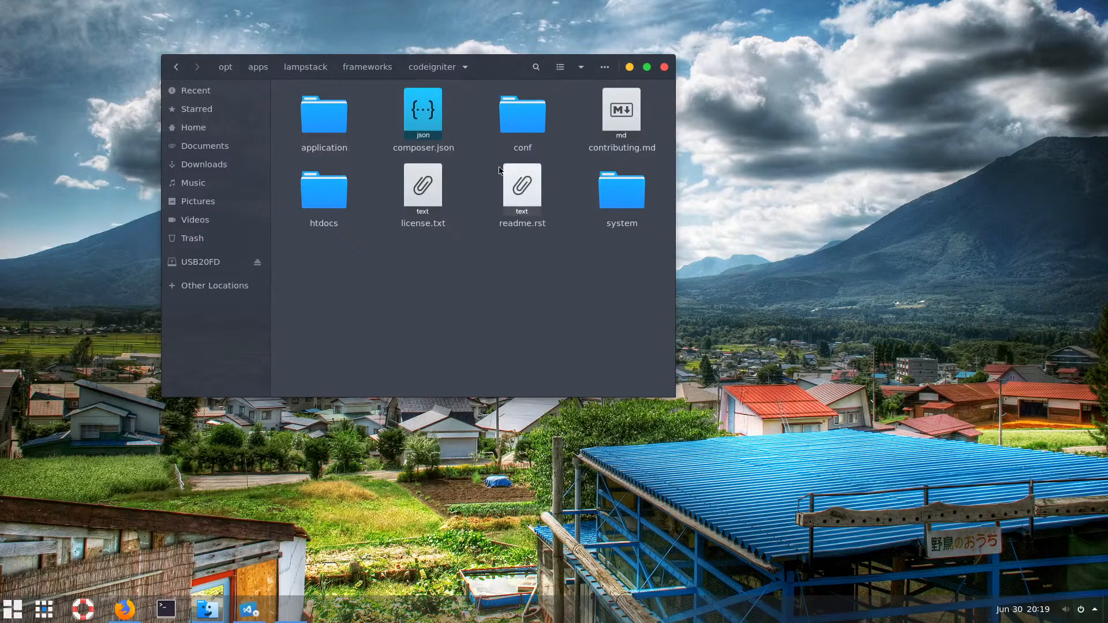
{"action": "left_click", "coordinate": [329, 199]}
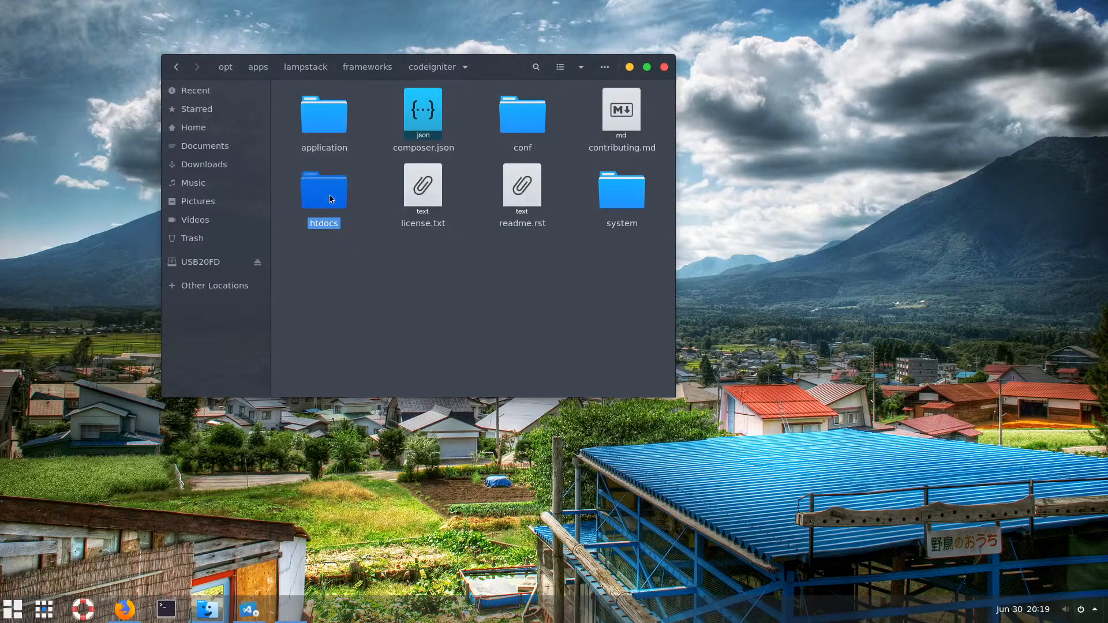
{"action": "double_click", "coordinate": [329, 198]}
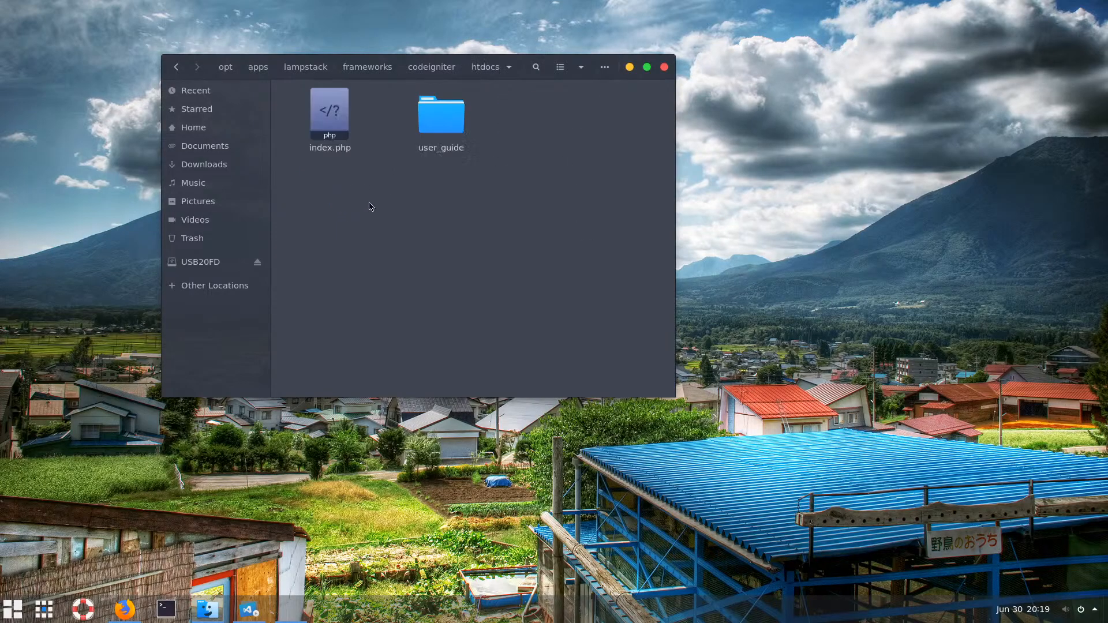
{"action": "left_click", "coordinate": [367, 67]}
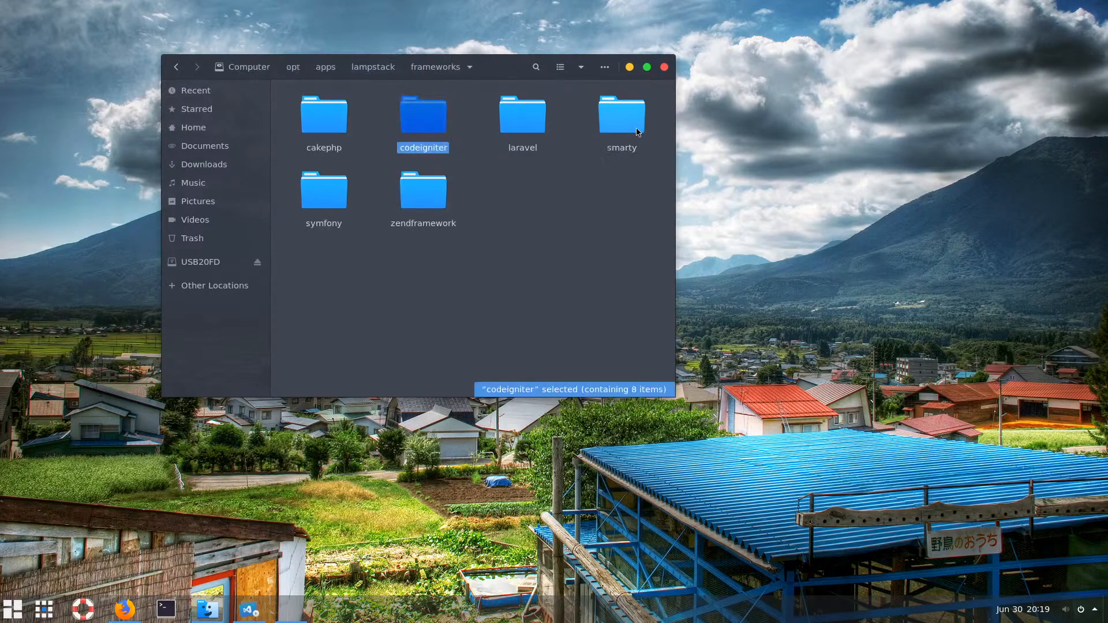
Inspect the laravel framework folder, then go back up to /opt/apps
{"action": "double_click", "coordinate": [520, 115]}
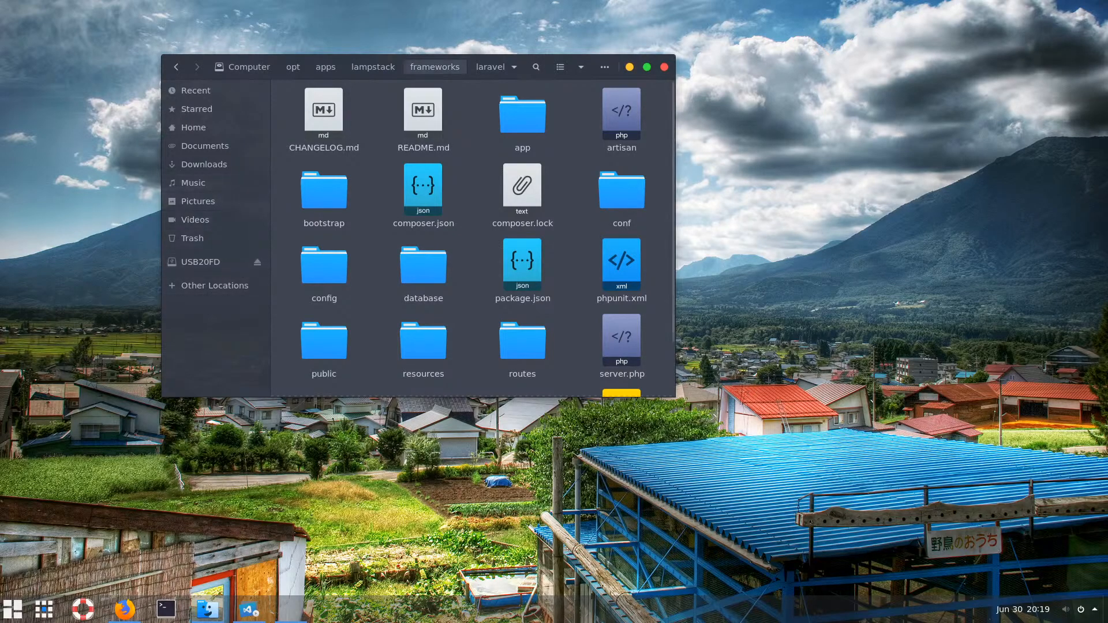
{"action": "left_click", "coordinate": [436, 67]}
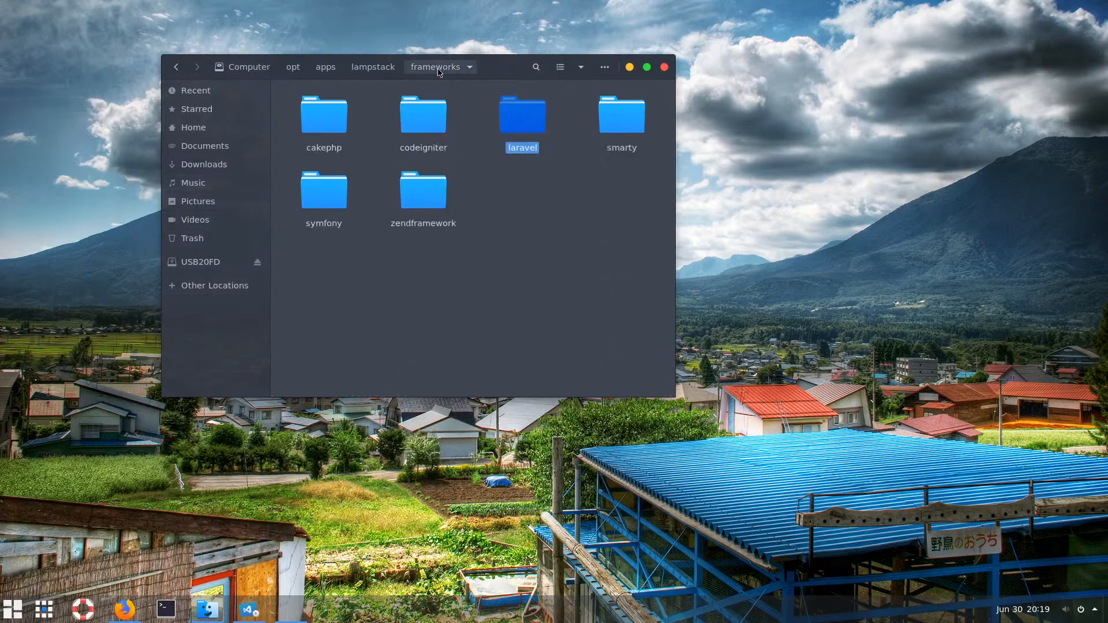
{"action": "left_click", "coordinate": [325, 67]}
{"action": "left_click", "coordinate": [396, 228]}
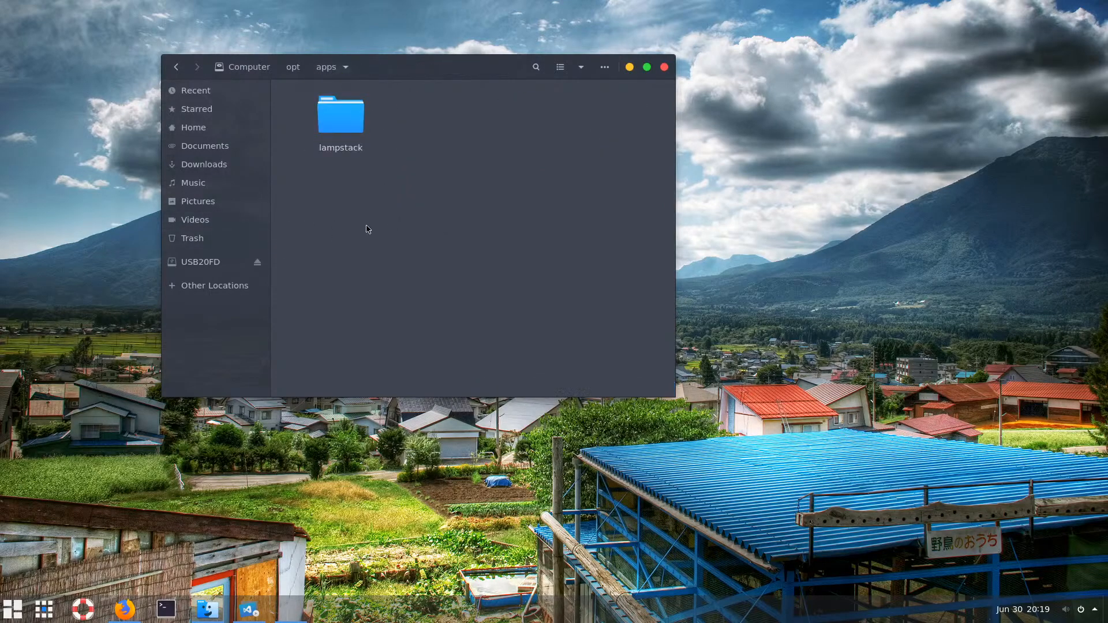
Create a settings folder in /opt/apps, confirm it is empty, and return to apps
{"action": "right_click", "coordinate": [359, 199]}
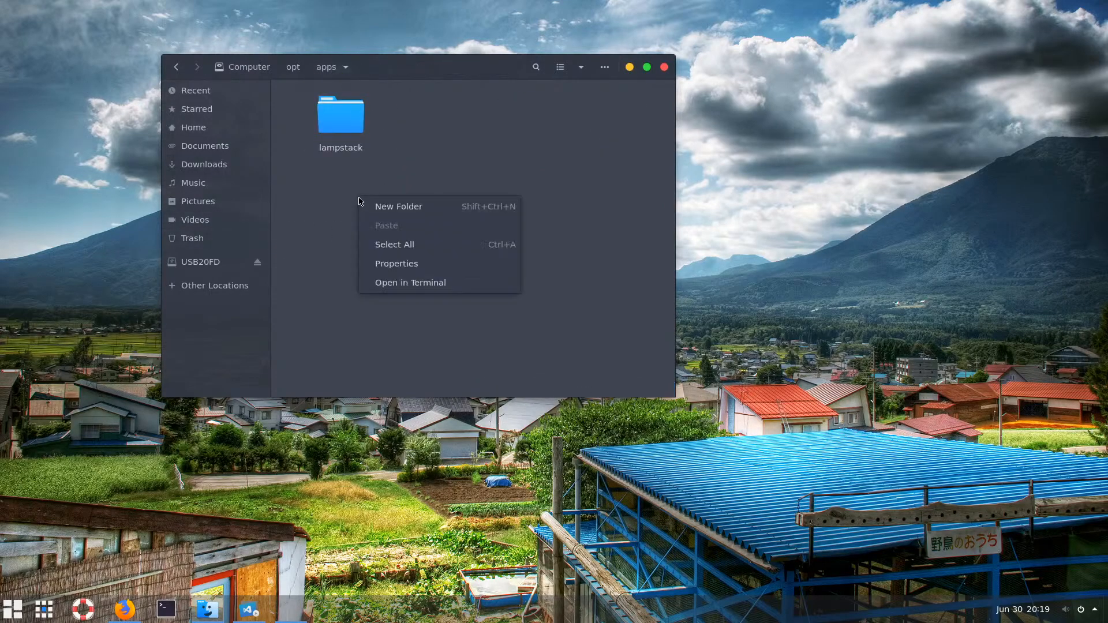
{"action": "left_click", "coordinate": [406, 211]}
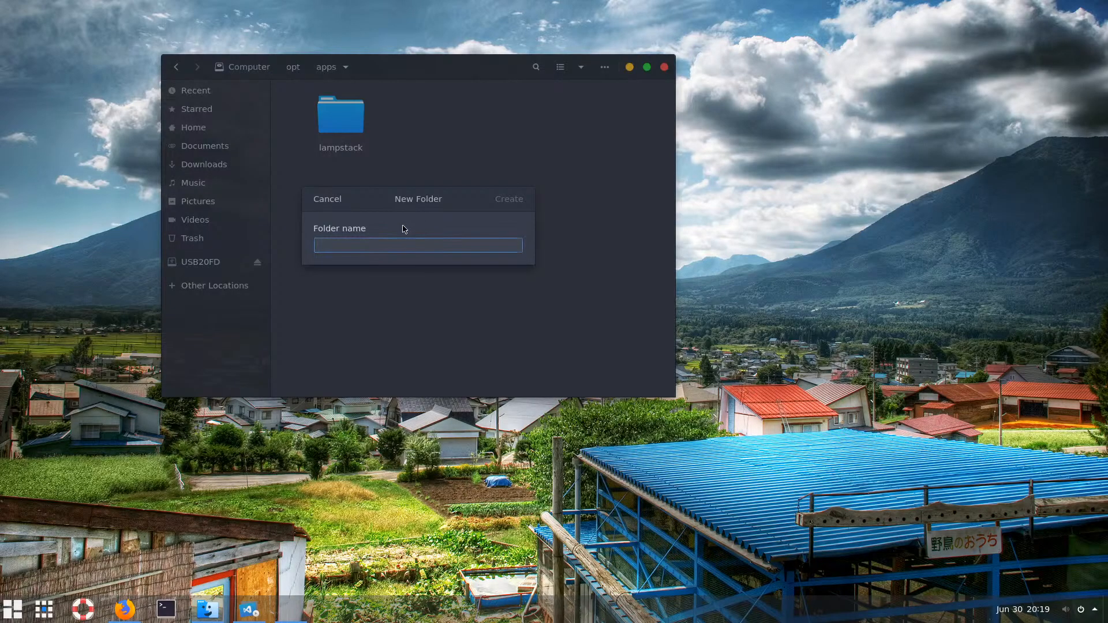
{"action": "type", "text": "set"}
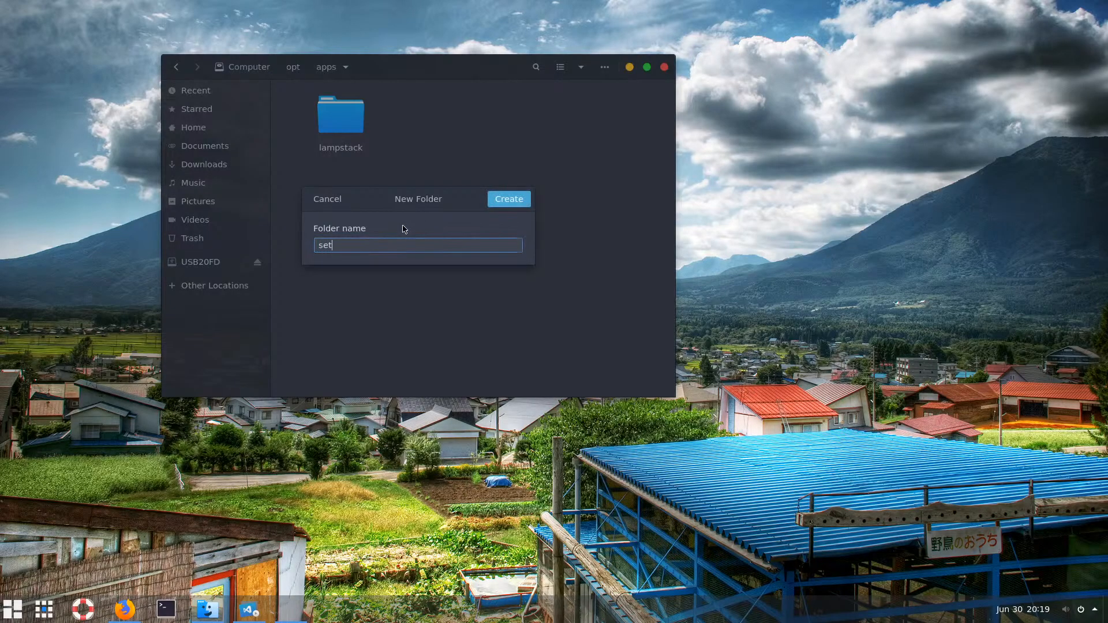
{"action": "type", "text": "tings"}
{"action": "key", "text": "Return"}
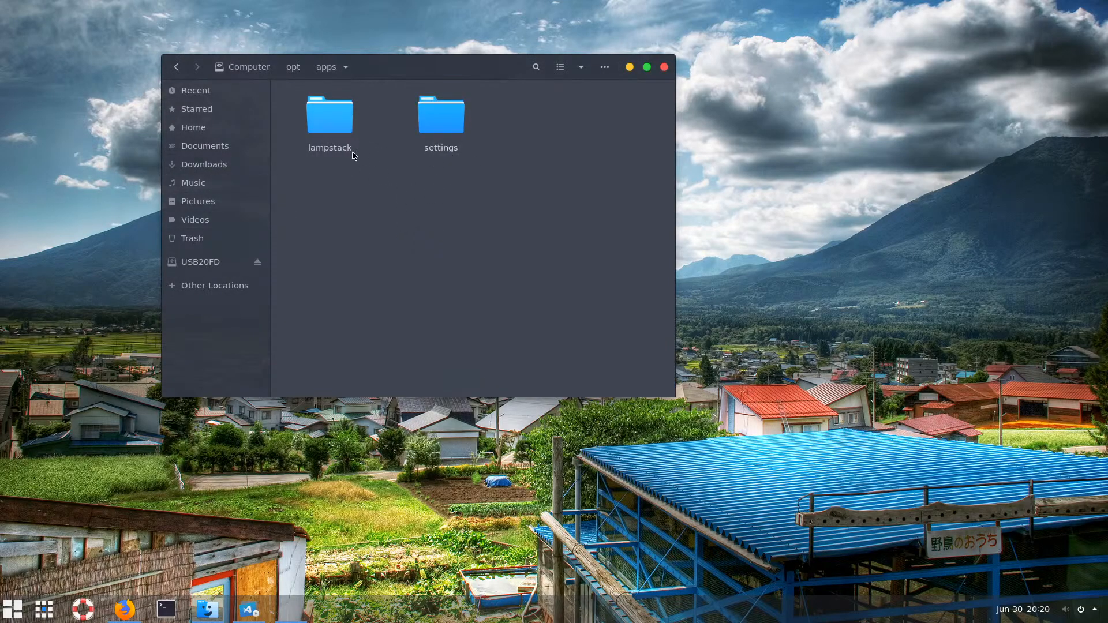
{"action": "double_click", "coordinate": [439, 124]}
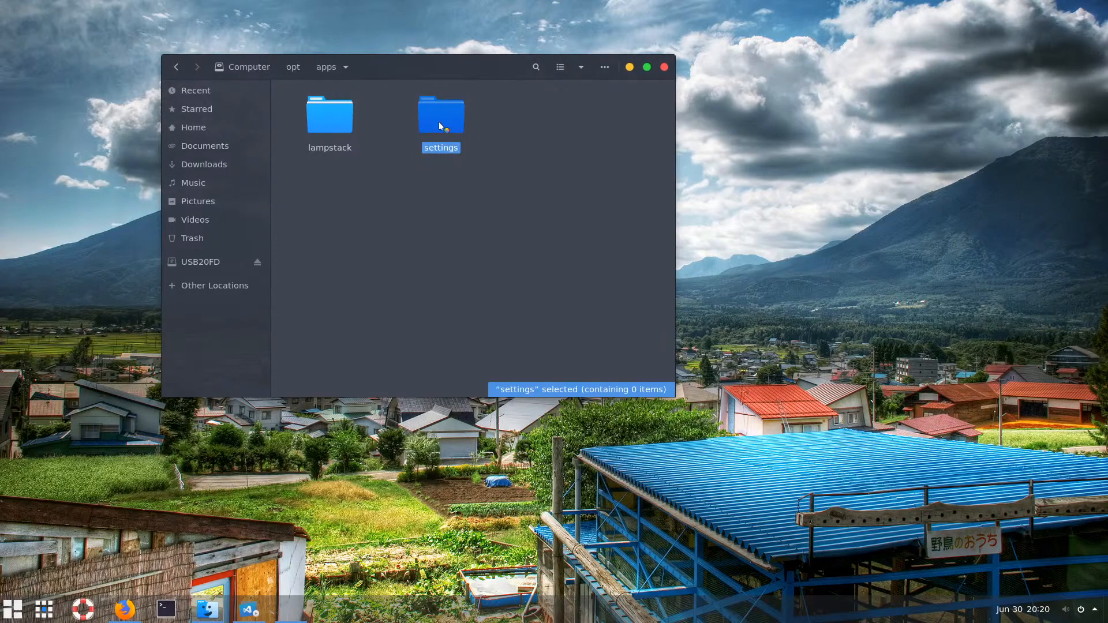
{"action": "right_click", "coordinate": [379, 162]}
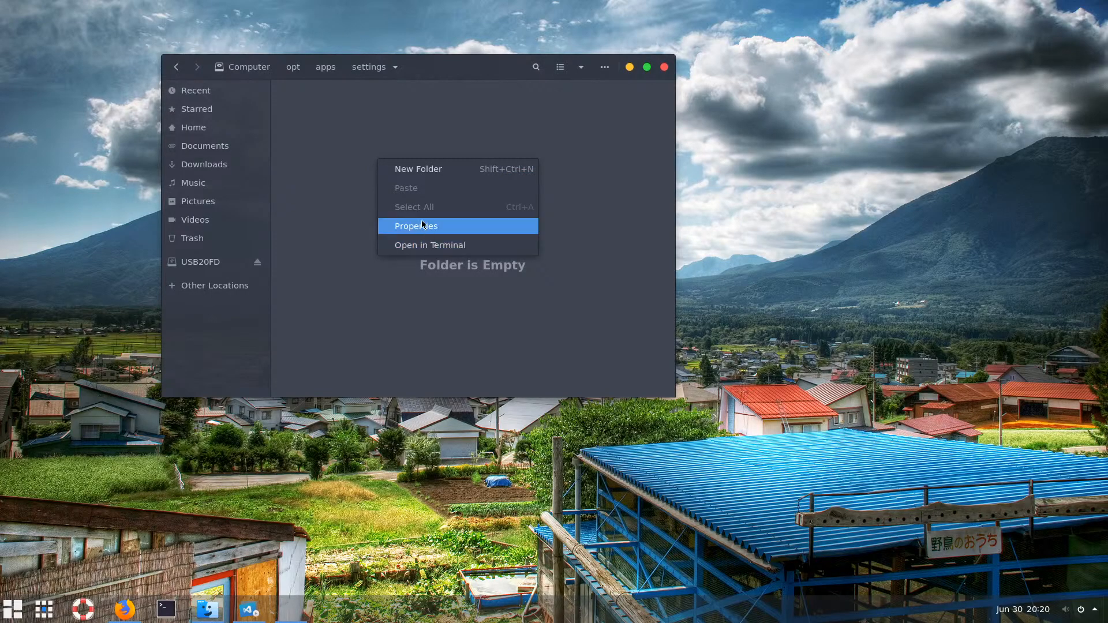
{"action": "left_click", "coordinate": [349, 188]}
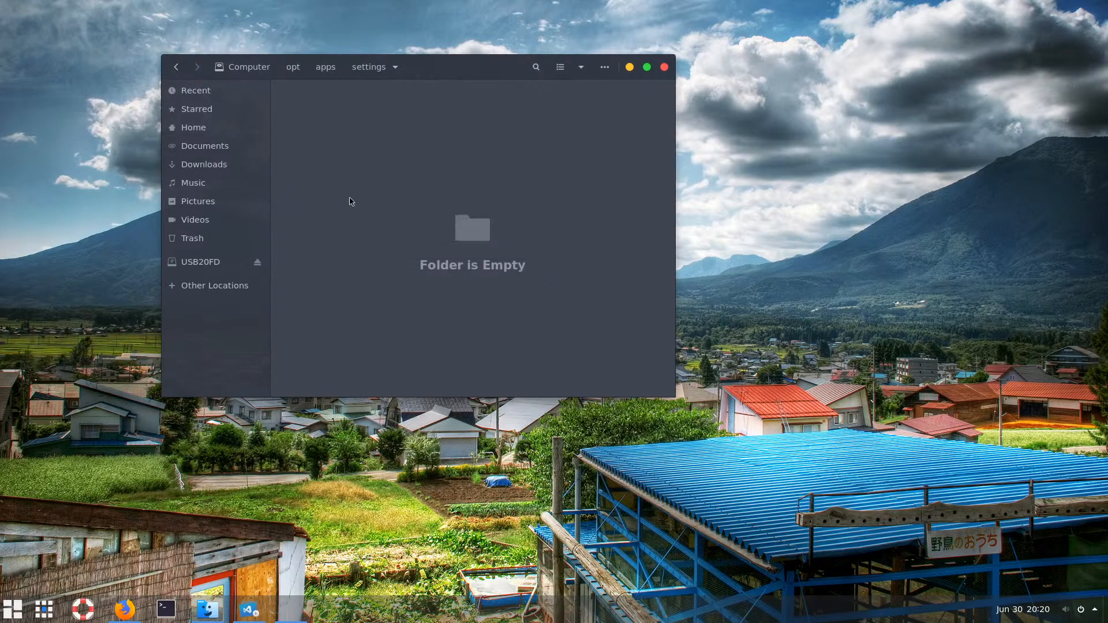
{"action": "left_click", "coordinate": [326, 72]}
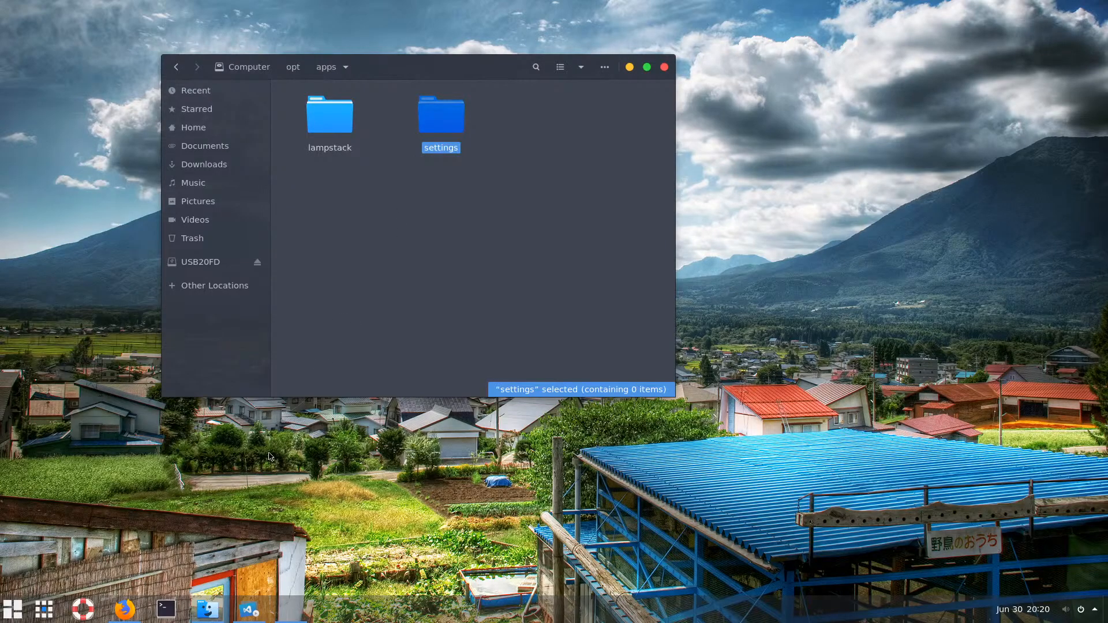
Search the app launcher for 'vs' and browse the applications overview
{"action": "left_click", "coordinate": [21, 609]}
{"action": "type", "text": "vs"}
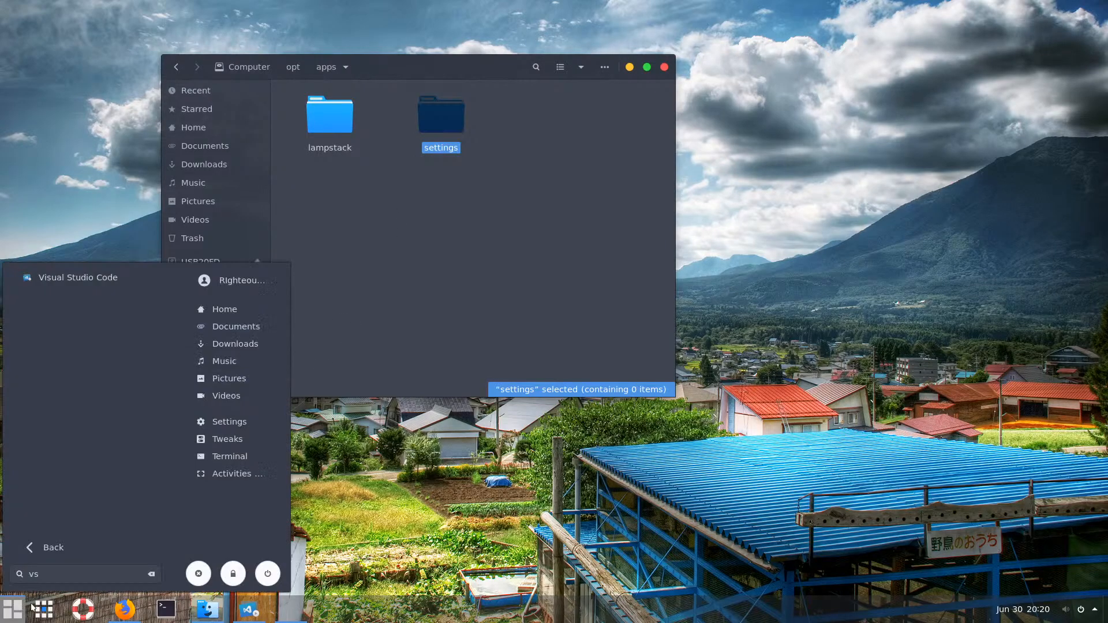
{"action": "left_click", "coordinate": [49, 611]}
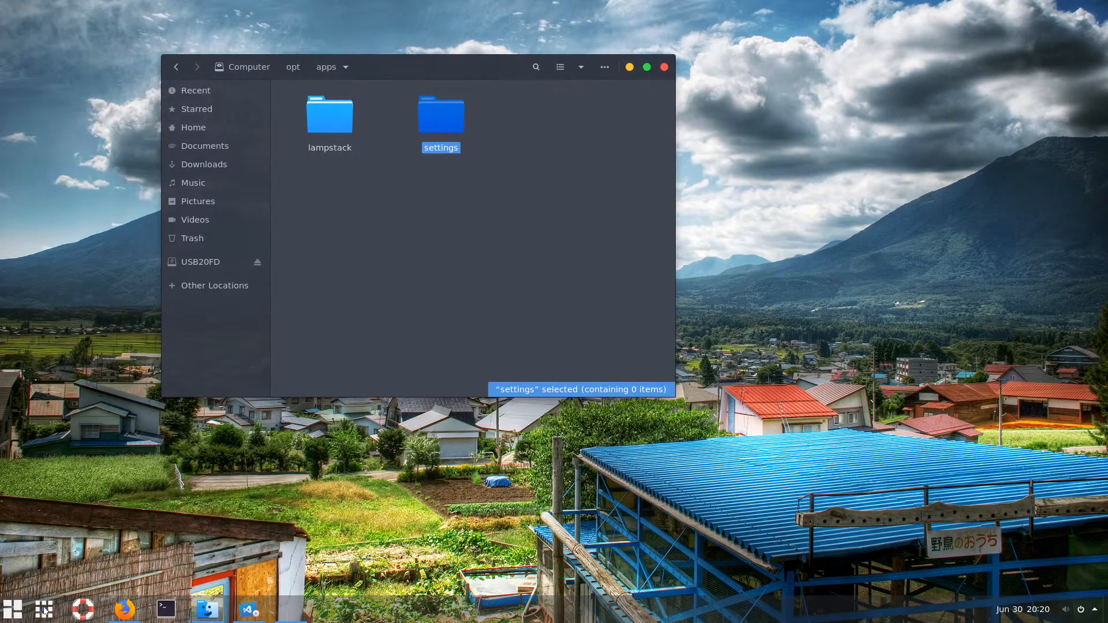
{"action": "left_click", "coordinate": [50, 610]}
{"action": "left_click", "coordinate": [50, 611]}
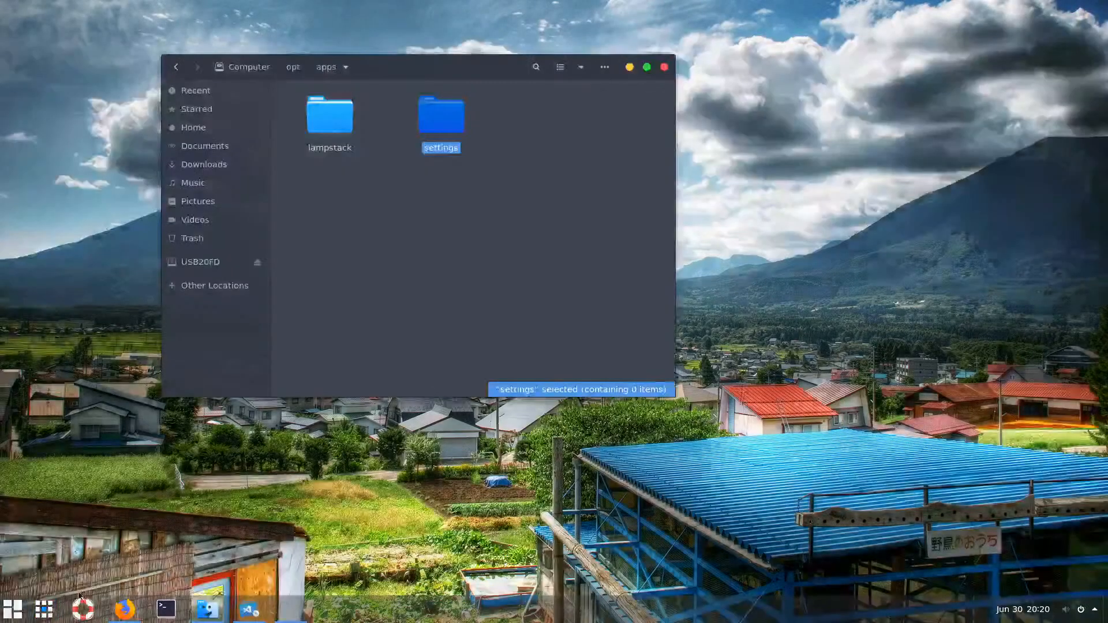
{"action": "left_click", "coordinate": [51, 615]}
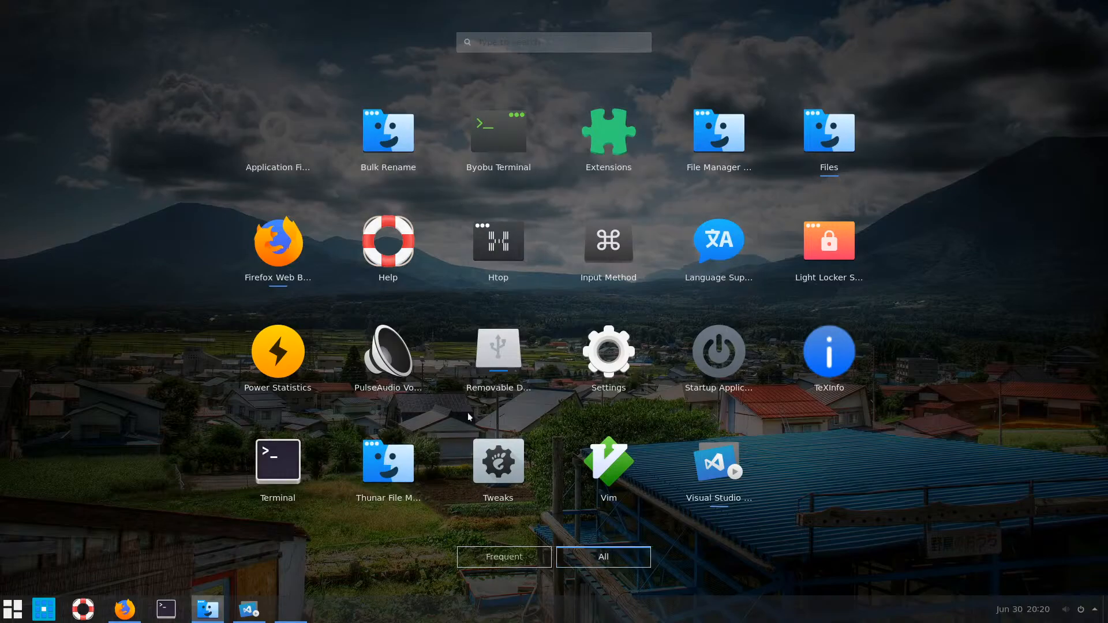
{"action": "left_click", "coordinate": [296, 148]}
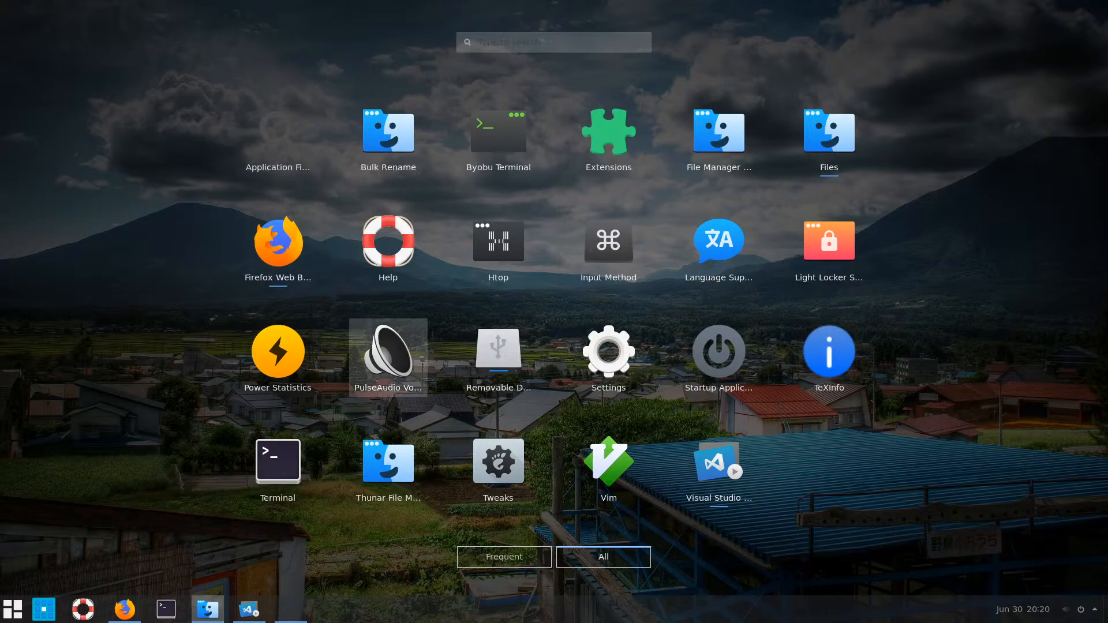
Confirm MySQL and Apache are Running in the Bitnami manager, then open the settings folder
{"action": "left_click", "coordinate": [284, 613]}
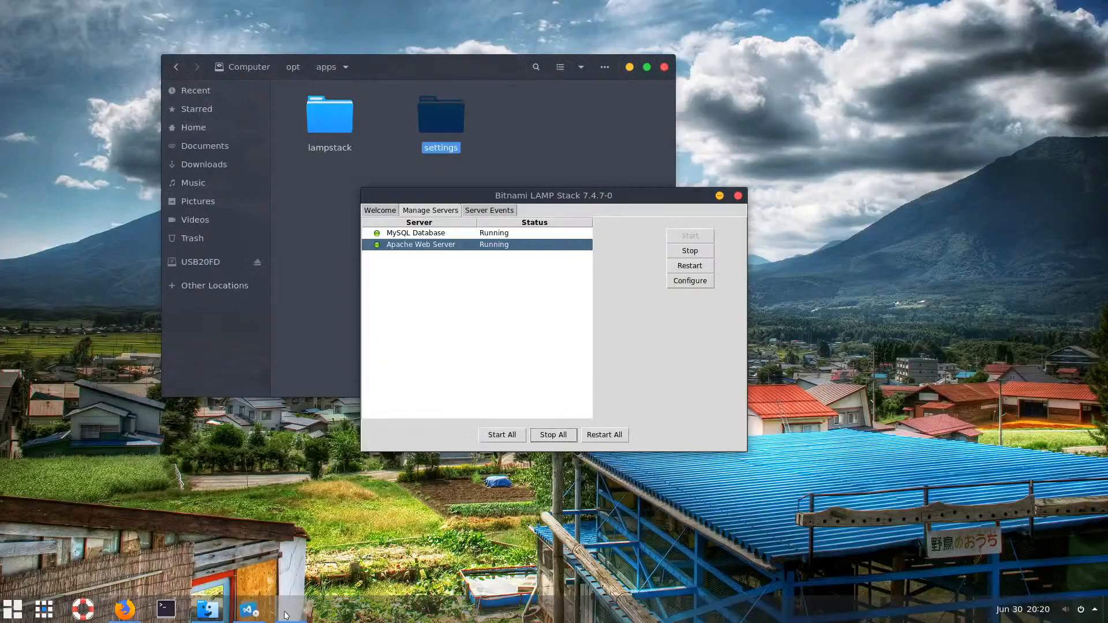
{"action": "left_click", "coordinate": [719, 195]}
{"action": "double_click", "coordinate": [441, 114]}
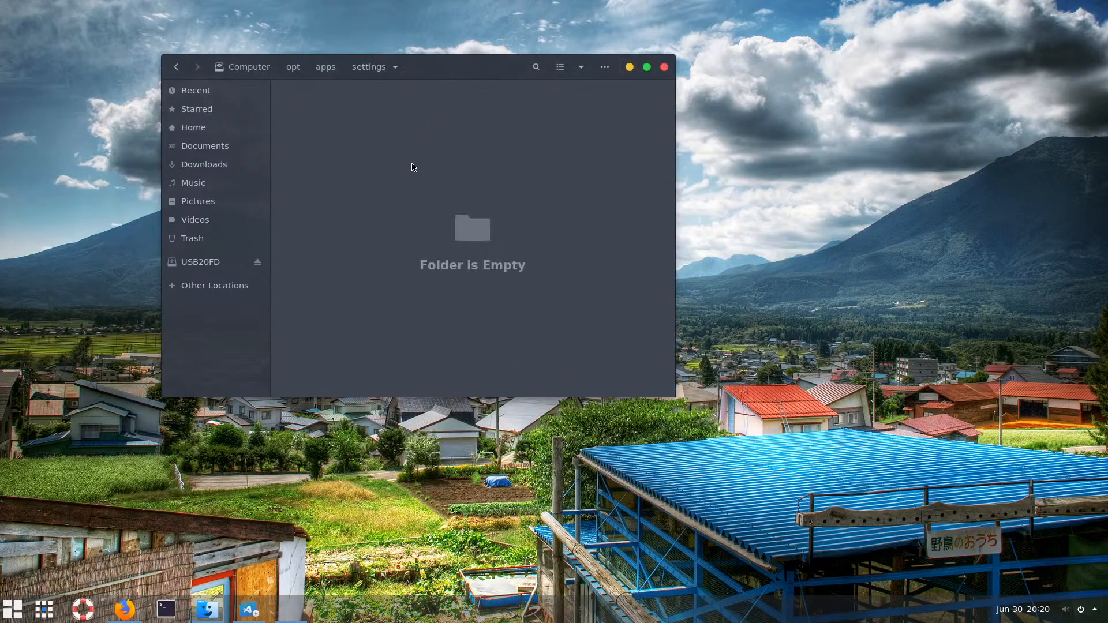
{"action": "left_click", "coordinate": [248, 609]}
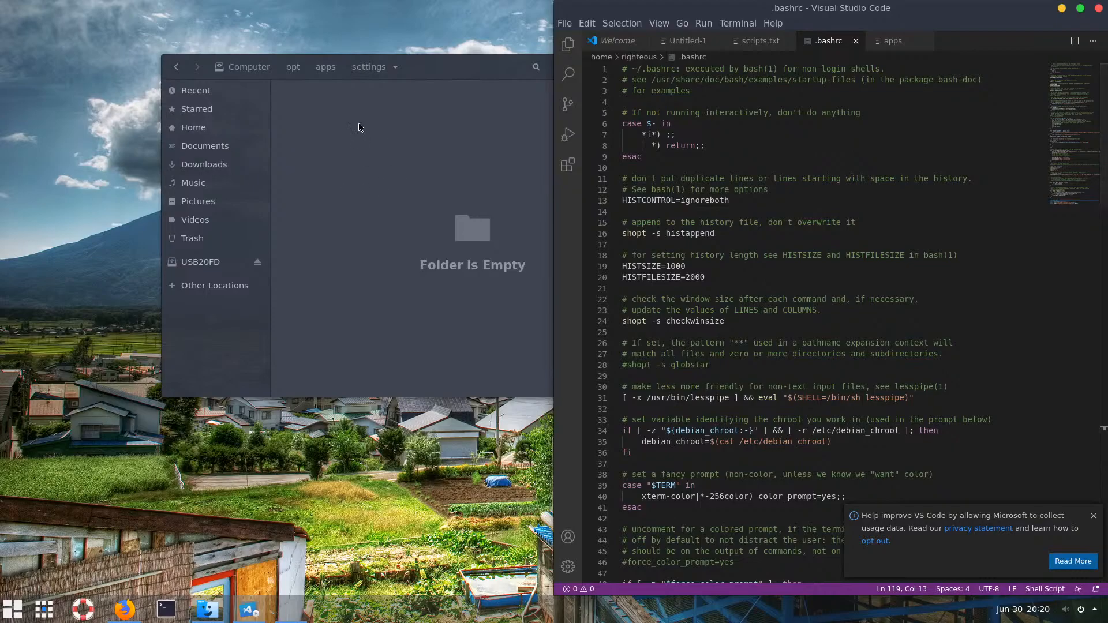
Create a new empty Untitled-2 file via File > New File and start saving it
{"action": "left_click", "coordinate": [327, 70]}
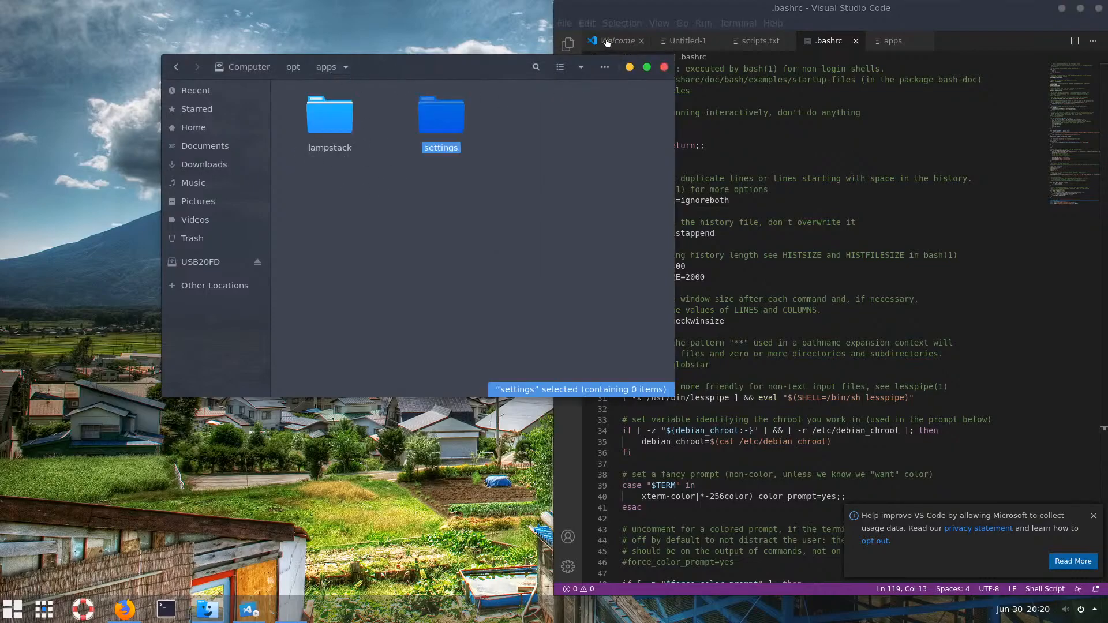
{"action": "left_click", "coordinate": [565, 26]}
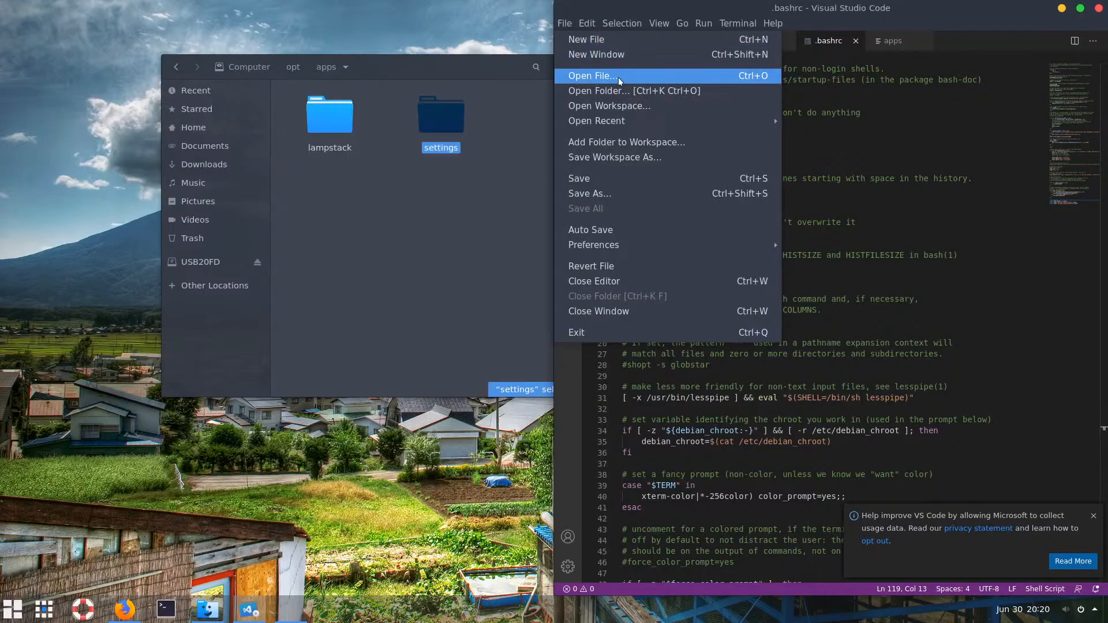
{"action": "left_click", "coordinate": [447, 179]}
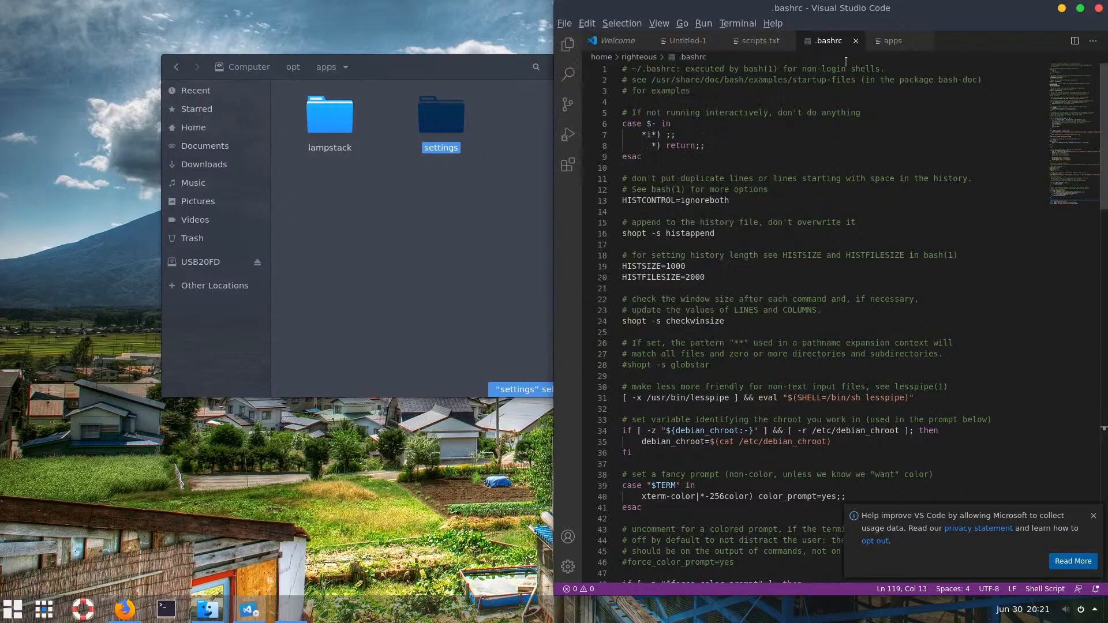
{"action": "left_click", "coordinate": [564, 25]}
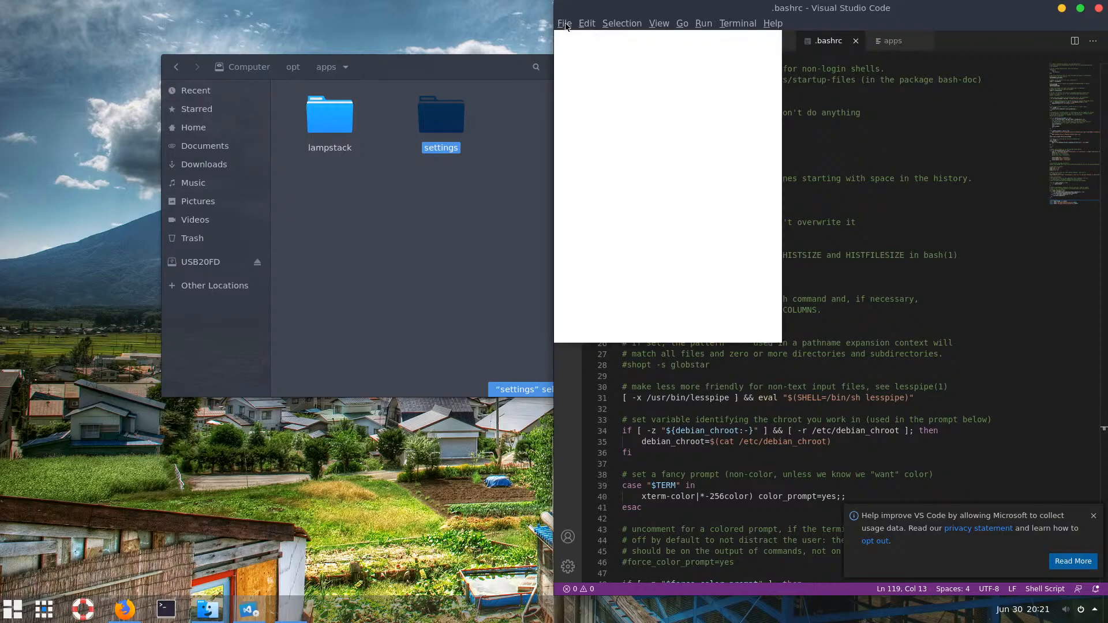
{"action": "left_click", "coordinate": [572, 38]}
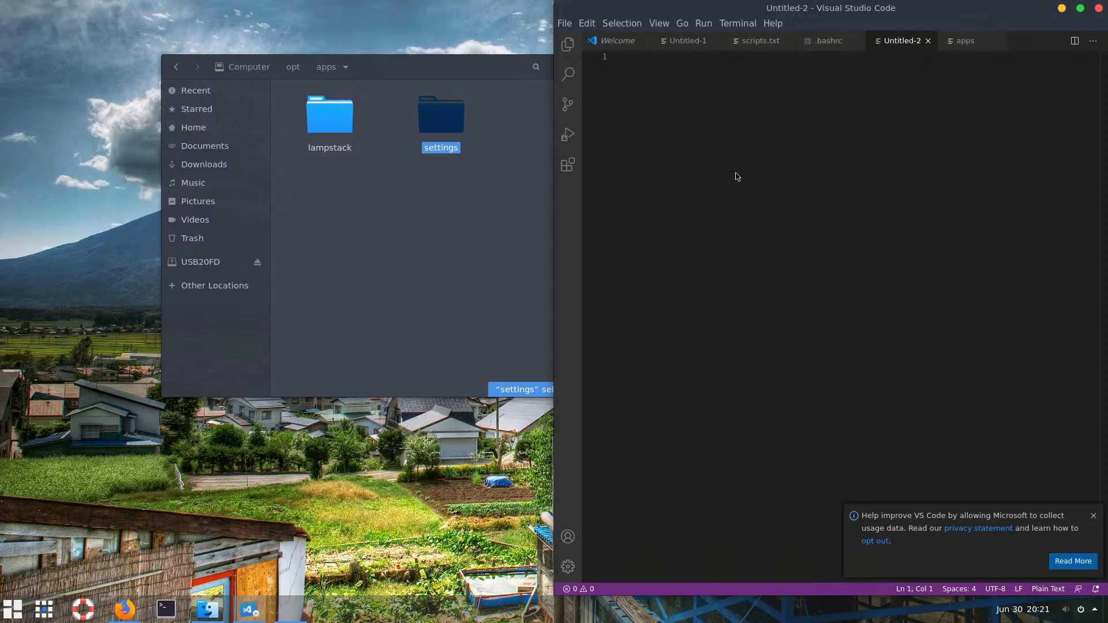
{"action": "key", "text": "ctrl+s"}
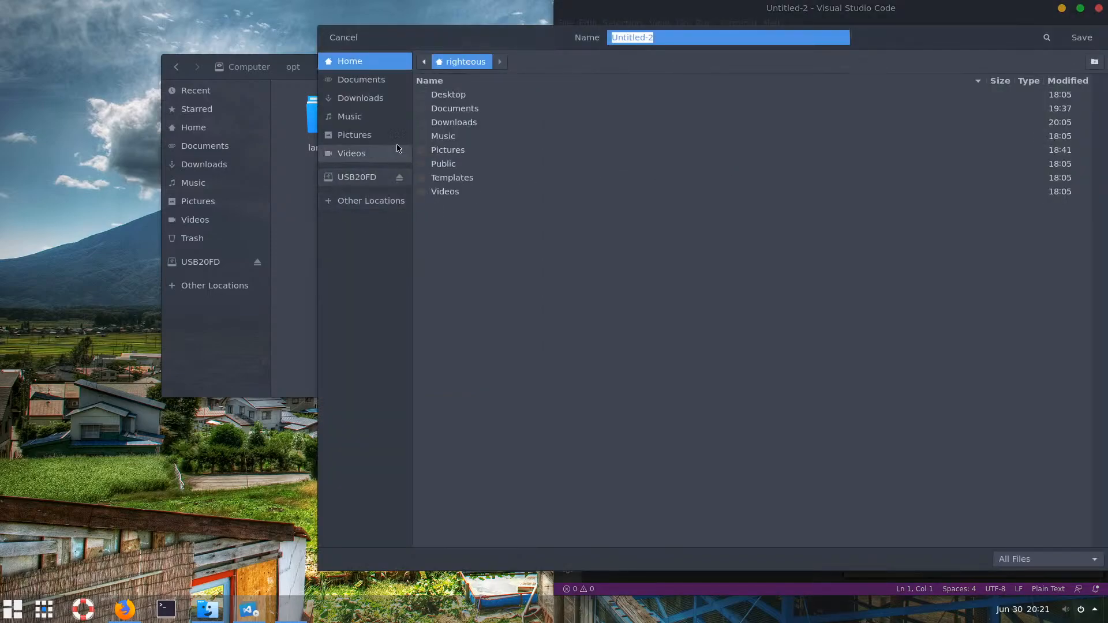
Save the empty file as httpd-vhosts.conf in /opt/apps/settings, fixing the typo in the name
{"action": "left_click", "coordinate": [425, 63]}
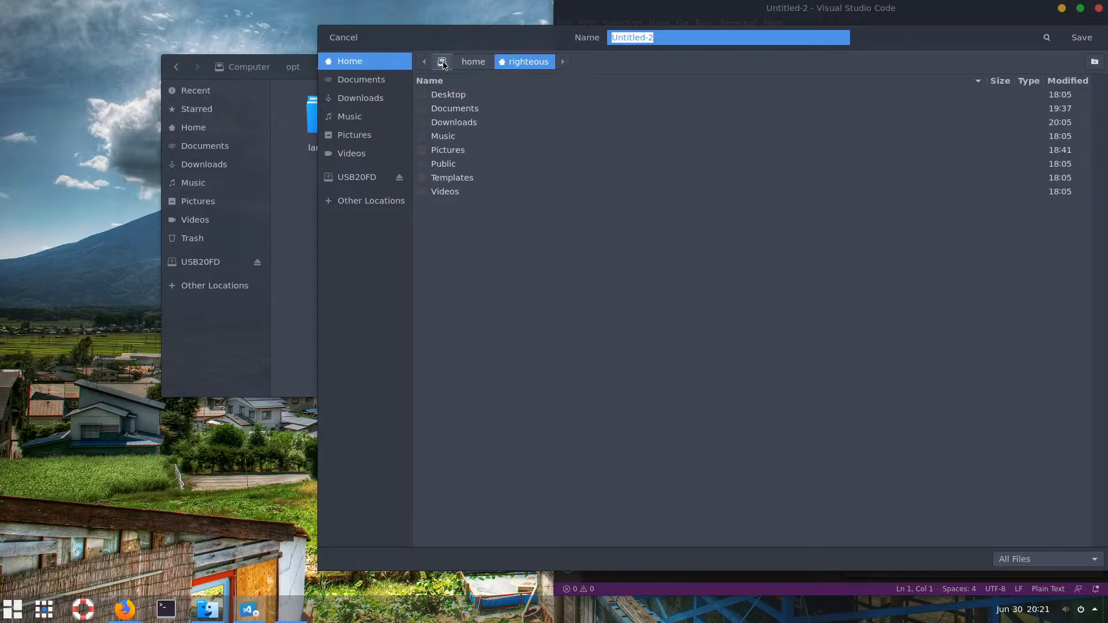
{"action": "left_click", "coordinate": [442, 61]}
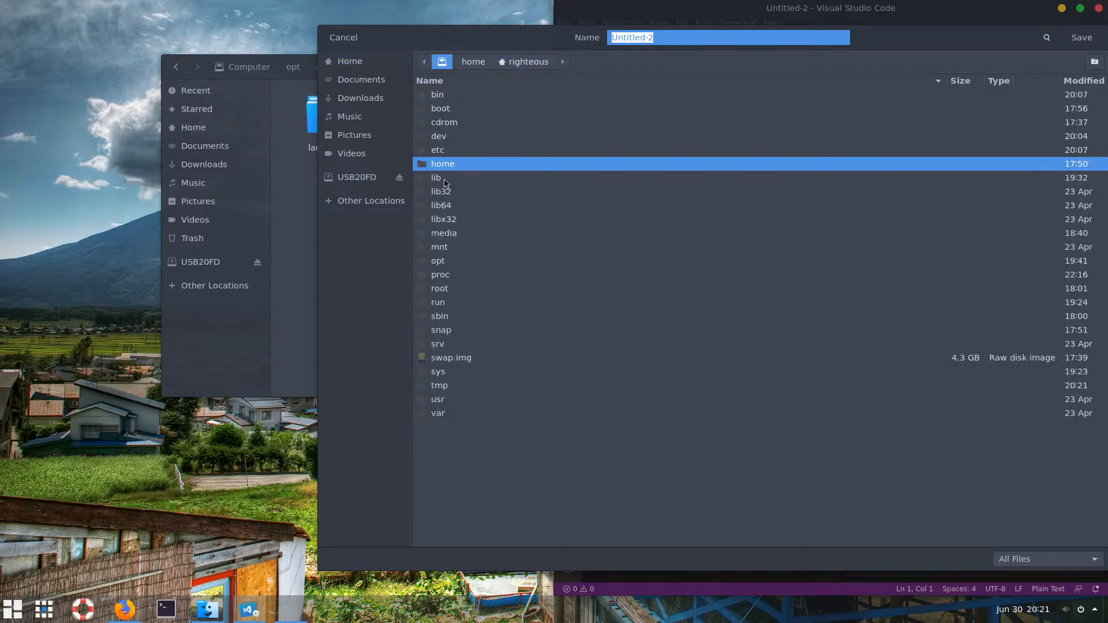
{"action": "double_click", "coordinate": [434, 265]}
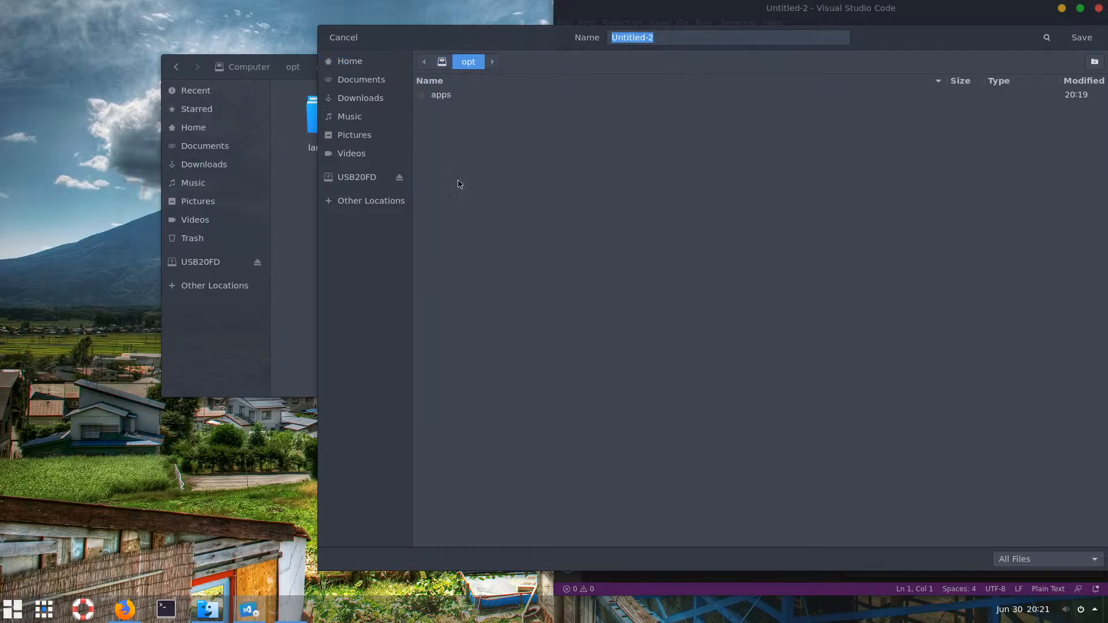
{"action": "double_click", "coordinate": [446, 99]}
{"action": "double_click", "coordinate": [454, 109]}
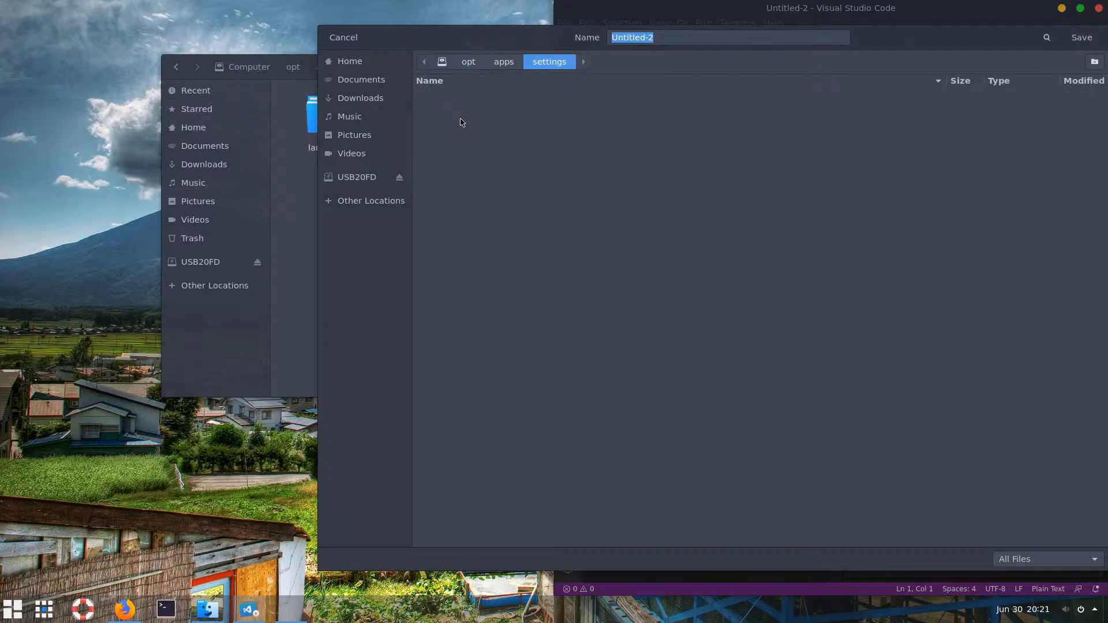
{"action": "left_click", "coordinate": [670, 37]}
{"action": "left_click_drag", "start_coordinate": [670, 37], "coordinate": [589, 39]}
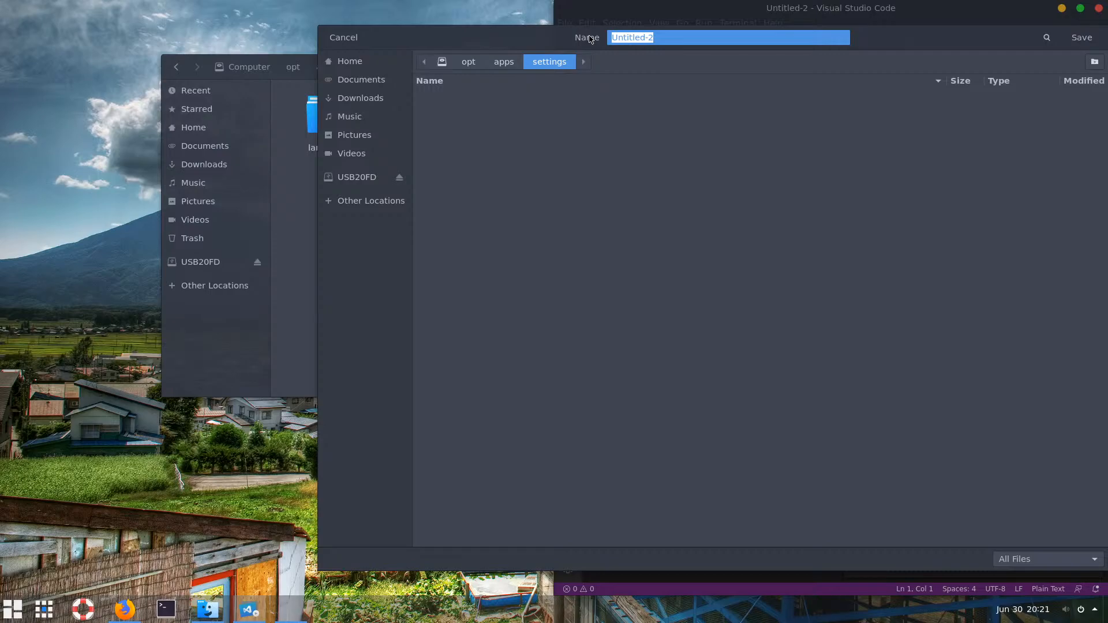
{"action": "type", "text": "httpd-vhost.cont"}
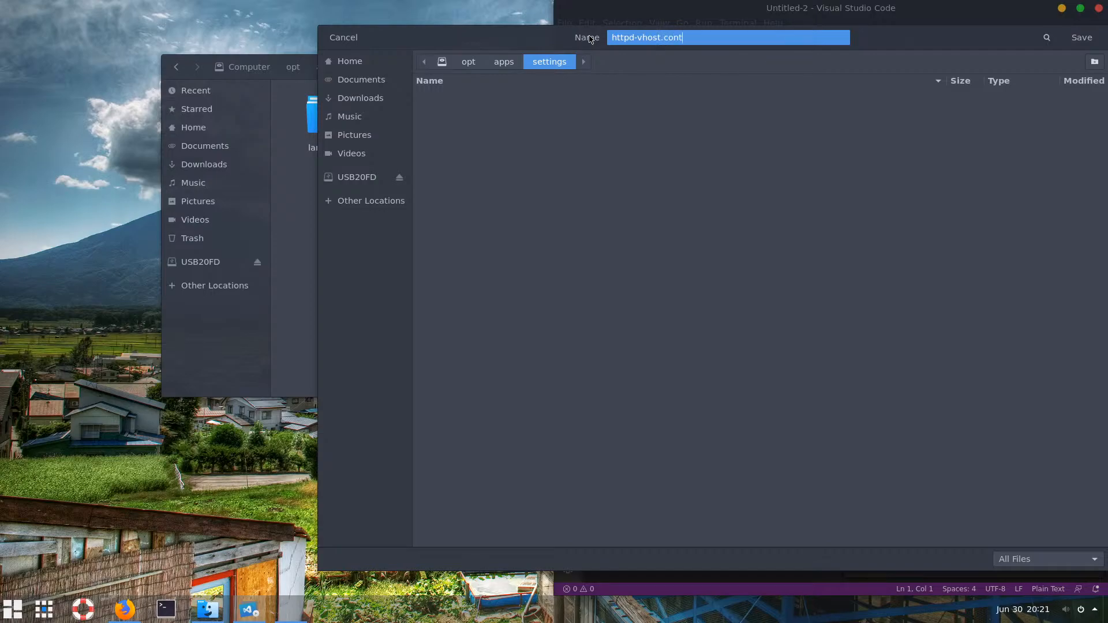
{"action": "key", "text": "BackSpace"}
{"action": "type", "text": "f"}
{"action": "type", "text": "s"}
{"action": "key", "text": "Return"}
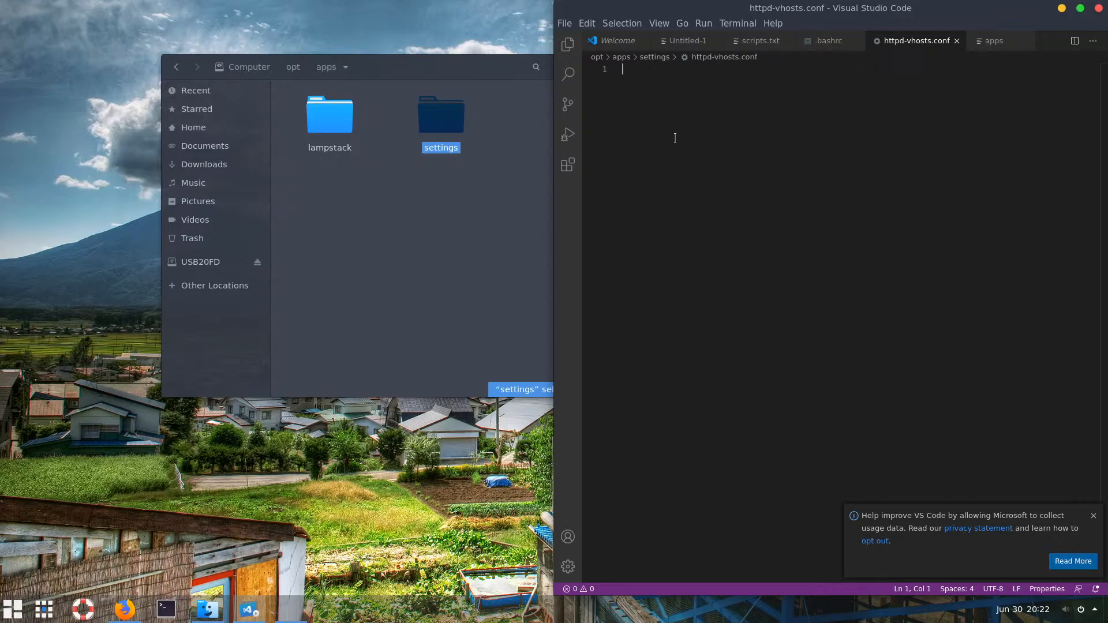
Delete the stray '<vi' text and undo the pasted PATH lines, leaving httpd-vhosts.conf empty
{"action": "type", "text": "<"}
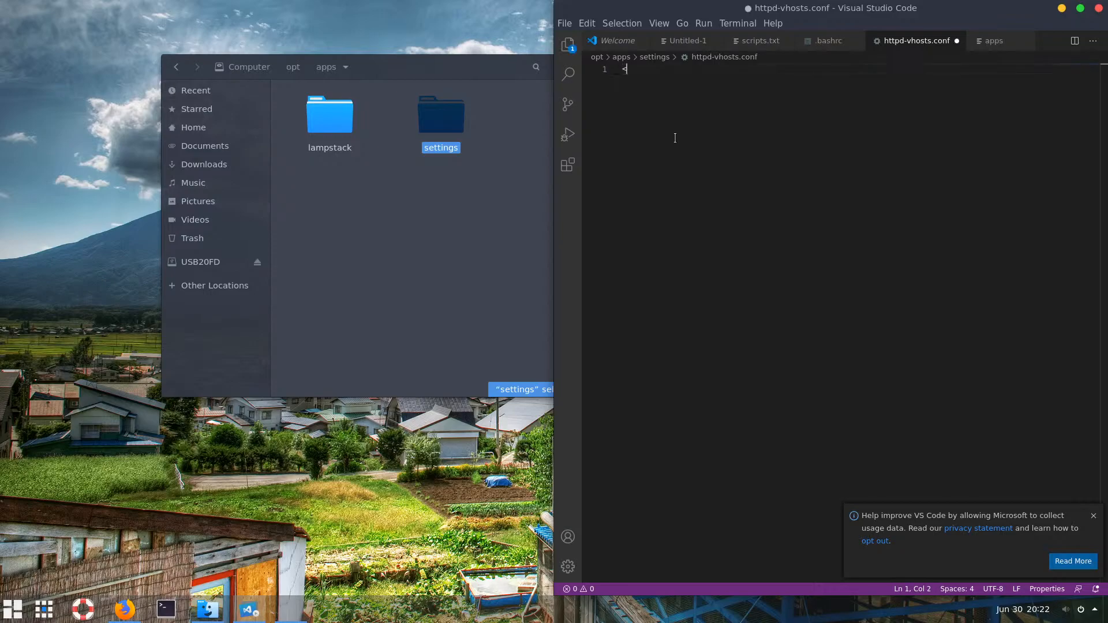
{"action": "type", "text": "vi"}
{"action": "left_click_drag", "start_coordinate": [658, 74], "coordinate": [607, 72]}
{"action": "key", "text": "BackSpace"}
{"action": "type", "text": "export PATH=\"$HOME/.bin:$PATH\" export PATH=\"/opt/apps/lampstack/php/bin:$PATH\" export PATH=\"/opt/apps/lampstack/mysql/bin:$PATH\""}
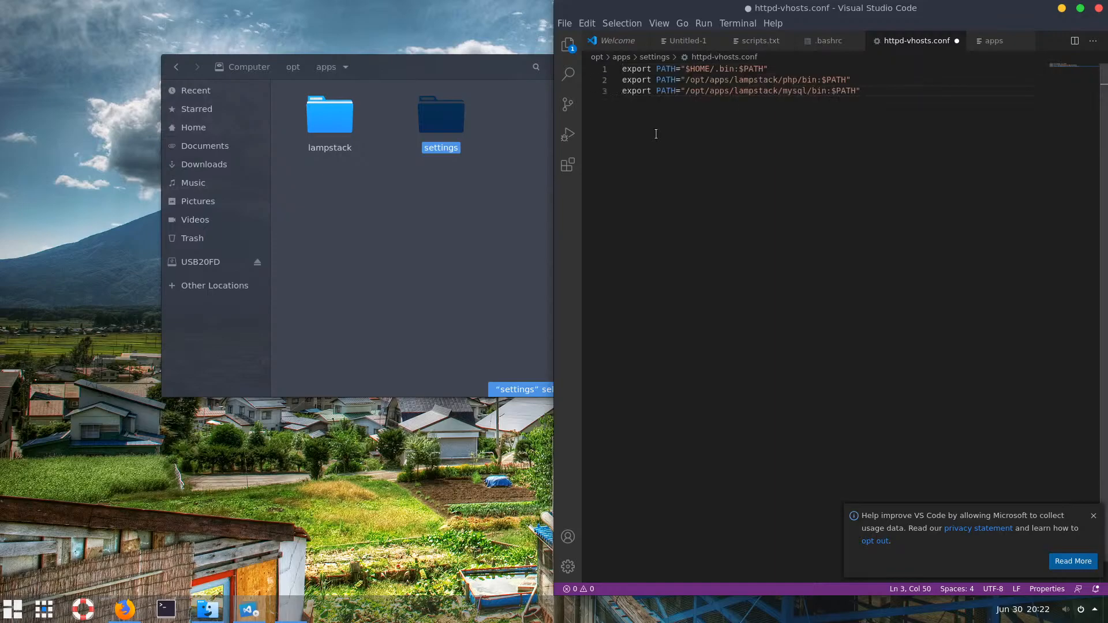
{"action": "key", "text": "ctrl+z"}
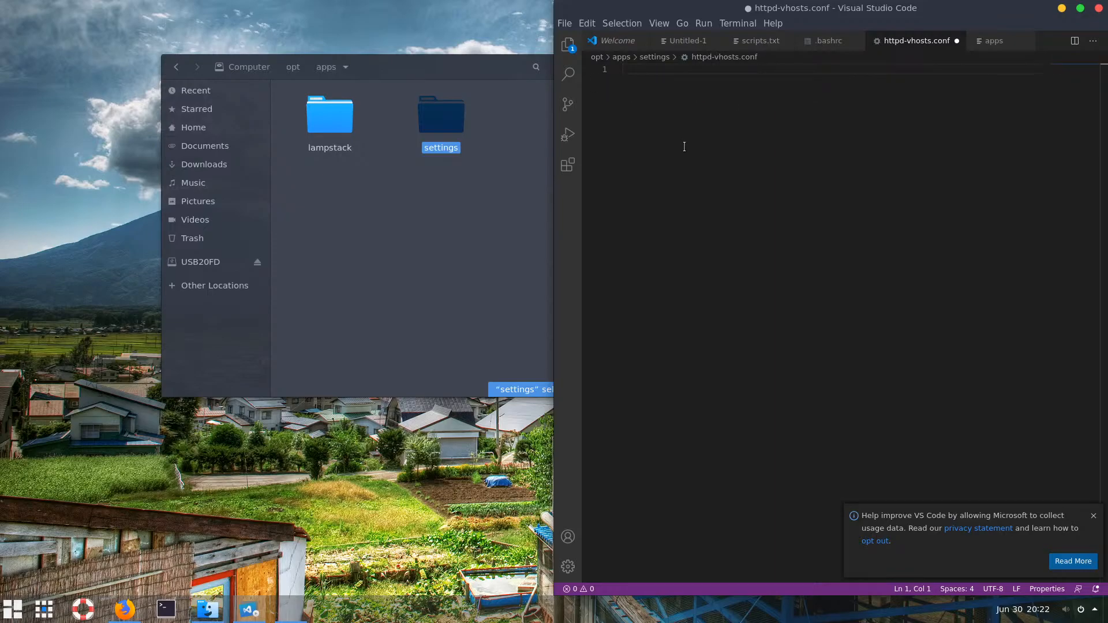
Minimise VS Code and eject the USB20FD drive
{"action": "mouse_move", "coordinate": [247, 611]}
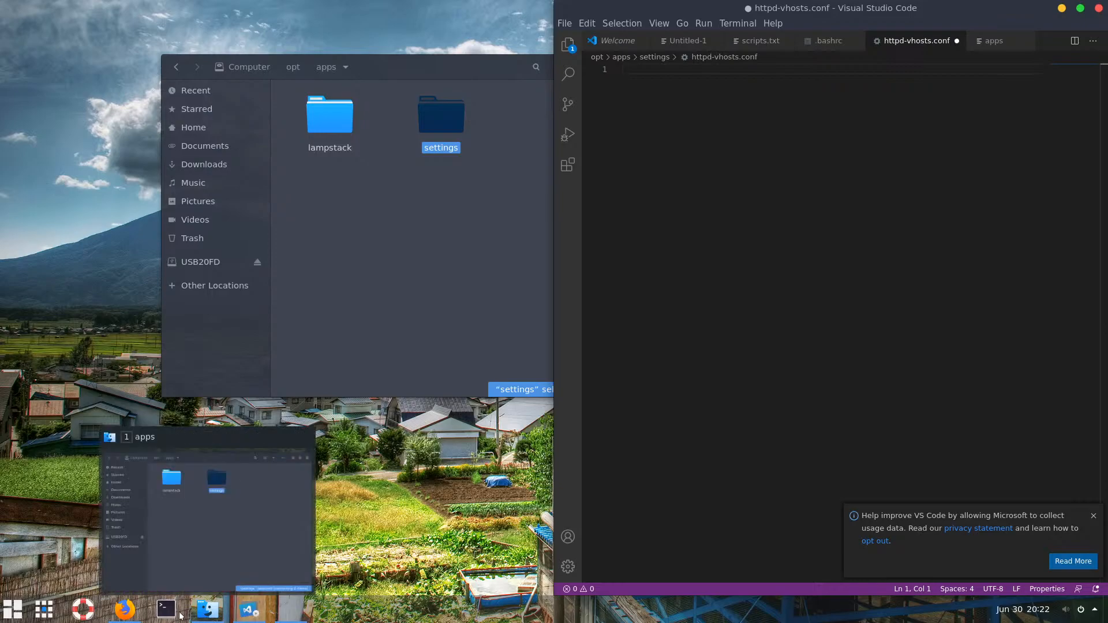
{"action": "left_click", "coordinate": [249, 615]}
{"action": "left_click", "coordinate": [257, 263]}
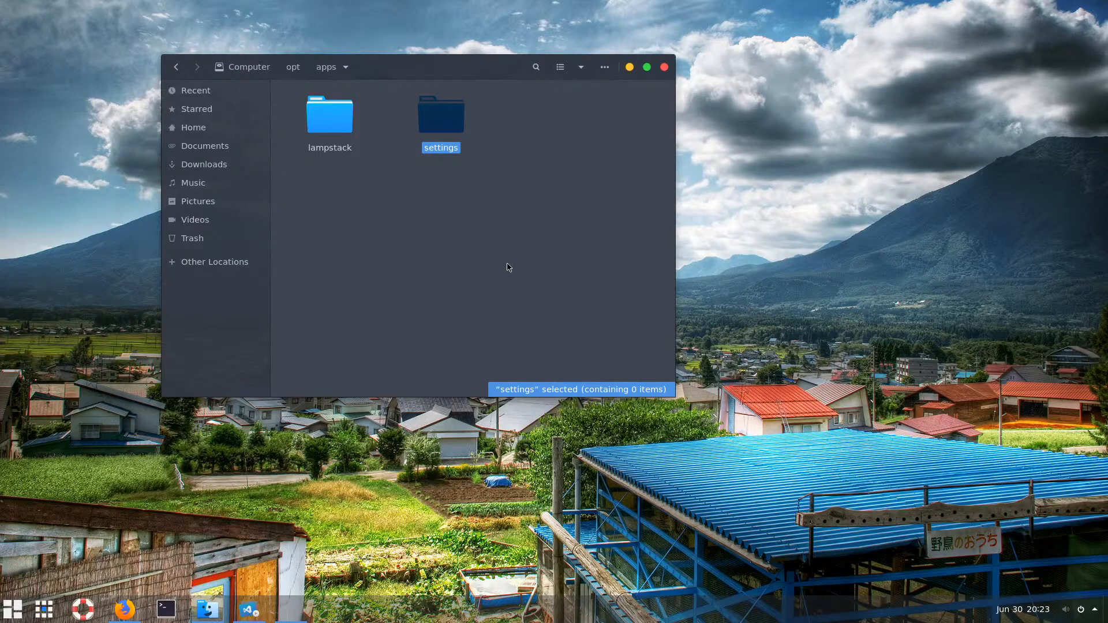
Open the USB20FD drive and drag scripts.txt into VS Code
{"action": "left_click", "coordinate": [484, 243]}
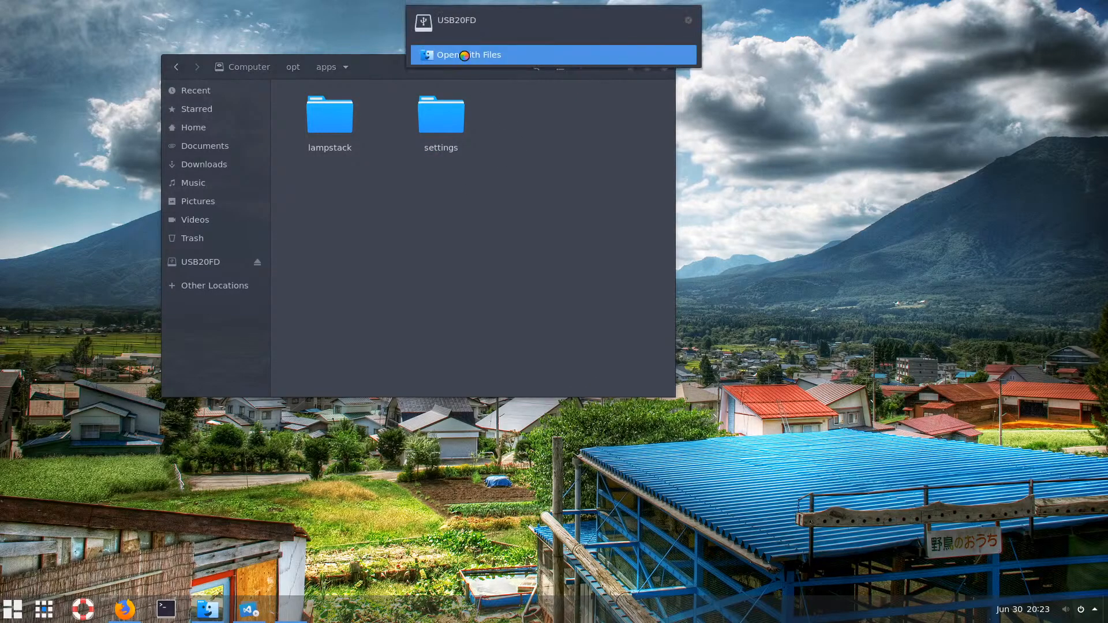
{"action": "left_click", "coordinate": [467, 55]}
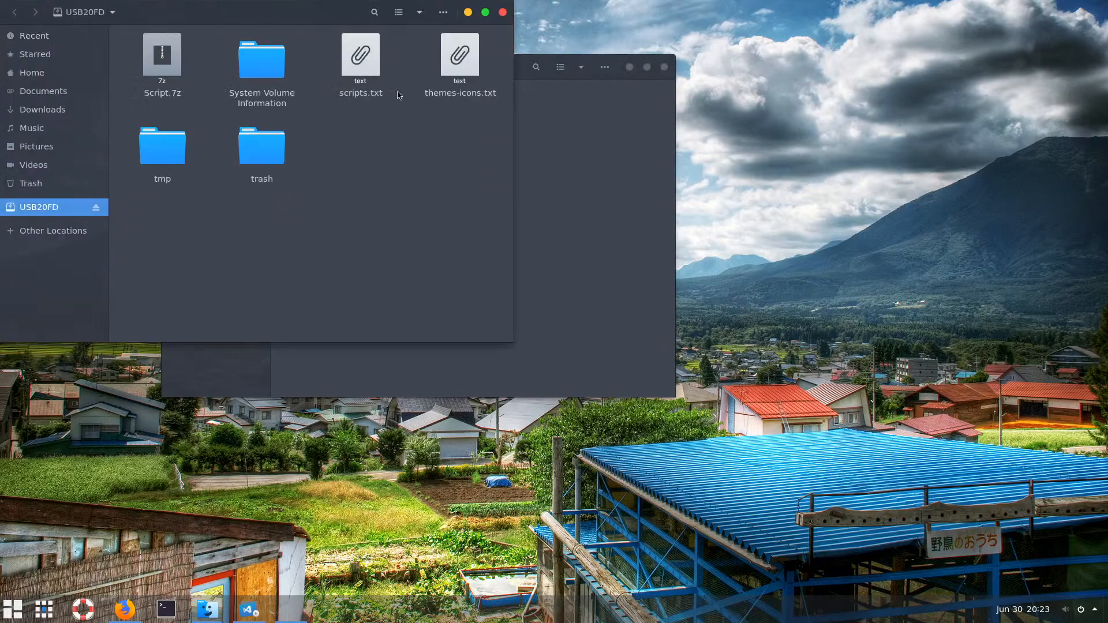
{"action": "left_click", "coordinate": [359, 62]}
{"action": "left_click", "coordinate": [552, 195]}
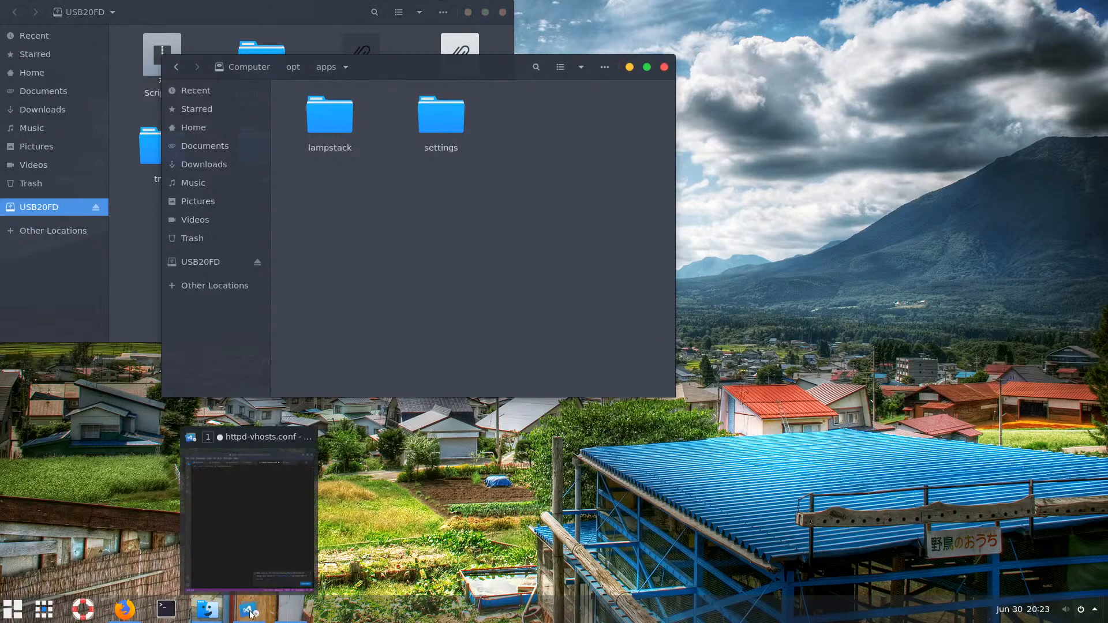
{"action": "left_click", "coordinate": [248, 508]}
{"action": "left_click", "coordinate": [322, 13]}
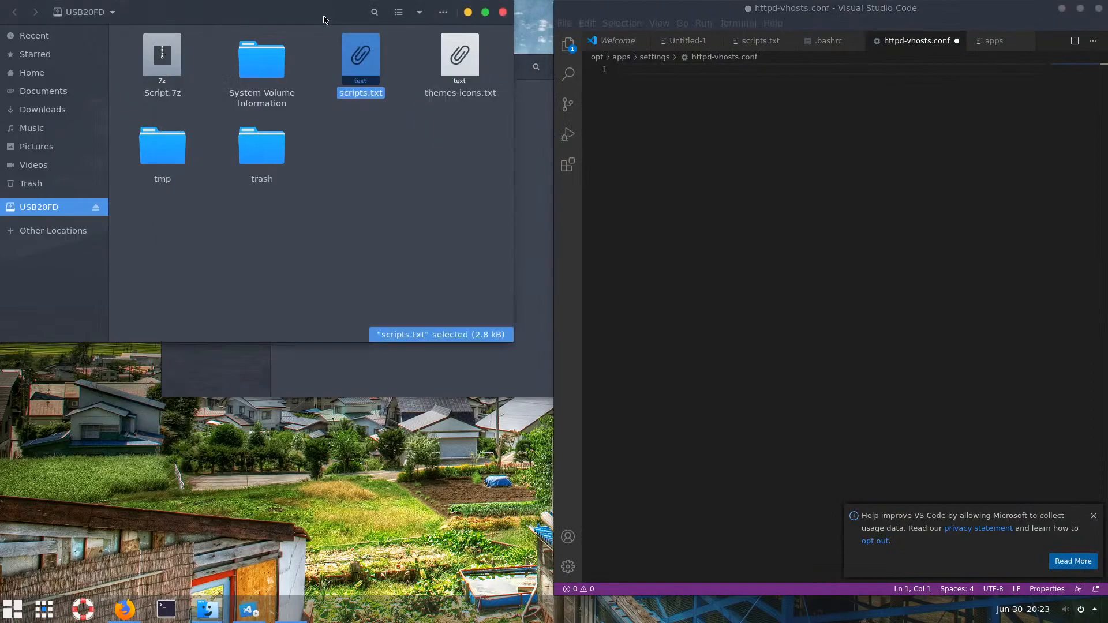
{"action": "left_click_drag", "start_coordinate": [360, 58], "coordinate": [815, 151]}
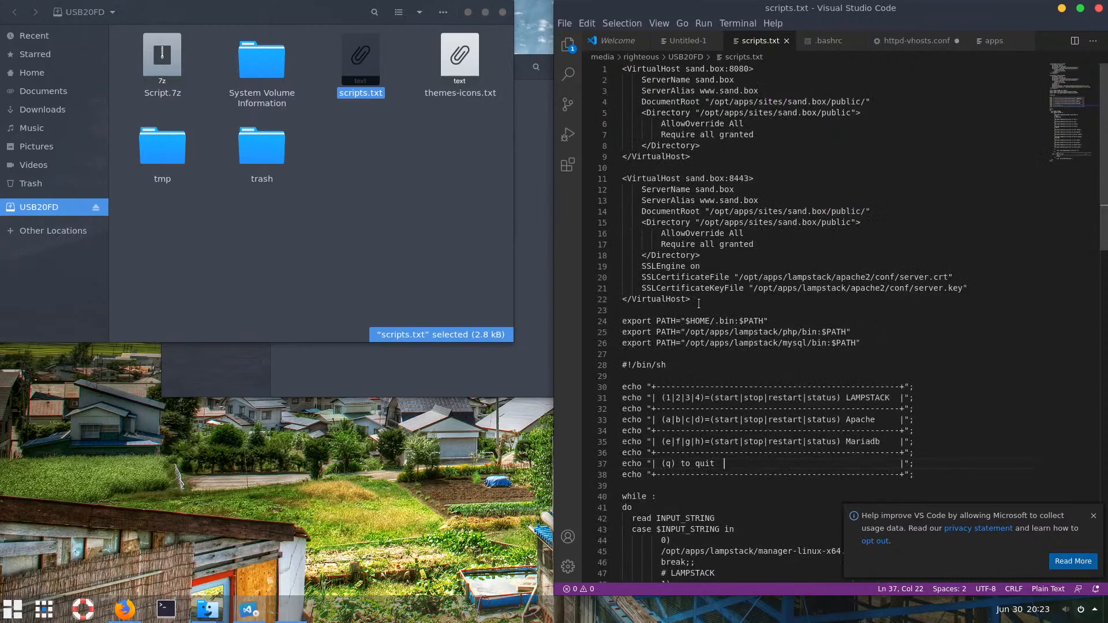
Copy lines 1–22 of scripts.txt, the two sand.box VirtualHost blocks, into httpd-vhosts.conf
{"action": "left_click_drag", "start_coordinate": [696, 302], "coordinate": [612, 73]}
{"action": "key", "text": "ctrl+c"}
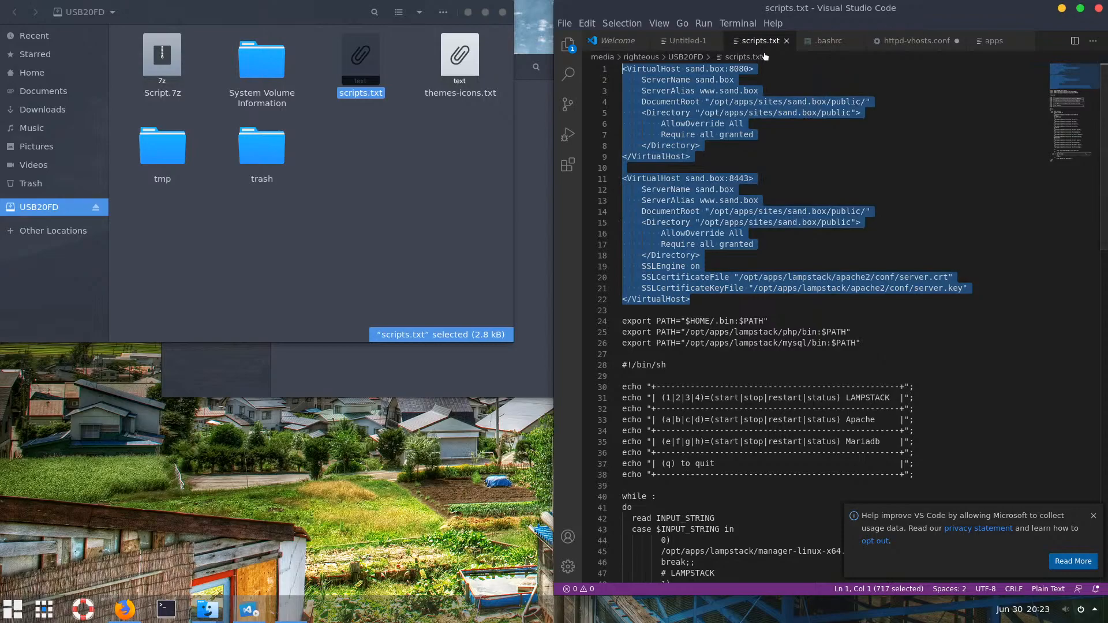
{"action": "left_click", "coordinate": [917, 41]}
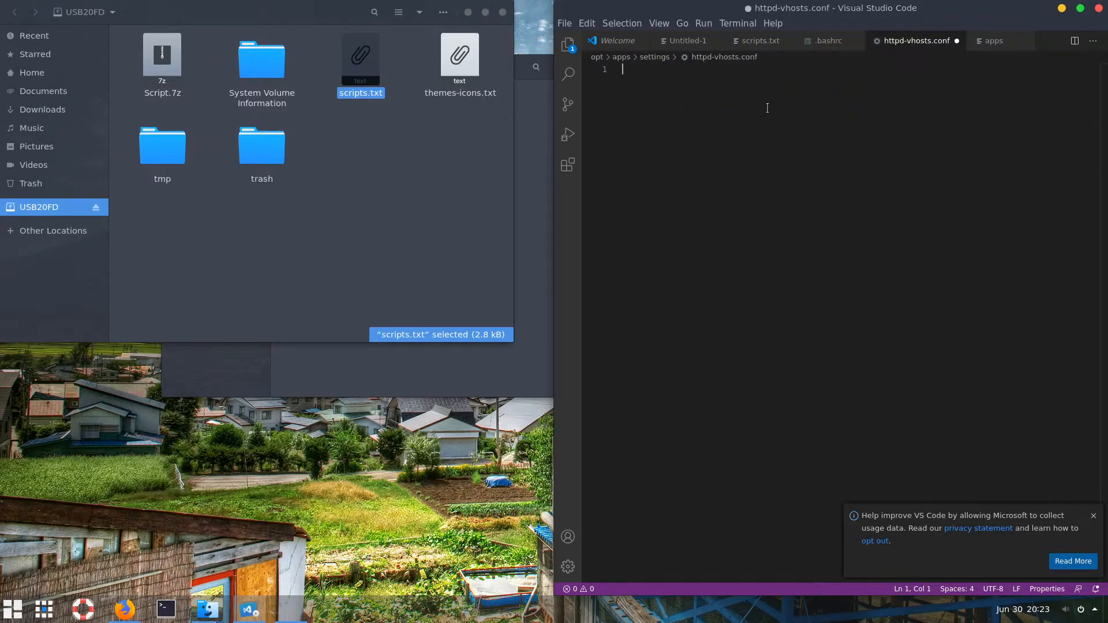
{"action": "key", "text": "ctrl+v"}
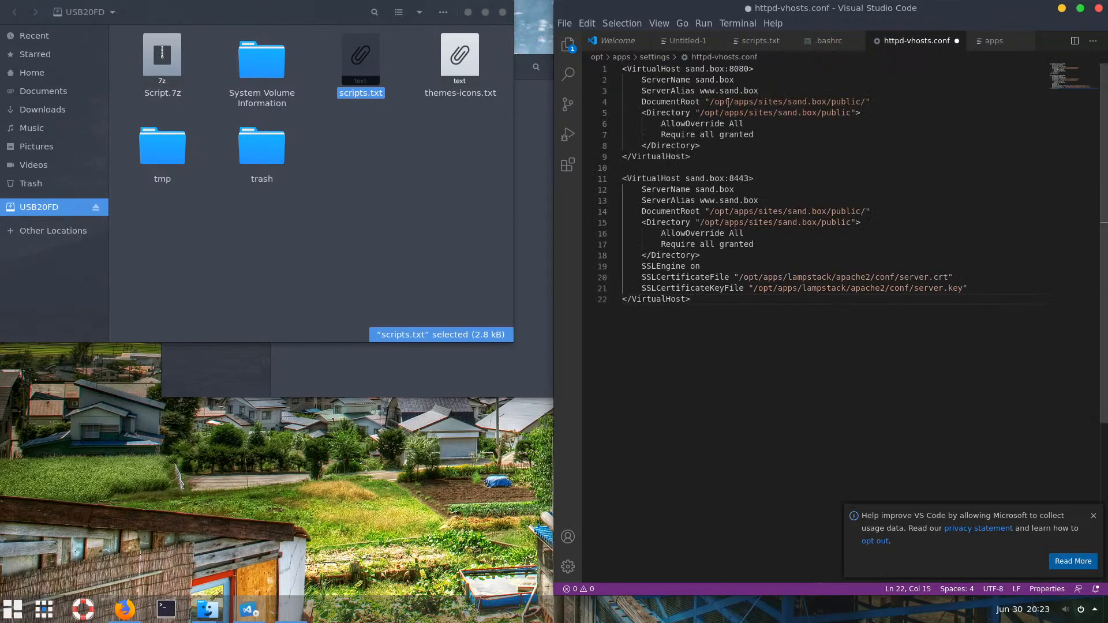
Select the word 'sites' in the DocumentRoot path and close the USB drive window
{"action": "double_click", "coordinate": [770, 102]}
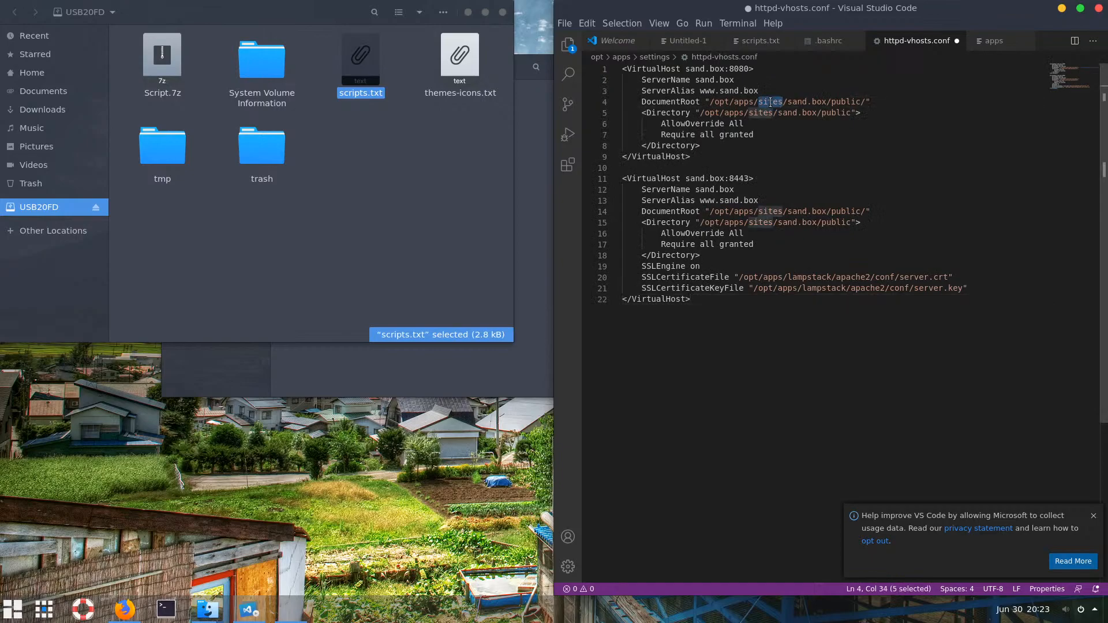
{"action": "left_click_drag", "start_coordinate": [827, 103], "coordinate": [762, 103]}
{"action": "double_click", "coordinate": [762, 102]}
{"action": "left_click", "coordinate": [413, 174]}
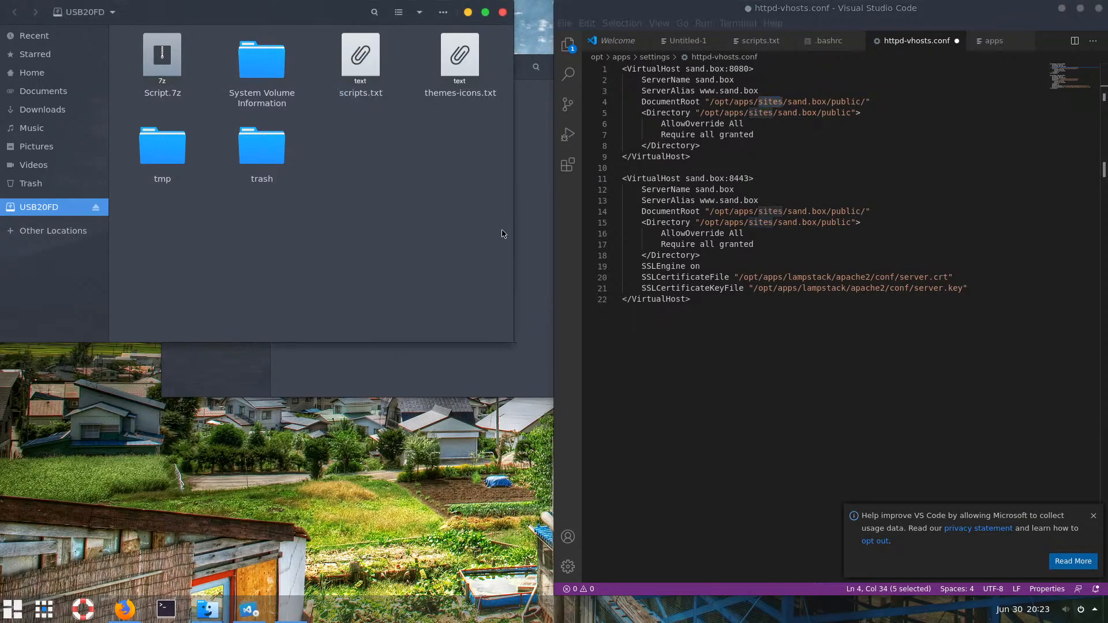
{"action": "left_click", "coordinate": [503, 12]}
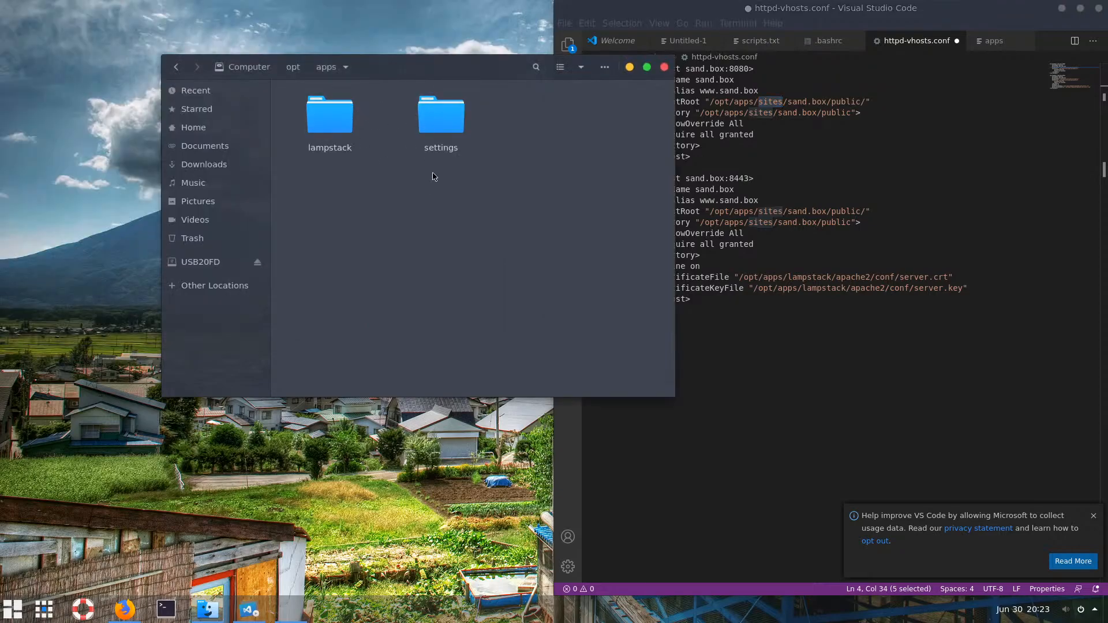
Create a new folder named 'sites' in /opt/apps and open it
{"action": "right_click", "coordinate": [431, 192]}
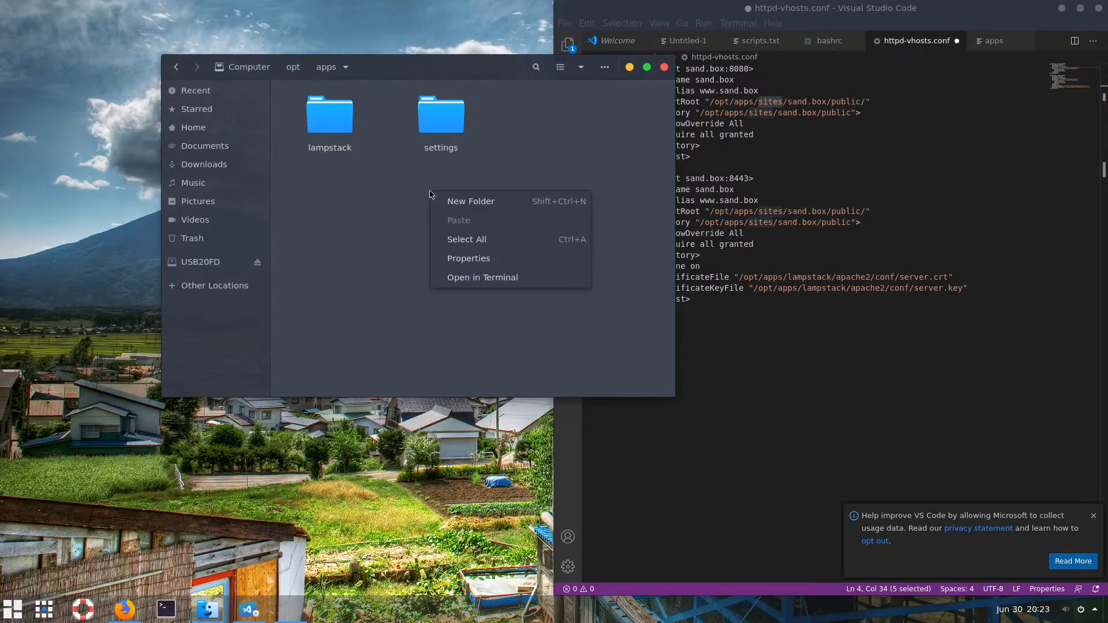
{"action": "left_click", "coordinate": [460, 206]}
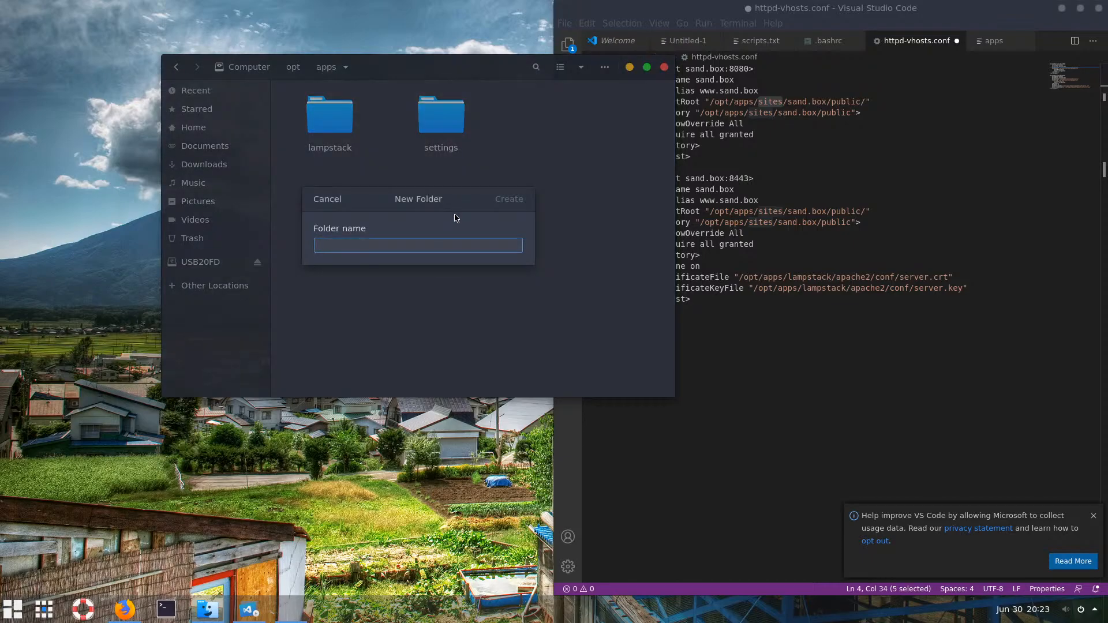
{"action": "type", "text": "sites"}
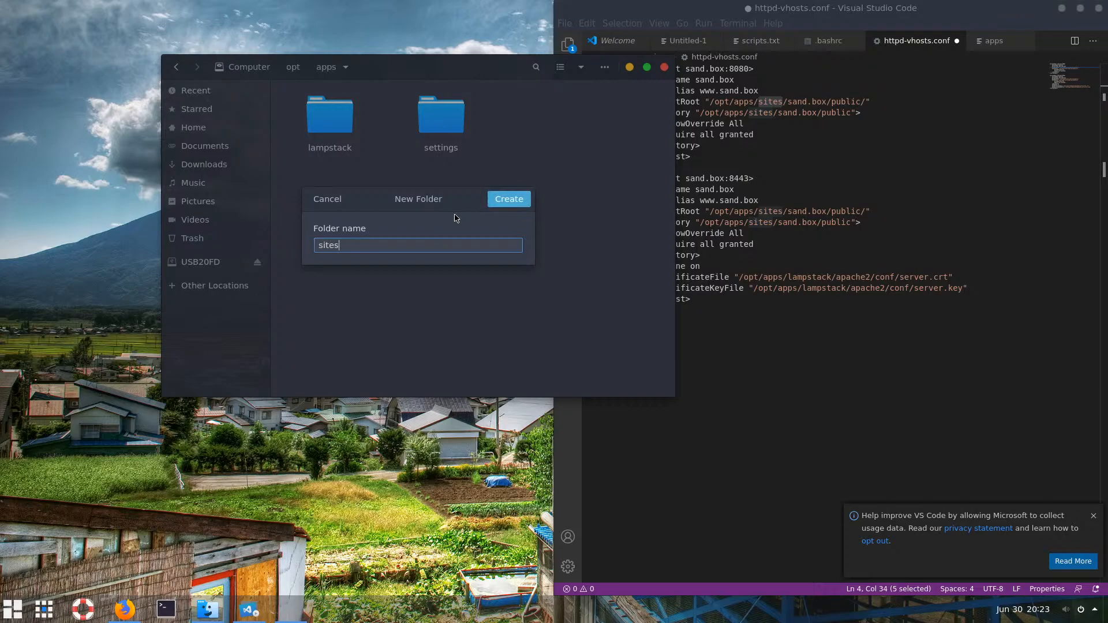
{"action": "key", "text": "Return"}
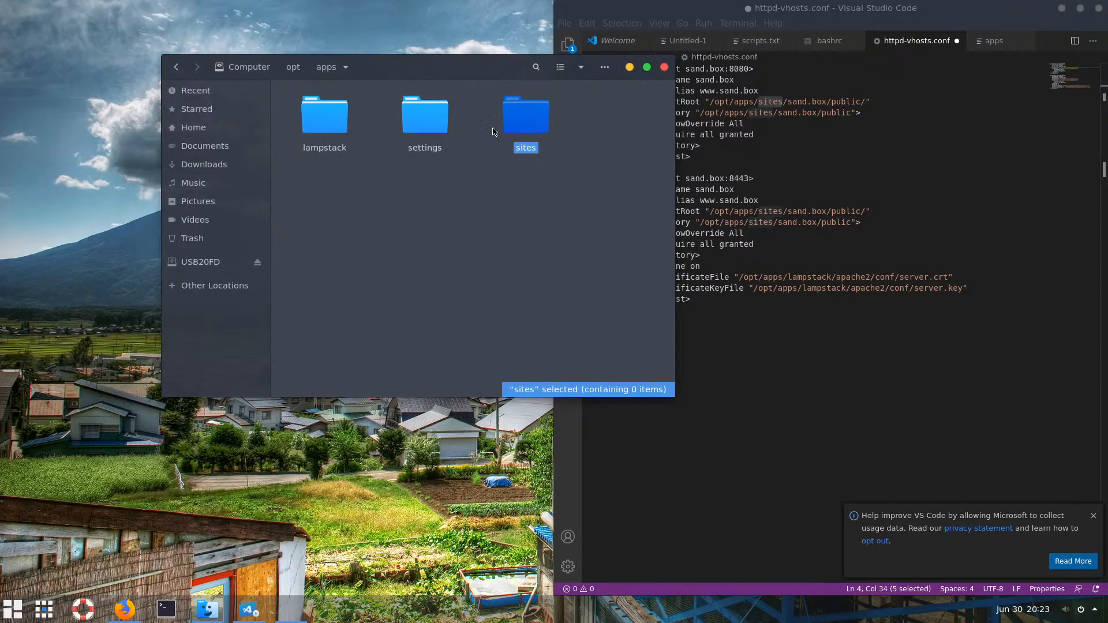
{"action": "double_click", "coordinate": [516, 124]}
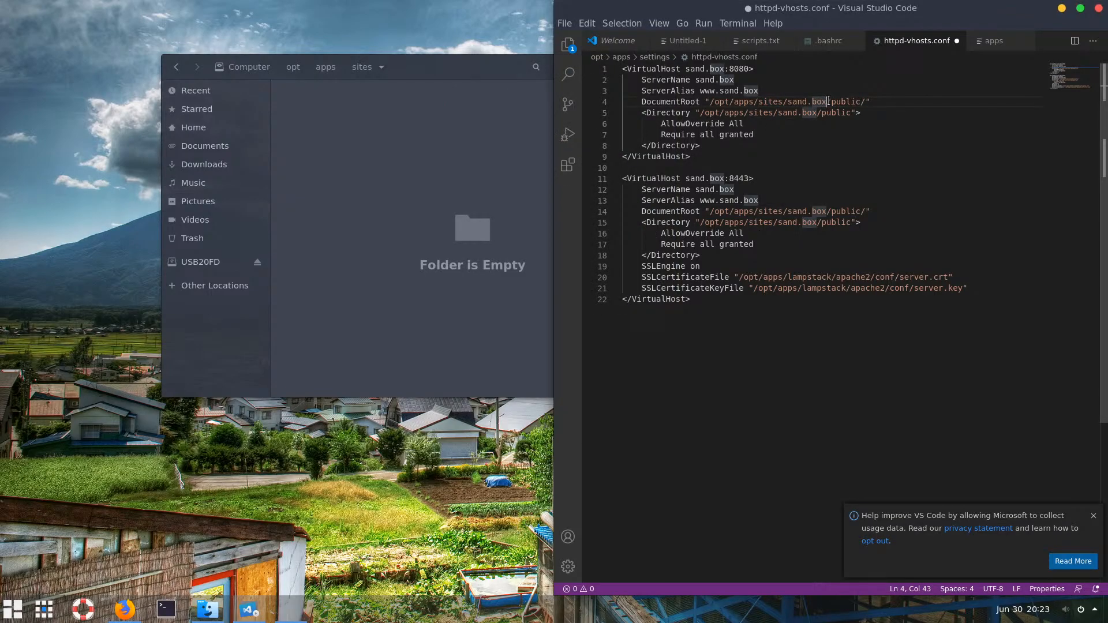
{"action": "left_click_drag", "start_coordinate": [827, 101], "coordinate": [788, 101]}
{"action": "key", "text": "ctrl+c"}
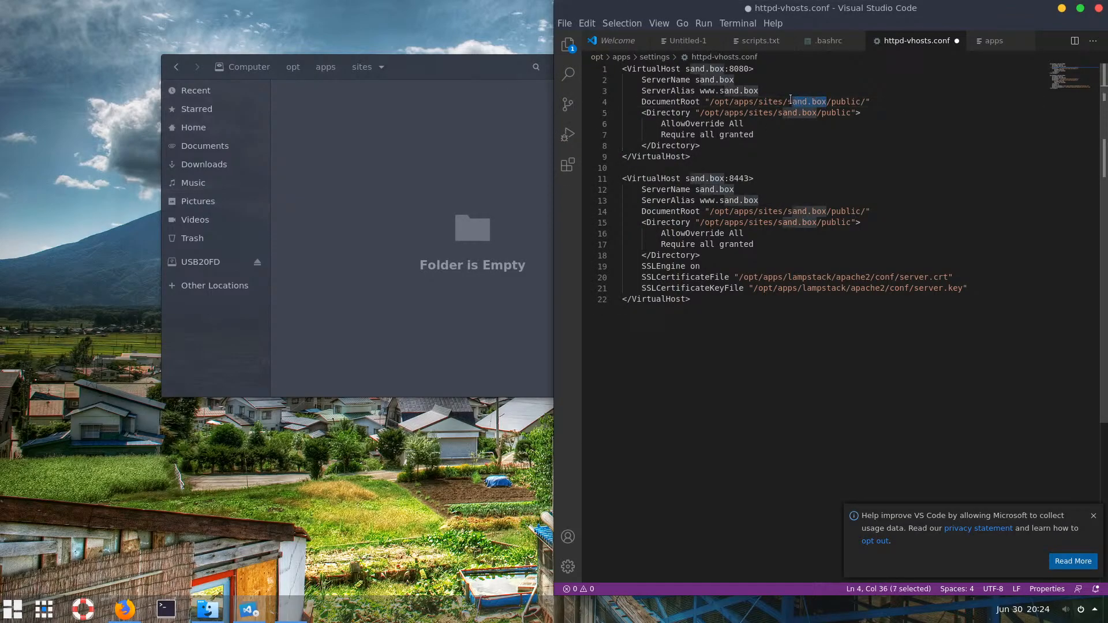
{"action": "left_click", "coordinate": [344, 176]}
Create a 'sand.box' folder inside sites by pasting the name, then open it
{"action": "right_click", "coordinate": [356, 161]}
{"action": "left_click", "coordinate": [403, 169]}
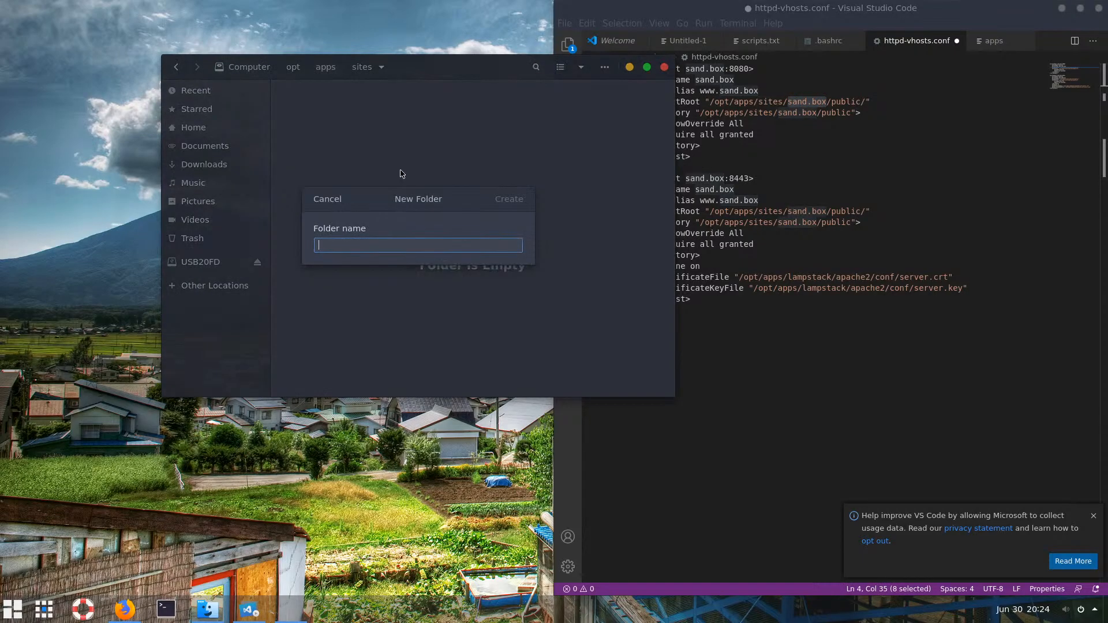
{"action": "key", "text": "ctrl+v"}
{"action": "key", "text": "Return"}
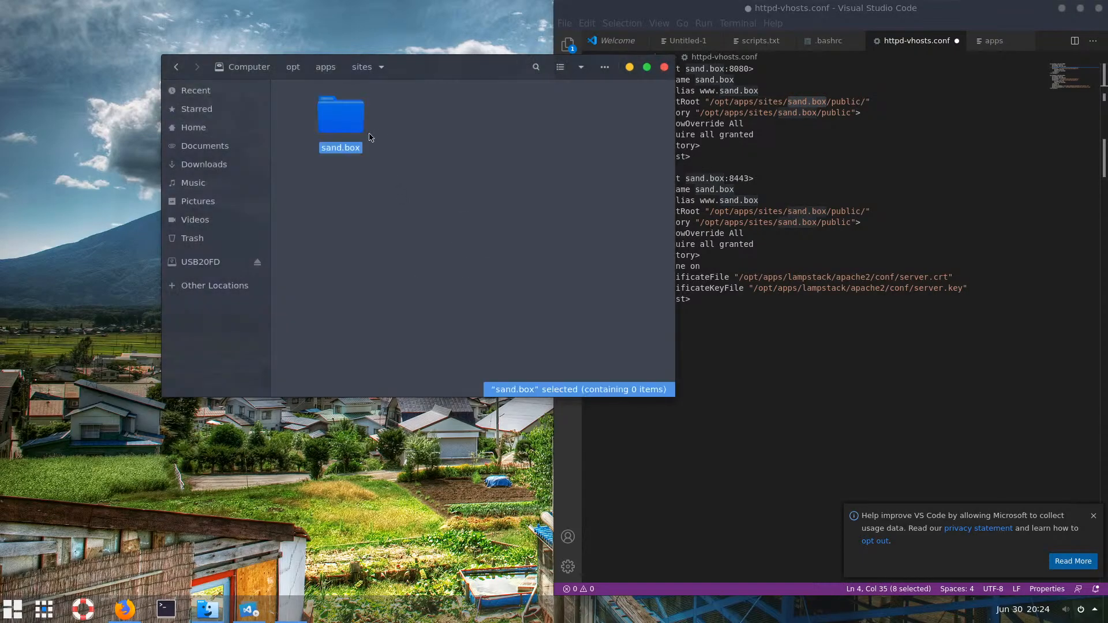
{"action": "double_click", "coordinate": [353, 123]}
Copy 'public' from the DocumentRoot path, create a 'public' folder inside sand.box, and open it
{"action": "left_click", "coordinate": [850, 149]}
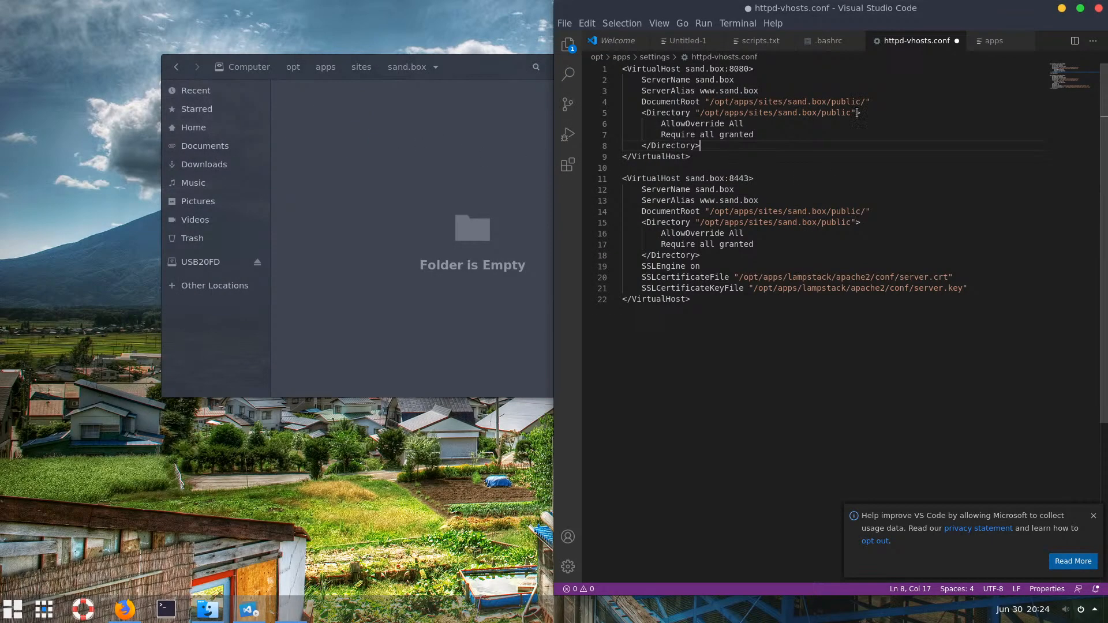
{"action": "left_click_drag", "start_coordinate": [861, 101], "coordinate": [831, 102]}
{"action": "key", "text": "ctrl+c"}
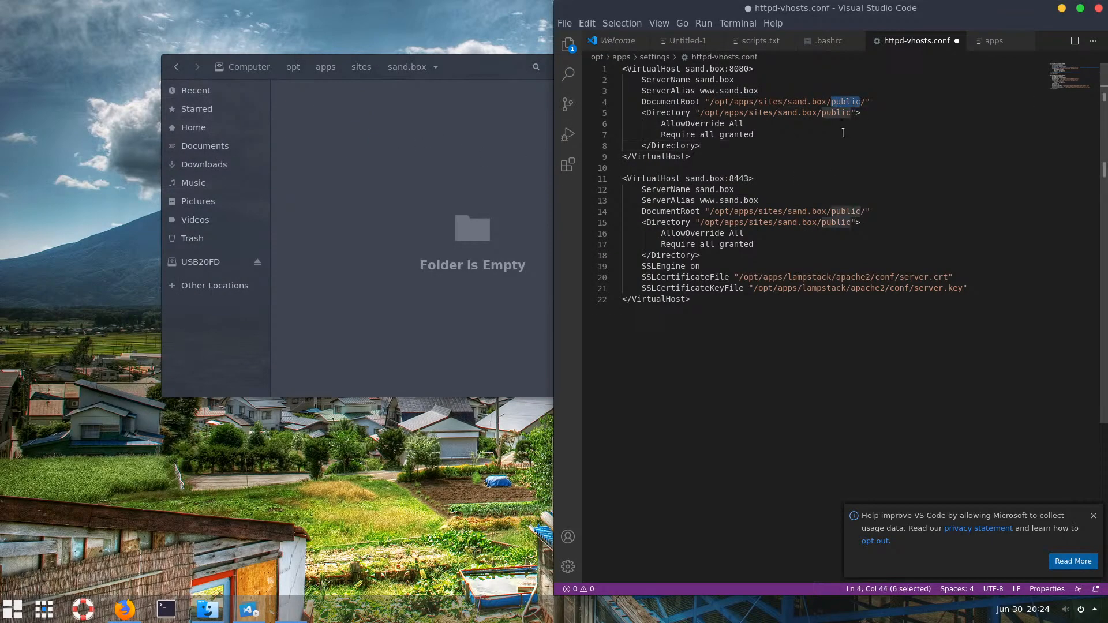
{"action": "left_click", "coordinate": [432, 179]}
{"action": "right_click", "coordinate": [434, 177]}
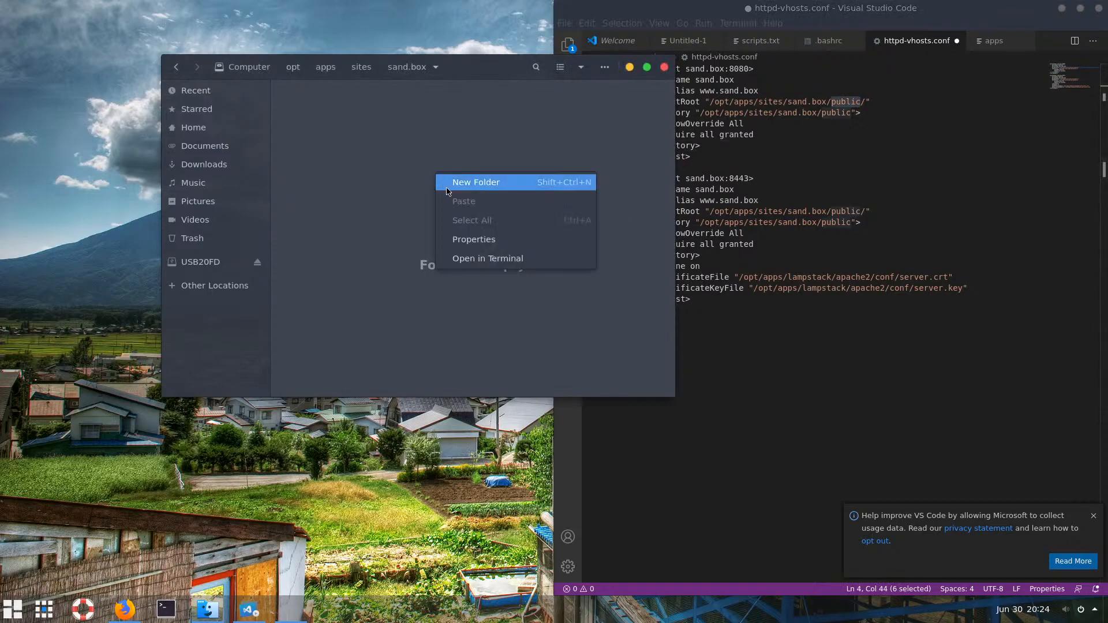
{"action": "left_click", "coordinate": [488, 180]}
{"action": "key", "text": "ctrl+v"}
{"action": "left_click", "coordinate": [487, 196]}
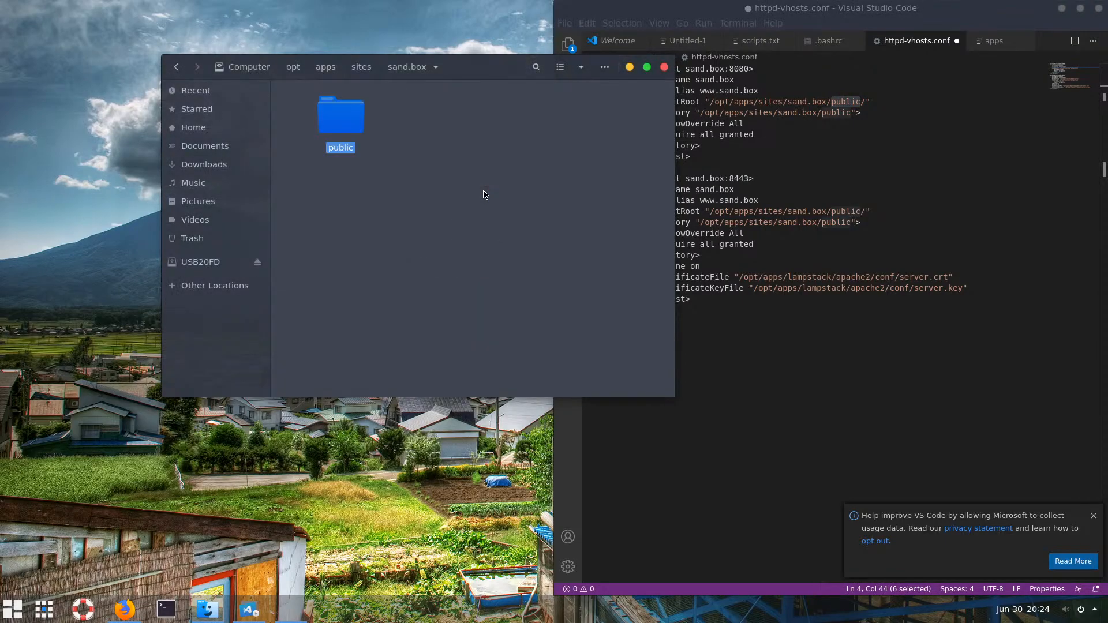
{"action": "double_click", "coordinate": [353, 127]}
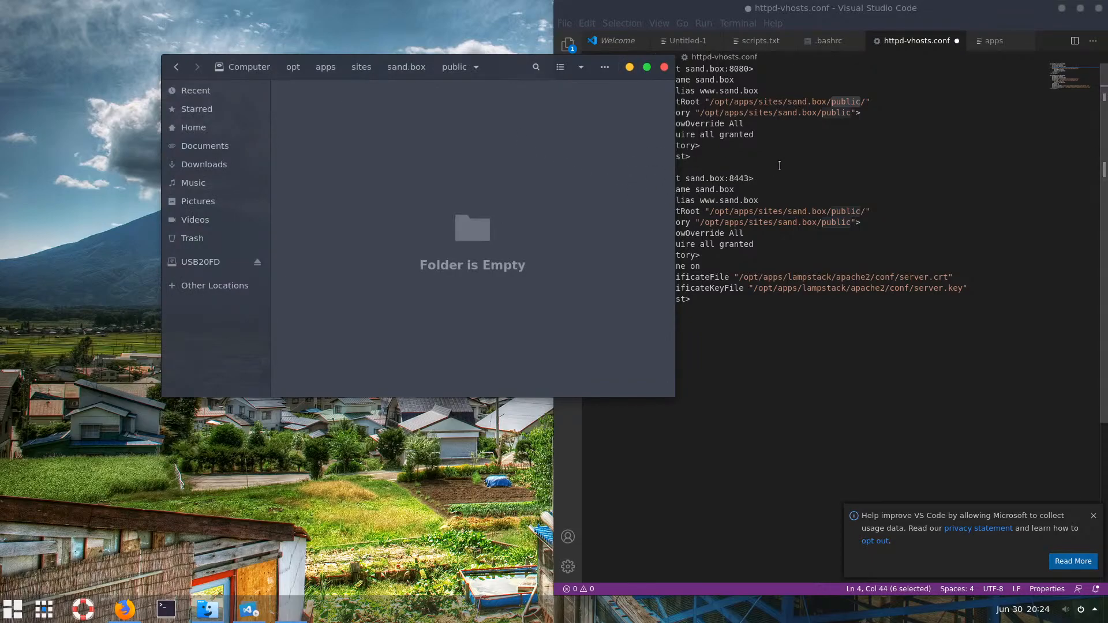
{"action": "left_click", "coordinate": [850, 124]}
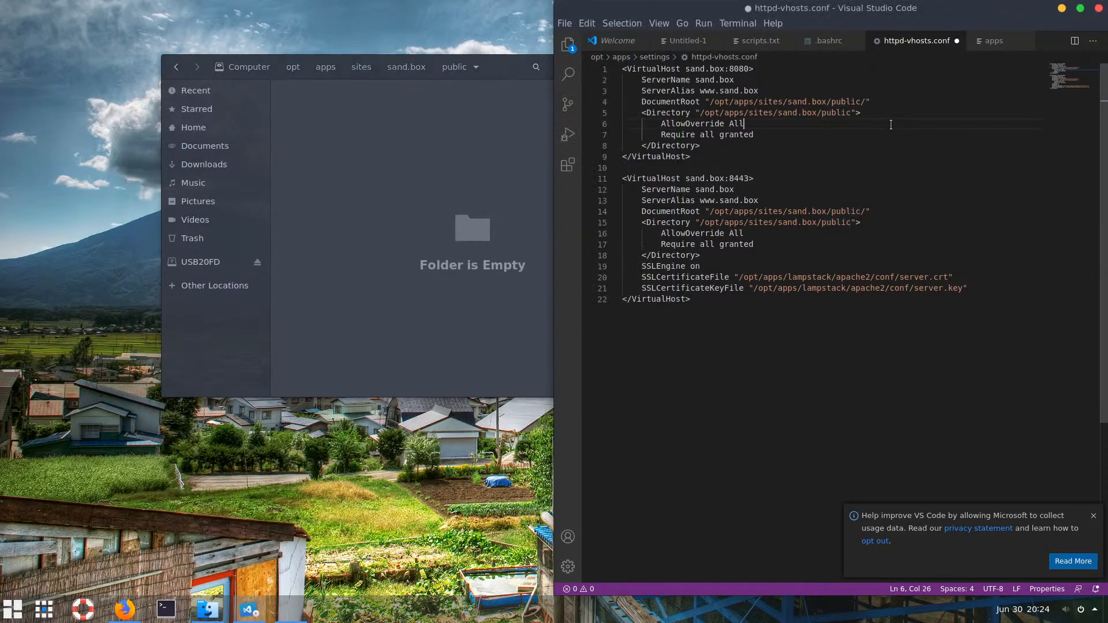
{"action": "right_click", "coordinate": [416, 170]}
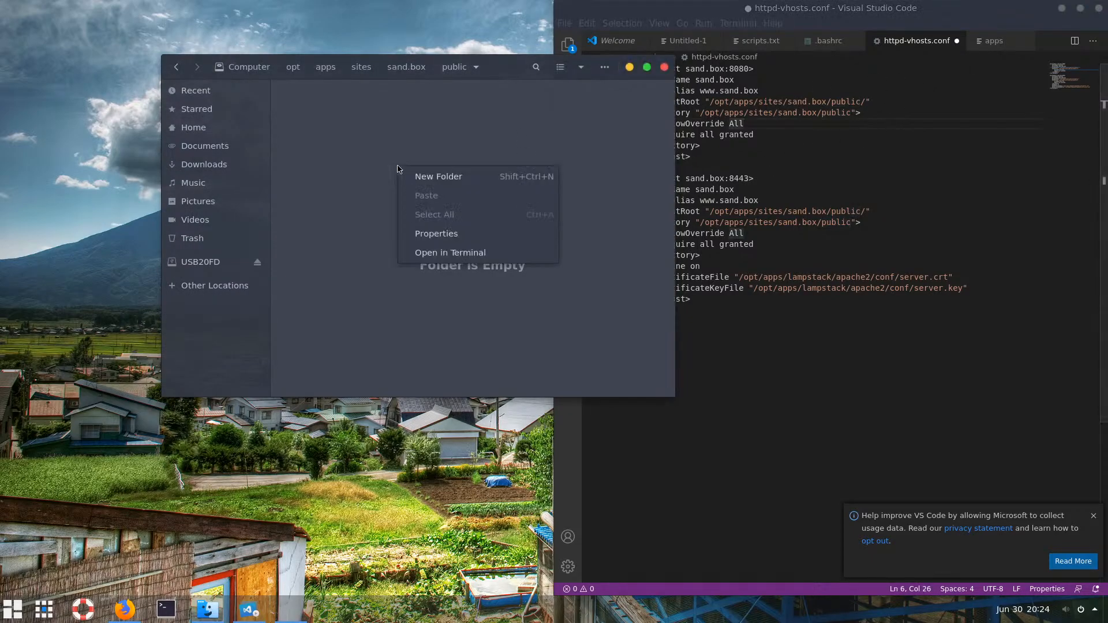
From a terminal in public, echo "<?php phpinfo() ?>" into /opt/apps/sites/sand.box/public/index.php
{"action": "left_click", "coordinate": [469, 258]}
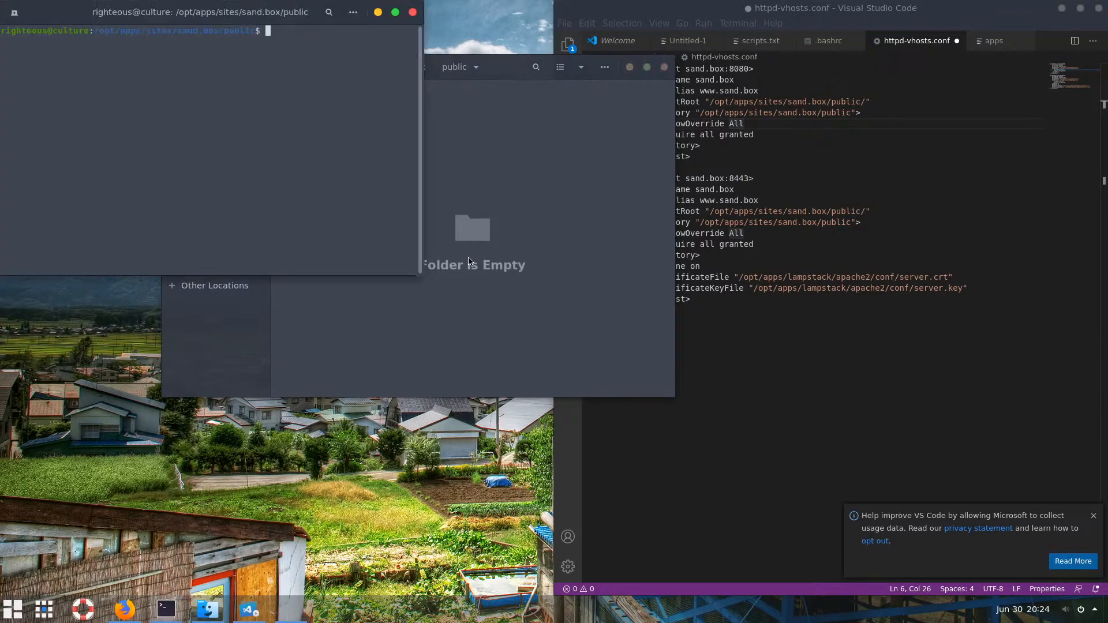
{"action": "type", "text": "eco"}
{"action": "key", "text": "BackSpace"}
{"action": "type", "text": "ho \""}
{"action": "type", "text": "?>"}
{"action": "key", "text": "BackSpace"}
{"action": "key", "text": "BackSpace"}
{"action": "type", "text": "<?php phpinfo() ?>\" "}
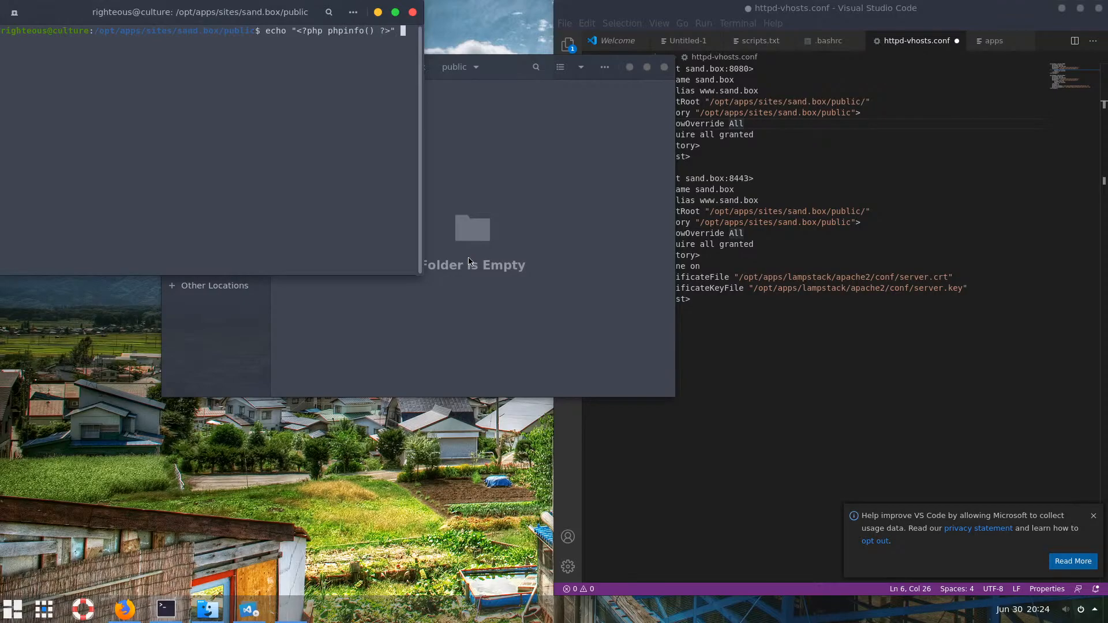
{"action": "type", "text": "> /opt/apps/sites/sand.box/public/"}
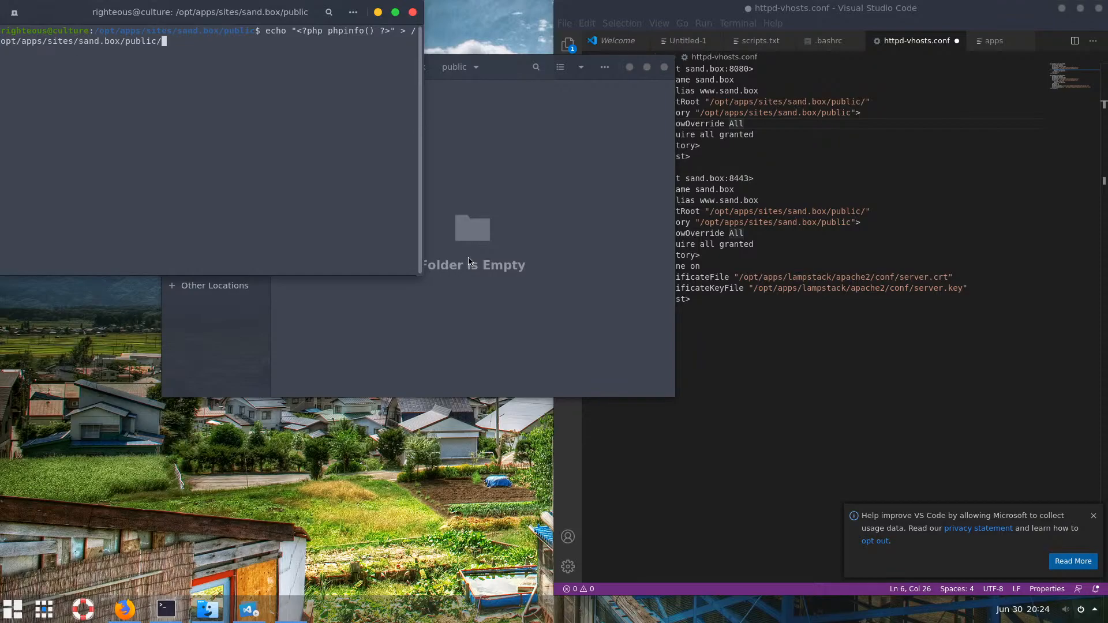
{"action": "type", "text": "indo"}
{"action": "key", "text": "BackSpace"}
{"action": "type", "text": "i"}
{"action": "type", "text": "x.php"}
{"action": "key", "text": "BackSpace"}
{"action": "key", "text": "BackSpace"}
{"action": "key", "text": "BackSpace"}
{"action": "key", "text": "BackSpace"}
{"action": "key", "text": "BackSpace"}
{"action": "type", "text": "x.php"}
{"action": "key", "text": "Return"}
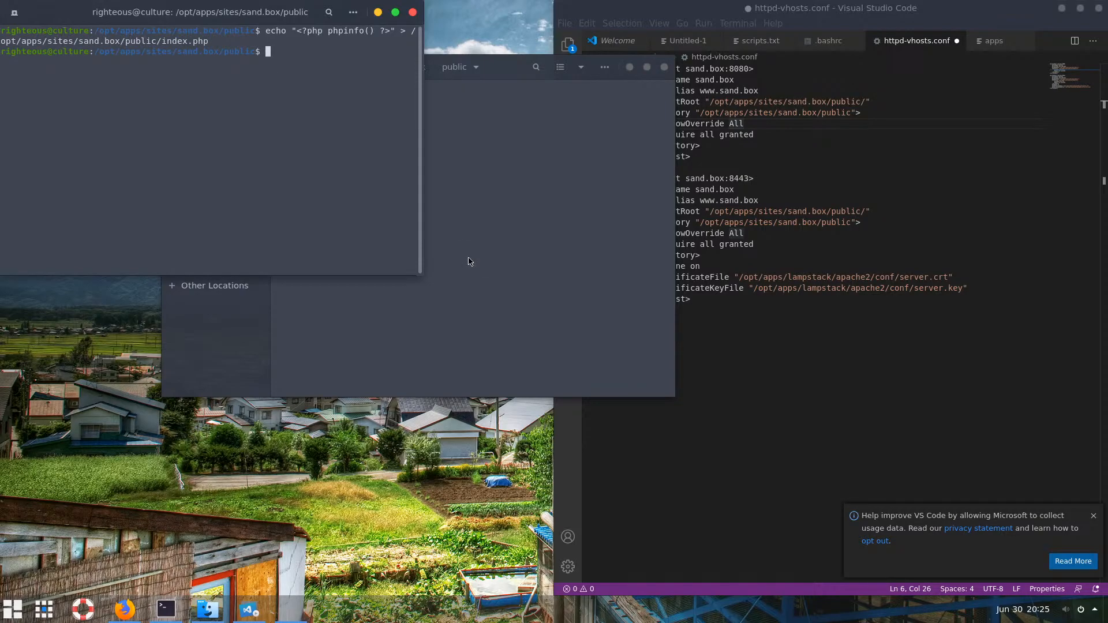
Drag index.php into VS Code so it opens showing the <?php phpinfo() ?> line
{"action": "left_click", "coordinate": [522, 242]}
{"action": "left_click_drag", "start_coordinate": [342, 118], "coordinate": [763, 135]}
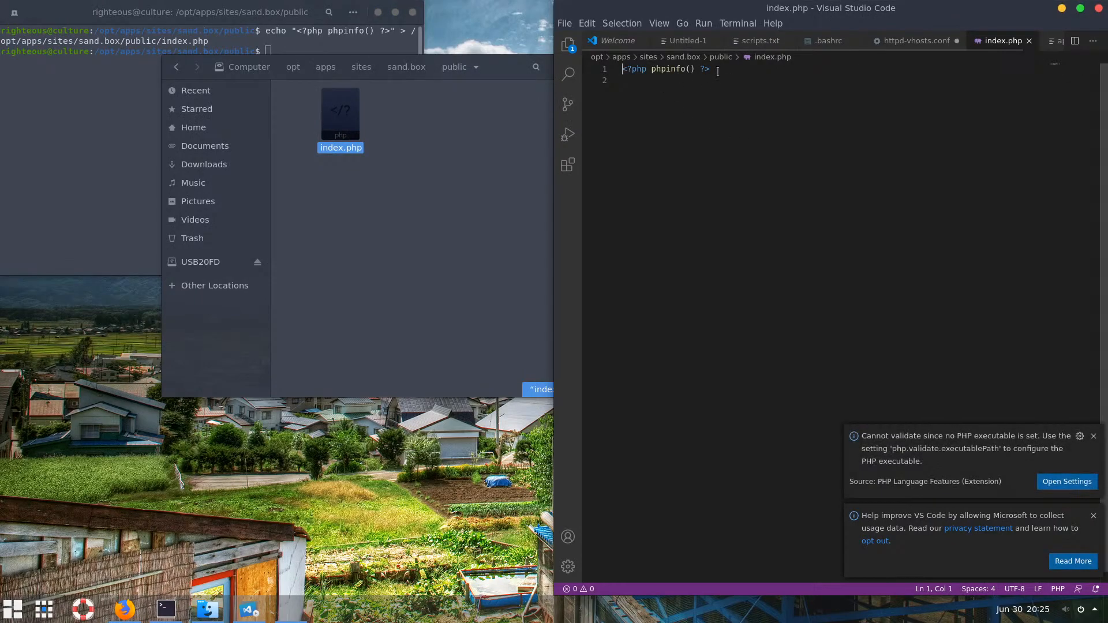
{"action": "left_click", "coordinate": [391, 234]}
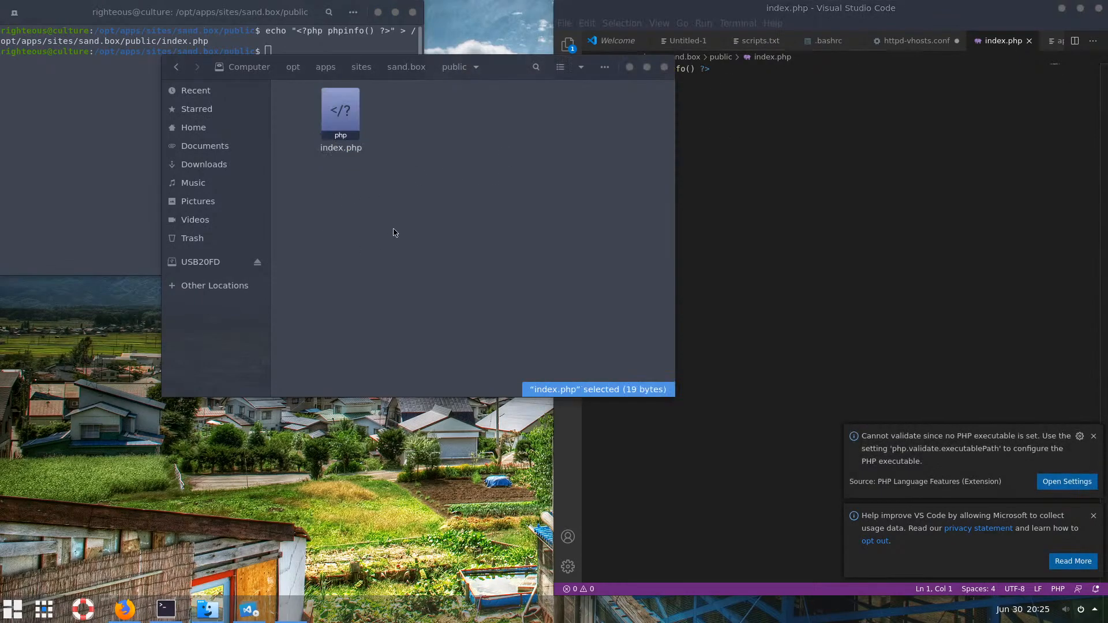
{"action": "left_click", "coordinate": [136, 77]}
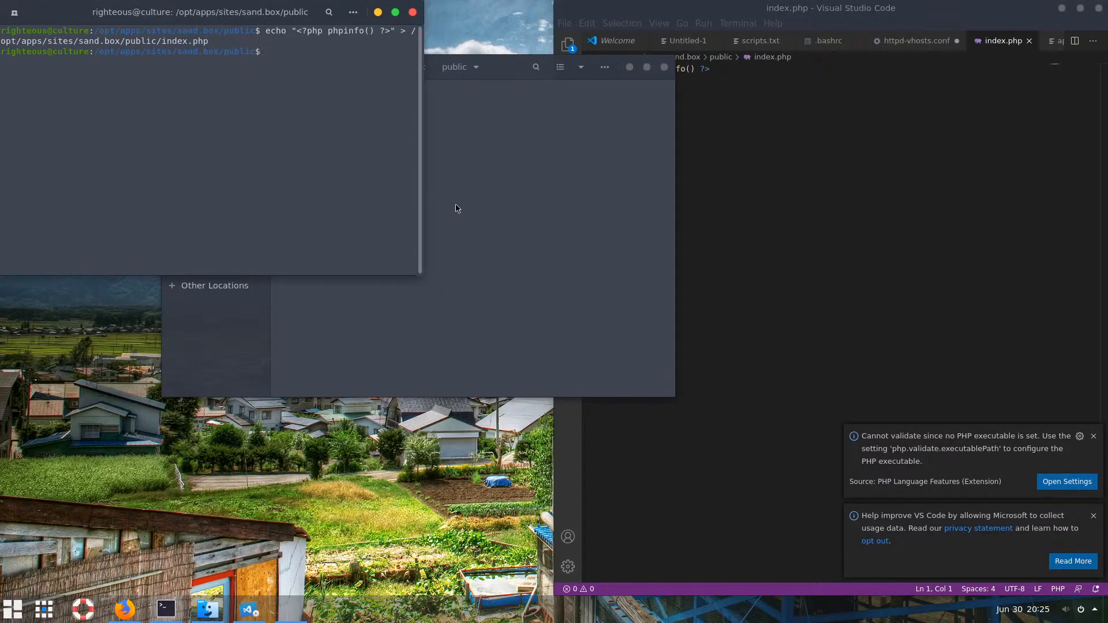
{"action": "left_click", "coordinate": [493, 210]}
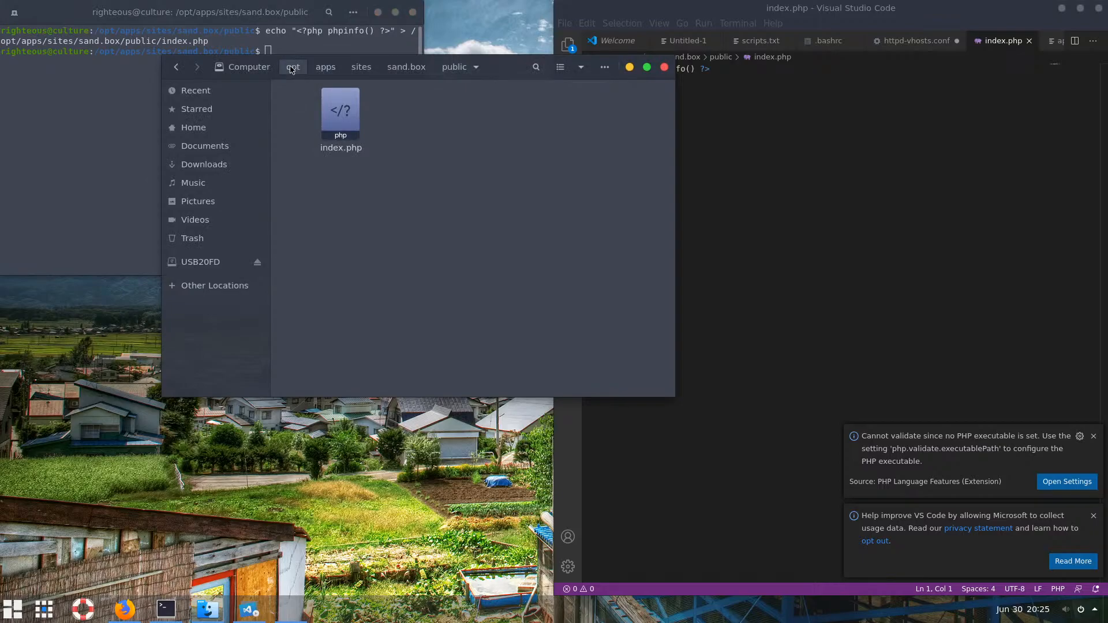
Browse from apps into lampstack/apache2/conf/bitnami in the file manager
{"action": "left_click", "coordinate": [325, 67]}
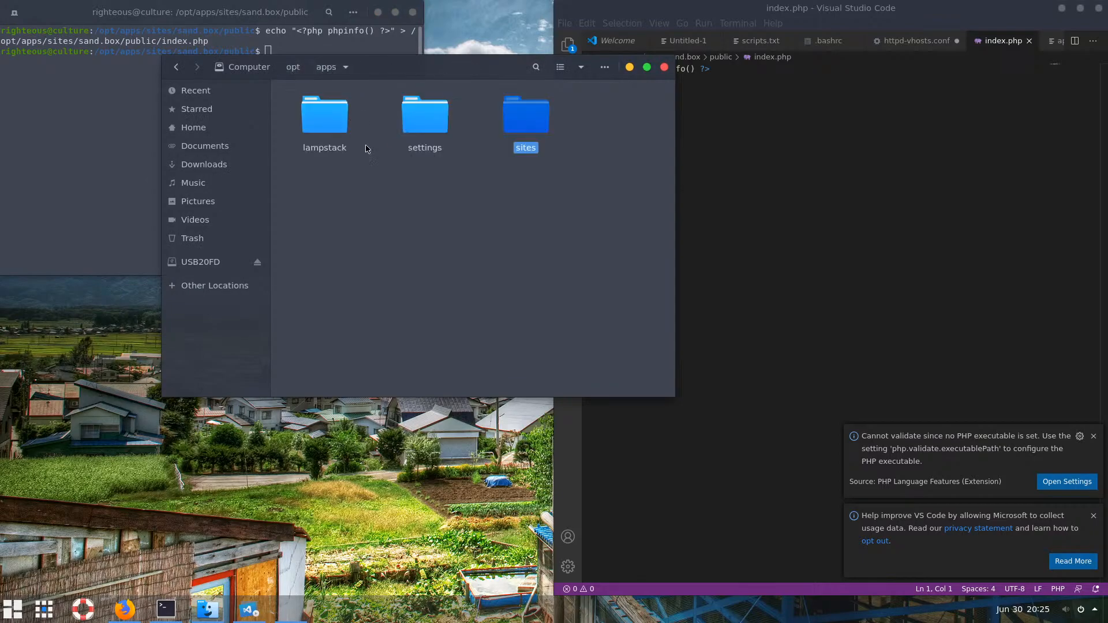
{"action": "left_click", "coordinate": [327, 125]}
{"action": "double_click", "coordinate": [327, 126]}
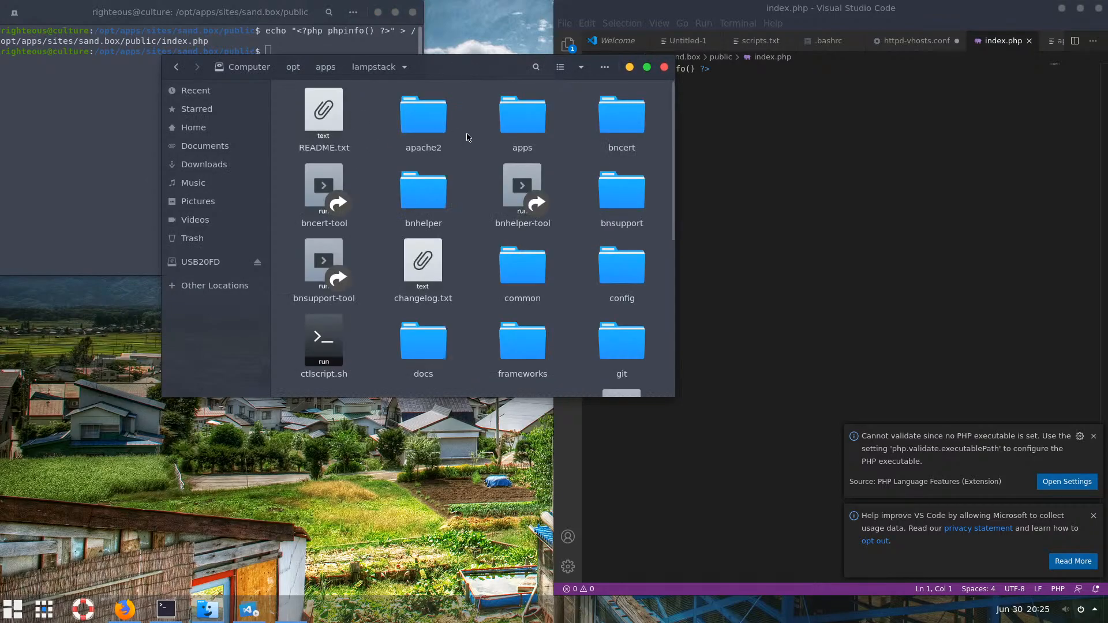
{"action": "double_click", "coordinate": [422, 125]}
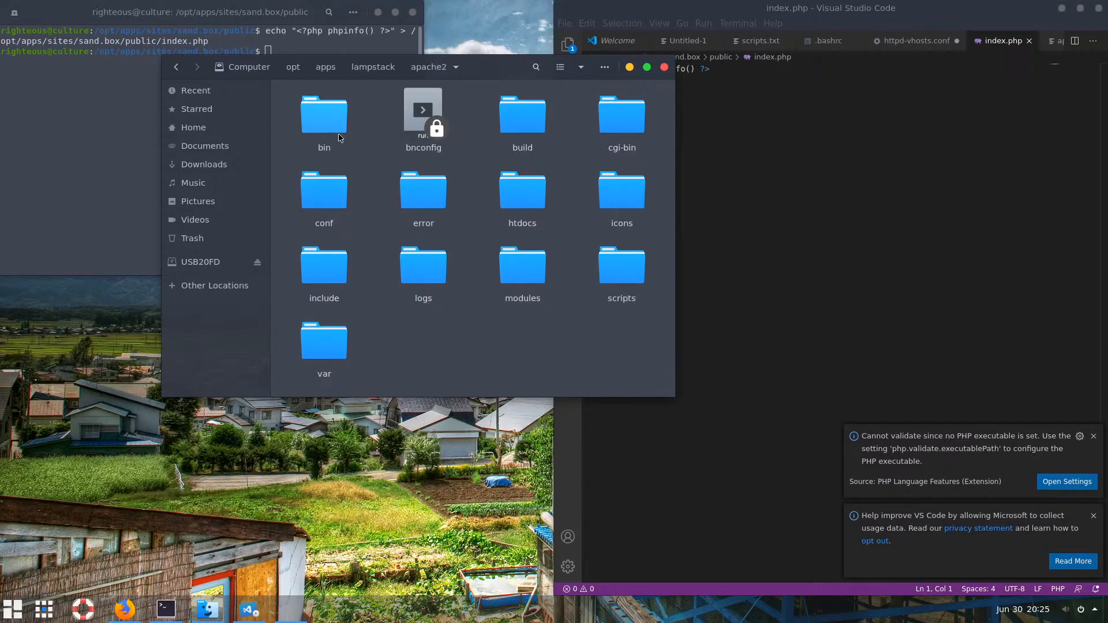
{"action": "left_click", "coordinate": [514, 122]}
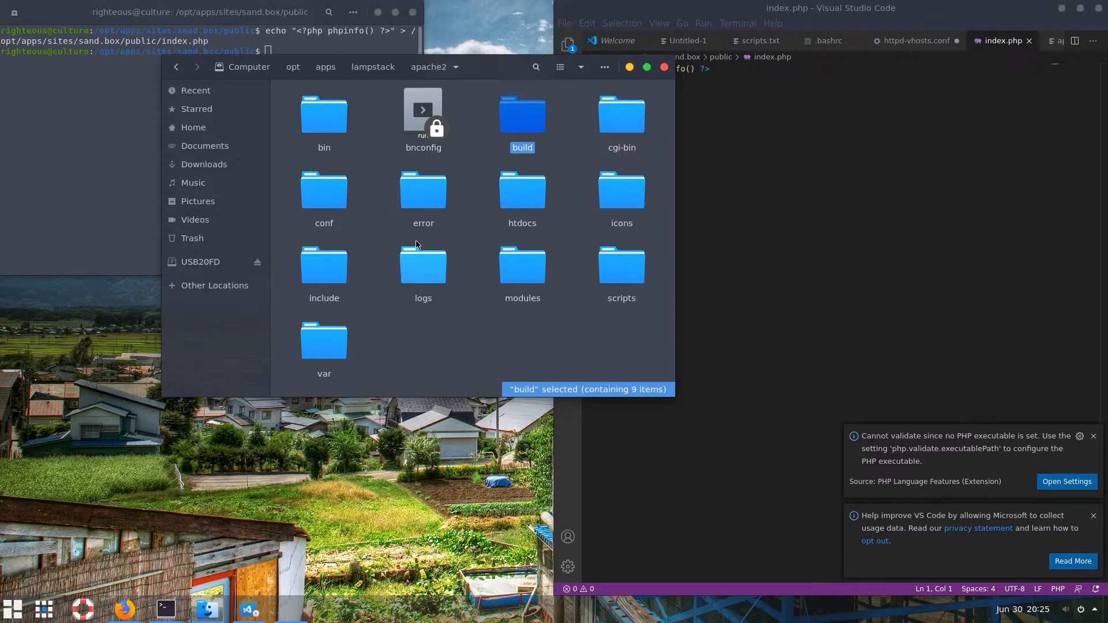
{"action": "double_click", "coordinate": [323, 190]}
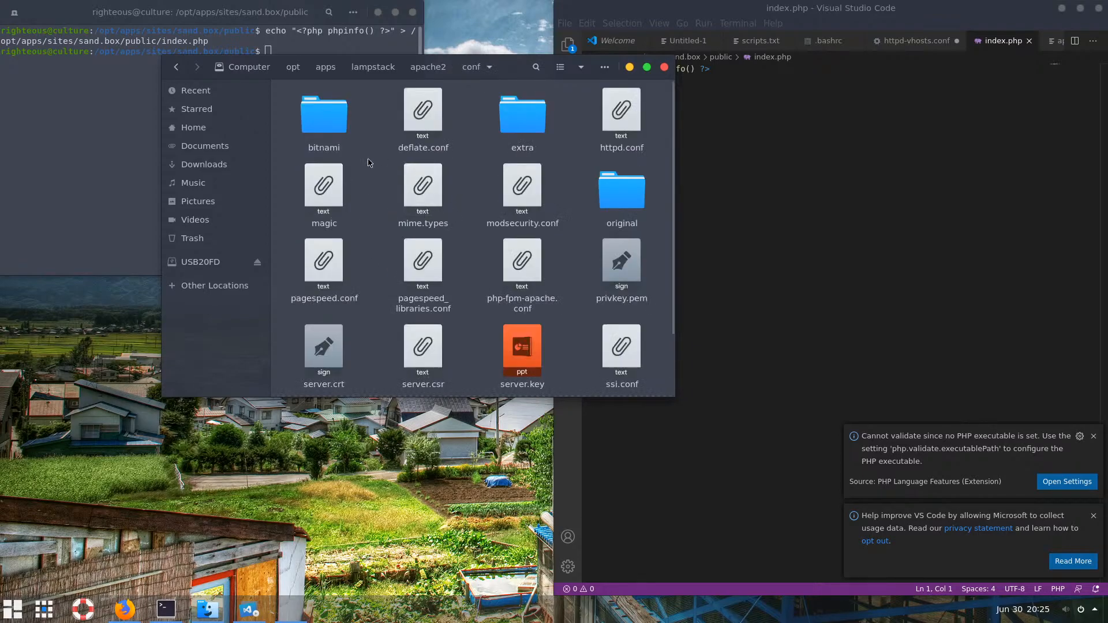
{"action": "double_click", "coordinate": [334, 129]}
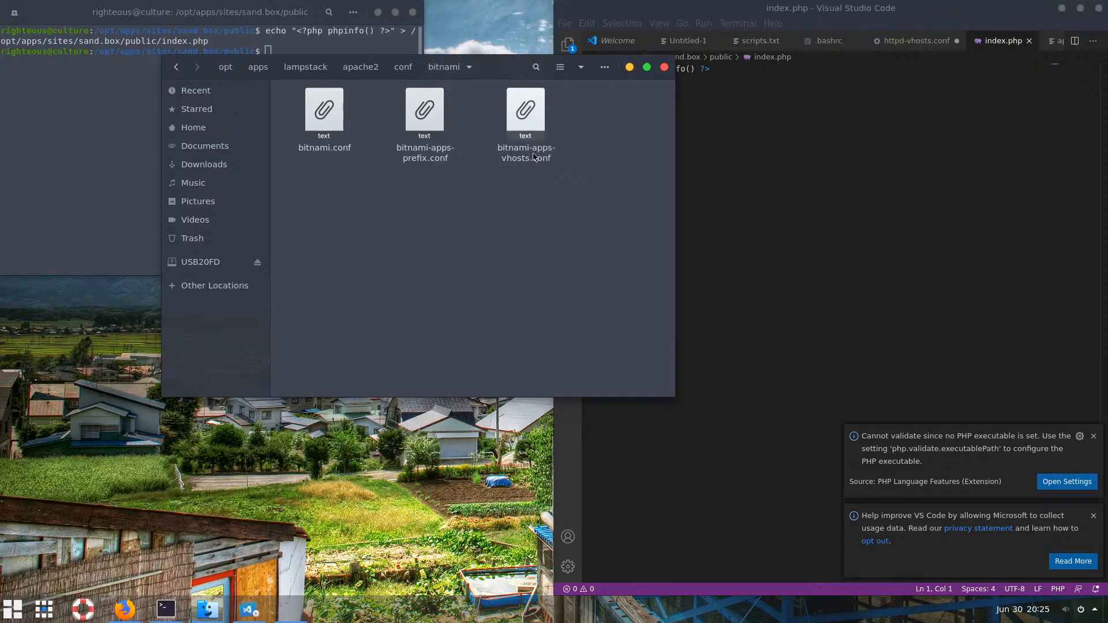
{"action": "left_click", "coordinate": [534, 118]}
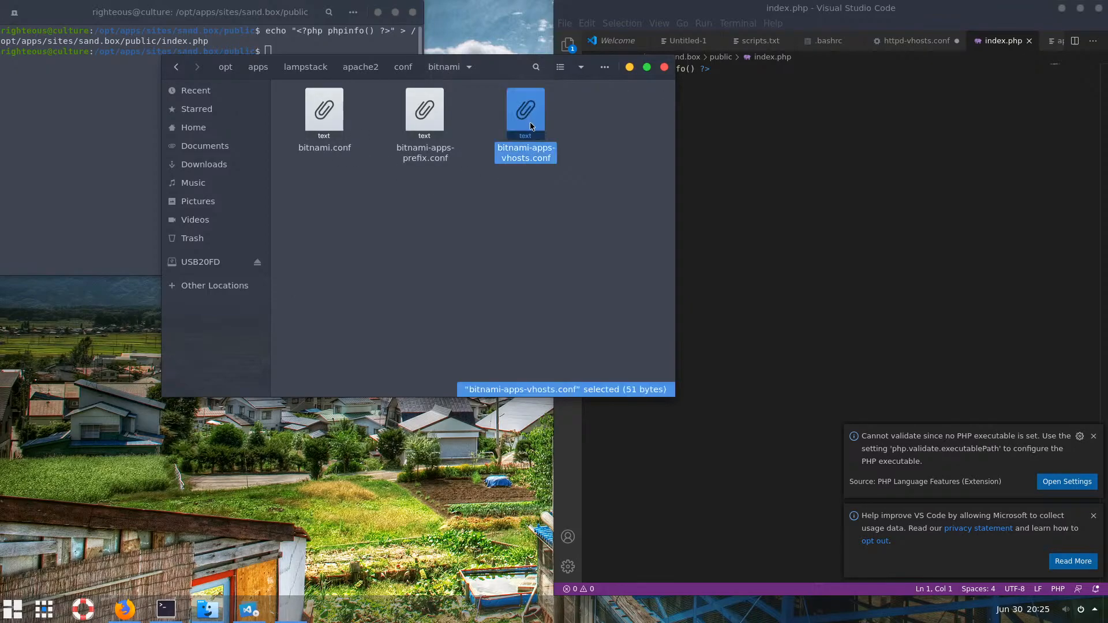
Open bitnami-apps-prefix.conf in VS Code and copy its phpmyadmin Include line
{"action": "left_click", "coordinate": [424, 128]}
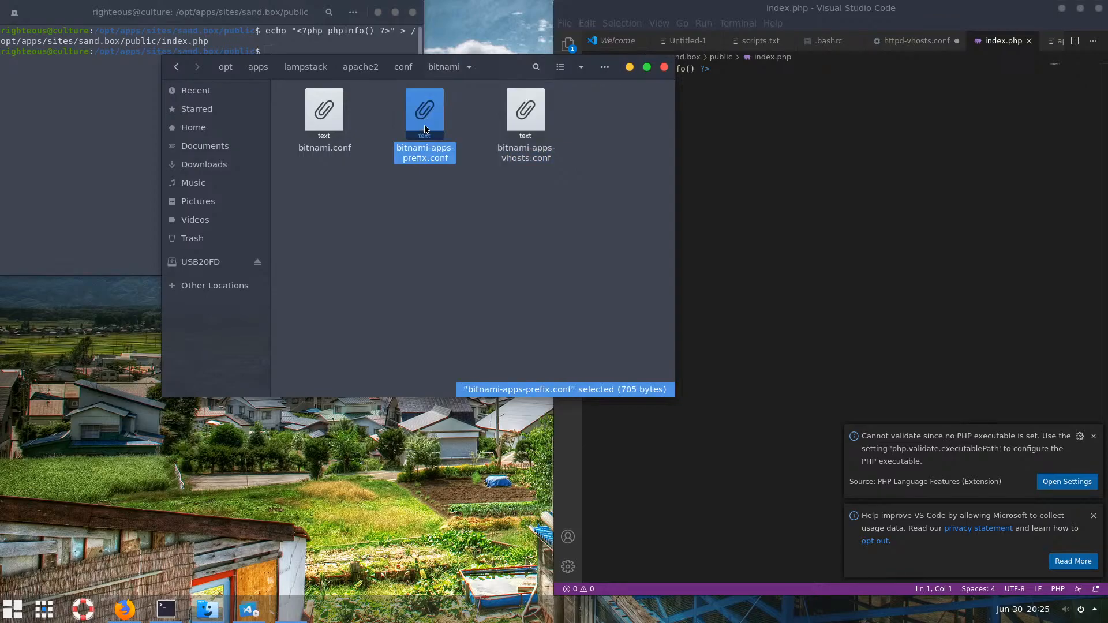
{"action": "left_click_drag", "start_coordinate": [427, 127], "coordinate": [865, 150]}
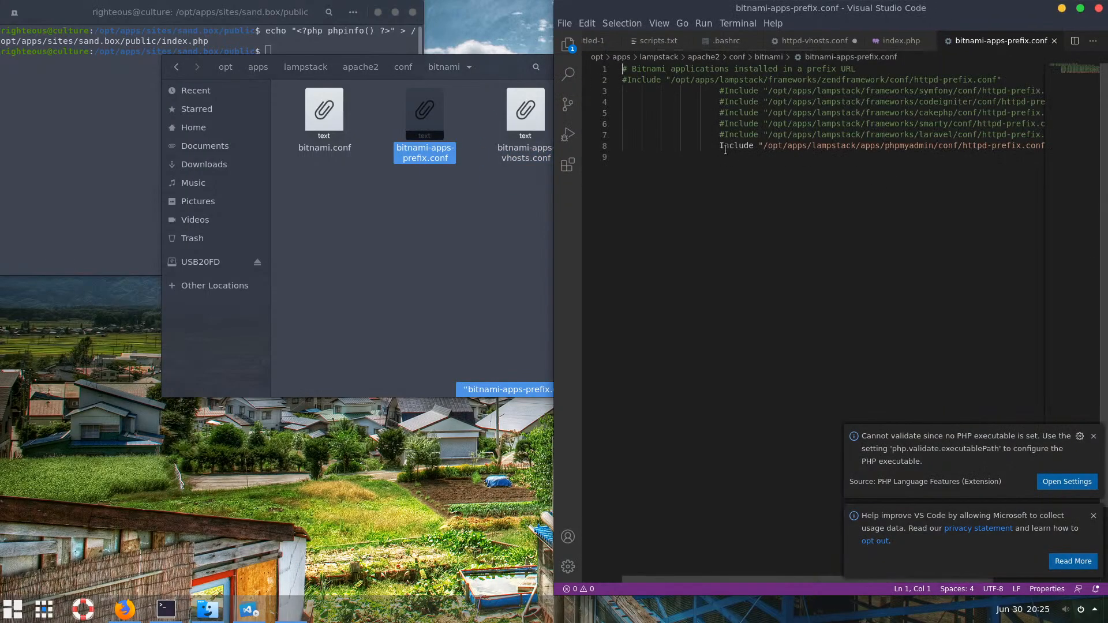
{"action": "left_click_drag", "start_coordinate": [723, 147], "coordinate": [745, 176]}
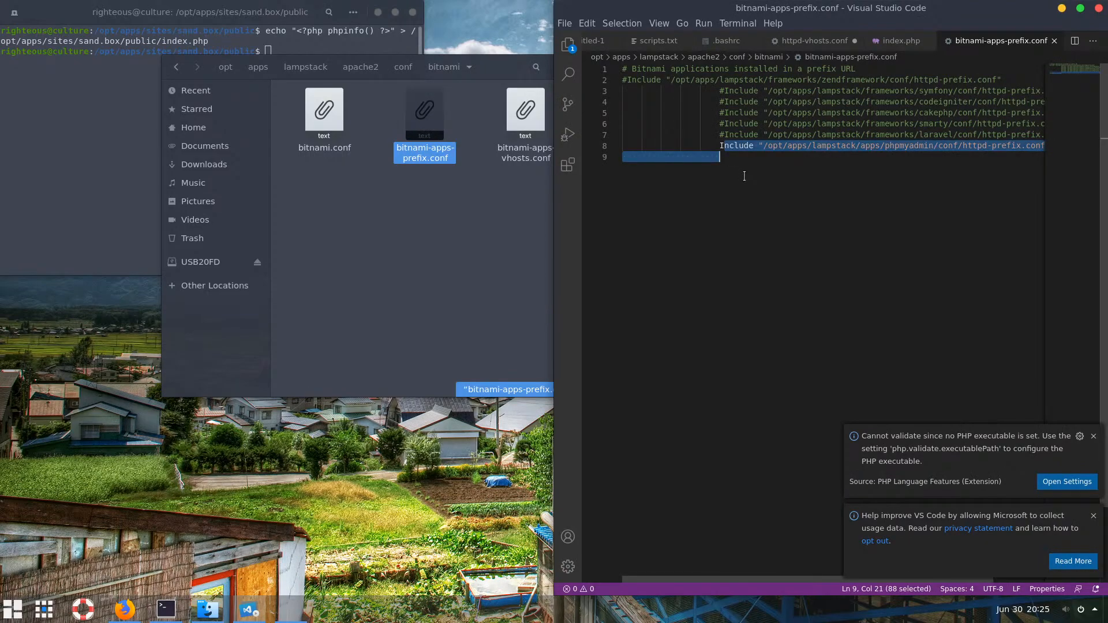
{"action": "left_click", "coordinate": [718, 148]}
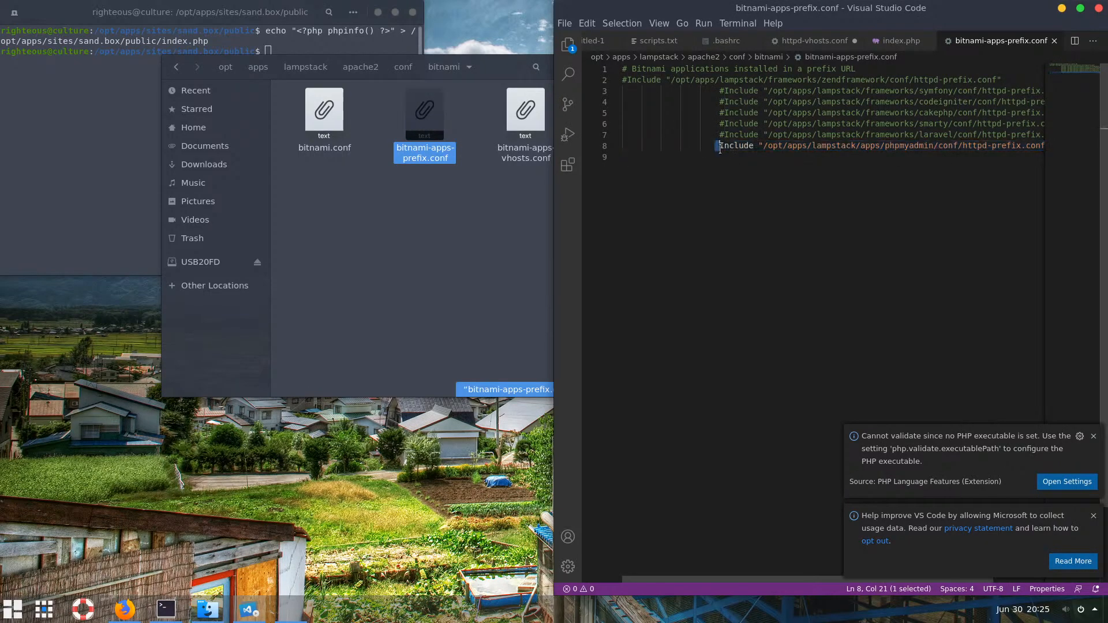
{"action": "left_click_drag", "start_coordinate": [716, 148], "coordinate": [730, 178]}
{"action": "key", "text": "ctrl+c"}
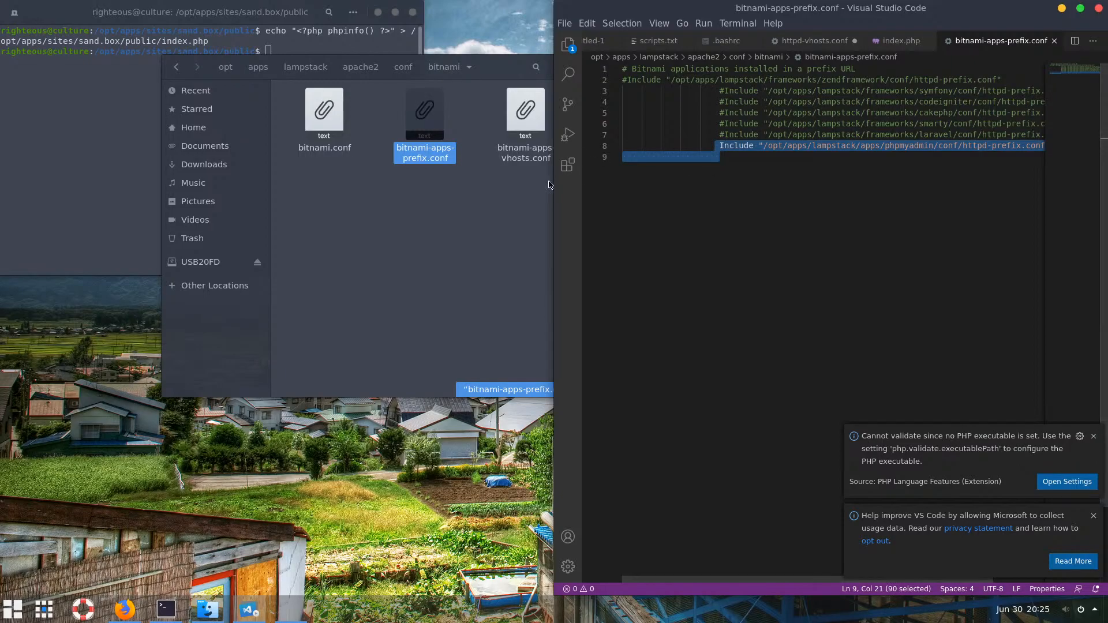
Open bitnami-apps-vhosts.conf in VS Code and paste the Include line on line 2
{"action": "left_click", "coordinate": [512, 185]}
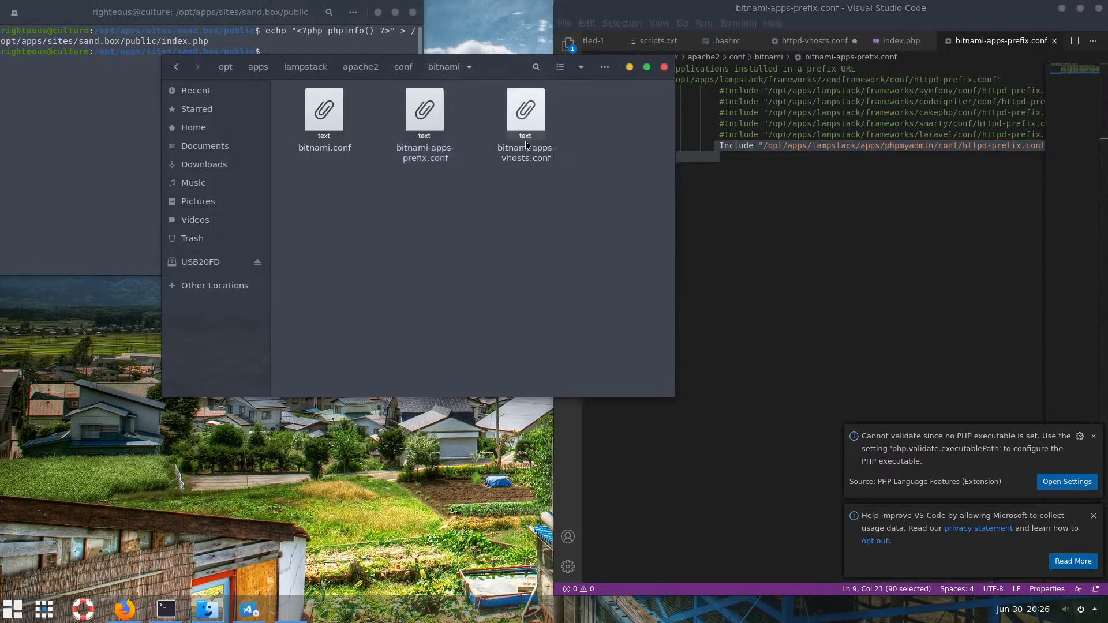
{"action": "left_click_drag", "start_coordinate": [525, 112], "coordinate": [743, 194]}
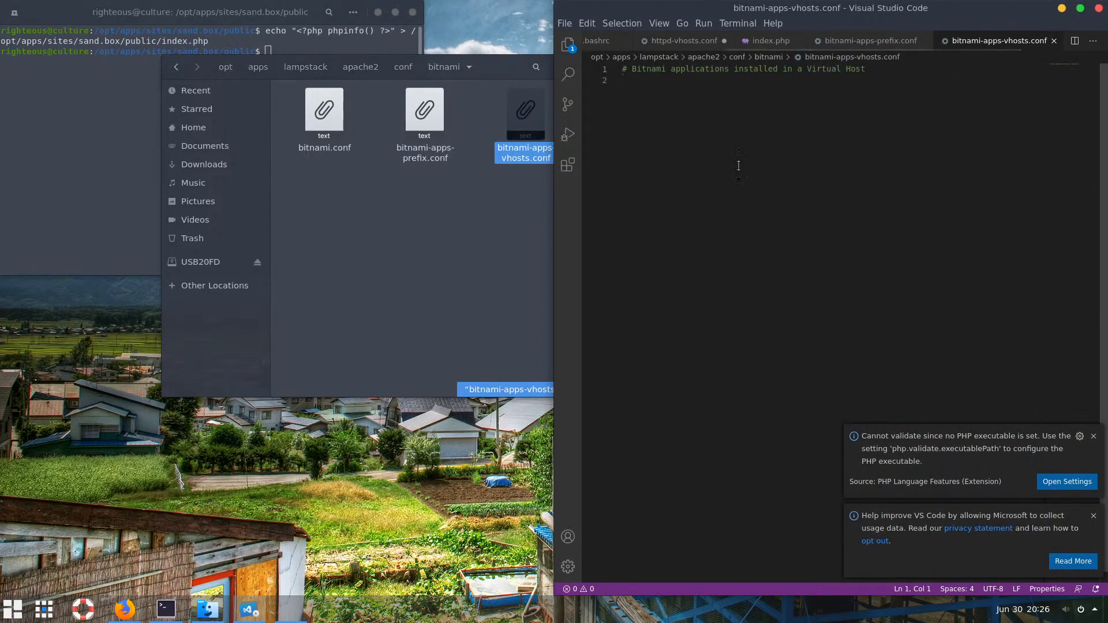
{"action": "left_click", "coordinate": [672, 100]}
{"action": "key", "text": "ctrl+v"}
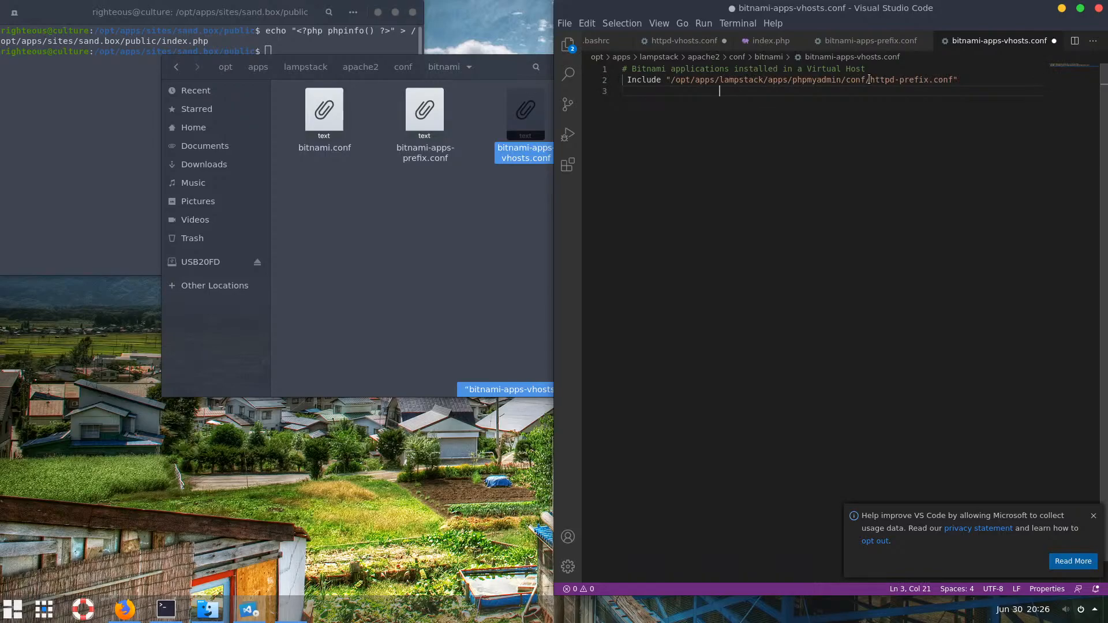
Change the Include path to /opt/apps/.settings/httpd-vhosts.conf and save bitnami-apps-vhosts.conf
{"action": "left_click_drag", "start_coordinate": [865, 77], "coordinate": [722, 79]}
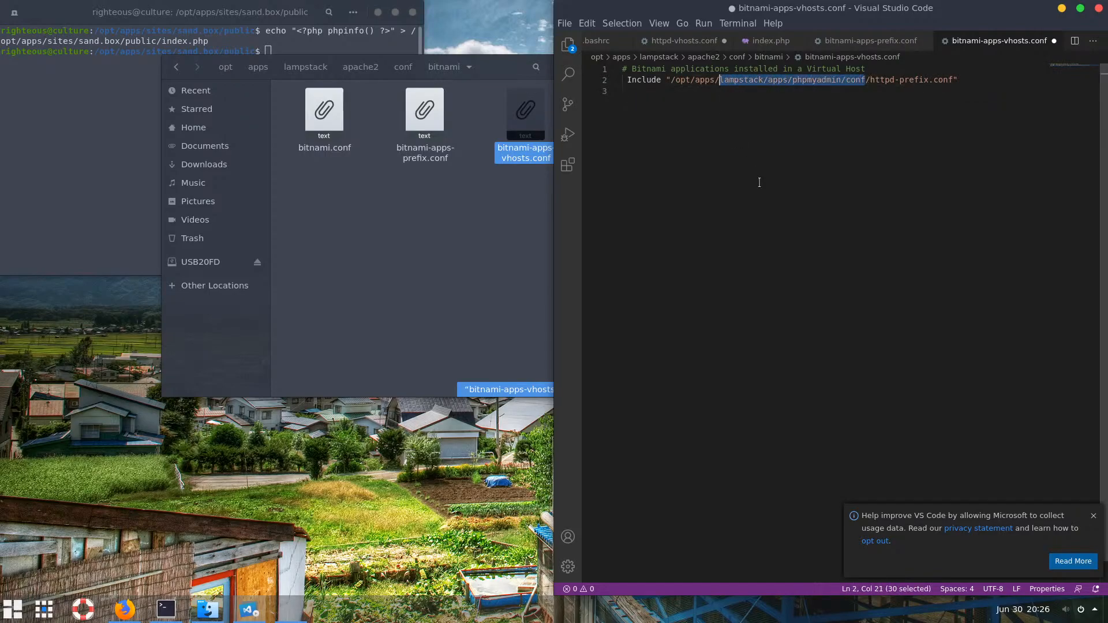
{"action": "type", "text": "."}
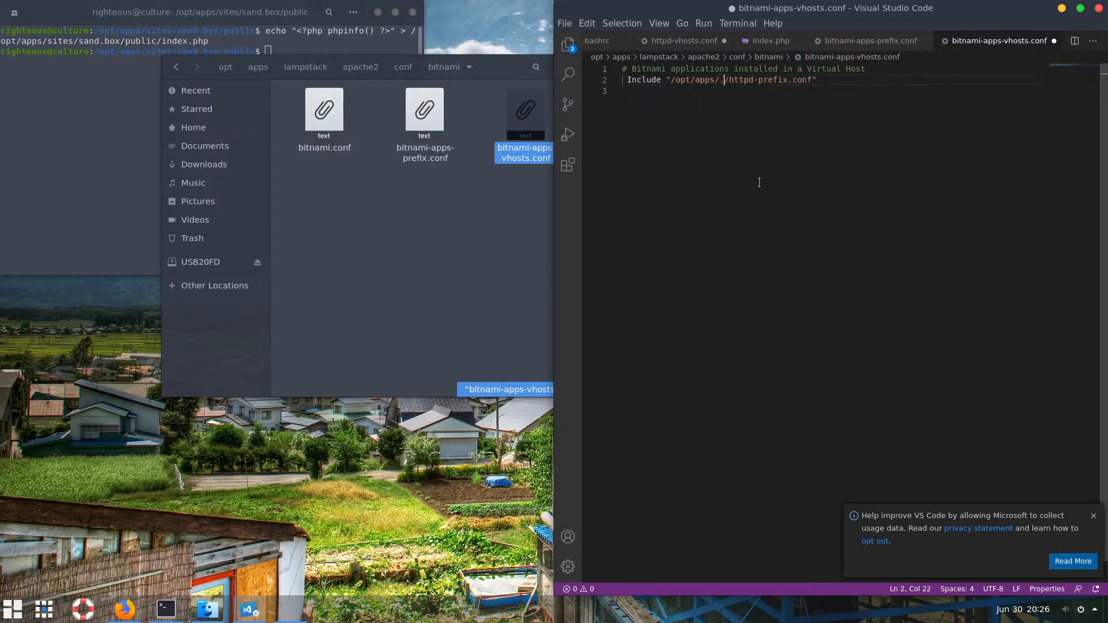
{"action": "type", "text": "settings"}
{"action": "left_click_drag", "start_coordinate": [852, 79], "coordinate": [768, 68]}
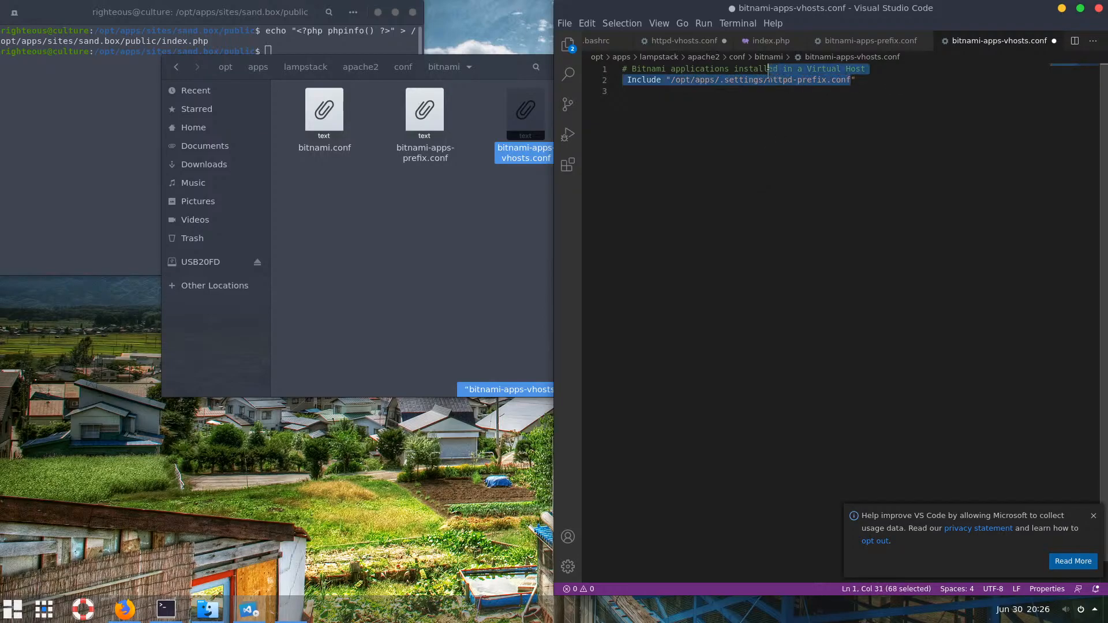
{"action": "double_click", "coordinate": [814, 80]}
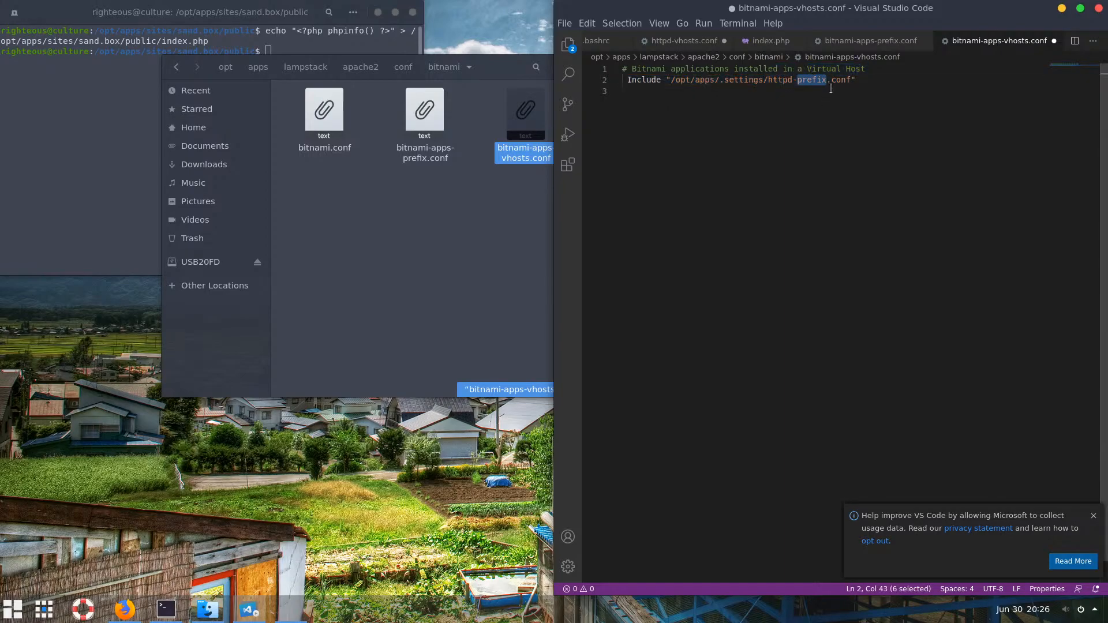
{"action": "type", "text": "vhosts"}
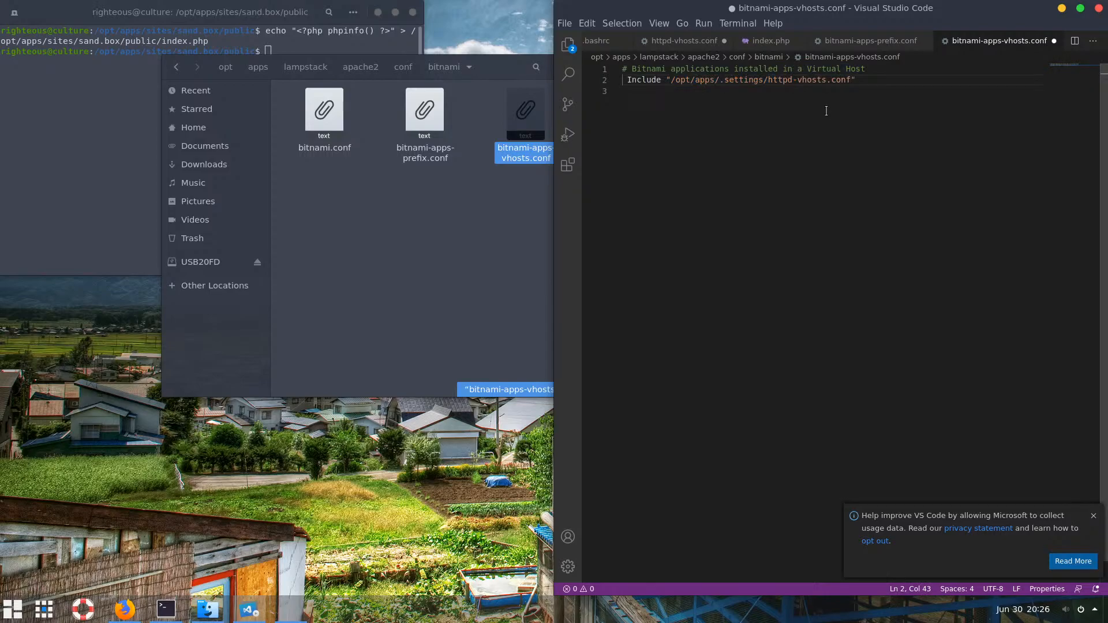
{"action": "left_click", "coordinate": [804, 91]}
{"action": "left_click_drag", "start_coordinate": [862, 83], "coordinate": [622, 81]}
{"action": "left_click", "coordinate": [706, 102]}
{"action": "left_click_drag", "start_coordinate": [851, 81], "coordinate": [767, 81]}
{"action": "left_click", "coordinate": [790, 134]}
{"action": "key", "text": "ctrl+s"}
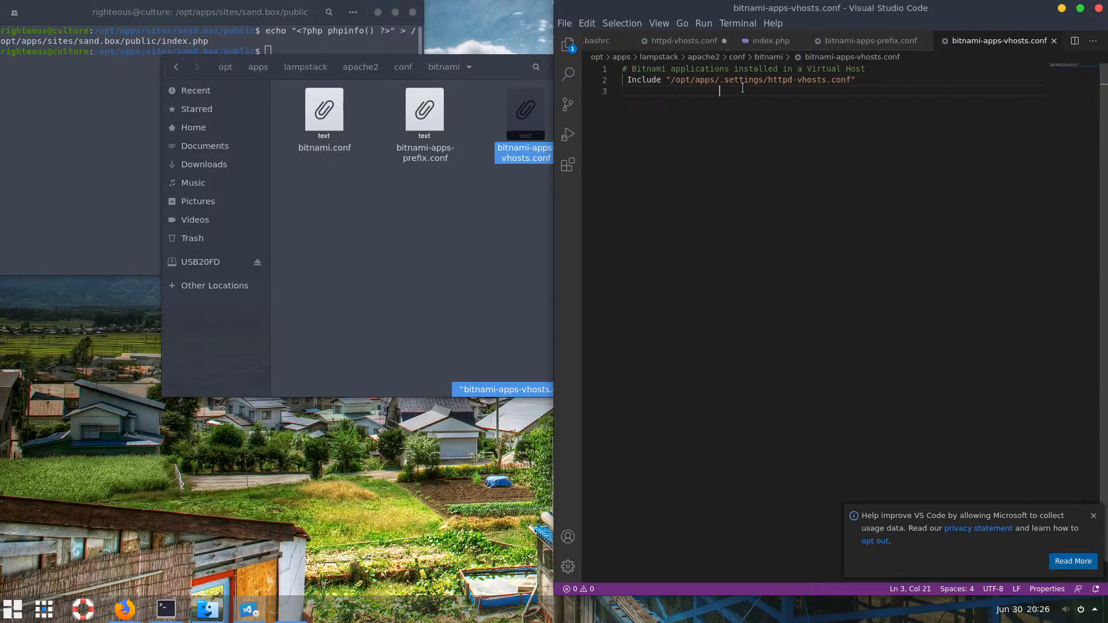
Minimize Files, close both bitnami conf tabs, and save httpd-vhosts.conf with its sand.box:8080 block
{"action": "left_click", "coordinate": [541, 233]}
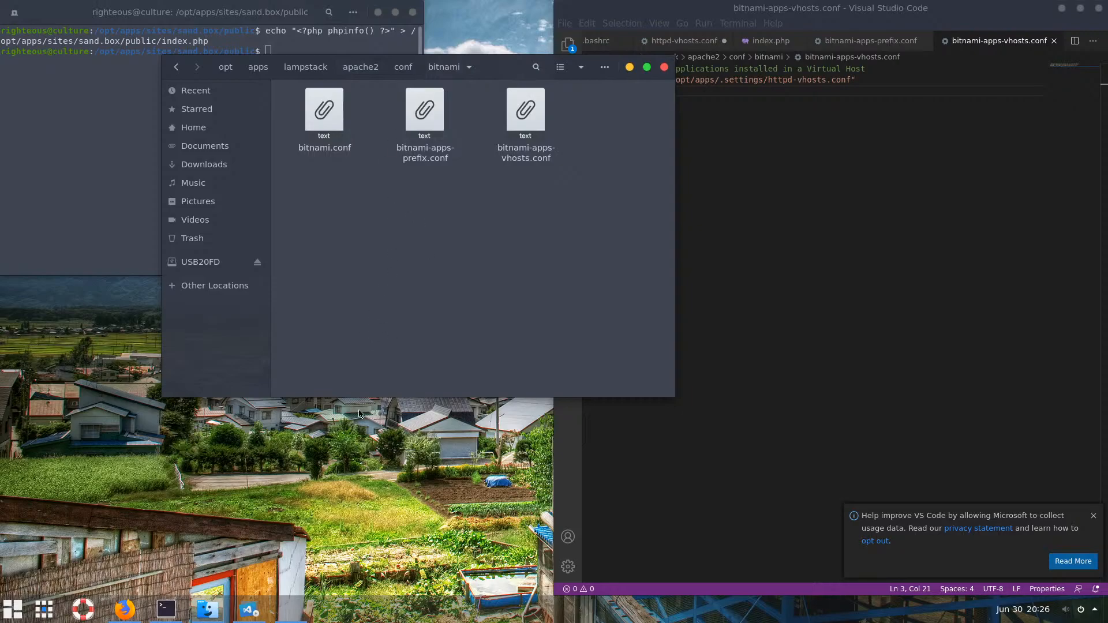
{"action": "left_click", "coordinate": [208, 611]}
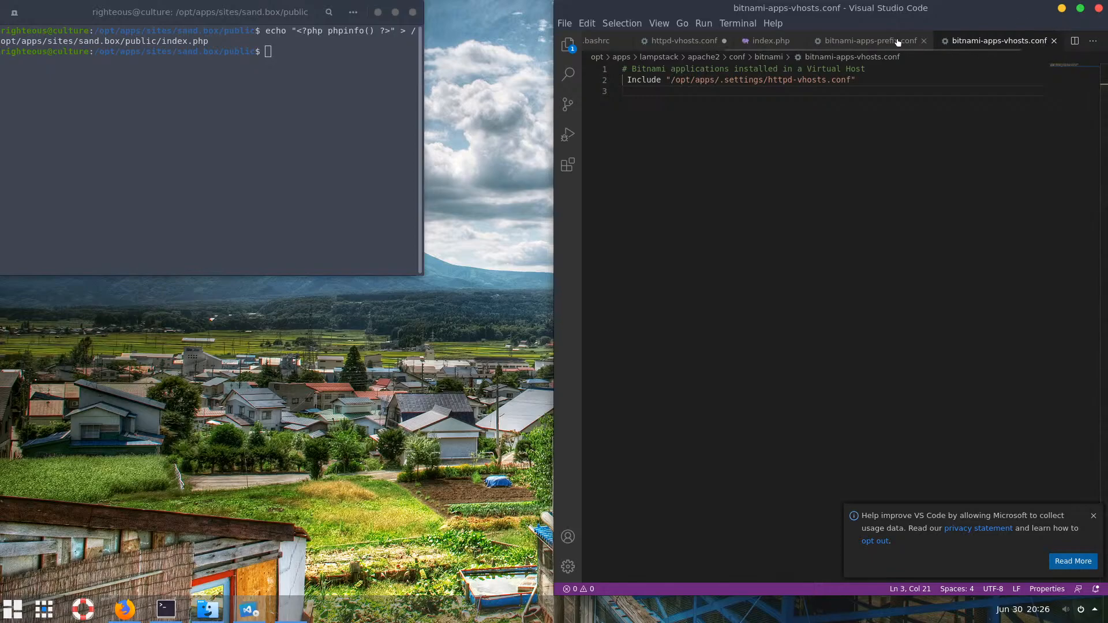
{"action": "left_click", "coordinate": [1051, 42]}
{"action": "left_click", "coordinate": [923, 41]}
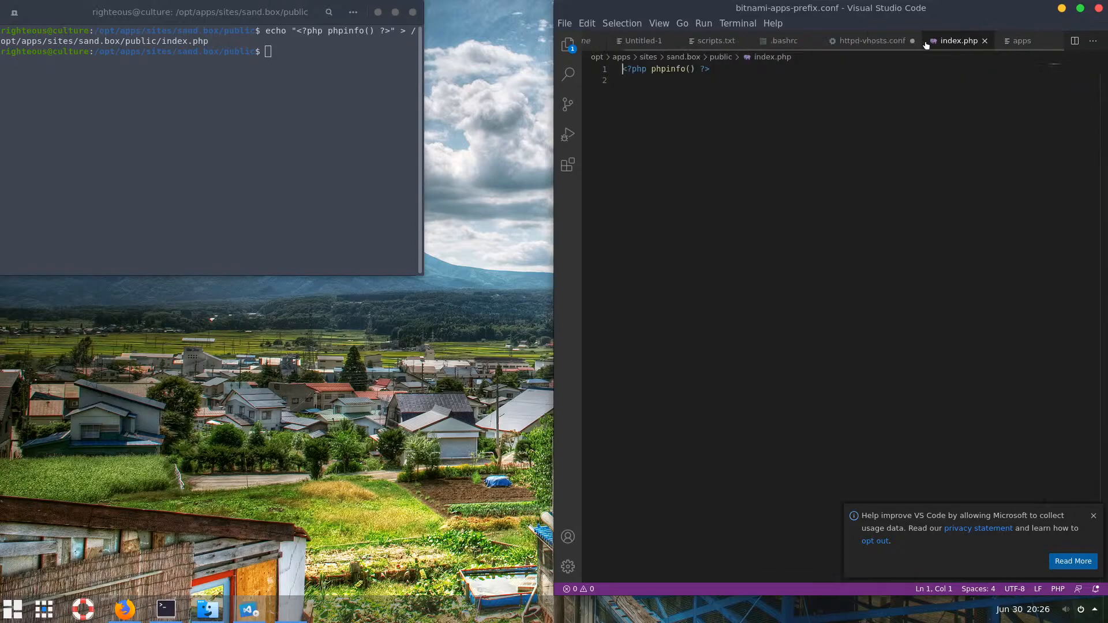
{"action": "left_click", "coordinate": [882, 43]}
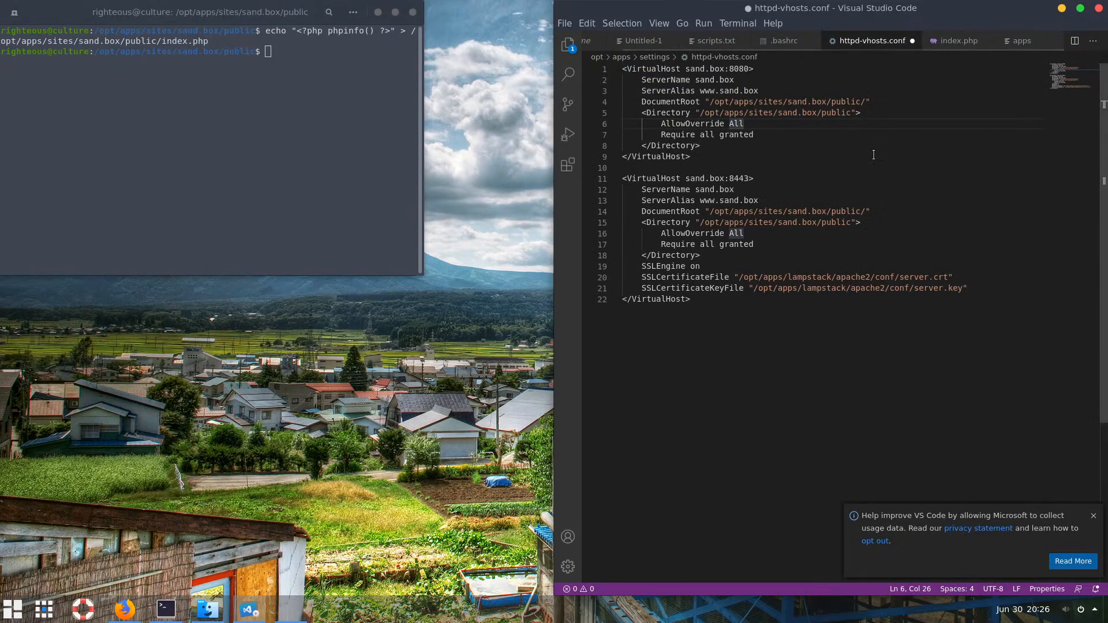
{"action": "key", "text": "ctrl+s"}
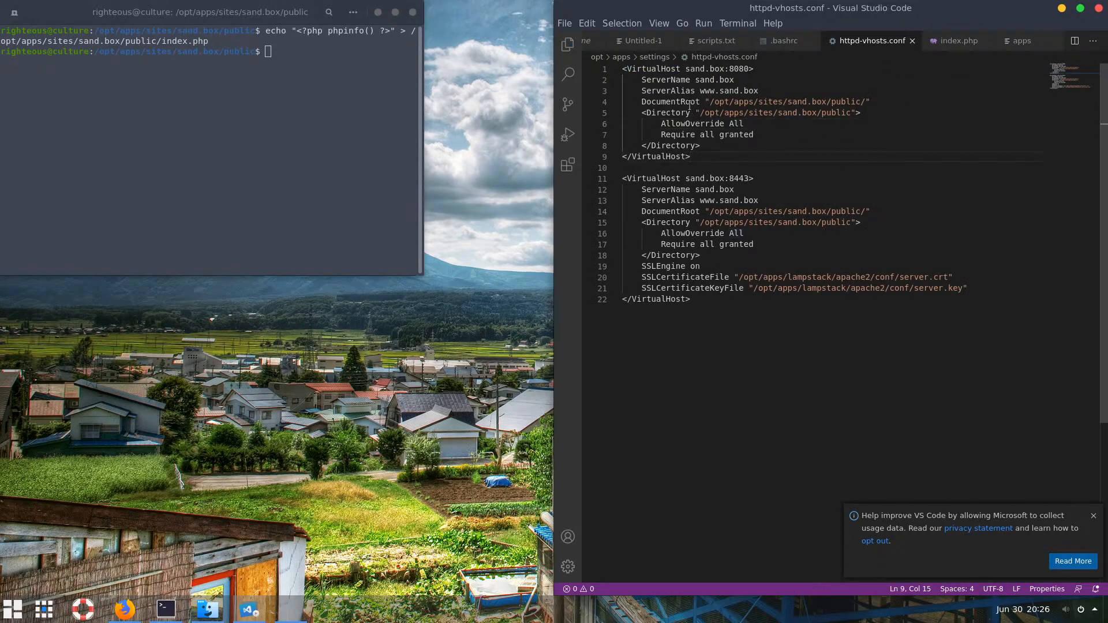
{"action": "left_click_drag", "start_coordinate": [625, 68], "coordinate": [689, 165]}
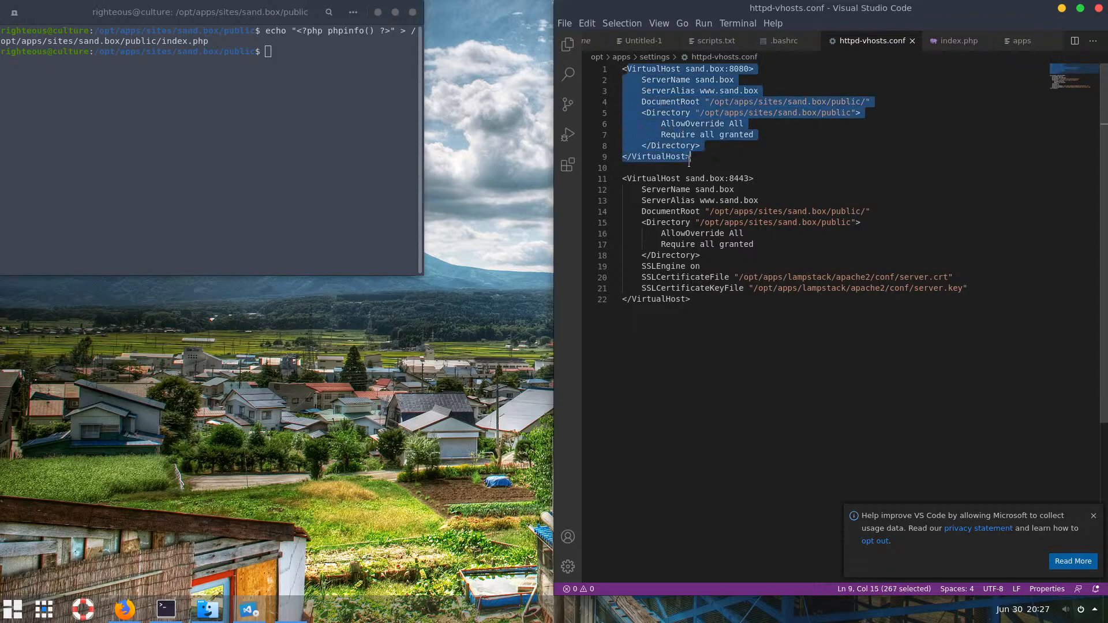
{"action": "left_click", "coordinate": [752, 166]}
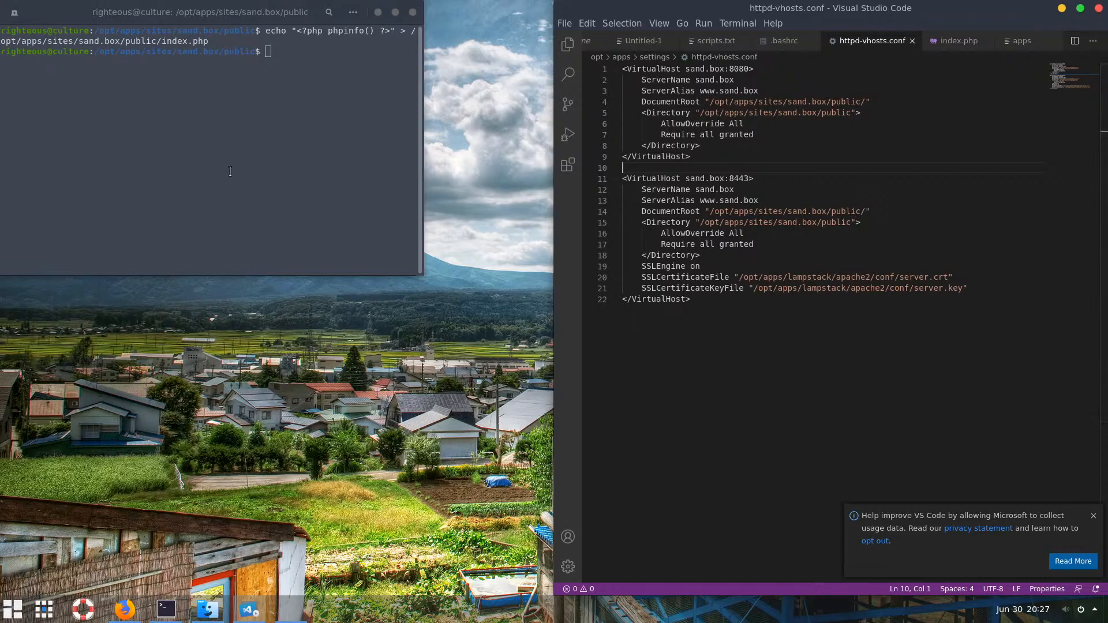
Clear the terminal, go to the home directory, and open /etc/hosts with sudo nano
{"action": "left_click", "coordinate": [288, 153]}
{"action": "type", "text": "c"}
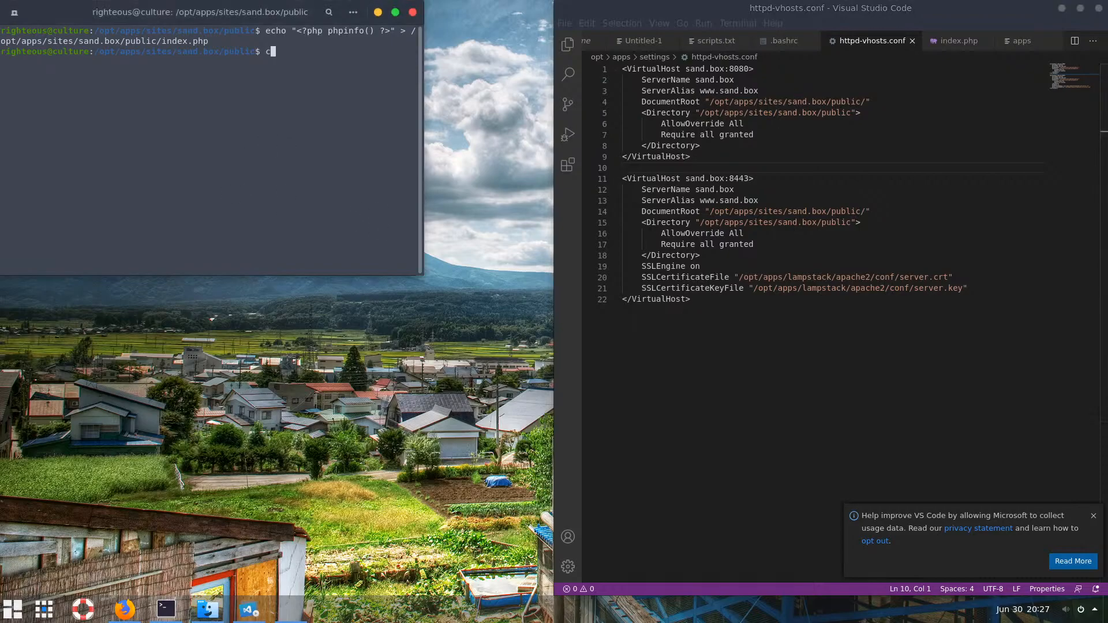
{"action": "type", "text": "lear"}
{"action": "key", "text": "Return"}
{"action": "type", "text": "cd "}
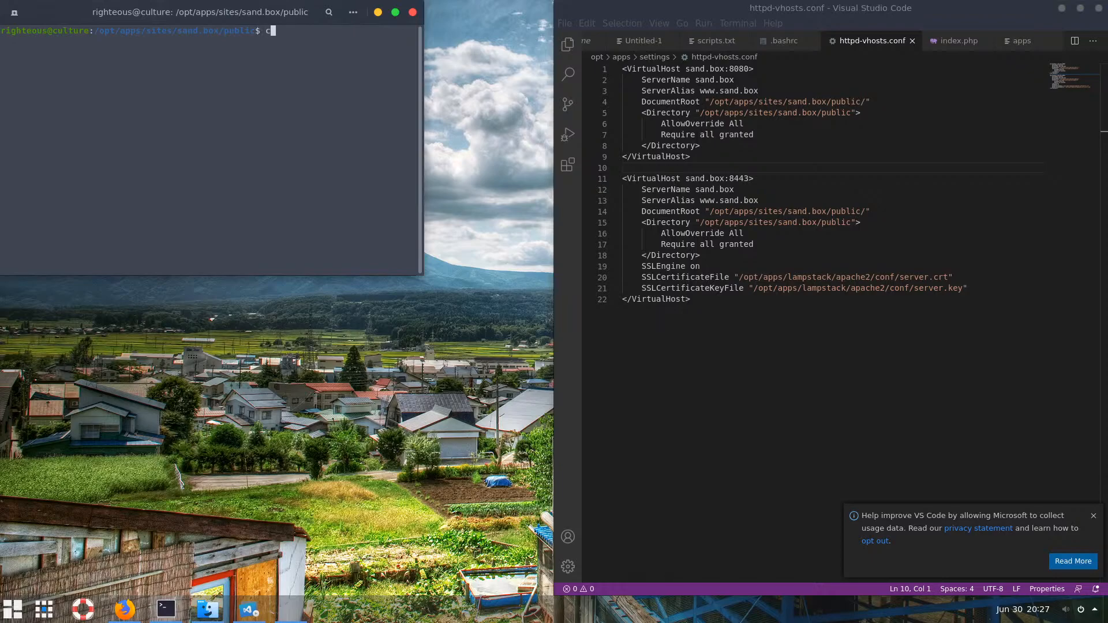
{"action": "type", "text": "~"}
{"action": "key", "text": "Return"}
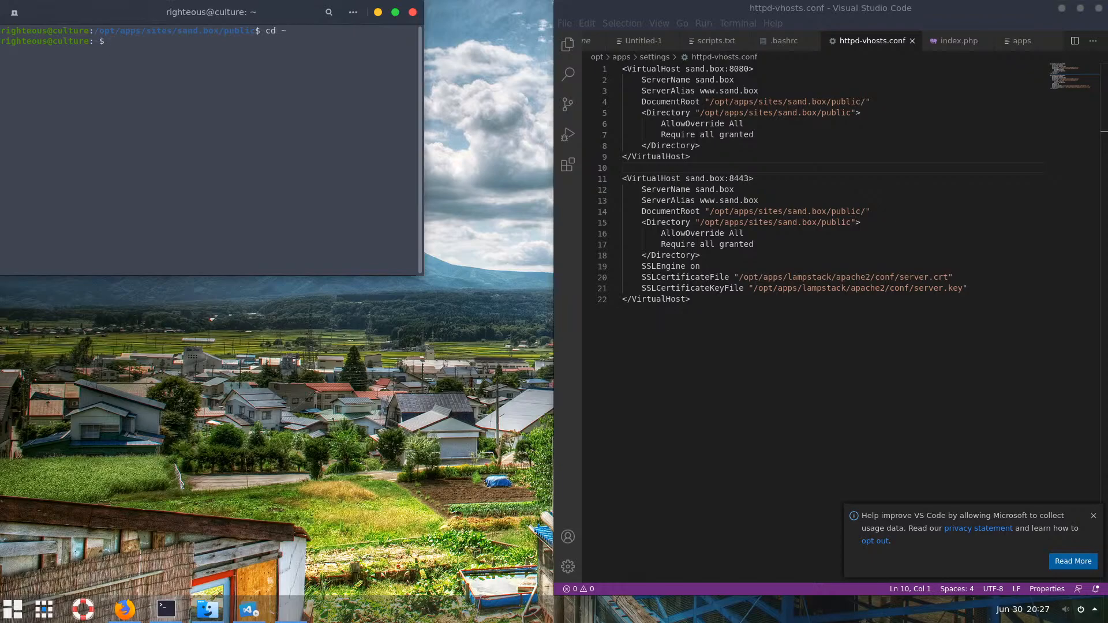
{"action": "type", "text": "clear"}
{"action": "key", "text": "Return"}
{"action": "type", "text": "no"}
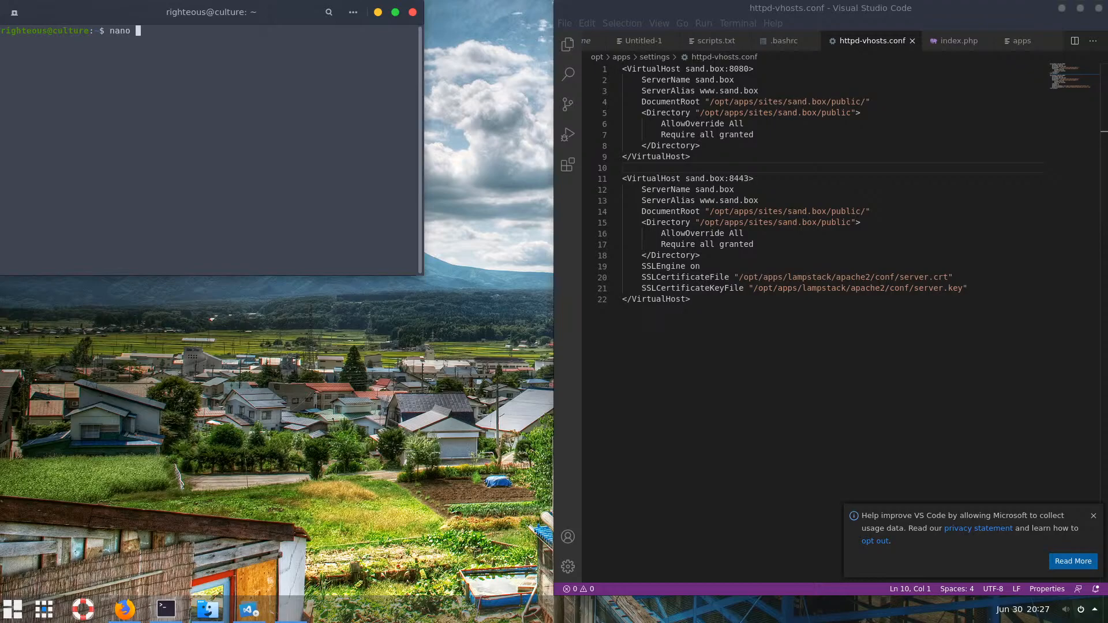
{"action": "type", "text": " /etc/hosts"}
{"action": "key", "text": "ctrl+a"}
{"action": "type", "text": "sudo"}
{"action": "key", "text": "Return"}
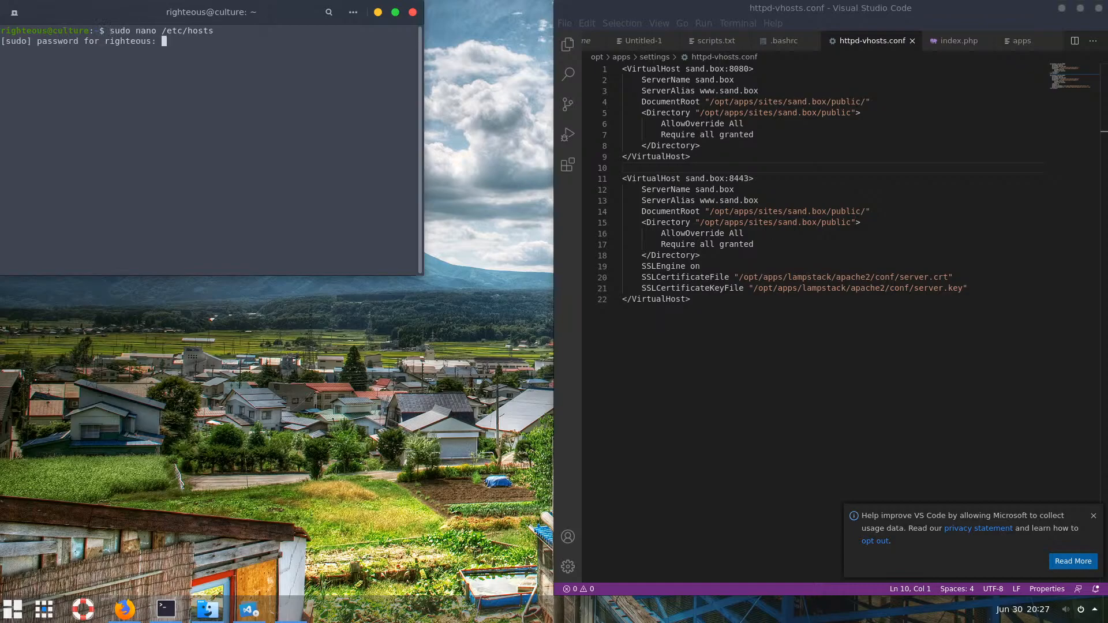
{"action": "key", "text": "Return"}
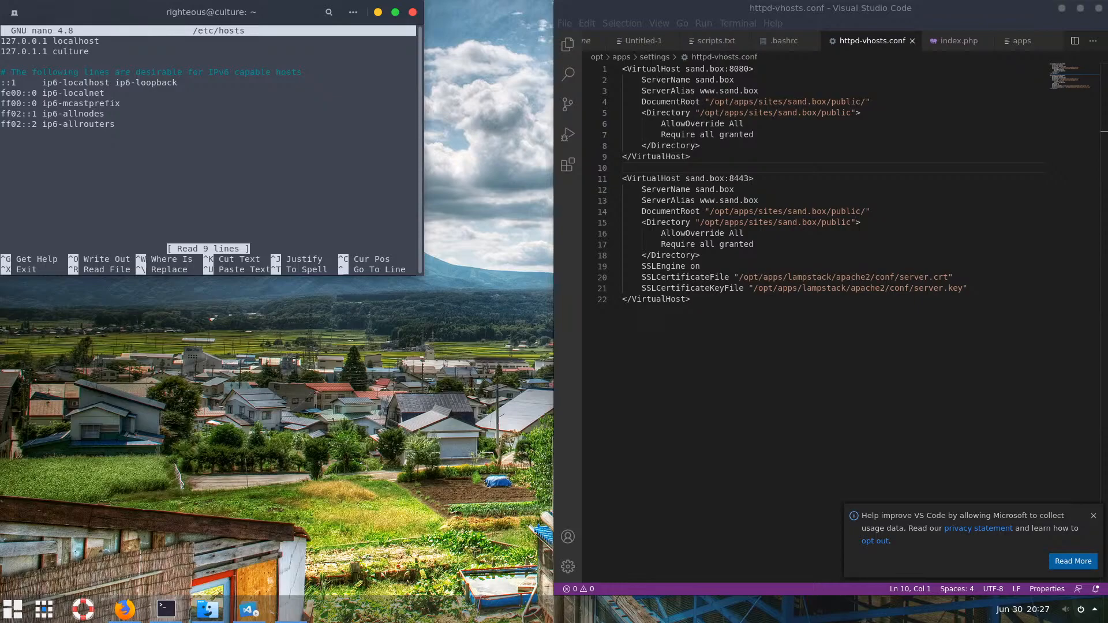
Duplicate the culture line as '127.0.0.1 sand.box', save /etc/hosts and exit nano
{"action": "key", "text": "Down"}
{"action": "key", "text": "ctrl+k"}
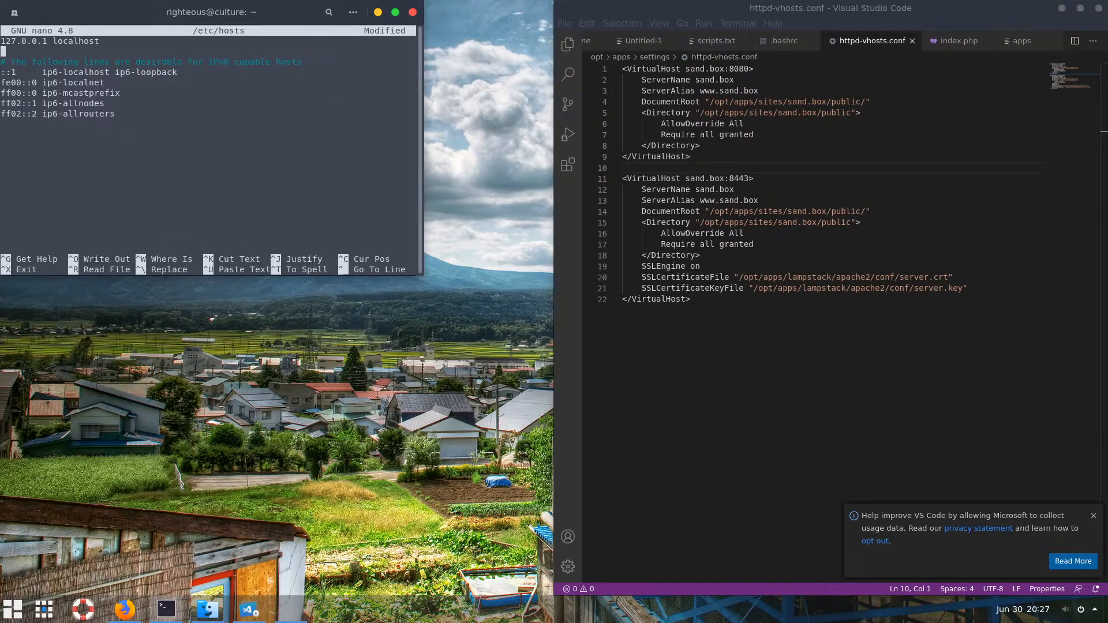
{"action": "key", "text": "ctrl+u"}
{"action": "key", "text": "ctrl+u"}
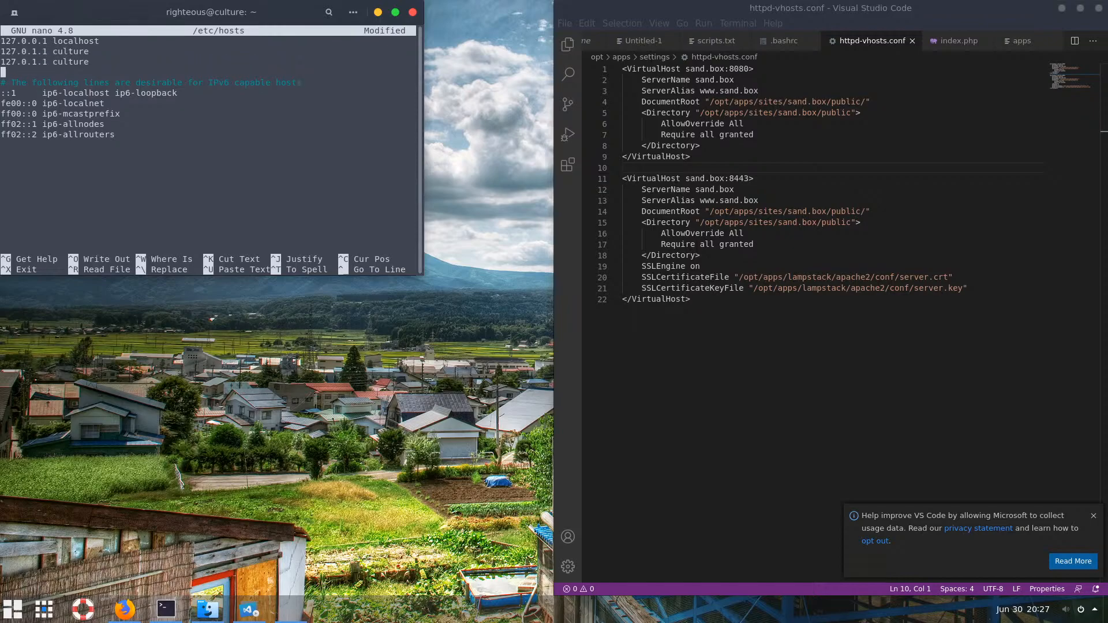
{"action": "key", "text": "Up"}
{"action": "key", "text": "Right"}
{"action": "key", "text": "Right"}
{"action": "key", "text": "Right"}
{"action": "key", "text": "Right"}
{"action": "key", "text": "Right"}
{"action": "key", "text": "Right"}
{"action": "key", "text": "Right"}
{"action": "key", "text": "Delete"}
{"action": "type", "text": "0"}
{"action": "key", "text": "Right"}
{"action": "key", "text": "Right"}
{"action": "key", "text": "Right"}
{"action": "key", "text": "Right"}
{"action": "key", "text": "Right"}
{"action": "key", "text": "Right"}
{"action": "key", "text": "Right"}
{"action": "key", "text": "Right"}
{"action": "key", "text": "Right"}
{"action": "key", "text": "Right"}
{"action": "key", "text": "BackSpace"}
{"action": "key", "text": "BackSpace"}
{"action": "key", "text": "BackSpace"}
{"action": "key", "text": "BackSpace"}
{"action": "key", "text": "BackSpace"}
{"action": "key", "text": "BackSpace"}
{"action": "key", "text": "BackSpace"}
{"action": "type", "text": "sand.box"}
{"action": "key", "text": "ctrl+o"}
{"action": "key", "text": "Return"}
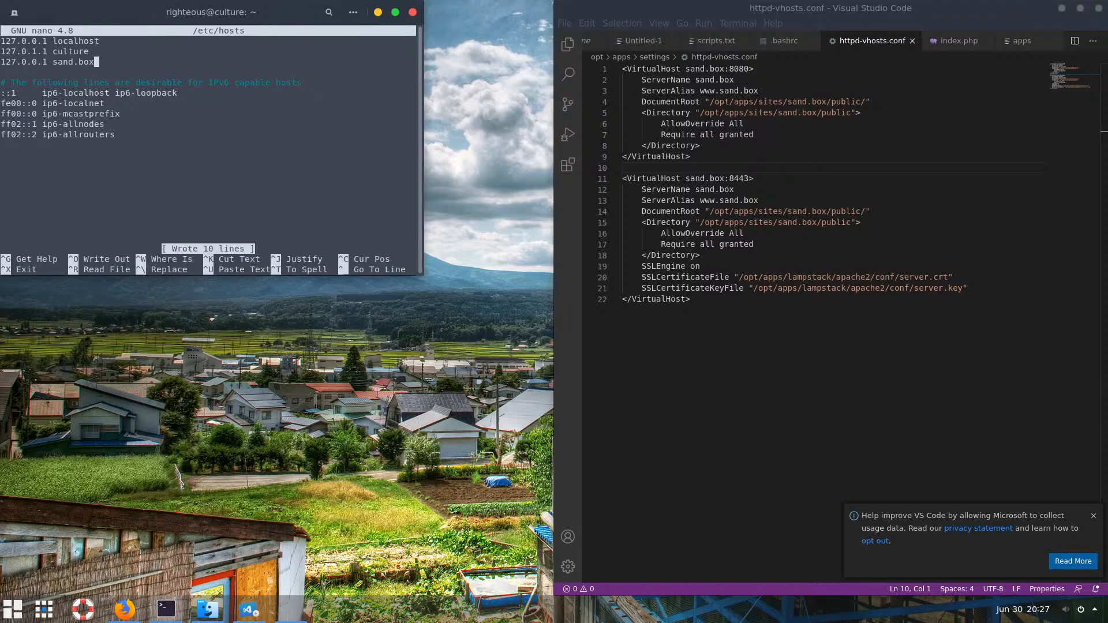
{"action": "key", "text": "ctrl+x"}
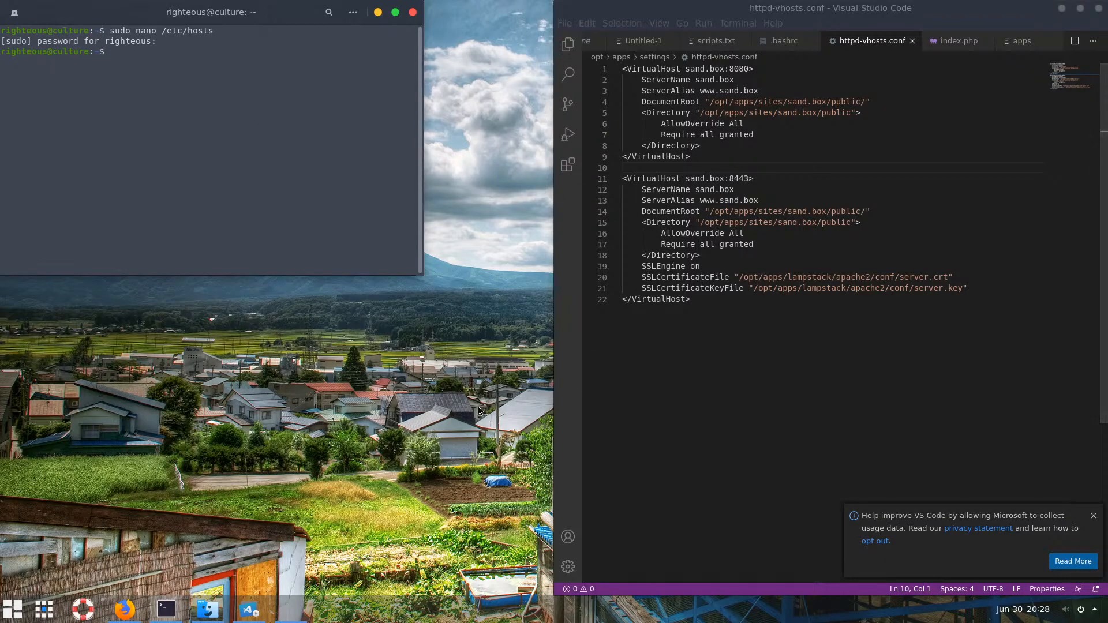
Open the Bitnami LAMP Stack server manager and close it again
{"action": "left_click", "coordinate": [168, 610]}
{"action": "left_click", "coordinate": [169, 609]}
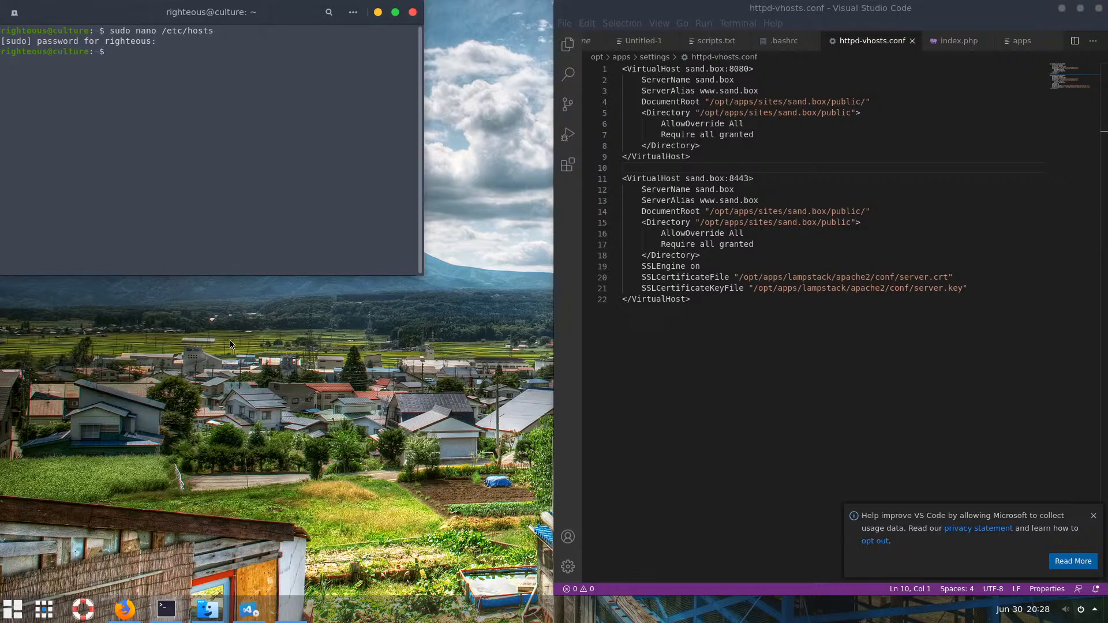
{"action": "left_click", "coordinate": [294, 612]}
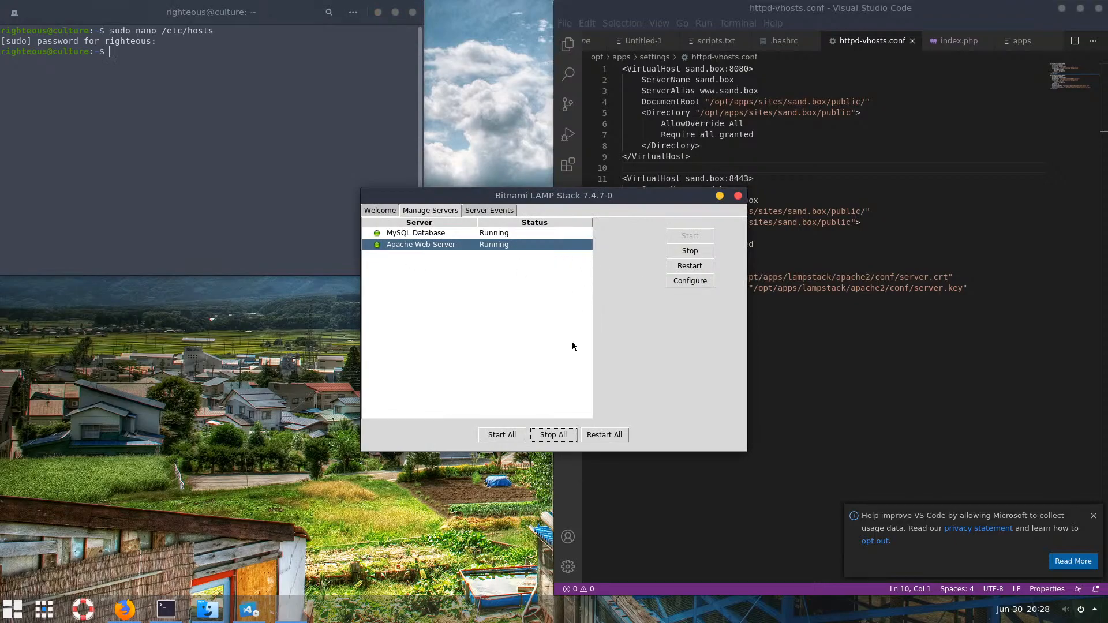
{"action": "left_click", "coordinate": [738, 196]}
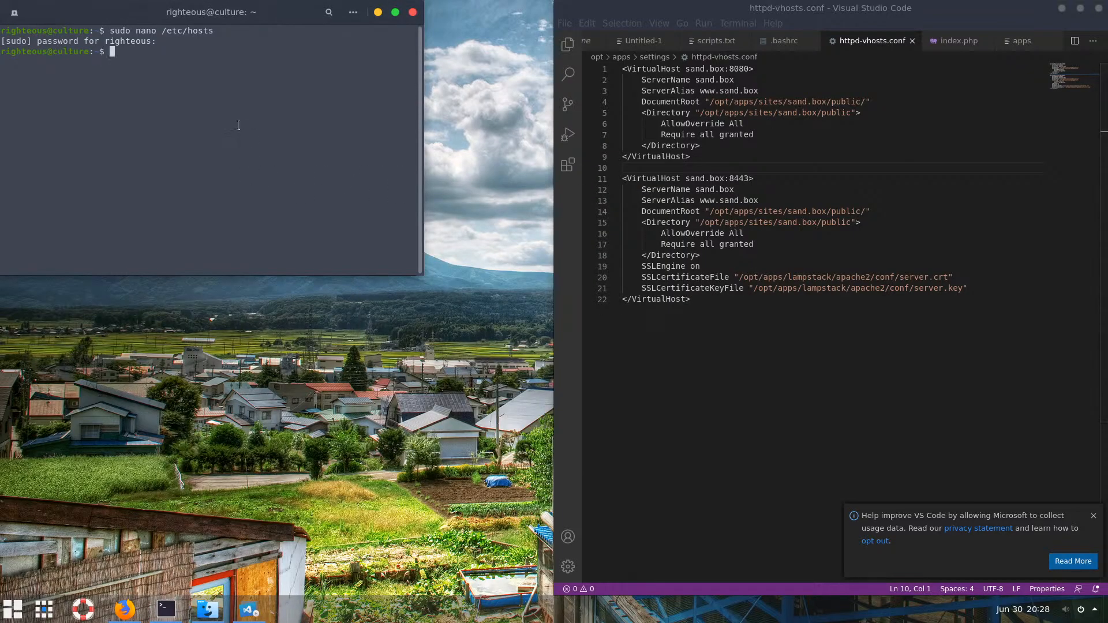
Clear the terminal, run apps, and choose c to restart Apache, which fails
{"action": "type", "text": "clear"}
{"action": "key", "text": "Return"}
{"action": "type", "text": "app"}
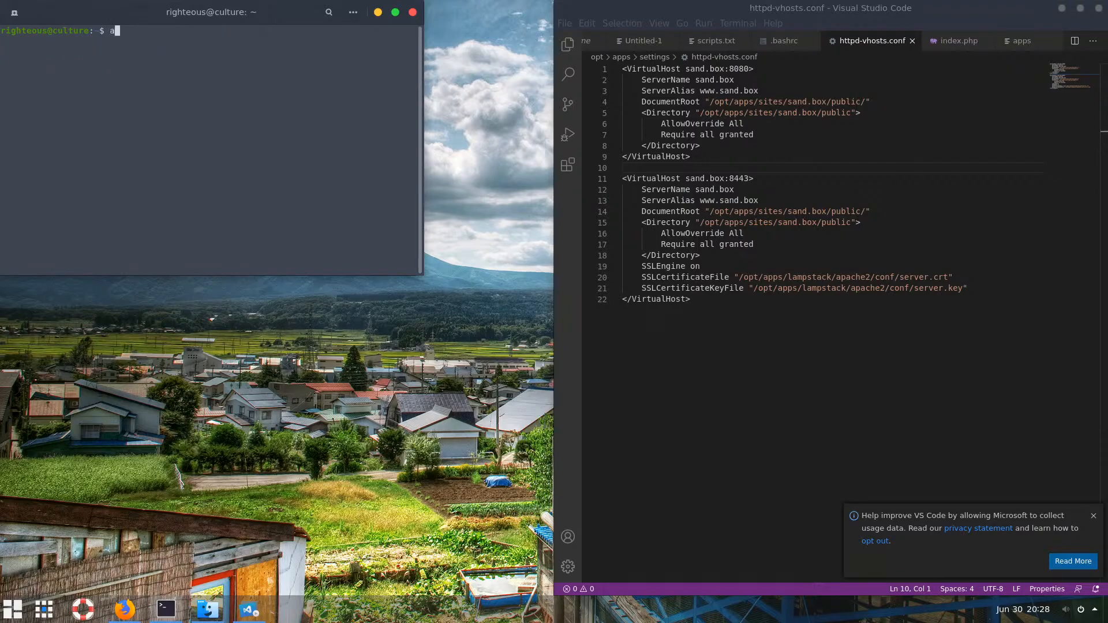
{"action": "type", "text": "s"}
{"action": "key", "text": "Return"}
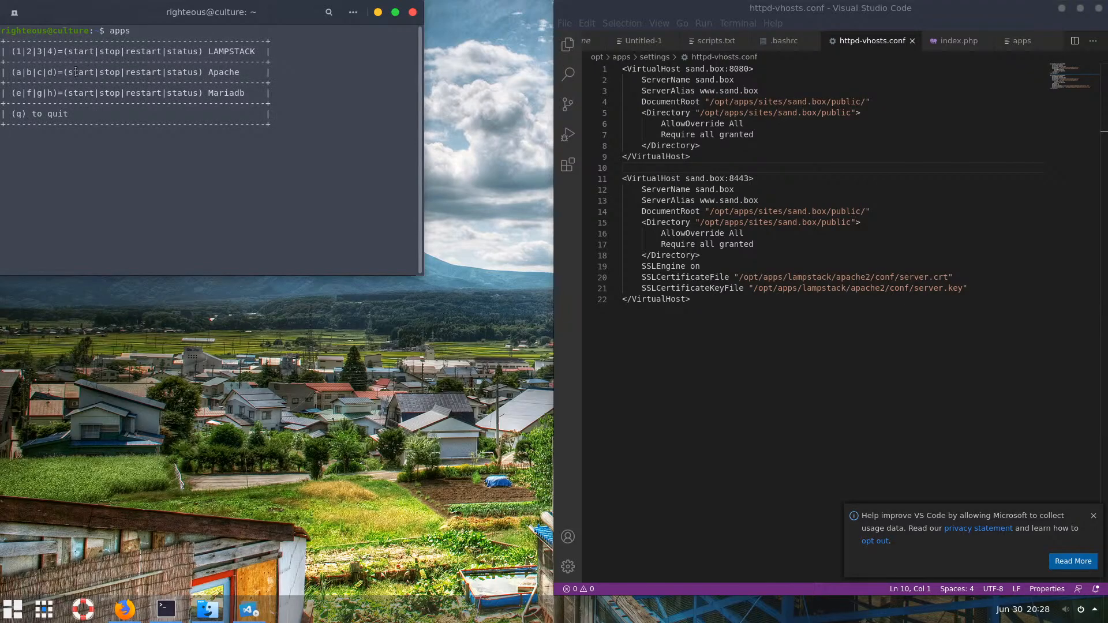
{"action": "double_click", "coordinate": [131, 71]}
{"action": "left_click", "coordinate": [45, 71]}
{"action": "type", "text": "c"}
{"action": "key", "text": "Return"}
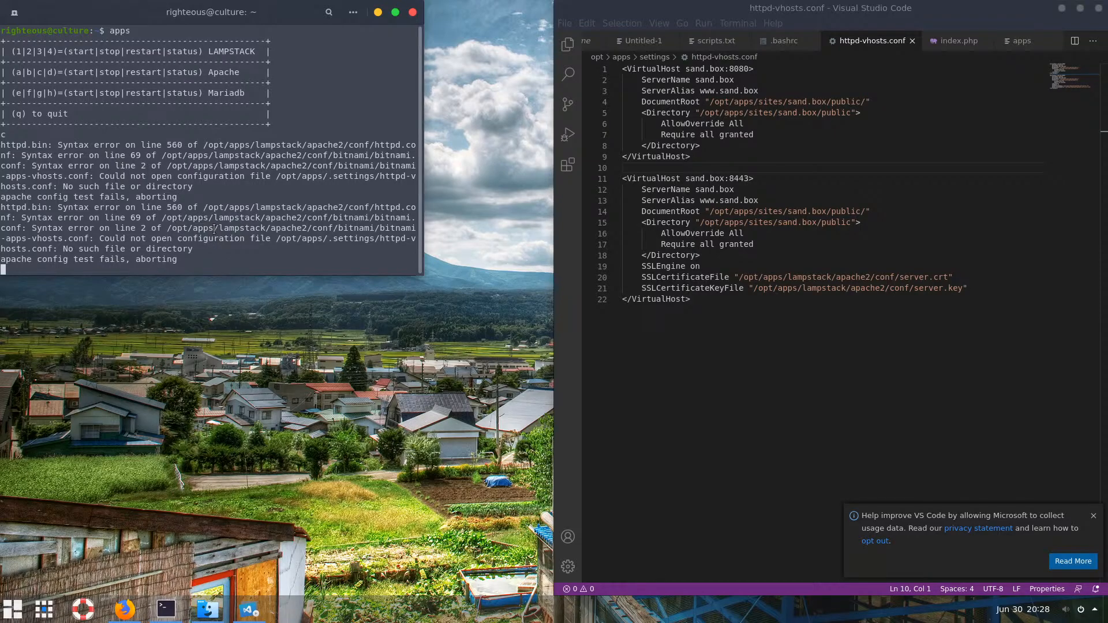
Rename the settings folder in /opt/apps to the hidden '.settings'
{"action": "left_click", "coordinate": [207, 609]}
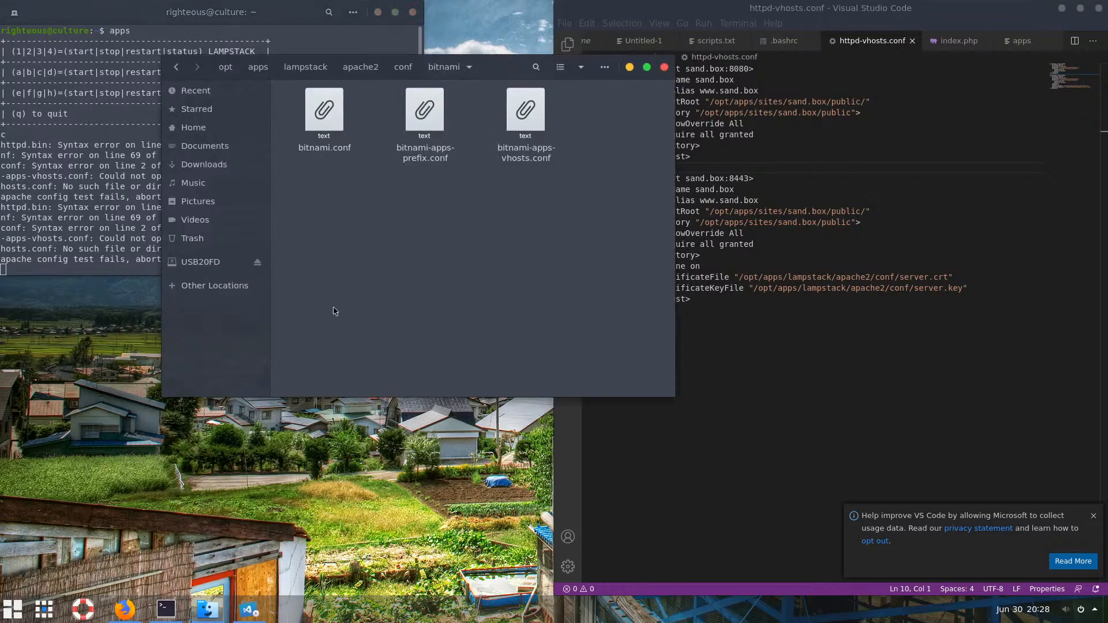
{"action": "left_click", "coordinate": [258, 67]}
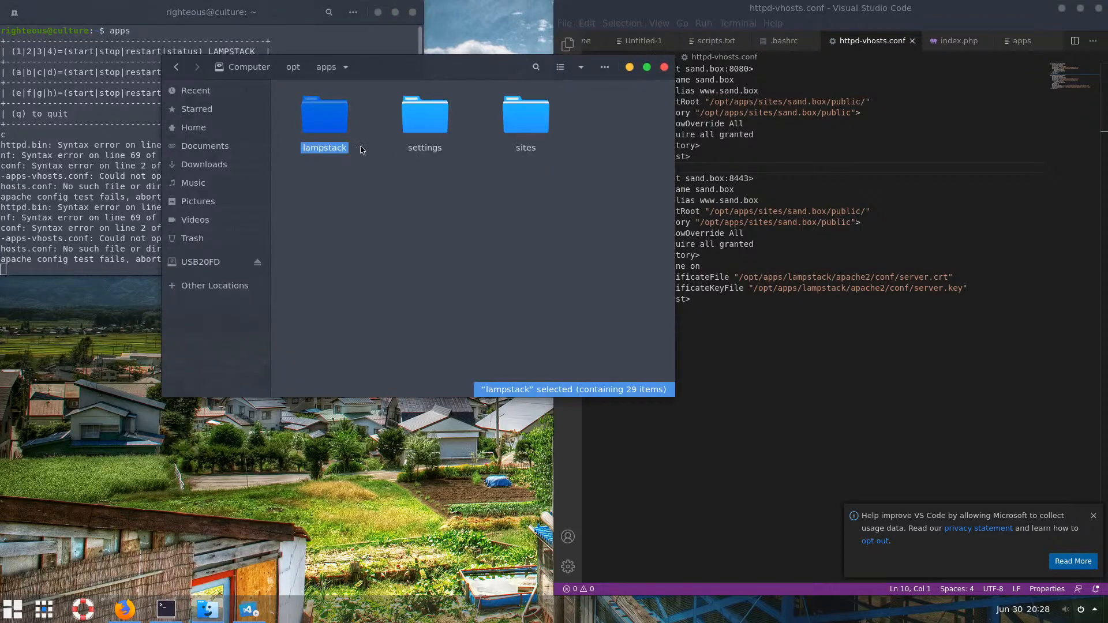
{"action": "left_click", "coordinate": [423, 151]}
{"action": "key", "text": "F2"}
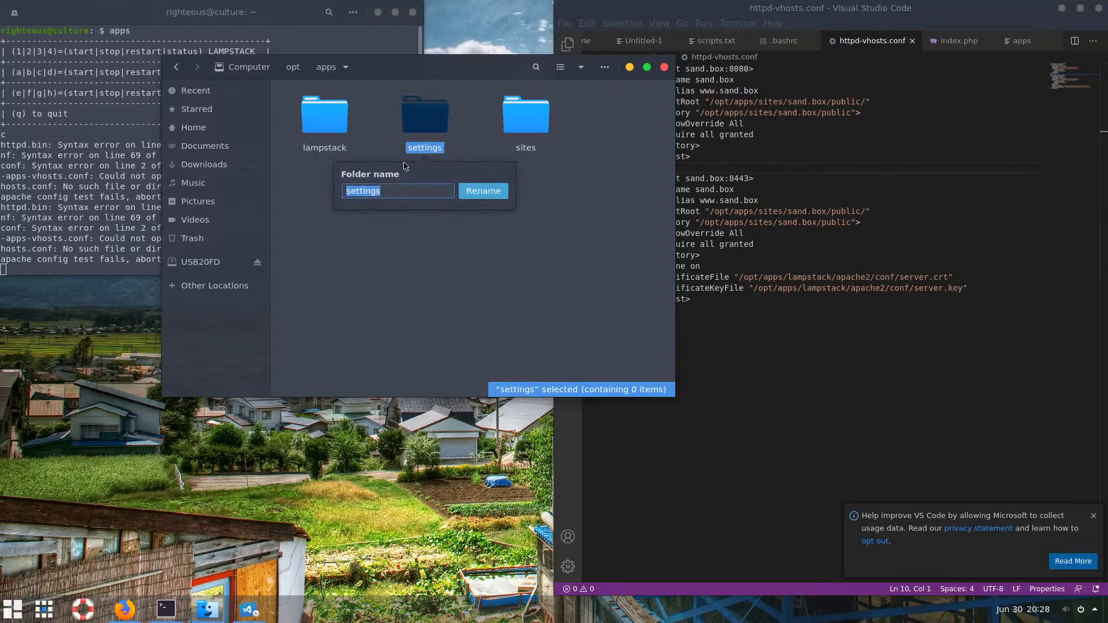
{"action": "left_click", "coordinate": [347, 193]}
{"action": "key", "text": "Delete"}
{"action": "type", "text": "s"}
{"action": "key", "text": "Home"}
{"action": "type", "text": "."}
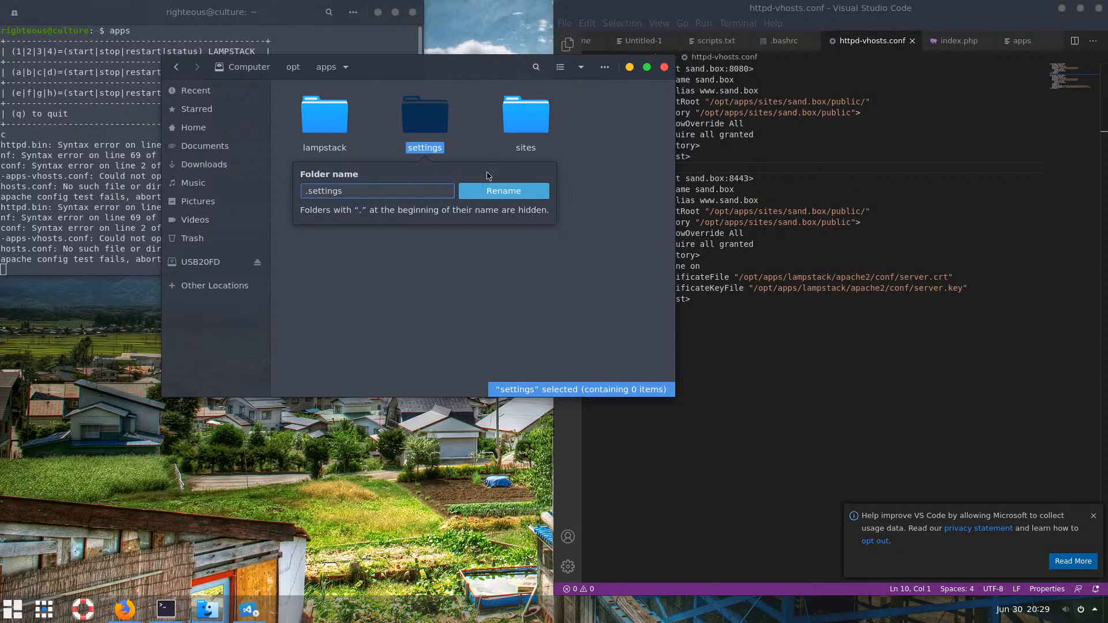
{"action": "left_click", "coordinate": [501, 192]}
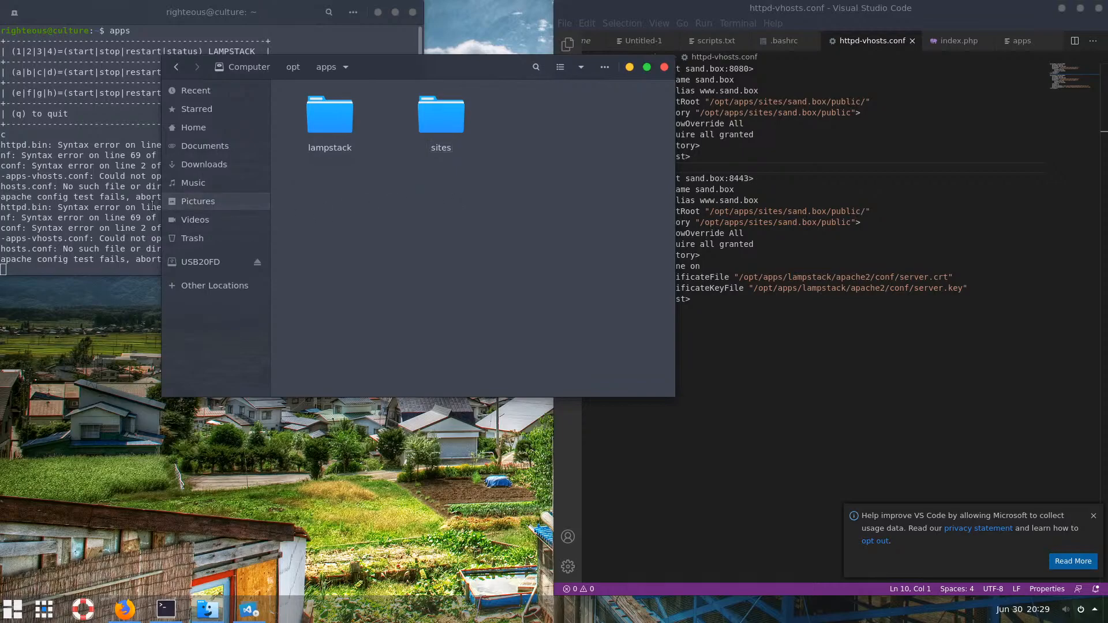
Rerun option c in the apps menu so Apache passes Syntax OK and starts on port 8080
{"action": "left_click", "coordinate": [126, 195]}
{"action": "key", "text": "Up"}
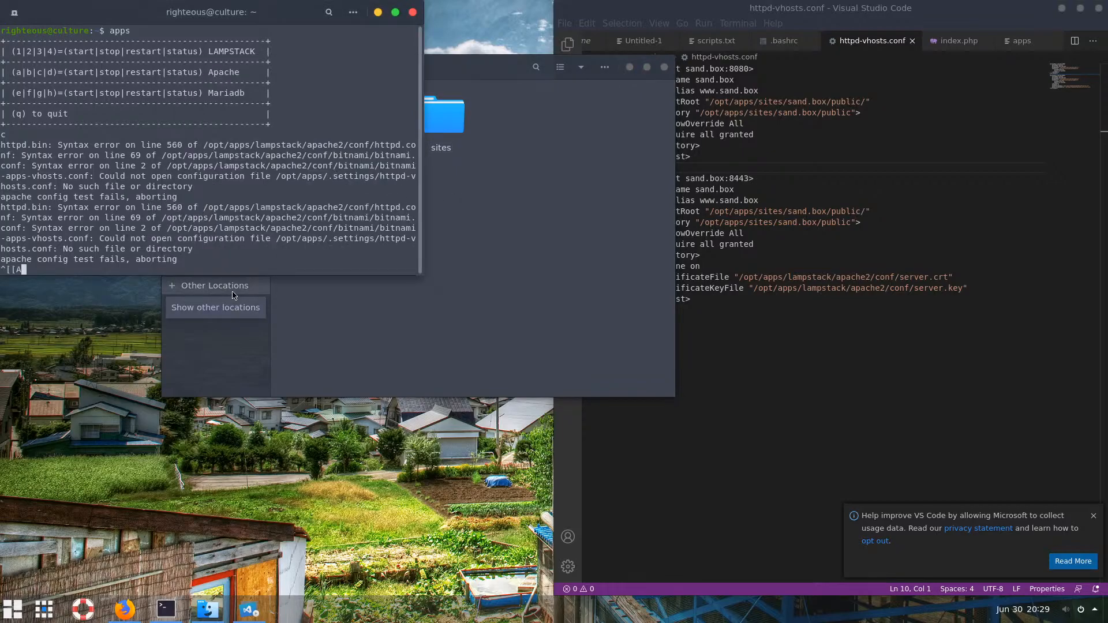
{"action": "key", "text": "BackSpace"}
{"action": "key", "text": "BackSpace"}
{"action": "key", "text": "BackSpace"}
{"action": "type", "text": "c"}
{"action": "key", "text": "Return"}
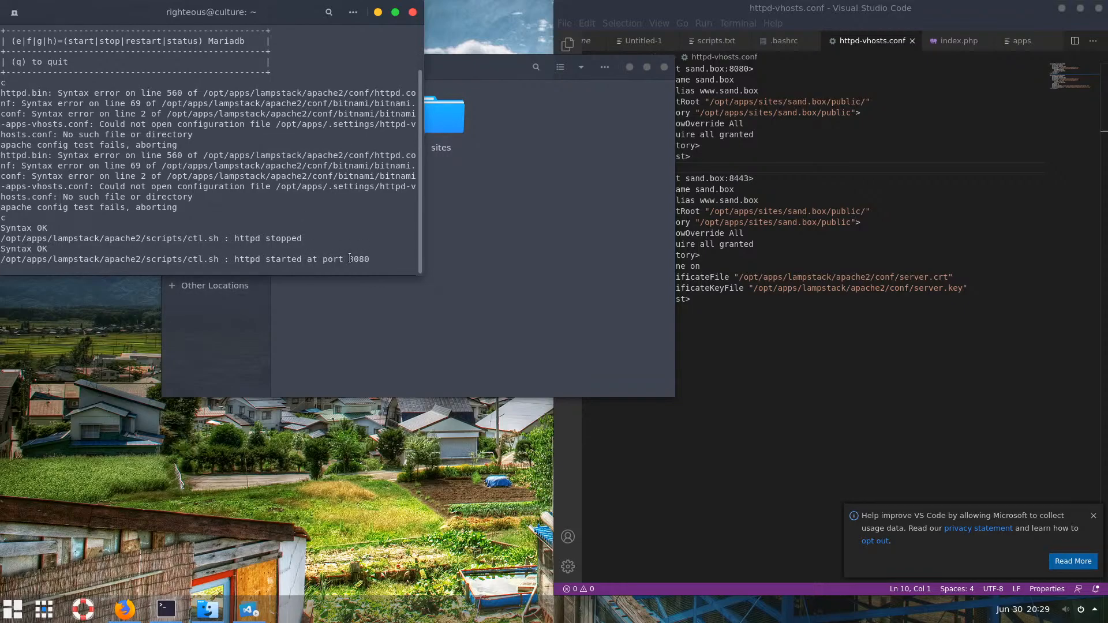
{"action": "left_click_drag", "start_coordinate": [327, 188], "coordinate": [379, 187]}
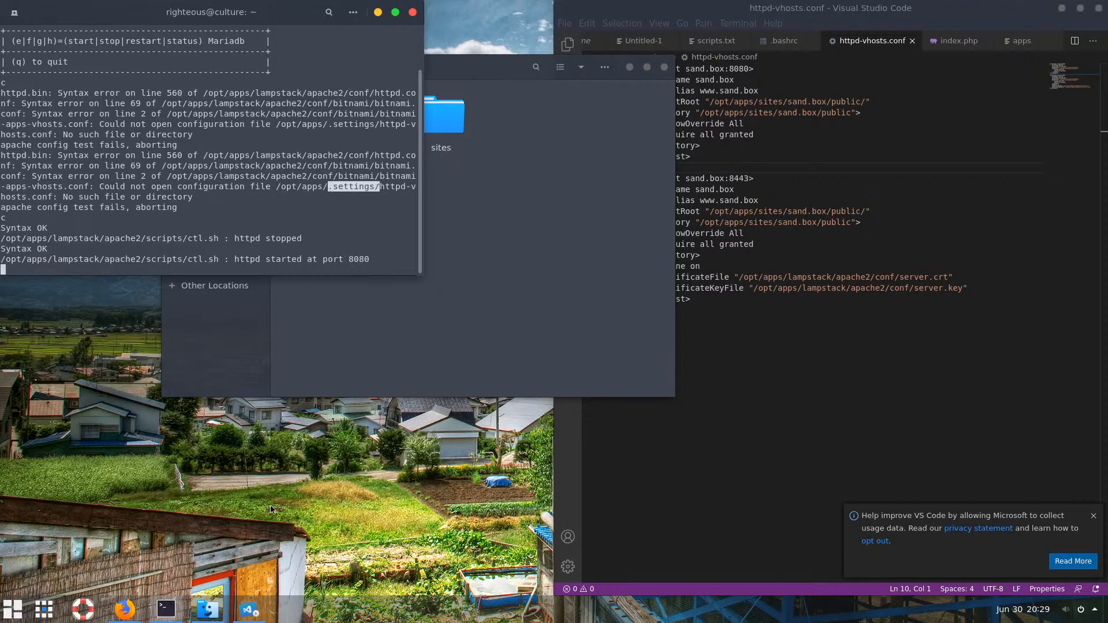
{"action": "mouse_move", "coordinate": [219, 618]}
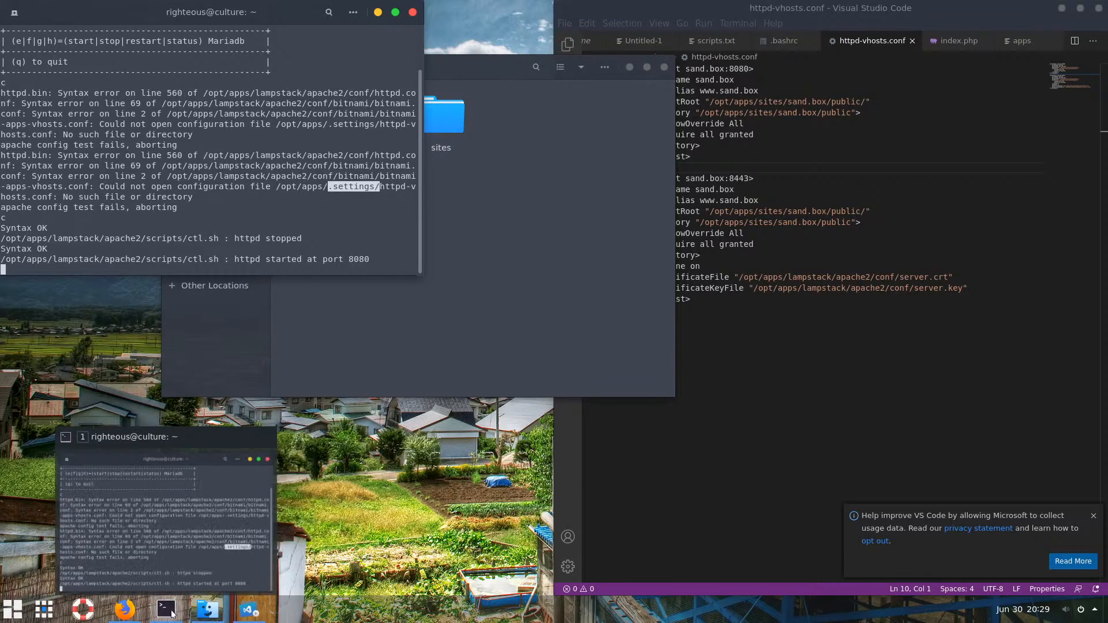
{"action": "left_click", "coordinate": [124, 610]}
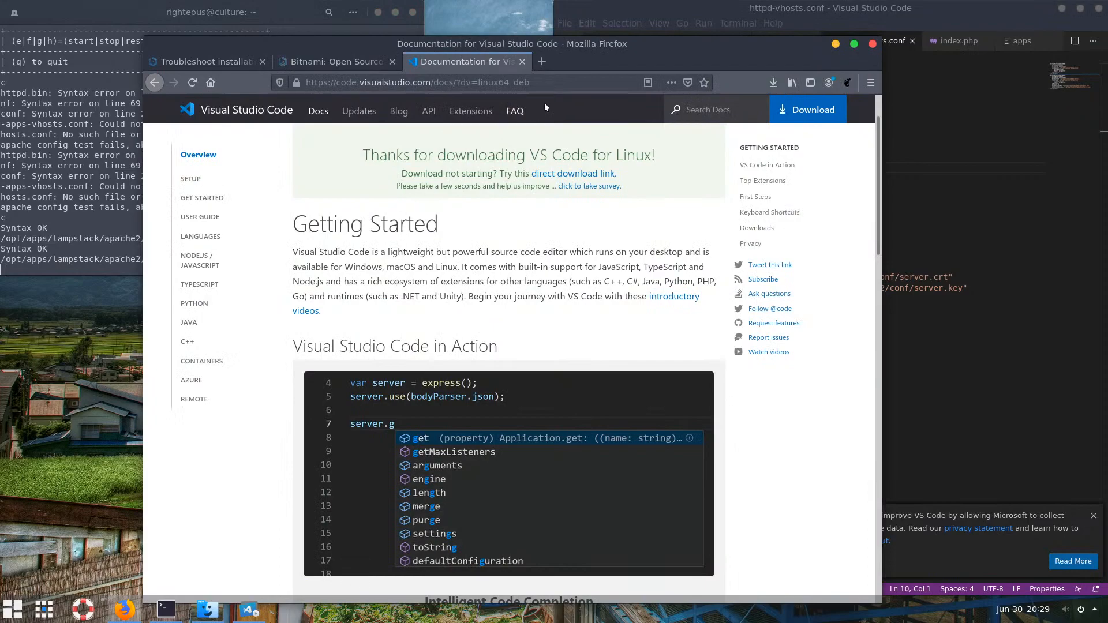
{"action": "left_click", "coordinate": [541, 62]}
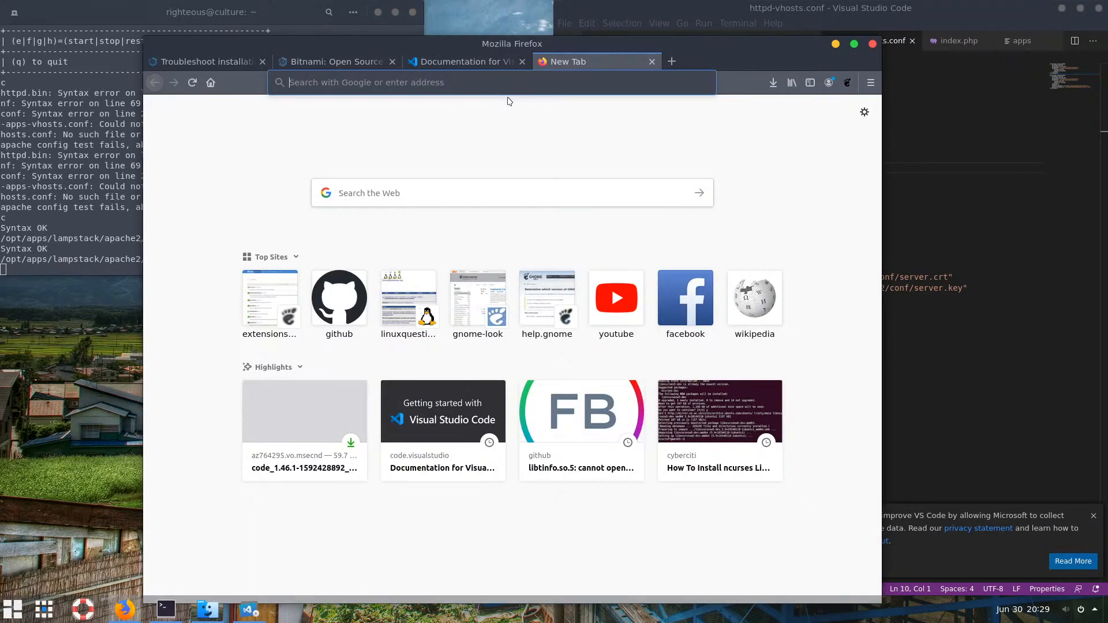
{"action": "type", "text": "htt"}
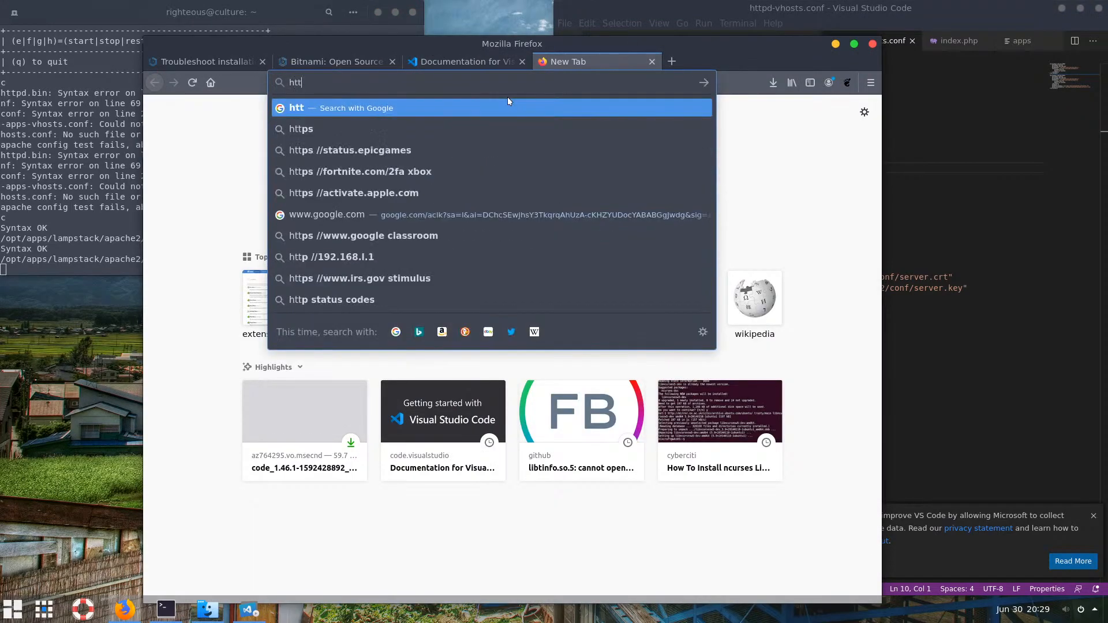
{"action": "type", "text": "p://"}
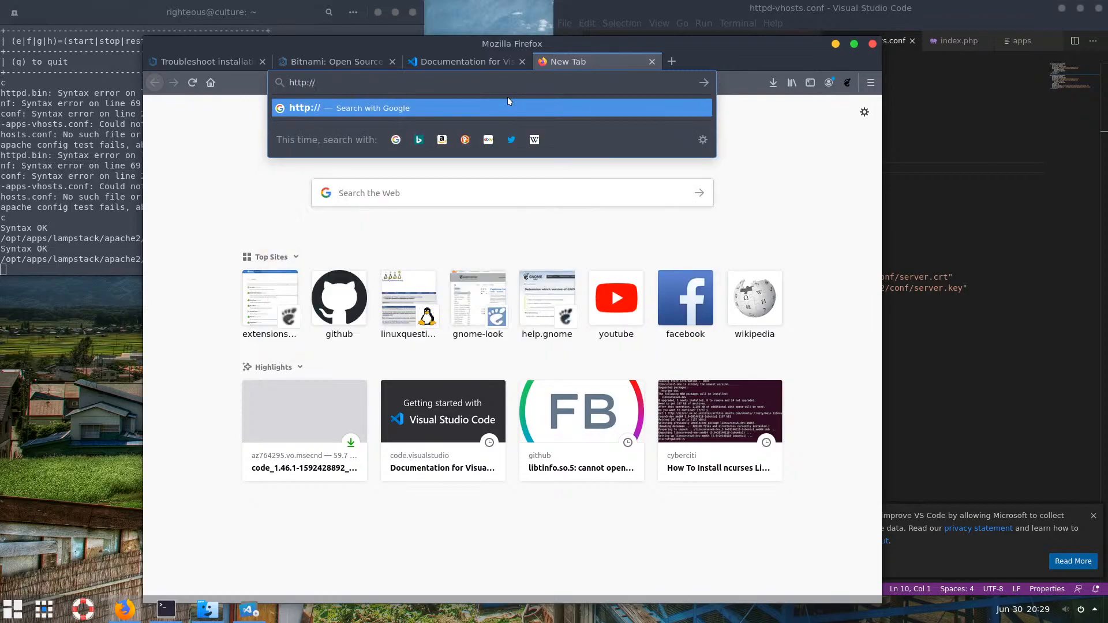
{"action": "type", "text": "sand.box/"}
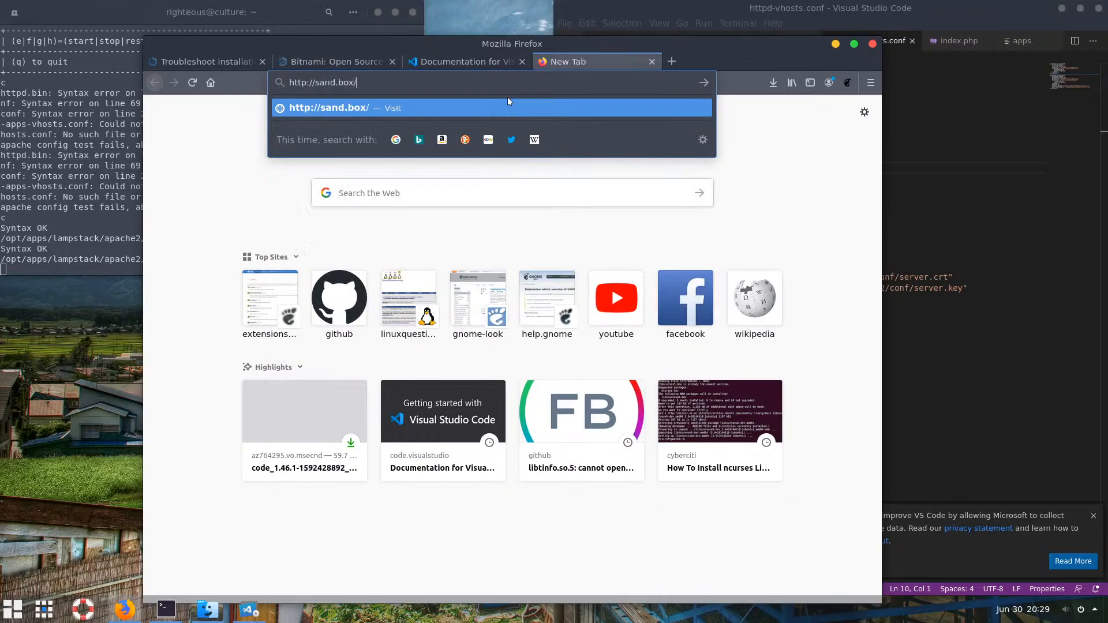
{"action": "key", "text": "Return"}
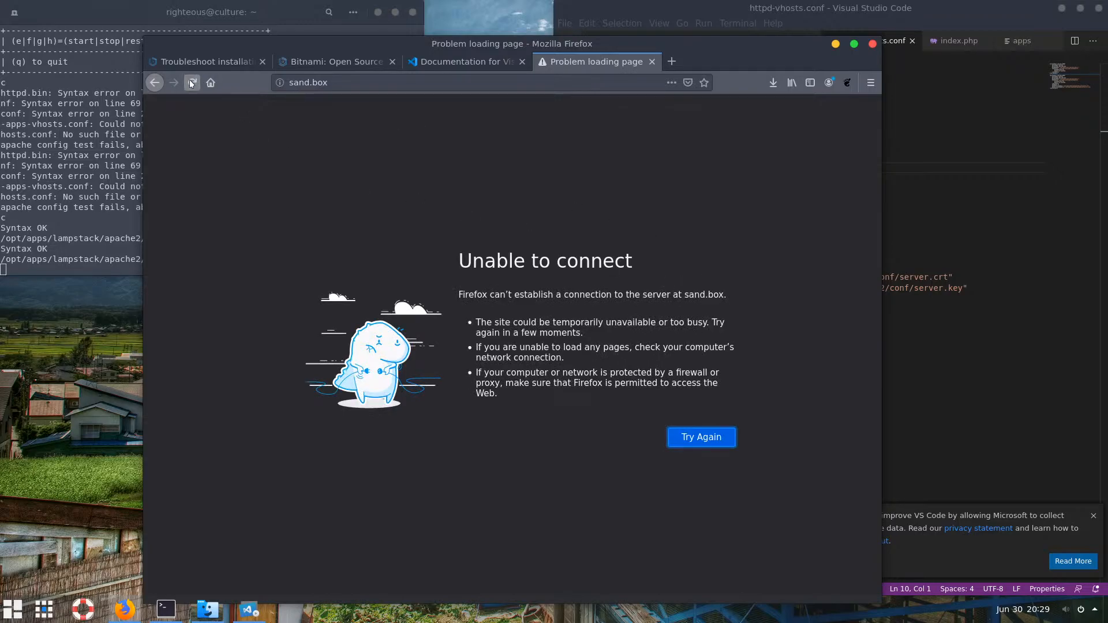
Change the address to sand.box:8080 and load it, closing the stray search preferences tab
{"action": "left_click", "coordinate": [371, 85]}
{"action": "left_click", "coordinate": [373, 84]}
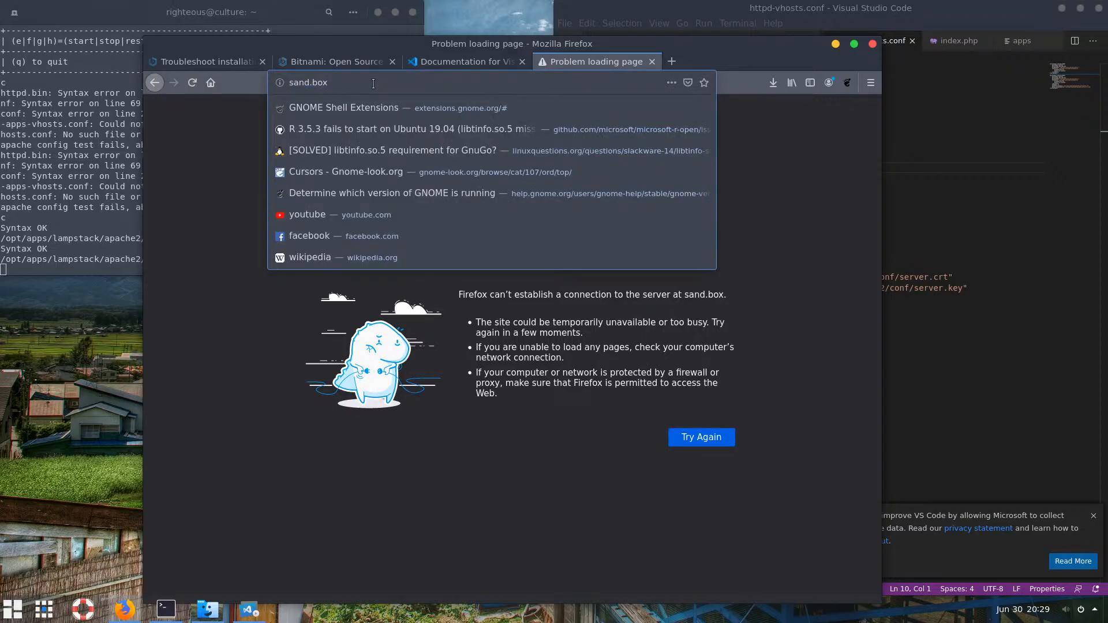
{"action": "type", "text": ":"}
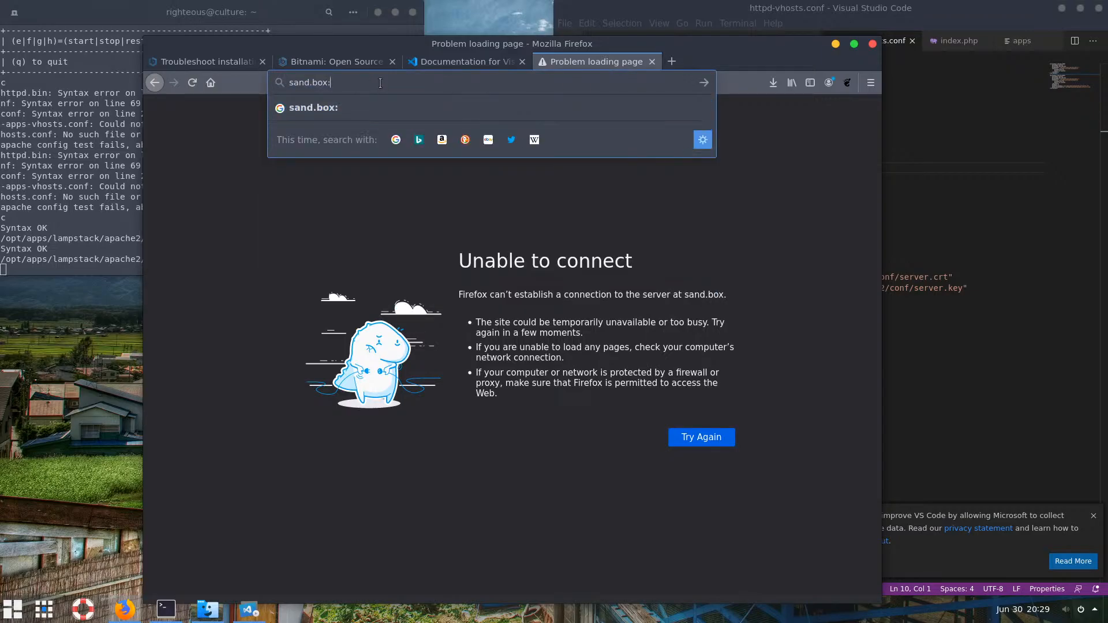
{"action": "type", "text": "8080"}
{"action": "key", "text": "Return"}
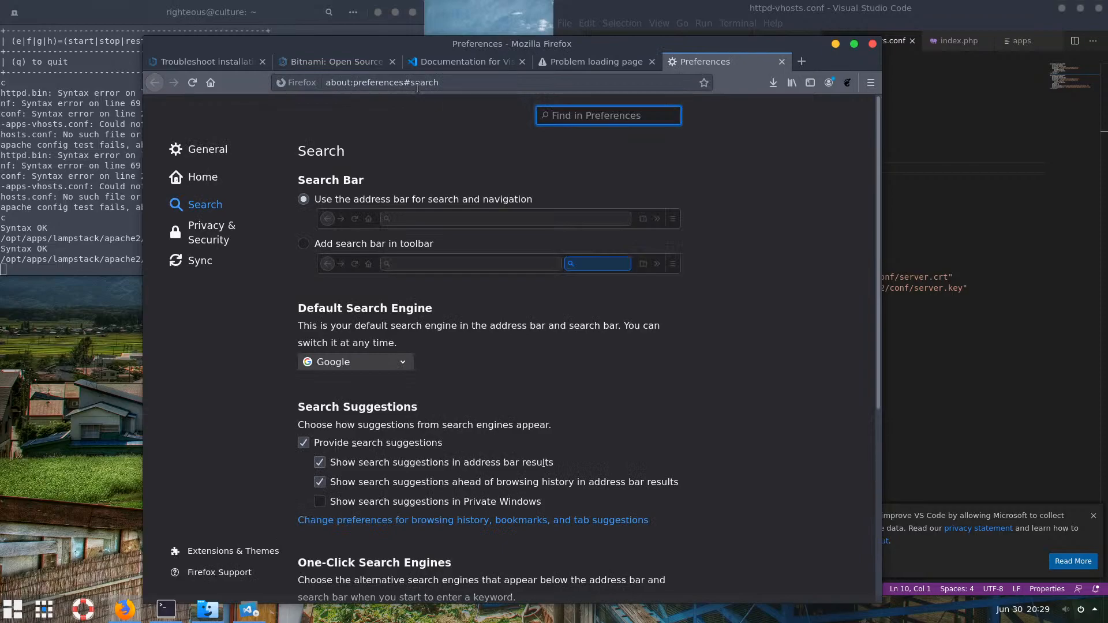
{"action": "left_click", "coordinate": [783, 62]}
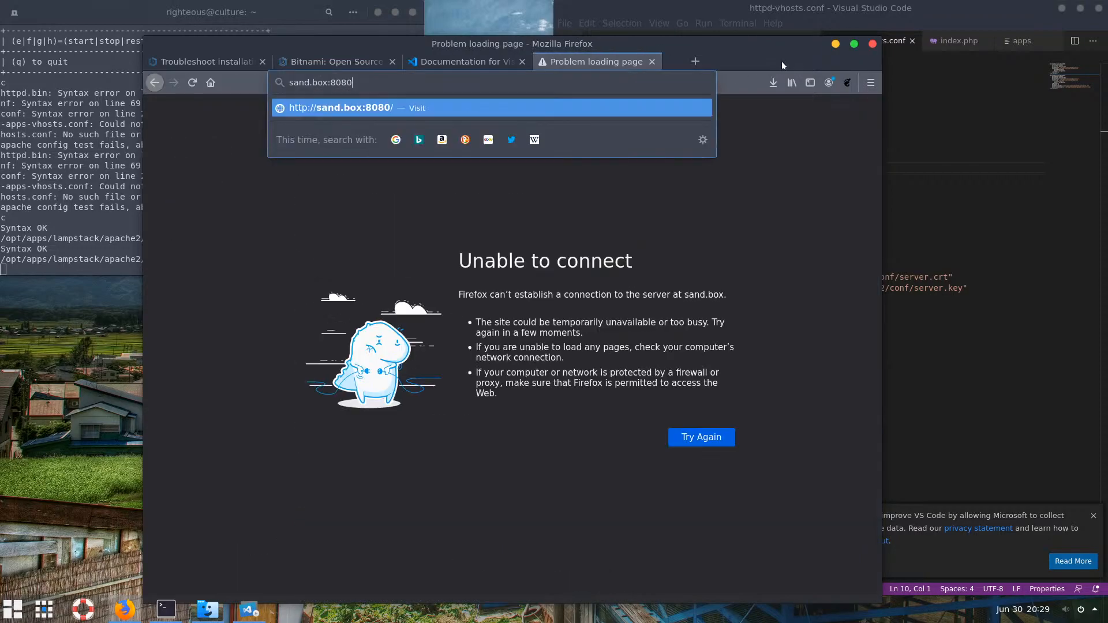
{"action": "left_click", "coordinate": [345, 109]}
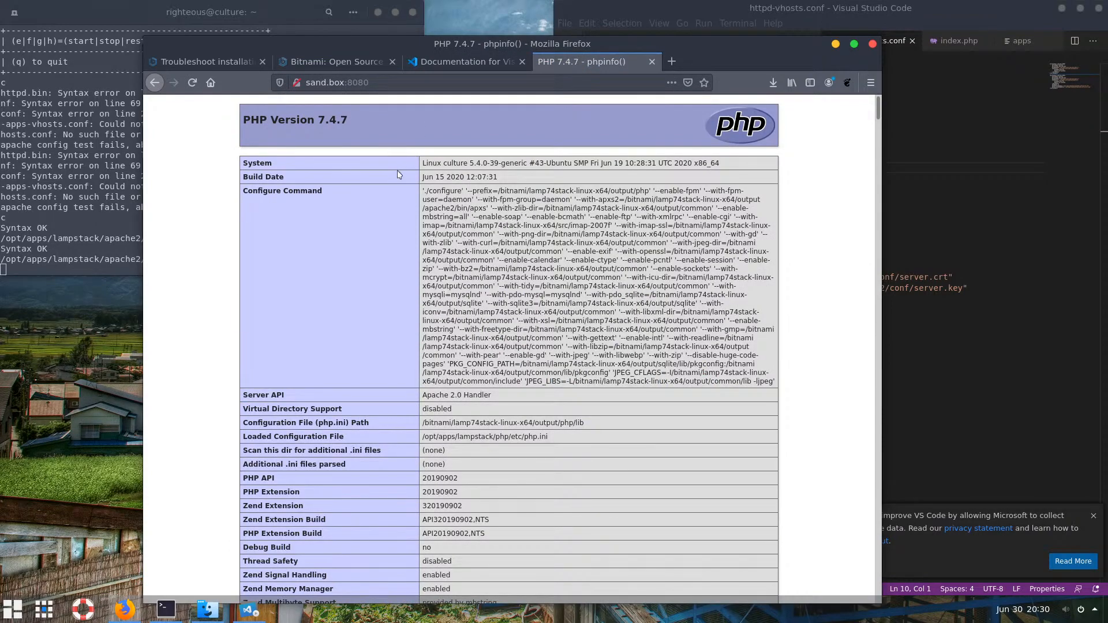
Scroll through the PHP 7.4.7 phpinfo page to confirm Apache 2.0 Handler is the Server API
{"action": "scroll", "coordinate": [546, 224], "scroll_direction": "down", "scroll_amount": 3}
{"action": "scroll", "coordinate": [544, 210], "scroll_direction": "up", "scroll_amount": 3}
{"action": "scroll", "coordinate": [521, 240], "scroll_direction": "down", "scroll_amount": 1}
{"action": "scroll", "coordinate": [521, 240], "scroll_direction": "down", "scroll_amount": 5}
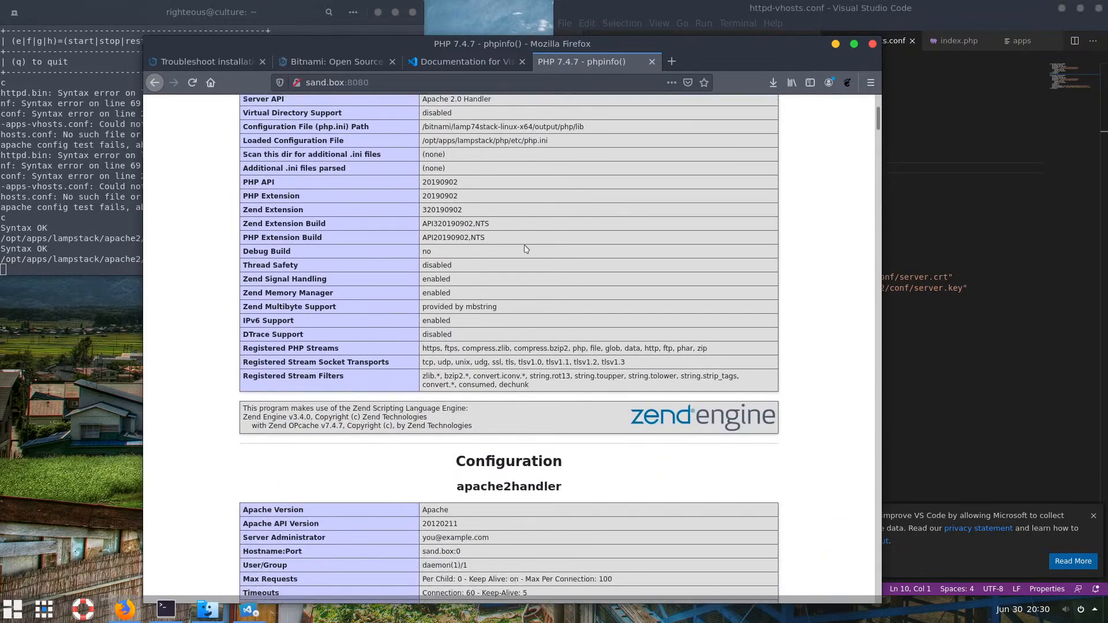
{"action": "scroll", "coordinate": [525, 280], "scroll_direction": "down", "scroll_amount": 4}
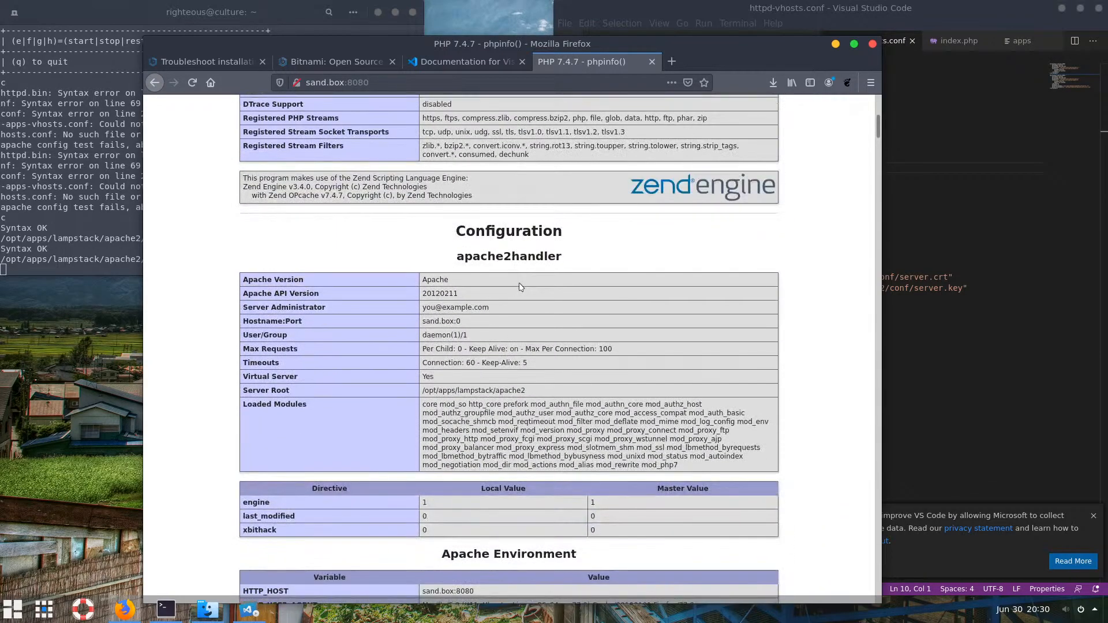
{"action": "scroll", "coordinate": [521, 288], "scroll_direction": "down", "scroll_amount": 7}
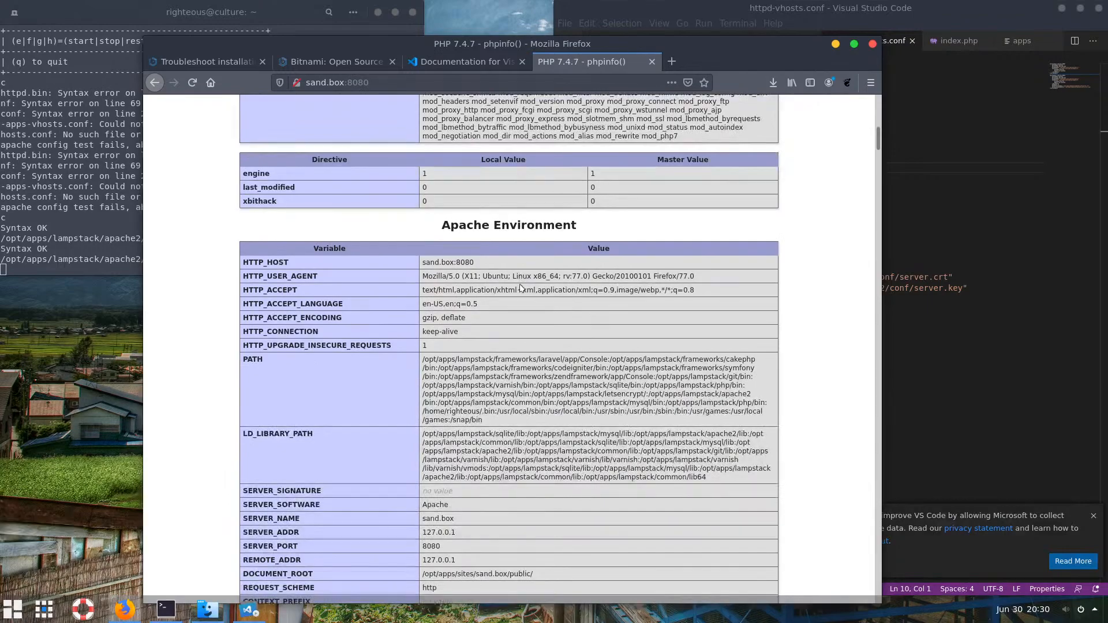
{"action": "scroll", "coordinate": [528, 301], "scroll_direction": "up", "scroll_amount": 5}
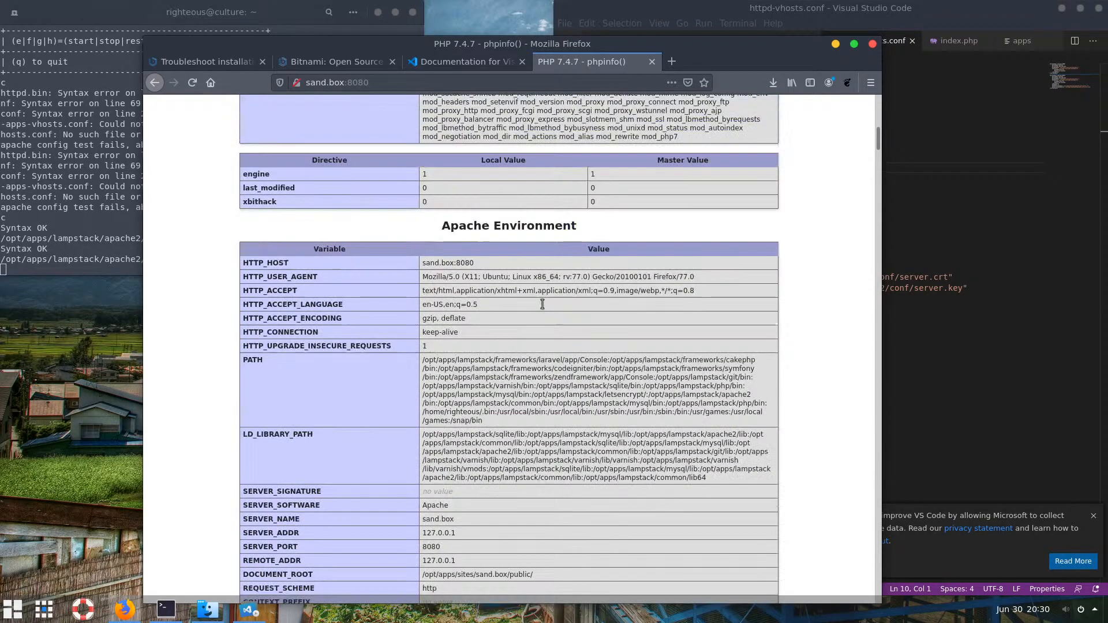
{"action": "scroll", "coordinate": [543, 308], "scroll_direction": "up", "scroll_amount": 12}
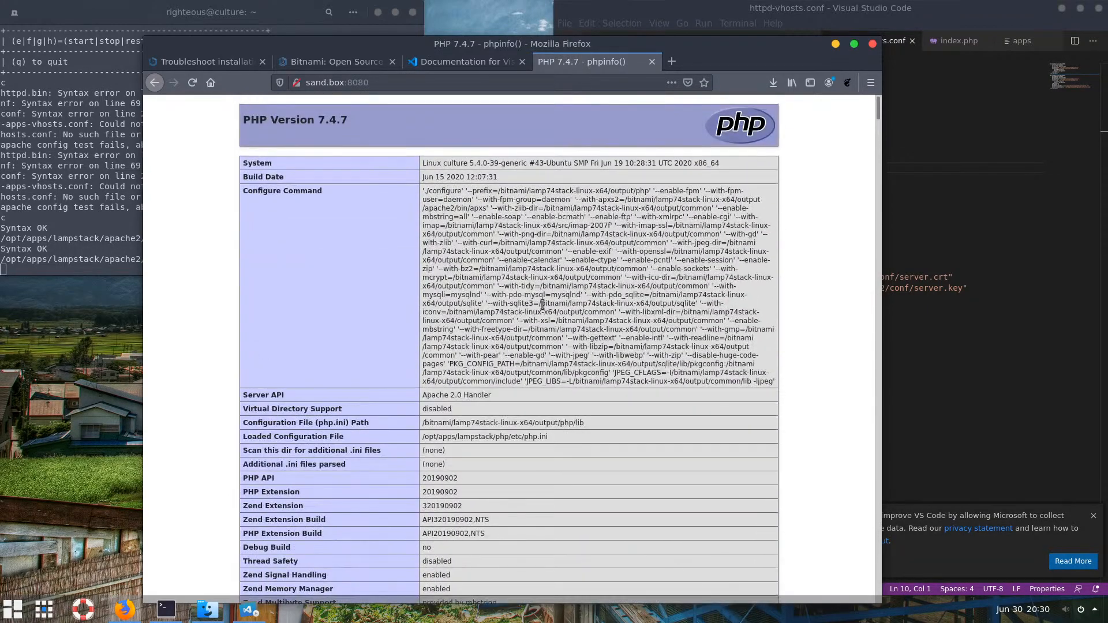
{"action": "left_click", "coordinate": [835, 44]}
{"action": "left_click", "coordinate": [759, 200]}
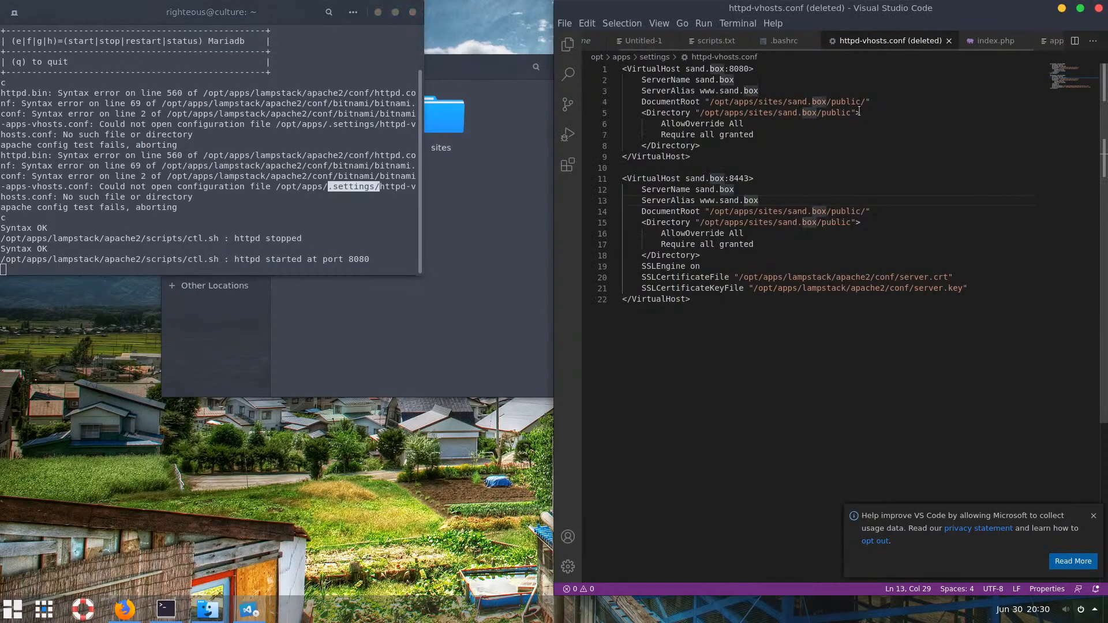
{"action": "left_click", "coordinate": [727, 301]}
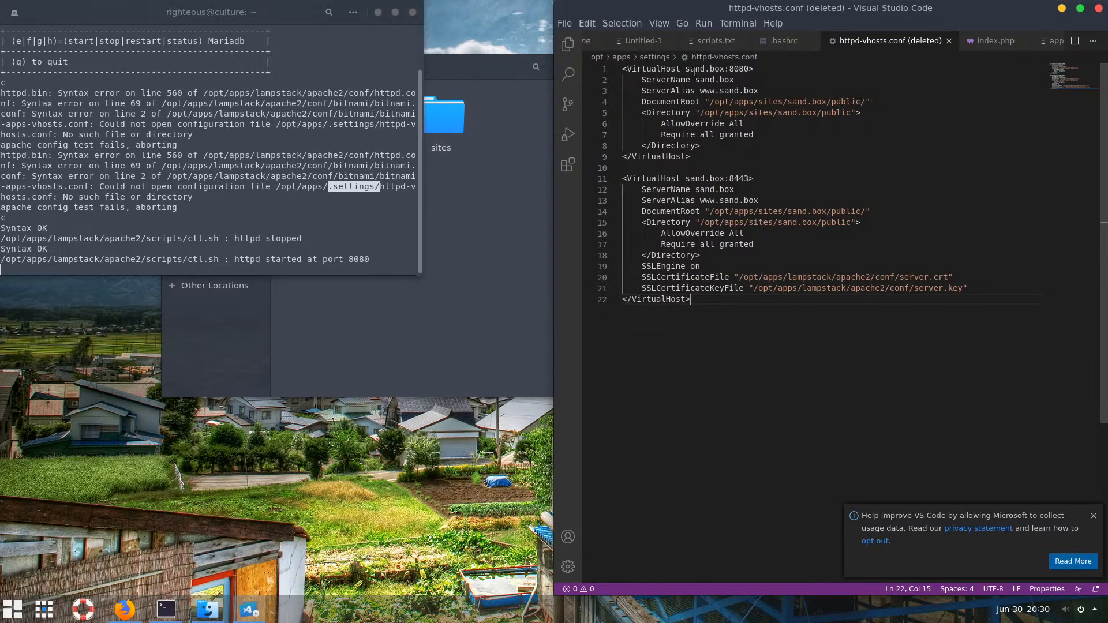
{"action": "left_click_drag", "start_coordinate": [686, 68], "coordinate": [728, 69]}
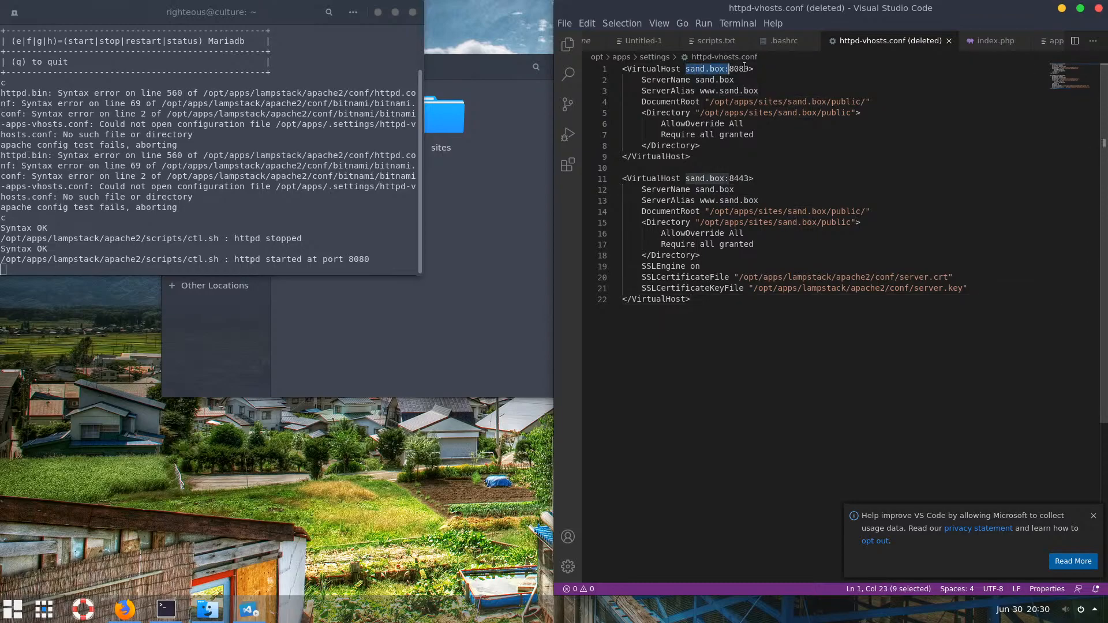
{"action": "left_click", "coordinate": [795, 149]}
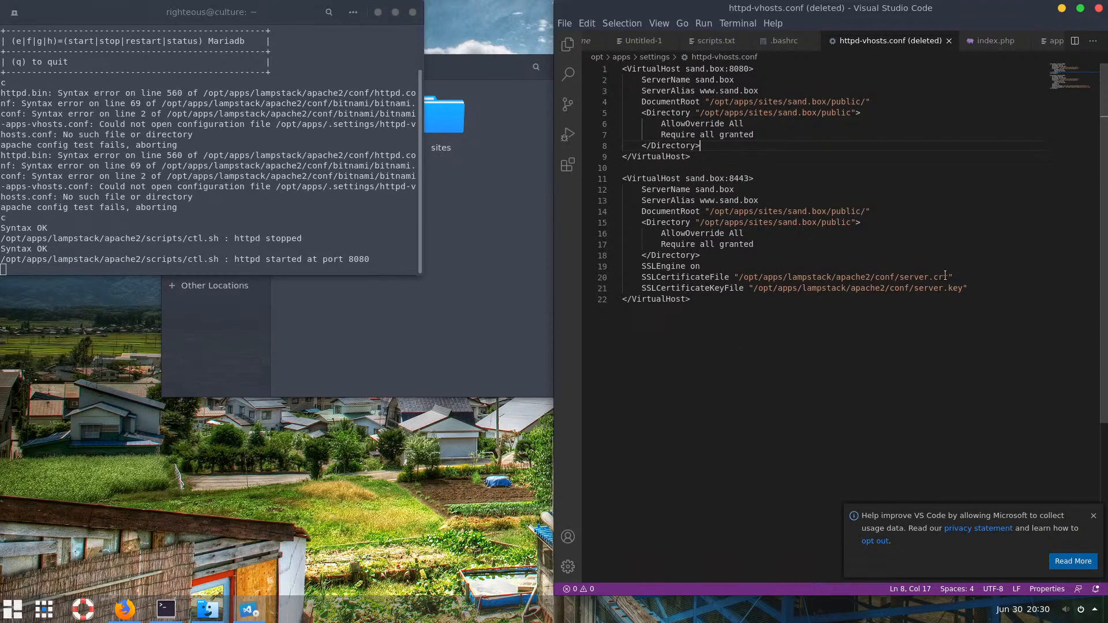
{"action": "left_click_drag", "start_coordinate": [948, 277], "coordinate": [740, 278]}
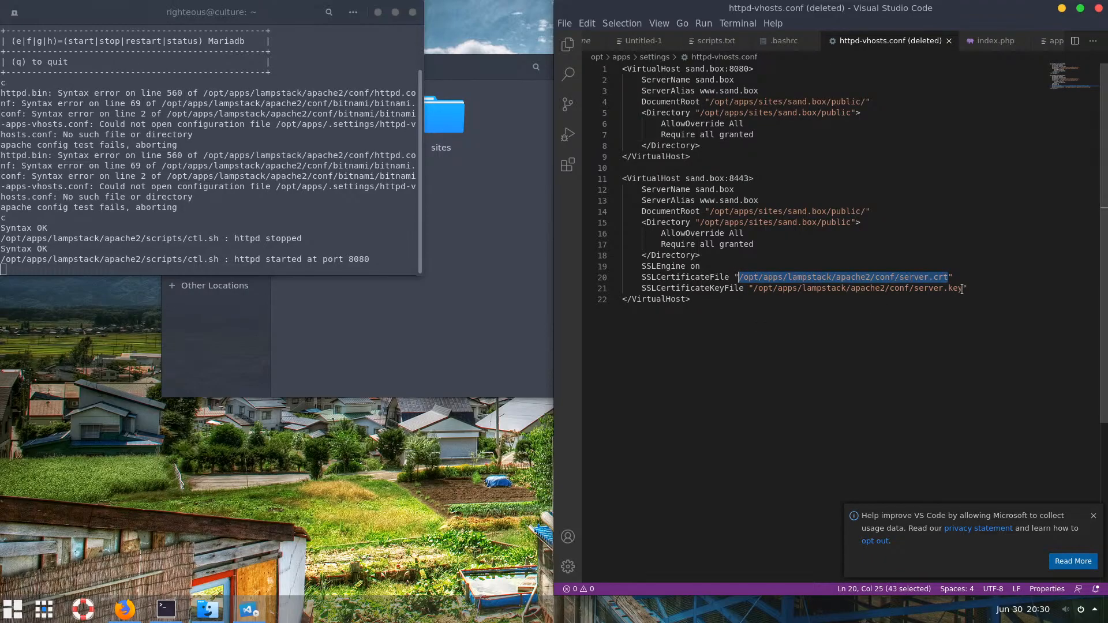
{"action": "left_click", "coordinate": [898, 288]}
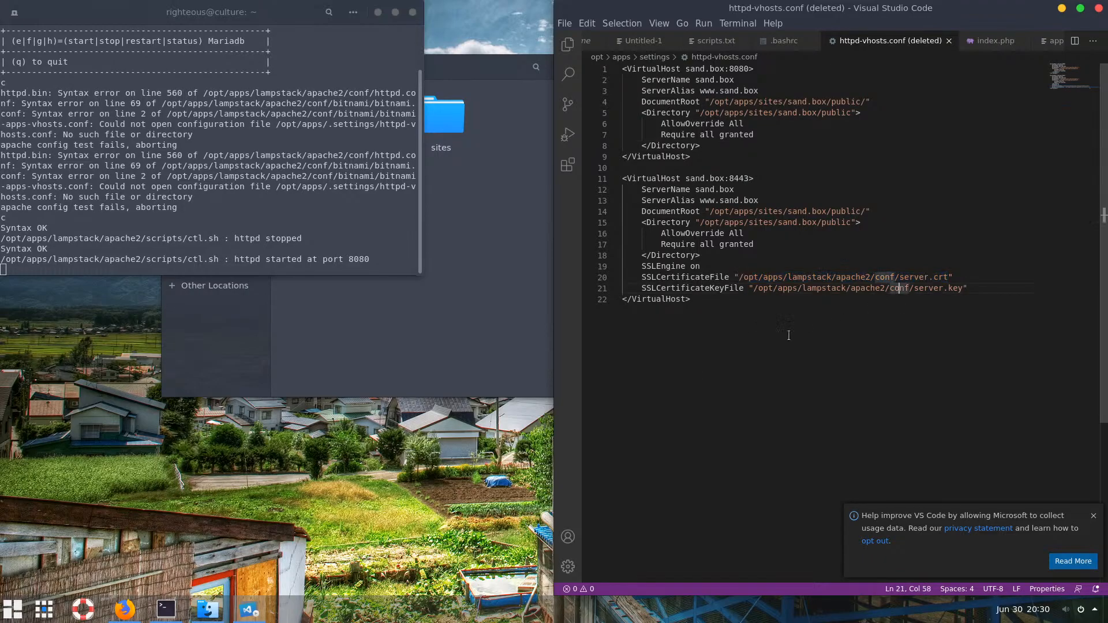
{"action": "left_click", "coordinate": [914, 277]}
{"action": "left_click", "coordinate": [898, 276]}
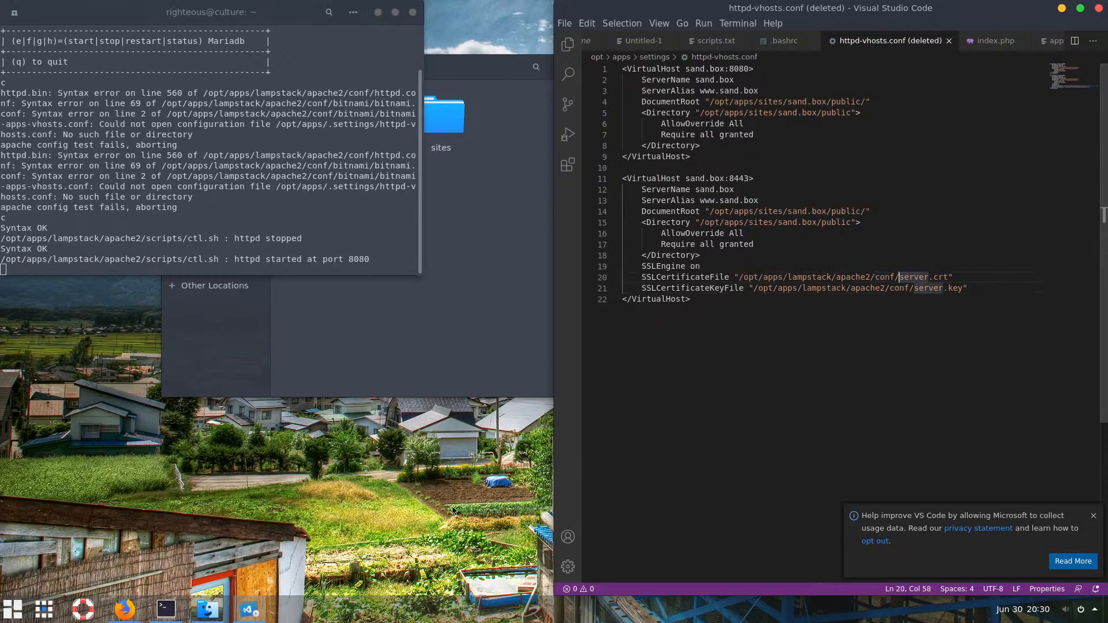
{"action": "left_click", "coordinate": [124, 609]}
{"action": "left_click", "coordinate": [326, 84]}
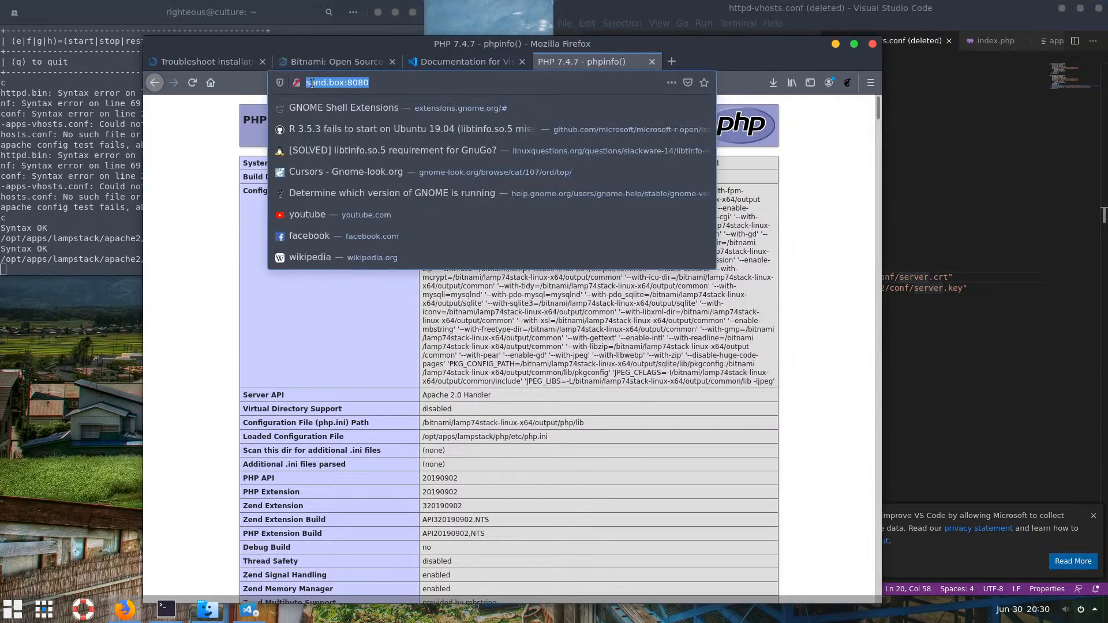
{"action": "left_click", "coordinate": [310, 84]}
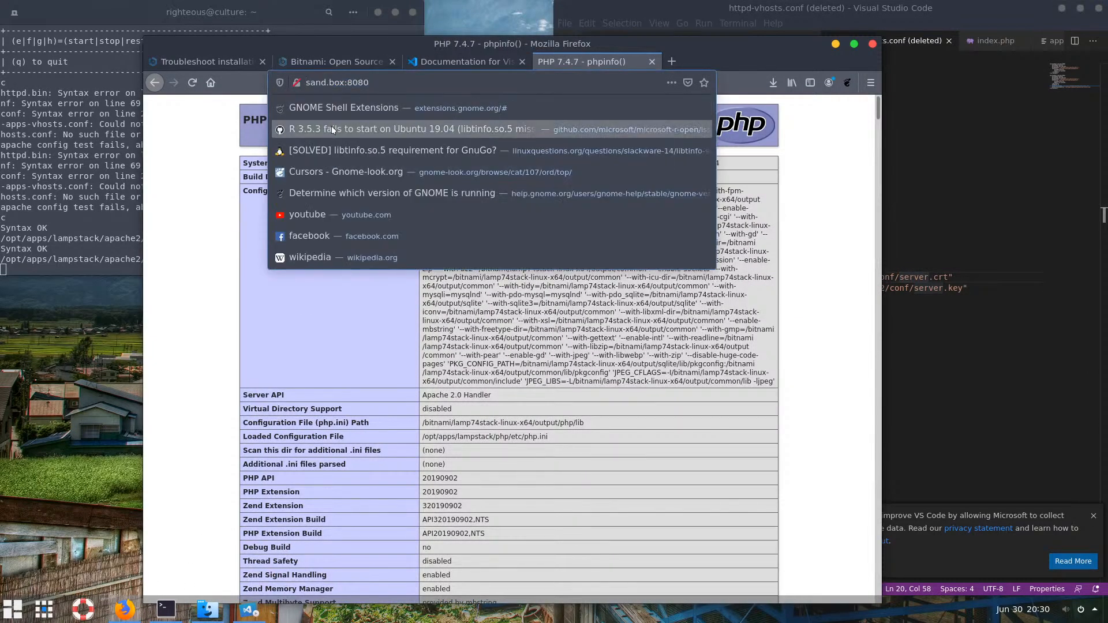
{"action": "type", "text": "http"}
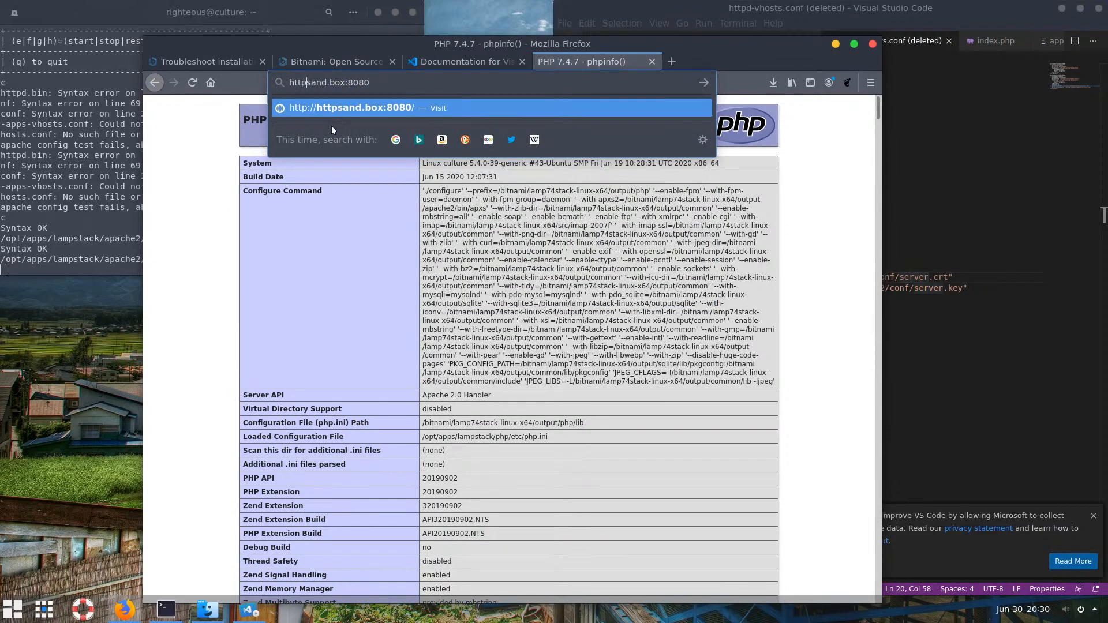
{"action": "type", "text": "s://"}
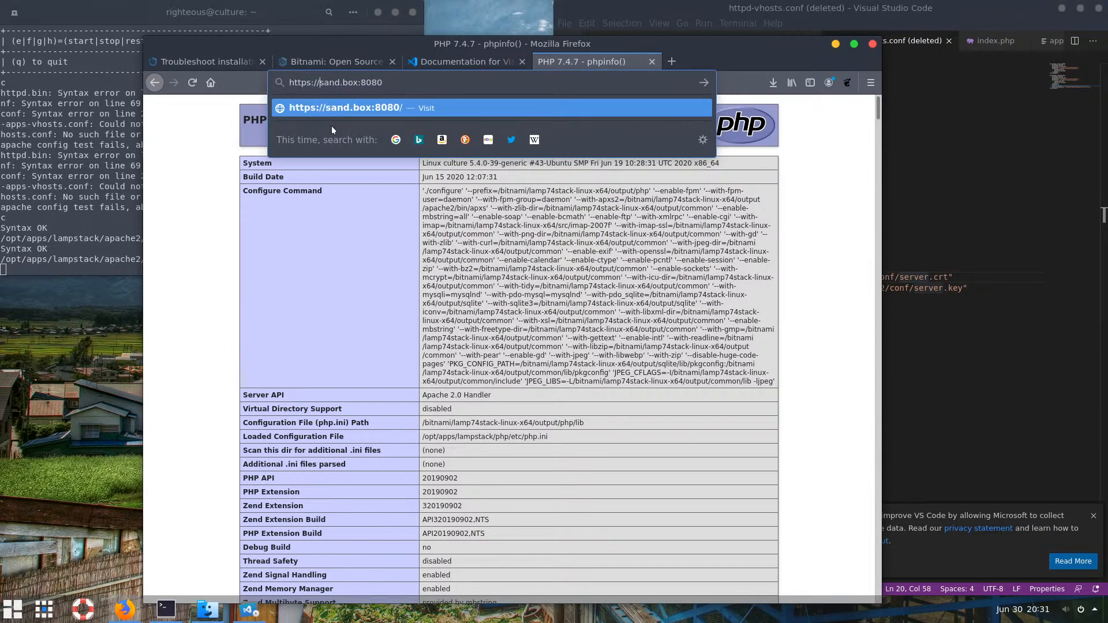
{"action": "key", "text": "Return"}
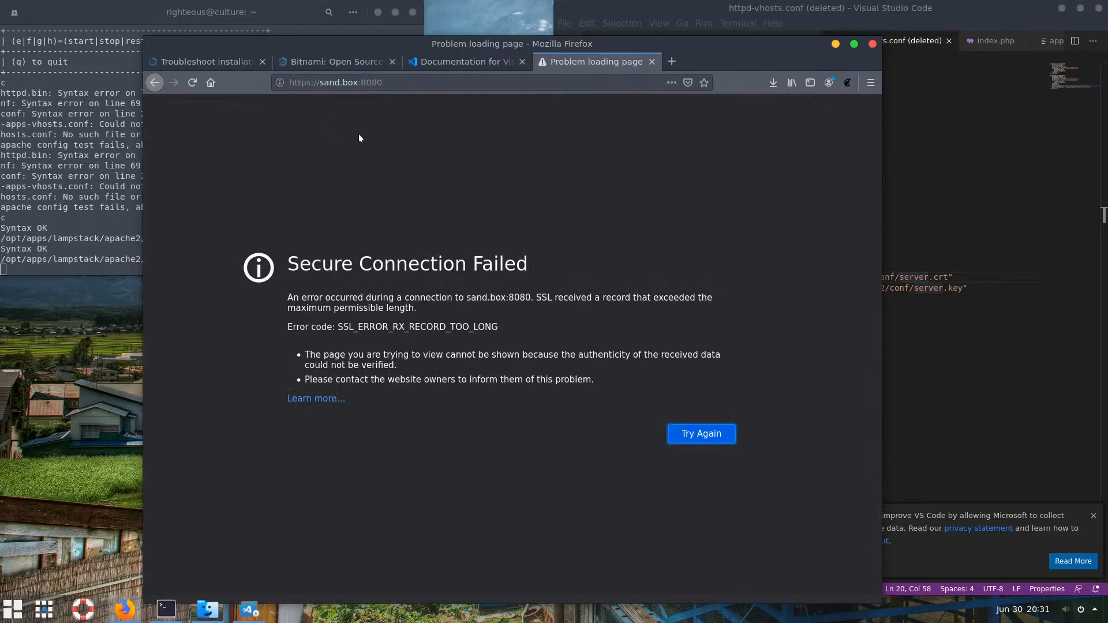
Switch the HTTPS address to port 8433 and check the port against the vhosts config
{"action": "left_click_drag", "start_coordinate": [384, 82], "coordinate": [372, 82]}
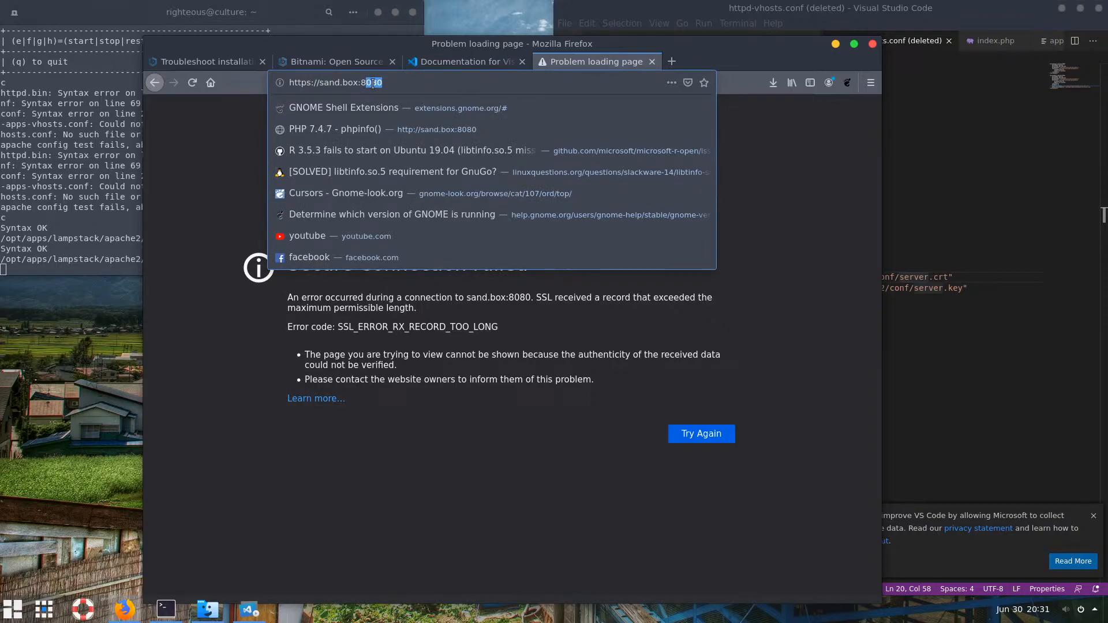
{"action": "left_click", "coordinate": [372, 82]}
{"action": "left_click_drag", "start_coordinate": [383, 82], "coordinate": [369, 83]}
{"action": "type", "text": "433"}
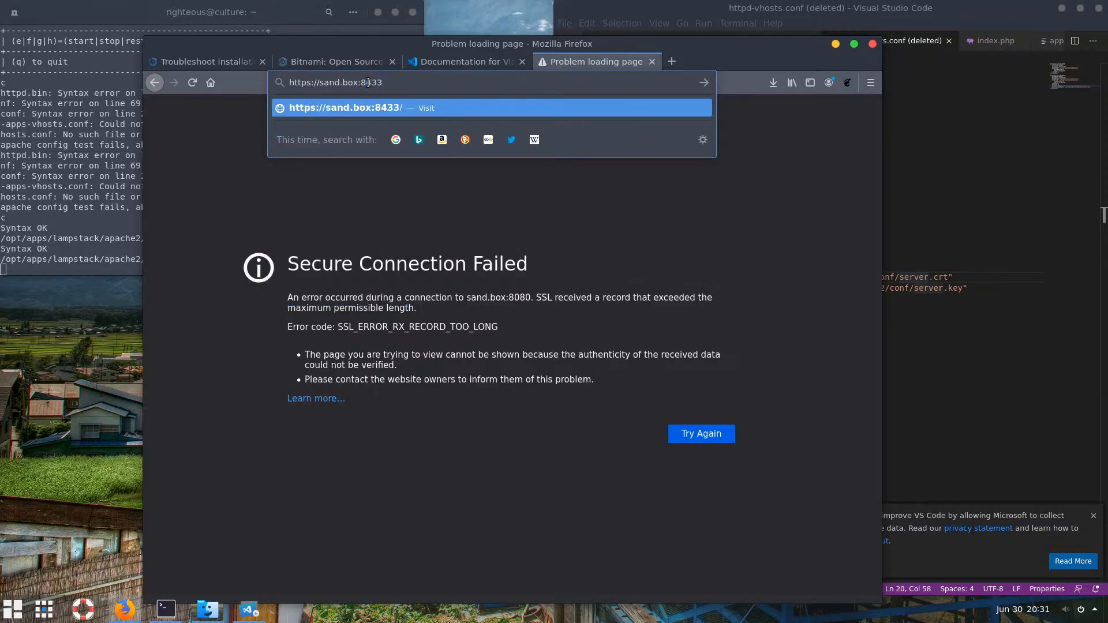
{"action": "key", "text": "Return"}
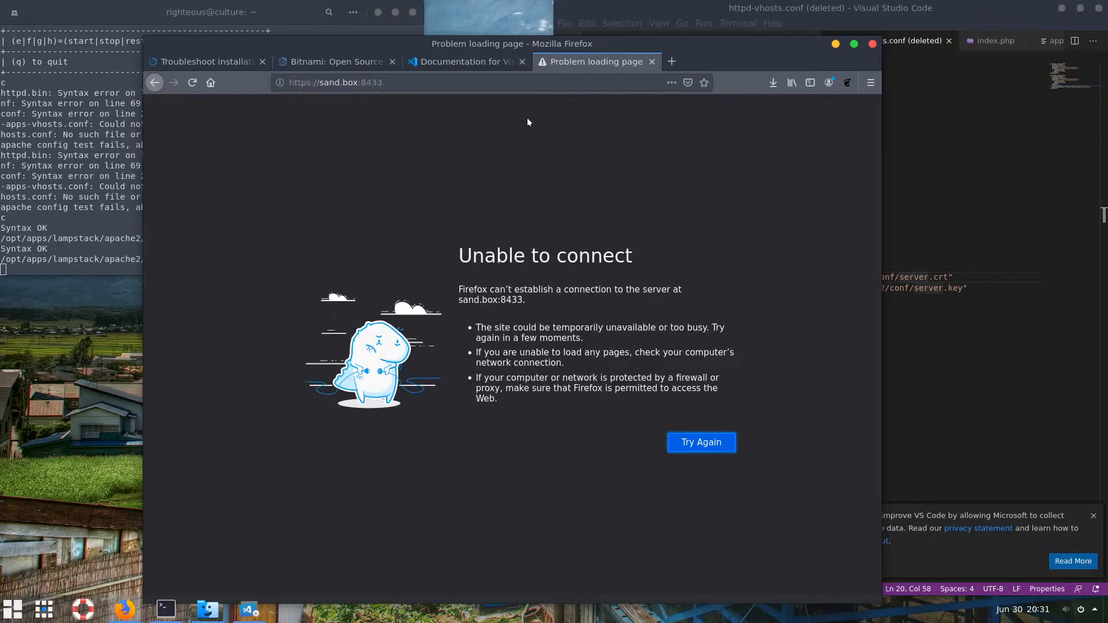
{"action": "left_click", "coordinate": [966, 262]}
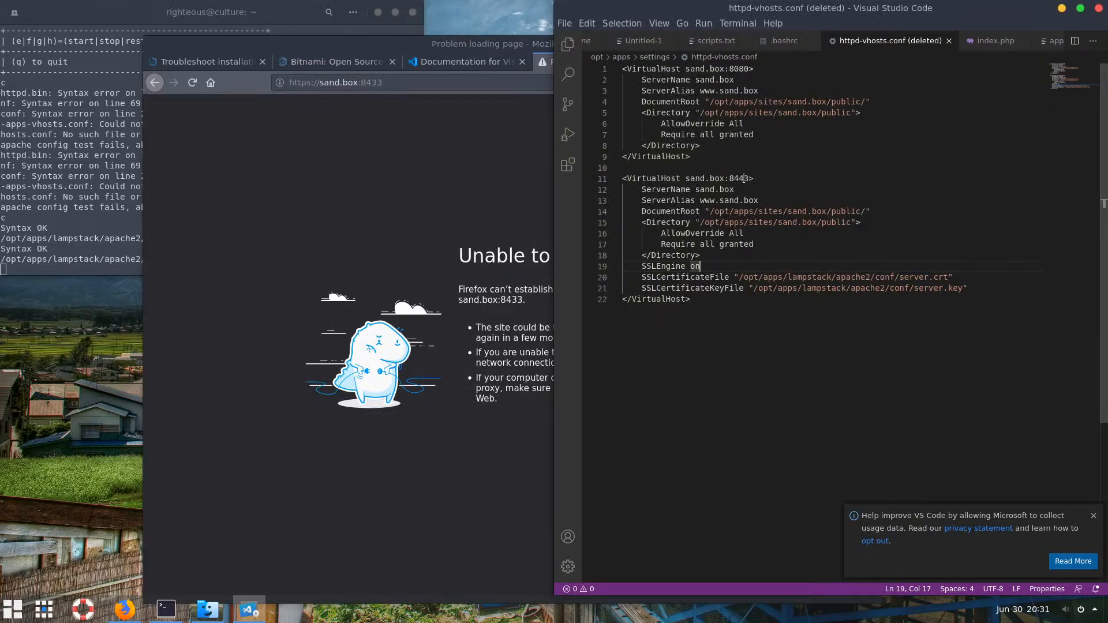
{"action": "left_click", "coordinate": [390, 82]}
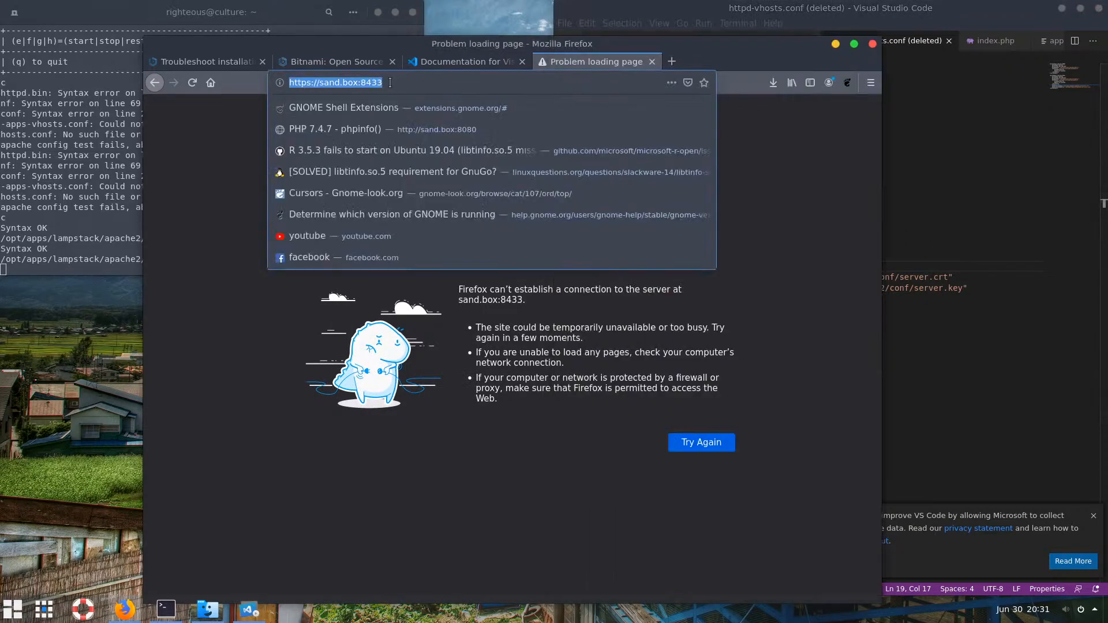
{"action": "left_click", "coordinate": [1029, 251]}
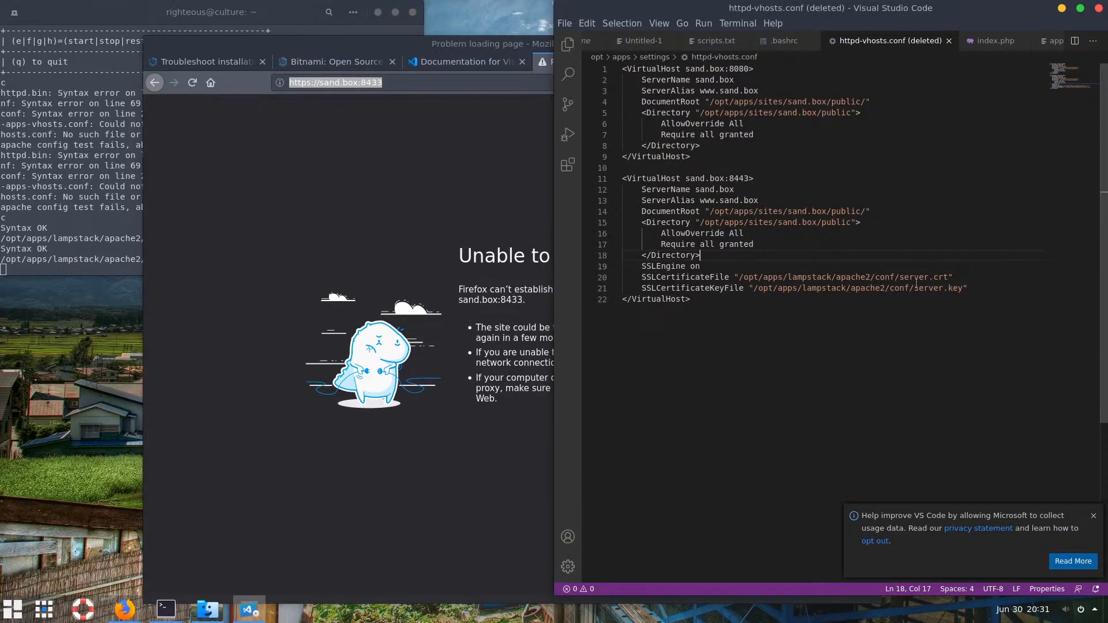
Browse to lampstack/apache2/conf in Files and locate the server.crt and server.key files
{"action": "left_click", "coordinate": [207, 610]}
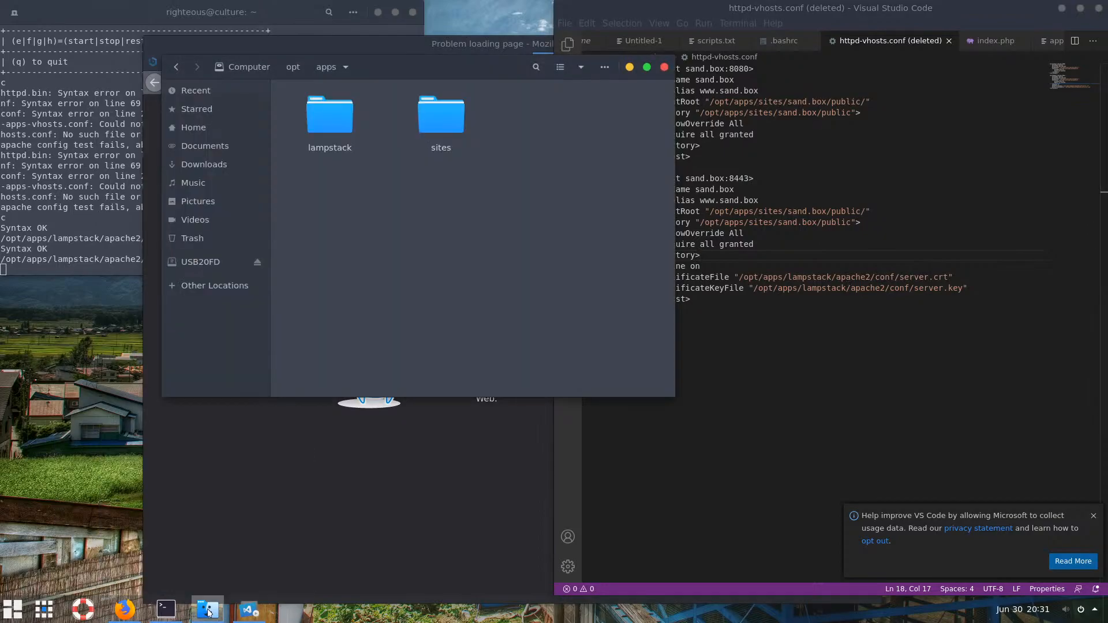
{"action": "left_click", "coordinate": [332, 120]}
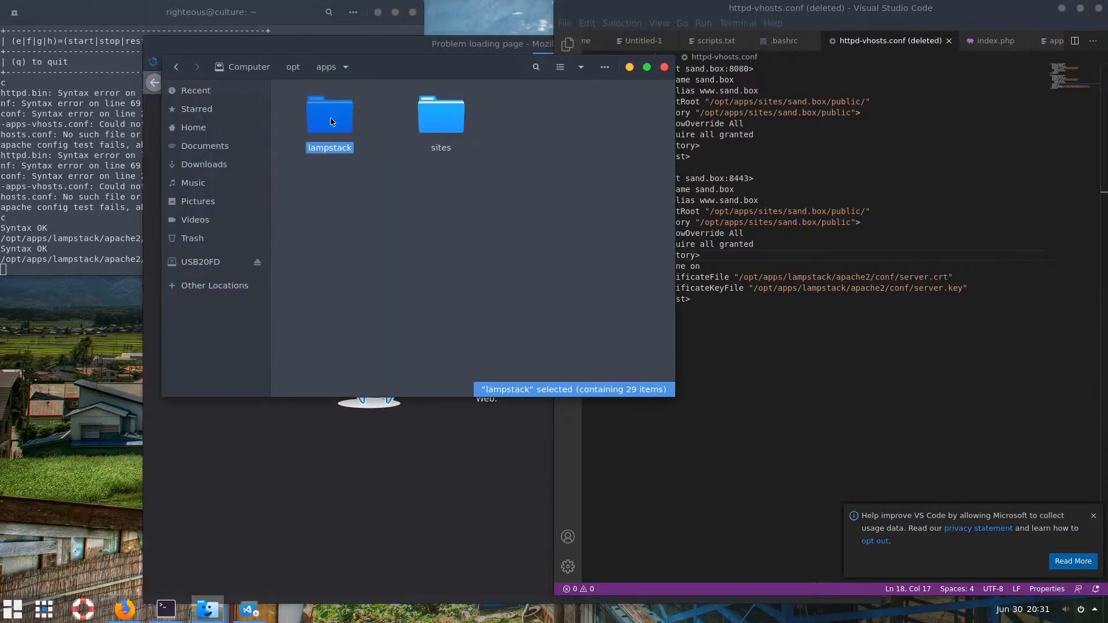
{"action": "double_click", "coordinate": [331, 120]}
{"action": "double_click", "coordinate": [431, 125]}
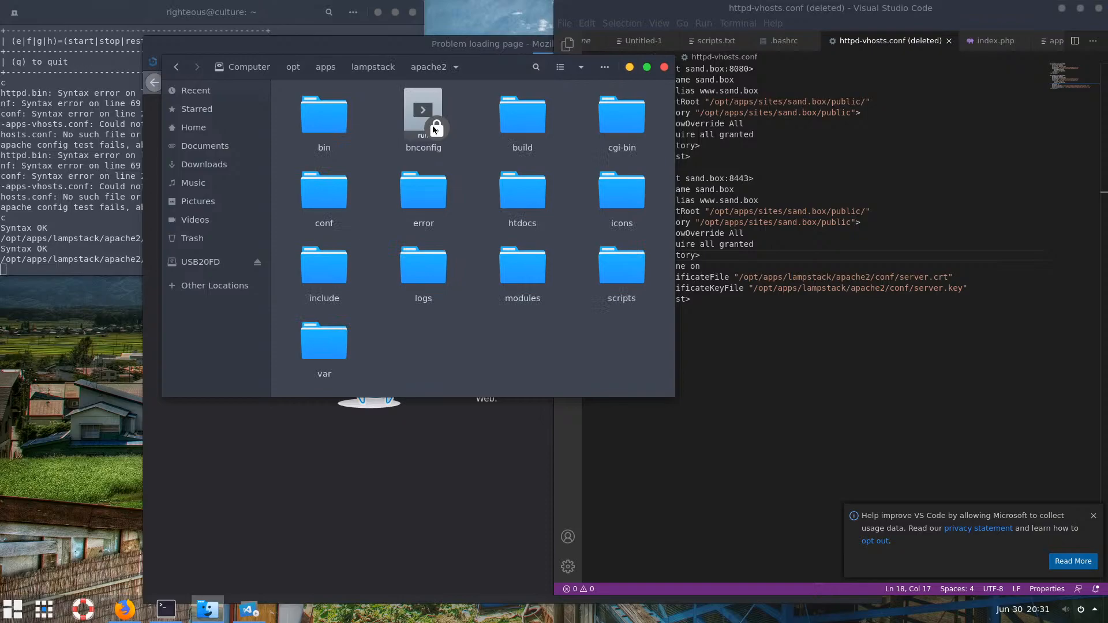
{"action": "left_click", "coordinate": [327, 200]}
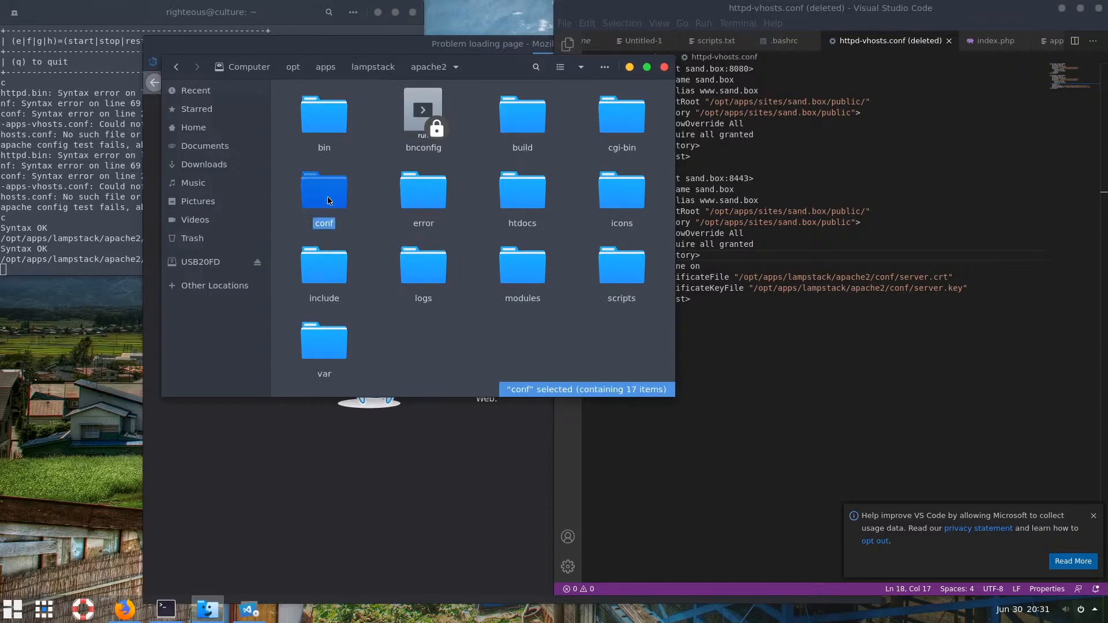
{"action": "double_click", "coordinate": [327, 200]}
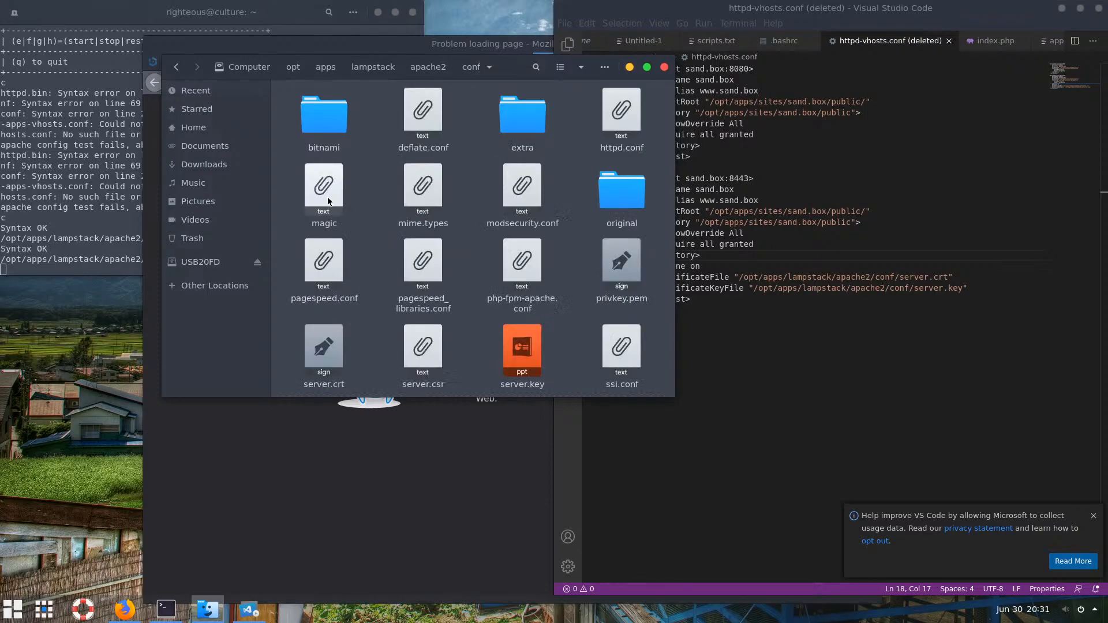
{"action": "left_click", "coordinate": [529, 351]}
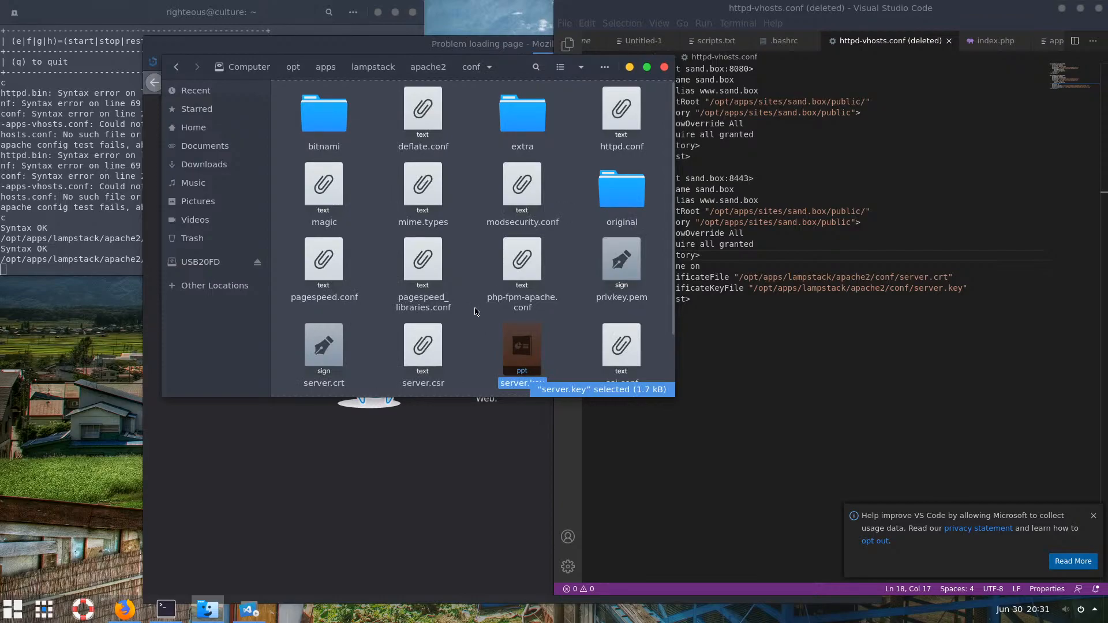
{"action": "scroll", "coordinate": [553, 329], "scroll_direction": "down", "scroll_amount": 2}
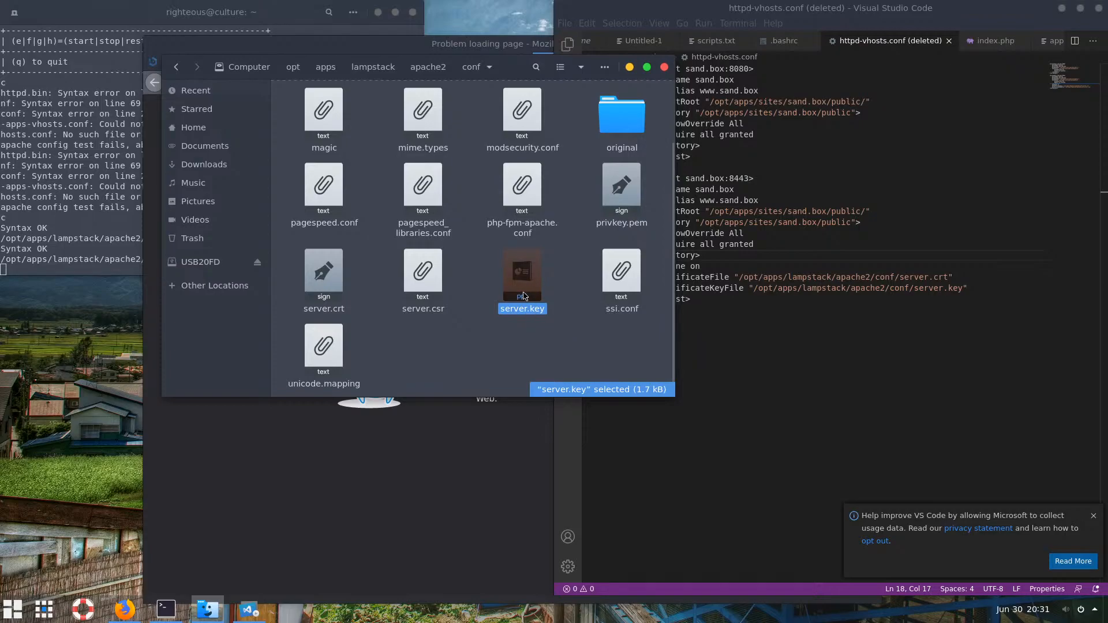
Select server.csr in the conf folder, then return to Firefox's sand.box:8433 error page
{"action": "left_click", "coordinate": [424, 272]}
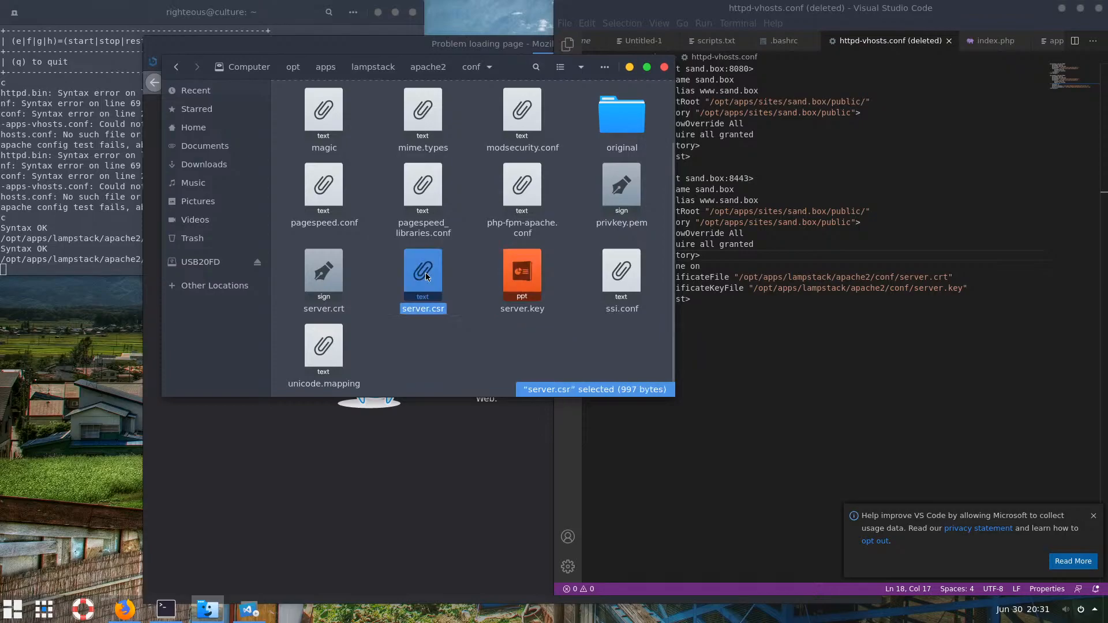
{"action": "left_click", "coordinate": [289, 484]}
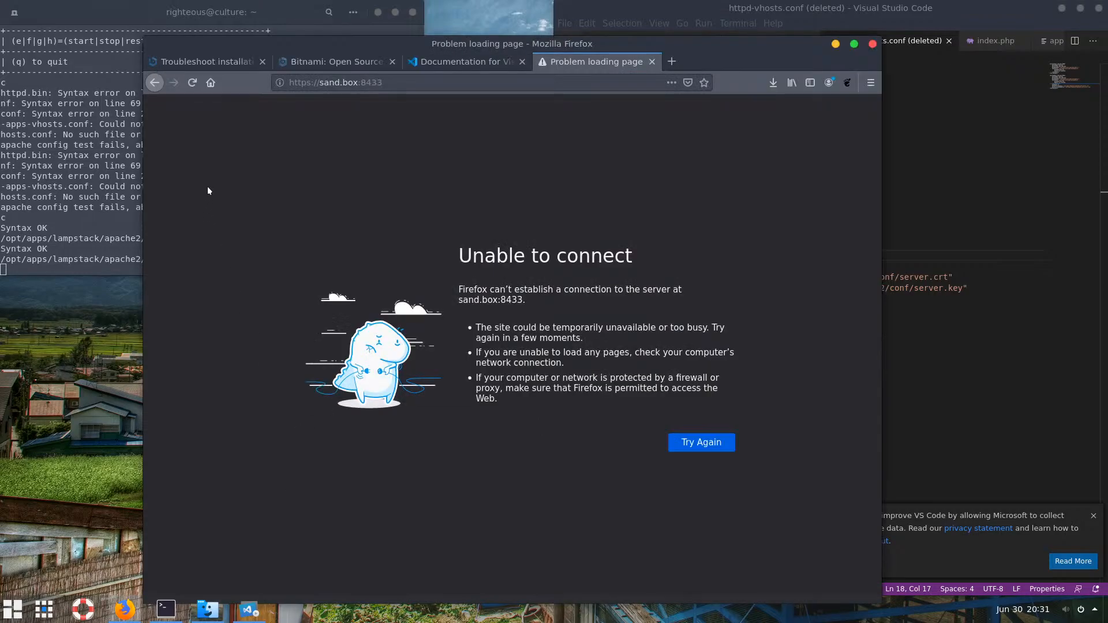
Retry sand.box:8433, then check the vhost config, which shows the SSL port is 8443
{"action": "left_click", "coordinate": [193, 84]}
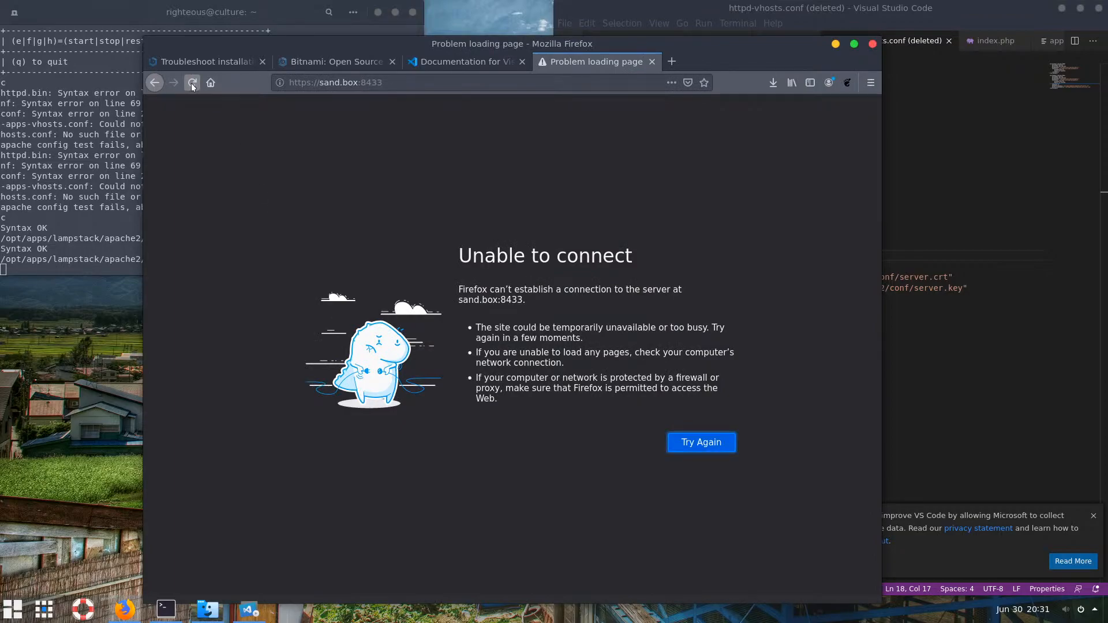
{"action": "left_click", "coordinate": [708, 445]}
{"action": "left_click", "coordinate": [883, 356]}
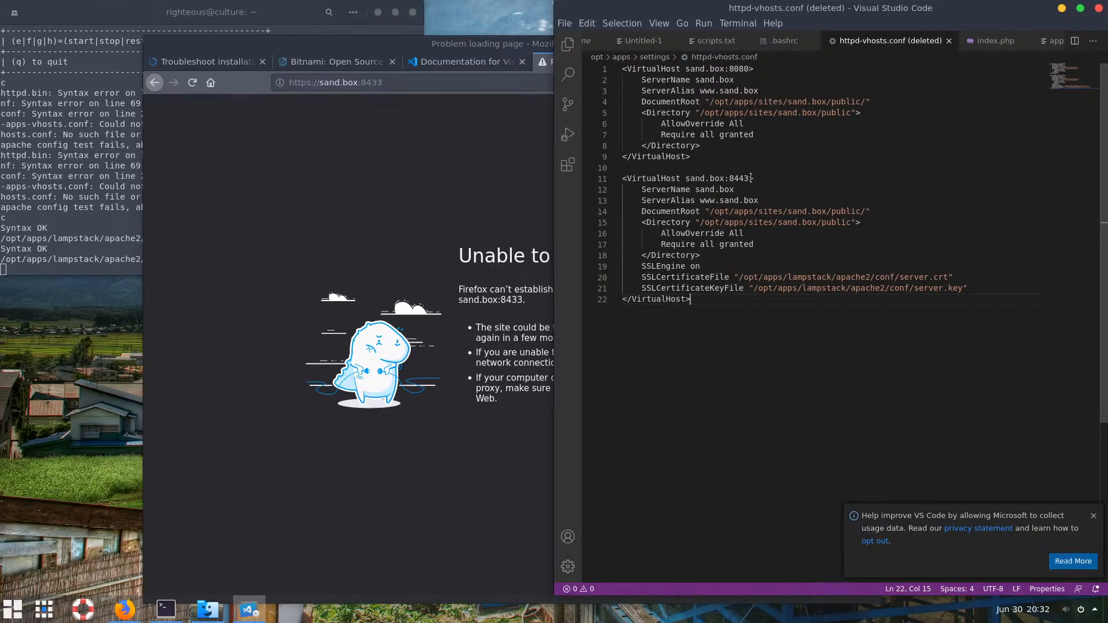
{"action": "left_click_drag", "start_coordinate": [749, 179], "coordinate": [730, 179]}
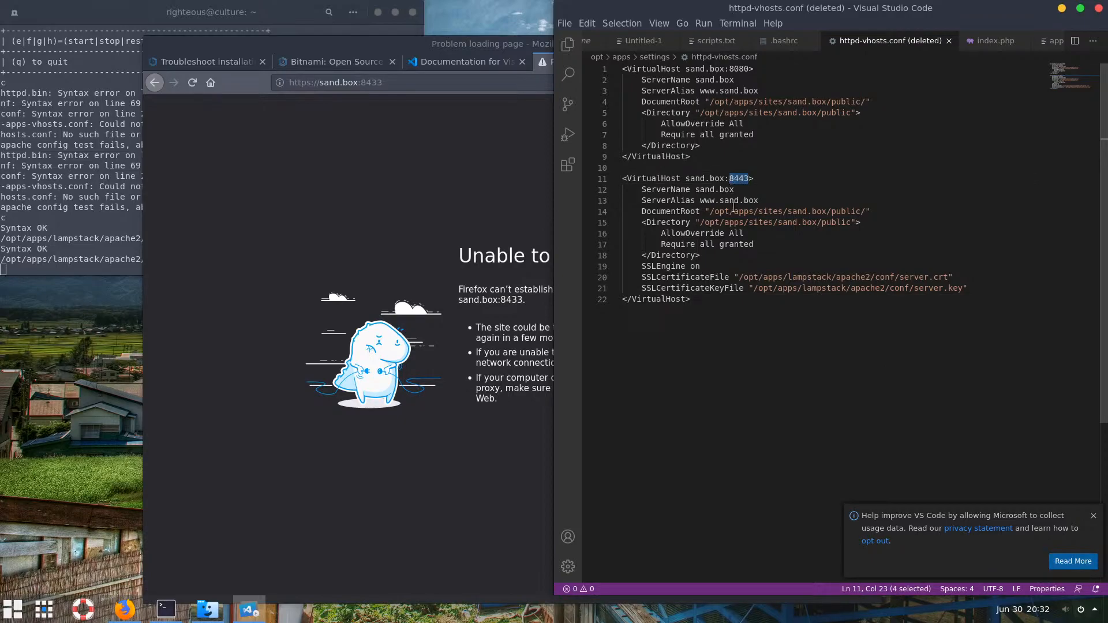
{"action": "left_click", "coordinate": [739, 178]}
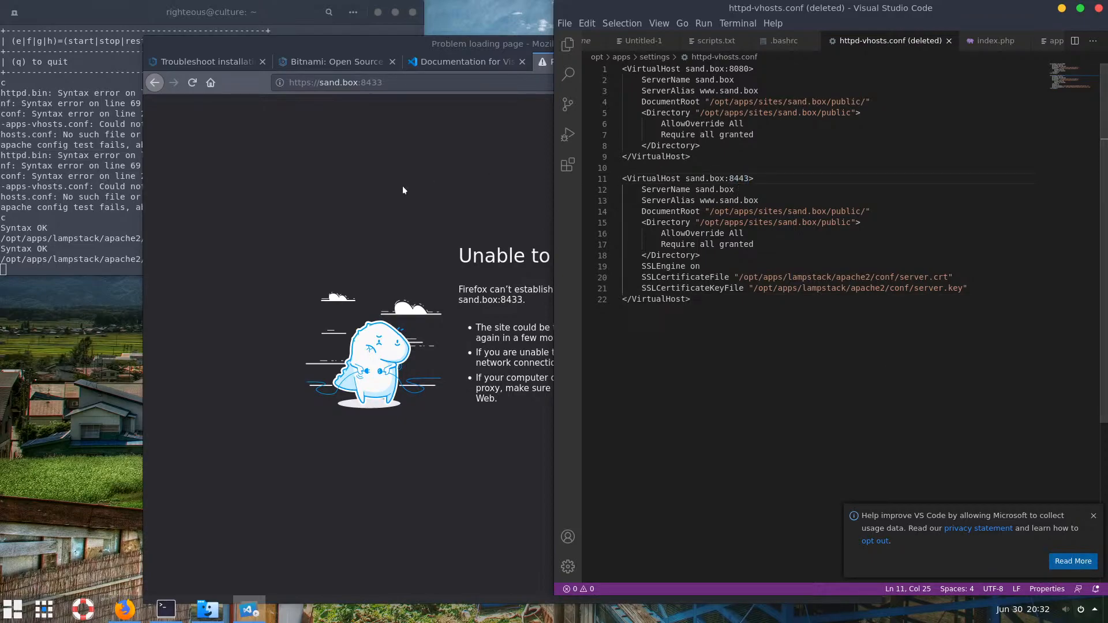
{"action": "left_click", "coordinate": [379, 82]}
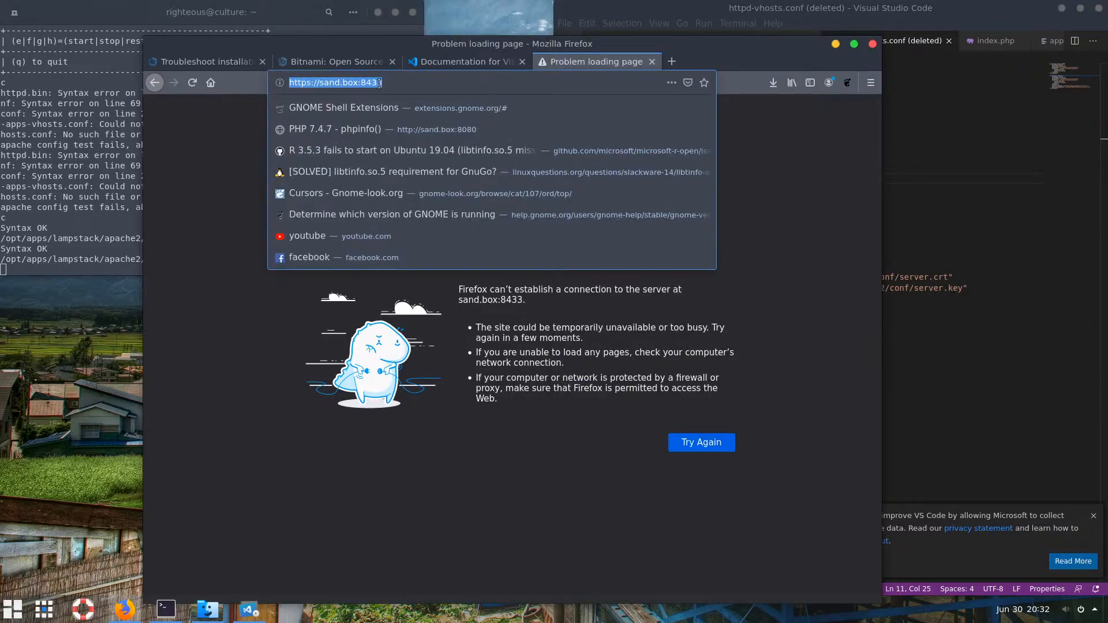
{"action": "left_click", "coordinate": [379, 83]}
{"action": "key", "text": "BackSpace"}
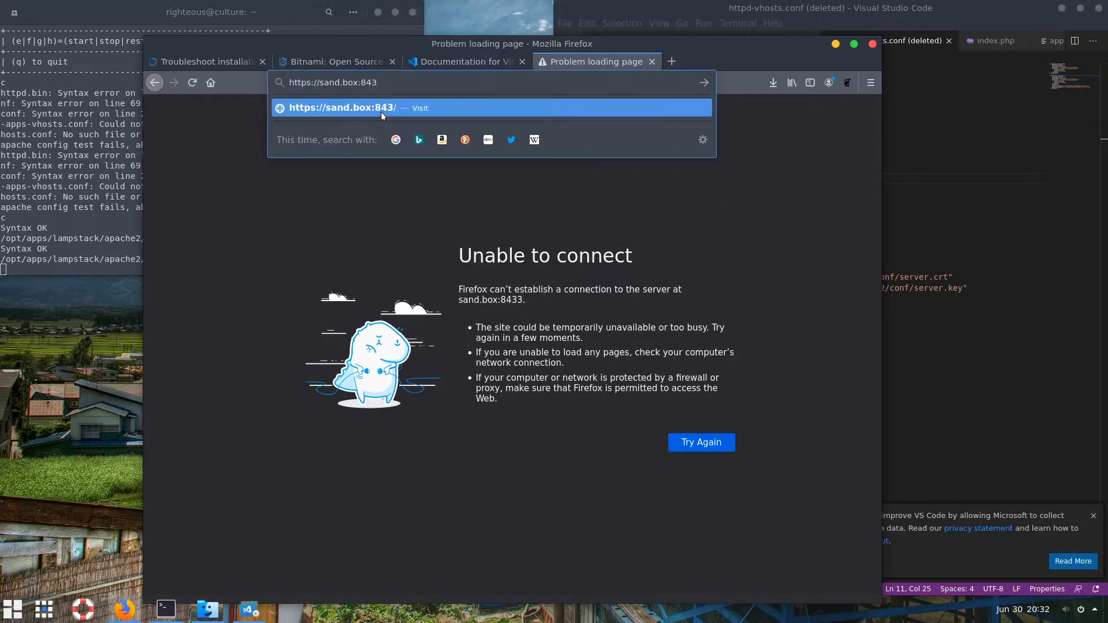
{"action": "type", "text": "4"}
{"action": "key", "text": "Return"}
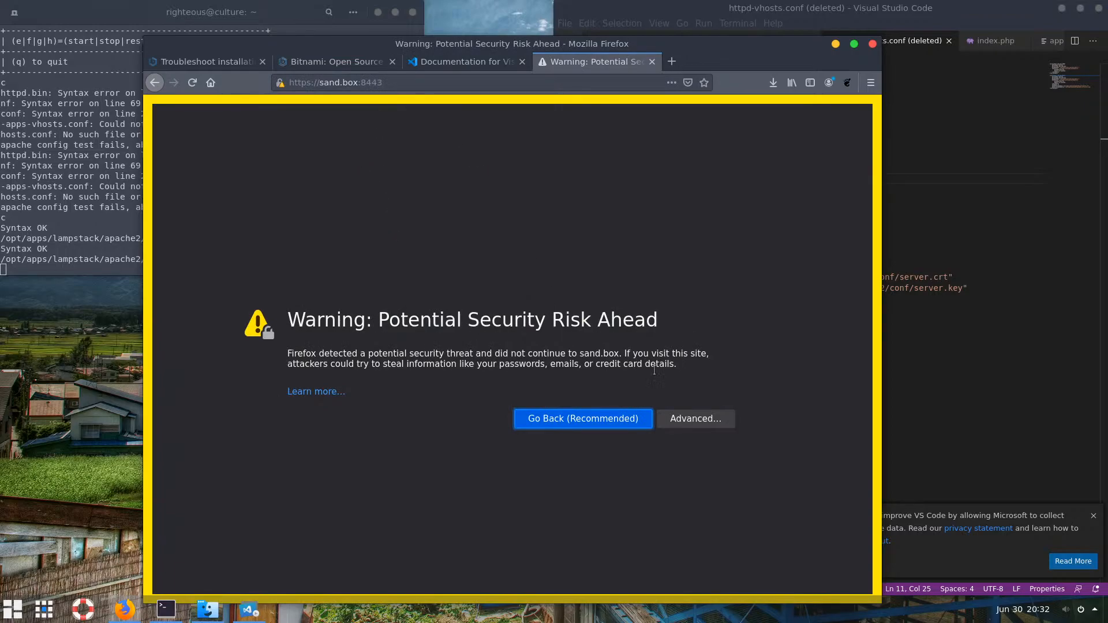
Accept the self-signed certificate risk and view the PHP 7.4.7 phpinfo page
{"action": "left_click", "coordinate": [694, 417]}
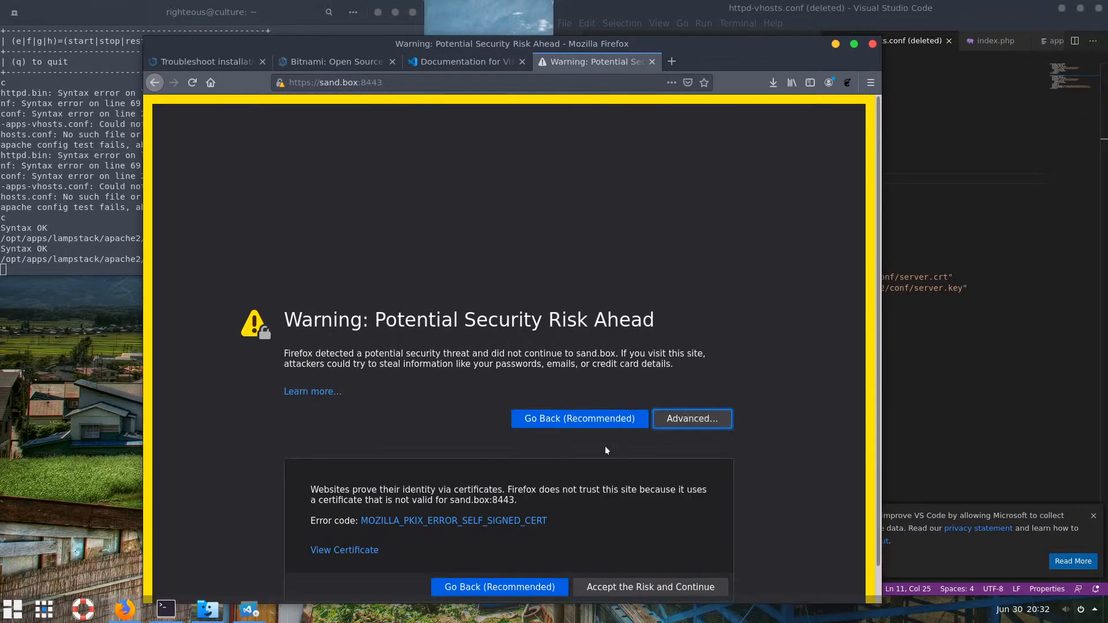
{"action": "scroll", "coordinate": [605, 450], "scroll_direction": "down", "scroll_amount": 2}
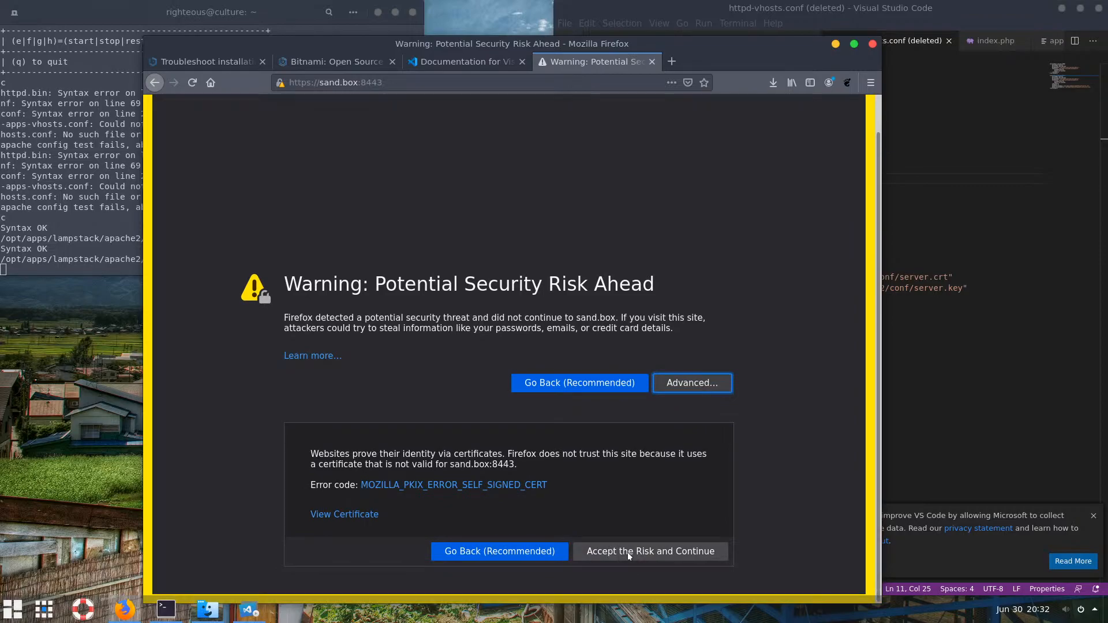
{"action": "left_click", "coordinate": [629, 552]}
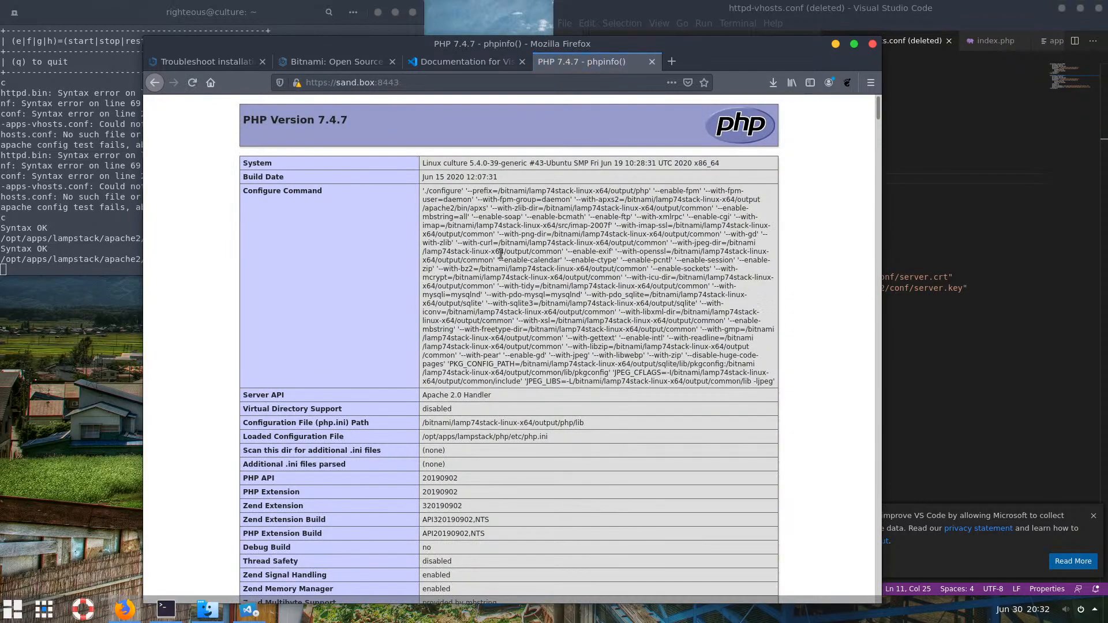
{"action": "left_click", "coordinate": [327, 83]}
{"action": "left_click", "coordinate": [506, 403]}
{"action": "scroll", "coordinate": [583, 437], "scroll_direction": "down", "scroll_amount": 3}
{"action": "left_click", "coordinate": [942, 323]}
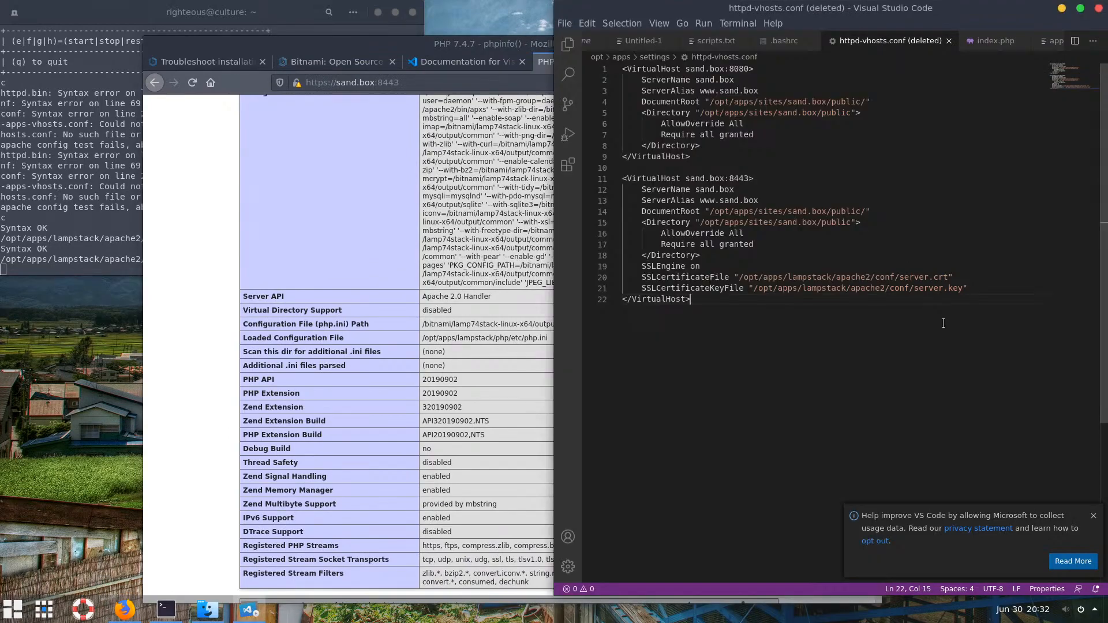
{"action": "left_click_drag", "start_coordinate": [702, 304], "coordinate": [604, 71]}
{"action": "left_click", "coordinate": [776, 134]}
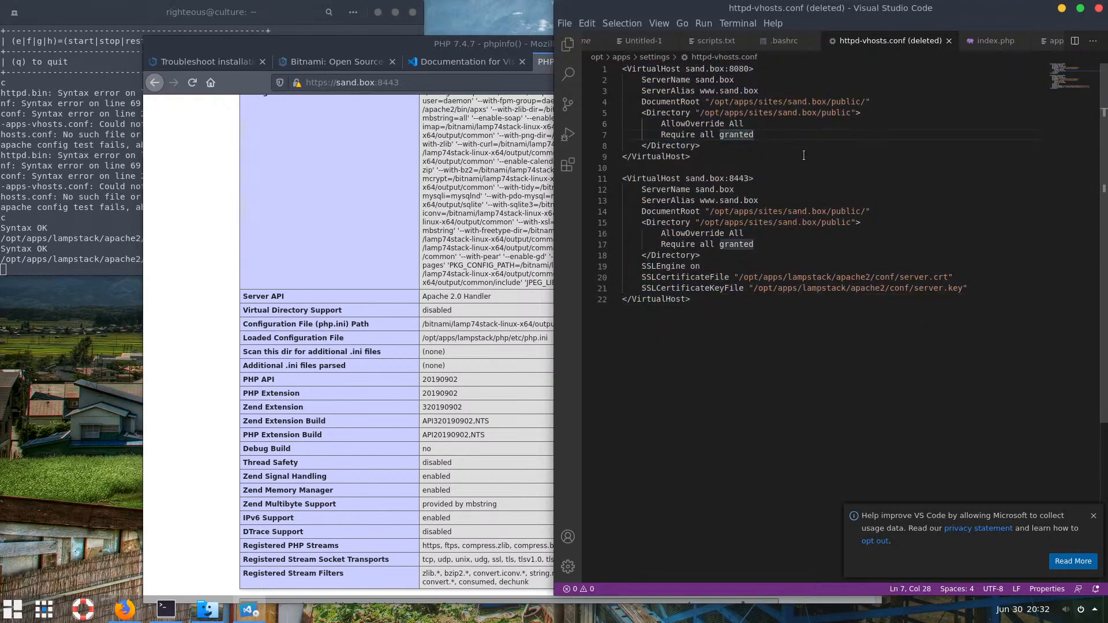
{"action": "left_click_drag", "start_coordinate": [641, 91], "coordinate": [700, 91]}
{"action": "left_click", "coordinate": [753, 90]}
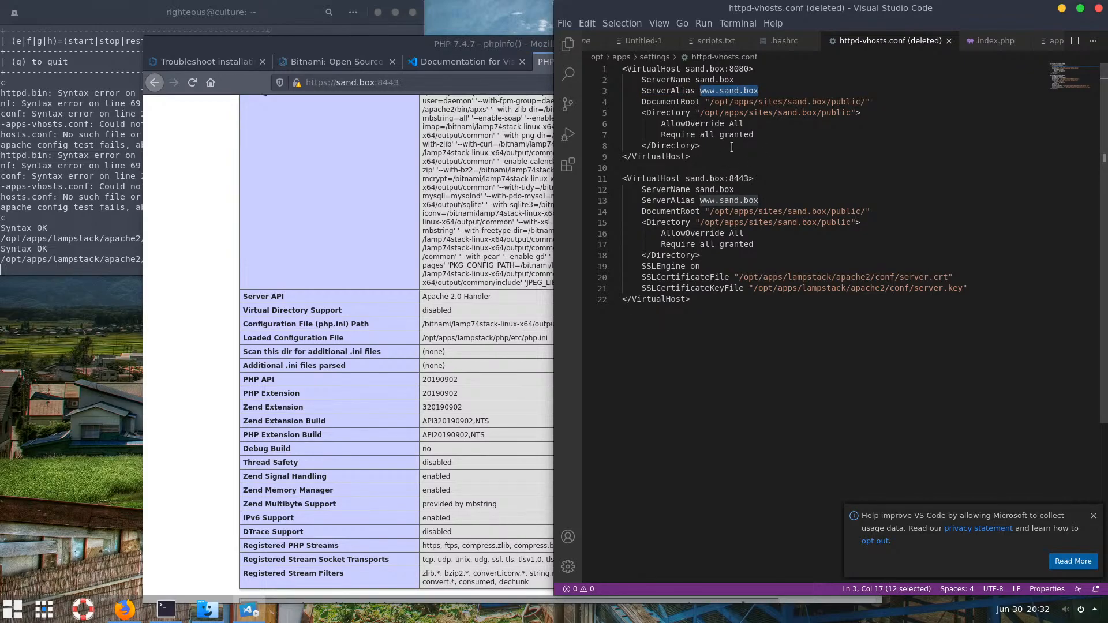
{"action": "left_click", "coordinate": [447, 151]}
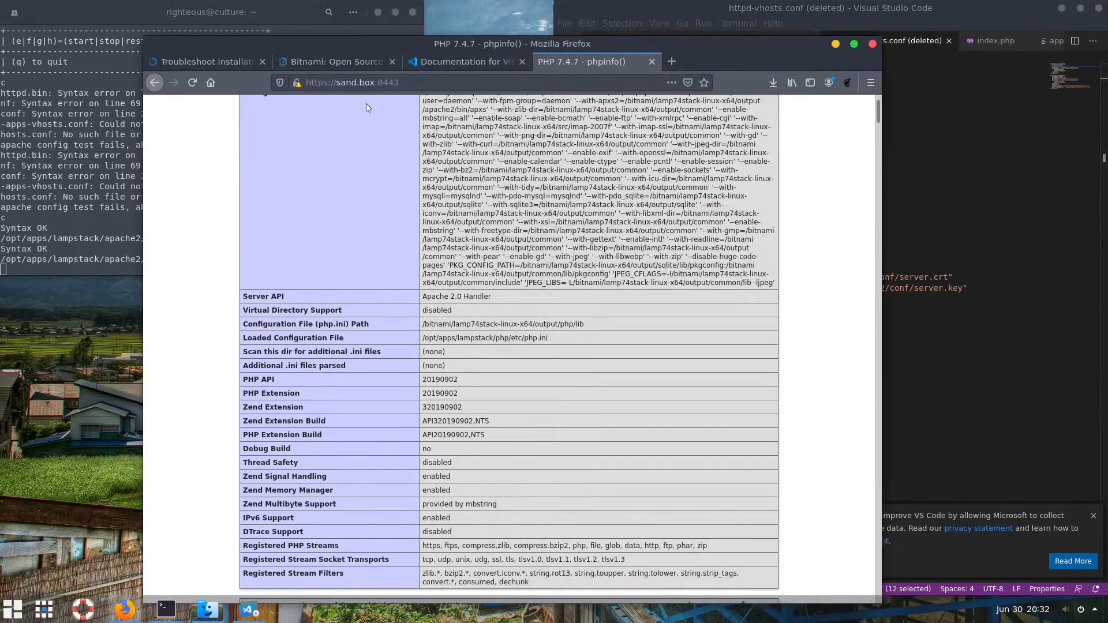
{"action": "left_click", "coordinate": [924, 315]}
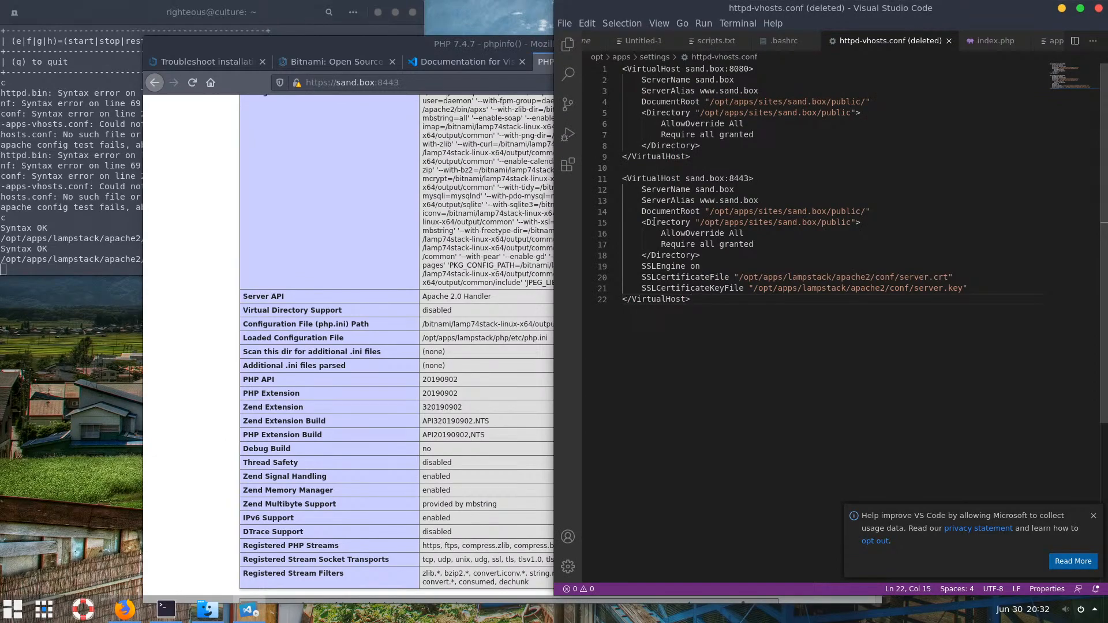
{"action": "left_click", "coordinate": [338, 85]}
{"action": "left_click", "coordinate": [338, 84]}
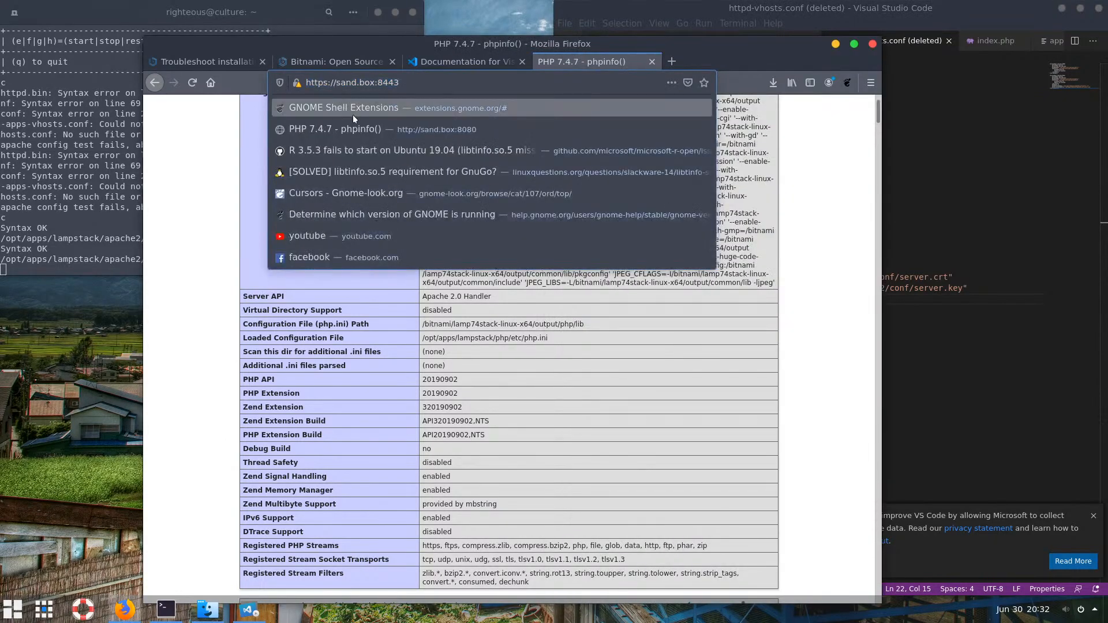
{"action": "type", "text": "w"}
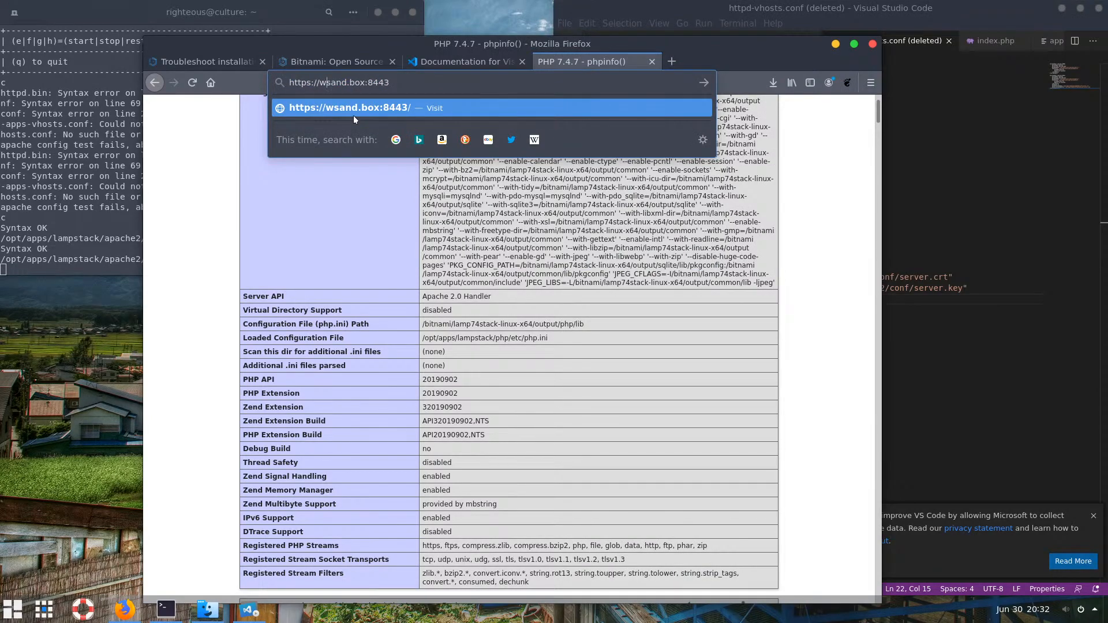
{"action": "type", "text": "ww"}
{"action": "key", "text": "Delete"}
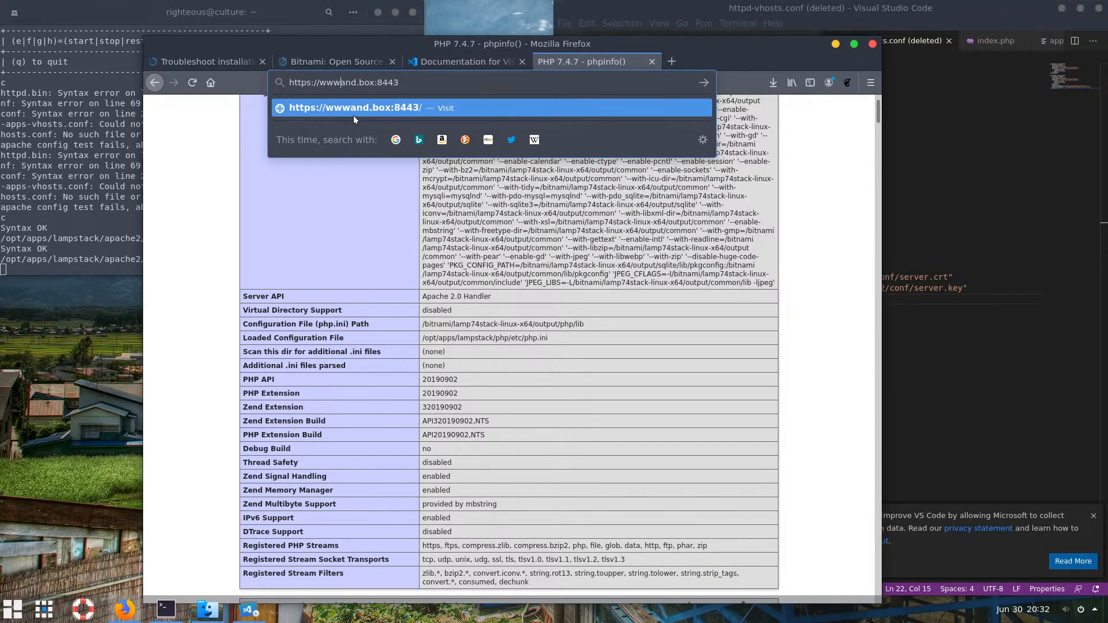
{"action": "type", "text": ".s"}
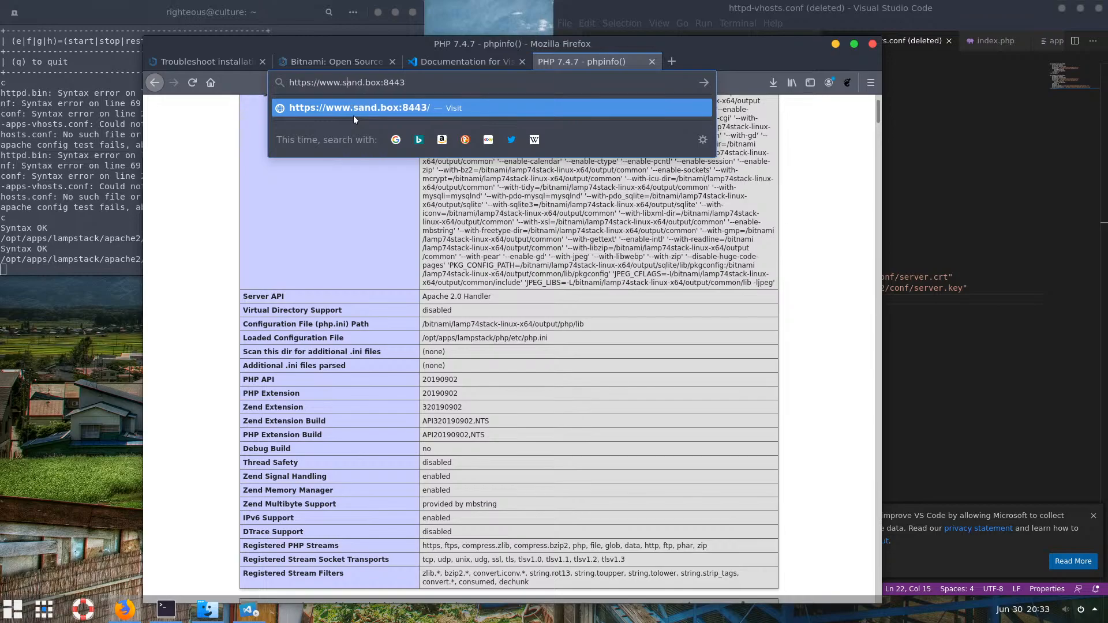
{"action": "key", "text": "Return"}
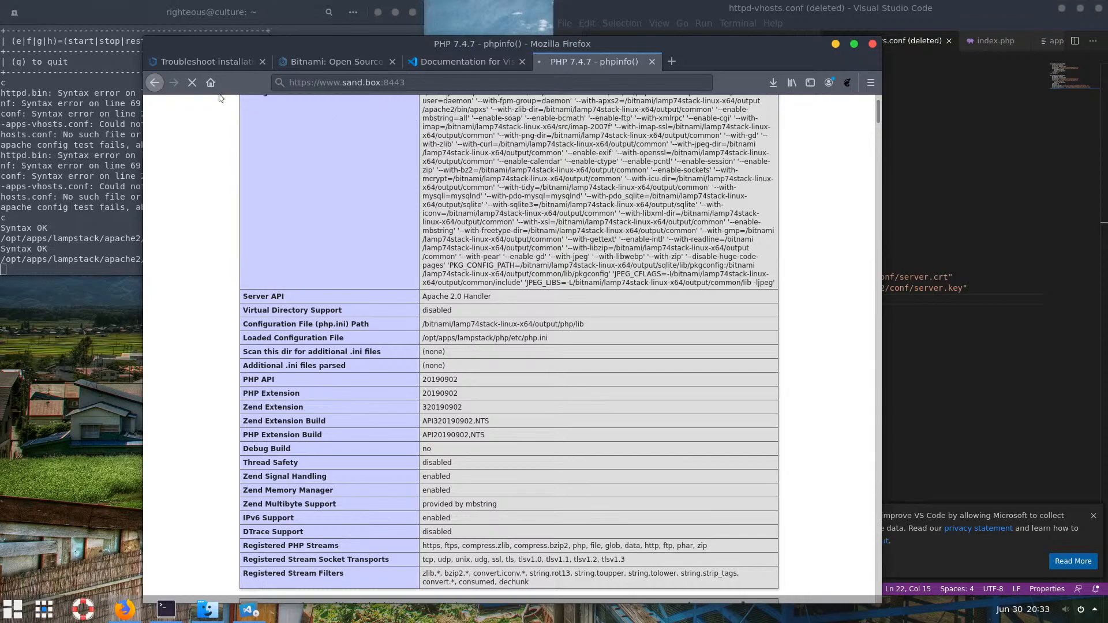
{"action": "left_click", "coordinate": [342, 86]}
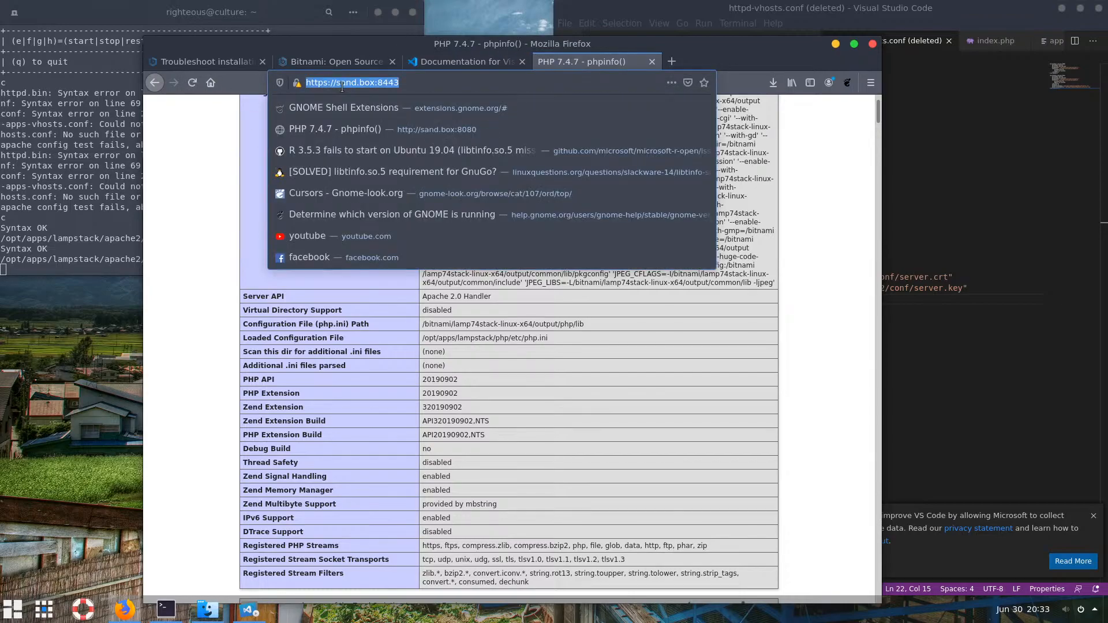
{"action": "left_click", "coordinate": [107, 254]}
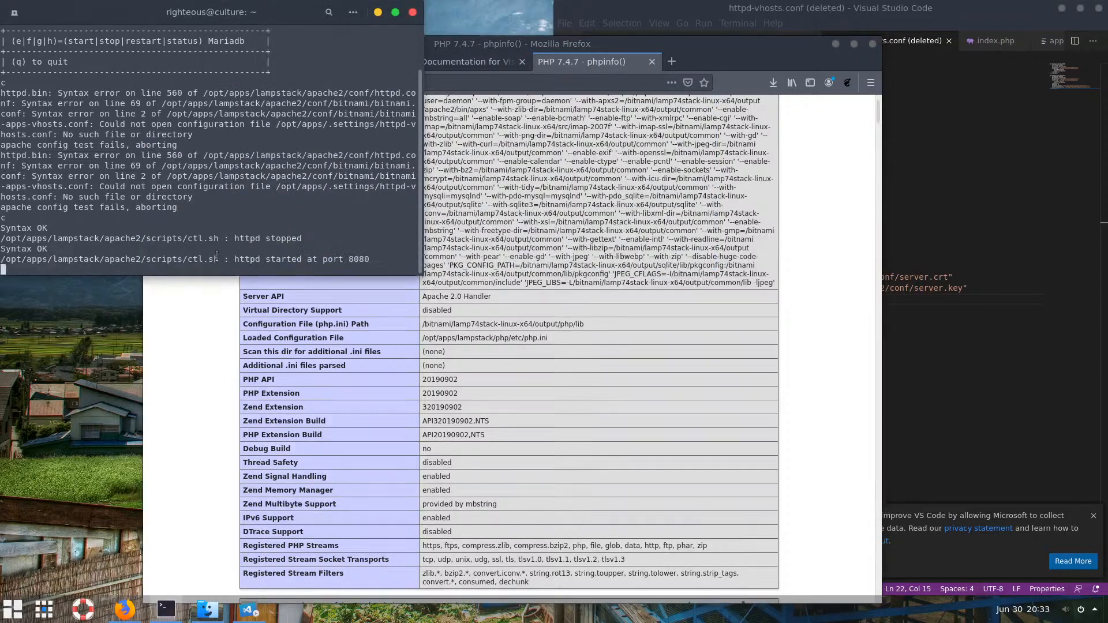
Quit the server control menu, clear the screen, and reopen /etc/hosts with sudo nano
{"action": "type", "text": "q"}
{"action": "key", "text": "Return"}
{"action": "type", "text": "clear"}
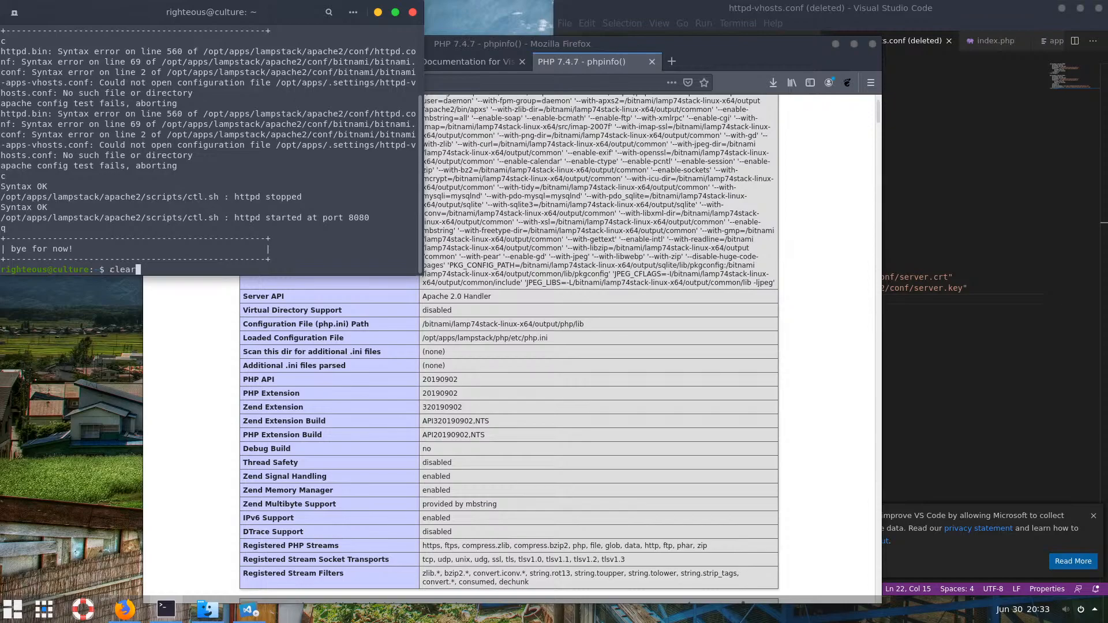
{"action": "key", "text": "Up"}
{"action": "key", "text": "Down"}
{"action": "key", "text": "Return"}
{"action": "key", "text": "Up"}
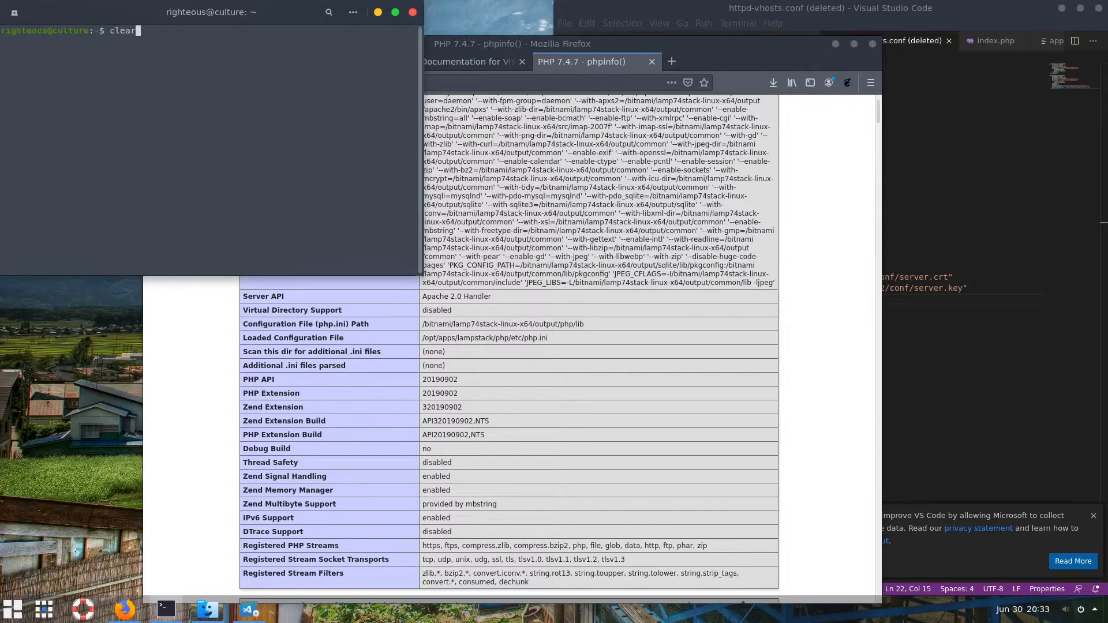
{"action": "key", "text": "Up"}
{"action": "key", "text": "Return"}
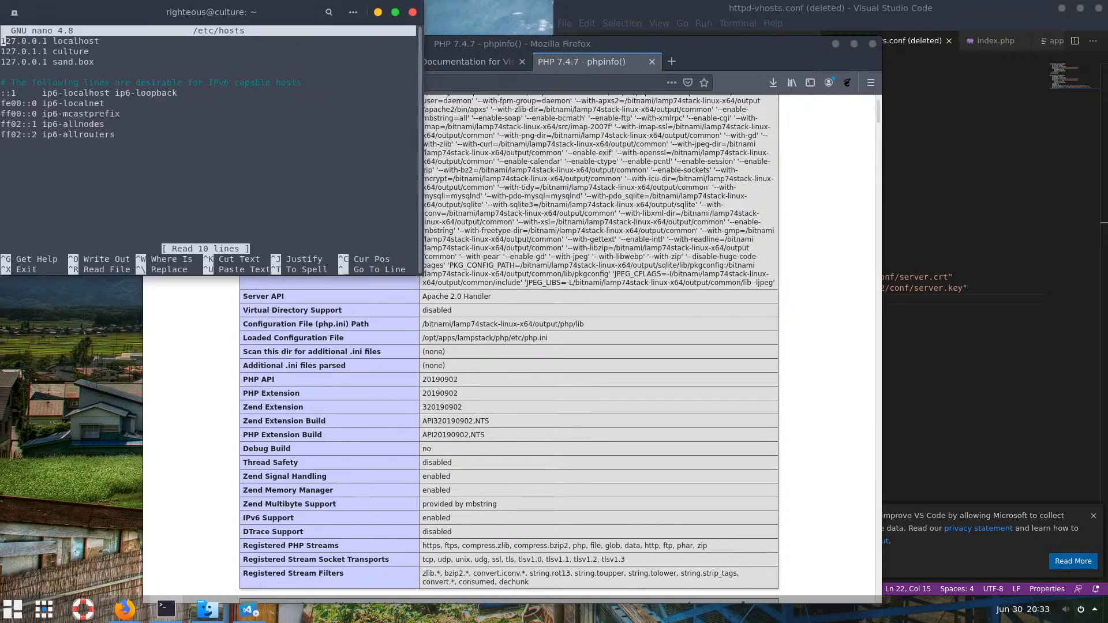
{"action": "key", "text": "Down"}
{"action": "key", "text": "Down"}
{"action": "key", "text": "ctrl+k"}
{"action": "key", "text": "ctrl+u"}
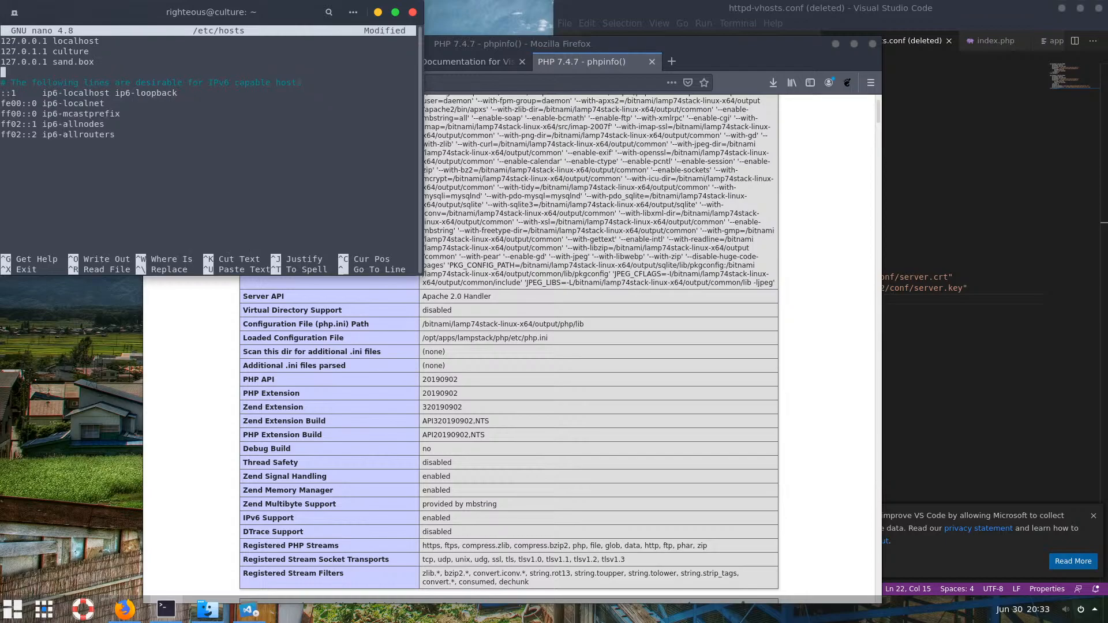
{"action": "key", "text": "ctrl+u"}
{"action": "key", "text": "Up"}
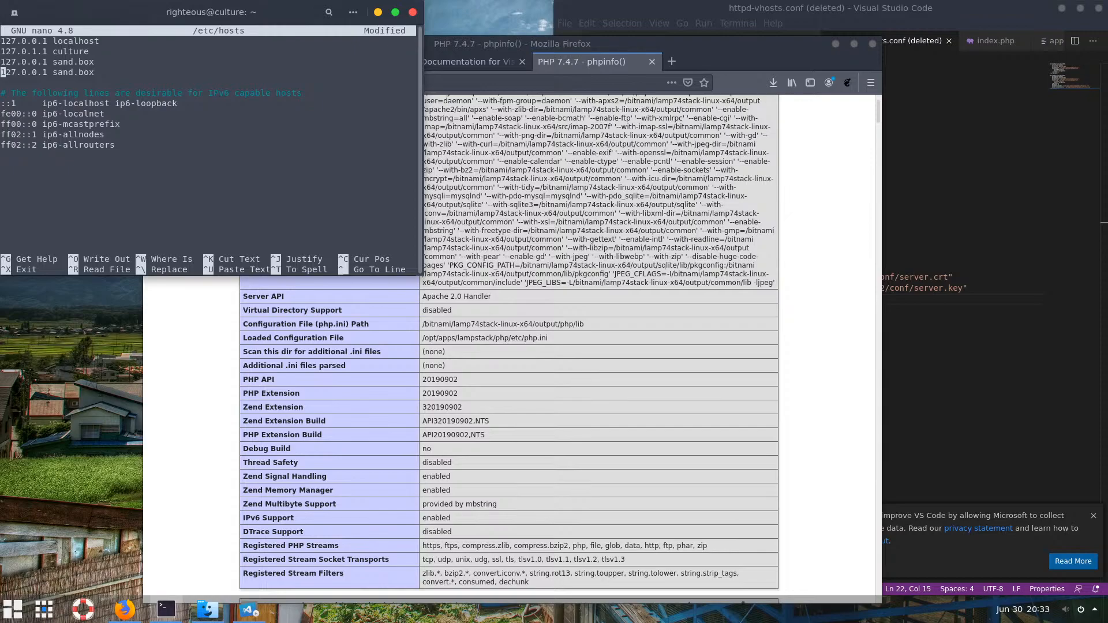
{"action": "key", "text": "Right"}
{"action": "key", "text": "Right"}
{"action": "key", "text": "Right"}
{"action": "key", "text": "Right"}
{"action": "key", "text": "Right"}
{"action": "key", "text": "Right"}
{"action": "key", "text": "Right"}
{"action": "key", "text": "Right"}
{"action": "key", "text": "Right"}
{"action": "key", "text": "Right"}
{"action": "type", "text": "www."}
{"action": "key", "text": "ctrl+o"}
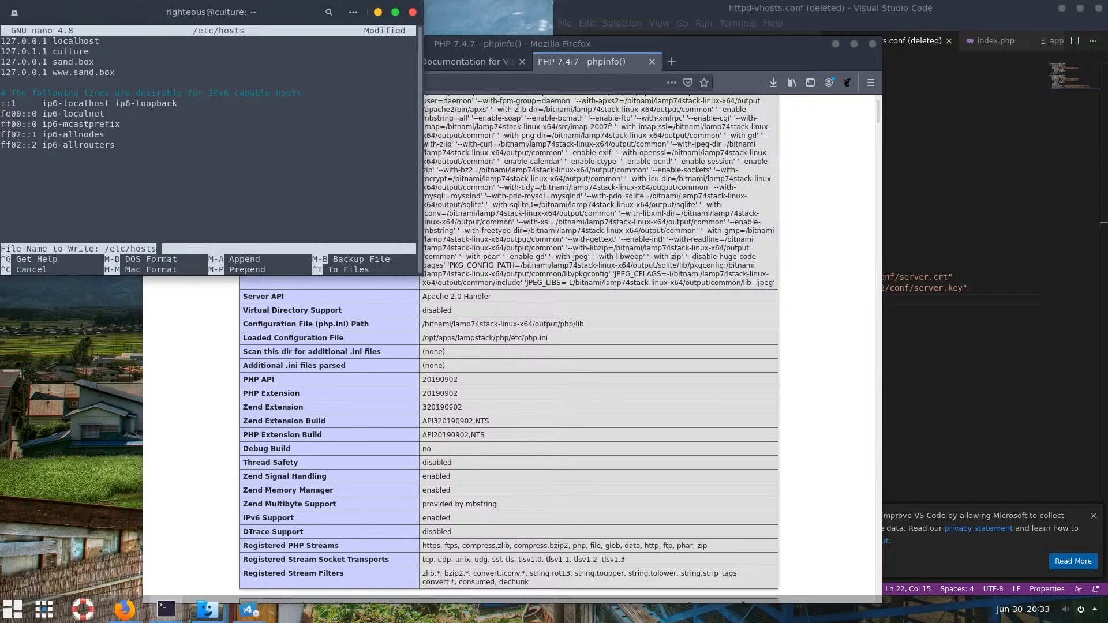
{"action": "key", "text": "Return"}
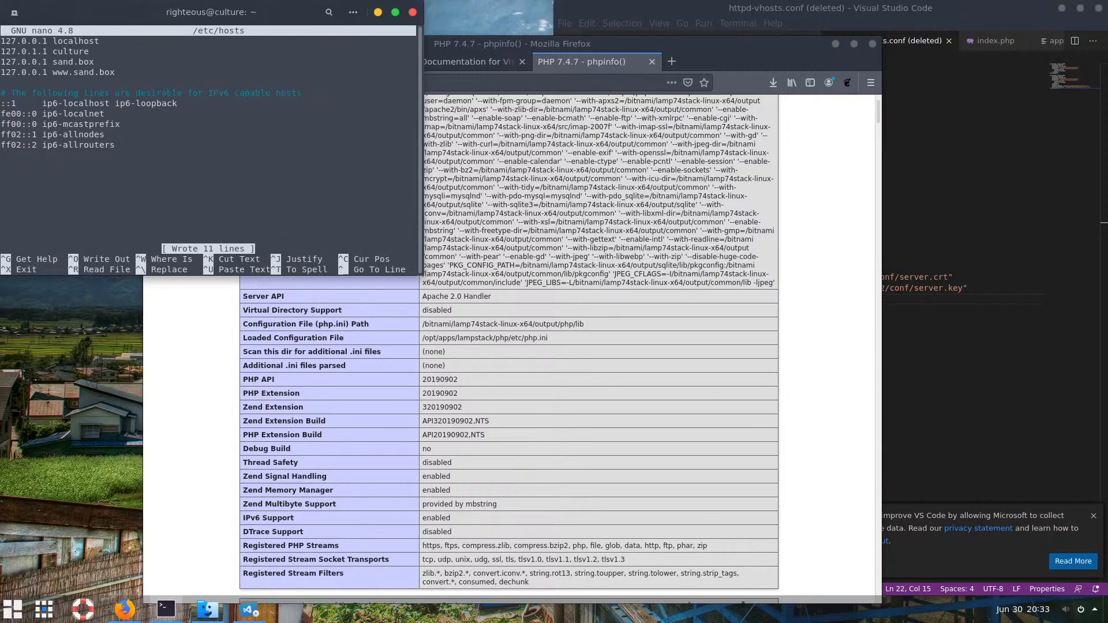
{"action": "key", "text": "Up"}
{"action": "left_click", "coordinate": [360, 312]}
{"action": "left_click", "coordinate": [117, 251]}
{"action": "key", "text": "ctrl+x"}
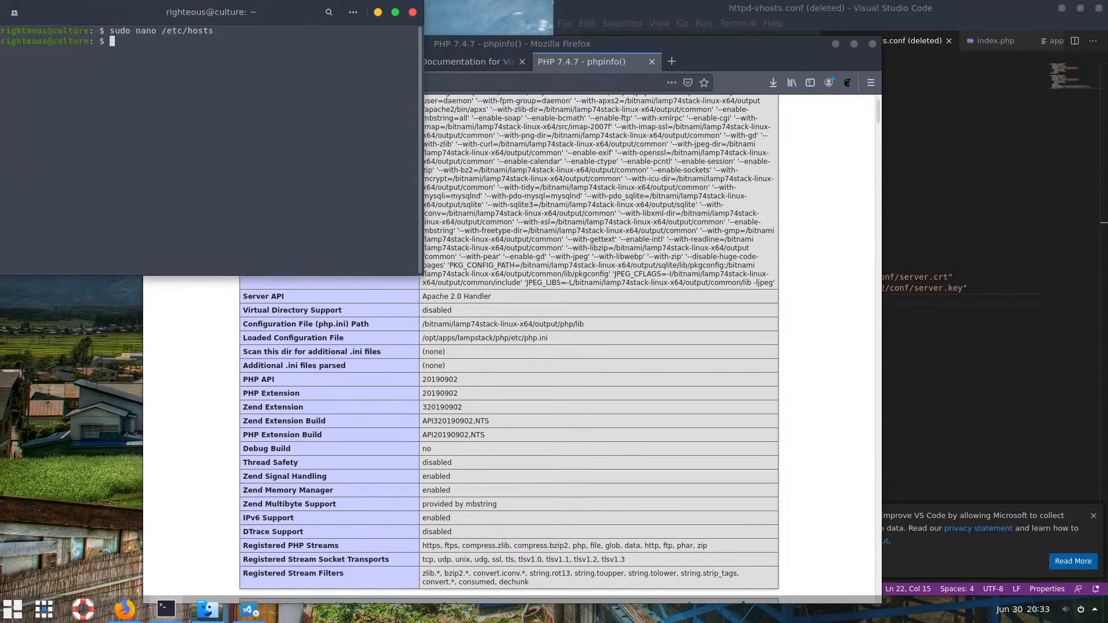
{"action": "left_click", "coordinate": [525, 481]}
{"action": "left_click", "coordinate": [339, 82]}
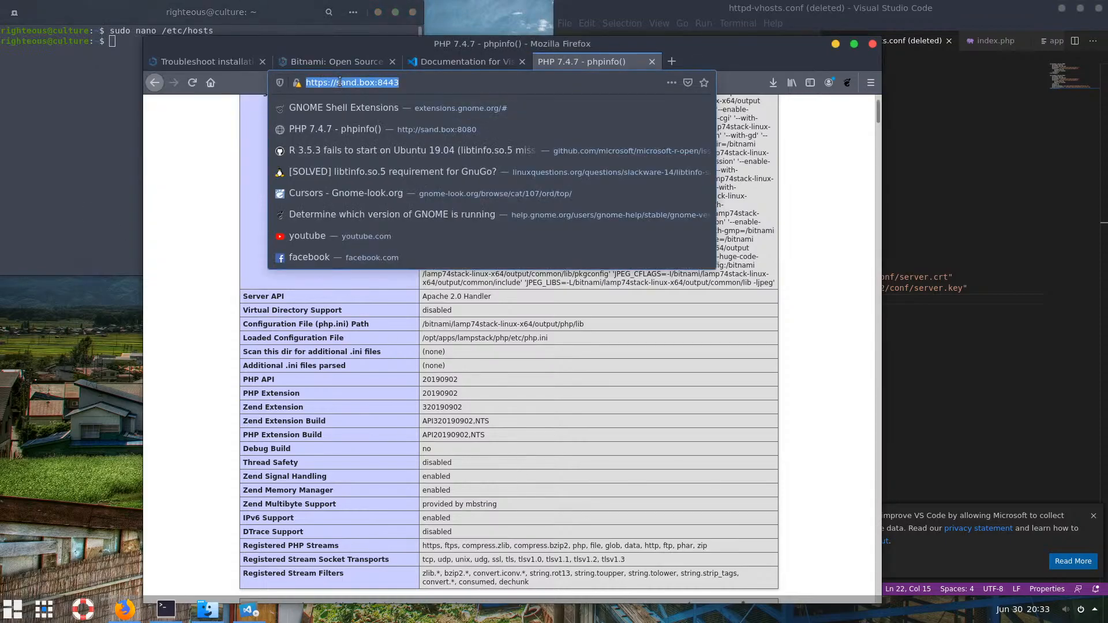
{"action": "left_click", "coordinate": [340, 84]}
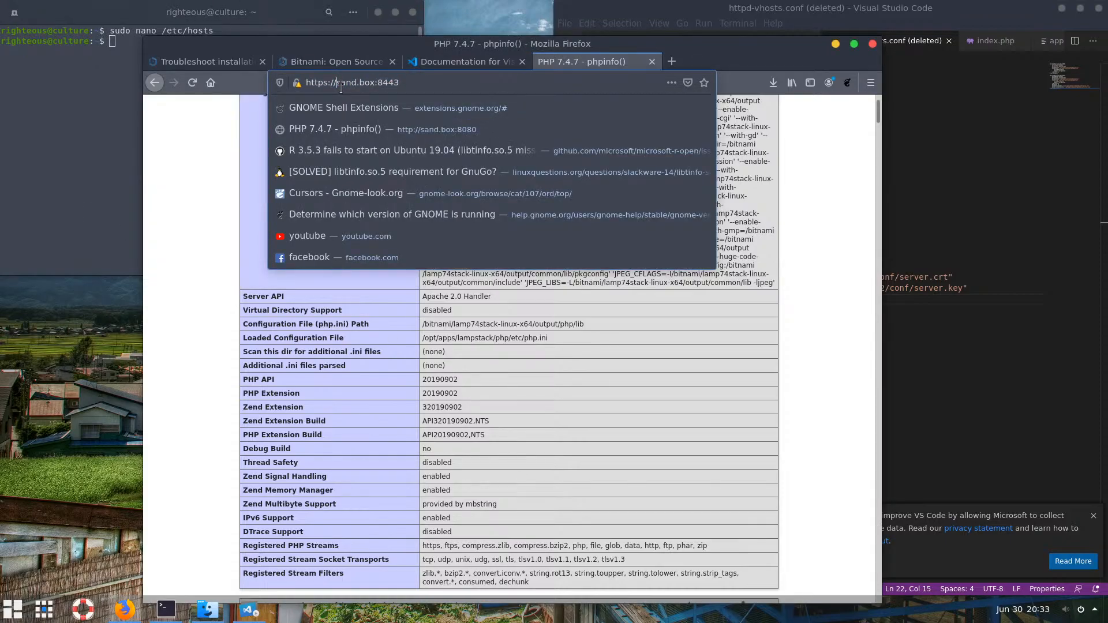
{"action": "type", "text": "www."}
{"action": "key", "text": "Return"}
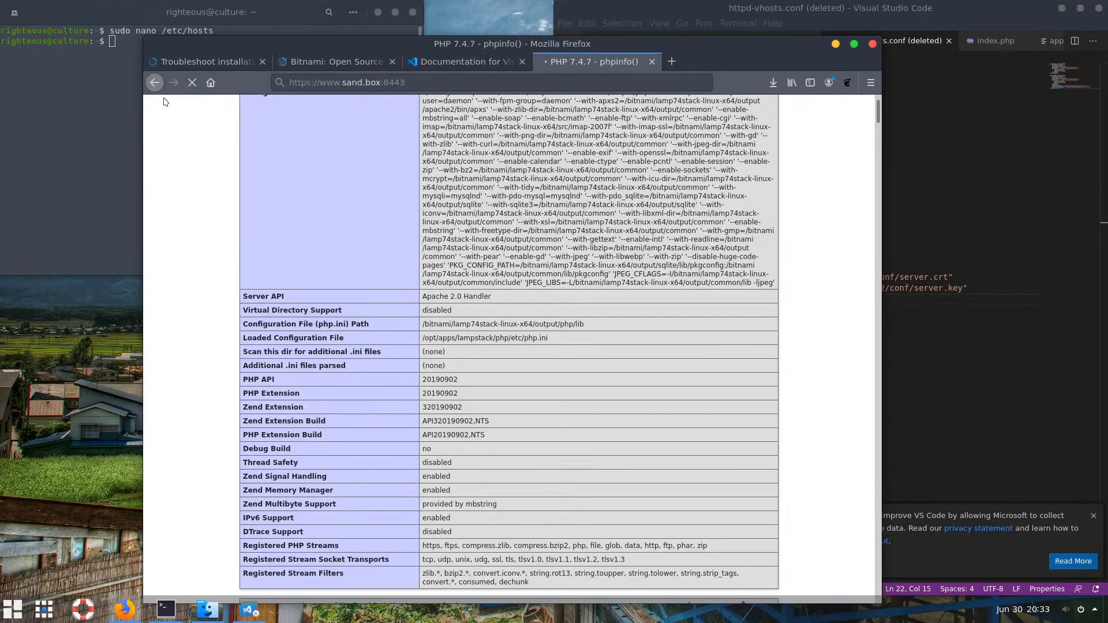
{"action": "left_click", "coordinate": [190, 84]}
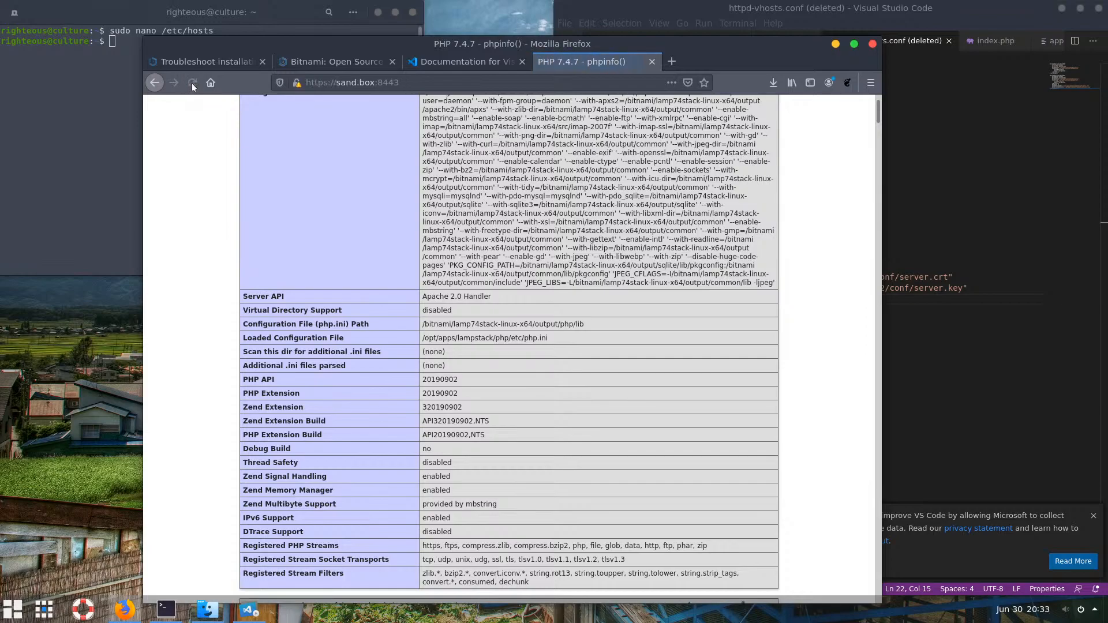
{"action": "left_click", "coordinate": [339, 82]}
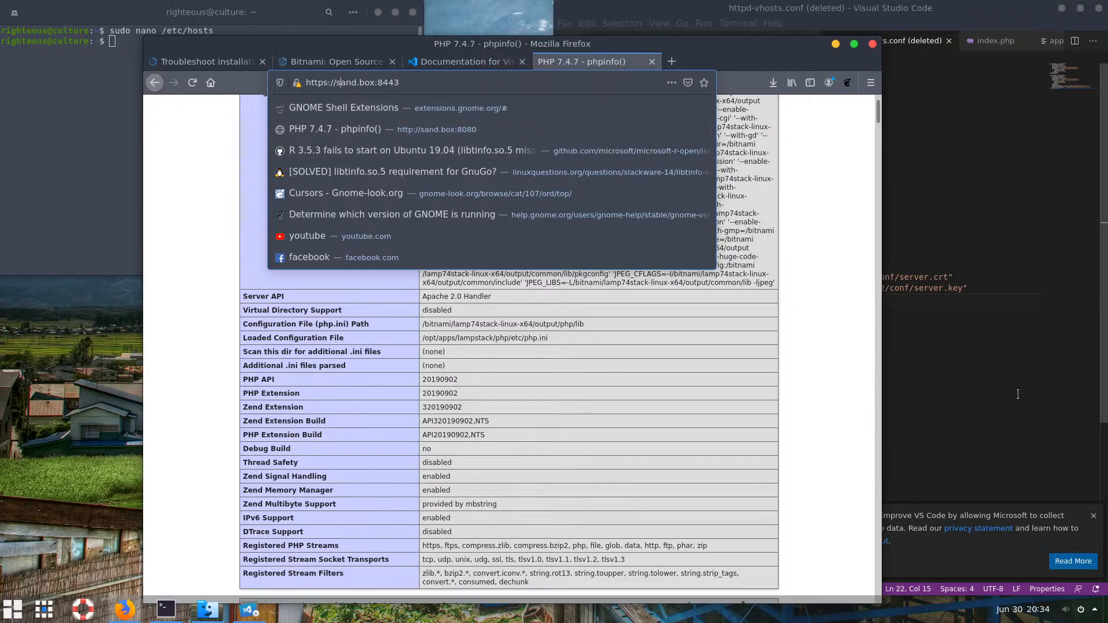
{"action": "key", "text": "alt+Tab"}
{"action": "left_click_drag", "start_coordinate": [759, 200], "coordinate": [699, 200]}
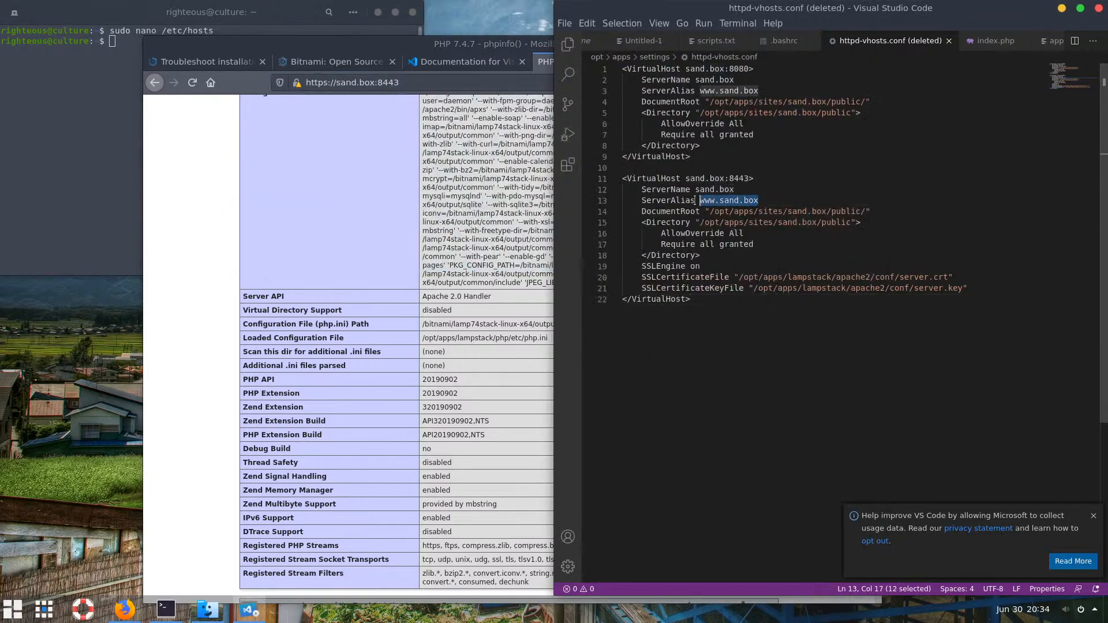
{"action": "key", "text": "alt+Tab"}
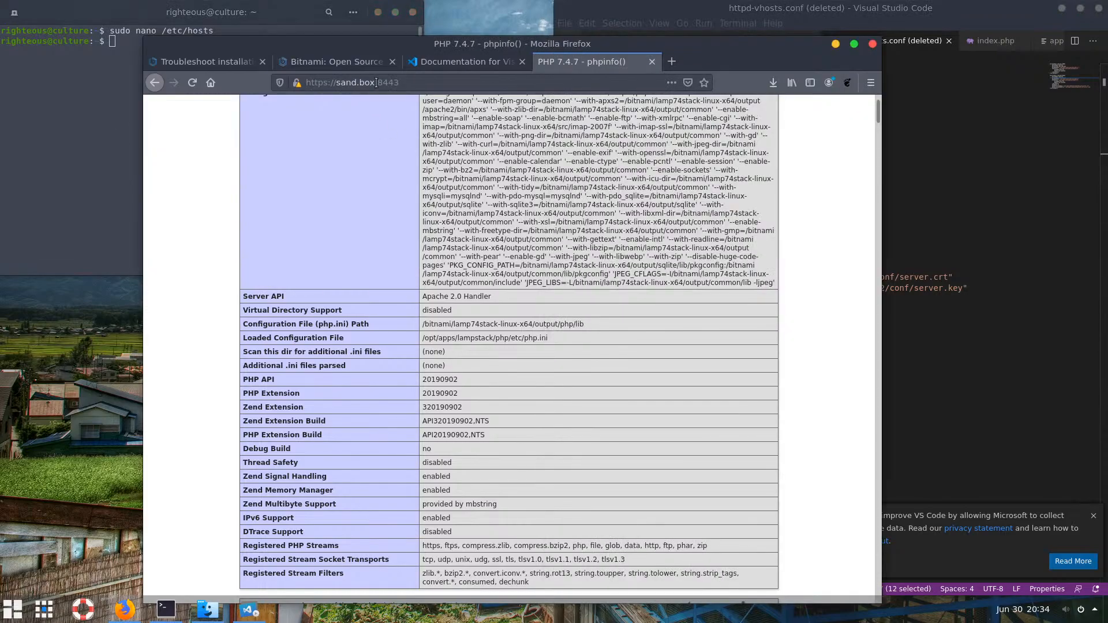
{"action": "left_click", "coordinate": [377, 82]}
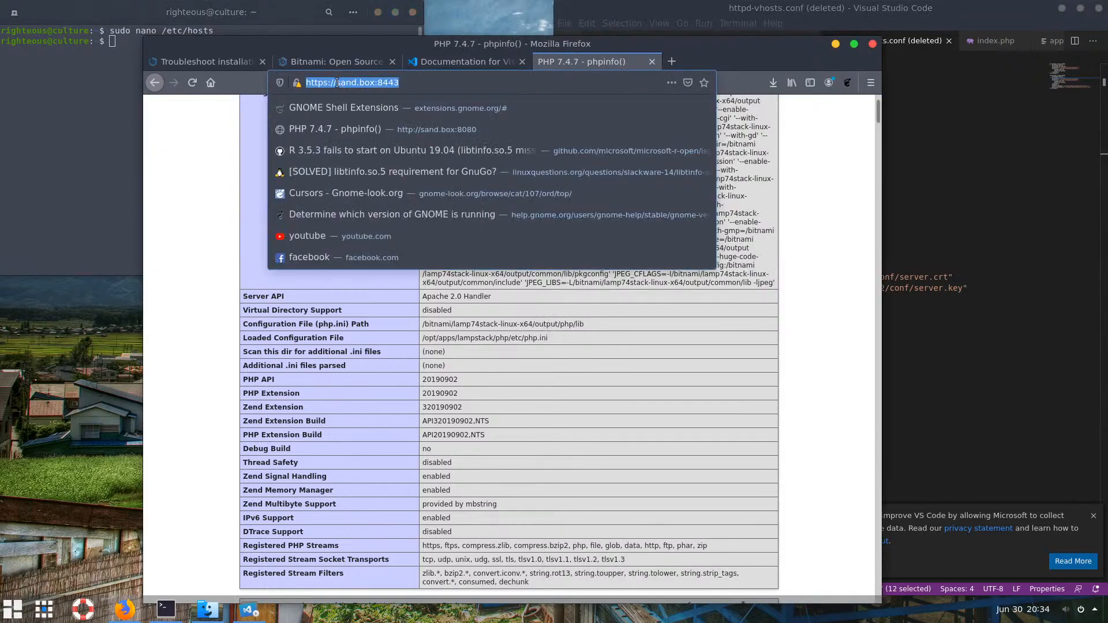
{"action": "left_click_drag", "start_coordinate": [401, 83], "coordinate": [377, 83]}
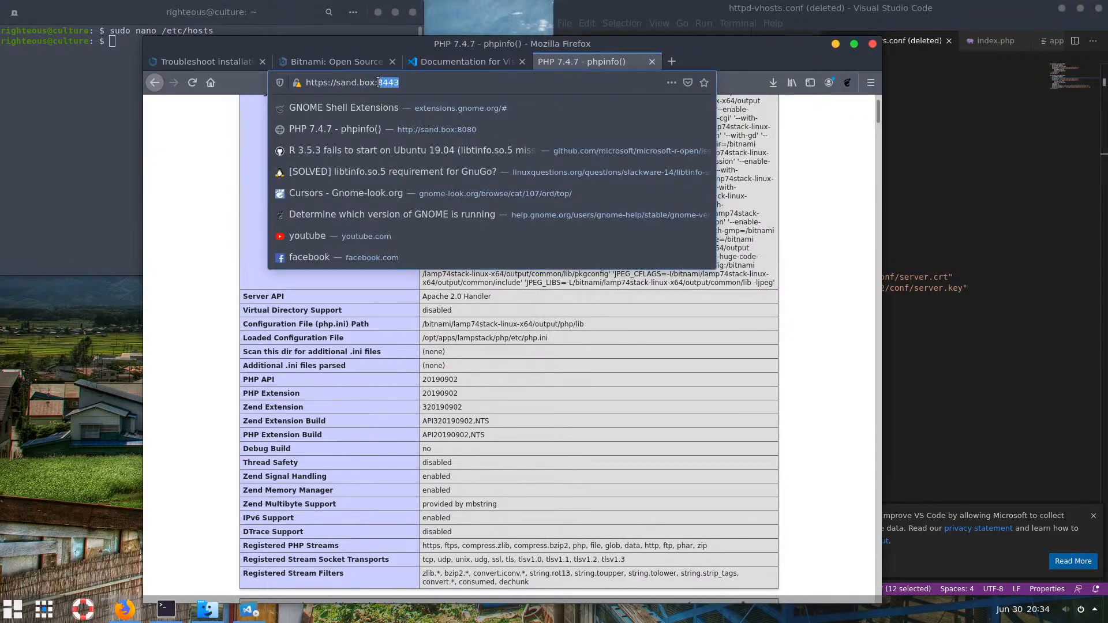
{"action": "type", "text": "808"}
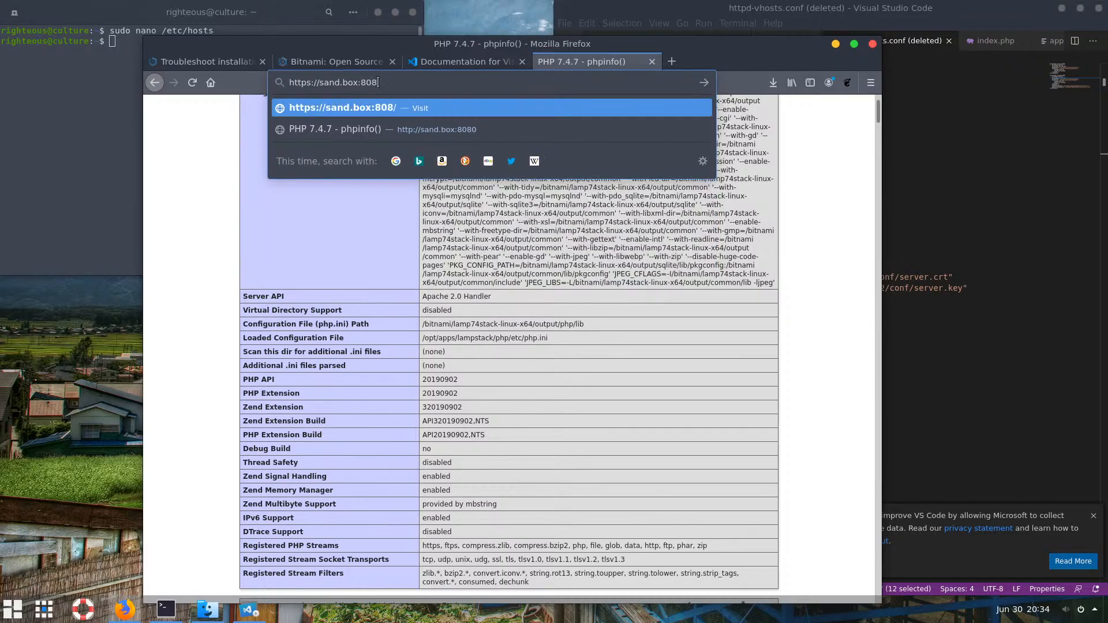
{"action": "type", "text": "0"}
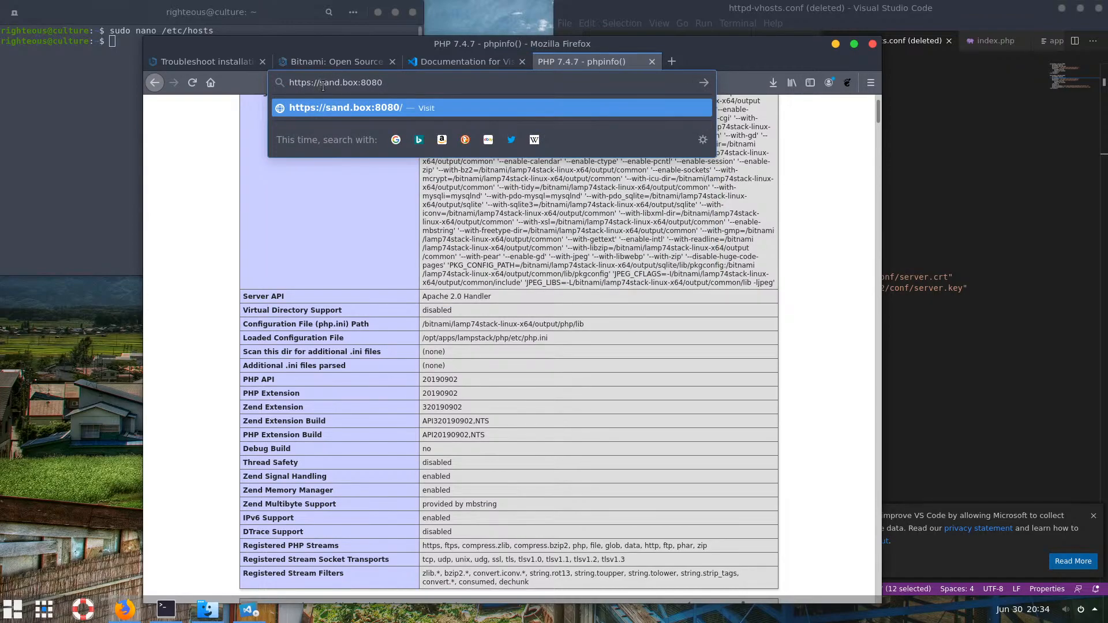
{"action": "left_click", "coordinate": [322, 82]}
{"action": "type", "text": "www."}
{"action": "key", "text": "Return"}
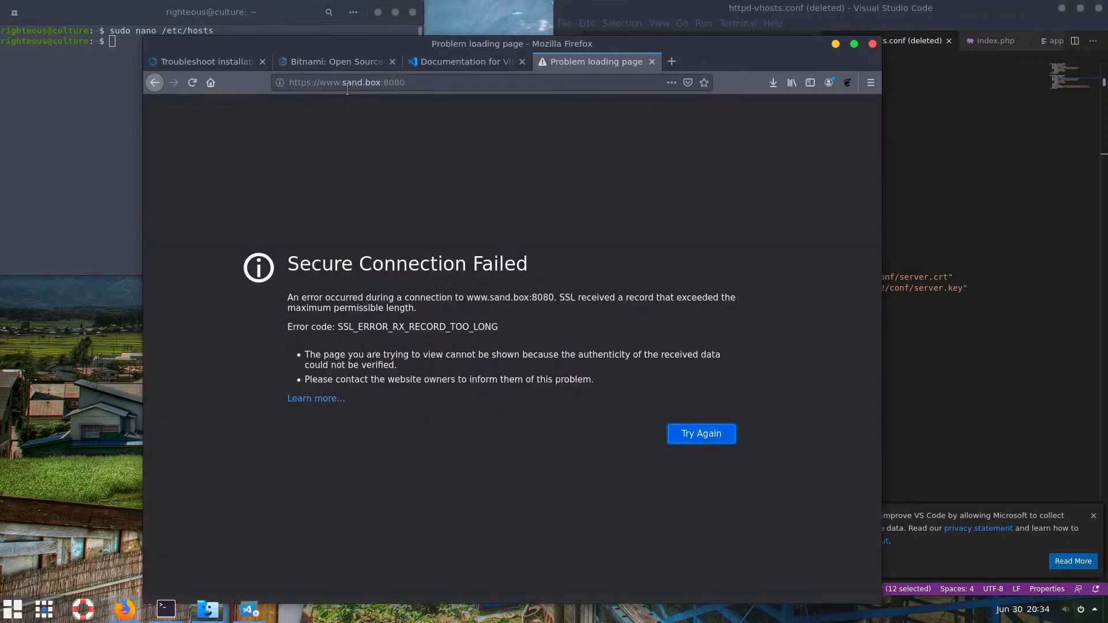
{"action": "left_click", "coordinate": [308, 83]}
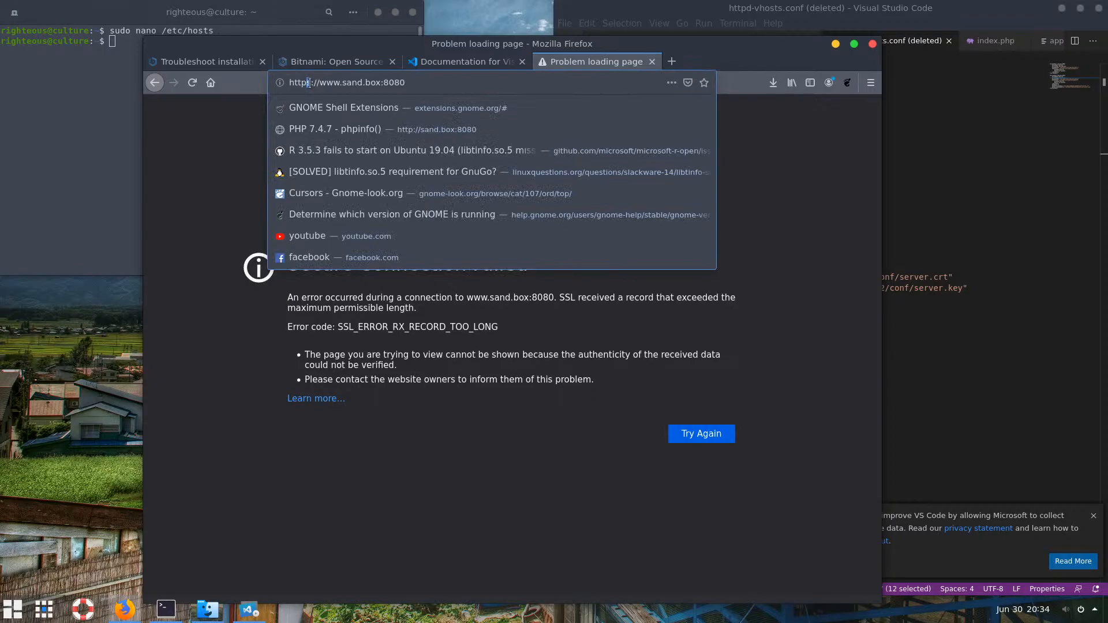
{"action": "key", "text": "Delete"}
{"action": "key", "text": "Return"}
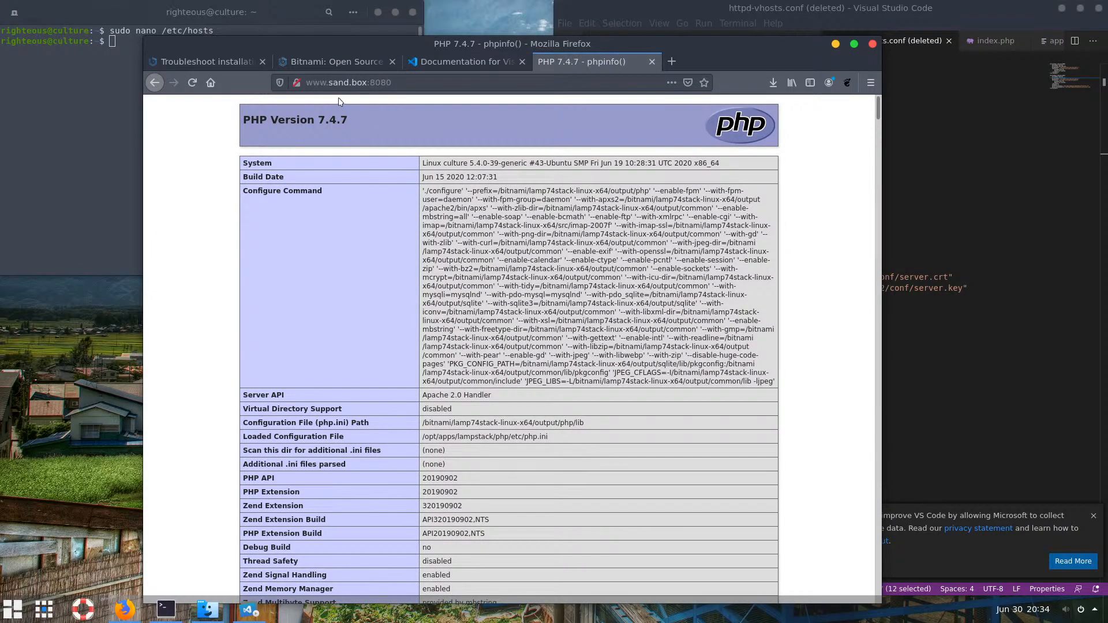
{"action": "left_click", "coordinate": [366, 85]}
{"action": "key", "text": "ctrl+shift+Left"}
{"action": "key", "text": "ctrl+shift+Left"}
{"action": "key", "text": "ctrl+shift+Left"}
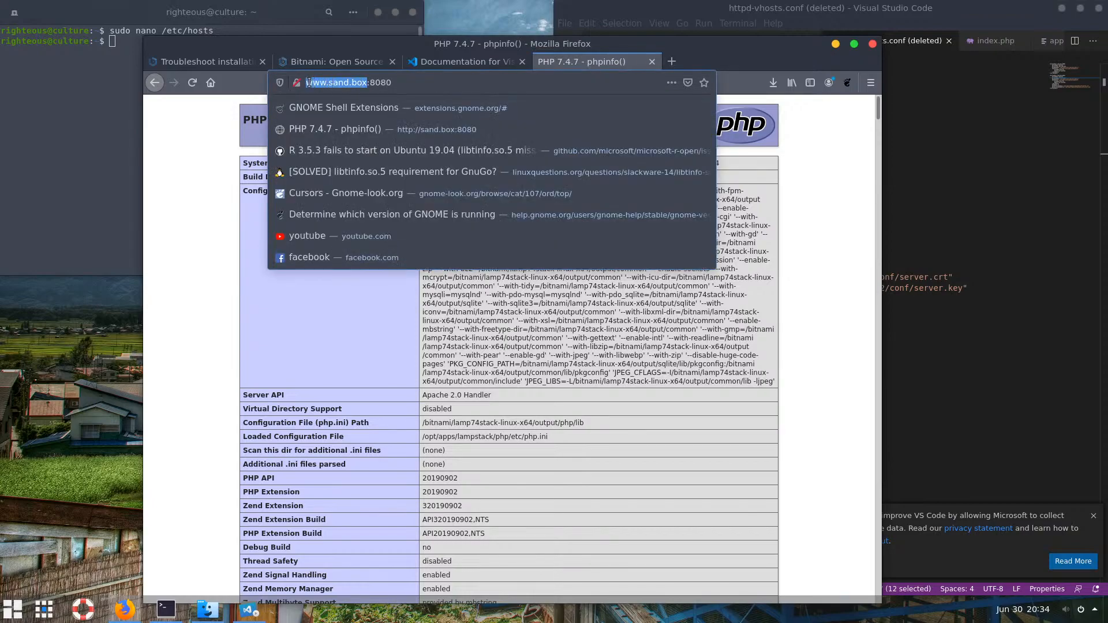
{"action": "left_click", "coordinate": [413, 87]}
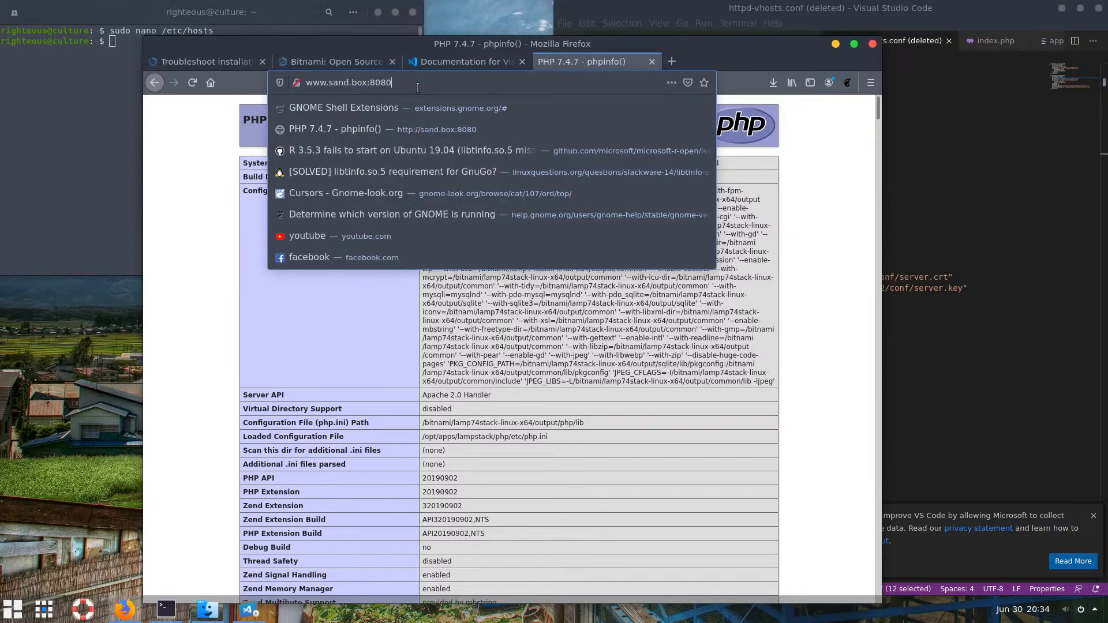
{"action": "left_click", "coordinate": [592, 373]}
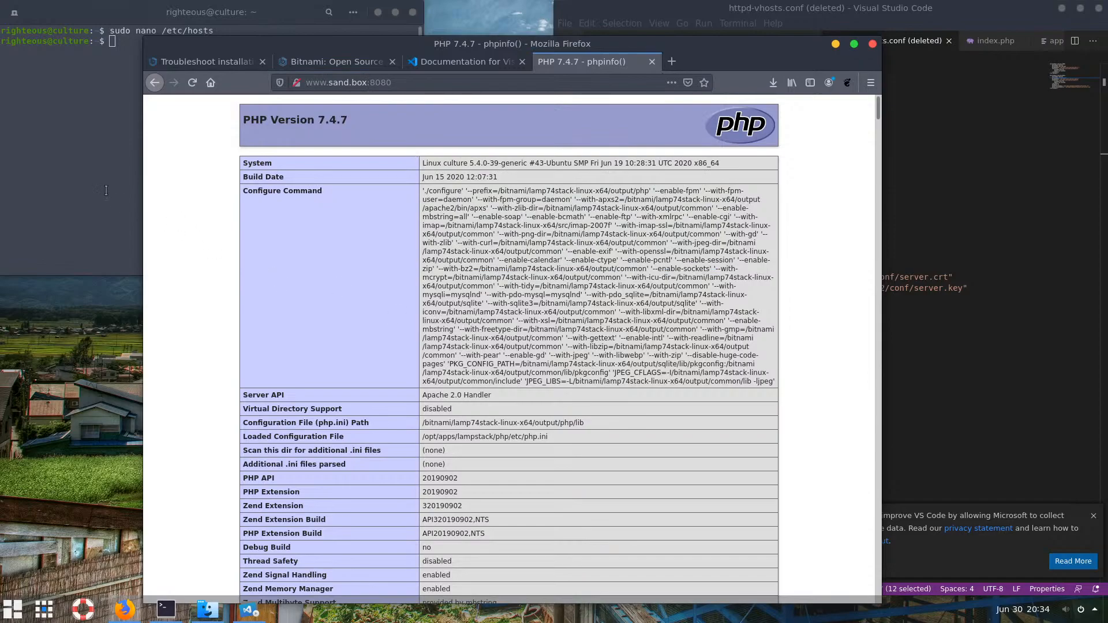
{"action": "left_click", "coordinate": [100, 89]}
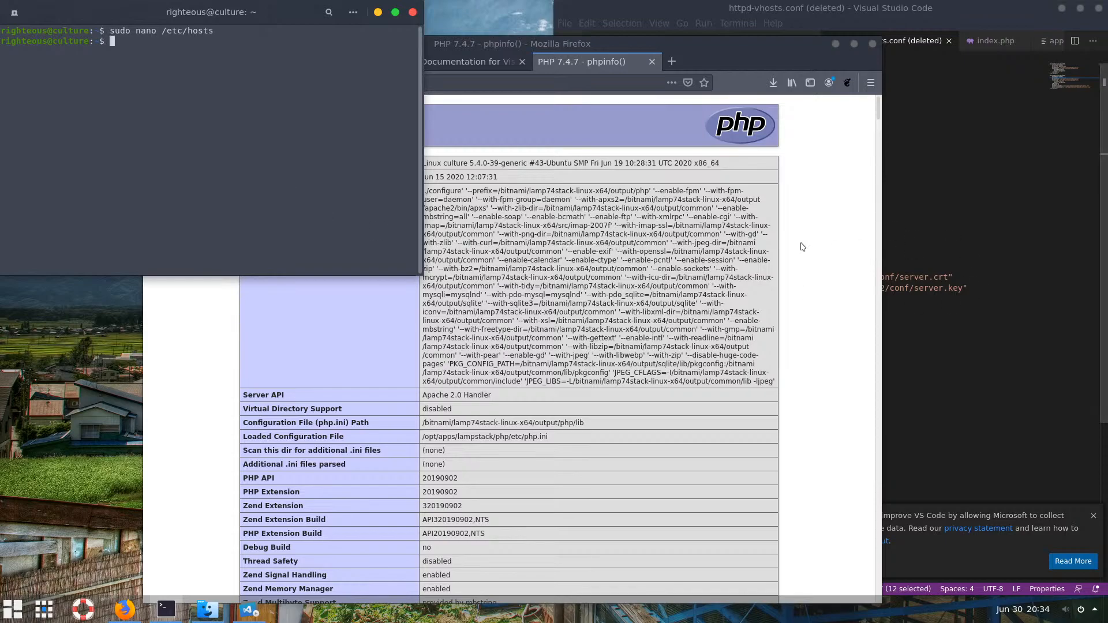
Add a '# sand.box domain name' comment at the top of httpd-vhosts.conf
{"action": "left_click", "coordinate": [937, 221]}
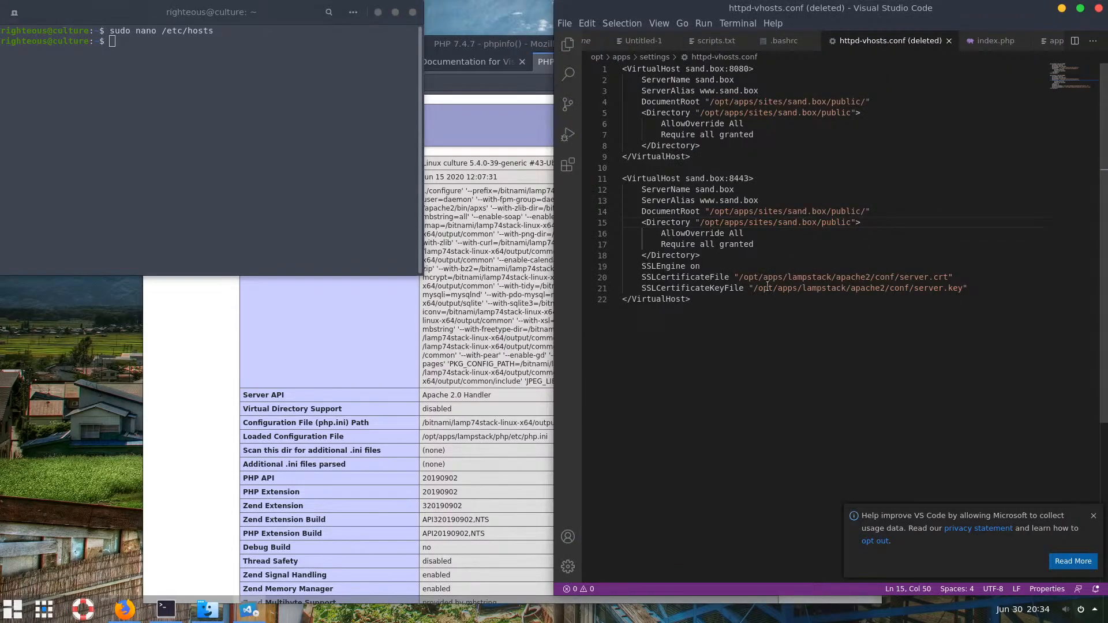
{"action": "key", "text": "ctrl+Home"}
{"action": "key", "text": "Return"}
{"action": "key", "text": "Up"}
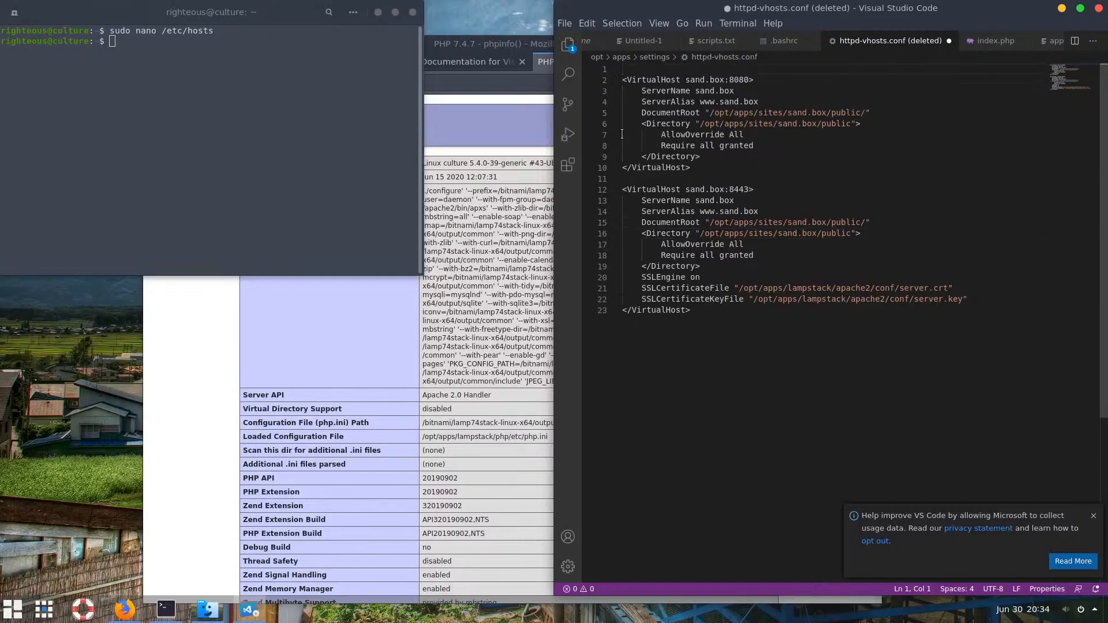
{"action": "type", "text": "# SANDBOX"}
{"action": "key", "text": "BackSpace"}
{"action": "key", "text": "BackSpace"}
{"action": "key", "text": "BackSpace"}
{"action": "key", "text": "BackSpace"}
{"action": "key", "text": "BackSpace"}
{"action": "key", "text": "BackSpace"}
{"action": "key", "text": "BackSpace"}
{"action": "type", "text": "sand"}
{"action": "type", "text": "box"}
{"action": "key", "text": "Left"}
{"action": "key", "text": "Left"}
{"action": "key", "text": "Left"}
{"action": "type", "text": "."}
{"action": "key", "text": "End"}
{"action": "type", "text": "domain name"}
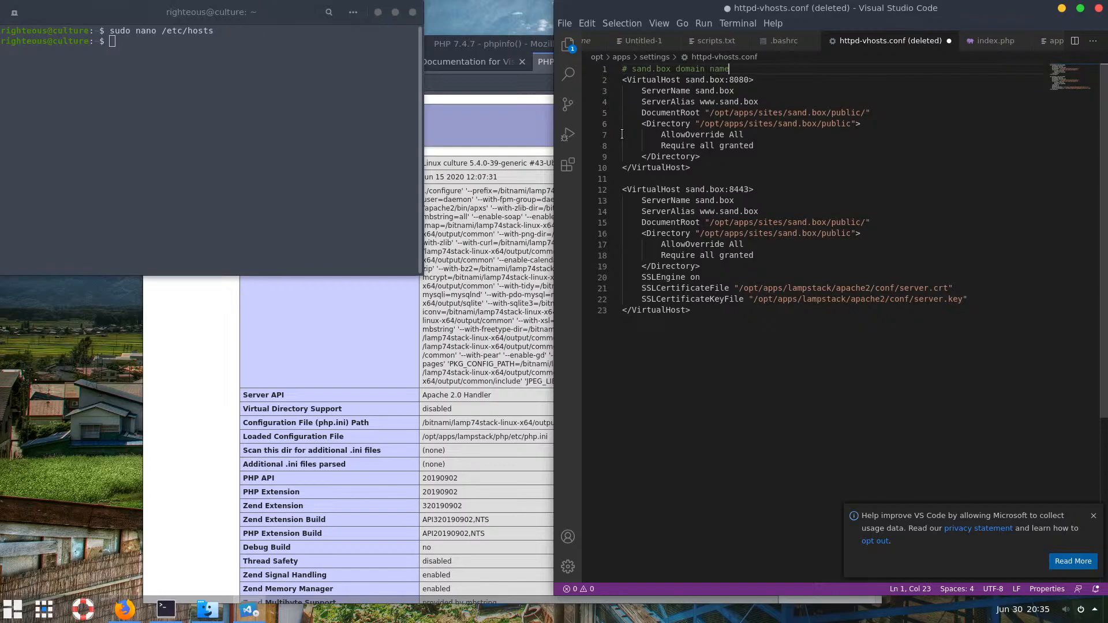
Paste a copy of both sand.box vhost blocks at the end of the file
{"action": "left_click_drag", "start_coordinate": [692, 310], "coordinate": [605, 71]}
{"action": "key", "text": "ctrl+c"}
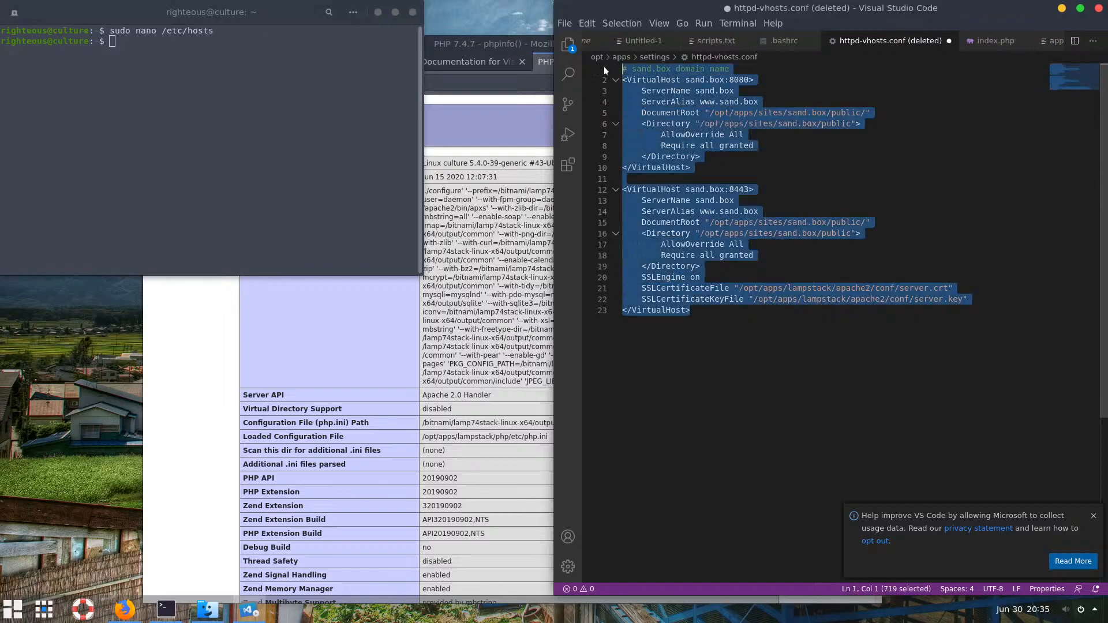
{"action": "left_click", "coordinate": [722, 341]}
{"action": "key", "text": "Return"}
{"action": "key", "text": "Return"}
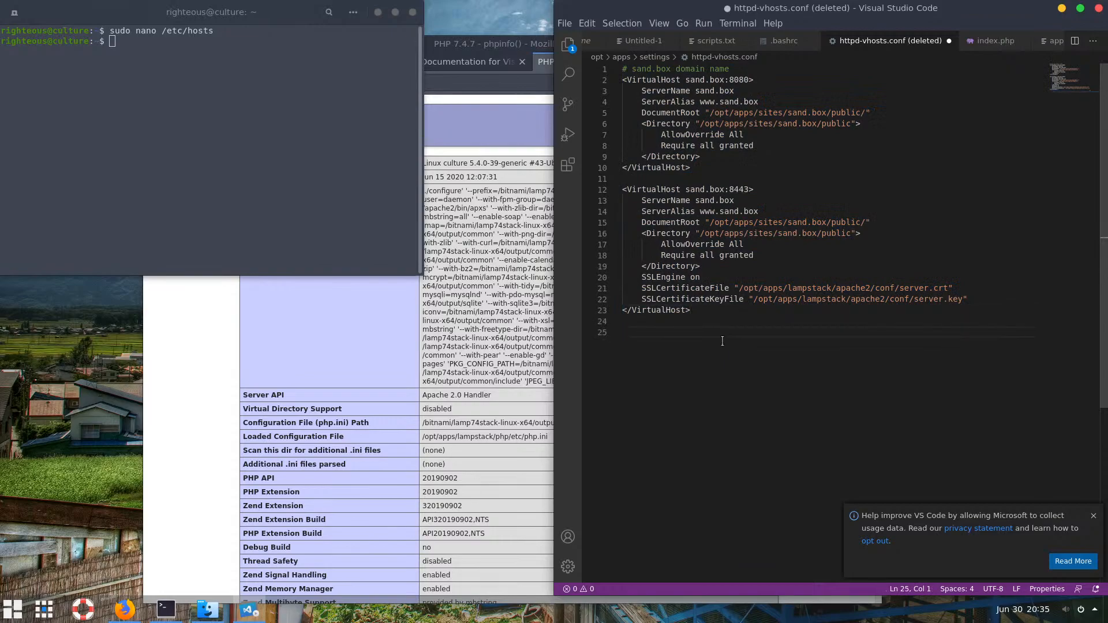
{"action": "key", "text": "ctrl+v"}
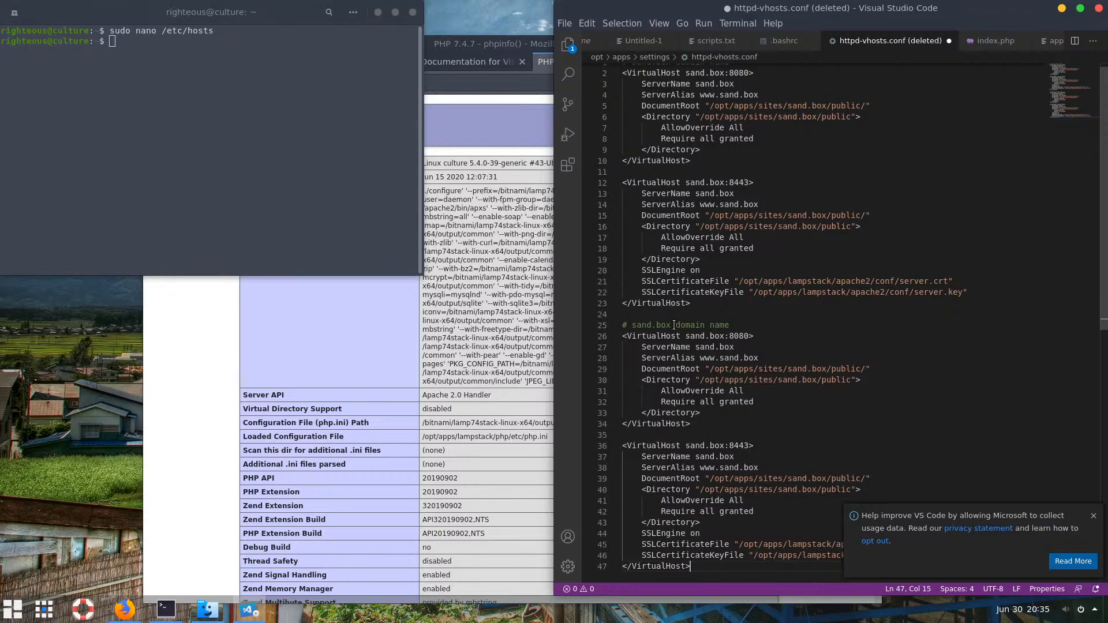
Replace every sand.box in the copied blocks with example.com and save the file
{"action": "left_click_drag", "start_coordinate": [673, 325], "coordinate": [632, 325]}
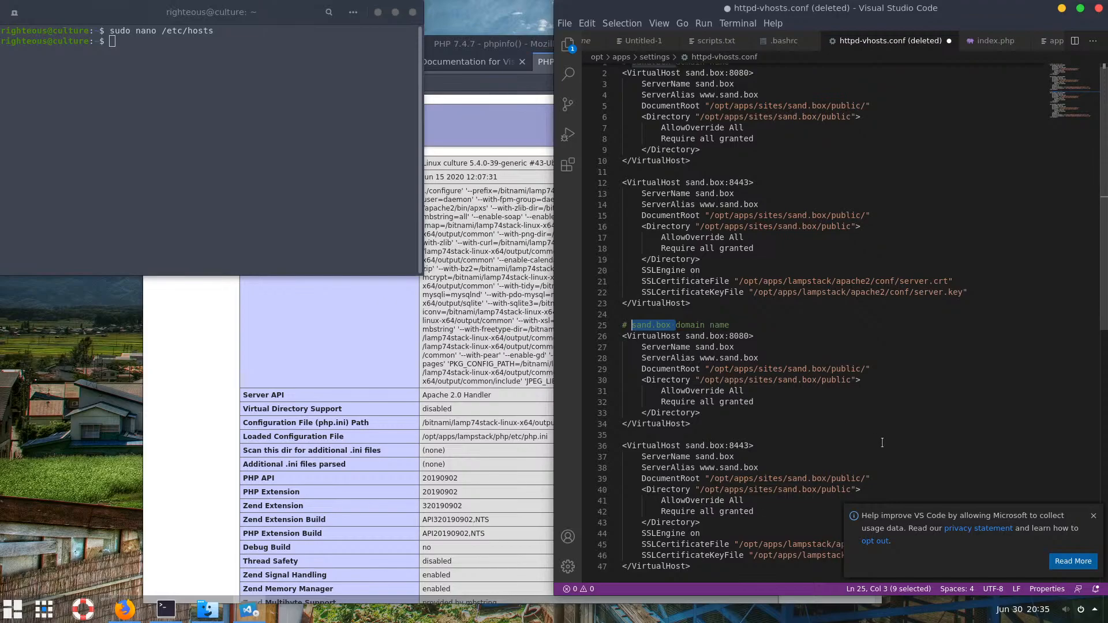
{"action": "key", "text": "ctrl+d"}
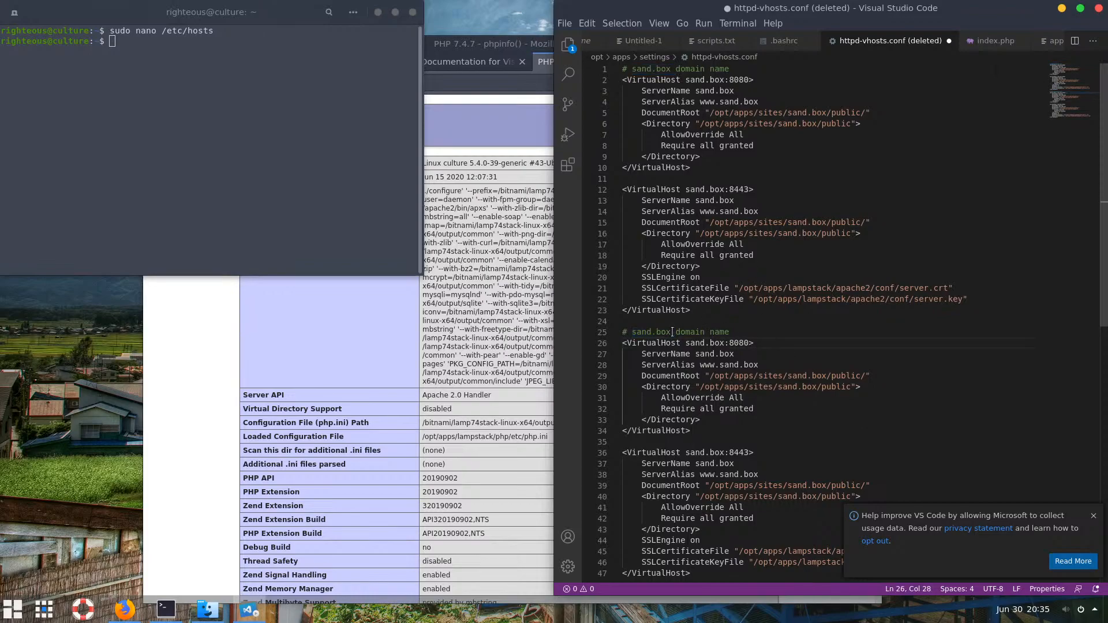
{"action": "left_click_drag", "start_coordinate": [671, 333], "coordinate": [632, 332]}
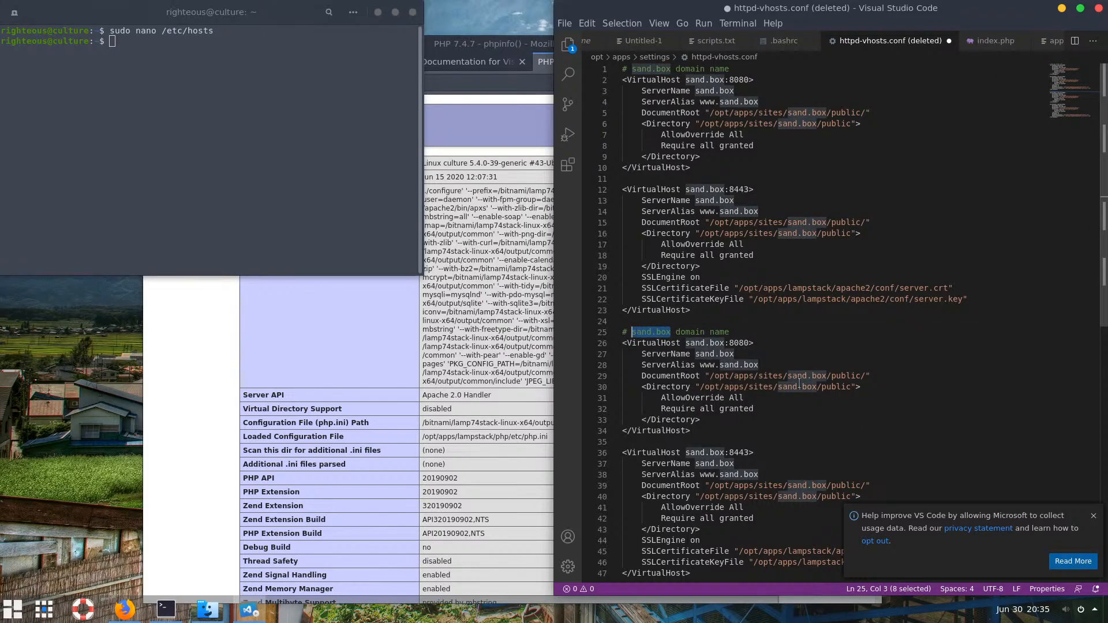
{"action": "key", "text": "ctrl+d"}
{"action": "key", "text": "ctrl+d"}
{"action": "key", "text": "ctrl+d"}
{"action": "key", "text": "ctrl+d"}
{"action": "key", "text": "ctrl+d"}
{"action": "key", "text": "ctrl+d"}
{"action": "key", "text": "ctrl+d"}
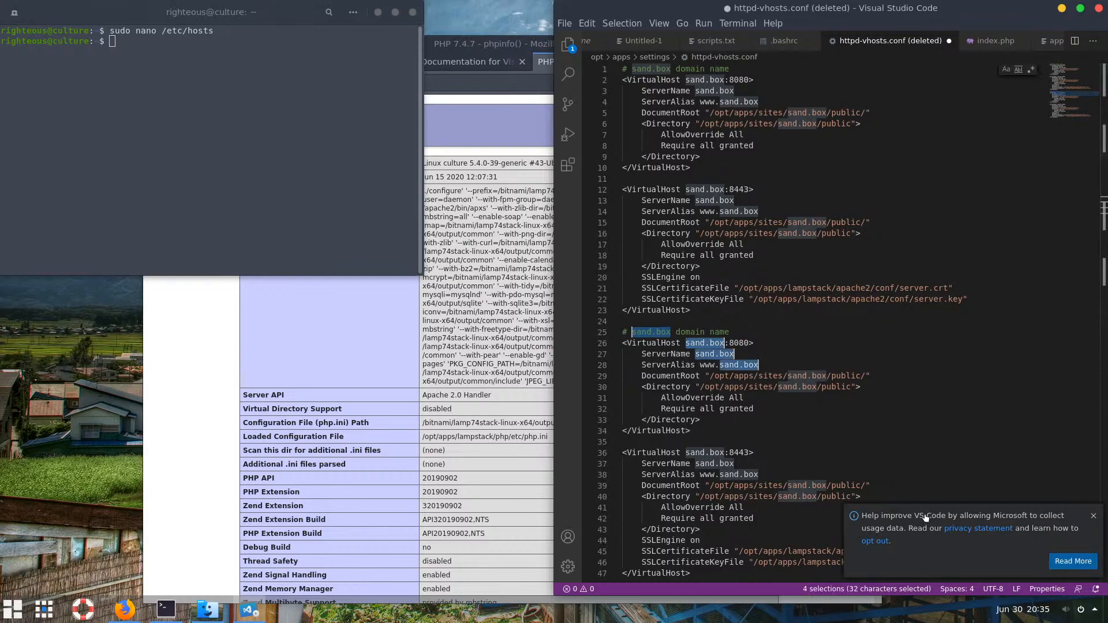
{"action": "key", "text": "ctrl+d"}
{"action": "key", "text": "ctrl+d"}
{"action": "key", "text": "ctrl+d"}
{"action": "key", "text": "ctrl+d"}
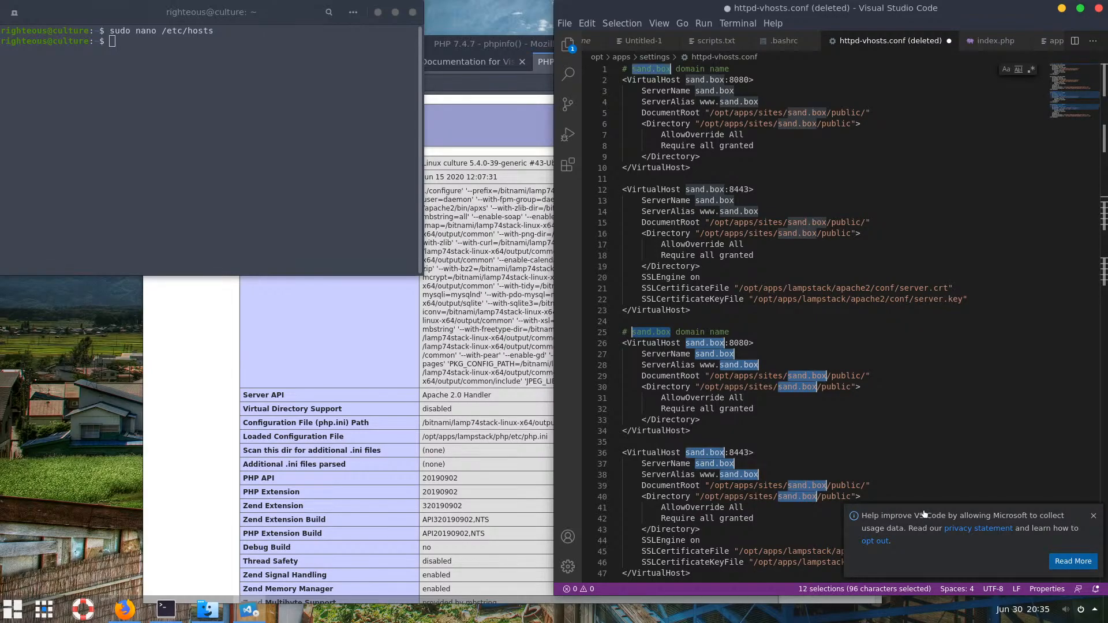
{"action": "left_click", "coordinate": [834, 417]}
{"action": "left_click_drag", "start_coordinate": [671, 332], "coordinate": [633, 331]}
{"action": "key", "text": "ctrl+d"}
{"action": "key", "text": "ctrl+d"}
{"action": "key", "text": "ctrl+d"}
{"action": "key", "text": "ctrl+d"}
{"action": "key", "text": "ctrl+d"}
{"action": "key", "text": "ctrl+d"}
{"action": "key", "text": "ctrl+d"}
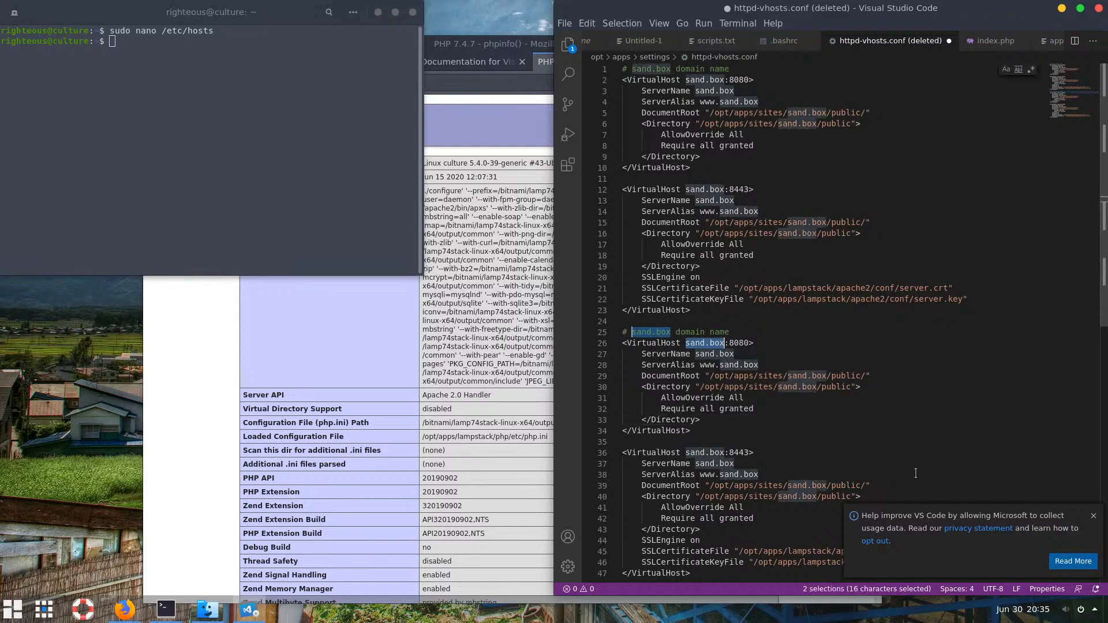
{"action": "key", "text": "ctrl+d"}
{"action": "key", "text": "ctrl+d"}
{"action": "key", "text": "ctrl+d"}
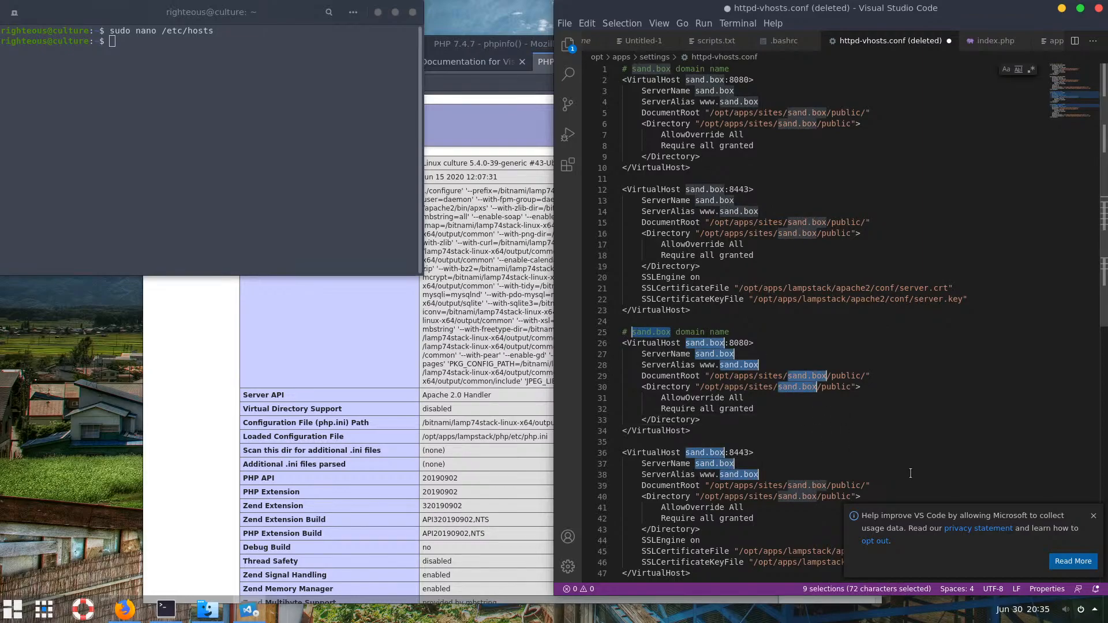
{"action": "left_click", "coordinate": [1093, 517]}
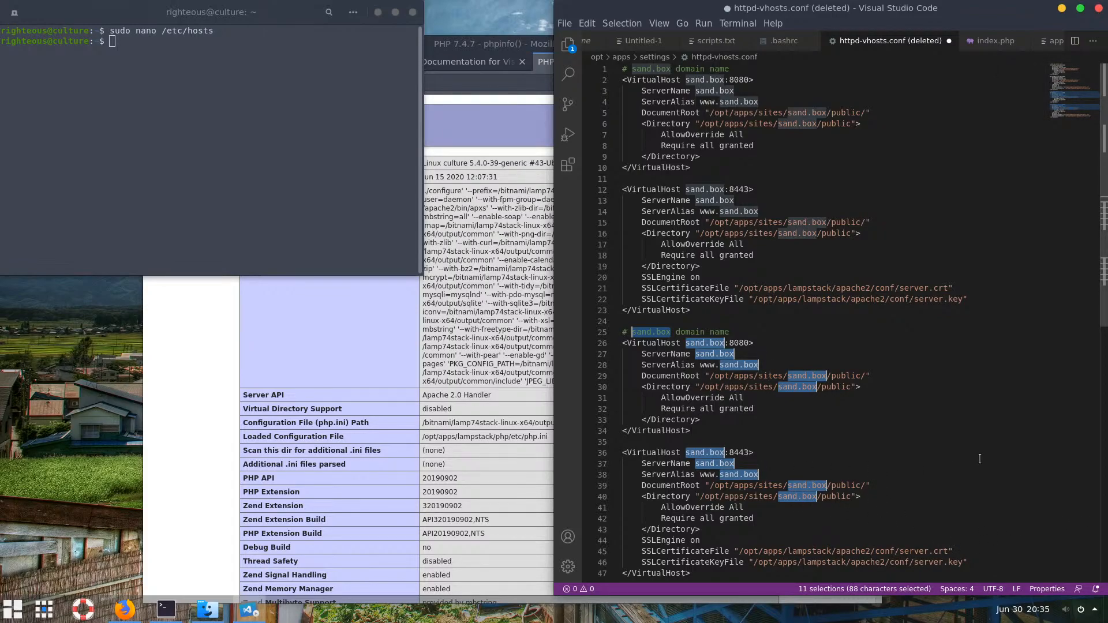
{"action": "type", "text": "example"}
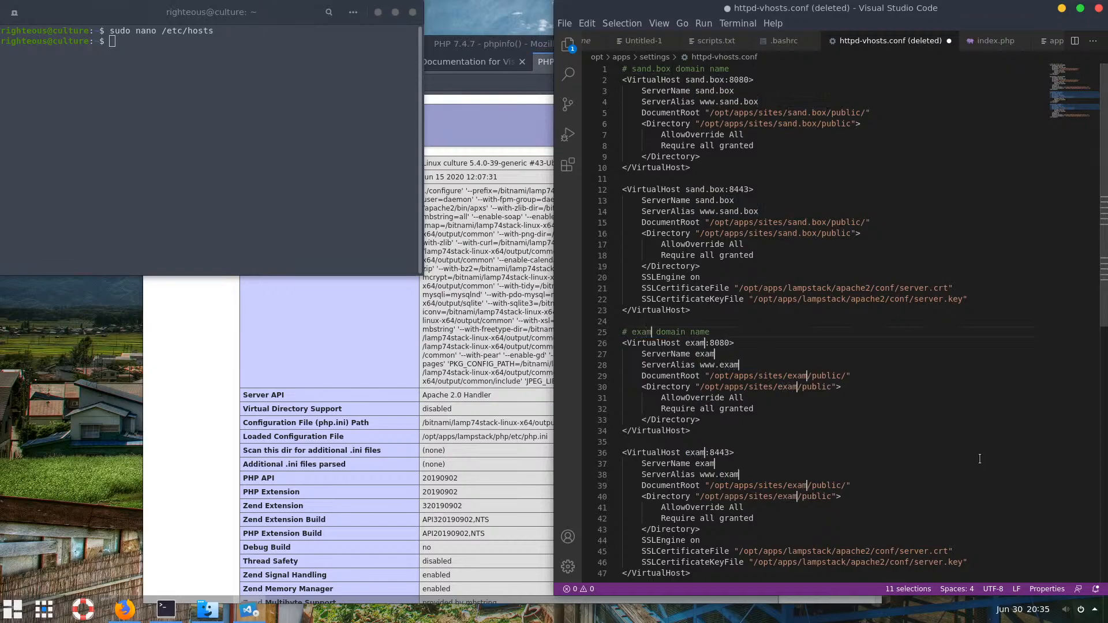
{"action": "type", "text": ".com"}
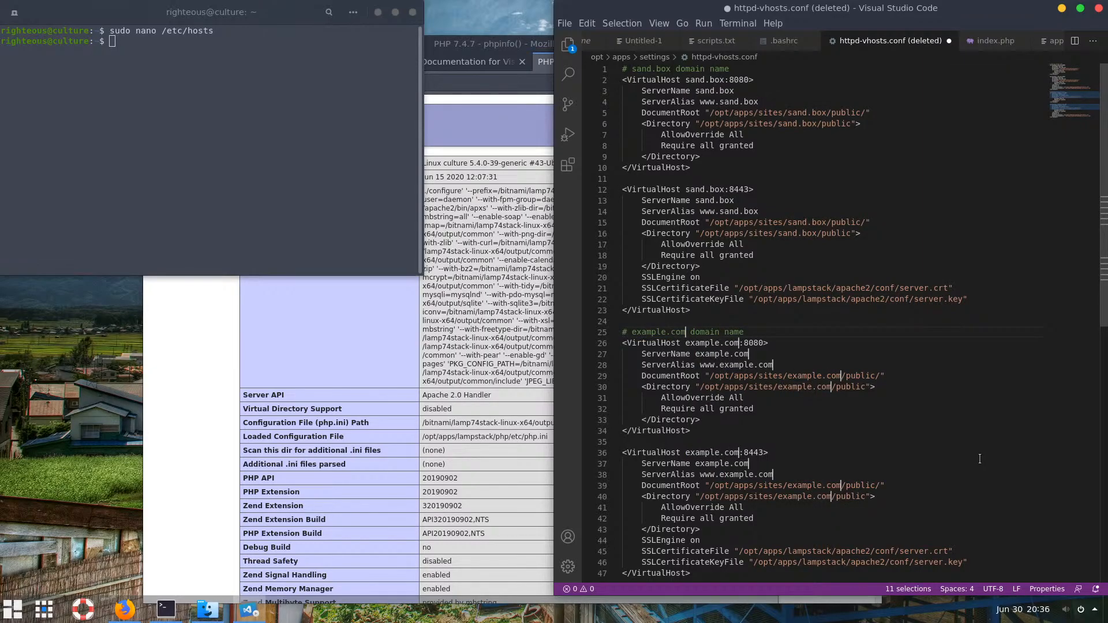
{"action": "left_click_drag", "start_coordinate": [831, 431], "coordinate": [796, 425]}
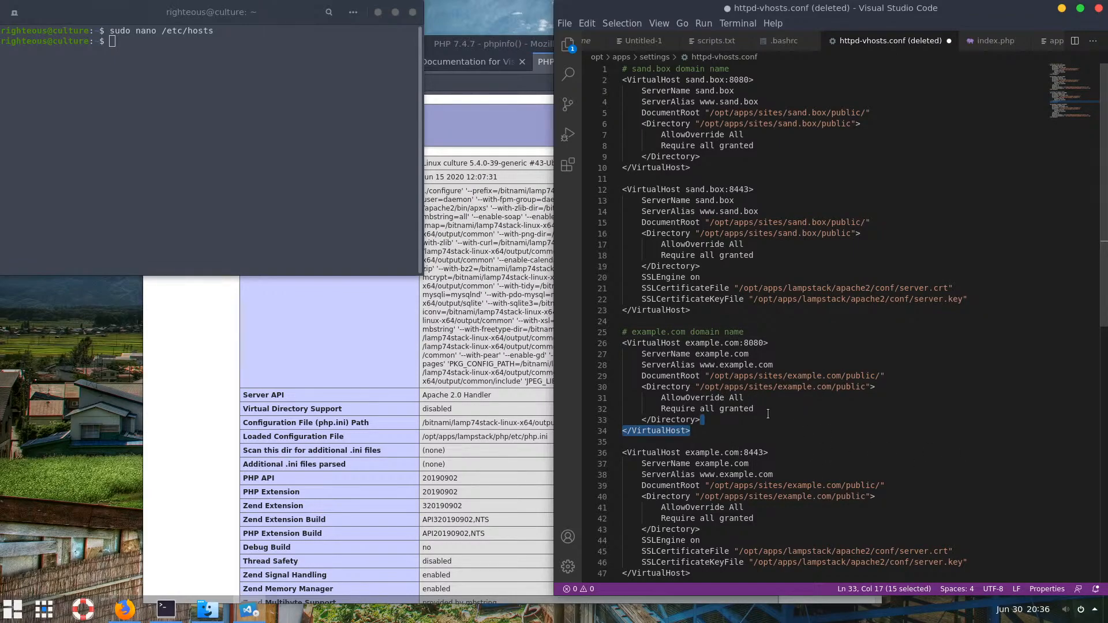
{"action": "key", "text": "ctrl+s"}
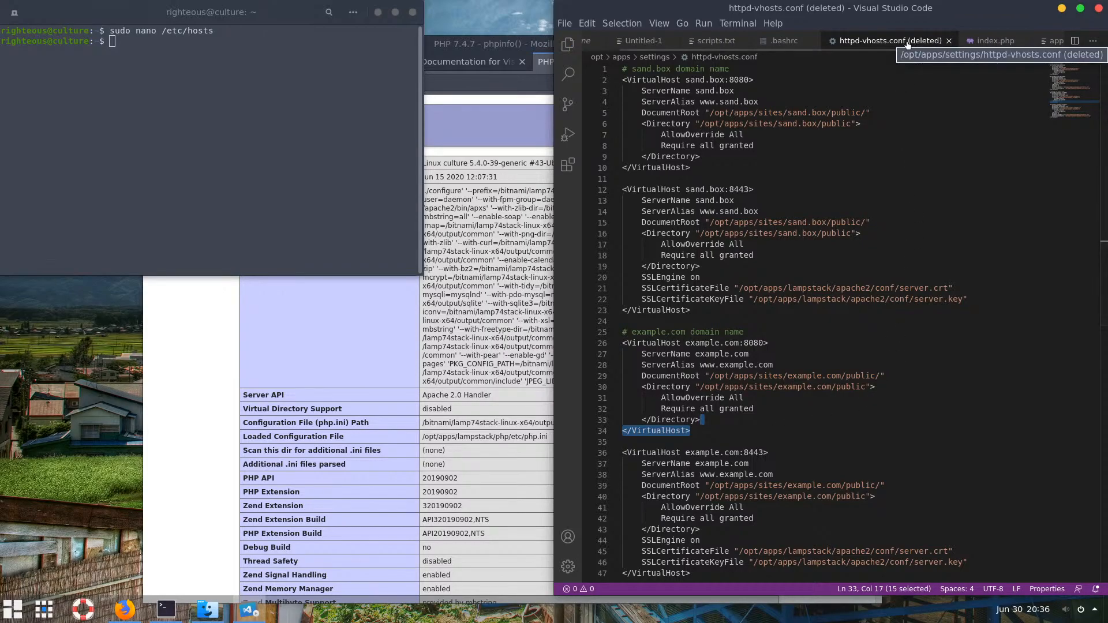
Check the vhosts file's location in VS Code's Open File dialog, then cancel it
{"action": "left_click", "coordinate": [566, 27]}
{"action": "left_click", "coordinate": [599, 82]}
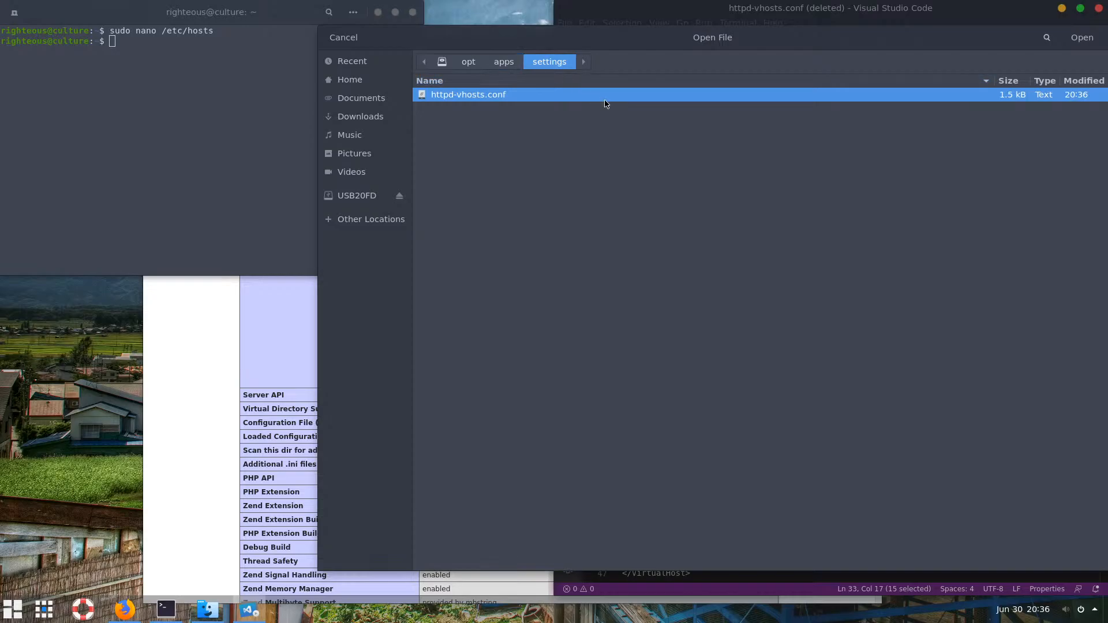
{"action": "key", "text": "ctrl+l"}
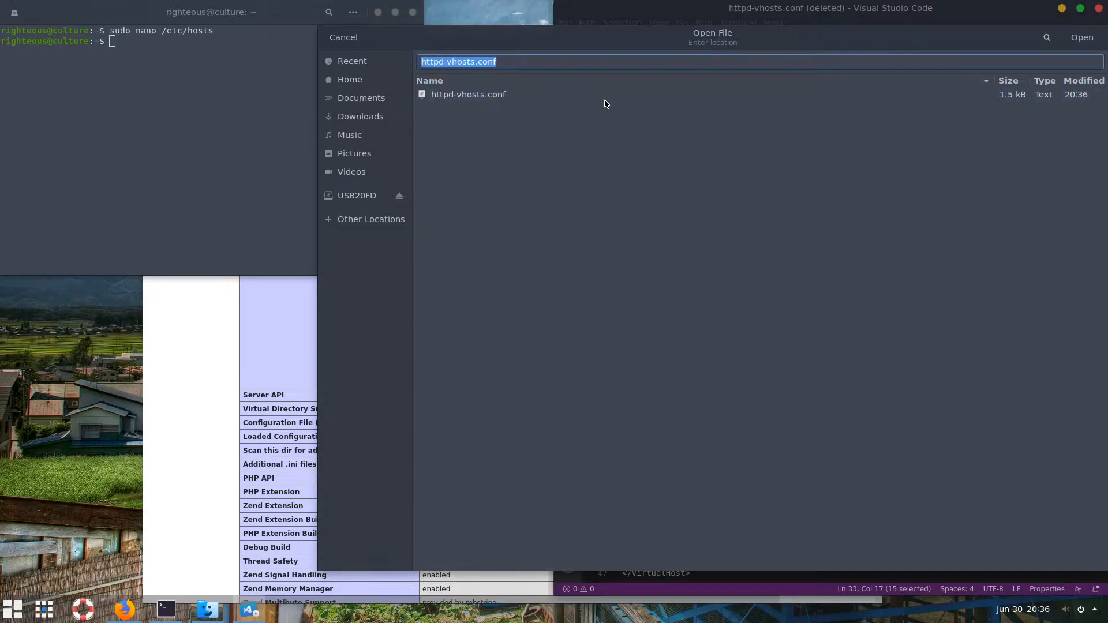
{"action": "left_click", "coordinate": [586, 156]}
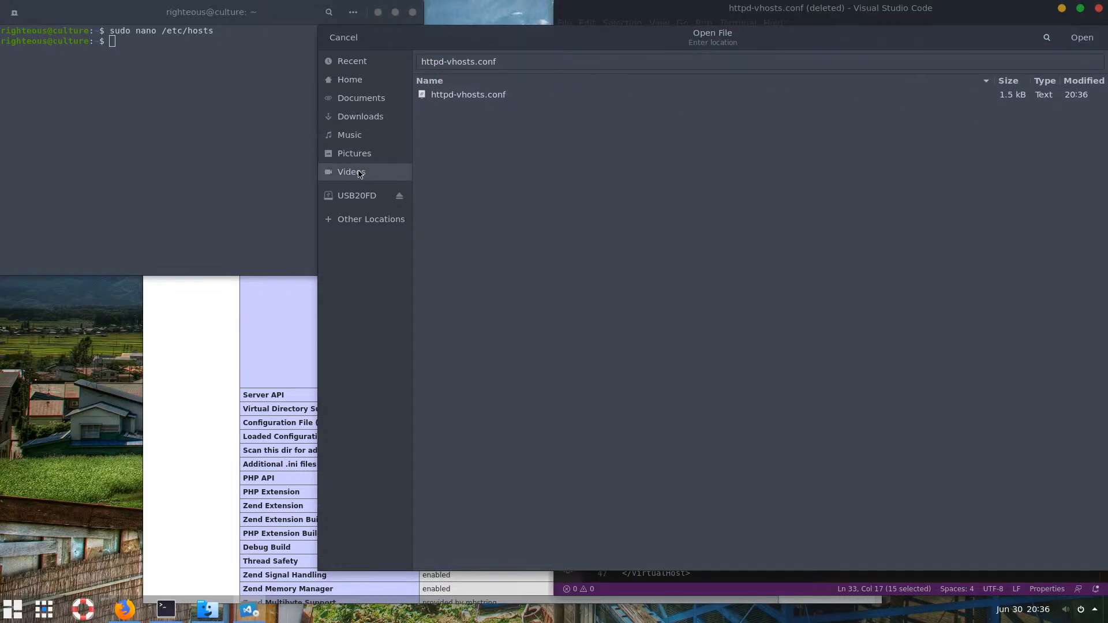
{"action": "left_click", "coordinate": [347, 38]}
{"action": "left_click", "coordinate": [887, 141]}
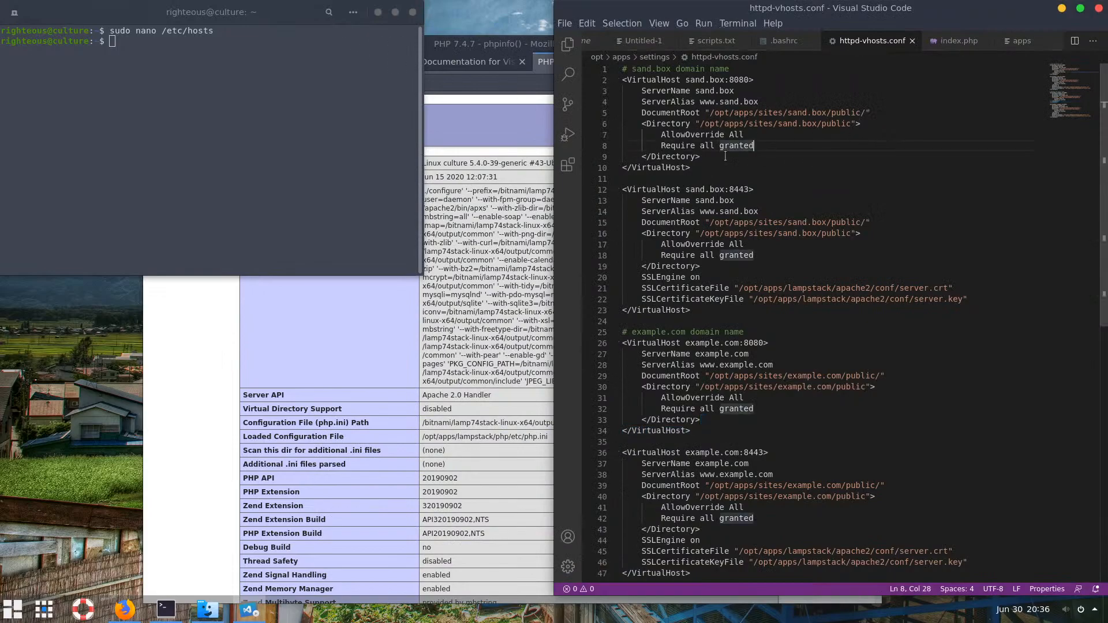
Show hidden files in the /opt/apps folder in Files
{"action": "left_click", "coordinate": [205, 609]}
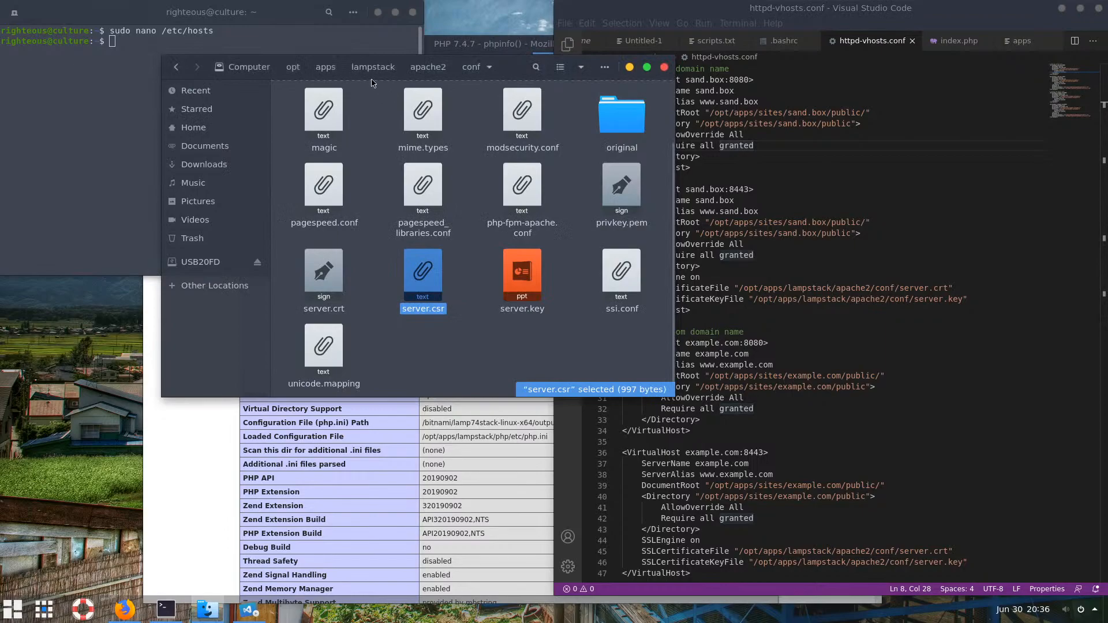
{"action": "left_click", "coordinate": [324, 68]}
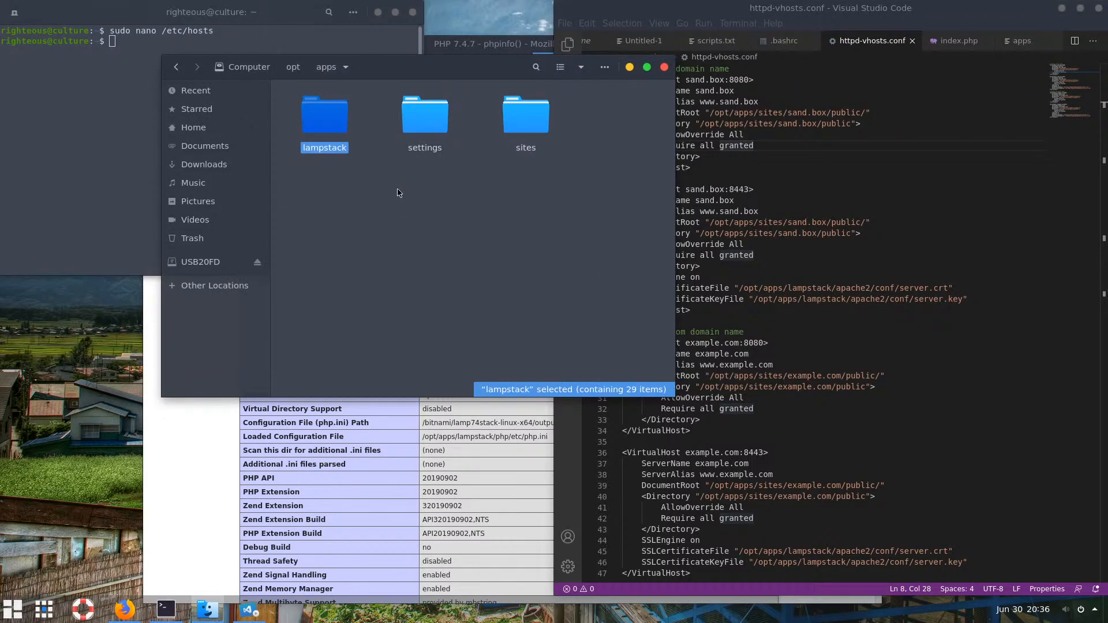
{"action": "left_click", "coordinate": [603, 68]}
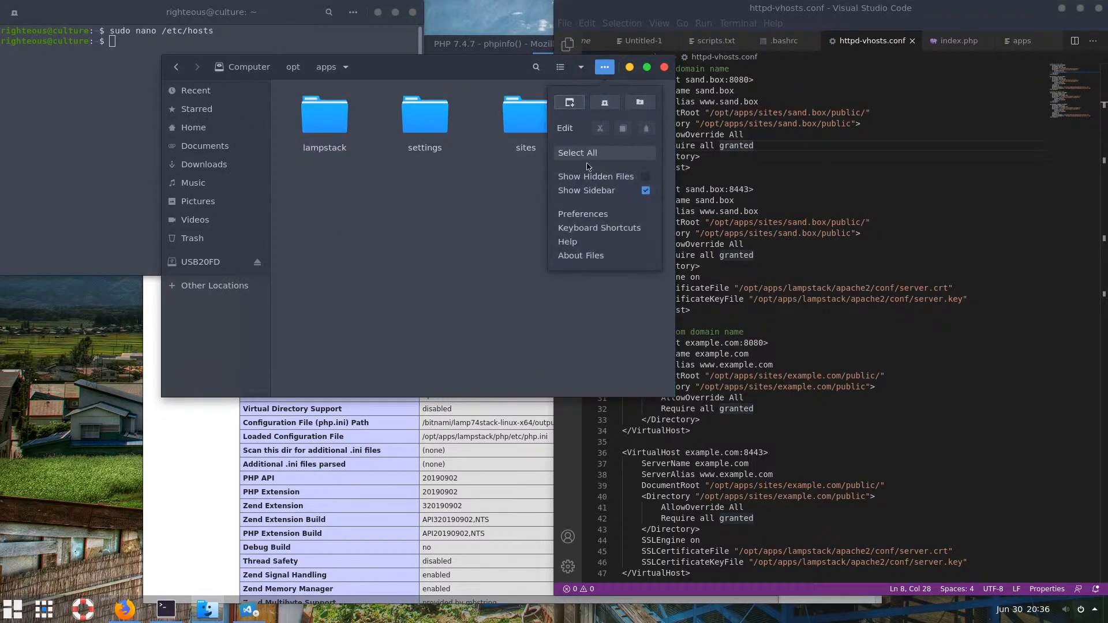
{"action": "left_click", "coordinate": [583, 183]}
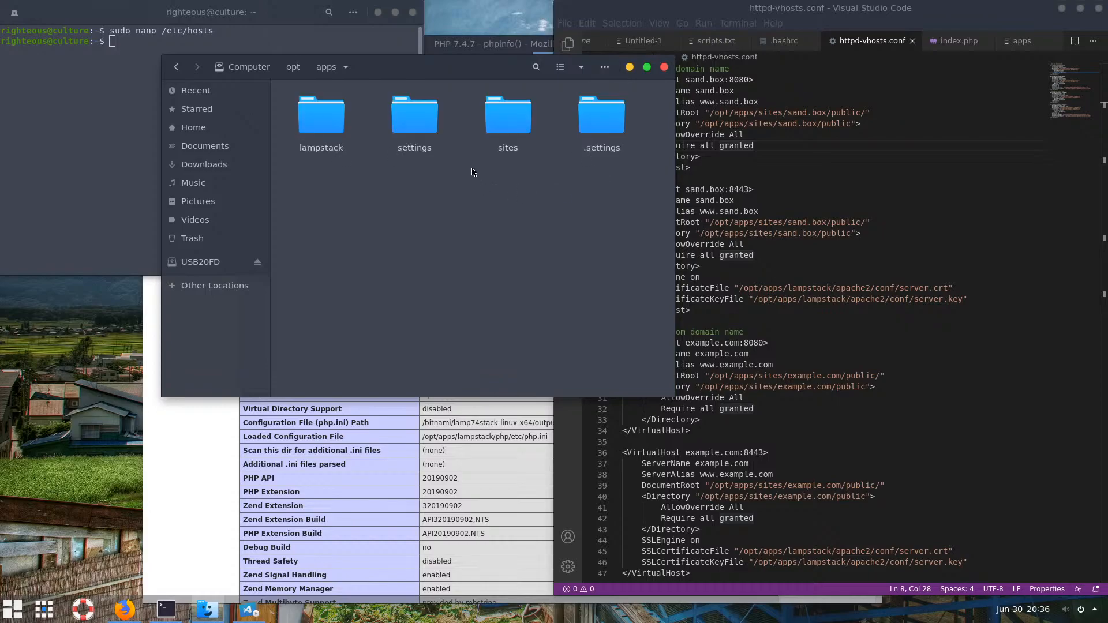
{"action": "double_click", "coordinate": [423, 126]}
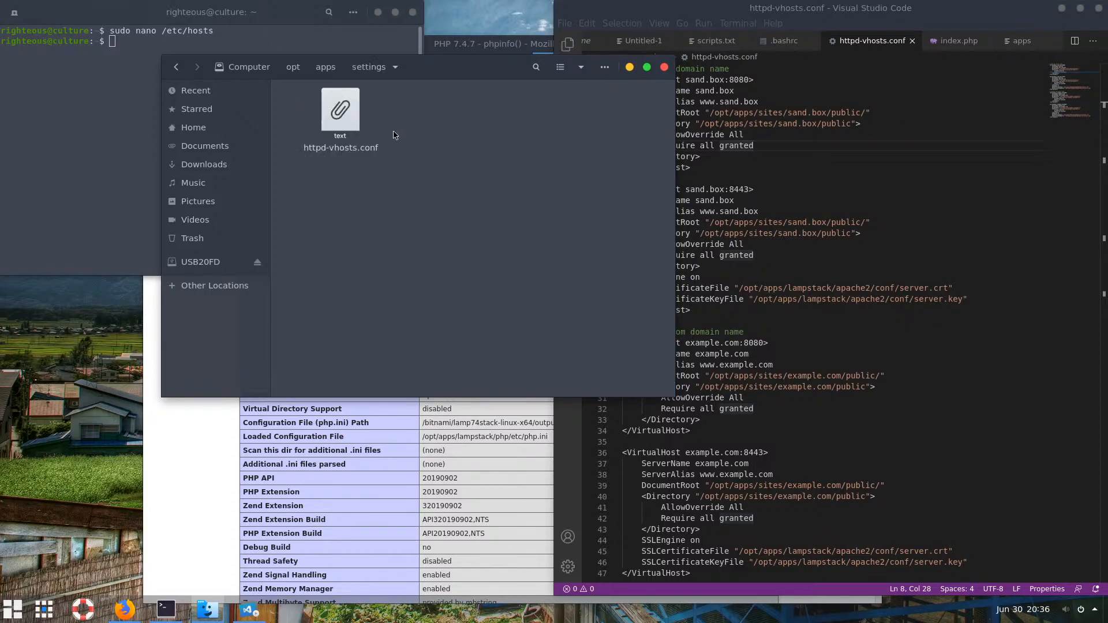
{"action": "key", "text": "alt+Left"}
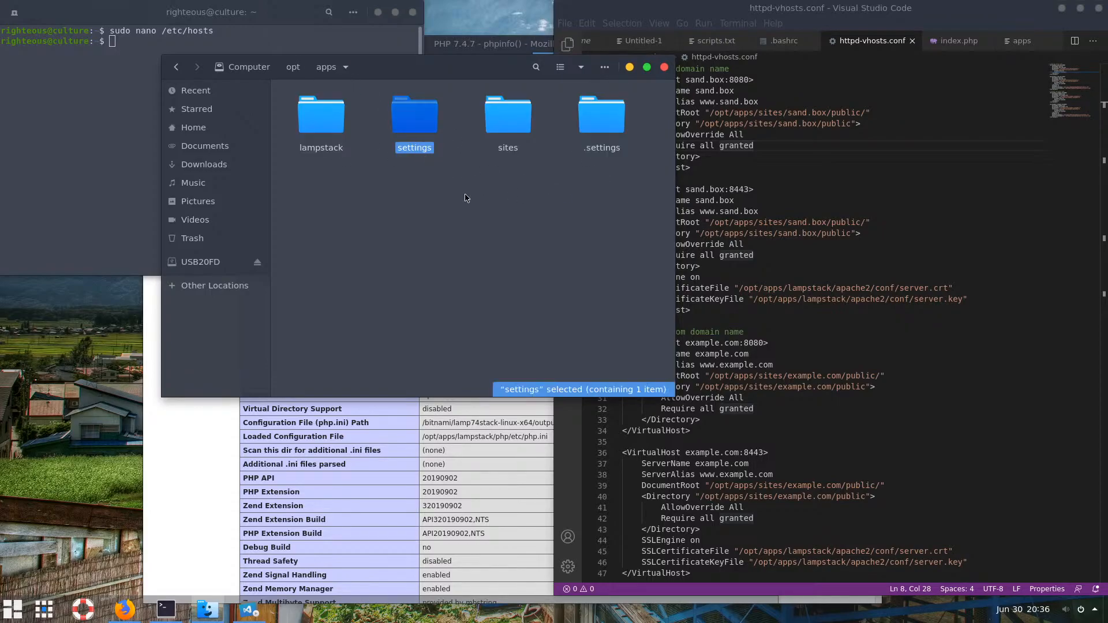
Delete the empty .settings folder and rename settings to .settings
{"action": "left_click_drag", "start_coordinate": [464, 194], "coordinate": [403, 124]}
{"action": "left_click", "coordinate": [601, 118]}
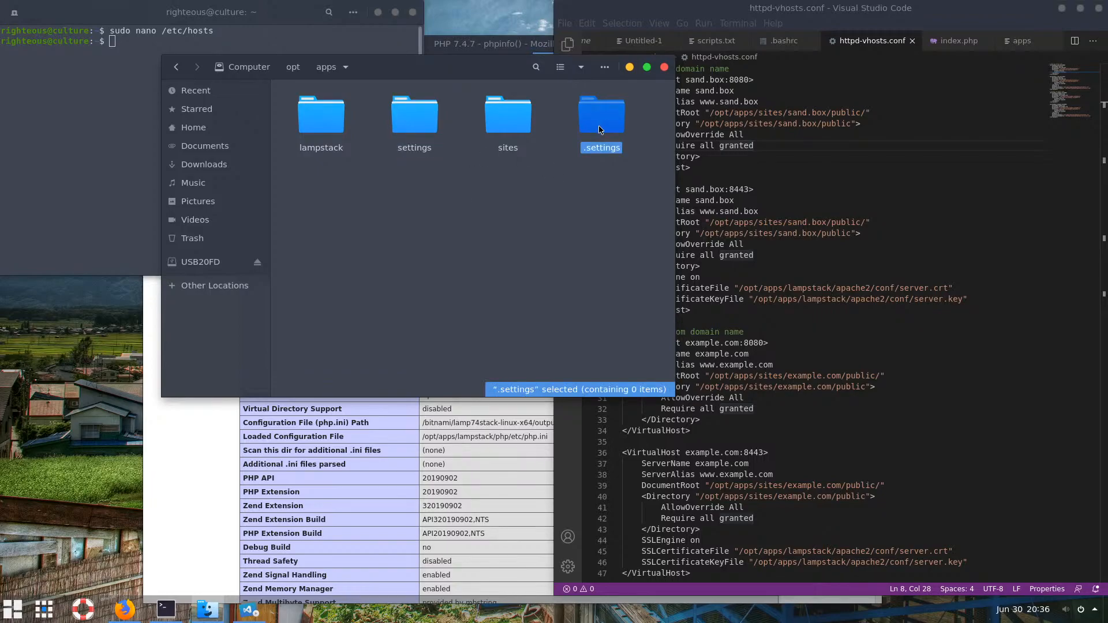
{"action": "key", "text": "Delete"}
{"action": "left_click", "coordinate": [427, 152]}
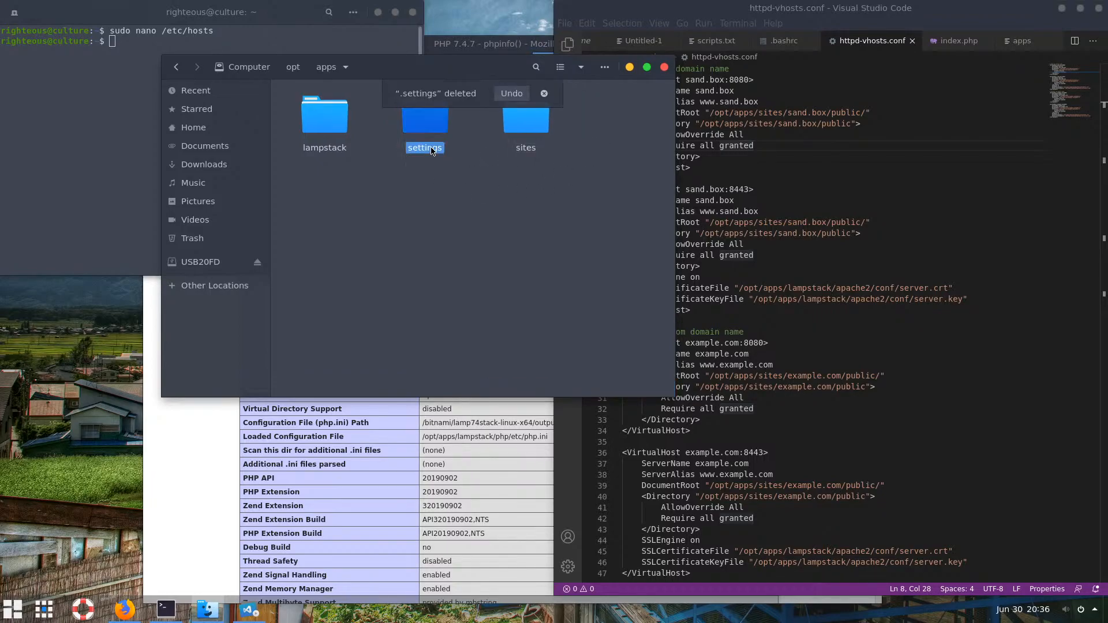
{"action": "key", "text": "F2"}
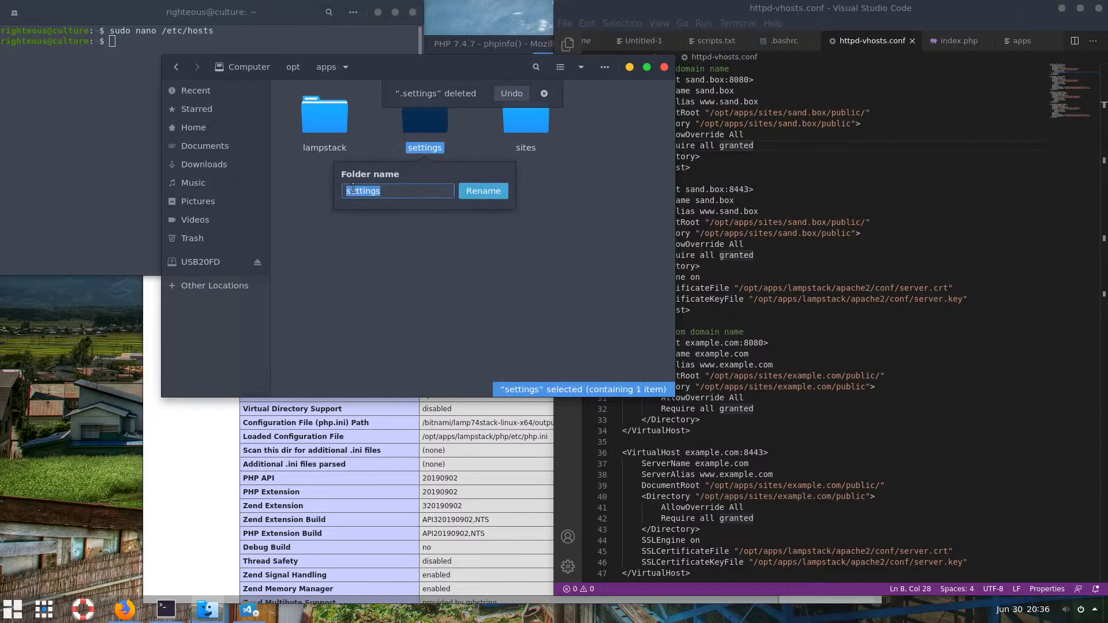
{"action": "left_click", "coordinate": [349, 191]}
{"action": "type", "text": "."}
{"action": "key", "text": "Return"}
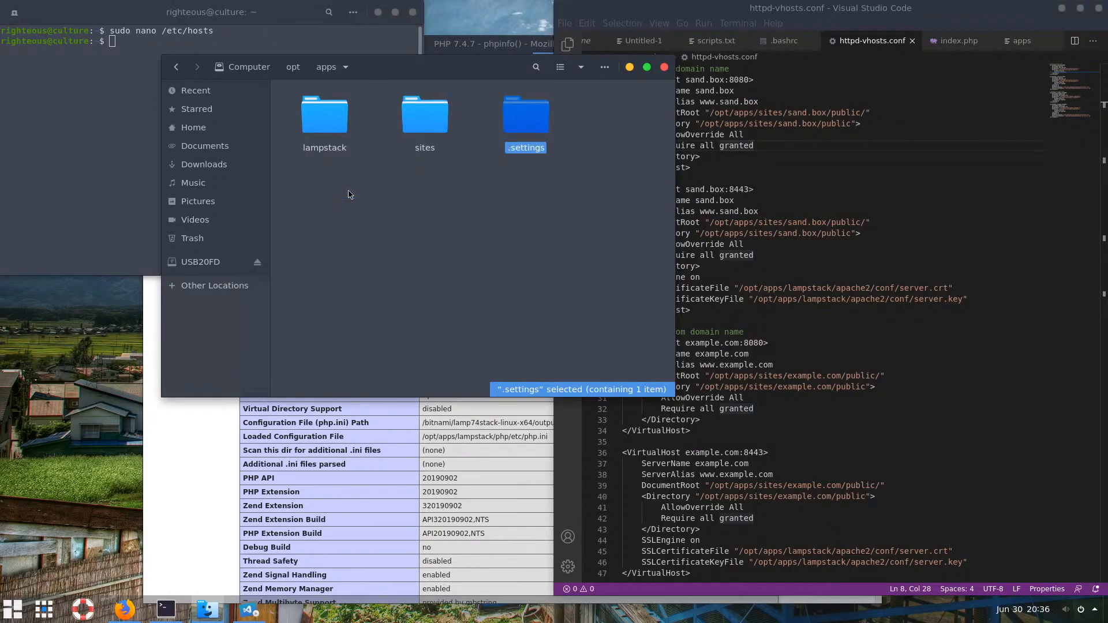
Open httpd-vhosts.conf from /opt/apps/.settings in VS Code by dragging it in
{"action": "double_click", "coordinate": [427, 122]}
{"action": "left_click", "coordinate": [325, 72]}
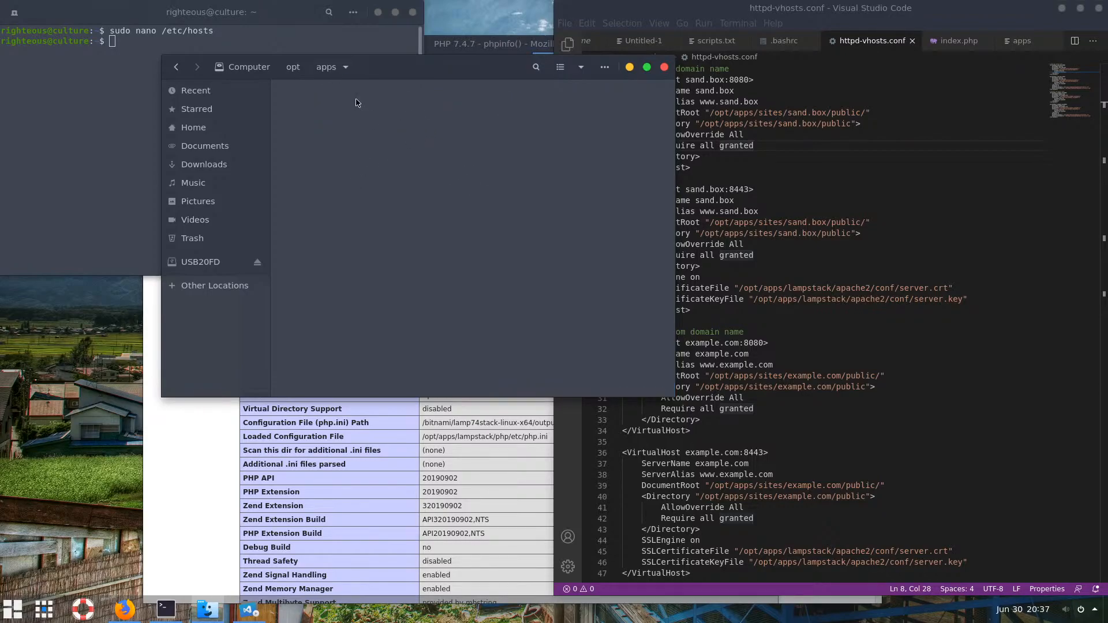
{"action": "left_click", "coordinate": [525, 126]}
{"action": "double_click", "coordinate": [525, 126]}
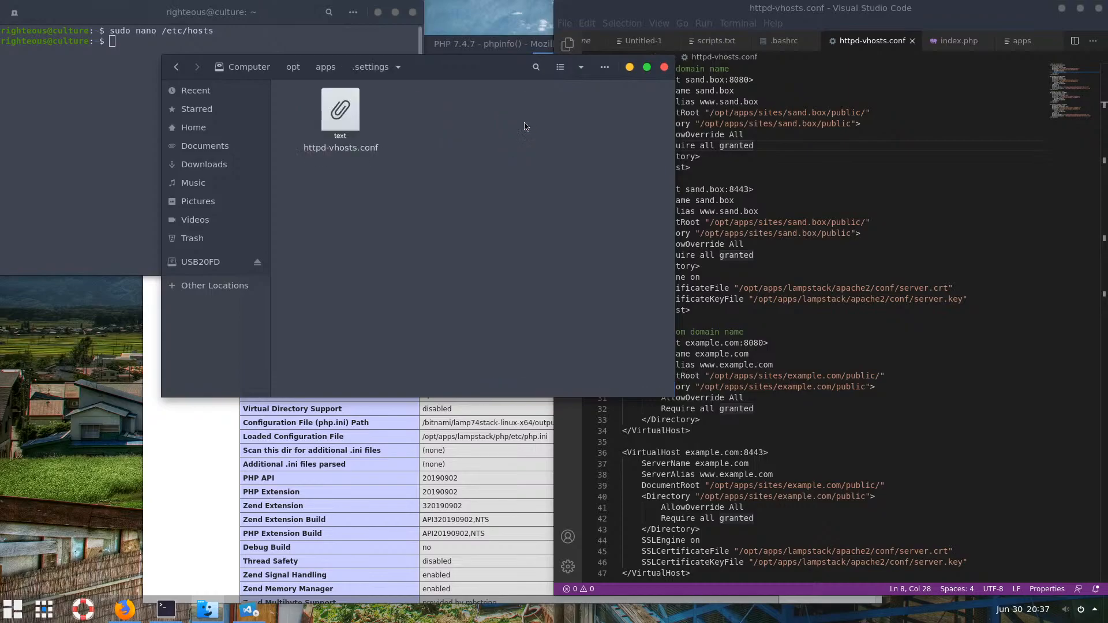
{"action": "left_click_drag", "start_coordinate": [336, 116], "coordinate": [819, 186]}
{"action": "left_click", "coordinate": [779, 146]}
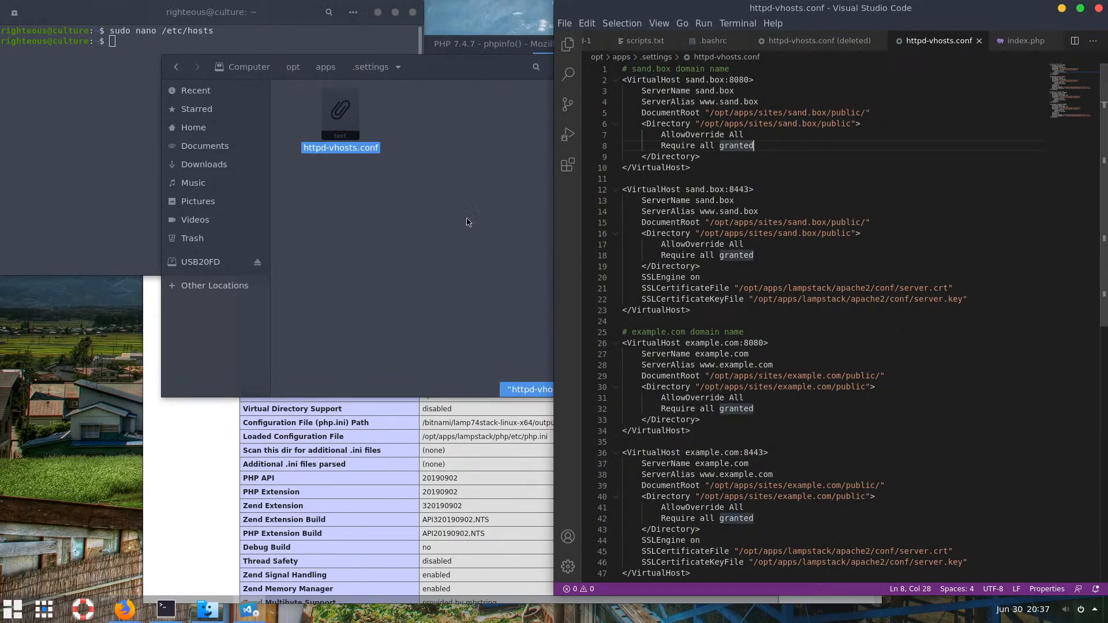
{"action": "left_click", "coordinate": [436, 199]}
{"action": "left_click", "coordinate": [865, 366]}
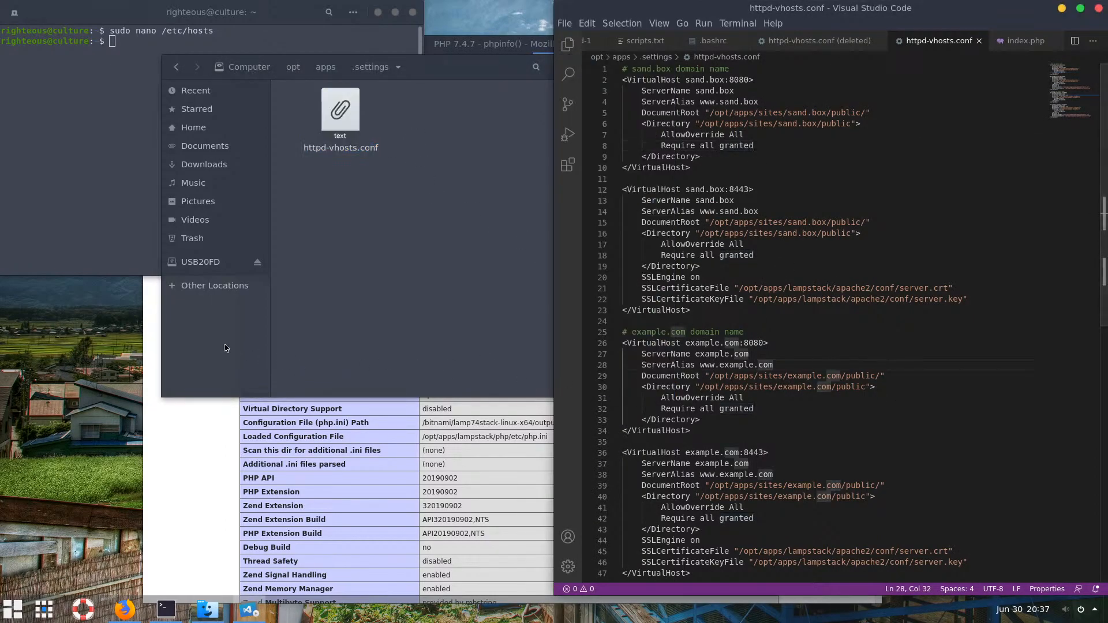
Run the apps script and choose option c to check Apache's config and stop httpd
{"action": "left_click", "coordinate": [125, 237]}
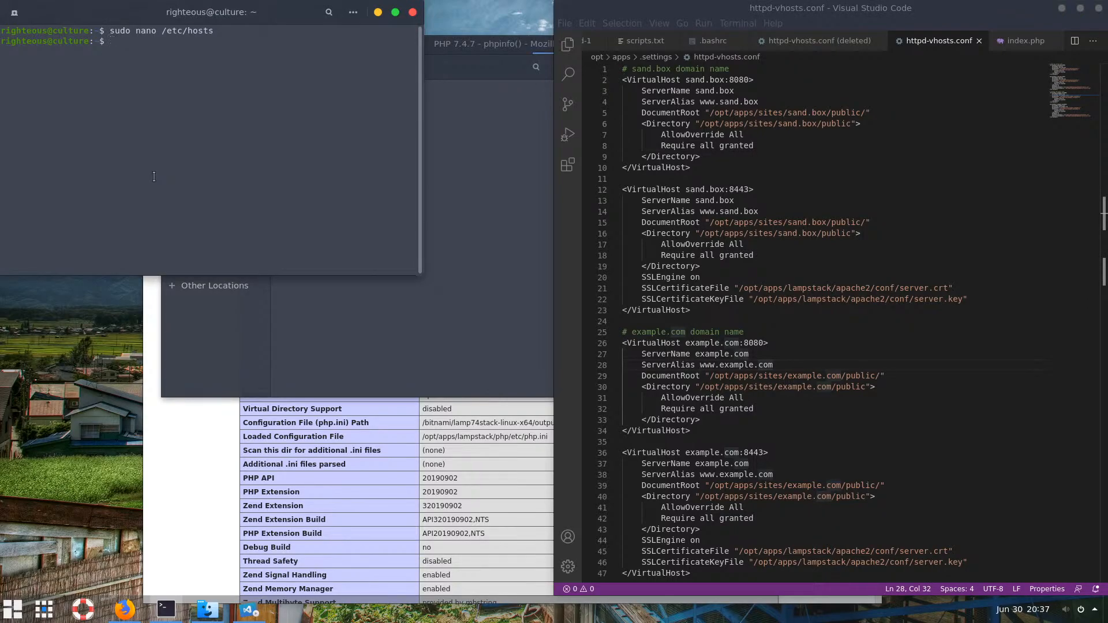
{"action": "type", "text": "app"}
{"action": "type", "text": "s"}
{"action": "key", "text": "Return"}
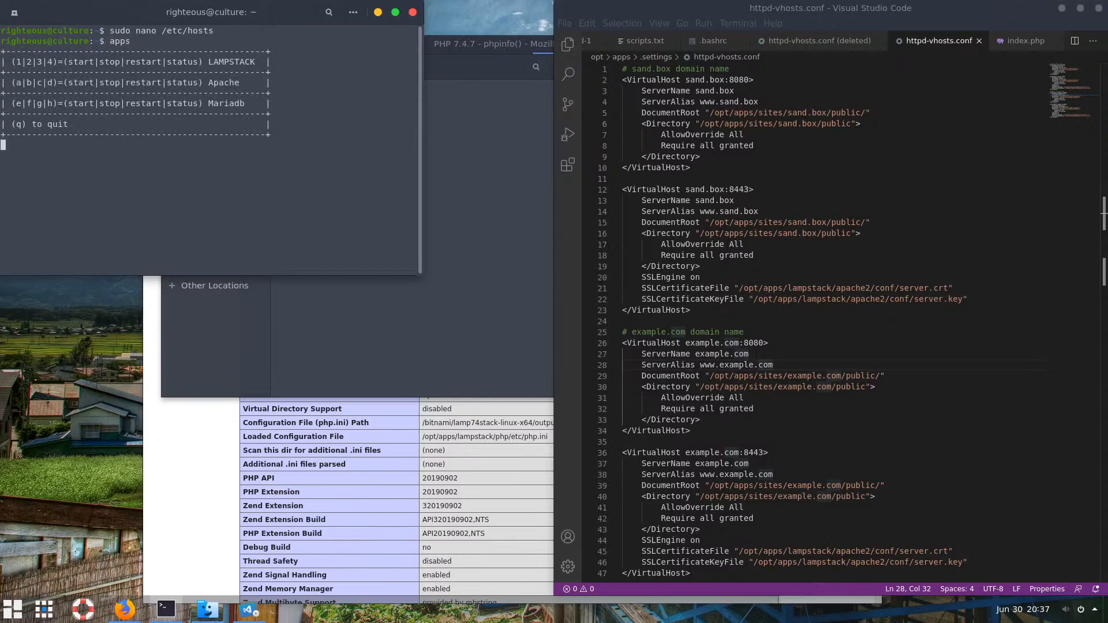
{"action": "type", "text": "c"}
{"action": "key", "text": "Return"}
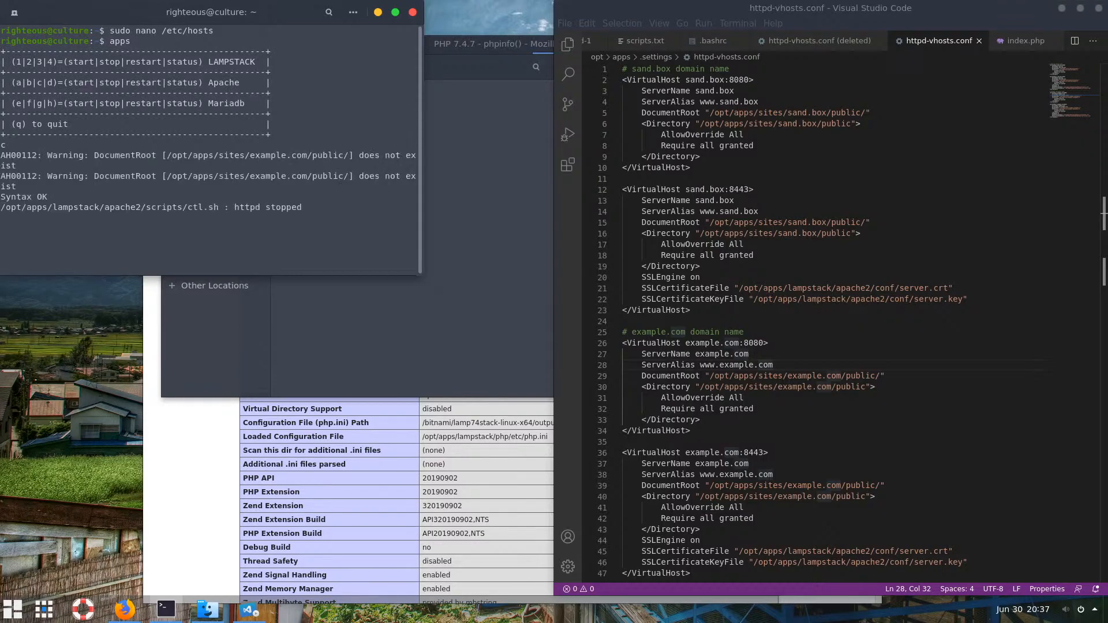
Duplicate the sand.box folder in /opt/apps/sites and begin renaming the copy to 'exmple.com'
{"action": "left_click", "coordinate": [347, 281]}
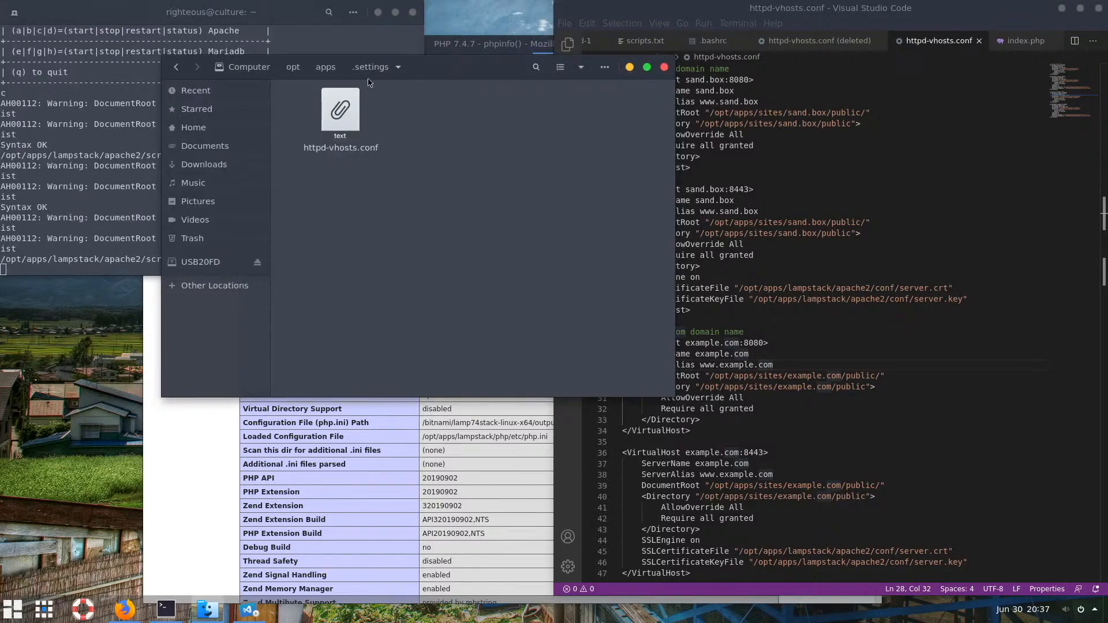
{"action": "left_click", "coordinate": [326, 68]}
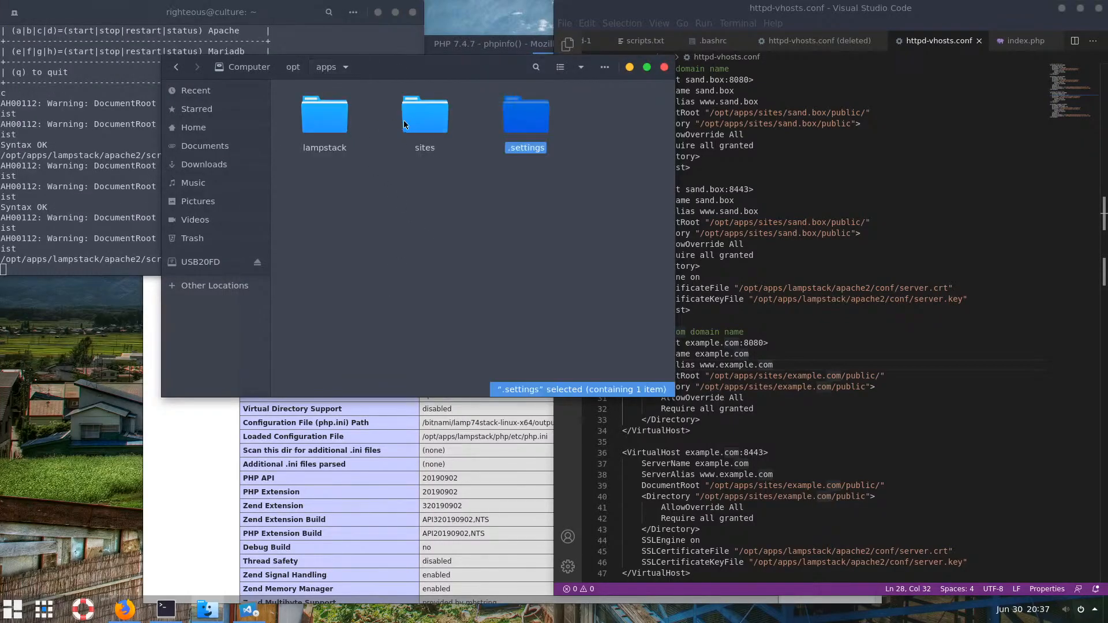
{"action": "left_click", "coordinate": [418, 120]}
{"action": "double_click", "coordinate": [417, 119]}
{"action": "left_click", "coordinate": [357, 149]}
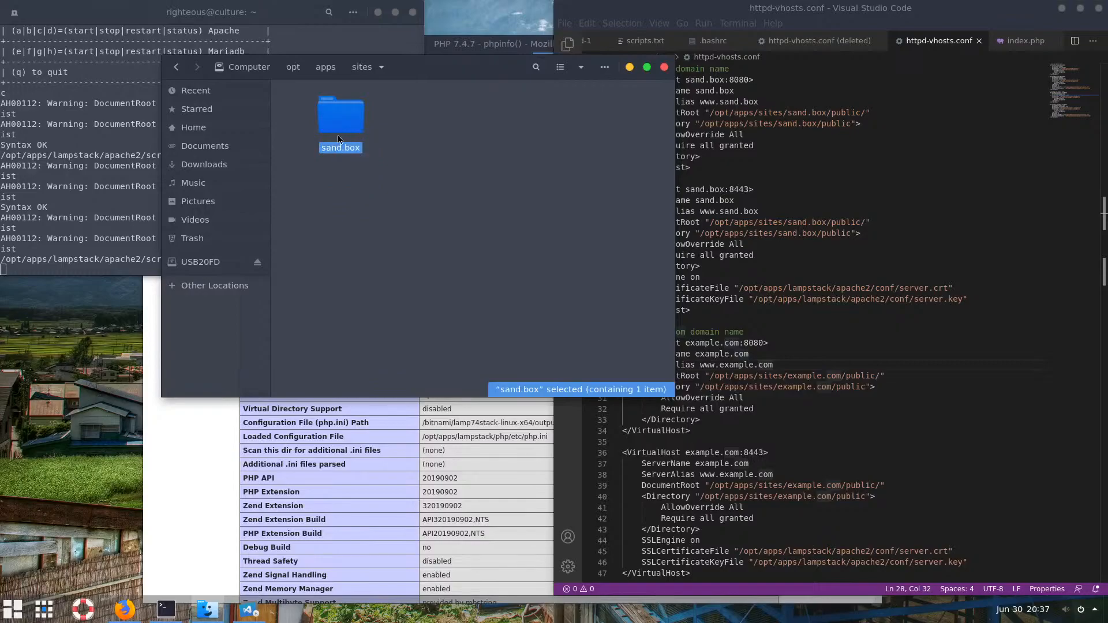
{"action": "key", "text": "ctrl+c"}
{"action": "key", "text": "ctrl+v"}
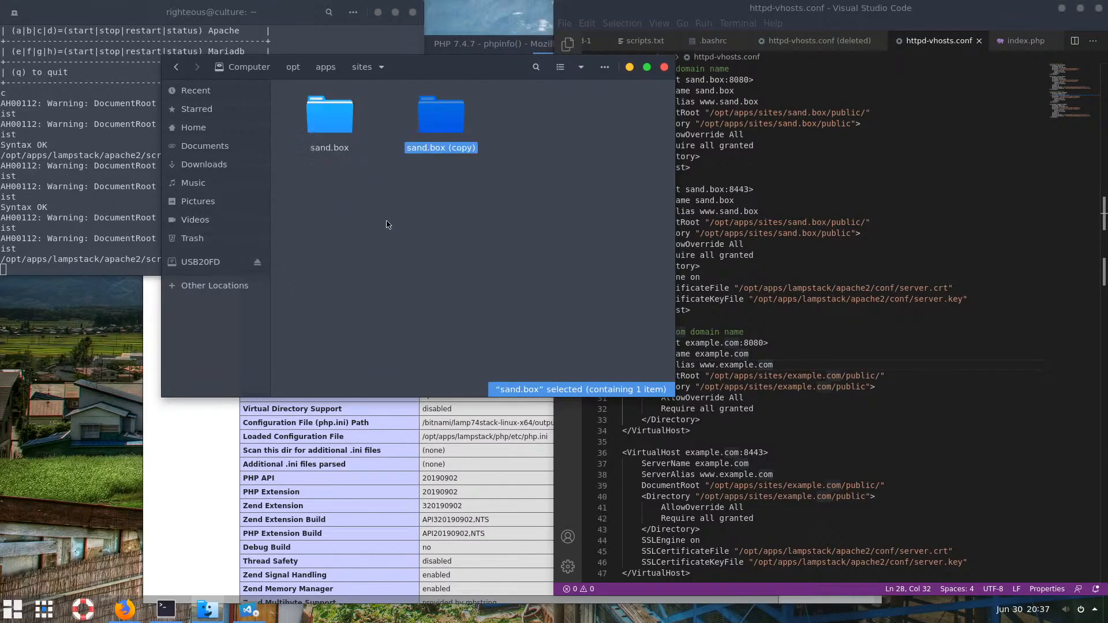
{"action": "key", "text": "F2"}
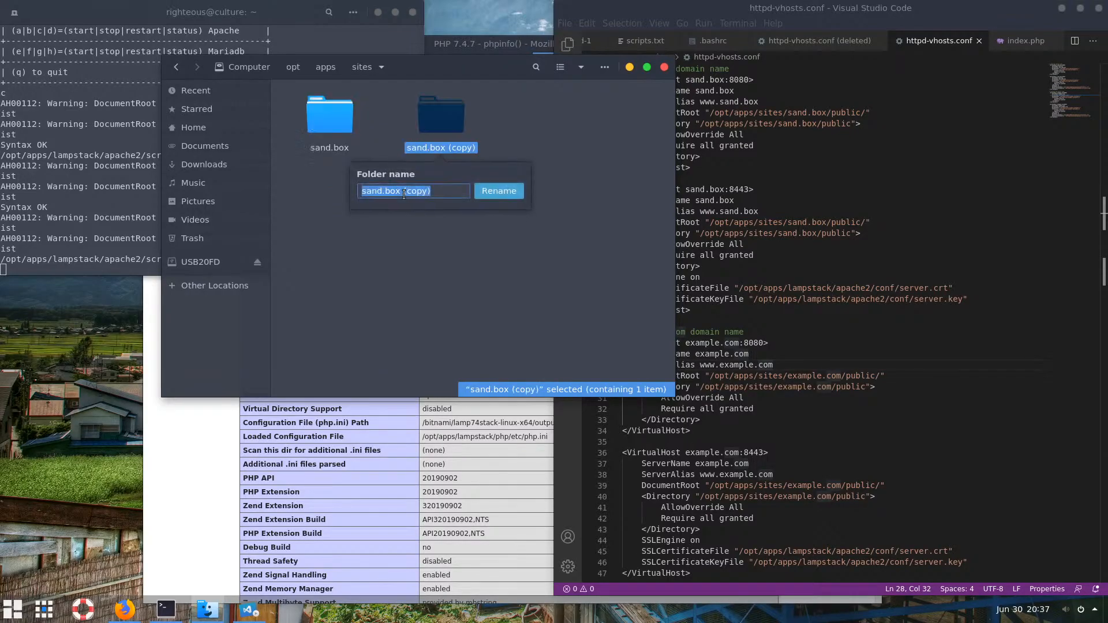
{"action": "type", "text": "ex"}
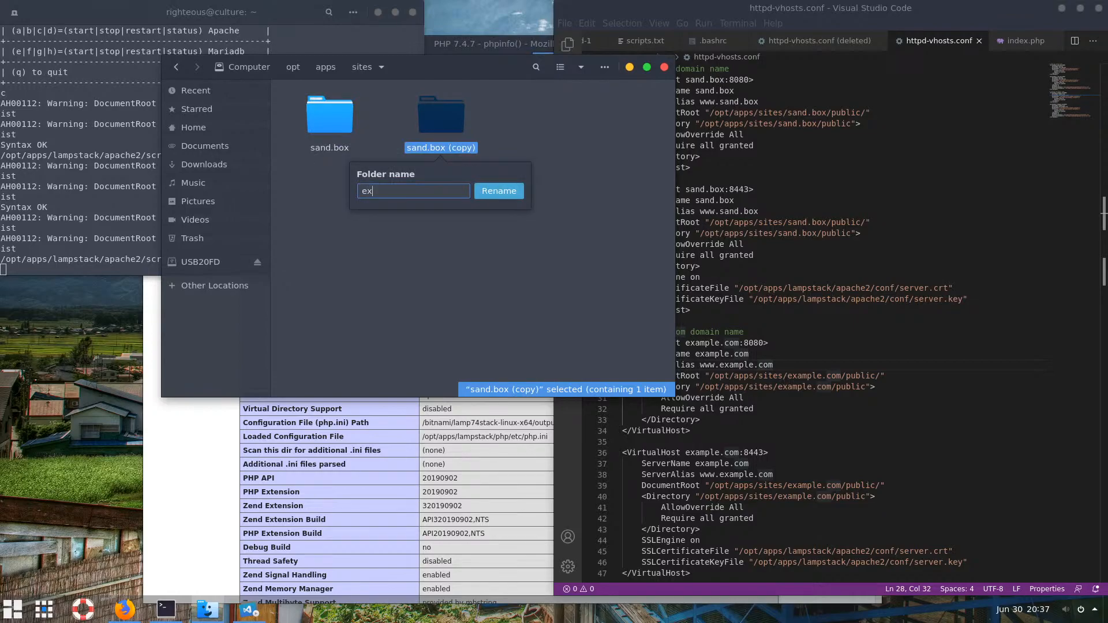
{"action": "type", "text": "mple.com"}
Finish renaming the copy to exmple.com and open its public/index.php in VS Code
{"action": "key", "text": "Return"}
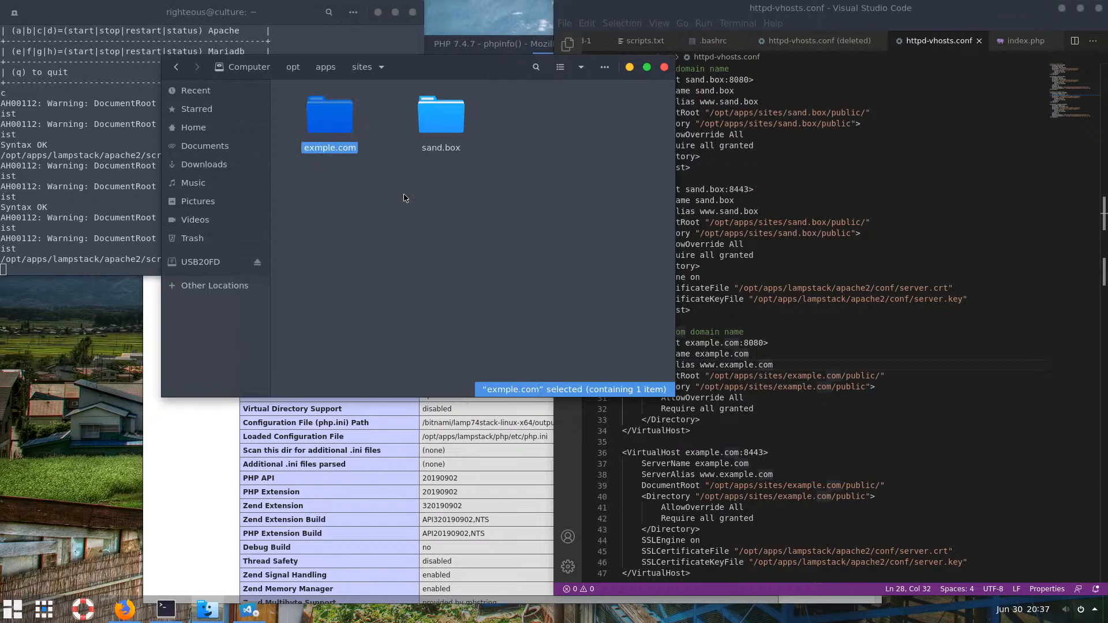
{"action": "double_click", "coordinate": [329, 115]}
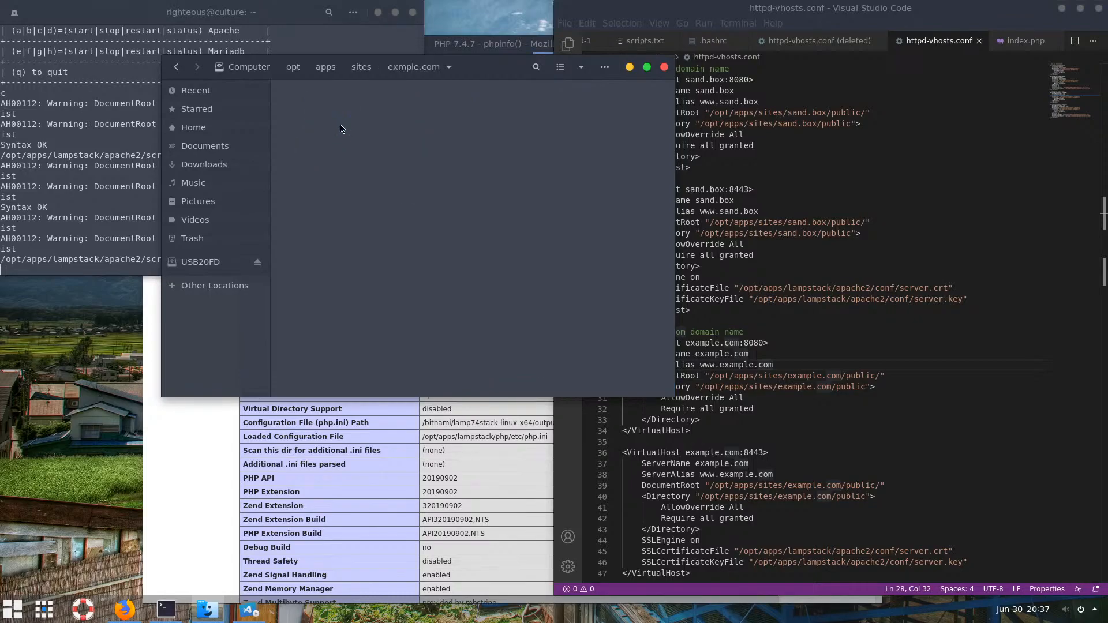
{"action": "double_click", "coordinate": [341, 115]}
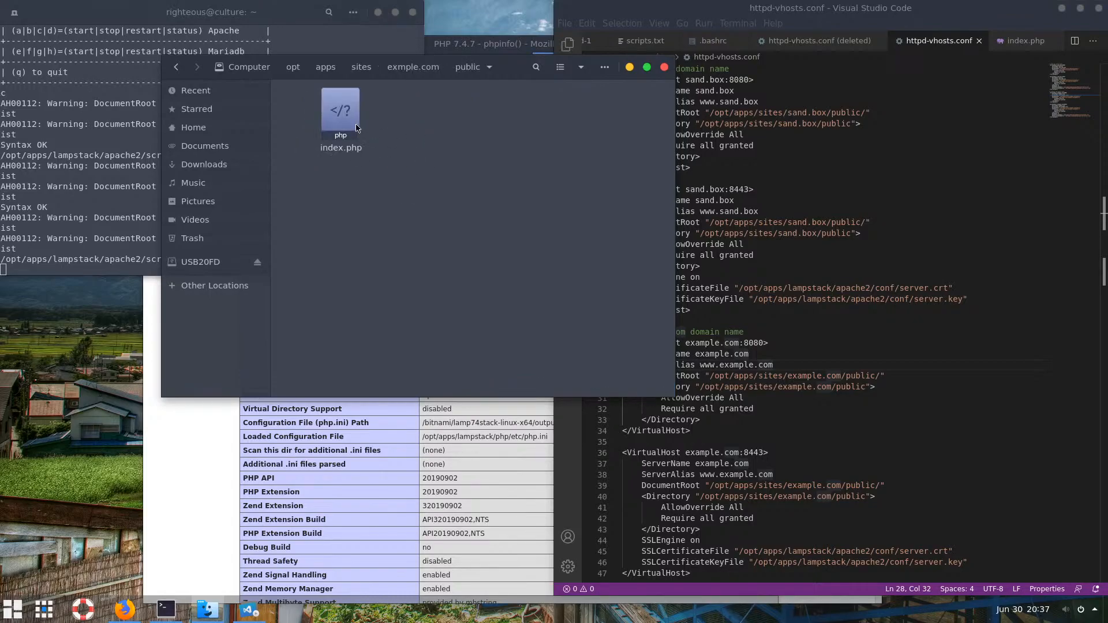
{"action": "left_click_drag", "start_coordinate": [340, 115], "coordinate": [885, 184]}
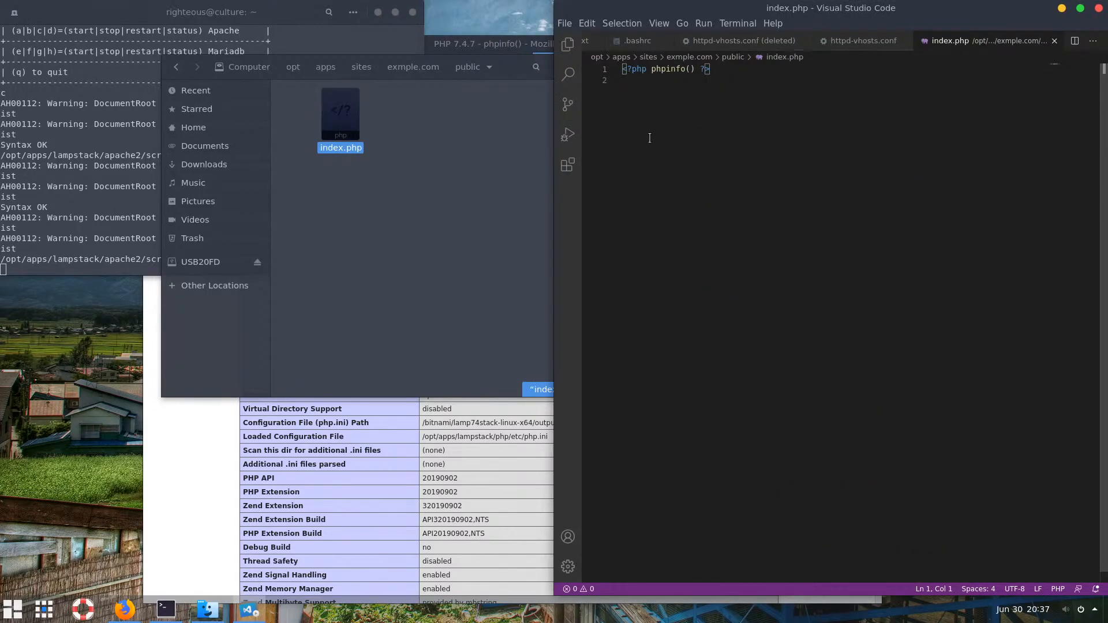
Insert an HTML5 boilerplate titled 'Example Domain' above the phpinfo line
{"action": "key", "text": "Return"}
{"action": "key", "text": "Return"}
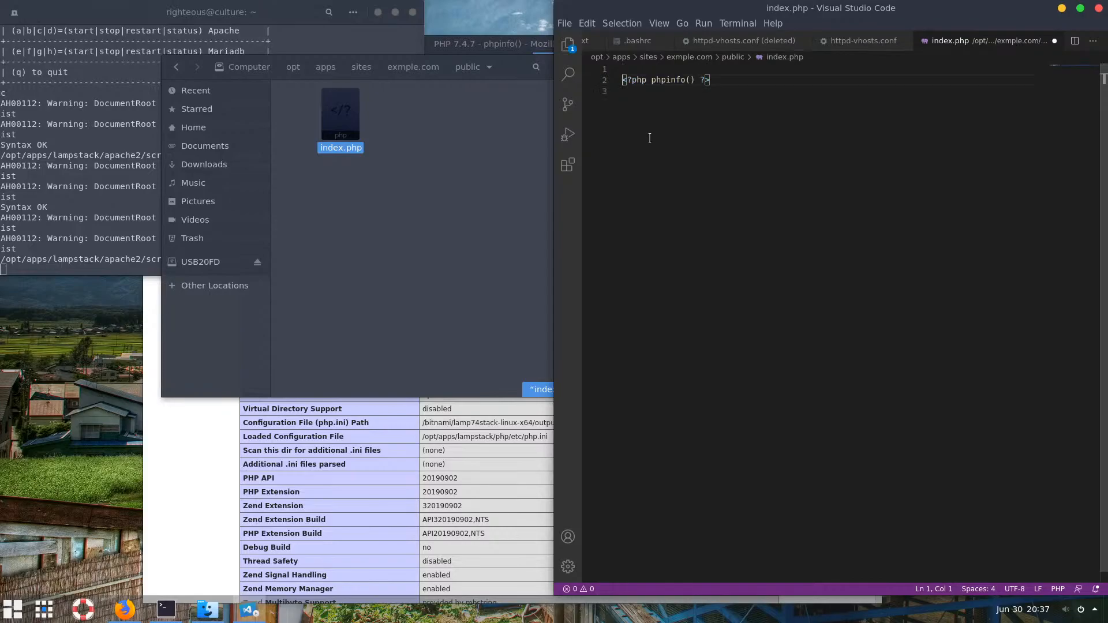
{"action": "key", "text": "Up"}
{"action": "key", "text": "Up"}
{"action": "type", "text": "<"}
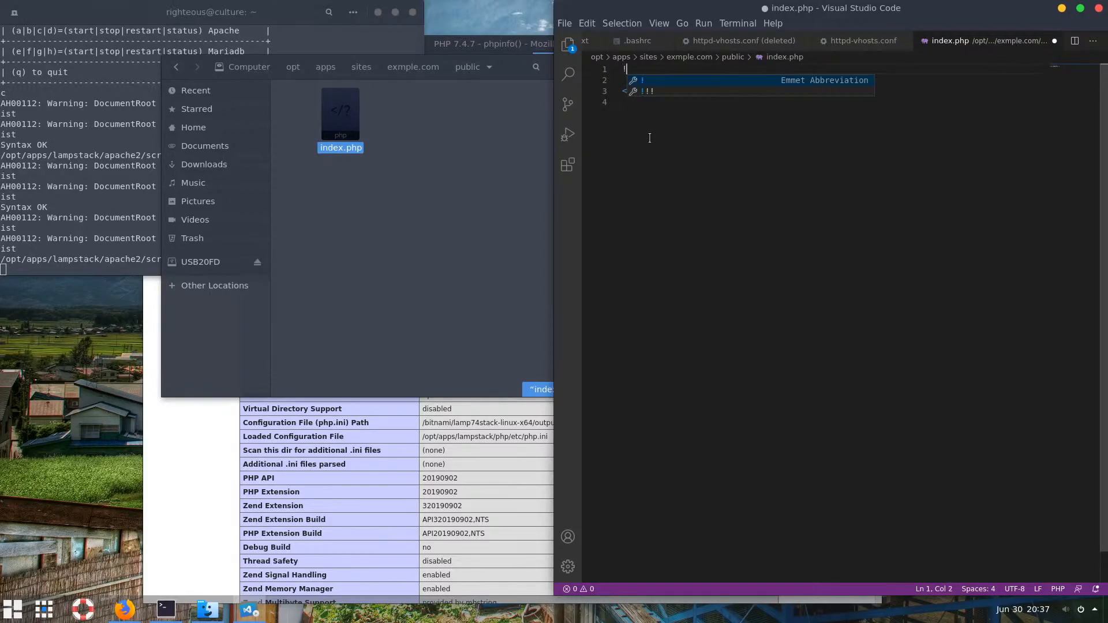
{"action": "key", "text": "Tab"}
{"action": "key", "text": "Tab"}
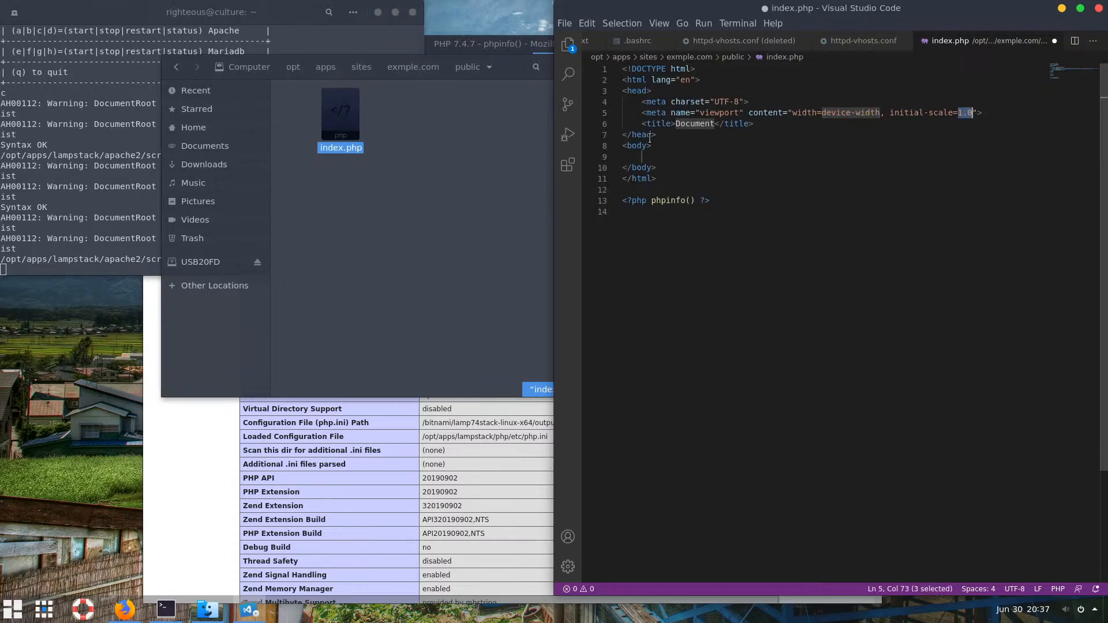
{"action": "key", "text": "Tab"}
{"action": "type", "text": "Example"}
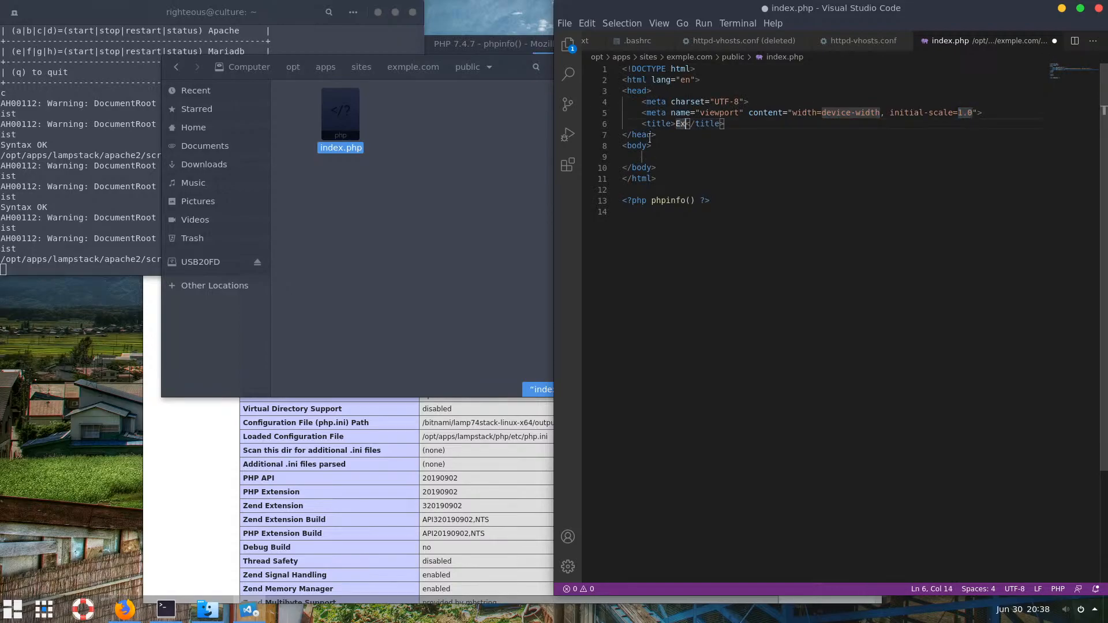
{"action": "type", "text": " Domain"}
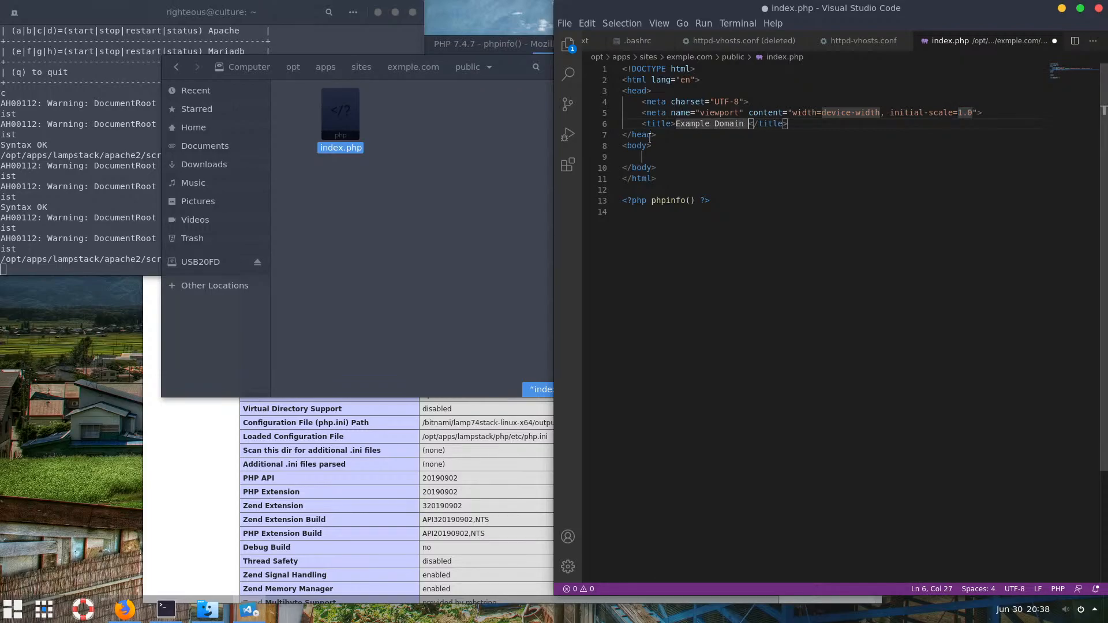
{"action": "key", "text": "BackSpace"}
Remove the leftover phpinfo line and add an h1 heading starting with 'Example' in the body
{"action": "left_click", "coordinate": [654, 160]}
{"action": "left_click_drag", "start_coordinate": [728, 203], "coordinate": [622, 200]}
{"action": "key", "text": "ctrl+x"}
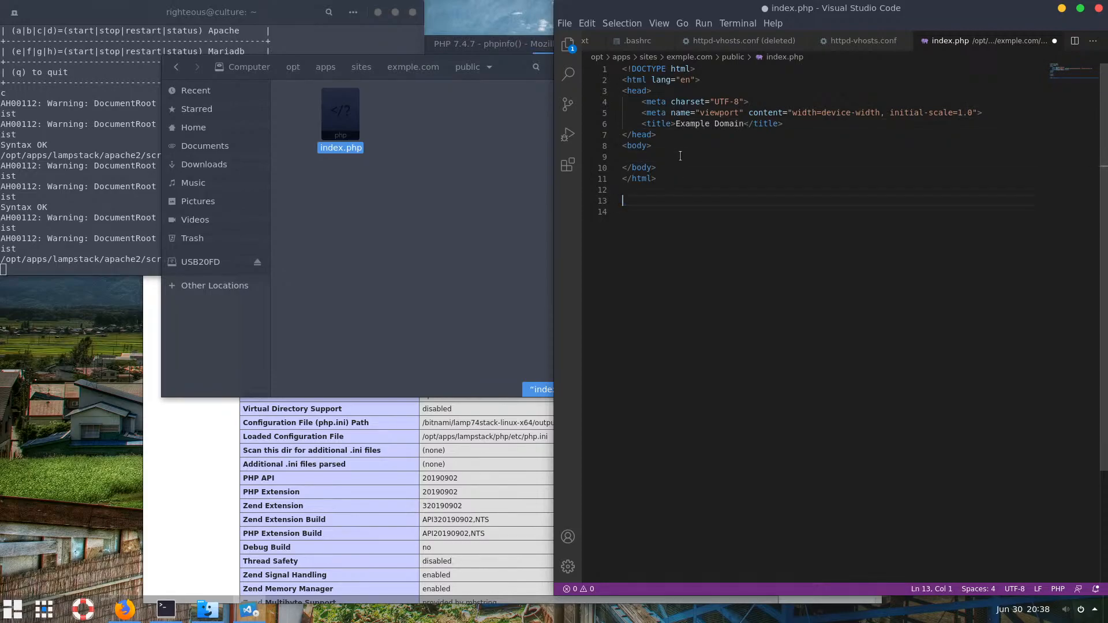
{"action": "left_click", "coordinate": [680, 156]}
{"action": "type", "text": "h1"}
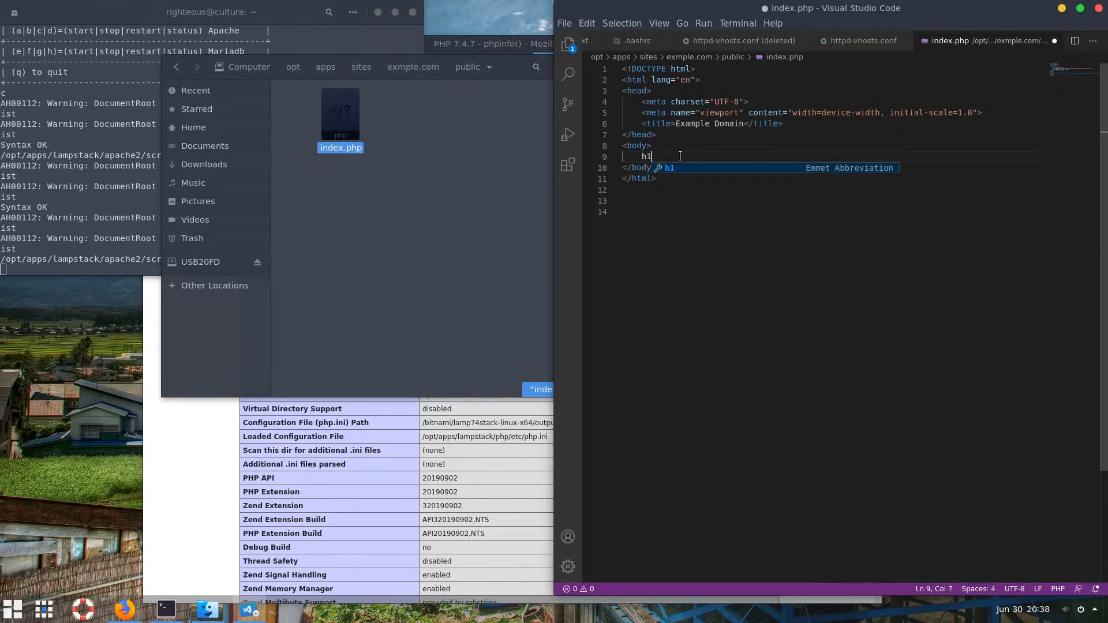
{"action": "key", "text": "Tab"}
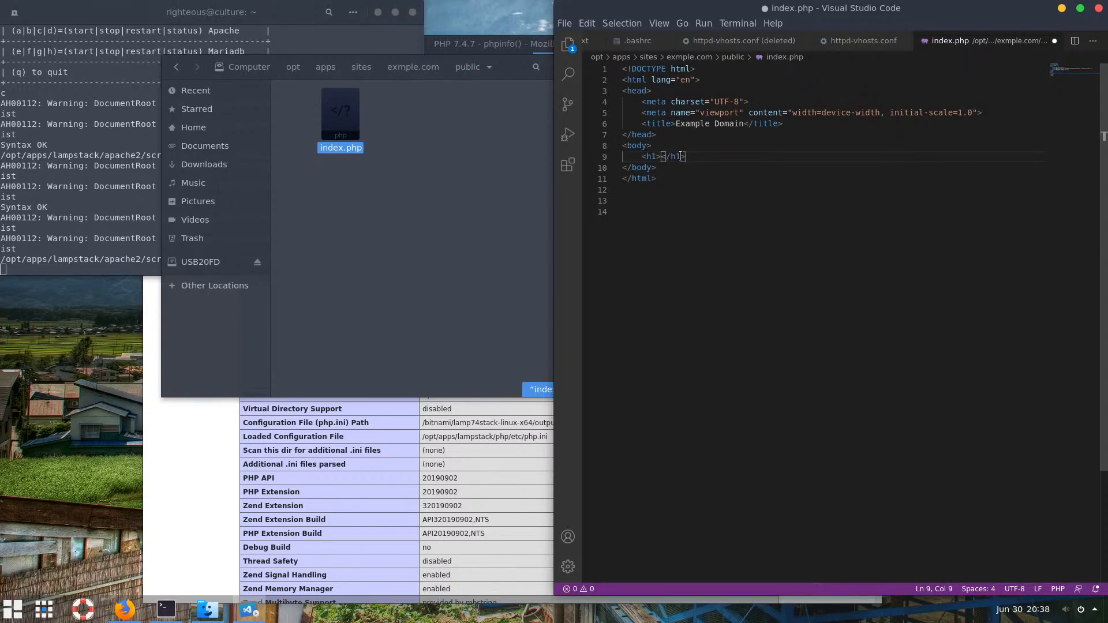
{"action": "type", "text": "Example"}
{"action": "key", "text": "BackSpace"}
Make the heading read 'Welcome Example Website', save the file, and select the whole page for copying
{"action": "type", "text": "Website"}
{"action": "key", "text": "Left"}
{"action": "key", "text": "Left"}
{"action": "key", "text": "Left"}
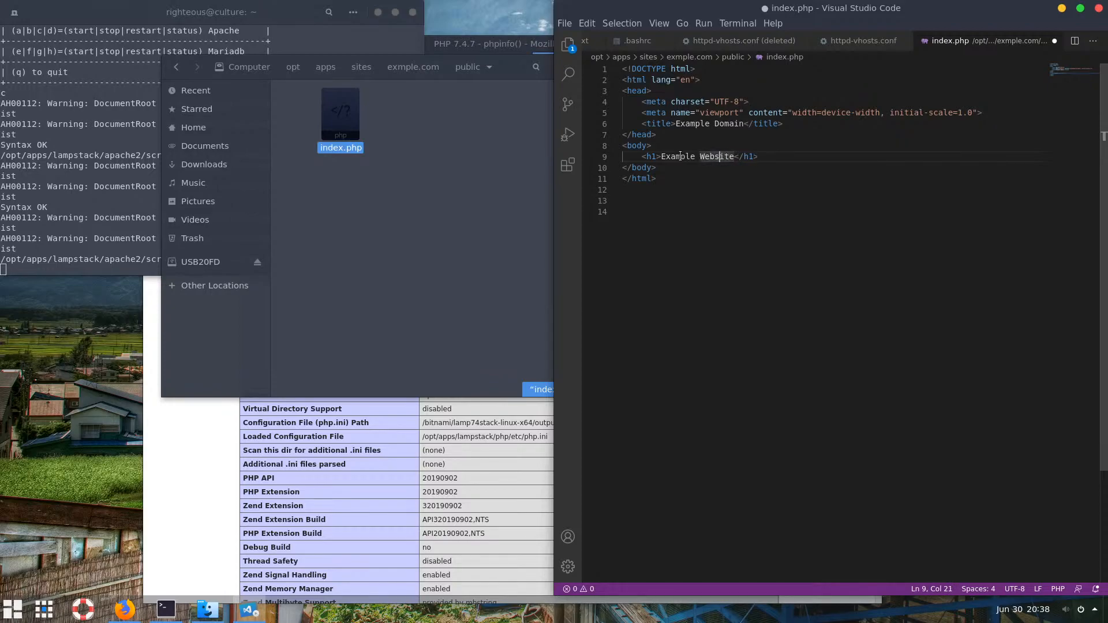
{"action": "key", "text": "ctrl+Left"}
{"action": "key", "text": "ctrl+Left"}
{"action": "type", "text": "Welcome"}
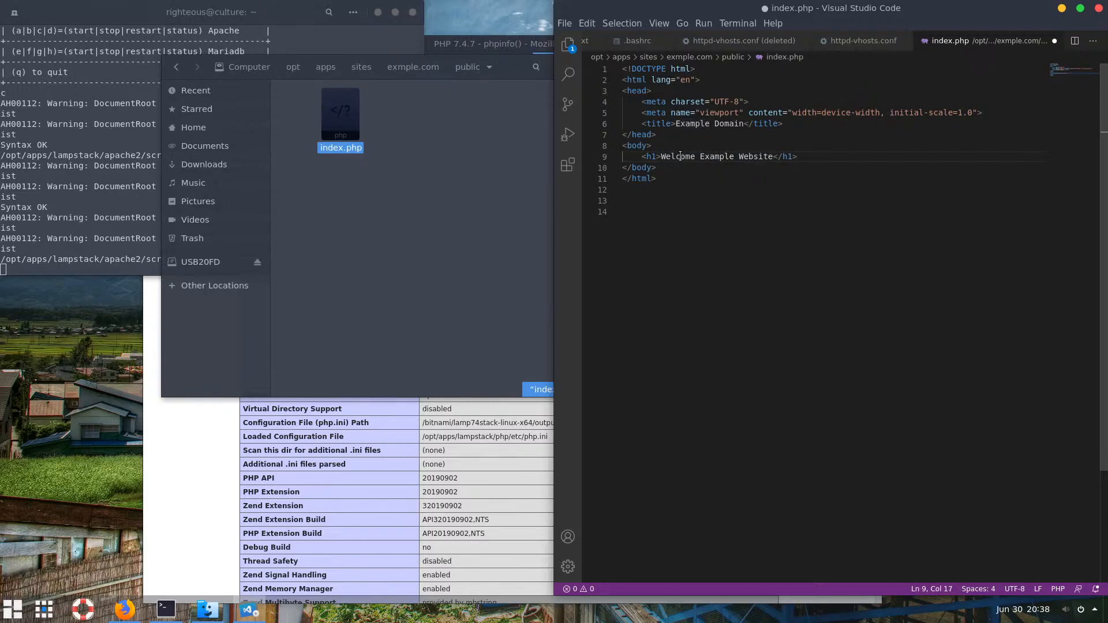
{"action": "left_click", "coordinate": [747, 156]}
{"action": "key", "text": "ctrl+s"}
{"action": "left_click_drag", "start_coordinate": [663, 179], "coordinate": [618, 59]}
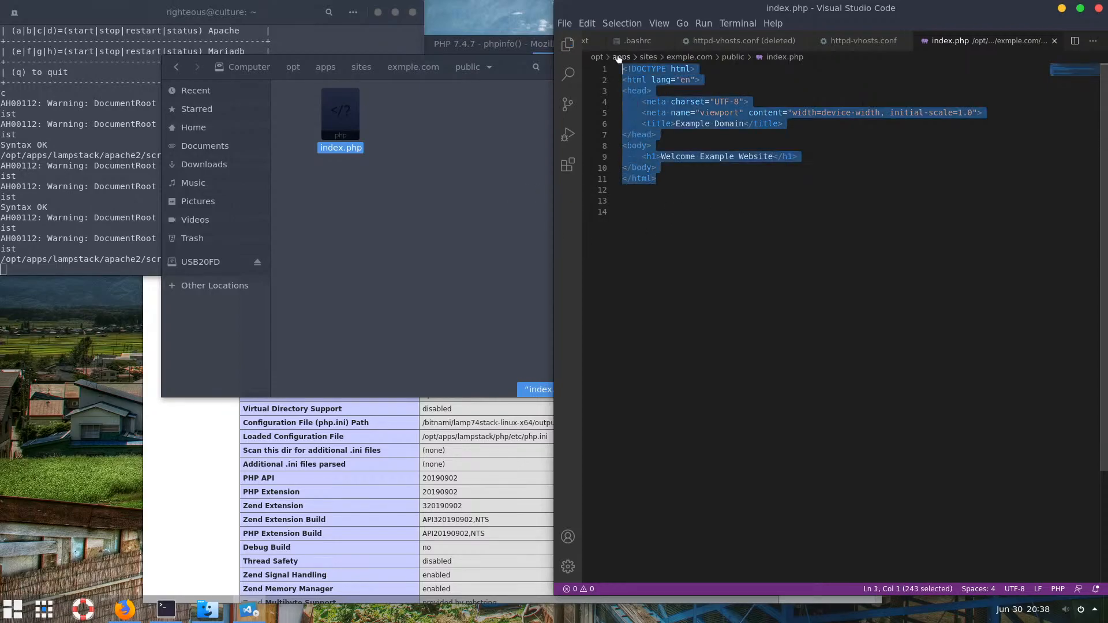
{"action": "left_click", "coordinate": [388, 218]}
Open sand.box/public/index.php in VS Code and replace its contents with the copied HTML page
{"action": "left_click", "coordinate": [361, 67]}
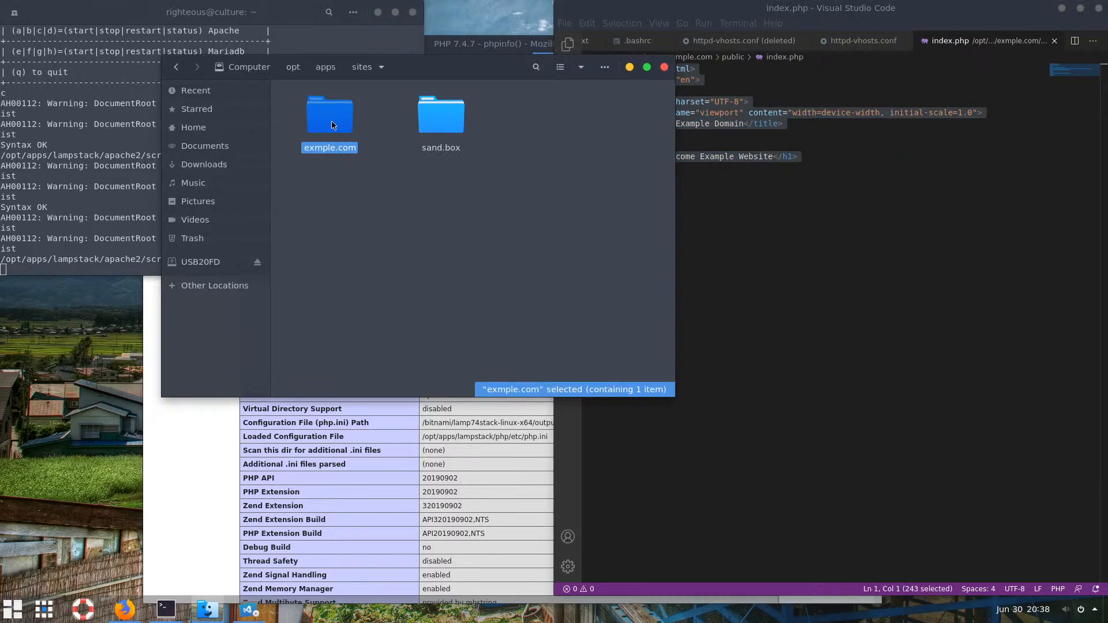
{"action": "double_click", "coordinate": [456, 118]}
{"action": "double_click", "coordinate": [340, 118]}
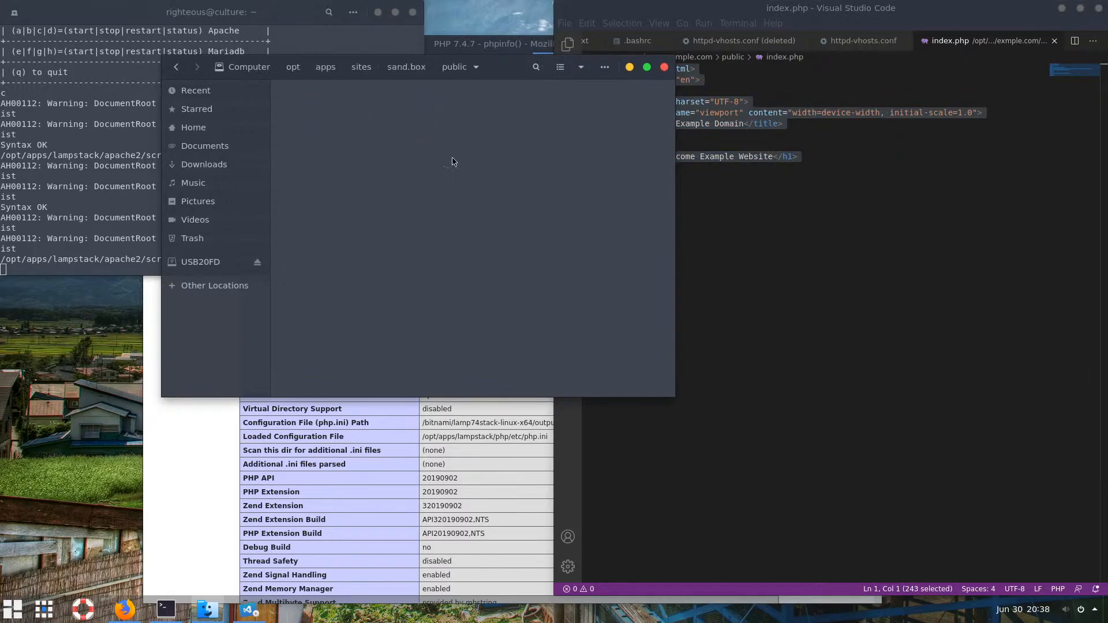
{"action": "left_click_drag", "start_coordinate": [341, 115], "coordinate": [791, 208]}
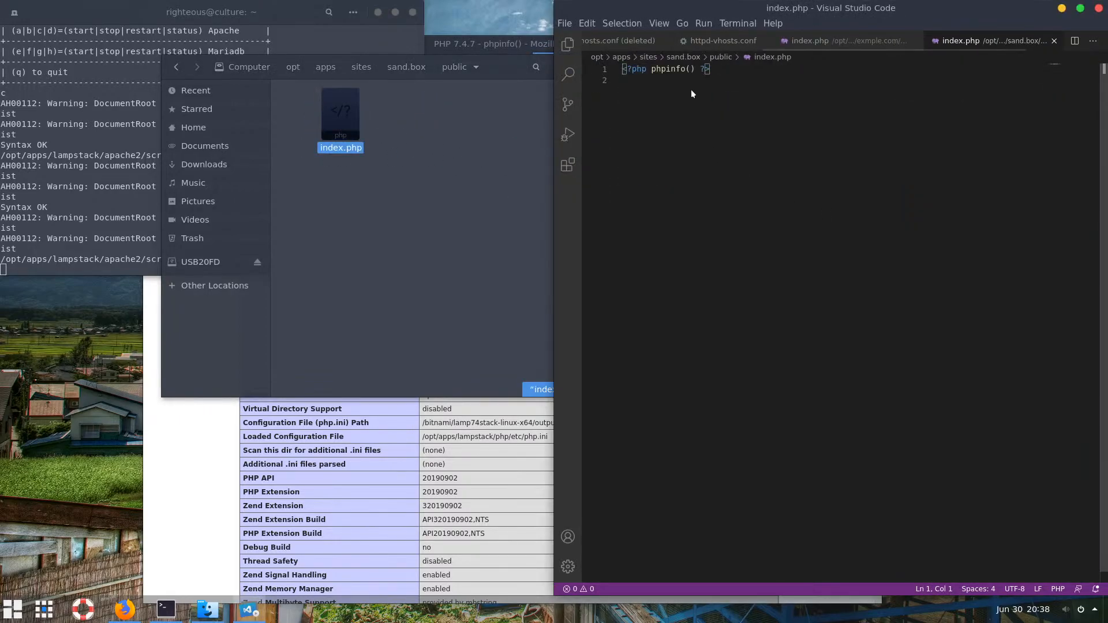
{"action": "key", "text": "ctrl+a"}
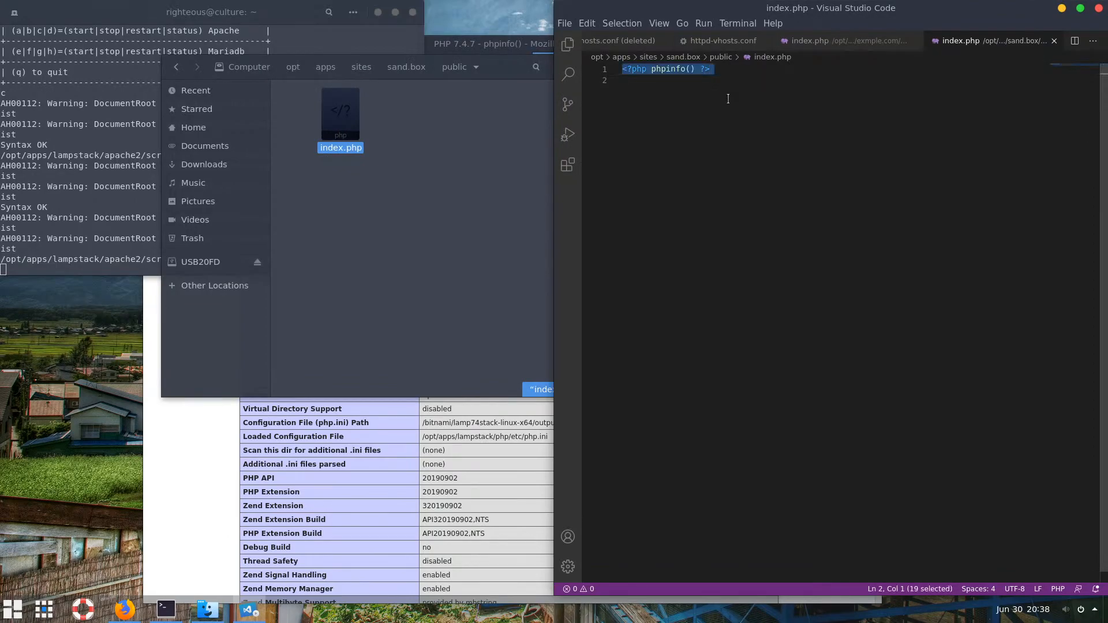
{"action": "key", "text": "ctrl+v"}
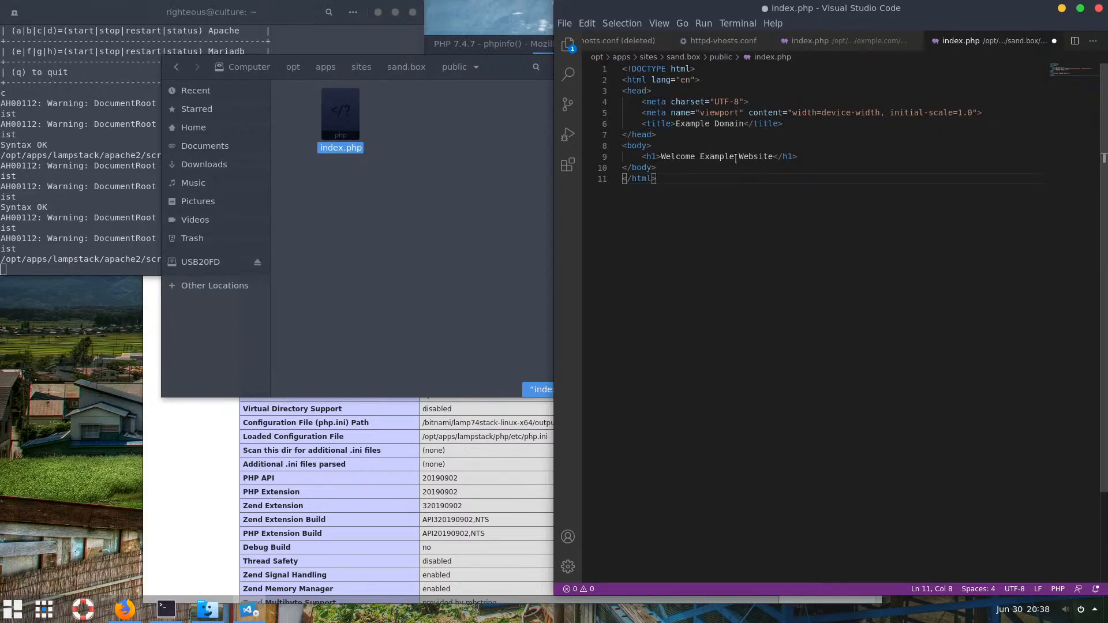
Change the heading word 'Example' to 'Sandbox' and save the file
{"action": "left_click", "coordinate": [749, 156]}
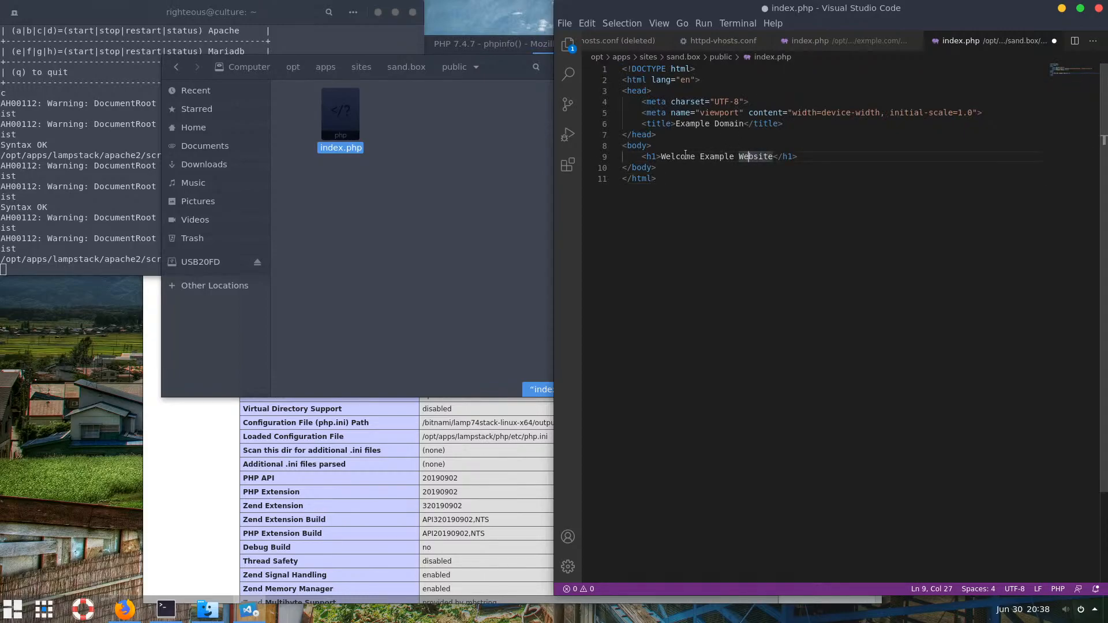
{"action": "double_click", "coordinate": [716, 156]}
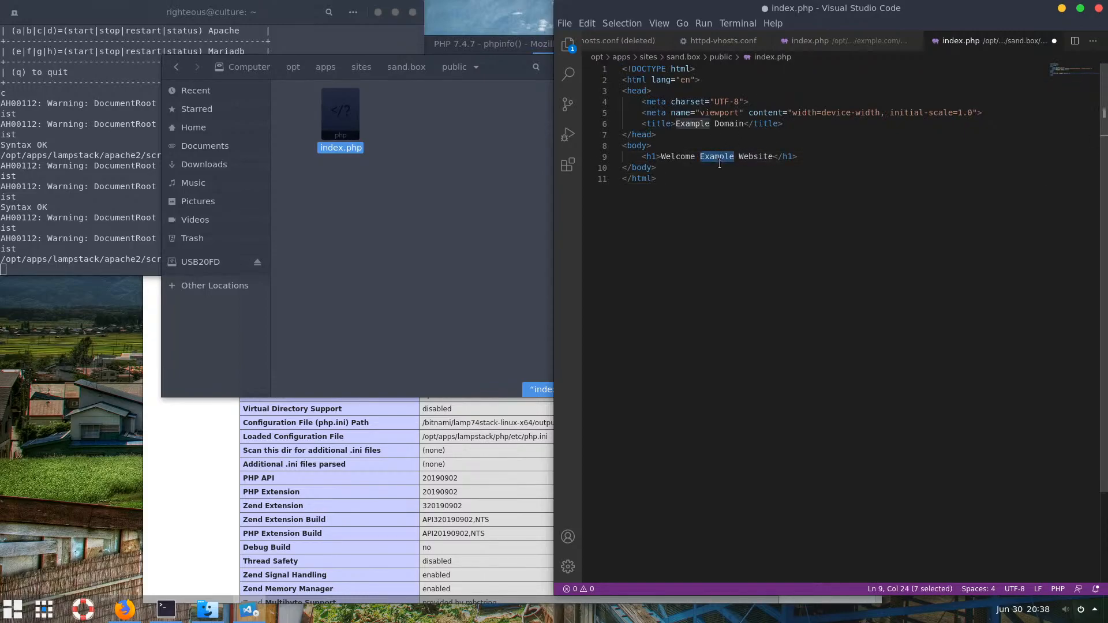
{"action": "type", "text": "Sand"}
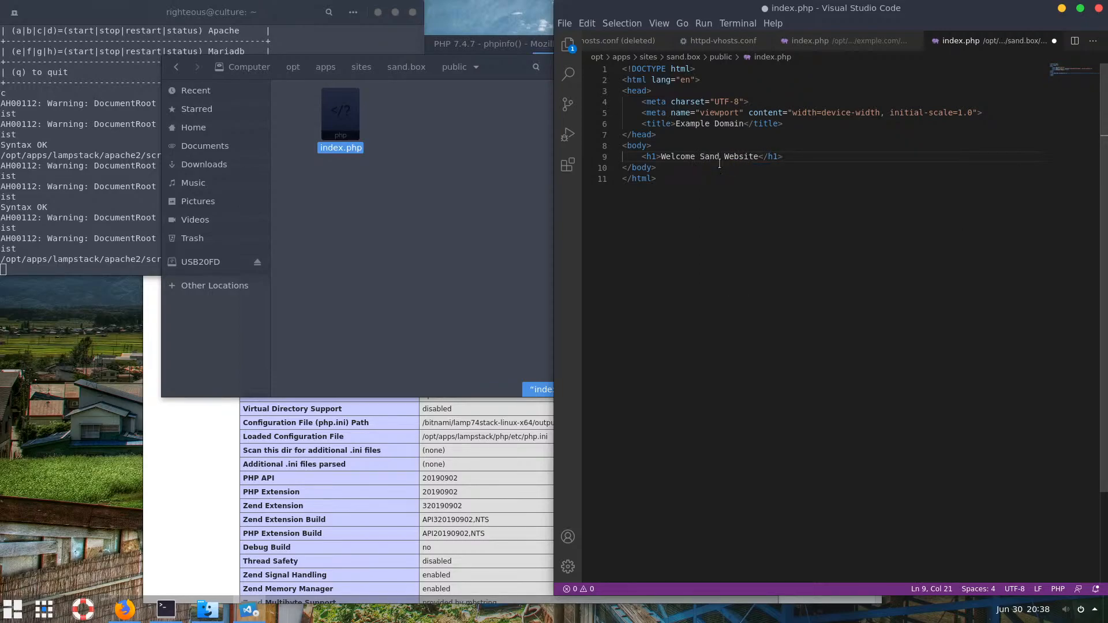
{"action": "type", "text": "box"}
{"action": "left_click", "coordinate": [748, 239]}
{"action": "key", "text": "ctrl+s"}
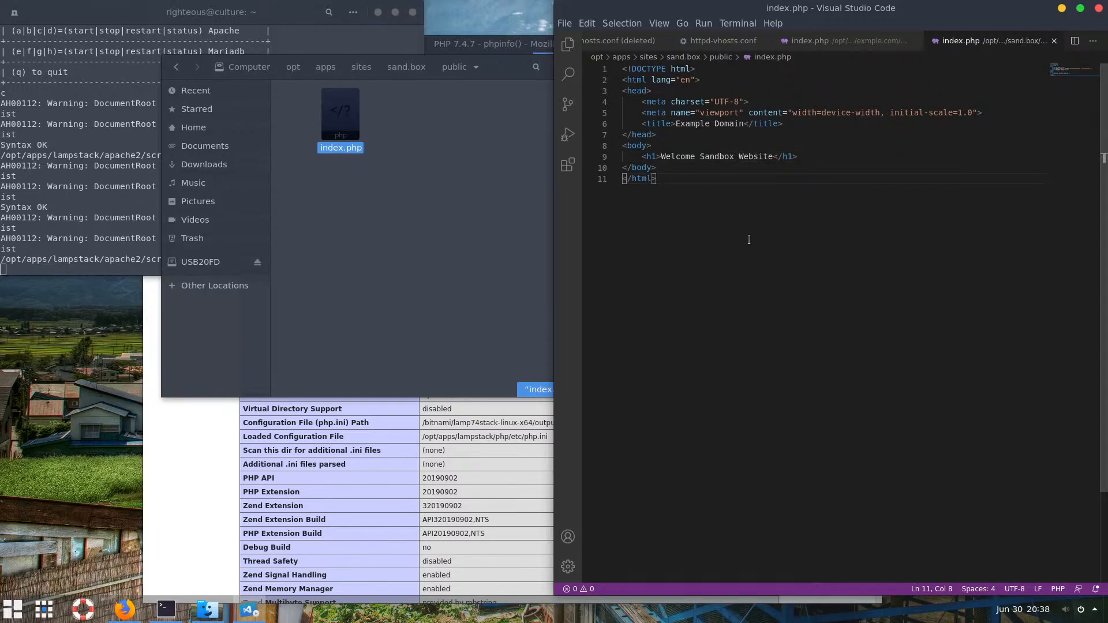
{"action": "left_click", "coordinate": [41, 218]}
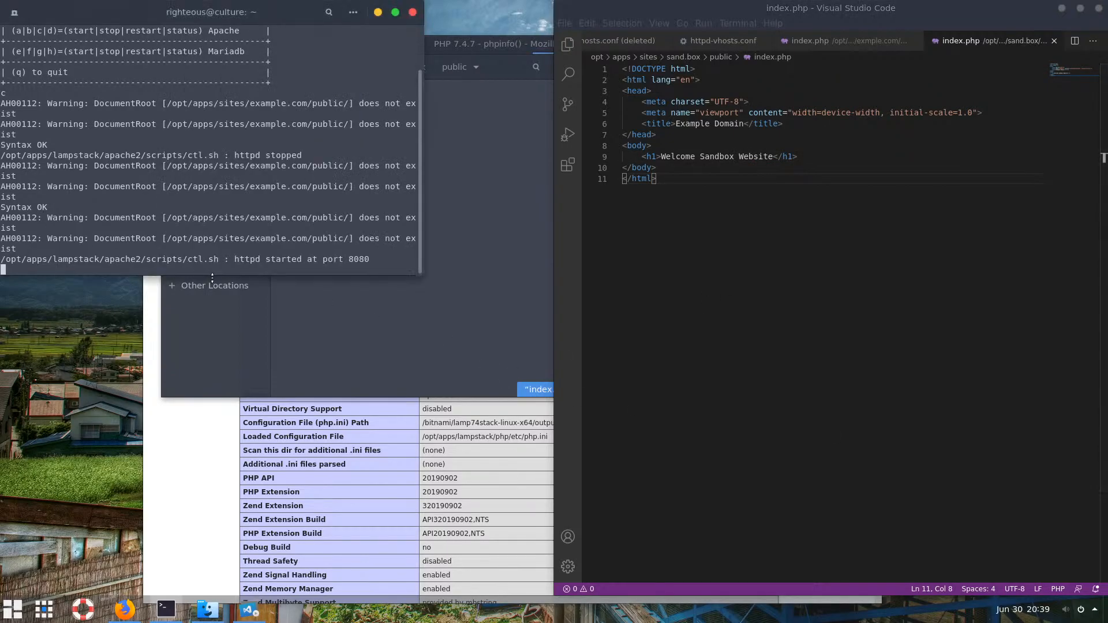
Quit the apps menu, clear the terminal, and reopen /etc/hosts in nano
{"action": "type", "text": "q"}
{"action": "key", "text": "Return"}
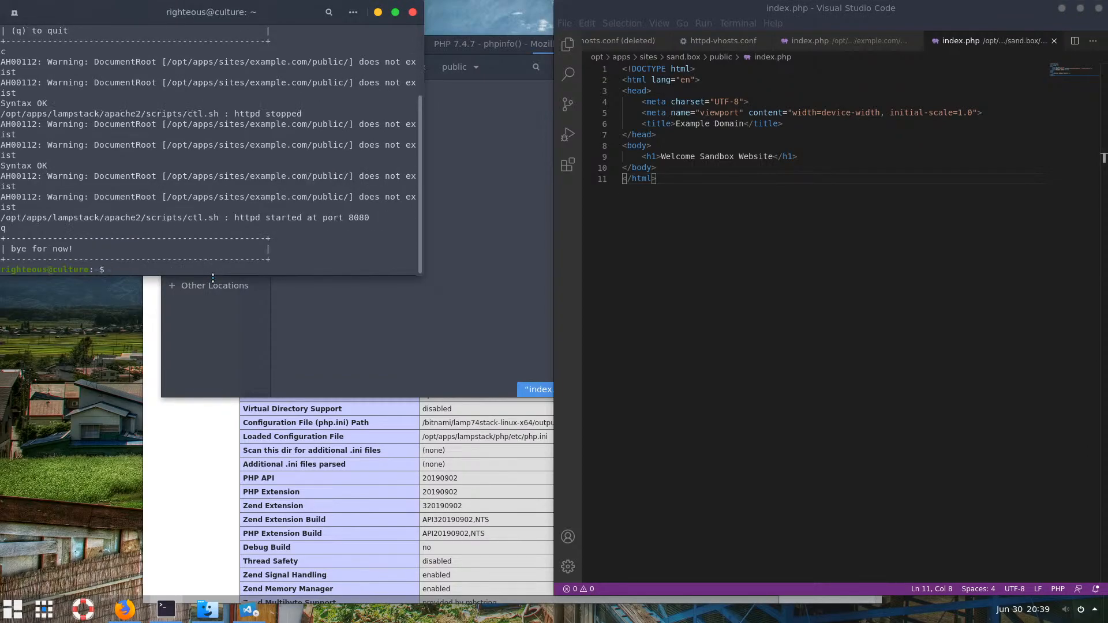
{"action": "type", "text": "clear"}
{"action": "key", "text": "Return"}
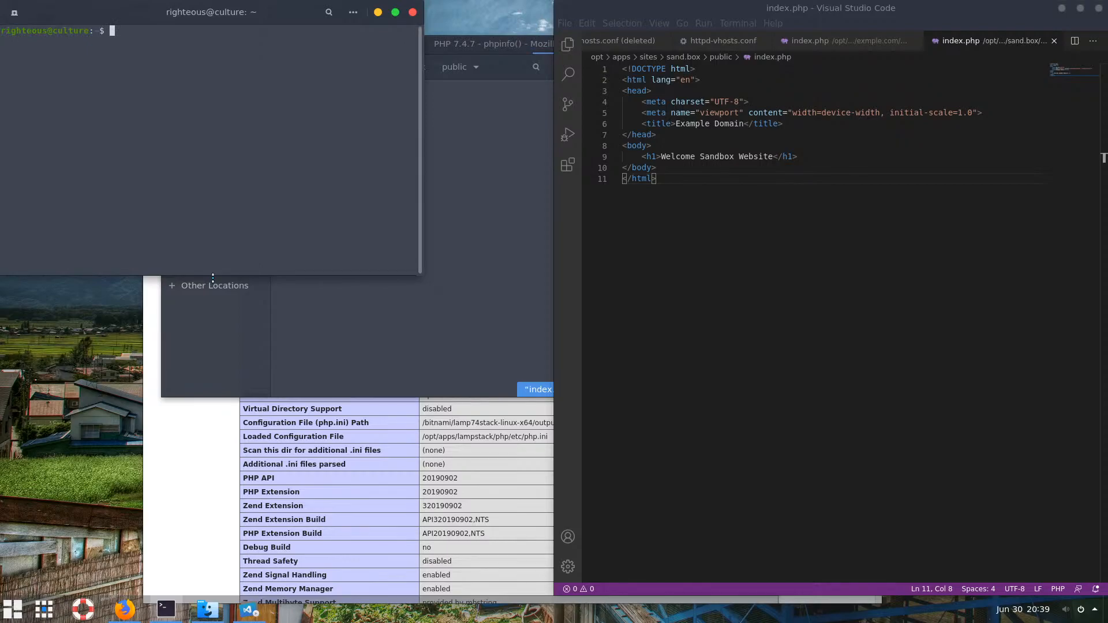
{"action": "key", "text": "Up"}
{"action": "key", "text": "Up"}
{"action": "key", "text": "Down"}
{"action": "key", "text": "Up"}
{"action": "key", "text": "Return"}
{"action": "key", "text": "Down"}
{"action": "key", "text": "Down"}
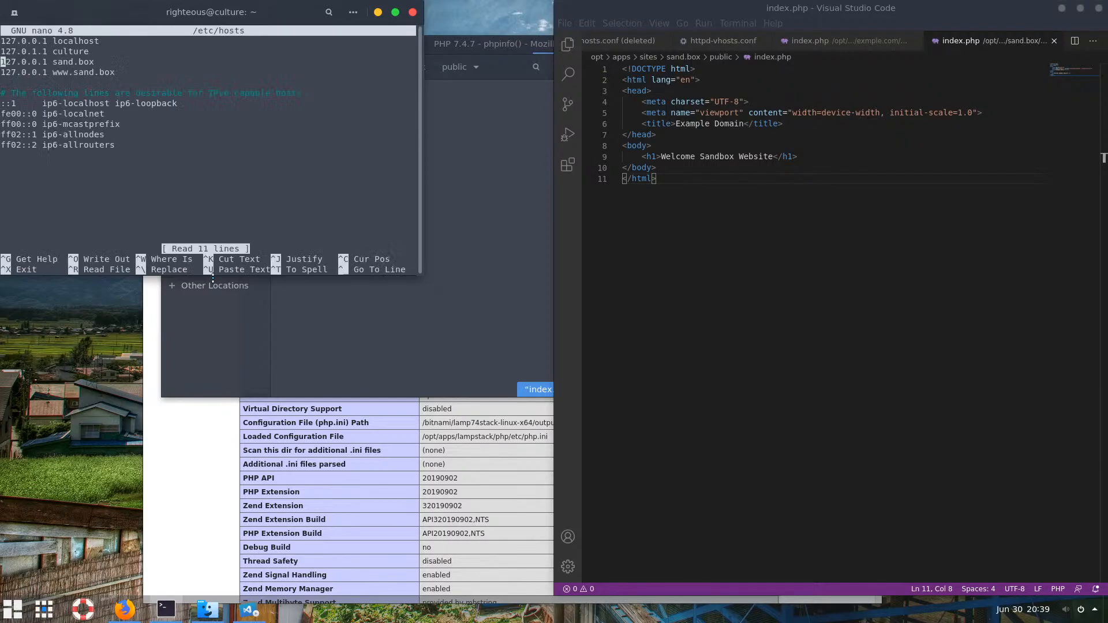
{"action": "key", "text": "Down"}
{"action": "key", "text": "ctrl+k"}
{"action": "key", "text": "ctrl+u"}
{"action": "key", "text": "ctrl+u"}
{"action": "key", "text": "ctrl+u"}
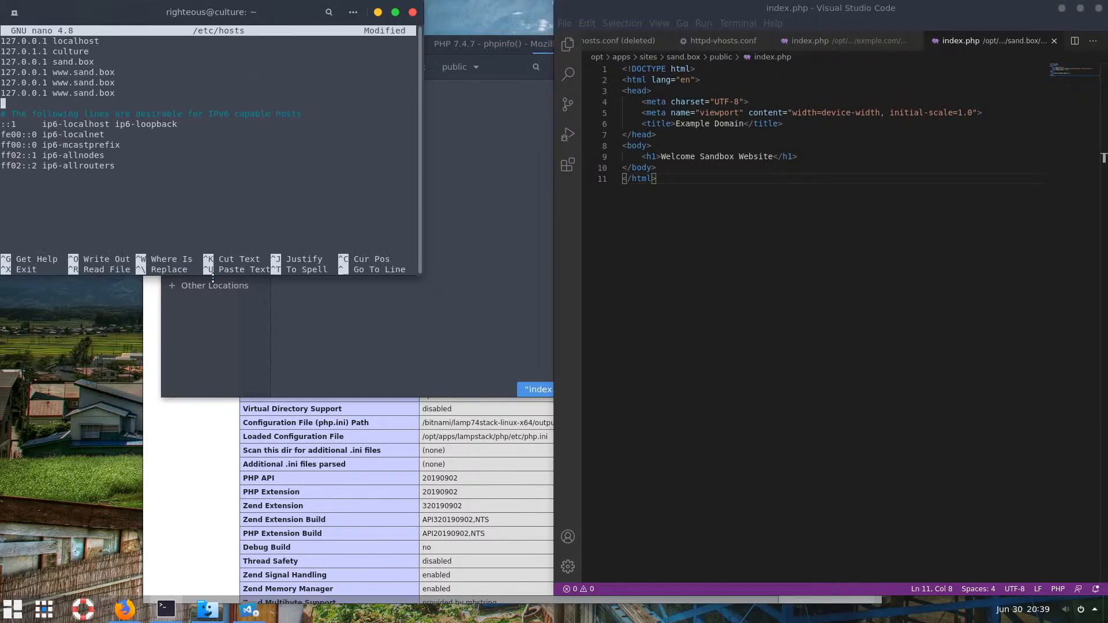
{"action": "key", "text": "Up"}
{"action": "key", "text": "Up"}
{"action": "key", "text": "Right"}
{"action": "key", "text": "Right"}
{"action": "key", "text": "Right"}
{"action": "key", "text": "Right"}
{"action": "key", "text": "Right"}
{"action": "key", "text": "Right"}
{"action": "key", "text": "Right"}
{"action": "key", "text": "Right"}
{"action": "key", "text": "Right"}
{"action": "key", "text": "Right"}
{"action": "key", "text": "Right"}
{"action": "key", "text": "Right"}
{"action": "key", "text": "Right"}
{"action": "key", "text": "Left"}
{"action": "key", "text": "Left"}
{"action": "key", "text": "Left"}
{"action": "key", "text": "Left"}
{"action": "key", "text": "Right"}
{"action": "key", "text": "Delete"}
{"action": "key", "text": "Delete"}
{"action": "key", "text": "Delete"}
{"action": "key", "text": "Delete"}
{"action": "key", "text": "Delete"}
{"action": "key", "text": "Delete"}
{"action": "key", "text": "Delete"}
{"action": "key", "text": "Delete"}
{"action": "key", "text": "Delete"}
{"action": "key", "text": "Delete"}
{"action": "key", "text": "Delete"}
{"action": "key", "text": "Delete"}
{"action": "type", "text": "example.com"}
{"action": "key", "text": "Home"}
{"action": "key", "text": "Down"}
{"action": "key", "text": "ctrl+k"}
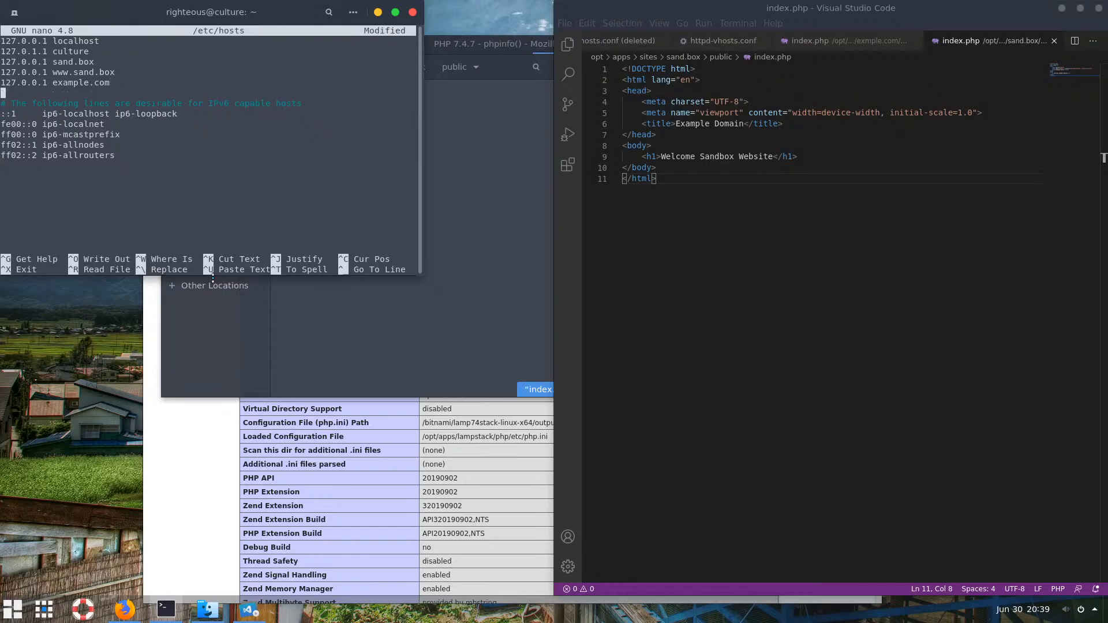
{"action": "key", "text": "Up"}
{"action": "key", "text": "ctrl+k"}
{"action": "key", "text": "ctrl+k"}
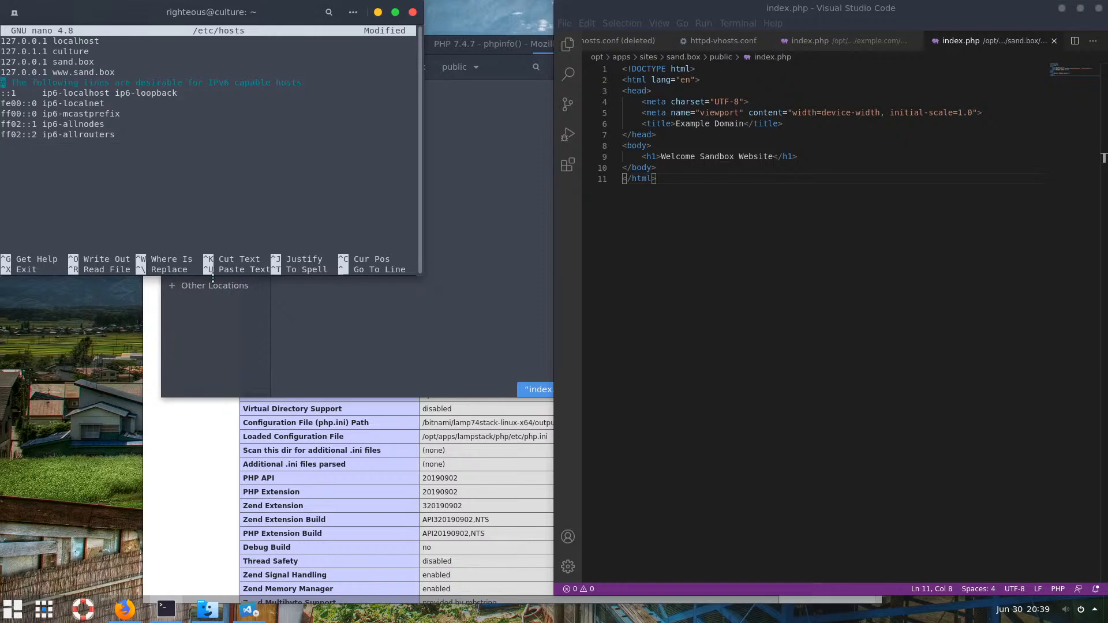
{"action": "key", "text": "ctrl+u"}
{"action": "key", "text": "ctrl+u"}
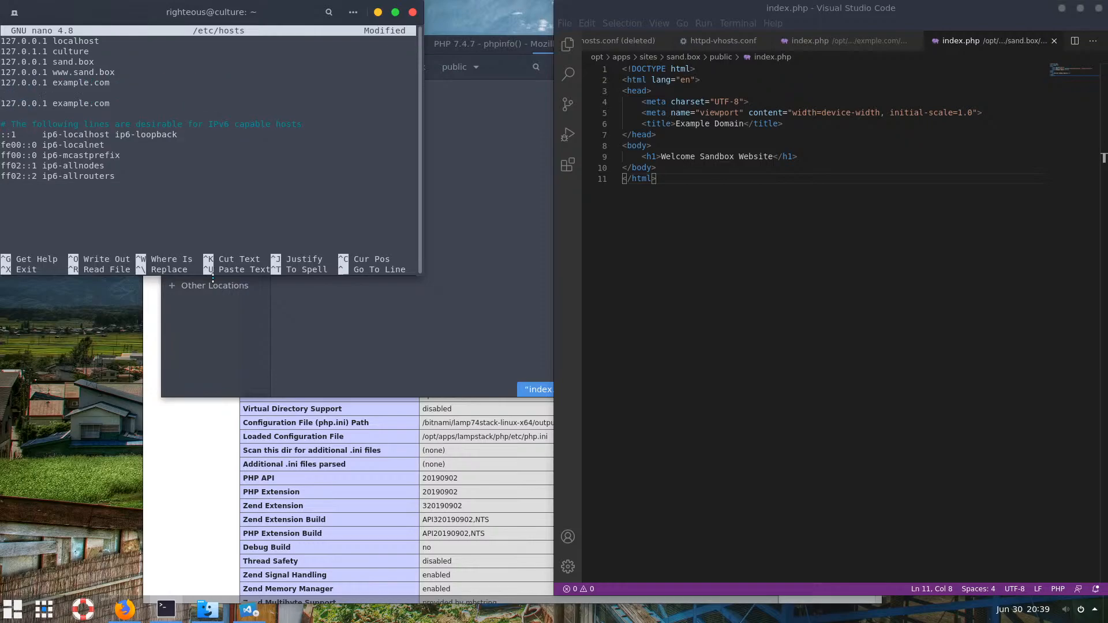
{"action": "key", "text": "Up"}
{"action": "key", "text": "Up"}
{"action": "key", "text": "Up"}
{"action": "key", "text": "ctrl+k"}
{"action": "key", "text": "Right"}
{"action": "key", "text": "Right"}
{"action": "key", "text": "Right"}
{"action": "key", "text": "Right"}
{"action": "key", "text": "Right"}
{"action": "key", "text": "Right"}
{"action": "key", "text": "Right"}
{"action": "key", "text": "Right"}
{"action": "key", "text": "Right"}
{"action": "key", "text": "Right"}
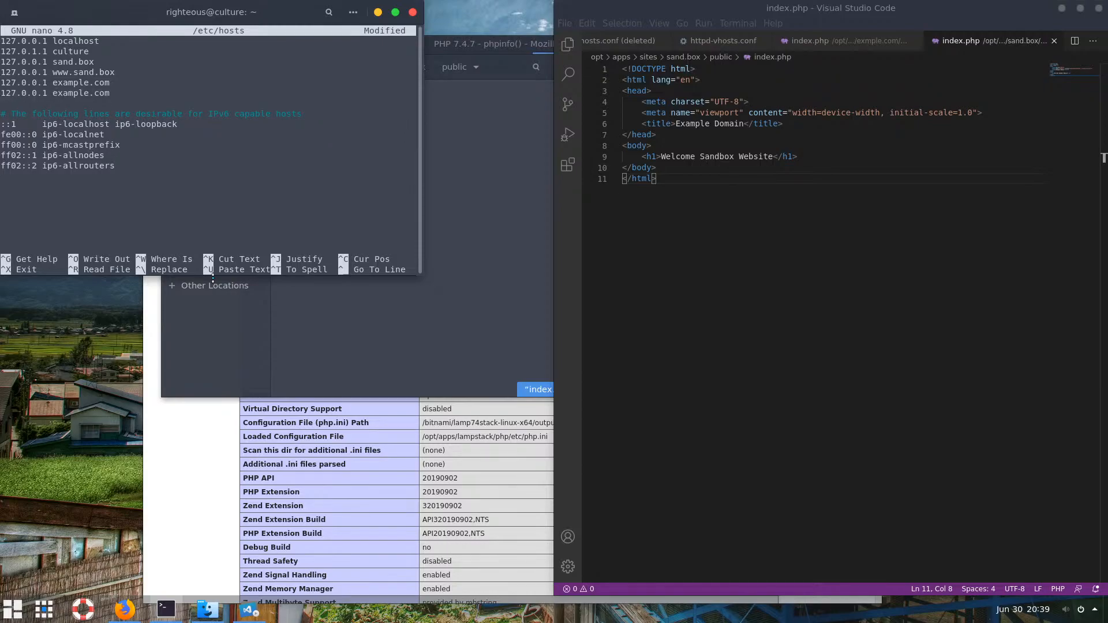
{"action": "type", "text": "www."}
{"action": "key", "text": "ctrl+o"}
{"action": "key", "text": "Return"}
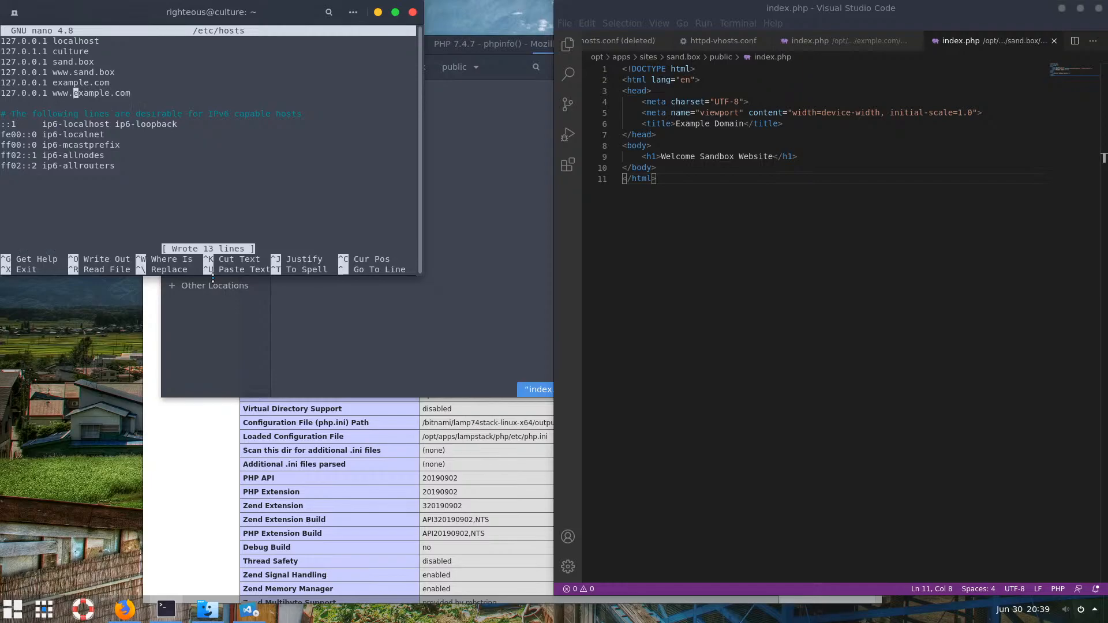
{"action": "key", "text": "ctrl+x"}
Open a new Firefox tab and load example.com
{"action": "left_click", "coordinate": [315, 470]}
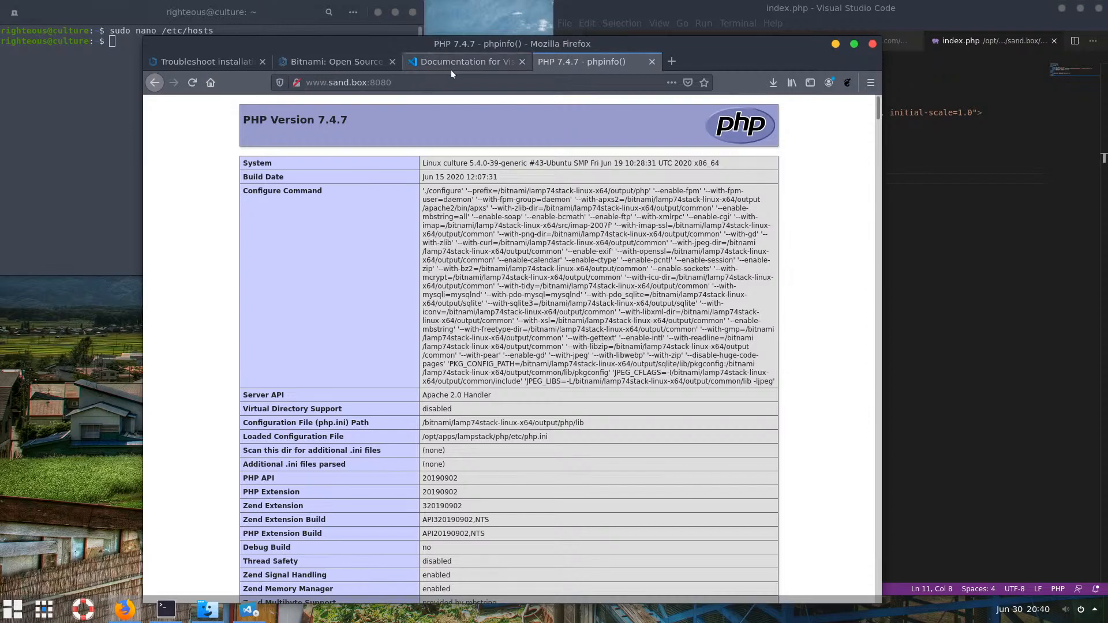
{"action": "left_click", "coordinate": [671, 61]}
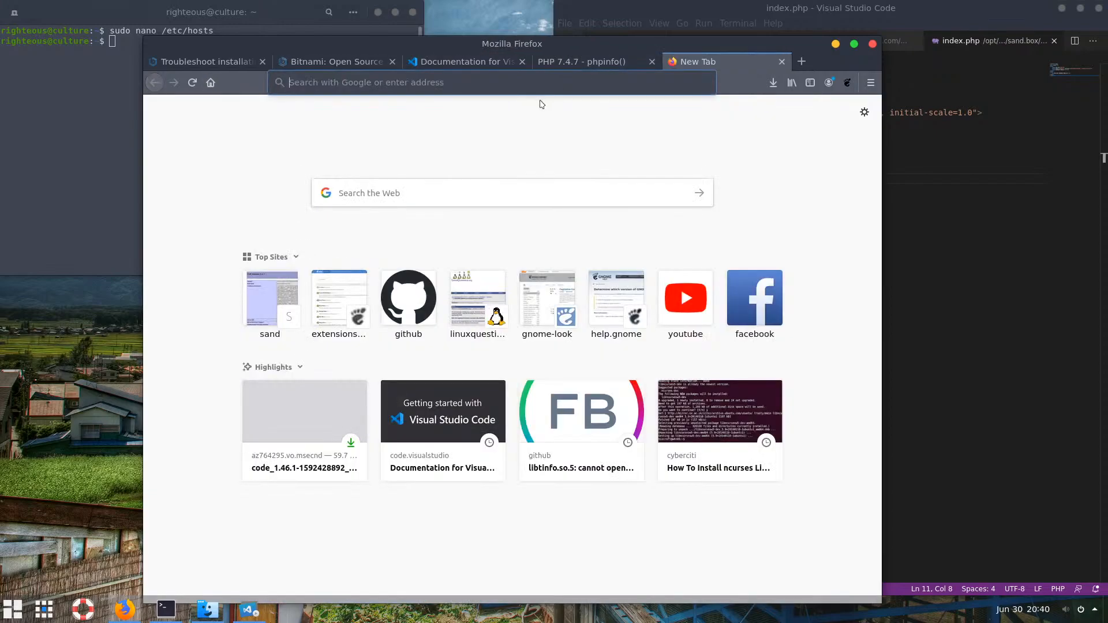
{"action": "type", "text": "e"}
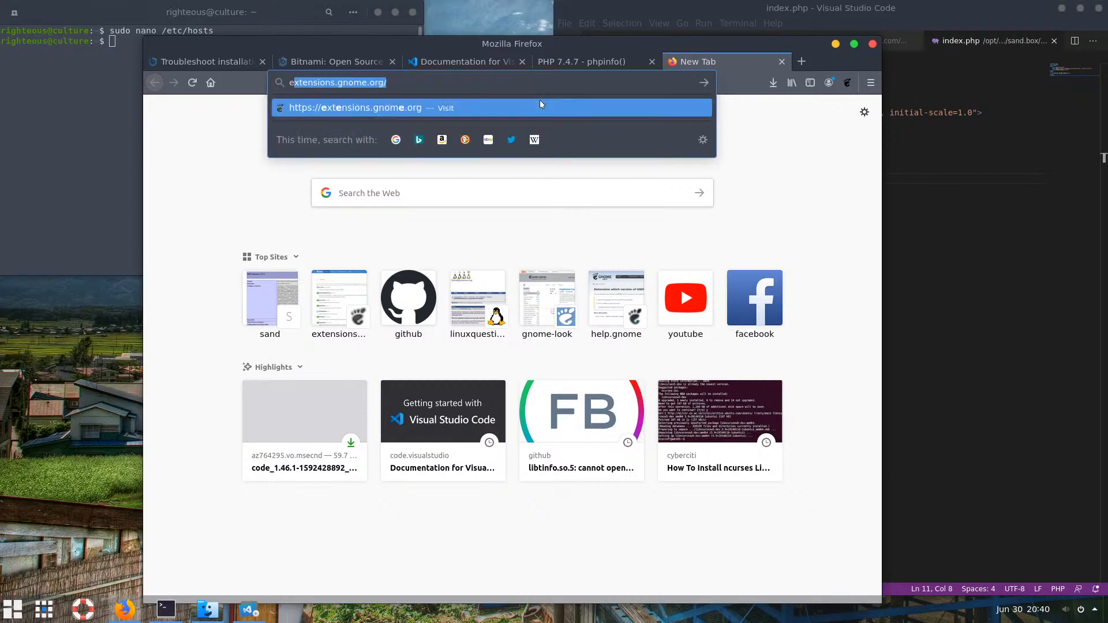
{"action": "type", "text": "xample"}
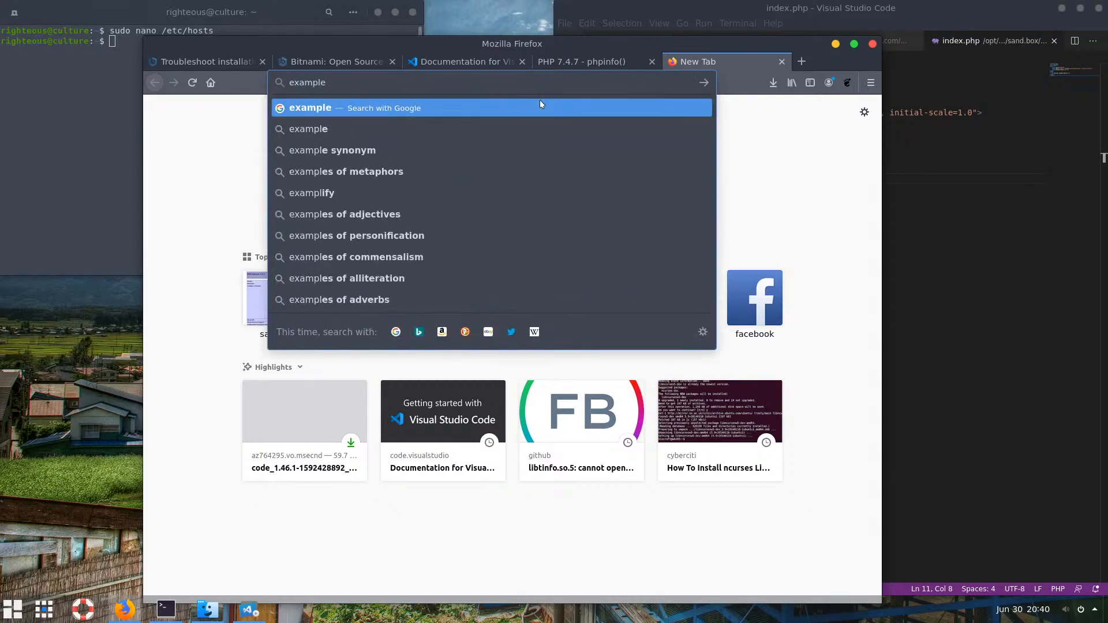
{"action": "type", "text": ".com"}
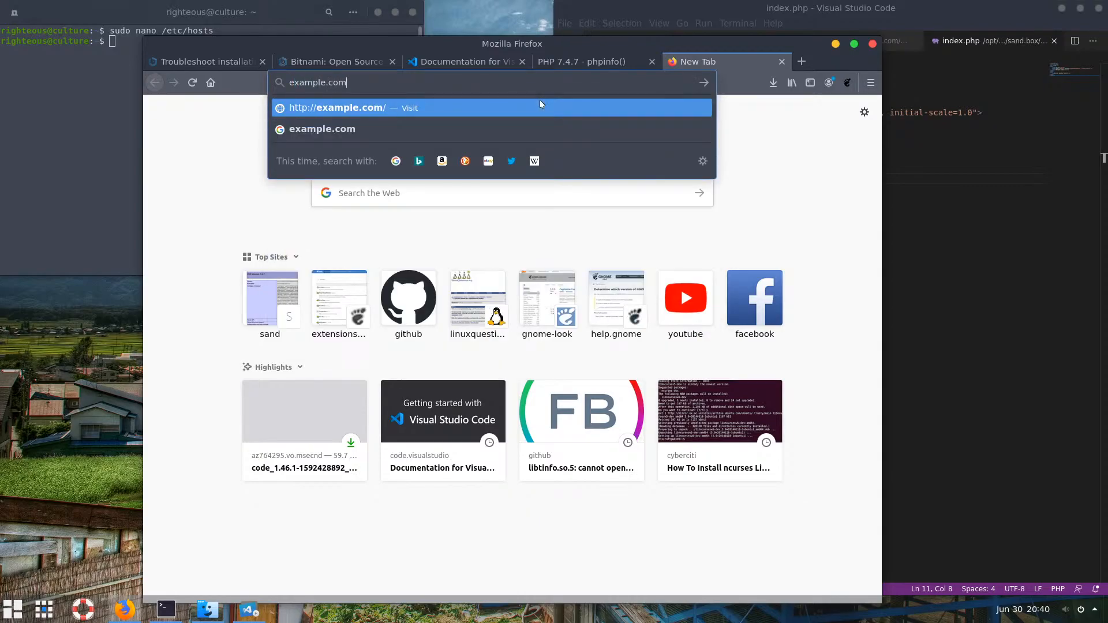
{"action": "key", "text": "Return"}
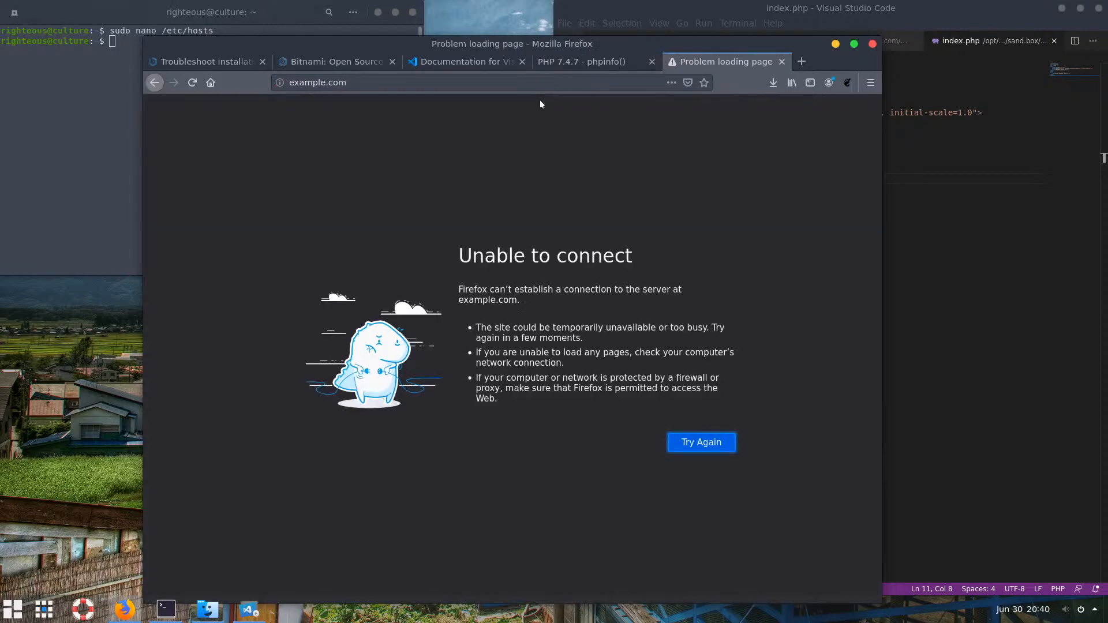
Load example.com:8080 instead and highlight the word 'Sandbox' in its heading
{"action": "left_click", "coordinate": [420, 86]}
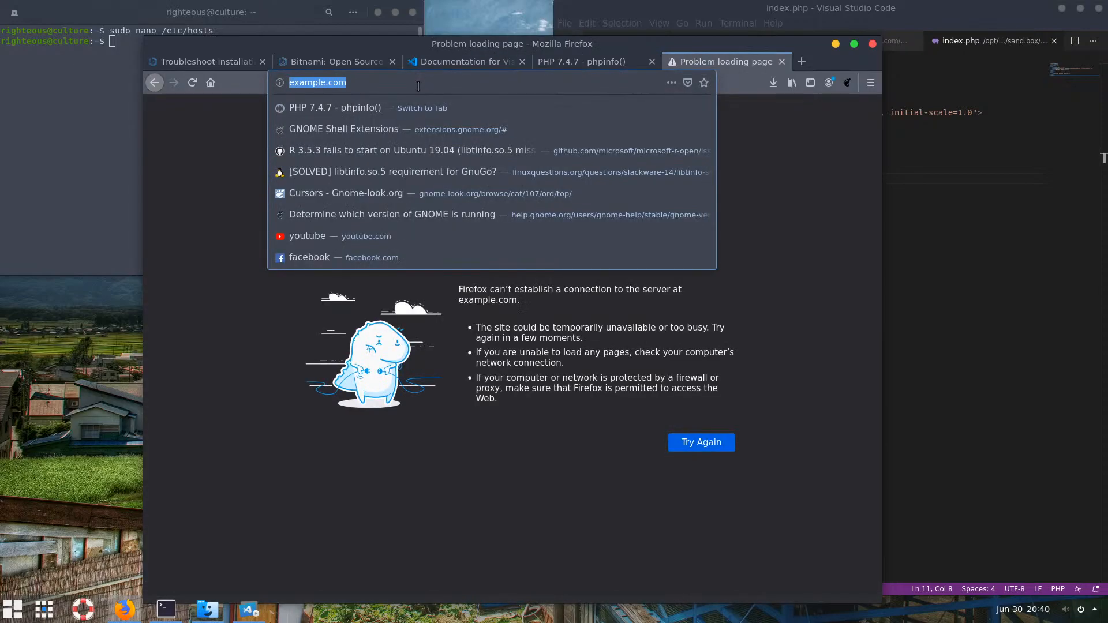
{"action": "left_click", "coordinate": [420, 87]}
{"action": "type", "text": ":"}
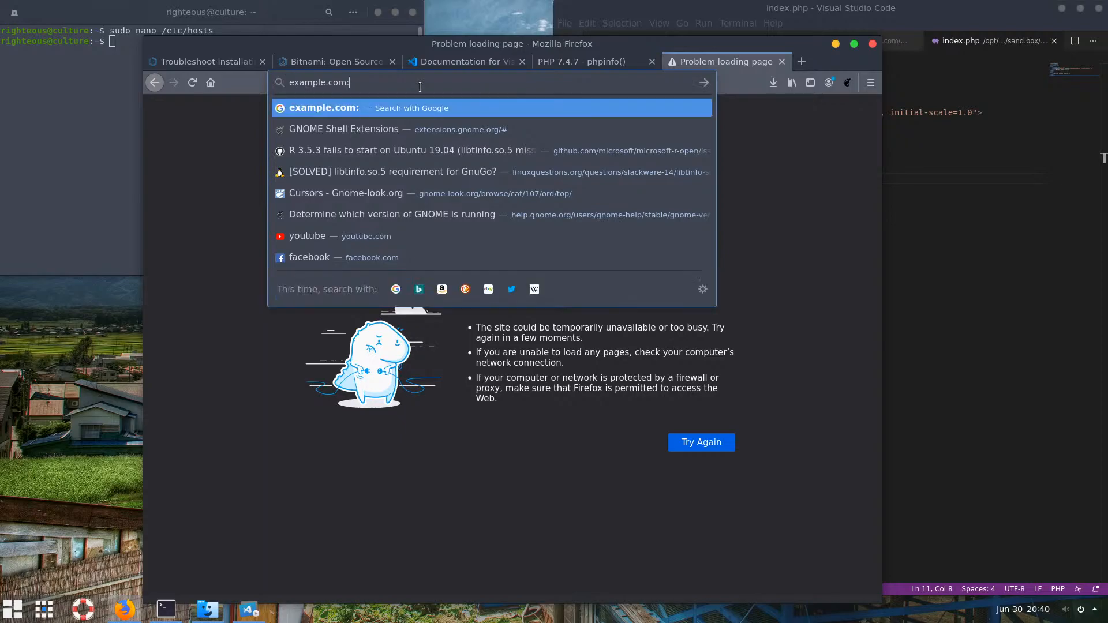
{"action": "type", "text": "8080"}
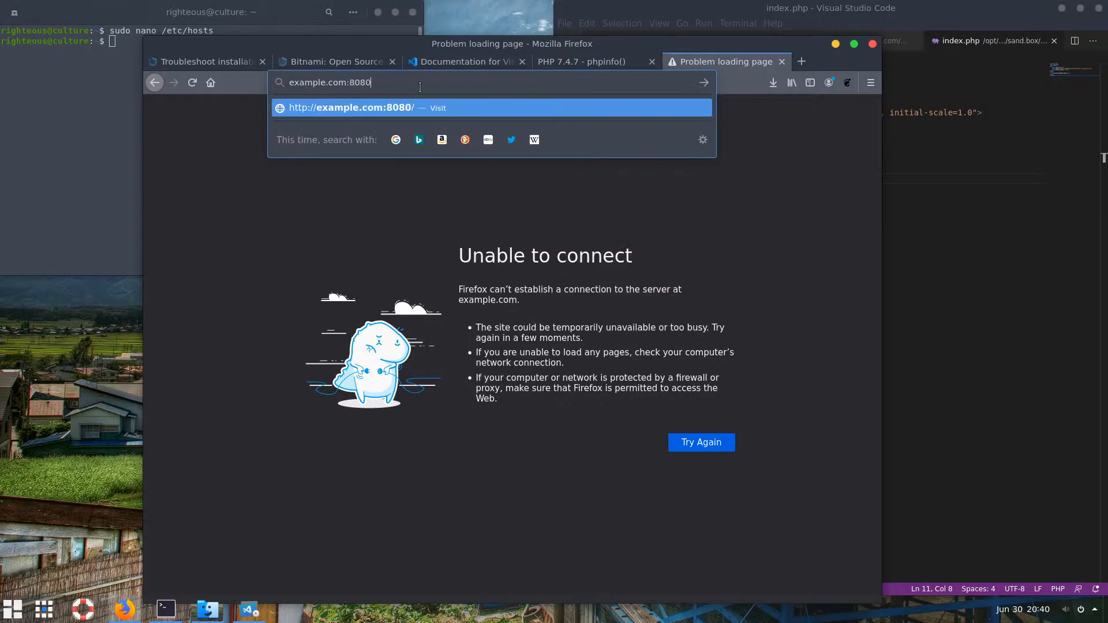
{"action": "key", "text": "Return"}
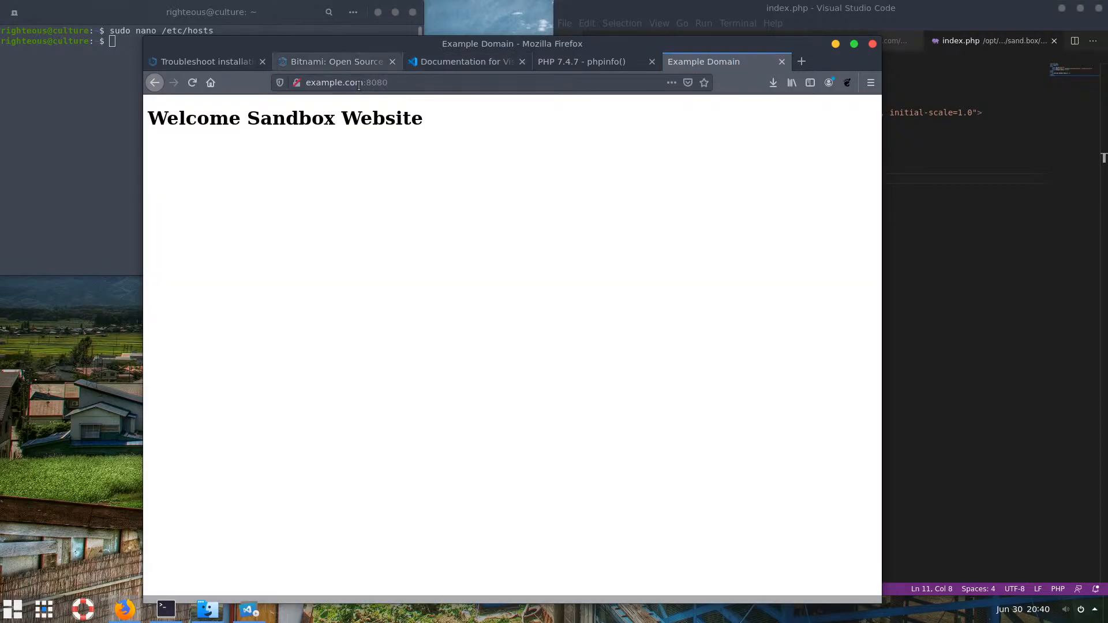
{"action": "left_click_drag", "start_coordinate": [247, 118], "coordinate": [335, 118]}
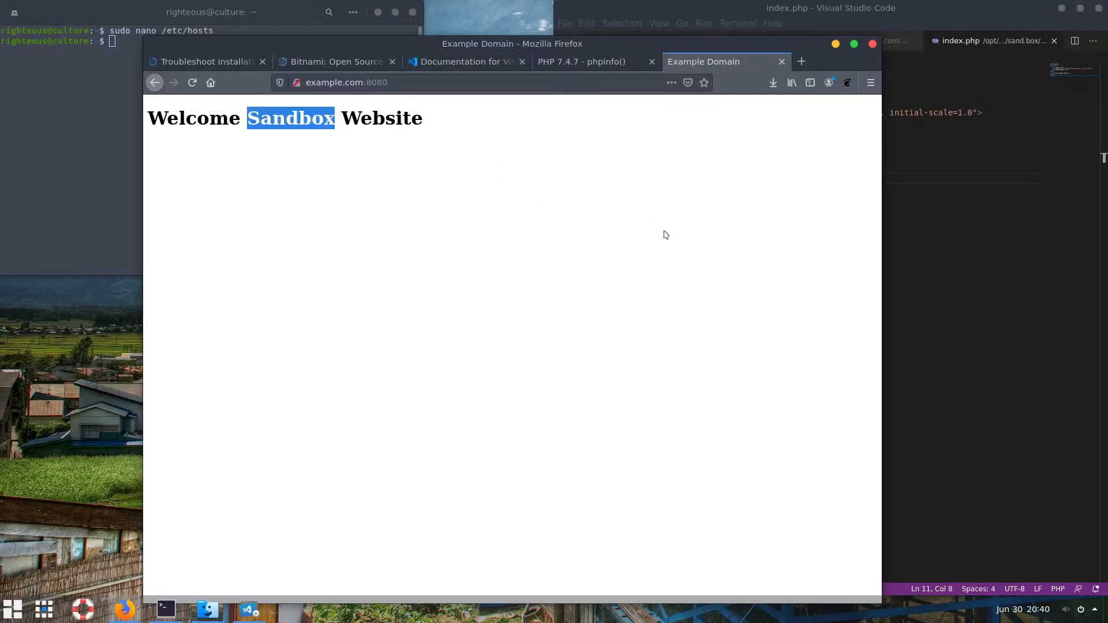
{"action": "left_click", "coordinate": [973, 230]}
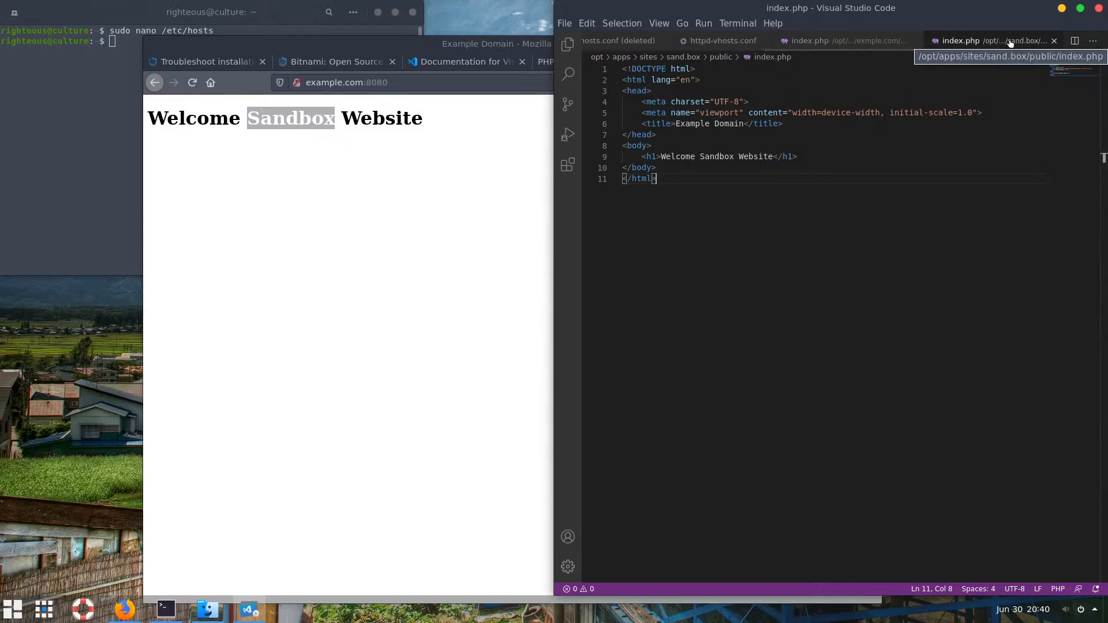
Check exmple.com's index.php in VS Code, which reads 'Welcome Example Website', then return to Firefox
{"action": "left_click", "coordinate": [871, 43]}
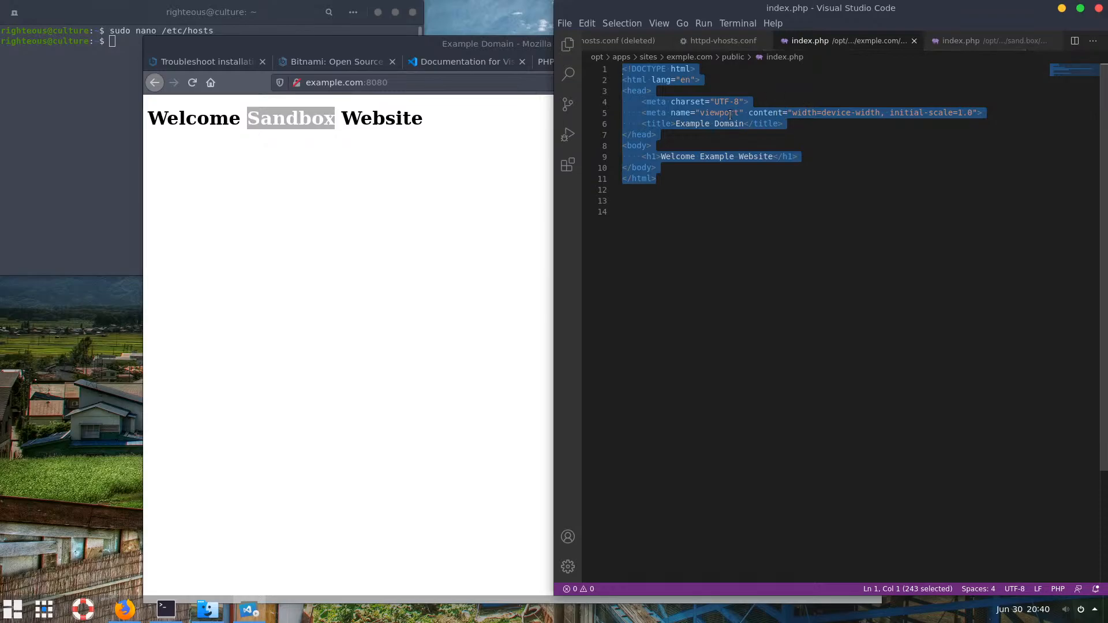
{"action": "left_click", "coordinate": [714, 157]}
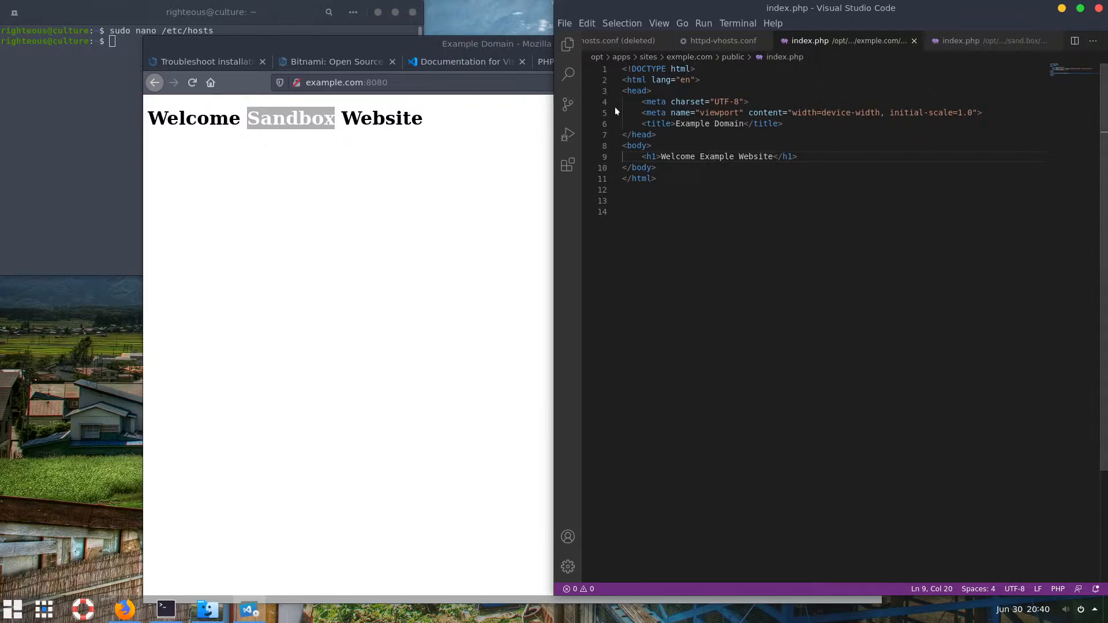
{"action": "left_click", "coordinate": [455, 154]}
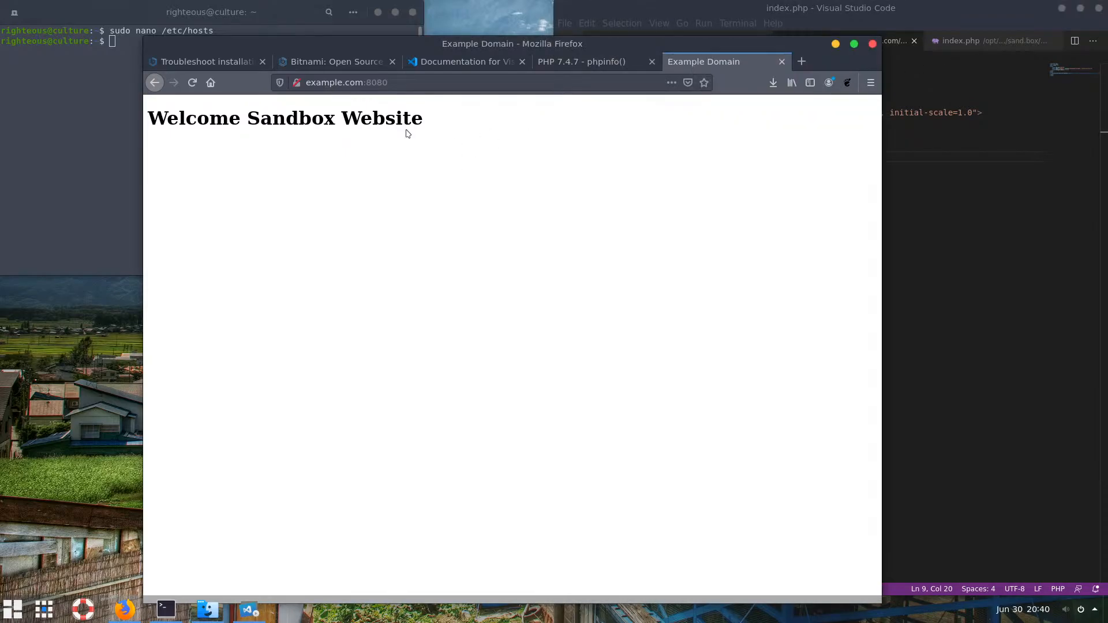
{"action": "left_click", "coordinate": [900, 136]}
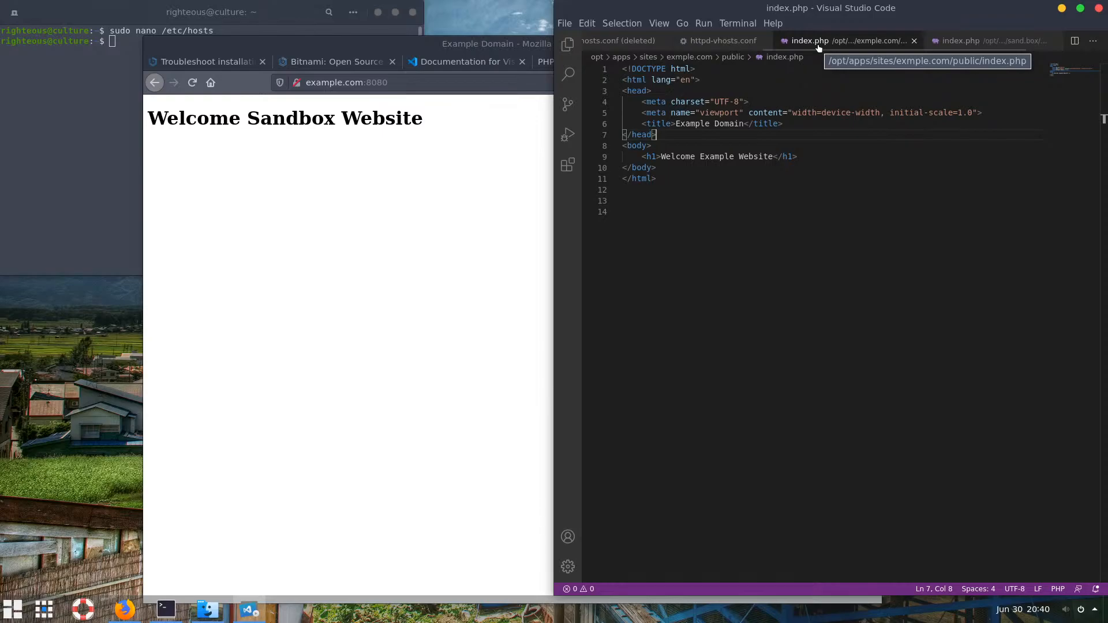
{"action": "left_click", "coordinate": [709, 157]}
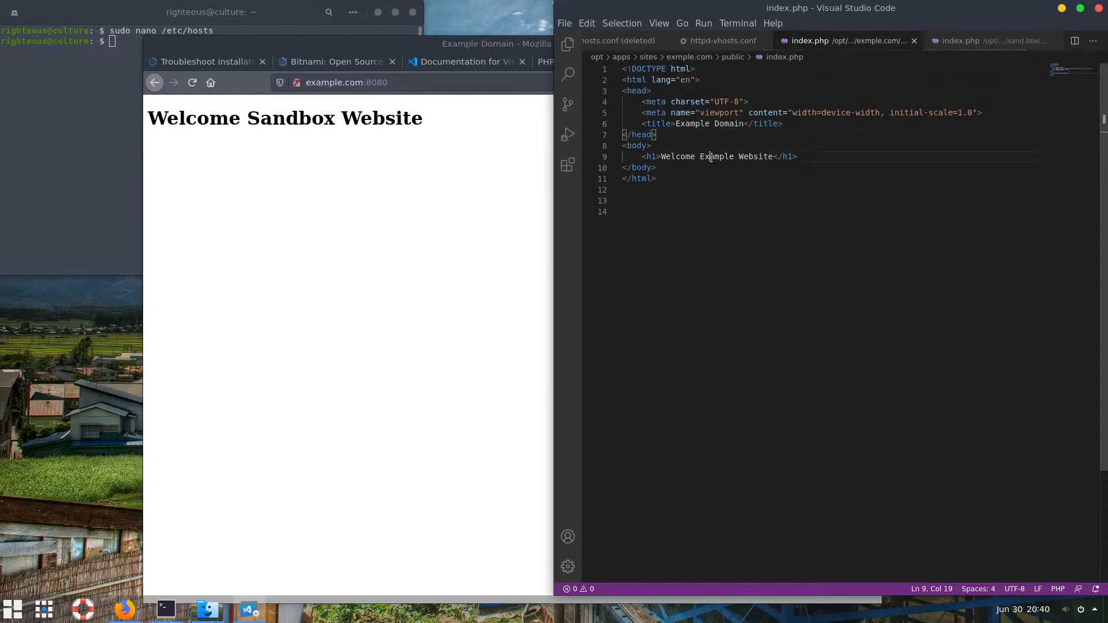
{"action": "left_click", "coordinate": [268, 139]}
{"action": "left_click", "coordinate": [193, 83]}
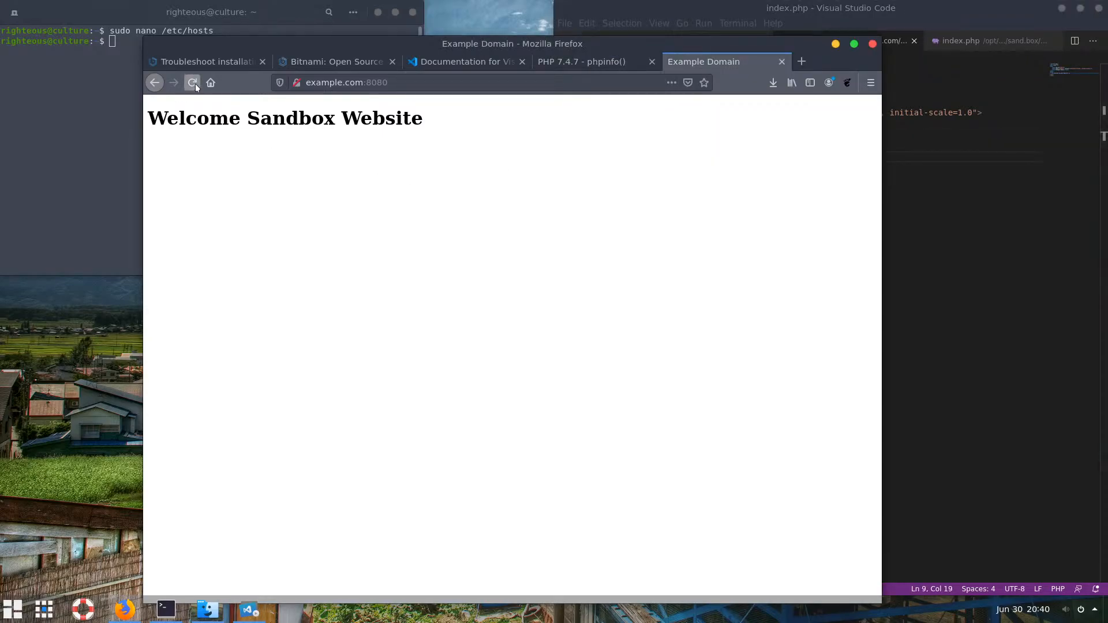
{"action": "double_click", "coordinate": [349, 85]}
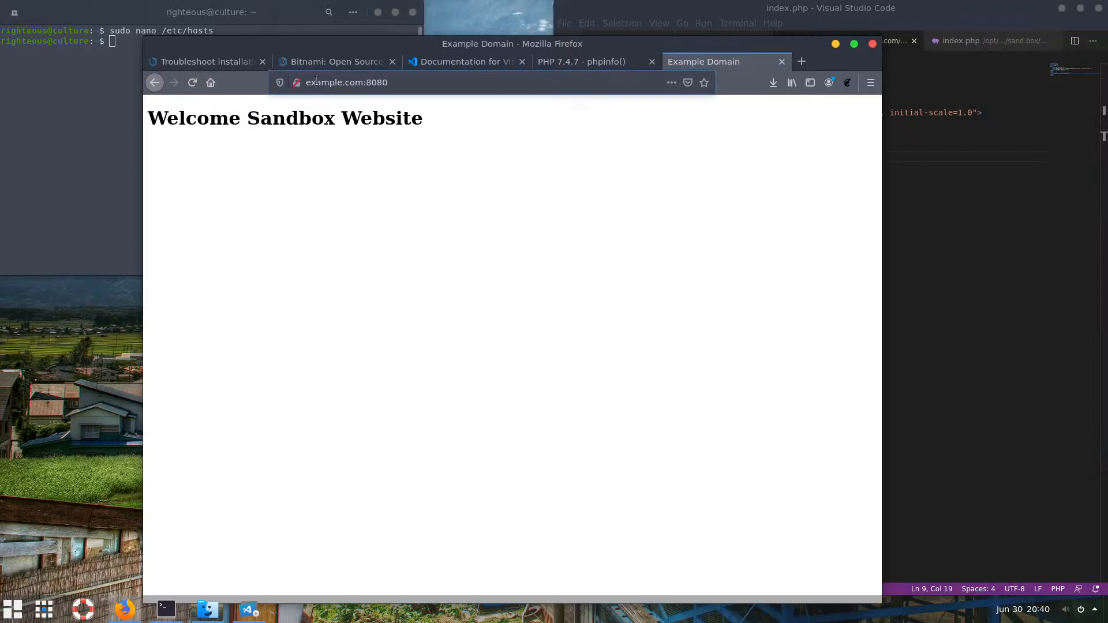
{"action": "left_click", "coordinate": [577, 61]}
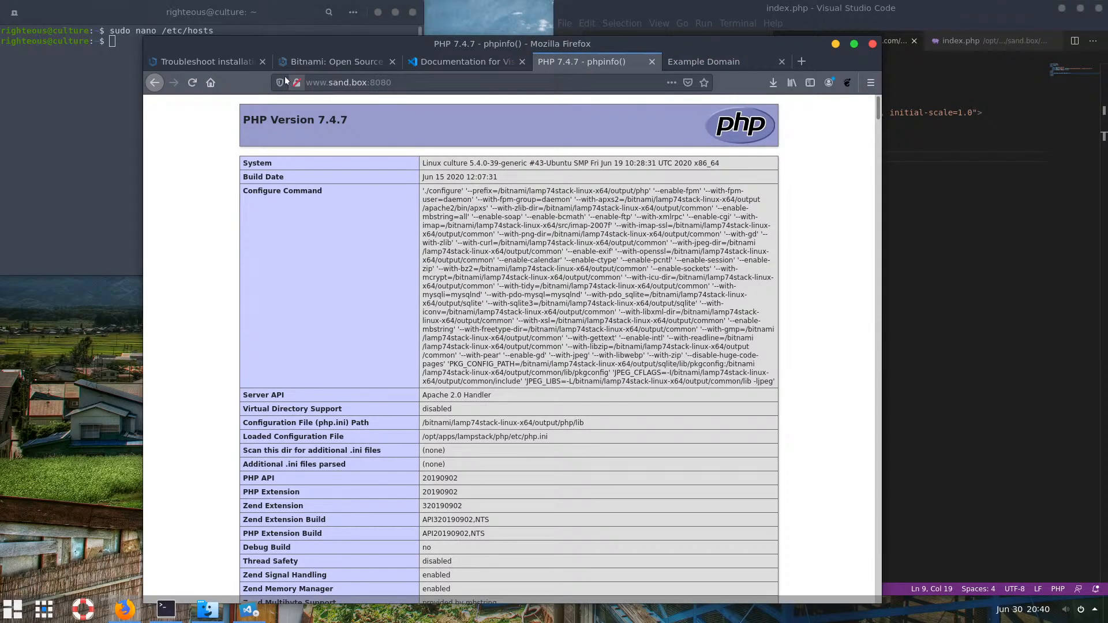
{"action": "left_click", "coordinate": [192, 83]}
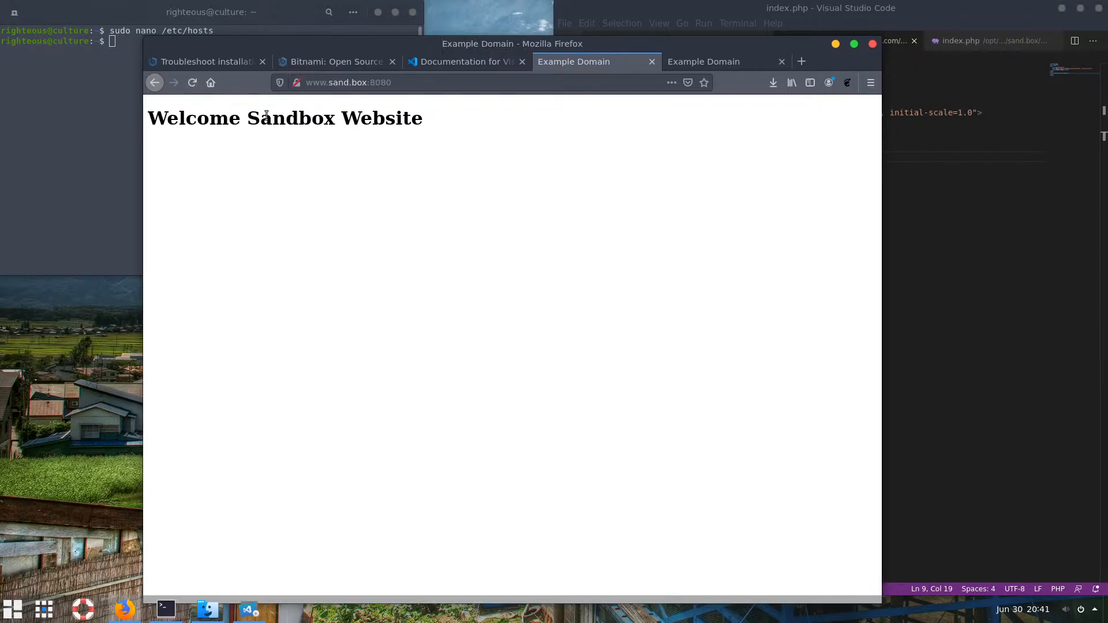
{"action": "left_click", "coordinate": [990, 162]}
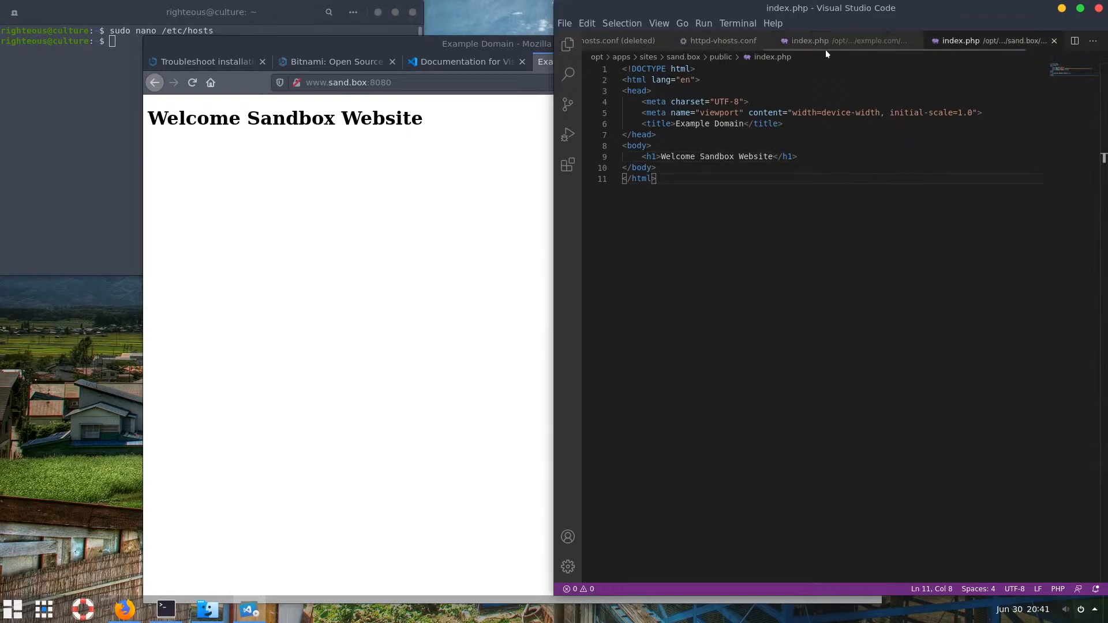
Open /opt/apps/.settings/httpd-vhosts.conf in VS Code and review example.com's vhost entries
{"action": "left_click", "coordinate": [724, 49]}
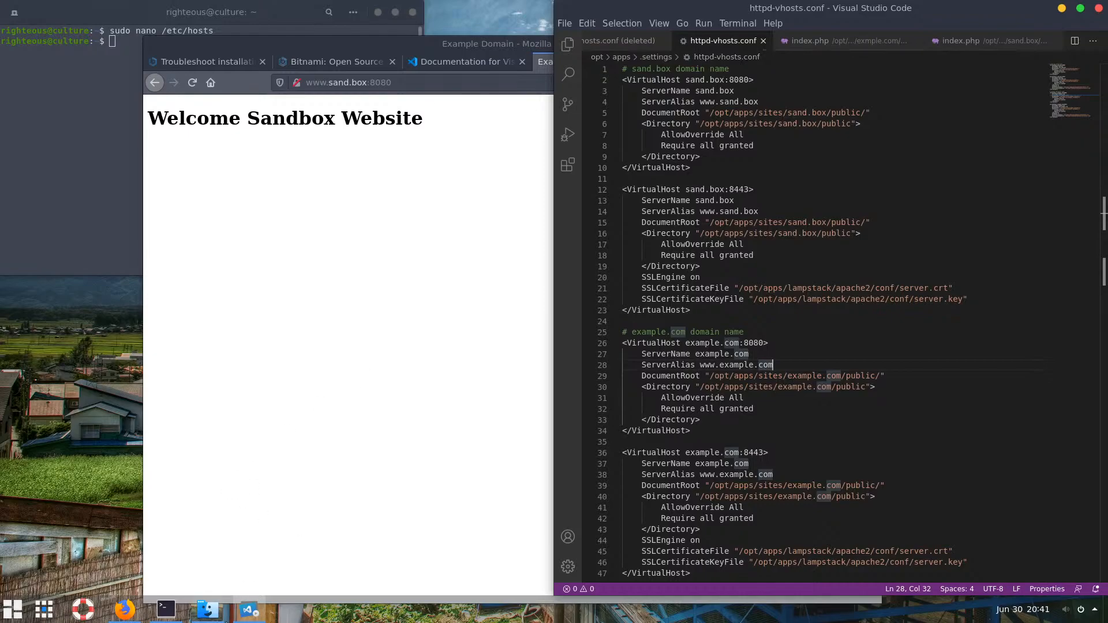
{"action": "mouse_move", "coordinate": [208, 610]}
{"action": "left_click", "coordinate": [217, 520]}
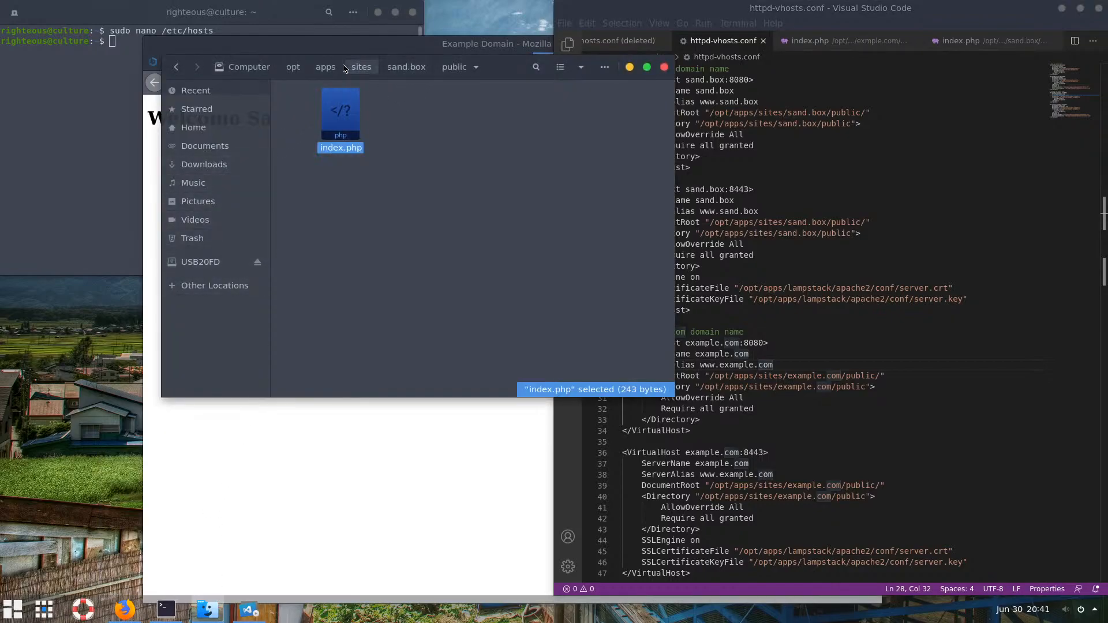
{"action": "left_click", "coordinate": [364, 67]}
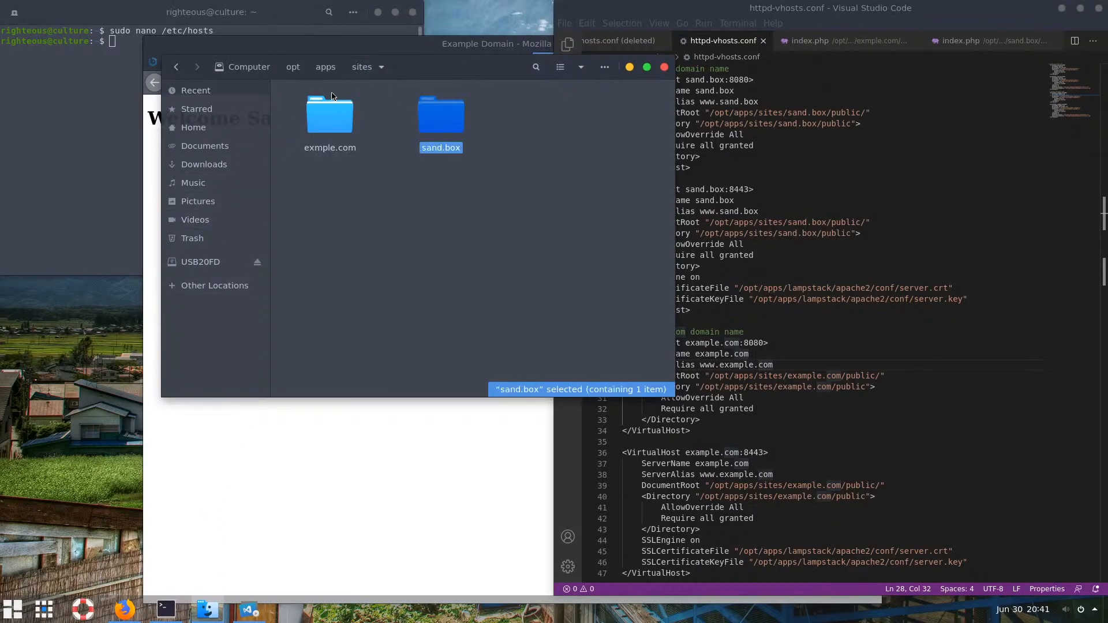
{"action": "left_click", "coordinate": [325, 66]}
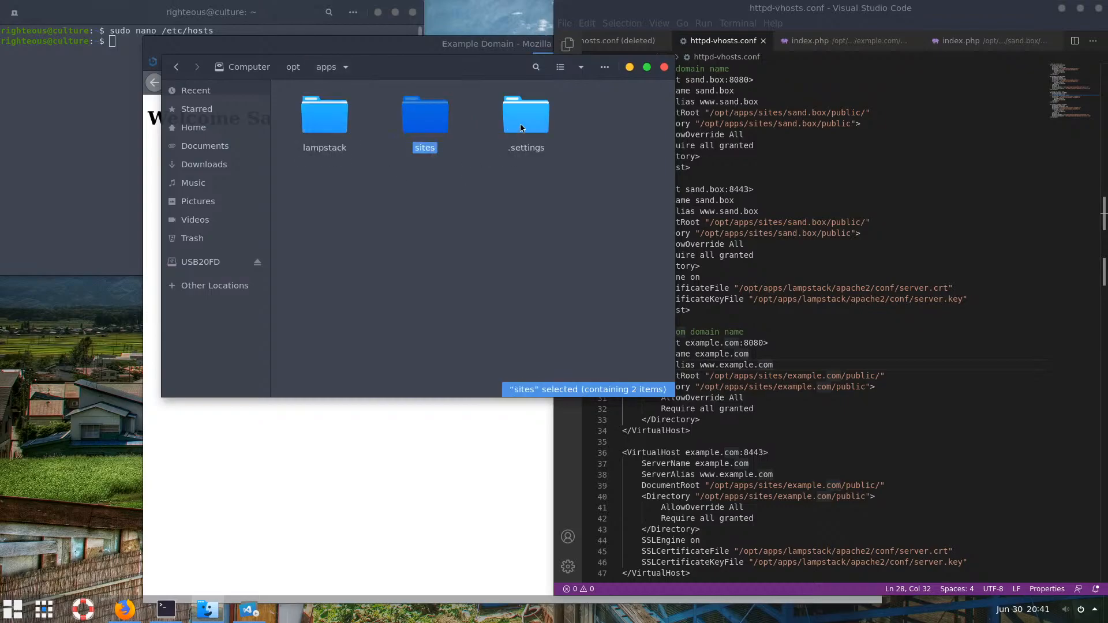
{"action": "double_click", "coordinate": [522, 125]}
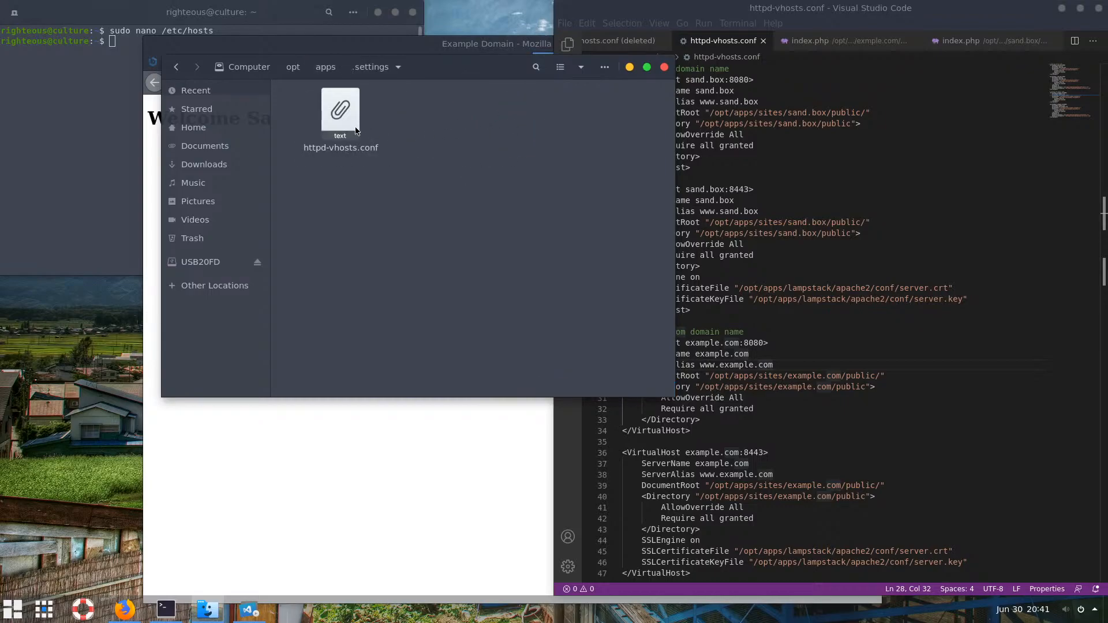
{"action": "left_click_drag", "start_coordinate": [340, 112], "coordinate": [854, 162]}
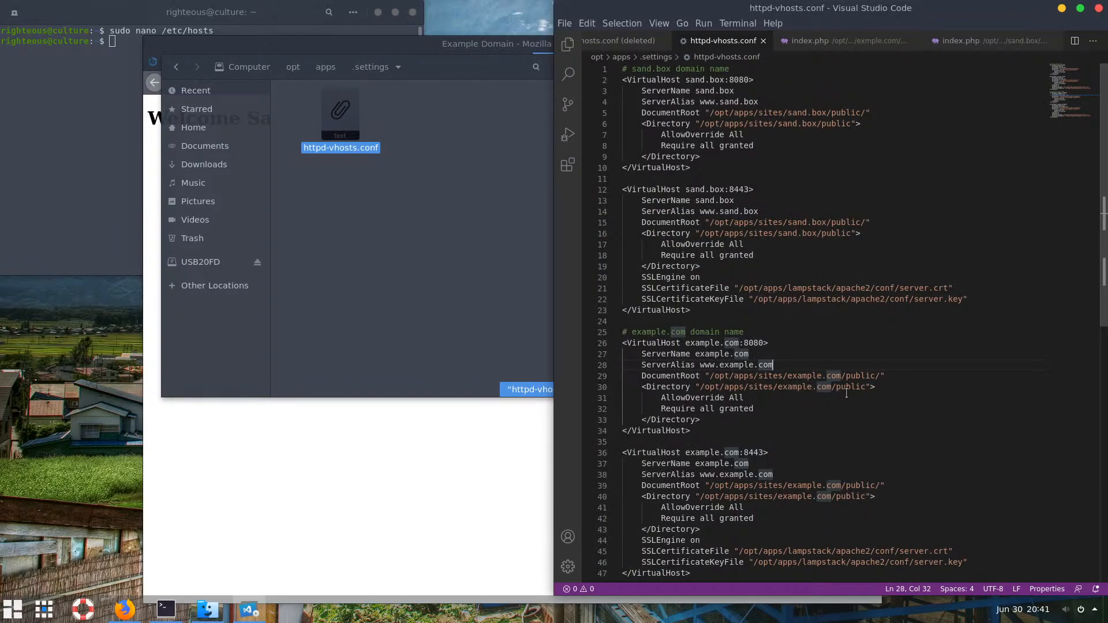
{"action": "left_click", "coordinate": [803, 394]}
{"action": "scroll", "coordinate": [804, 394], "scroll_direction": "down", "scroll_amount": 1}
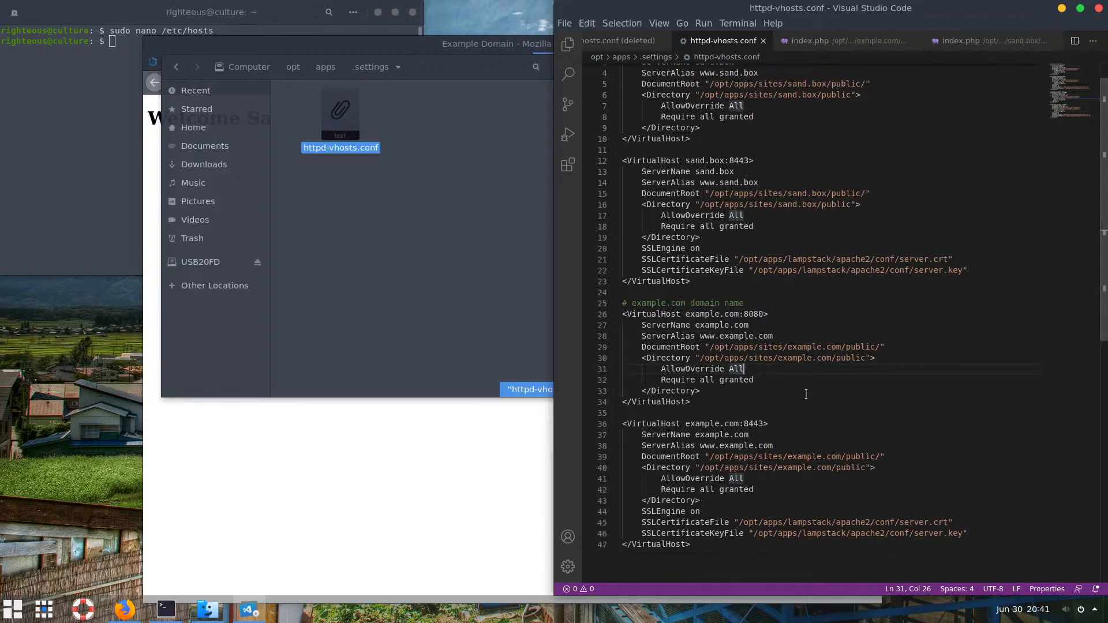
{"action": "left_click", "coordinate": [833, 446]}
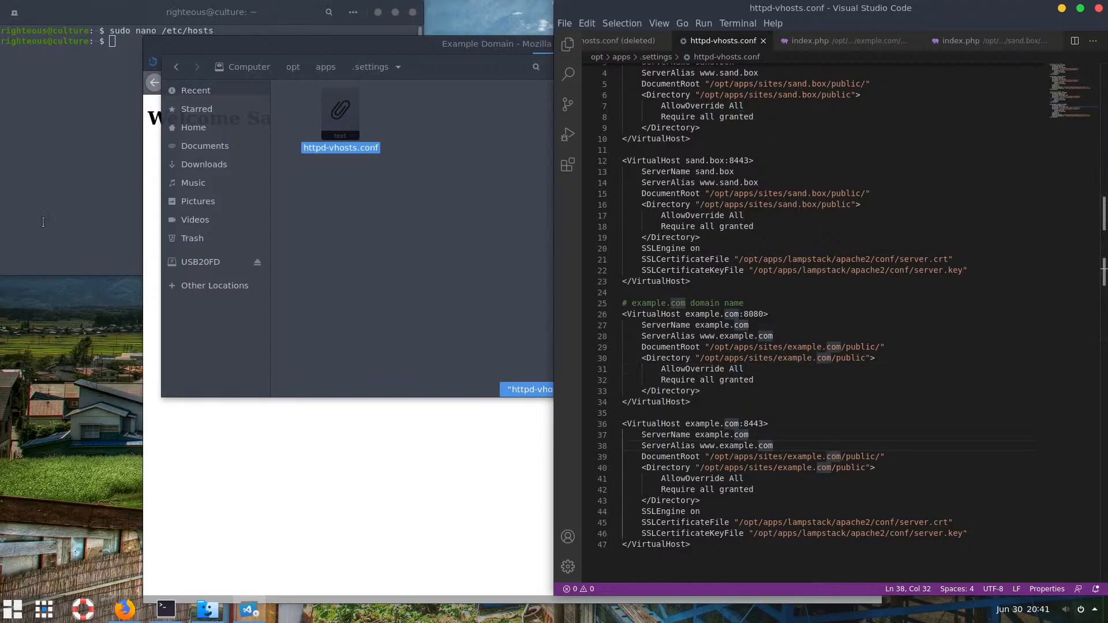
Rerun the apps script and choose c to restart Apache on port 8080
{"action": "left_click", "coordinate": [95, 205]}
{"action": "key", "text": "Up"}
{"action": "key", "text": "Up"}
{"action": "key", "text": "Up"}
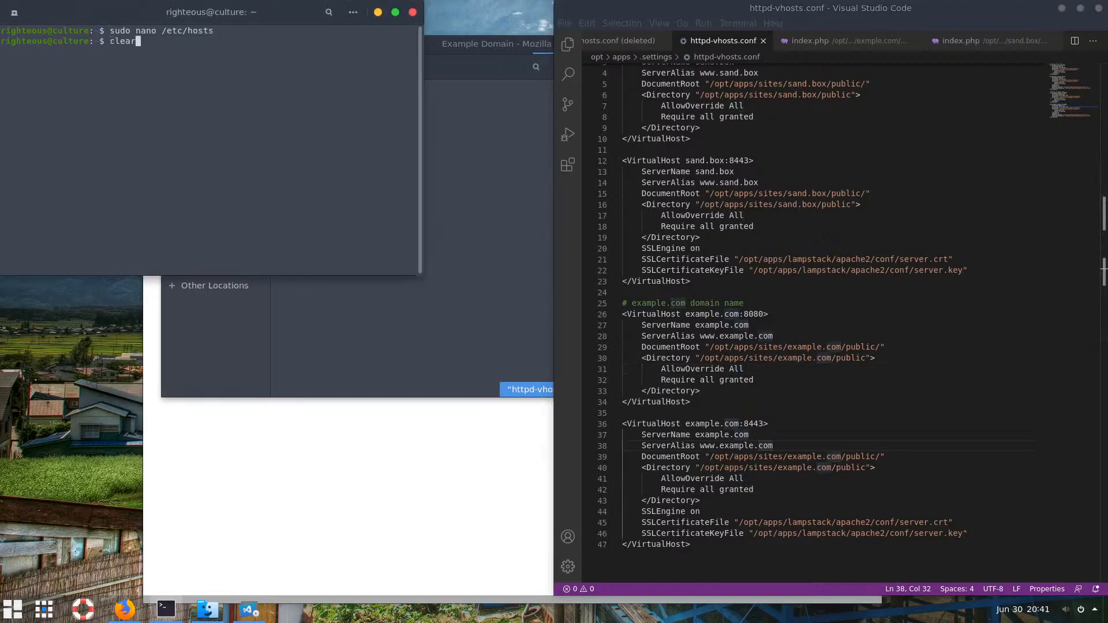
{"action": "key", "text": "Return"}
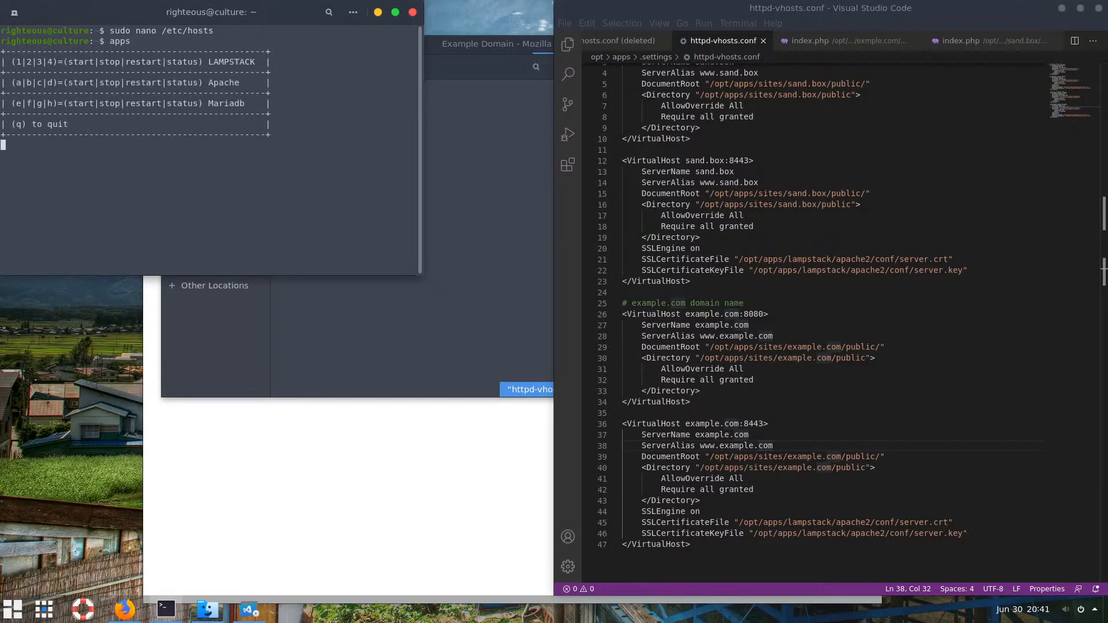
{"action": "type", "text": "c"}
{"action": "key", "text": "Return"}
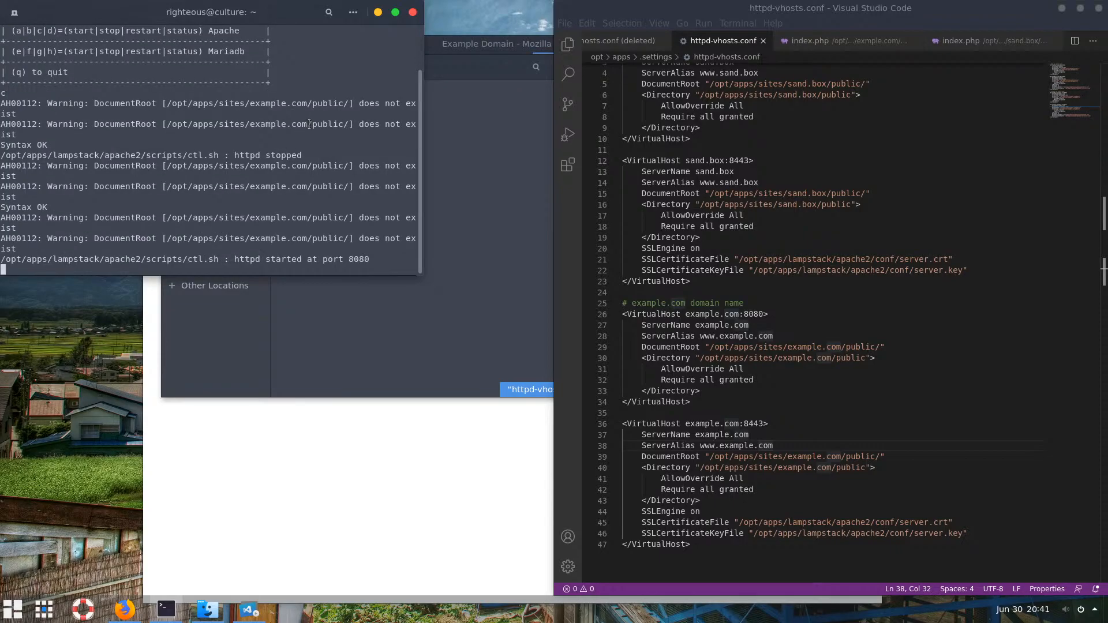
Copy 'example.com' from the DocumentRoot warning and return to the apps folder in Files
{"action": "left_click_drag", "start_coordinate": [309, 124], "coordinate": [250, 126]}
{"action": "right_click", "coordinate": [265, 125]}
{"action": "left_click", "coordinate": [283, 135]}
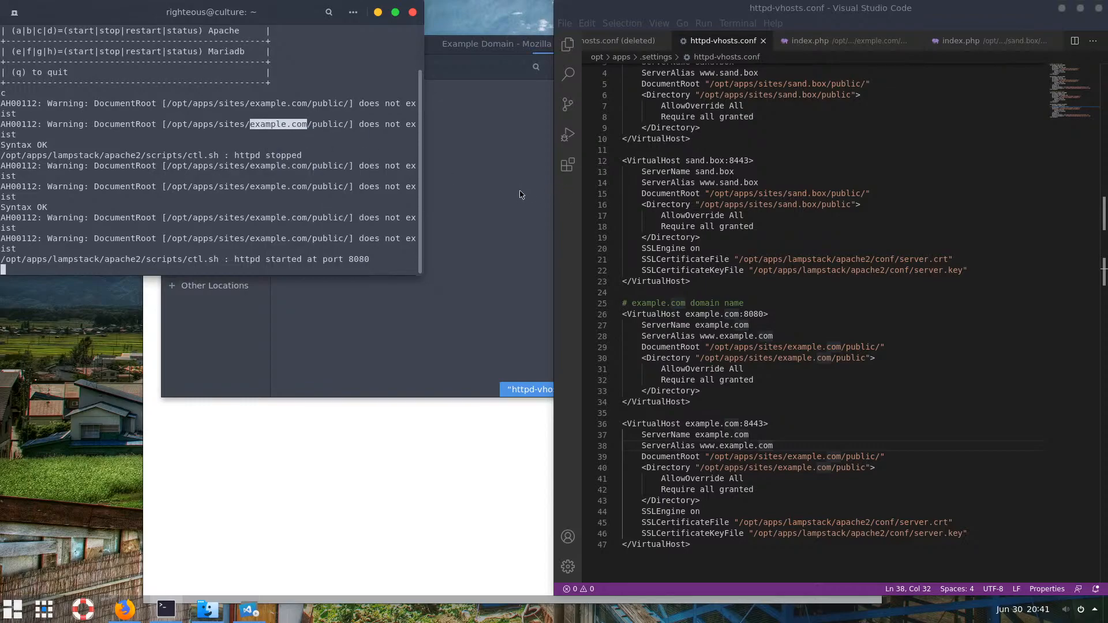
{"action": "left_click", "coordinate": [521, 195]}
{"action": "left_click", "coordinate": [326, 67]}
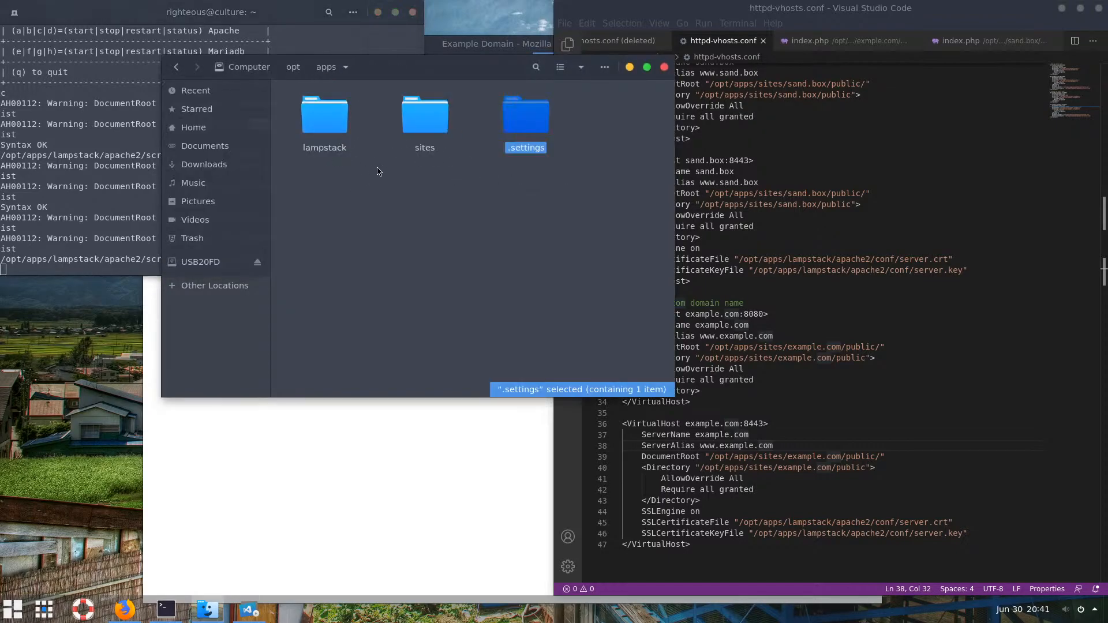
Rename the misspelled exmple.com folder under sites to example.com
{"action": "double_click", "coordinate": [441, 117]}
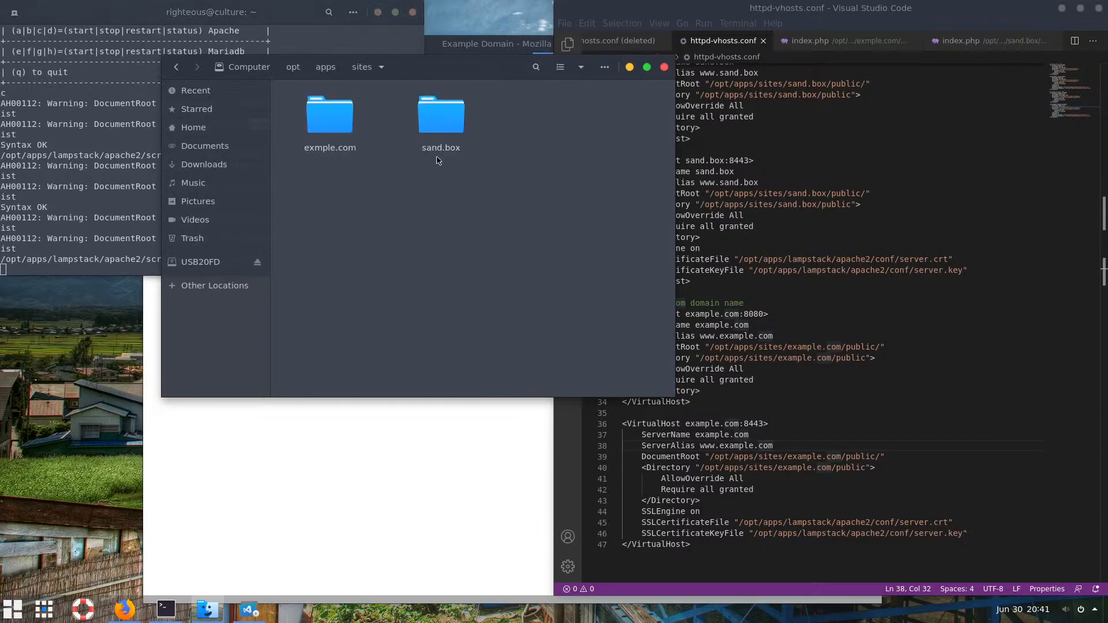
{"action": "left_click", "coordinate": [330, 151]}
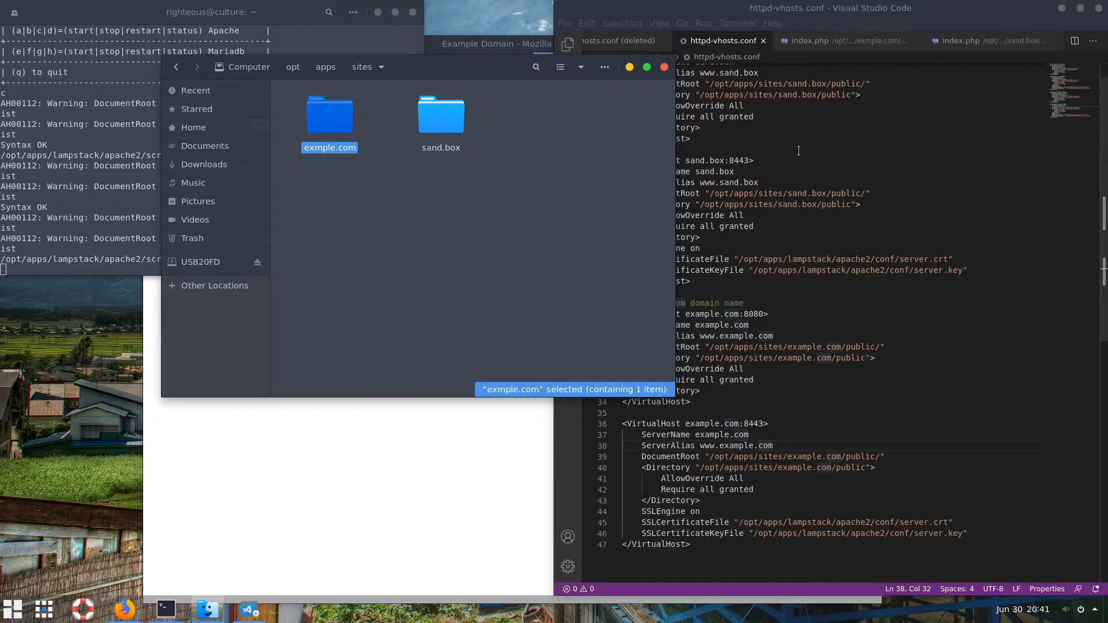
{"action": "left_click", "coordinate": [911, 42]}
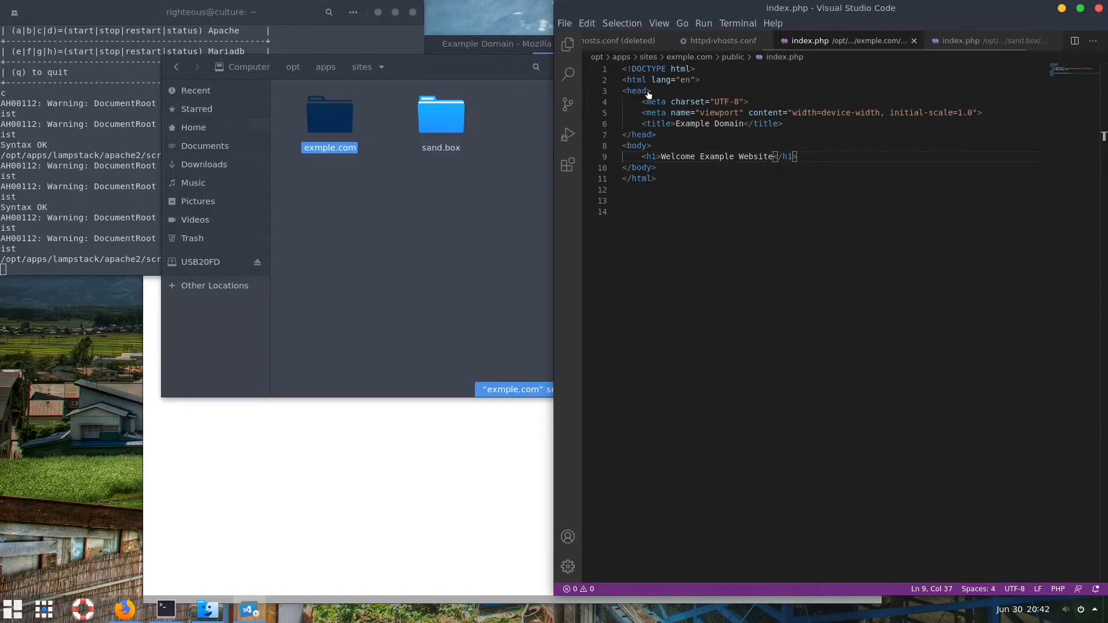
{"action": "key", "text": "ctrl+w"}
{"action": "left_click", "coordinate": [333, 151]}
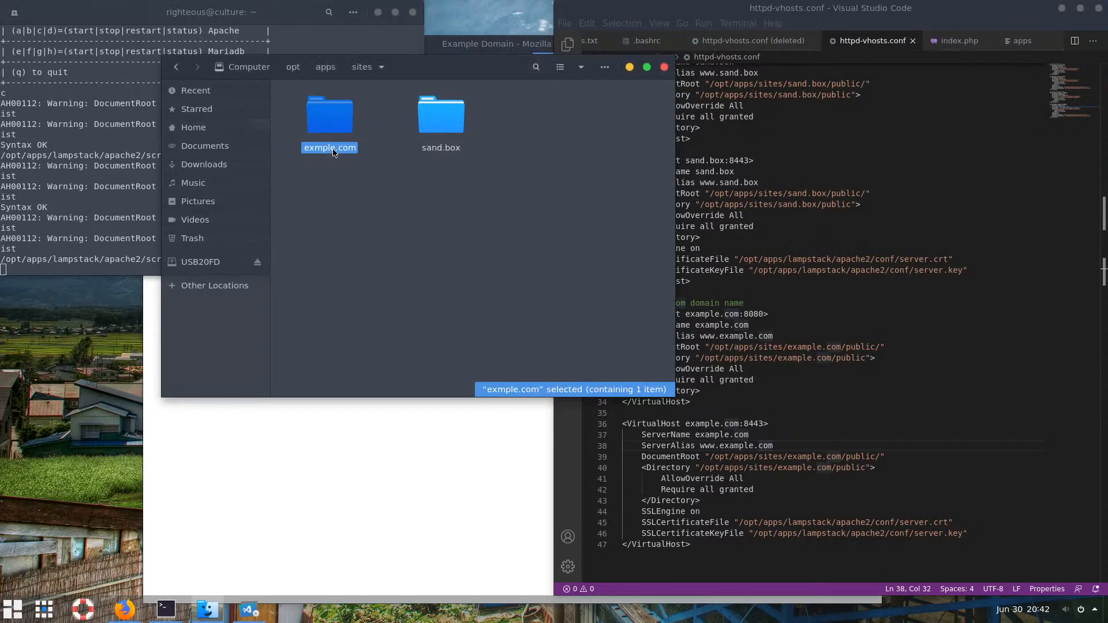
{"action": "key", "text": "F2"}
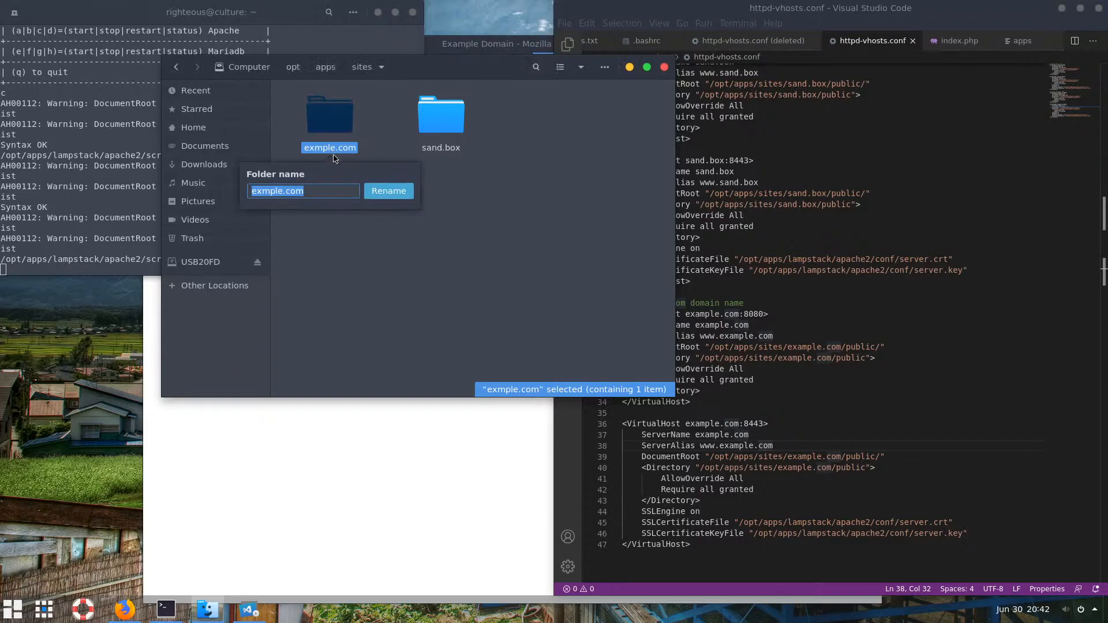
{"action": "type", "text": "example.com"}
{"action": "left_click", "coordinate": [388, 198]}
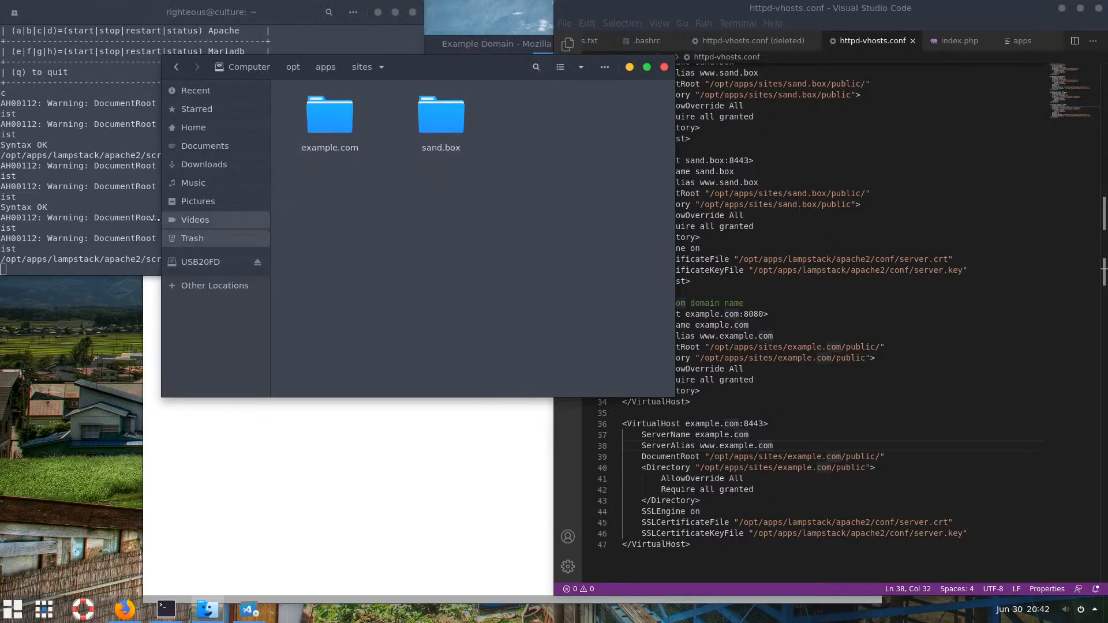
Restart Apache from the terminal apps menu with the c option
{"action": "left_click", "coordinate": [114, 215]}
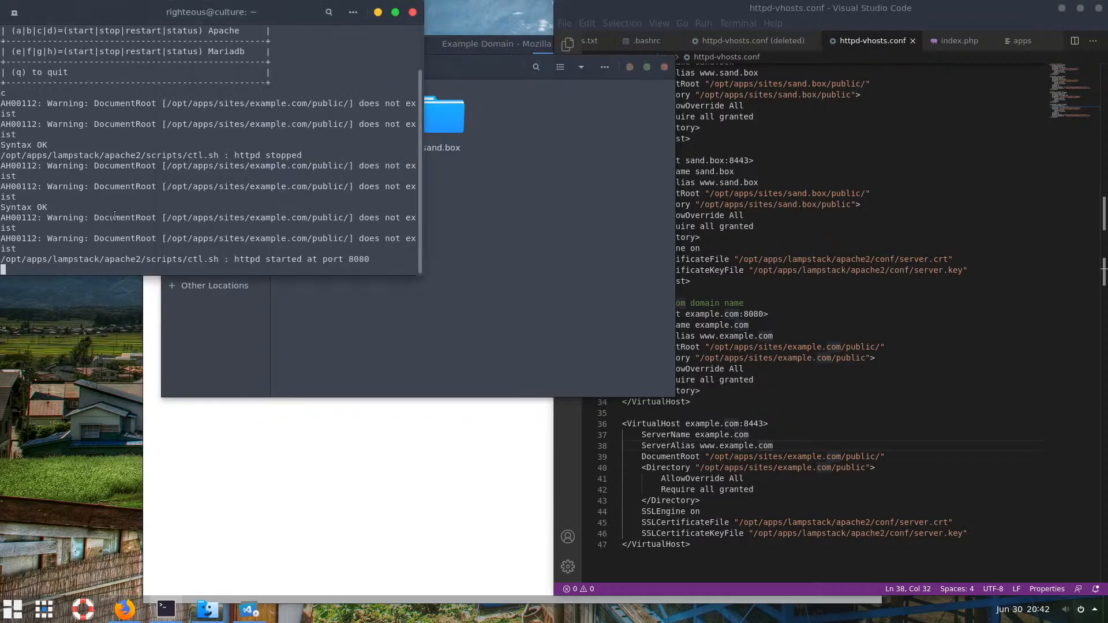
{"action": "type", "text": "c"}
{"action": "key", "text": "Return"}
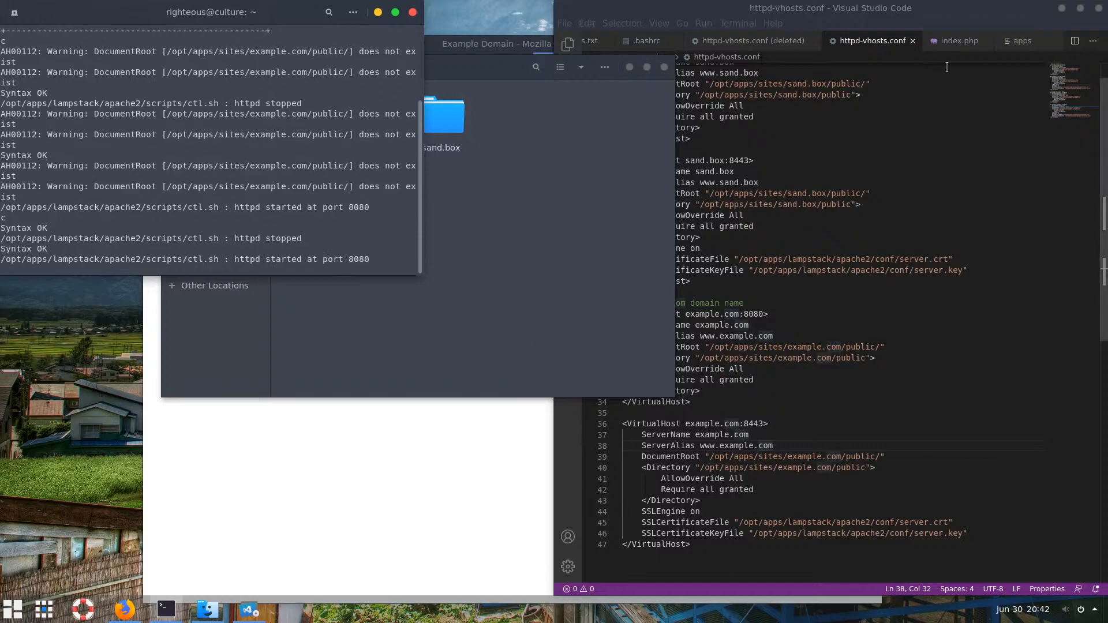
Minimize the editor, browser, file manager and terminal, and quit the apps menu with q
{"action": "left_click", "coordinate": [1060, 12]}
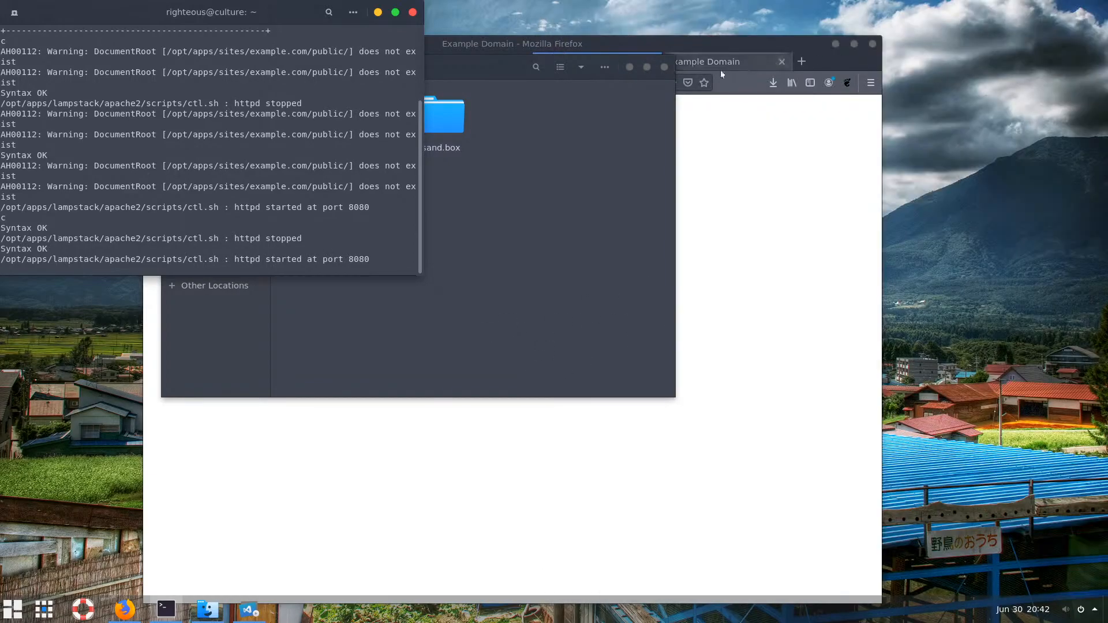
{"action": "left_click", "coordinate": [831, 46]}
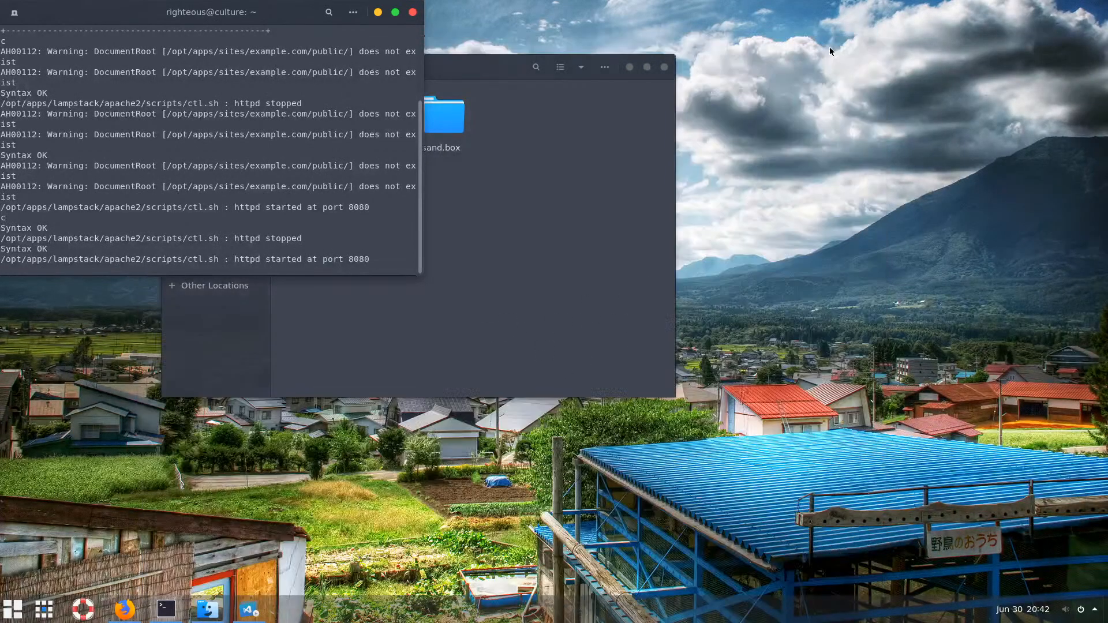
{"action": "left_click", "coordinate": [629, 67]}
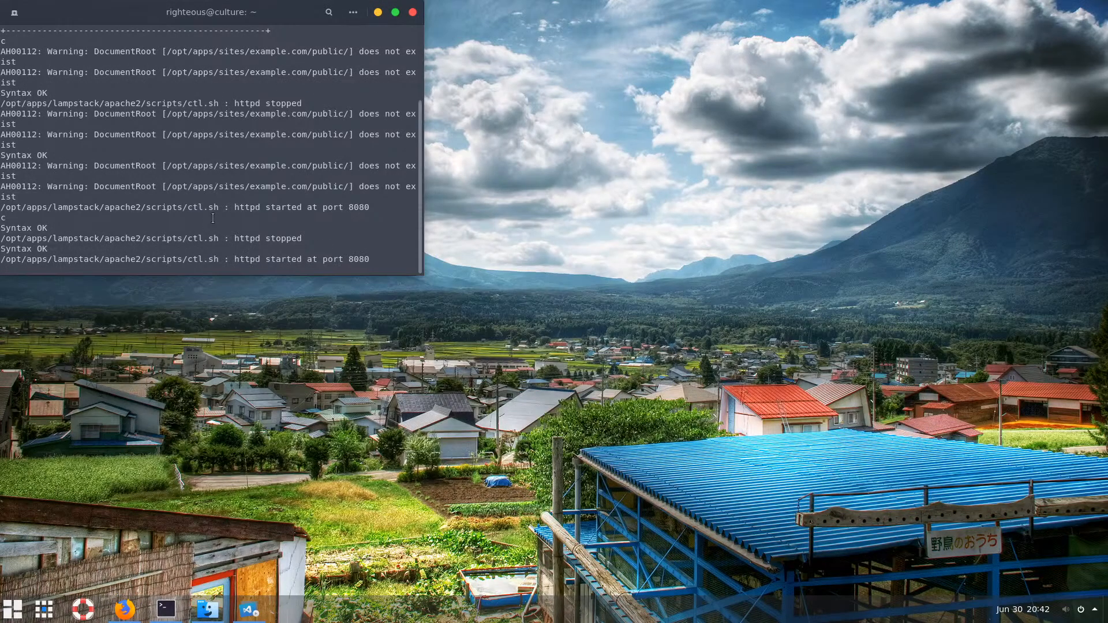
{"action": "type", "text": "q"}
{"action": "key", "text": "Return"}
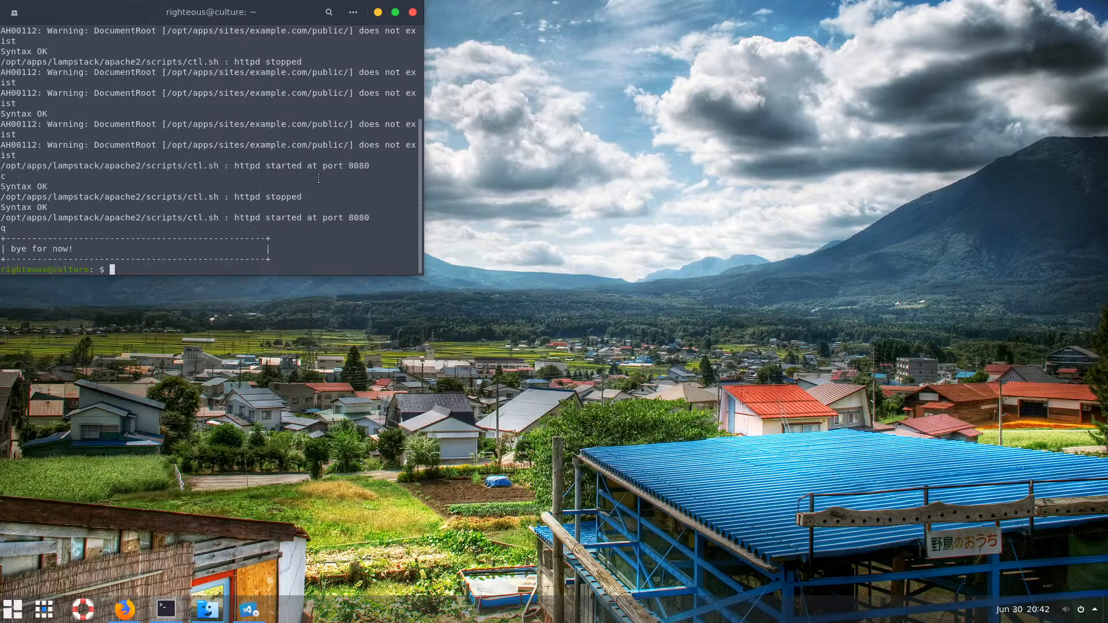
{"action": "left_click", "coordinate": [377, 12]}
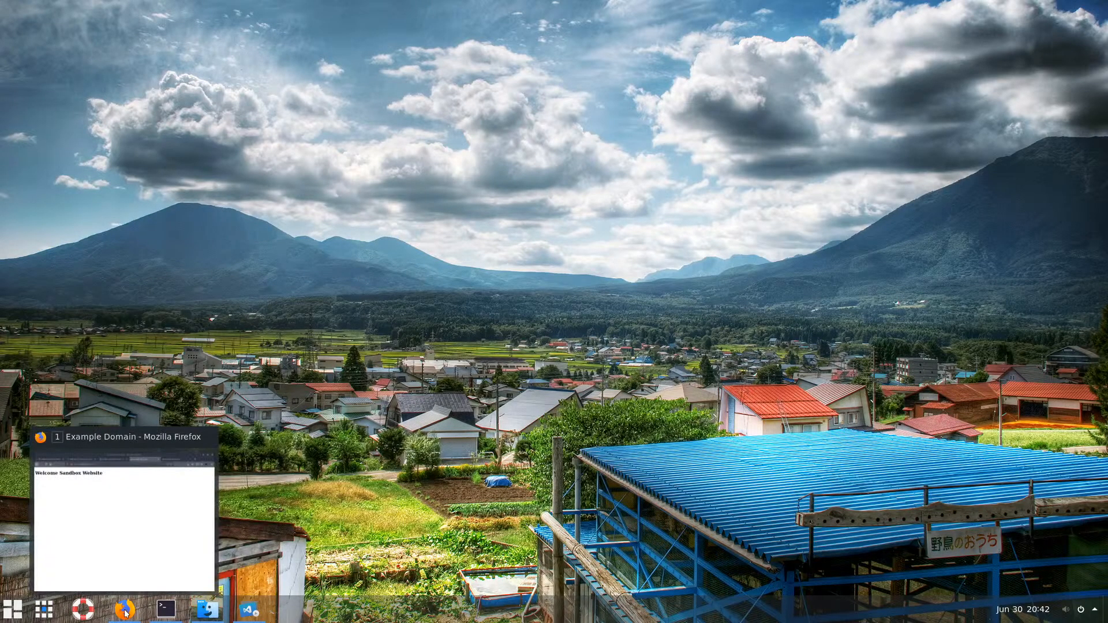
Reload the sand.box tab, then the example.com:8080 tab showing Welcome Example Website
{"action": "left_click", "coordinate": [223, 557]}
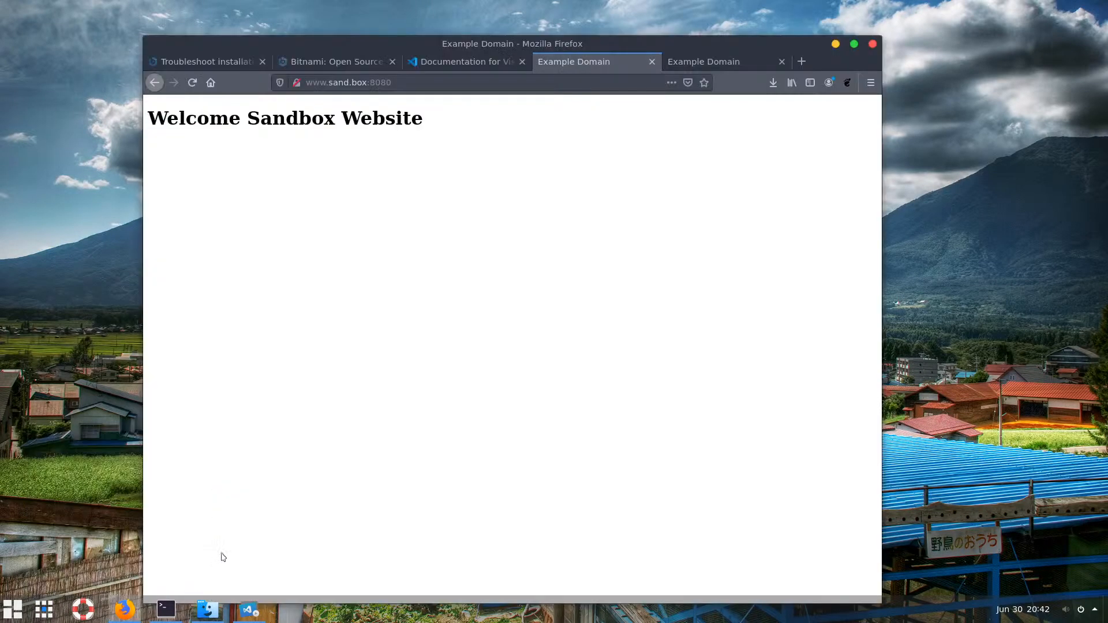
{"action": "left_click", "coordinate": [193, 85]}
{"action": "left_click", "coordinate": [697, 63]}
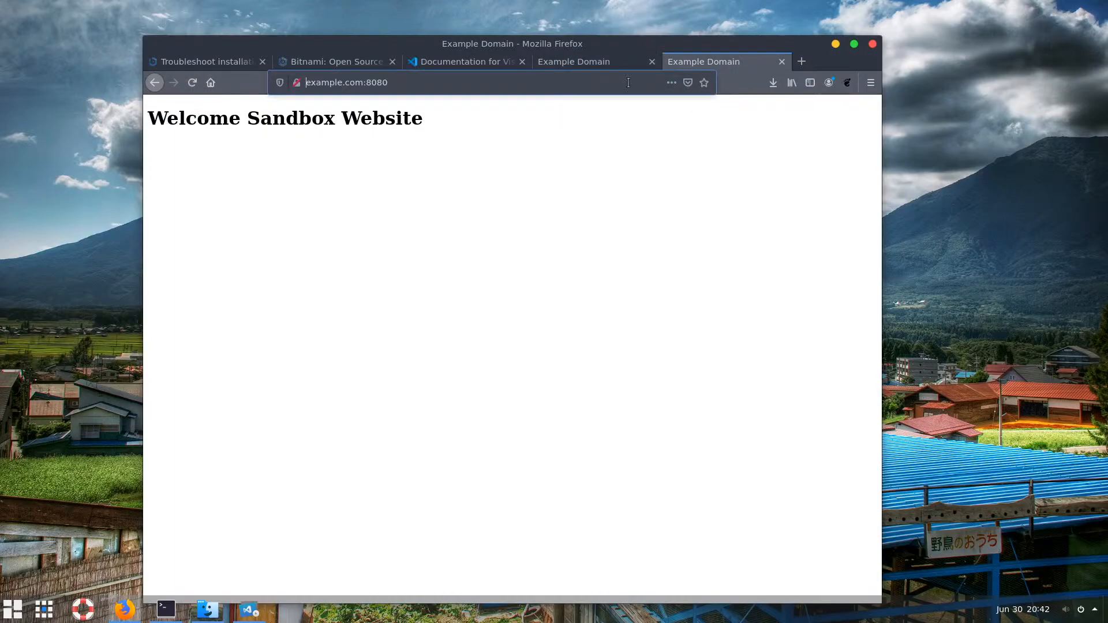
{"action": "left_click", "coordinate": [192, 82]}
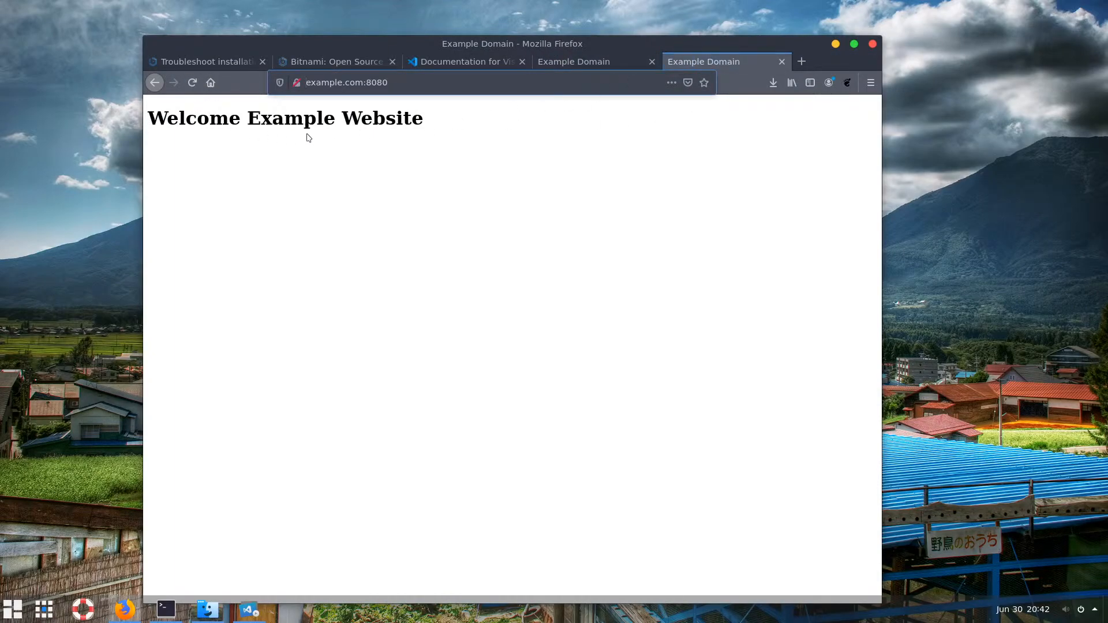
{"action": "left_click", "coordinate": [444, 121]}
{"action": "left_click_drag", "start_coordinate": [444, 121], "coordinate": [155, 151]}
{"action": "left_click", "coordinate": [416, 215]}
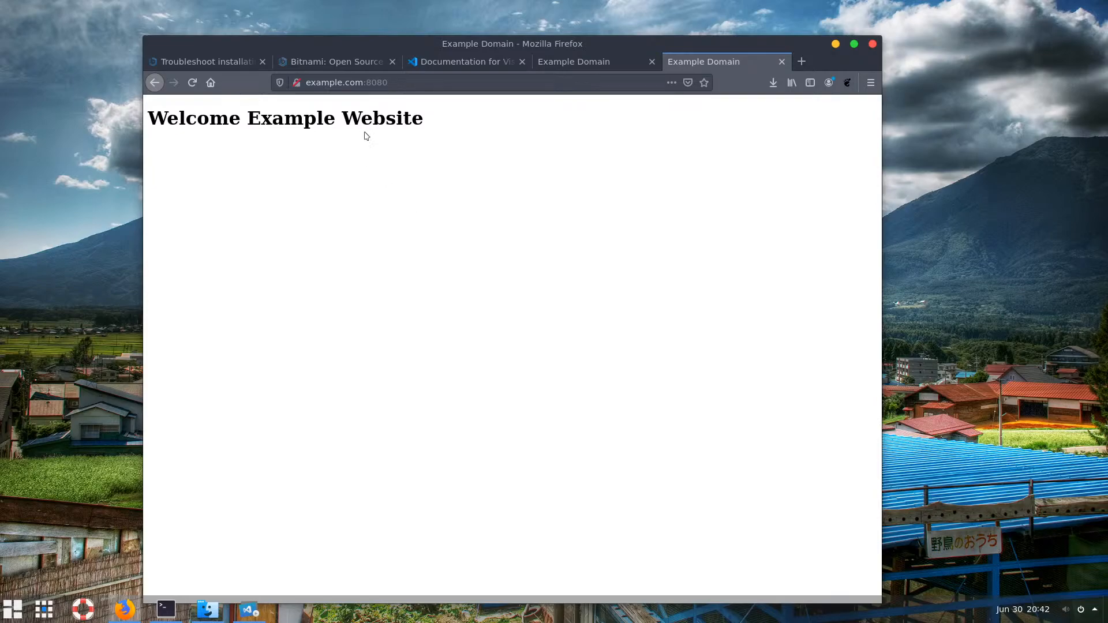
Select the example.com:8080 address in Firefox's address bar
{"action": "left_click", "coordinate": [307, 82]}
{"action": "left_click_drag", "start_coordinate": [307, 82], "coordinate": [402, 82]}
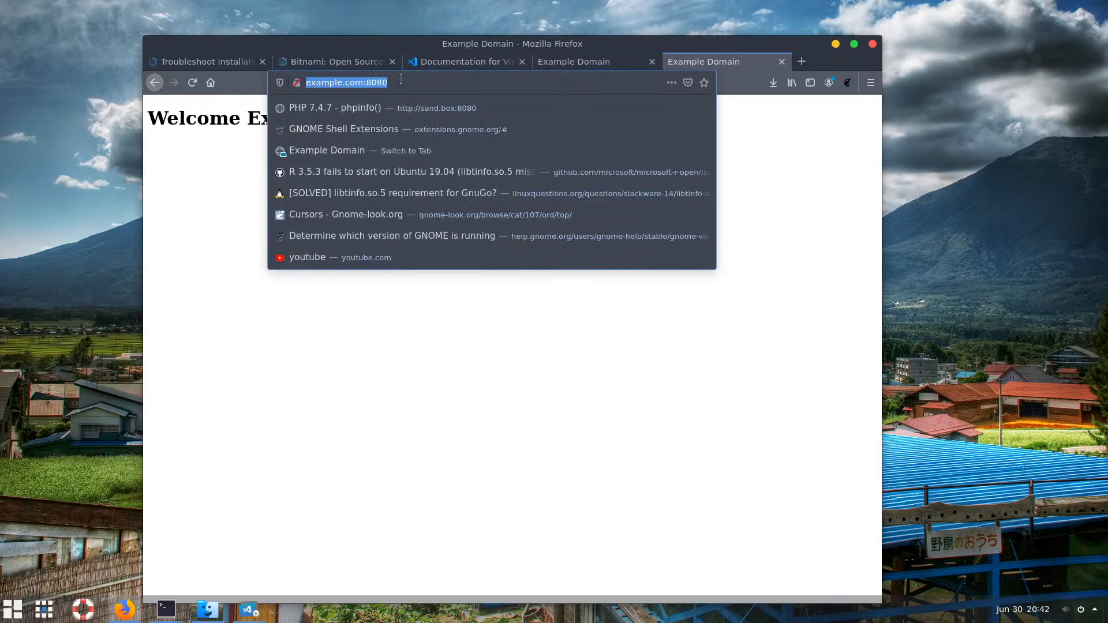
{"action": "left_click", "coordinate": [304, 382]}
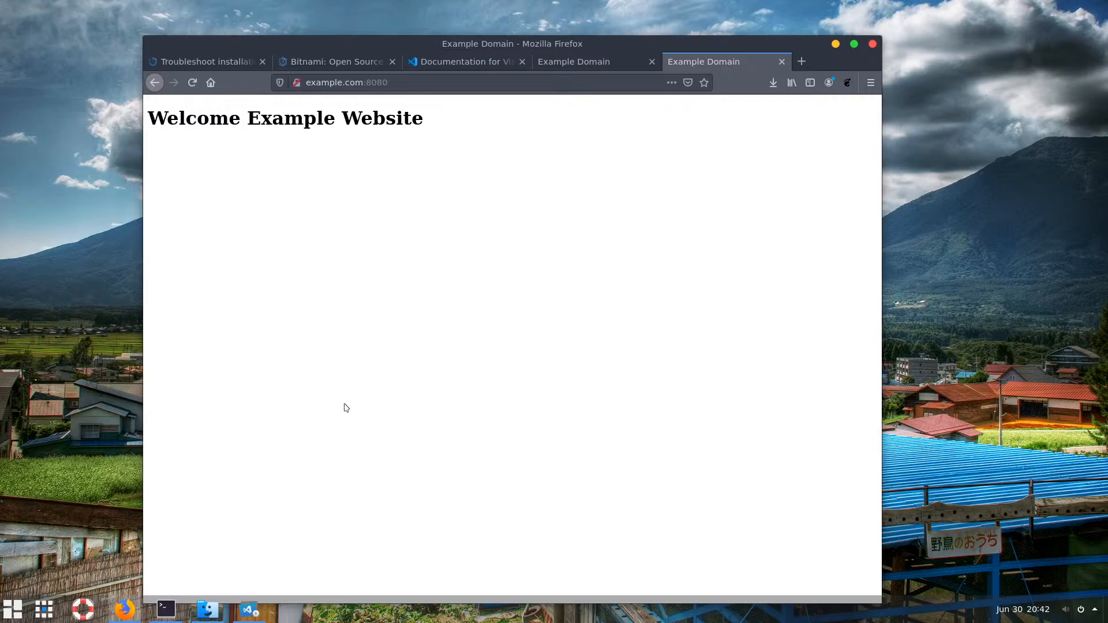
{"action": "left_click", "coordinate": [250, 613]}
{"action": "left_click", "coordinate": [304, 470]}
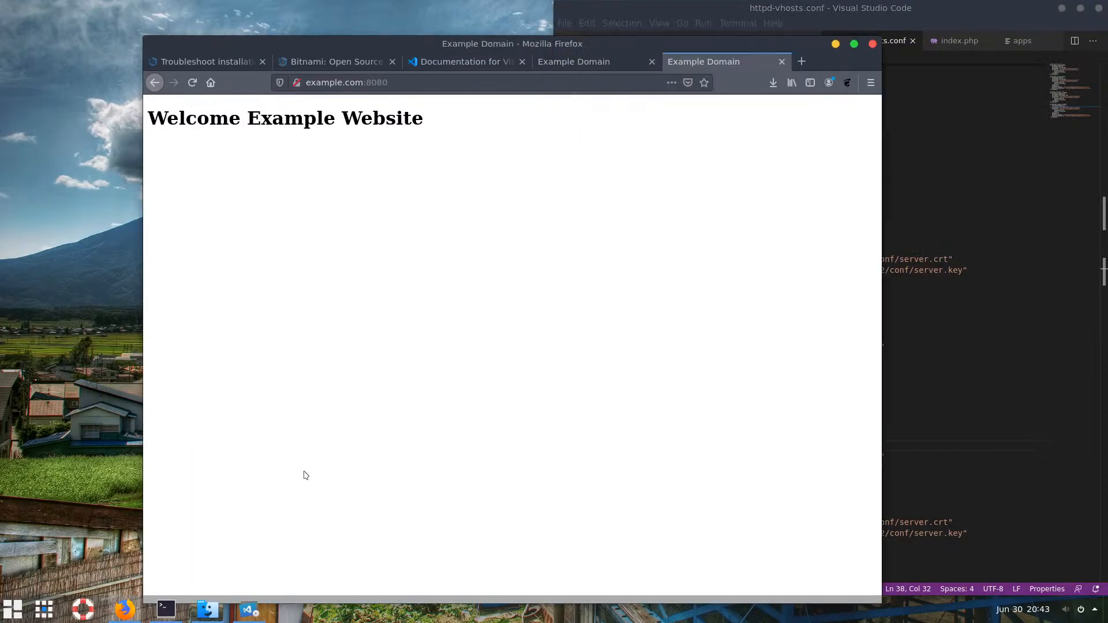
Float the VS Code window and review lines 11 to 17 of the vhosts file
{"action": "left_click", "coordinate": [835, 44]}
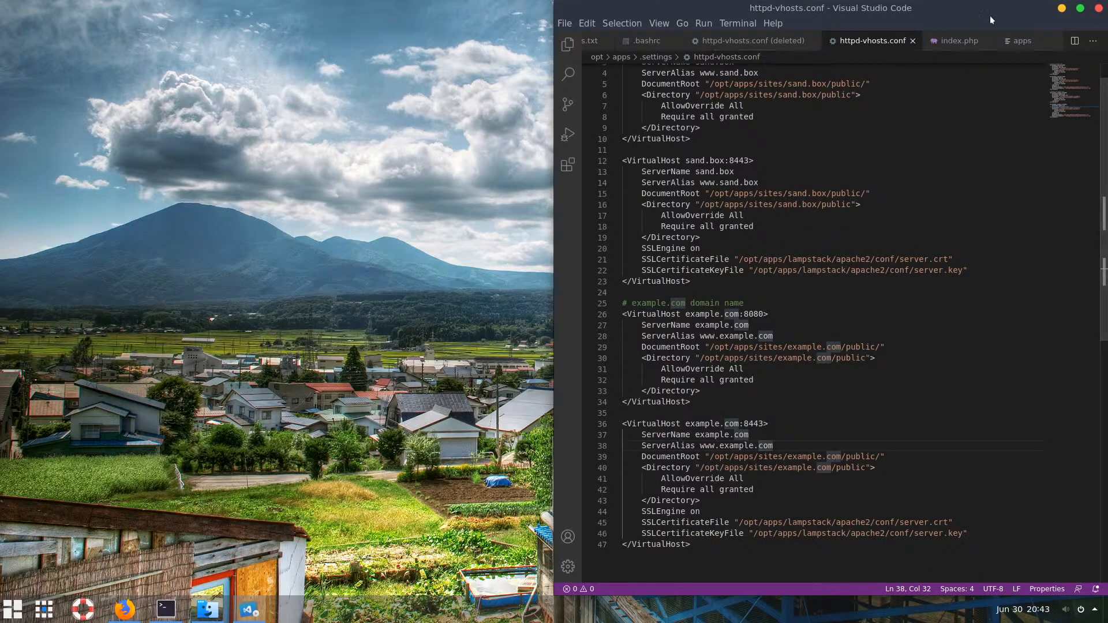
{"action": "left_click_drag", "start_coordinate": [979, 15], "coordinate": [506, 67]}
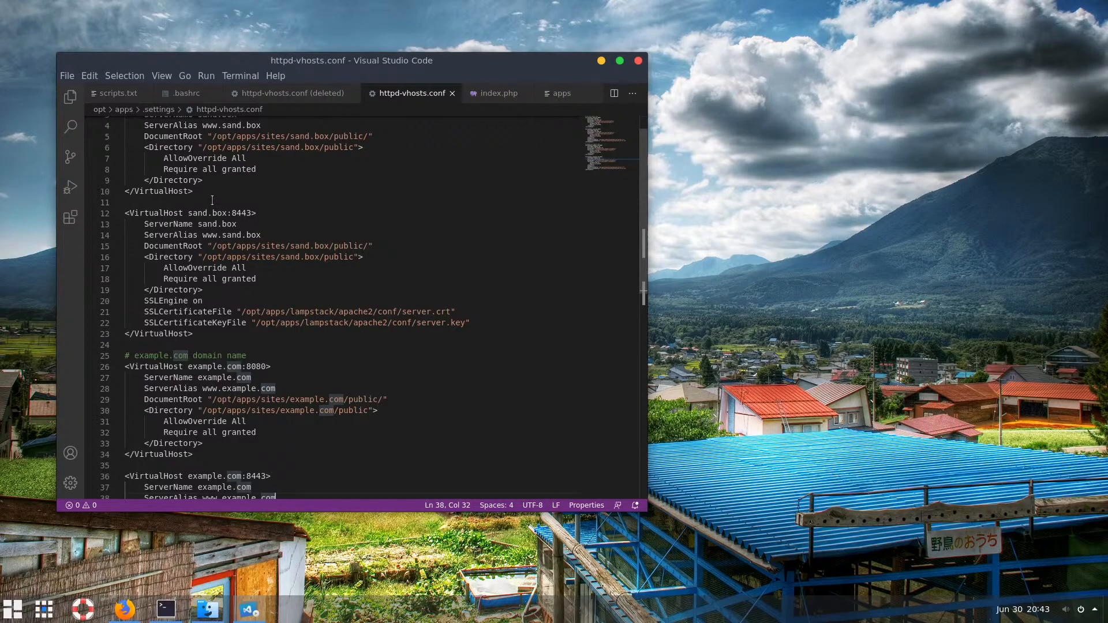
{"action": "left_click_drag", "start_coordinate": [212, 200], "coordinate": [305, 263]}
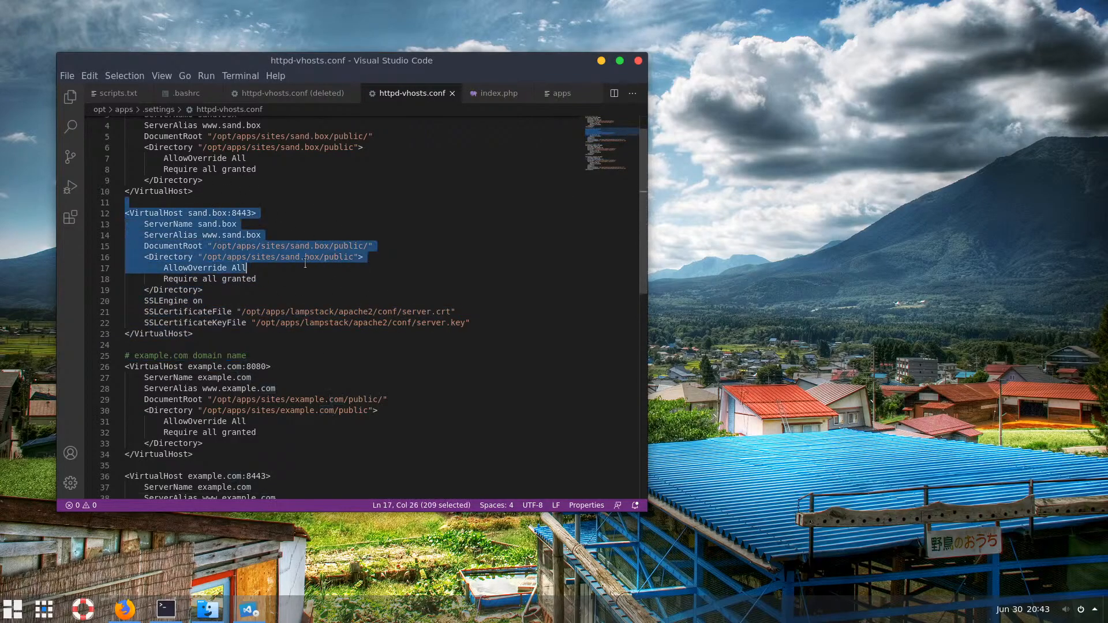
{"action": "left_click", "coordinate": [305, 264]}
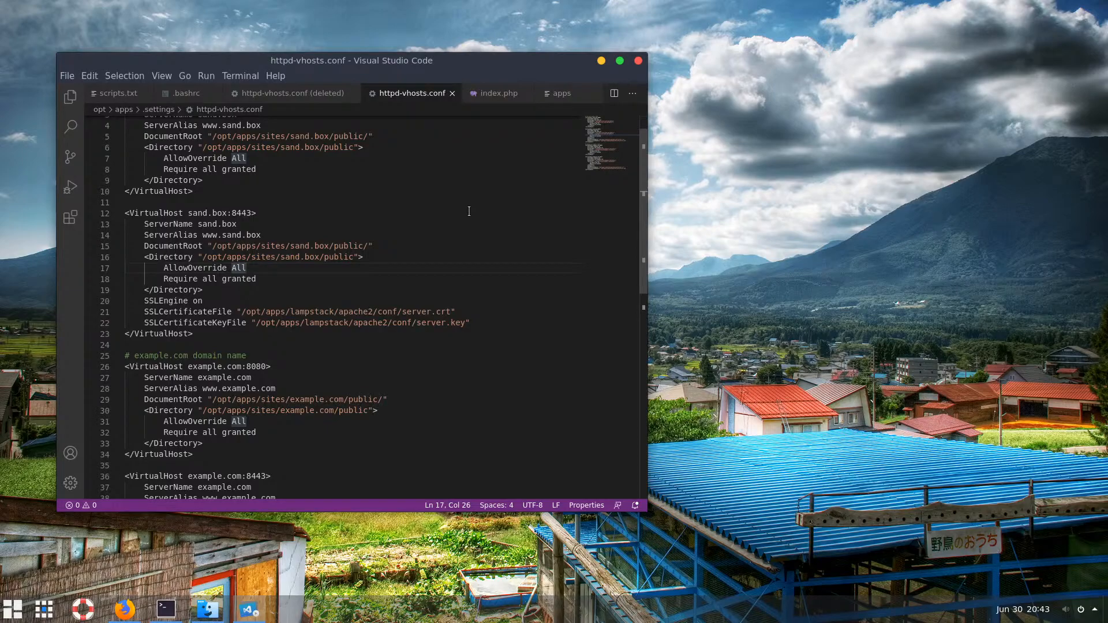
Open the user settings.json file with Ctrl+, and the Open Settings (JSON) icon
{"action": "key", "text": "ctrl+comma"}
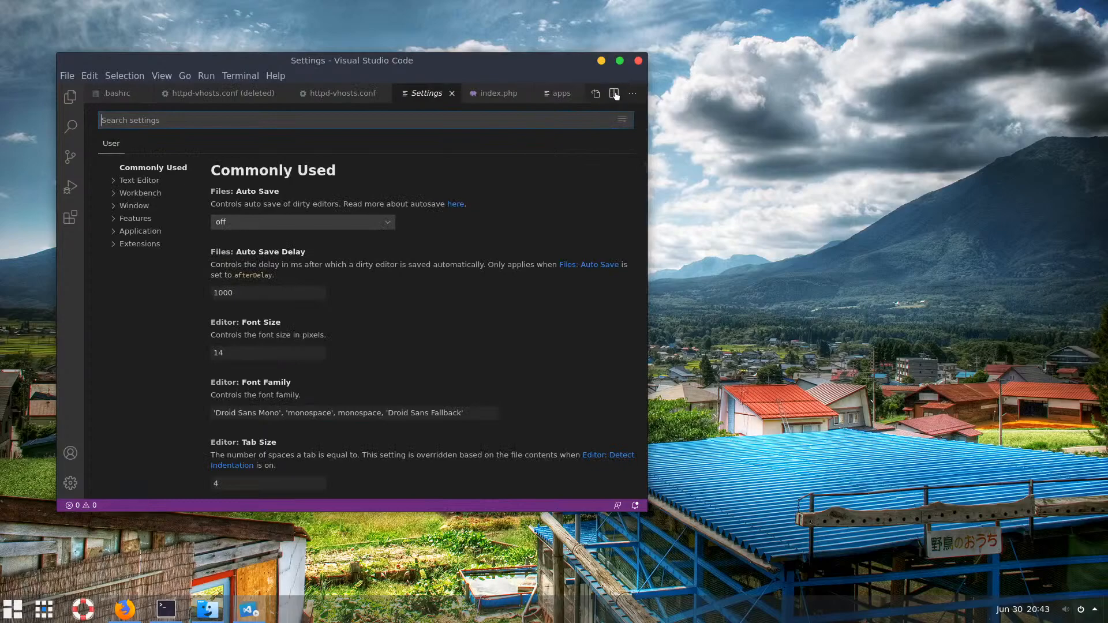
{"action": "left_click", "coordinate": [596, 94]}
{"action": "left_click", "coordinate": [131, 121]}
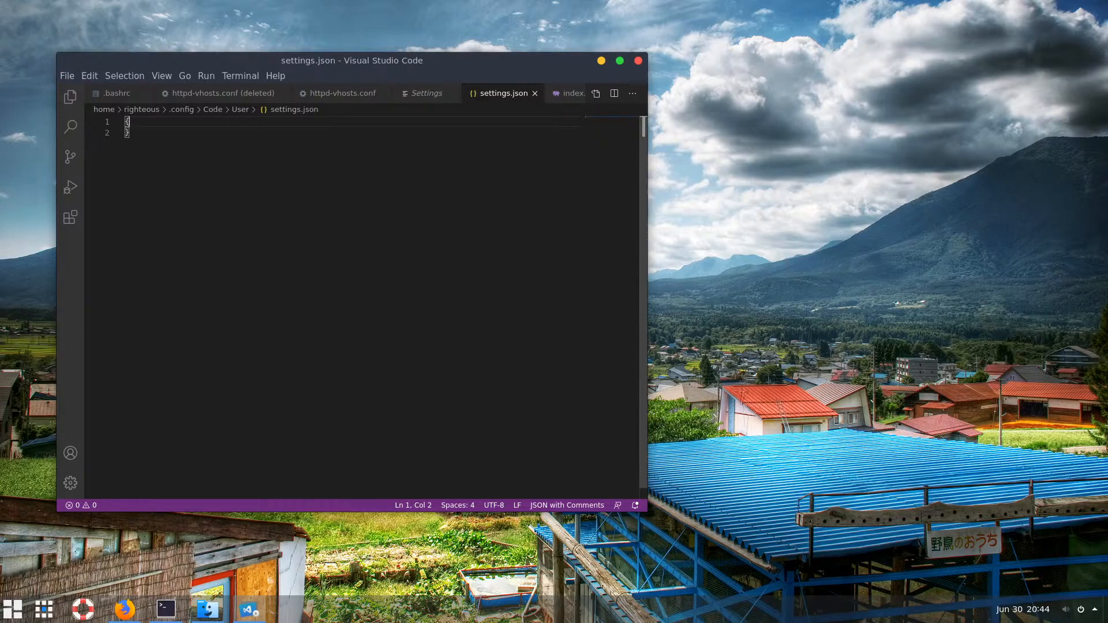
Add "editor.fontSize": 18 to settings.json through autocomplete and save the file
{"action": "key", "text": "Return"}
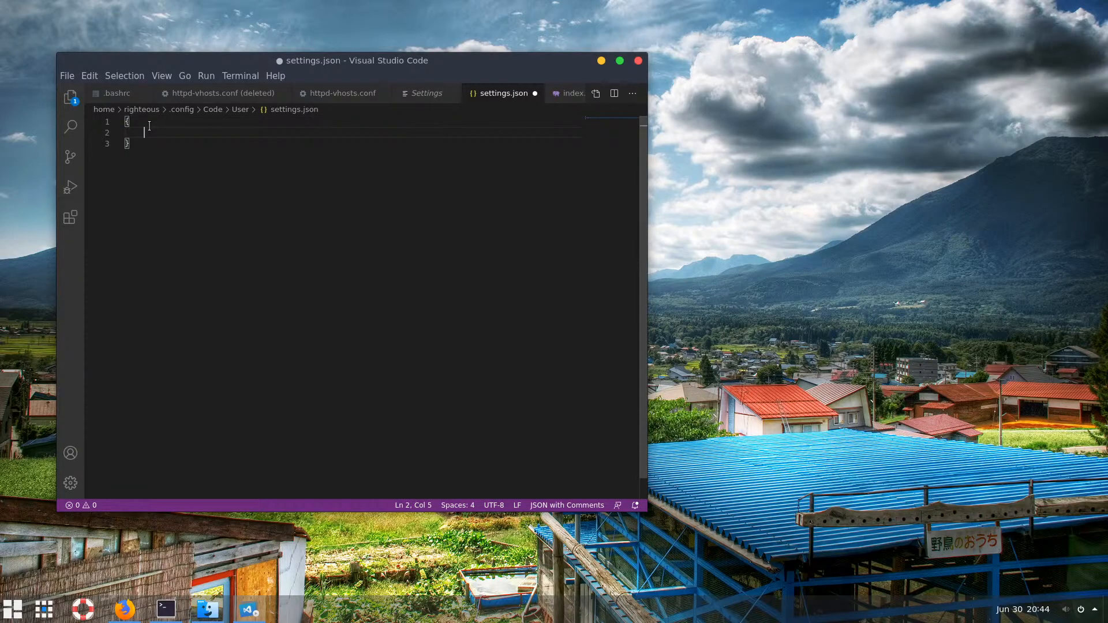
{"action": "type", "text": "\""}
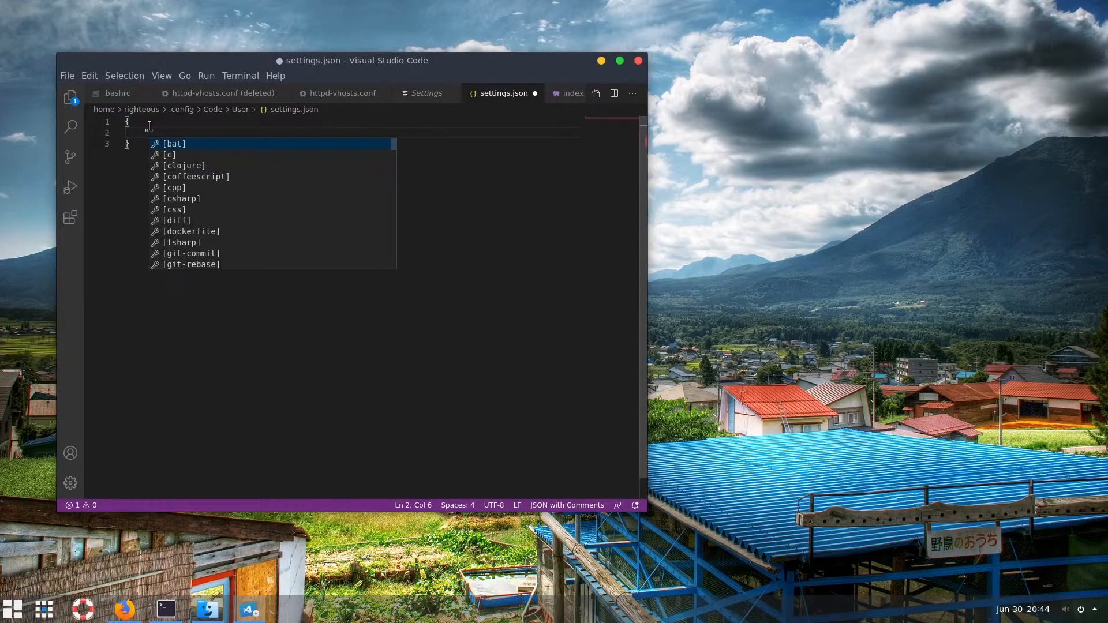
{"action": "type", "text": "e"}
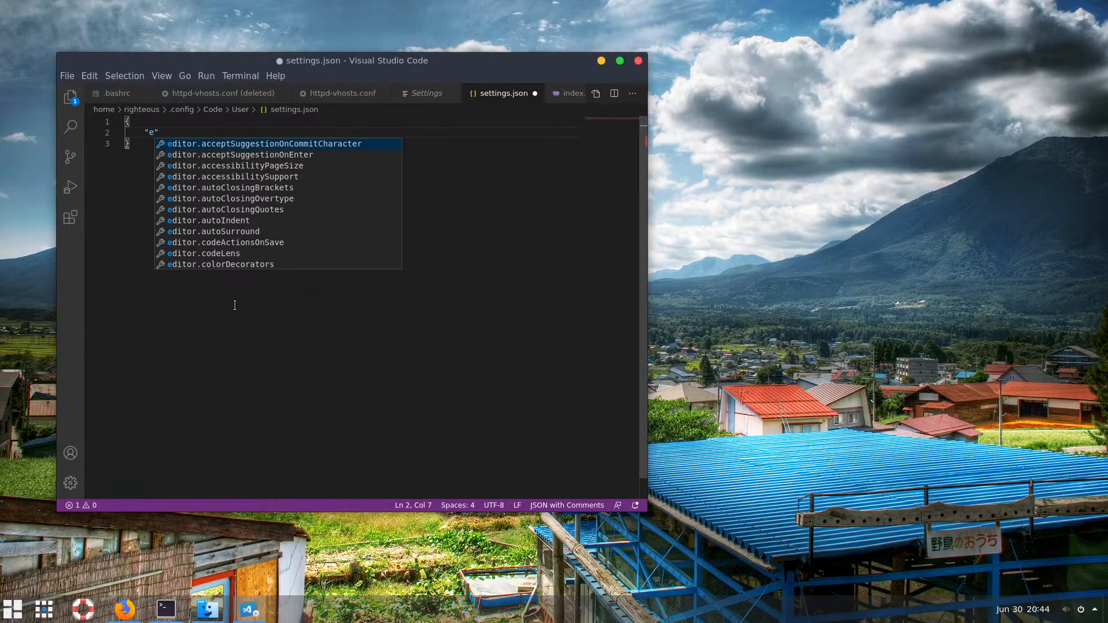
{"action": "key", "text": "BackSpace"}
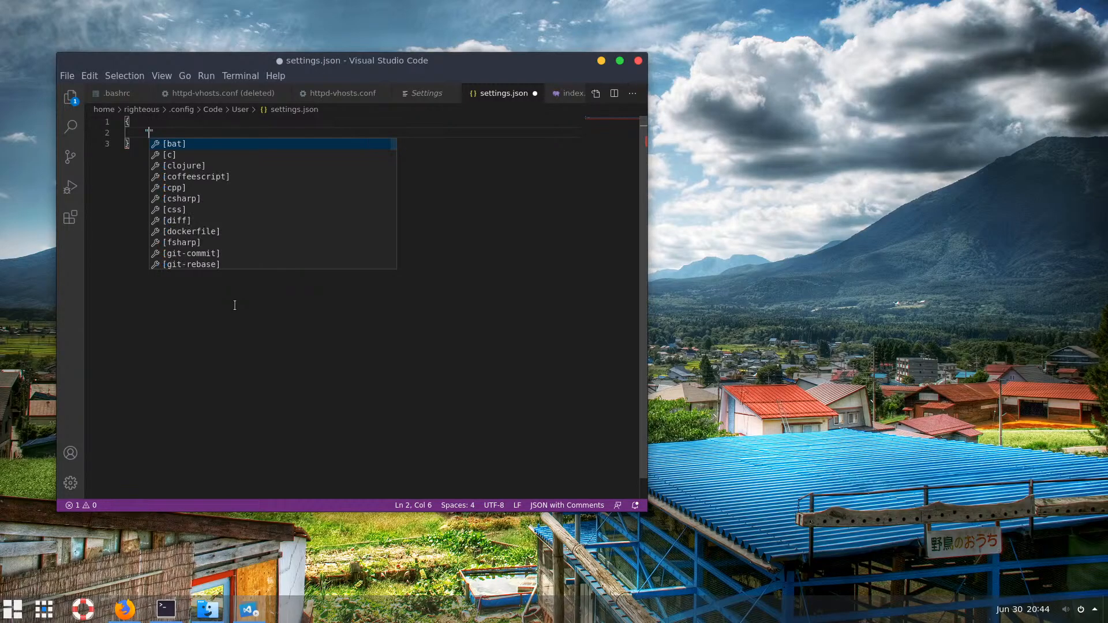
{"action": "type", "text": "edi"}
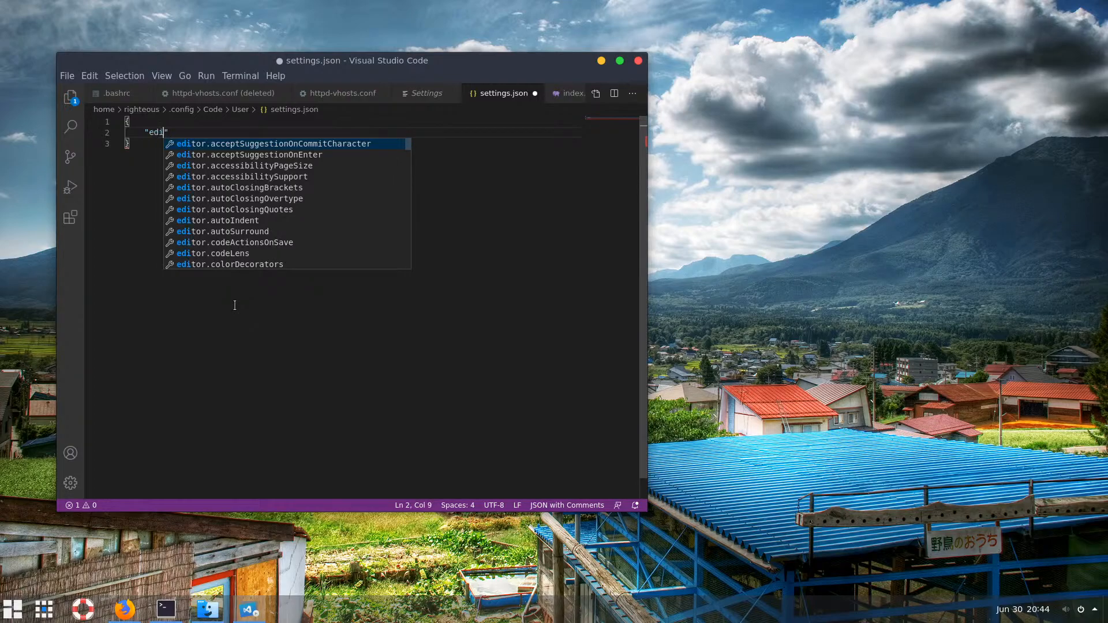
{"action": "type", "text": "tor.f"}
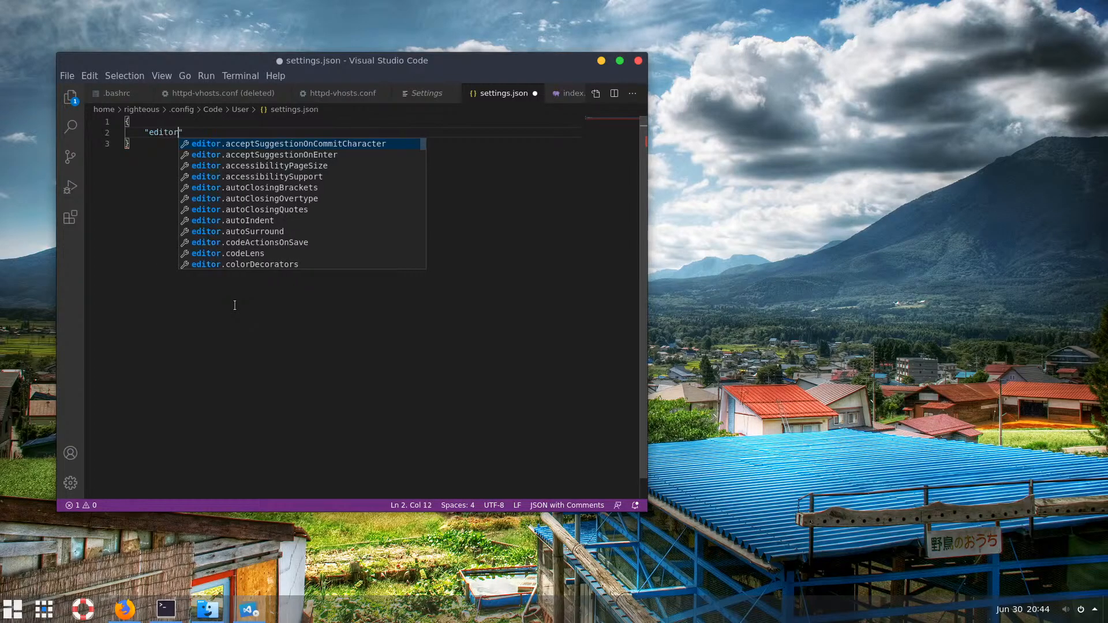
{"action": "type", "text": "on"}
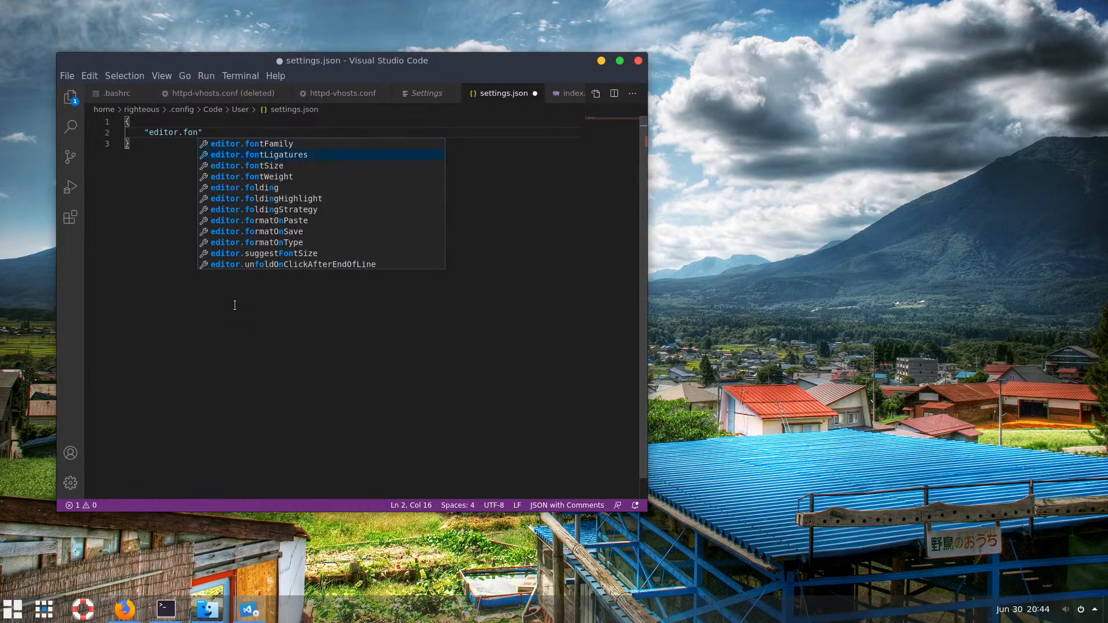
{"action": "key", "text": "Down"}
{"action": "key", "text": "Down"}
{"action": "key", "text": "Return"}
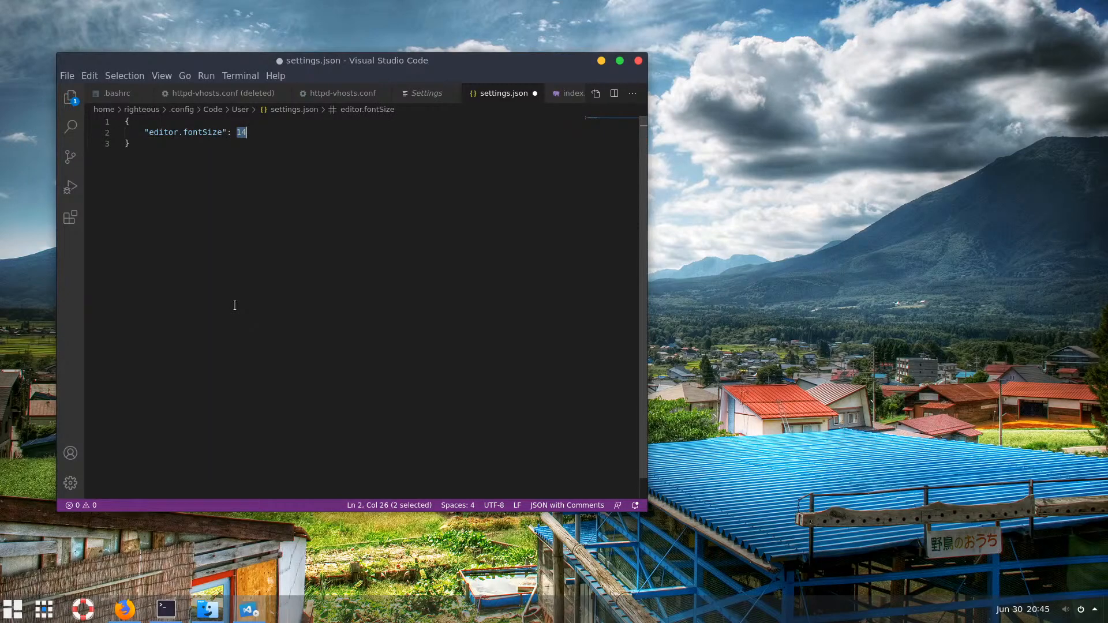
{"action": "type", "text": "18,"}
{"action": "key", "text": "ctrl+s"}
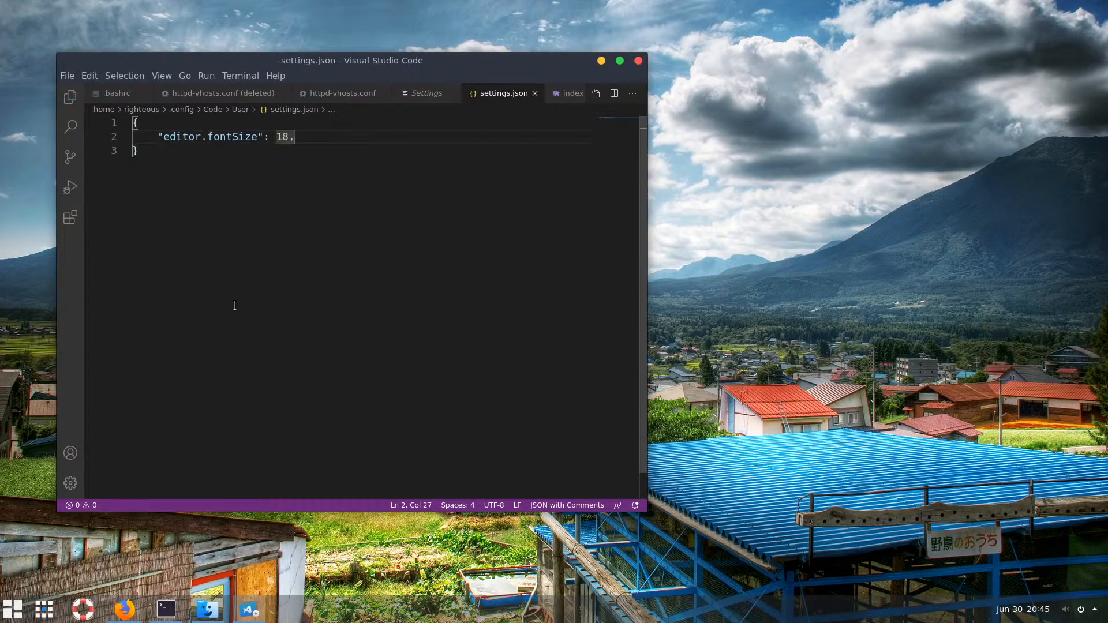
Add "telemetry.enableTelemetry": false below the font size entry
{"action": "key", "text": "Return"}
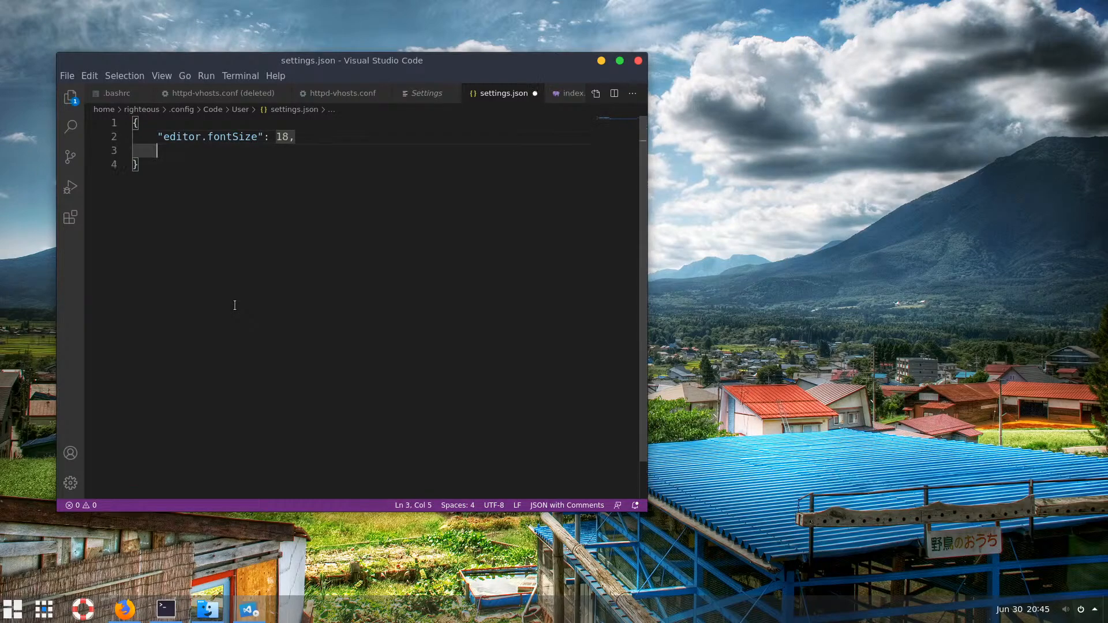
{"action": "type", "text": "\""}
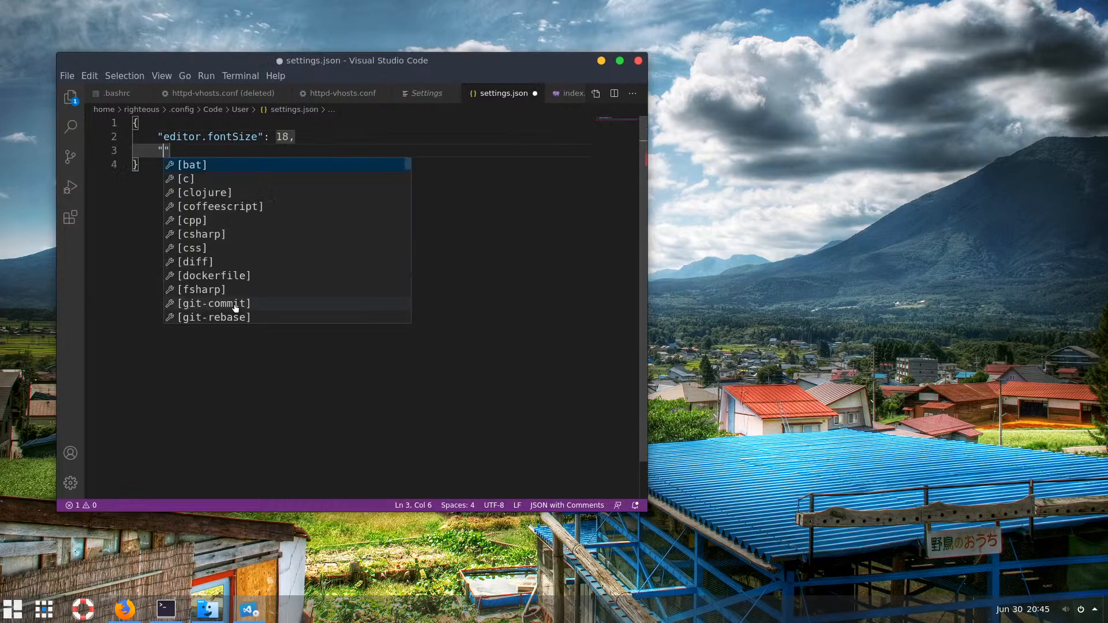
{"action": "type", "text": "te"}
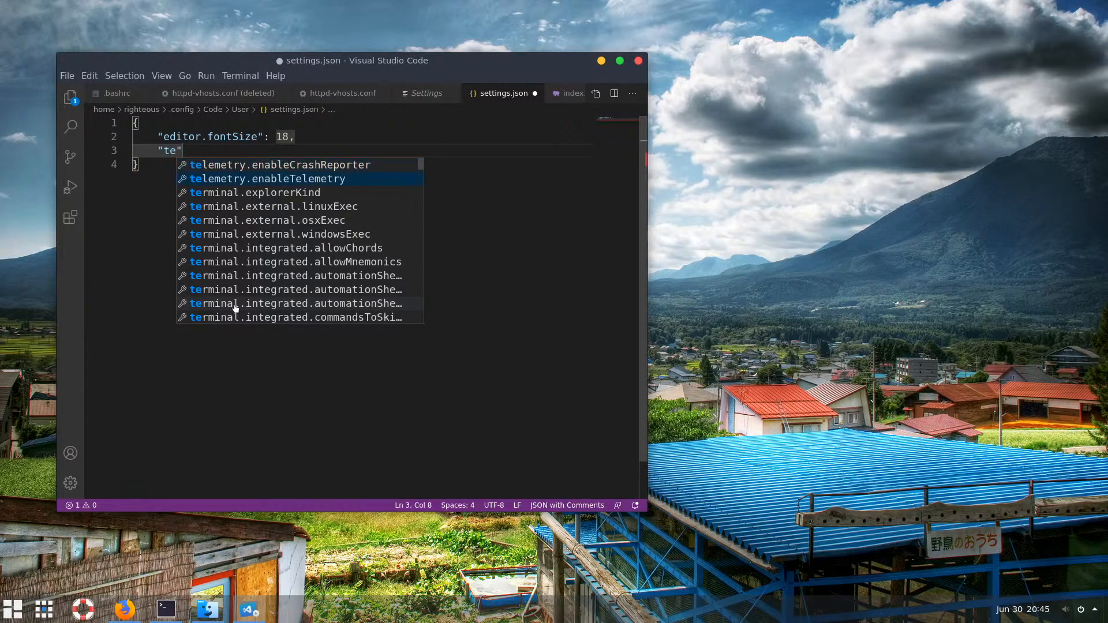
{"action": "key", "text": "Return"}
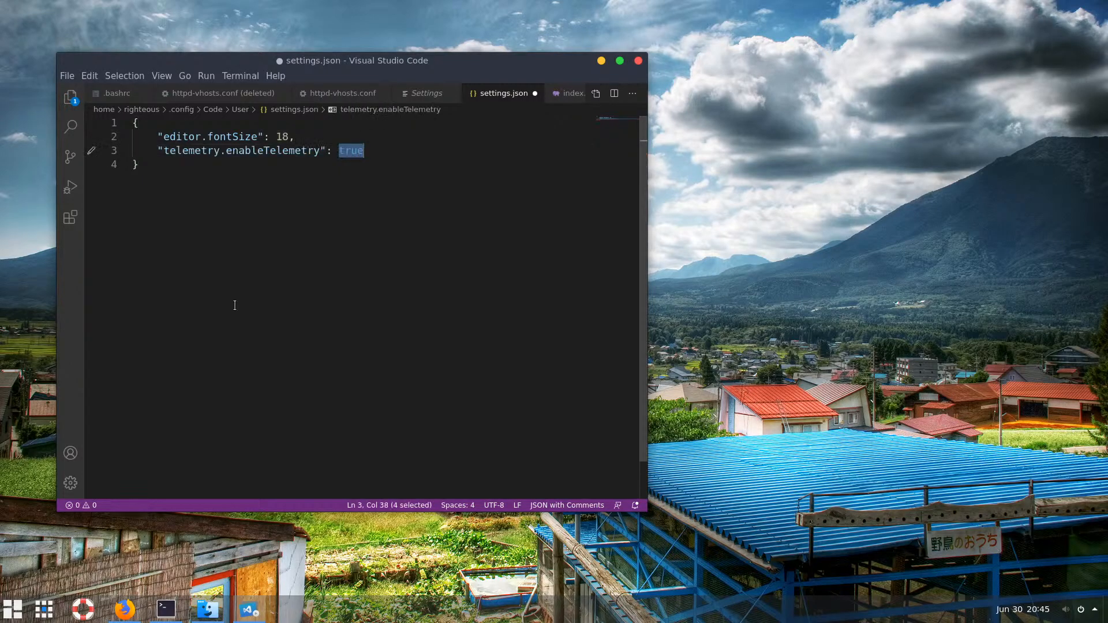
{"action": "type", "text": "f"}
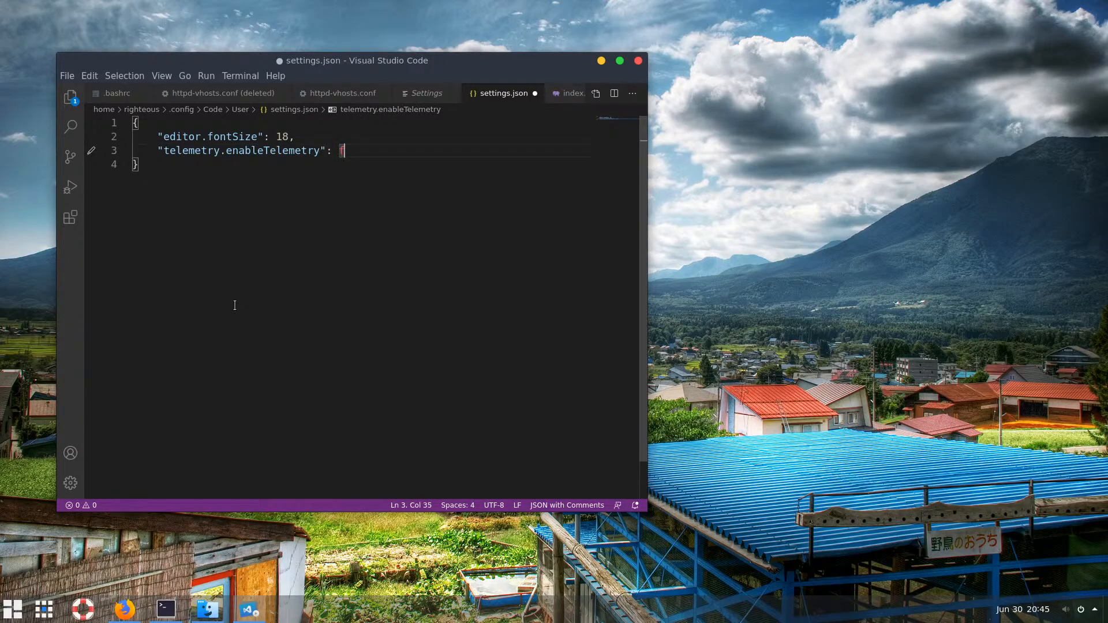
{"action": "type", "text": "al"}
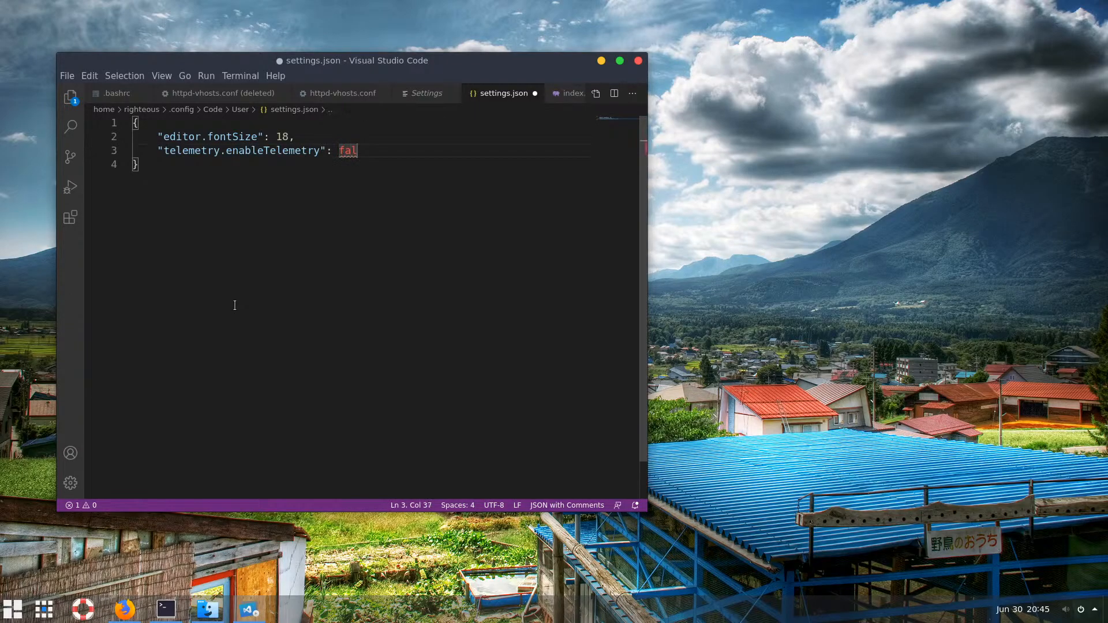
{"action": "type", "text": "e"}
{"action": "key", "text": "BackSpace"}
{"action": "type", "text": "se,"}
Add "telemetry.enableCrashReporter": false on the next line
{"action": "key", "text": "Return"}
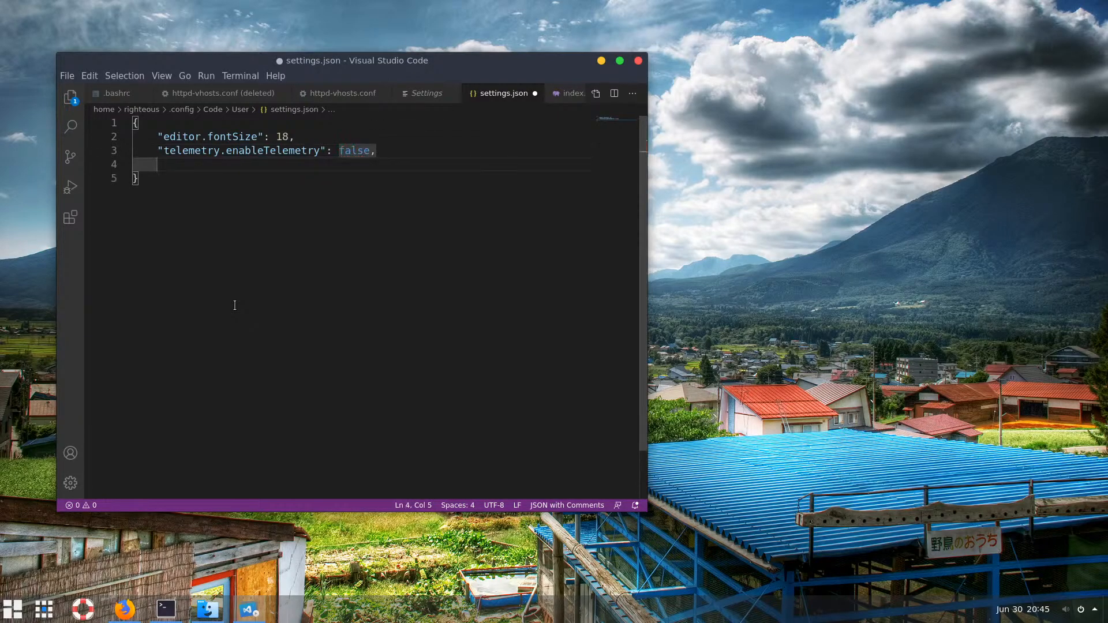
{"action": "type", "text": "\""}
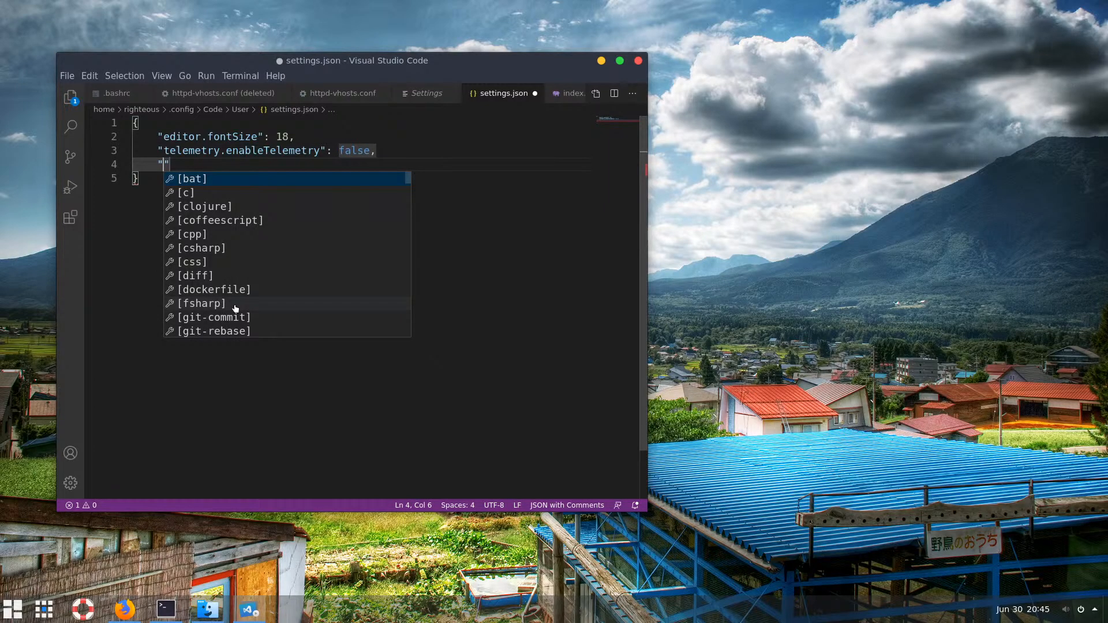
{"action": "type", "text": "et"}
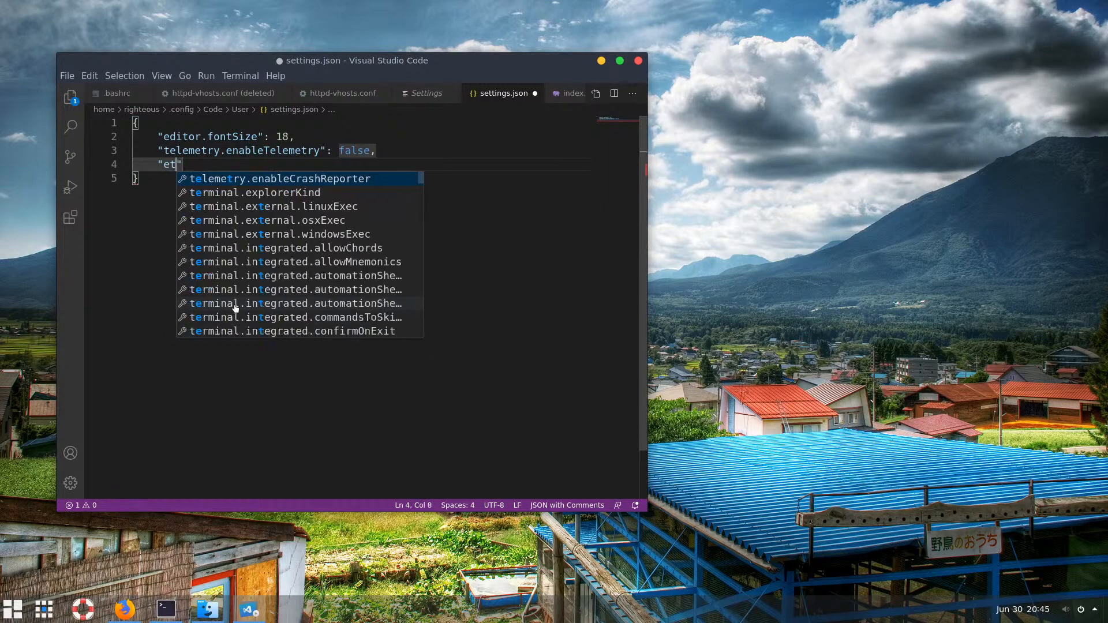
{"action": "key", "text": "BackSpace"}
{"action": "key", "text": "BackSpace"}
{"action": "type", "text": "tem"}
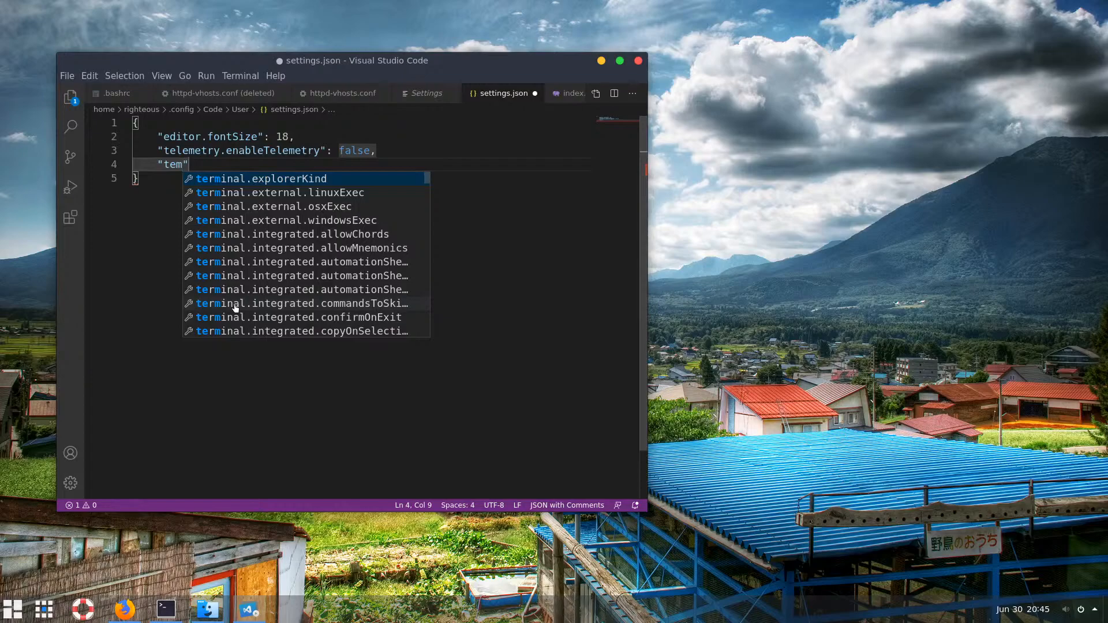
{"action": "key", "text": "BackSpace"}
{"action": "key", "text": "BackSpace"}
{"action": "type", "text": "e"}
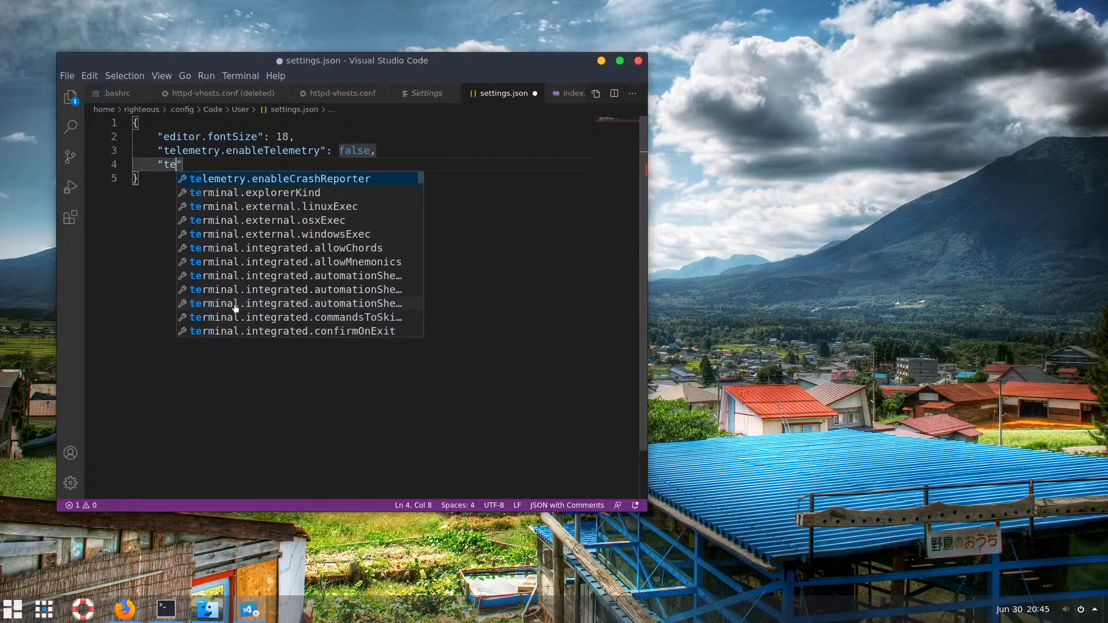
{"action": "type", "text": "le"}
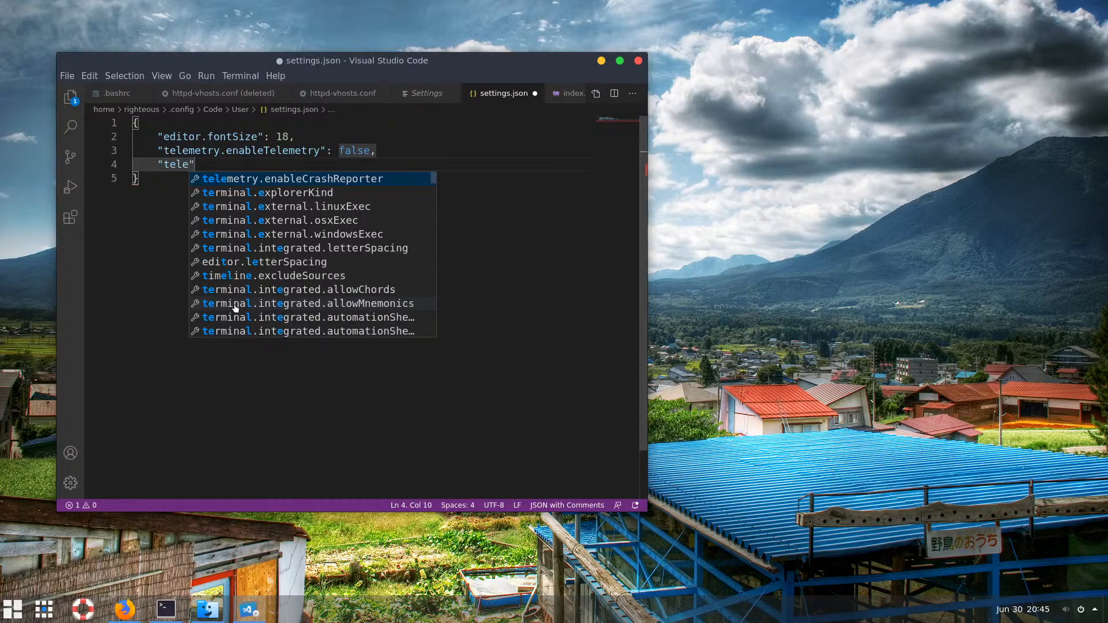
{"action": "key", "text": "Return"}
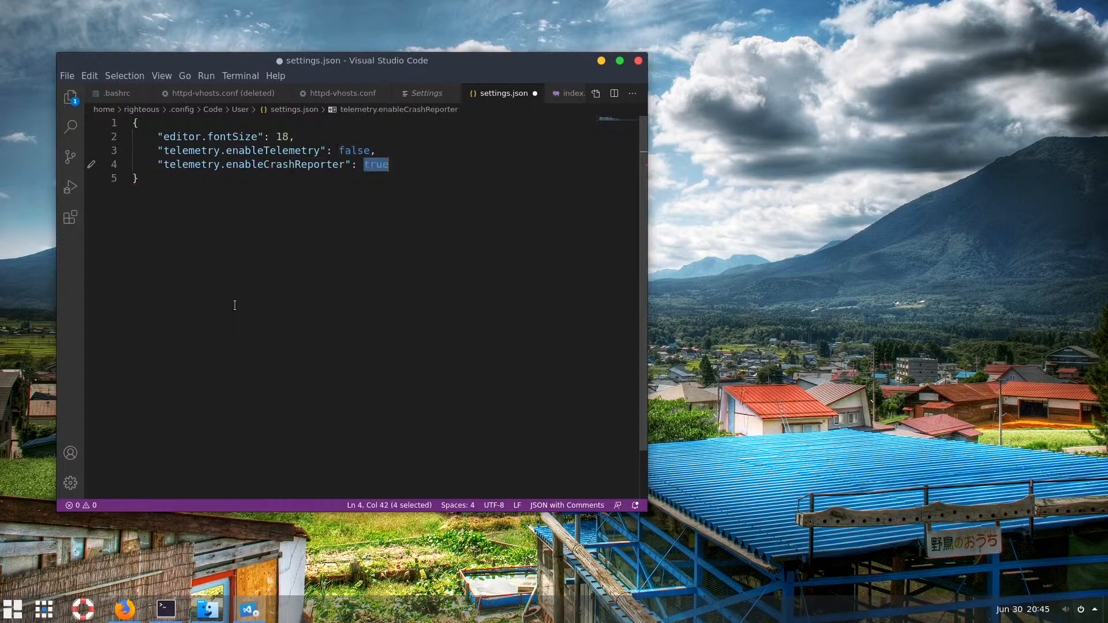
{"action": "type", "text": "false"}
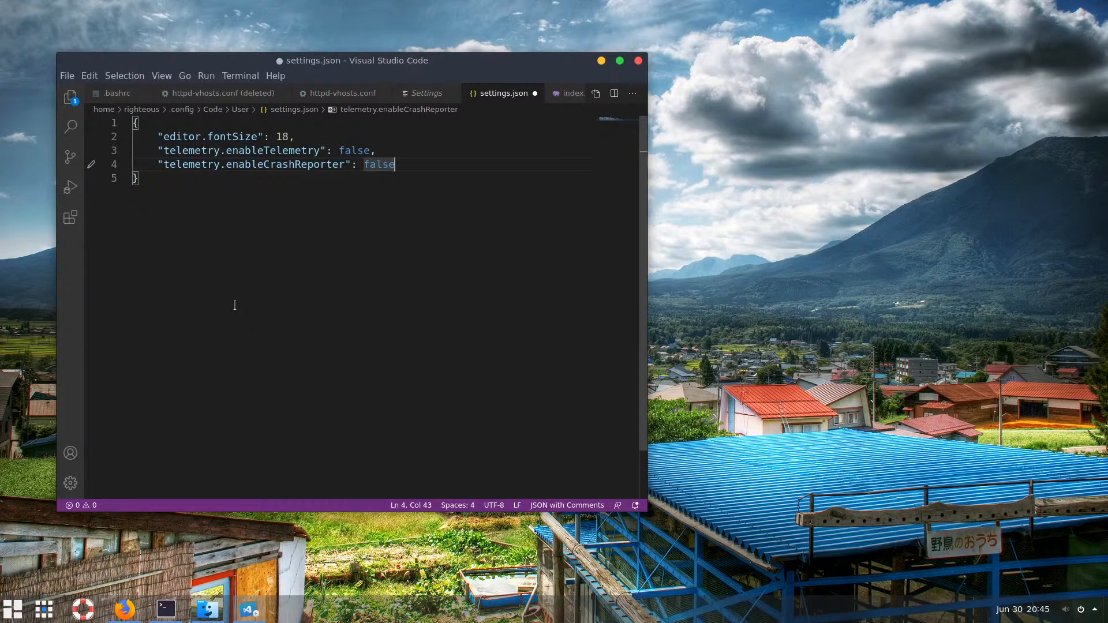
{"action": "type", "text": ","}
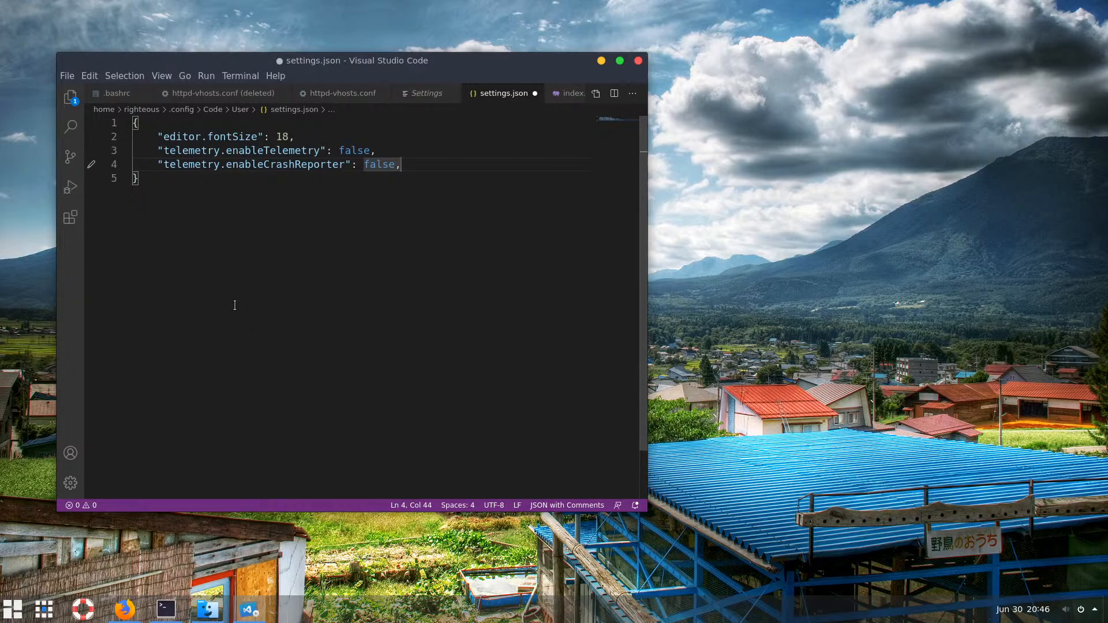
{"action": "key", "text": "Return"}
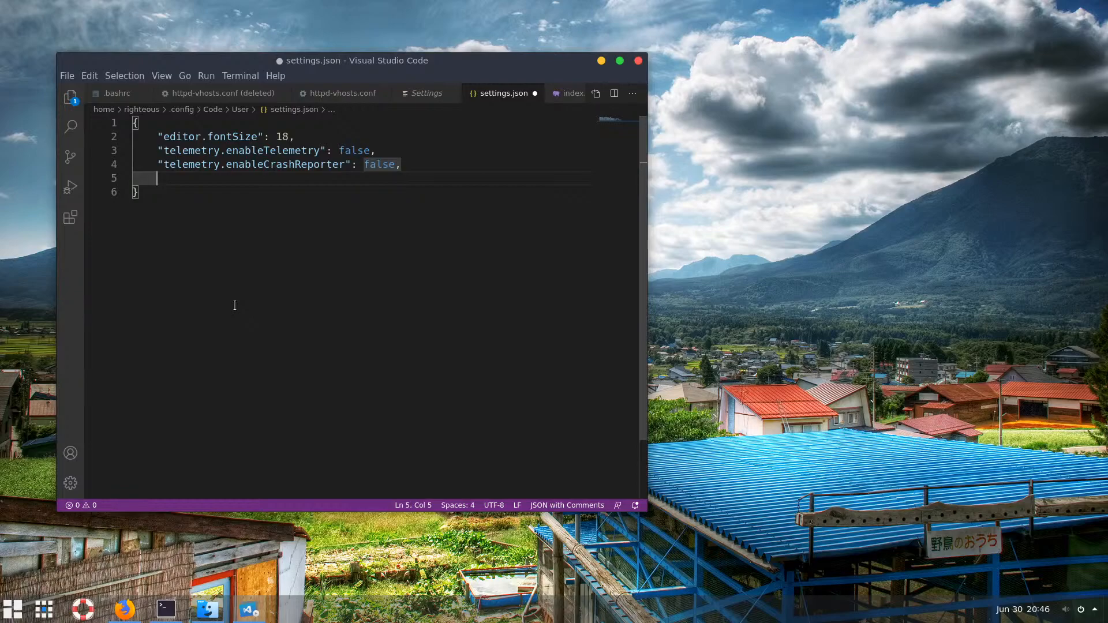
Add "editor.formatOnSave": true and "window.restoreFullscreen": true via IntelliSense
{"action": "type", "text": "\"w"}
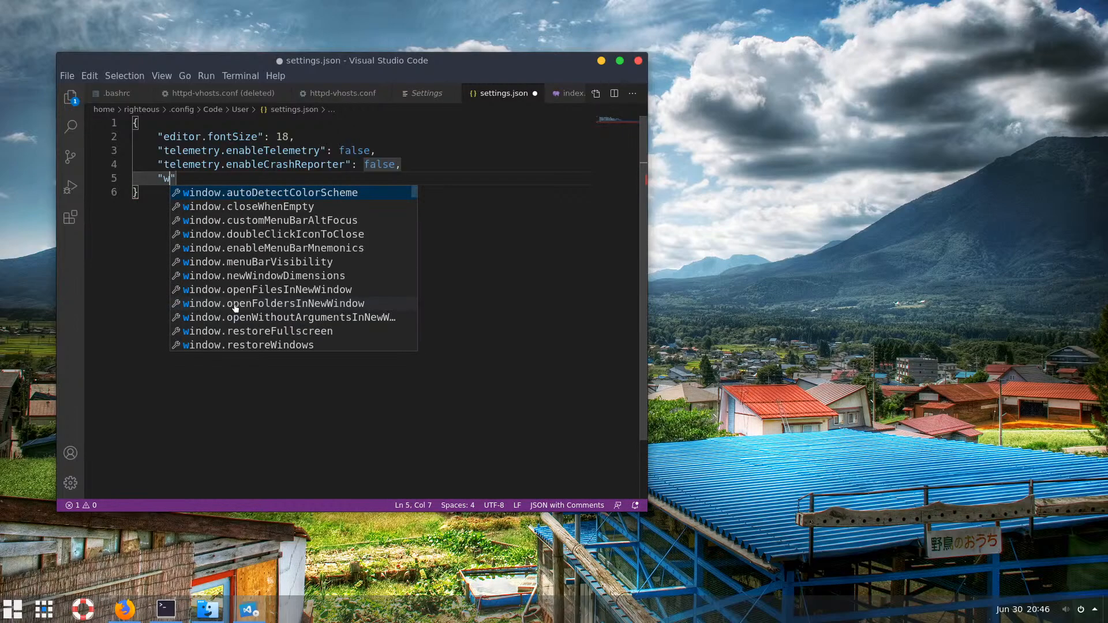
{"action": "key", "text": "BackSpace"}
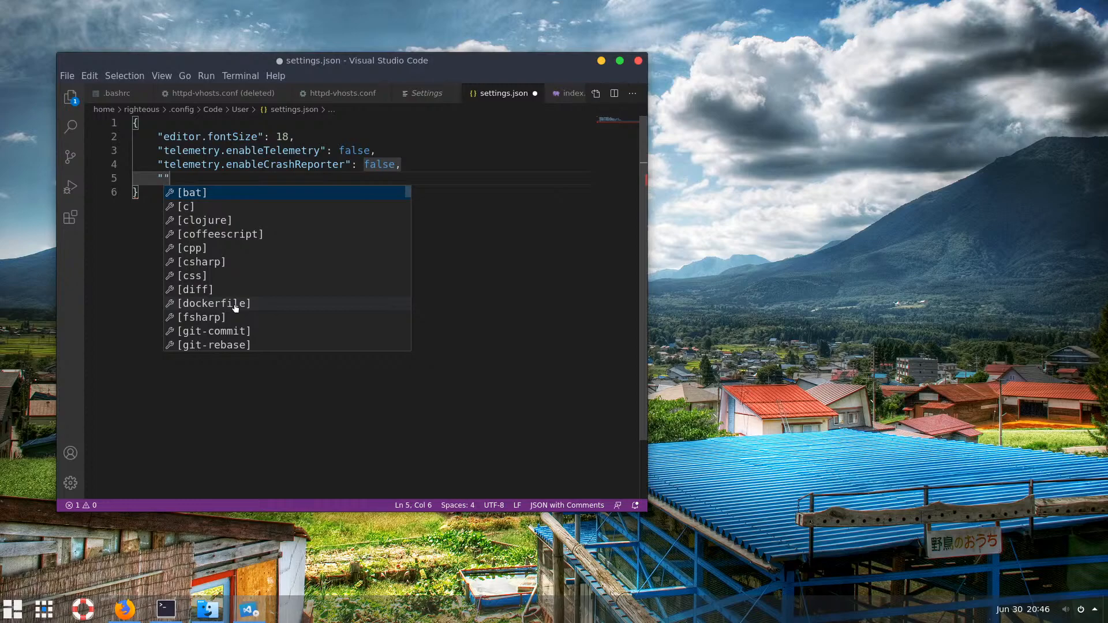
{"action": "type", "text": "edi"}
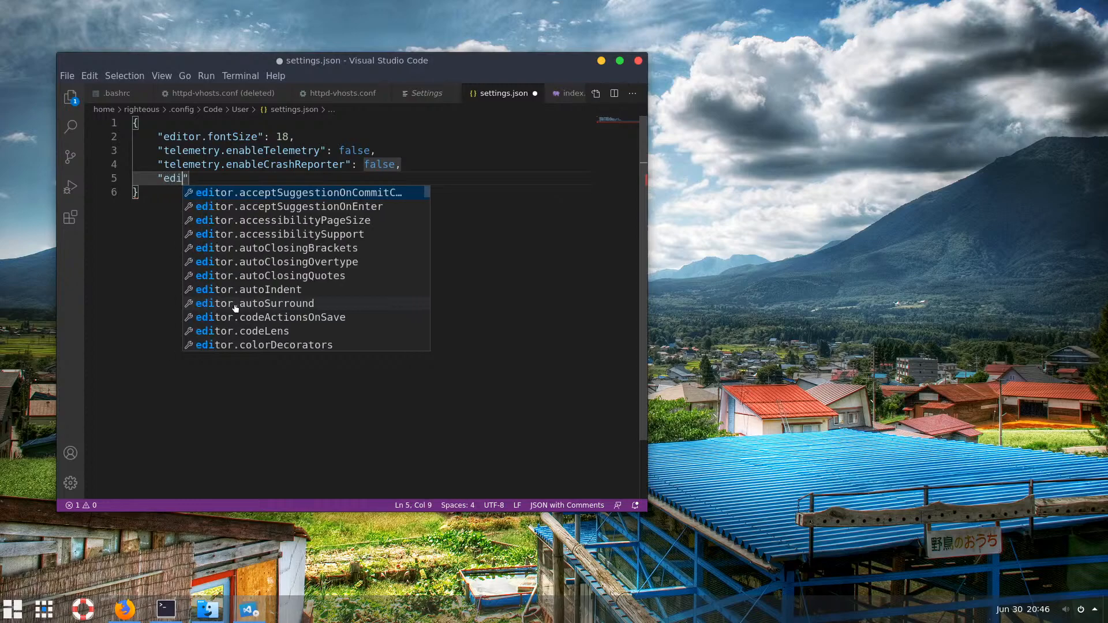
{"action": "type", "text": "tor"}
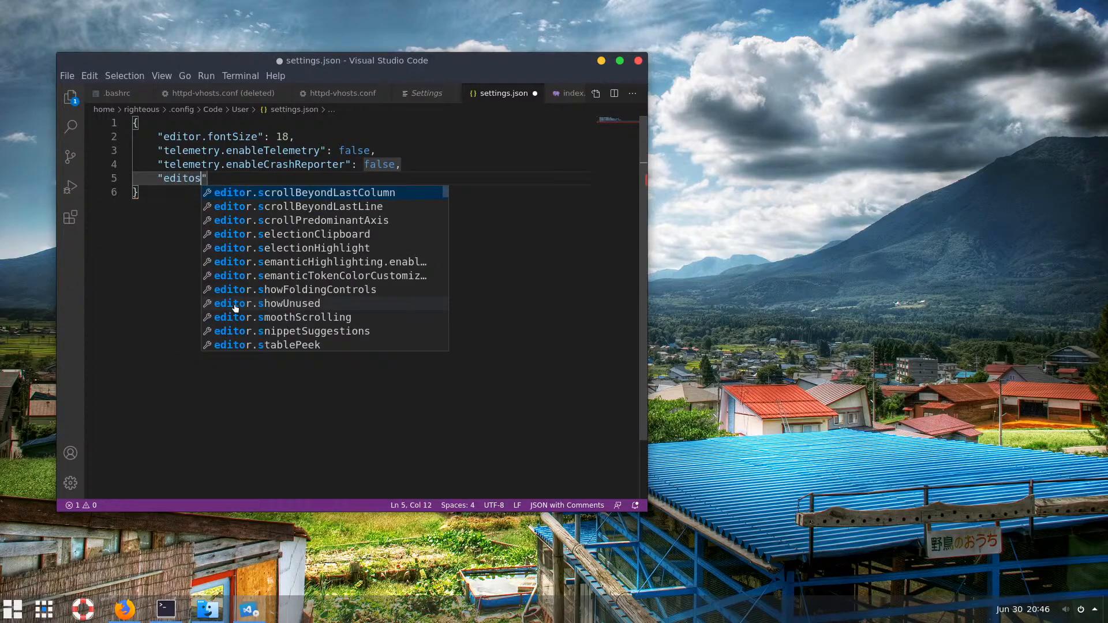
{"action": "type", "text": ".form"}
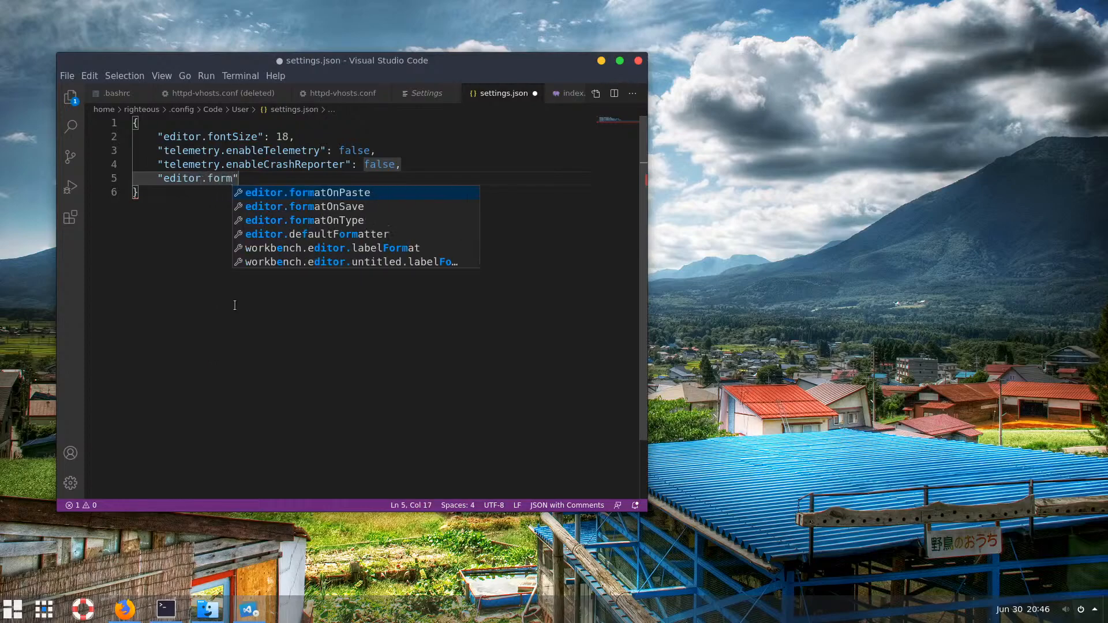
{"action": "key", "text": "Down"}
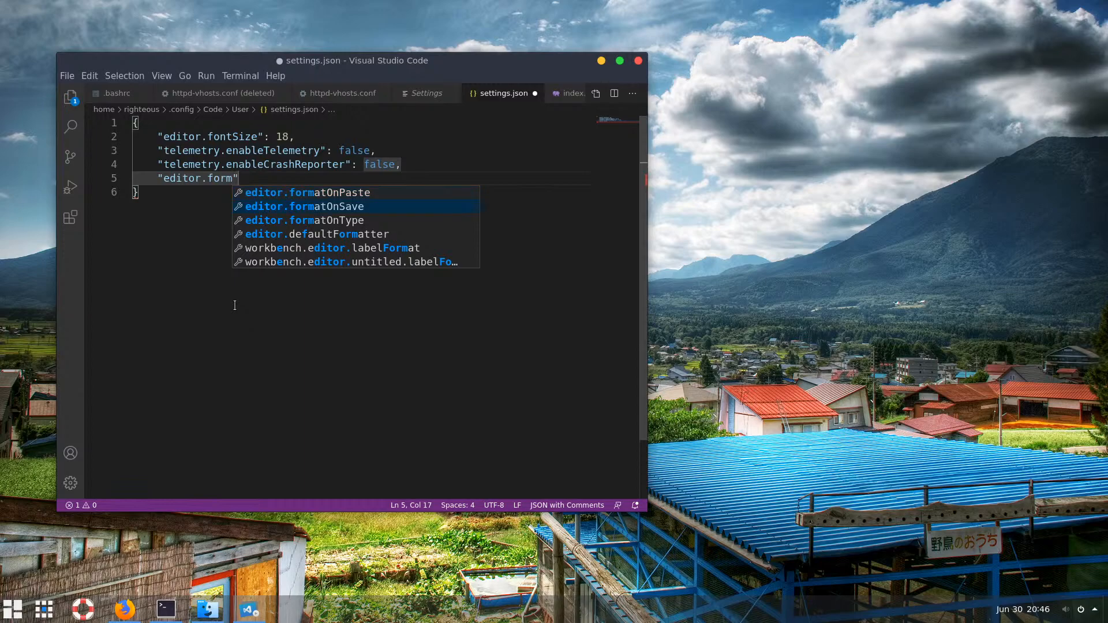
{"action": "key", "text": "Return"}
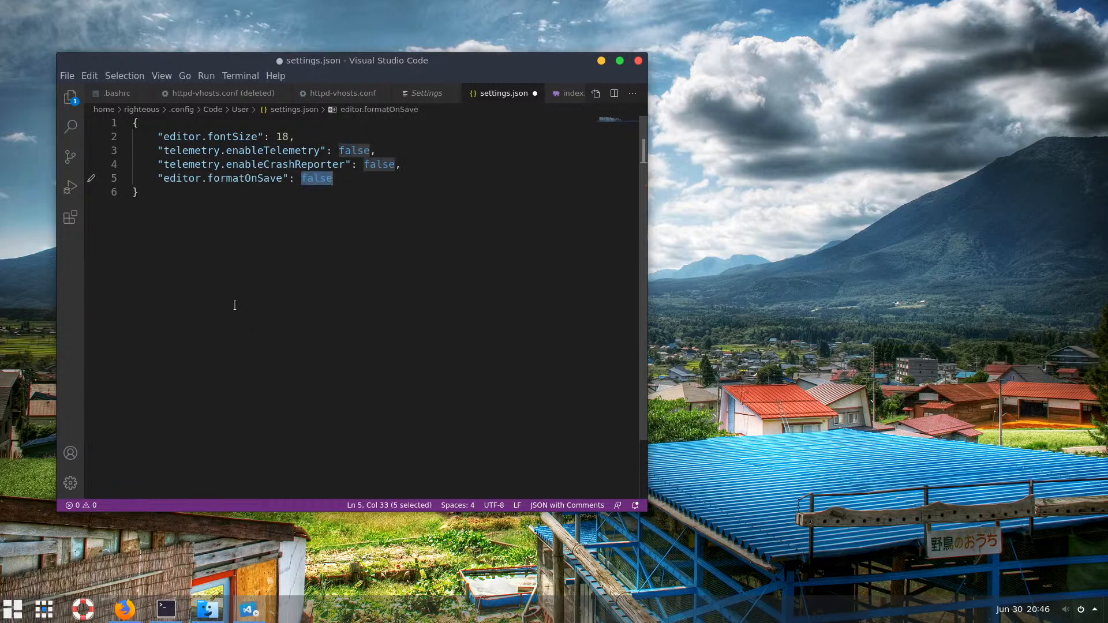
{"action": "type", "text": "true"}
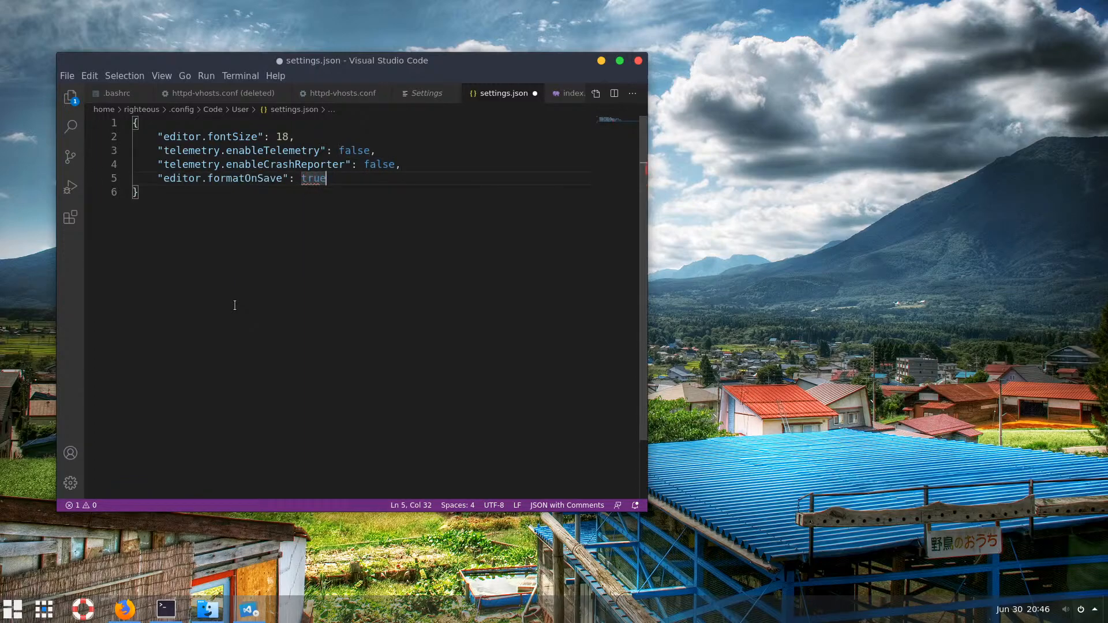
{"action": "type", "text": ","}
{"action": "key", "text": "Return"}
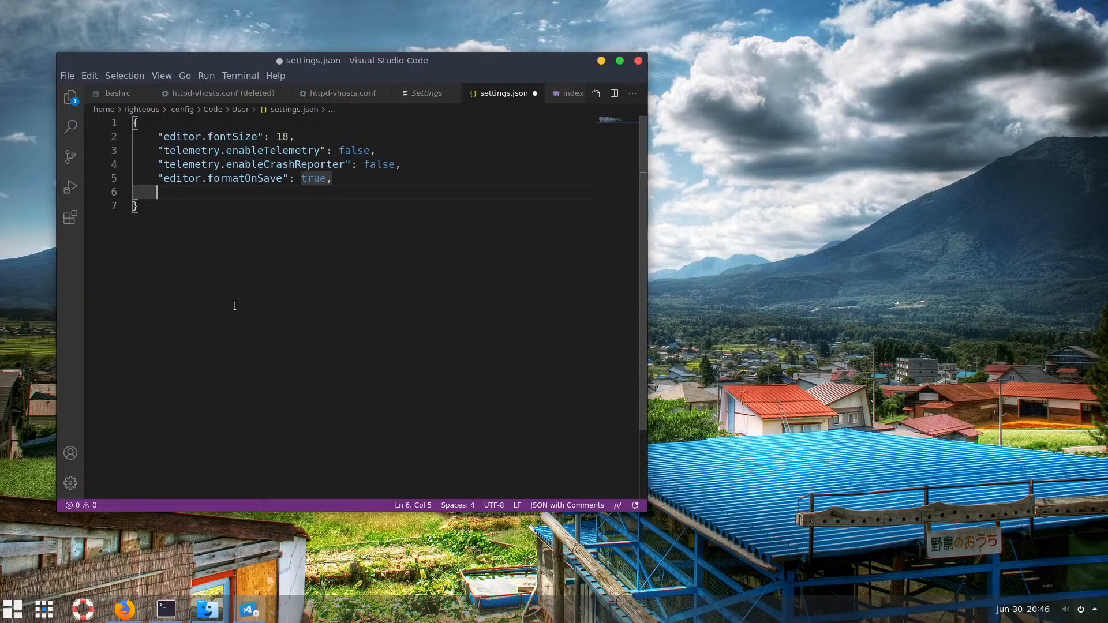
{"action": "type", "text": "\"wi"}
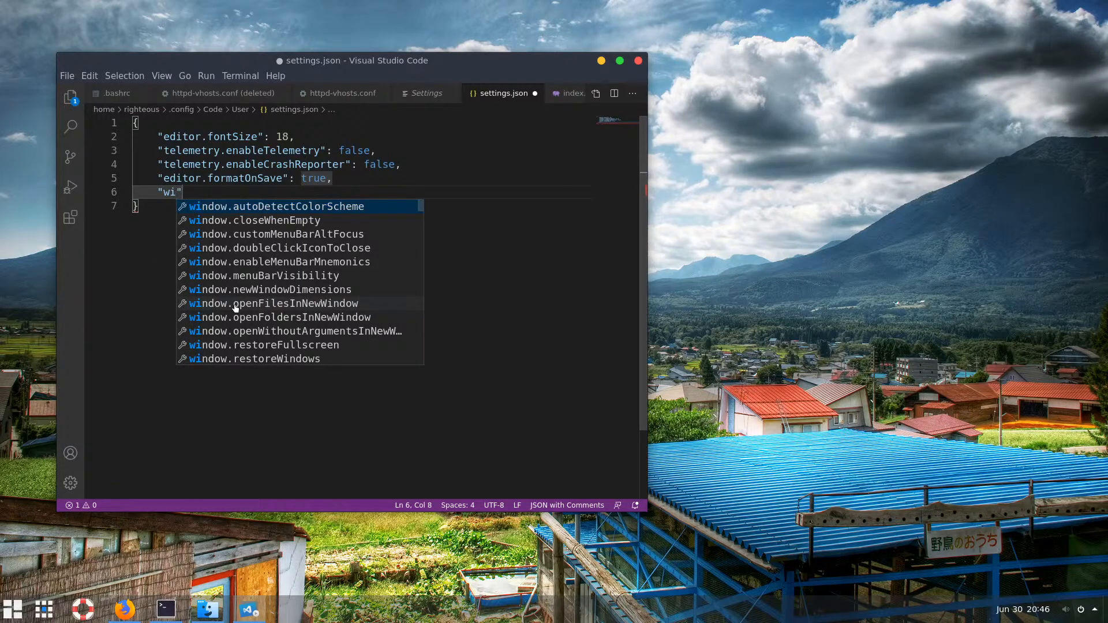
{"action": "type", "text": "ndow"}
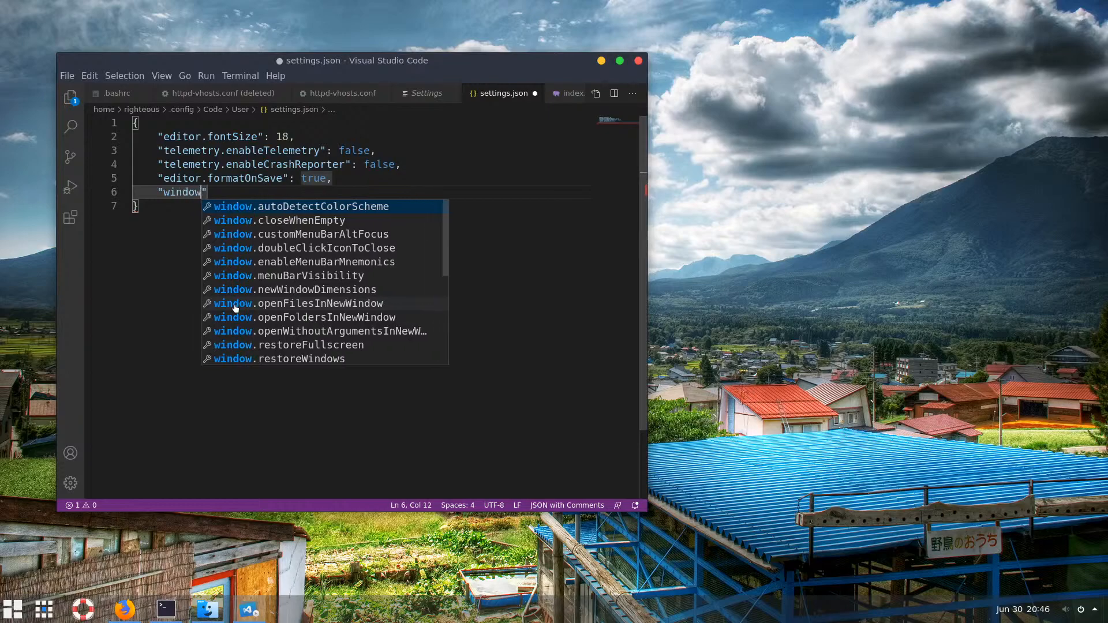
{"action": "type", "text": "."}
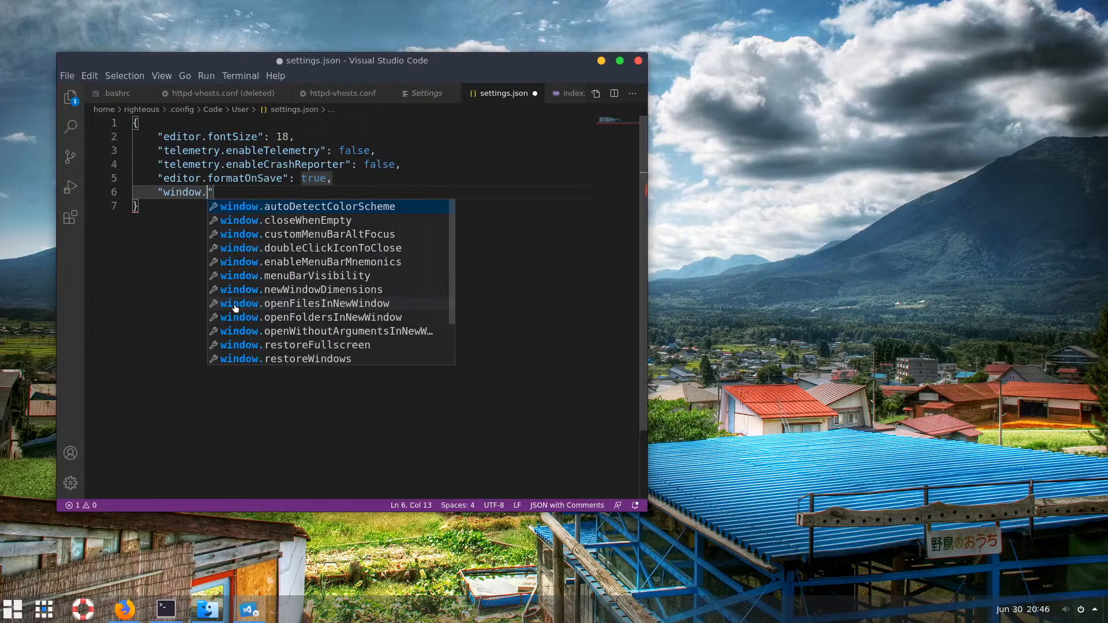
{"action": "type", "text": "res"}
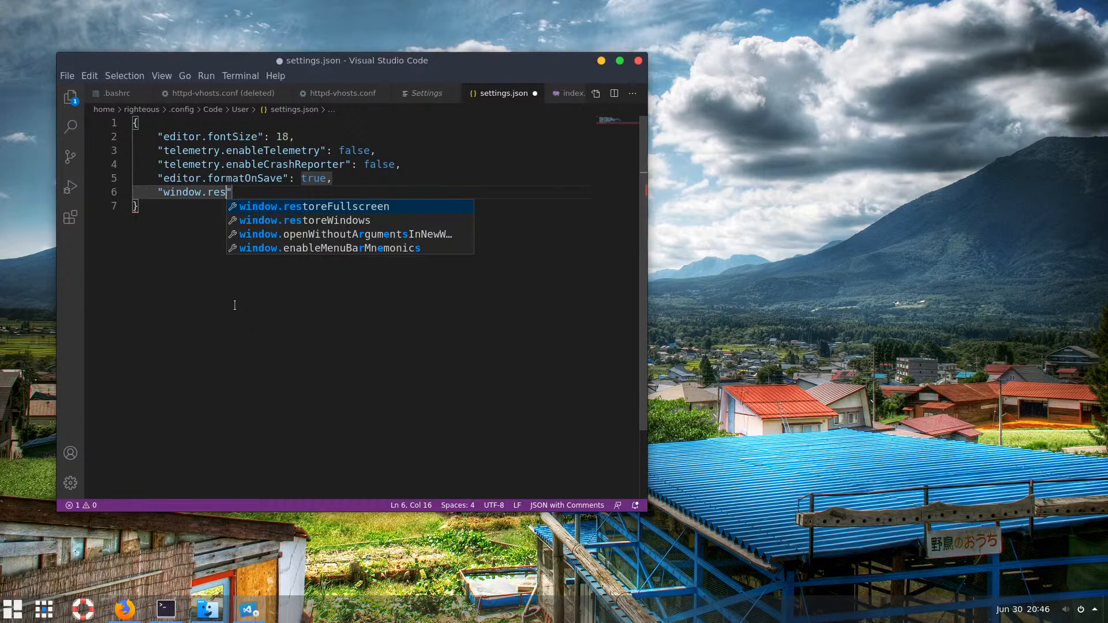
{"action": "key", "text": "Return"}
{"action": "type", "text": "tr"}
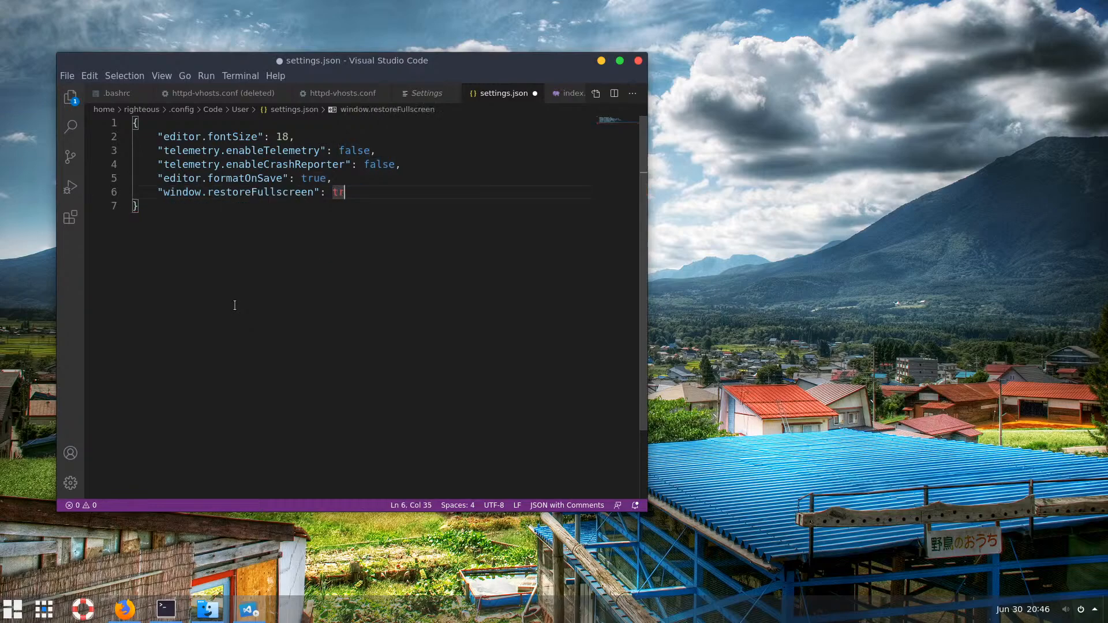
{"action": "type", "text": "ue,"}
Add "window.menuBarVisibility" set to "toggle", then return to the file's opening brace
{"action": "key", "text": "Return"}
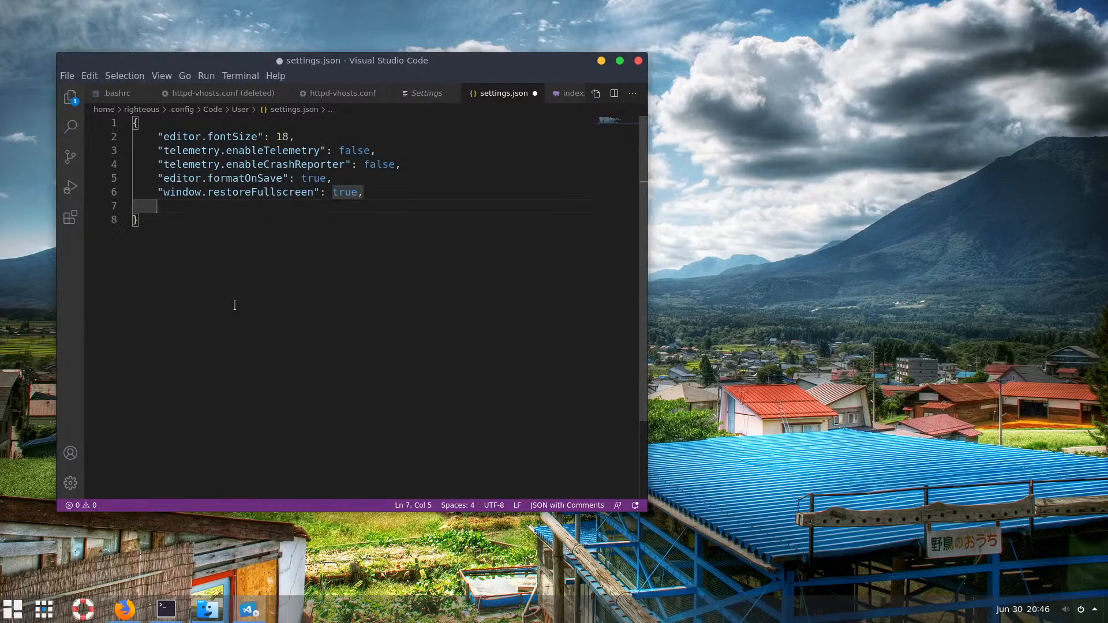
{"action": "type", "text": "\""}
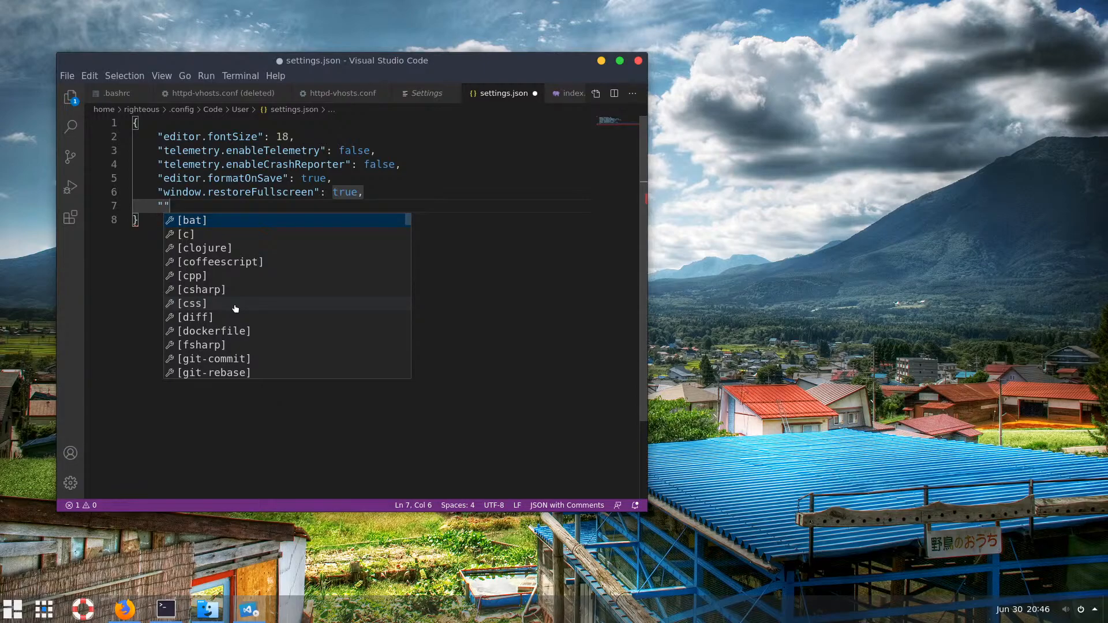
{"action": "type", "text": "wind"}
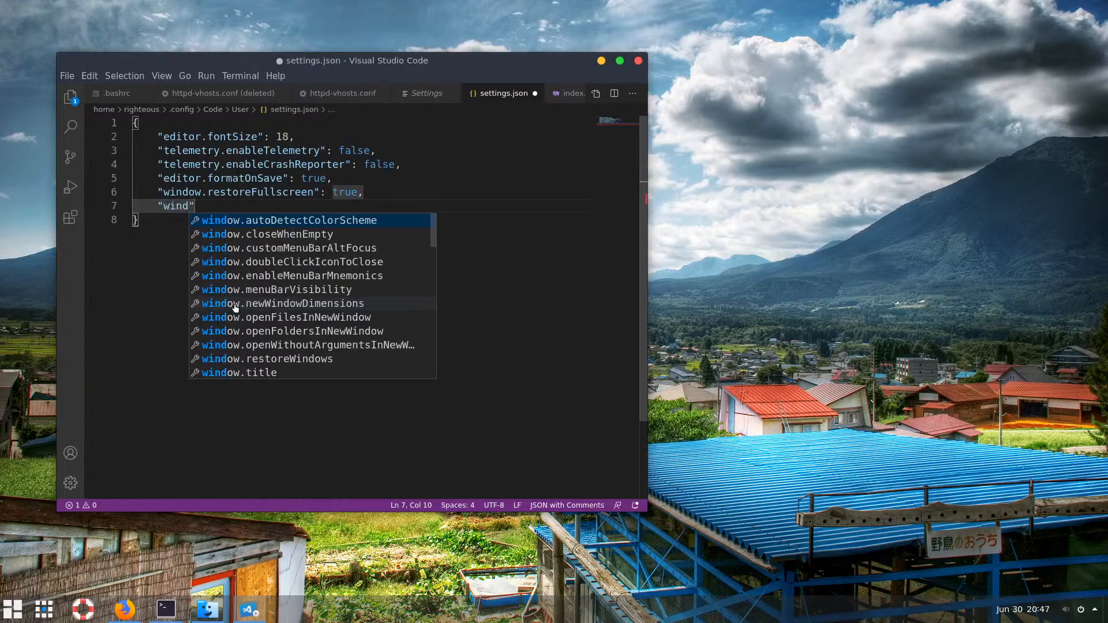
{"action": "type", "text": "ow."}
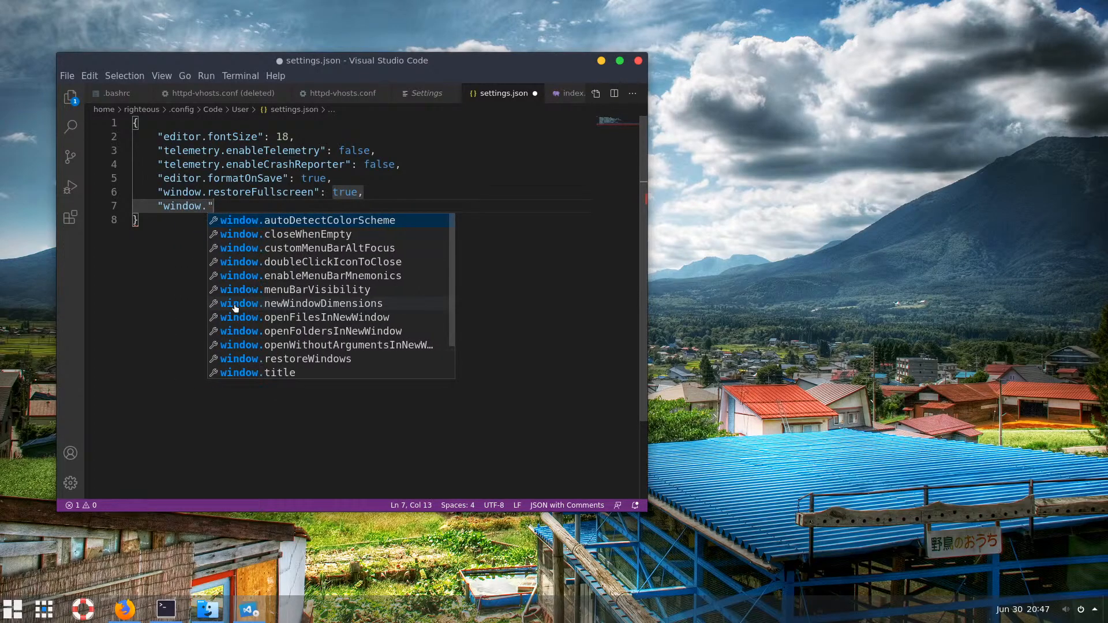
{"action": "type", "text": "menu"}
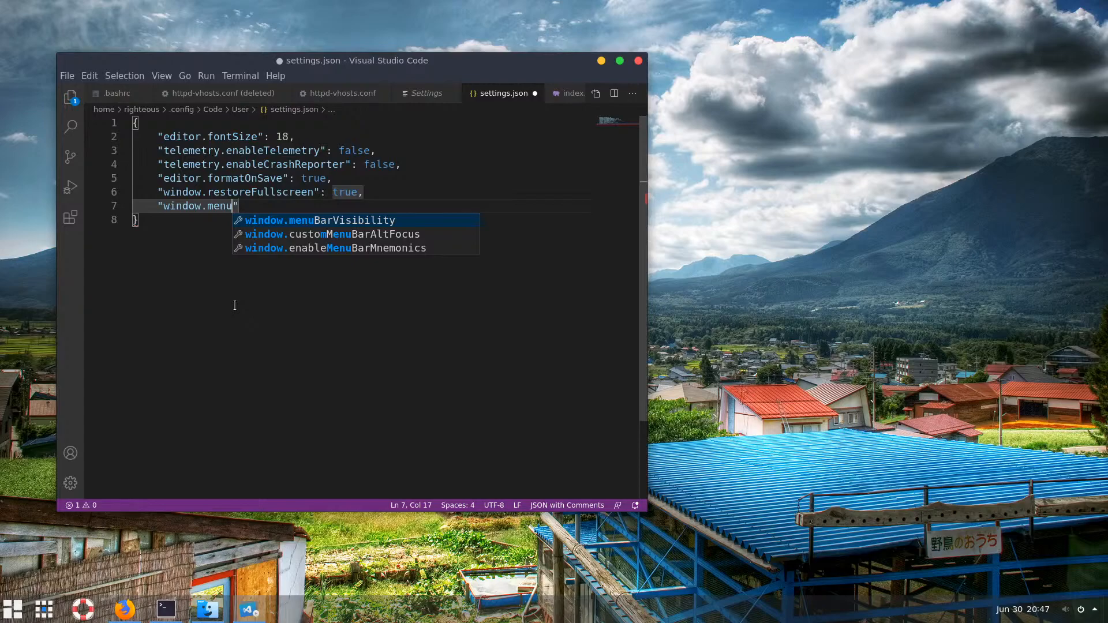
{"action": "type", "text": "B"}
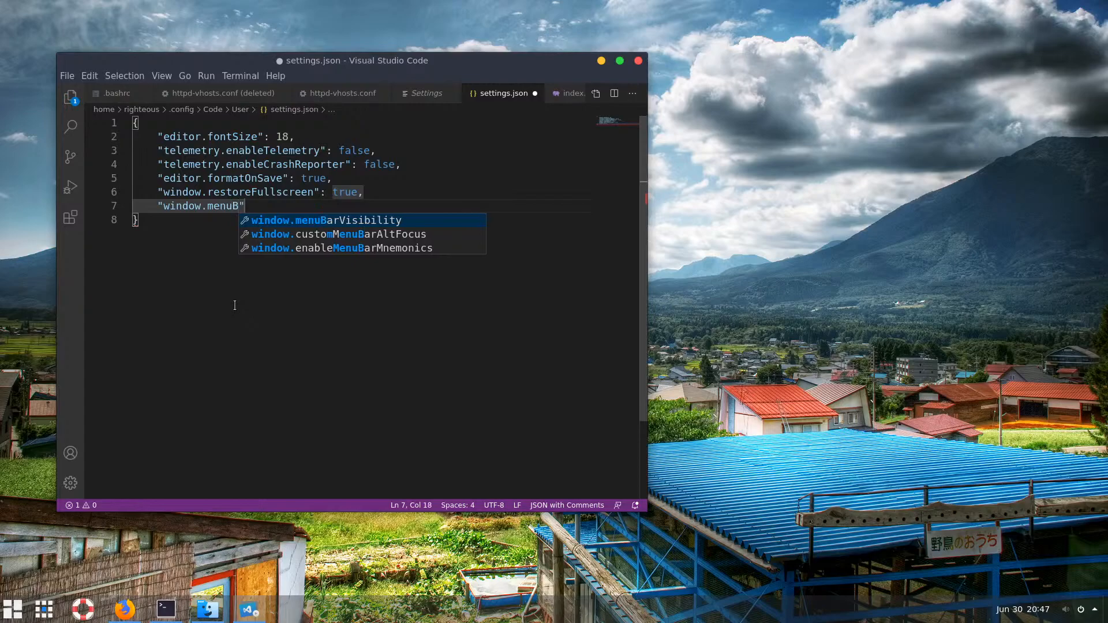
{"action": "key", "text": "Return"}
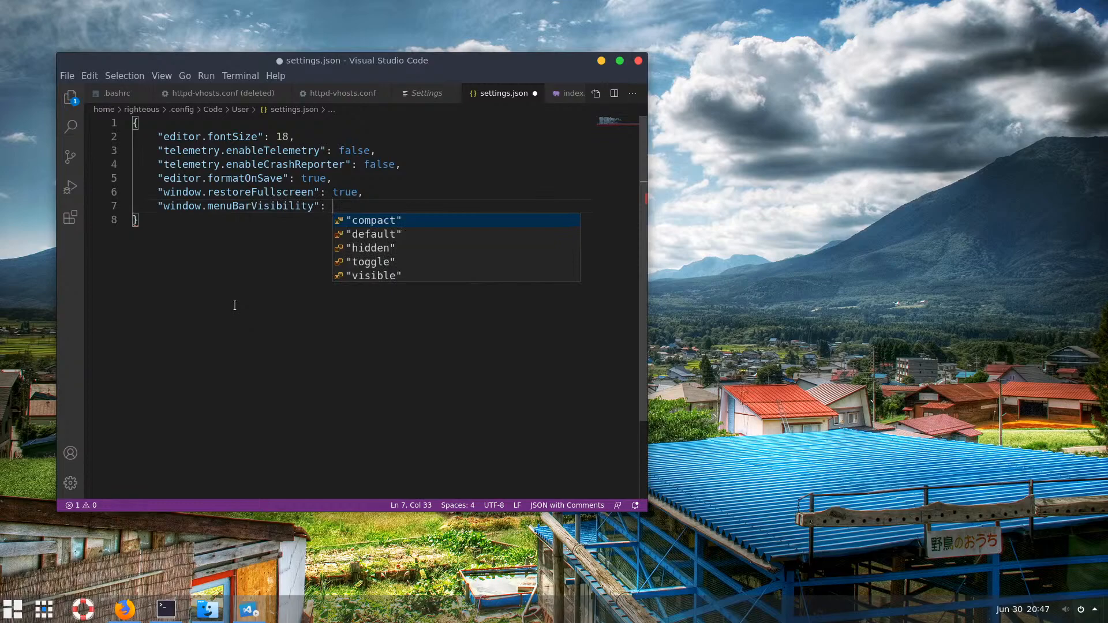
{"action": "key", "text": "Down"}
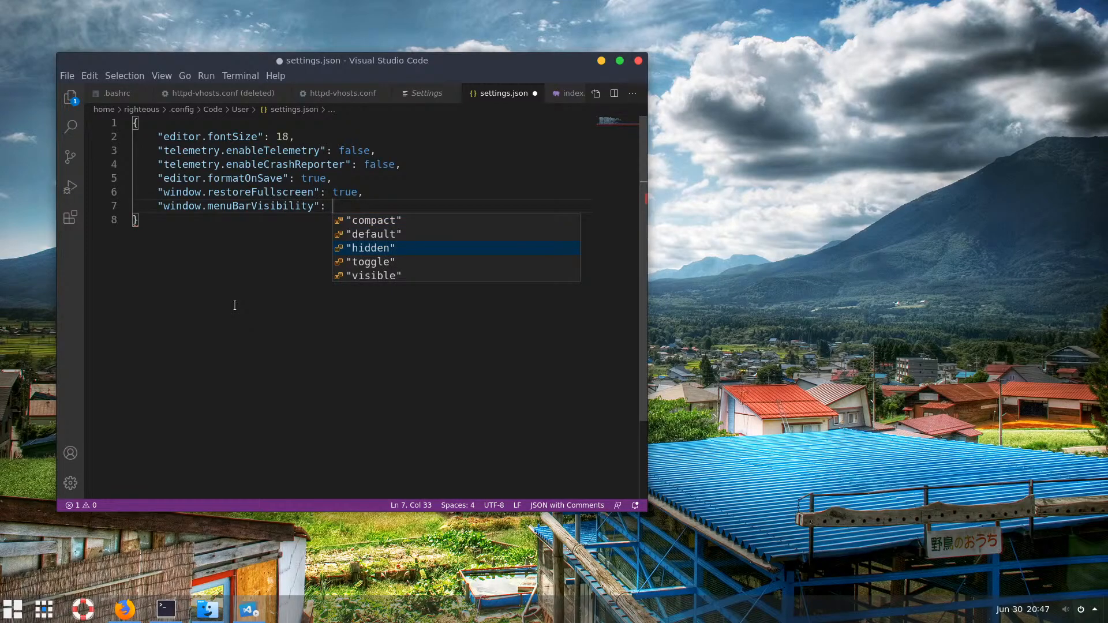
{"action": "key", "text": "Return"}
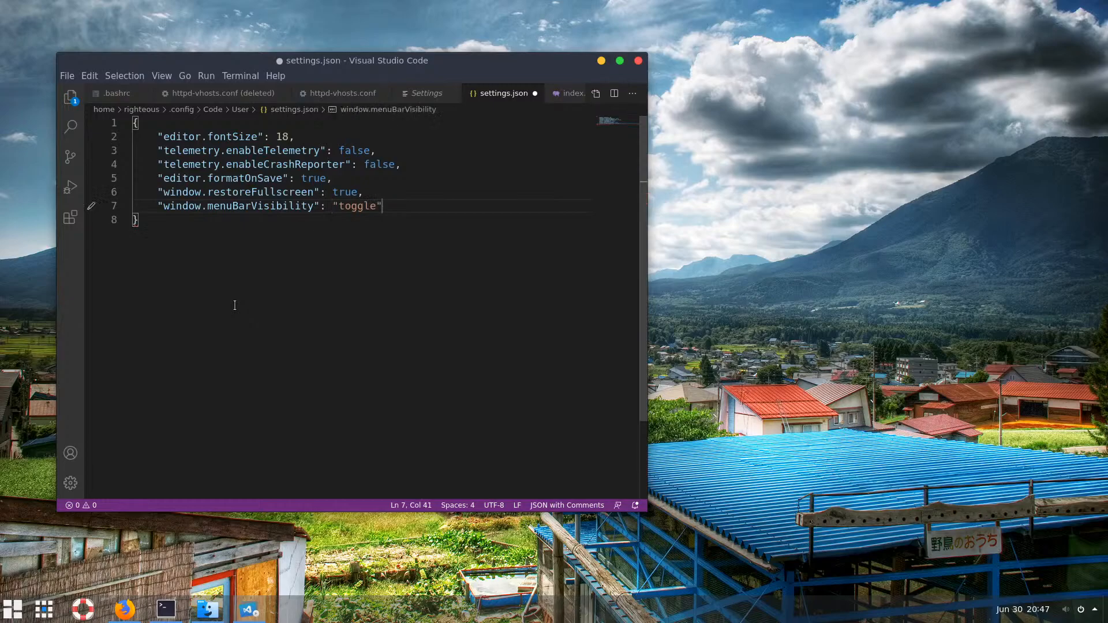
{"action": "key", "text": "Up"}
{"action": "key", "text": "Up"}
{"action": "key", "text": "Up"}
{"action": "key", "text": "Up"}
{"action": "key", "text": "Up"}
{"action": "key", "text": "Up"}
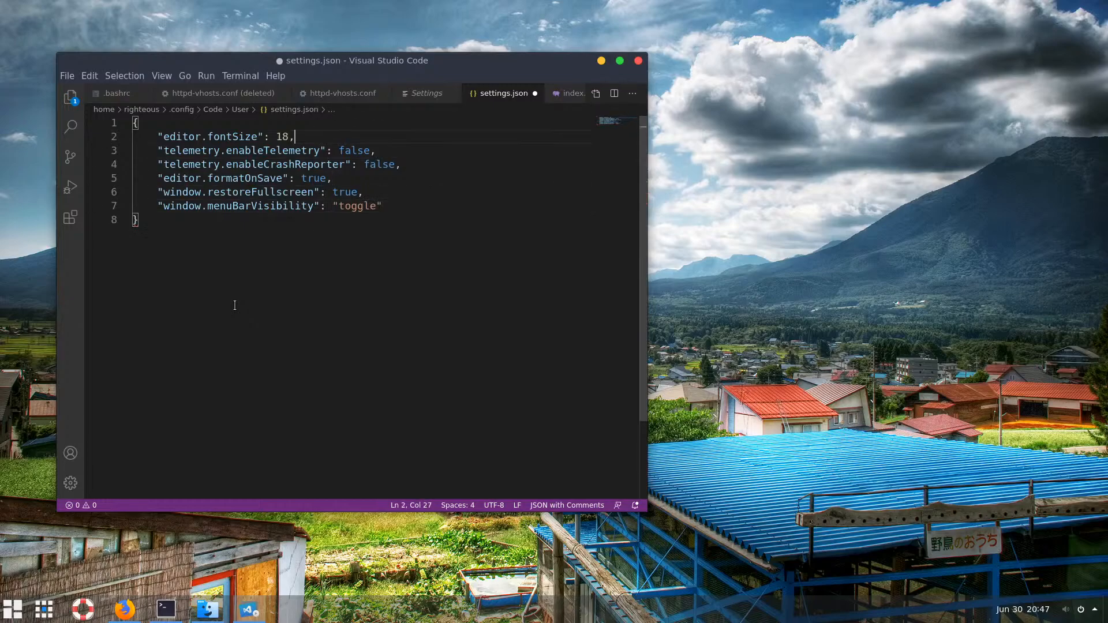
{"action": "key", "text": "Right"}
Insert a first "window.title" entry and trim its value to "${dirty}${activeEditorShort}"
{"action": "key", "text": "Return"}
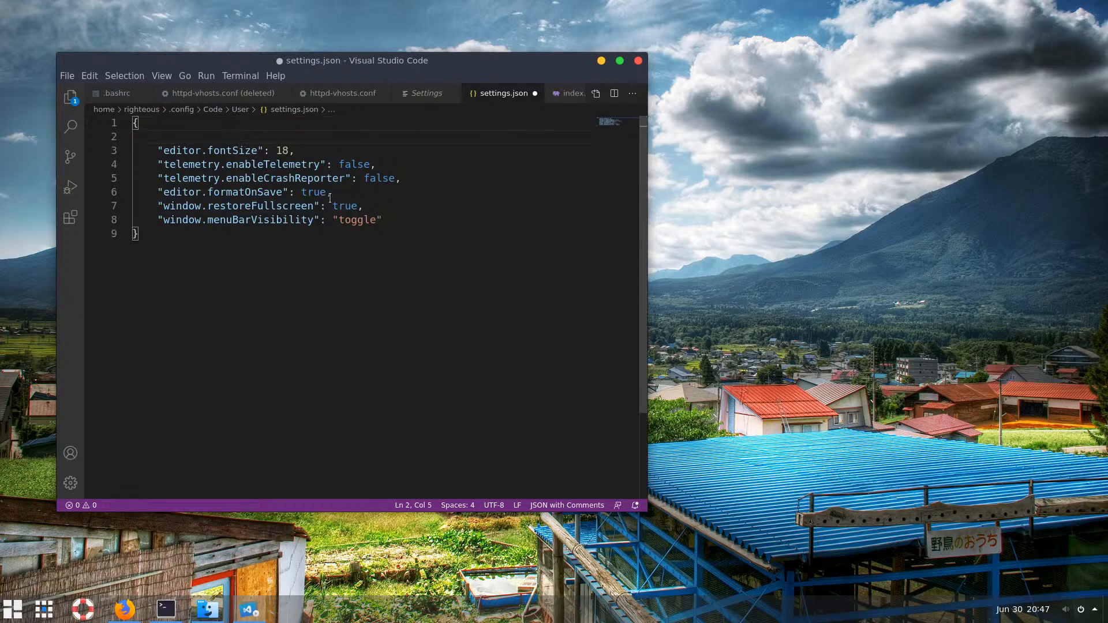
{"action": "type", "text": "\""}
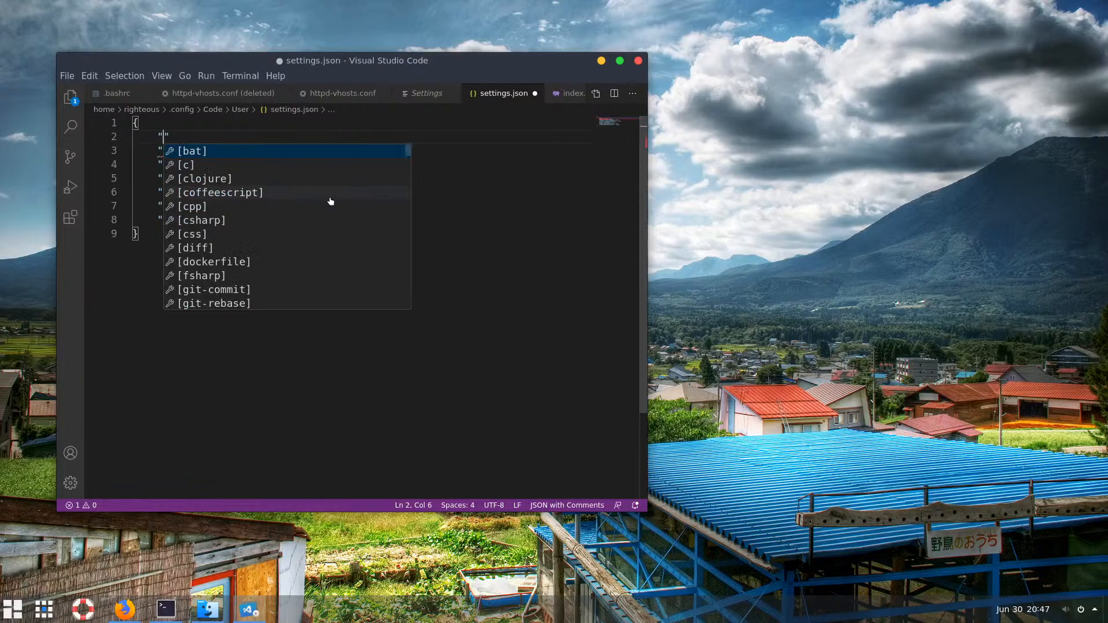
{"action": "type", "text": "win"}
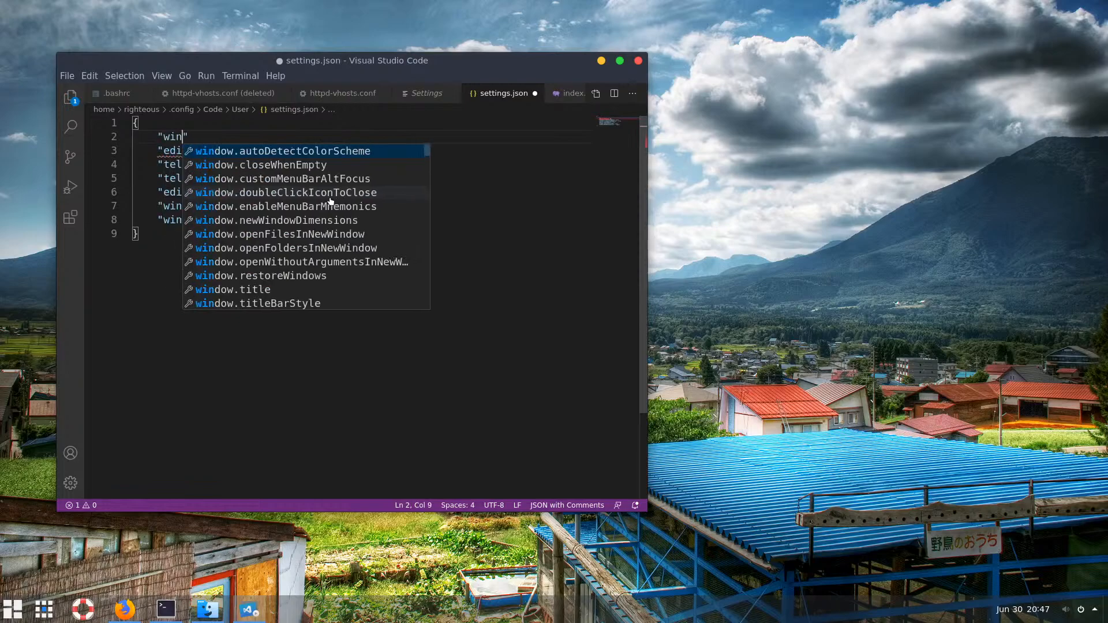
{"action": "type", "text": "dow."}
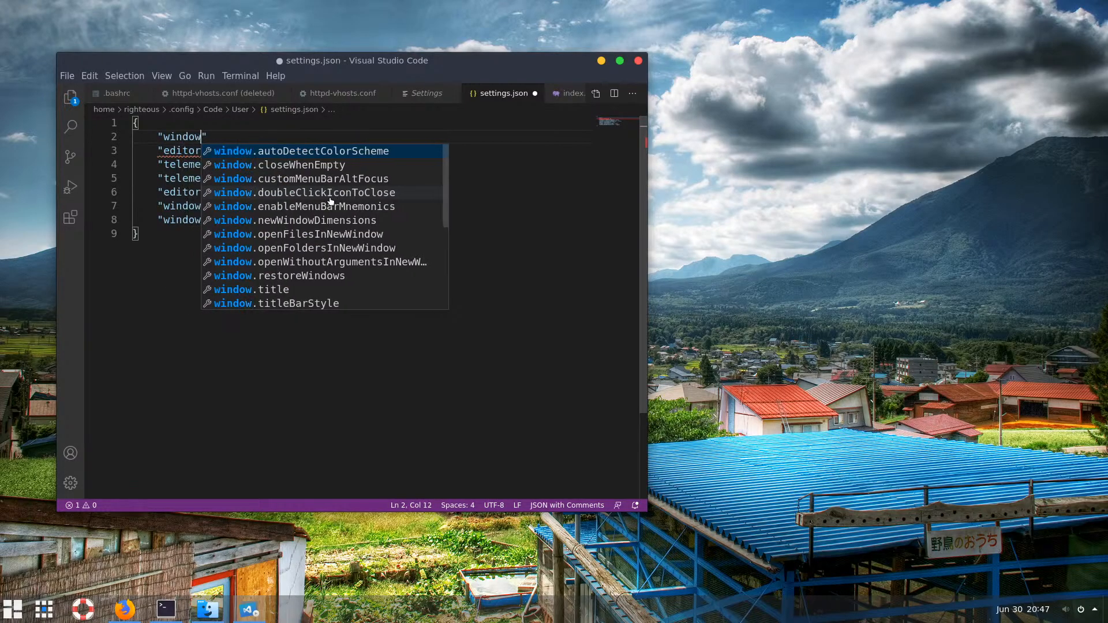
{"action": "type", "text": "t"}
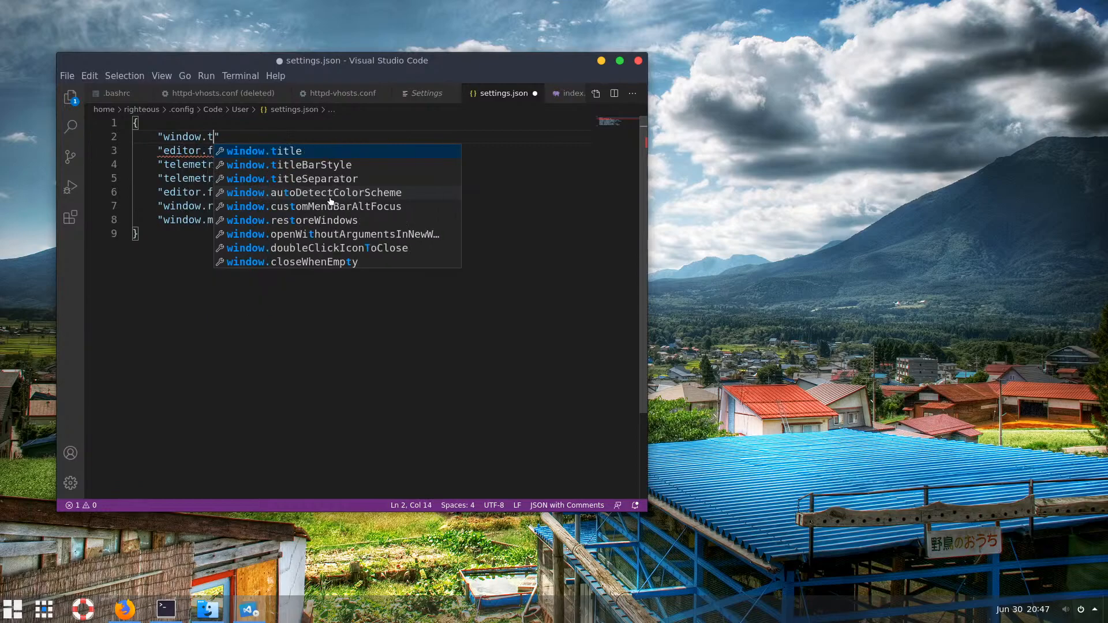
{"action": "key", "text": "Return"}
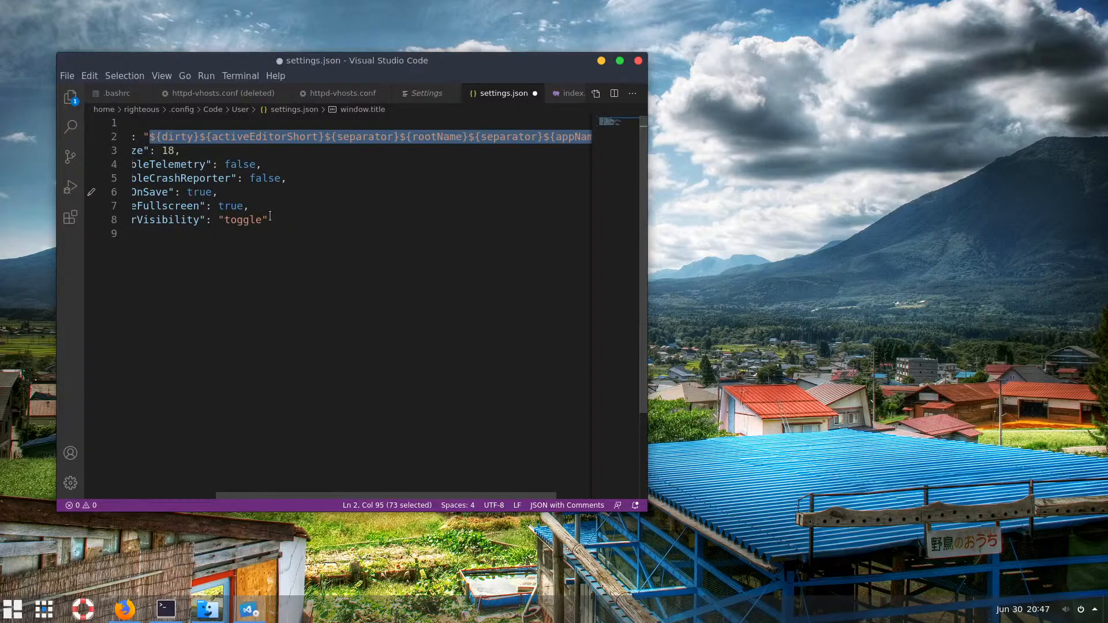
{"action": "mouse_move", "coordinate": [231, 137]}
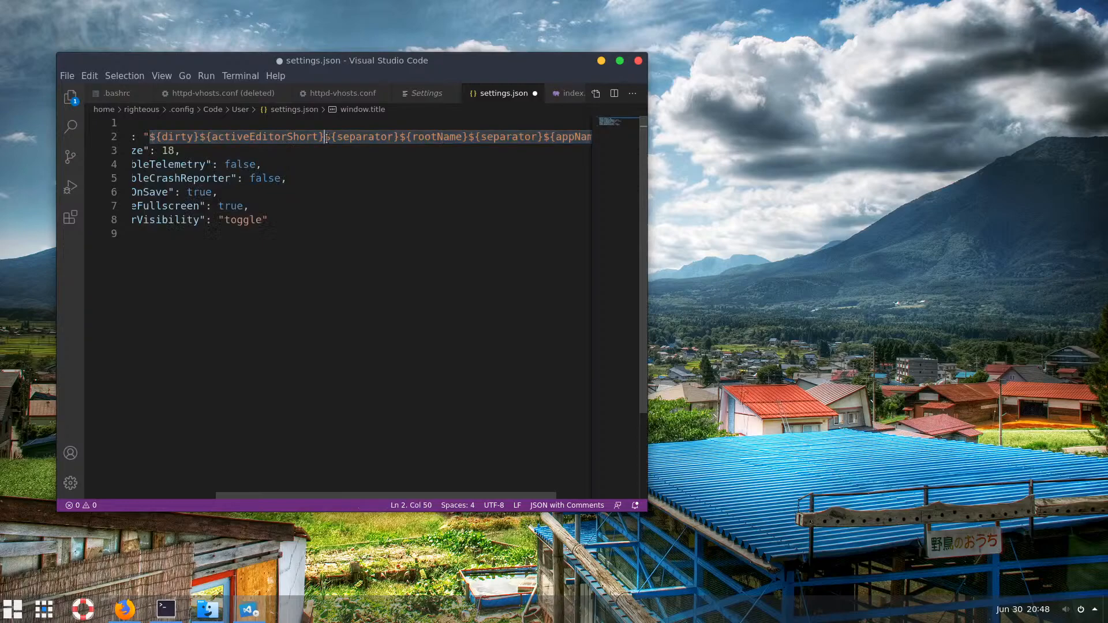
{"action": "left_click_drag", "start_coordinate": [324, 138], "coordinate": [572, 137]}
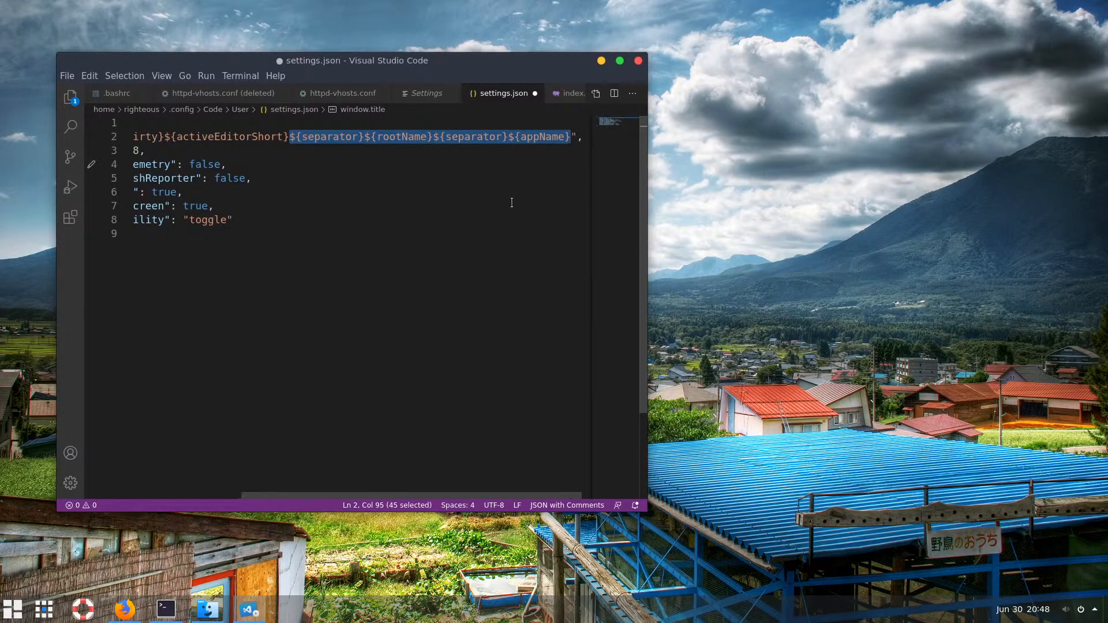
{"action": "key", "text": "BackSpace"}
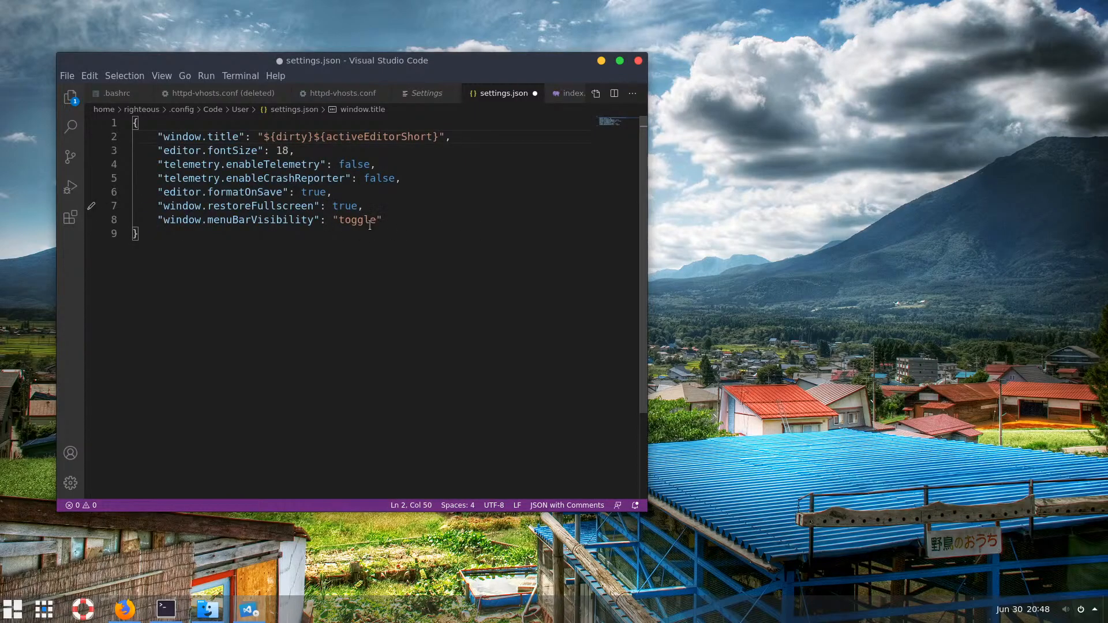
Move the restoreFullscreen and menuBarVisibility settings up to follow line 2, adding a comma
{"action": "left_click", "coordinate": [389, 217]}
{"action": "left_click_drag", "start_coordinate": [389, 218], "coordinate": [367, 194]}
{"action": "key", "text": "ctrl+c"}
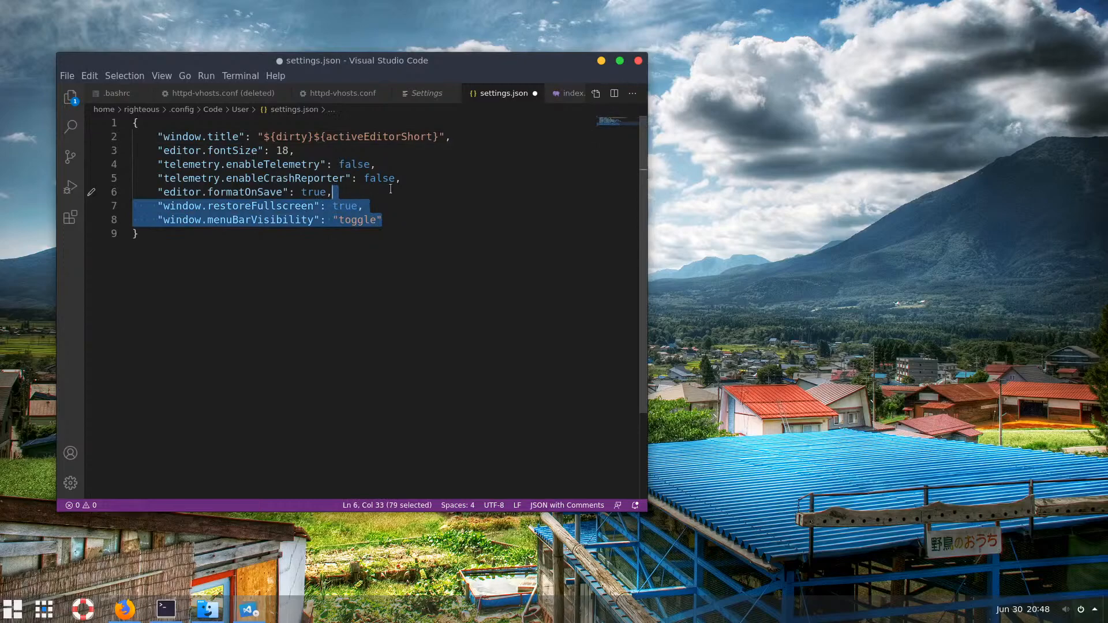
{"action": "key", "text": "BackSpace"}
{"action": "left_click", "coordinate": [467, 141]}
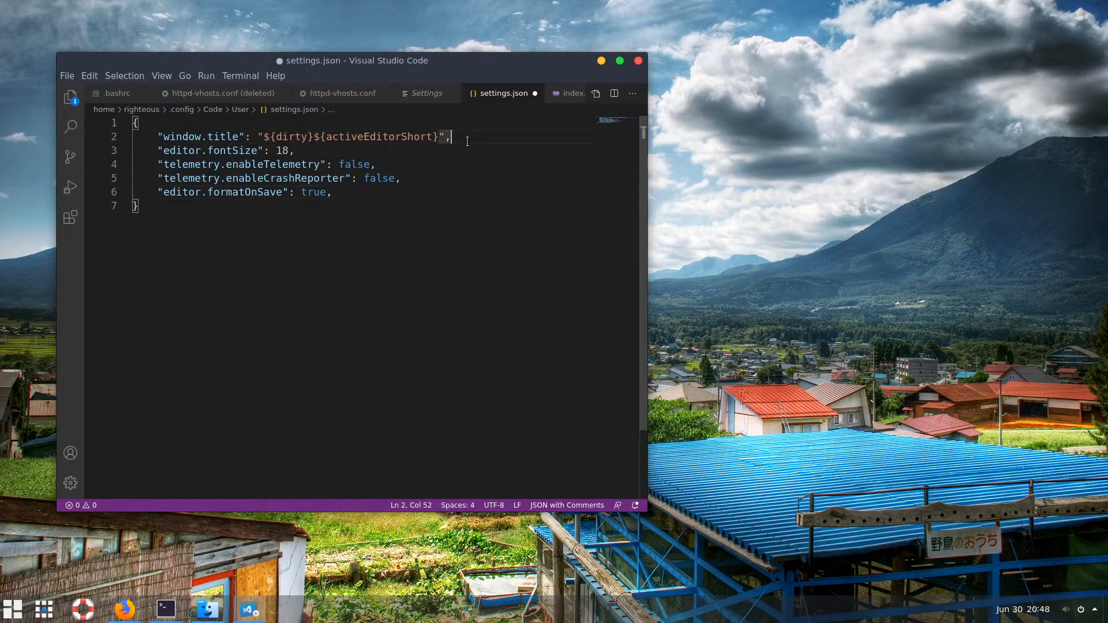
{"action": "key", "text": "ctrl+v"}
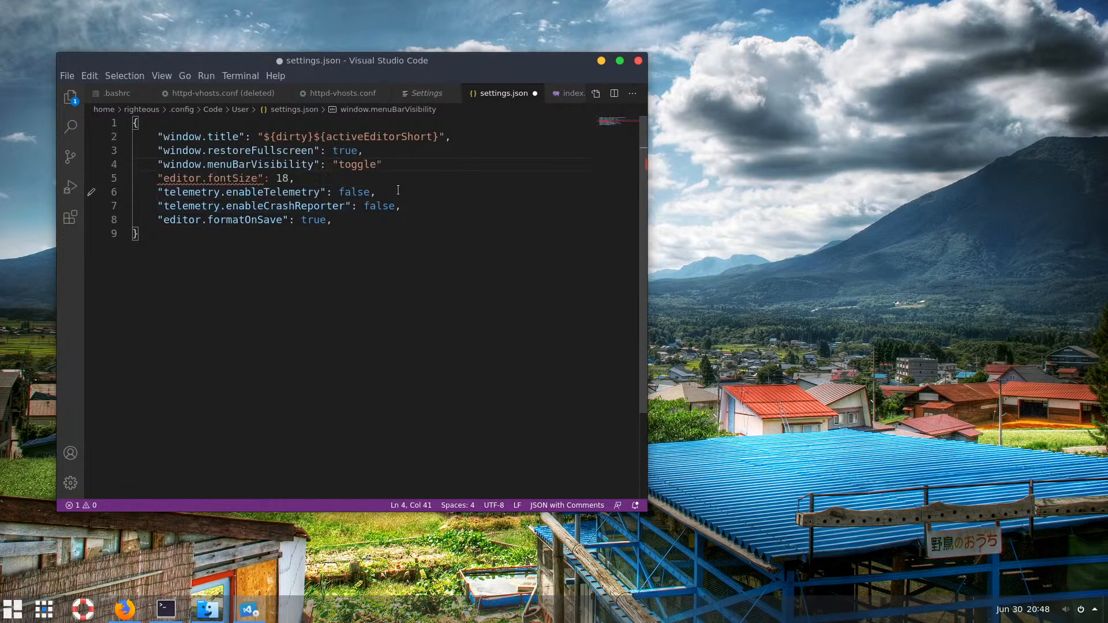
{"action": "type", "text": ","}
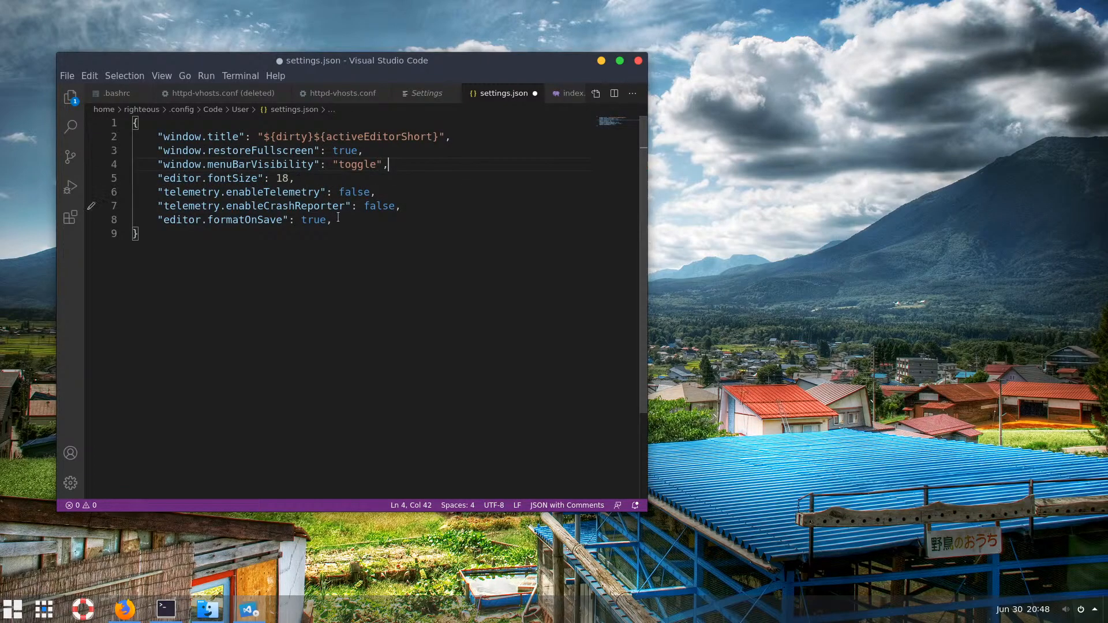
Move the formatOnSave line from the end to just after editor.fontSize, fixing commas
{"action": "left_click_drag", "start_coordinate": [333, 220], "coordinate": [406, 208]}
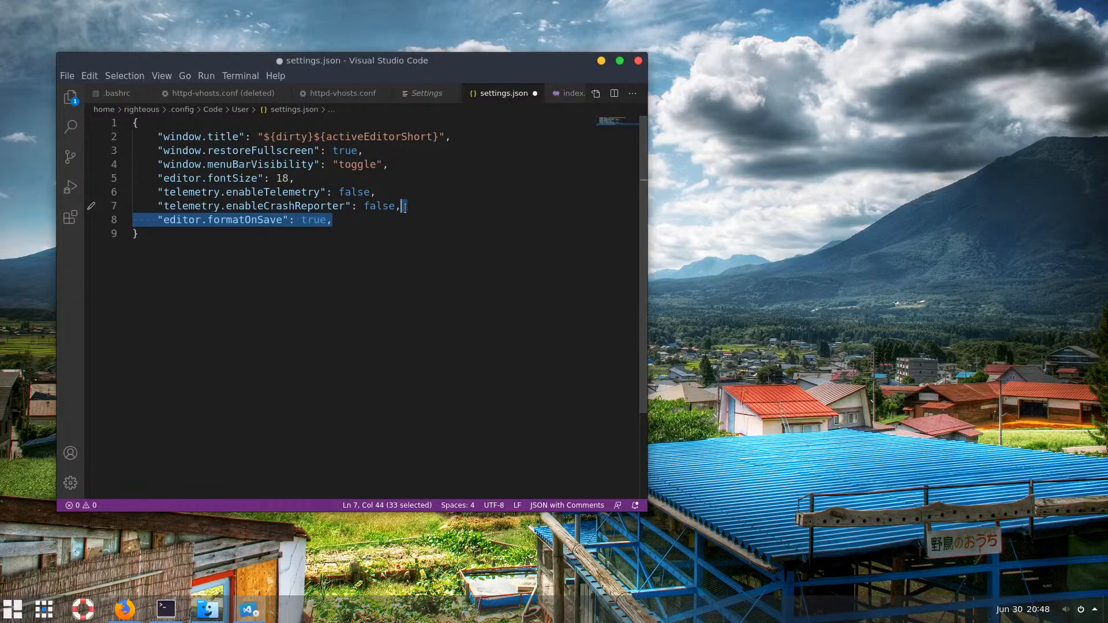
{"action": "left_click", "coordinate": [395, 206]}
{"action": "left_click", "coordinate": [349, 222]}
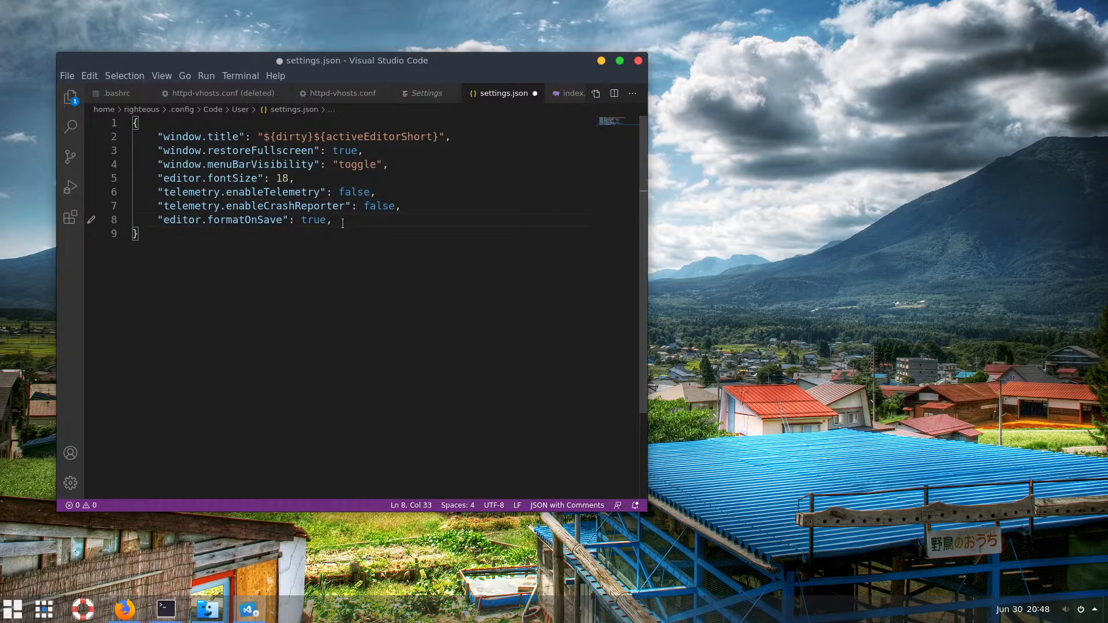
{"action": "left_click_drag", "start_coordinate": [342, 223], "coordinate": [394, 209]}
{"action": "key", "text": "ctrl+c"}
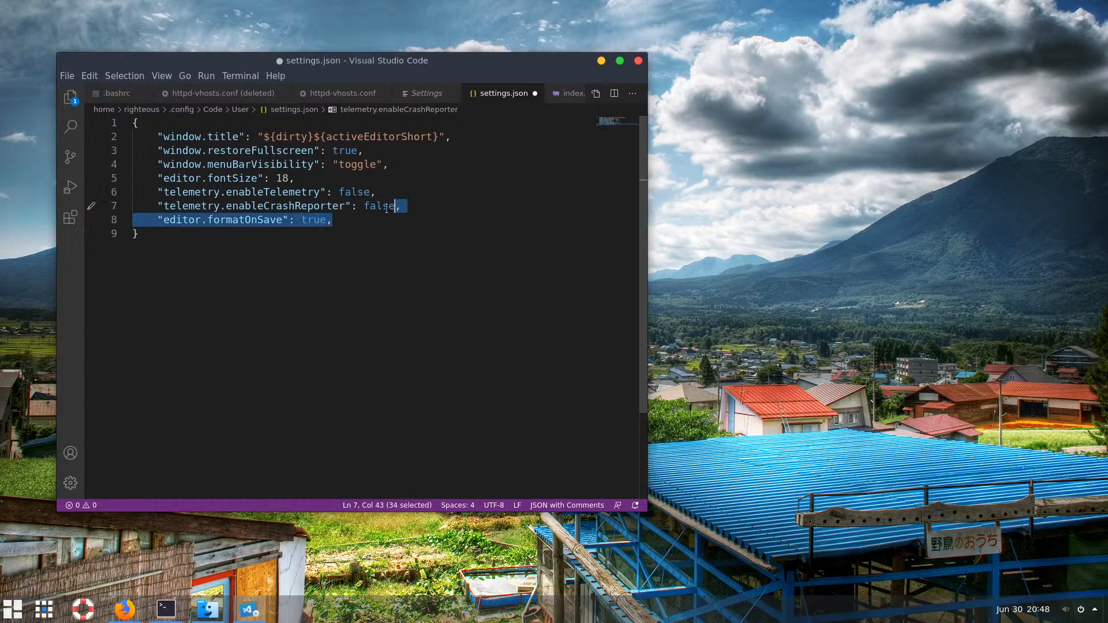
{"action": "key", "text": "BackSpace"}
{"action": "left_click", "coordinate": [300, 179]}
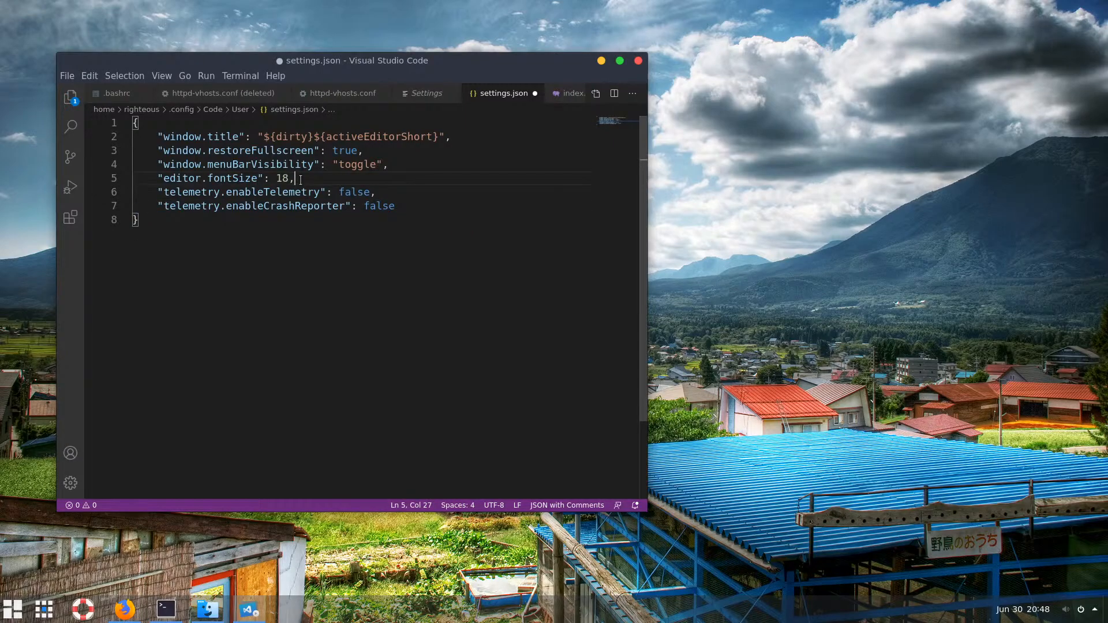
{"action": "key", "text": "ctrl+v"}
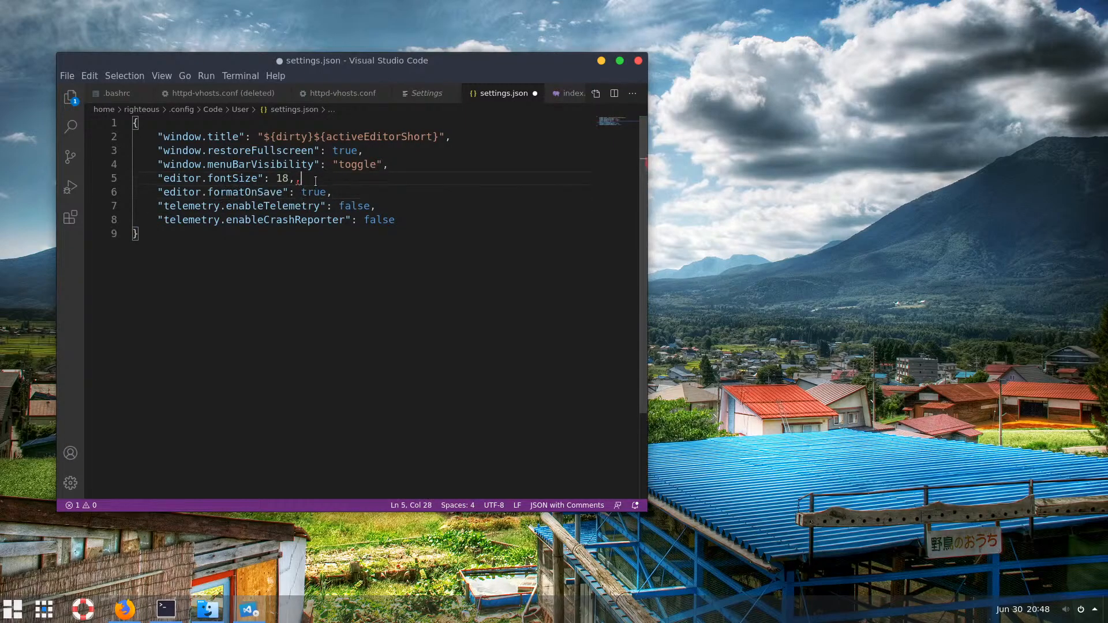
{"action": "key", "text": "BackSpace"}
{"action": "left_click", "coordinate": [415, 196]}
{"action": "left_click", "coordinate": [395, 220]}
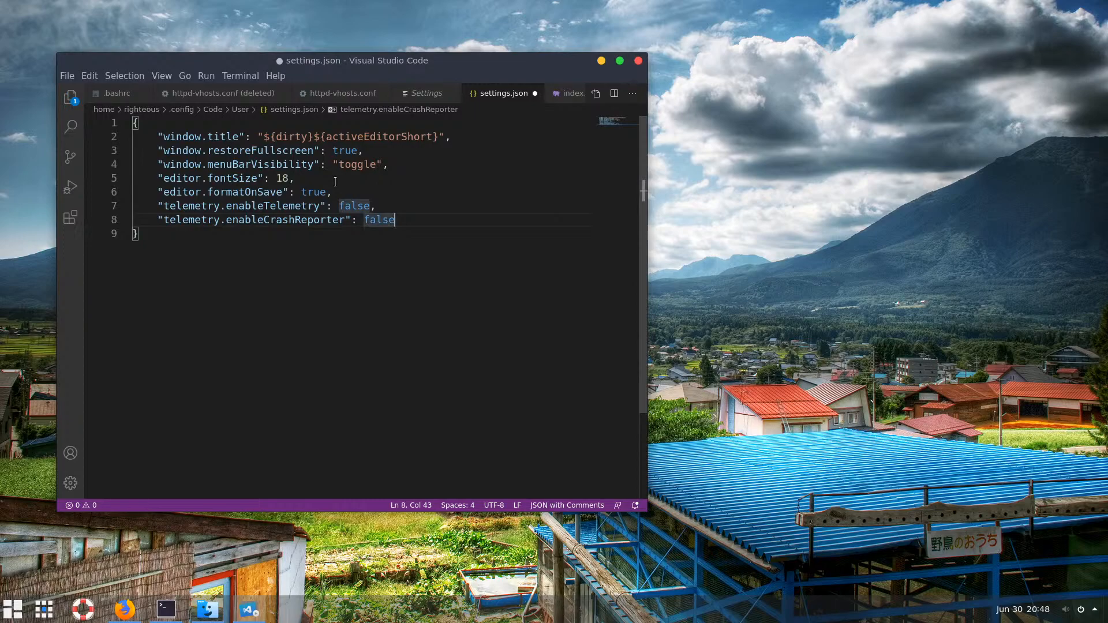
Highlight the window and telemetry groups of settings to review the final file
{"action": "left_click_drag", "start_coordinate": [157, 136], "coordinate": [409, 227]}
{"action": "left_click", "coordinate": [403, 195]}
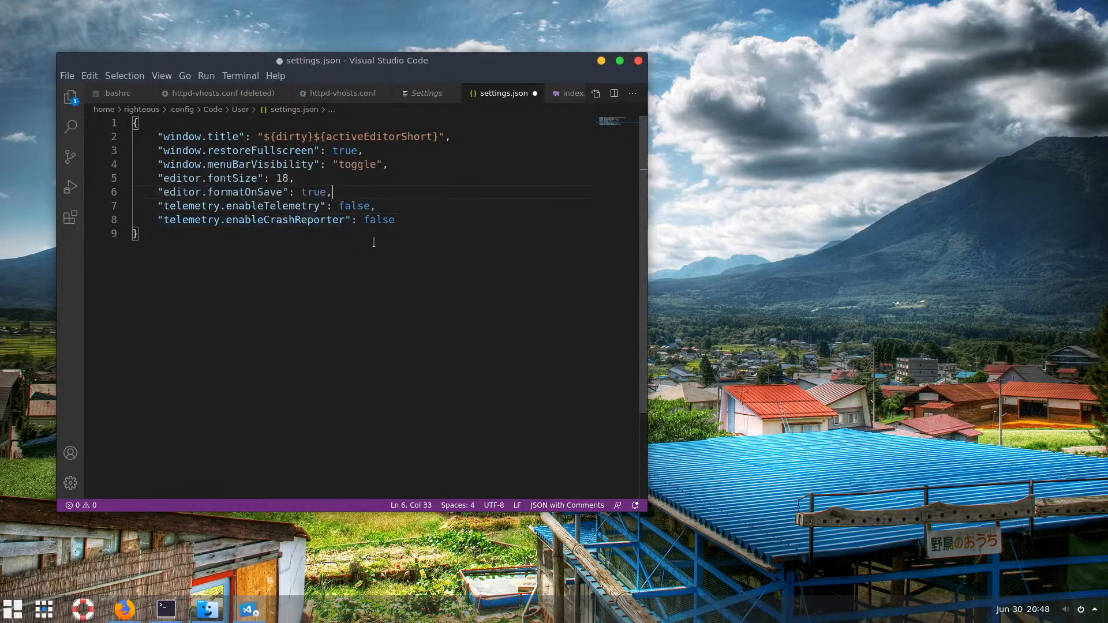
{"action": "left_click", "coordinate": [404, 221]}
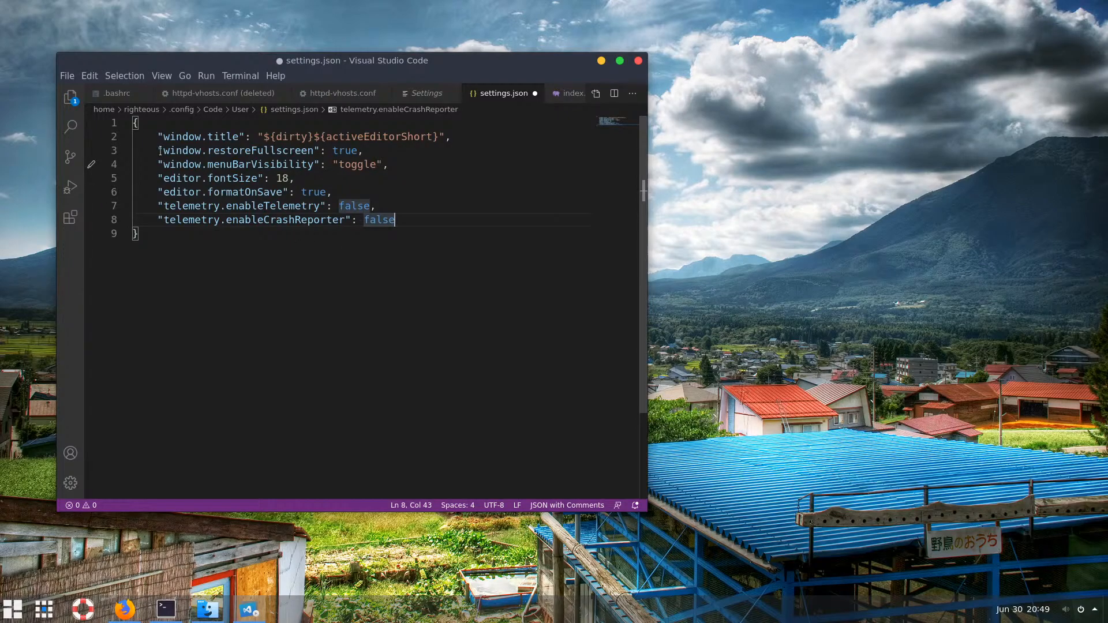
{"action": "left_click_drag", "start_coordinate": [156, 150], "coordinate": [392, 168]}
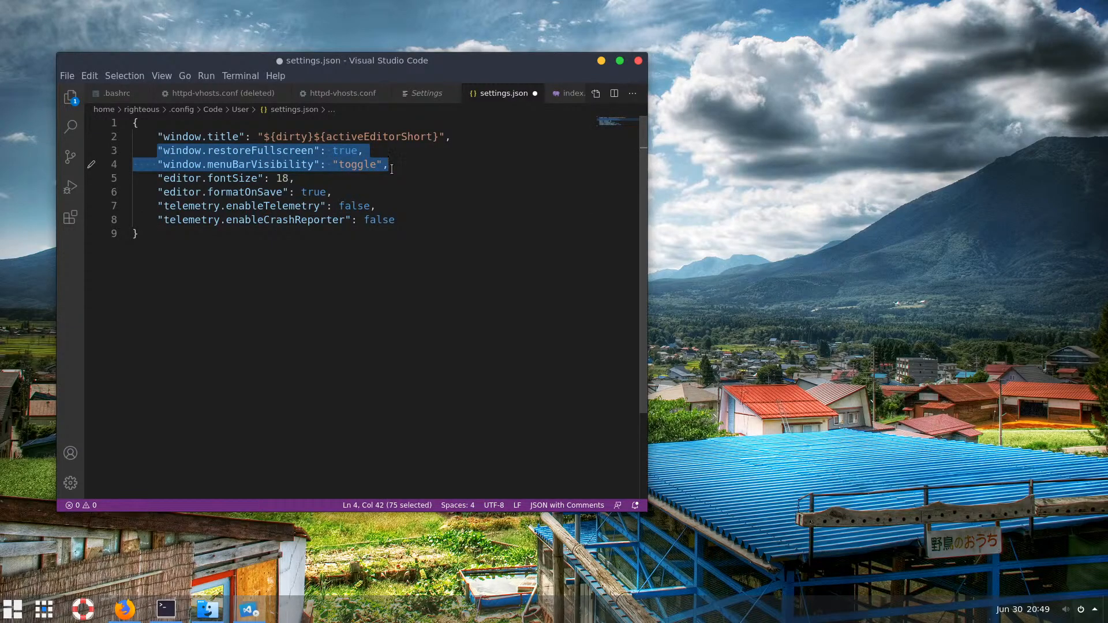
{"action": "left_click", "coordinate": [336, 151]}
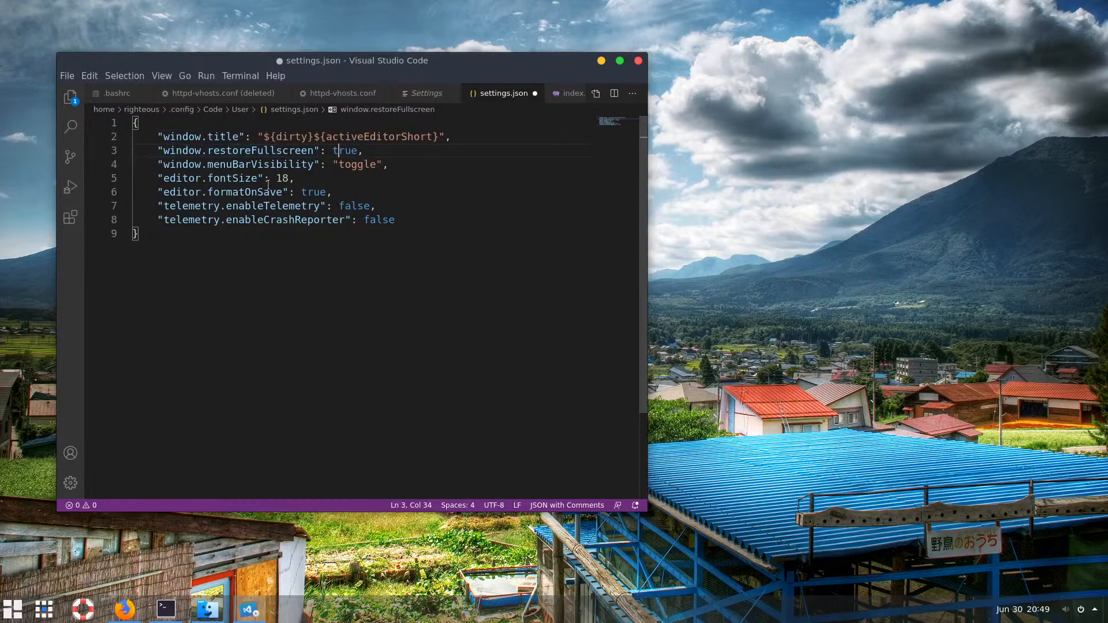
{"action": "left_click_drag", "start_coordinate": [164, 209], "coordinate": [396, 221]}
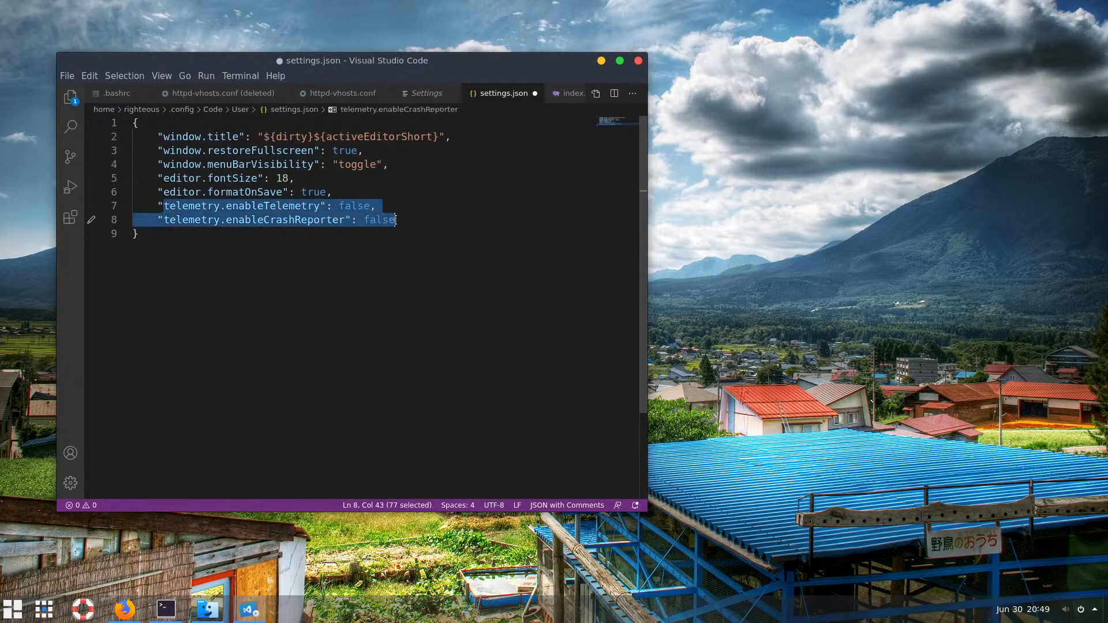
{"action": "left_click", "coordinate": [354, 205]}
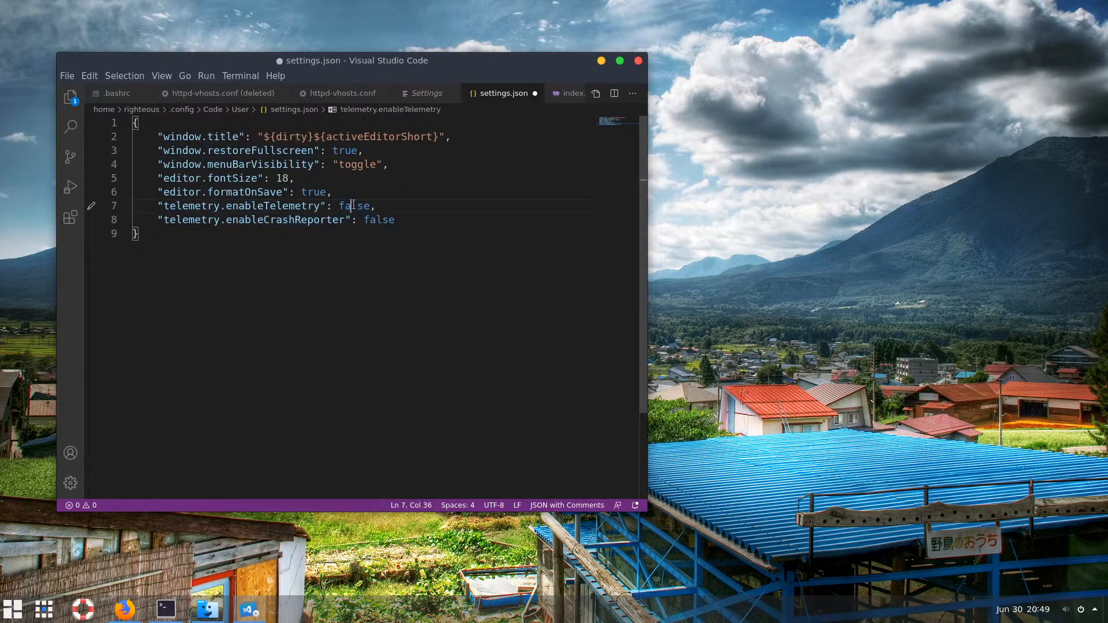
{"action": "left_click", "coordinate": [386, 220]}
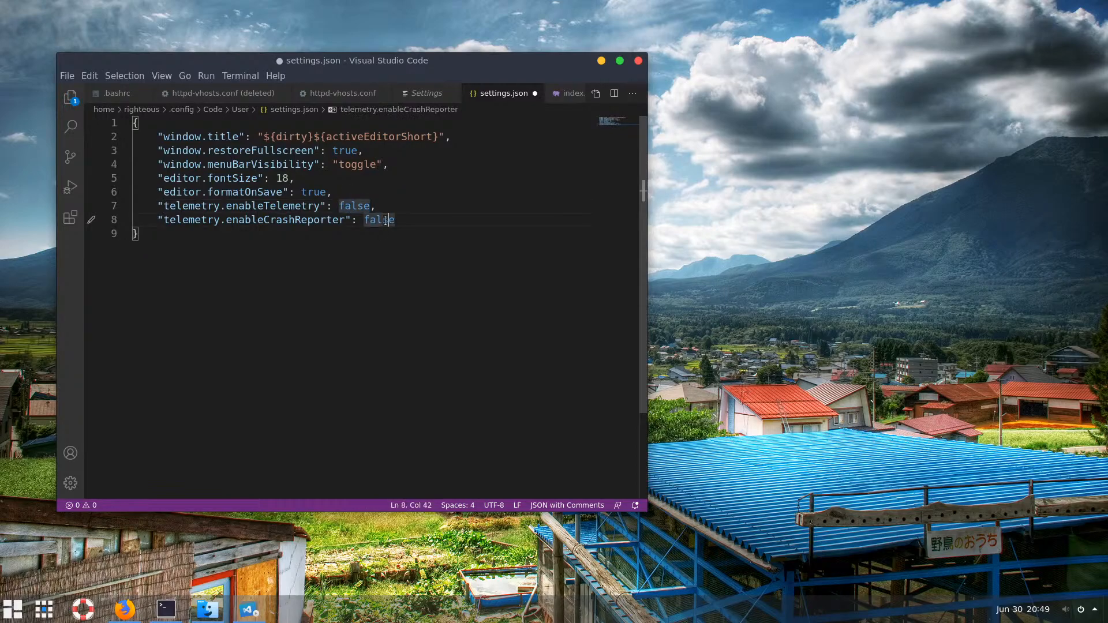
{"action": "left_click", "coordinate": [420, 225]}
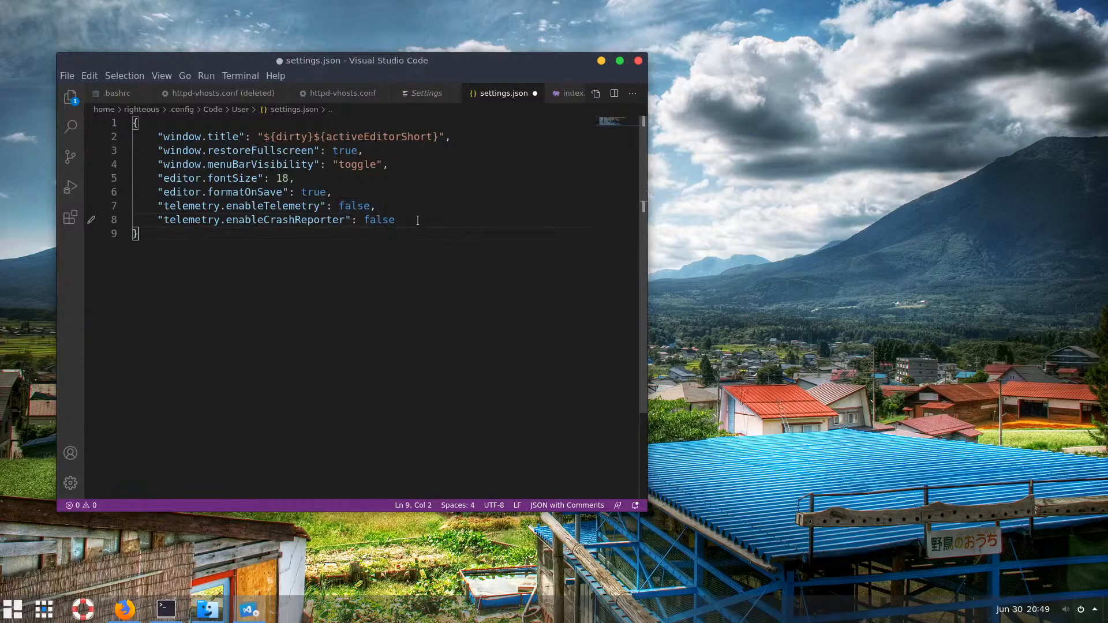
Save settings.json, restart the editor, then minimize its window after toggling maximize
{"action": "key", "text": "ctrl+s"}
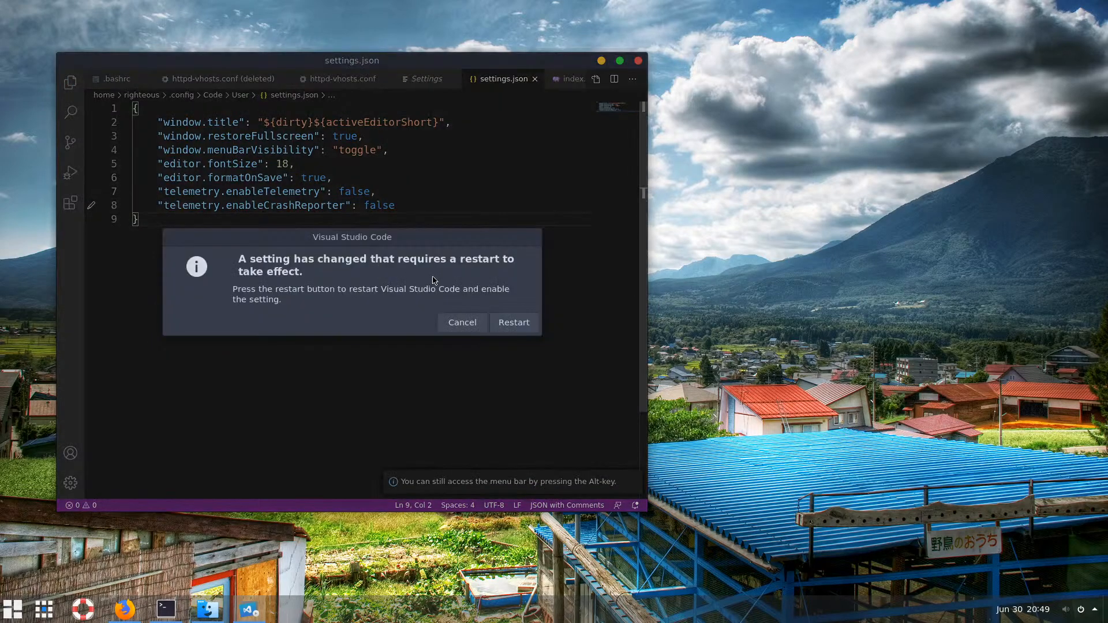
{"action": "left_click", "coordinate": [516, 326]}
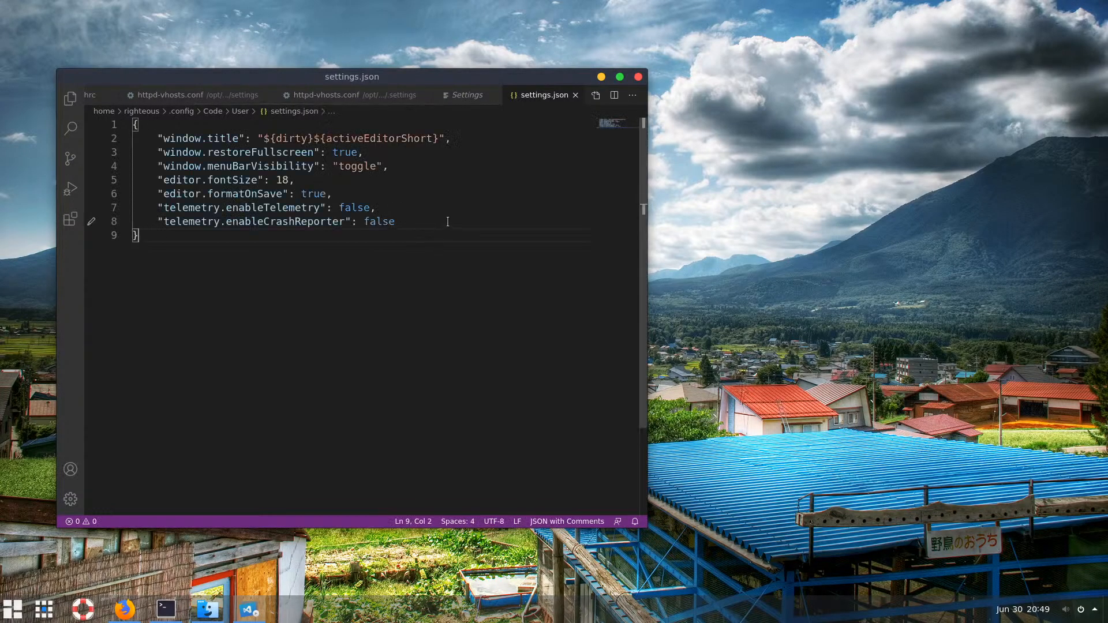
{"action": "left_click", "coordinate": [619, 76]}
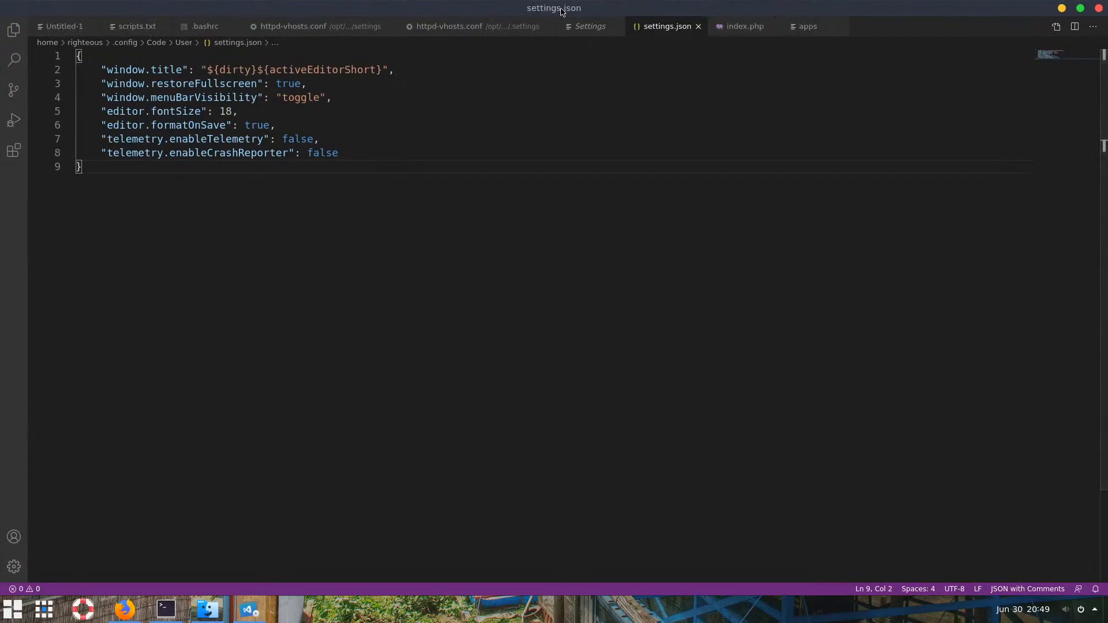
{"action": "left_click", "coordinate": [1079, 8]}
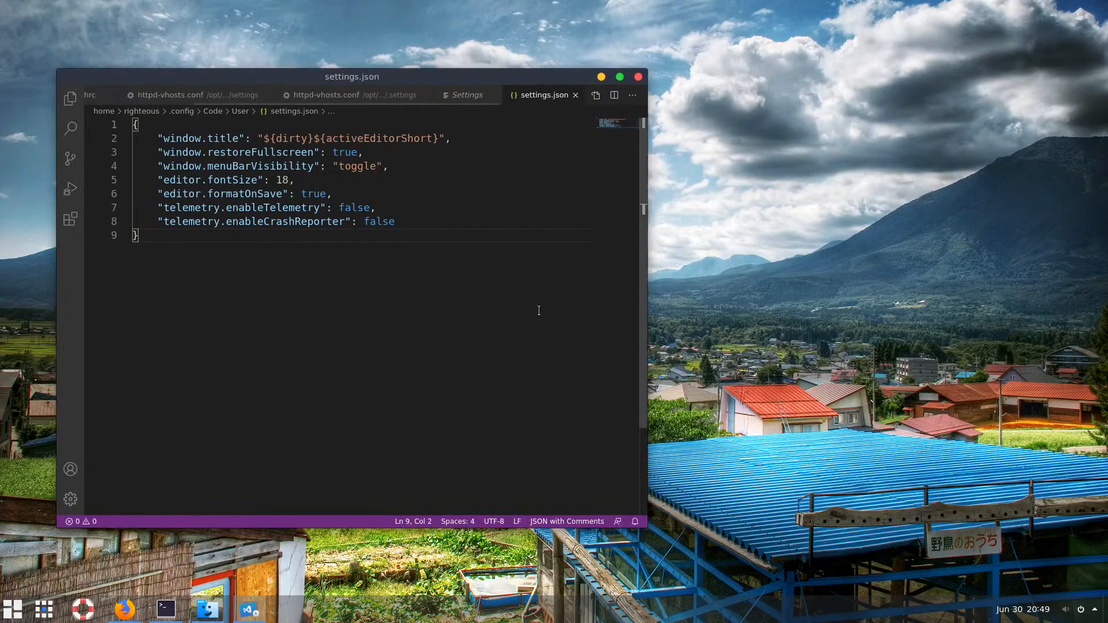
{"action": "left_click", "coordinate": [619, 77]}
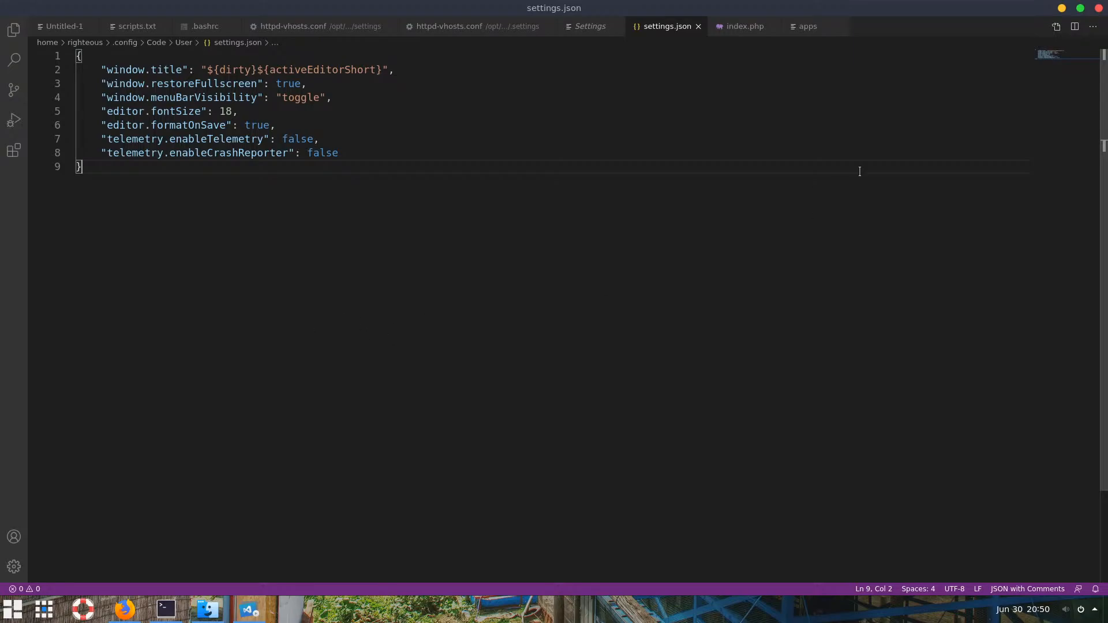
{"action": "left_click", "coordinate": [1080, 10]}
{"action": "left_click", "coordinate": [600, 75]}
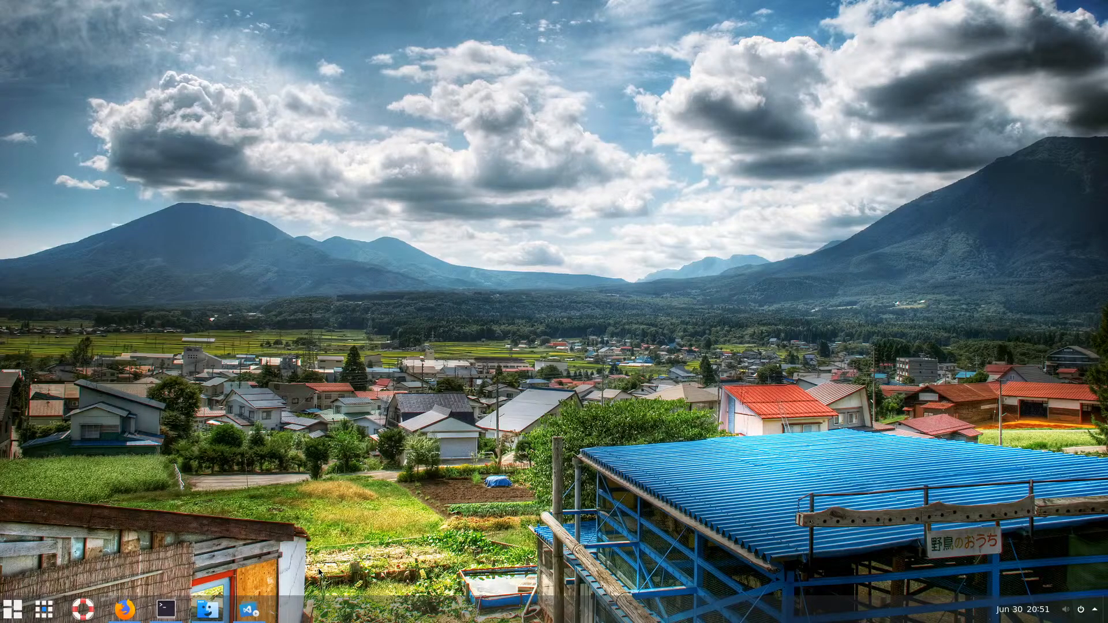
Restore the terminal window from the taskbar
{"action": "mouse_move", "coordinate": [250, 610]}
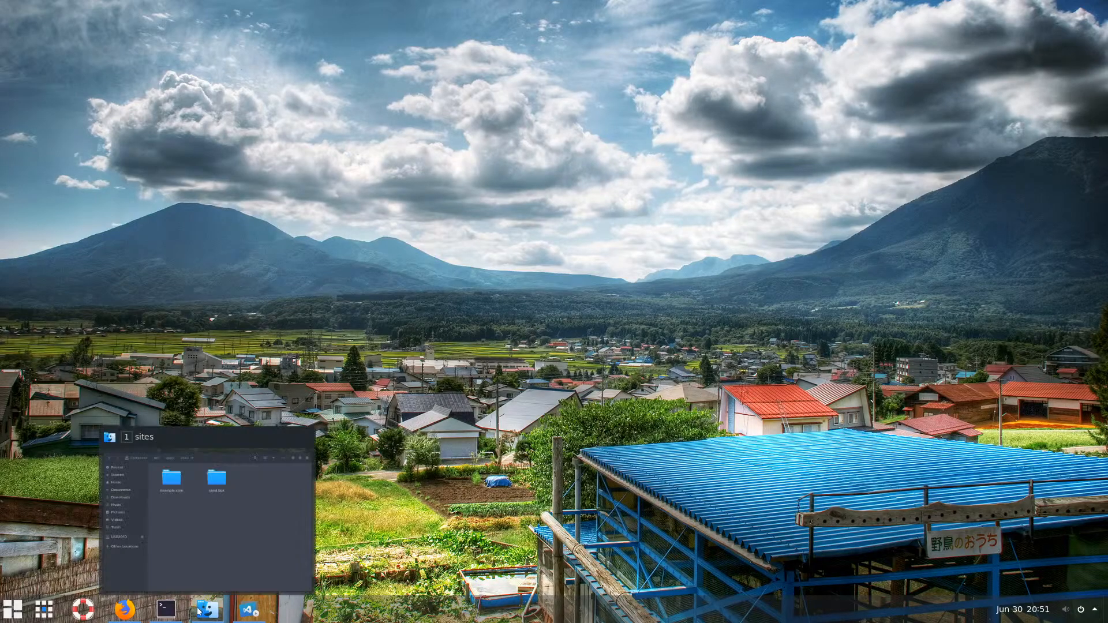
{"action": "mouse_move", "coordinate": [201, 618]}
{"action": "left_click", "coordinate": [165, 608]}
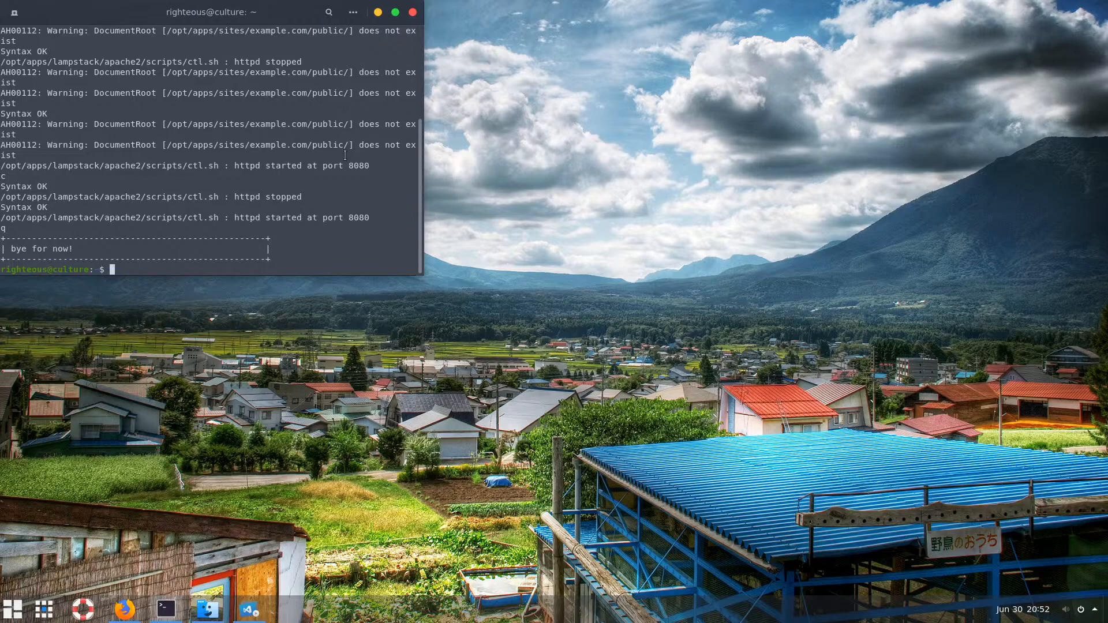
Move the terminal window toward the centre of the screen
{"action": "left_click", "coordinate": [377, 13]}
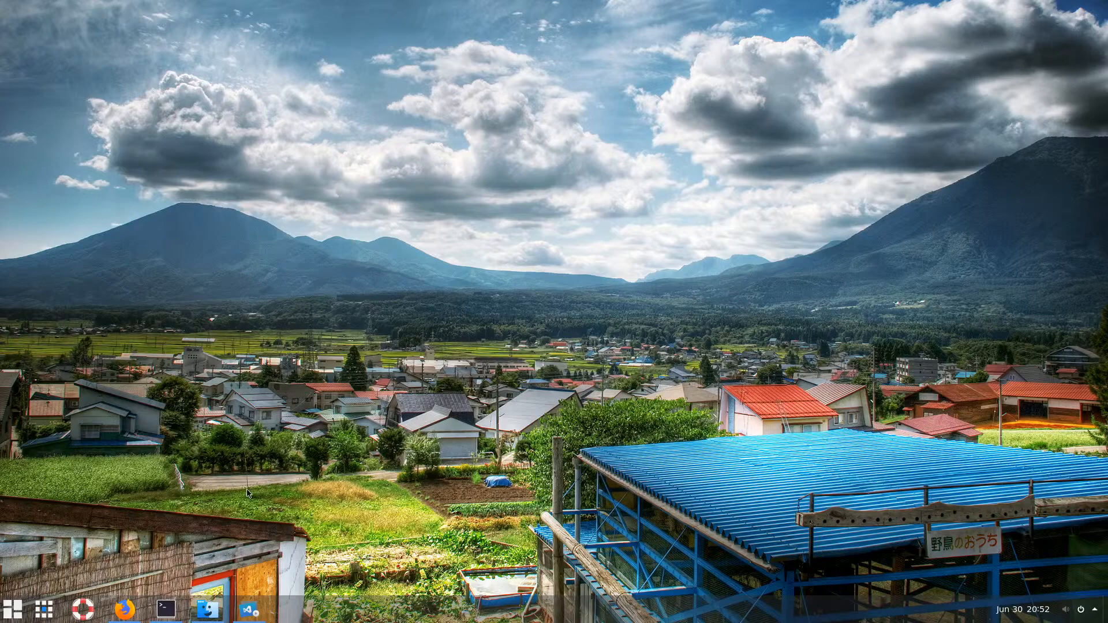
{"action": "left_click", "coordinate": [167, 611]}
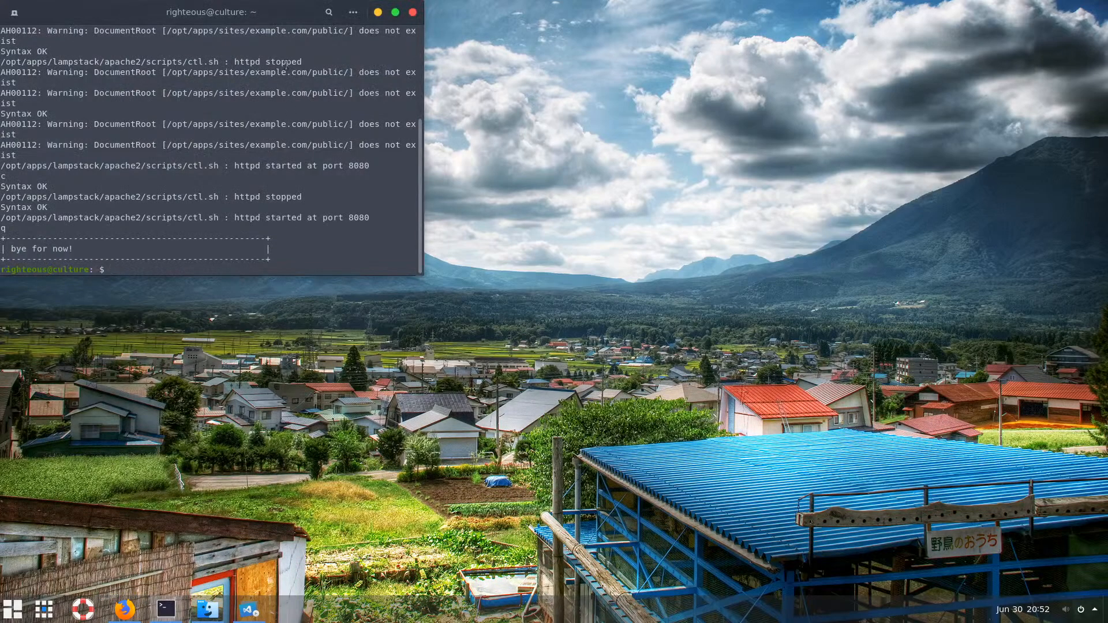
{"action": "left_click_drag", "start_coordinate": [284, 10], "coordinate": [453, 105]}
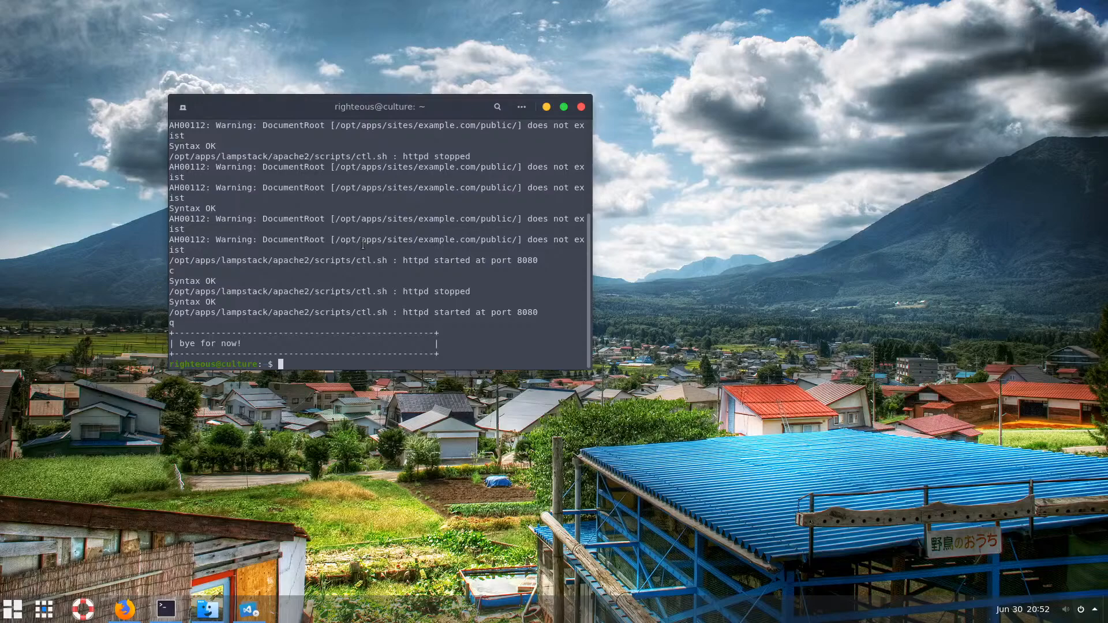
Clear the terminal with 'clear', then bring Firefox forward with a new tab
{"action": "type", "text": "clear"}
{"action": "key", "text": "Return"}
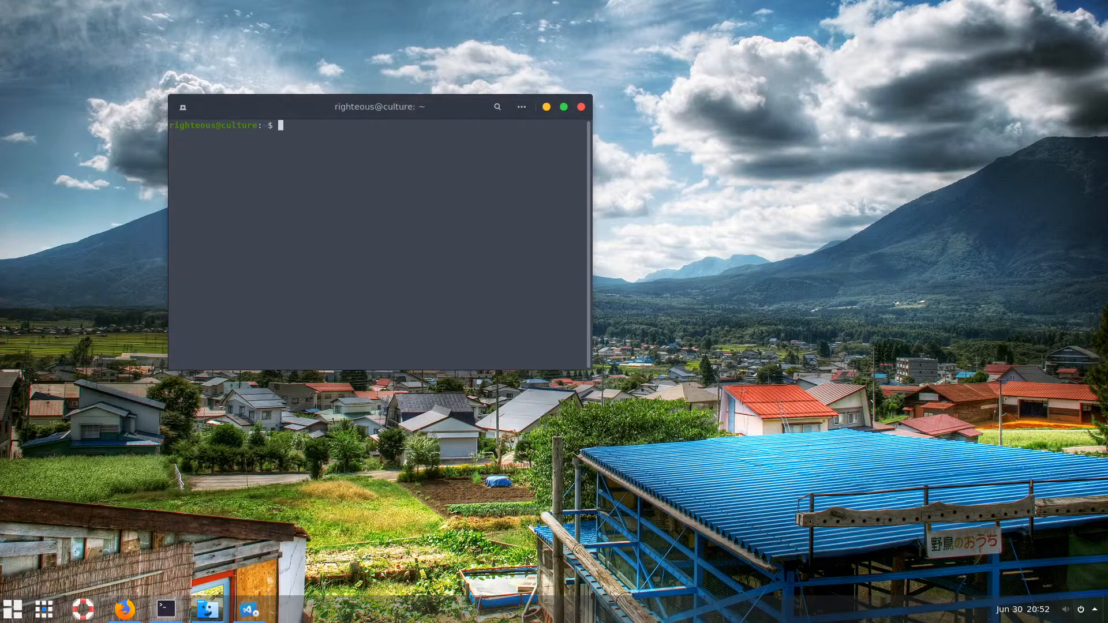
{"action": "left_click", "coordinate": [173, 513]}
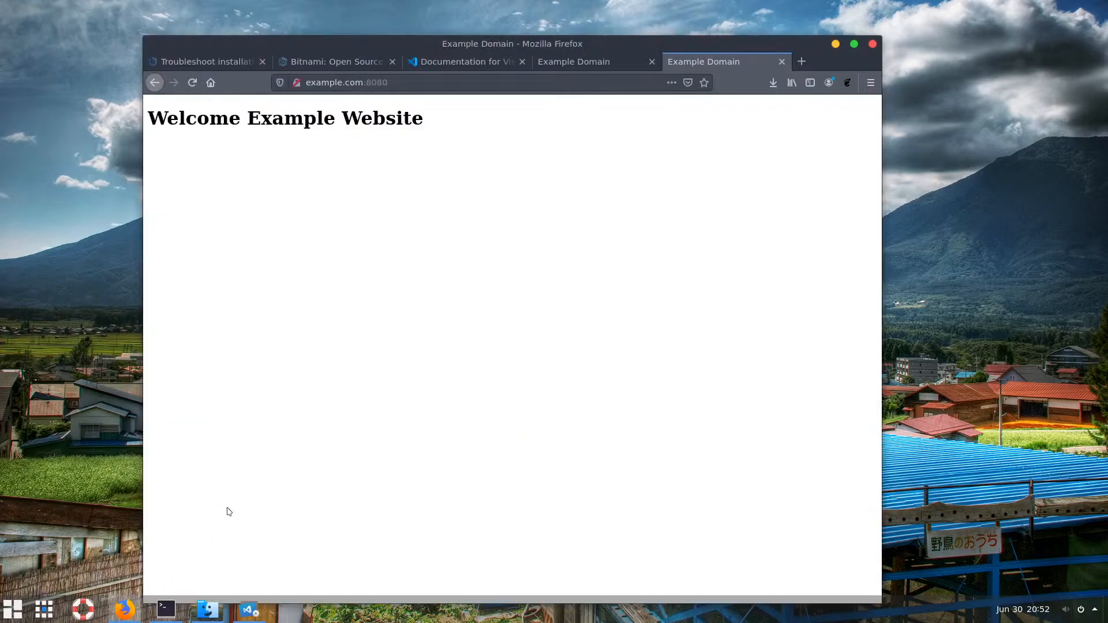
{"action": "left_click", "coordinate": [802, 61]}
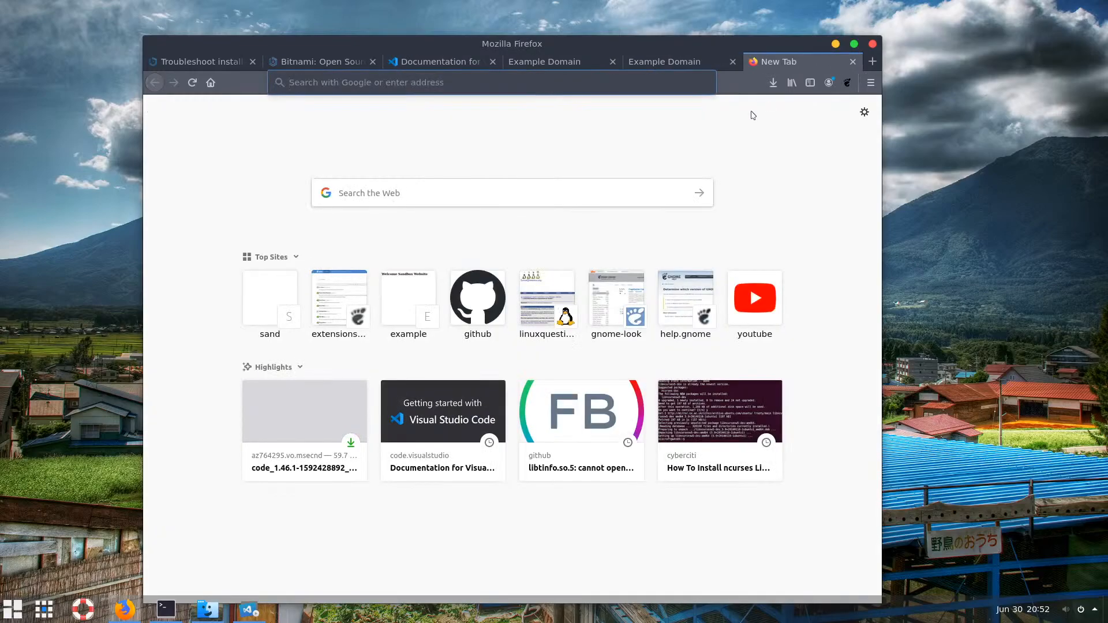
Go to nodejs.org and cancel the 14.4.0 Current Linux download that starts
{"action": "type", "text": "node"}
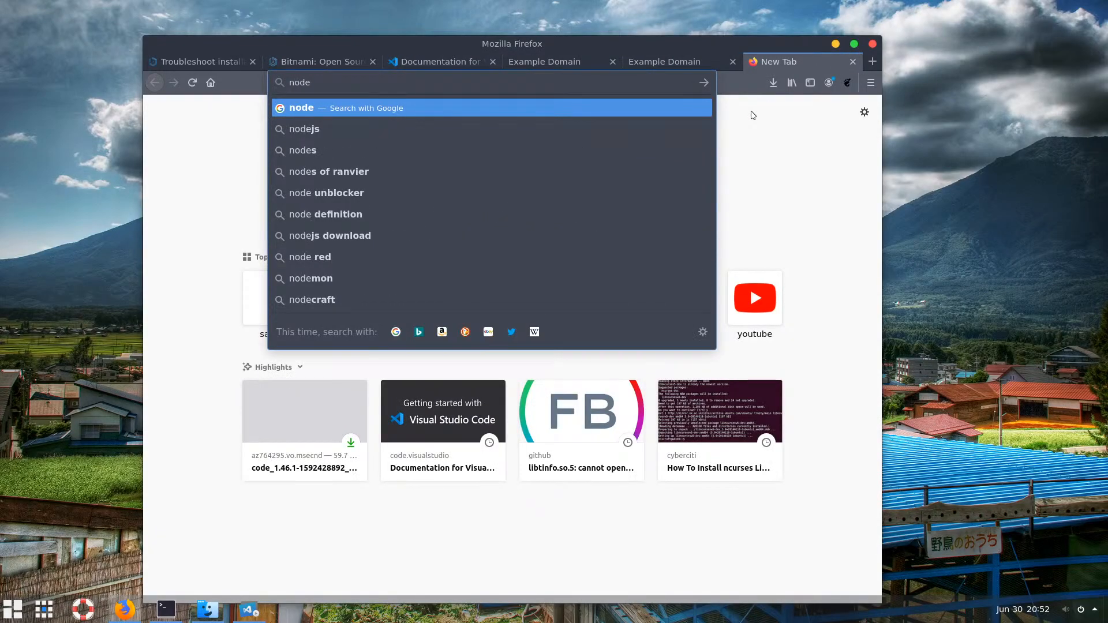
{"action": "type", "text": "js.org"}
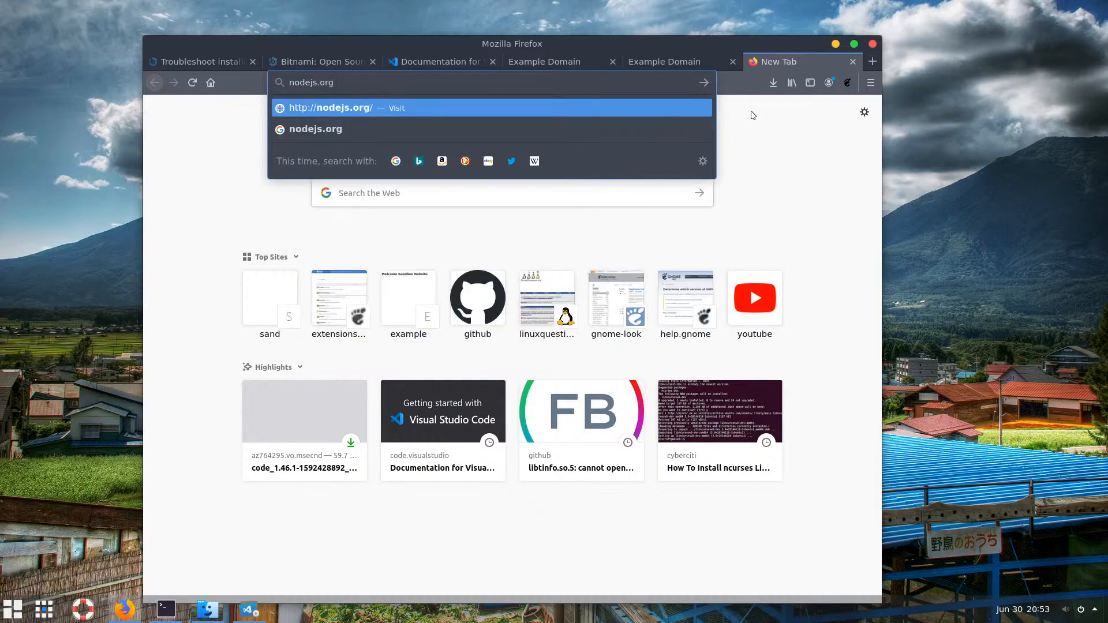
{"action": "key", "text": "Return"}
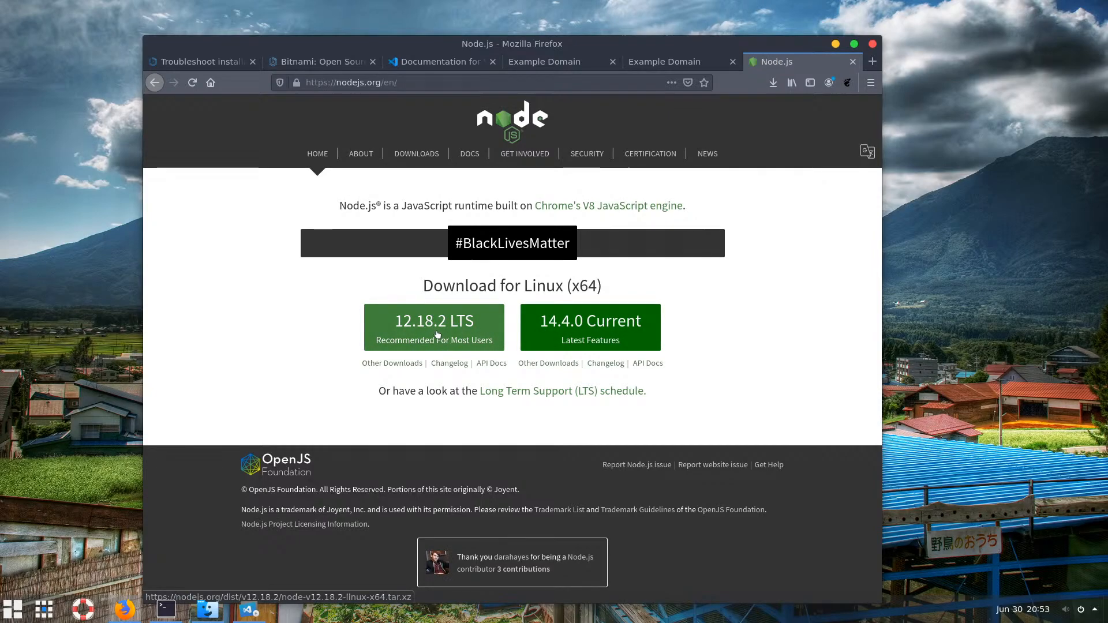
{"action": "left_click", "coordinate": [572, 330]}
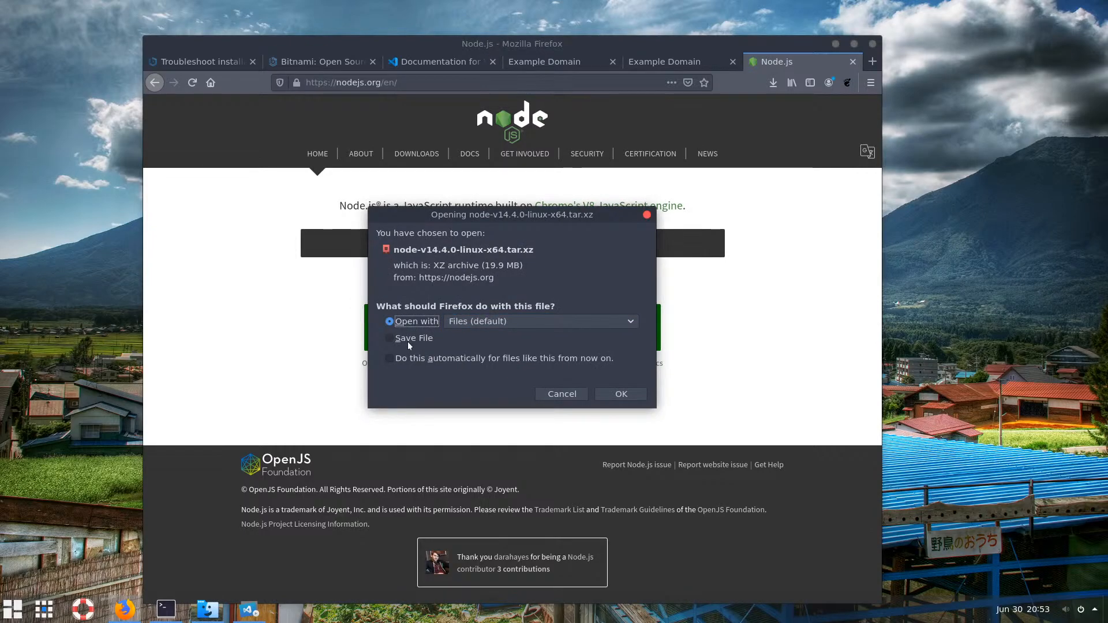
{"action": "left_click", "coordinate": [561, 395]}
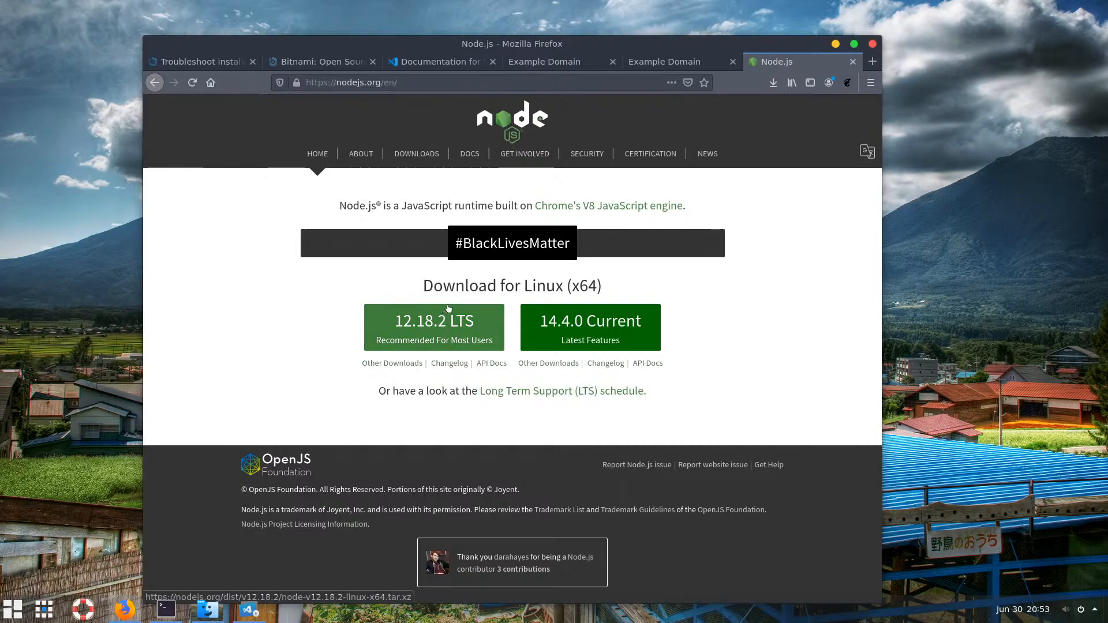
Browse the Docs and Node.js 13.x API pages, return home, and raise the terminal
{"action": "left_click", "coordinate": [470, 154]}
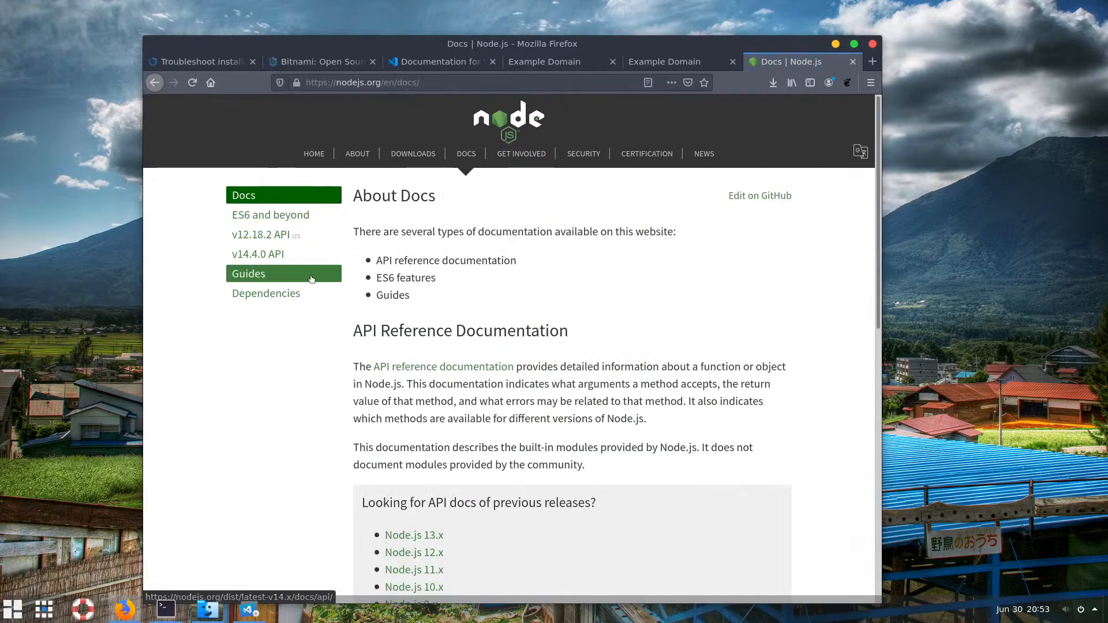
{"action": "scroll", "coordinate": [353, 294], "scroll_direction": "down", "scroll_amount": 1}
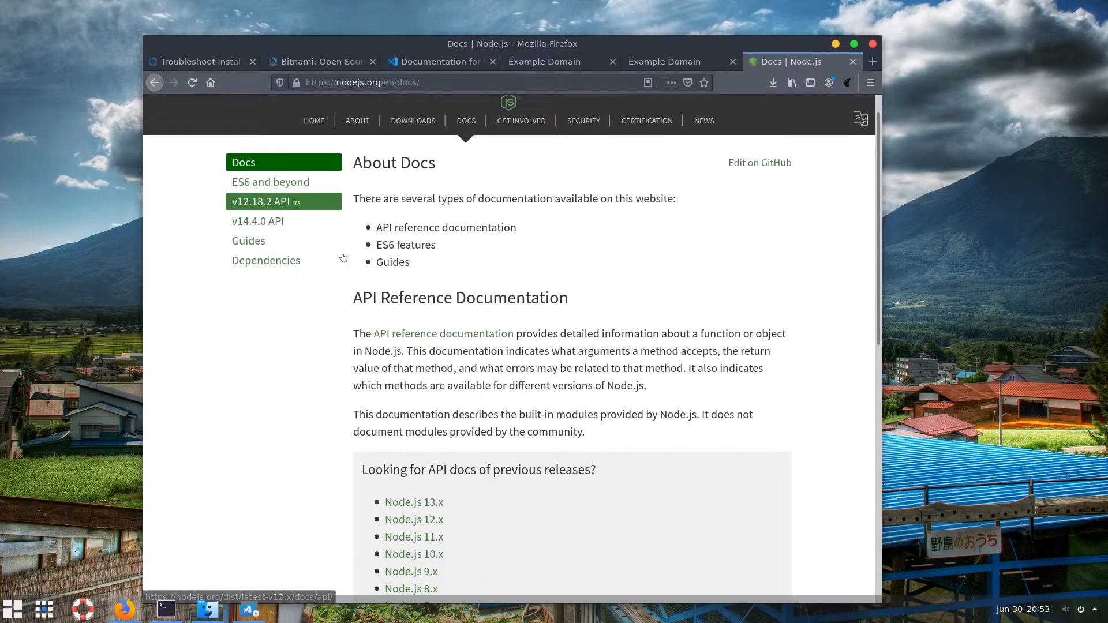
{"action": "scroll", "coordinate": [354, 207], "scroll_direction": "down", "scroll_amount": 3}
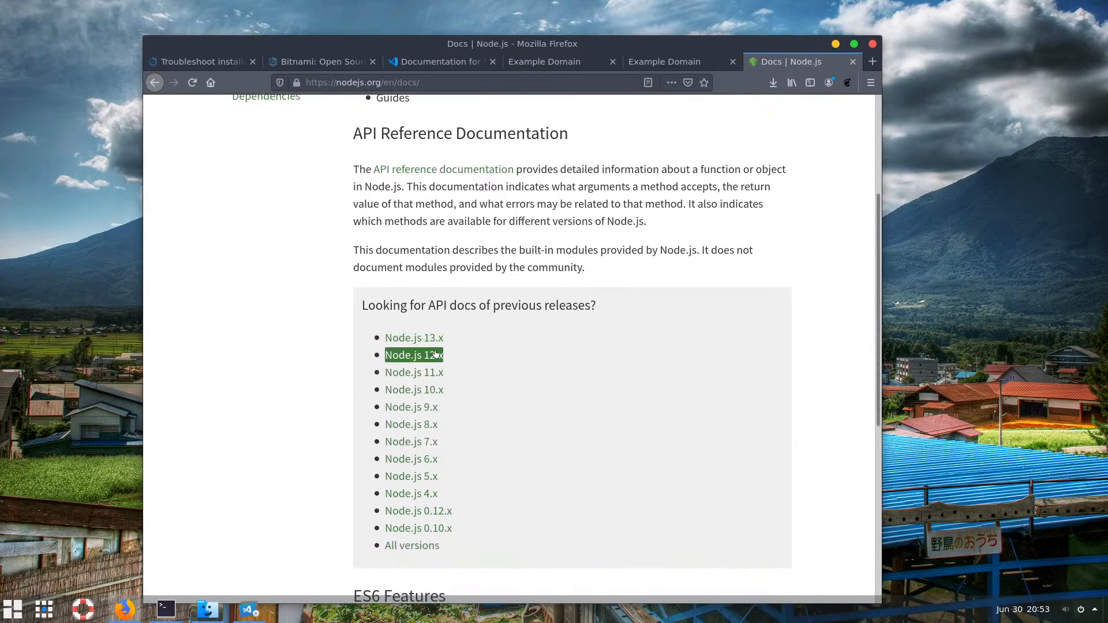
{"action": "left_click", "coordinate": [431, 337]}
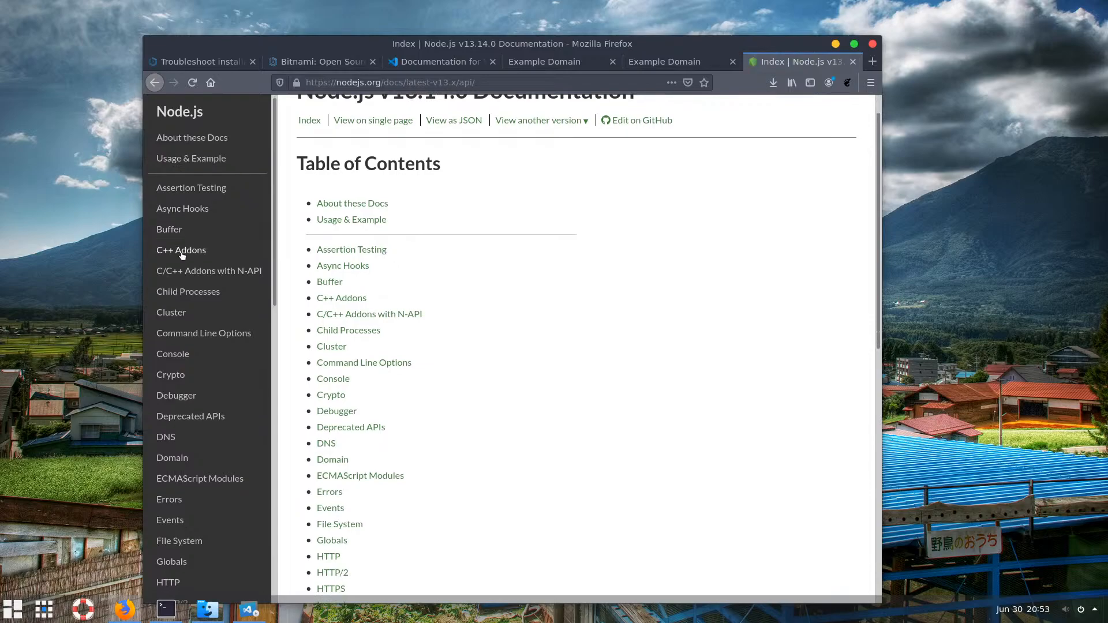
{"action": "scroll", "coordinate": [186, 261], "scroll_direction": "down", "scroll_amount": 4}
{"action": "scroll", "coordinate": [190, 265], "scroll_direction": "down", "scroll_amount": 4}
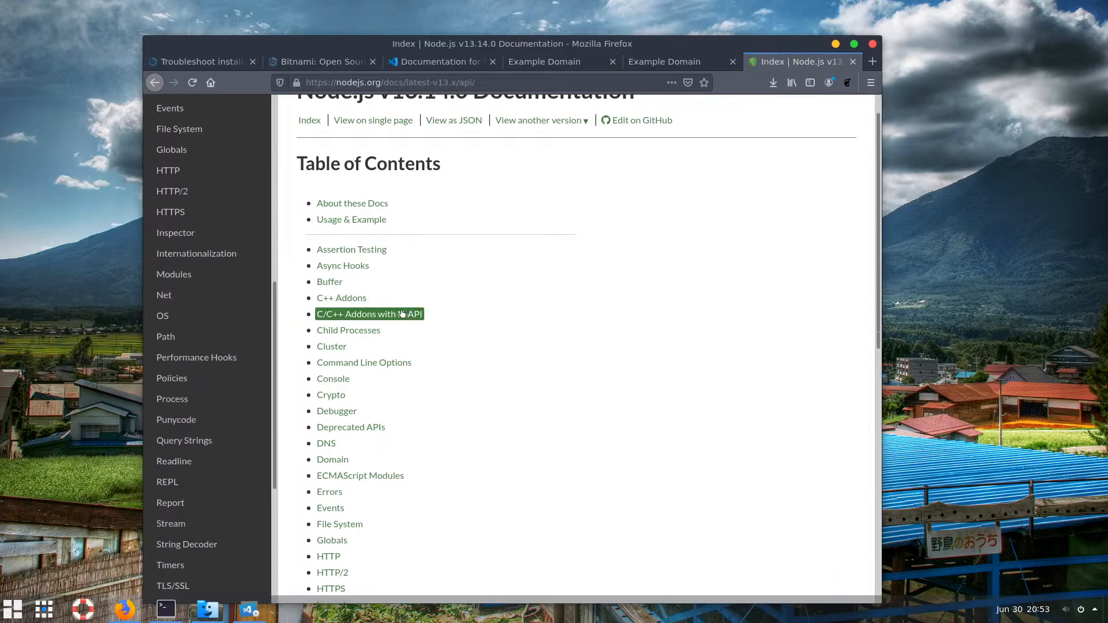
{"action": "scroll", "coordinate": [369, 314], "scroll_direction": "up", "scroll_amount": 1}
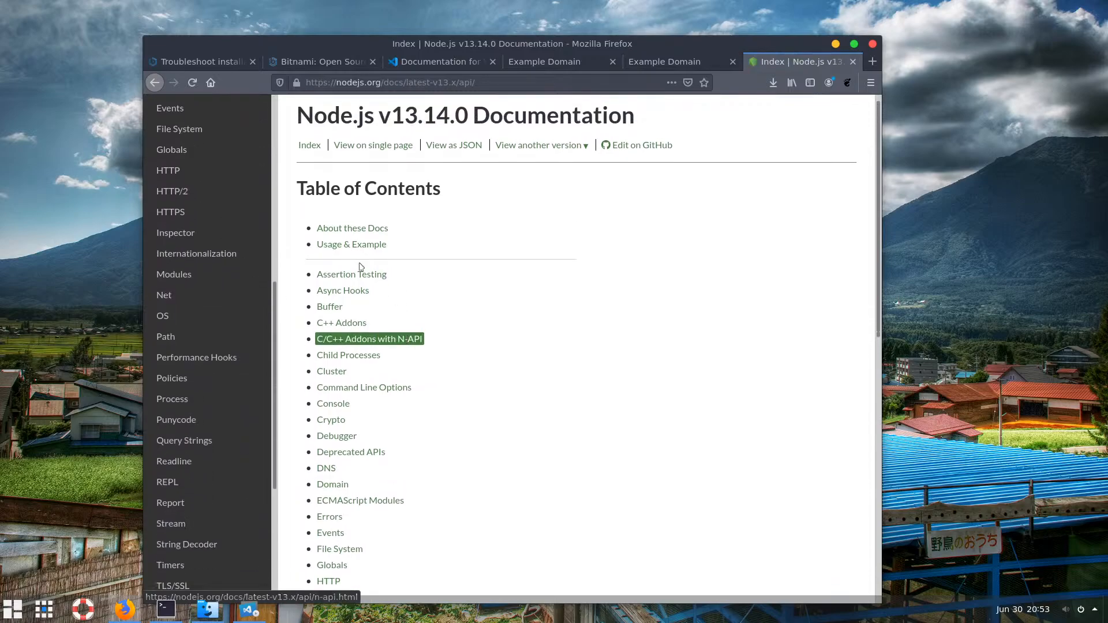
{"action": "left_click", "coordinate": [154, 83]}
{"action": "left_click", "coordinate": [153, 82]}
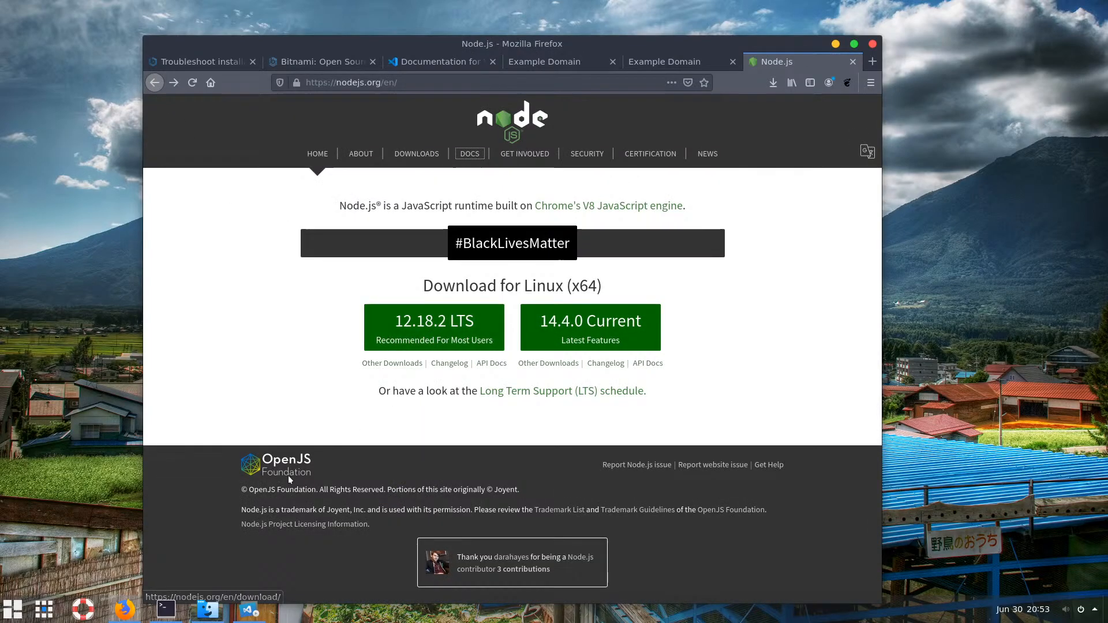
{"action": "left_click", "coordinate": [161, 617]}
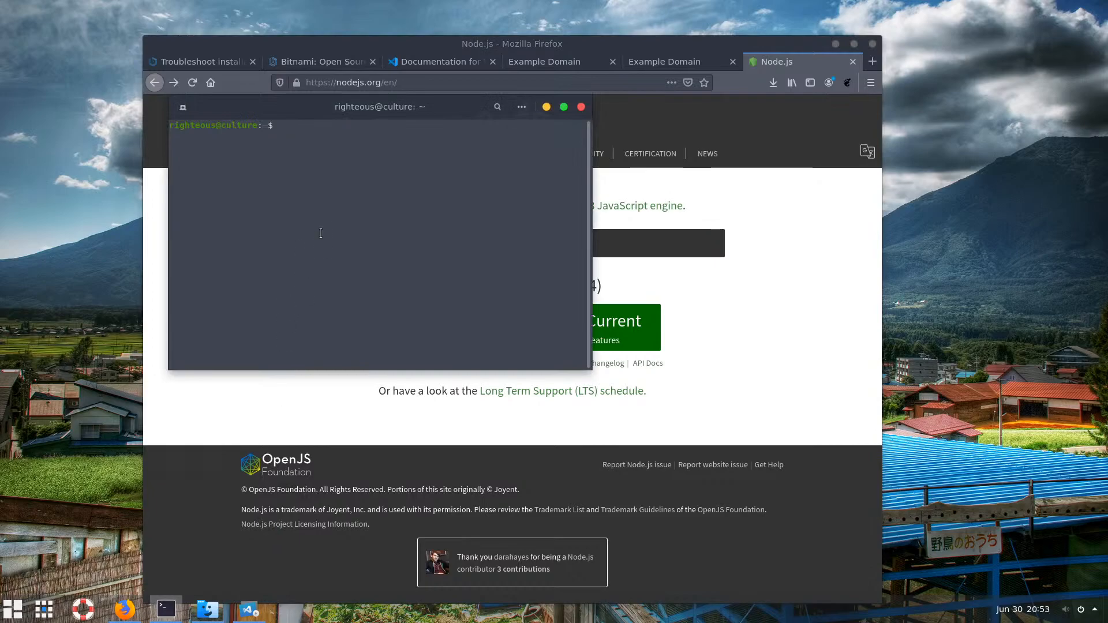
Minimize Firefox and run 'which node' to check for an existing install
{"action": "left_click", "coordinate": [835, 43]}
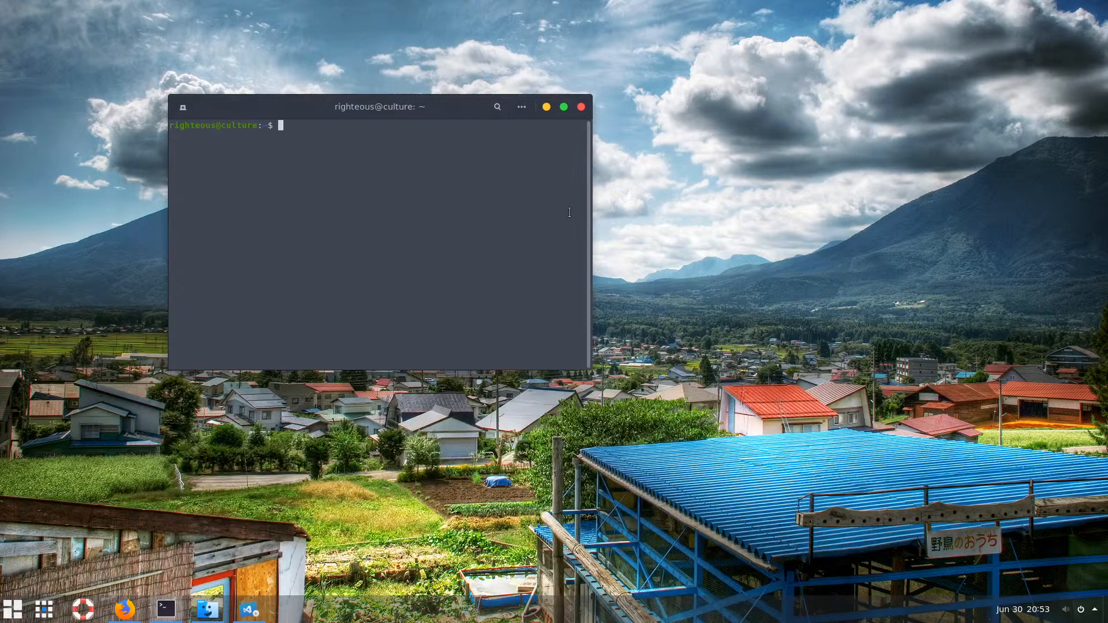
{"action": "type", "text": "node"}
{"action": "key", "text": "BackSpace"}
{"action": "key", "text": "BackSpace"}
{"action": "key", "text": "BackSpace"}
{"action": "type", "text": "which node"}
{"action": "key", "text": "Return"}
Run 'sudo apt install nodejs' and enter the account password
{"action": "type", "text": "a"}
{"action": "key", "text": "BackSpace"}
{"action": "type", "text": "suod"}
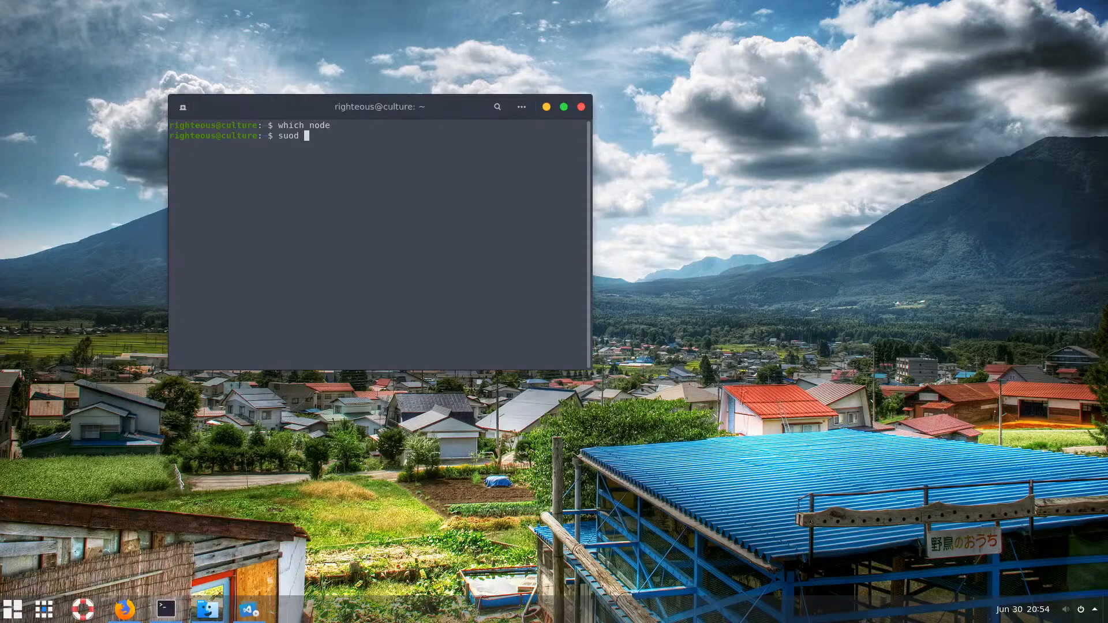
{"action": "key", "text": "BackSpace"}
{"action": "key", "text": "BackSpace"}
{"action": "type", "text": "do apt install nodejs"}
{"action": "key", "text": "Return"}
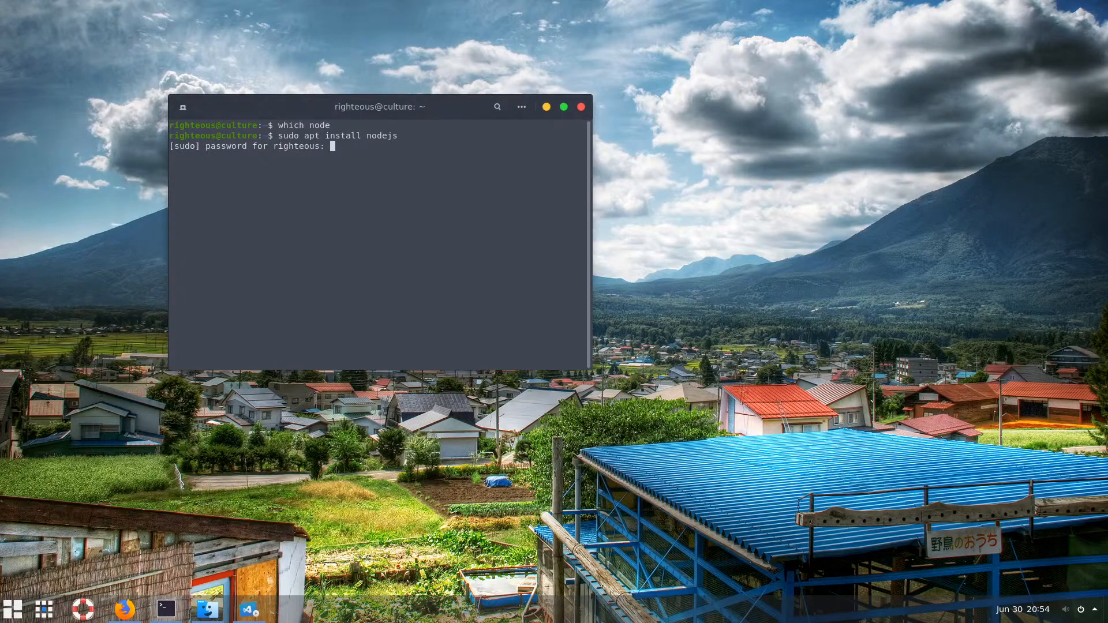
{"action": "key", "text": "Return"}
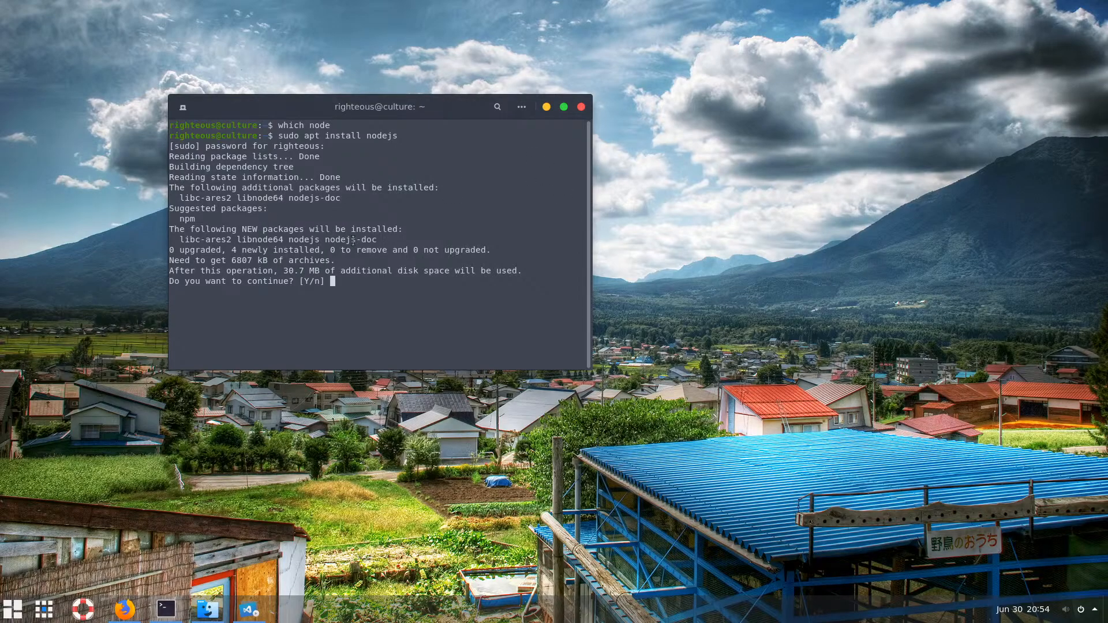
Review the new packages listed, including nodejs-doc, and confirm the installation
{"action": "left_click_drag", "start_coordinate": [375, 241], "coordinate": [345, 237]}
{"action": "left_click_drag", "start_coordinate": [184, 198], "coordinate": [321, 198]}
{"action": "left_click", "coordinate": [349, 196]}
{"action": "left_click_drag", "start_coordinate": [176, 146], "coordinate": [338, 208]}
{"action": "left_click", "coordinate": [357, 291]}
{"action": "key", "text": "Return"}
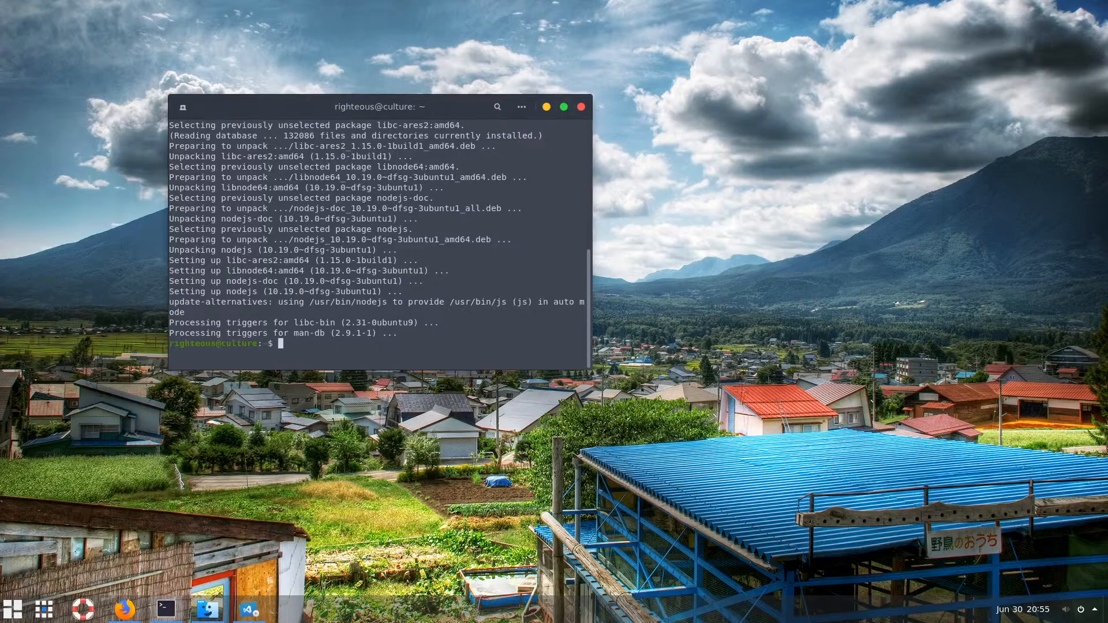
Check the node version (v10.19.0) and find that npm is not installed
{"action": "type", "text": "w"}
{"action": "type", "text": "node -"}
{"action": "type", "text": "v"}
{"action": "key", "text": "Return"}
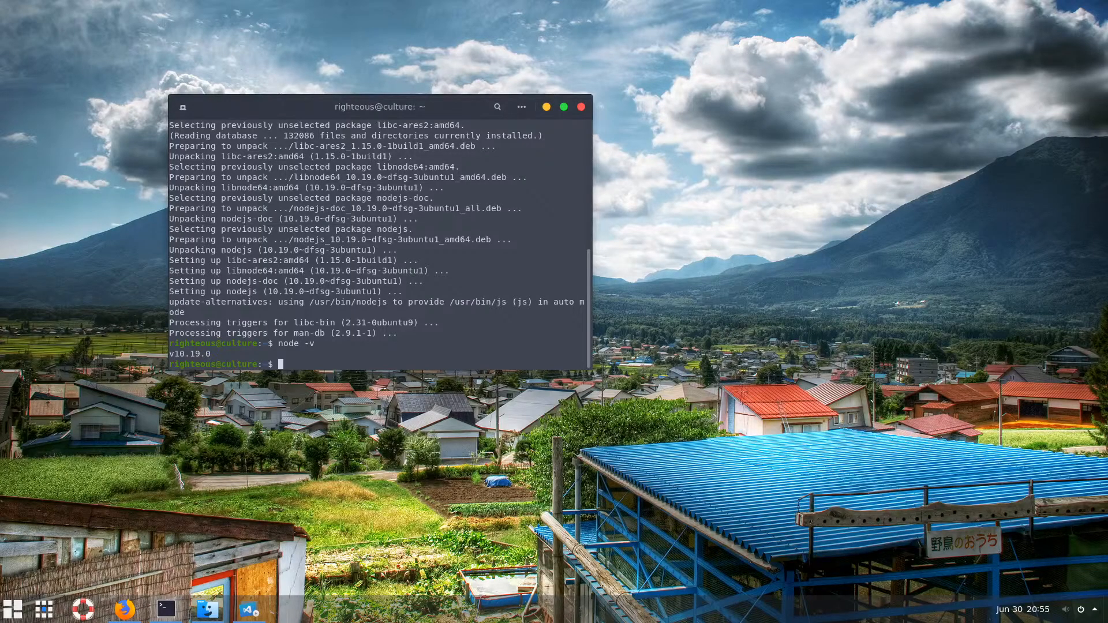
{"action": "type", "text": "npm -v"}
{"action": "key", "text": "Return"}
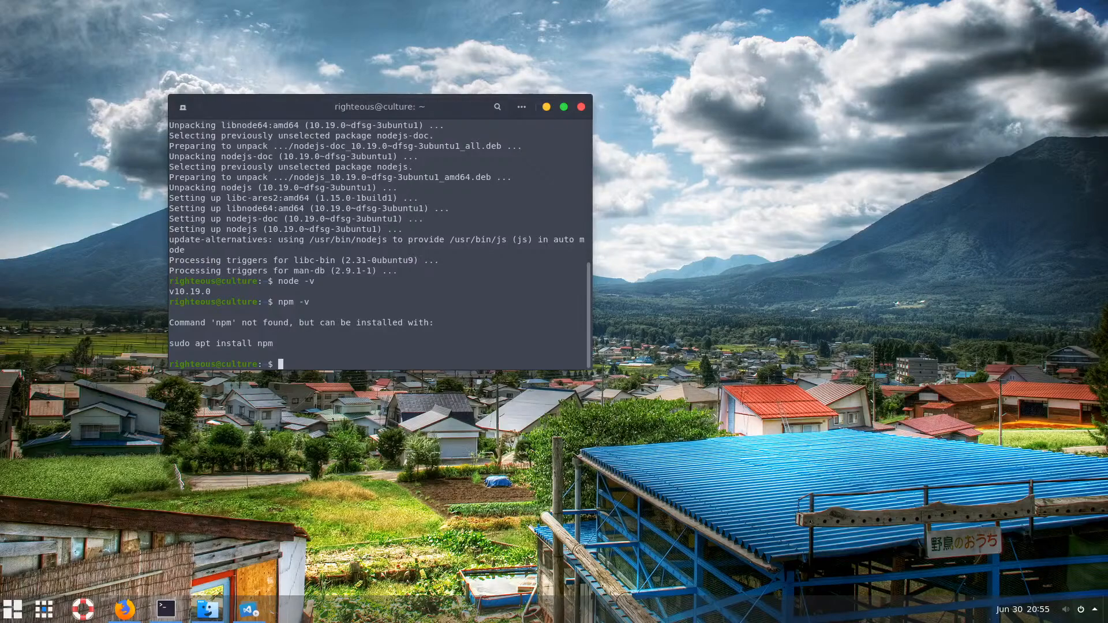
Install npm with 'sudo apt install npm' and confirm the 334 new packages
{"action": "type", "text": "sudo apt install npm"}
{"action": "key", "text": "Return"}
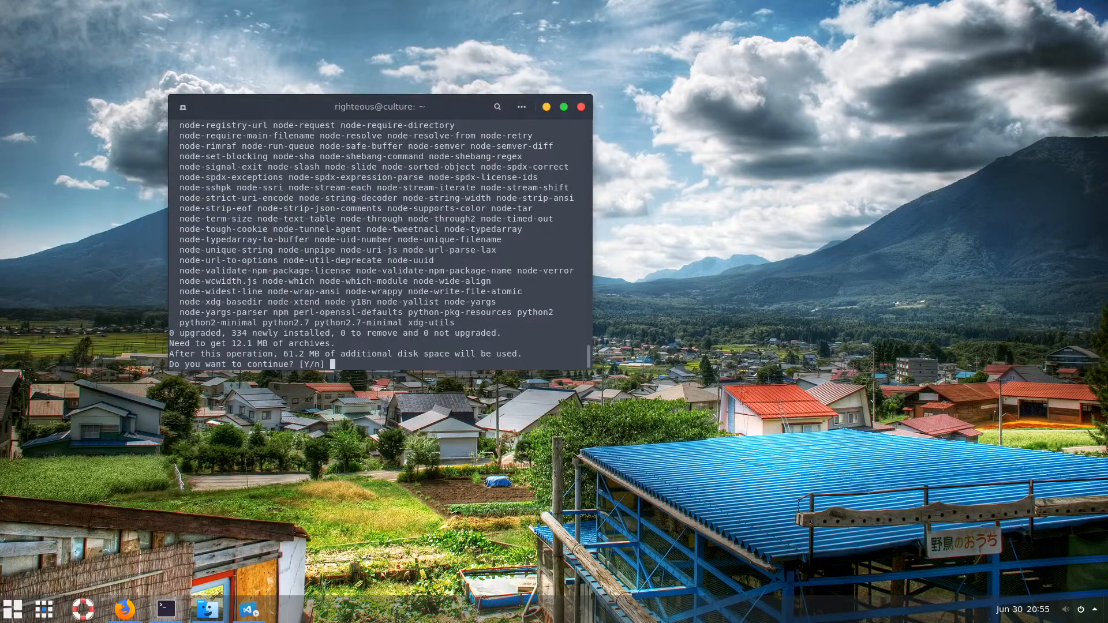
{"action": "key", "text": "Return"}
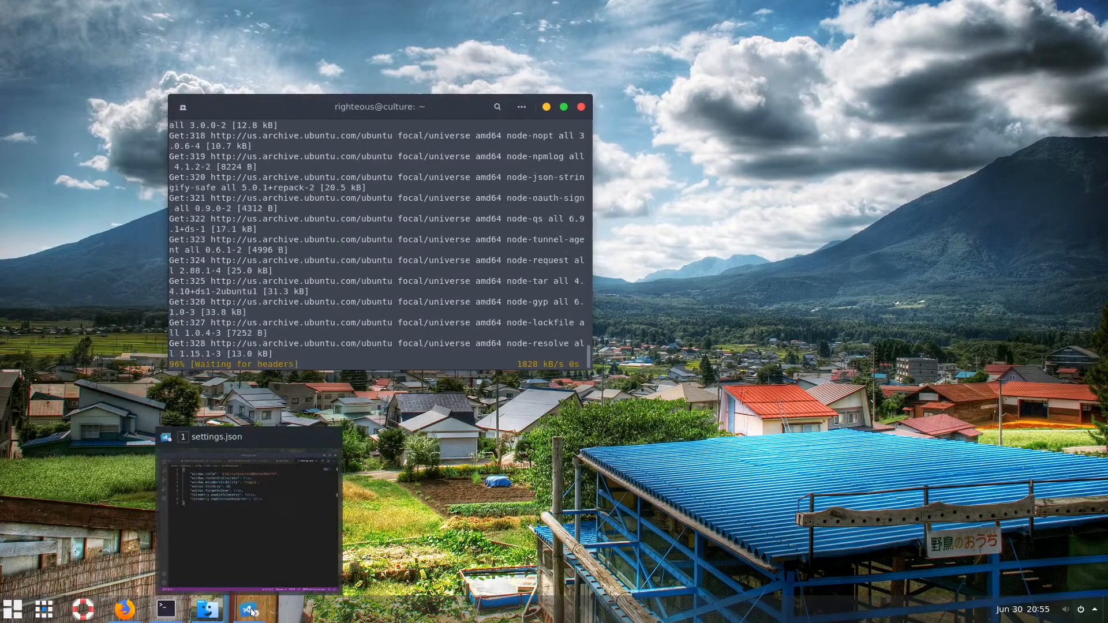
Maximize VS Code on settings.json with an integrated bash terminal below, minimize, then restore it
{"action": "left_click", "coordinate": [316, 576]}
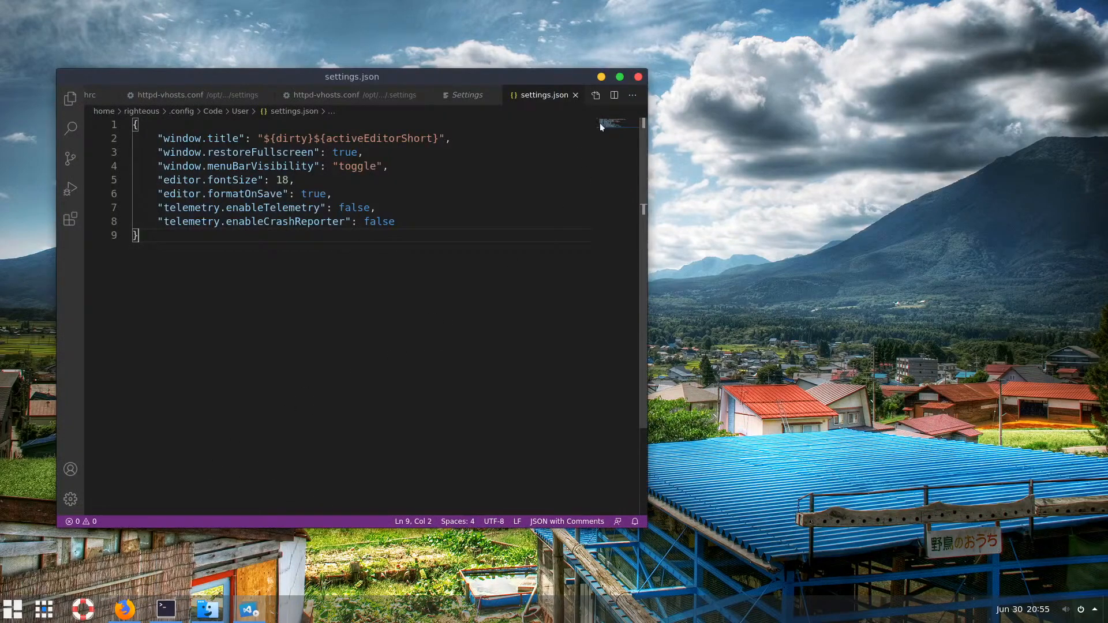
{"action": "left_click", "coordinate": [620, 76]}
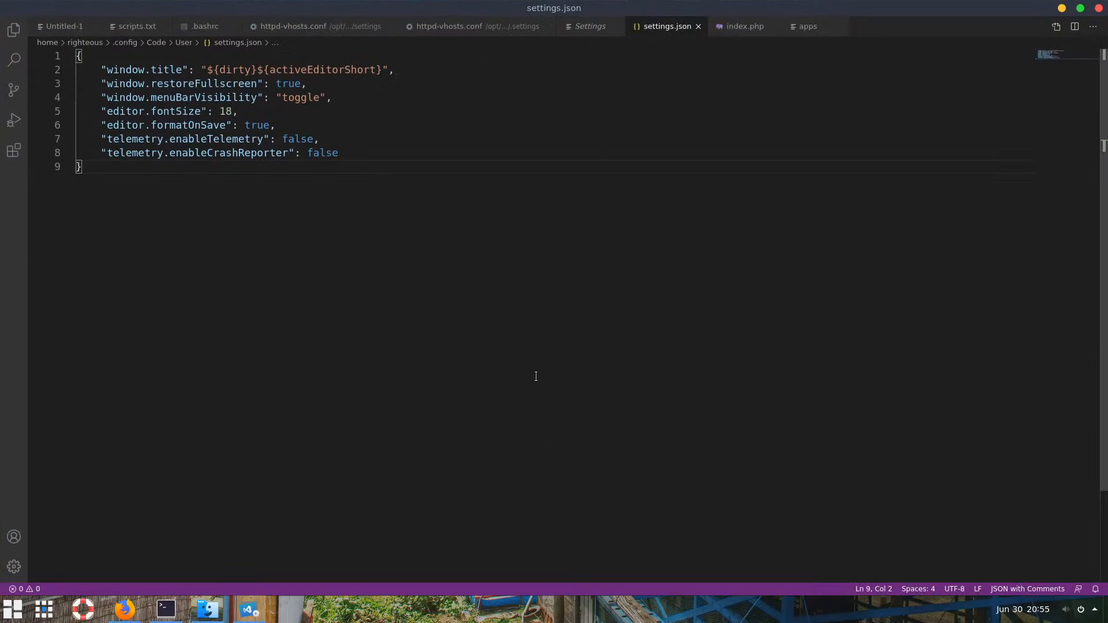
{"action": "key", "text": "ctrl+grave"}
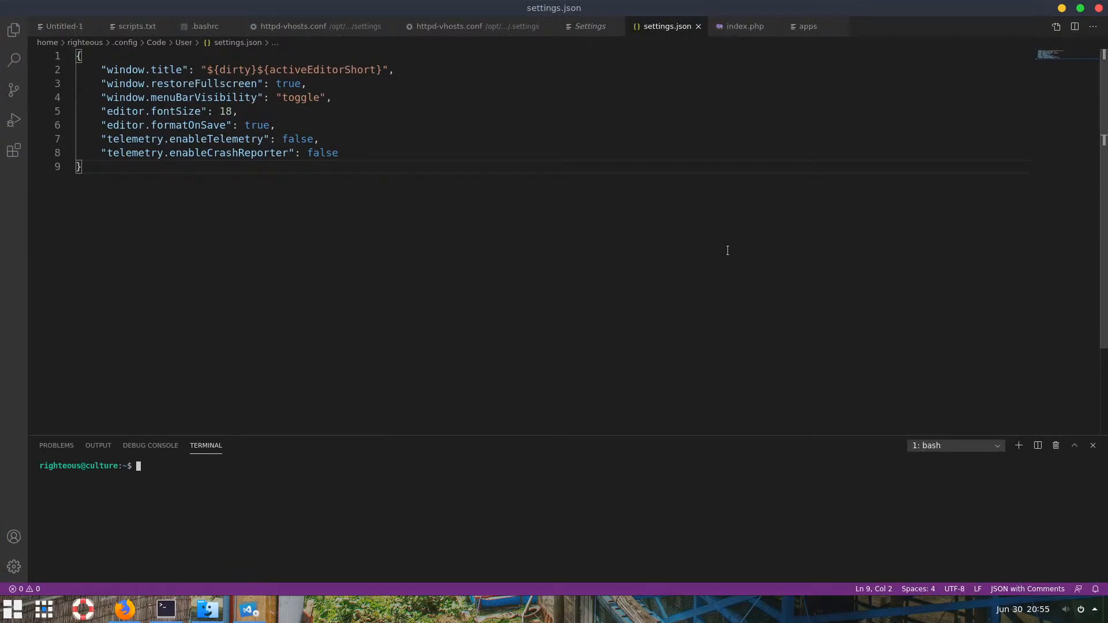
{"action": "left_click", "coordinate": [1061, 9]}
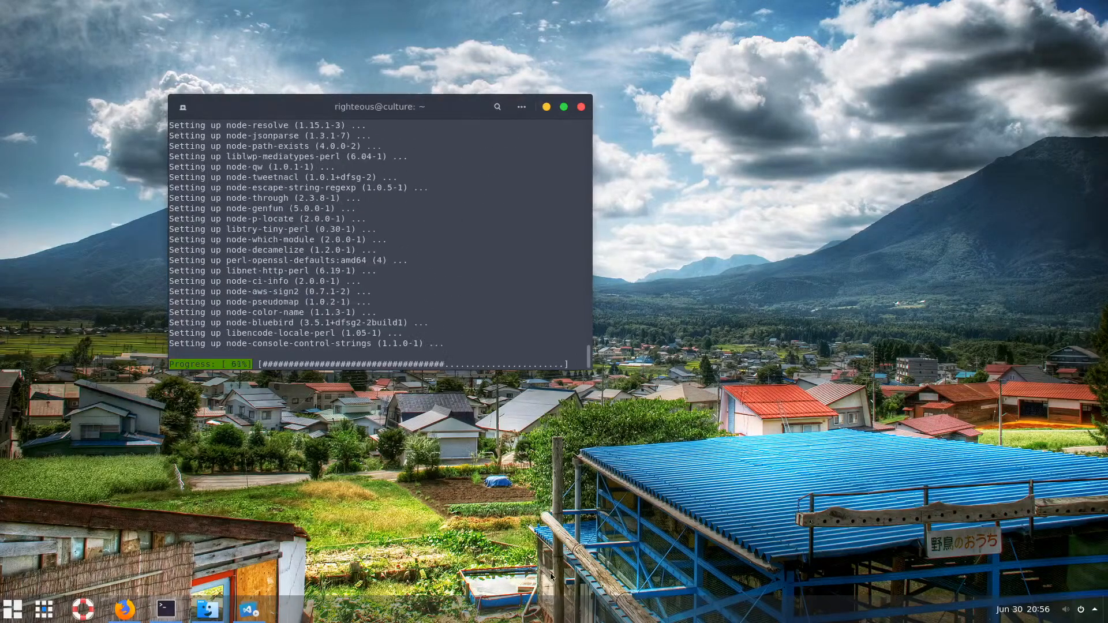
{"action": "left_click", "coordinate": [252, 615]}
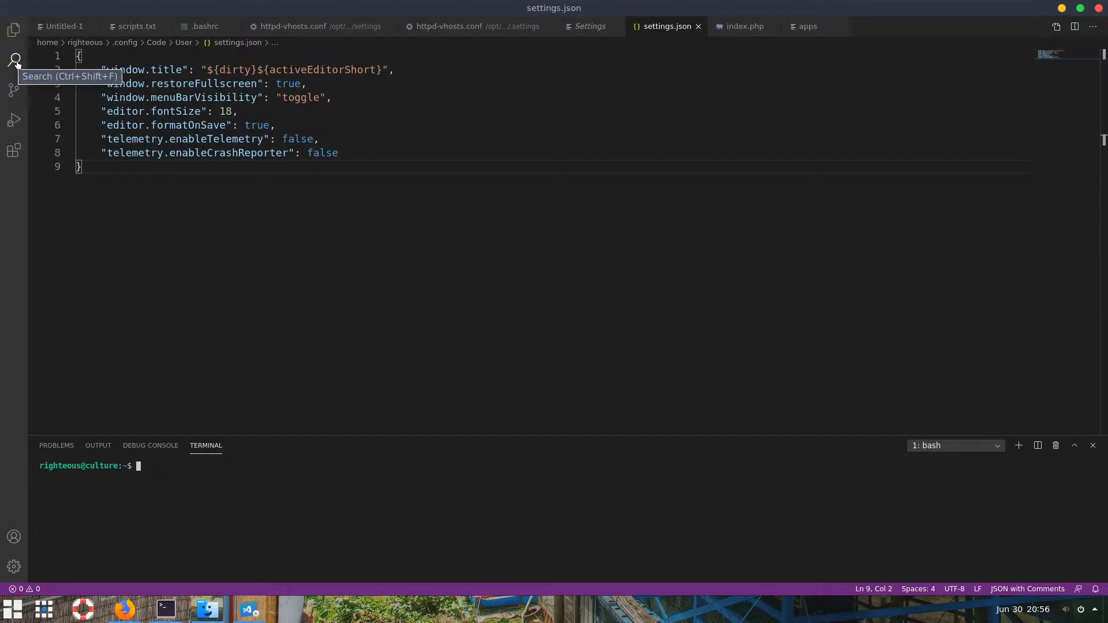
Install the Python extension, then search 'php' and install PHP Intelephense
{"action": "left_click", "coordinate": [14, 152]}
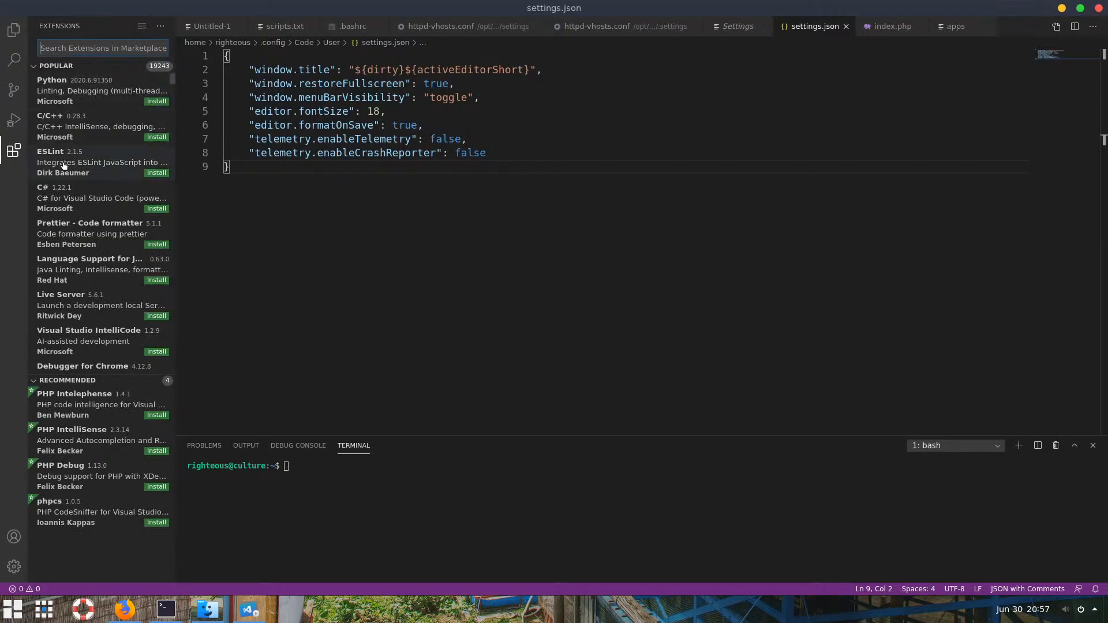
{"action": "left_click", "coordinate": [155, 102]}
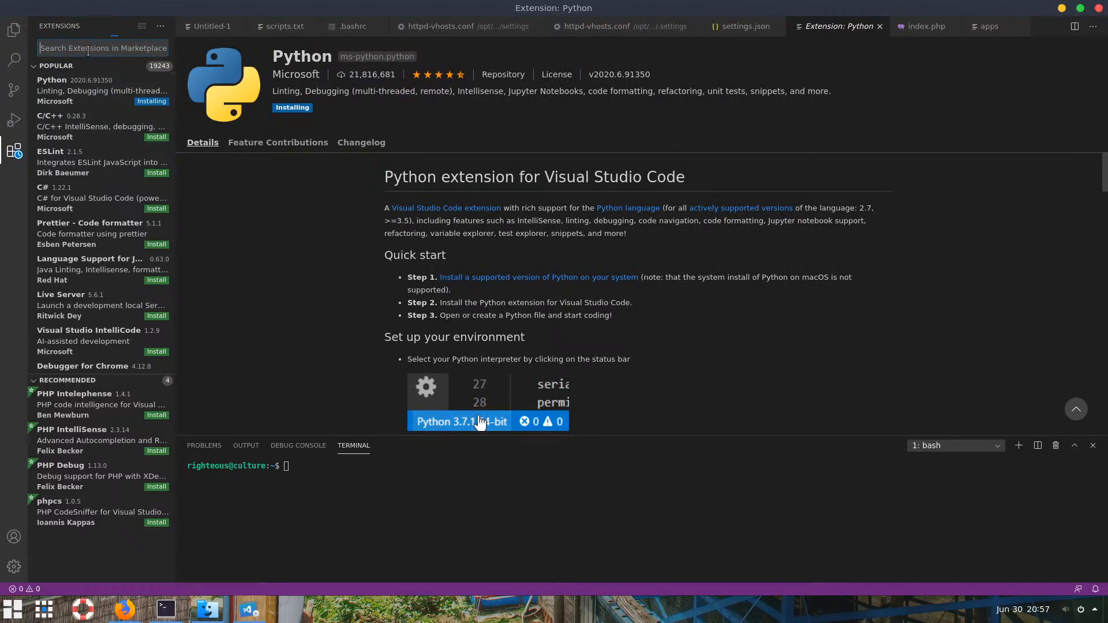
{"action": "type", "text": "u"}
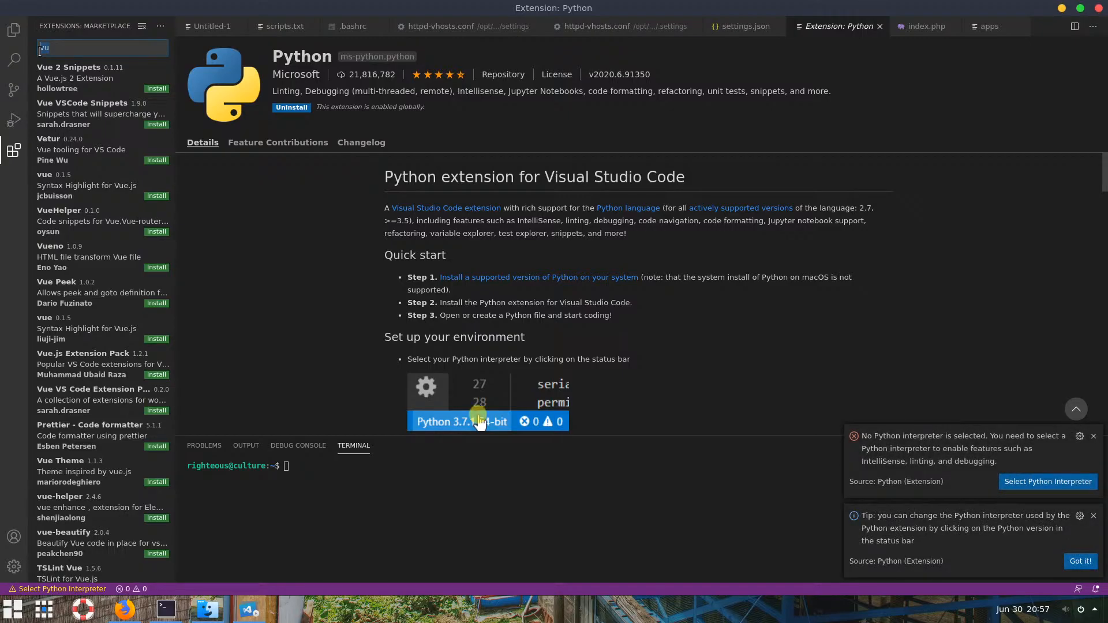
{"action": "type", "text": "php"}
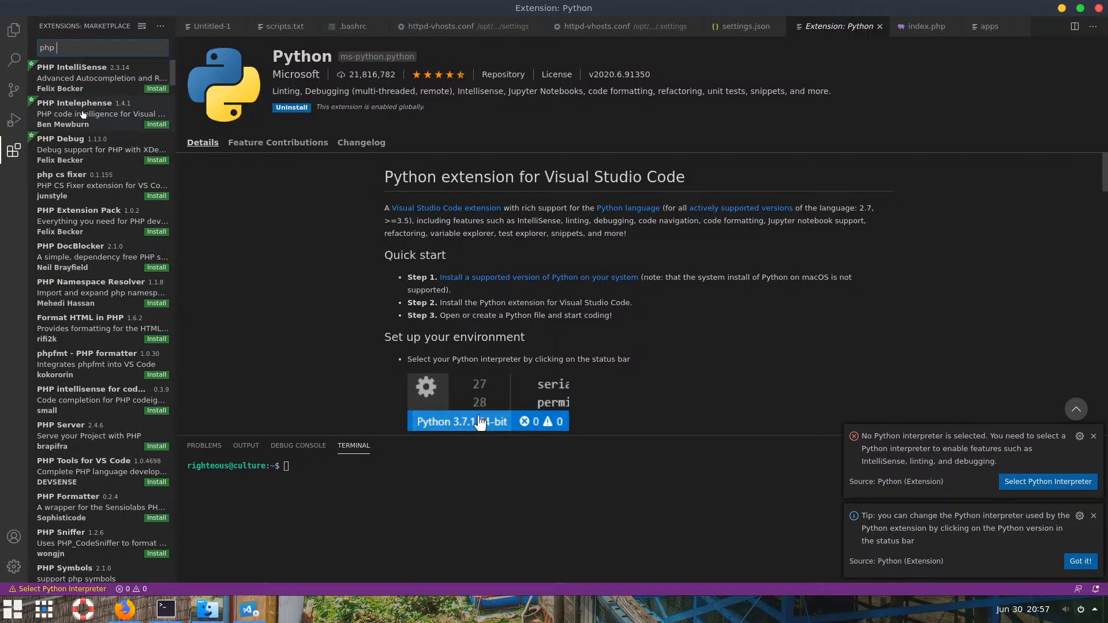
{"action": "left_click", "coordinate": [154, 125]}
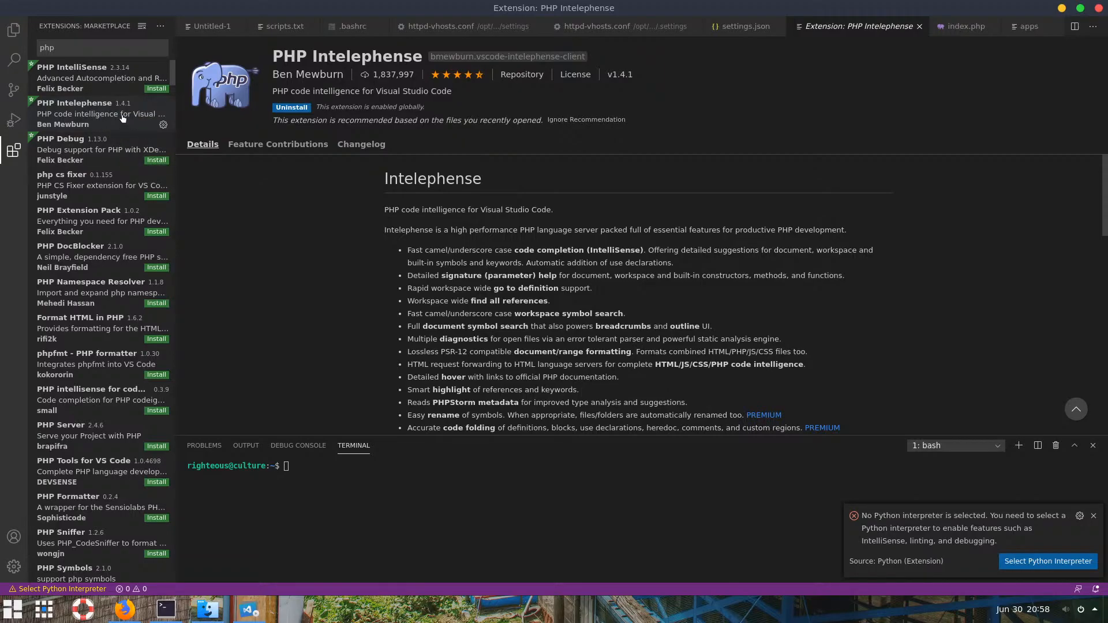
Search the extensions for 'vscode icons' and open the vscode-icons details page
{"action": "left_click", "coordinate": [70, 47]}
{"action": "type", "text": "v"}
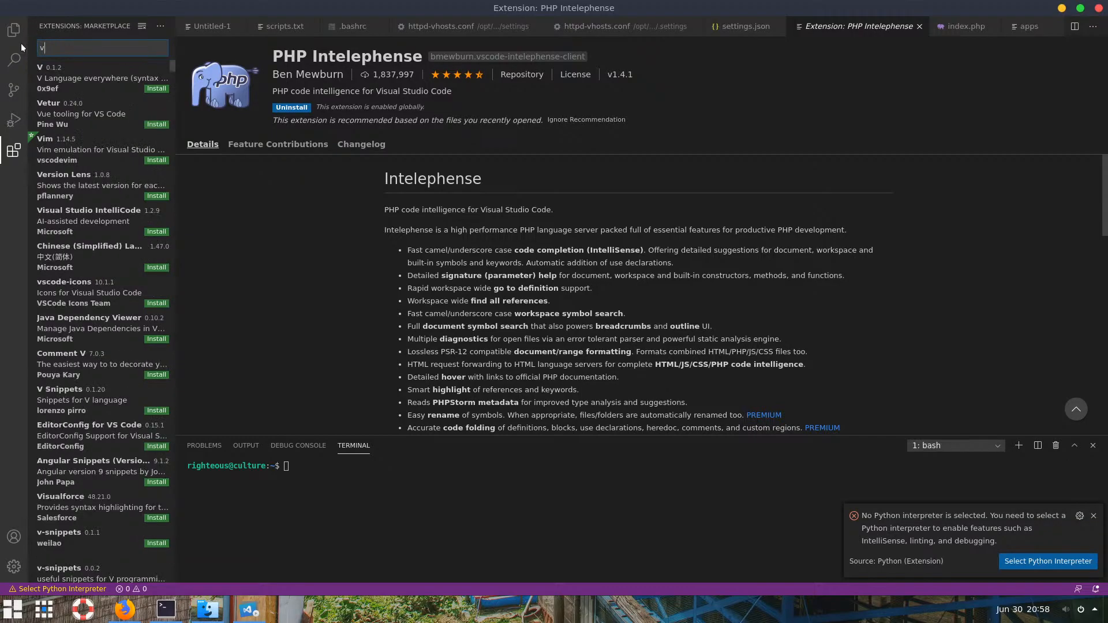
{"action": "type", "text": "scode icons"}
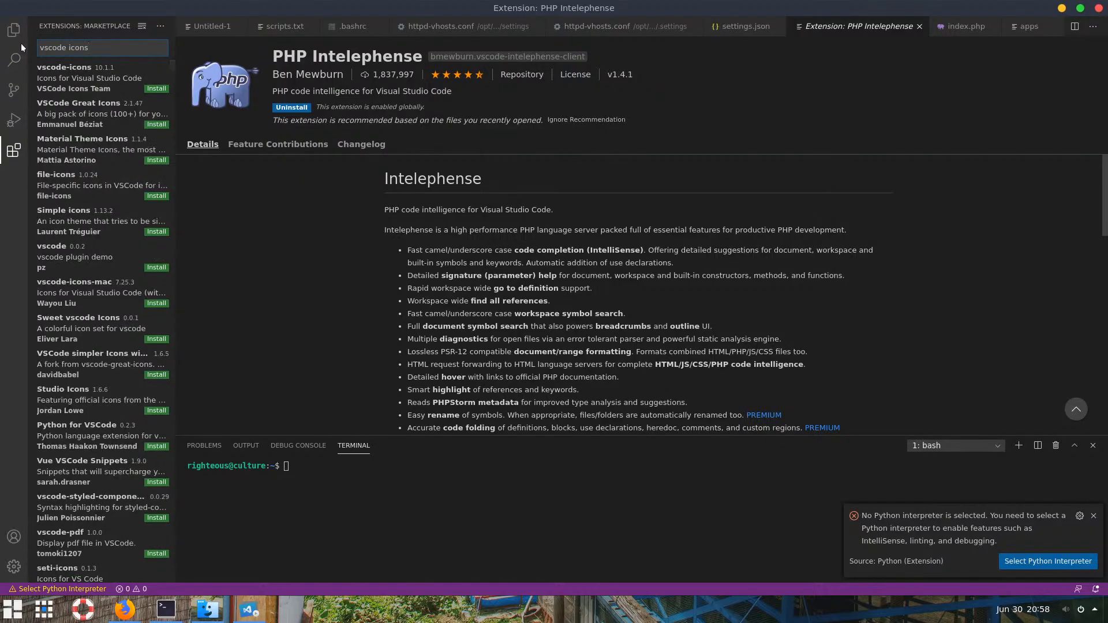
{"action": "left_click", "coordinate": [93, 82]}
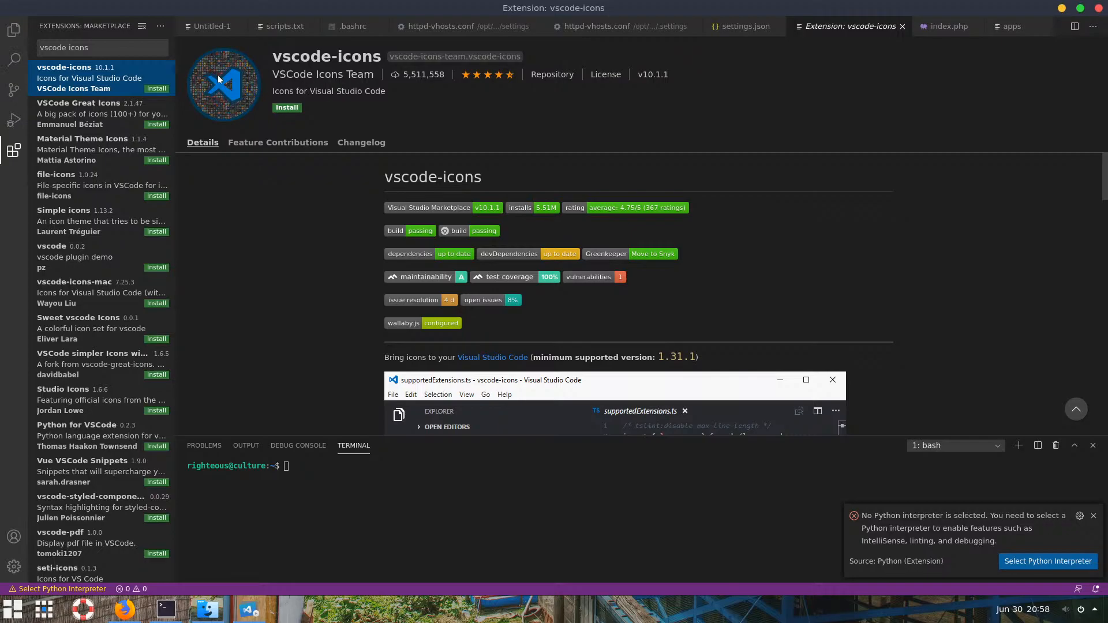
Show the Explorer sidebar with open editors and restore the window from maximized
{"action": "left_click", "coordinate": [14, 30]}
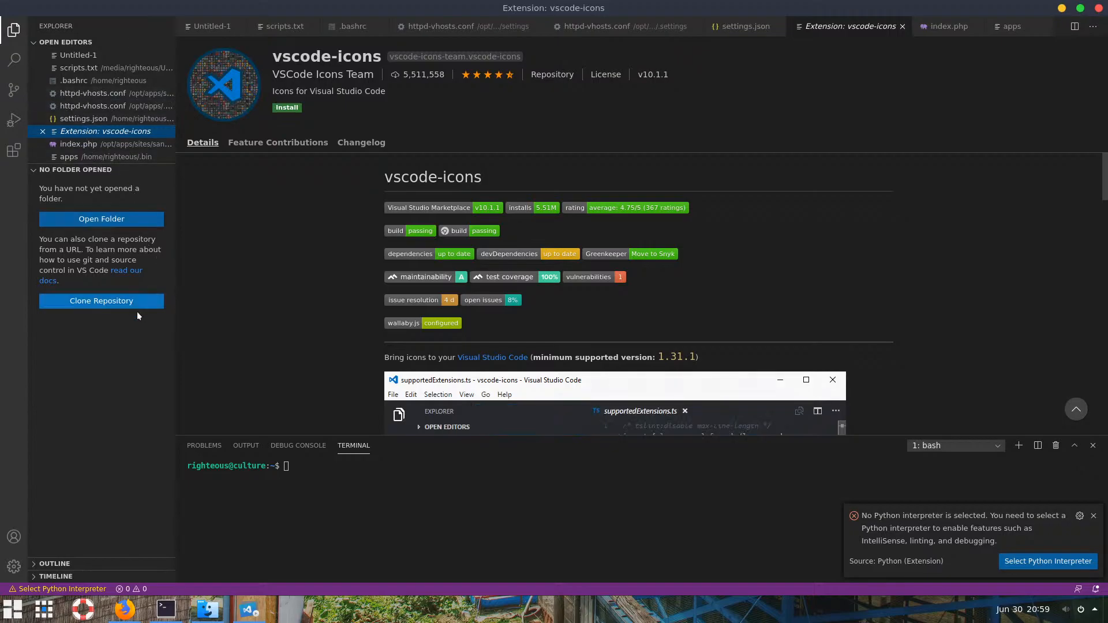
{"action": "left_click", "coordinate": [301, 294]}
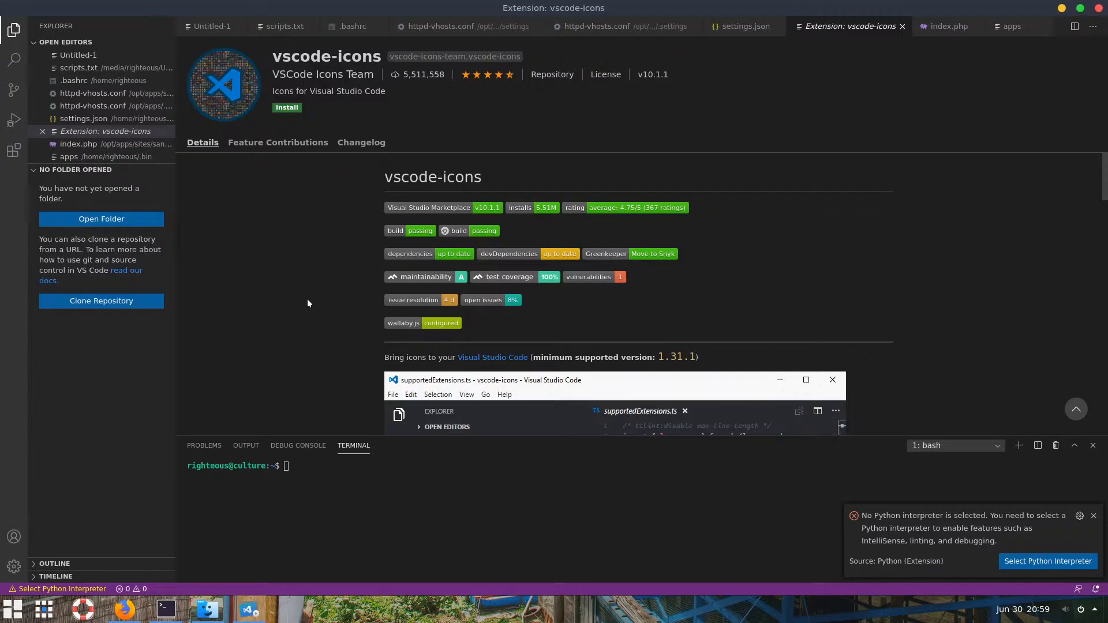
{"action": "left_click", "coordinate": [1079, 9]}
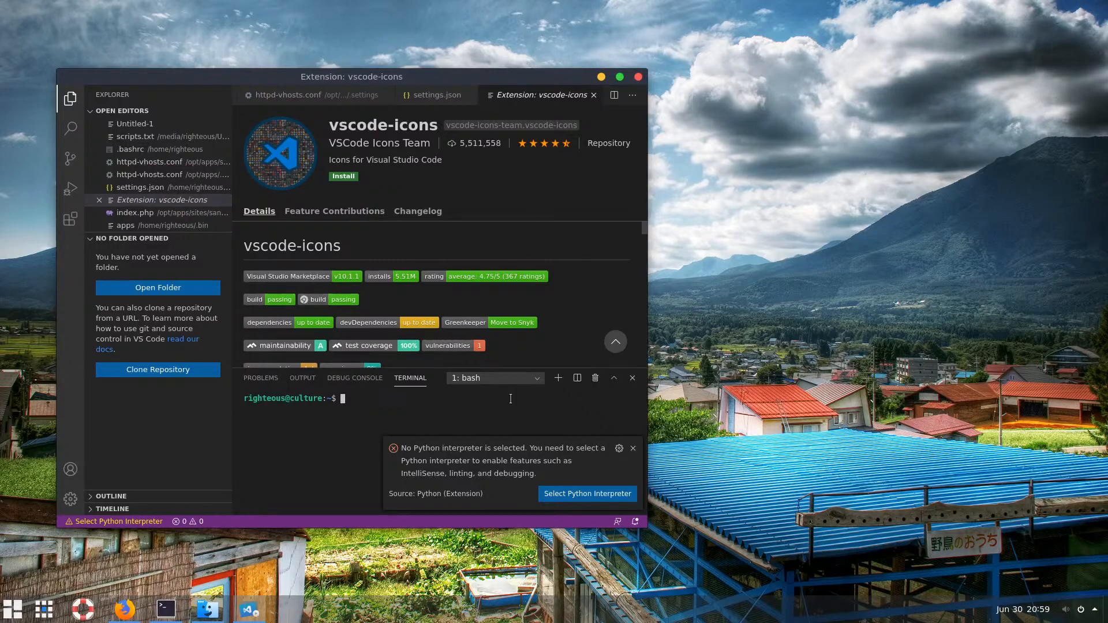
In Firefox's Node.js page, start the 14.4.0 Current download and check recent downloads
{"action": "mouse_move", "coordinate": [211, 613]}
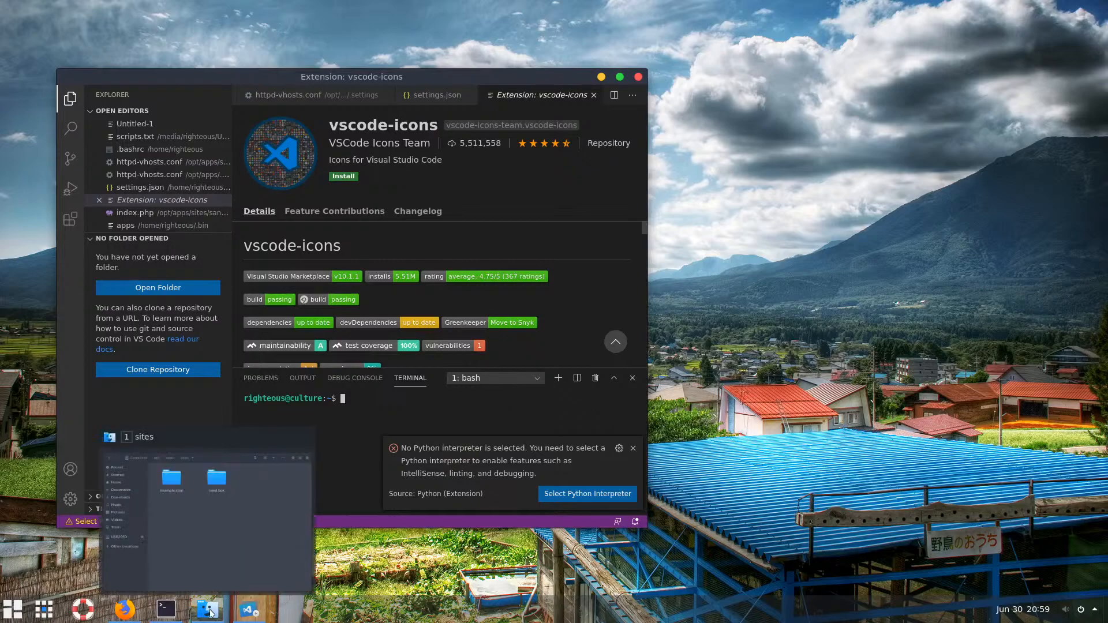
{"action": "mouse_move", "coordinate": [172, 618]}
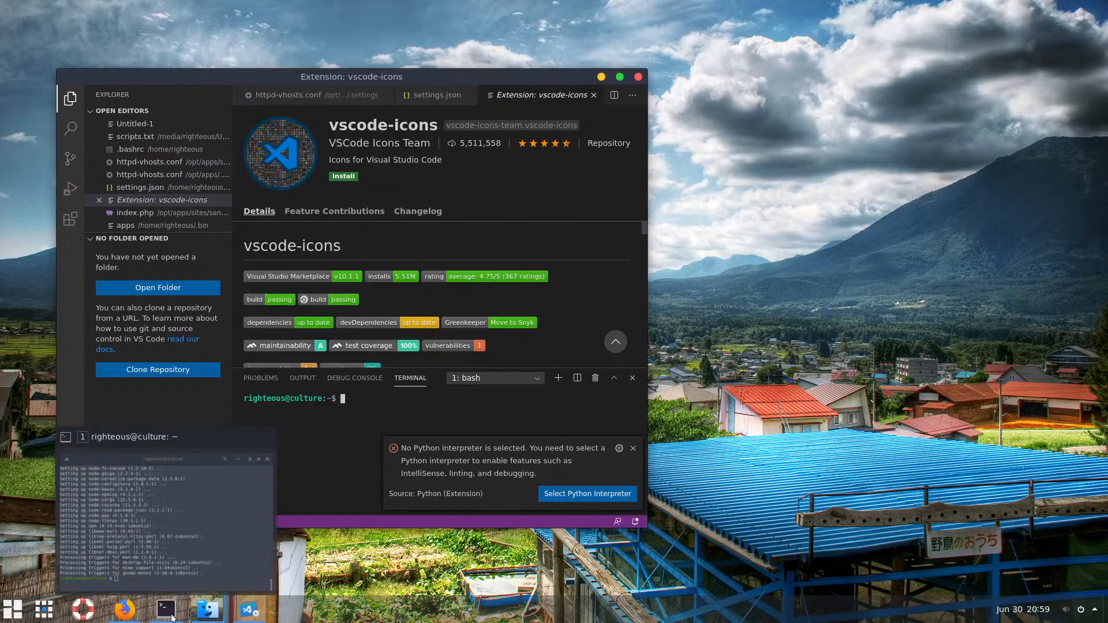
{"action": "left_click", "coordinate": [125, 610]}
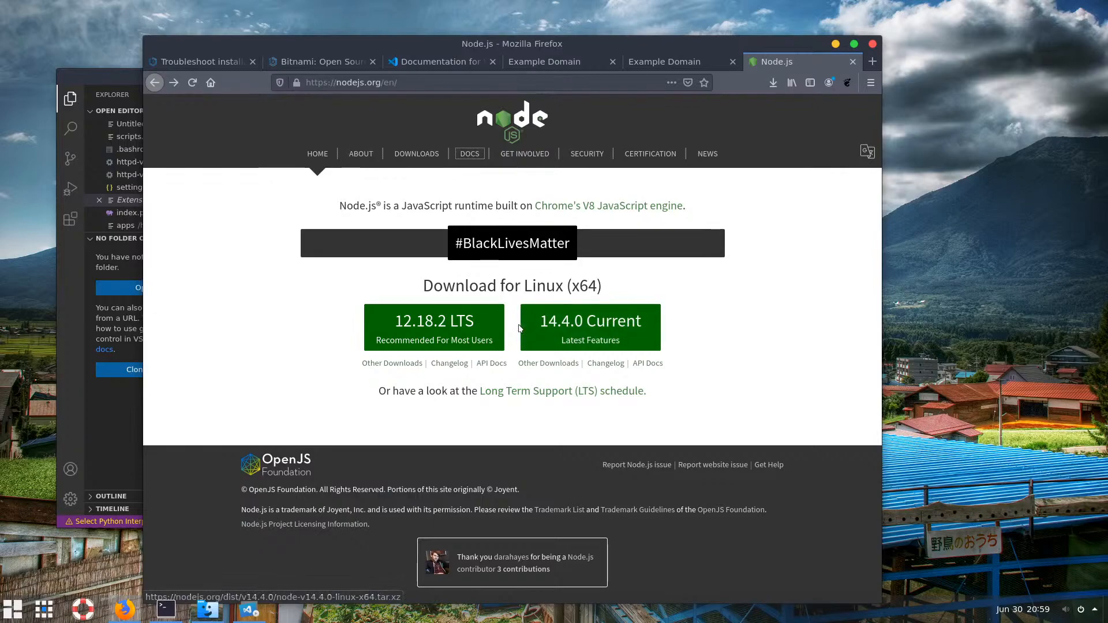
{"action": "left_click", "coordinate": [580, 323]}
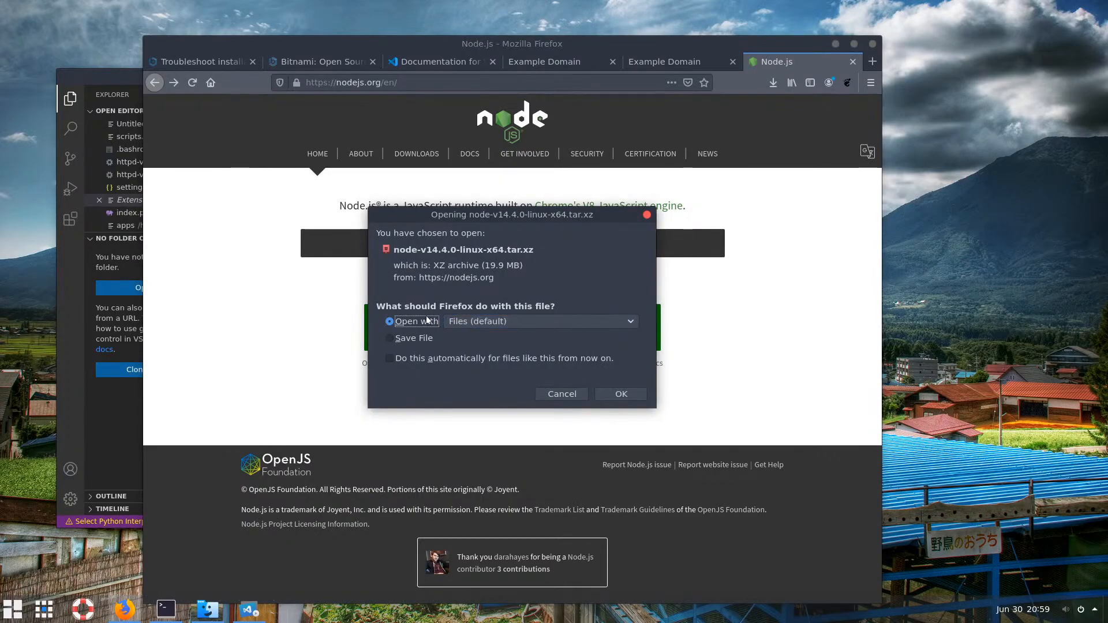
{"action": "left_click", "coordinate": [586, 396]}
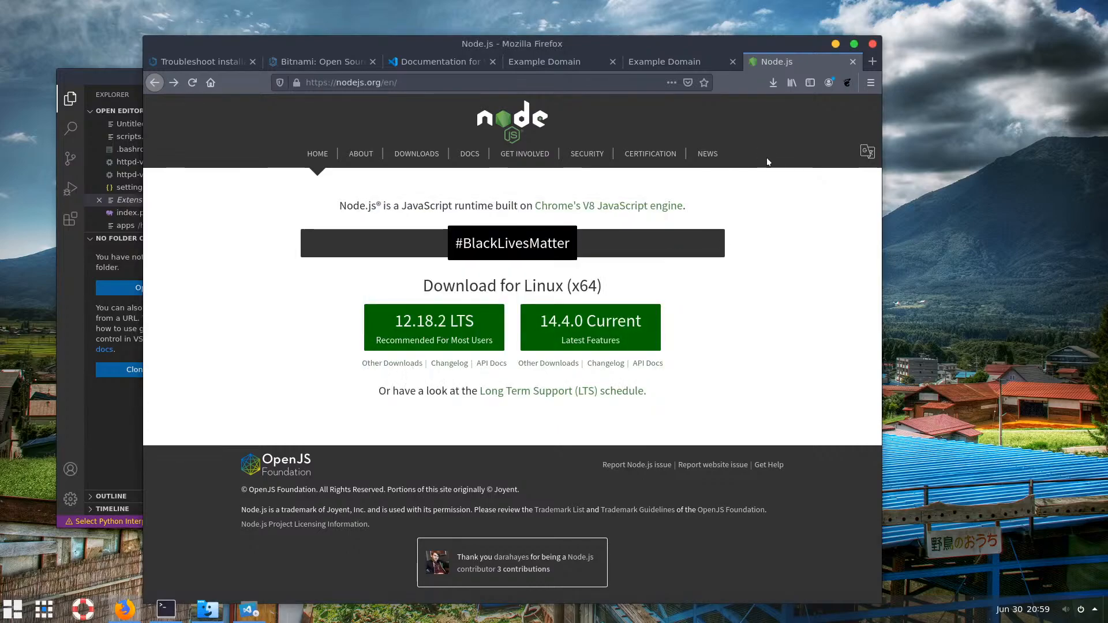
{"action": "left_click", "coordinate": [773, 88]}
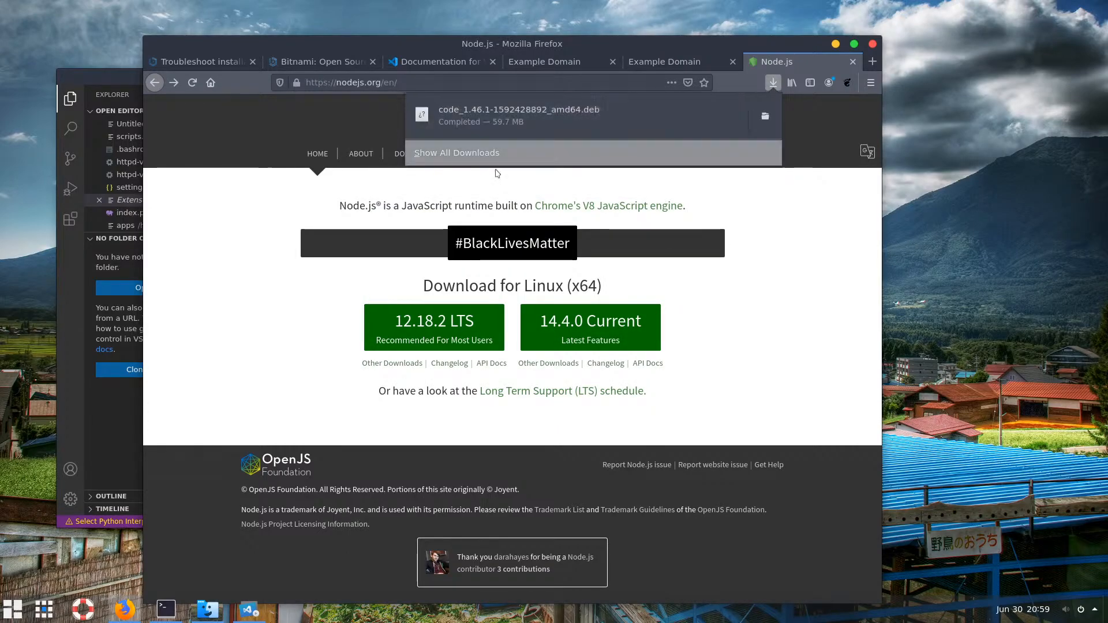
Request the 14.4.0 Current download again and cancel it in the Opening dialog
{"action": "left_click", "coordinate": [581, 325]}
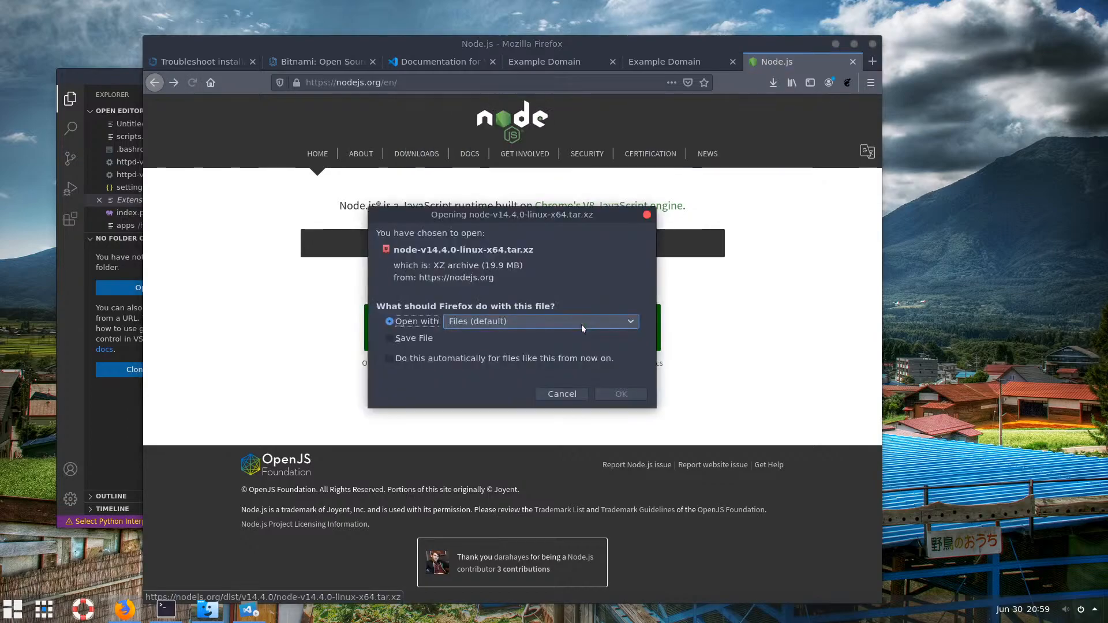
{"action": "left_click", "coordinate": [242, 341]}
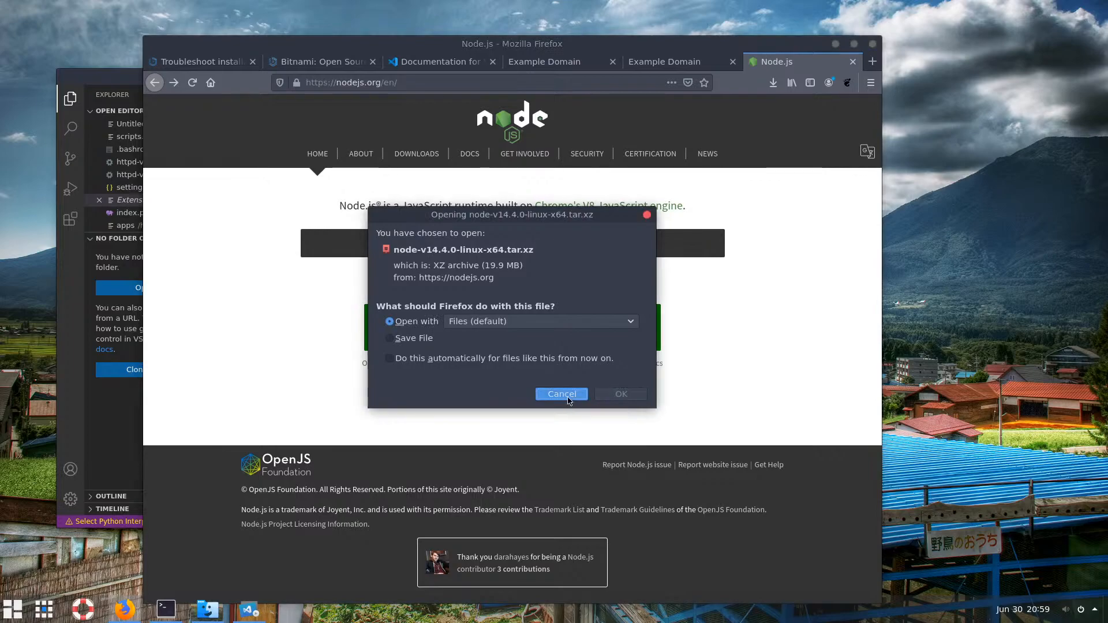
{"action": "left_click", "coordinate": [561, 394]}
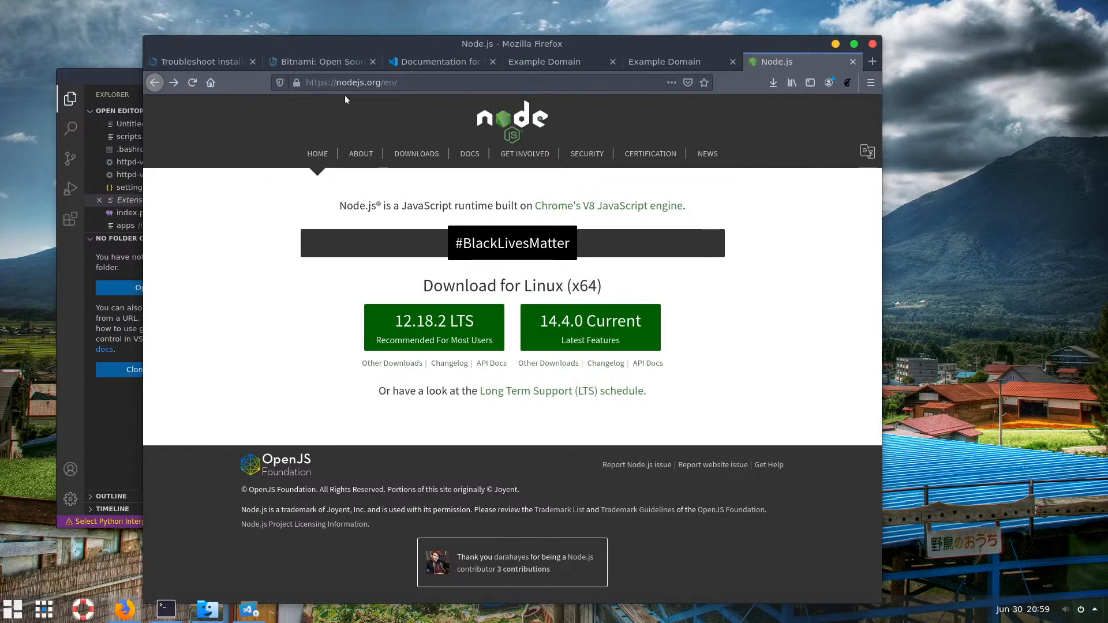
Google 'node deb package' in a new tab and open the nodejs.org package-manager guide
{"action": "left_click", "coordinate": [155, 83]}
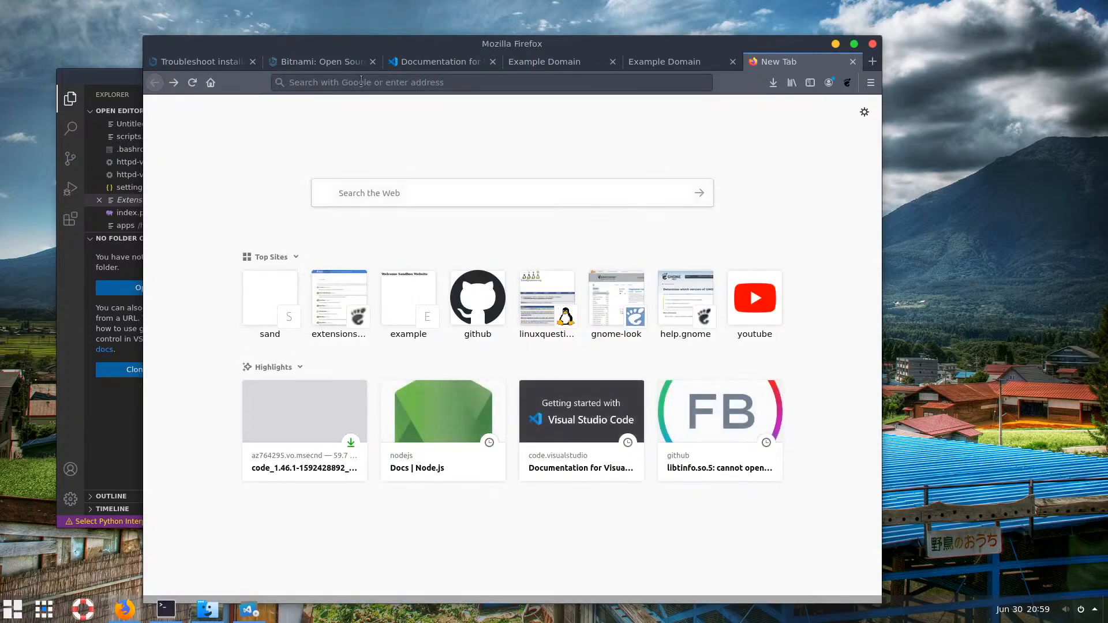
{"action": "left_click", "coordinate": [361, 80]}
{"action": "type", "text": "no"}
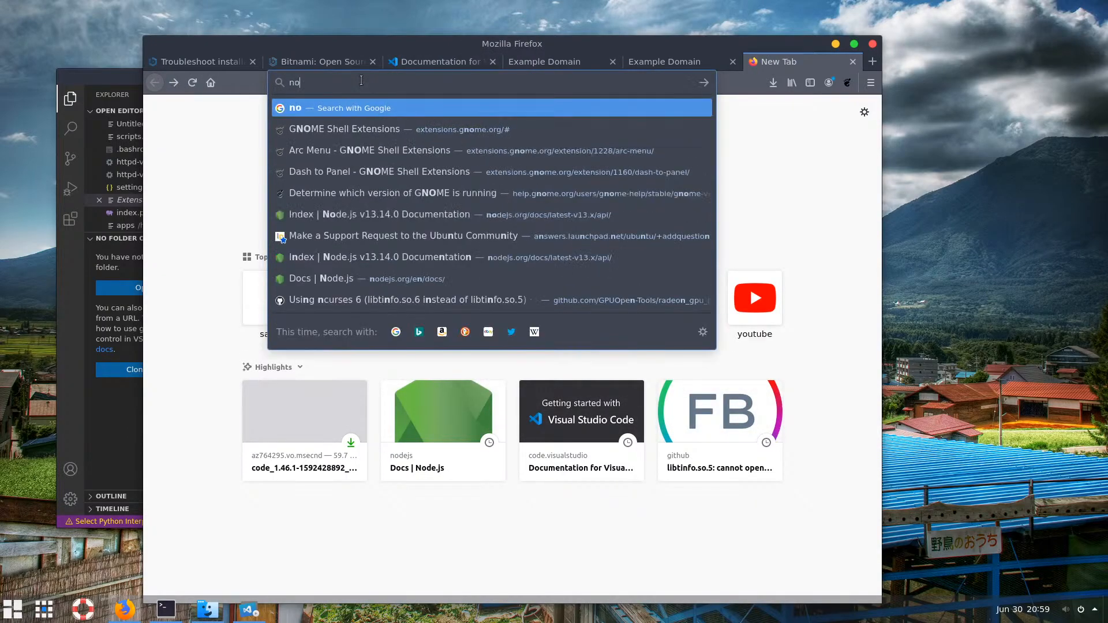
{"action": "type", "text": "de deb"}
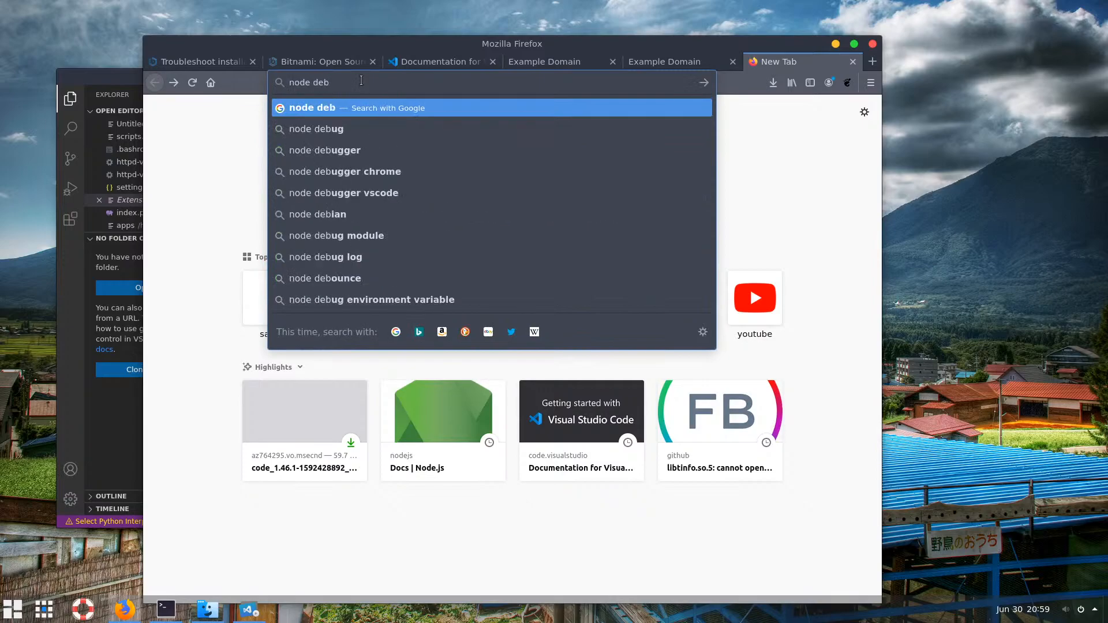
{"action": "type", "text": " p"}
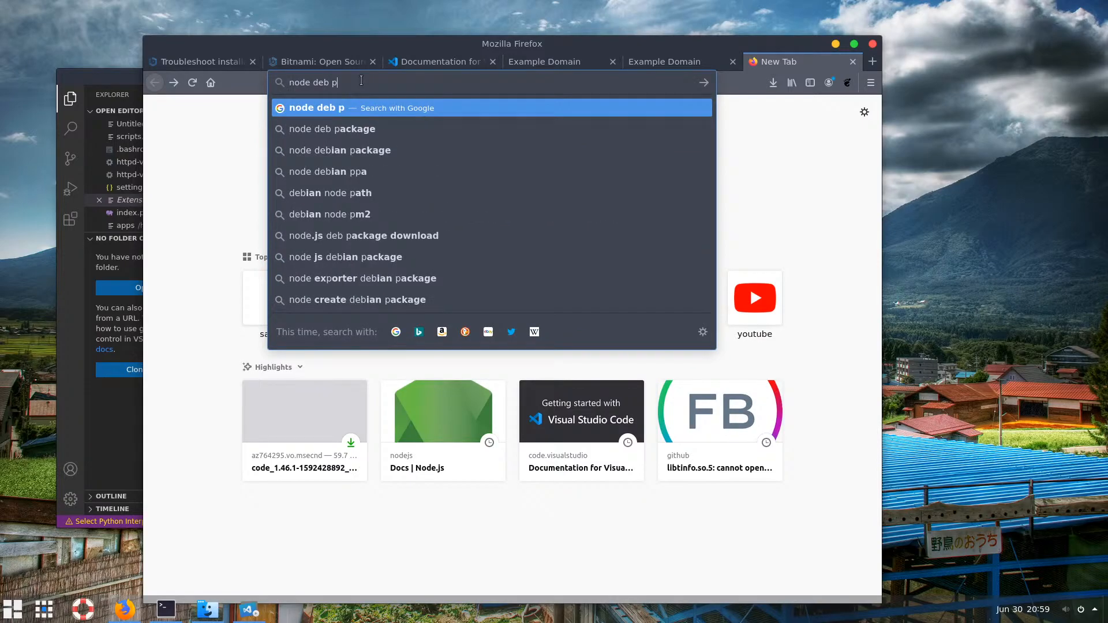
{"action": "key", "text": "Down"}
{"action": "key", "text": "Return"}
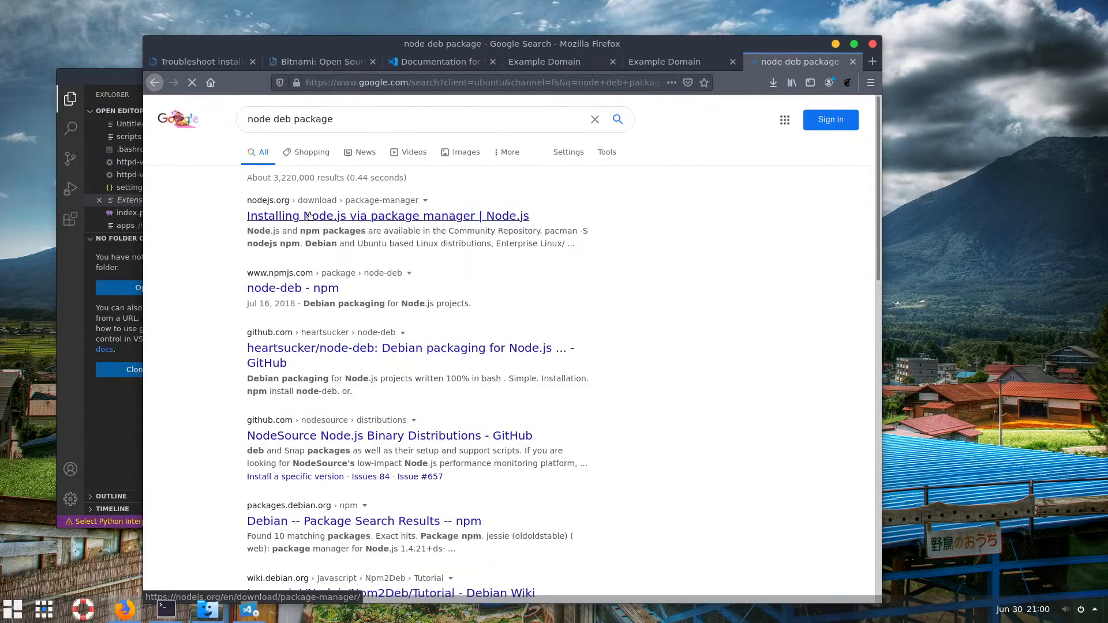
{"action": "left_click", "coordinate": [350, 219]}
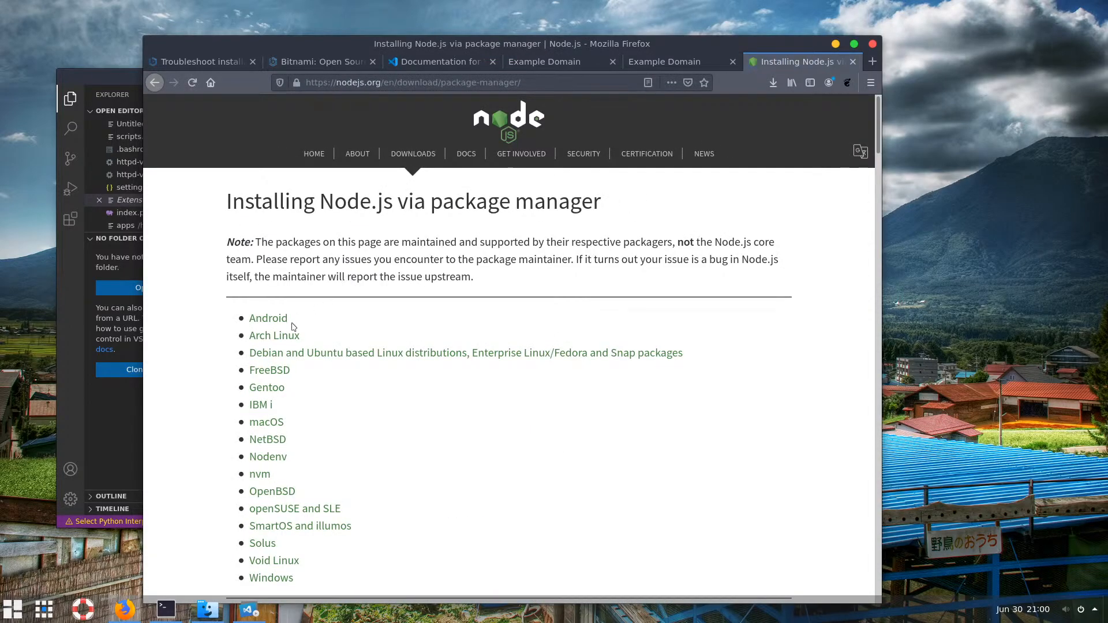
{"action": "scroll", "coordinate": [279, 438], "scroll_direction": "down", "scroll_amount": 2}
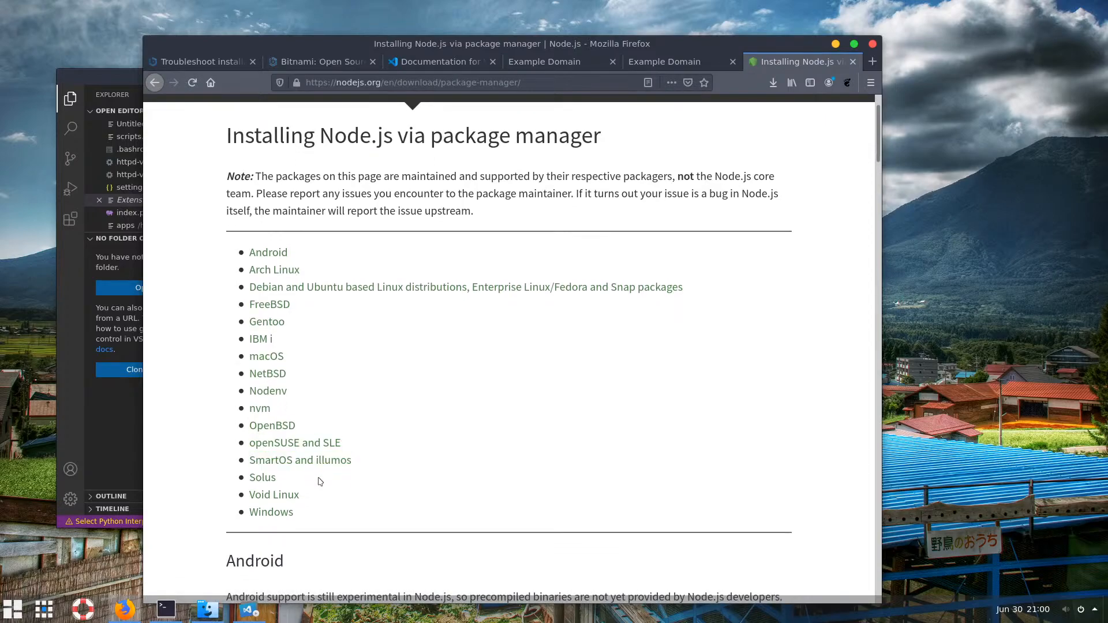
{"action": "scroll", "coordinate": [320, 478], "scroll_direction": "down", "scroll_amount": 1}
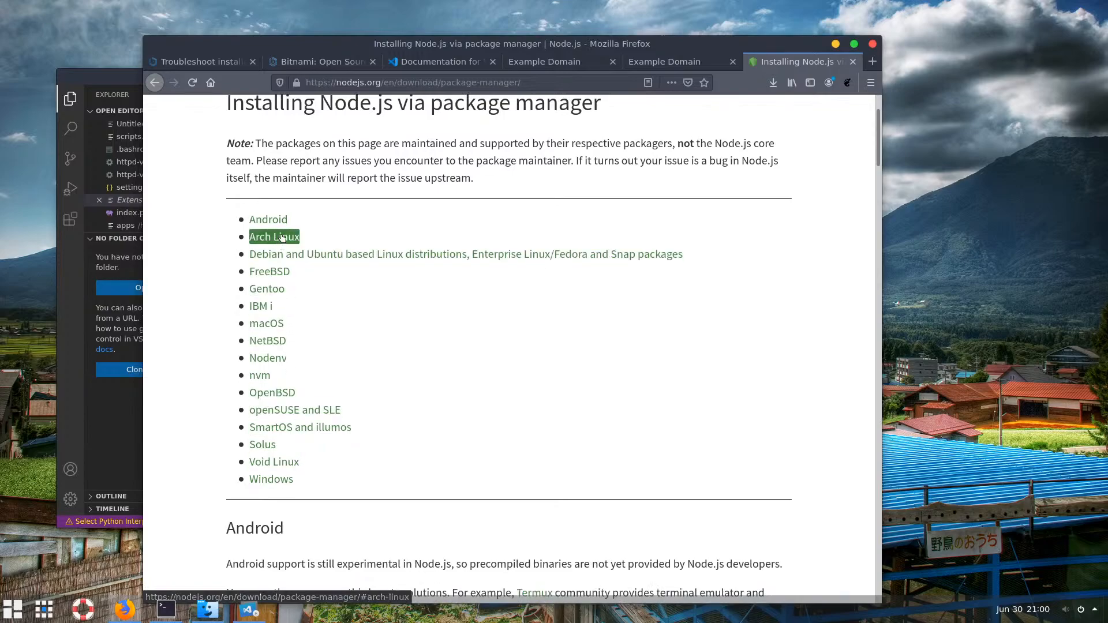
Glance at the FreeBSD pkg manual page, then return to the package-manager guide
{"action": "left_click", "coordinate": [363, 255]}
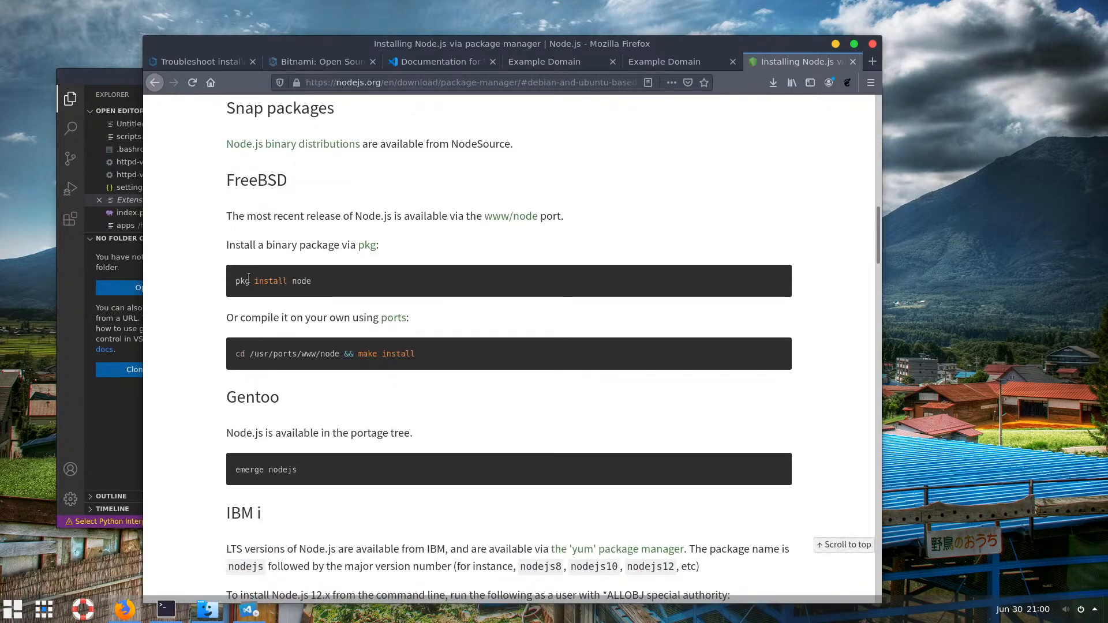
{"action": "left_click_drag", "start_coordinate": [310, 282], "coordinate": [235, 279]}
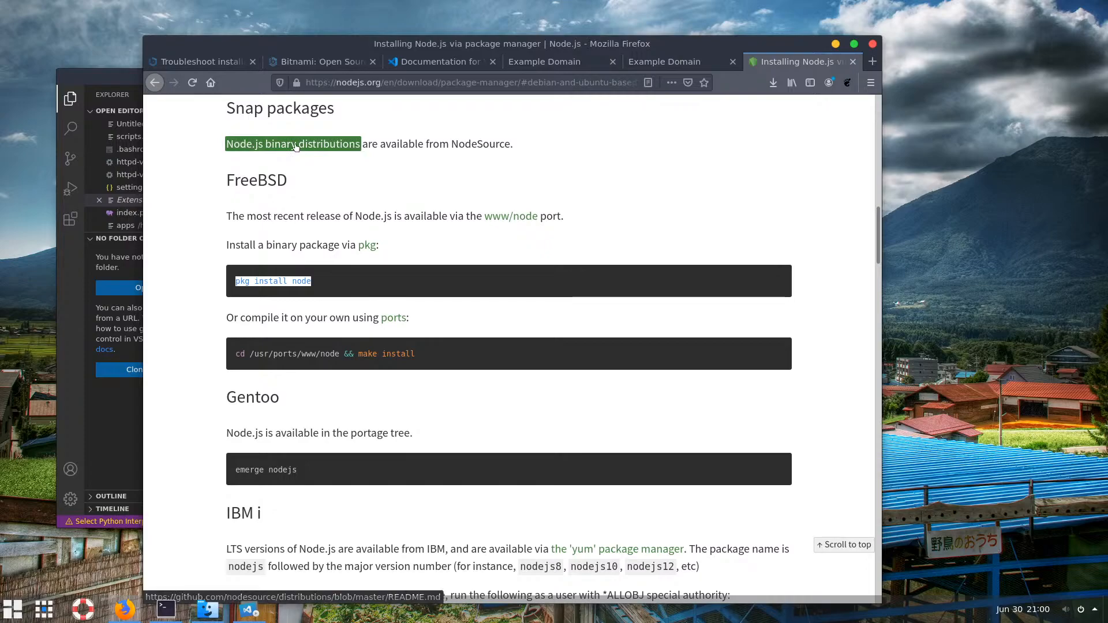
{"action": "left_click", "coordinate": [347, 283]}
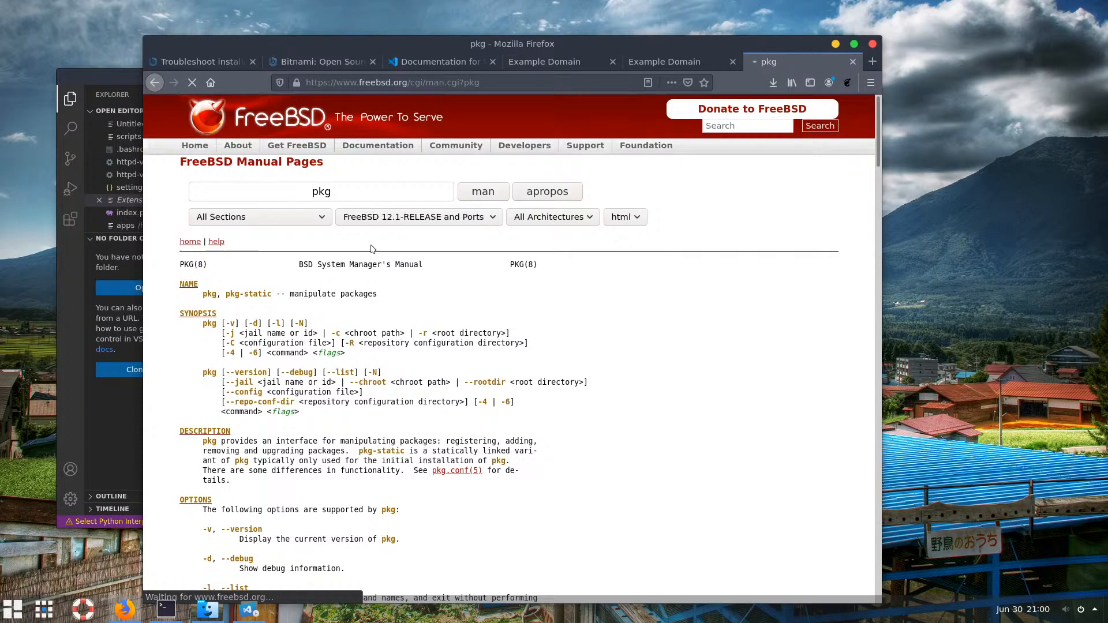
{"action": "scroll", "coordinate": [348, 308], "scroll_direction": "down", "scroll_amount": 2}
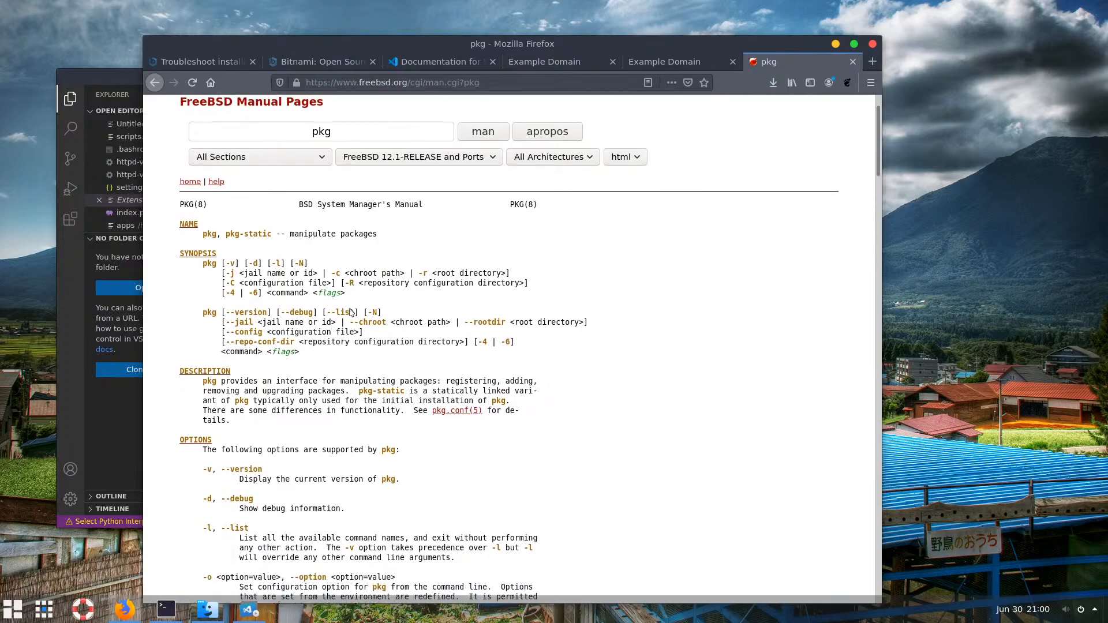
{"action": "scroll", "coordinate": [197, 126], "scroll_direction": "up", "scroll_amount": 2}
{"action": "left_click", "coordinate": [155, 82]}
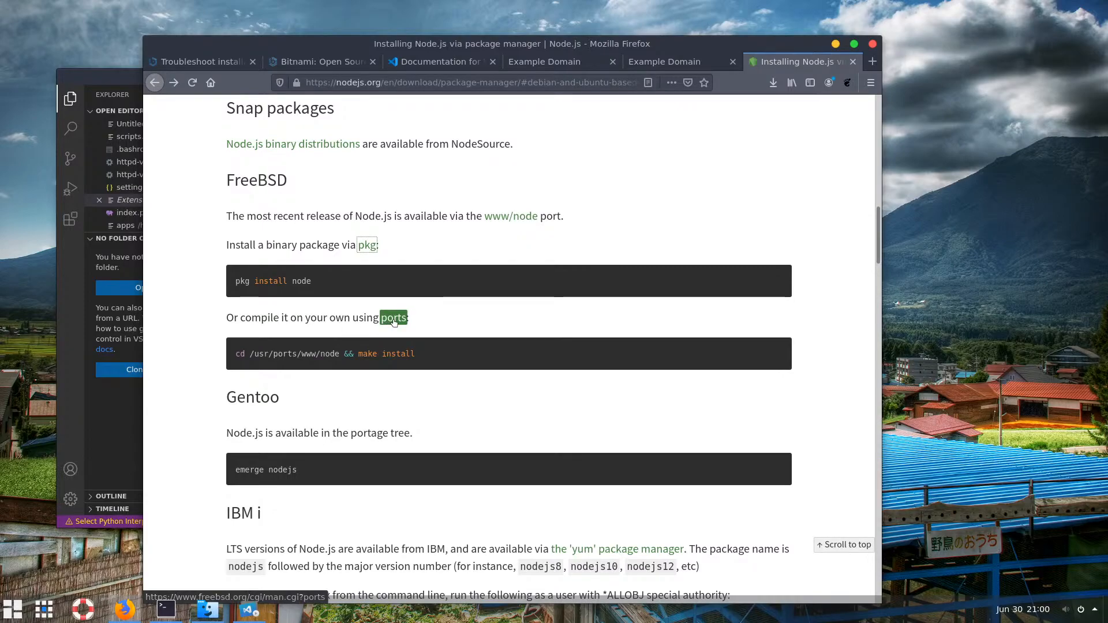
Copy the 'pkg install node' command from the FreeBSD instructions
{"action": "left_click_drag", "start_coordinate": [316, 281], "coordinate": [226, 281]}
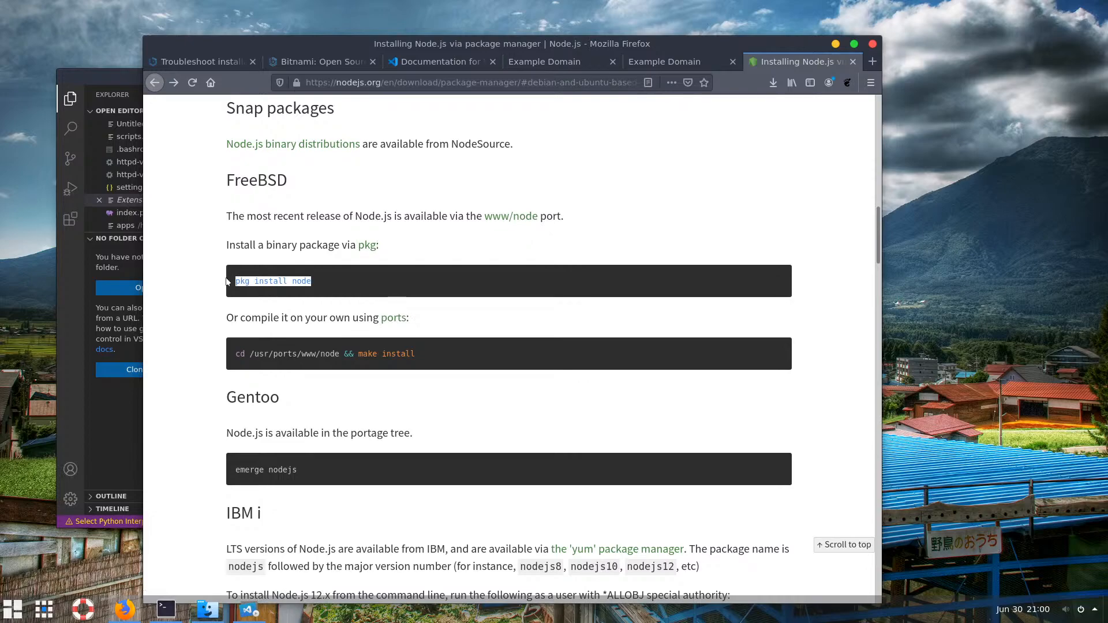
{"action": "right_click", "coordinate": [272, 282]}
{"action": "left_click", "coordinate": [321, 296]}
Paste and run 'pkg install node' in the terminal, which reports command 'pkg' not found
{"action": "mouse_move", "coordinate": [166, 609]}
{"action": "left_click", "coordinate": [185, 564]}
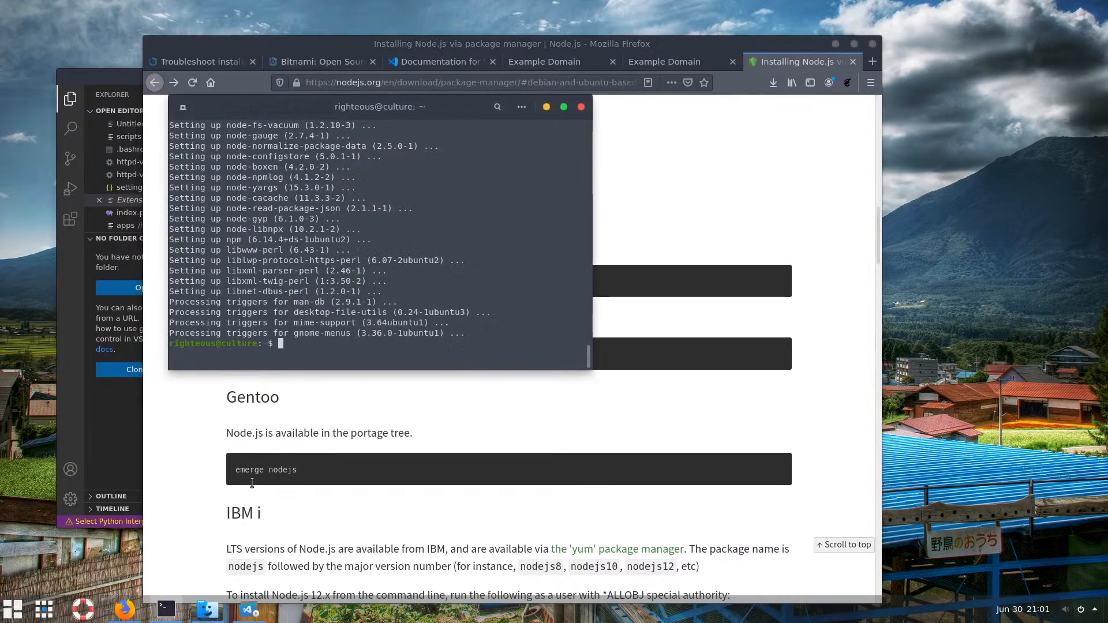
{"action": "right_click", "coordinate": [346, 368]}
{"action": "left_click", "coordinate": [390, 413]}
{"action": "key", "text": "Return"}
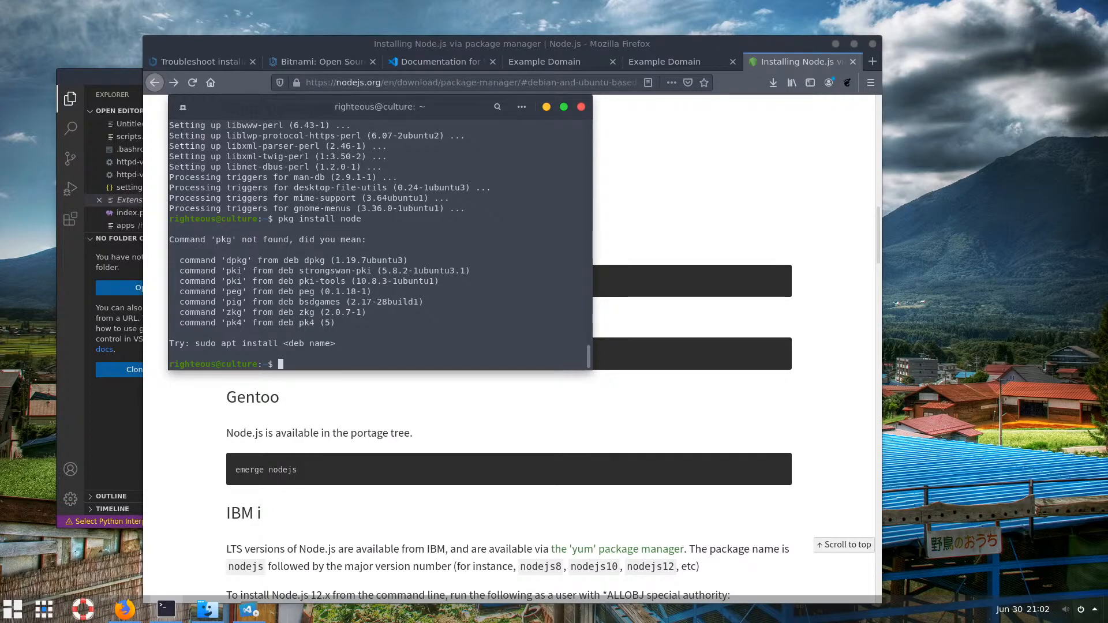
Open the 'Node.js binary distributions' link in a new tab from the package-manager page
{"action": "left_click", "coordinate": [653, 302]}
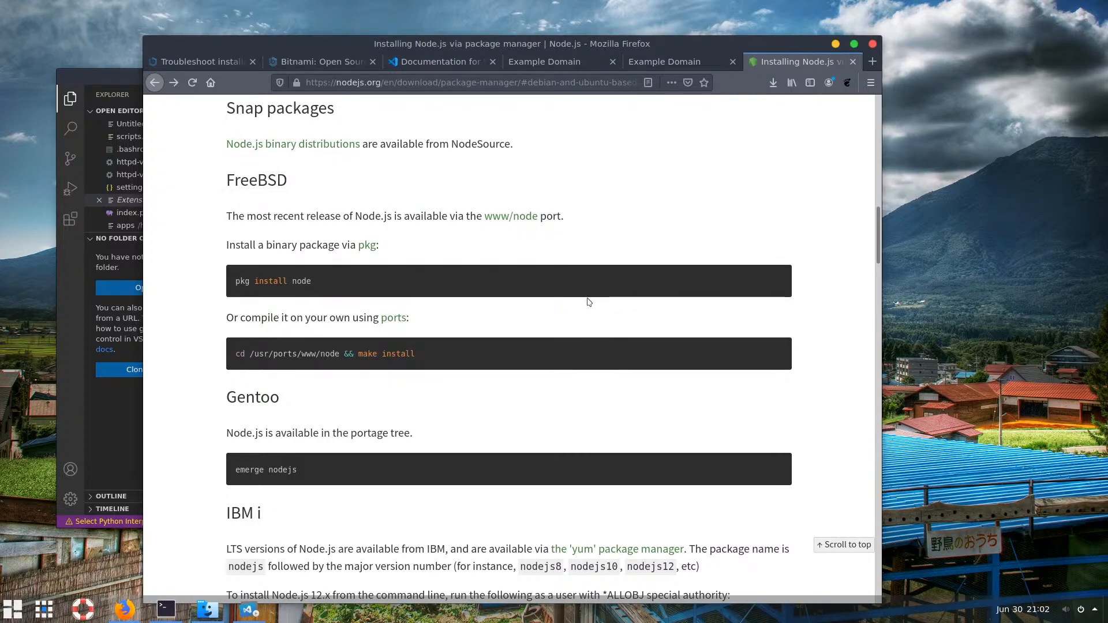
{"action": "scroll", "coordinate": [646, 200], "scroll_direction": "up", "scroll_amount": 3}
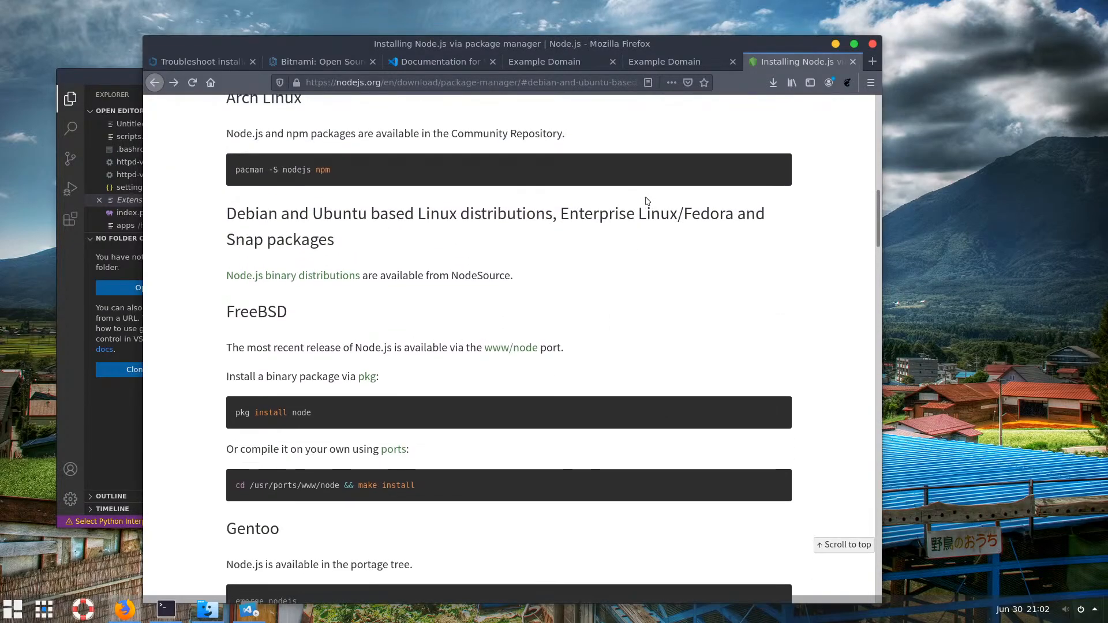
{"action": "right_click", "coordinate": [330, 277]}
{"action": "left_click", "coordinate": [370, 284]}
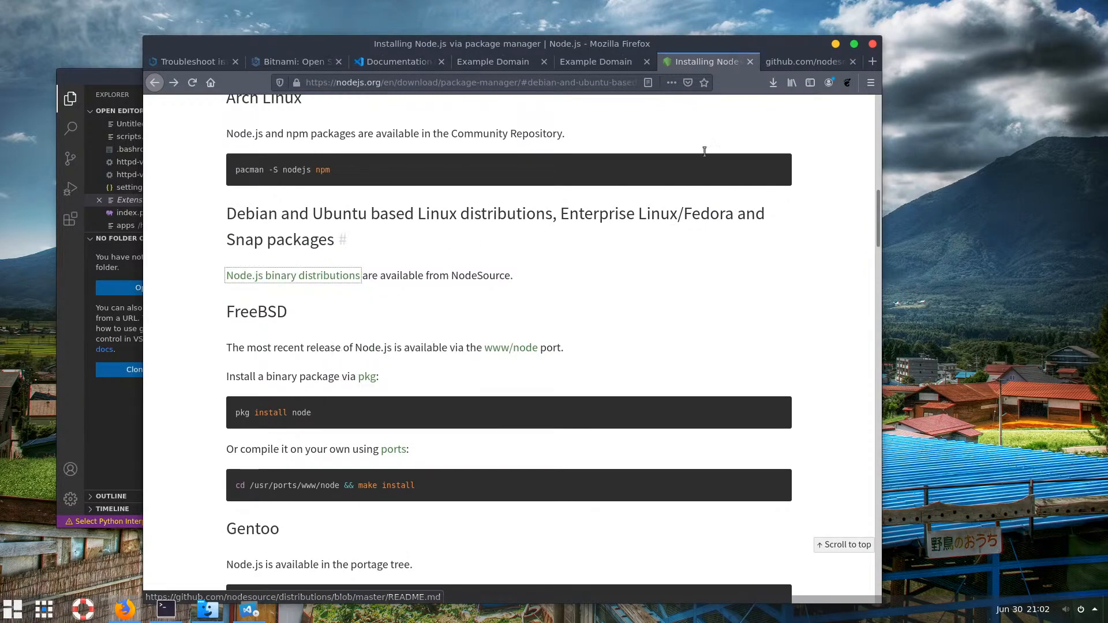
Browse the NodeSource distributions README, follow the Debian logo link, and come back
{"action": "left_click", "coordinate": [788, 64]}
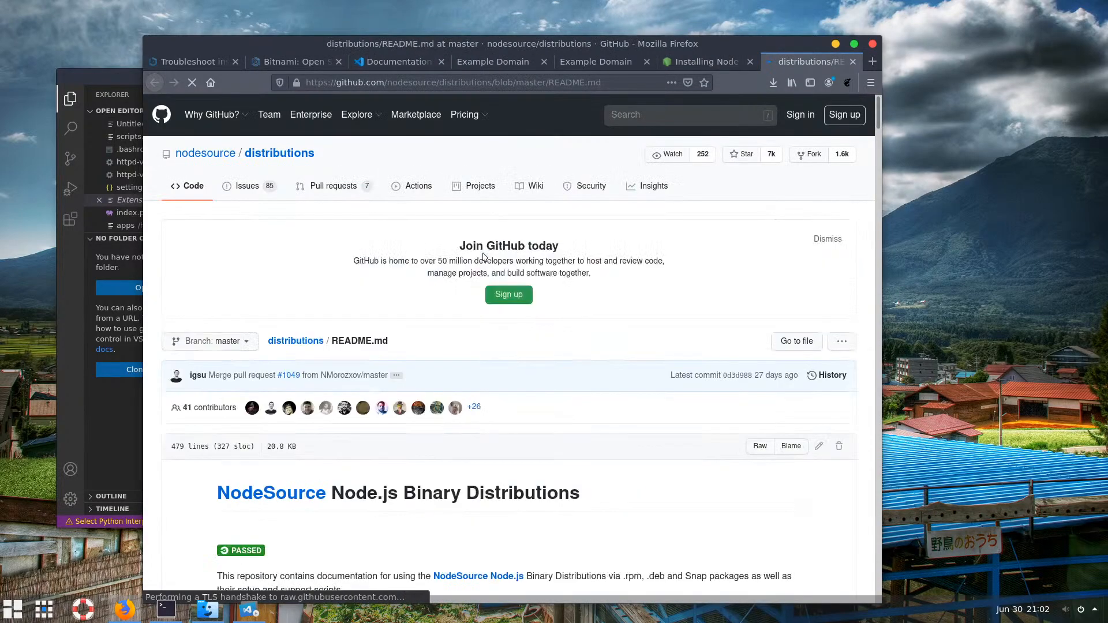
{"action": "scroll", "coordinate": [485, 259], "scroll_direction": "down", "scroll_amount": 10}
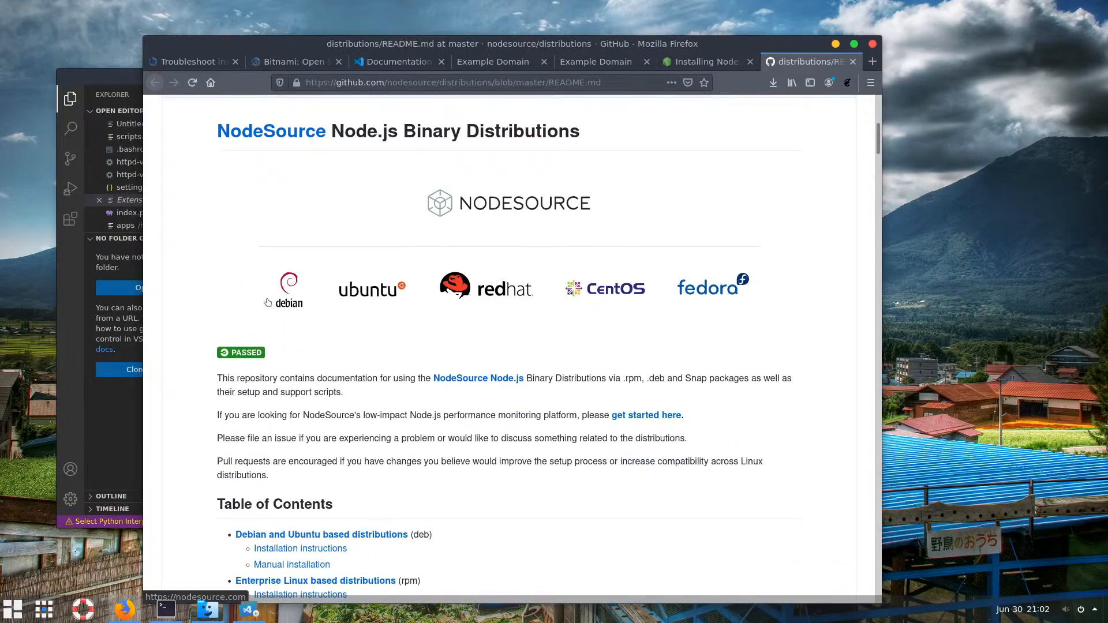
{"action": "left_click", "coordinate": [288, 296]}
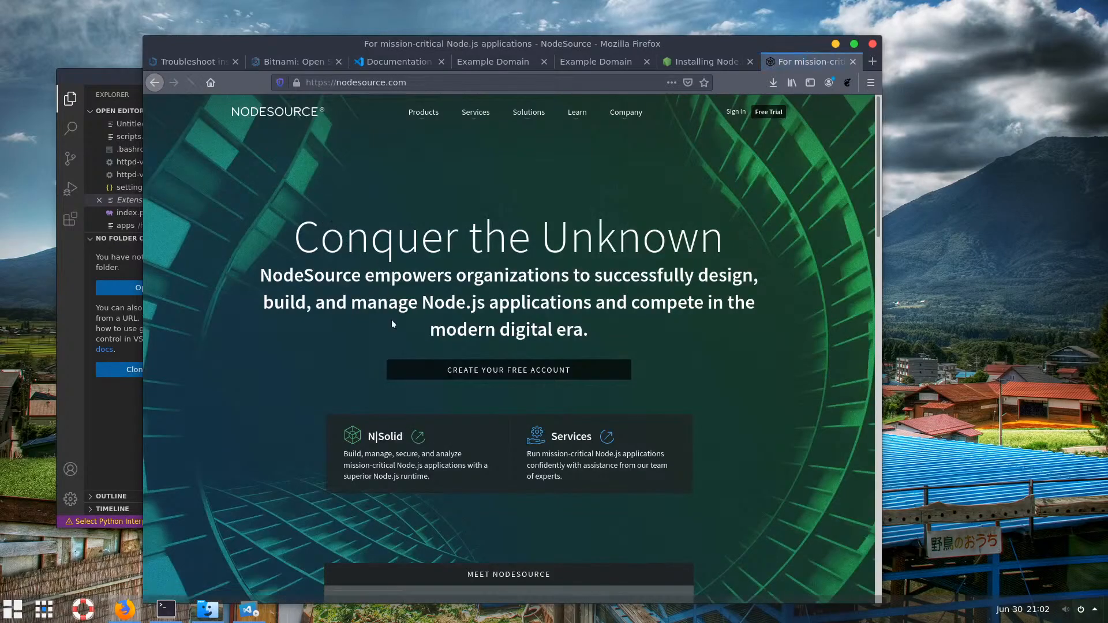
{"action": "scroll", "coordinate": [392, 353], "scroll_direction": "down", "scroll_amount": 5}
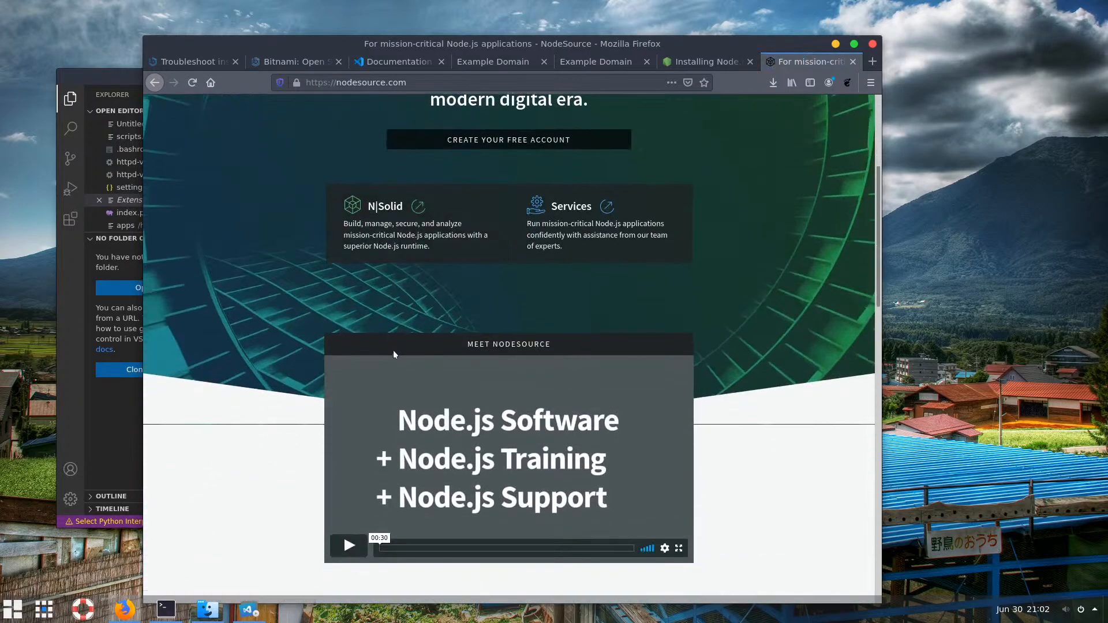
{"action": "left_click", "coordinate": [404, 84]}
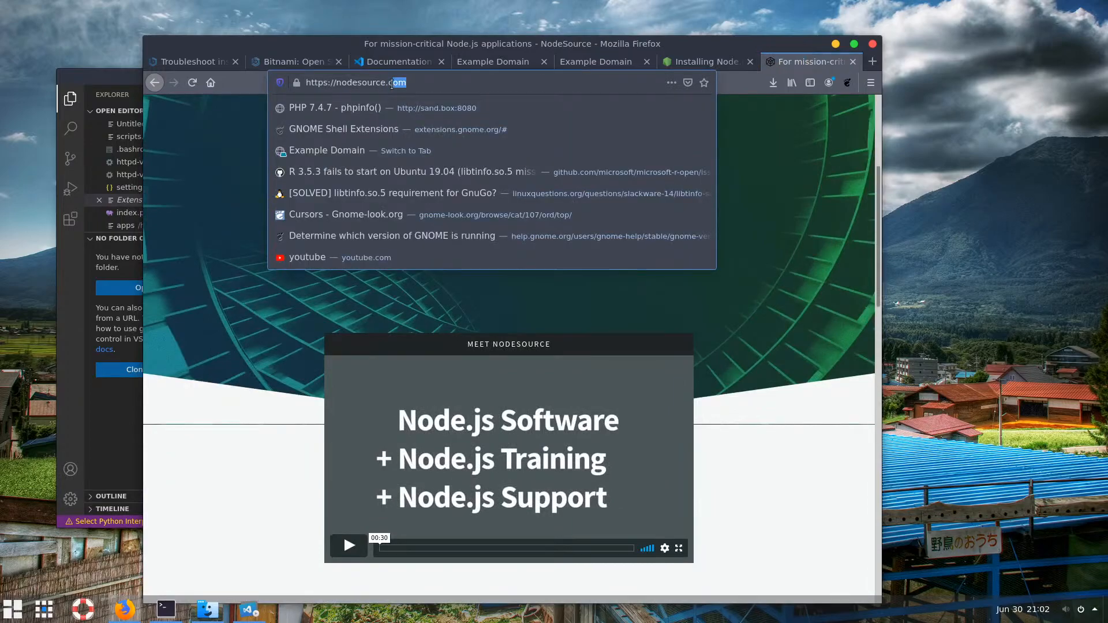
{"action": "left_click", "coordinate": [151, 86]}
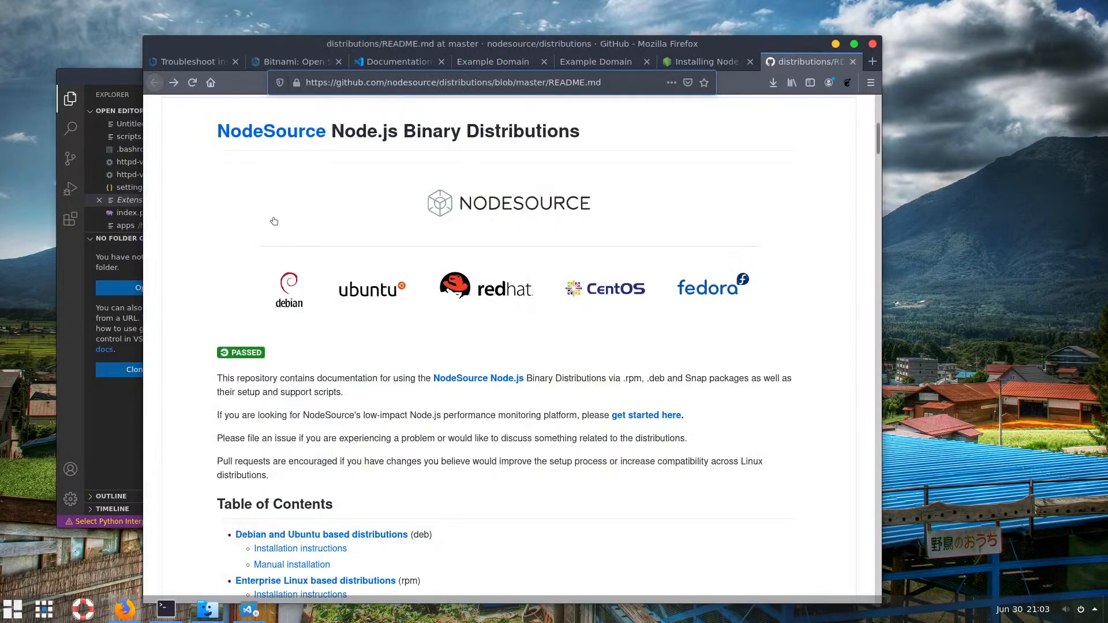
Scroll through the README, then return to the Node.js package-manager tab at its top
{"action": "scroll", "coordinate": [456, 345], "scroll_direction": "down", "scroll_amount": 4}
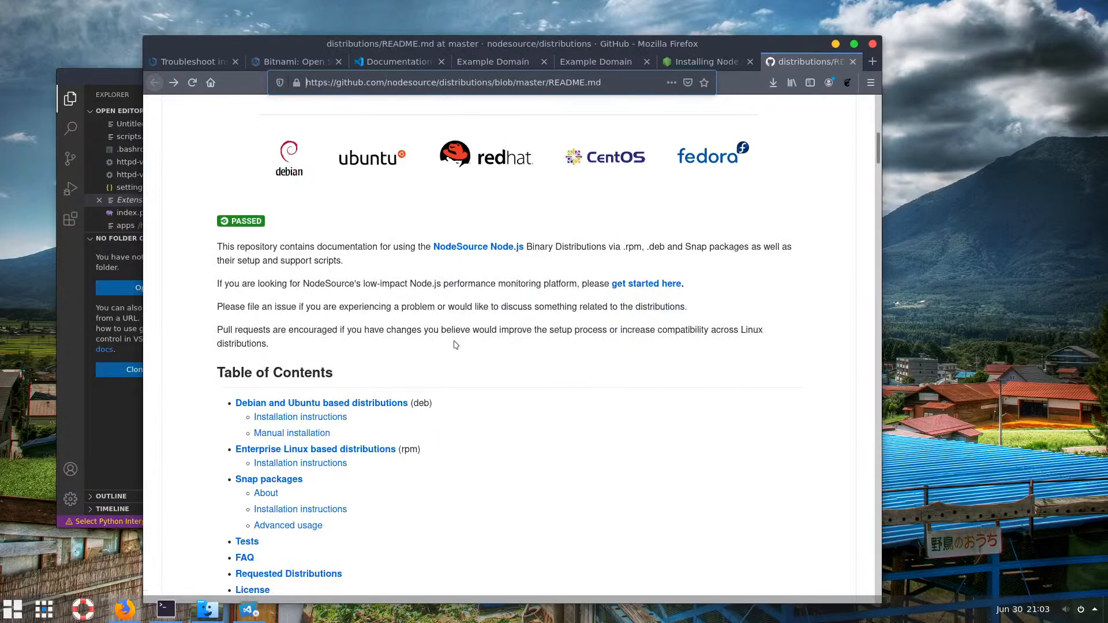
{"action": "scroll", "coordinate": [442, 323], "scroll_direction": "down", "scroll_amount": 6}
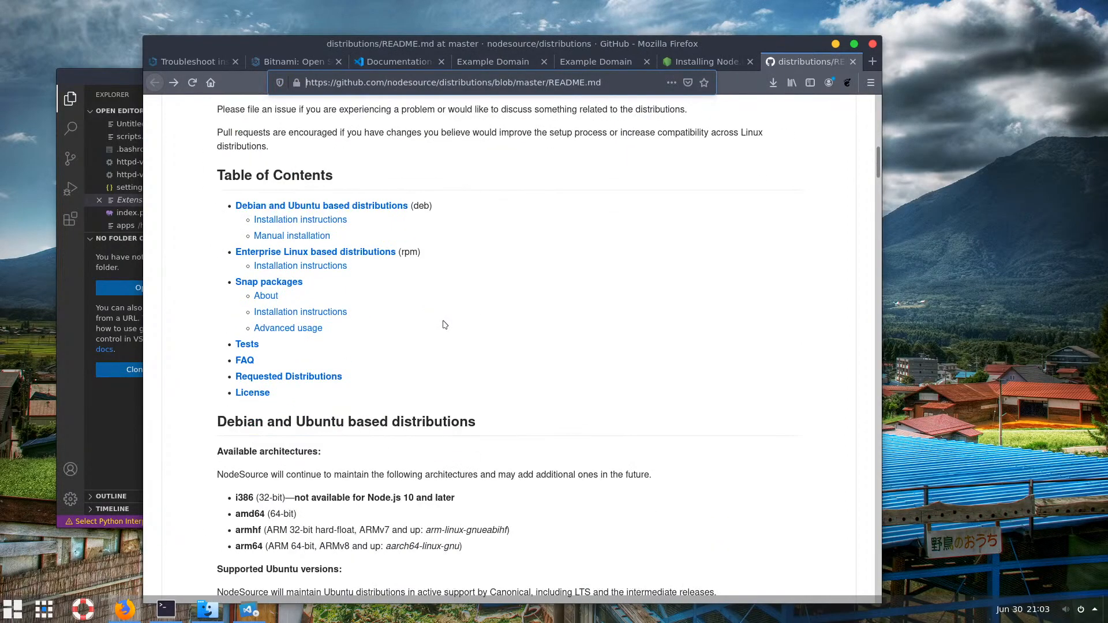
{"action": "scroll", "coordinate": [449, 331], "scroll_direction": "up", "scroll_amount": 13}
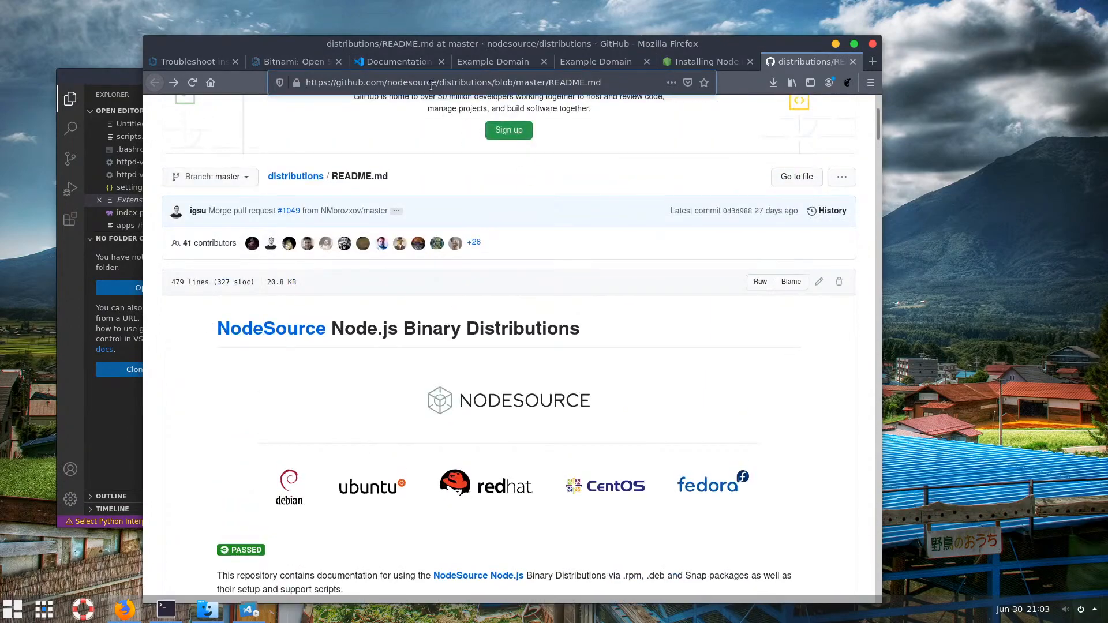
{"action": "left_click", "coordinate": [684, 62]}
{"action": "scroll", "coordinate": [427, 132], "scroll_direction": "up", "scroll_amount": 13}
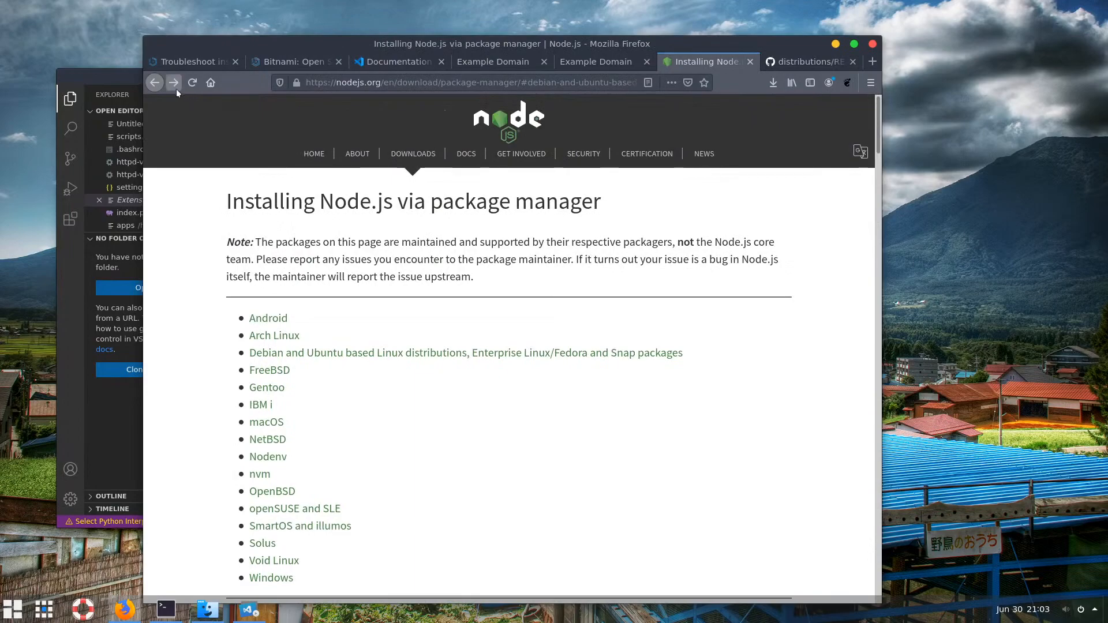
Go back to the Google results and load nodejs.org from the address bar
{"action": "left_click", "coordinate": [155, 83]}
{"action": "left_click", "coordinate": [154, 83]}
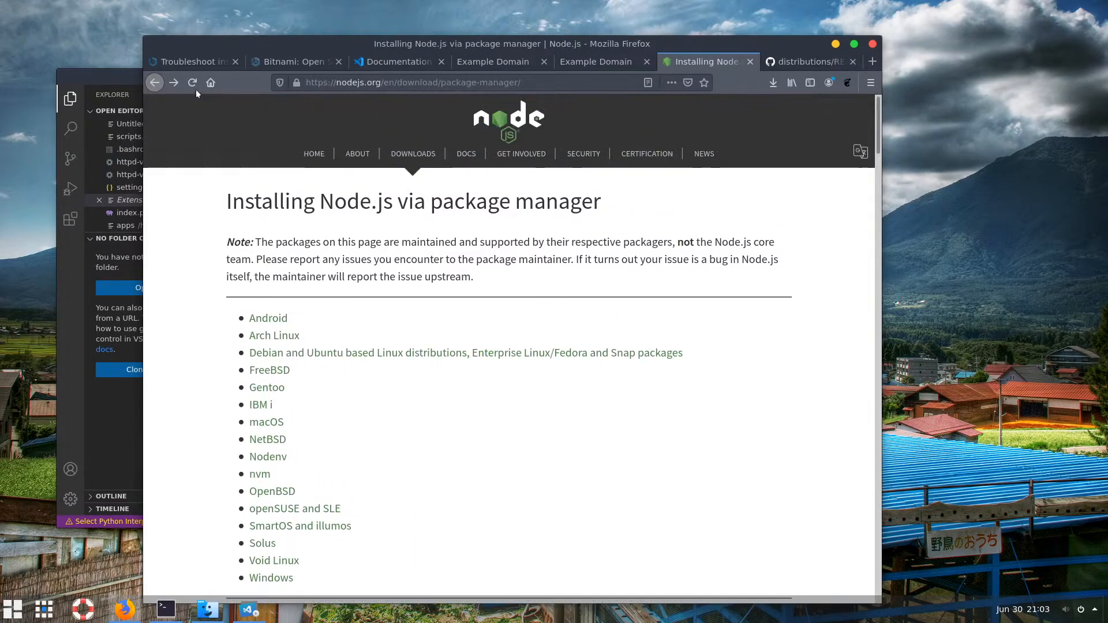
{"action": "left_click", "coordinate": [154, 83]}
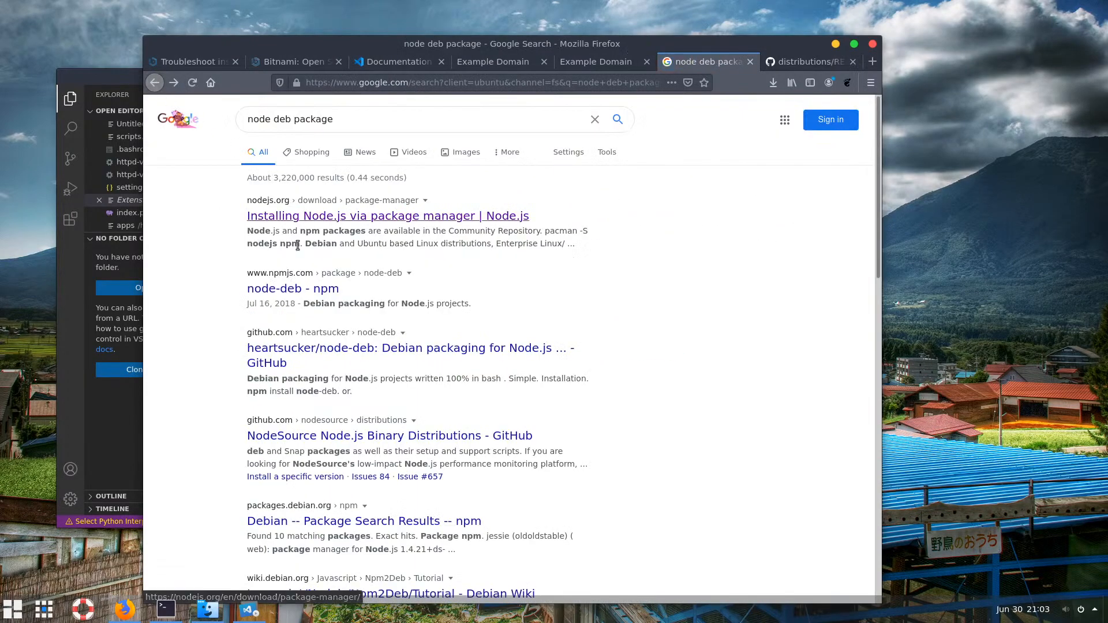
{"action": "left_click", "coordinate": [395, 83]}
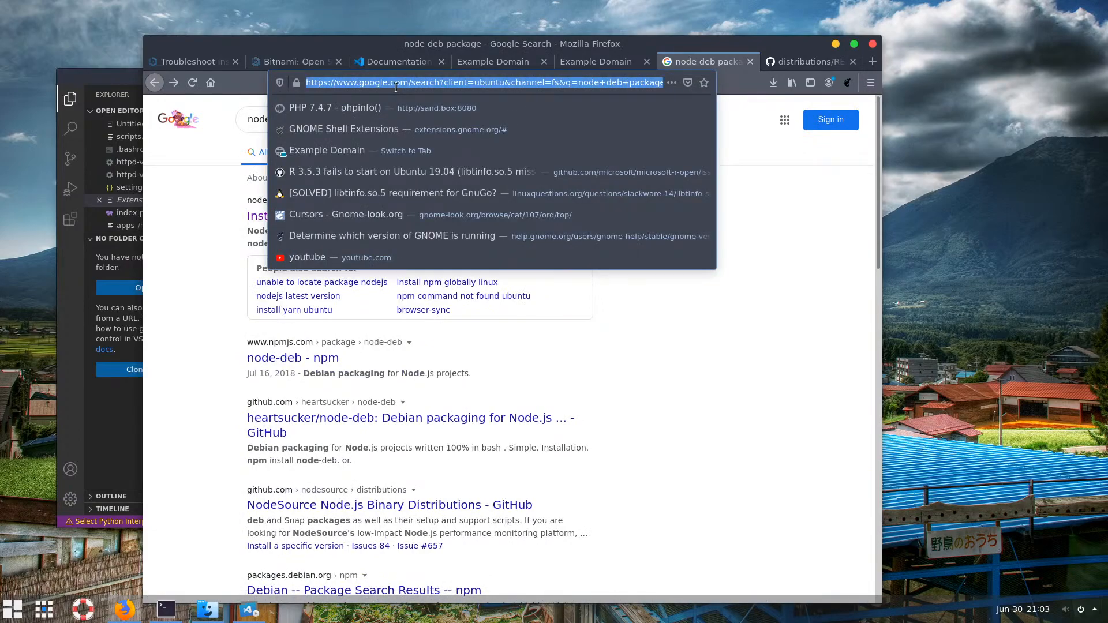
{"action": "type", "text": "nodej"}
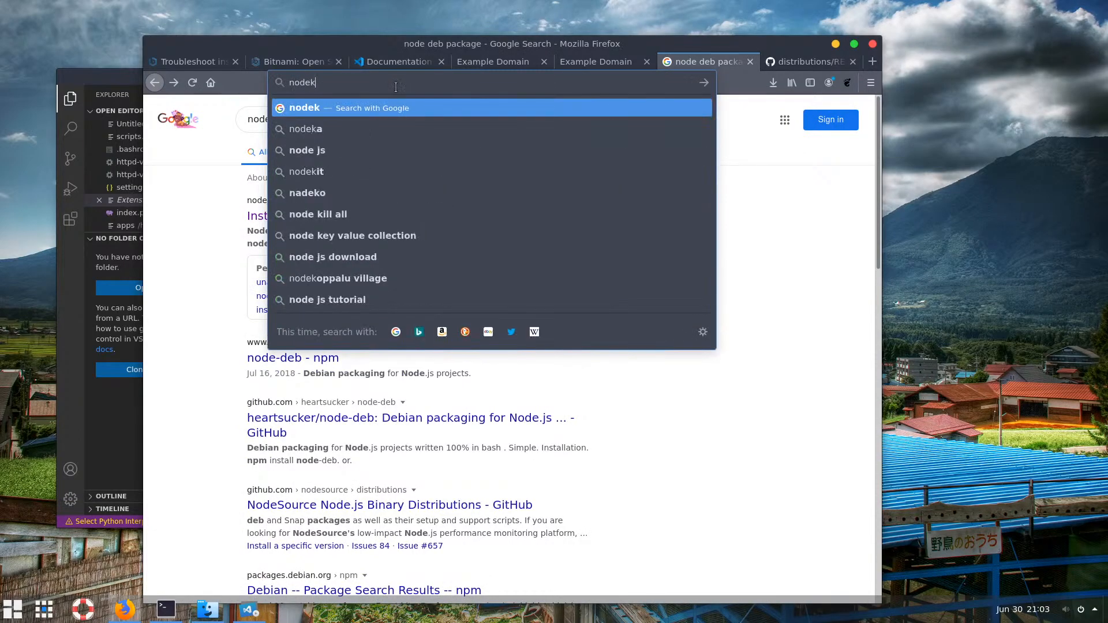
{"action": "type", "text": "s.o"}
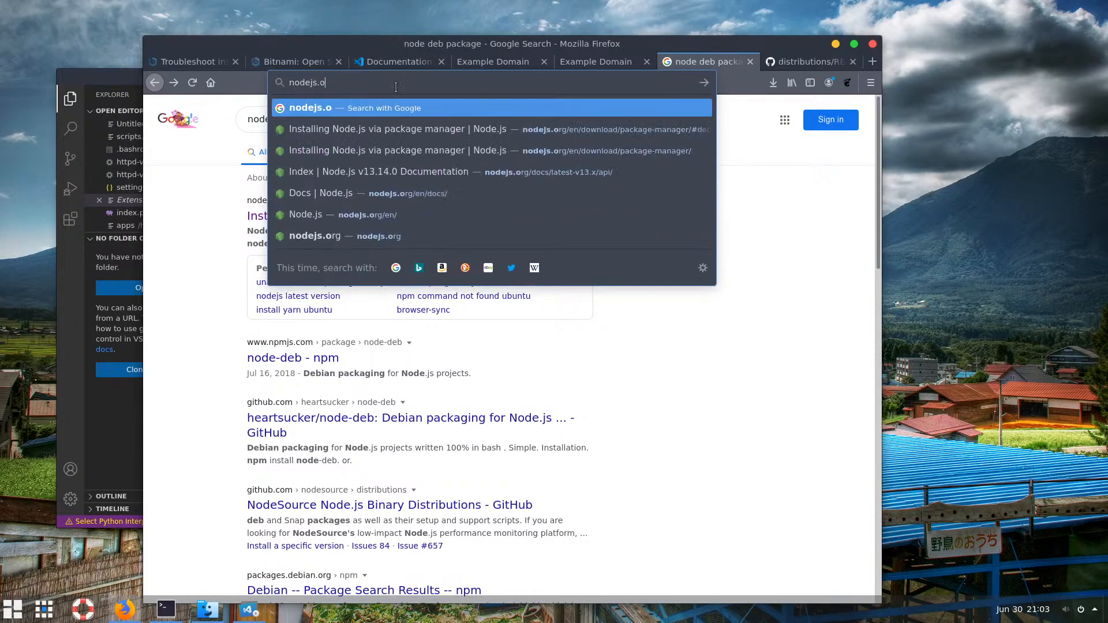
{"action": "type", "text": "rg"}
{"action": "key", "text": "Return"}
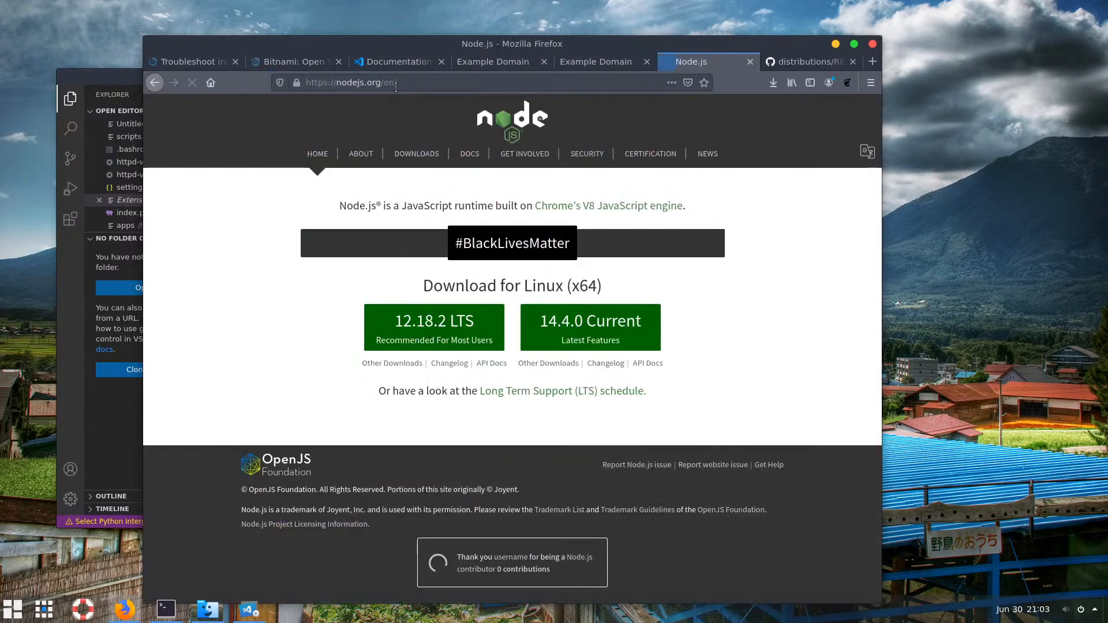
Save the 14.4.0 Current archive node-v14.4.0-linux-x64.tar.xz and view it in recent downloads
{"action": "left_click", "coordinate": [578, 331]}
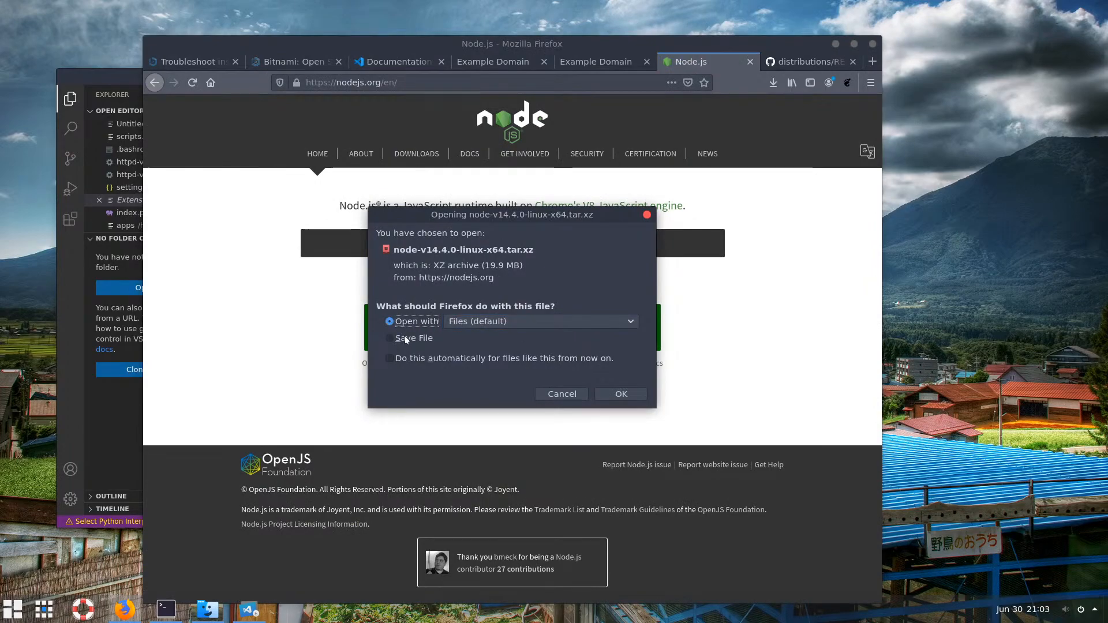
{"action": "left_click", "coordinate": [406, 339]}
{"action": "left_click", "coordinate": [617, 396]}
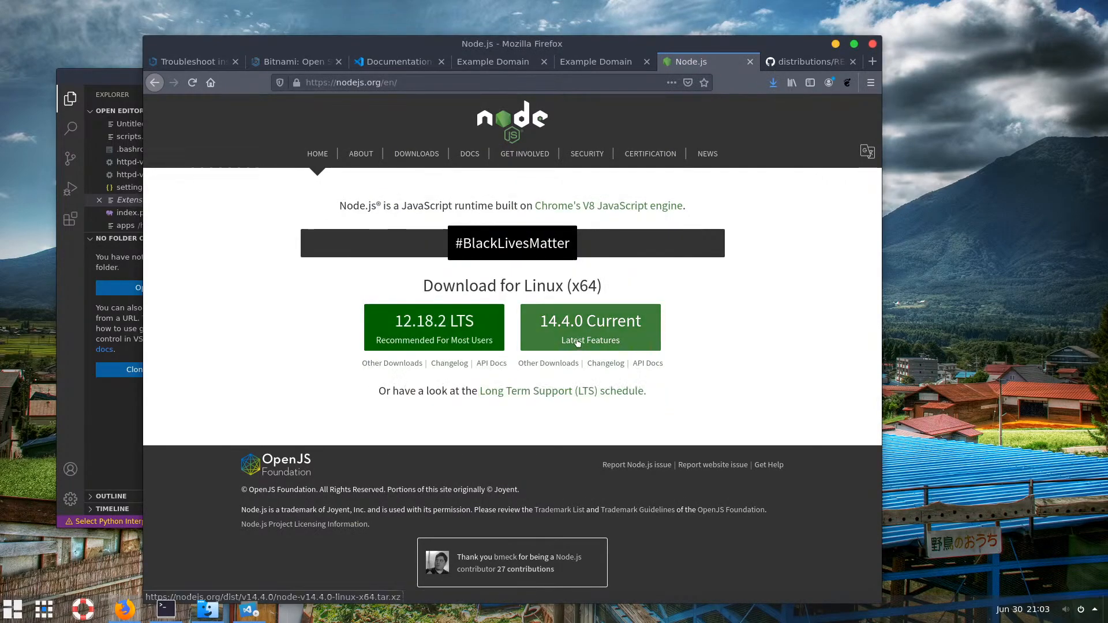
{"action": "left_click", "coordinate": [774, 83]}
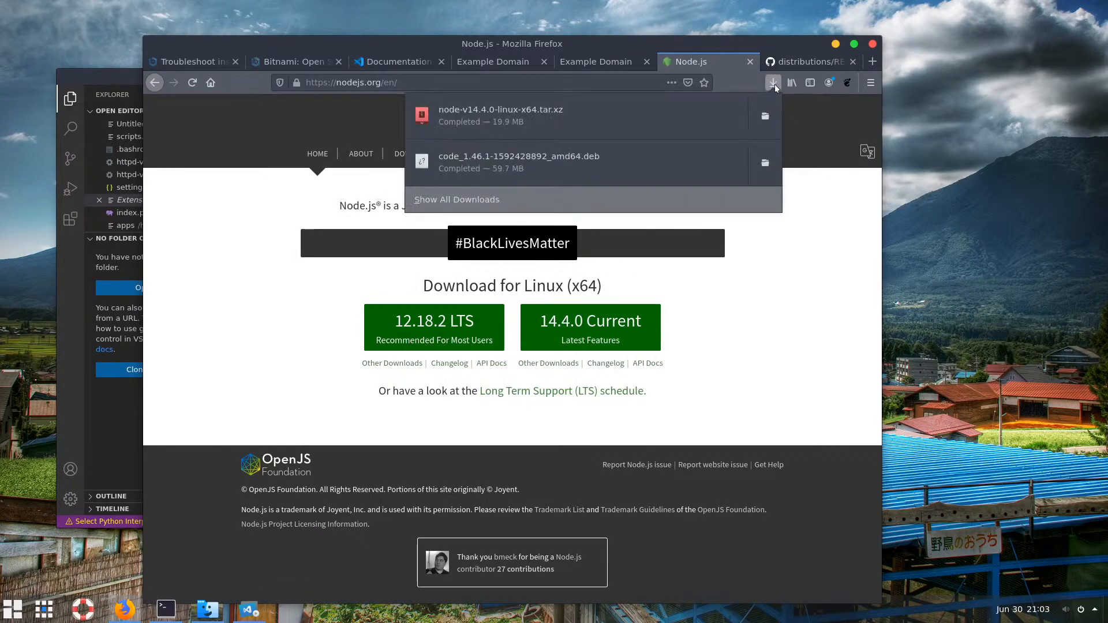
Show the downloaded node-v14.4.0-linux-x64.tar.xz in Files and select the archive for extraction
{"action": "left_click", "coordinate": [765, 118]}
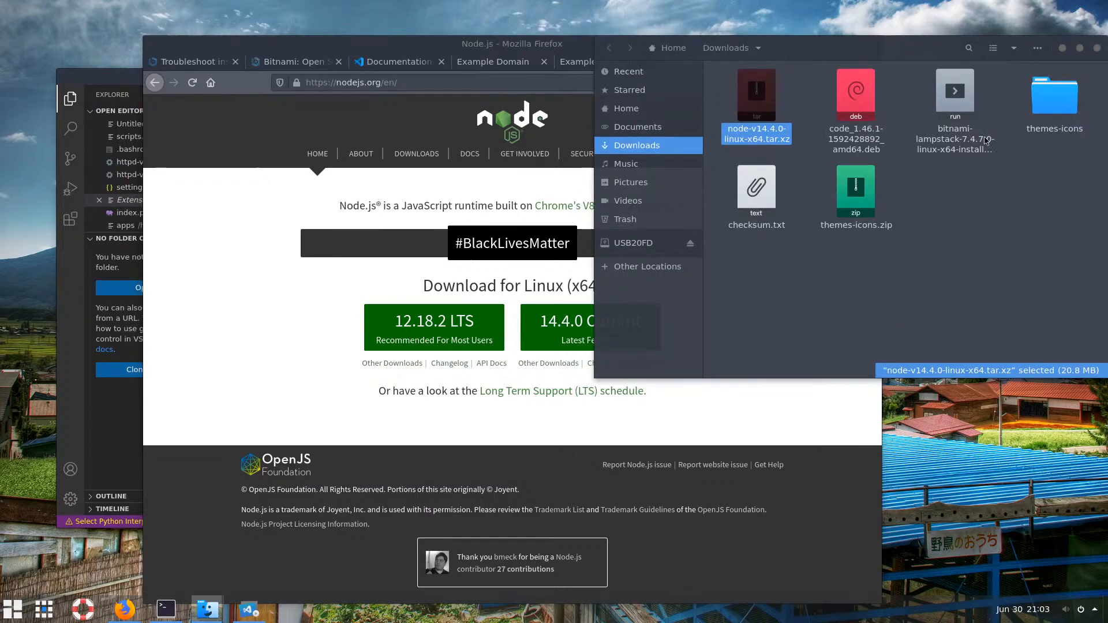
{"action": "left_click", "coordinate": [986, 138]}
{"action": "left_click_drag", "start_coordinate": [906, 50], "coordinate": [416, 42]}
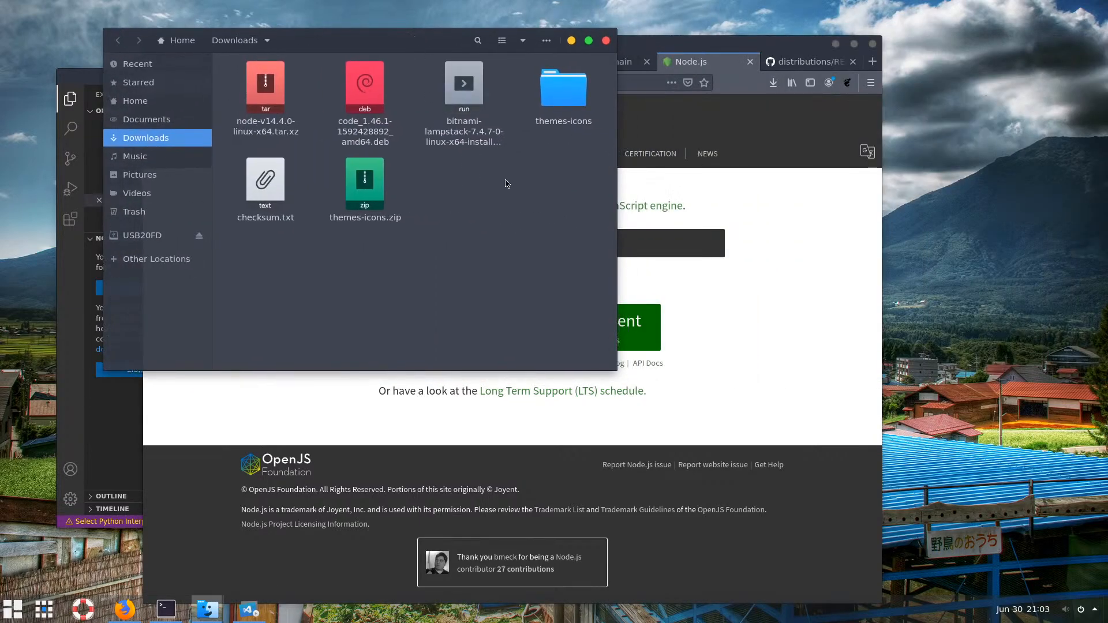
{"action": "left_click", "coordinate": [266, 100]}
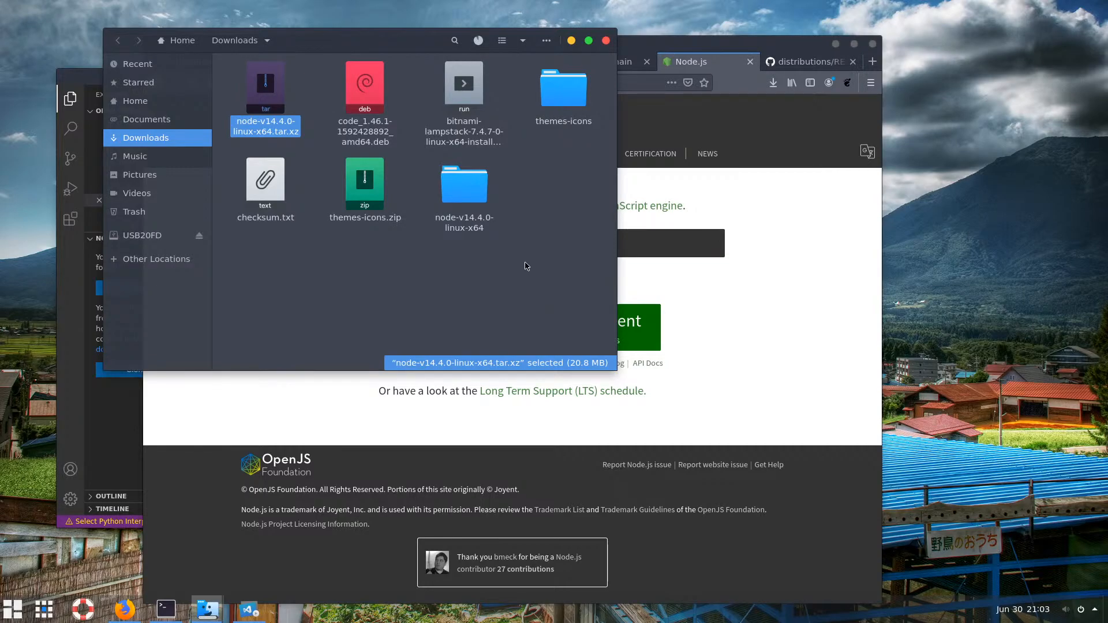
Once extraction finishes, open the extracted node-v14.4.0-linux-x64 folder
{"action": "left_click", "coordinate": [478, 41]}
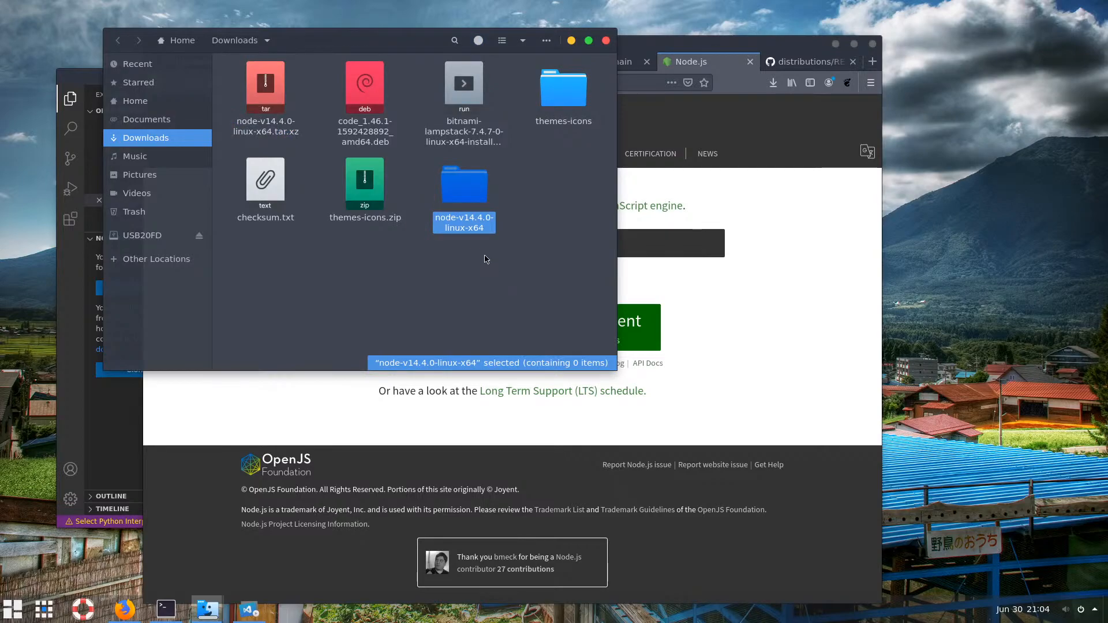
{"action": "left_click", "coordinate": [762, 237]}
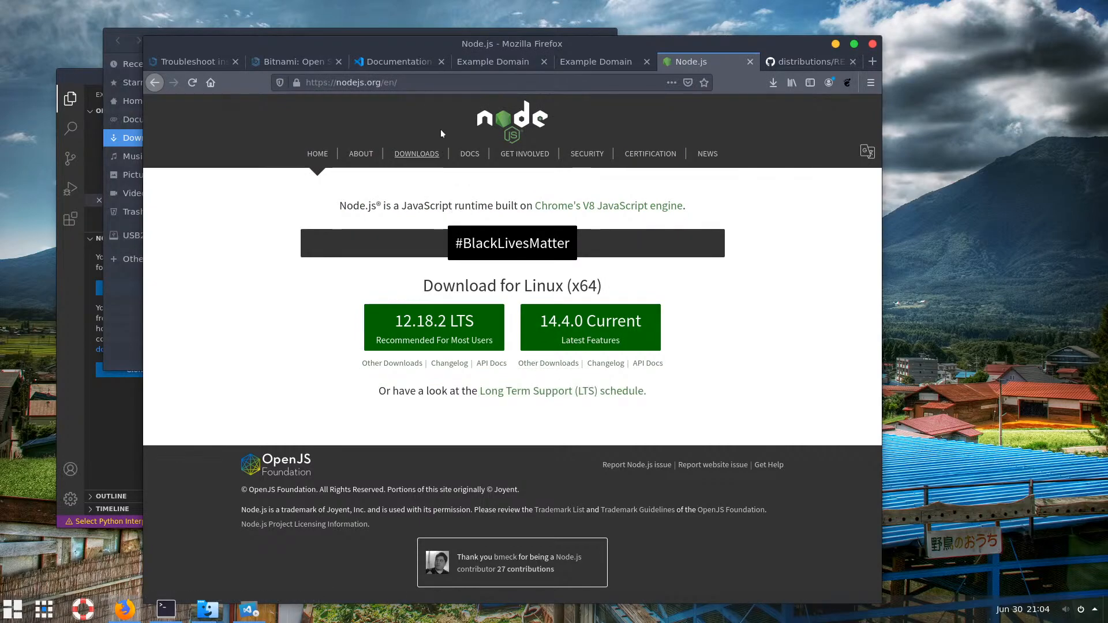
{"action": "left_click", "coordinate": [105, 35]}
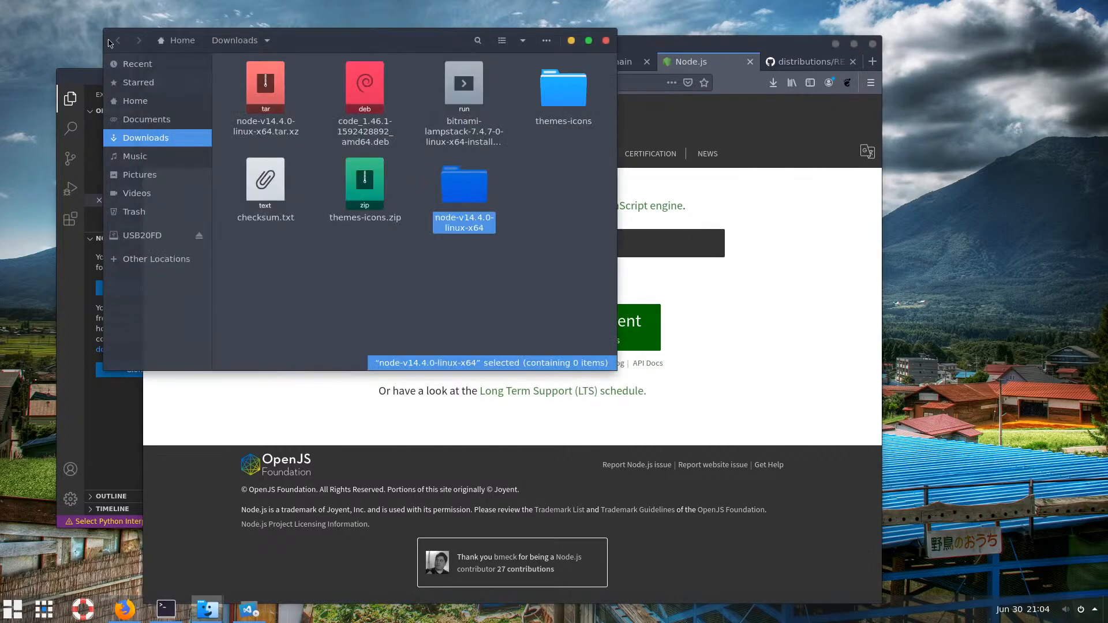
{"action": "double_click", "coordinate": [467, 195]}
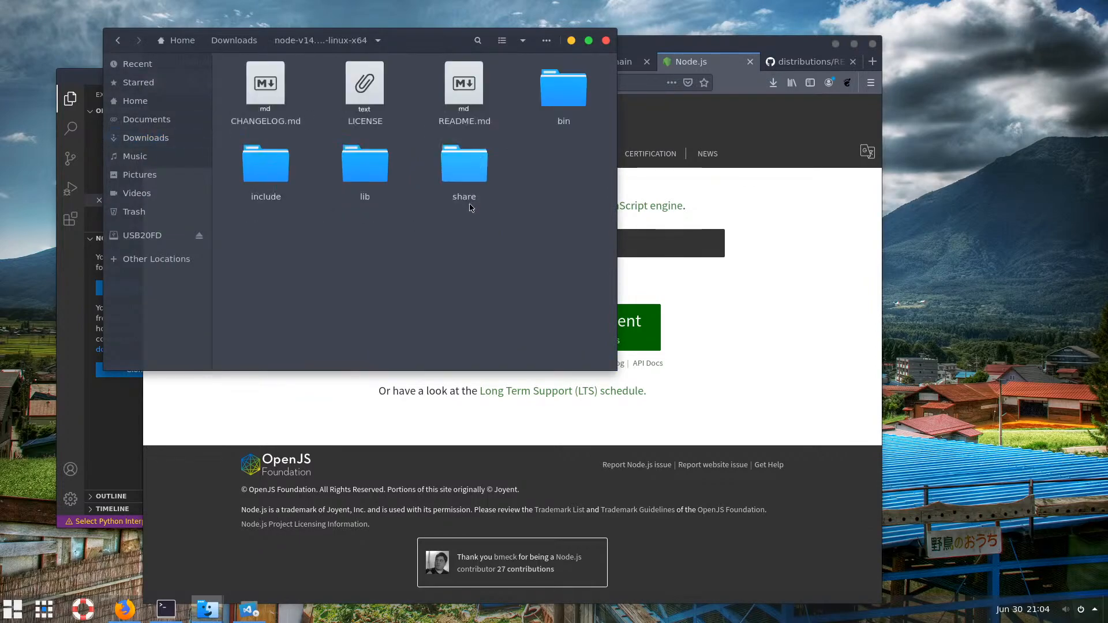
Open a terminal in node-v14.4.0-linux-x64 and run make, which finds no makefile
{"action": "right_click", "coordinate": [400, 247]}
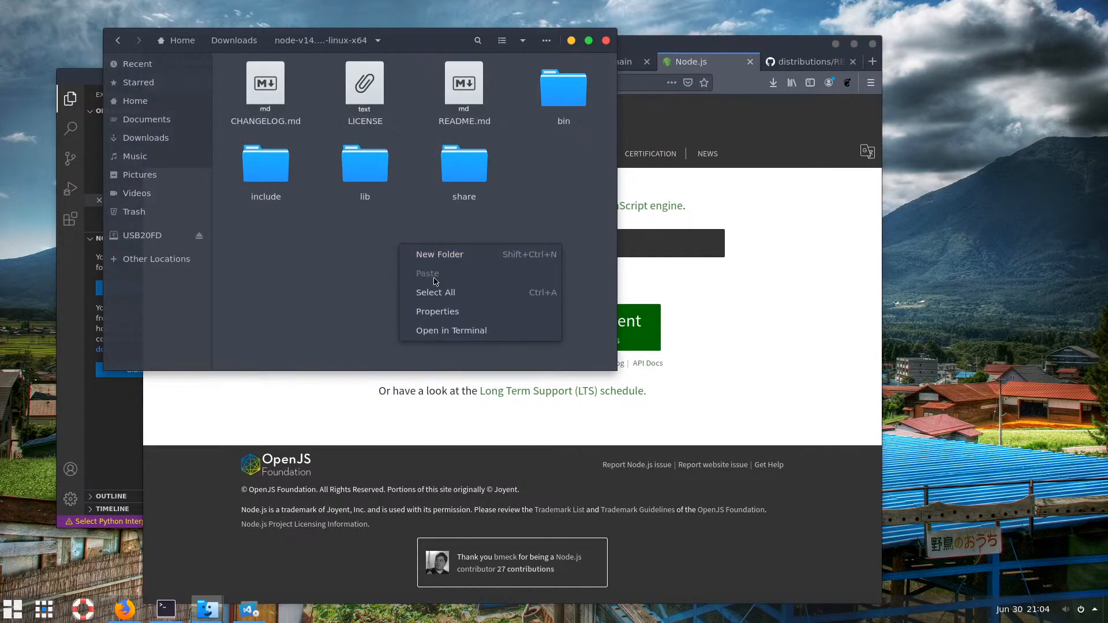
{"action": "left_click", "coordinate": [461, 332]}
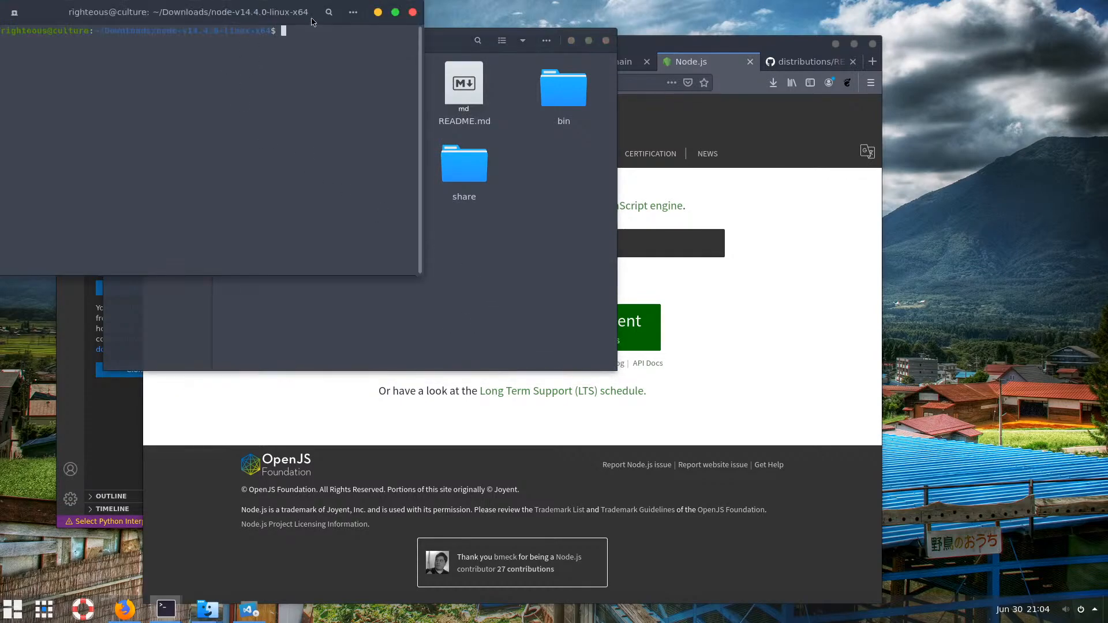
{"action": "left_click_drag", "start_coordinate": [298, 14], "coordinate": [385, 248]}
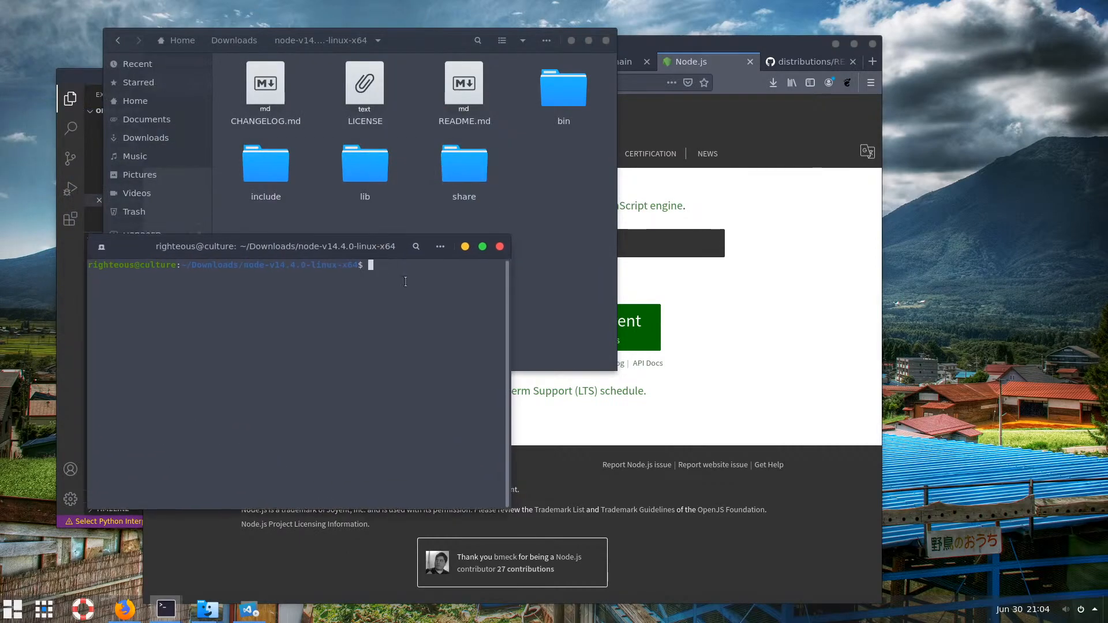
{"action": "type", "text": "make"}
{"action": "key", "text": "Return"}
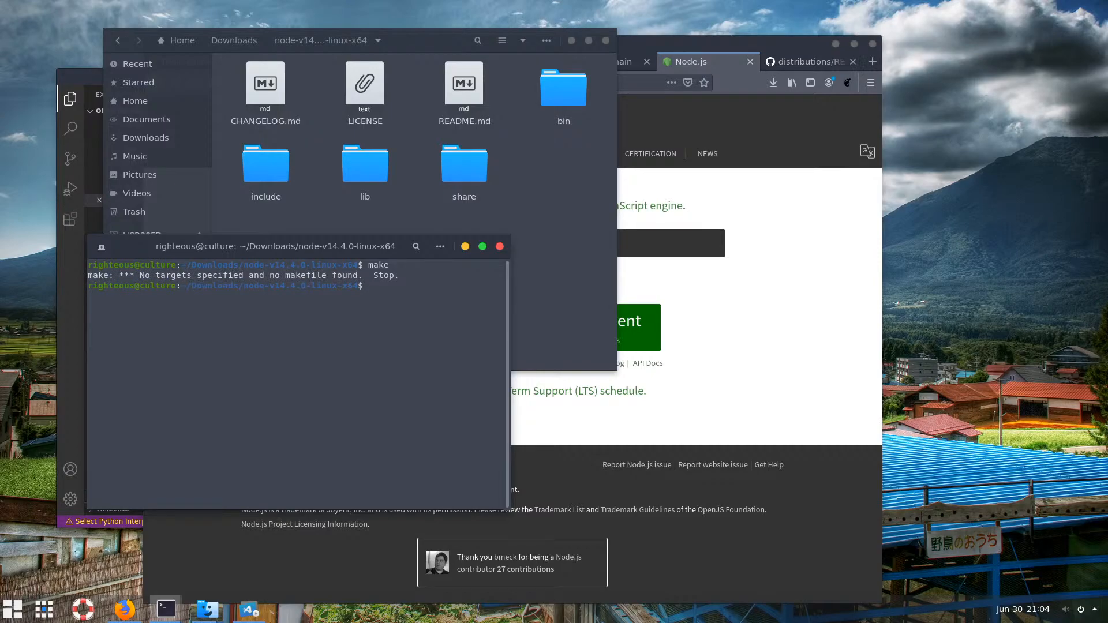
{"action": "left_click", "coordinate": [772, 278]}
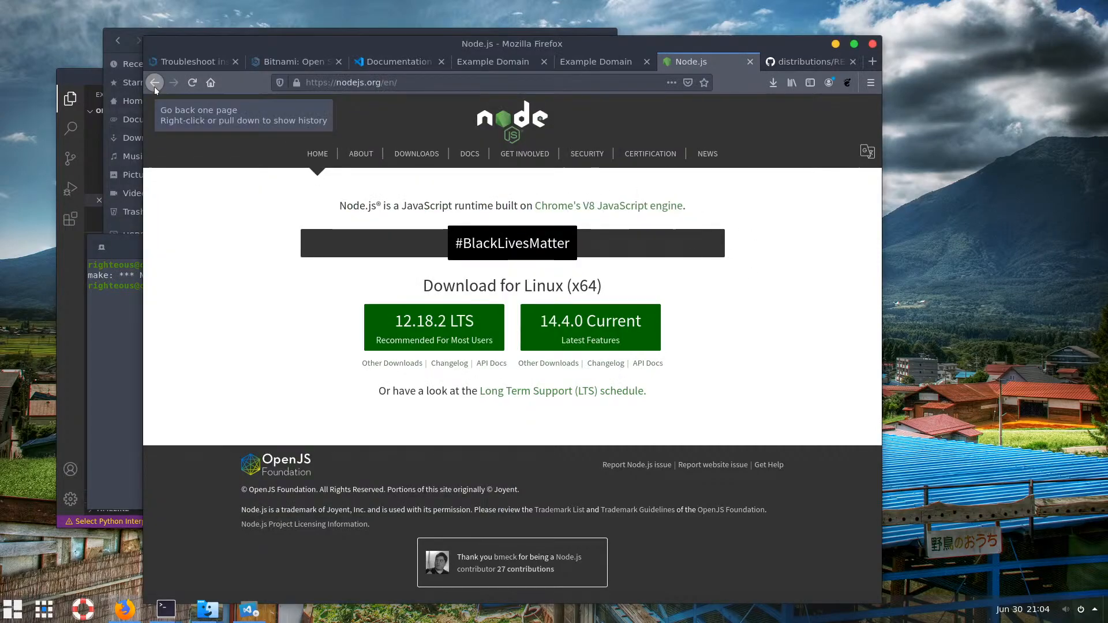
Navigate back to the search results and open nodejs.org's package-manager install guide
{"action": "left_click", "coordinate": [568, 392]}
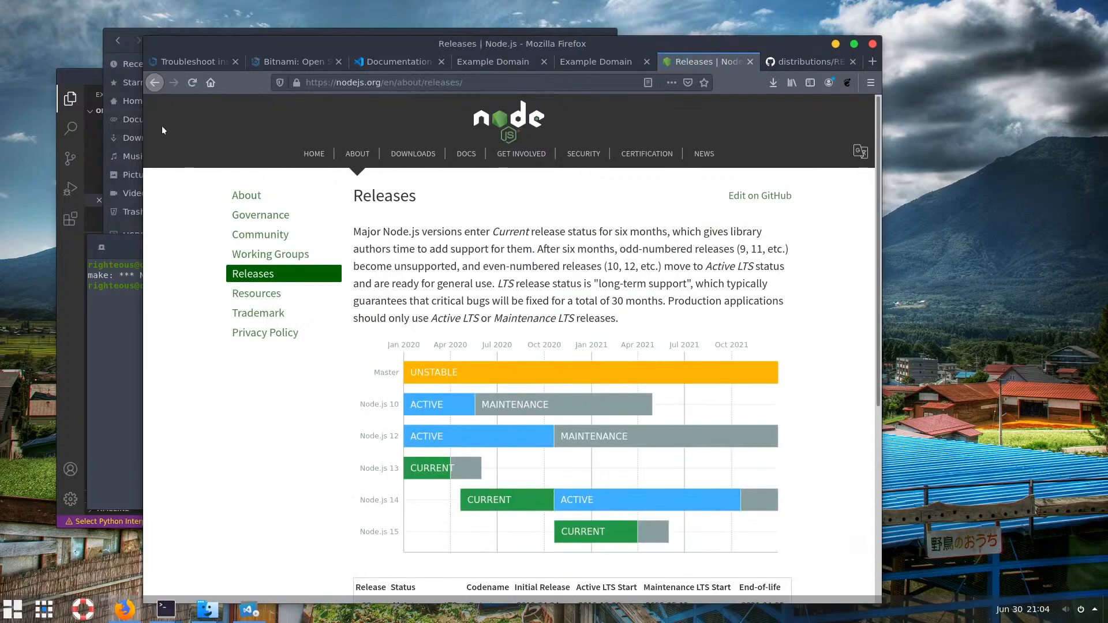
{"action": "left_click", "coordinate": [156, 87]}
{"action": "left_click", "coordinate": [156, 86]}
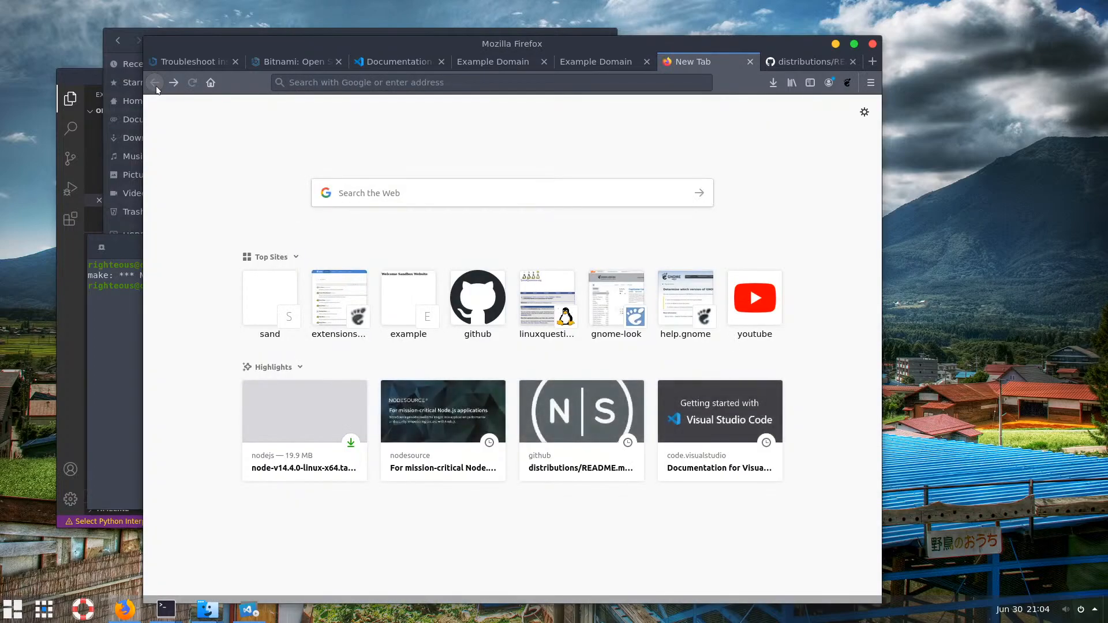
{"action": "left_click", "coordinate": [174, 85]}
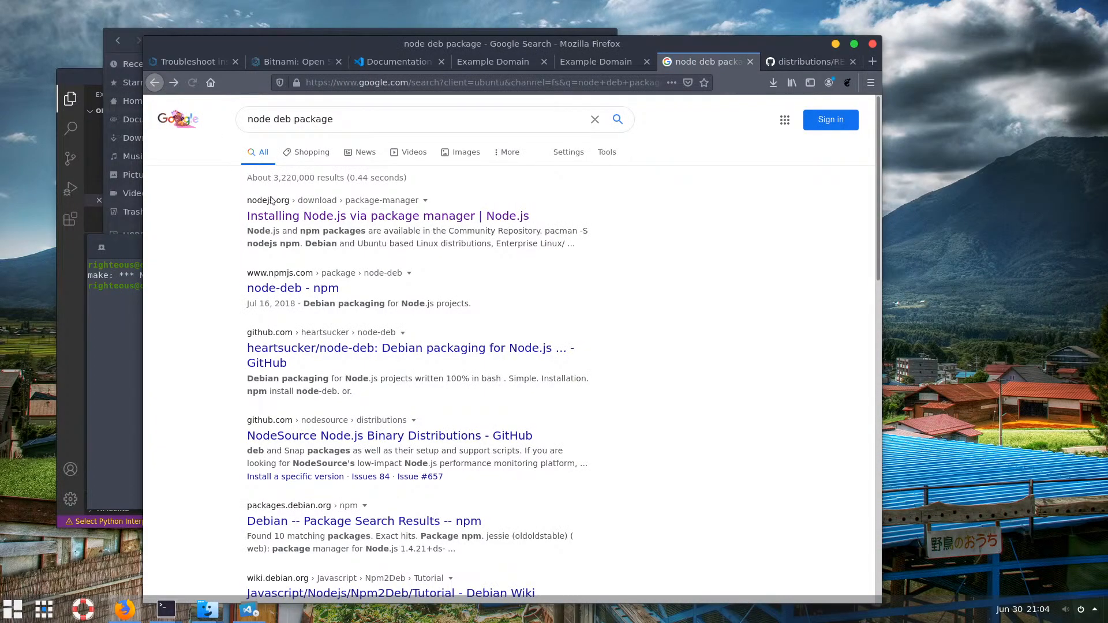
{"action": "left_click", "coordinate": [314, 217]}
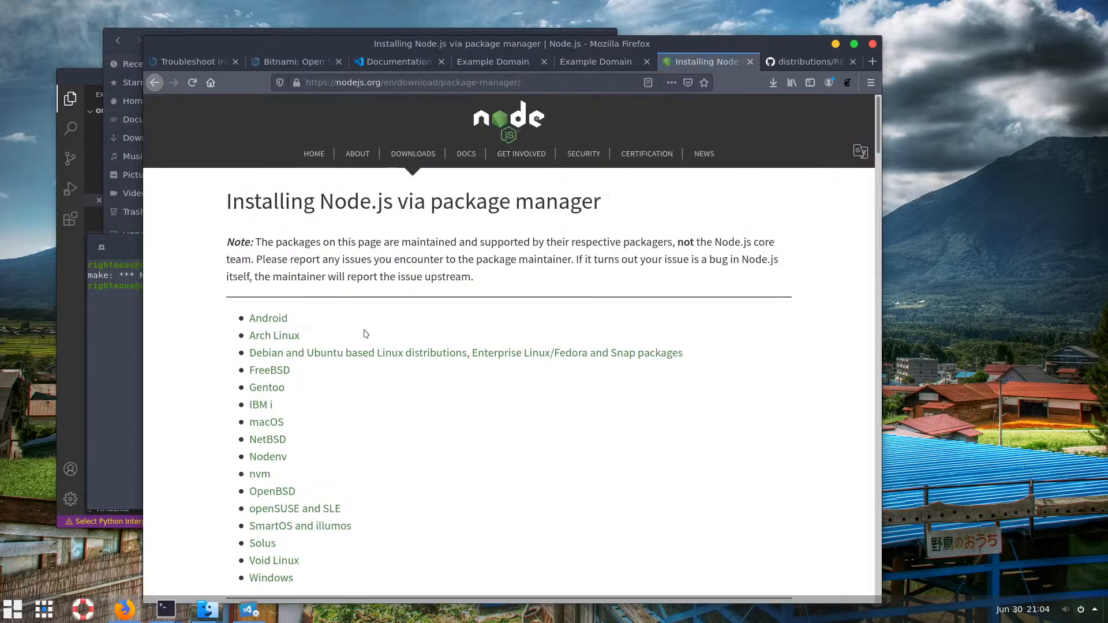
Jump to the Debian and Ubuntu section and copy the pkg install node command
{"action": "scroll", "coordinate": [349, 338], "scroll_direction": "down", "scroll_amount": 1}
{"action": "left_click", "coordinate": [342, 324]}
{"action": "scroll", "coordinate": [341, 321], "scroll_direction": "down", "scroll_amount": 1}
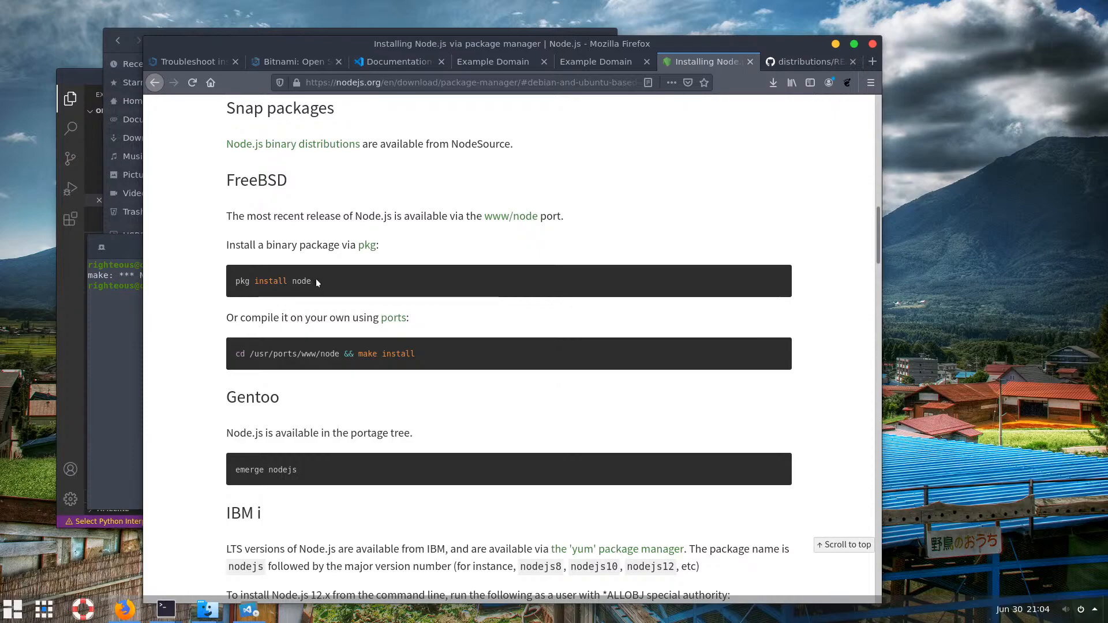
{"action": "triple_click", "coordinate": [271, 282]}
{"action": "right_click", "coordinate": [272, 282]}
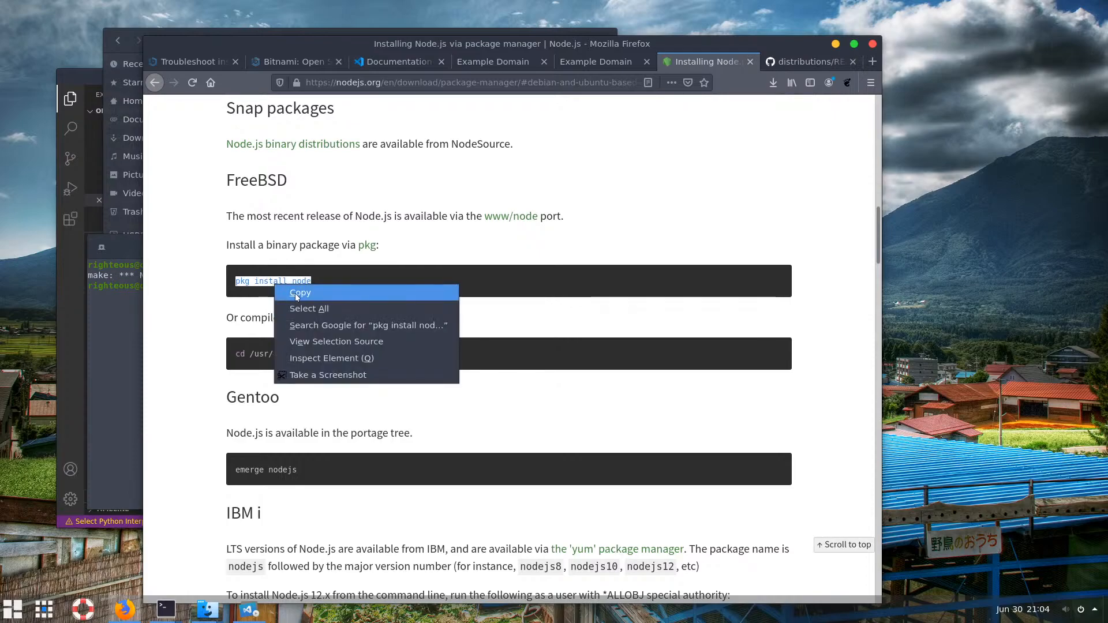
{"action": "left_click", "coordinate": [257, 298]}
{"action": "left_click", "coordinate": [134, 324]}
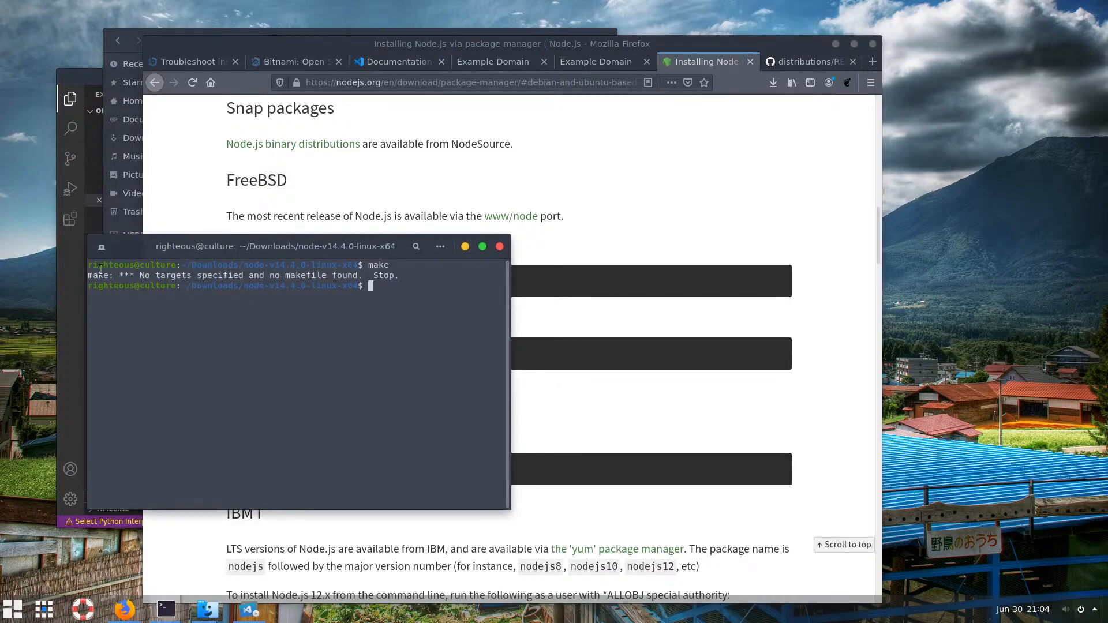
List the folder with ls, then print README.md with cat using Tab completion
{"action": "type", "text": "ls"}
{"action": "key", "text": "Return"}
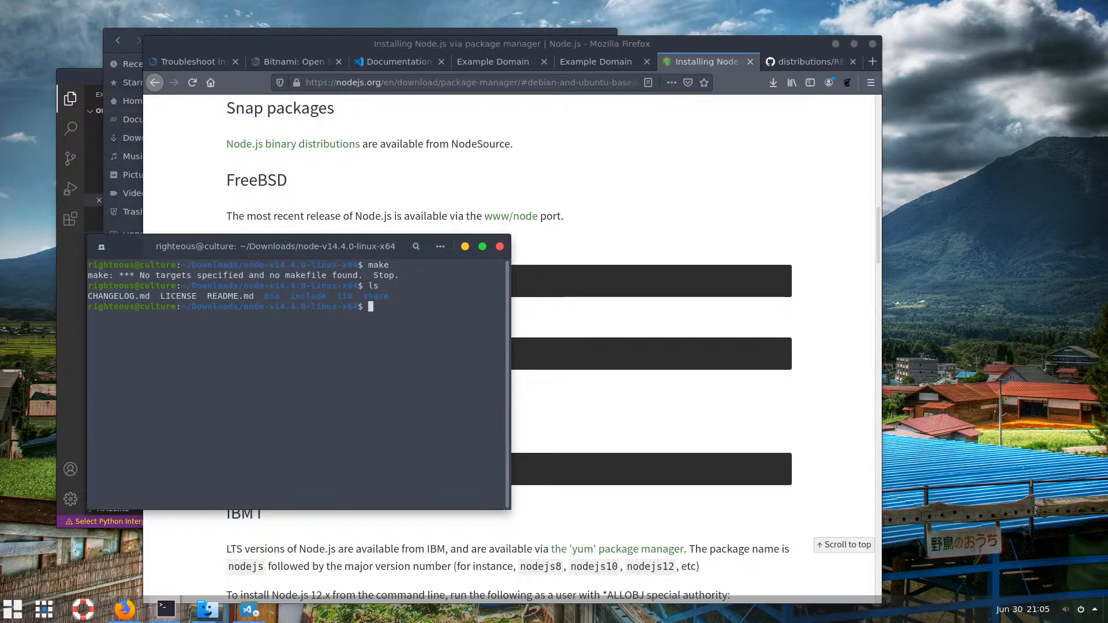
{"action": "type", "text": "cat r"}
{"action": "key", "text": "BackSpace"}
{"action": "type", "text": "R"}
{"action": "key", "text": "Tab"}
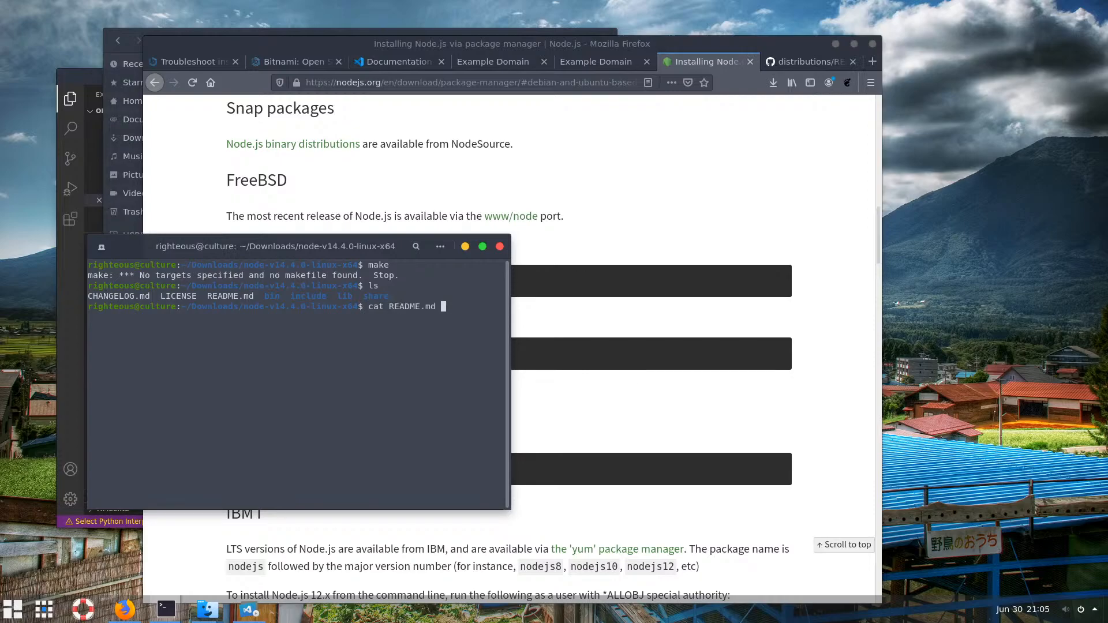
{"action": "key", "text": "Return"}
Scroll back through the printed README.md text in the terminal
{"action": "scroll", "coordinate": [319, 301], "scroll_direction": "up", "scroll_amount": 8}
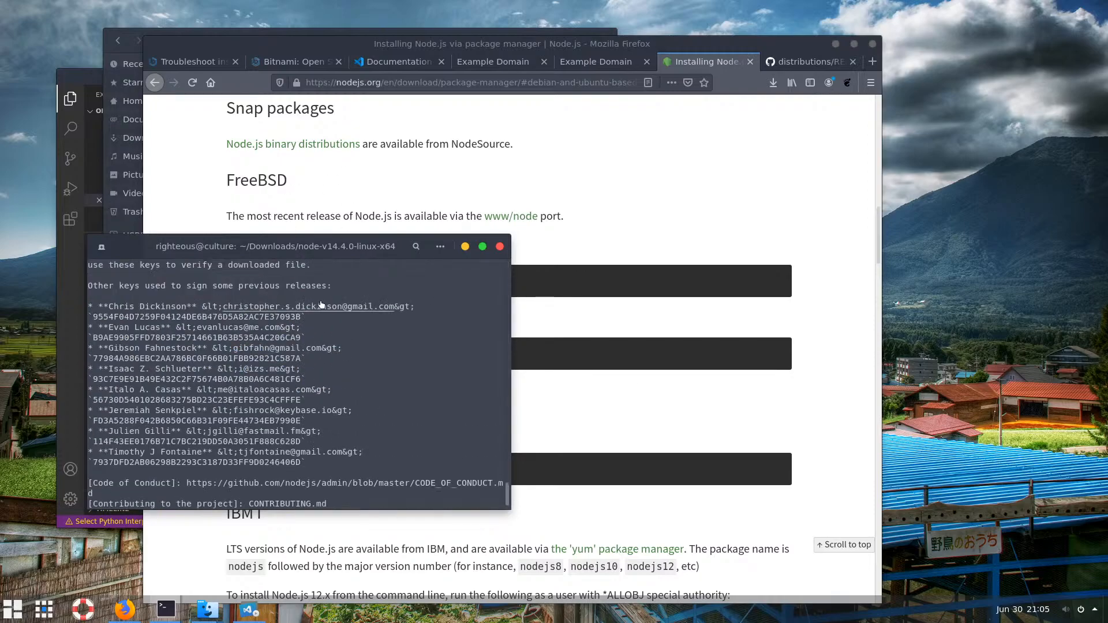
{"action": "scroll", "coordinate": [320, 300], "scroll_direction": "up", "scroll_amount": 15}
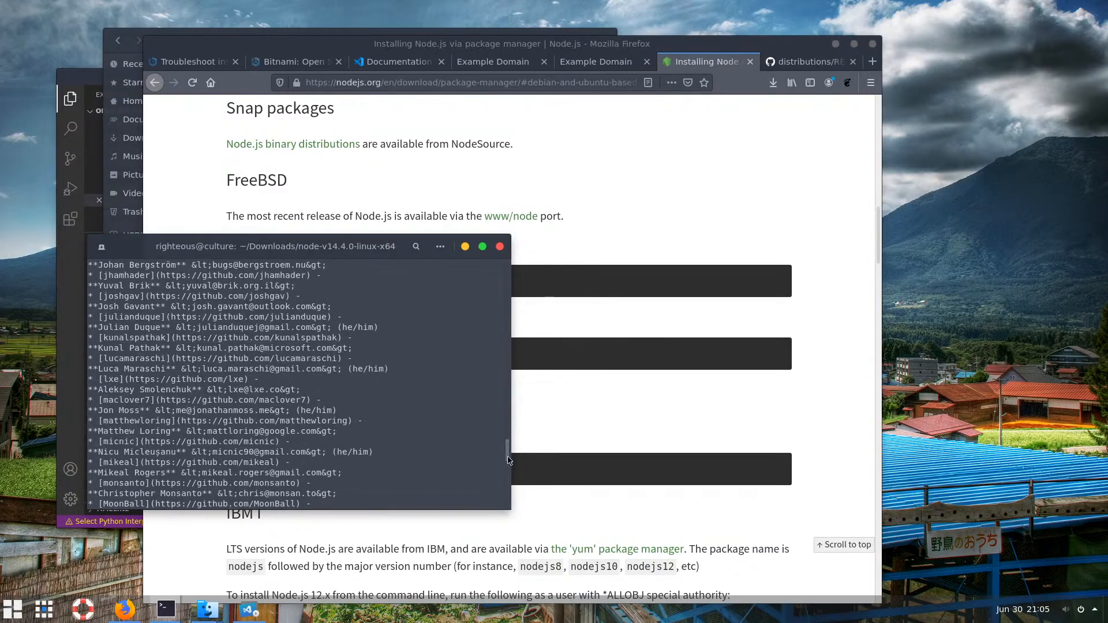
{"action": "left_click_drag", "start_coordinate": [507, 457], "coordinate": [509, 499]}
{"action": "scroll", "coordinate": [353, 433], "scroll_direction": "up", "scroll_amount": 2}
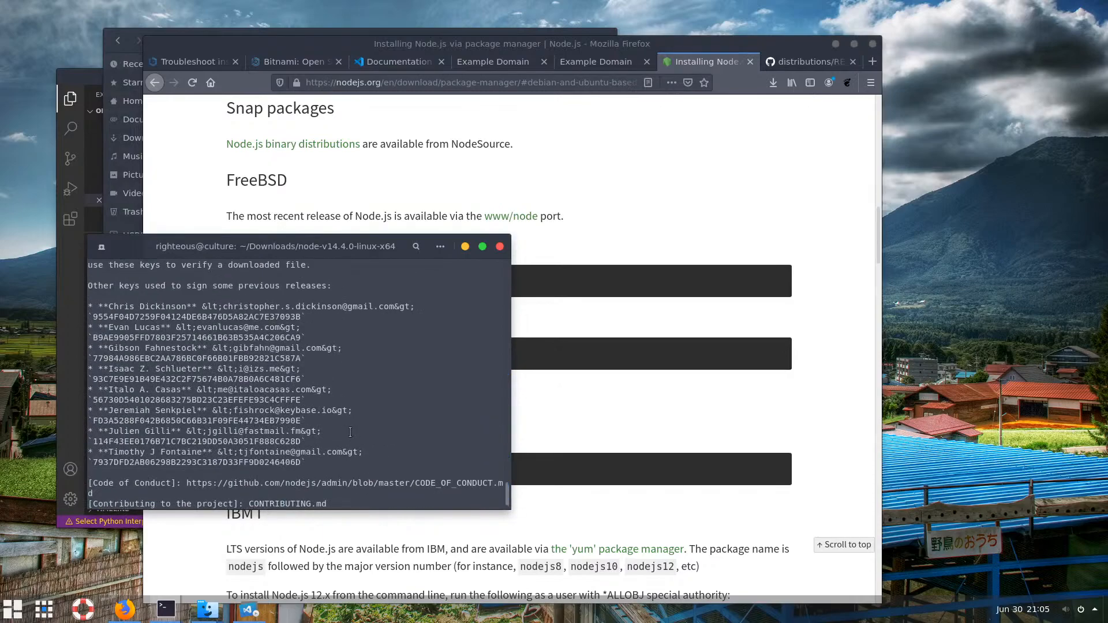
{"action": "scroll", "coordinate": [370, 438], "scroll_direction": "down", "scroll_amount": 2}
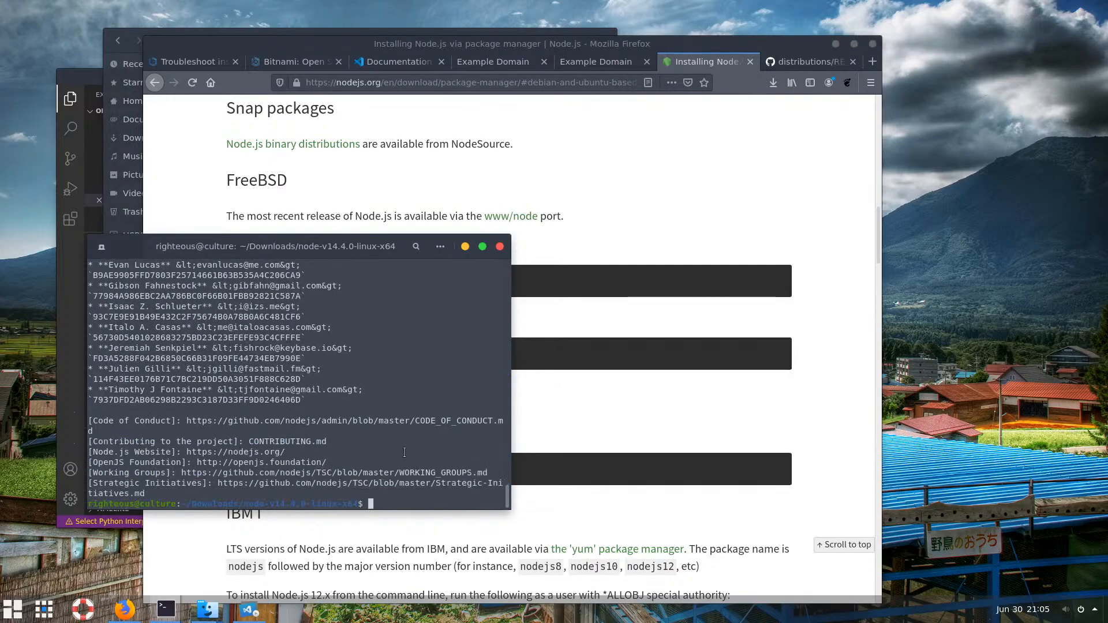
{"action": "left_click", "coordinate": [635, 321]}
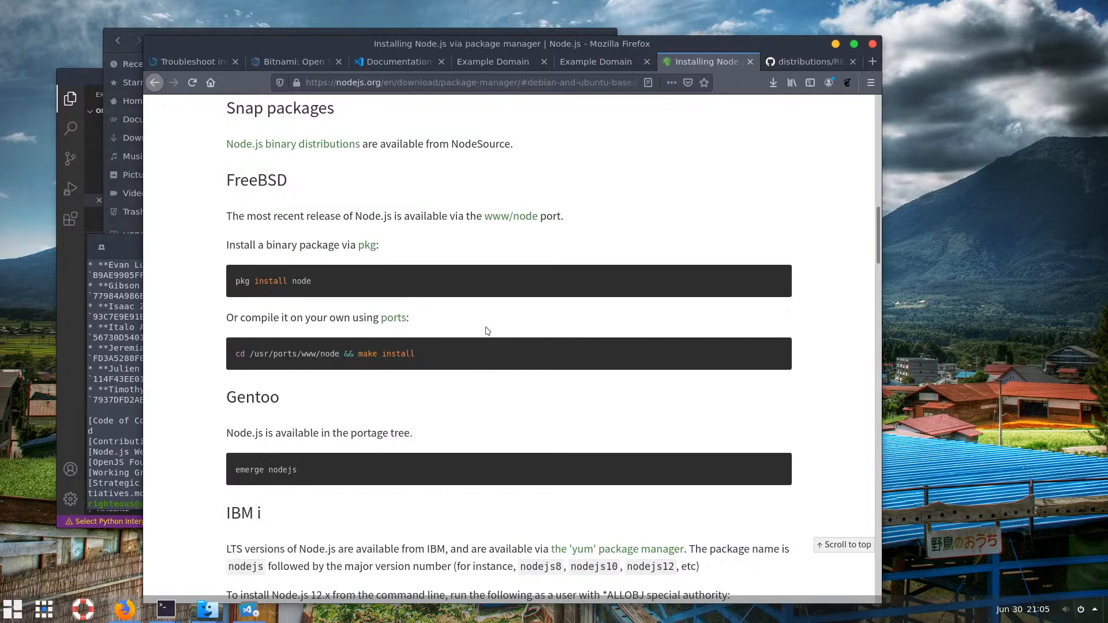
{"action": "scroll", "coordinate": [485, 334], "scroll_direction": "down", "scroll_amount": 3}
{"action": "scroll", "coordinate": [486, 337], "scroll_direction": "down", "scroll_amount": 2}
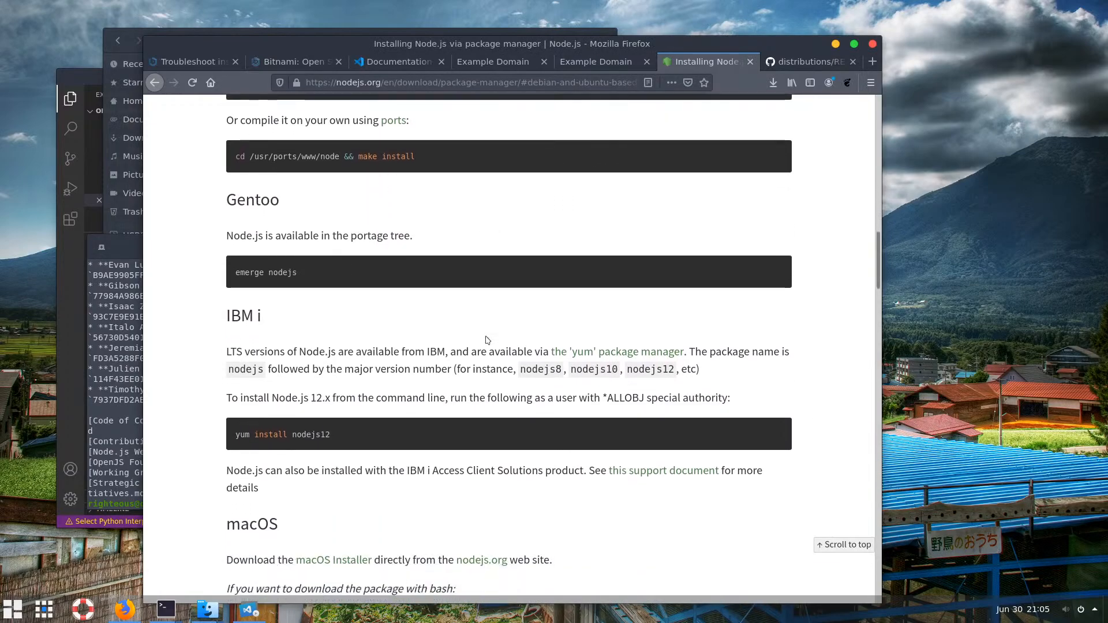
{"action": "scroll", "coordinate": [387, 312], "scroll_direction": "up", "scroll_amount": 3}
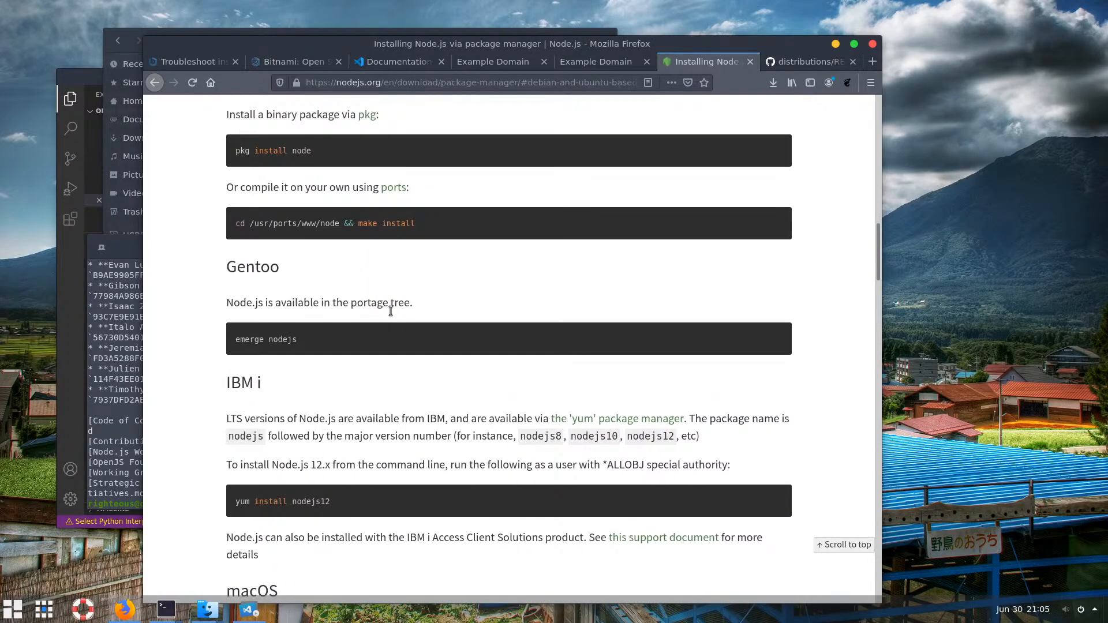
{"action": "scroll", "coordinate": [386, 311], "scroll_direction": "up", "scroll_amount": 1}
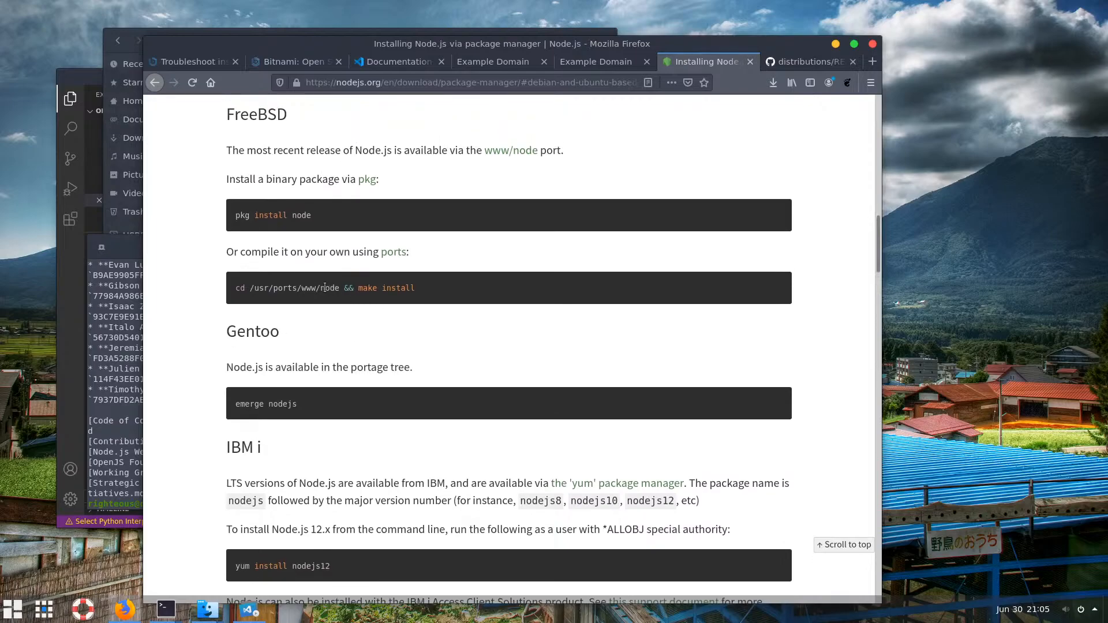
{"action": "left_click_drag", "start_coordinate": [324, 287], "coordinate": [421, 289]}
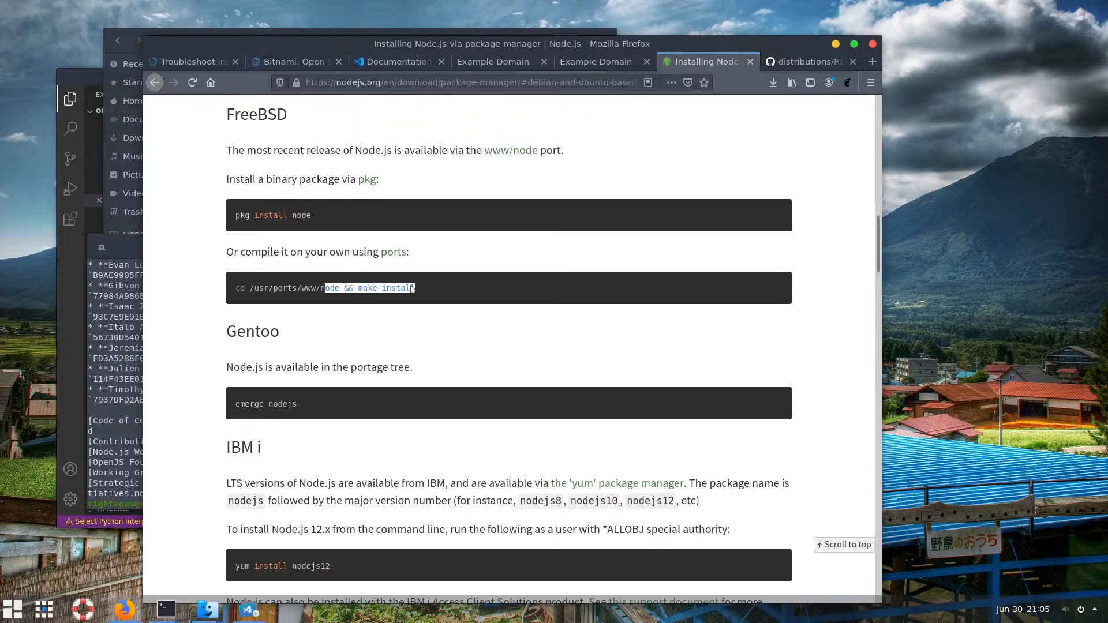
{"action": "left_click", "coordinate": [264, 255]}
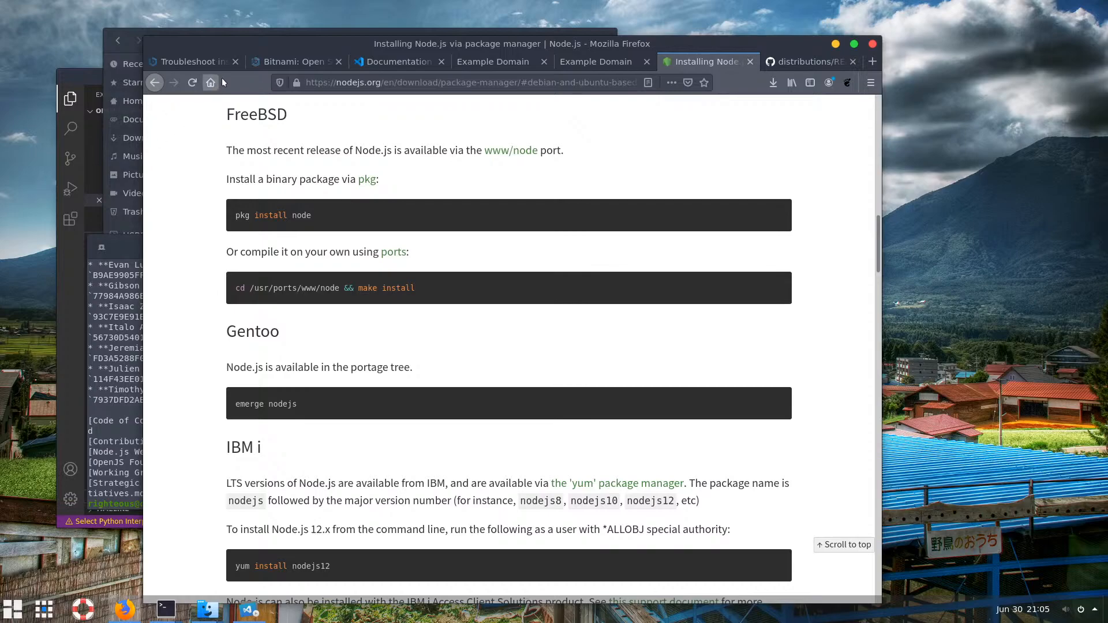
Look over the folder's files, open bin to find node, npm and npx, then return to node-v14.4.0-linux-x64
{"action": "left_click", "coordinate": [106, 53]}
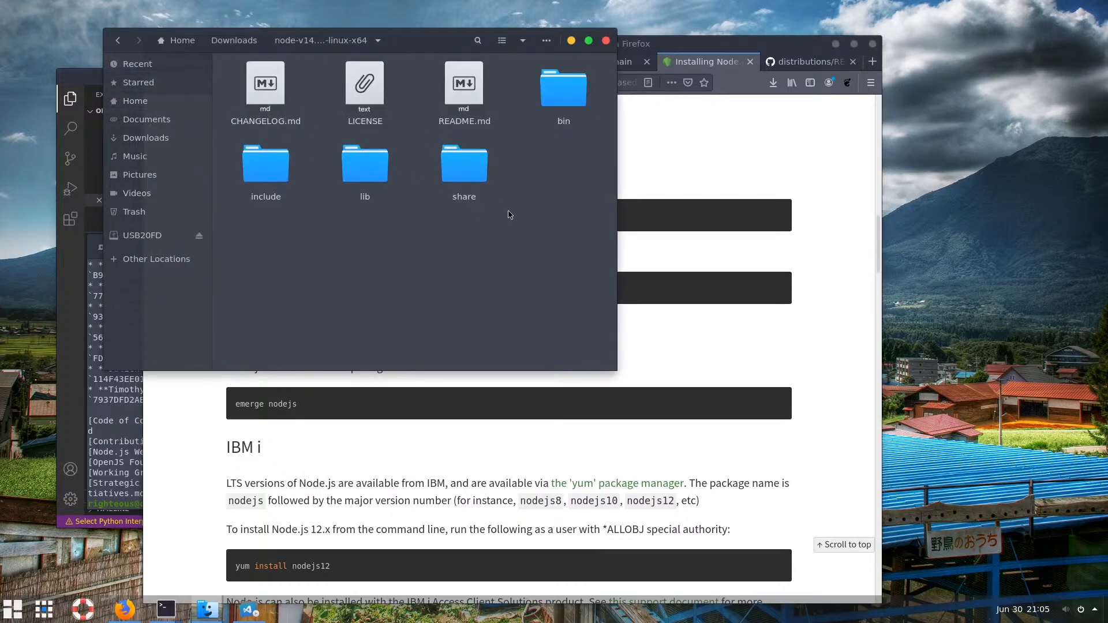
{"action": "left_click", "coordinate": [374, 174]}
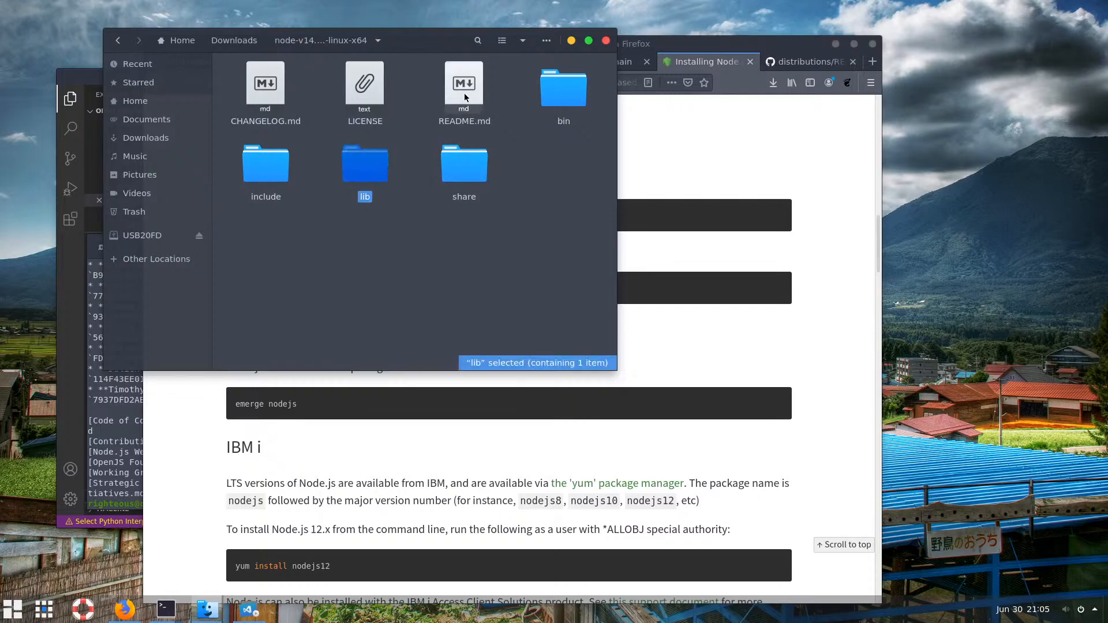
{"action": "left_click", "coordinate": [465, 98]}
{"action": "left_click", "coordinate": [266, 87]}
{"action": "left_click", "coordinate": [364, 87]}
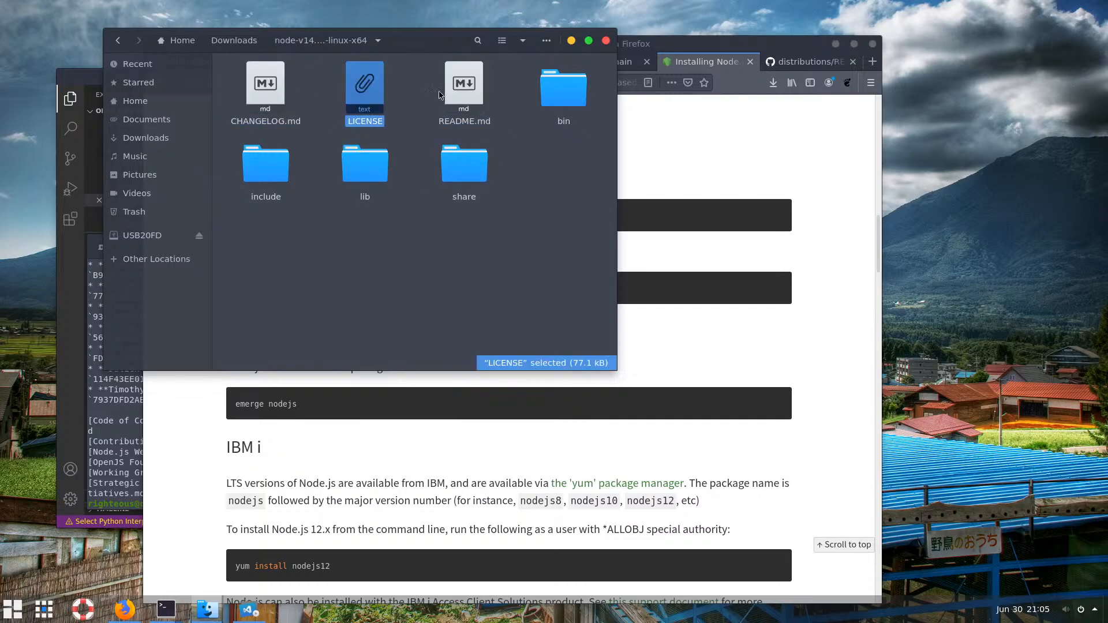
{"action": "double_click", "coordinate": [548, 102]}
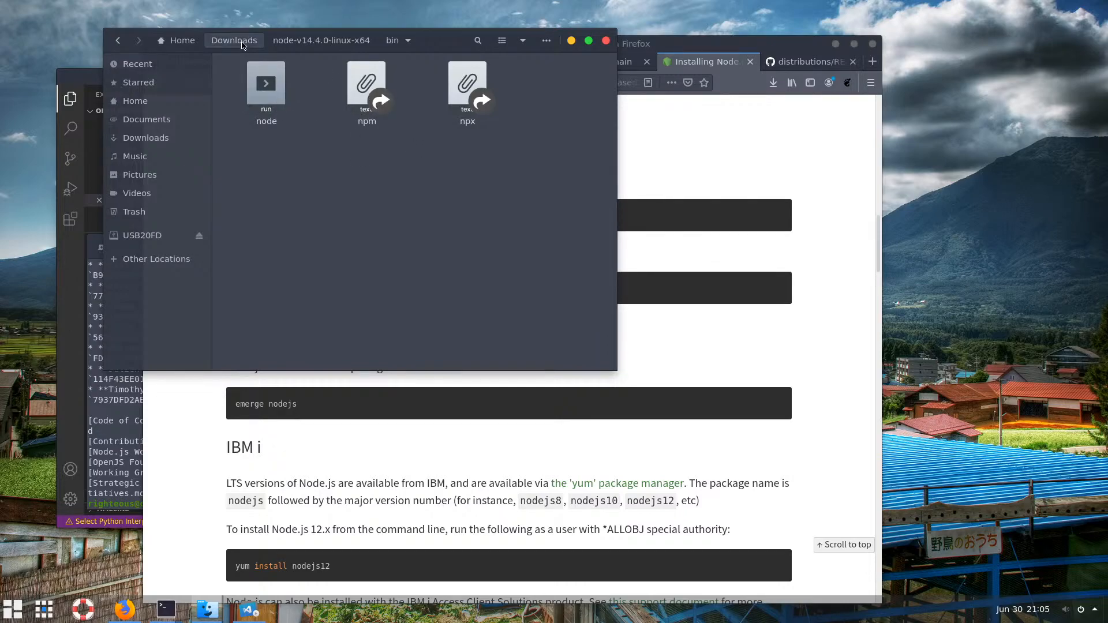
{"action": "left_click", "coordinate": [267, 43]}
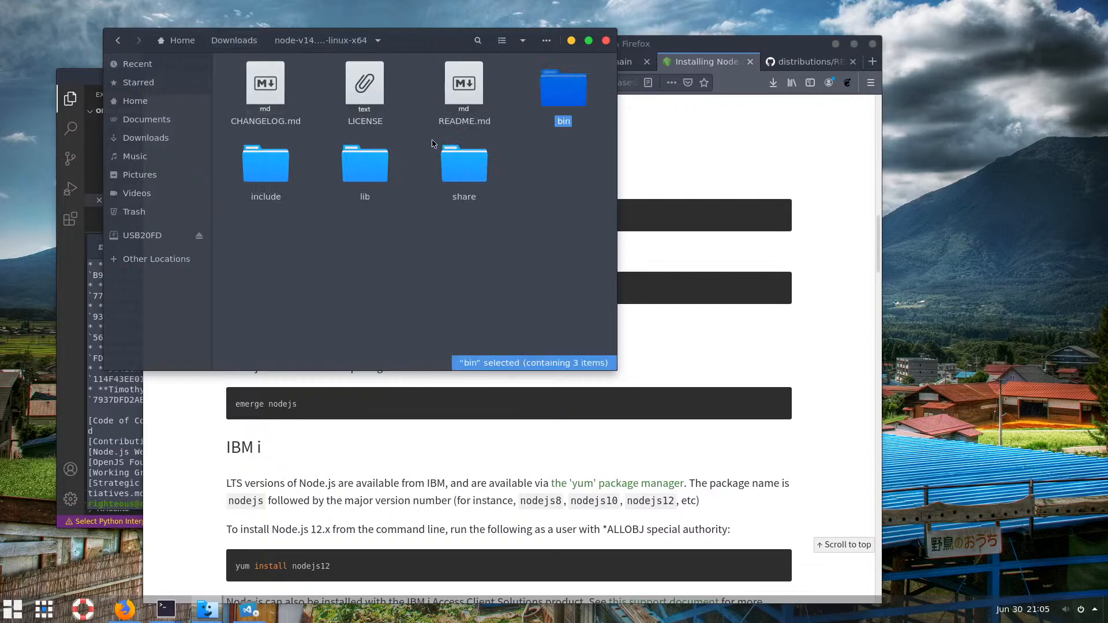
On the Node.js install guide, copy the macOS curl download command
{"action": "left_click", "coordinate": [710, 356]}
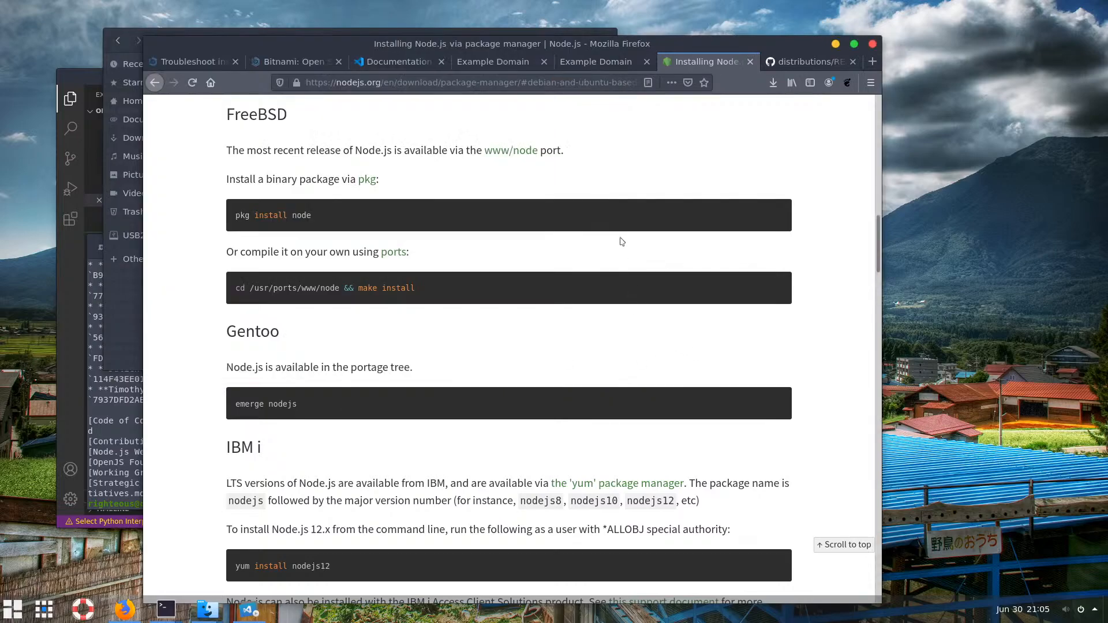
{"action": "scroll", "coordinate": [416, 278], "scroll_direction": "down", "scroll_amount": 6}
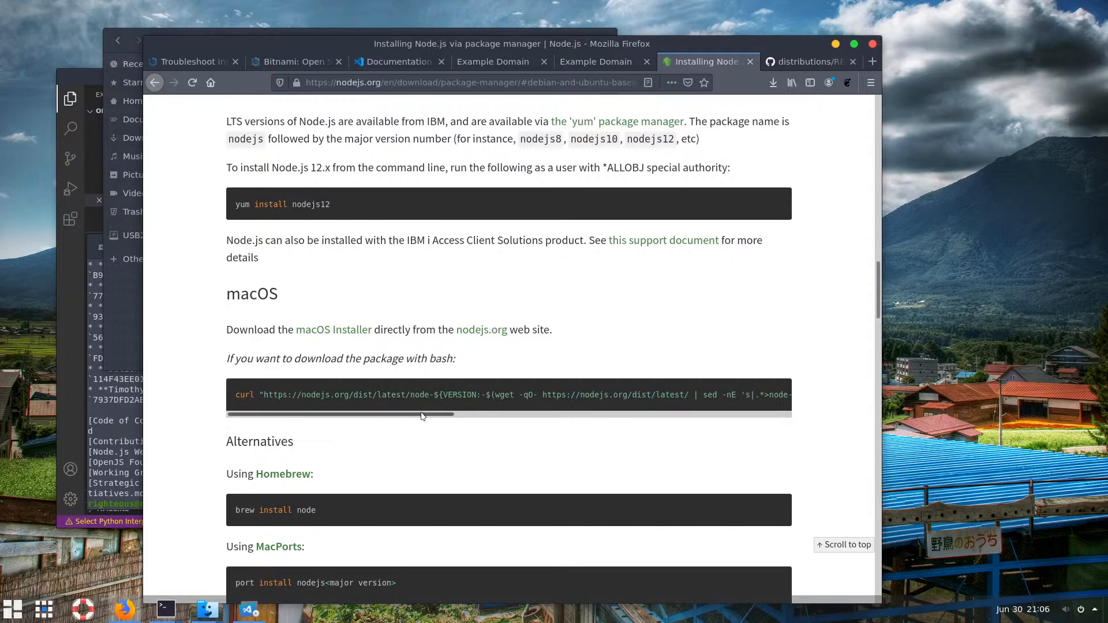
{"action": "mouse_move", "coordinate": [426, 414]}
{"action": "left_mouse_down"}
{"action": "mouse_move", "coordinate": [790, 408]}
{"action": "mouse_move", "coordinate": [411, 425]}
{"action": "left_mouse_up"}
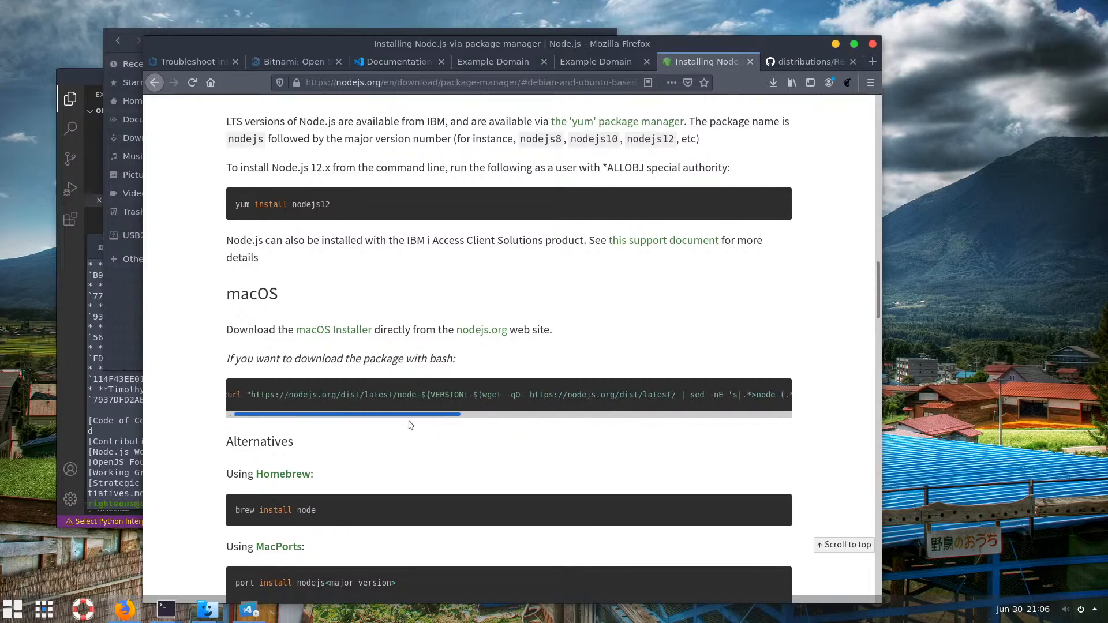
{"action": "left_click_drag", "start_coordinate": [236, 395], "coordinate": [861, 408]}
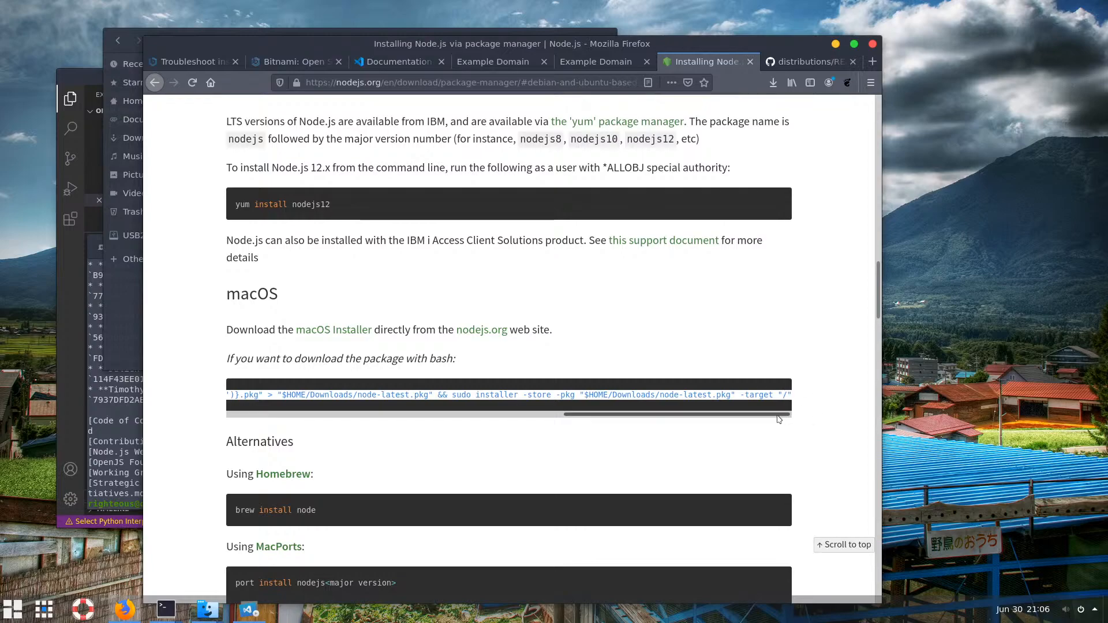
{"action": "right_click", "coordinate": [502, 395]}
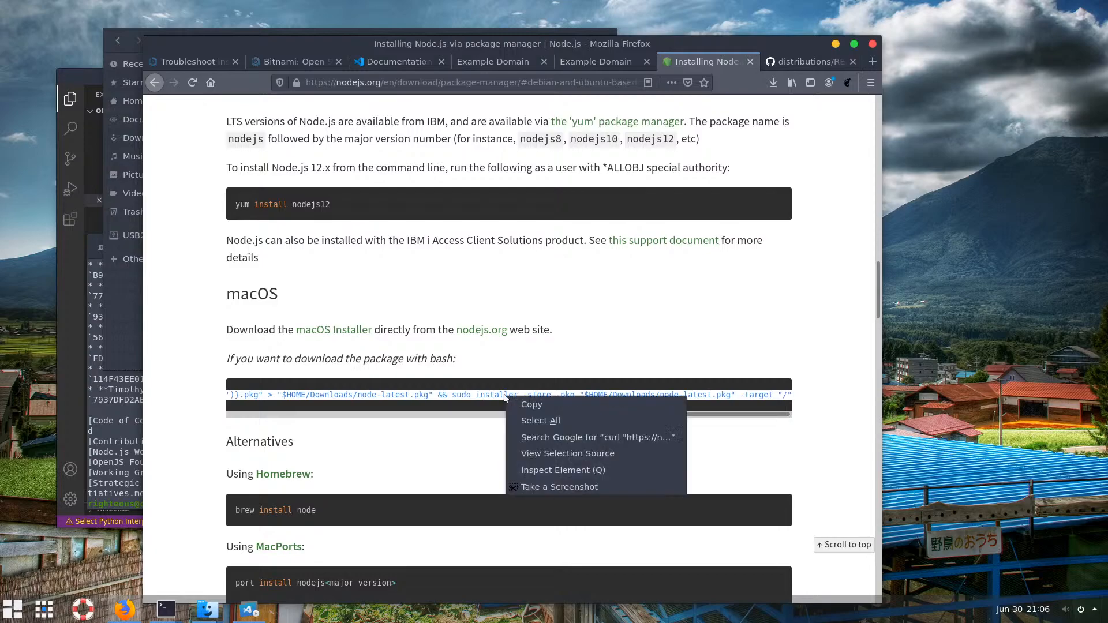
{"action": "left_click", "coordinate": [551, 406]}
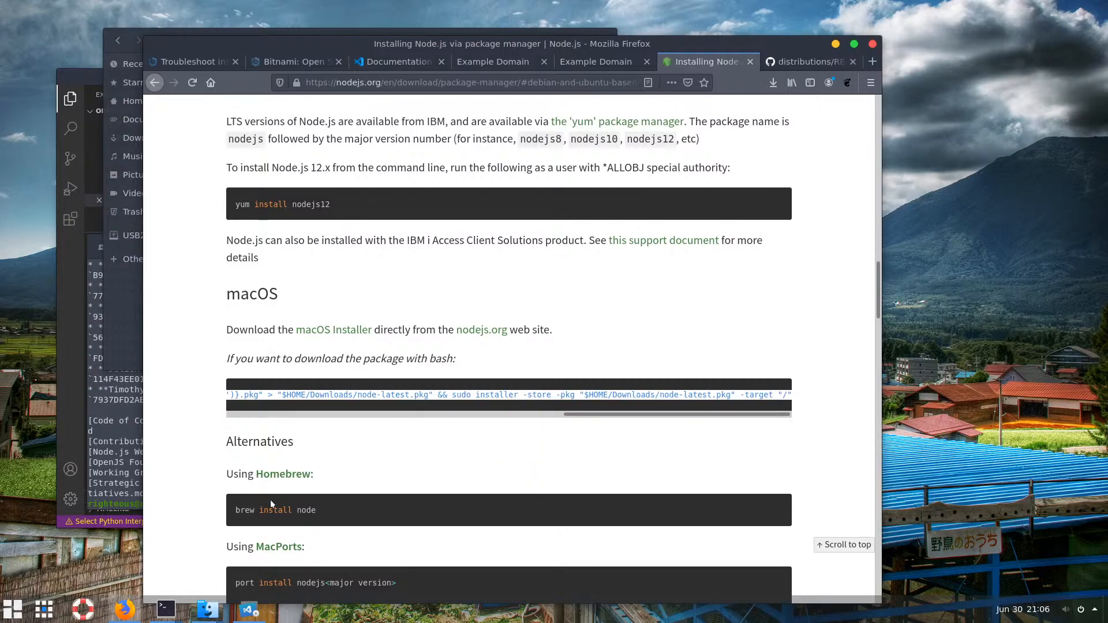
{"action": "left_click", "coordinate": [295, 394]}
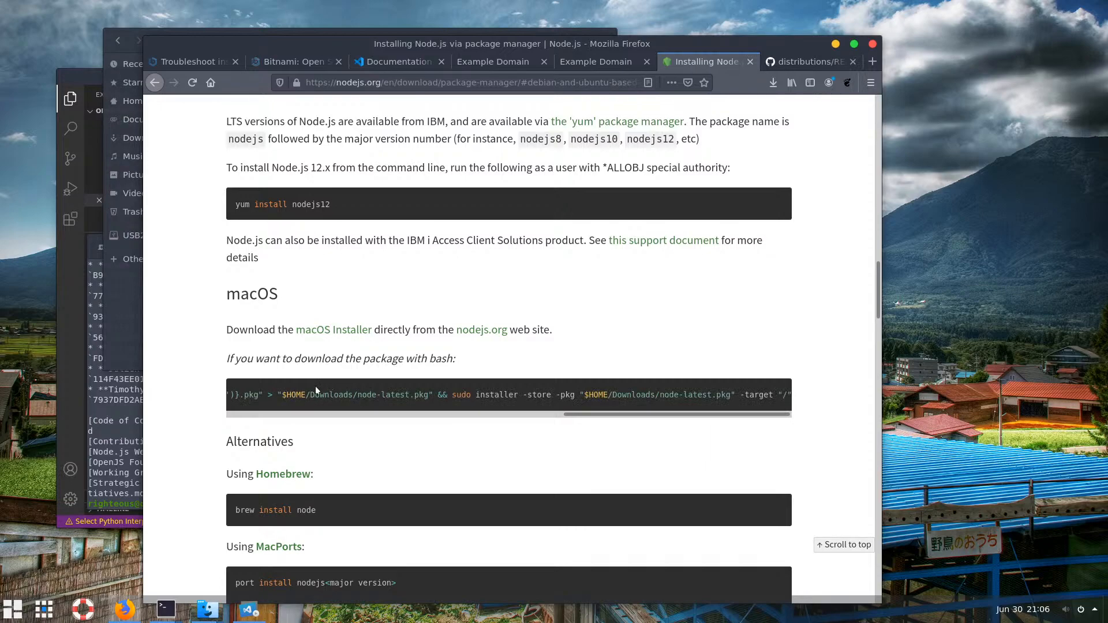
Scroll up to the Debian and Ubuntu section and highlight its NodeSource binary distributions link
{"action": "scroll", "coordinate": [315, 390], "scroll_direction": "up", "scroll_amount": 2}
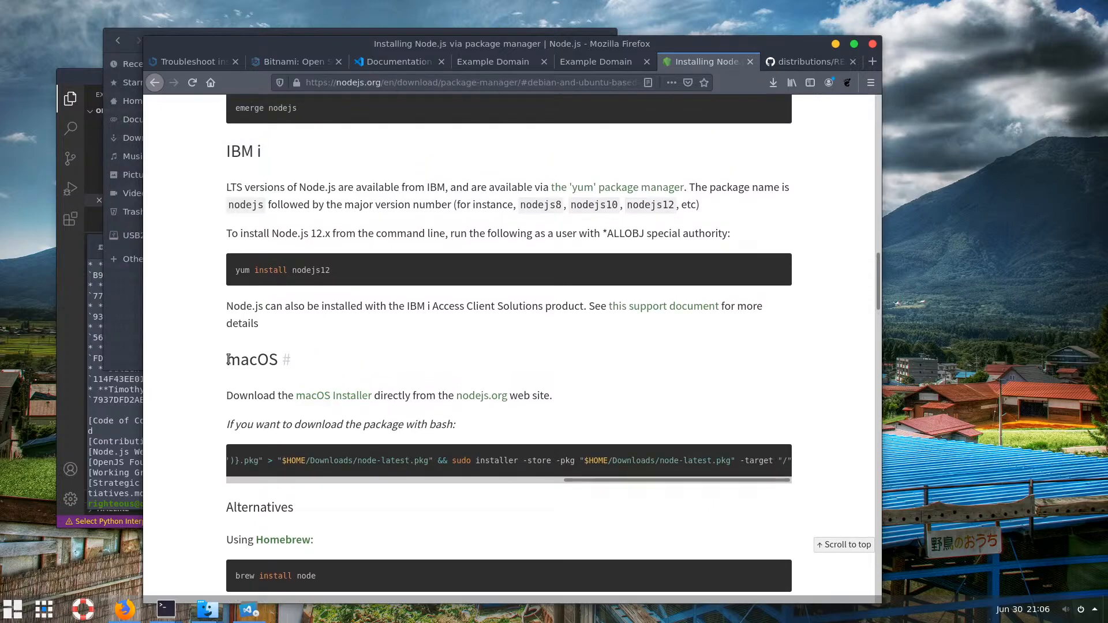
{"action": "left_click_drag", "start_coordinate": [229, 359], "coordinate": [279, 361]}
{"action": "scroll", "coordinate": [295, 338], "scroll_direction": "up", "scroll_amount": 5}
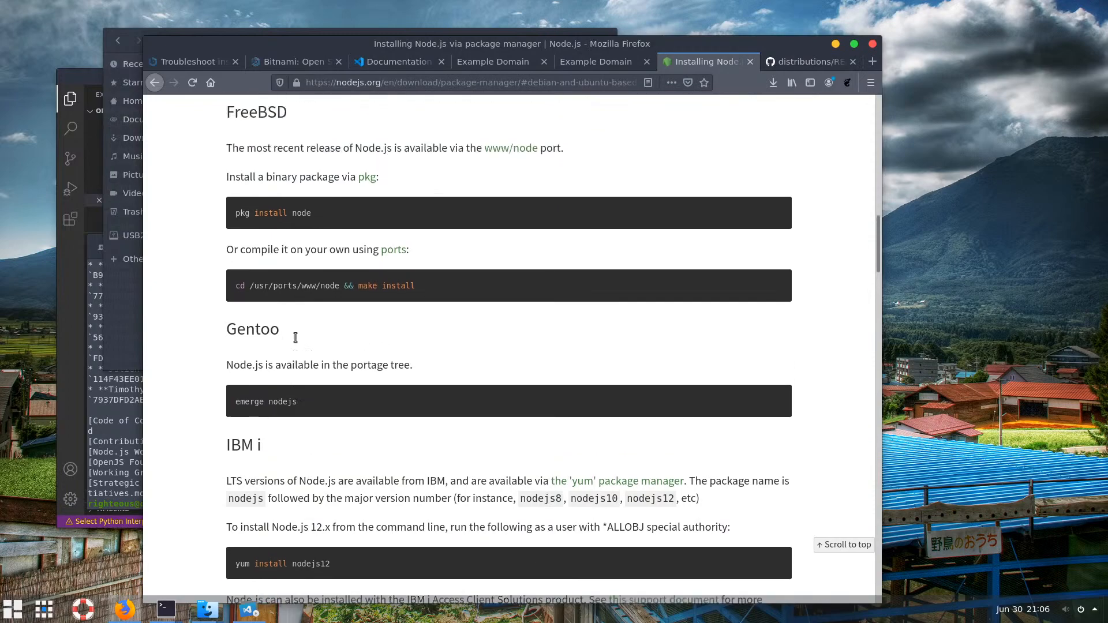
{"action": "scroll", "coordinate": [295, 338], "scroll_direction": "up", "scroll_amount": 2}
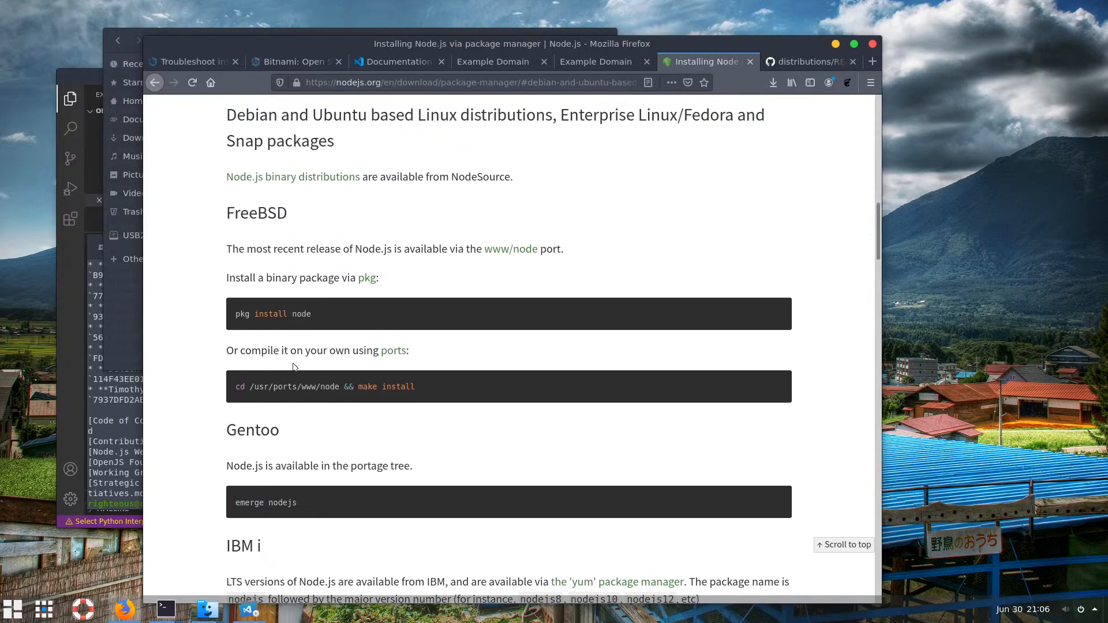
{"action": "left_click_drag", "start_coordinate": [233, 351], "coordinate": [351, 352]}
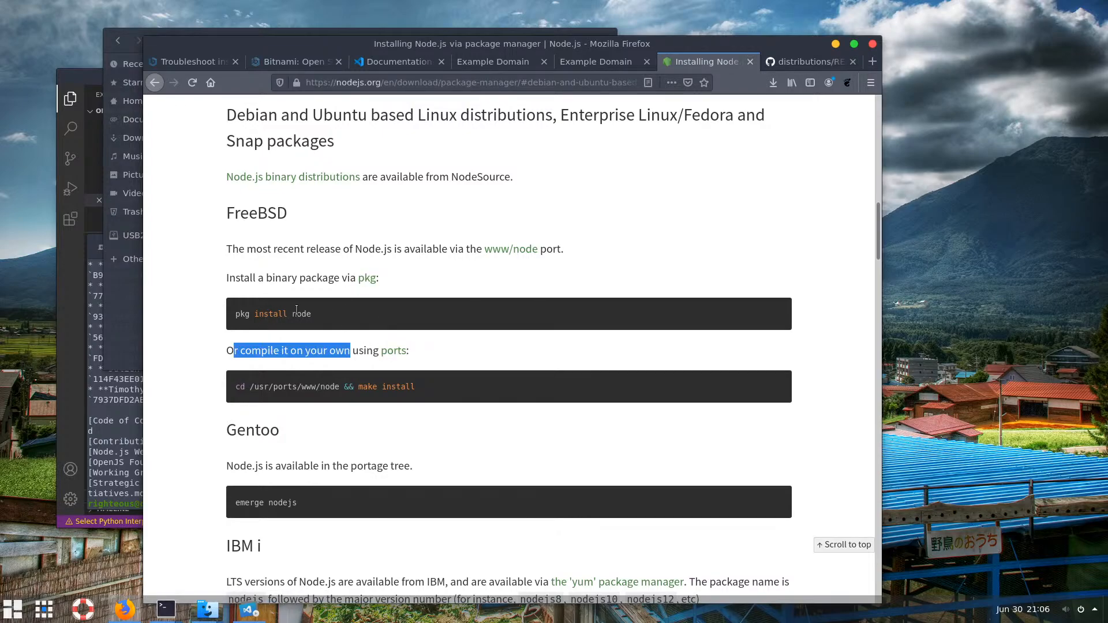
{"action": "left_click_drag", "start_coordinate": [313, 315], "coordinate": [226, 317]}
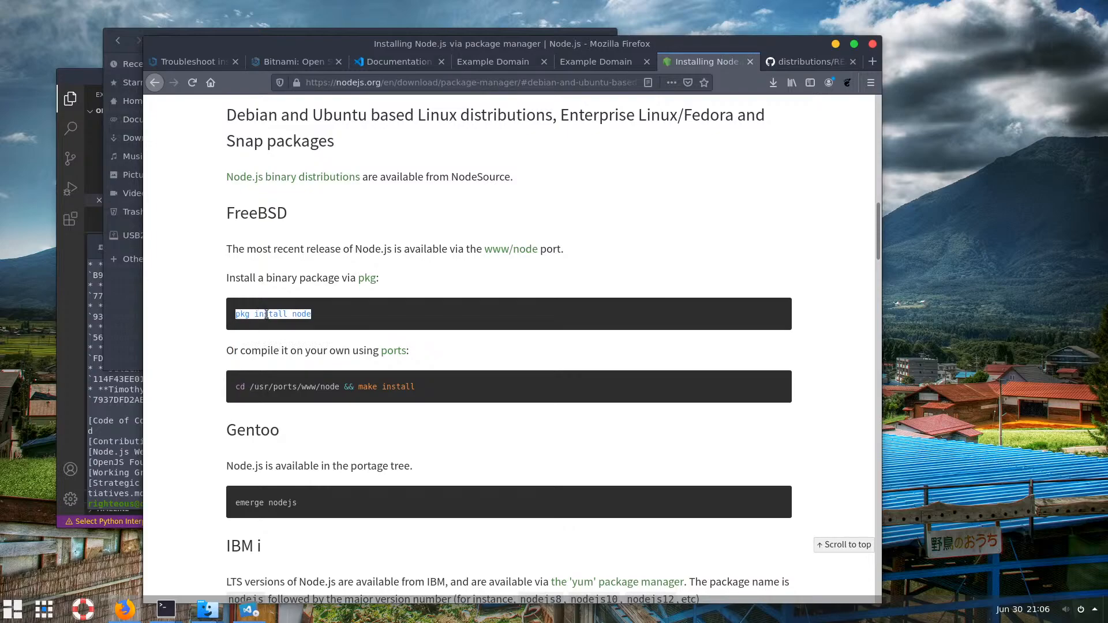
{"action": "left_click", "coordinate": [315, 313]}
{"action": "scroll", "coordinate": [315, 313], "scroll_direction": "up", "scroll_amount": 5}
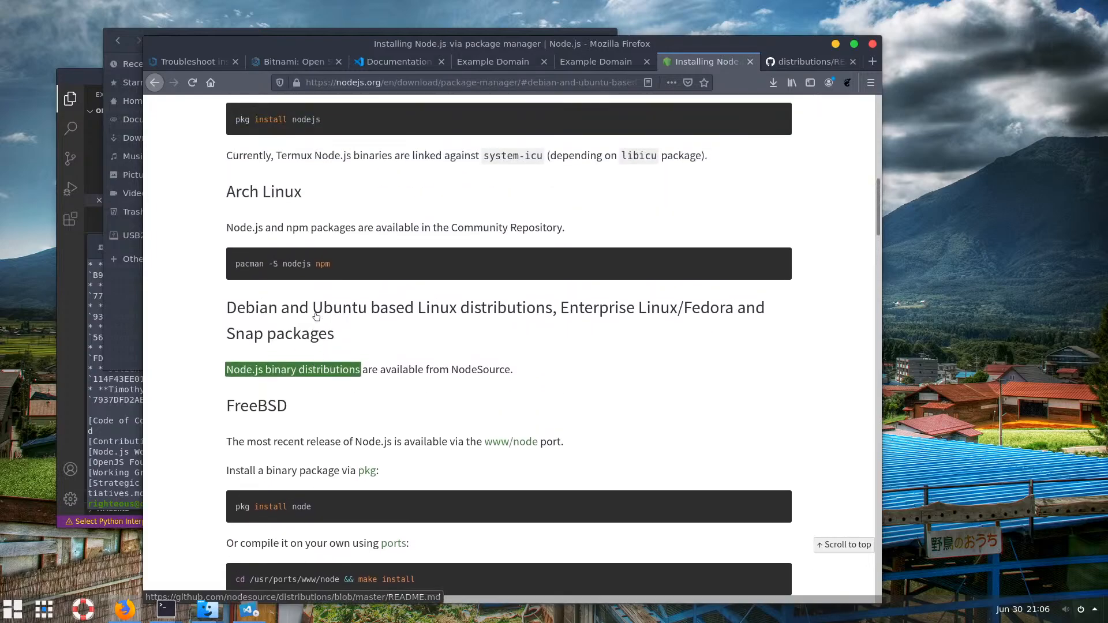
{"action": "scroll", "coordinate": [316, 316], "scroll_direction": "up", "scroll_amount": 3}
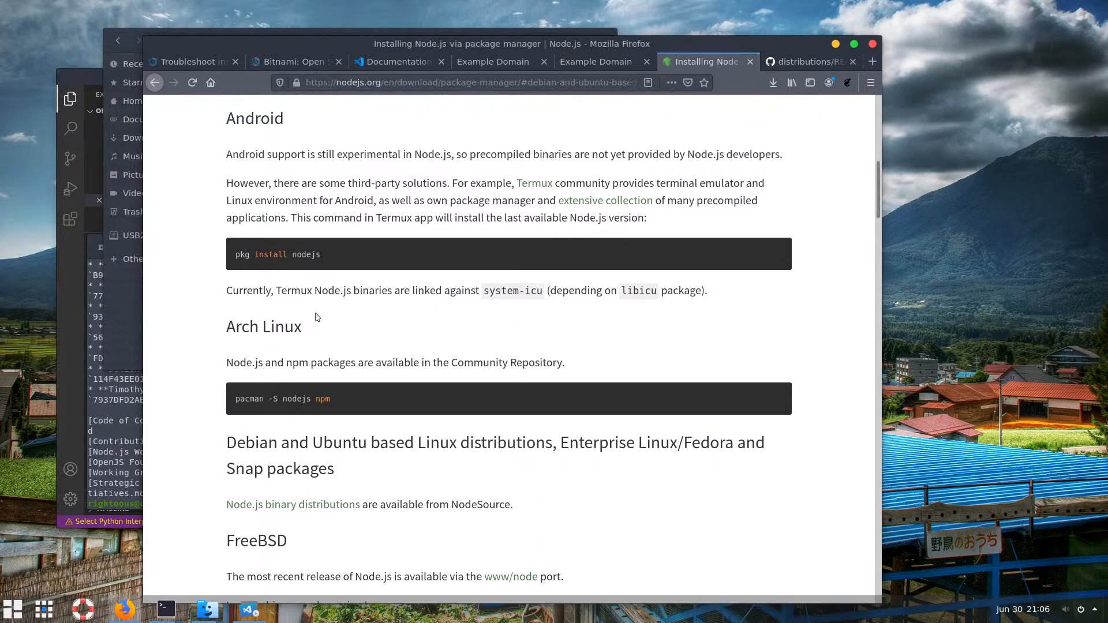
{"action": "scroll", "coordinate": [317, 317], "scroll_direction": "up", "scroll_amount": 2}
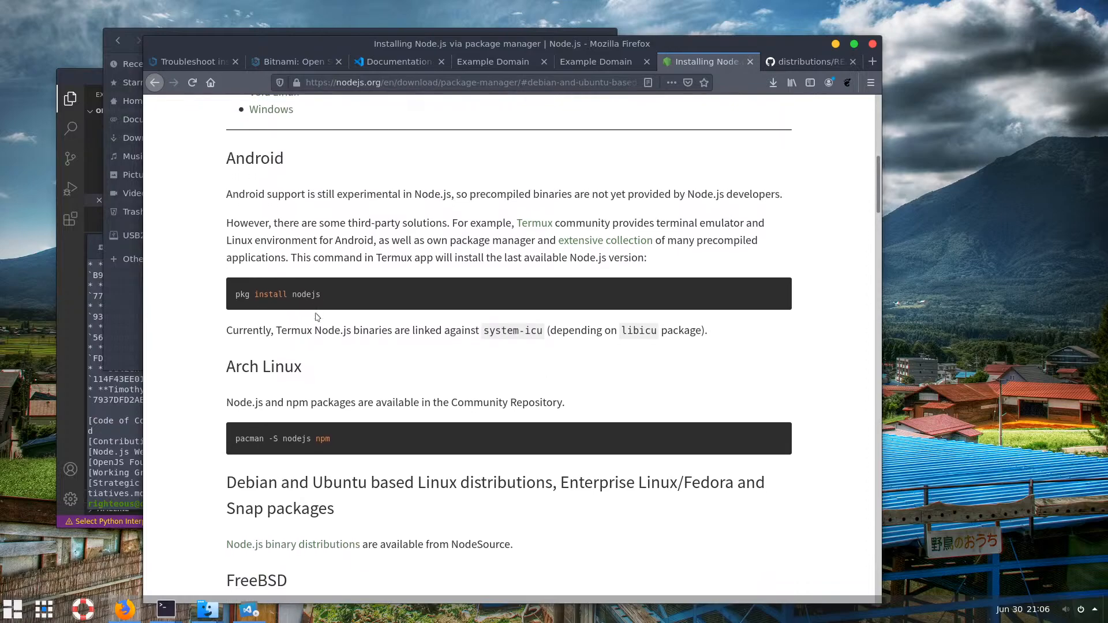
{"action": "scroll", "coordinate": [317, 316], "scroll_direction": "down", "scroll_amount": 1}
{"action": "scroll", "coordinate": [283, 294], "scroll_direction": "down", "scroll_amount": 5}
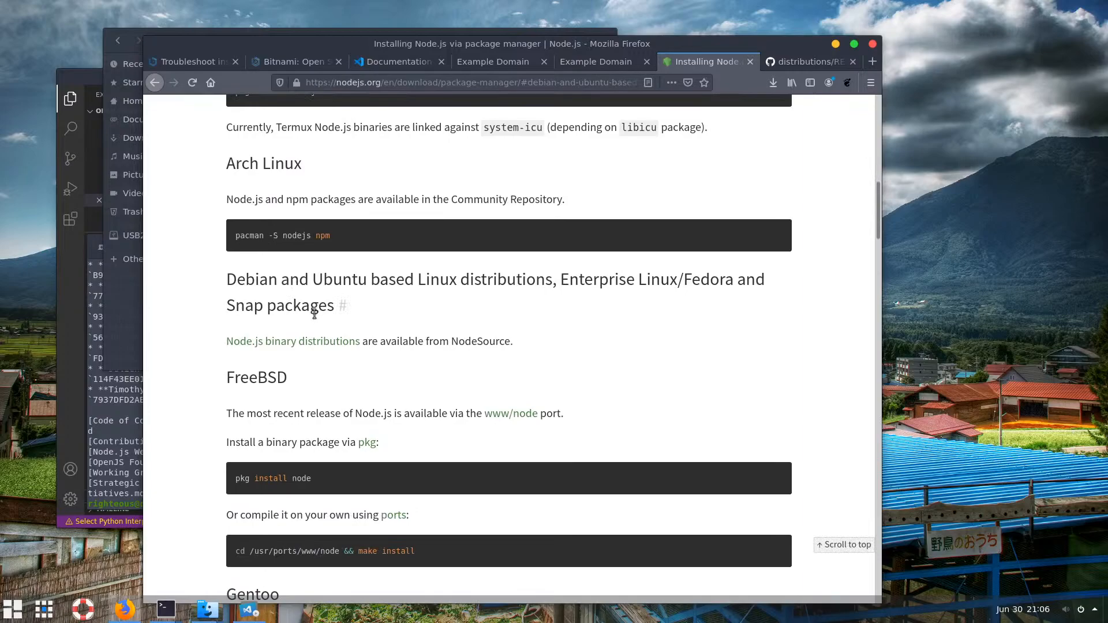
{"action": "left_click_drag", "start_coordinate": [228, 280], "coordinate": [517, 345]}
{"action": "left_click", "coordinate": [455, 342]}
{"action": "left_click_drag", "start_coordinate": [508, 342], "coordinate": [451, 343]}
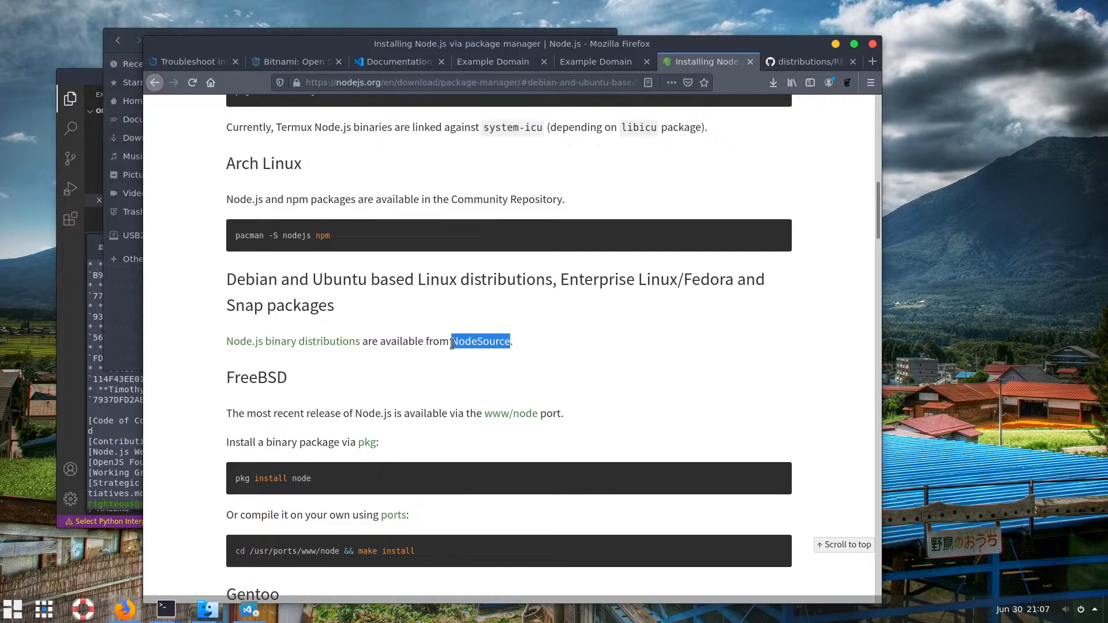
Open the Node.js binary distributions link in a new tab and scroll through NodeSource's README
{"action": "right_click", "coordinate": [334, 345]}
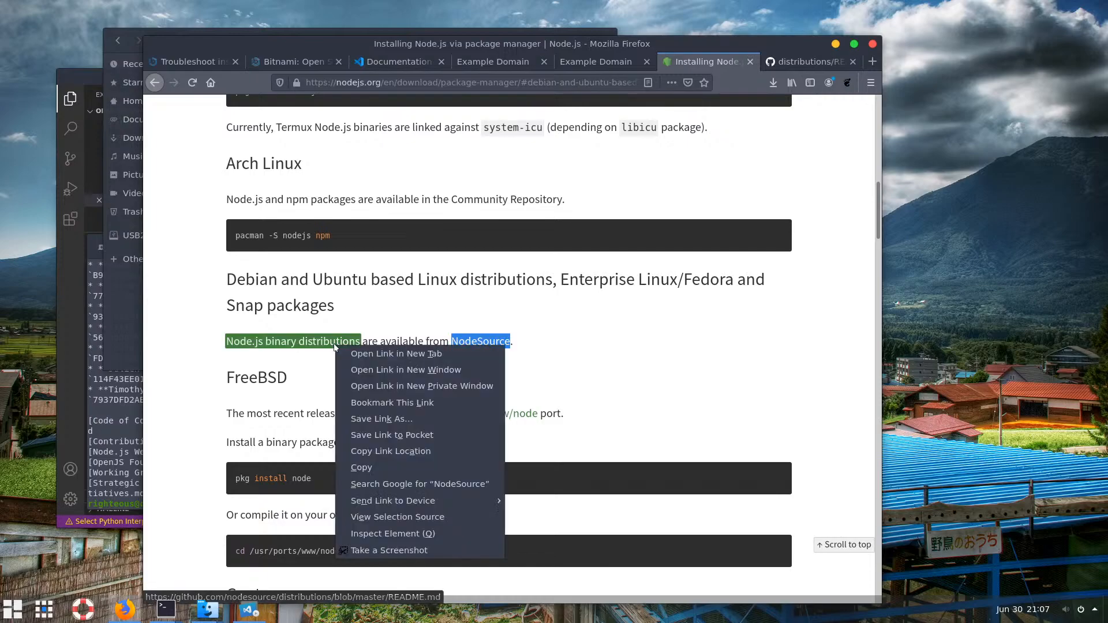
{"action": "left_click", "coordinate": [403, 353]}
{"action": "left_click", "coordinate": [715, 62]}
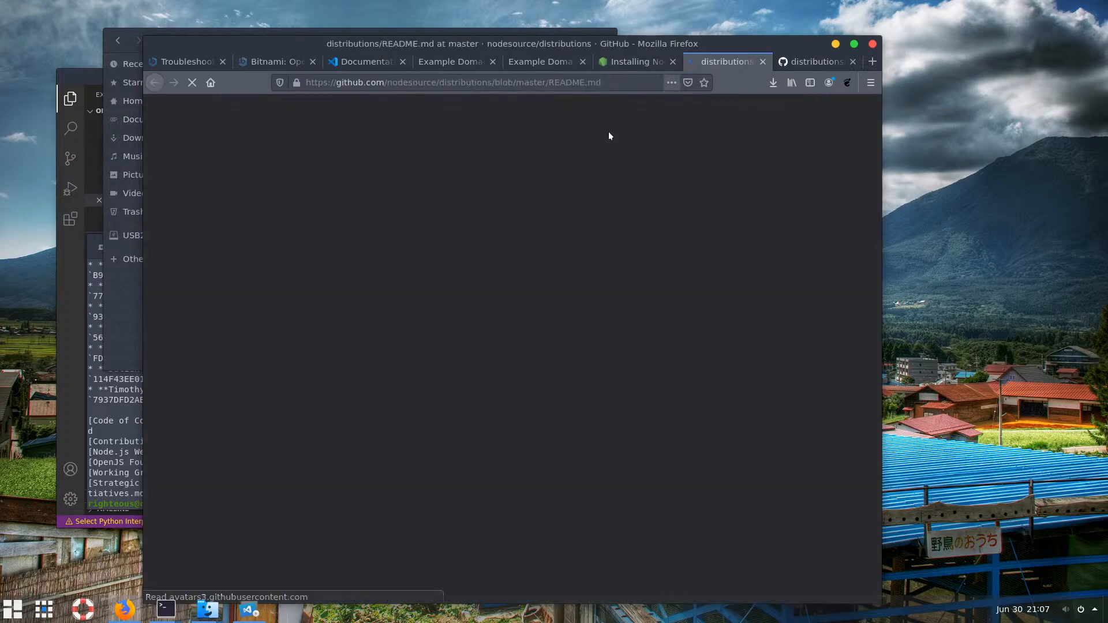
{"action": "scroll", "coordinate": [430, 268], "scroll_direction": "down", "scroll_amount": 6}
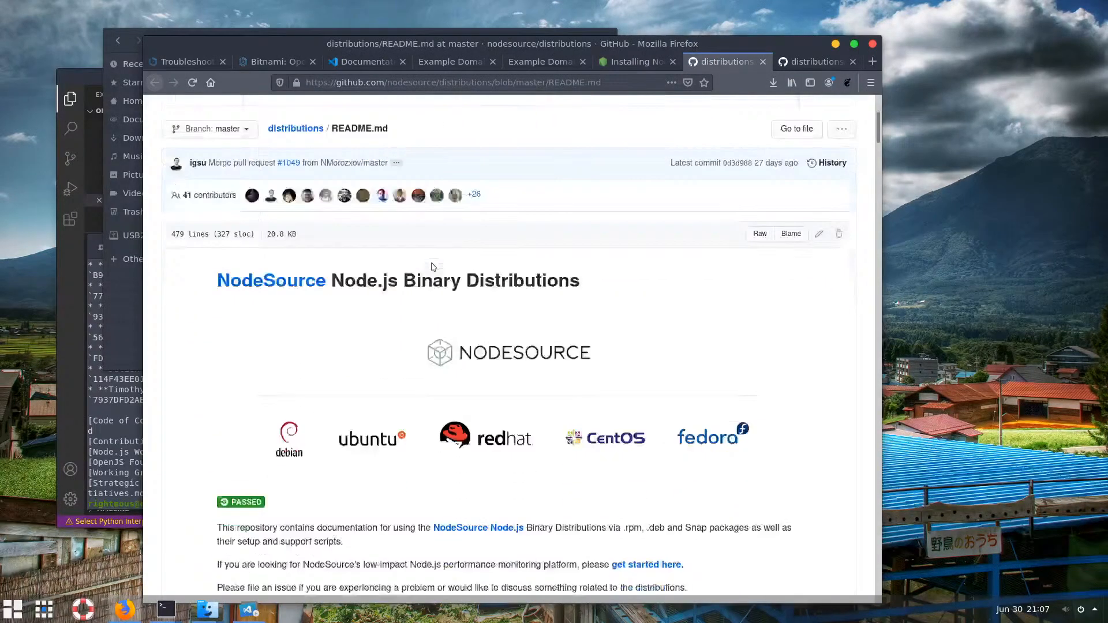
{"action": "scroll", "coordinate": [430, 269], "scroll_direction": "down", "scroll_amount": 2}
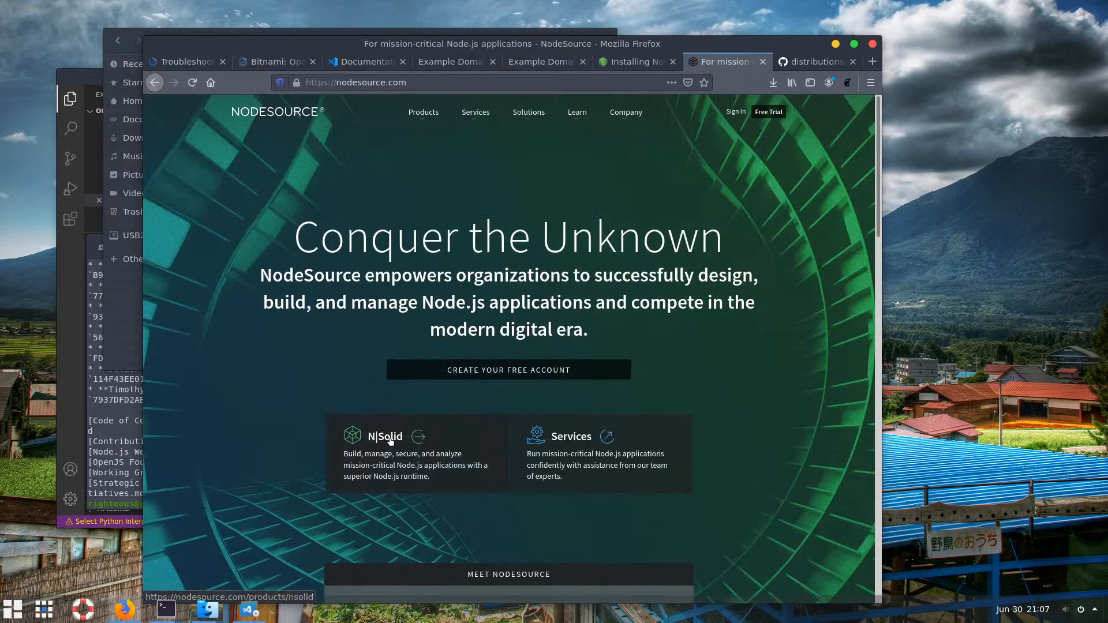
Open the N|Solid product page from the NodeSource homepage
{"action": "scroll", "coordinate": [391, 442], "scroll_direction": "down", "scroll_amount": 3}
{"action": "scroll", "coordinate": [415, 427], "scroll_direction": "down", "scroll_amount": 3}
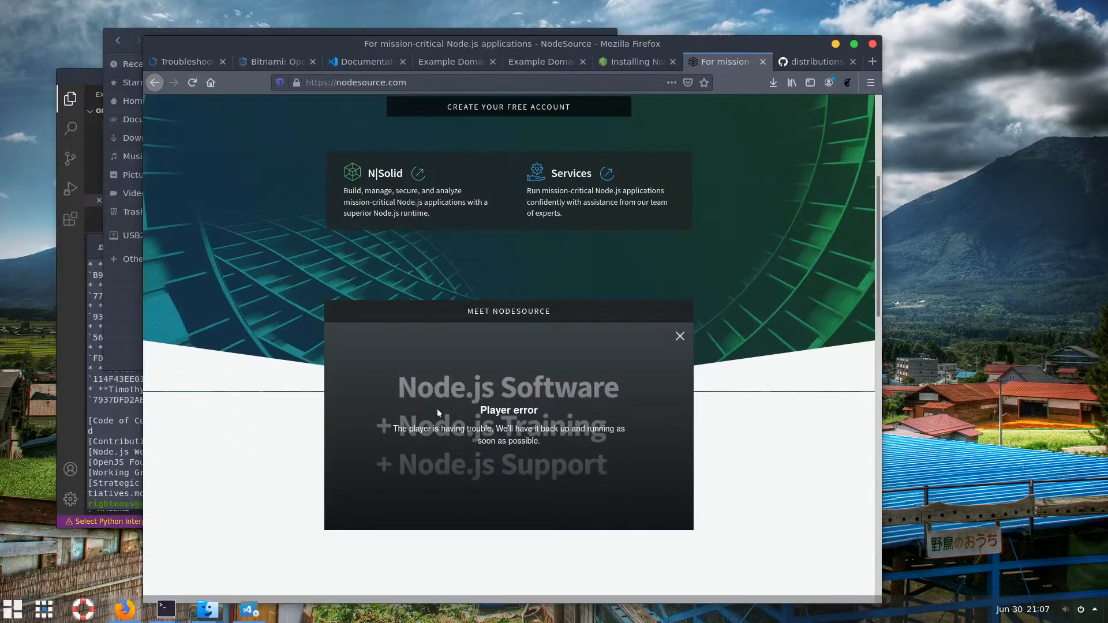
{"action": "scroll", "coordinate": [435, 323], "scroll_direction": "up", "scroll_amount": 2}
{"action": "left_click", "coordinate": [390, 248]}
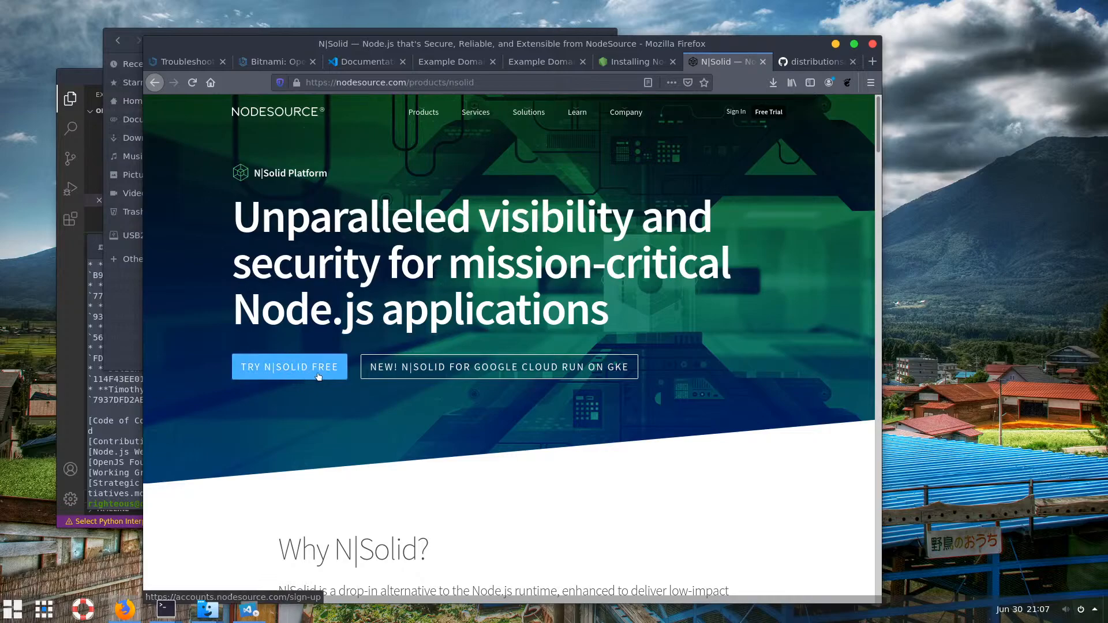
{"action": "left_click", "coordinate": [152, 82]}
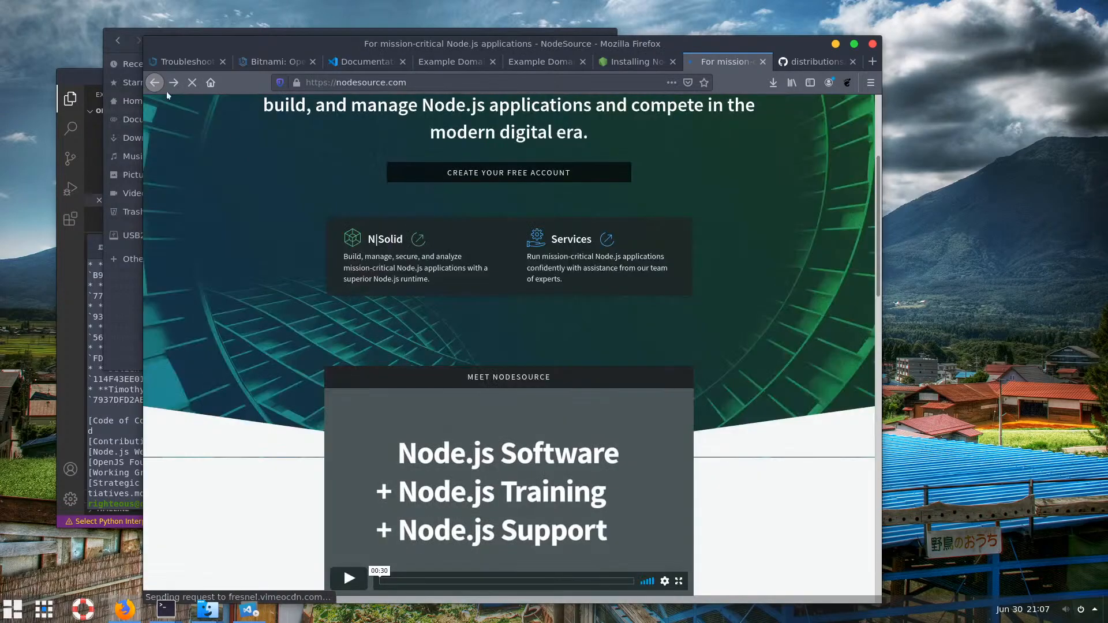
{"action": "left_click", "coordinate": [168, 85]}
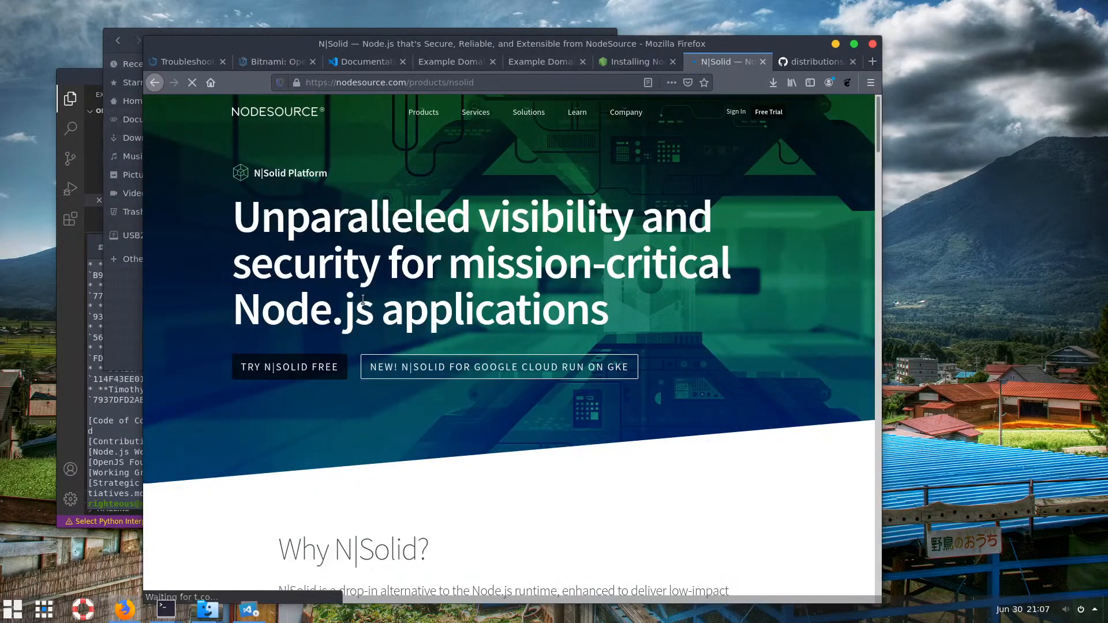
Scroll through the N|Solid page, then go back to the nodesource.com homepage
{"action": "scroll", "coordinate": [369, 321], "scroll_direction": "down", "scroll_amount": 6}
{"action": "scroll", "coordinate": [387, 323], "scroll_direction": "down", "scroll_amount": 2}
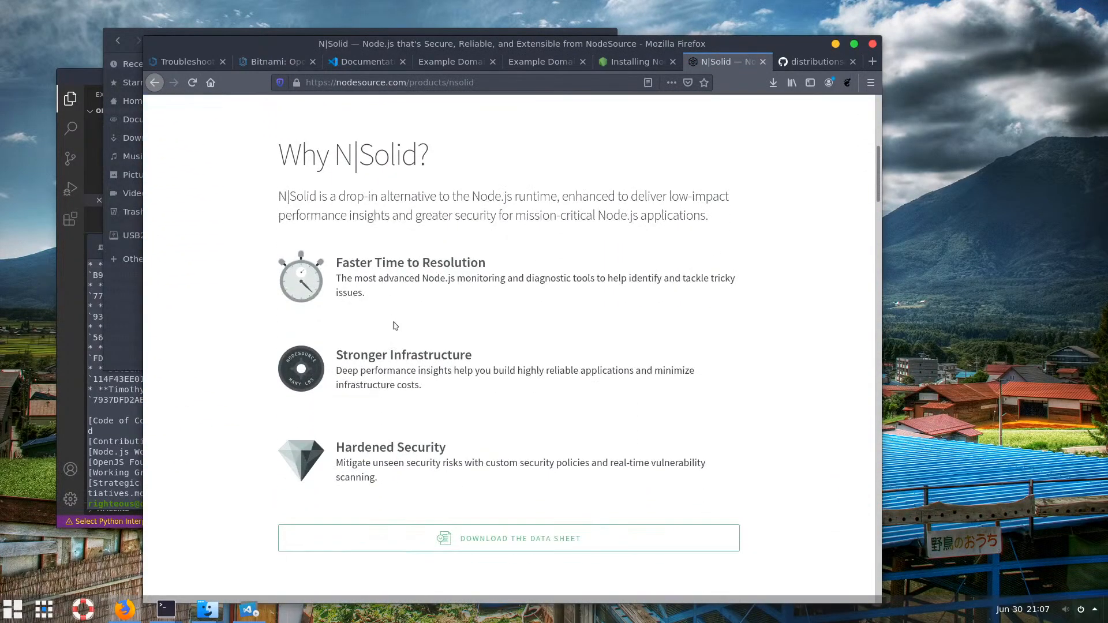
{"action": "scroll", "coordinate": [398, 325], "scroll_direction": "up", "scroll_amount": 3}
{"action": "scroll", "coordinate": [403, 324], "scroll_direction": "down", "scroll_amount": 5}
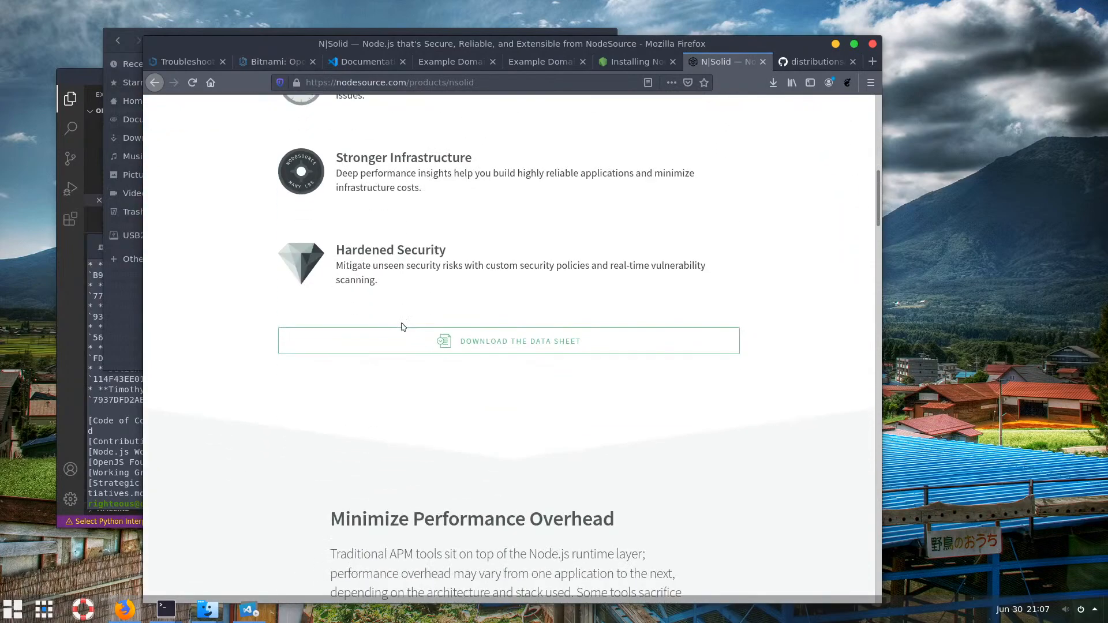
{"action": "scroll", "coordinate": [490, 314], "scroll_direction": "down", "scroll_amount": 3}
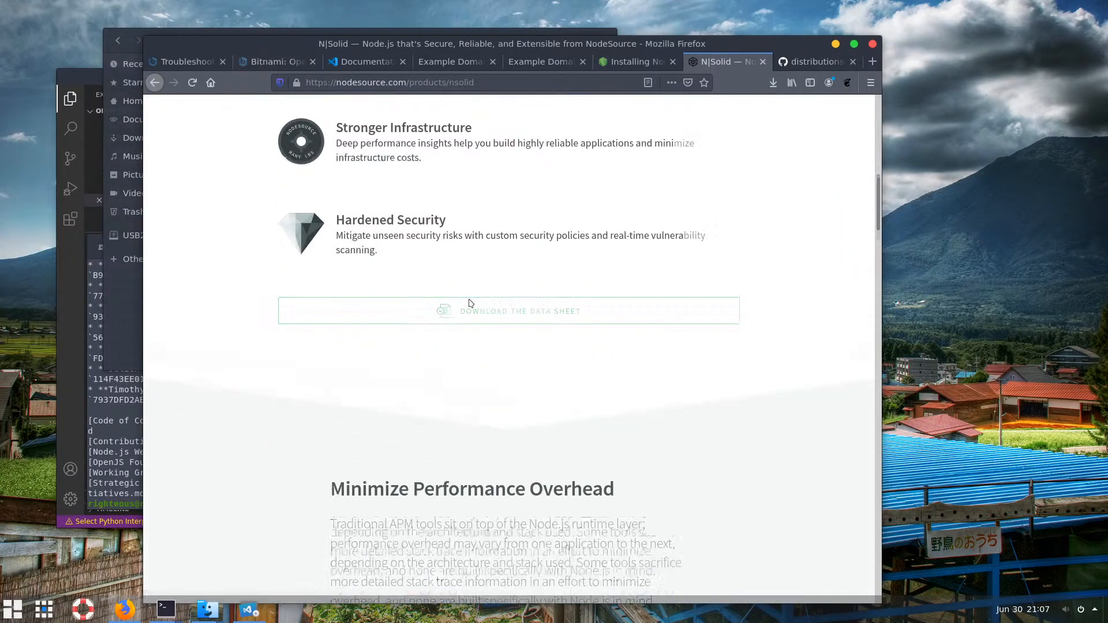
{"action": "scroll", "coordinate": [470, 303], "scroll_direction": "down", "scroll_amount": 8}
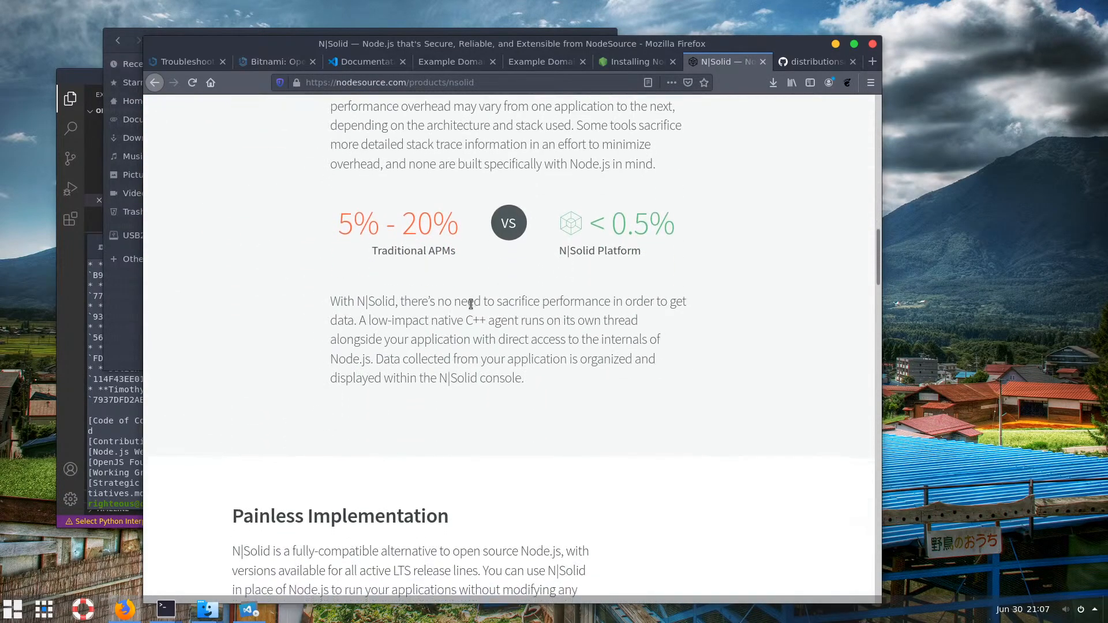
{"action": "scroll", "coordinate": [488, 312], "scroll_direction": "down", "scroll_amount": 2}
{"action": "scroll", "coordinate": [495, 314], "scroll_direction": "up", "scroll_amount": 7}
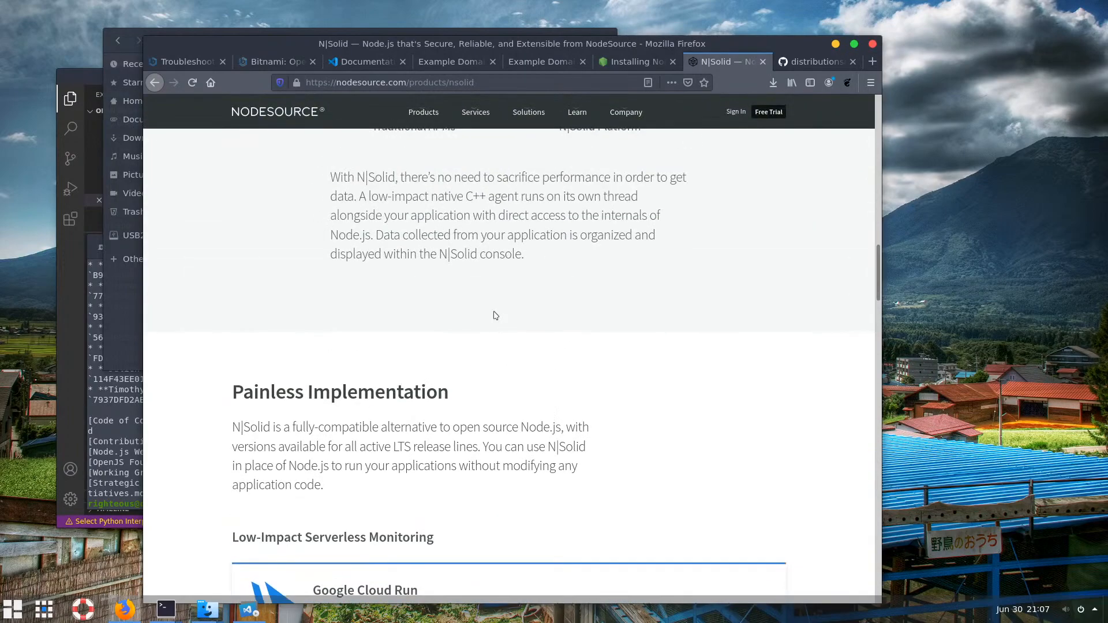
{"action": "scroll", "coordinate": [494, 314], "scroll_direction": "up", "scroll_amount": 15}
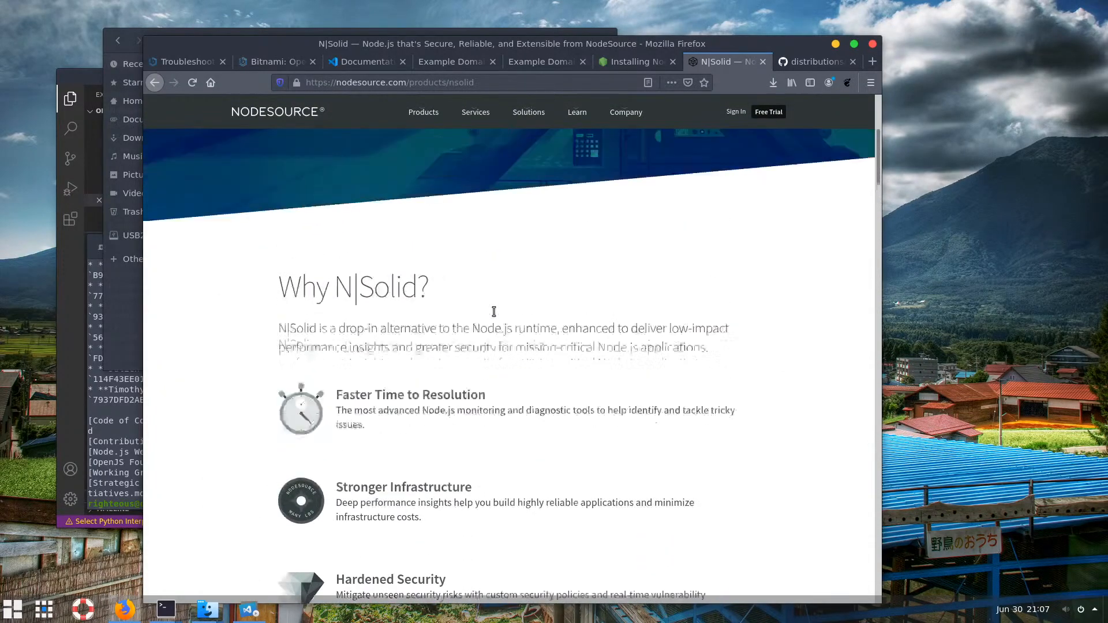
{"action": "scroll", "coordinate": [494, 312], "scroll_direction": "up", "scroll_amount": 2}
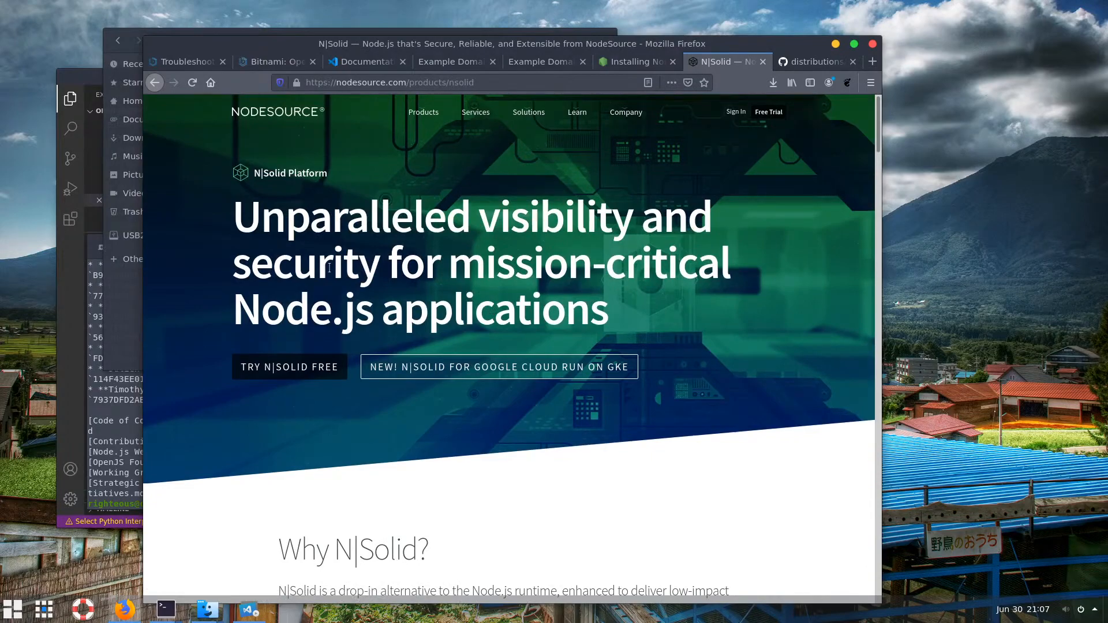
{"action": "left_click_drag", "start_coordinate": [251, 219], "coordinate": [403, 250]}
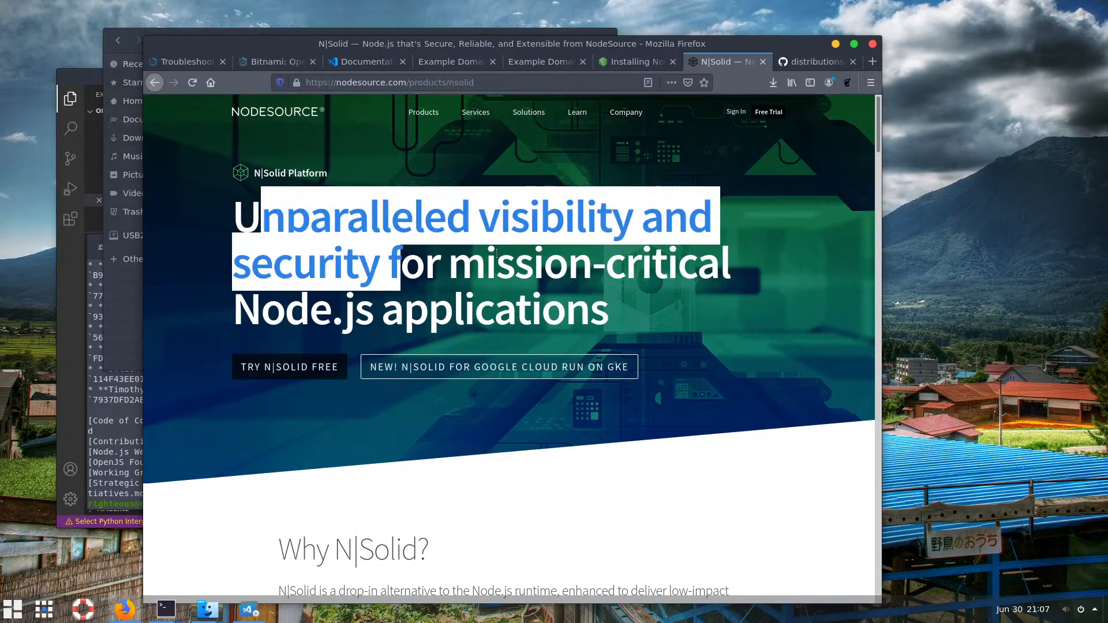
{"action": "left_click", "coordinate": [545, 423]}
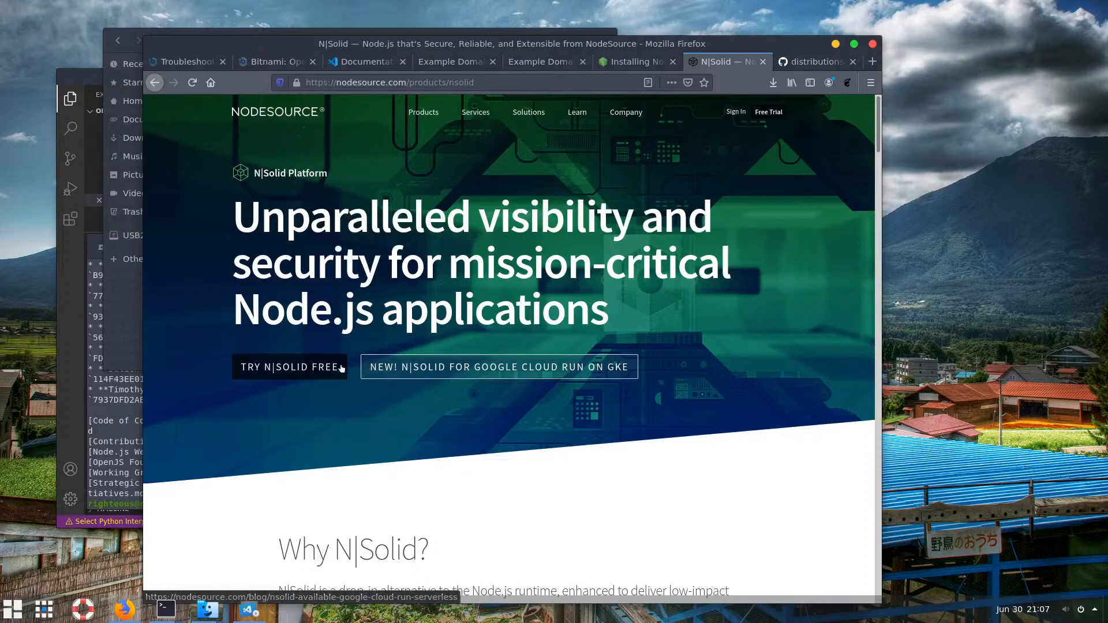
{"action": "left_click", "coordinate": [153, 82]}
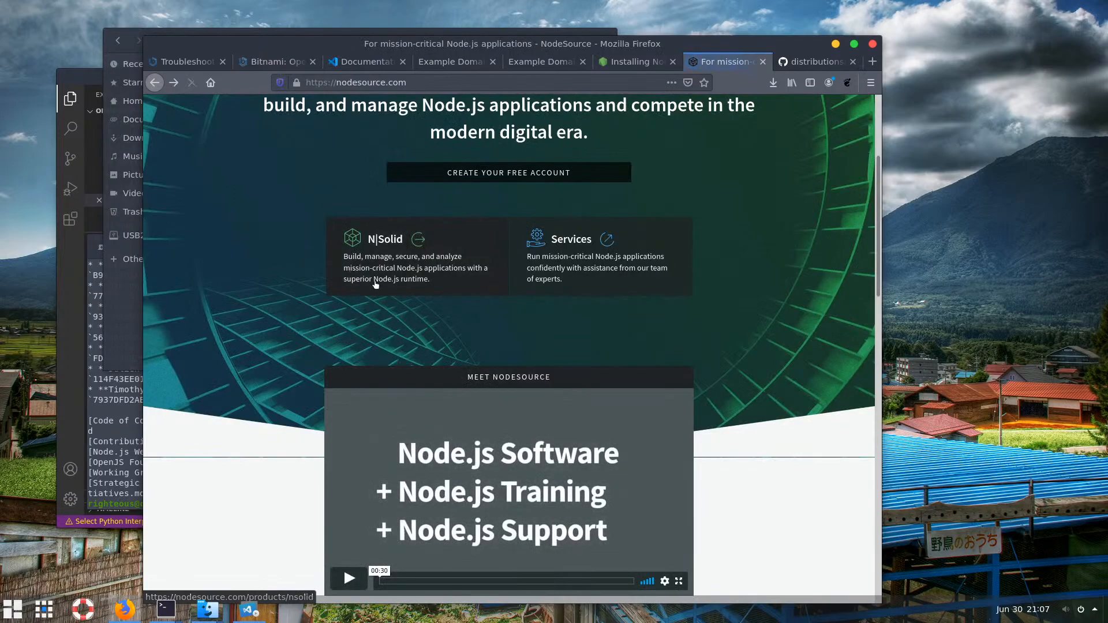
Return to the GitHub distributions README and jump to its Installation instructions
{"action": "left_click", "coordinate": [155, 82]}
{"action": "scroll", "coordinate": [430, 277], "scroll_direction": "down", "scroll_amount": 3}
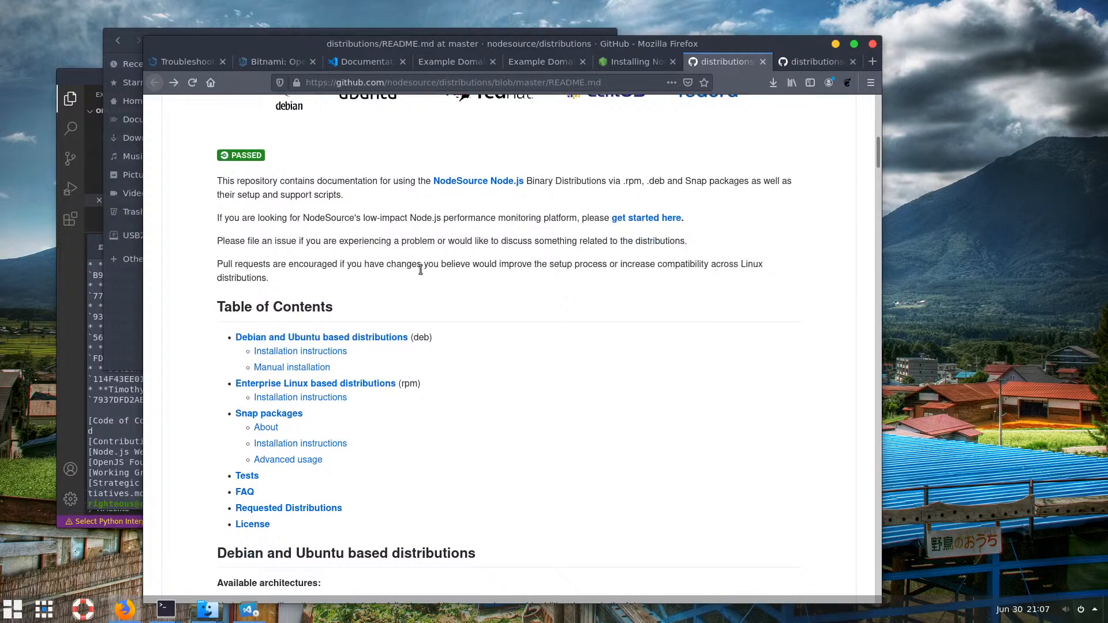
{"action": "left_click", "coordinate": [300, 351]}
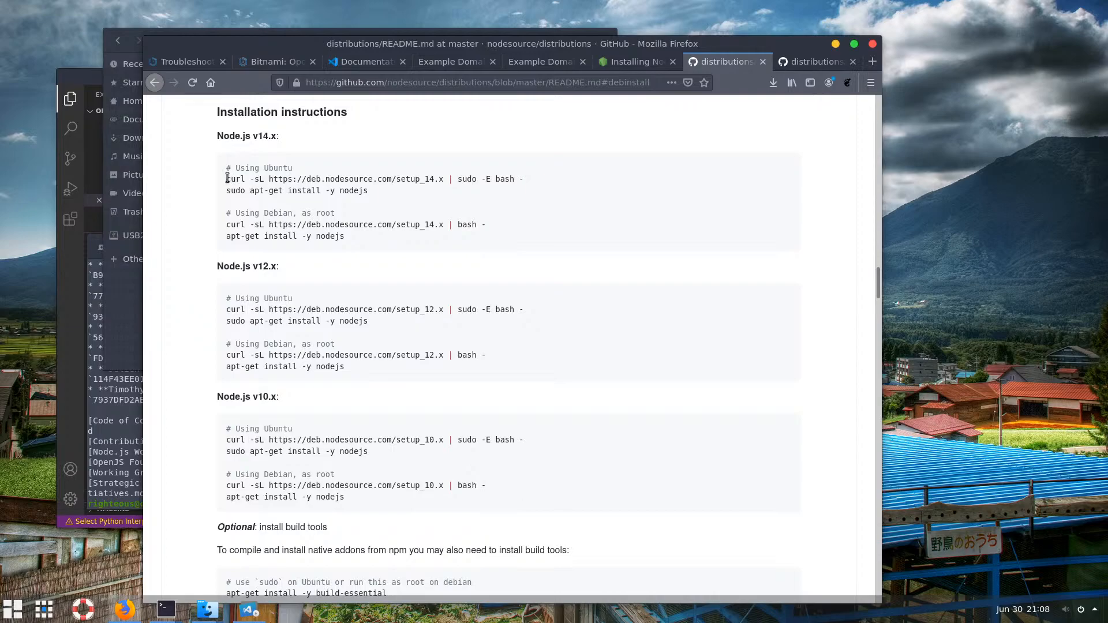
Copy the two Ubuntu Node.js v14.x install lines: the curl setup and apt-get install
{"action": "left_click_drag", "start_coordinate": [226, 178], "coordinate": [509, 192]}
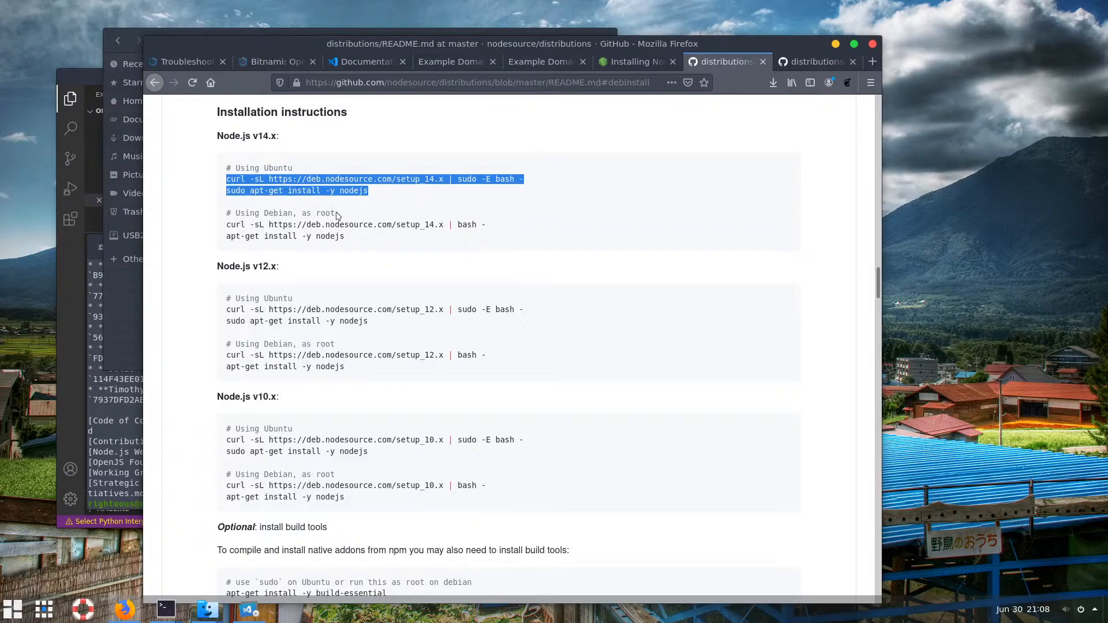
{"action": "left_click_drag", "start_coordinate": [379, 195], "coordinate": [229, 178]}
{"action": "right_click", "coordinate": [241, 179]}
{"action": "left_click", "coordinate": [285, 189]}
{"action": "left_click", "coordinate": [379, 198]}
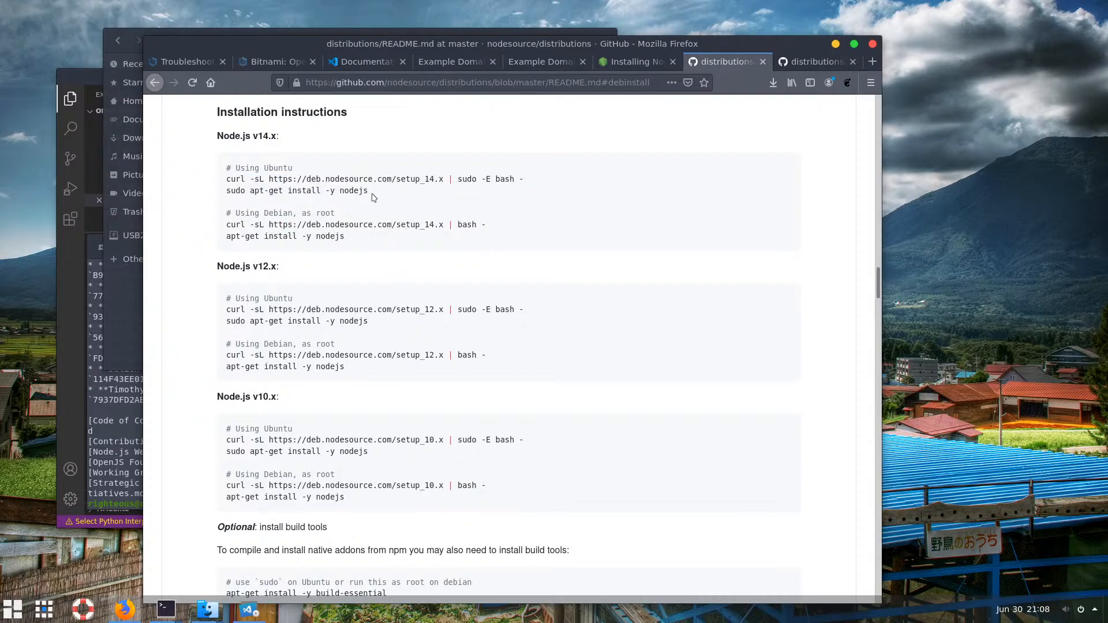
{"action": "left_click_drag", "start_coordinate": [380, 195], "coordinate": [226, 179]}
{"action": "right_click", "coordinate": [263, 180]}
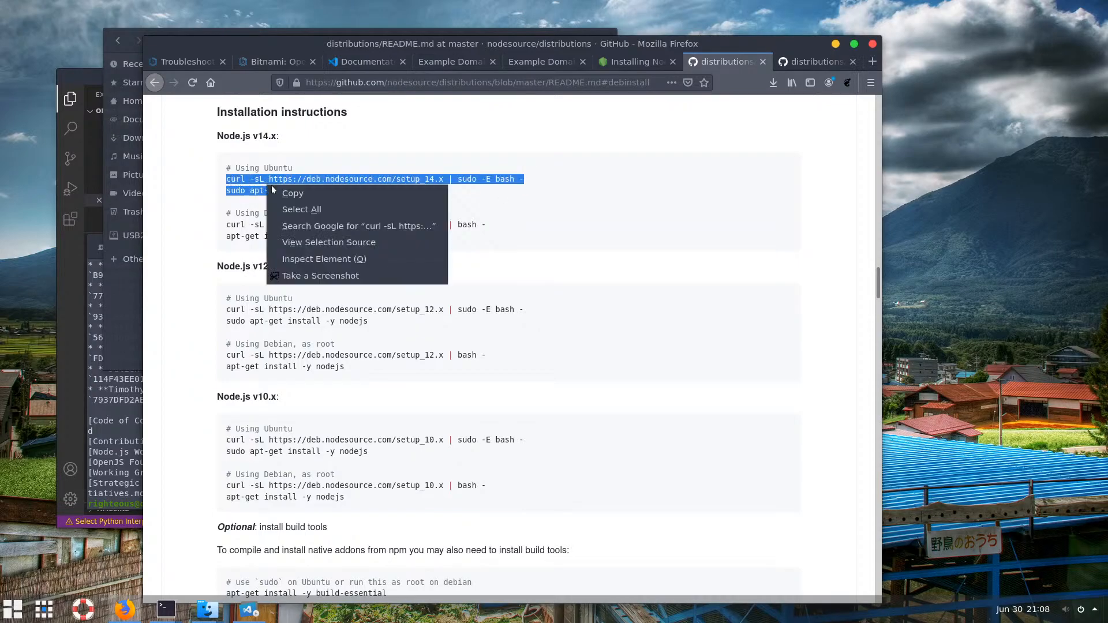
{"action": "left_click", "coordinate": [286, 194]}
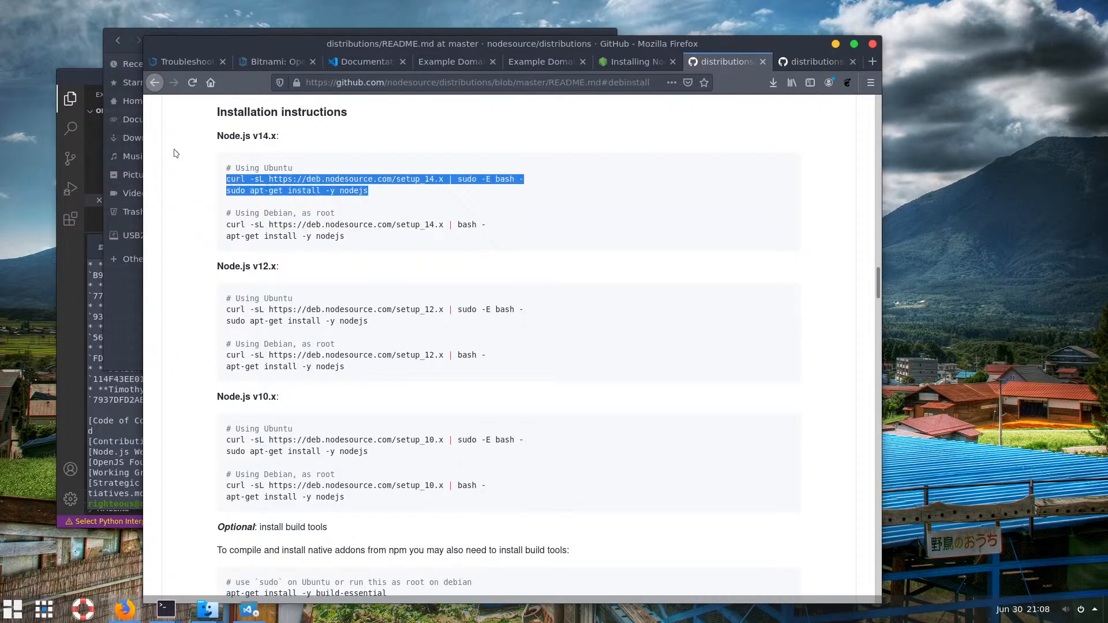
Minimize Firefox, Files and VS Code, close both old terminals, and start a fresh terminal
{"action": "left_click", "coordinate": [836, 45]}
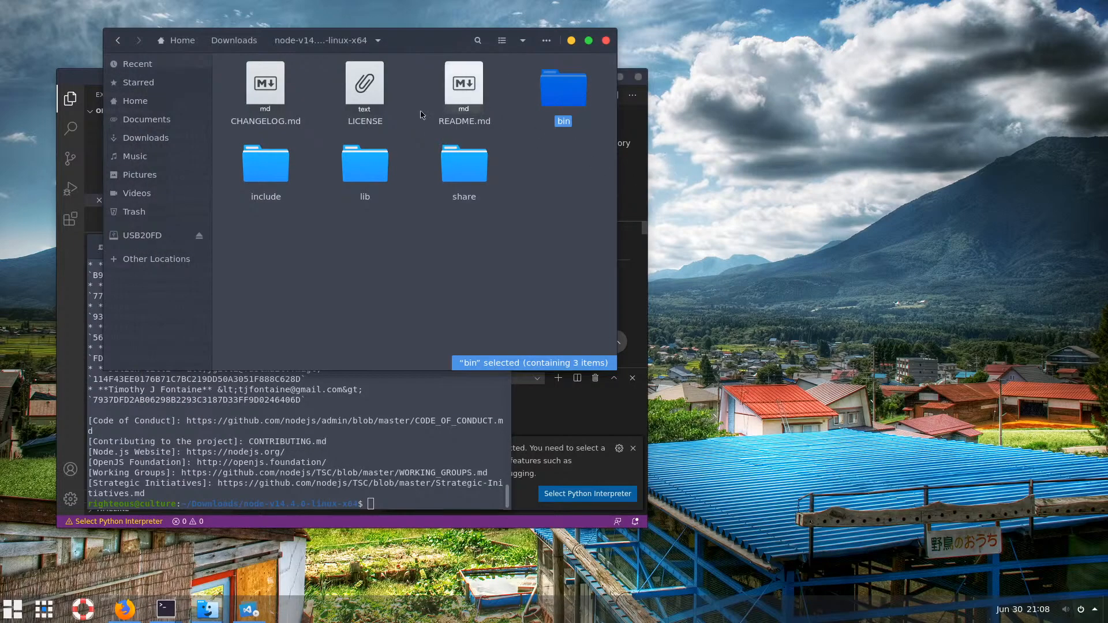
{"action": "left_click", "coordinate": [570, 41]}
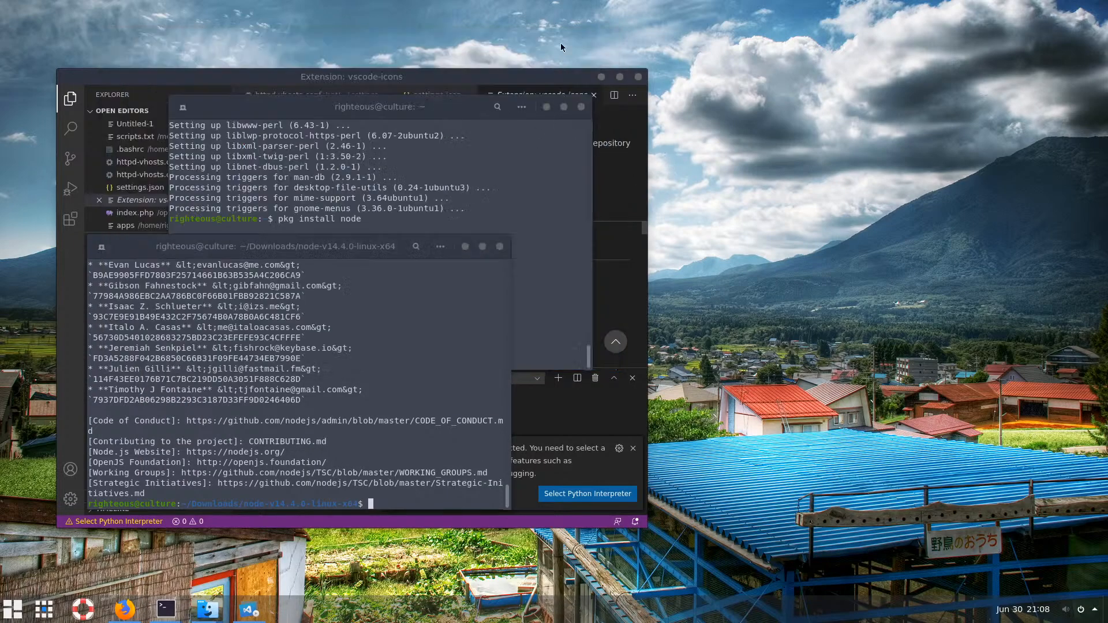
{"action": "left_click", "coordinate": [499, 246]}
{"action": "left_click", "coordinate": [581, 106]}
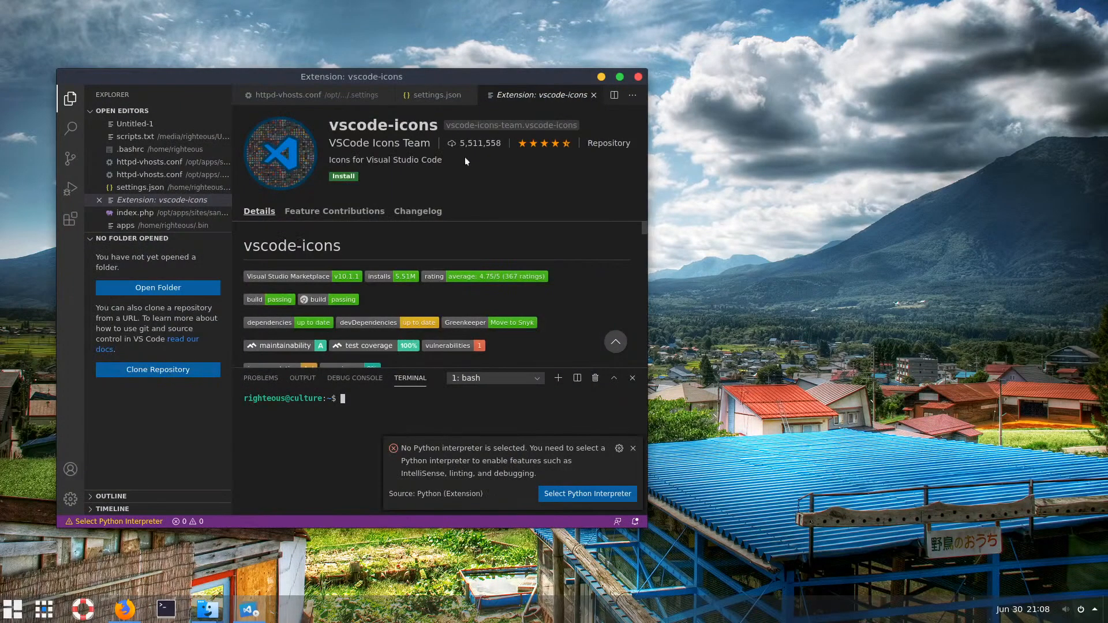
{"action": "left_click", "coordinate": [177, 602]}
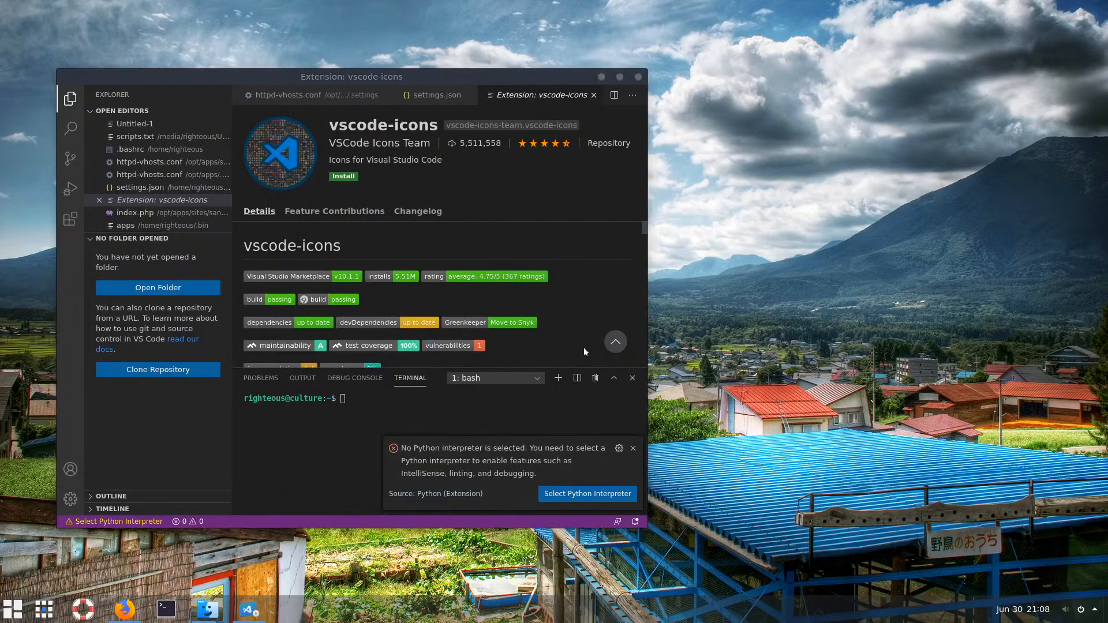
{"action": "left_click", "coordinate": [601, 77]}
{"action": "left_click_drag", "start_coordinate": [692, 80], "coordinate": [235, 75]}
Enlarge the terminal text, paste the NodeSource setup_14.x curl command, and enter the sudo password, retrying after one failure
{"action": "key", "text": "ctrl+plus"}
{"action": "key", "text": "ctrl+plus"}
{"action": "key", "text": "ctrl+plus"}
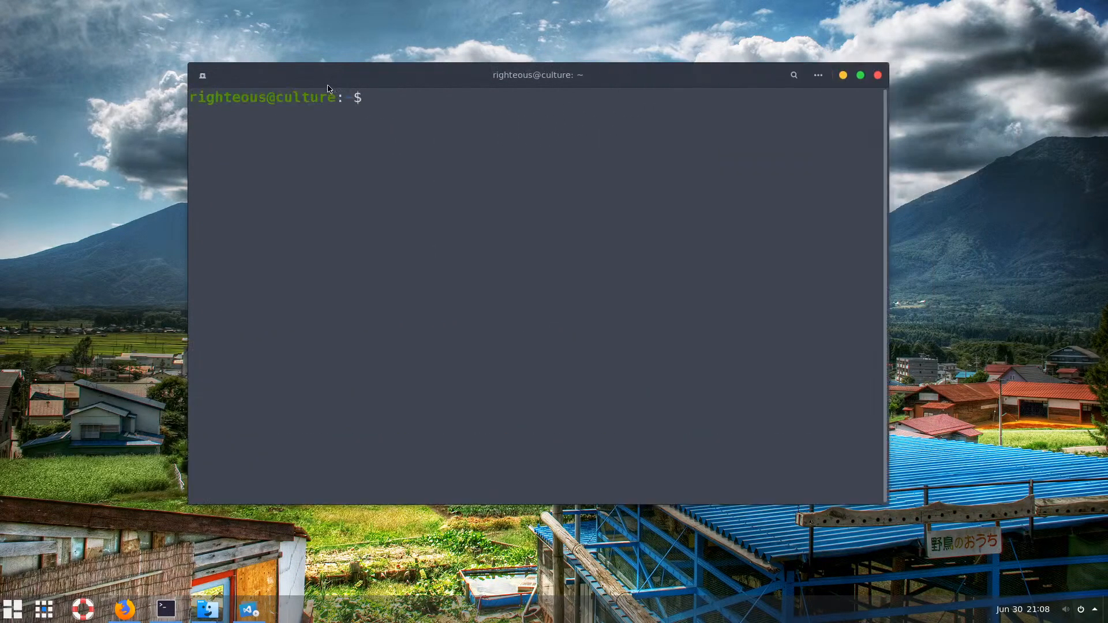
{"action": "right_click", "coordinate": [479, 207]}
{"action": "left_click", "coordinate": [505, 248]}
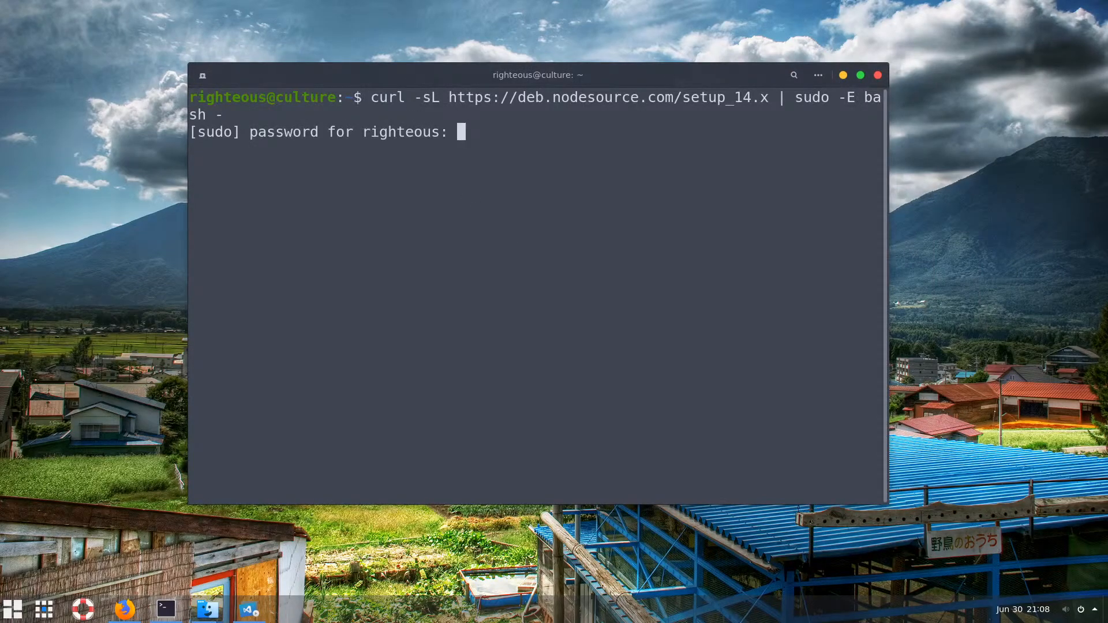
{"action": "key", "text": "Return"}
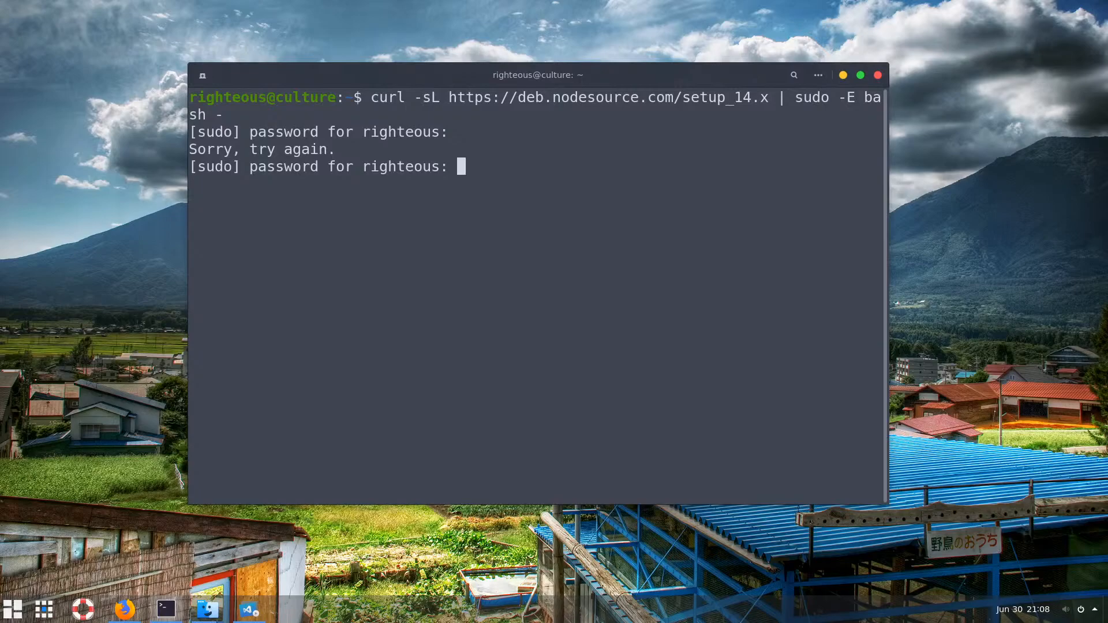
{"action": "key", "text": "Return"}
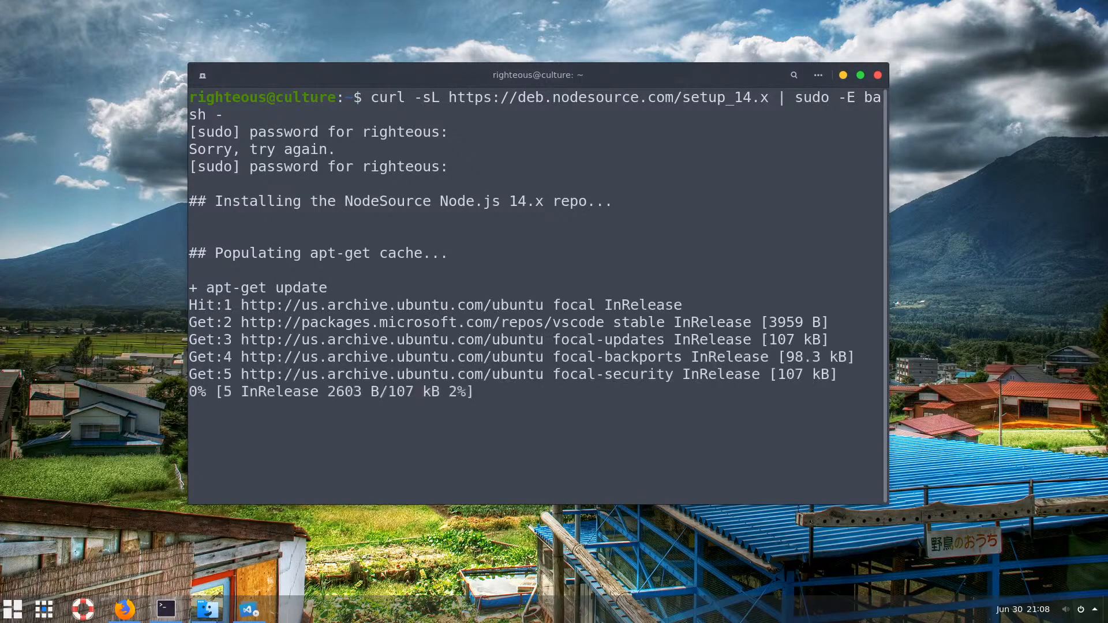
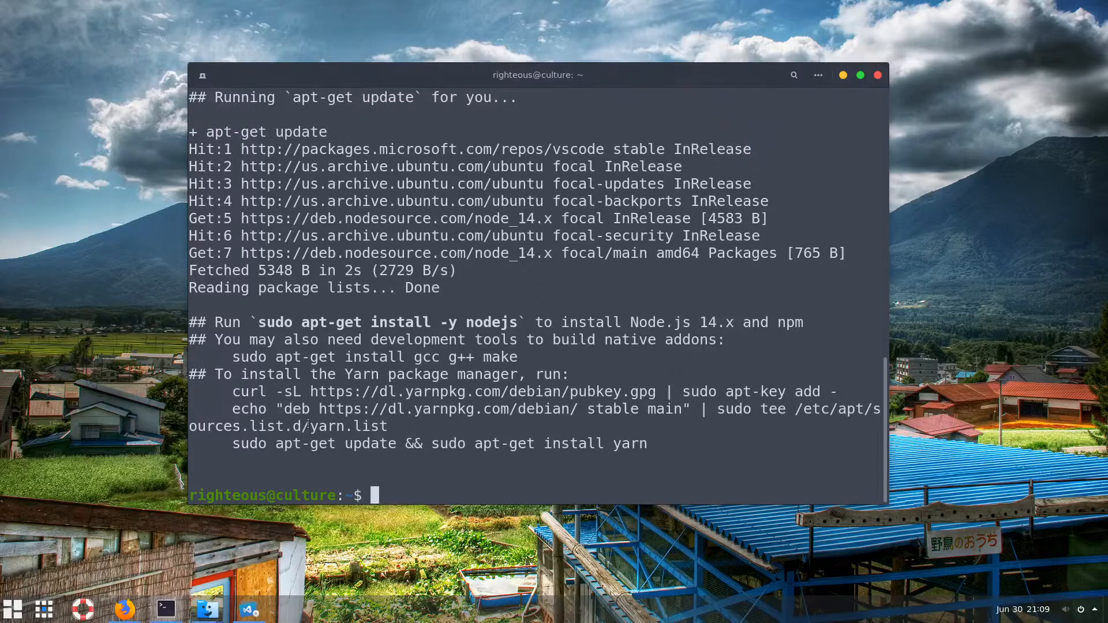
Copy and run the suggested 'sudo apt-get update && sudo apt-get install yarn' command, accepting the cmdtest packages
{"action": "left_click_drag", "start_coordinate": [238, 442], "coordinate": [647, 446]}
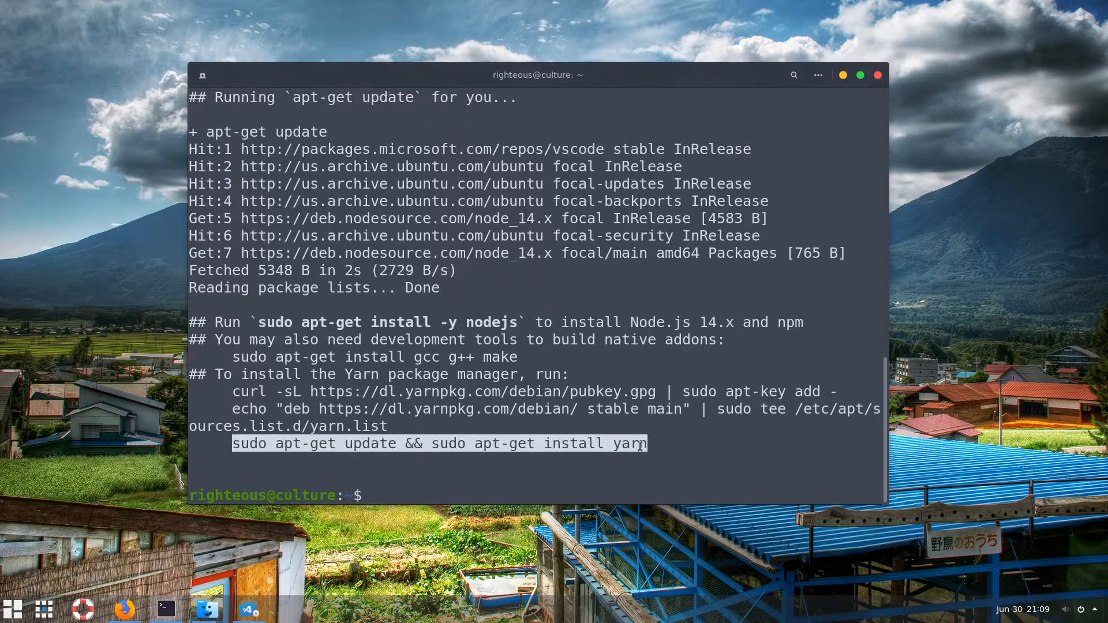
{"action": "right_click", "coordinate": [548, 445]}
{"action": "left_click", "coordinate": [571, 459]}
{"action": "right_click", "coordinate": [512, 474]}
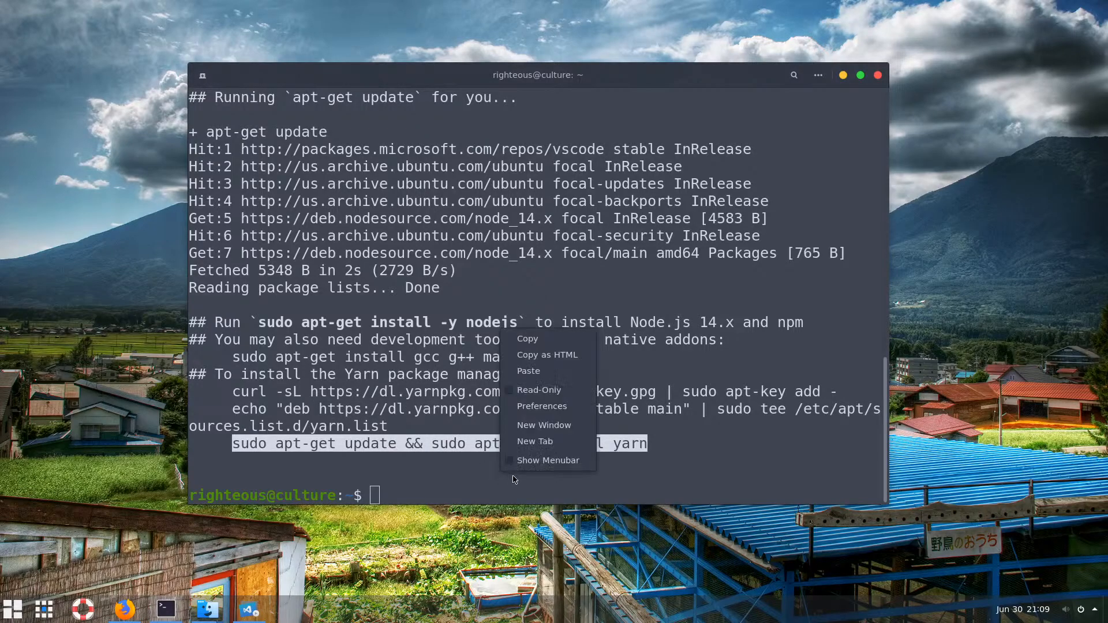
{"action": "left_click", "coordinate": [549, 372]}
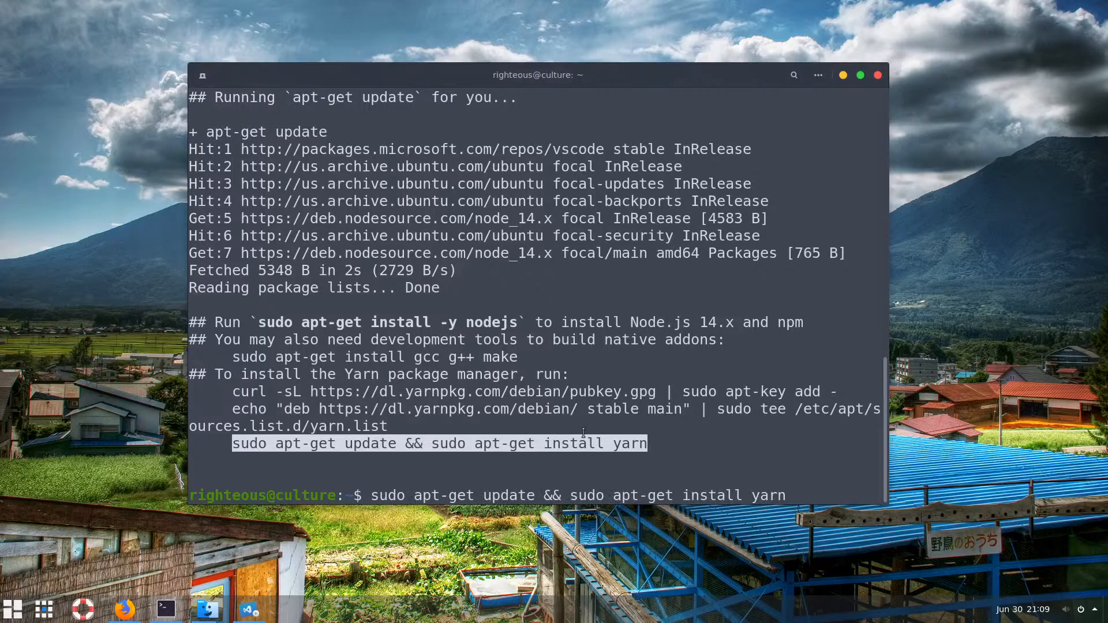
{"action": "key", "text": "Return"}
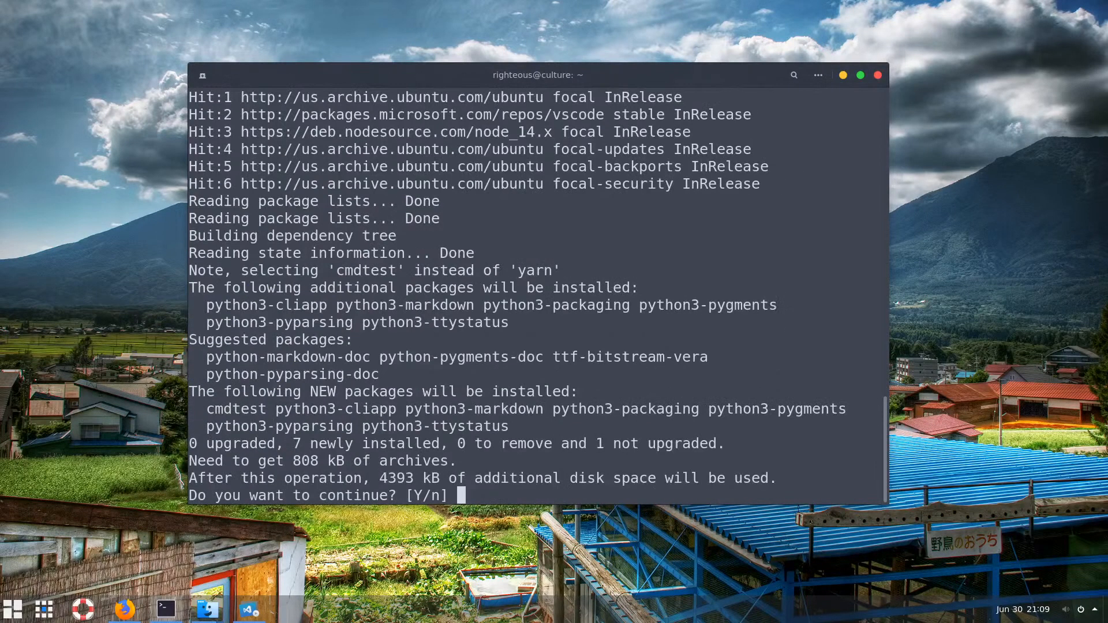
{"action": "key", "text": "Return"}
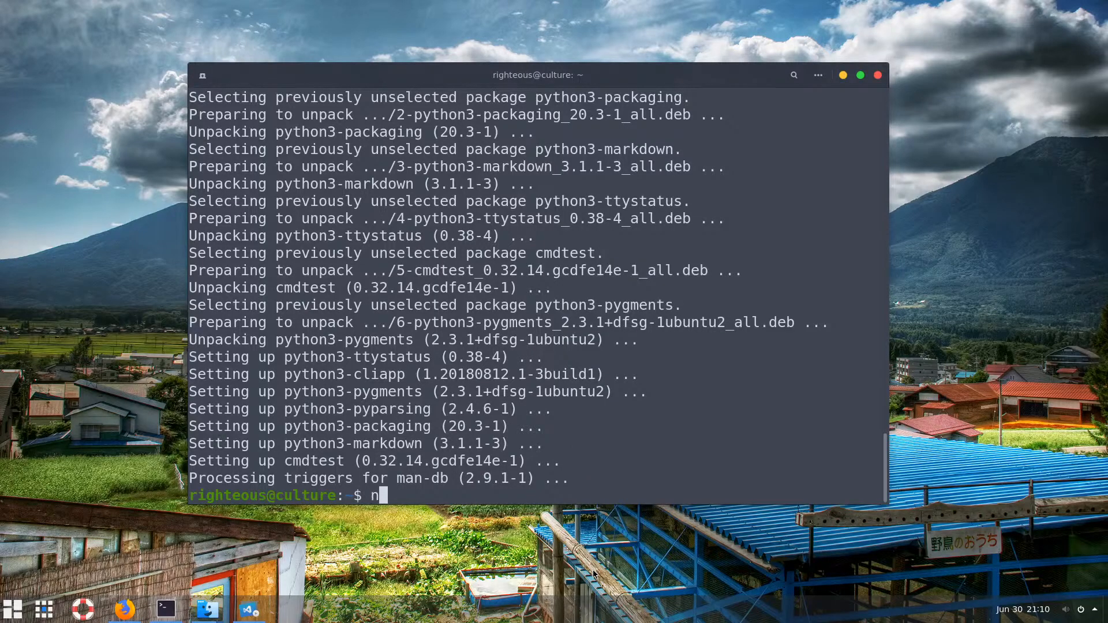
Clear the terminal and check that node -v reports v10.19.0
{"action": "type", "text": "clear"}
{"action": "key", "text": "Return"}
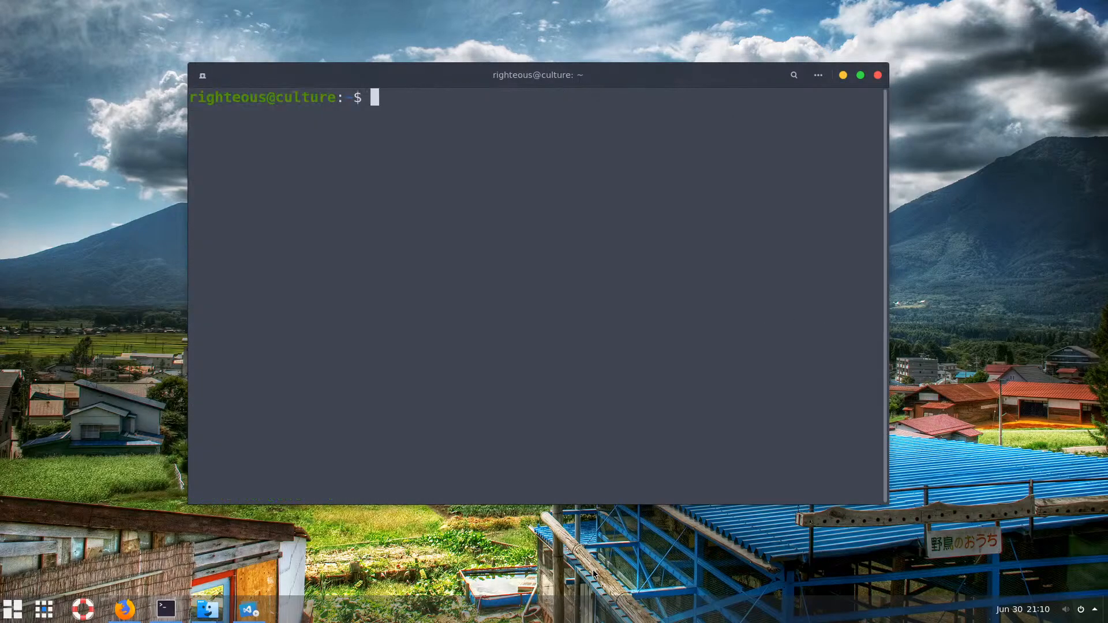
{"action": "type", "text": "node -v"}
{"action": "key", "text": "Return"}
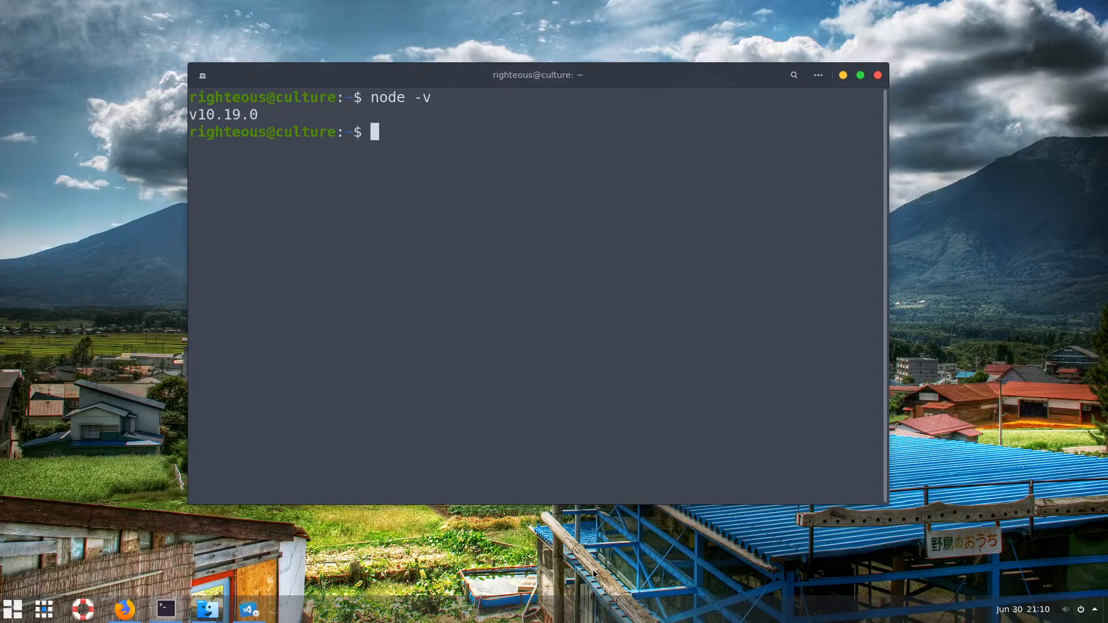
Browse the shell history with the arrow keys, ending at an empty prompt
{"action": "key", "text": "Up"}
{"action": "key", "text": "Up"}
{"action": "key", "text": "Up"}
{"action": "key", "text": "Up"}
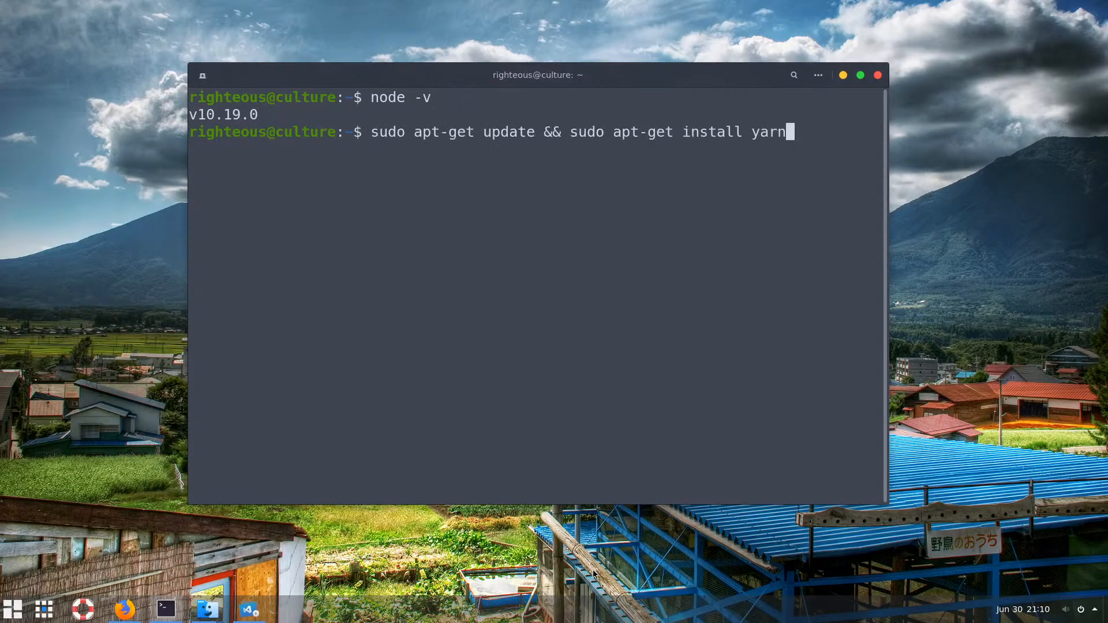
{"action": "key", "text": "Down"}
{"action": "key", "text": "Up"}
{"action": "key", "text": "Up"}
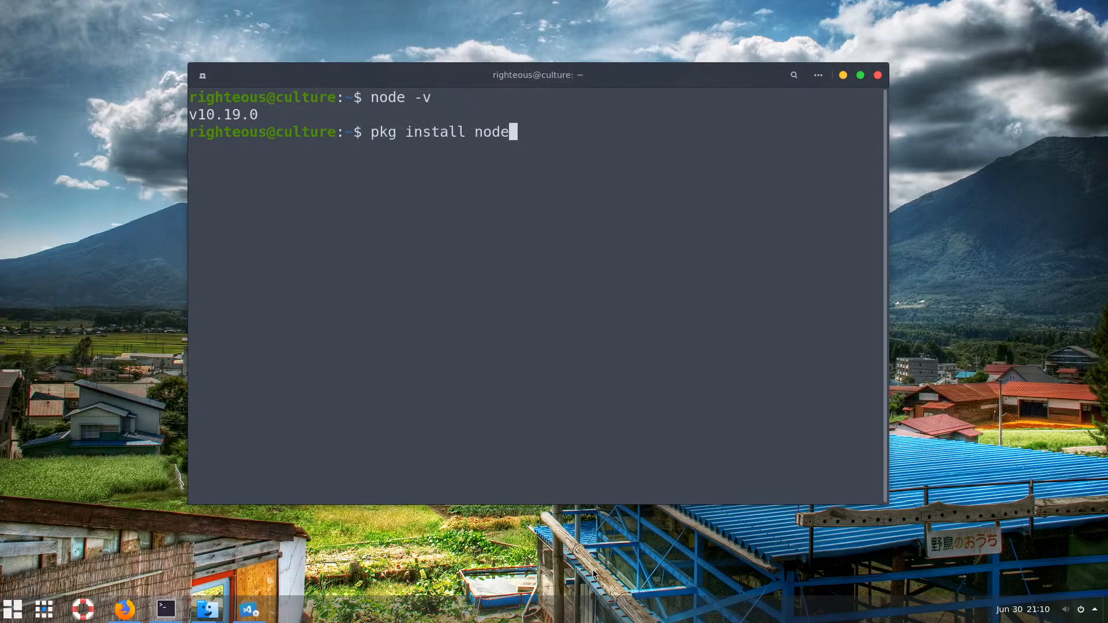
{"action": "key", "text": "Down"}
{"action": "key", "text": "Down"}
{"action": "key", "text": "Down"}
{"action": "key", "text": "Down"}
{"action": "key", "text": "Down"}
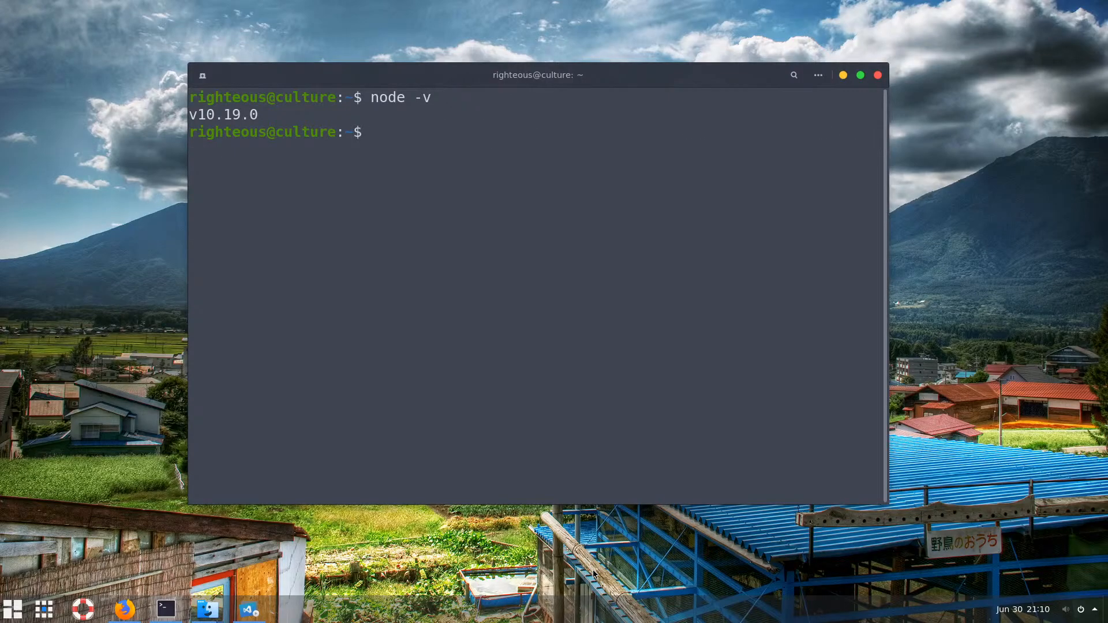
Copy the 'sudo apt-get install -y nodejs' line from the README's Node.js v14.x section for the terminal
{"action": "left_click", "coordinate": [131, 616]}
{"action": "left_click", "coordinate": [364, 206]}
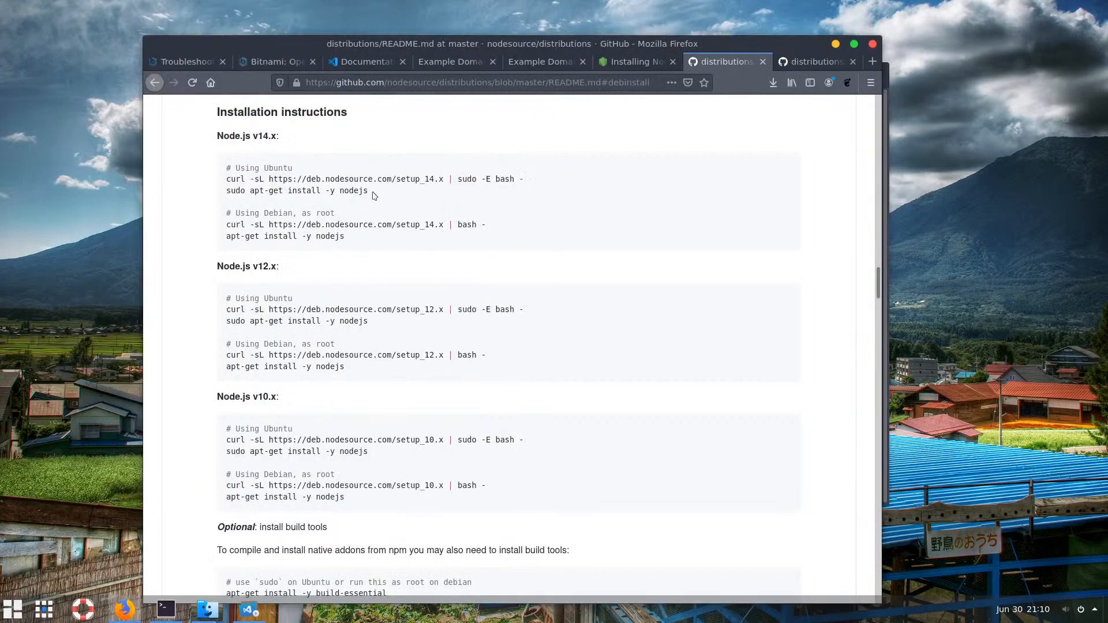
{"action": "triple_click", "coordinate": [223, 193]}
{"action": "right_click", "coordinate": [252, 189]}
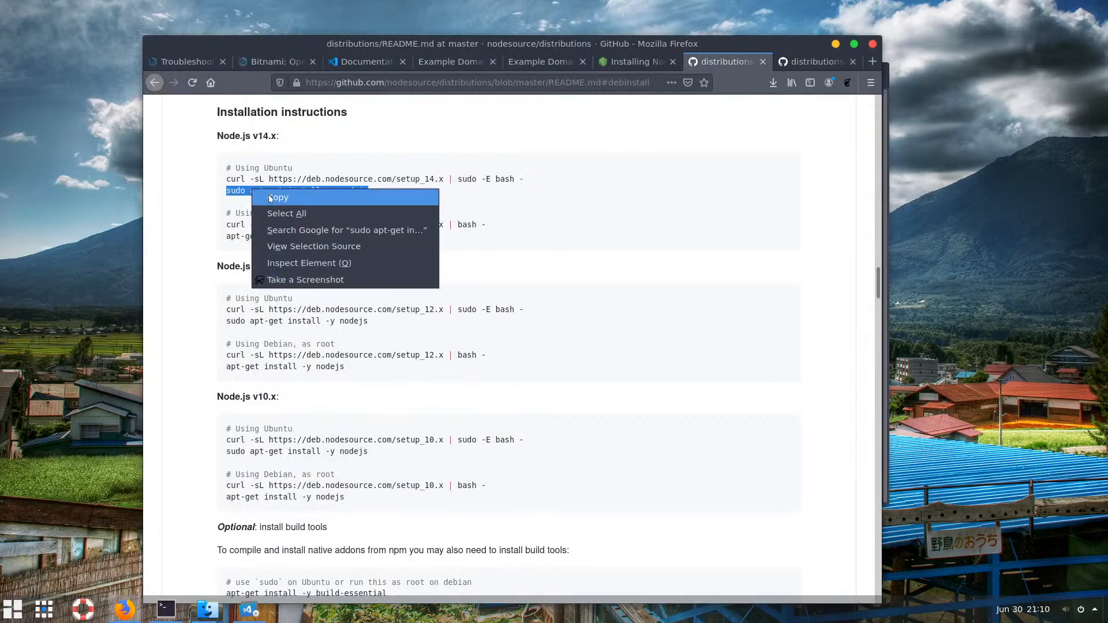
{"action": "left_click", "coordinate": [270, 199]}
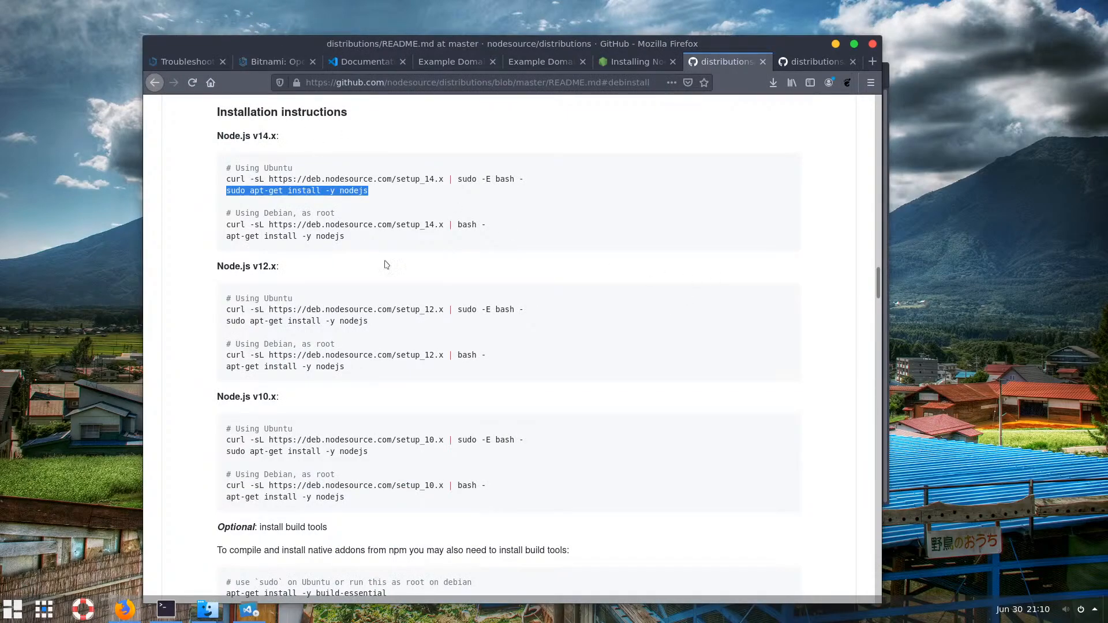
{"action": "key", "text": "alt+Tab"}
{"action": "right_click", "coordinate": [430, 172]}
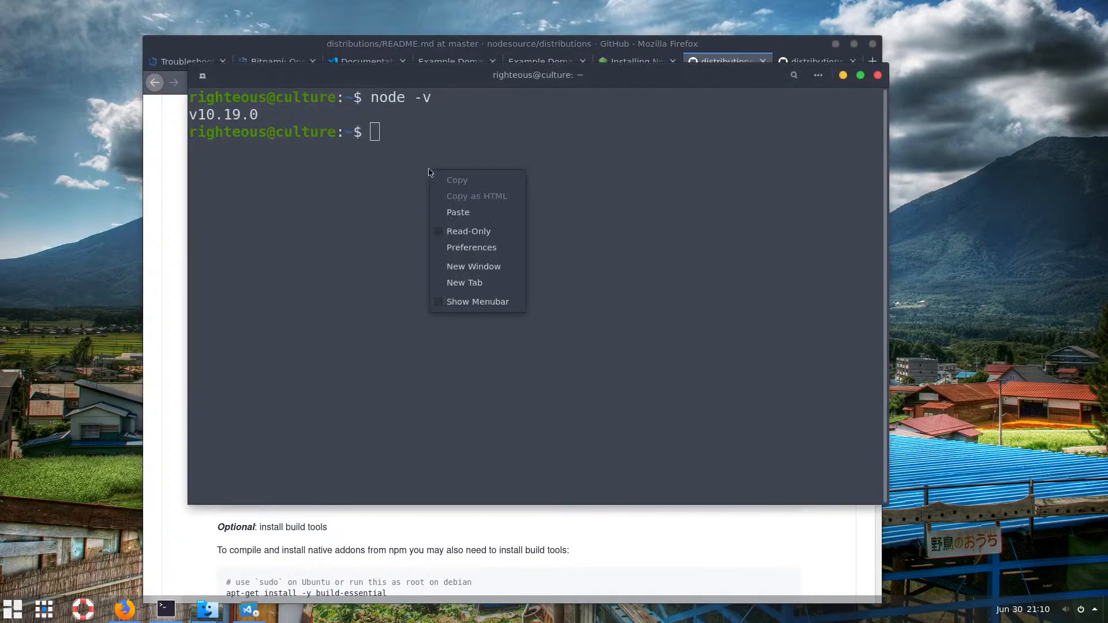
Paste and run sudo apt-get install -y nodejs to upgrade to 14.4.0, then minimize Firefox
{"action": "left_click", "coordinate": [461, 214]}
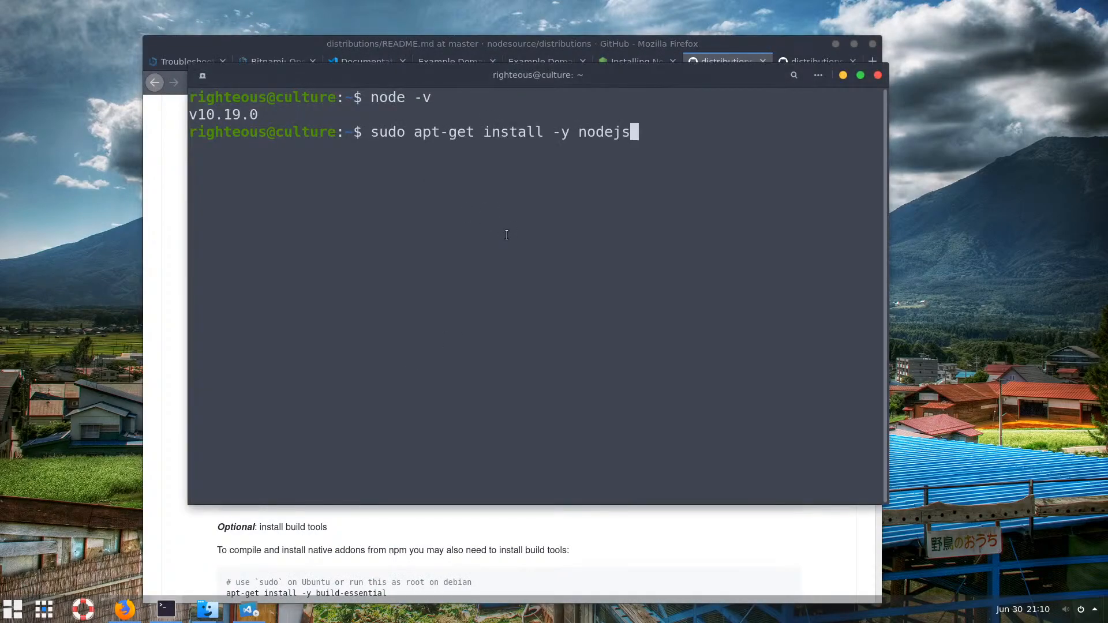
{"action": "key", "text": "Return"}
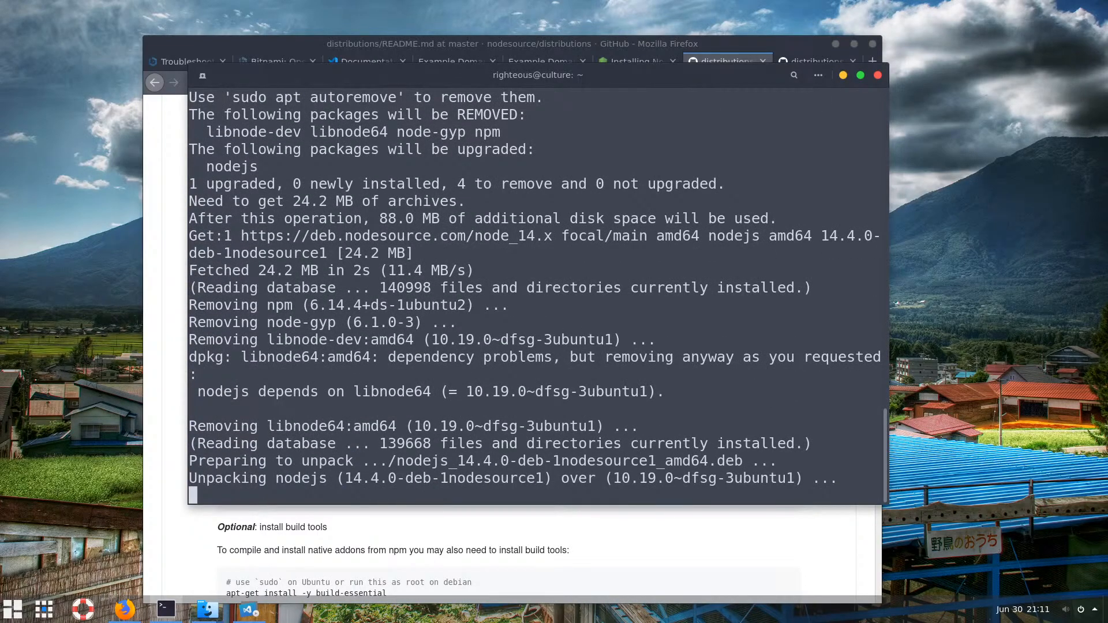
{"action": "left_click", "coordinate": [835, 44]}
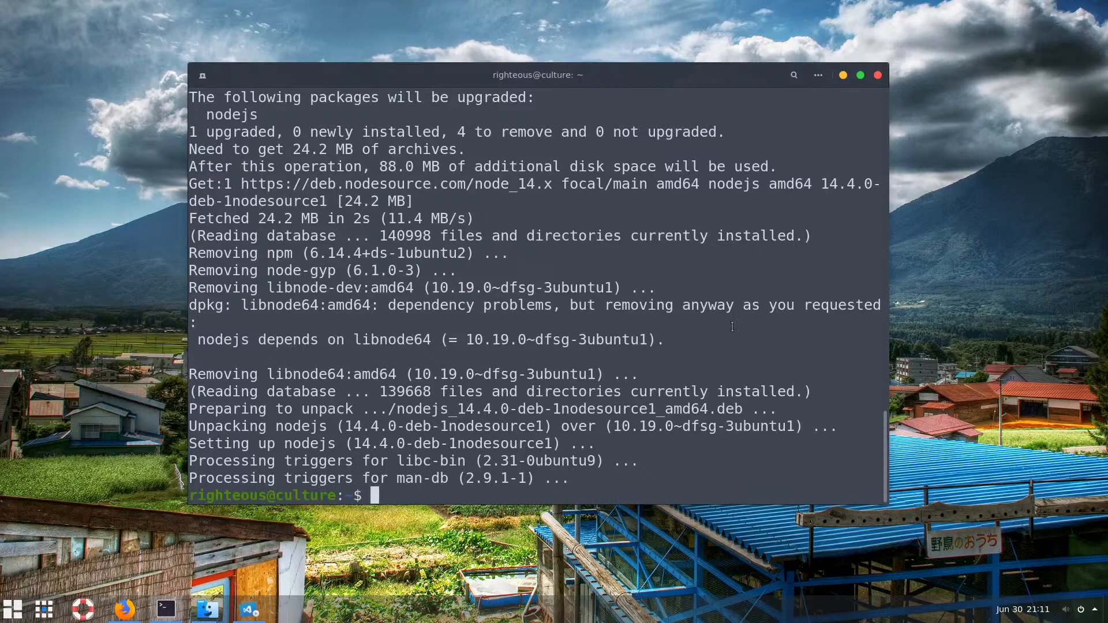
Confirm Node.js v14.4.0 and npm 6.14.5, and check yarn -v
{"action": "key", "text": "Up"}
{"action": "key", "text": "Up"}
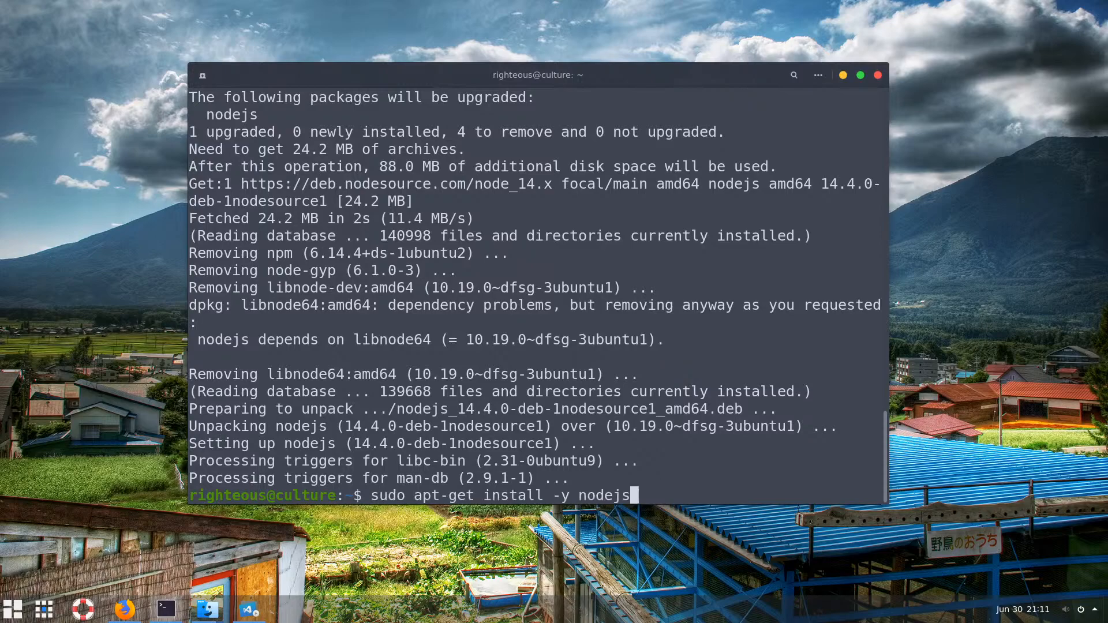
{"action": "key", "text": "Return"}
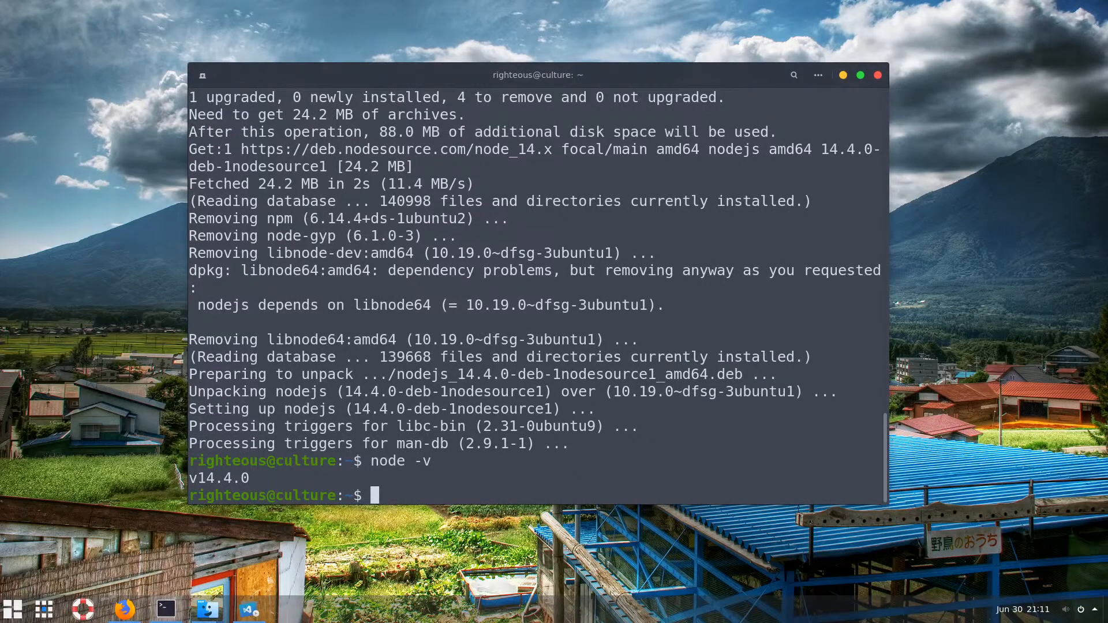
{"action": "type", "text": "npm -v"}
{"action": "key", "text": "Return"}
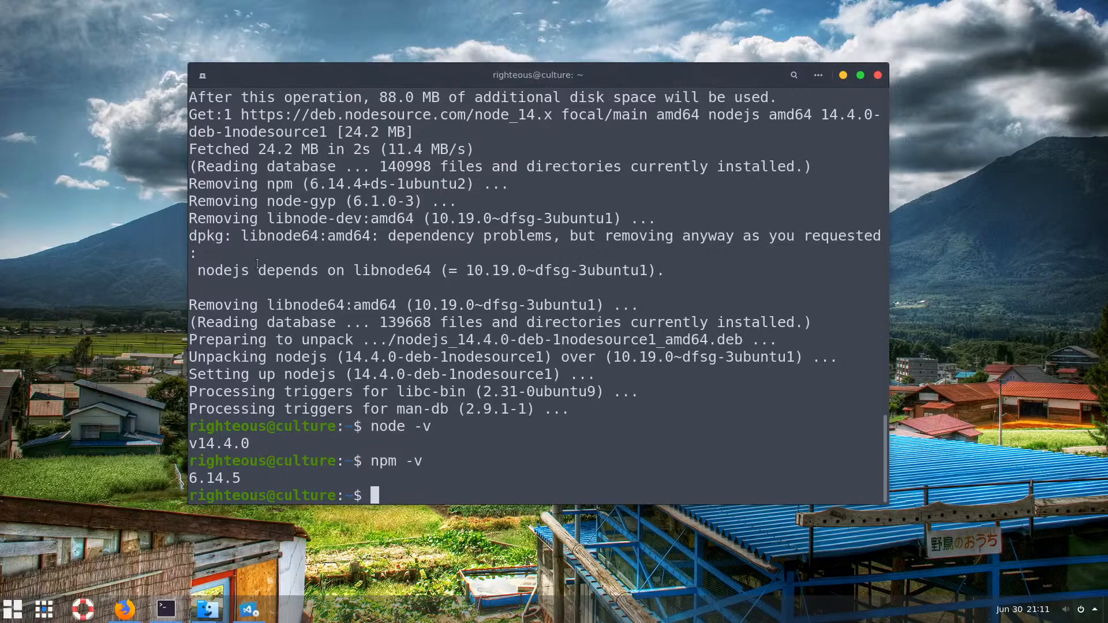
{"action": "type", "text": "yarn -v"}
{"action": "key", "text": "Return"}
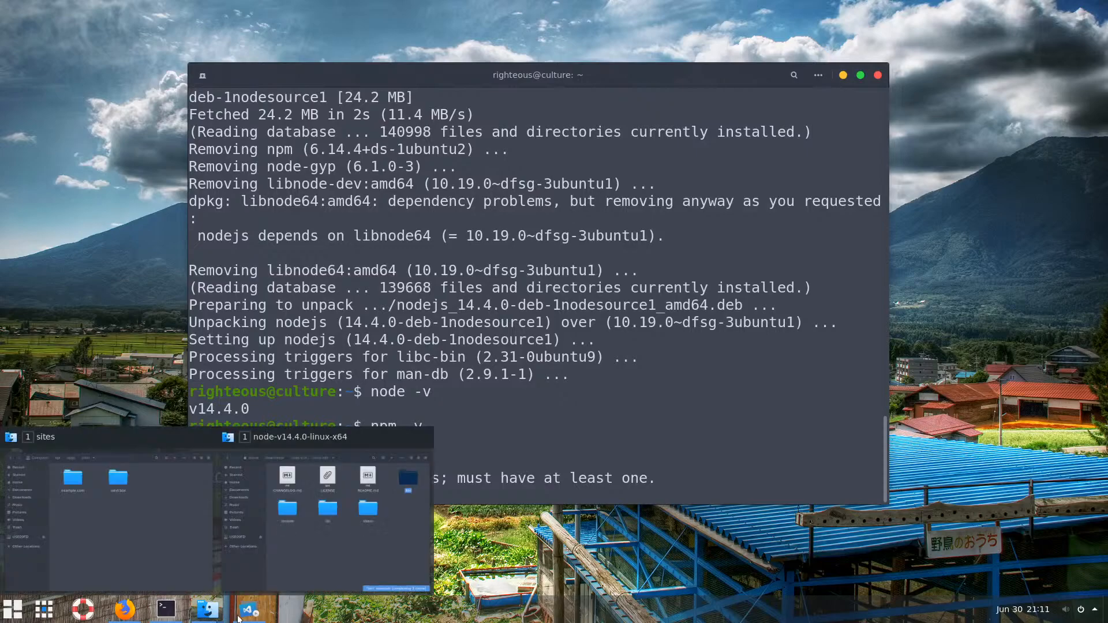
Run yarn alone, getting a no-scenarios error, then clear and minimize the terminal
{"action": "key", "text": "Up"}
{"action": "key", "text": "Up"}
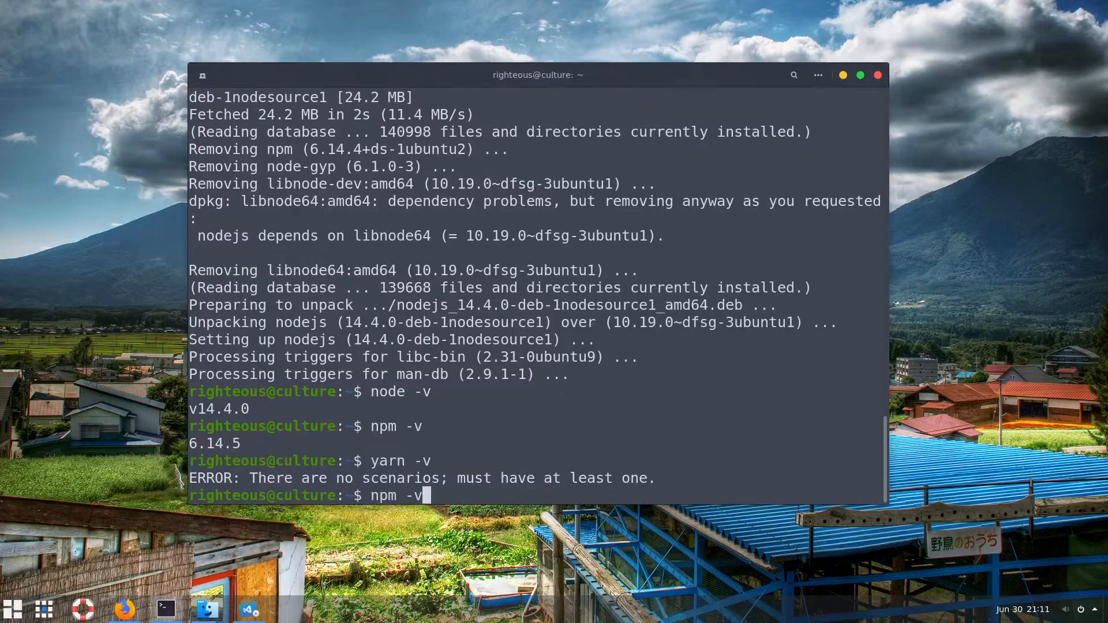
{"action": "key", "text": "Up"}
{"action": "key", "text": "Up"}
{"action": "key", "text": "Up"}
{"action": "key", "text": "Up"}
{"action": "key", "text": "Up"}
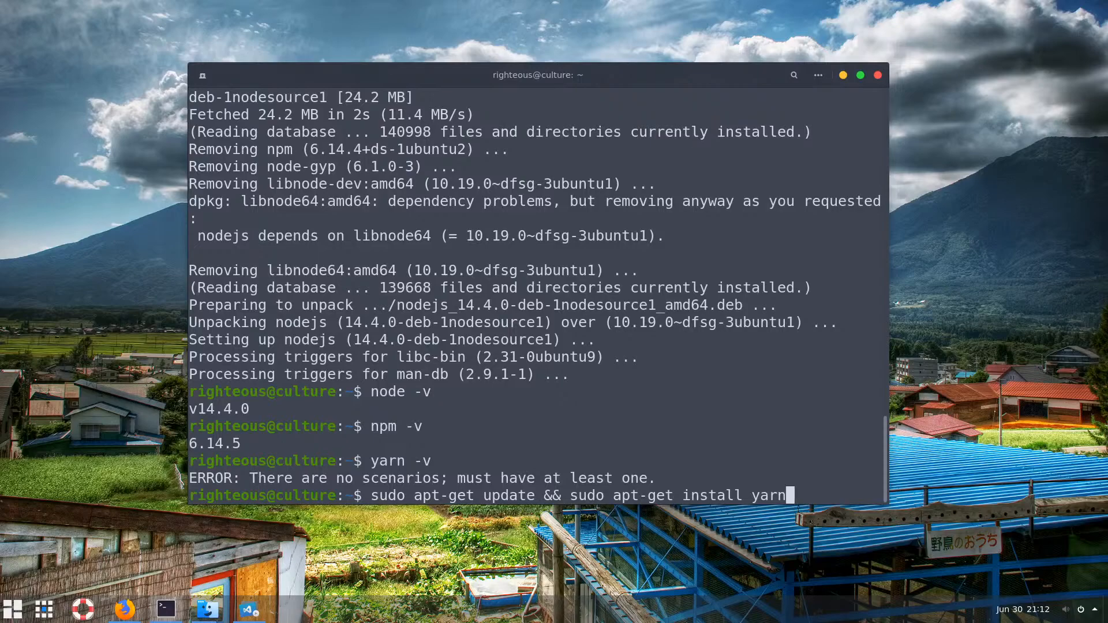
{"action": "key", "text": "Left"}
{"action": "key", "text": "Left"}
{"action": "key", "text": "Left"}
{"action": "key", "text": "Left"}
{"action": "key", "text": "BackSpace"}
{"action": "key", "text": "BackSpace"}
{"action": "key", "text": "BackSpace"}
{"action": "key", "text": "BackSpace"}
{"action": "key", "text": "BackSpace"}
{"action": "key", "text": "BackSpace"}
{"action": "key", "text": "BackSpace"}
{"action": "key", "text": "BackSpace"}
{"action": "key", "text": "BackSpace"}
{"action": "key", "text": "BackSpace"}
{"action": "key", "text": "BackSpace"}
{"action": "key", "text": "BackSpace"}
{"action": "key", "text": "BackSpace"}
{"action": "key", "text": "BackSpace"}
{"action": "key", "text": "BackSpace"}
{"action": "key", "text": "BackSpace"}
{"action": "key", "text": "BackSpace"}
{"action": "key", "text": "BackSpace"}
{"action": "key", "text": "BackSpace"}
{"action": "key", "text": "BackSpace"}
{"action": "key", "text": "BackSpace"}
{"action": "key", "text": "BackSpace"}
{"action": "key", "text": "BackSpace"}
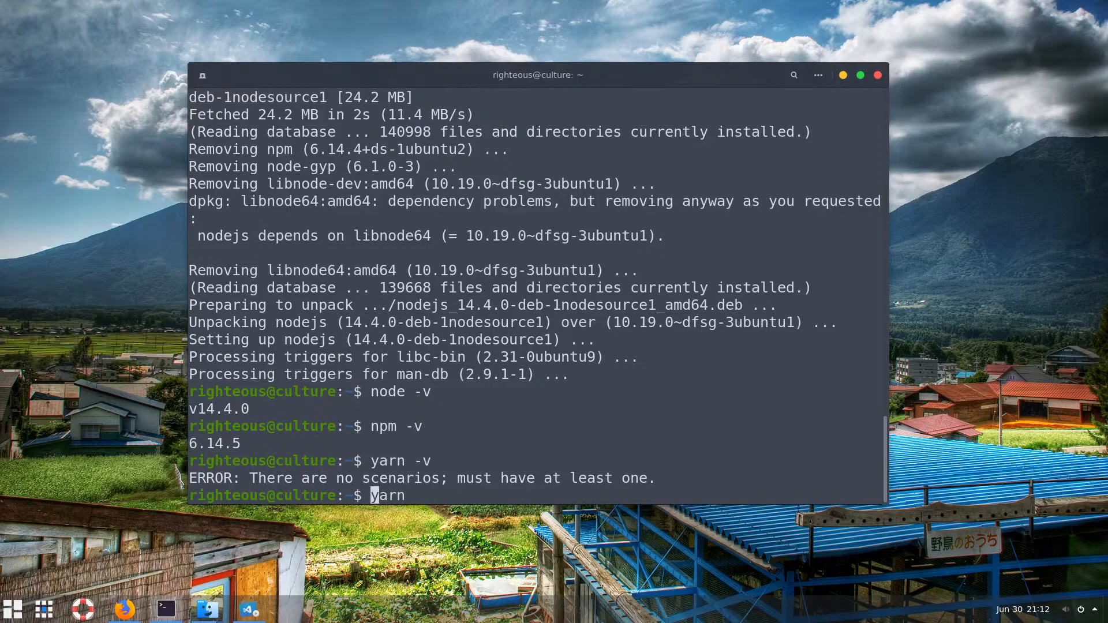
{"action": "key", "text": "Return"}
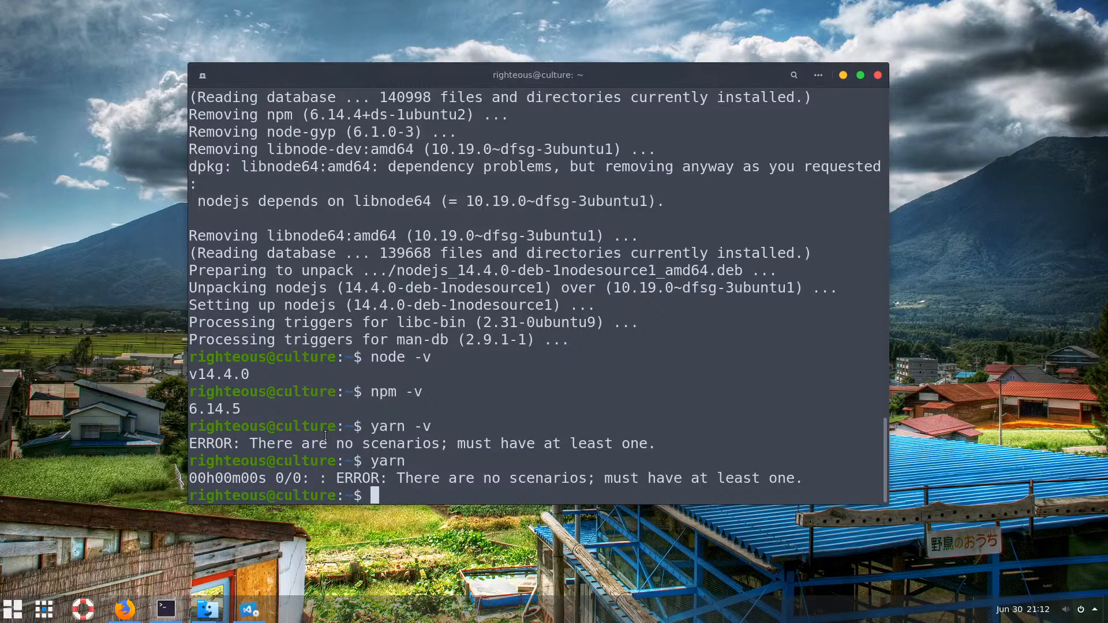
{"action": "type", "text": "clear"}
{"action": "key", "text": "Return"}
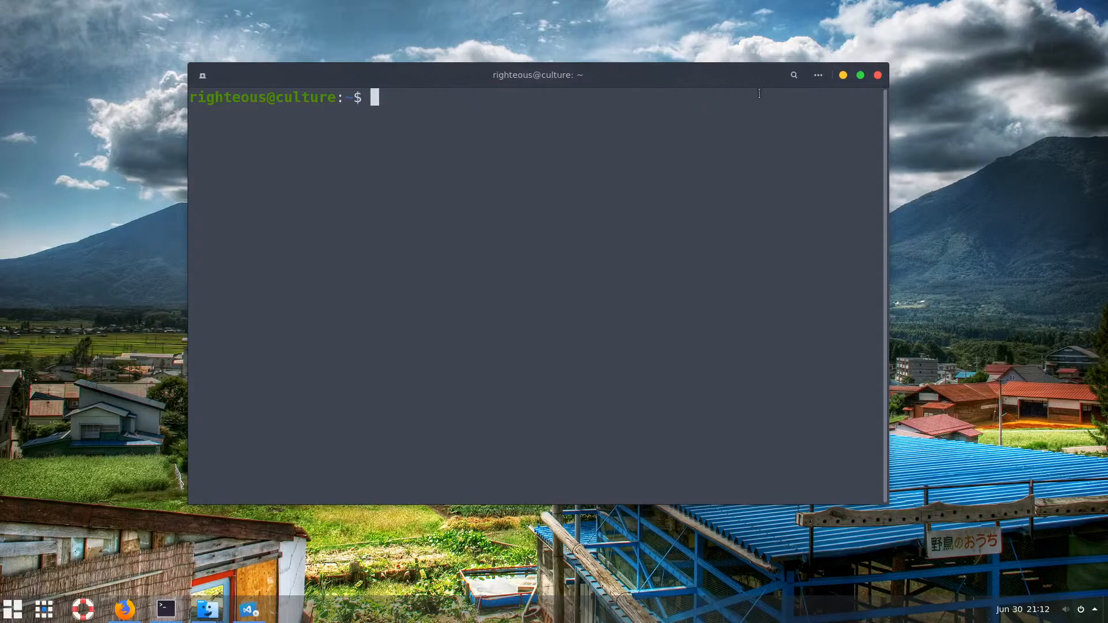
{"action": "left_click", "coordinate": [843, 78]}
Restore the node-v14.4.0-linux-x64 Files window and switch to the Downloads folder
{"action": "mouse_move", "coordinate": [207, 609]}
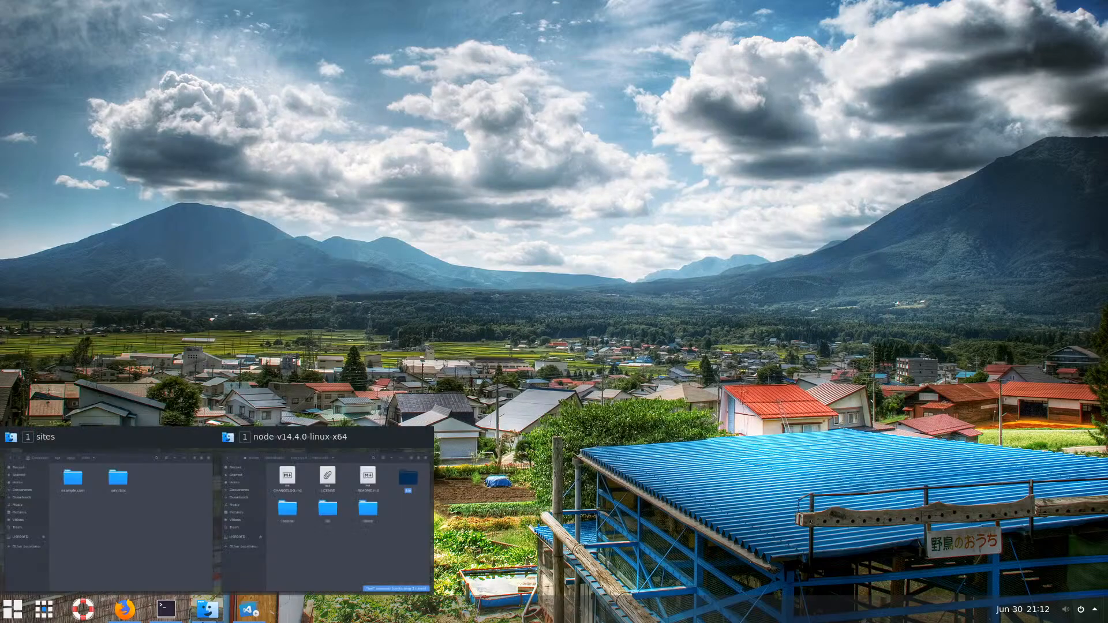
{"action": "left_click", "coordinate": [259, 573]}
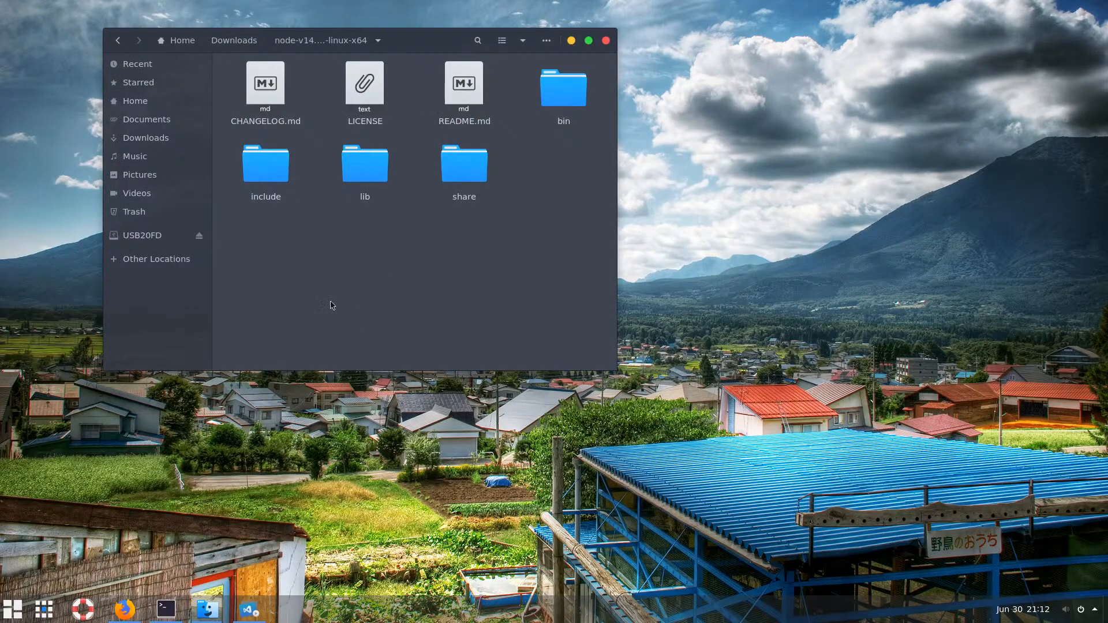
{"action": "mouse_move", "coordinate": [206, 609]}
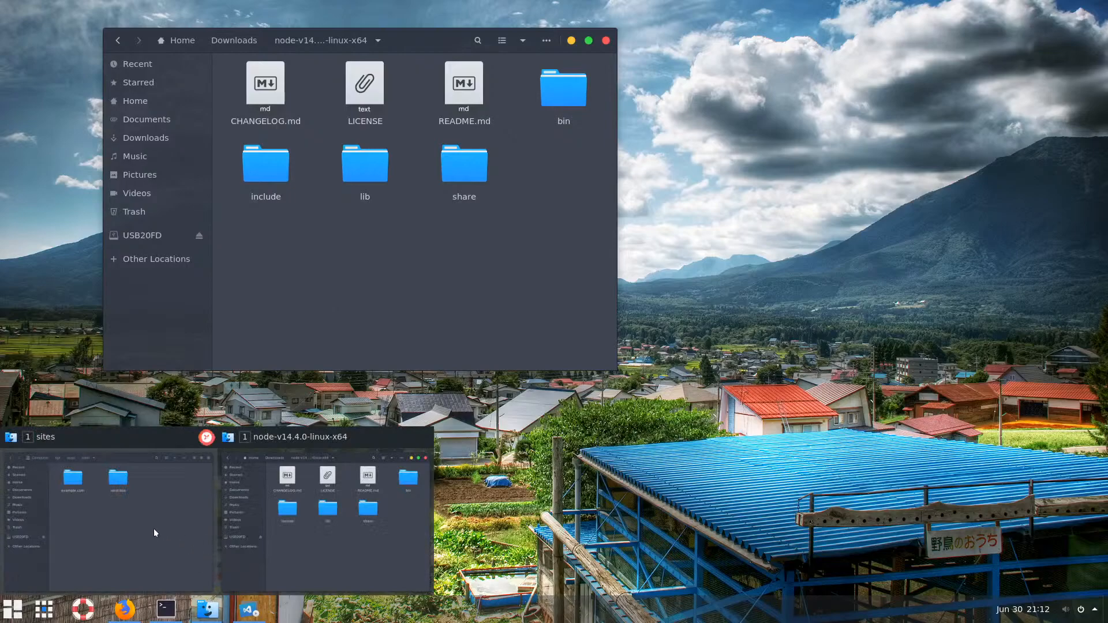
{"action": "mouse_move", "coordinate": [153, 528]}
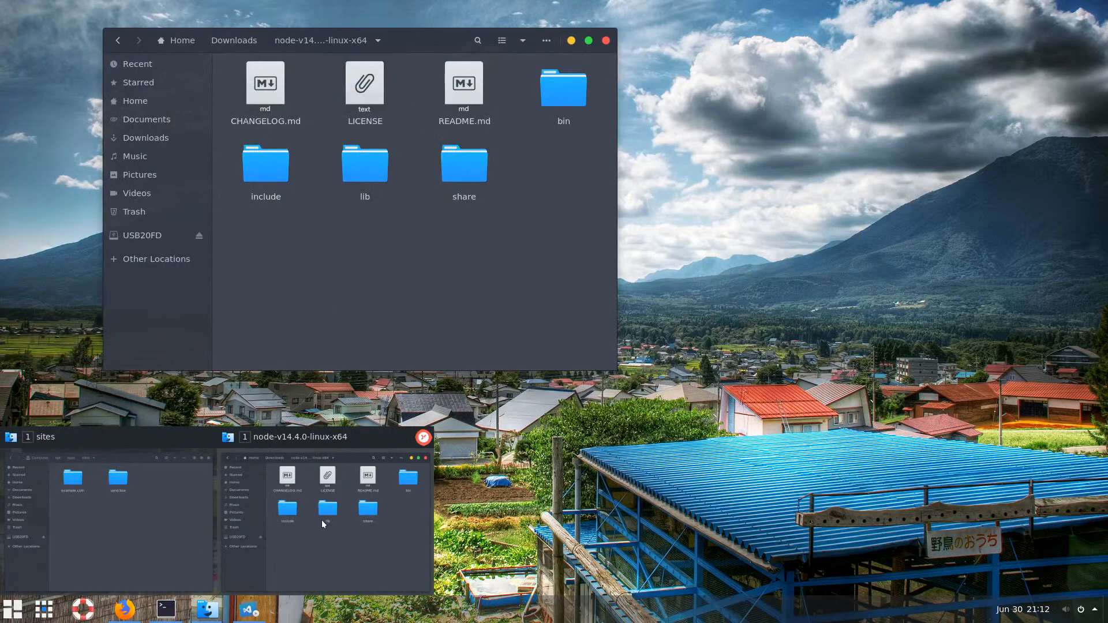
{"action": "left_click", "coordinate": [321, 521]}
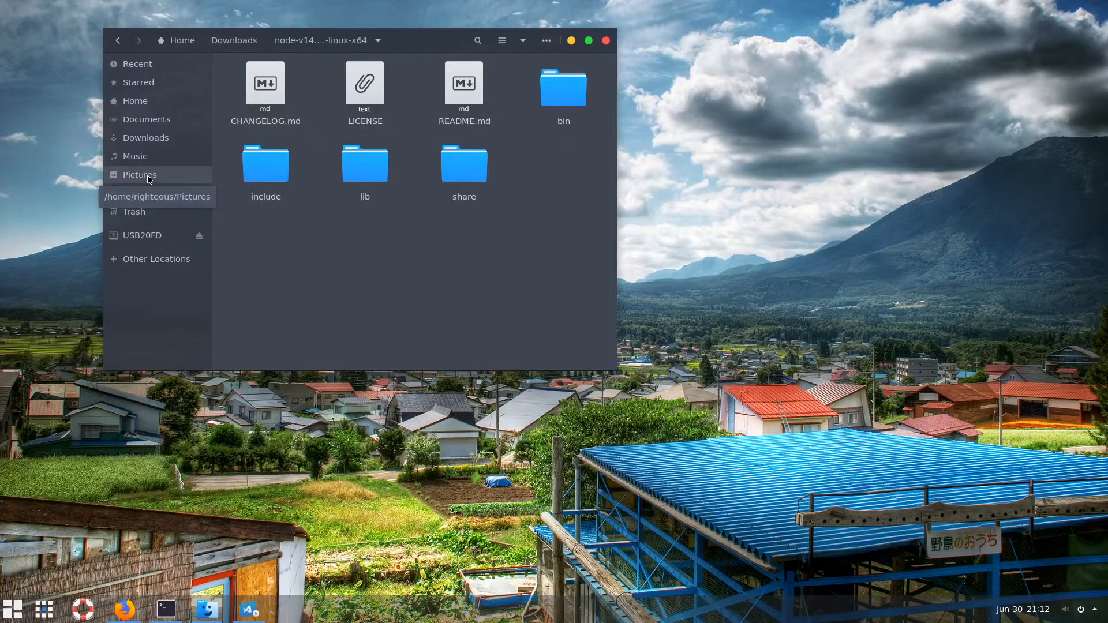
{"action": "left_click", "coordinate": [164, 139]}
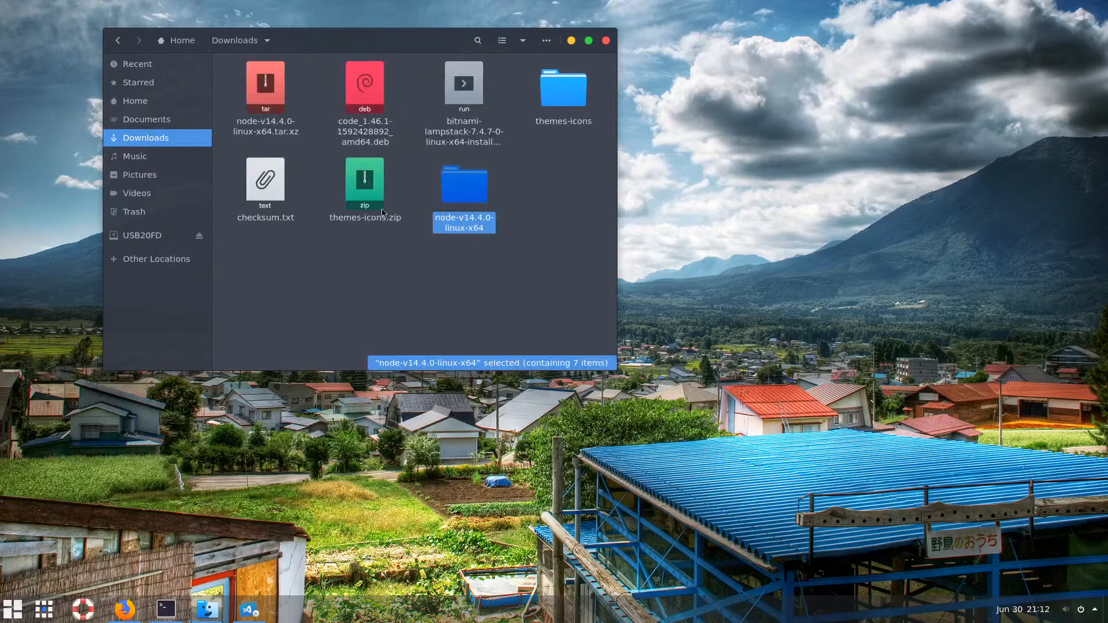
Open themes-icons, confirm the la-capitaine-icon-theme-0.6.1-20190217 folder is empty, and delete it
{"action": "left_click", "coordinate": [391, 266]}
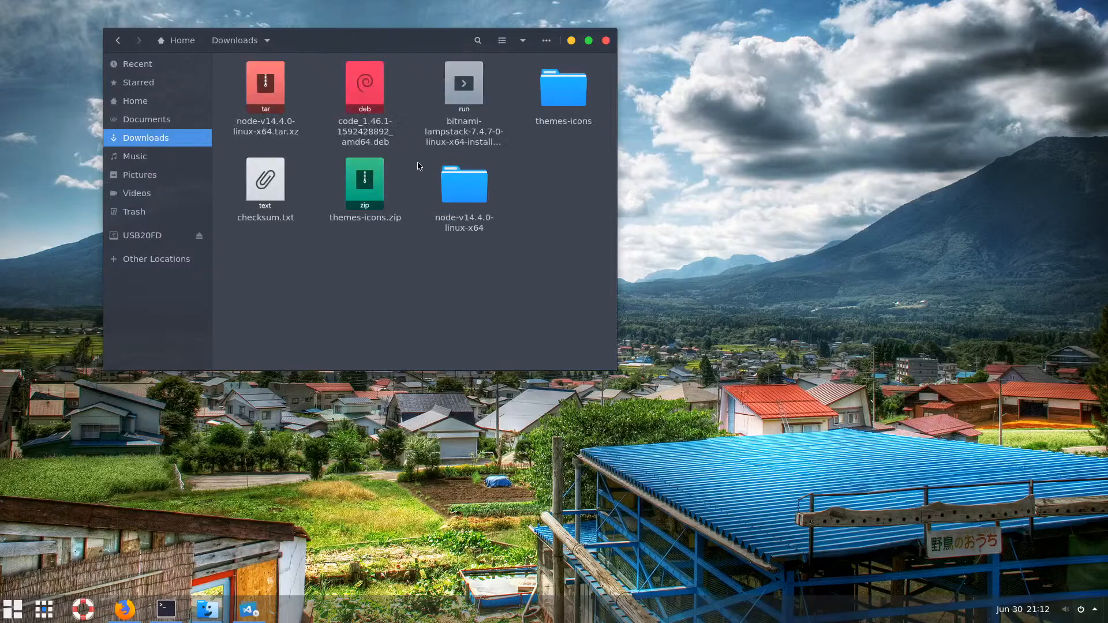
{"action": "double_click", "coordinate": [563, 91]}
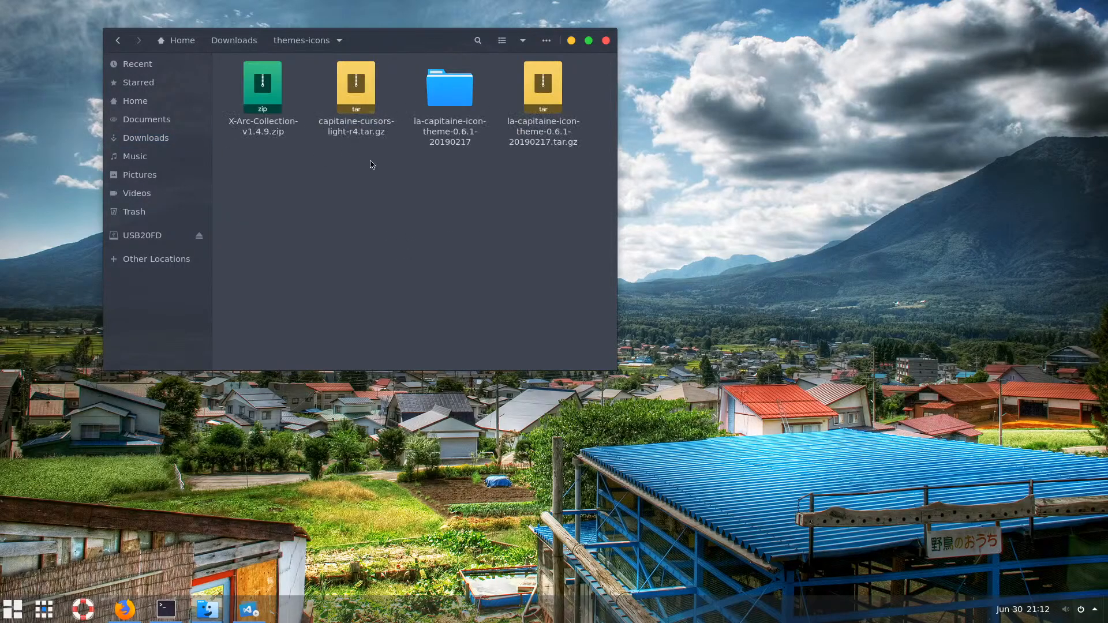
{"action": "left_click", "coordinate": [553, 99]}
{"action": "left_click", "coordinate": [293, 98]}
{"action": "left_click", "coordinate": [439, 96]}
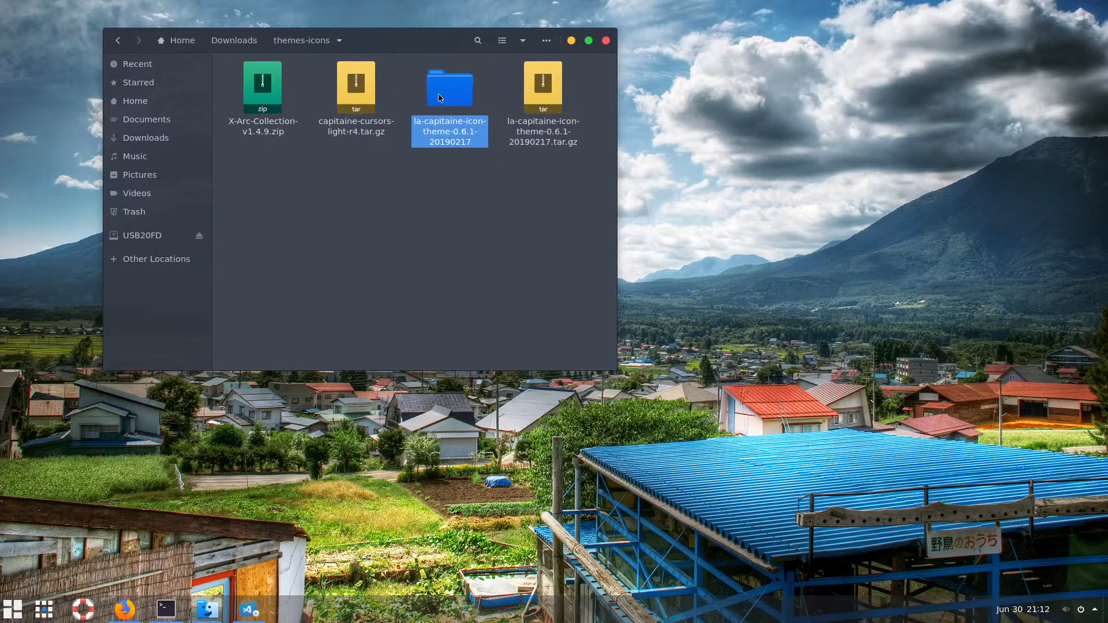
{"action": "double_click", "coordinate": [439, 98]}
{"action": "left_click", "coordinate": [299, 42]}
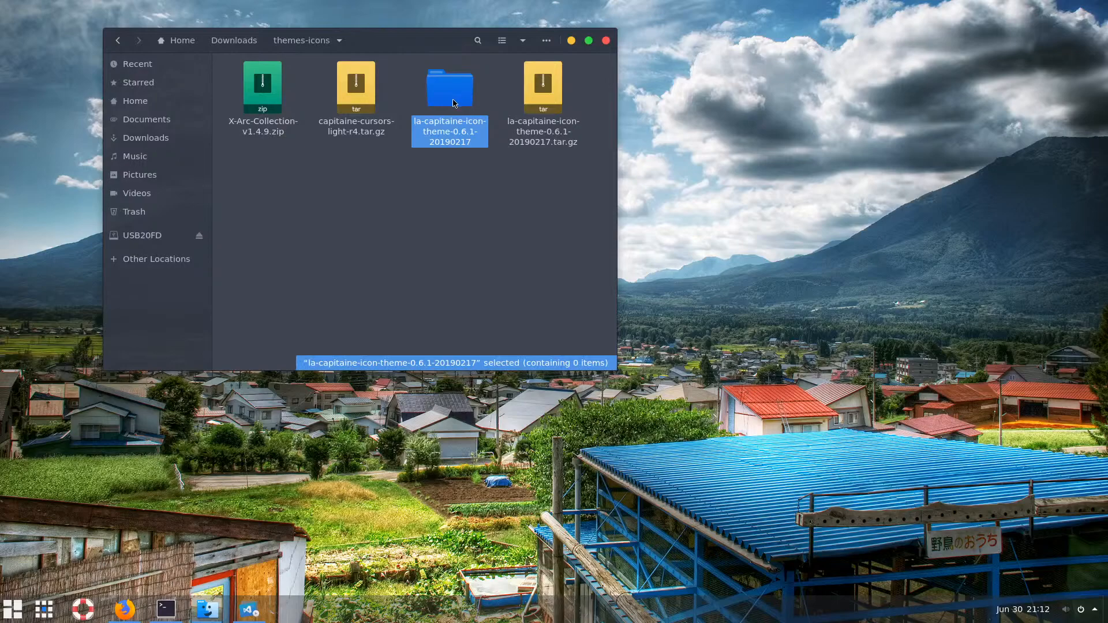
{"action": "key", "text": "Delete"}
Look over the remaining theme and cursor archives, then return to Downloads
{"action": "left_click_drag", "start_coordinate": [511, 198], "coordinate": [454, 178]}
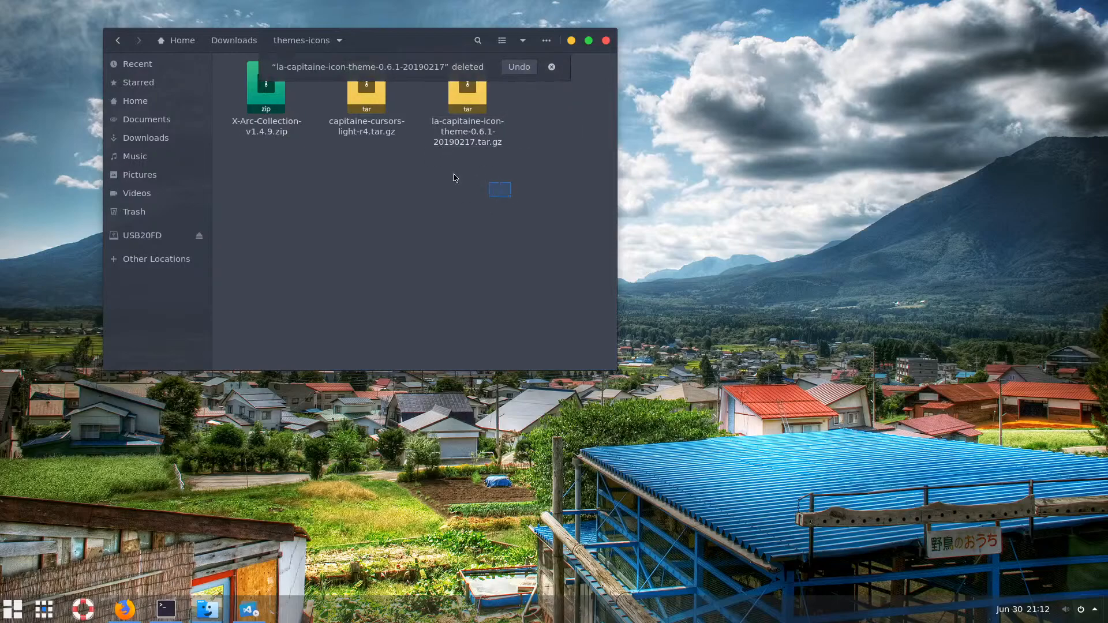
{"action": "left_click", "coordinate": [263, 130]}
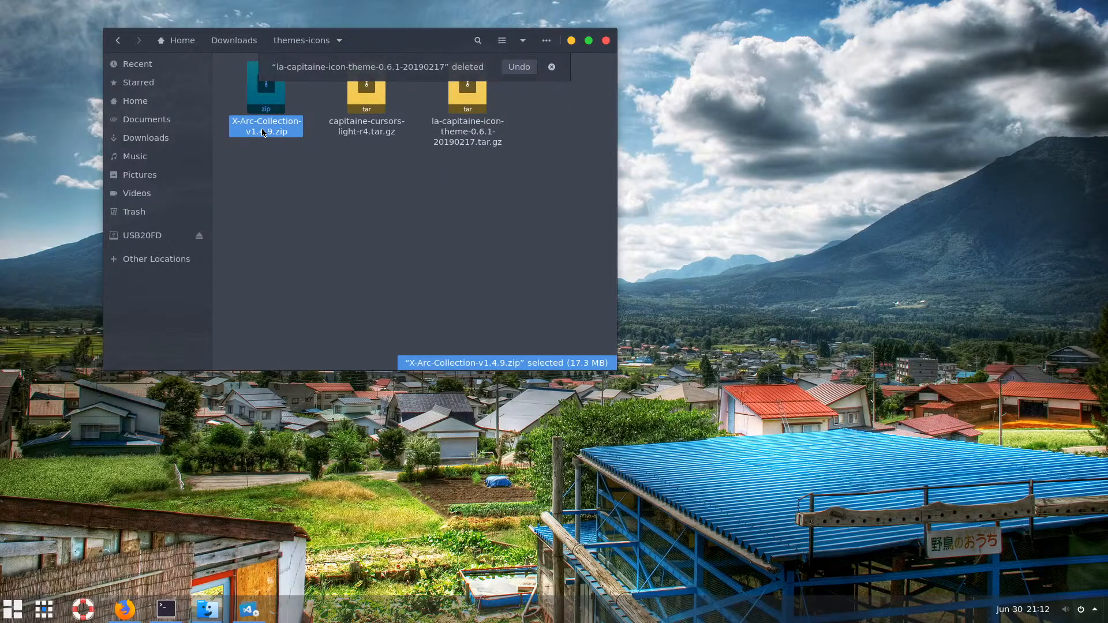
{"action": "left_click", "coordinate": [316, 163]}
{"action": "left_click", "coordinate": [366, 98]}
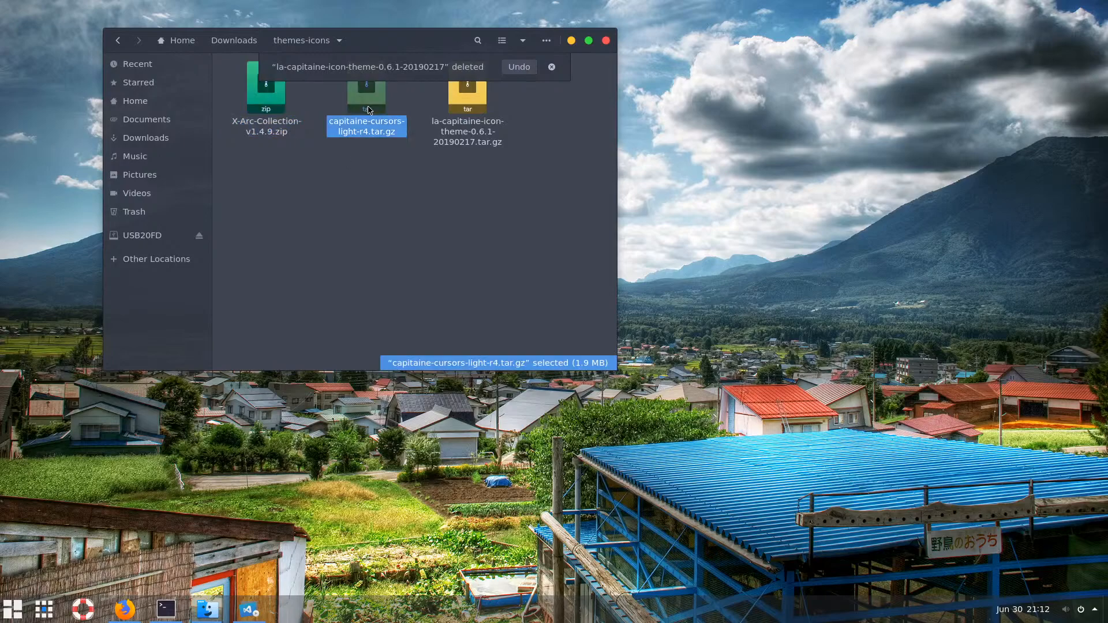
{"action": "left_click", "coordinate": [486, 144]}
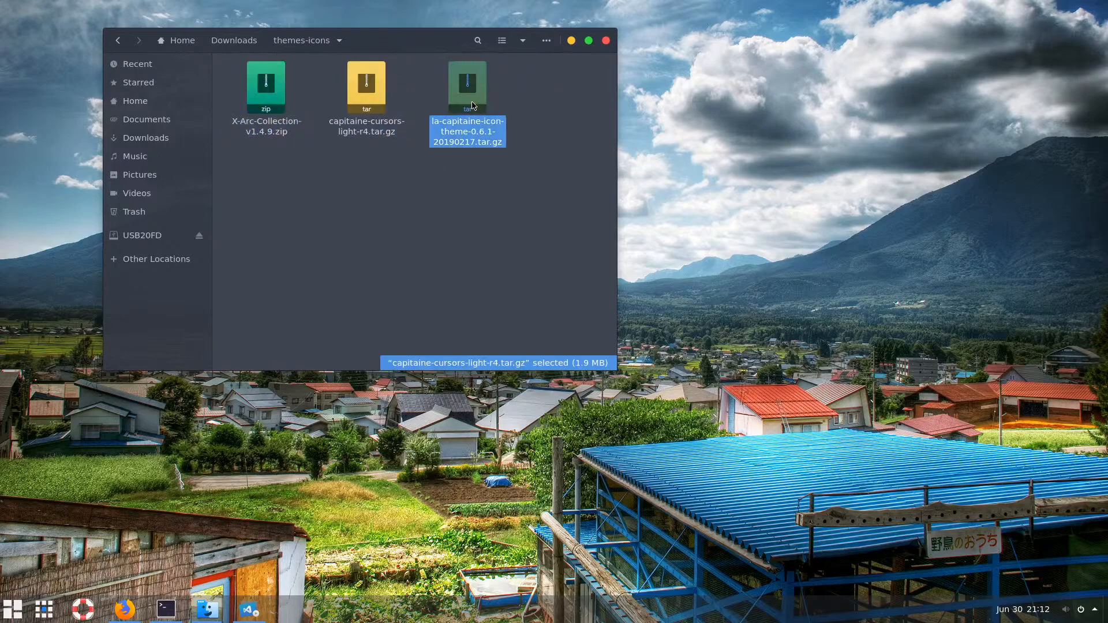
{"action": "left_click", "coordinate": [259, 45]}
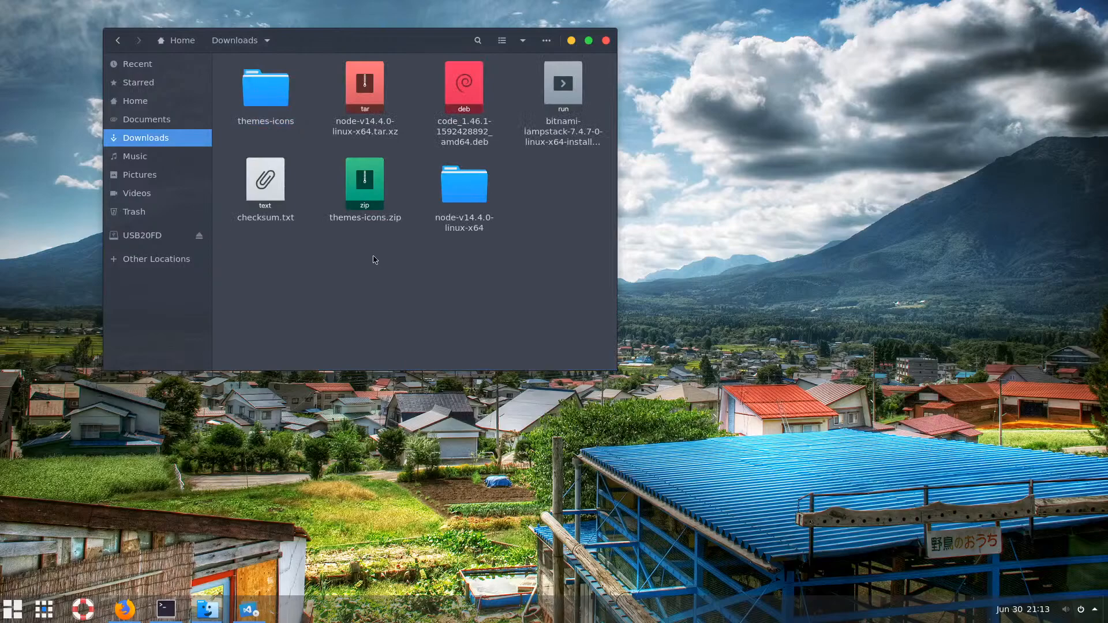
Open checksum.txt from Downloads in VS Code
{"action": "left_click", "coordinate": [365, 186]}
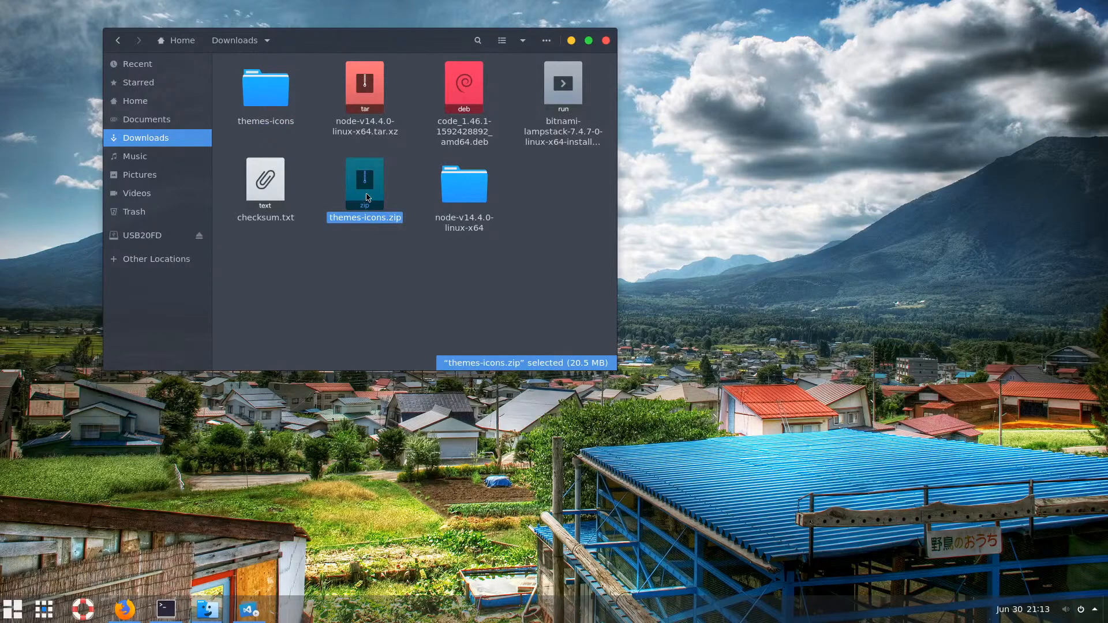
{"action": "left_click", "coordinate": [273, 188]}
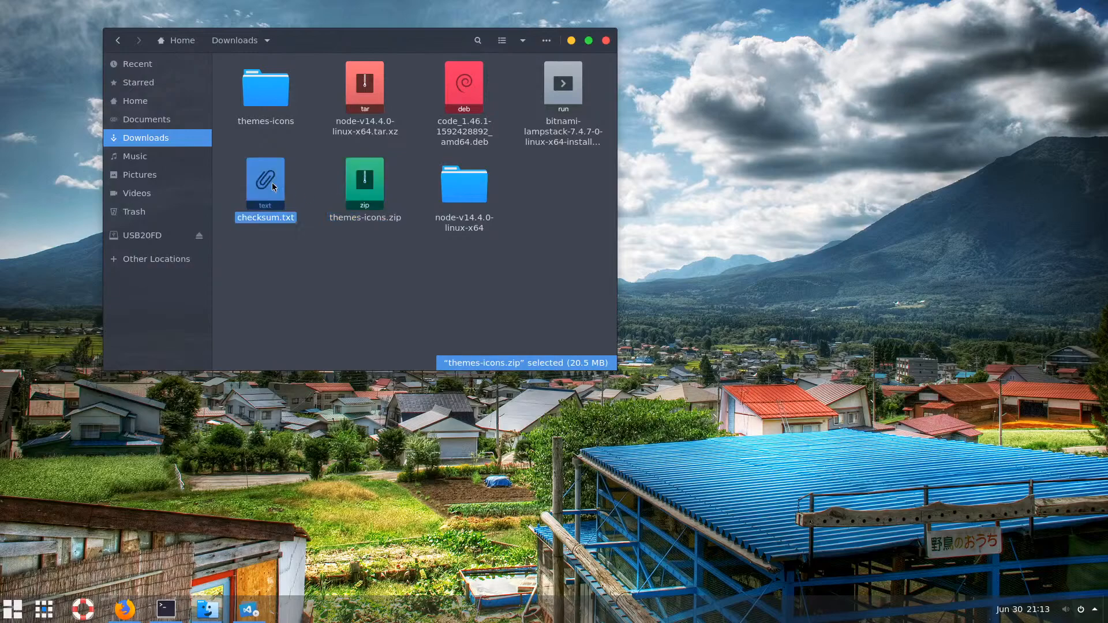
{"action": "double_click", "coordinate": [279, 196]}
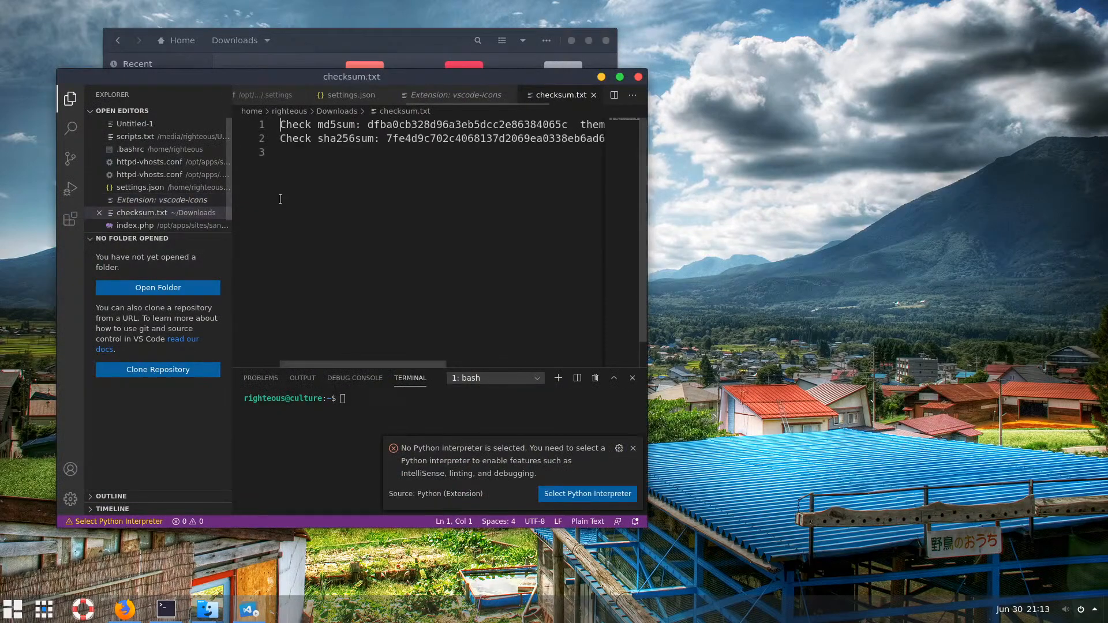
{"action": "left_click", "coordinate": [619, 76]}
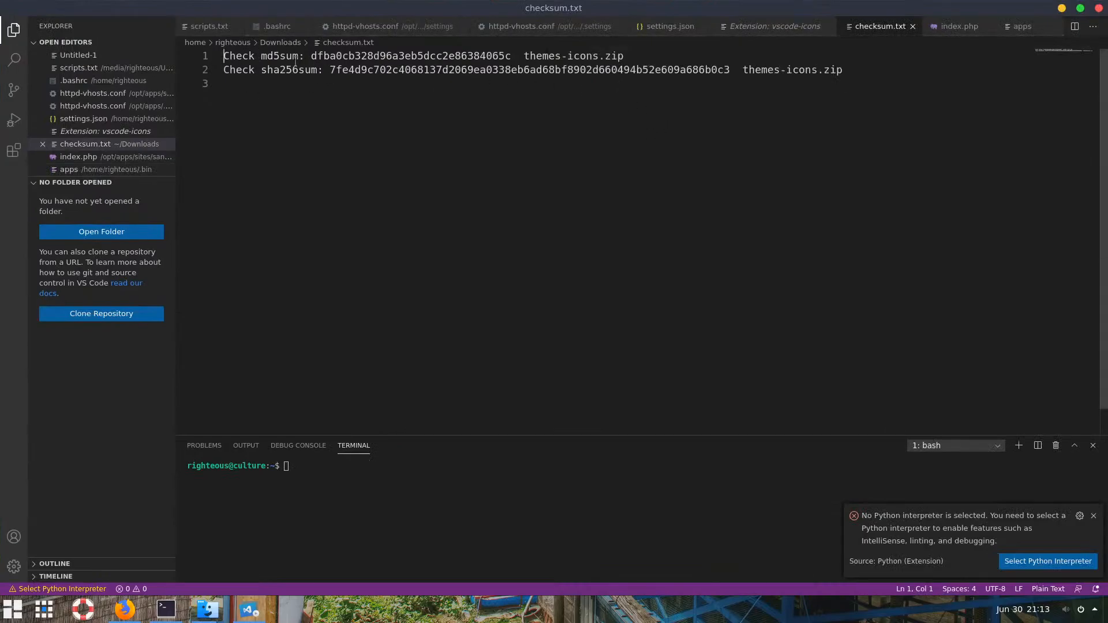
{"action": "left_click_drag", "start_coordinate": [310, 55], "coordinate": [512, 56]}
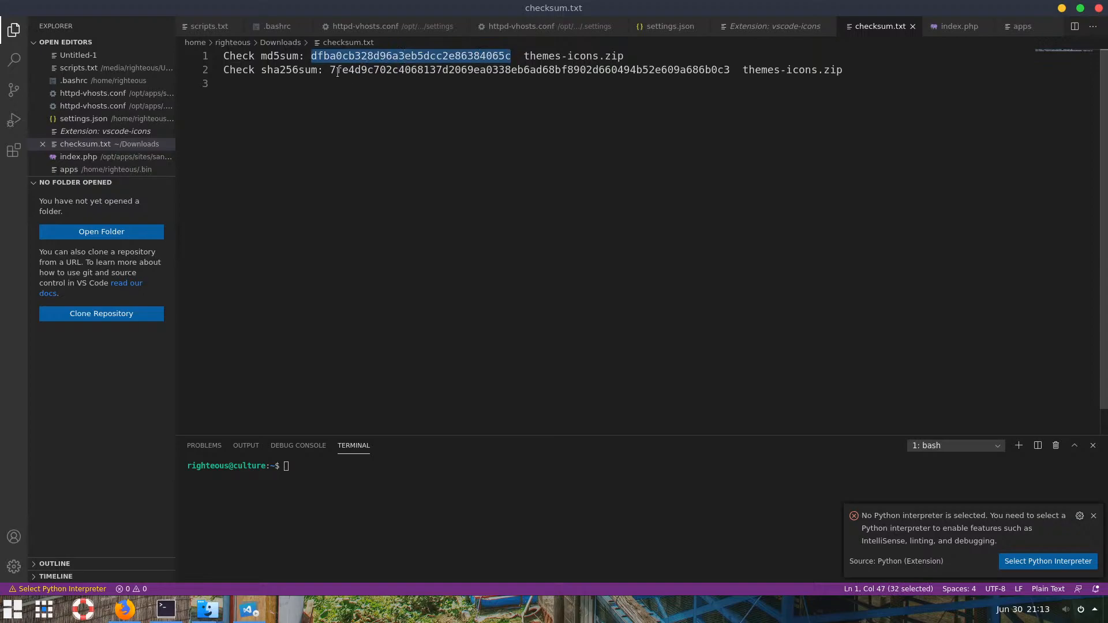
{"action": "left_click_drag", "start_coordinate": [330, 70], "coordinate": [724, 70]}
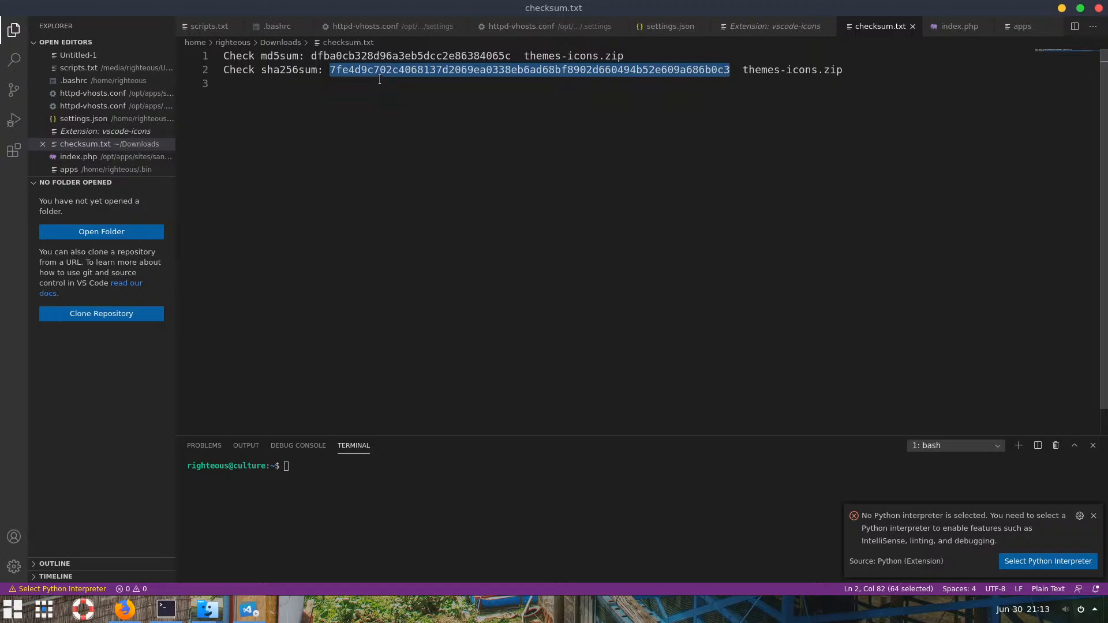
{"action": "left_click_drag", "start_coordinate": [625, 55], "coordinate": [523, 55]}
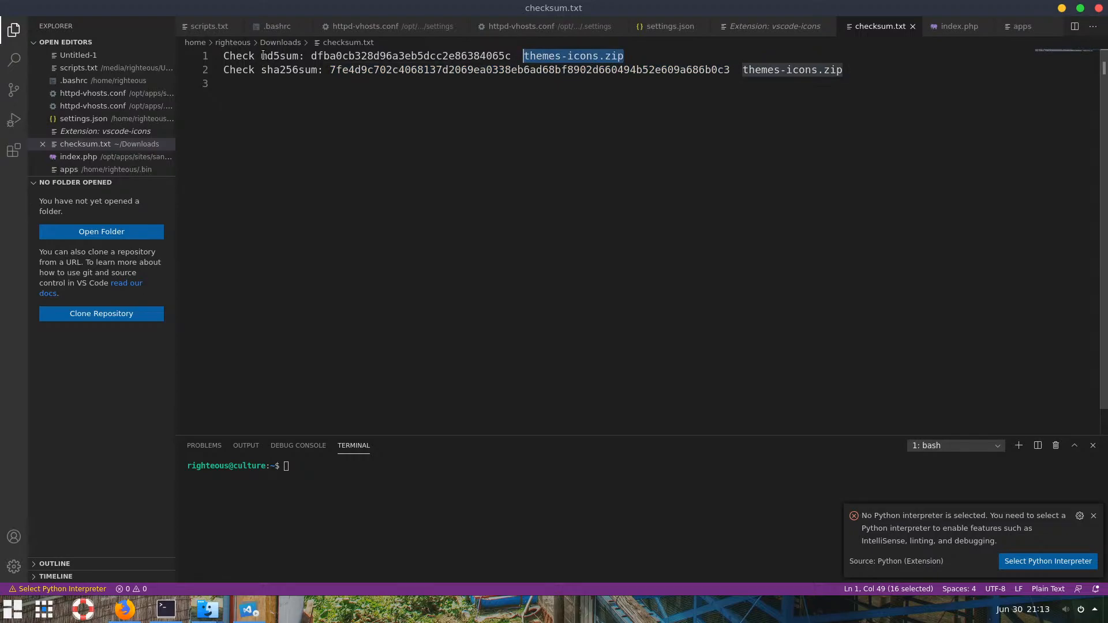
{"action": "left_click_drag", "start_coordinate": [261, 55], "coordinate": [298, 53]}
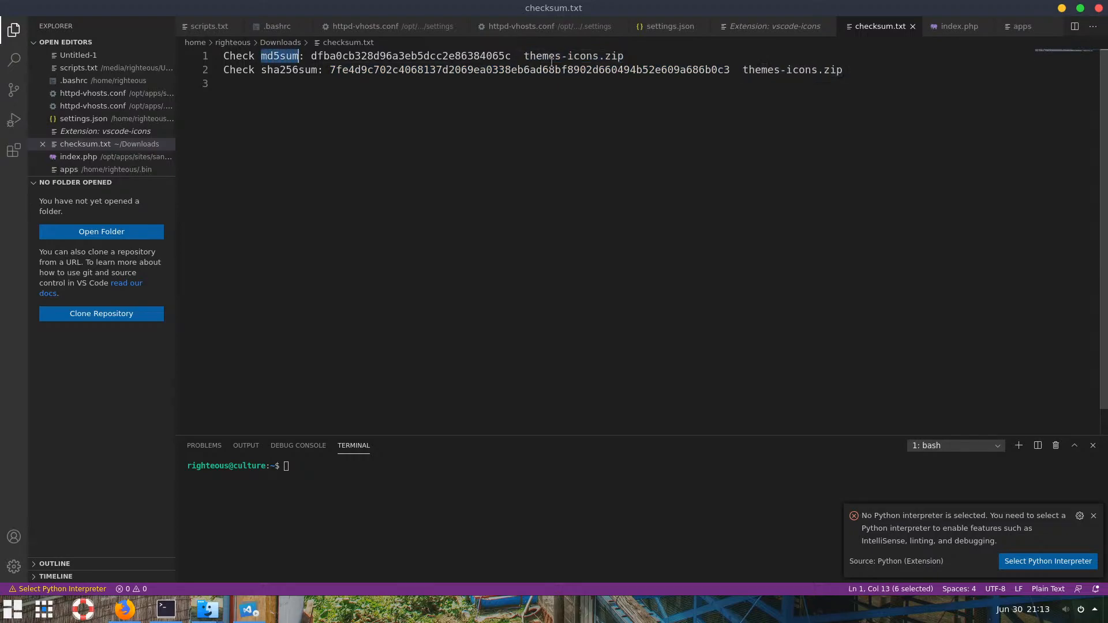
{"action": "left_click_drag", "start_coordinate": [515, 55], "coordinate": [732, 72]}
{"action": "left_click", "coordinate": [721, 102]}
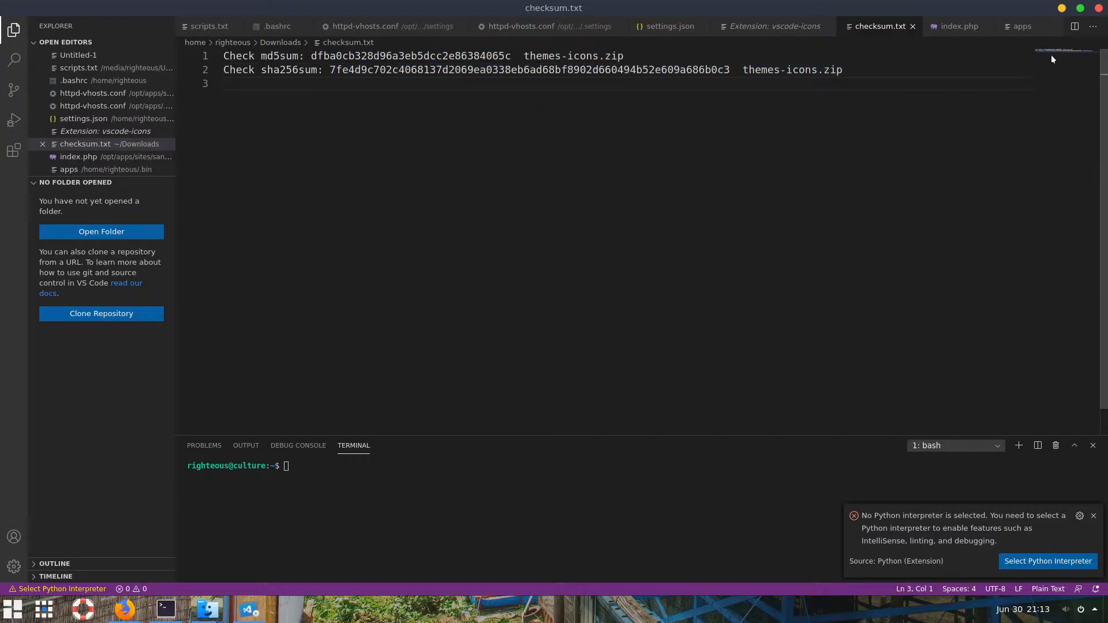
{"action": "left_click", "coordinate": [1080, 9]}
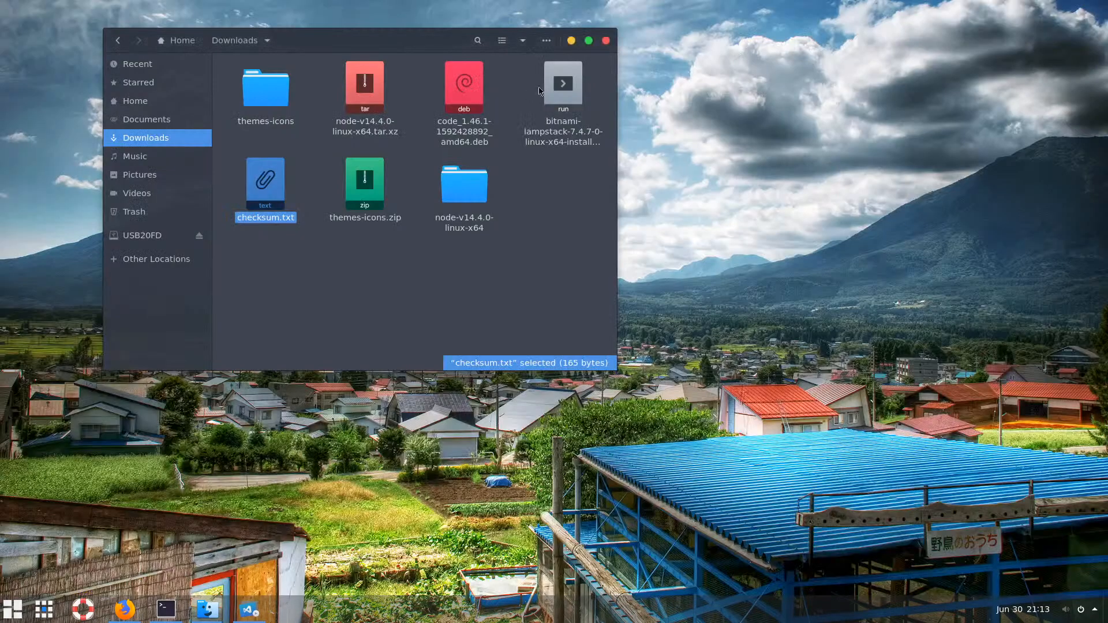
Close the Files window showing Downloads
{"action": "left_click", "coordinate": [606, 40]}
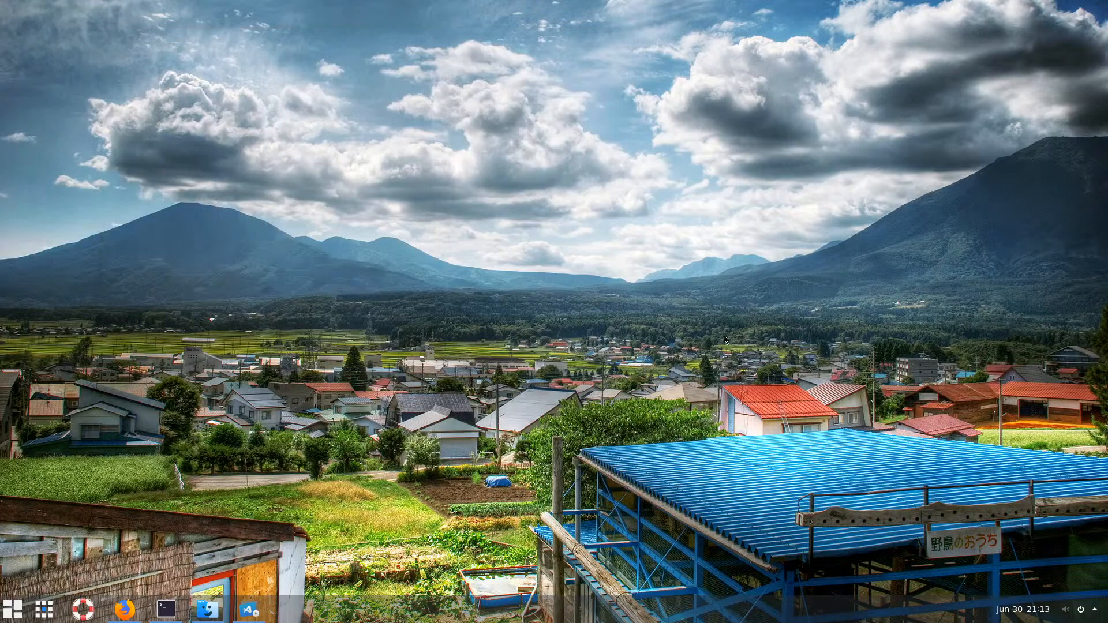